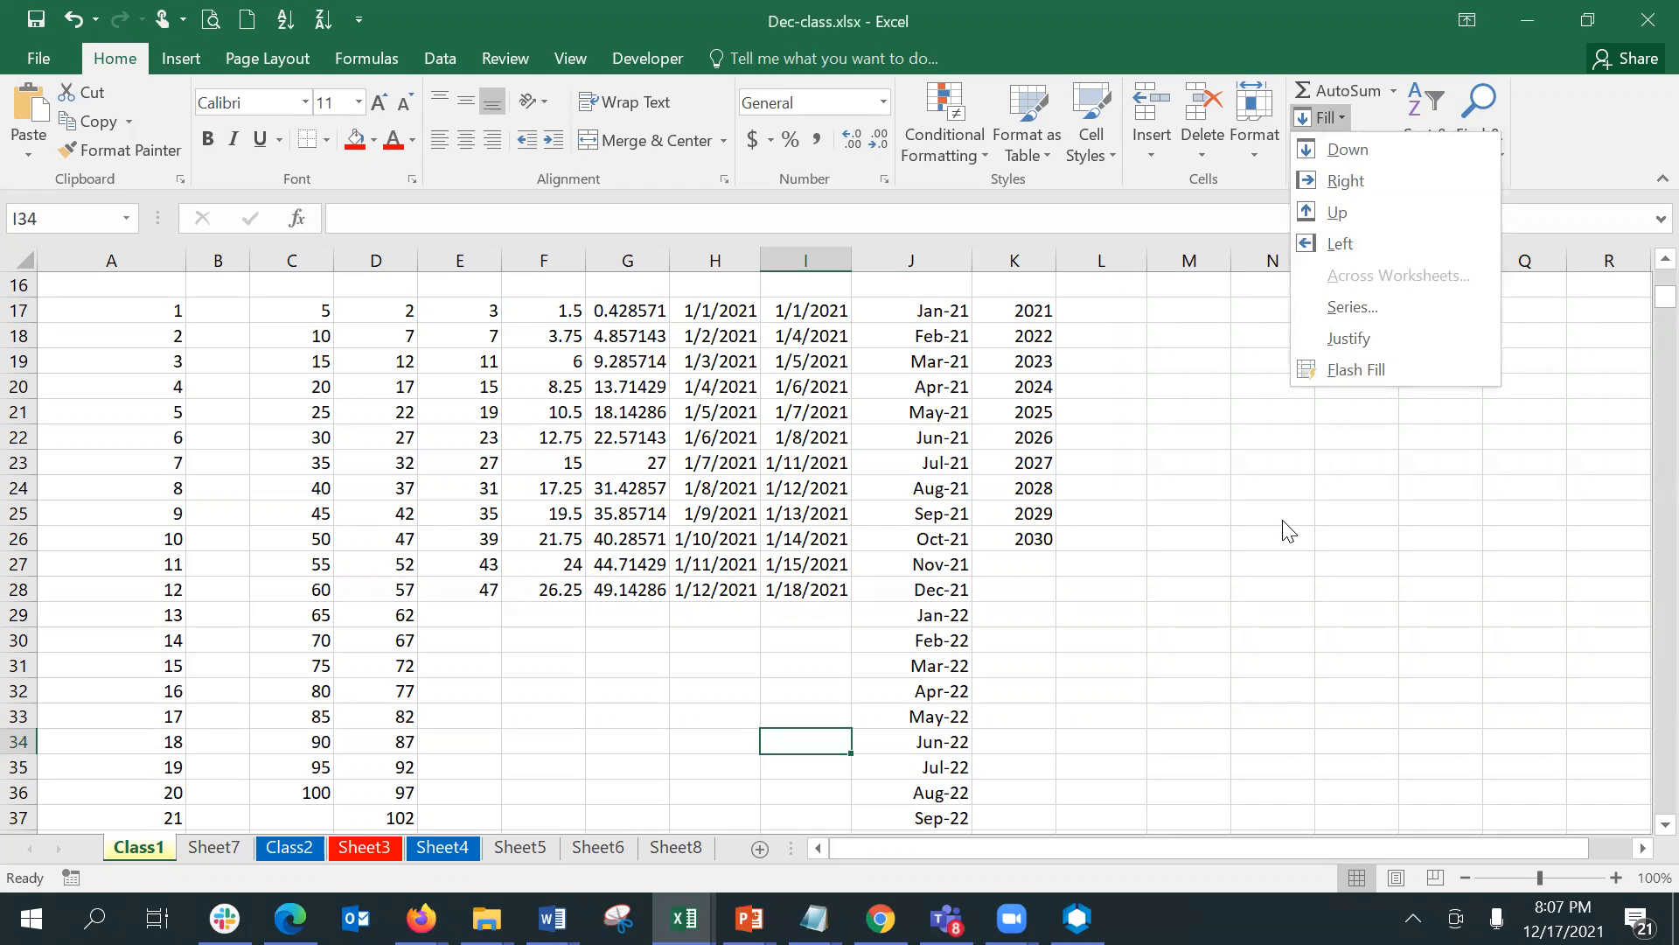
- Copy the years 2021 to 2030 in K17:K26 and paste them into the adjacent column starting at L17
{"action": "left_click", "coordinate": [1282, 519]}
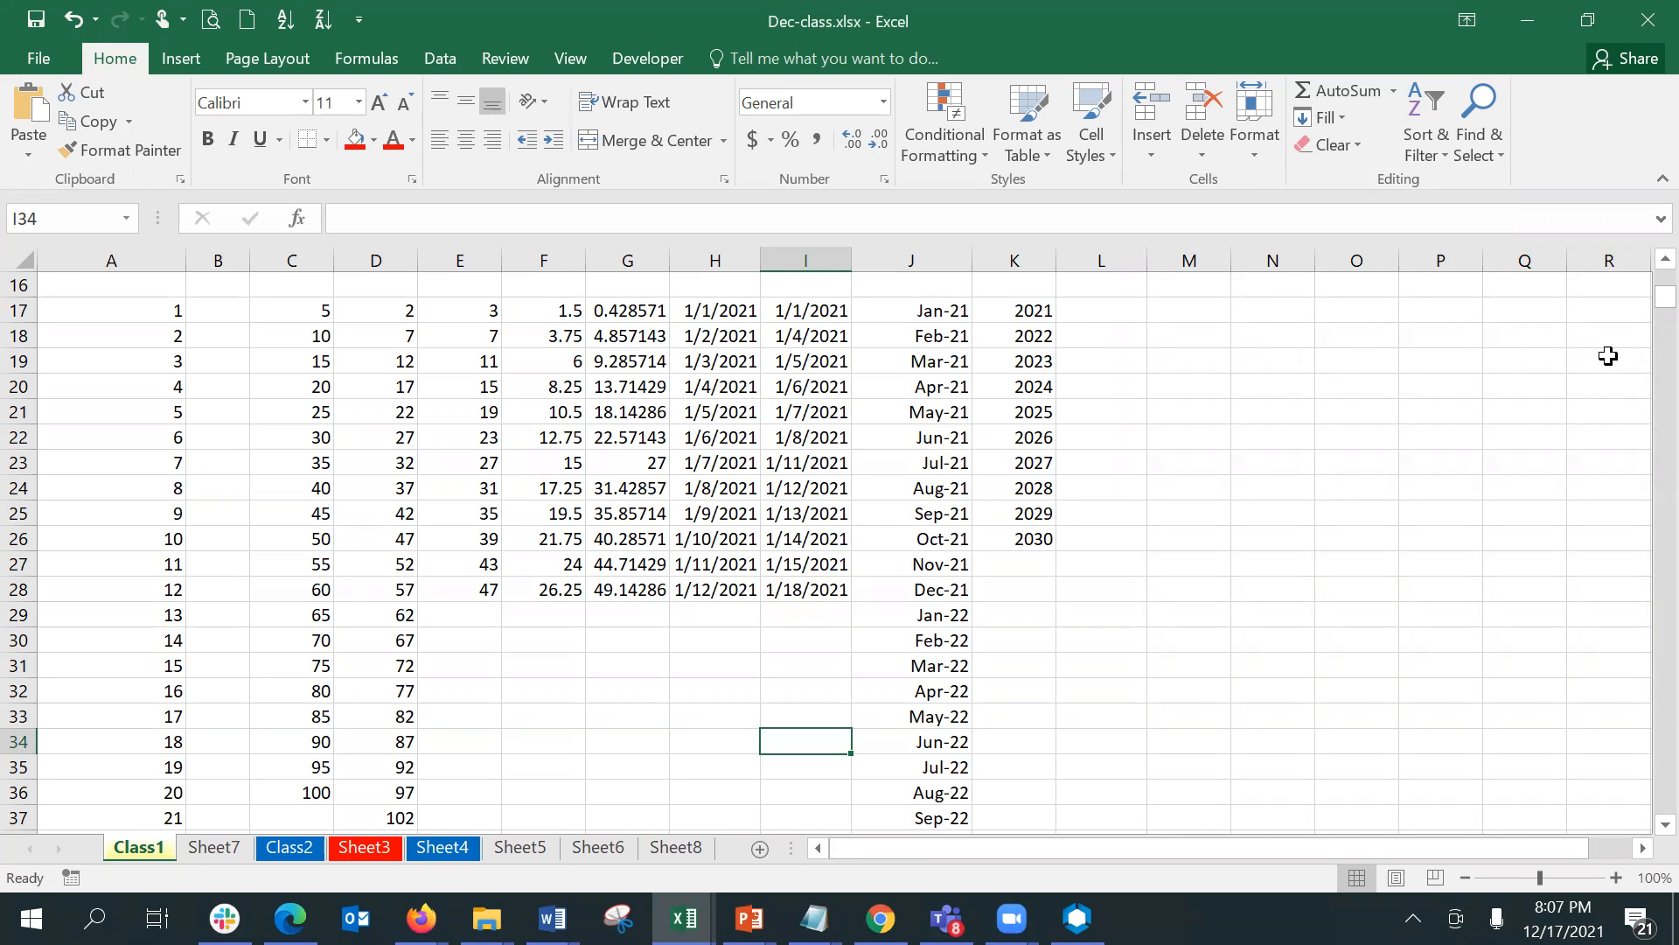
{"action": "left_click", "coordinate": [1033, 310]}
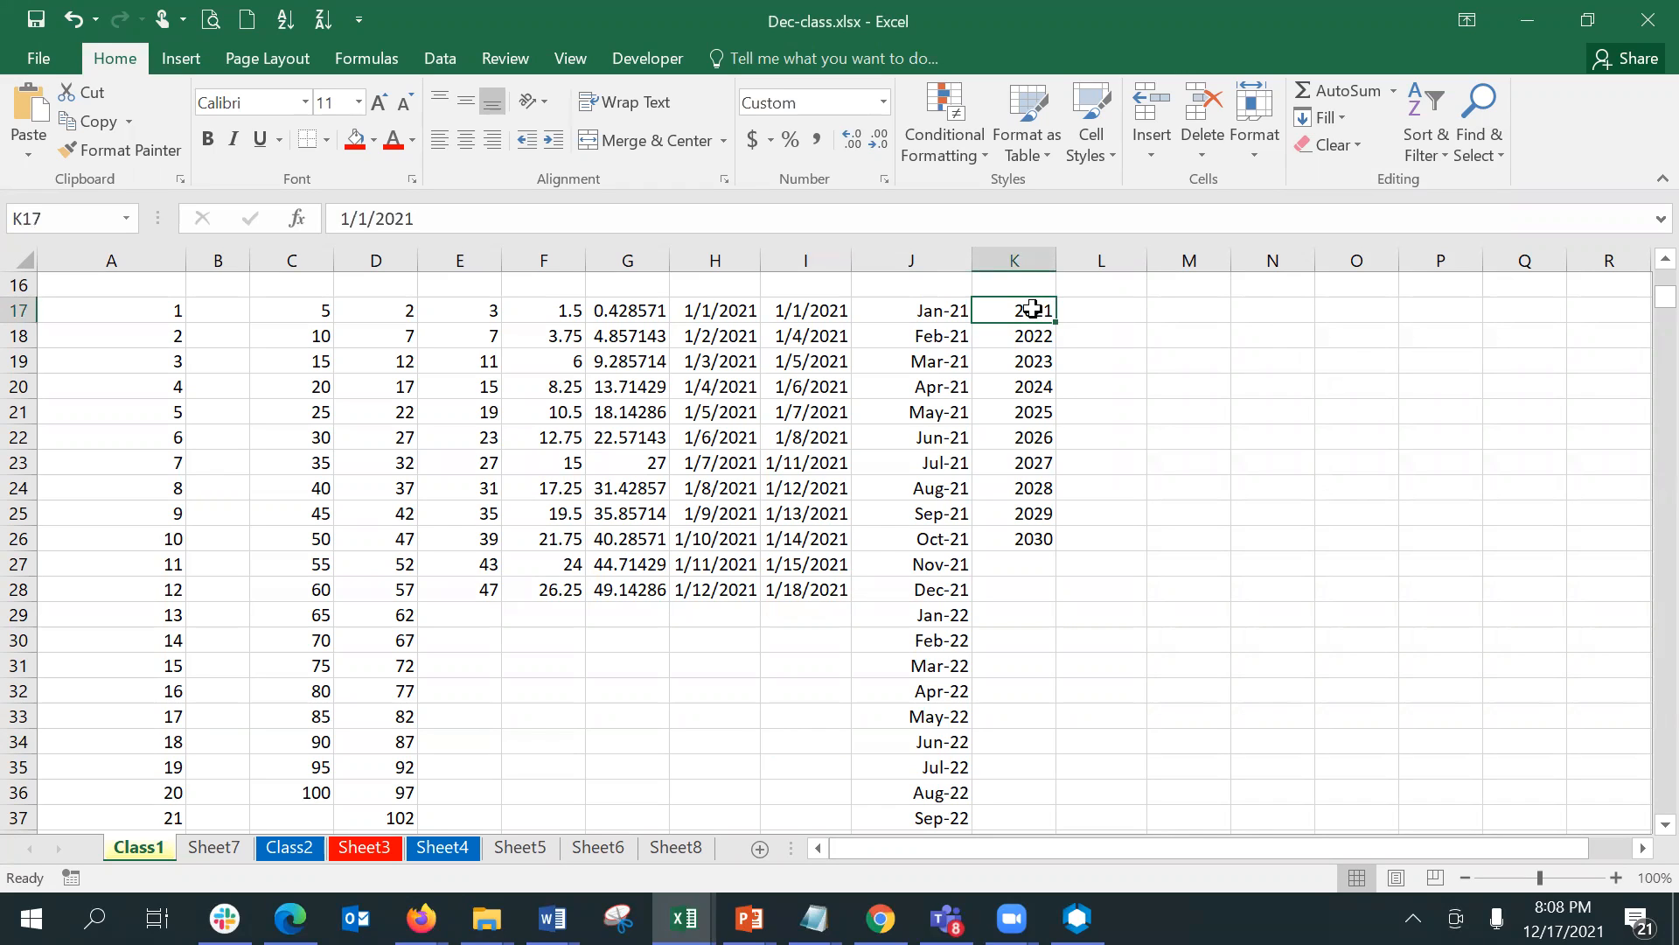
{"action": "key", "text": "shift+Down"}
{"action": "key", "text": "shift+Down"}
{"action": "key", "text": "shift+Down"}
{"action": "key", "text": "shift+Down"}
{"action": "key", "text": "shift+Down"}
{"action": "key", "text": "shift+Down"}
{"action": "key", "text": "shift+Down"}
{"action": "key", "text": "shift+Down"}
{"action": "key", "text": "shift+Down"}
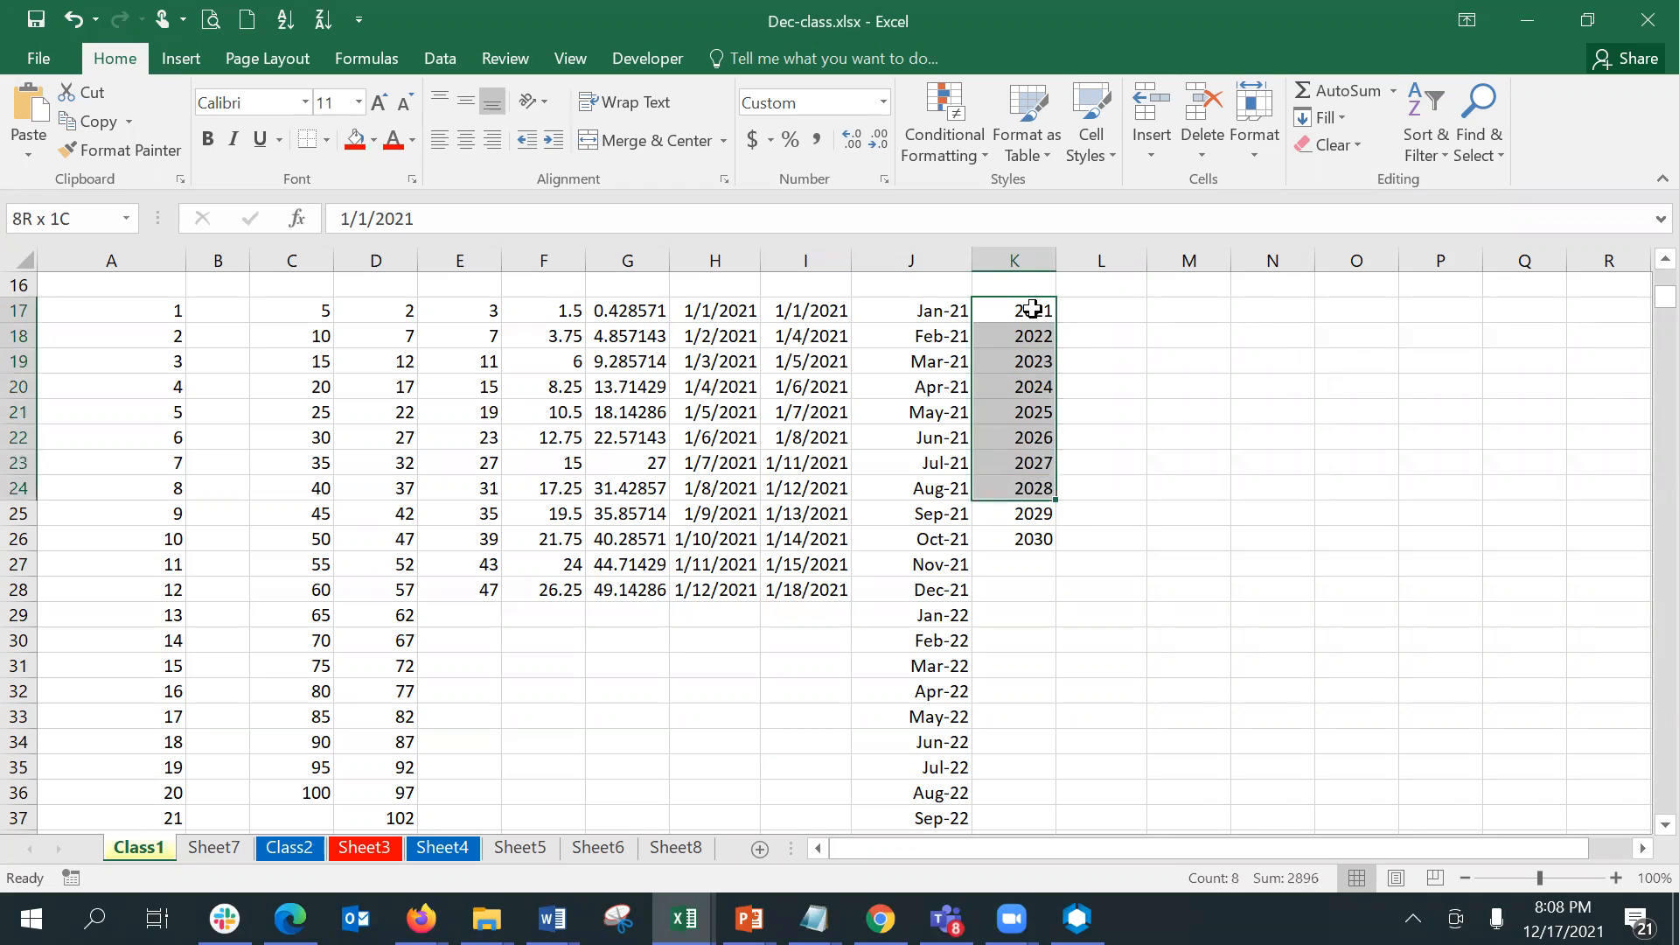
{"action": "key", "text": "ctrl+c"}
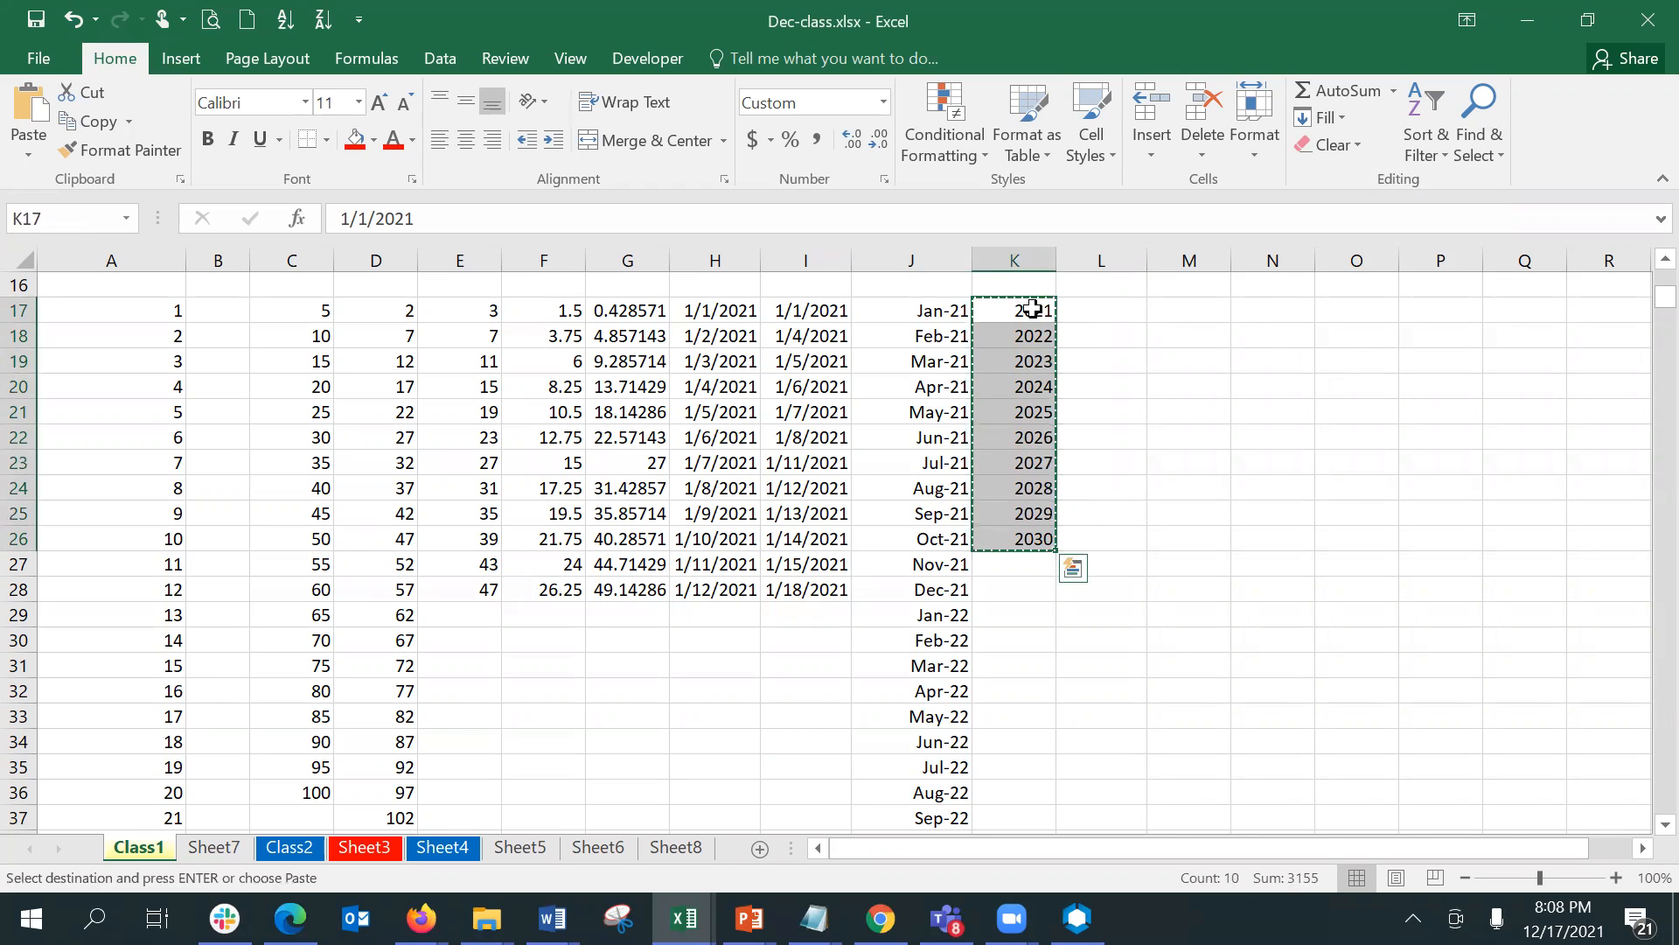
{"action": "key", "text": "Right"}
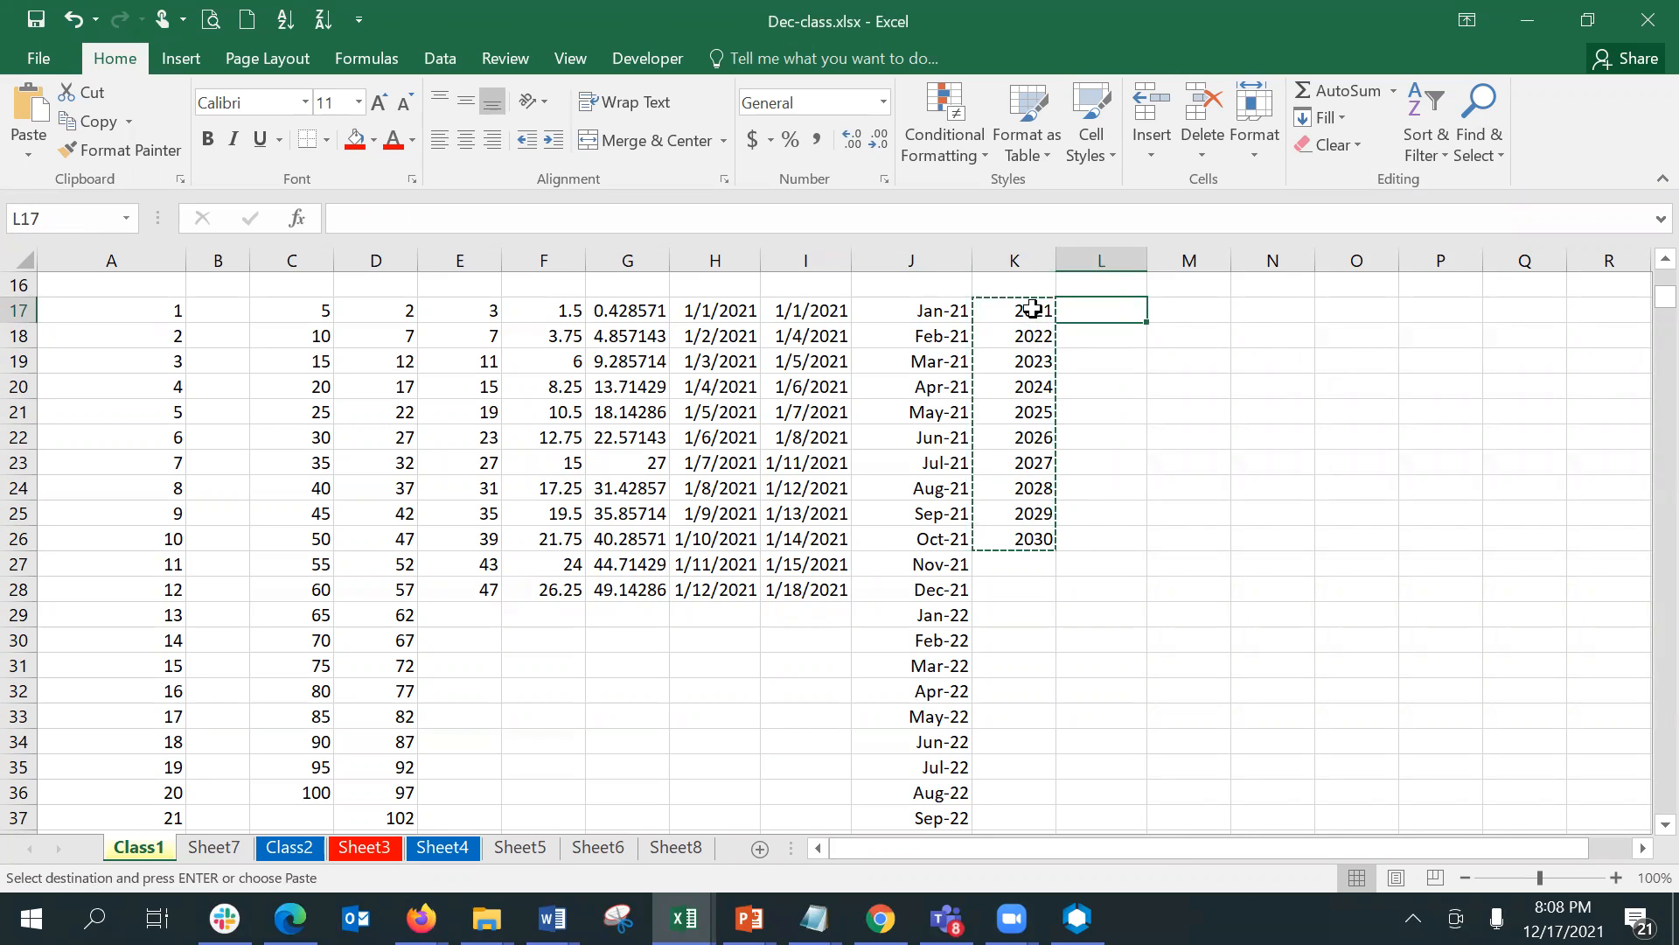
{"action": "key", "text": "ctrl+v"}
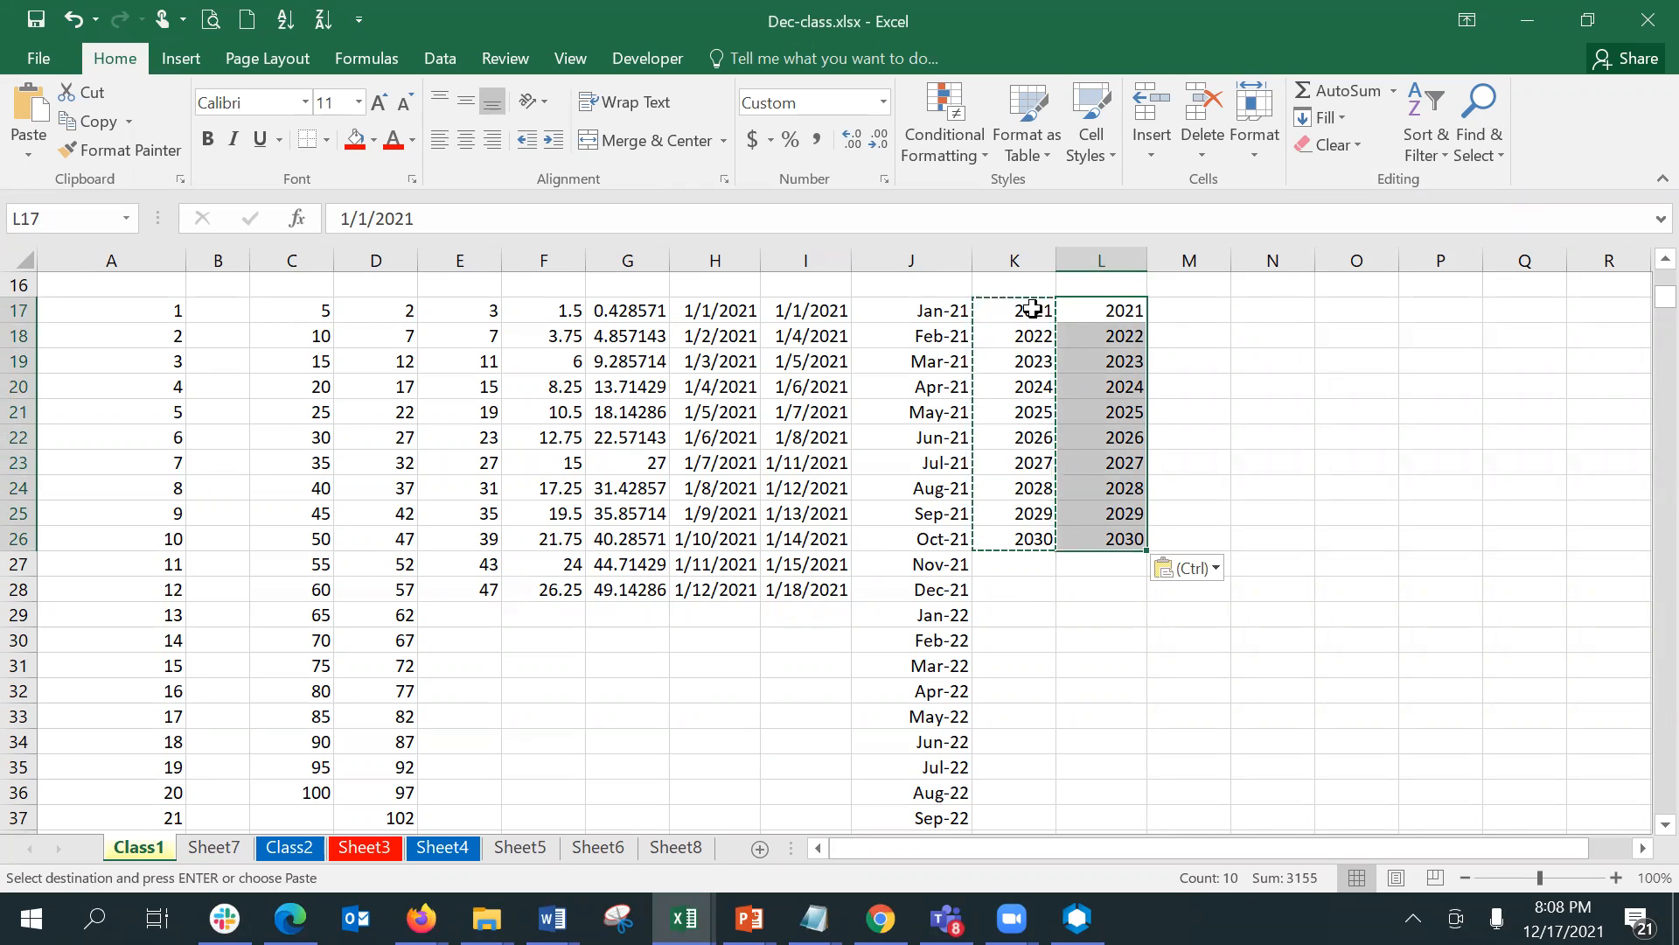
- Paste the copied years into all five columns of M17:Q26 at once and end copy mode
{"action": "key", "text": "Right"}
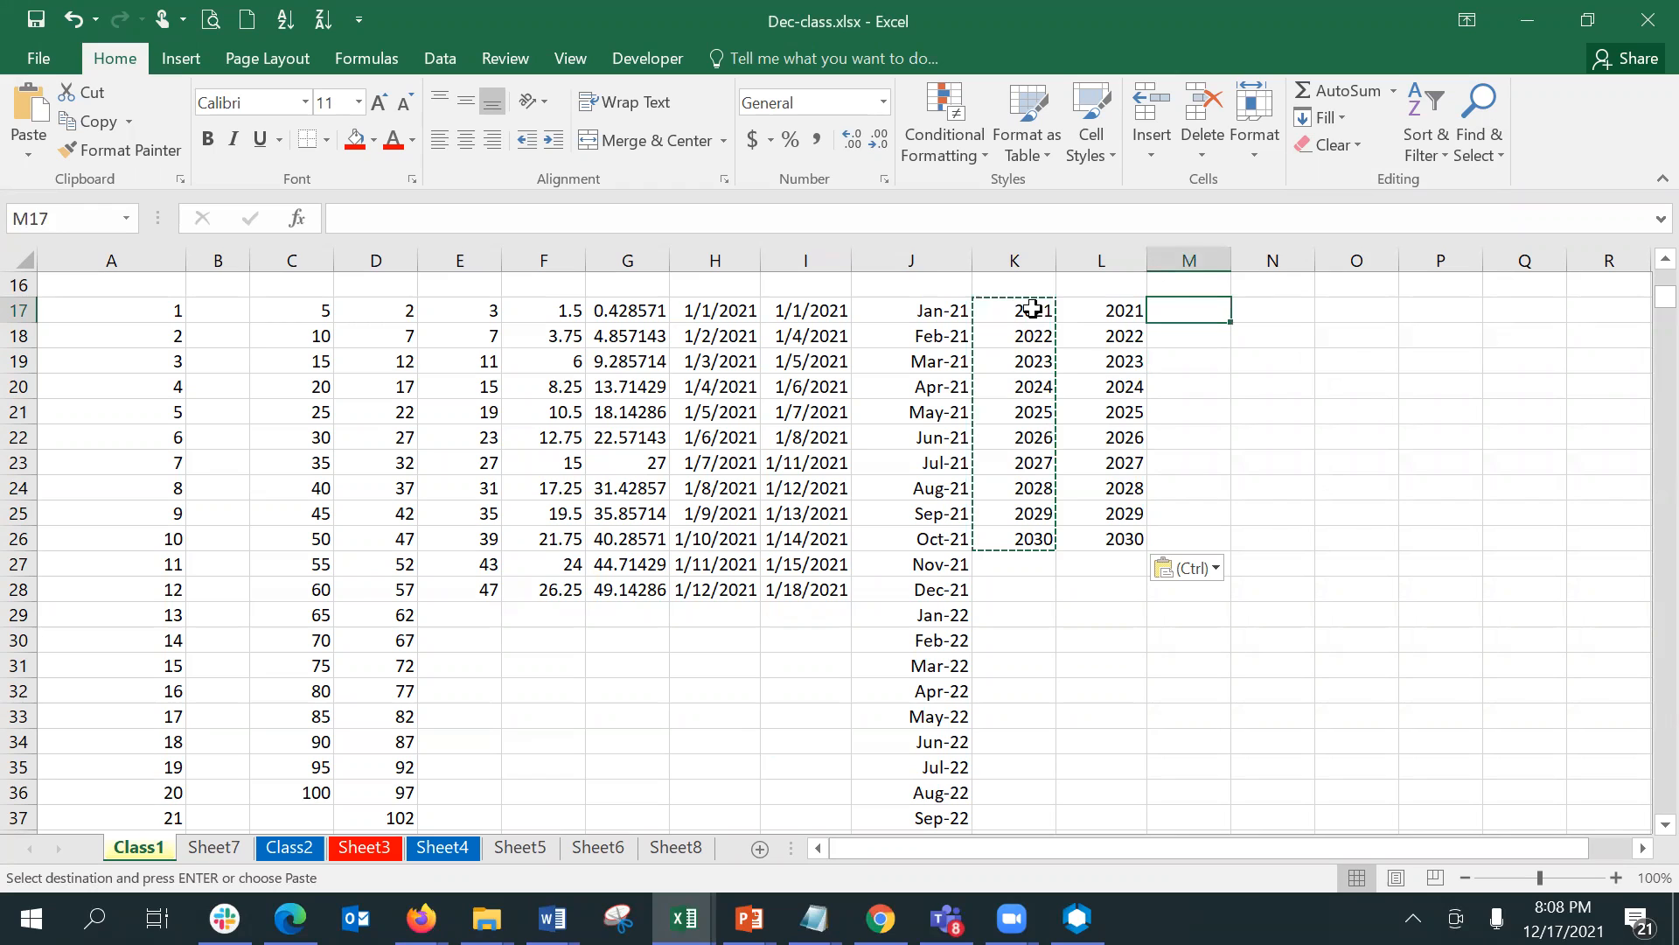
{"action": "key", "text": "shift+Right"}
{"action": "key", "text": "shift+Right"}
{"action": "key", "text": "shift+Right"}
{"action": "key", "text": "shift+Down"}
{"action": "key", "text": "shift+Down"}
{"action": "key", "text": "shift+Down"}
{"action": "key", "text": "shift+Down"}
{"action": "key", "text": "shift+Down"}
{"action": "key", "text": "shift+Down"}
{"action": "key", "text": "shift+Down"}
{"action": "key", "text": "shift+Down"}
{"action": "key", "text": "shift+Down"}
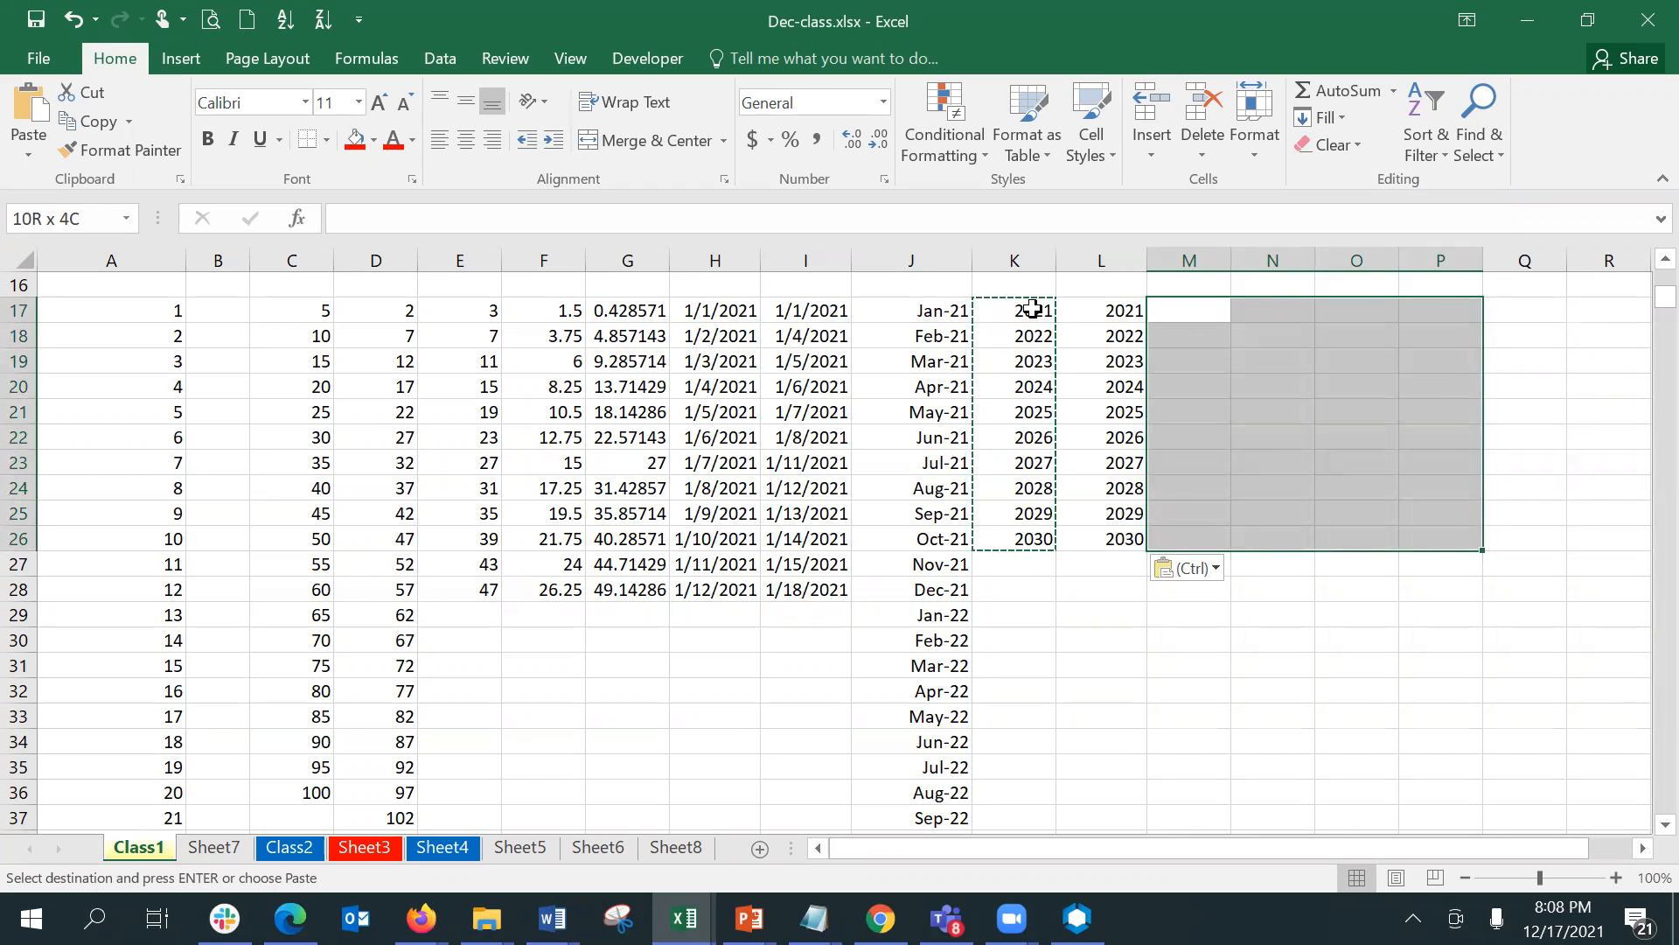
{"action": "key", "text": "shift+Right"}
{"action": "key", "text": "ctrl+v"}
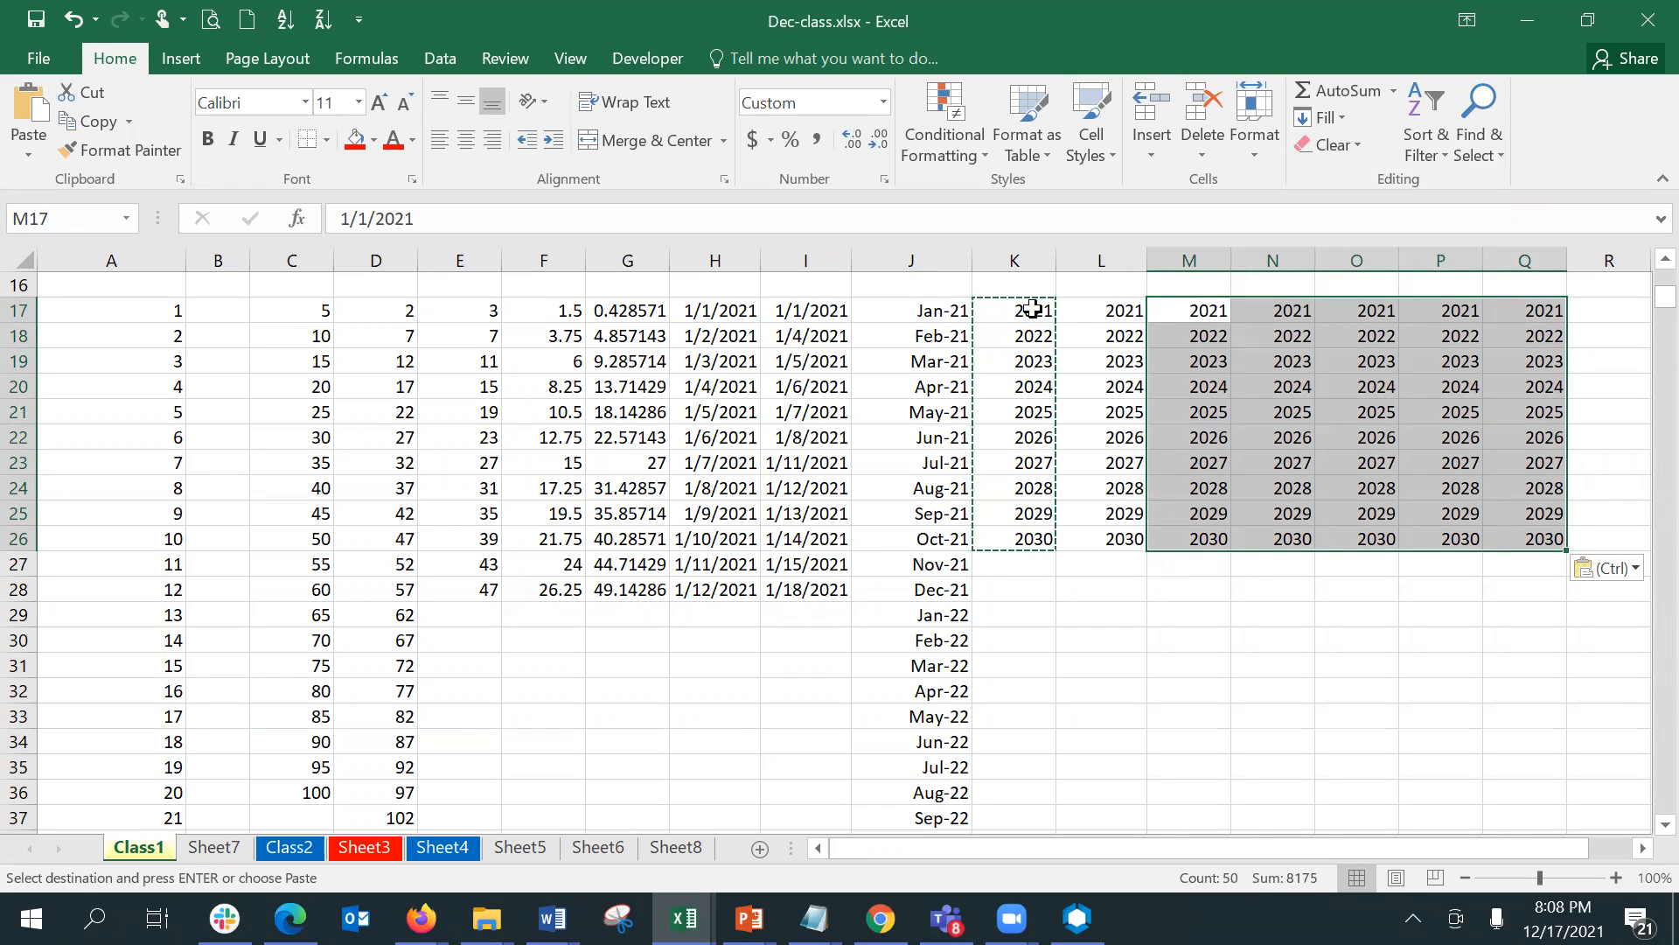
{"action": "key", "text": "Escape"}
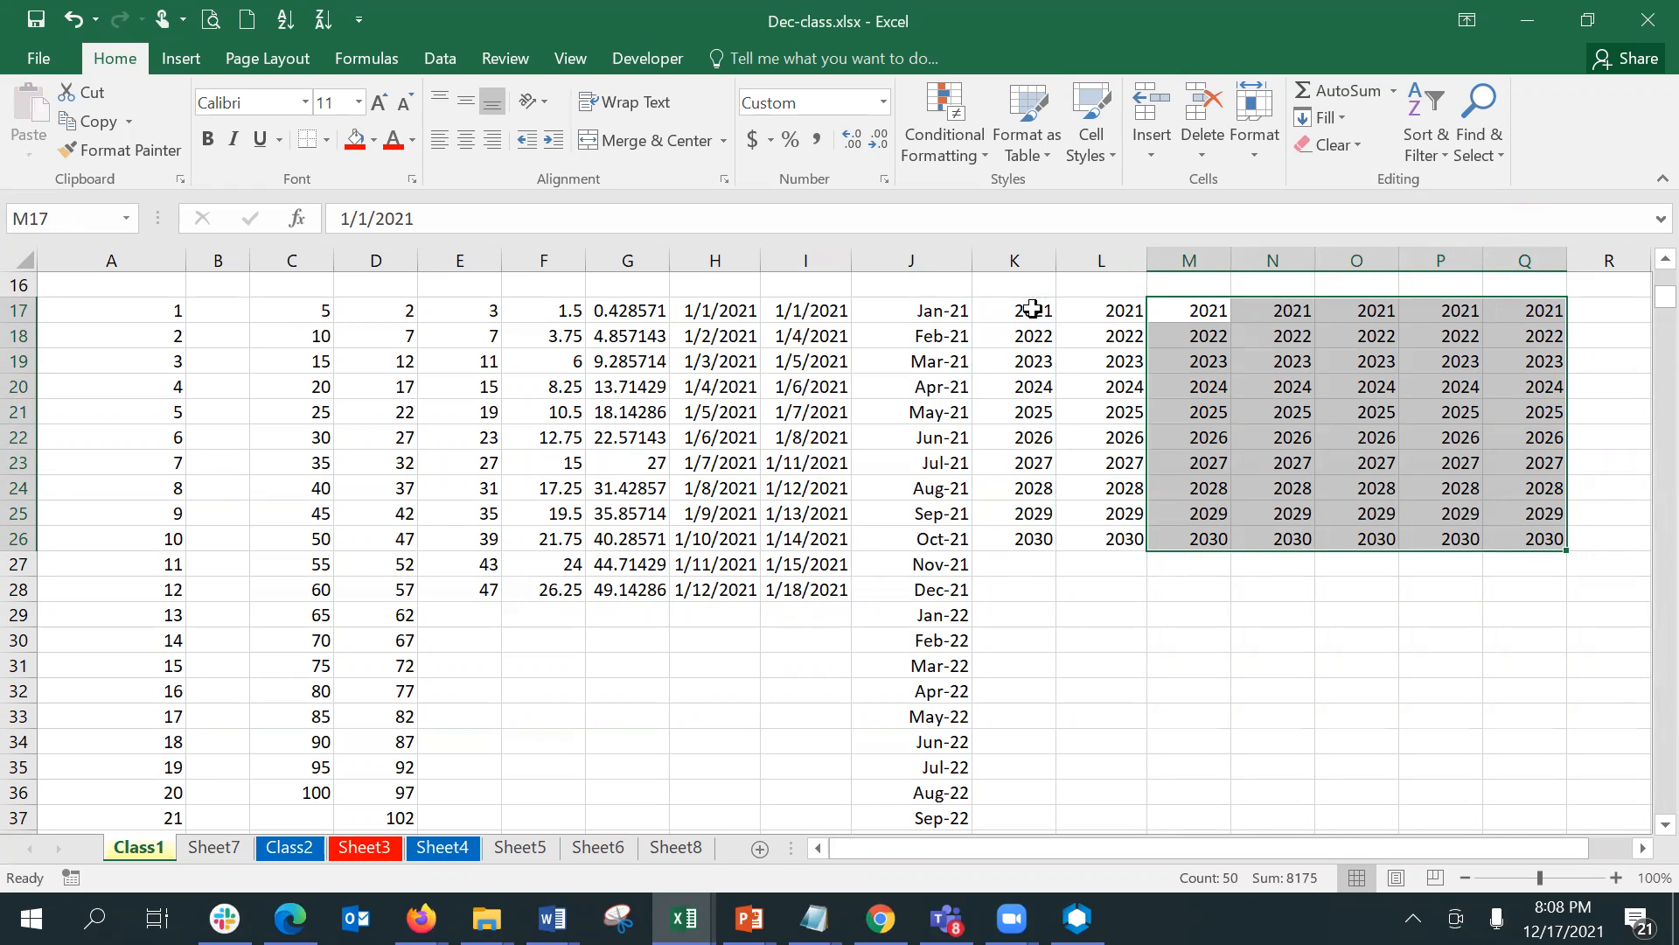
{"action": "left_click", "coordinate": [1032, 308]}
{"action": "key", "text": "shift+Down"}
{"action": "key", "text": "shift+Down"}
{"action": "key", "text": "shift+Down"}
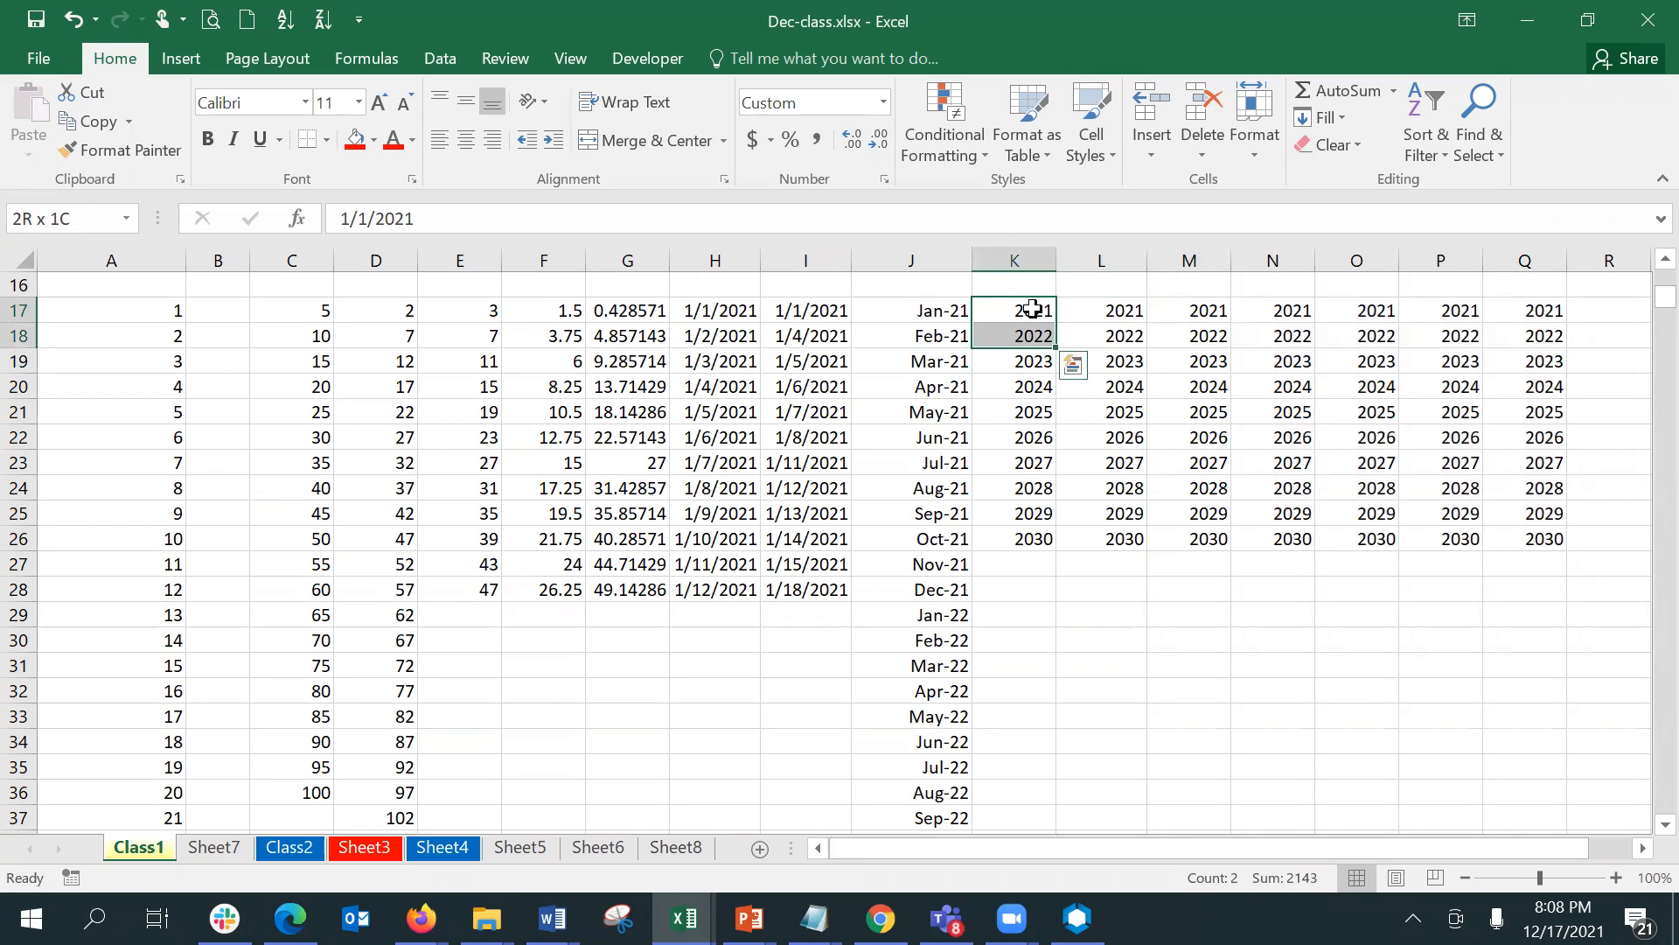
- Fill the empty row 16 cells down through L16:Q26 to blank out the pasted years
{"action": "key", "text": "Right"}
{"action": "key", "text": "Right"}
{"action": "key", "text": "Up"}
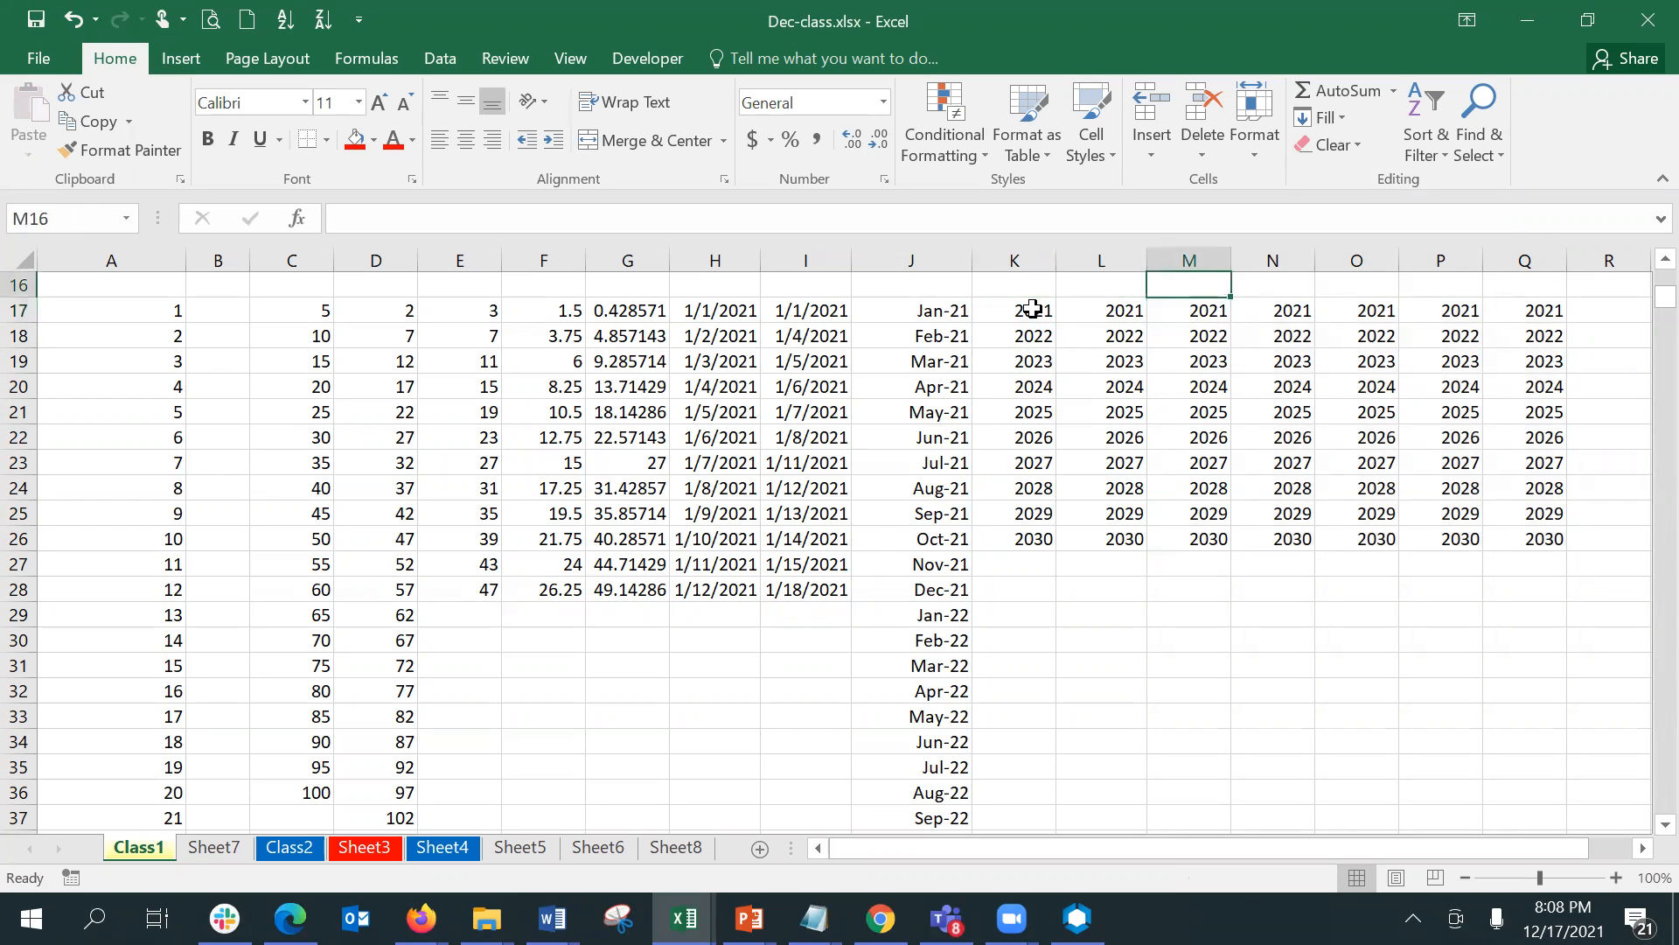
{"action": "key", "text": "Left"}
{"action": "key", "text": "shift+Right"}
{"action": "key", "text": "shift+Right"}
{"action": "key", "text": "shift+Right"}
{"action": "key", "text": "shift+Right"}
{"action": "key", "text": "shift+Right"}
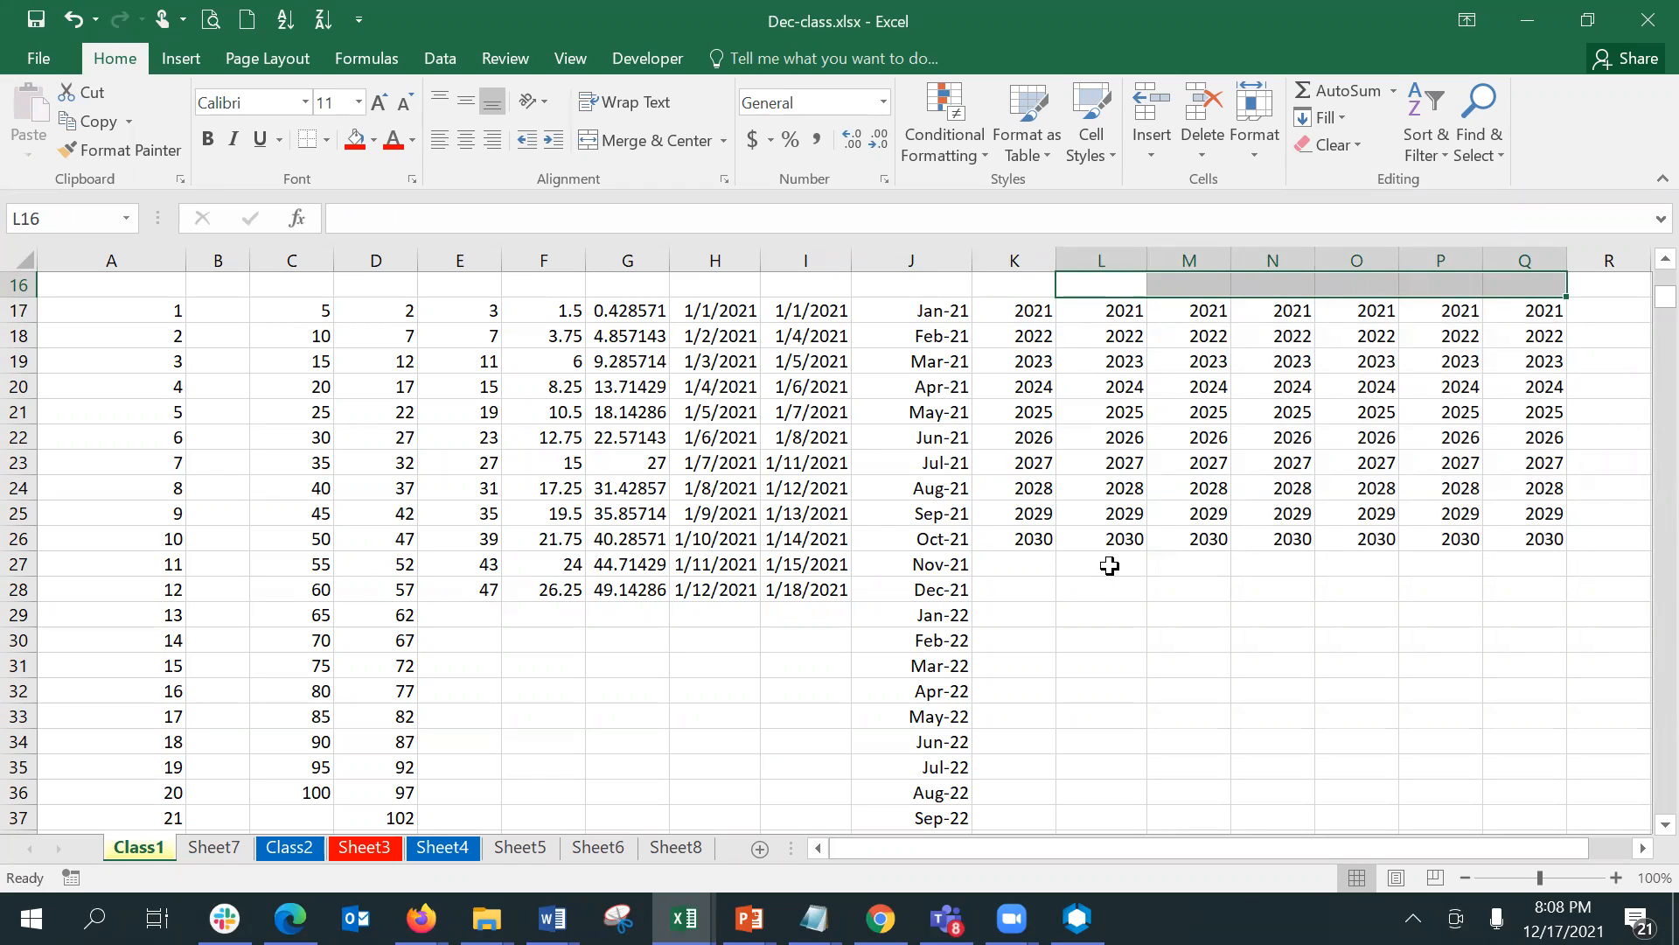
{"action": "key", "text": "shift+Down"}
{"action": "key", "text": "shift+Down"}
{"action": "key", "text": "shift+Down"}
{"action": "key", "text": "shift+Down"}
{"action": "key", "text": "shift+Down"}
{"action": "key", "text": "shift+Down"}
{"action": "key", "text": "shift+Down"}
{"action": "key", "text": "shift+Down"}
{"action": "key", "text": "shift+Down"}
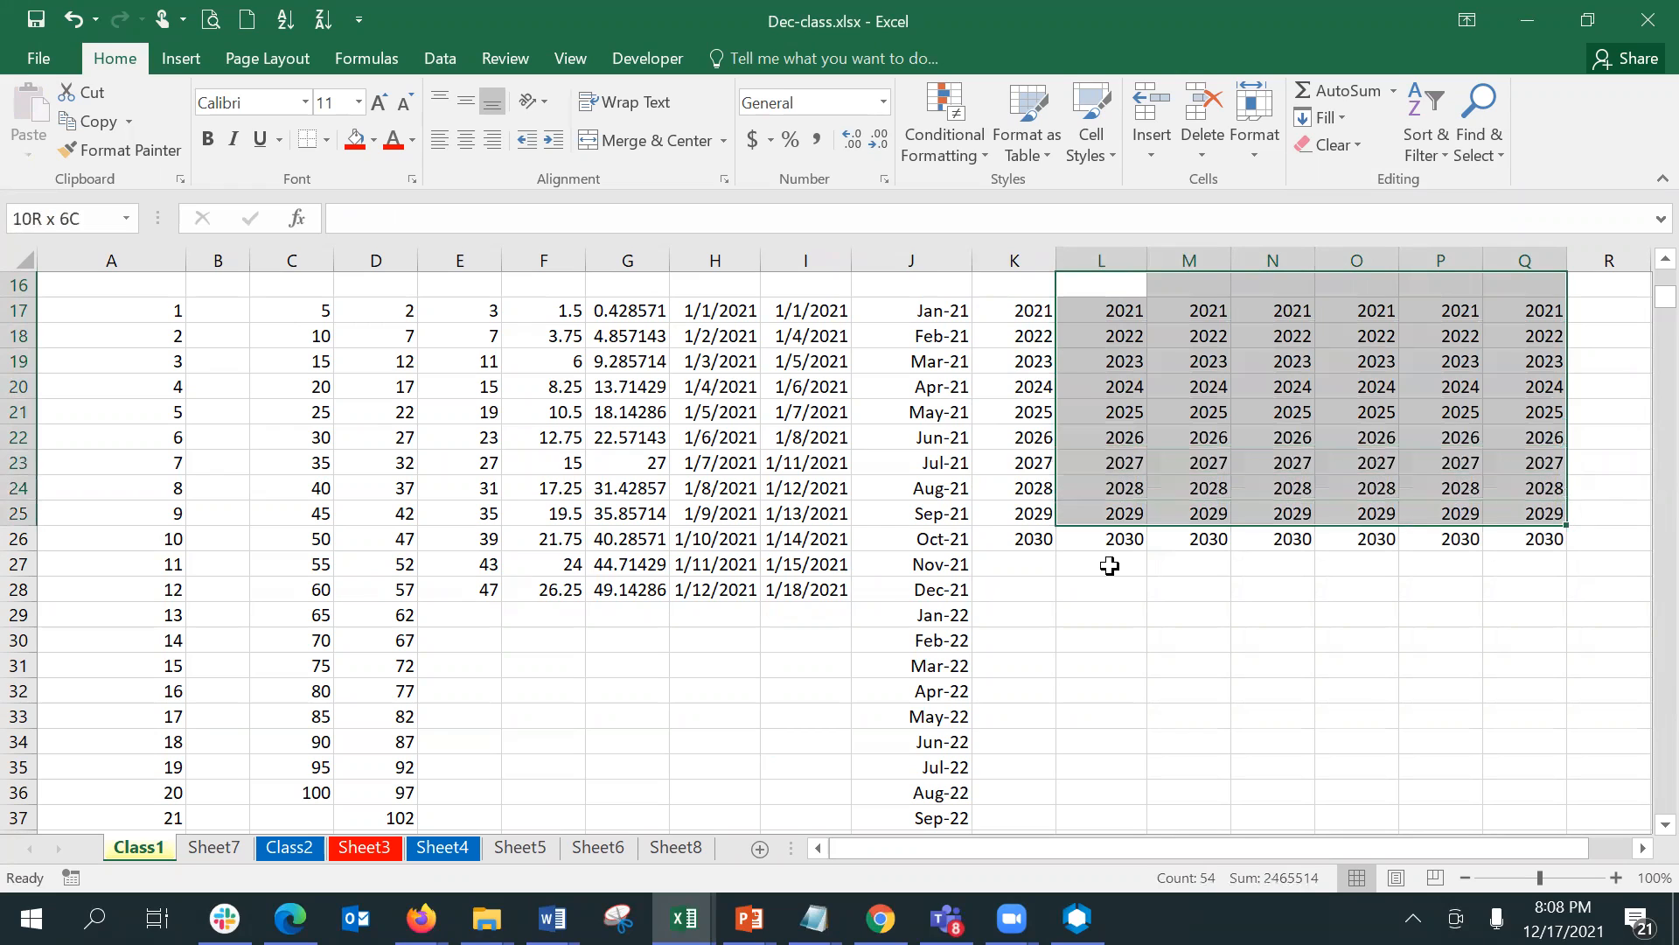
{"action": "key", "text": "shift+Down"}
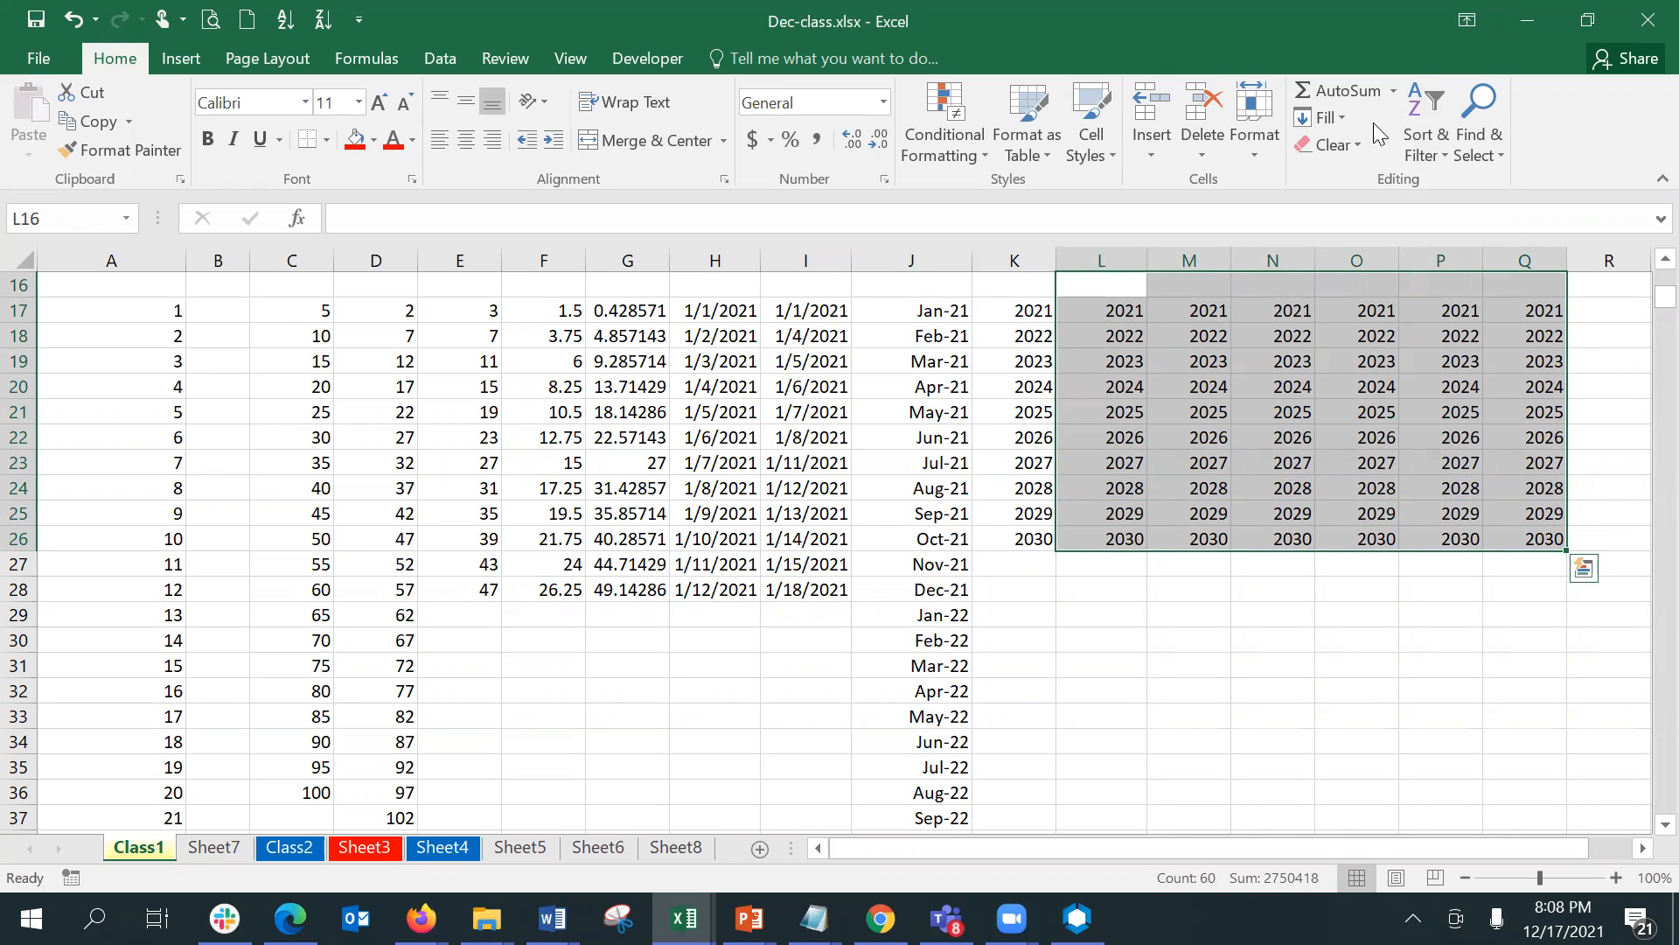
{"action": "left_click", "coordinate": [1344, 117]}
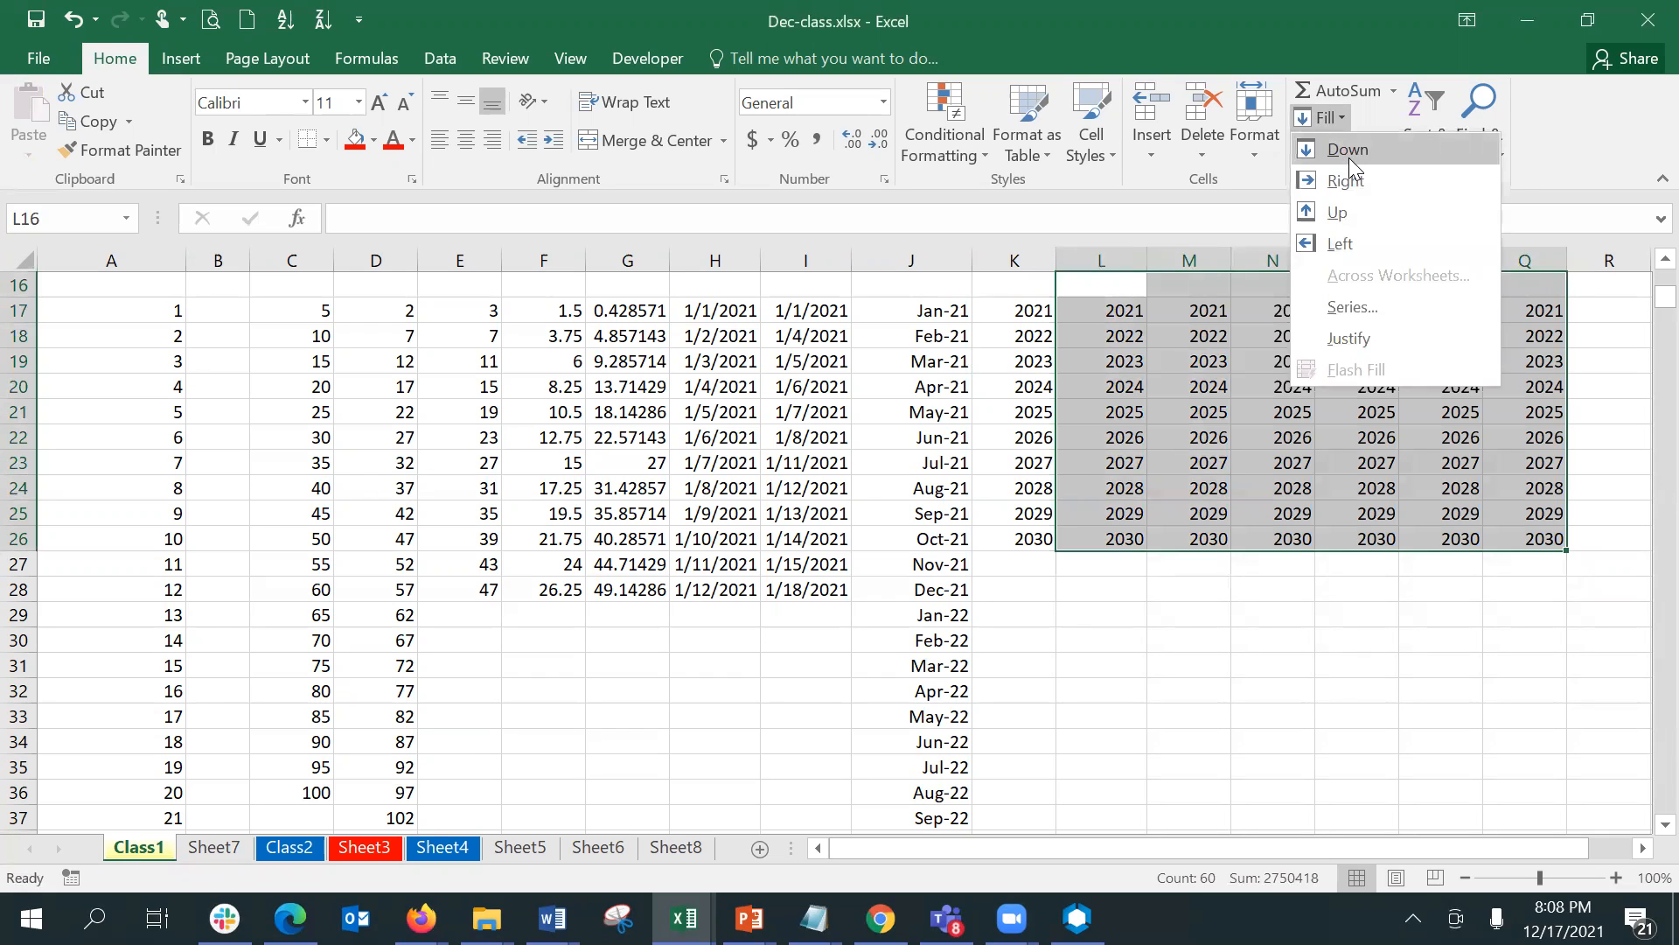
{"action": "left_click", "coordinate": [1349, 156]}
{"action": "mouse_move", "coordinate": [946, 919]}
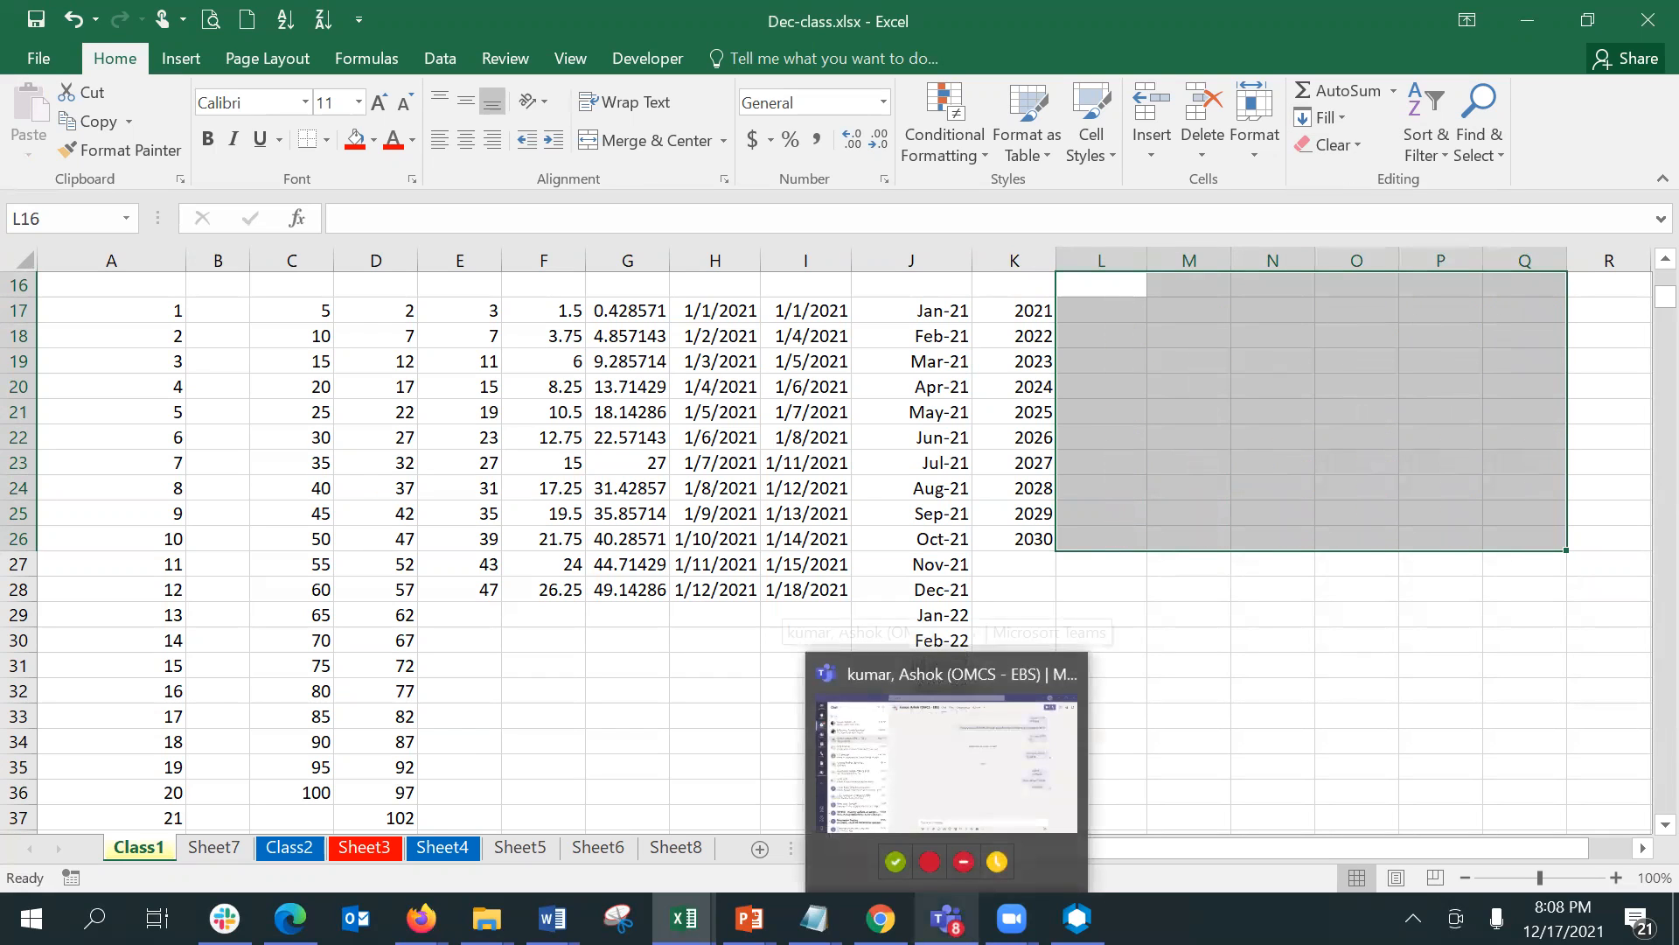
{"action": "left_click", "coordinate": [1088, 280]}
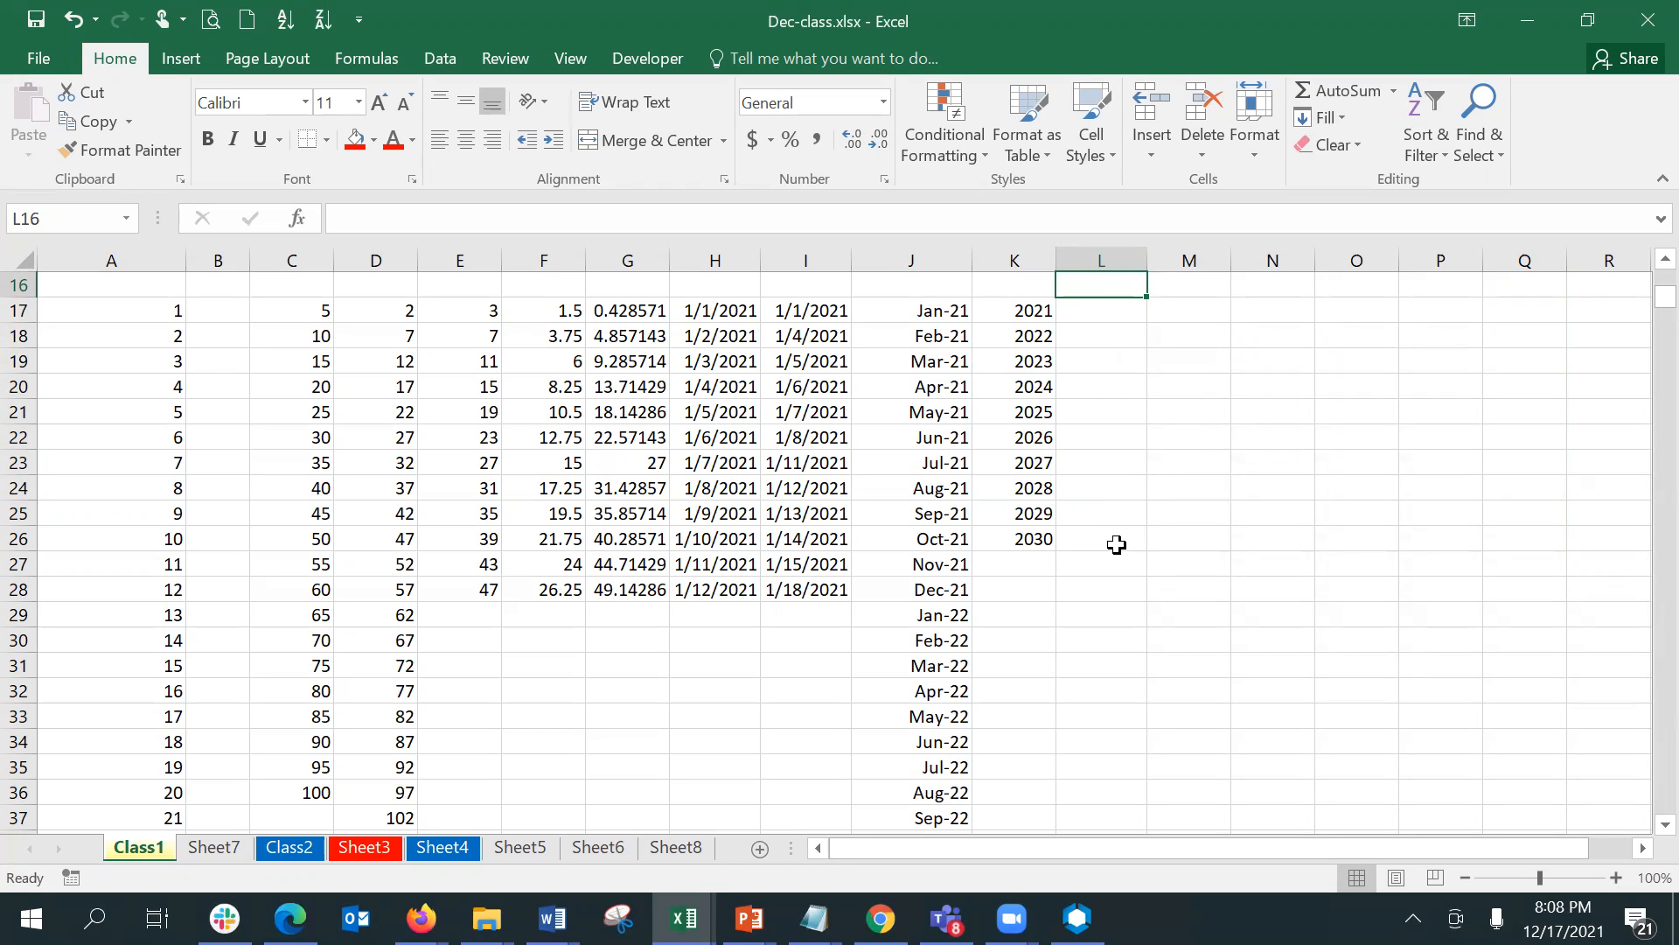
- Fill the years in K17:K26 to the right across the range through column R with the Fill Right command
{"action": "left_click", "coordinate": [1020, 312]}
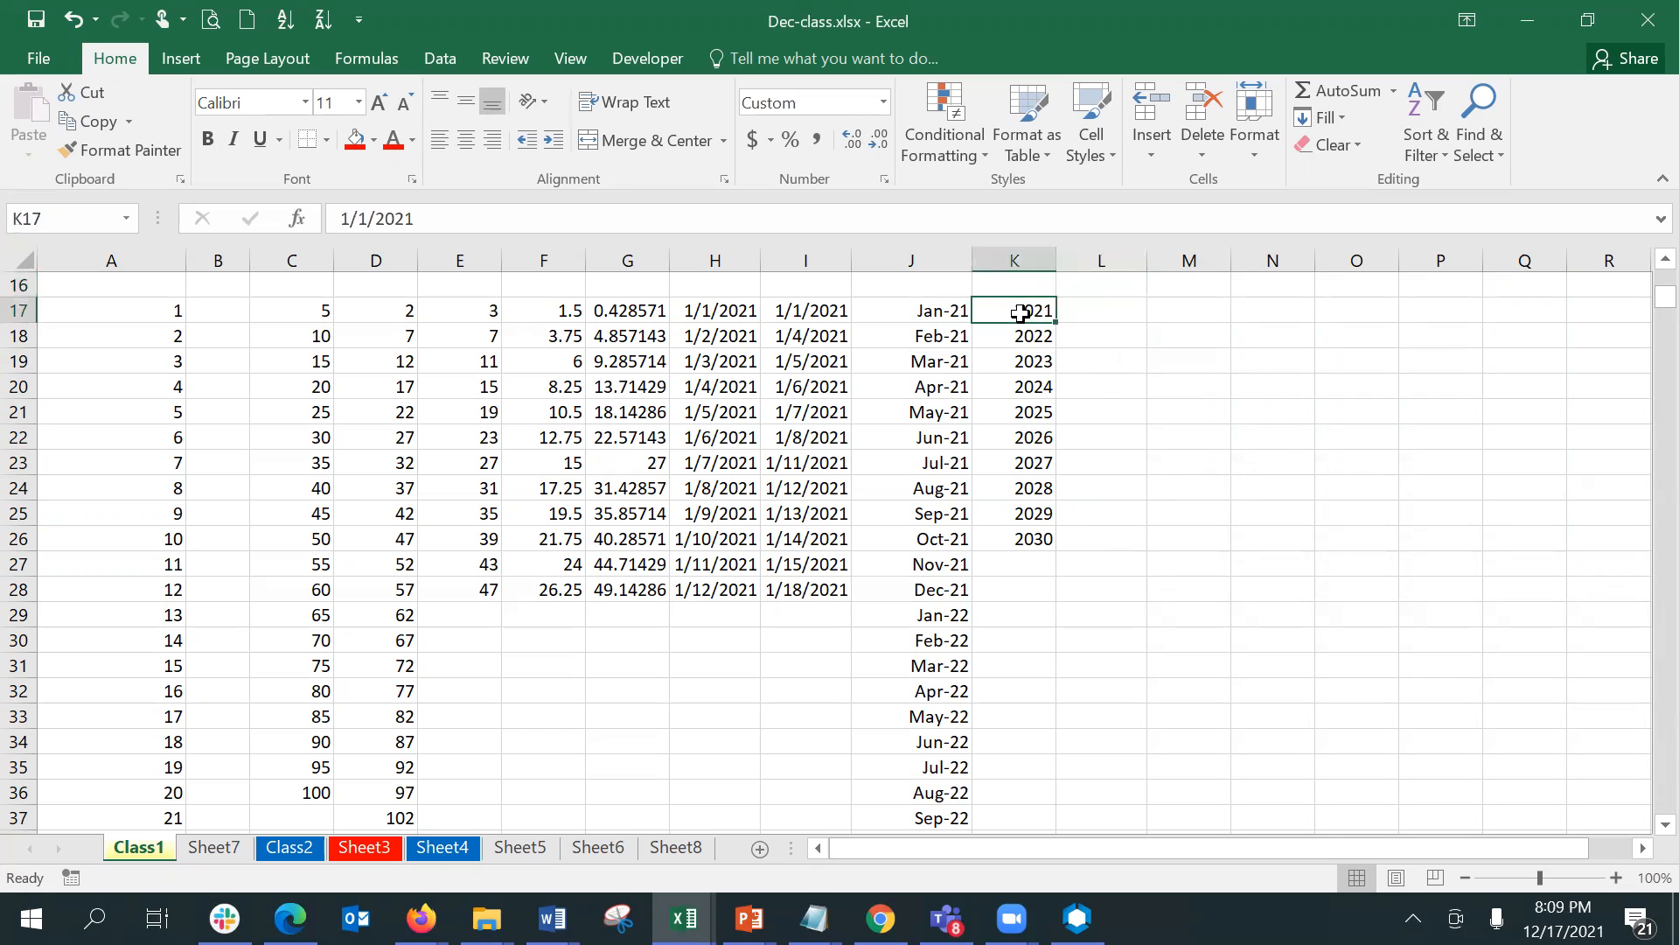
{"action": "left_click", "coordinate": [1020, 538], "text": "shift"}
{"action": "key", "text": "shift+Right"}
{"action": "key", "text": "shift+Right"}
{"action": "key", "text": "shift+Right"}
{"action": "key", "text": "shift+Right"}
{"action": "key", "text": "shift+Right"}
{"action": "key", "text": "shift+Right"}
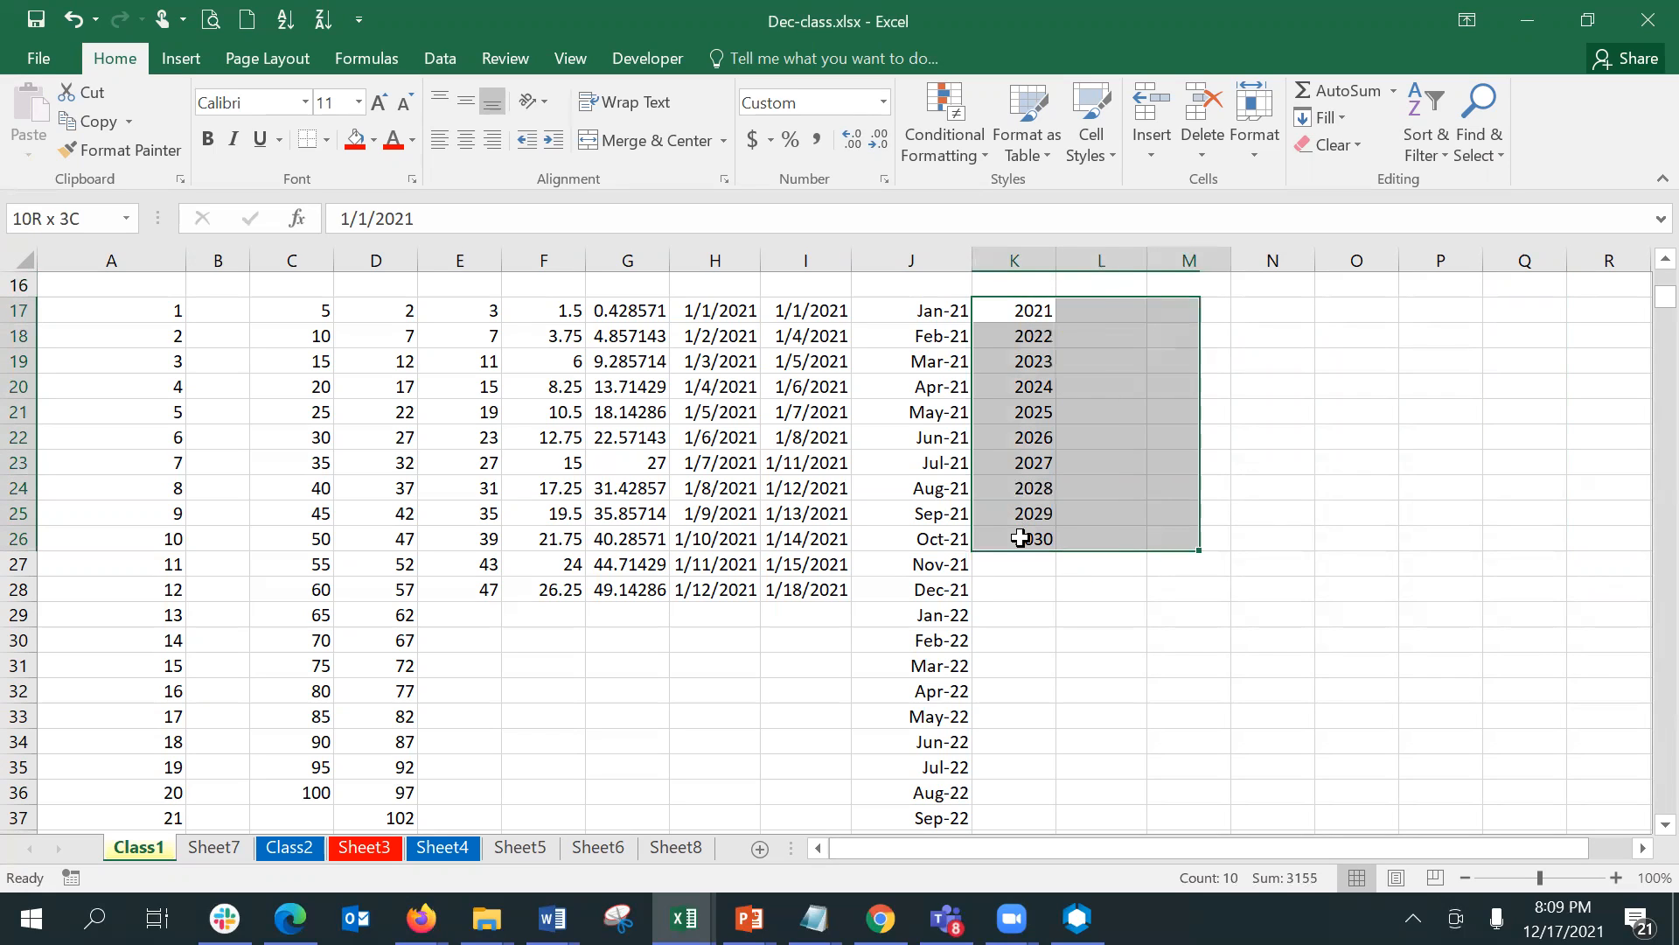
{"action": "key", "text": "shift+Right"}
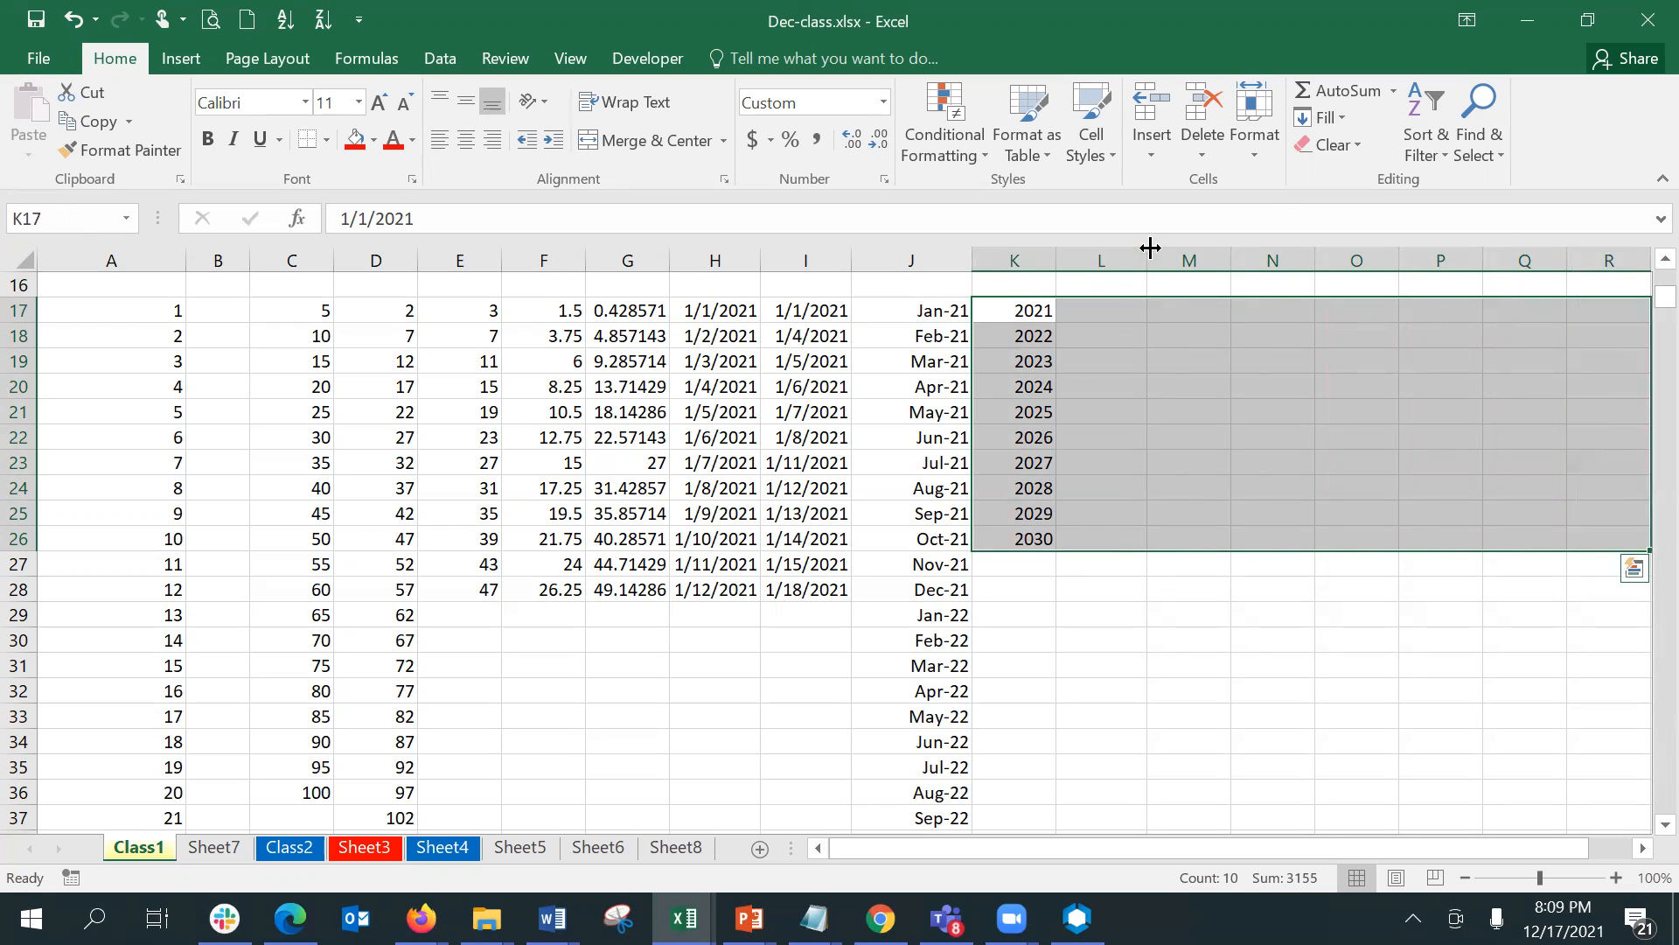
{"action": "left_click", "coordinate": [1336, 120]}
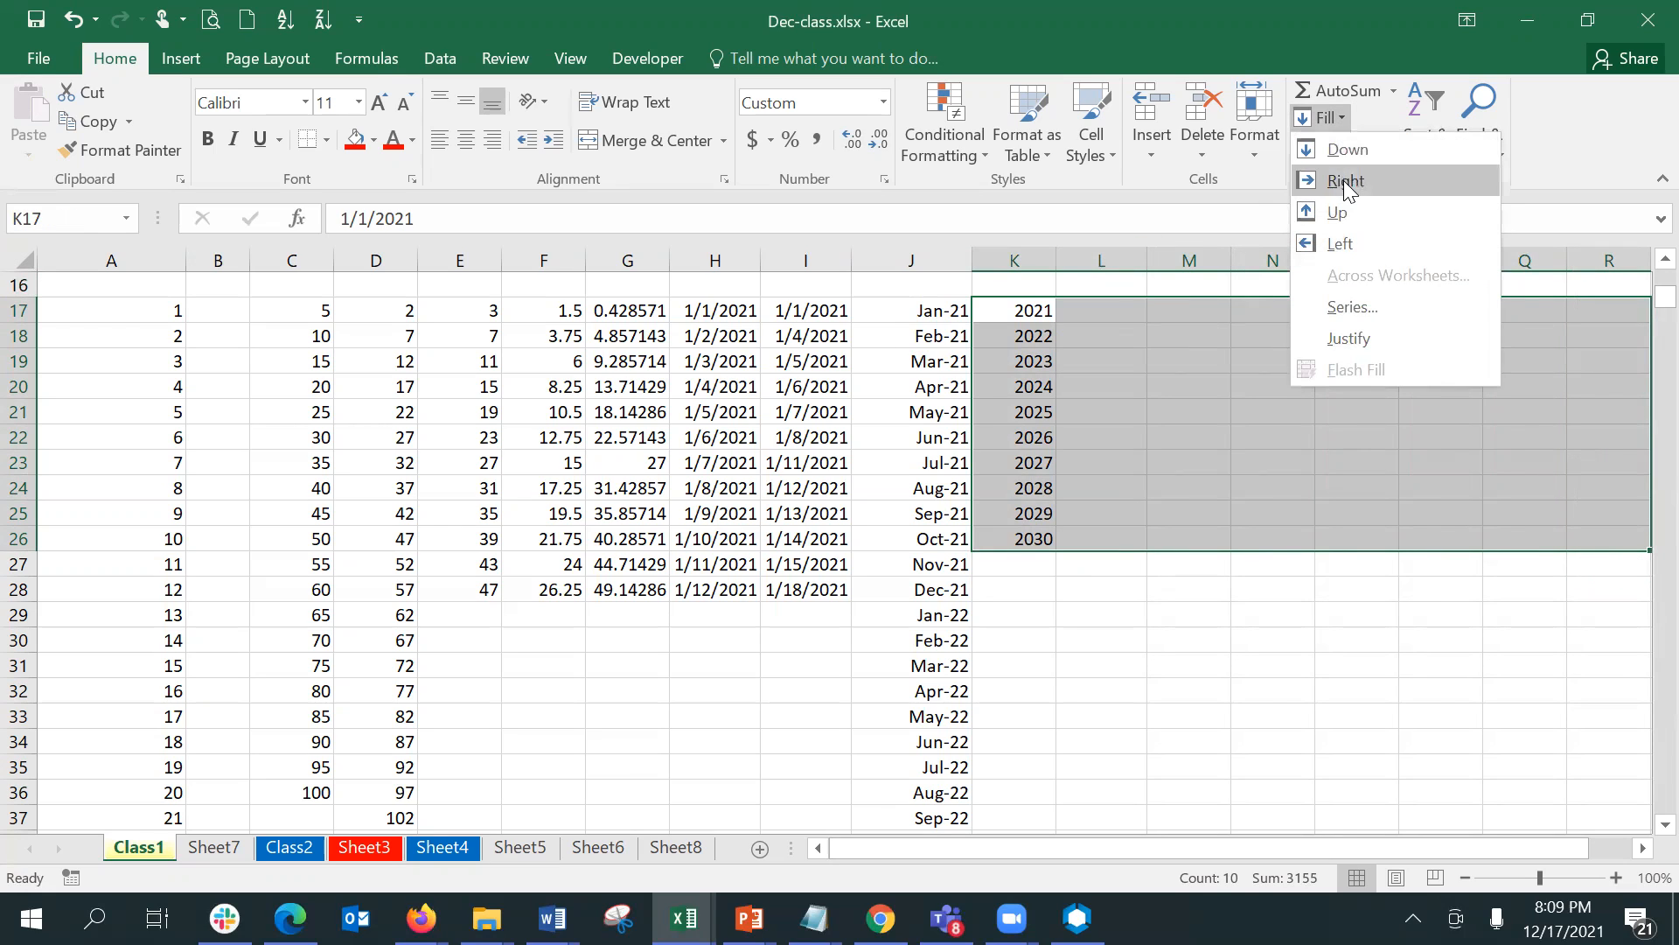
{"action": "left_click", "coordinate": [1345, 180]}
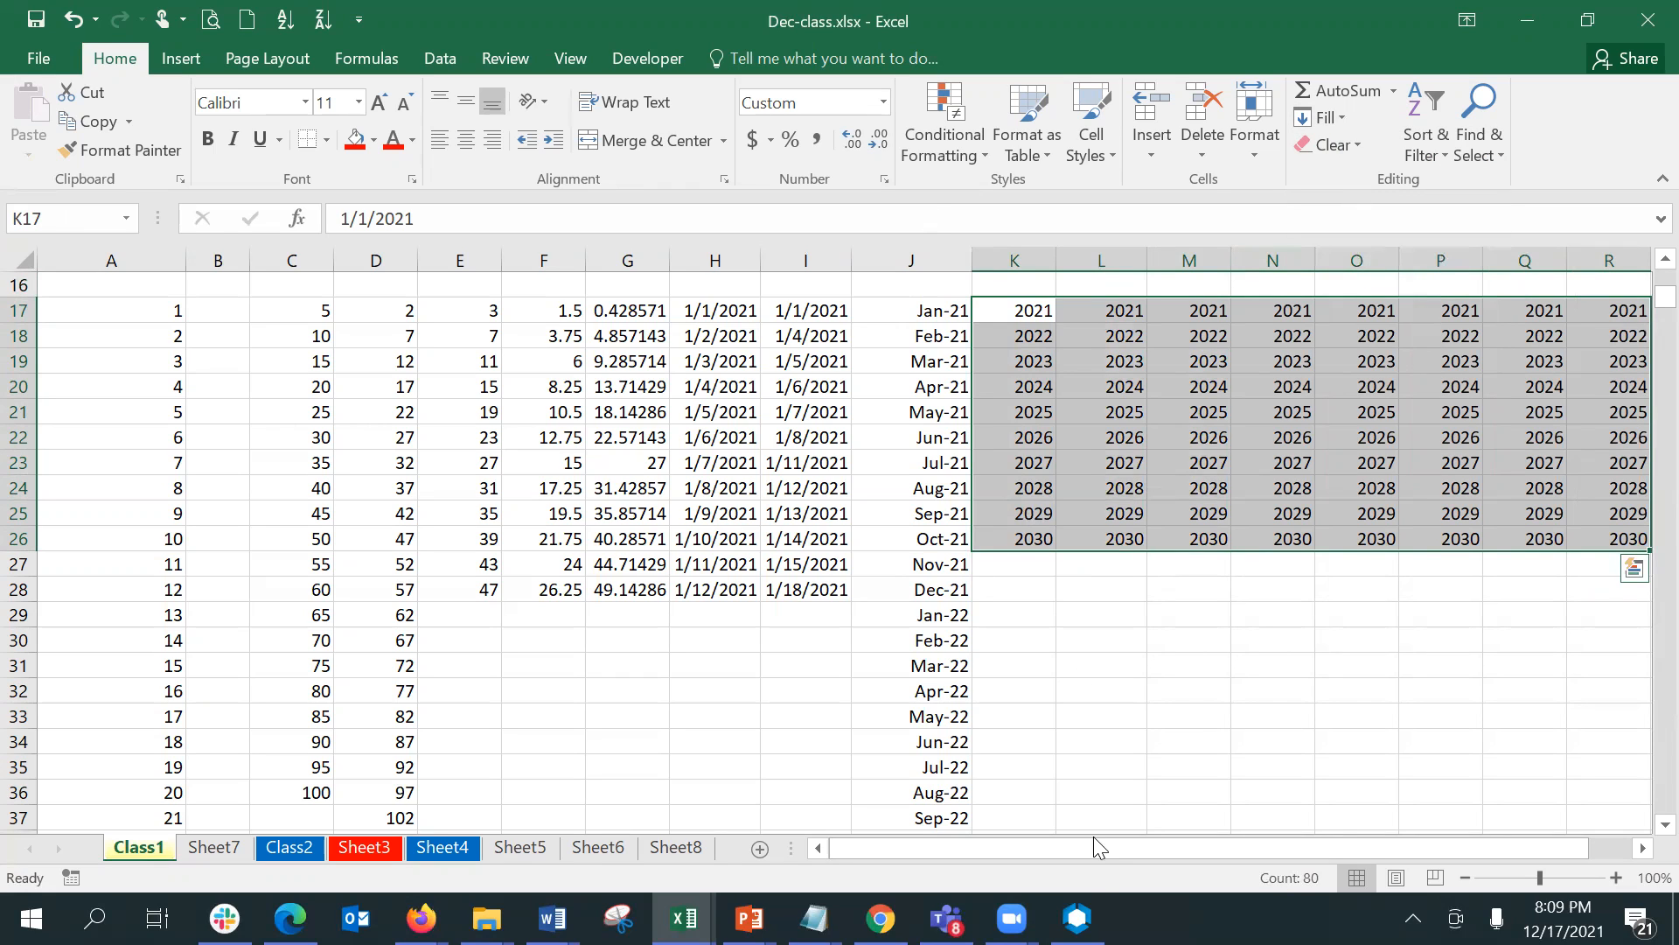
{"action": "scroll", "coordinate": [1088, 833], "scroll_direction": "right", "scroll_amount": 1}
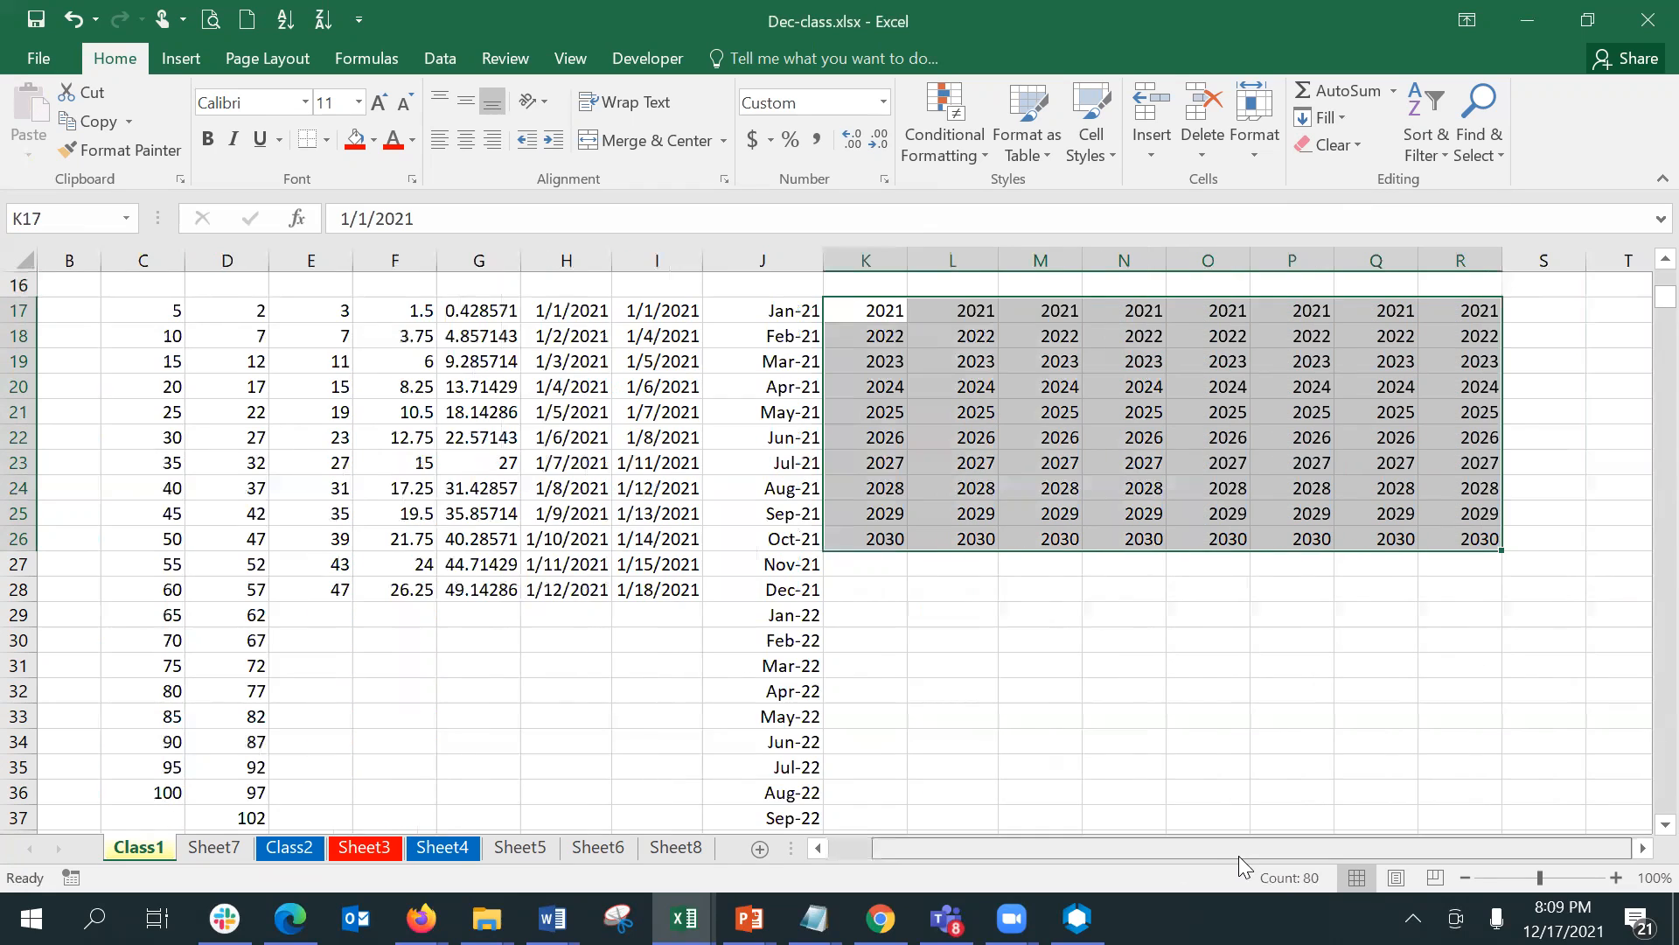
{"action": "left_click_drag", "start_coordinate": [866, 302], "coordinate": [1436, 527]}
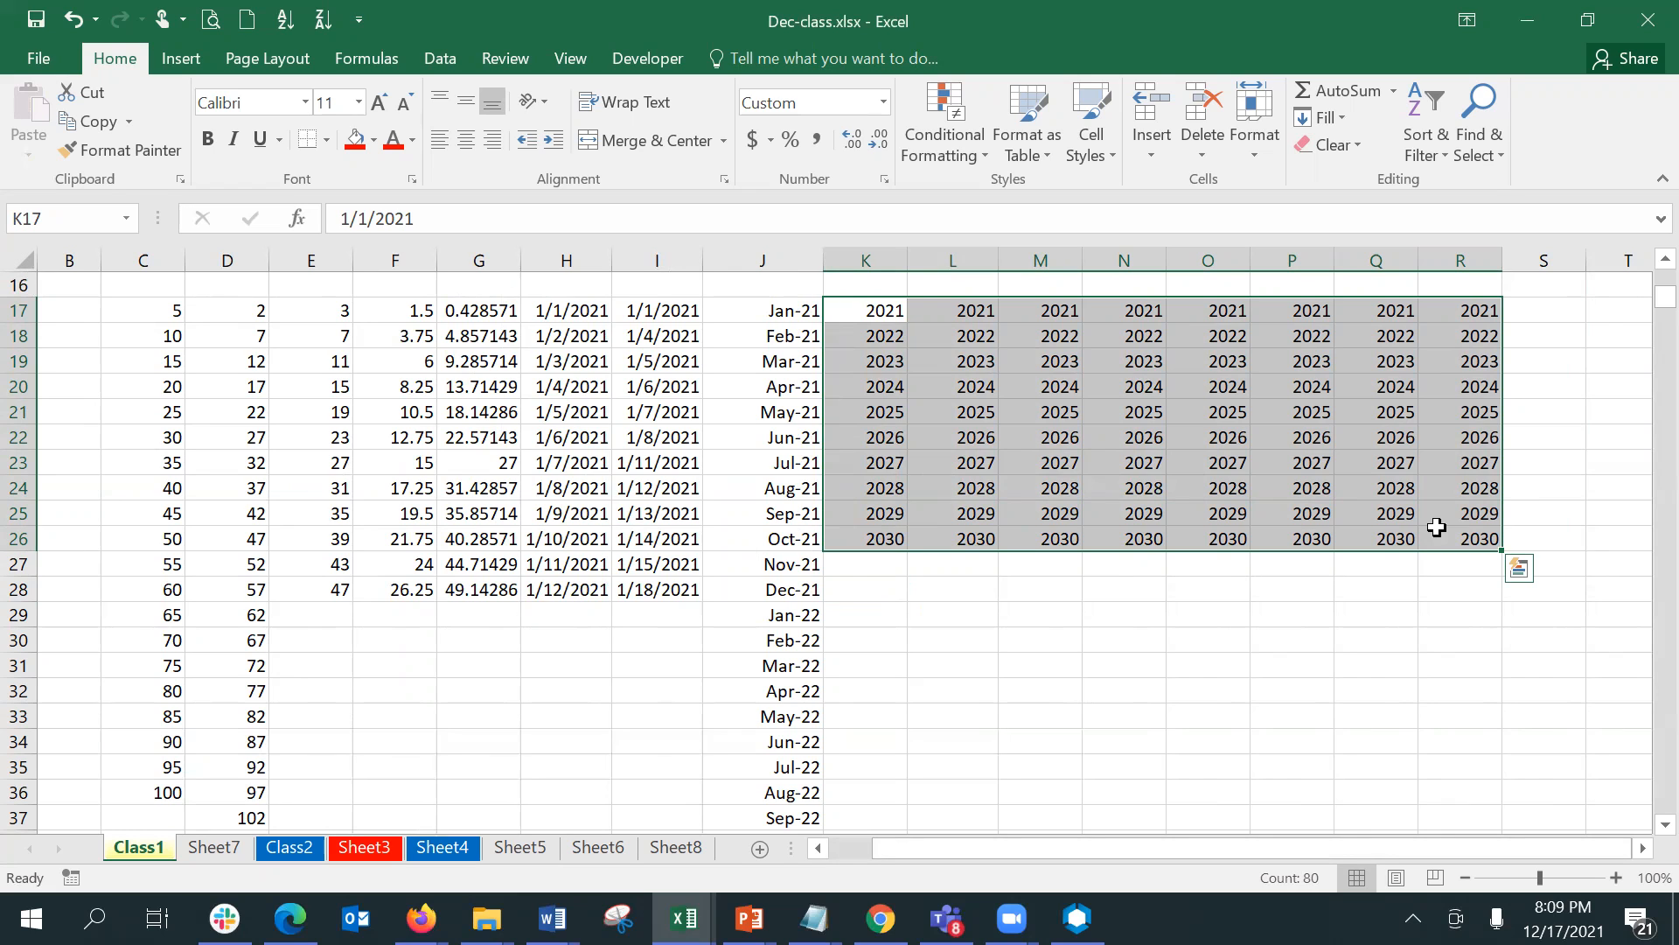
- Fill the months Jan-22 to Oct-22 in J29:J38 leftward into columns E to I with the Fill Left command
{"action": "key", "text": "Down"}
{"action": "key", "text": "Down"}
{"action": "key", "text": "Down"}
{"action": "key", "text": "Down"}
{"action": "key", "text": "Down"}
{"action": "key", "text": "Down"}
{"action": "key", "text": "Down"}
{"action": "key", "text": "Down"}
{"action": "key", "text": "Down"}
{"action": "key", "text": "Down"}
{"action": "key", "text": "Down"}
{"action": "key", "text": "Down"}
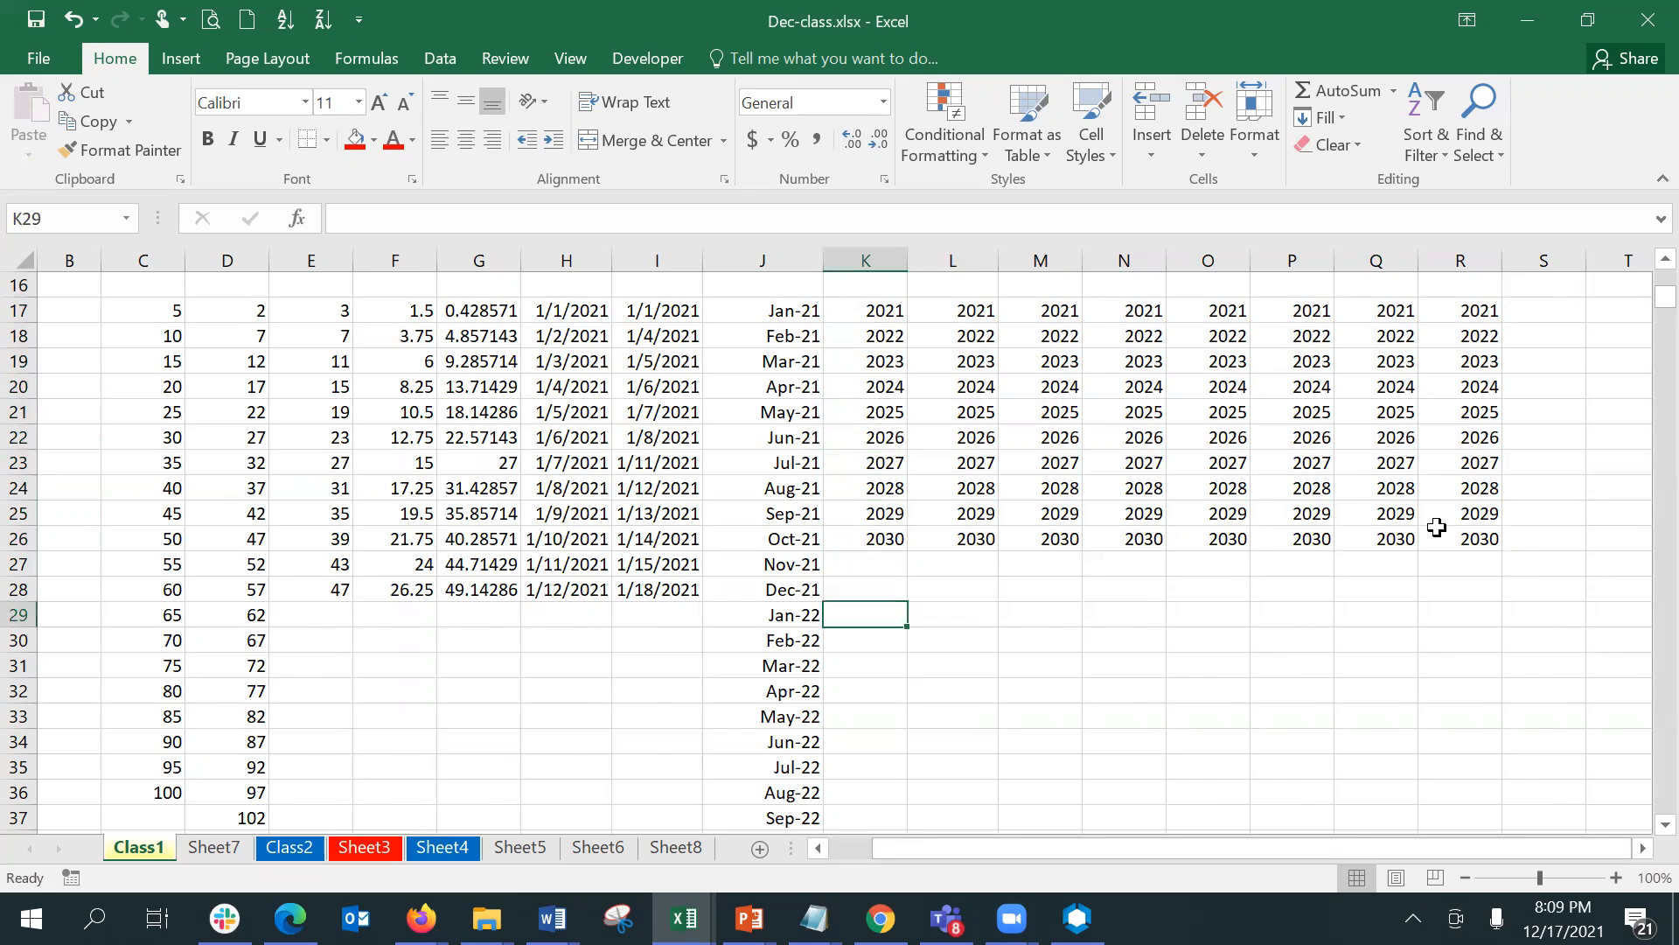
{"action": "key", "text": "Left"}
{"action": "key", "text": "shift+Down"}
{"action": "key", "text": "shift+Down"}
{"action": "key", "text": "shift+Down"}
{"action": "key", "text": "shift+Down"}
{"action": "key", "text": "shift+Down"}
{"action": "key", "text": "shift+Down"}
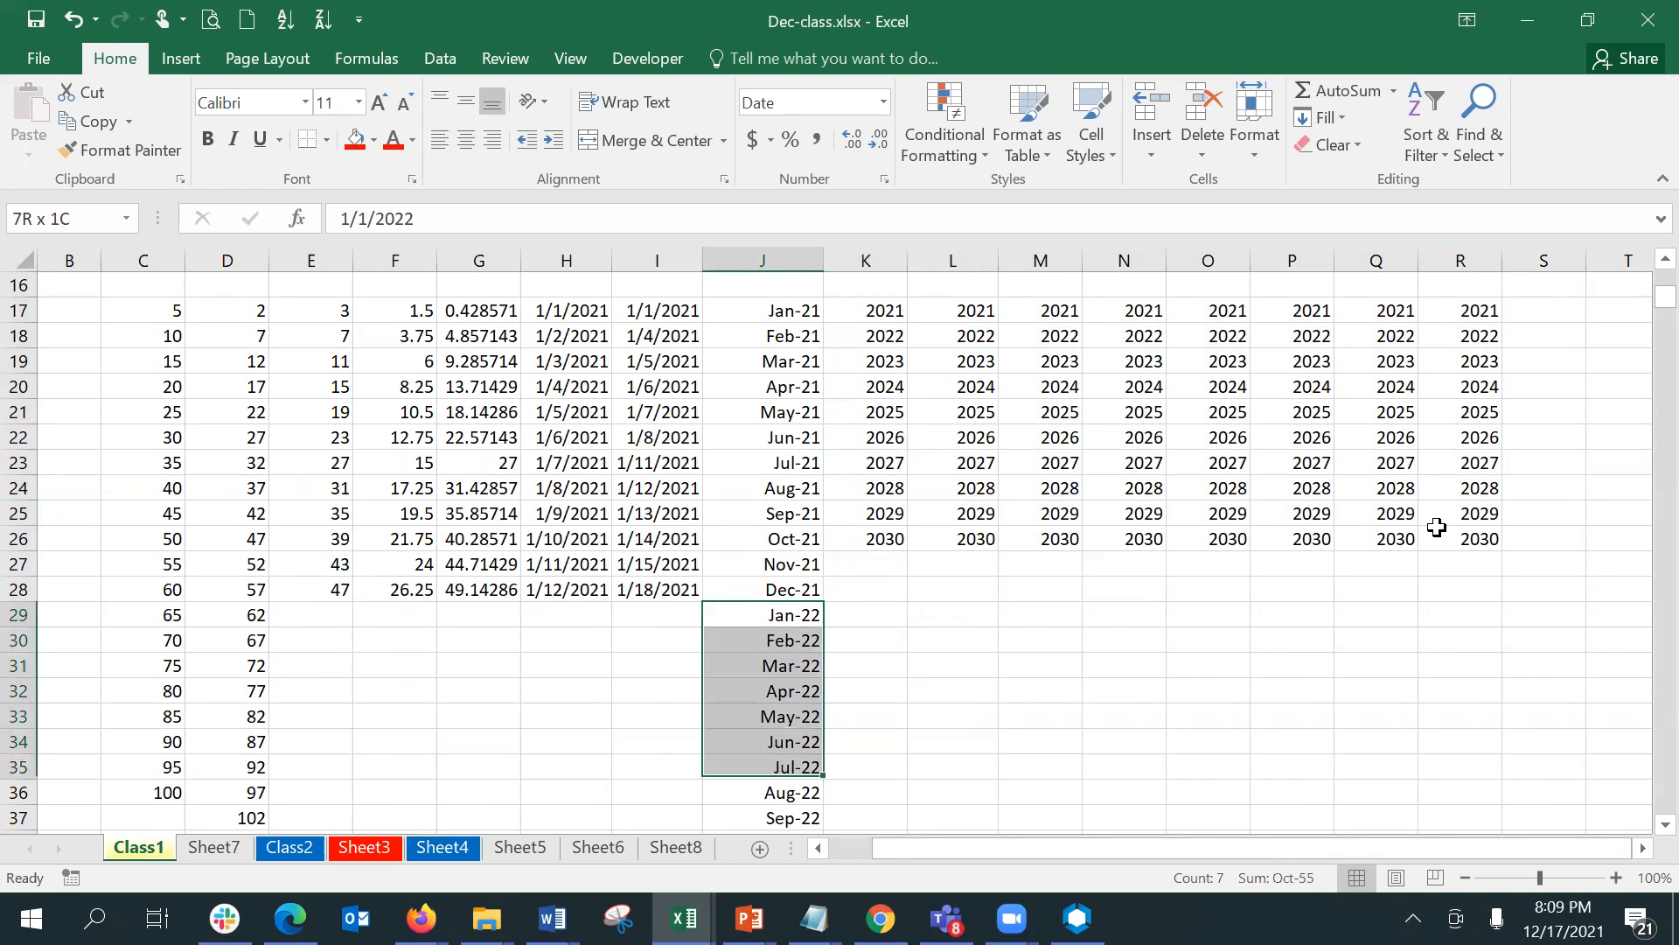
{"action": "key", "text": "shift+Down"}
{"action": "key", "text": "shift+Down"}
{"action": "key", "text": "shift+Down"}
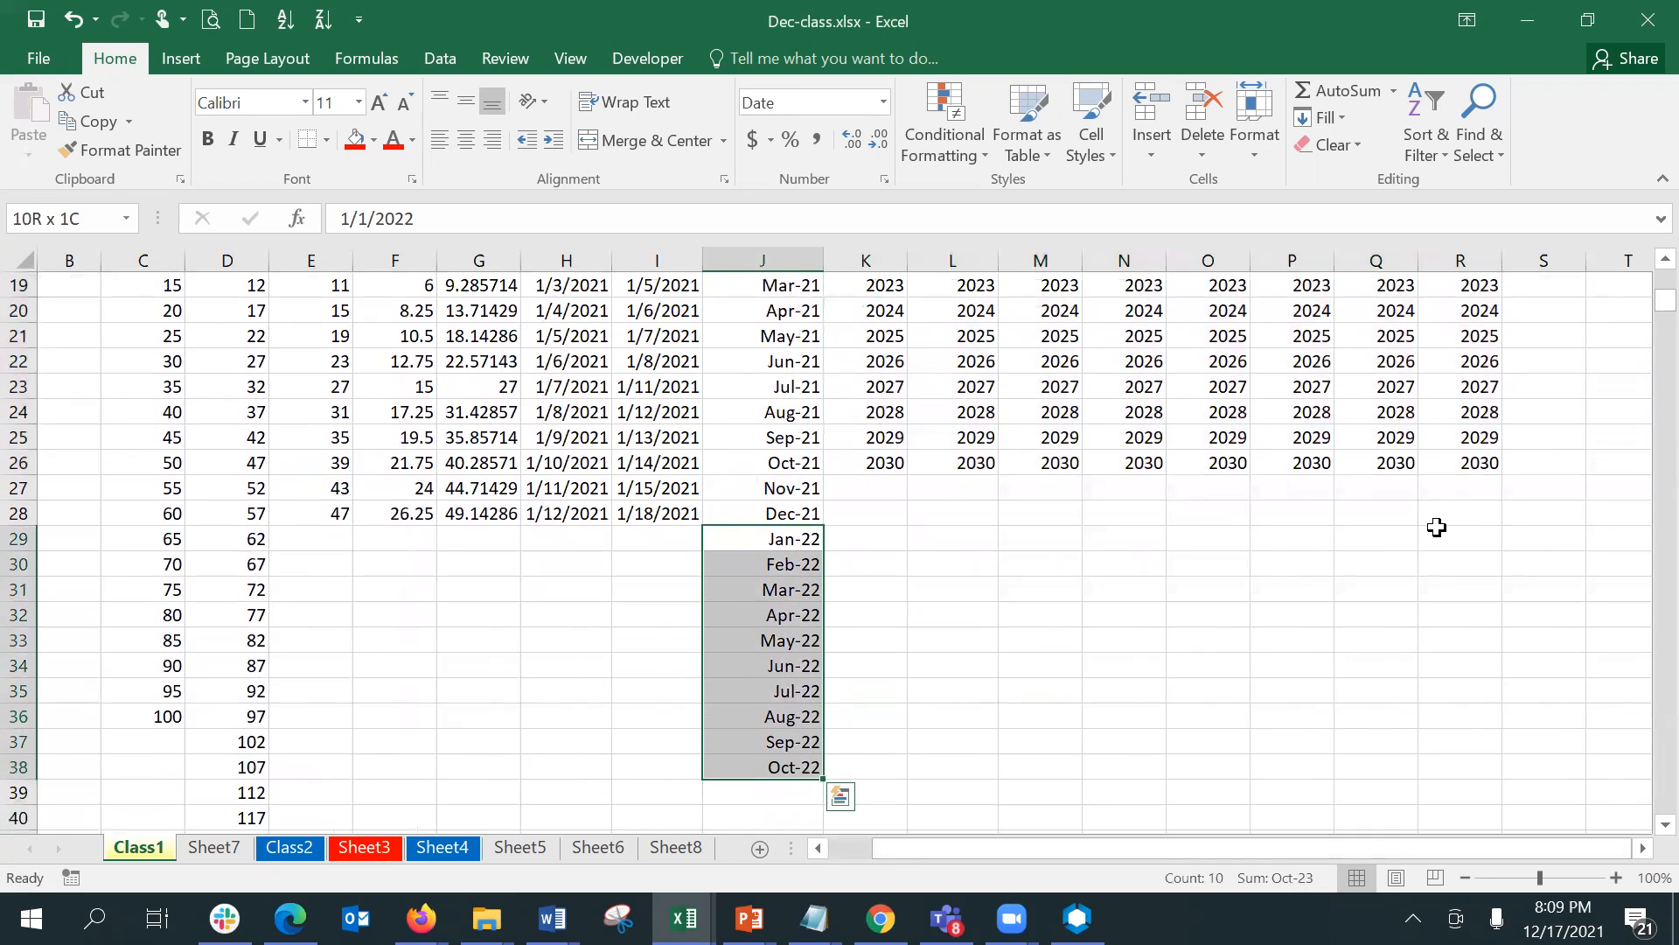
{"action": "key", "text": "shift+Left"}
{"action": "key", "text": "shift+Left"}
{"action": "key", "text": "shift+Left"}
{"action": "key", "text": "shift+Left"}
{"action": "key", "text": "shift+Left"}
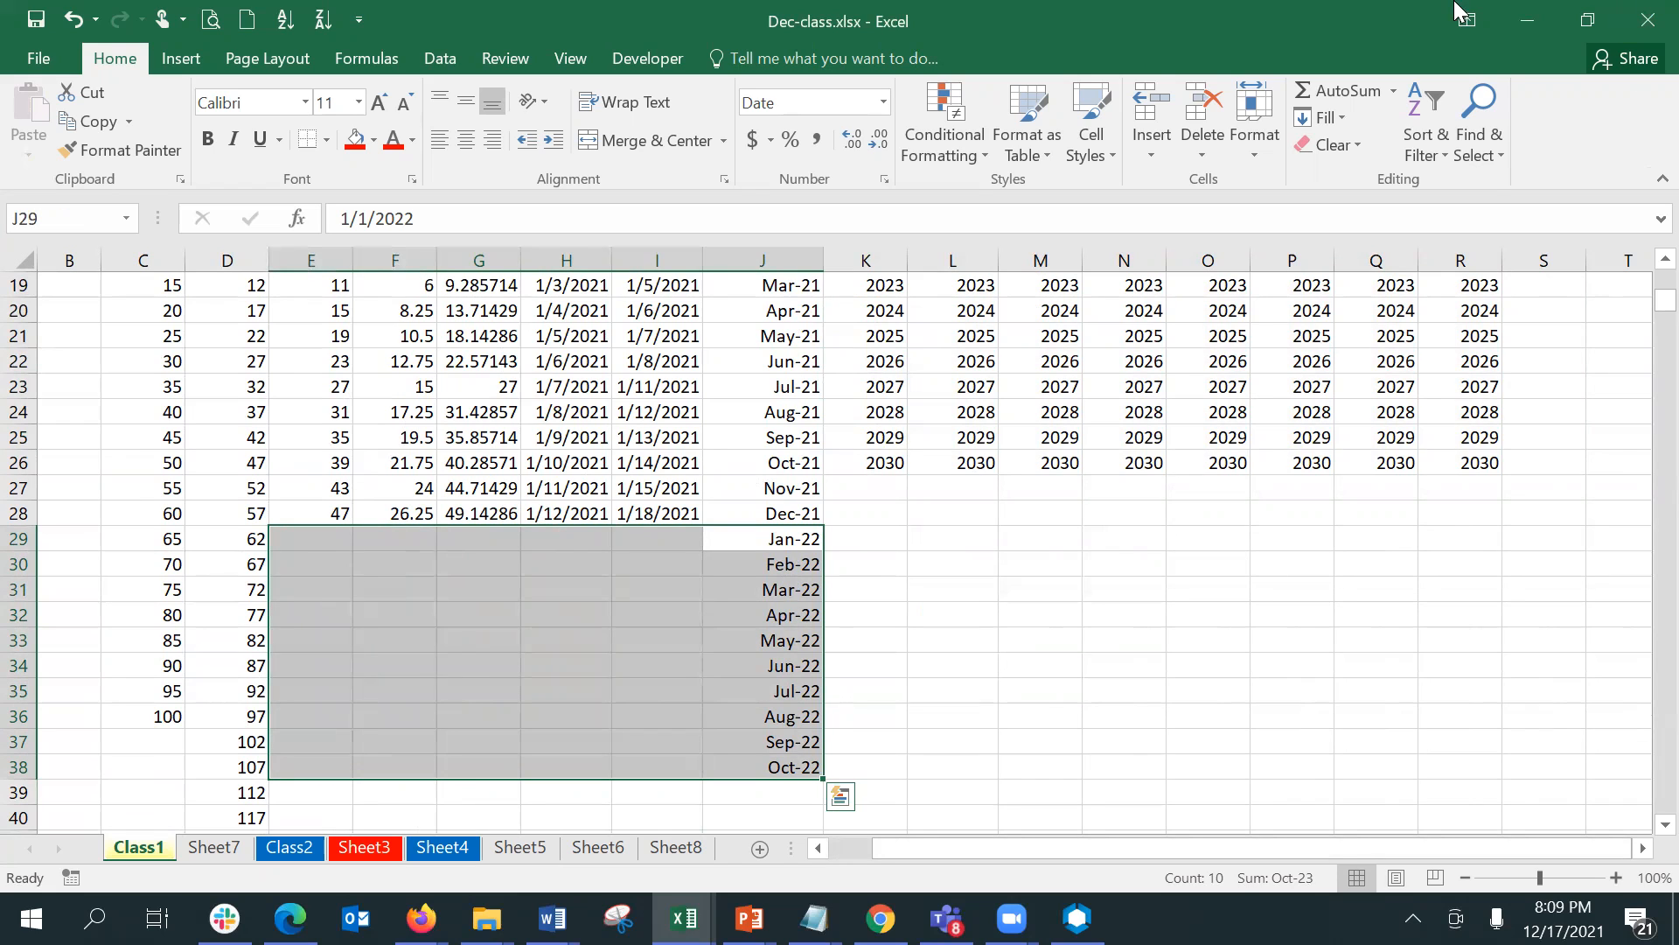
{"action": "left_click", "coordinate": [1335, 120]}
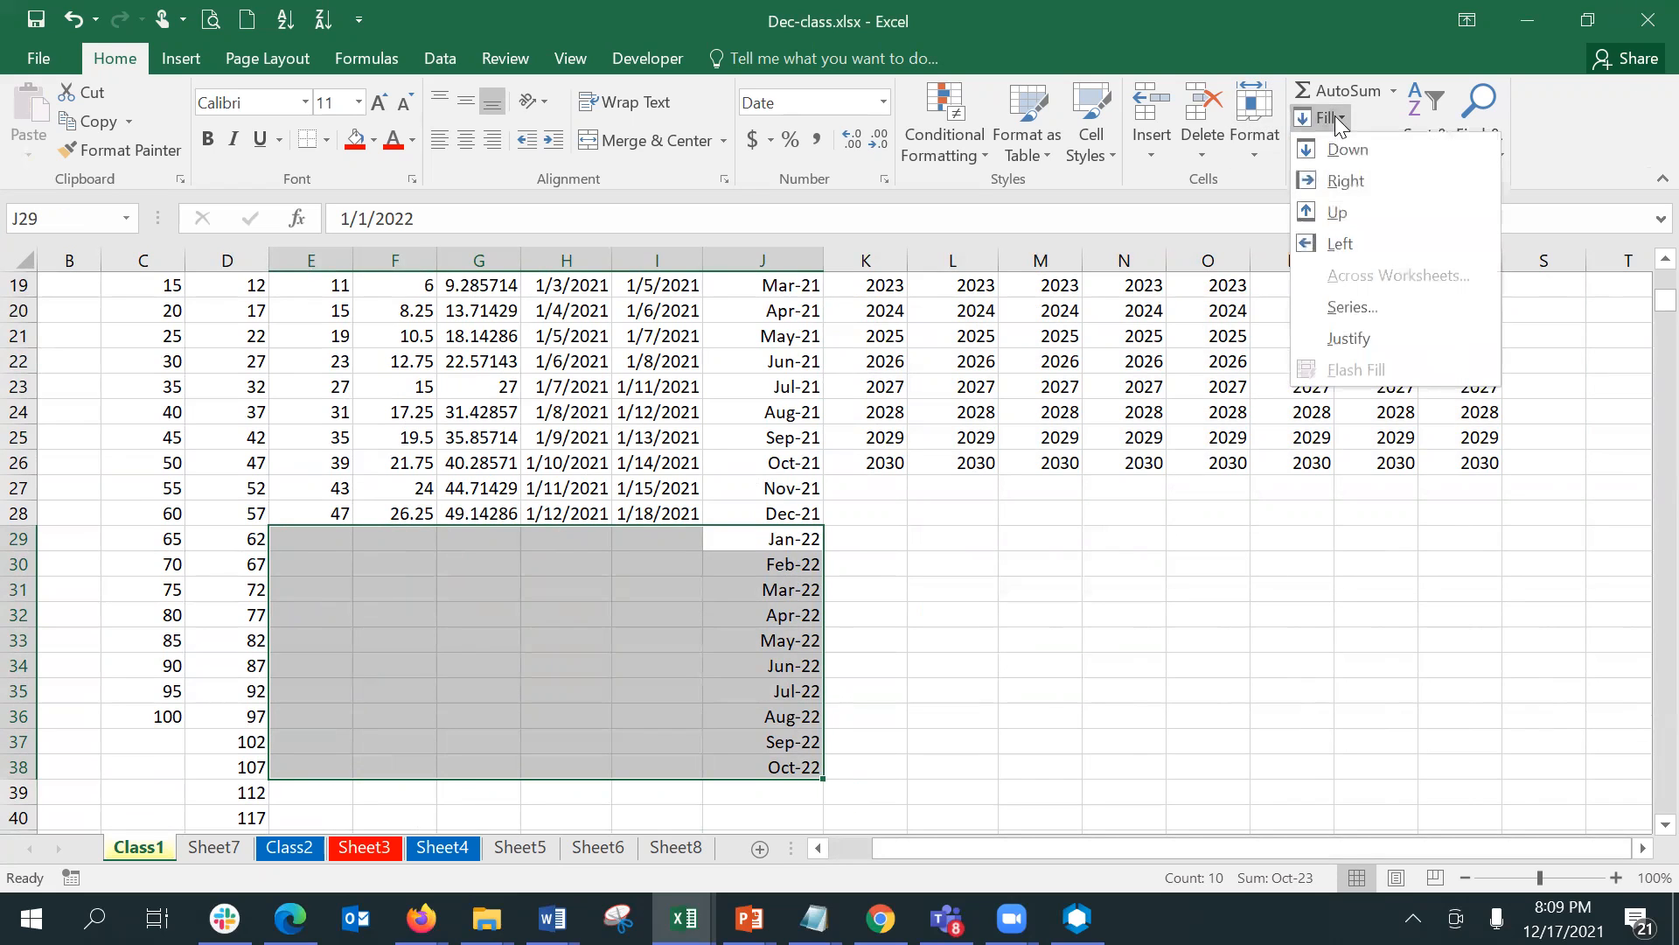
{"action": "left_click", "coordinate": [1354, 245]}
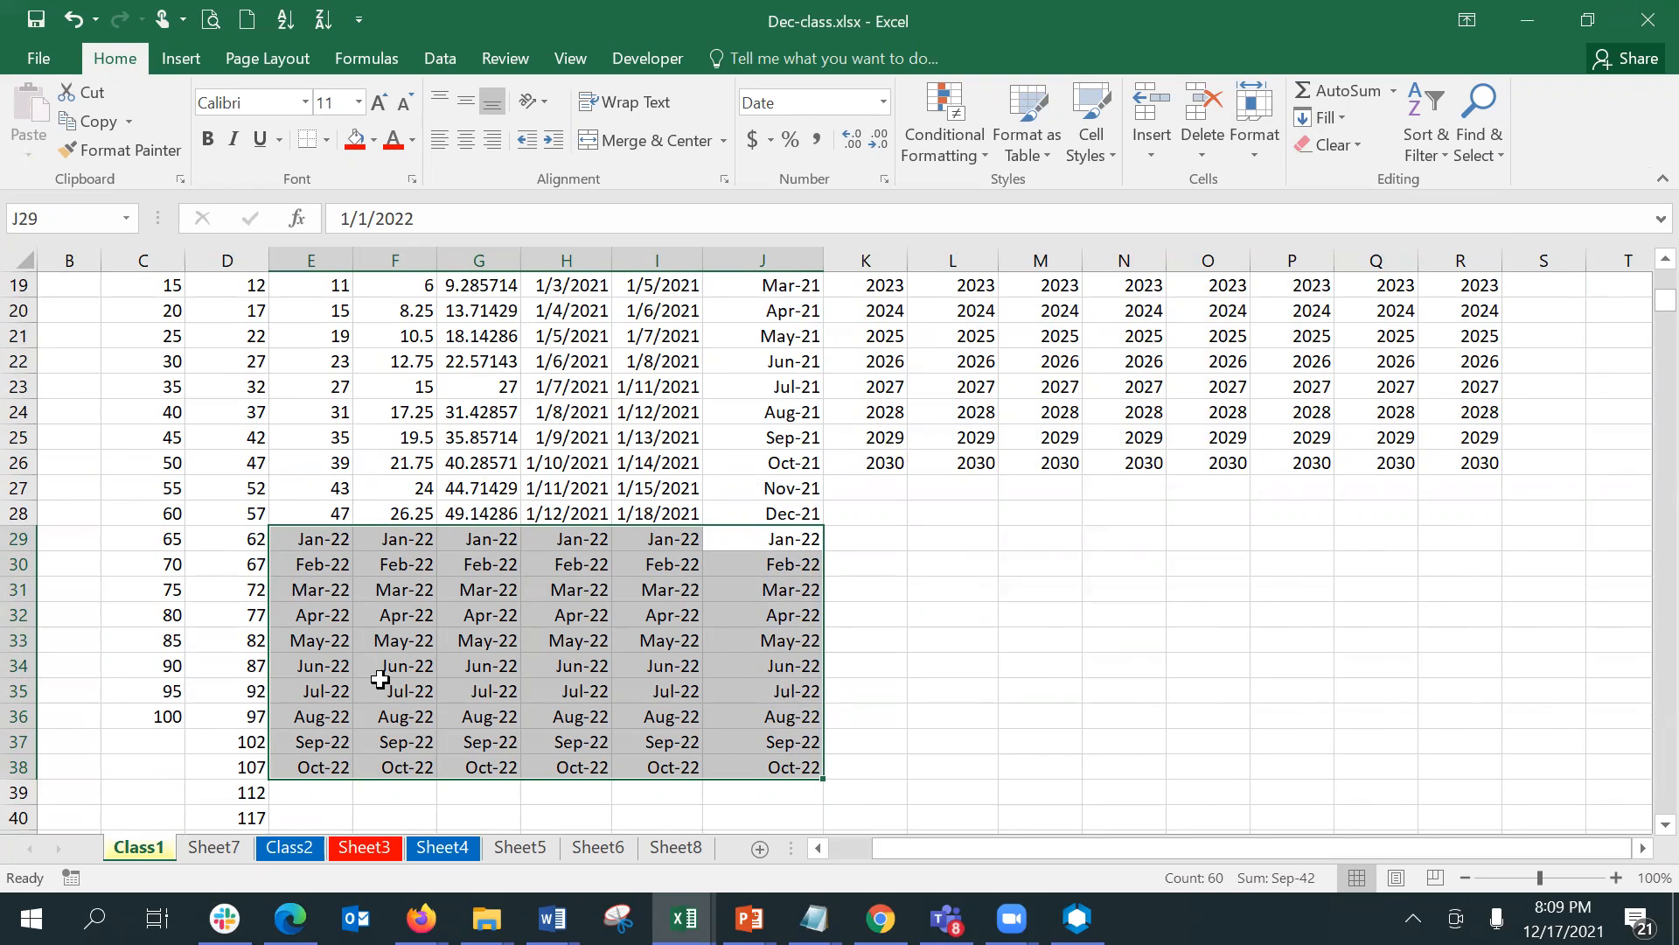
- Fill the Oct-22 date in J38 to the right along row 38 through column R
{"action": "left_click", "coordinate": [784, 771]}
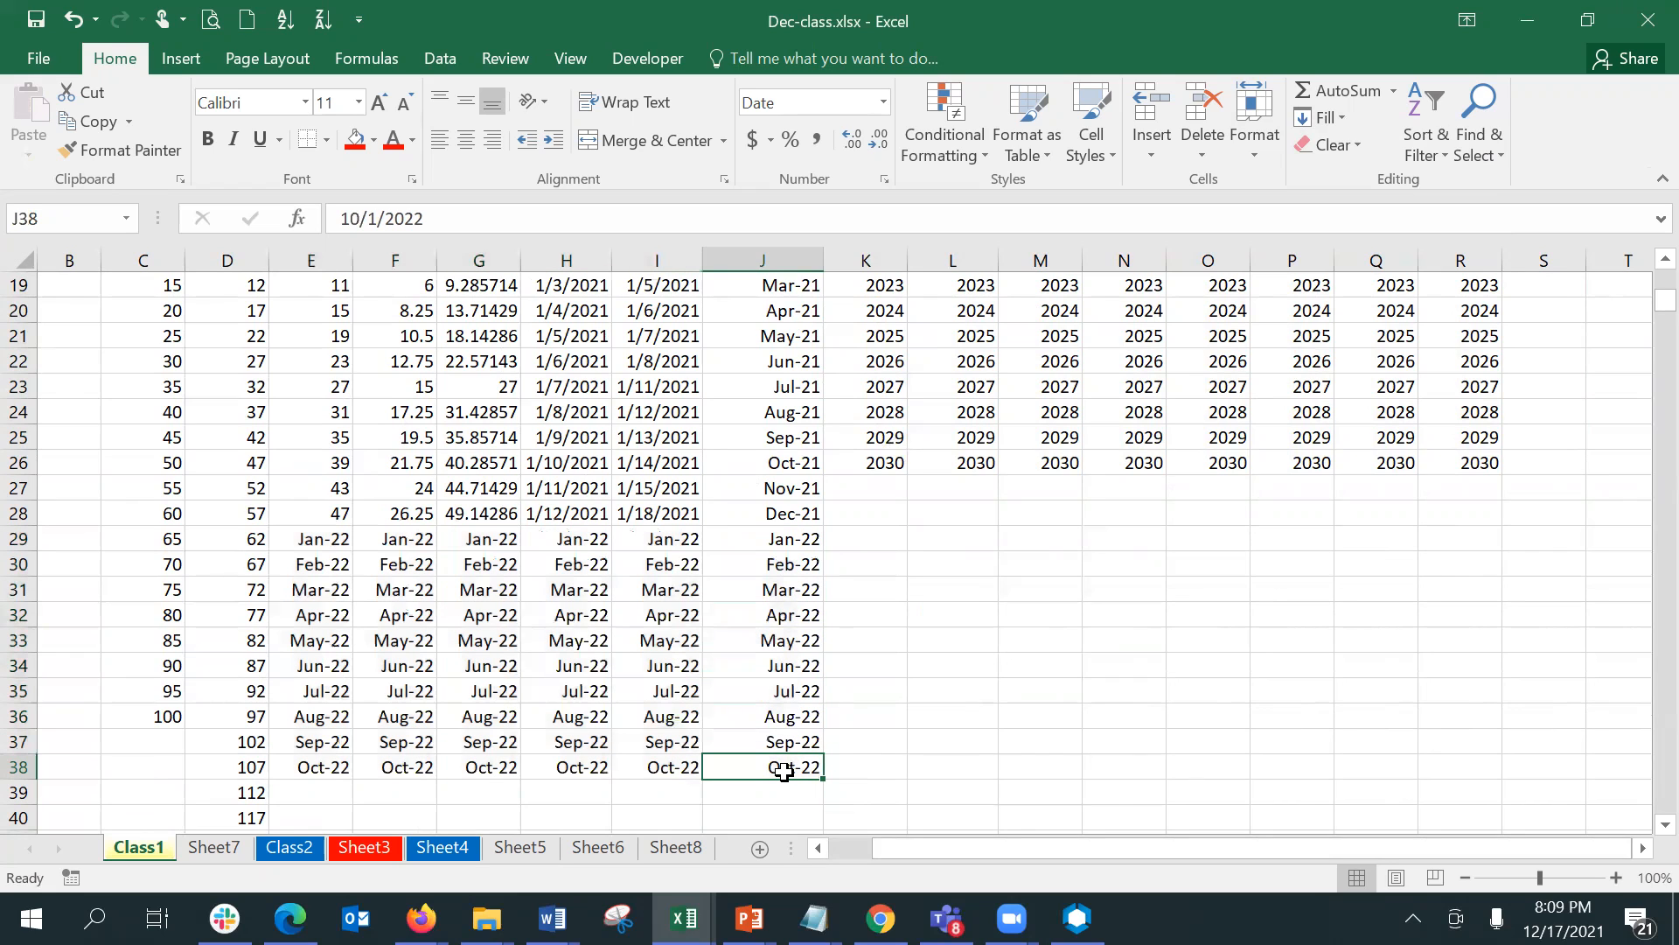
{"action": "key", "text": "shift+Right"}
{"action": "key", "text": "shift+Right"}
{"action": "key", "text": "shift+Right"}
{"action": "key", "text": "shift+Right"}
{"action": "key", "text": "shift+Right"}
{"action": "key", "text": "shift+Right"}
{"action": "key", "text": "shift+Right"}
{"action": "key", "text": "shift+Right"}
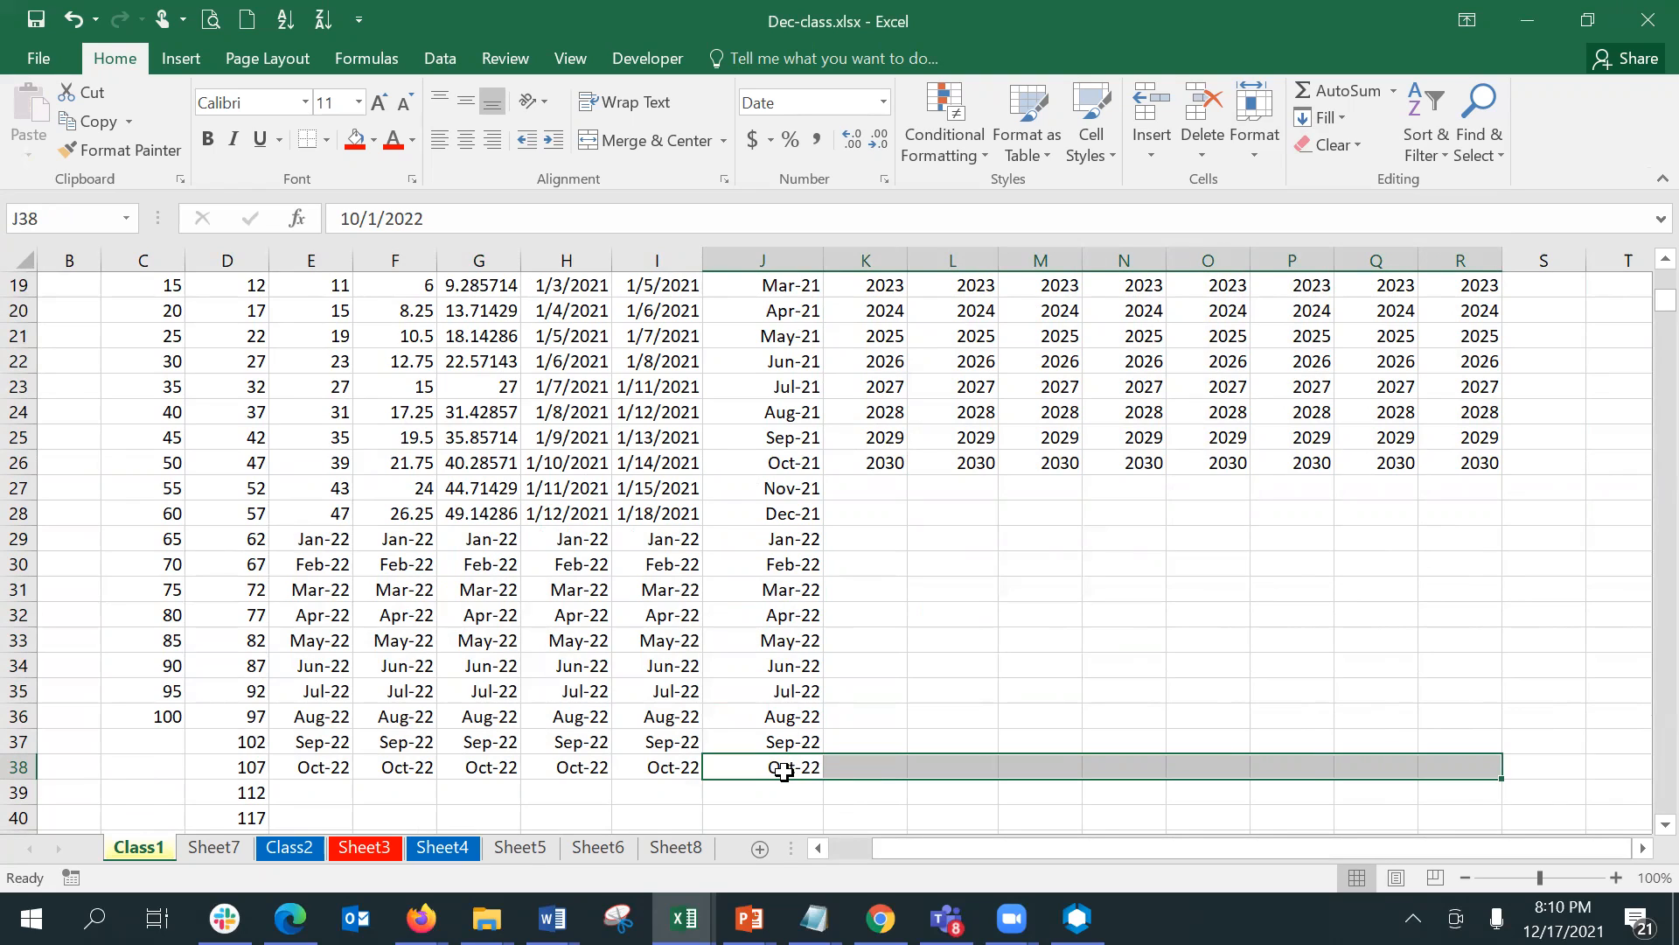
{"action": "key", "text": "ctrl+r"}
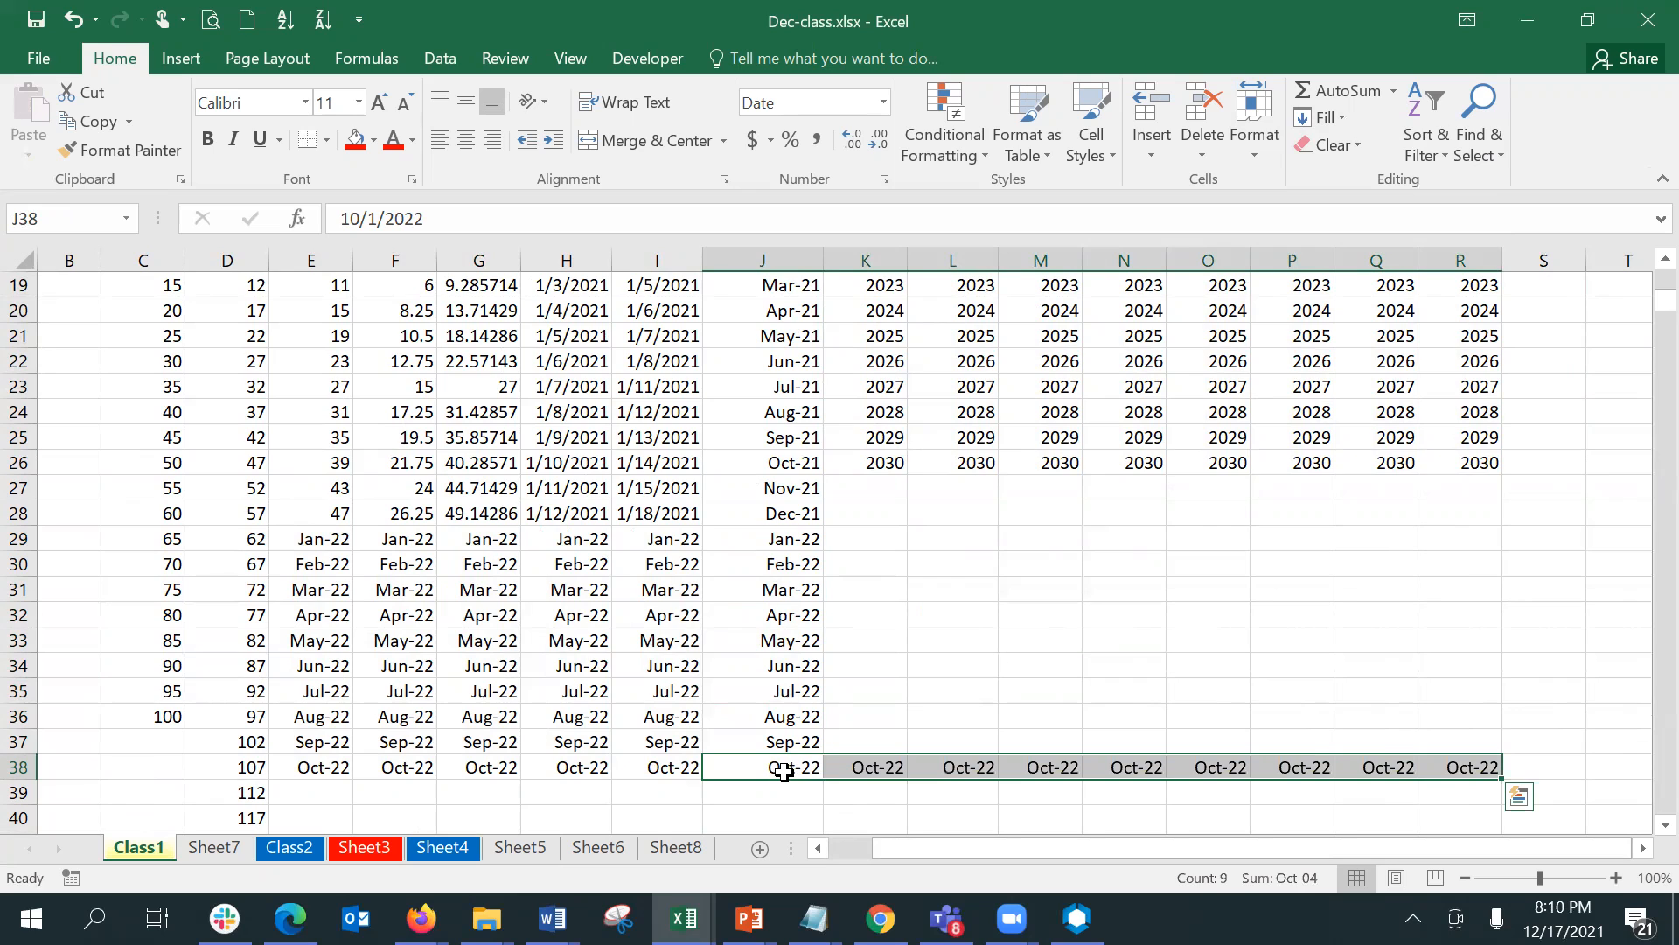
{"action": "key", "text": "Right"}
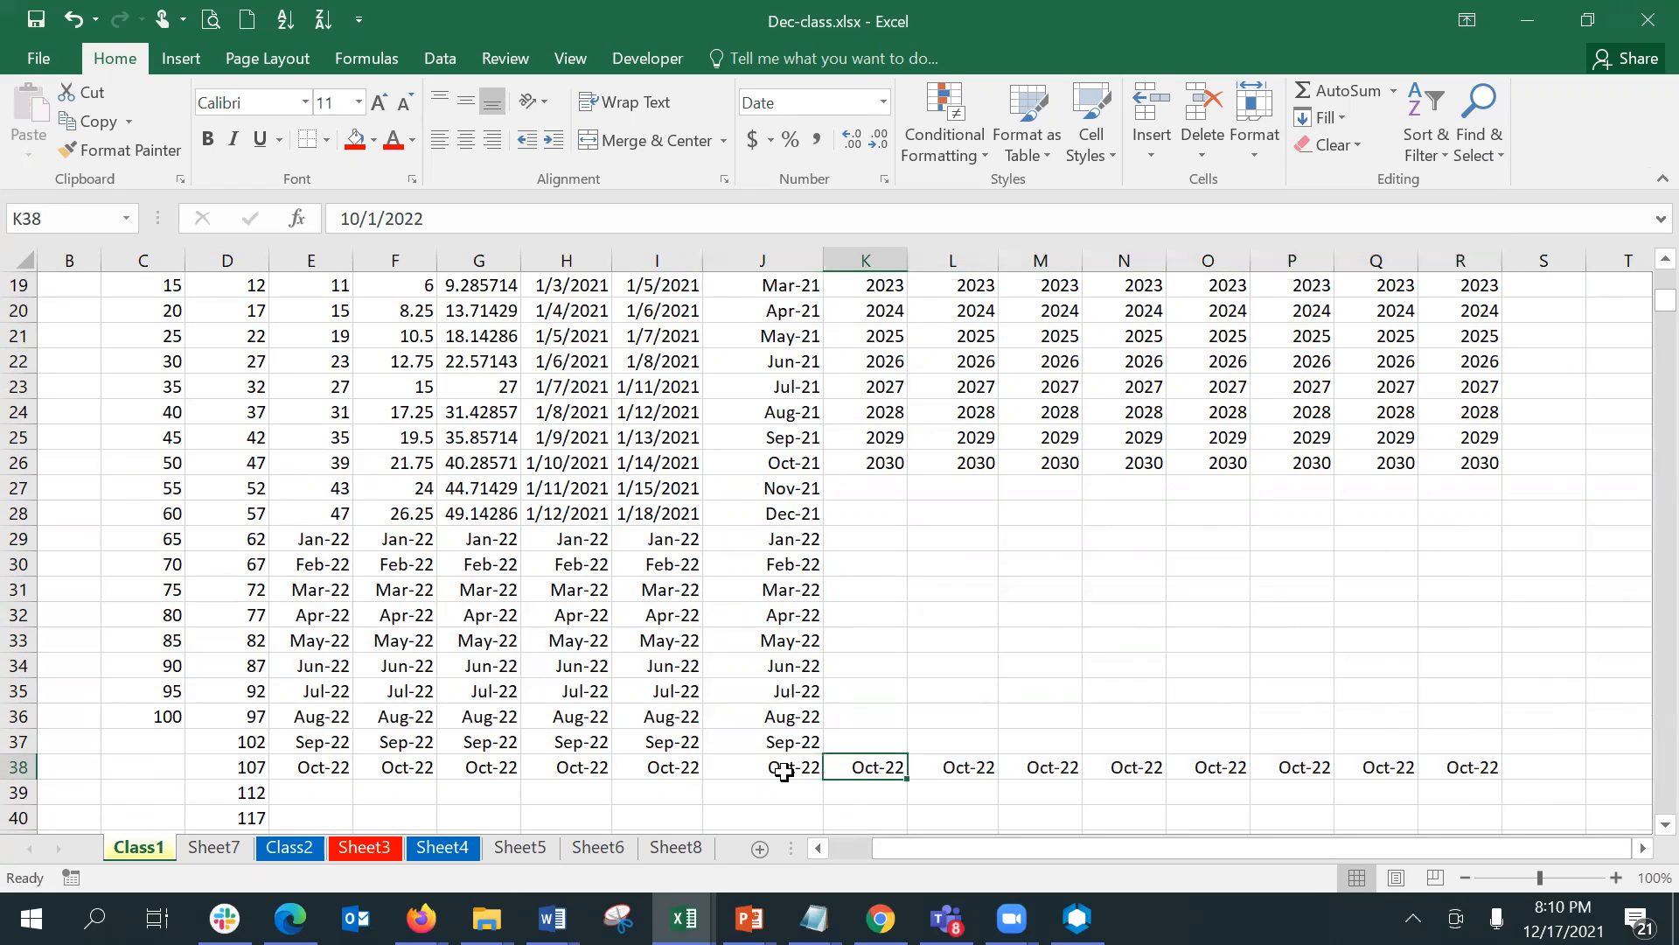
- Fill the Oct-22 dates in K38:R38 upward through row 27 with the Fill Up command
{"action": "key", "text": "shift+Right"}
{"action": "key", "text": "shift+Right"}
{"action": "key", "text": "shift+Right"}
{"action": "key", "text": "shift+Right"}
{"action": "key", "text": "shift+Right"}
{"action": "key", "text": "shift+Right"}
{"action": "key", "text": "shift+Right"}
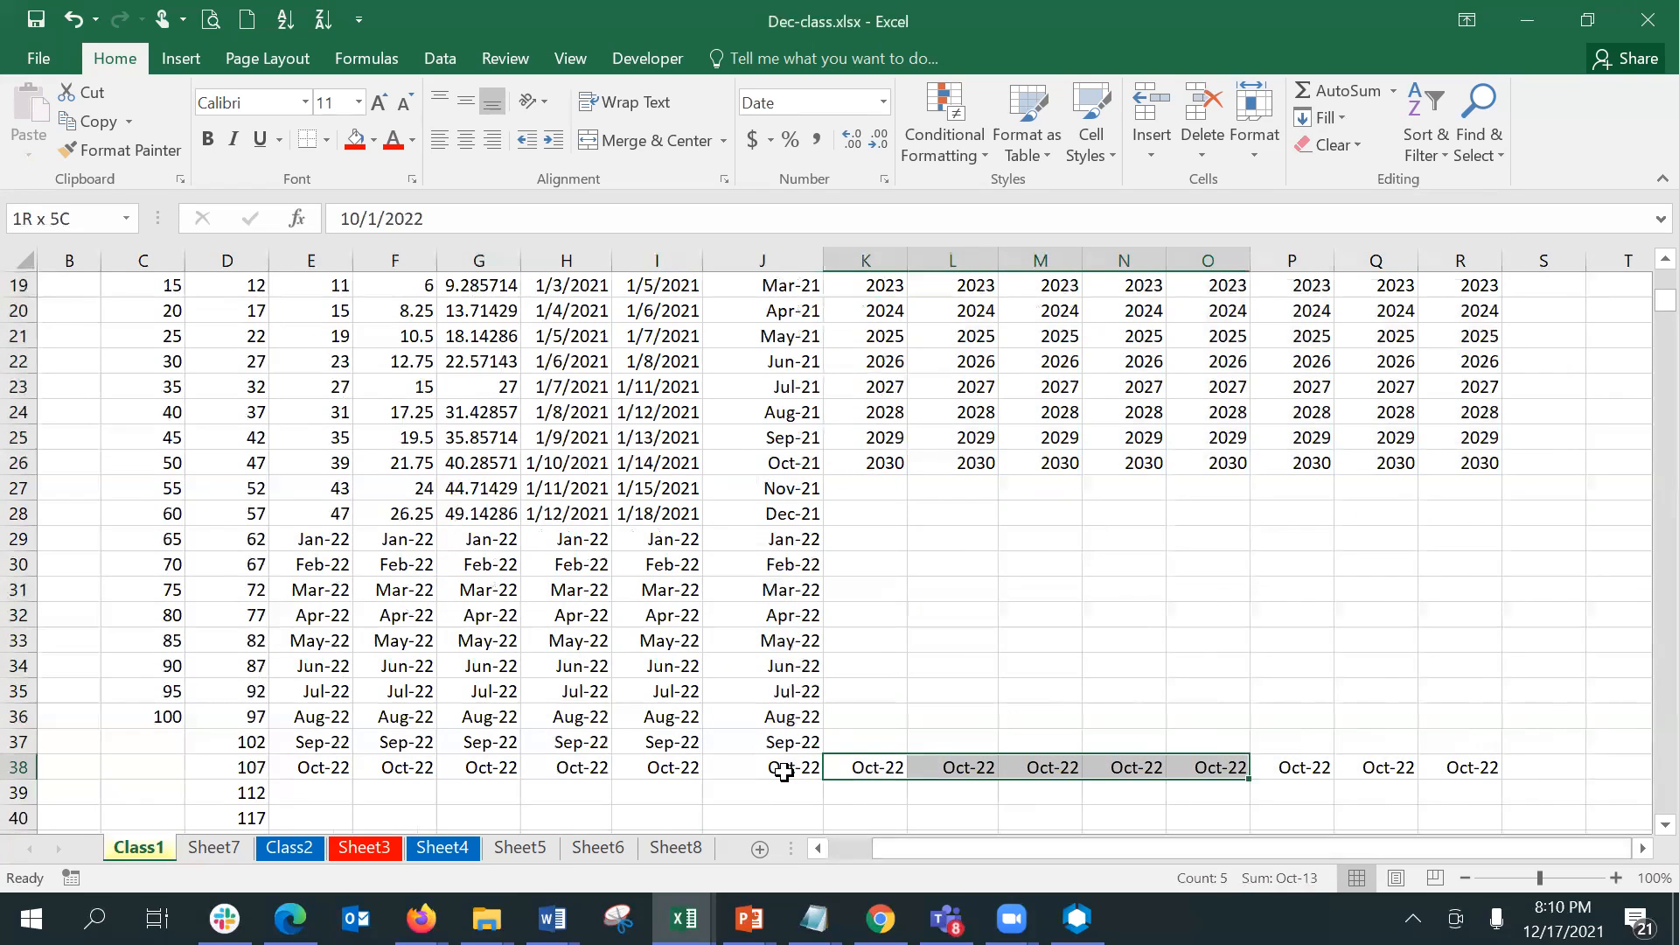
{"action": "key", "text": "shift+Up"}
{"action": "key", "text": "shift+Up"}
{"action": "key", "text": "shift+Up"}
{"action": "key", "text": "shift+Up"}
{"action": "key", "text": "shift+Up"}
{"action": "key", "text": "shift+Up"}
{"action": "key", "text": "shift+Up"}
{"action": "key", "text": "shift+Up"}
{"action": "key", "text": "shift+Up"}
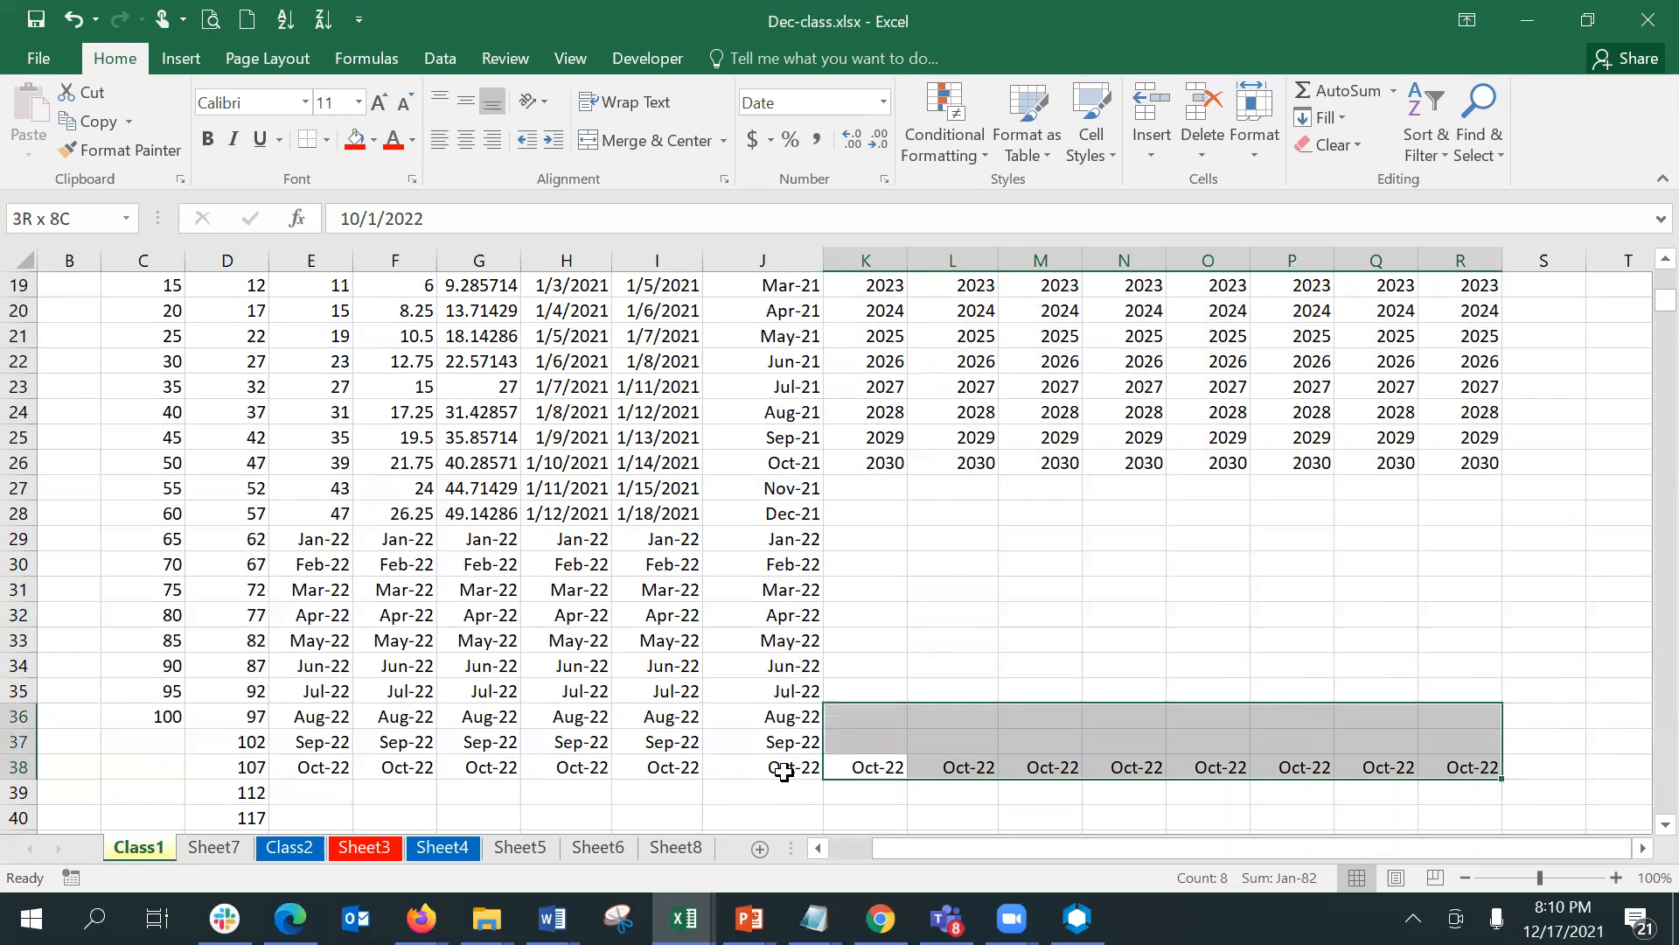
{"action": "key", "text": "shift+Up"}
{"action": "key", "text": "shift+Up"}
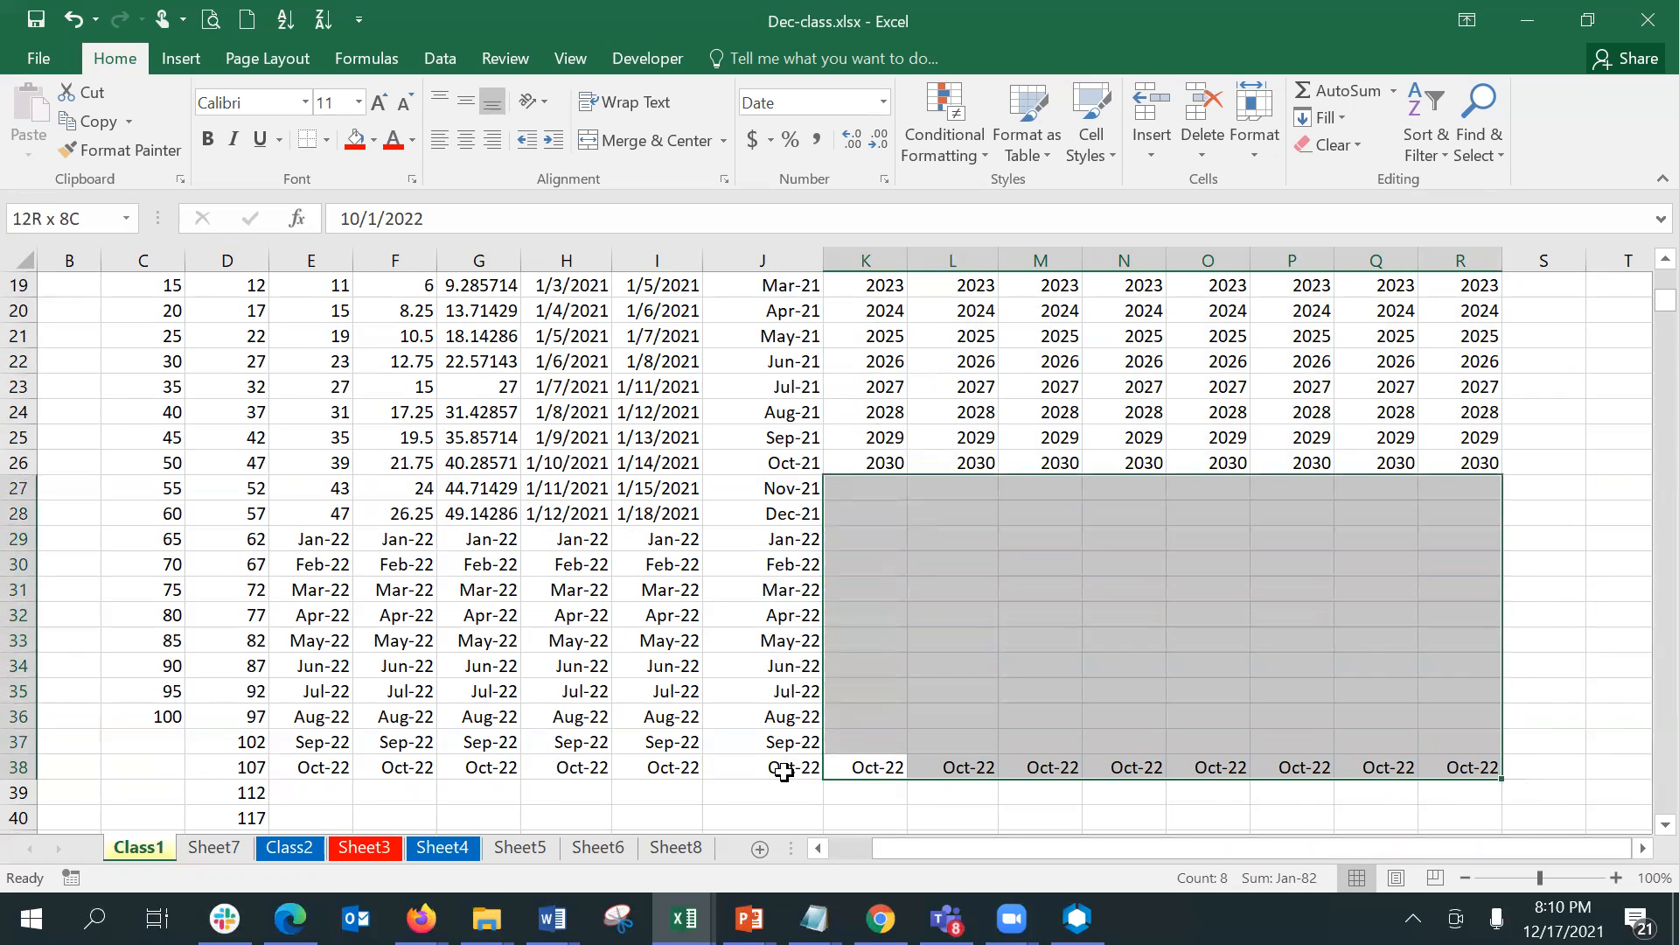
{"action": "left_click", "coordinate": [1322, 117]}
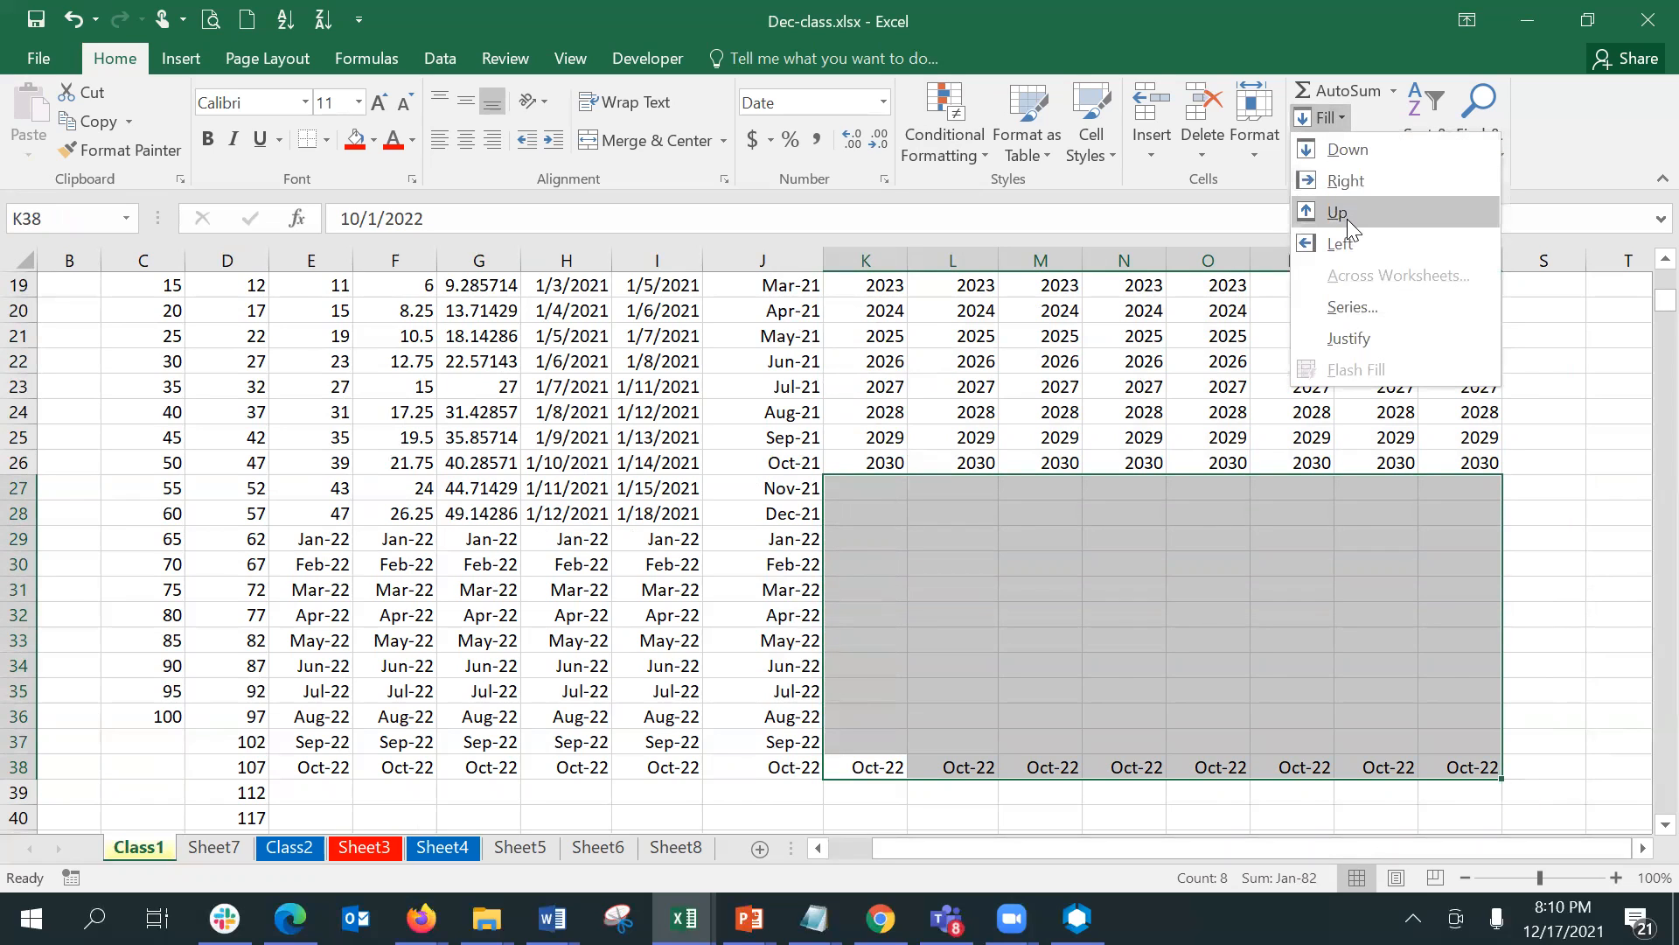
{"action": "left_click", "coordinate": [1347, 219]}
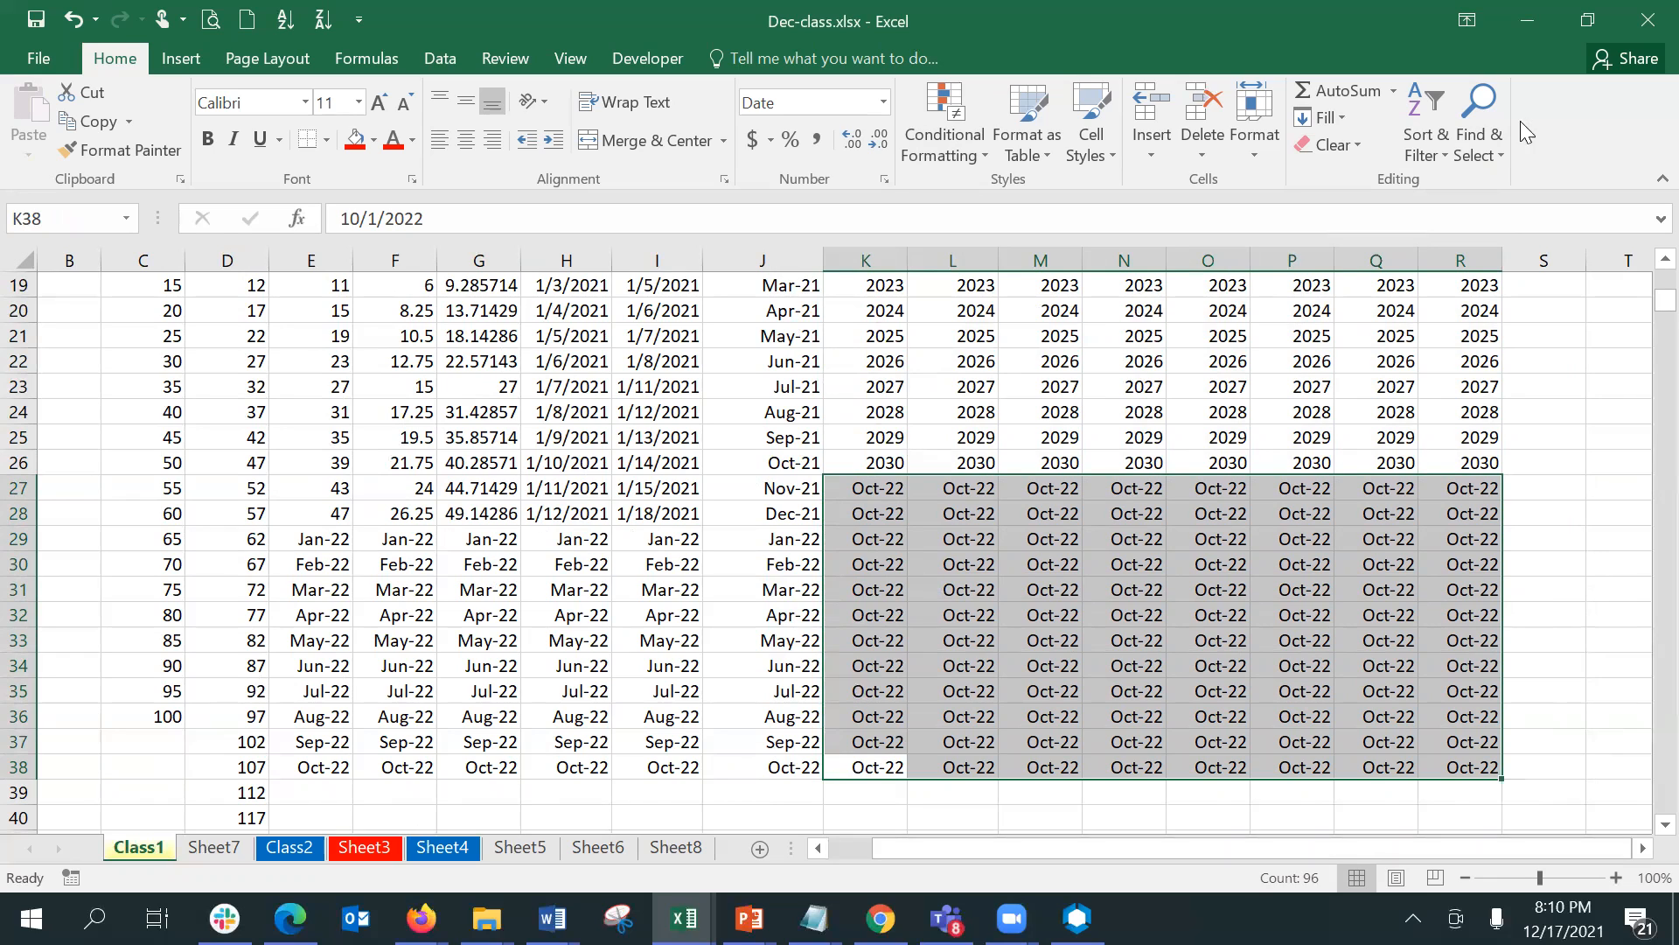
{"action": "left_click", "coordinate": [1344, 113]}
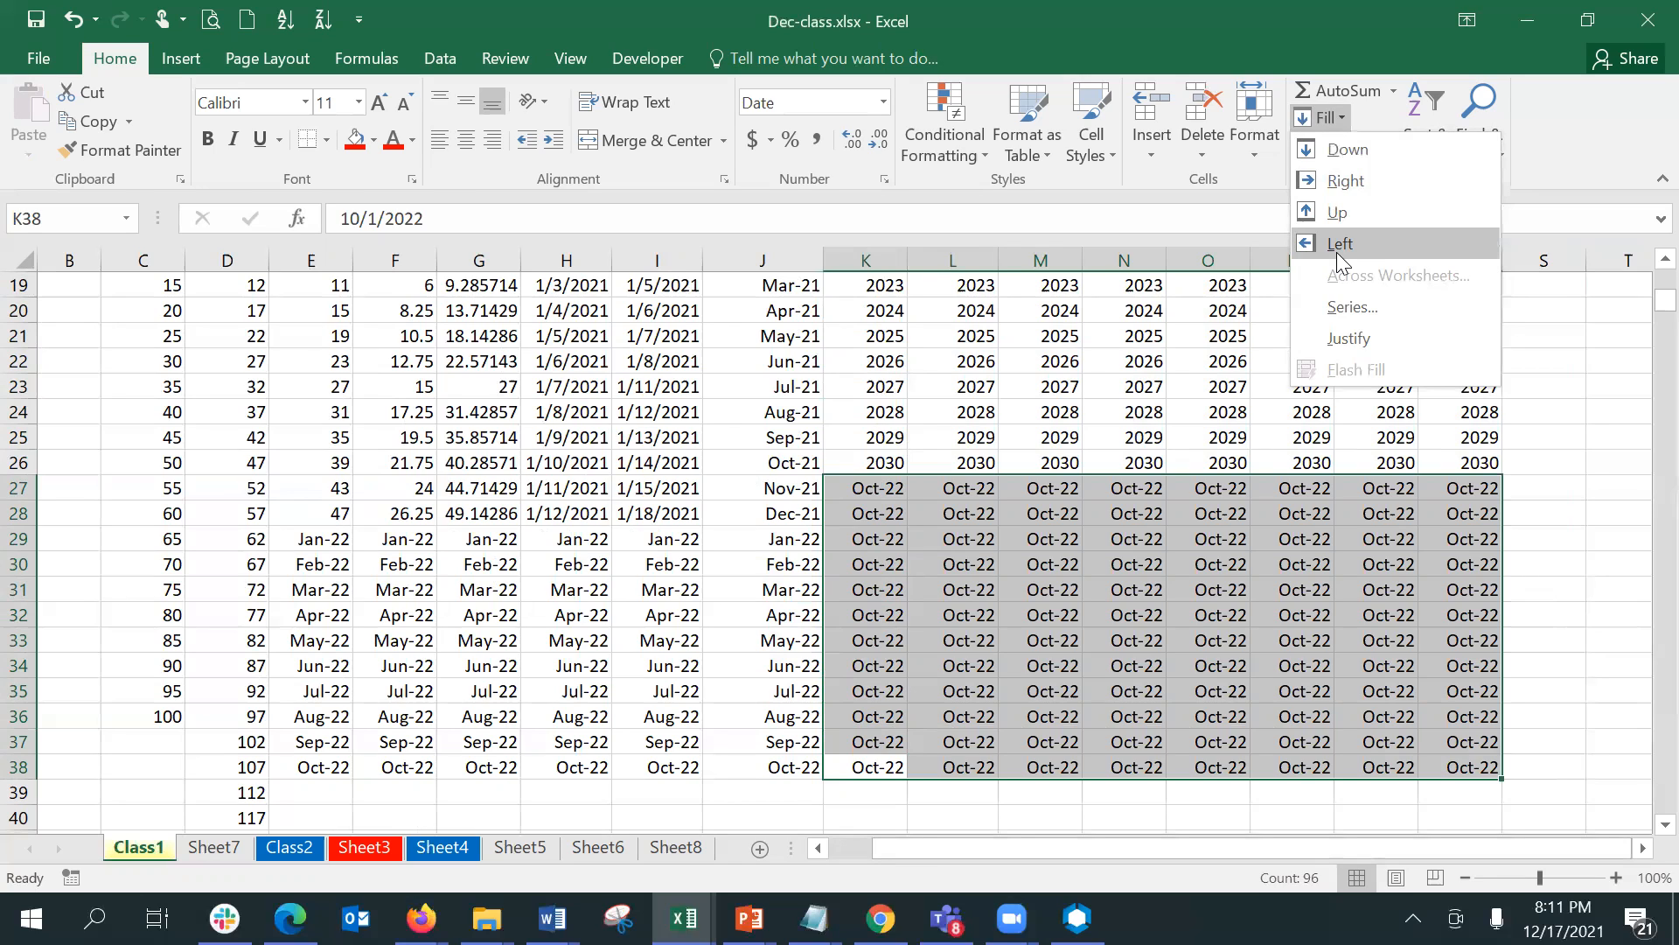
{"action": "left_click", "coordinate": [1187, 372]}
{"action": "left_click", "coordinate": [1186, 372]}
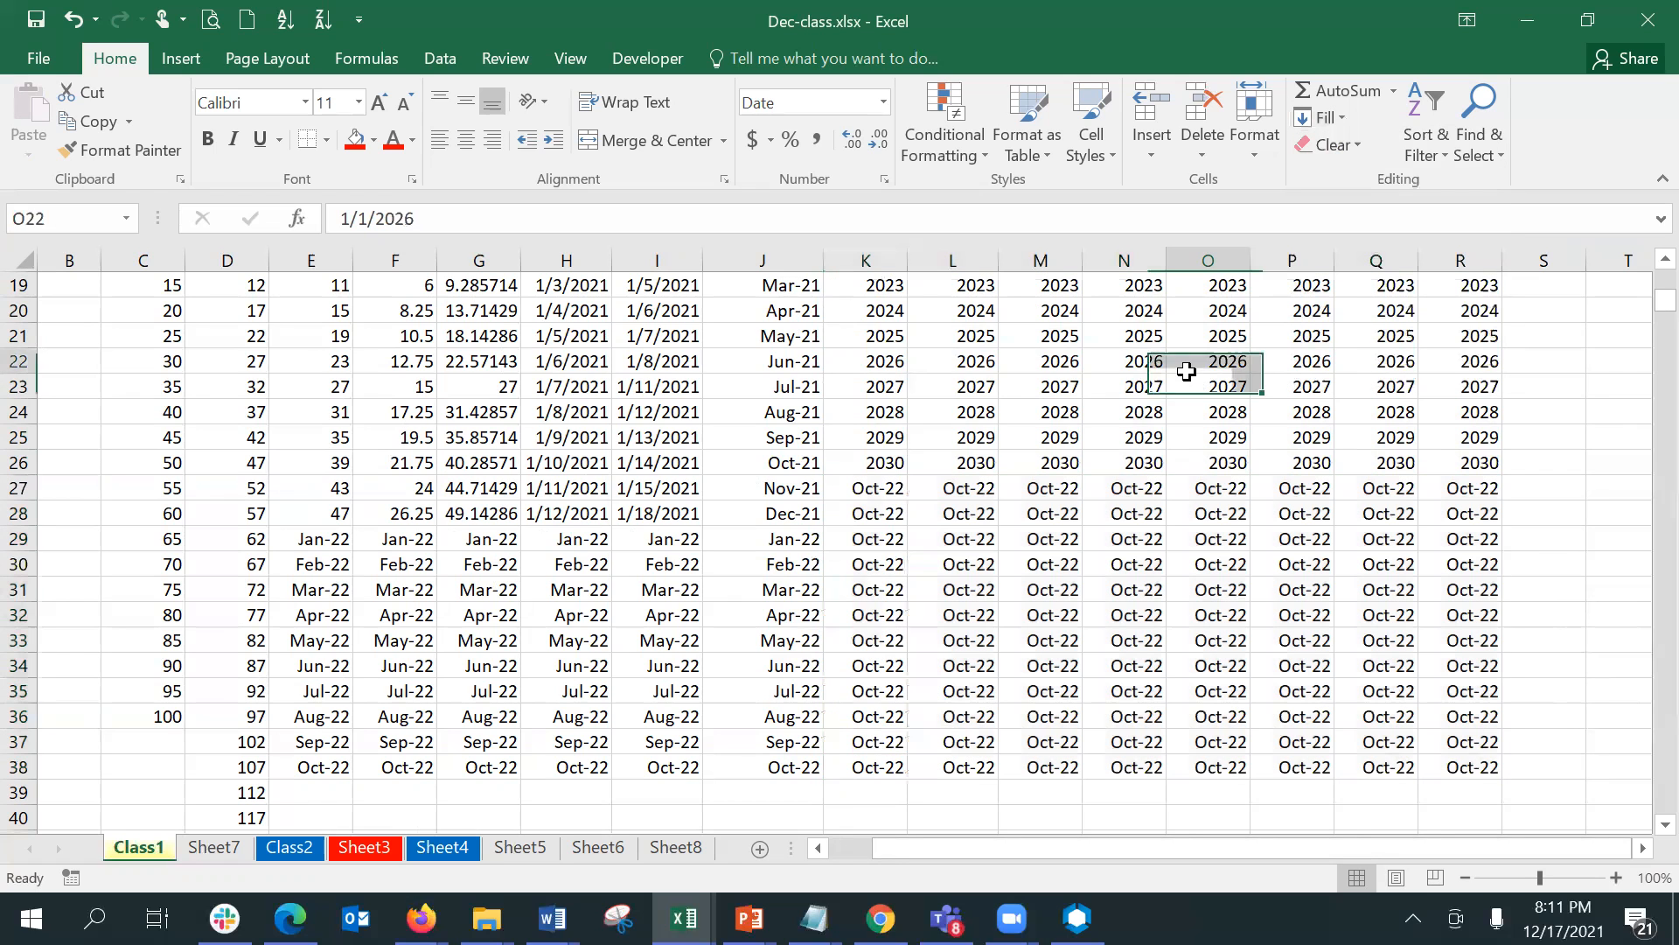
- Try the Duplicate Values highlight rule with Light Red Fill with Dark Red Text on cell A1 alone
{"action": "key", "text": "Up"}
{"action": "key", "text": "Up"}
{"action": "key", "text": "Up"}
{"action": "key", "text": "Up"}
{"action": "key", "text": "Up"}
{"action": "key", "text": "Up"}
{"action": "key", "text": "Up"}
{"action": "key", "text": "Up"}
{"action": "key", "text": "Up"}
{"action": "key", "text": "Up"}
{"action": "key", "text": "Up"}
{"action": "key", "text": "Up"}
{"action": "key", "text": "Up"}
{"action": "key", "text": "Up"}
{"action": "key", "text": "Up"}
{"action": "key", "text": "Up"}
{"action": "key", "text": "Up"}
{"action": "key", "text": "Up"}
{"action": "key", "text": "Up"}
{"action": "key", "text": "Up"}
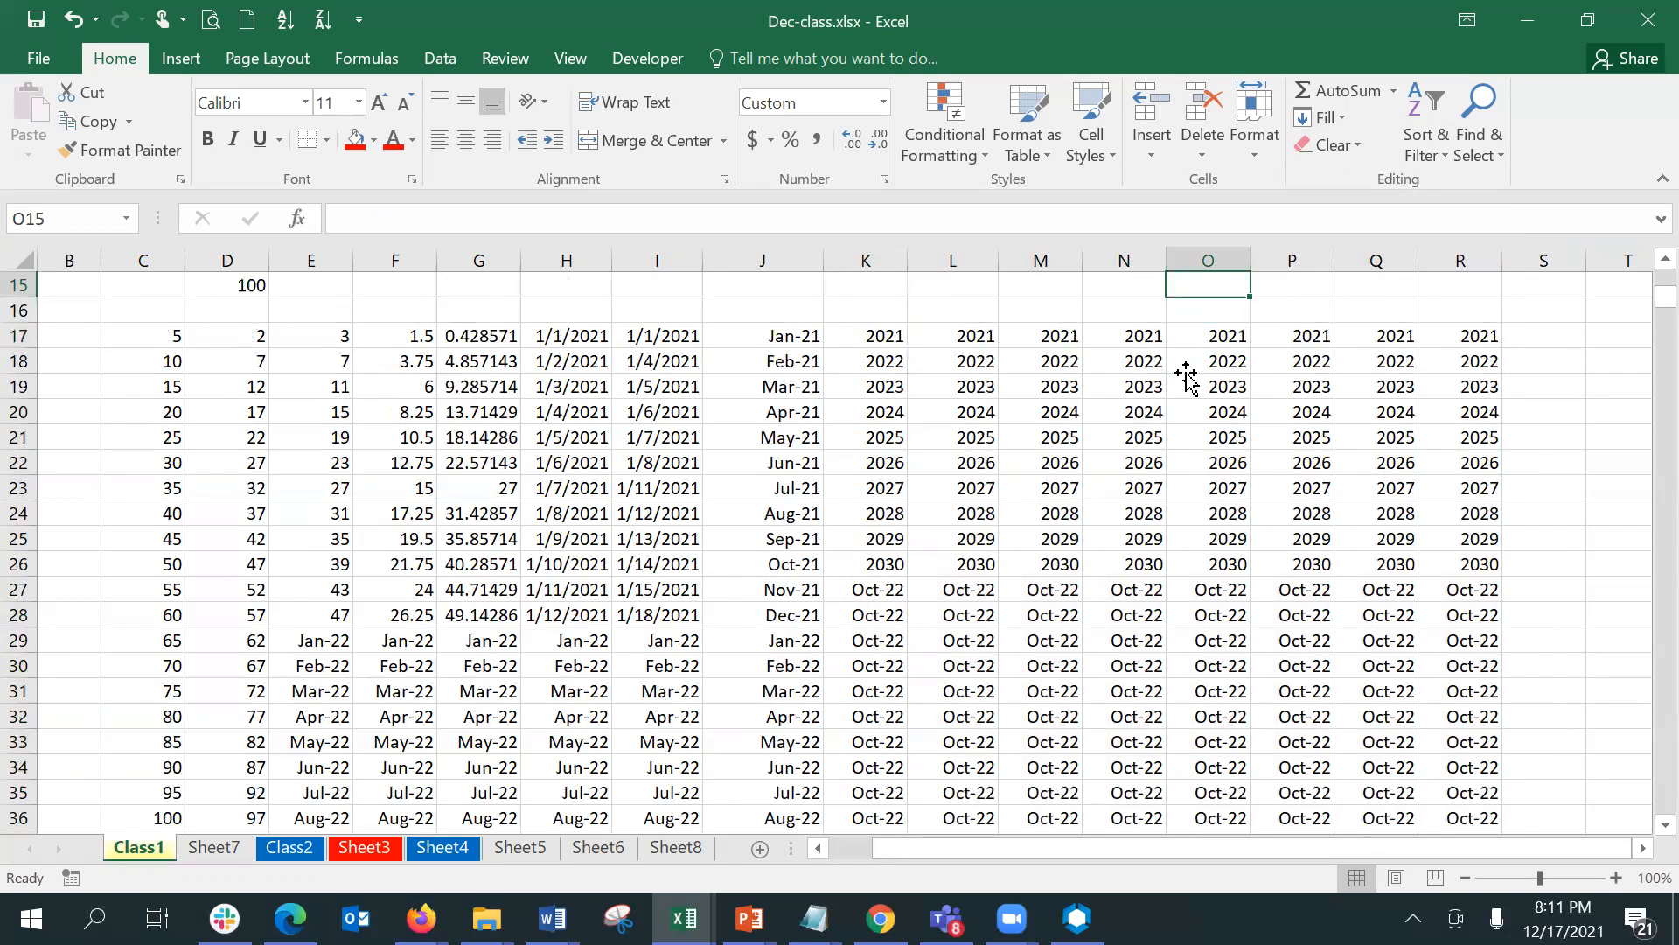
{"action": "key", "text": "Left"}
{"action": "key", "text": "Left"}
{"action": "key", "text": "Left"}
{"action": "key", "text": "Left"}
{"action": "key", "text": "Left"}
{"action": "key", "text": "Left"}
{"action": "key", "text": "Left"}
{"action": "key", "text": "Left"}
{"action": "key", "text": "Left"}
{"action": "key", "text": "Left"}
{"action": "key", "text": "Left"}
{"action": "key", "text": "Left"}
{"action": "key", "text": "Left"}
{"action": "key", "text": "Left"}
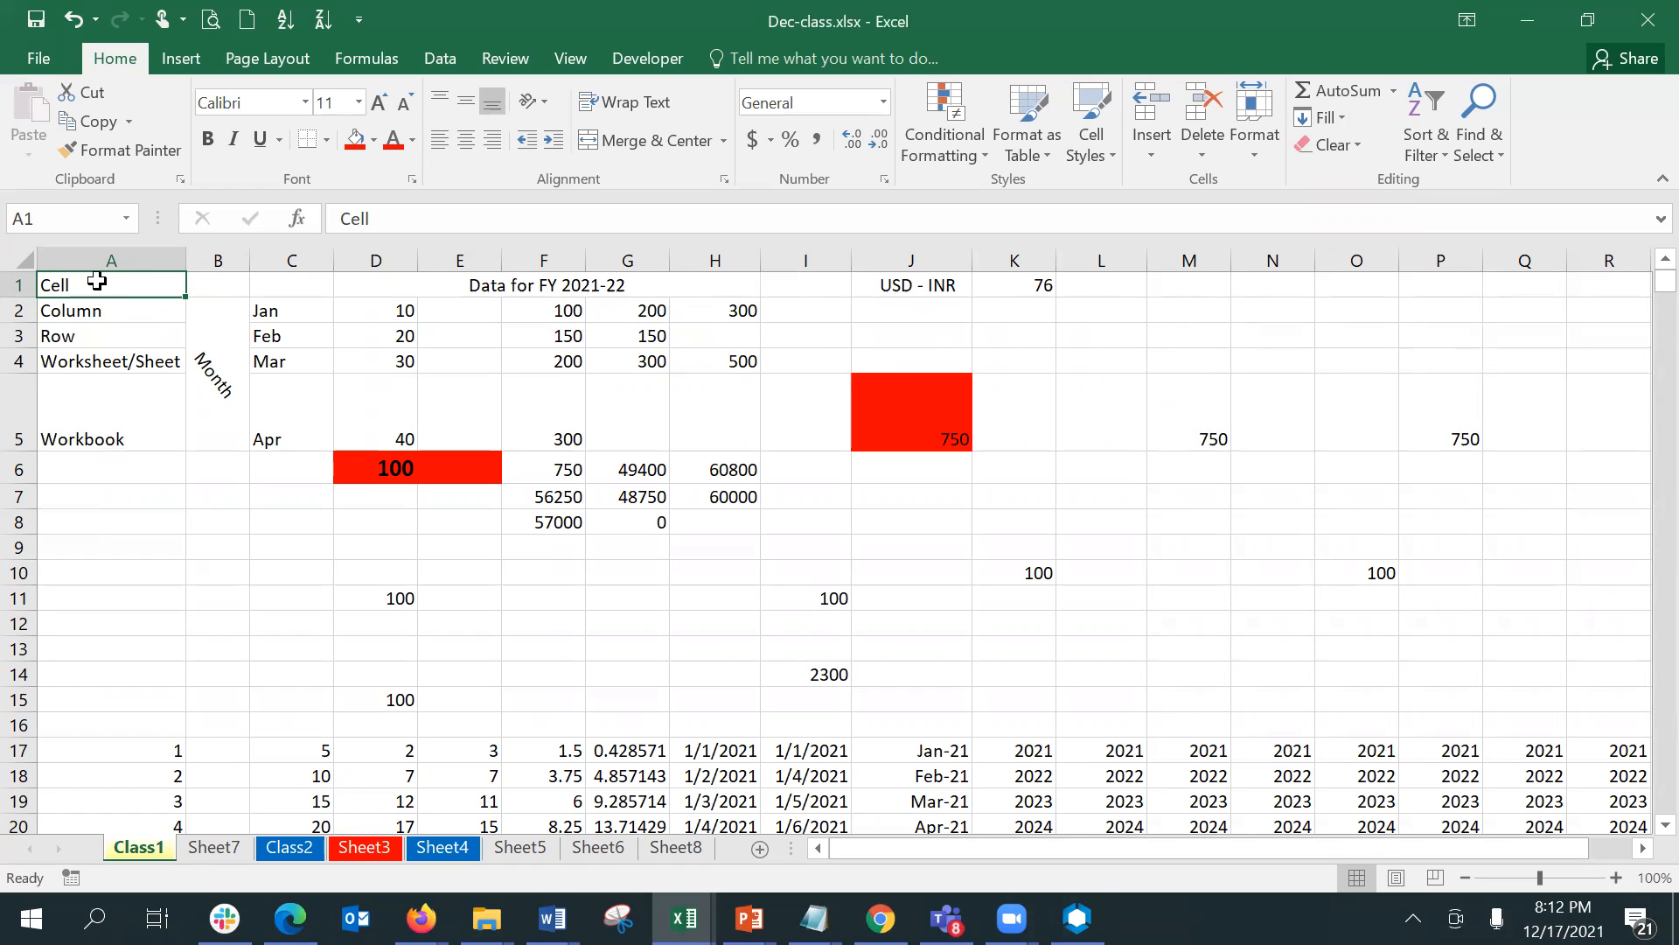
{"action": "left_click", "coordinate": [932, 155]}
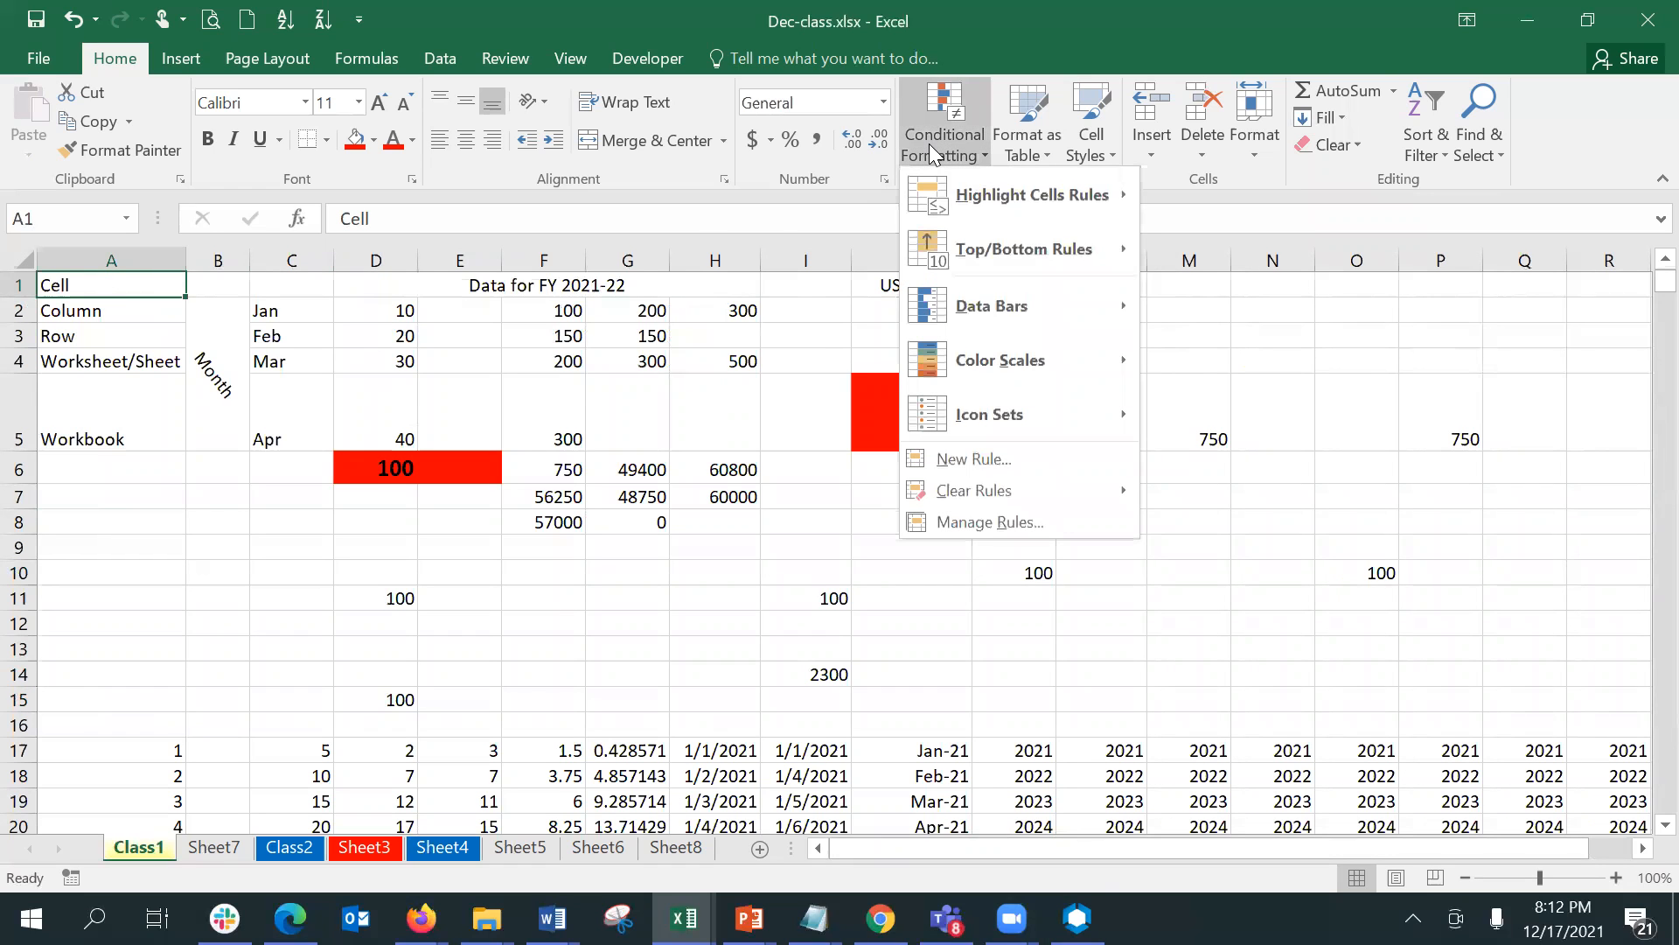
{"action": "mouse_move", "coordinate": [976, 201]}
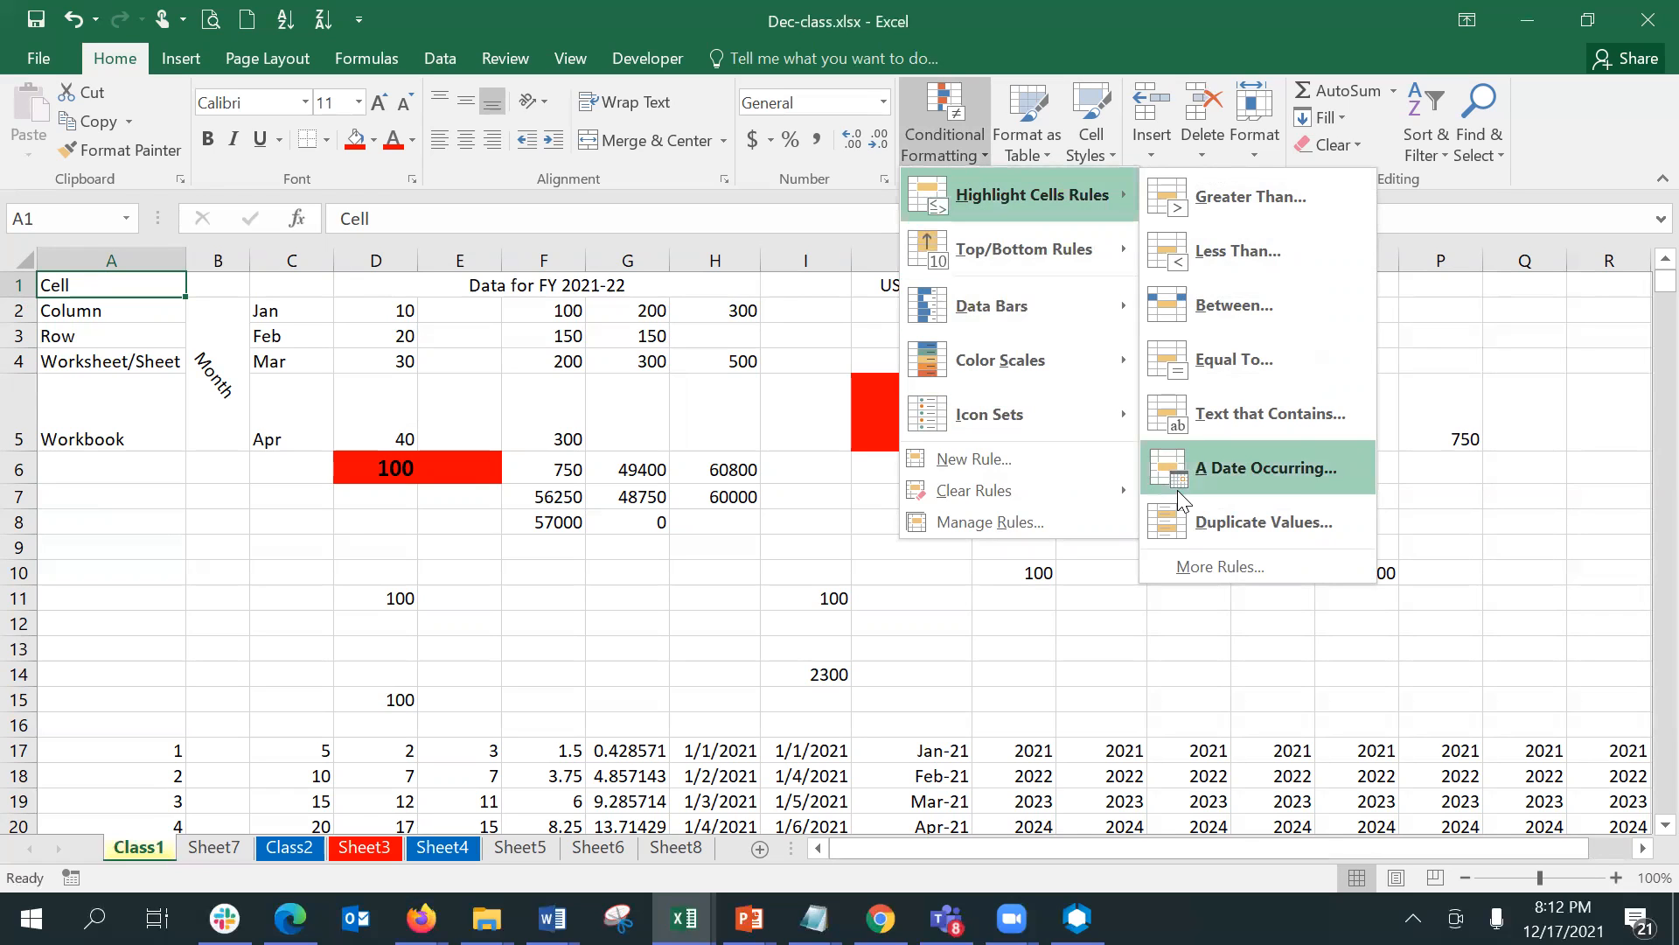
{"action": "left_click", "coordinate": [1210, 528]}
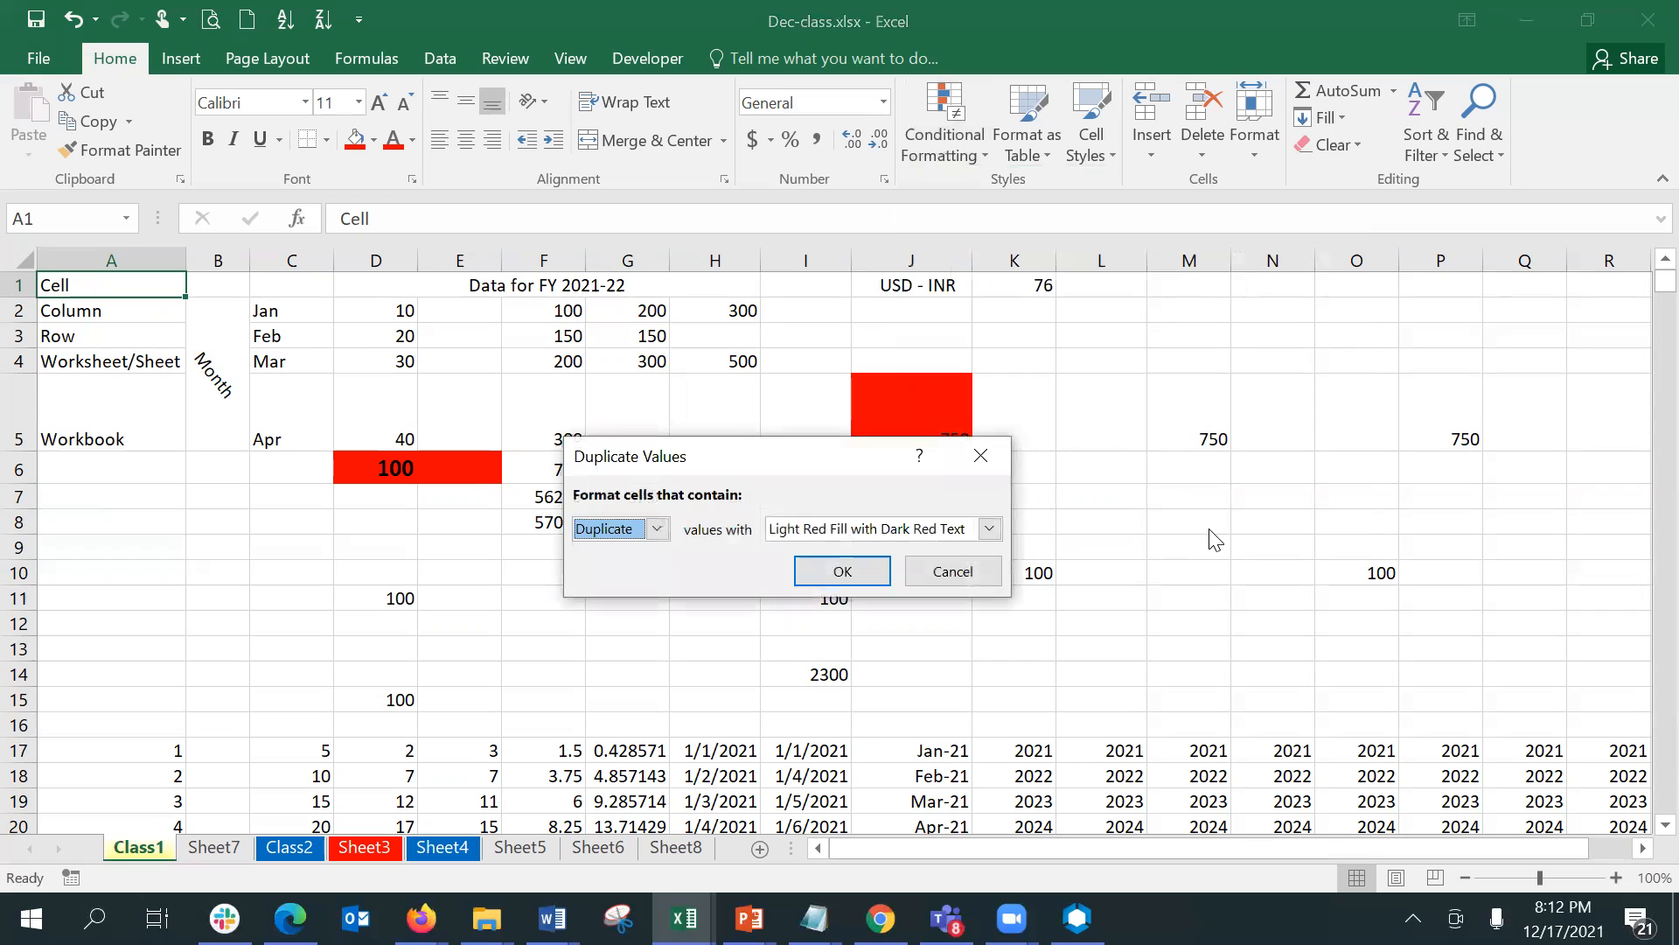
{"action": "left_click", "coordinate": [833, 570]}
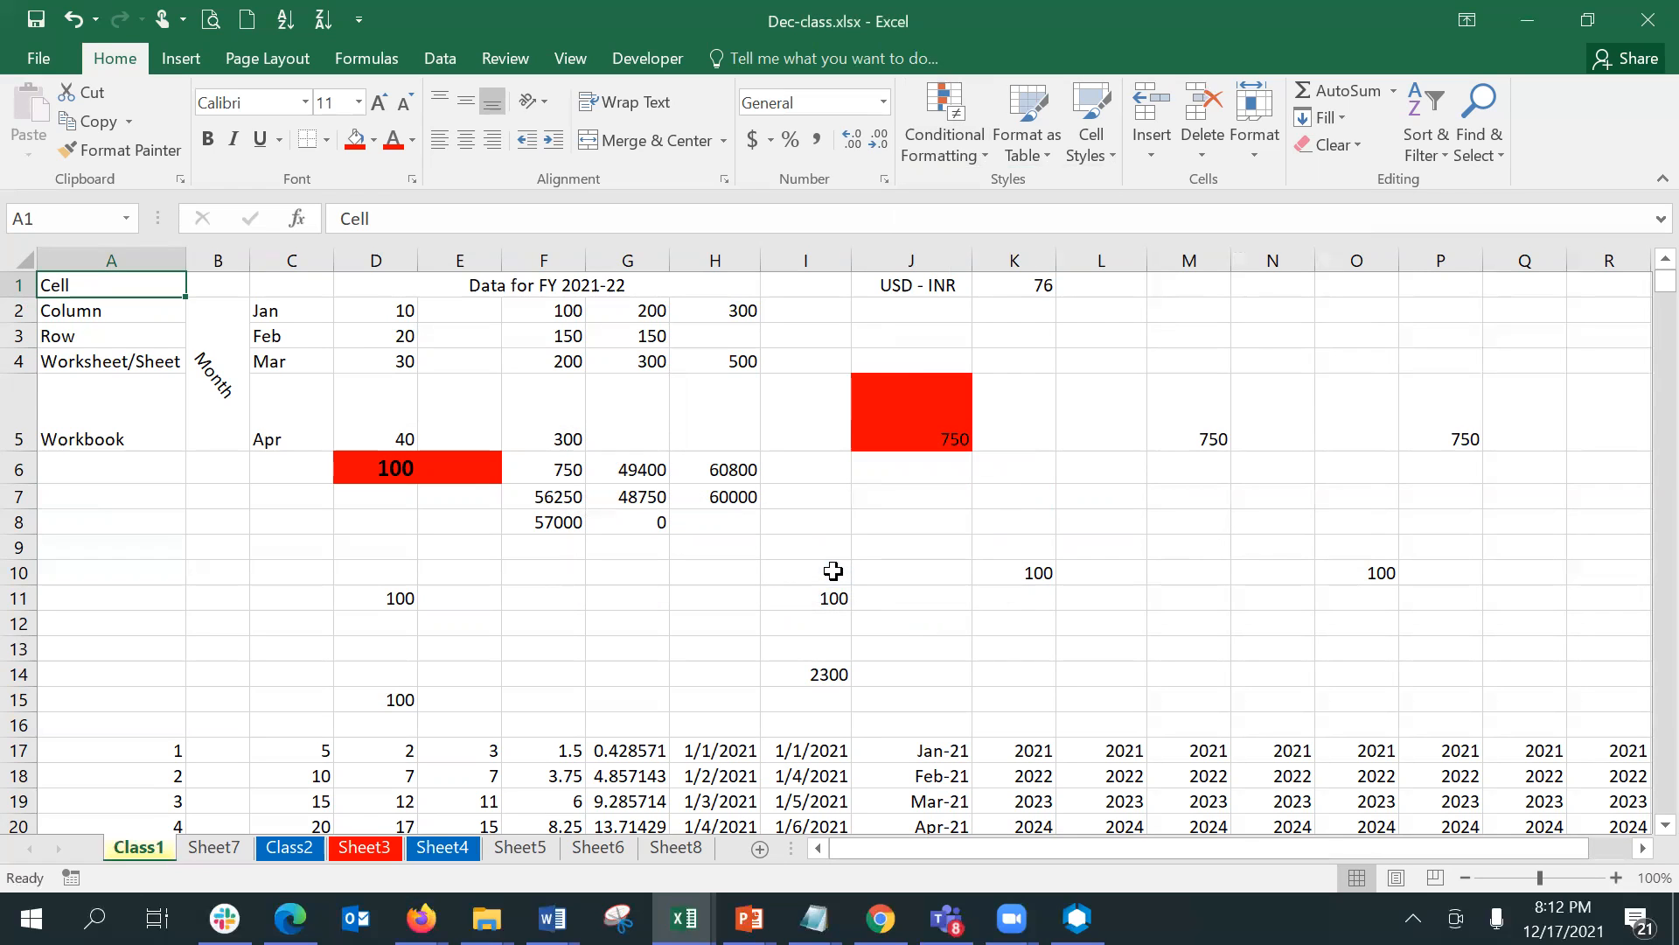
{"action": "left_click", "coordinate": [10, 252]}
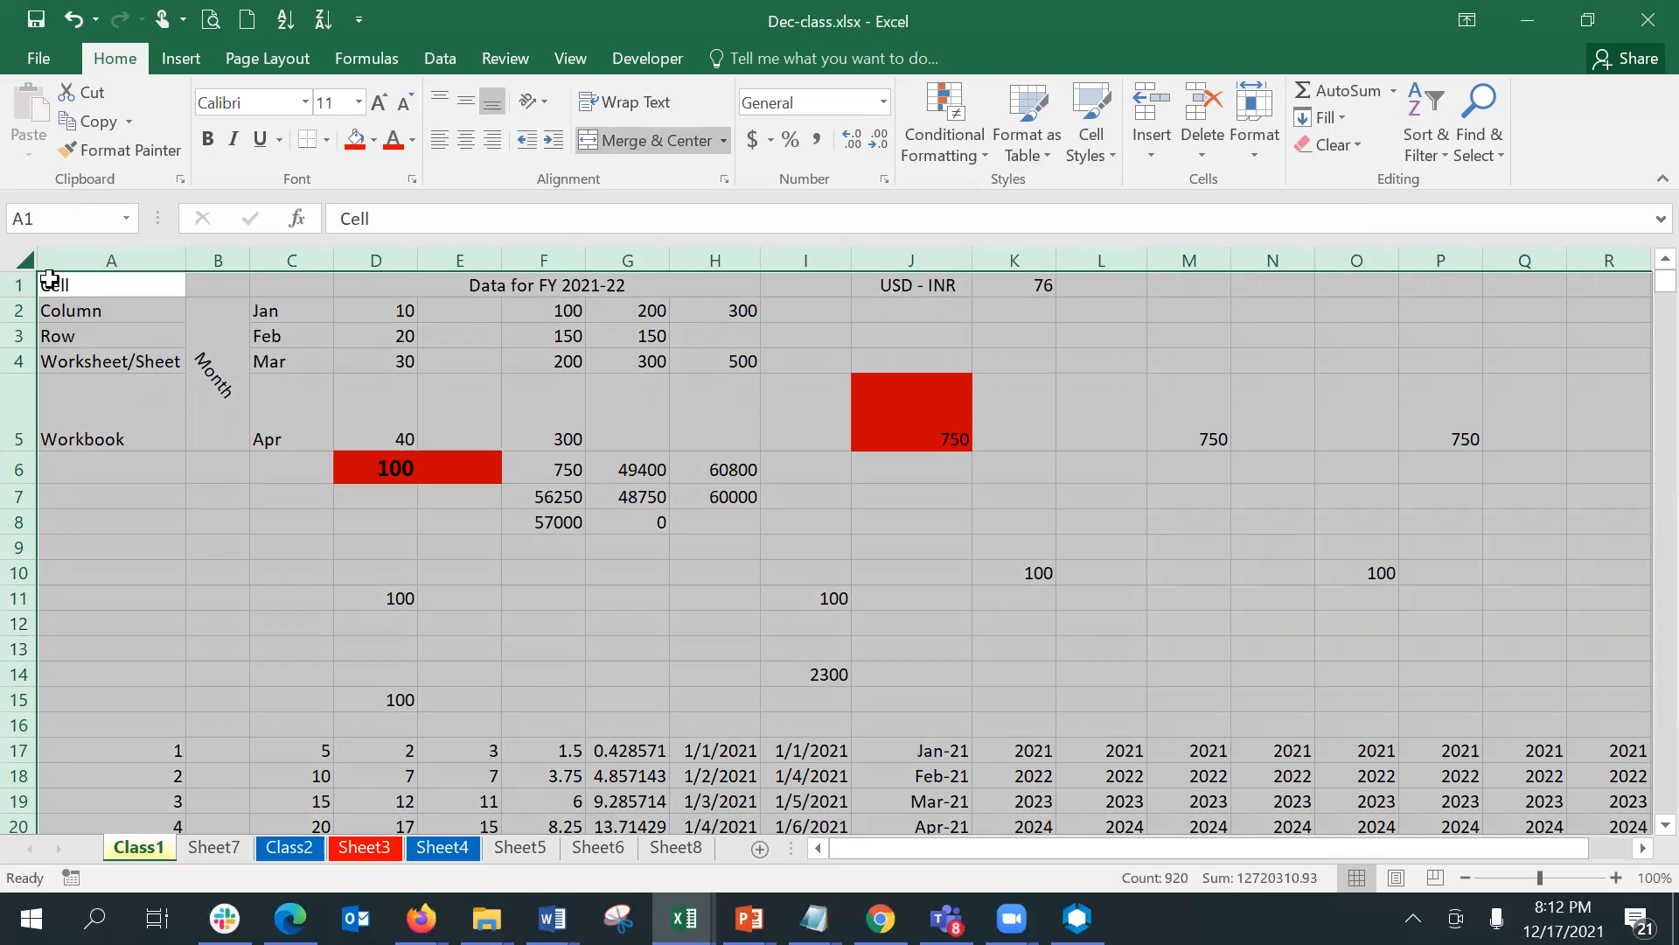
{"action": "left_click", "coordinate": [79, 293]}
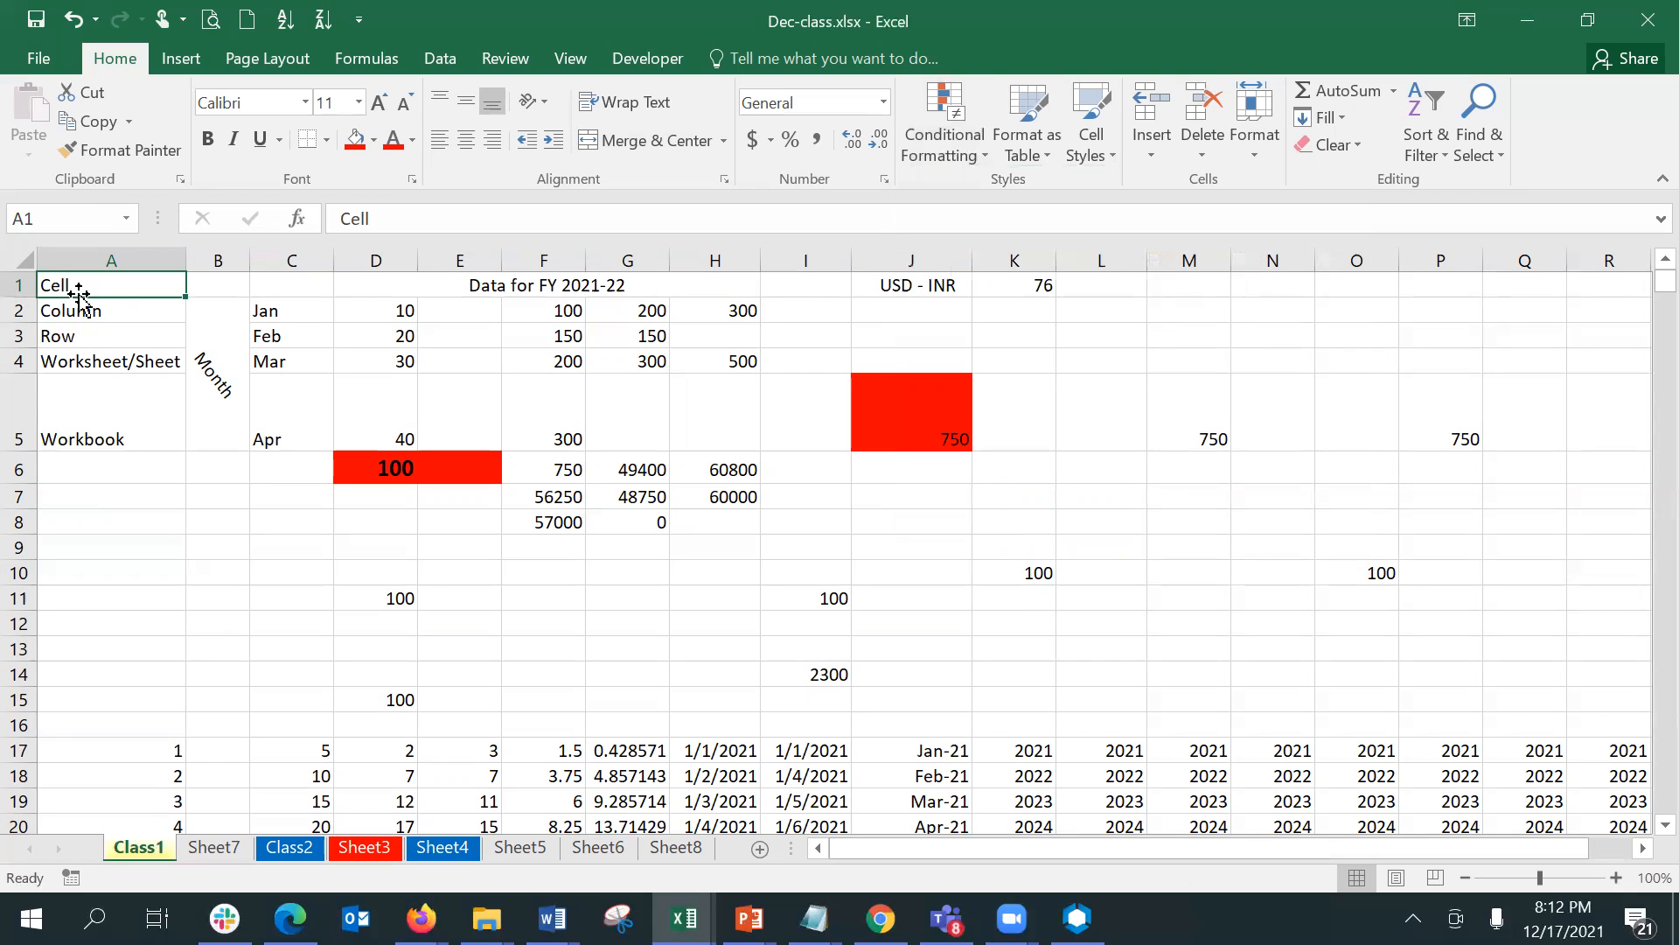
{"action": "left_click", "coordinate": [19, 262]}
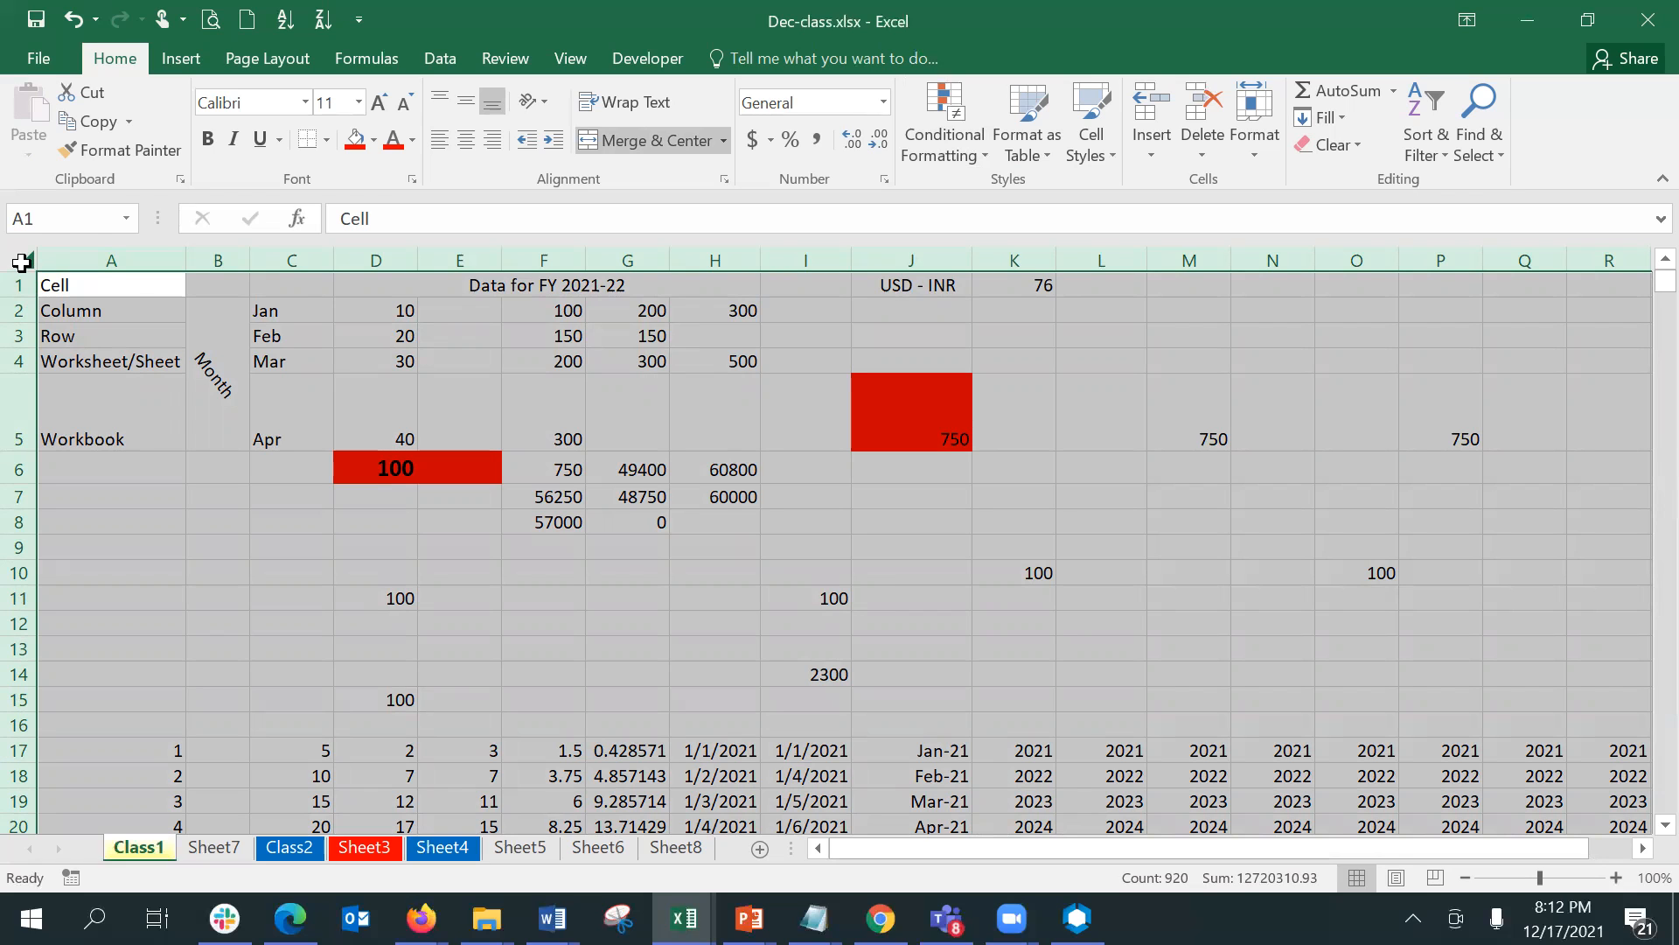
- Highlight duplicate values across the entire Class1 sheet with Light Red Fill with Dark Red Text
{"action": "left_click", "coordinate": [131, 317]}
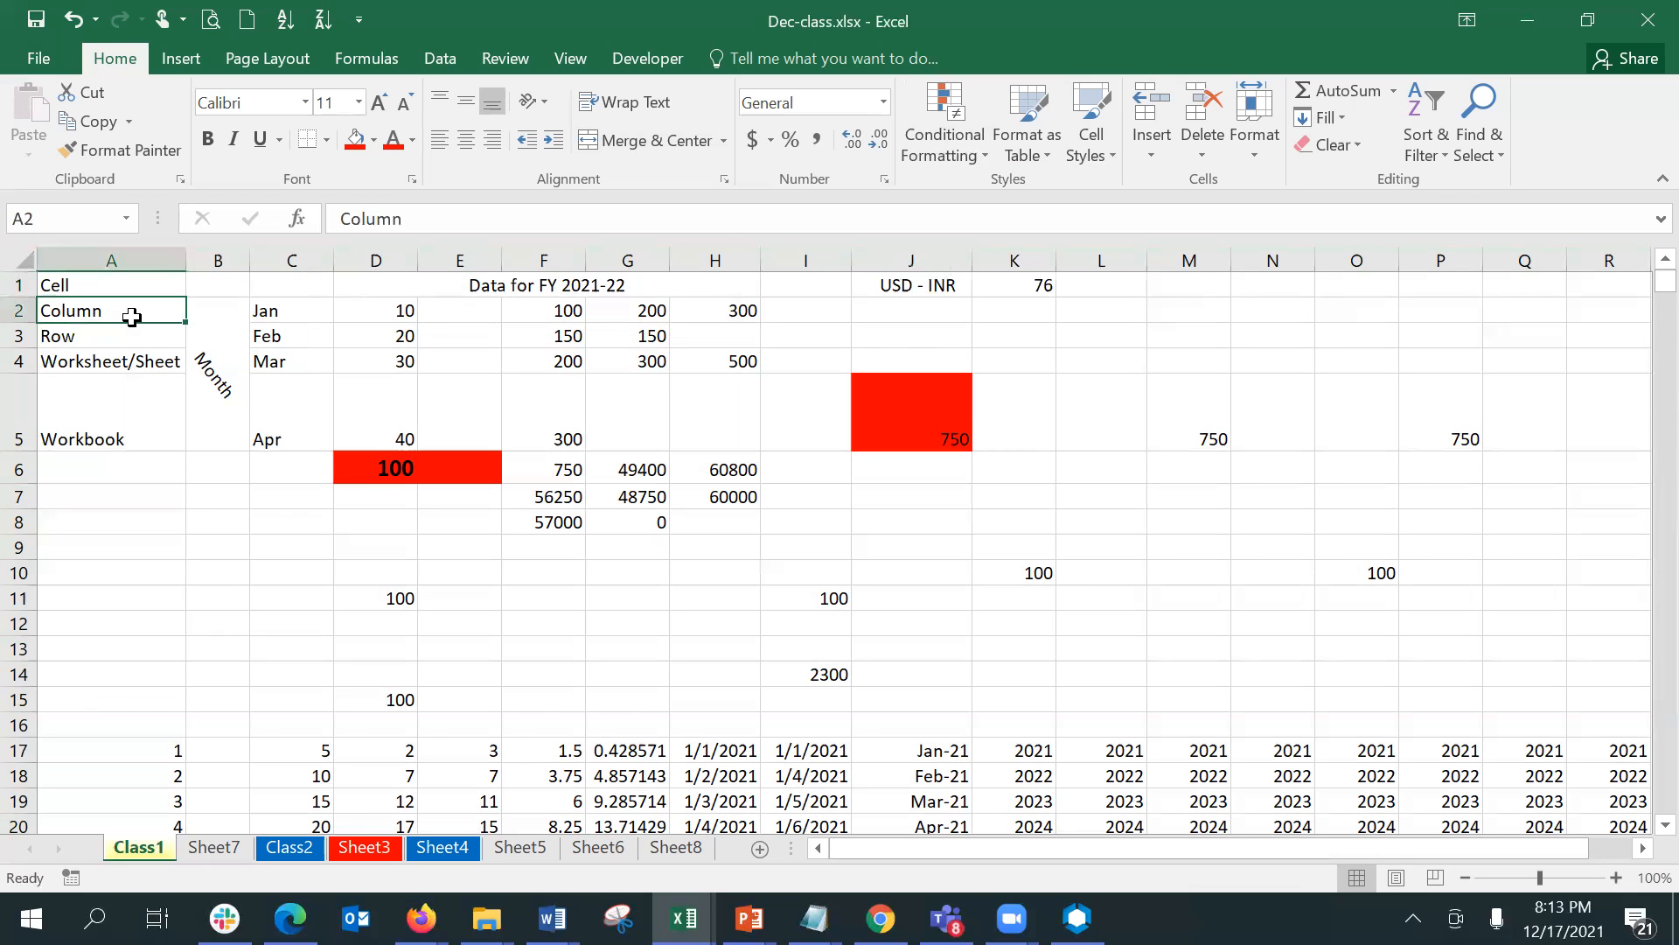
{"action": "key", "text": "ctrl+a"}
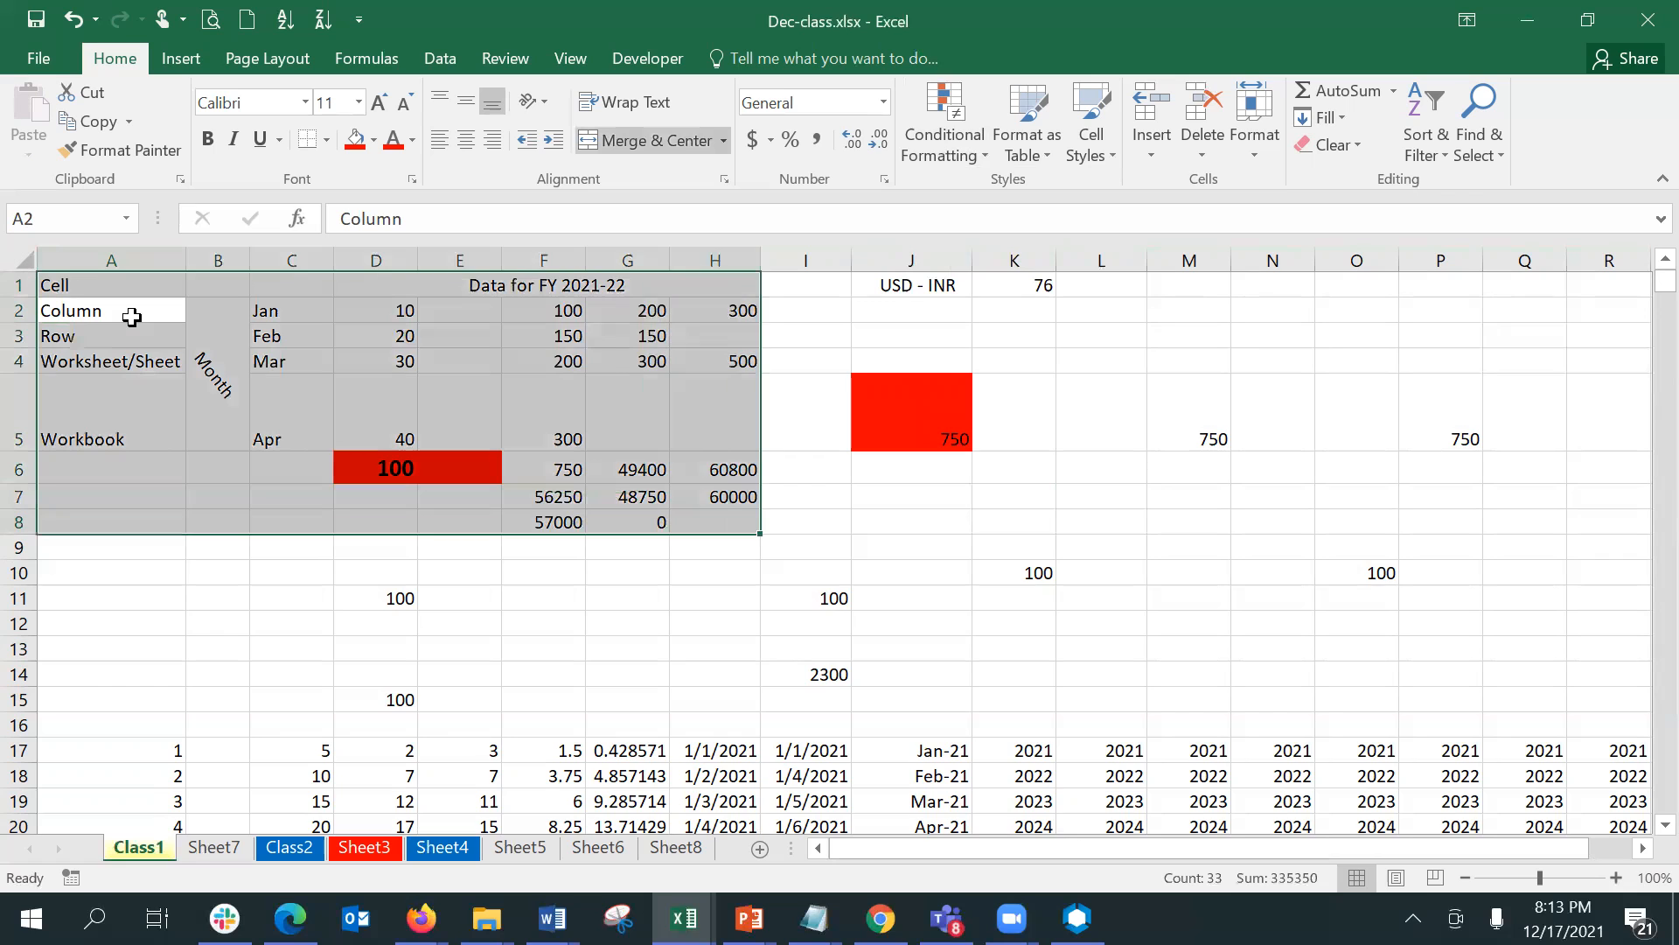
{"action": "key", "text": "ctrl+a"}
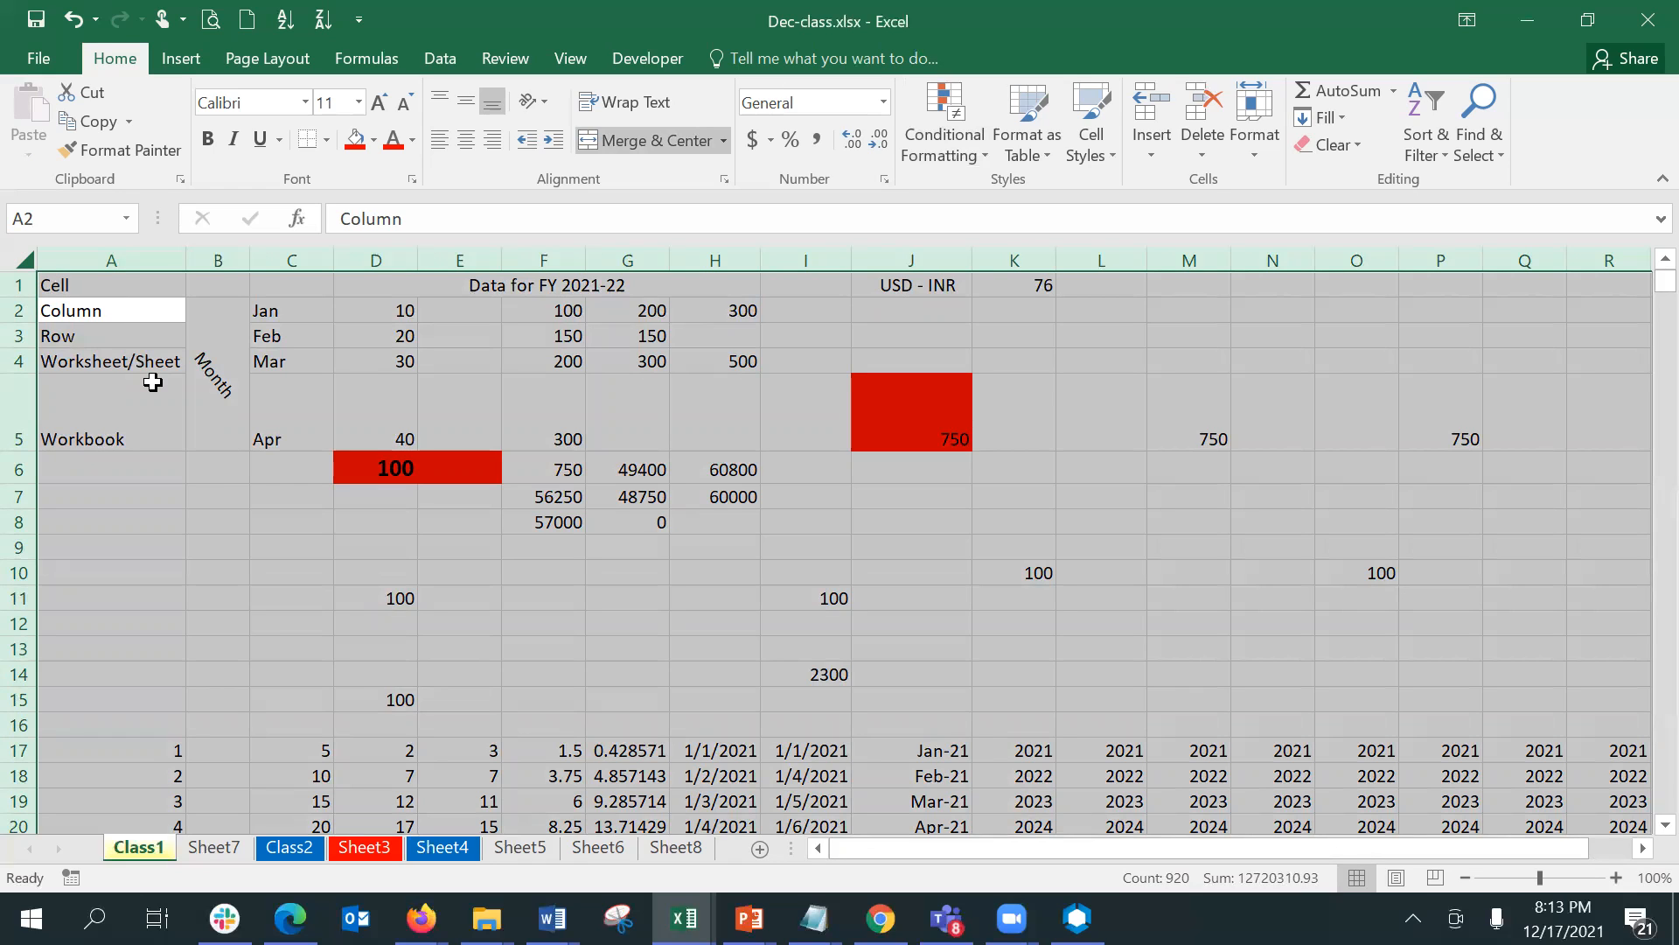
{"action": "left_click", "coordinate": [934, 156]}
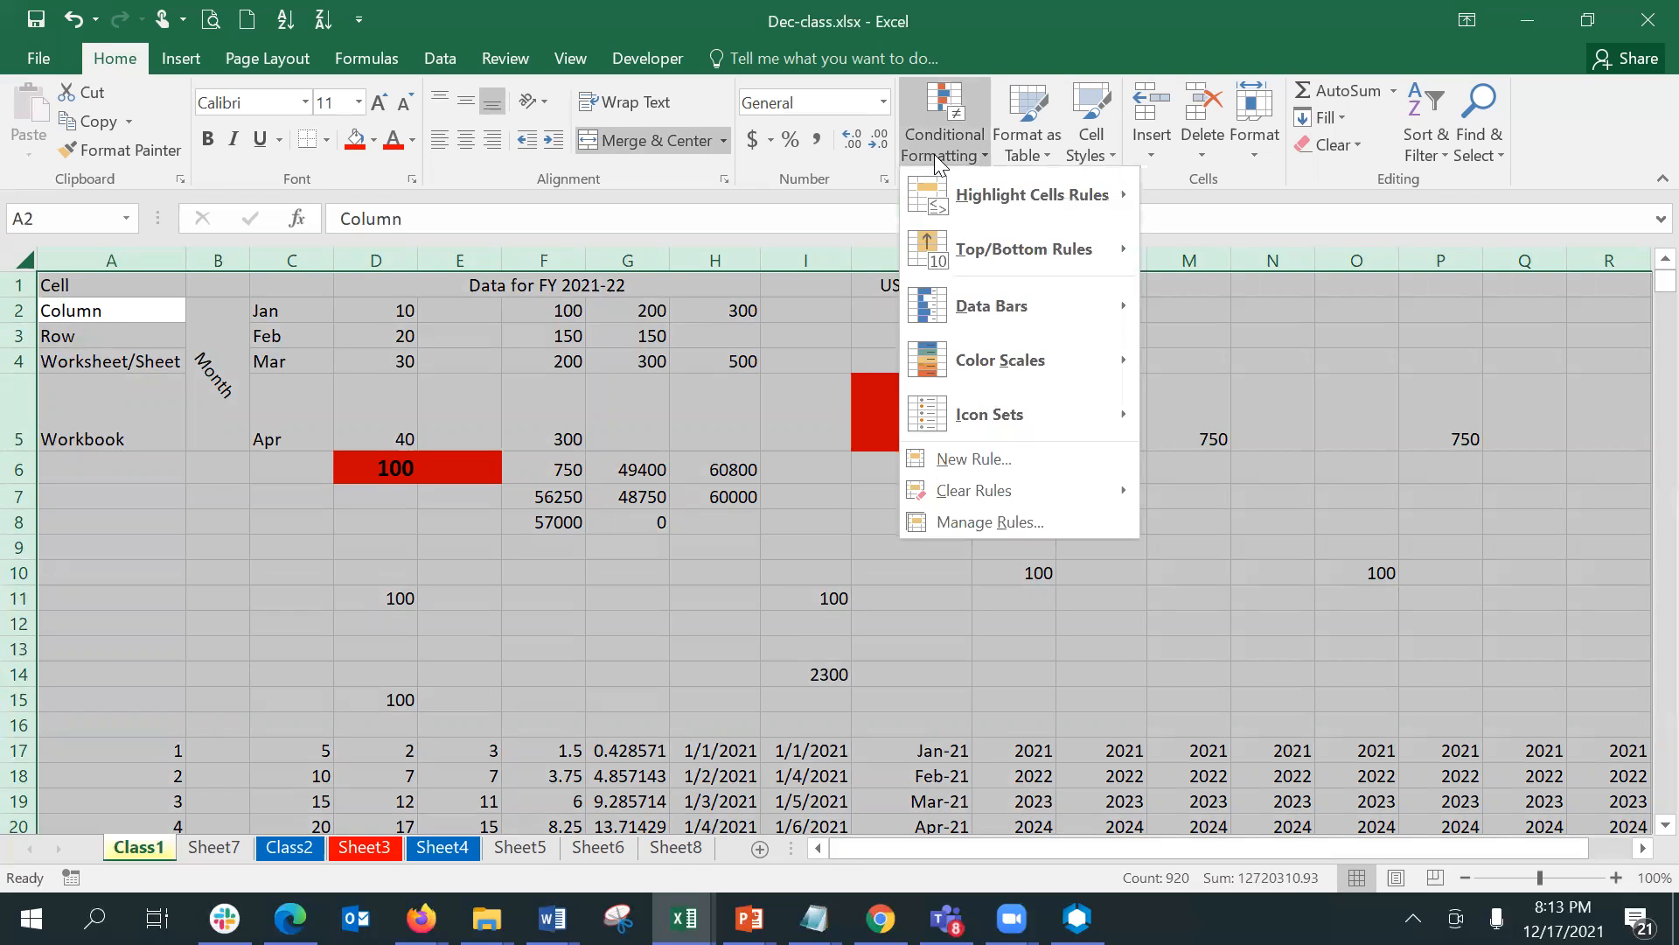
{"action": "mouse_move", "coordinate": [973, 198]}
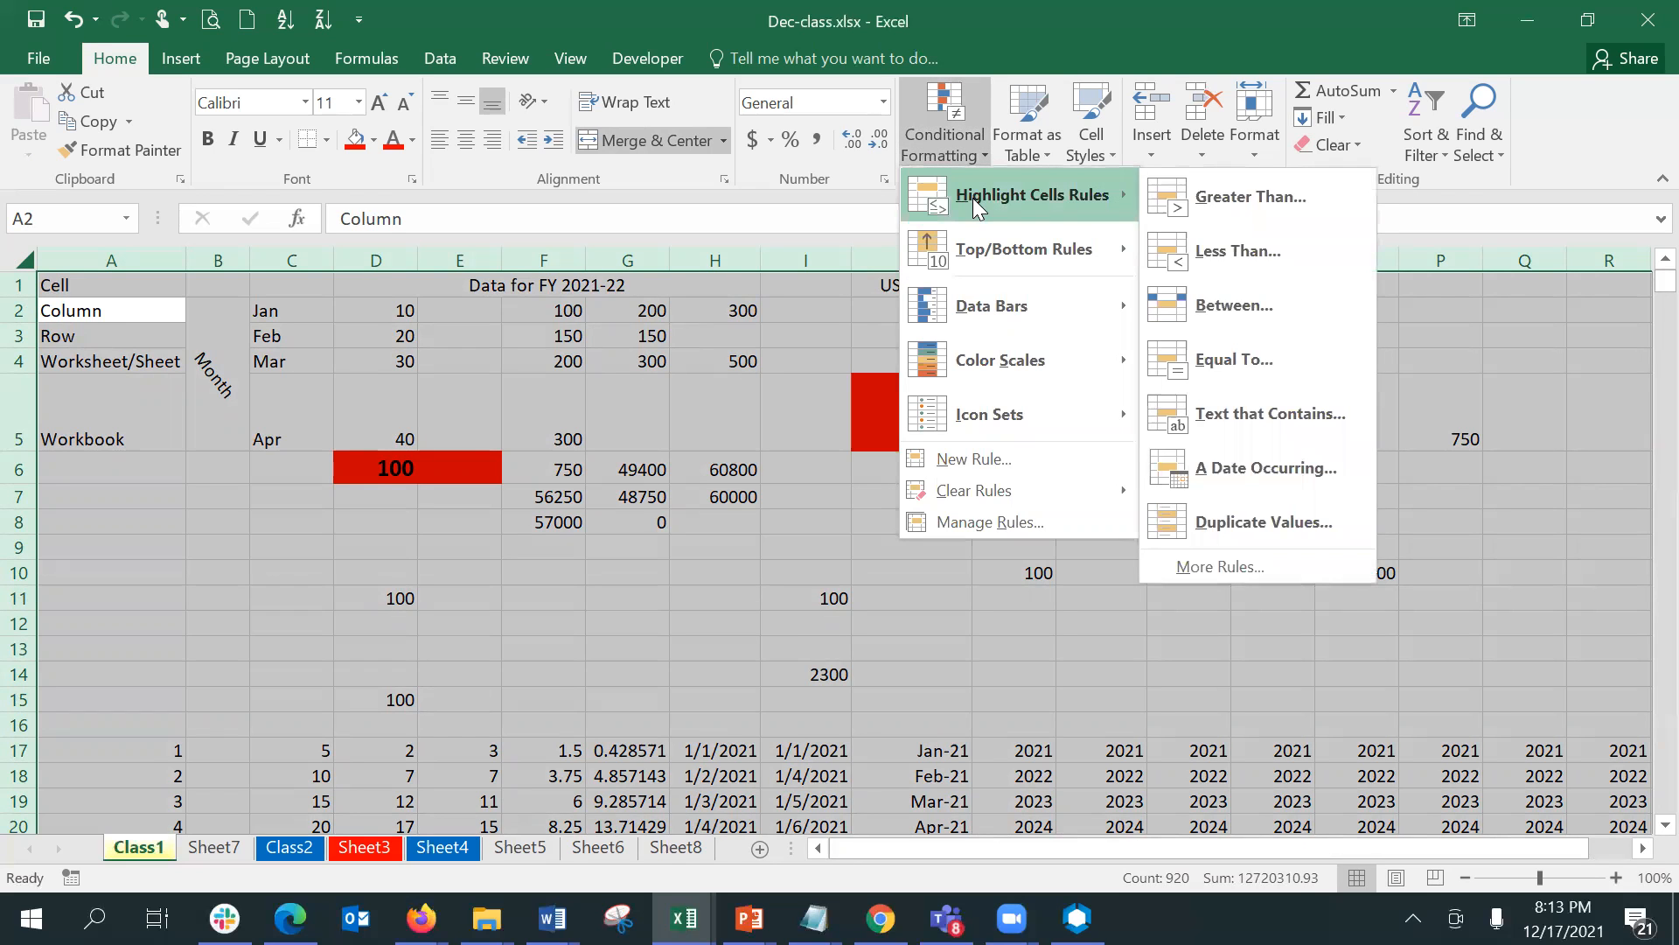
{"action": "left_click", "coordinate": [1291, 525]}
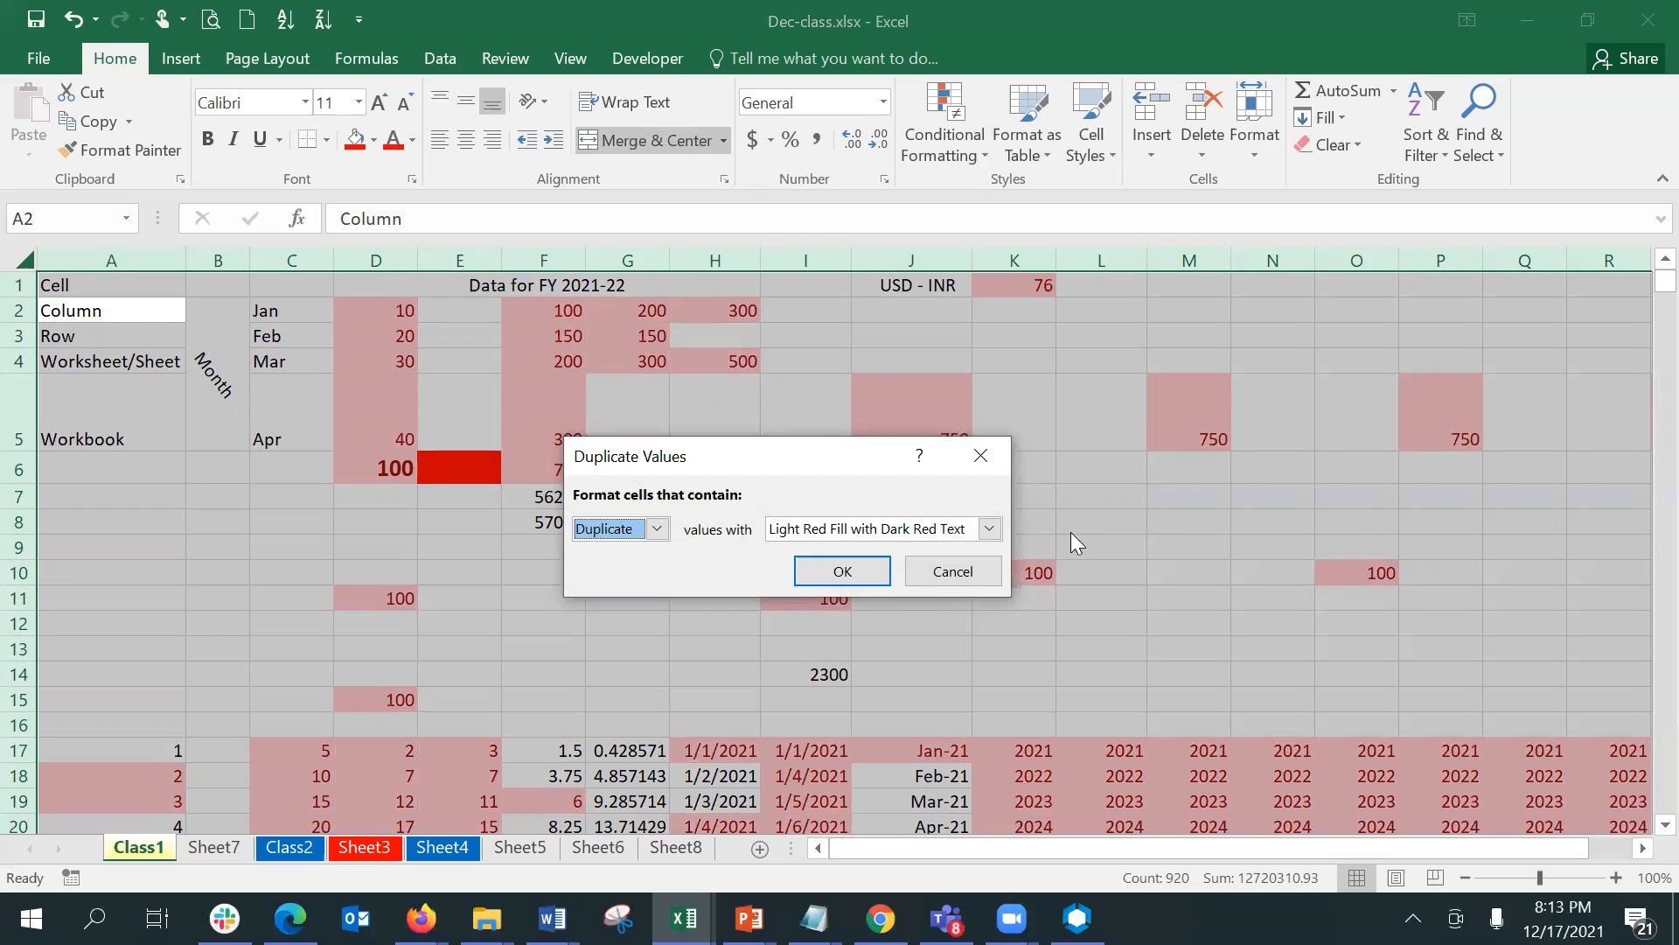
{"action": "left_click", "coordinate": [842, 571]}
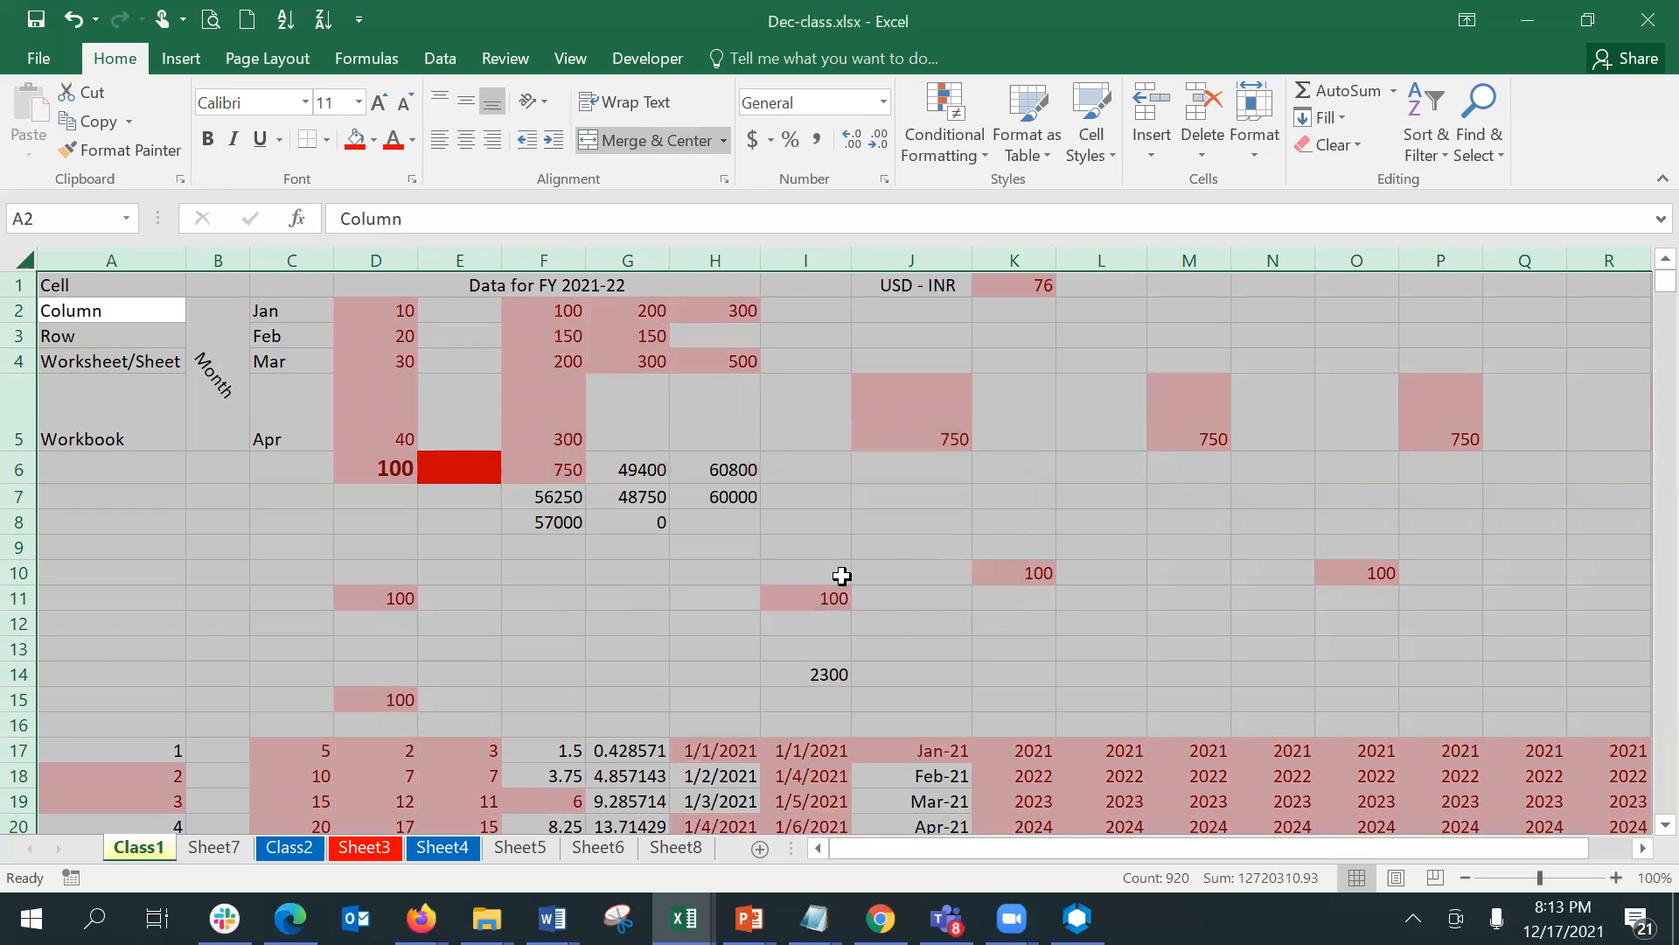
- Enter the test value 101 in cell K10 and replace it with 99 to check the duplicate highlighting
{"action": "left_click", "coordinate": [1005, 412]}
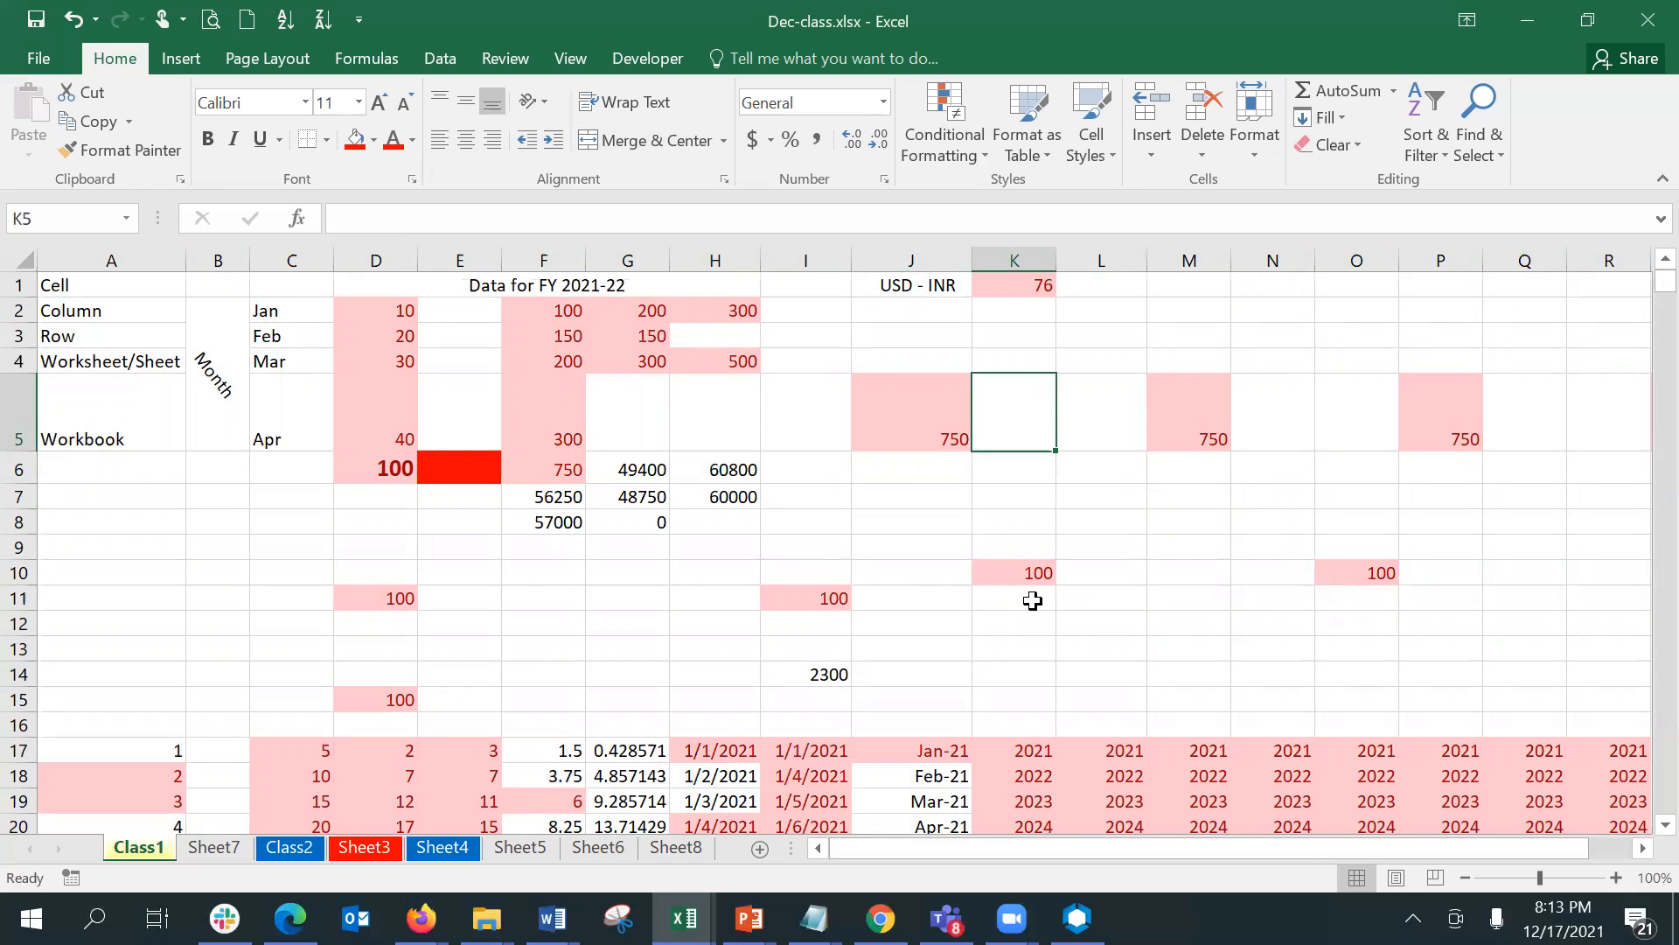
{"action": "key", "text": "Down"}
{"action": "key", "text": "Down"}
{"action": "key", "text": "Down"}
{"action": "key", "text": "Down"}
{"action": "key", "text": "Down"}
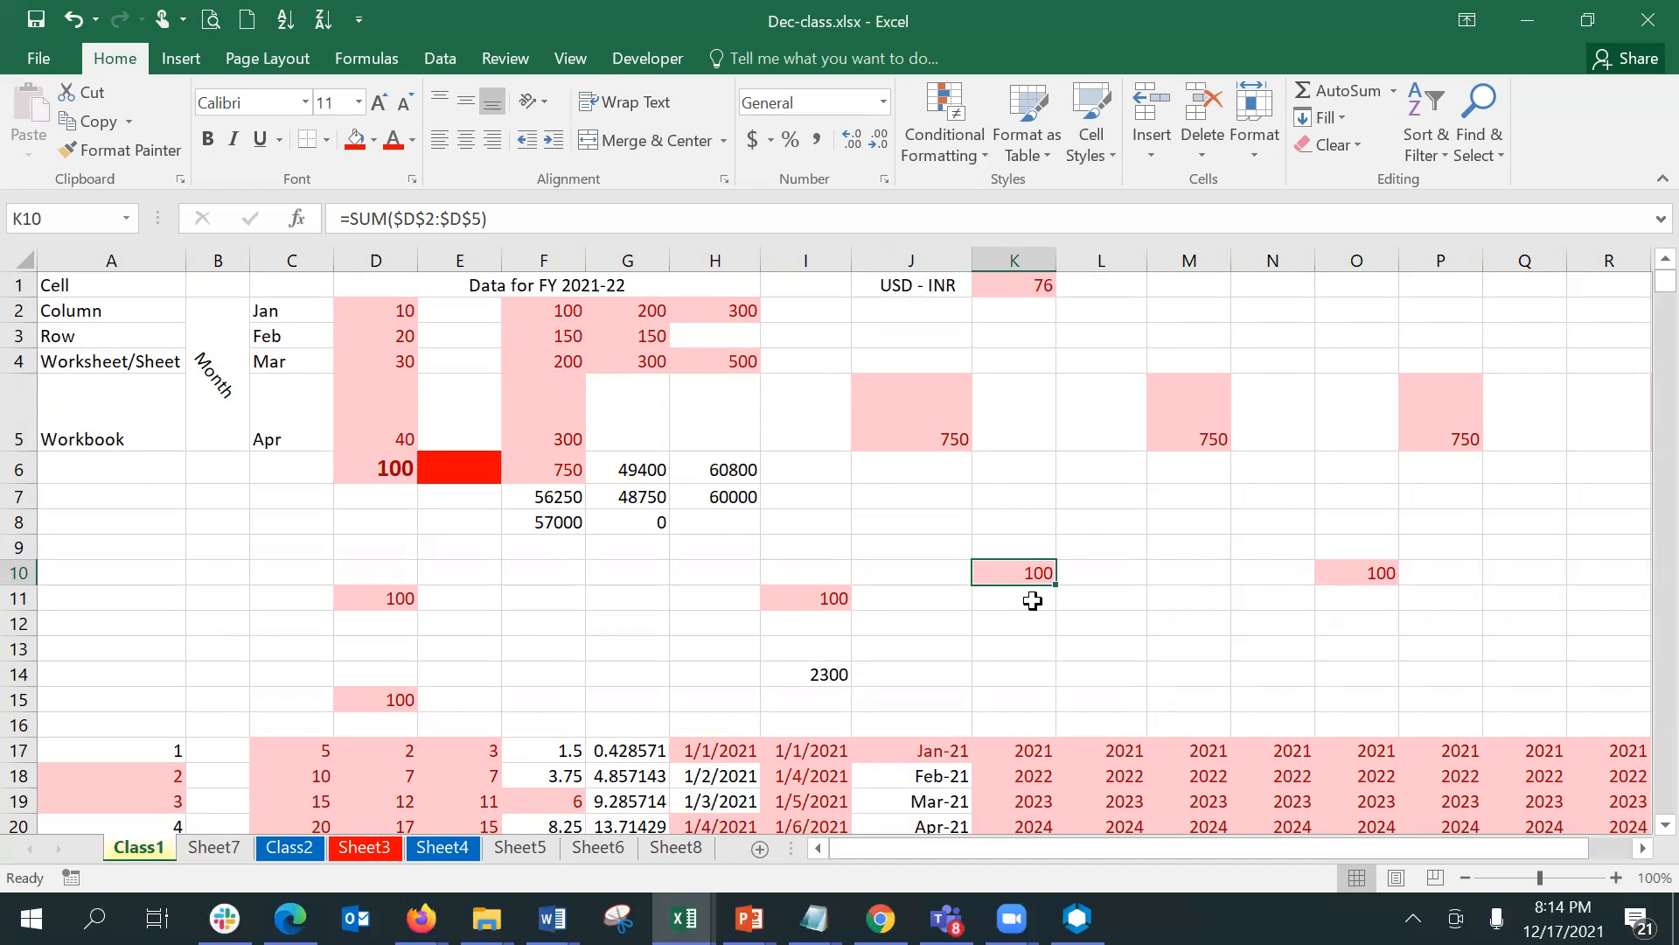
{"action": "type", "text": "101"}
{"action": "key", "text": "Return"}
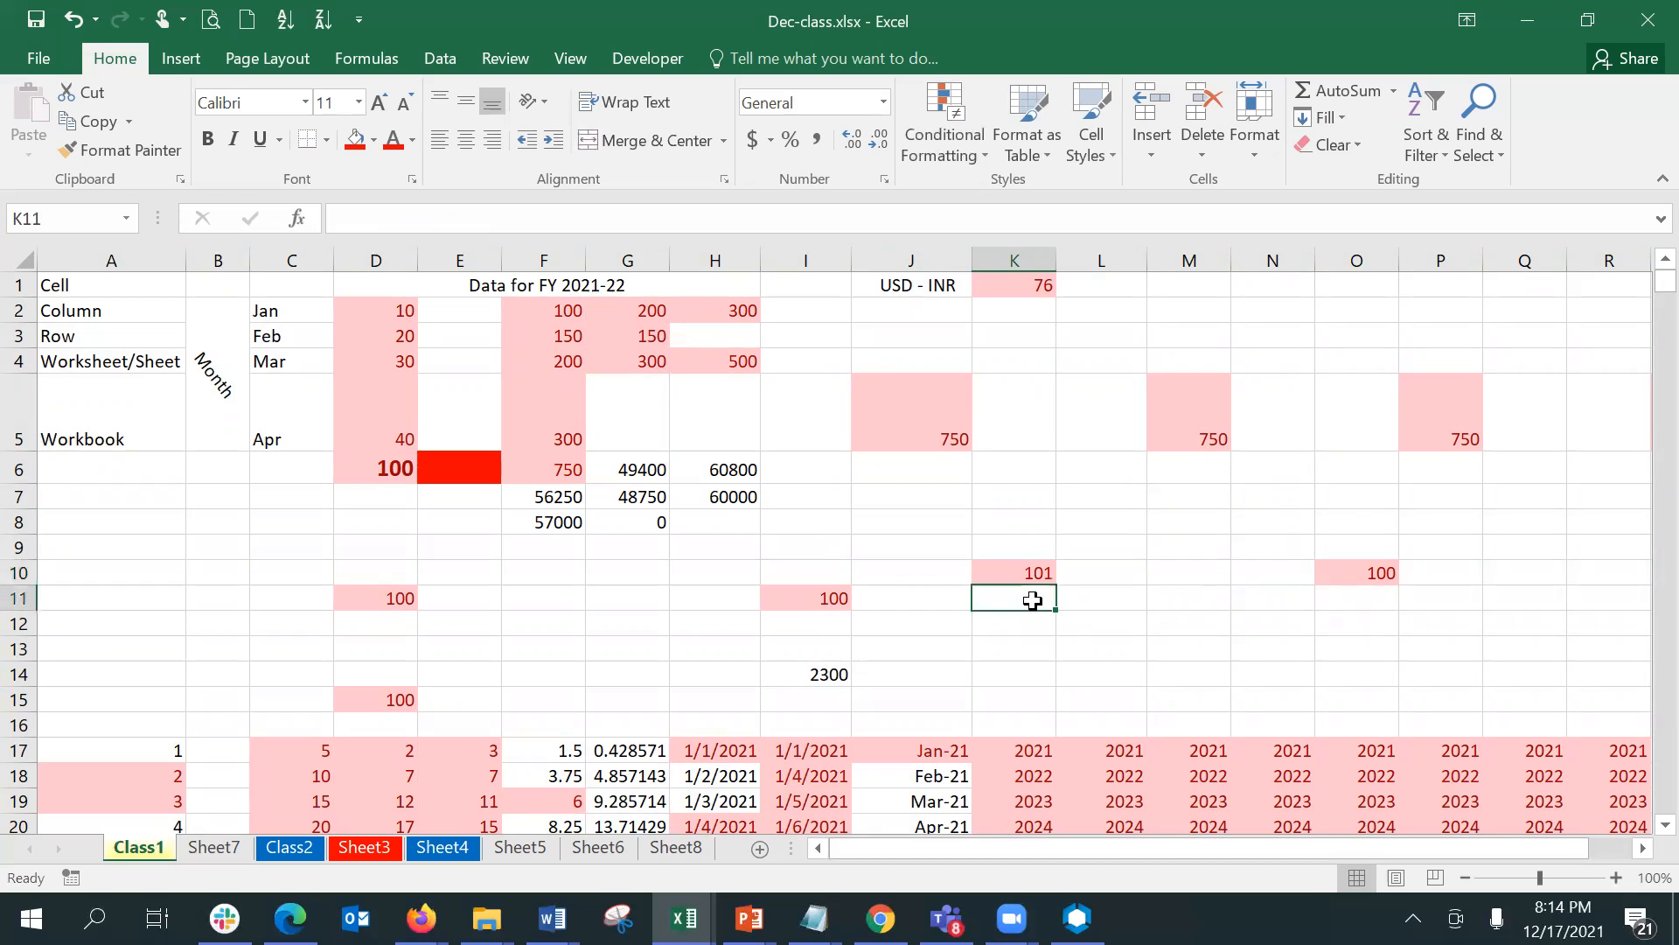
{"action": "key", "text": "Up"}
{"action": "type", "text": "99"}
{"action": "key", "text": "Return"}
- Enter 10000 in cell K10 as a test value for the duplicate highlighting
{"action": "key", "text": "Up"}
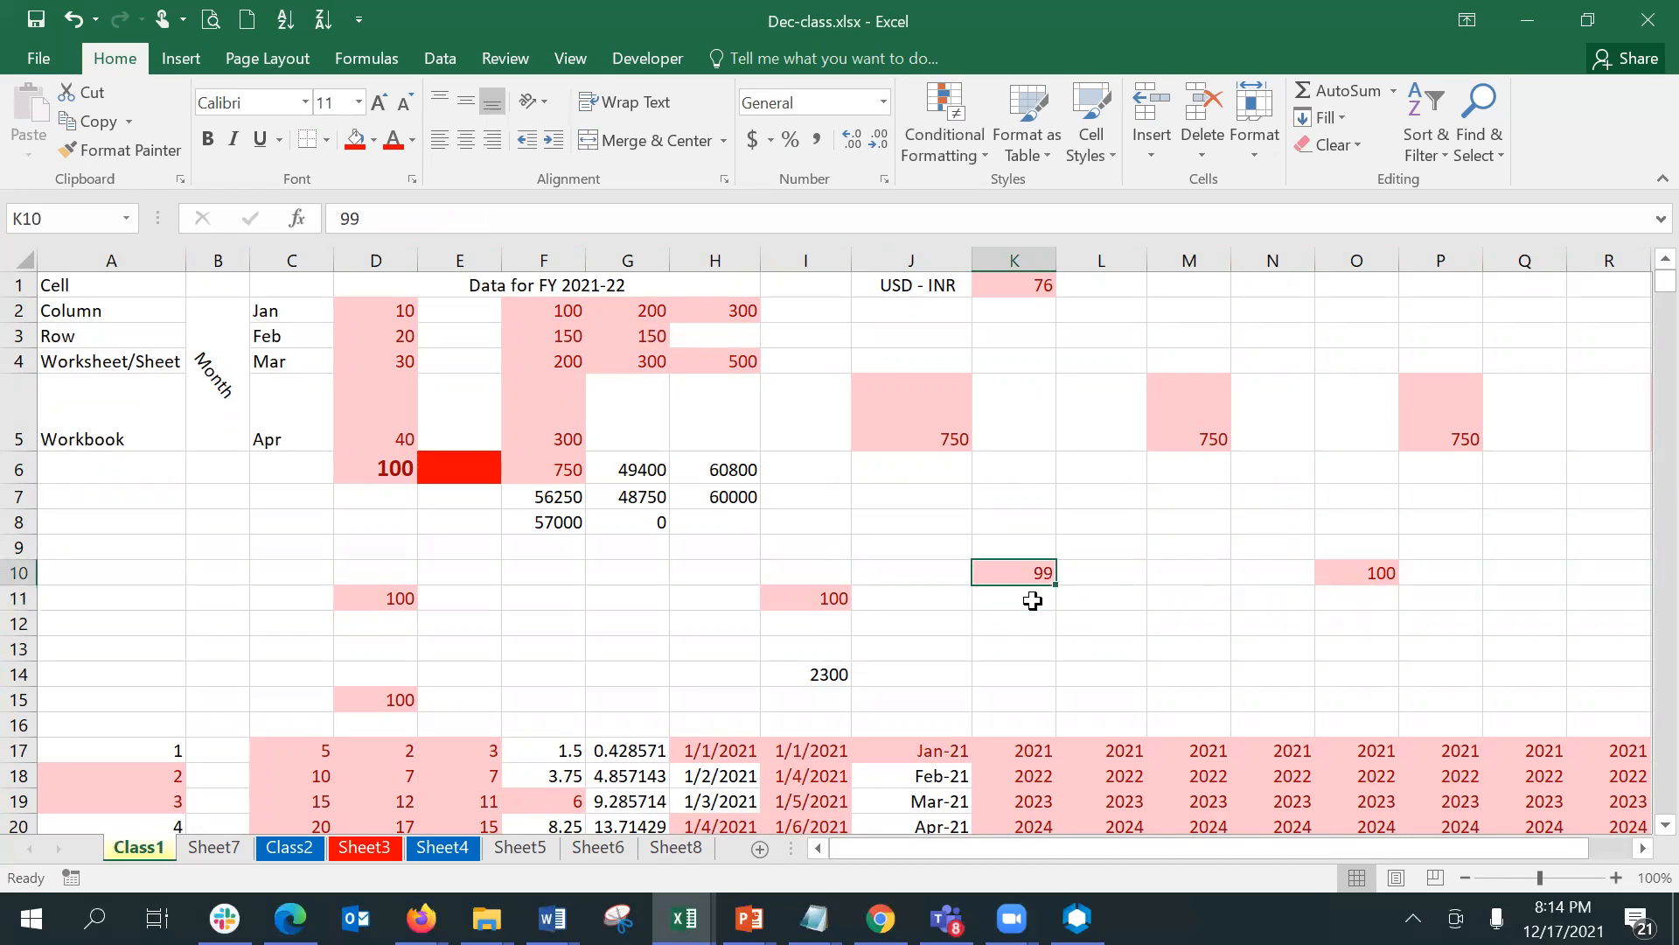
{"action": "type", "text": "10000"}
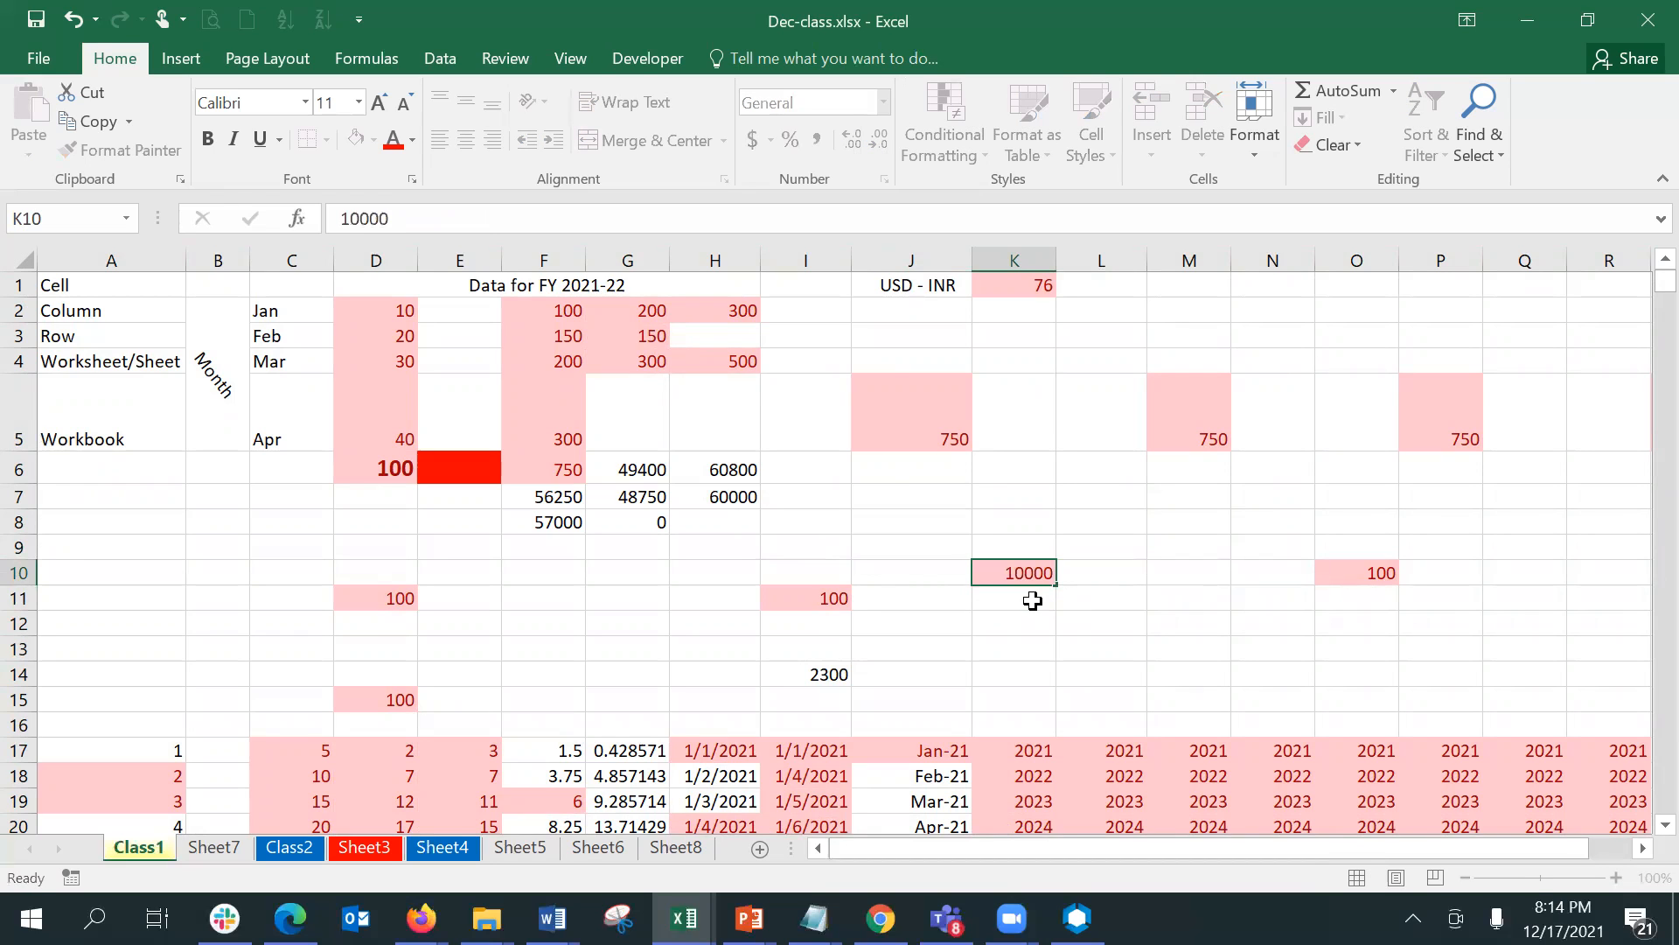
{"action": "key", "text": "Return"}
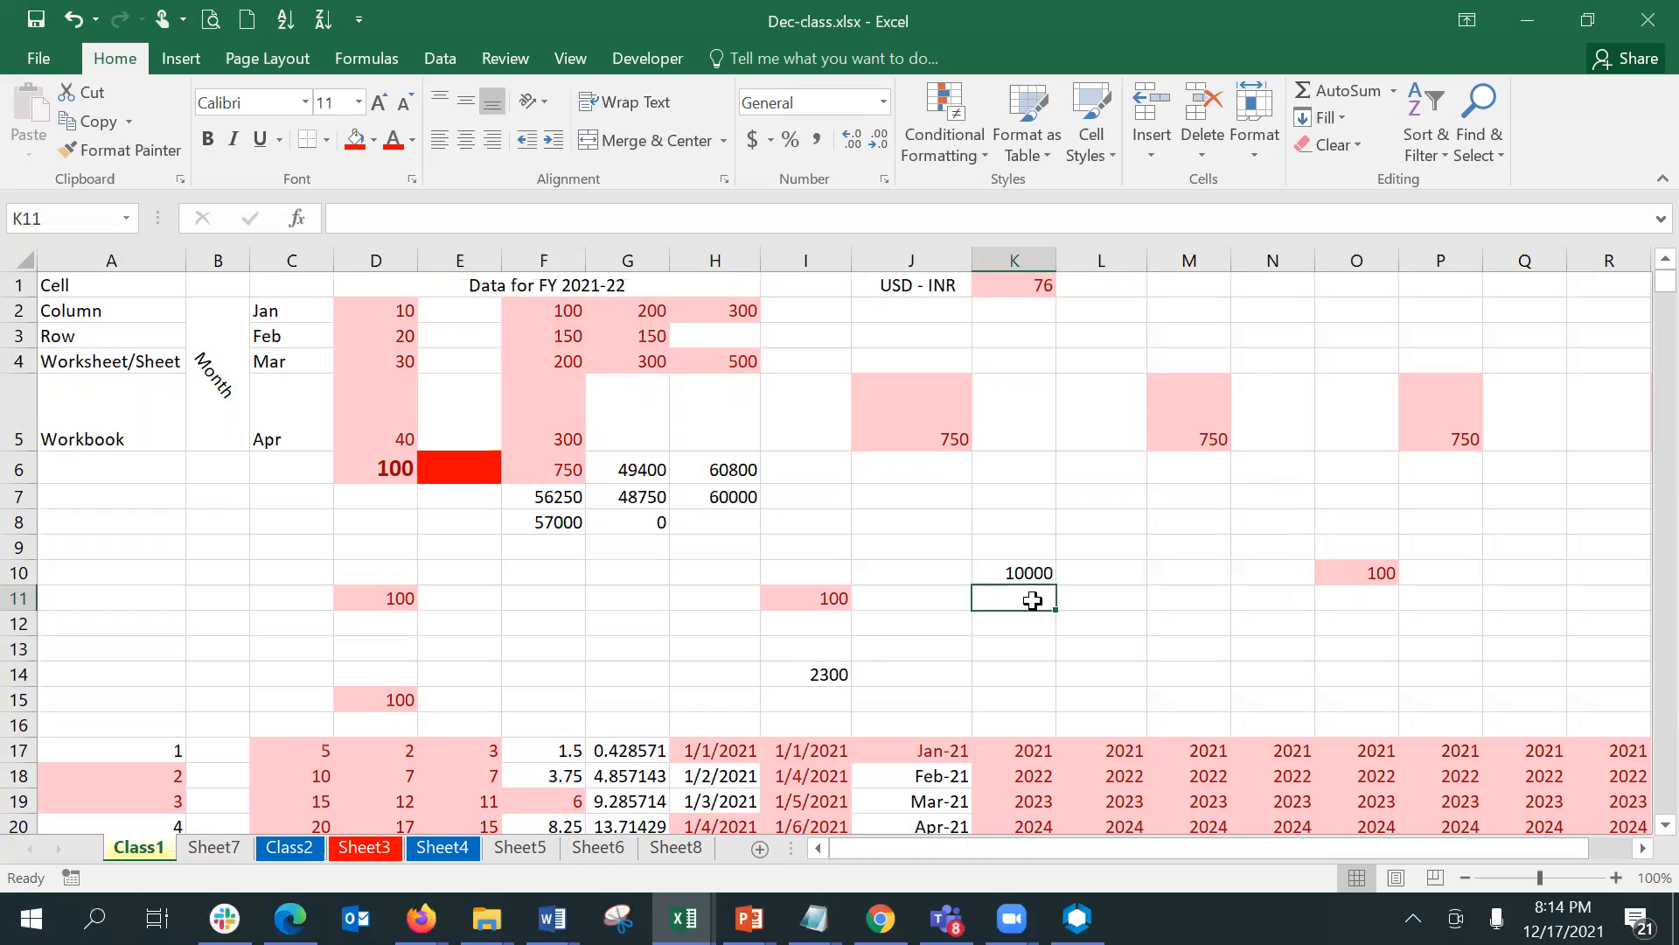
- Examine which values are highlighted as duplicates down the sheet through row 57
{"action": "key", "text": "Down"}
{"action": "key", "text": "Down"}
{"action": "key", "text": "Down"}
{"action": "key", "text": "Down"}
{"action": "key", "text": "Down"}
{"action": "key", "text": "Down"}
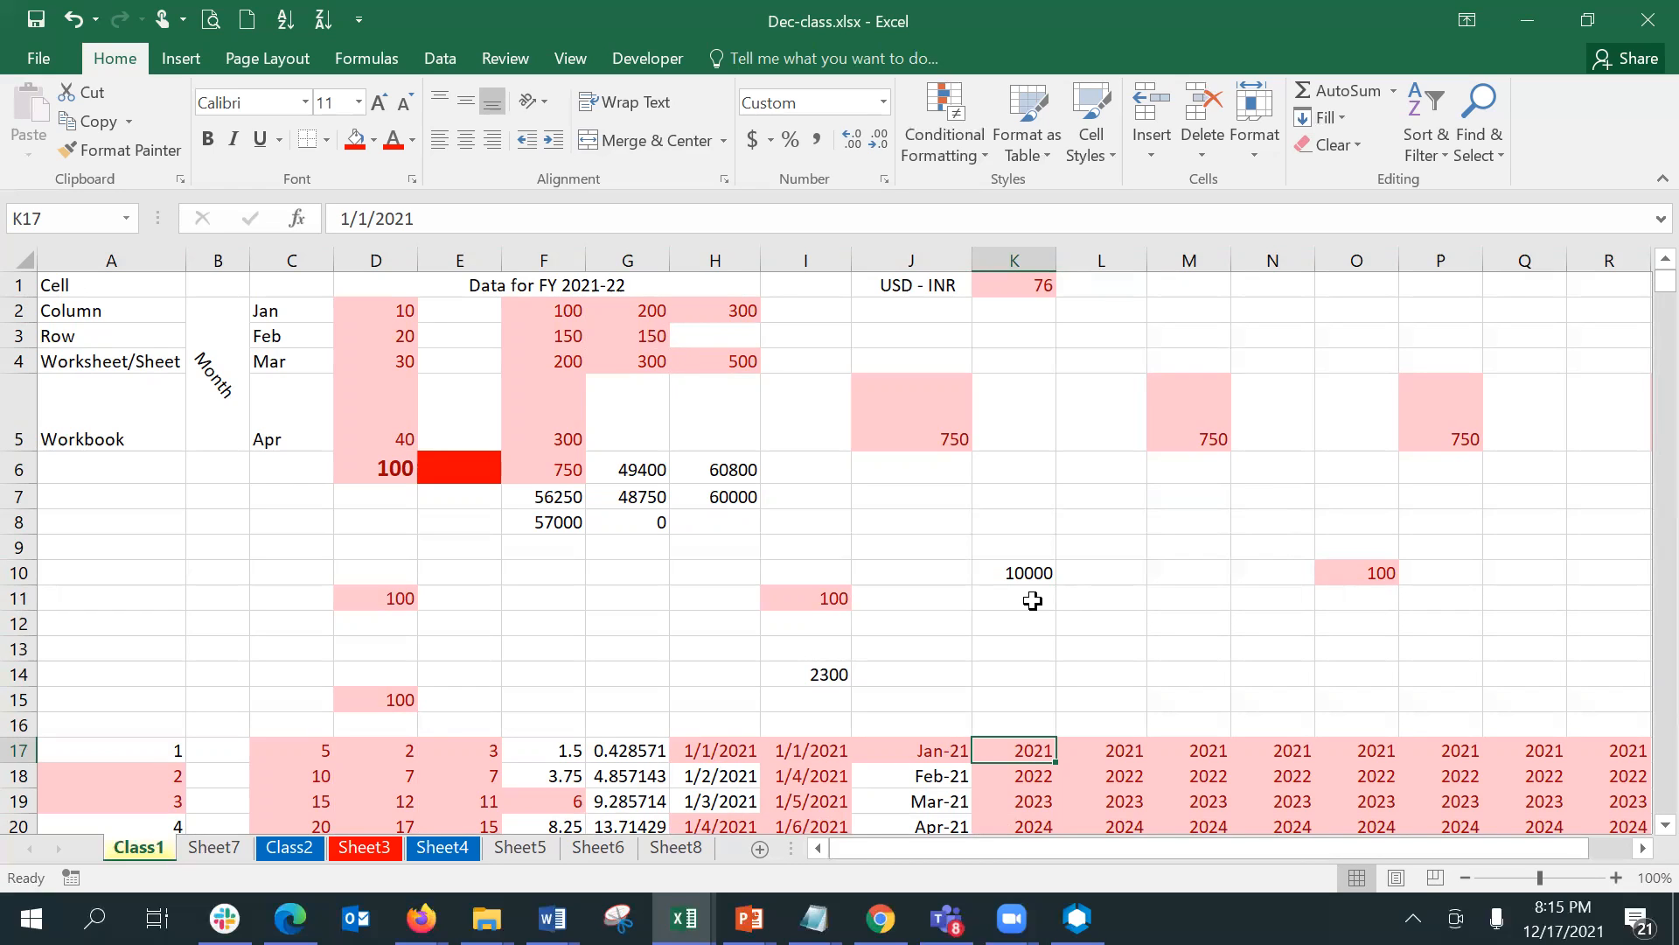
{"action": "left_click", "coordinate": [424, 588]}
{"action": "key", "text": "Down"}
{"action": "key", "text": "Down"}
{"action": "key", "text": "Down"}
{"action": "key", "text": "Down"}
{"action": "key", "text": "Down"}
{"action": "key", "text": "Down"}
{"action": "key", "text": "Down"}
{"action": "key", "text": "Down"}
{"action": "key", "text": "Down"}
{"action": "key", "text": "Down"}
{"action": "key", "text": "Down"}
{"action": "key", "text": "Down"}
{"action": "key", "text": "Down"}
{"action": "key", "text": "Down"}
{"action": "key", "text": "Down"}
{"action": "key", "text": "Down"}
{"action": "key", "text": "Down"}
{"action": "key", "text": "Down"}
{"action": "key", "text": "Down"}
{"action": "key", "text": "Down"}
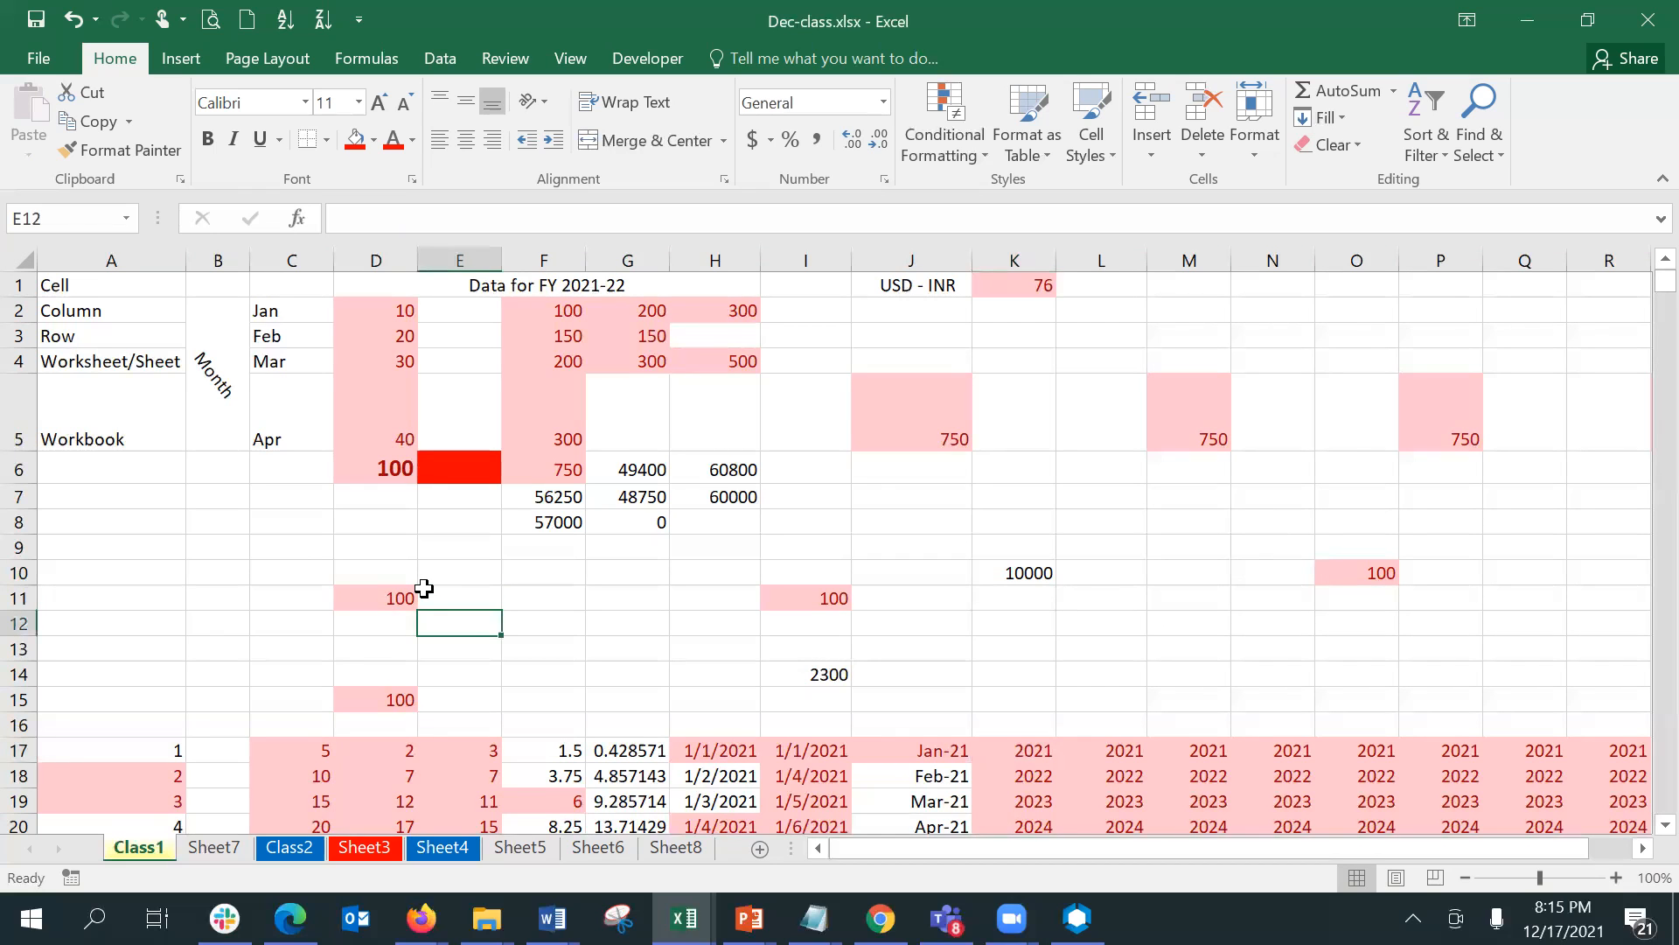
{"action": "key", "text": "Down"}
{"action": "key", "text": "Down"}
{"action": "key", "text": "Down"}
{"action": "key", "text": "Down"}
{"action": "key", "text": "Down"}
{"action": "key", "text": "Down"}
{"action": "key", "text": "Down"}
{"action": "key", "text": "Down"}
{"action": "key", "text": "Down"}
{"action": "key", "text": "Down"}
{"action": "key", "text": "Down"}
{"action": "key", "text": "Down"}
{"action": "key", "text": "Down"}
{"action": "key", "text": "Down"}
{"action": "key", "text": "Down"}
{"action": "key", "text": "Down"}
{"action": "key", "text": "Down"}
{"action": "key", "text": "Down"}
{"action": "key", "text": "Down"}
{"action": "key", "text": "Down"}
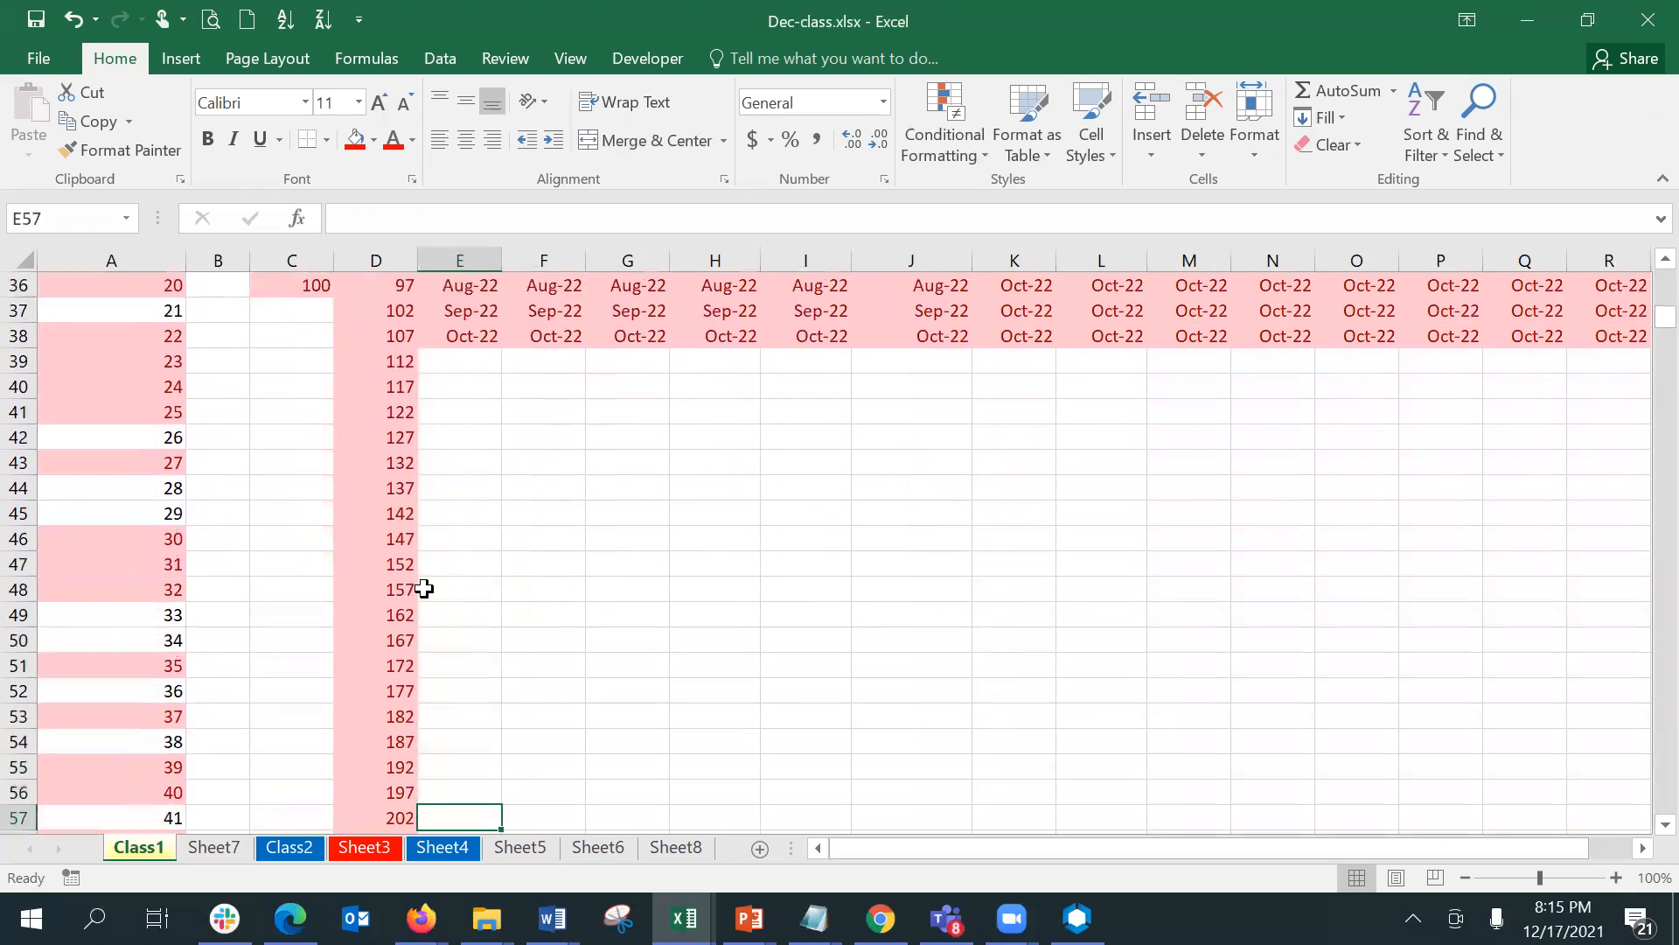
- Enter 1 in cell I45 and select the cells below it as a fill range
{"action": "left_click", "coordinate": [839, 282]}
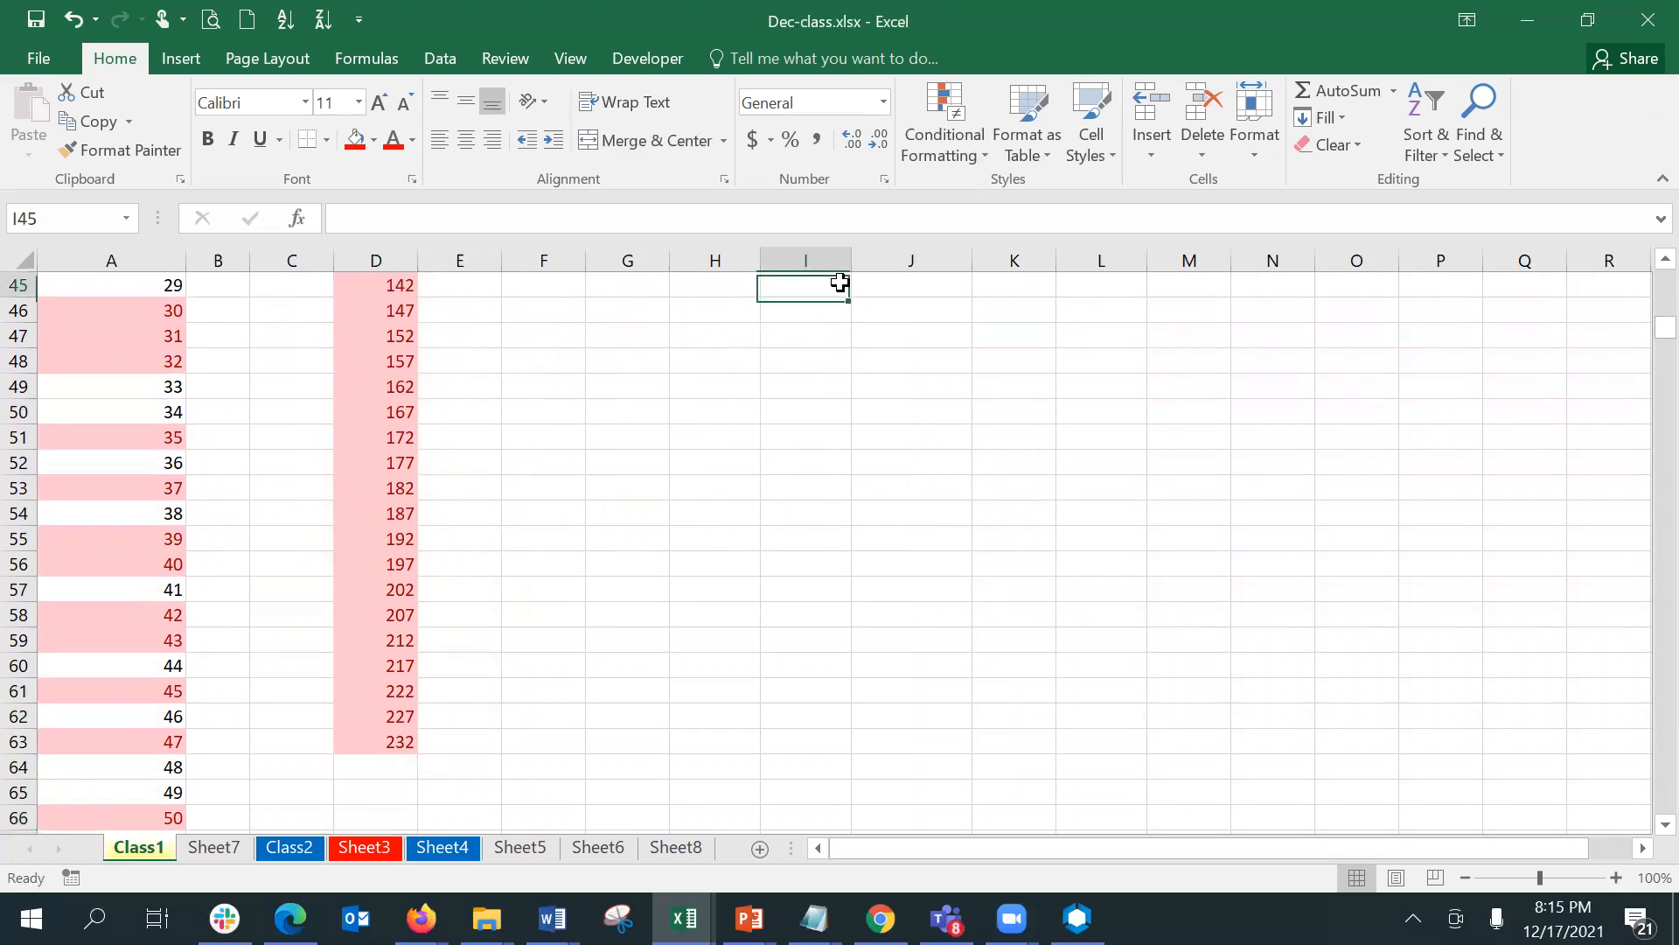
{"action": "scroll", "coordinate": [811, 463], "scroll_direction": "up", "scroll_amount": 2}
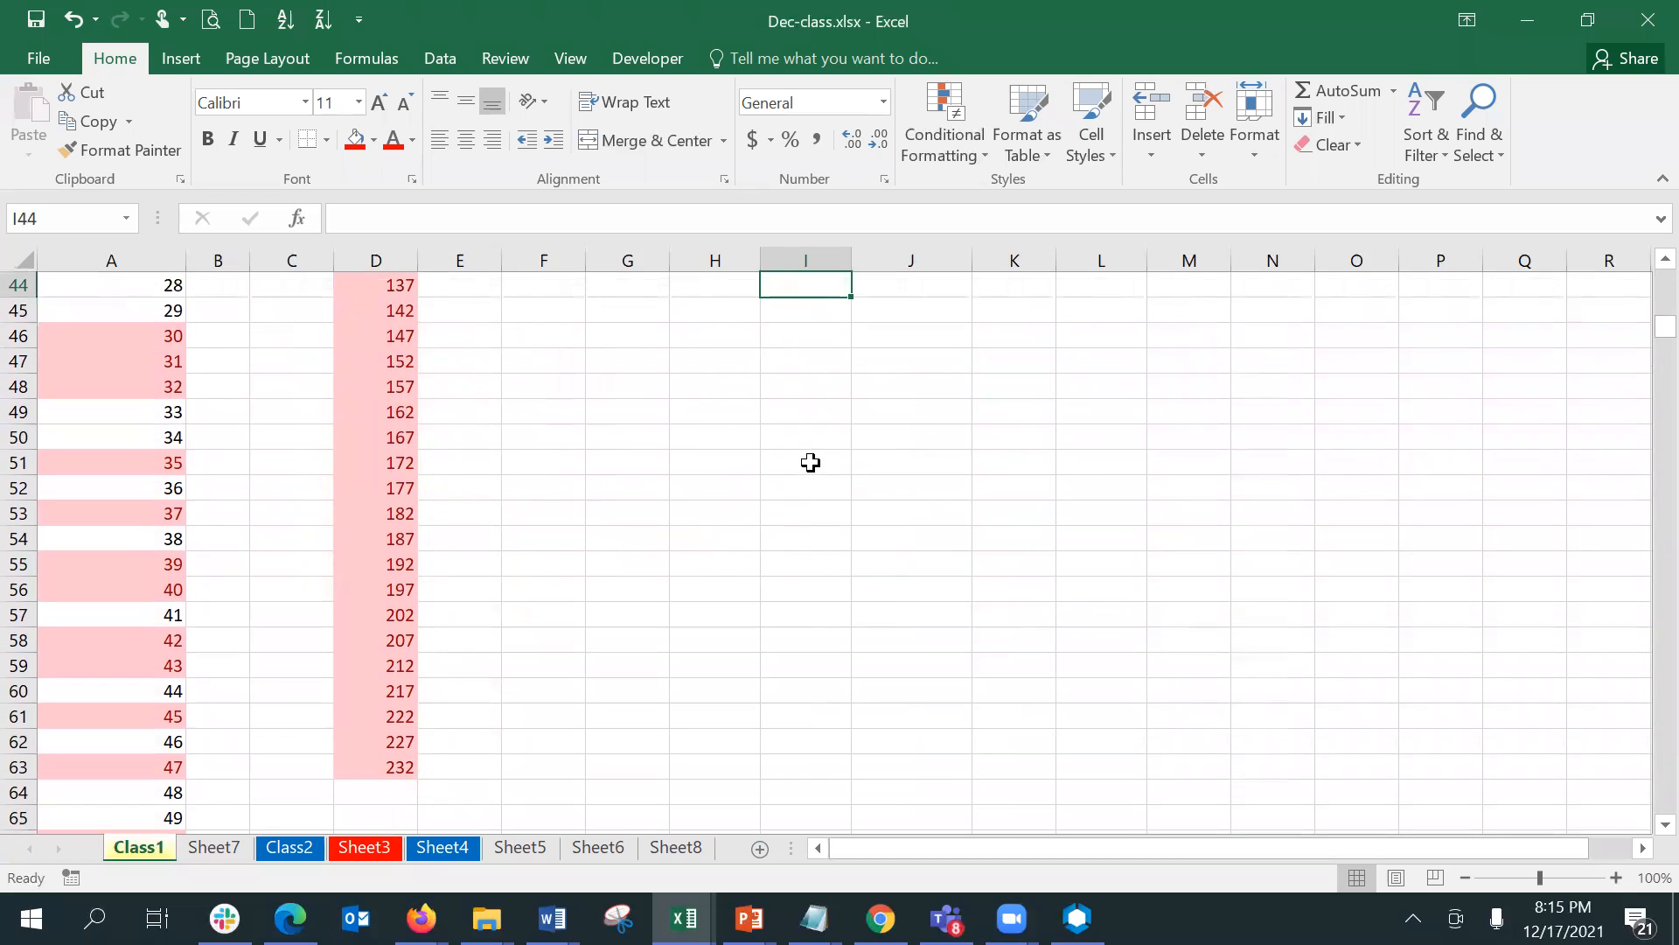
{"action": "type", "text": "1"}
{"action": "key", "text": "Up"}
{"action": "key", "text": "Down"}
{"action": "key", "text": "shift+Down"}
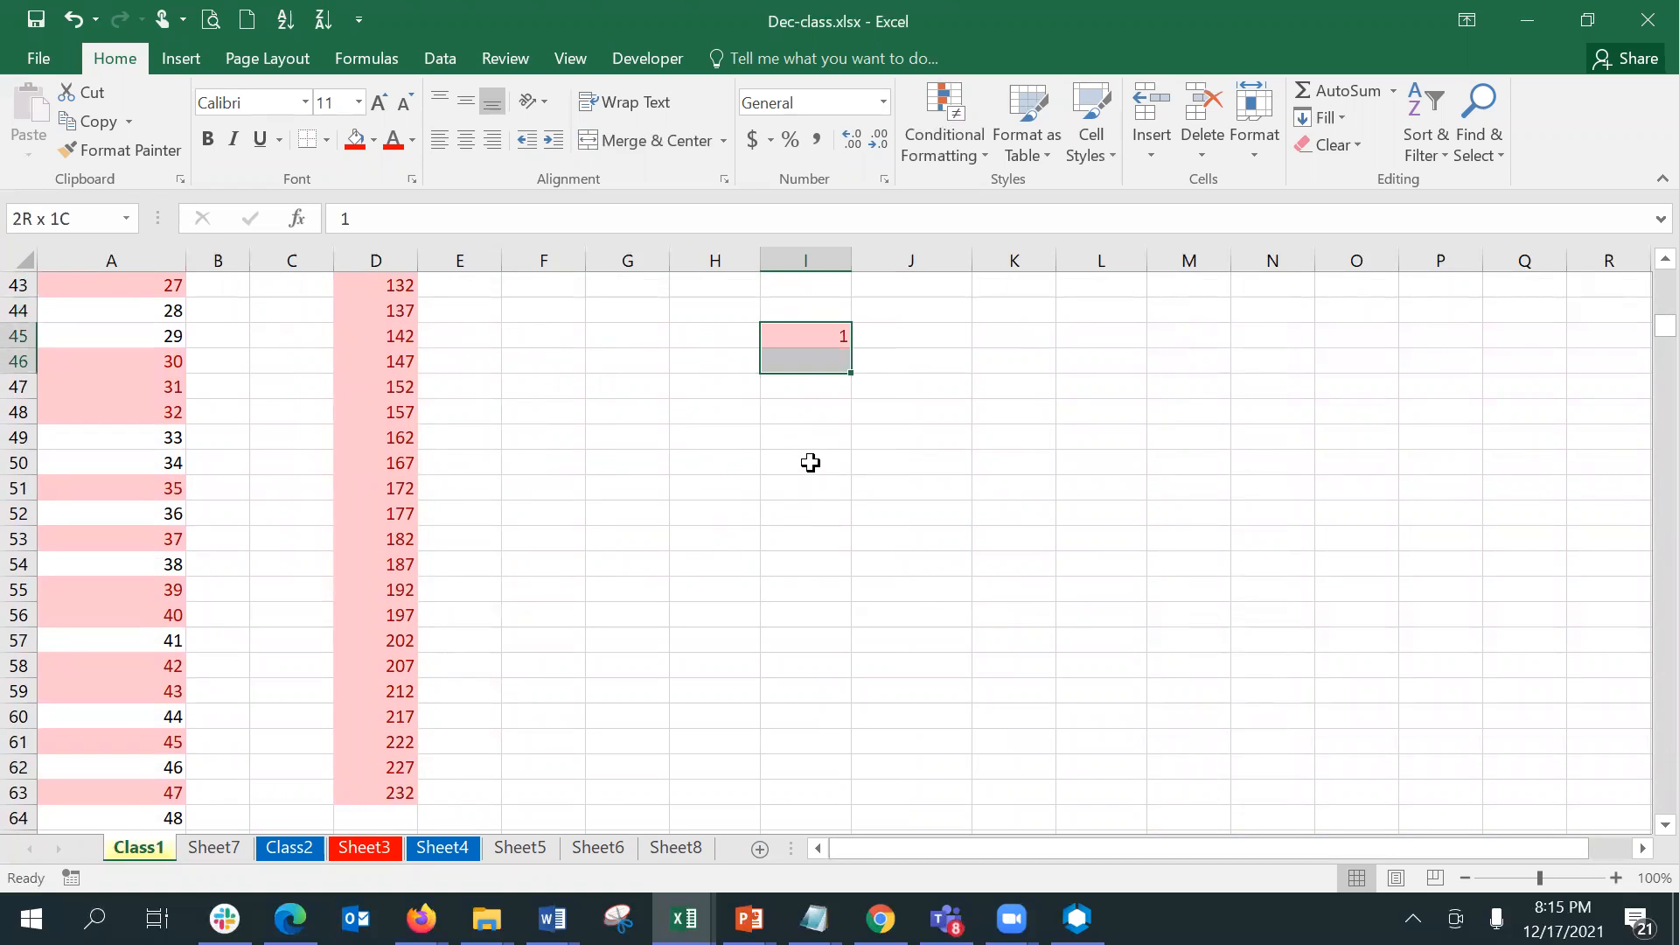
{"action": "key", "text": "shift+Down"}
{"action": "key", "text": "shift+Down"}
{"action": "key", "text": "shift+Down"}
{"action": "key", "text": "shift+Down"}
{"action": "key", "text": "shift+Down"}
{"action": "key", "text": "shift+Down"}
{"action": "key", "text": "shift+Down"}
{"action": "key", "text": "shift+Down"}
{"action": "key", "text": "shift+Down"}
{"action": "key", "text": "shift+Down"}
{"action": "key", "text": "shift+Down"}
{"action": "key", "text": "shift+Down"}
- Enter 1001 in cell I45 as the starting value of a series
{"action": "key", "text": "Up"}
{"action": "key", "text": "Down"}
{"action": "type", "text": "1001"}
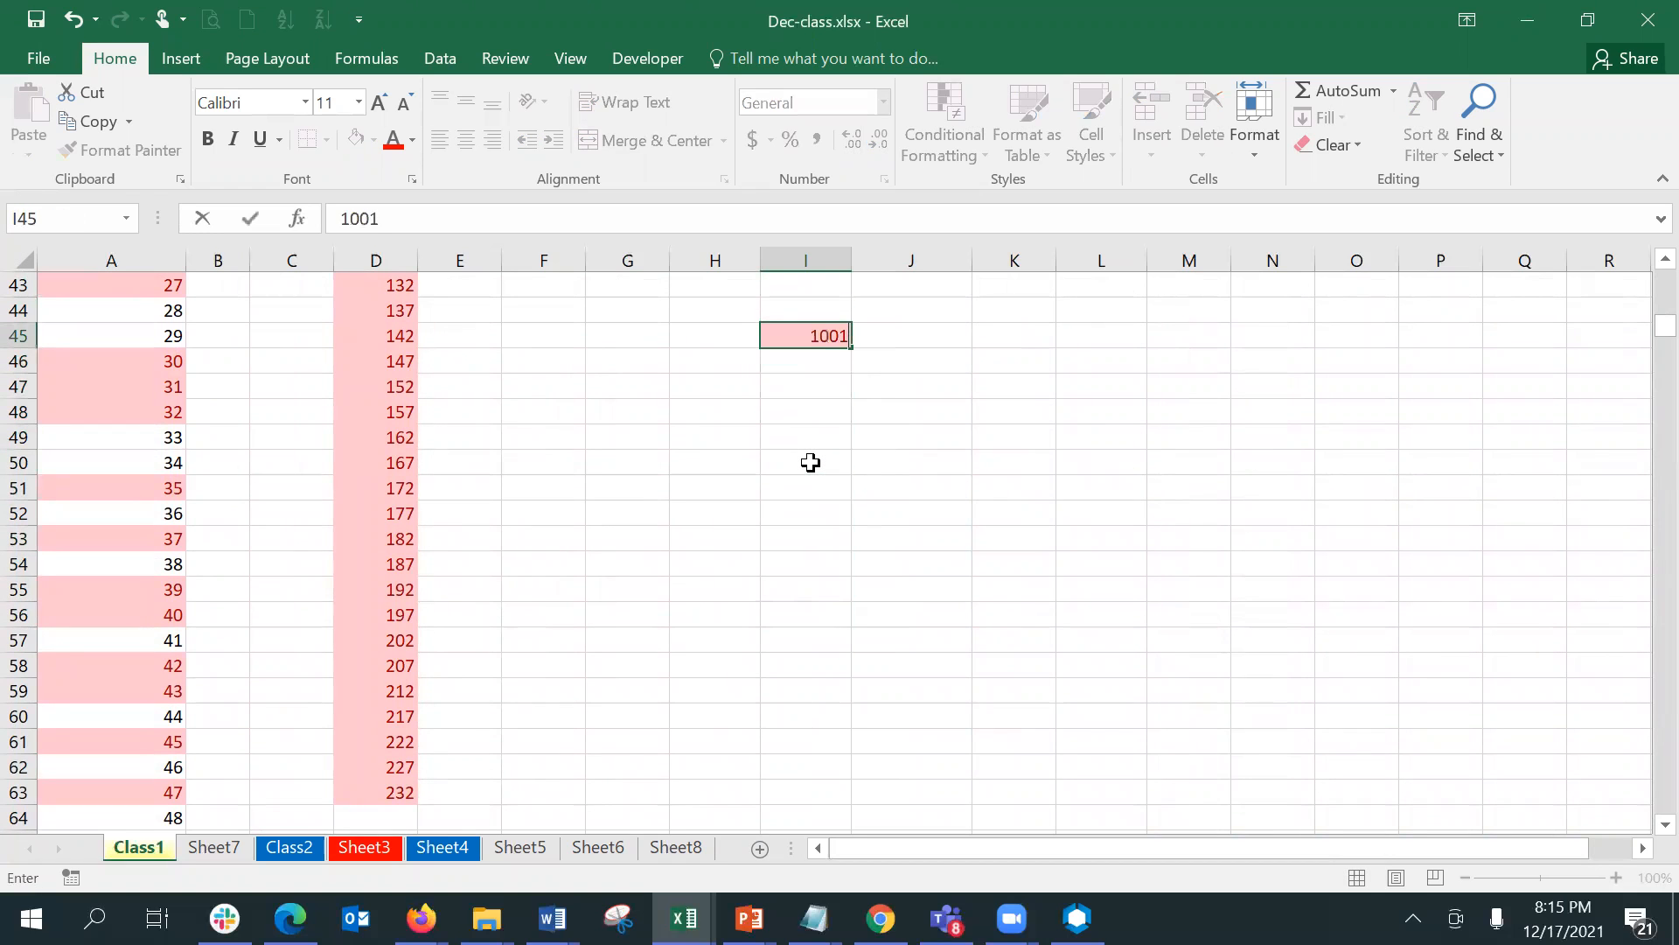
{"action": "key", "text": "Return"}
- Fill cells I45:I76 with a linear series down the column, using a step value of 1
{"action": "key", "text": "Up"}
{"action": "key", "text": "shift+Down"}
{"action": "key", "text": "shift+Down"}
{"action": "key", "text": "shift+Down"}
{"action": "key", "text": "shift+Down"}
{"action": "key", "text": "shift+Down"}
{"action": "key", "text": "shift+Down"}
{"action": "key", "text": "shift+Down"}
{"action": "key", "text": "shift+Down"}
{"action": "key", "text": "shift+Down"}
{"action": "key", "text": "shift+Down"}
{"action": "key", "text": "shift+Down"}
{"action": "key", "text": "shift+Down"}
{"action": "key", "text": "shift+Down"}
{"action": "key", "text": "shift+Down"}
{"action": "key", "text": "shift+Down"}
{"action": "key", "text": "shift+Down"}
{"action": "key", "text": "shift+Down"}
{"action": "key", "text": "shift+Down"}
{"action": "key", "text": "shift+Down"}
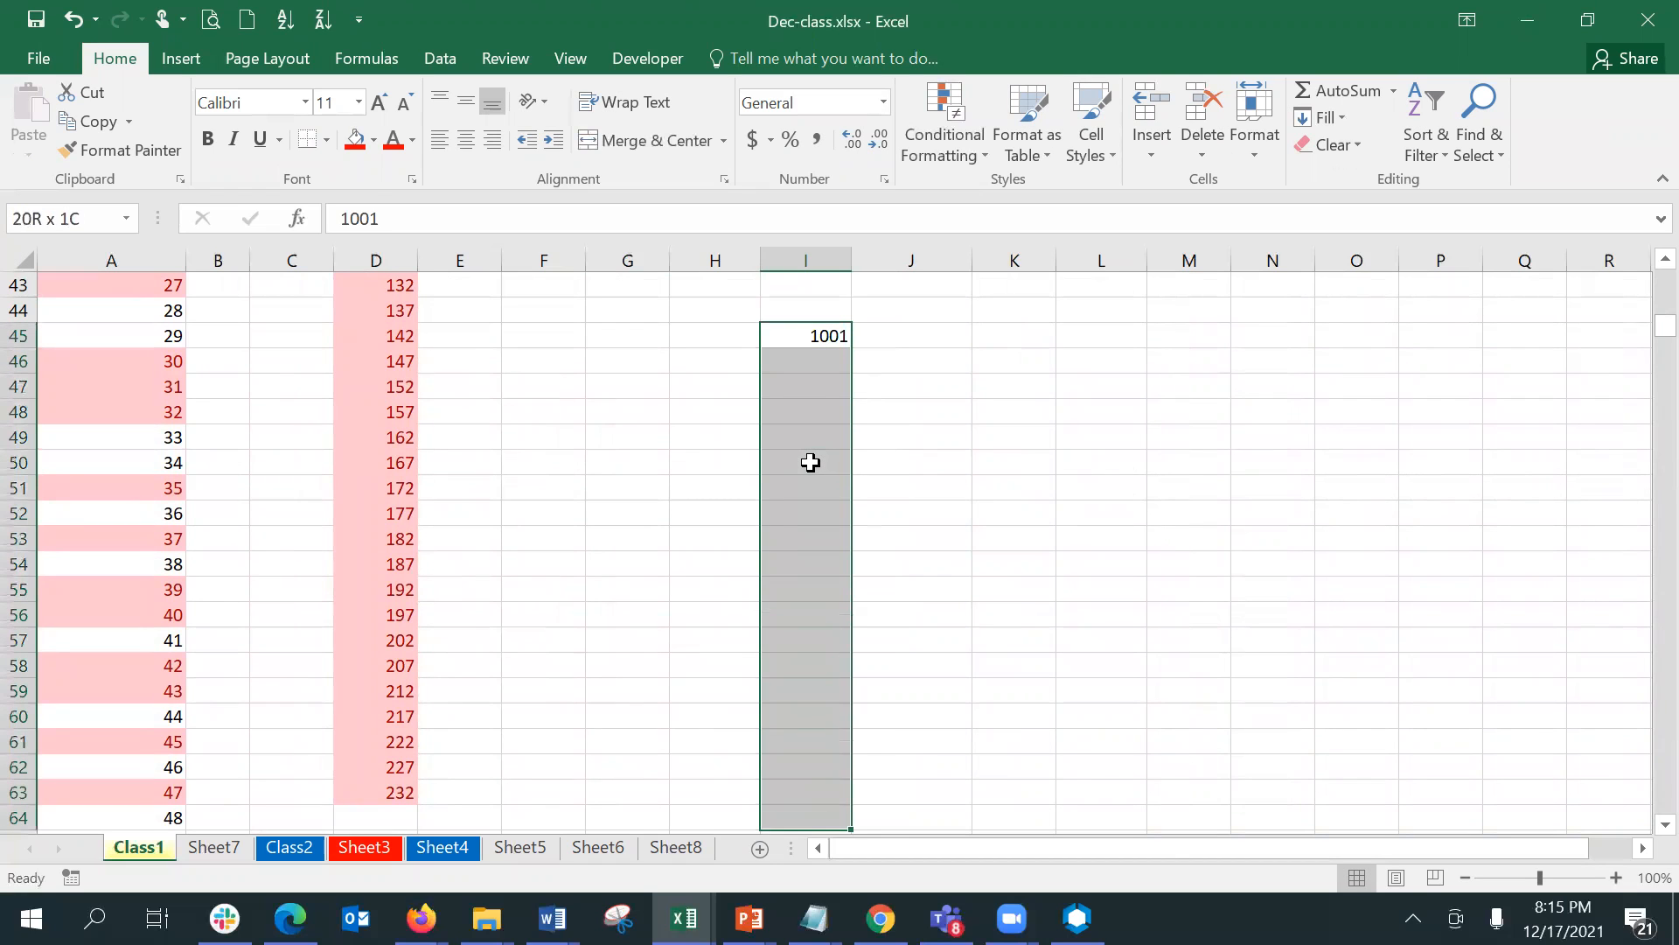
{"action": "key", "text": "shift+Down"}
{"action": "key", "text": "shift+Down"}
{"action": "key", "text": "shift+Down"}
{"action": "key", "text": "shift+Down"}
{"action": "key", "text": "shift+Down"}
{"action": "key", "text": "shift+Down"}
{"action": "key", "text": "shift+Down"}
{"action": "key", "text": "shift+Down"}
{"action": "key", "text": "shift+Down"}
{"action": "key", "text": "shift+Down"}
{"action": "key", "text": "shift+Down"}
{"action": "key", "text": "shift+Down"}
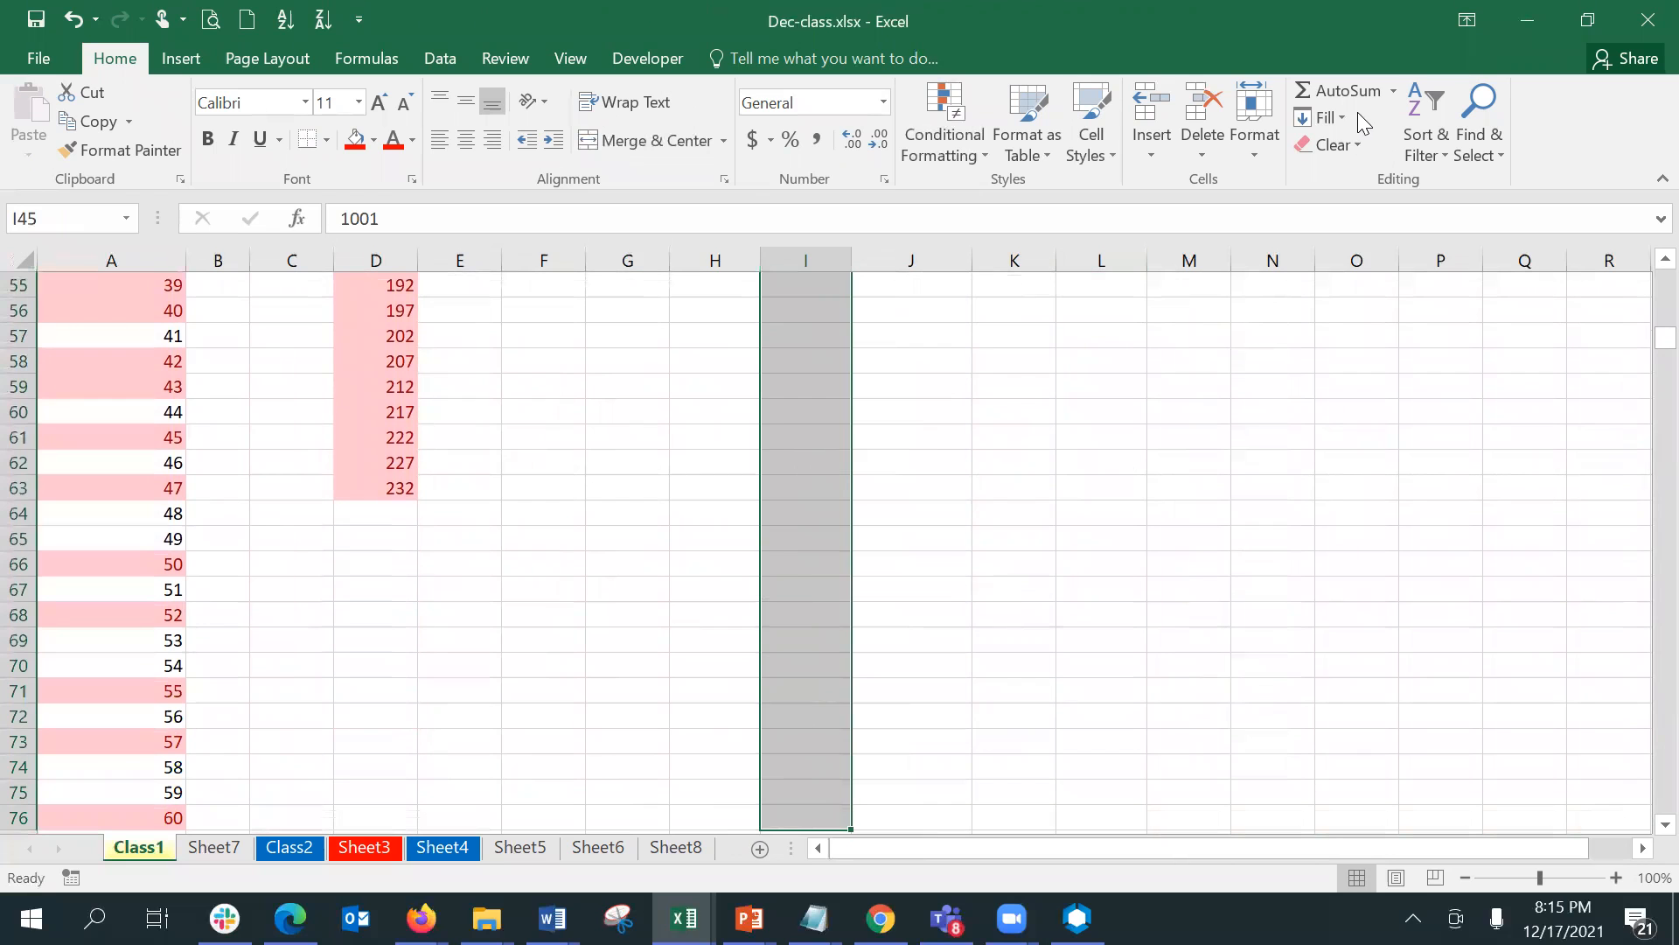
{"action": "left_click", "coordinate": [1343, 114]}
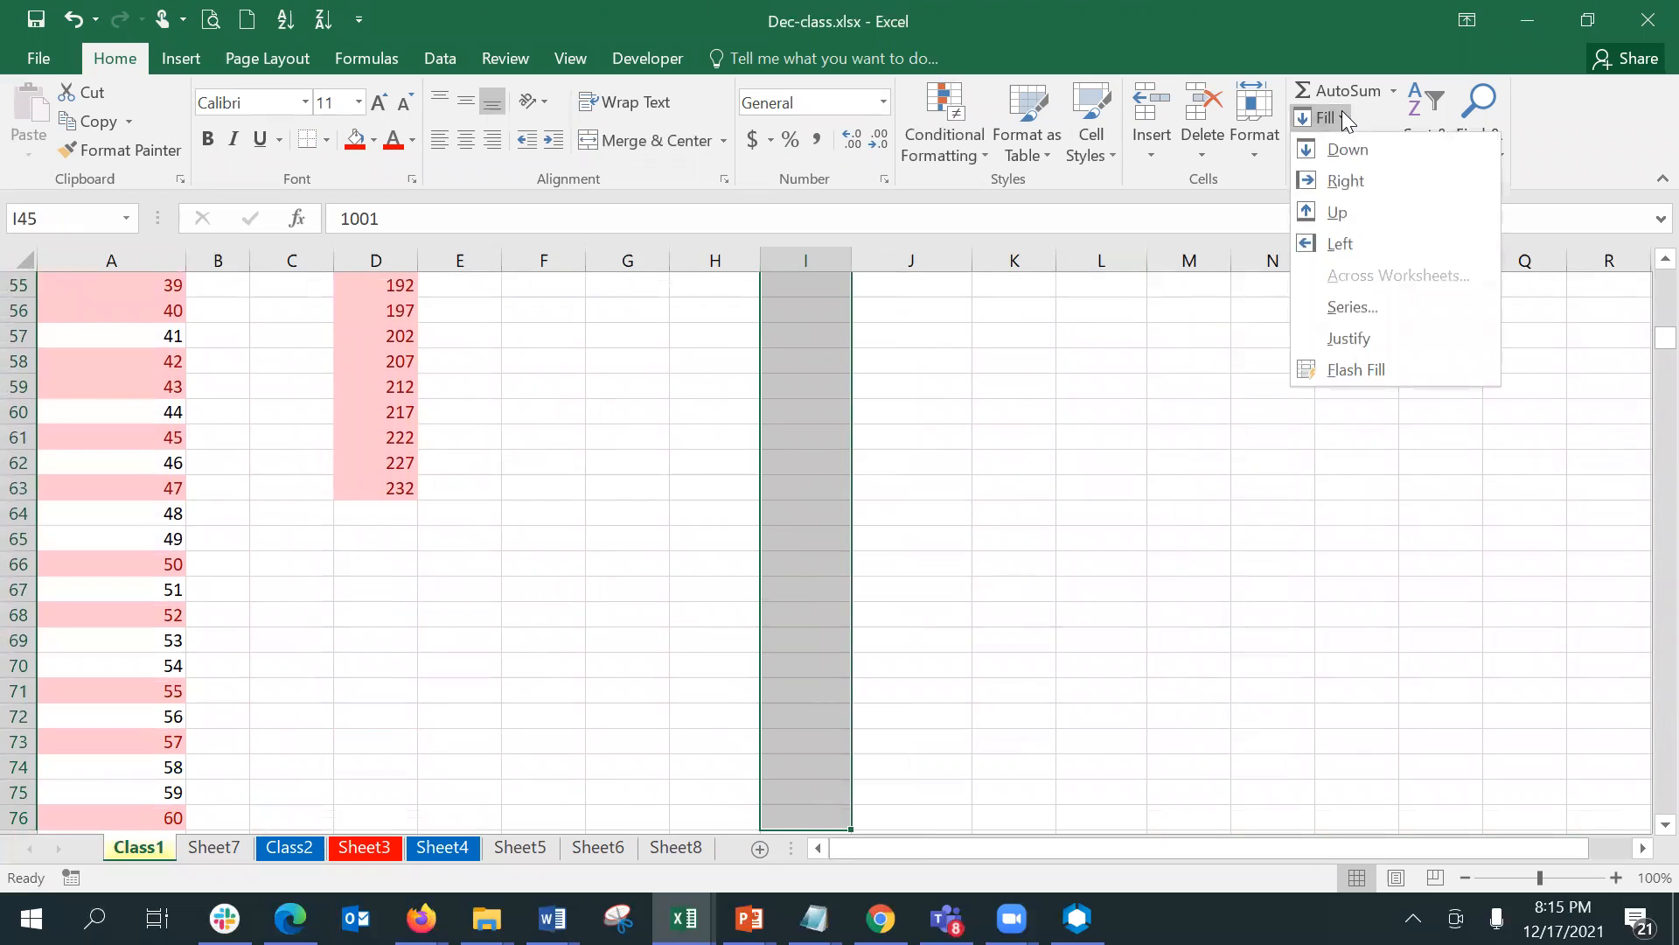
{"action": "left_click", "coordinate": [1381, 300]}
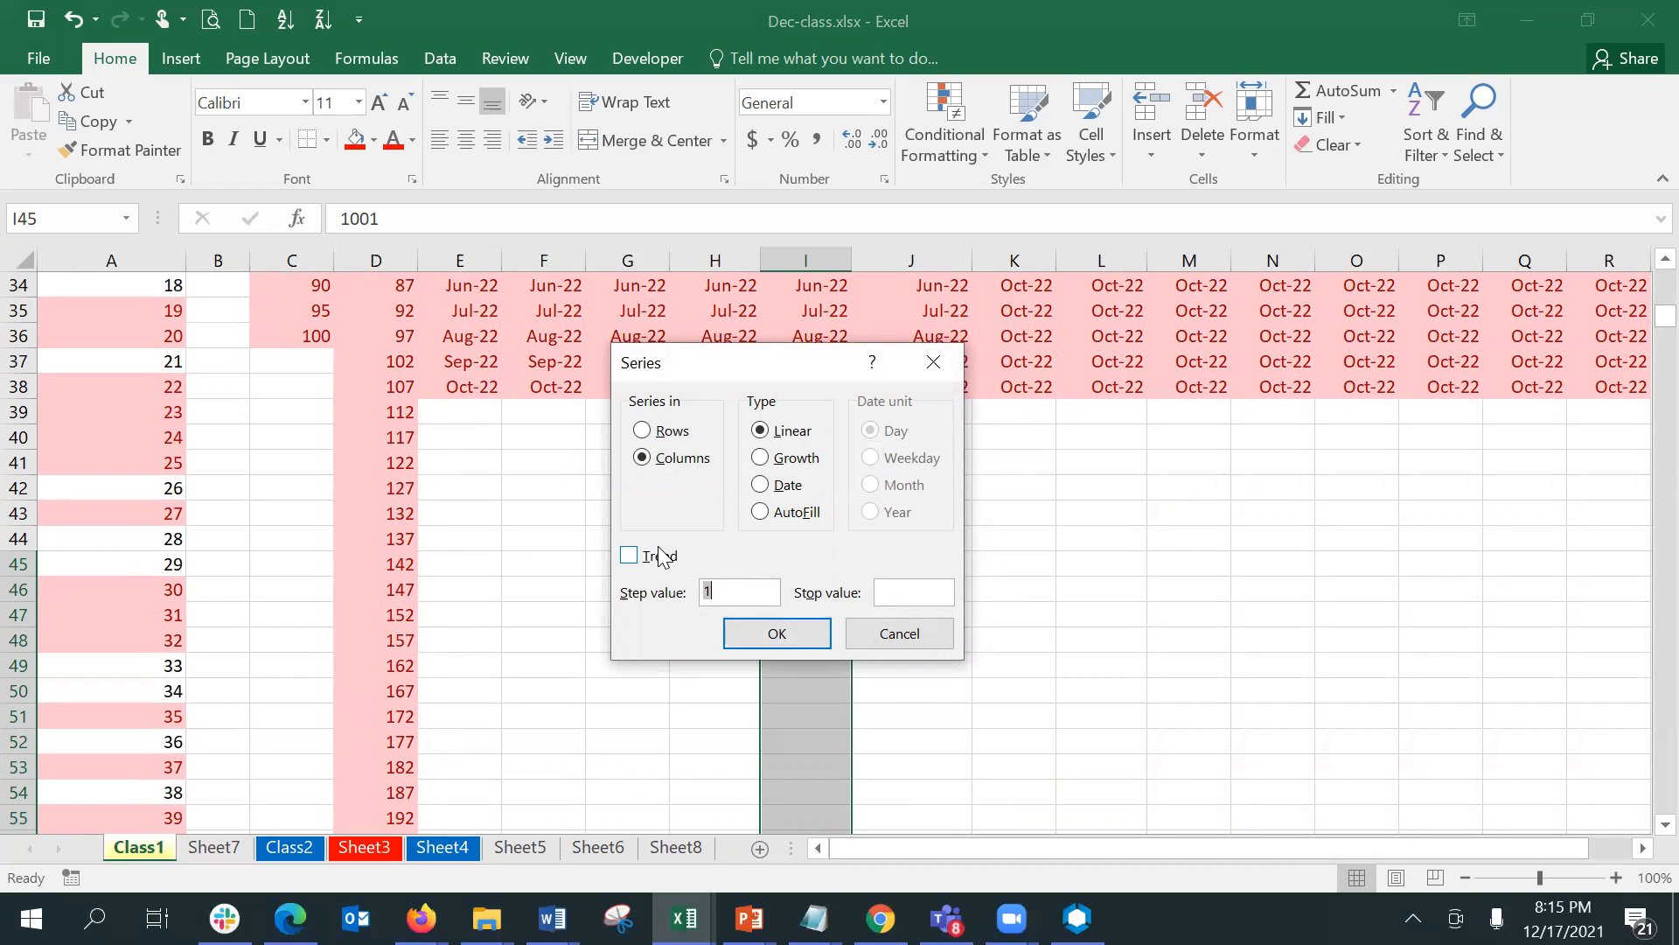
{"action": "left_click", "coordinate": [827, 631]}
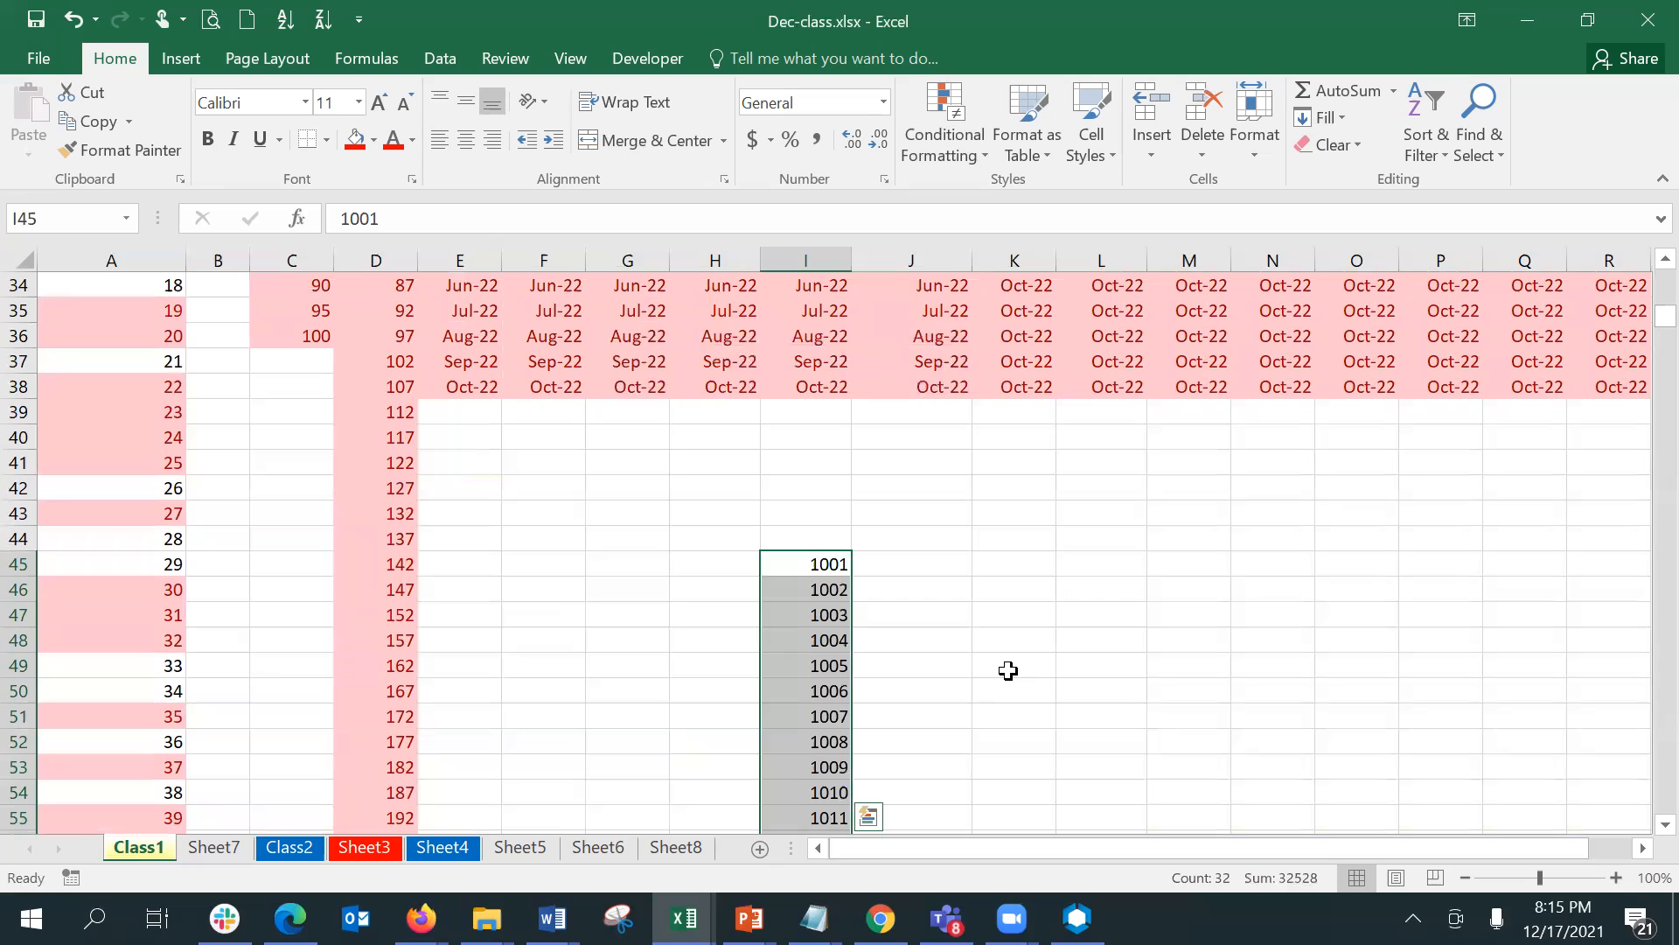
- Examine the filled series in column I down past its last value, with the sheet zoomed out to 88%
{"action": "key", "text": "Down"}
{"action": "key", "text": "Down"}
{"action": "key", "text": "Down"}
{"action": "key", "text": "Down"}
{"action": "key", "text": "Down"}
{"action": "key", "text": "Down"}
{"action": "key", "text": "Down"}
{"action": "key", "text": "Down"}
{"action": "key", "text": "Down"}
{"action": "key", "text": "Down"}
{"action": "key", "text": "Down"}
{"action": "key", "text": "Down"}
{"action": "key", "text": "Down"}
{"action": "key", "text": "Down"}
{"action": "key", "text": "Down"}
{"action": "key", "text": "Down"}
{"action": "key", "text": "Down"}
{"action": "key", "text": "Down"}
{"action": "key", "text": "Down"}
{"action": "key", "text": "Down"}
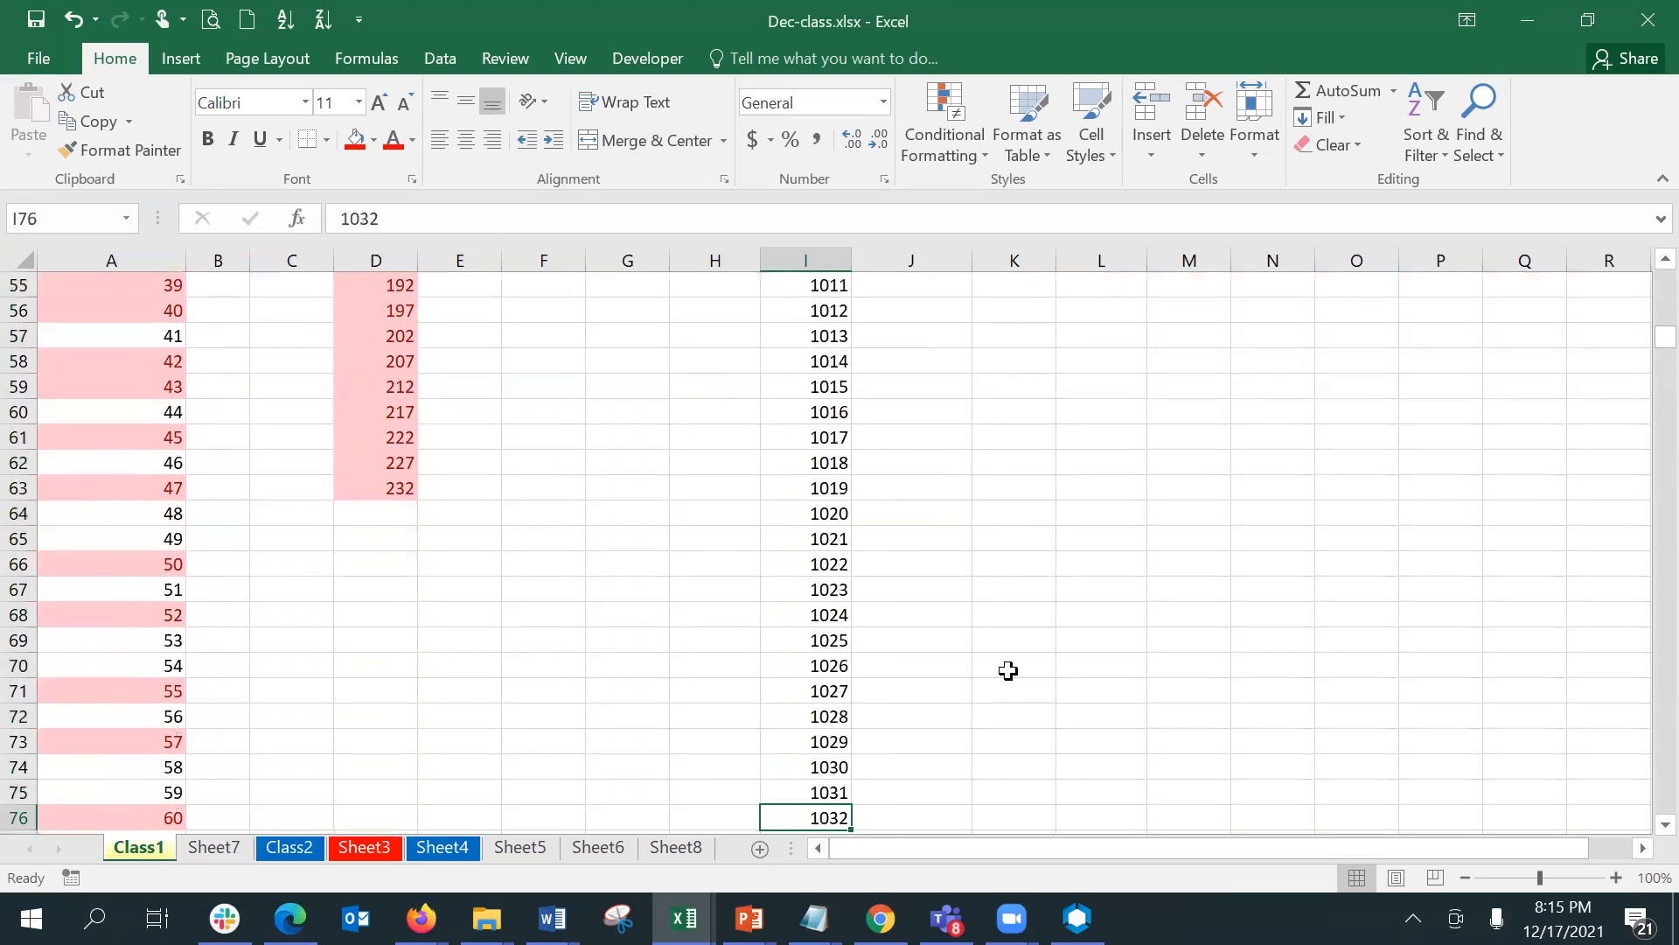
{"action": "key", "text": "Down"}
{"action": "key", "text": "Down"}
{"action": "key", "text": "Down"}
{"action": "key", "text": "Down"}
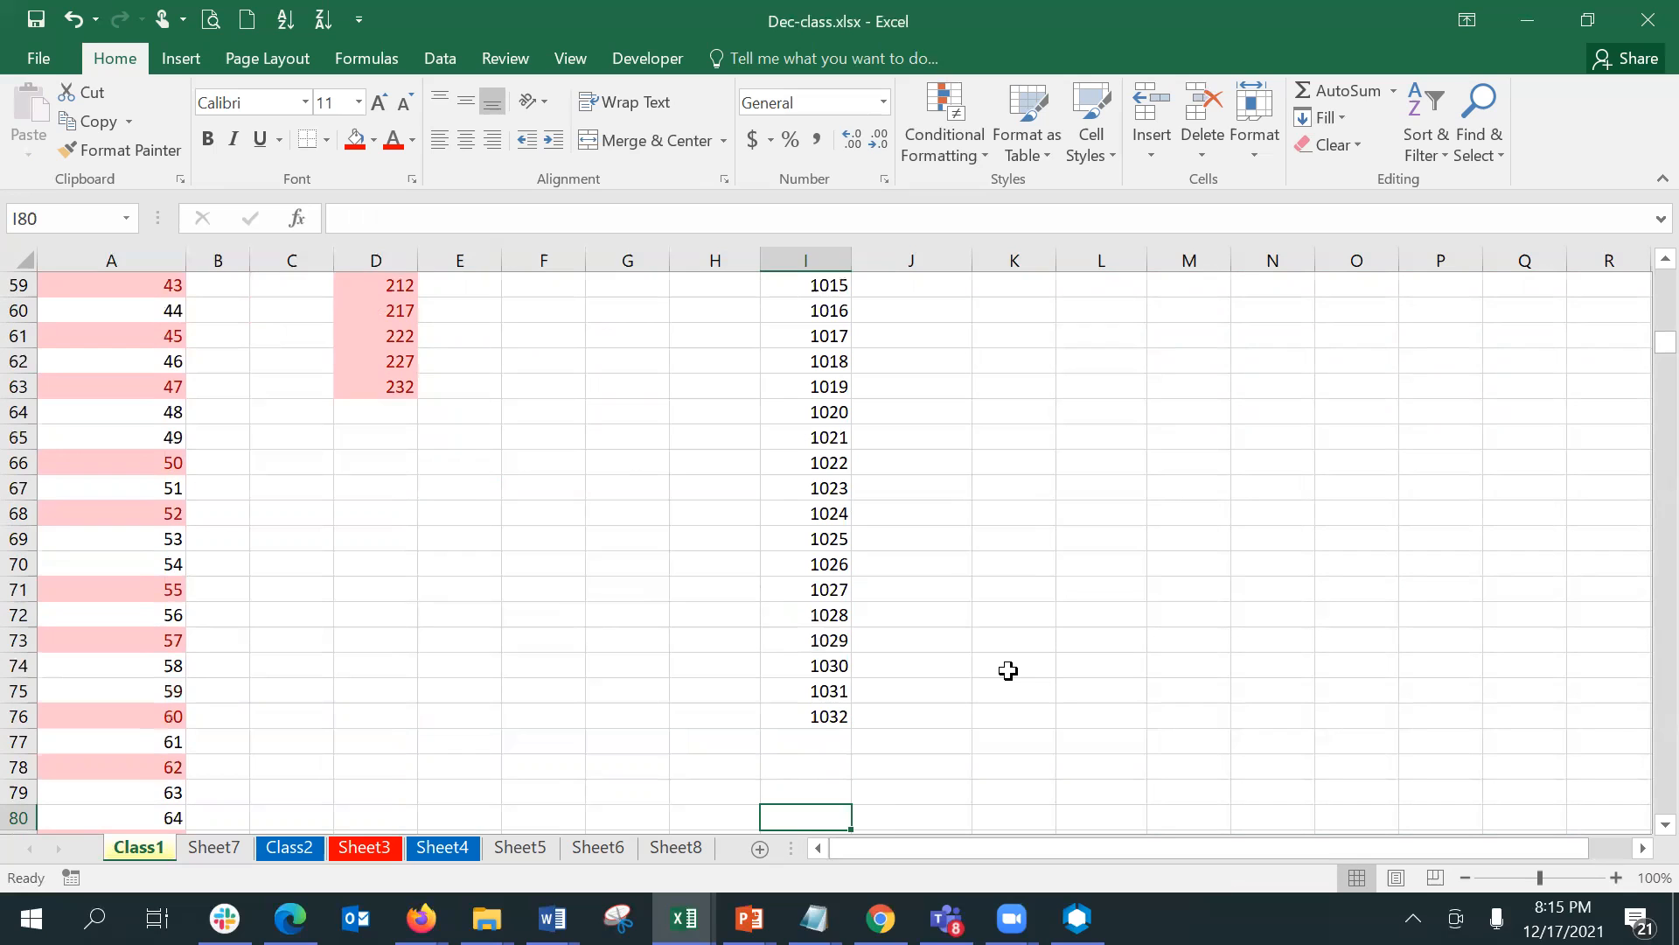
{"action": "left_click_drag", "start_coordinate": [1539, 877], "coordinate": [1532, 877]}
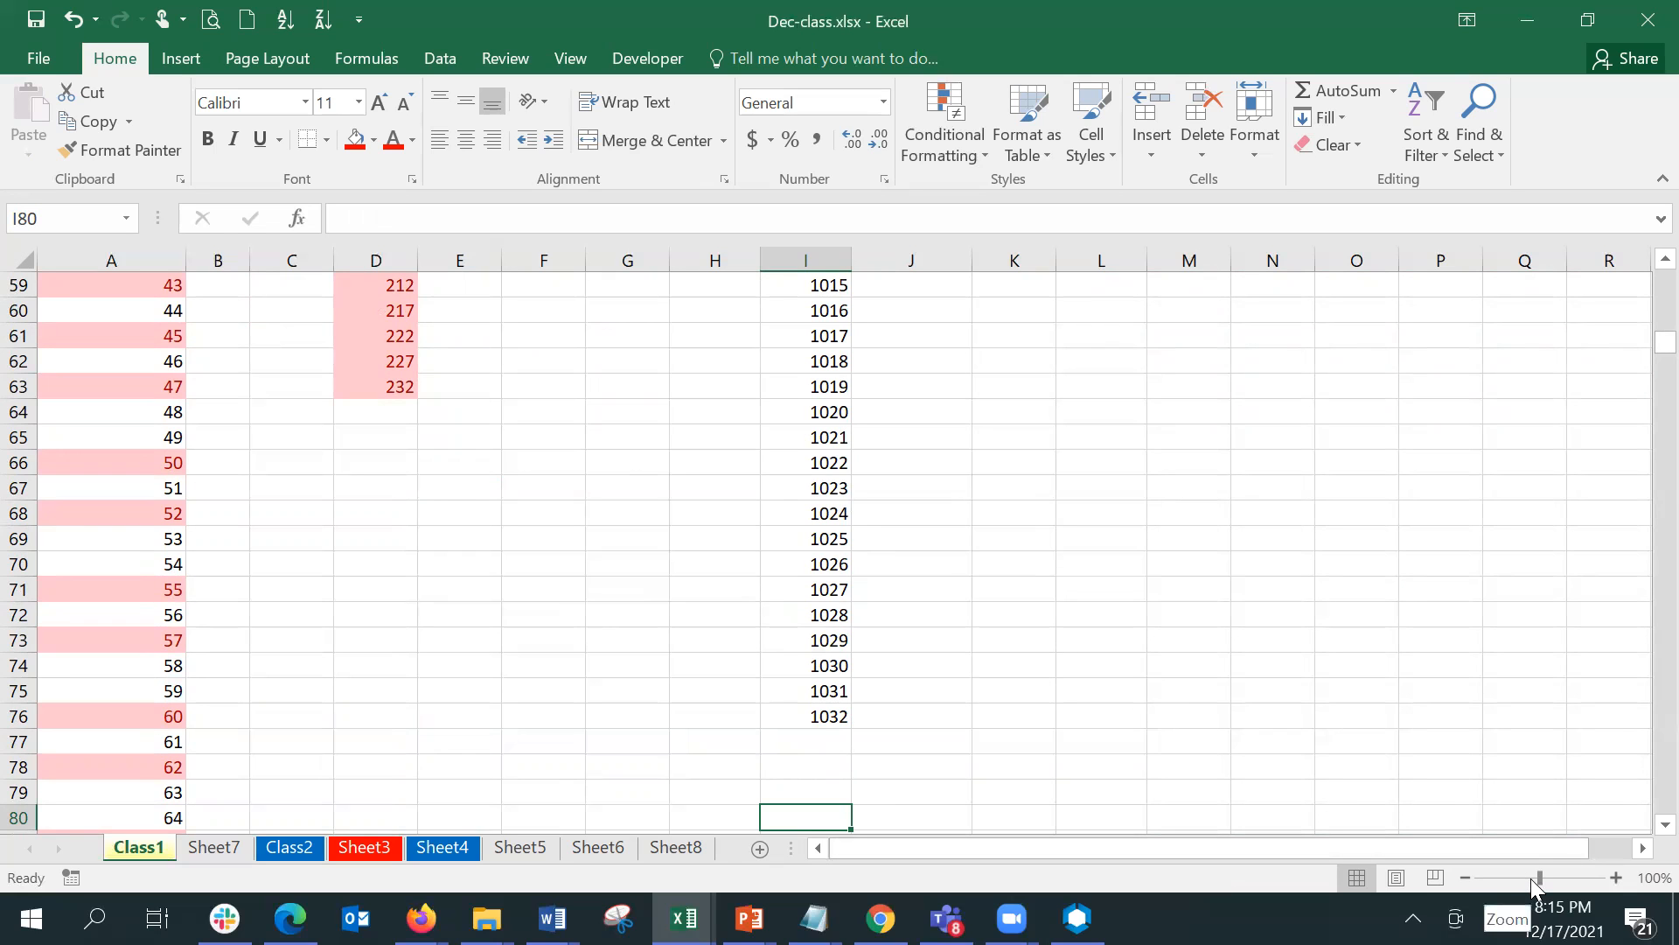
- Highlight values in I45:I76 greater than 1016.5 with Yellow Fill with Dark Yellow Text
{"action": "left_click", "coordinate": [725, 687]}
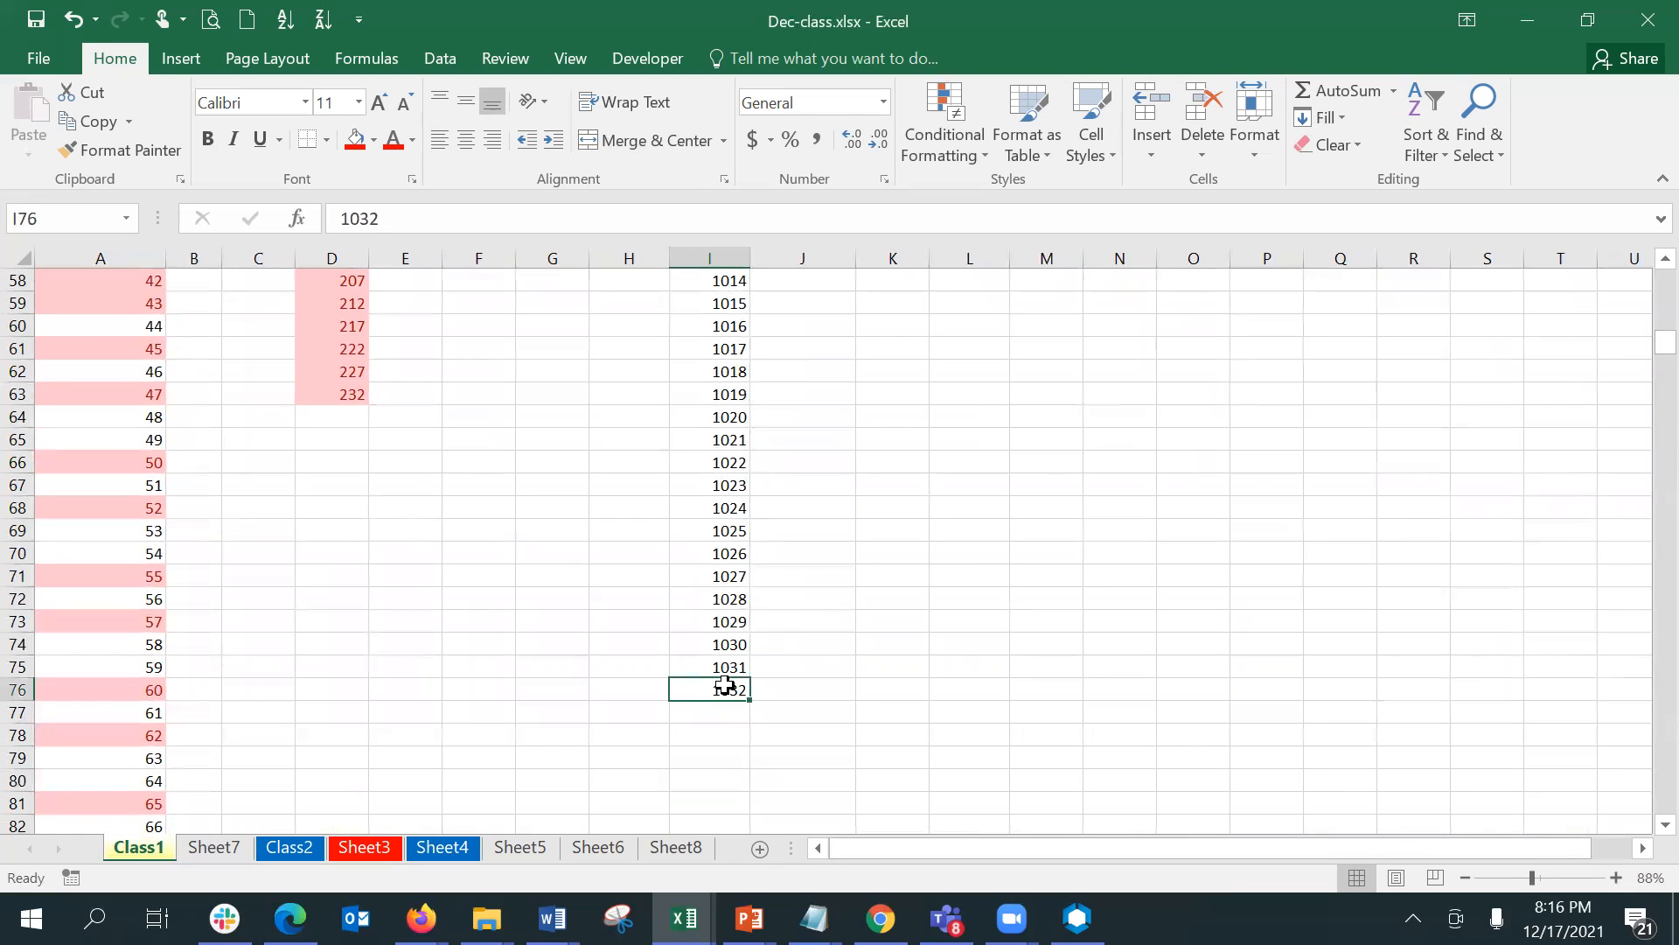
{"action": "key", "text": "shift+Up"}
{"action": "key", "text": "shift+Up"}
{"action": "key", "text": "shift+Up"}
{"action": "key", "text": "shift+Up"}
{"action": "key", "text": "shift+Up"}
{"action": "key", "text": "shift+Up"}
{"action": "key", "text": "shift+Up"}
{"action": "key", "text": "shift+Up"}
{"action": "key", "text": "shift+Up"}
{"action": "key", "text": "shift+Up"}
{"action": "key", "text": "shift+Up"}
{"action": "key", "text": "shift+Up"}
{"action": "key", "text": "shift+Up"}
{"action": "key", "text": "shift+Up"}
{"action": "key", "text": "shift+Up"}
{"action": "key", "text": "shift+Up"}
{"action": "key", "text": "shift+Up"}
{"action": "key", "text": "shift+Up"}
{"action": "key", "text": "shift+Up"}
{"action": "key", "text": "shift+Up"}
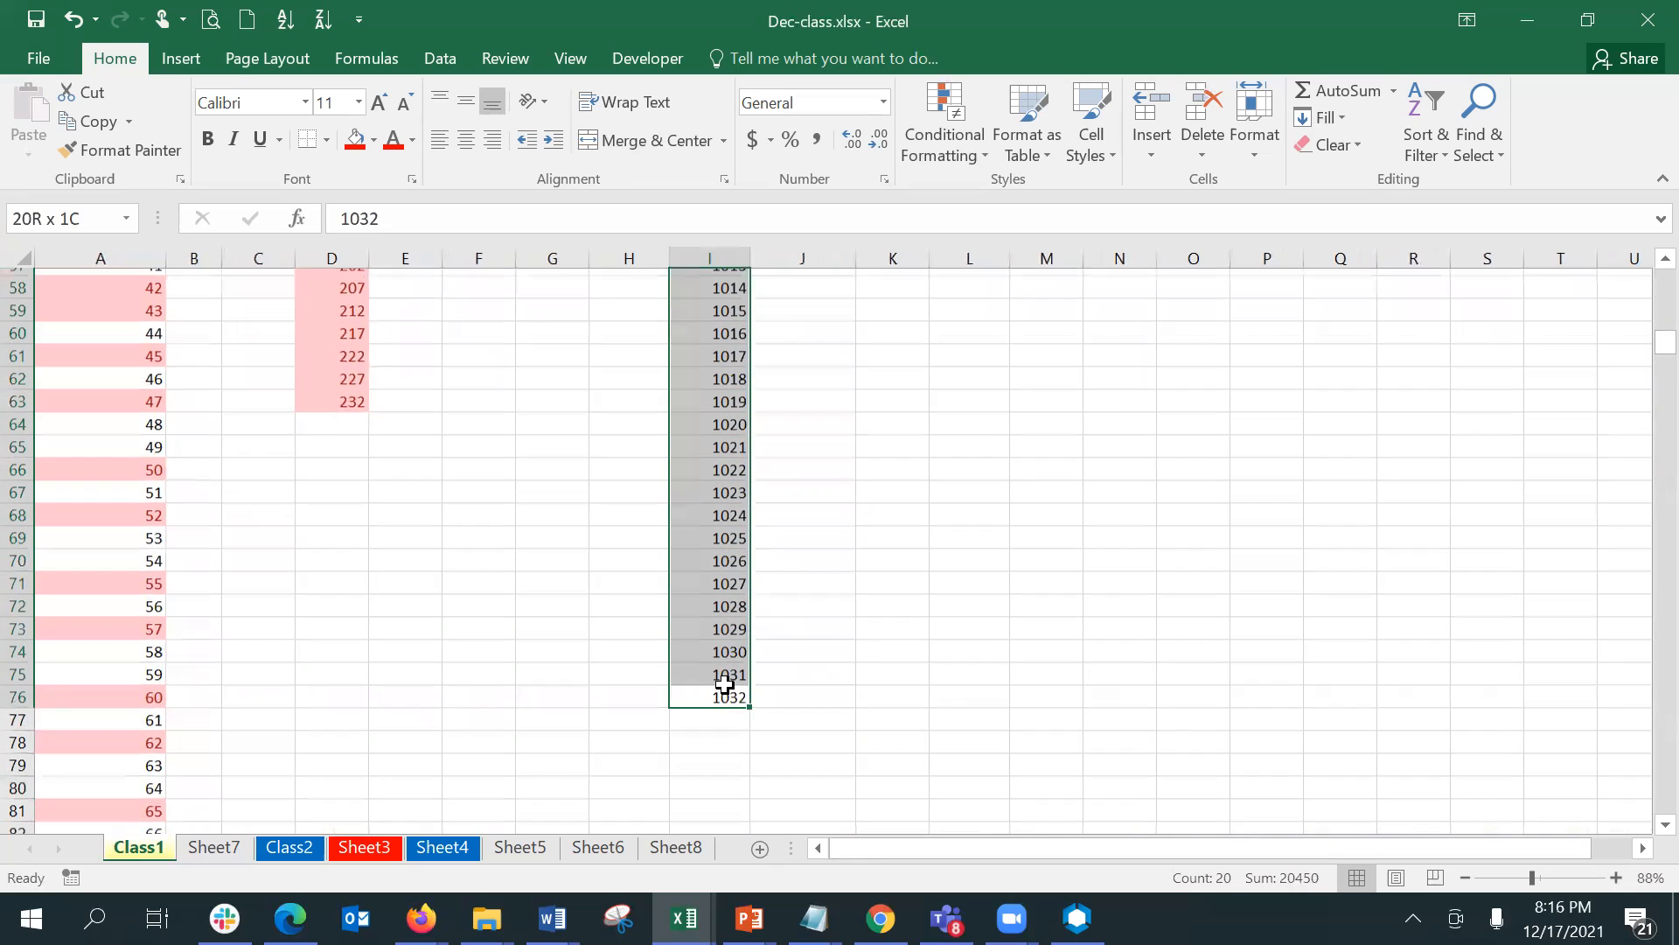
{"action": "key", "text": "shift+Up"}
{"action": "key", "text": "shift+Up"}
{"action": "key", "text": "shift+Up"}
{"action": "key", "text": "shift+Up"}
{"action": "key", "text": "shift+Up"}
{"action": "key", "text": "shift+Up"}
{"action": "key", "text": "shift+Up"}
{"action": "key", "text": "shift+Up"}
{"action": "key", "text": "shift+Up"}
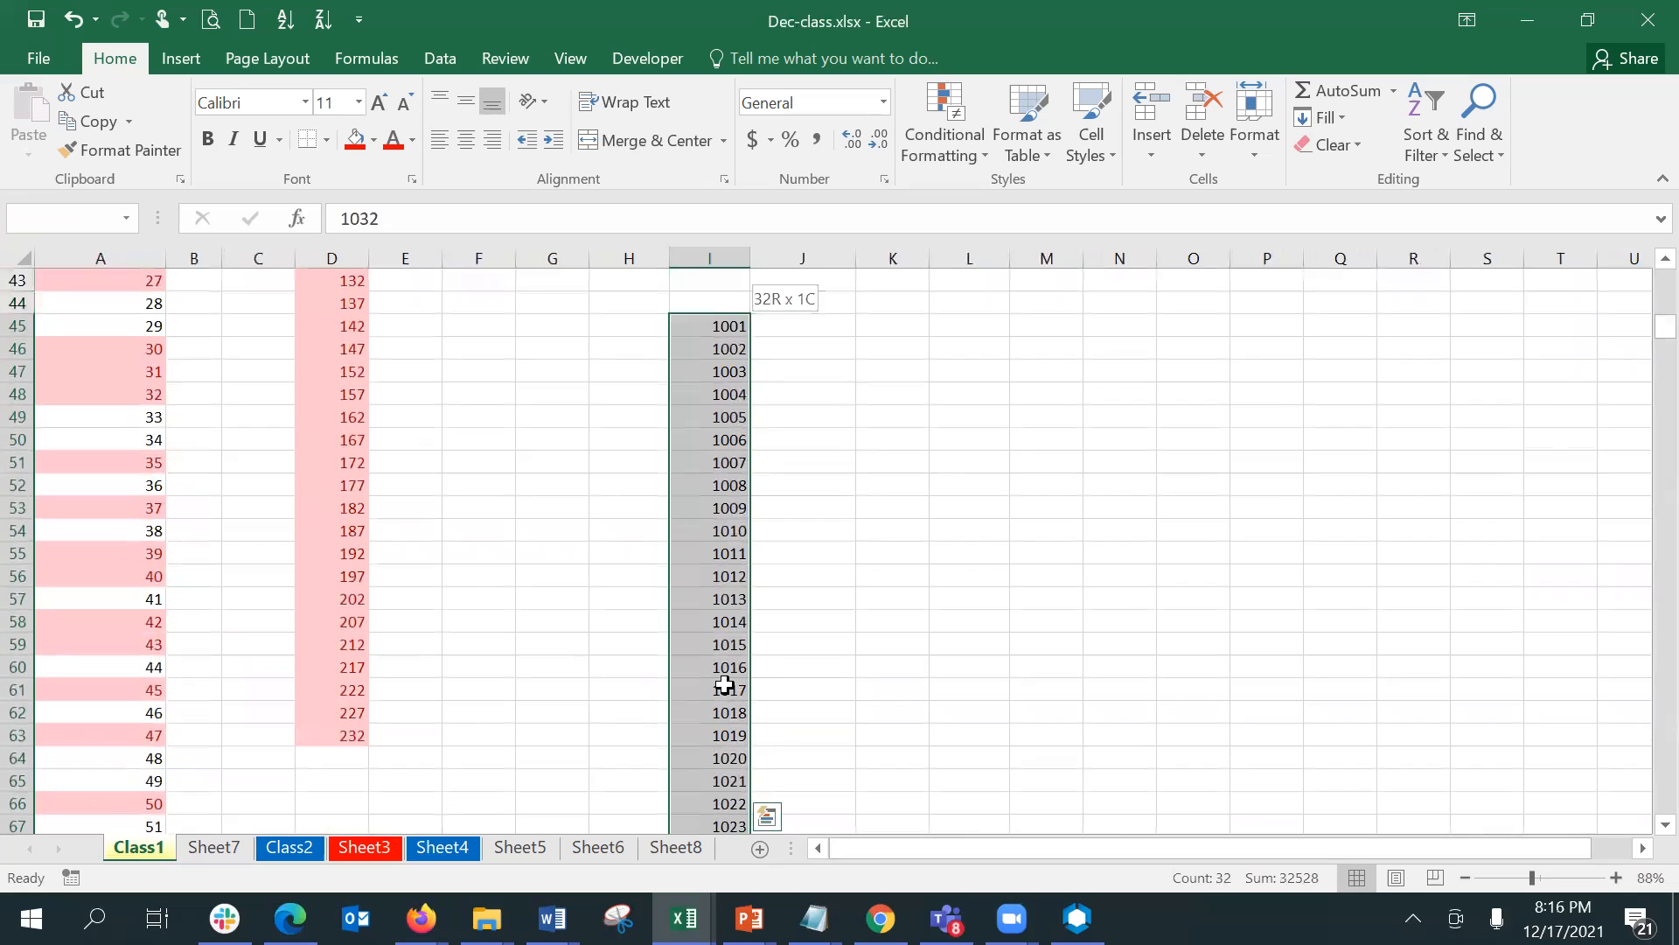
{"action": "left_click", "coordinate": [944, 118]}
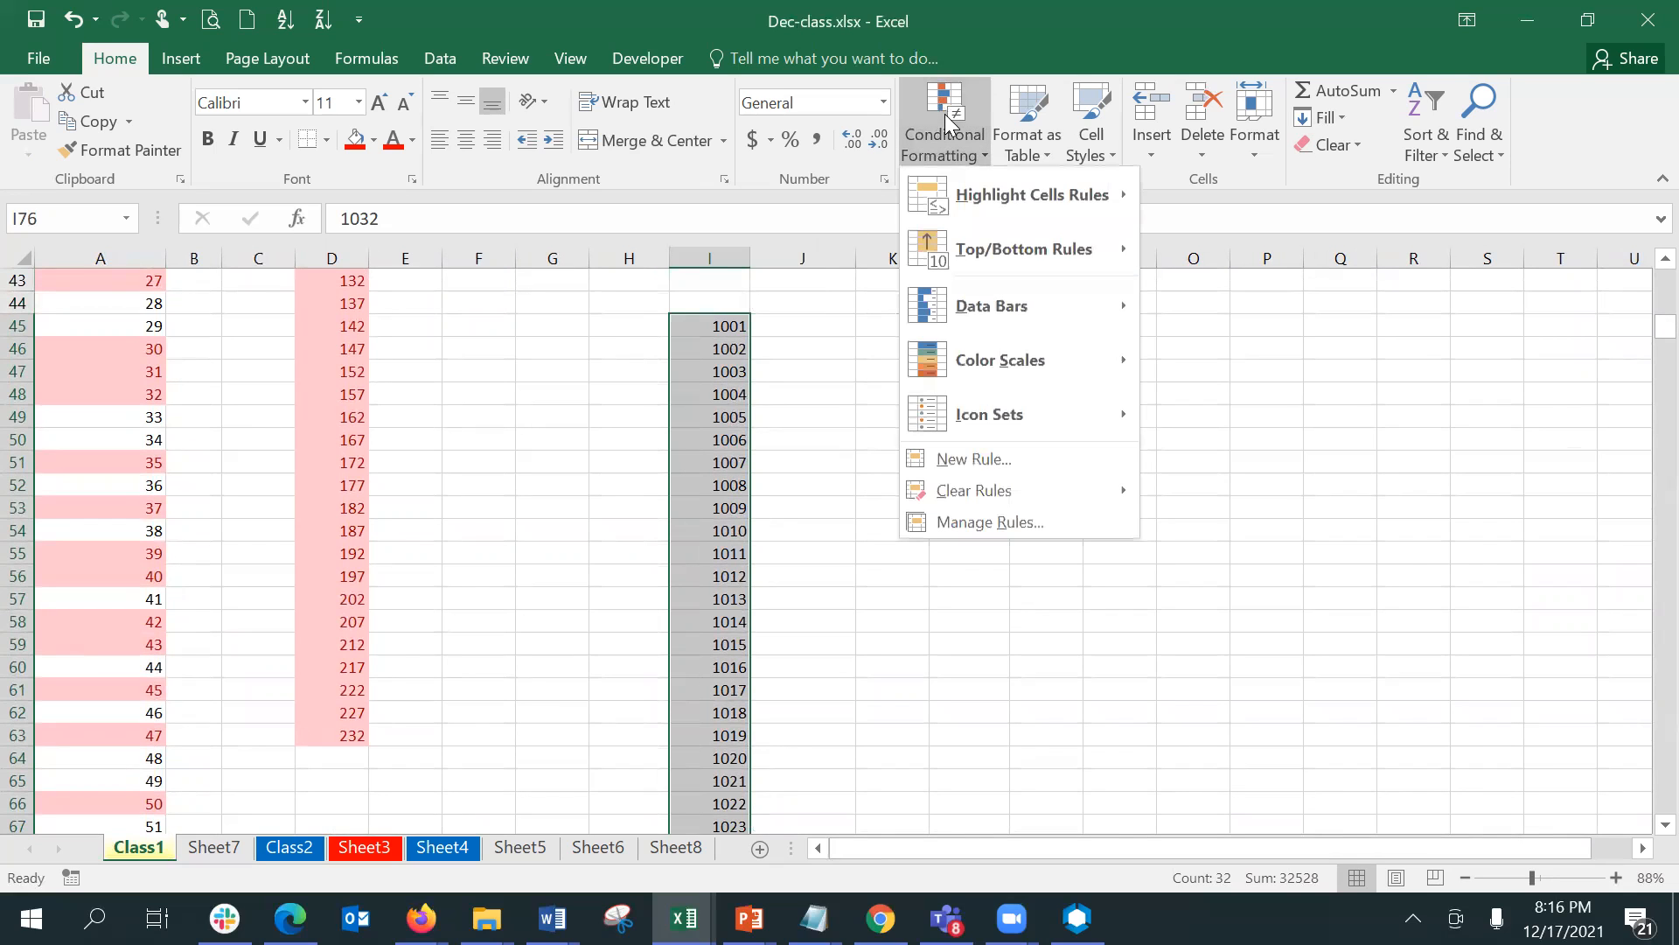
{"action": "mouse_move", "coordinate": [983, 187]}
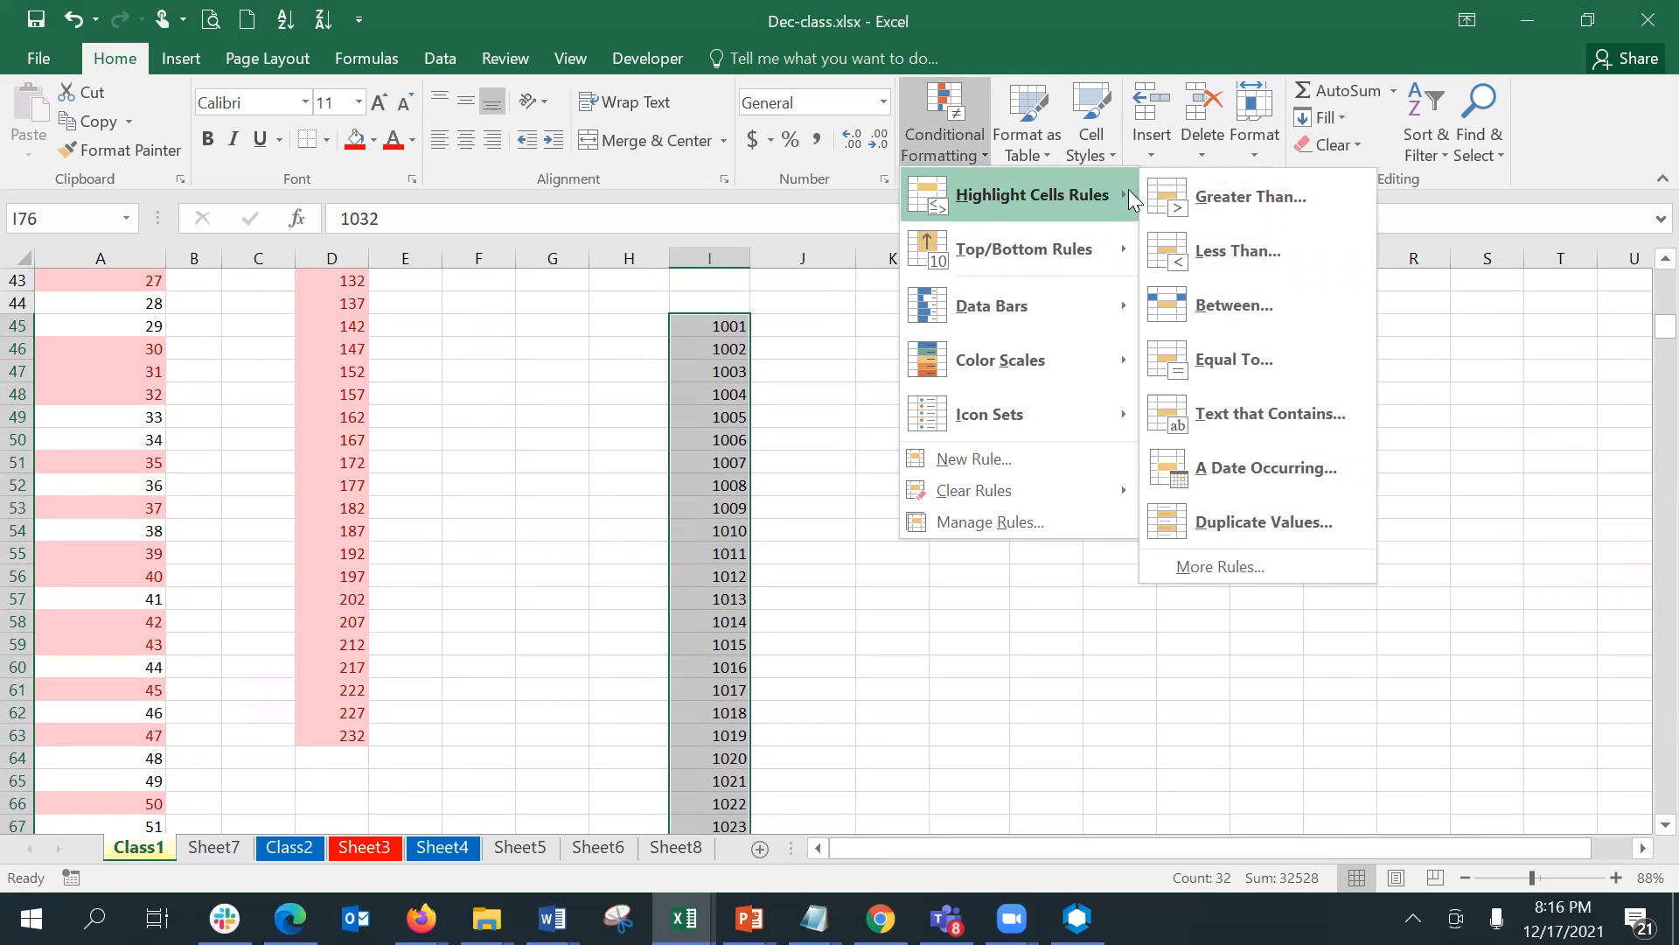
{"action": "left_click", "coordinate": [1208, 203]}
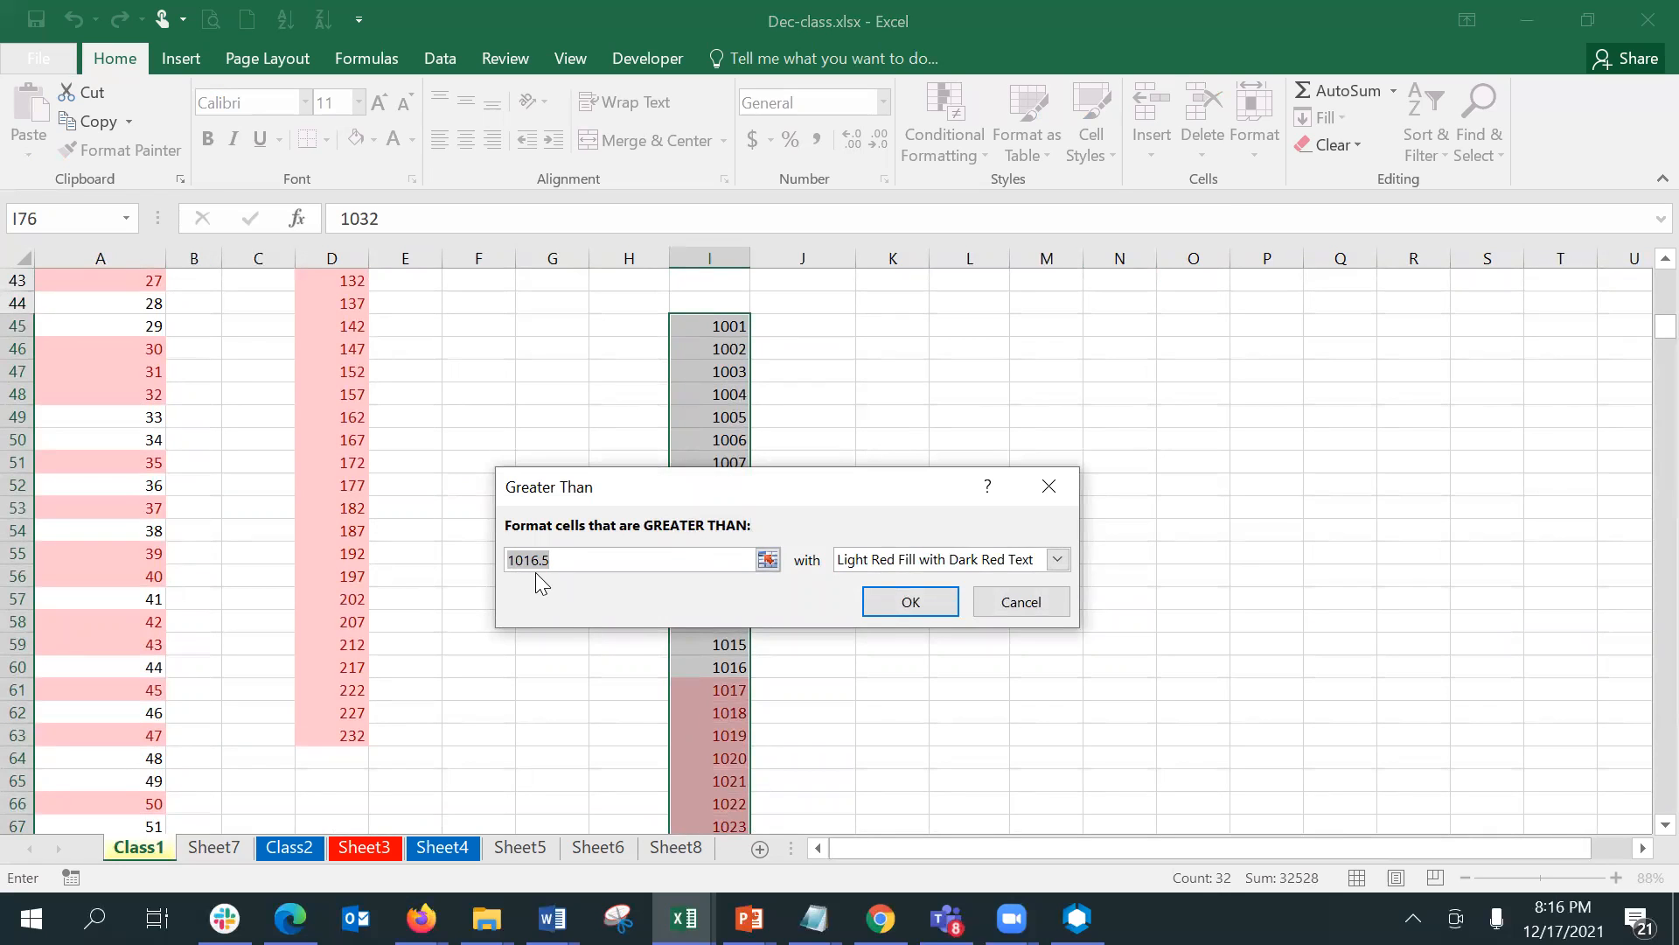
{"action": "left_click", "coordinate": [953, 575]}
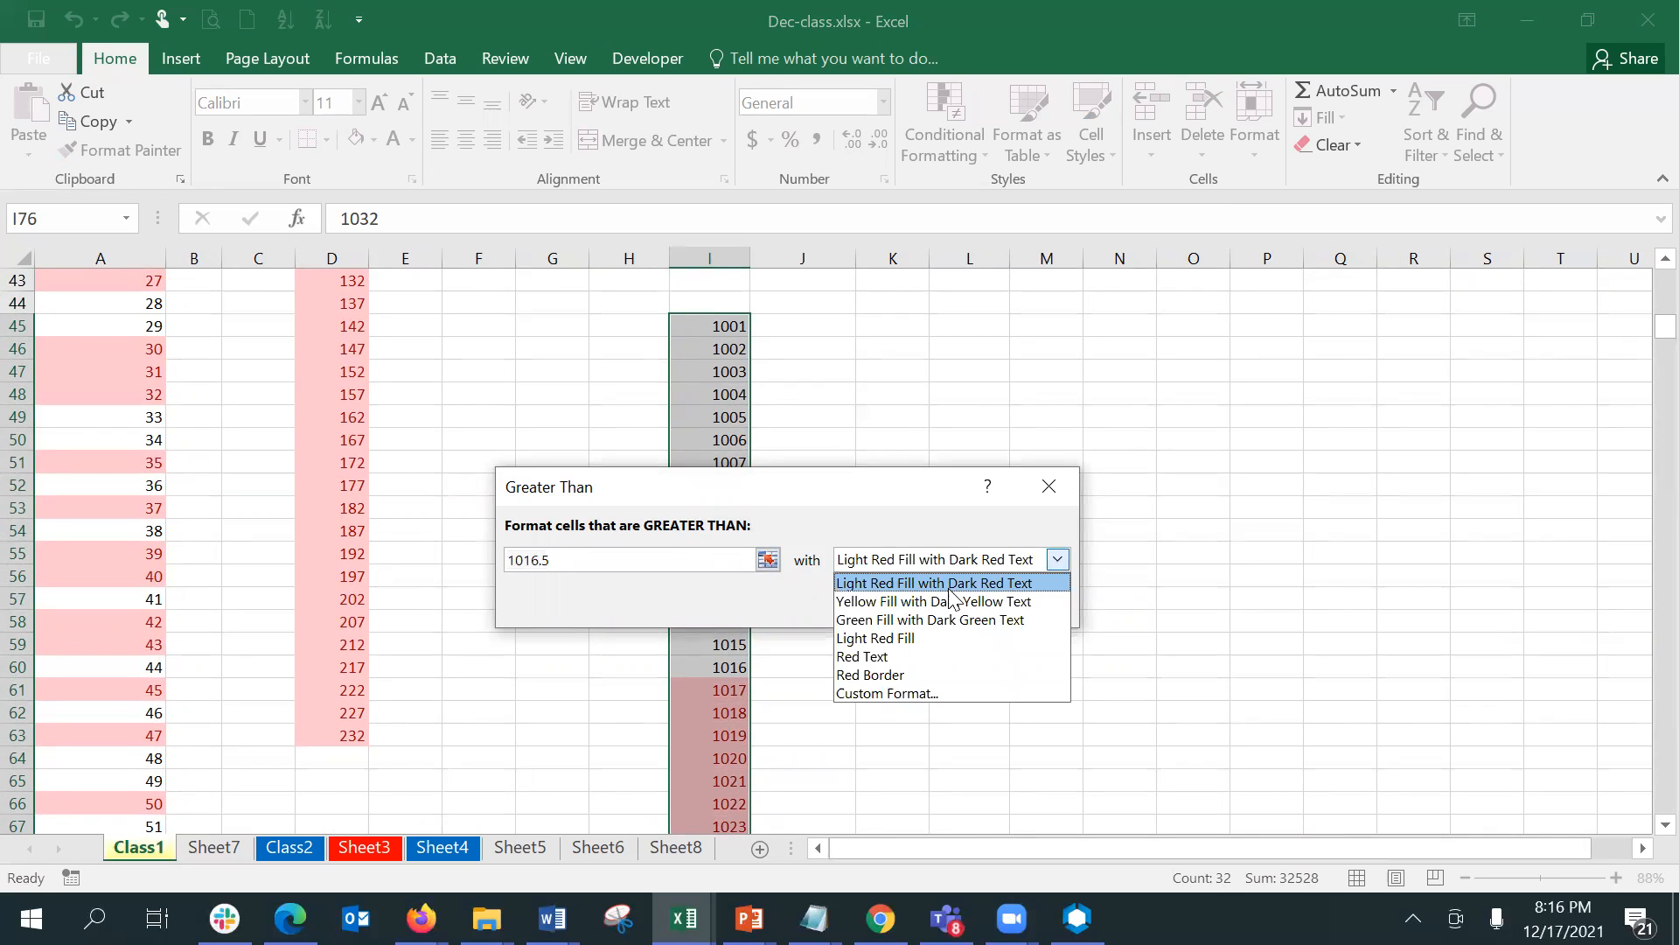
{"action": "left_click", "coordinate": [954, 601]}
{"action": "left_click", "coordinate": [923, 602]}
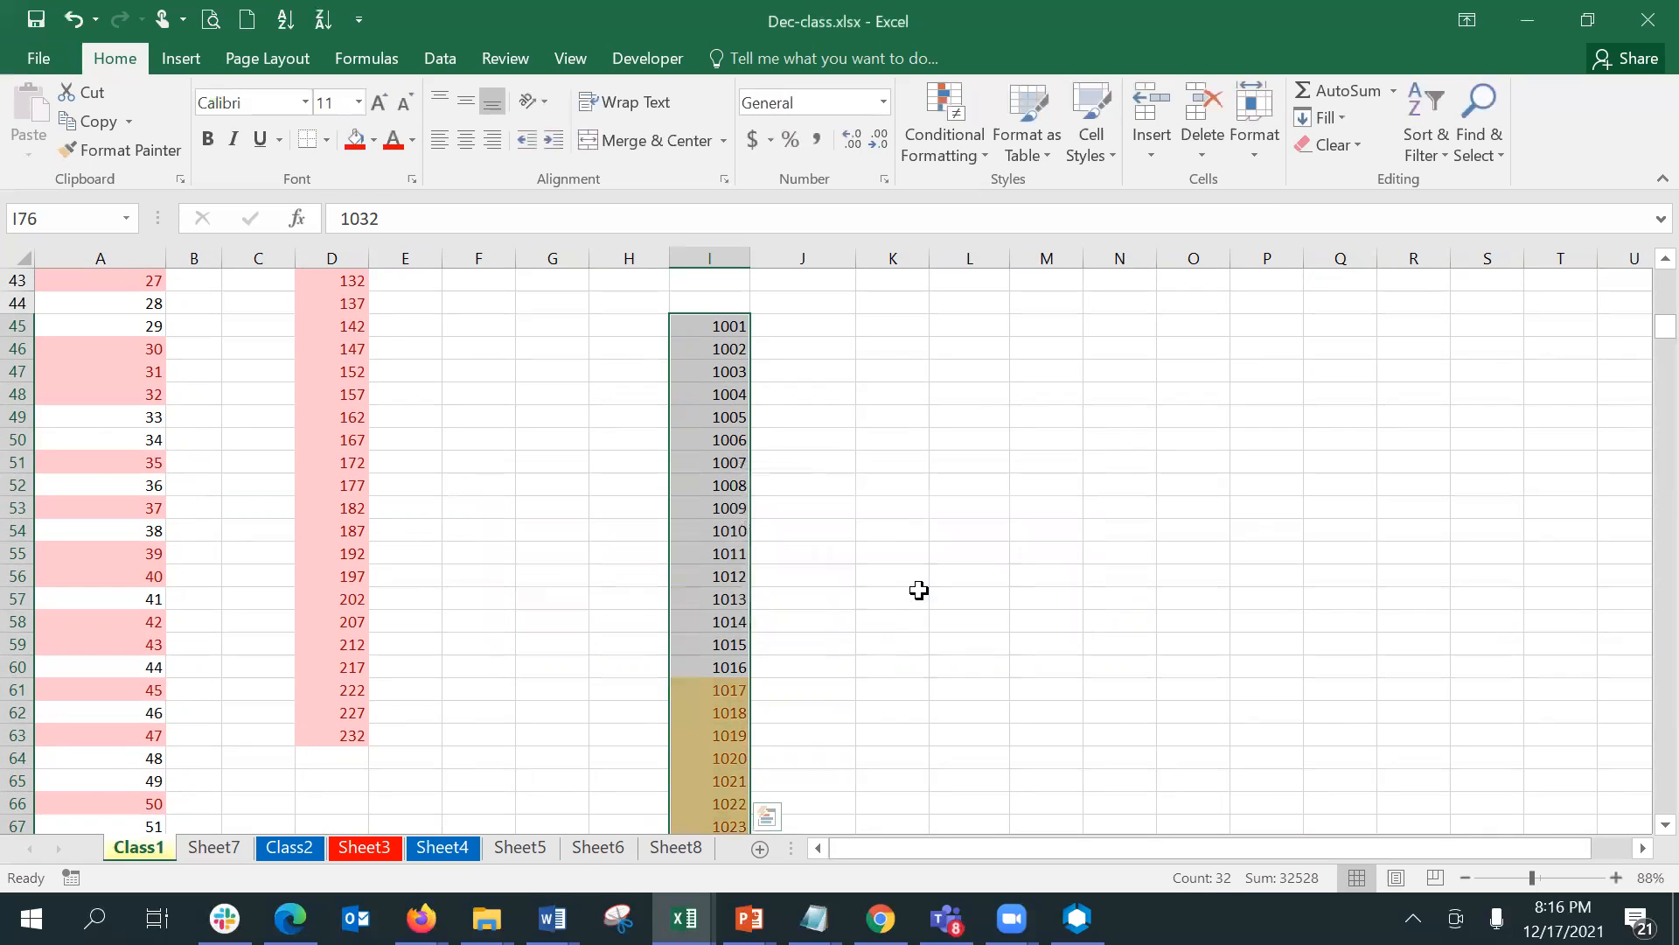
{"action": "left_click", "coordinate": [1244, 763]}
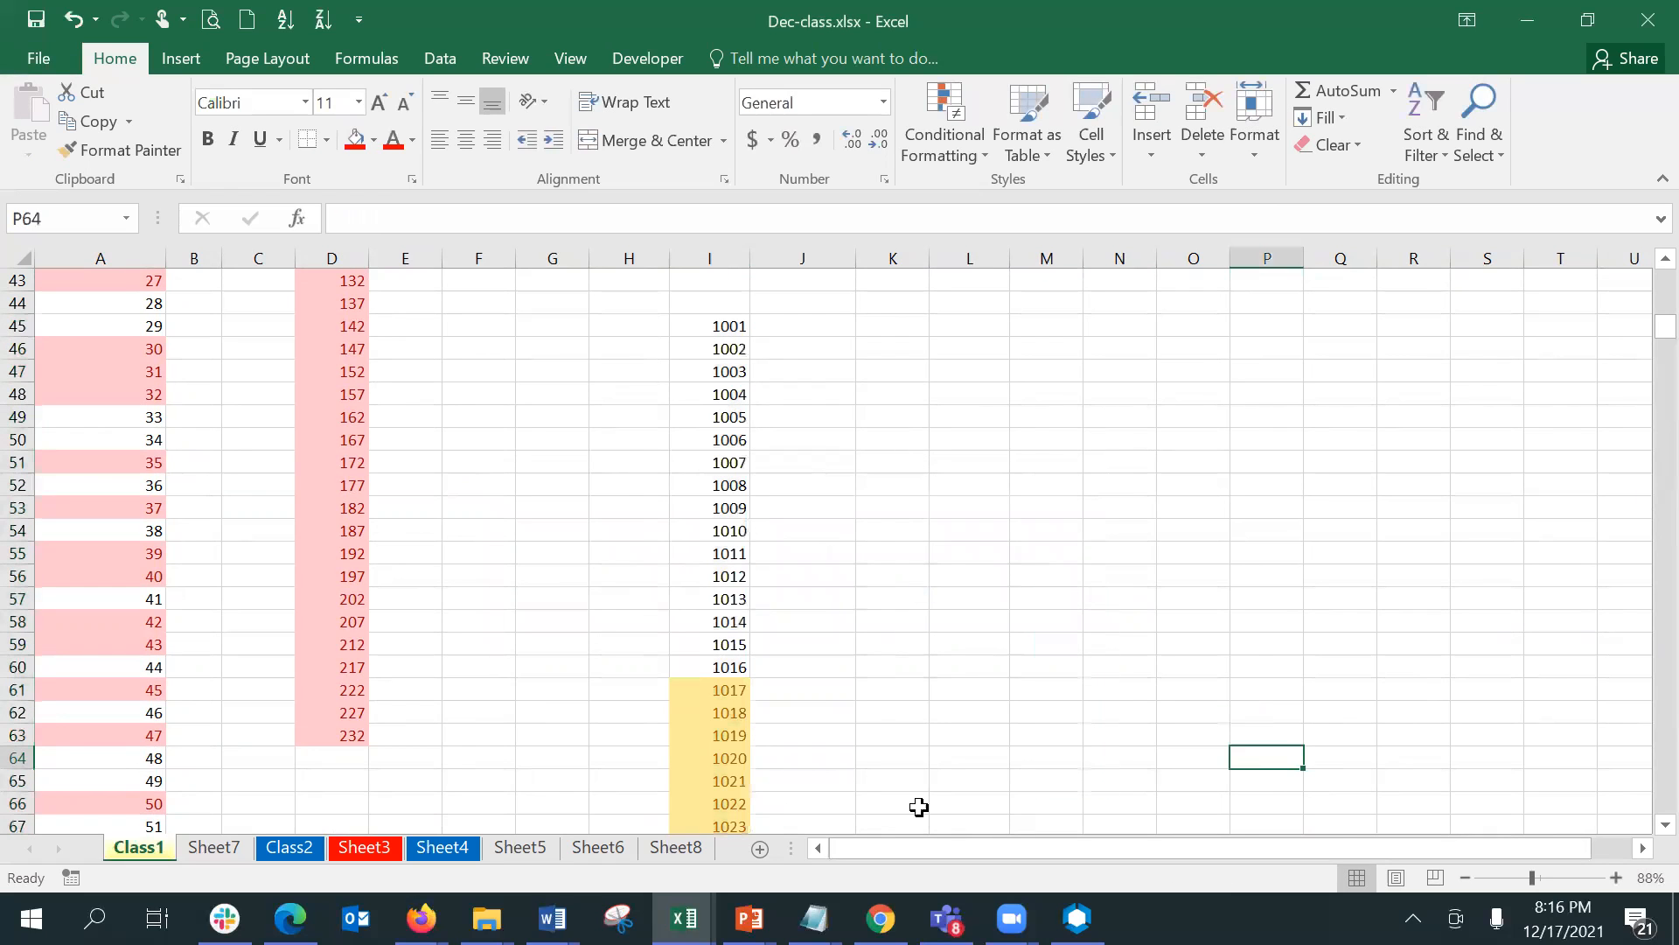
{"action": "left_click_drag", "start_coordinate": [726, 697], "coordinate": [730, 783]}
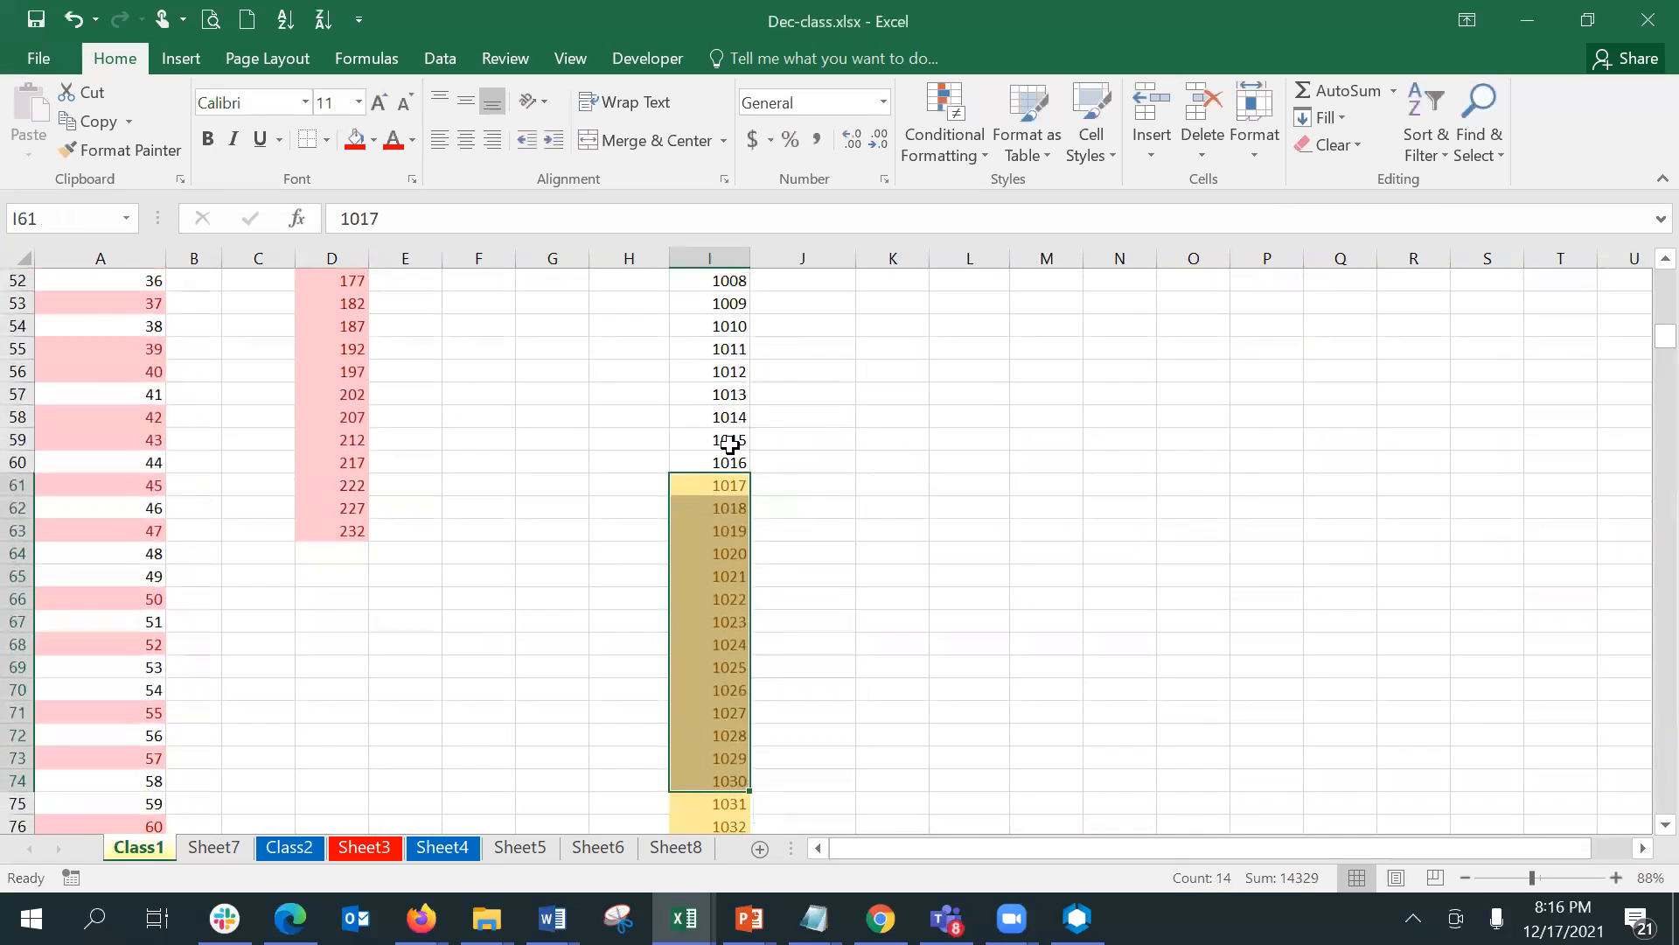
{"action": "left_click", "coordinate": [729, 441]}
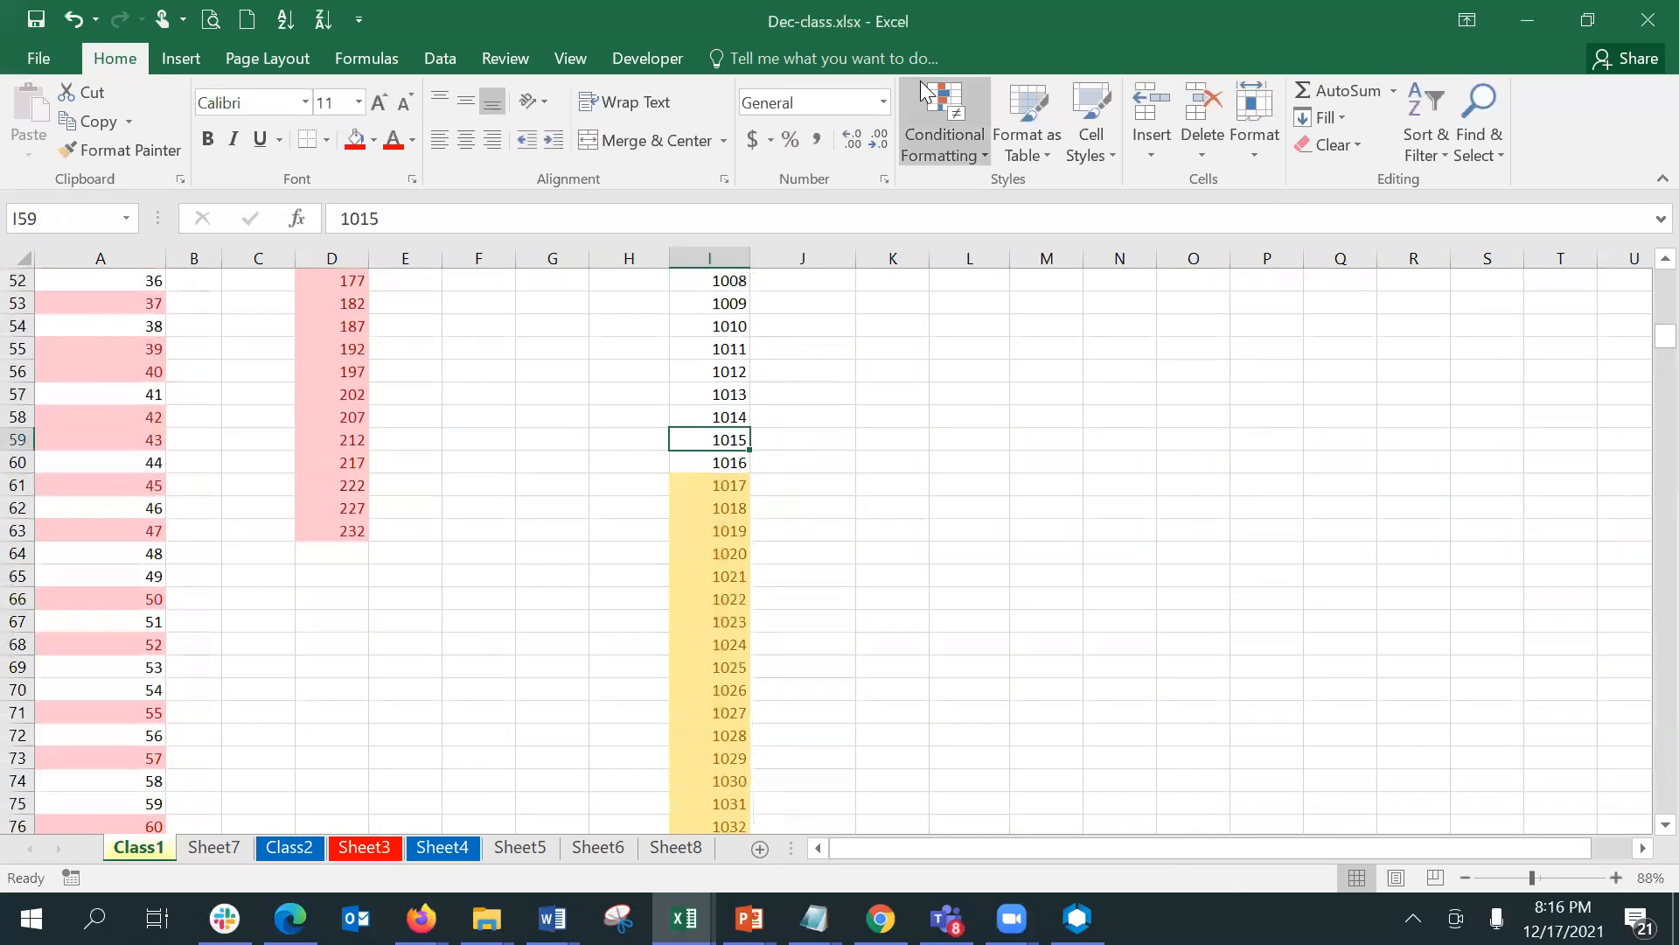
{"action": "left_click", "coordinate": [950, 133]}
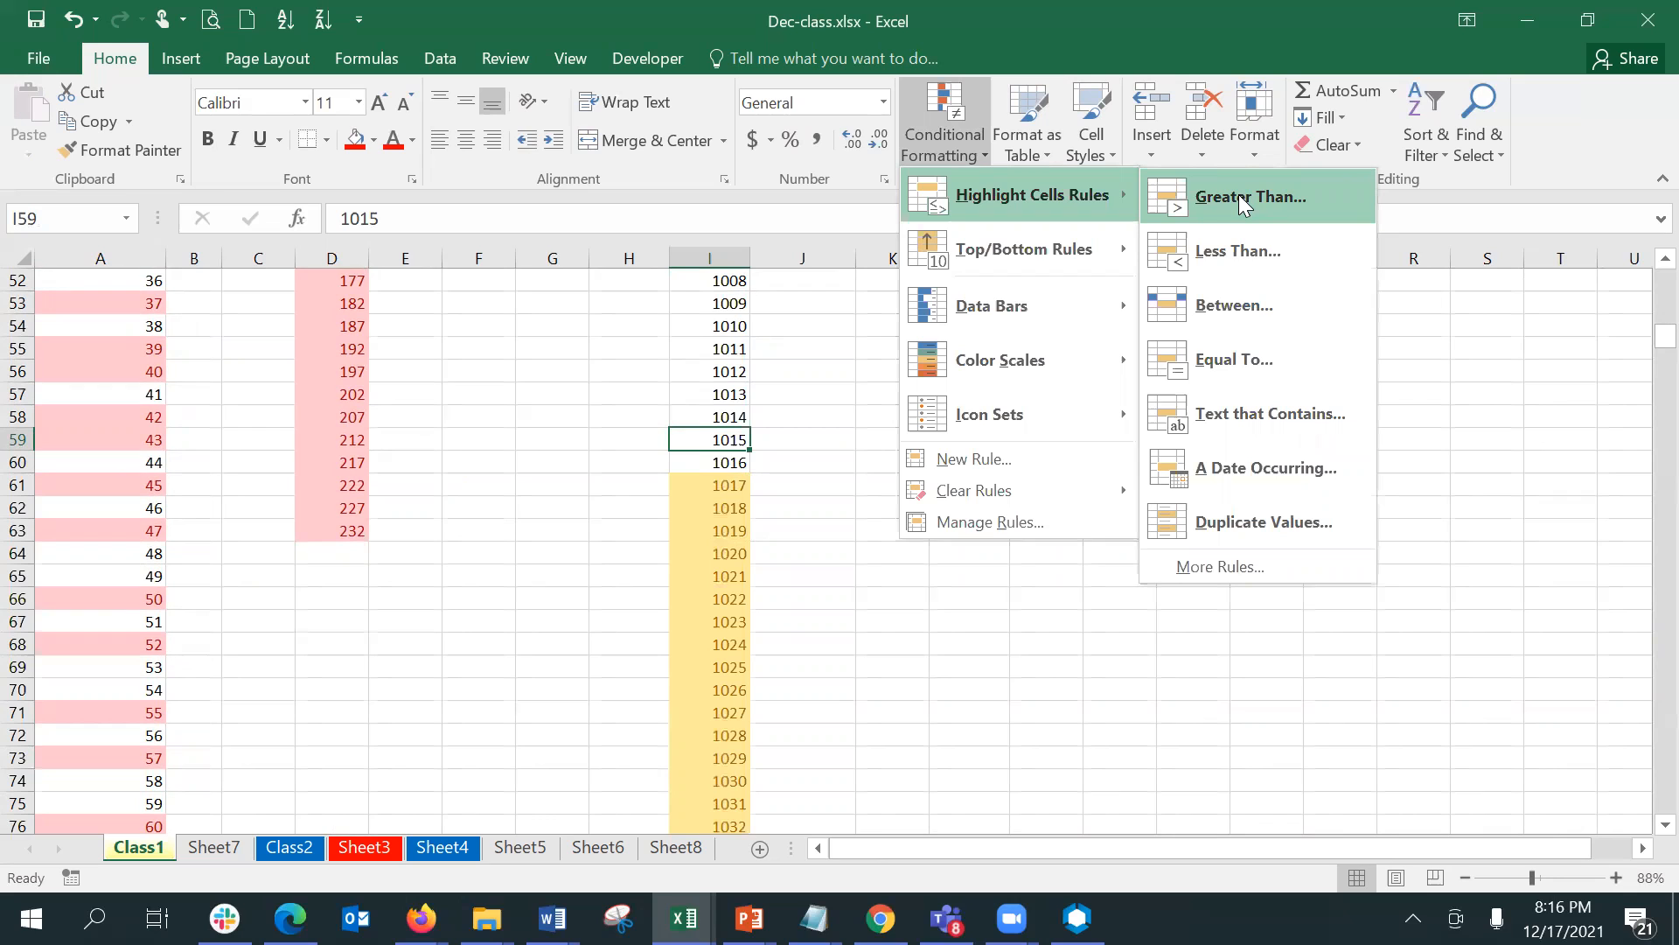
{"action": "left_click", "coordinate": [1251, 258]}
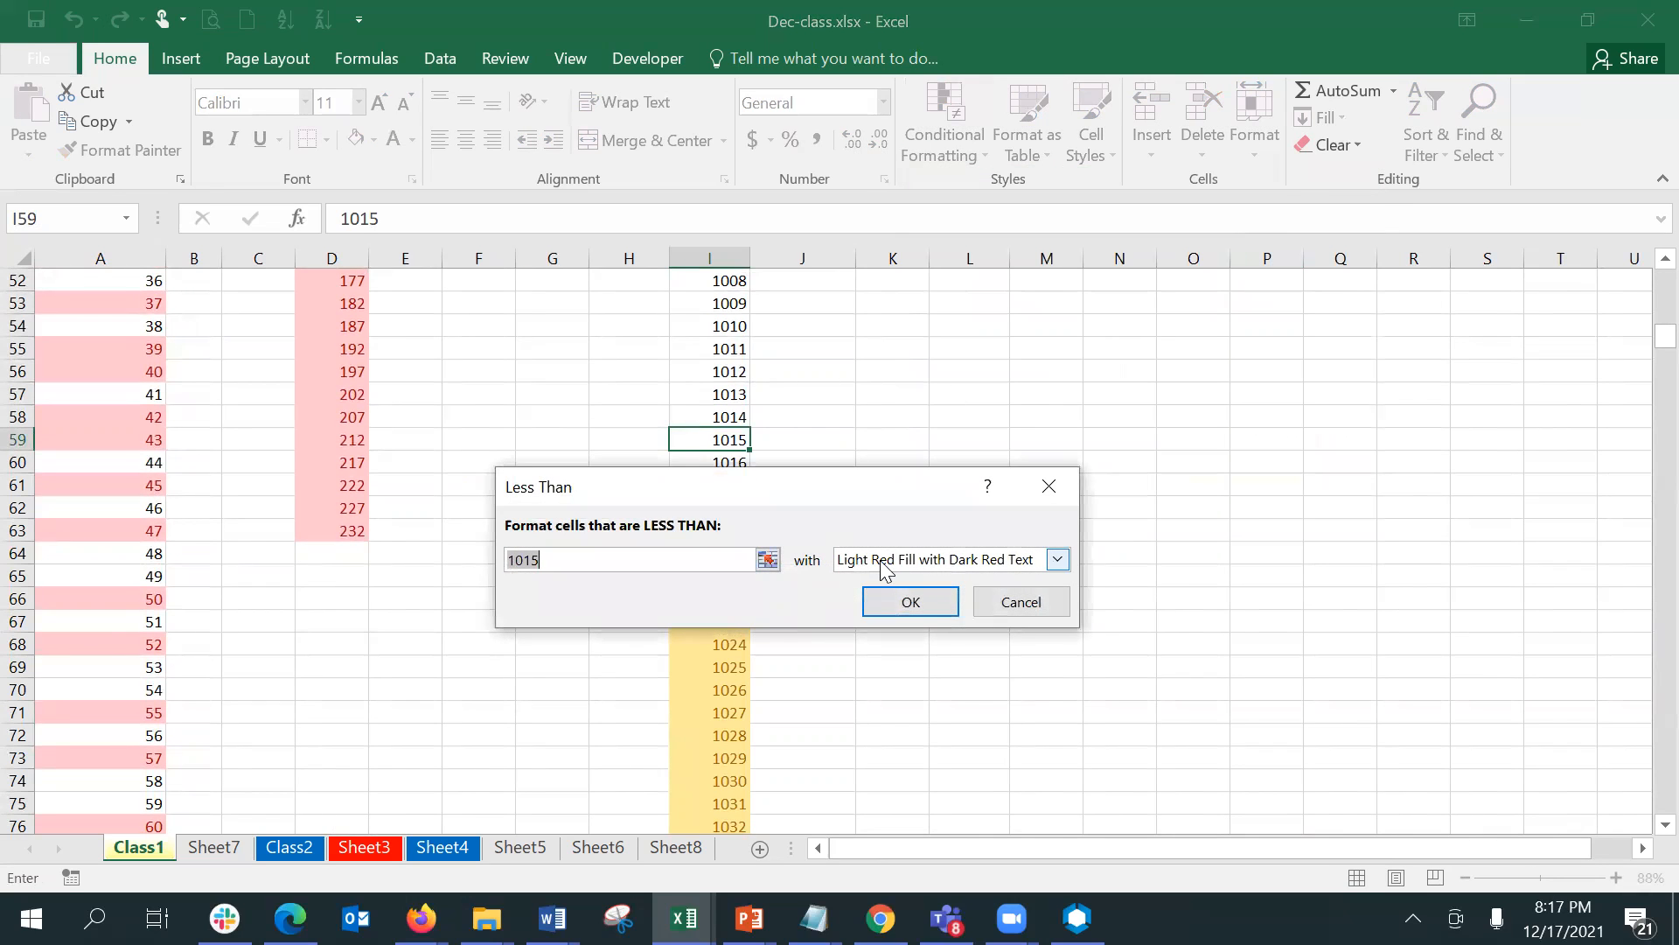
{"action": "left_click_drag", "start_coordinate": [722, 501], "coordinate": [1113, 446]}
{"action": "left_click", "coordinate": [1414, 551]}
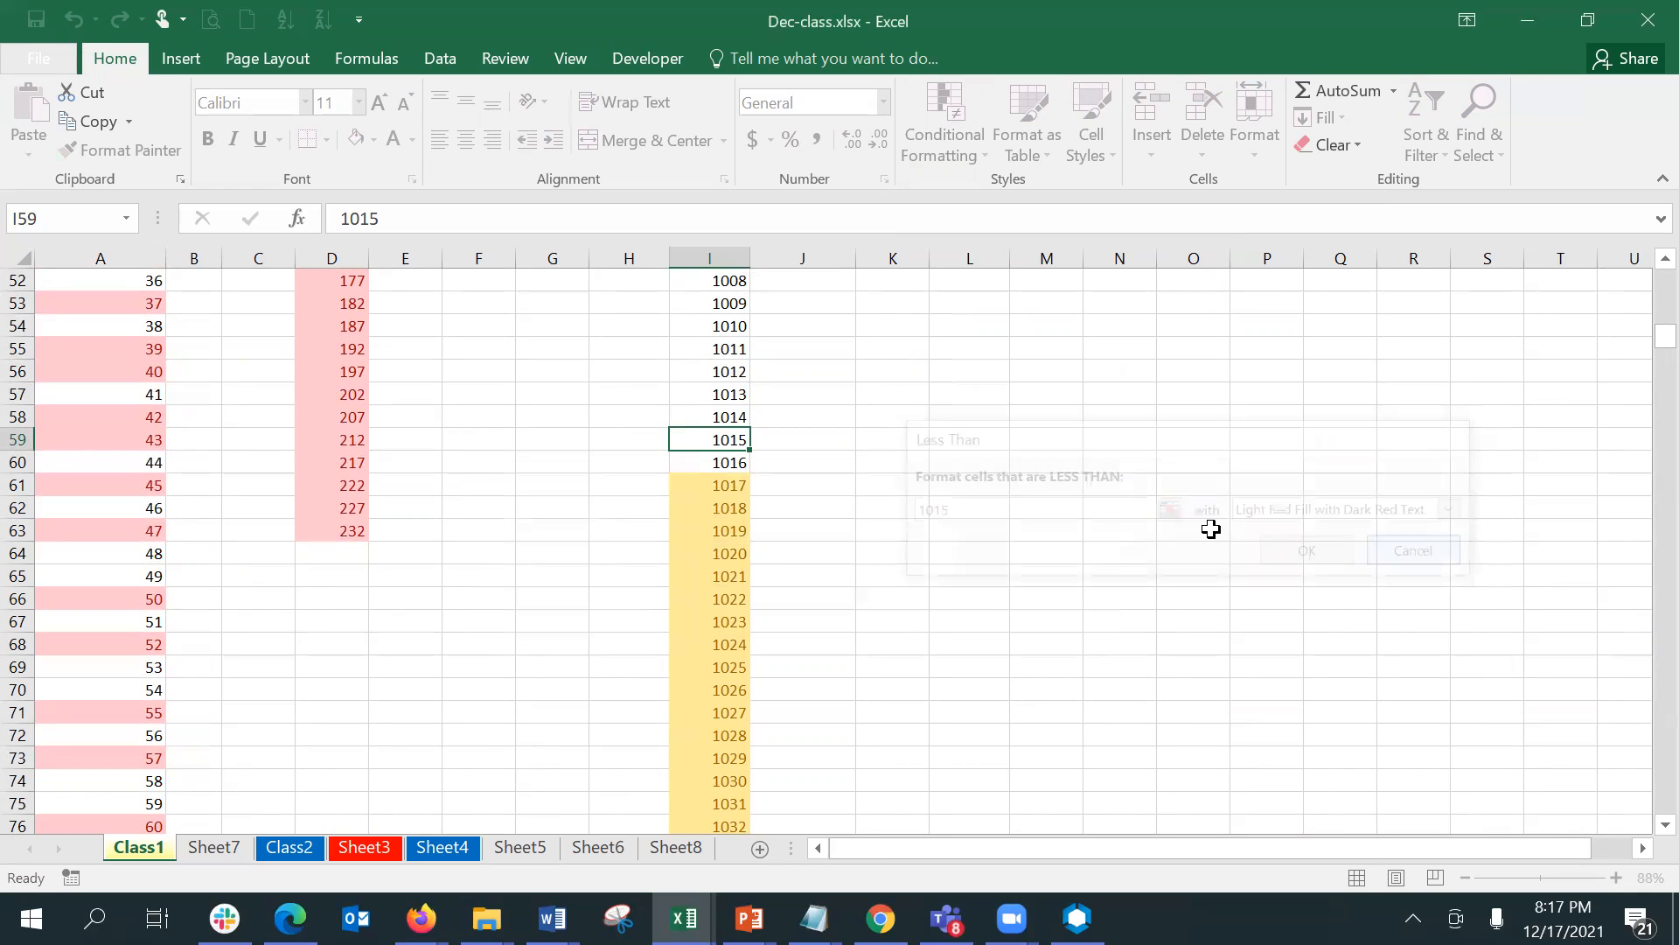
- Highlight values in I45:I76 less than 1016.5 with Green Fill with Dark Green Text
{"action": "left_click", "coordinate": [742, 467]}
{"action": "key", "text": "Up"}
{"action": "key", "text": "Up"}
{"action": "key", "text": "Up"}
{"action": "key", "text": "Up"}
{"action": "key", "text": "Up"}
{"action": "key", "text": "Up"}
{"action": "key", "text": "Up"}
{"action": "key", "text": "Up"}
{"action": "key", "text": "Up"}
{"action": "key", "text": "Up"}
{"action": "key", "text": "Up"}
{"action": "key", "text": "Up"}
{"action": "key", "text": "Up"}
{"action": "key", "text": "Up"}
{"action": "key", "text": "Up"}
{"action": "key", "text": "Up"}
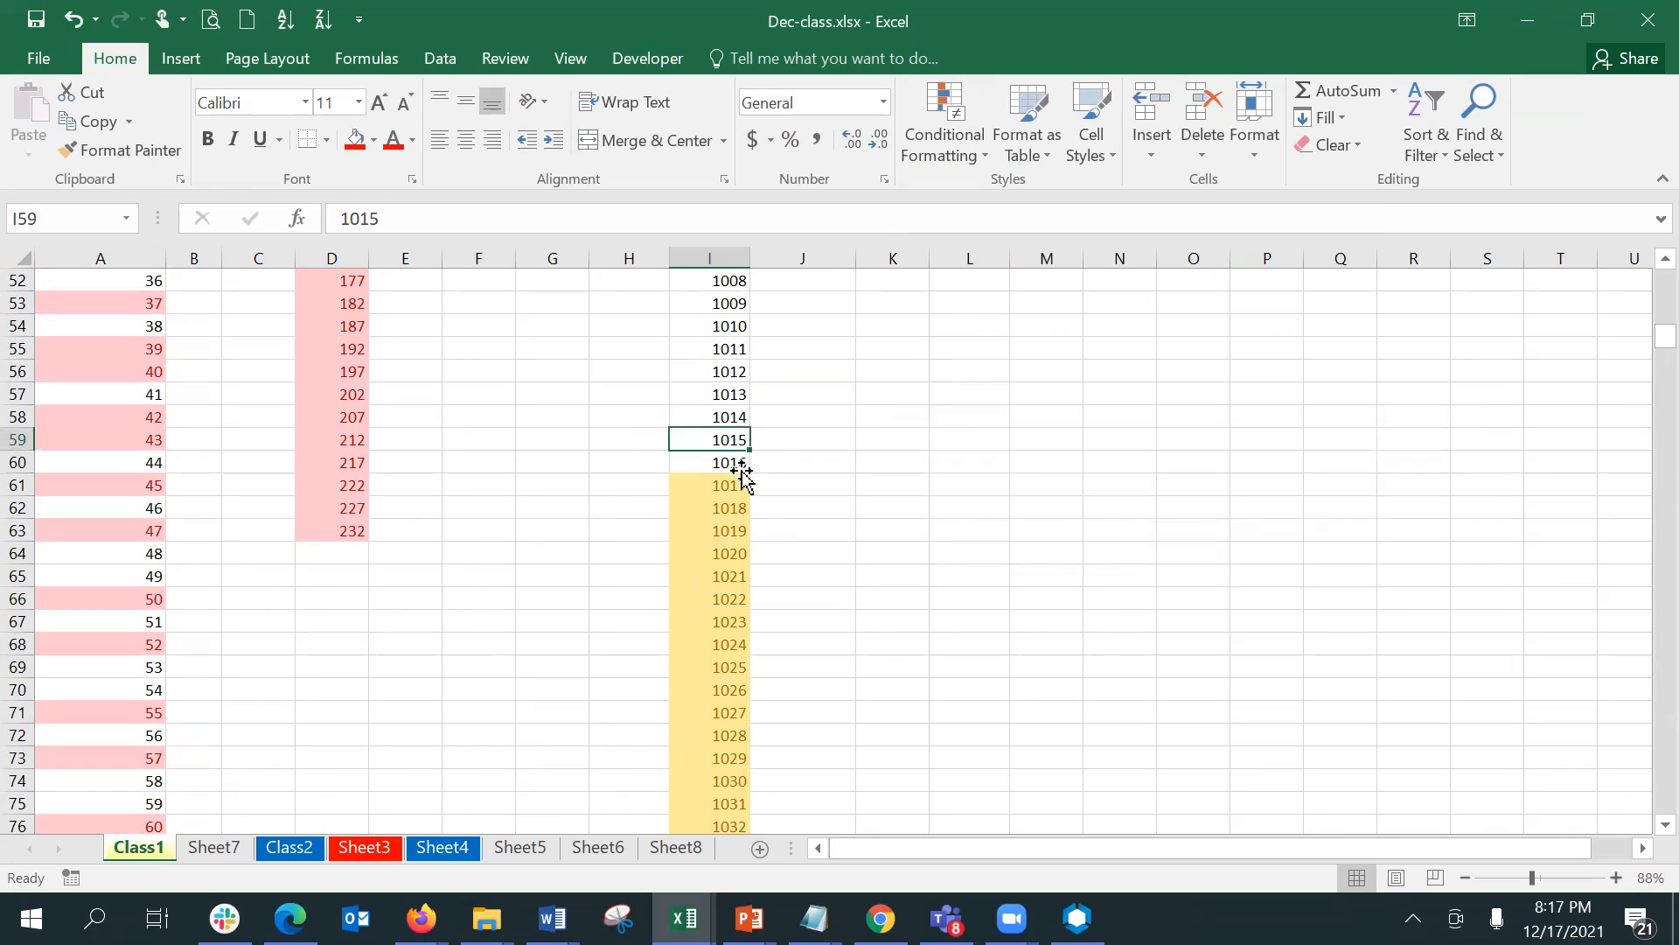
{"action": "key", "text": "Down"}
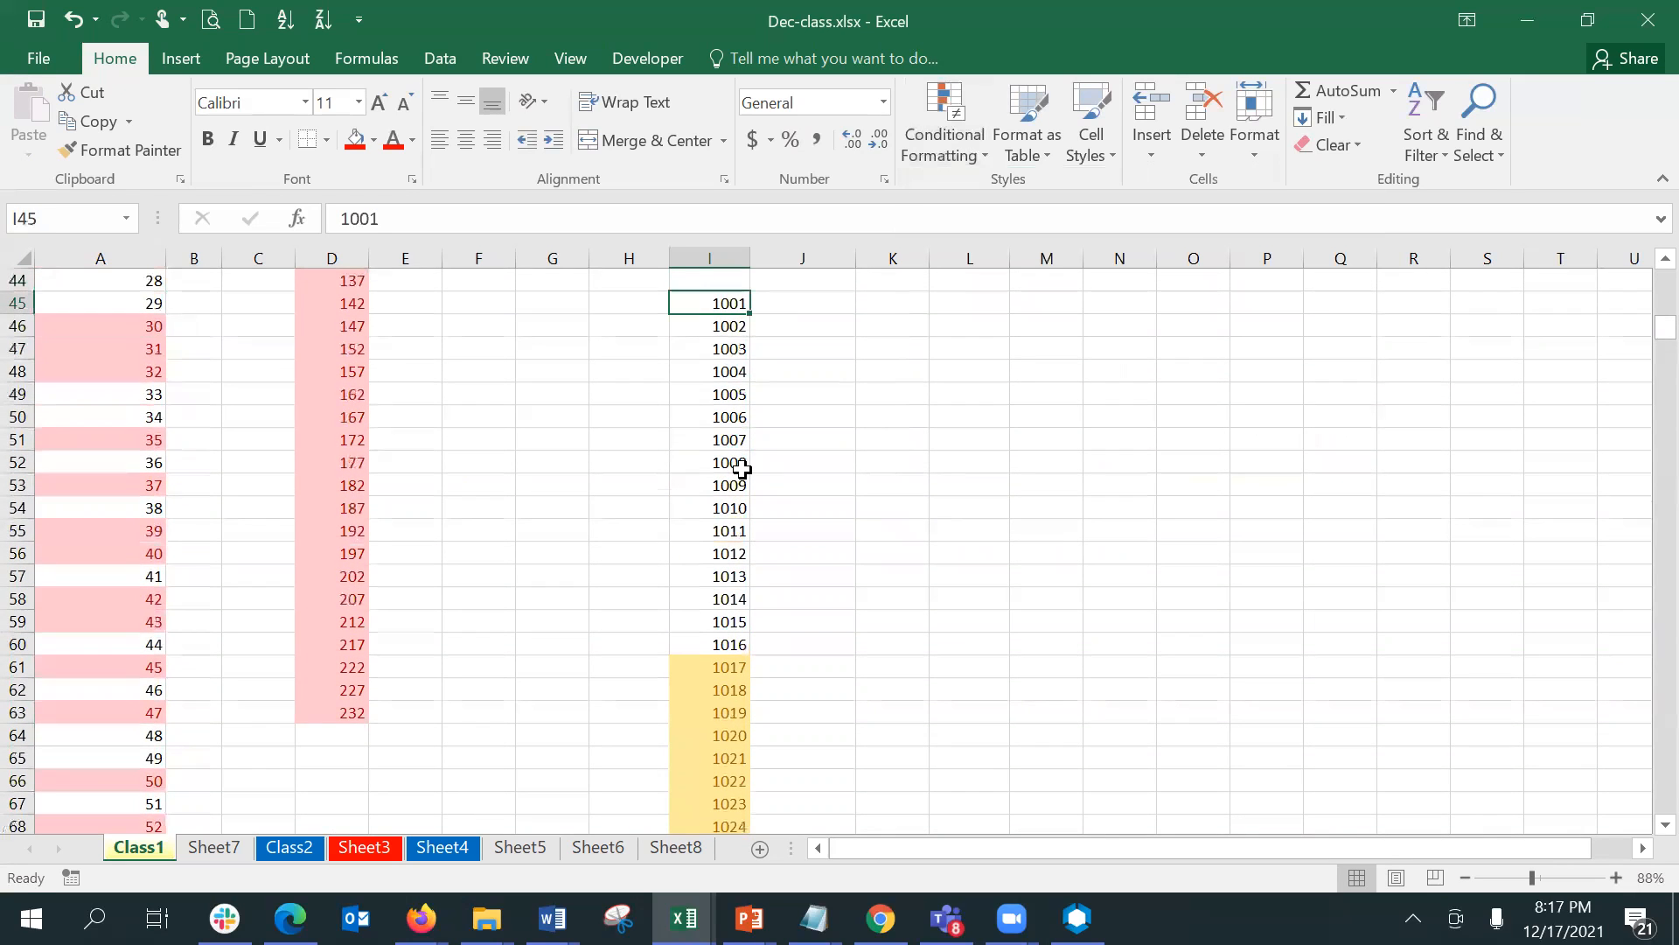
{"action": "key", "text": "shift+Down"}
{"action": "key", "text": "shift+Down"}
{"action": "key", "text": "shift+Down"}
{"action": "key", "text": "shift+Down"}
{"action": "key", "text": "shift+Down"}
{"action": "key", "text": "shift+Down"}
{"action": "key", "text": "shift+Down"}
{"action": "key", "text": "shift+Down"}
{"action": "key", "text": "shift+Down"}
{"action": "key", "text": "shift+Down"}
{"action": "key", "text": "shift+Down"}
{"action": "key", "text": "shift+Down"}
{"action": "key", "text": "shift+Down"}
{"action": "key", "text": "shift+Down"}
{"action": "key", "text": "shift+Down"}
{"action": "key", "text": "shift+Down"}
{"action": "key", "text": "shift+Down"}
{"action": "key", "text": "shift+Down"}
{"action": "key", "text": "shift+Down"}
{"action": "key", "text": "shift+Down"}
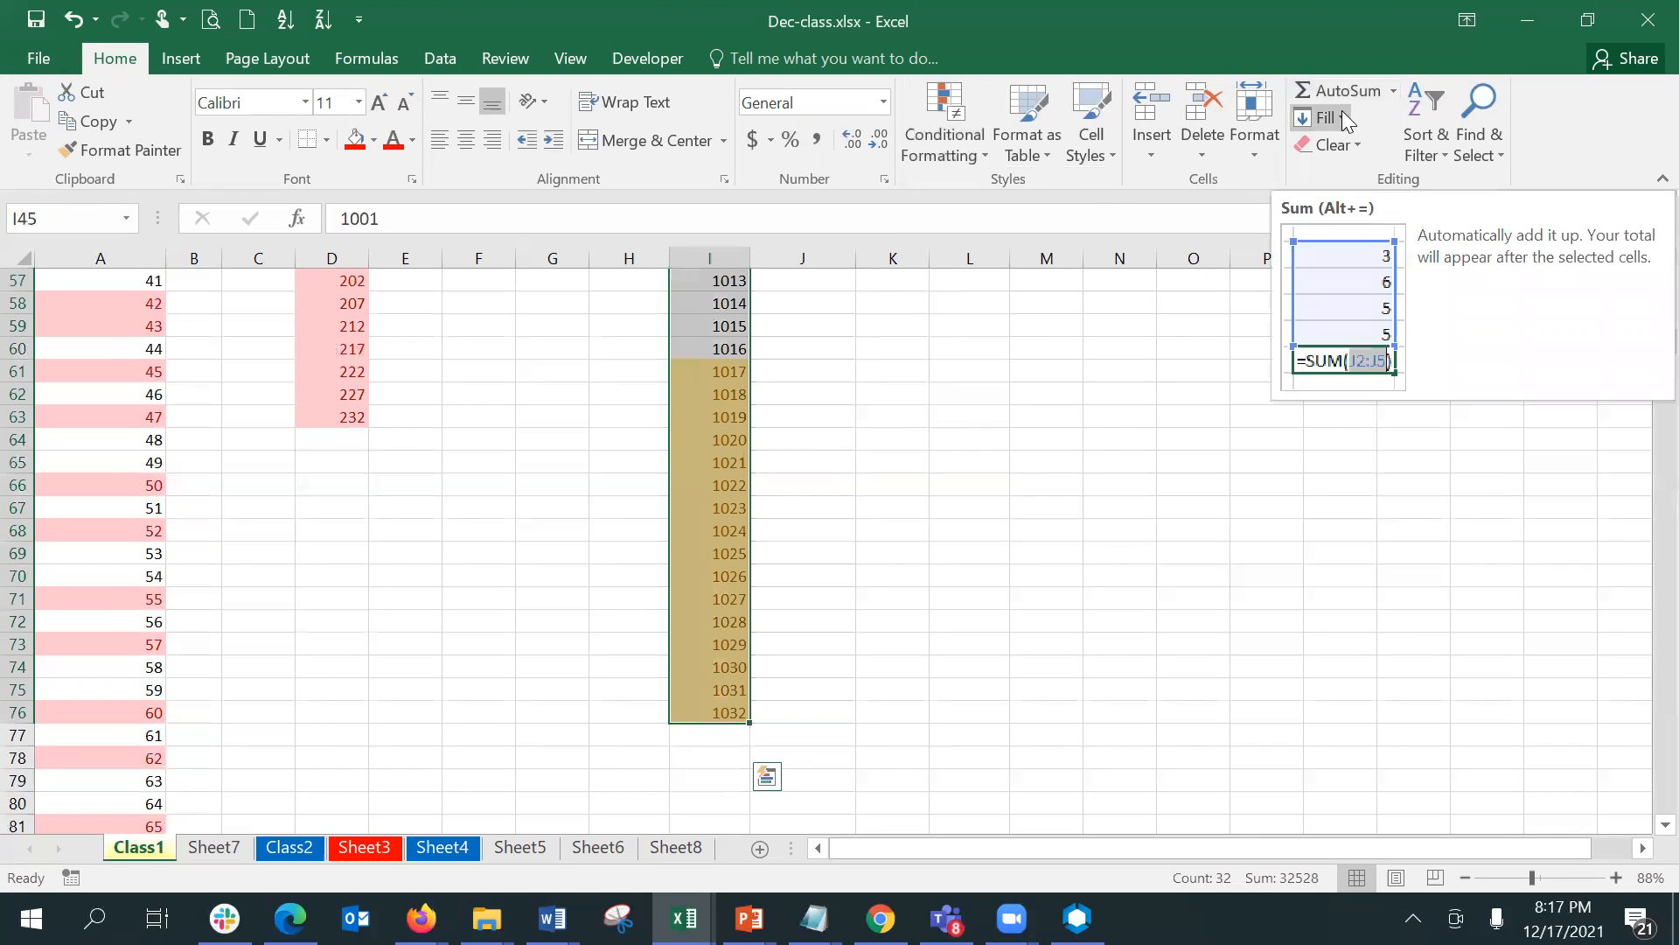
{"action": "left_click", "coordinate": [992, 141]}
{"action": "left_click", "coordinate": [973, 142]}
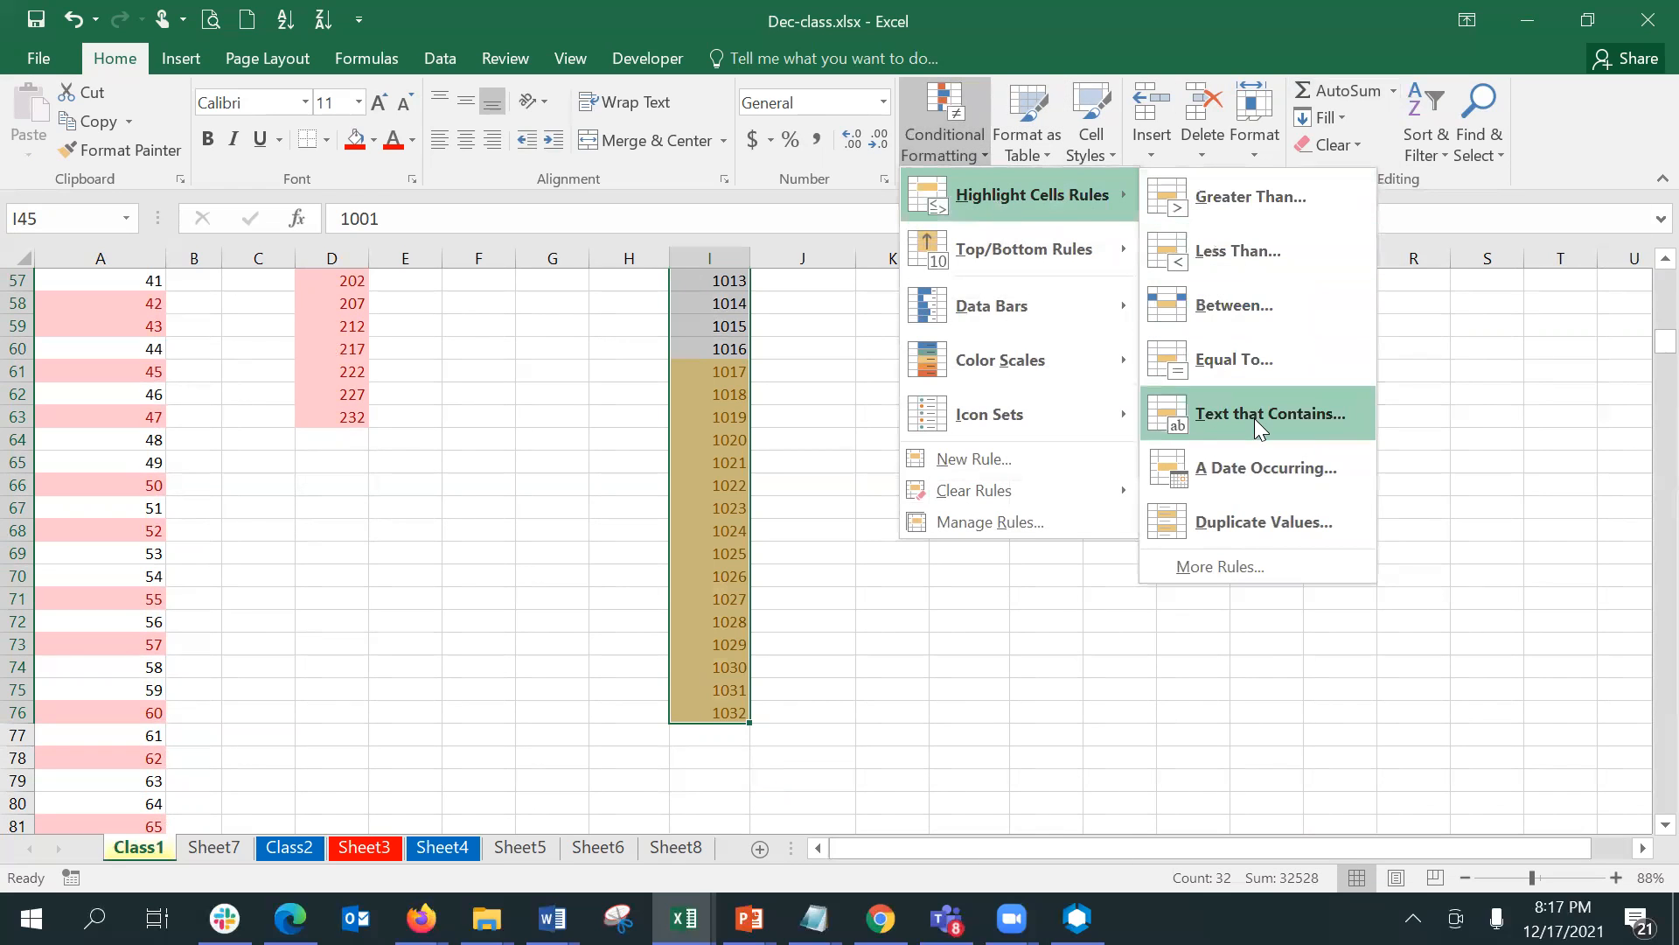
{"action": "left_click", "coordinate": [1263, 247]}
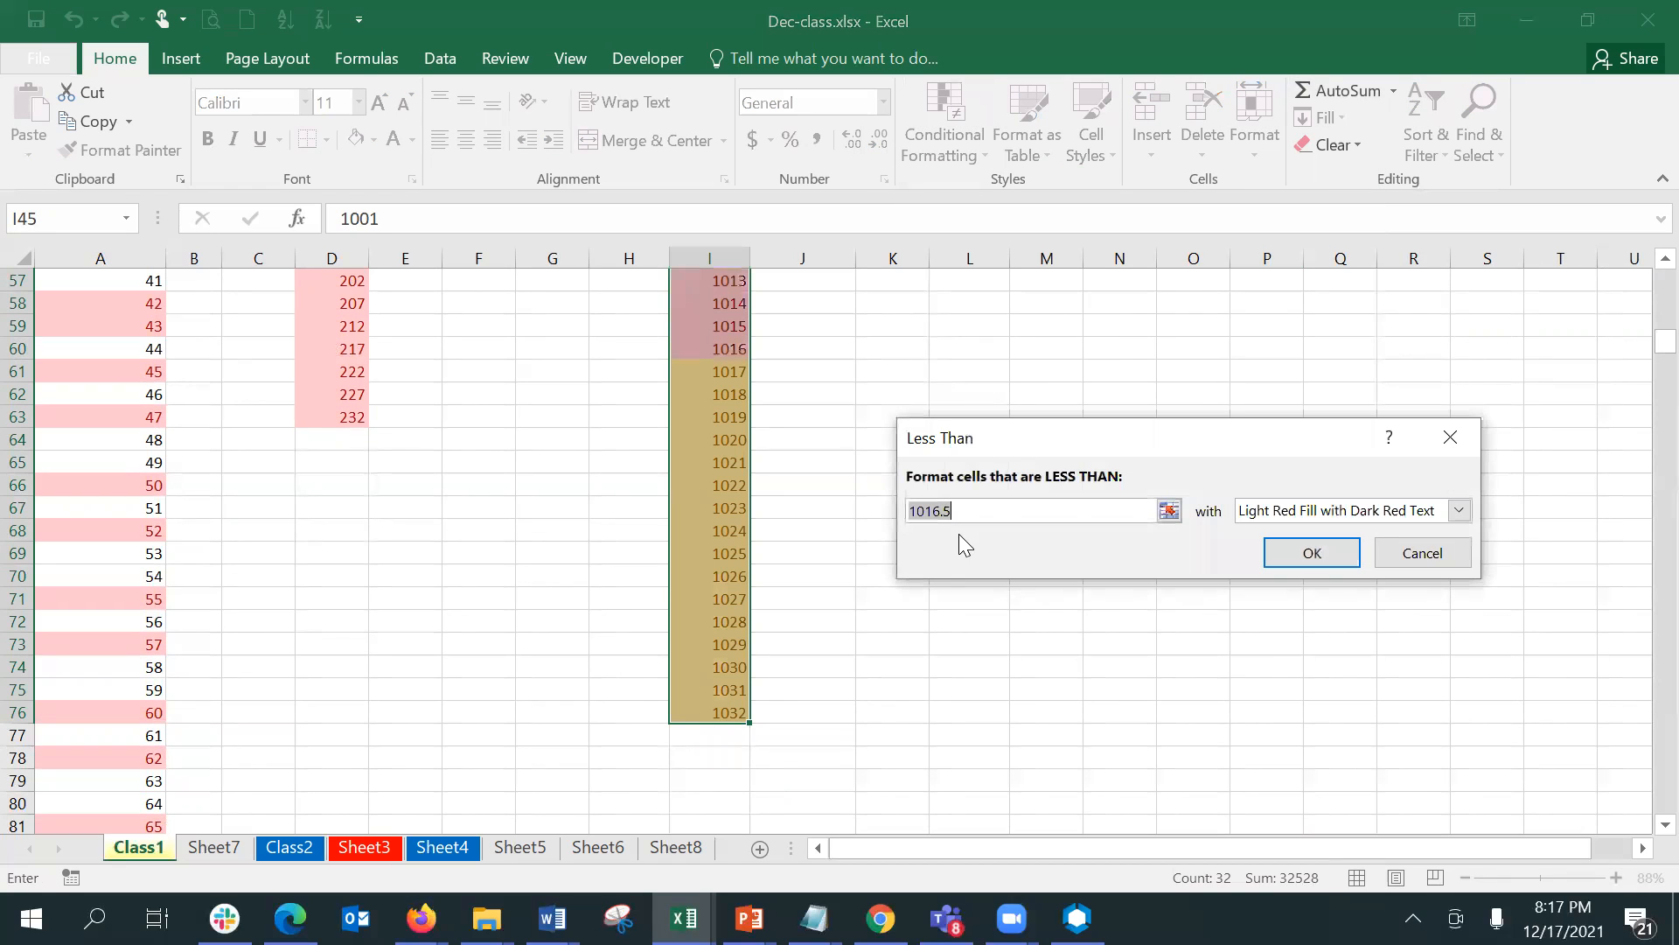
{"action": "left_click", "coordinate": [1345, 511]}
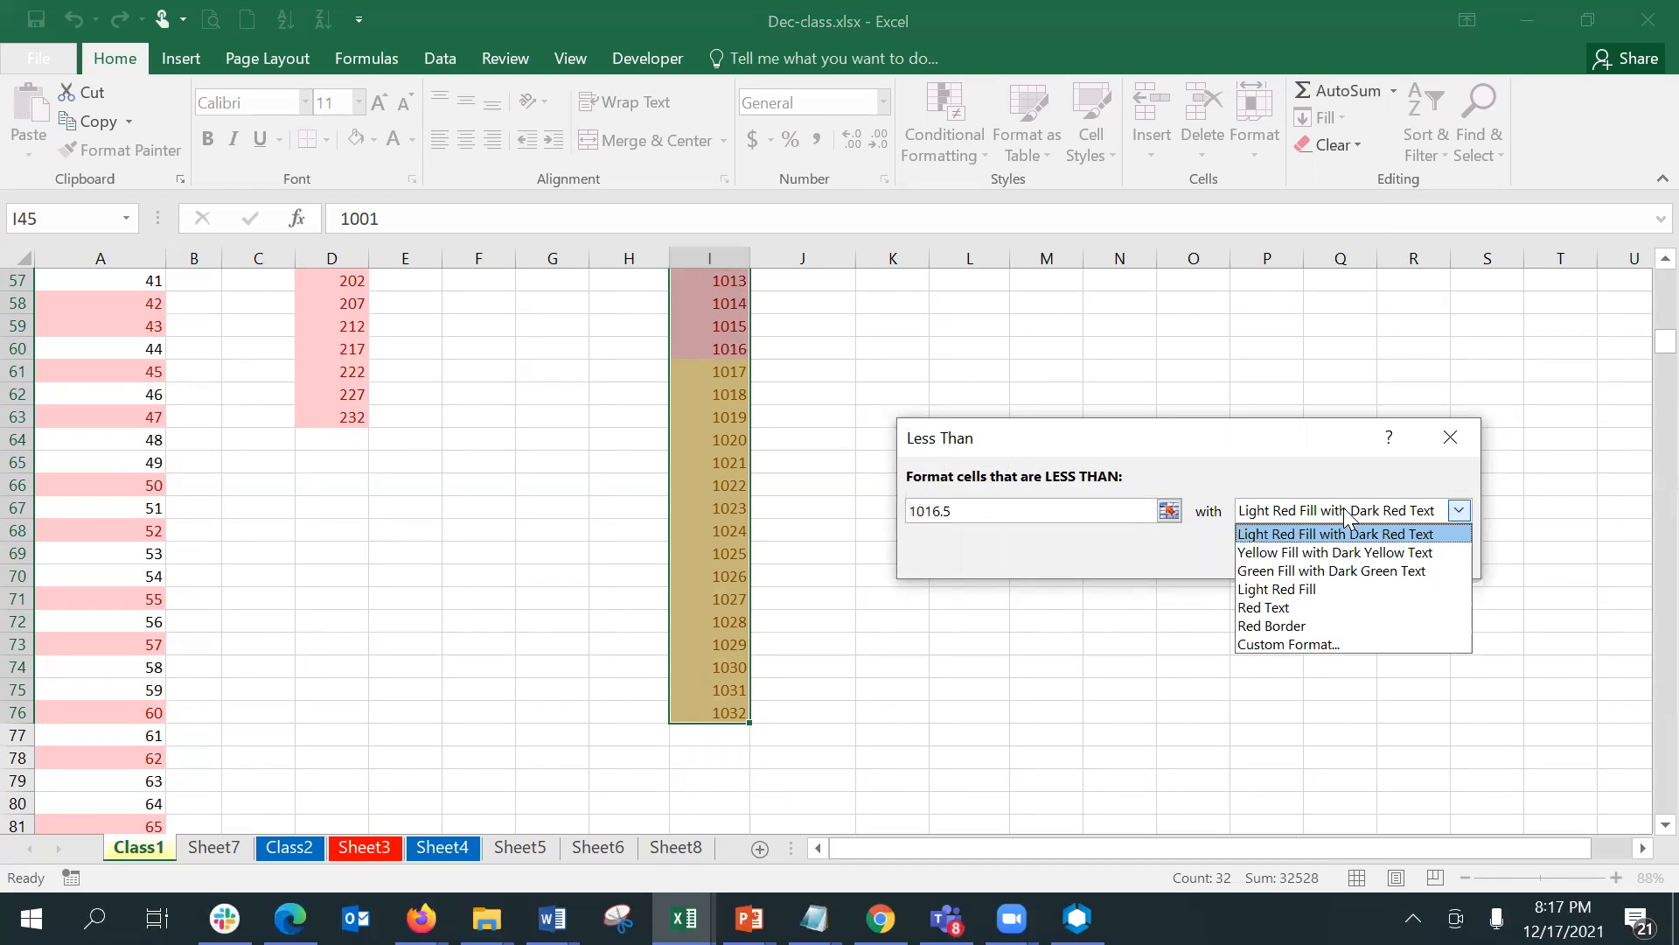
{"action": "left_click", "coordinate": [1342, 570]}
{"action": "left_click", "coordinate": [1318, 561]}
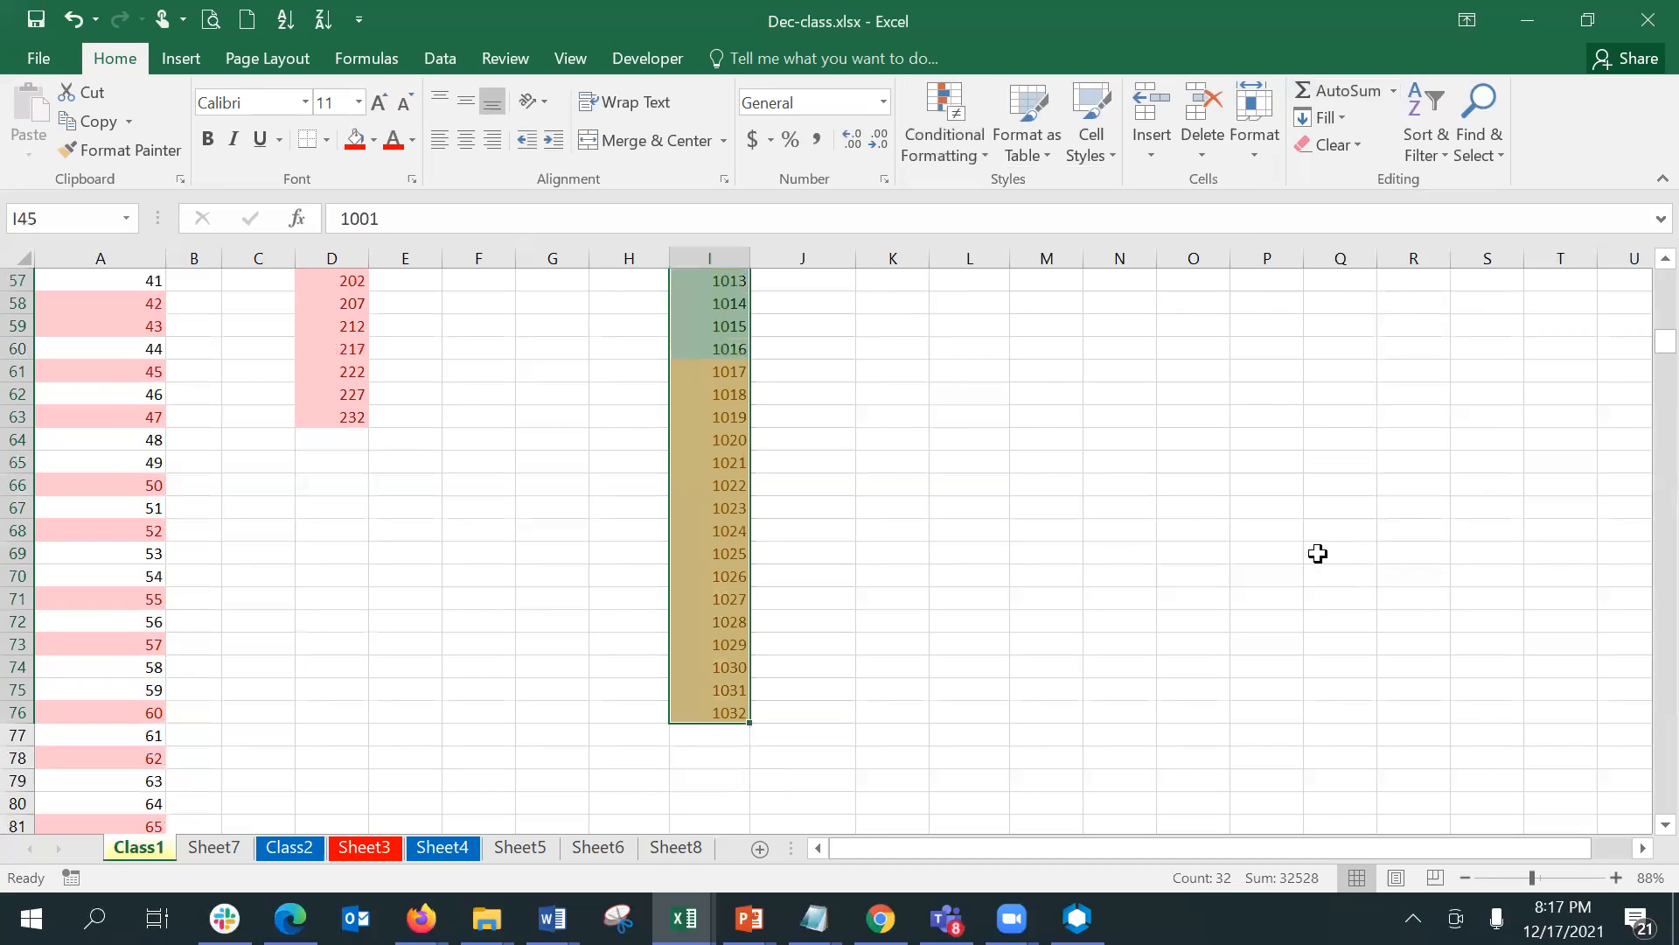
{"action": "scroll", "coordinate": [1640, 267], "scroll_direction": "up", "scroll_amount": 1}
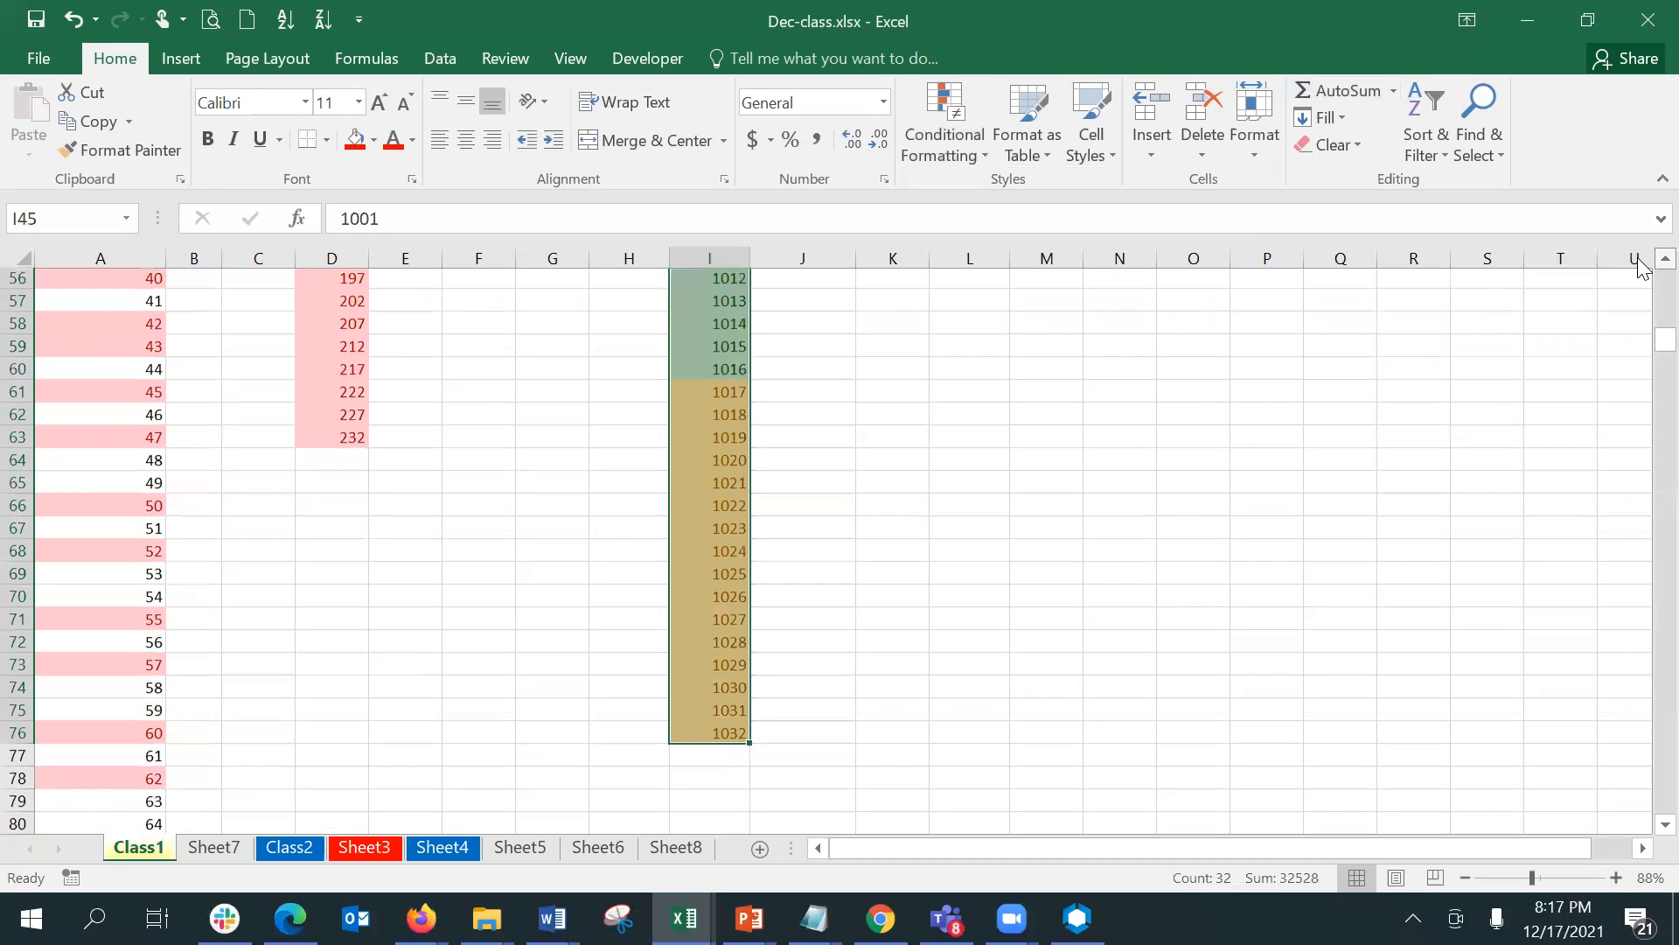
{"action": "scroll", "coordinate": [1640, 267], "scroll_direction": "up", "scroll_amount": 3}
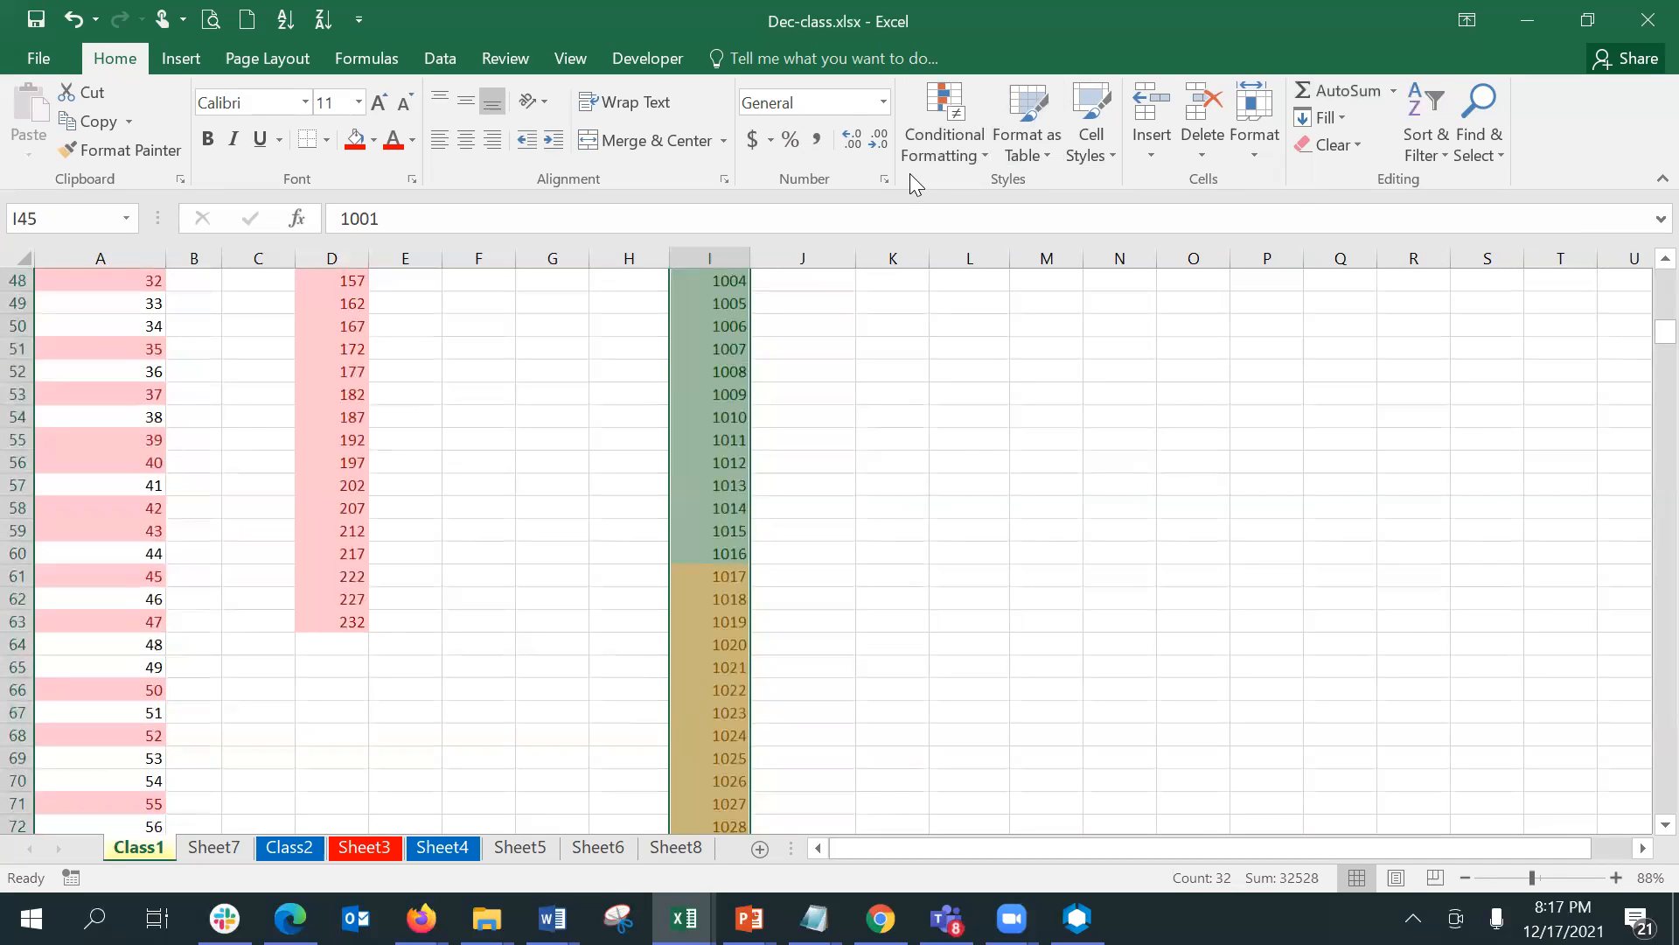
- Highlight values in I45:I76 between 1009 and 1024 with Light Red Fill with Dark Red Text
{"action": "left_click", "coordinate": [938, 157]}
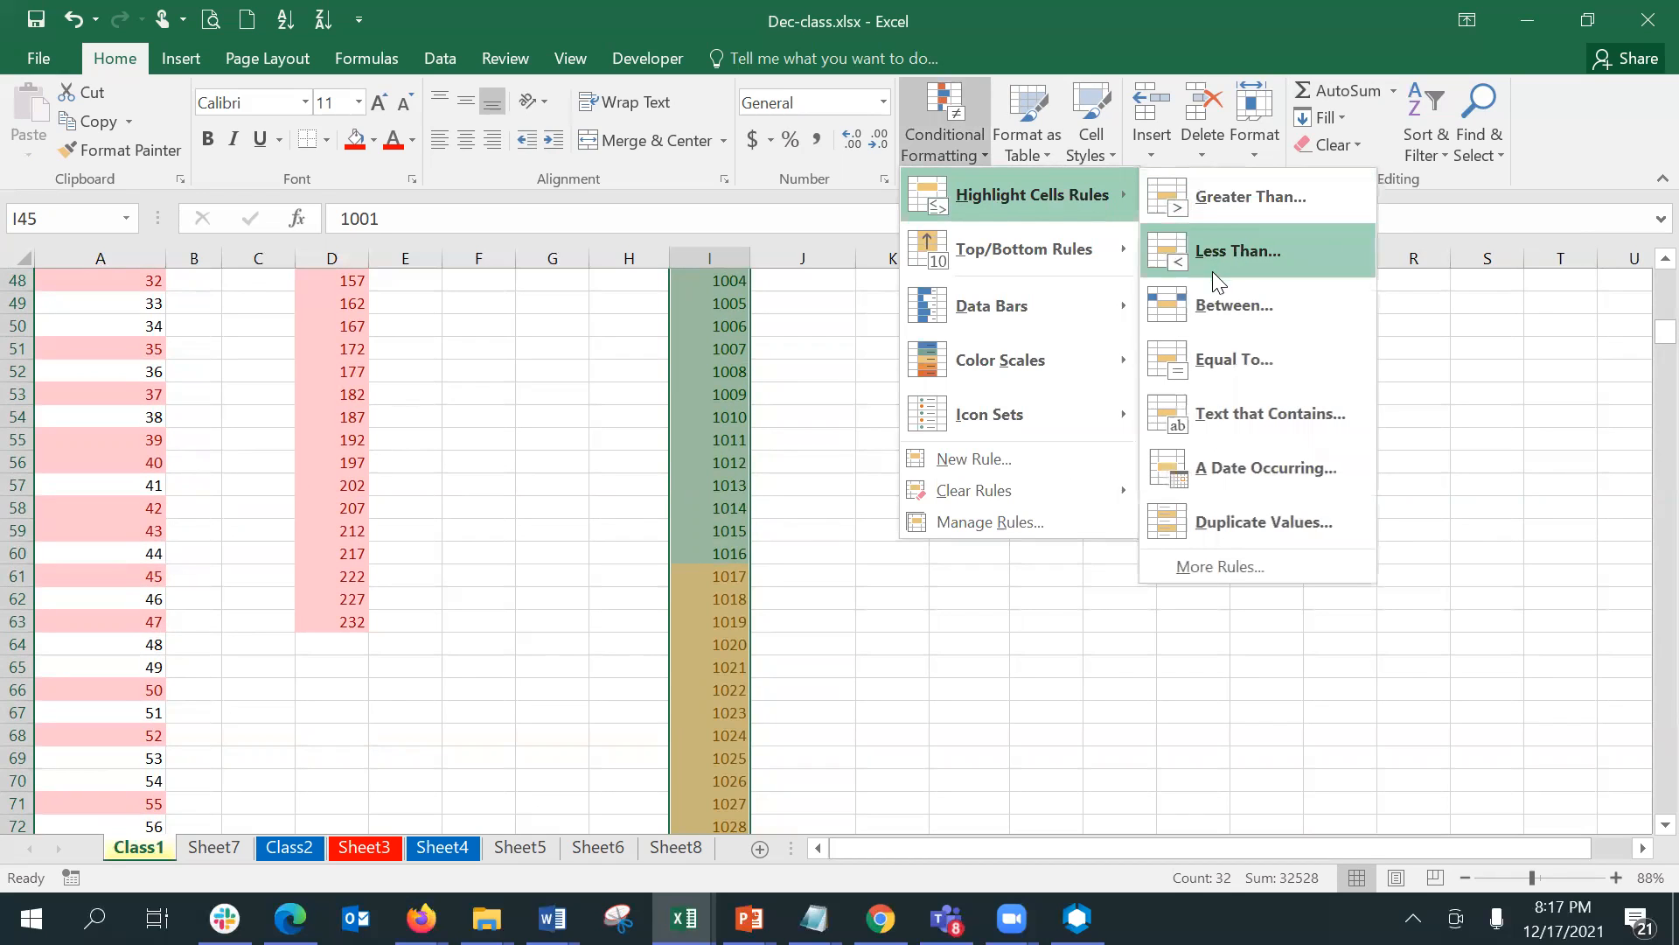
{"action": "left_click", "coordinate": [1225, 305]}
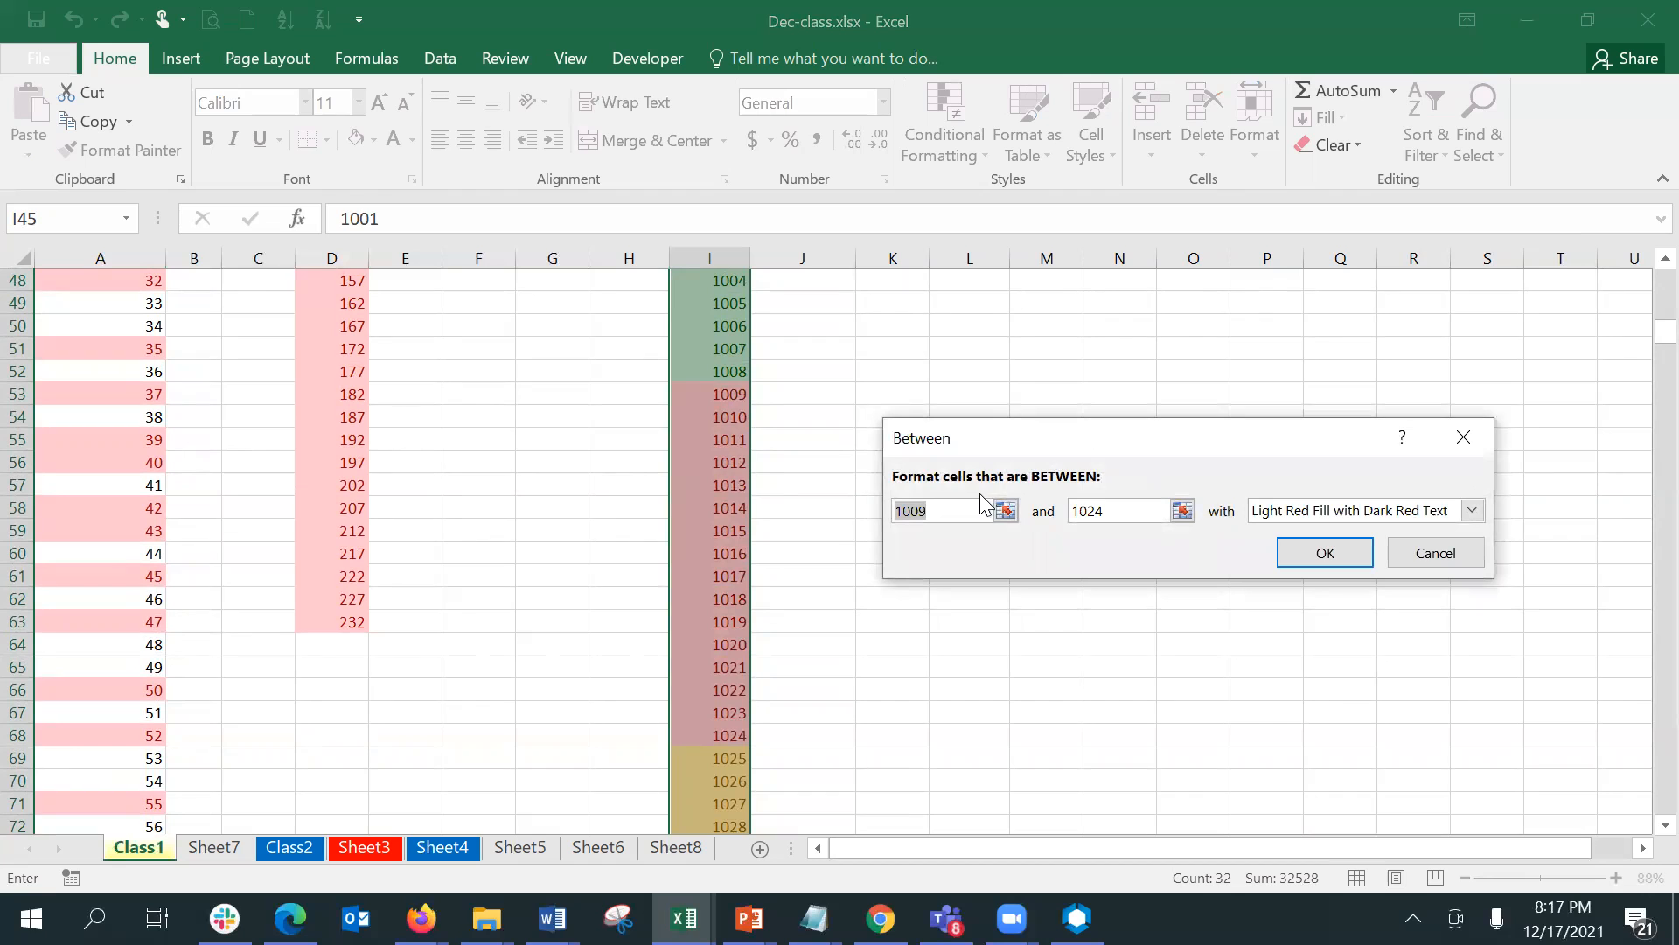
{"action": "left_click", "coordinate": [1088, 510]}
{"action": "left_click", "coordinate": [1297, 557]}
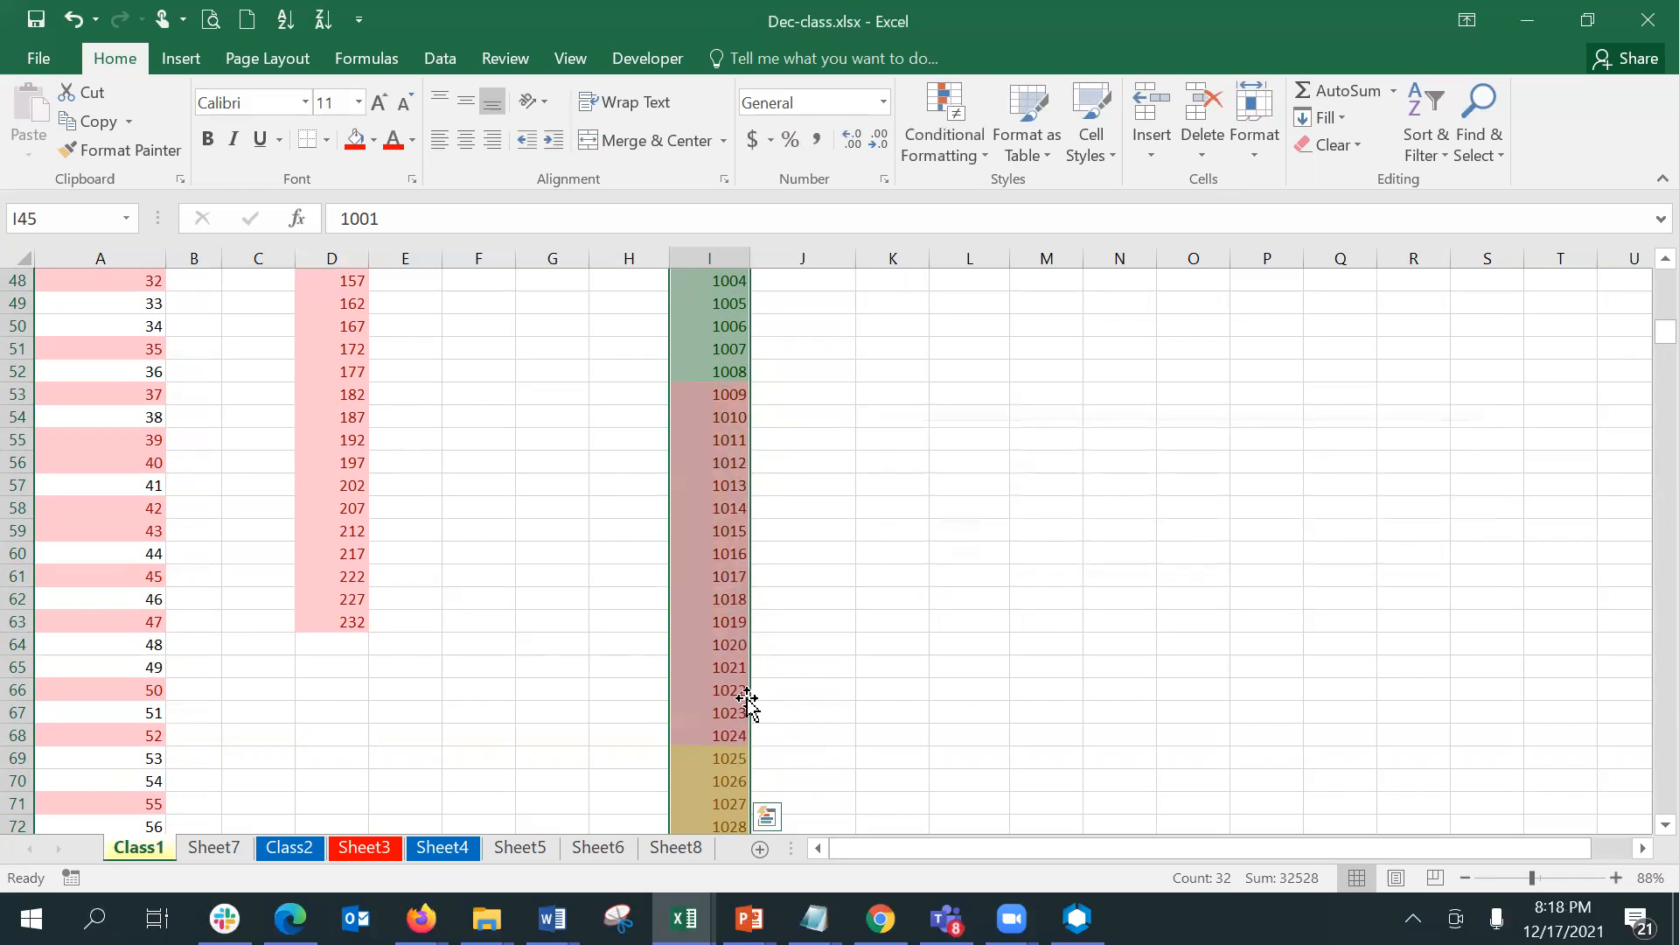
{"action": "left_click", "coordinate": [708, 328]}
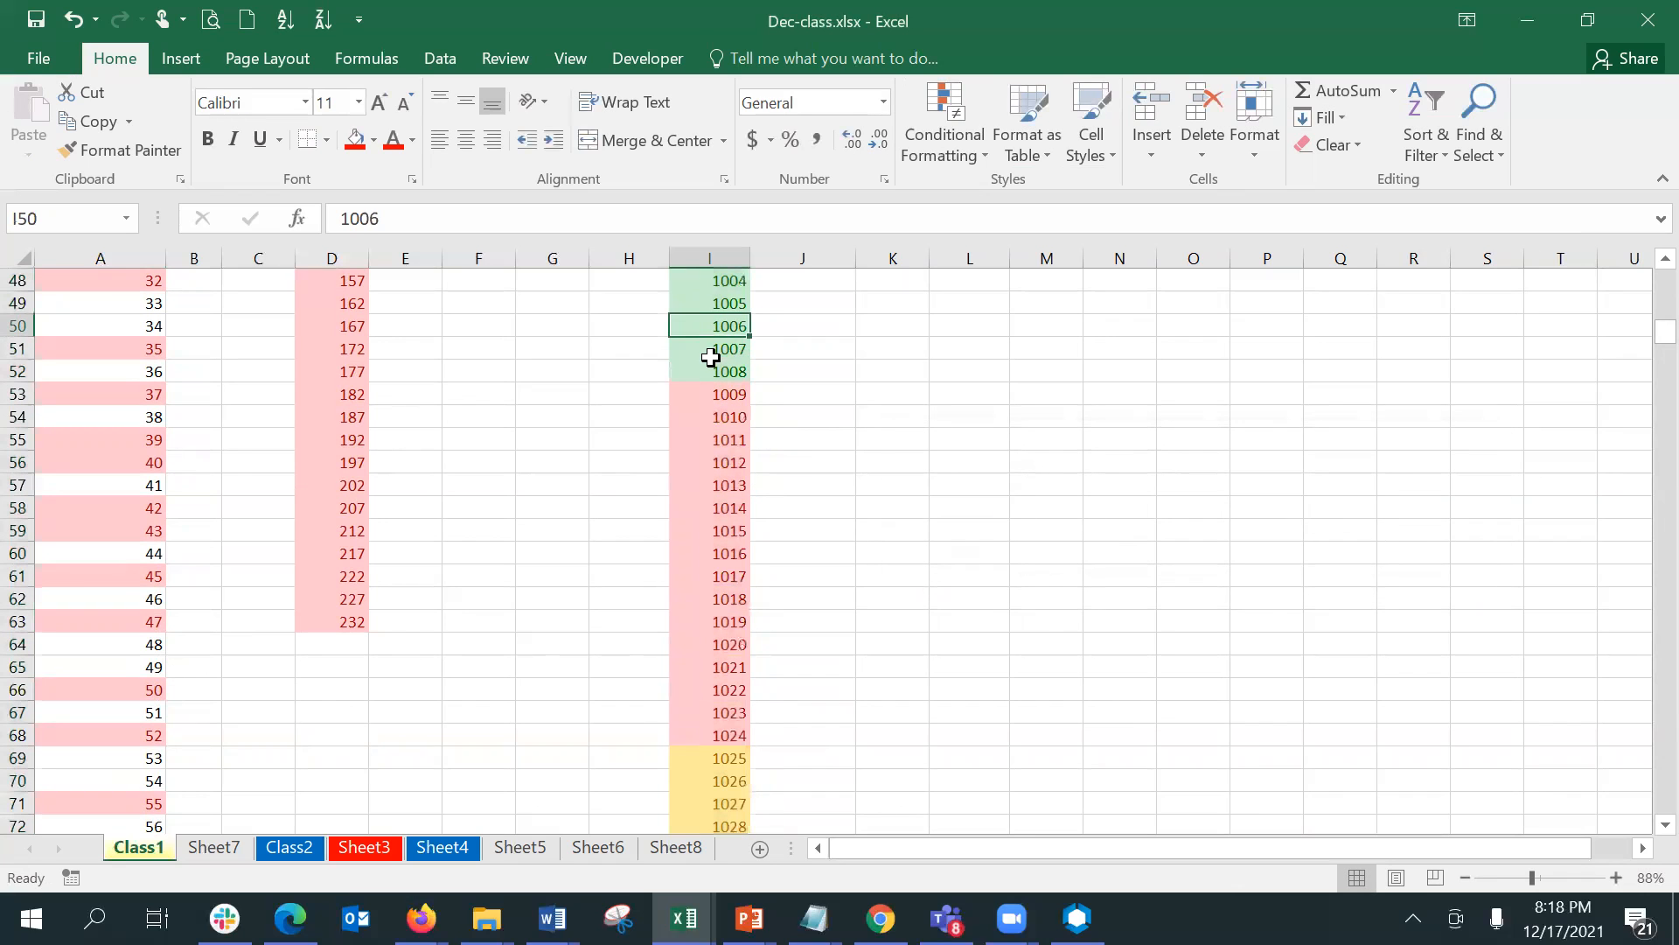
{"action": "left_click", "coordinate": [704, 760]}
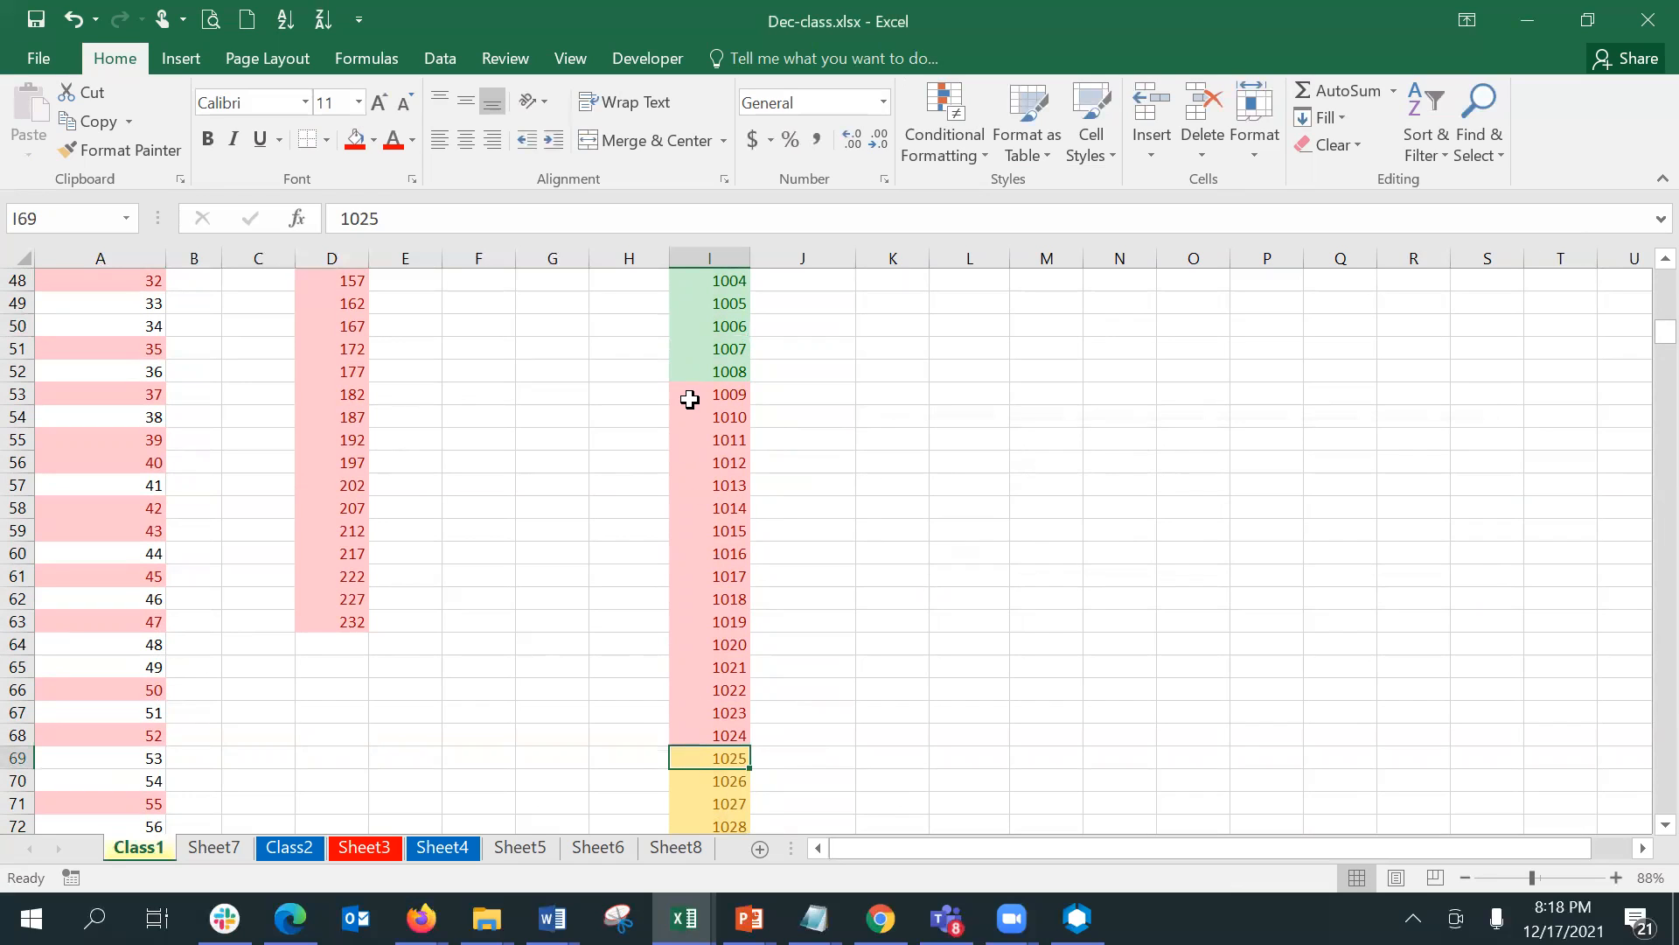
- Highlight the value equal to 1015 within I53:I68 with a Red Border
{"action": "left_click_drag", "start_coordinate": [690, 399], "coordinate": [713, 744]}
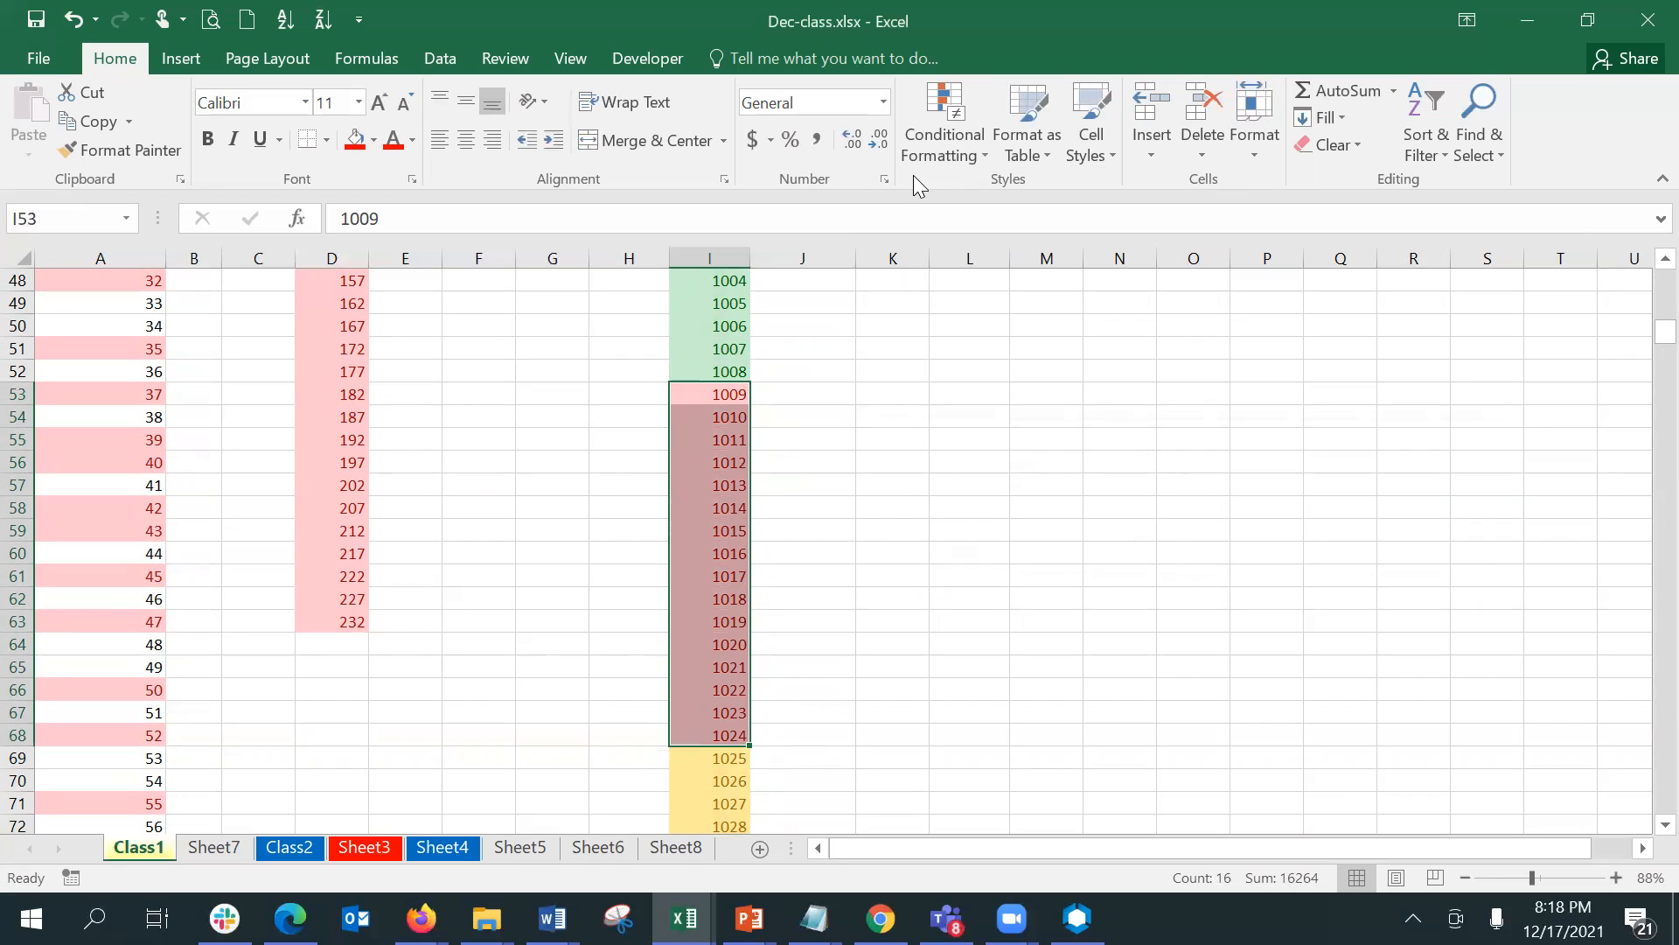
{"action": "left_click", "coordinate": [934, 152]}
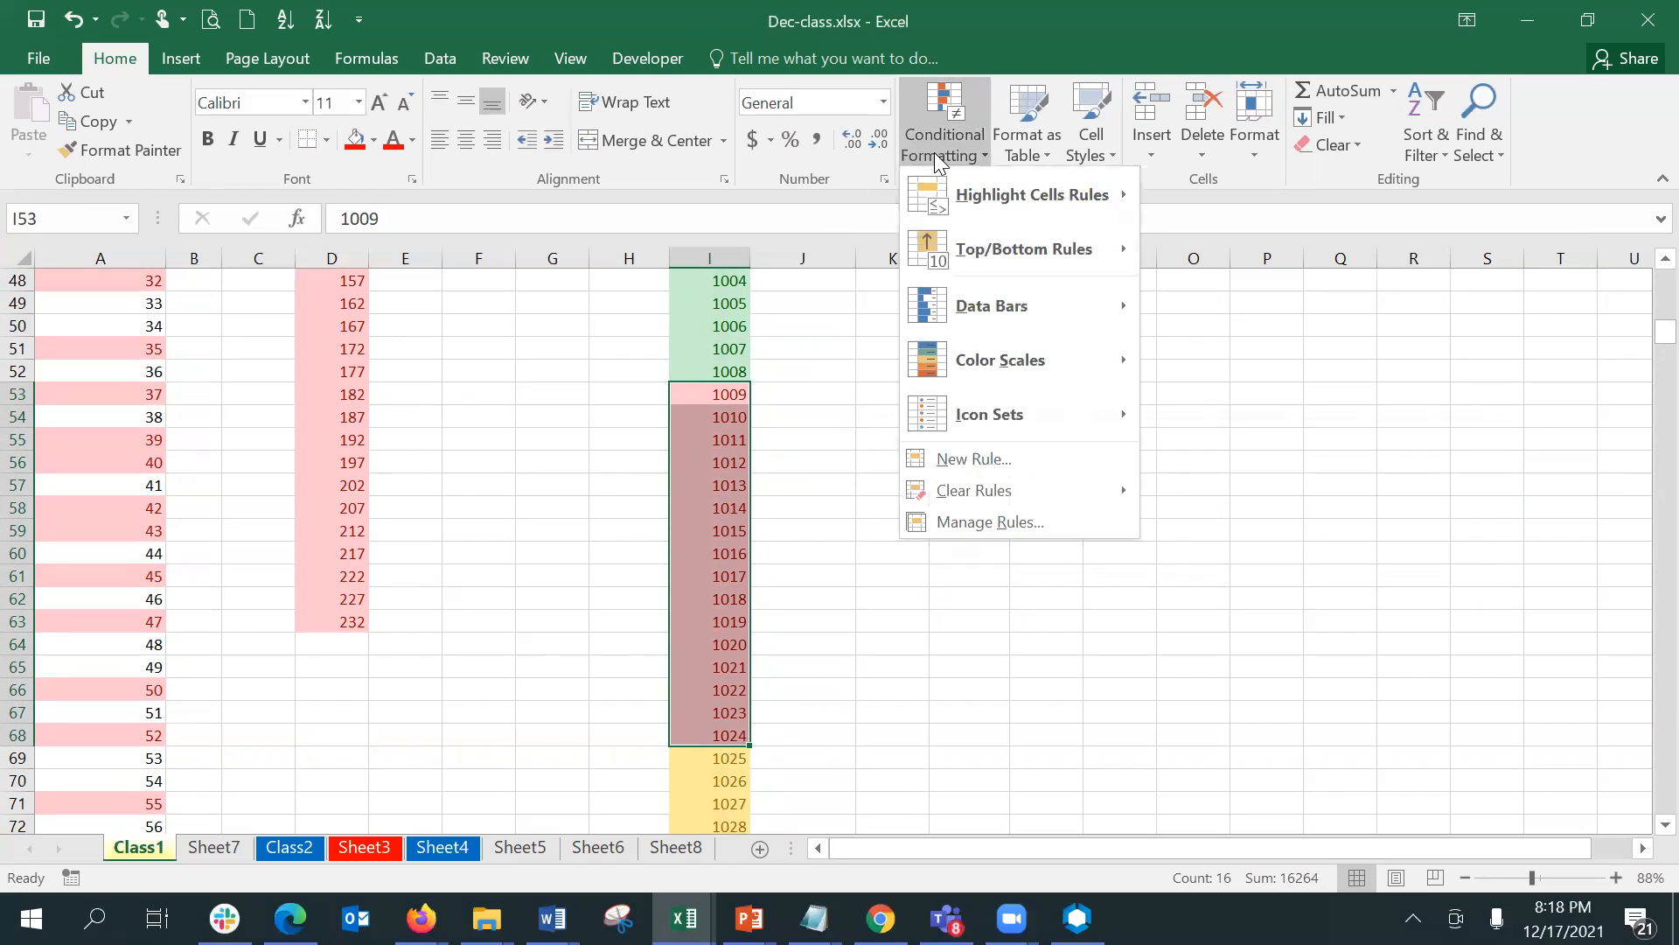
{"action": "mouse_move", "coordinate": [959, 198]}
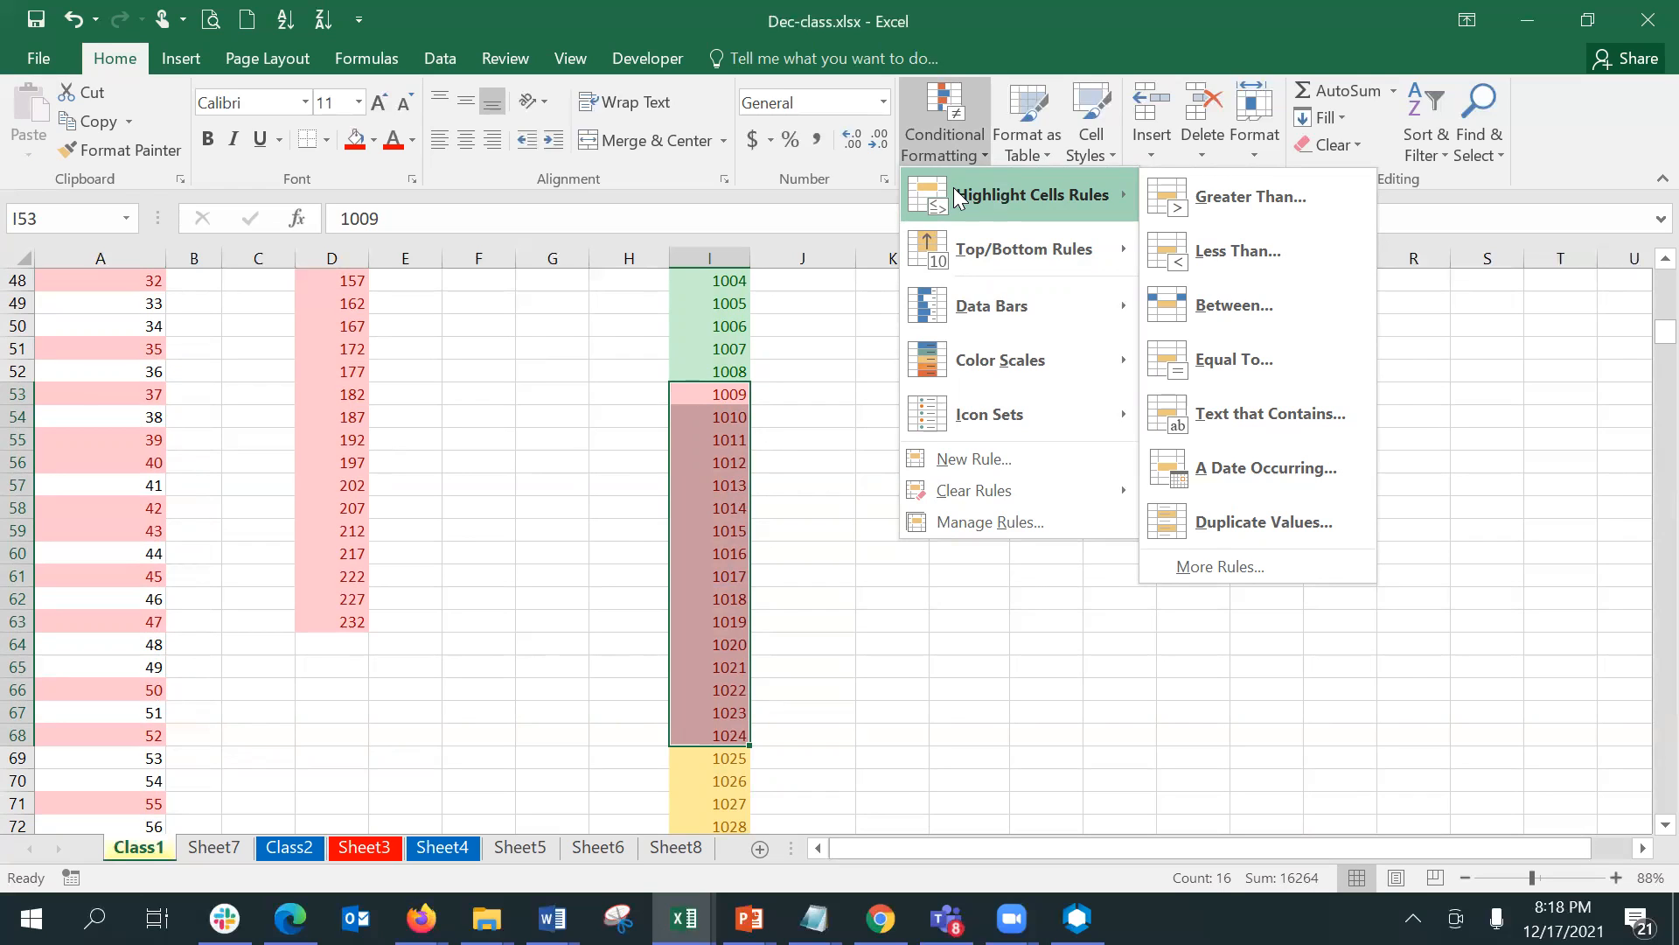
{"action": "left_click", "coordinate": [1255, 359]}
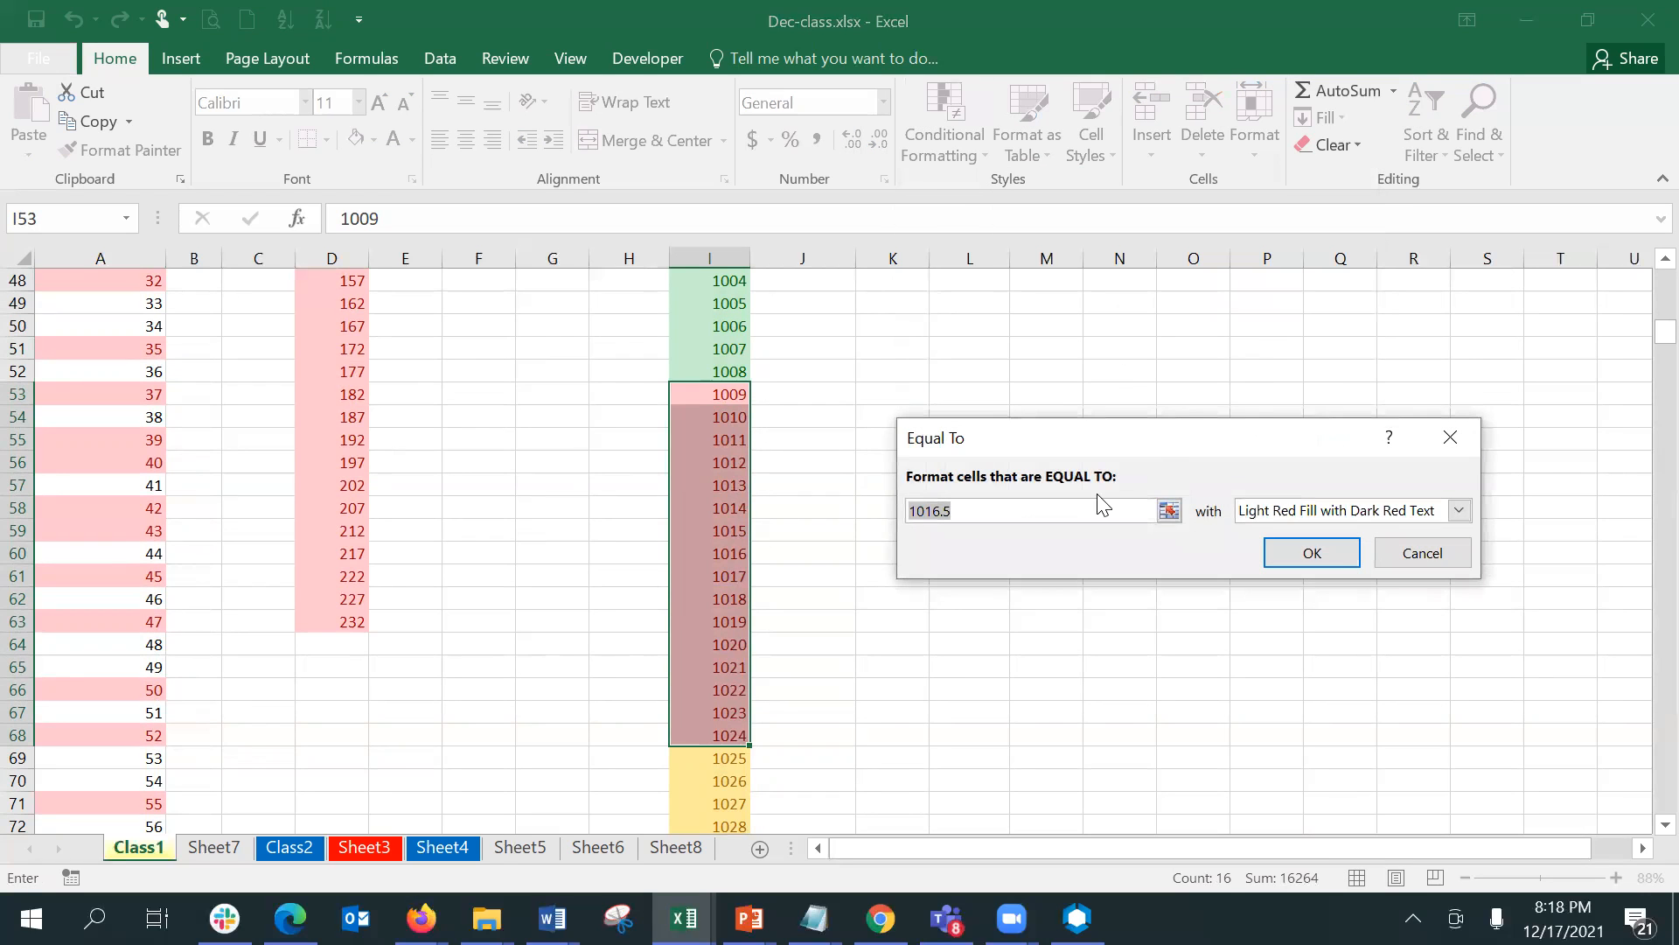
{"action": "left_click", "coordinate": [1065, 516]}
{"action": "key", "text": "BackSpace"}
{"action": "key", "text": "BackSpace"}
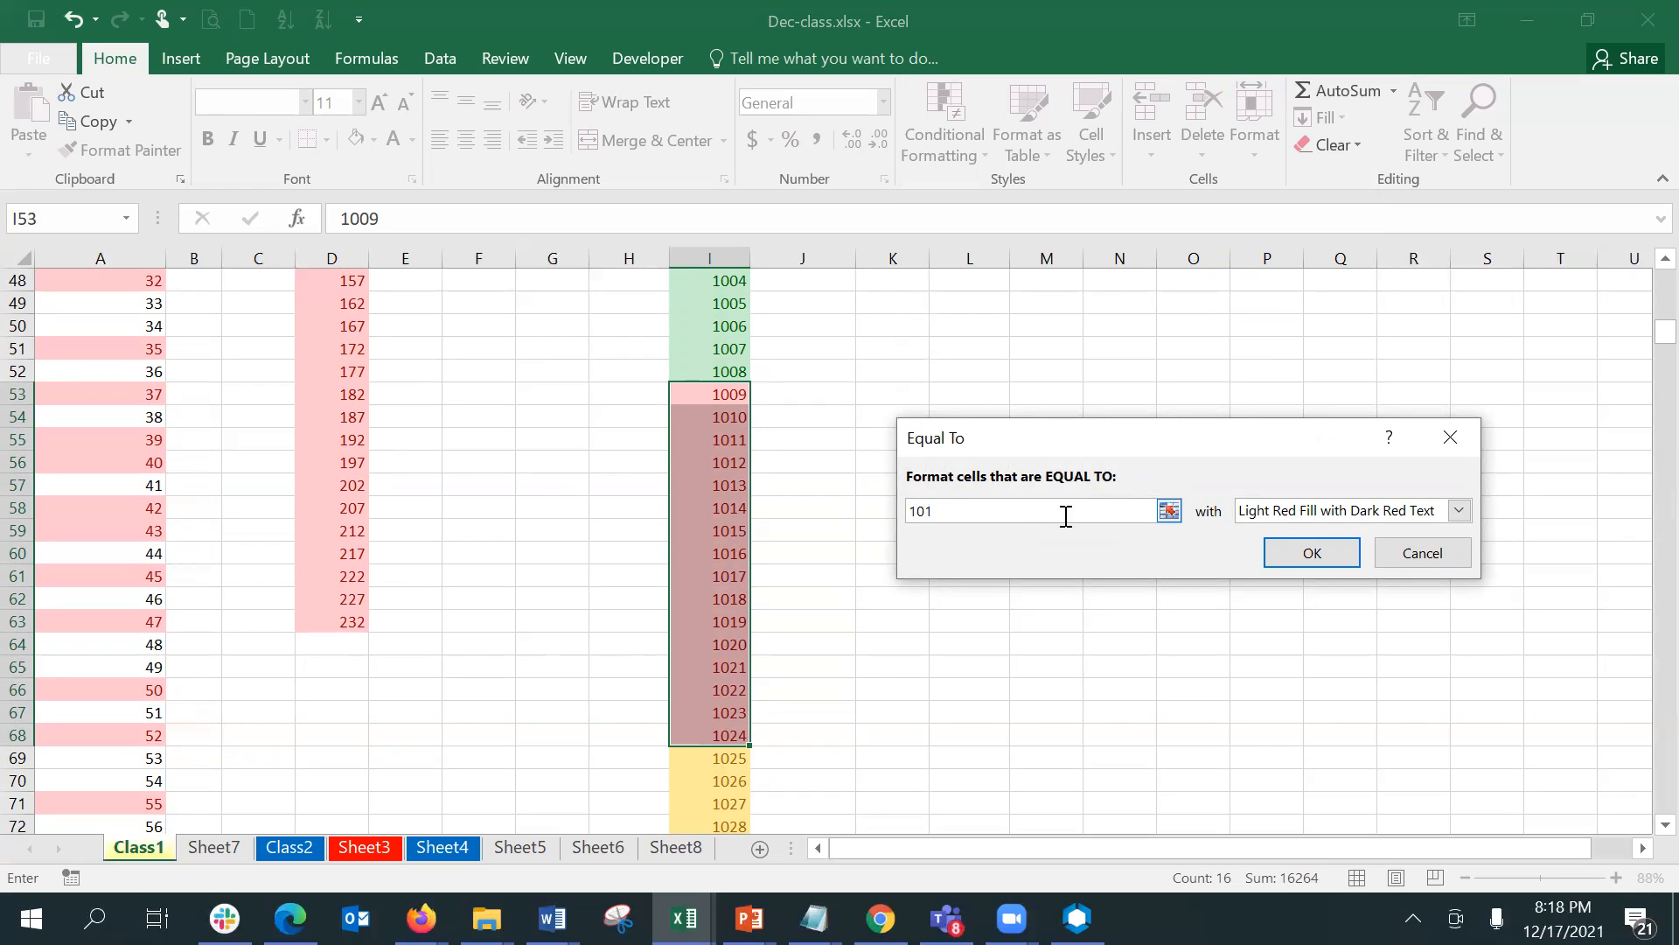
{"action": "type", "text": "5"}
{"action": "left_click", "coordinate": [1459, 510]}
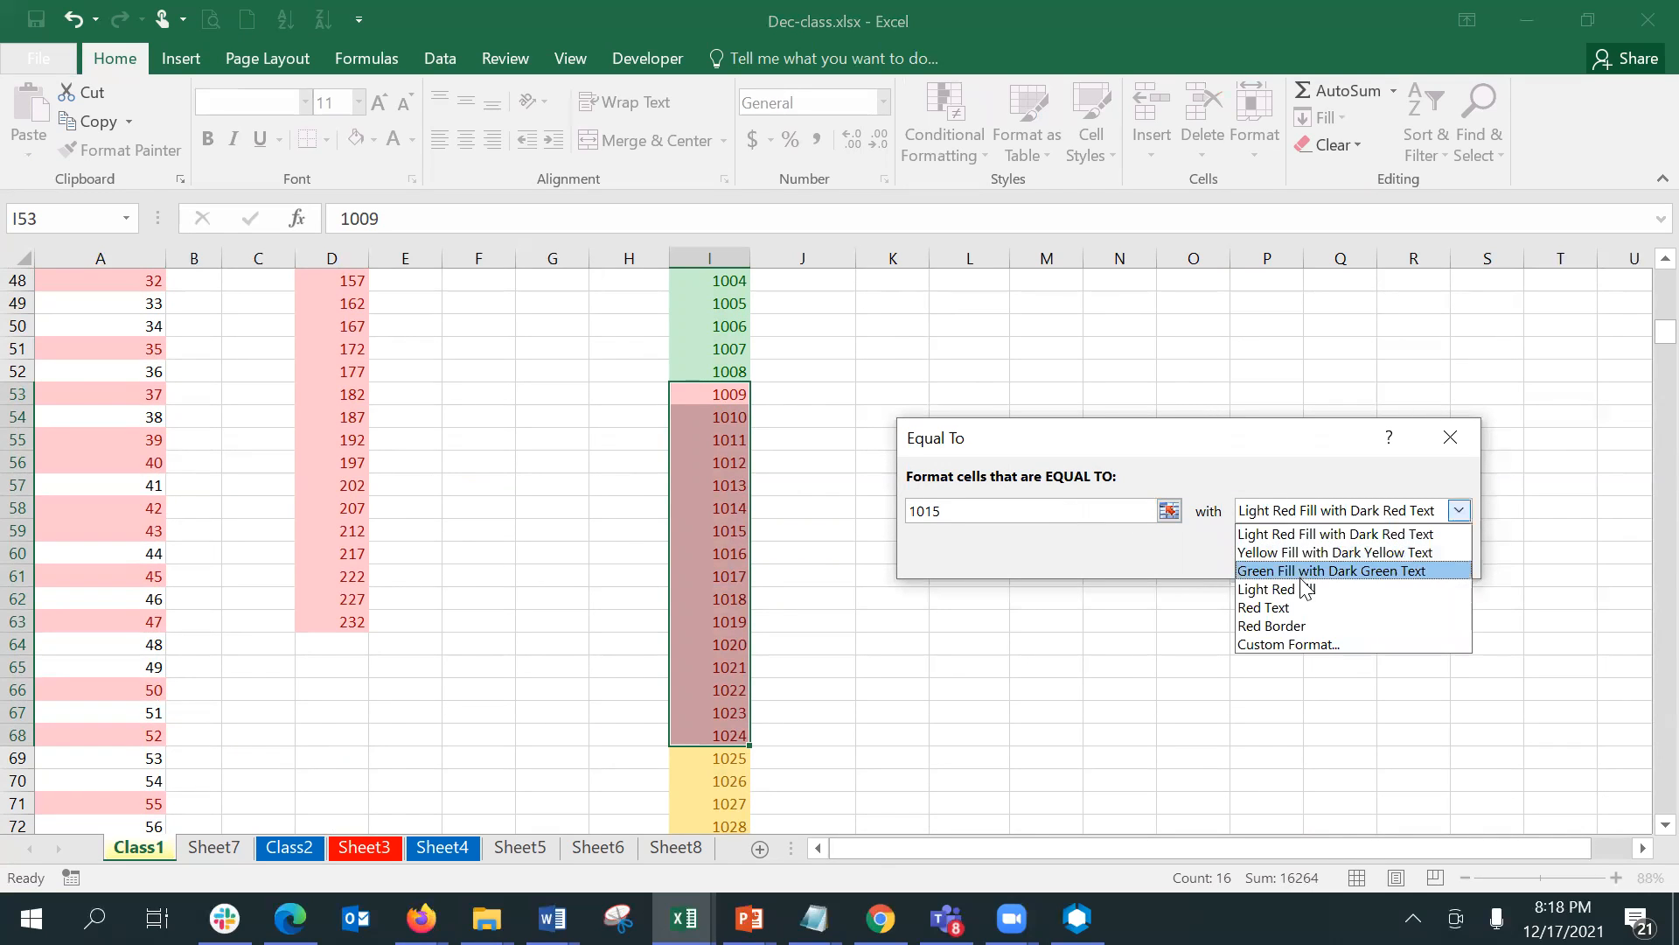
{"action": "left_click", "coordinate": [1312, 623]}
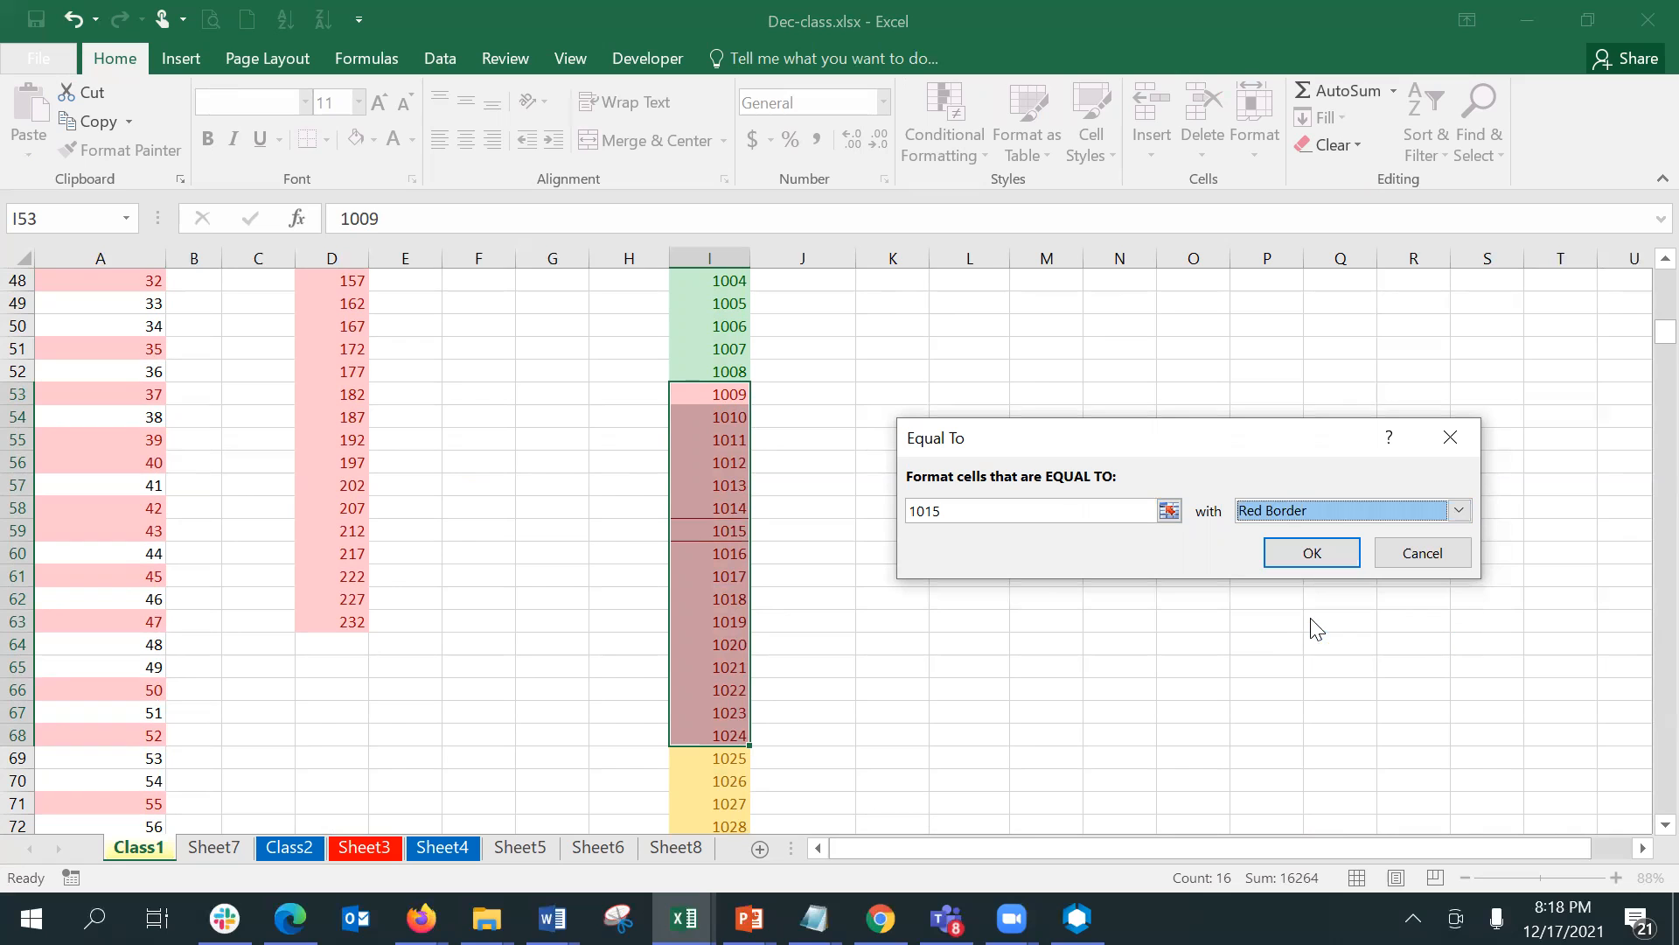
{"action": "left_click", "coordinate": [1312, 553]}
{"action": "left_click", "coordinate": [840, 614]}
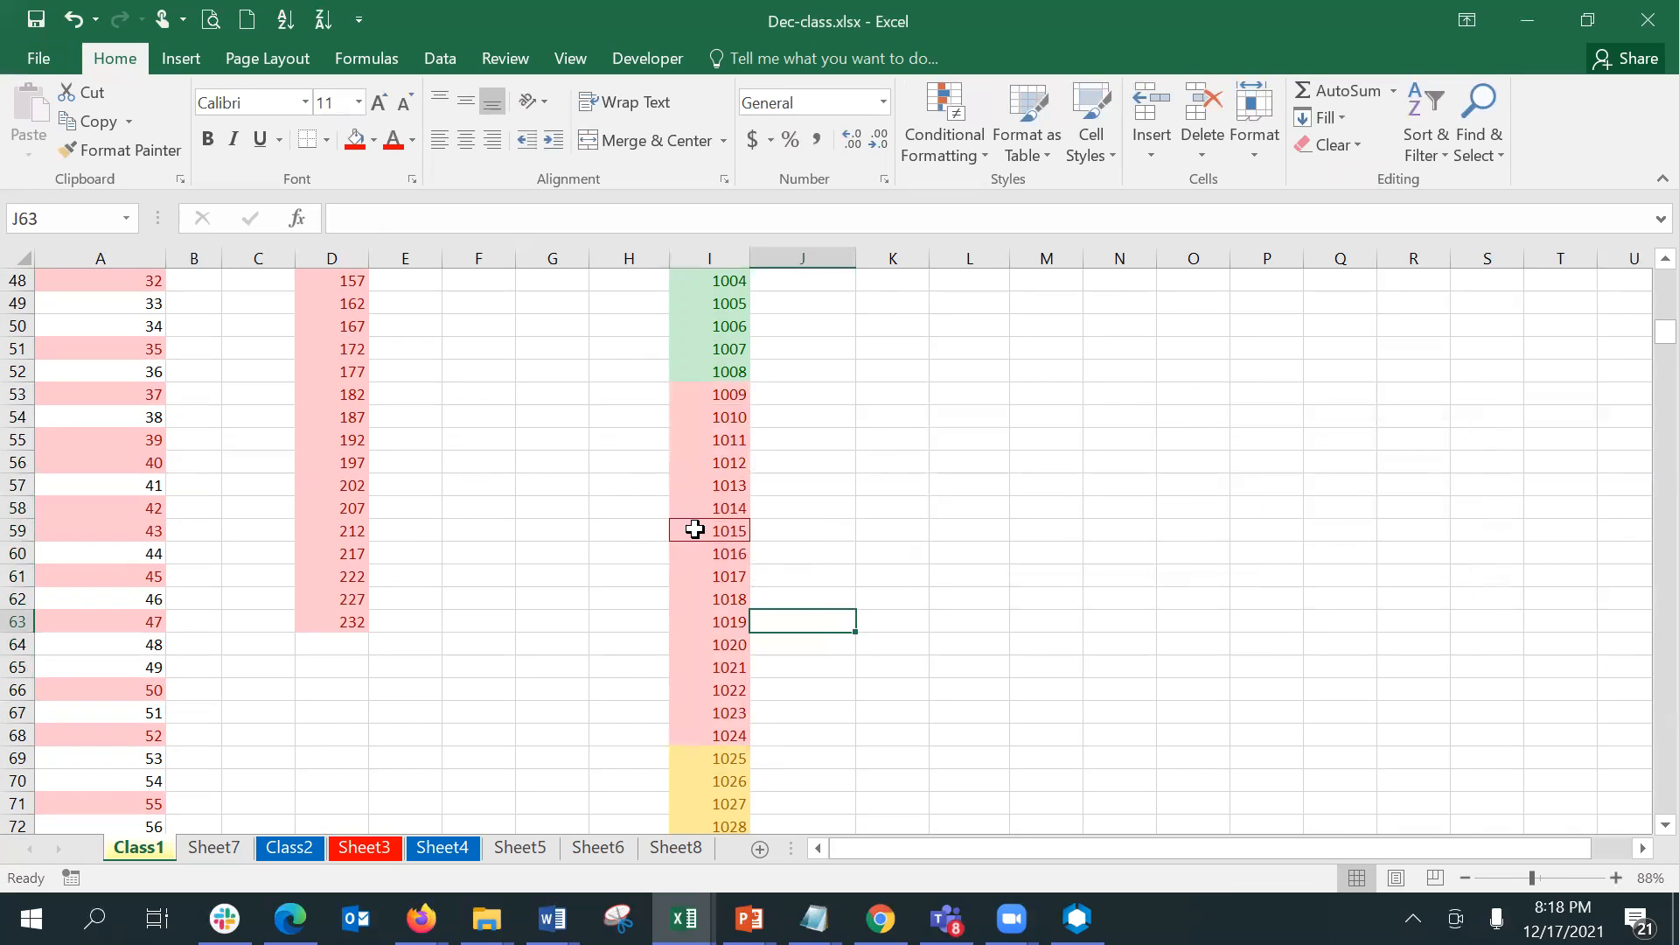
{"action": "left_click", "coordinate": [694, 529]}
{"action": "left_click", "coordinate": [899, 521]}
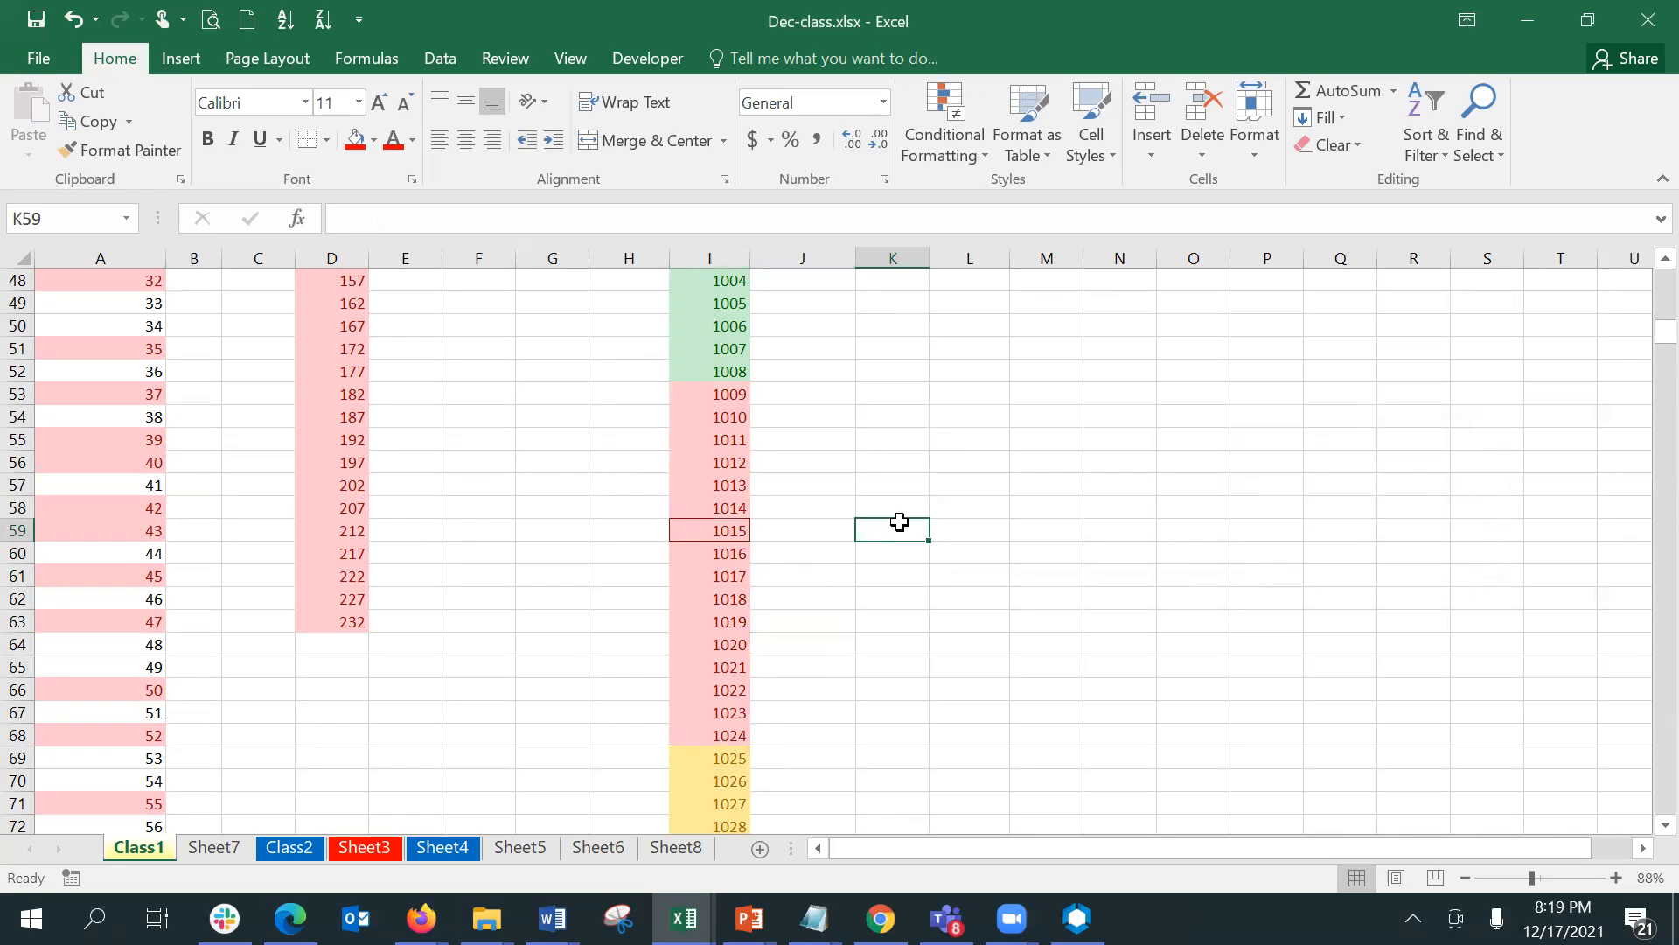
{"action": "left_click", "coordinate": [658, 371]}
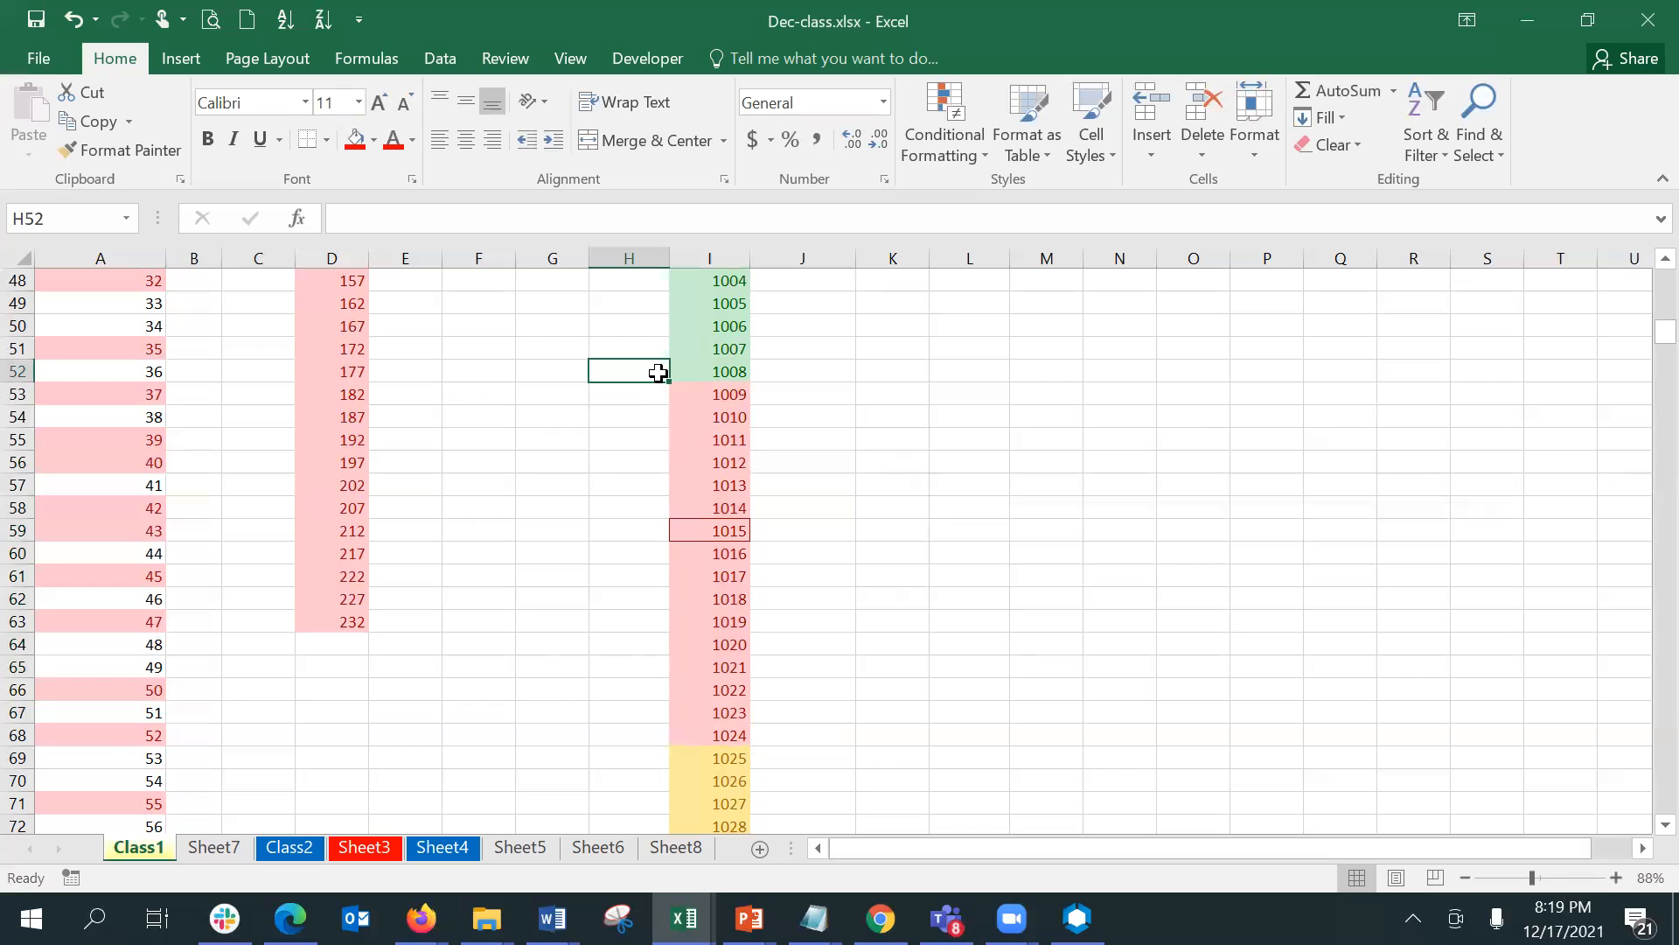
{"action": "key", "text": "Up"}
{"action": "key", "text": "Up"}
{"action": "key", "text": "Up"}
{"action": "key", "text": "Up"}
{"action": "key", "text": "Up"}
{"action": "key", "text": "Up"}
{"action": "key", "text": "Up"}
{"action": "key", "text": "Up"}
{"action": "key", "text": "Up"}
{"action": "key", "text": "Down"}
{"action": "key", "text": "Down"}
{"action": "key", "text": "Right"}
{"action": "key", "text": "shift+Down"}
{"action": "key", "text": "shift+Down"}
{"action": "key", "text": "shift+Down"}
{"action": "key", "text": "shift+Down"}
{"action": "key", "text": "shift+Down"}
{"action": "key", "text": "shift+Down"}
{"action": "key", "text": "shift+Down"}
{"action": "key", "text": "shift+Down"}
{"action": "key", "text": "shift+Down"}
{"action": "key", "text": "shift+Down"}
{"action": "key", "text": "shift+Down"}
{"action": "key", "text": "shift+Down"}
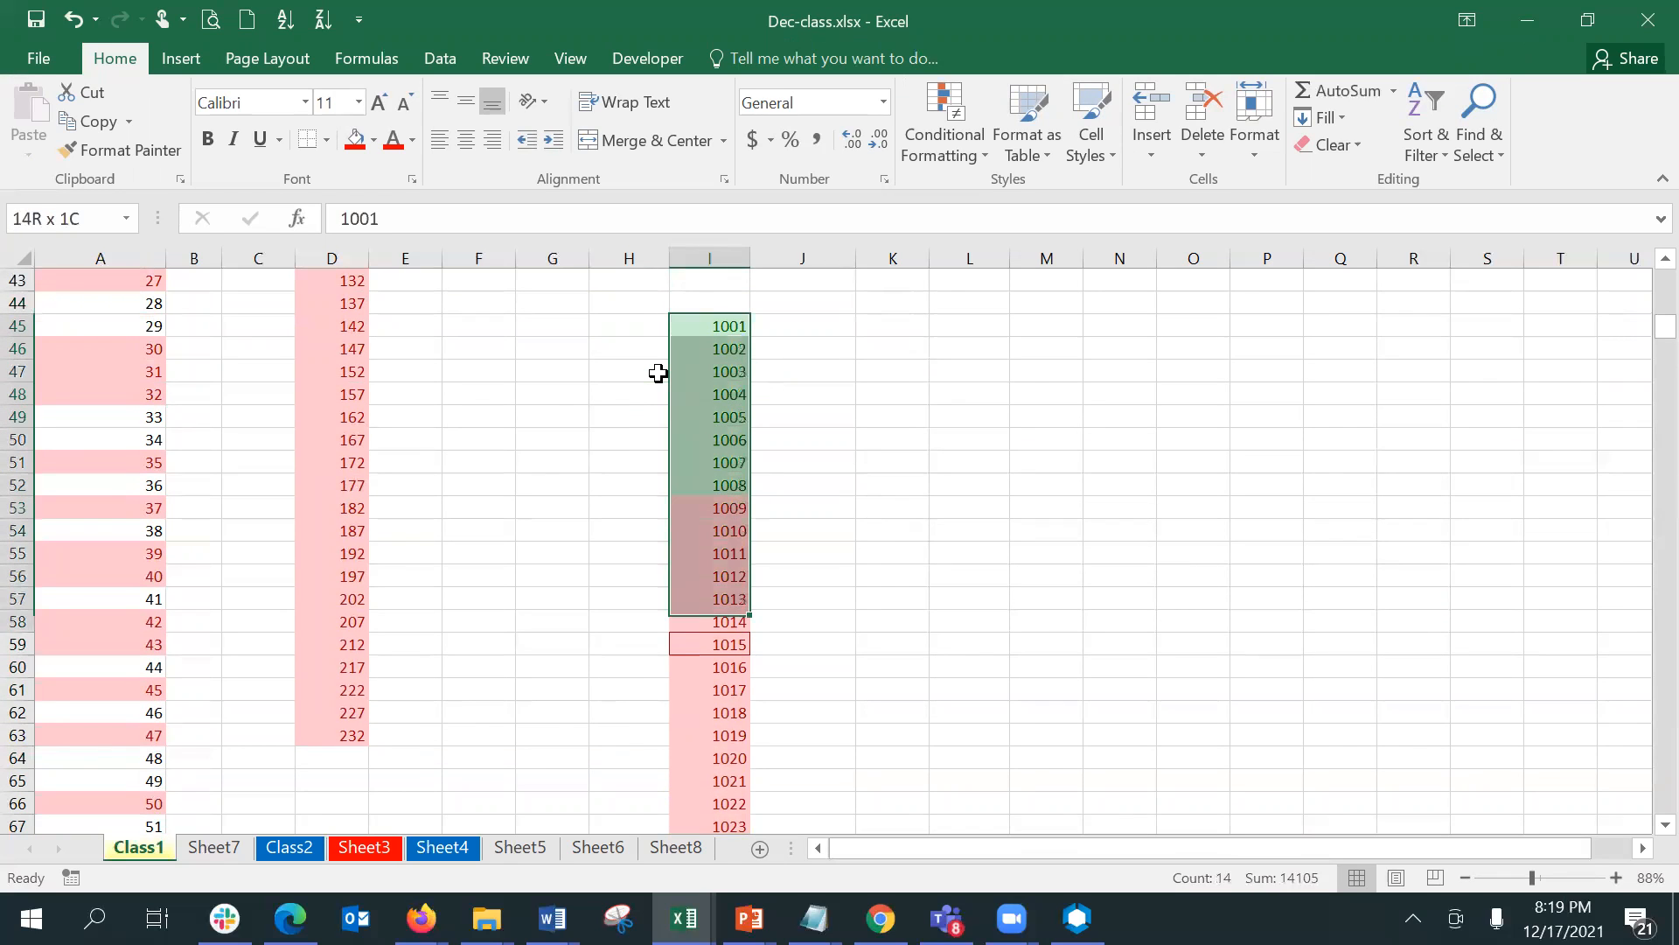
{"action": "key", "text": "shift+Down"}
{"action": "key", "text": "shift+Down"}
{"action": "key", "text": "shift+Down"}
{"action": "key", "text": "shift+Down"}
{"action": "key", "text": "shift+Down"}
{"action": "key", "text": "shift+Down"}
{"action": "key", "text": "shift+Down"}
{"action": "key", "text": "shift+Down"}
{"action": "key", "text": "shift+Down"}
{"action": "key", "text": "shift+Down"}
{"action": "key", "text": "shift+Down"}
{"action": "key", "text": "shift+Down"}
{"action": "key", "text": "shift+Down"}
{"action": "key", "text": "shift+Down"}
{"action": "key", "text": "shift+Down"}
{"action": "key", "text": "shift+Down"}
{"action": "key", "text": "shift+Down"}
{"action": "key", "text": "shift+Down"}
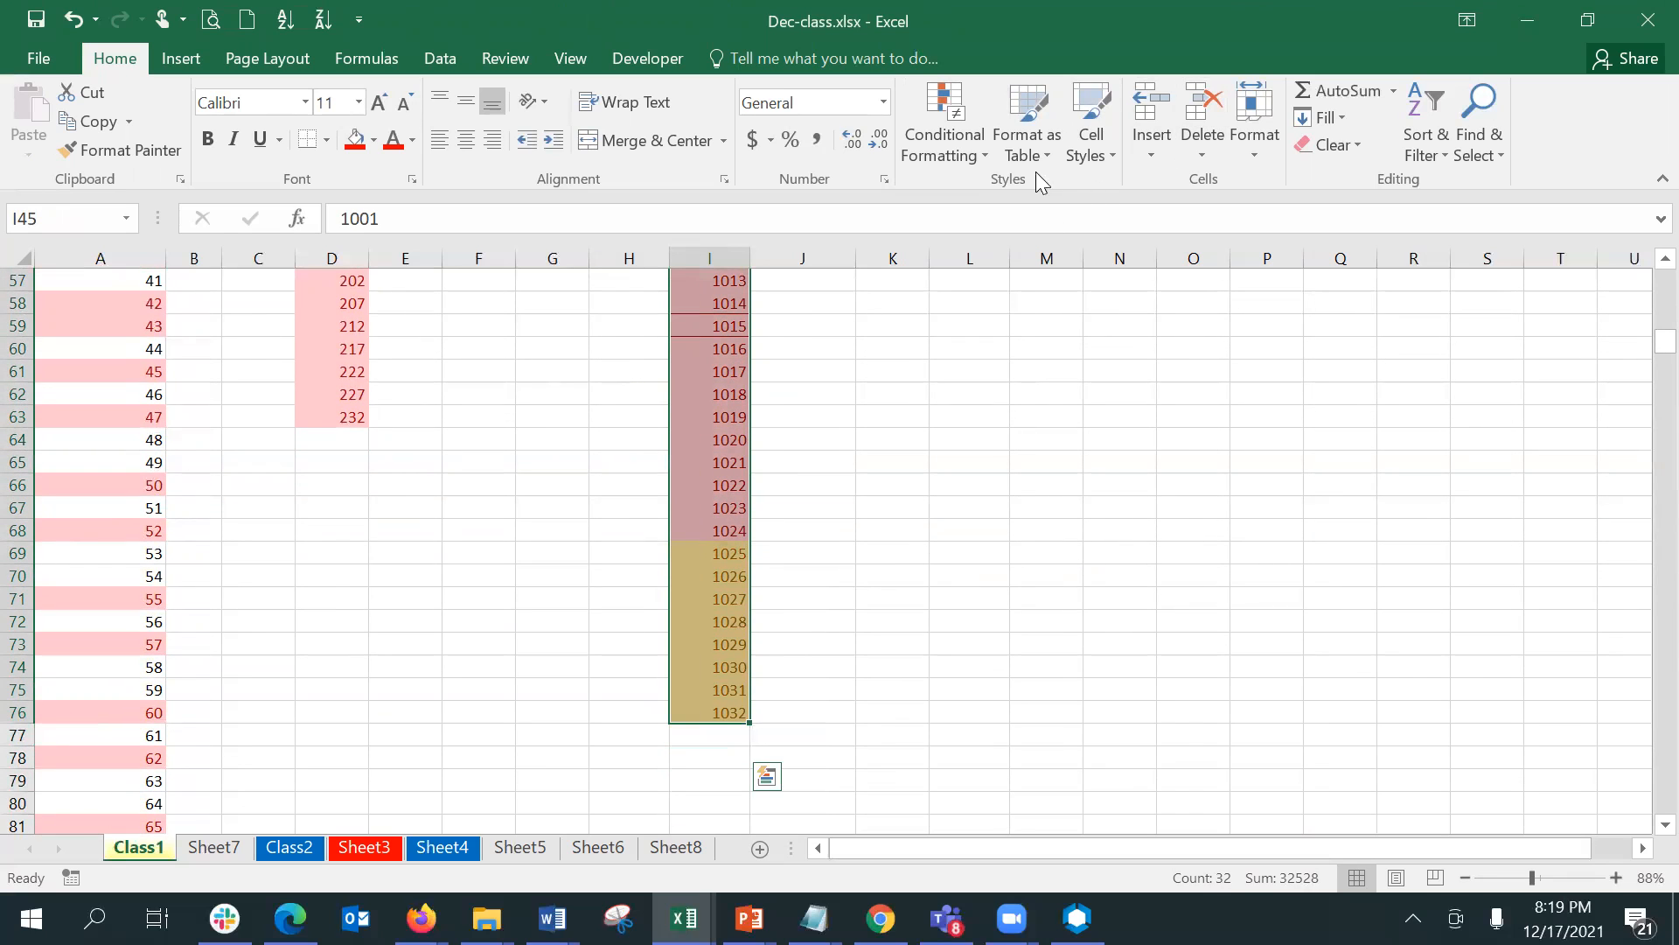
{"action": "left_click", "coordinate": [955, 147]}
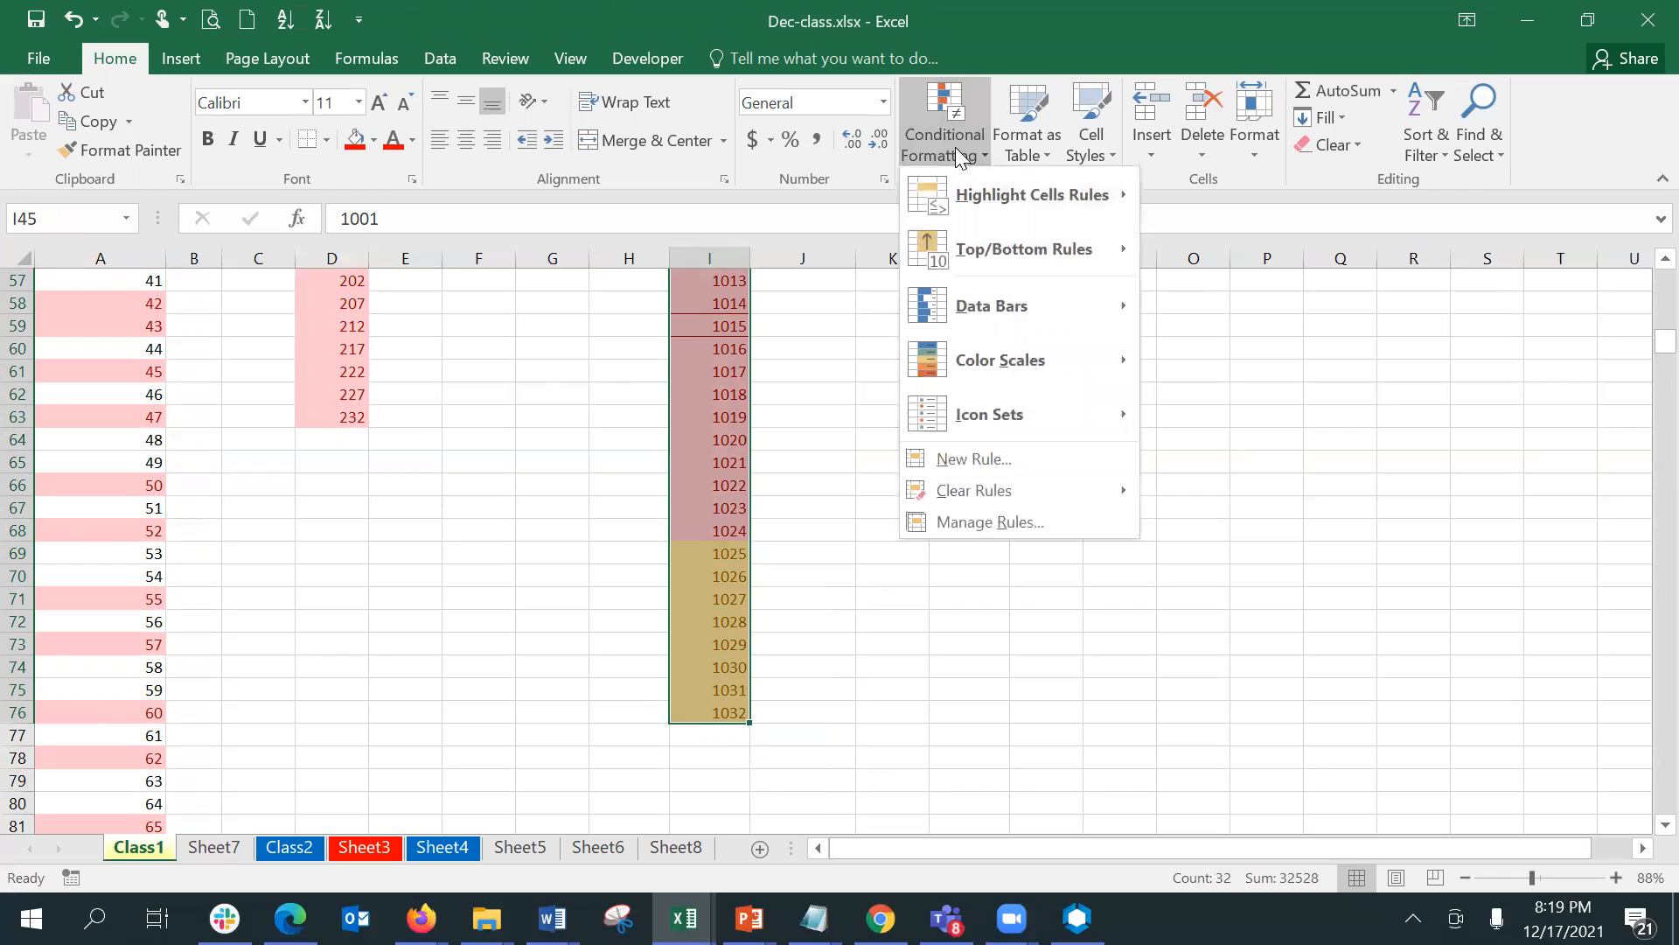
{"action": "mouse_move", "coordinate": [966, 205]}
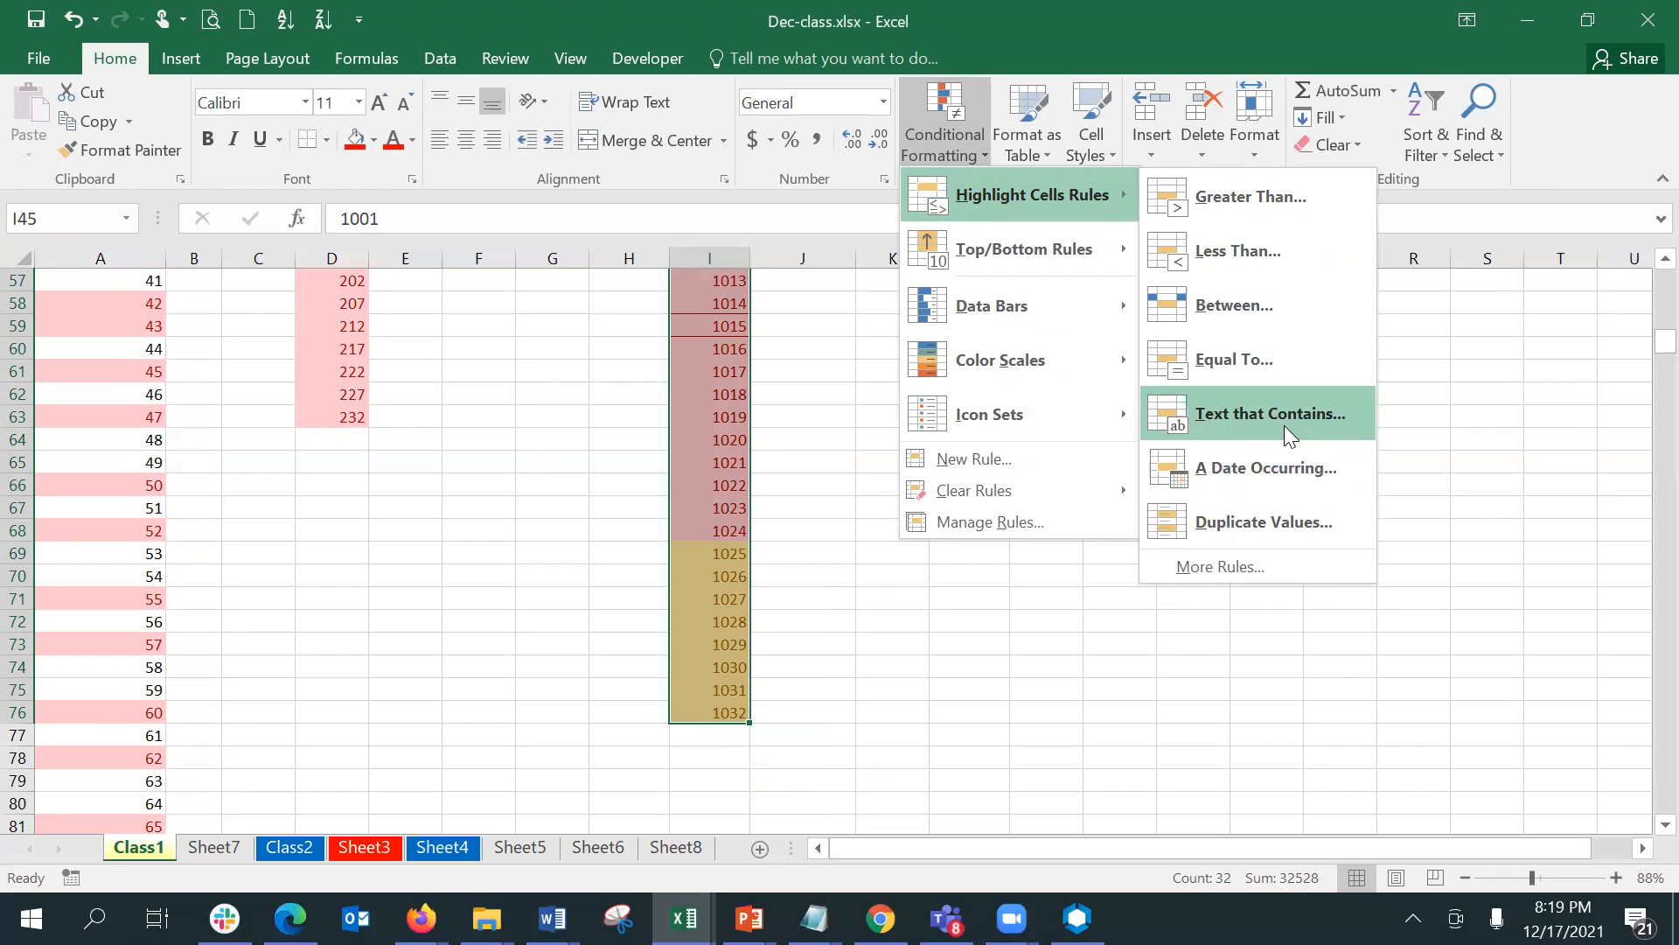
{"action": "key", "text": "Escape"}
{"action": "key", "text": "Escape"}
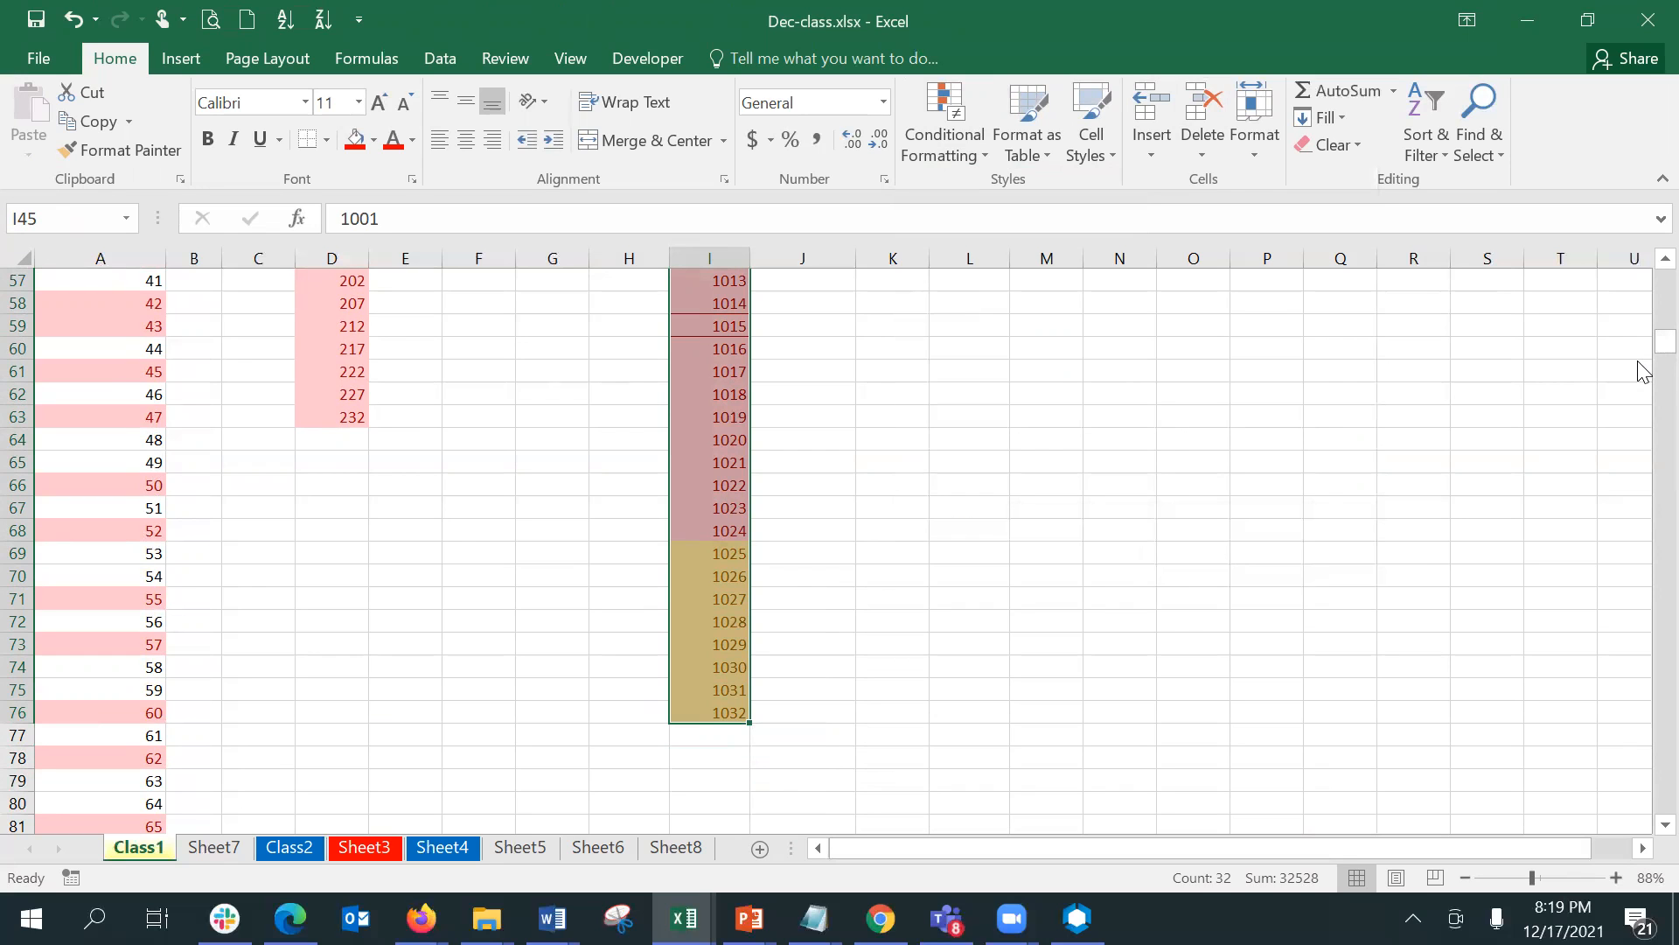
- Highlight cells in C1:C5 containing the text "Feb" with Light Red Fill with Dark Red Text
{"action": "left_click_drag", "start_coordinate": [1664, 341], "coordinate": [1664, 281]}
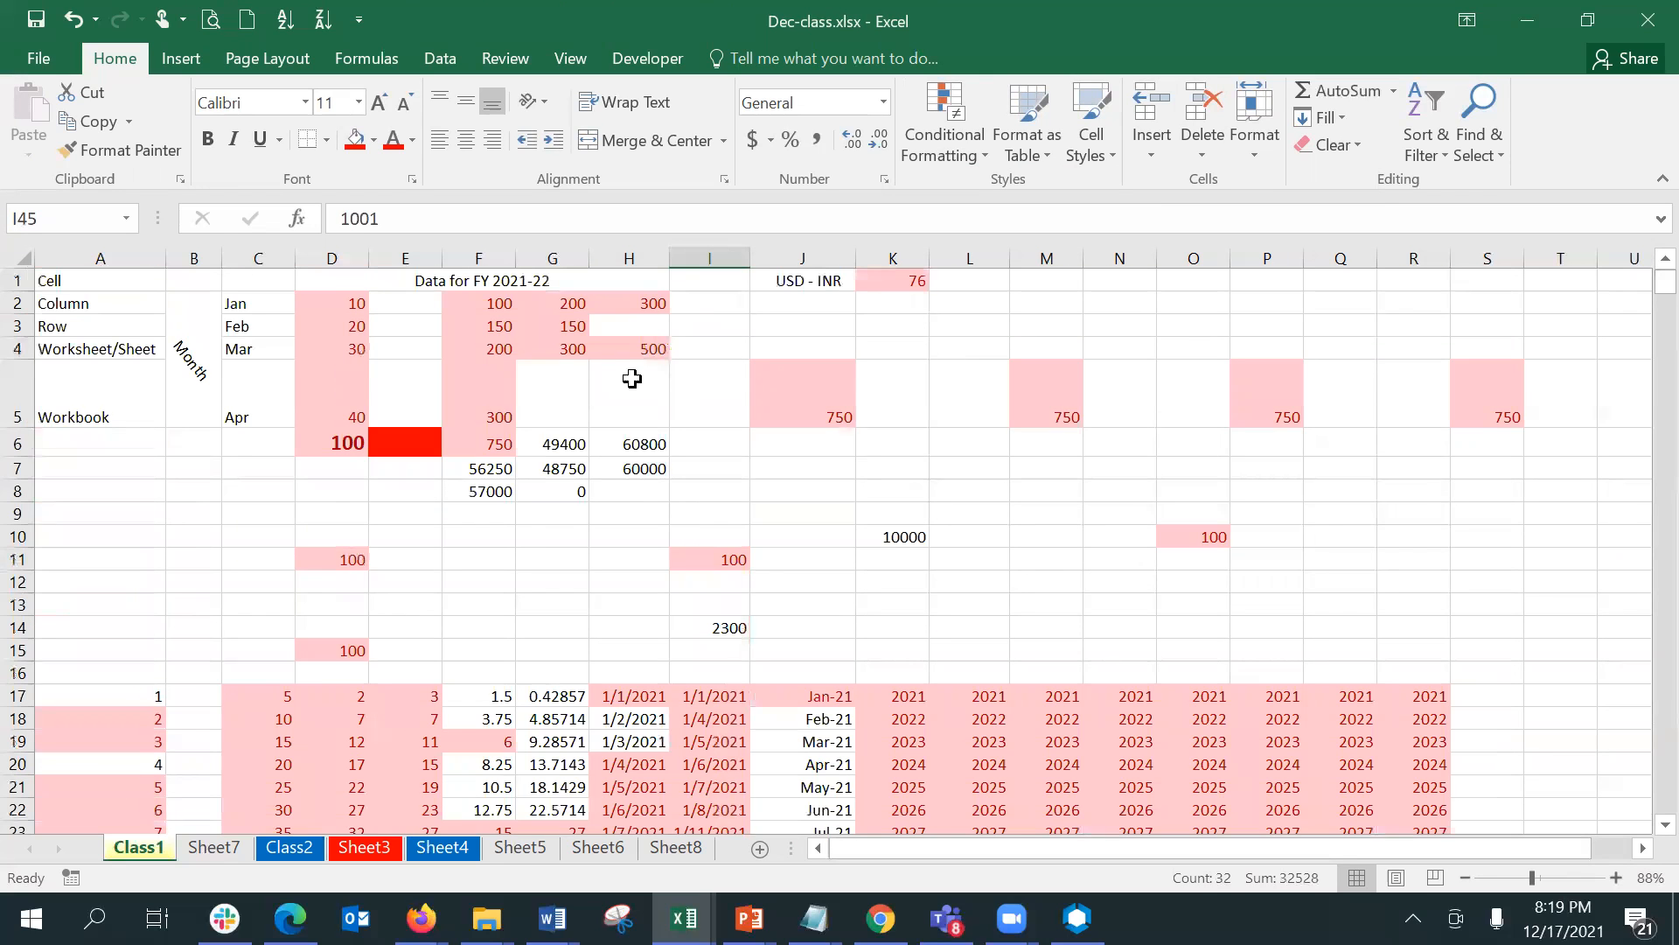
{"action": "left_click", "coordinate": [116, 289]}
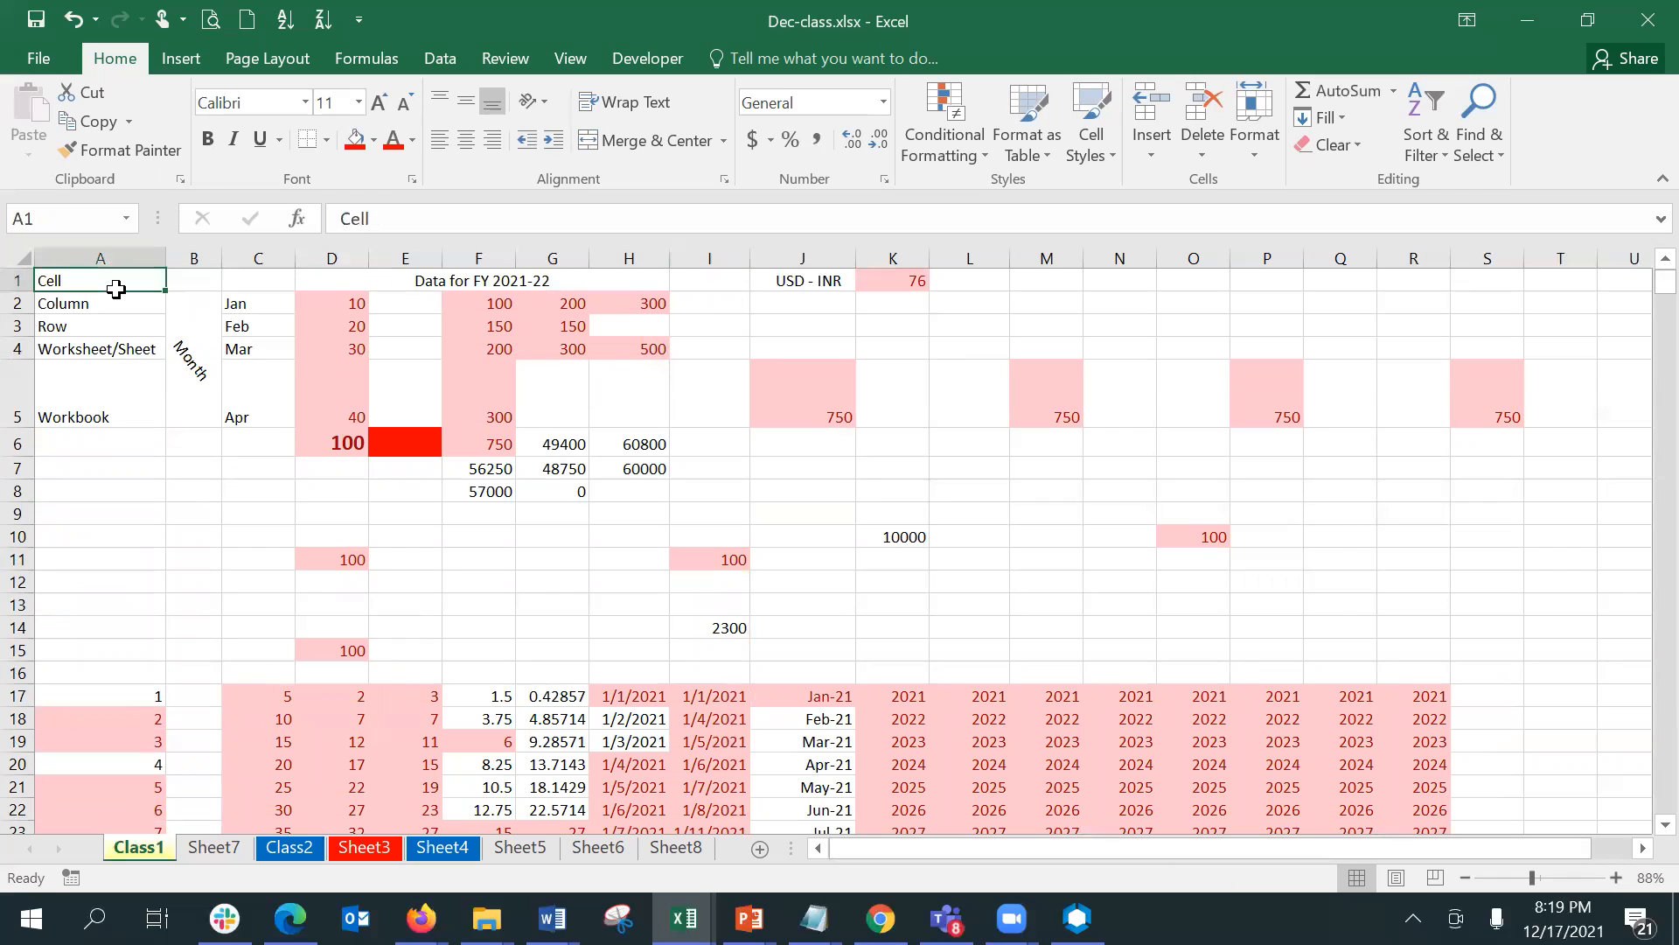
{"action": "left_click", "coordinate": [262, 288]}
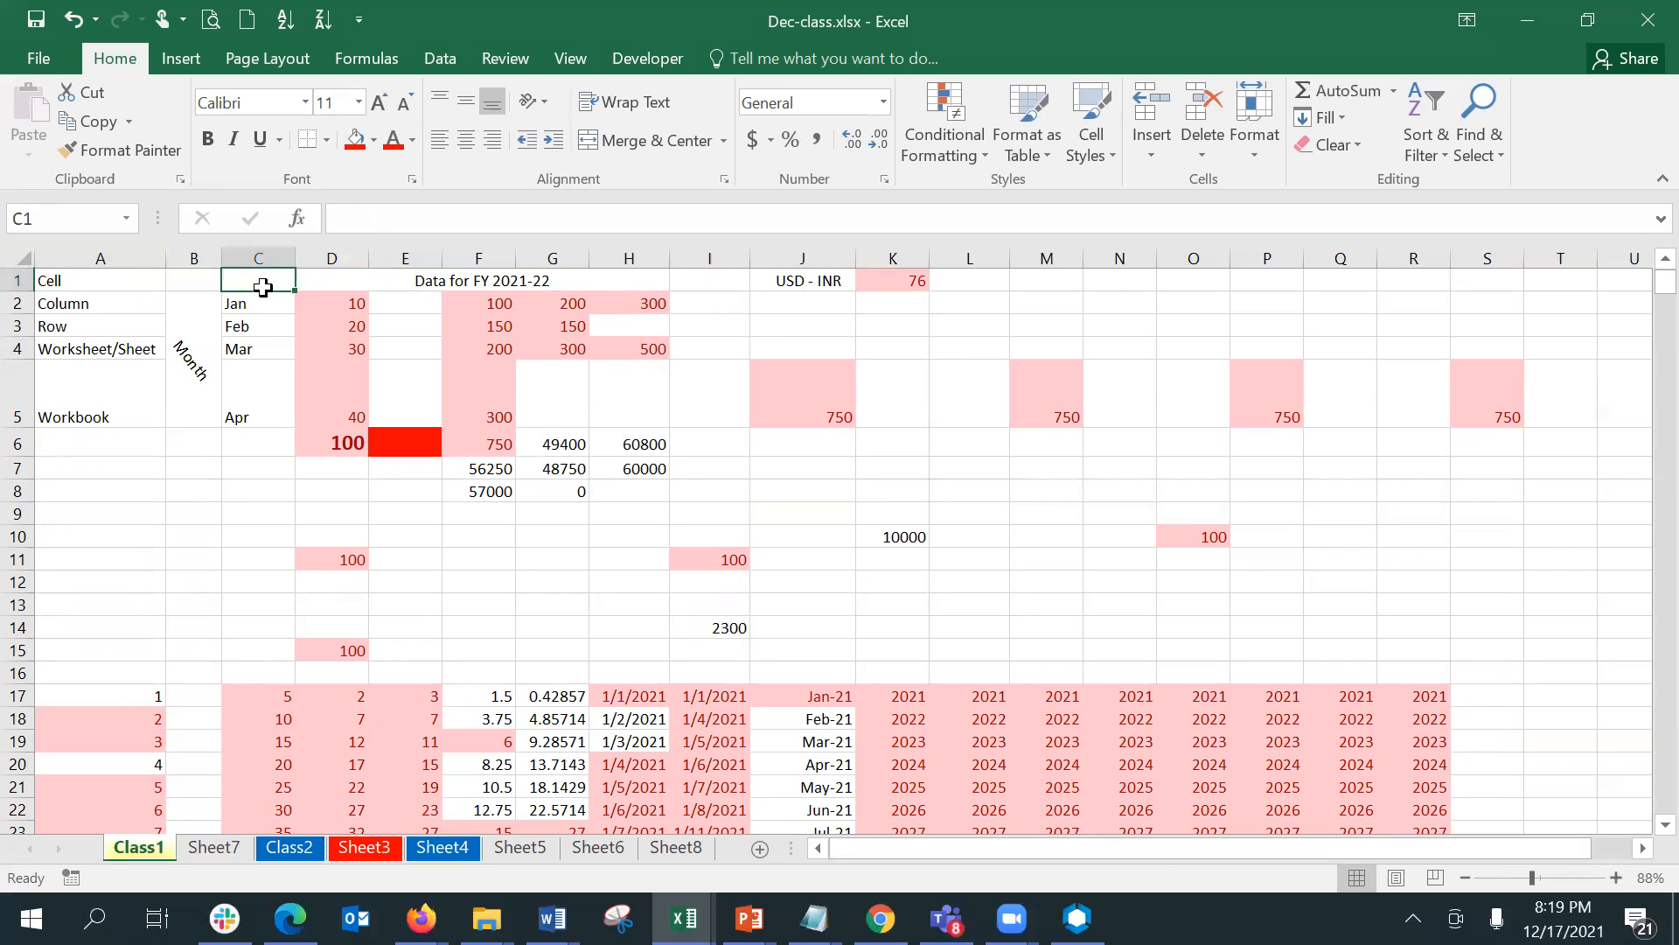
{"action": "left_click_drag", "start_coordinate": [263, 288], "coordinate": [270, 405]}
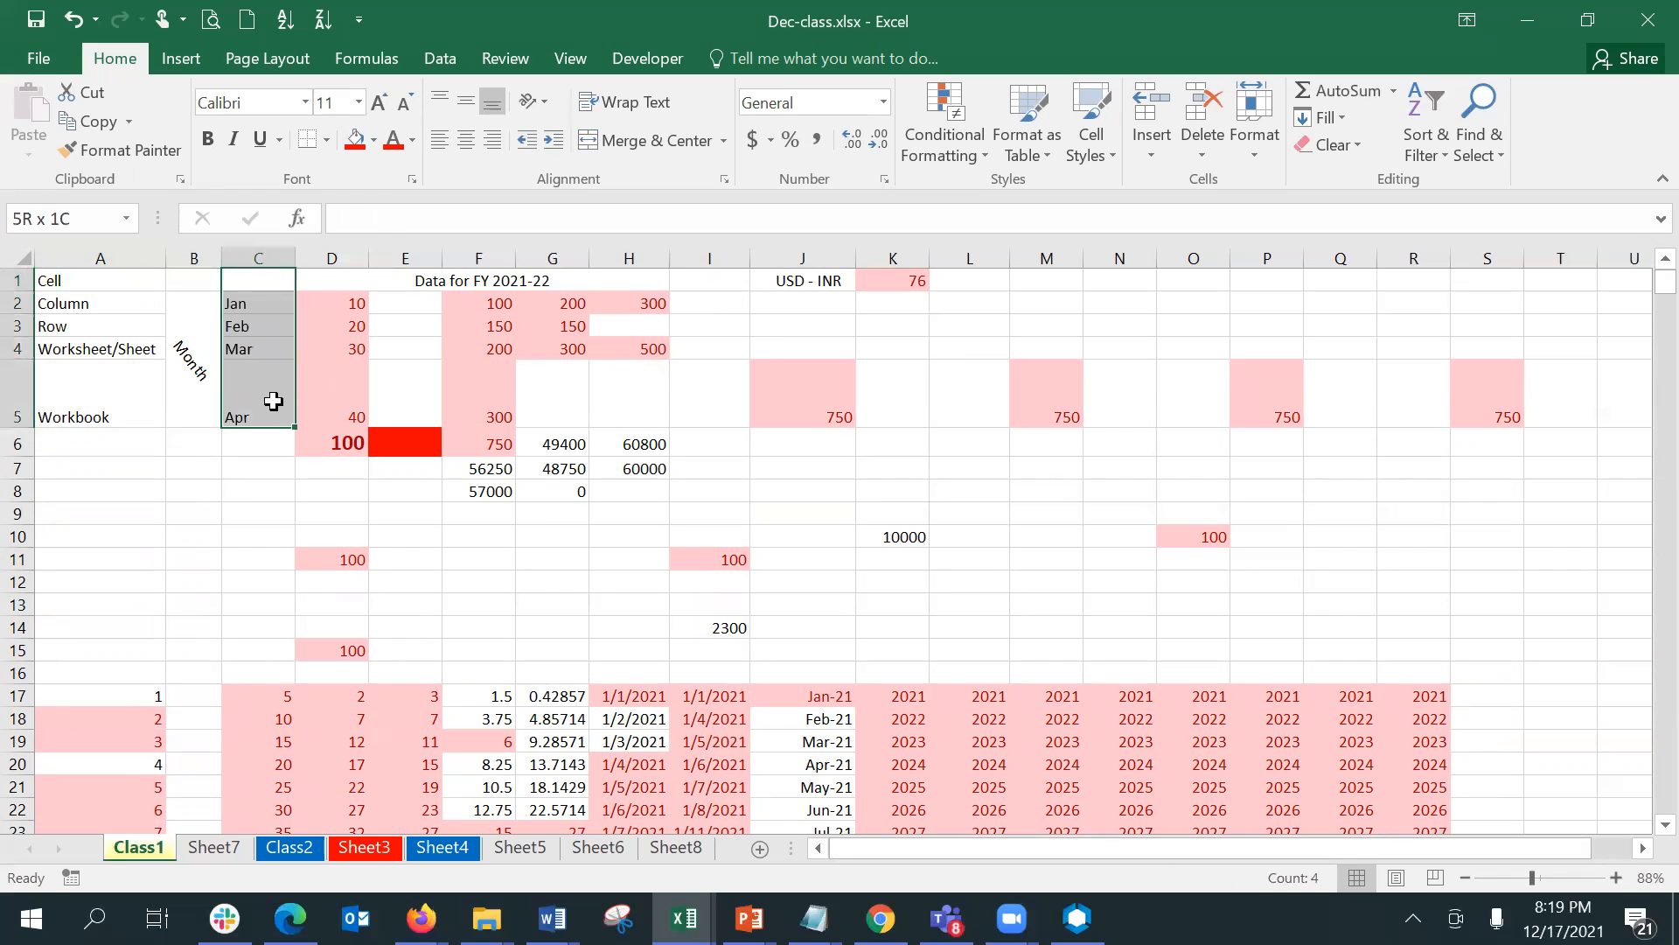
{"action": "left_click", "coordinate": [965, 158]}
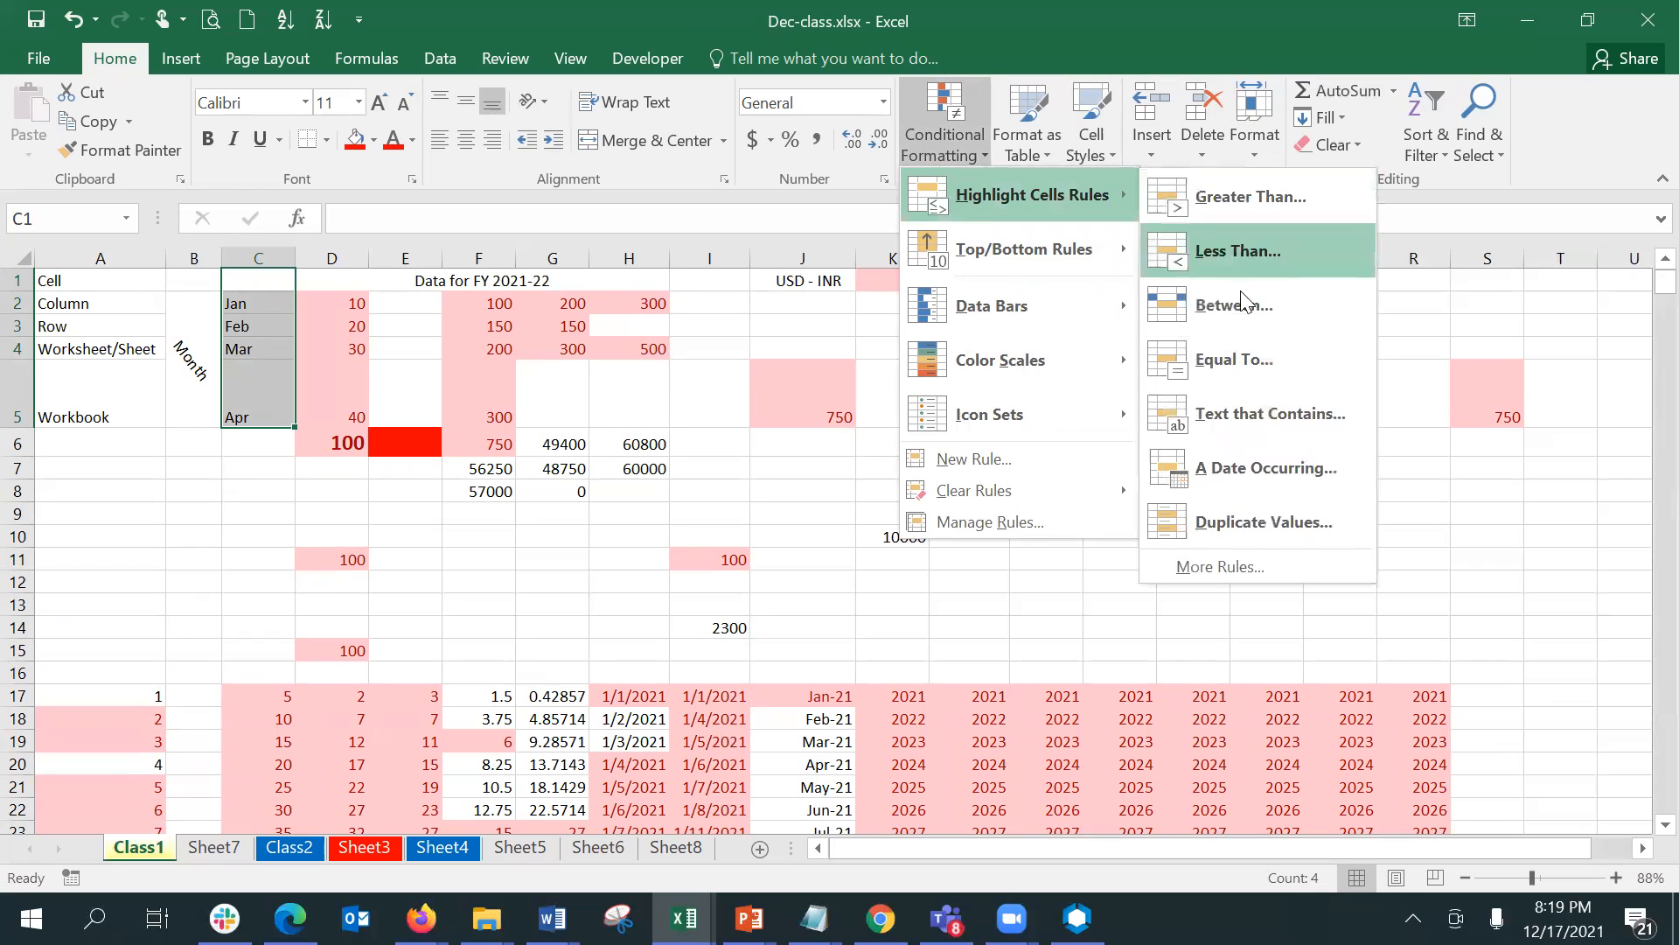
{"action": "left_click", "coordinate": [1230, 415]}
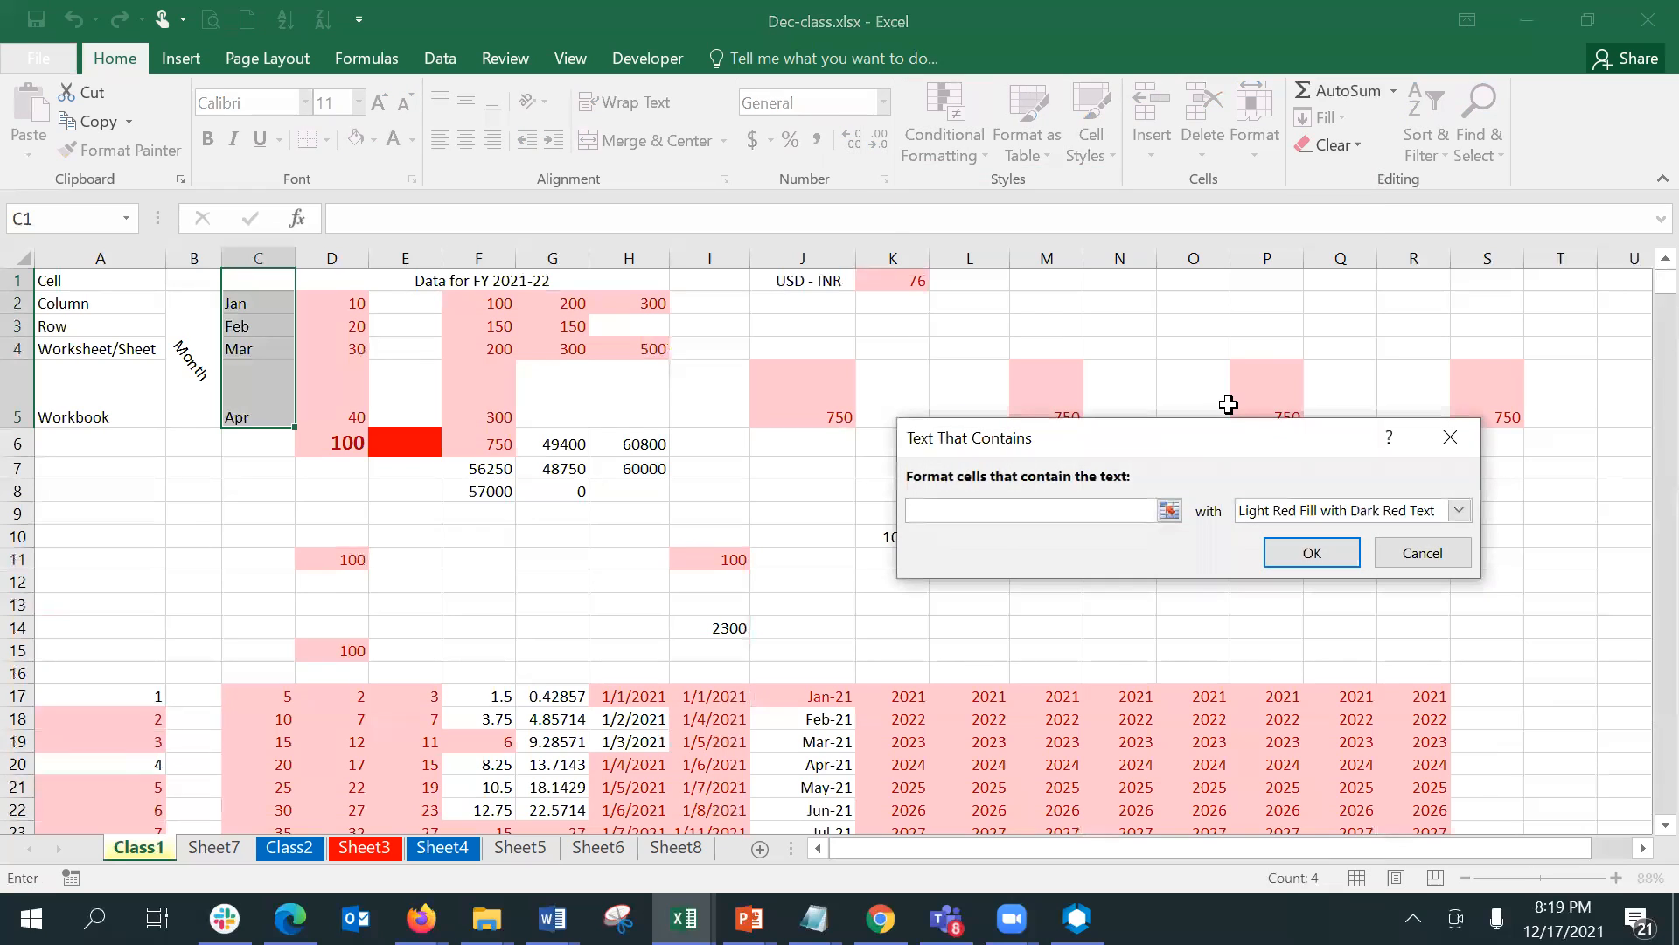
{"action": "type", "text": "Feb"}
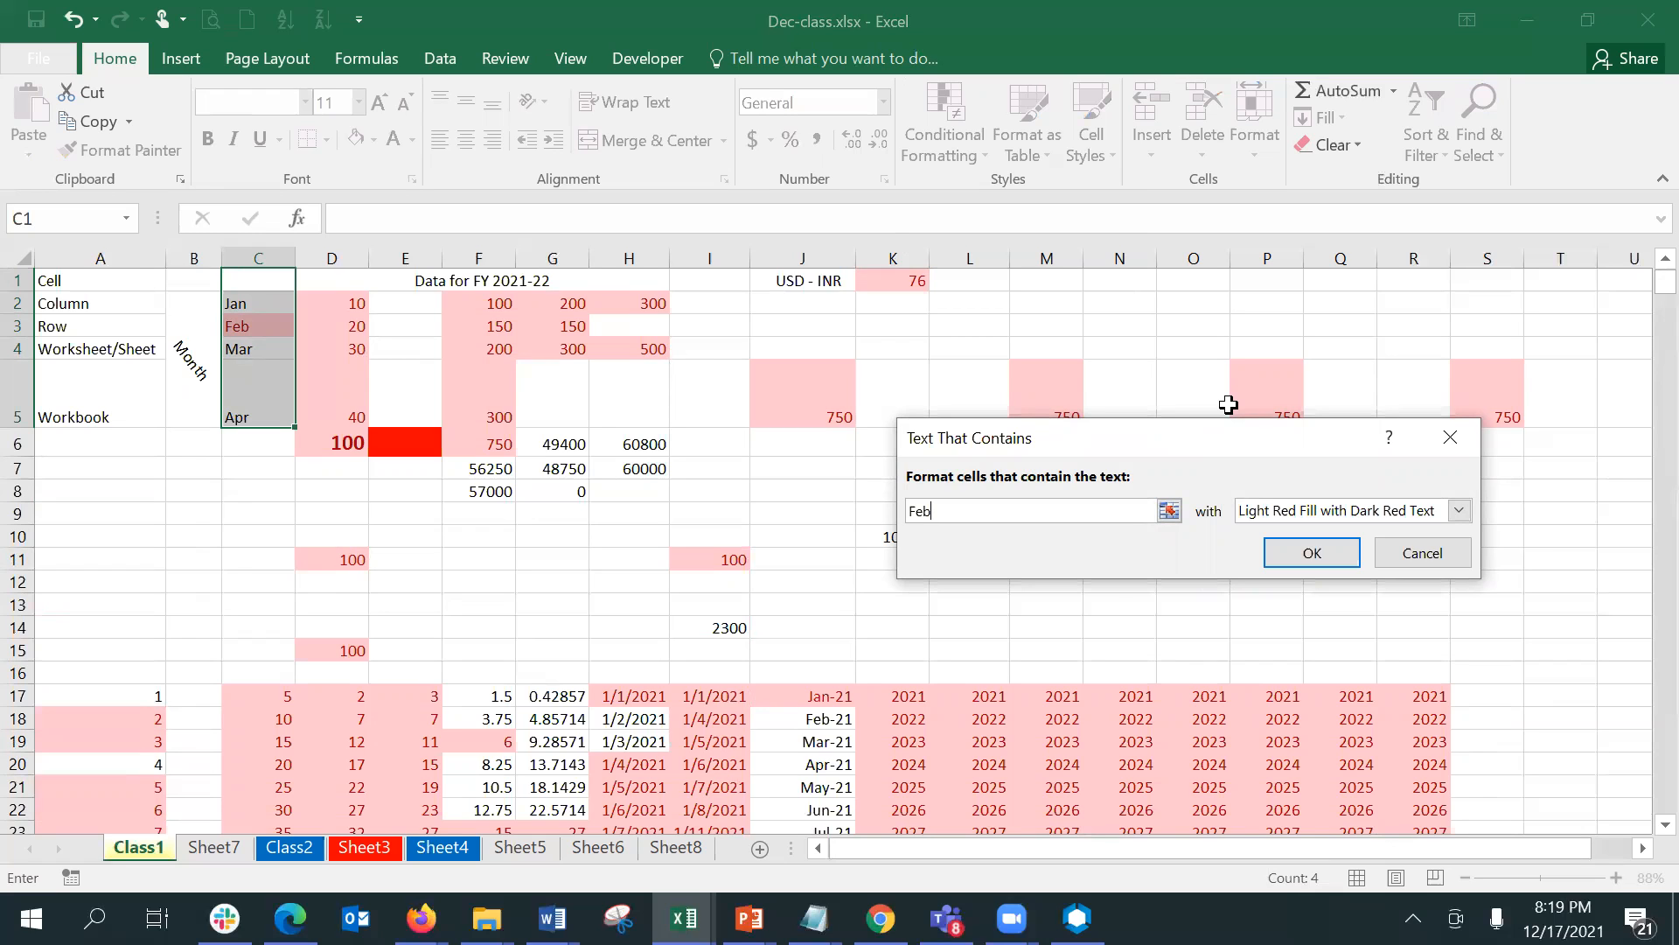
{"action": "left_click", "coordinate": [1341, 558]}
{"action": "left_click", "coordinate": [267, 329]}
{"action": "left_click", "coordinate": [258, 557]}
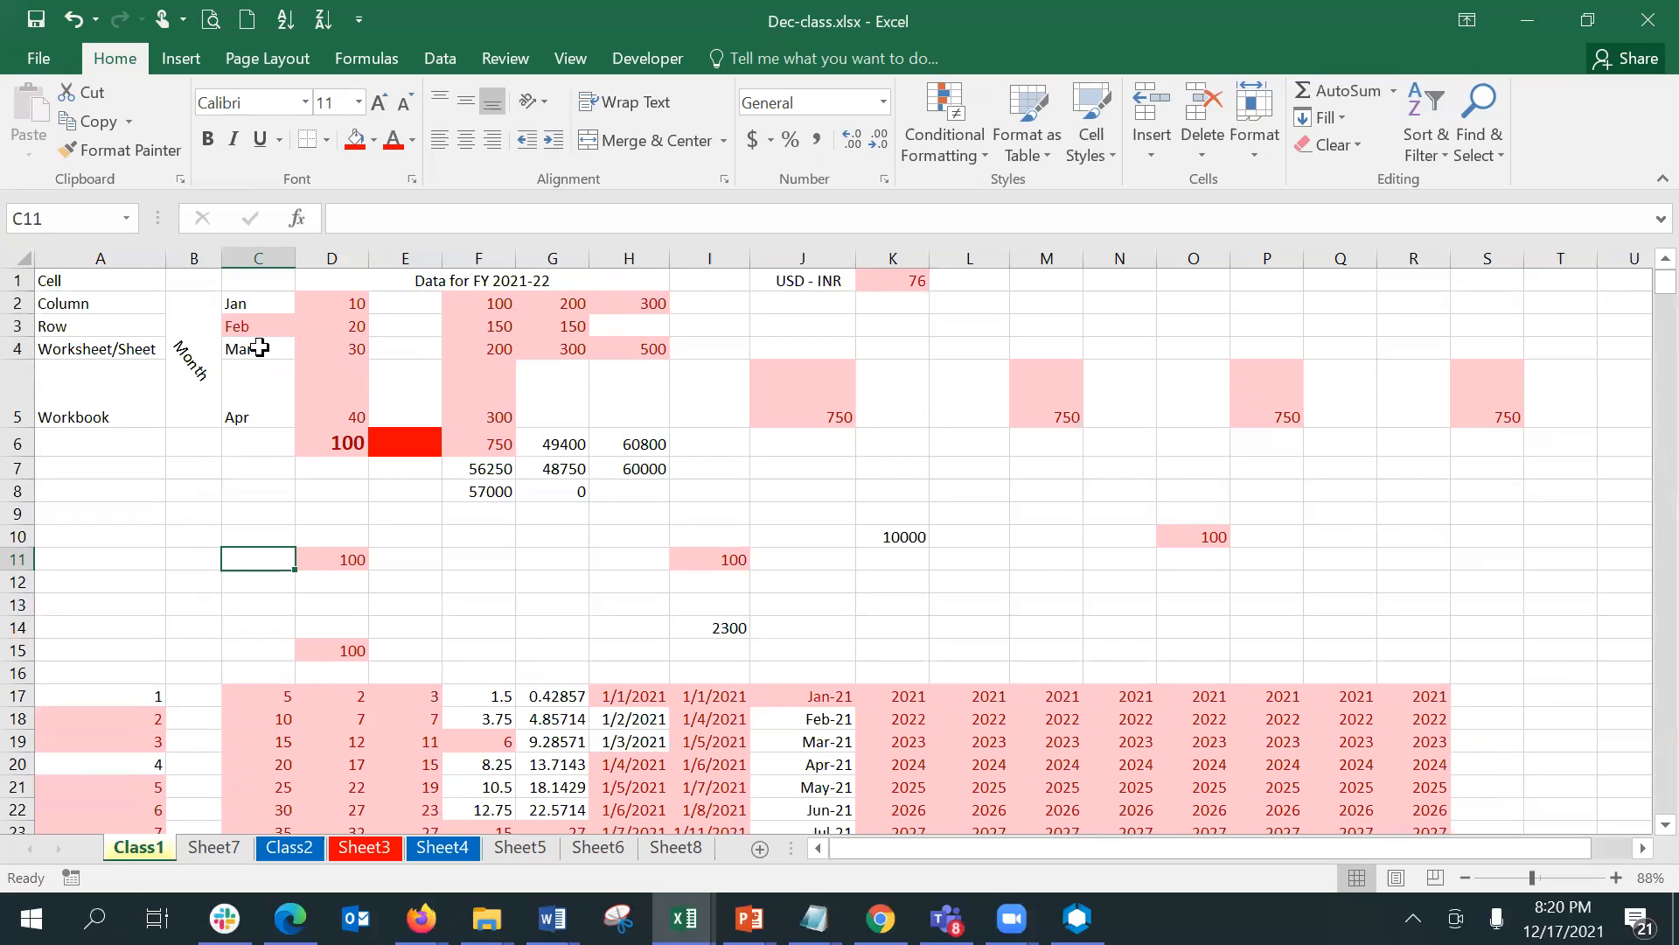
{"action": "left_click", "coordinate": [246, 286]}
{"action": "left_click_drag", "start_coordinate": [247, 286], "coordinate": [255, 438]}
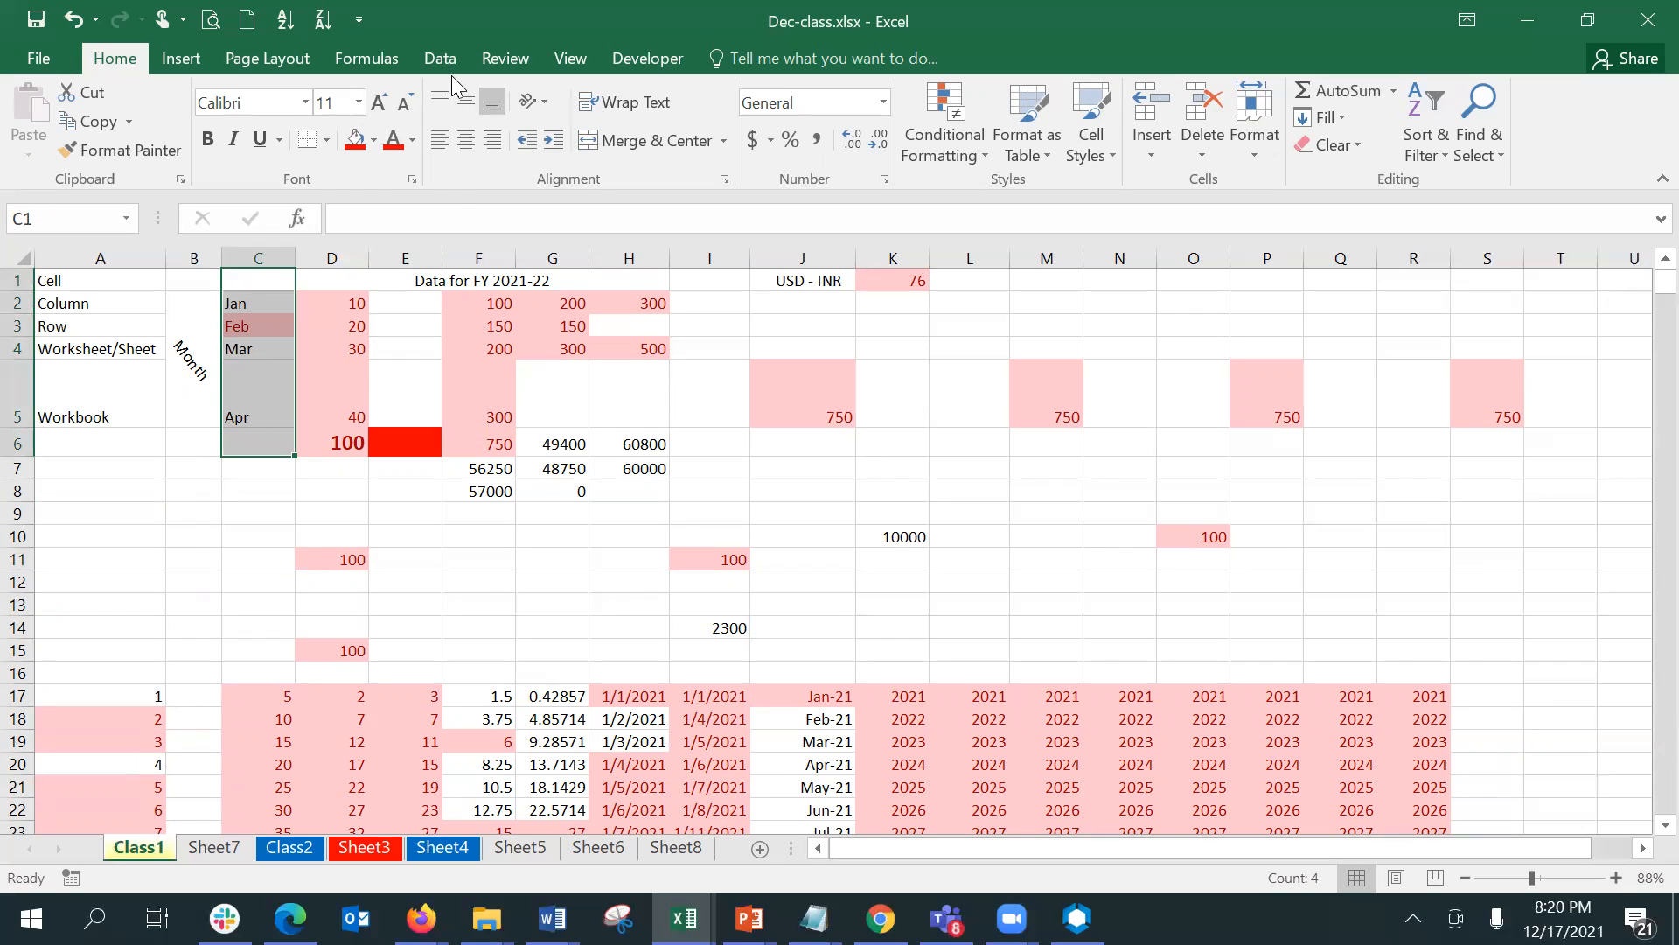
{"action": "left_click", "coordinate": [337, 305]}
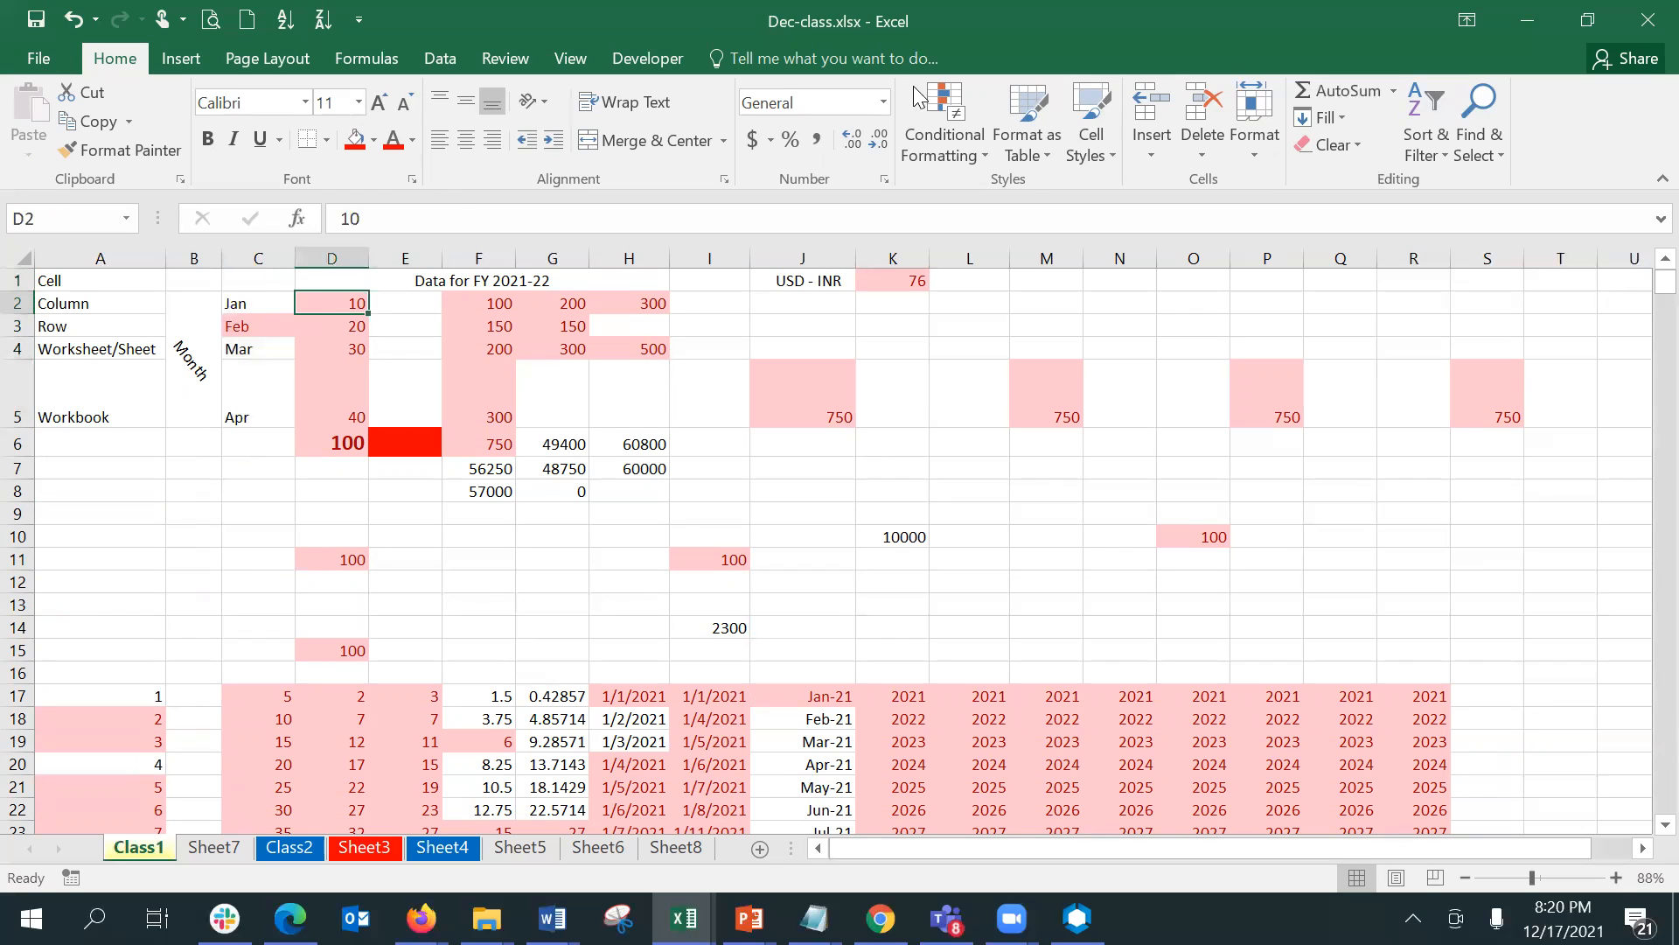
{"action": "left_click", "coordinate": [971, 131]}
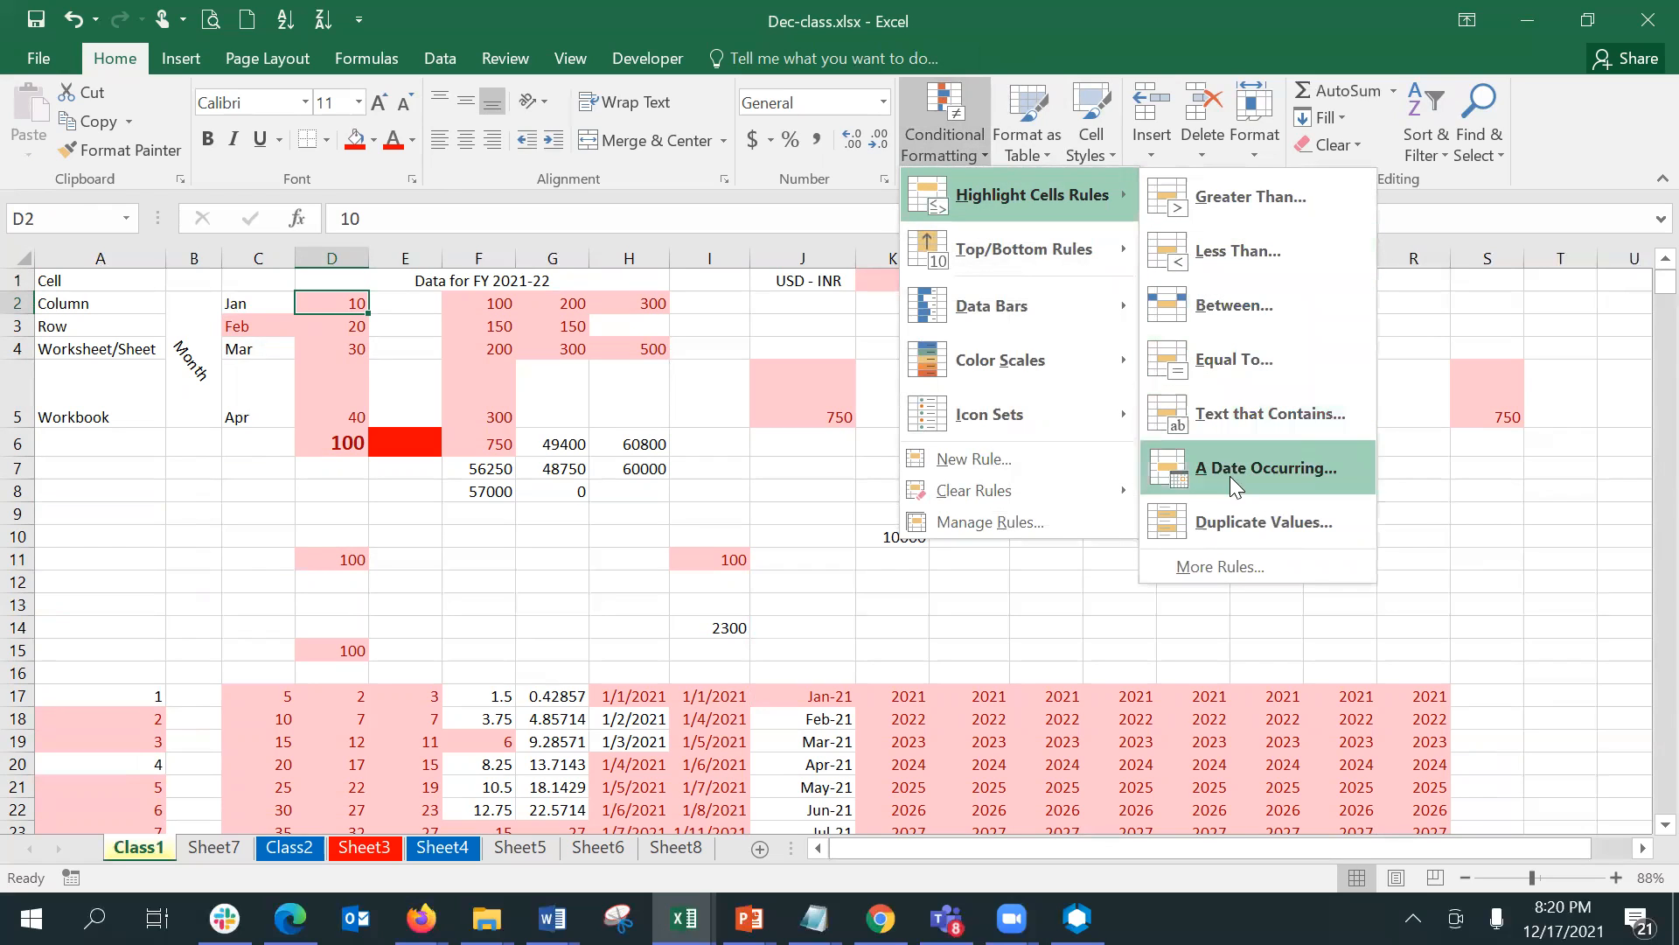
{"action": "left_click", "coordinate": [808, 606]}
- Enter the date 12/1/2021 in cell L45, to the right of the number list in column I
{"action": "key", "text": "Down"}
{"action": "key", "text": "Down"}
{"action": "key", "text": "Down"}
{"action": "key", "text": "Down"}
{"action": "key", "text": "Down"}
{"action": "key", "text": "Down"}
{"action": "key", "text": "Down"}
{"action": "key", "text": "Down"}
{"action": "key", "text": "Down"}
{"action": "key", "text": "Down"}
{"action": "key", "text": "Down"}
{"action": "key", "text": "Down"}
{"action": "key", "text": "Down"}
{"action": "key", "text": "Down"}
{"action": "key", "text": "Down"}
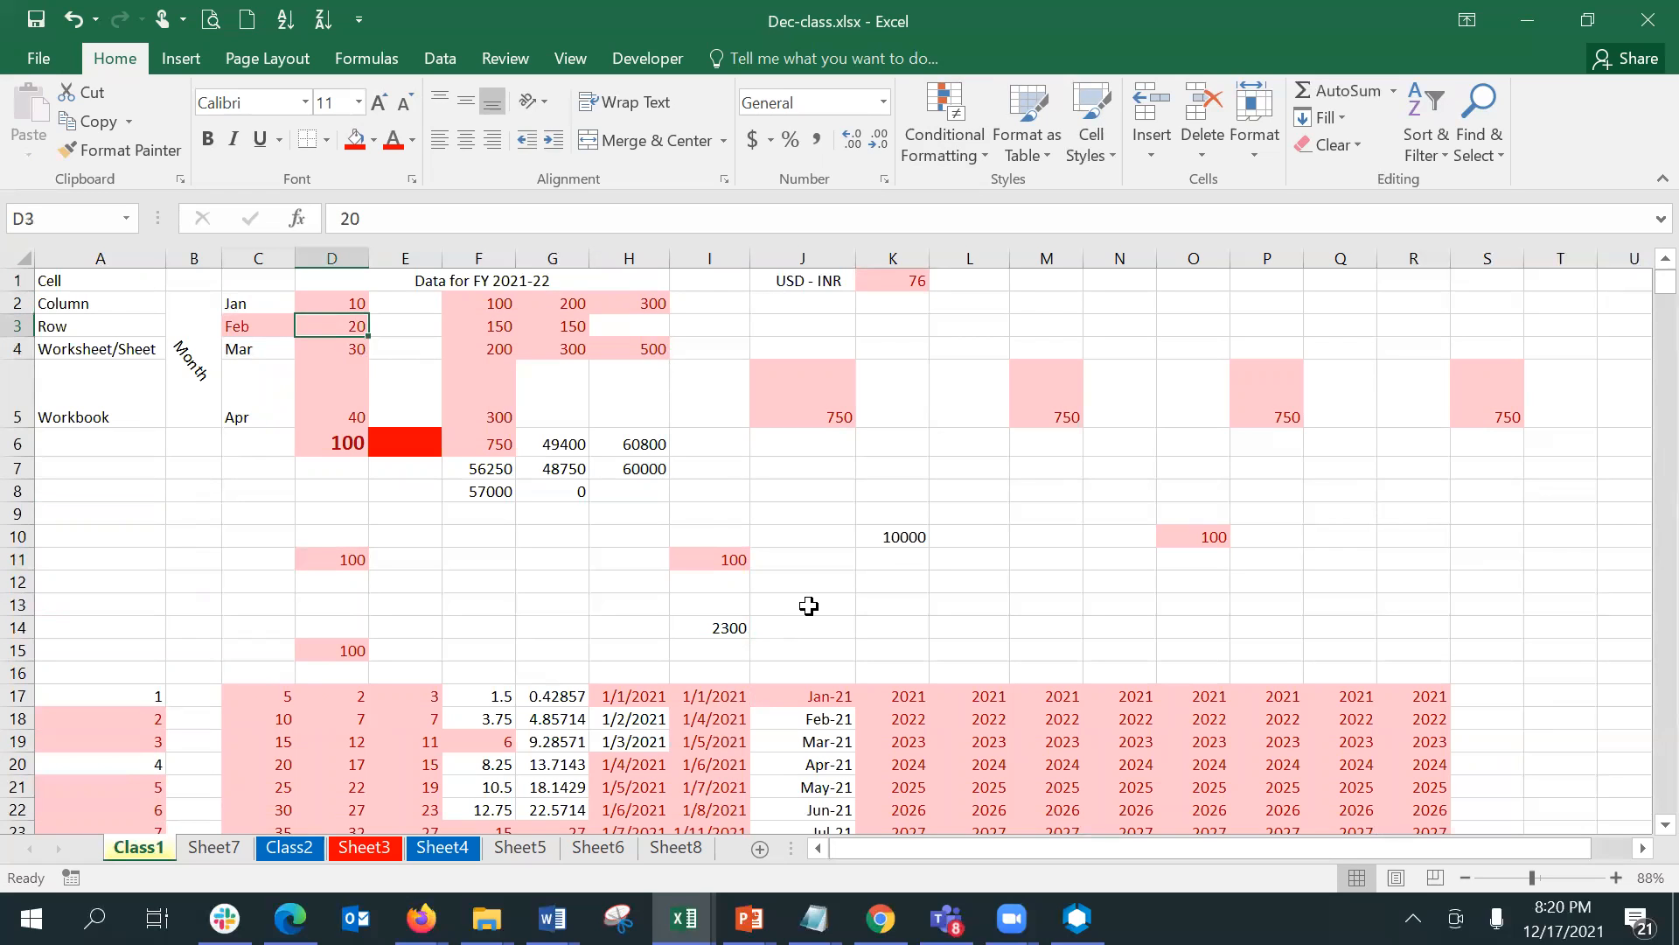
{"action": "key", "text": "Down"}
{"action": "key", "text": "Down"}
{"action": "key", "text": "Down"}
{"action": "key", "text": "Down"}
{"action": "key", "text": "Down"}
{"action": "key", "text": "Down"}
{"action": "key", "text": "Down"}
{"action": "key", "text": "Down"}
{"action": "key", "text": "Down"}
{"action": "key", "text": "Down"}
{"action": "key", "text": "Down"}
{"action": "key", "text": "Down"}
{"action": "key", "text": "Down"}
{"action": "key", "text": "Down"}
{"action": "key", "text": "Down"}
{"action": "key", "text": "Down"}
{"action": "key", "text": "Down"}
{"action": "key", "text": "Down"}
{"action": "key", "text": "Down"}
{"action": "key", "text": "Down"}
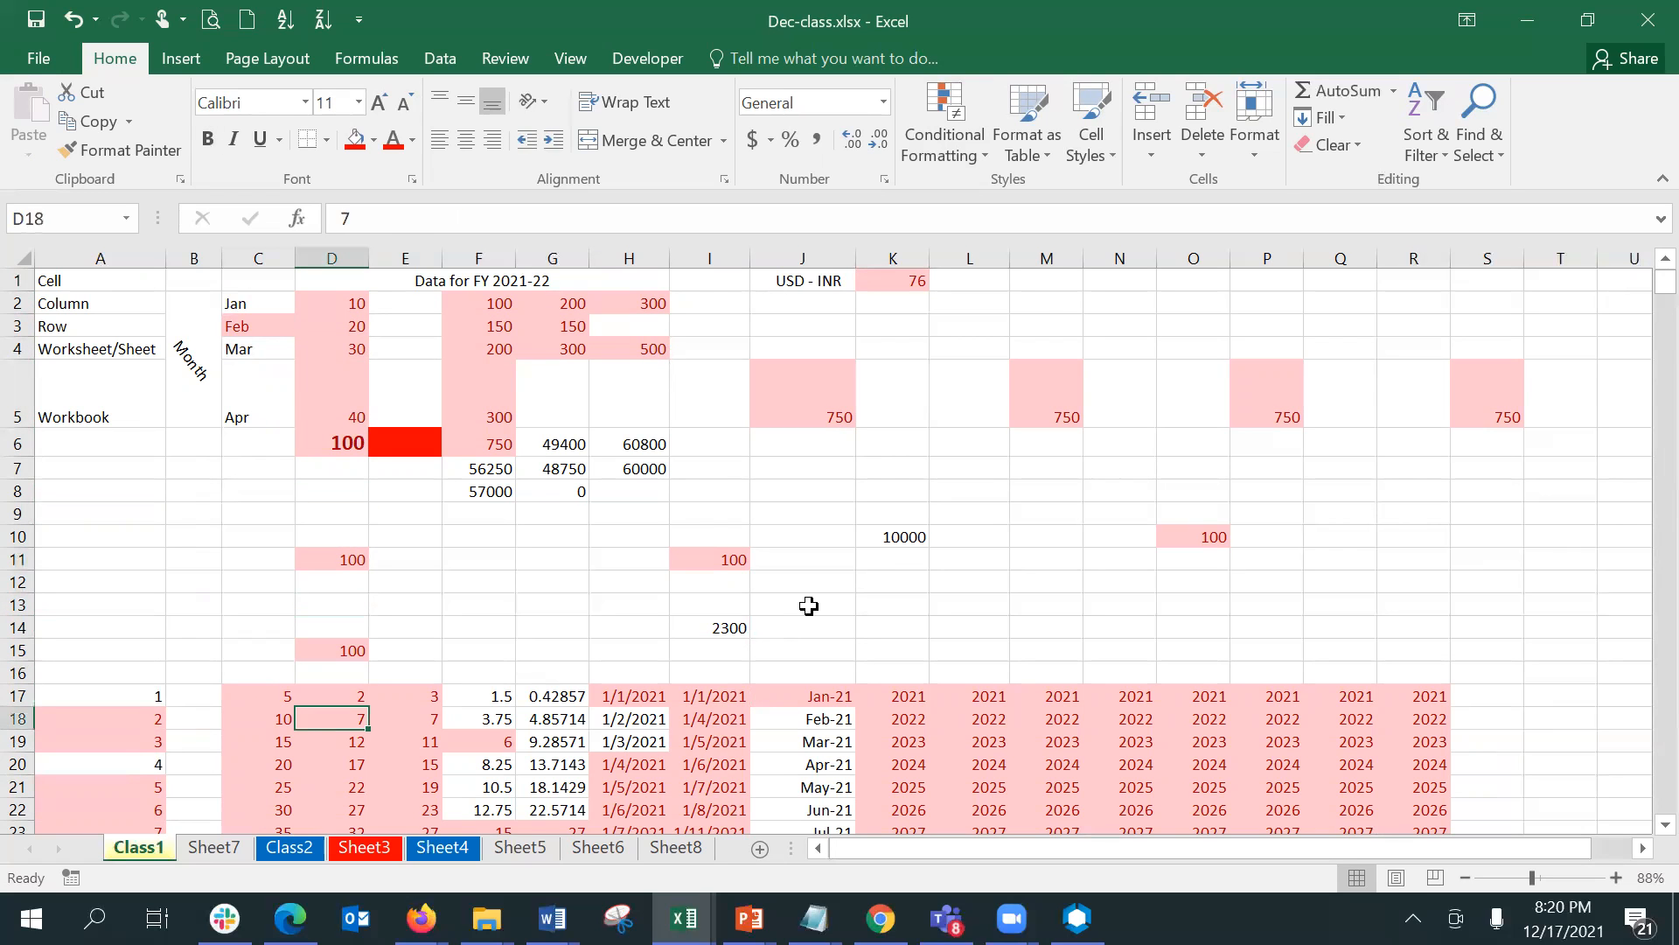
{"action": "key", "text": "Down"}
{"action": "key", "text": "Down"}
{"action": "key", "text": "Down"}
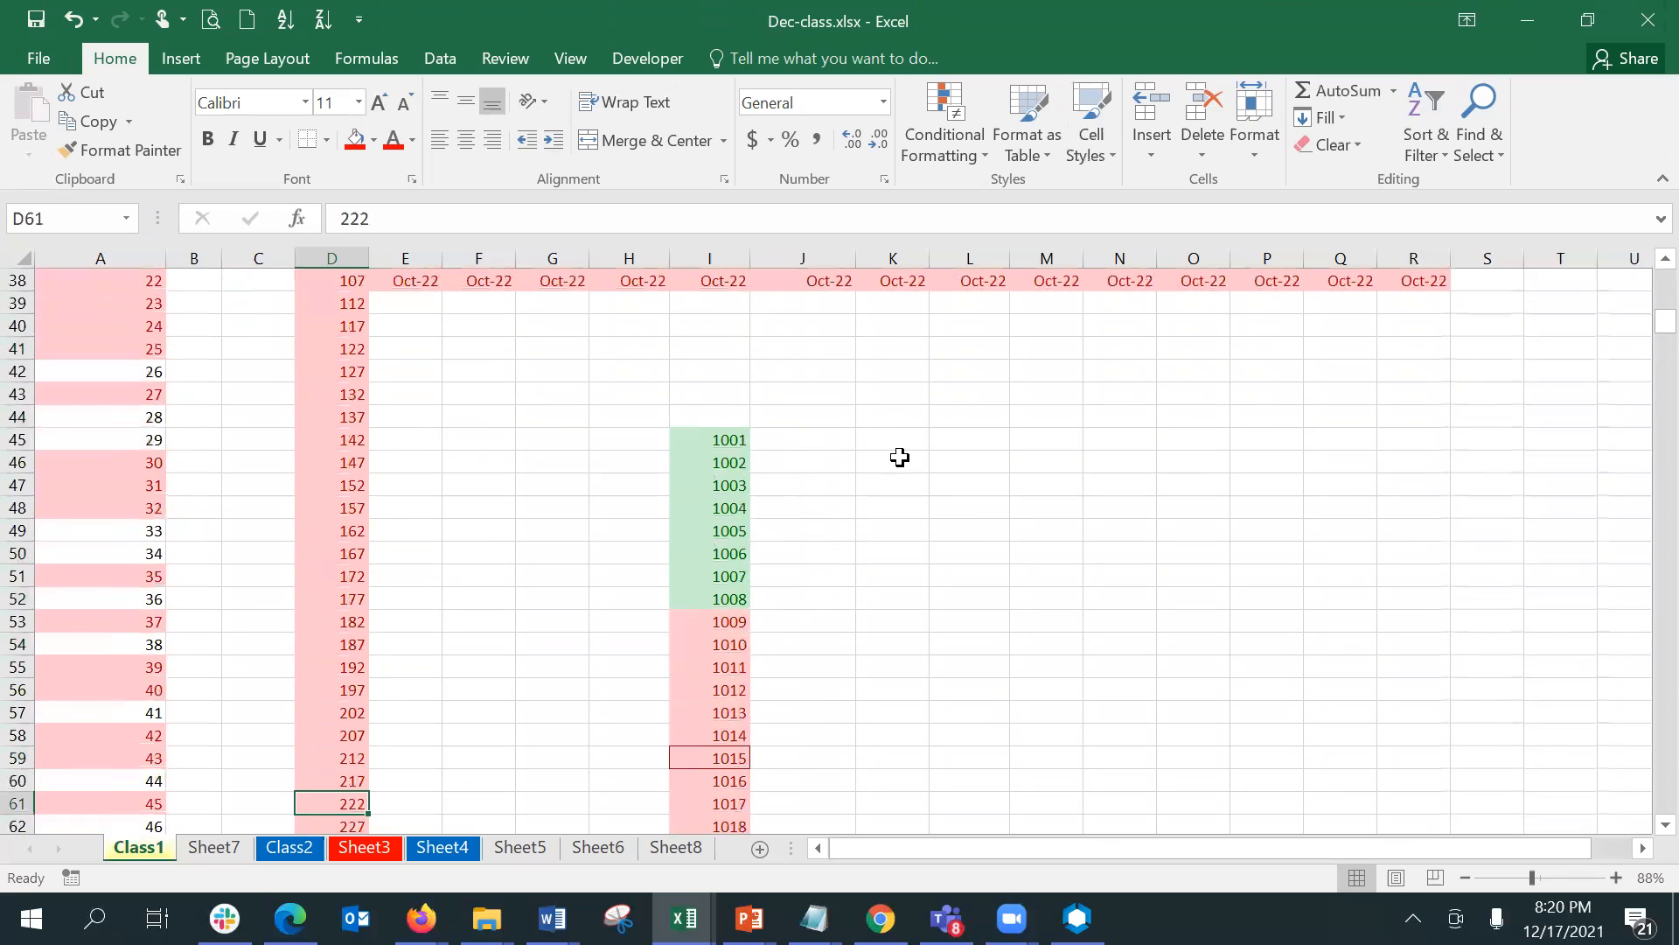
{"action": "left_click", "coordinate": [955, 434]}
{"action": "type", "text": "12/1/"}
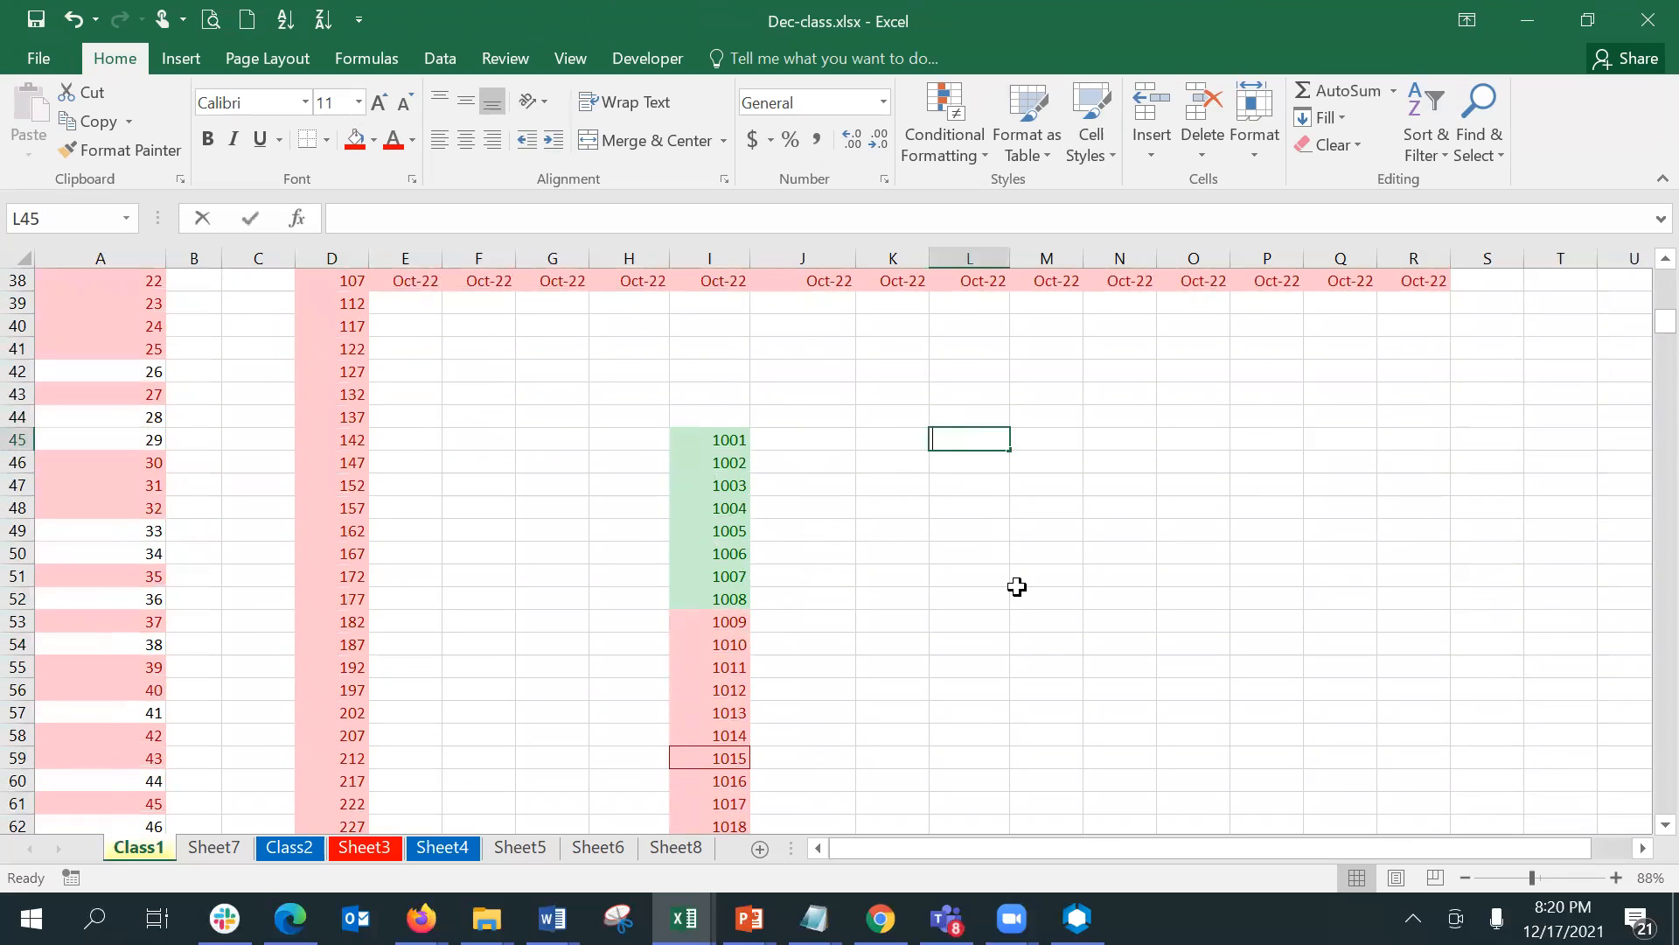
{"action": "type", "text": "20221"}
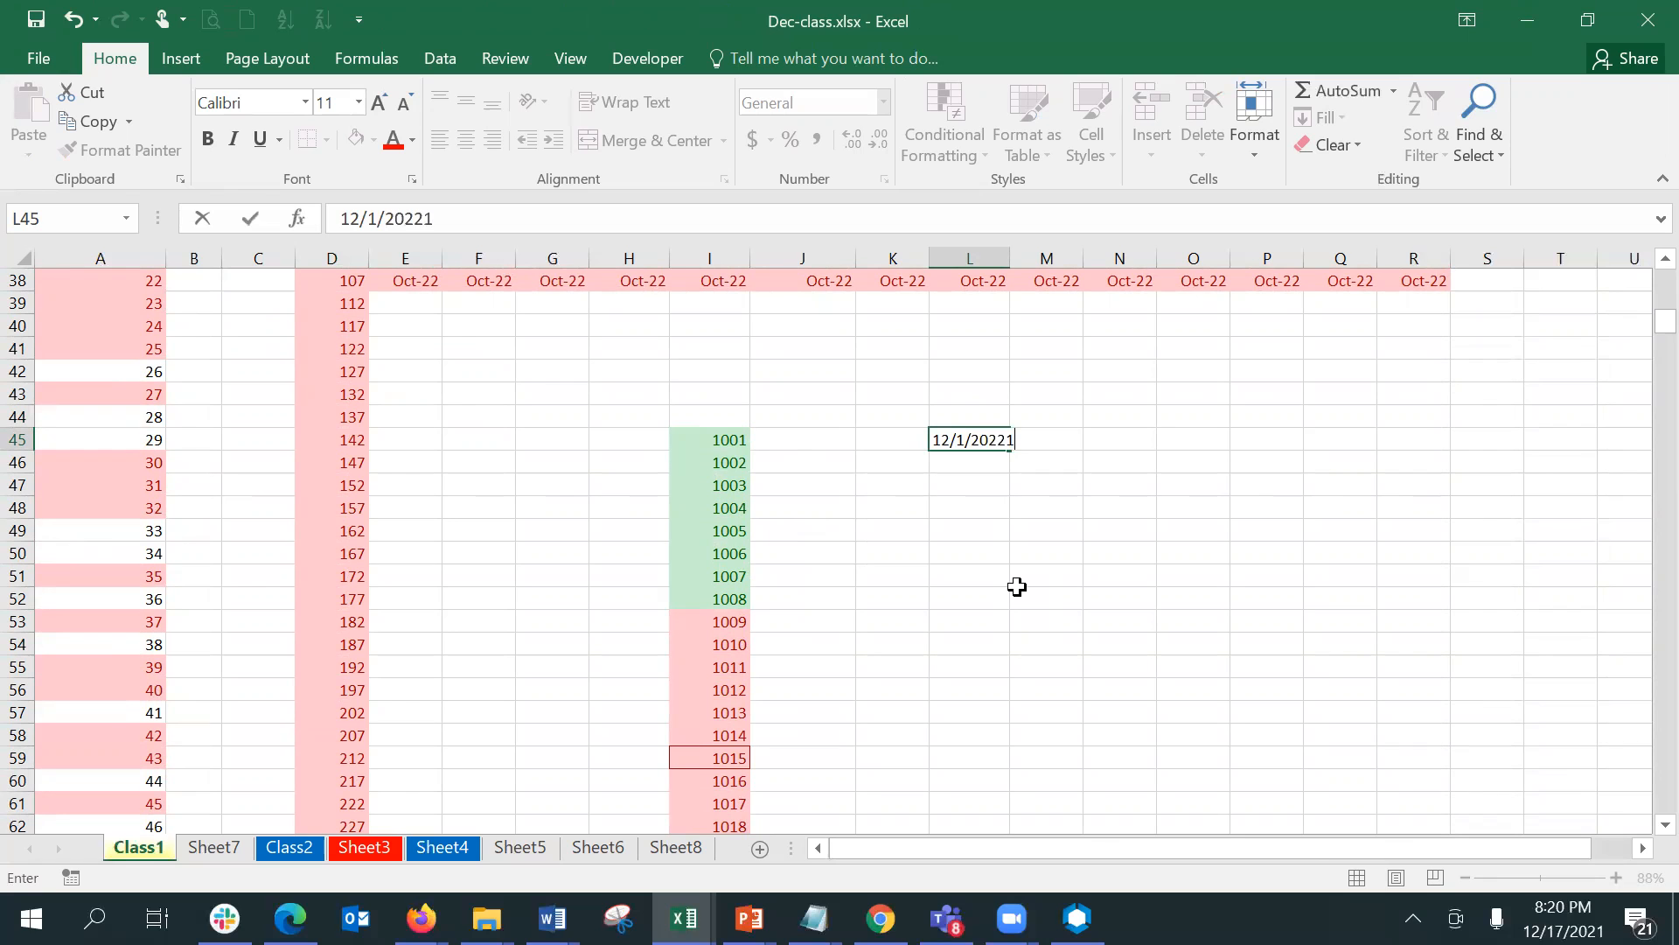
{"action": "key", "text": "BackSpace"}
{"action": "key", "text": "BackSpace"}
{"action": "type", "text": "1"}
{"action": "key", "text": "Return"}
{"action": "key", "text": "Up"}
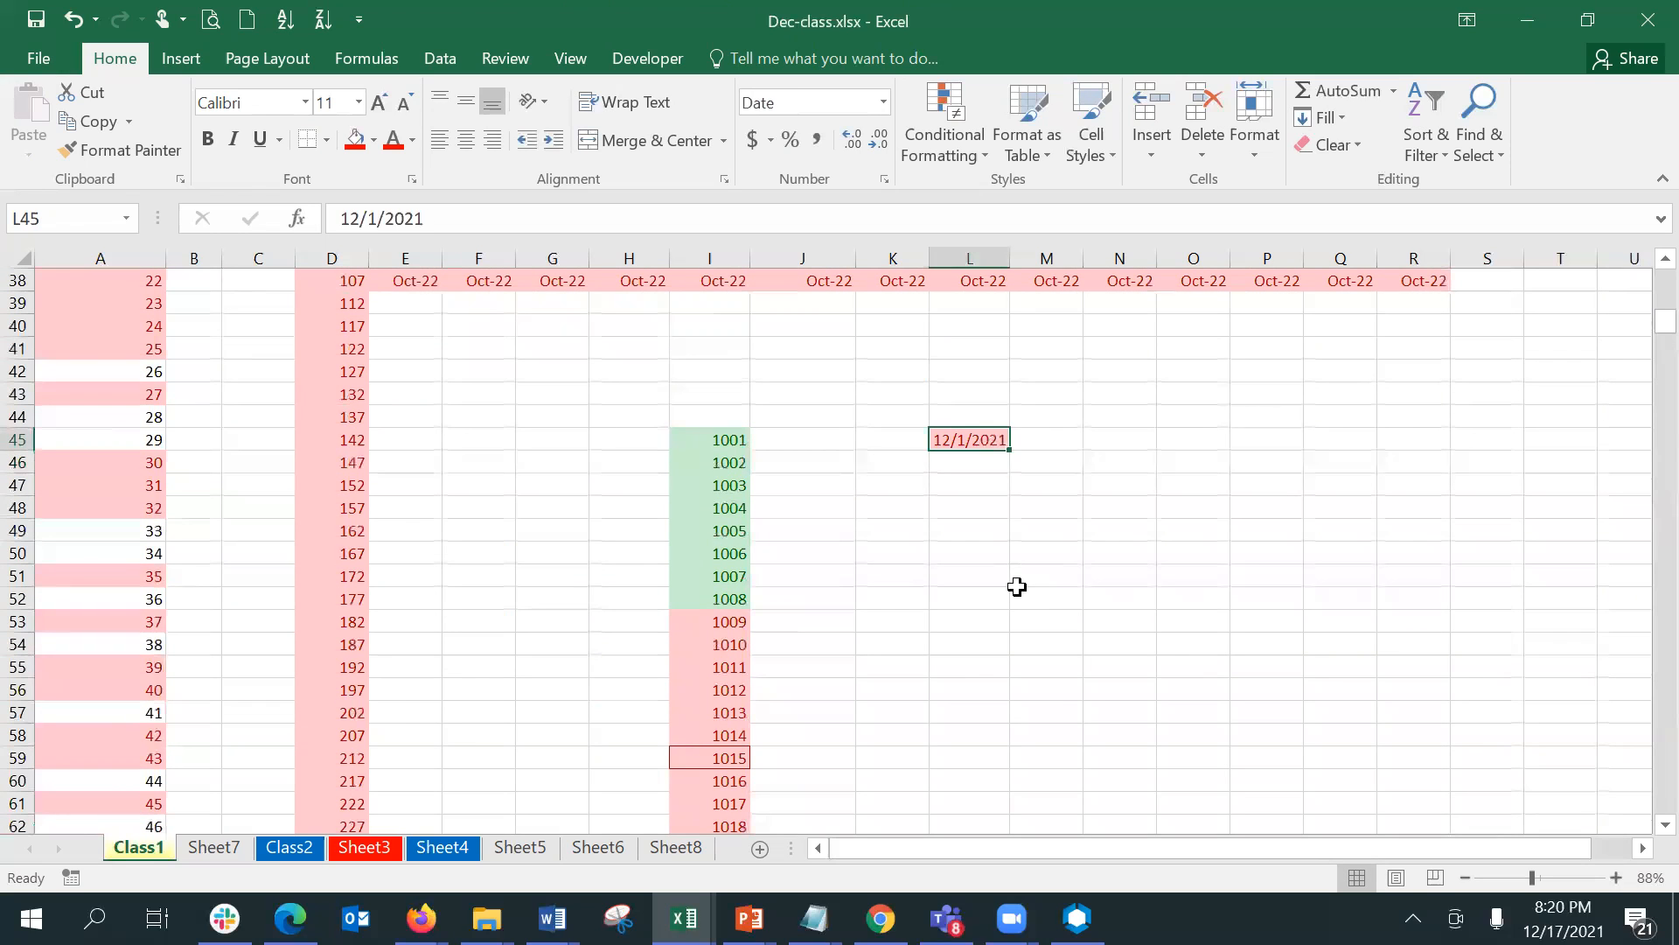
- Fill L45:L62 with a daily date series using a step value of 1, and autofit the width of column L
{"action": "key", "text": "shift+Down"}
{"action": "key", "text": "shift+Down"}
{"action": "key", "text": "shift+Down"}
{"action": "key", "text": "shift+Down"}
{"action": "key", "text": "shift+Down"}
{"action": "key", "text": "shift+Down"}
{"action": "key", "text": "shift+Down"}
{"action": "key", "text": "shift+Down"}
{"action": "key", "text": "shift+Down"}
{"action": "key", "text": "shift+Down"}
{"action": "key", "text": "shift+Down"}
{"action": "key", "text": "shift+Down"}
{"action": "key", "text": "shift+Down"}
{"action": "key", "text": "shift+Down"}
{"action": "key", "text": "shift+Down"}
{"action": "key", "text": "shift+Down"}
{"action": "key", "text": "shift+Down"}
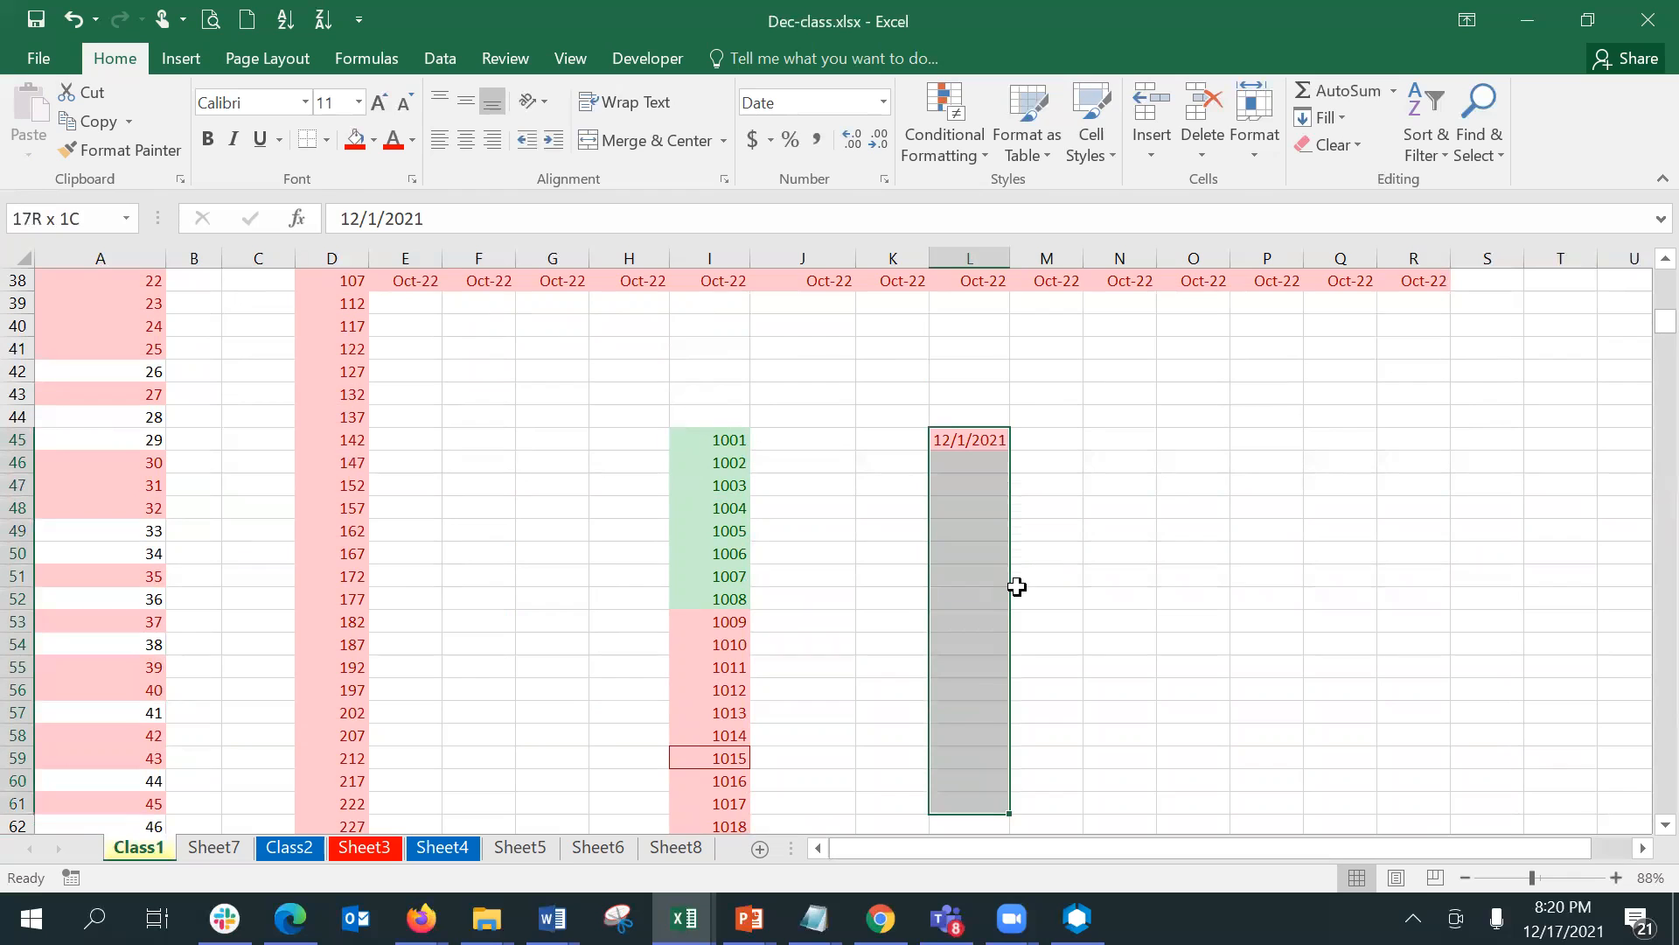
{"action": "left_click", "coordinate": [1347, 114]}
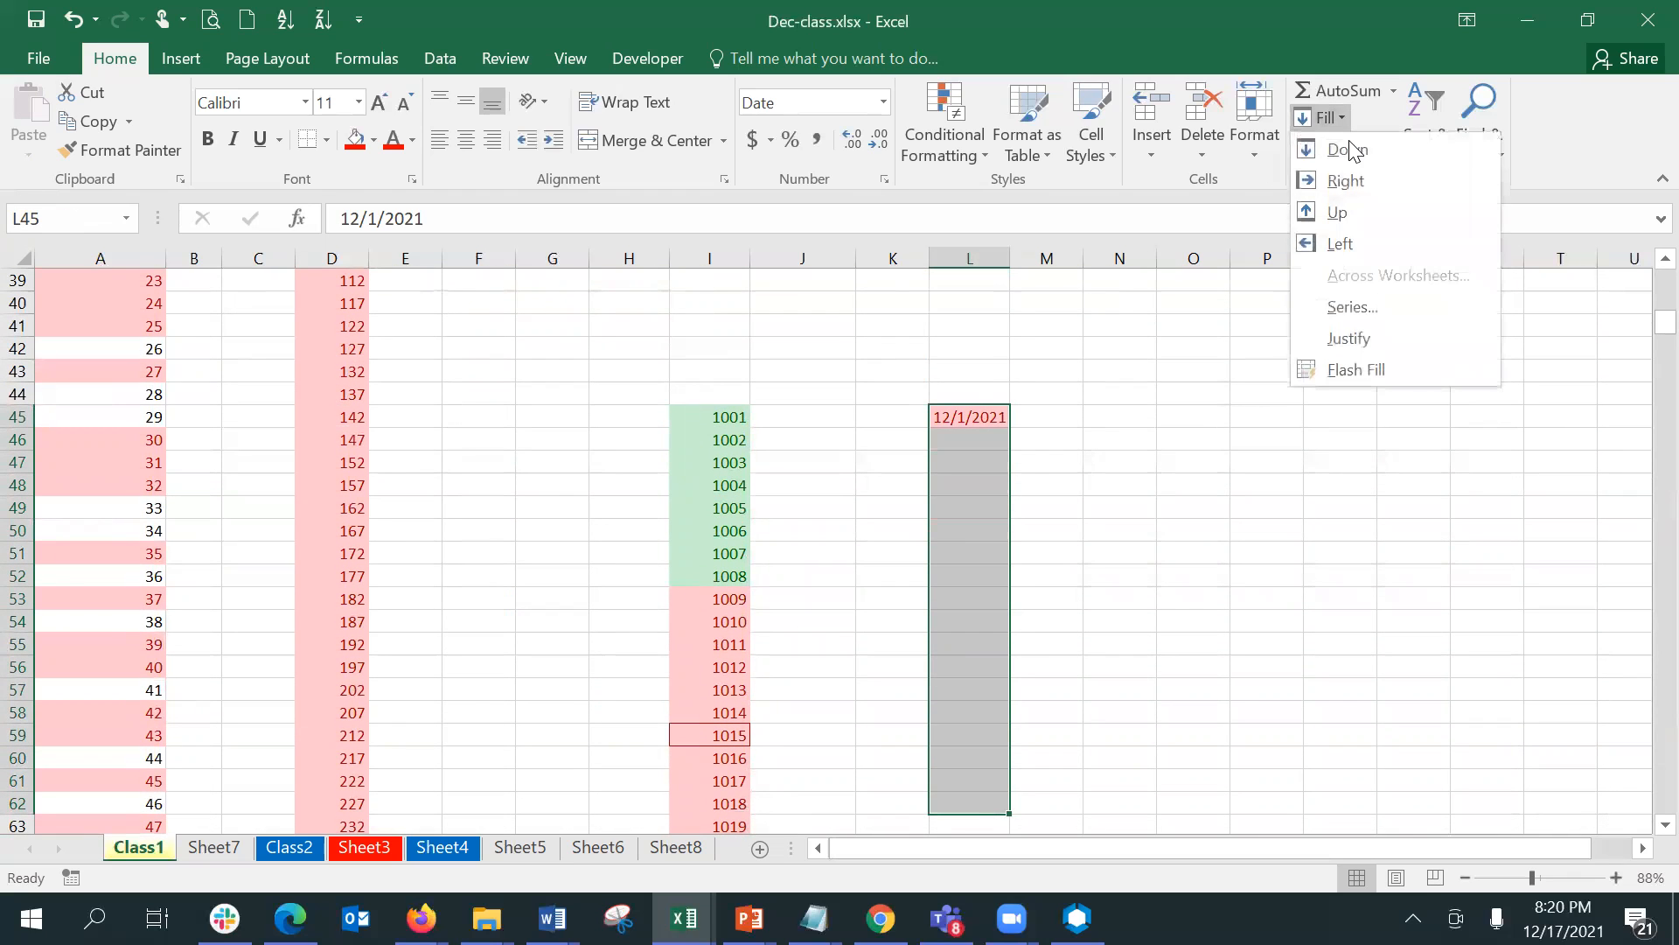
{"action": "left_click", "coordinate": [1372, 299]}
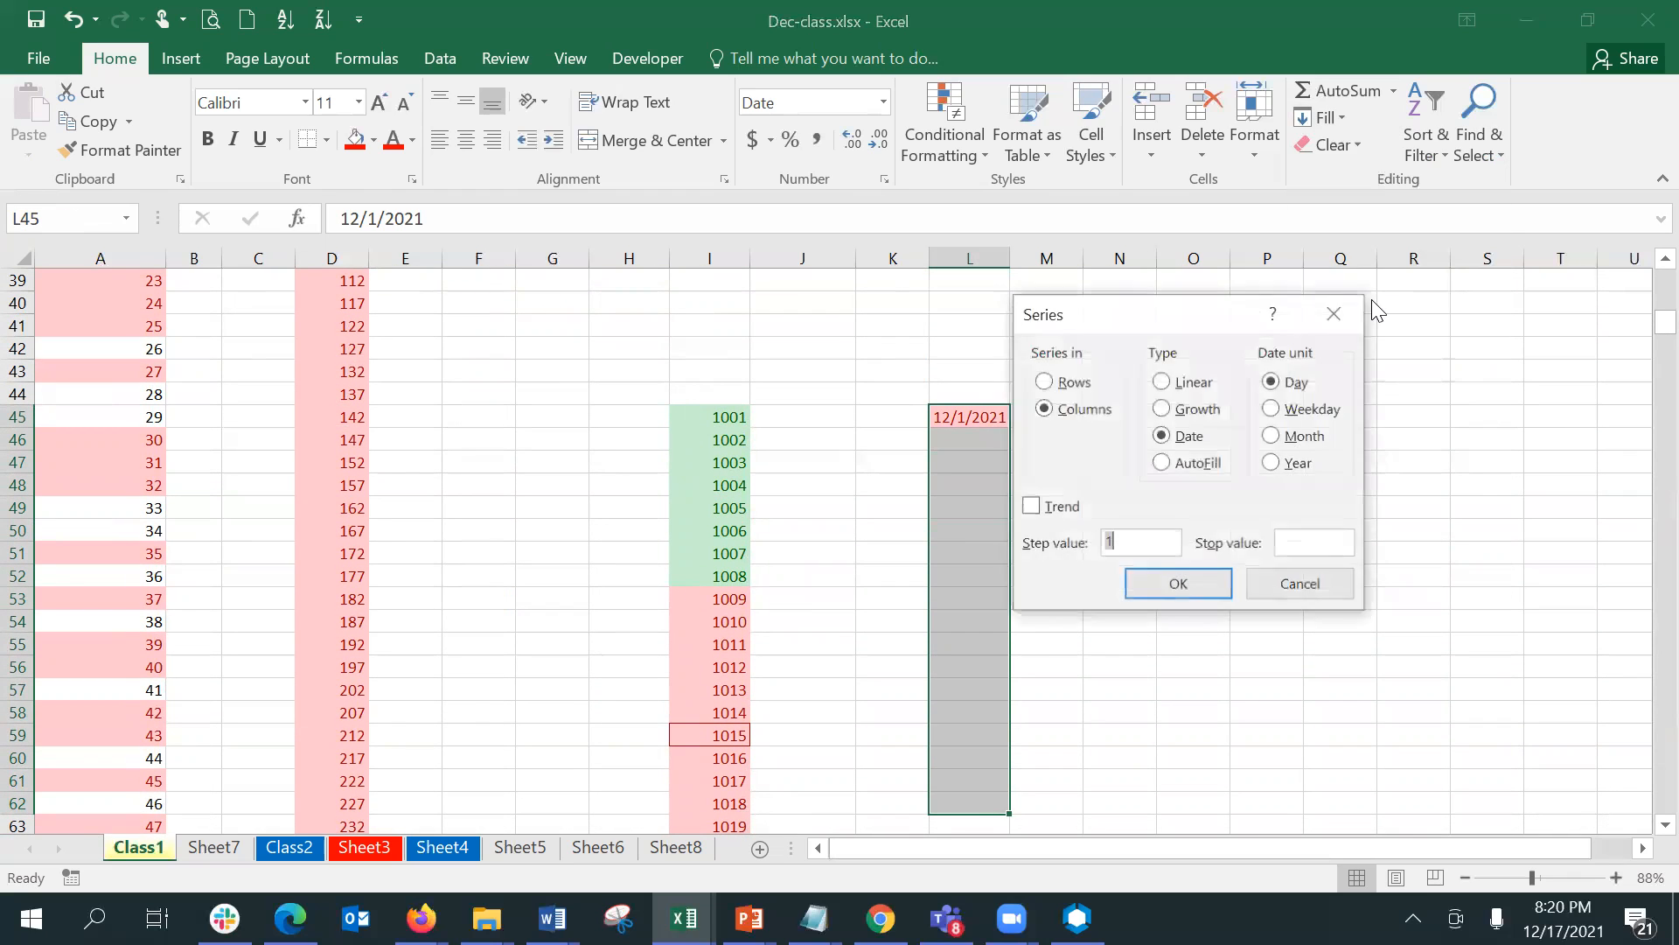
{"action": "left_click", "coordinate": [1178, 584]}
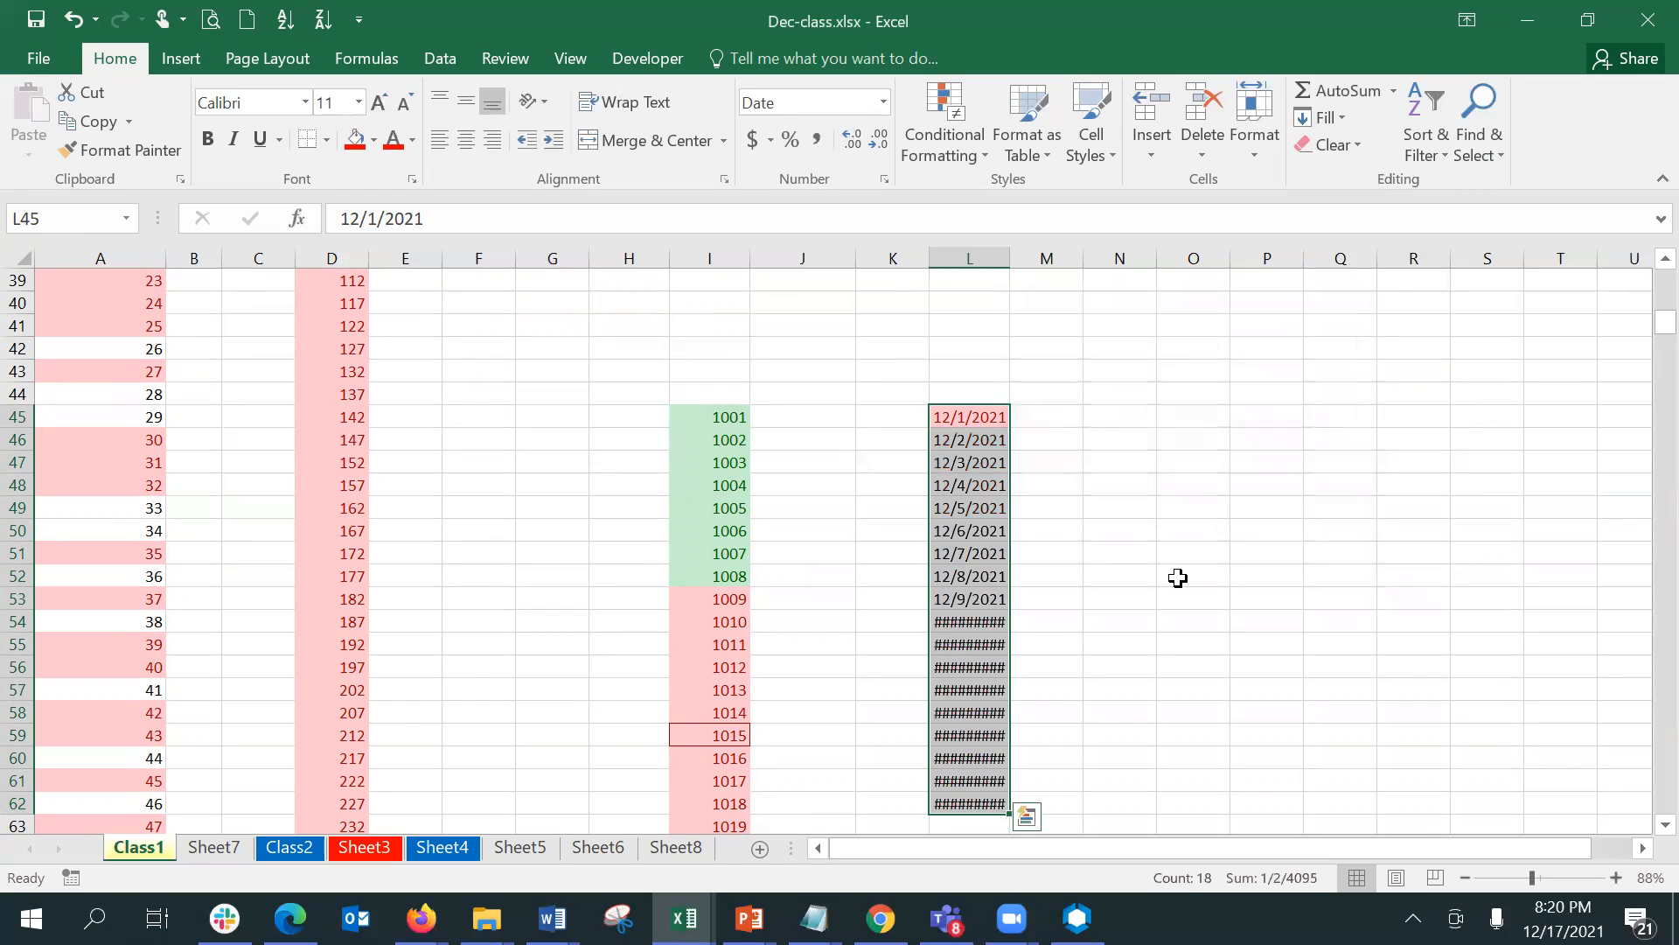
{"action": "double_click", "coordinate": [1009, 259]}
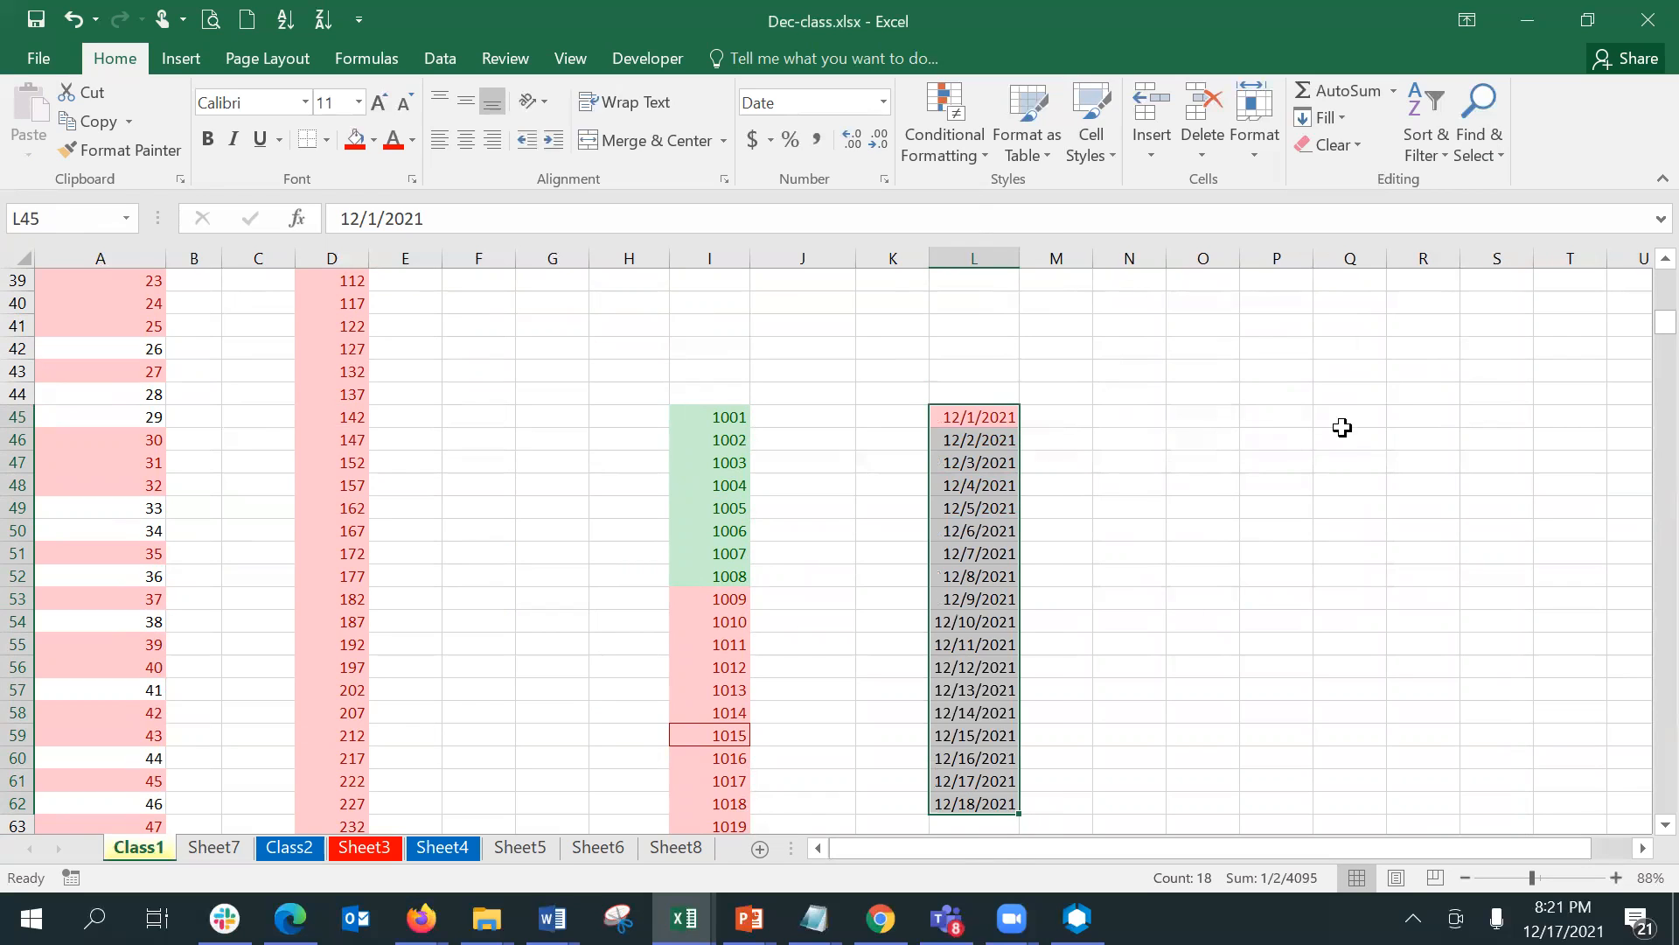
- Highlight dates in L45:L62 occurring in the last 7 days with Light Red Fill with Dark Red Text
{"action": "left_click", "coordinate": [1330, 483]}
{"action": "left_click_drag", "start_coordinate": [1001, 412], "coordinate": [969, 809]}
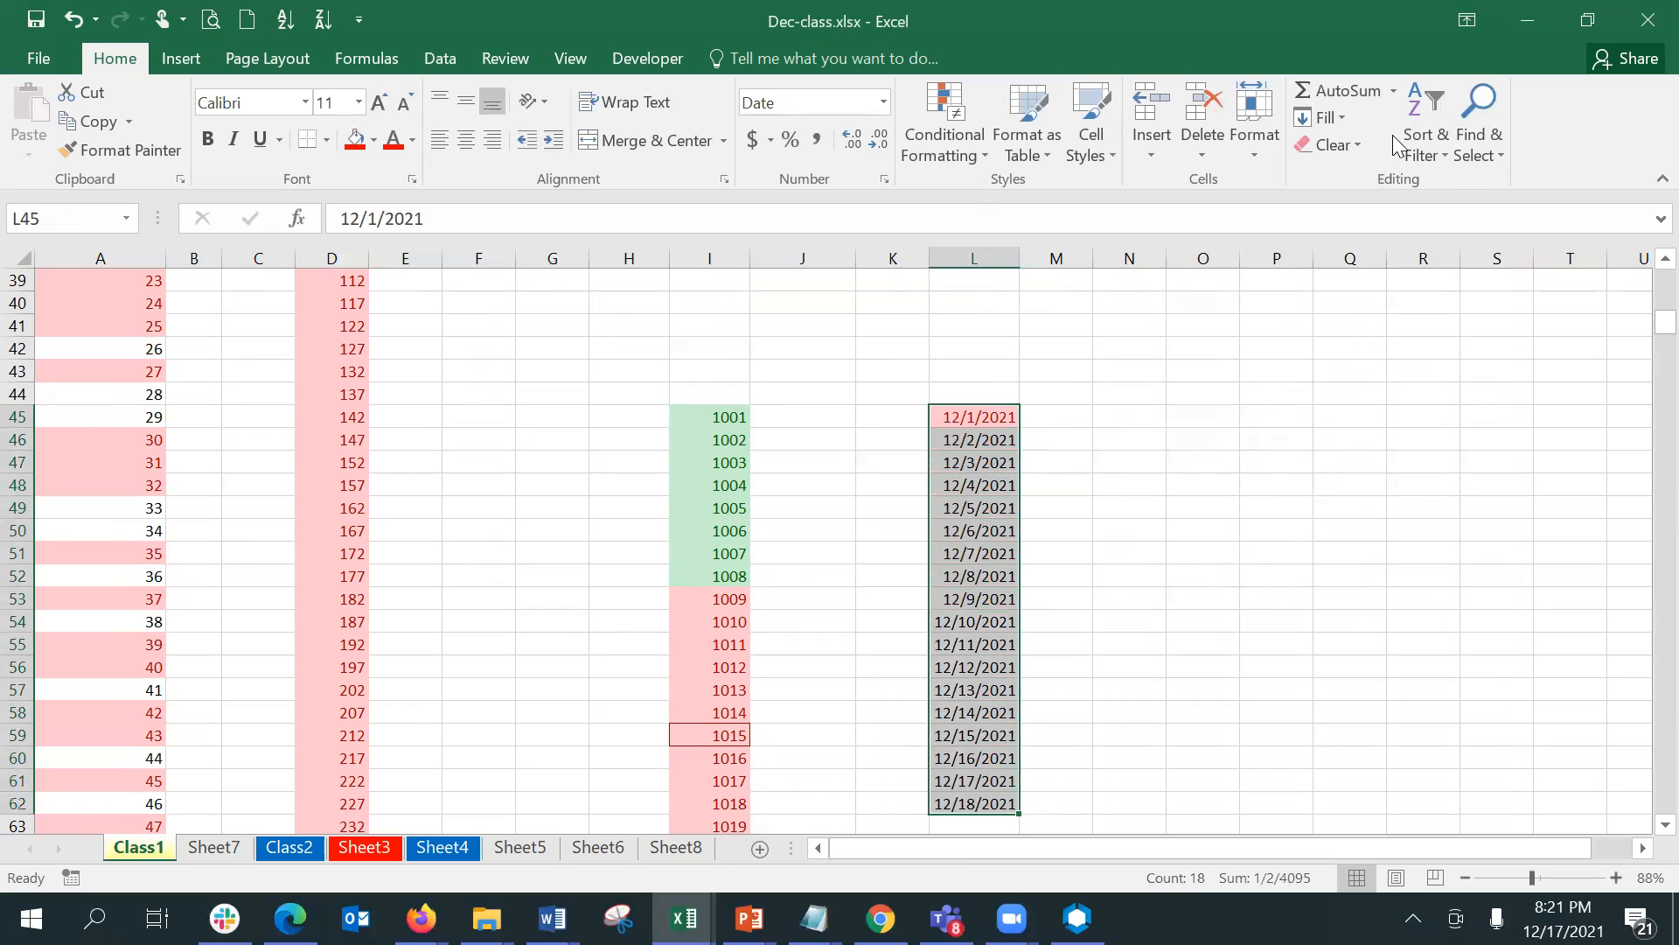
{"action": "left_click", "coordinate": [1343, 128]}
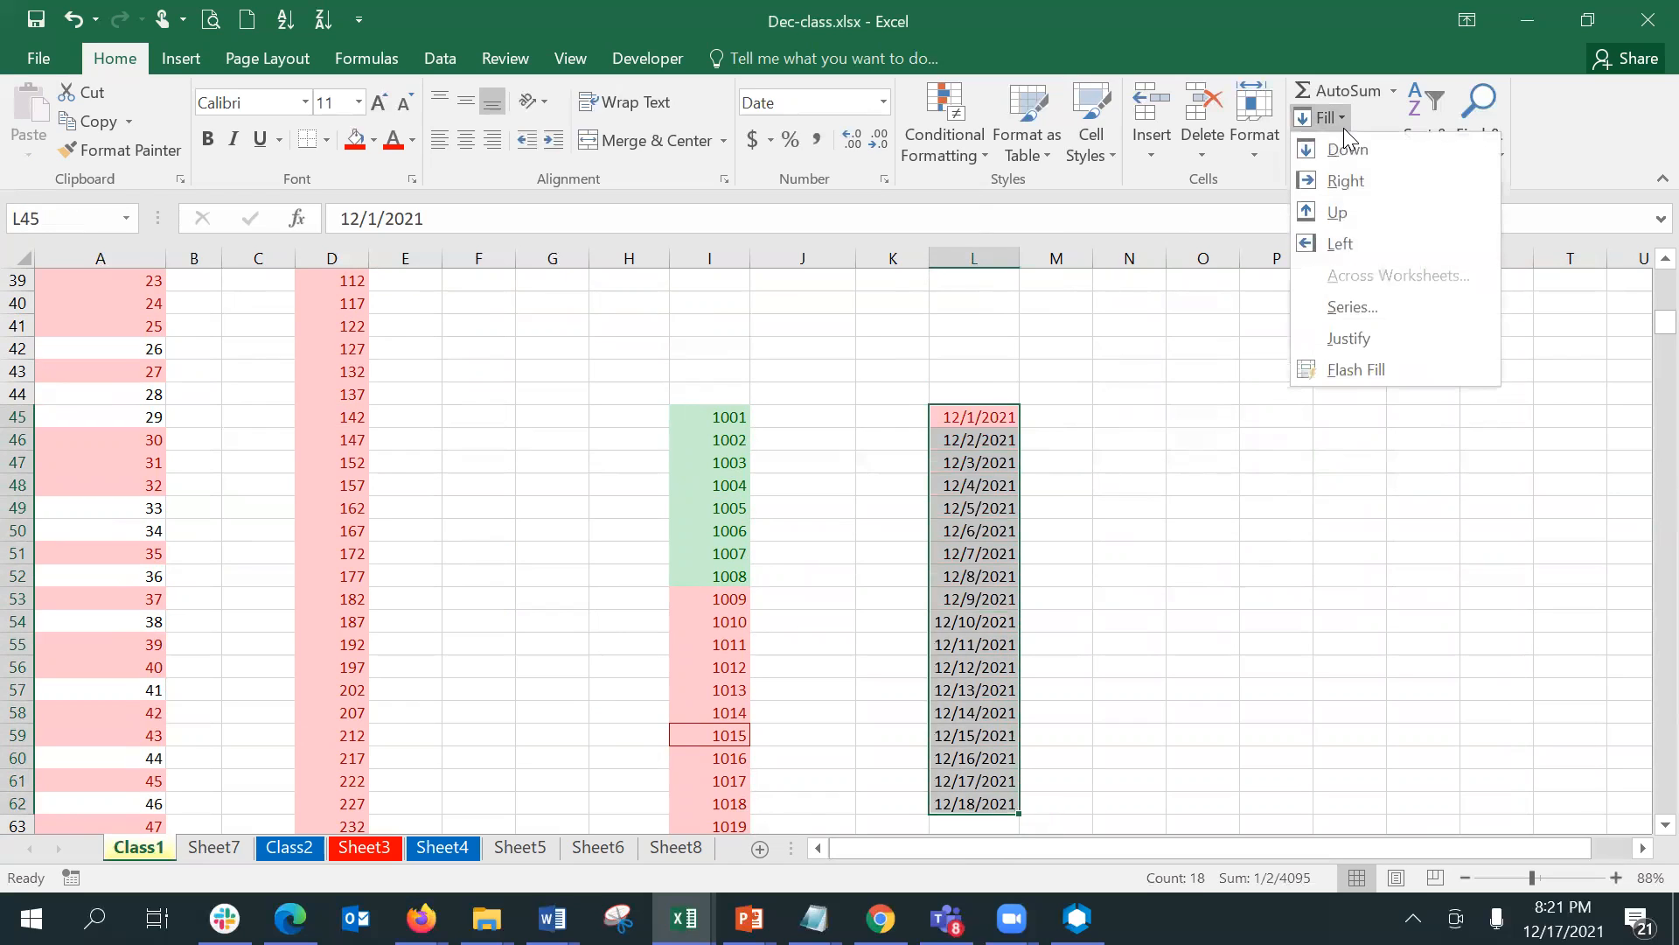
{"action": "left_click", "coordinate": [982, 145]}
{"action": "left_click", "coordinate": [982, 145]}
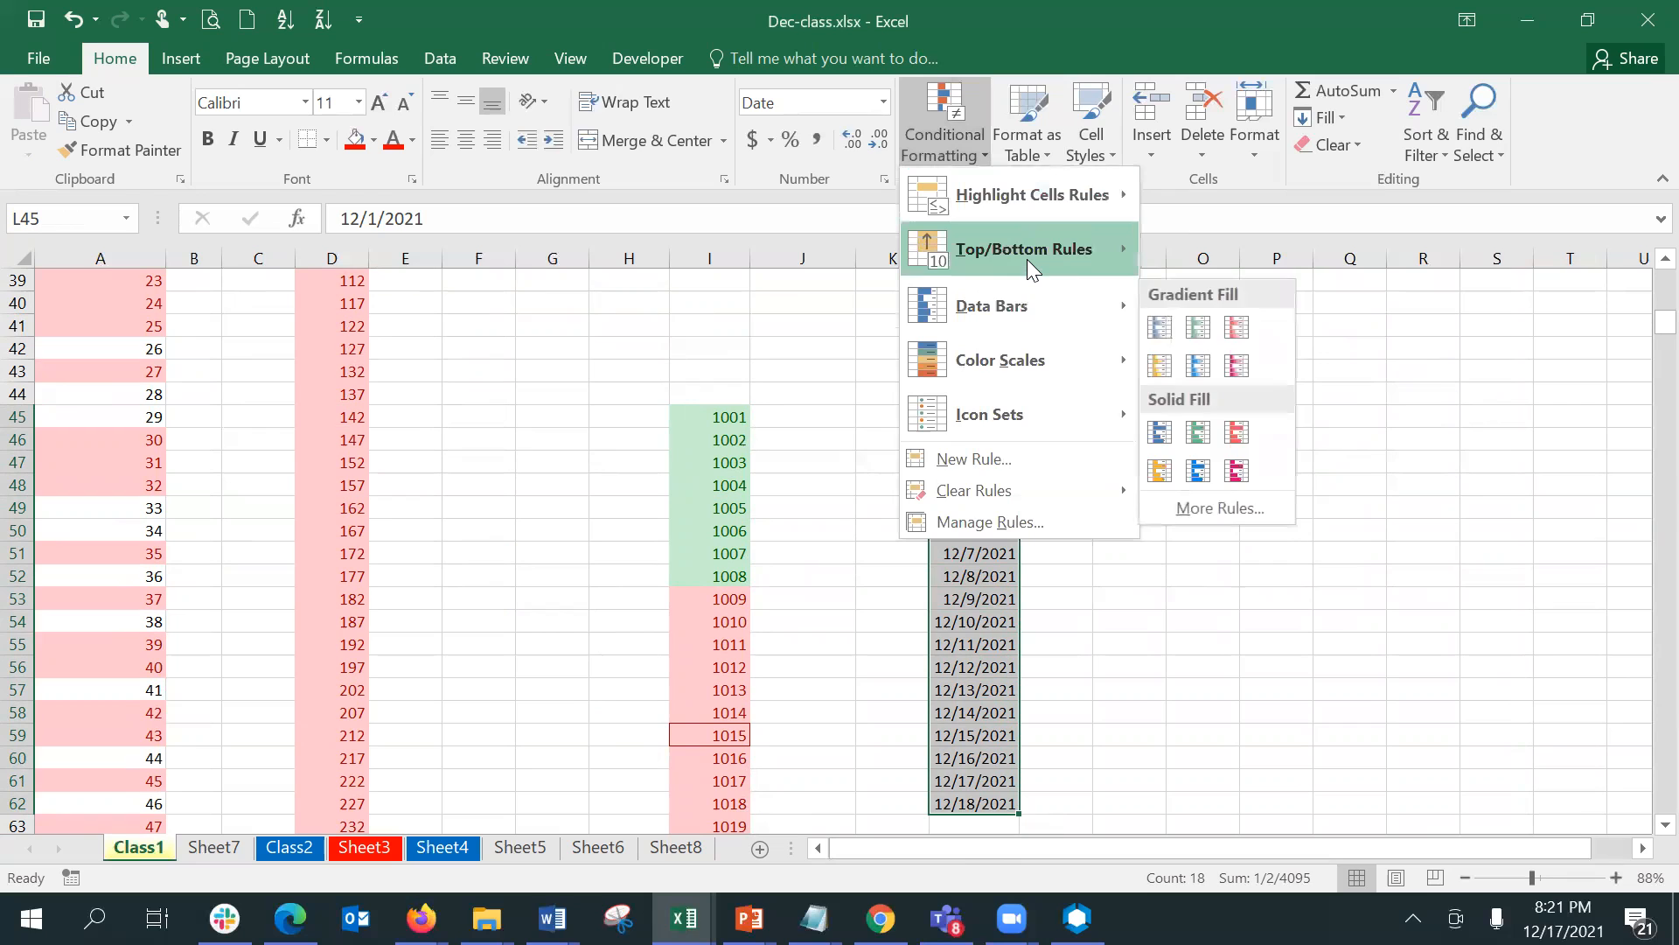
{"action": "mouse_move", "coordinate": [1027, 259]}
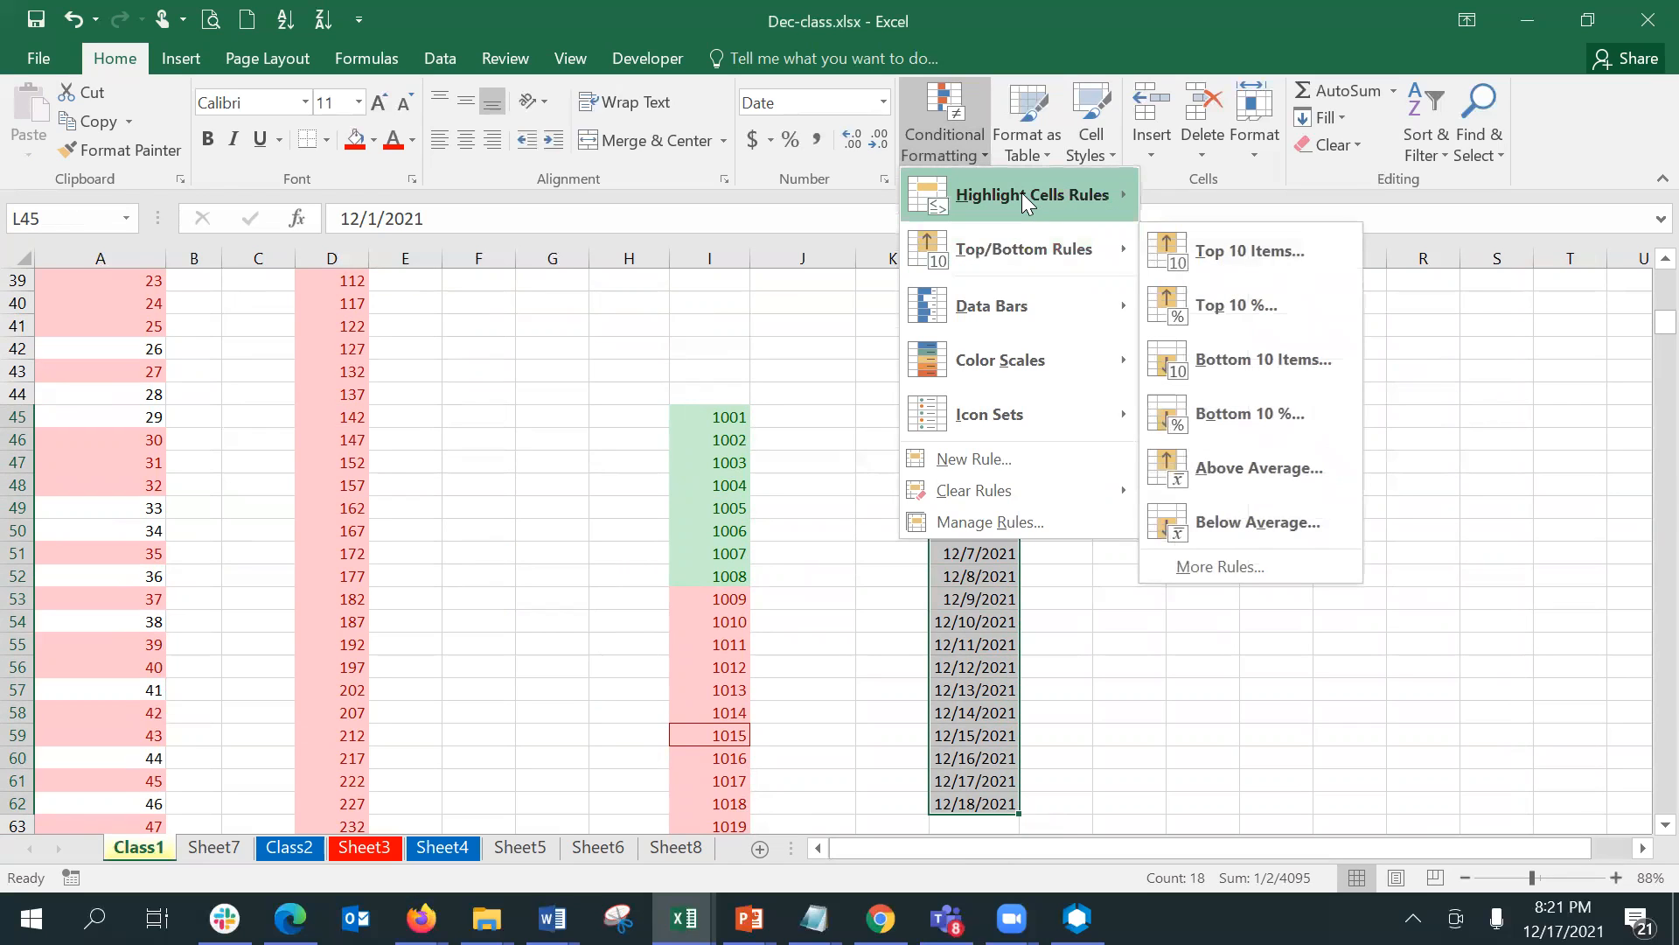
{"action": "mouse_move", "coordinate": [1021, 193]}
{"action": "left_click", "coordinate": [1254, 463]}
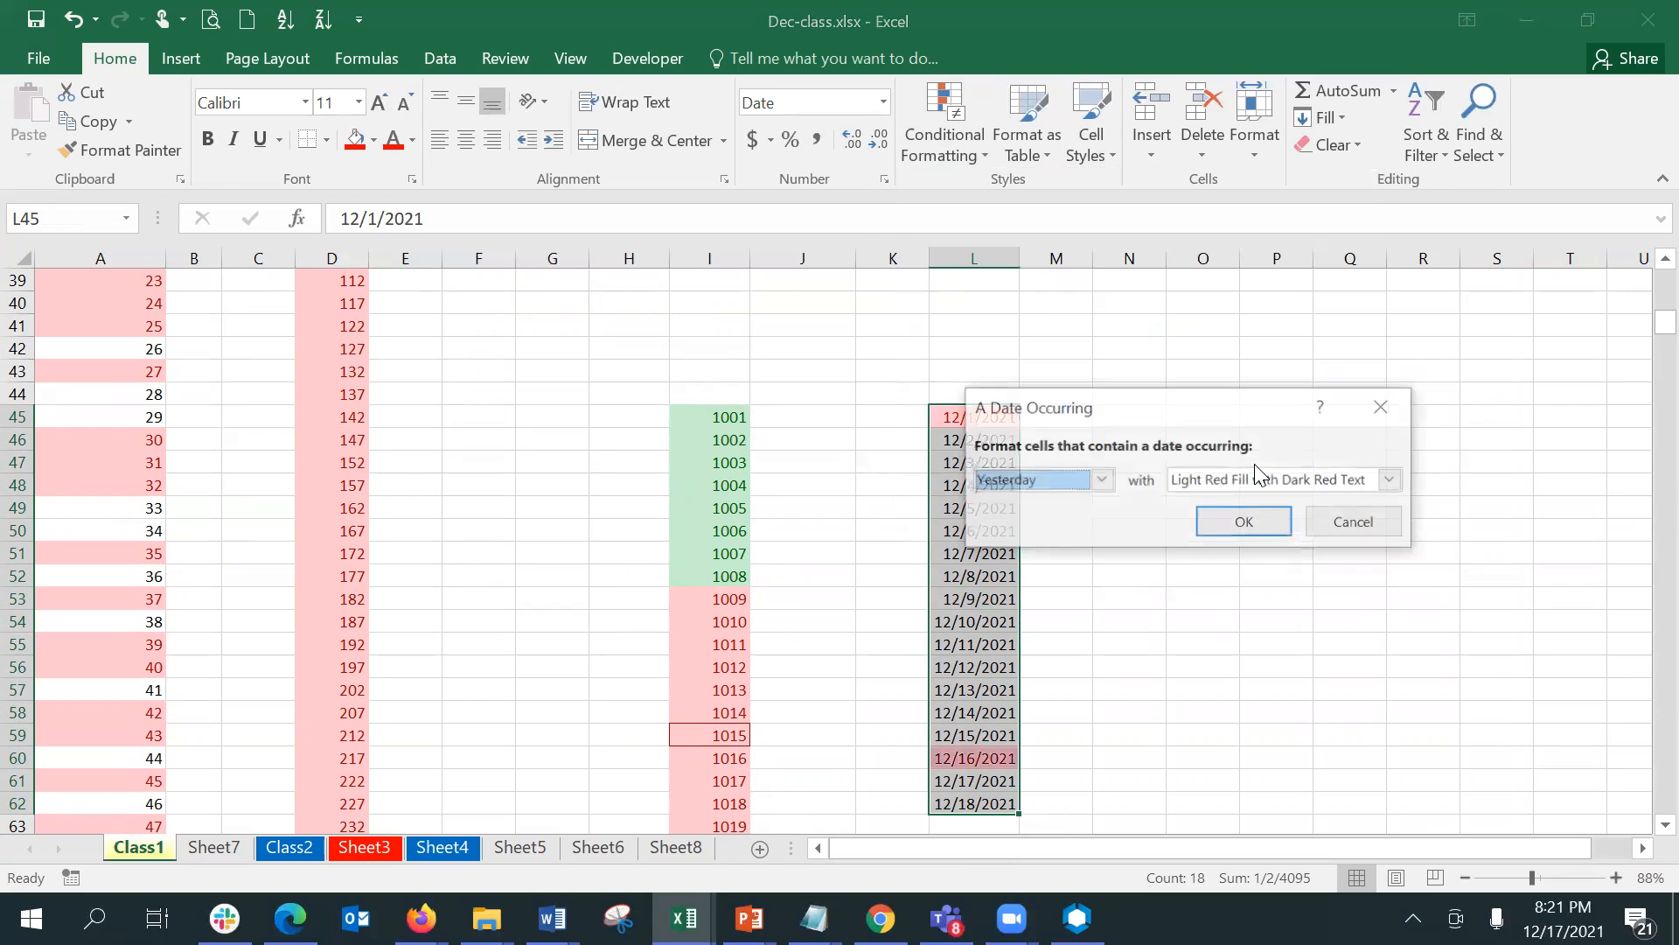
{"action": "left_click", "coordinate": [1072, 488]}
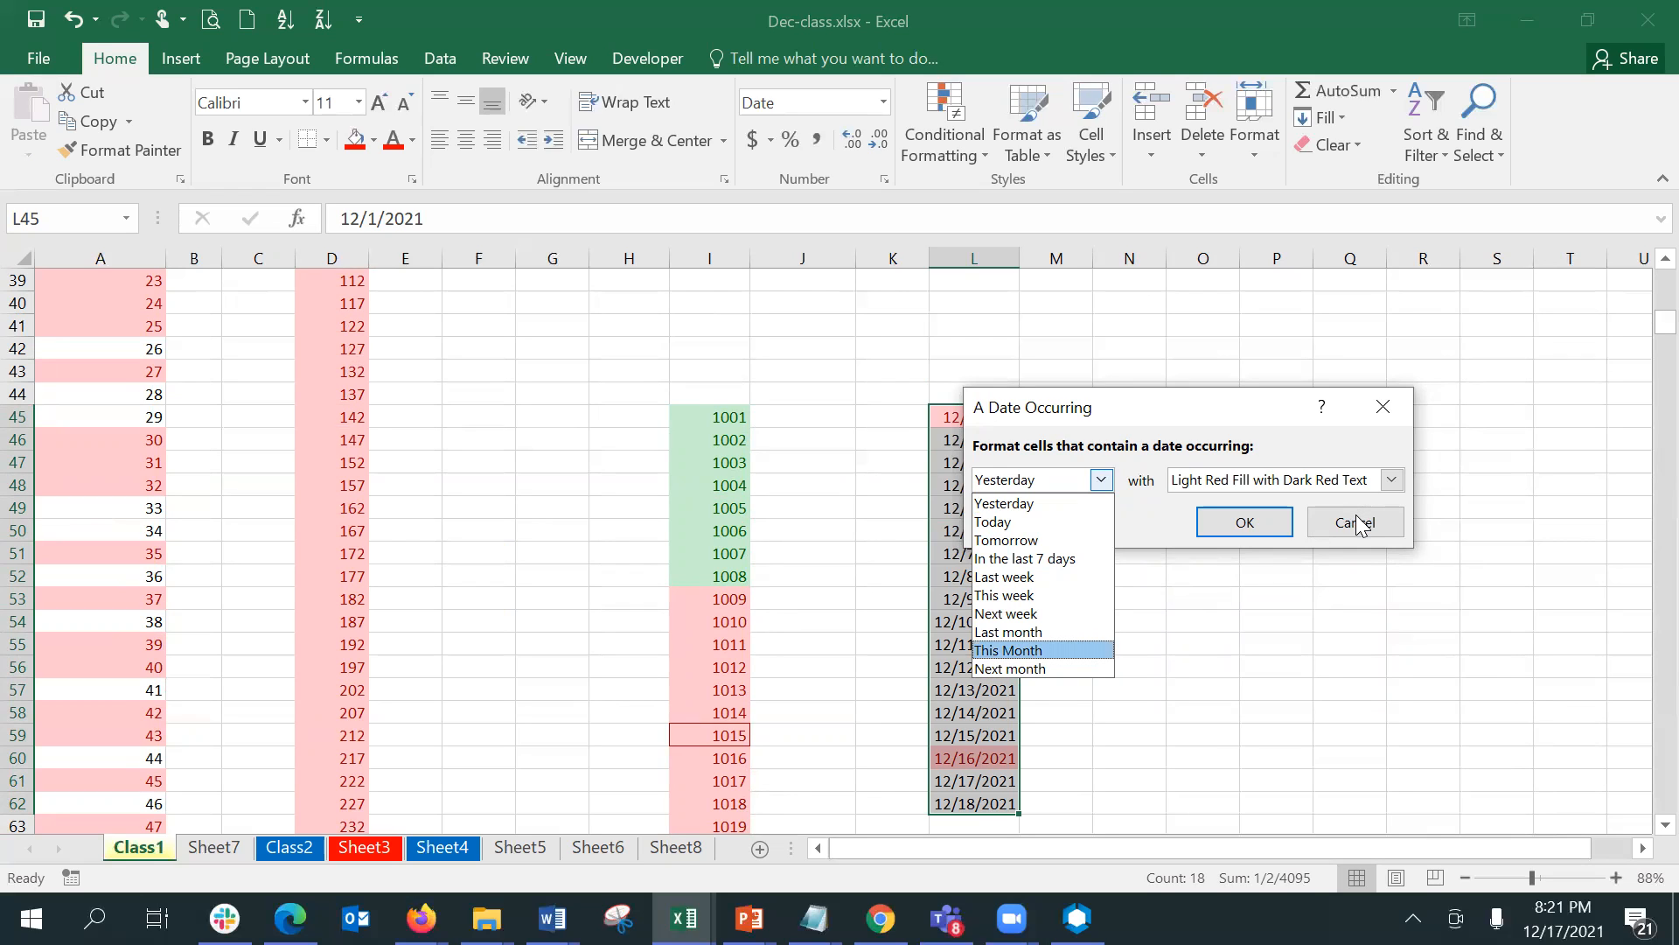
{"action": "left_click", "coordinate": [1002, 522]}
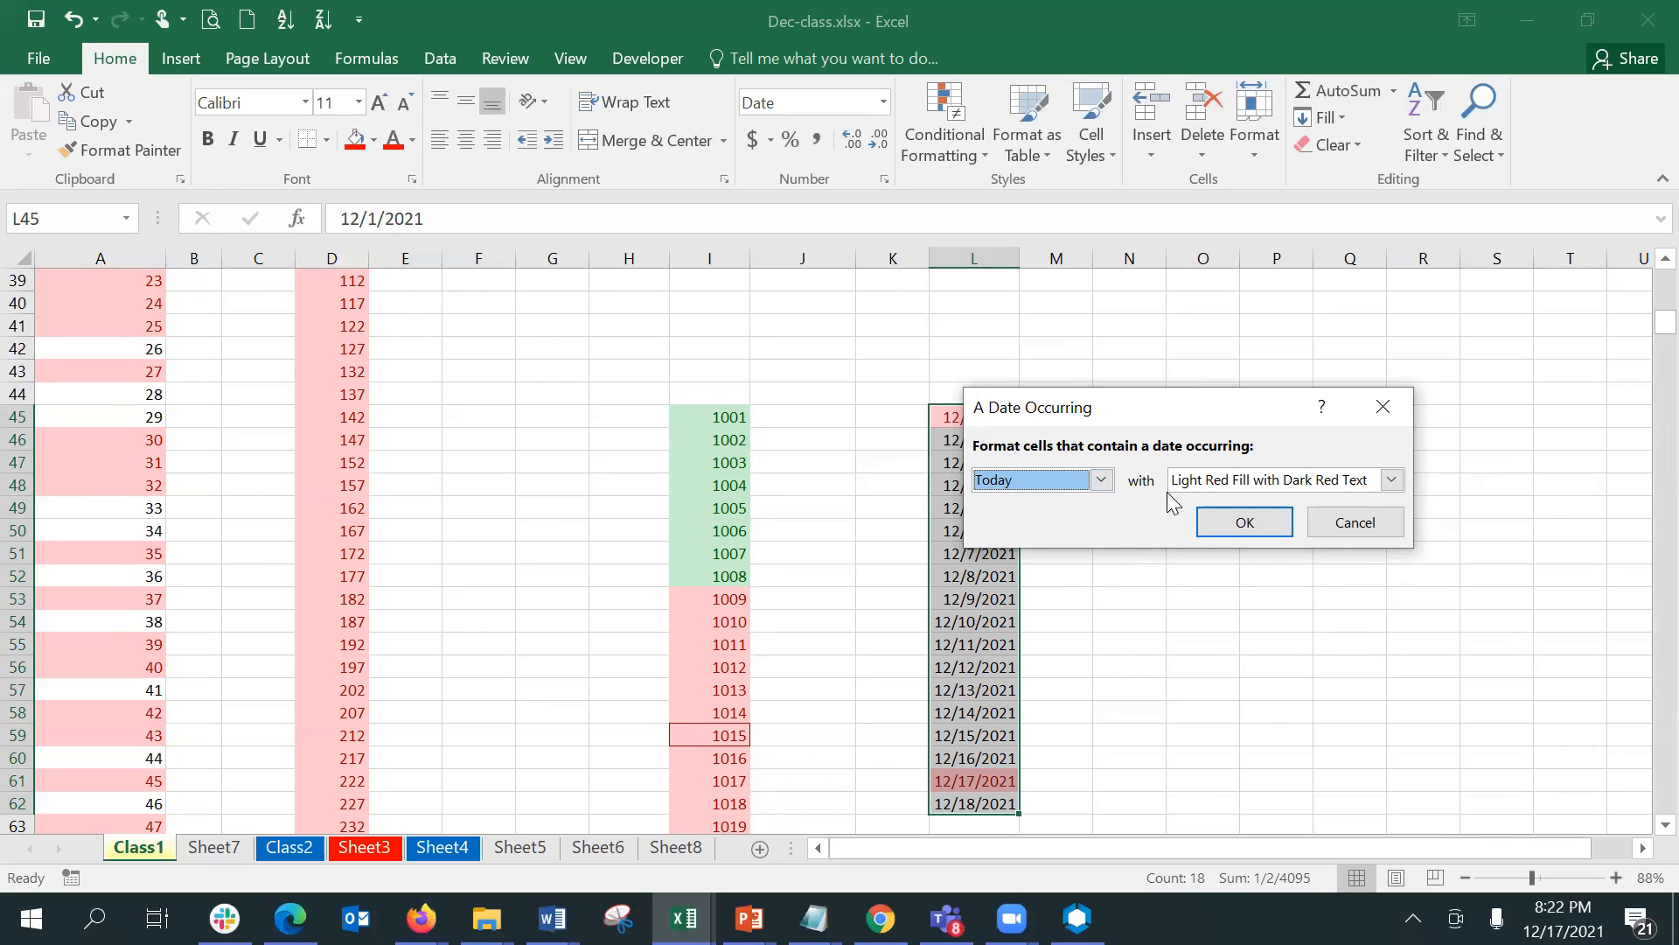
{"action": "left_click", "coordinate": [1101, 479]}
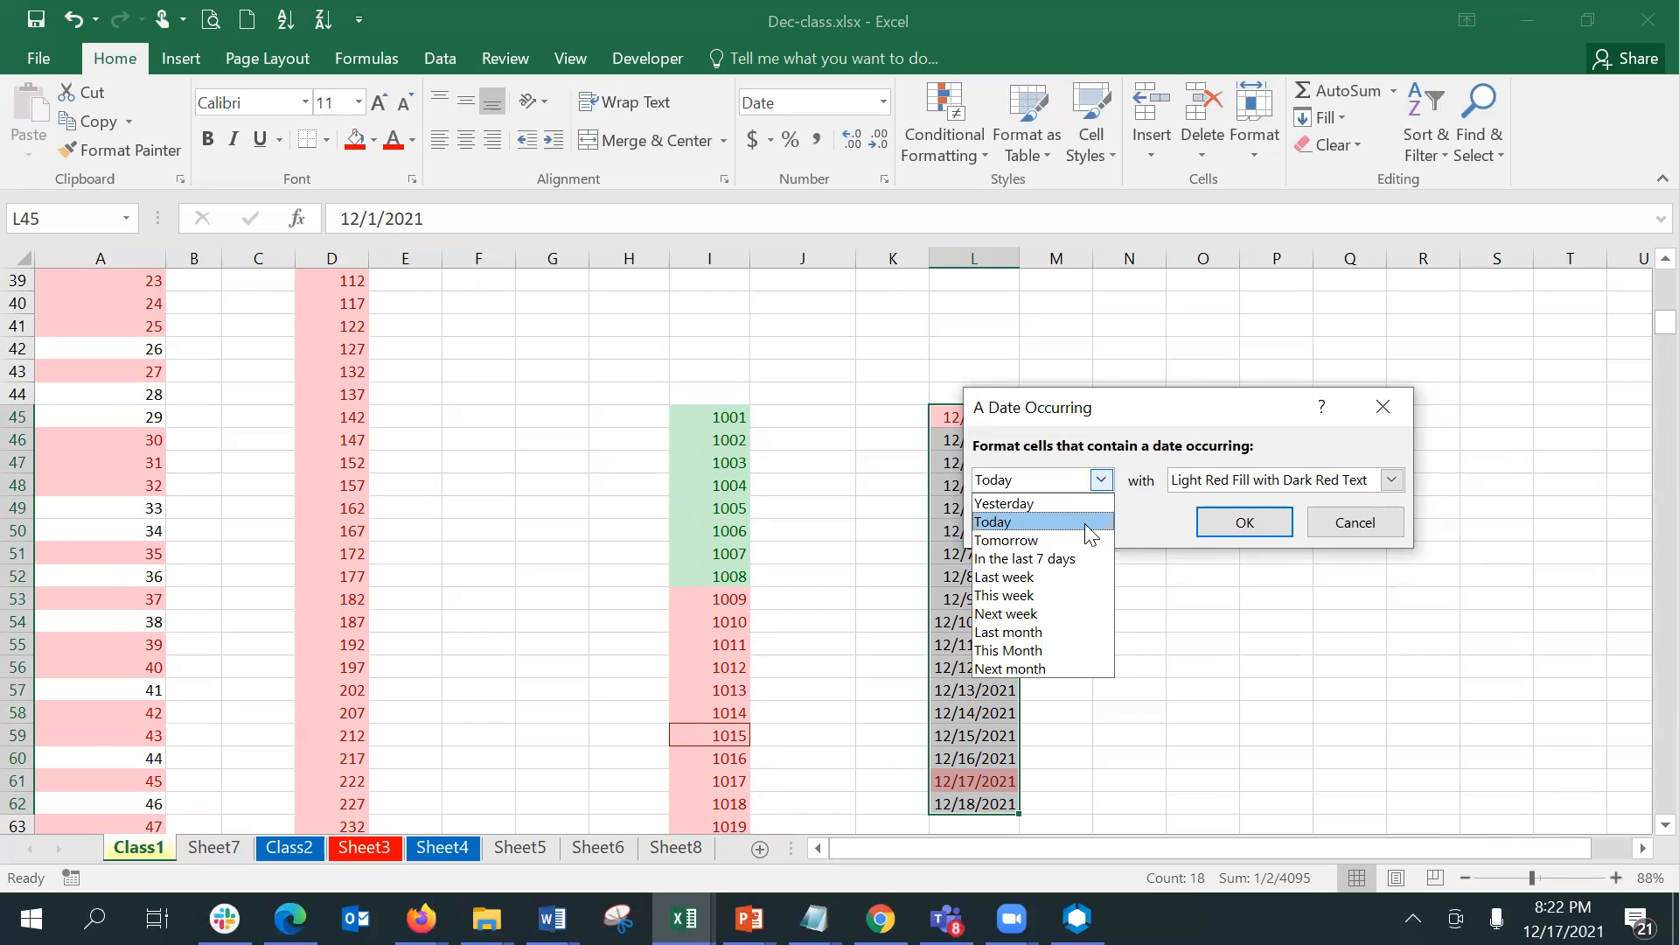
{"action": "left_click", "coordinate": [1058, 560]}
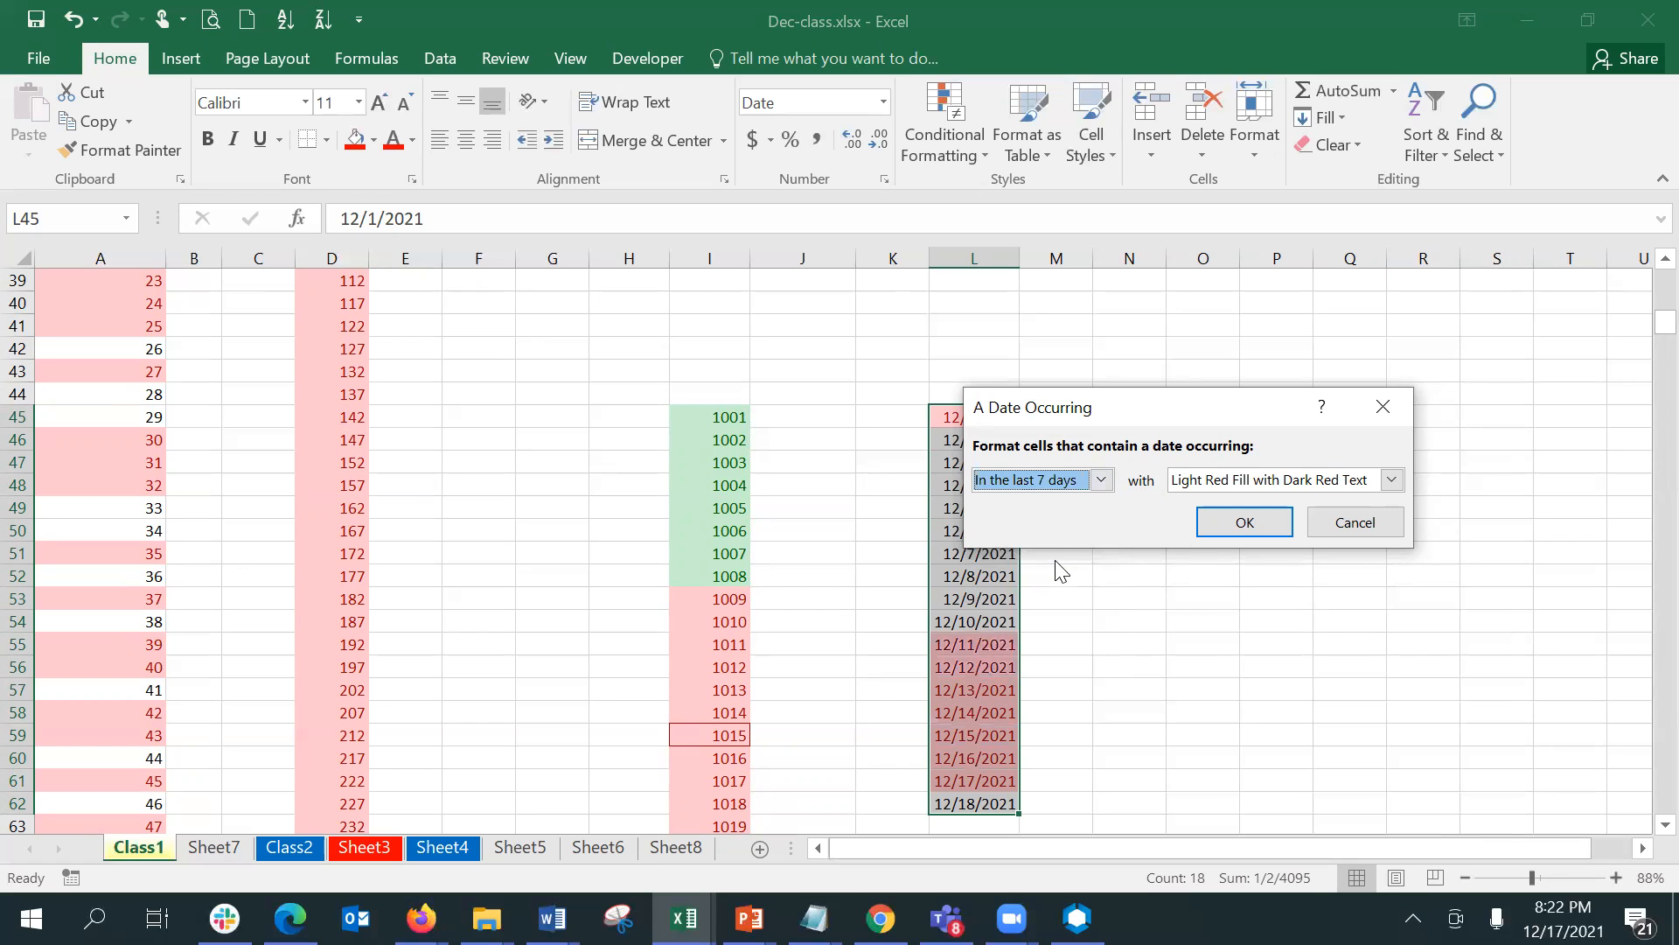
{"action": "left_click", "coordinate": [1242, 522]}
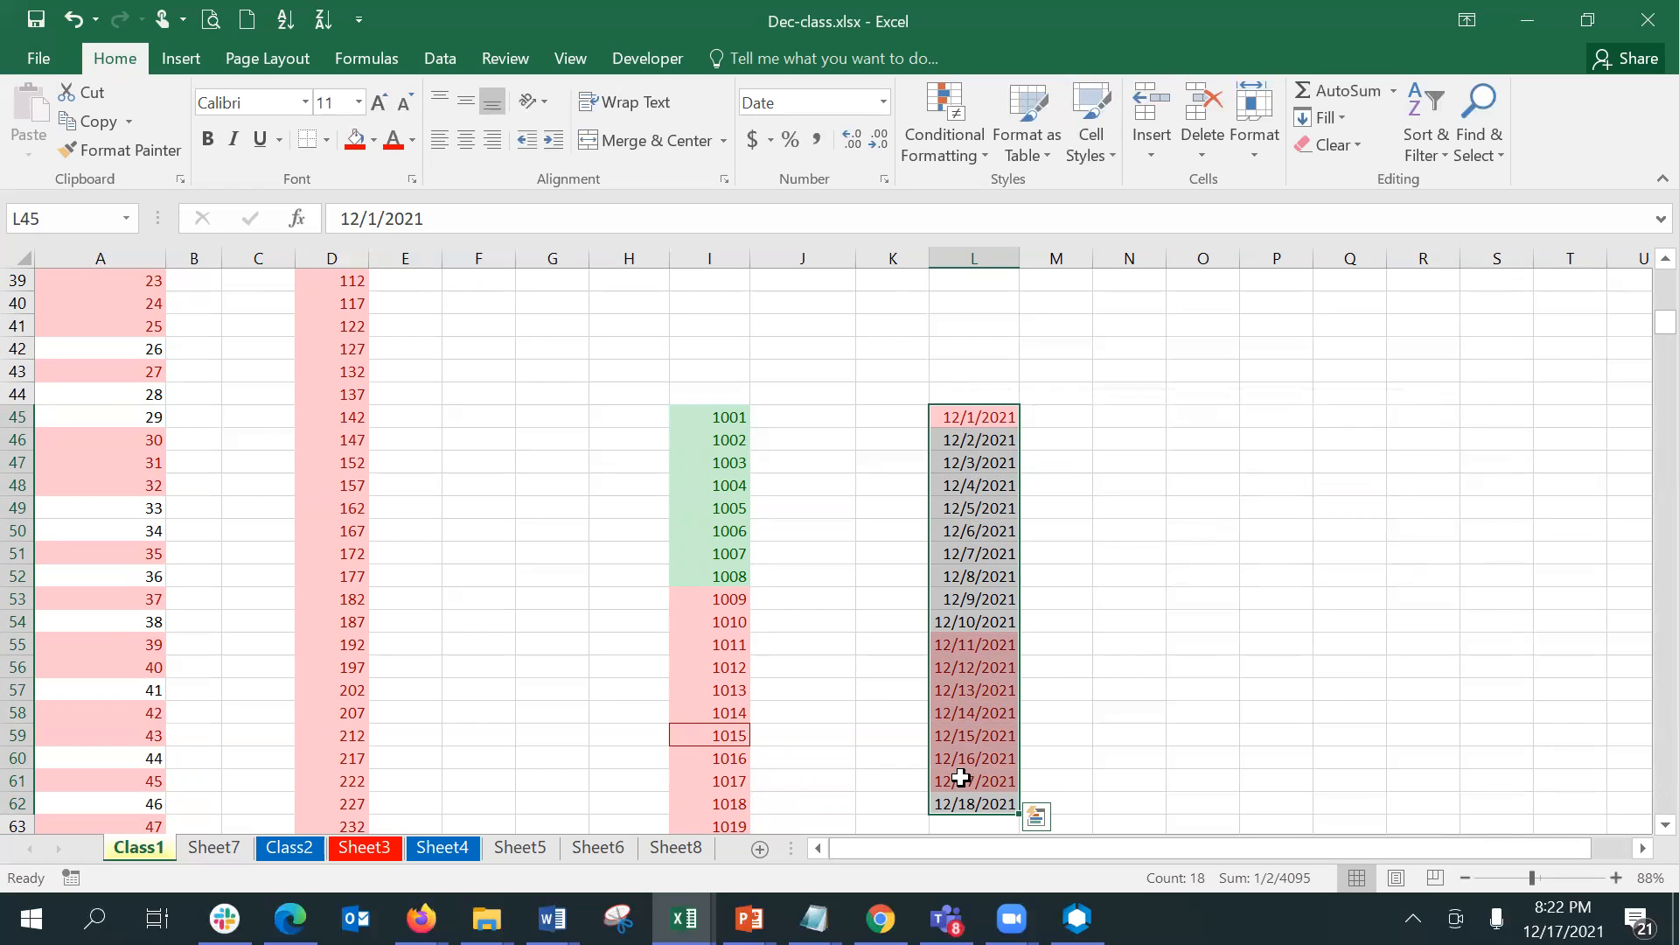
- Examine the date-period, cell-content and specific-text condition choices for the Last 7 days formatting rule, without keeping any change
{"action": "left_click", "coordinate": [941, 161]}
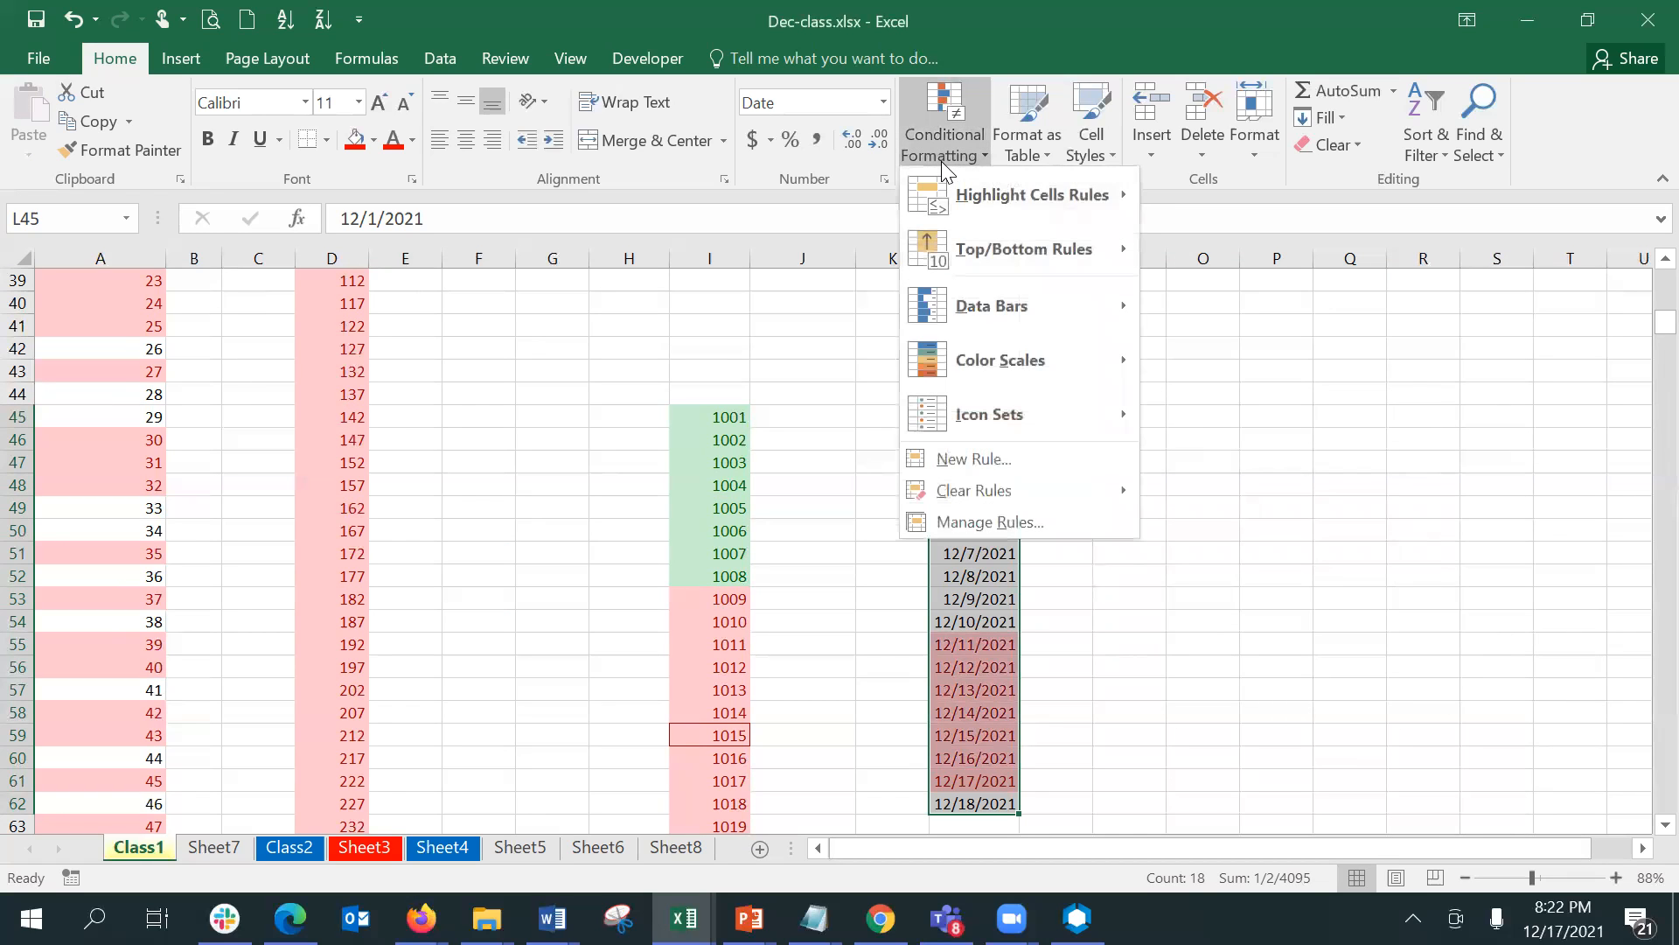
{"action": "left_click", "coordinate": [967, 522]}
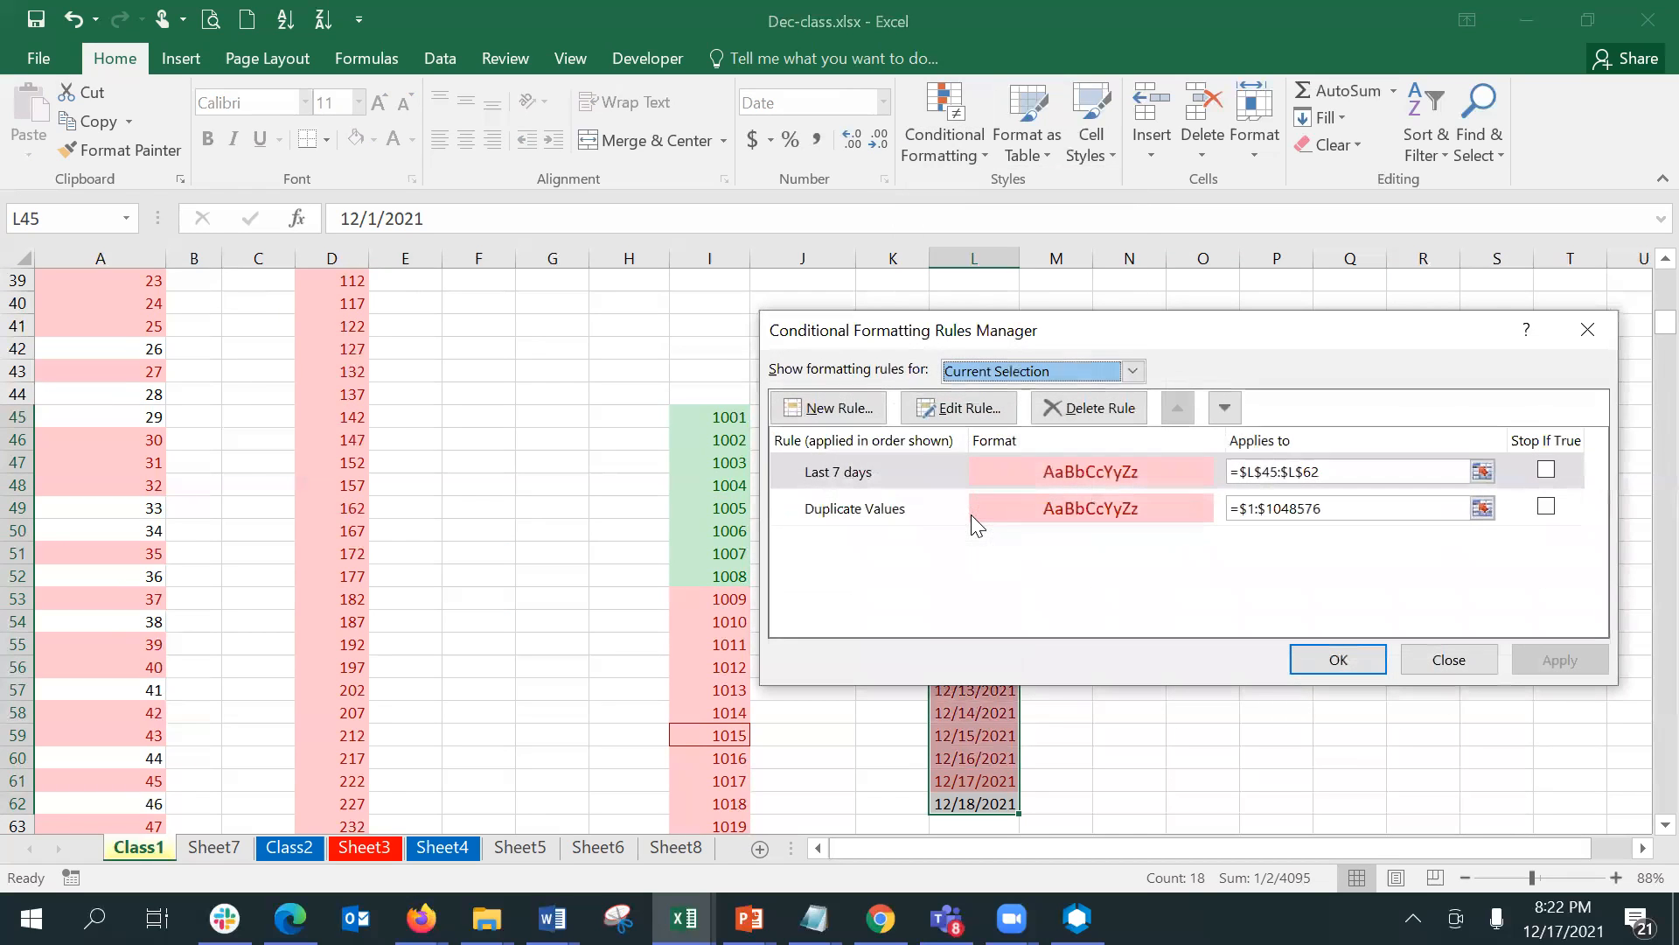
{"action": "left_click", "coordinate": [894, 481]}
{"action": "left_click", "coordinate": [959, 408]}
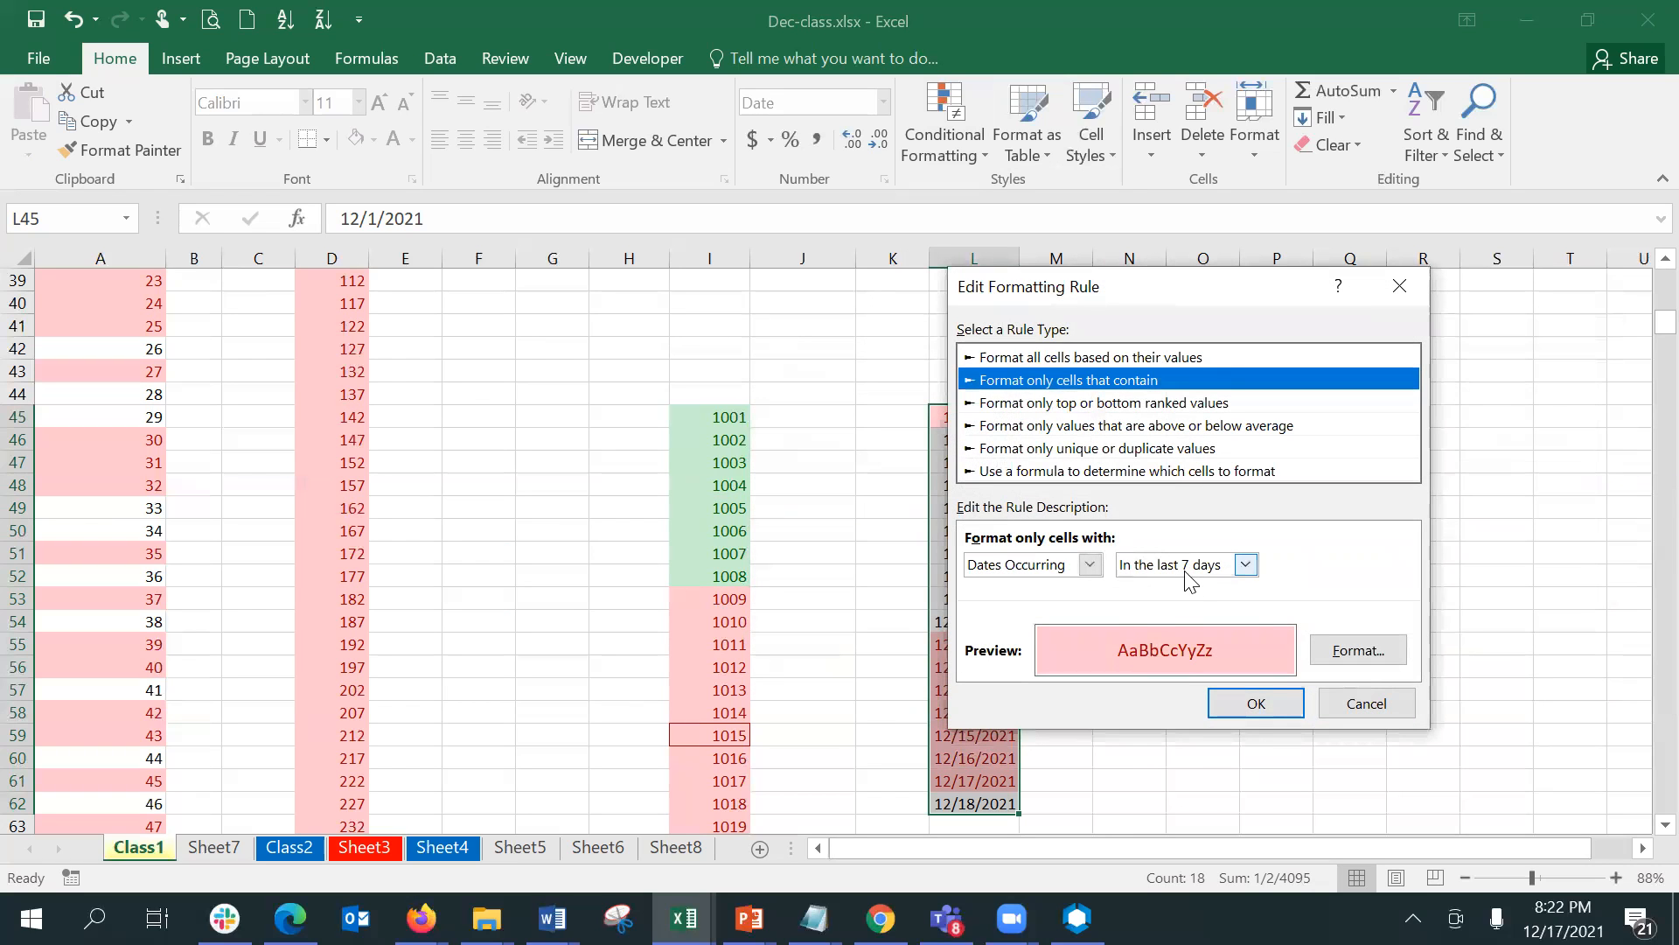
{"action": "left_click", "coordinate": [1246, 564]}
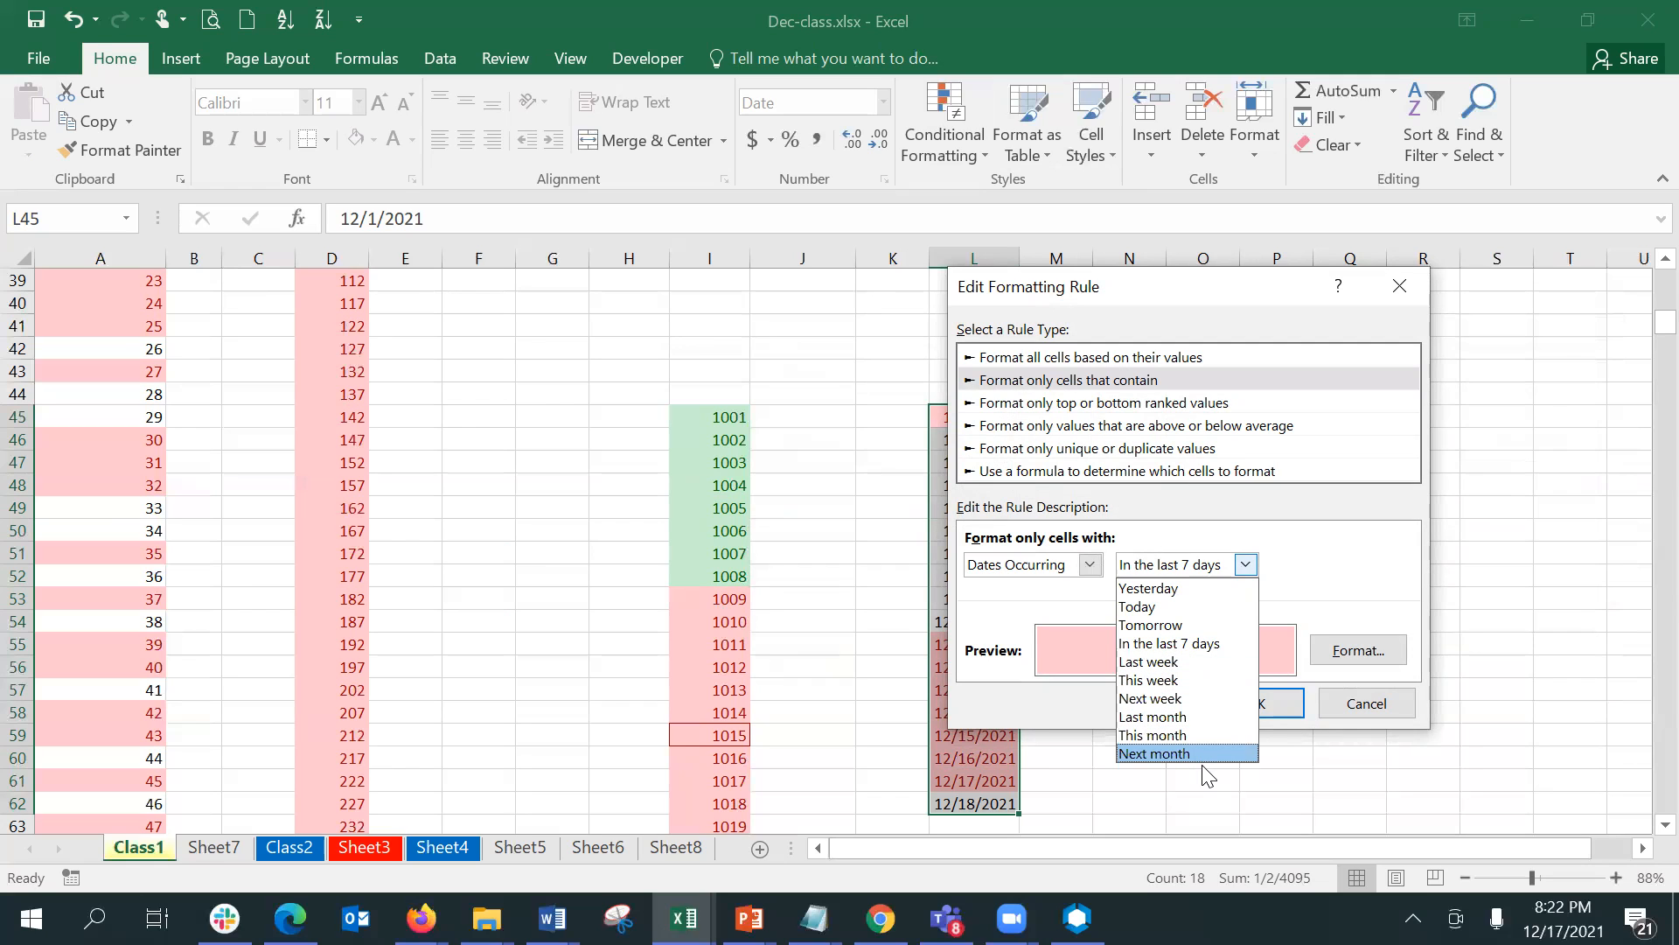
{"action": "left_click", "coordinate": [1063, 574]}
{"action": "left_click", "coordinate": [1063, 575]}
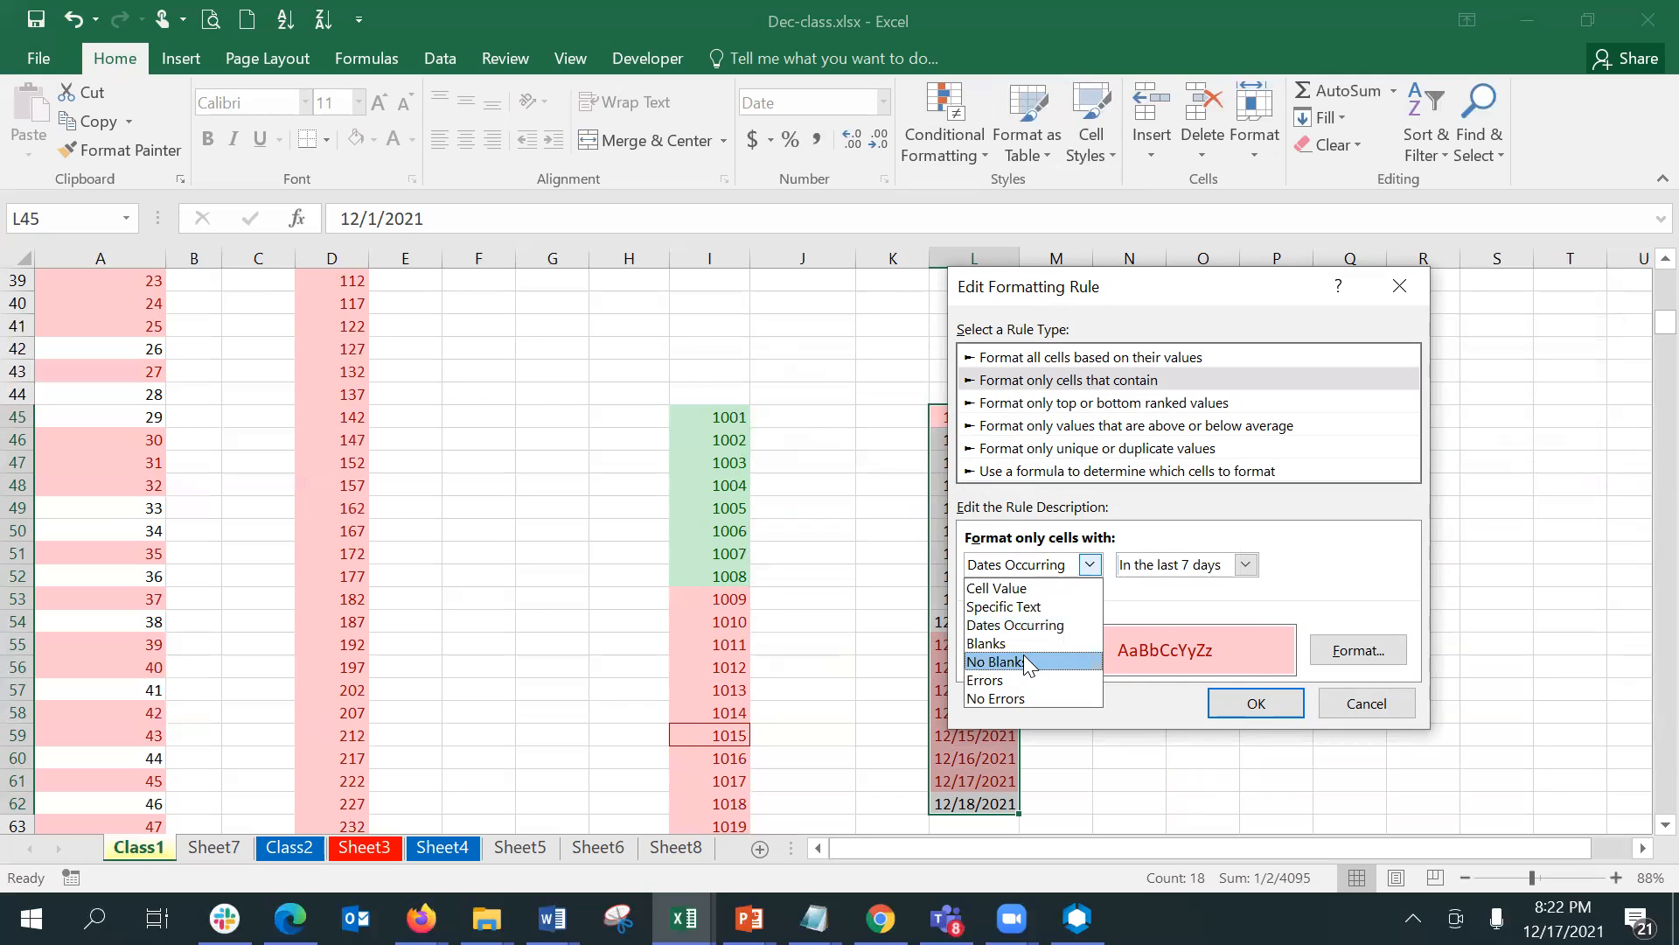
{"action": "left_click", "coordinate": [1017, 608]}
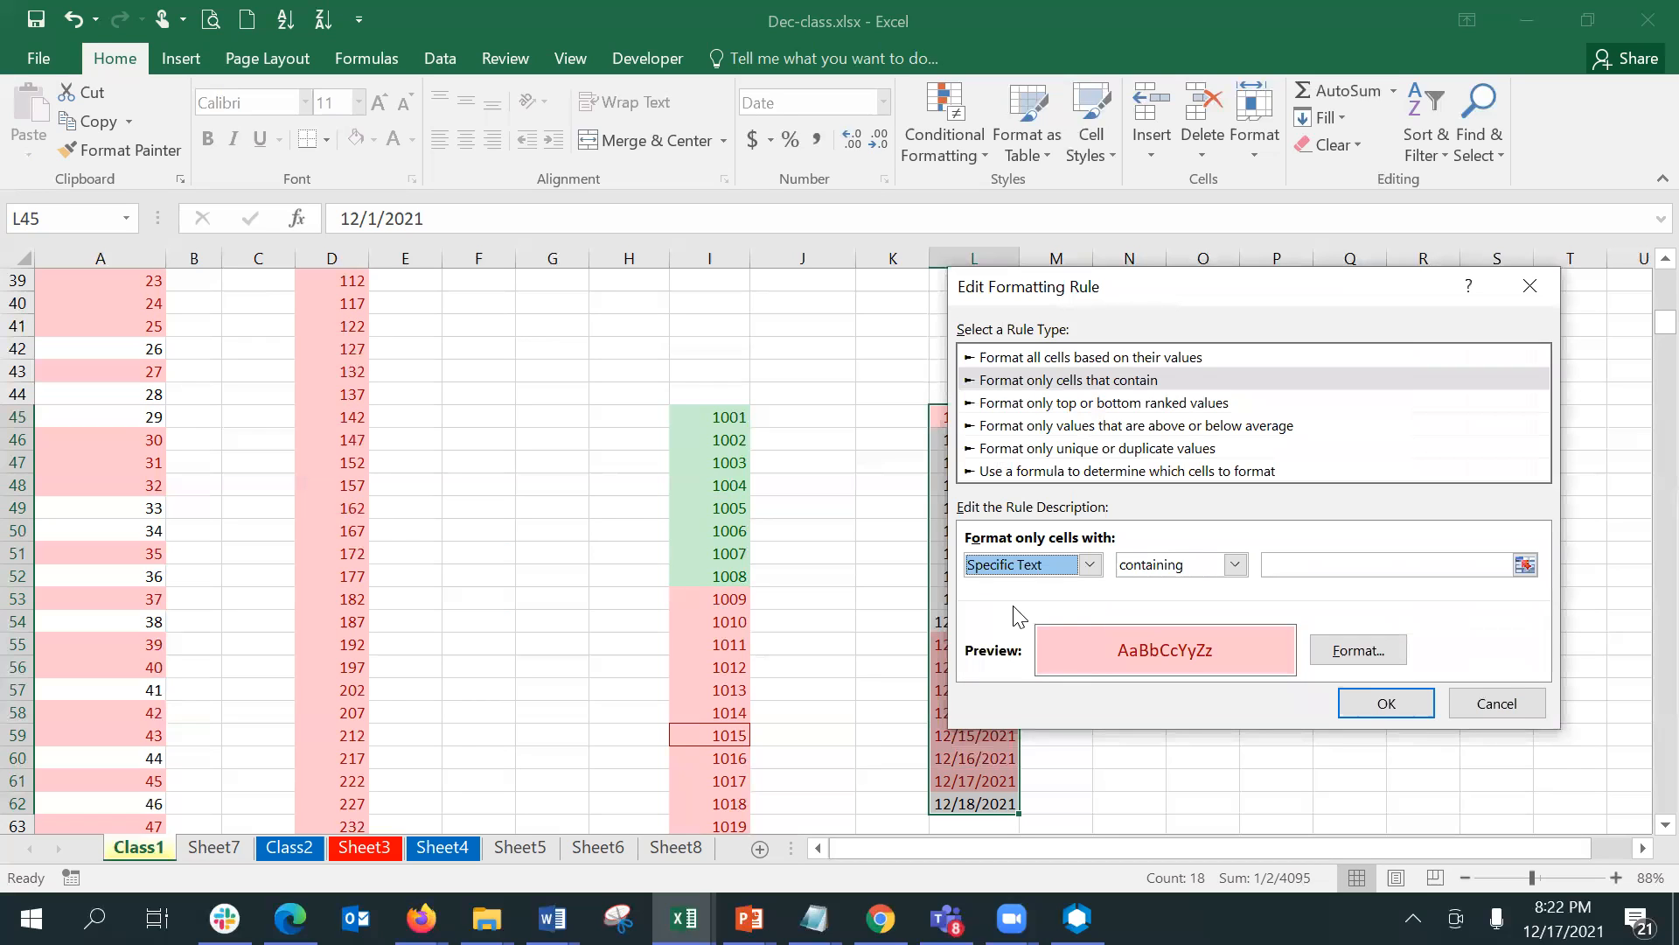
{"action": "left_click", "coordinate": [1159, 574]}
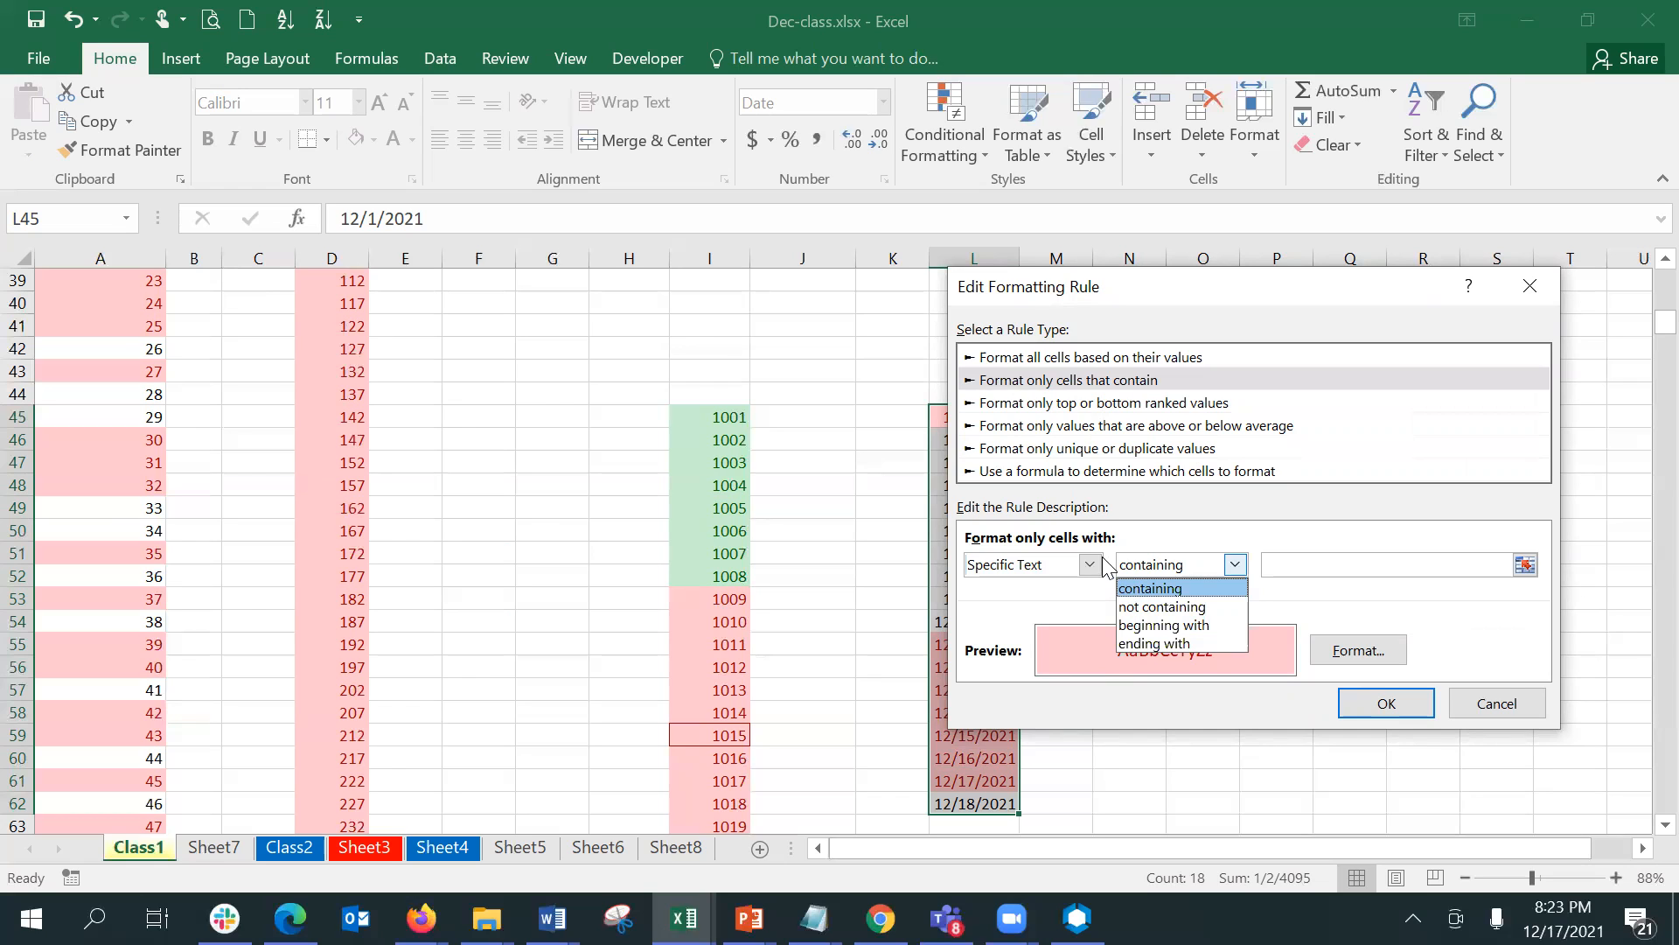
{"action": "left_click", "coordinate": [1517, 711]}
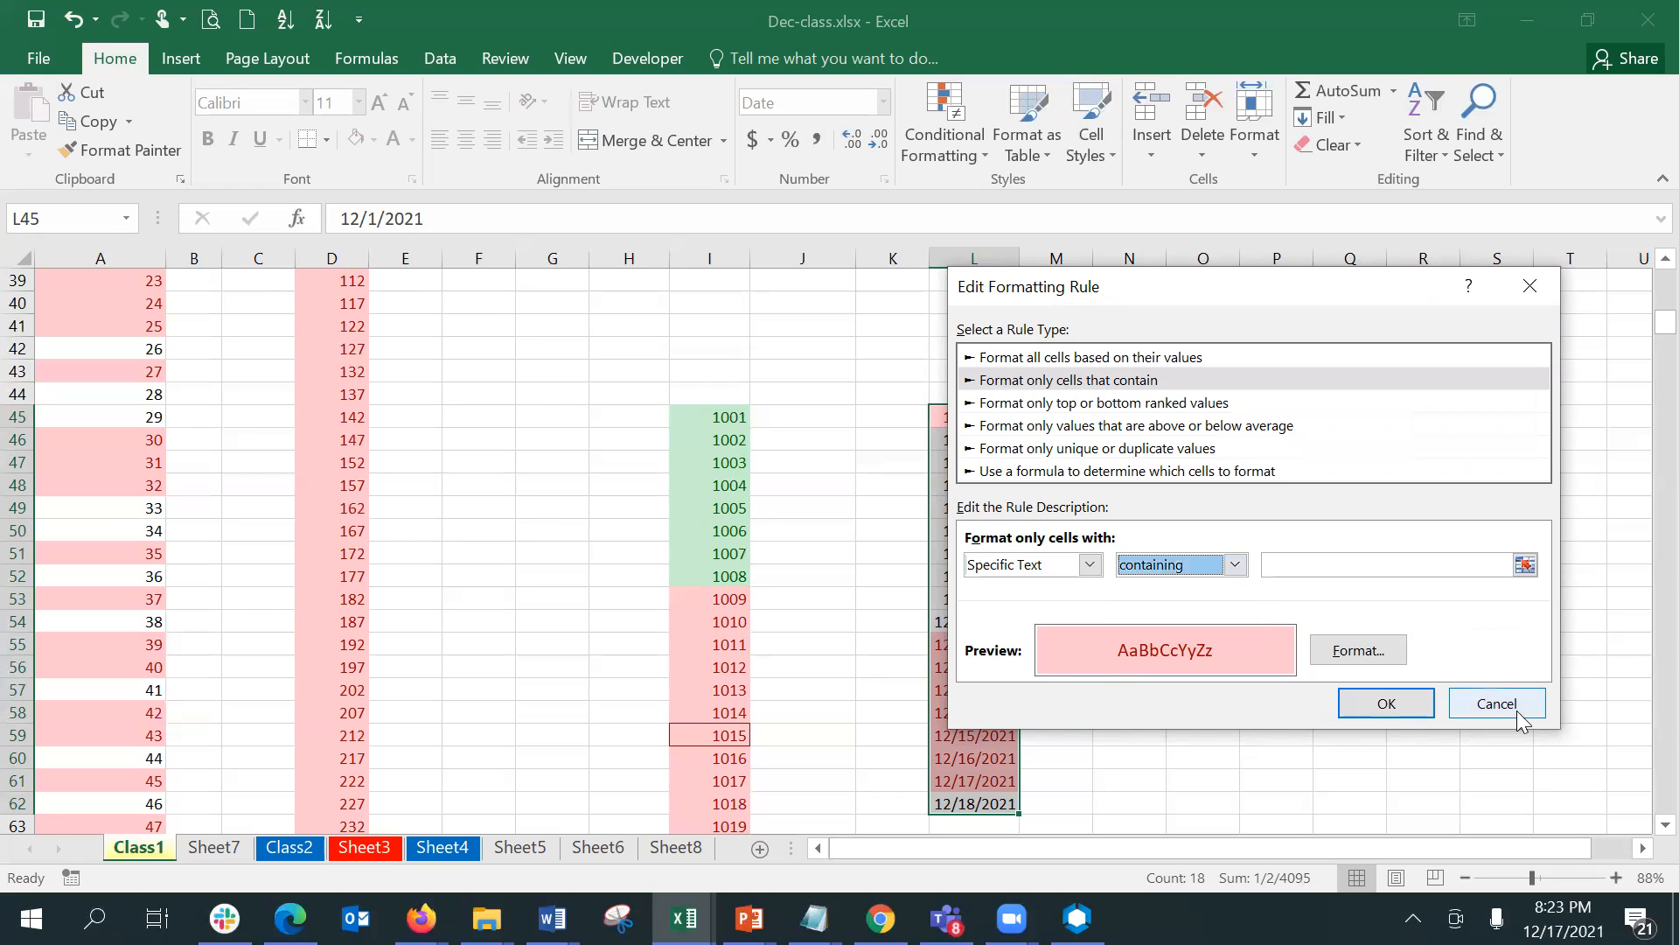
{"action": "left_click", "coordinate": [1512, 715]}
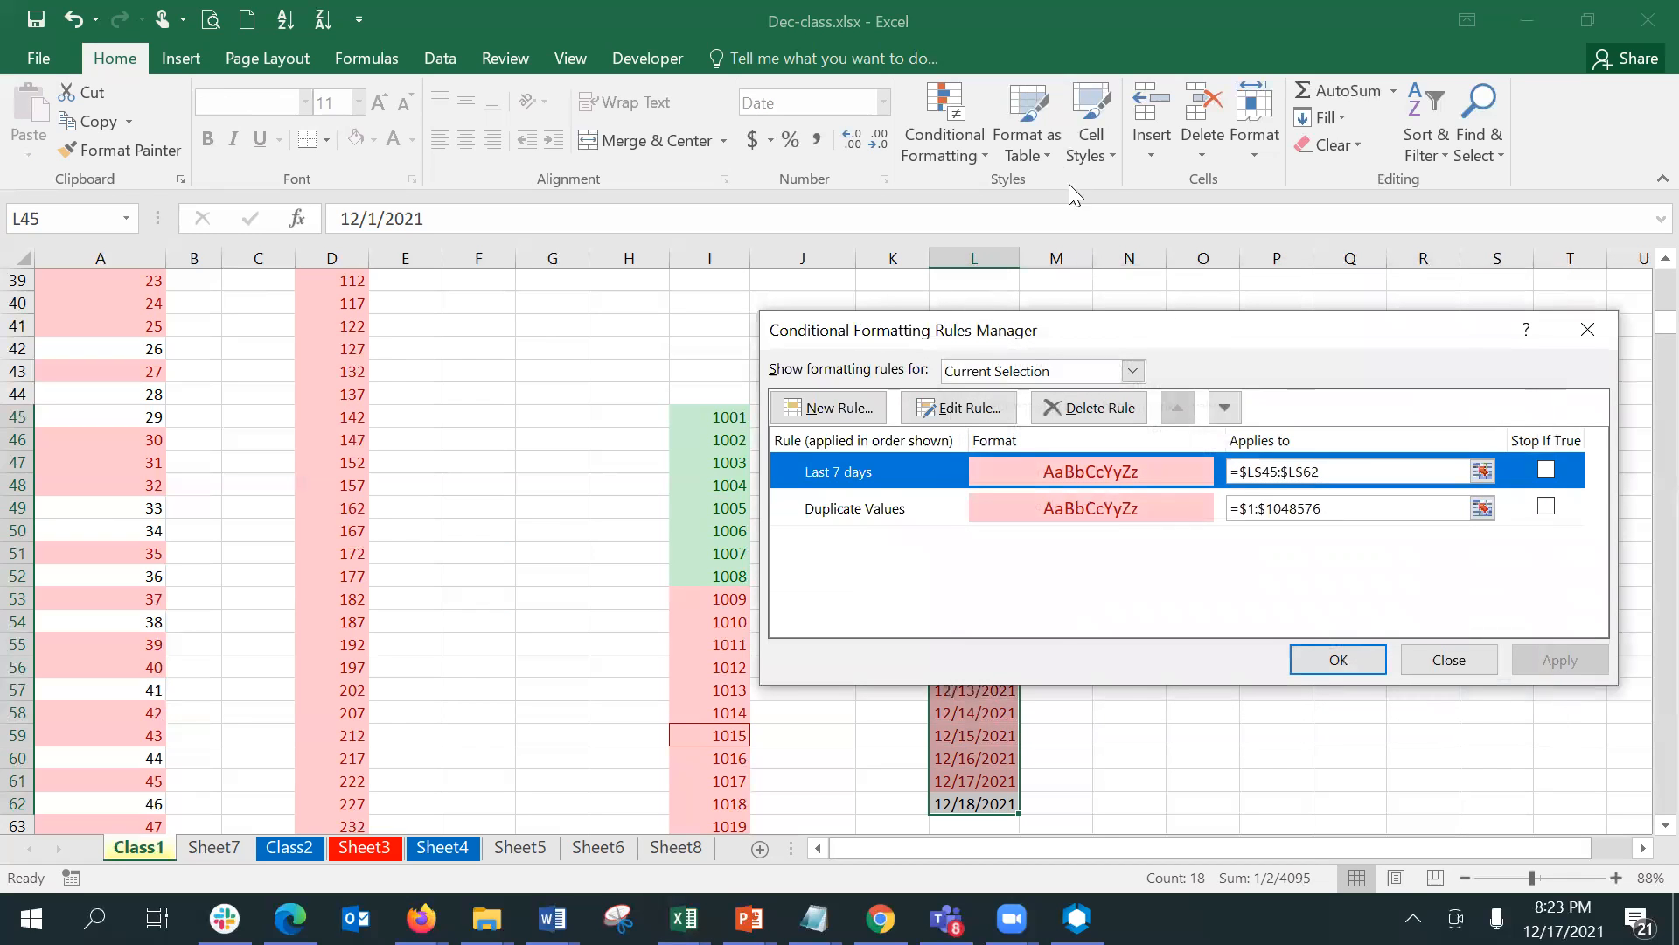
{"action": "left_click", "coordinate": [1334, 659]}
{"action": "left_click", "coordinate": [922, 114]}
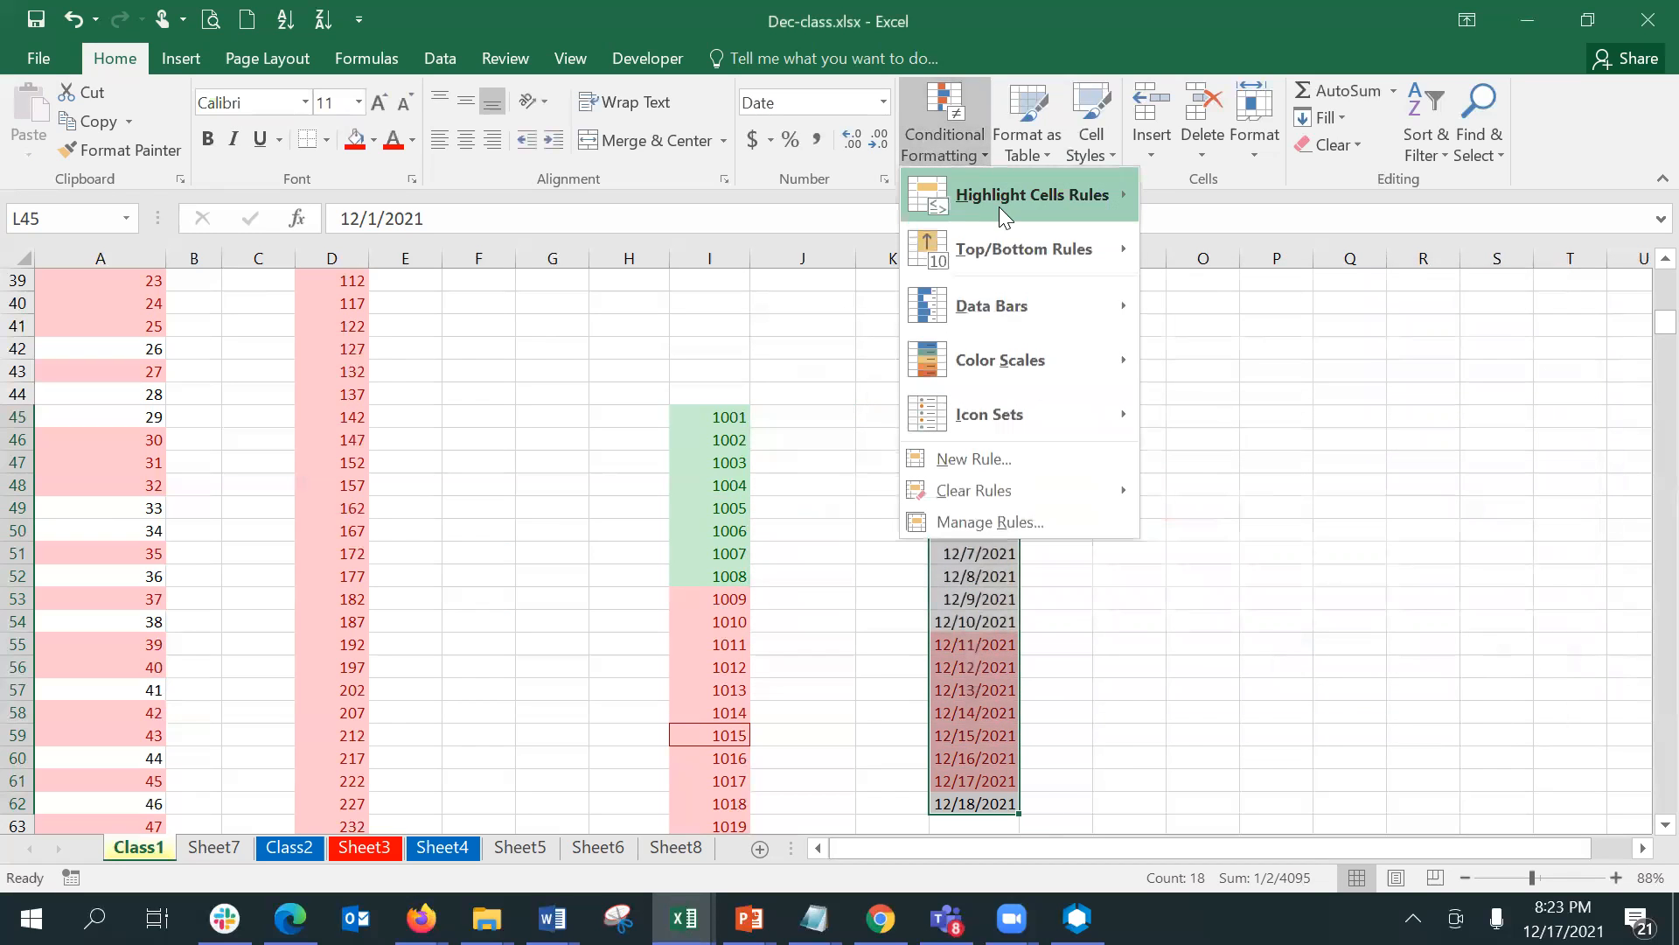
{"action": "mouse_move", "coordinate": [1003, 211]}
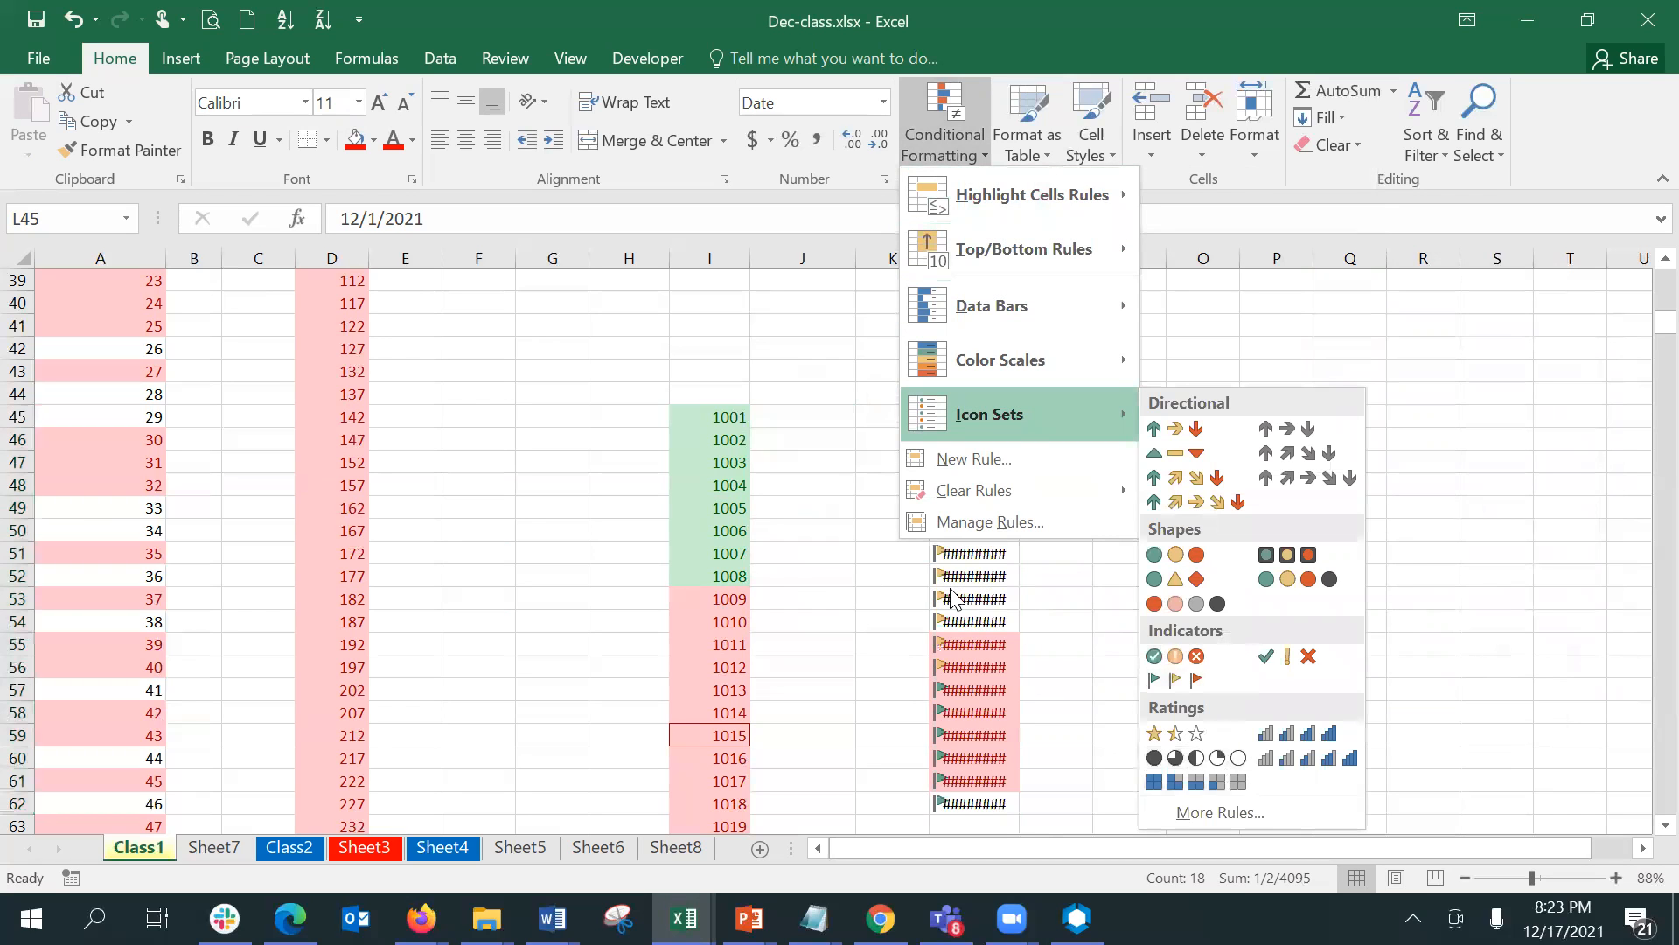
{"action": "left_click", "coordinate": [803, 560]}
- Enter the value 2001 in cell F40
{"action": "left_click", "coordinate": [480, 424]}
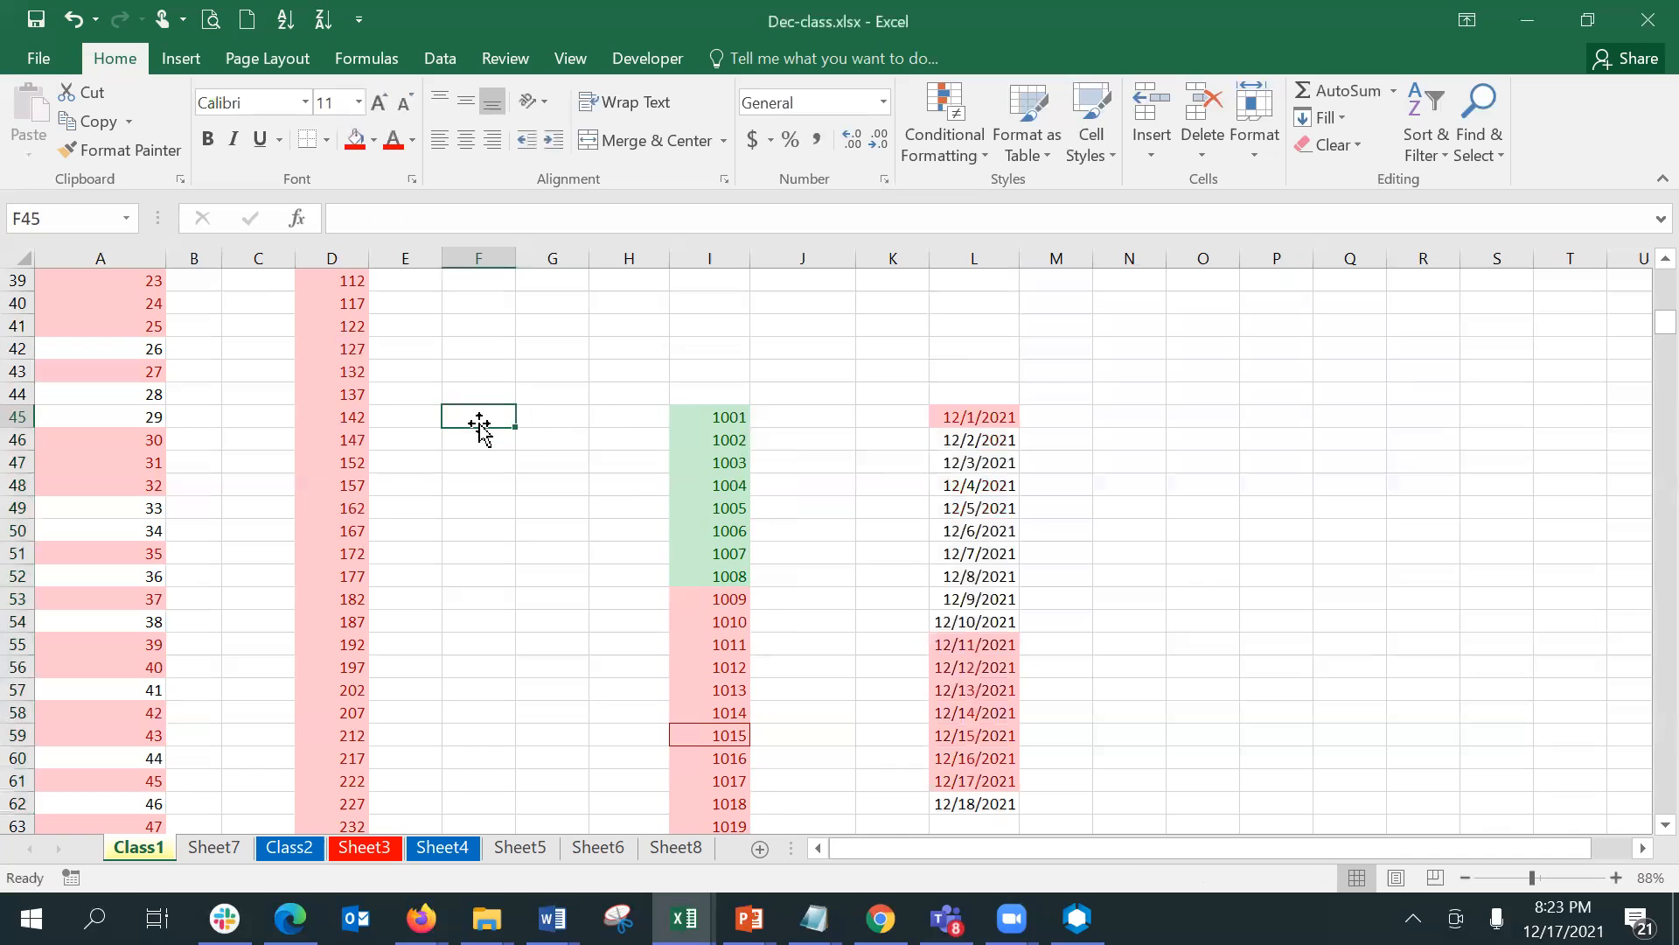
{"action": "key", "text": "Up"}
{"action": "key", "text": "Up"}
{"action": "key", "text": "Up"}
{"action": "key", "text": "Up"}
{"action": "key", "text": "Up"}
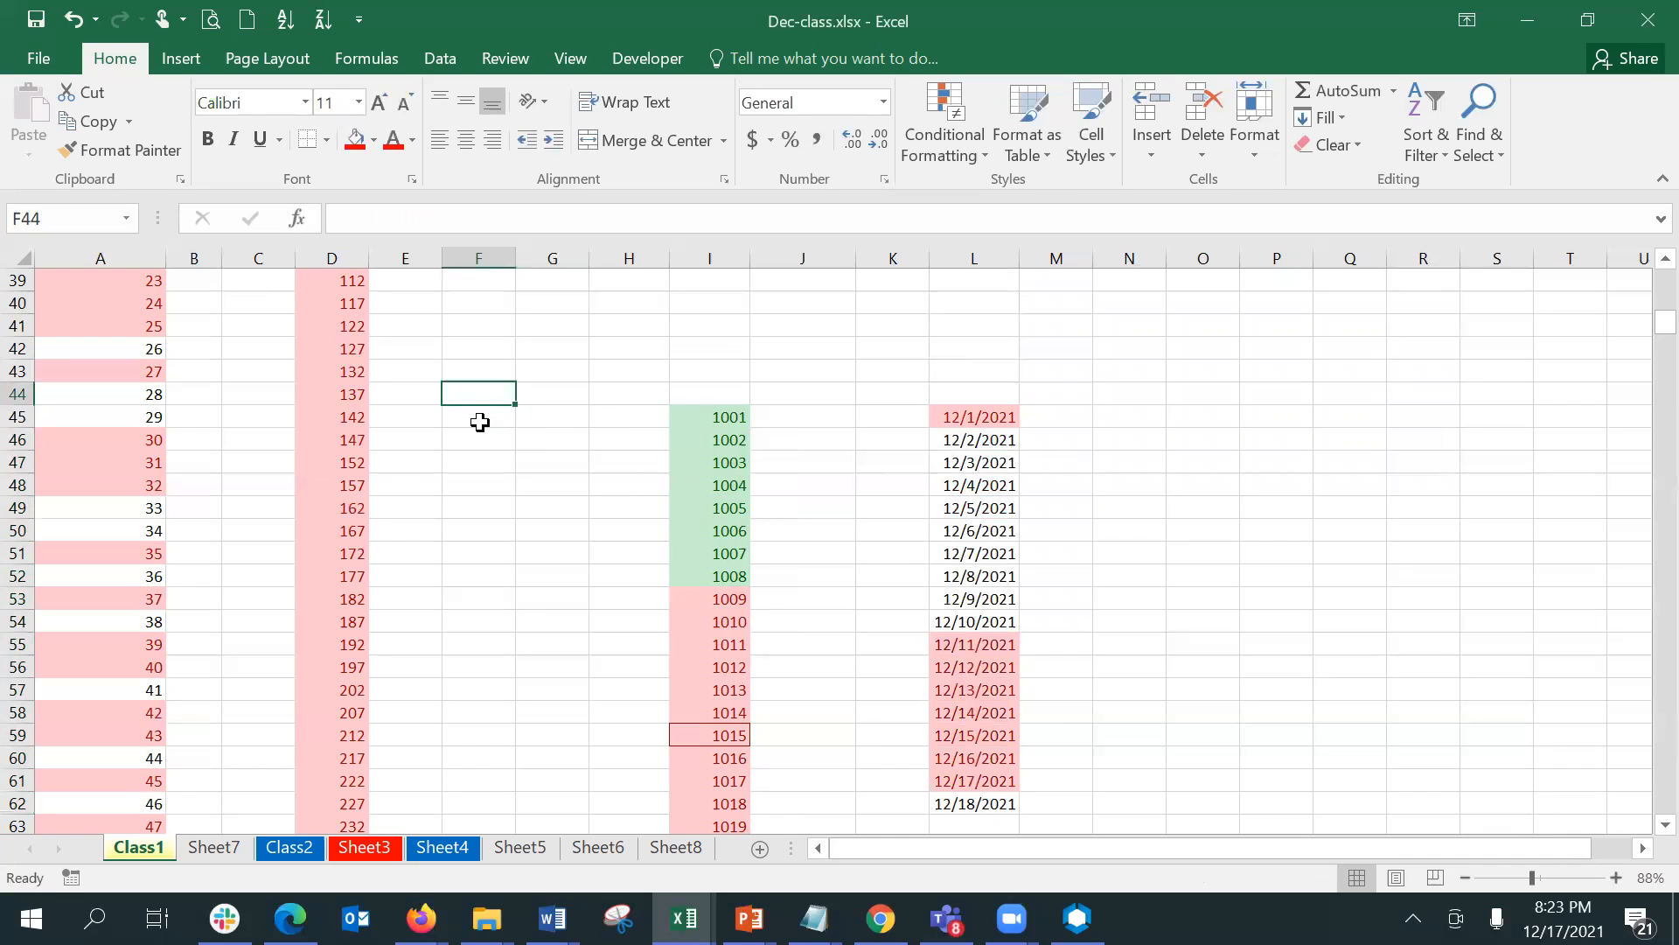
{"action": "type", "text": "12/1/2"}
{"action": "key", "text": "BackSpace"}
{"action": "key", "text": "BackSpace"}
{"action": "key", "text": "BackSpace"}
{"action": "key", "text": "BackSpace"}
{"action": "key", "text": "BackSpace"}
{"action": "key", "text": "BackSpace"}
{"action": "type", "text": "1"}
{"action": "key", "text": "BackSpace"}
{"action": "type", "text": "2001"}
{"action": "key", "text": "Return"}
{"action": "key", "text": "Up"}
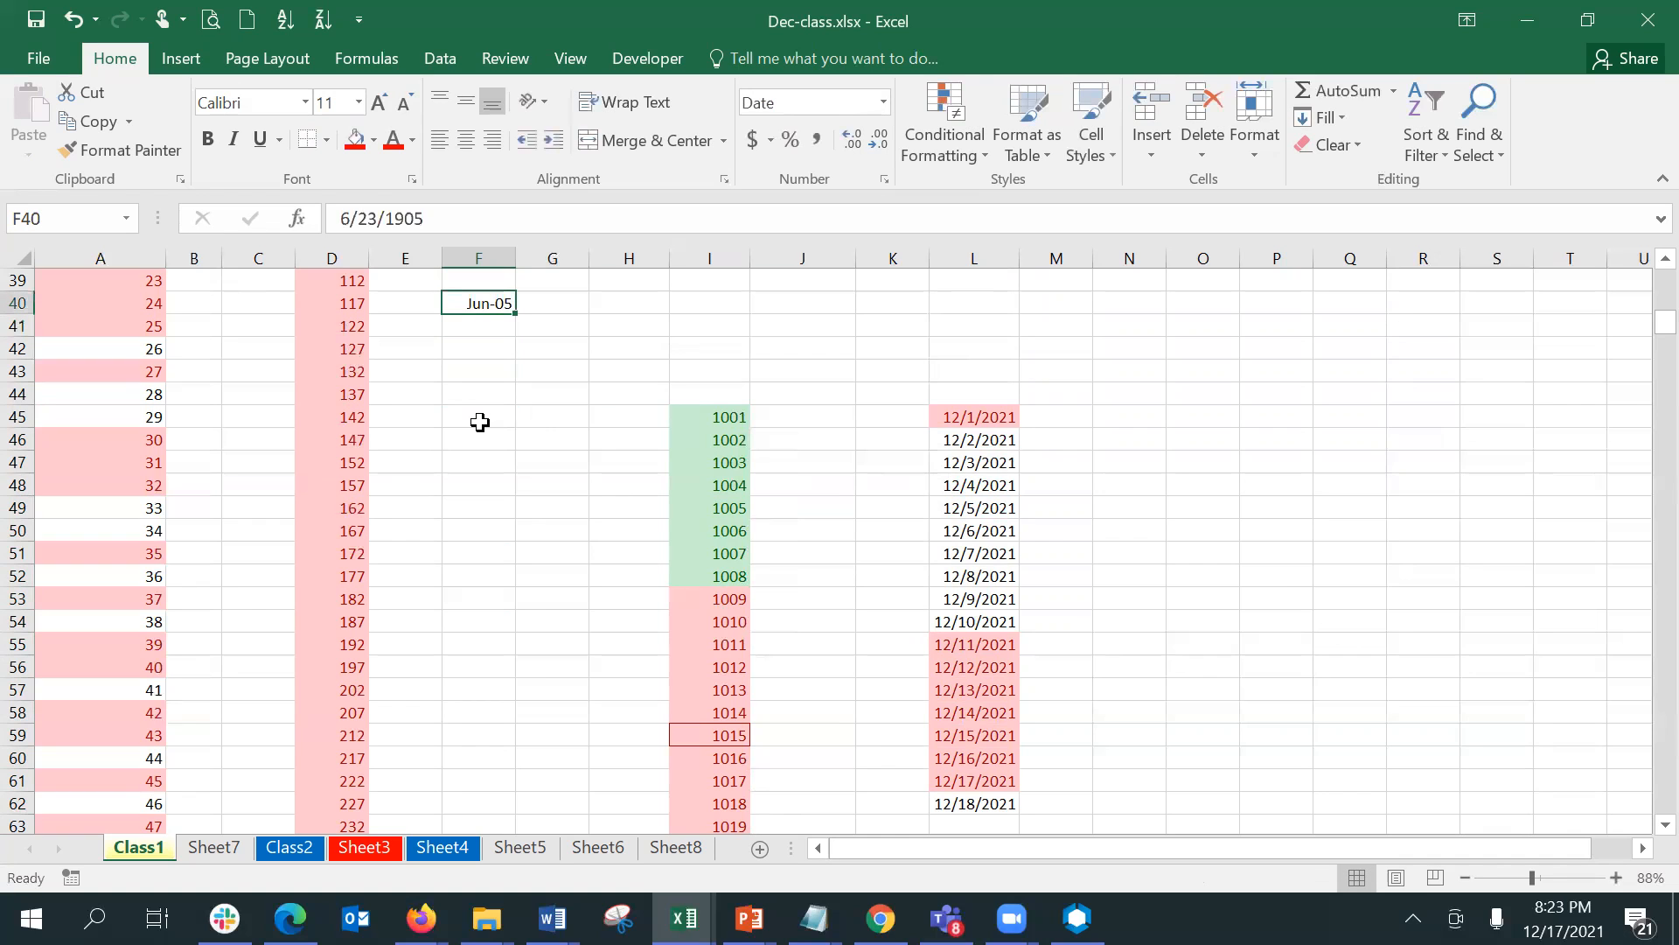
- Format cell F40 as a Number with no decimal places
{"action": "left_click", "coordinate": [884, 102]}
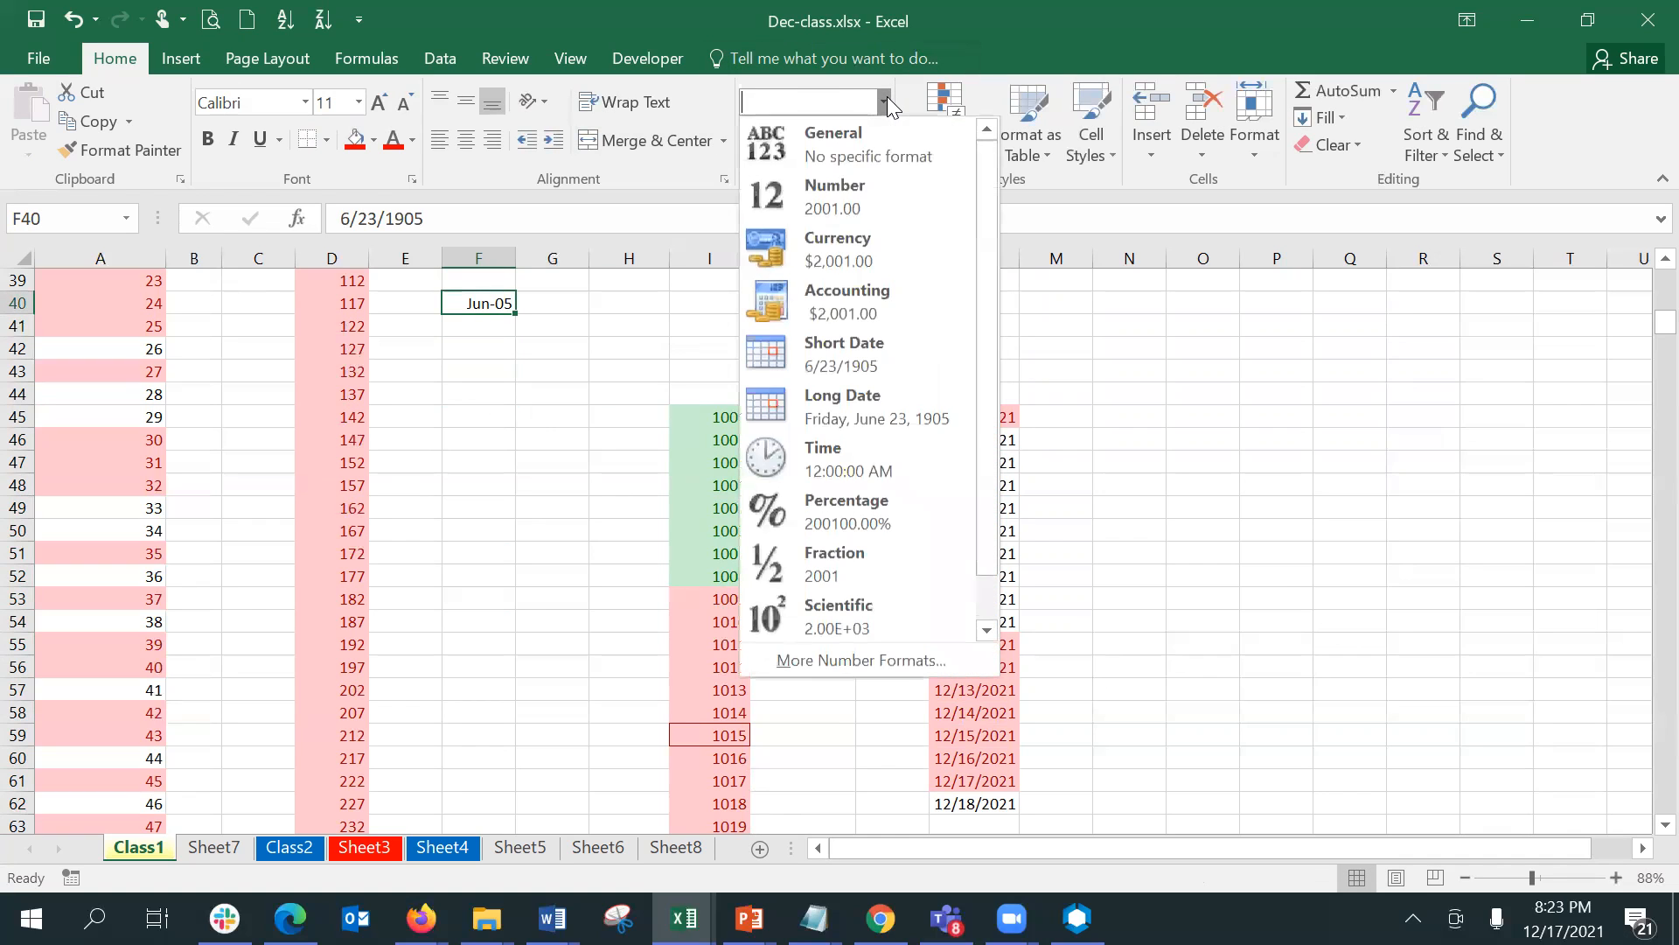
{"action": "left_click", "coordinate": [824, 205]}
{"action": "left_click", "coordinate": [874, 147]}
{"action": "left_click_drag", "start_coordinate": [491, 371], "coordinate": [487, 306]}
- Fill F40:F62 with a series that starts at 2001 and increases by 1
{"action": "left_click", "coordinate": [487, 306]}
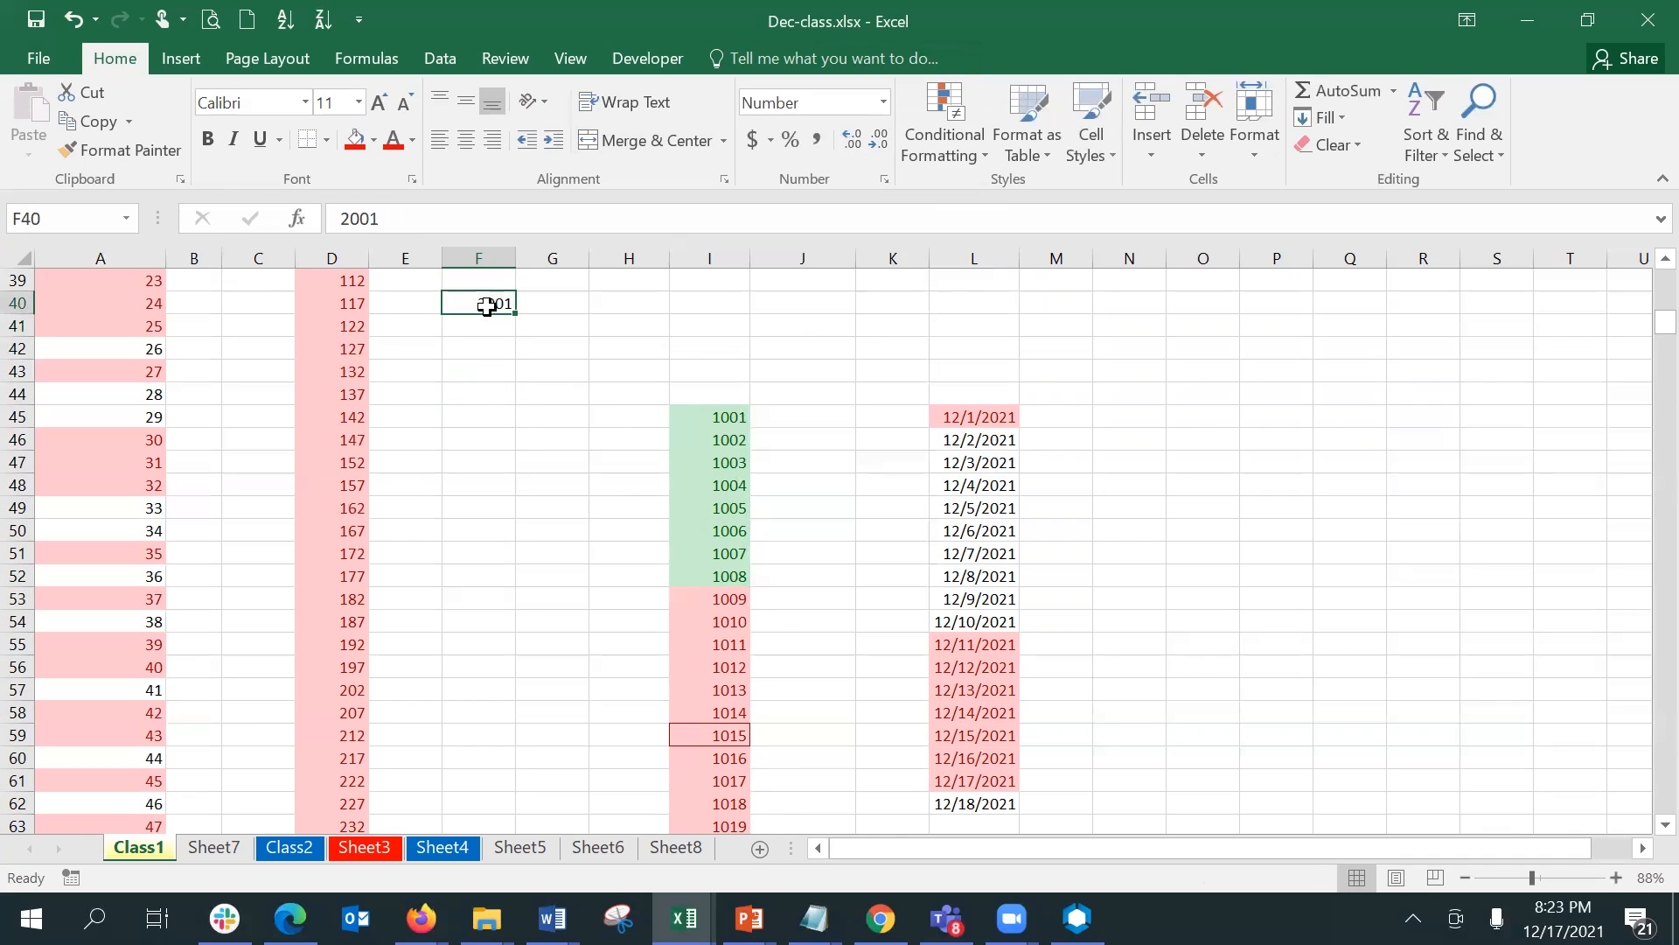
{"action": "key", "text": "shift+Down"}
{"action": "key", "text": "shift+Down"}
{"action": "key", "text": "shift+Down"}
{"action": "key", "text": "shift+Down"}
{"action": "key", "text": "shift+Down"}
{"action": "key", "text": "shift+Down"}
{"action": "key", "text": "shift+Down"}
{"action": "key", "text": "shift+Down"}
{"action": "key", "text": "shift+Down"}
{"action": "key", "text": "shift+Down"}
{"action": "key", "text": "shift+Down"}
{"action": "key", "text": "shift+Down"}
{"action": "key", "text": "shift+Down"}
{"action": "key", "text": "shift+Down"}
{"action": "key", "text": "shift+Down"}
{"action": "key", "text": "shift+Down"}
{"action": "key", "text": "shift+Down"}
{"action": "key", "text": "shift+Down"}
{"action": "key", "text": "shift+Down"}
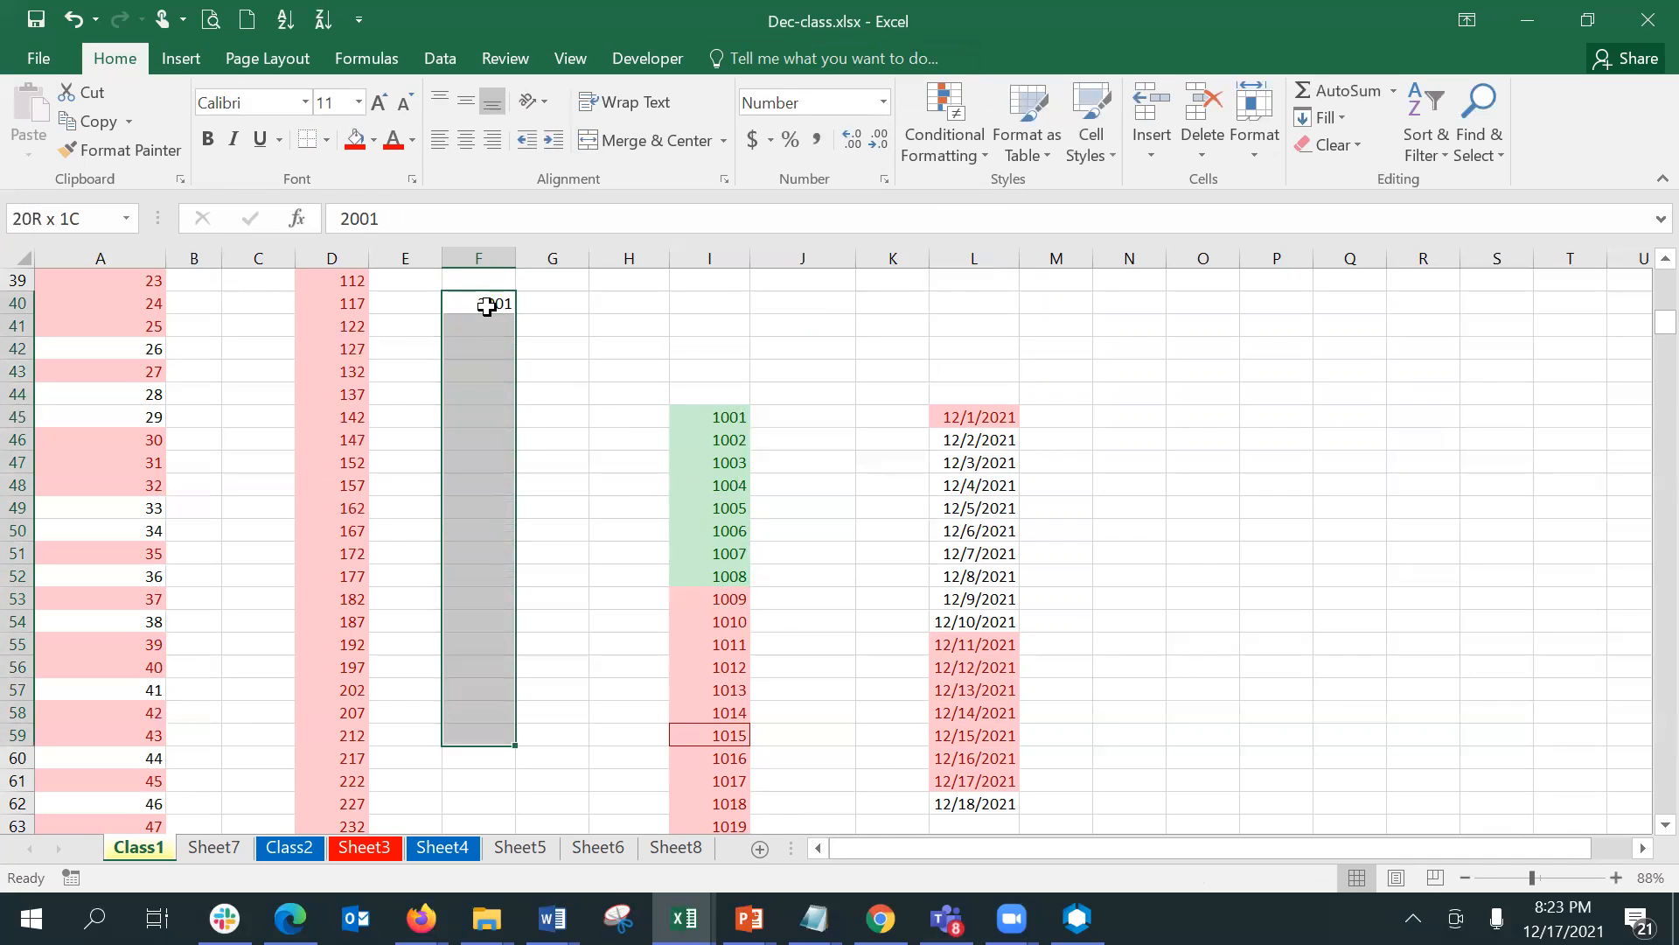
{"action": "key", "text": "shift+Down"}
{"action": "key", "text": "shift+Down"}
{"action": "key", "text": "shift+Down"}
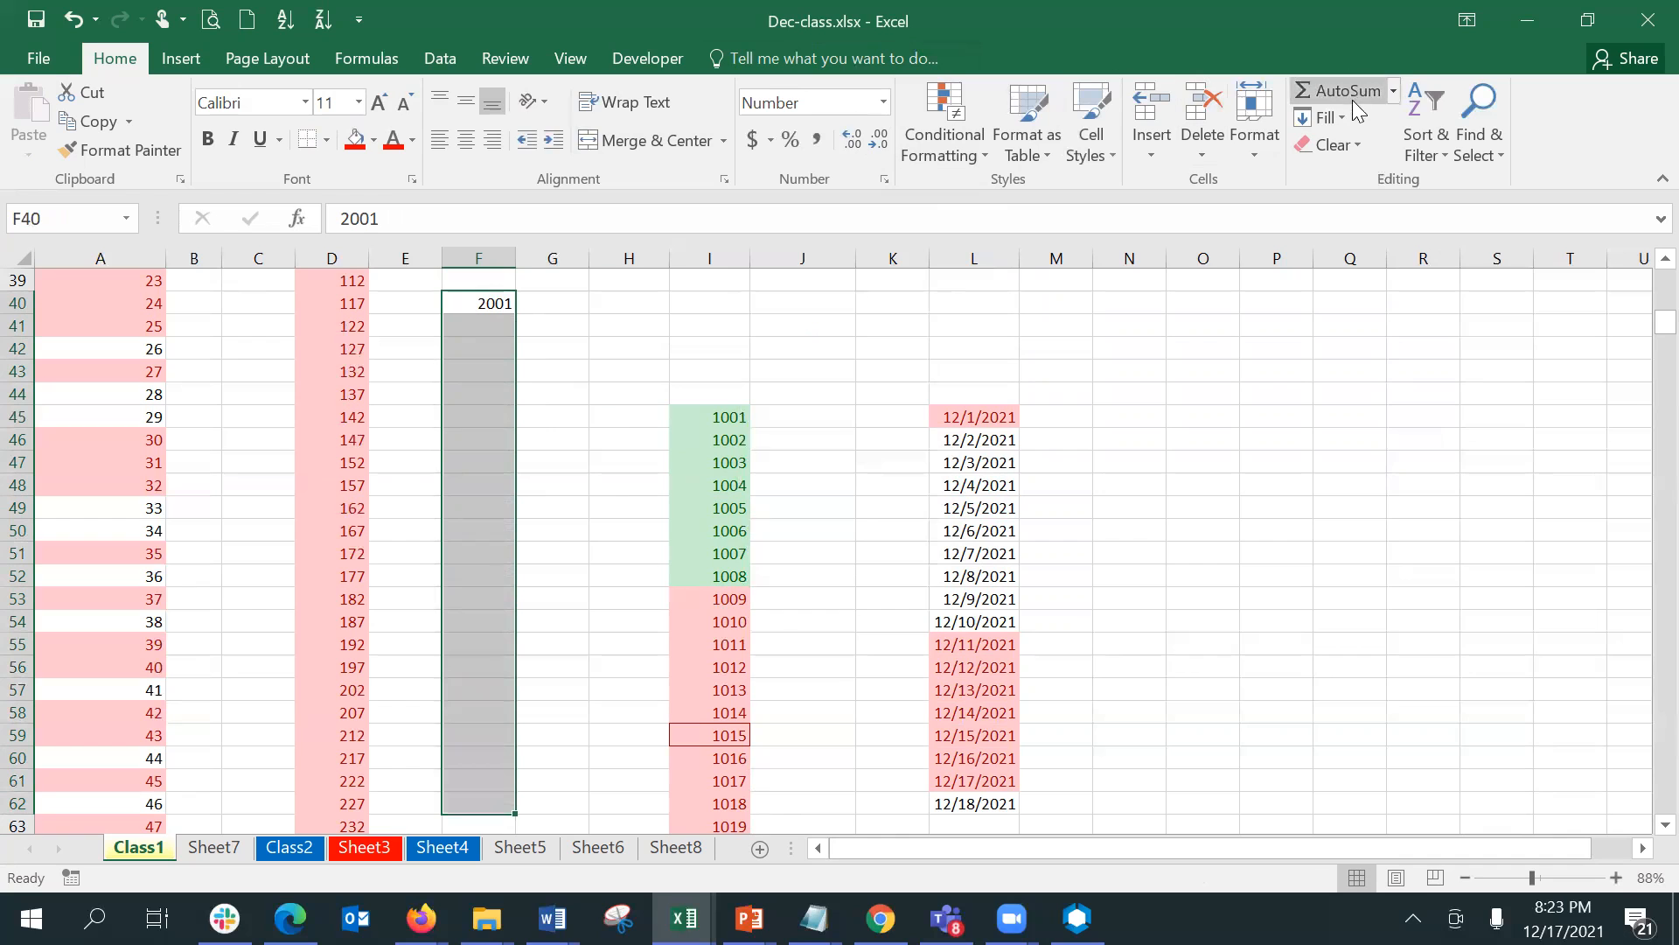
{"action": "left_click", "coordinate": [1342, 115]}
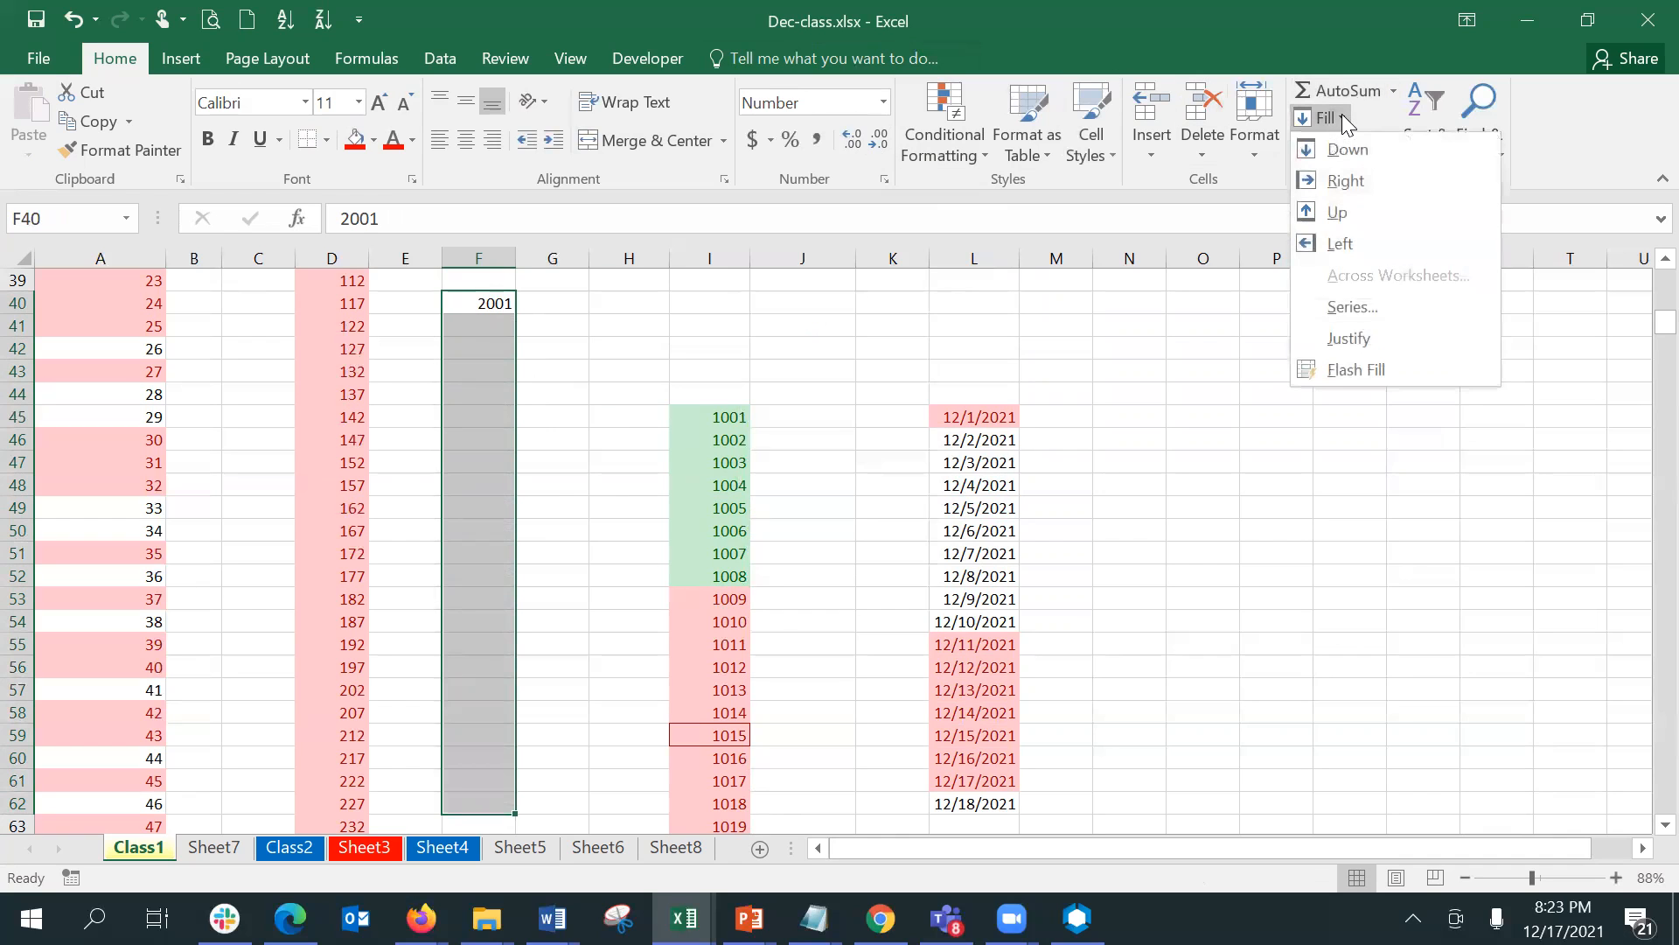
{"action": "left_click", "coordinate": [1377, 305]}
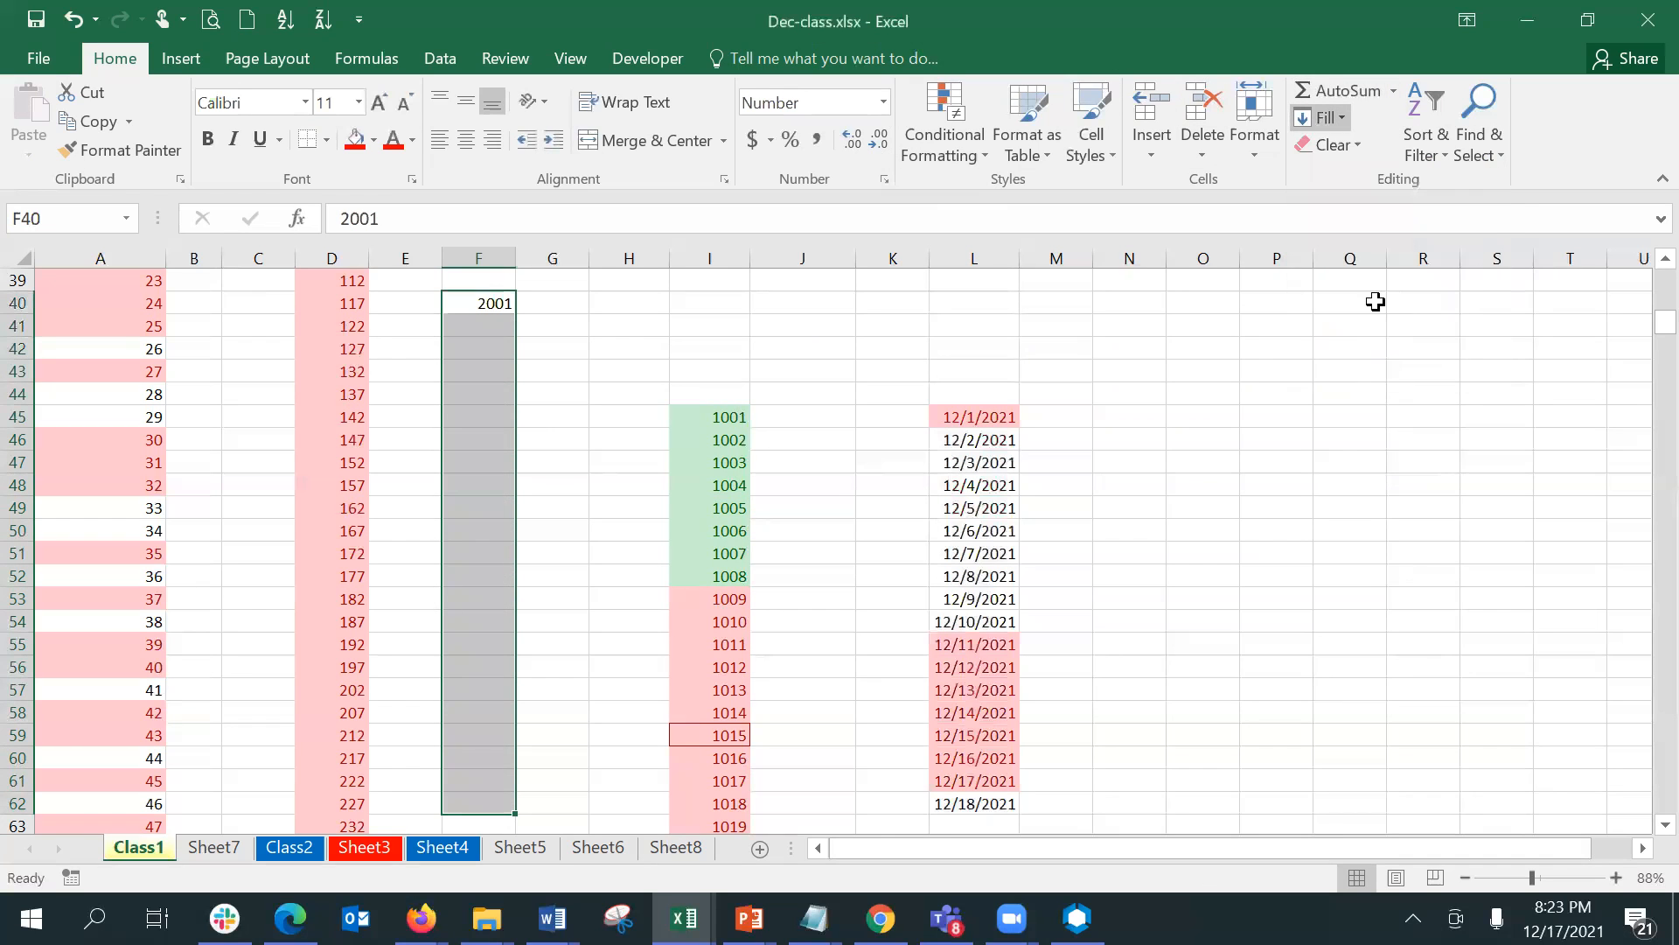
{"action": "left_click", "coordinate": [1198, 584]}
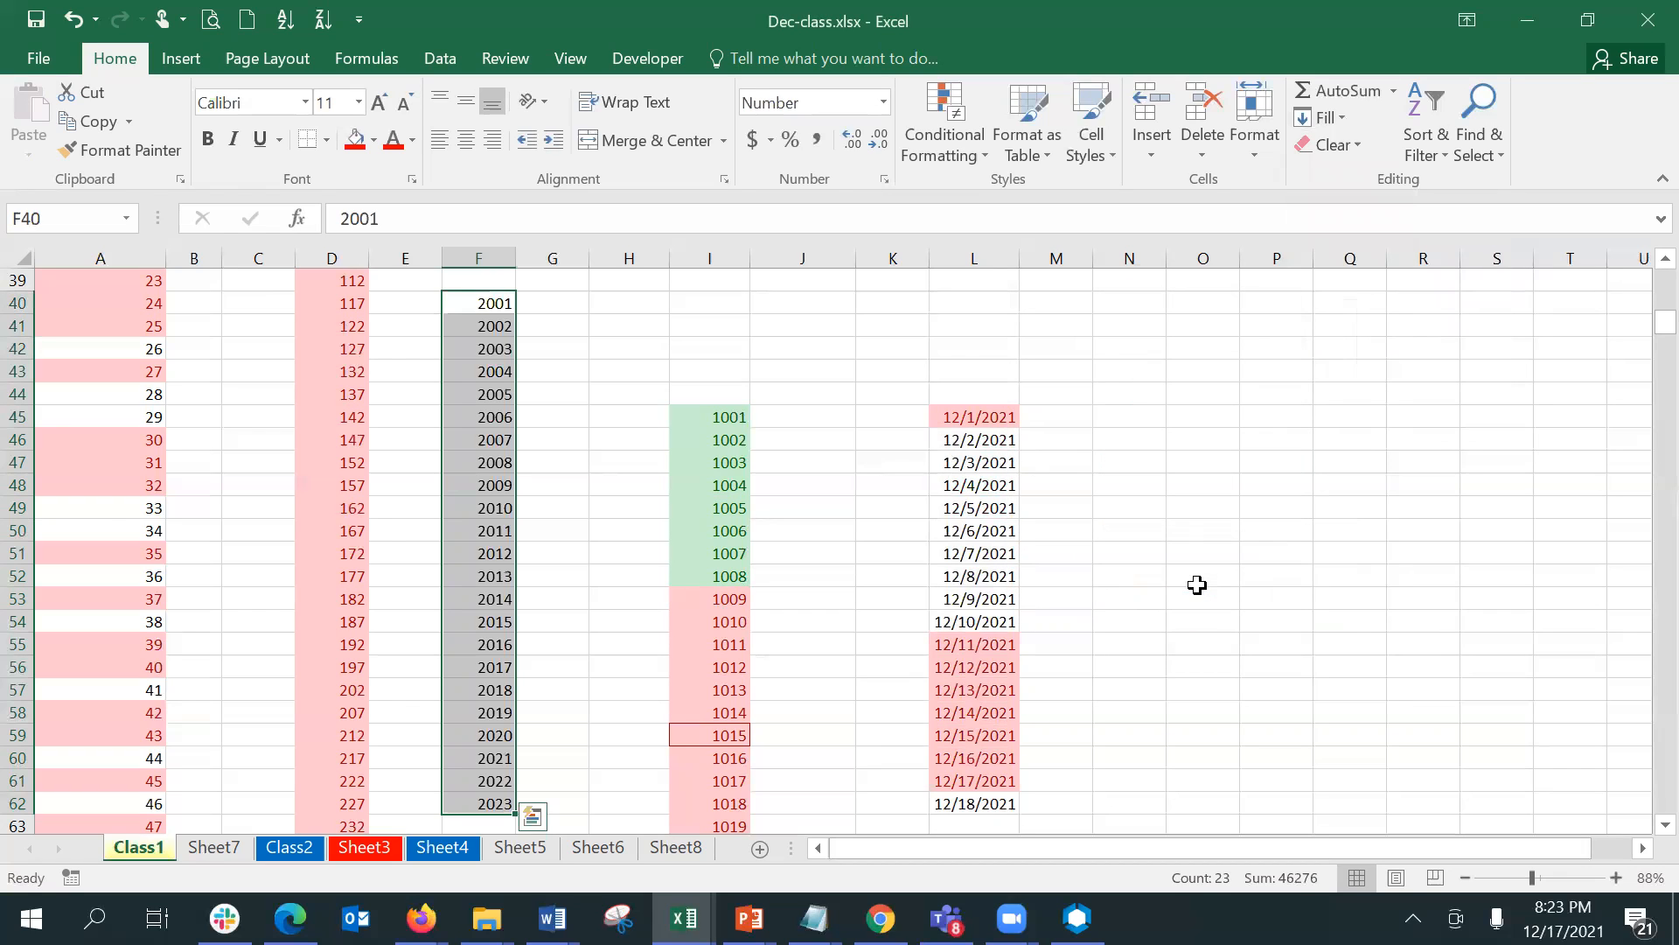
- Start a Top 10 Items conditional formatting rule for F40:F62 and try a rank count of 16
{"action": "left_click", "coordinate": [932, 133]}
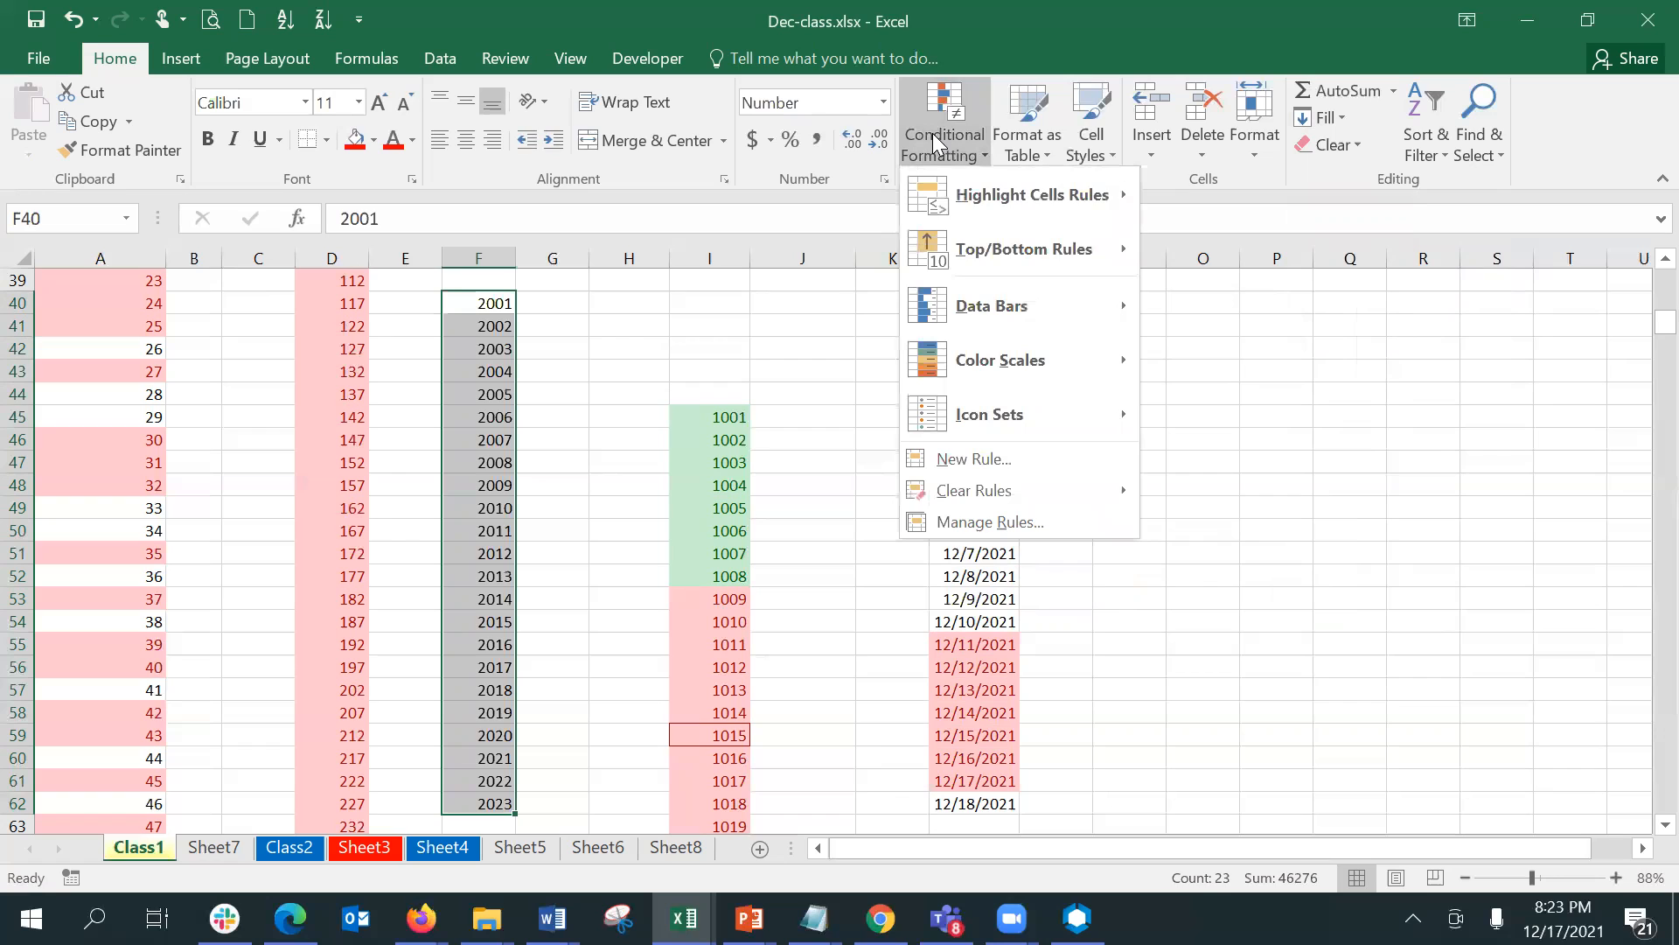
{"action": "mouse_move", "coordinate": [973, 238]}
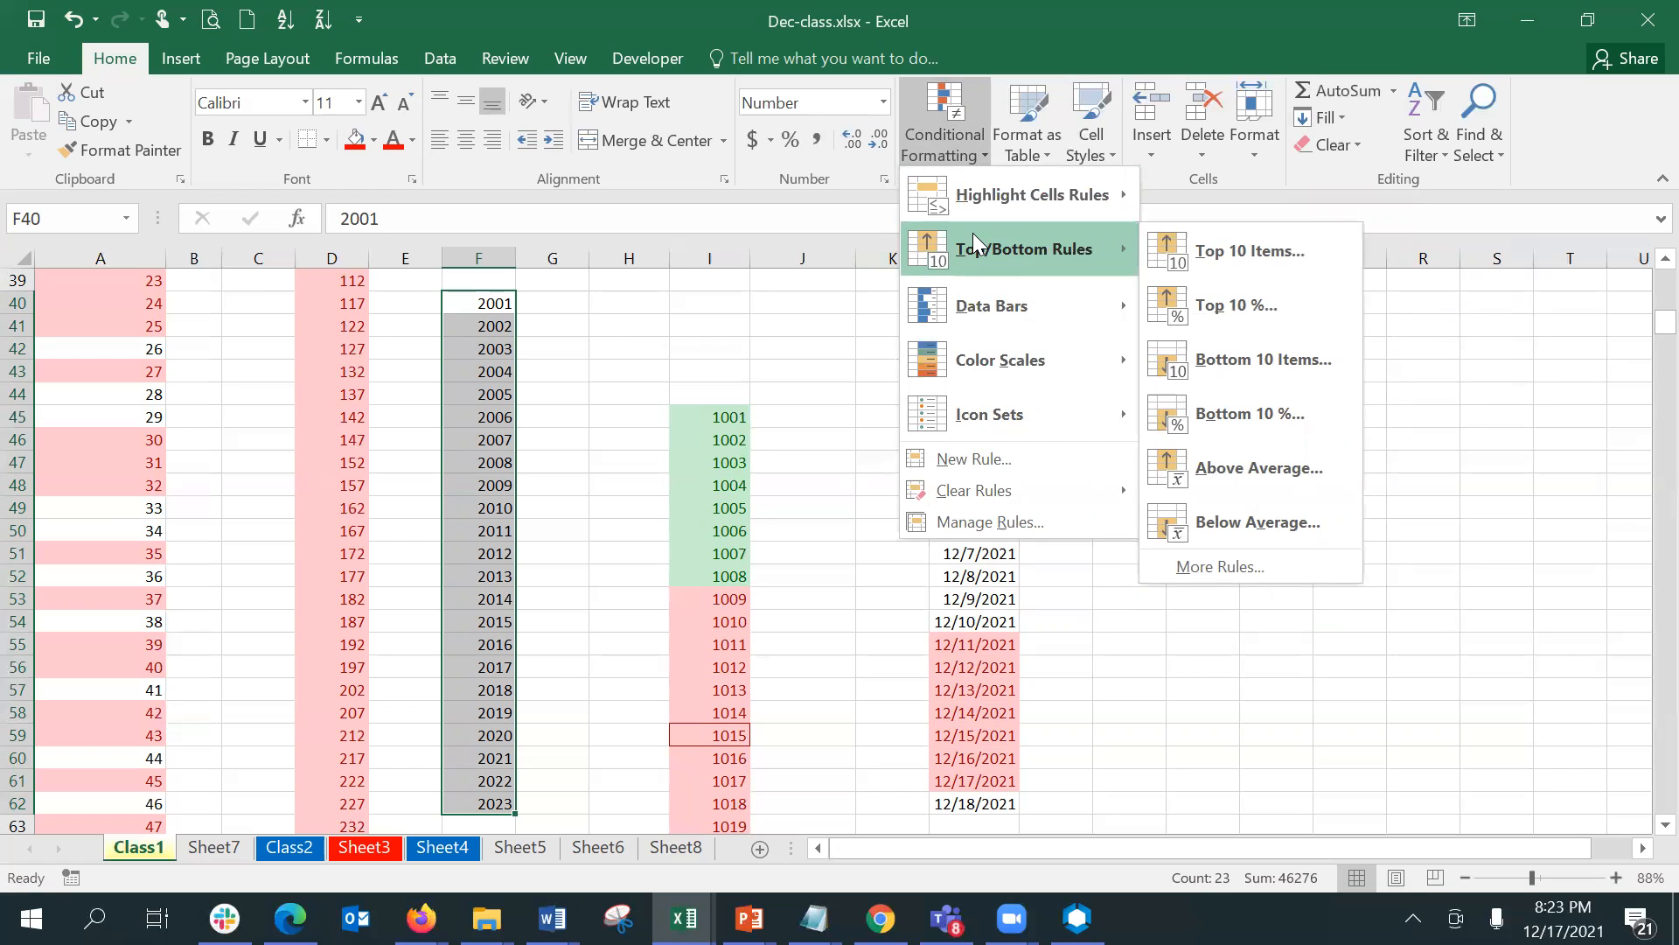
{"action": "left_click", "coordinate": [1195, 262]}
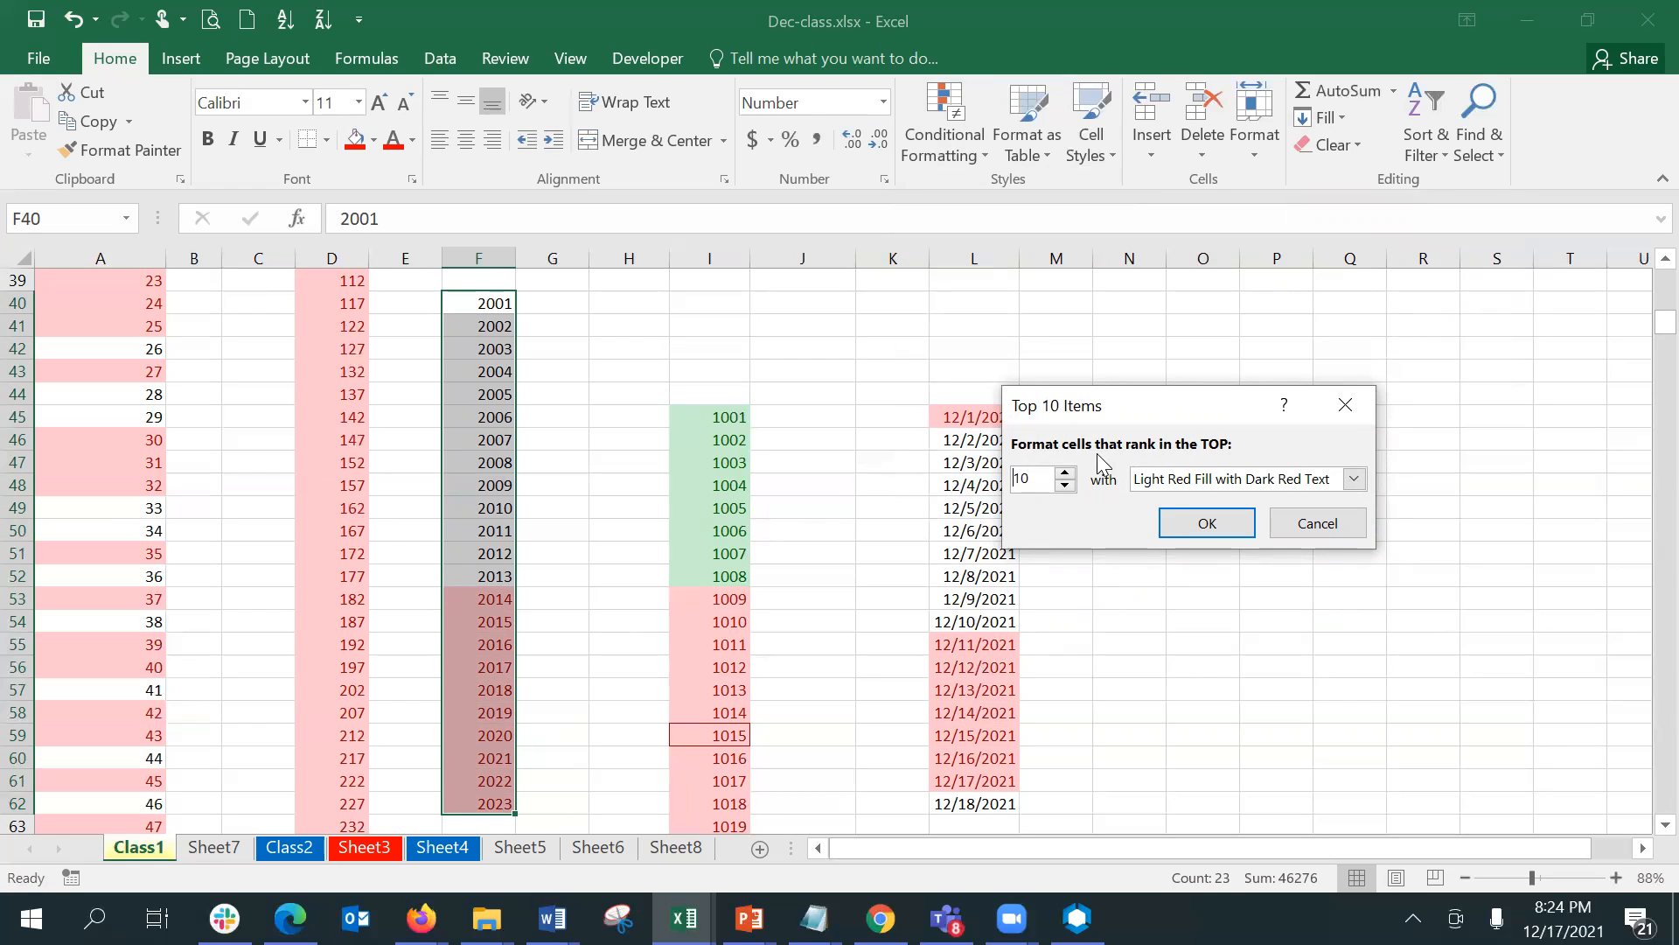
{"action": "left_click", "coordinate": [1065, 474]}
{"action": "left_click", "coordinate": [1066, 473]}
{"action": "left_click", "coordinate": [1066, 473]}
{"action": "left_click", "coordinate": [1066, 473]}
{"action": "left_click", "coordinate": [1066, 473]}
{"action": "left_click", "coordinate": [1066, 473]}
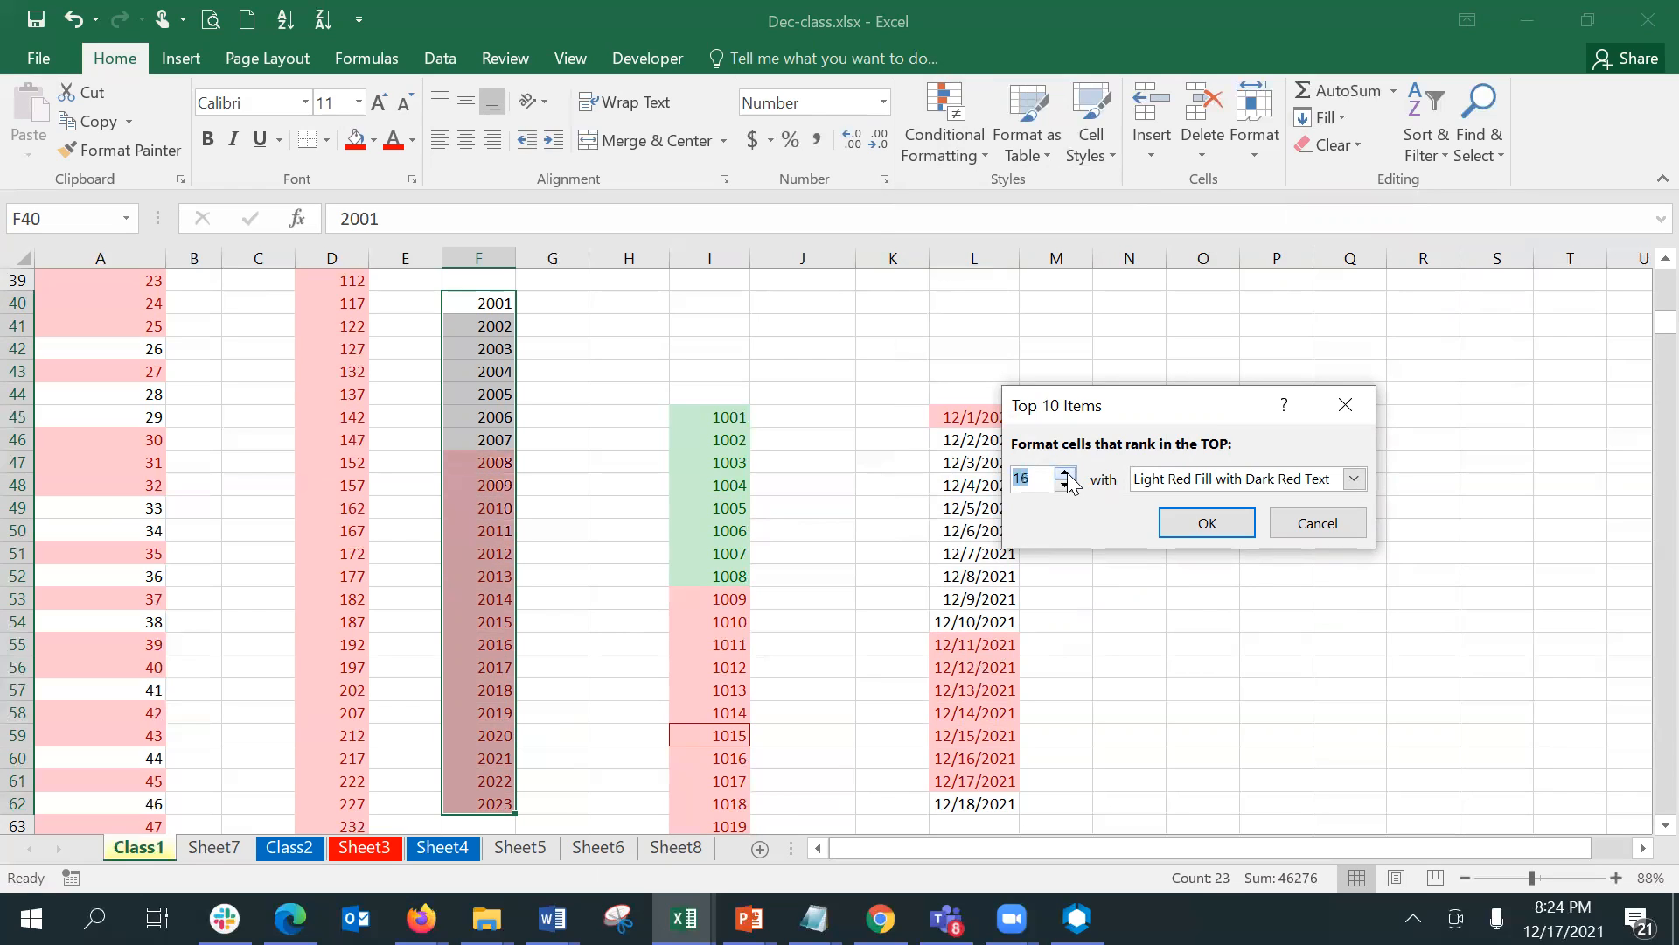
- Set the top rank count to 10 and apply the rule to F40:F62 with Light Red Fill with Dark Red Text
{"action": "left_click", "coordinate": [1066, 486]}
{"action": "left_click", "coordinate": [1065, 486]}
{"action": "left_click", "coordinate": [1065, 486]}
{"action": "left_click", "coordinate": [1065, 486]}
{"action": "left_click", "coordinate": [1065, 486]}
{"action": "left_click", "coordinate": [1065, 486]}
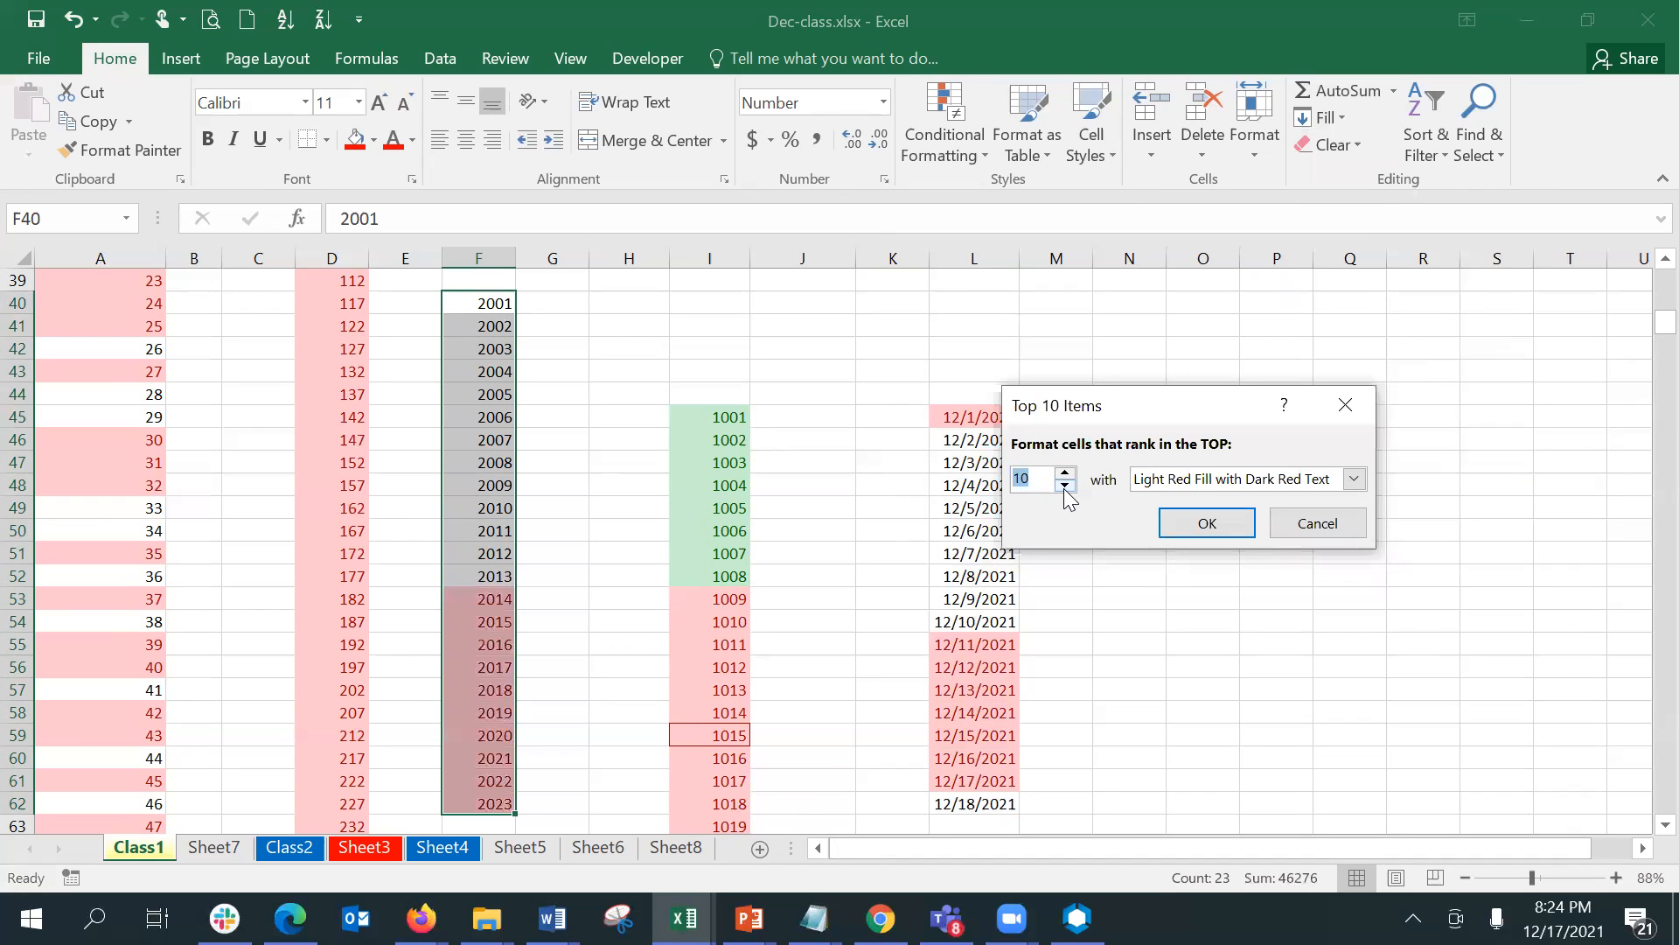
{"action": "left_click", "coordinate": [1246, 529]}
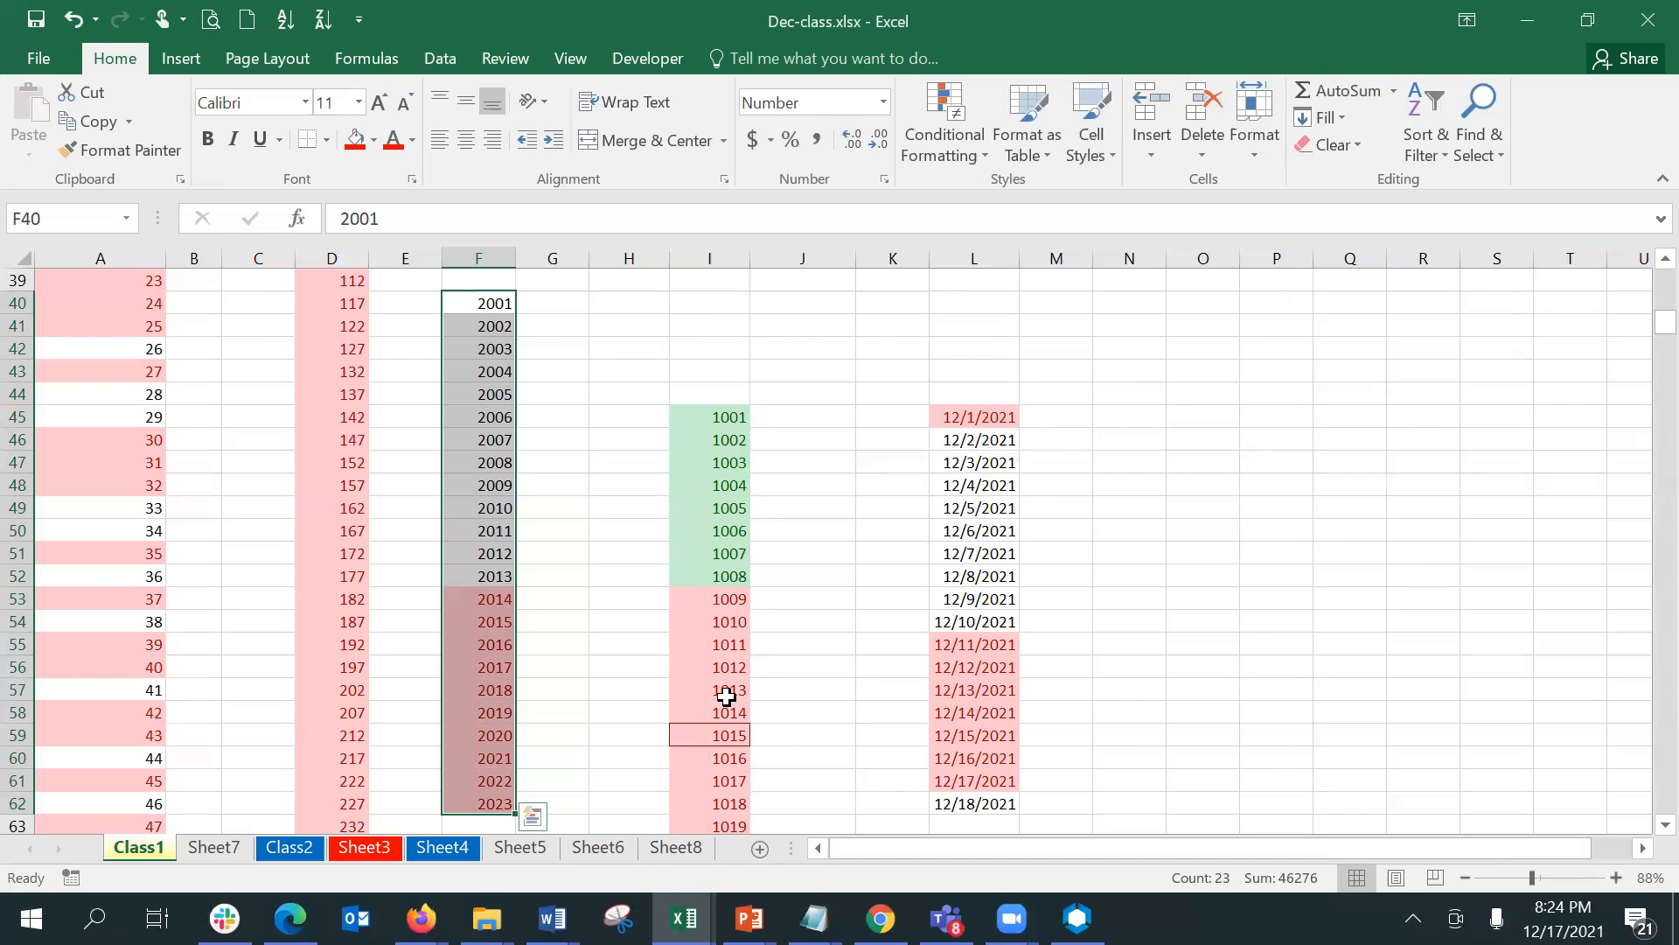
- Highlight the bottom 10 items in F40:F62 with Green Fill with Dark Green Text
{"action": "left_click", "coordinate": [948, 161]}
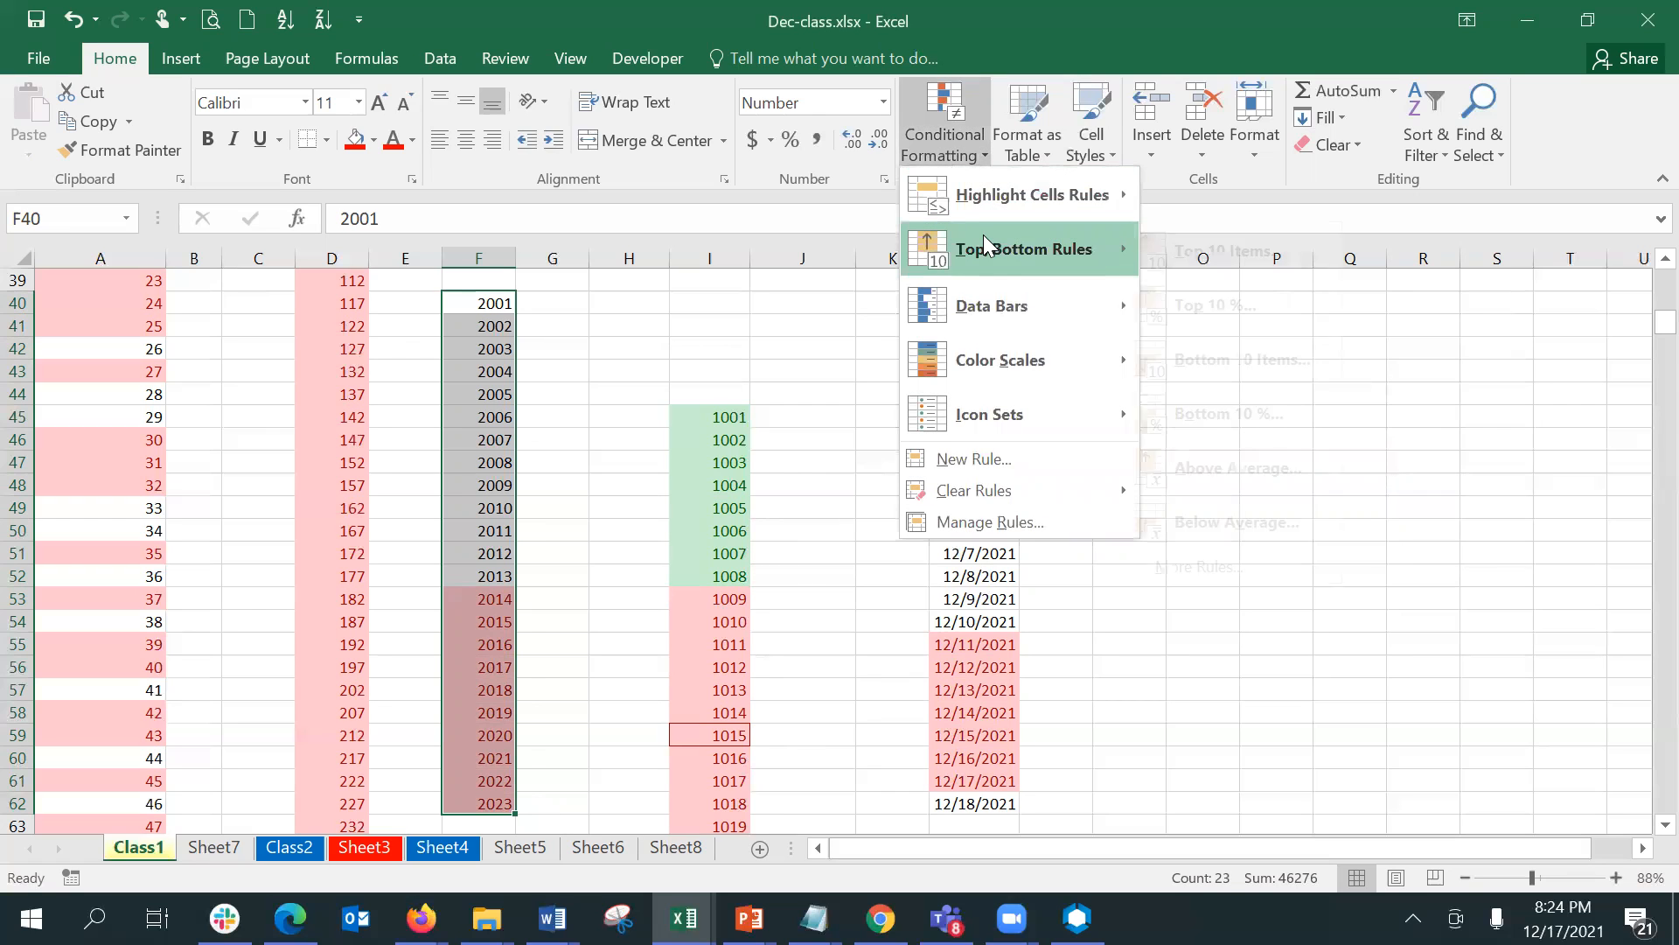
{"action": "mouse_move", "coordinate": [1035, 252]}
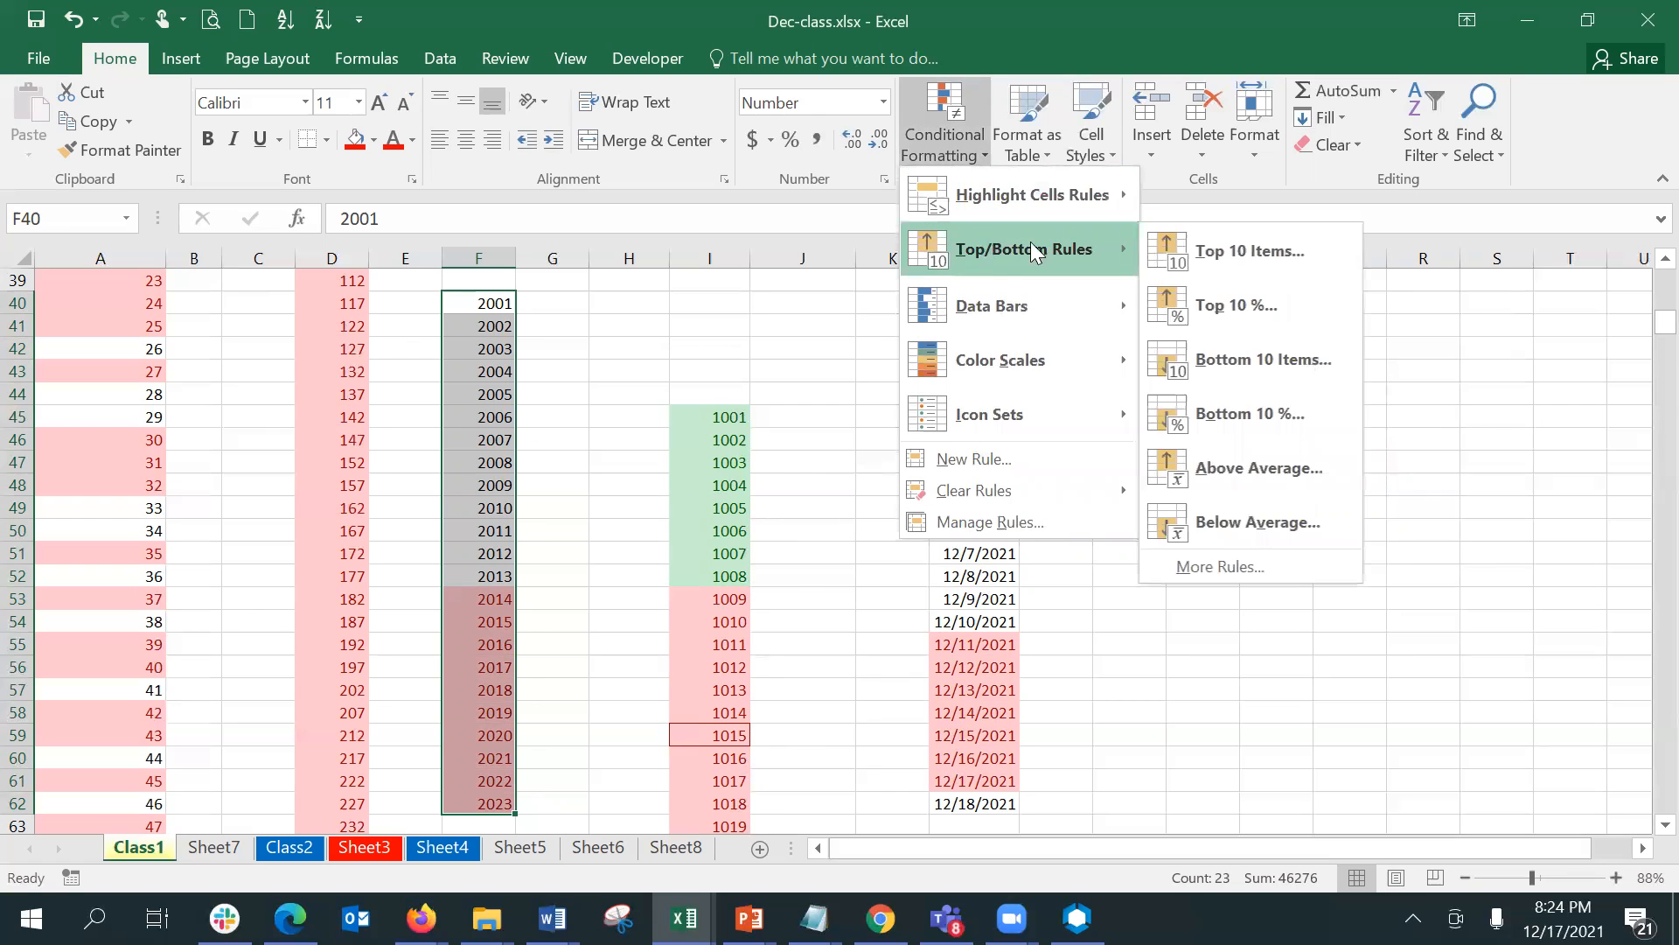
{"action": "left_click", "coordinate": [1258, 378]}
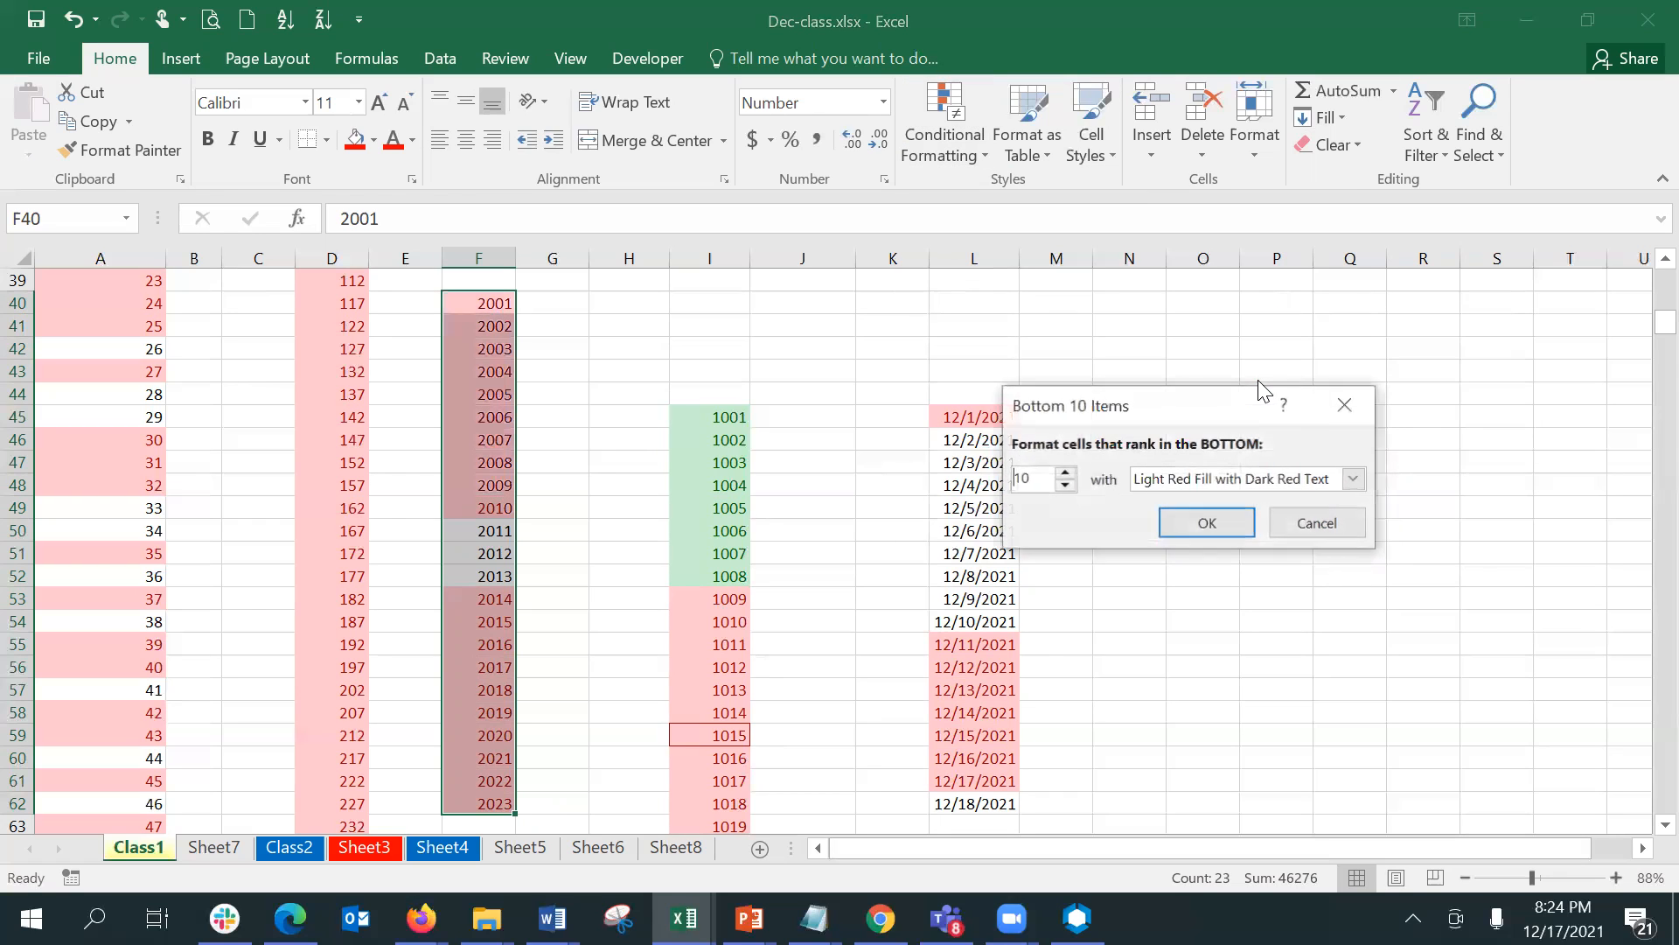
{"action": "left_click", "coordinate": [1233, 490]}
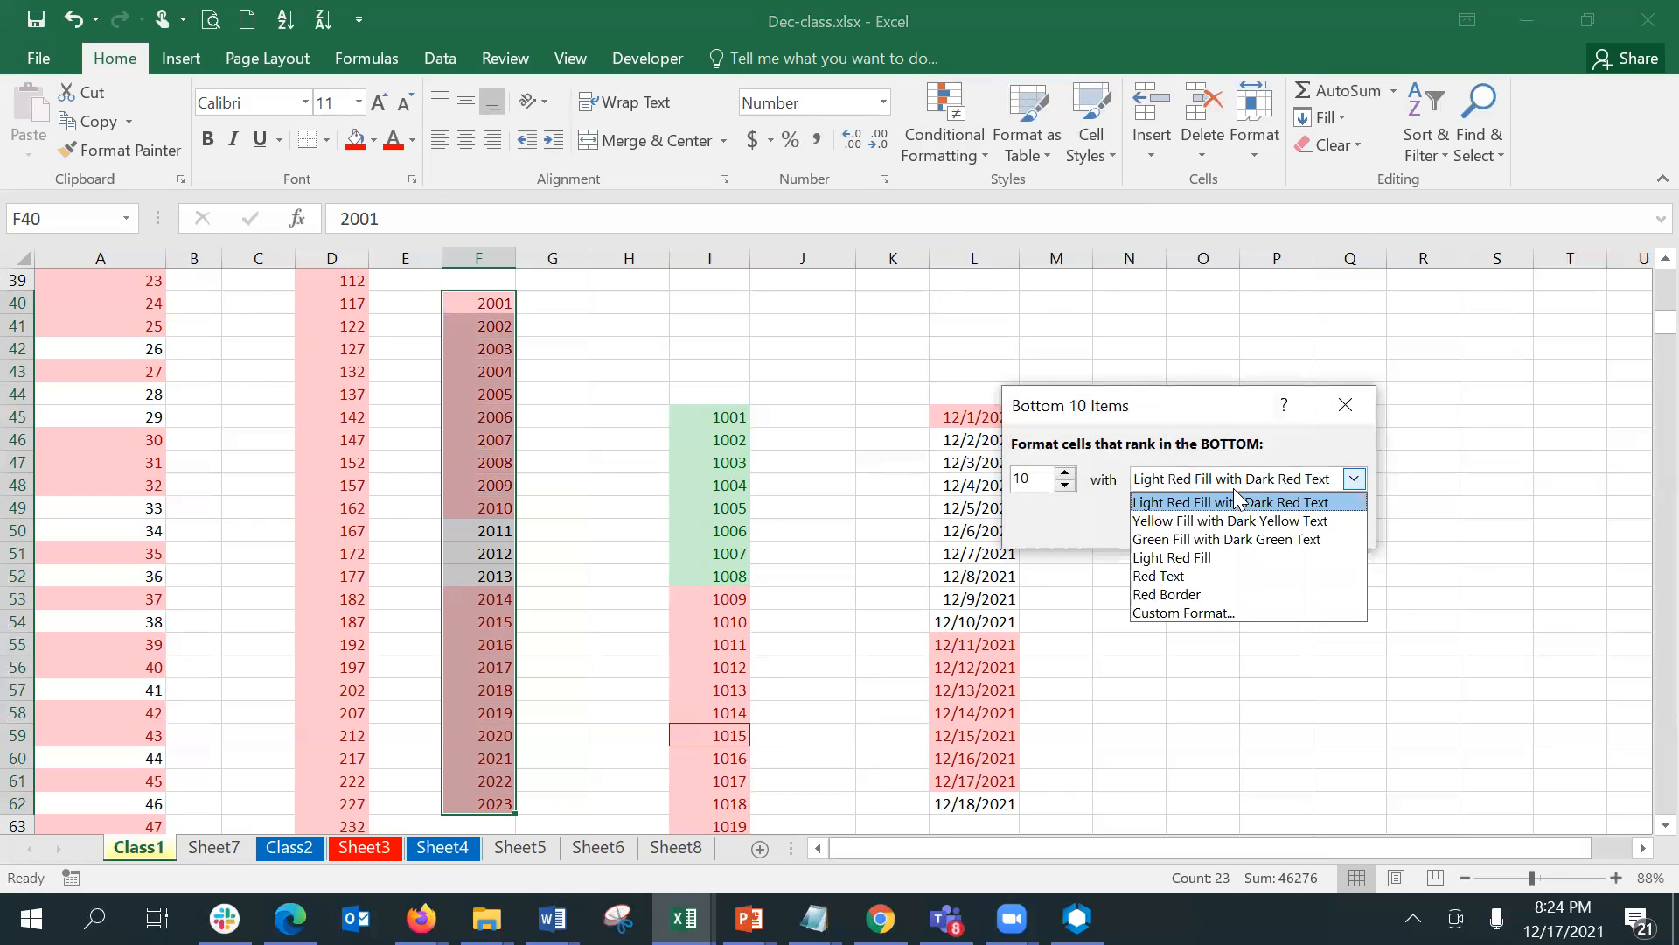
{"action": "left_click", "coordinate": [1245, 536]}
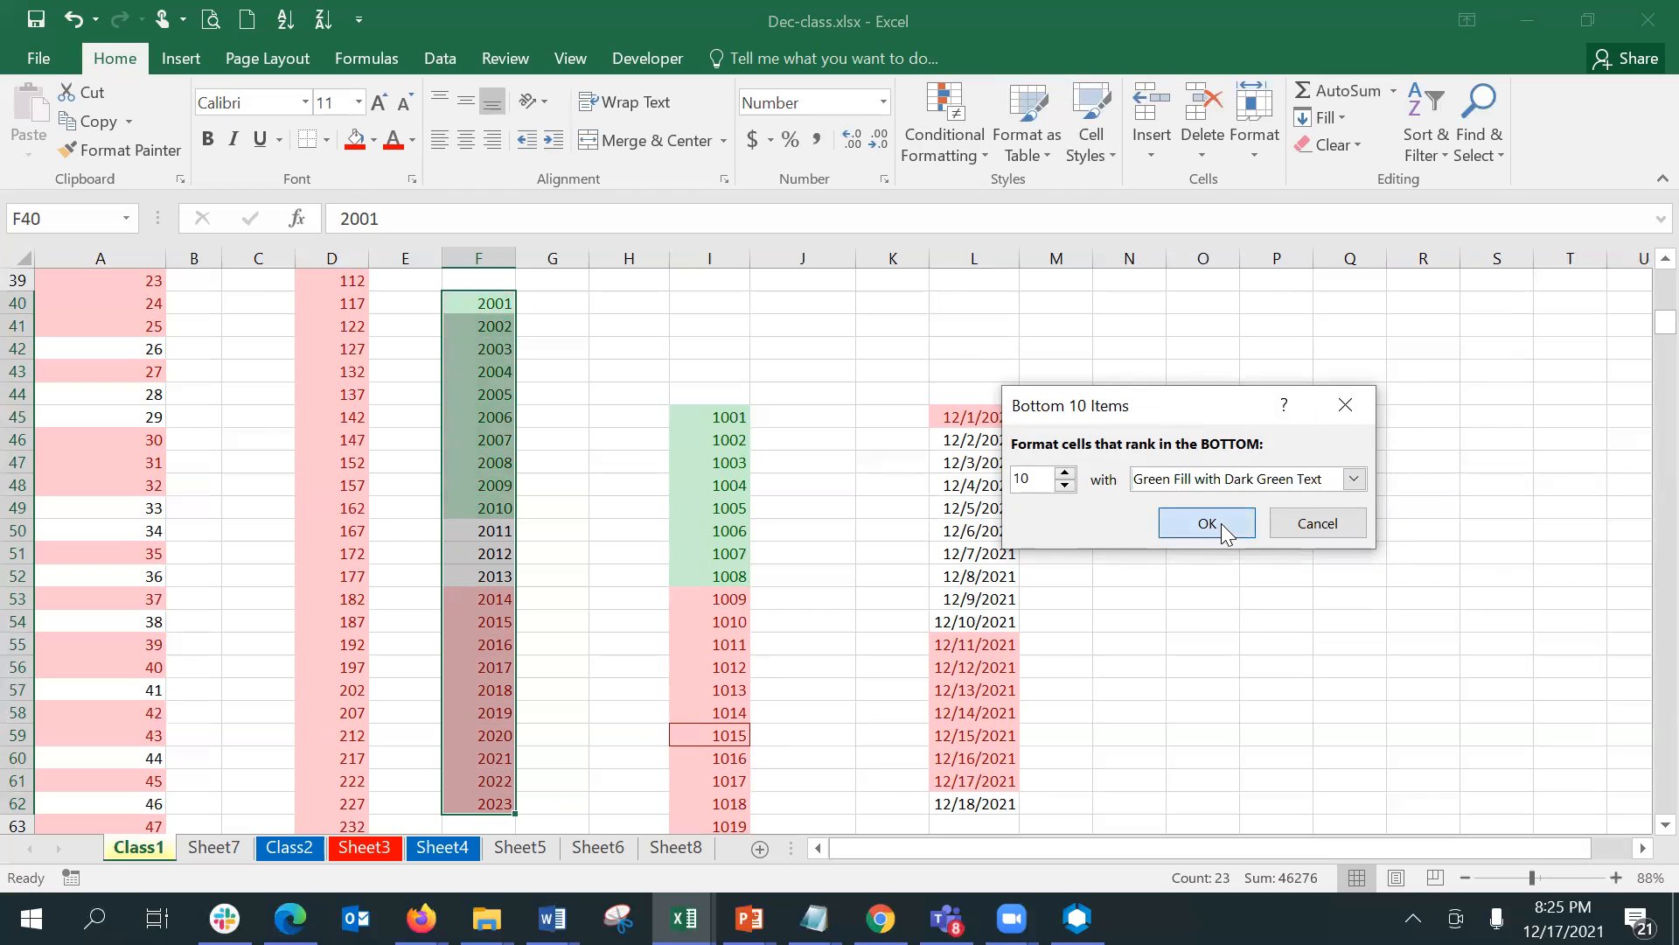
{"action": "left_click", "coordinate": [1224, 525]}
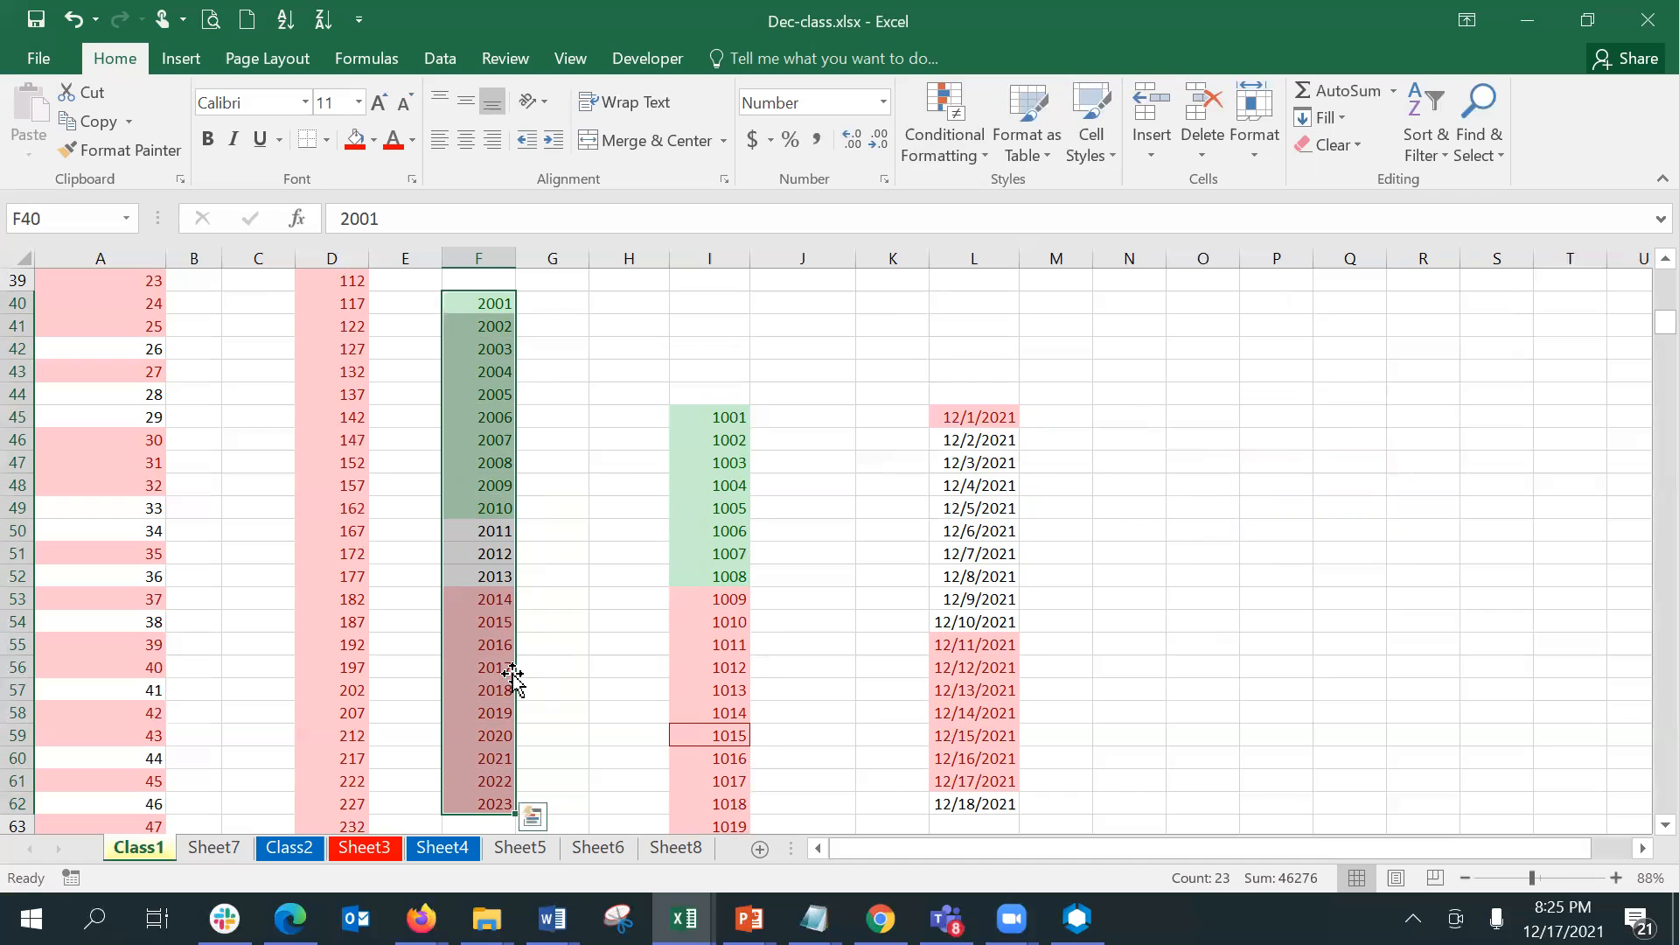
{"action": "left_click", "coordinate": [973, 126]}
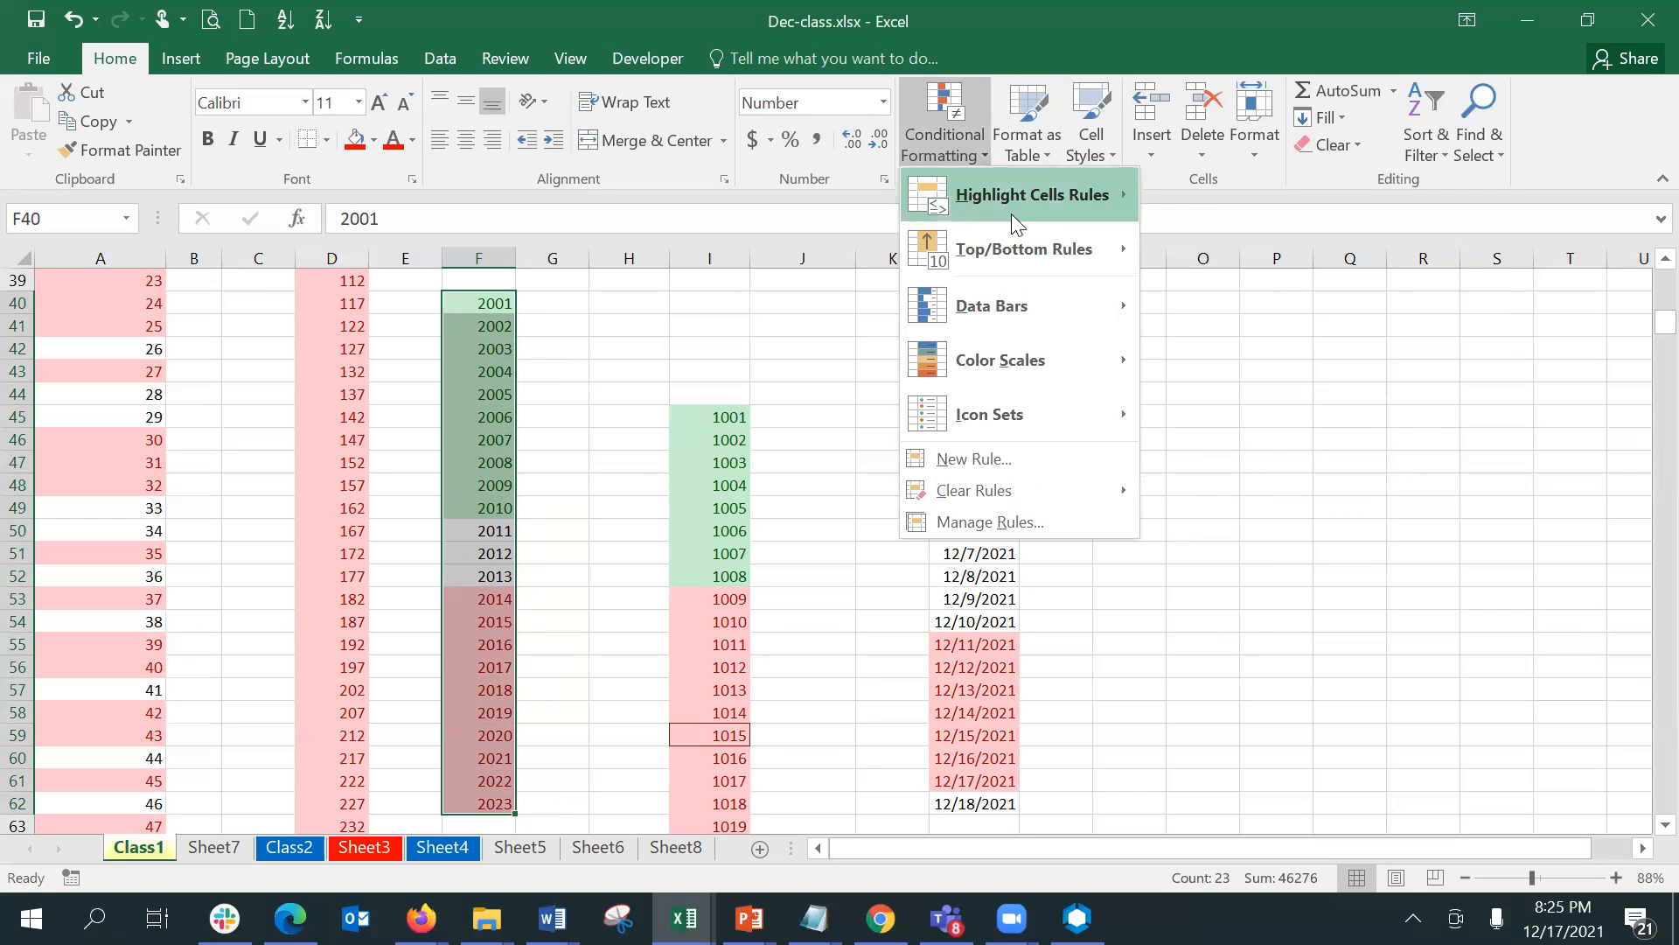
{"action": "mouse_move", "coordinate": [1021, 238]}
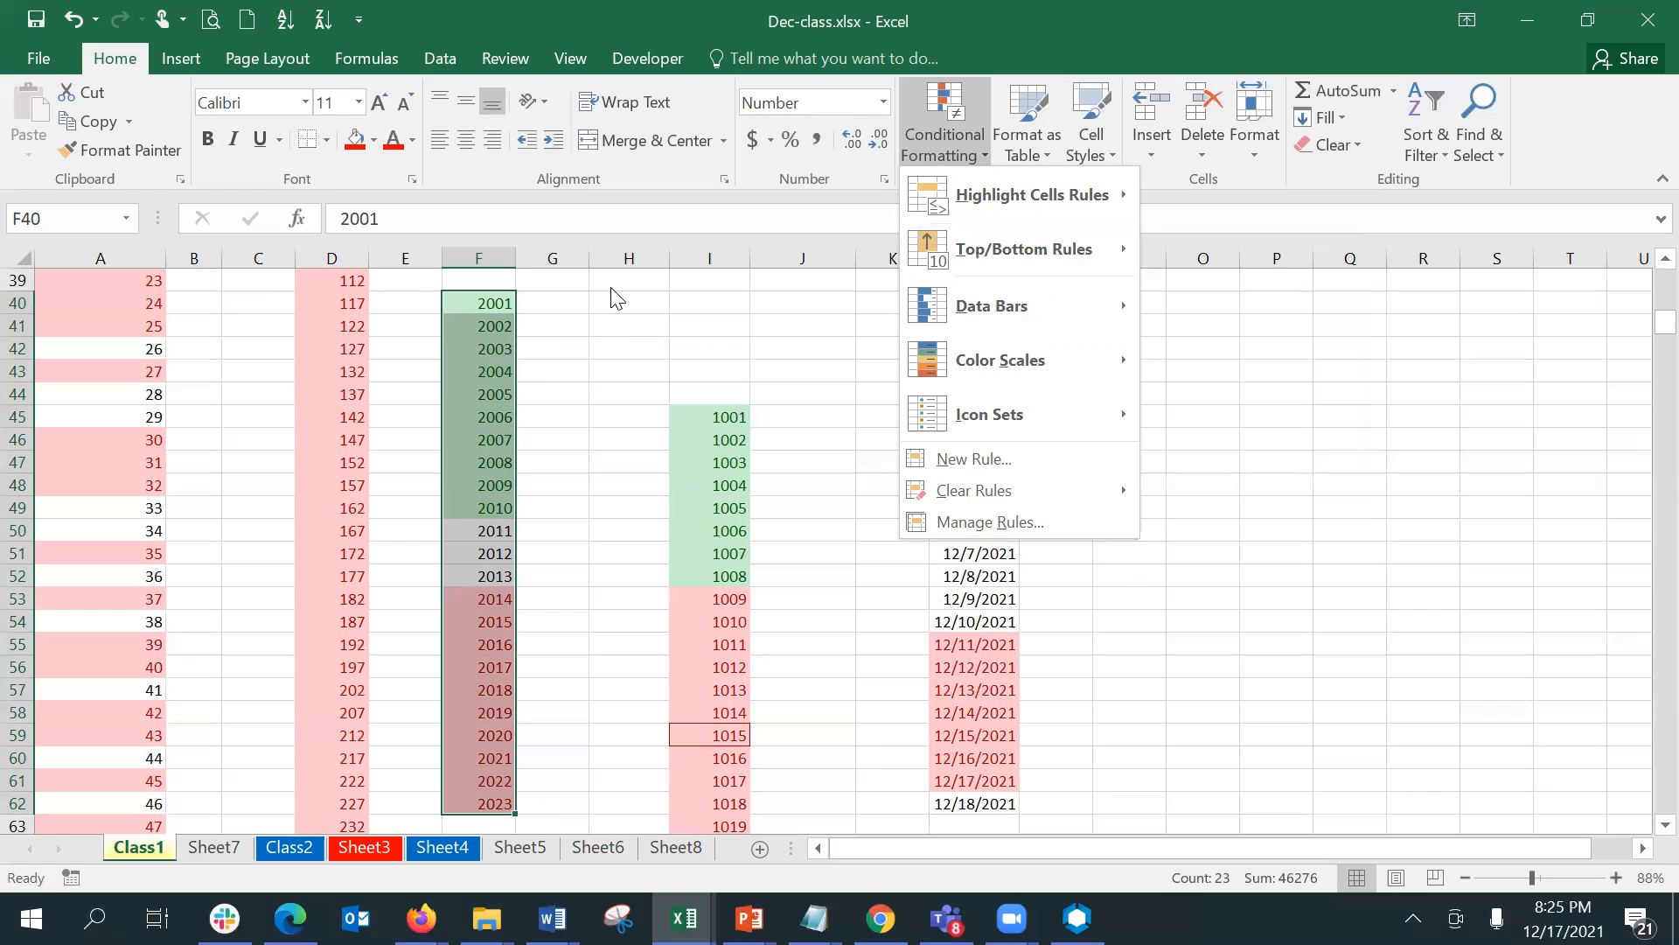
{"action": "left_click", "coordinate": [561, 307]}
- Enter 1 in cell G40 and format it as a Number with no decimal places
{"action": "left_click", "coordinate": [559, 302]}
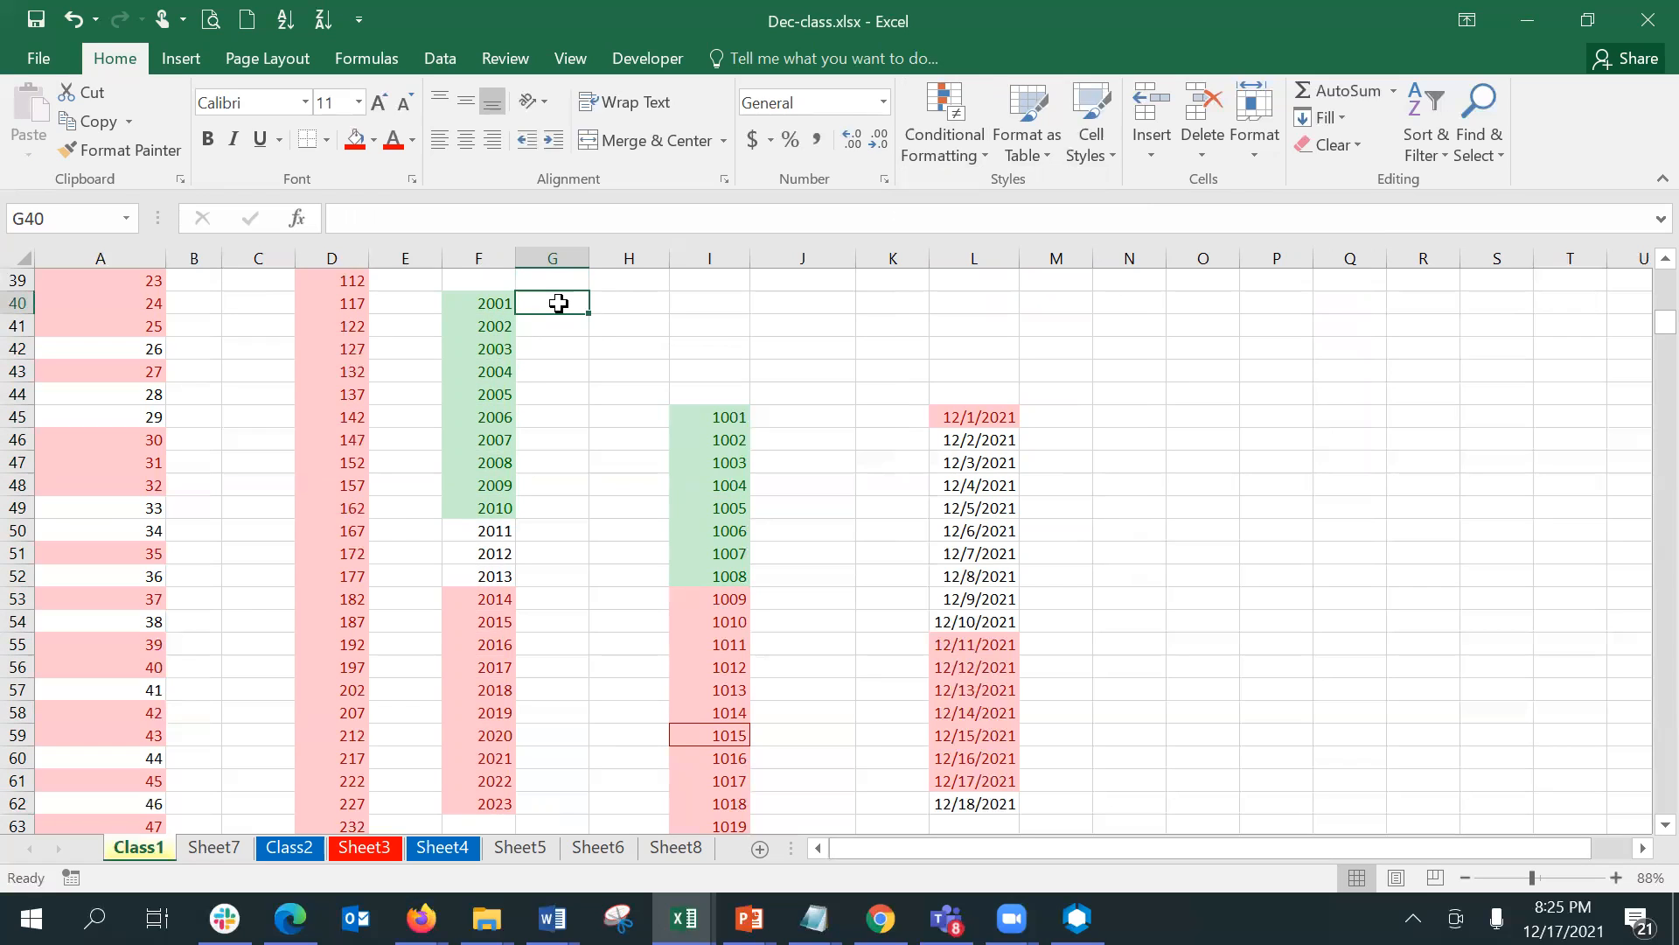
{"action": "type", "text": "1"}
{"action": "key", "text": "Return"}
{"action": "left_click", "coordinate": [559, 303]}
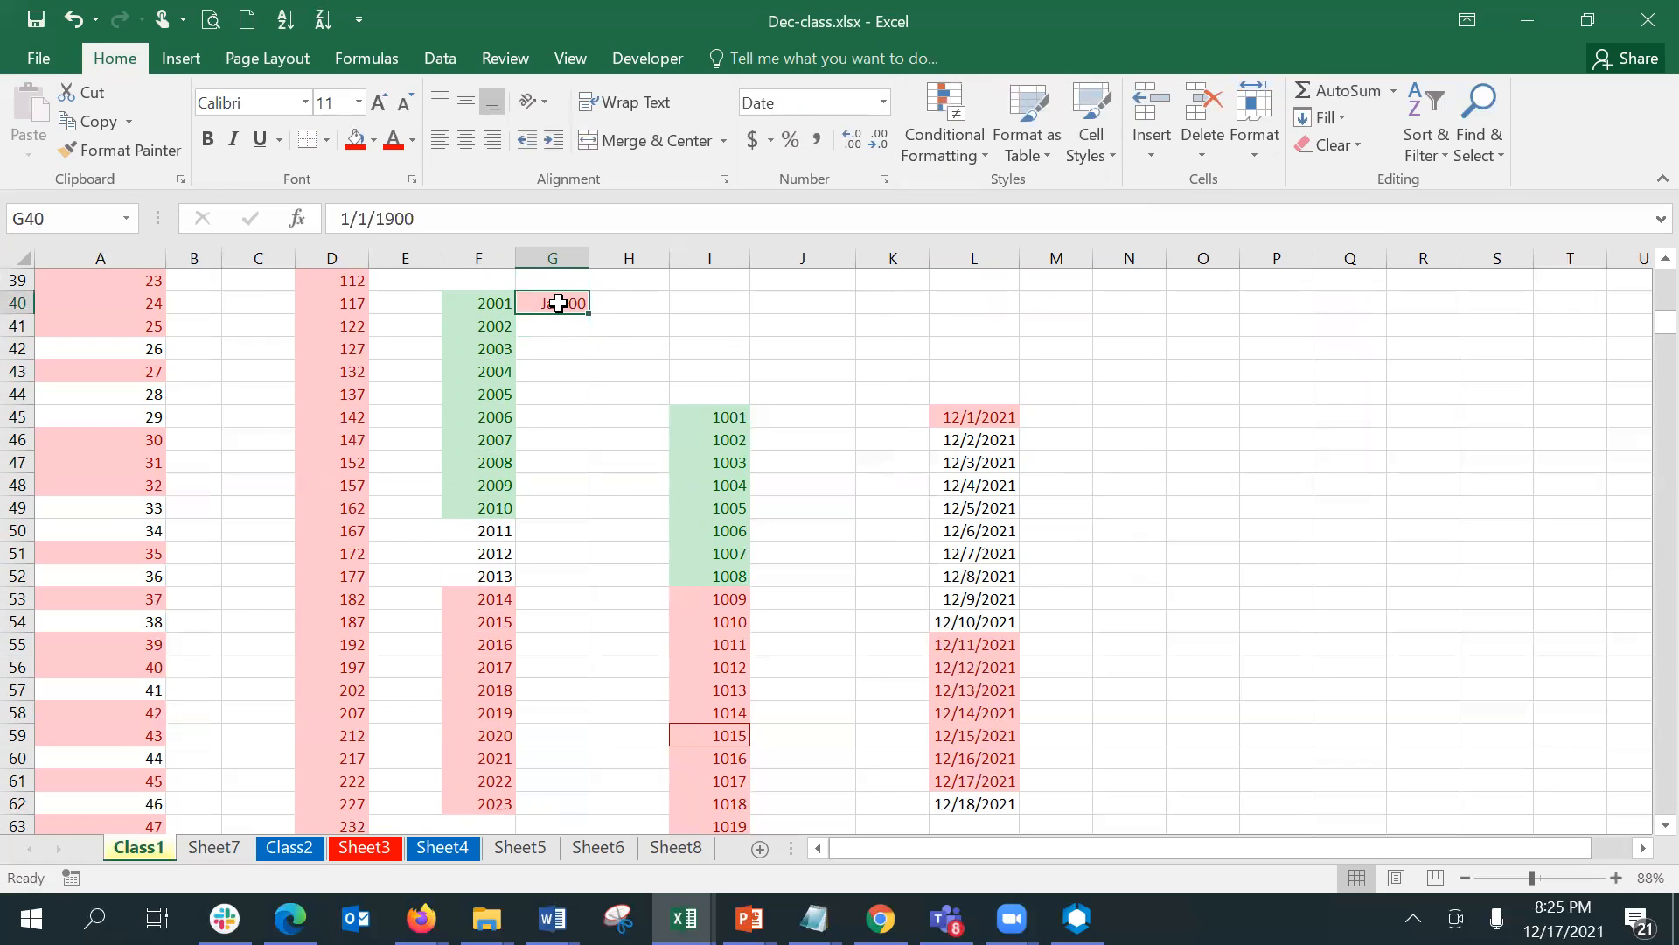
{"action": "left_click", "coordinate": [883, 103]}
{"action": "left_click", "coordinate": [876, 187]}
{"action": "left_click", "coordinate": [878, 144]}
{"action": "left_click", "coordinate": [878, 144]}
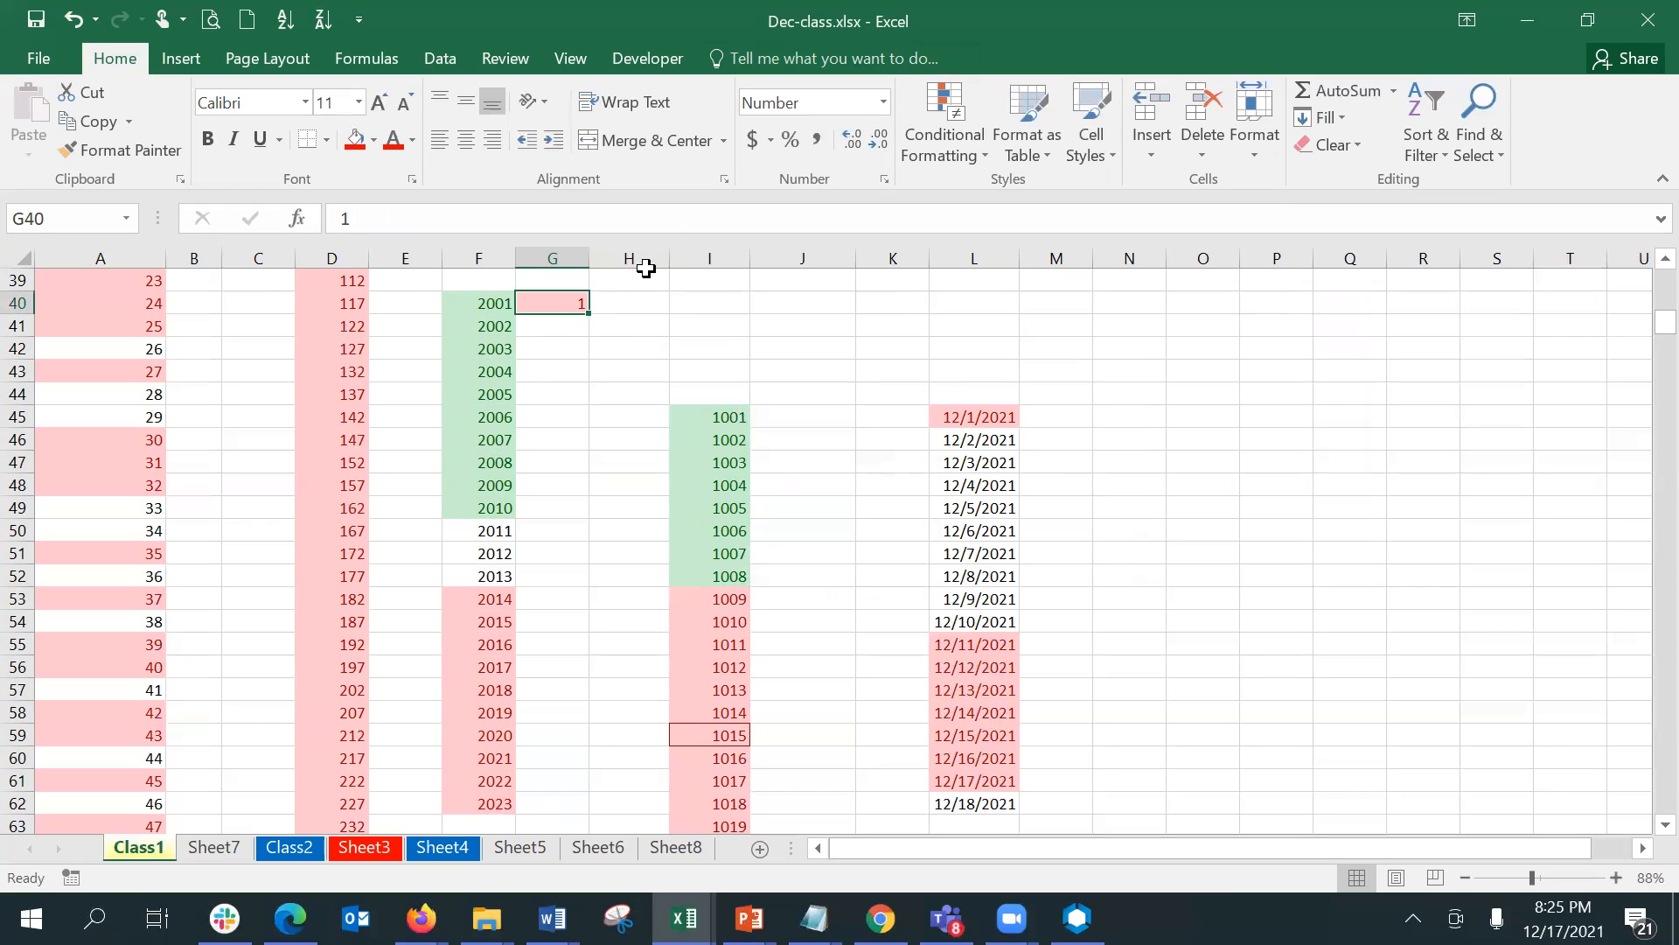
{"action": "left_click_drag", "start_coordinate": [564, 278], "coordinate": [573, 297]}
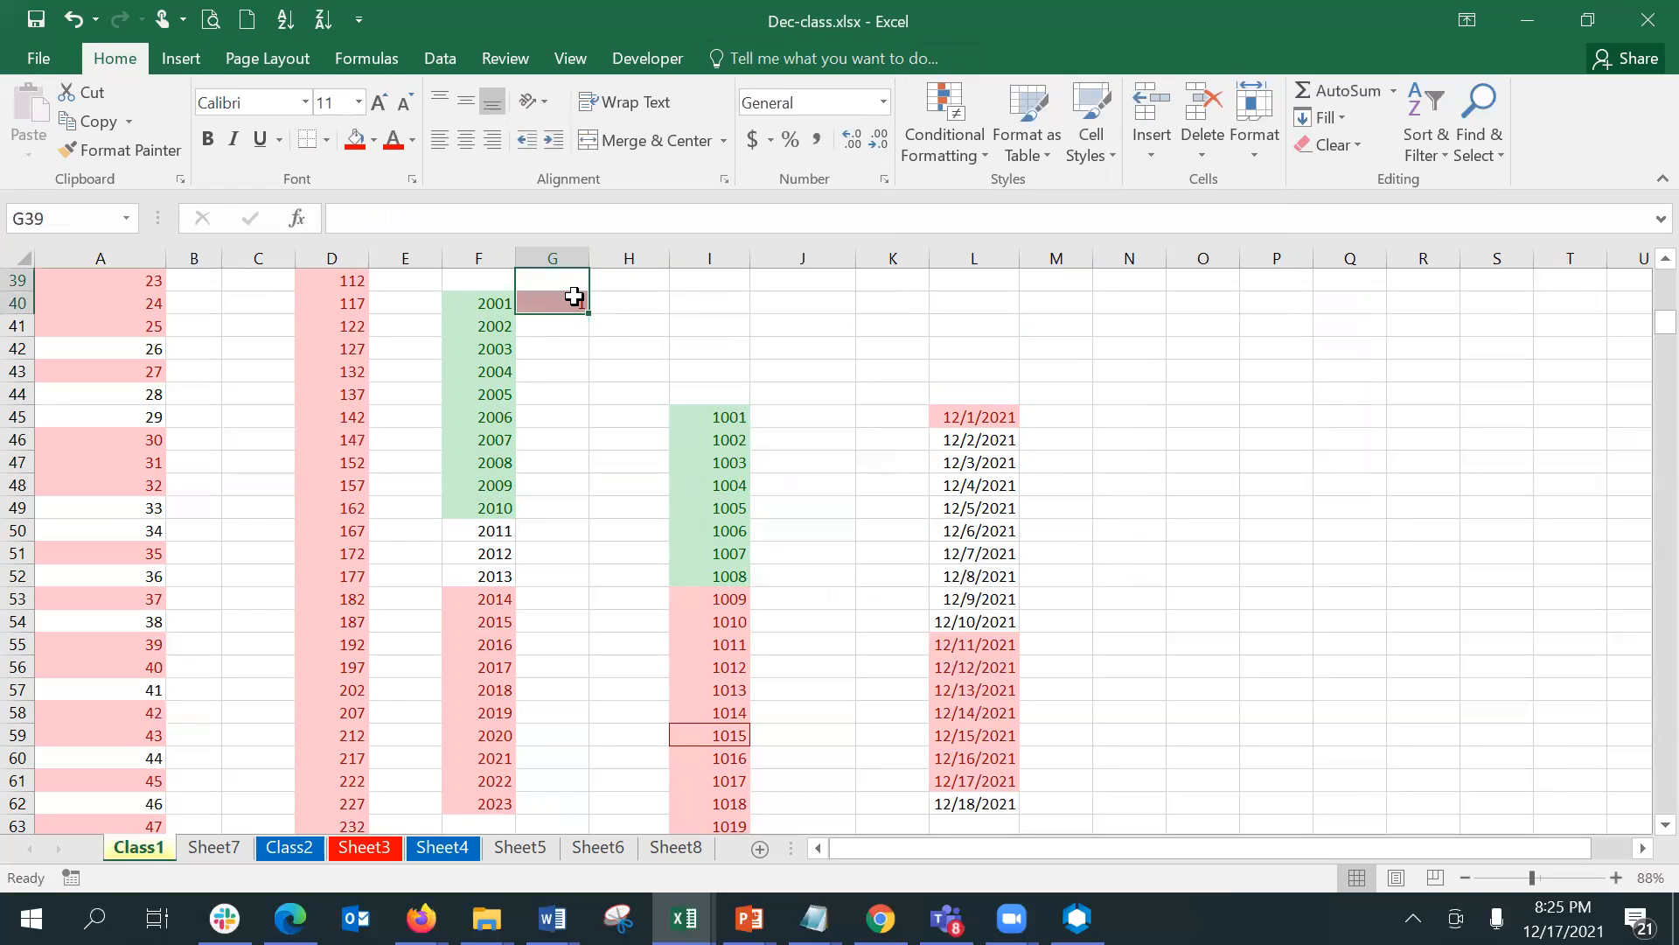
{"action": "left_click", "coordinate": [574, 299]}
{"action": "type", "text": "1\\"}
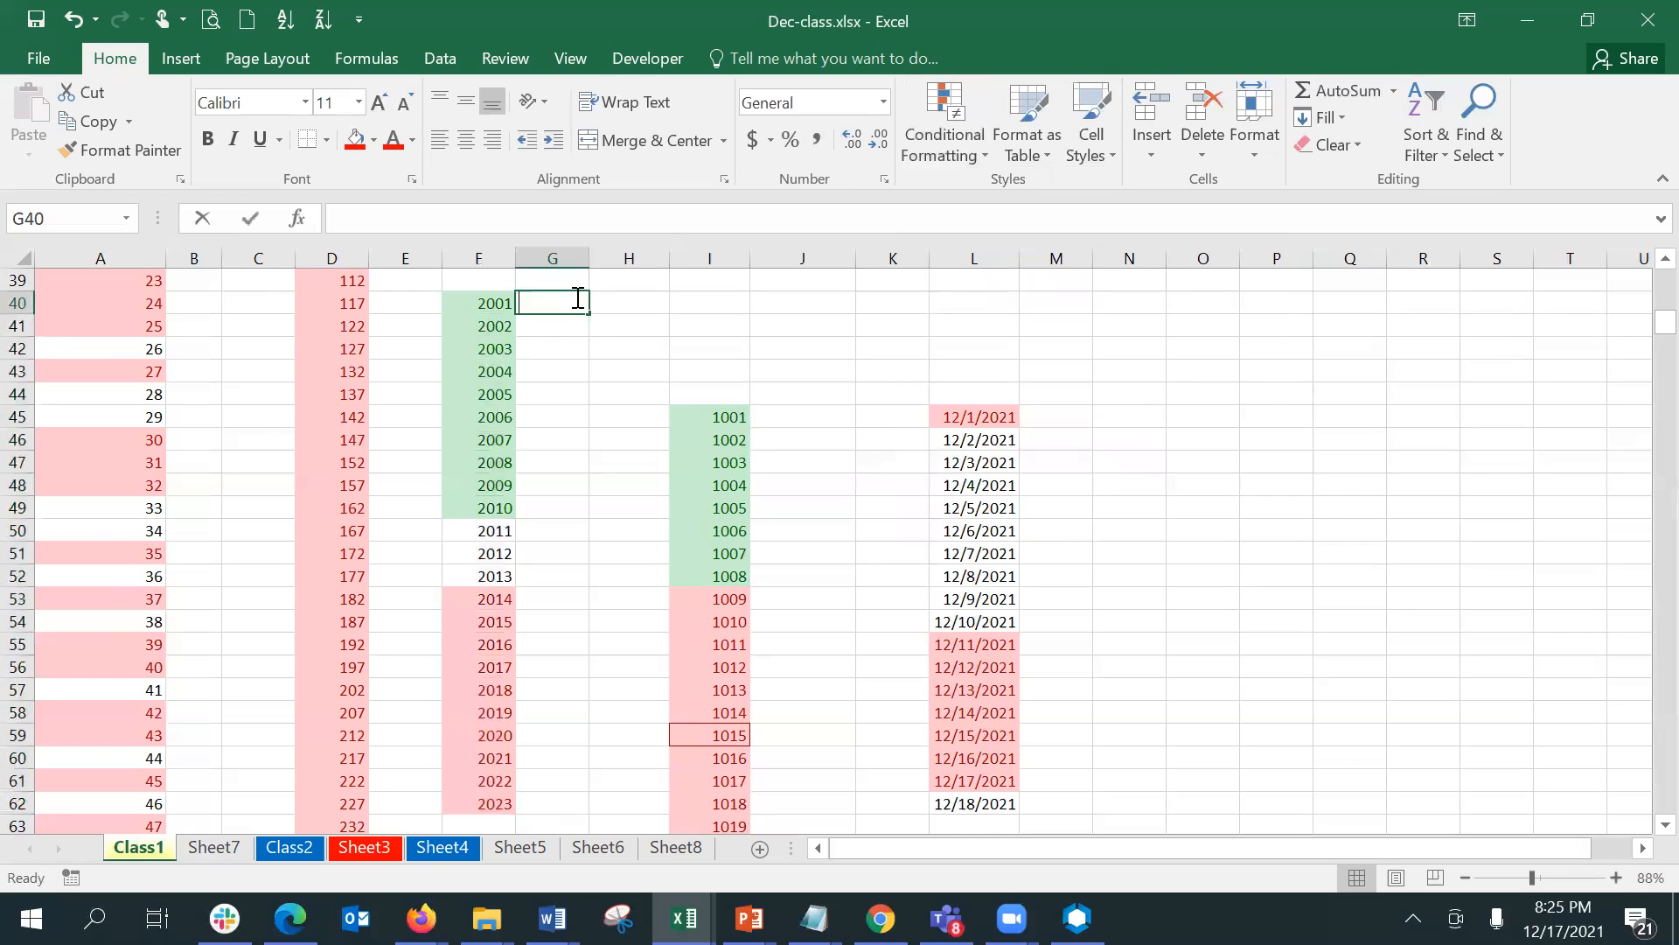
{"action": "key", "text": "BackSpace"}
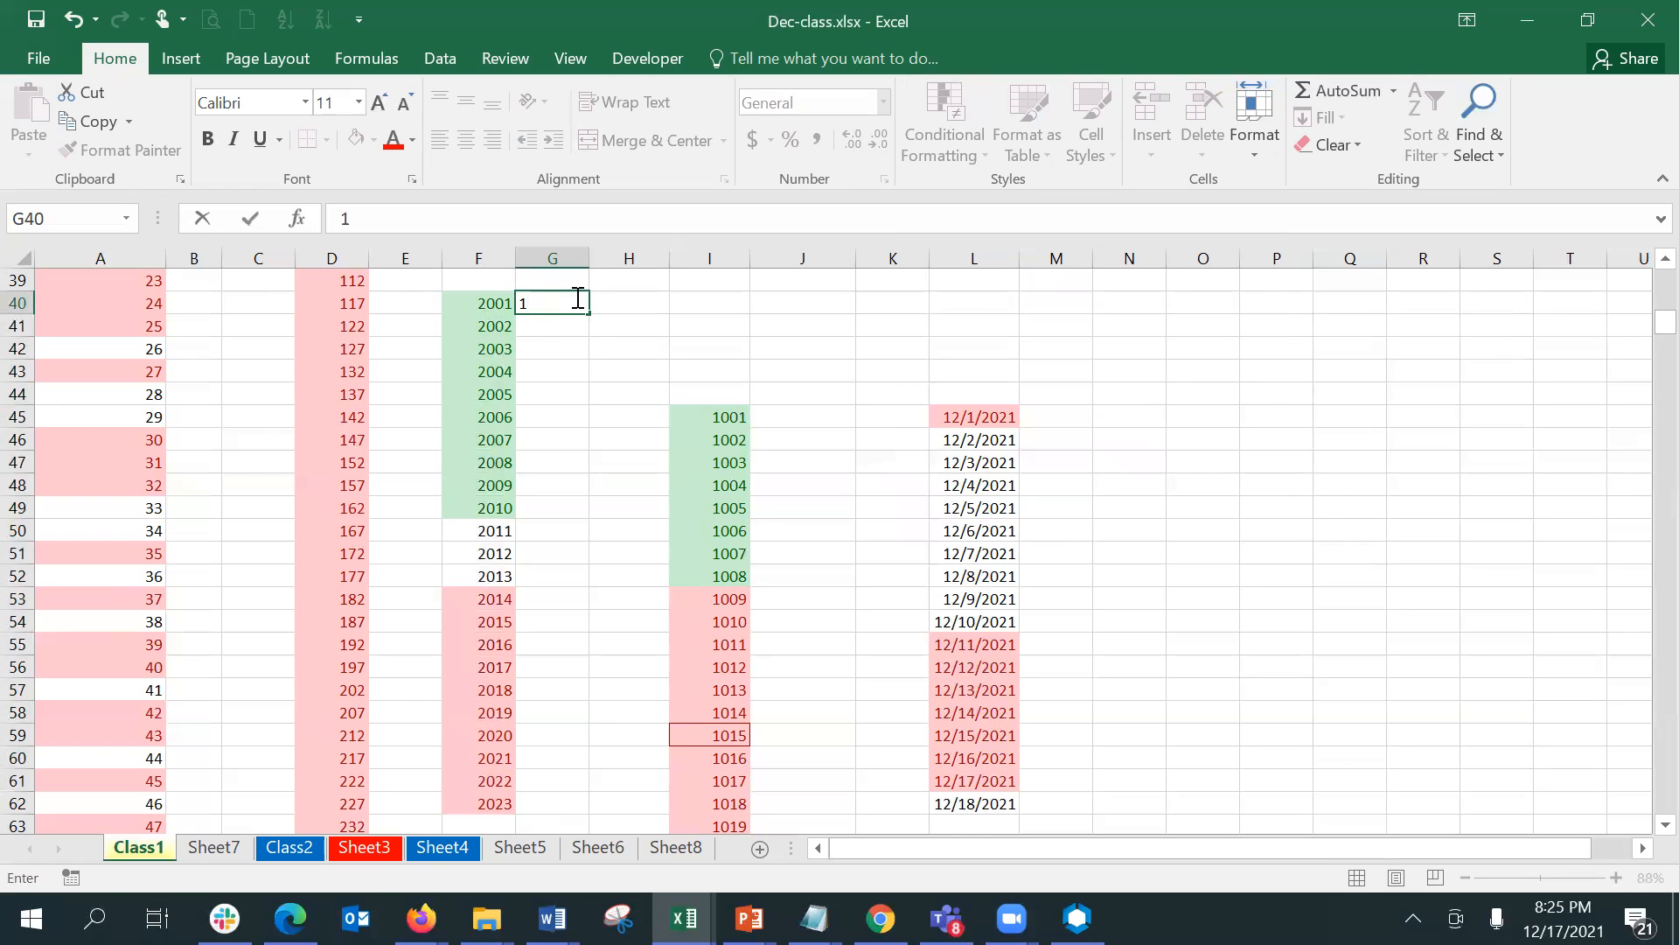
{"action": "key", "text": "Return"}
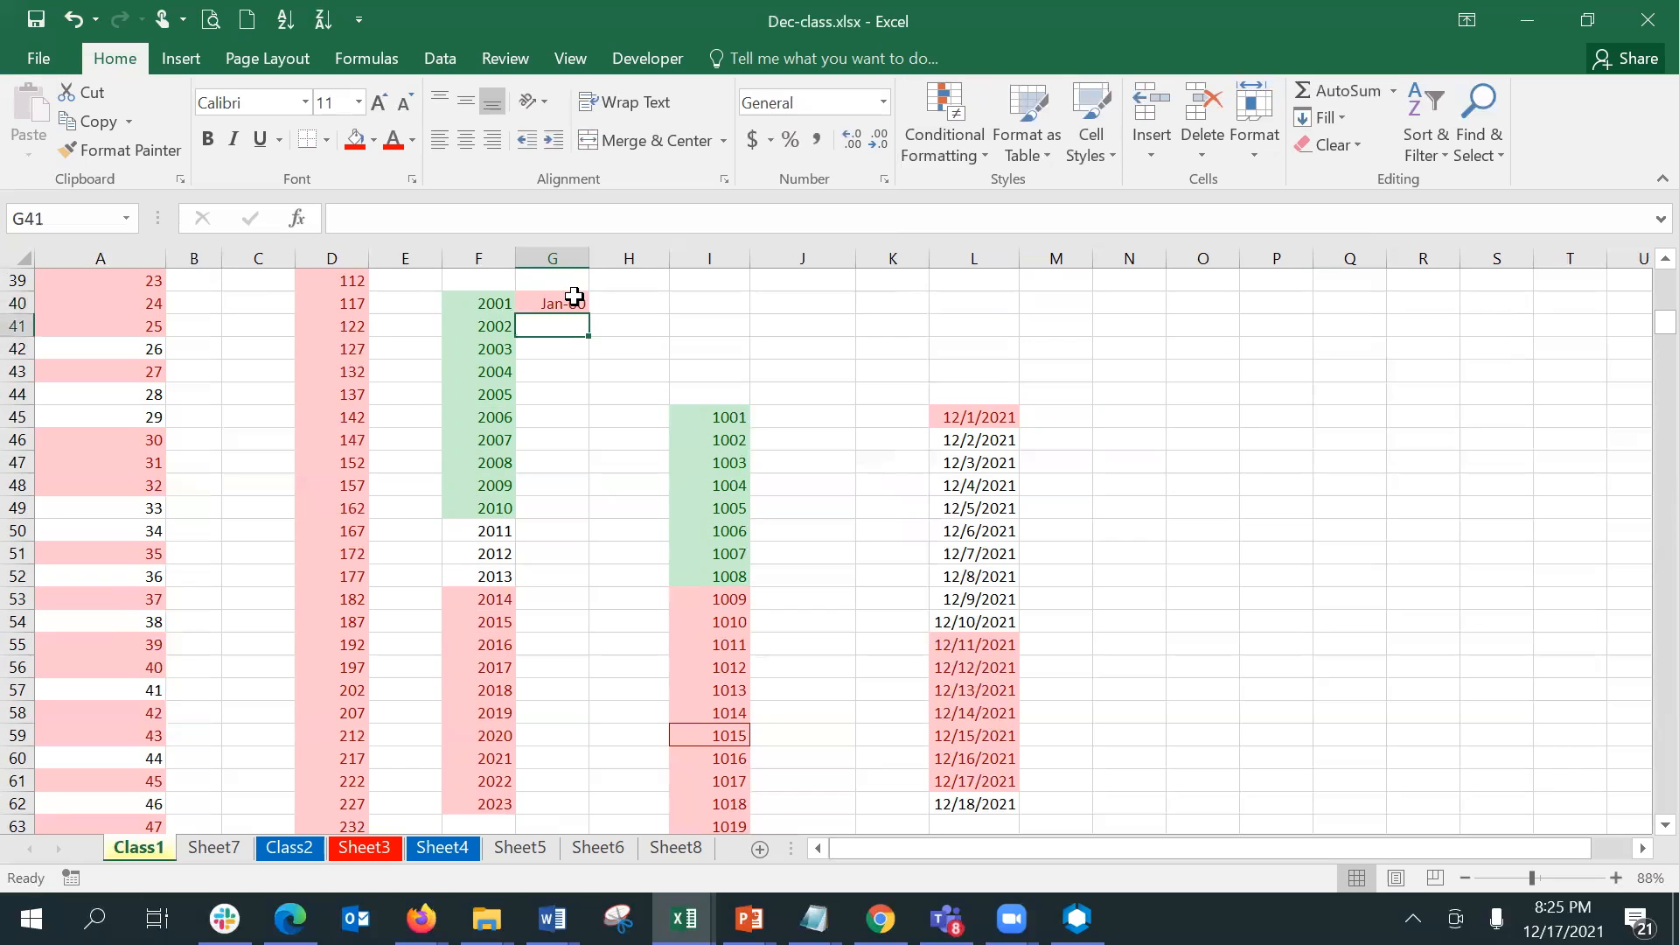
{"action": "key", "text": "ctrl+z"}
{"action": "key", "text": "ctrl+z"}
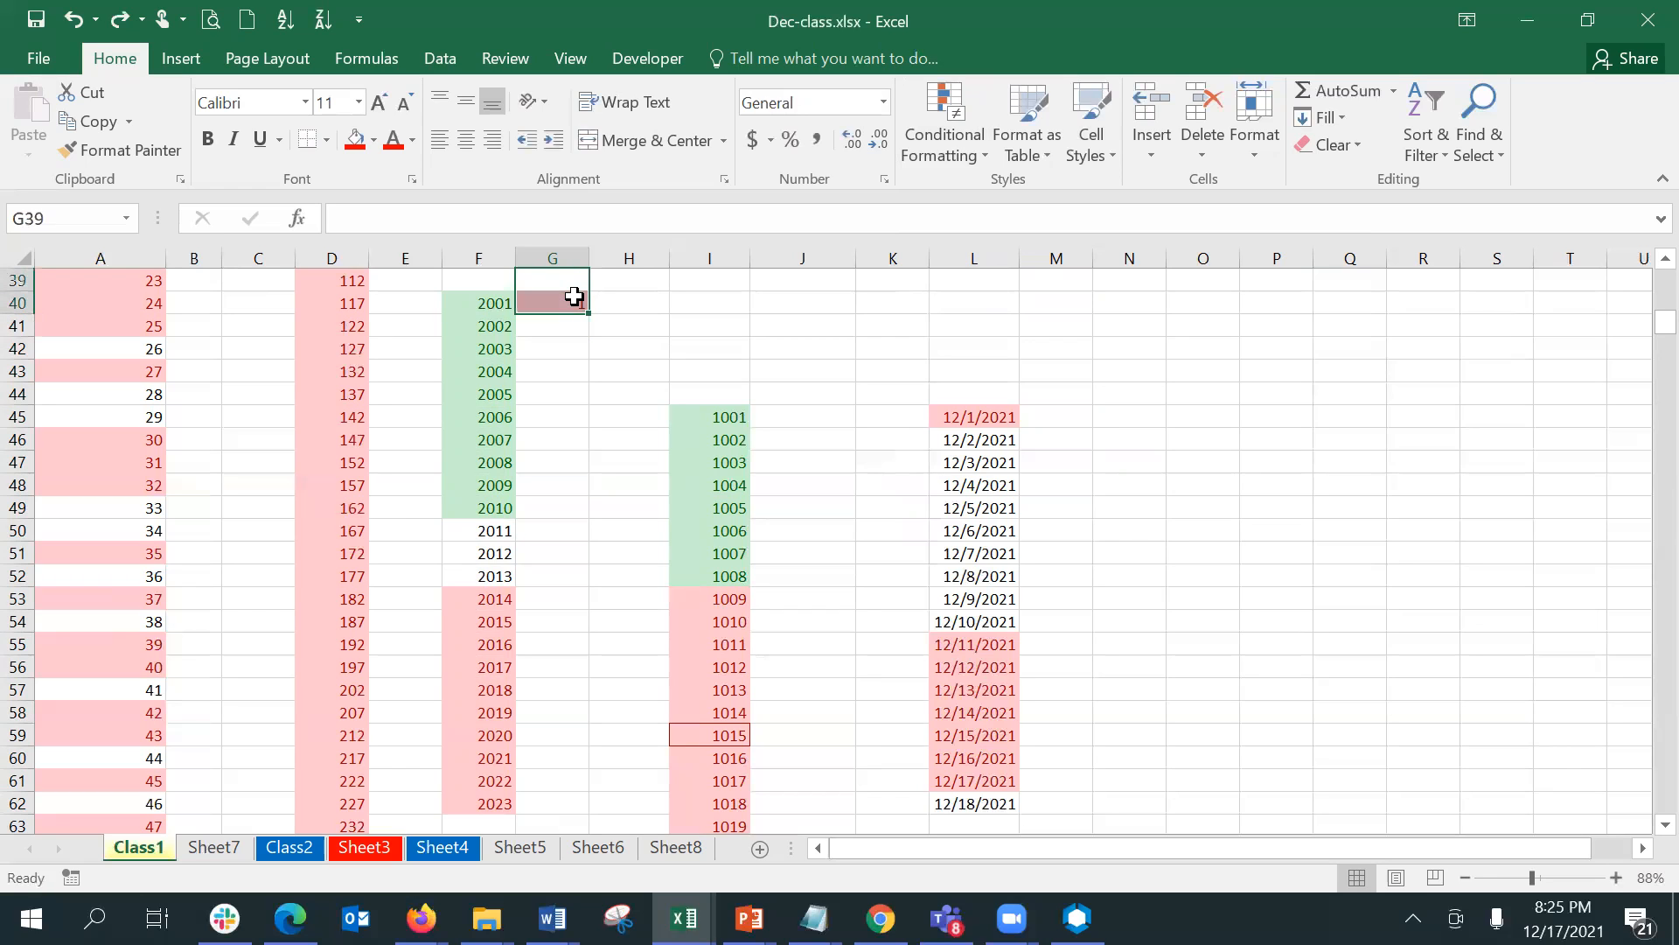
- Try filling a linear series along the row from G40 with step value 1 and stop value 100, and undo it
{"action": "left_click", "coordinate": [574, 301]}
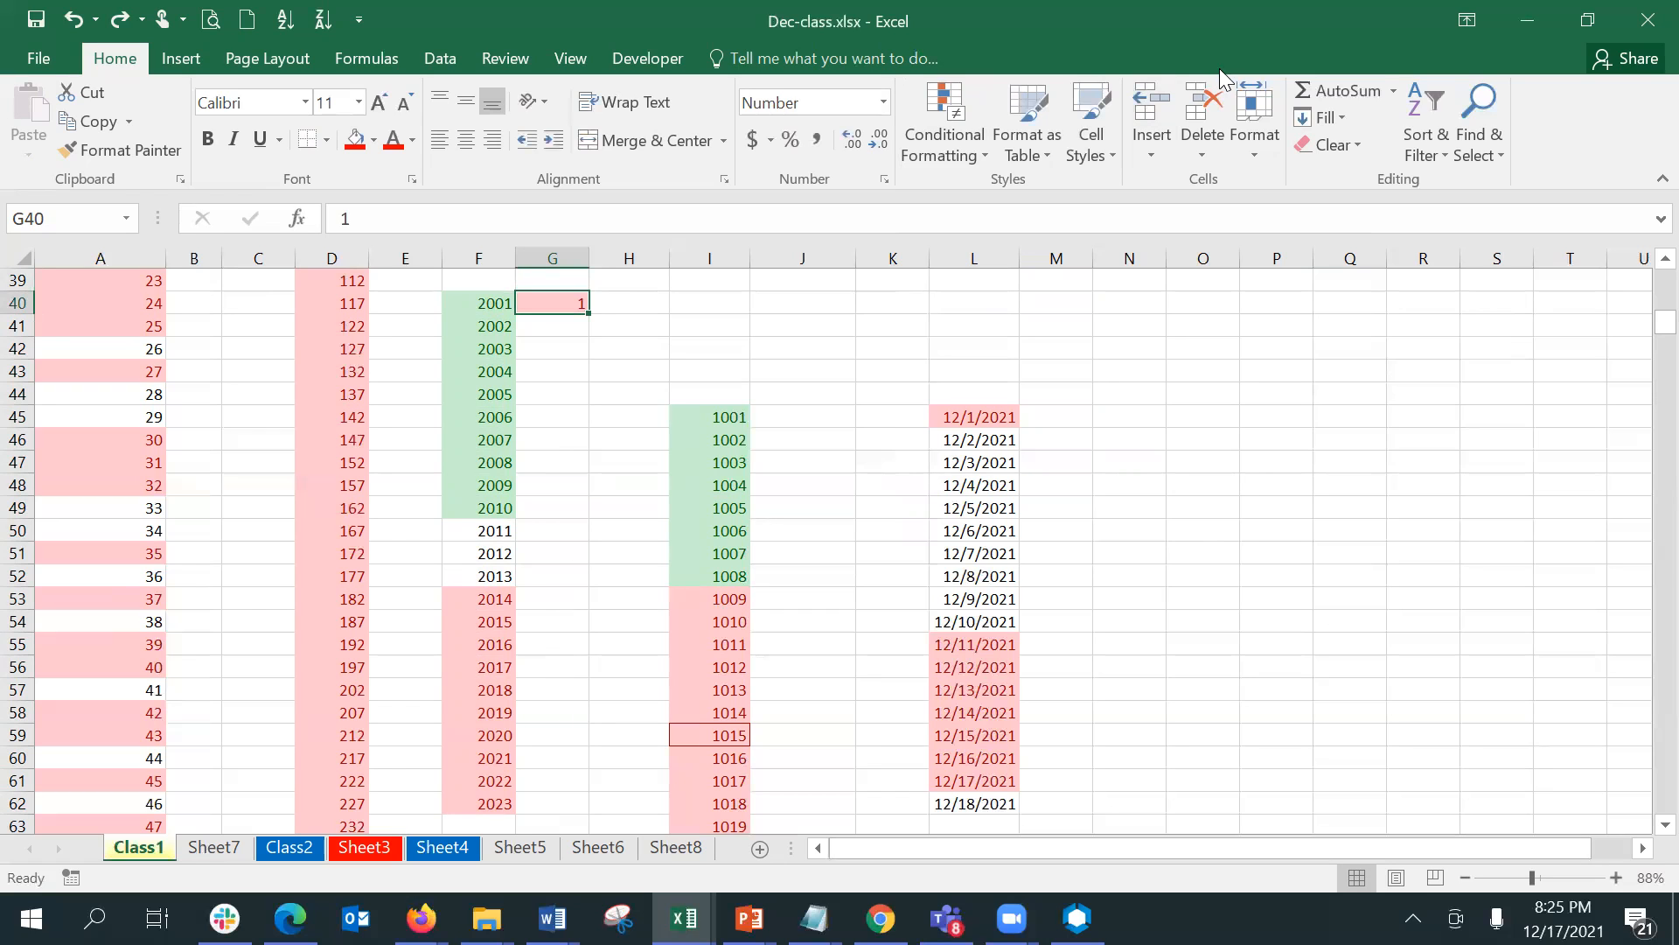
{"action": "left_click", "coordinate": [1332, 110]}
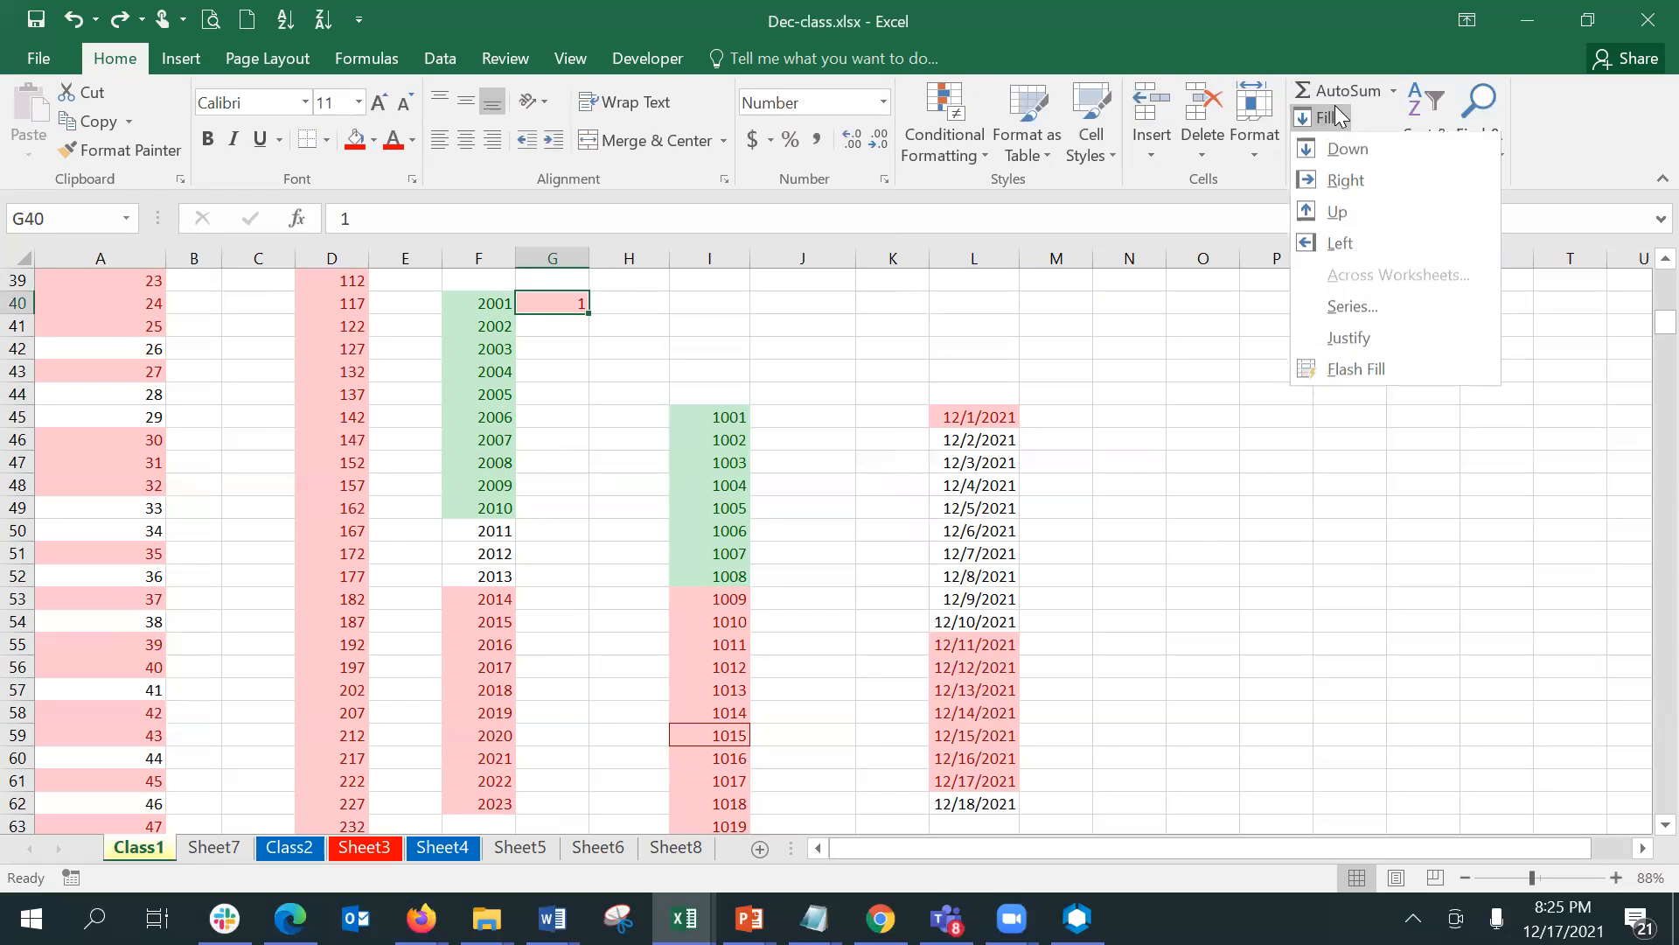
{"action": "left_click", "coordinate": [1352, 303]}
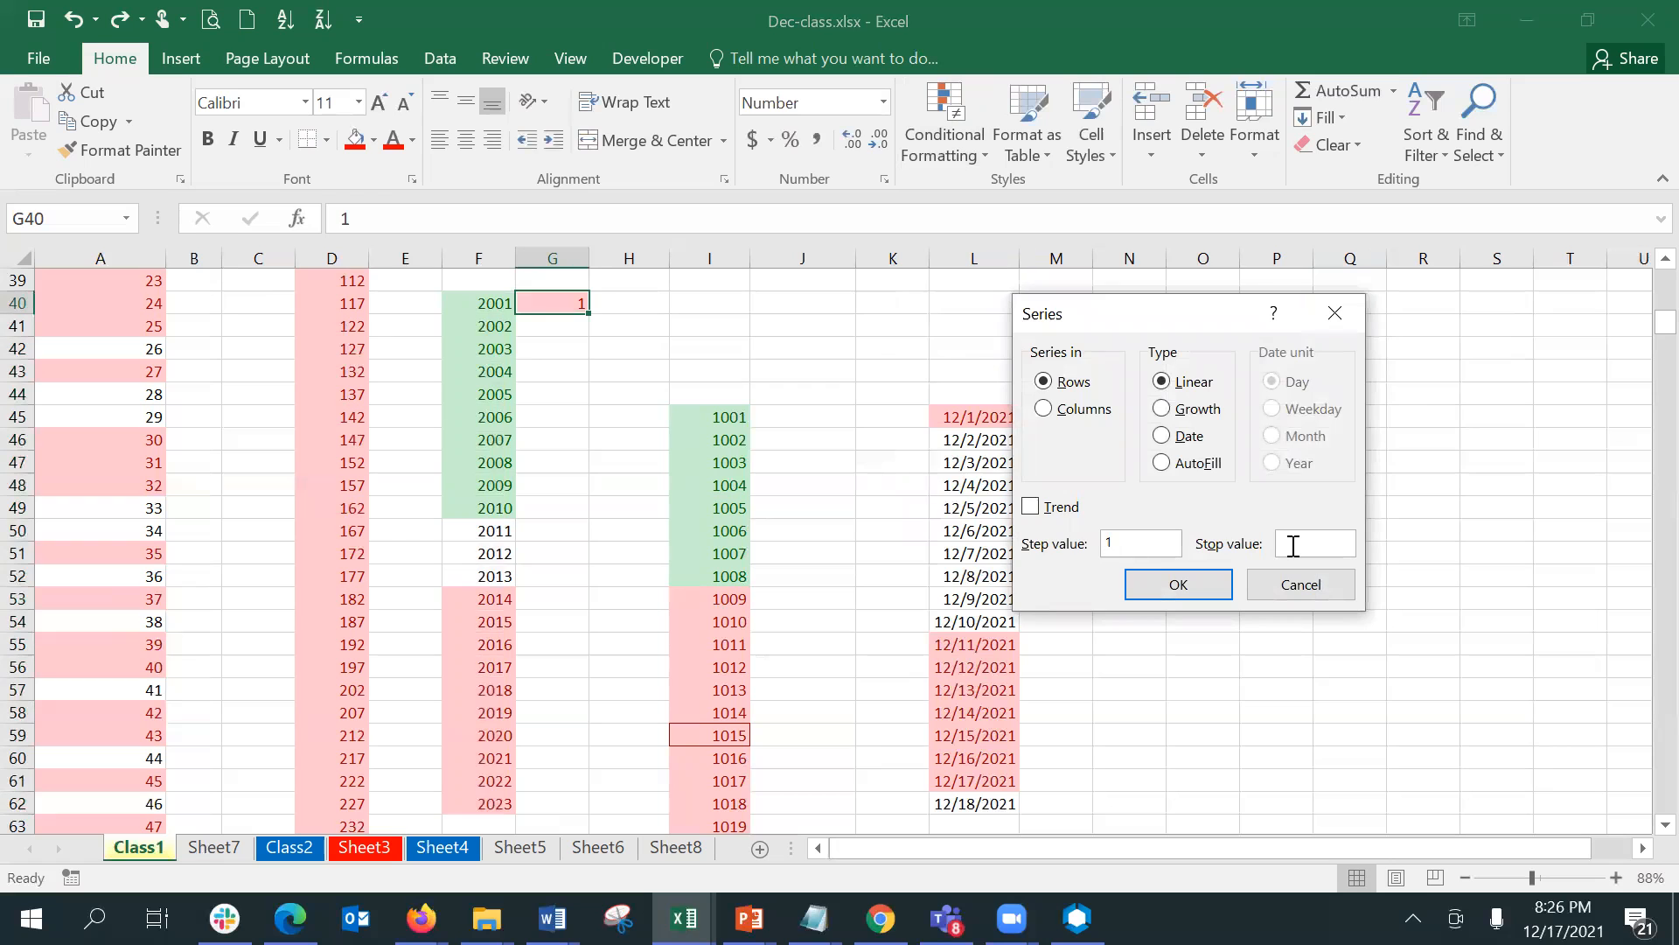
{"action": "type", "text": "100"}
{"action": "key", "text": "Return"}
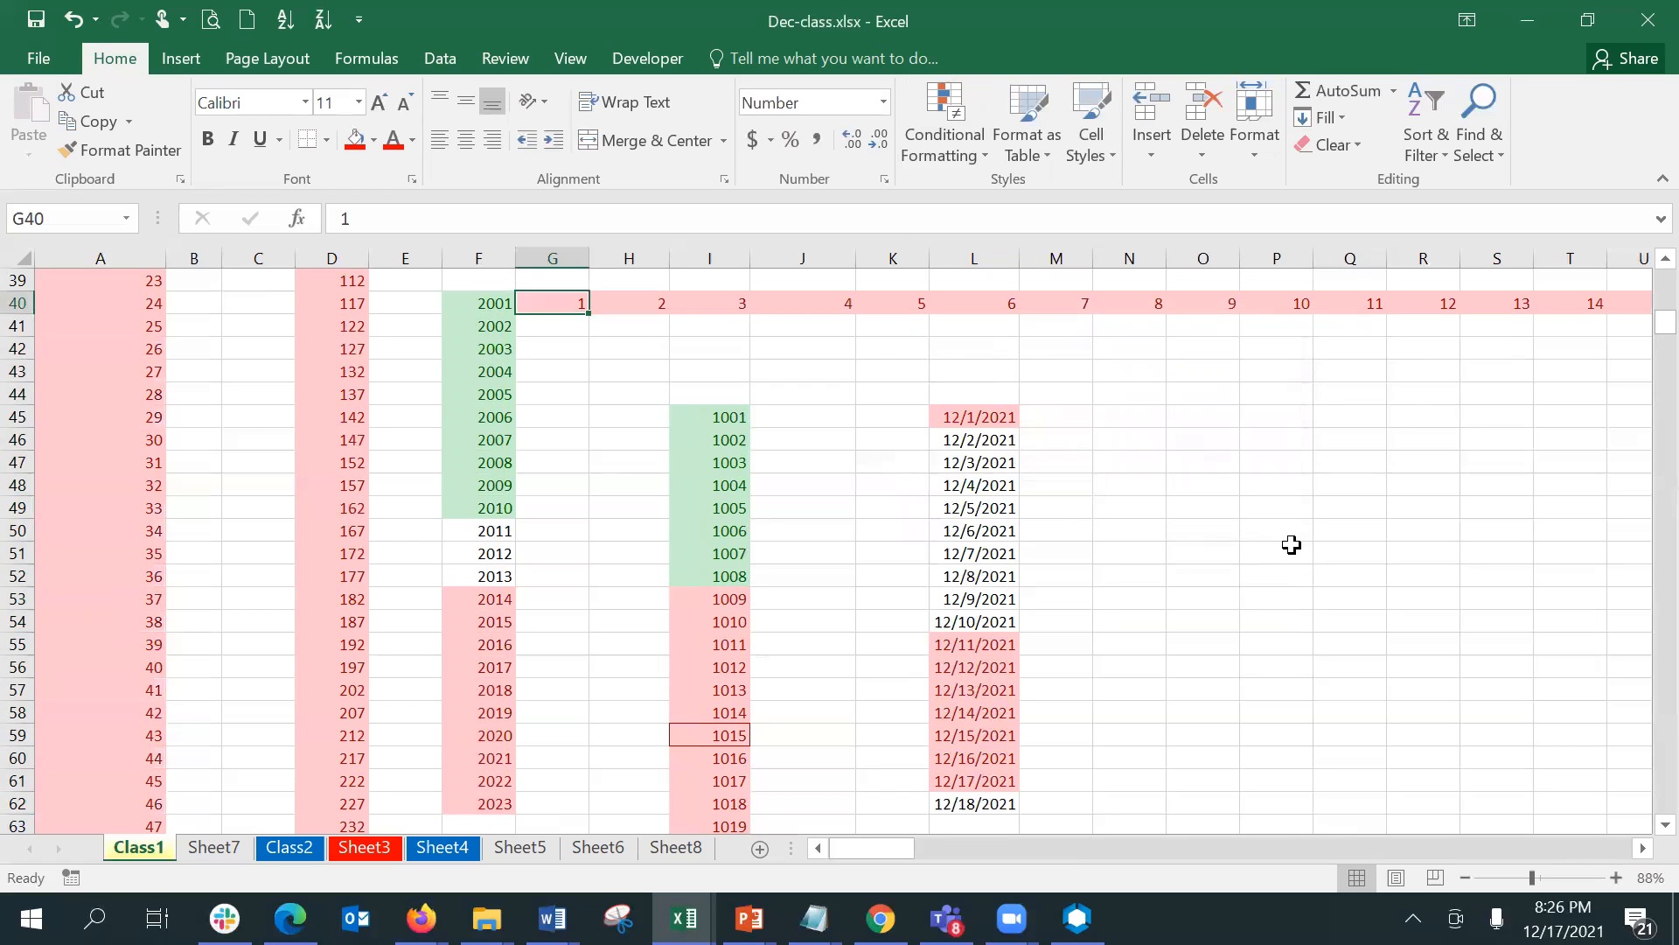
{"action": "key", "text": "ctrl+z"}
{"action": "left_click", "coordinate": [1333, 130]}
{"action": "left_click", "coordinate": [1331, 132]}
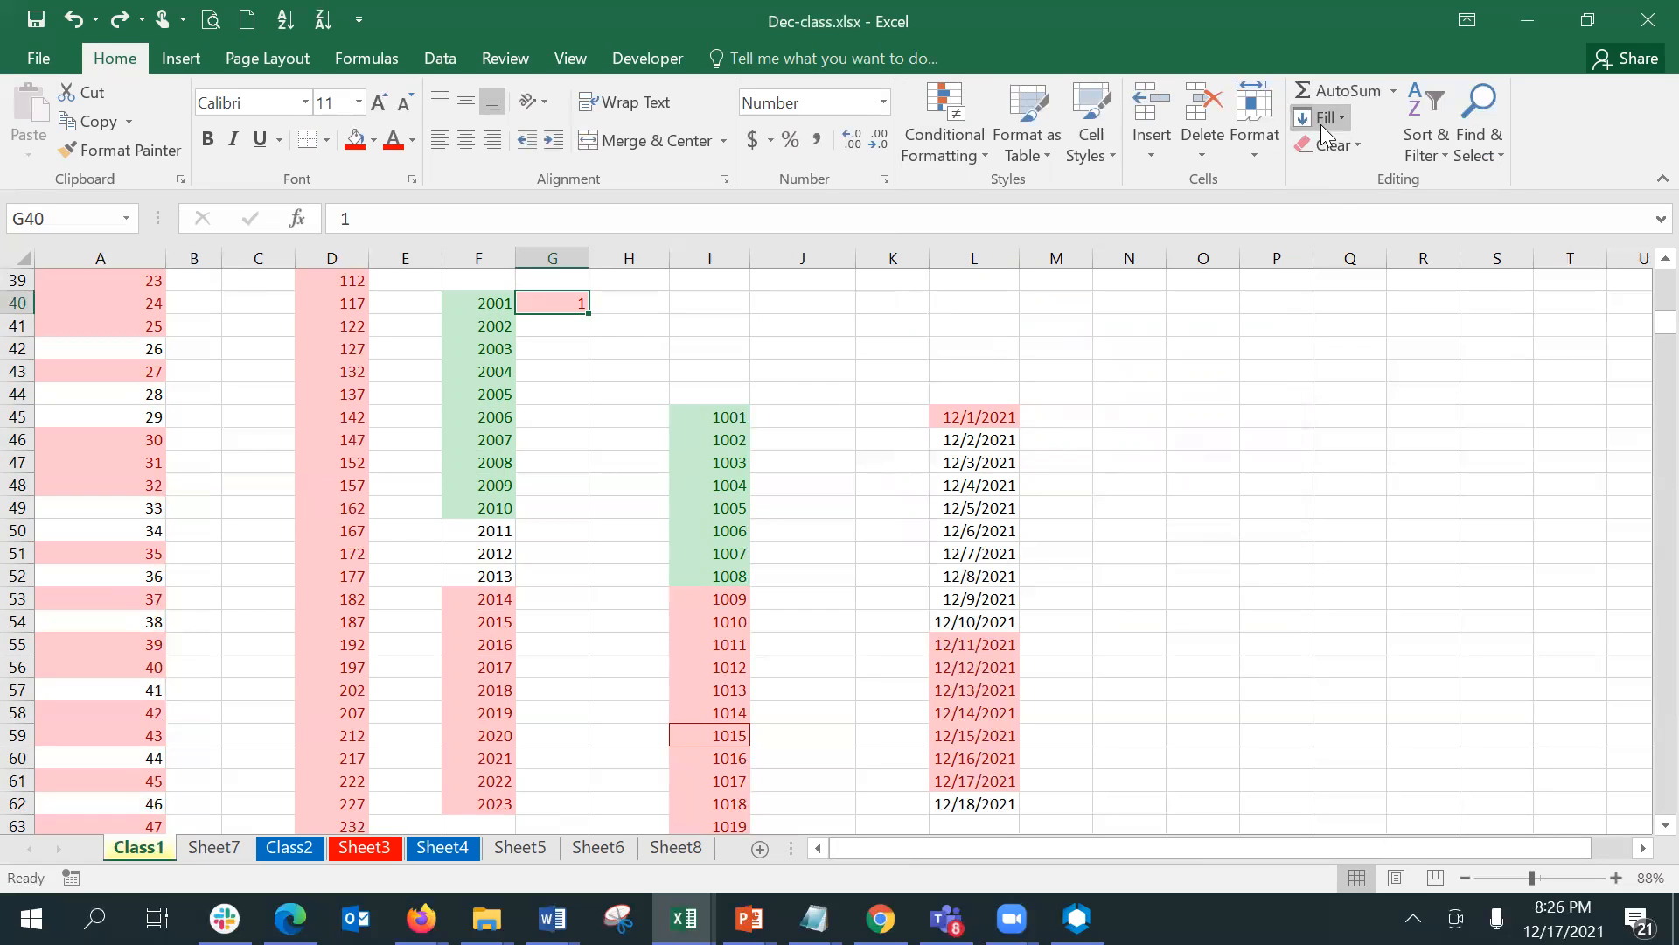
{"action": "left_click", "coordinate": [1327, 102]}
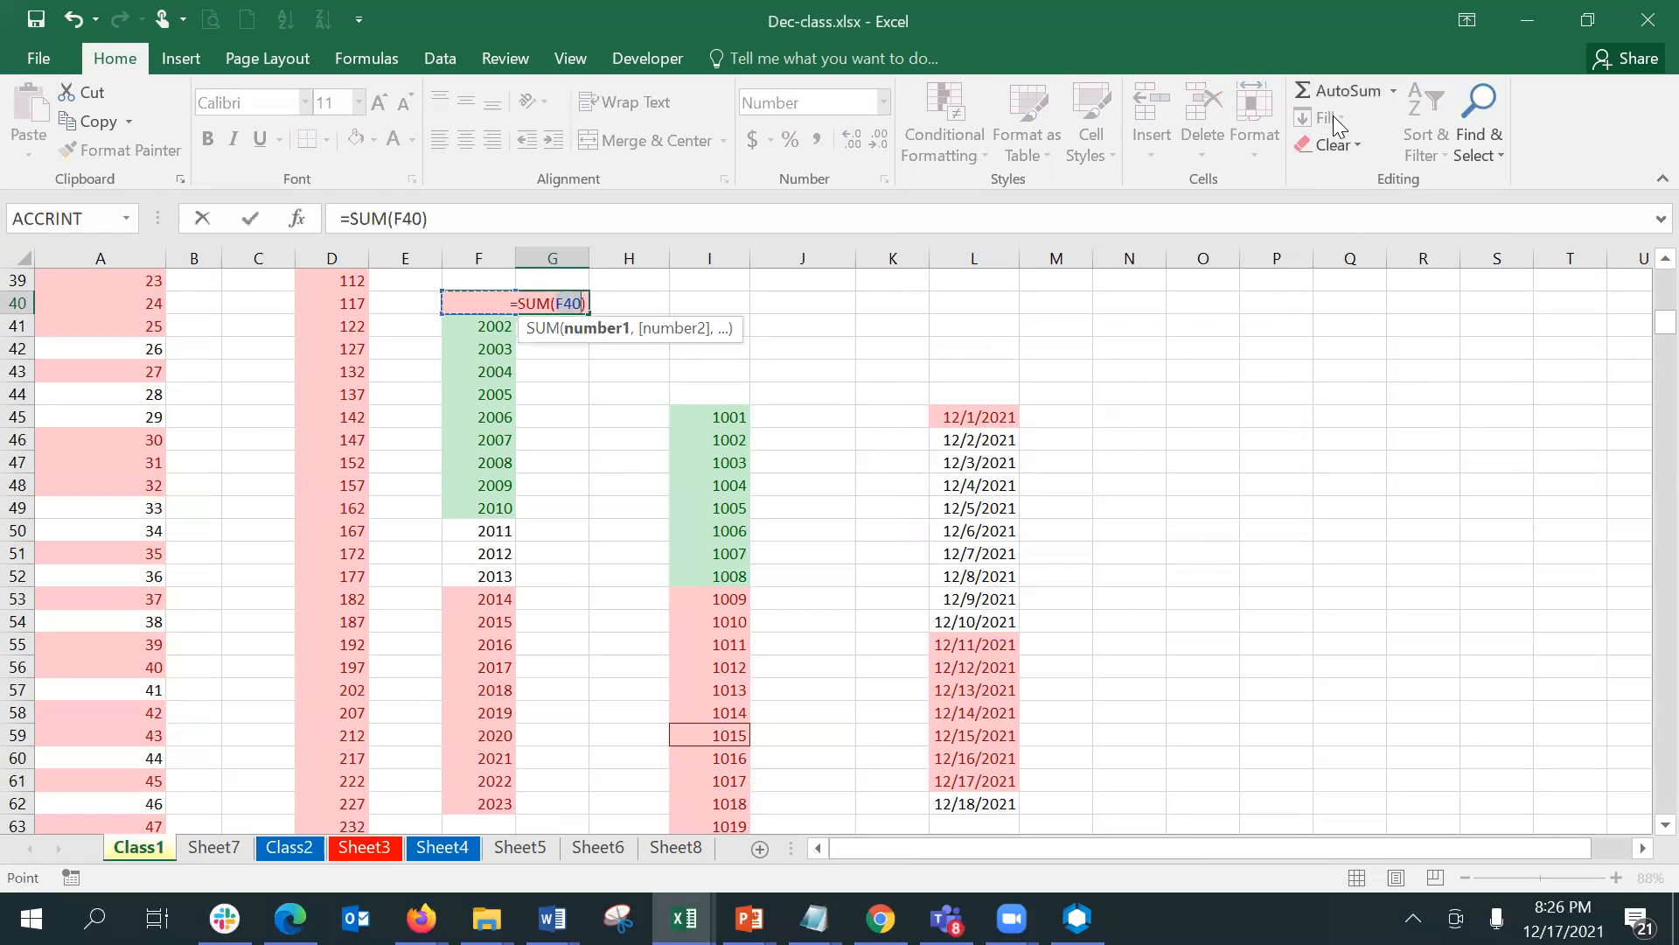
{"action": "key", "text": "Escape"}
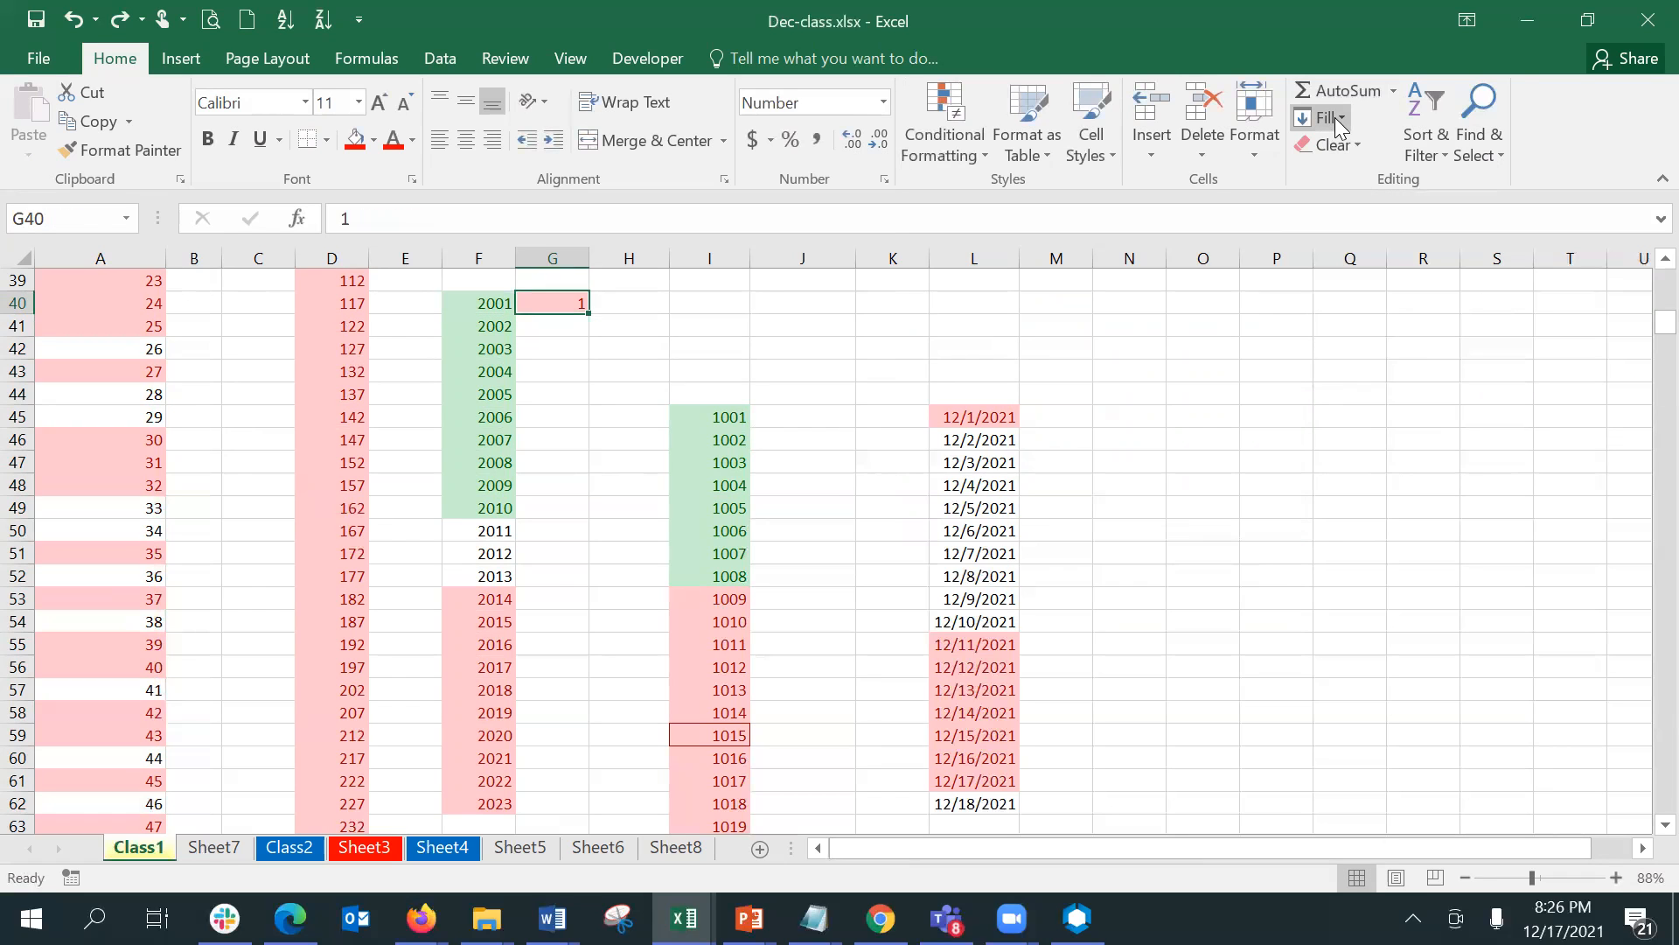
- Fill a linear series down the column from G40 with step value 1 and stop value 200
{"action": "left_click", "coordinate": [1335, 119]}
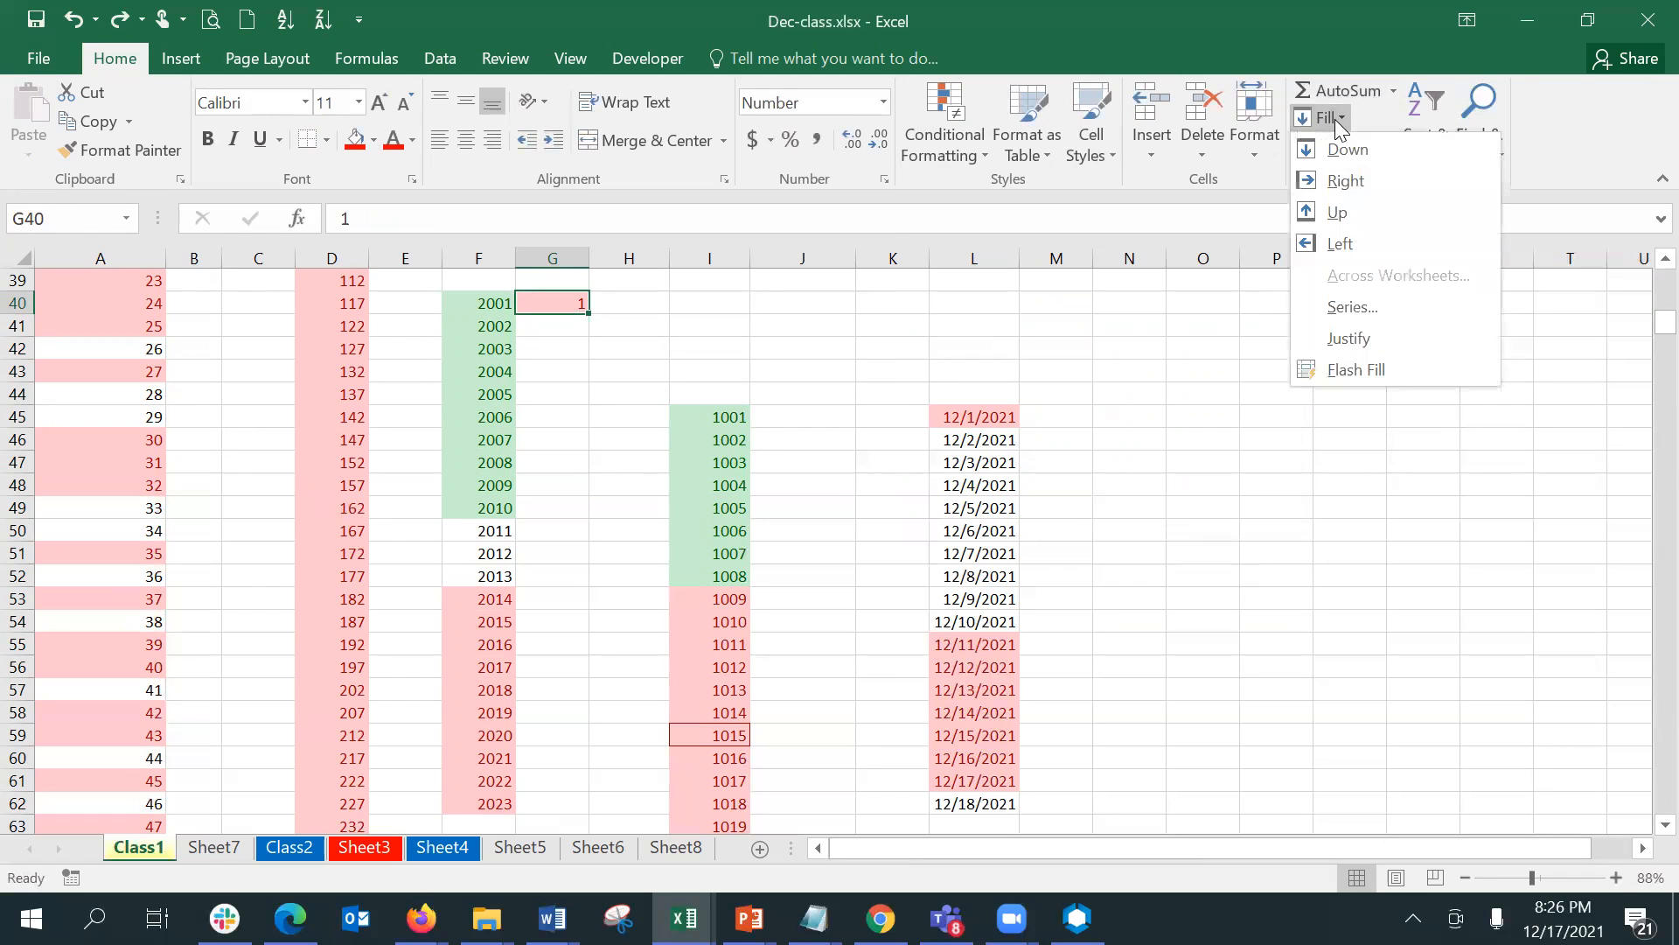
{"action": "left_click", "coordinate": [1352, 307]}
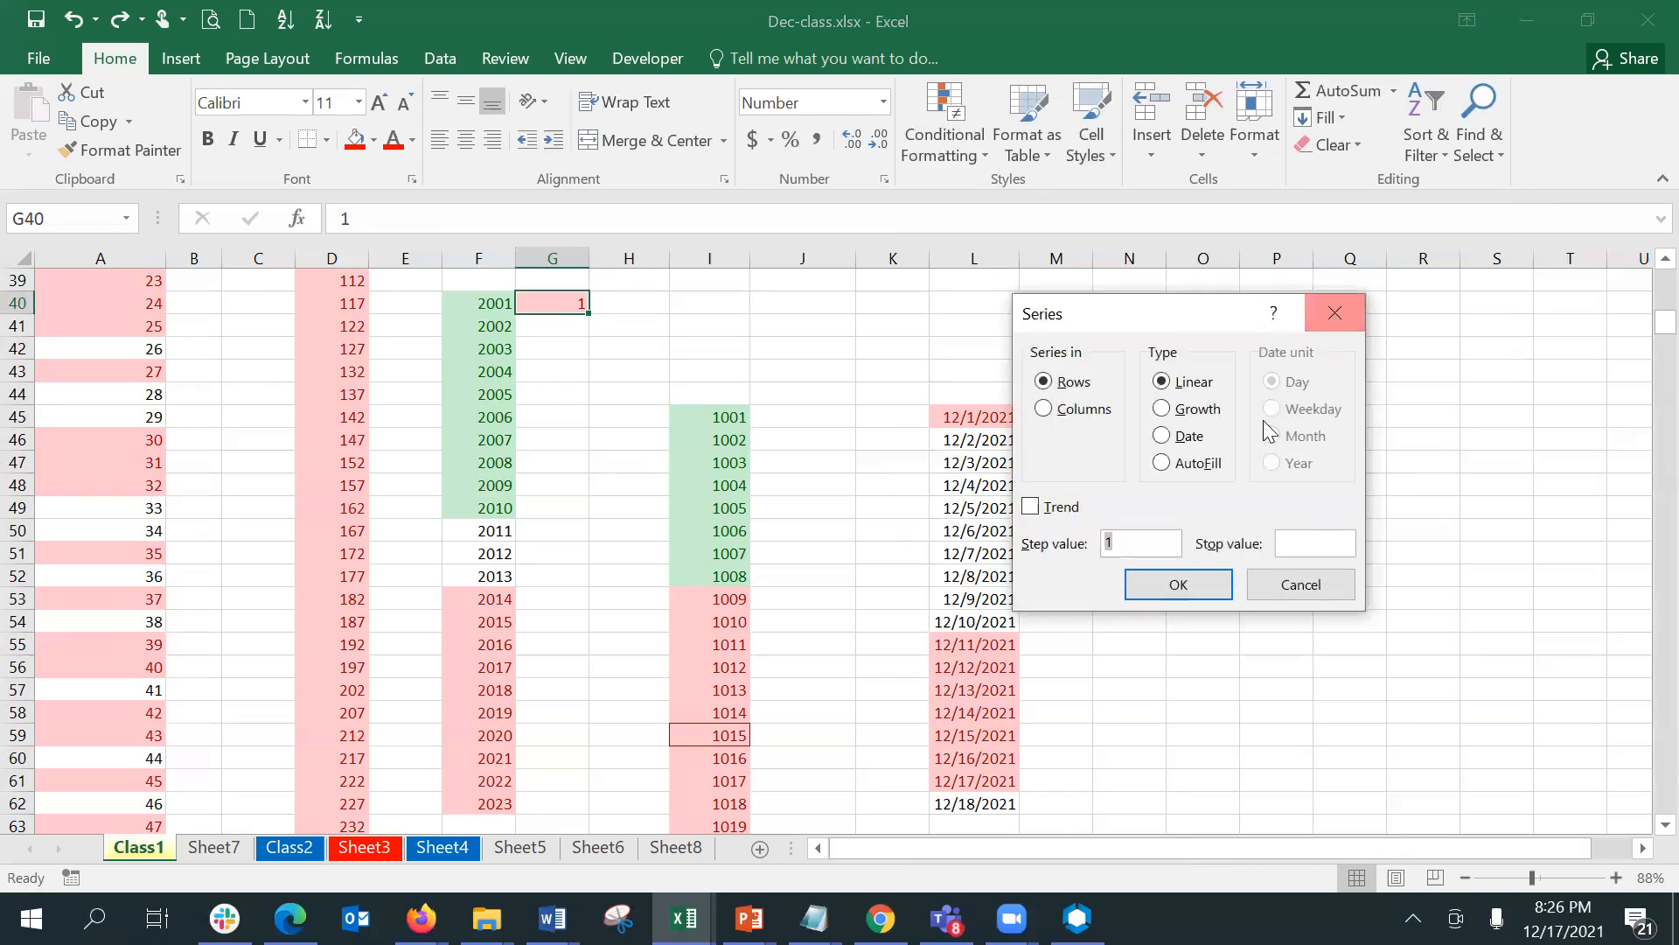
{"action": "left_click", "coordinate": [1088, 413]}
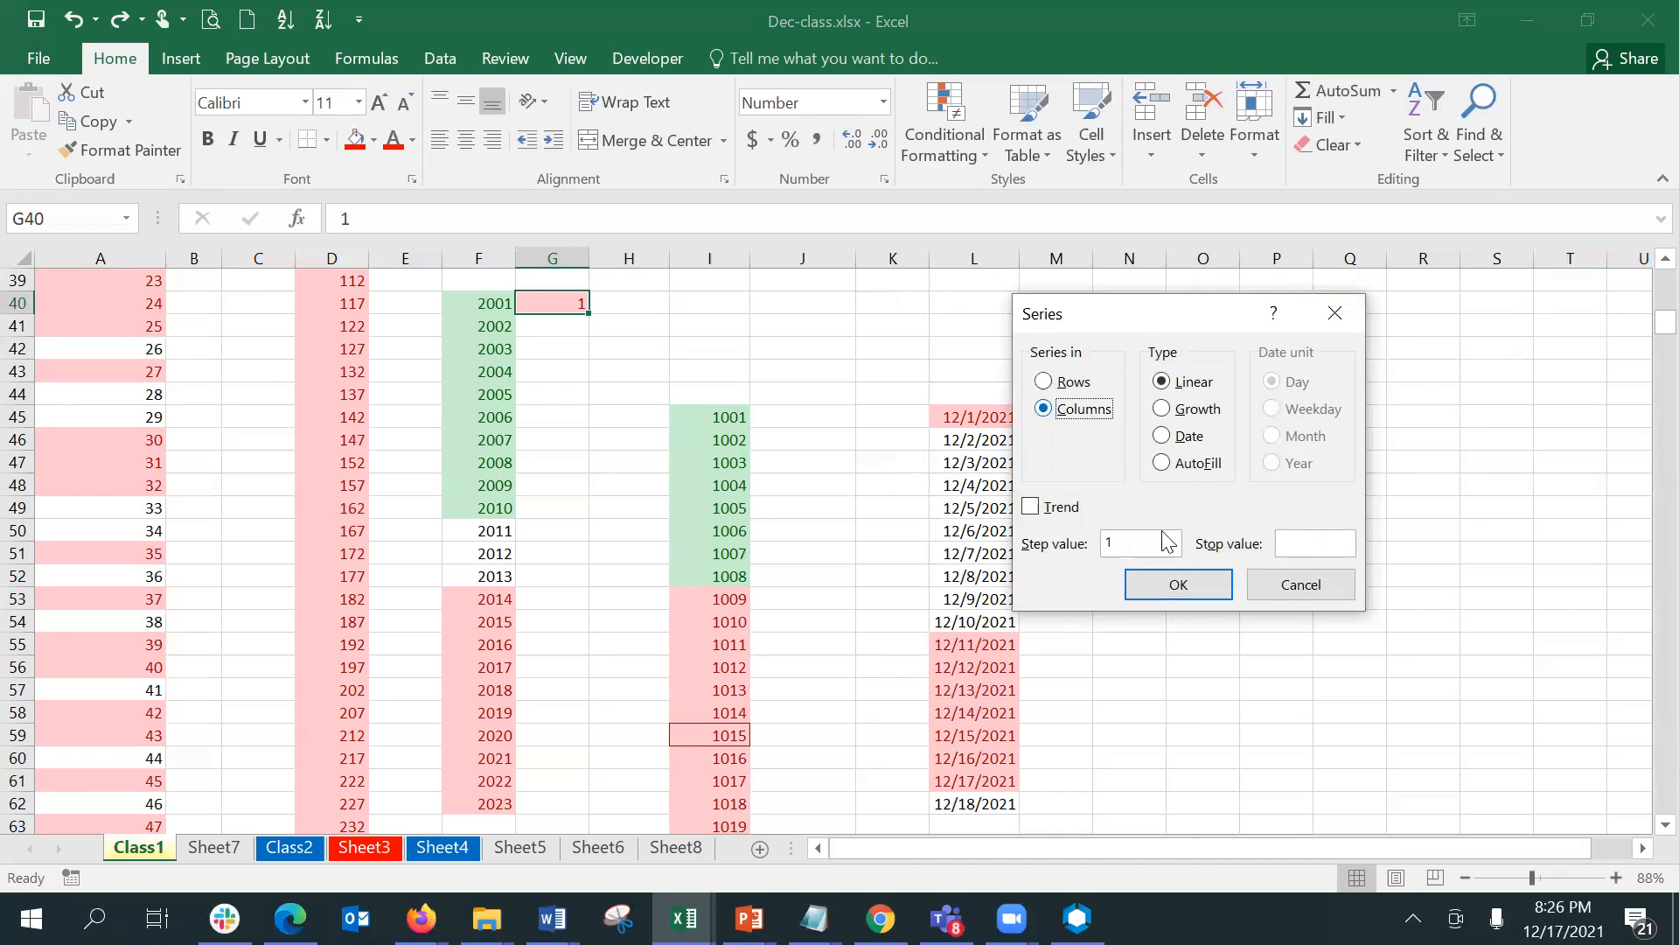
{"action": "left_click", "coordinate": [1332, 544]}
{"action": "type", "text": "100"}
{"action": "key", "text": "Return"}
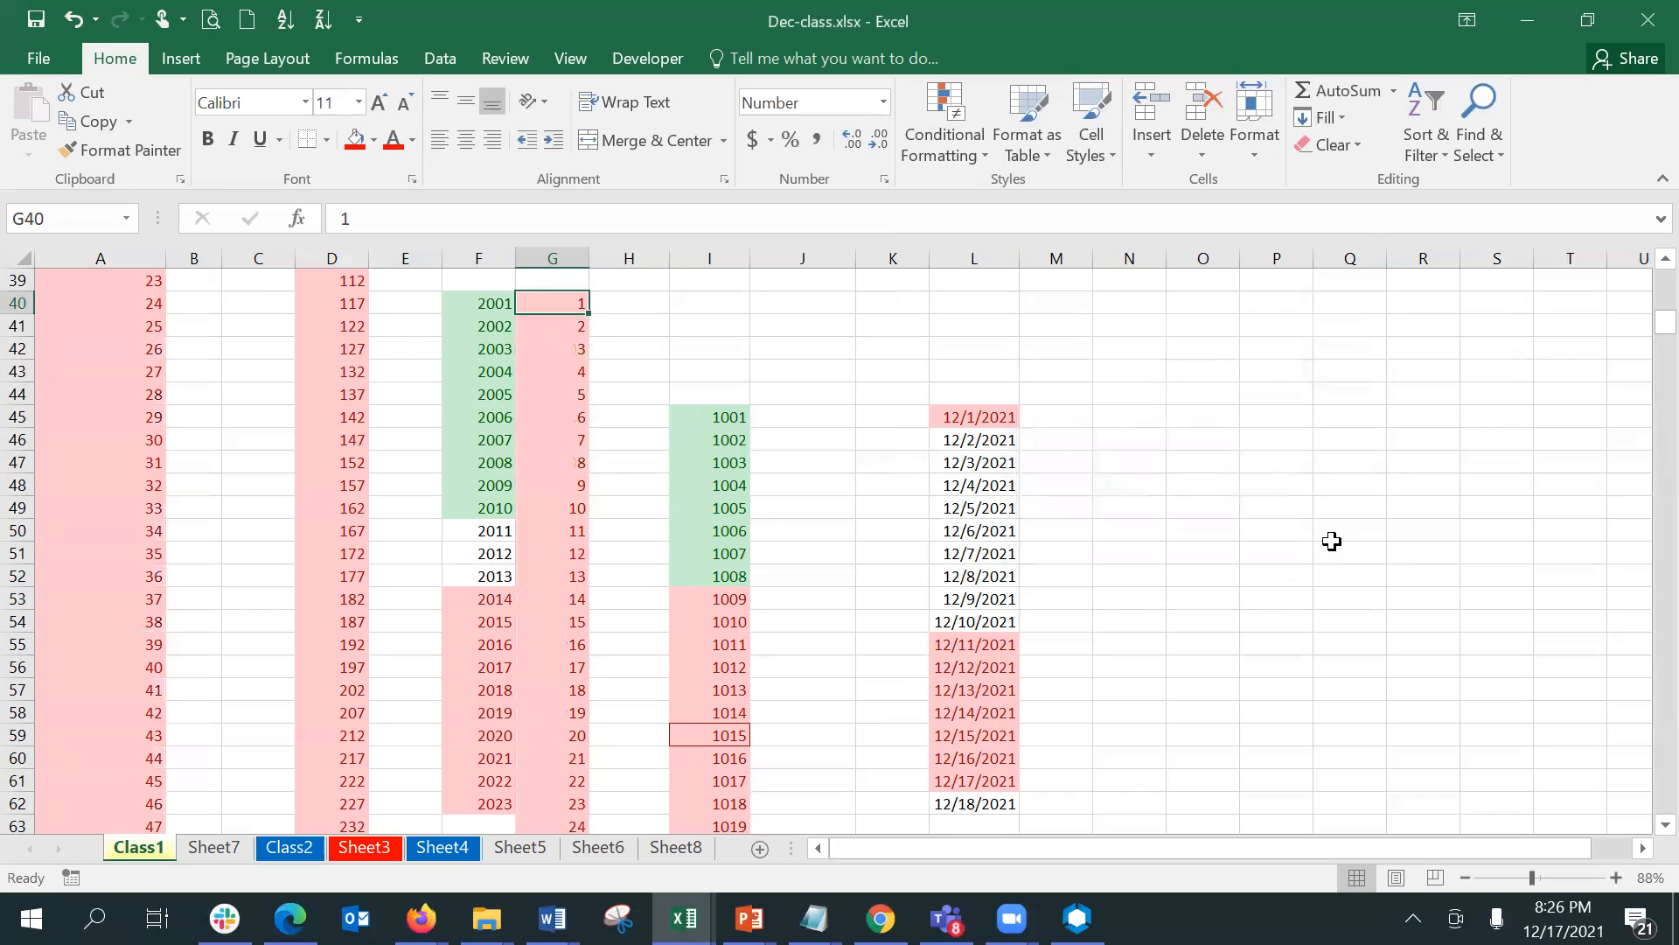
- Check the filled series in column G down to its last value and return to the upper part of the sheet
{"action": "key", "text": "shift+Down"}
{"action": "key", "text": "shift+Down"}
{"action": "key", "text": "shift+Down"}
{"action": "key", "text": "shift+Down"}
{"action": "key", "text": "shift+Down"}
{"action": "key", "text": "shift+Down"}
{"action": "key", "text": "shift+Down"}
{"action": "key", "text": "shift+Down"}
{"action": "key", "text": "shift+Down"}
{"action": "key", "text": "shift+Down"}
{"action": "key", "text": "shift+Down"}
{"action": "key", "text": "shift+Down"}
{"action": "key", "text": "shift+Down"}
{"action": "key", "text": "shift+Down"}
{"action": "key", "text": "shift+Down"}
{"action": "key", "text": "shift+Down"}
{"action": "key", "text": "shift+Down"}
{"action": "key", "text": "shift+Down"}
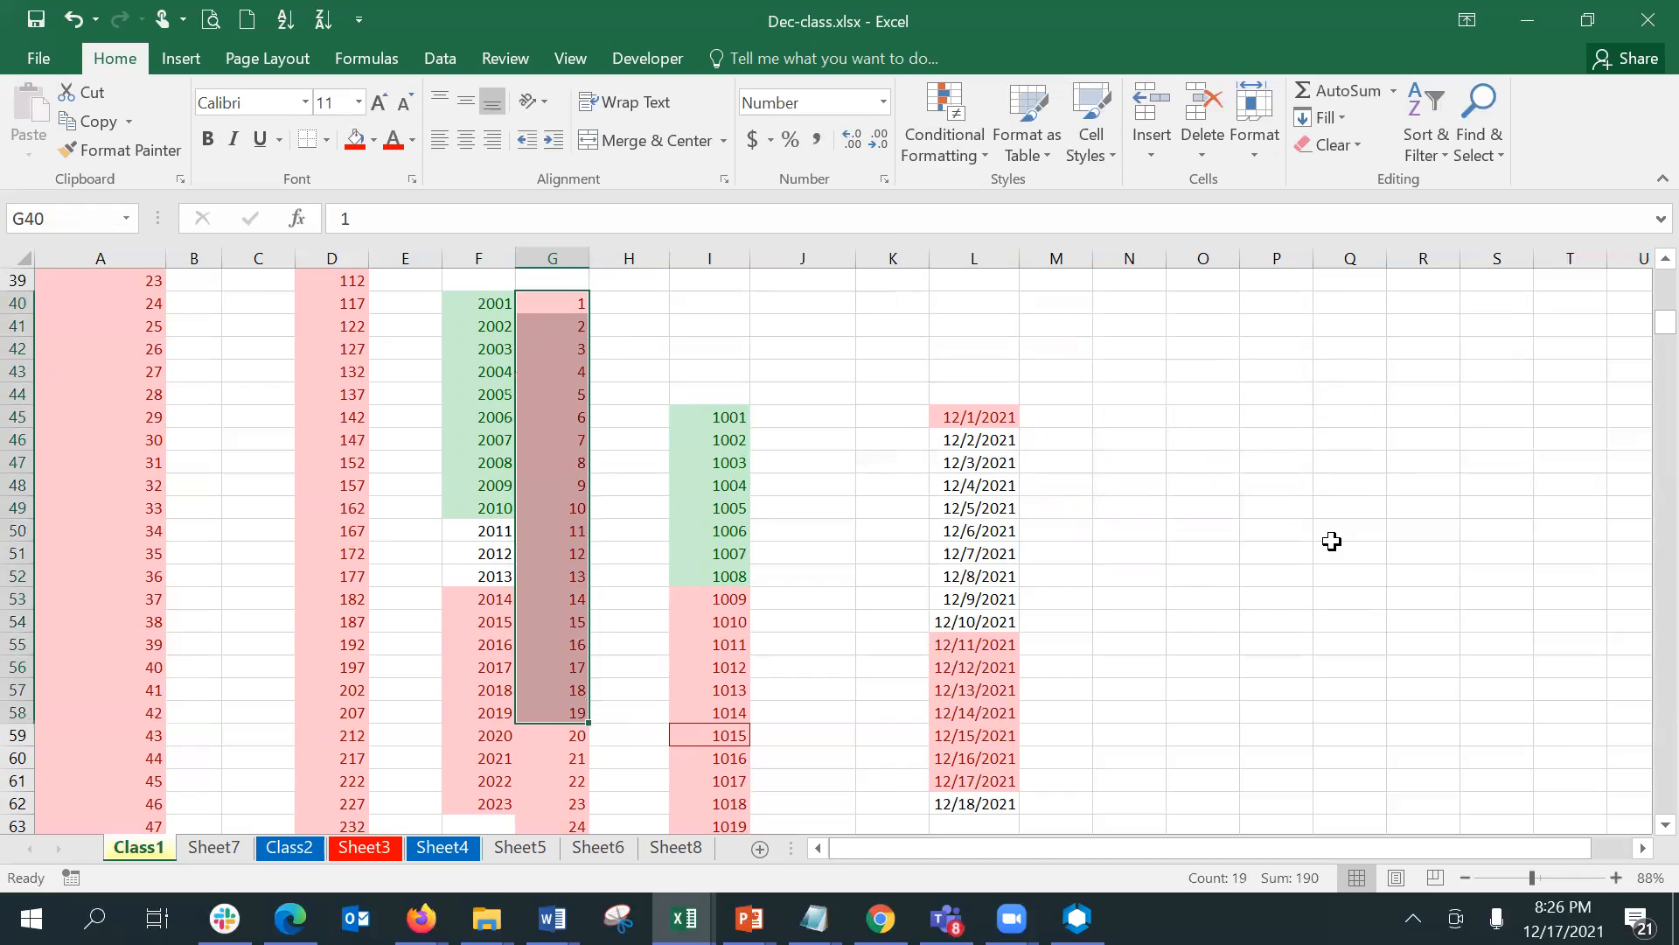
{"action": "key", "text": "ctrl+Down"}
{"action": "key", "text": "Up"}
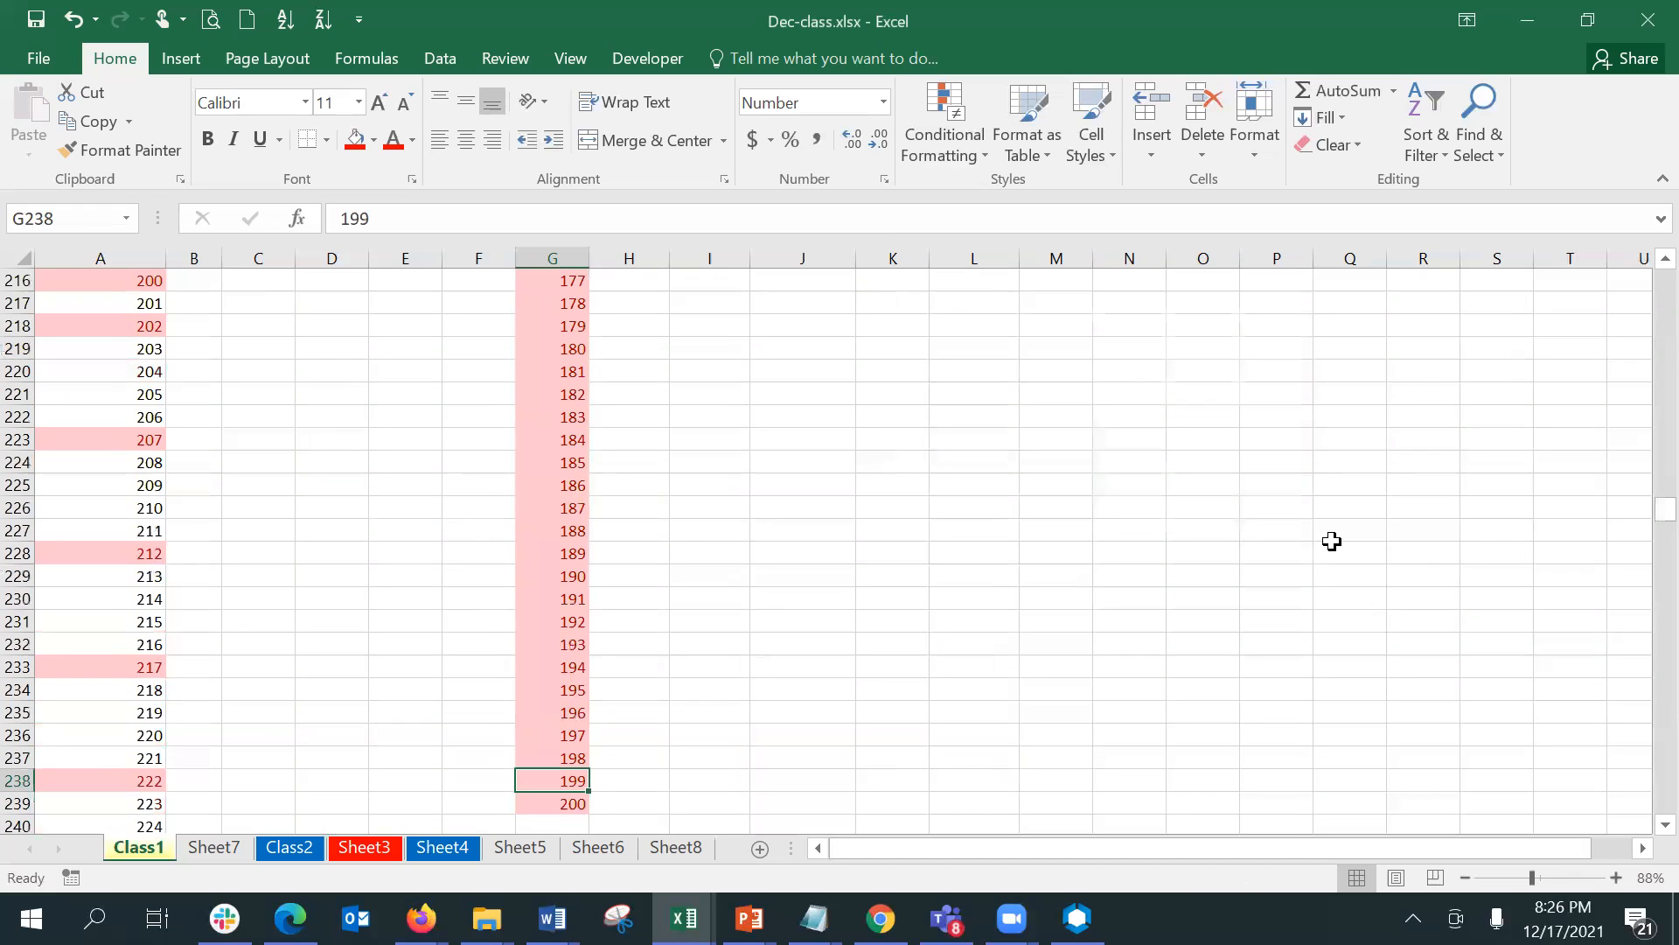
{"action": "key", "text": "ctrl+Home"}
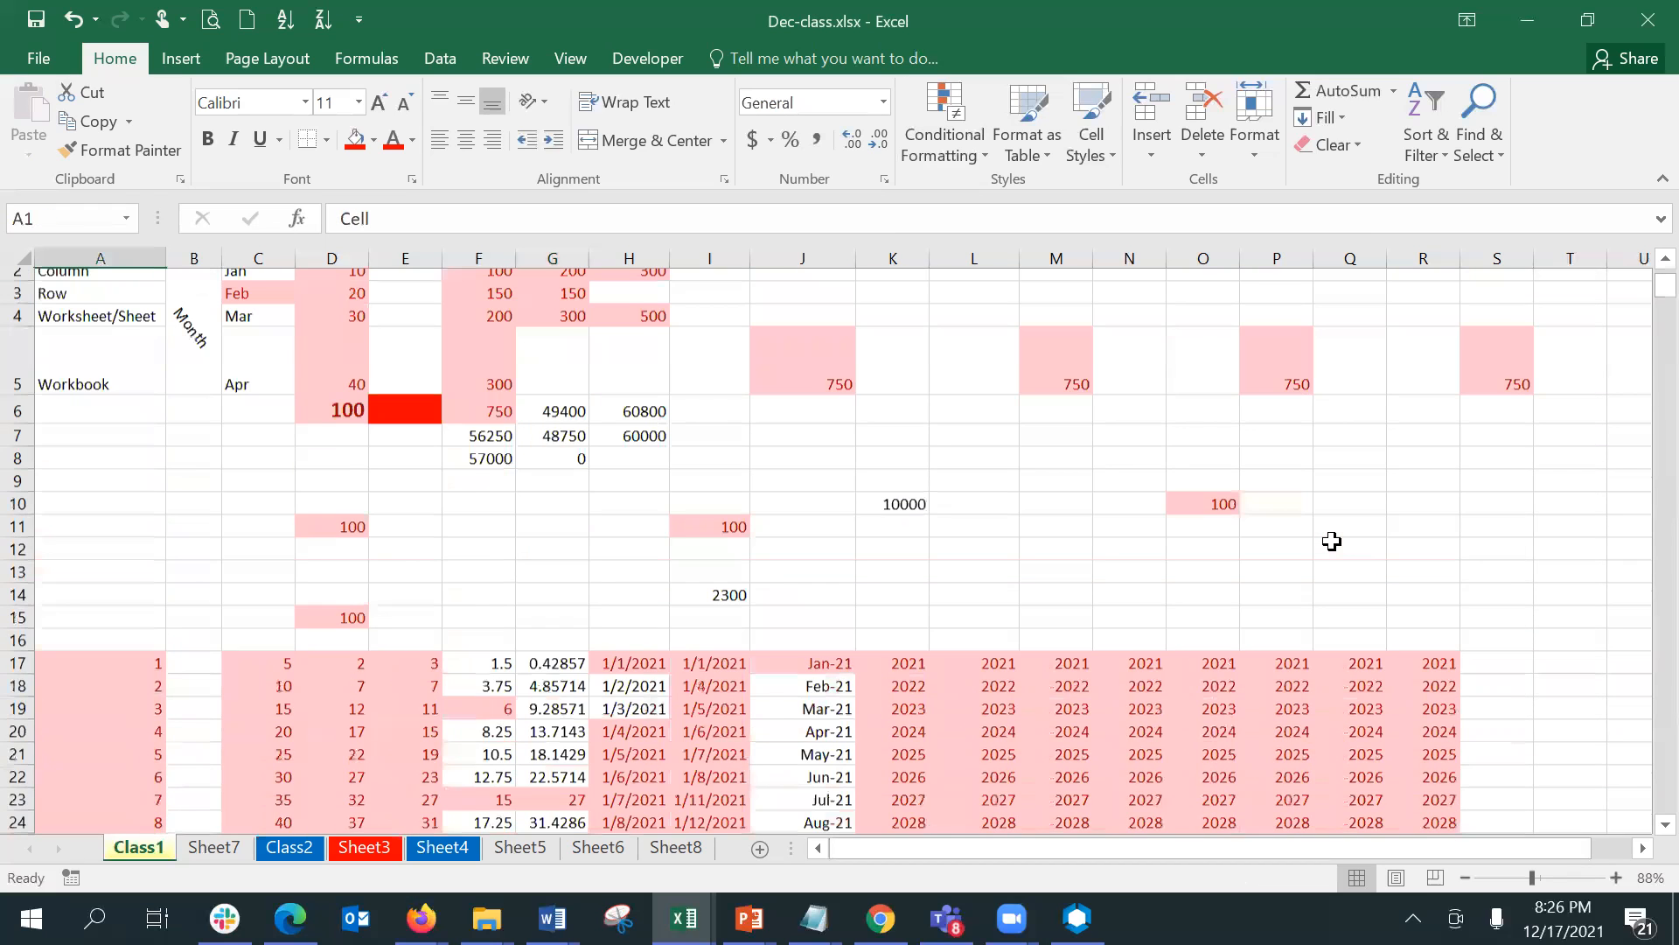
{"action": "key", "text": "Down"}
{"action": "key", "text": "Down"}
{"action": "key", "text": "Down"}
{"action": "key", "text": "Down"}
{"action": "key", "text": "Down"}
{"action": "key", "text": "Down"}
{"action": "key", "text": "Down"}
{"action": "key", "text": "Down"}
{"action": "key", "text": "Down"}
{"action": "key", "text": "Down"}
{"action": "key", "text": "Down"}
{"action": "key", "text": "Down"}
{"action": "key", "text": "Down"}
{"action": "key", "text": "Down"}
{"action": "key", "text": "Down"}
{"action": "key", "text": "Down"}
{"action": "key", "text": "Down"}
{"action": "key", "text": "Down"}
{"action": "key", "text": "Down"}
{"action": "key", "text": "Down"}
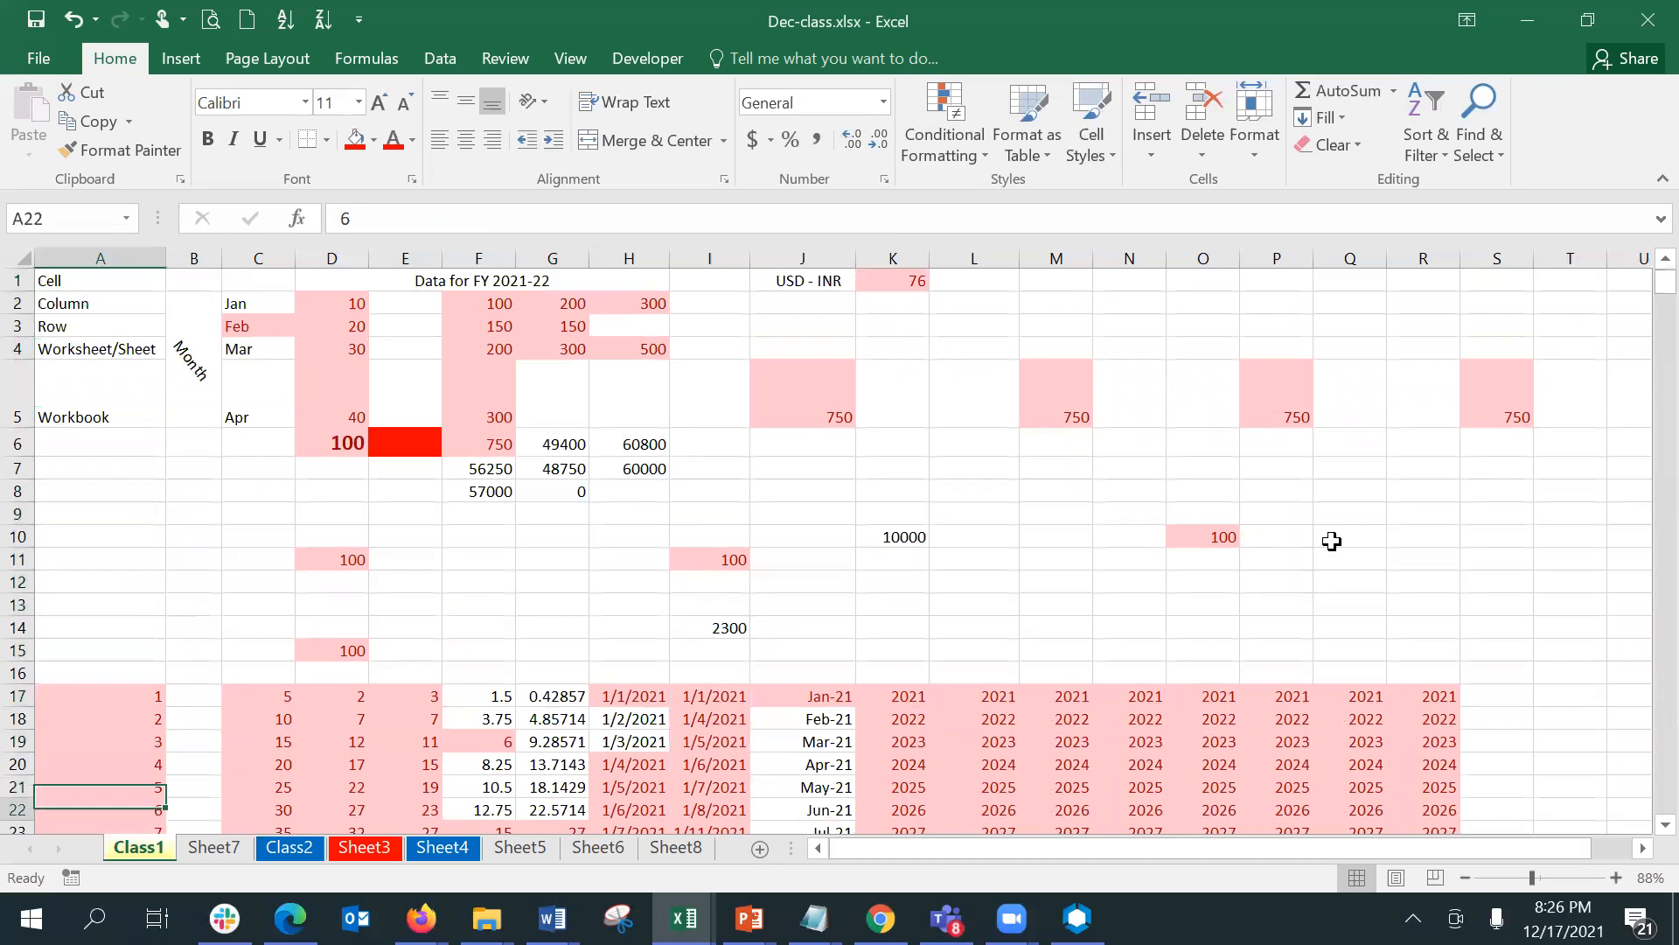
{"action": "key", "text": "Down"}
{"action": "key", "text": "Down"}
{"action": "key", "text": "Down"}
{"action": "key", "text": "Down"}
{"action": "key", "text": "Down"}
{"action": "key", "text": "Down"}
{"action": "key", "text": "Down"}
{"action": "key", "text": "Down"}
{"action": "key", "text": "Down"}
{"action": "key", "text": "Down"}
{"action": "key", "text": "Down"}
{"action": "key", "text": "Down"}
{"action": "key", "text": "Down"}
{"action": "key", "text": "Down"}
{"action": "key", "text": "Down"}
{"action": "key", "text": "Down"}
{"action": "key", "text": "Down"}
{"action": "key", "text": "Down"}
{"action": "key", "text": "Down"}
{"action": "key", "text": "Down"}
{"action": "key", "text": "Up"}
{"action": "key", "text": "Up"}
{"action": "key", "text": "Up"}
{"action": "key", "text": "Up"}
{"action": "key", "text": "Up"}
{"action": "key", "text": "Up"}
{"action": "key", "text": "Up"}
{"action": "key", "text": "Up"}
{"action": "key", "text": "Up"}
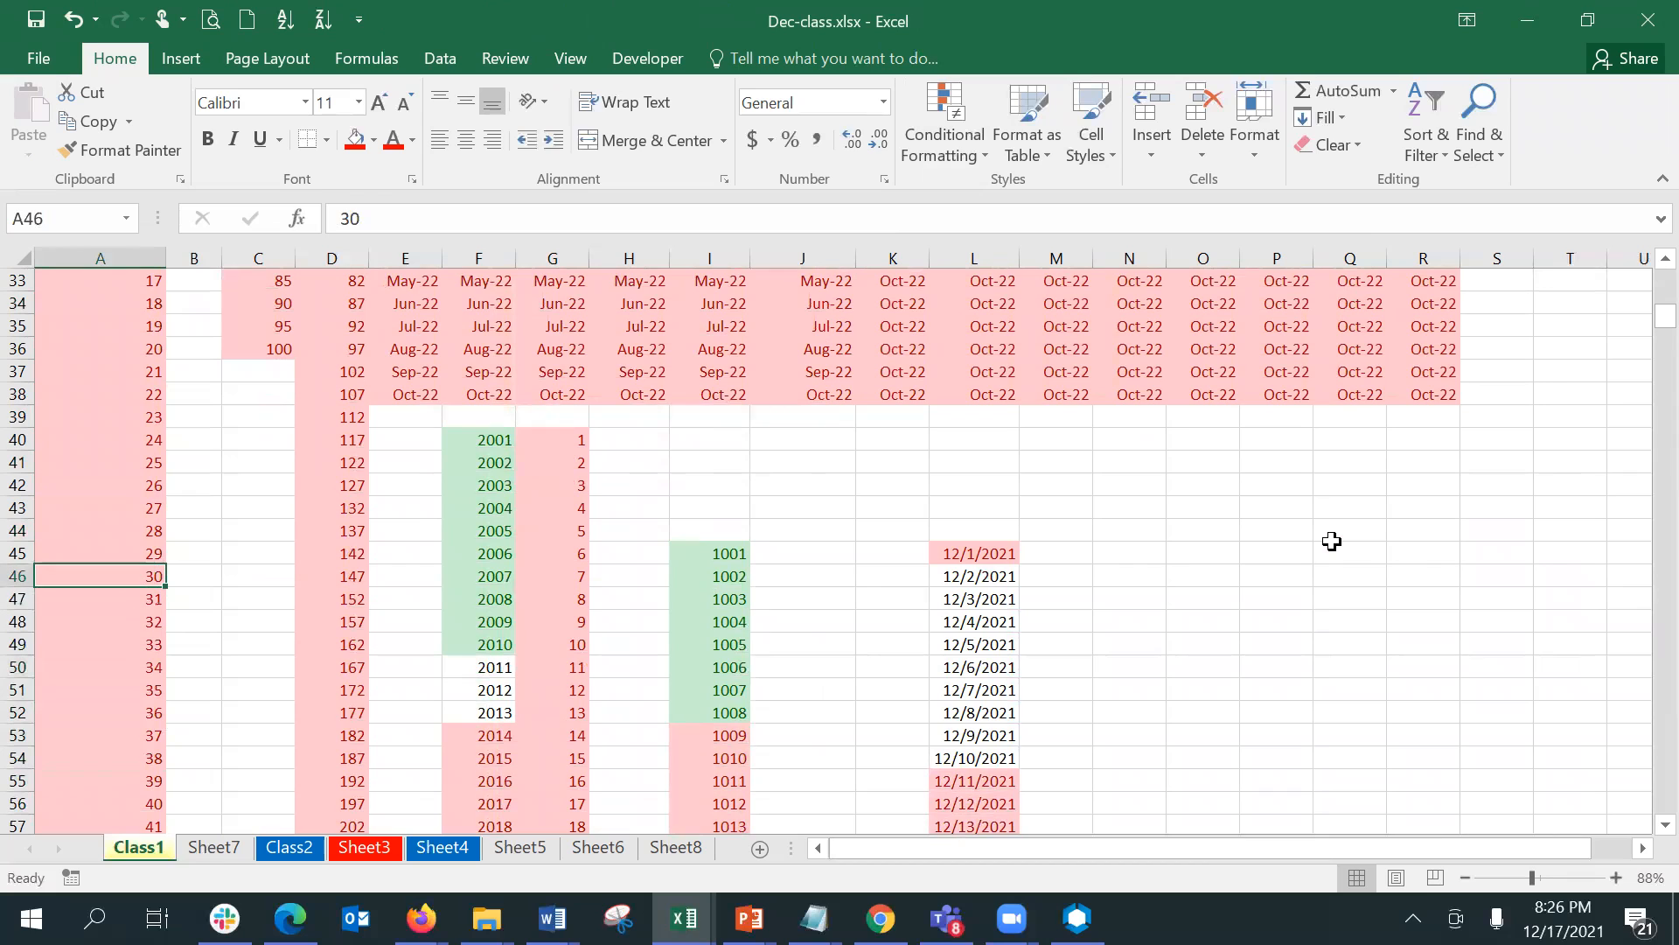
- Clear the conditional formatting rules from the series in G40:G239 only
{"action": "key", "text": "Right"}
{"action": "key", "text": "Right"}
{"action": "key", "text": "Right"}
{"action": "key", "text": "Right"}
{"action": "key", "text": "Right"}
{"action": "key", "text": "Right"}
{"action": "key", "text": "Up"}
{"action": "key", "text": "Up"}
{"action": "key", "text": "Up"}
{"action": "key", "text": "Up"}
{"action": "key", "text": "Up"}
{"action": "key", "text": "Up"}
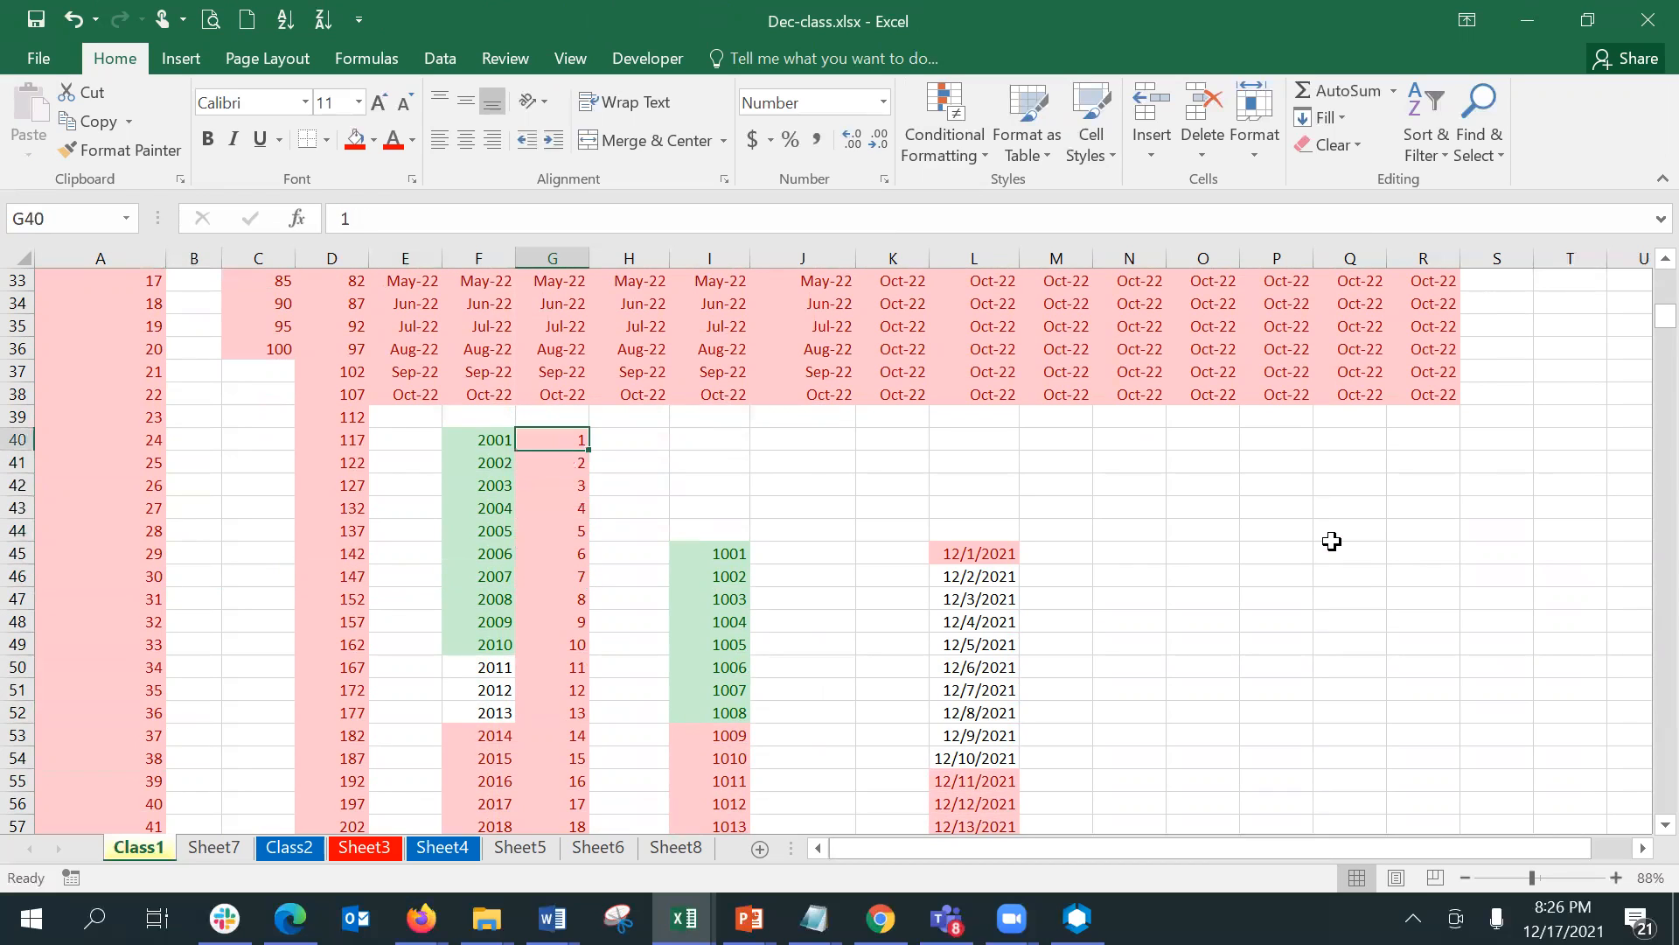
{"action": "key", "text": "ctrl+shift+Down"}
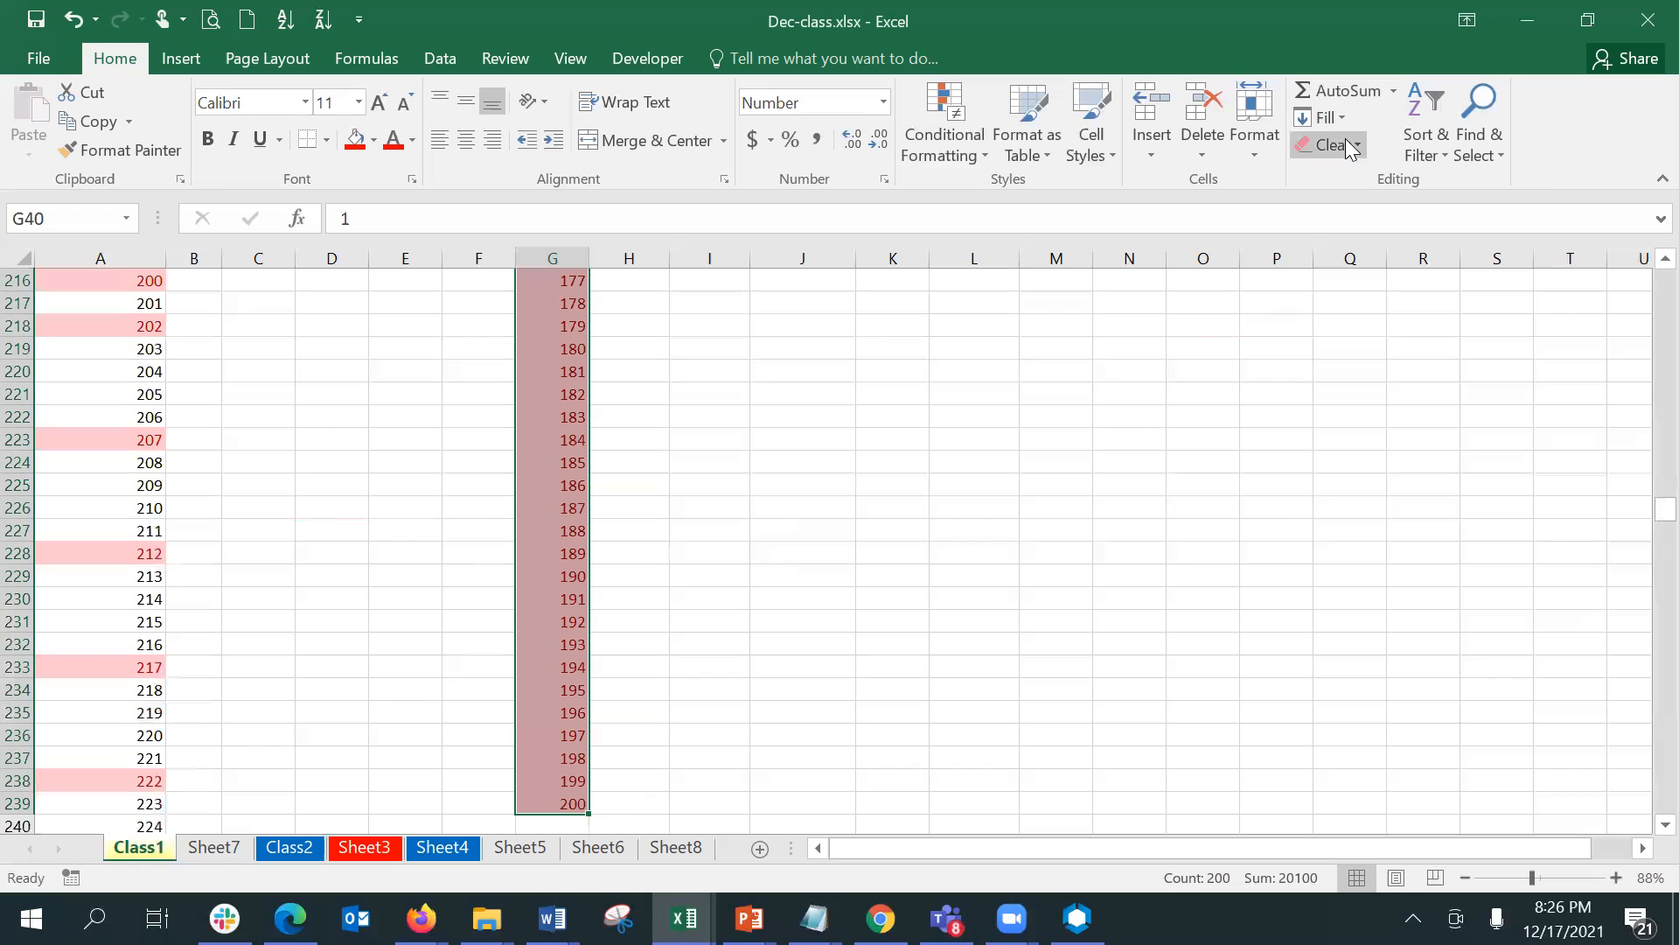
{"action": "left_click", "coordinate": [969, 142]}
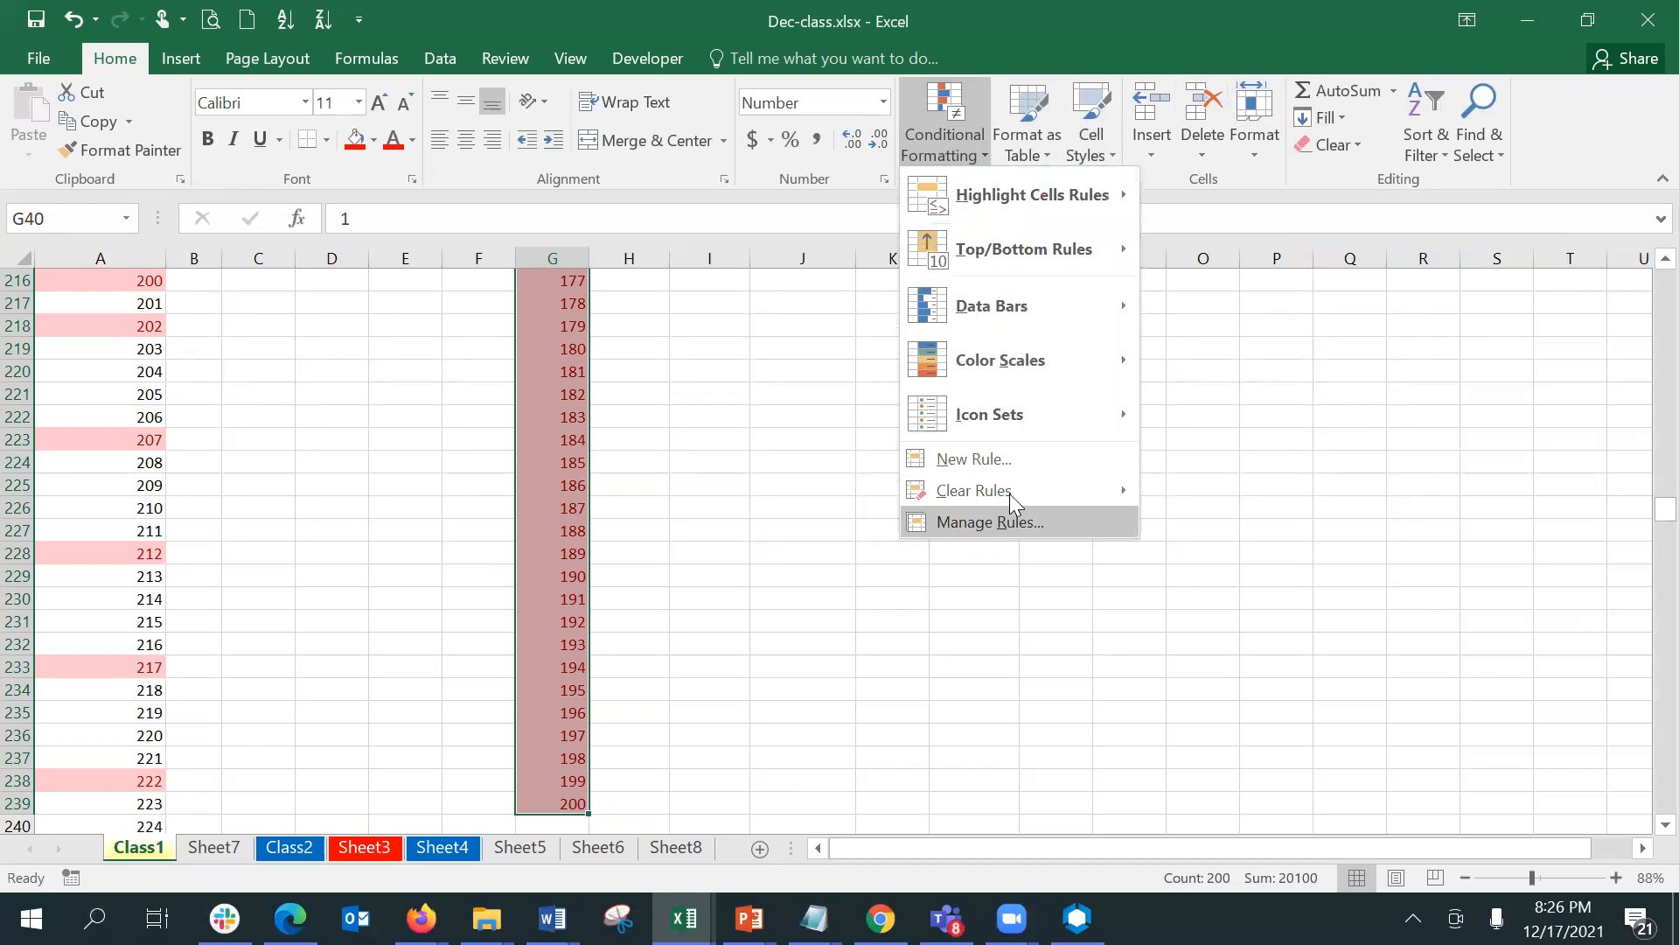
{"action": "mouse_move", "coordinate": [1007, 486]}
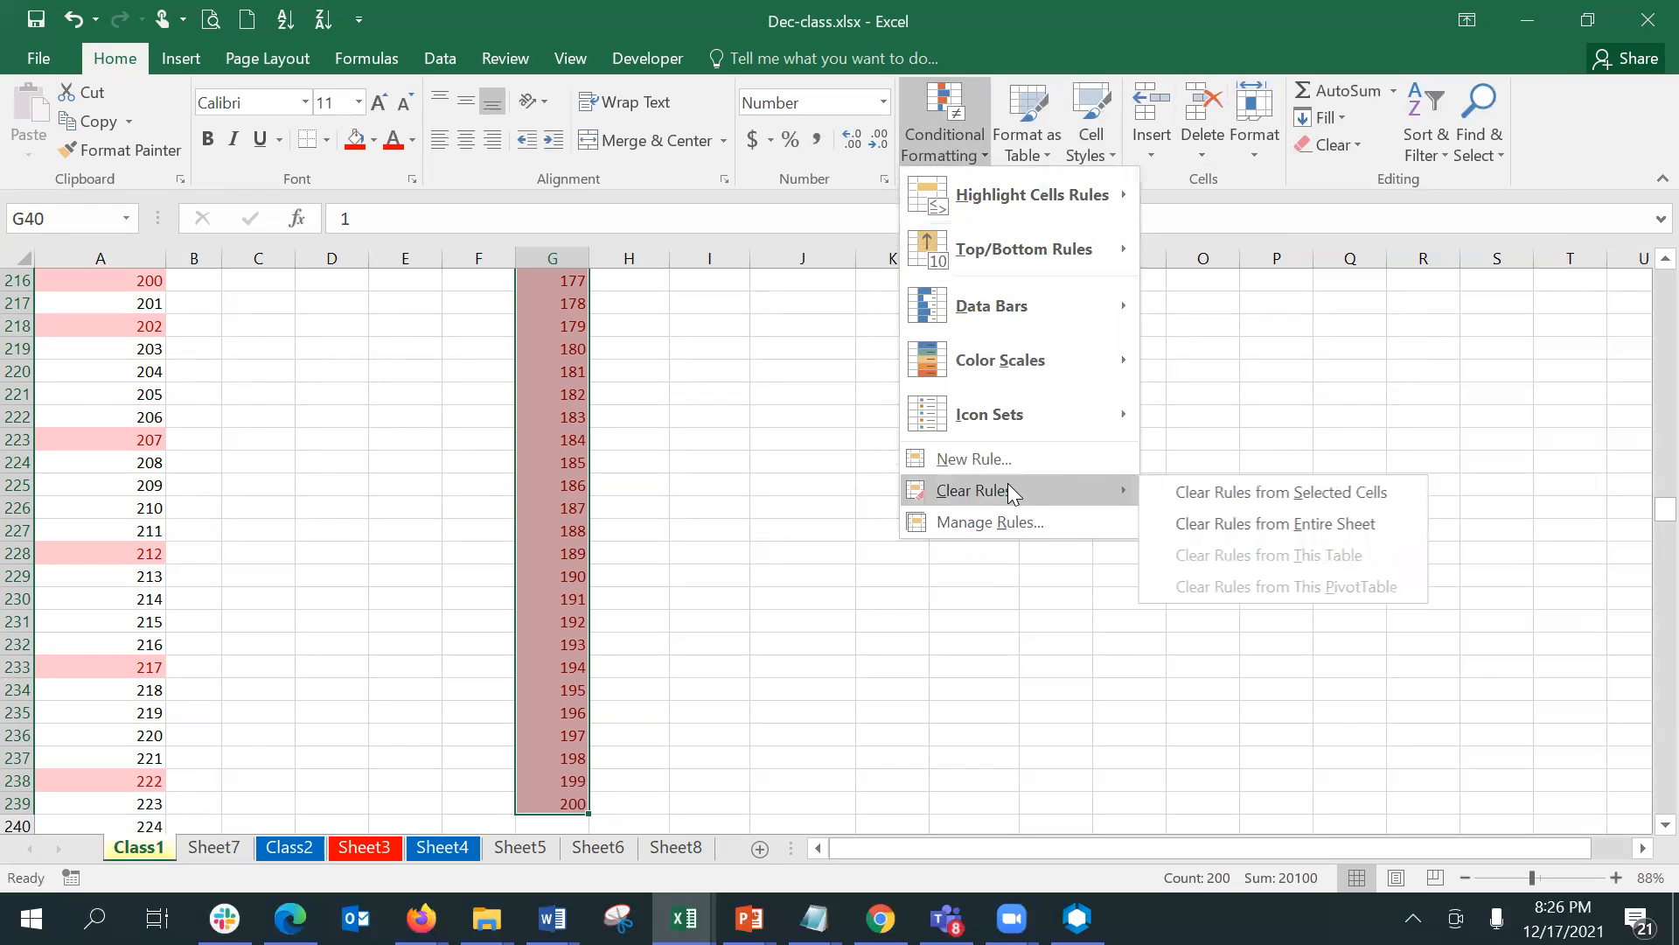
{"action": "left_click", "coordinate": [1229, 495]}
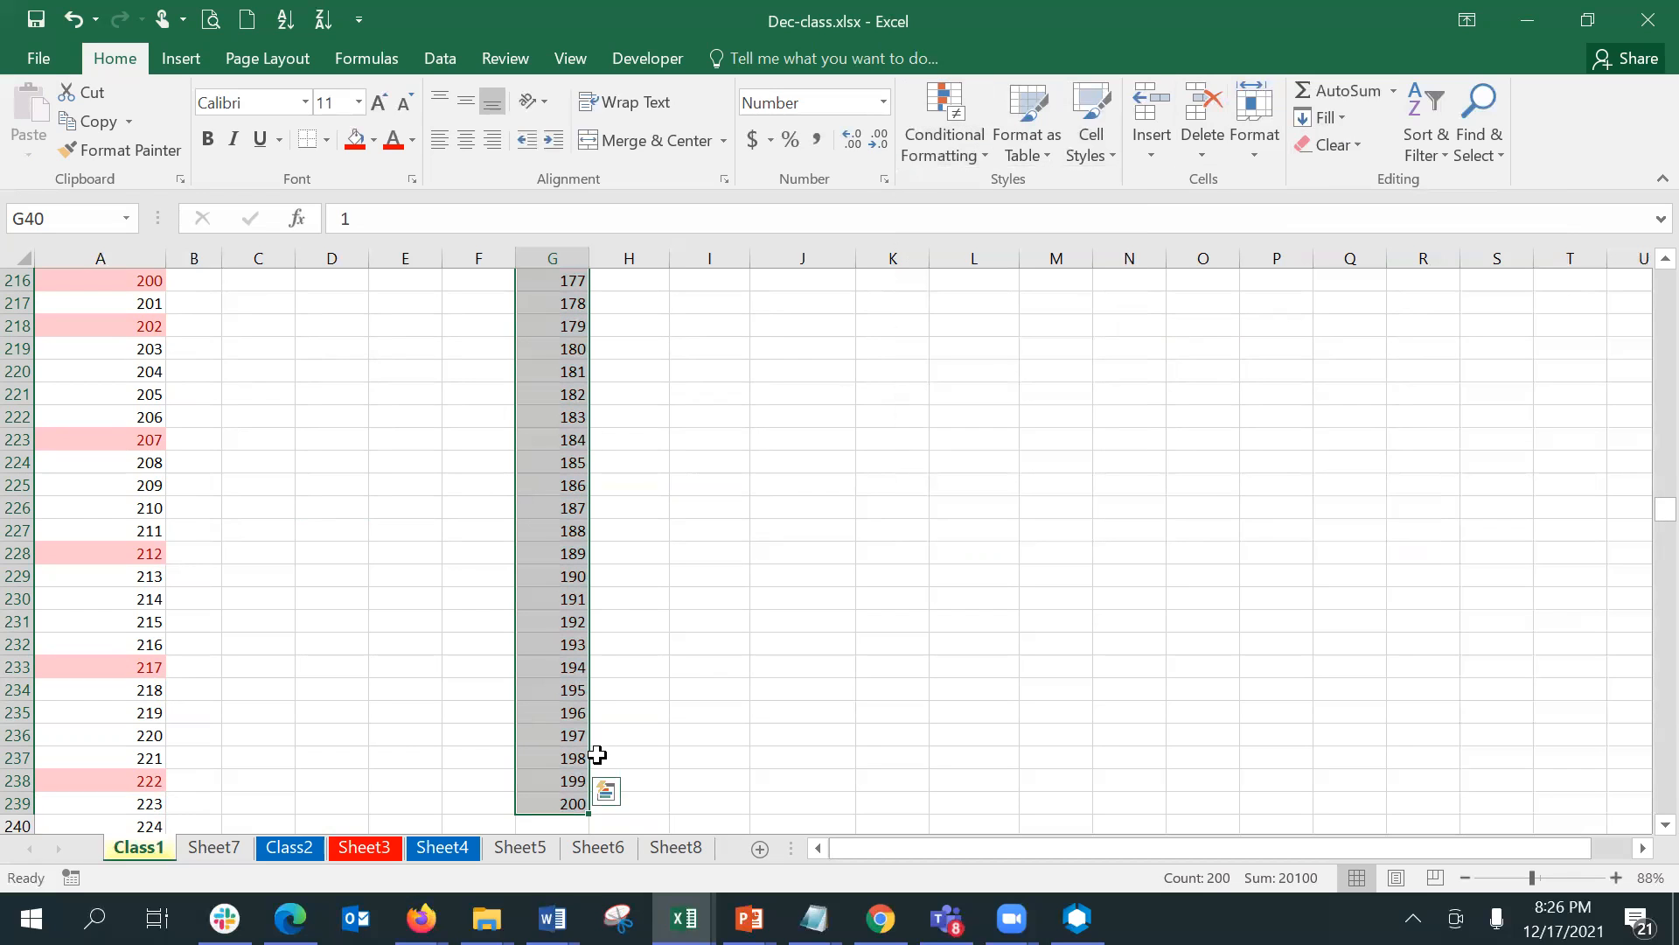
- Highlight the bottom 10% of G40:G239 with Yellow Fill with Dark Yellow Text
{"action": "scroll", "coordinate": [1641, 294], "scroll_direction": "up", "scroll_amount": 20}
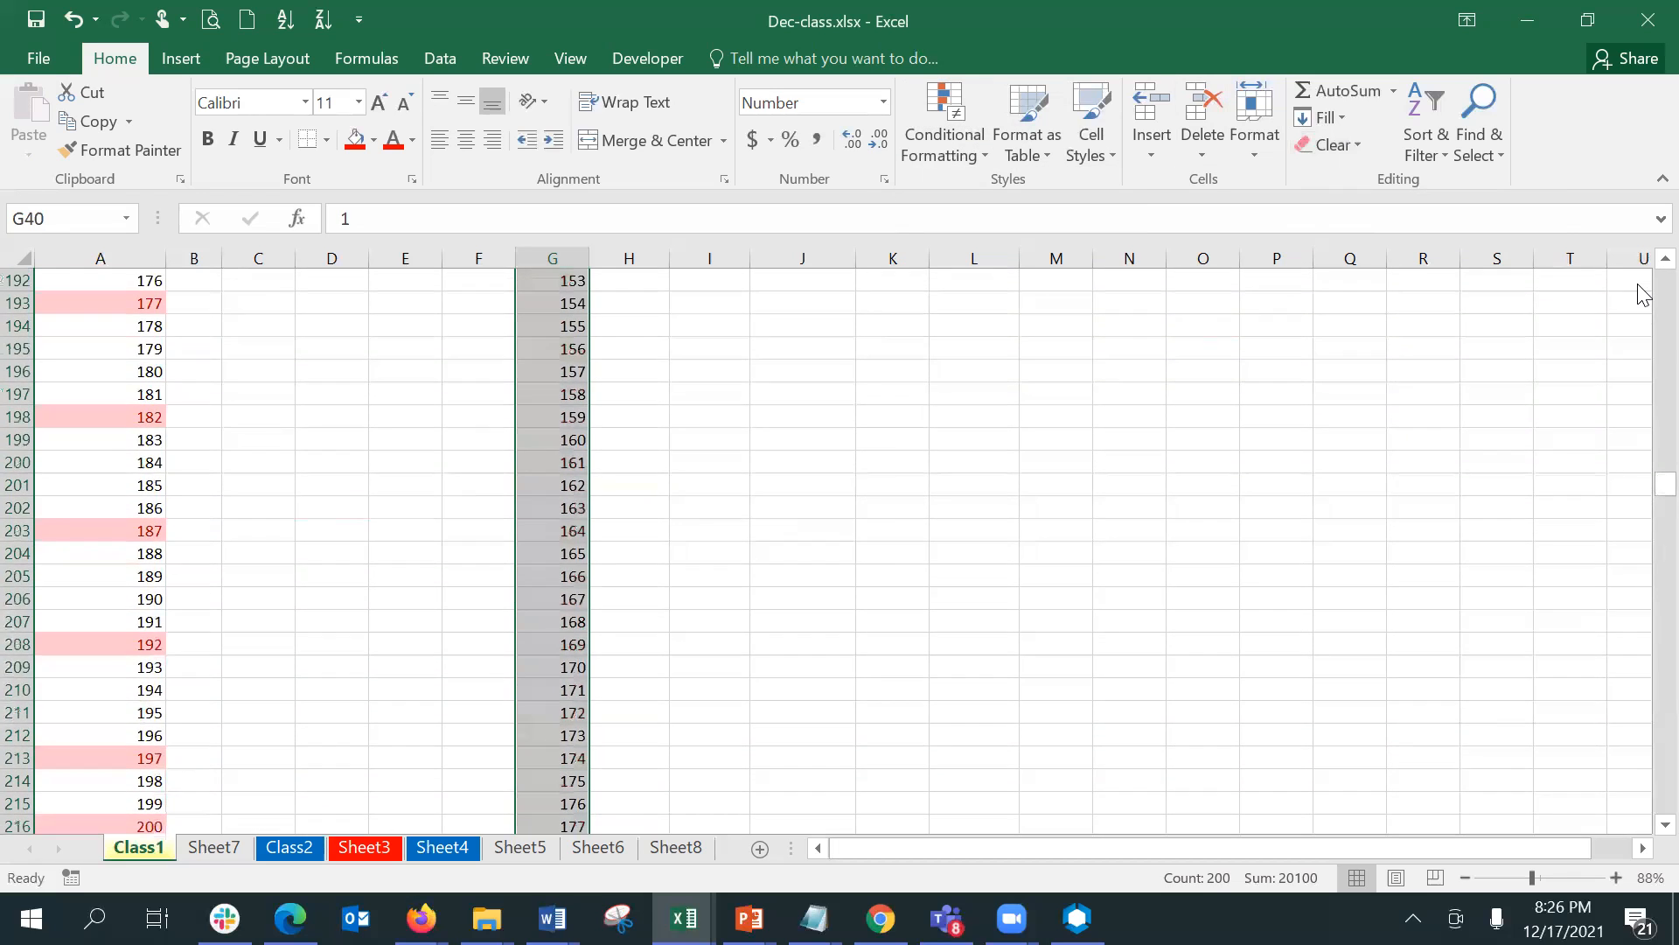
{"action": "scroll", "coordinate": [1641, 294], "scroll_direction": "up", "scroll_amount": 20}
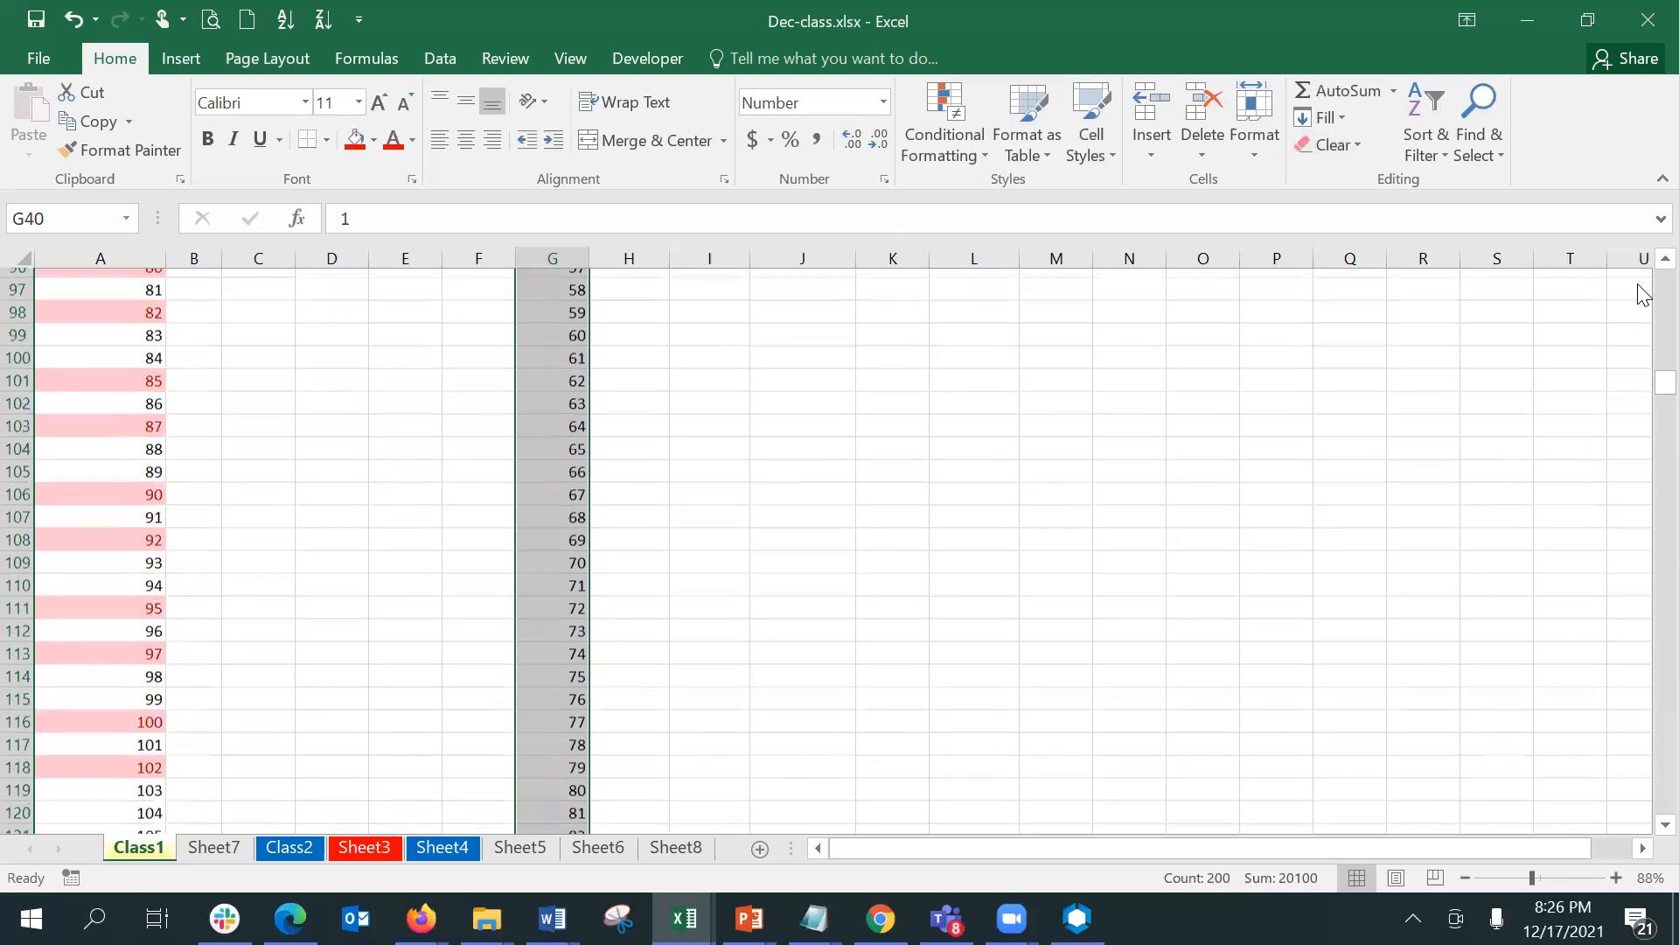
{"action": "scroll", "coordinate": [1641, 294], "scroll_direction": "up", "scroll_amount": 8}
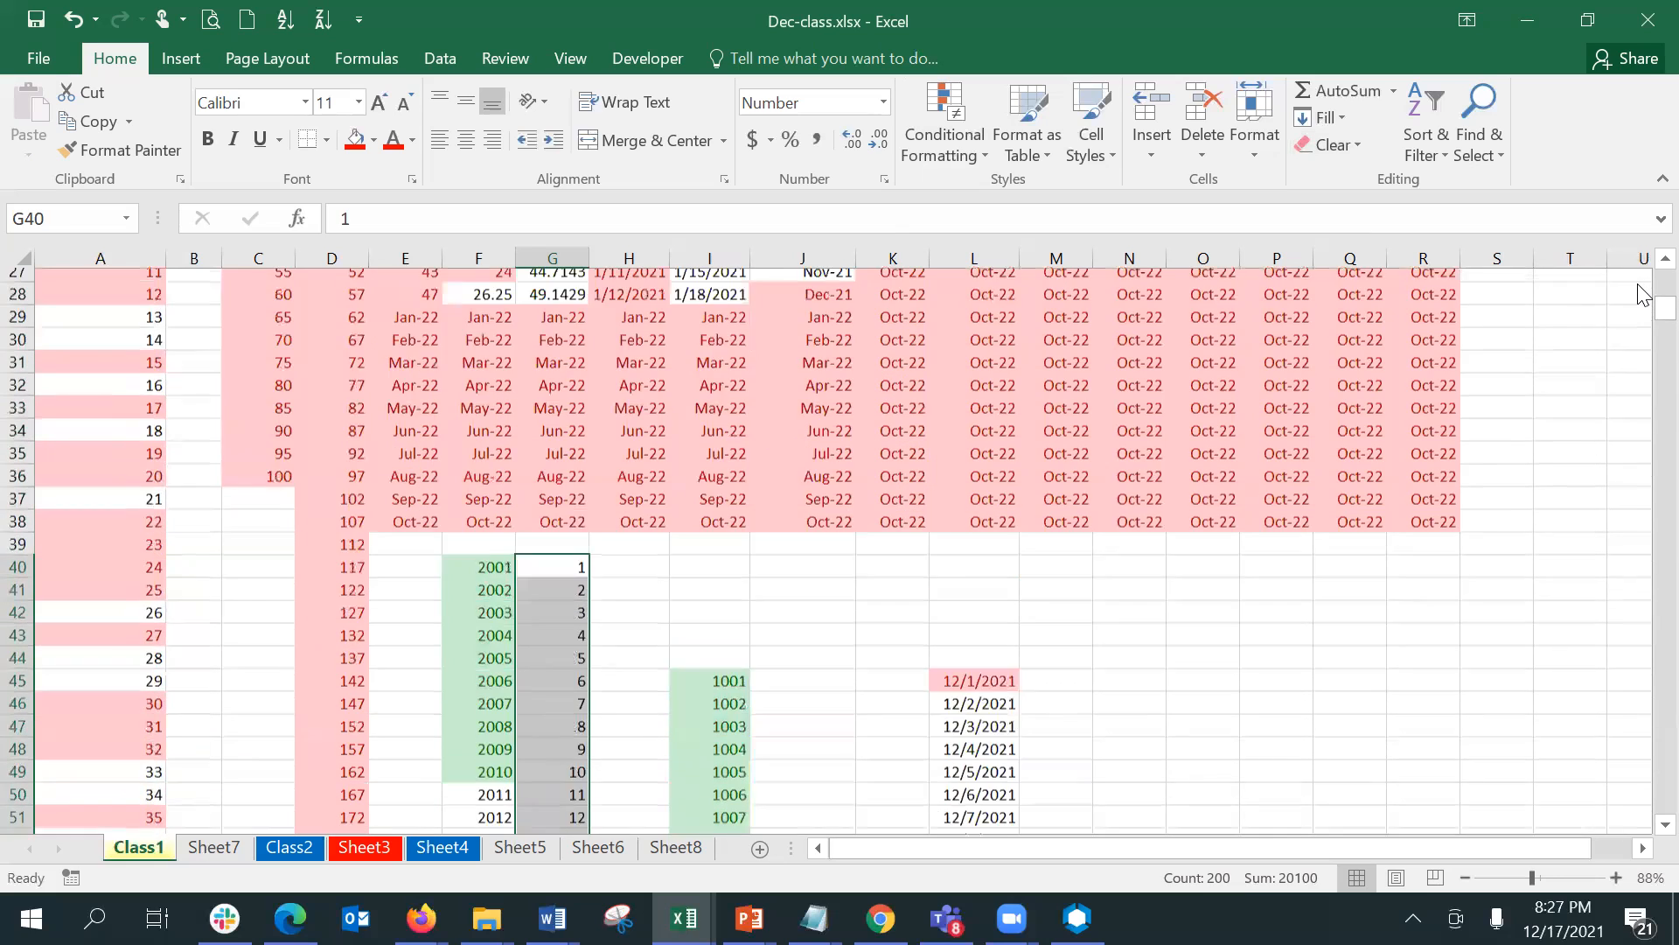
{"action": "left_click", "coordinate": [983, 133]}
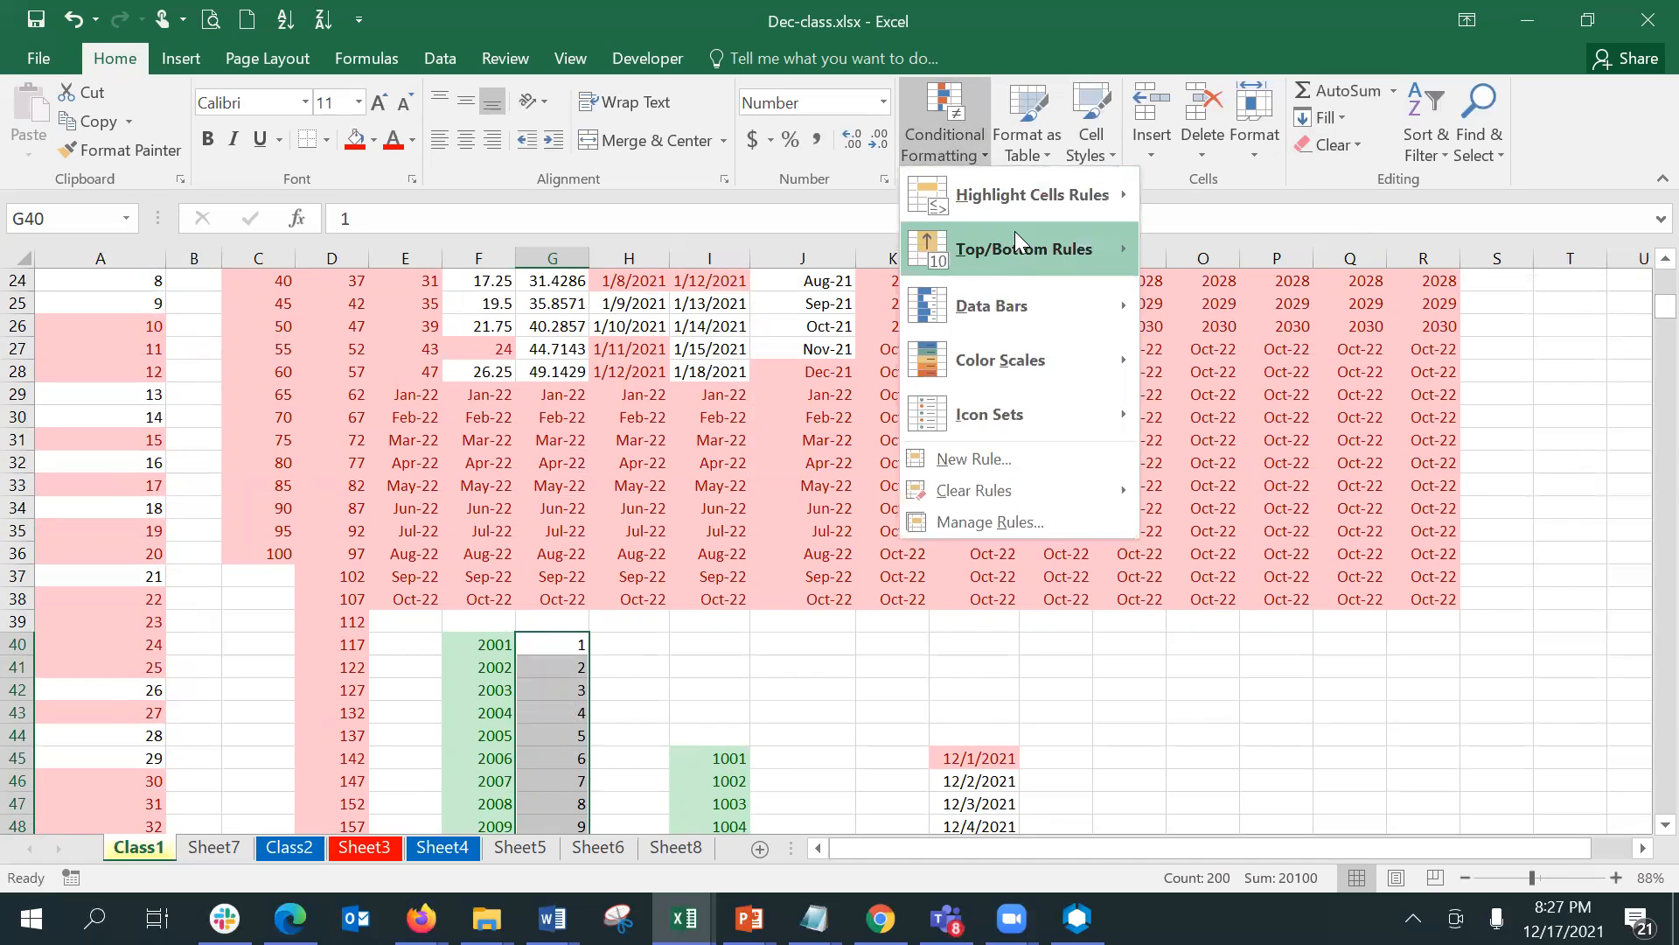
{"action": "mouse_move", "coordinate": [1020, 238]}
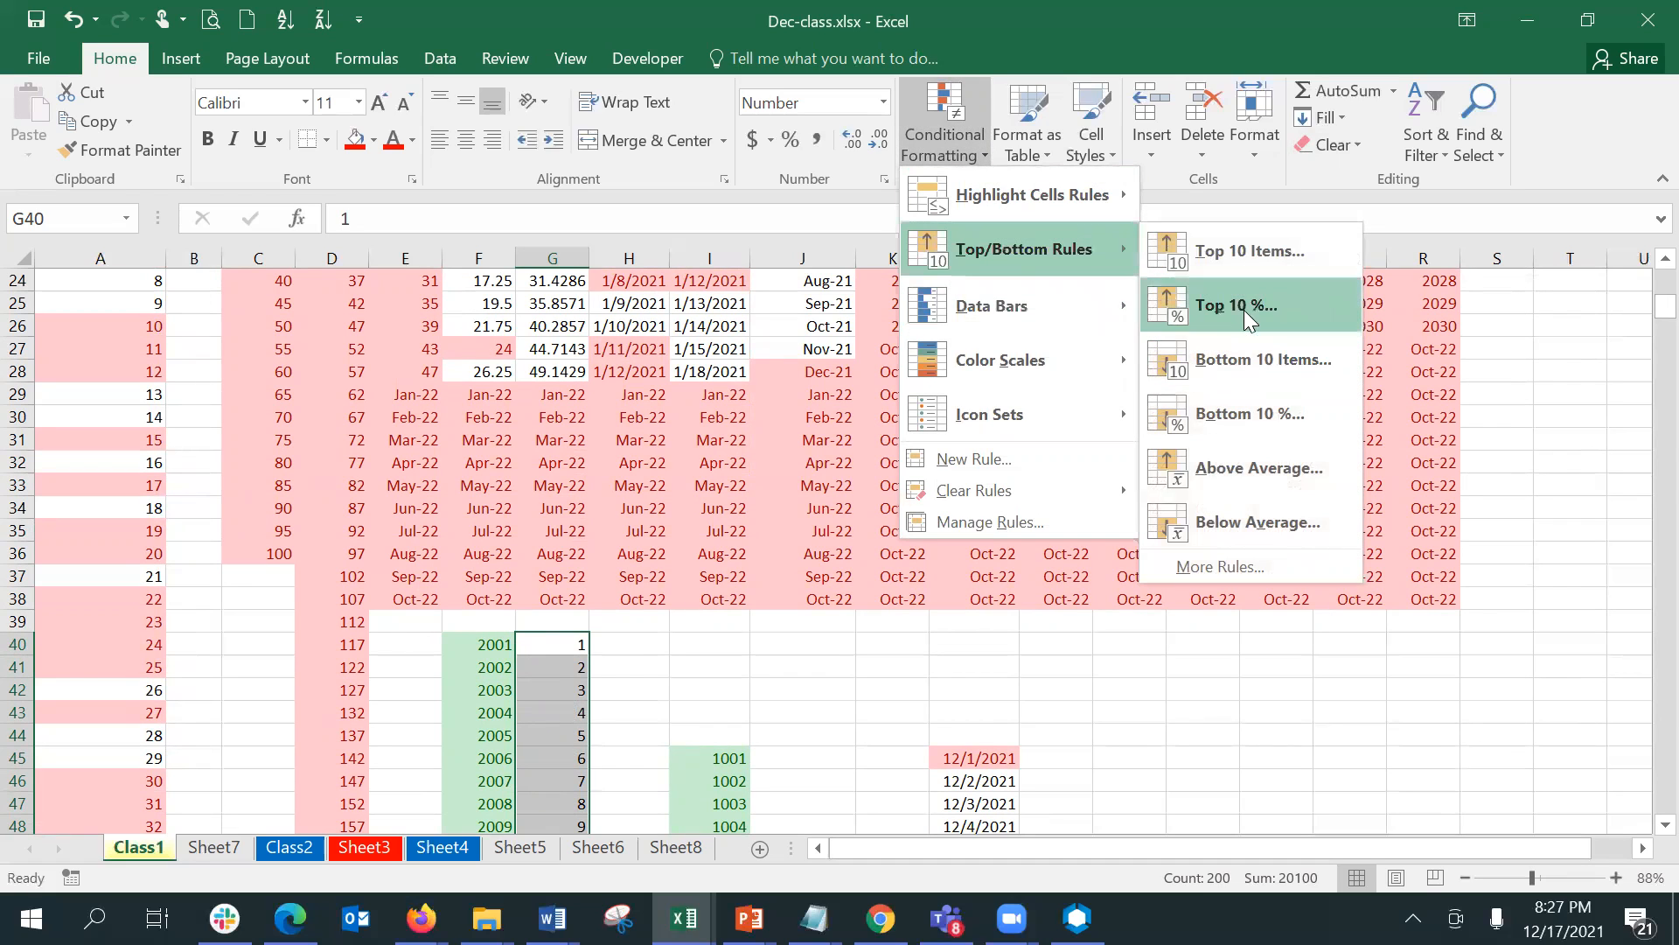
{"action": "left_click", "coordinate": [1242, 411]}
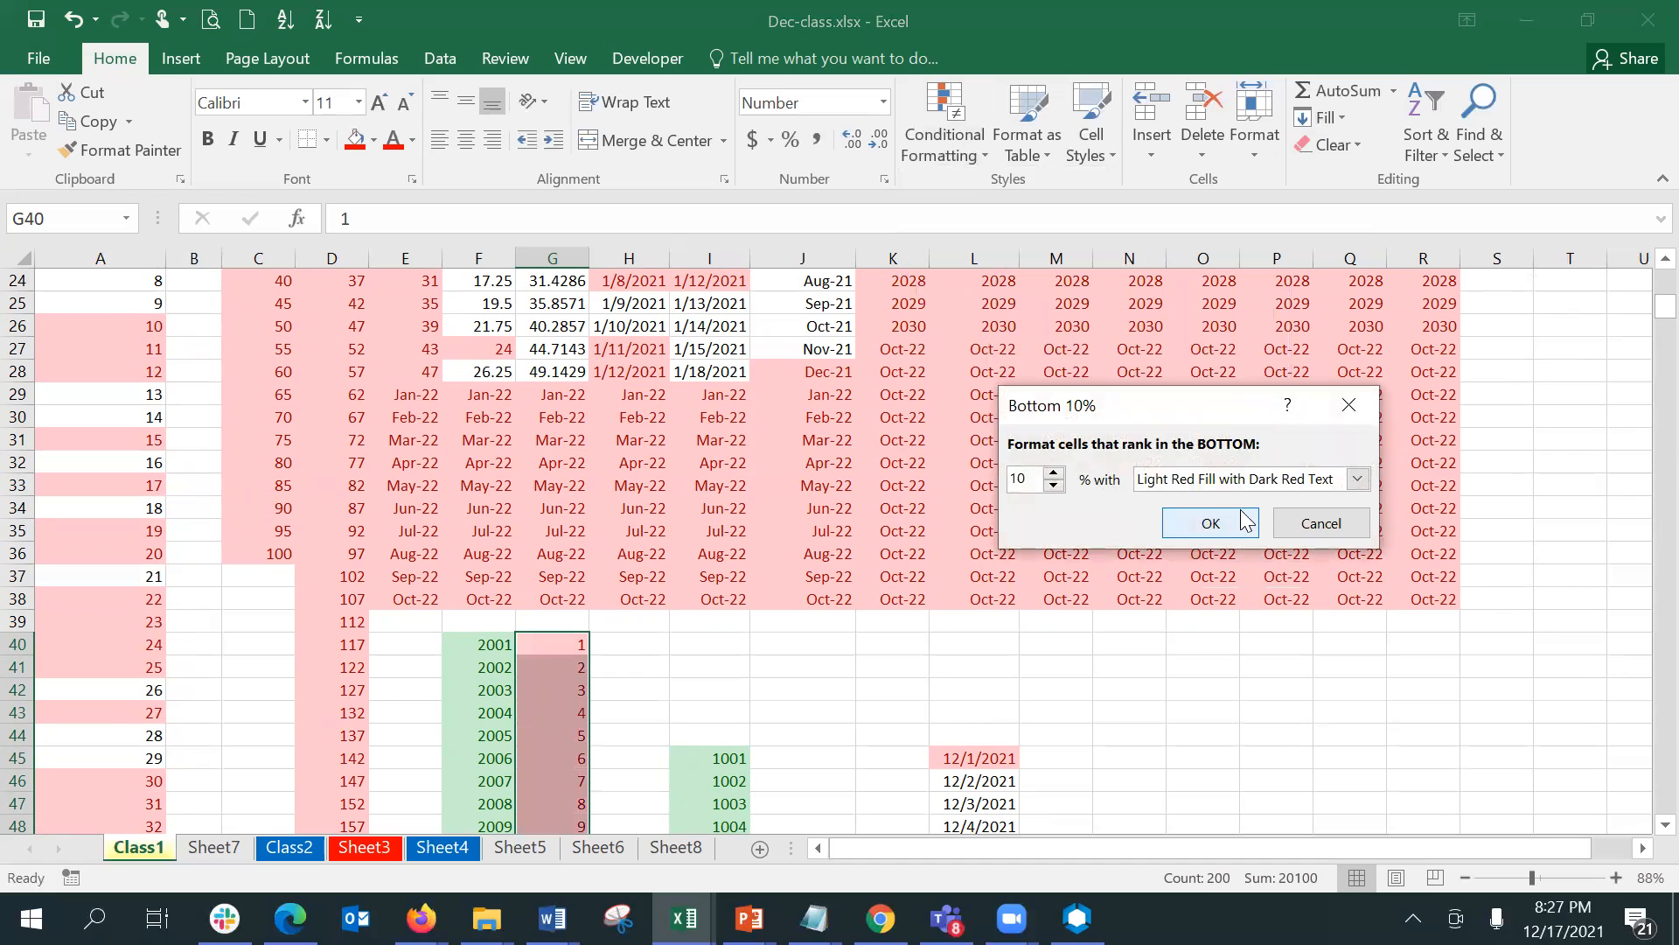
{"action": "left_click", "coordinate": [1246, 479]}
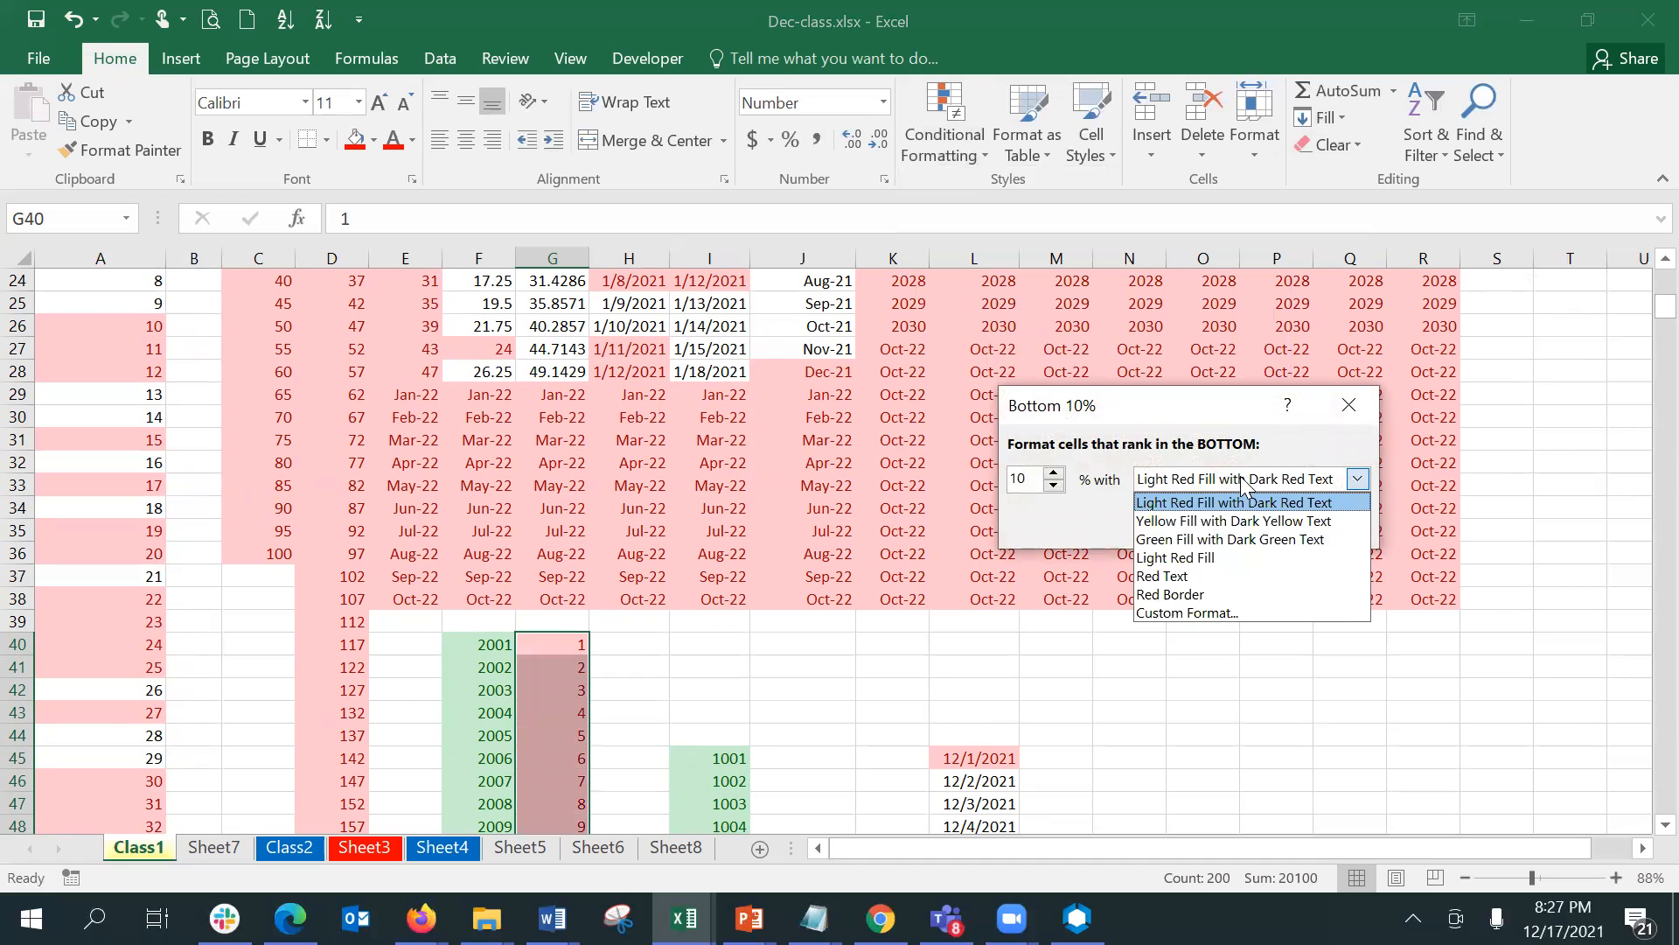
{"action": "left_click", "coordinate": [1233, 520]}
{"action": "left_click", "coordinate": [1225, 524]}
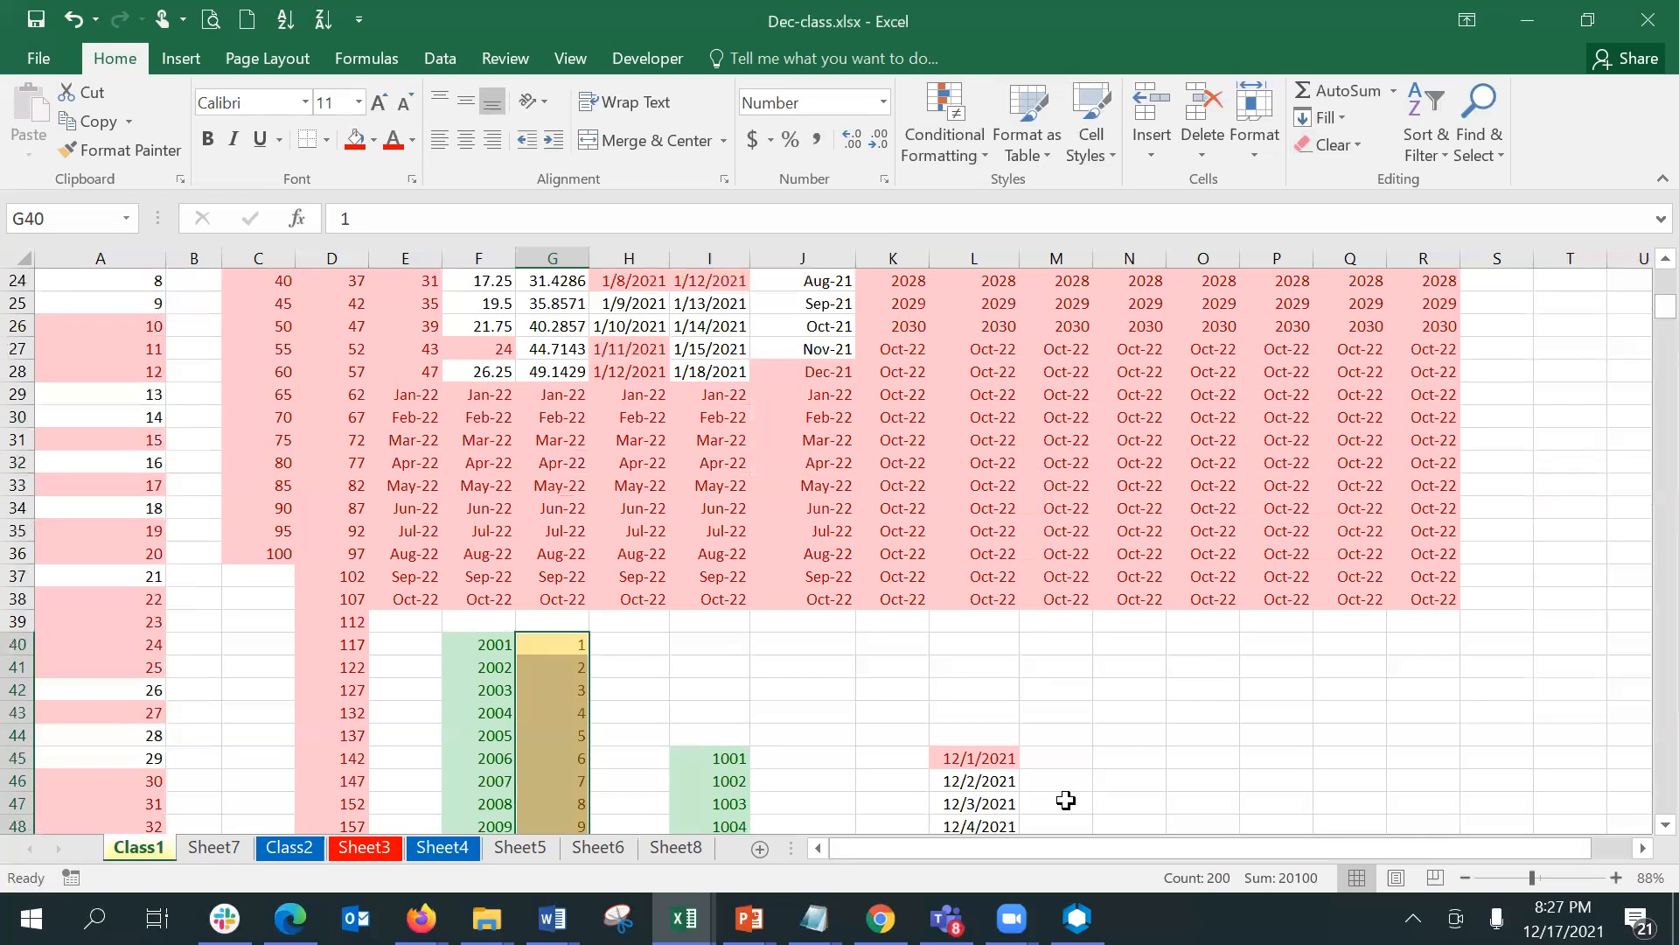
- Examine which values of the series in column G are highlighted by the bottom 10% rule
{"action": "left_click", "coordinate": [1055, 775]}
{"action": "key", "text": "Down"}
{"action": "key", "text": "Down"}
{"action": "key", "text": "Down"}
{"action": "key", "text": "Down"}
{"action": "key", "text": "Down"}
{"action": "key", "text": "Down"}
{"action": "key", "text": "Down"}
{"action": "key", "text": "Down"}
{"action": "key", "text": "Down"}
{"action": "key", "text": "Down"}
{"action": "key", "text": "Down"}
{"action": "key", "text": "Down"}
{"action": "key", "text": "Down"}
{"action": "key", "text": "Down"}
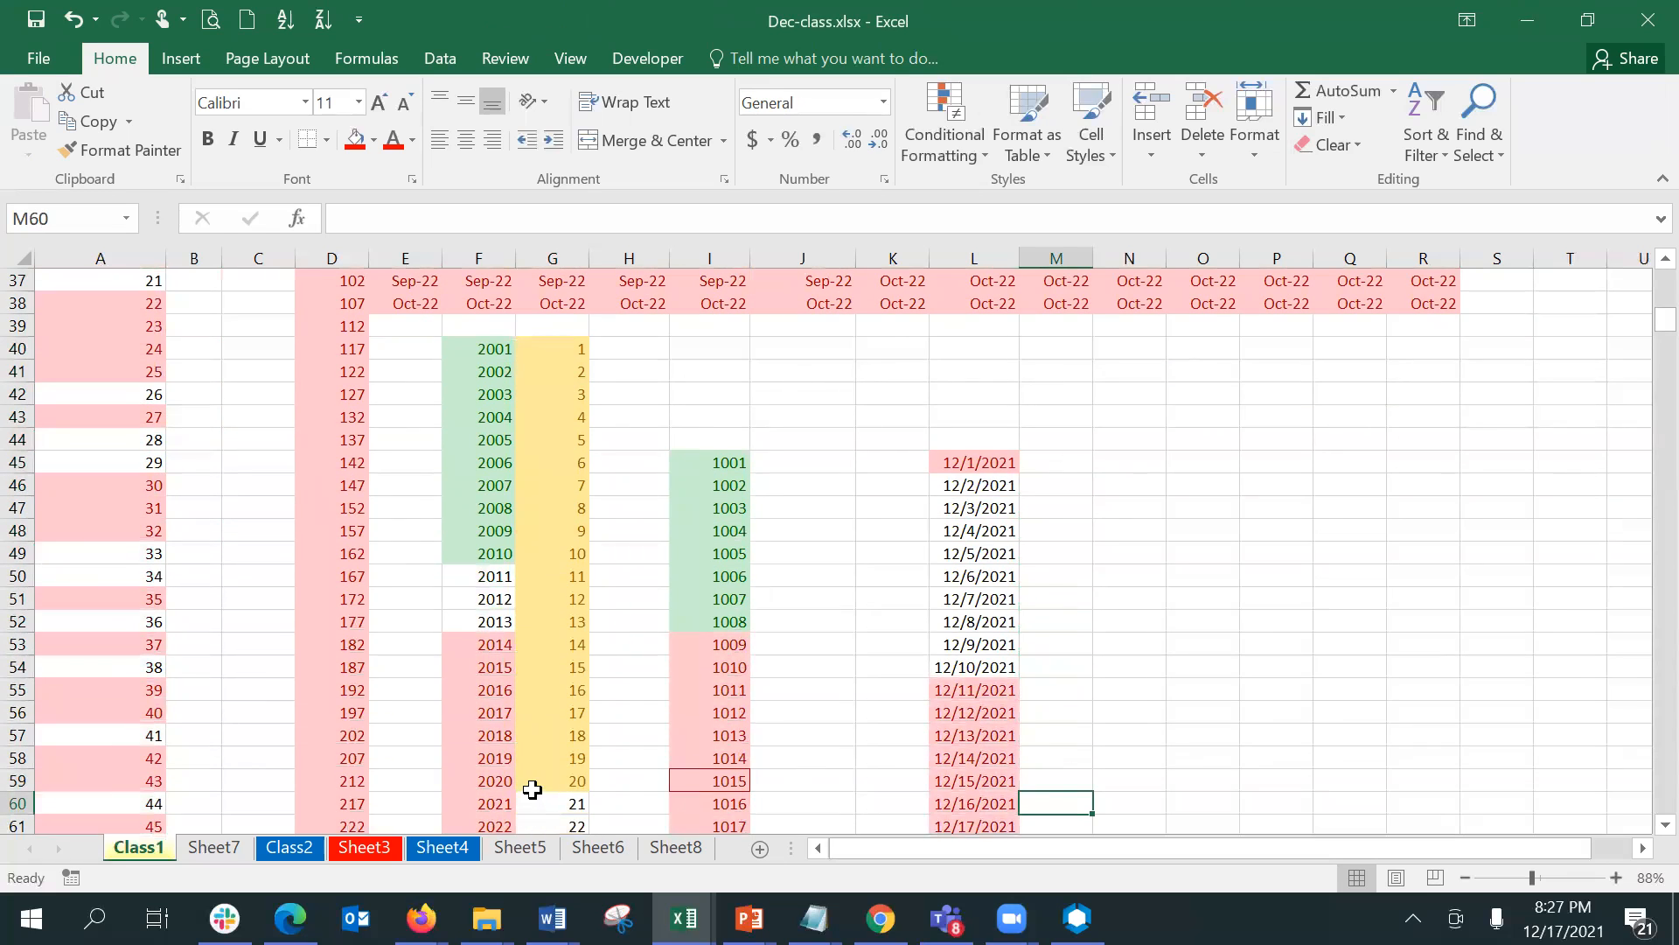
{"action": "left_click", "coordinate": [531, 787]}
{"action": "mouse_move", "coordinate": [749, 918]}
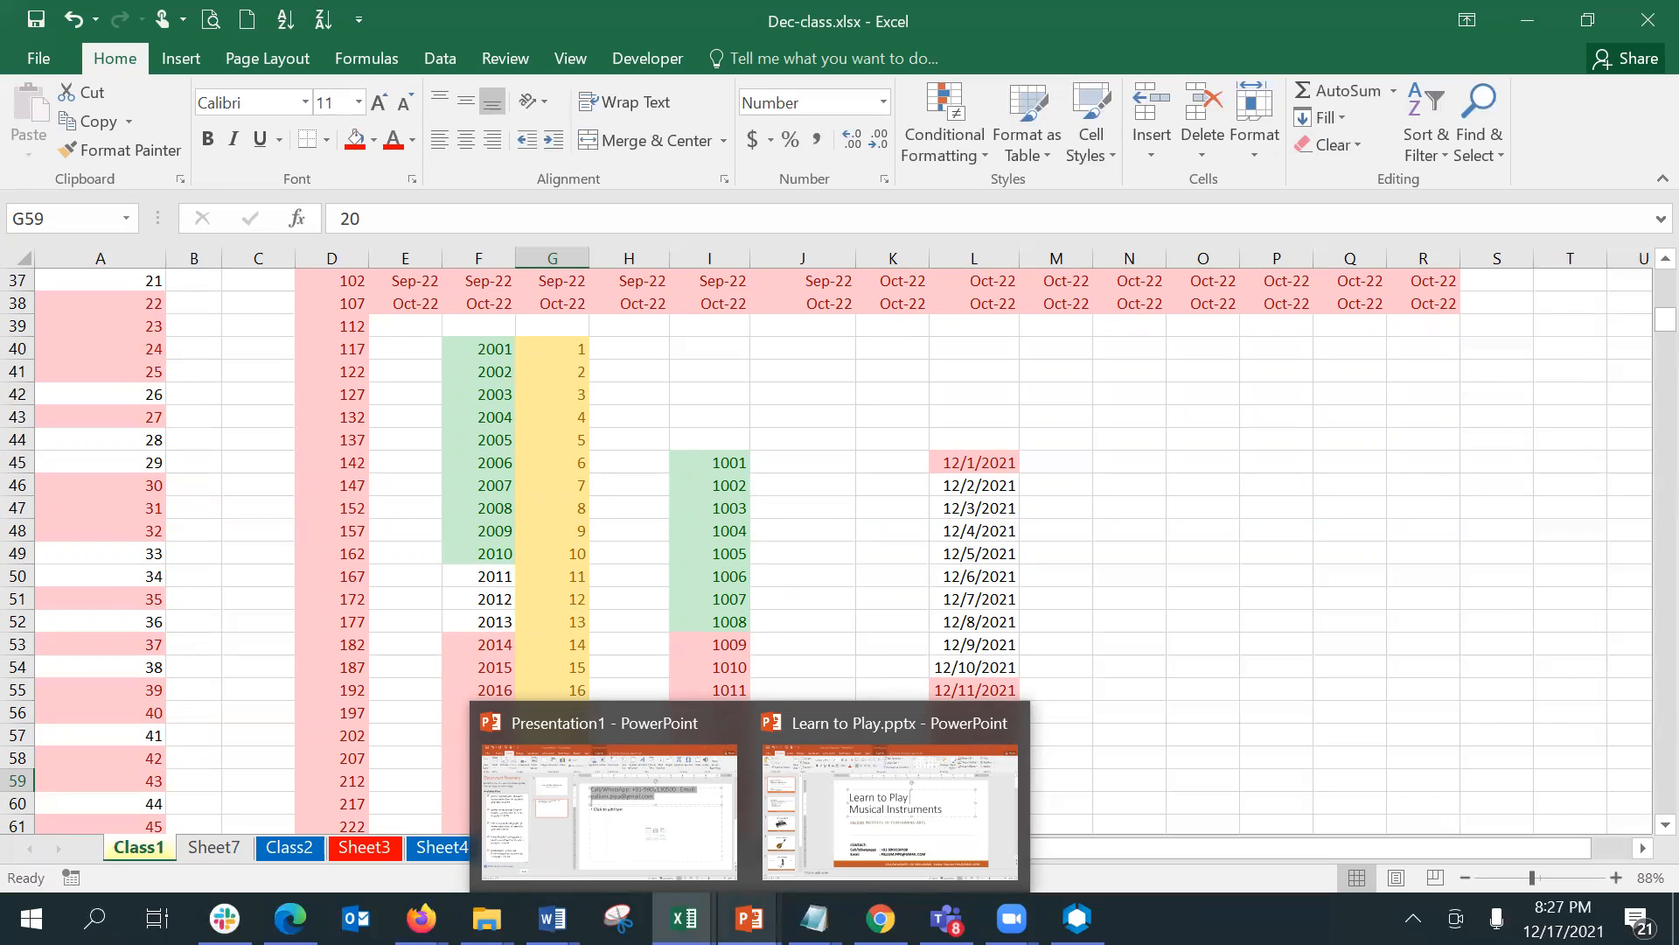
{"action": "left_click", "coordinate": [891, 329]}
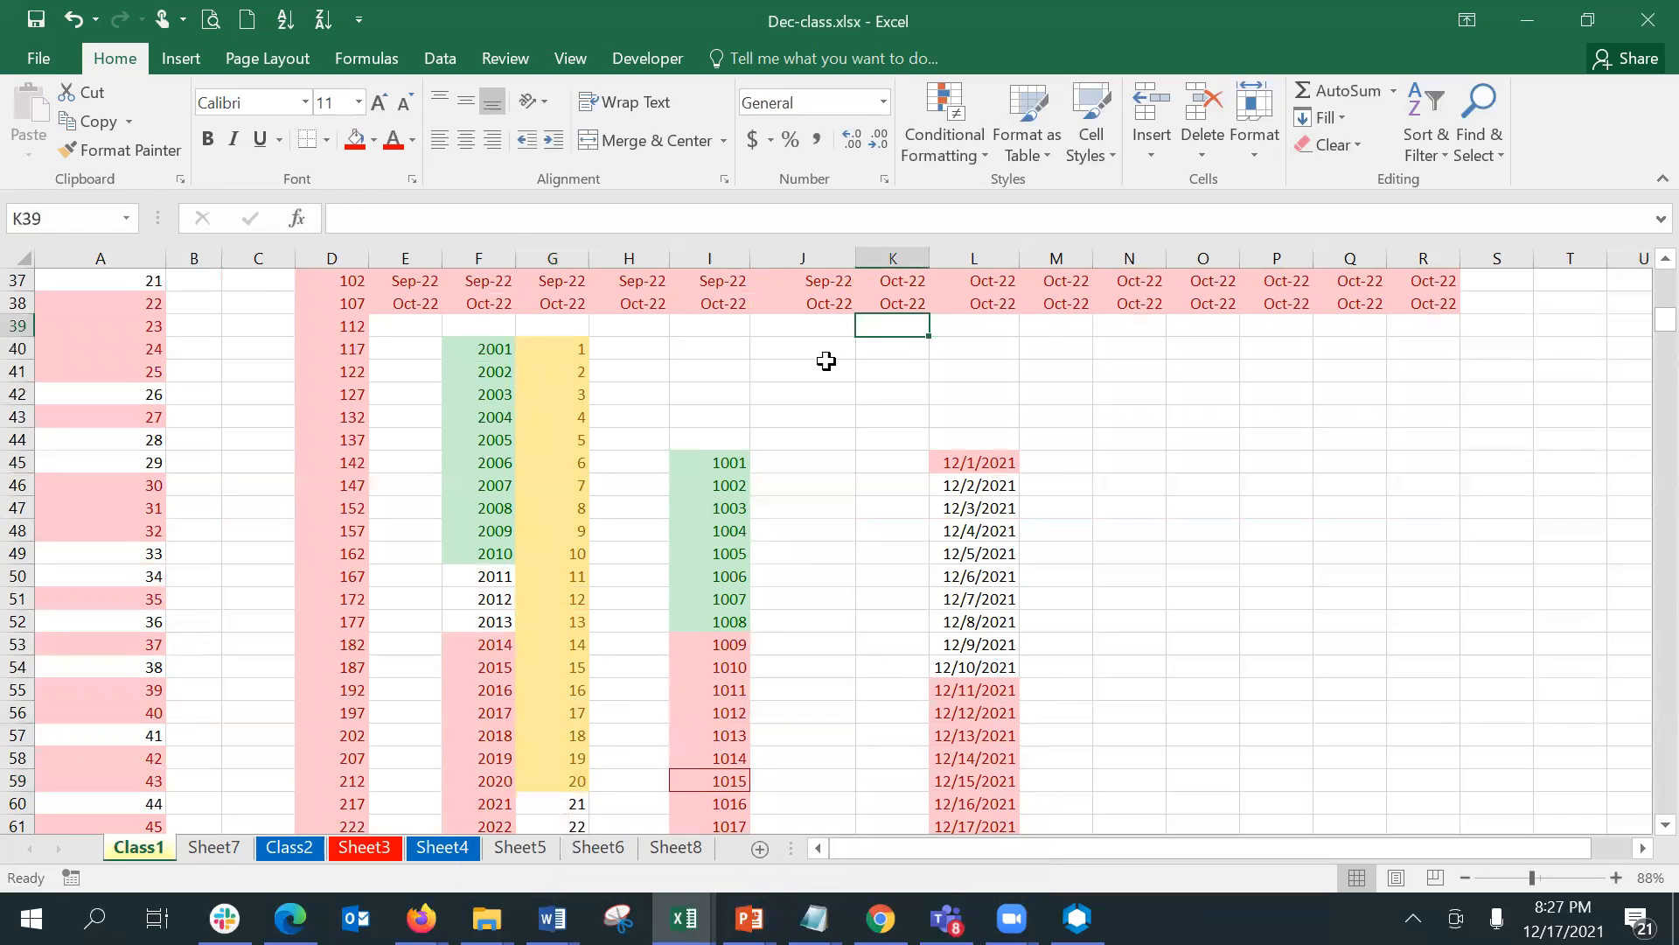
- Highlight the top 10% of G40:G239 with Light Red Fill with Dark Red Text
{"action": "left_click", "coordinate": [568, 352]}
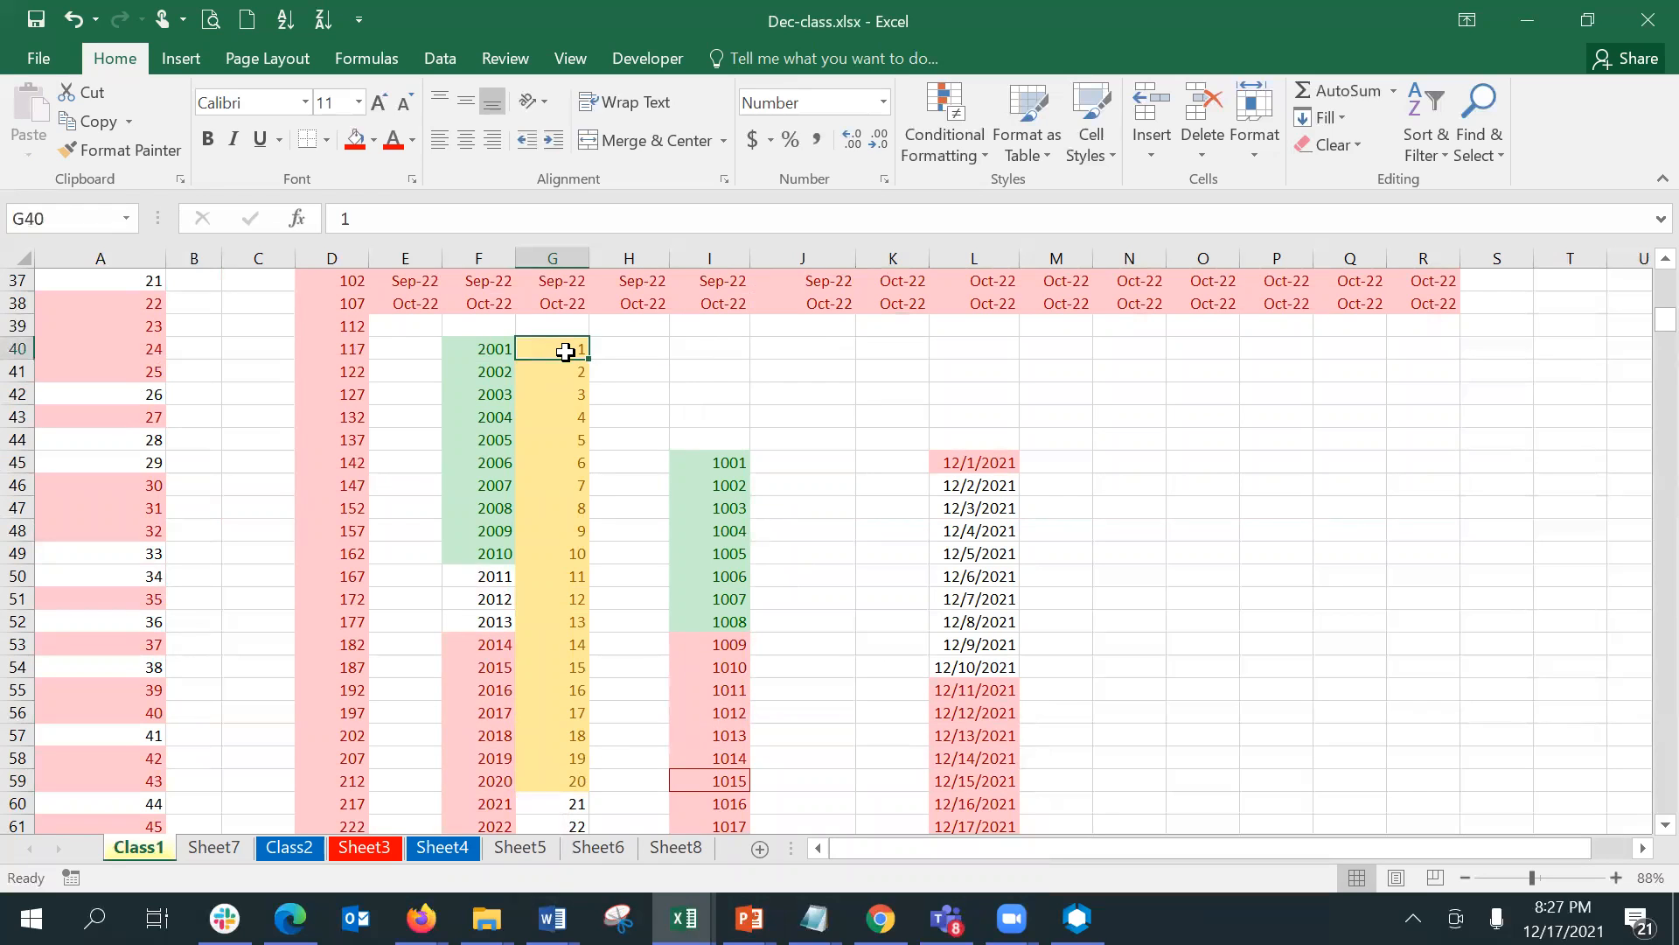
{"action": "left_click", "coordinate": [953, 130]}
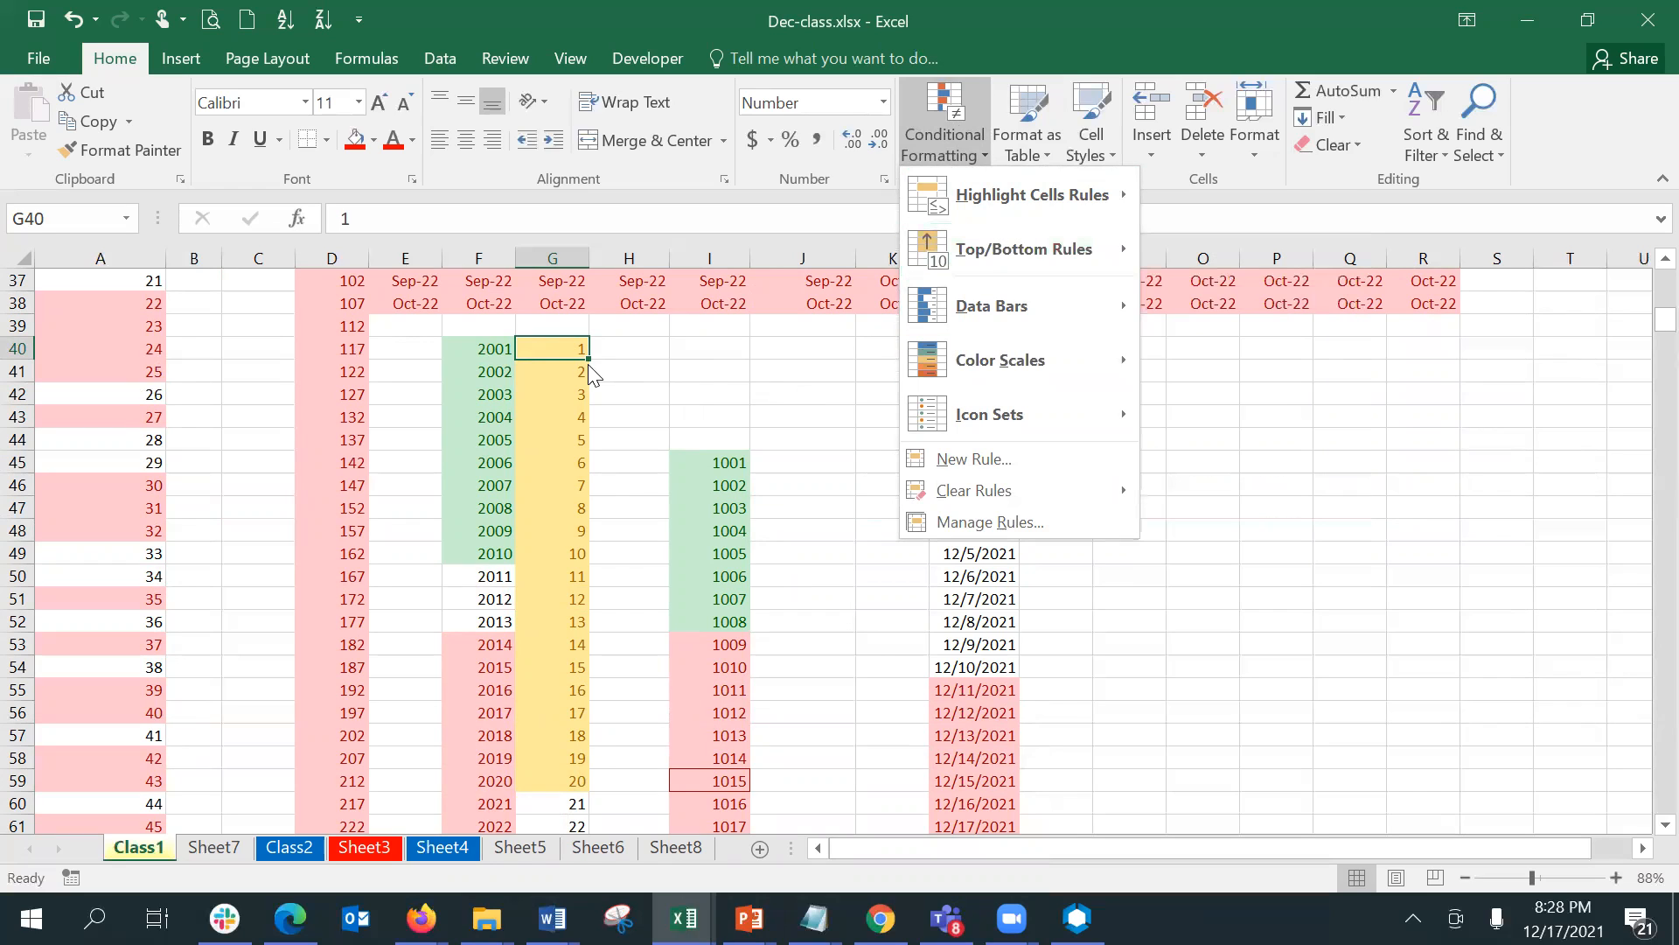
{"action": "left_click", "coordinate": [564, 343]}
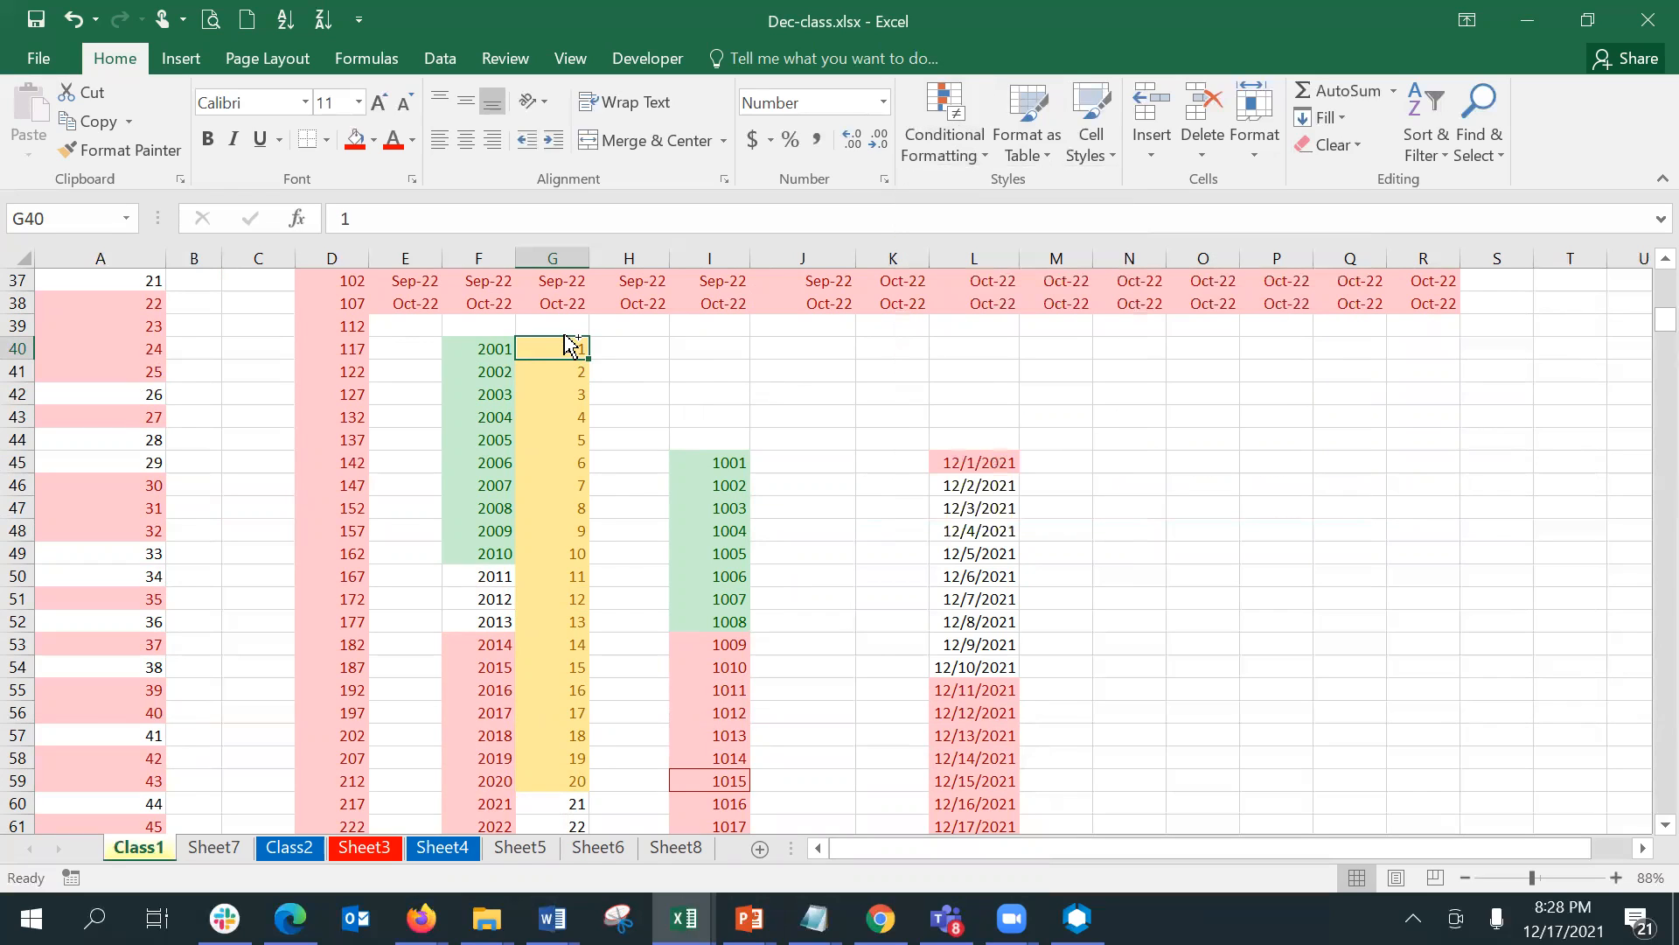
{"action": "key", "text": "ctrl+shift+Down"}
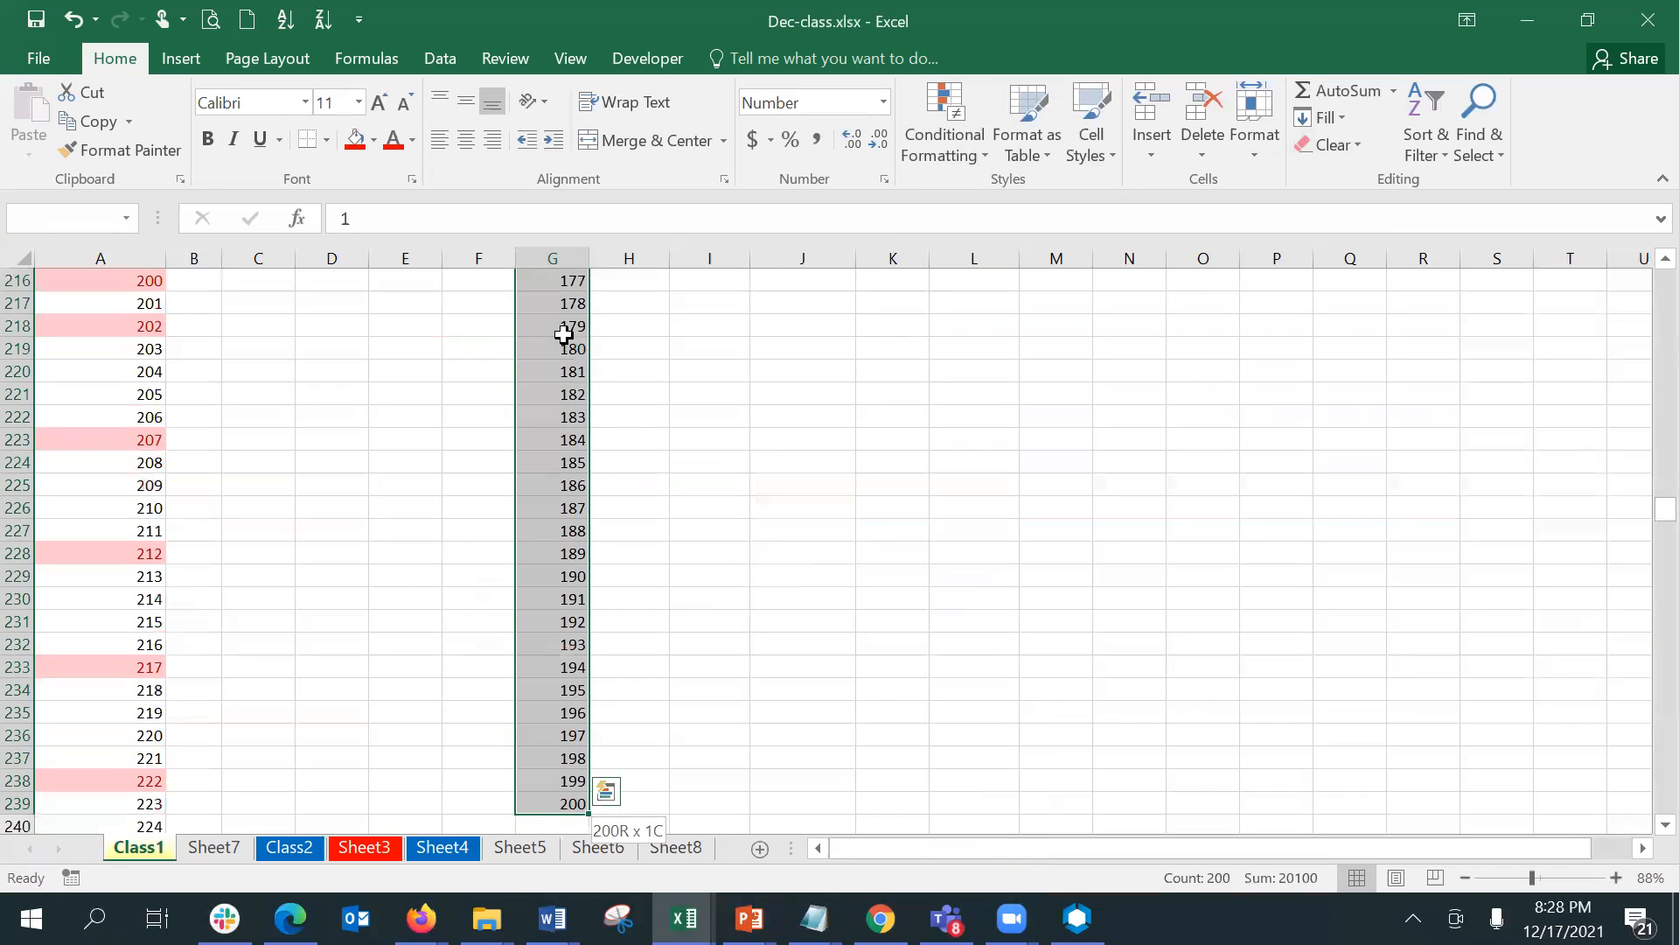
{"action": "left_click", "coordinate": [962, 147]}
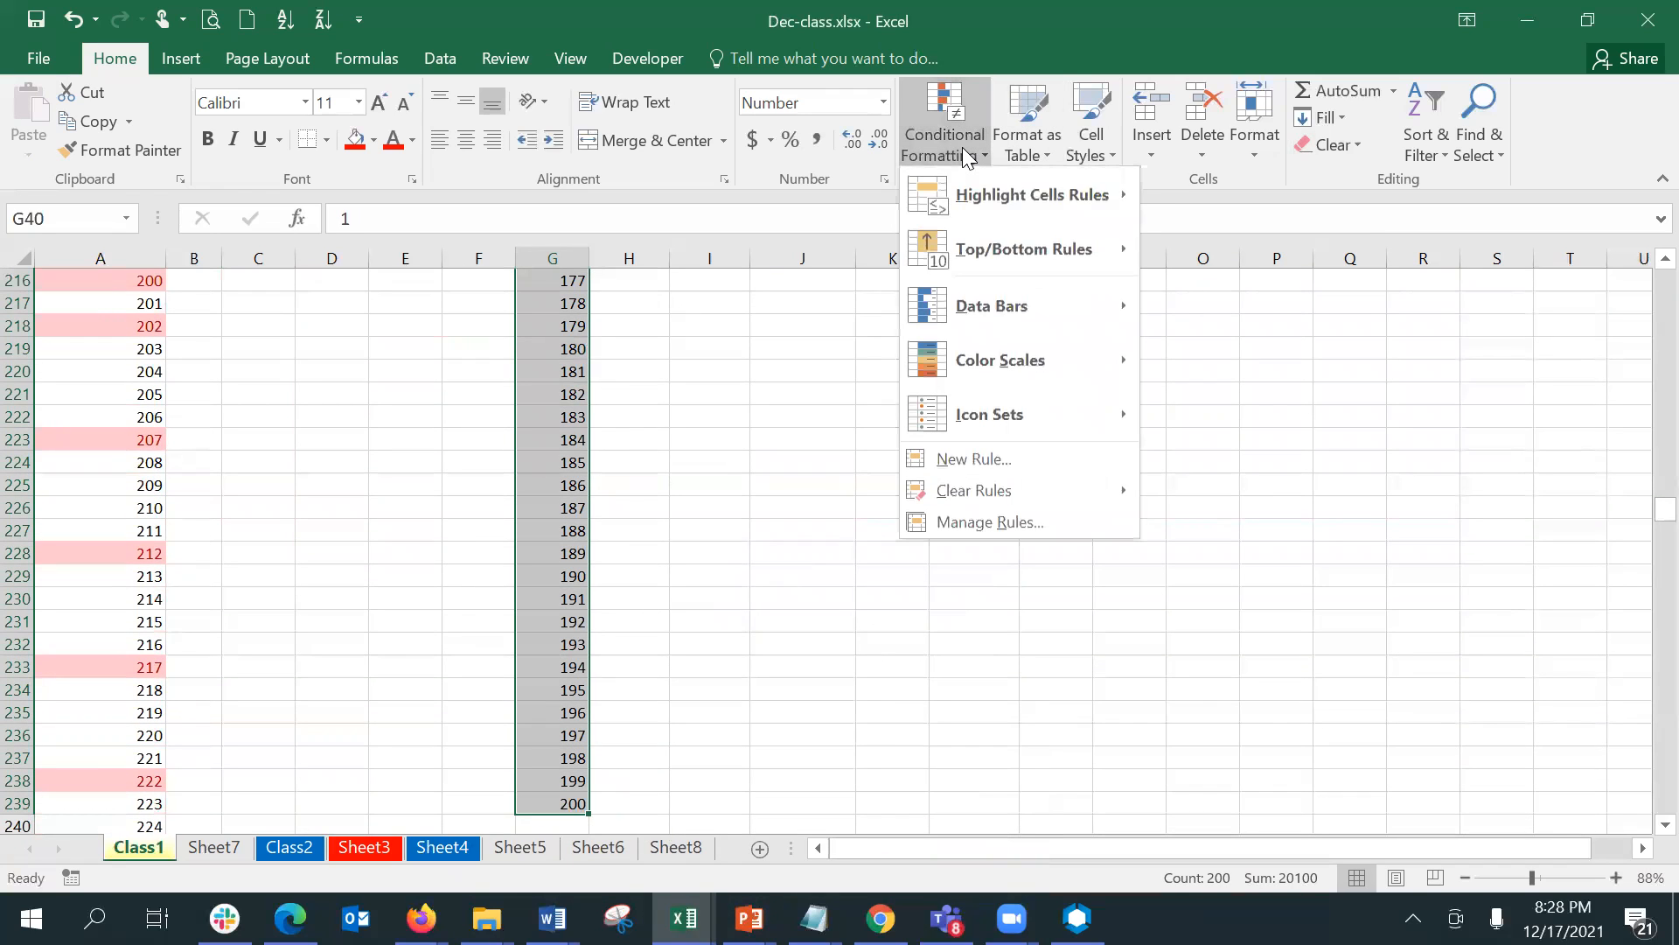
{"action": "mouse_move", "coordinate": [1113, 262]}
{"action": "left_click", "coordinate": [1181, 305]}
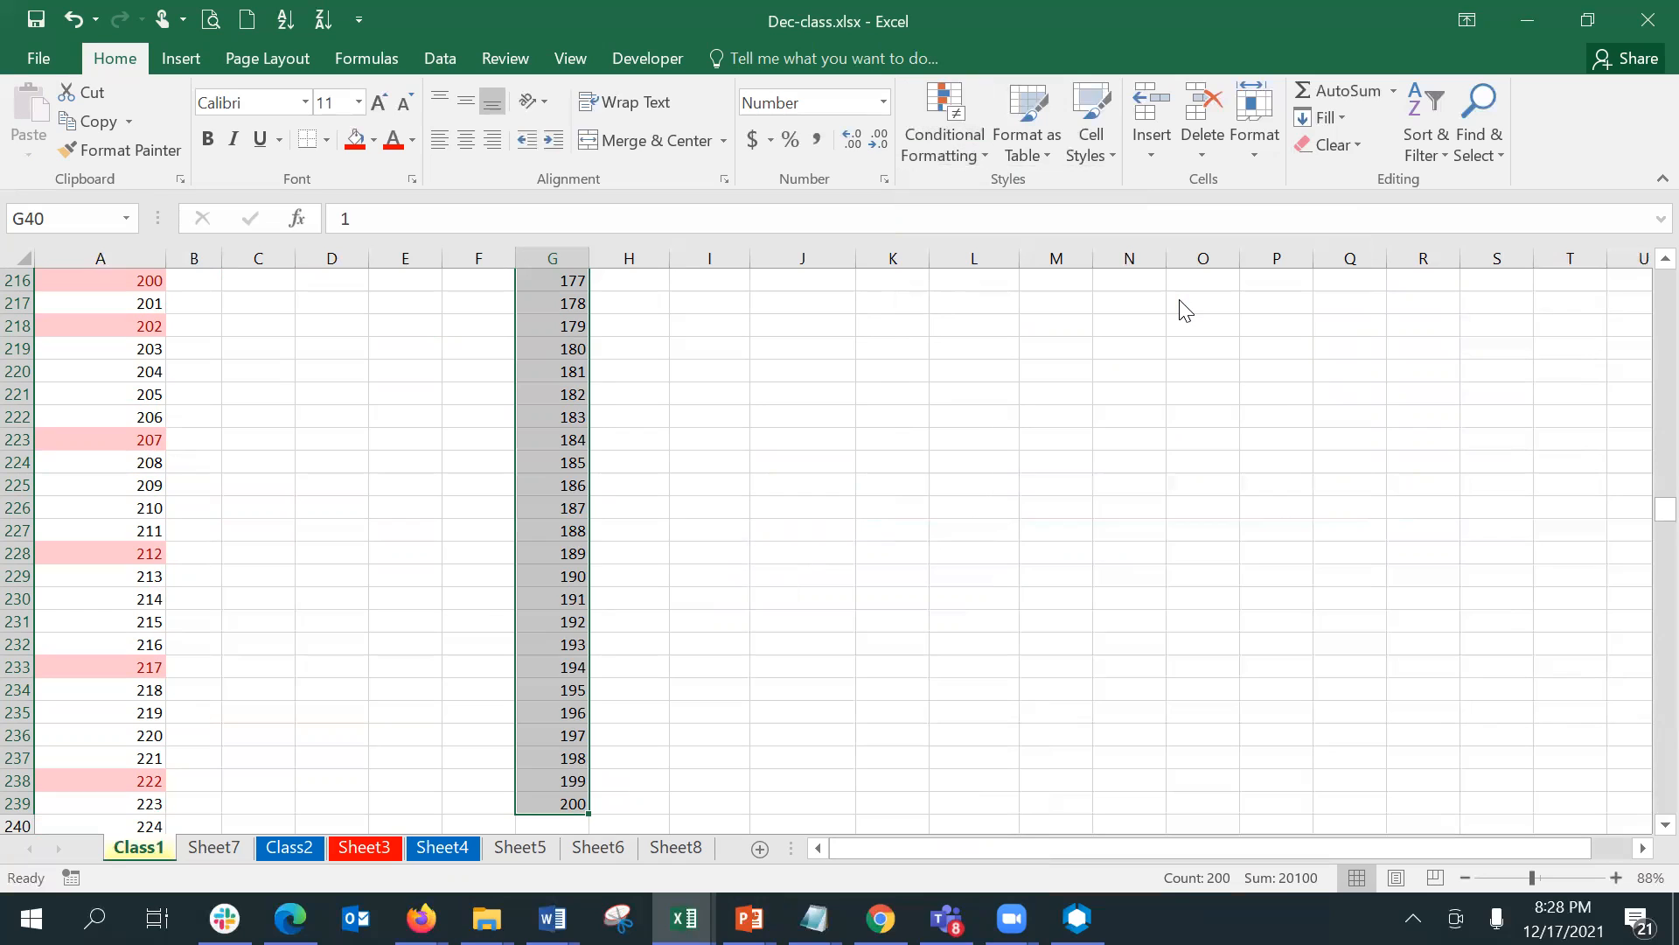
{"action": "left_click", "coordinate": [1209, 519]}
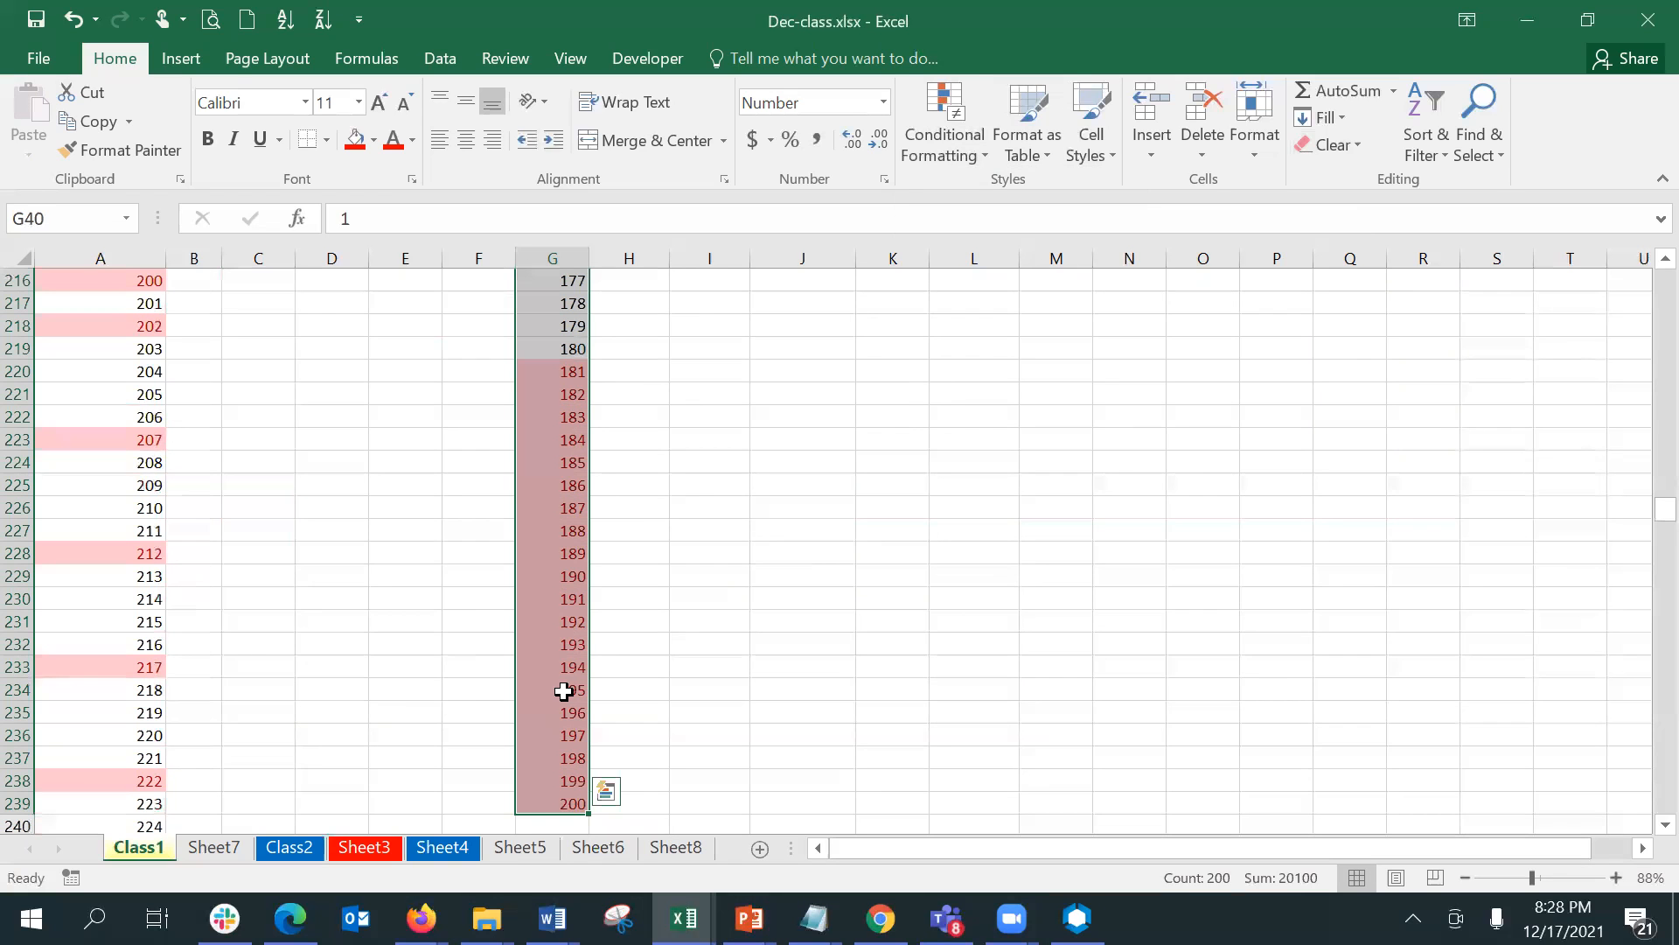
- Examine which values at both ends of the G40:G239 series are highlighted by the top and bottom 10% rules
{"action": "key", "text": "Up"}
{"action": "key", "text": "Up"}
{"action": "key", "text": "Up"}
{"action": "key", "text": "Up"}
{"action": "key", "text": "Up"}
{"action": "key", "text": "Up"}
{"action": "key", "text": "Up"}
{"action": "key", "text": "Up"}
{"action": "key", "text": "Up"}
{"action": "key", "text": "Down"}
{"action": "key", "text": "Down"}
{"action": "key", "text": "Down"}
{"action": "key", "text": "Down"}
{"action": "key", "text": "Down"}
{"action": "key", "text": "Down"}
{"action": "key", "text": "Down"}
{"action": "key", "text": "Down"}
{"action": "key", "text": "Down"}
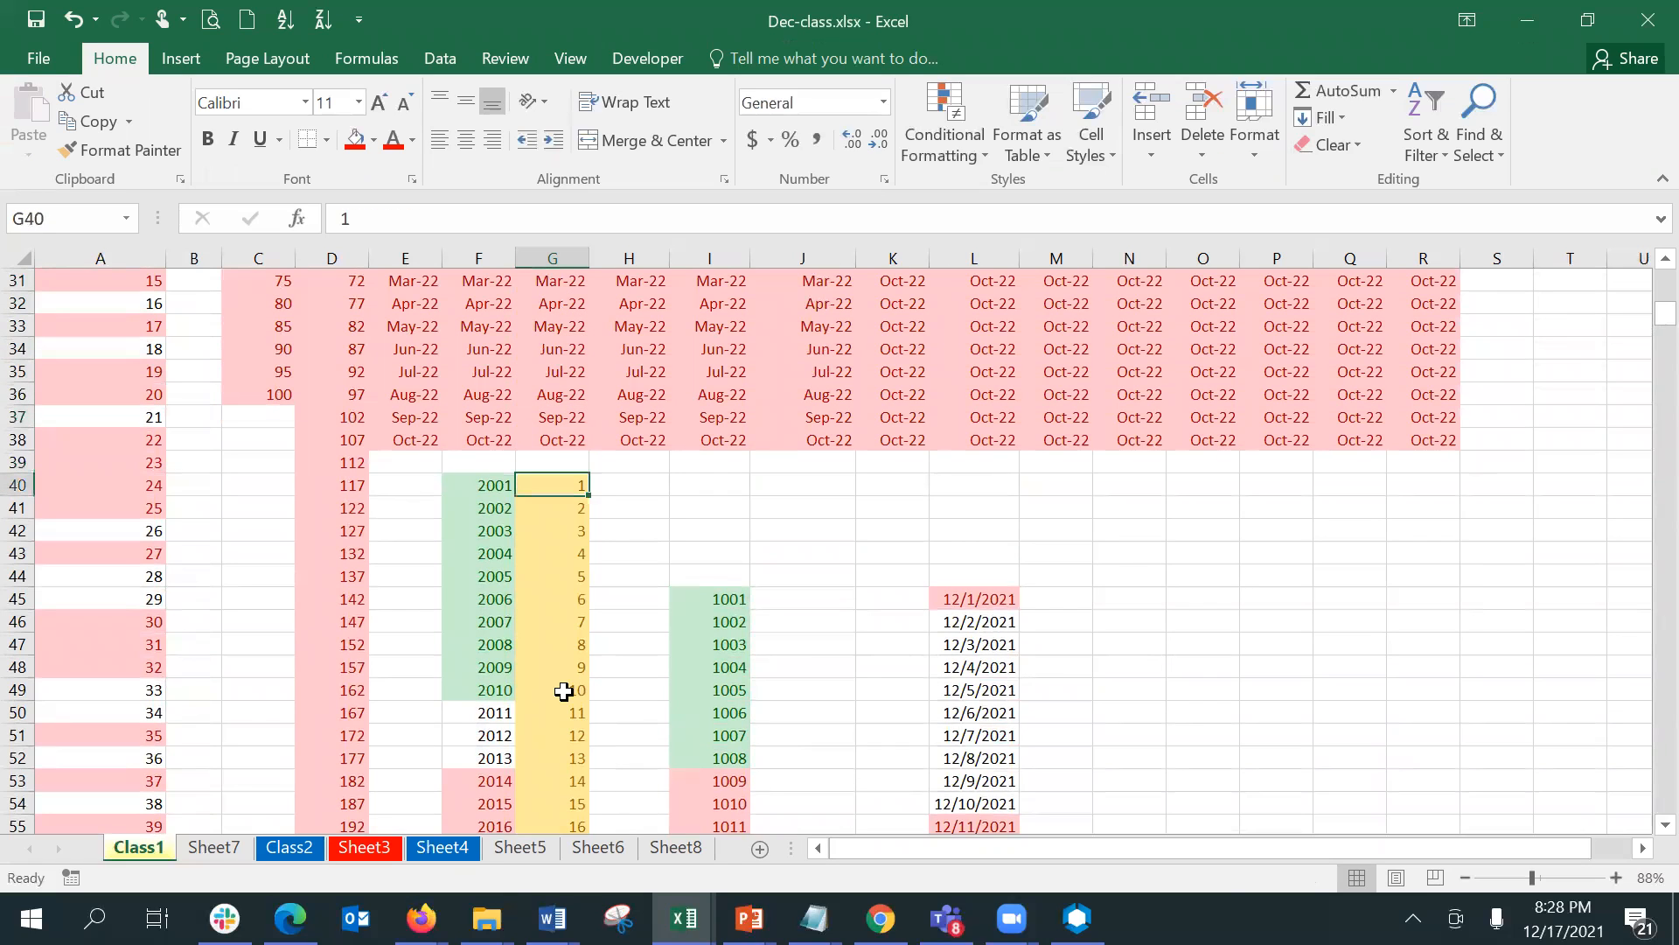
- Review the conditional formatting rules that apply to cell G40, including the bottom 10% rule, without changing them
{"action": "left_click", "coordinate": [975, 125]}
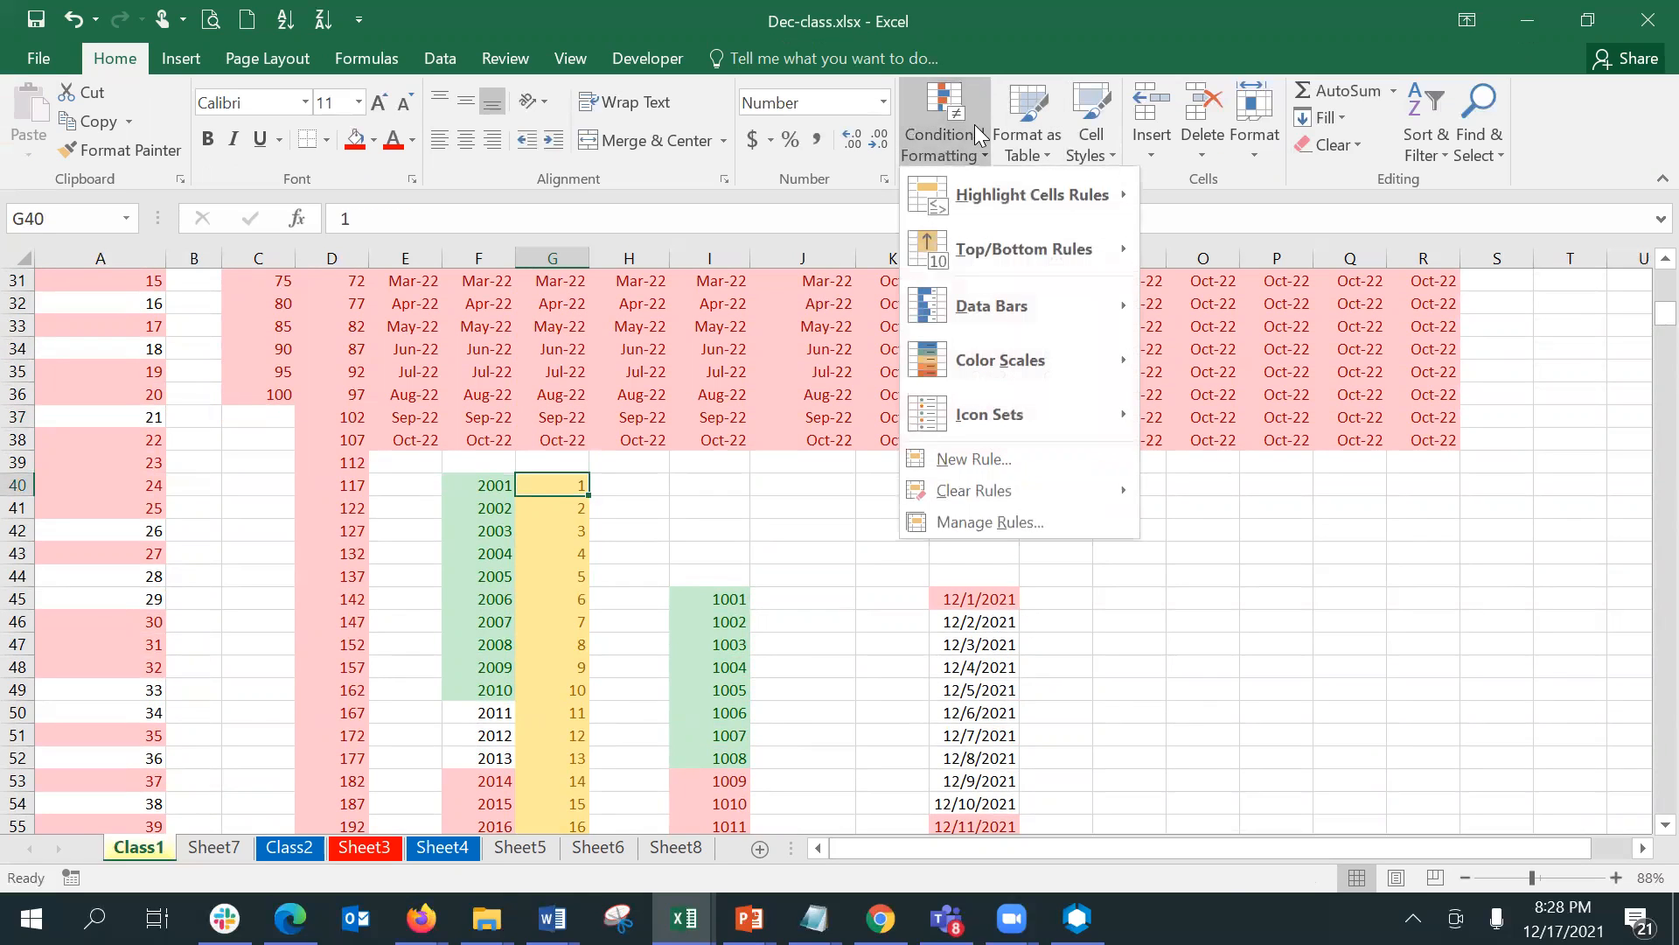
{"action": "left_click", "coordinate": [1025, 523]}
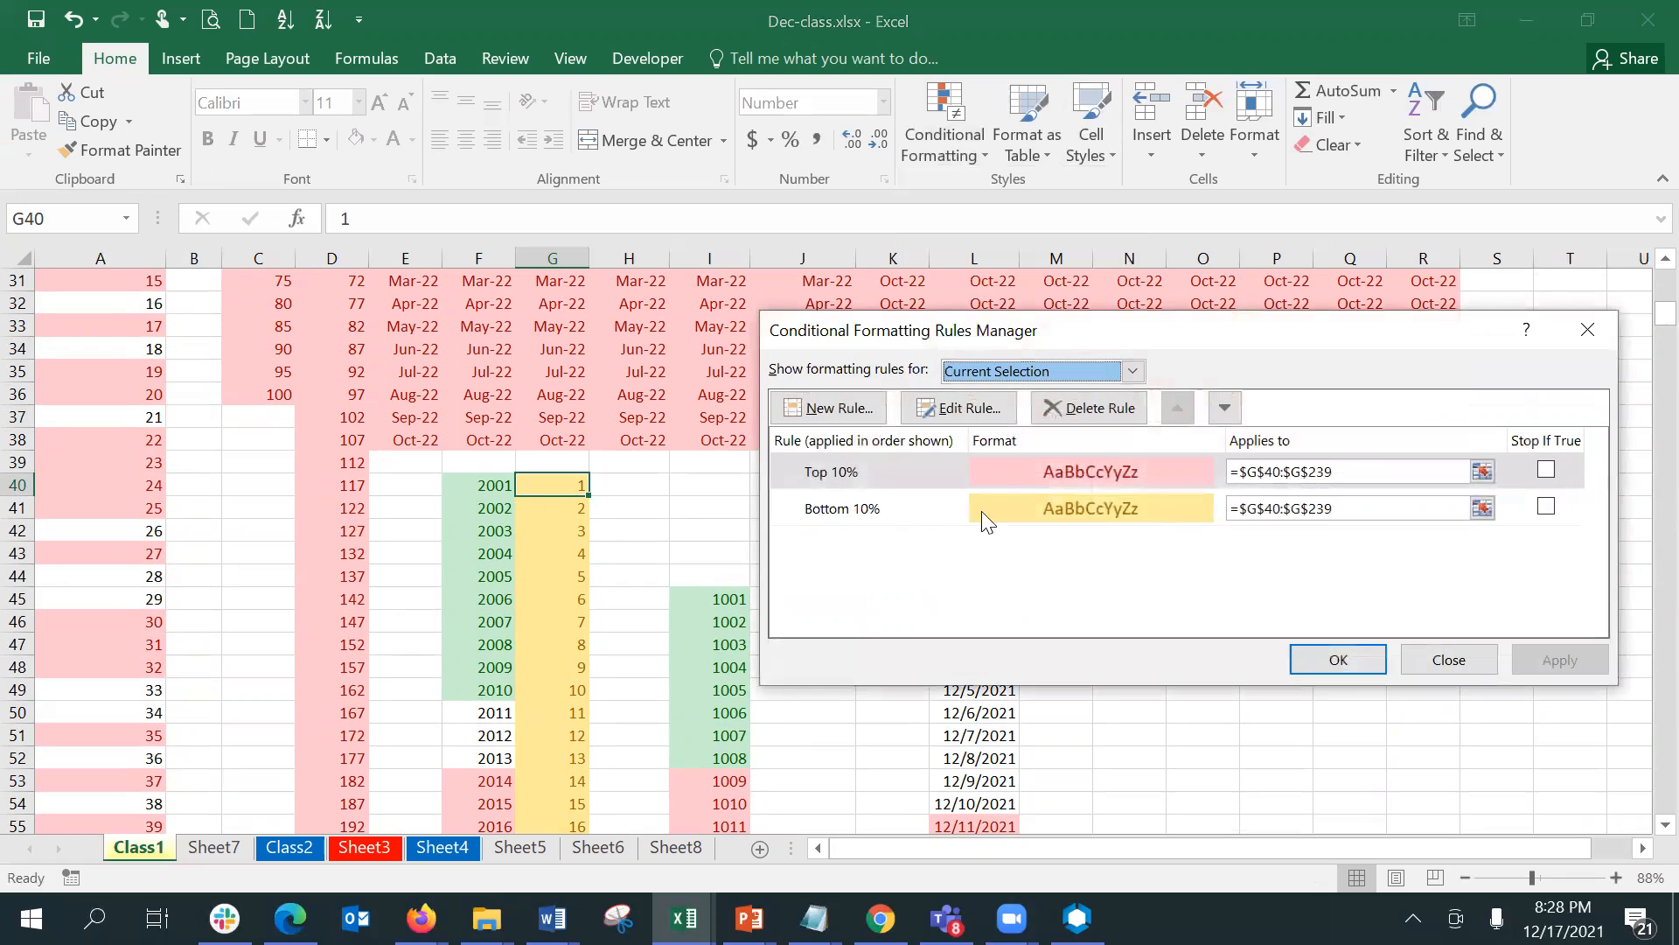
{"action": "left_click", "coordinate": [915, 508]}
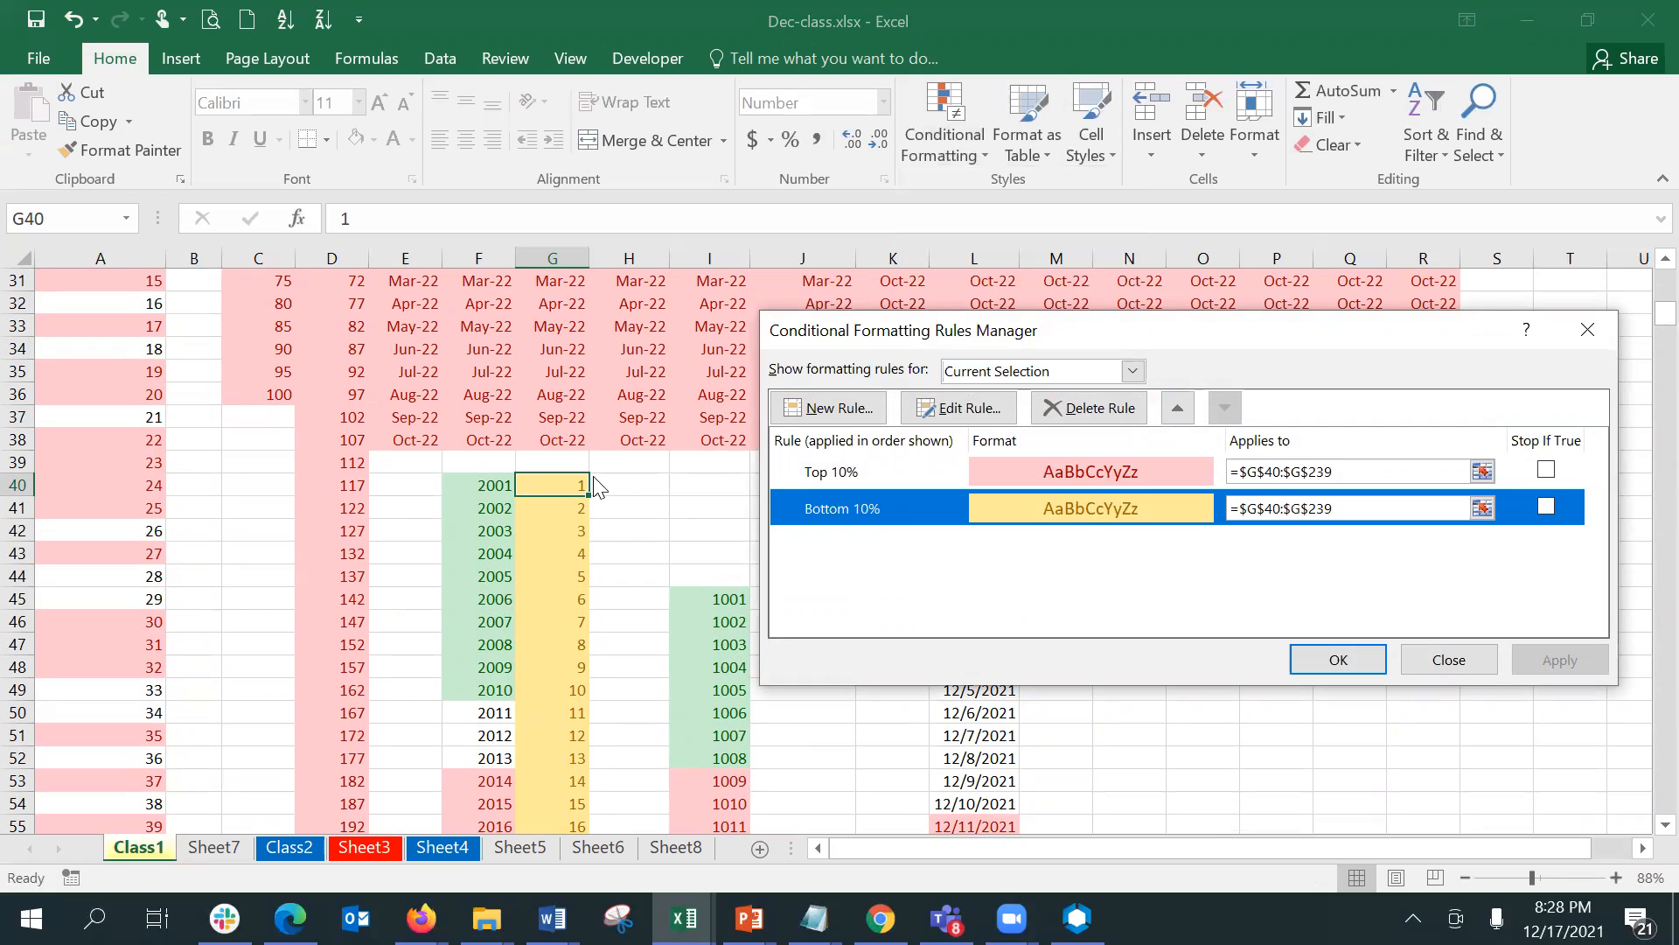
{"action": "left_click", "coordinate": [1467, 661]}
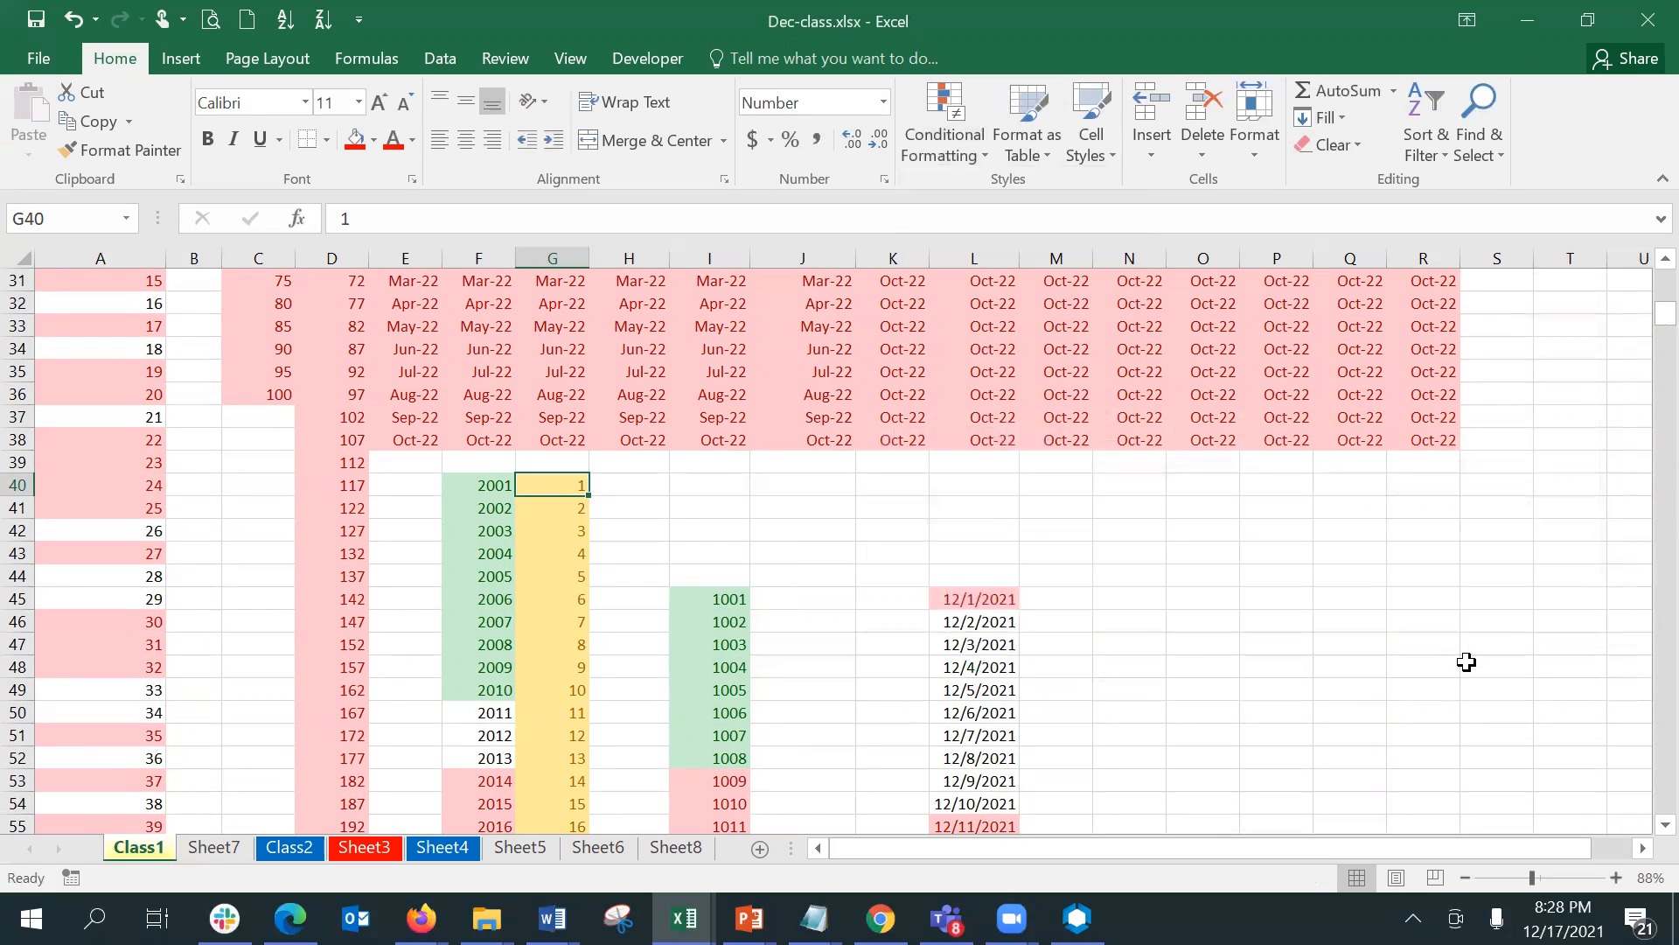
- Edit the bottom 10% rule on G40:G239 so that it formats the bottom 5% of the selected range
{"action": "key", "text": "ctrl+shift+Down"}
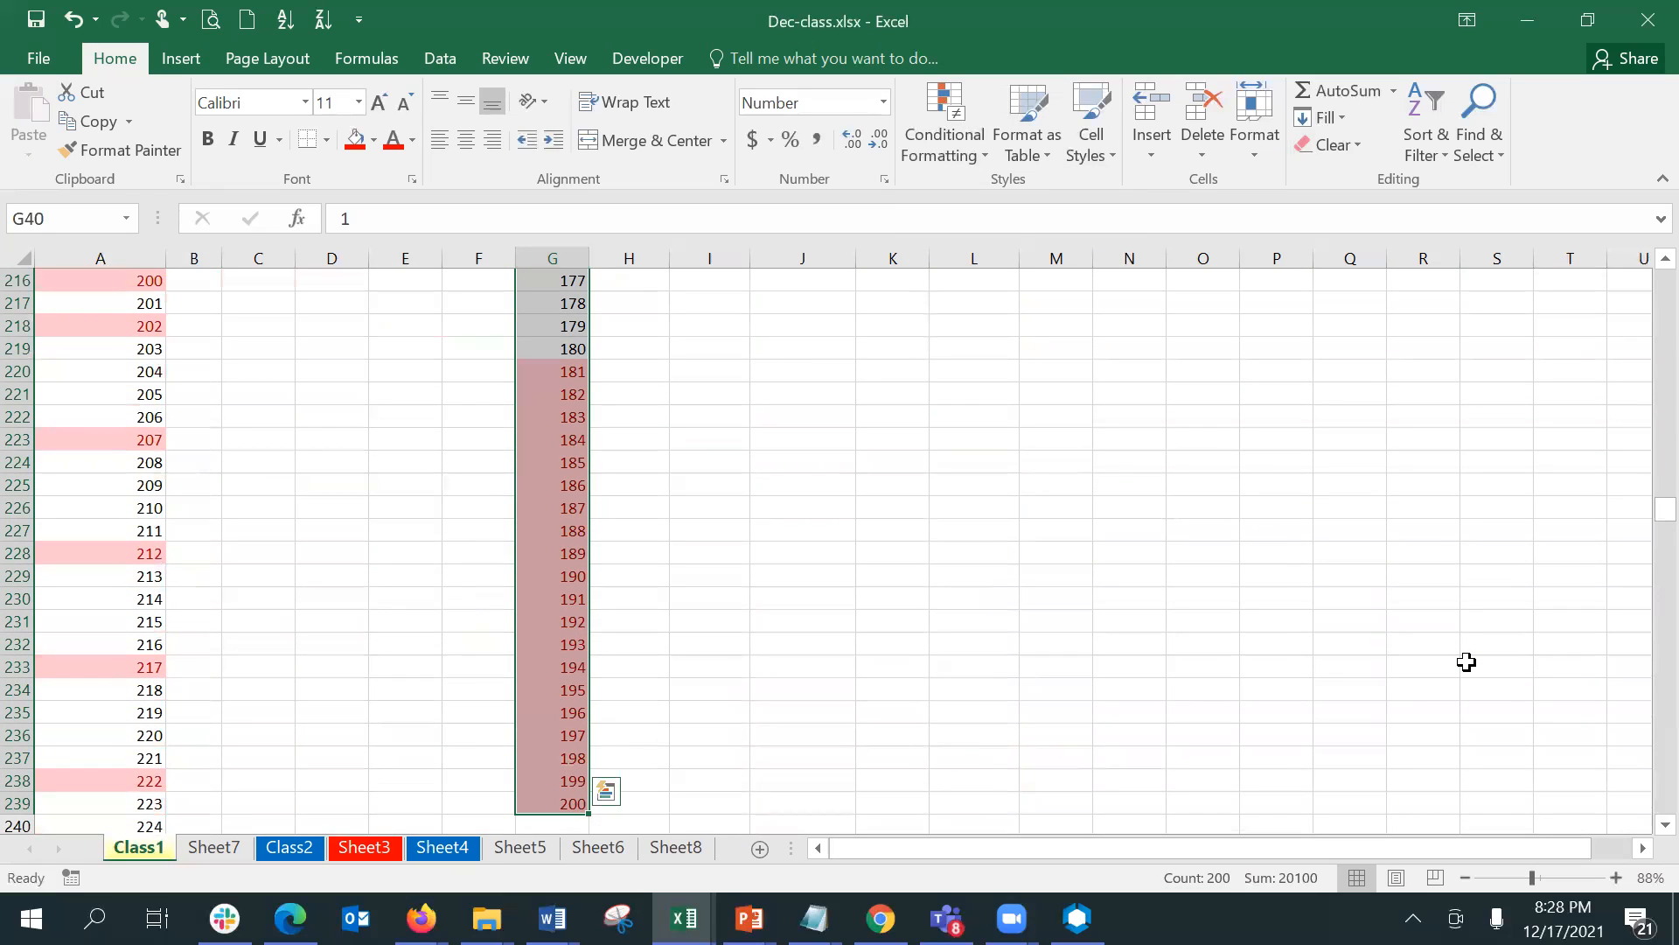
{"action": "left_click", "coordinate": [964, 153]}
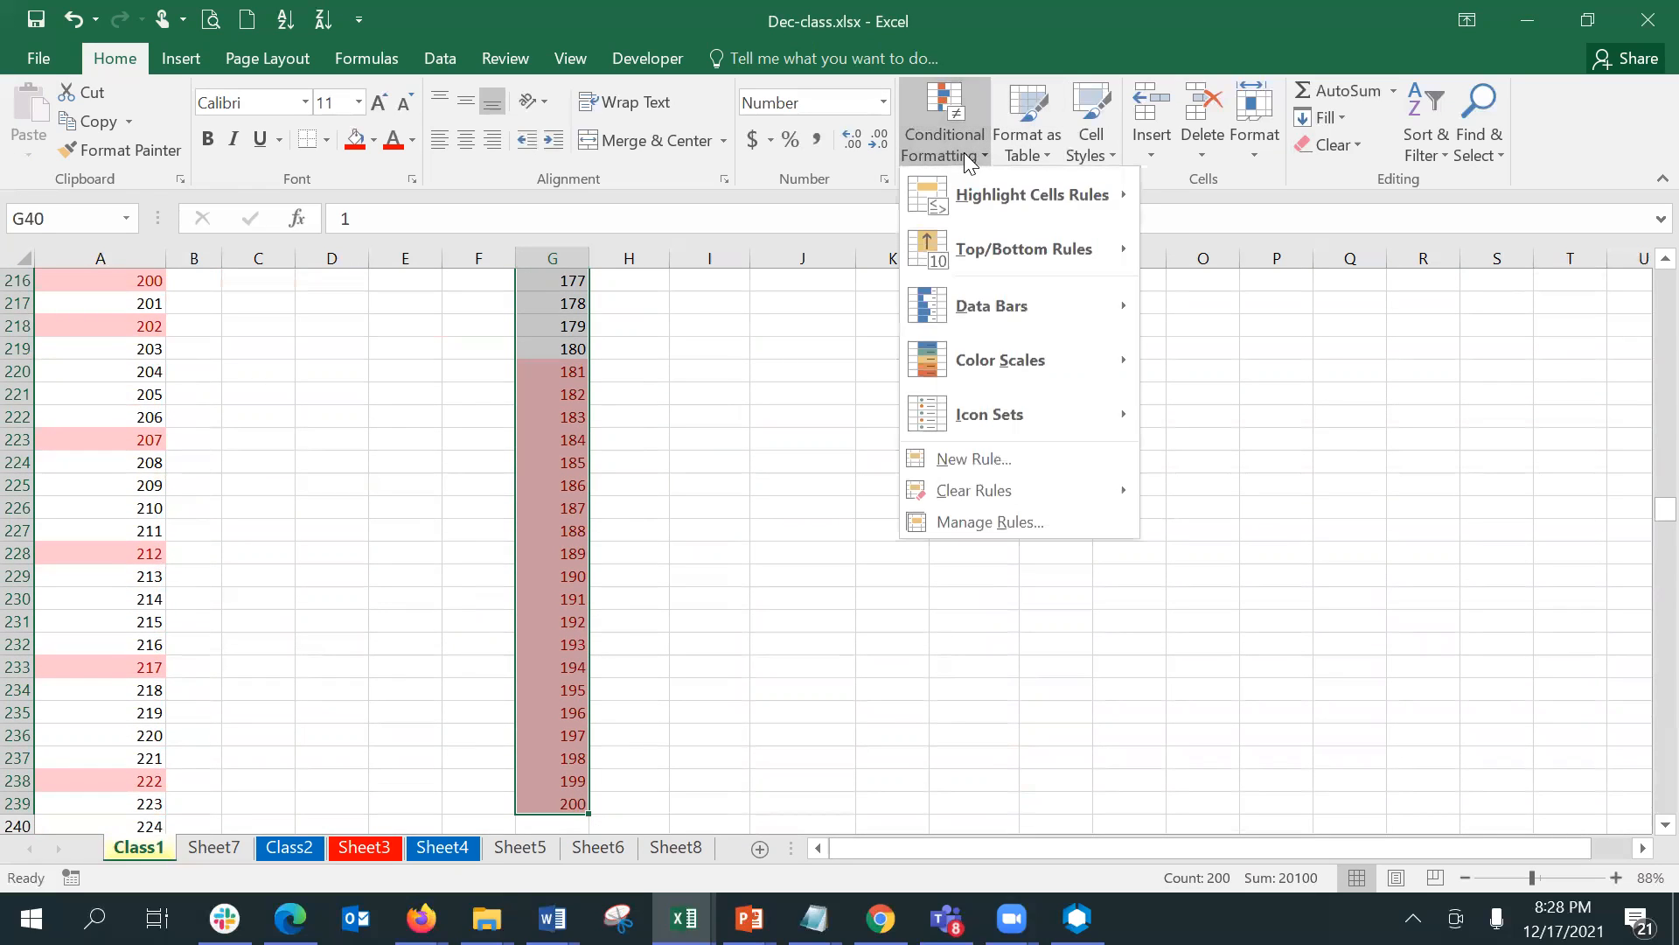
{"action": "left_click", "coordinate": [1056, 521]}
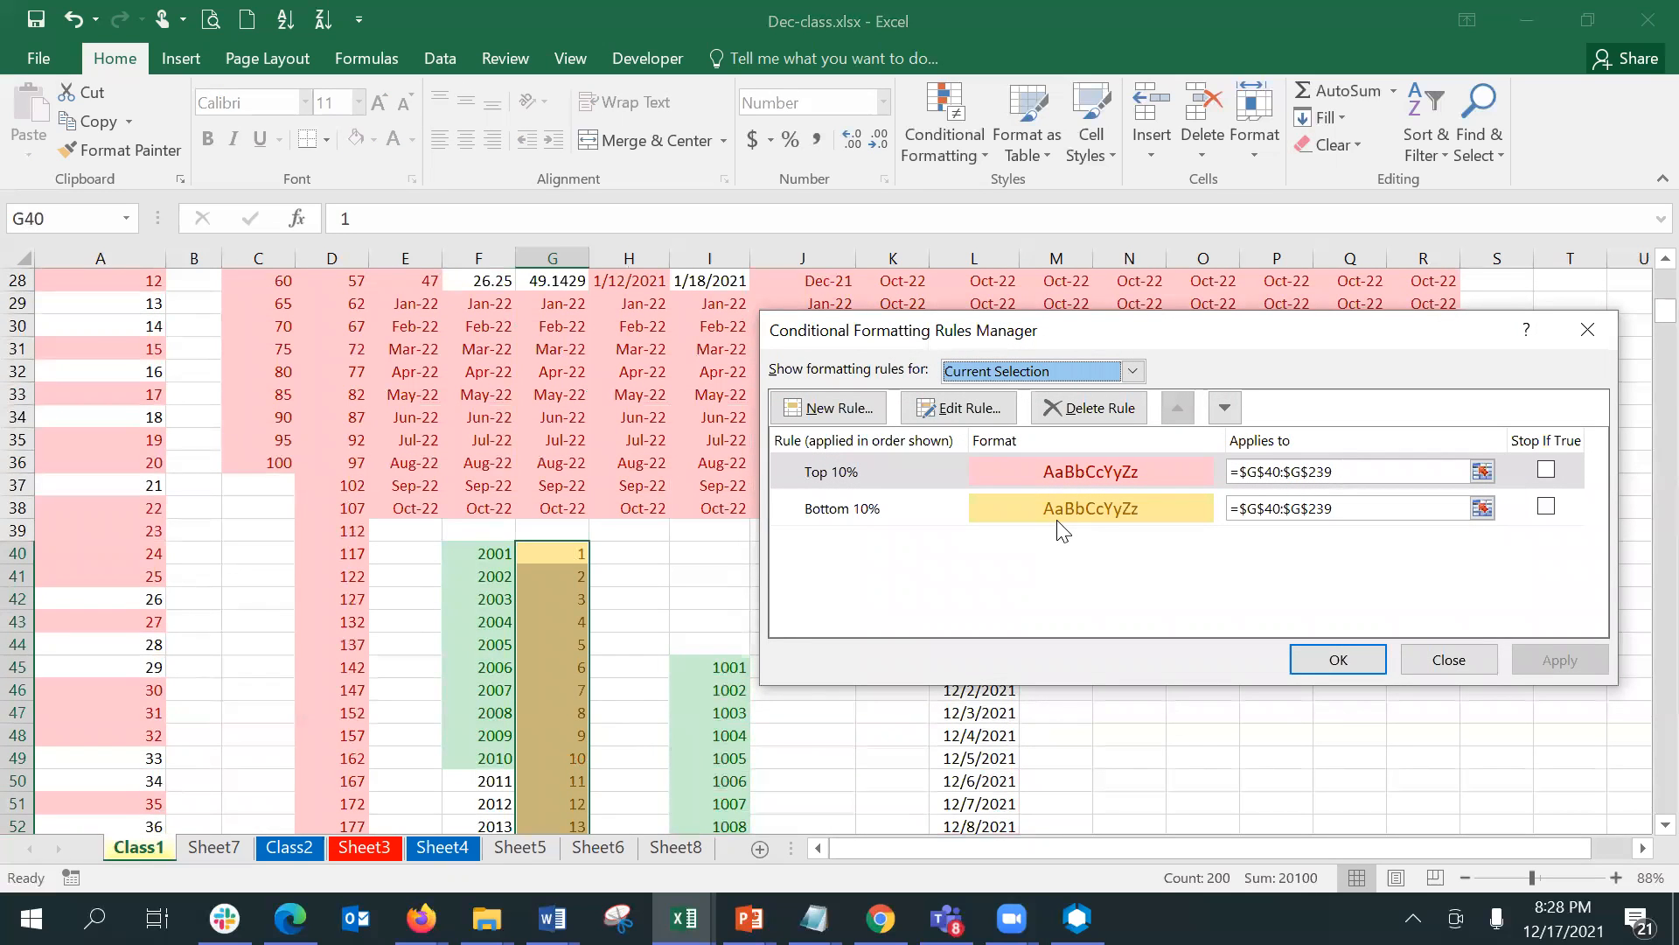
{"action": "left_click", "coordinate": [1059, 523]}
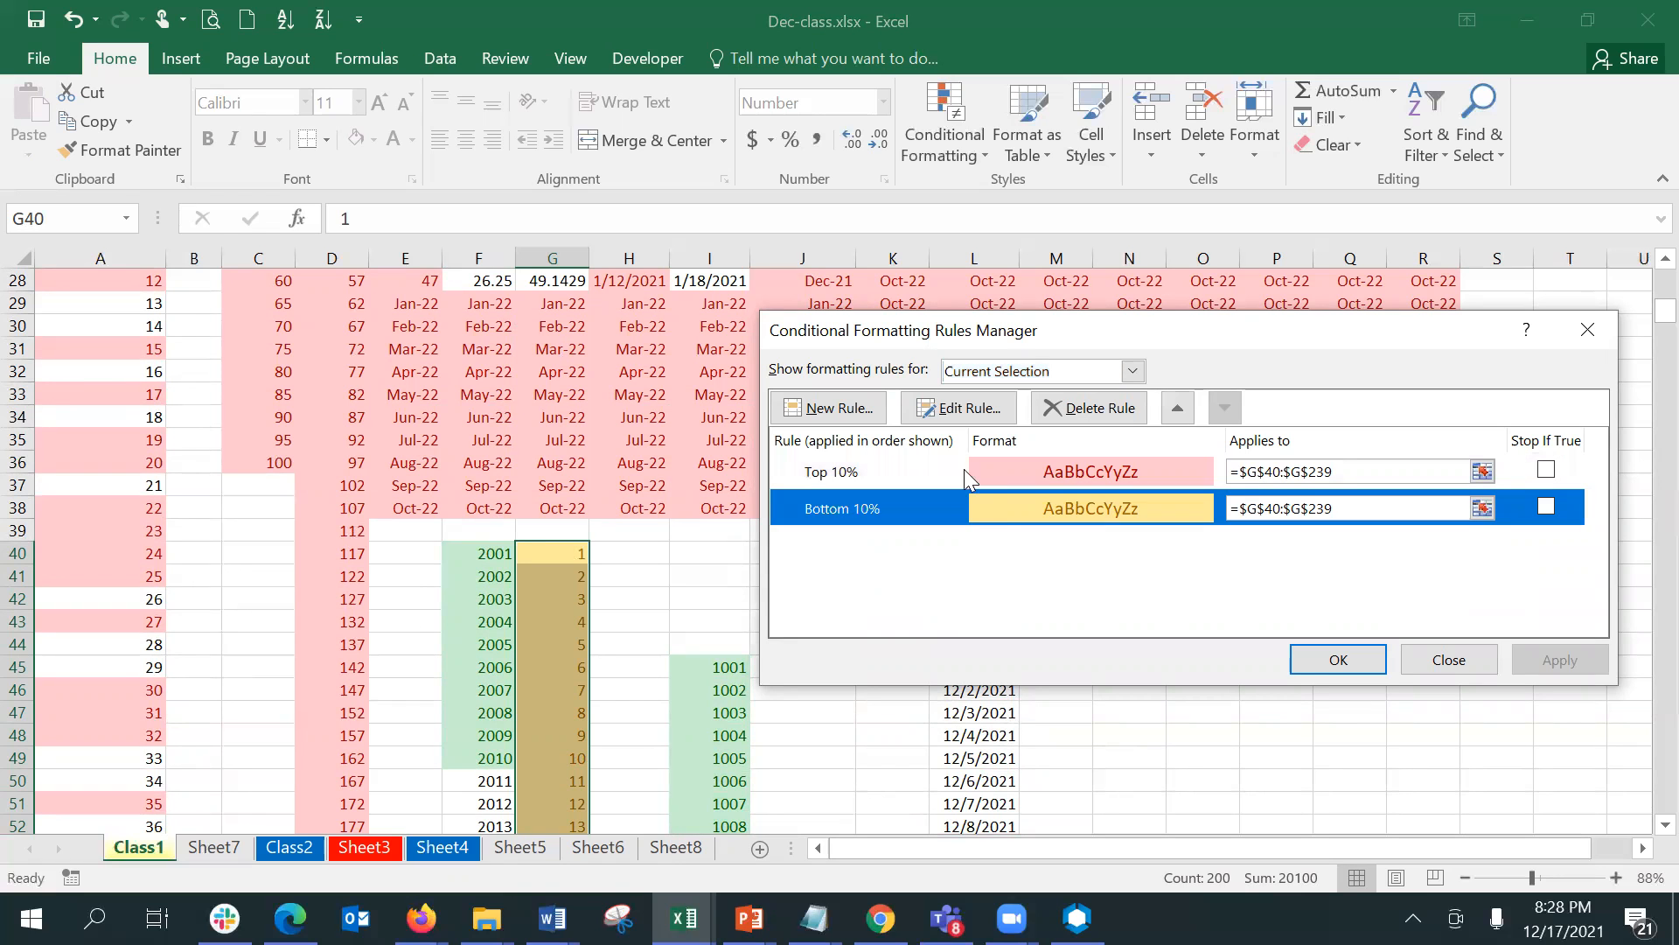
{"action": "left_click", "coordinate": [939, 418]}
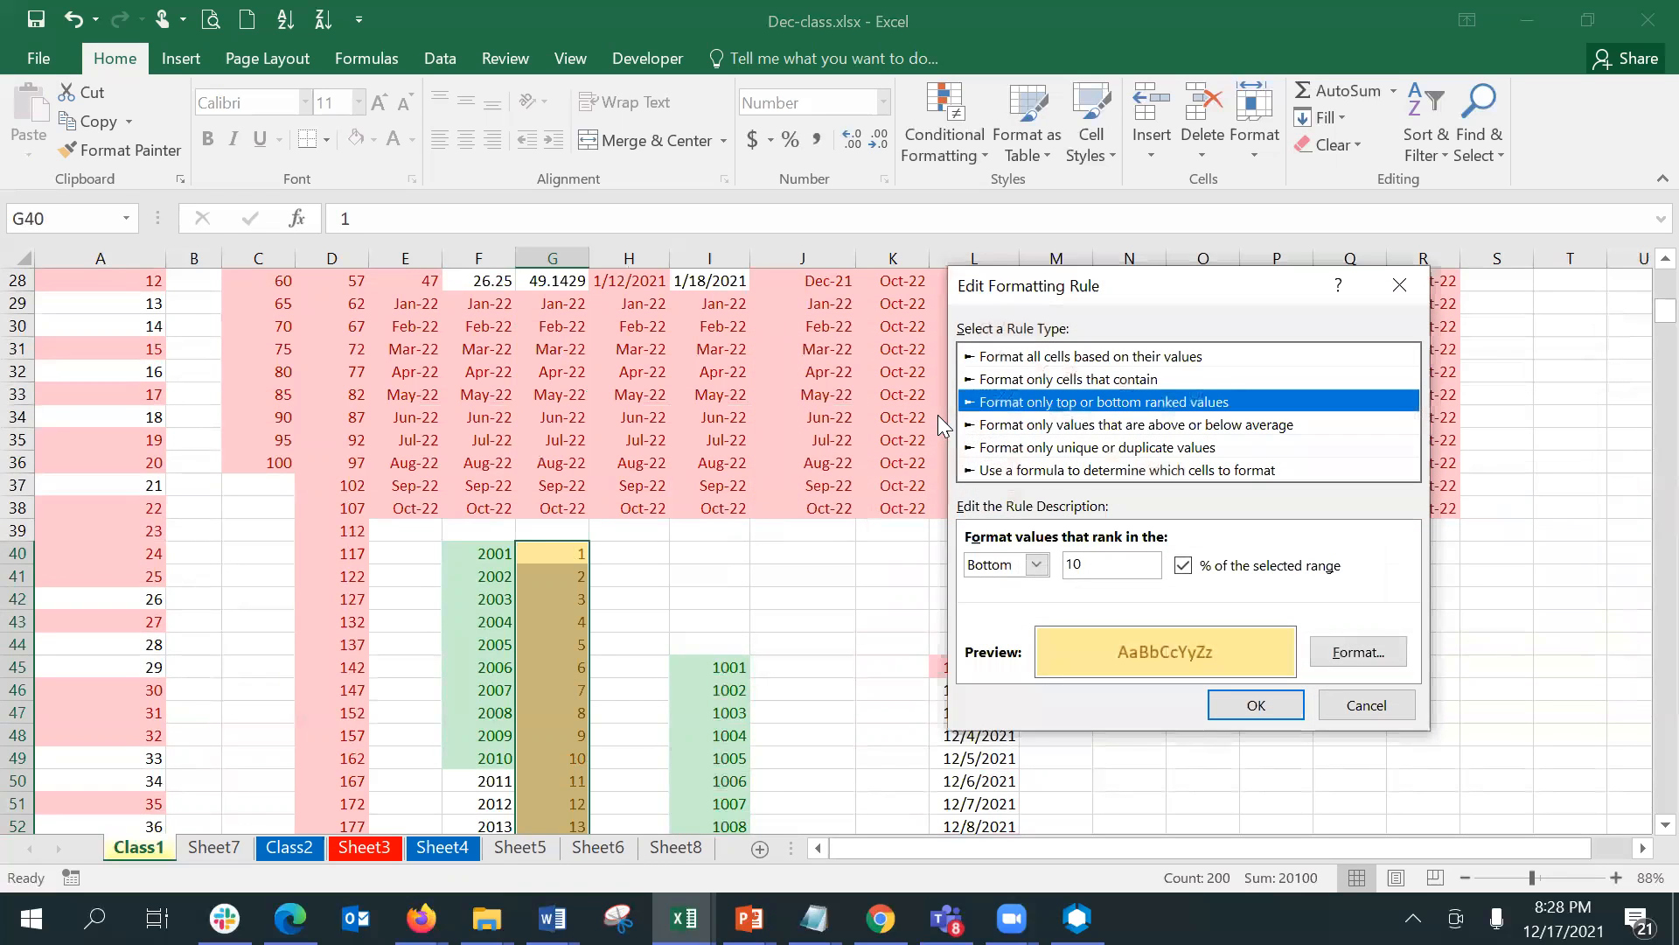
{"action": "left_click", "coordinate": [1030, 567]}
{"action": "left_click", "coordinate": [981, 606]}
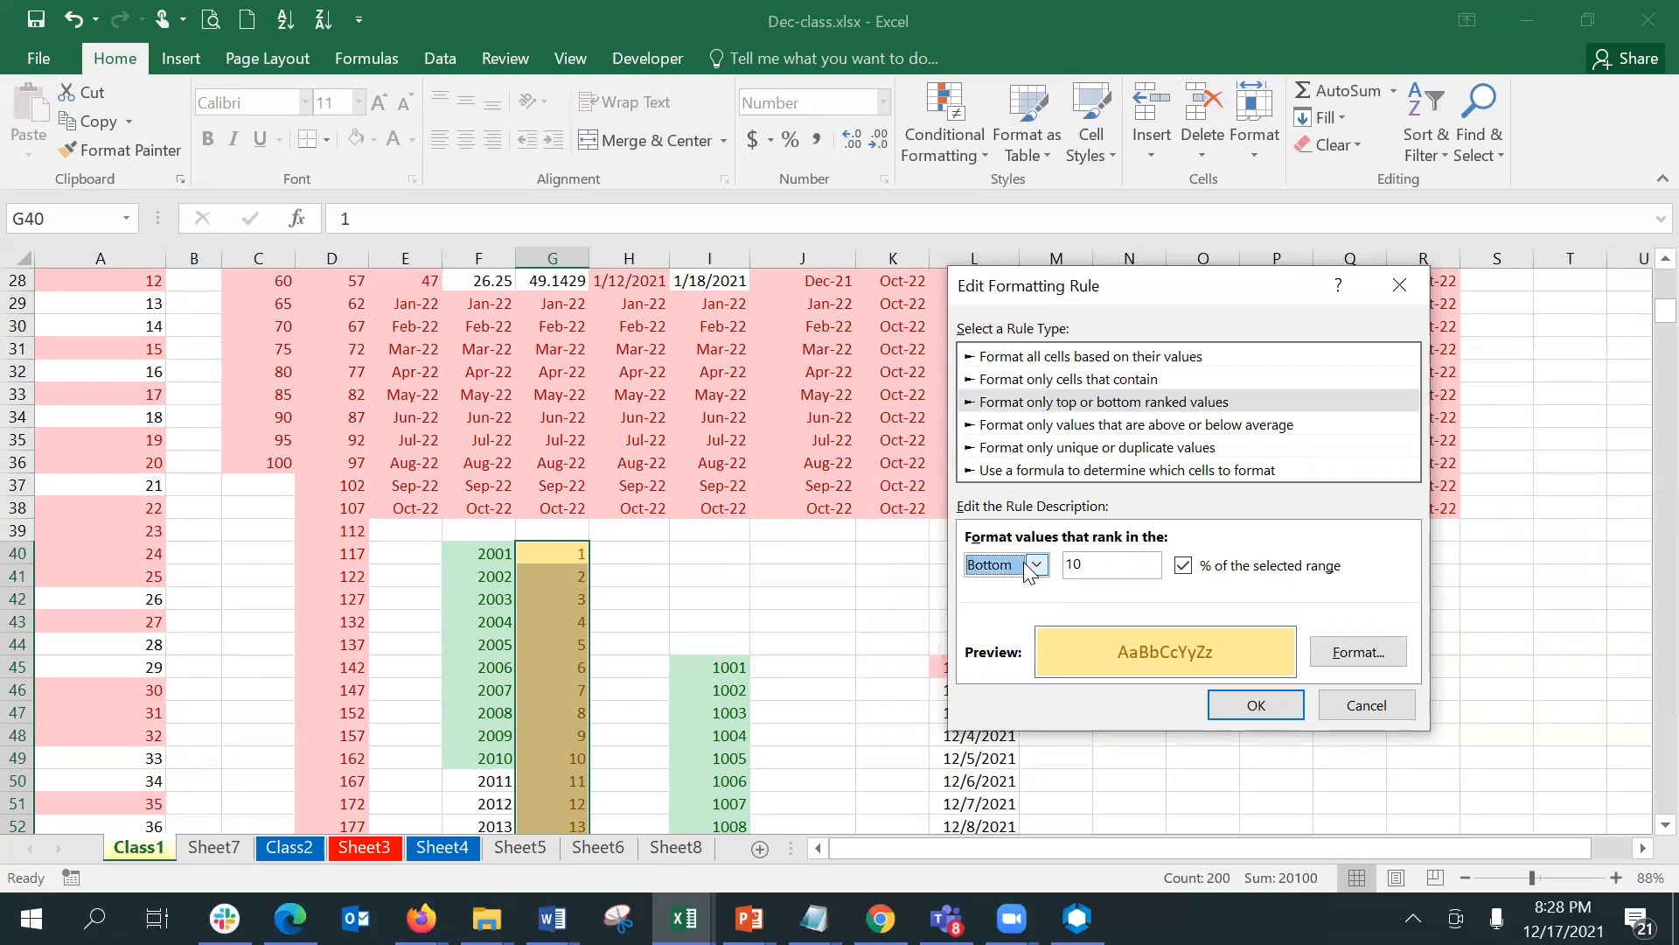
{"action": "left_click", "coordinate": [1074, 563]}
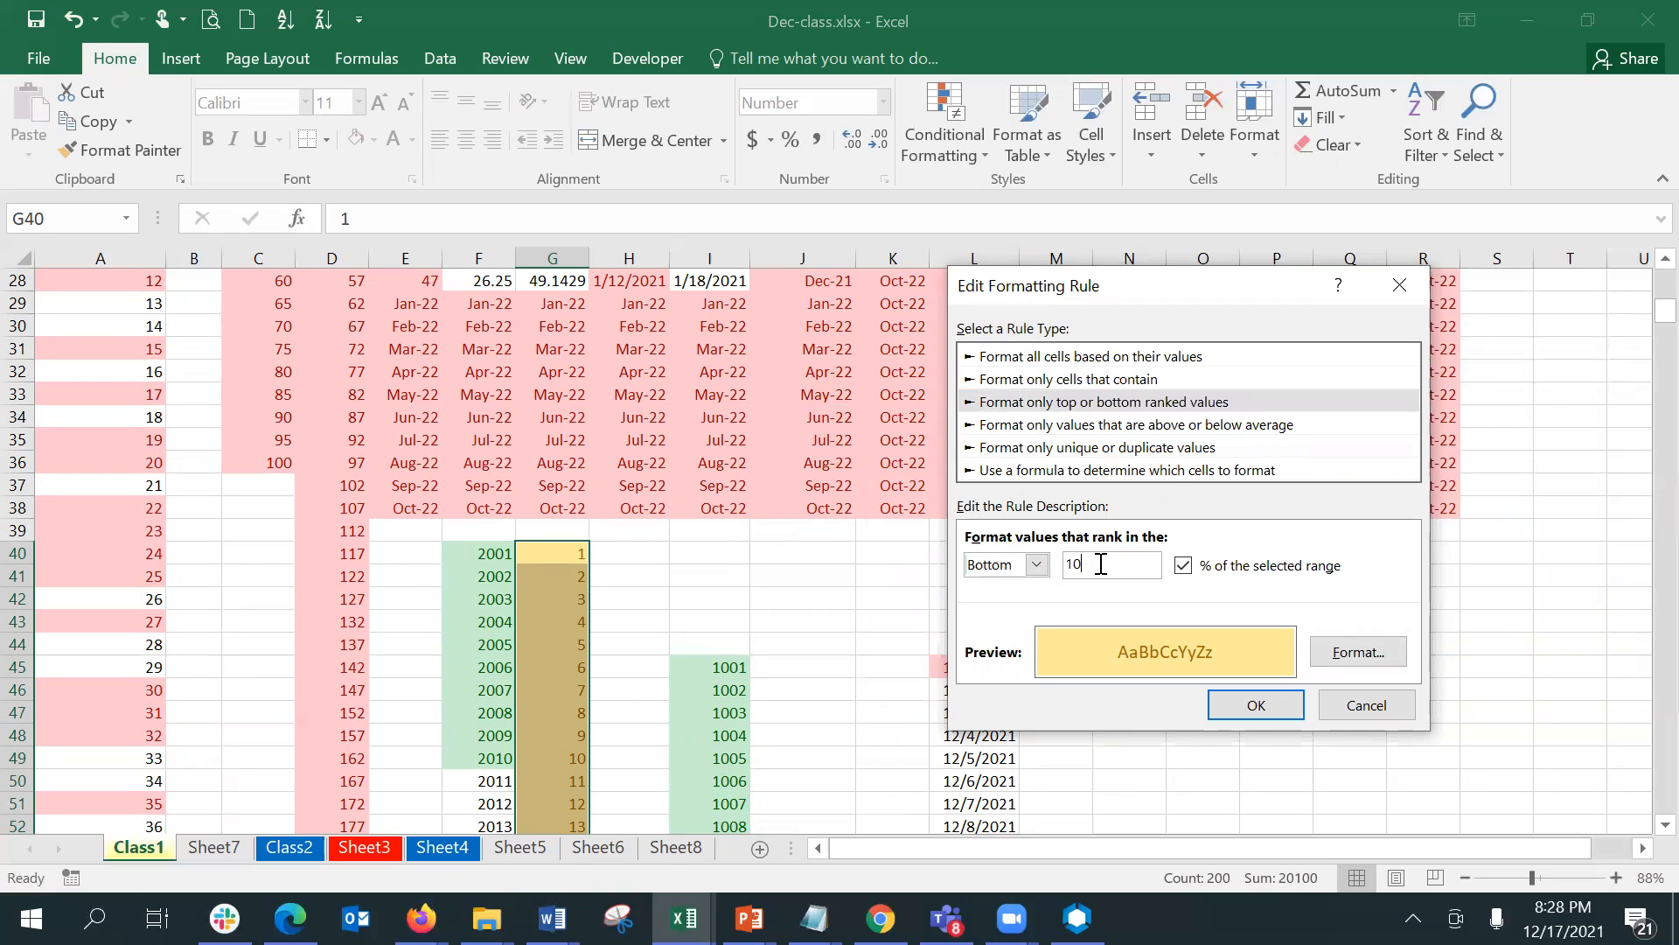
{"action": "double_click", "coordinate": [1101, 564]}
{"action": "type", "text": "5"}
{"action": "left_click", "coordinate": [1253, 705]}
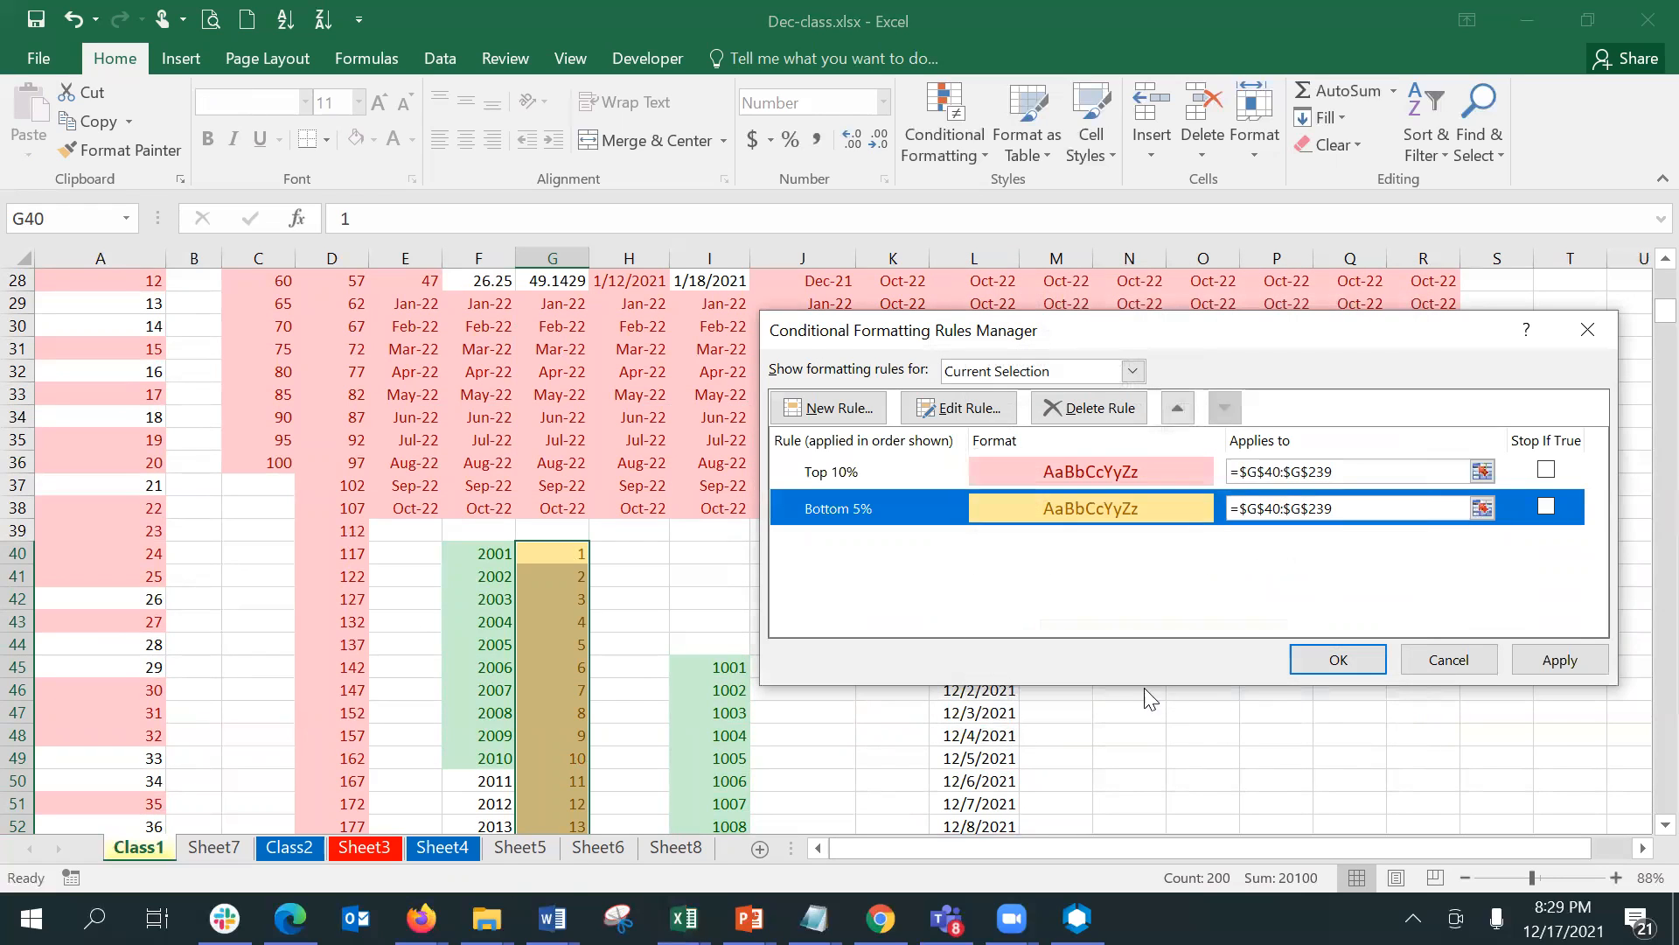
{"action": "left_click", "coordinate": [1338, 659]}
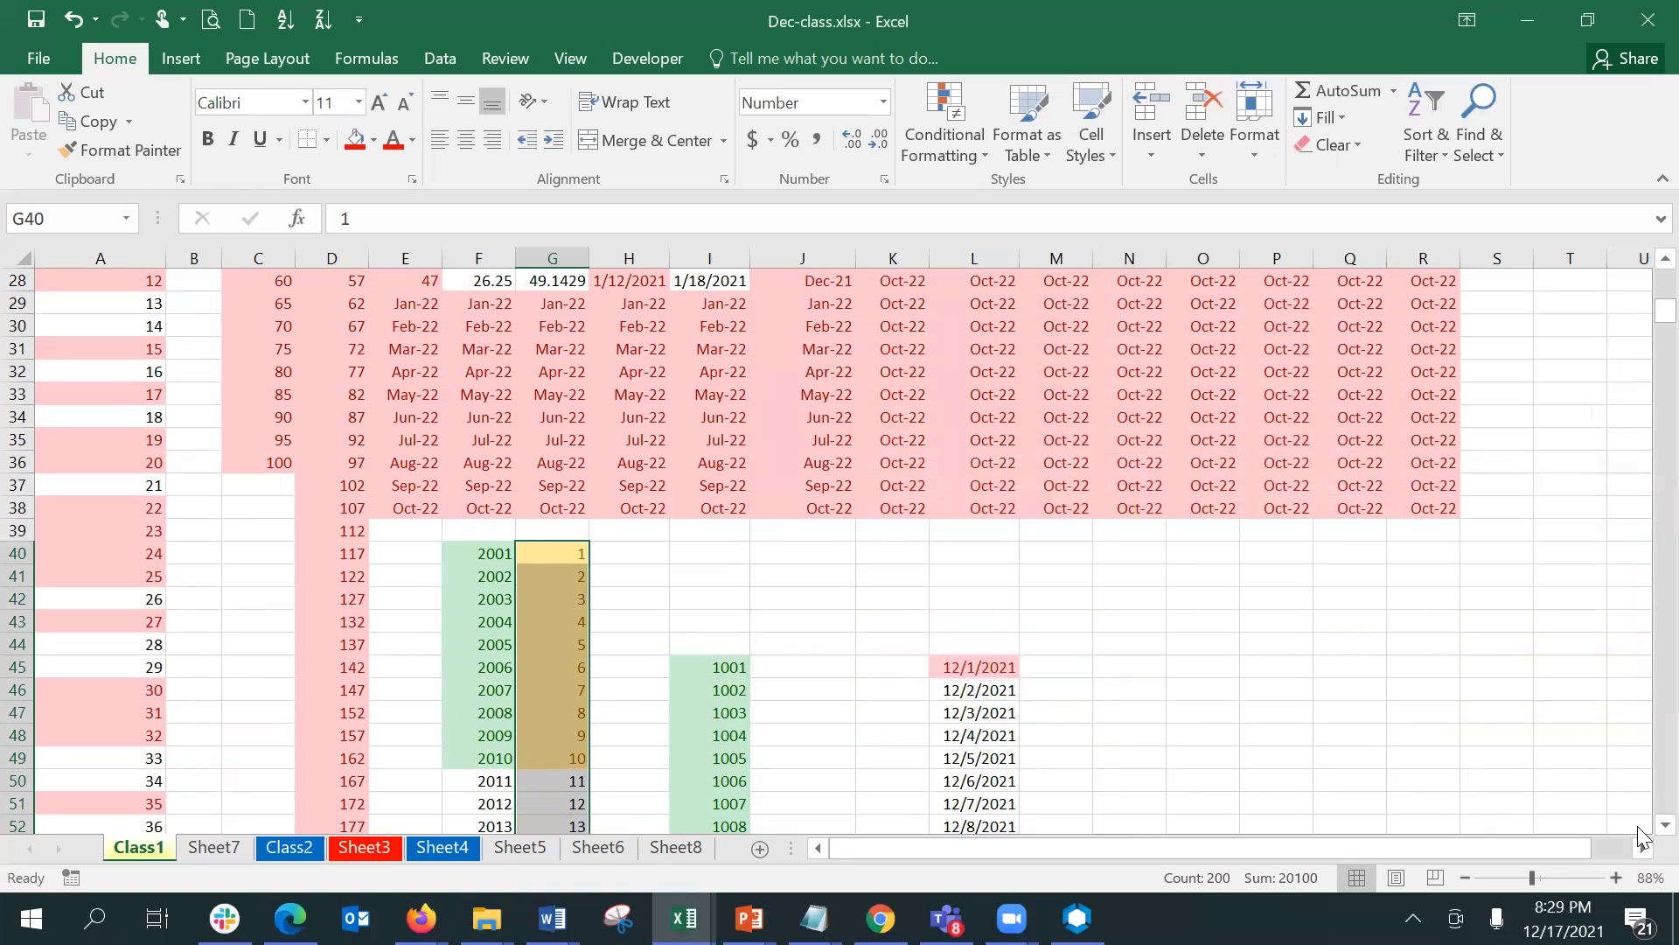
- Highlight the above-average values in G40:G239 with a custom format that uses a solid blue fill
{"action": "scroll", "coordinate": [1641, 813], "scroll_direction": "down", "scroll_amount": 2}
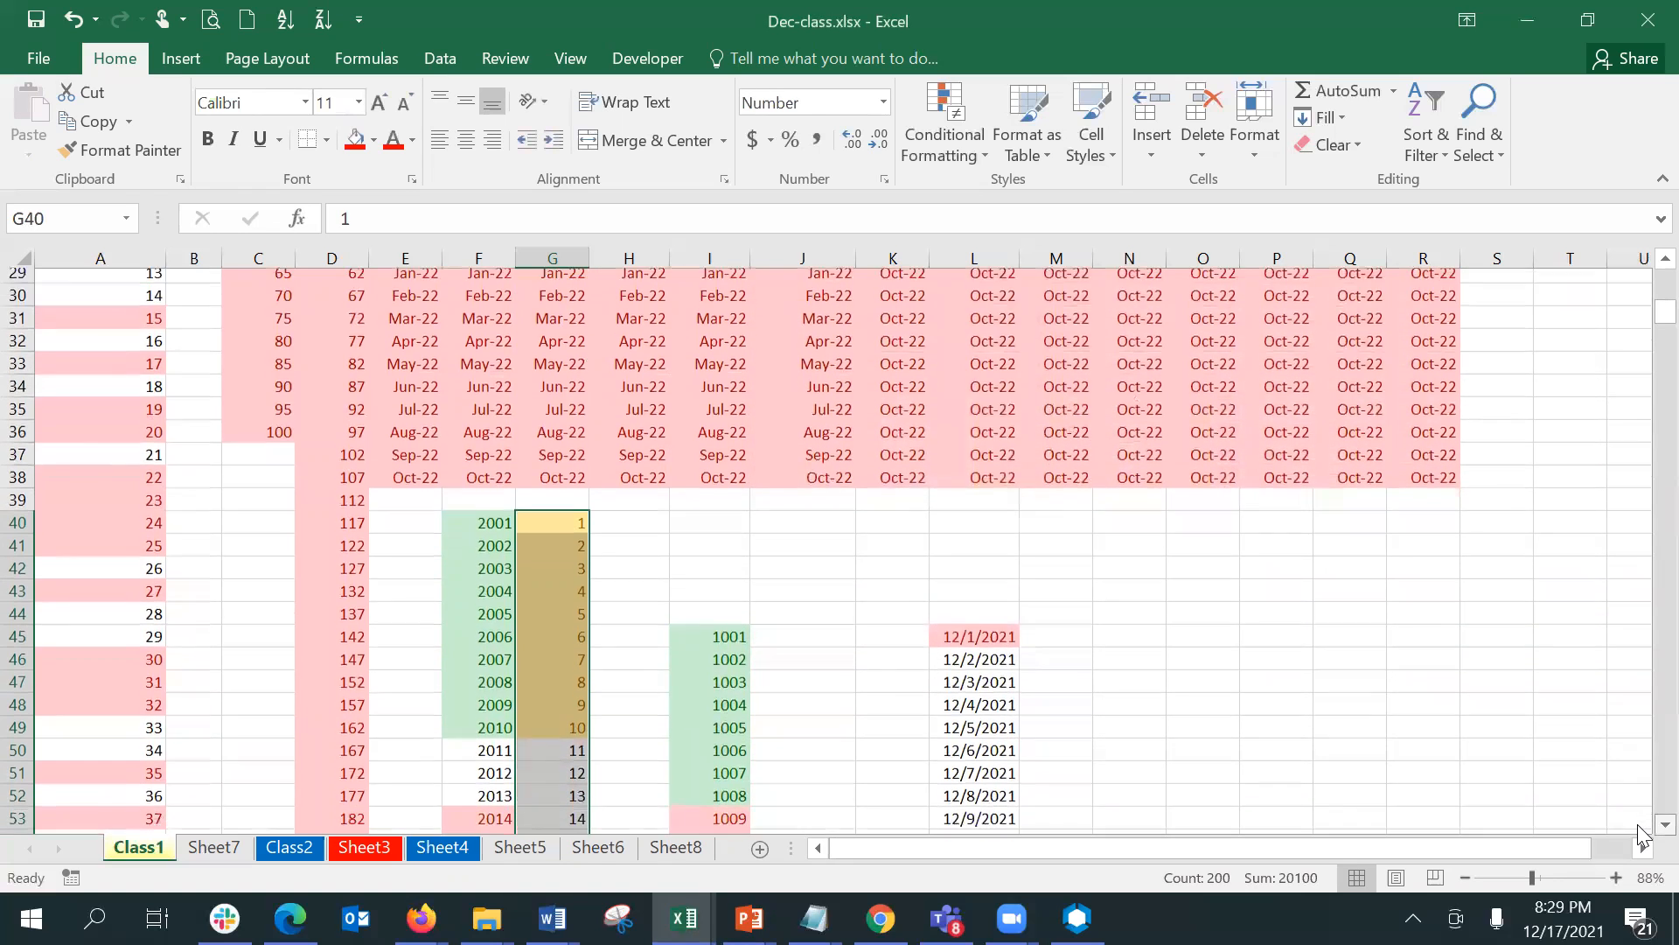
{"action": "scroll", "coordinate": [1641, 835], "scroll_direction": "down", "scroll_amount": 2}
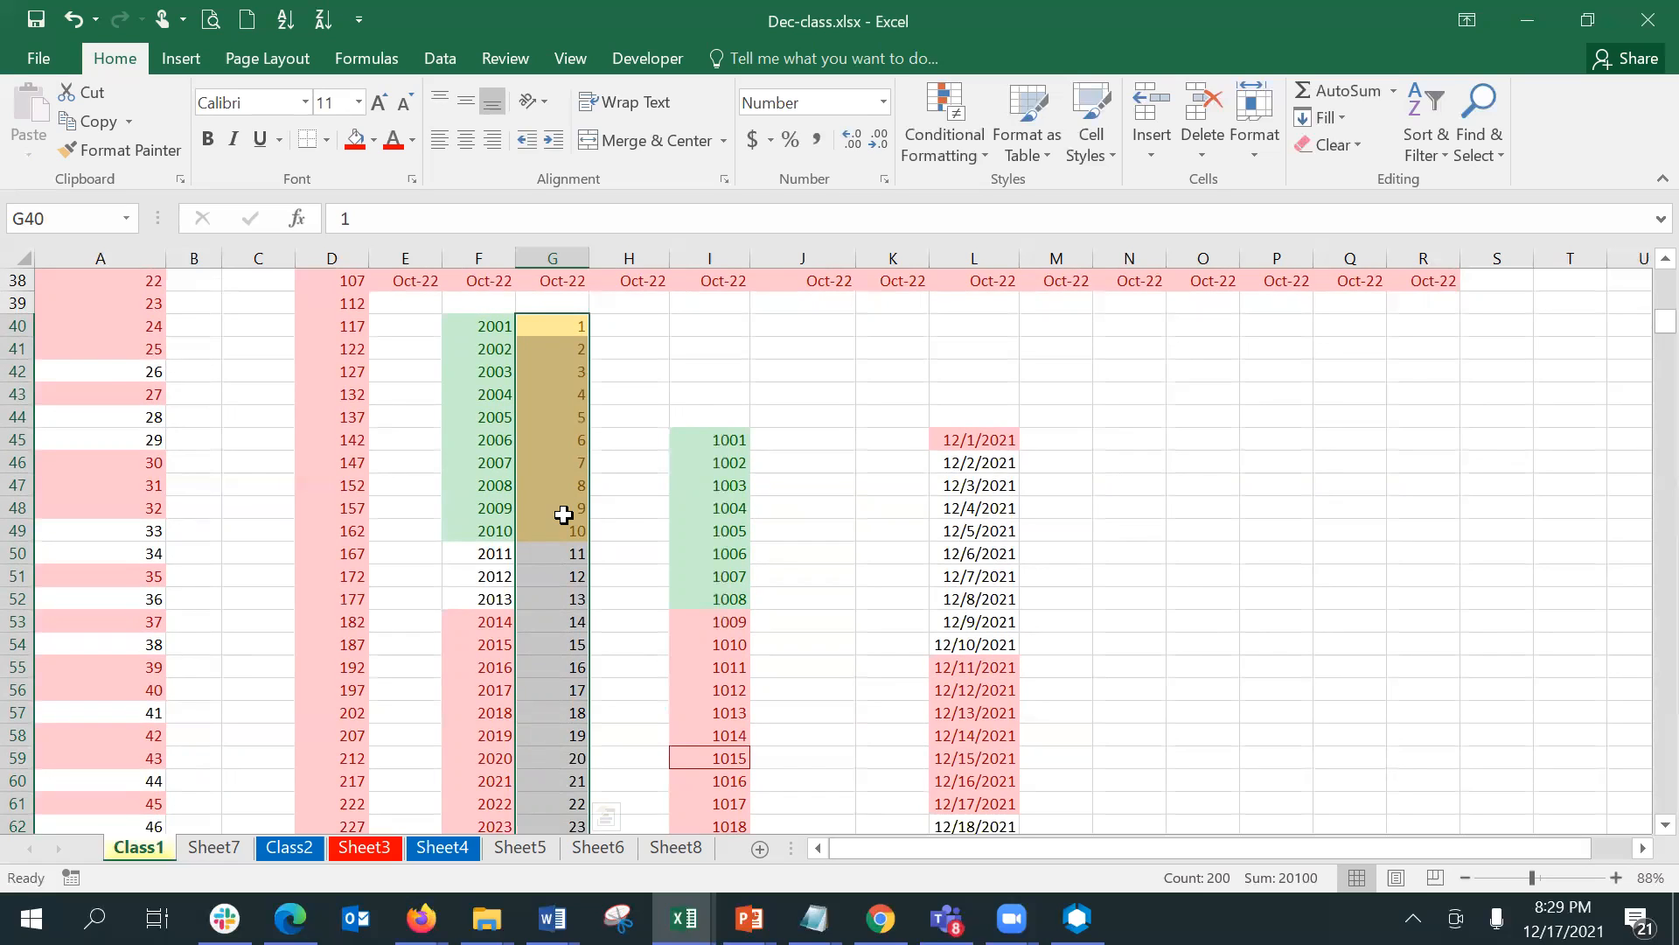
{"action": "left_click", "coordinate": [940, 128]}
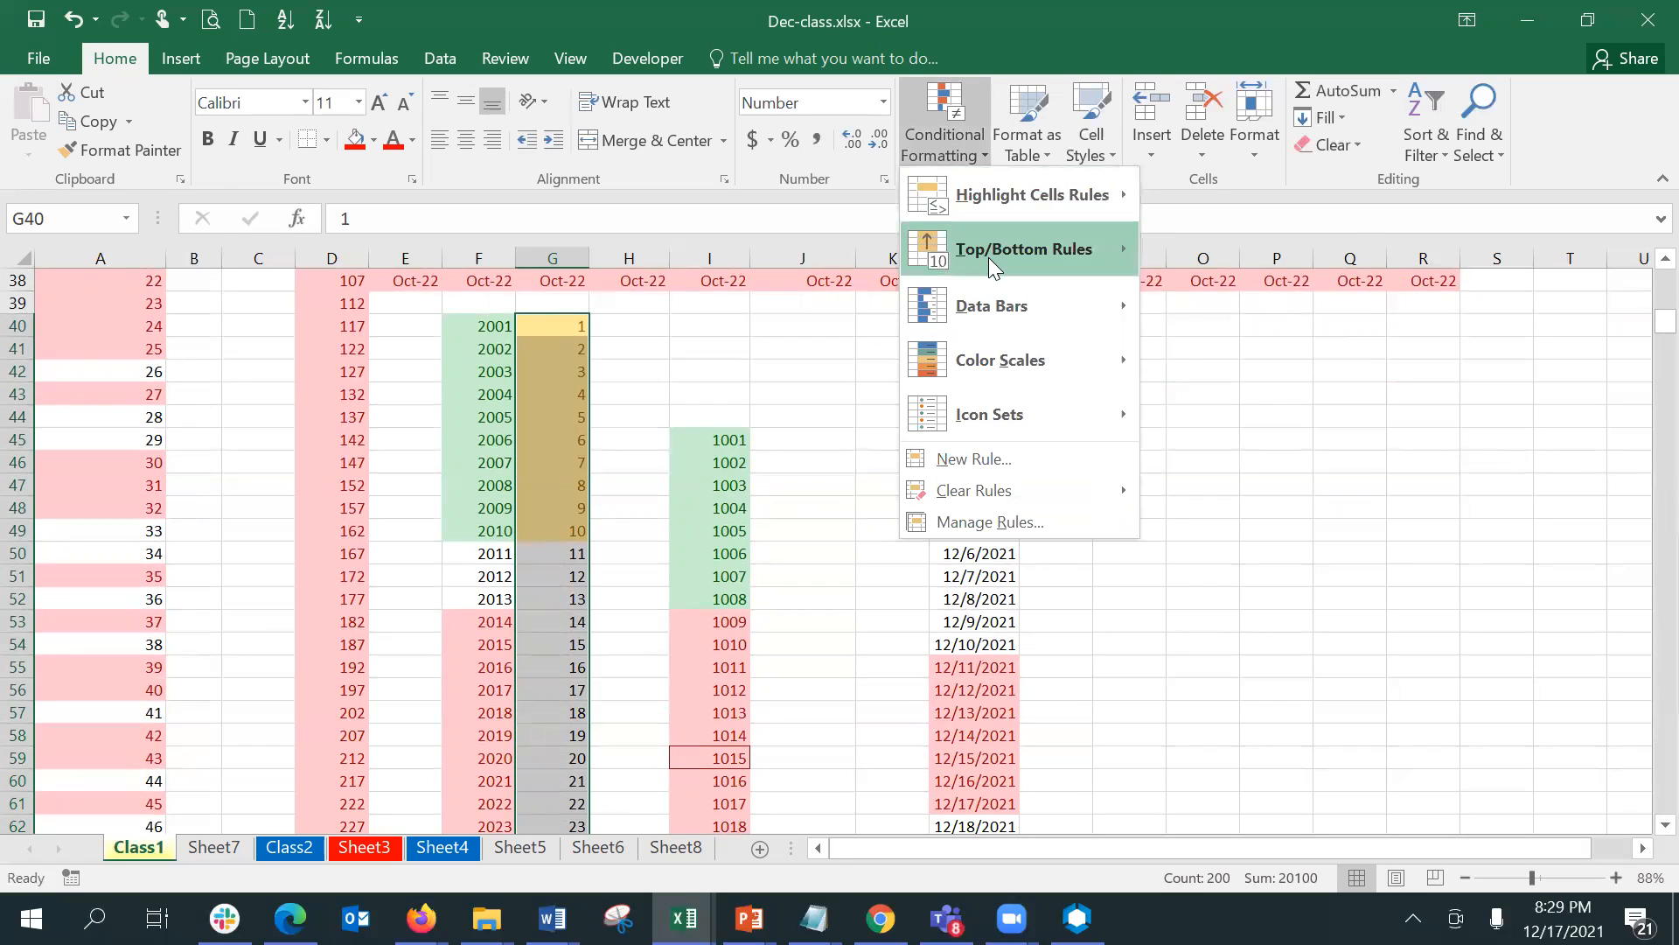
{"action": "mouse_move", "coordinate": [992, 262]}
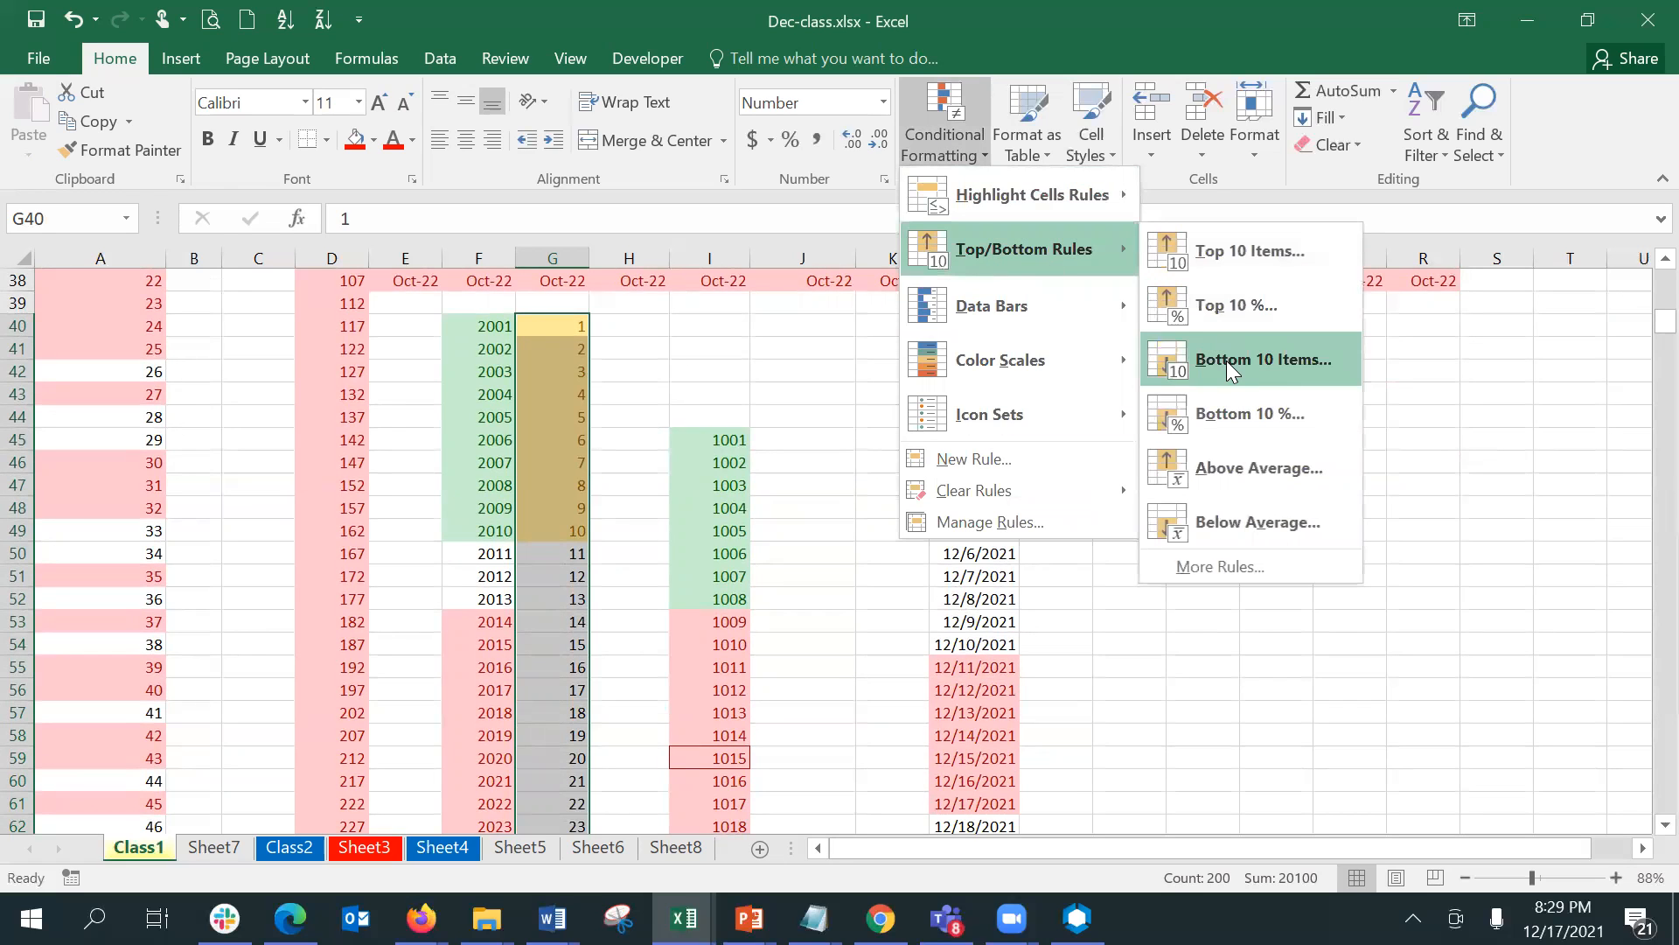
{"action": "left_click", "coordinate": [1243, 474]}
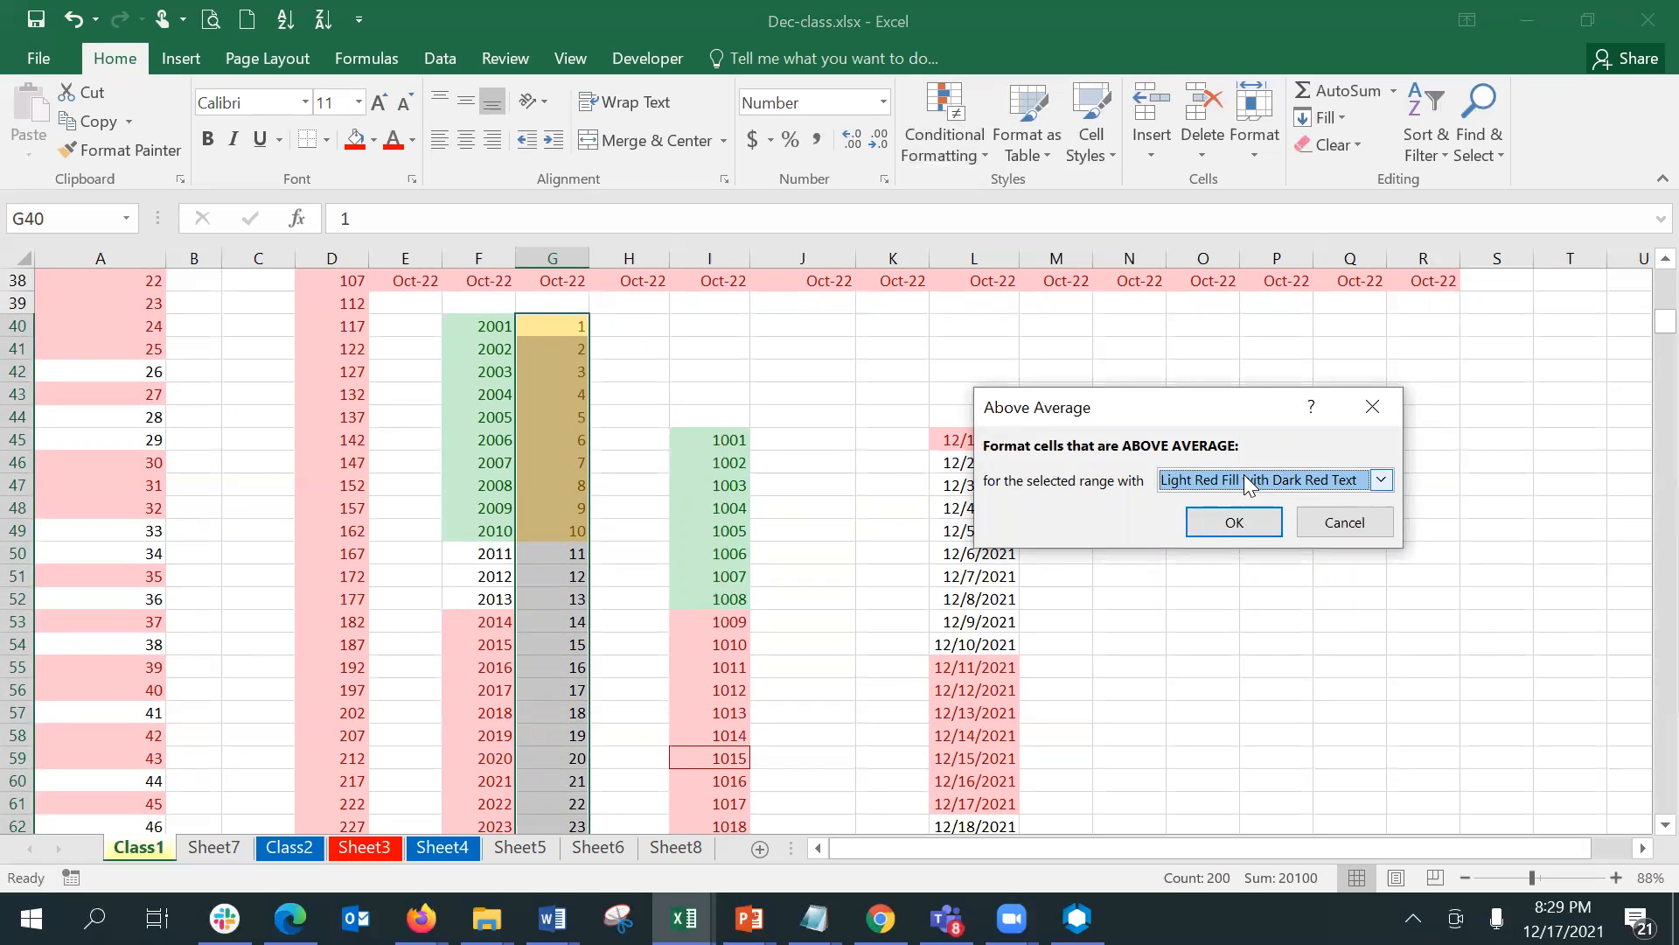
{"action": "left_click", "coordinate": [1249, 486]}
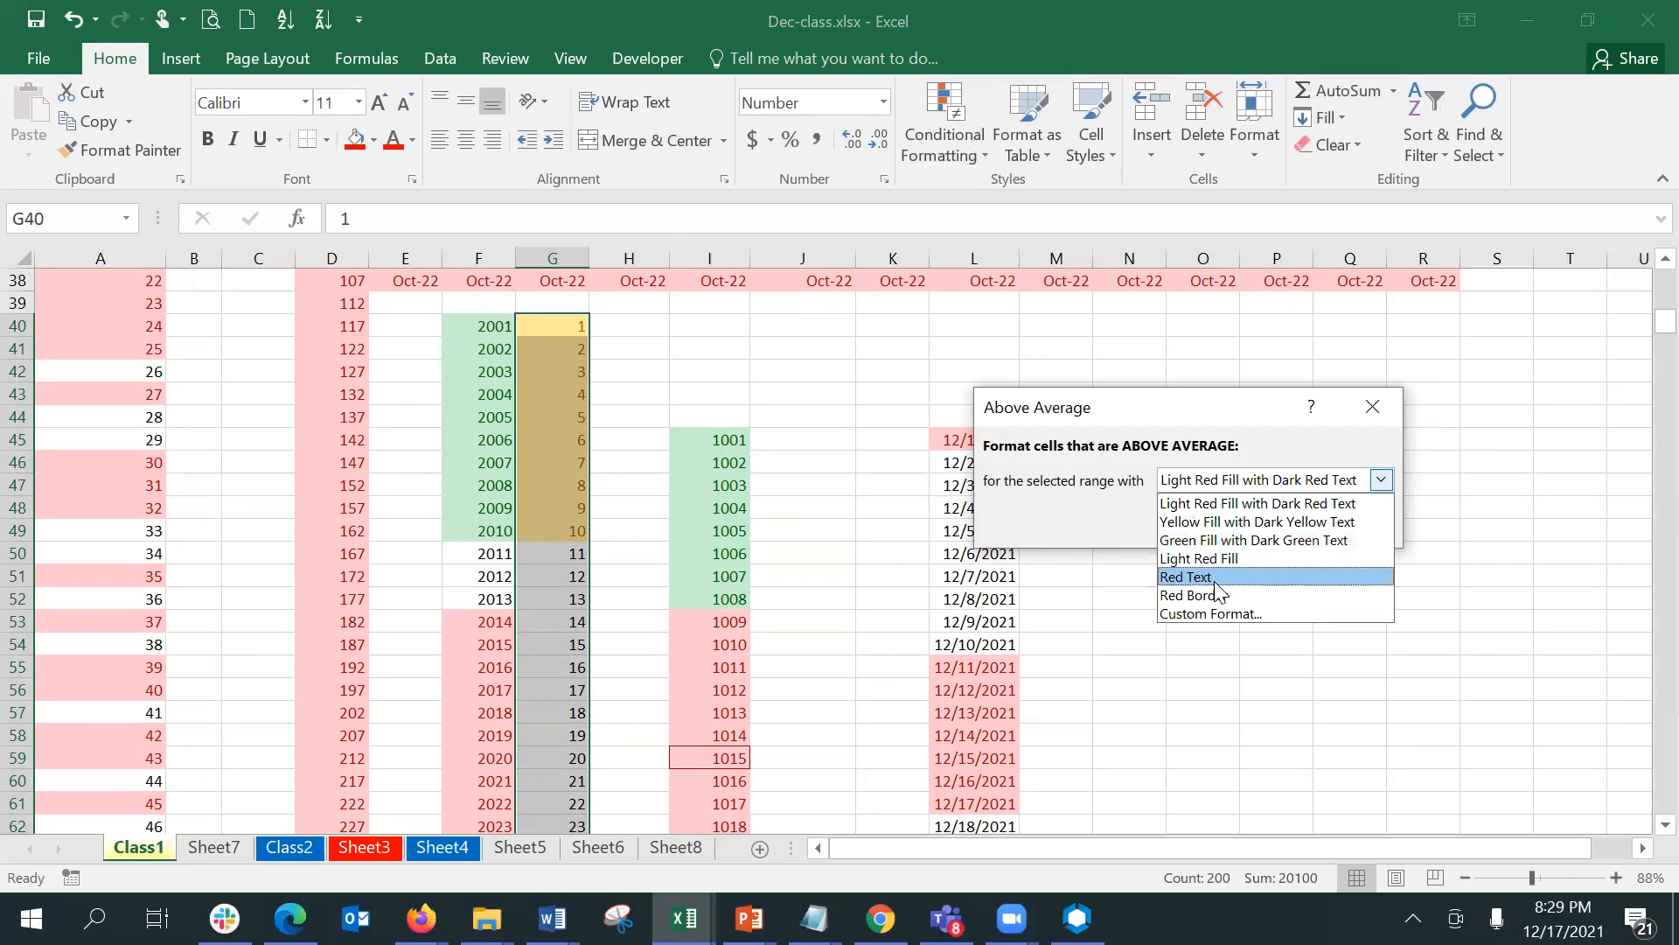
{"action": "left_click", "coordinate": [1212, 613]}
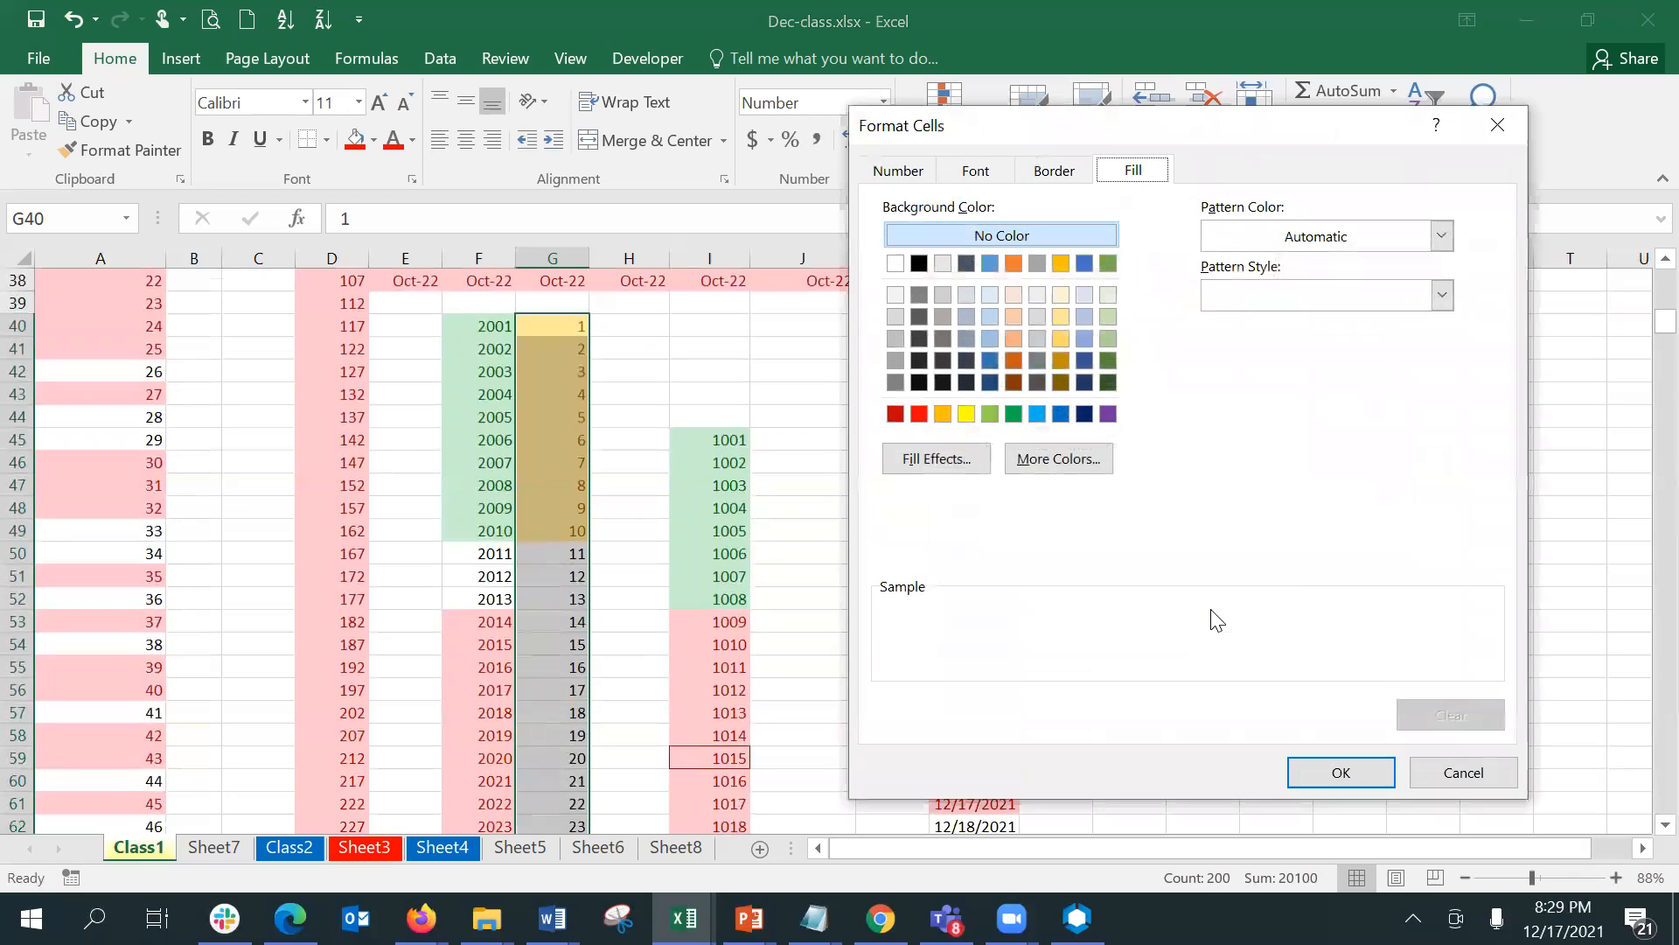
{"action": "left_click", "coordinate": [995, 362]}
{"action": "left_click", "coordinate": [1346, 773]}
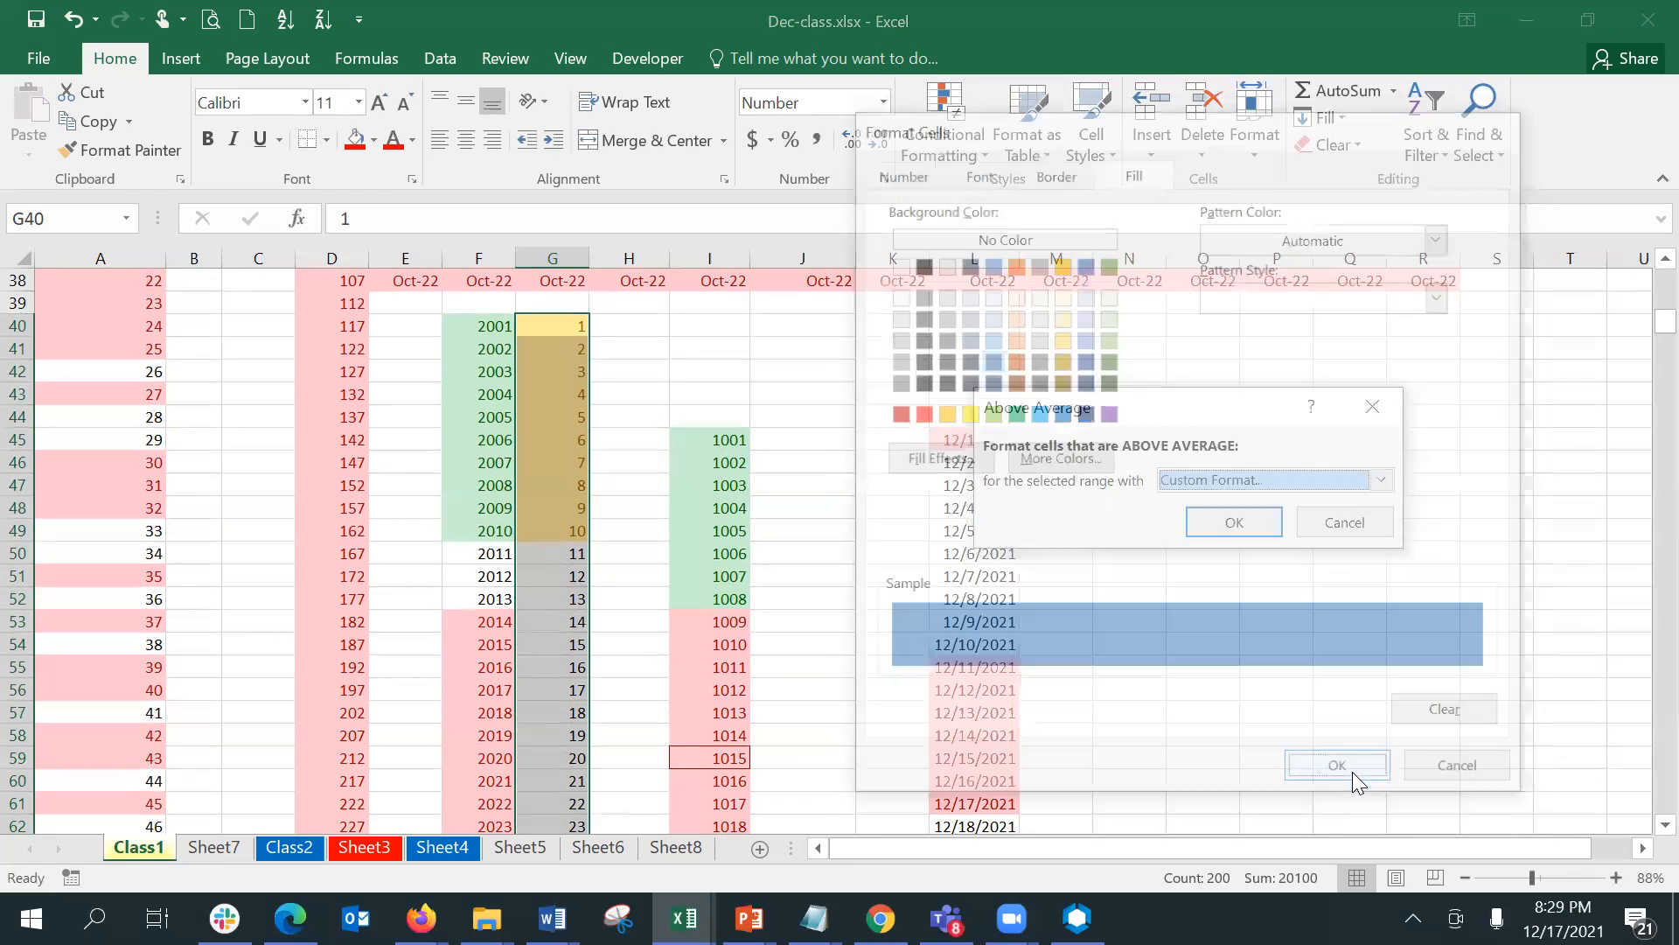
{"action": "left_click", "coordinate": [1265, 531]}
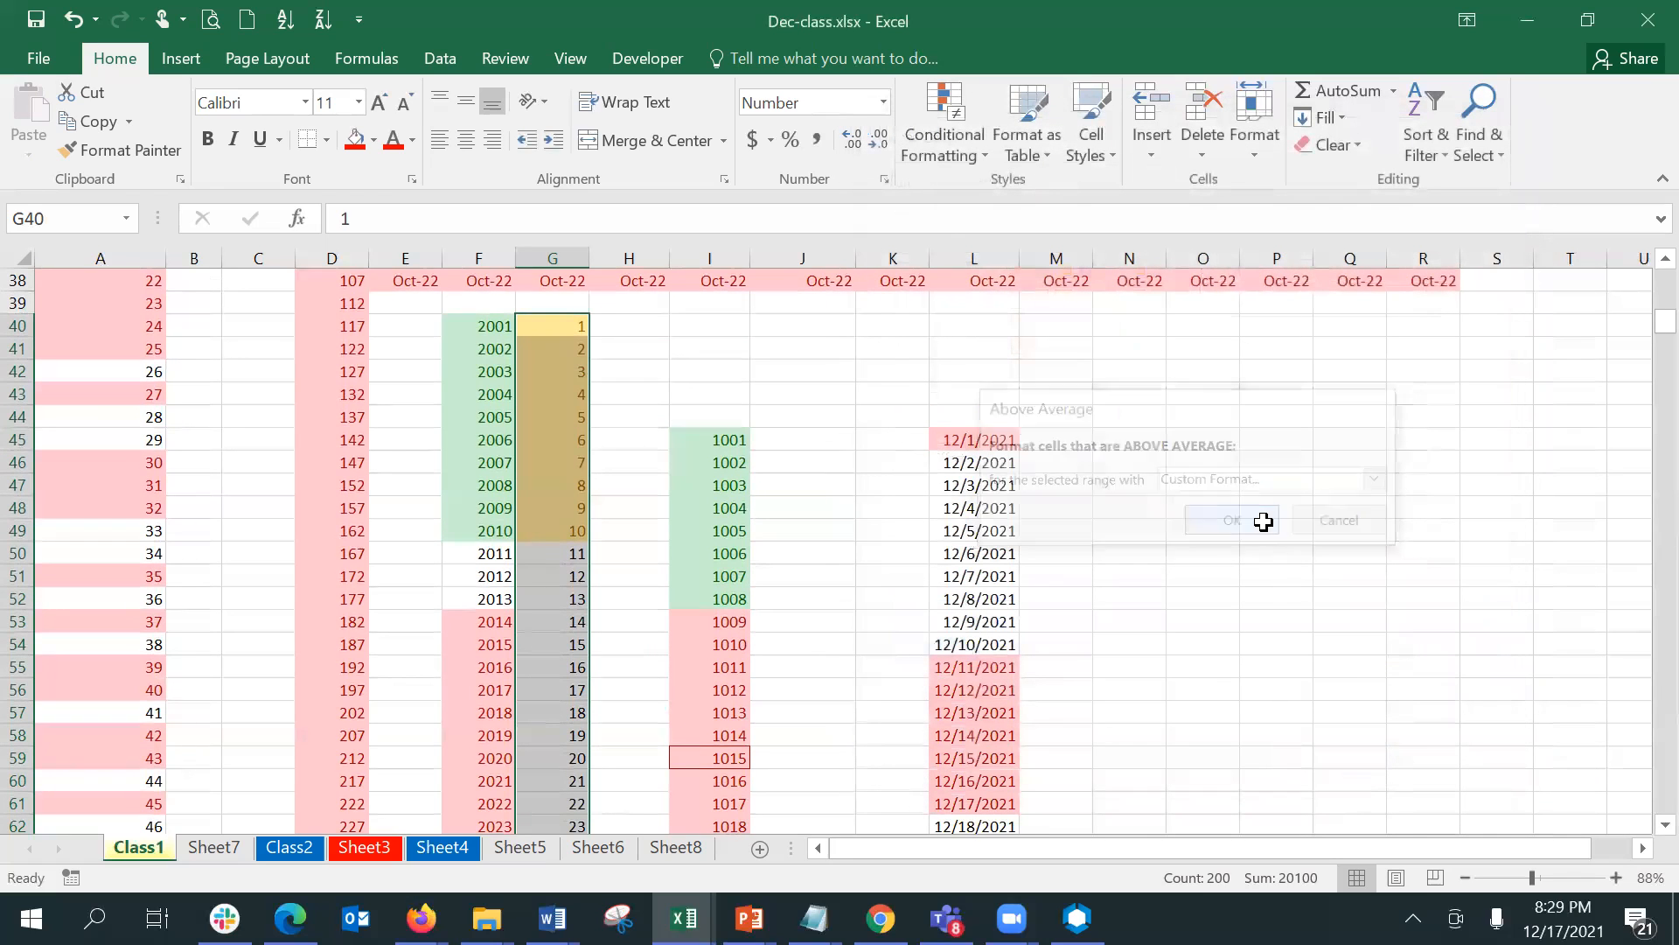
- Examine where the above-average blue fill starts in column G and follow it down to the end of the series
{"action": "left_click", "coordinate": [603, 629]}
{"action": "key", "text": "Down"}
{"action": "key", "text": "Down"}
{"action": "key", "text": "Down"}
{"action": "key", "text": "Down"}
{"action": "key", "text": "Down"}
{"action": "key", "text": "Down"}
{"action": "key", "text": "Down"}
{"action": "key", "text": "Down"}
{"action": "key", "text": "Down"}
{"action": "key", "text": "Down"}
{"action": "key", "text": "Down"}
{"action": "key", "text": "Down"}
{"action": "key", "text": "Down"}
{"action": "key", "text": "Down"}
{"action": "key", "text": "Down"}
{"action": "key", "text": "Down"}
{"action": "key", "text": "Down"}
{"action": "key", "text": "Down"}
{"action": "key", "text": "Down"}
{"action": "key", "text": "Down"}
{"action": "key", "text": "Down"}
{"action": "key", "text": "Down"}
{"action": "key", "text": "Down"}
{"action": "key", "text": "Down"}
{"action": "key", "text": "Down"}
{"action": "key", "text": "Down"}
{"action": "key", "text": "Down"}
{"action": "key", "text": "Down"}
{"action": "key", "text": "Down"}
{"action": "key", "text": "Down"}
{"action": "key", "text": "Down"}
{"action": "key", "text": "Down"}
{"action": "key", "text": "Down"}
{"action": "key", "text": "Down"}
{"action": "key", "text": "Down"}
{"action": "key", "text": "Down"}
{"action": "key", "text": "Down"}
{"action": "key", "text": "Down"}
{"action": "key", "text": "Down"}
{"action": "key", "text": "Down"}
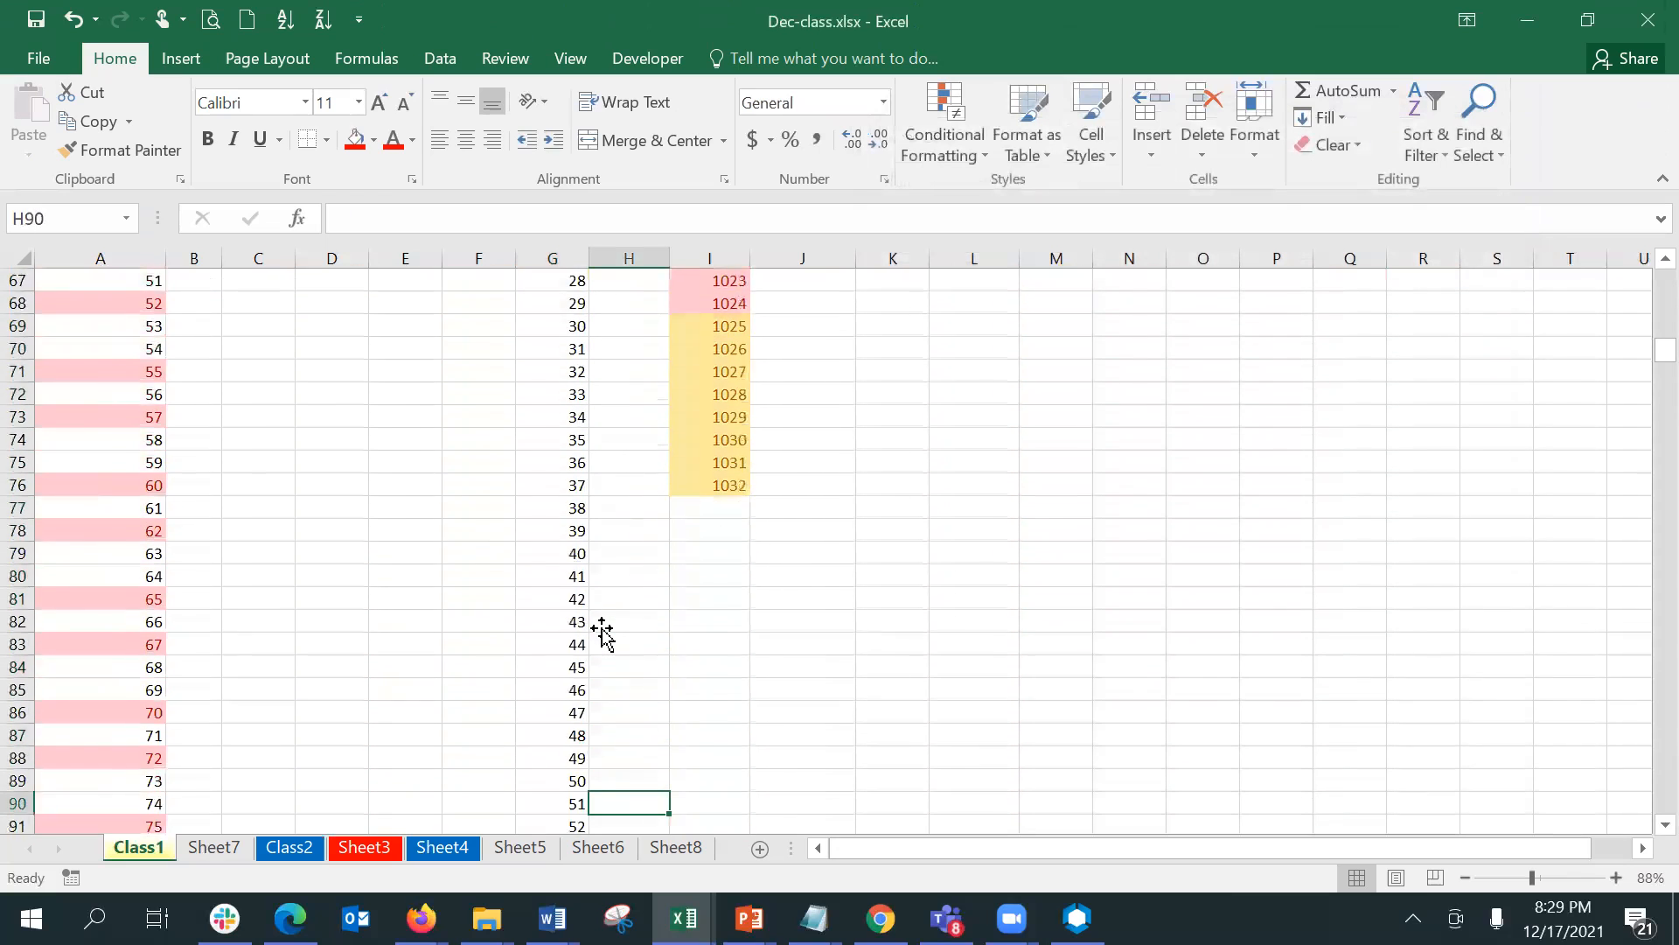
{"action": "key", "text": "Down"}
{"action": "key", "text": "Down"}
{"action": "key", "text": "Down"}
{"action": "key", "text": "Down"}
{"action": "key", "text": "Down"}
{"action": "key", "text": "Down"}
{"action": "key", "text": "Down"}
{"action": "key", "text": "Down"}
{"action": "key", "text": "Down"}
{"action": "key", "text": "Down"}
{"action": "key", "text": "Down"}
{"action": "key", "text": "Down"}
{"action": "key", "text": "Down"}
{"action": "key", "text": "Down"}
{"action": "key", "text": "Down"}
{"action": "key", "text": "Down"}
{"action": "key", "text": "Down"}
{"action": "key", "text": "Down"}
{"action": "key", "text": "Down"}
{"action": "key", "text": "Down"}
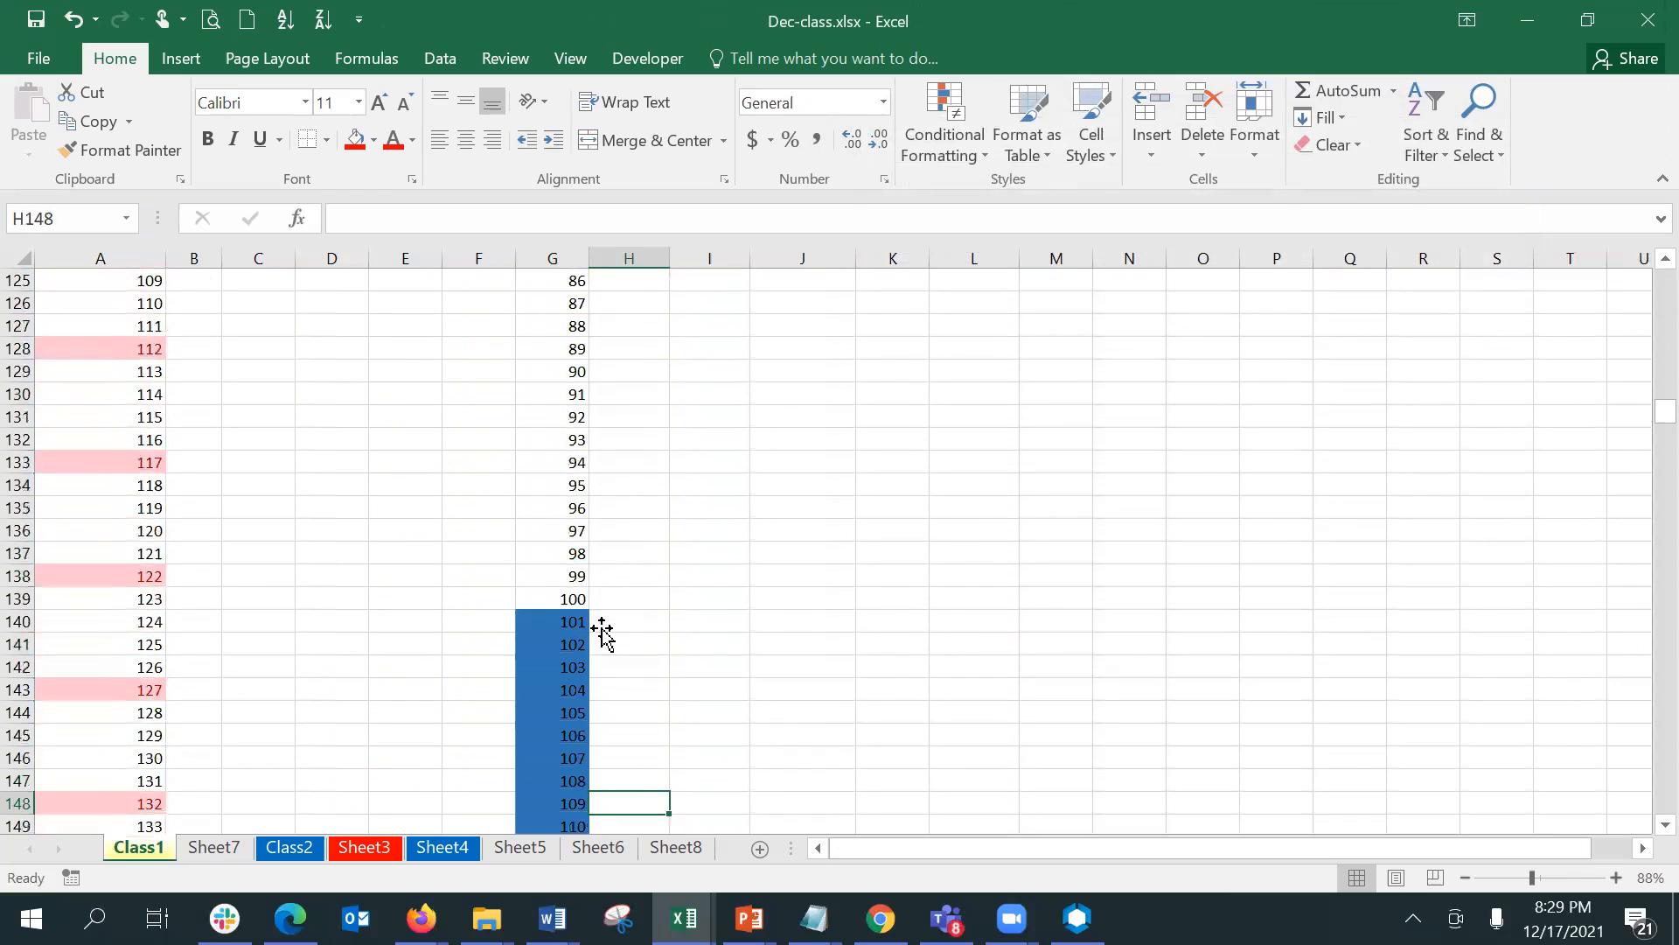
{"action": "key", "text": "Left"}
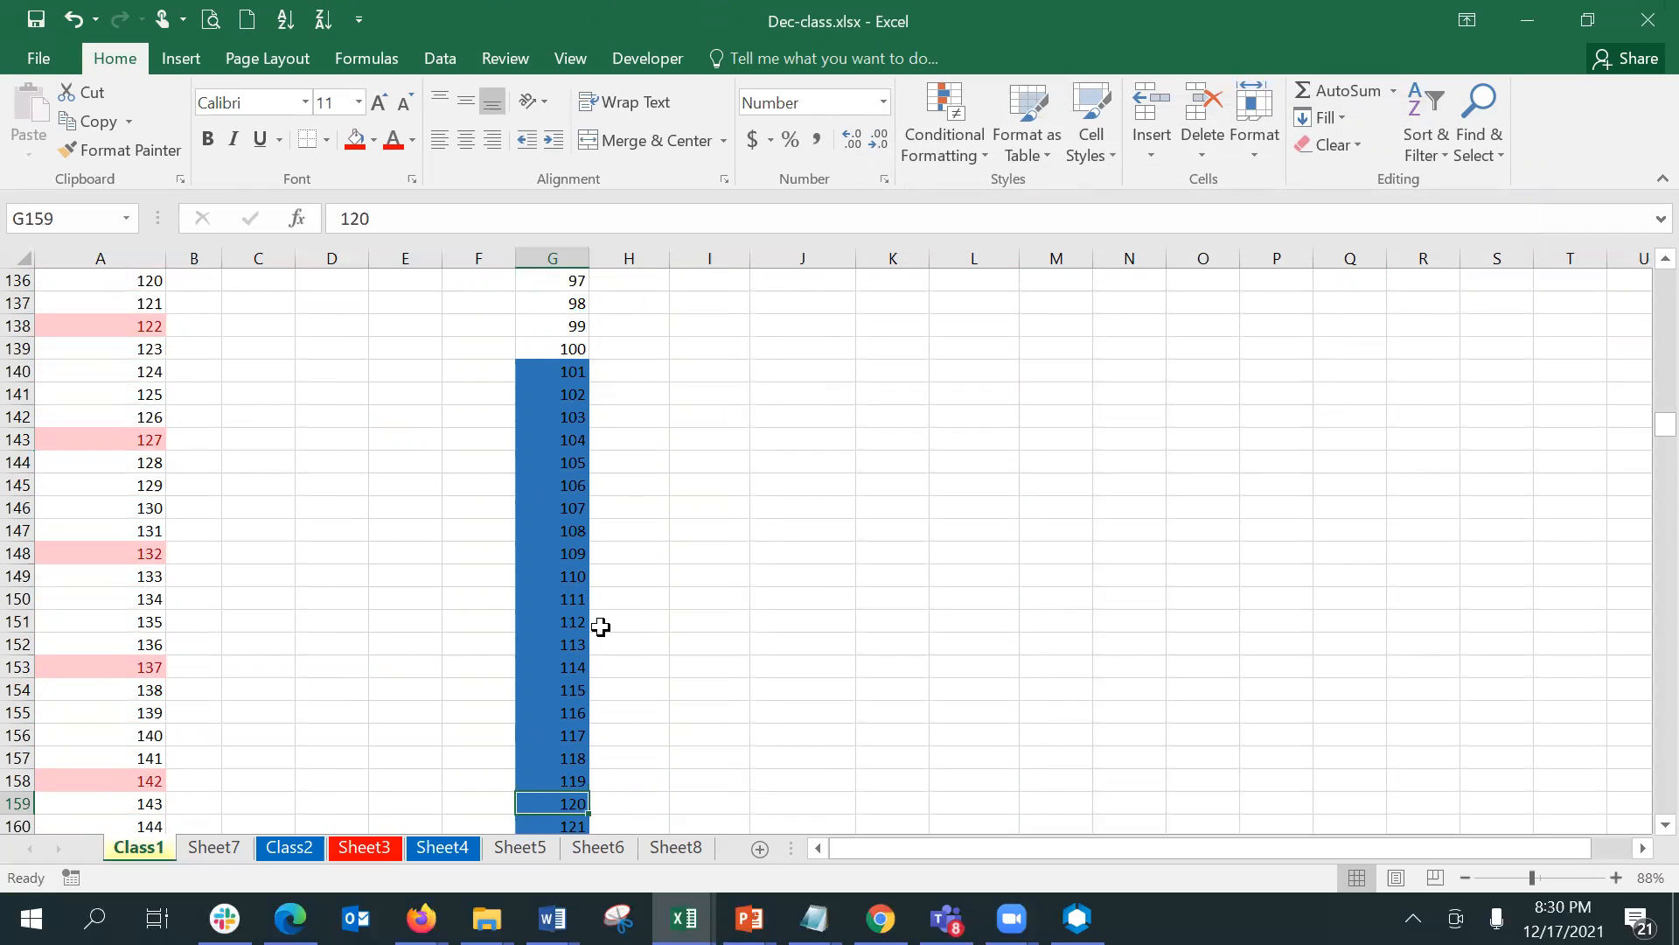
{"action": "key", "text": "Down"}
{"action": "key", "text": "Down"}
{"action": "key", "text": "Down"}
{"action": "key", "text": "Down"}
{"action": "key", "text": "Down"}
{"action": "key", "text": "Down"}
{"action": "key", "text": "Down"}
{"action": "key", "text": "Down"}
{"action": "key", "text": "Down"}
{"action": "key", "text": "Down"}
{"action": "key", "text": "Down"}
{"action": "key", "text": "Down"}
{"action": "key", "text": "Down"}
{"action": "key", "text": "Down"}
{"action": "key", "text": "Down"}
{"action": "key", "text": "Down"}
{"action": "key", "text": "Down"}
{"action": "key", "text": "Down"}
{"action": "key", "text": "Down"}
{"action": "key", "text": "Down"}
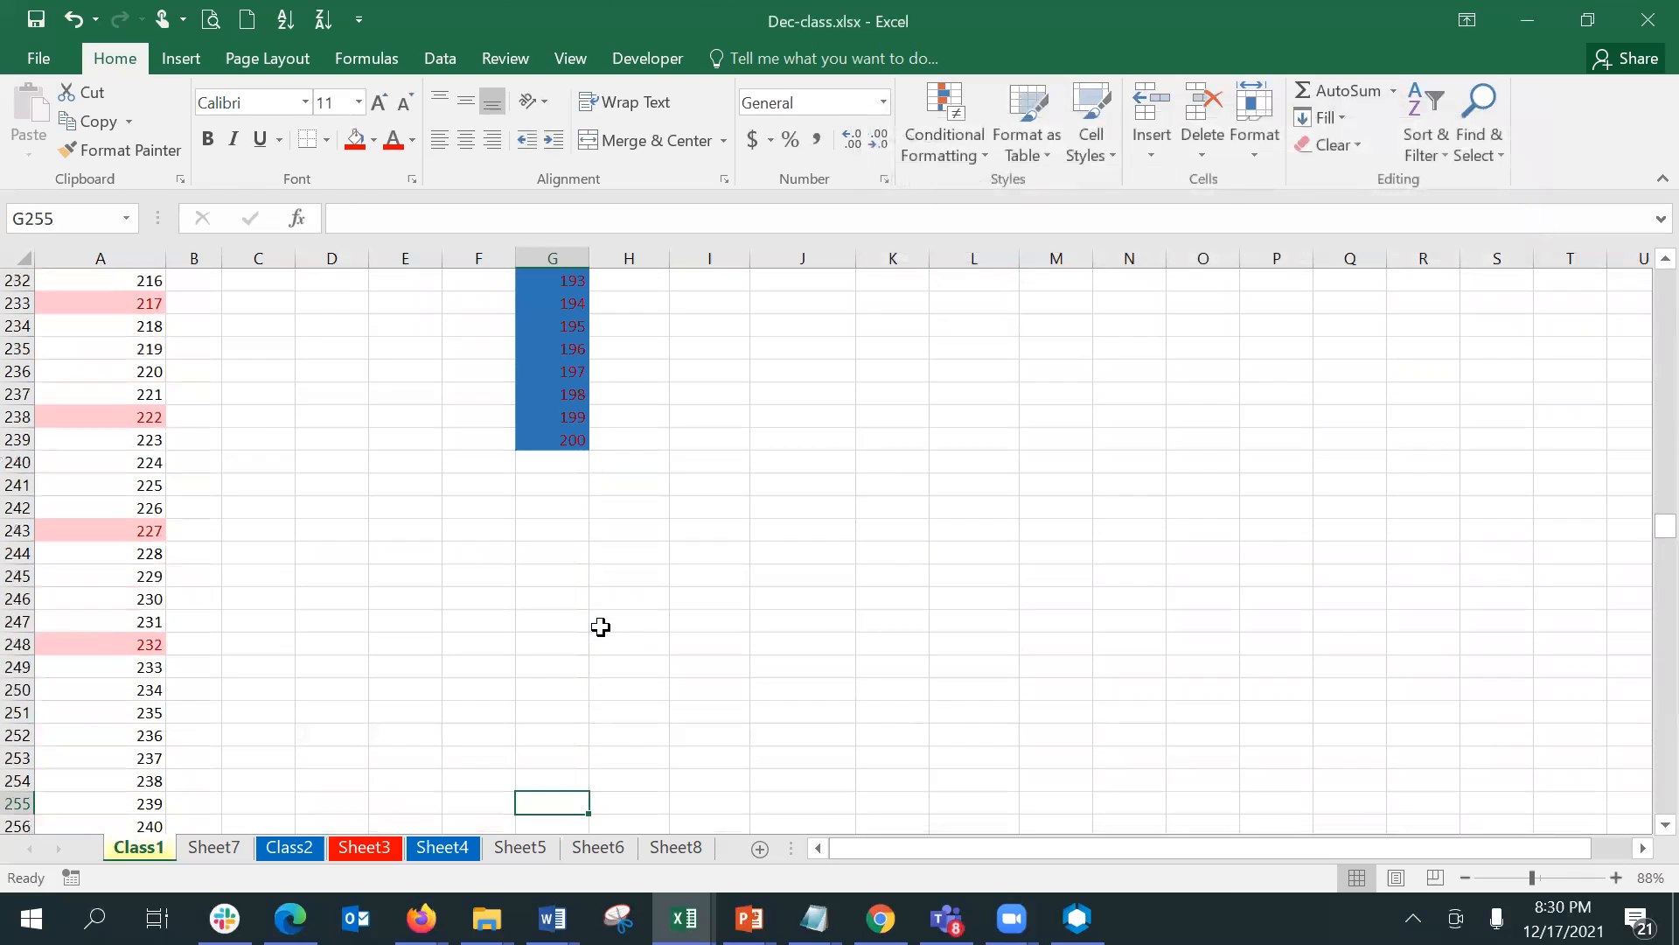
- Compare the blue above-average values in column G with the values in the first half of the series
{"action": "key", "text": "Up"}
{"action": "key", "text": "Up"}
{"action": "key", "text": "Up"}
{"action": "key", "text": "Up"}
{"action": "key", "text": "Up"}
{"action": "key", "text": "Up"}
{"action": "key", "text": "Up"}
{"action": "key", "text": "Up"}
{"action": "key", "text": "Up"}
{"action": "key", "text": "Up"}
{"action": "key", "text": "Up"}
{"action": "key", "text": "Up"}
{"action": "key", "text": "Up"}
{"action": "key", "text": "Up"}
{"action": "key", "text": "Up"}
{"action": "key", "text": "Up"}
{"action": "key", "text": "Up"}
{"action": "key", "text": "Up"}
{"action": "key", "text": "Up"}
{"action": "key", "text": "Up"}
{"action": "key", "text": "Page_Up"}
{"action": "key", "text": "Page_Down"}
{"action": "key", "text": "Page_Down"}
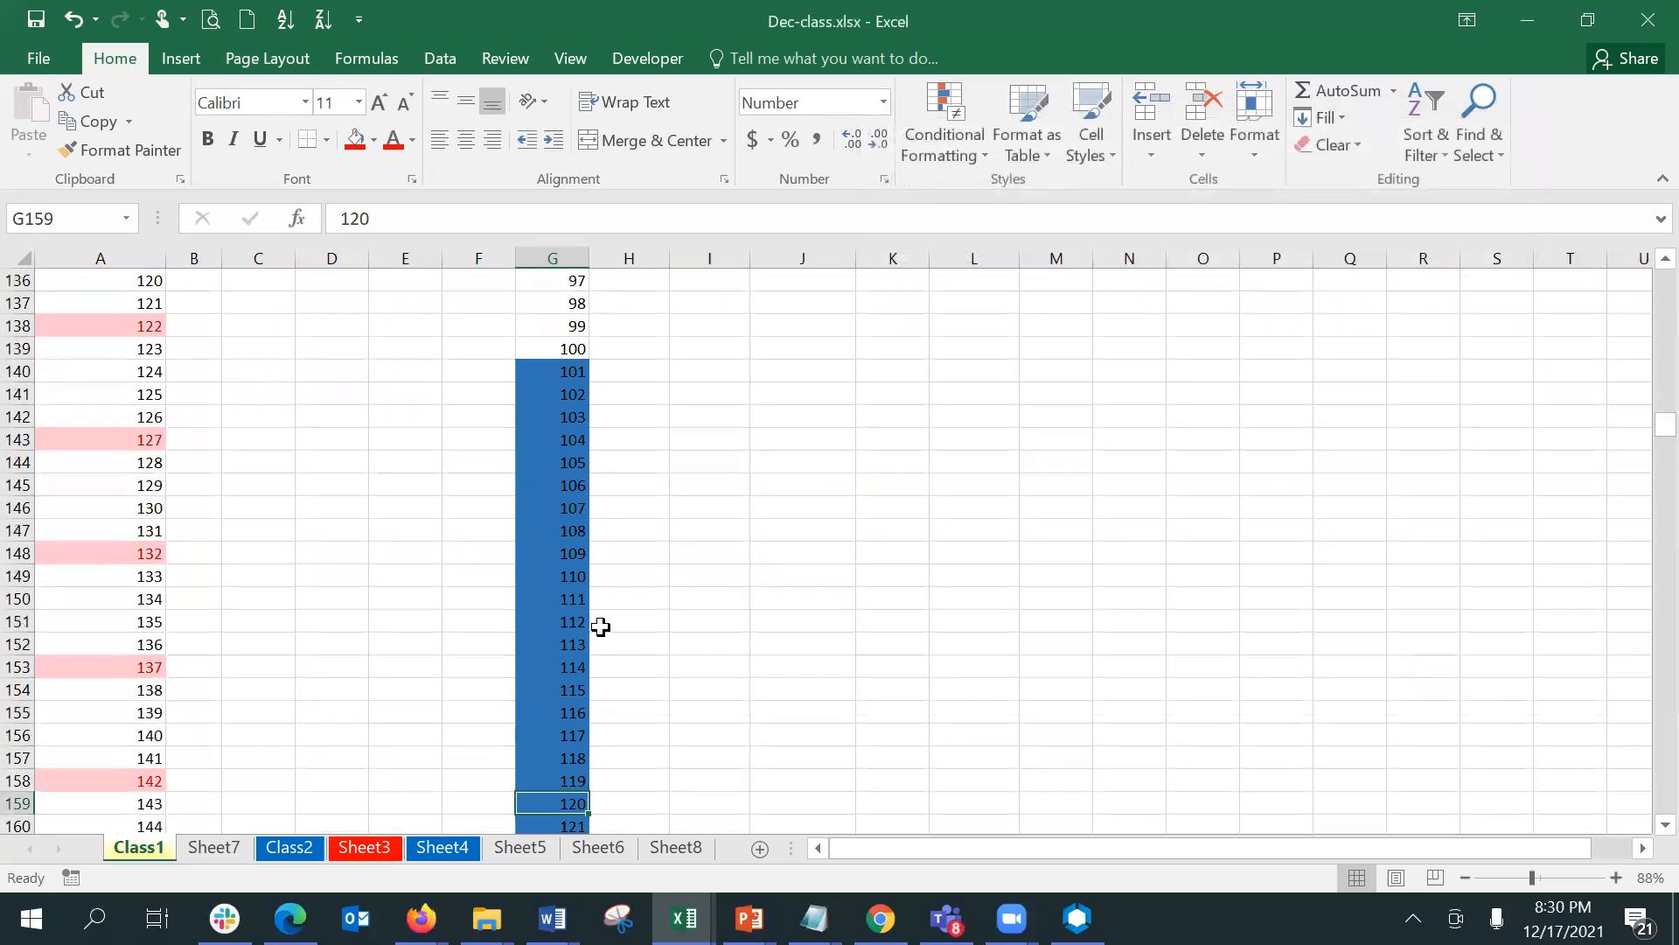
{"action": "key", "text": "Page_Up"}
{"action": "key", "text": "Page_Up"}
{"action": "key", "text": "Page_Up"}
{"action": "key", "text": "Page_Up"}
{"action": "key", "text": "Page_Up"}
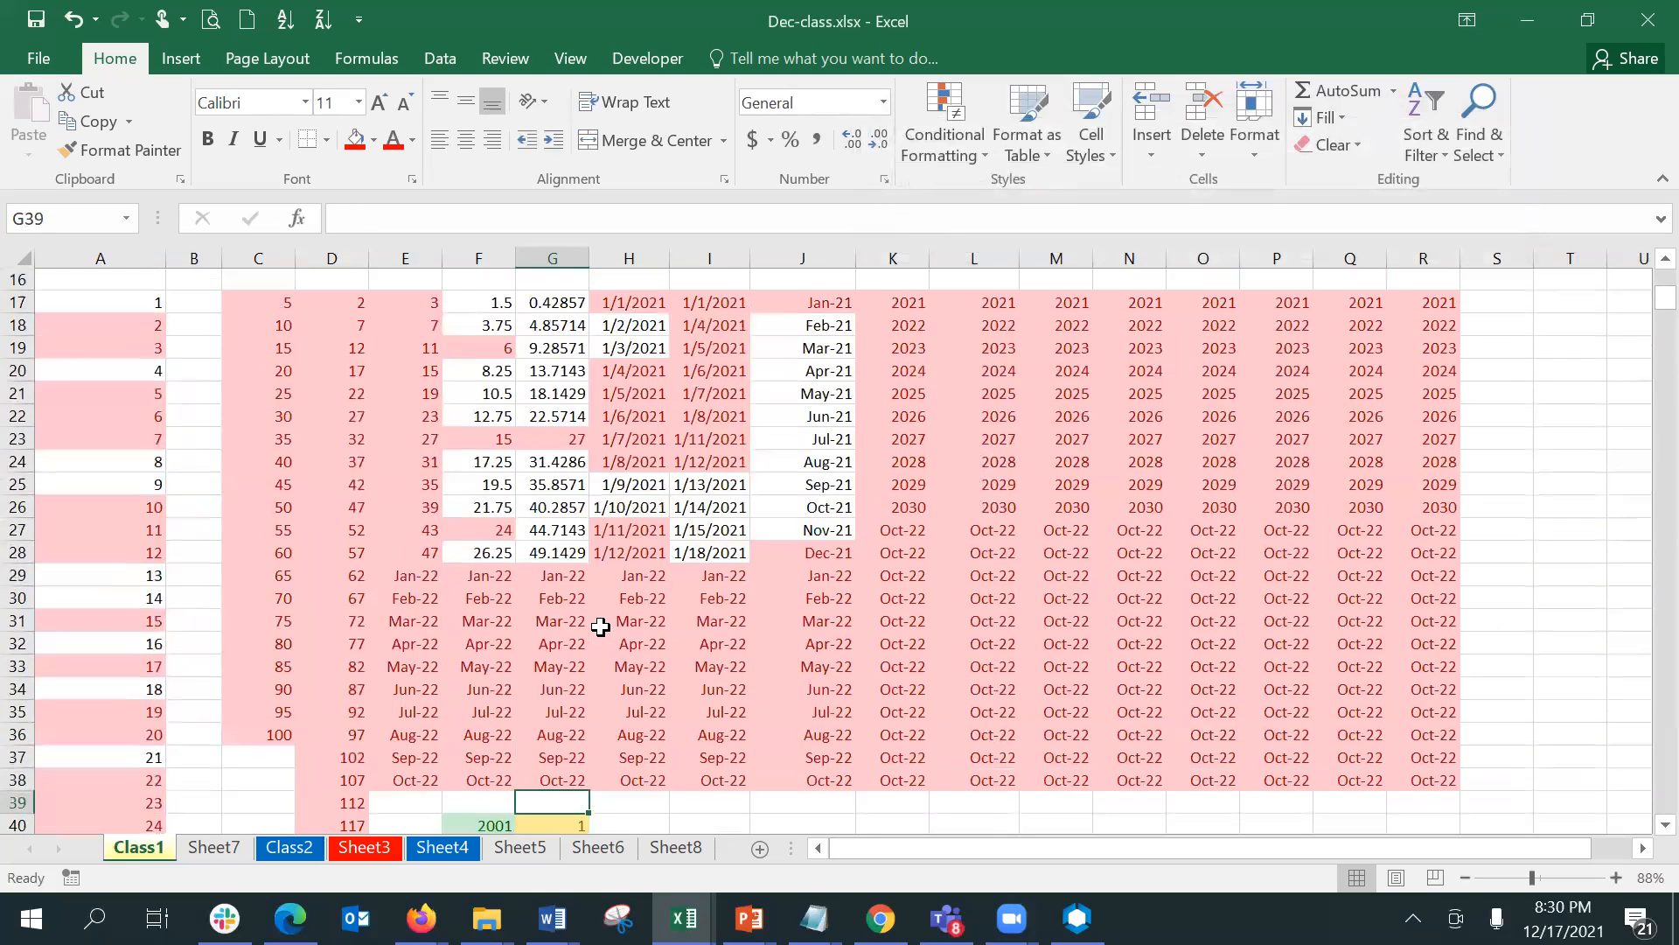
{"action": "key", "text": "Page_Down"}
{"action": "key", "text": "Page_Down"}
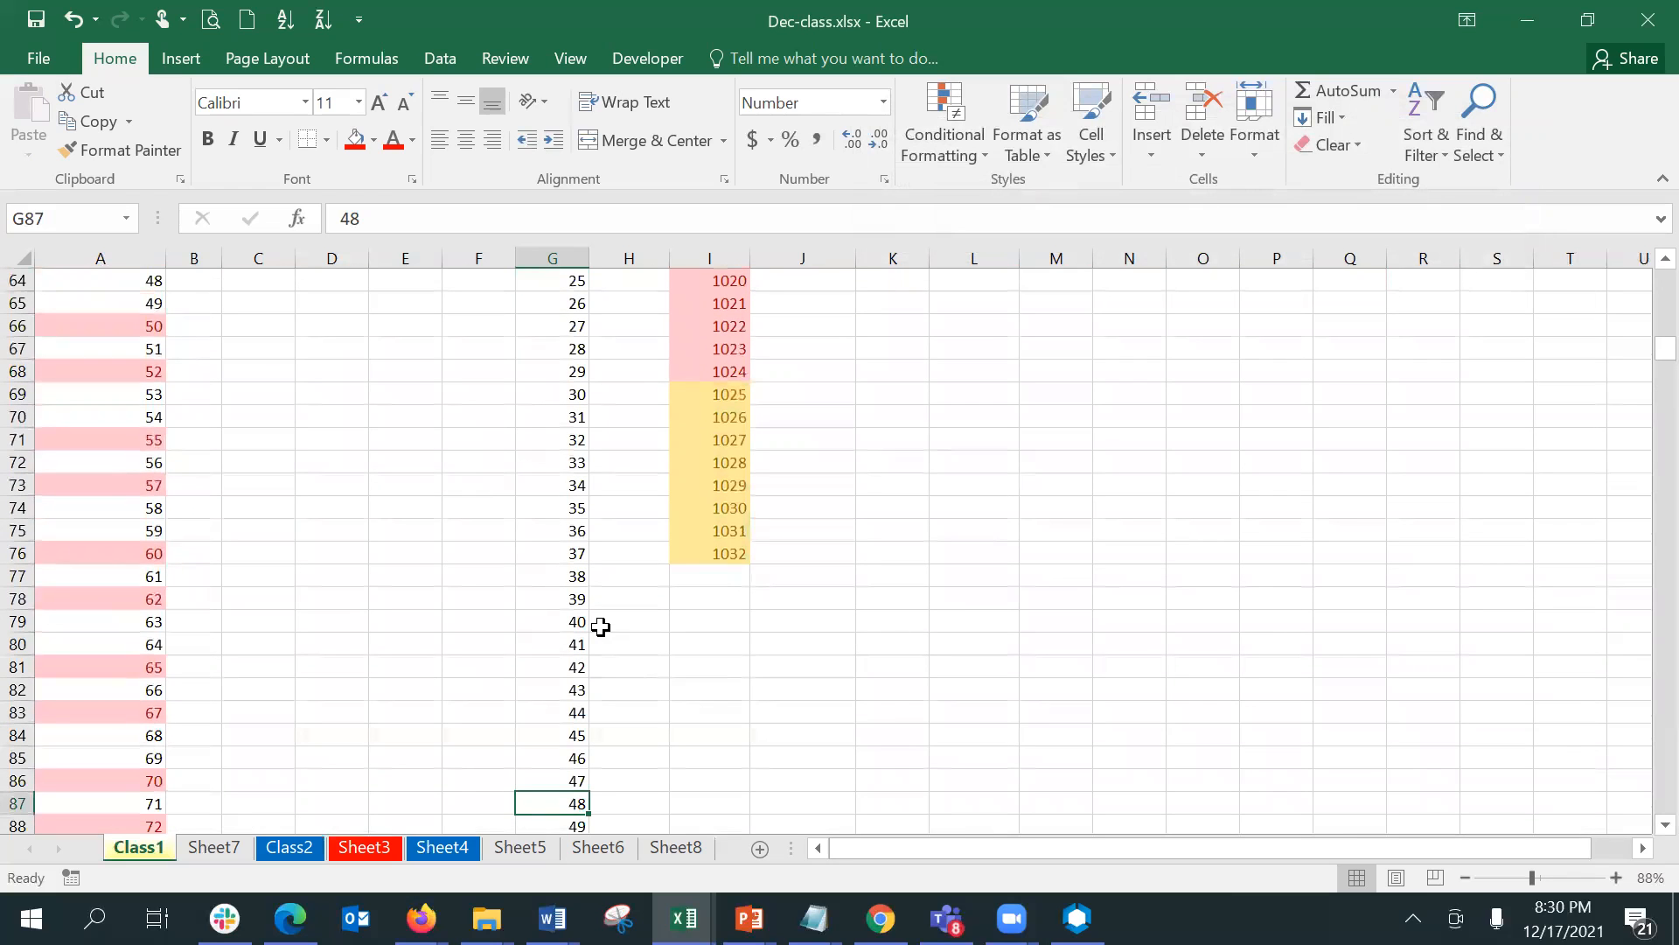
{"action": "key", "text": "Page_Down"}
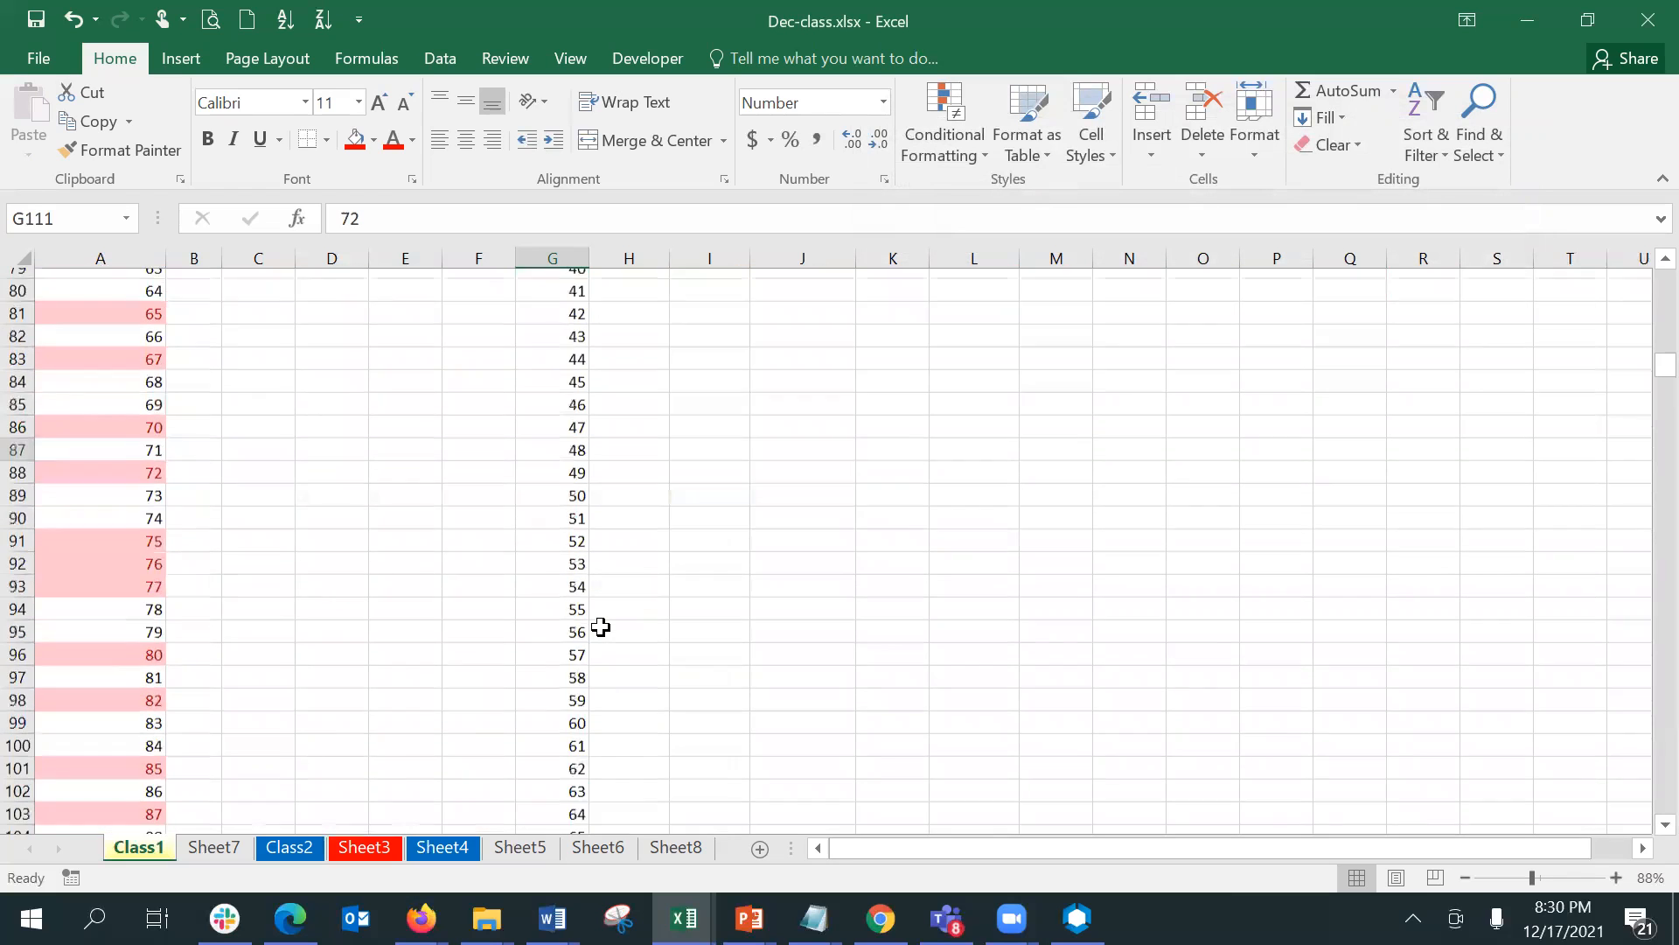
{"action": "key", "text": "Page_Down"}
{"action": "key", "text": "Page_Down"}
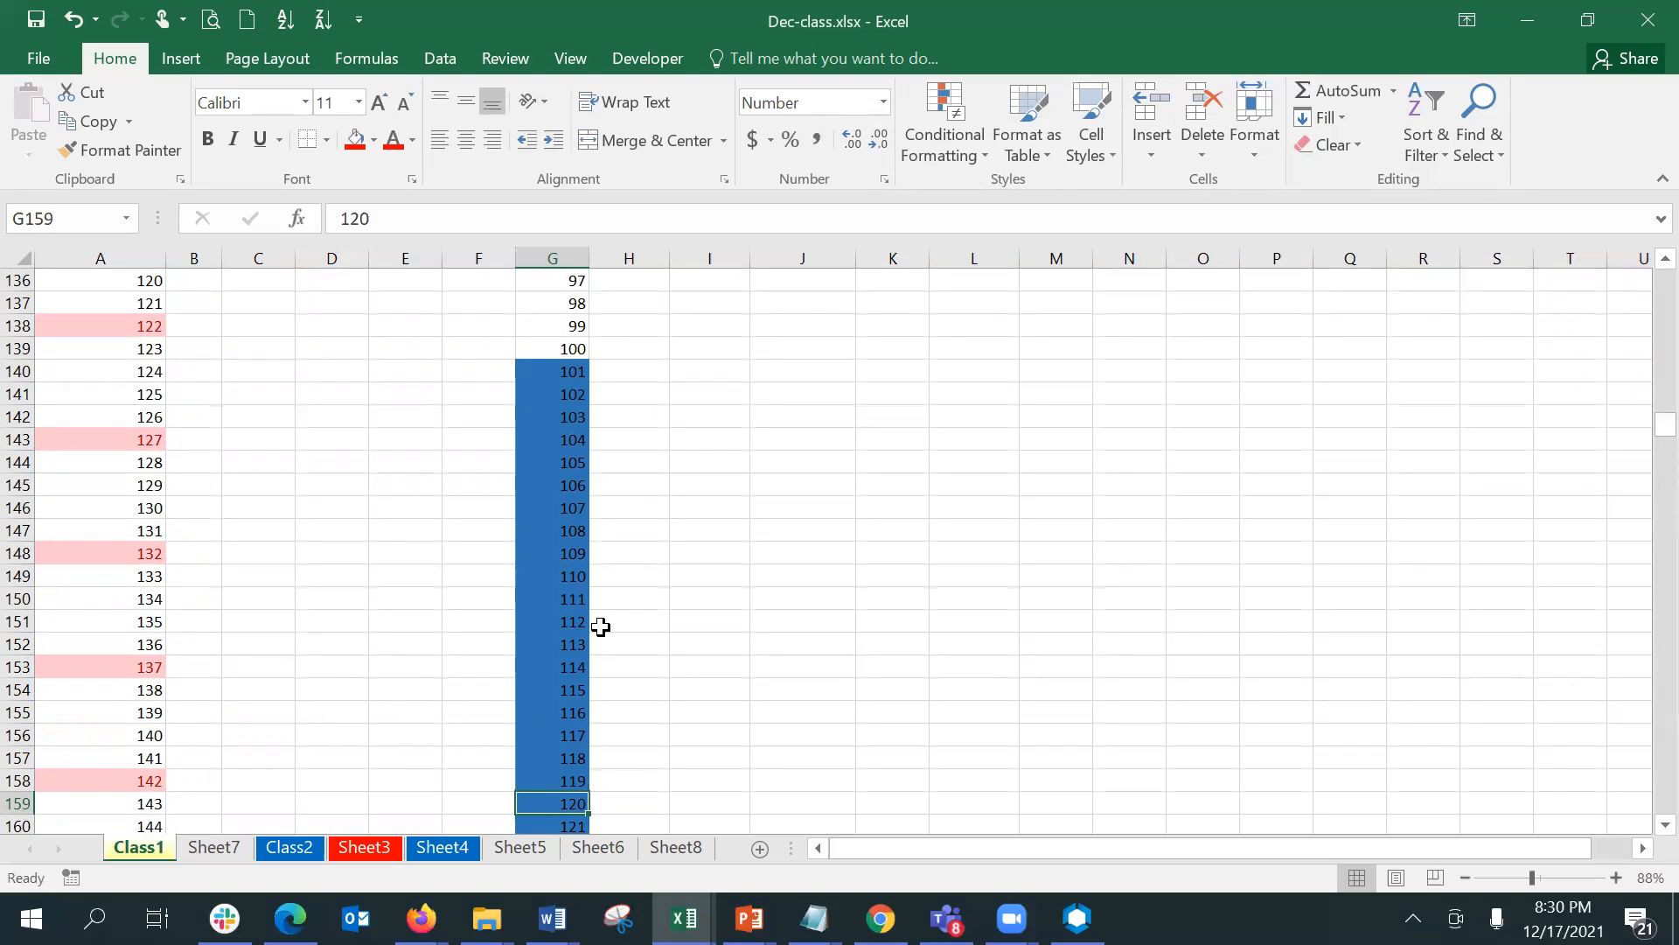
{"action": "key", "text": "shift+Down"}
{"action": "key", "text": "shift+Down"}
{"action": "key", "text": "shift+Down"}
{"action": "key", "text": "shift+Down"}
{"action": "key", "text": "shift+Down"}
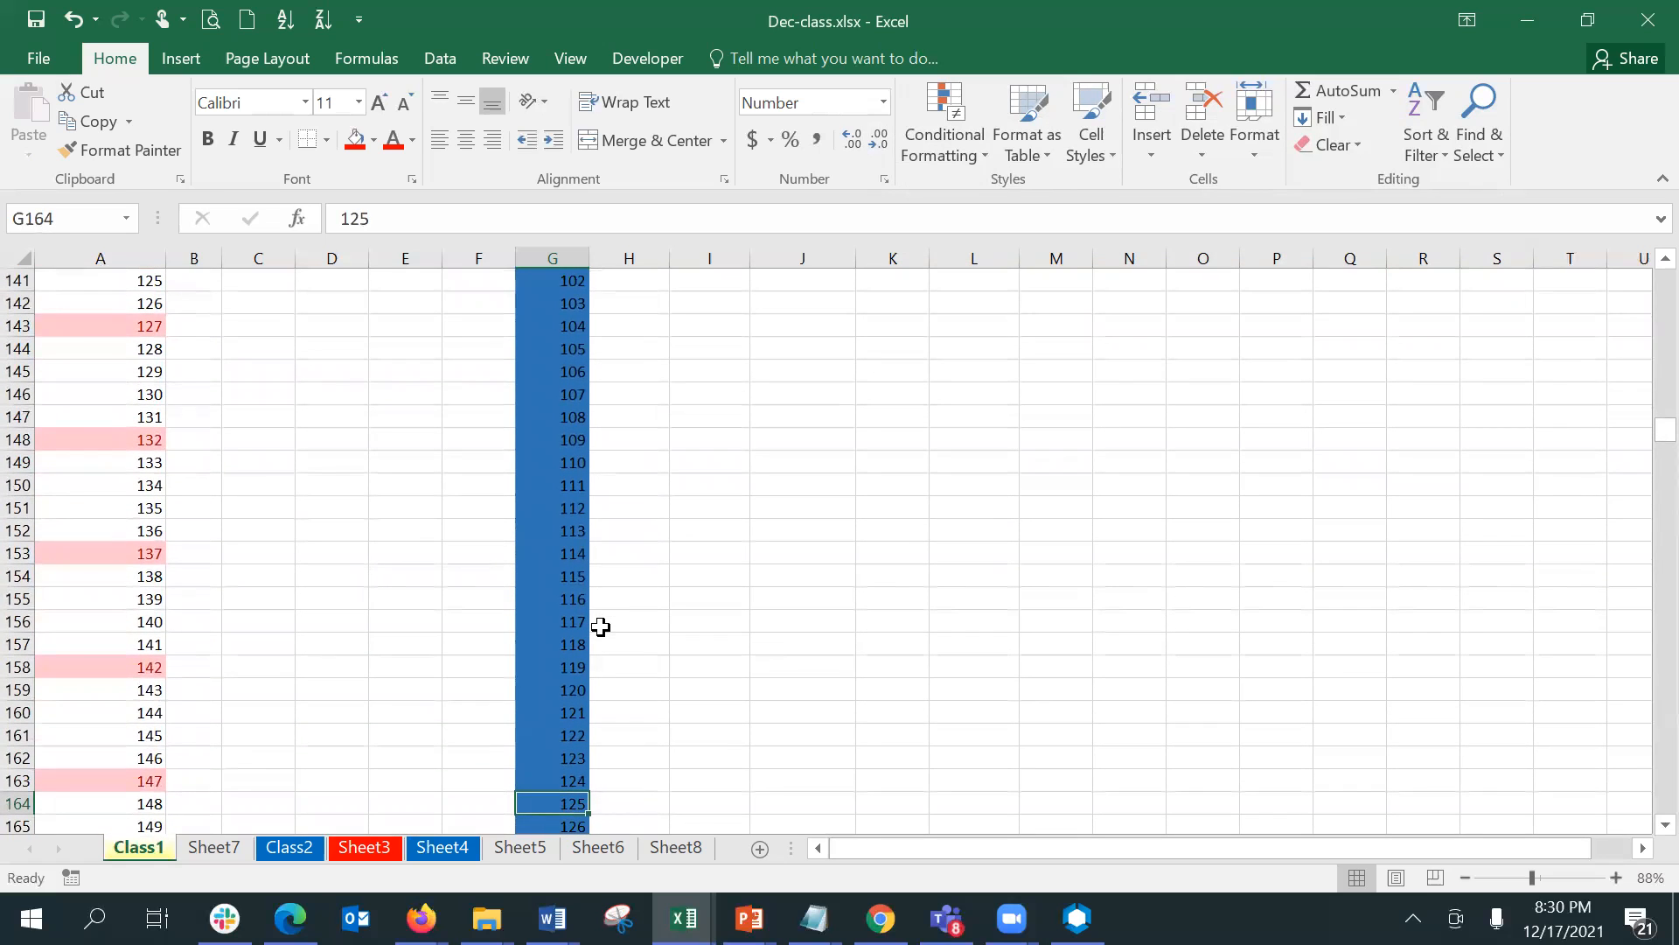
{"action": "key", "text": "Page_Up"}
{"action": "key", "text": "Page_Up"}
{"action": "key", "text": "Page_Up"}
{"action": "key", "text": "Page_Up"}
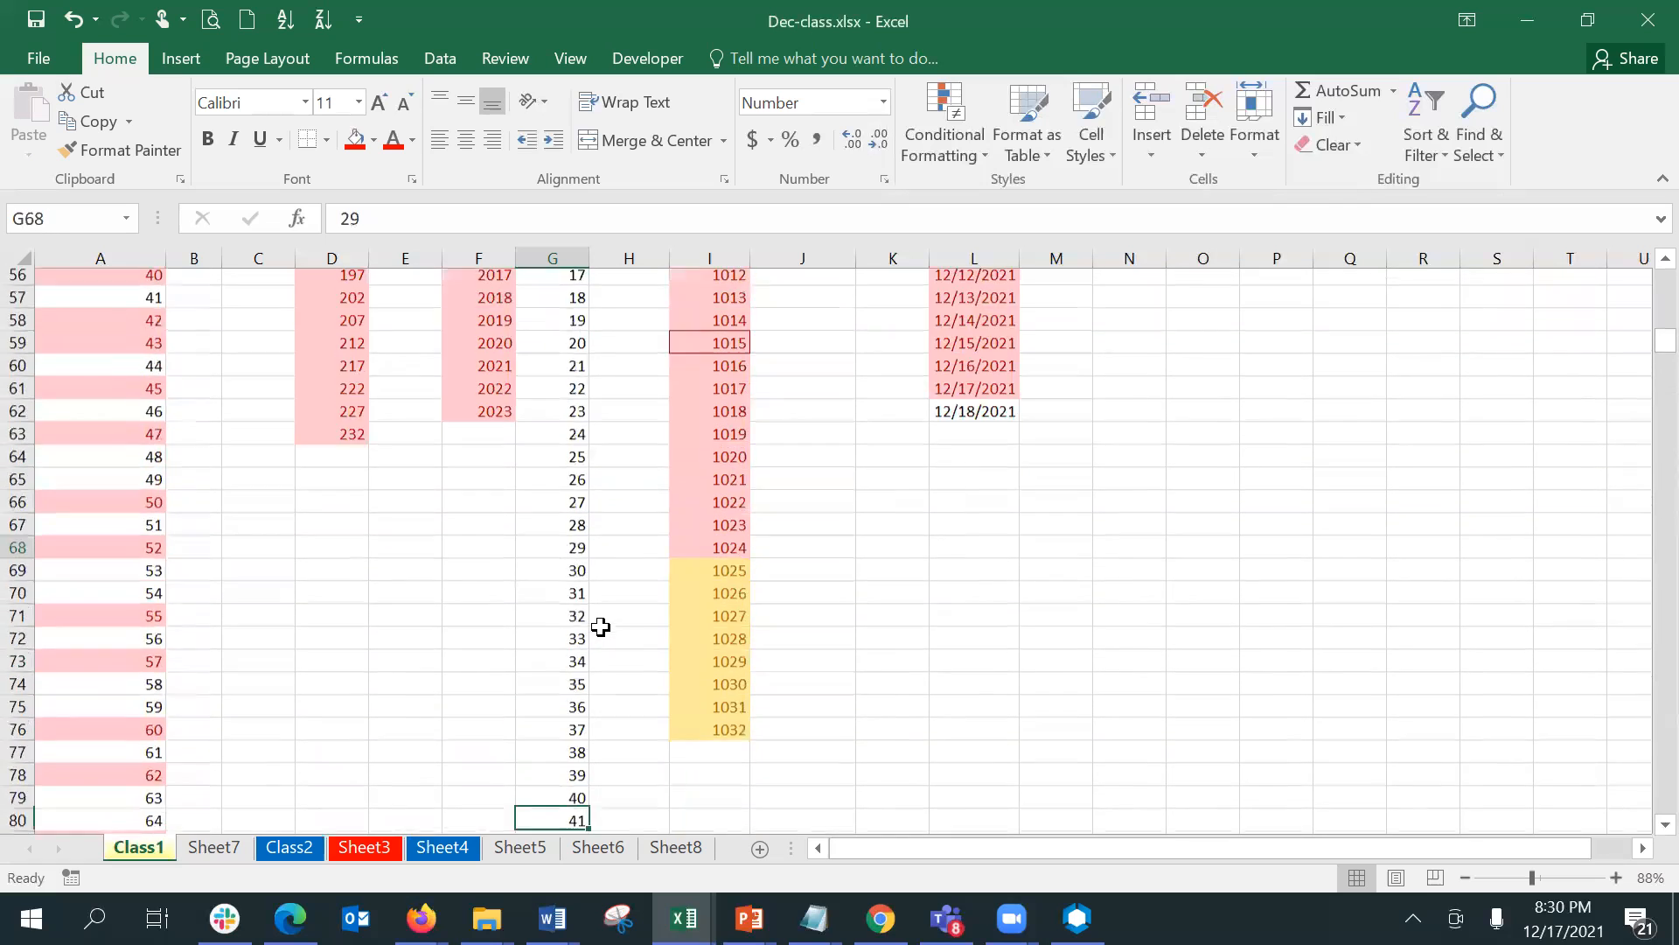
- Edit the above-average rule on G40:G239 so that it formats values 1 std dev above the average, and apply it
{"action": "key", "text": "Page_Up"}
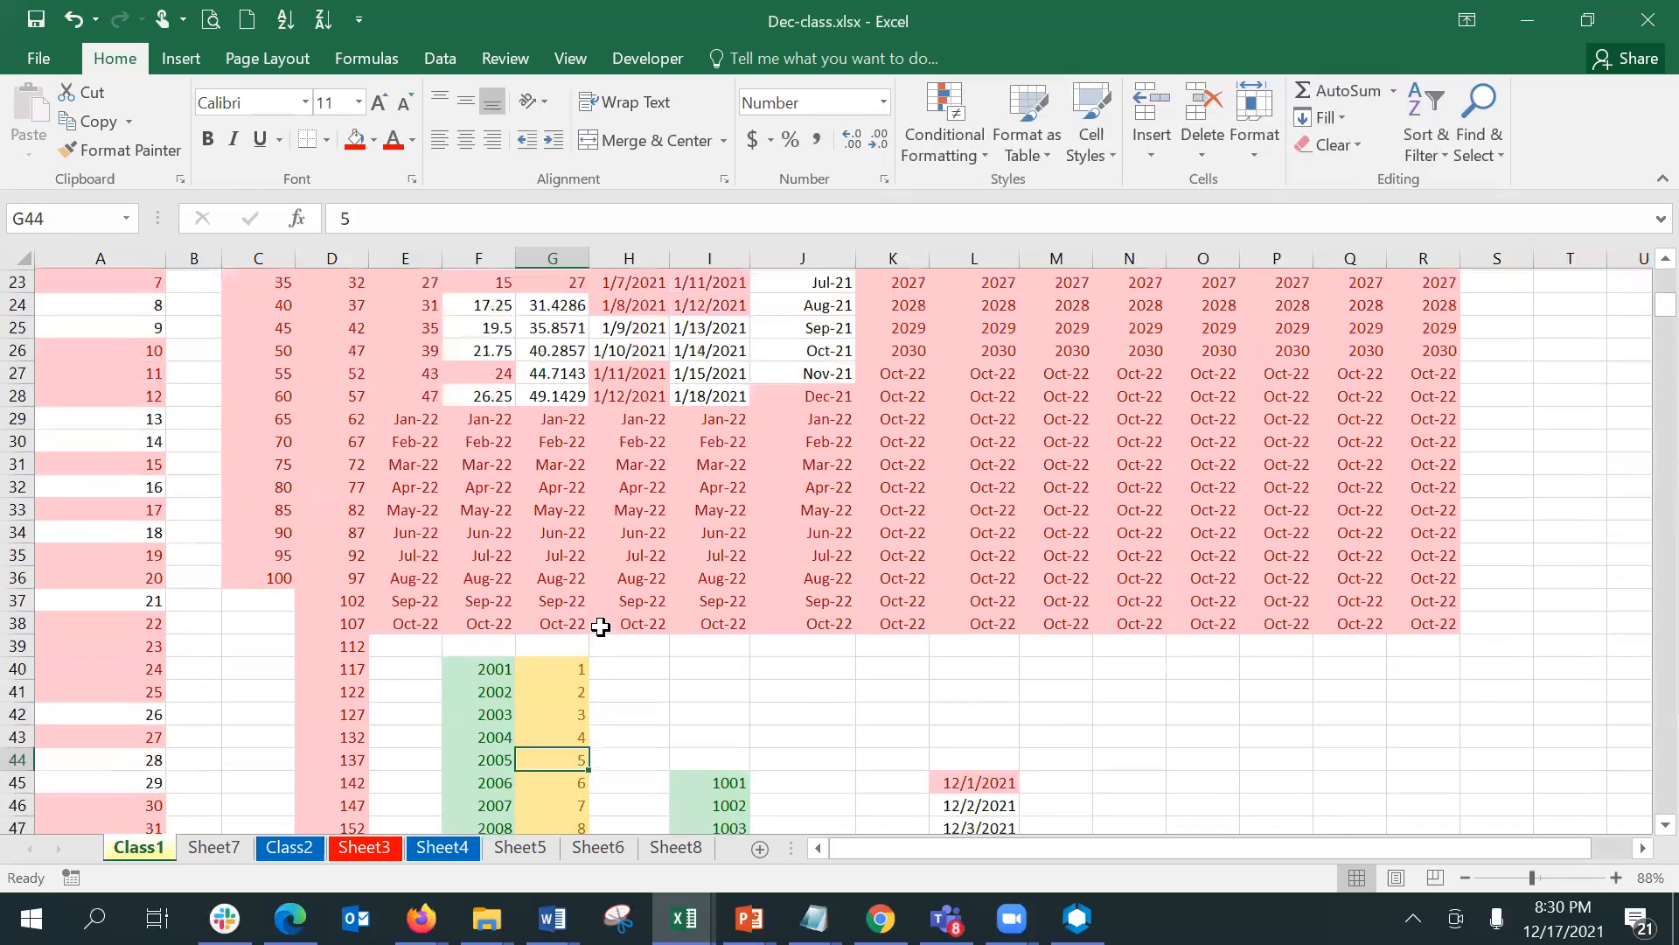
{"action": "key", "text": "Up"}
{"action": "key", "text": "Up"}
{"action": "key", "text": "Up"}
{"action": "key", "text": "Up"}
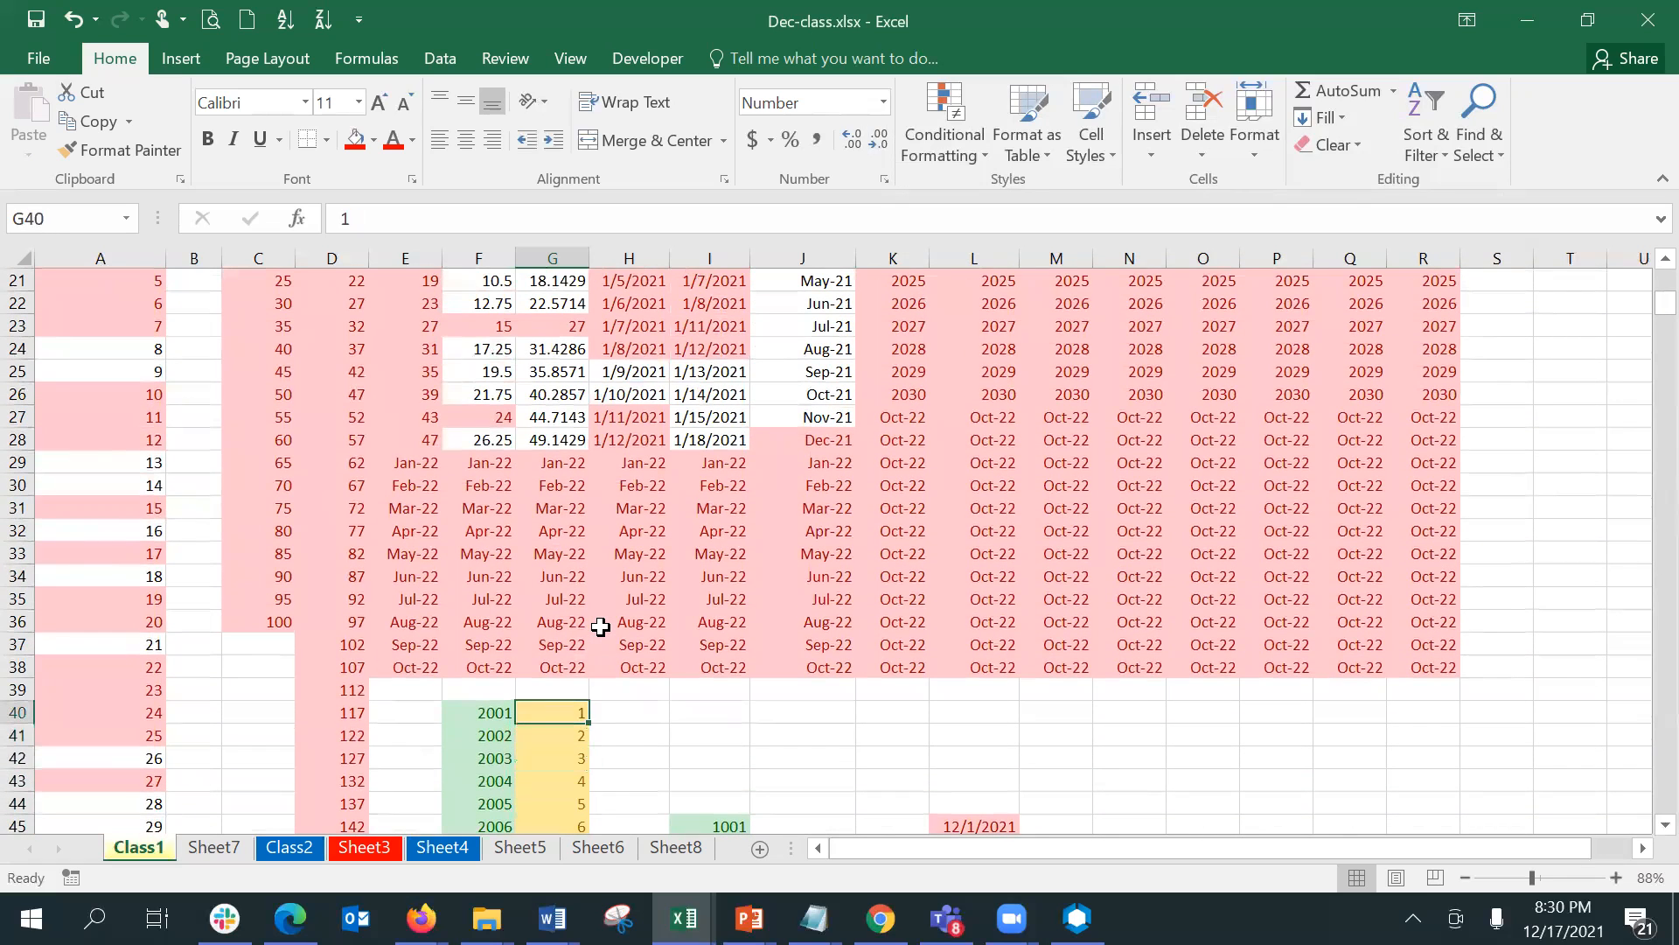
{"action": "key", "text": "ctrl+shift+Down"}
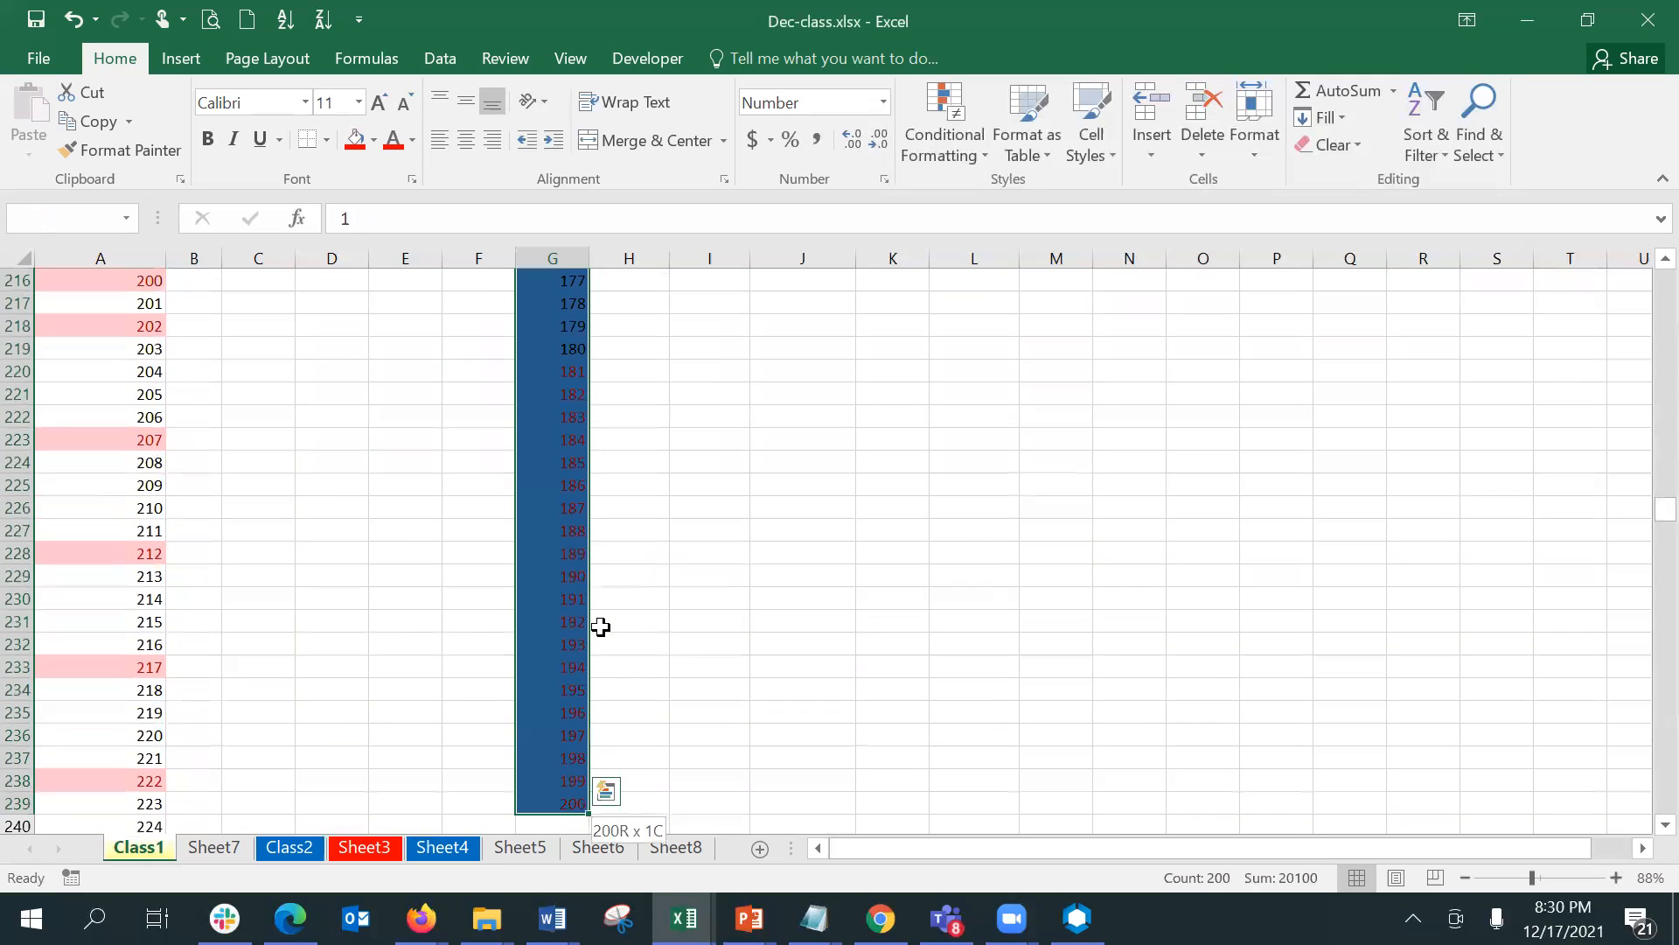
{"action": "left_click", "coordinate": [927, 157]}
{"action": "left_click", "coordinate": [1011, 523]}
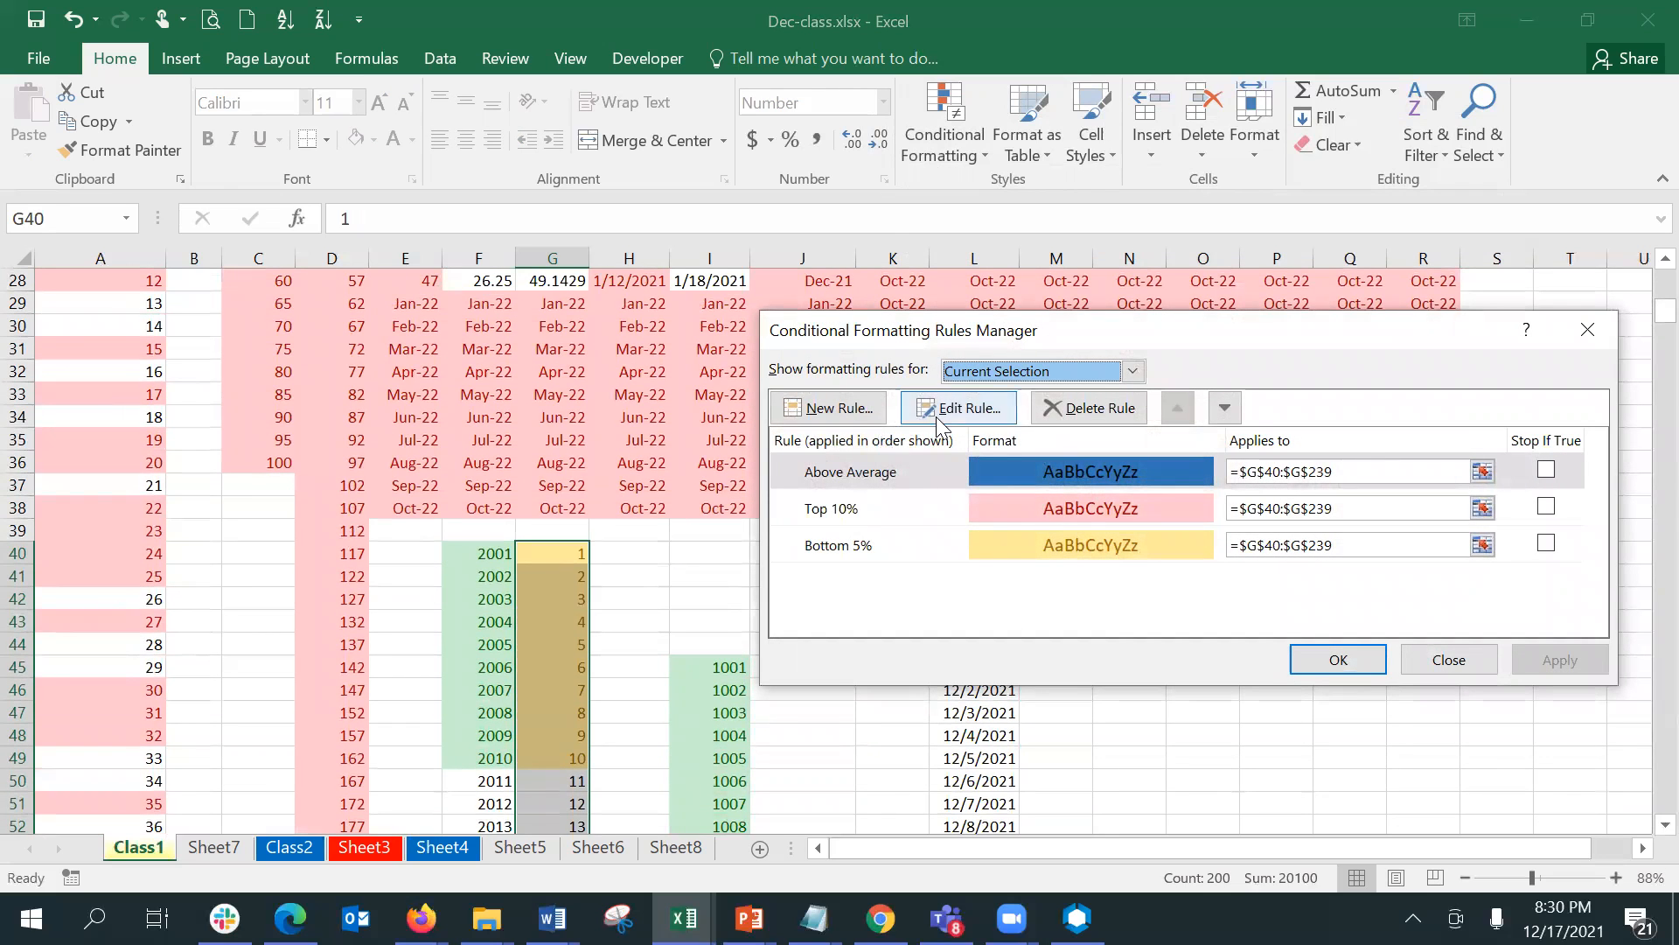
{"action": "left_click", "coordinate": [995, 408]}
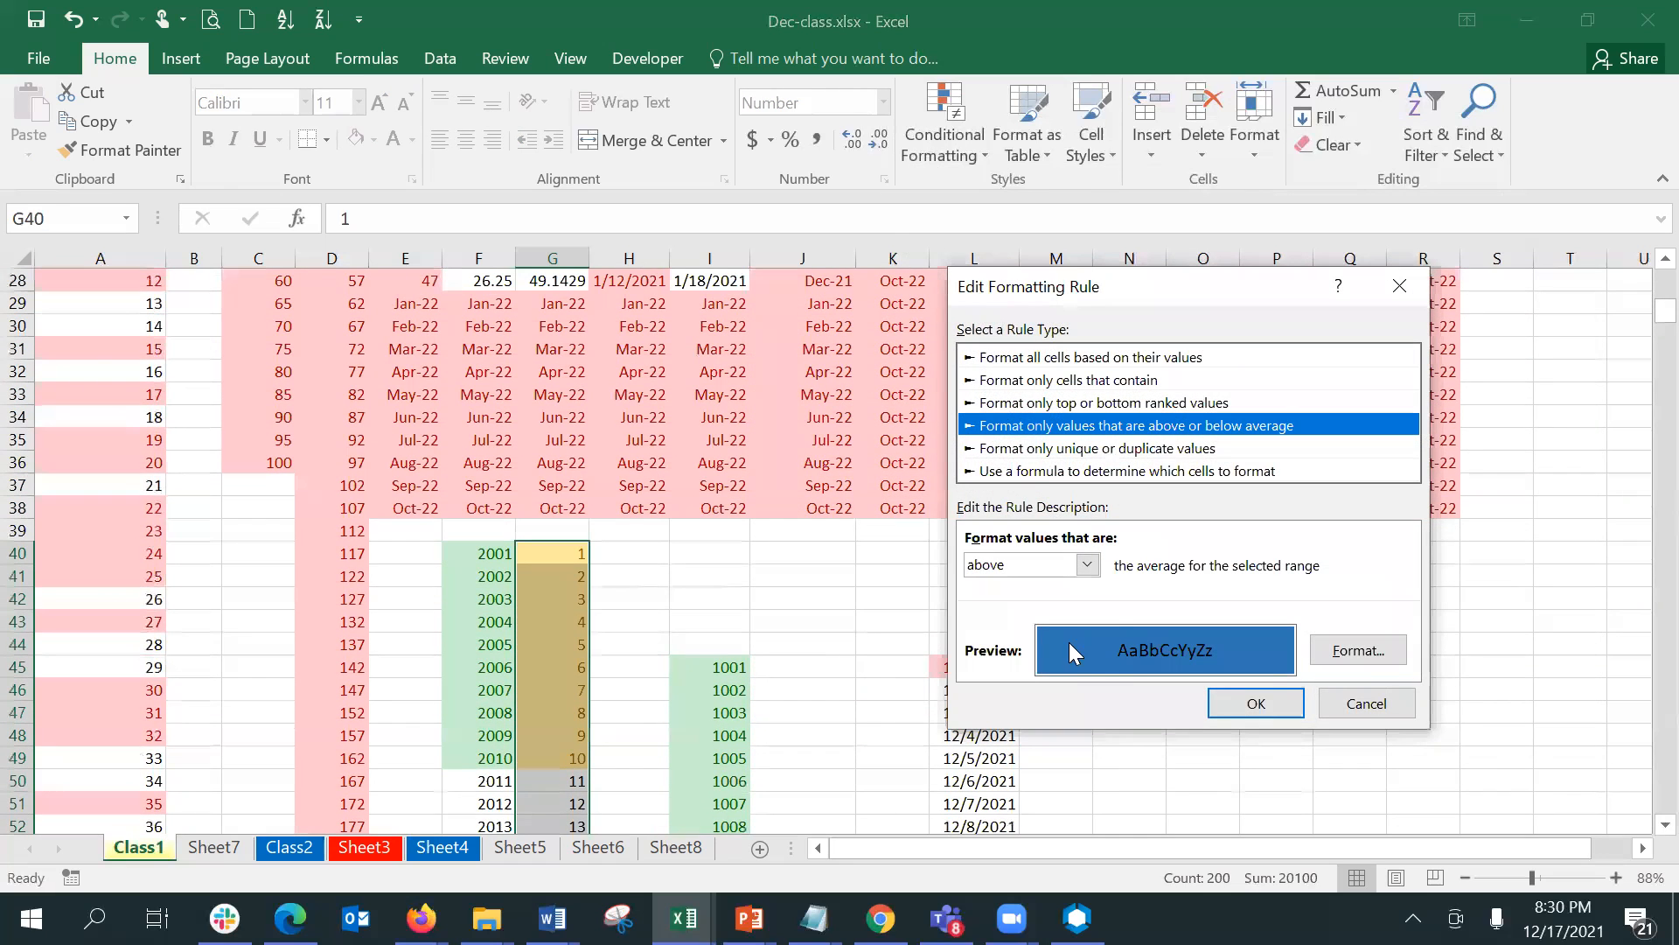
{"action": "left_click", "coordinate": [1026, 567]}
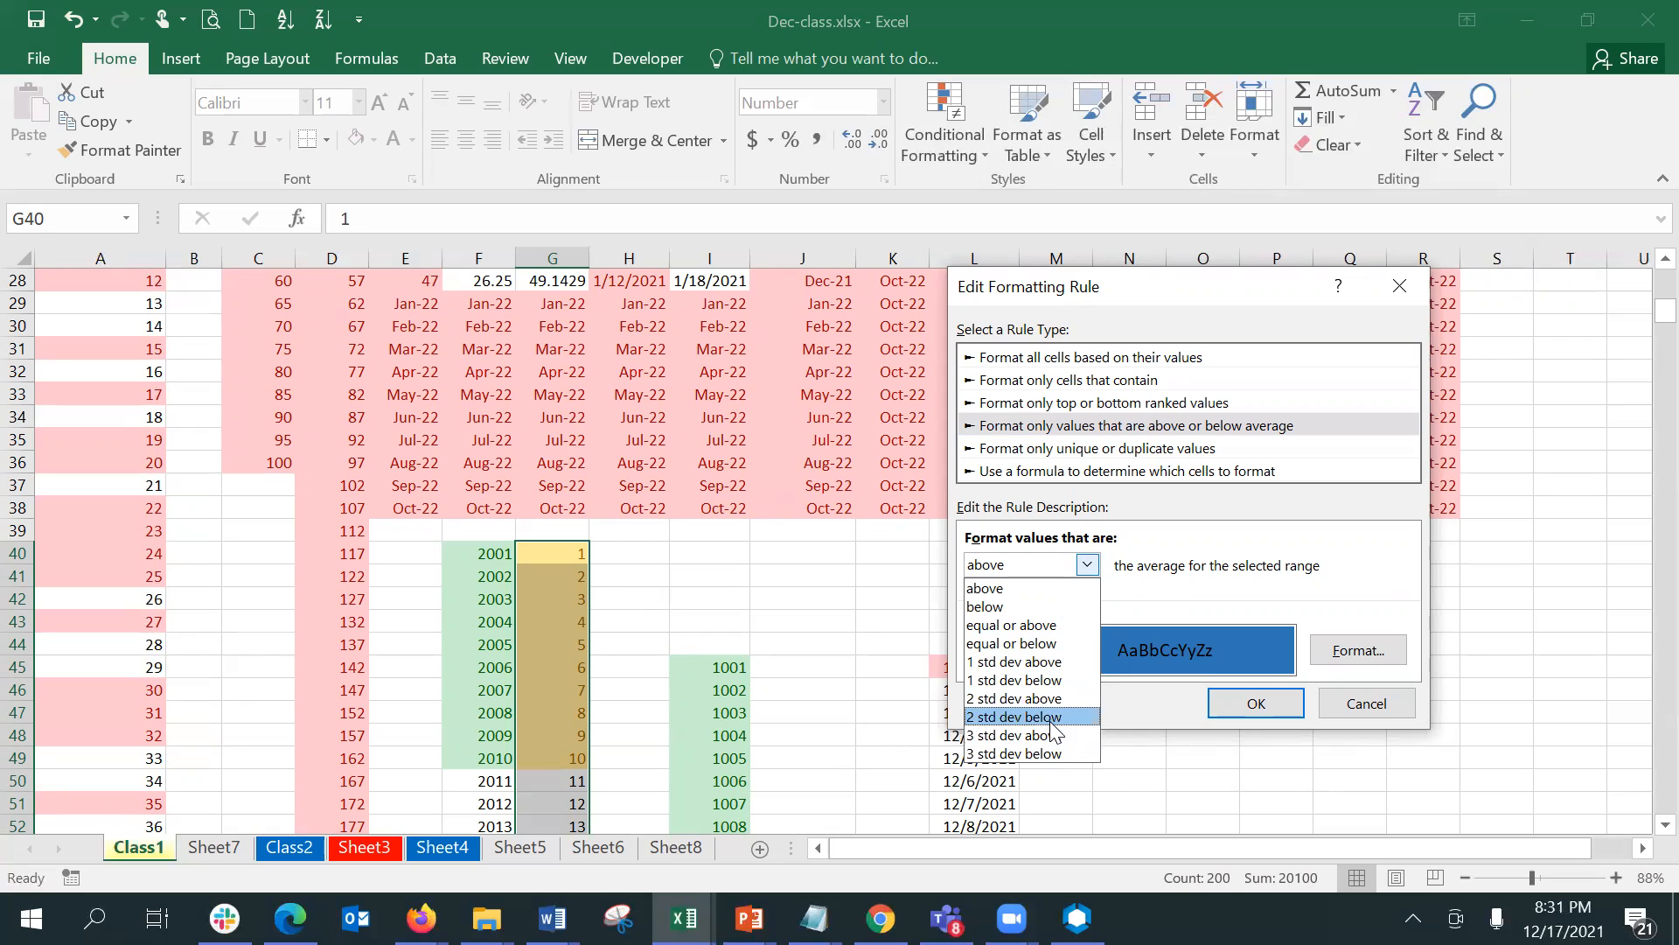
{"action": "left_click", "coordinate": [1034, 663]}
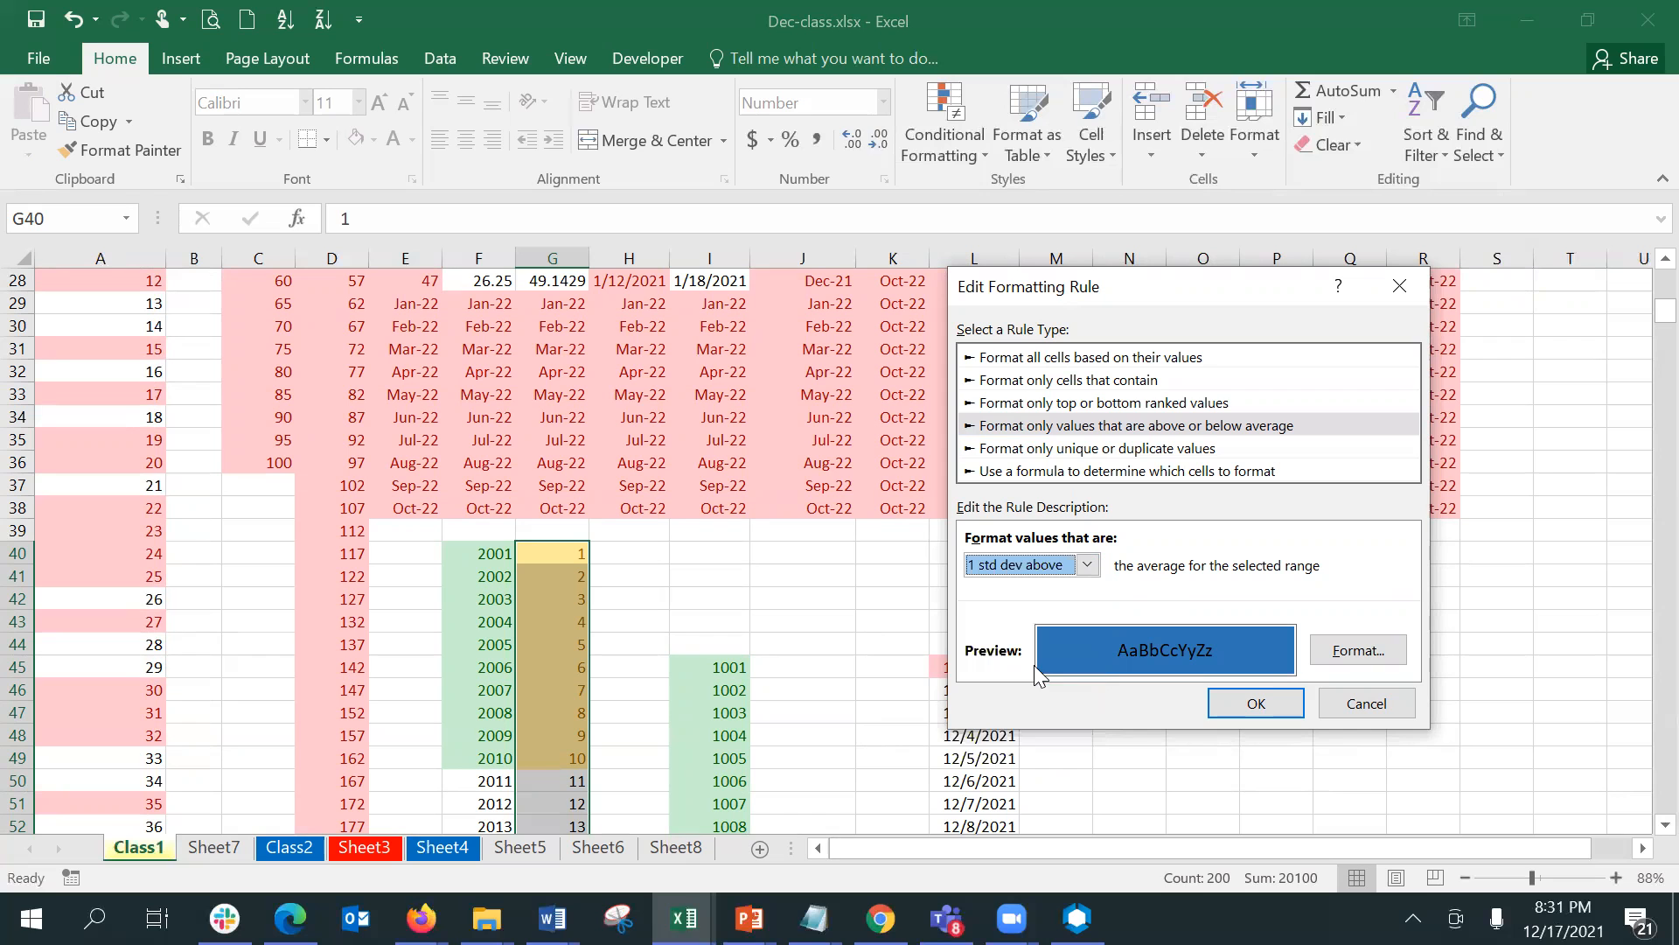
{"action": "left_click", "coordinate": [1287, 705]}
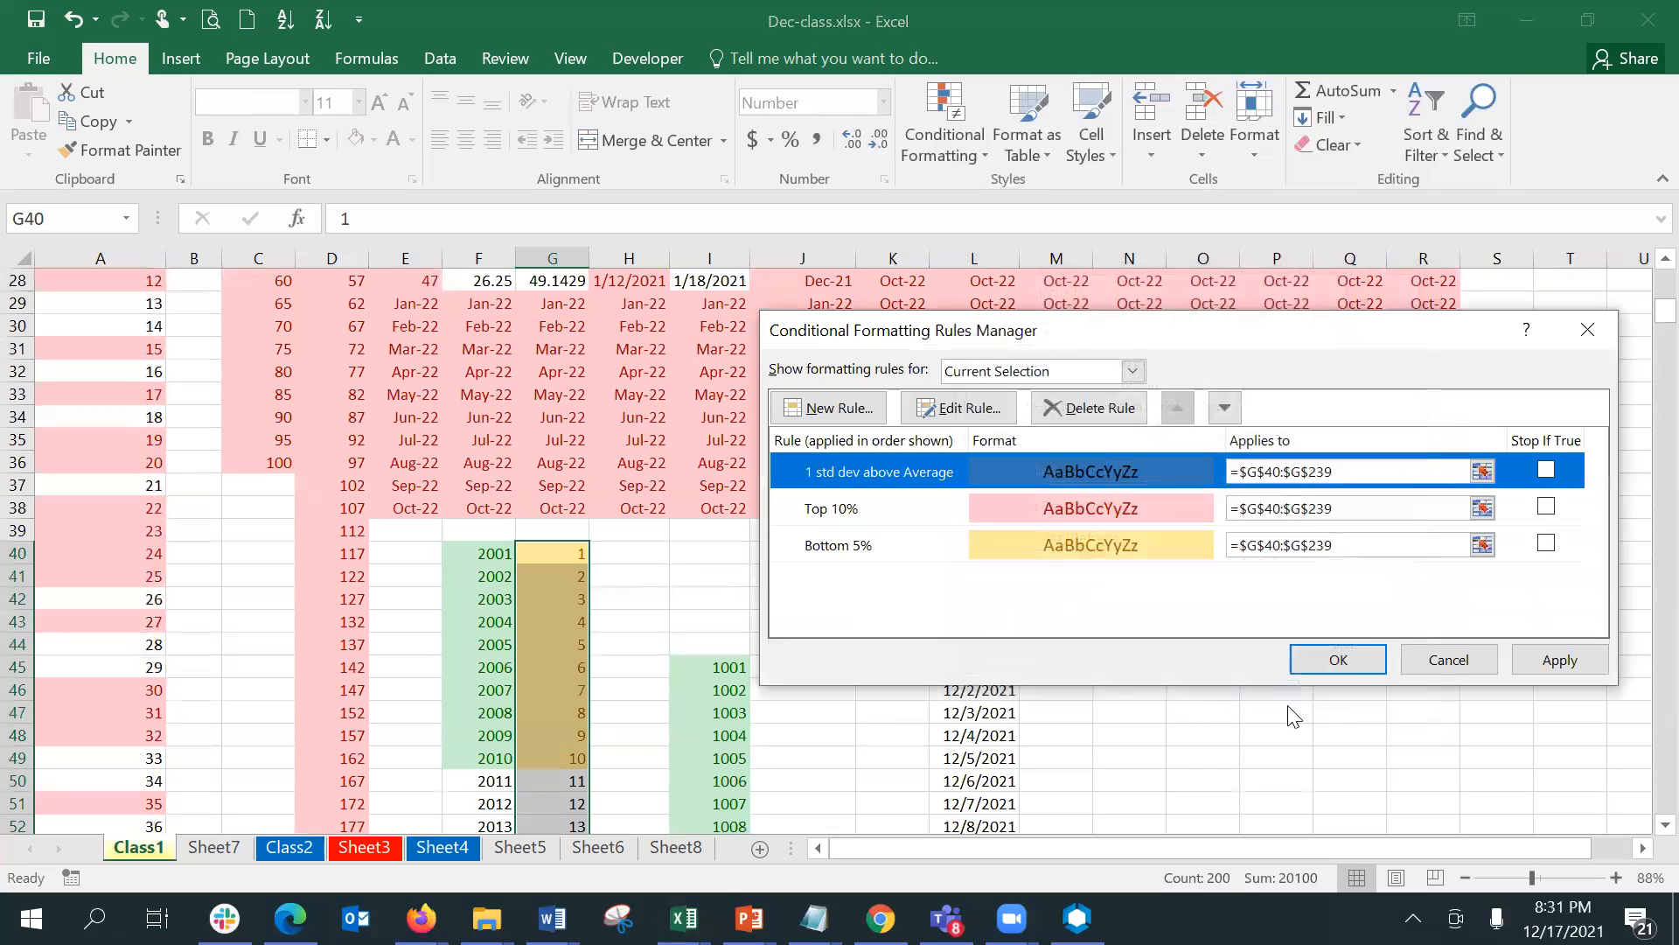
{"action": "left_click", "coordinate": [1590, 663]}
{"action": "left_click", "coordinate": [1310, 663]}
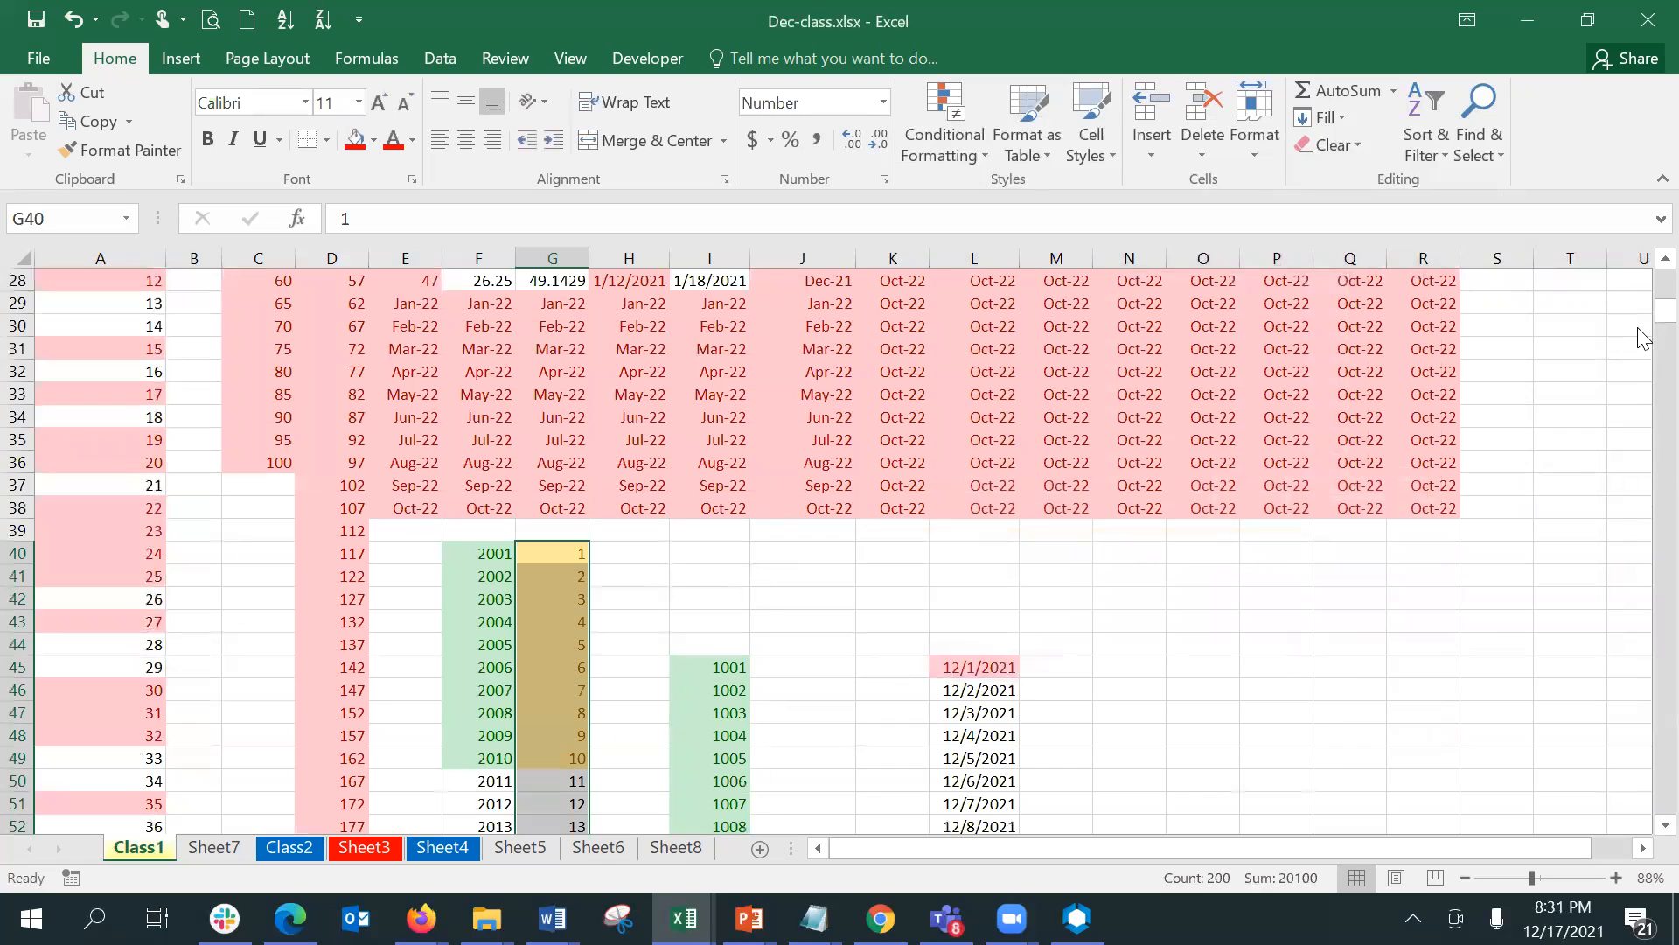
- Examine which values in column G carry the blue fill, down to the end of the series at row 239
{"action": "scroll", "coordinate": [1643, 349], "scroll_direction": "down", "scroll_amount": 1}
{"action": "scroll", "coordinate": [1643, 349], "scroll_direction": "down", "scroll_amount": 20}
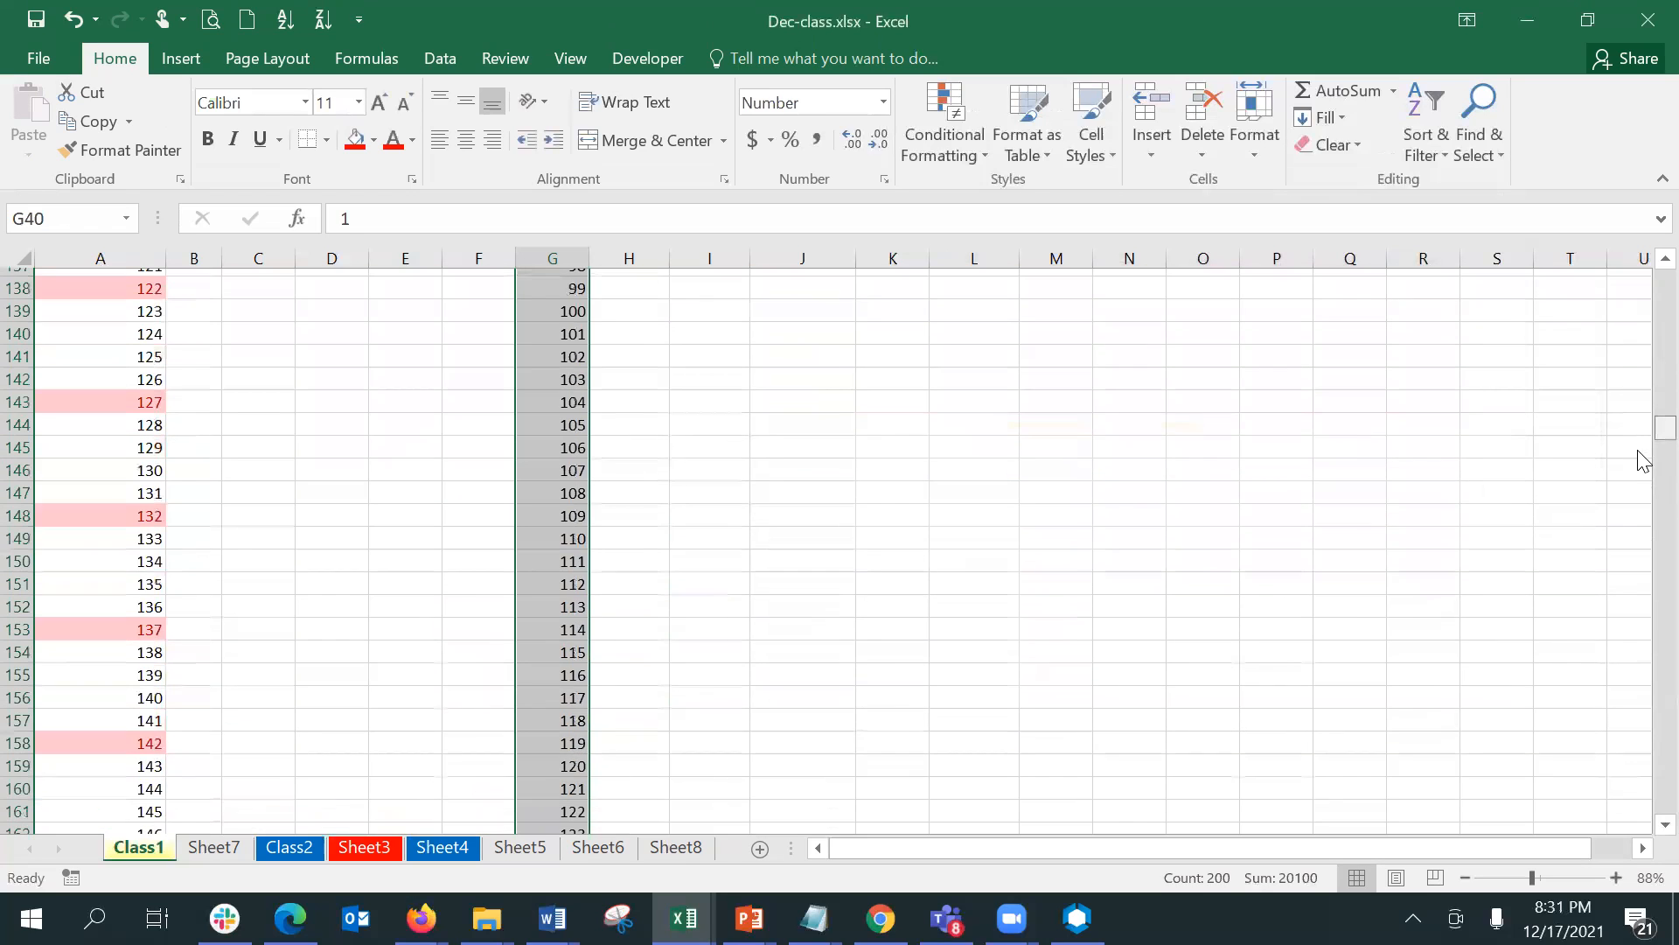
{"action": "scroll", "coordinate": [1644, 519], "scroll_direction": "up", "scroll_amount": 9}
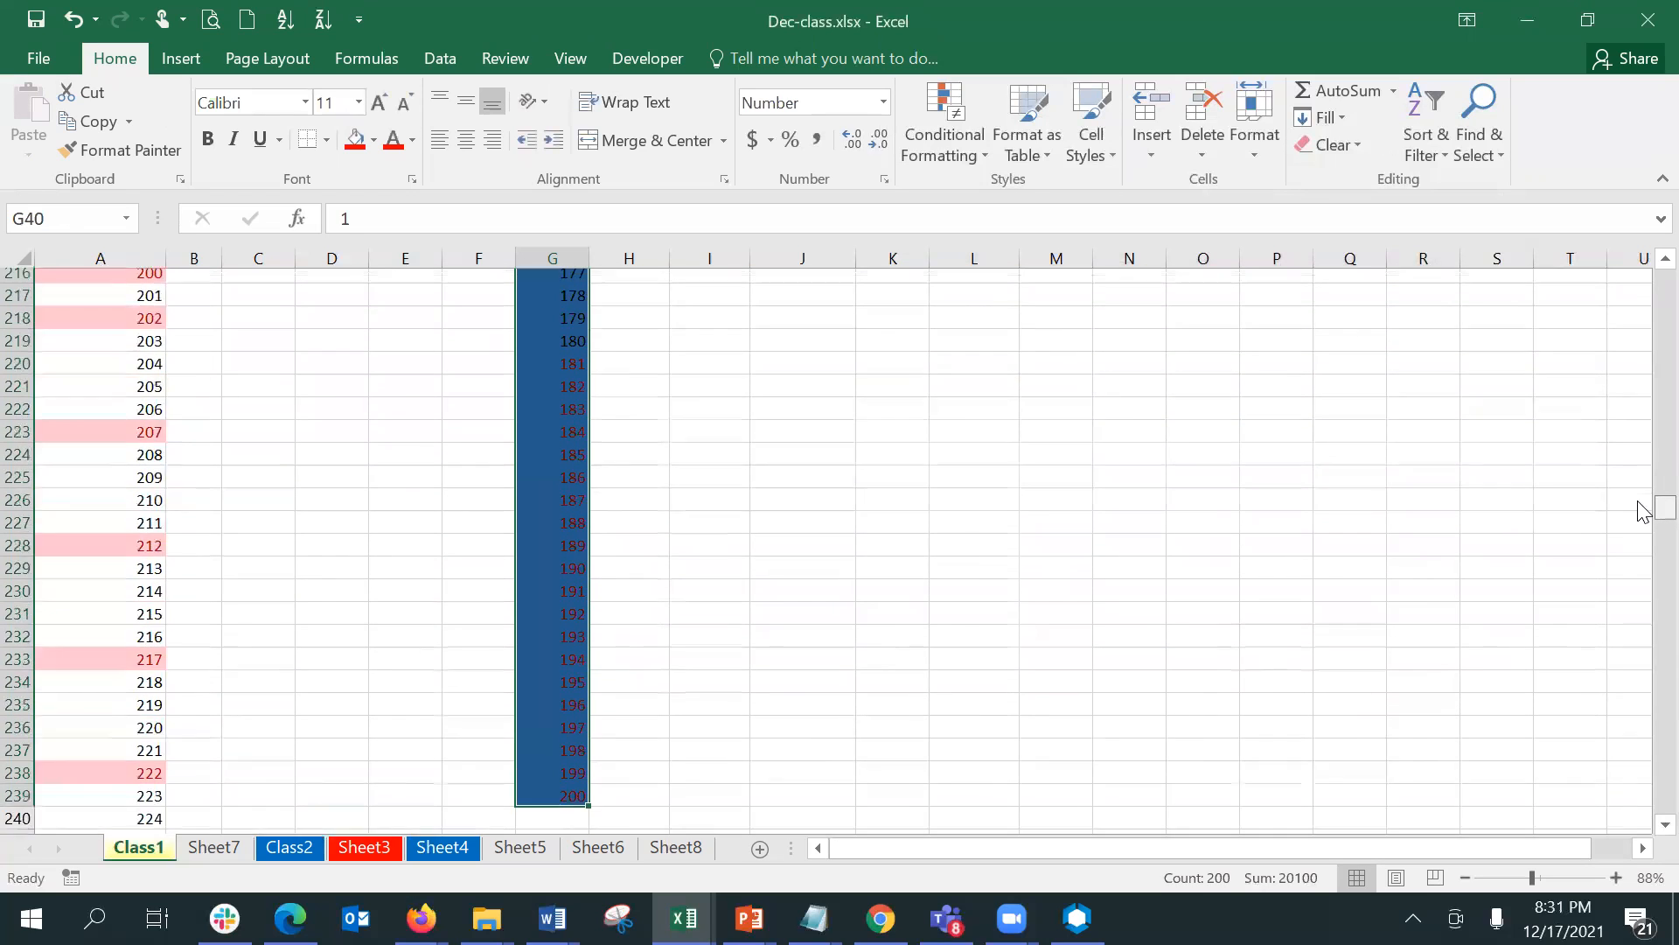
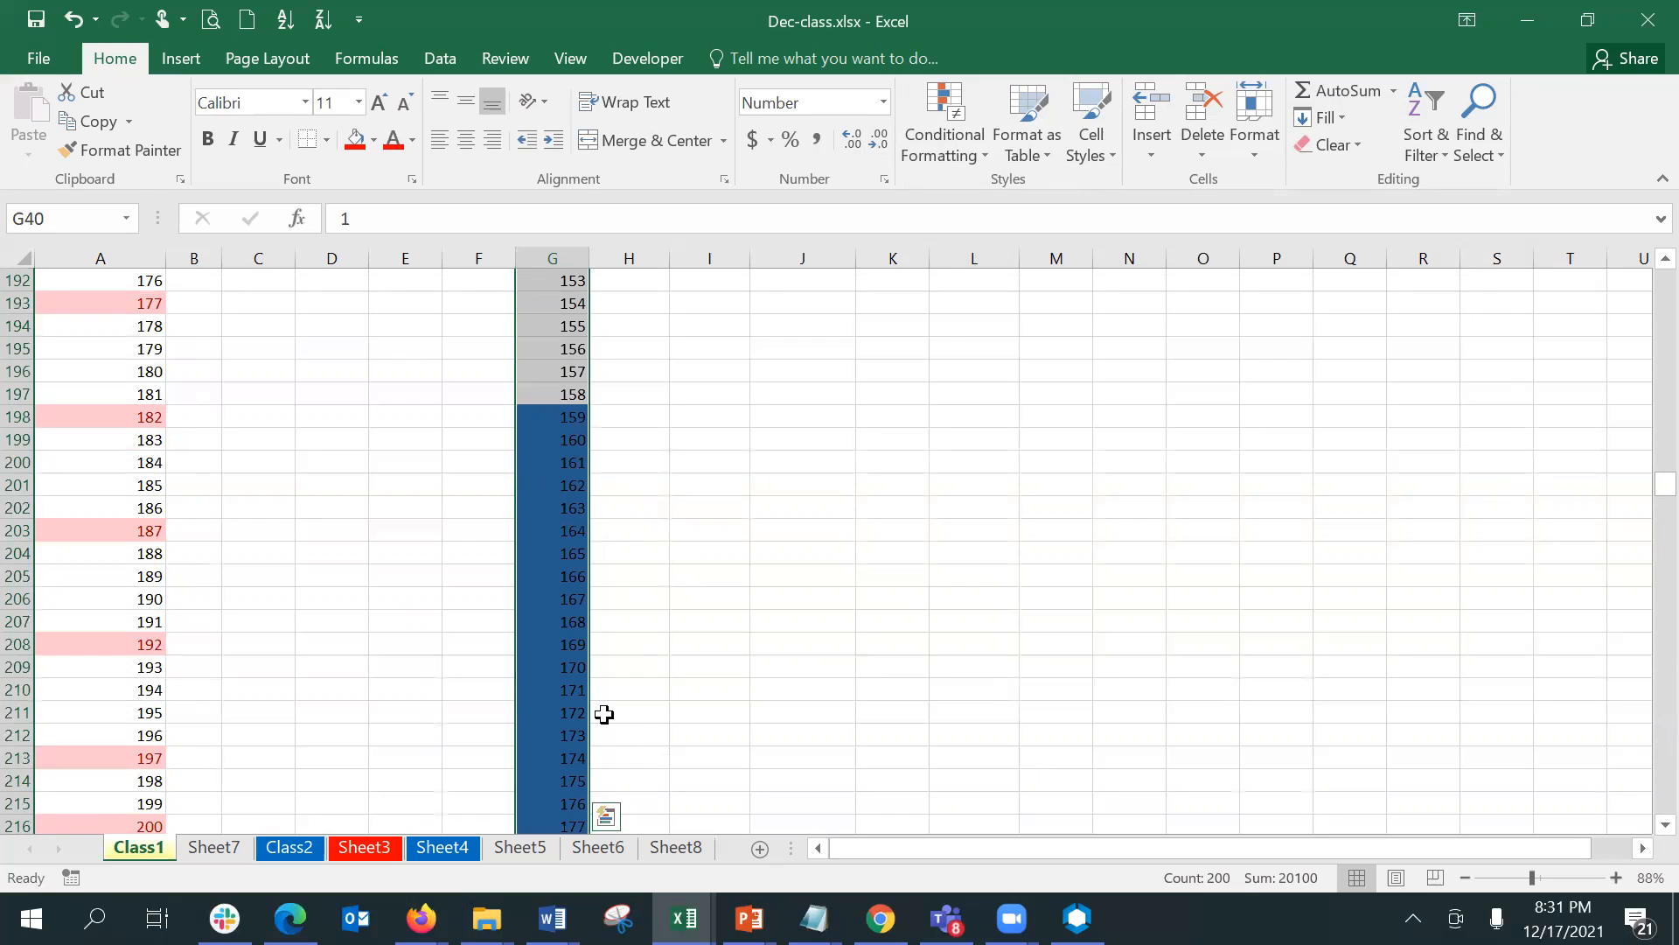
- Examine the rule types offered for a new conditional formatting rule and their settings, without creating a rule
{"action": "left_click", "coordinate": [917, 137]}
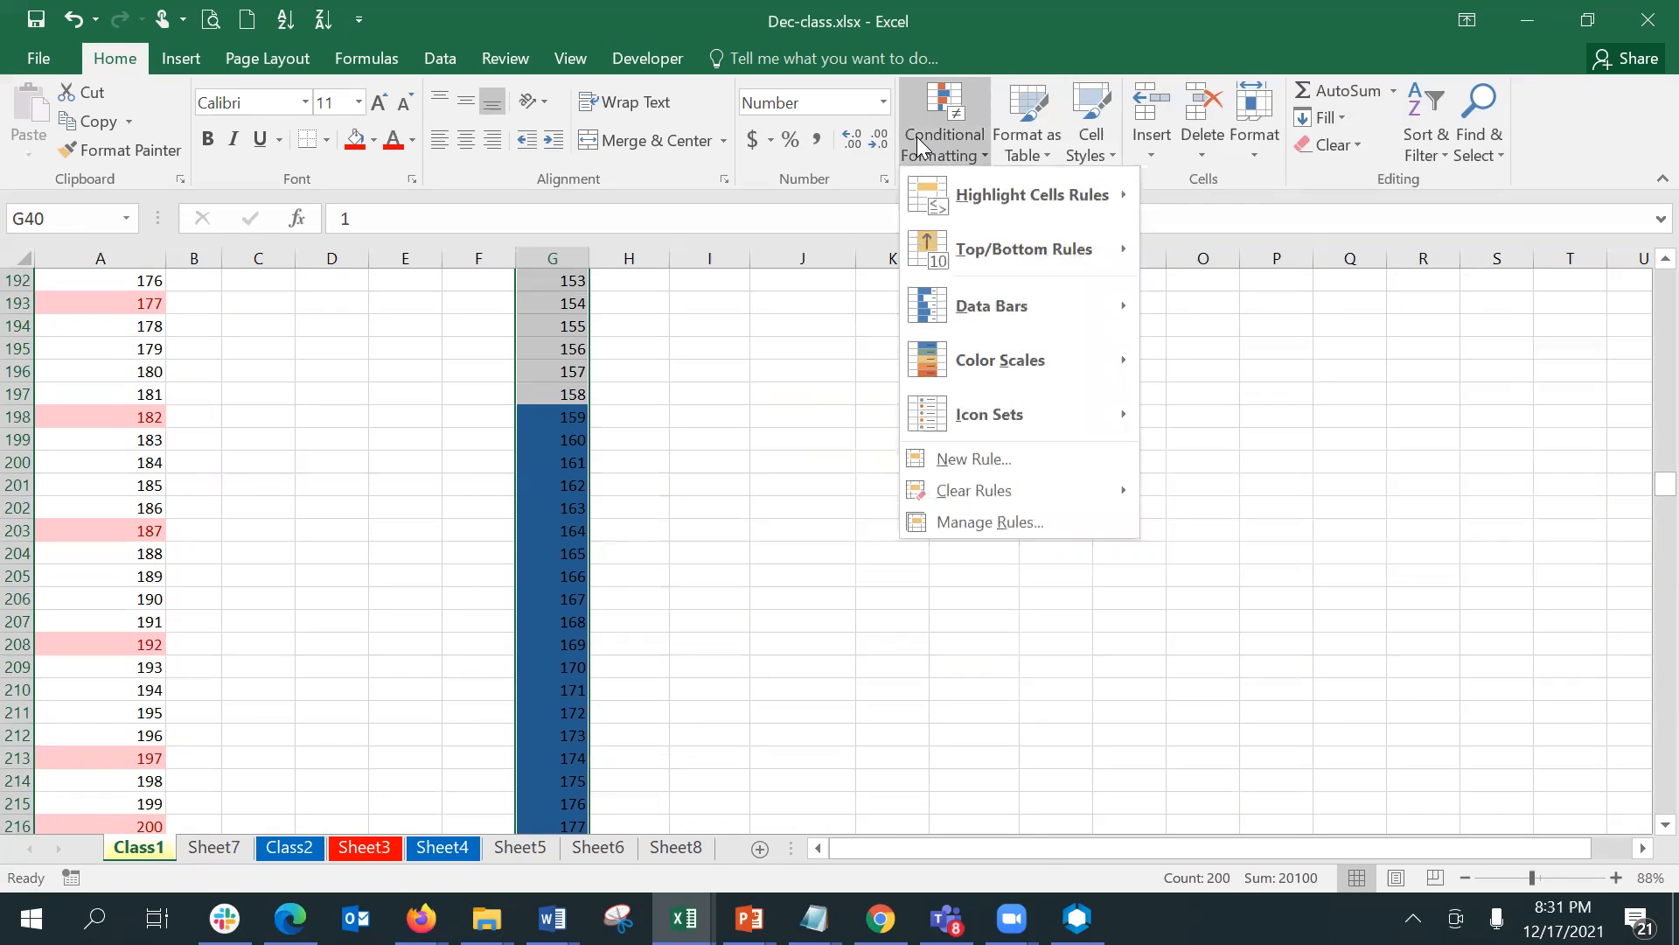
{"action": "mouse_move", "coordinate": [996, 262]}
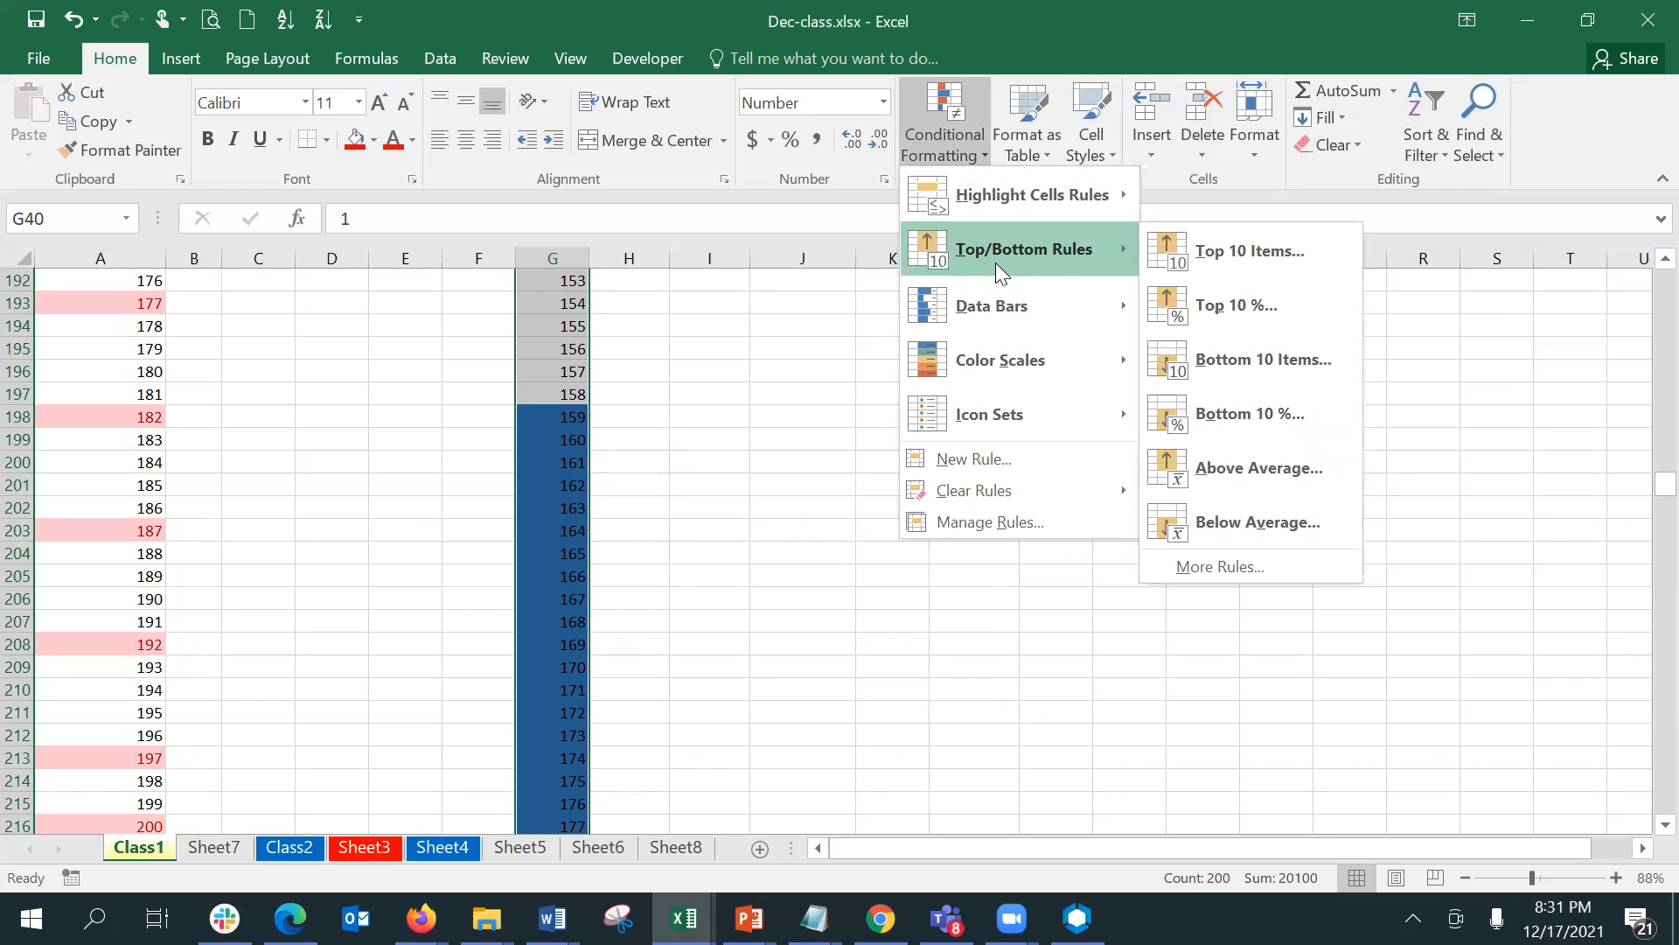
{"action": "mouse_move", "coordinate": [983, 201]}
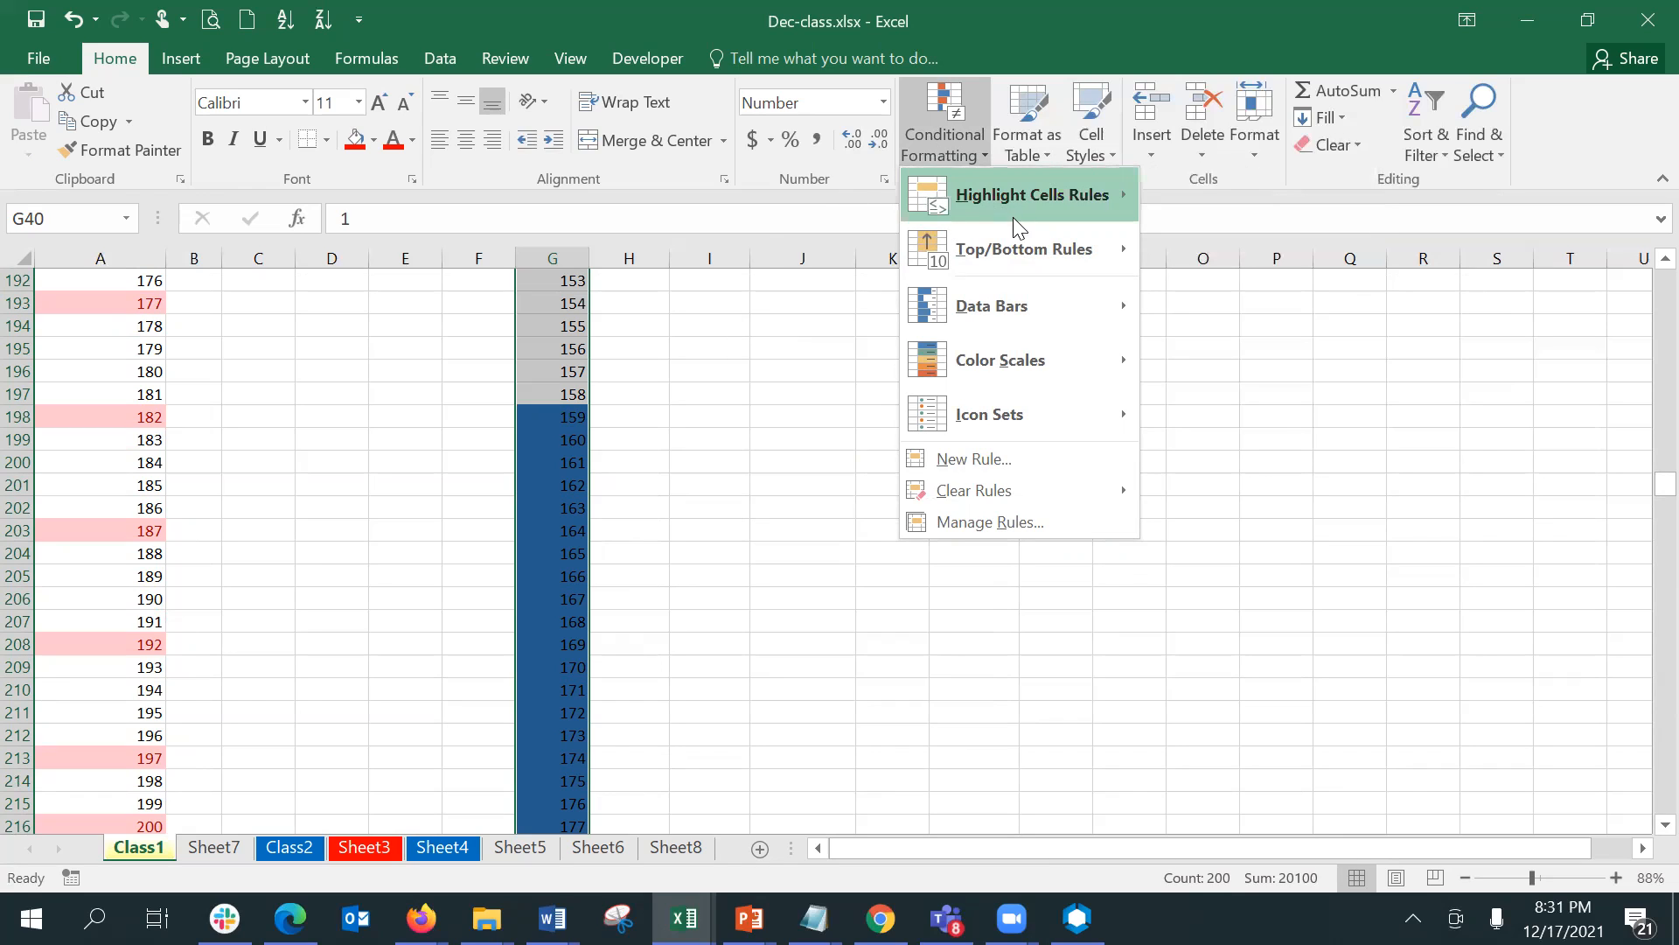
{"action": "left_click", "coordinate": [1019, 472]}
{"action": "left_click", "coordinate": [971, 360]}
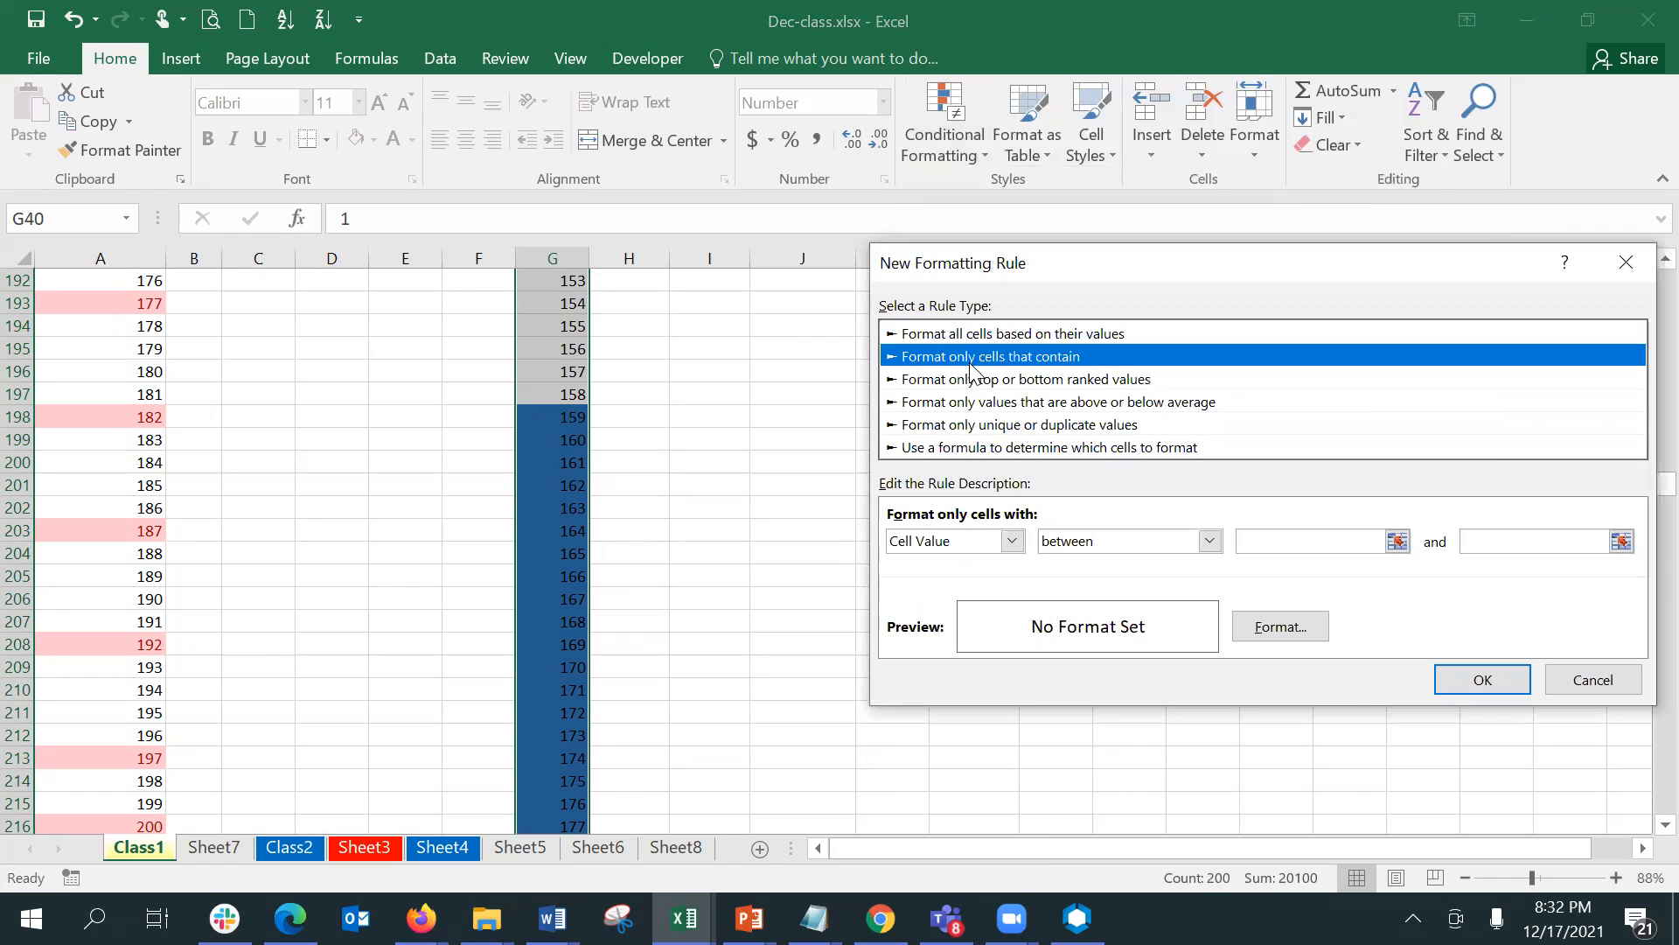
{"action": "left_click", "coordinate": [980, 403]}
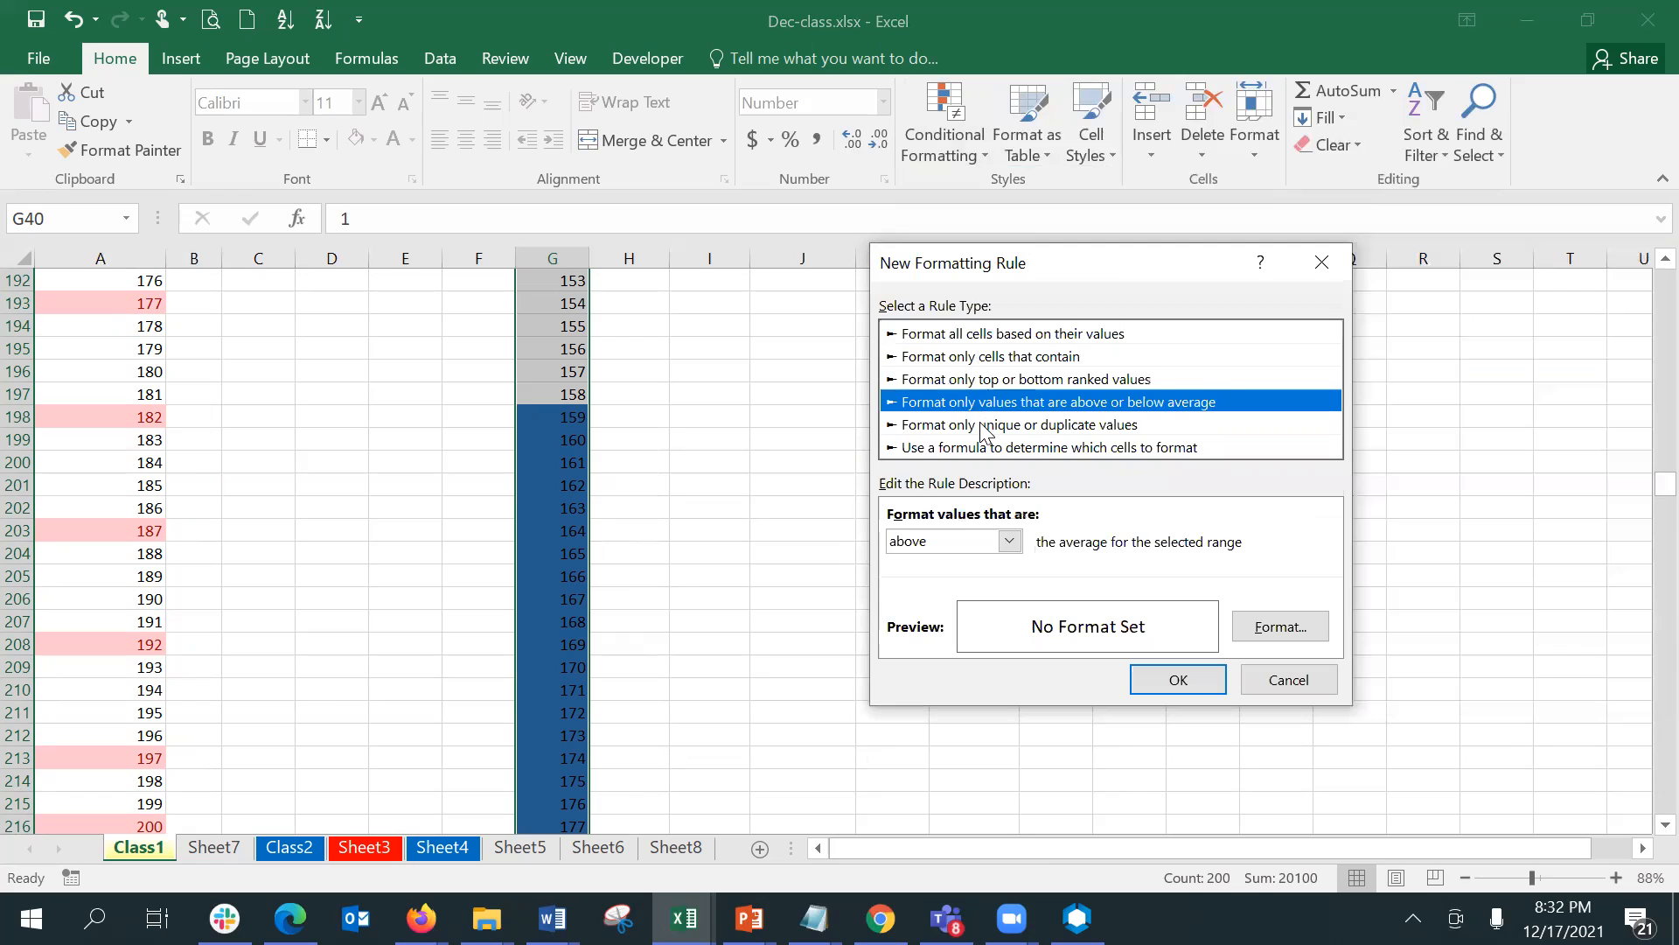
{"action": "left_click", "coordinate": [980, 424]}
{"action": "left_click", "coordinate": [981, 446]}
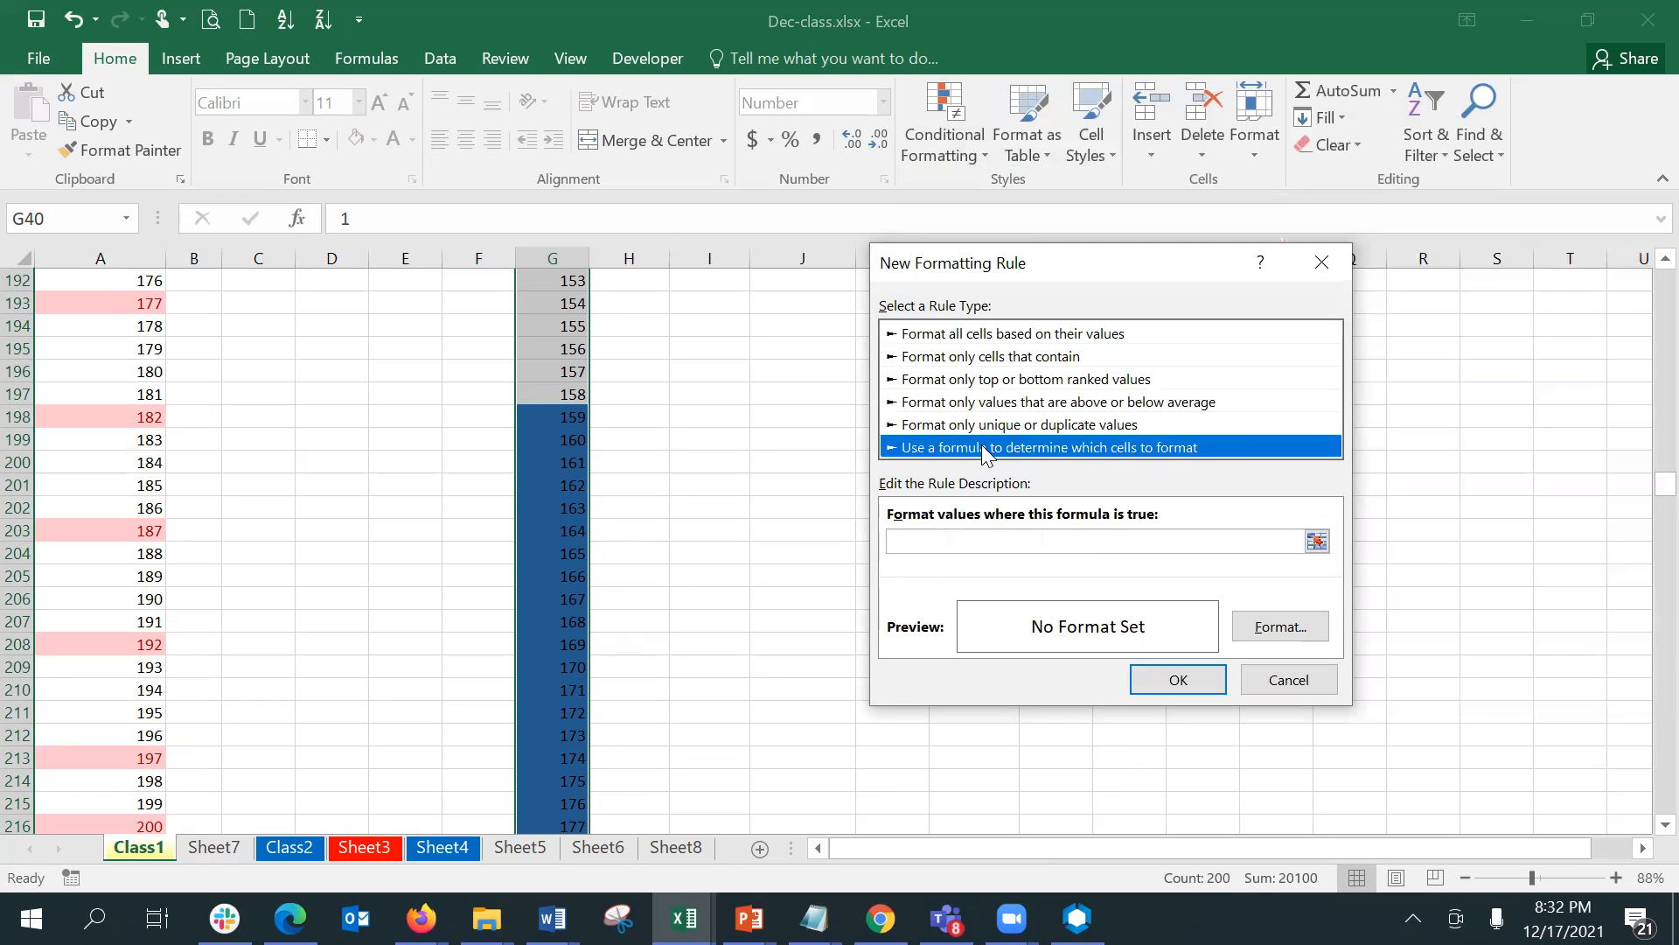
{"action": "left_click", "coordinate": [942, 334]}
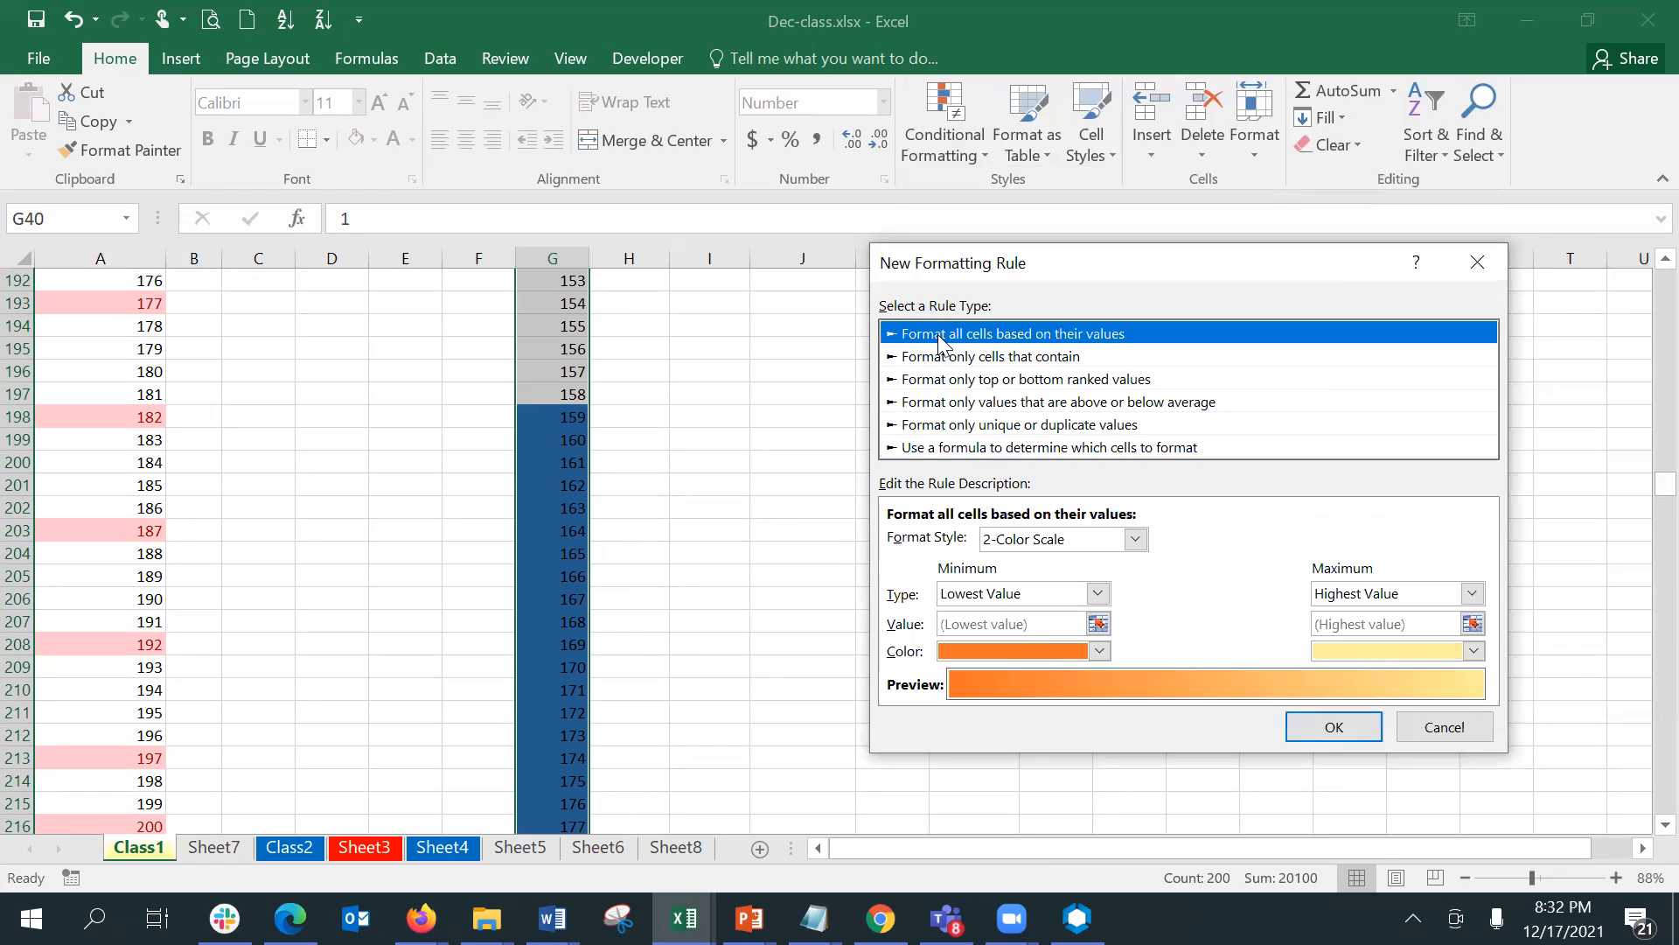
{"action": "left_click", "coordinate": [943, 356]}
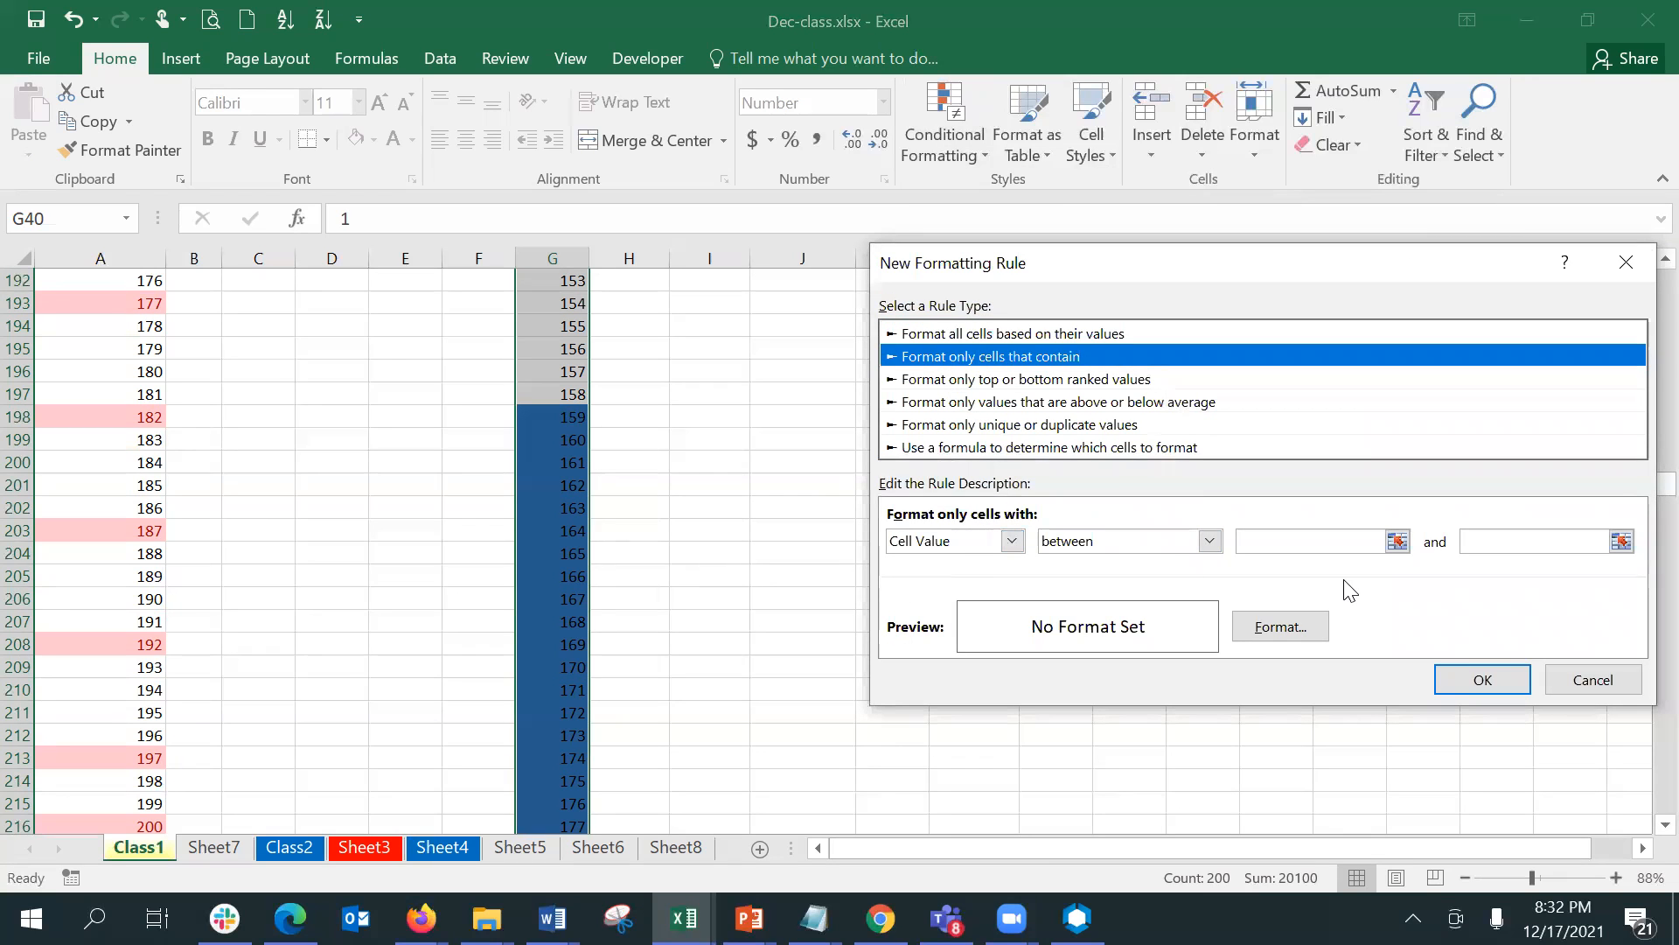
{"action": "left_click", "coordinate": [1052, 389]}
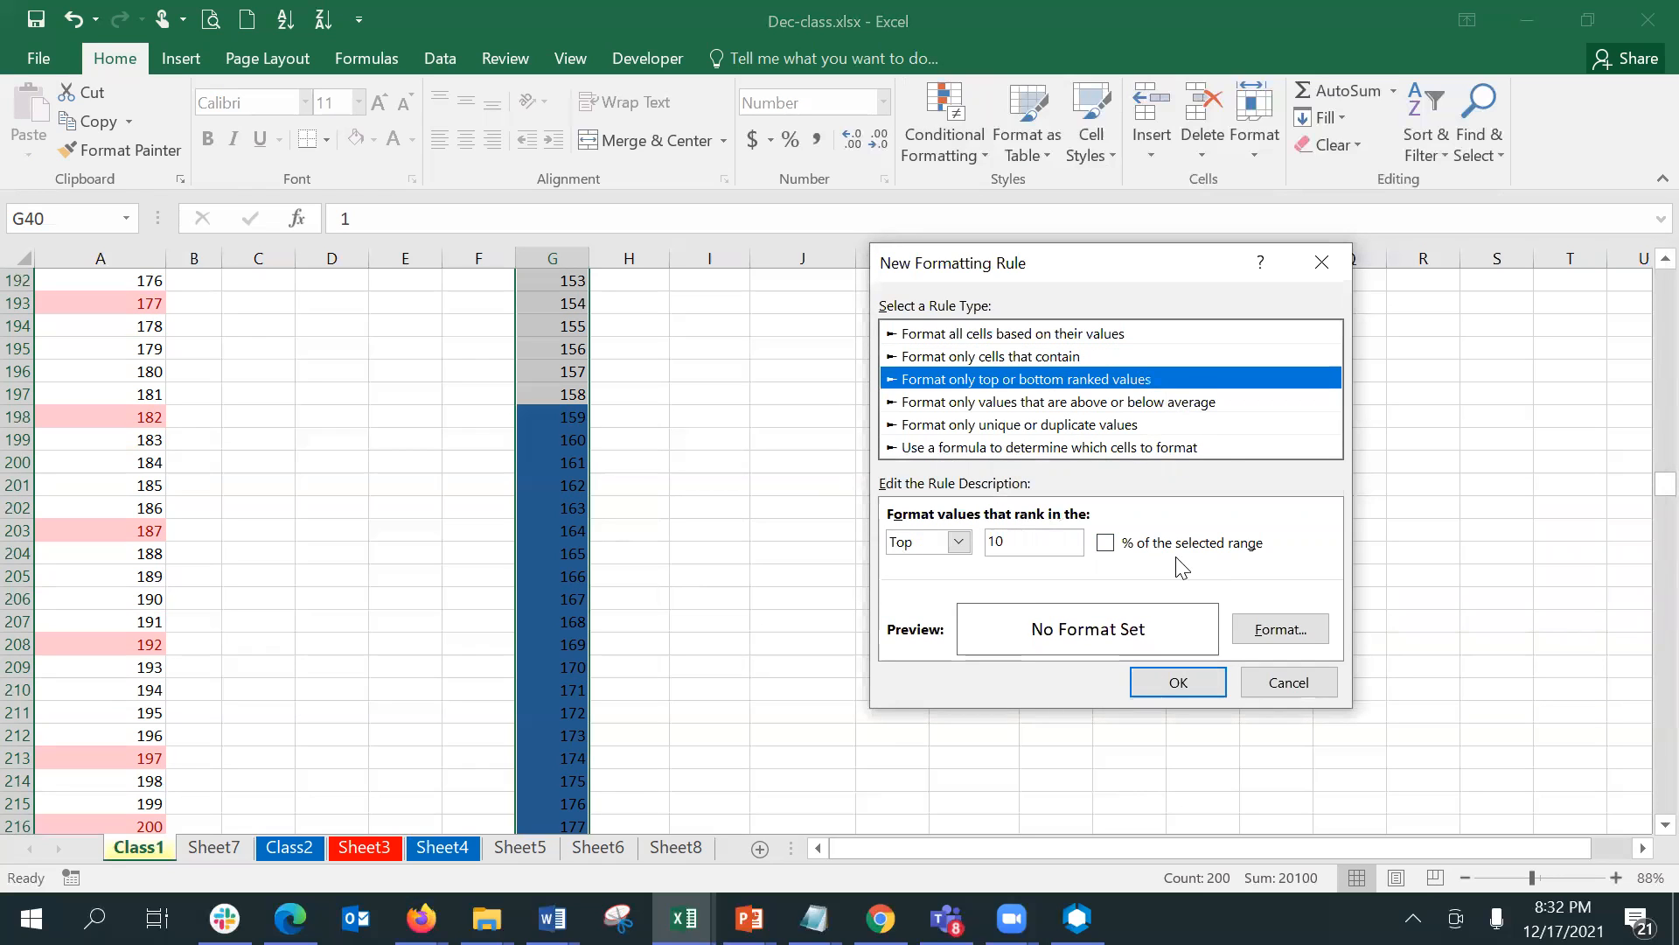
{"action": "left_click", "coordinate": [1291, 691]}
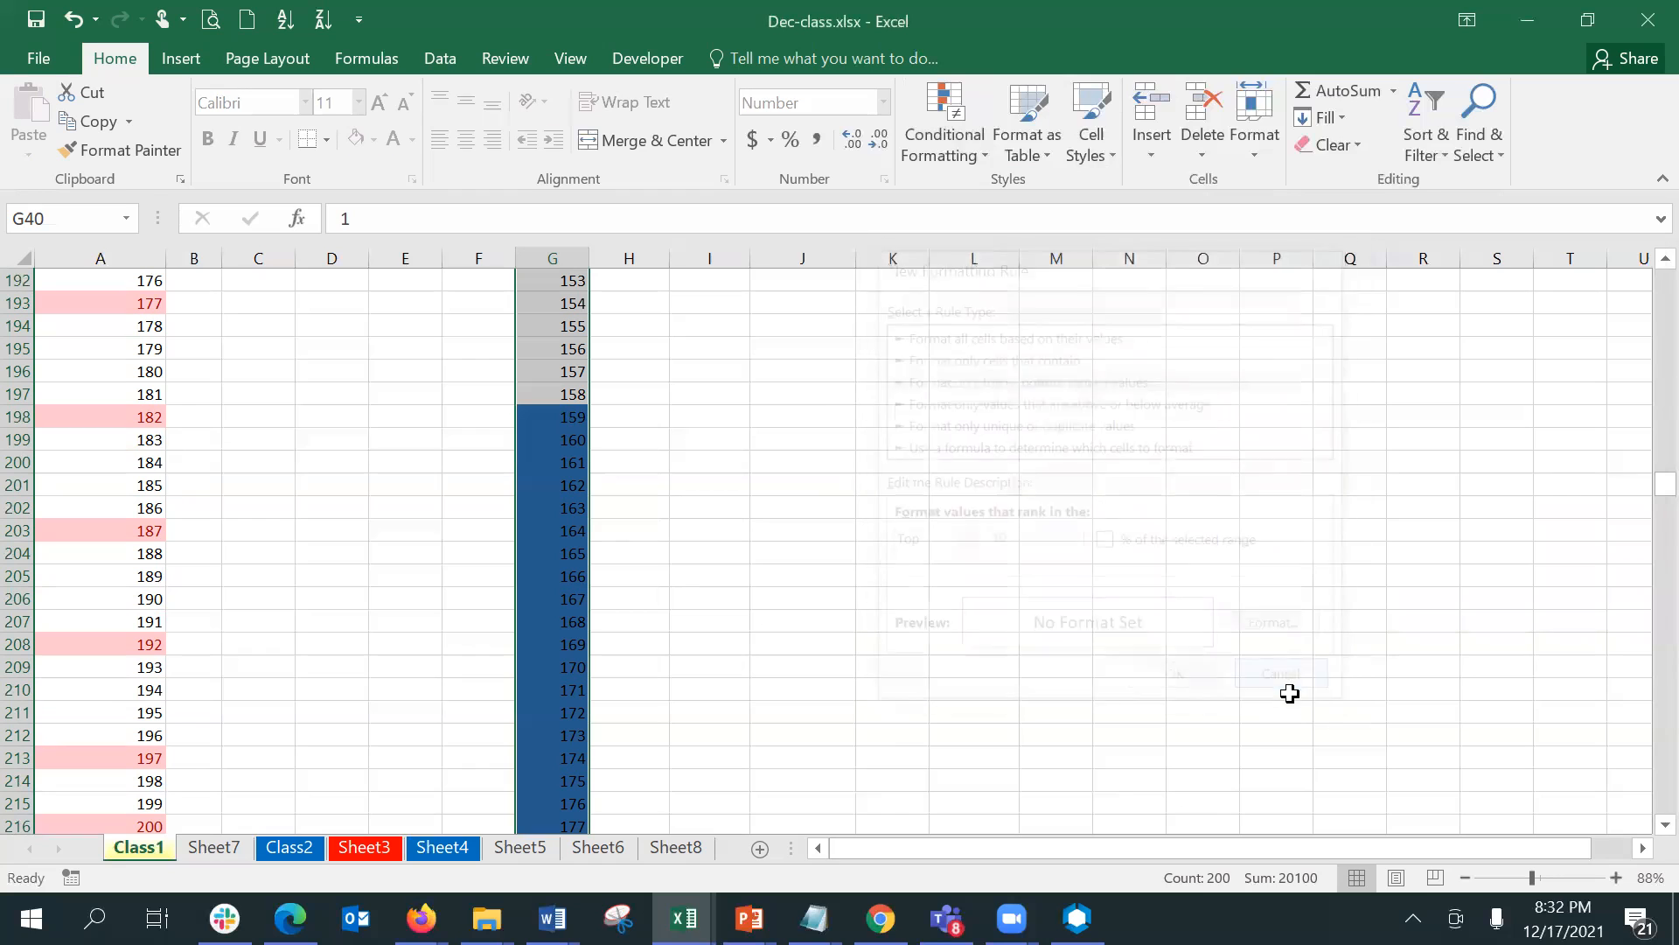
{"action": "left_click", "coordinate": [962, 153]}
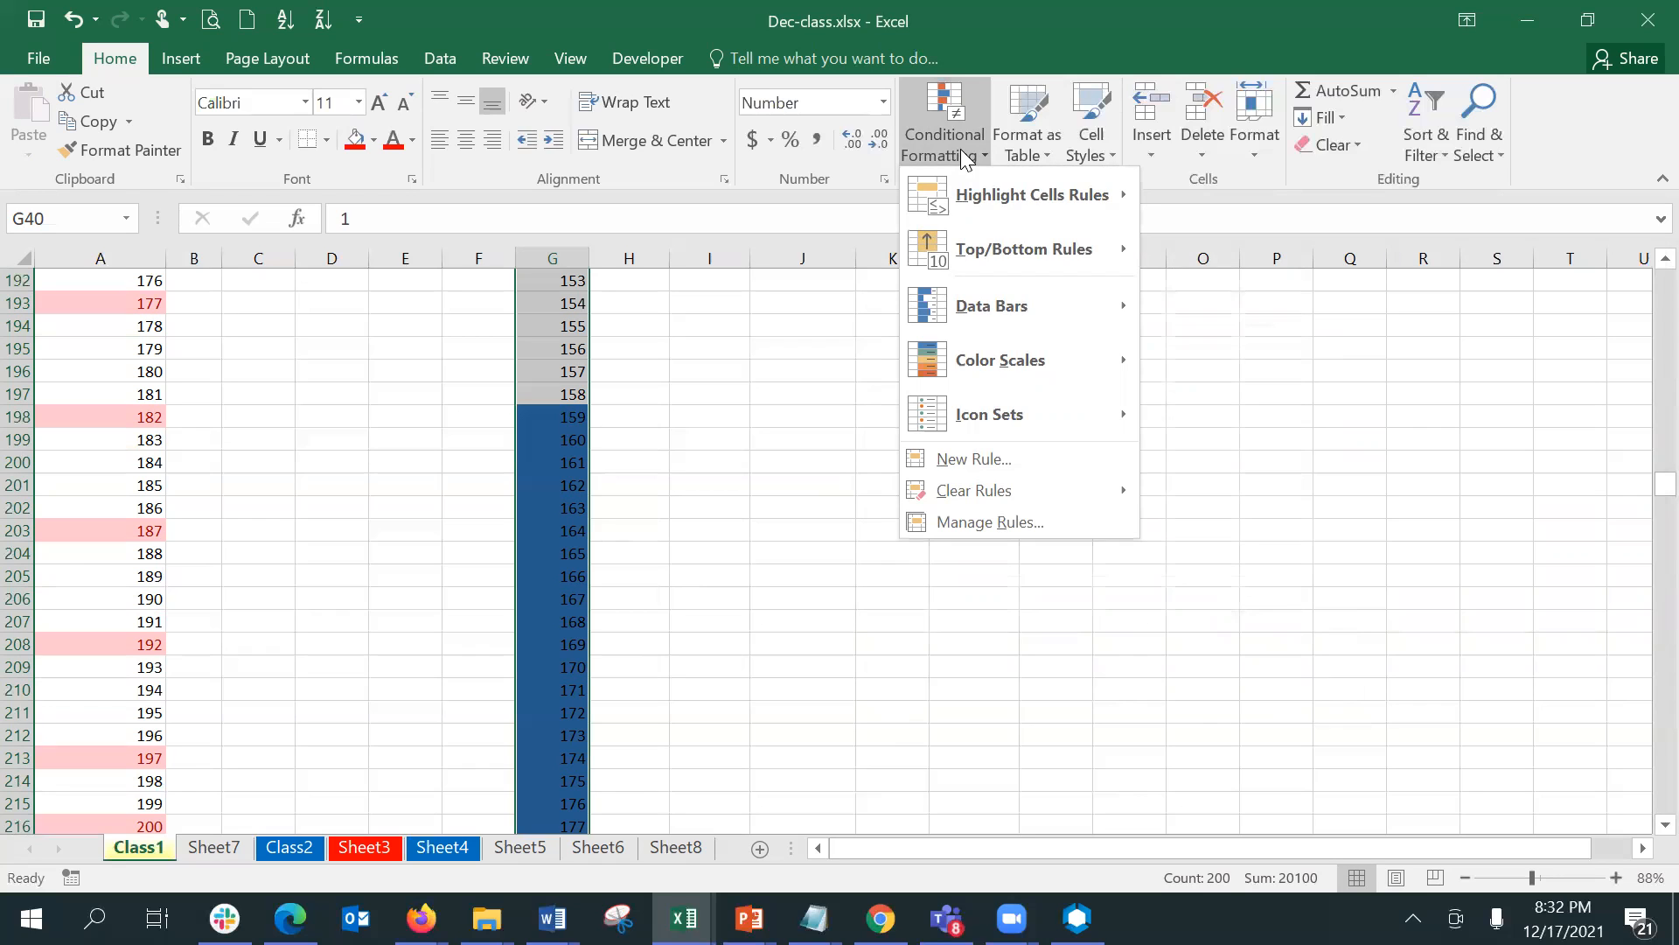
{"action": "mouse_move", "coordinate": [944, 251]}
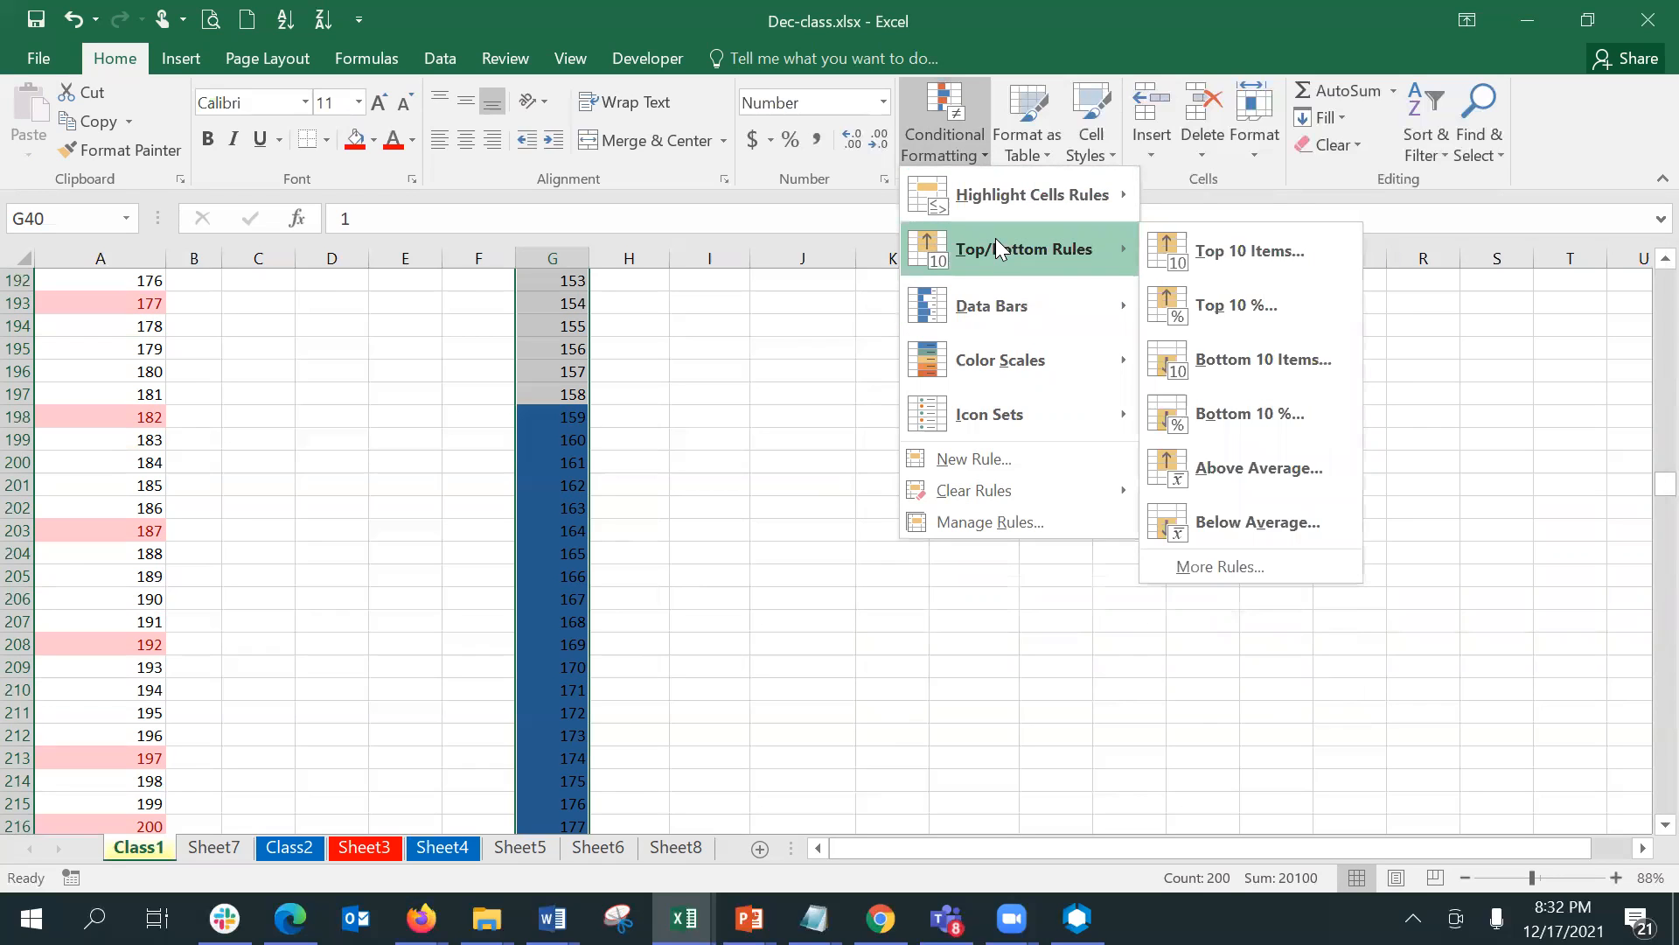
{"action": "left_click", "coordinate": [695, 291]}
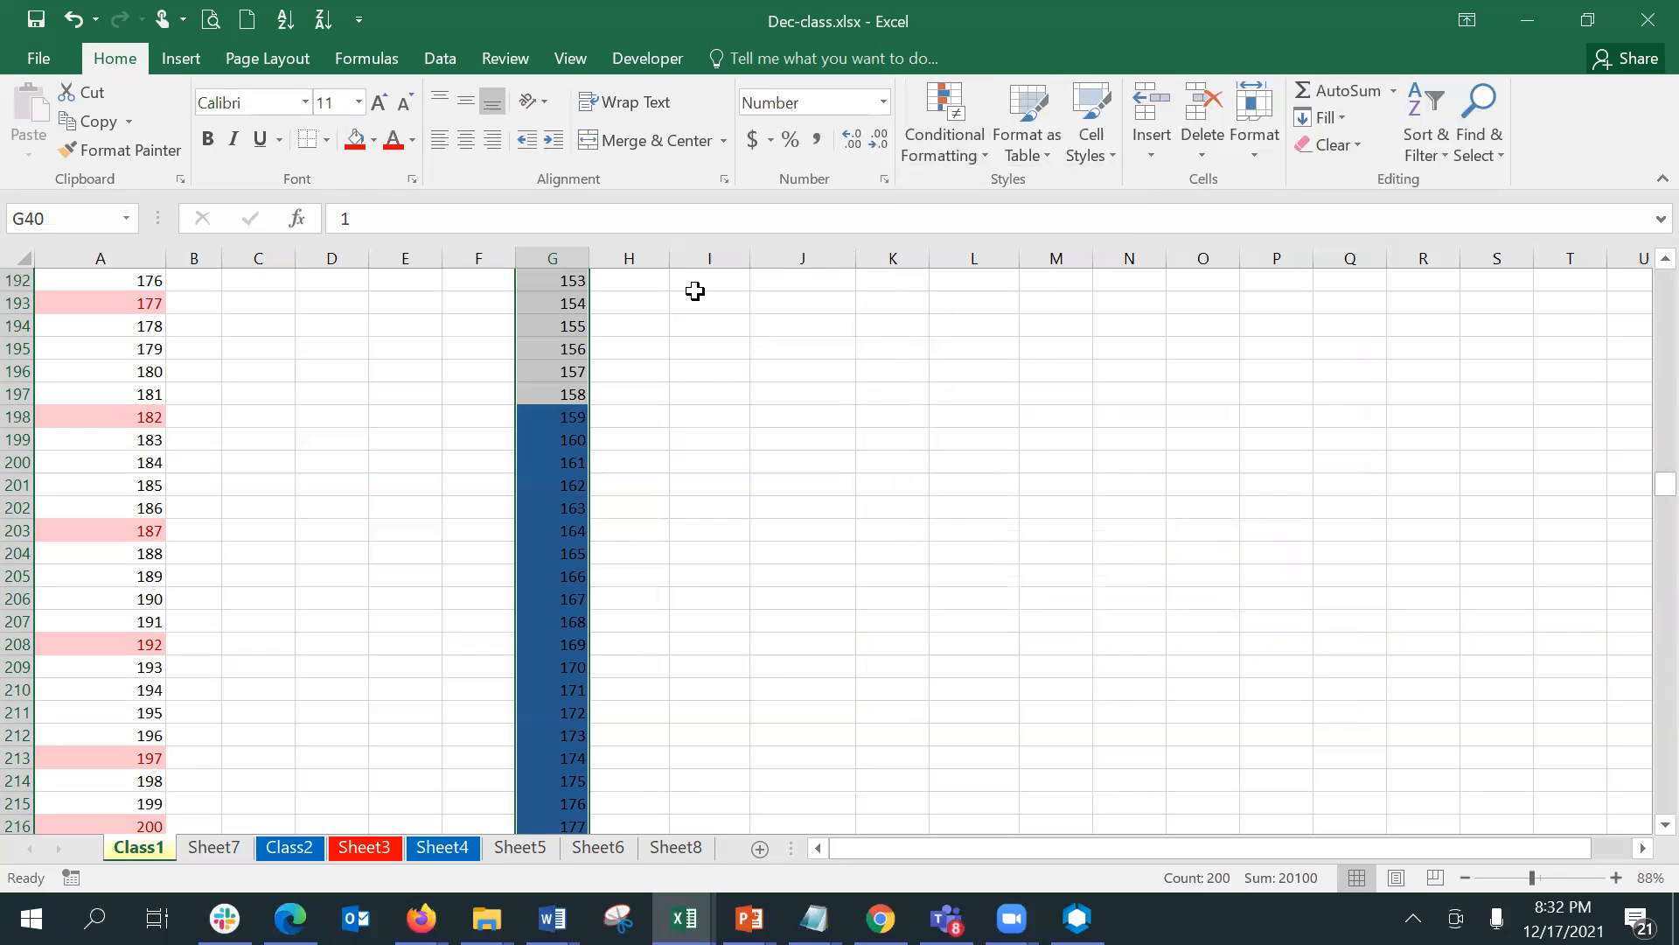
- Enter 10 in the empty cell N40 on the Class1 sheet
{"action": "key", "text": "ctrl+Up"}
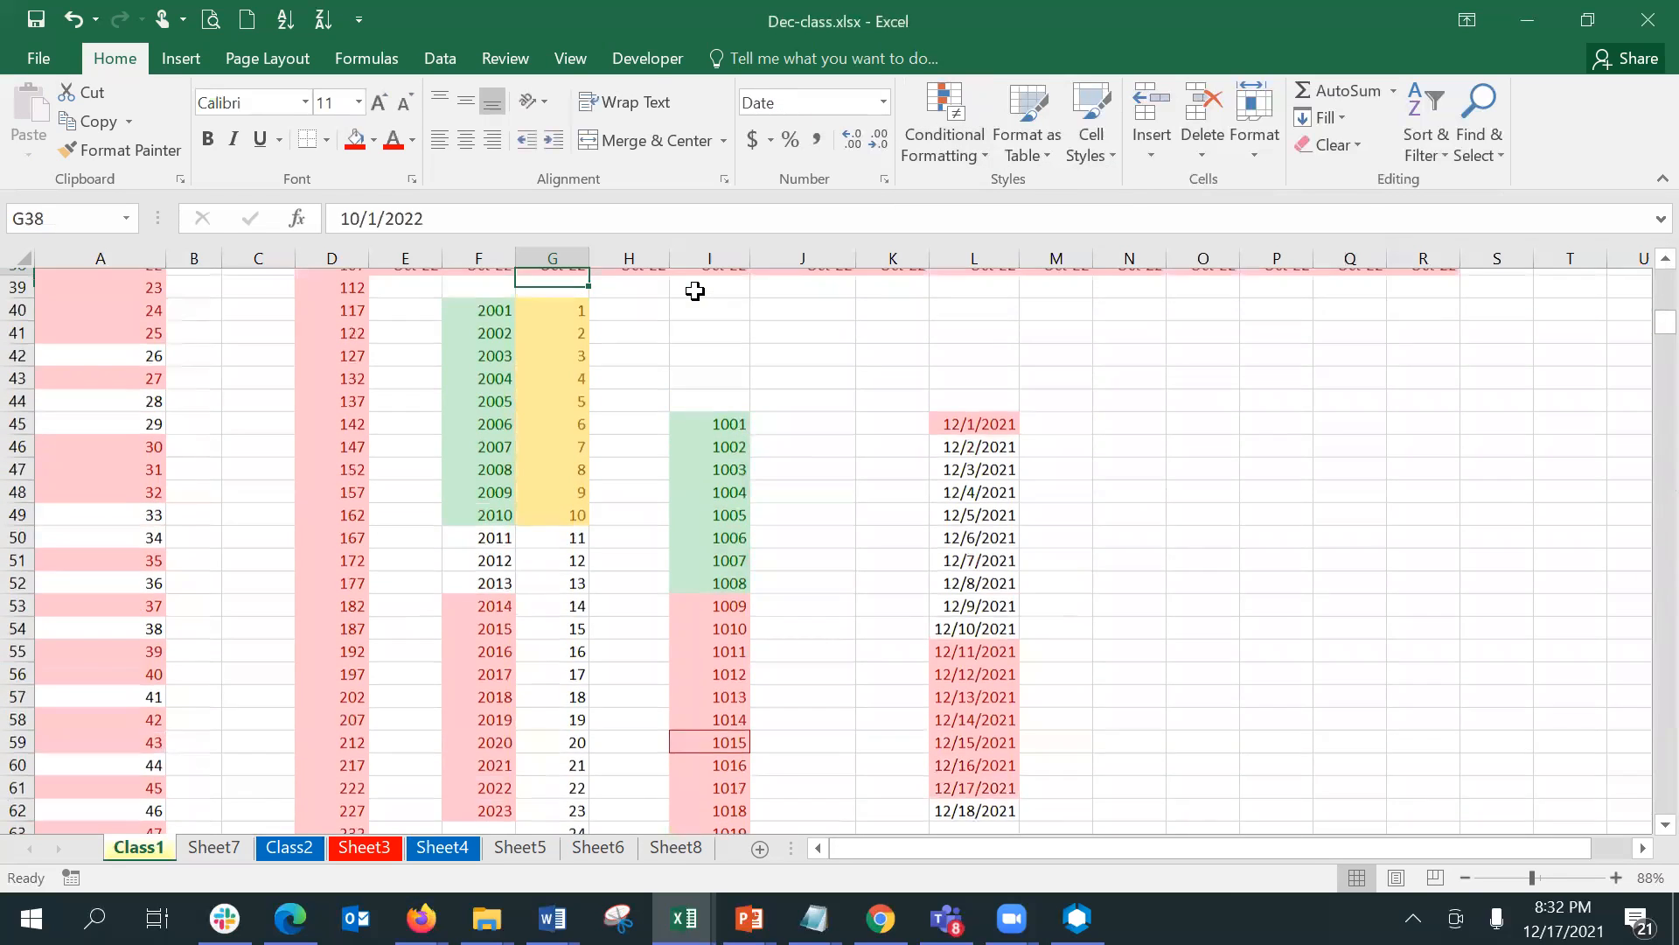
{"action": "key", "text": "ctrl+Up"}
{"action": "key", "text": "Down"}
{"action": "key", "text": "Down"}
{"action": "key", "text": "Down"}
{"action": "key", "text": "Down"}
{"action": "key", "text": "Down"}
{"action": "key", "text": "Down"}
{"action": "key", "text": "Down"}
{"action": "key", "text": "Down"}
{"action": "key", "text": "Down"}
{"action": "key", "text": "Down"}
{"action": "key", "text": "Down"}
{"action": "key", "text": "Down"}
{"action": "key", "text": "Down"}
{"action": "key", "text": "Down"}
{"action": "key", "text": "Down"}
{"action": "key", "text": "Down"}
{"action": "key", "text": "Down"}
{"action": "key", "text": "Down"}
{"action": "key", "text": "Down"}
{"action": "key", "text": "Down"}
{"action": "key", "text": "Down"}
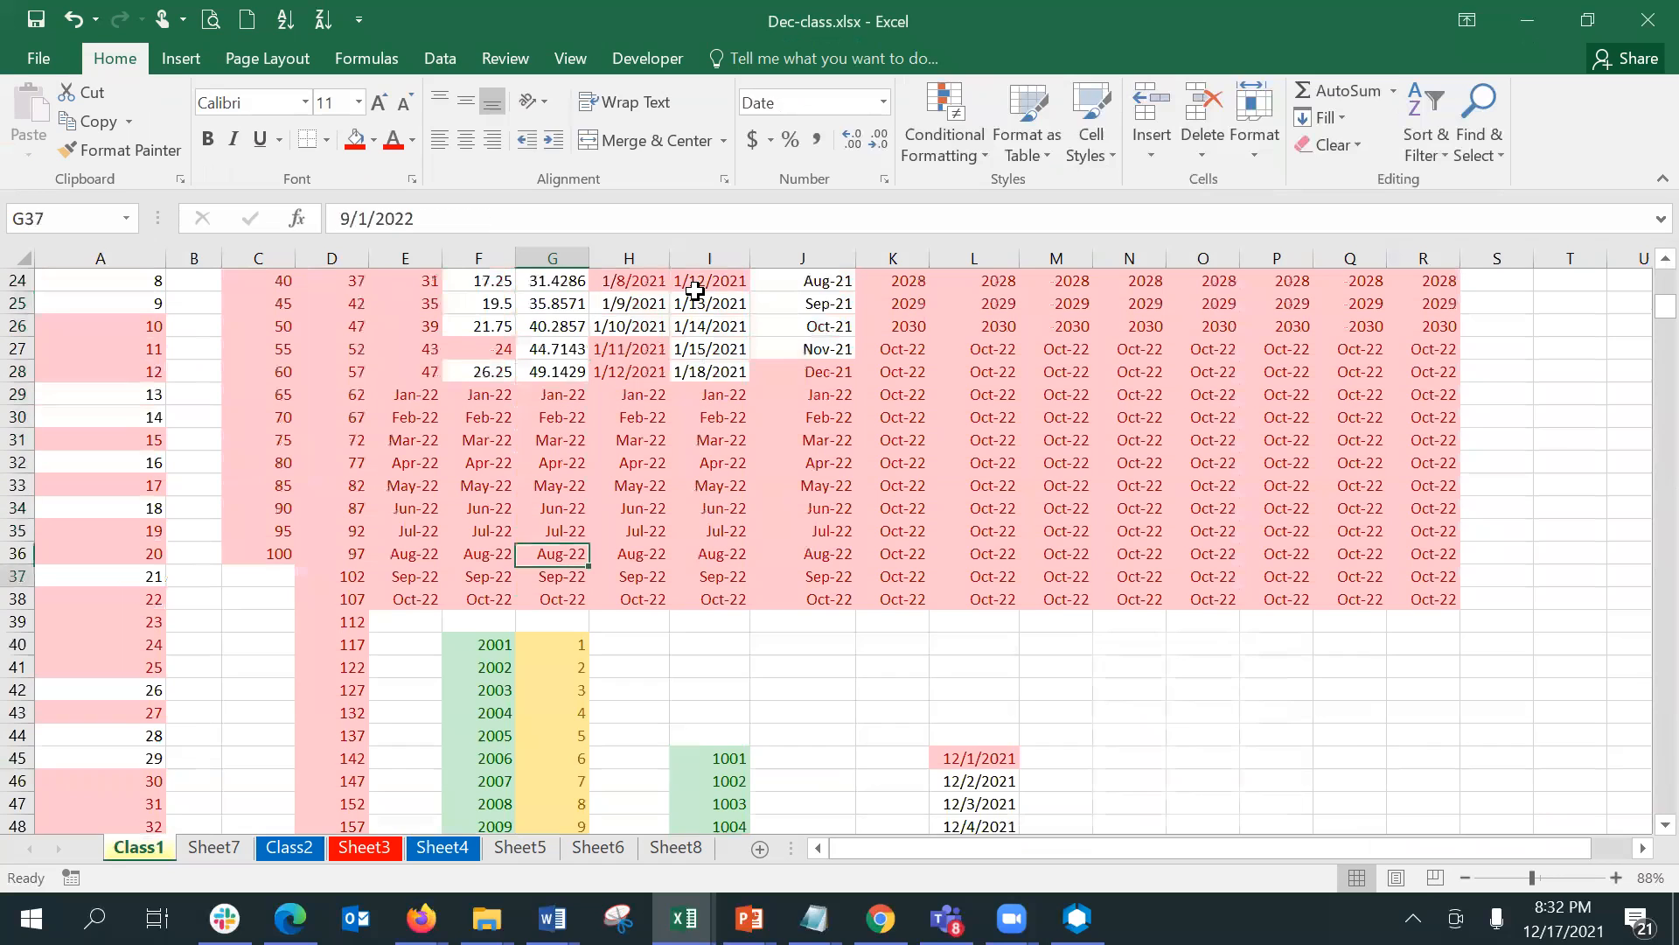
{"action": "key", "text": "Right"}
{"action": "key", "text": "Right"}
{"action": "key", "text": "Right"}
{"action": "key", "text": "Right"}
{"action": "key", "text": "Right"}
{"action": "key", "text": "Right"}
{"action": "key", "text": "Right"}
{"action": "key", "text": "Up"}
{"action": "key", "text": "Up"}
{"action": "key", "text": "Up"}
{"action": "key", "text": "Up"}
{"action": "key", "text": "Up"}
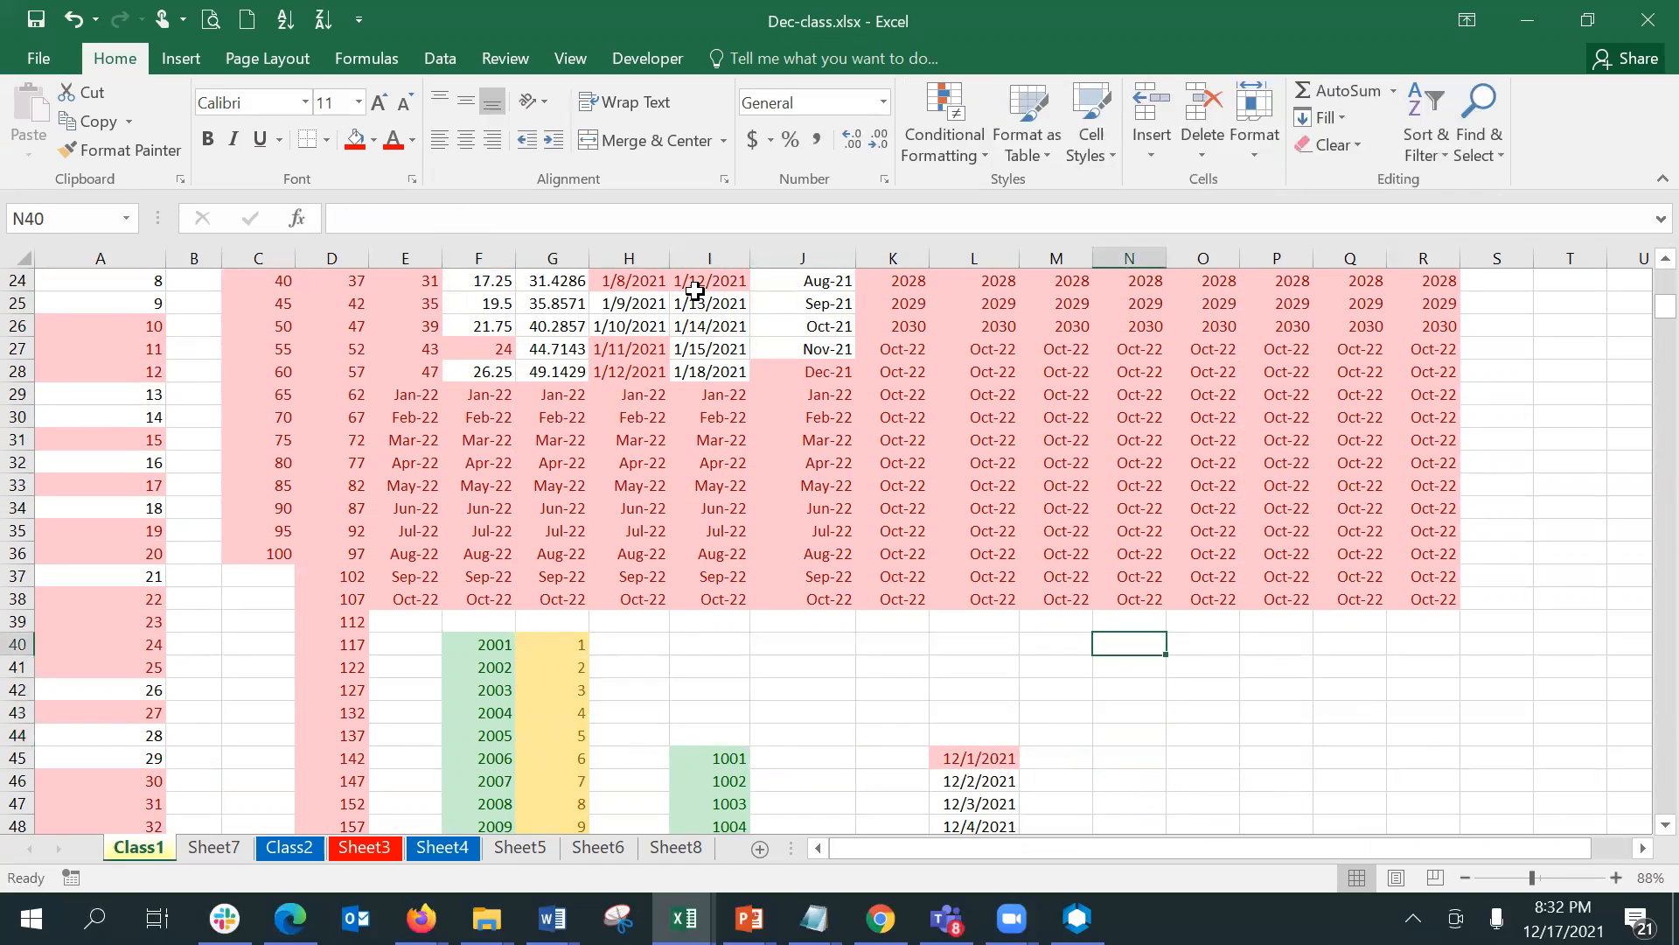
{"action": "type", "text": "`"}
{"action": "type", "text": "10"}
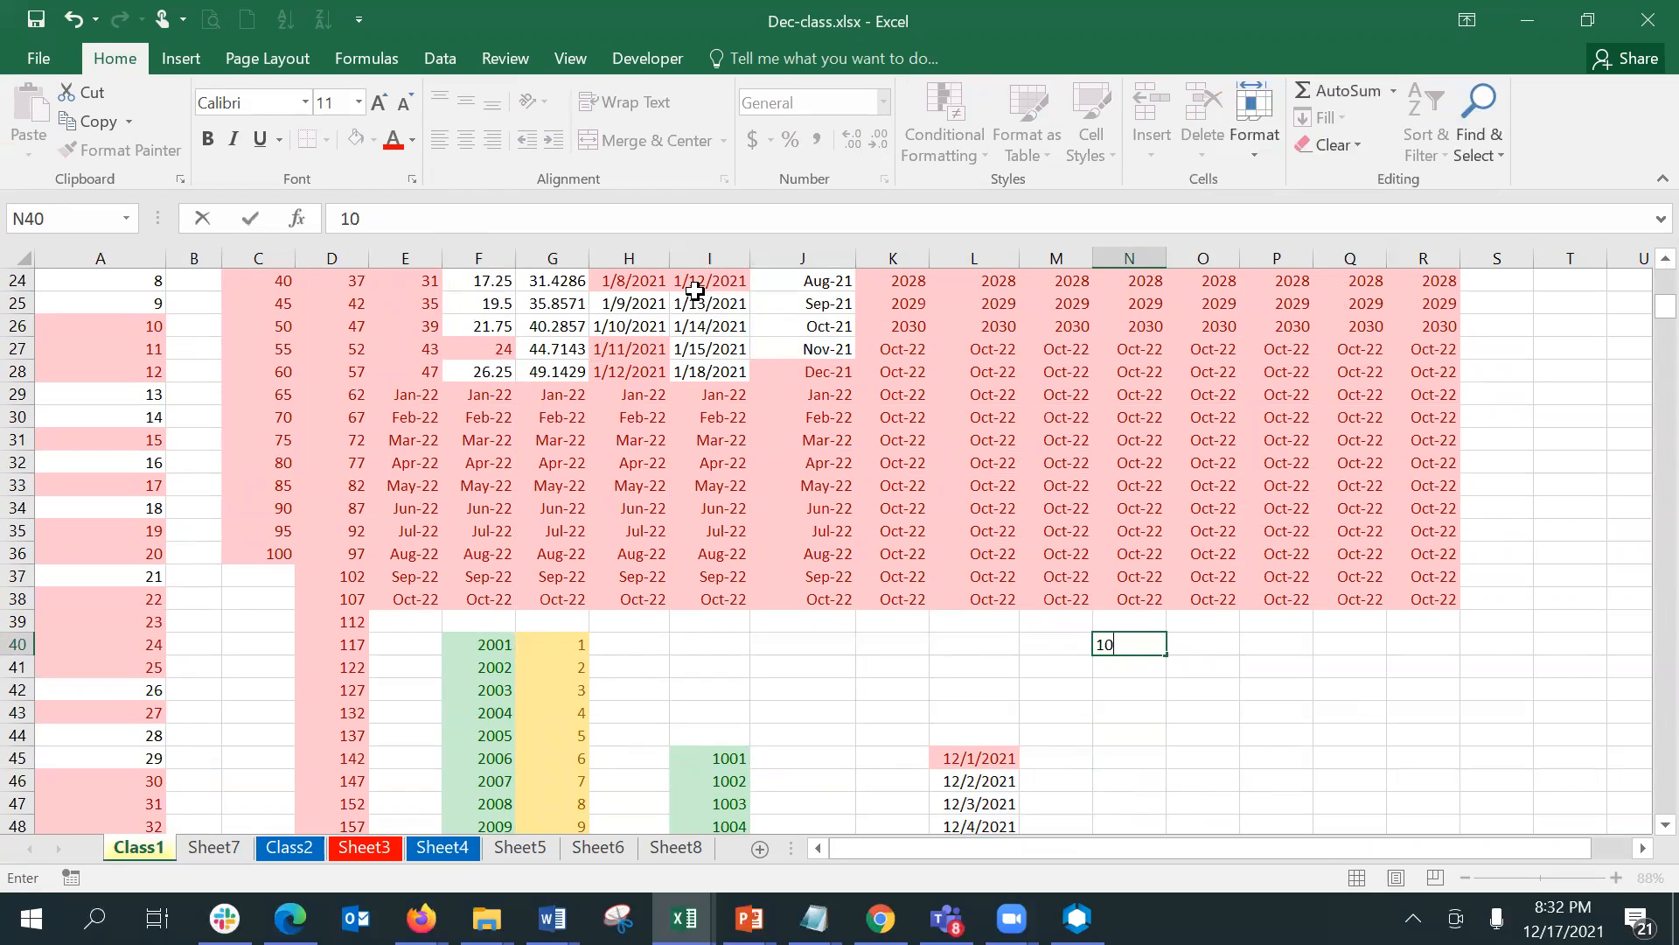
{"action": "key", "text": "Return"}
{"action": "key", "text": "Up"}
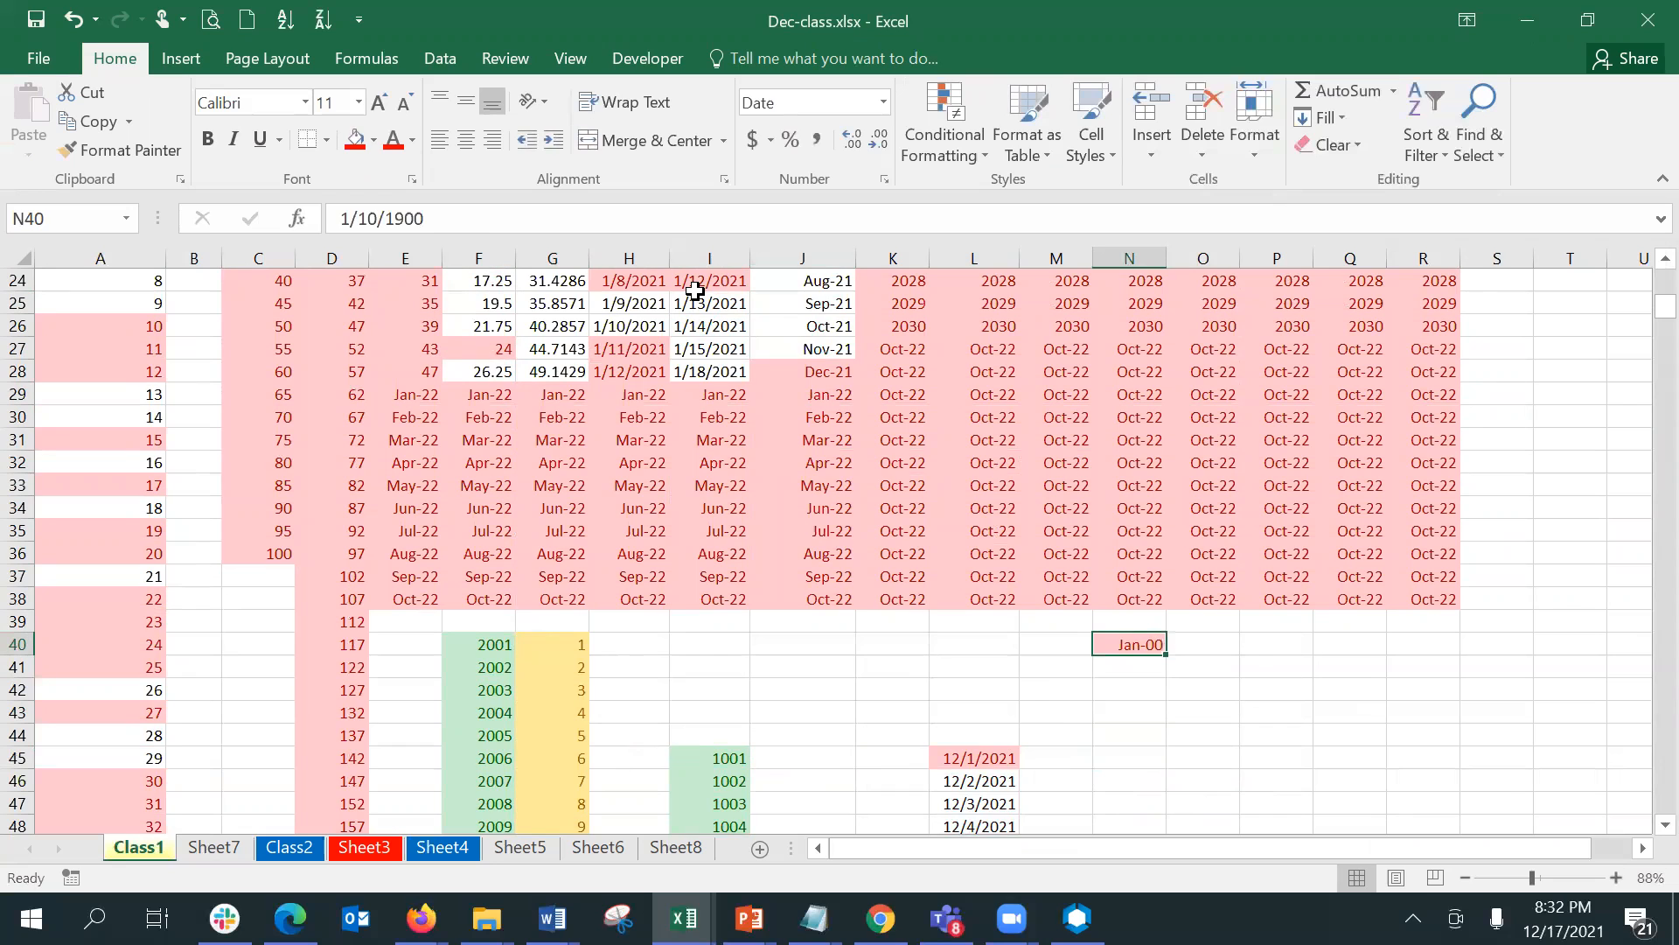
- Format N40 as Number and clear the conditional formatting rules from that cell
{"action": "left_click", "coordinate": [883, 102]}
{"action": "left_click", "coordinate": [856, 195]}
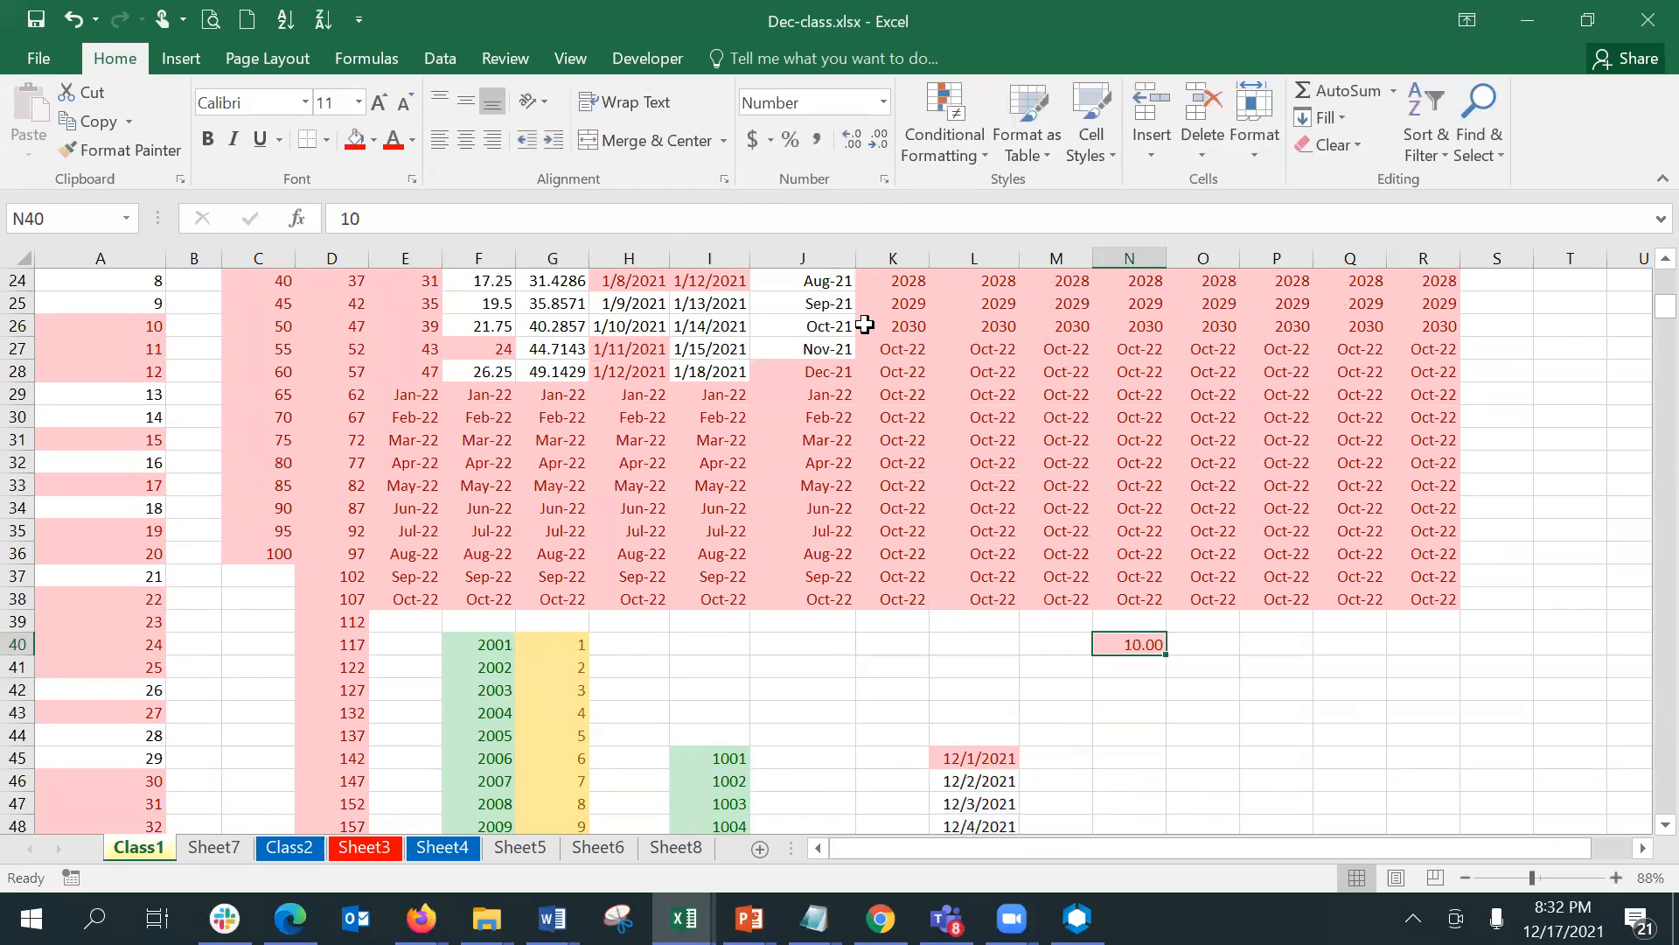
{"action": "left_click", "coordinate": [938, 169]}
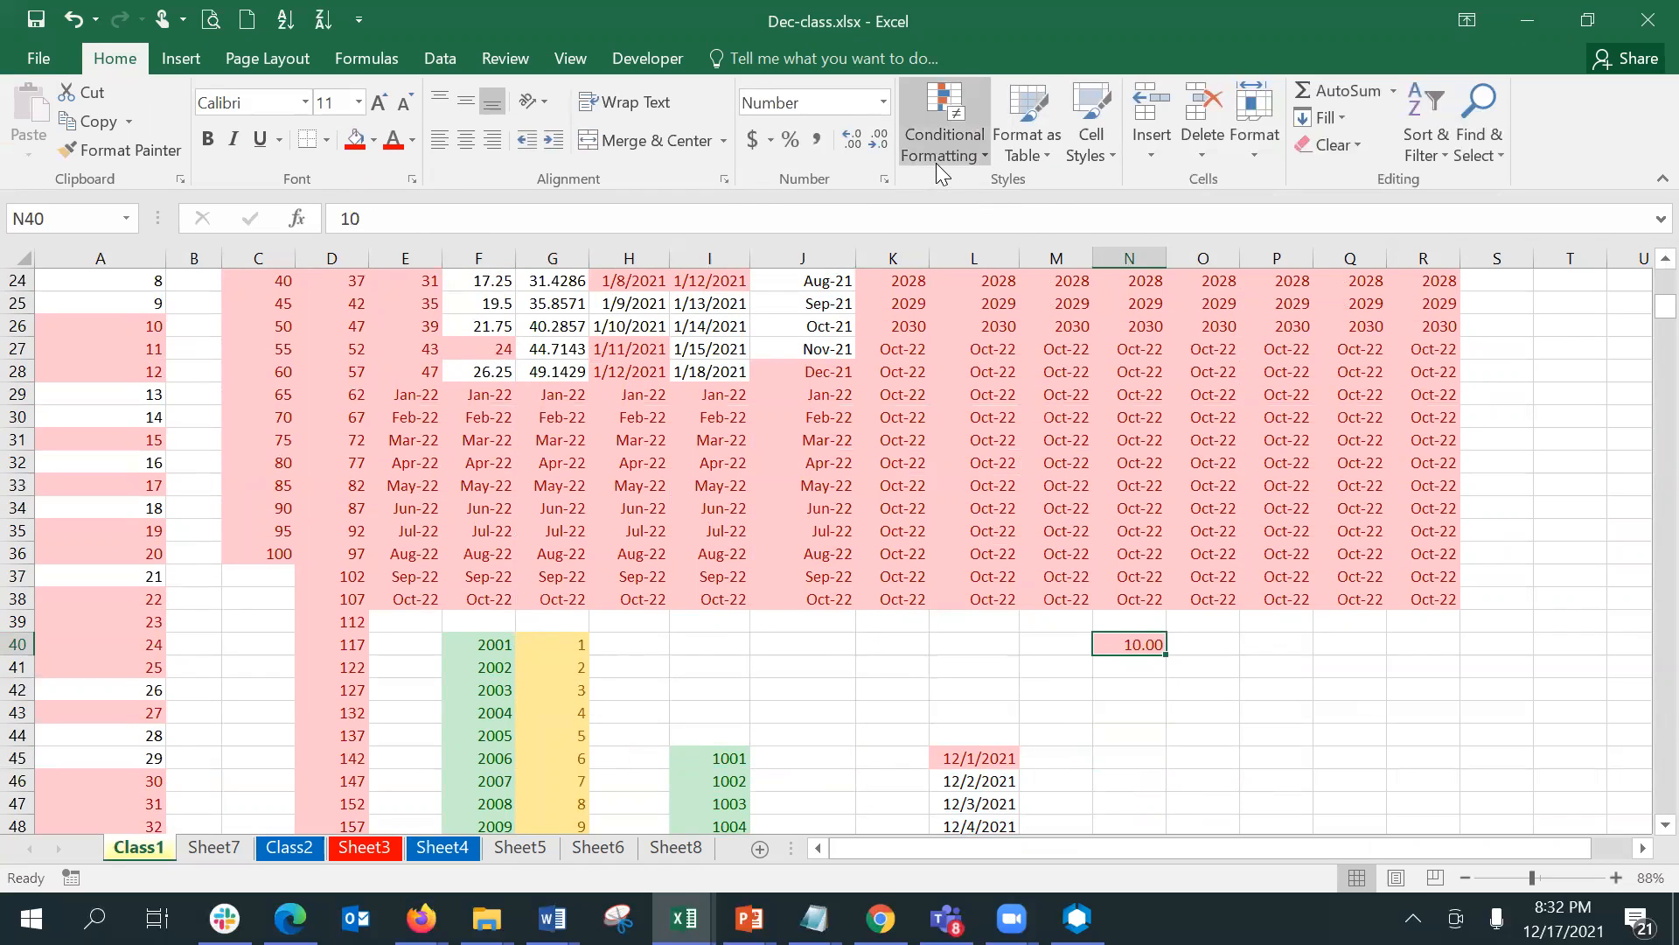
{"action": "mouse_move", "coordinate": [993, 489]}
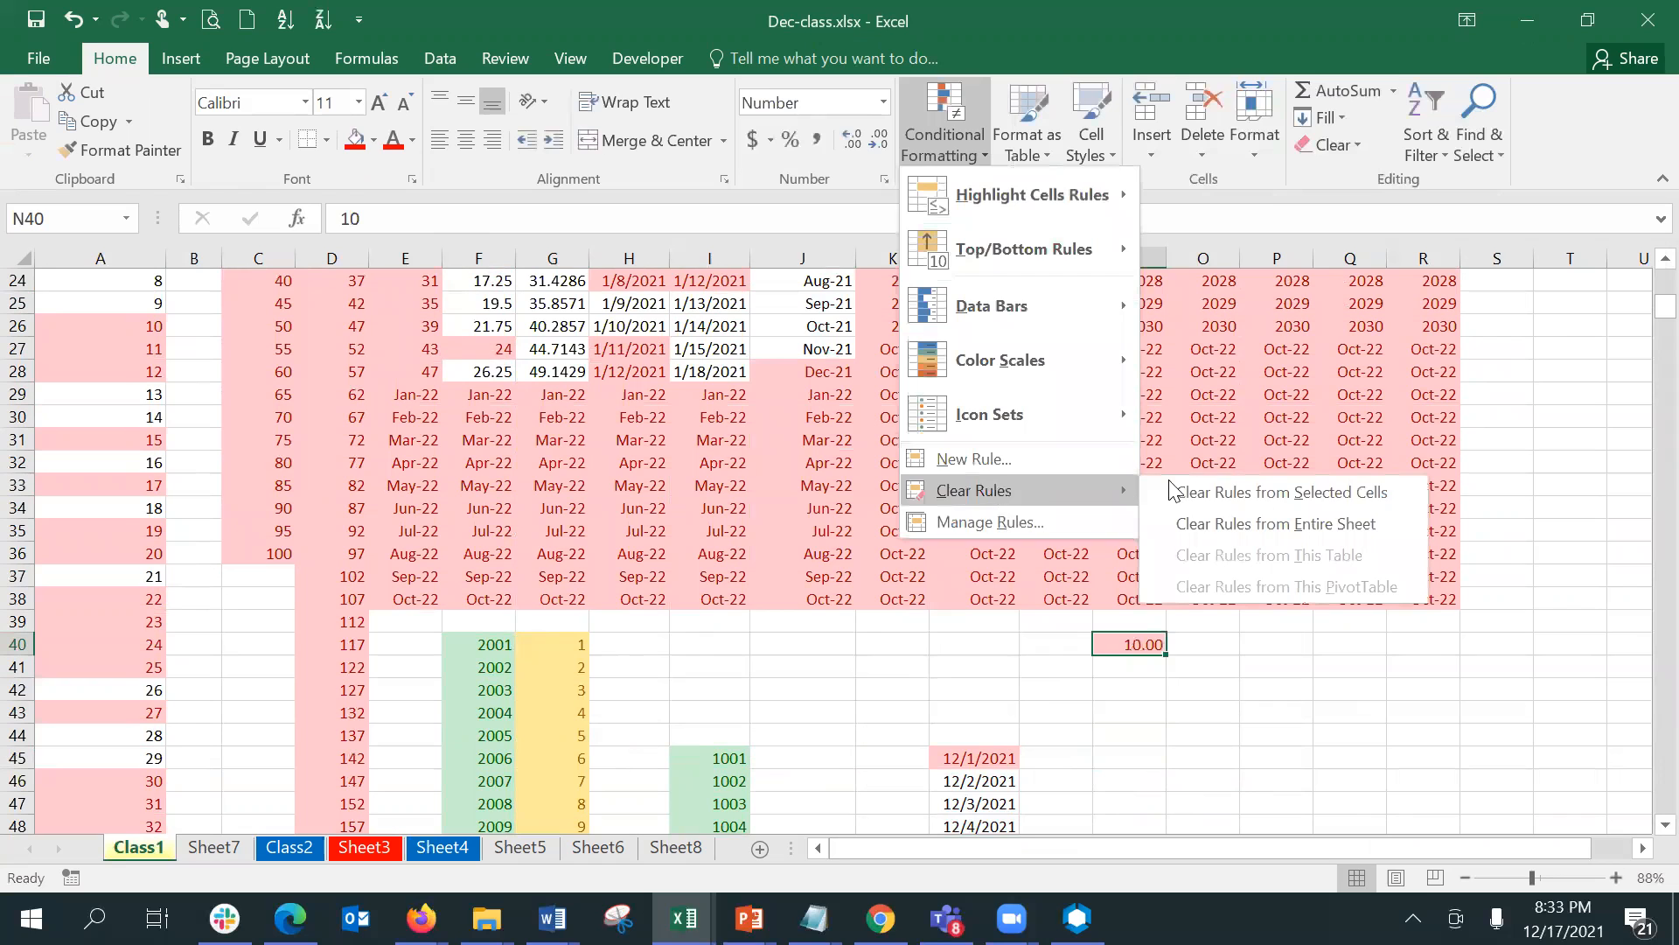
{"action": "left_click", "coordinate": [1319, 492]}
- Fill N40:N68 with a linear column series using a step value of 100
{"action": "key", "text": "shift+Down"}
{"action": "key", "text": "shift+Down"}
{"action": "key", "text": "shift+Down"}
{"action": "key", "text": "shift+Down"}
{"action": "key", "text": "shift+Down"}
{"action": "key", "text": "shift+Down"}
{"action": "key", "text": "shift+Down"}
{"action": "key", "text": "shift+Down"}
{"action": "key", "text": "shift+Down"}
{"action": "key", "text": "shift+Down"}
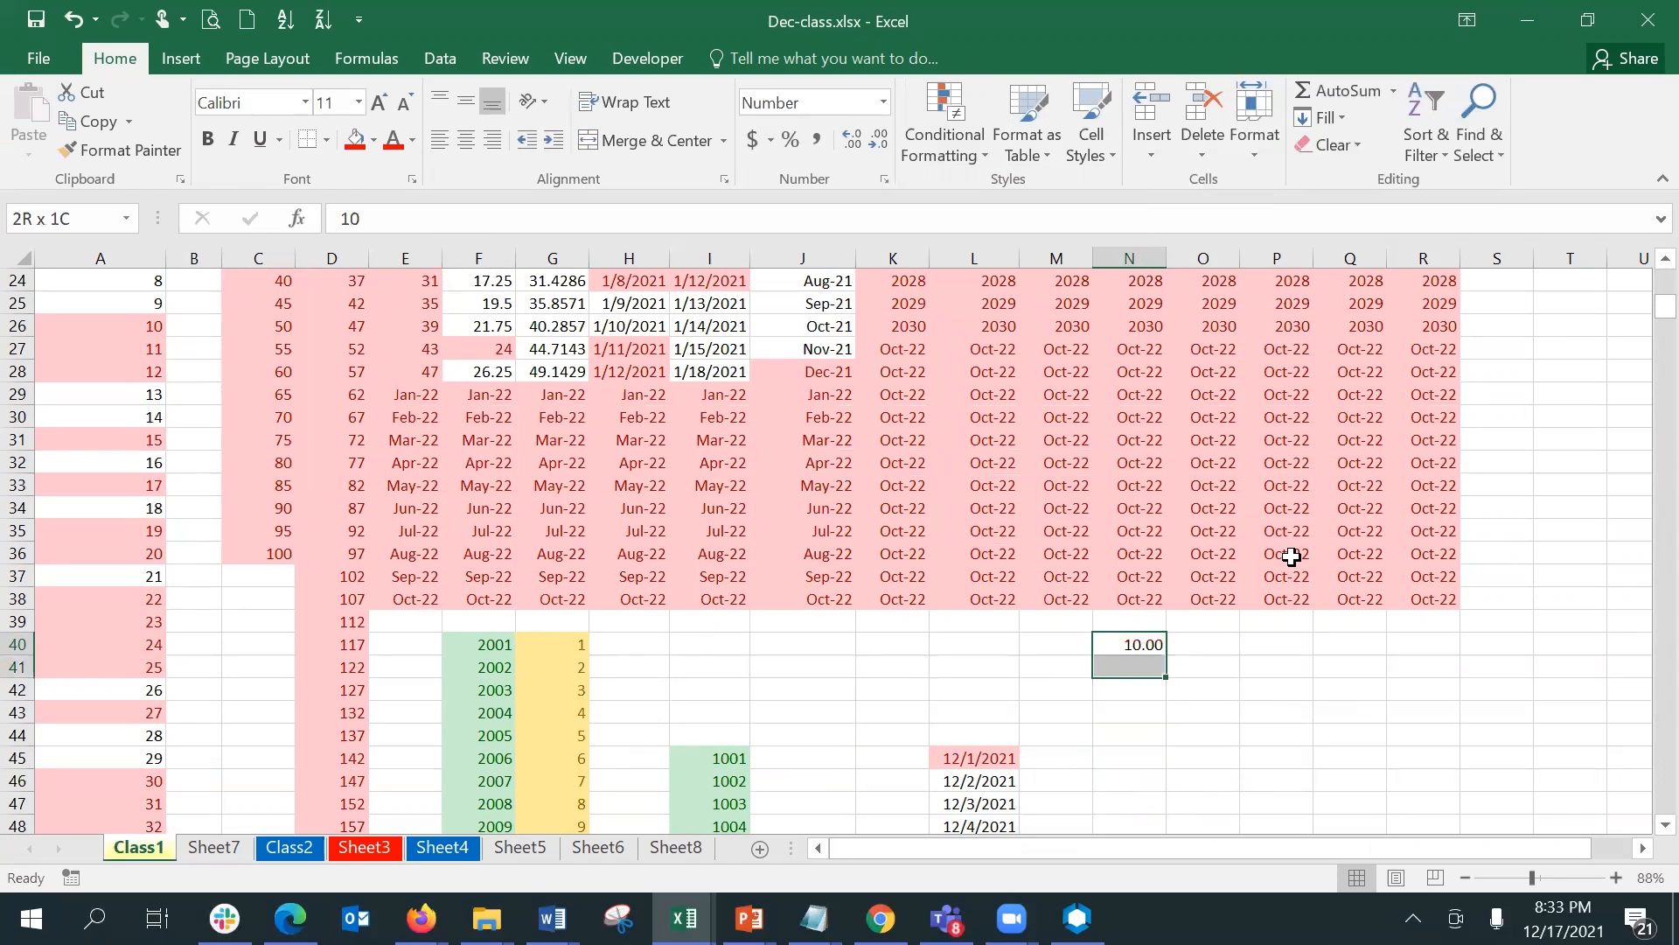
{"action": "key", "text": "shift+Down"}
{"action": "key", "text": "shift+Down"}
{"action": "key", "text": "shift+Down"}
{"action": "key", "text": "shift+Down"}
{"action": "key", "text": "shift+Down"}
{"action": "key", "text": "shift+Down"}
{"action": "key", "text": "shift+Down"}
{"action": "key", "text": "shift+Down"}
{"action": "key", "text": "shift+Down"}
{"action": "key", "text": "shift+Down"}
{"action": "key", "text": "shift+Down"}
{"action": "key", "text": "shift+Down"}
{"action": "key", "text": "shift+Down"}
{"action": "key", "text": "shift+Down"}
{"action": "key", "text": "shift+Down"}
{"action": "key", "text": "shift+Down"}
{"action": "key", "text": "shift+Down"}
{"action": "key", "text": "shift+Down"}
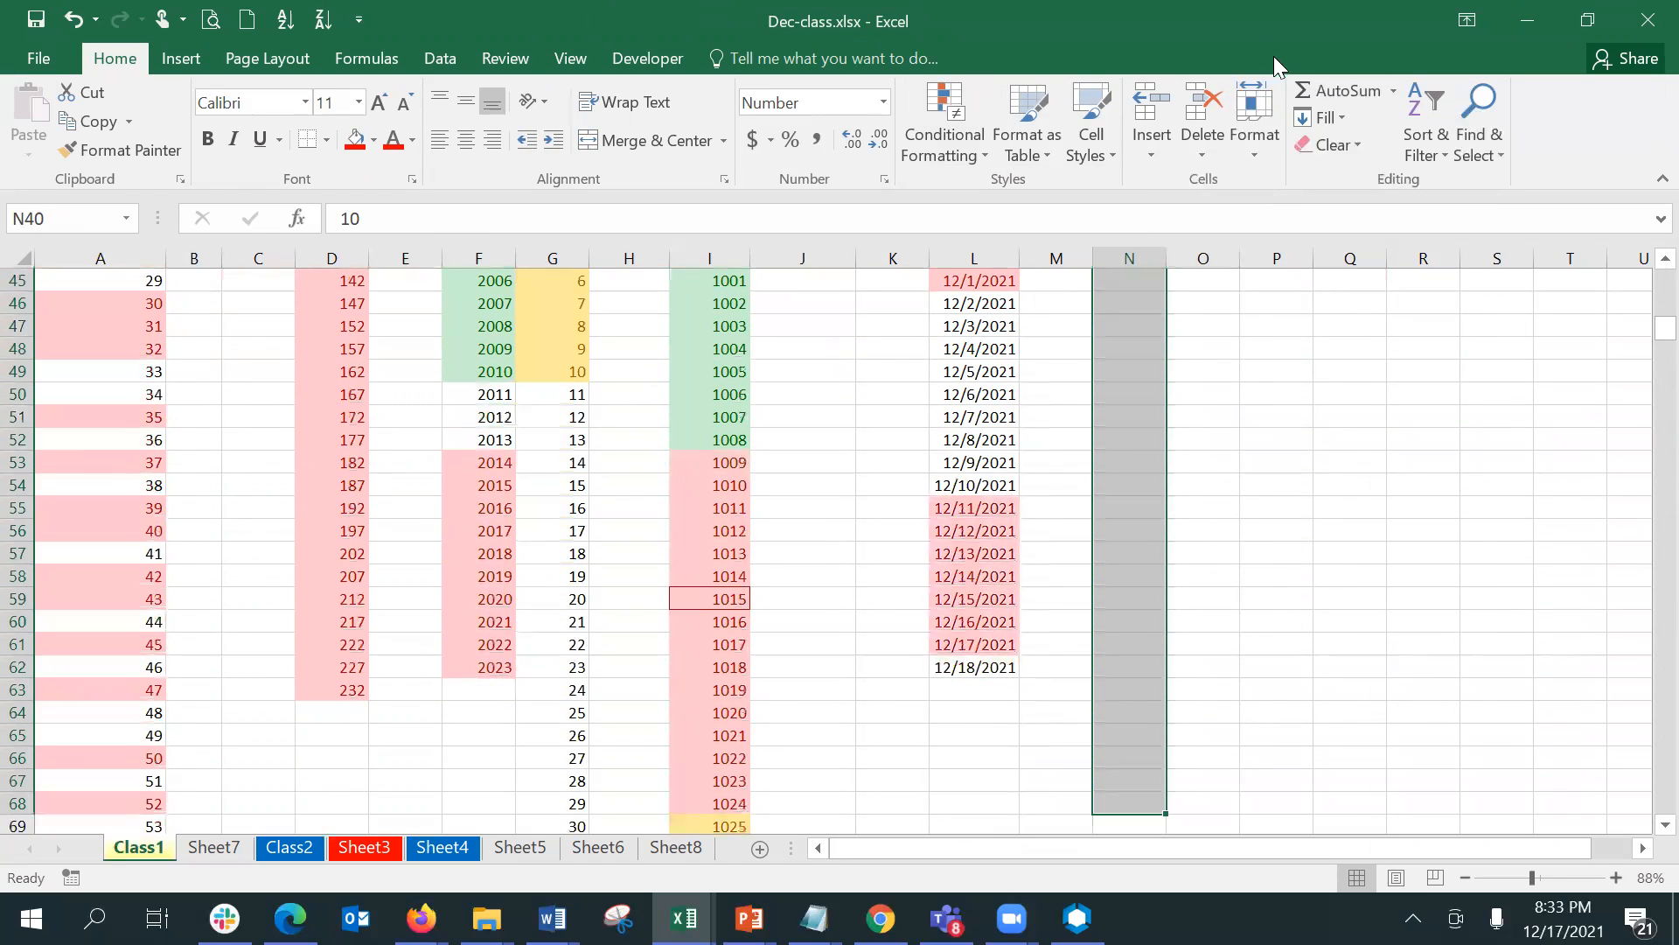
{"action": "left_click", "coordinate": [1330, 122]}
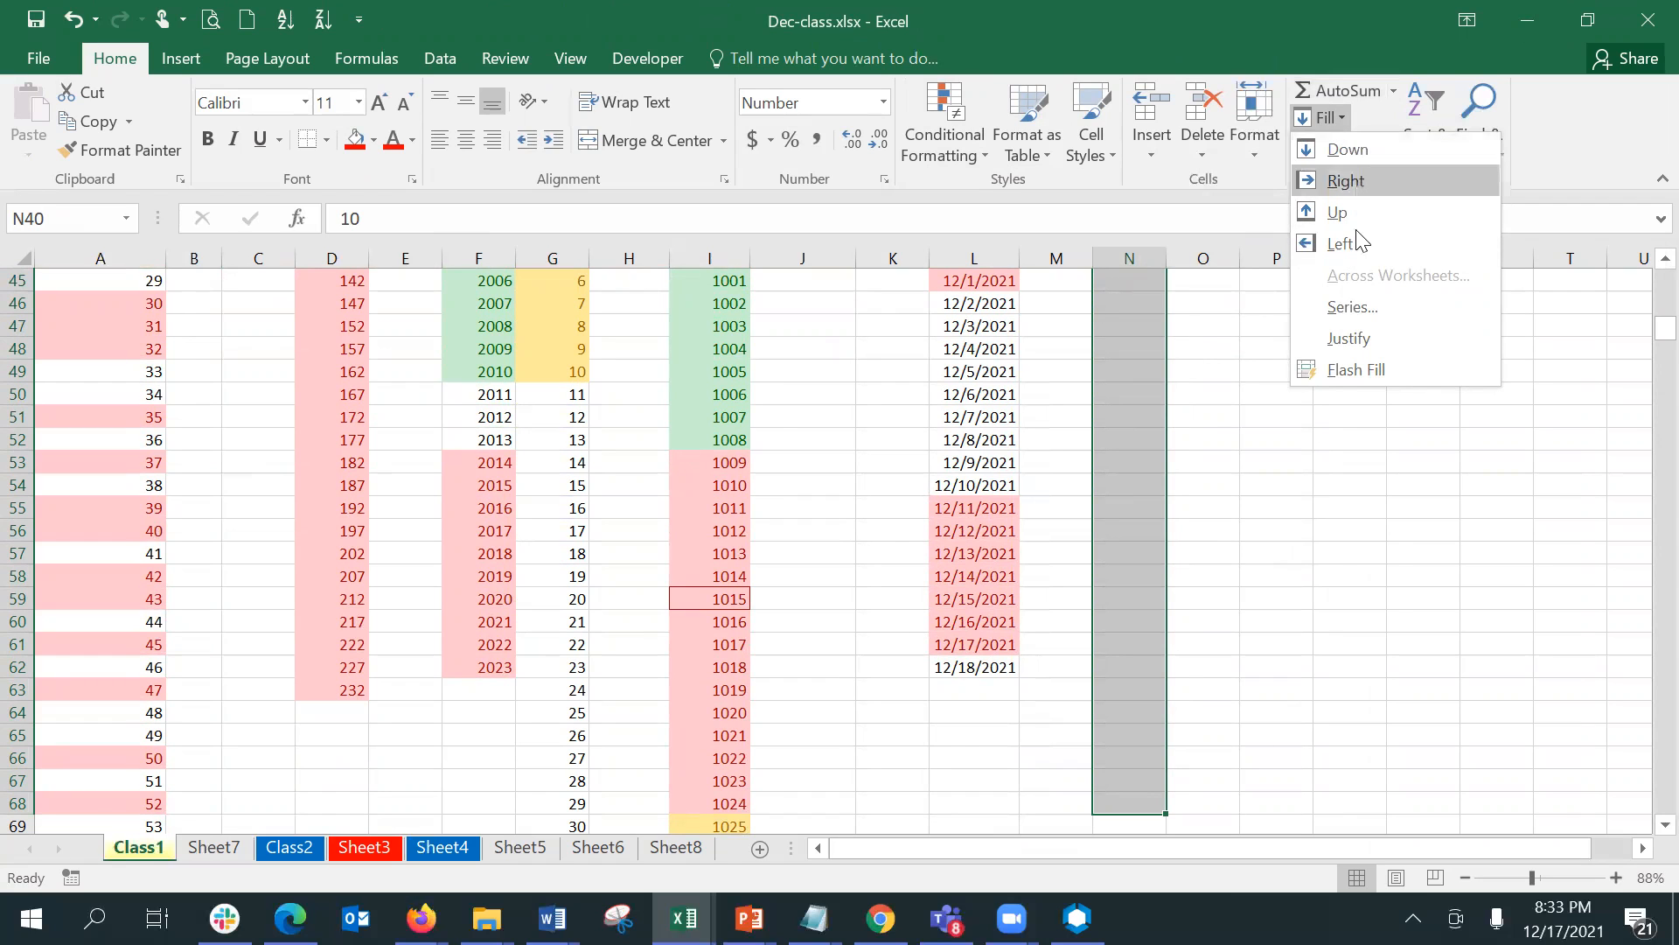
{"action": "left_click", "coordinate": [1353, 307]}
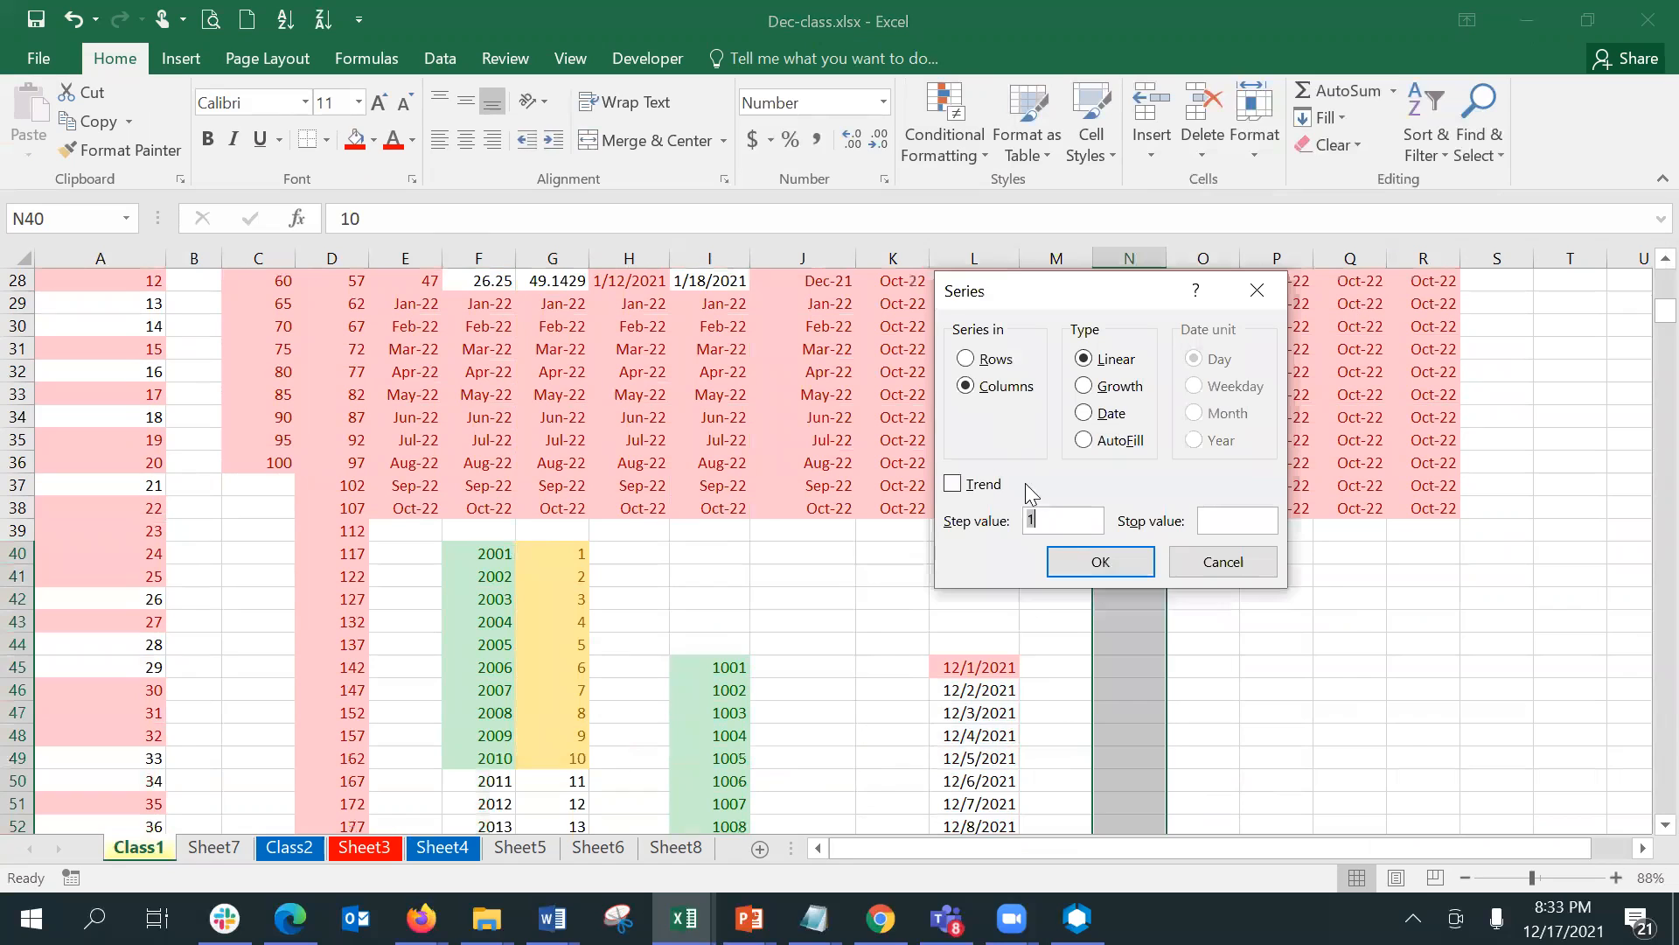
{"action": "left_click", "coordinate": [1056, 523]}
{"action": "type", "text": "00"}
{"action": "left_click", "coordinate": [1082, 555]}
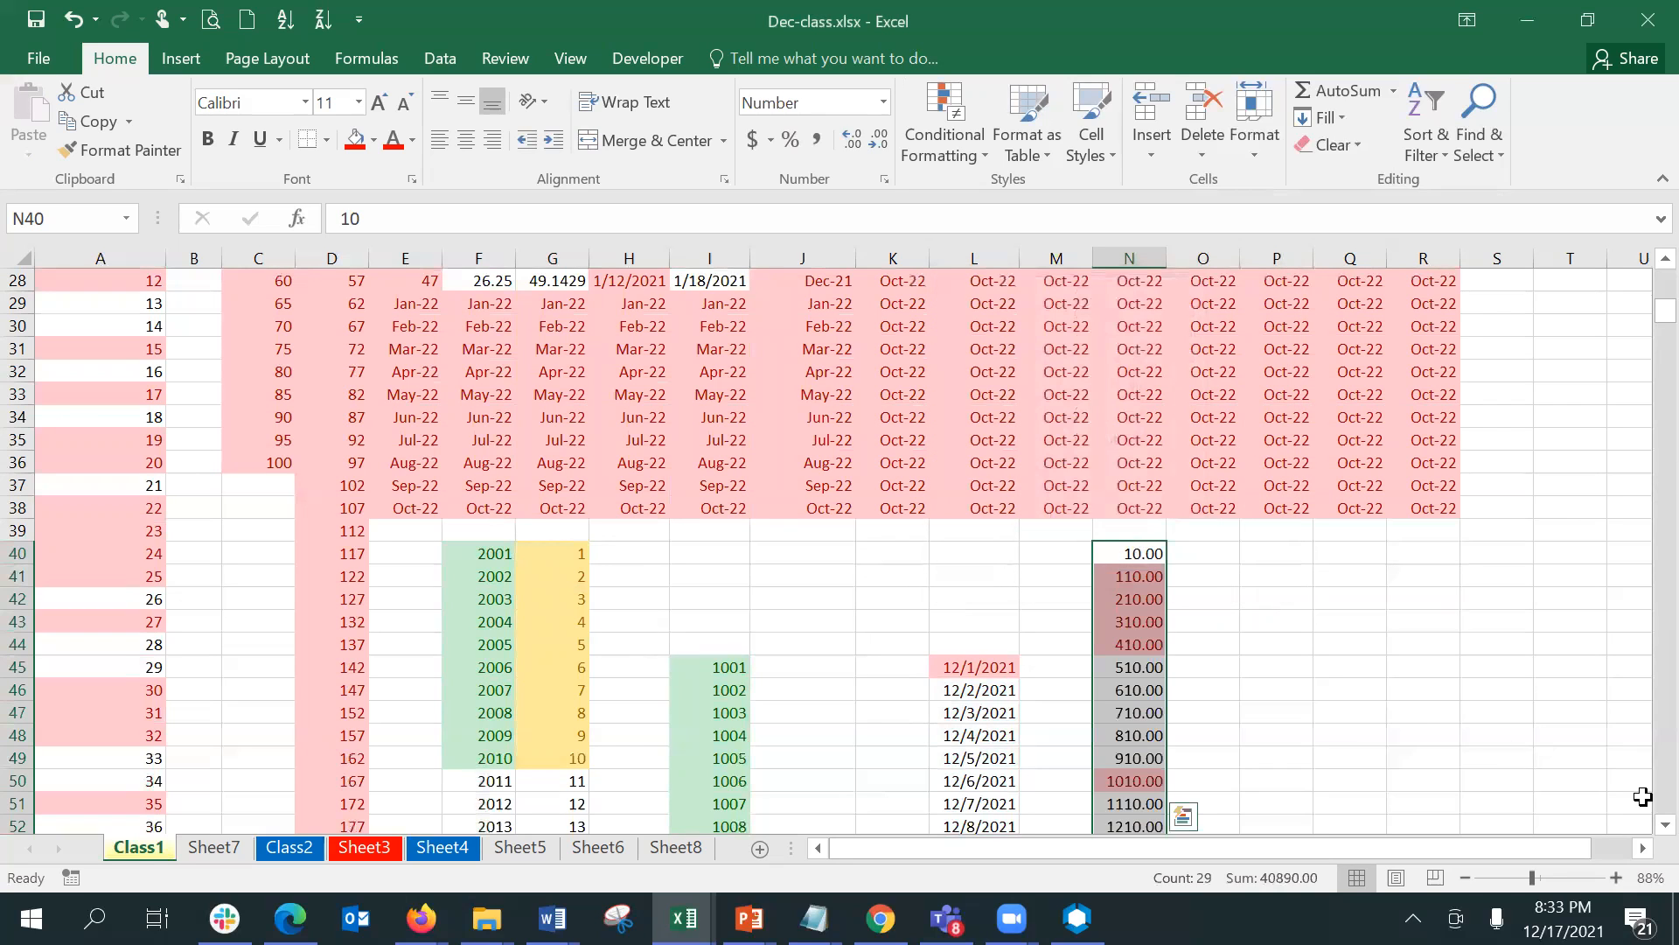
- Clear the conditional formatting rules from the filled series in N40:N68
{"action": "left_click", "coordinate": [952, 163]}
{"action": "mouse_move", "coordinate": [1055, 490]}
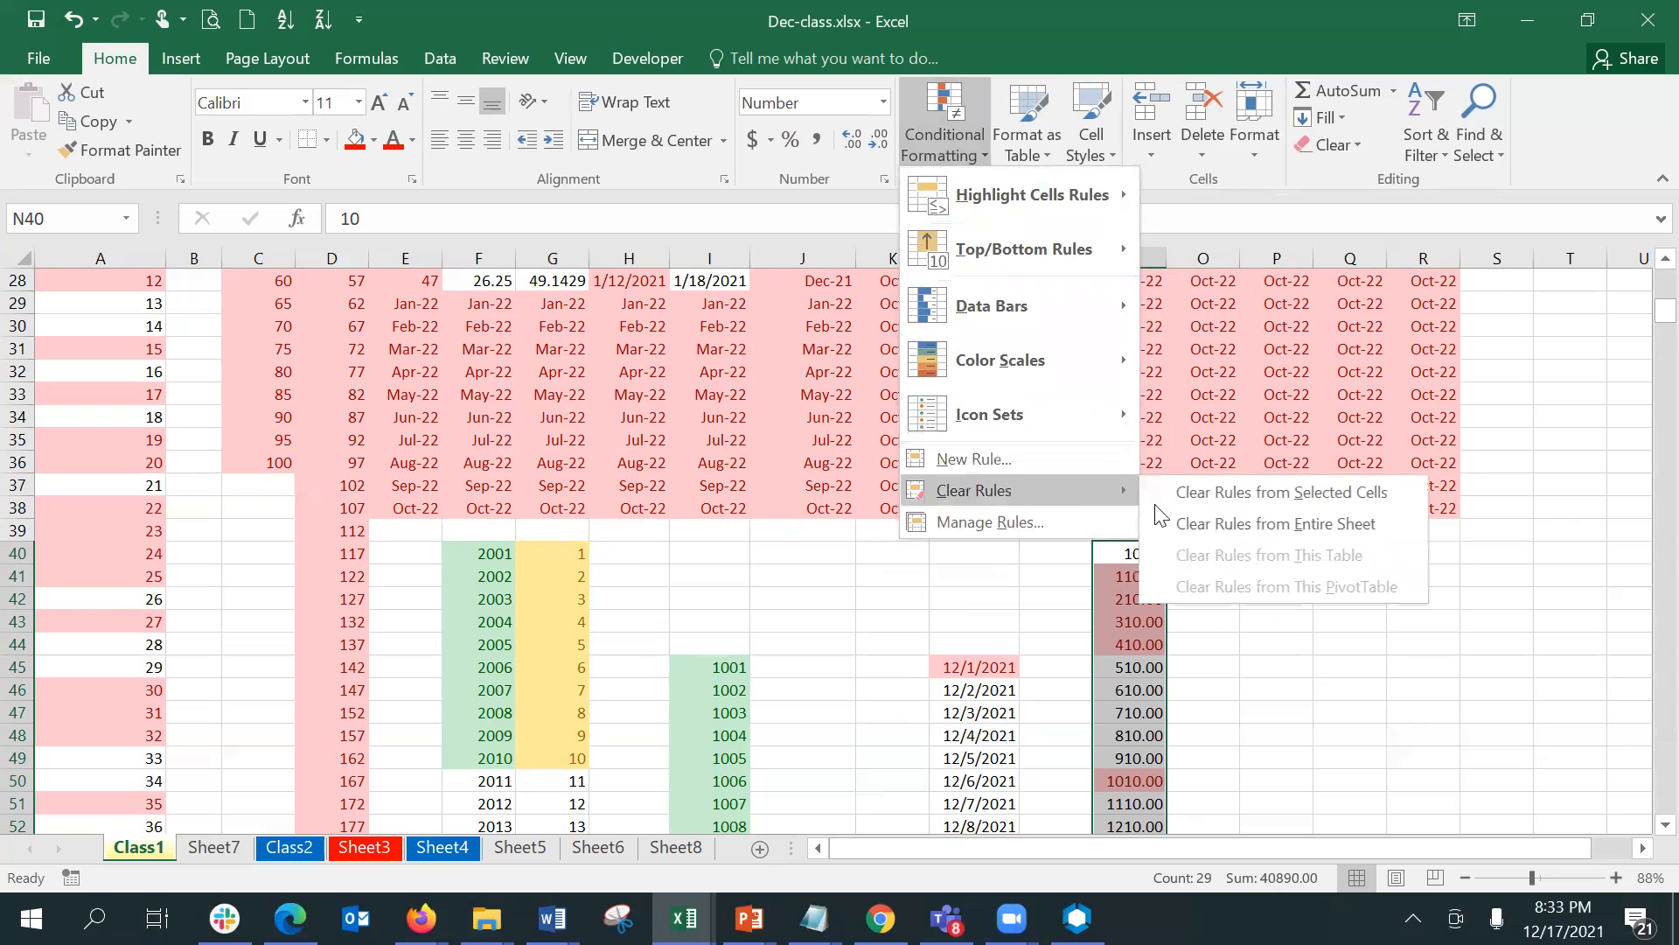
{"action": "left_click", "coordinate": [1231, 493]}
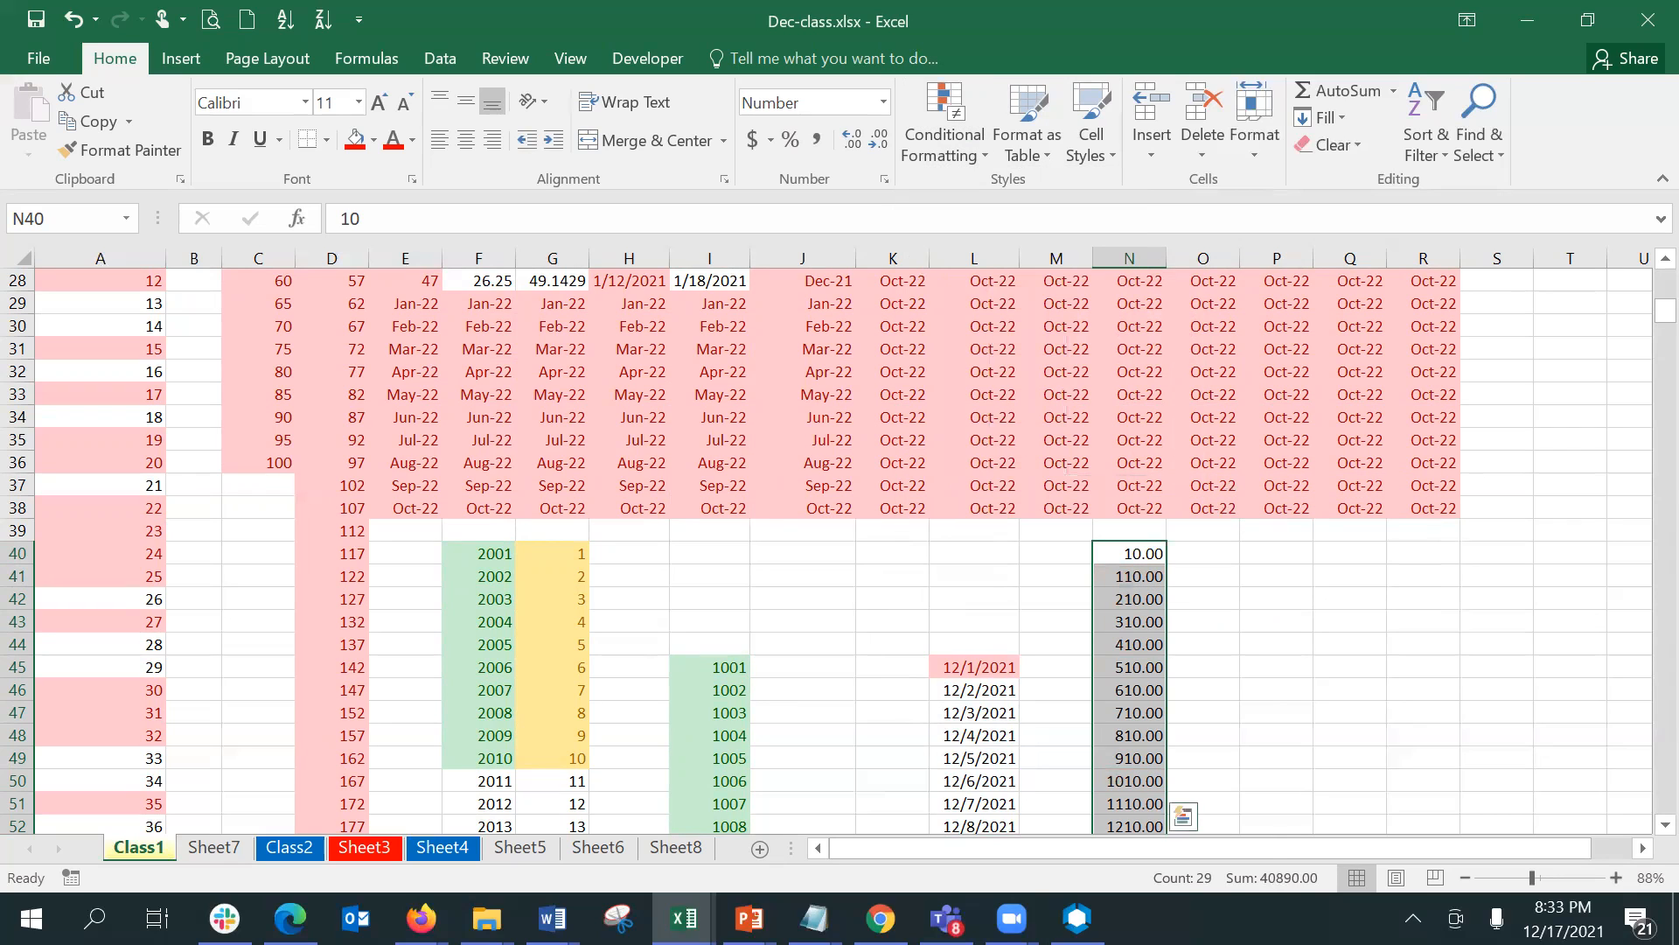
- Apply blue gradient-fill data bars to the series in N40:N68
{"action": "scroll", "coordinate": [1642, 357], "scroll_direction": "down", "scroll_amount": 10}
{"action": "scroll", "coordinate": [1641, 350], "scroll_direction": "up", "scroll_amount": 6}
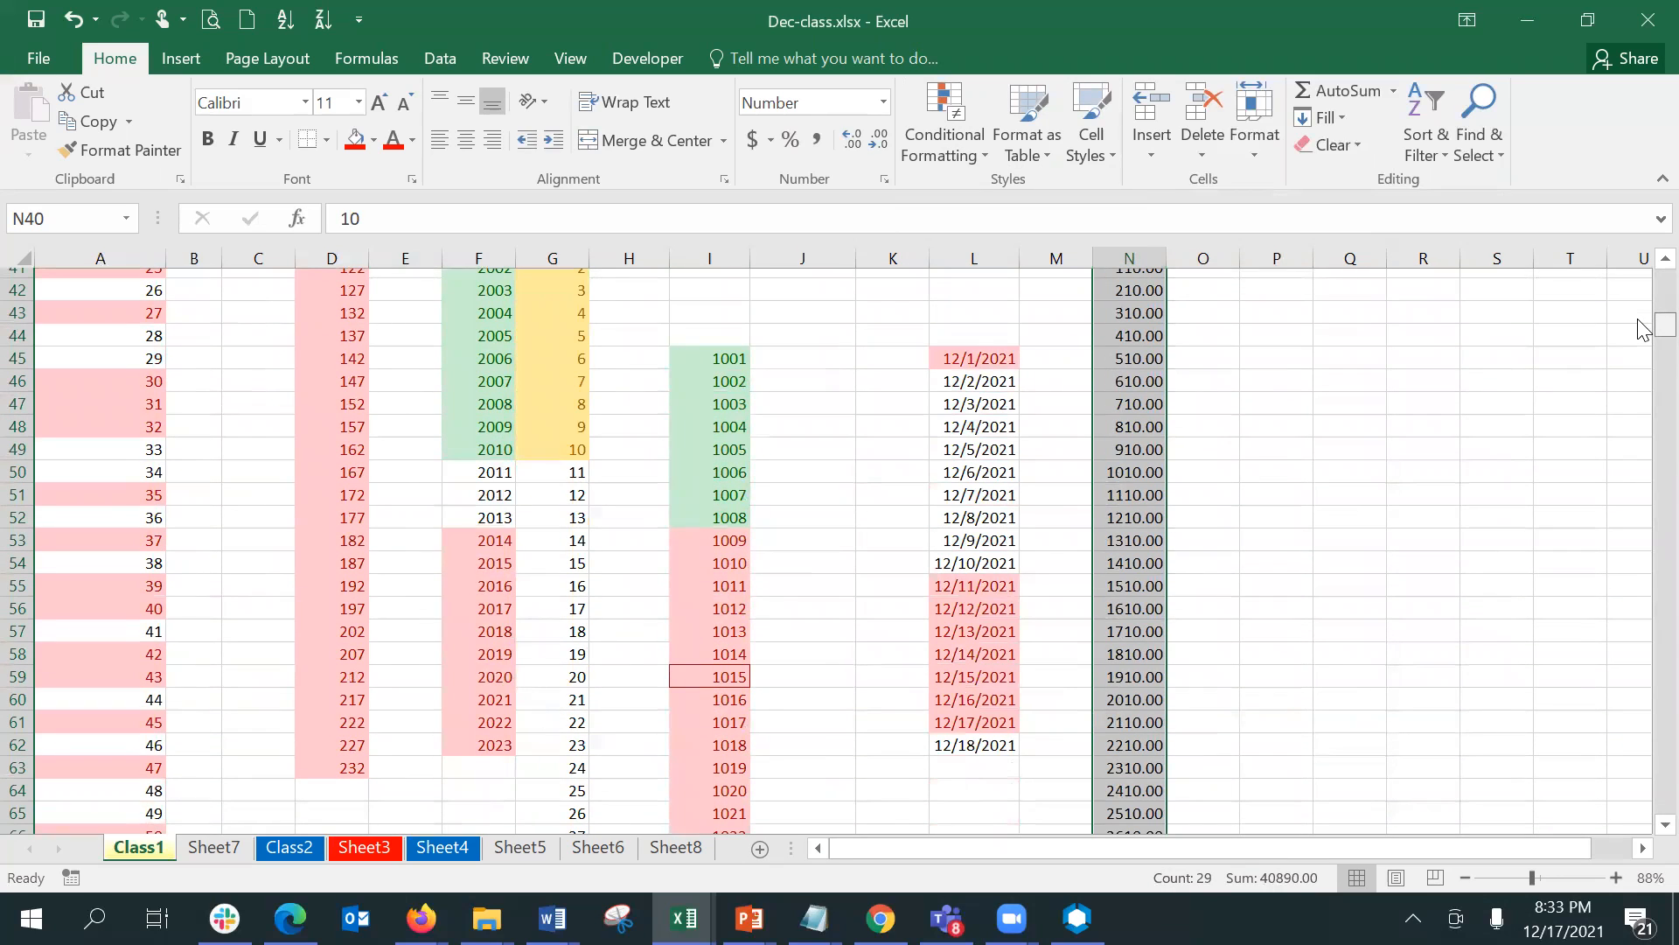
{"action": "scroll", "coordinate": [1641, 327], "scroll_direction": "up", "scroll_amount": 1}
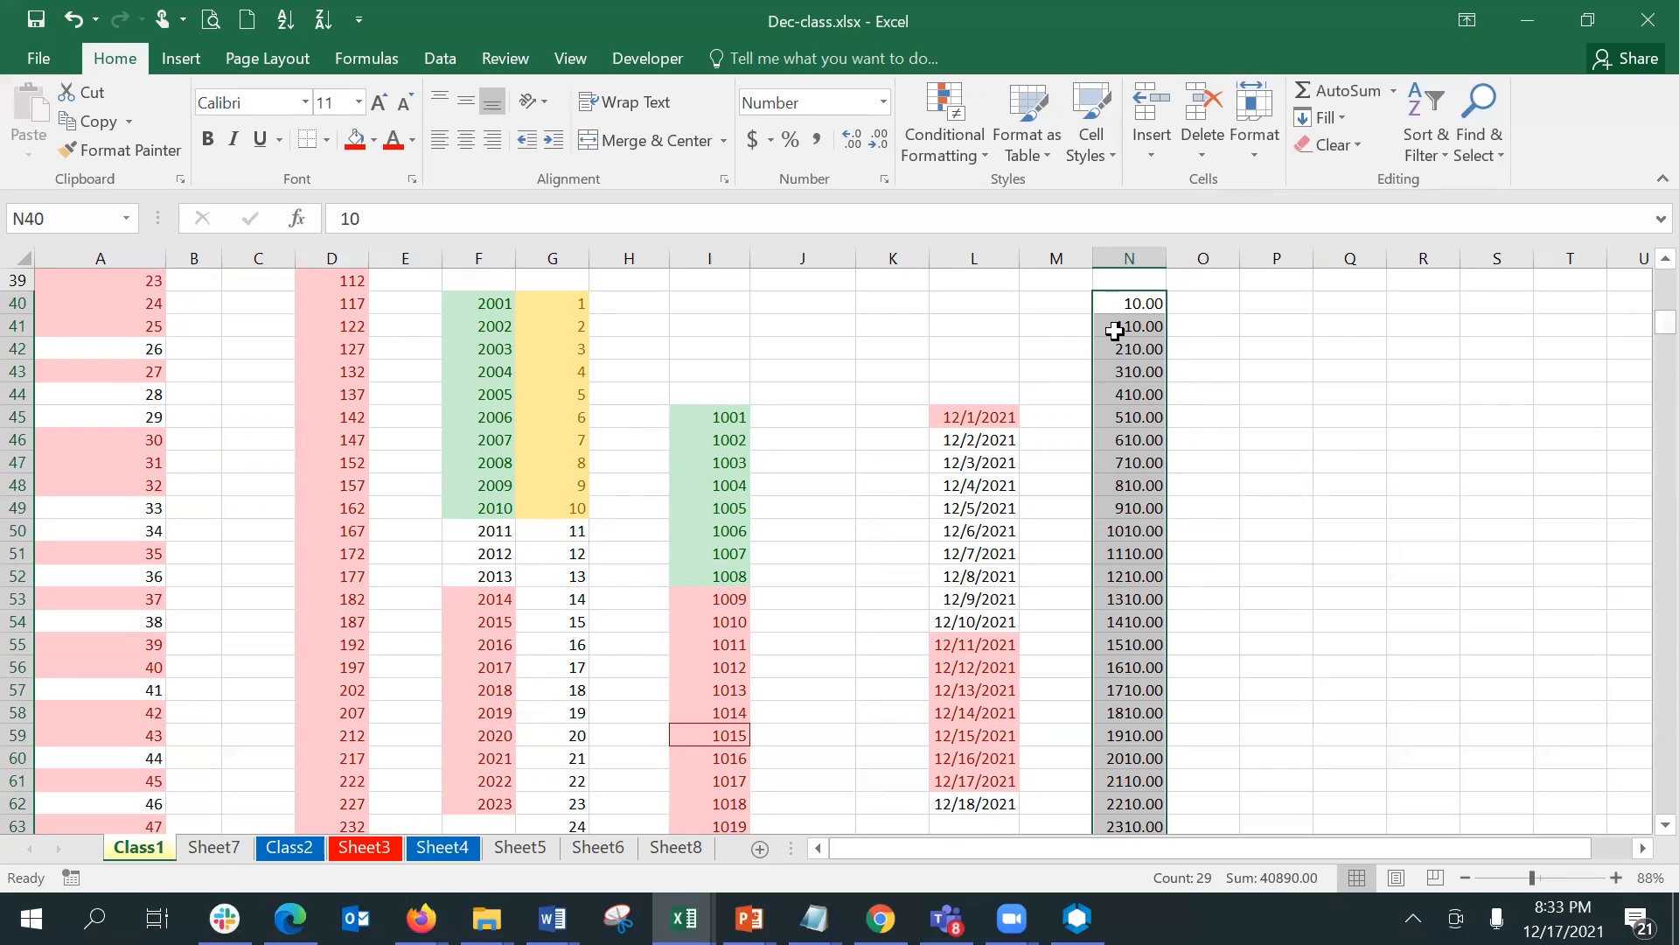
{"action": "left_click_drag", "start_coordinate": [1533, 878], "coordinate": [1529, 880]}
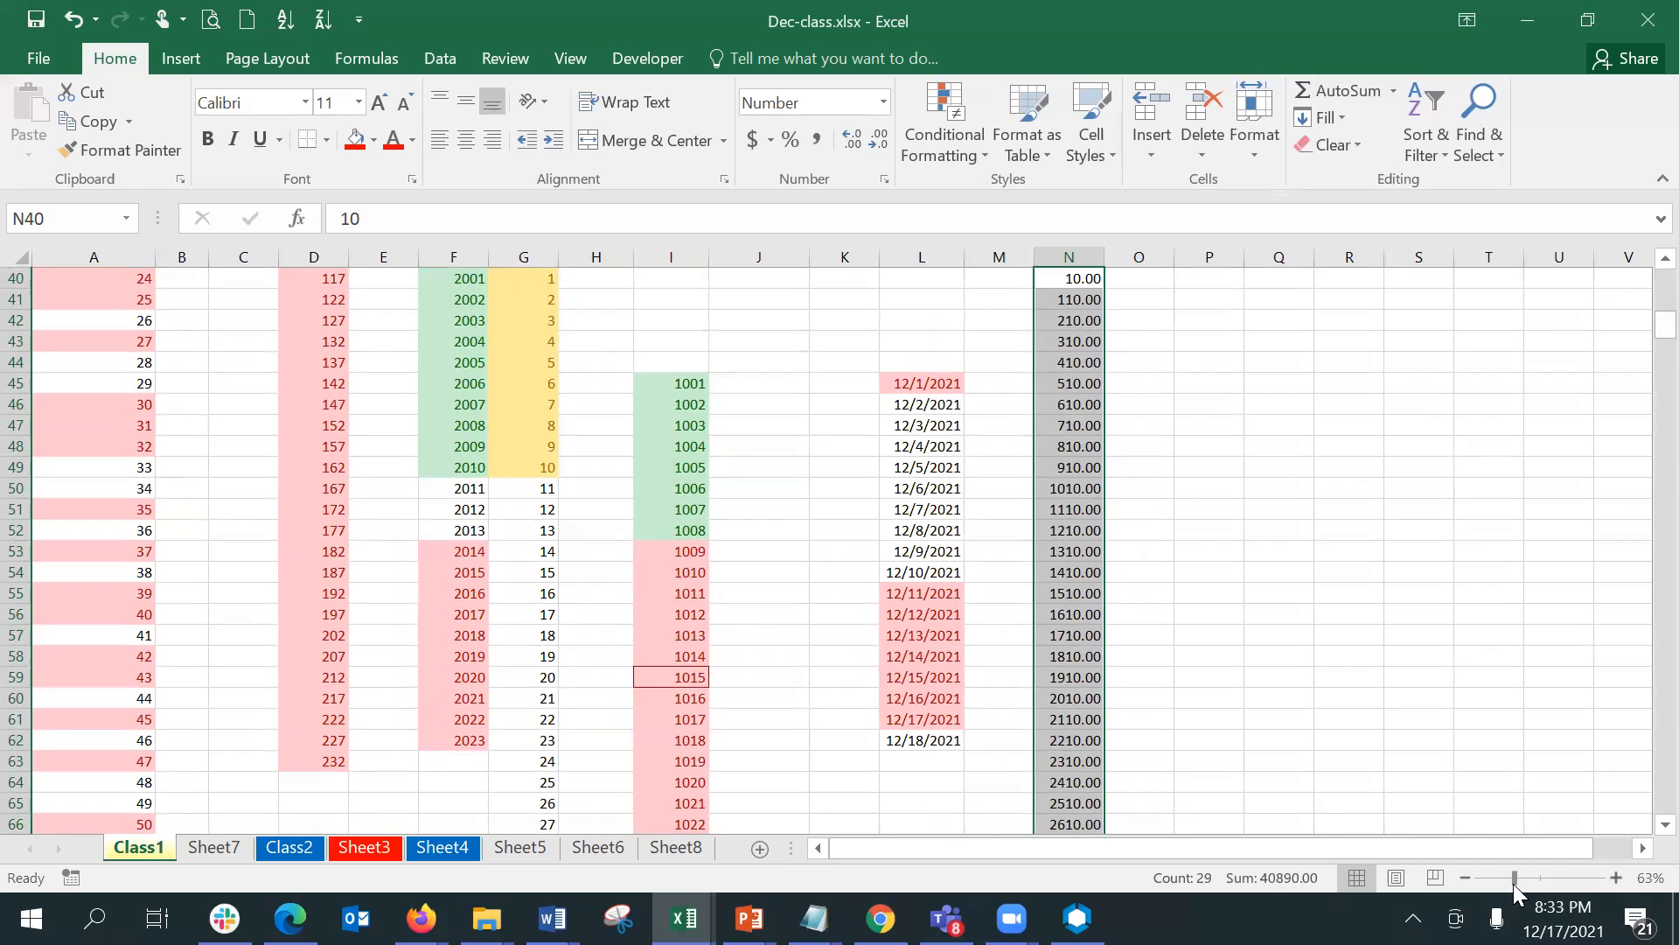
{"action": "left_click", "coordinate": [1513, 883]}
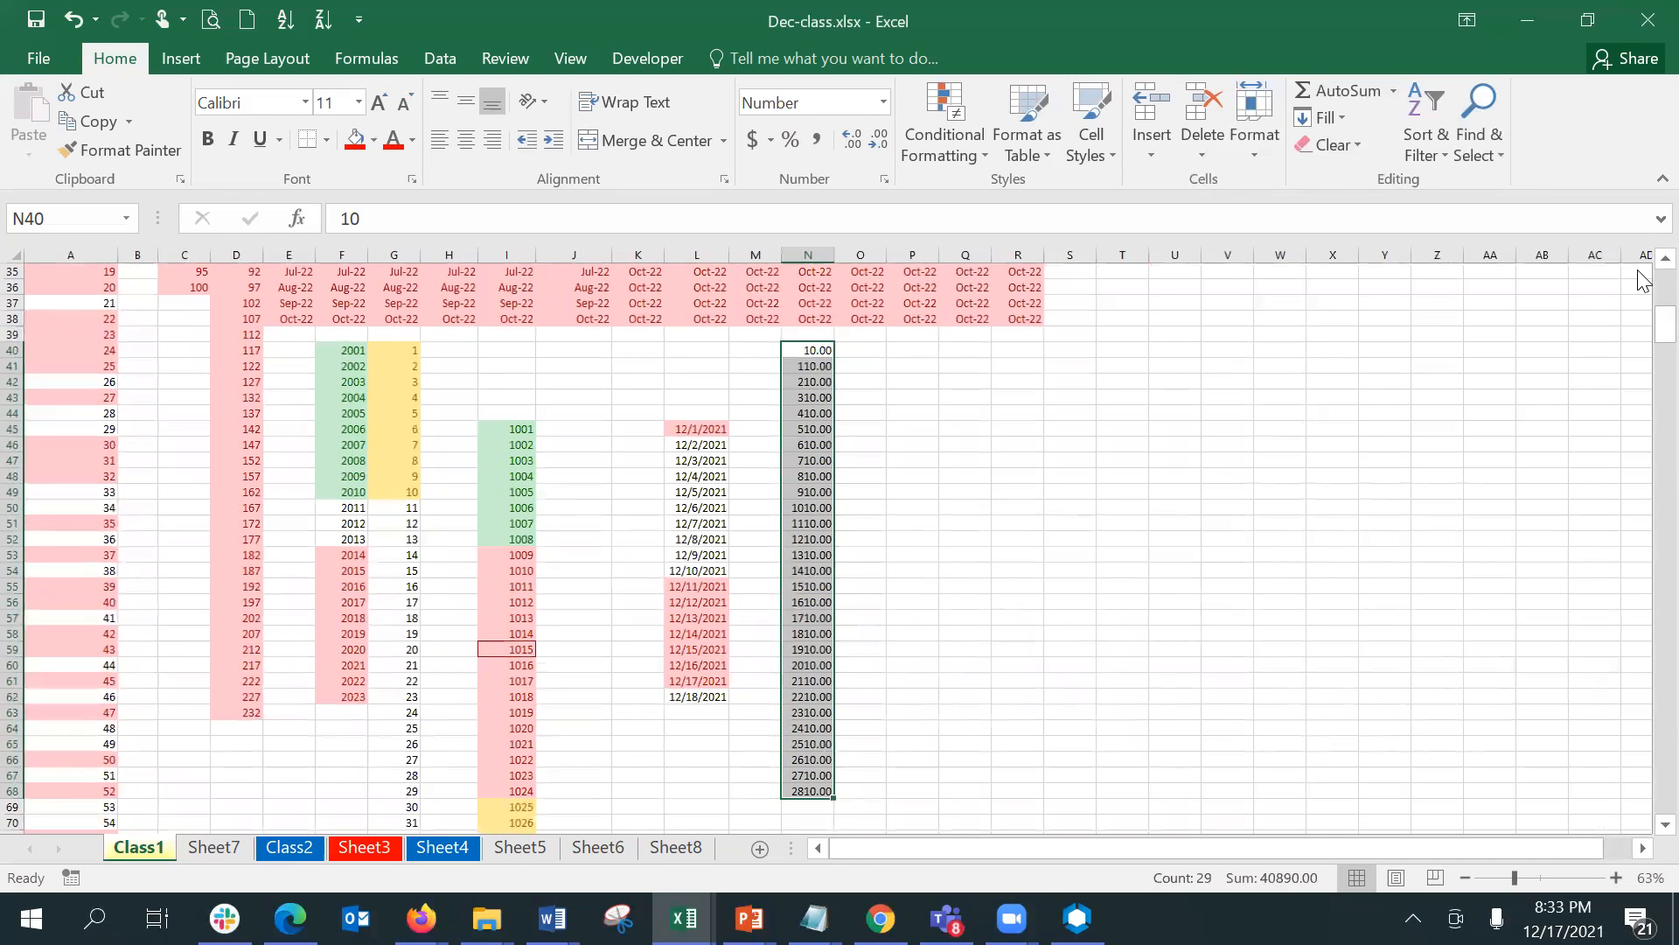
{"action": "scroll", "coordinate": [1640, 262], "scroll_direction": "up", "scroll_amount": 1}
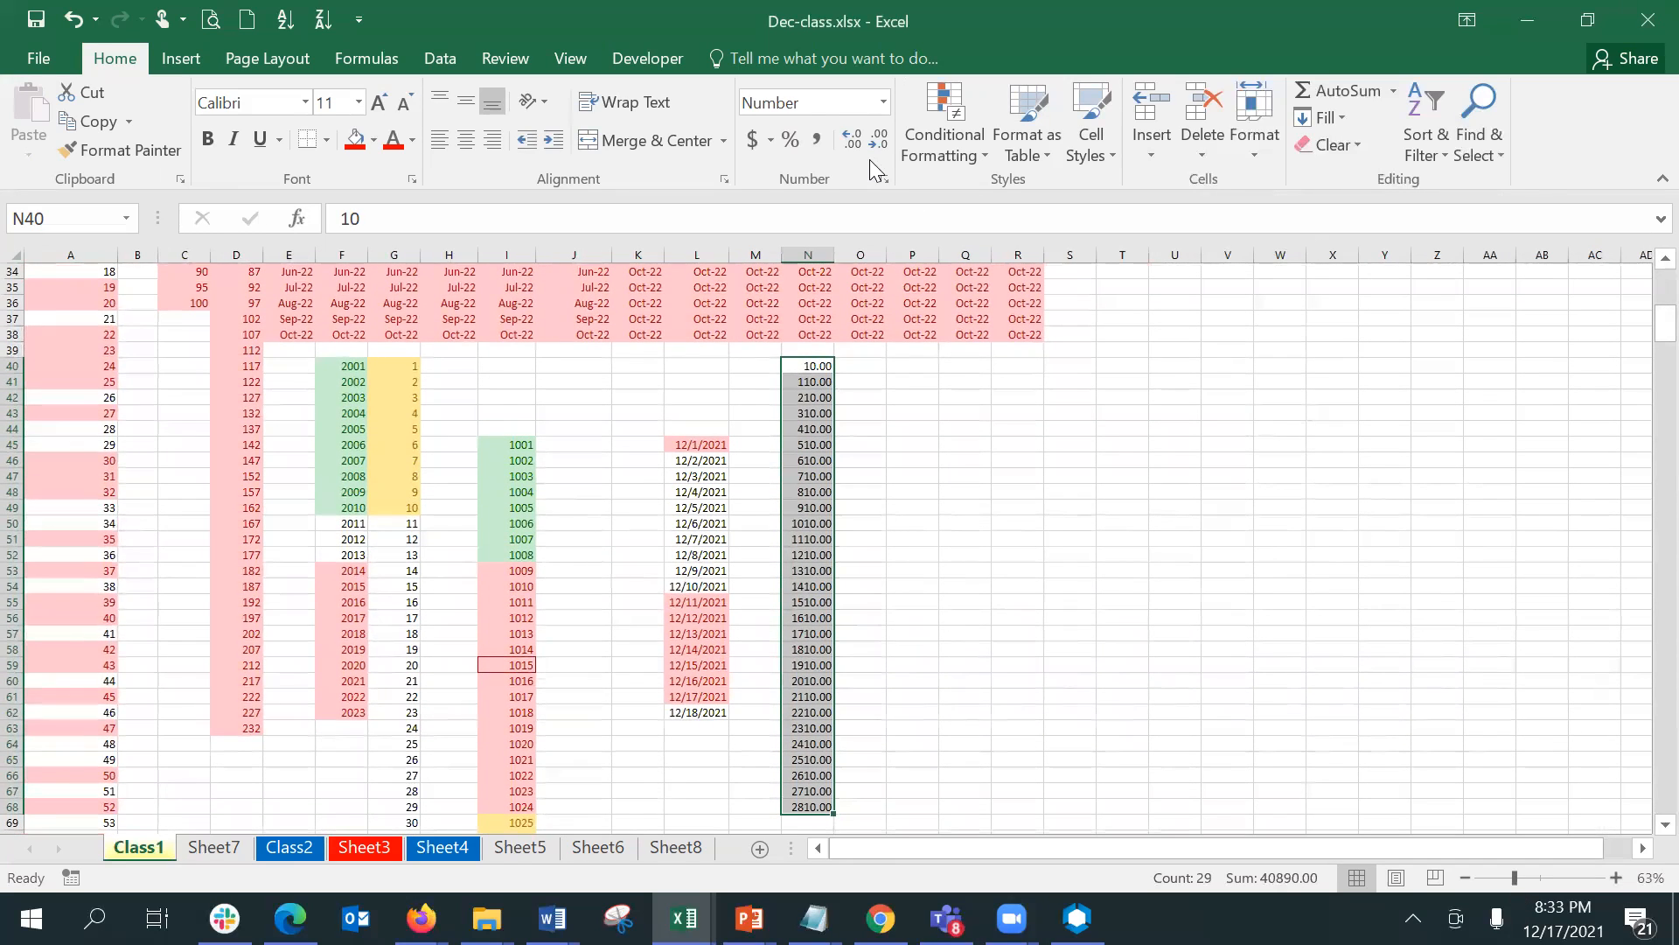
{"action": "left_click", "coordinate": [919, 143]}
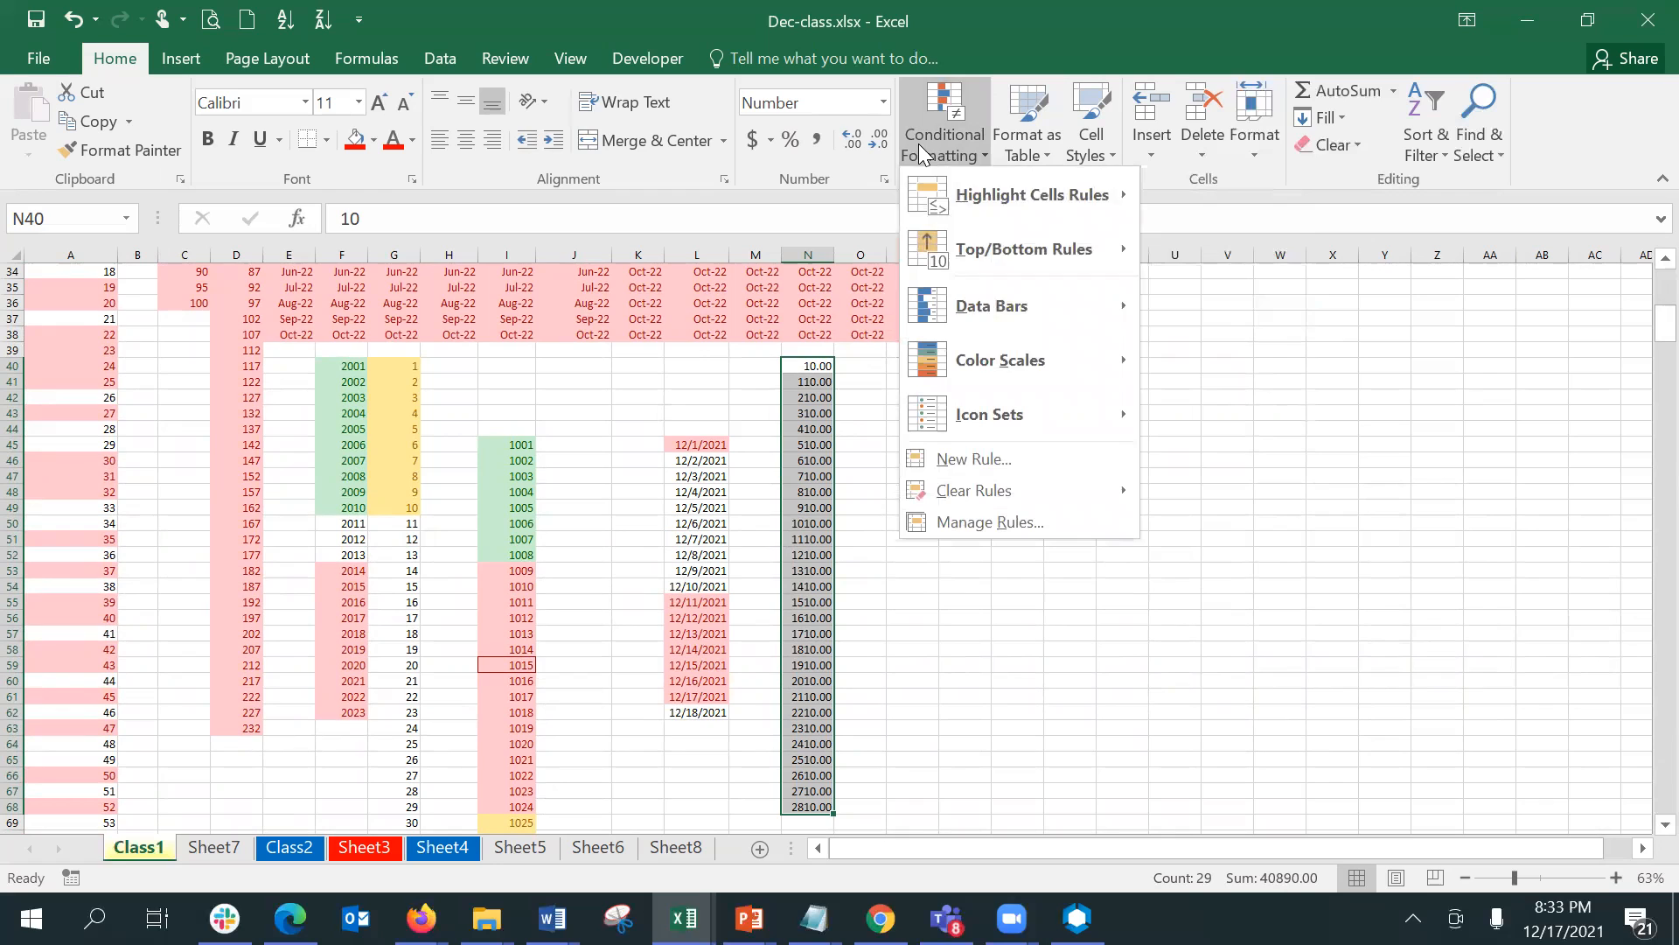
{"action": "mouse_move", "coordinate": [972, 293]}
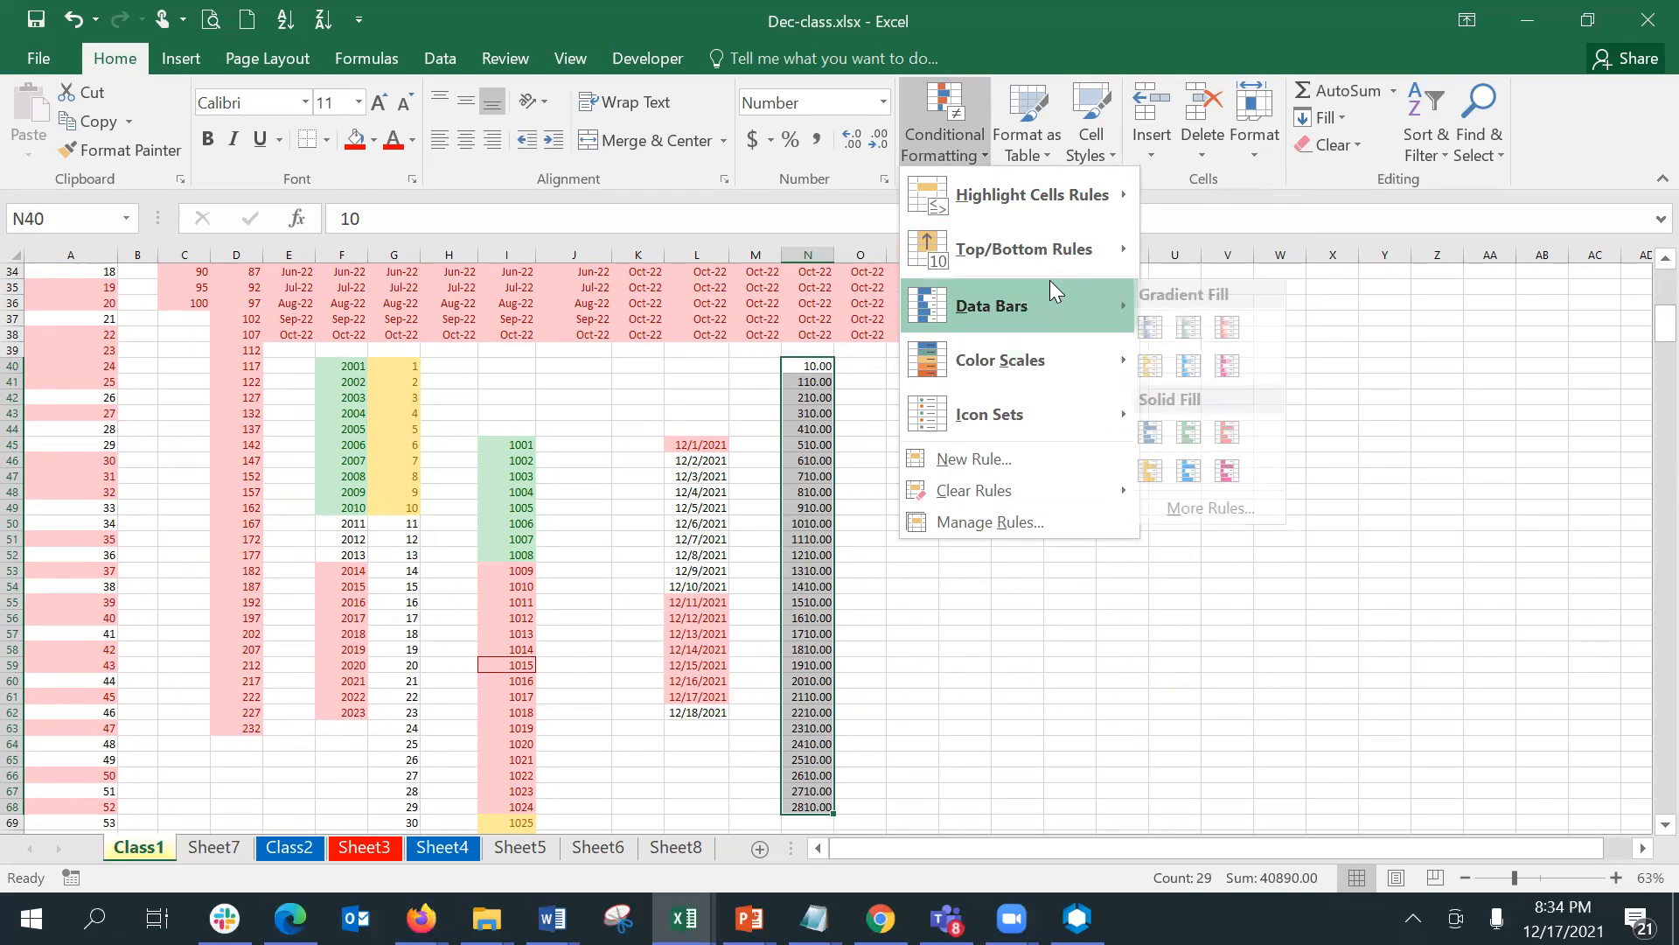
{"action": "left_click", "coordinate": [1168, 326]}
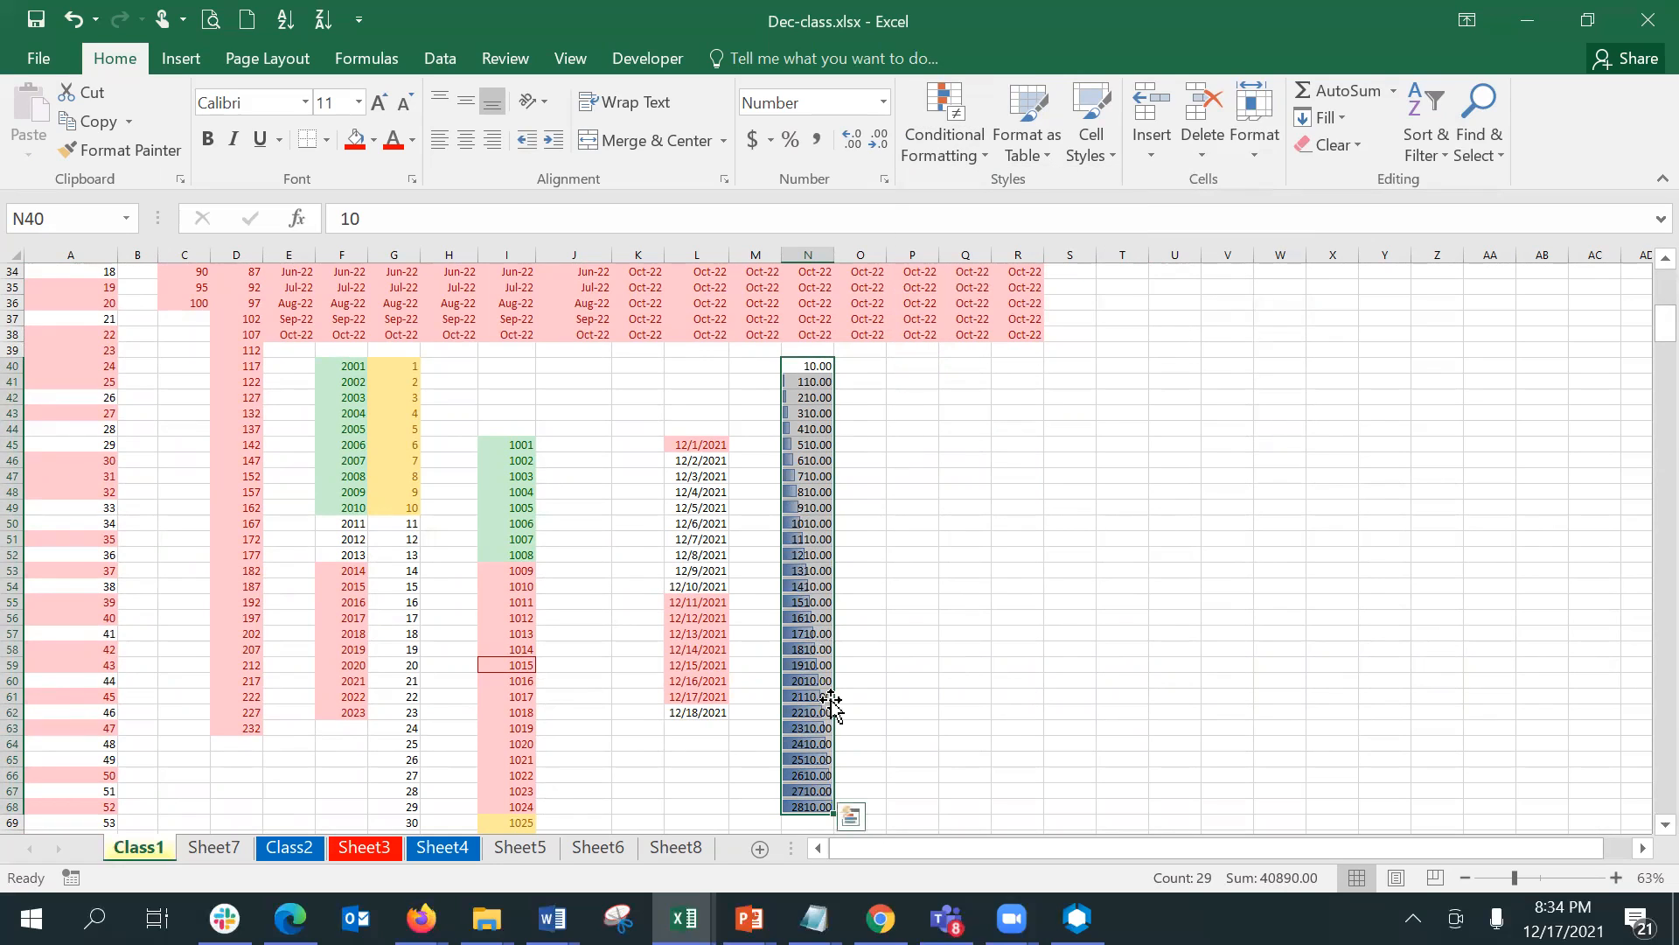
{"action": "left_click", "coordinate": [851, 790]}
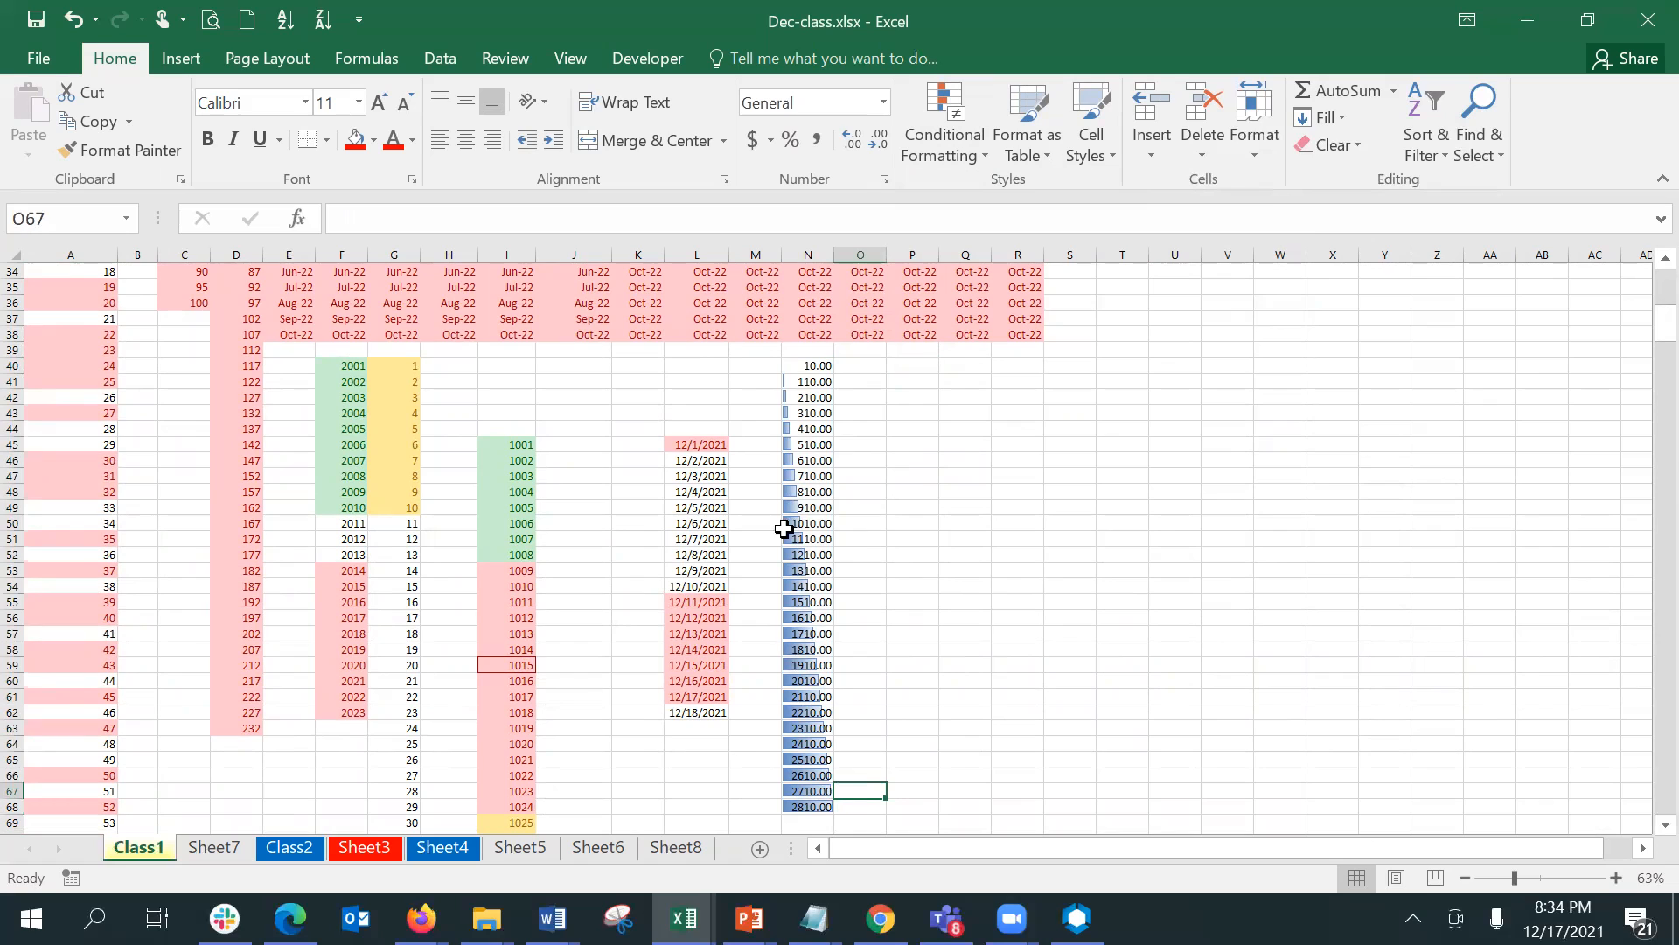
- Try the value 1500 in N40, and undo both that entry and the blue gradient data bars
{"action": "left_click", "coordinate": [802, 362]}
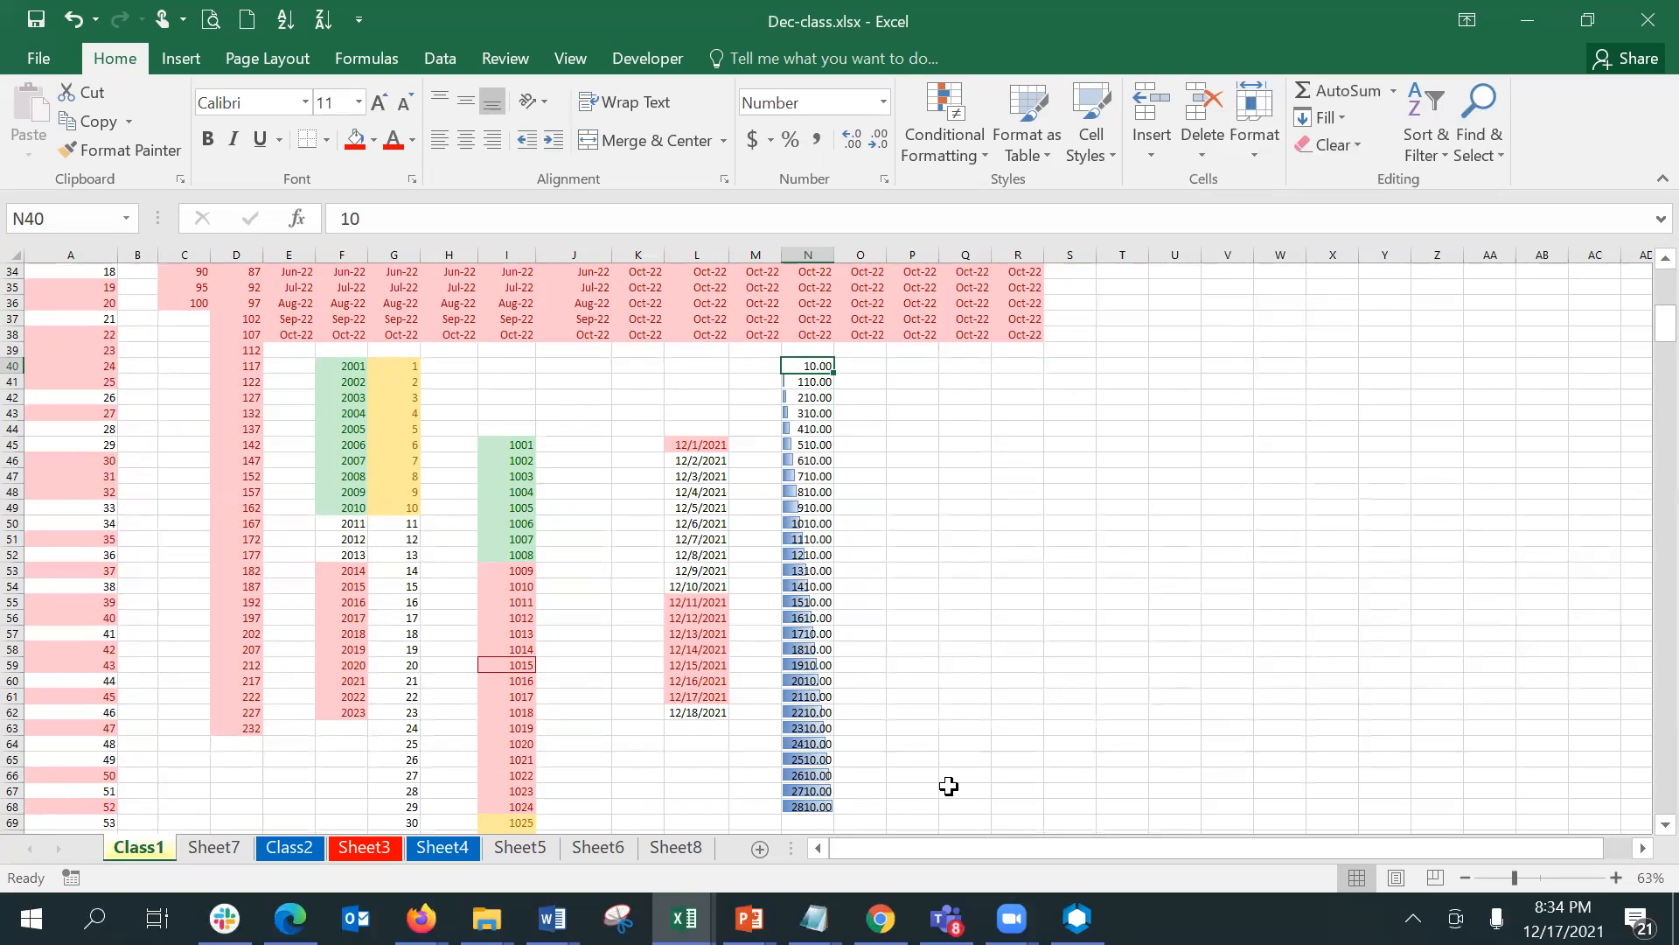
{"action": "type", "text": "15"}
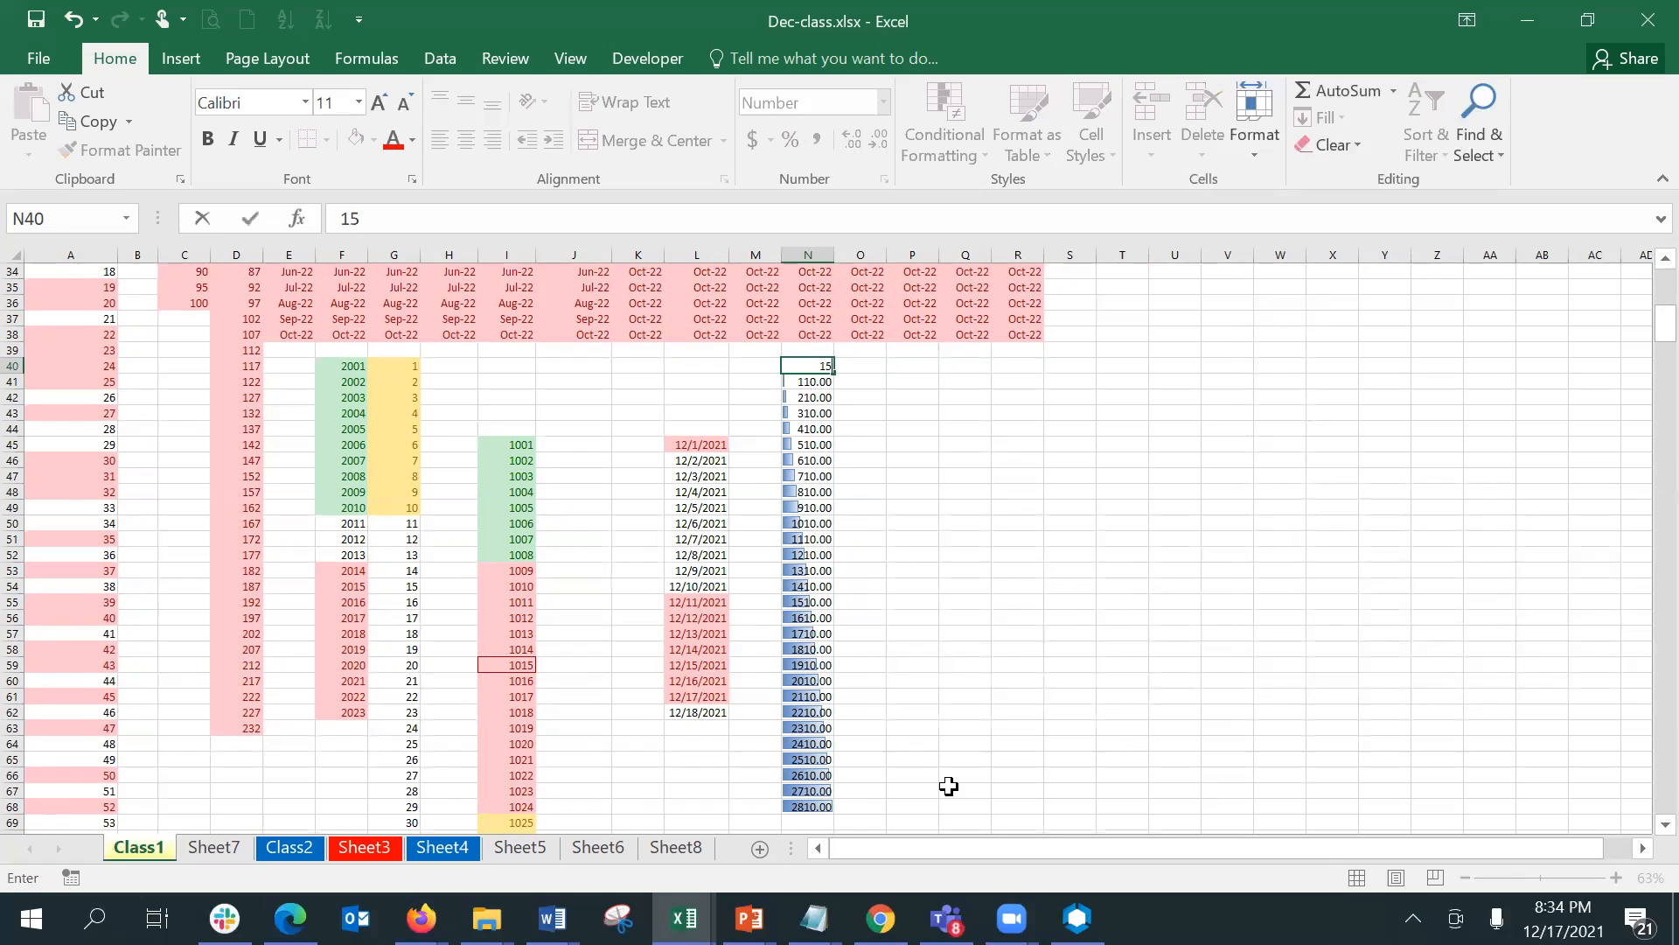
{"action": "type", "text": "00"}
{"action": "key", "text": "Return"}
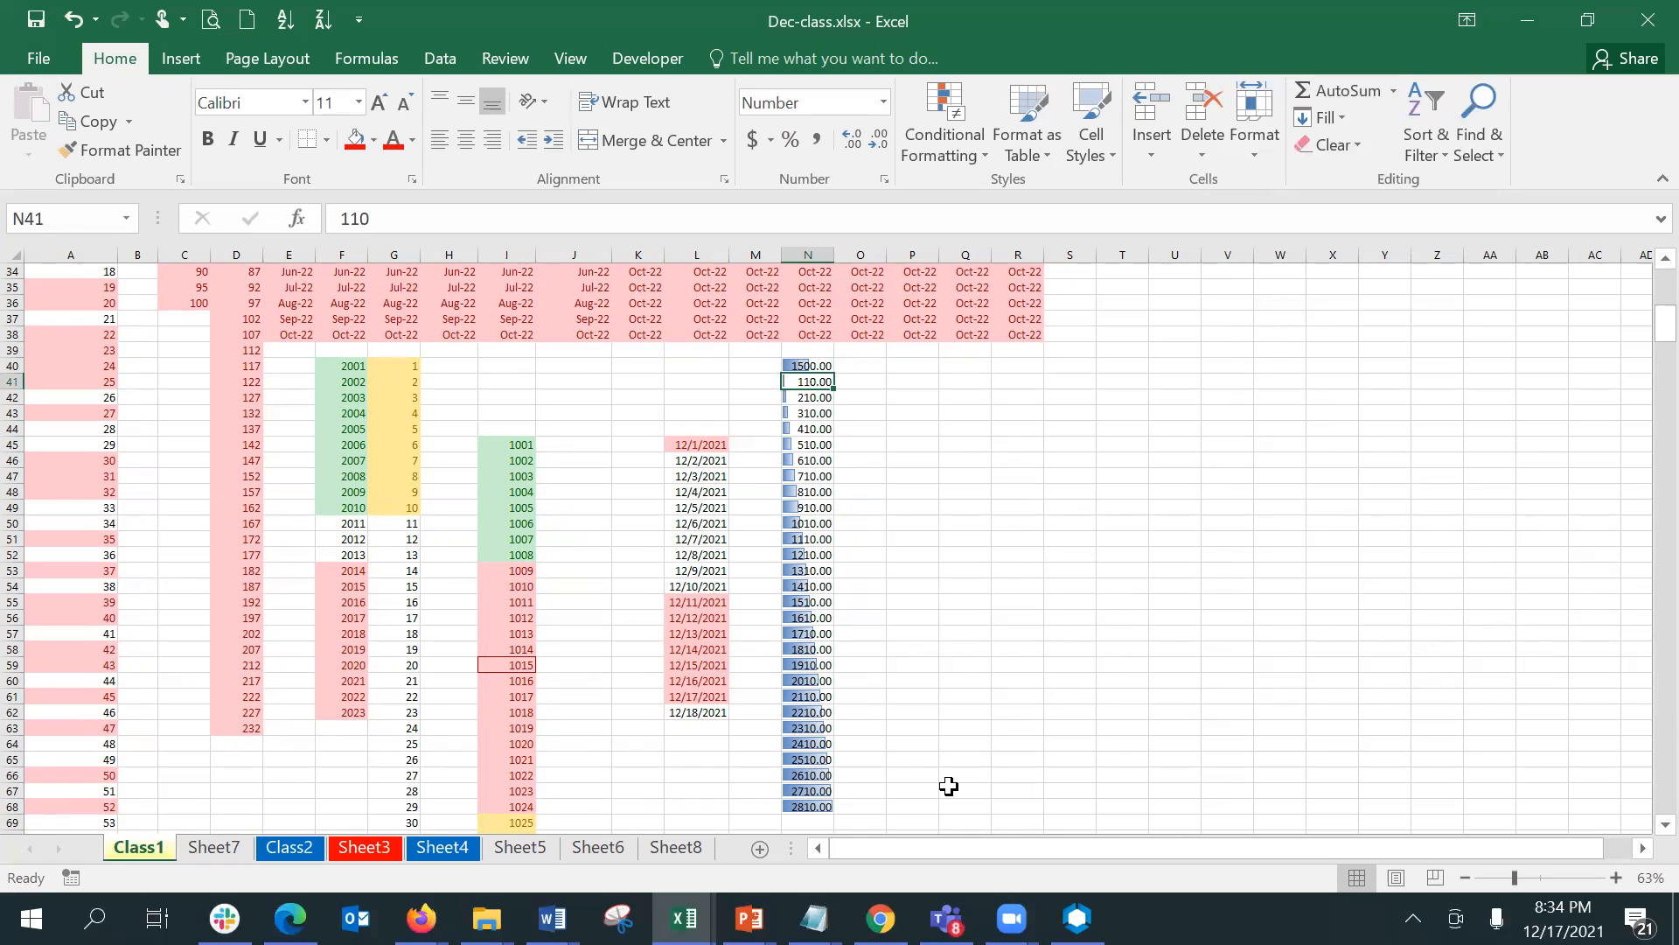
{"action": "key", "text": "ctrl+z"}
{"action": "key", "text": "ctrl+z"}
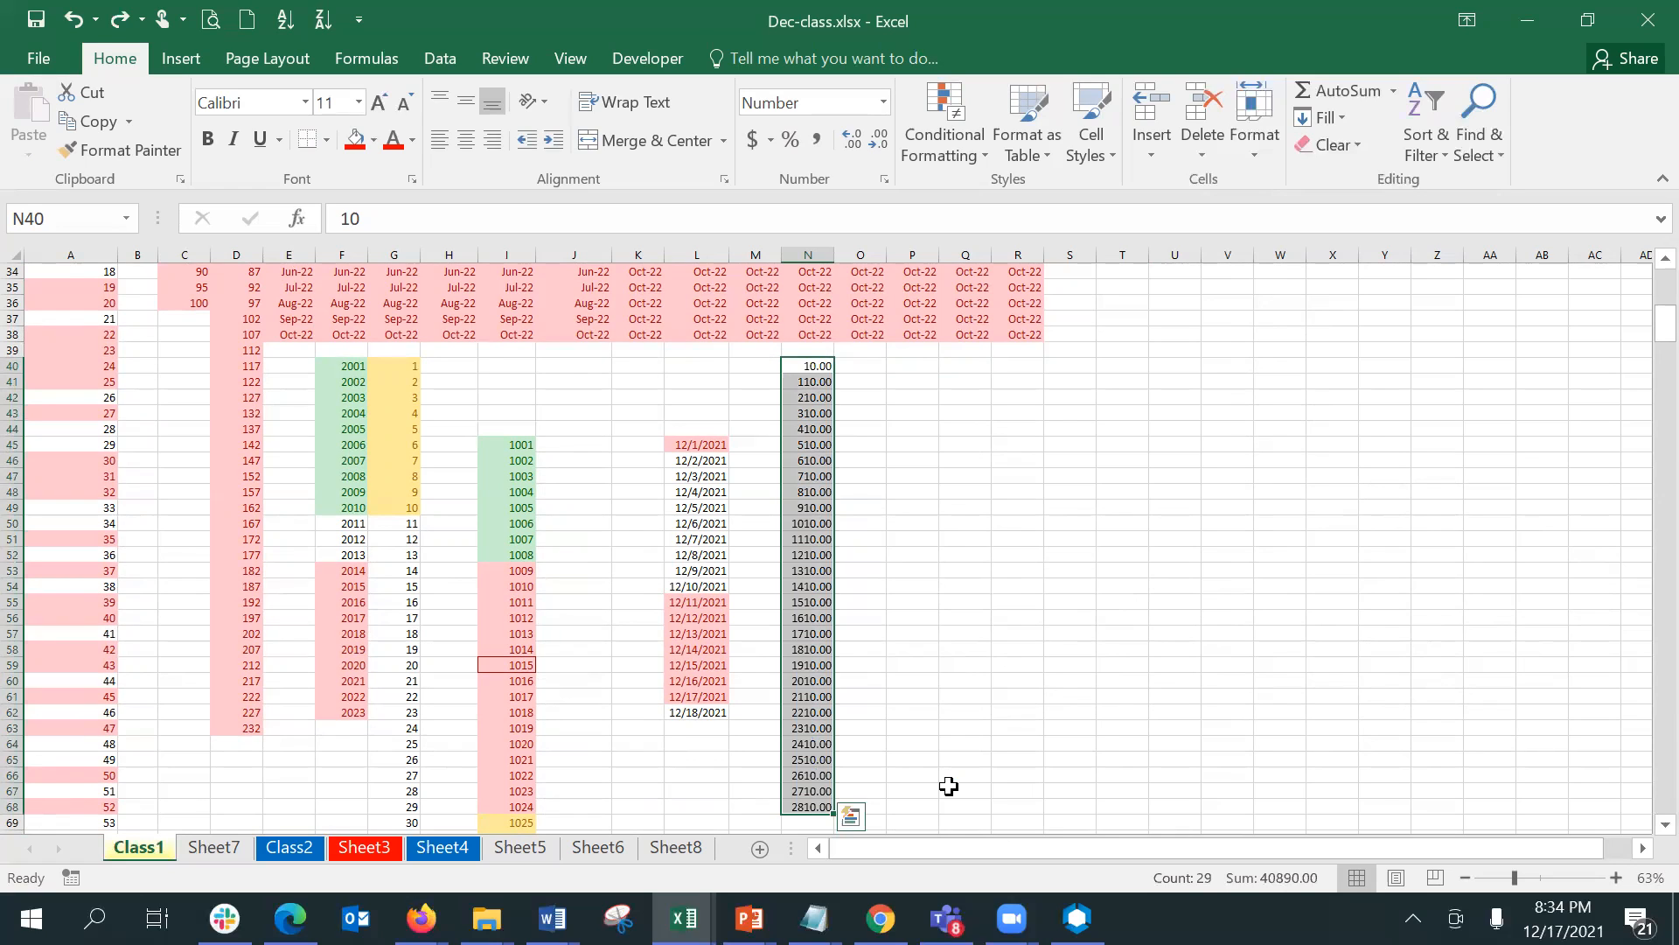
- Apply red solid-fill data bars to the series in N40:N68
{"action": "left_click", "coordinate": [947, 140]}
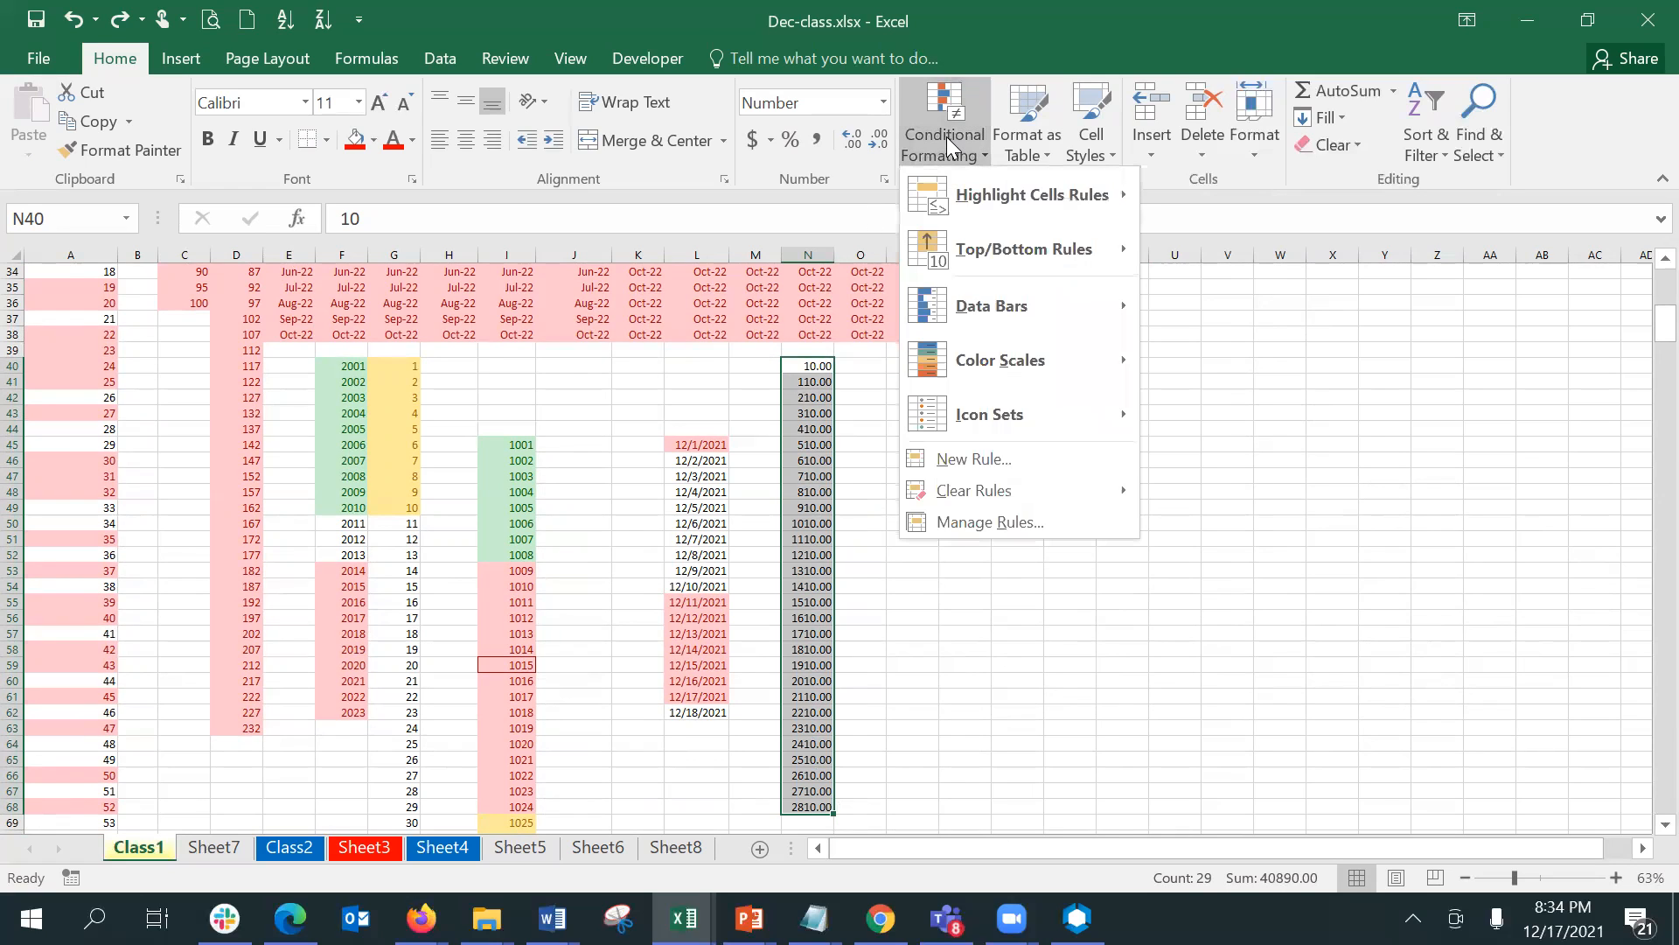
{"action": "mouse_move", "coordinate": [1027, 324]}
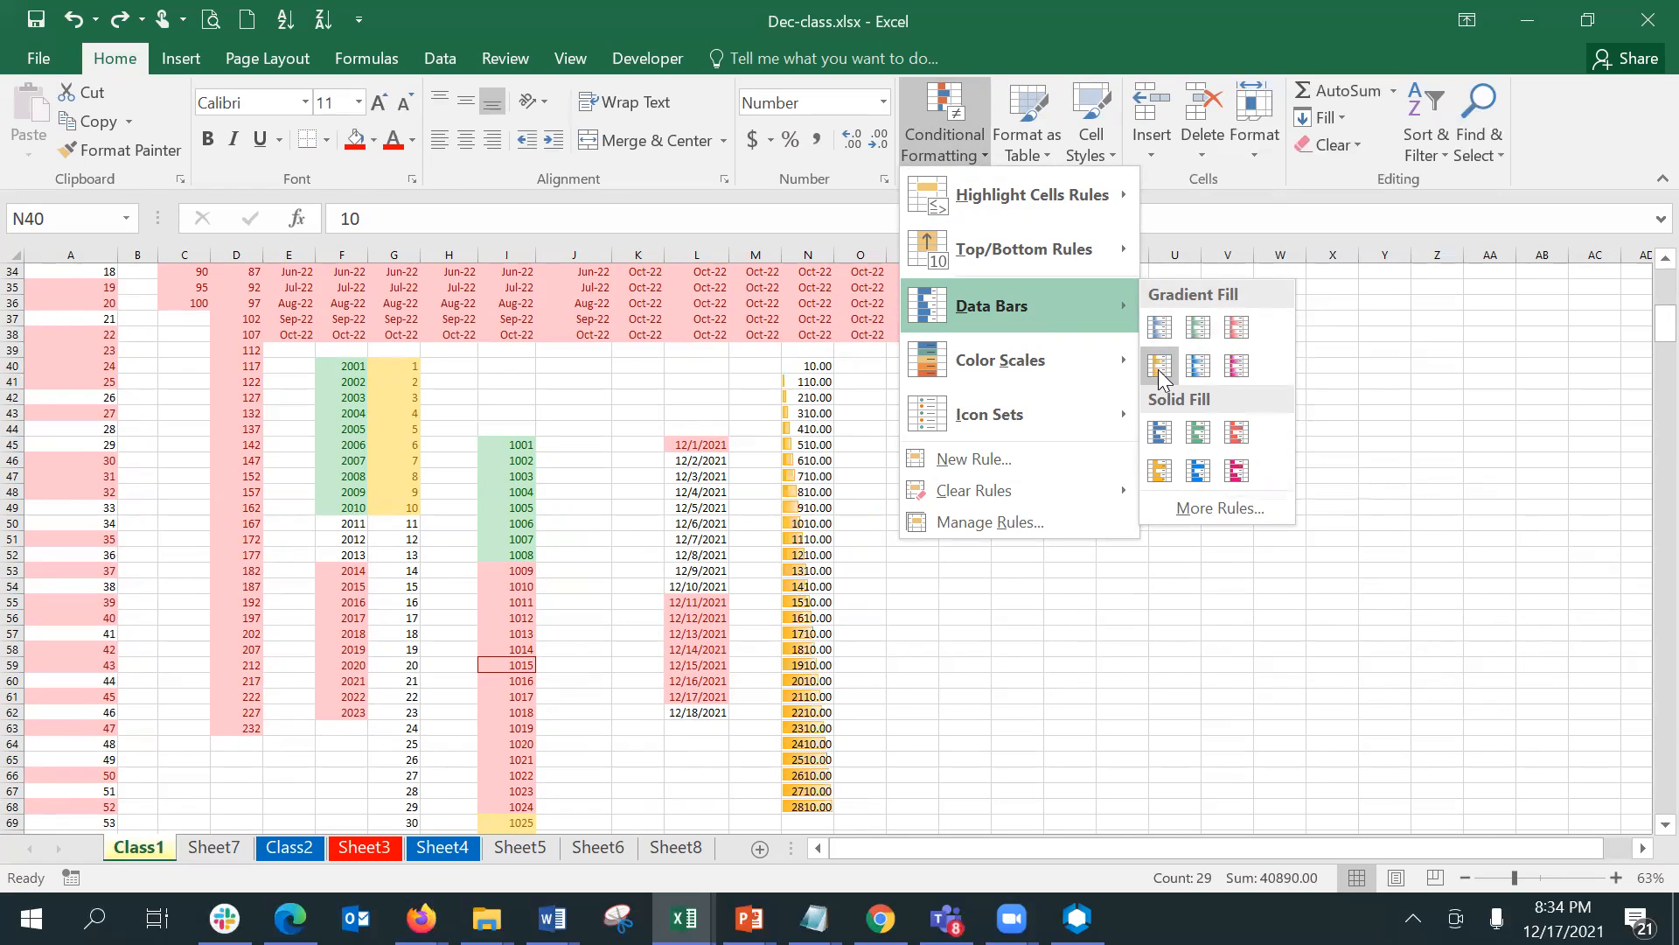
{"action": "left_click", "coordinate": [1236, 432]}
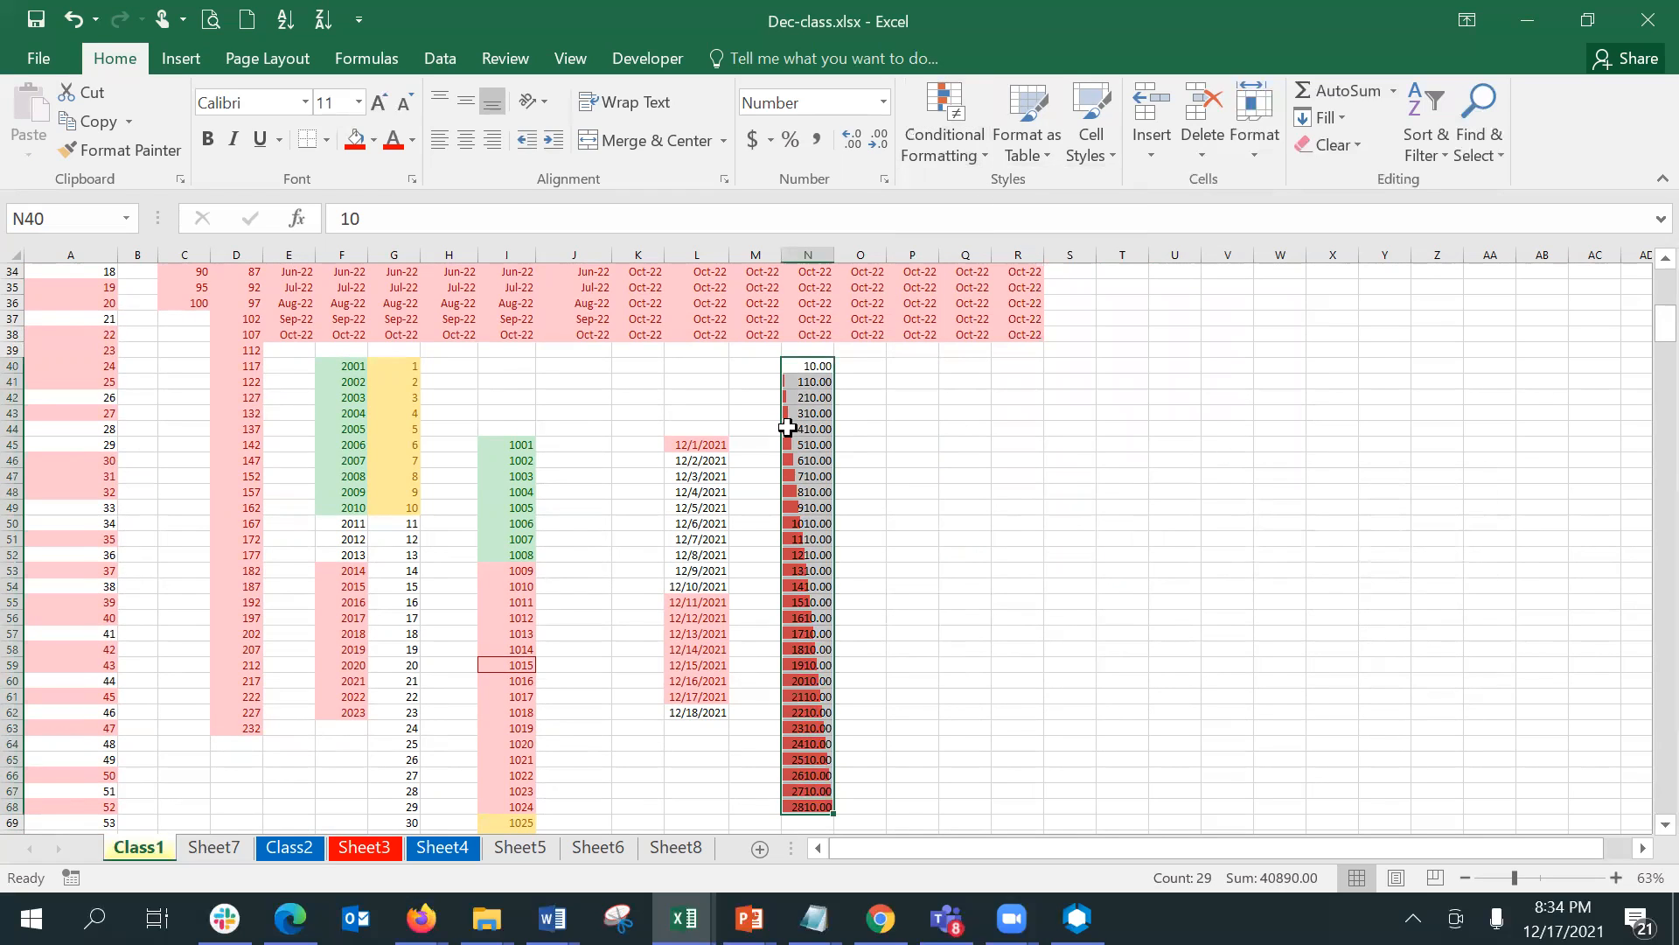
- Enter 1500 in N40, the first cell of the series with red data bars
{"action": "left_click", "coordinate": [793, 363]}
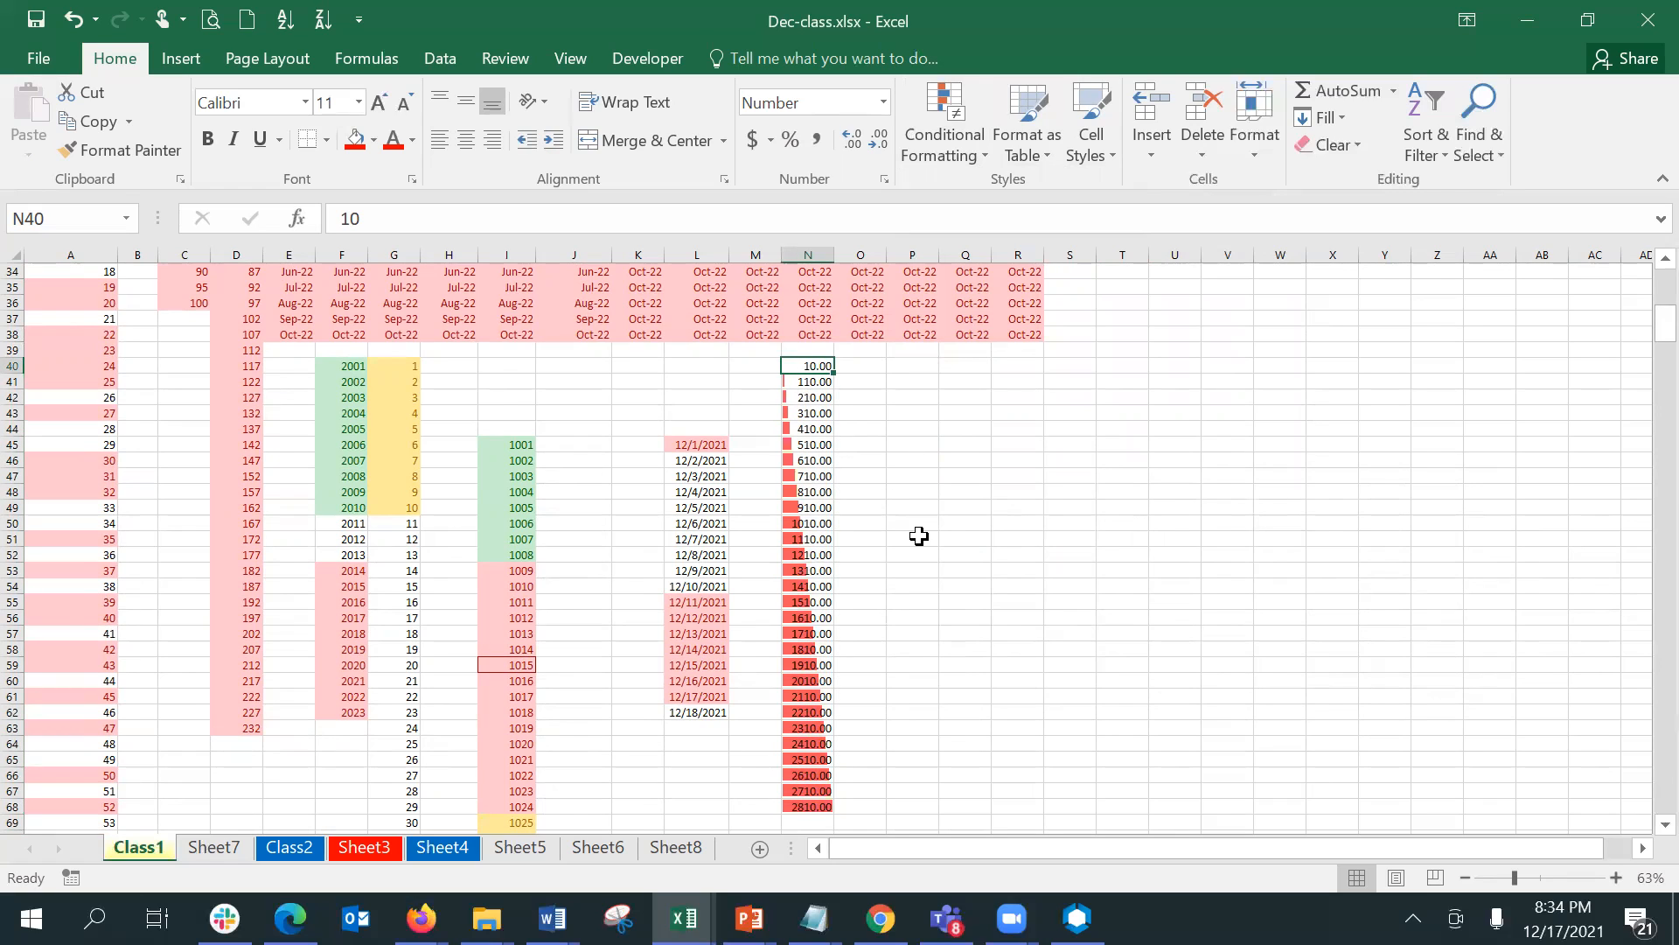
{"action": "type", "text": "1500"}
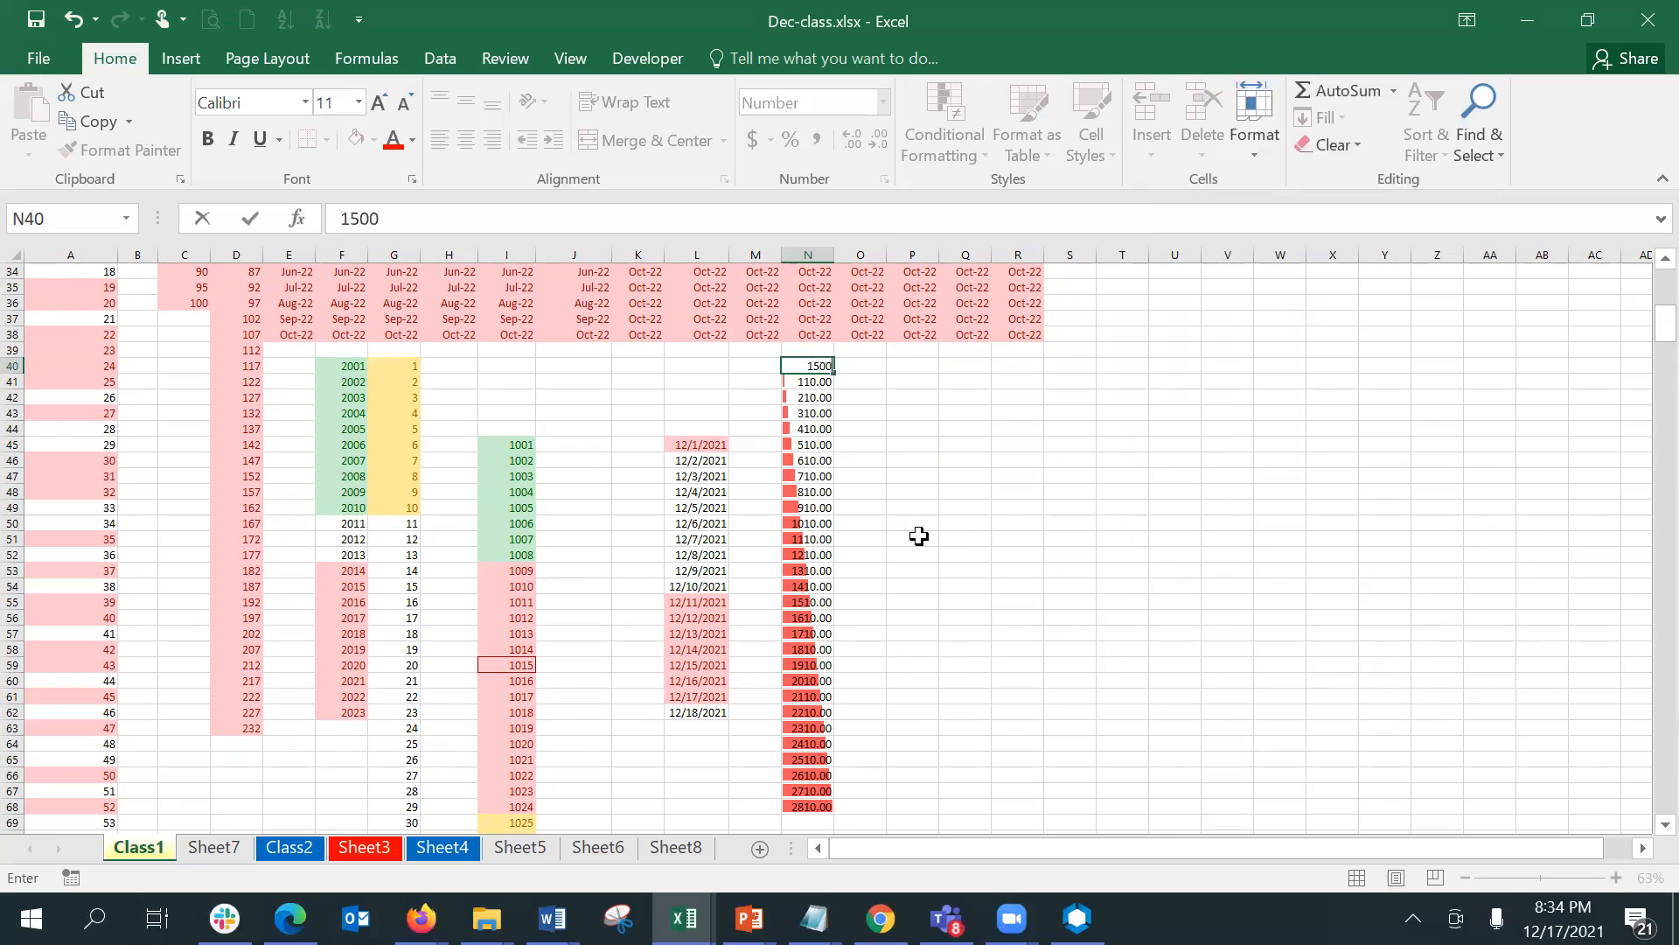
{"action": "key", "text": "Return"}
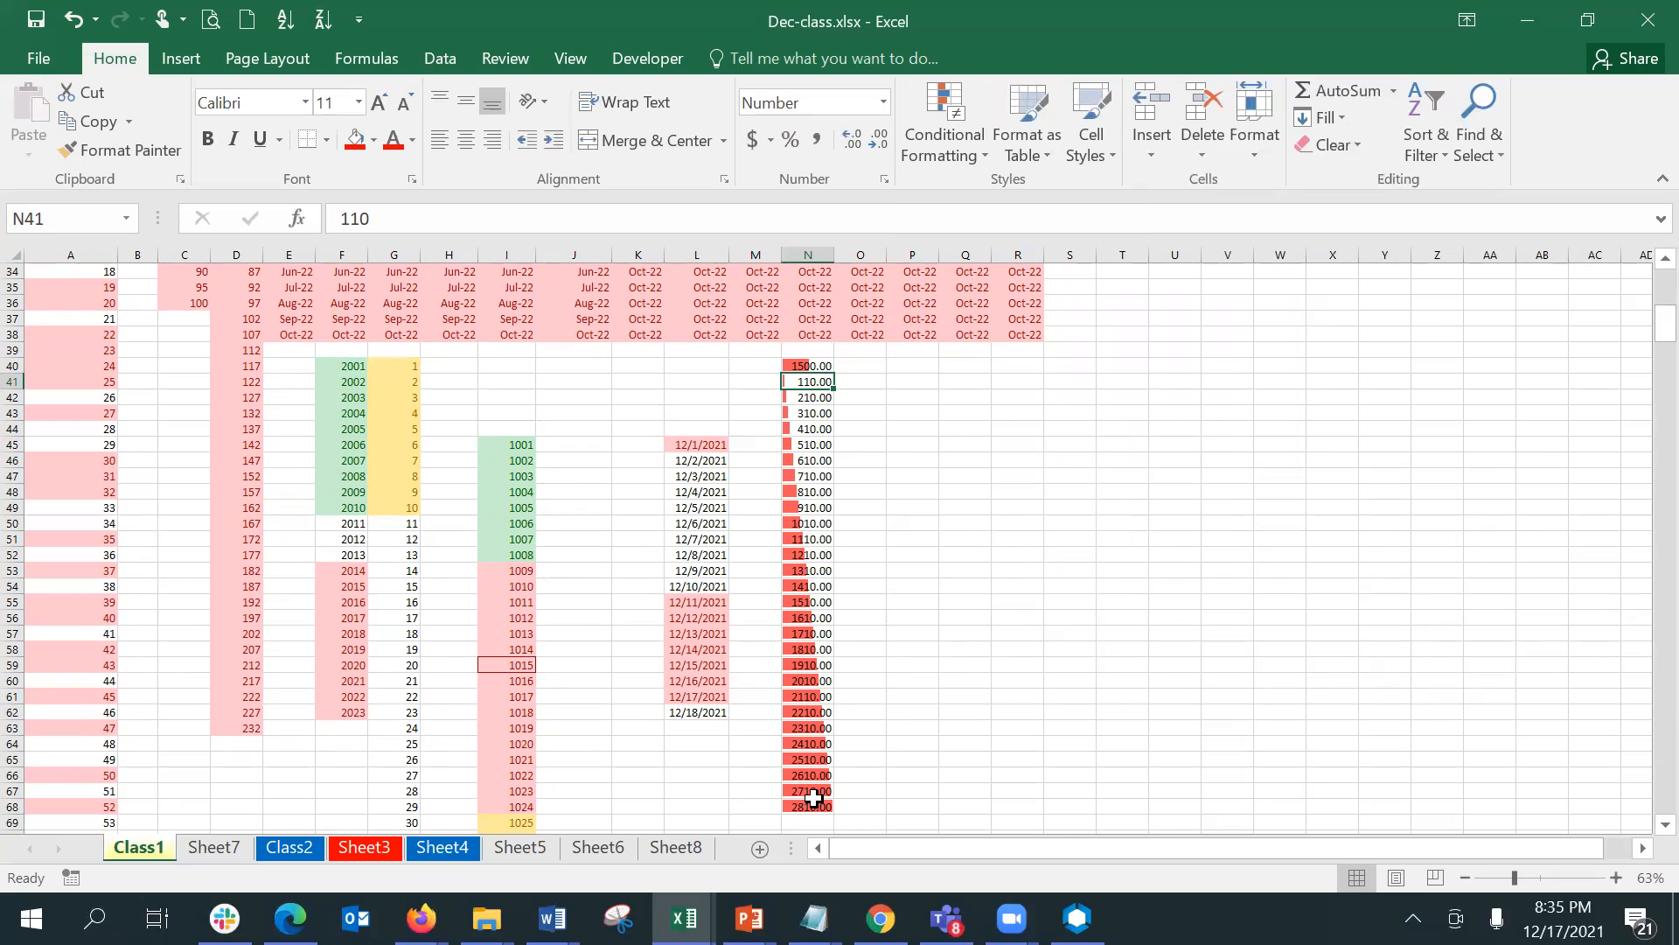
- Set the value of N40 to 3500
{"action": "left_click", "coordinate": [793, 362]}
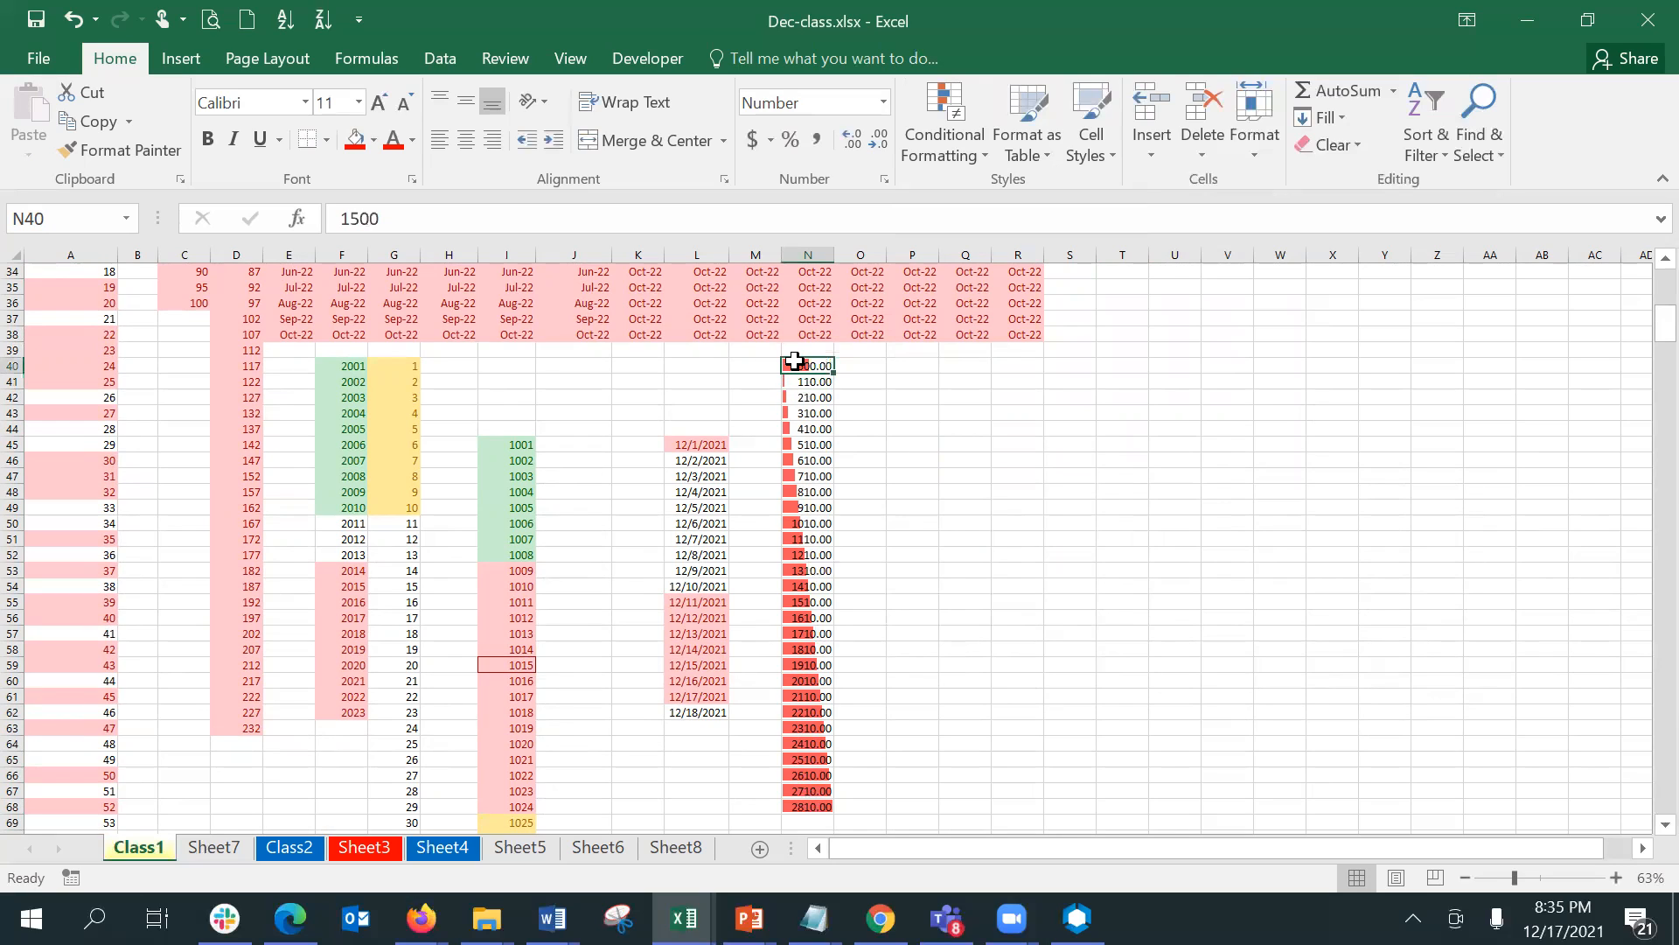
{"action": "type", "text": "3500"}
{"action": "key", "text": "Return"}
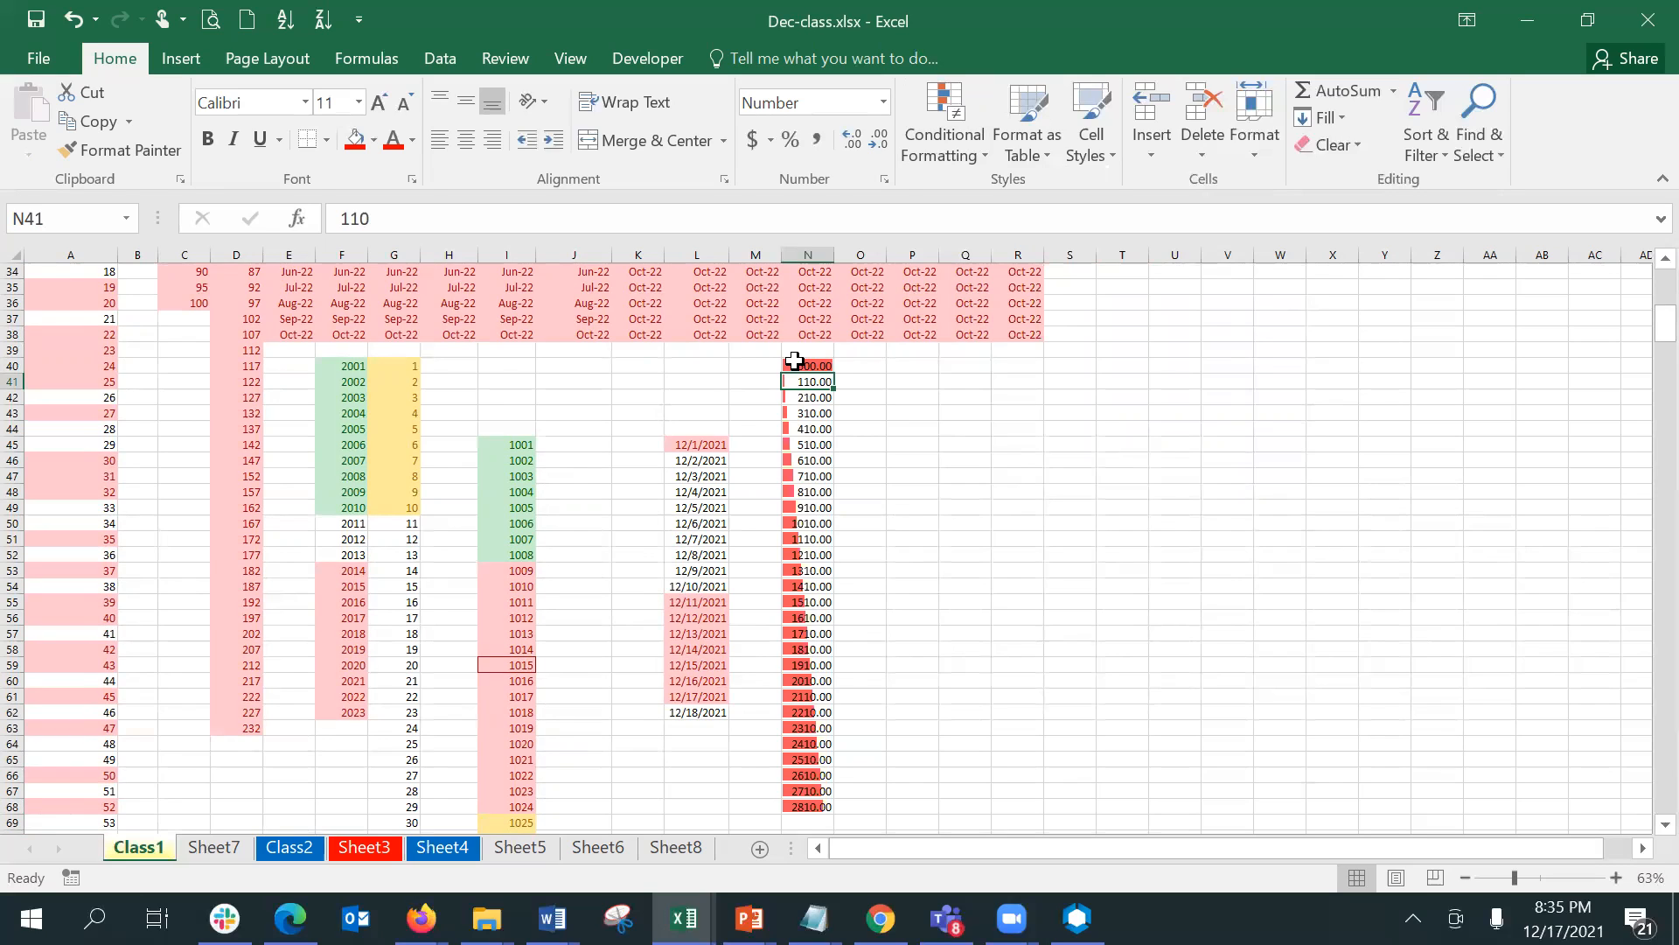
{"action": "left_click", "coordinate": [795, 361]}
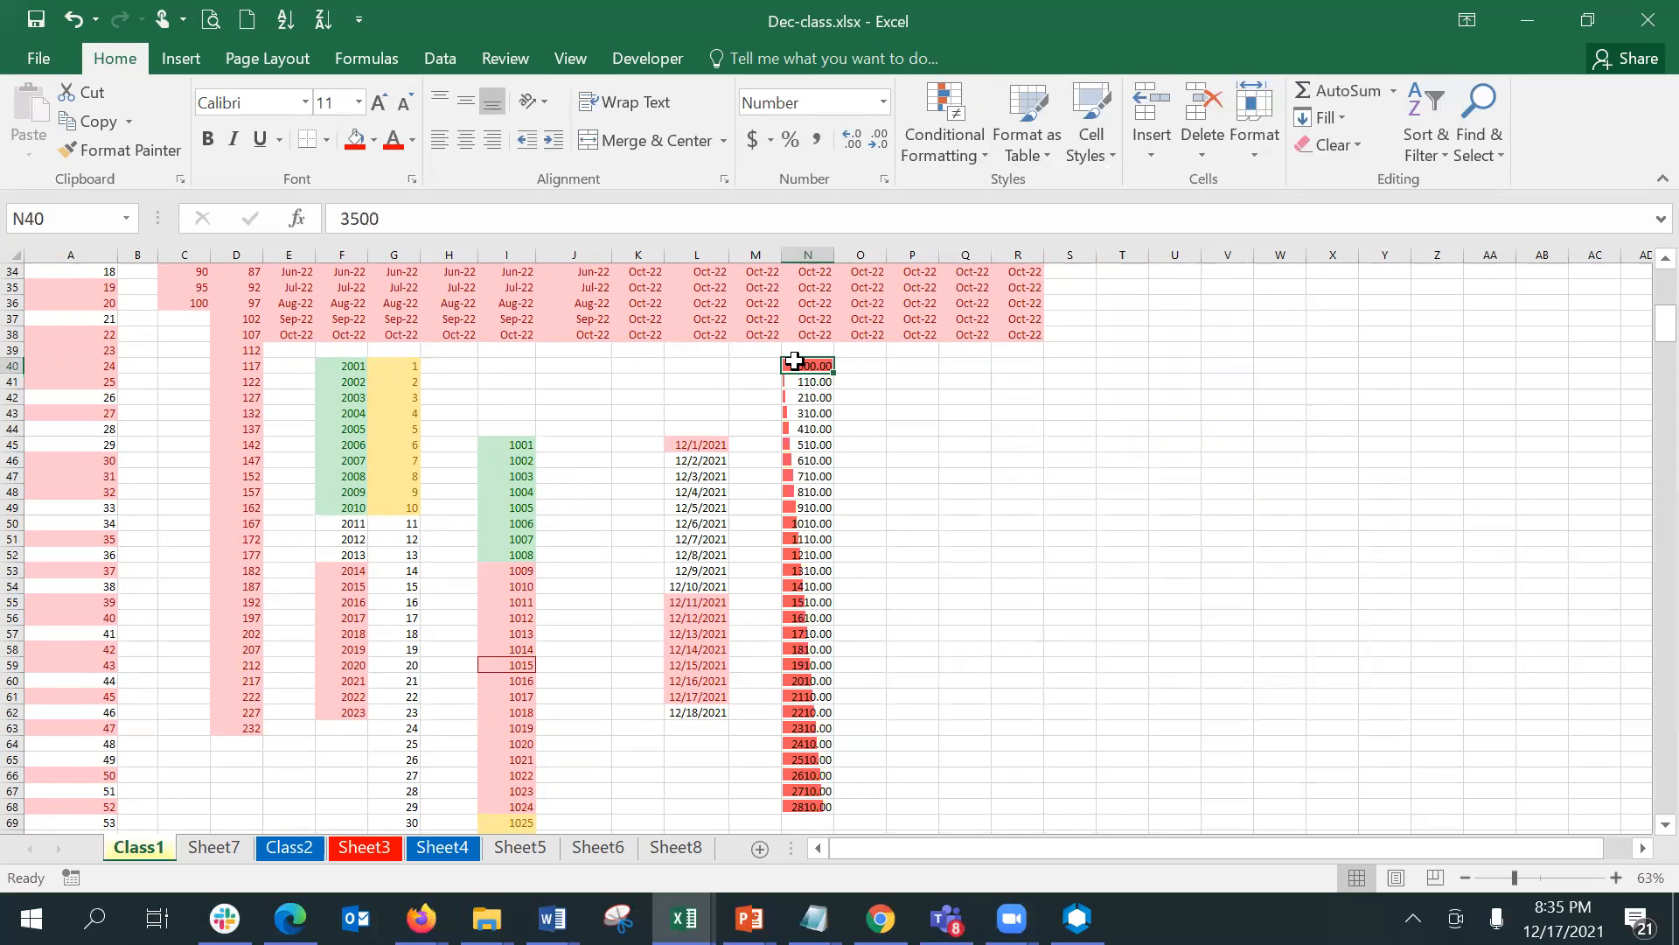
{"action": "key", "text": "shift+Down"}
{"action": "key", "text": "Down"}
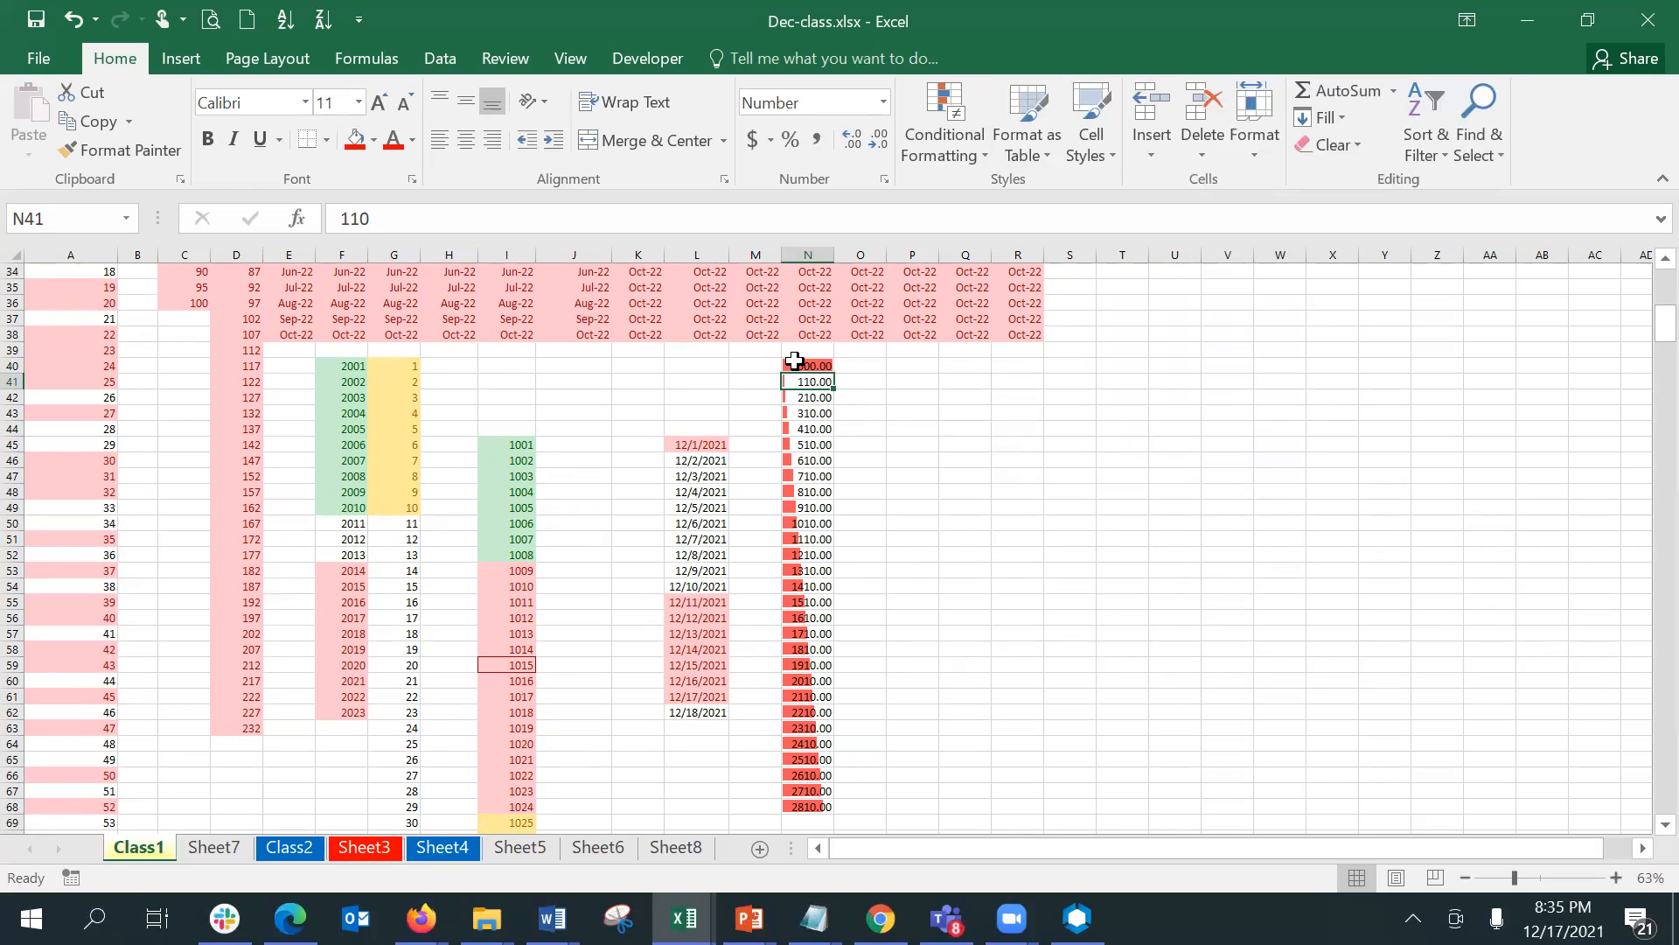
{"action": "left_click", "coordinate": [794, 360]}
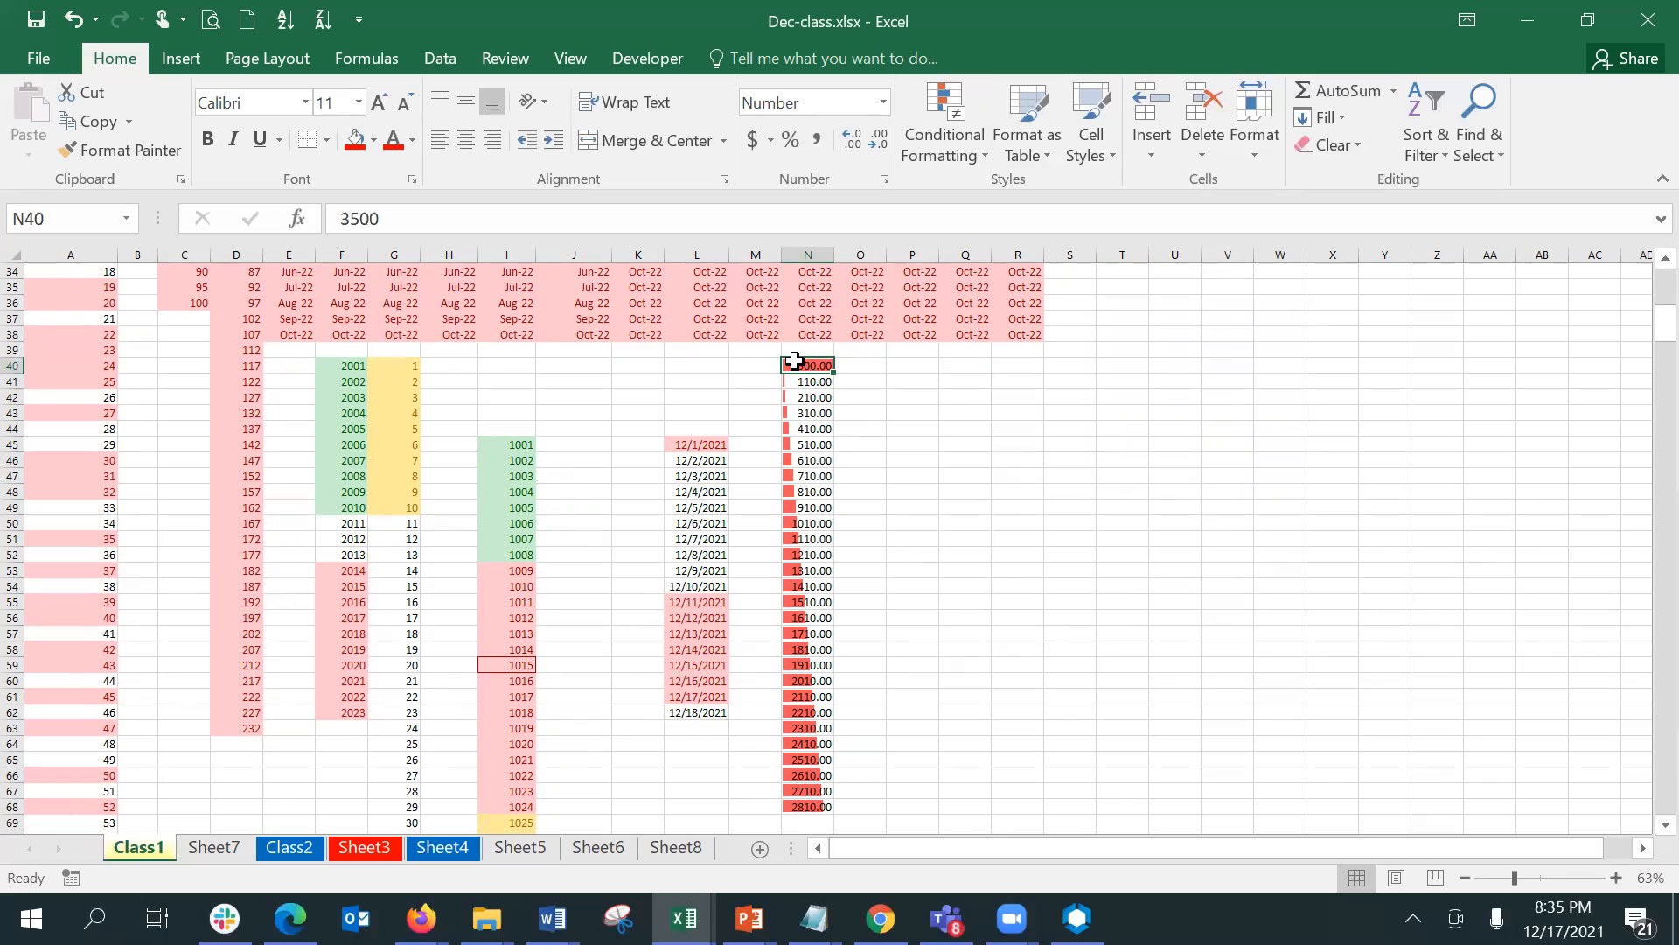
{"action": "key", "text": "Down"}
- Edit the red data bar rule on N40:N68 to show the bar only, and apply the change
{"action": "left_click", "coordinate": [794, 361]}
{"action": "key", "text": "shift+Down"}
{"action": "key", "text": "shift+Down"}
{"action": "key", "text": "shift+Down"}
{"action": "key", "text": "shift+Down"}
{"action": "key", "text": "shift+Down"}
{"action": "key", "text": "shift+Down"}
{"action": "key", "text": "shift+Down"}
{"action": "key", "text": "shift+Down"}
{"action": "key", "text": "shift+Down"}
{"action": "key", "text": "shift+Down"}
{"action": "key", "text": "shift+Down"}
{"action": "key", "text": "shift+Down"}
{"action": "key", "text": "shift+Down"}
{"action": "key", "text": "shift+Down"}
{"action": "key", "text": "shift+Down"}
{"action": "key", "text": "shift+Down"}
{"action": "key", "text": "shift+Down"}
{"action": "key", "text": "shift+Down"}
{"action": "key", "text": "shift+Down"}
{"action": "key", "text": "shift+Down"}
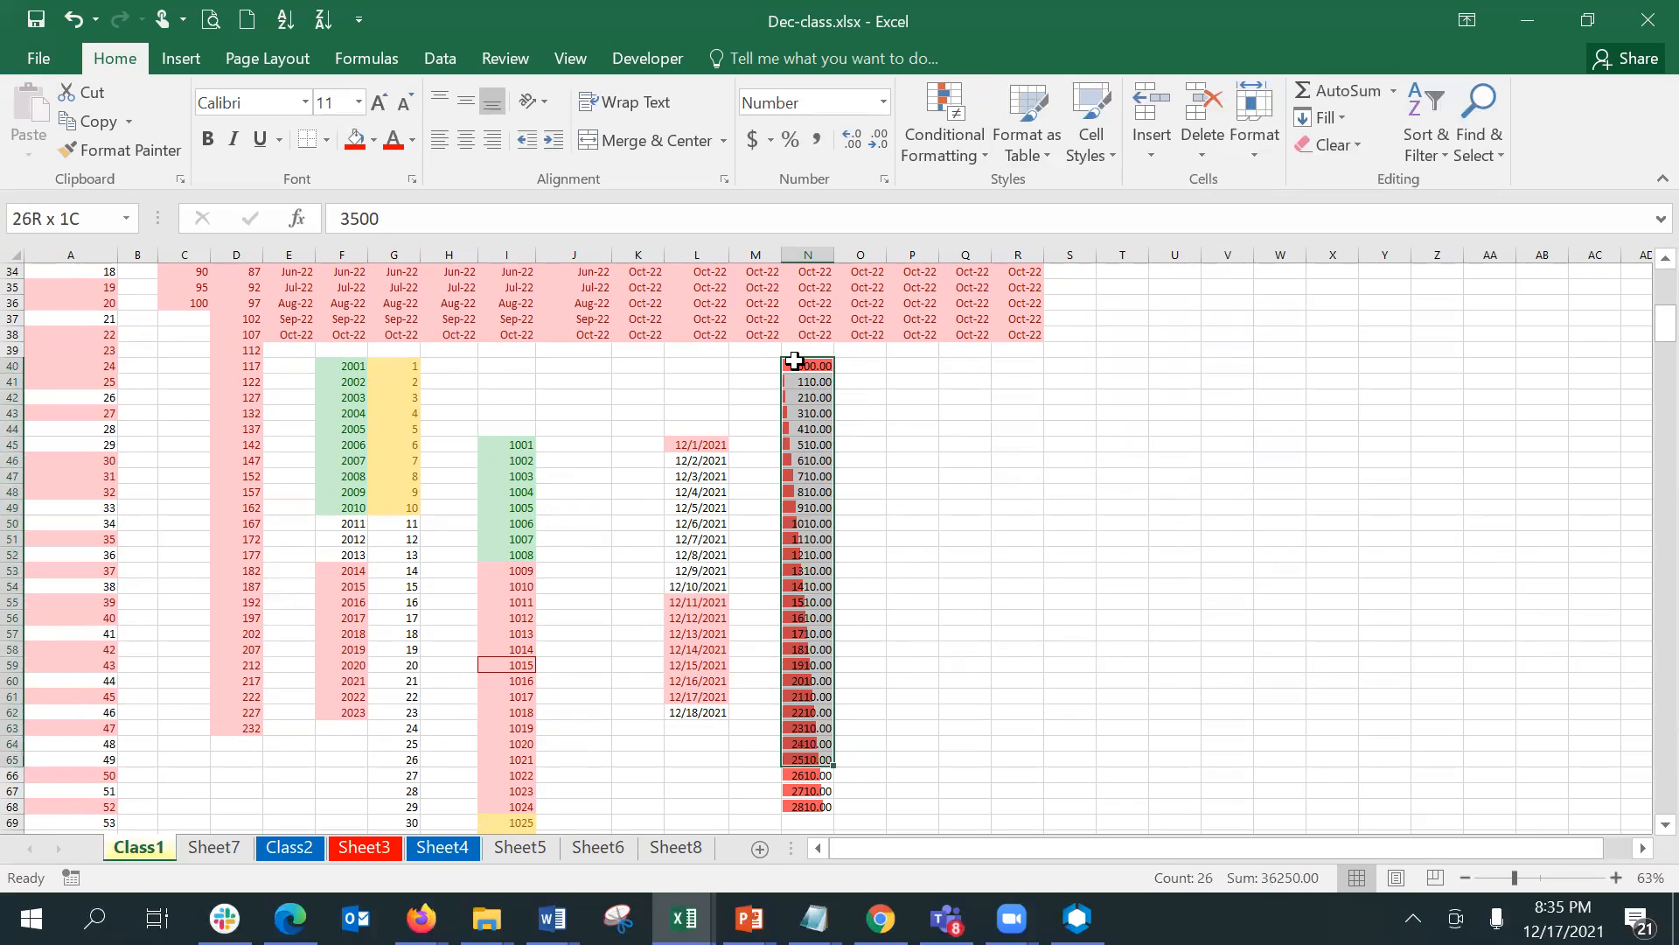
{"action": "key", "text": "shift+Down"}
{"action": "key", "text": "shift+Down"}
{"action": "key", "text": "shift+Down"}
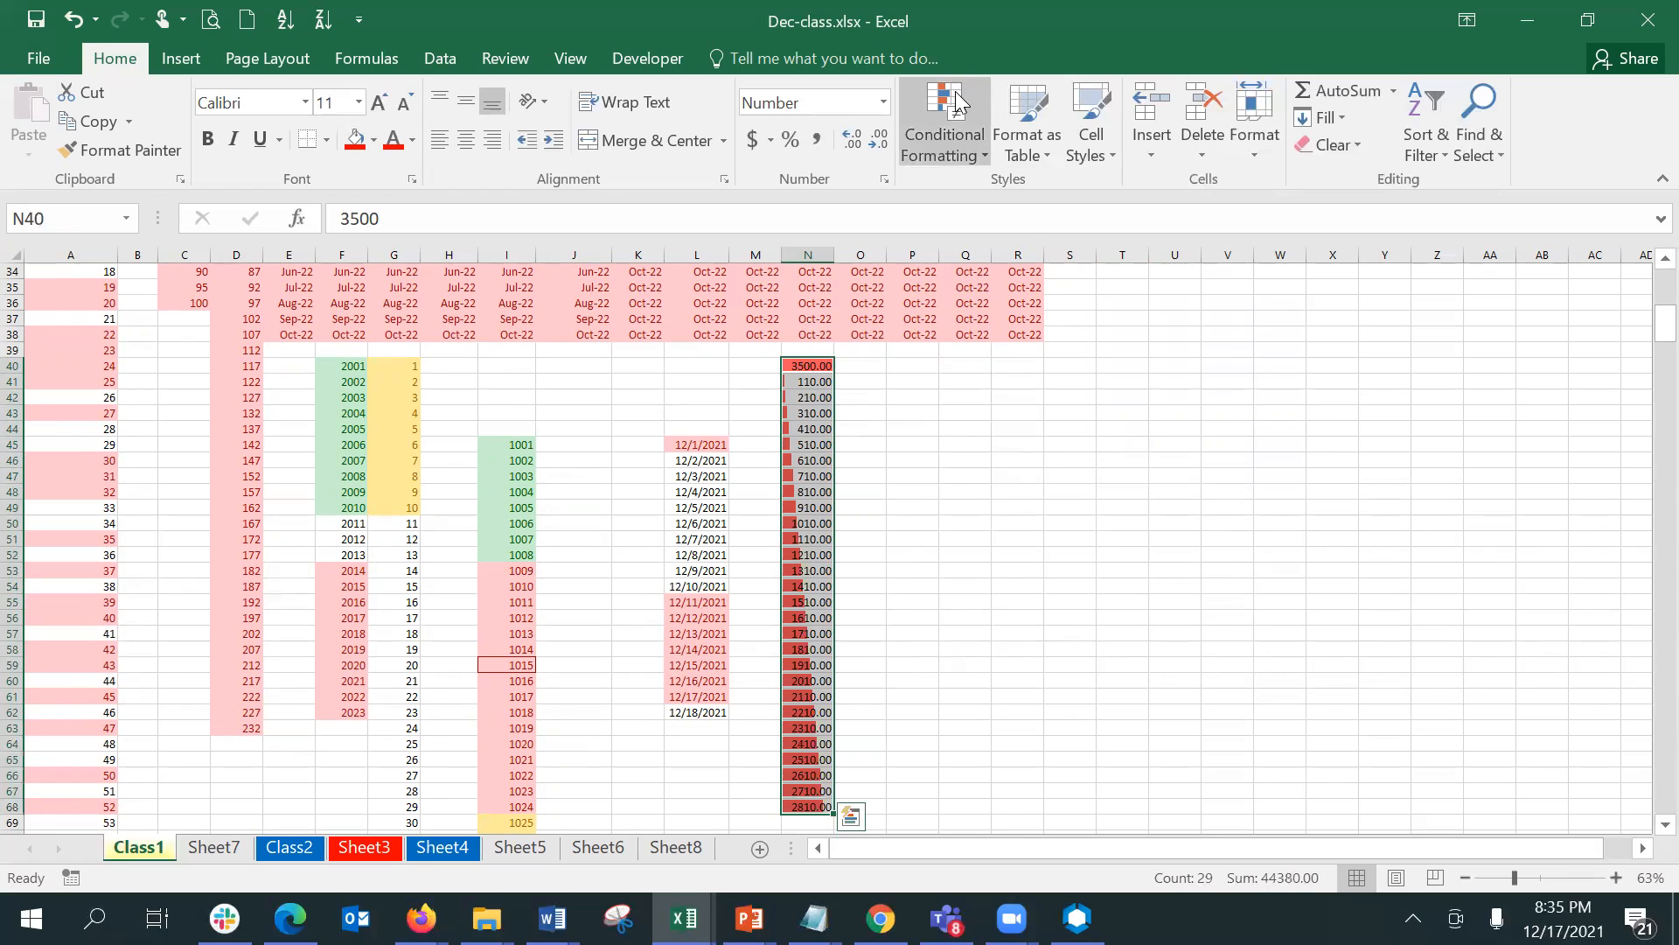
{"action": "left_click", "coordinate": [959, 102]}
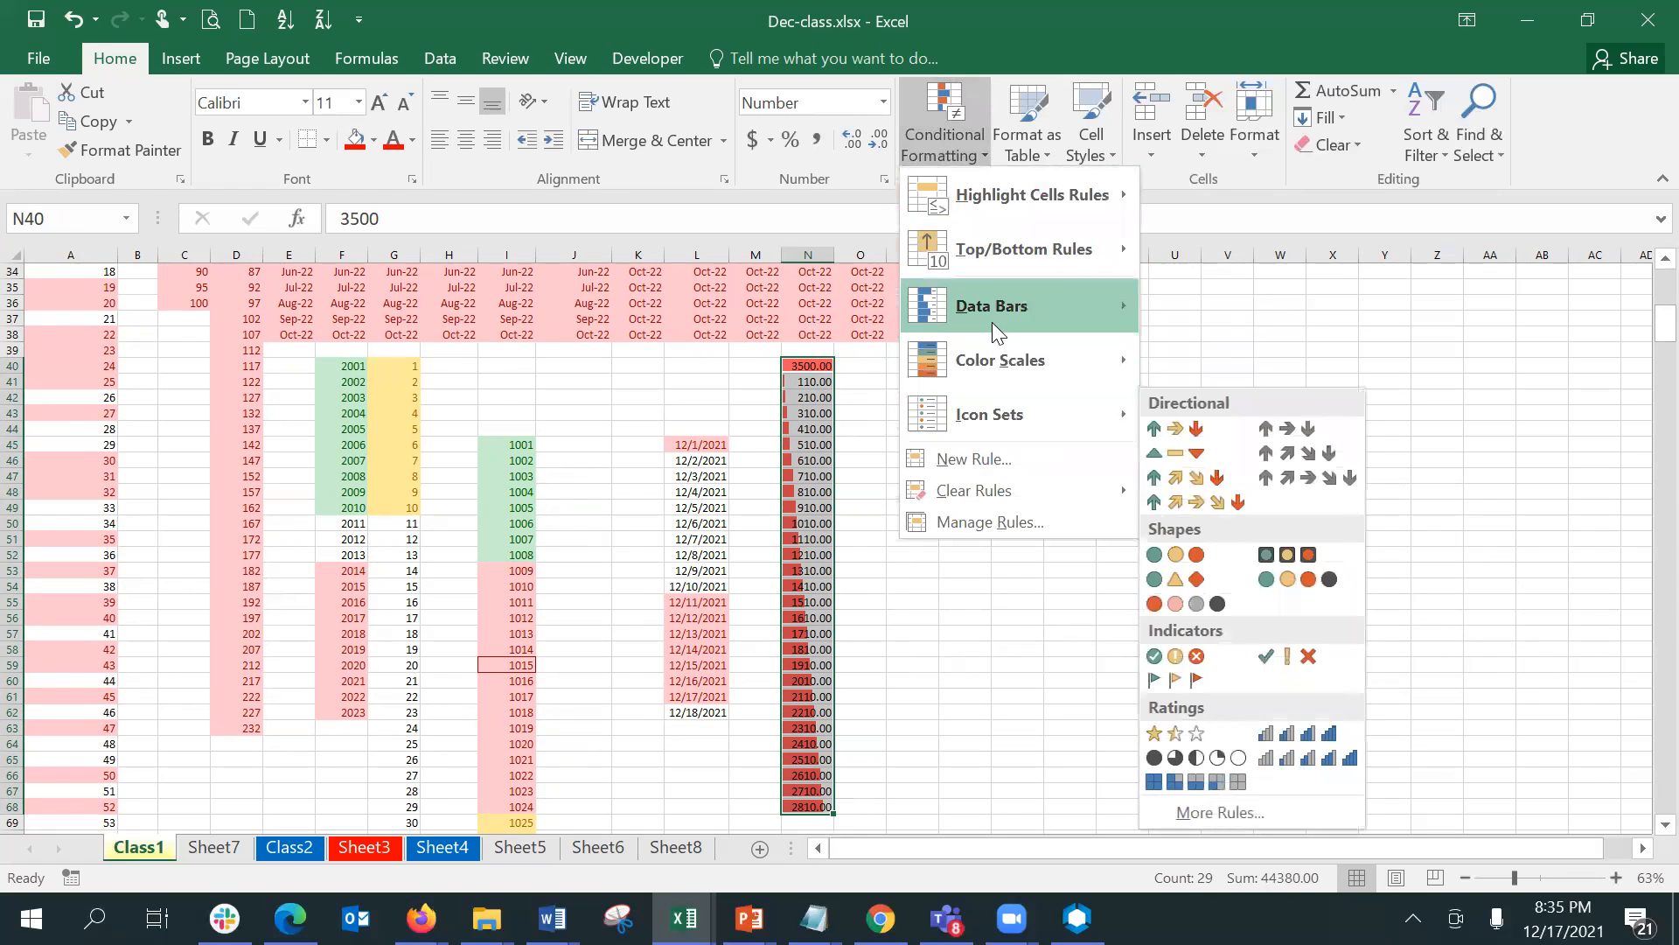
{"action": "mouse_move", "coordinate": [985, 317]}
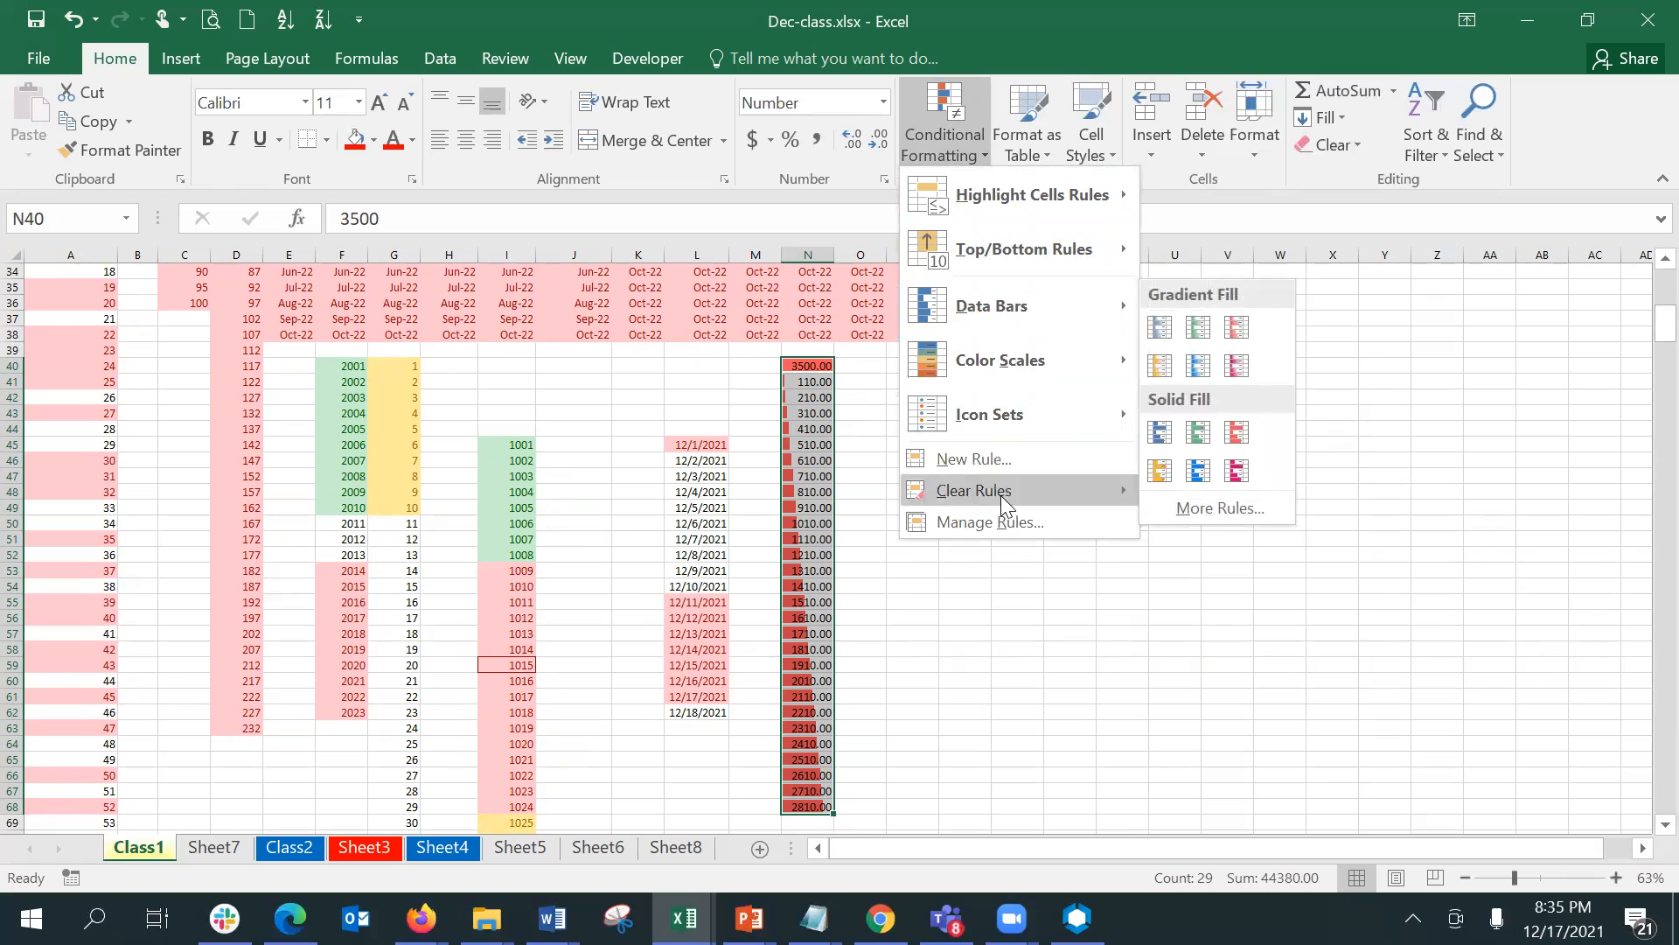
{"action": "left_click", "coordinate": [1010, 523]}
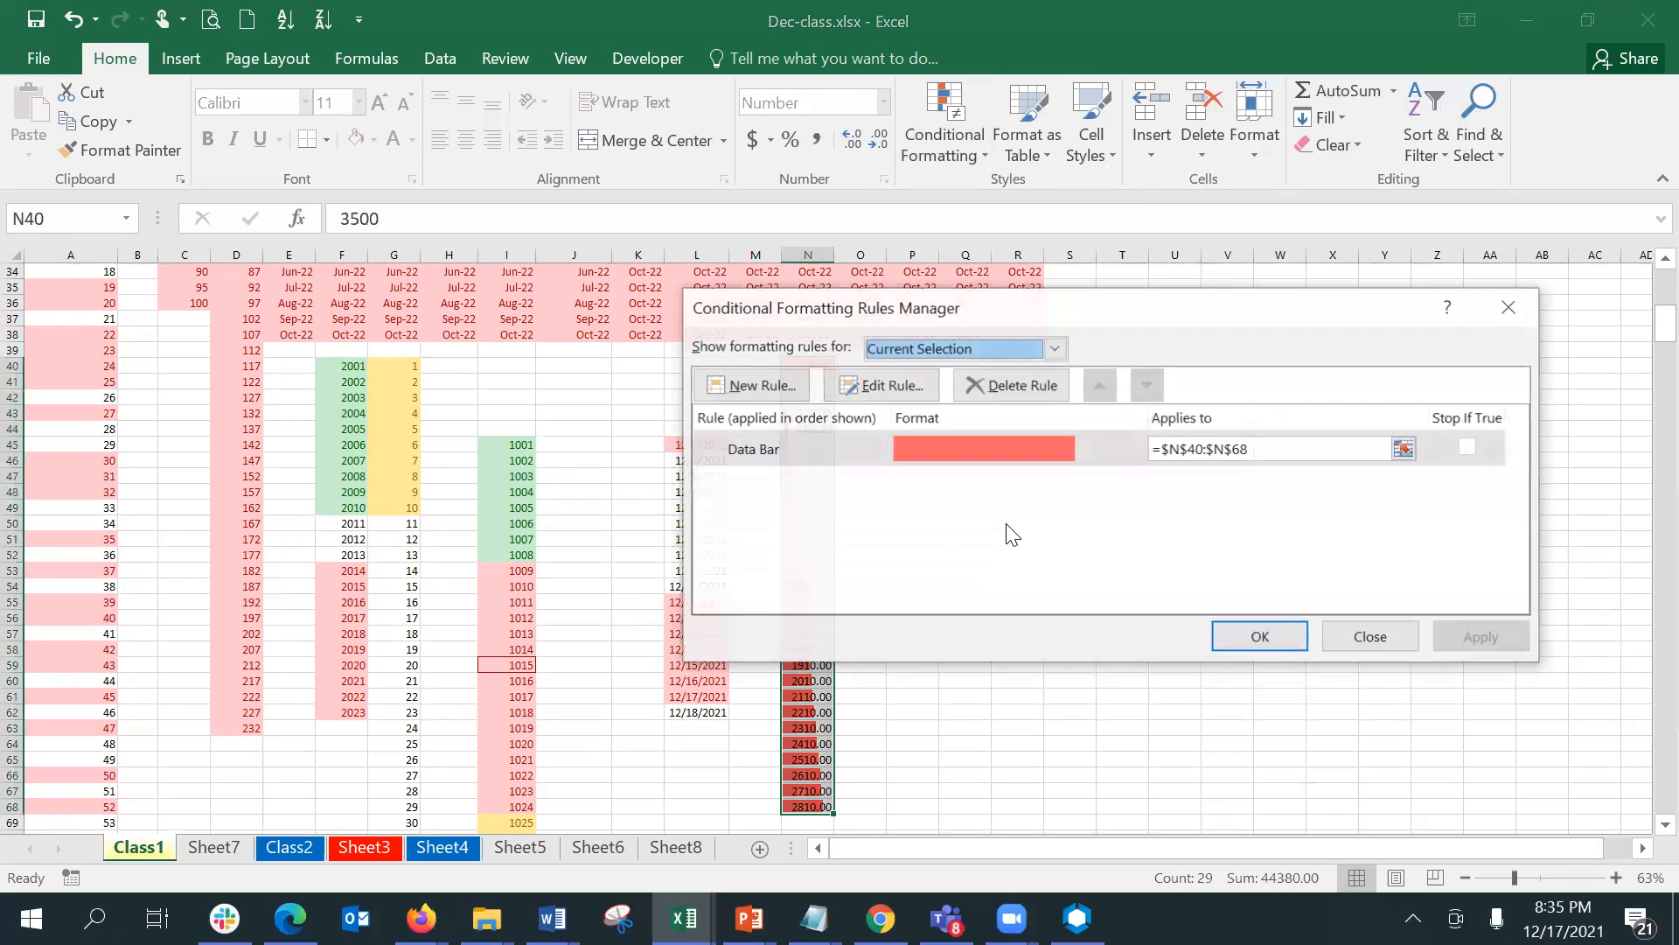
{"action": "left_click", "coordinate": [951, 442]}
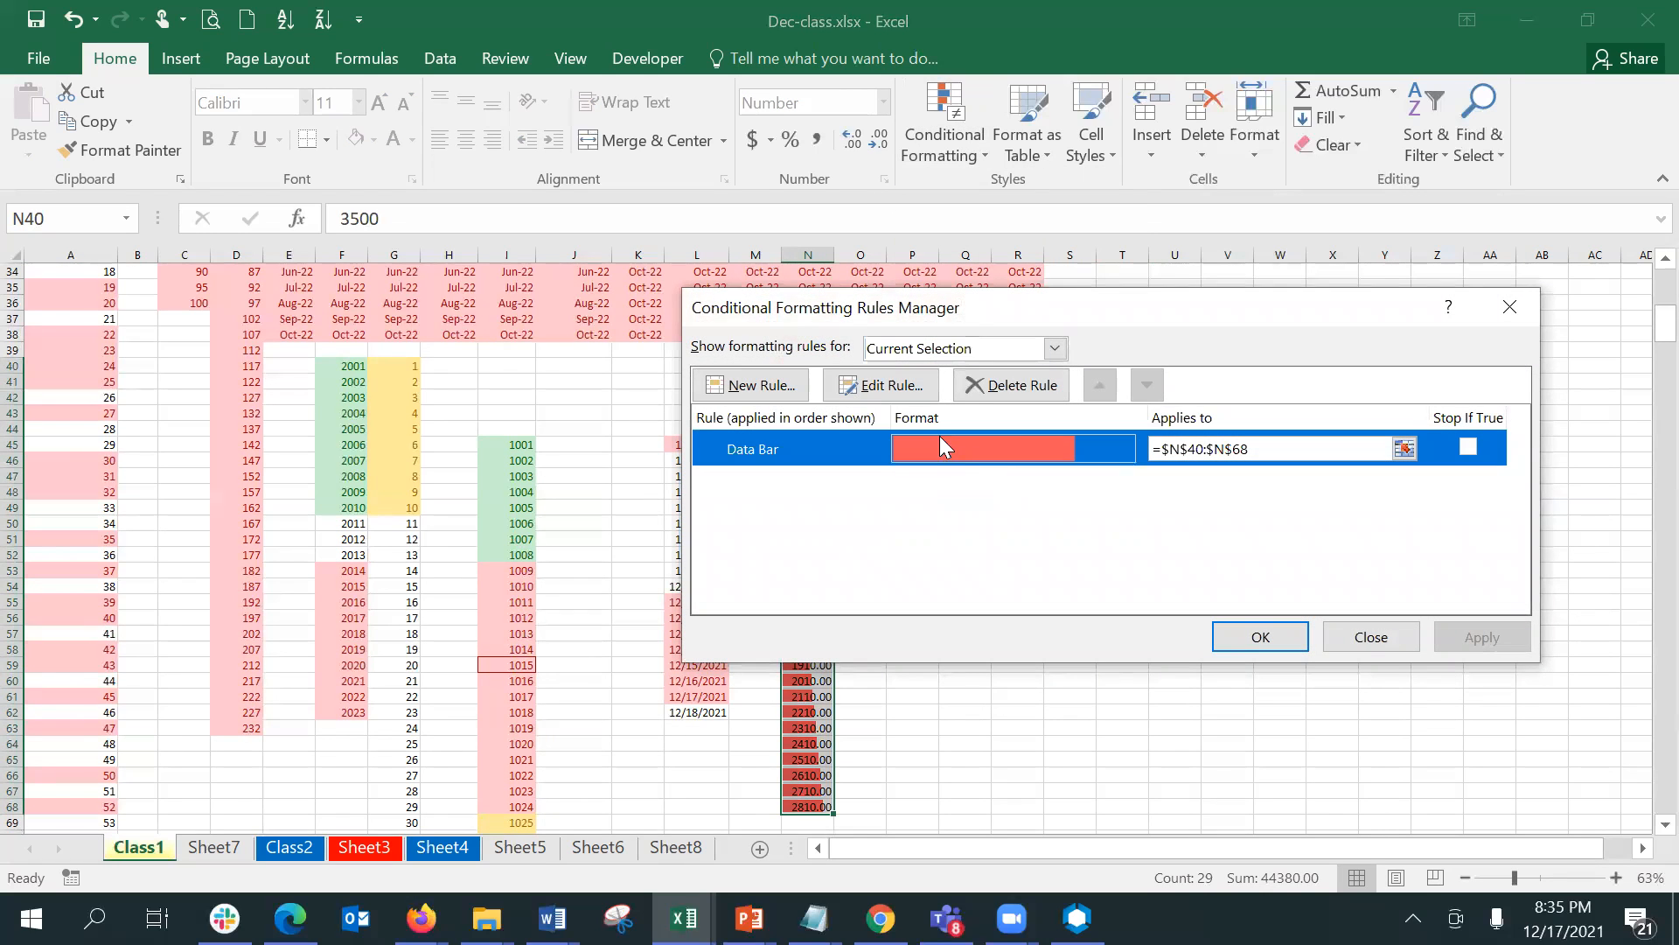
{"action": "left_click", "coordinate": [892, 384]}
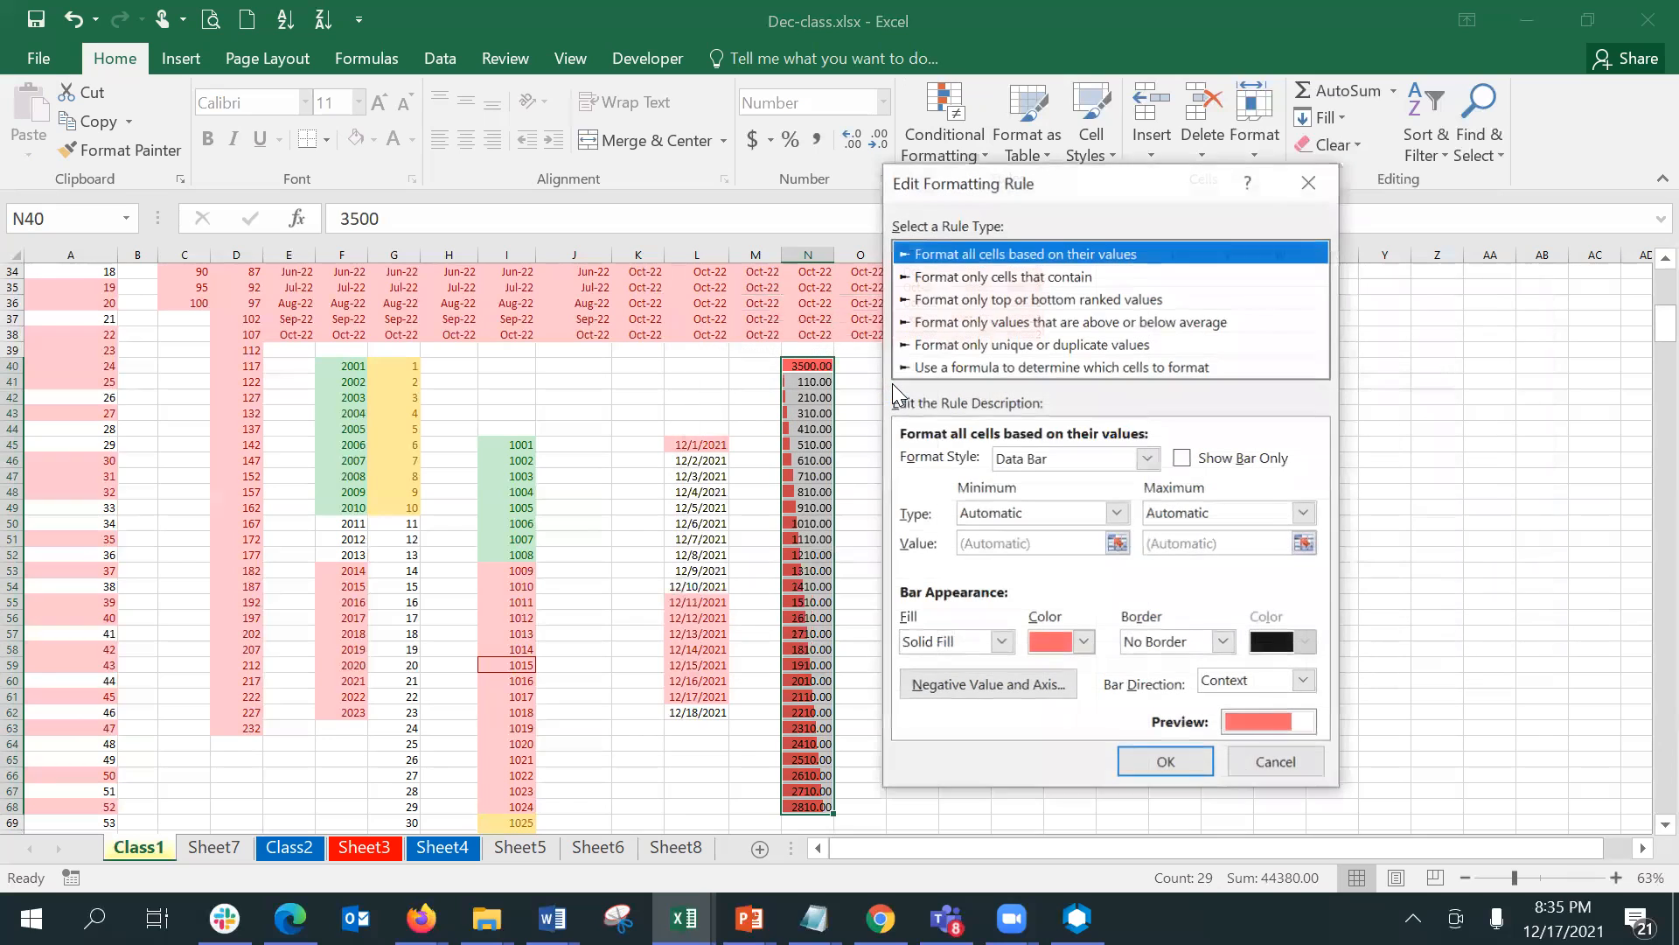
{"action": "left_click", "coordinate": [1185, 462]}
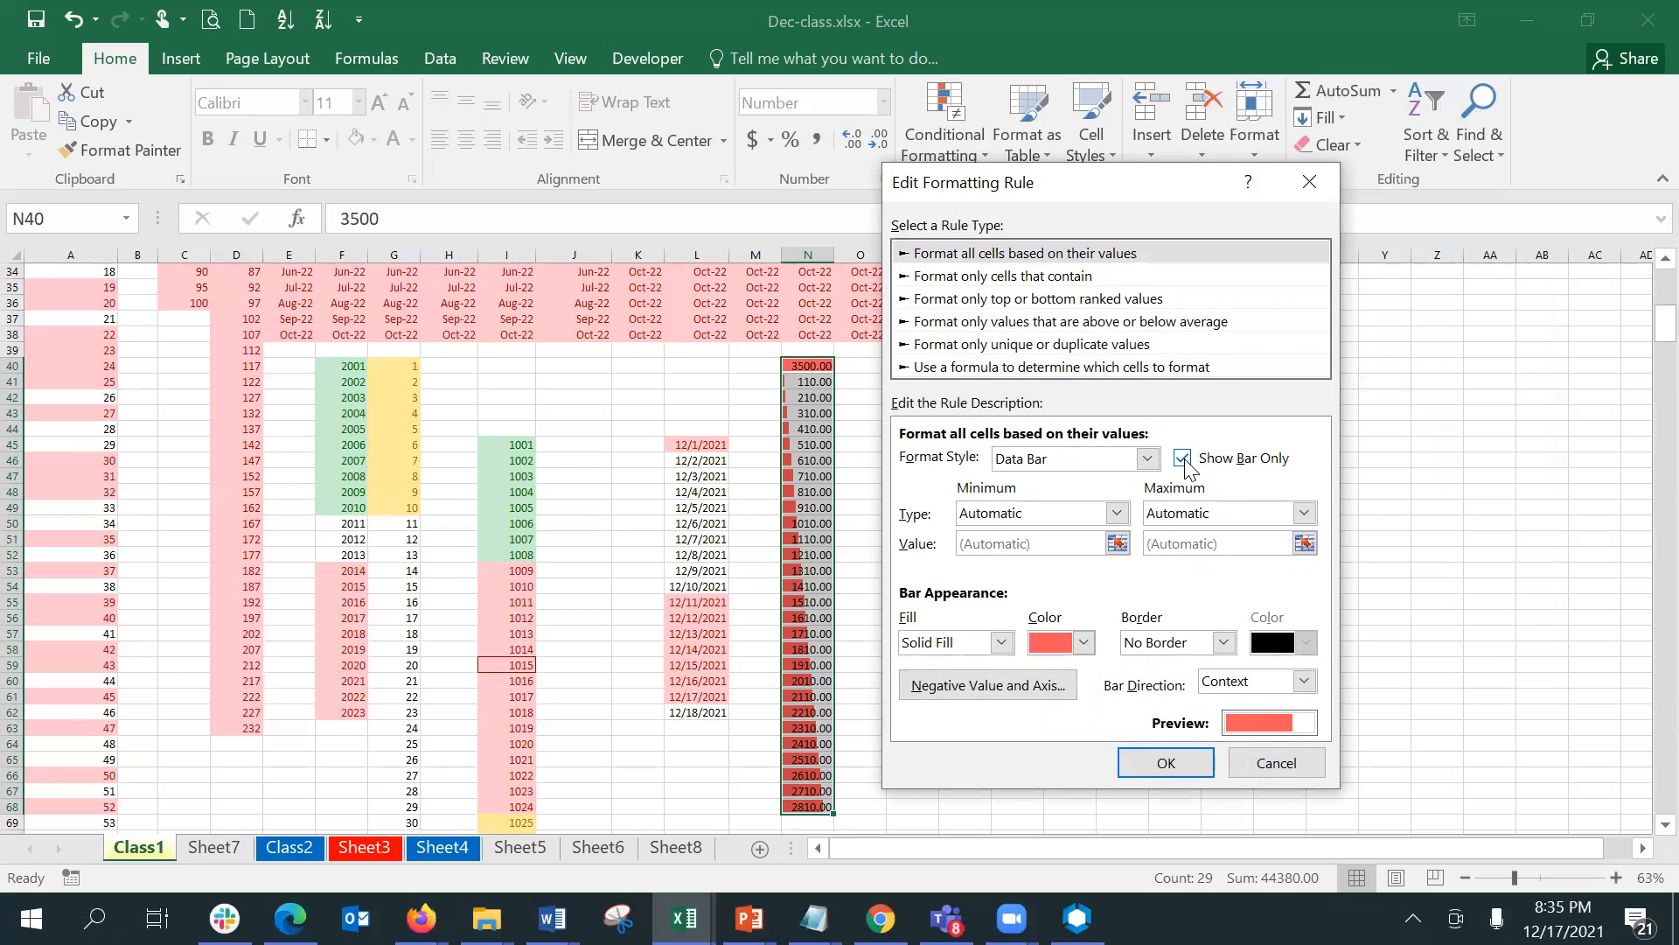
{"action": "left_click", "coordinate": [1187, 759]}
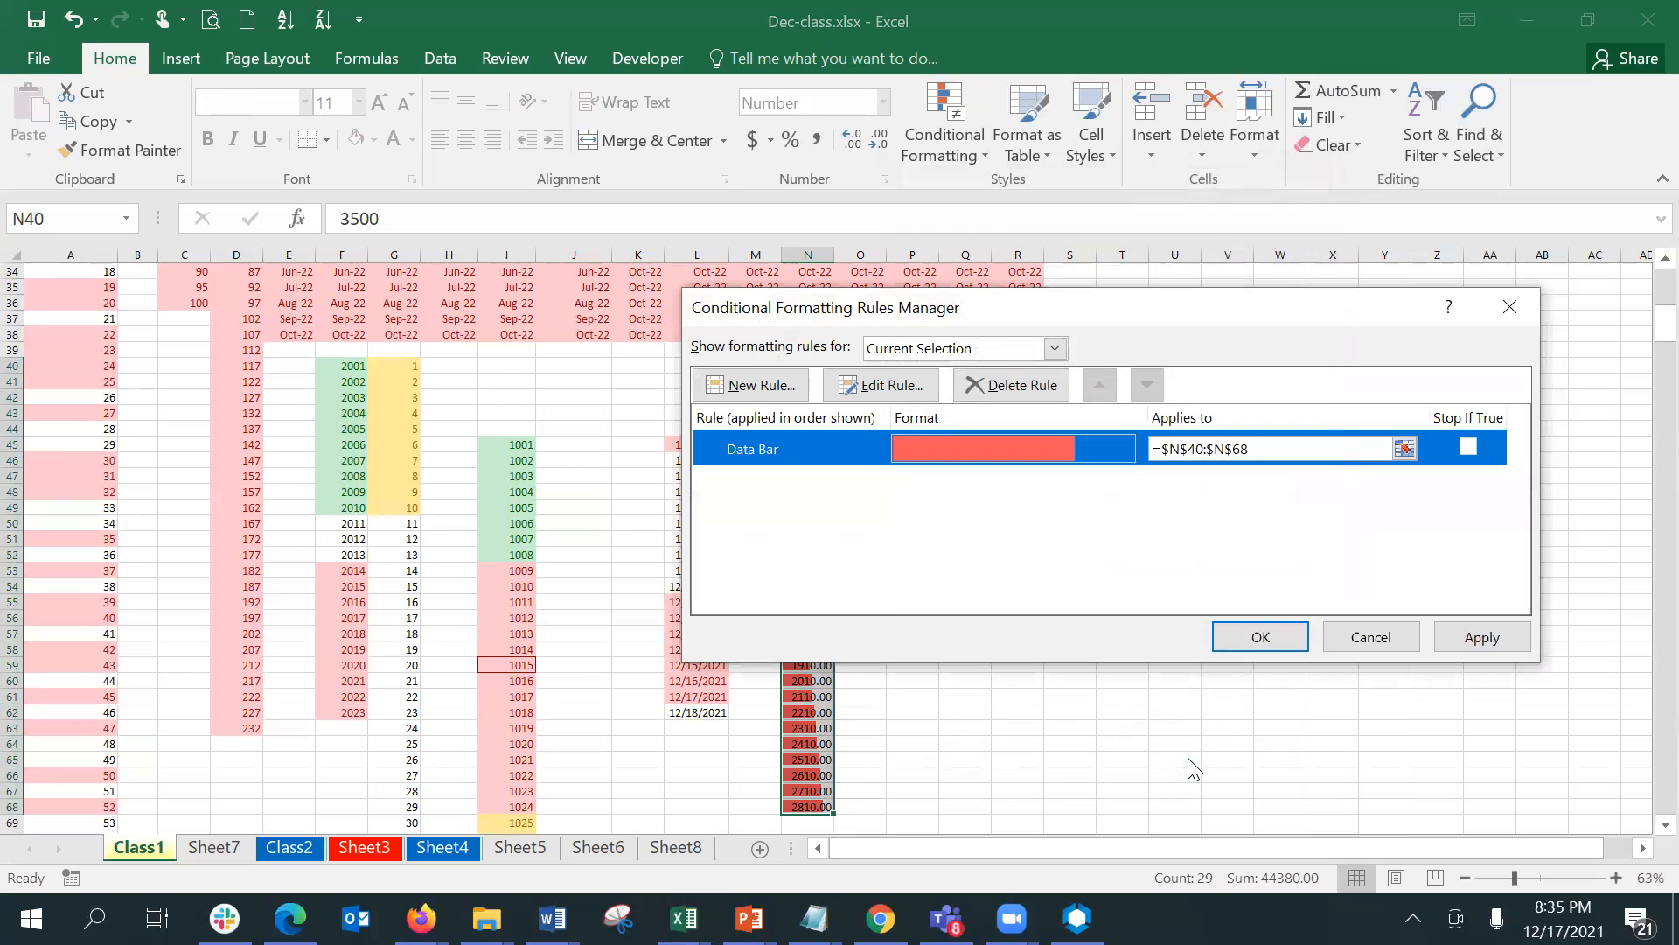
{"action": "left_click", "coordinate": [1482, 638]}
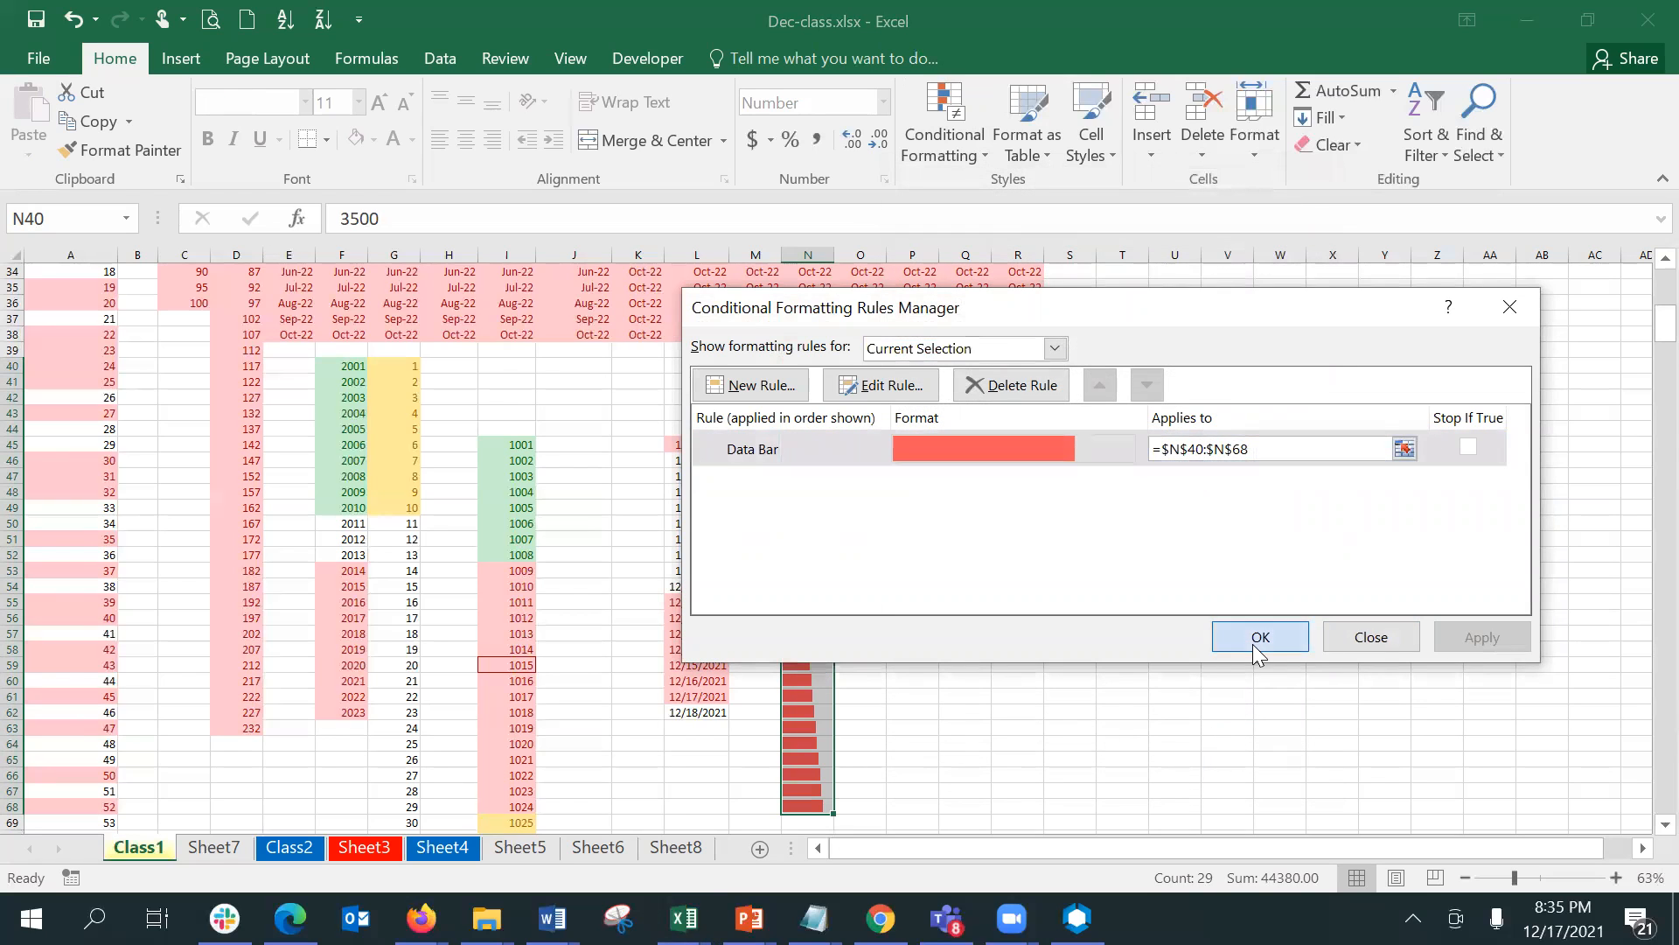
{"action": "left_click", "coordinate": [1259, 637]}
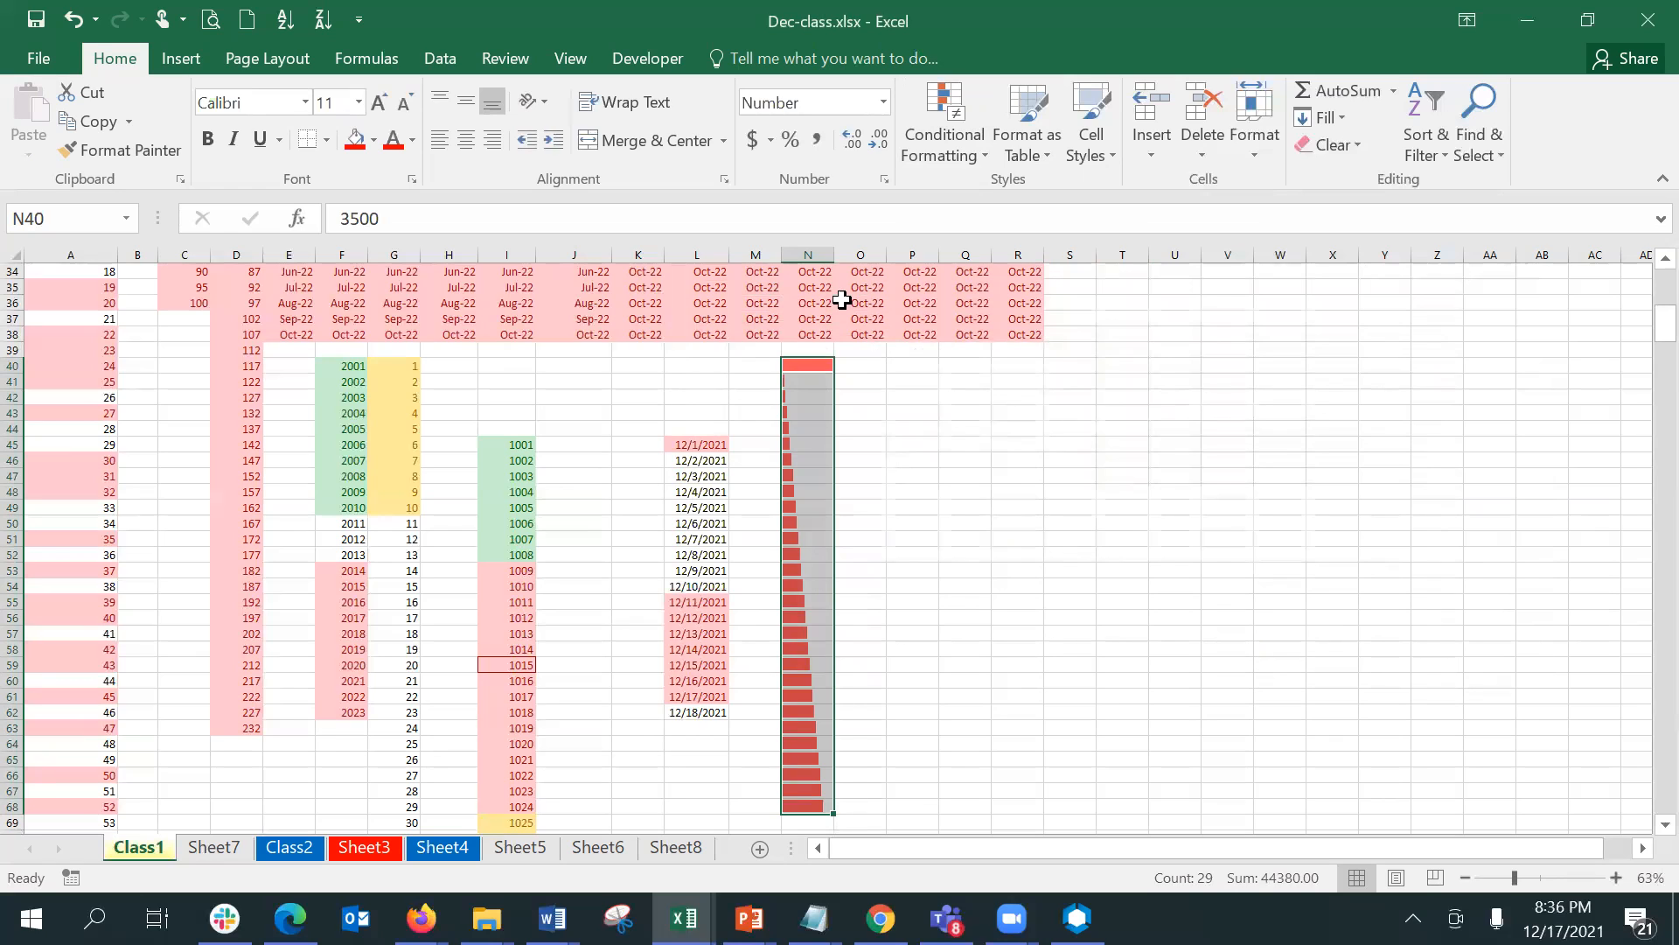
- Examine the underlying cell values behind the red data bars in column N from row 40 to row 60
{"action": "left_click", "coordinate": [878, 367]}
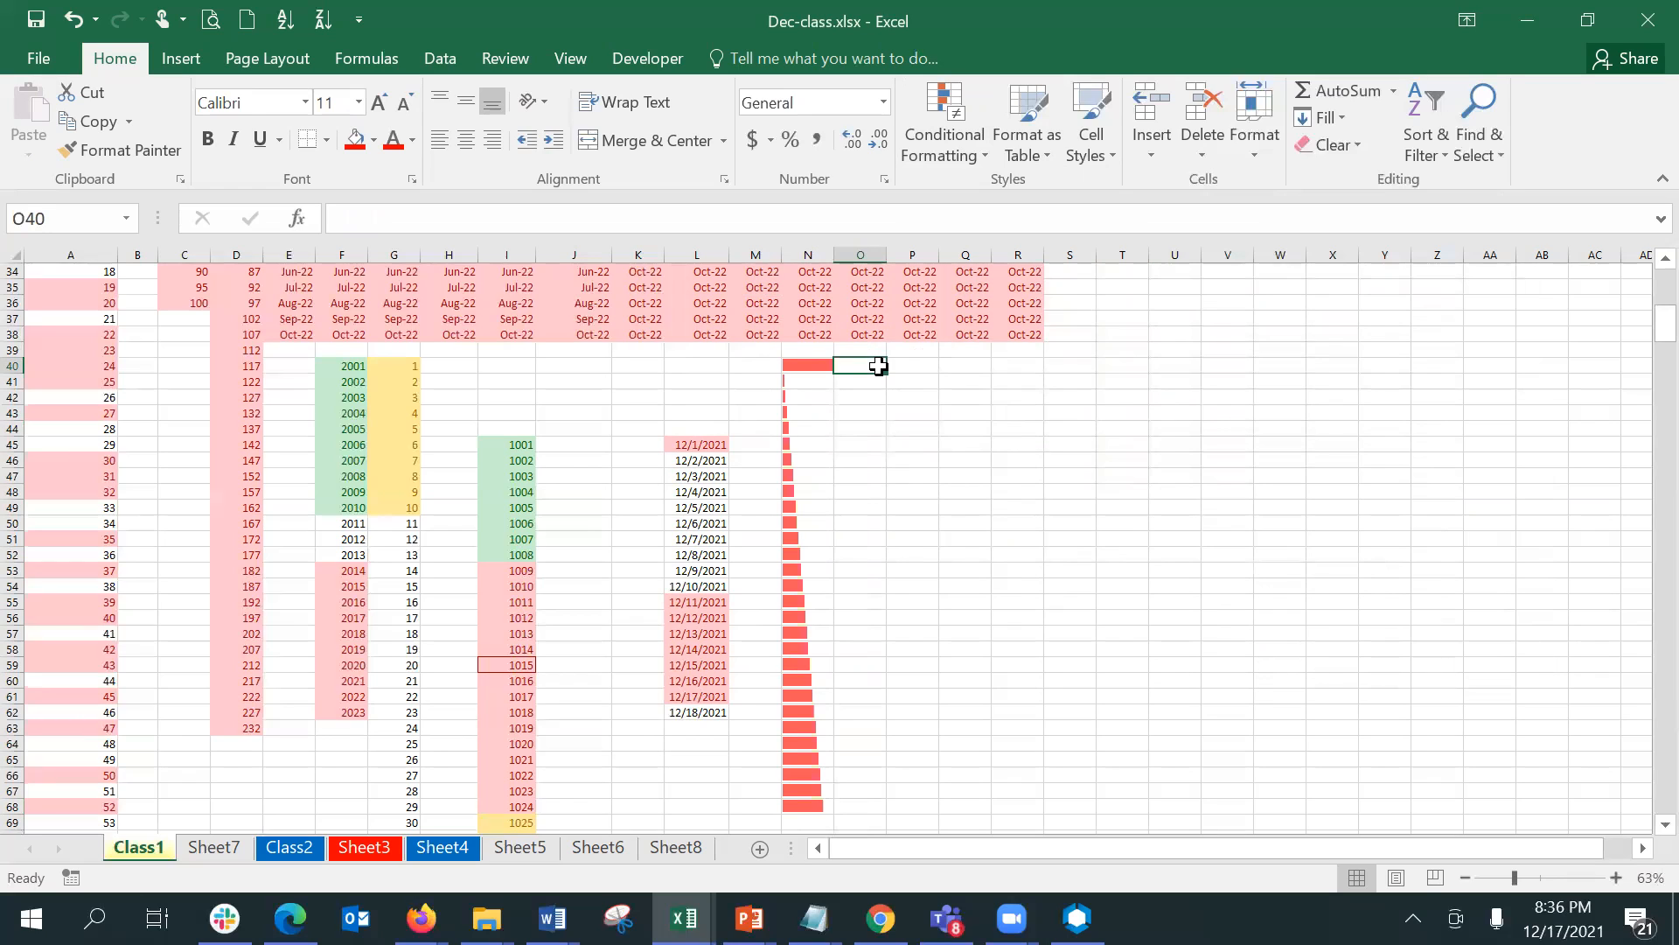
{"action": "key", "text": "Left"}
{"action": "key", "text": "Down"}
{"action": "key", "text": "Down"}
{"action": "key", "text": "Down"}
{"action": "key", "text": "Down"}
{"action": "key", "text": "Down"}
{"action": "key", "text": "Down"}
{"action": "key", "text": "Down"}
{"action": "key", "text": "Down"}
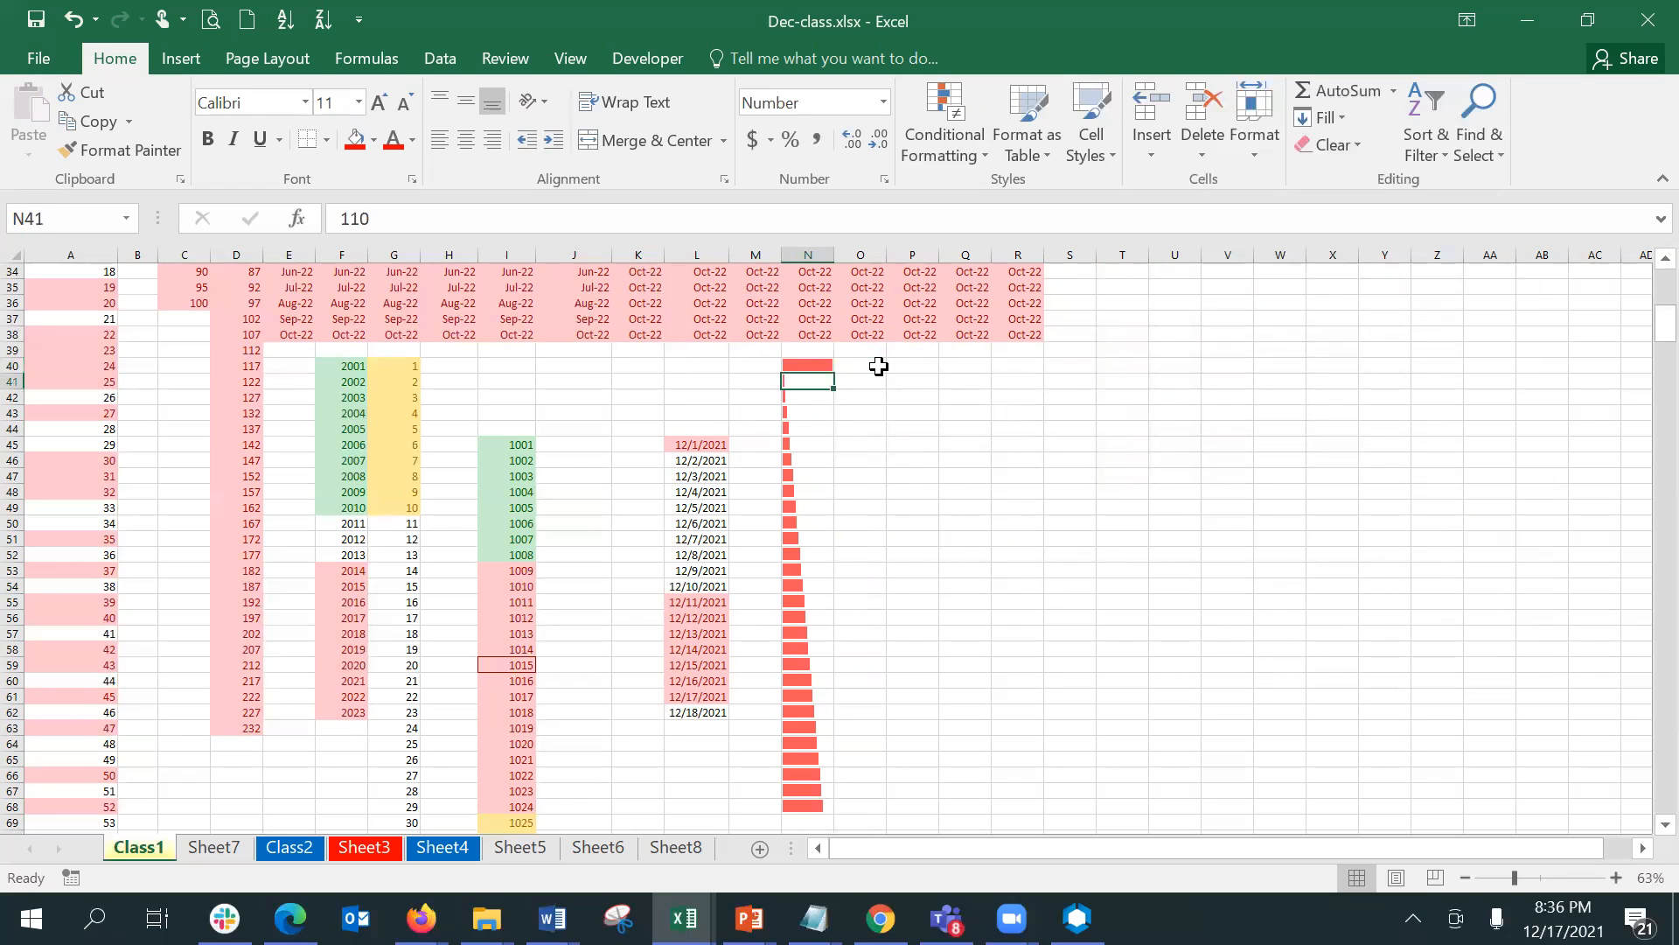
{"action": "key", "text": "Down"}
{"action": "key", "text": "Down"}
{"action": "key", "text": "Down"}
{"action": "key", "text": "Down"}
{"action": "key", "text": "Down"}
{"action": "key", "text": "Down"}
{"action": "key", "text": "Down"}
{"action": "key", "text": "Down"}
{"action": "key", "text": "Down"}
{"action": "key", "text": "Down"}
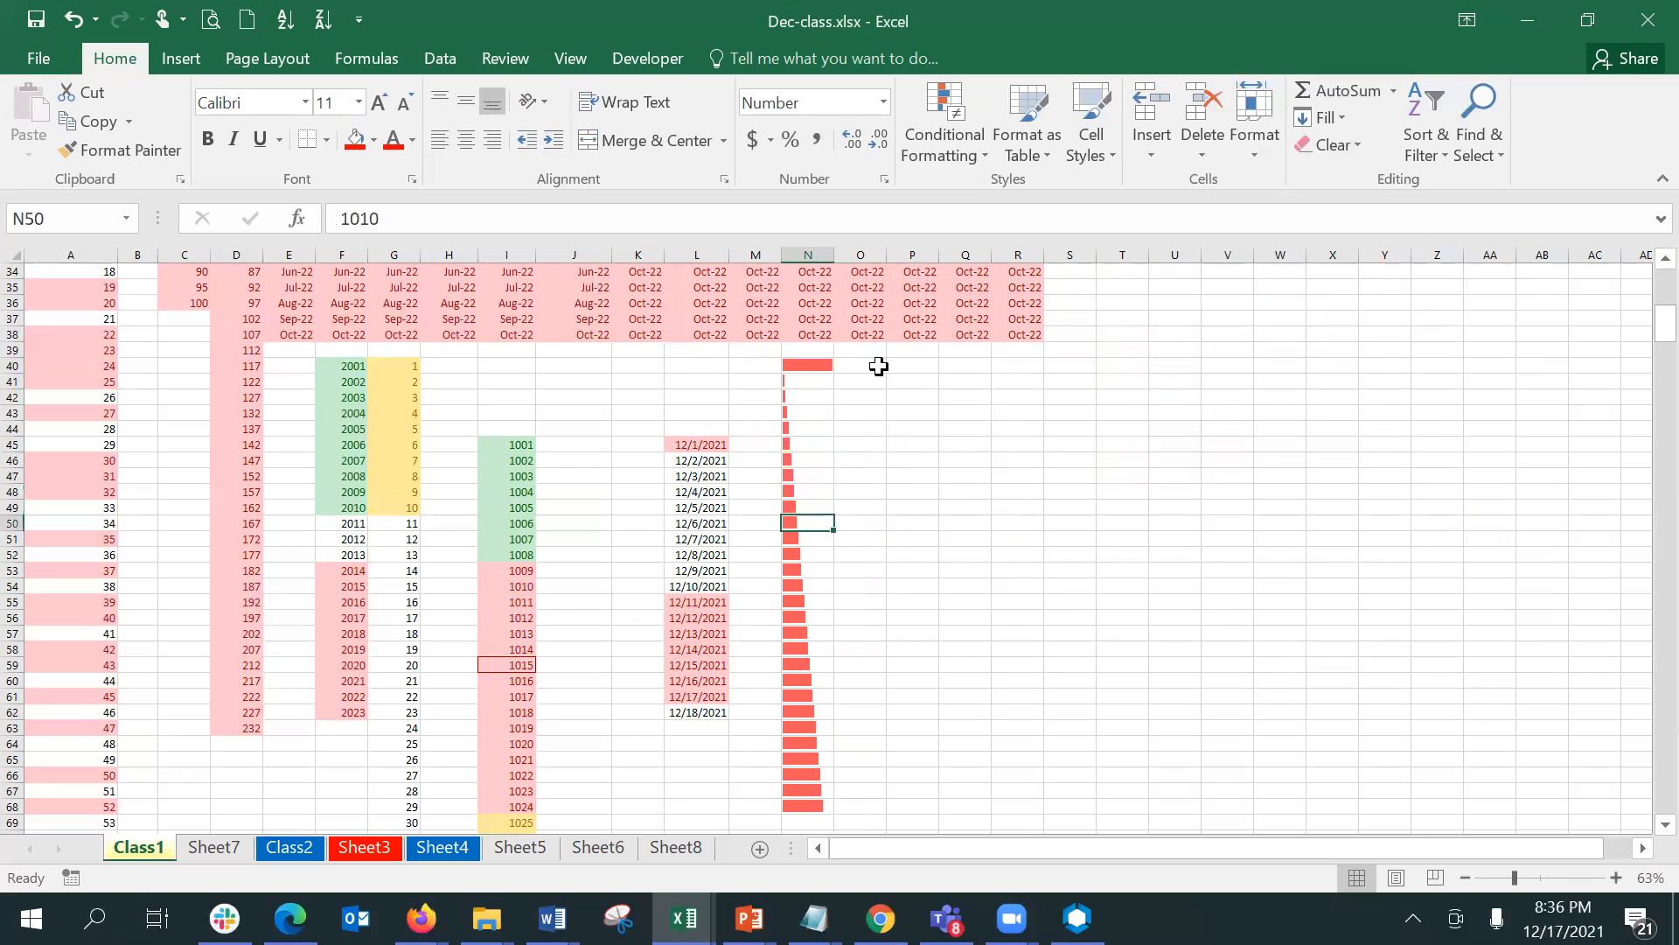
{"action": "key", "text": "Down"}
{"action": "key", "text": "Down"}
{"action": "key", "text": "Down"}
{"action": "key", "text": "Down"}
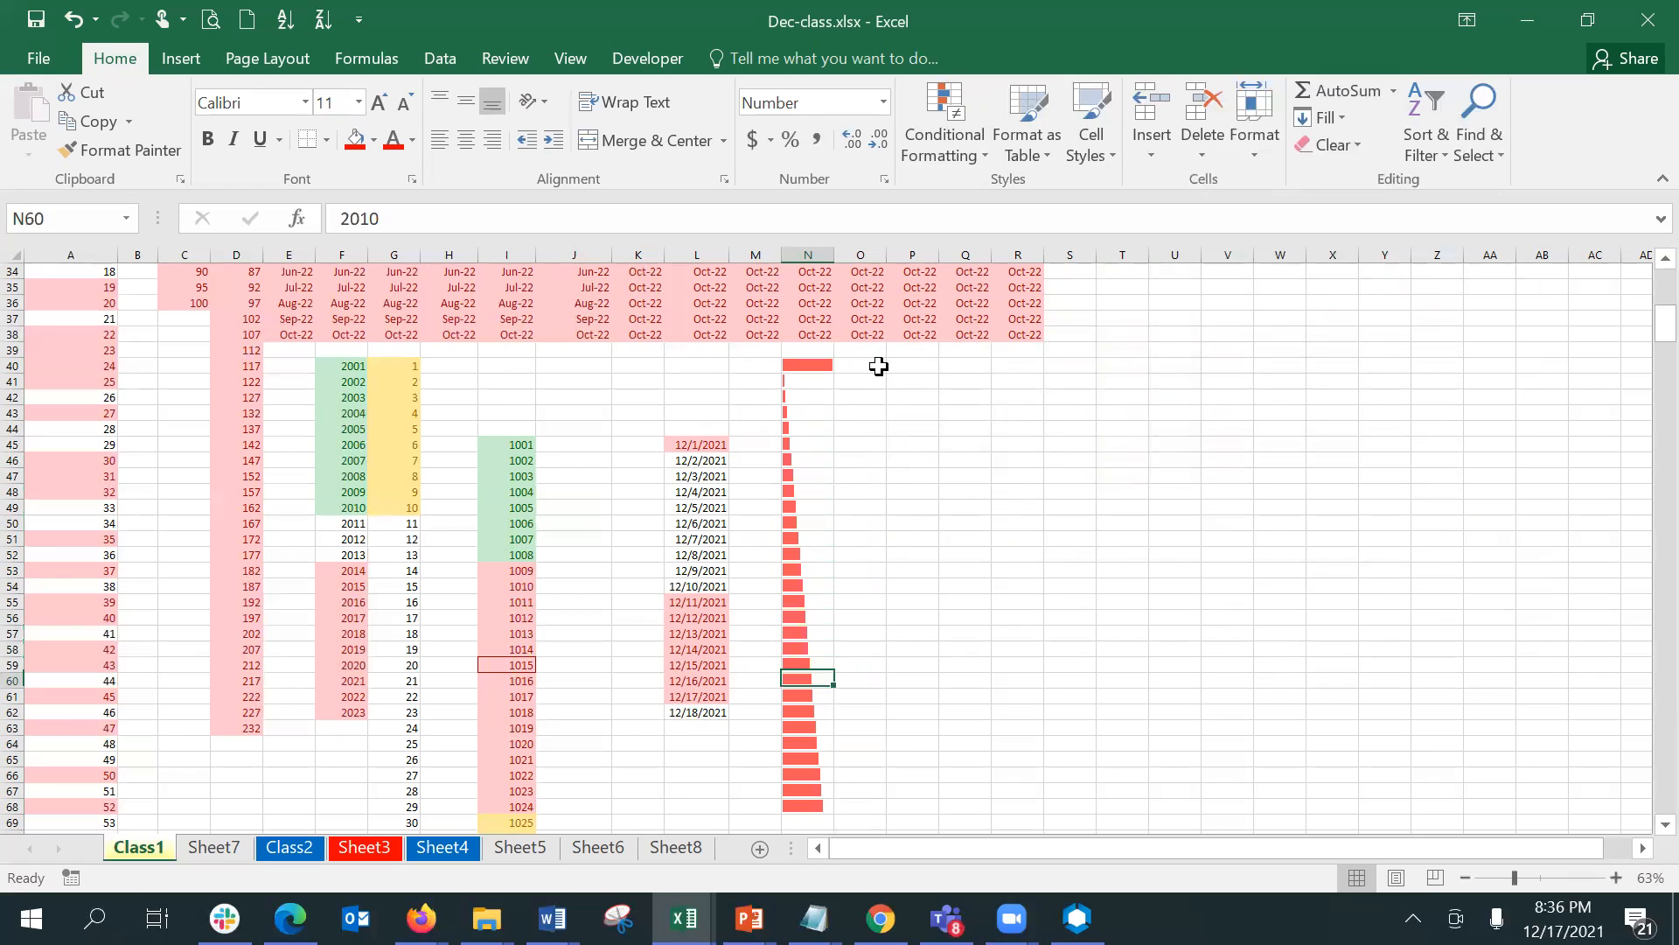
{"action": "key", "text": "Up"}
{"action": "key", "text": "Up"}
{"action": "key", "text": "Up"}
{"action": "key", "text": "Up"}
{"action": "key", "text": "Up"}
{"action": "key", "text": "Up"}
{"action": "key", "text": "Up"}
{"action": "key", "text": "Up"}
{"action": "key", "text": "Up"}
{"action": "key", "text": "Up"}
{"action": "key", "text": "Up"}
{"action": "key", "text": "Up"}
{"action": "key", "text": "Up"}
{"action": "key", "text": "Up"}
{"action": "key", "text": "Up"}
{"action": "key", "text": "Up"}
{"action": "key", "text": "Up"}
{"action": "key", "text": "Up"}
{"action": "key", "text": "Up"}
{"action": "key", "text": "Up"}
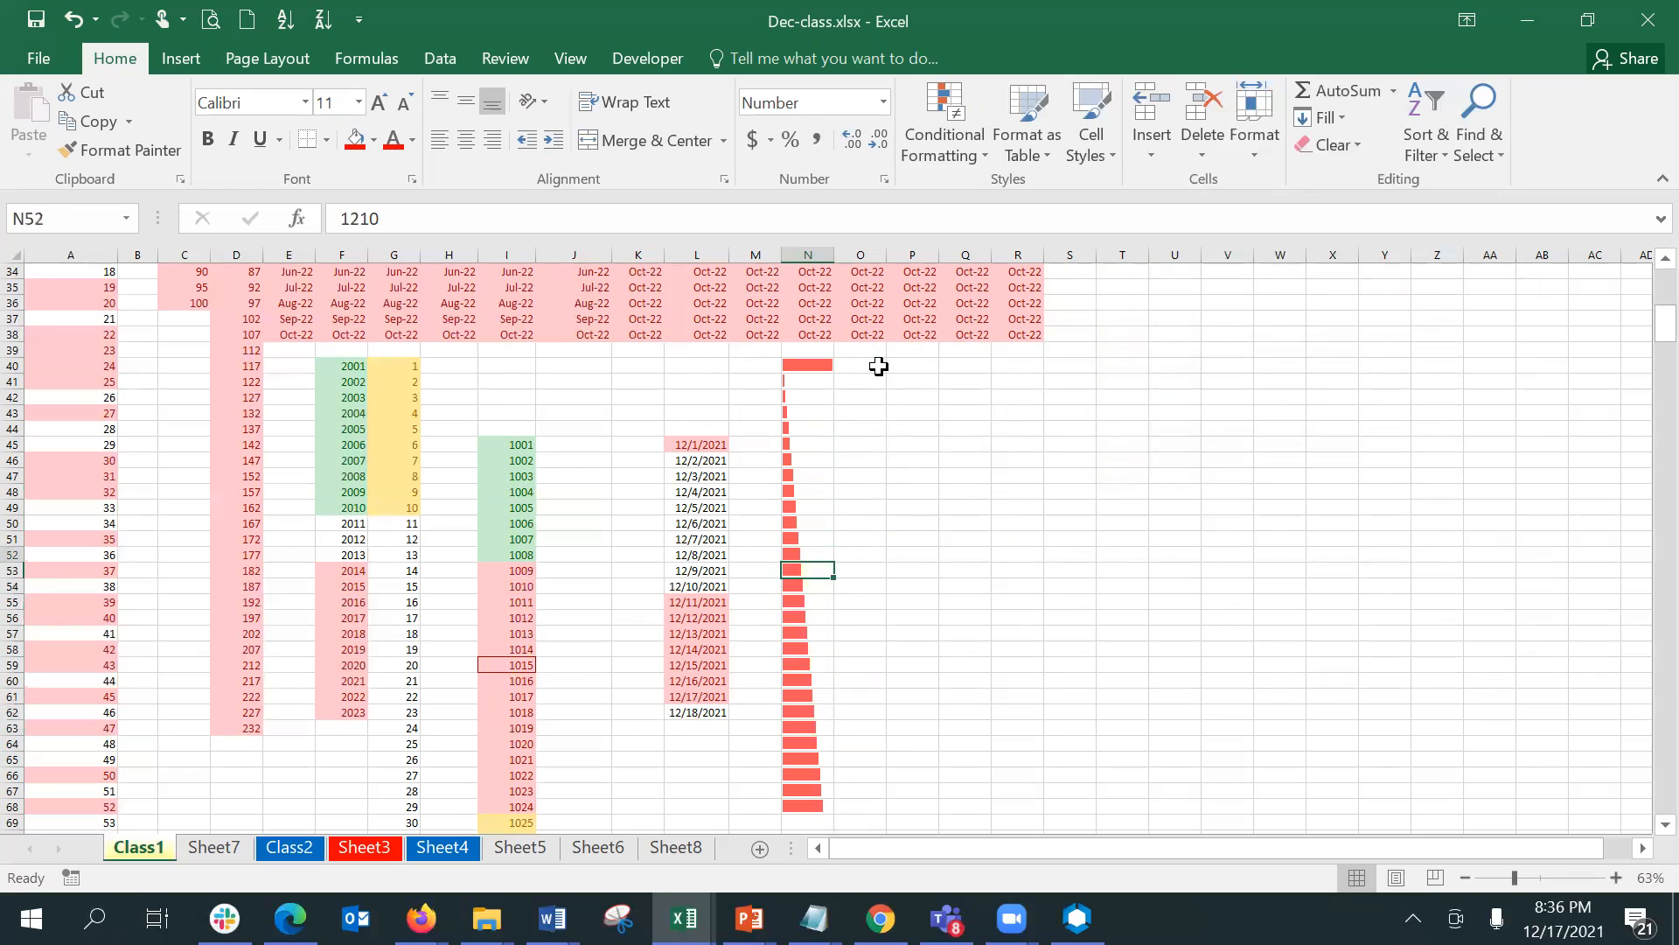
- Review the formatting settings of the data bar rule on N40:N68, and leave the rules manager without applying changes
{"action": "key", "text": "shift+Down"}
{"action": "key", "text": "shift+Down"}
{"action": "key", "text": "shift+Down"}
{"action": "key", "text": "shift+Down"}
{"action": "key", "text": "shift+Down"}
{"action": "key", "text": "shift+Down"}
{"action": "key", "text": "shift+Down"}
{"action": "key", "text": "shift+Down"}
{"action": "key", "text": "shift+Down"}
{"action": "key", "text": "shift+Down"}
{"action": "key", "text": "shift+Down"}
{"action": "key", "text": "shift+Down"}
{"action": "key", "text": "shift+Down"}
{"action": "key", "text": "shift+Down"}
{"action": "key", "text": "shift+Down"}
{"action": "key", "text": "shift+Down"}
{"action": "key", "text": "shift+Down"}
{"action": "key", "text": "shift+Down"}
{"action": "key", "text": "shift+Down"}
{"action": "key", "text": "shift+Down"}
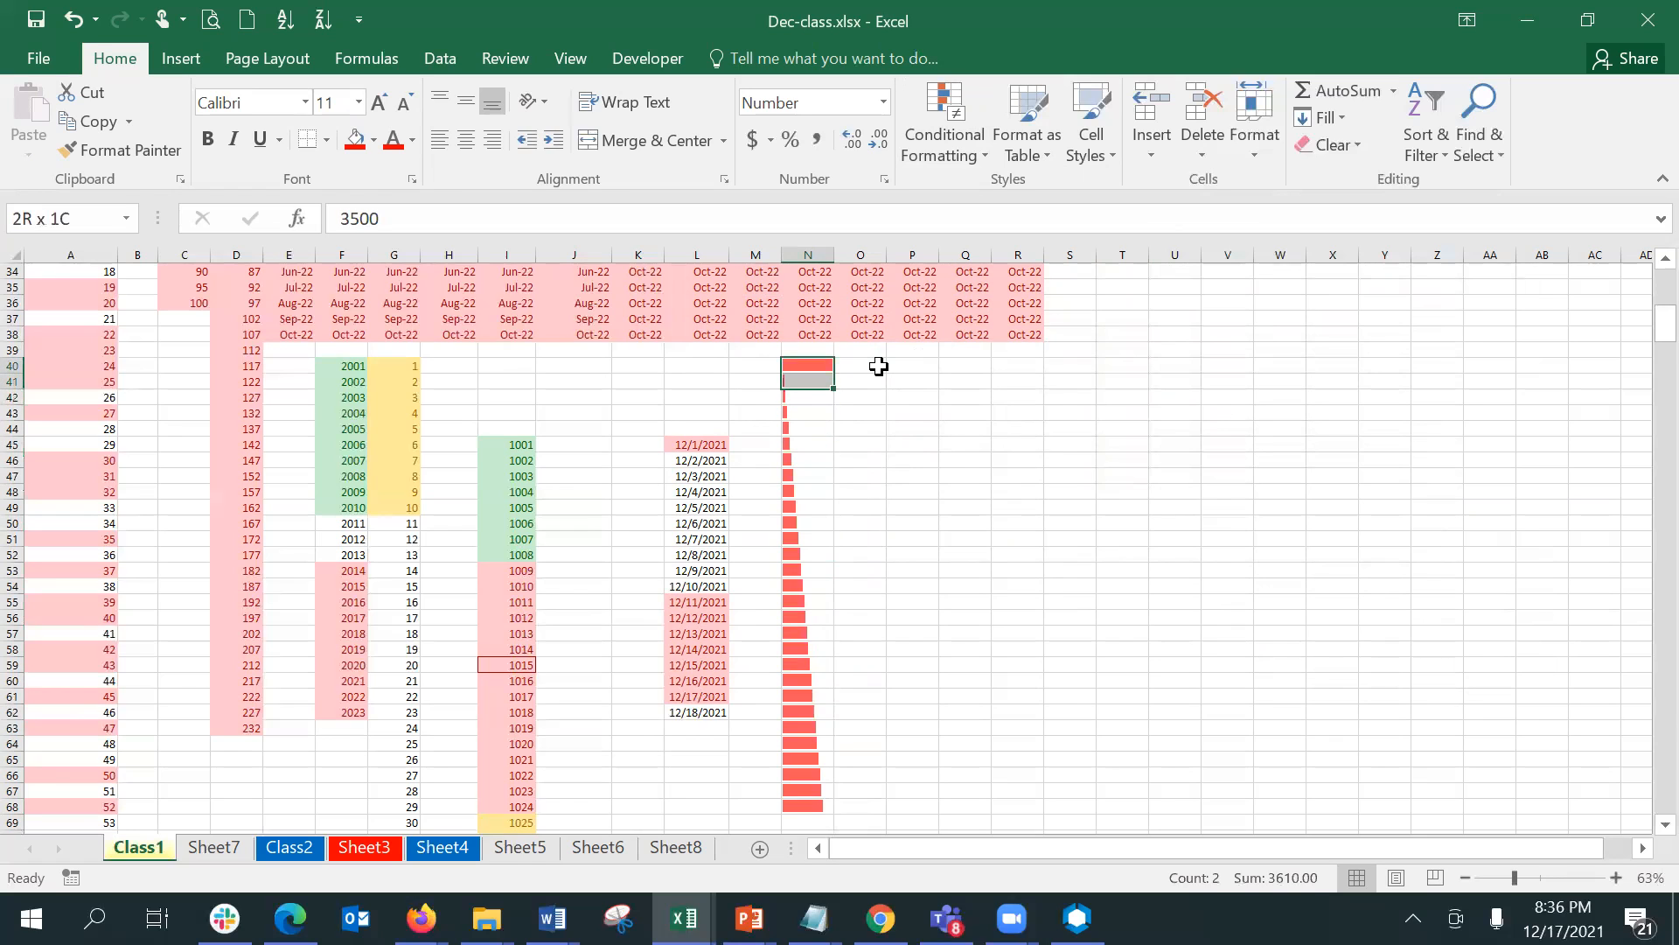
{"action": "key", "text": "shift+Down"}
{"action": "key", "text": "shift+Down"}
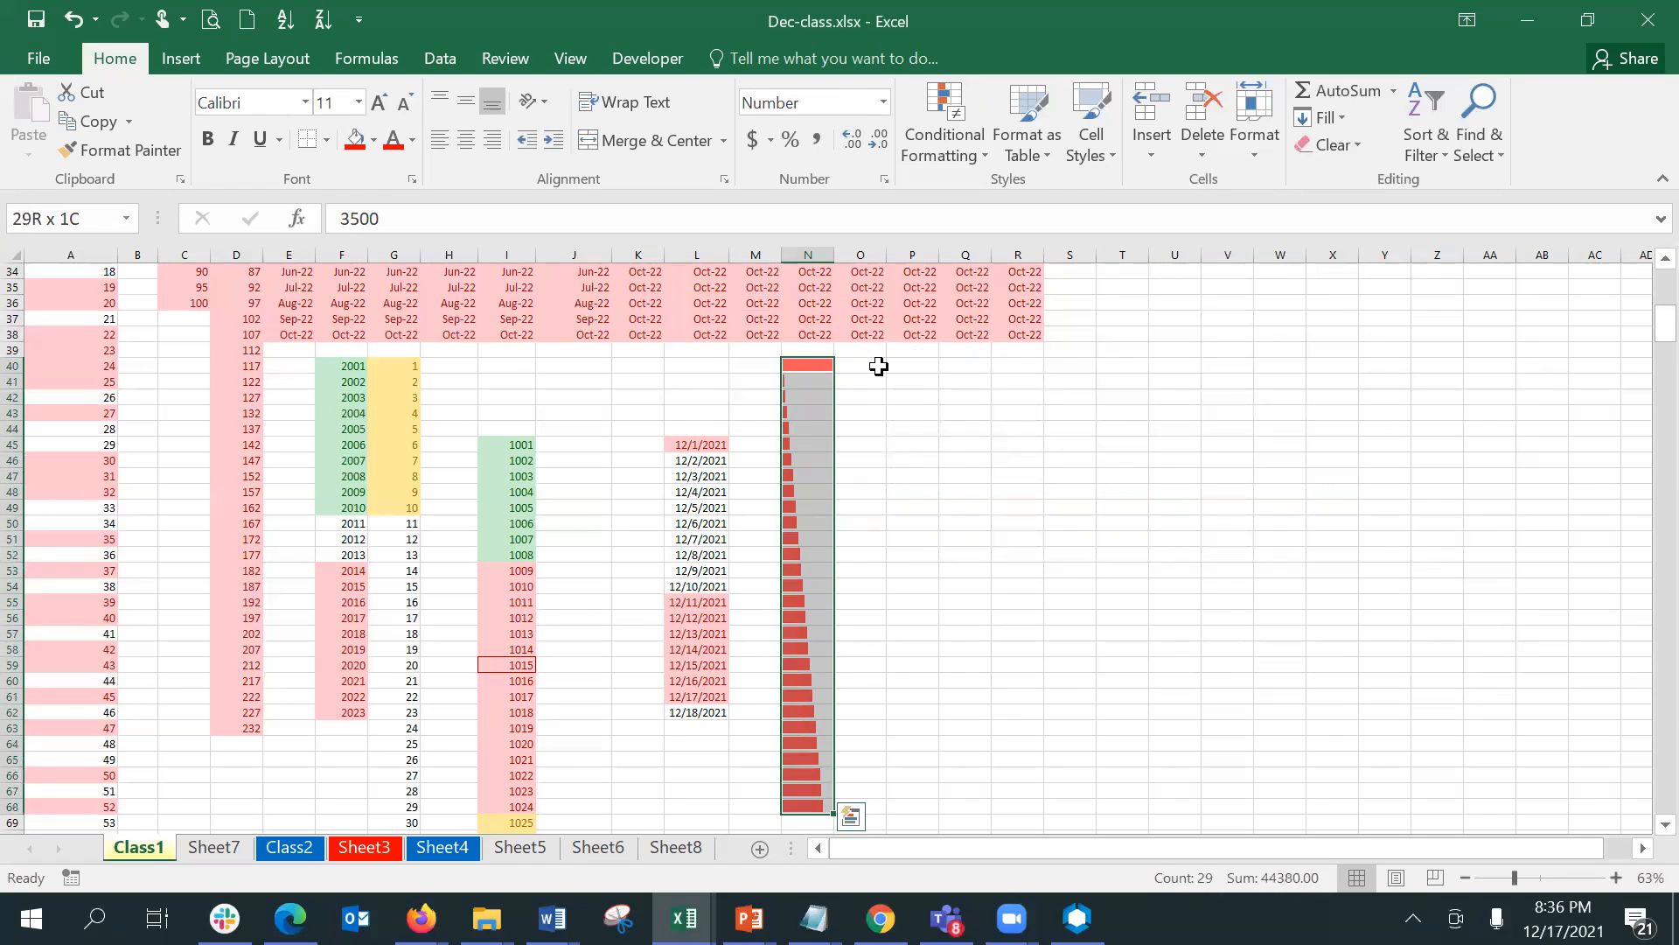
{"action": "left_click", "coordinate": [948, 163]}
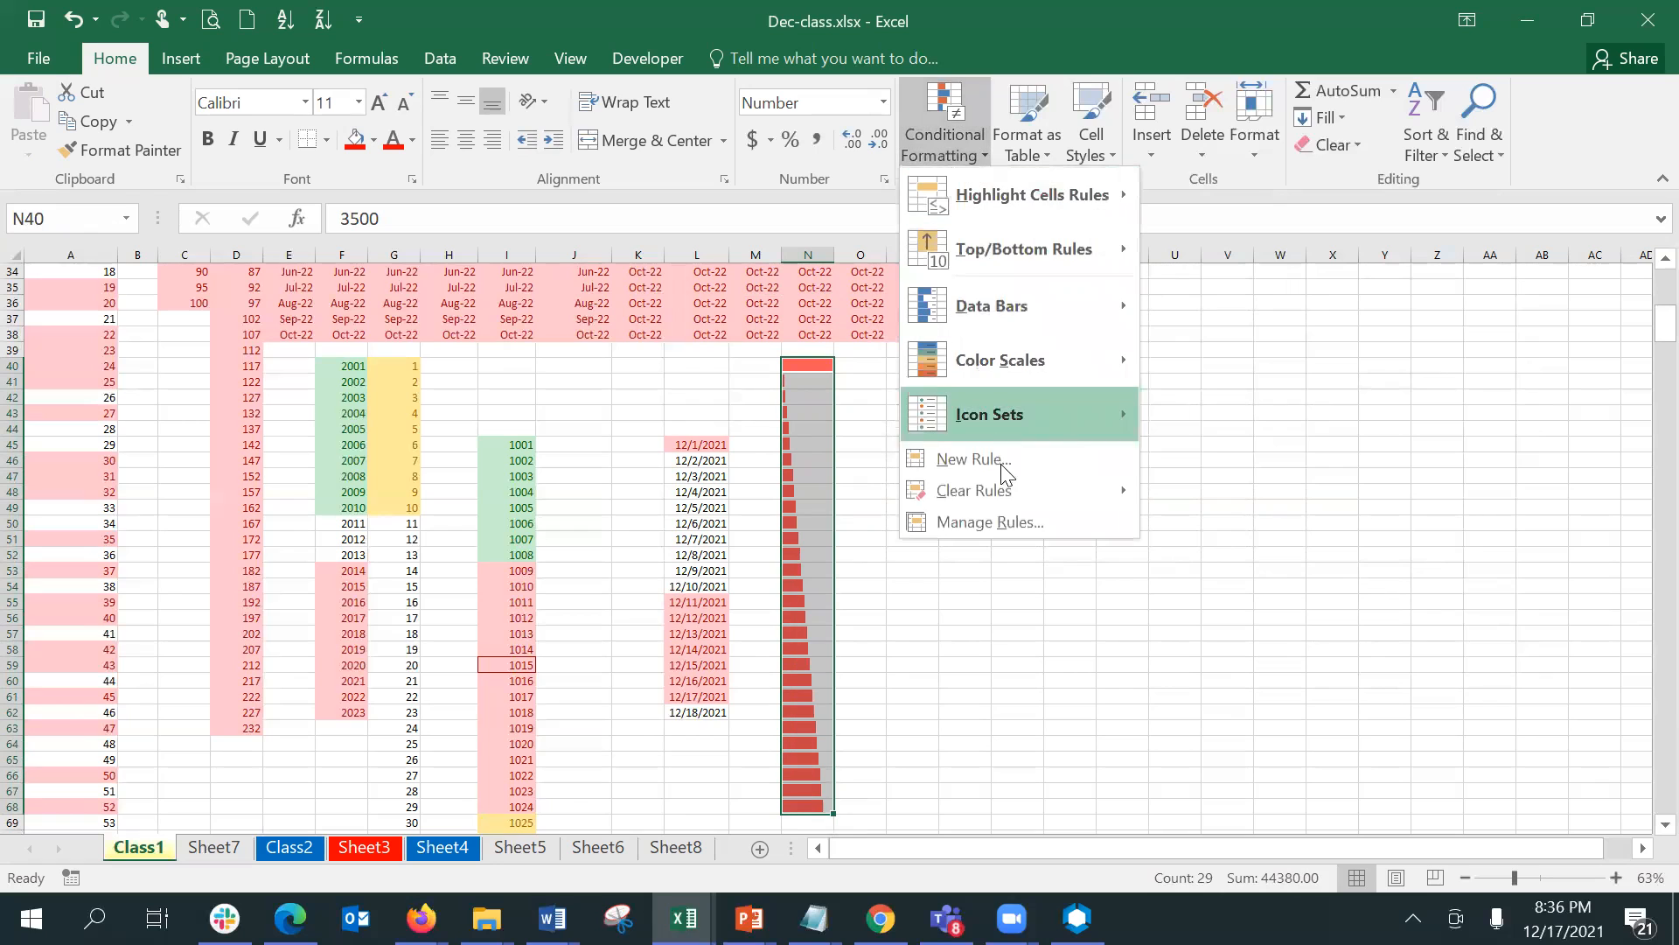
{"action": "left_click", "coordinate": [1005, 524]}
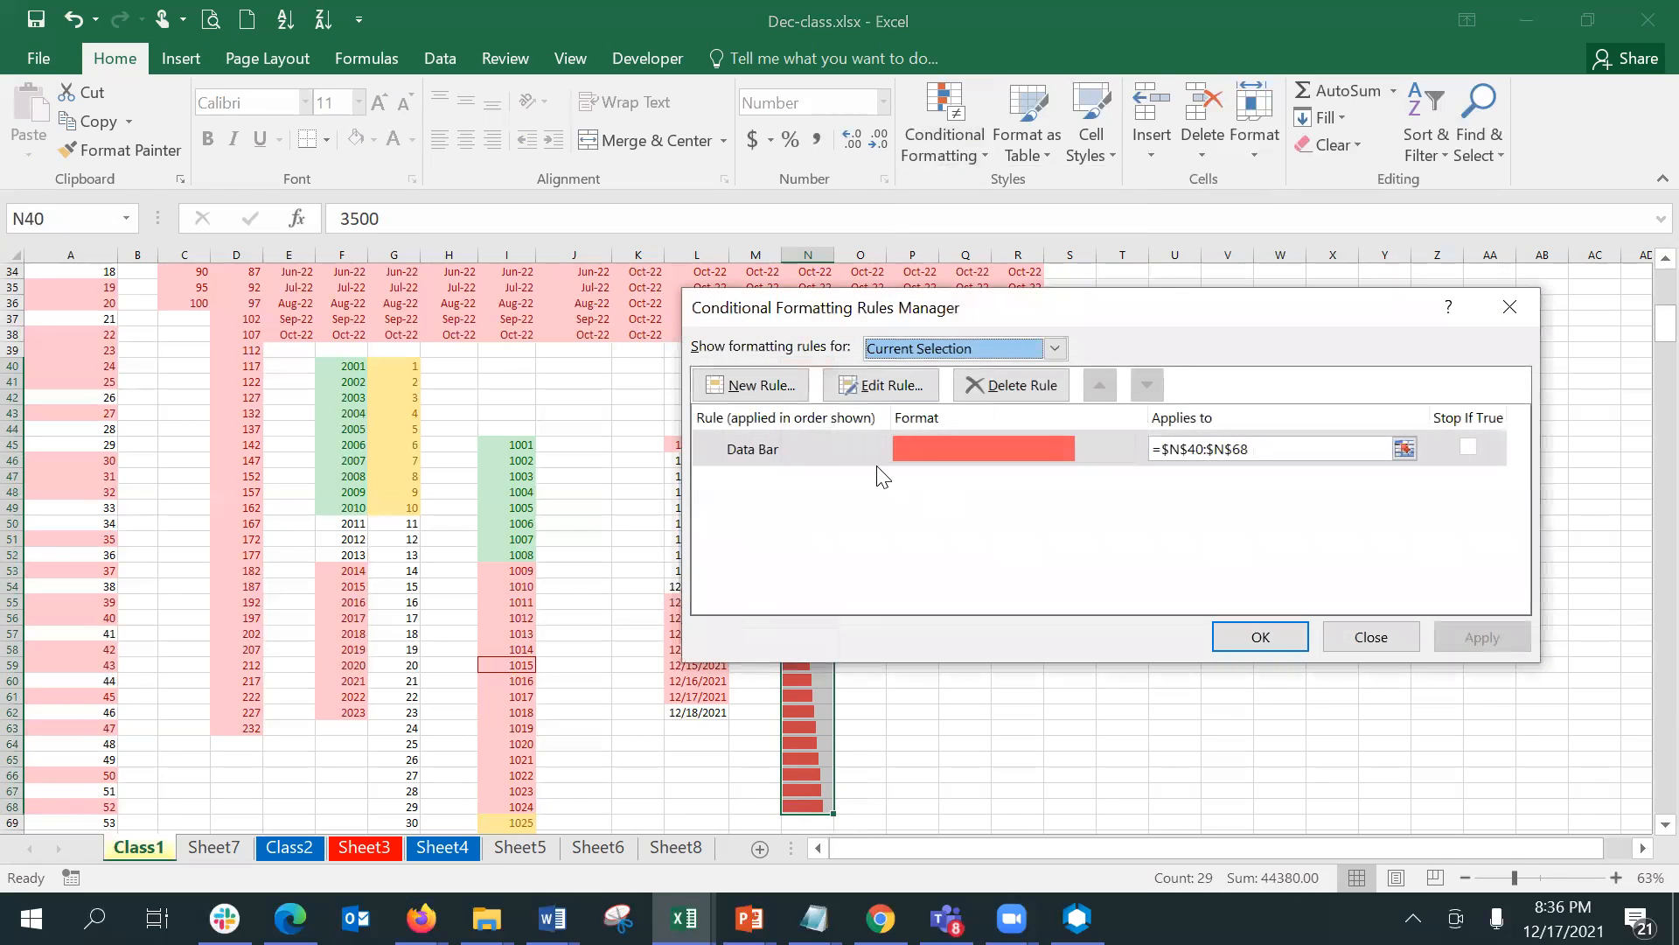
{"action": "left_click", "coordinate": [848, 461]}
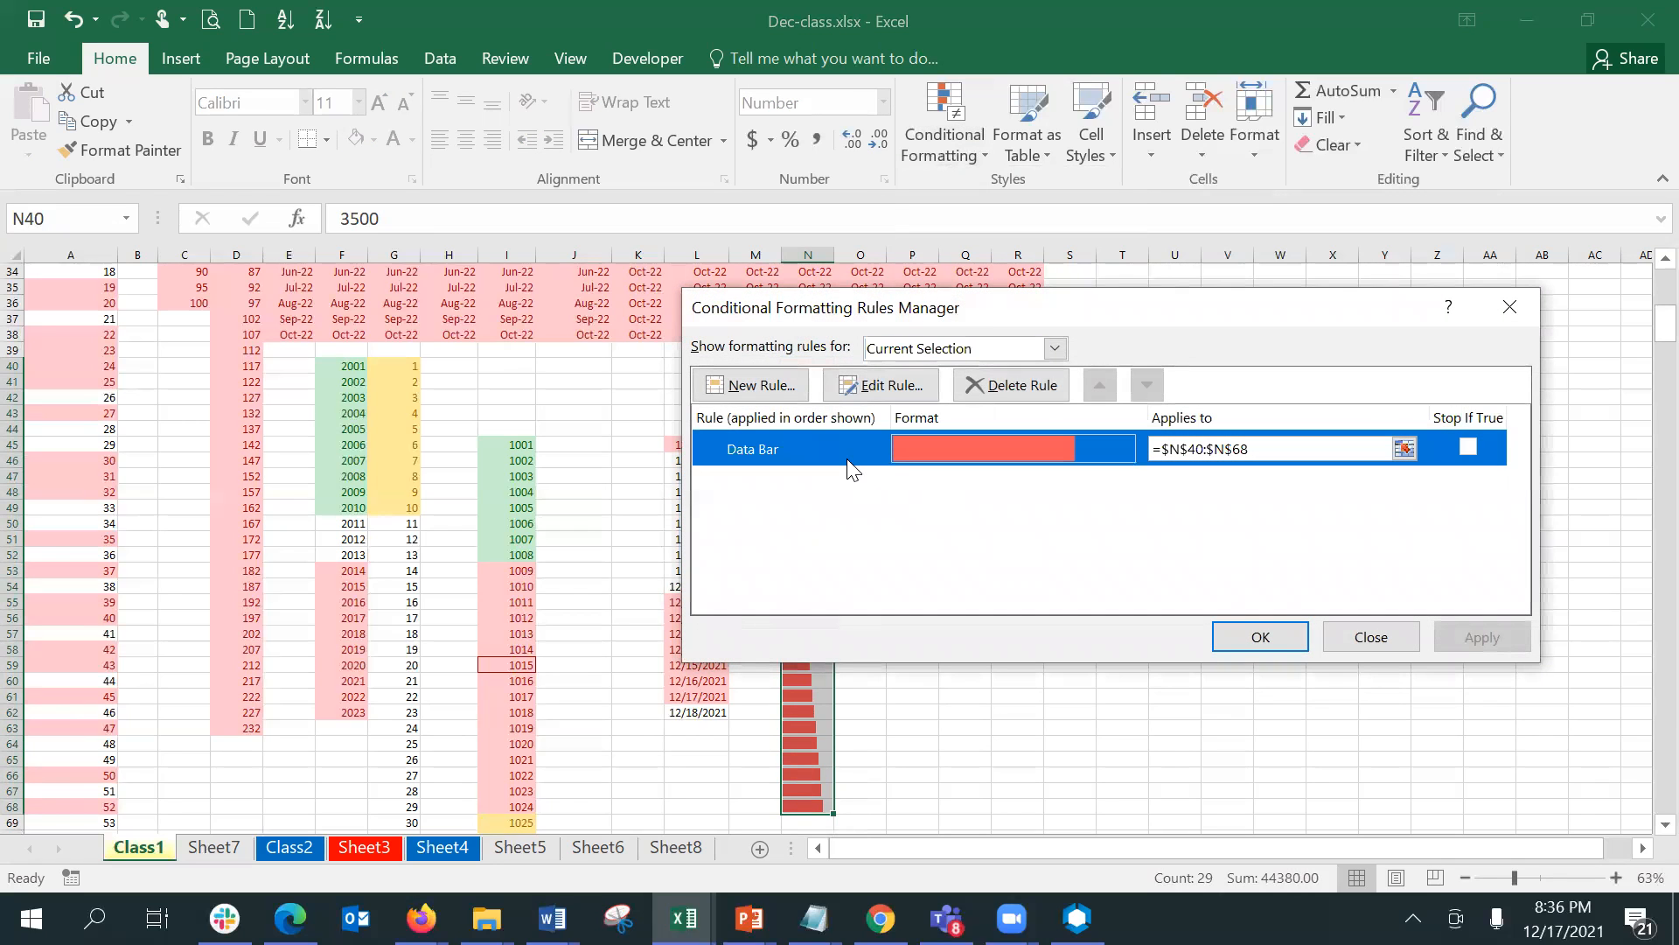
{"action": "left_click", "coordinate": [870, 401]}
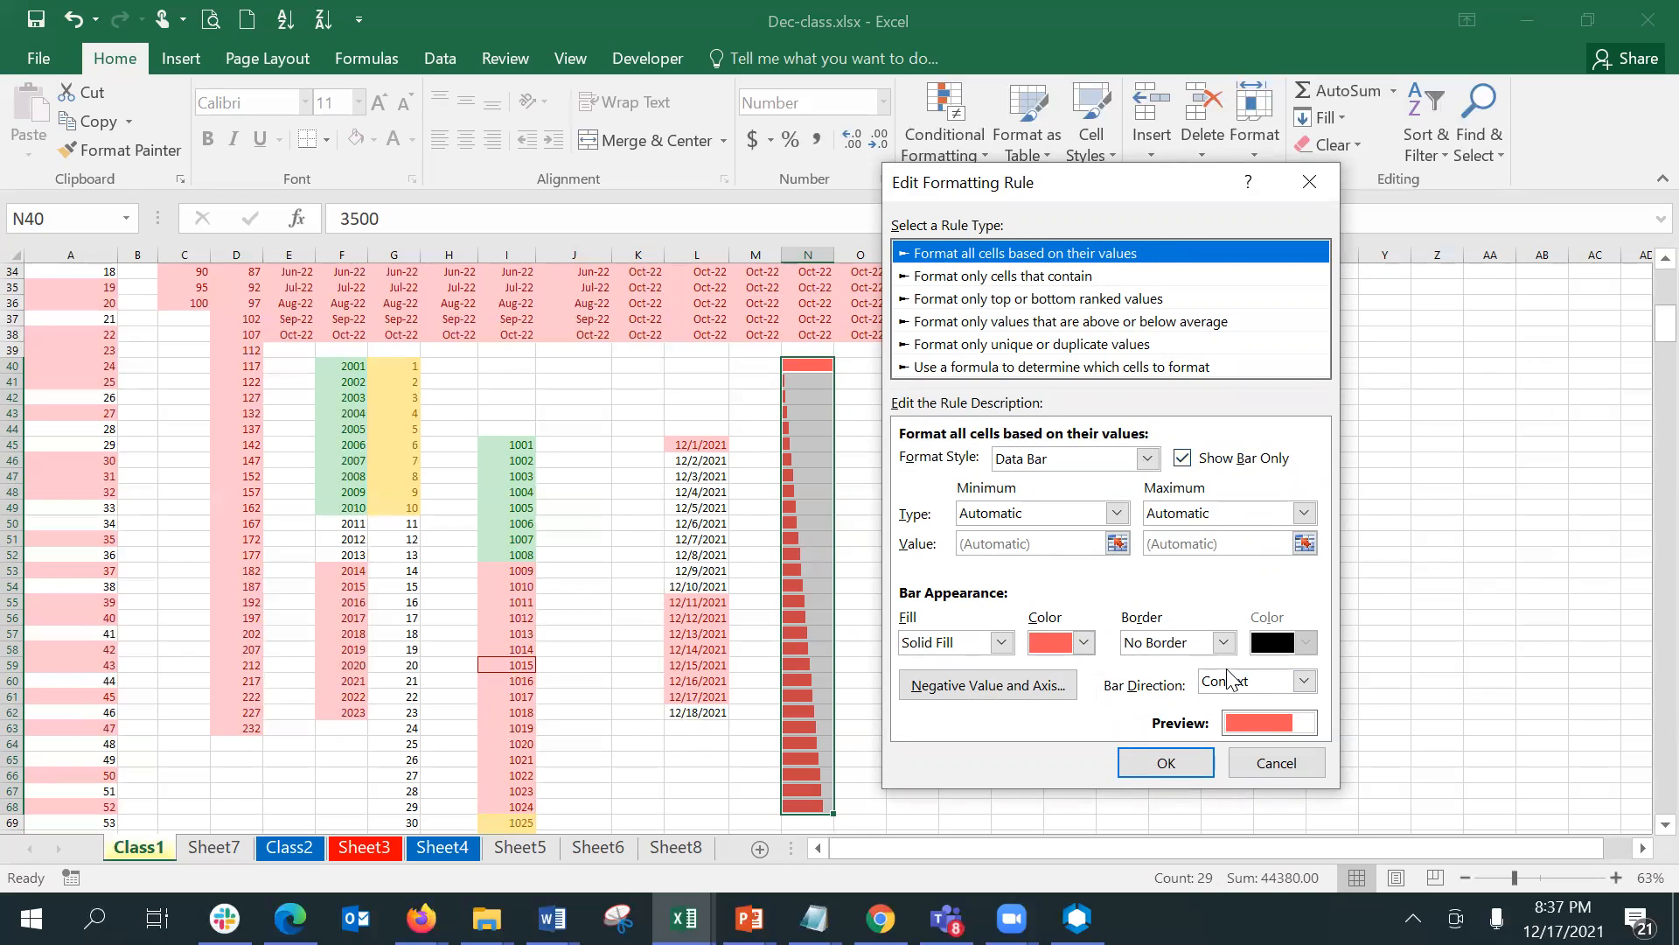
{"action": "left_click", "coordinate": [1193, 763]}
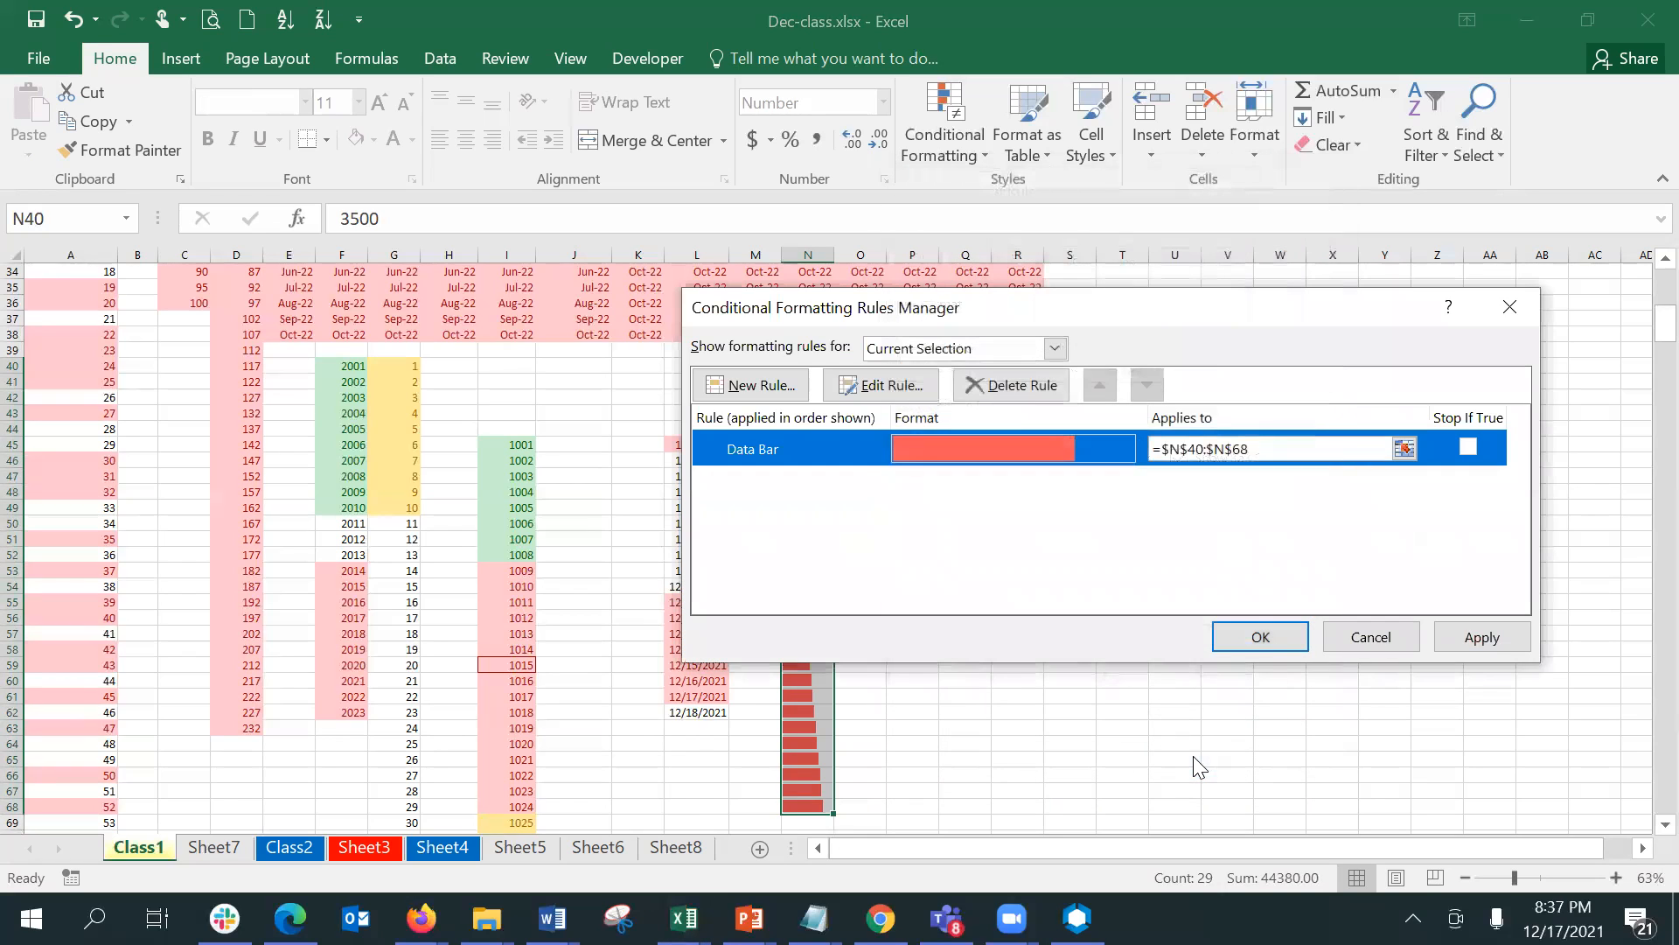
{"action": "left_click", "coordinate": [1365, 649]}
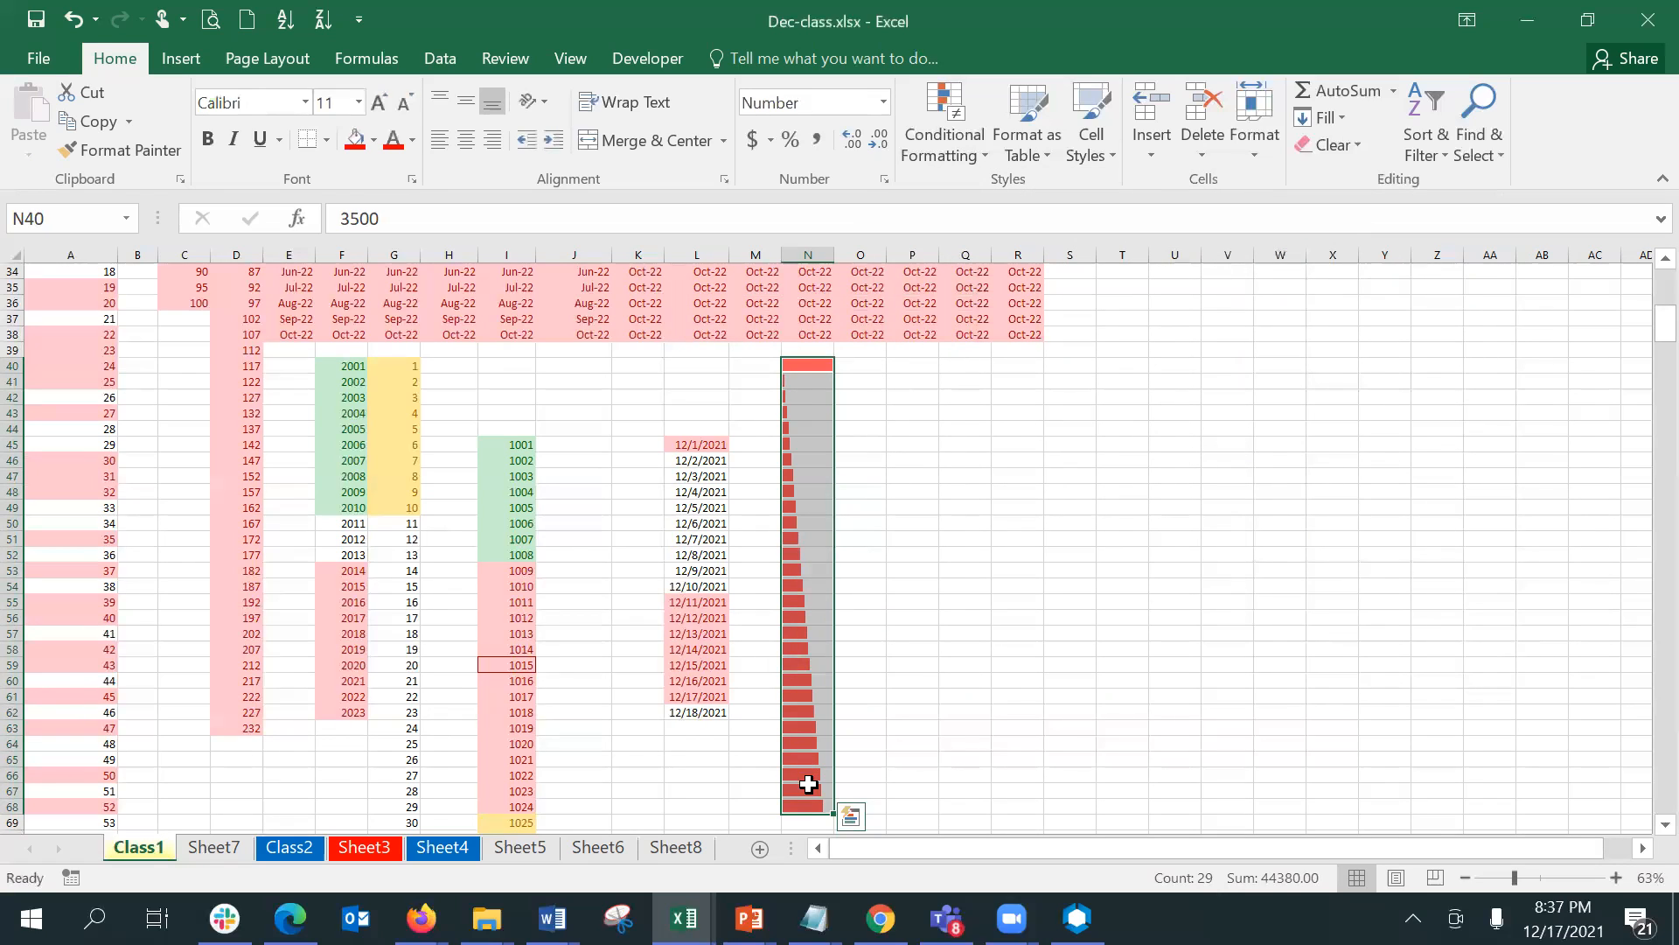
- Copy the data bar series in N40:N68 and paste it into column O starting at O40
{"action": "left_click", "coordinate": [808, 802], "text": "shift"}
{"action": "key", "text": "ctrl+c"}
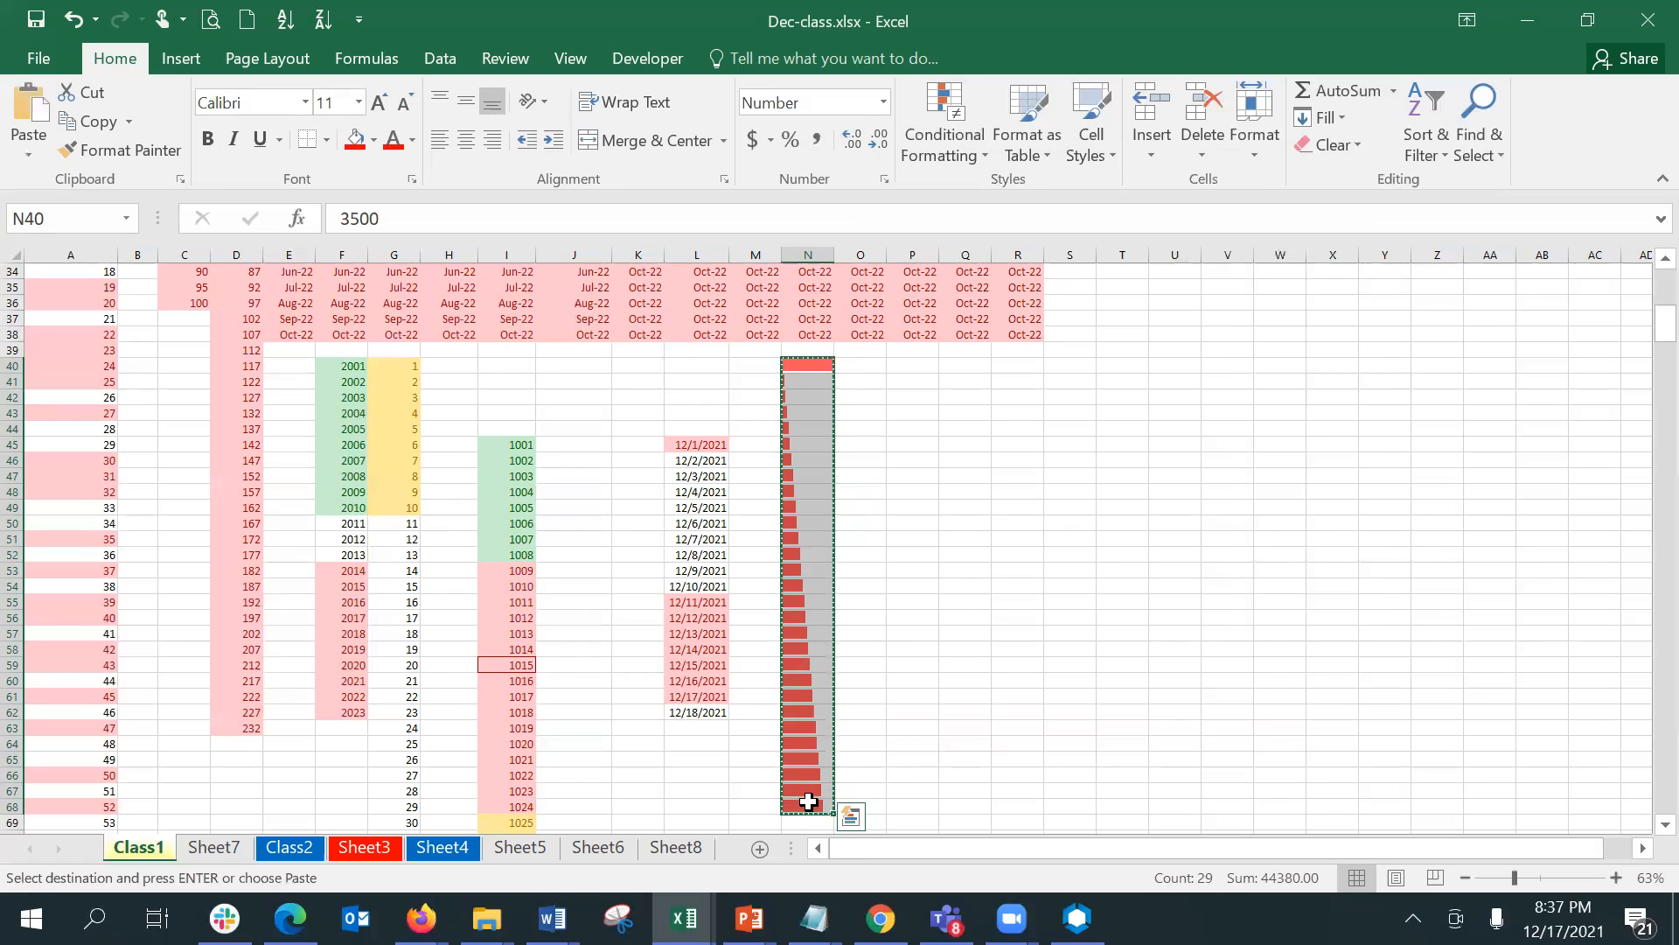
{"action": "left_click", "coordinate": [869, 364]}
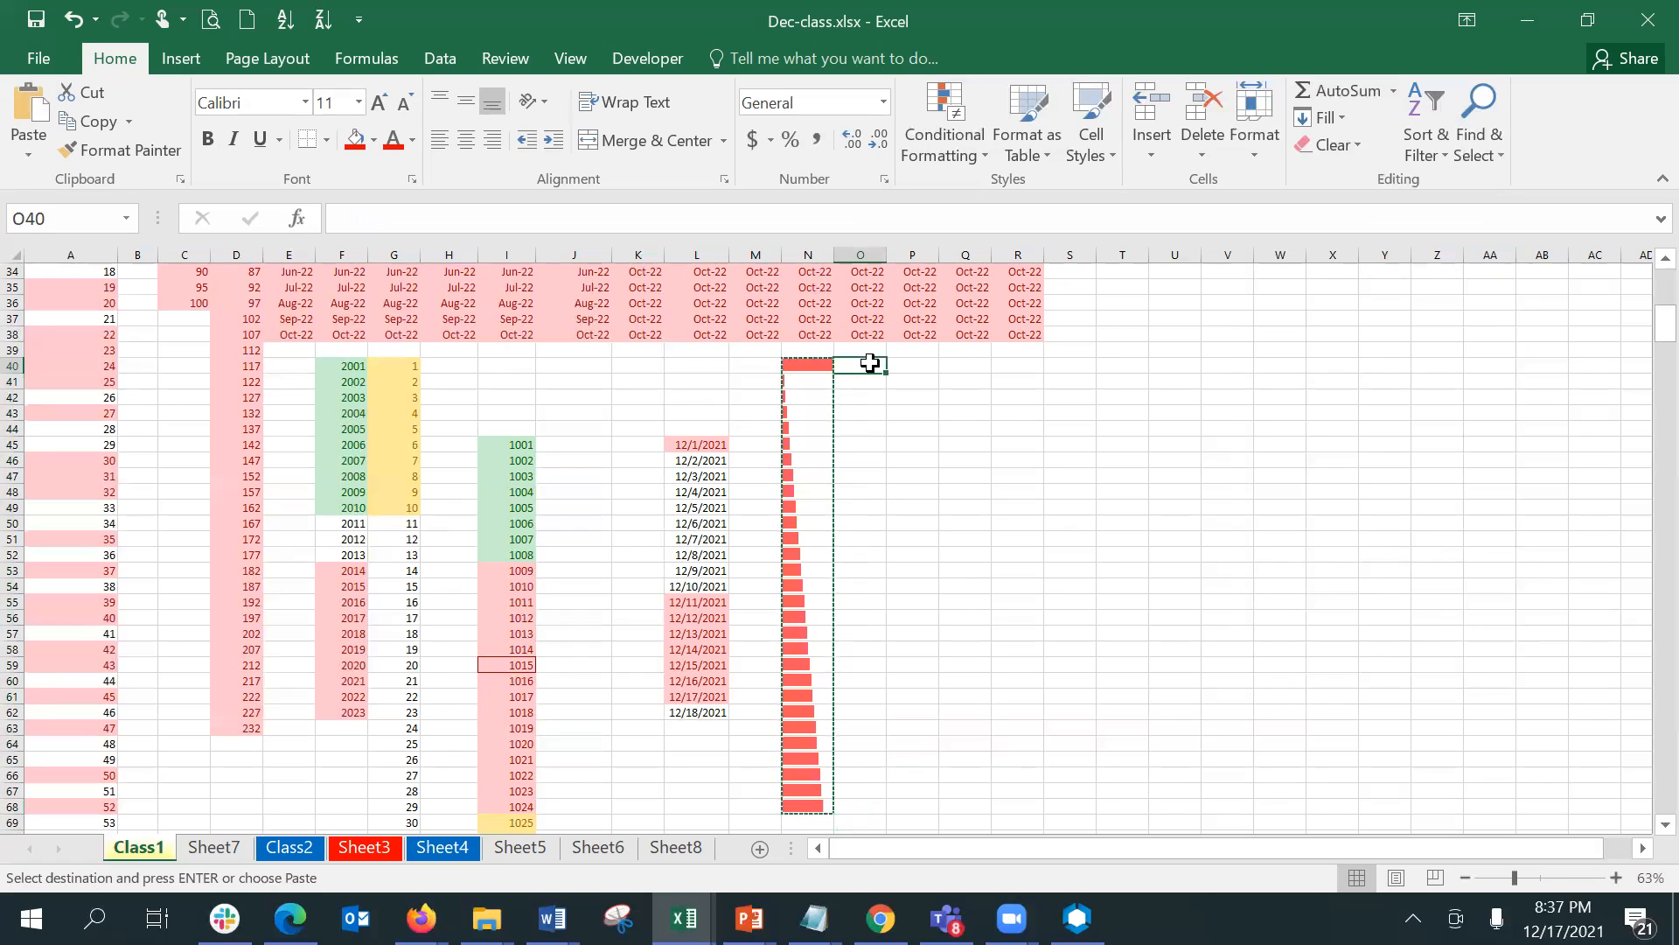
{"action": "key", "text": "ctrl+v"}
{"action": "key", "text": "Escape"}
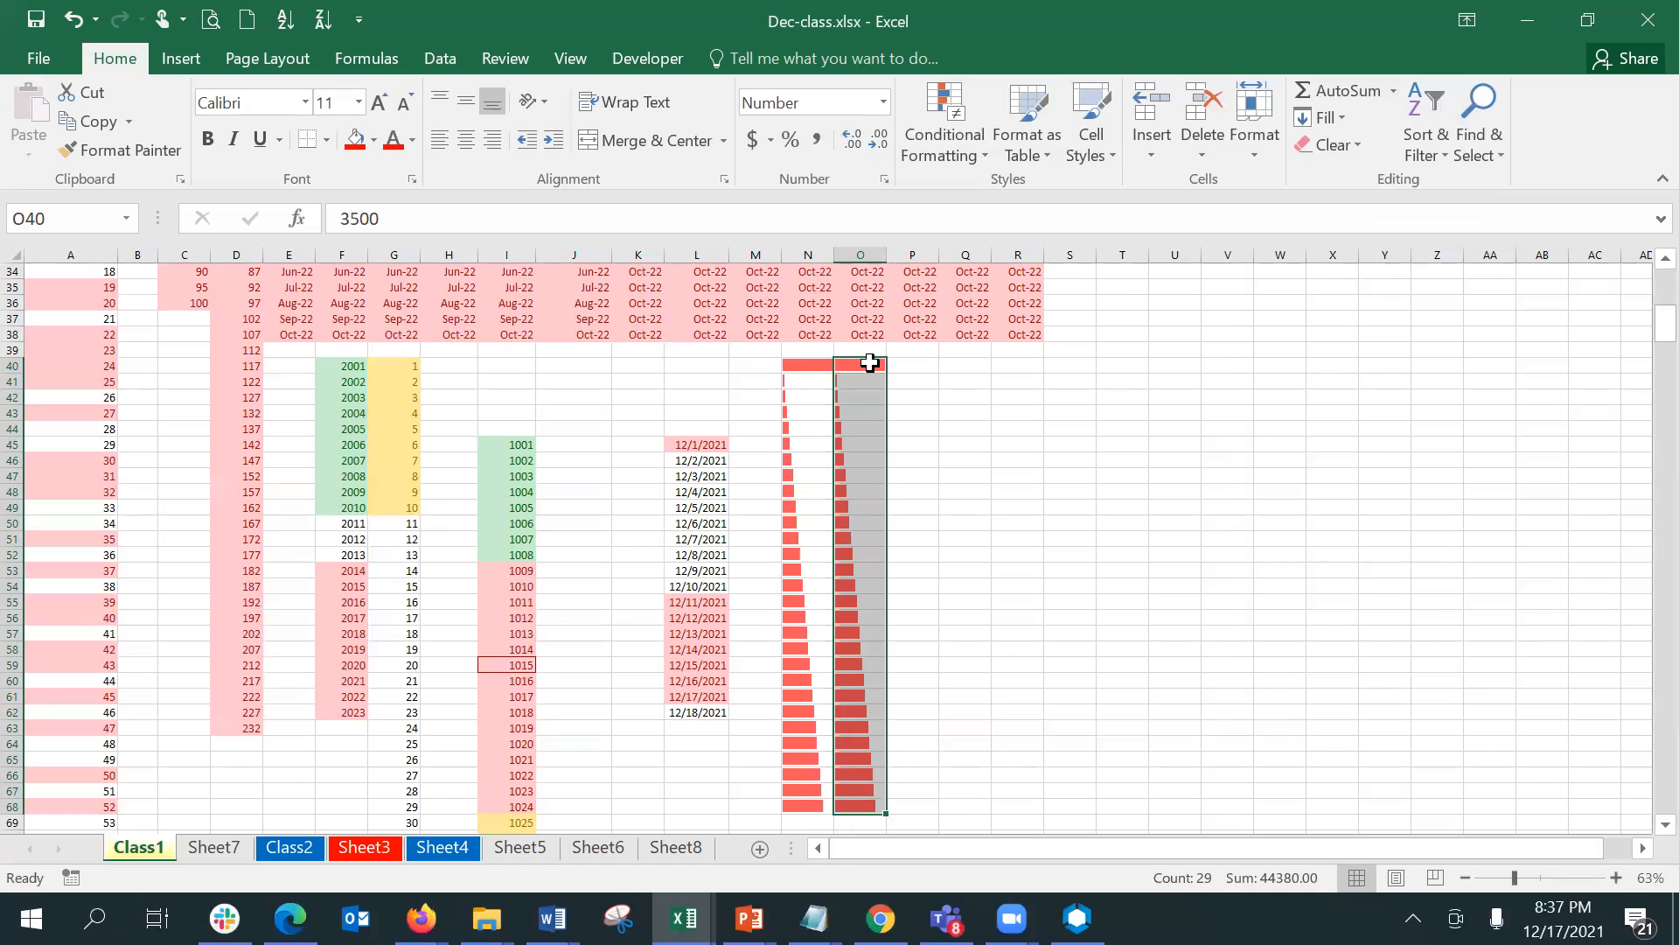
{"action": "left_click", "coordinate": [870, 364]}
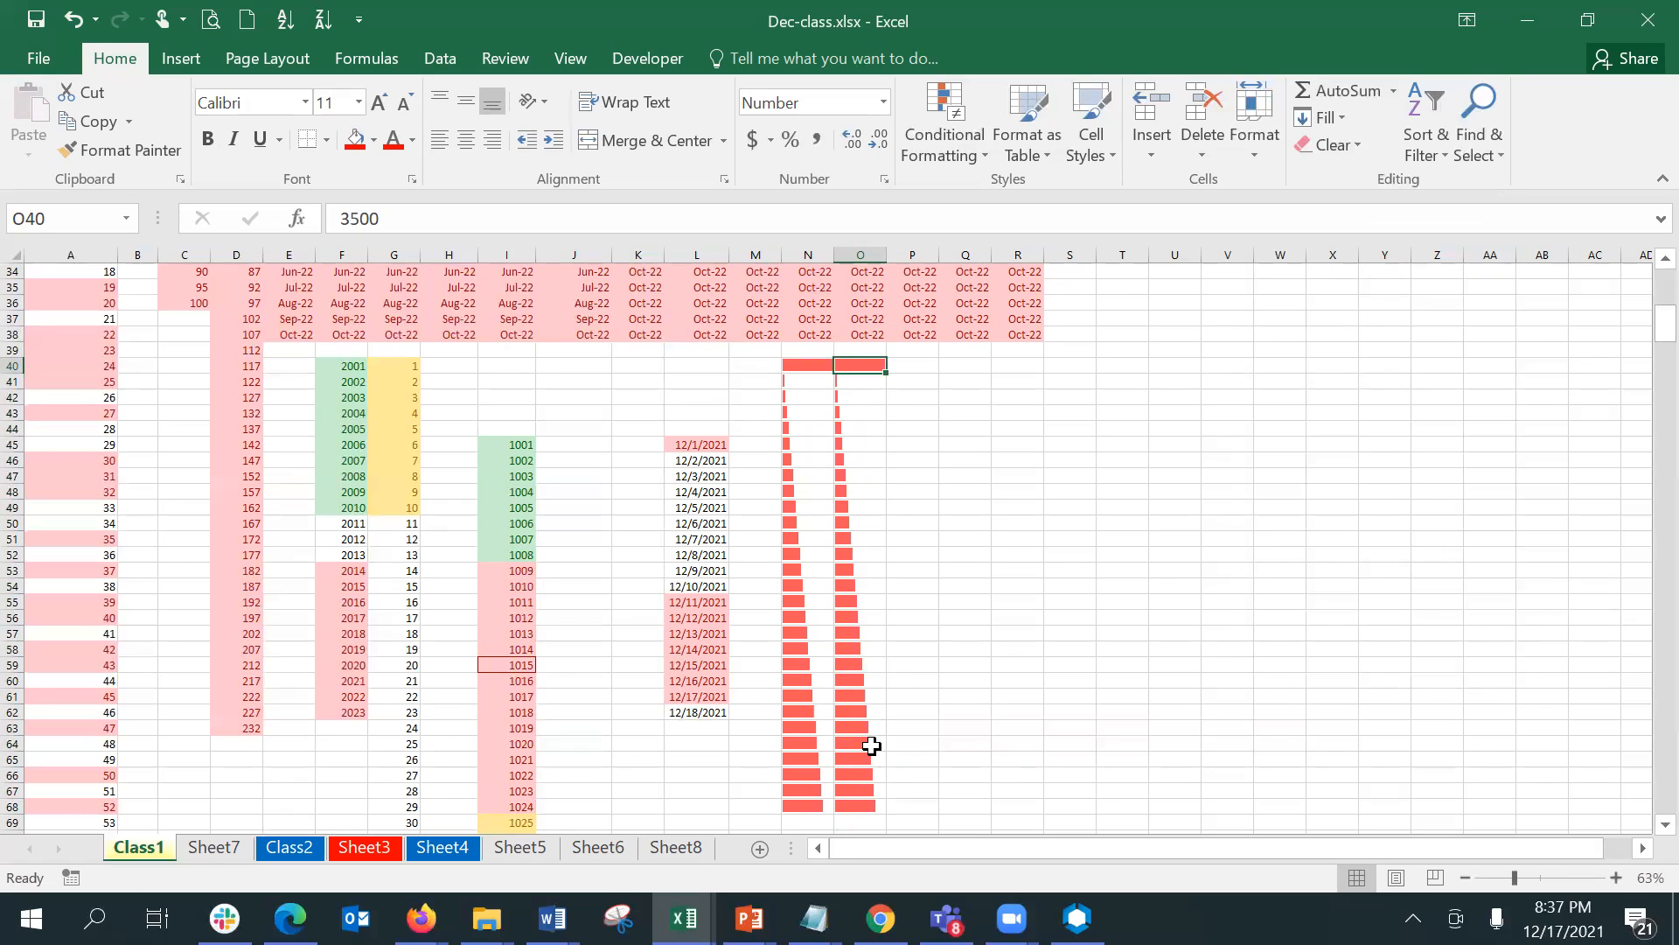
- Turn off Show Bar Only for the data bar rule on N40:N68 and apply it, and delete that rule
{"action": "left_click", "coordinate": [797, 364]}
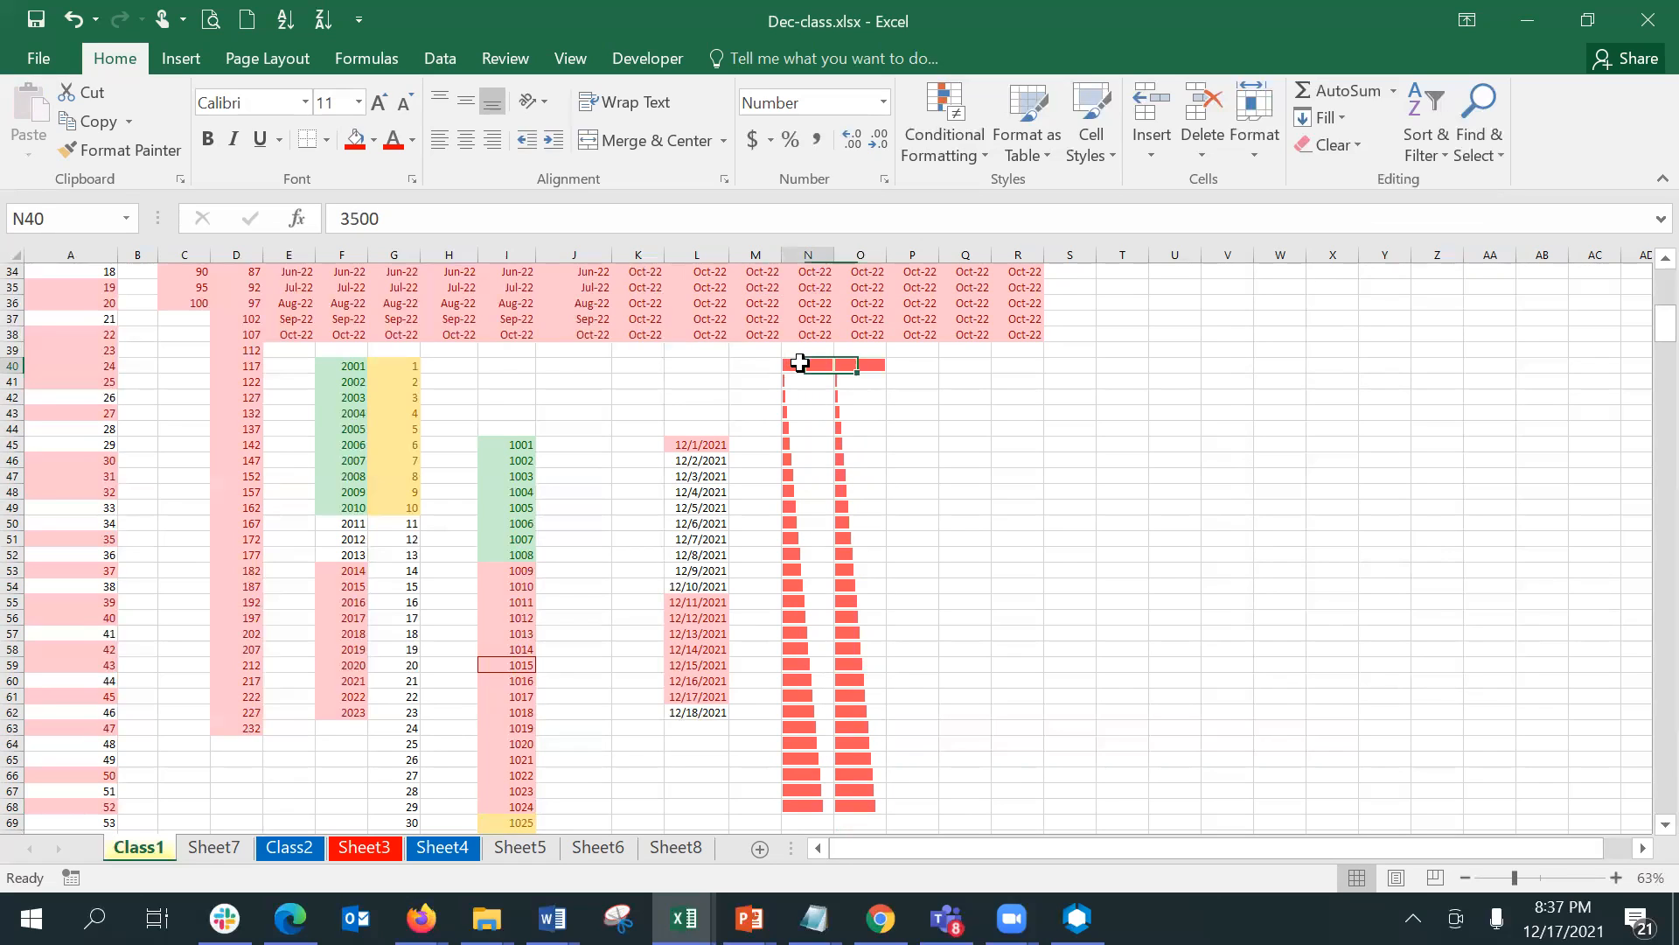
{"action": "left_click", "coordinate": [803, 808], "text": "shift"}
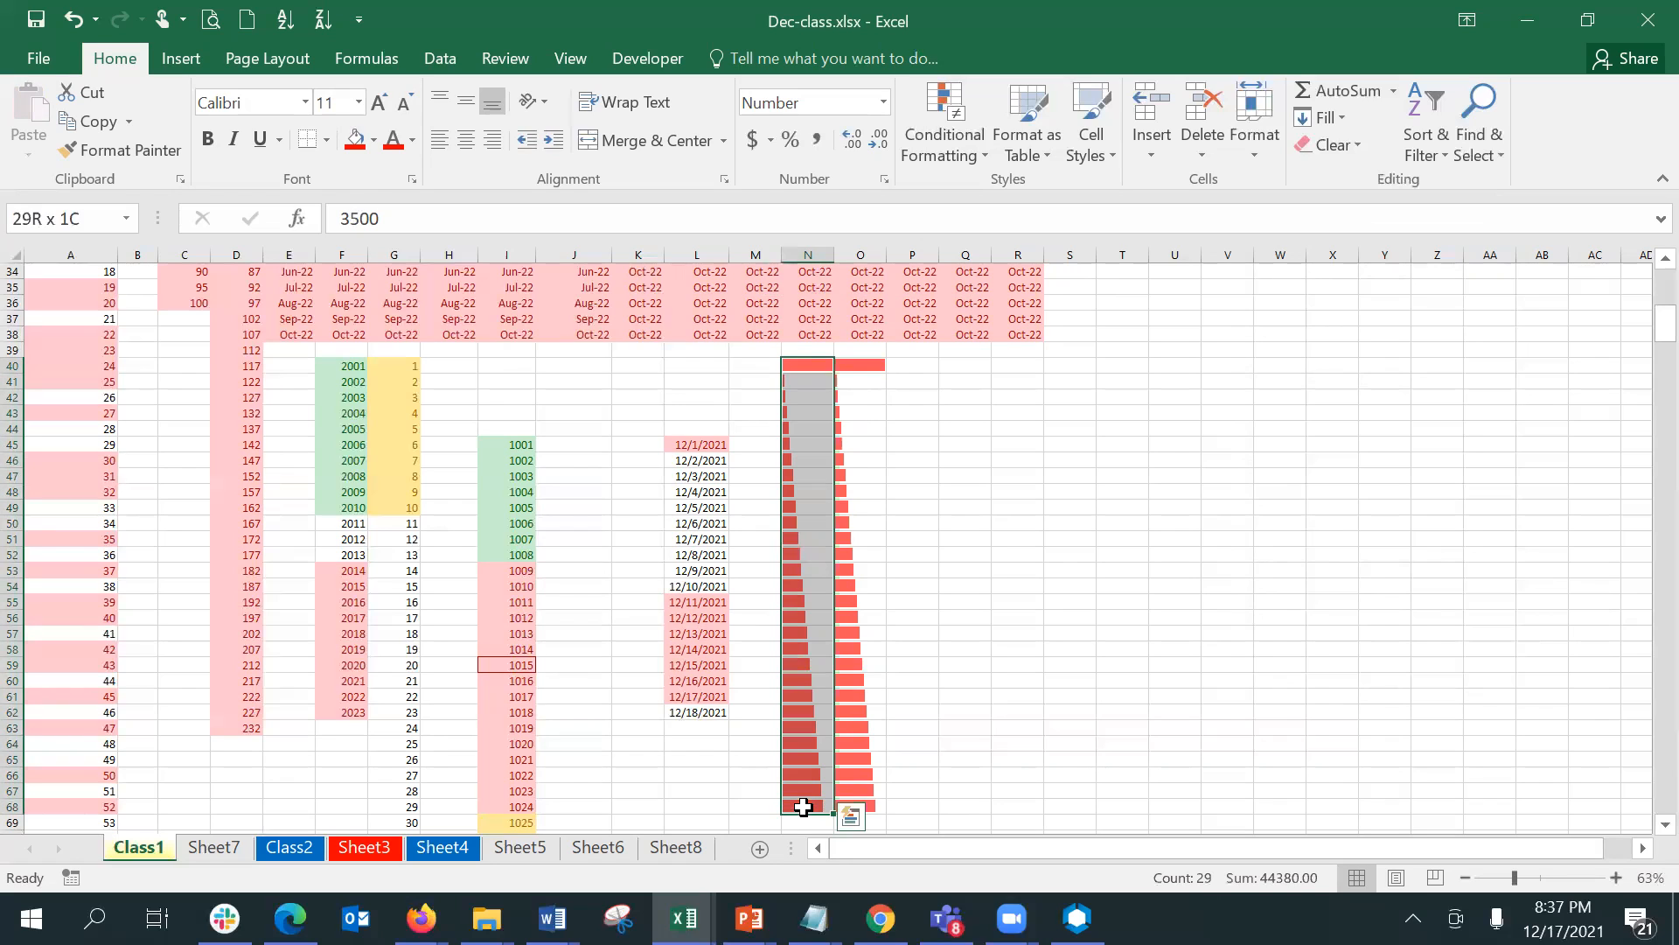
{"action": "left_click", "coordinate": [985, 161]}
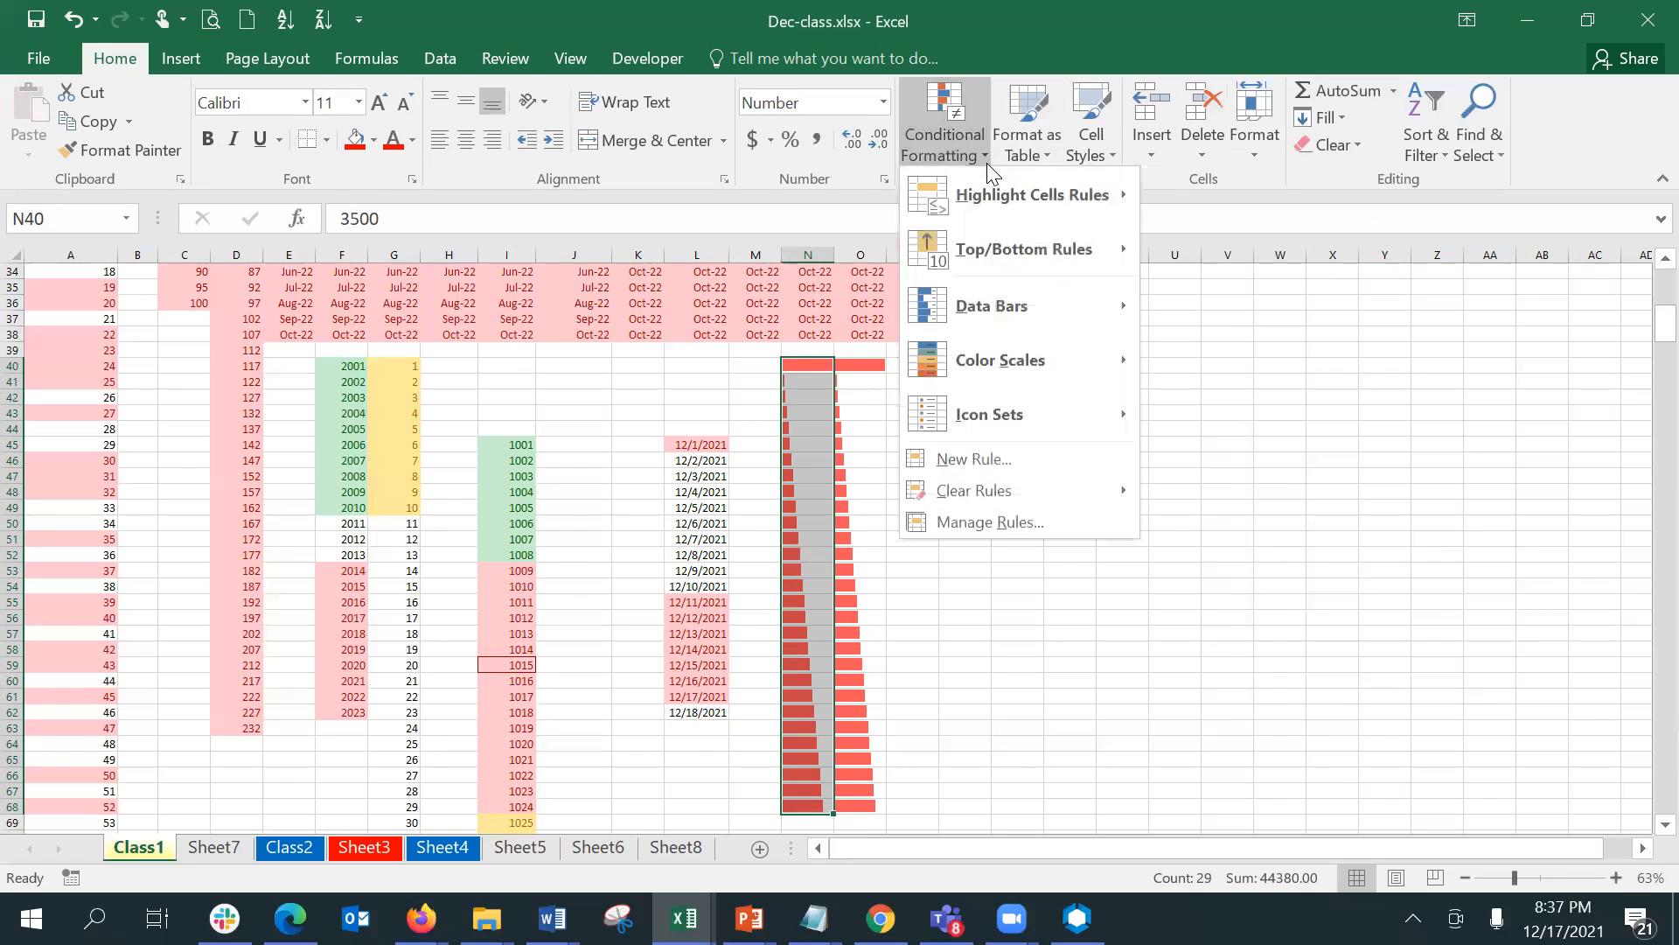
{"action": "left_click", "coordinate": [1028, 528]}
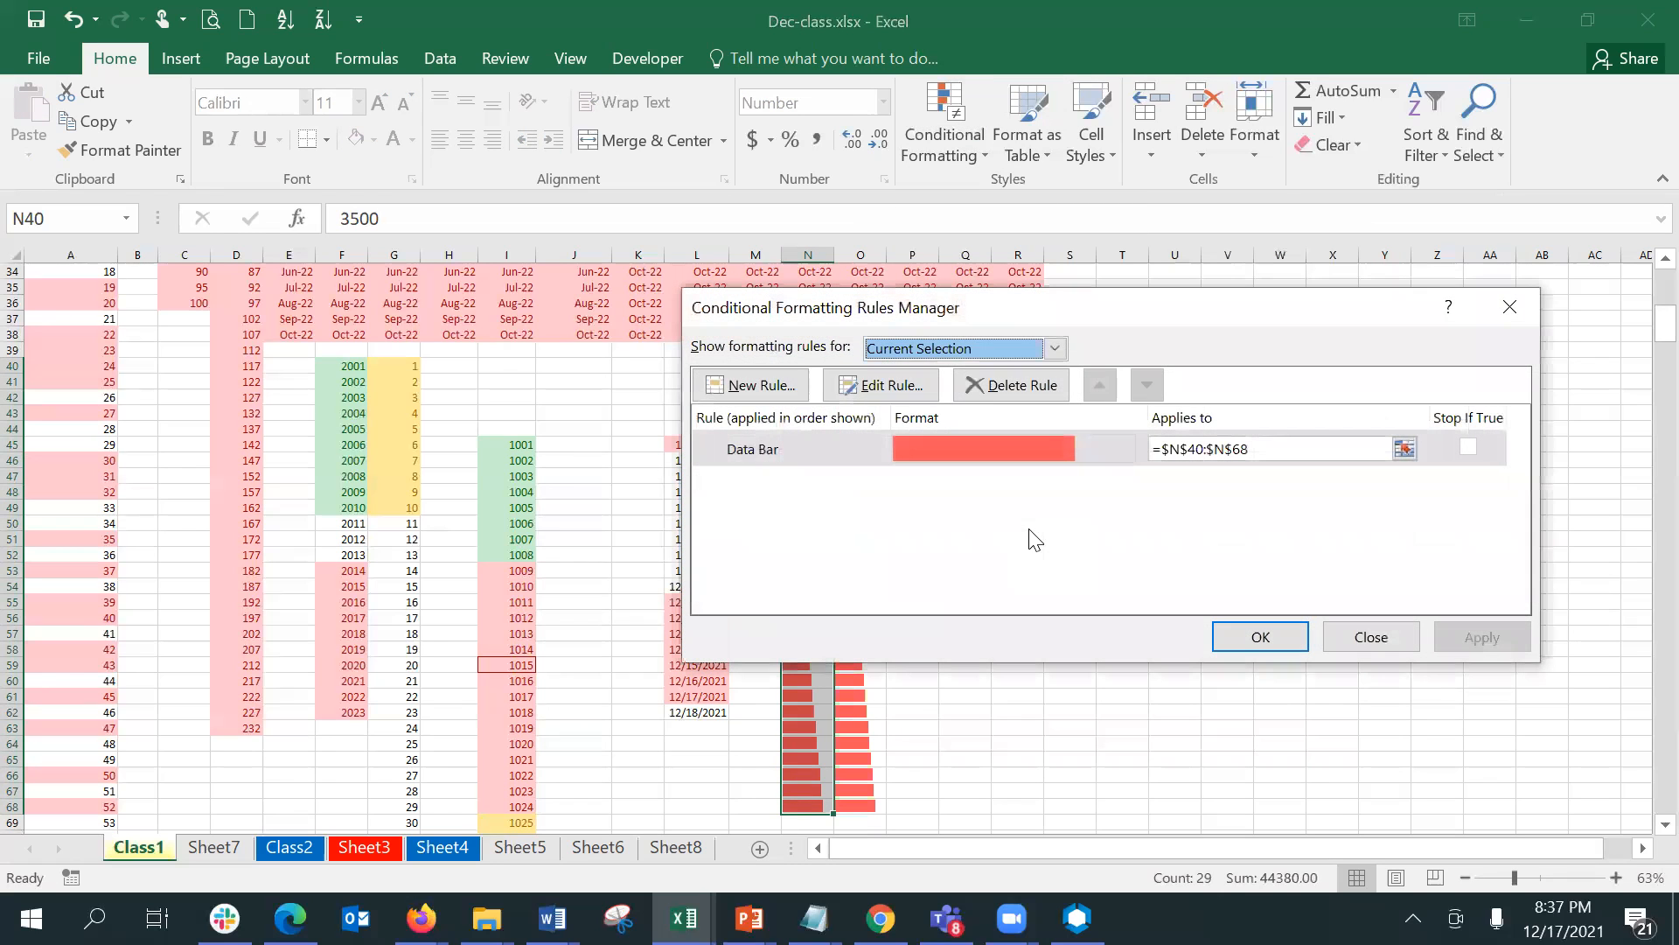
{"action": "left_click", "coordinate": [941, 451]}
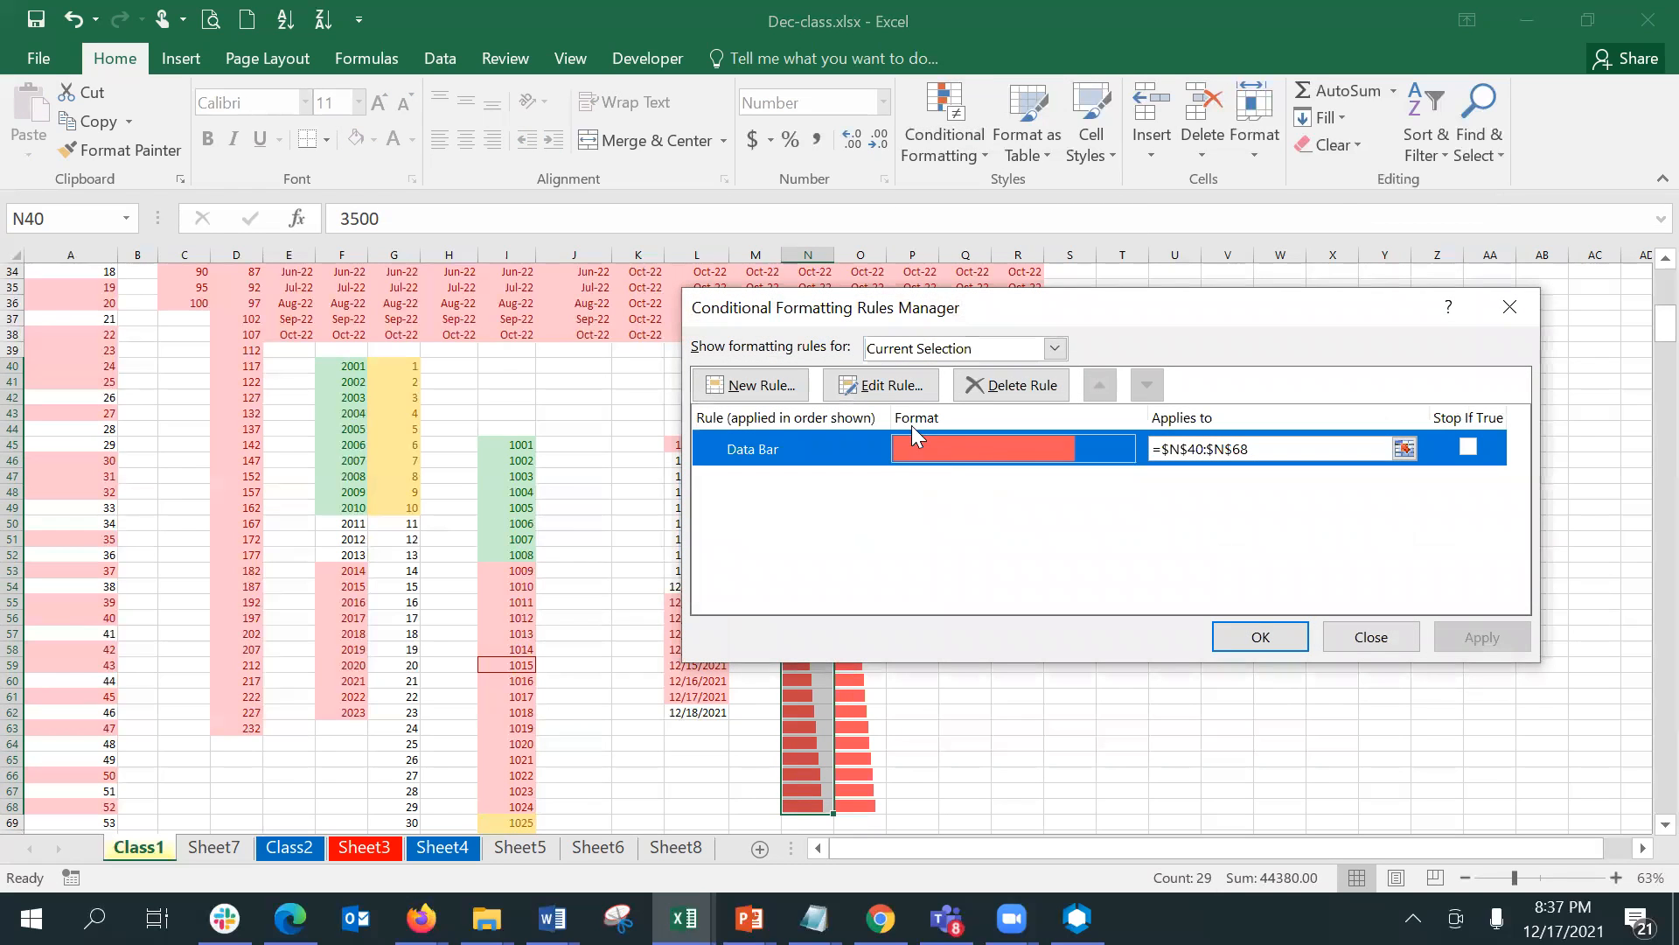
{"action": "left_click", "coordinate": [883, 387]}
{"action": "left_click", "coordinate": [1182, 458]}
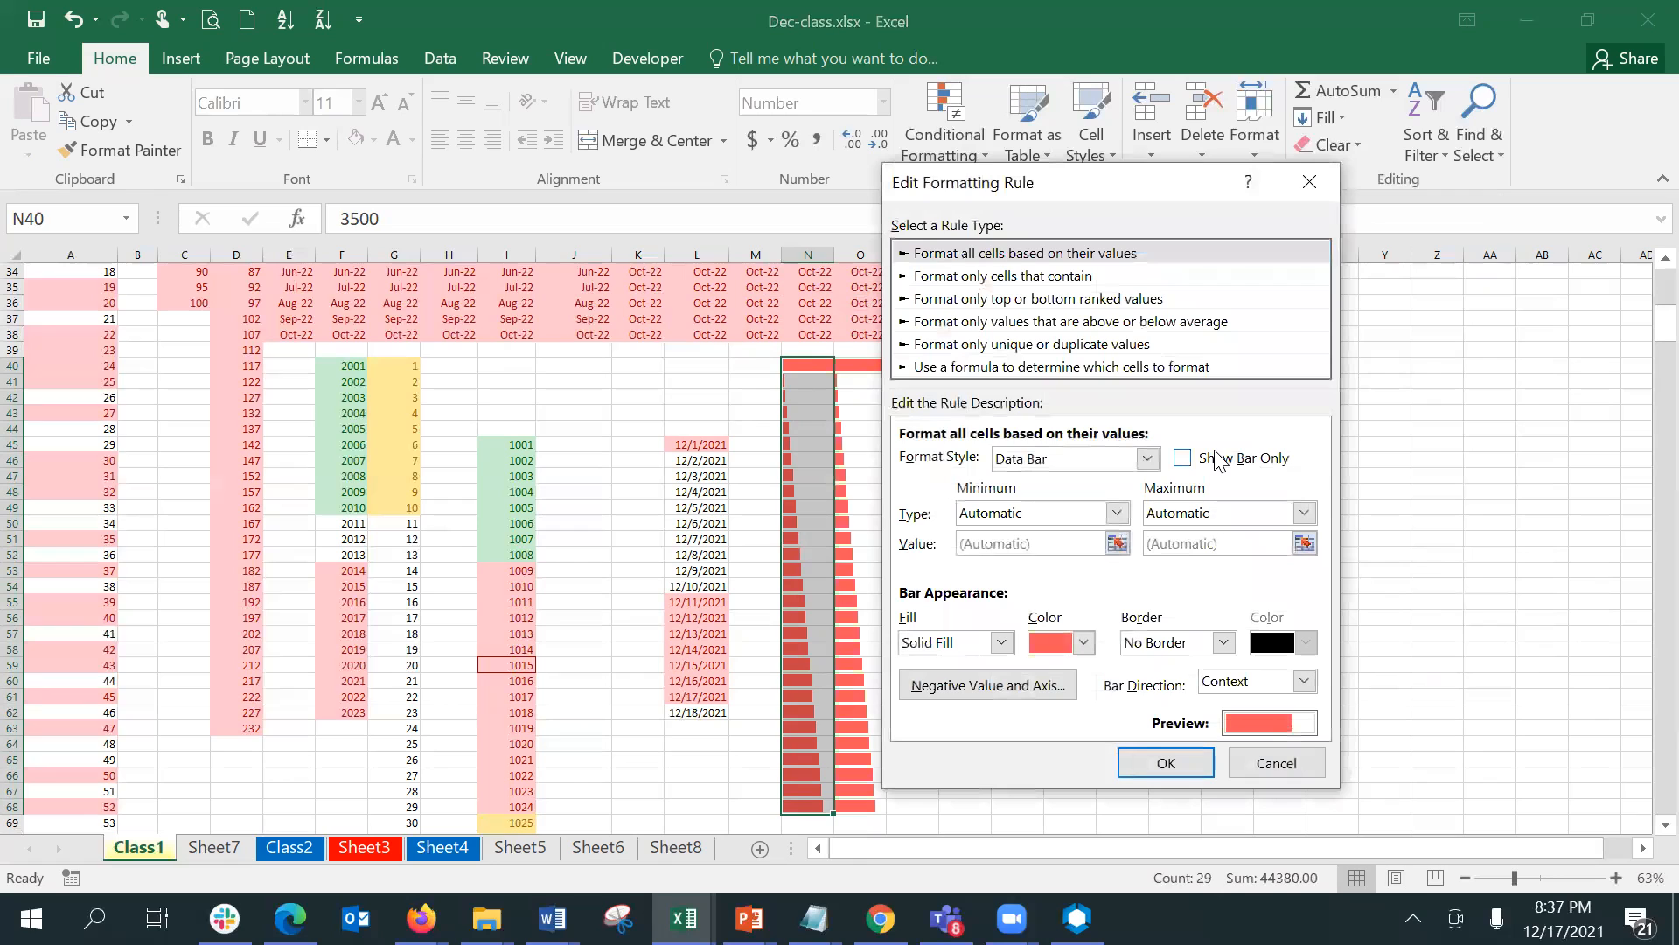
{"action": "left_click", "coordinate": [1179, 761]}
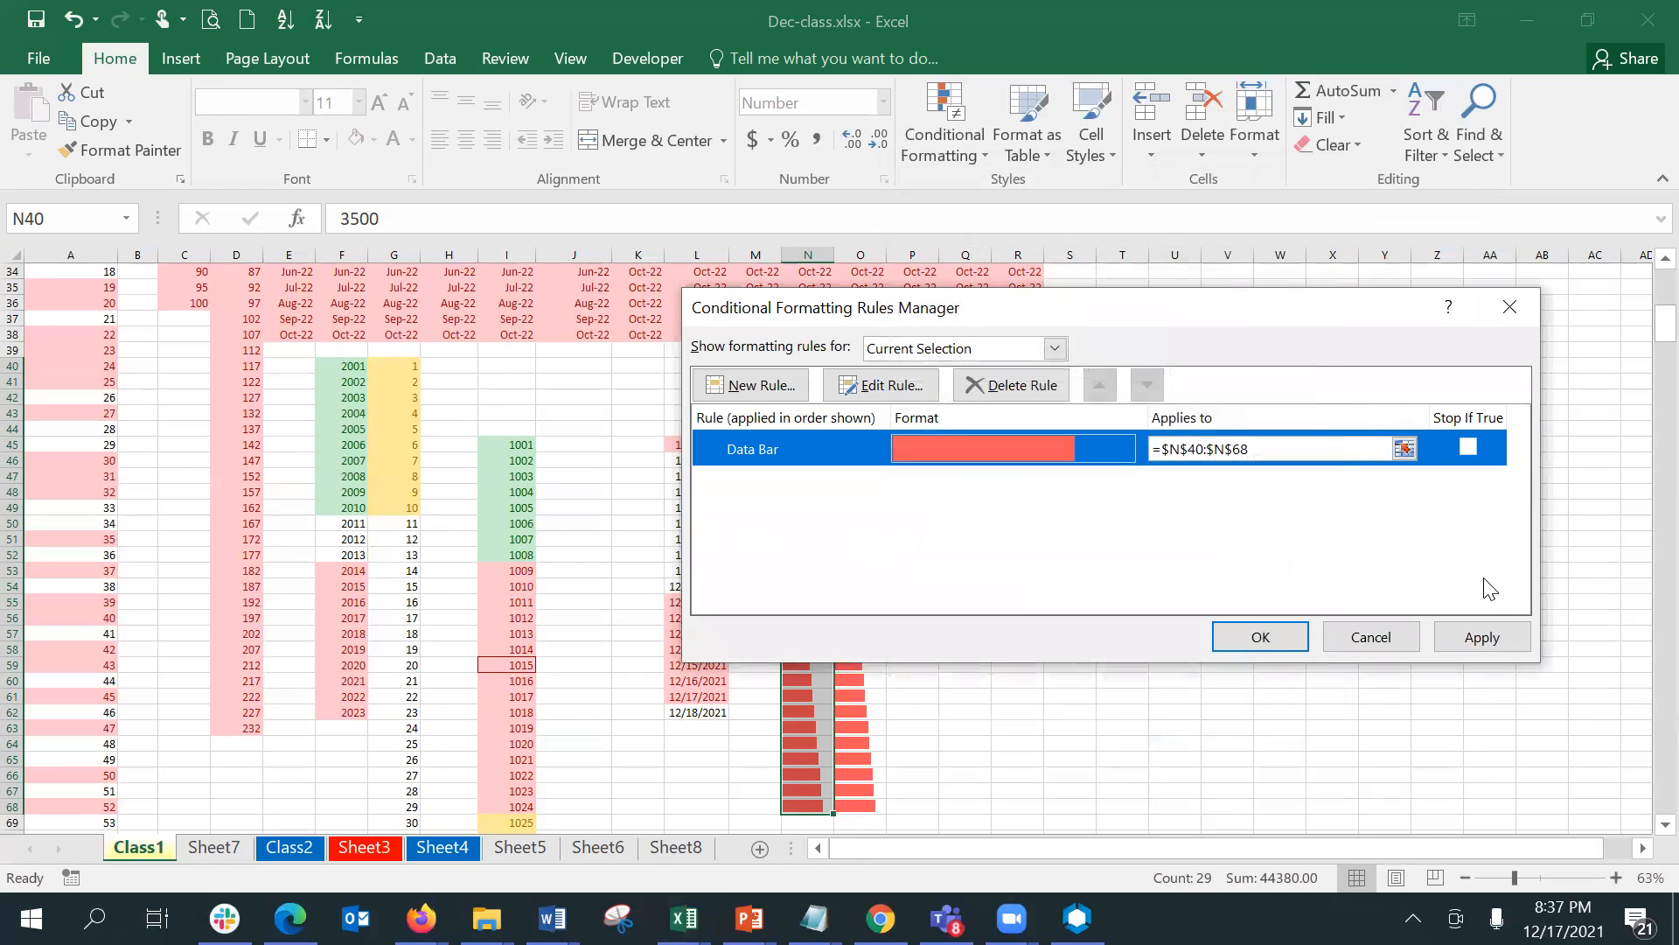
{"action": "left_click", "coordinate": [1484, 637]}
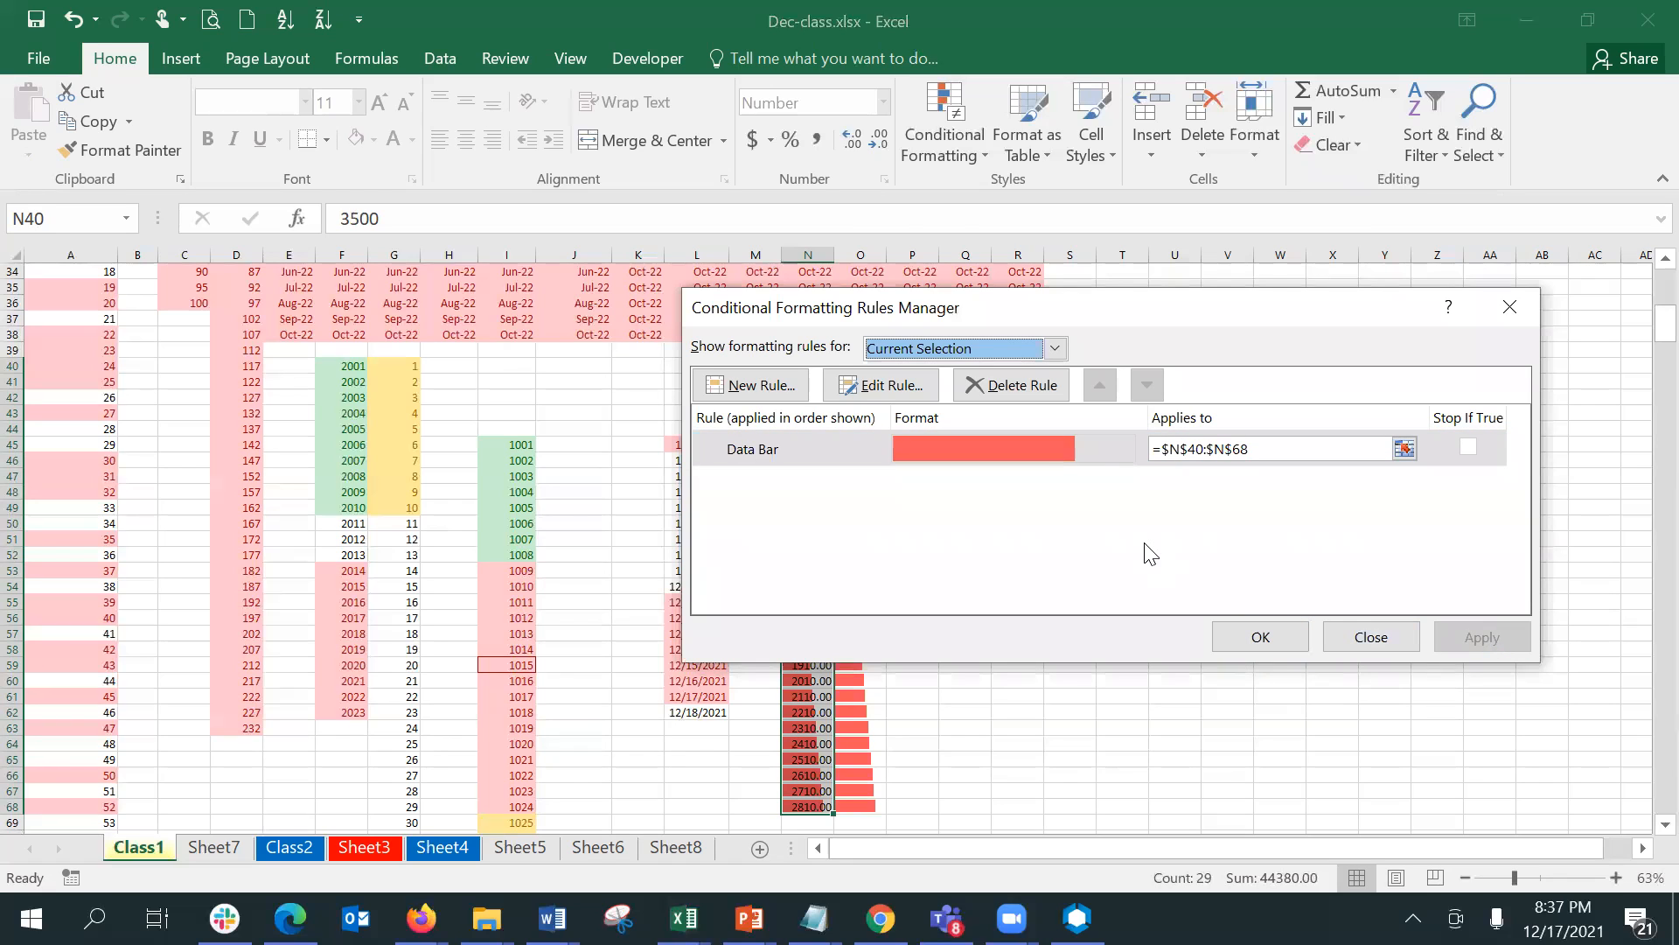
{"action": "left_click", "coordinate": [1031, 392]}
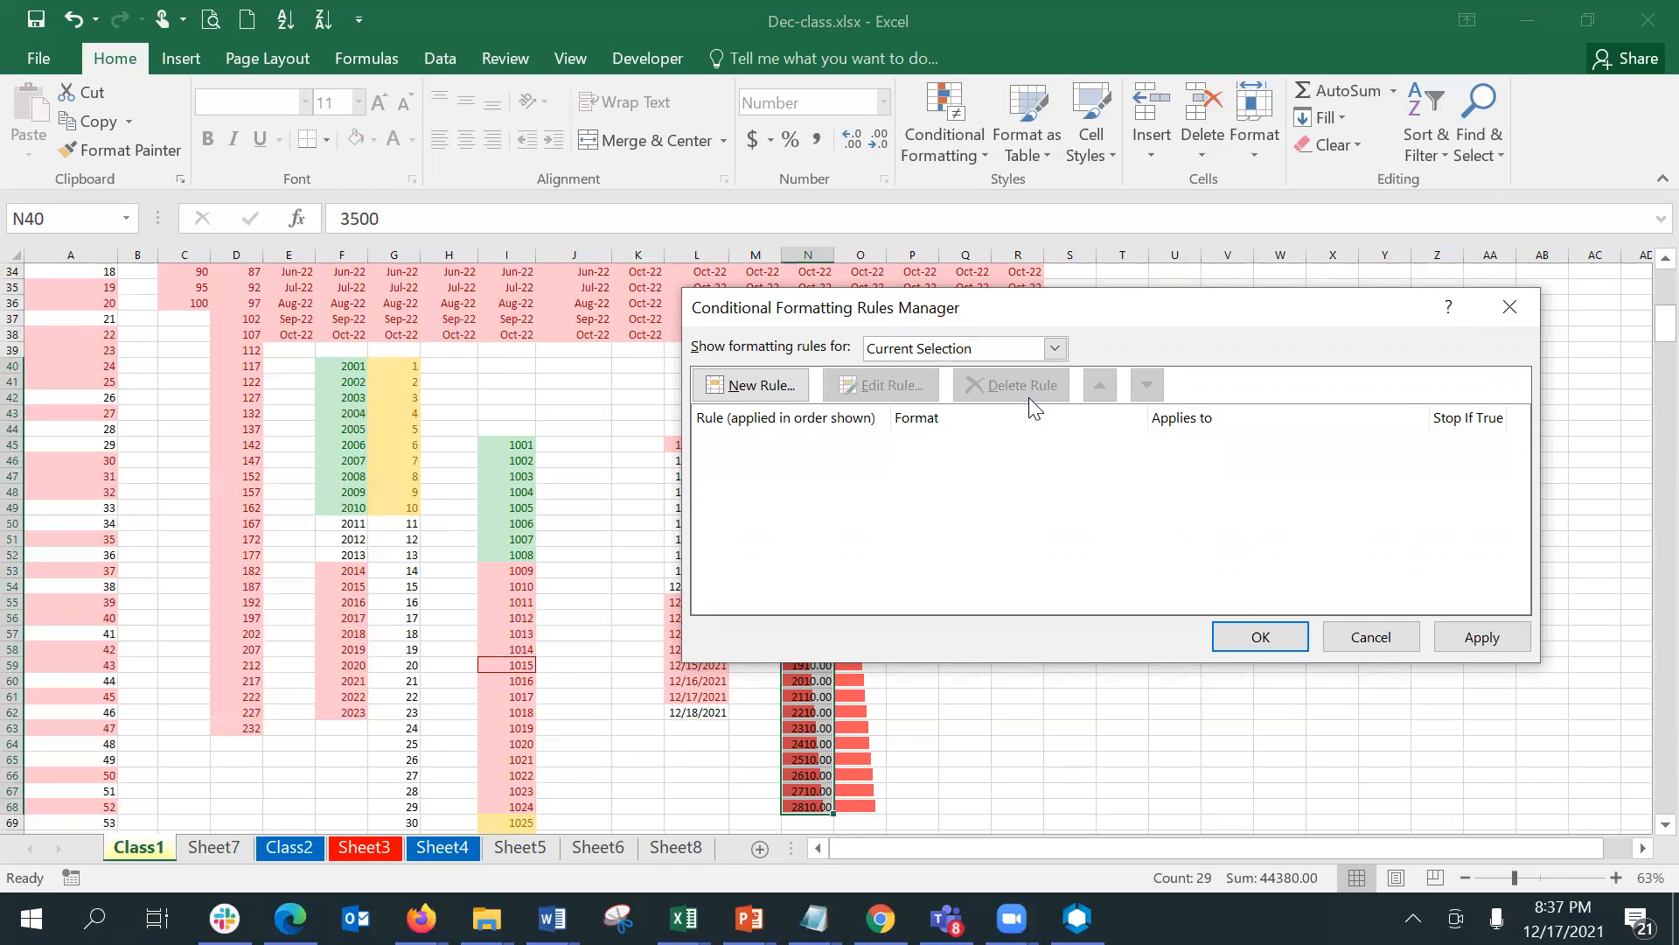
{"action": "left_click", "coordinate": [1267, 631]}
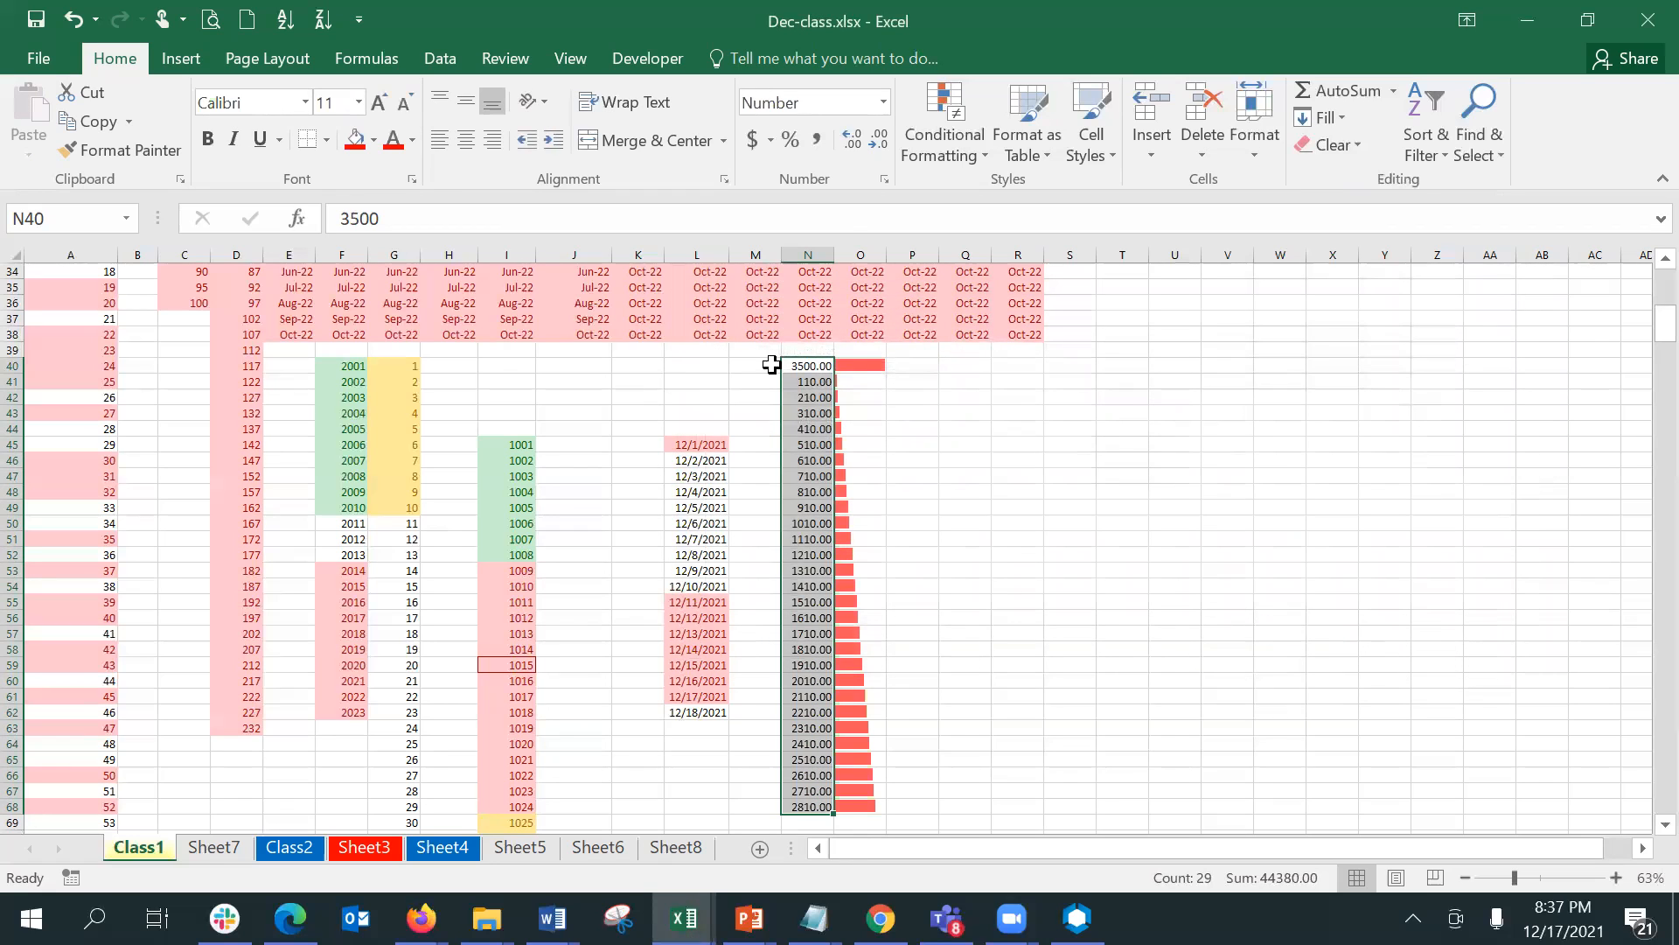
- Set the value of N45 in the plain number column to 2500
{"action": "left_click", "coordinate": [815, 363]}
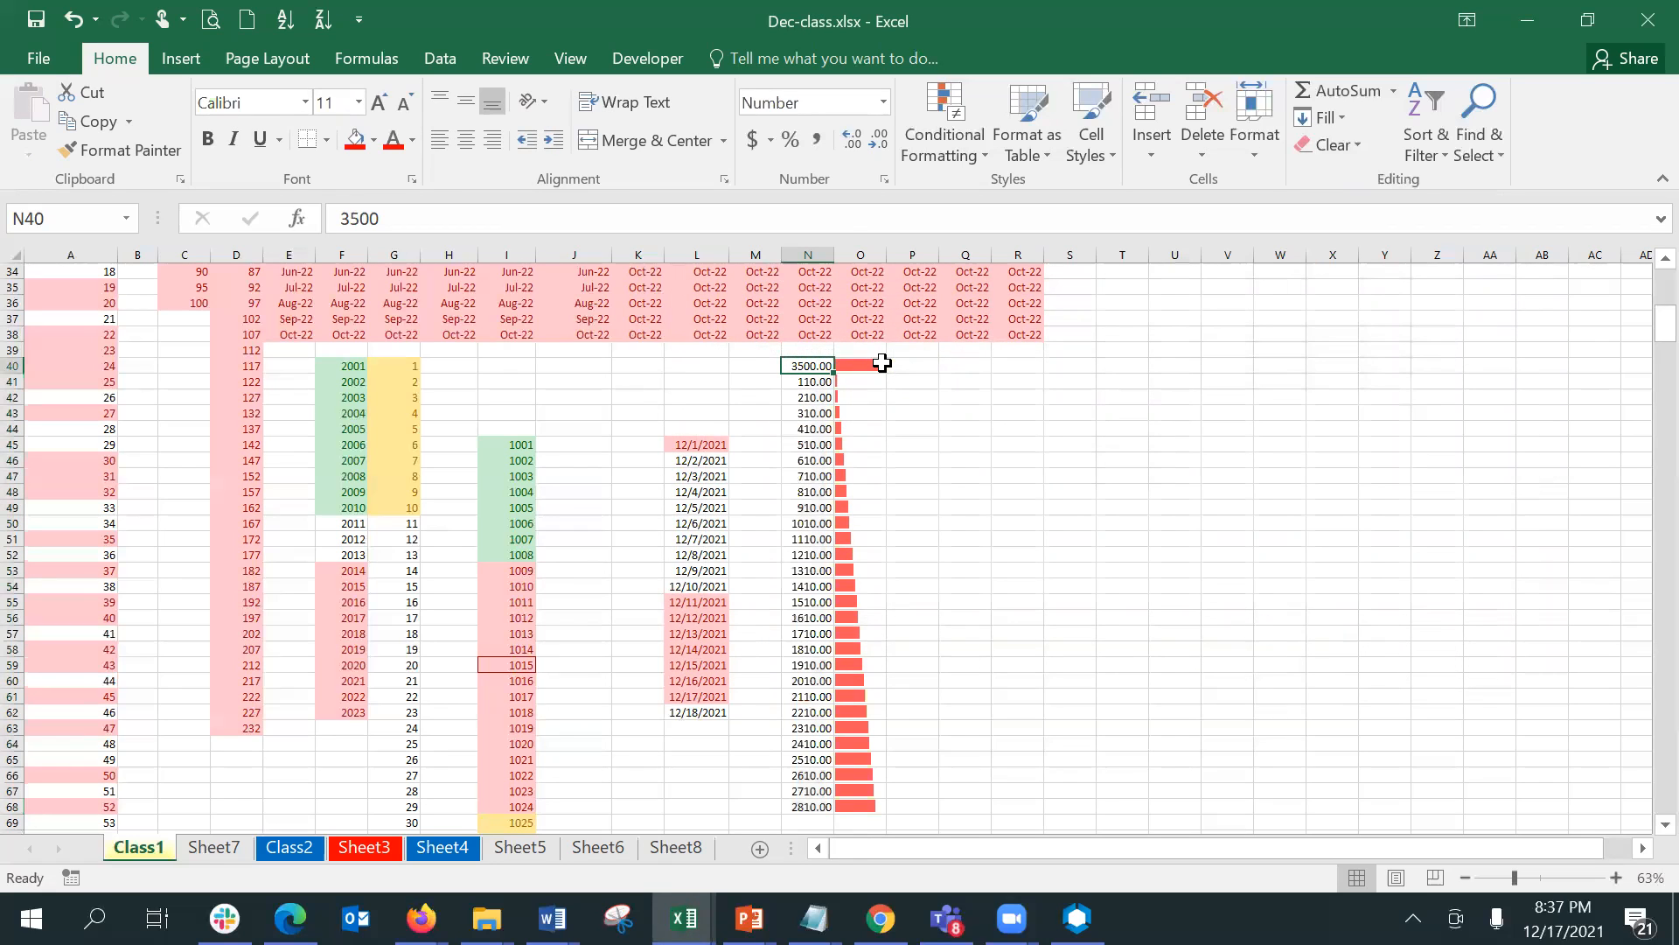
{"action": "left_click", "coordinate": [879, 365]}
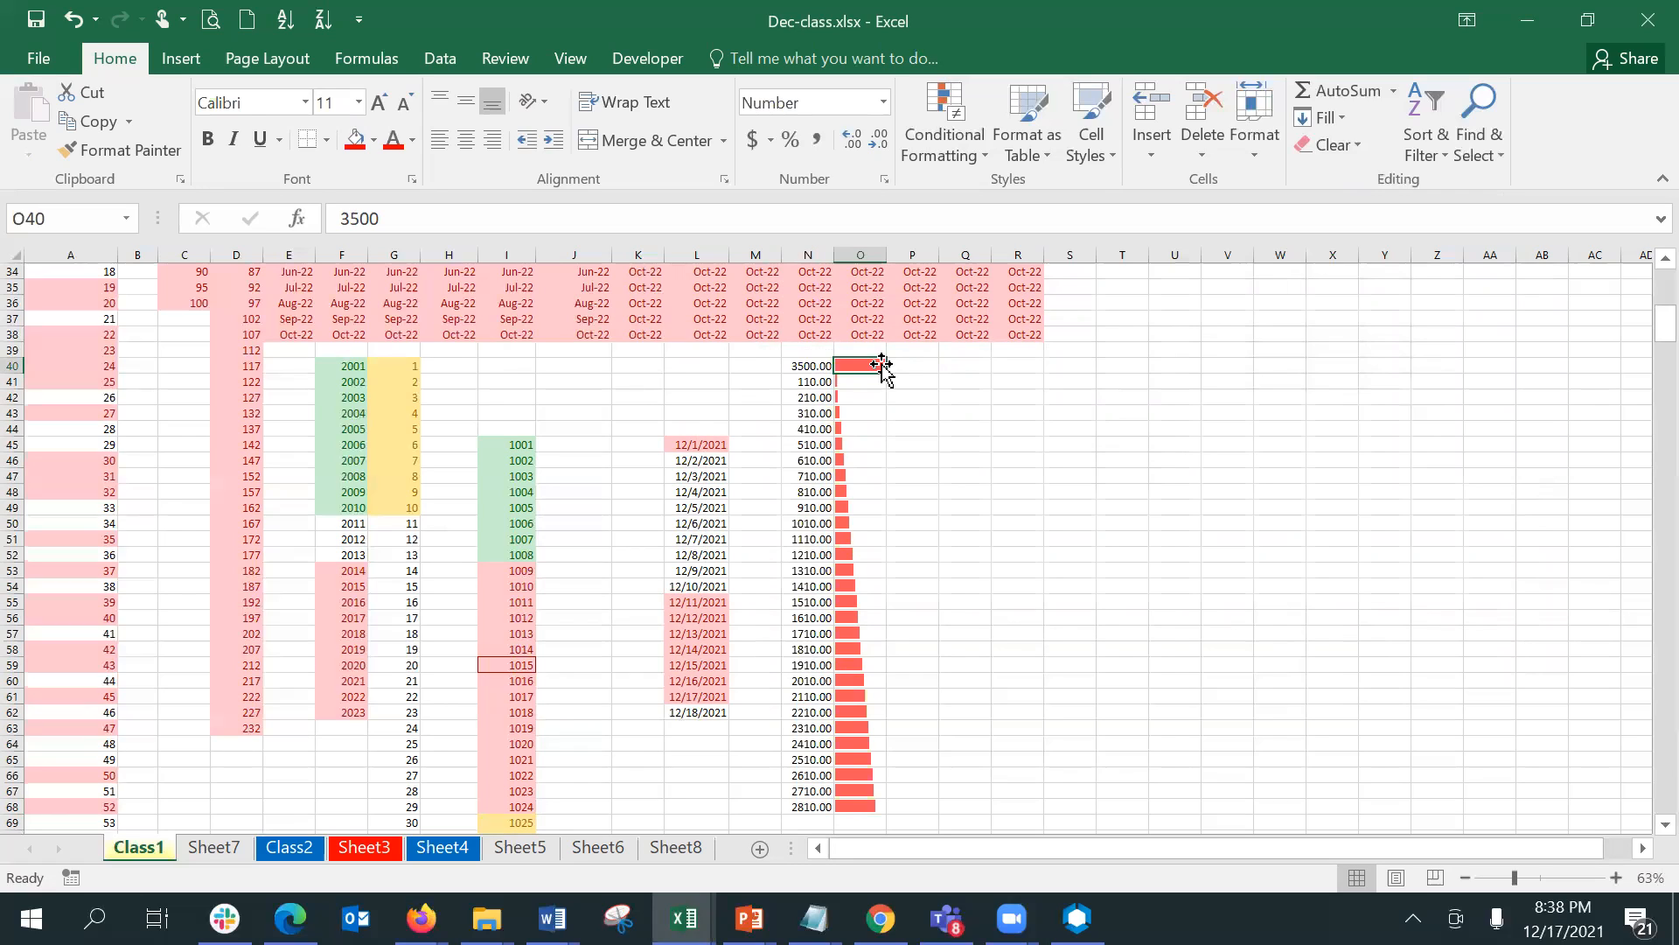
{"action": "key", "text": "Down"}
{"action": "key", "text": "Down"}
{"action": "key", "text": "Down"}
{"action": "key", "text": "Down"}
{"action": "key", "text": "Down"}
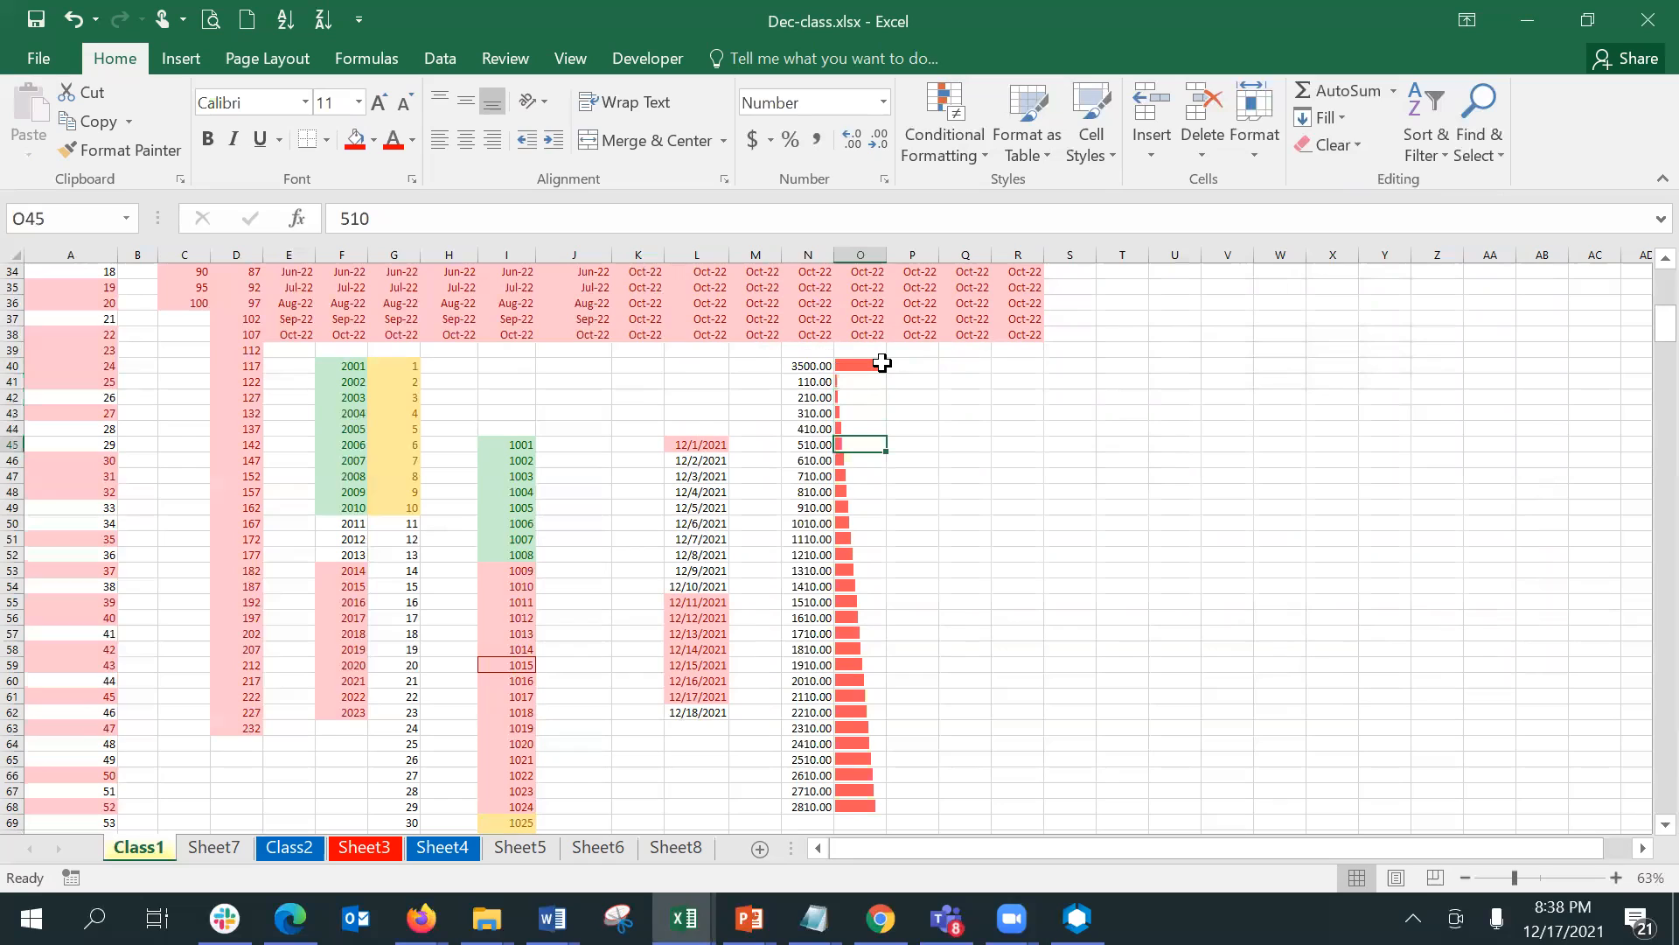
{"action": "key", "text": "Left"}
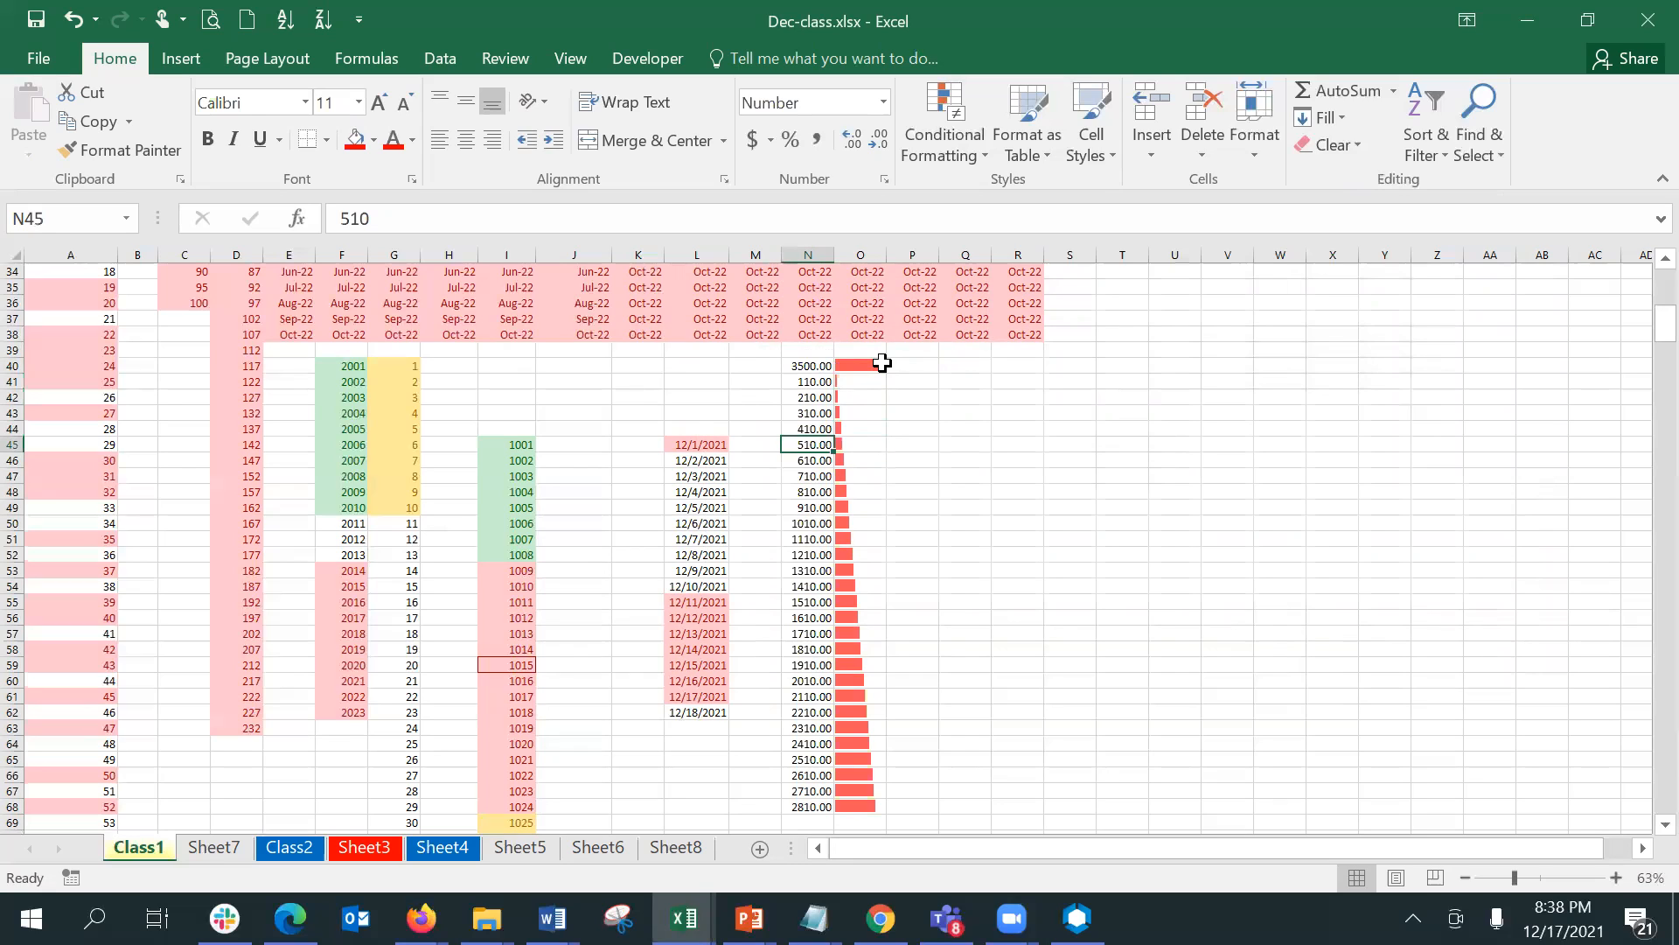
{"action": "type", "text": "2500"}
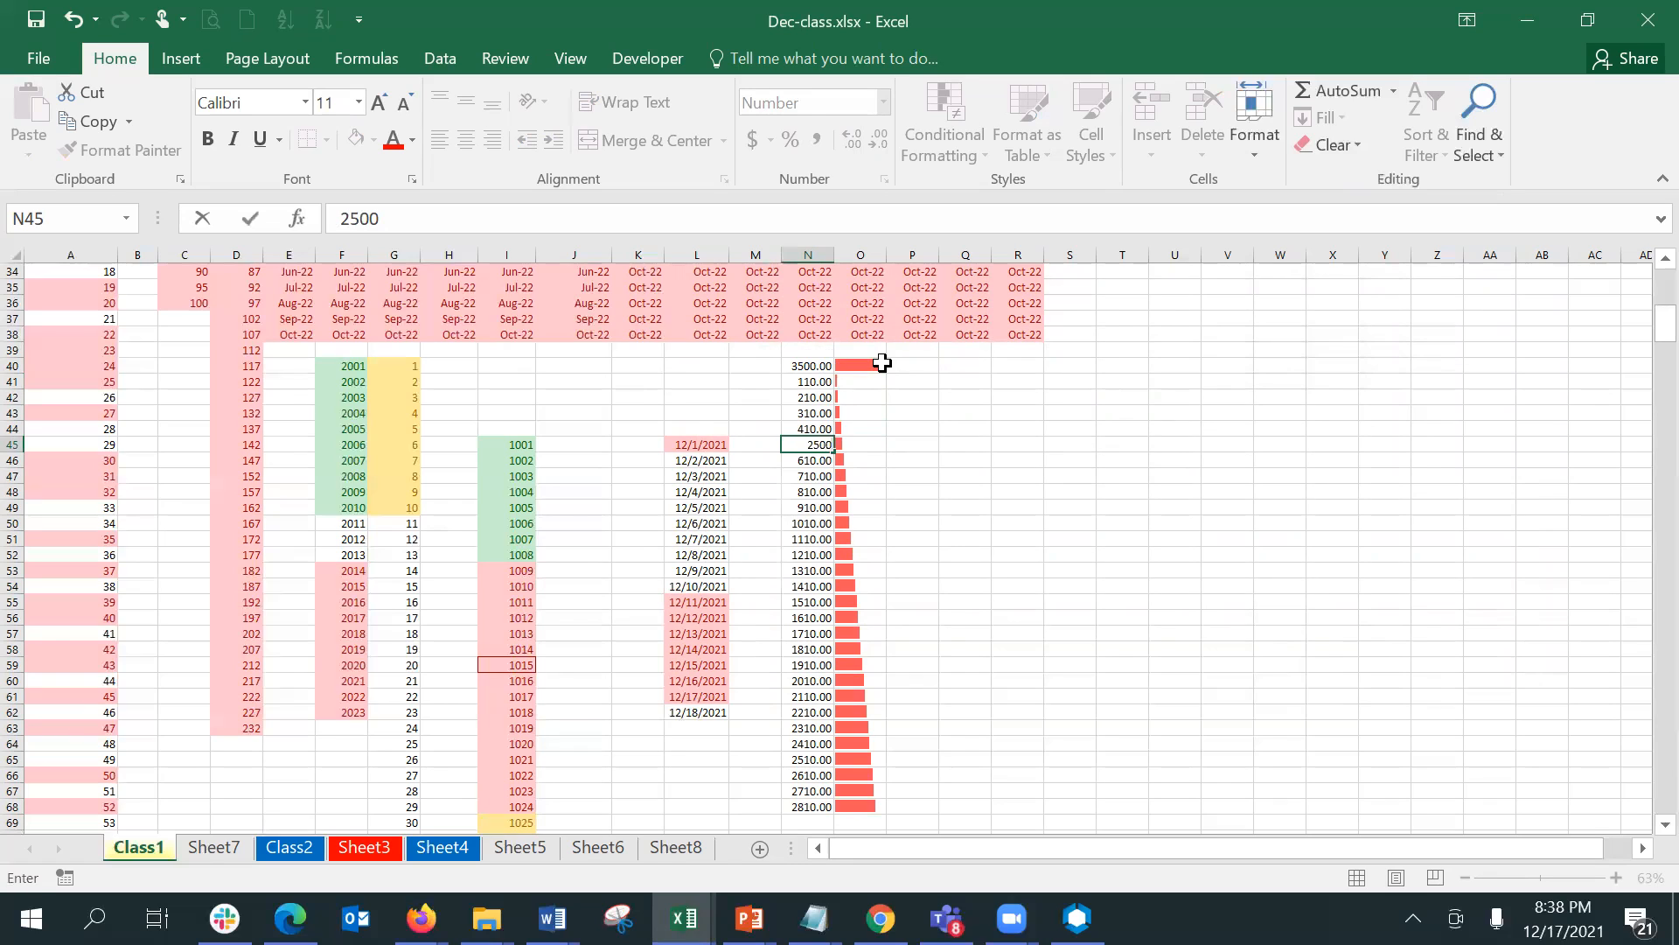
{"action": "key", "text": "Return"}
- Compare the value in N45 with the copied data bar cell beside it in O45
{"action": "key", "text": "Up"}
{"action": "key", "text": "Right"}
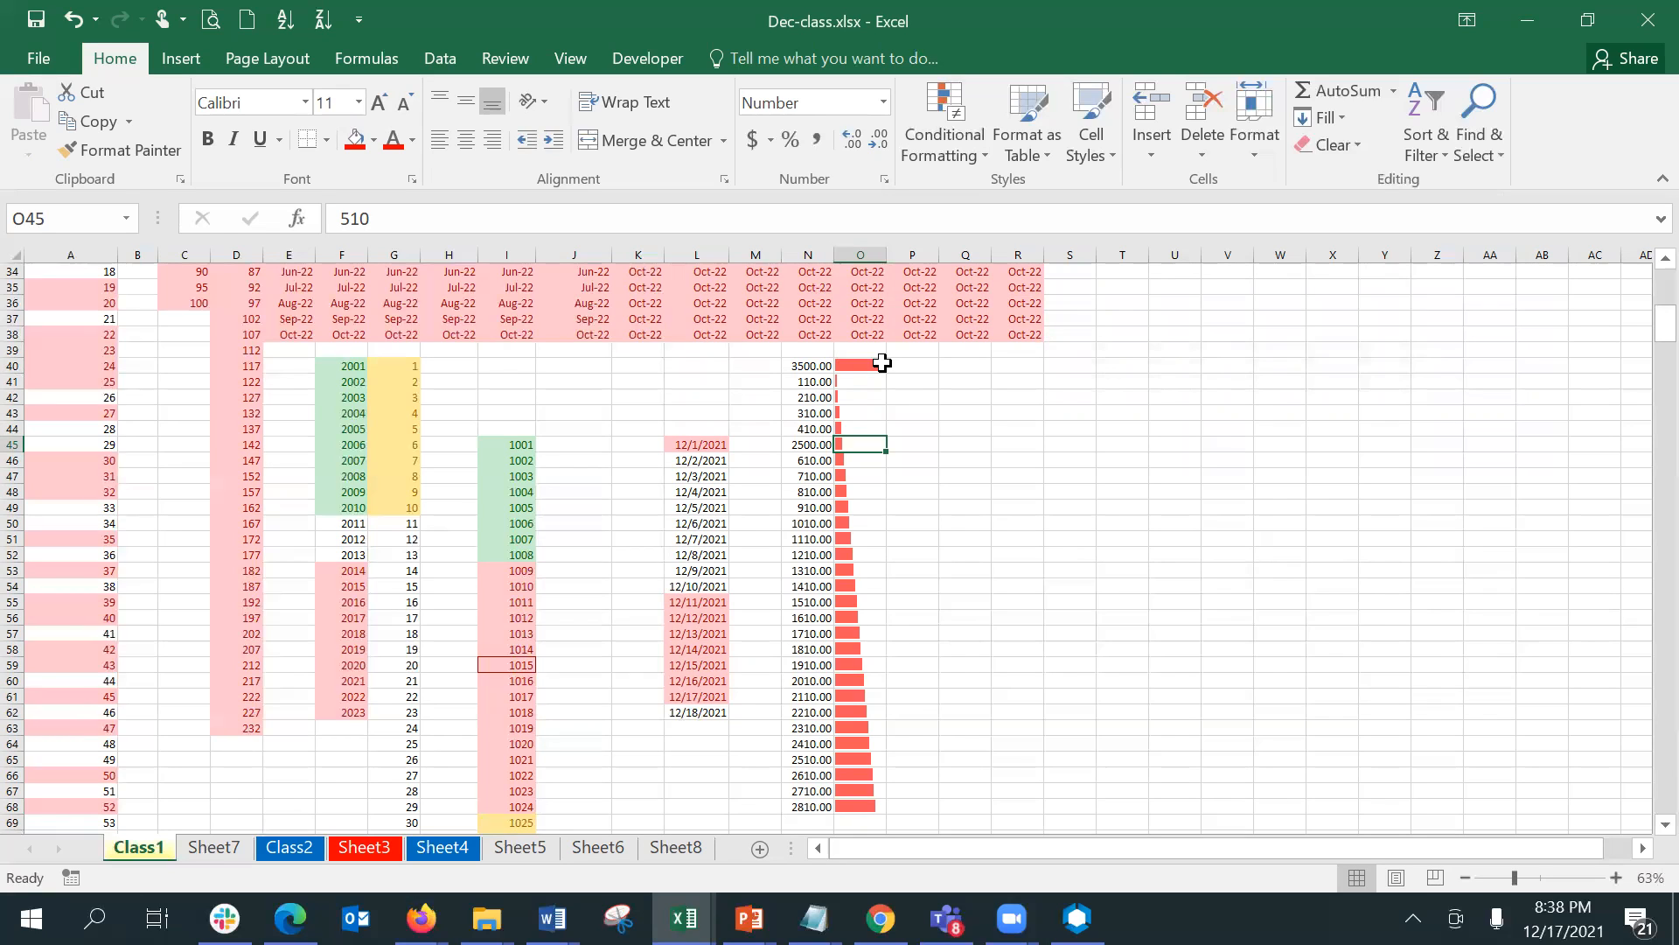
{"action": "left_click", "coordinate": [800, 439]}
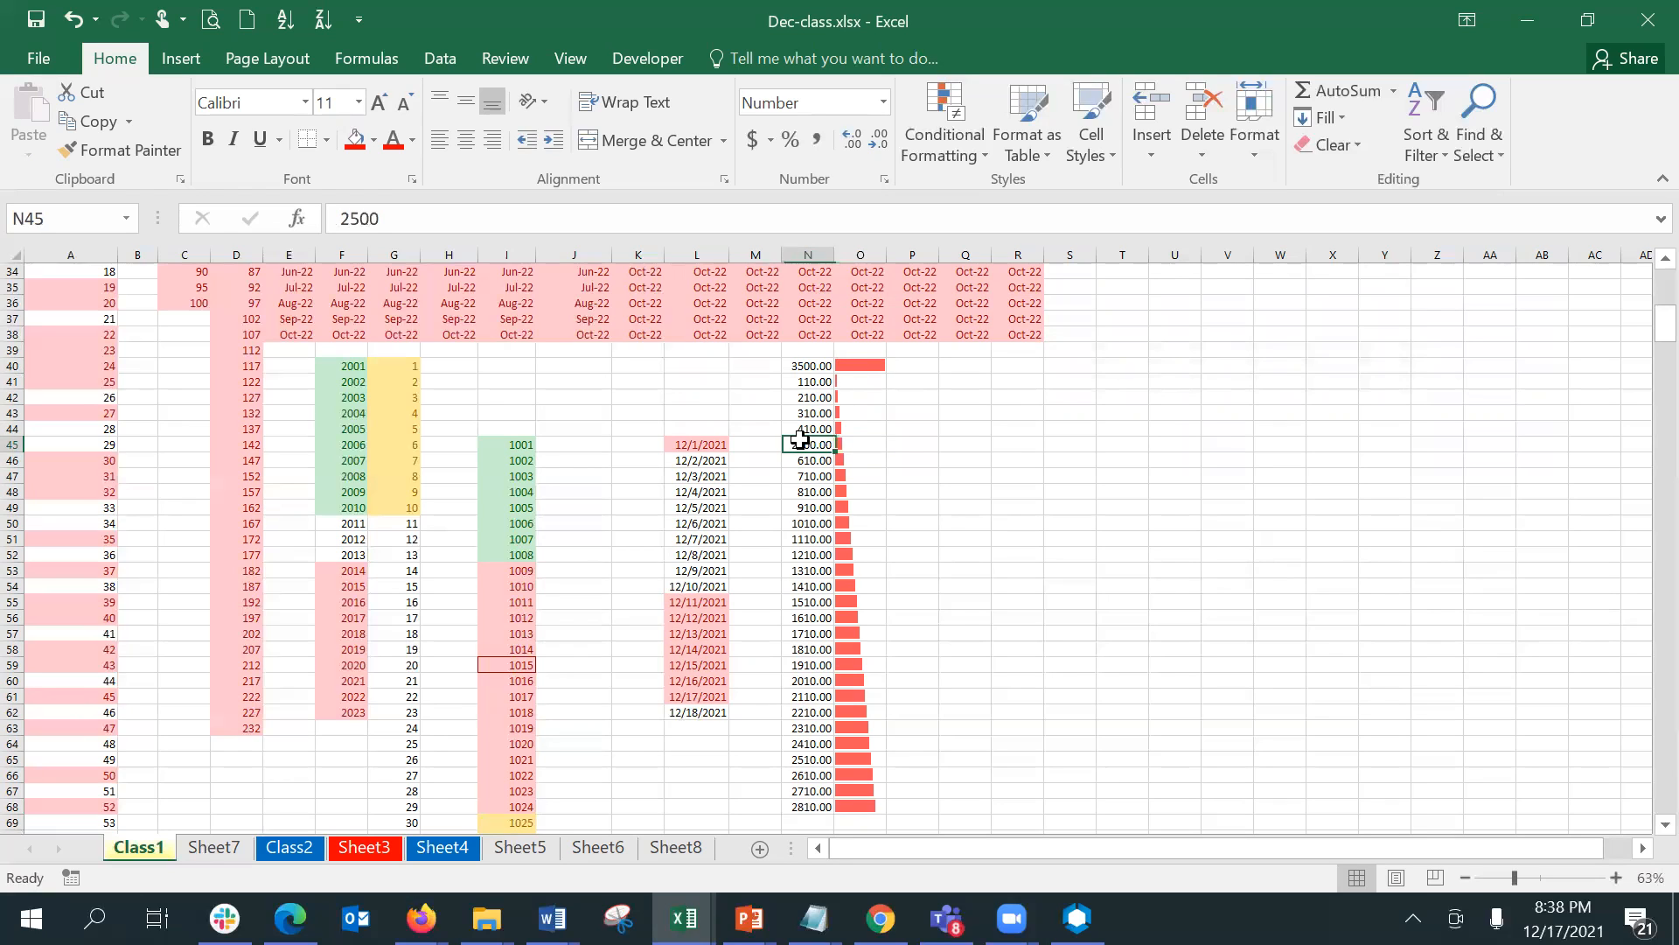
{"action": "left_click", "coordinate": [883, 442]}
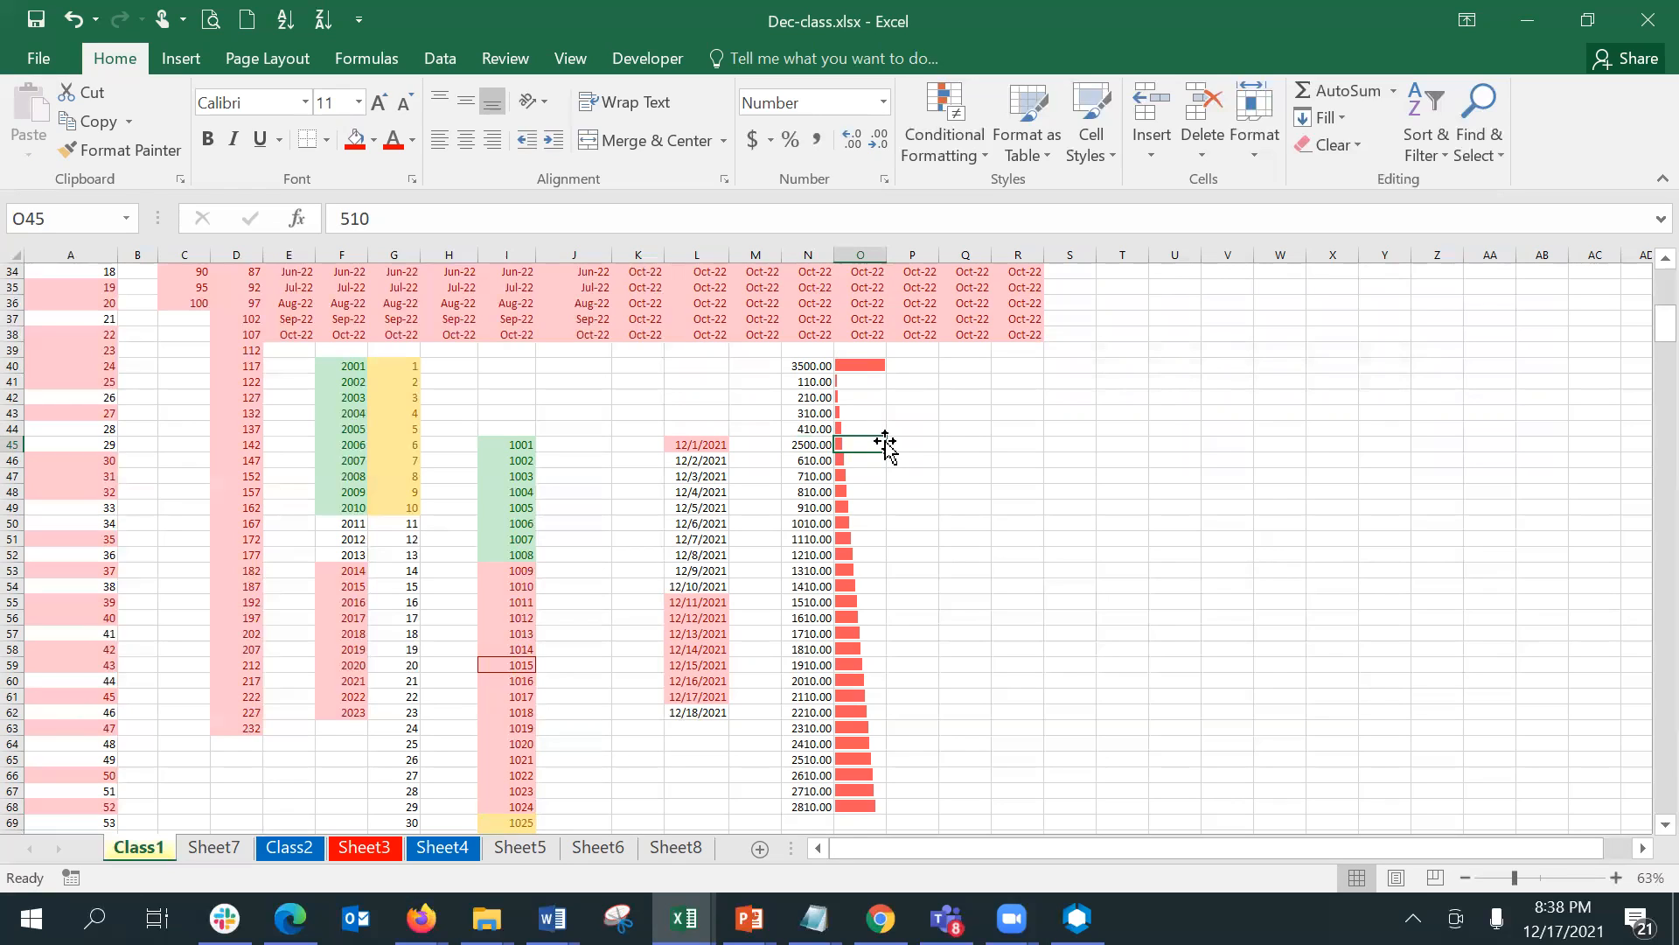
- Enter the formula =N40 in P40 to link it to the plain number column
{"action": "left_click", "coordinate": [872, 363]}
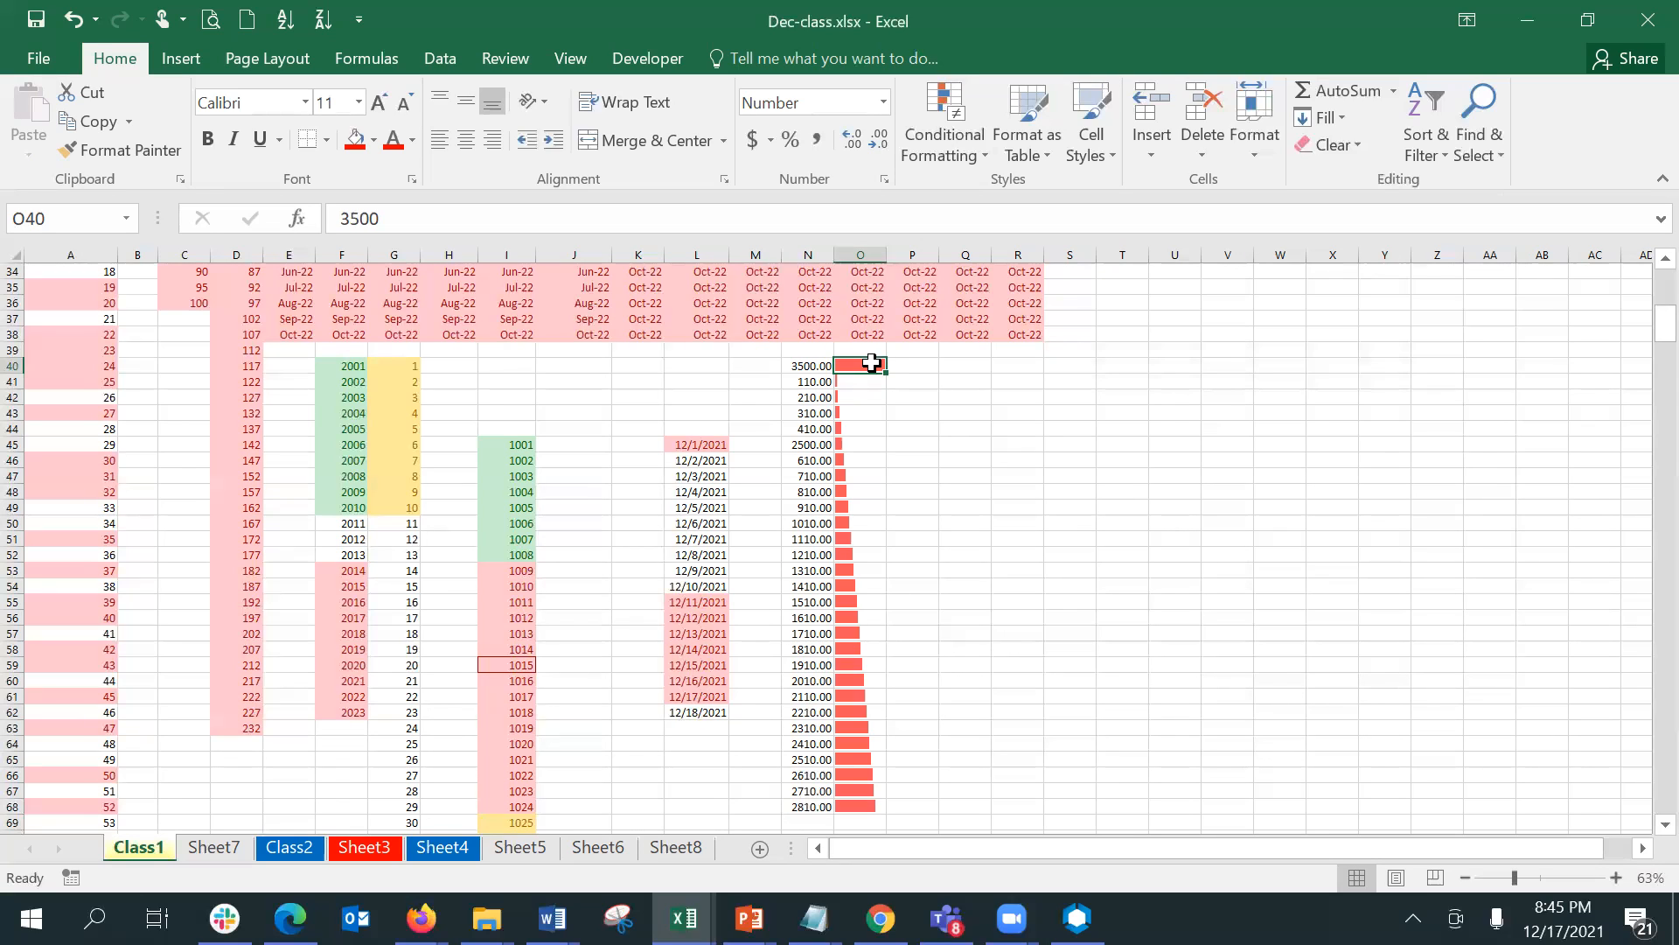
{"action": "key", "text": "Right"}
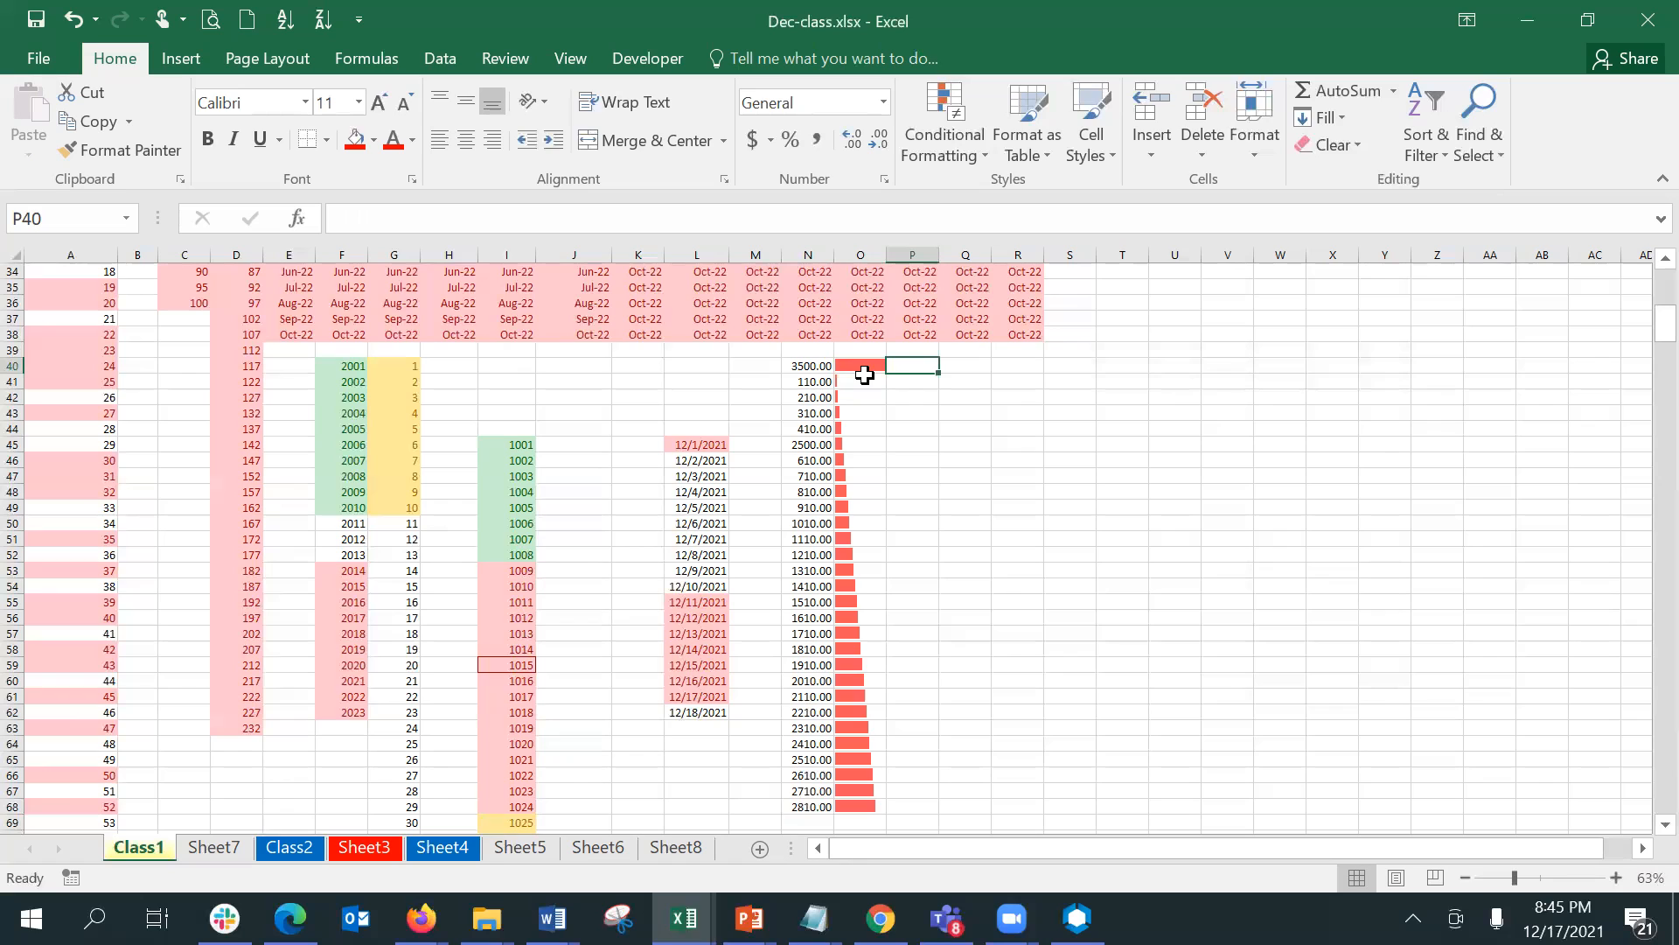
{"action": "type", "text": "="}
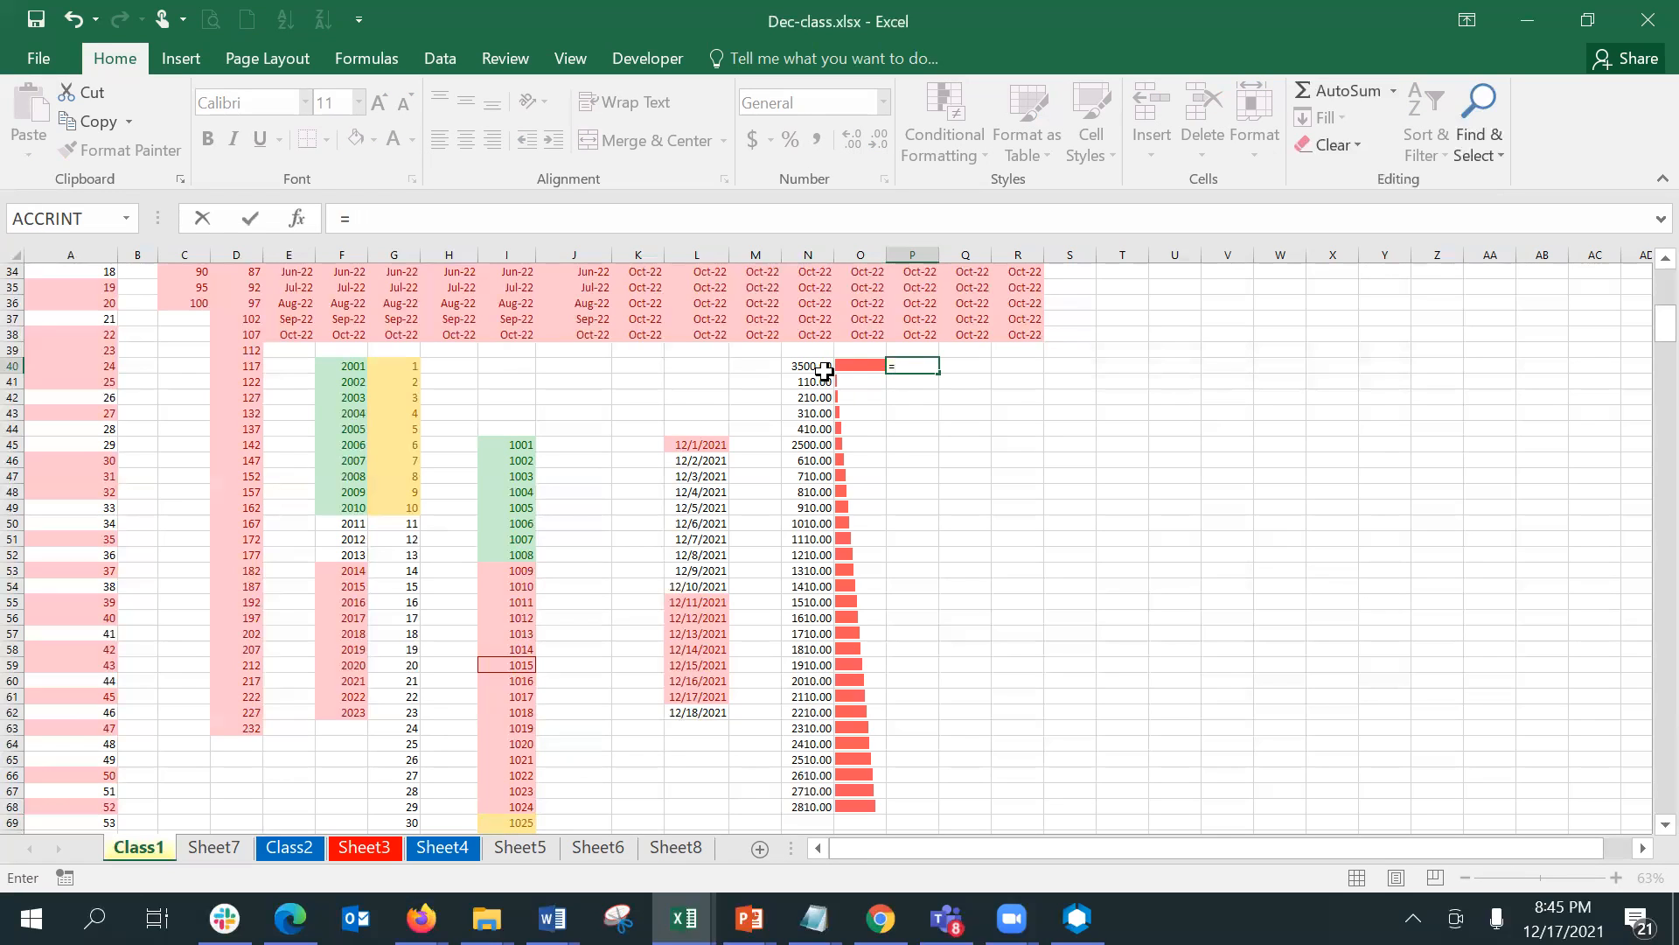
{"action": "left_click", "coordinate": [825, 369]}
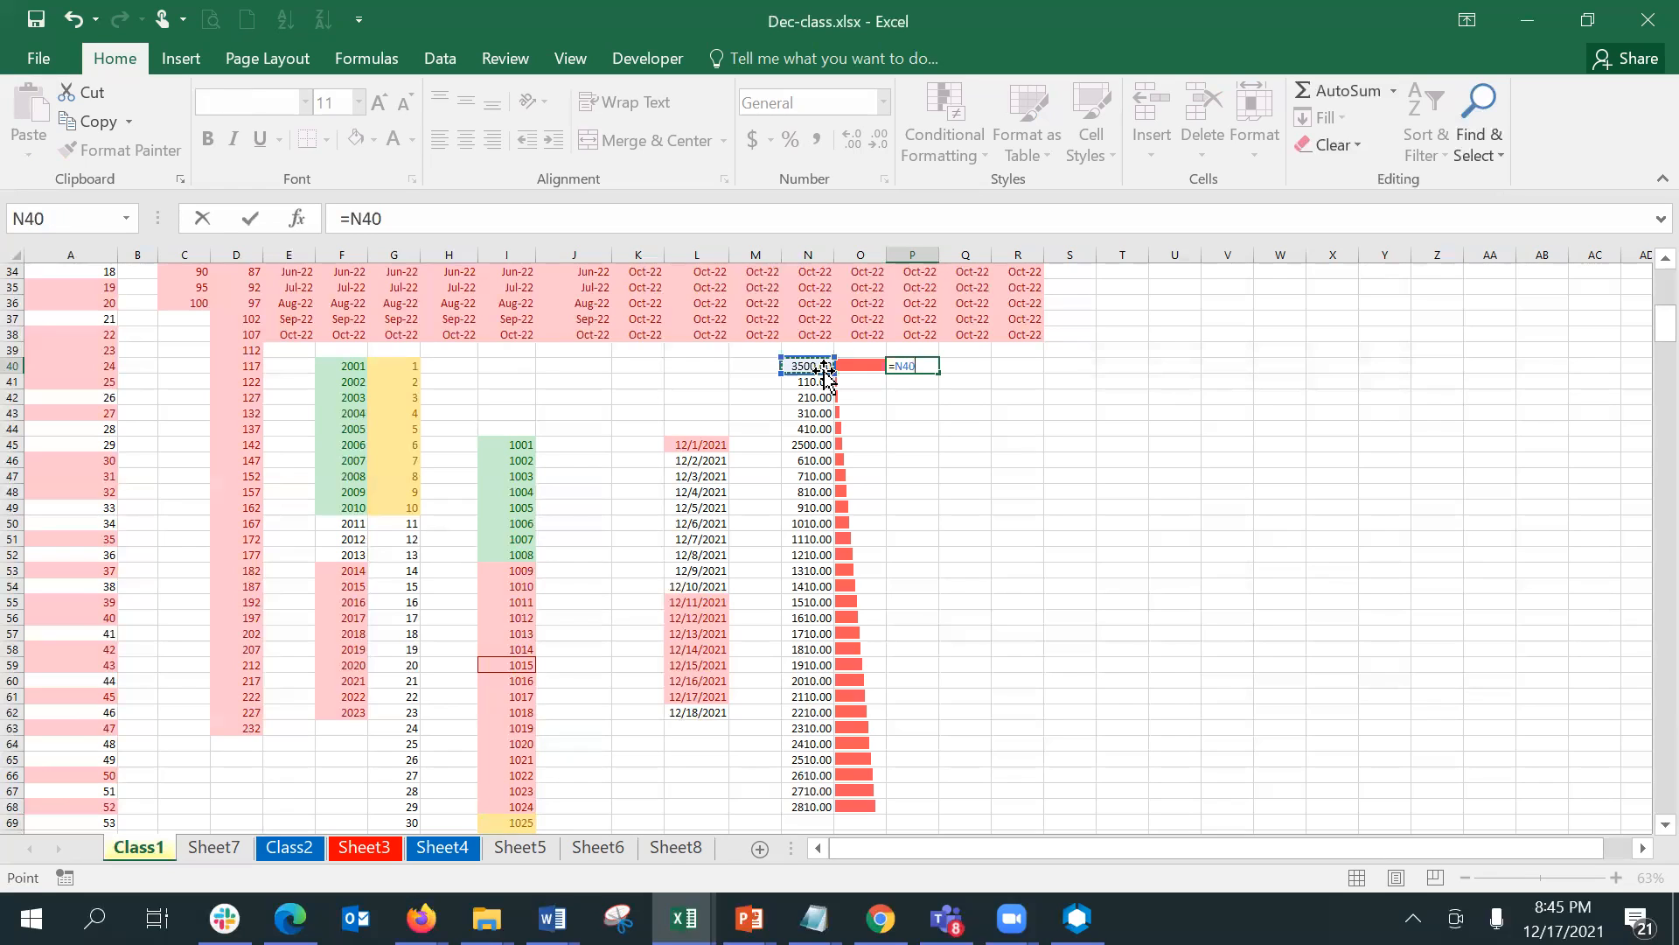
{"action": "key", "text": "Return"}
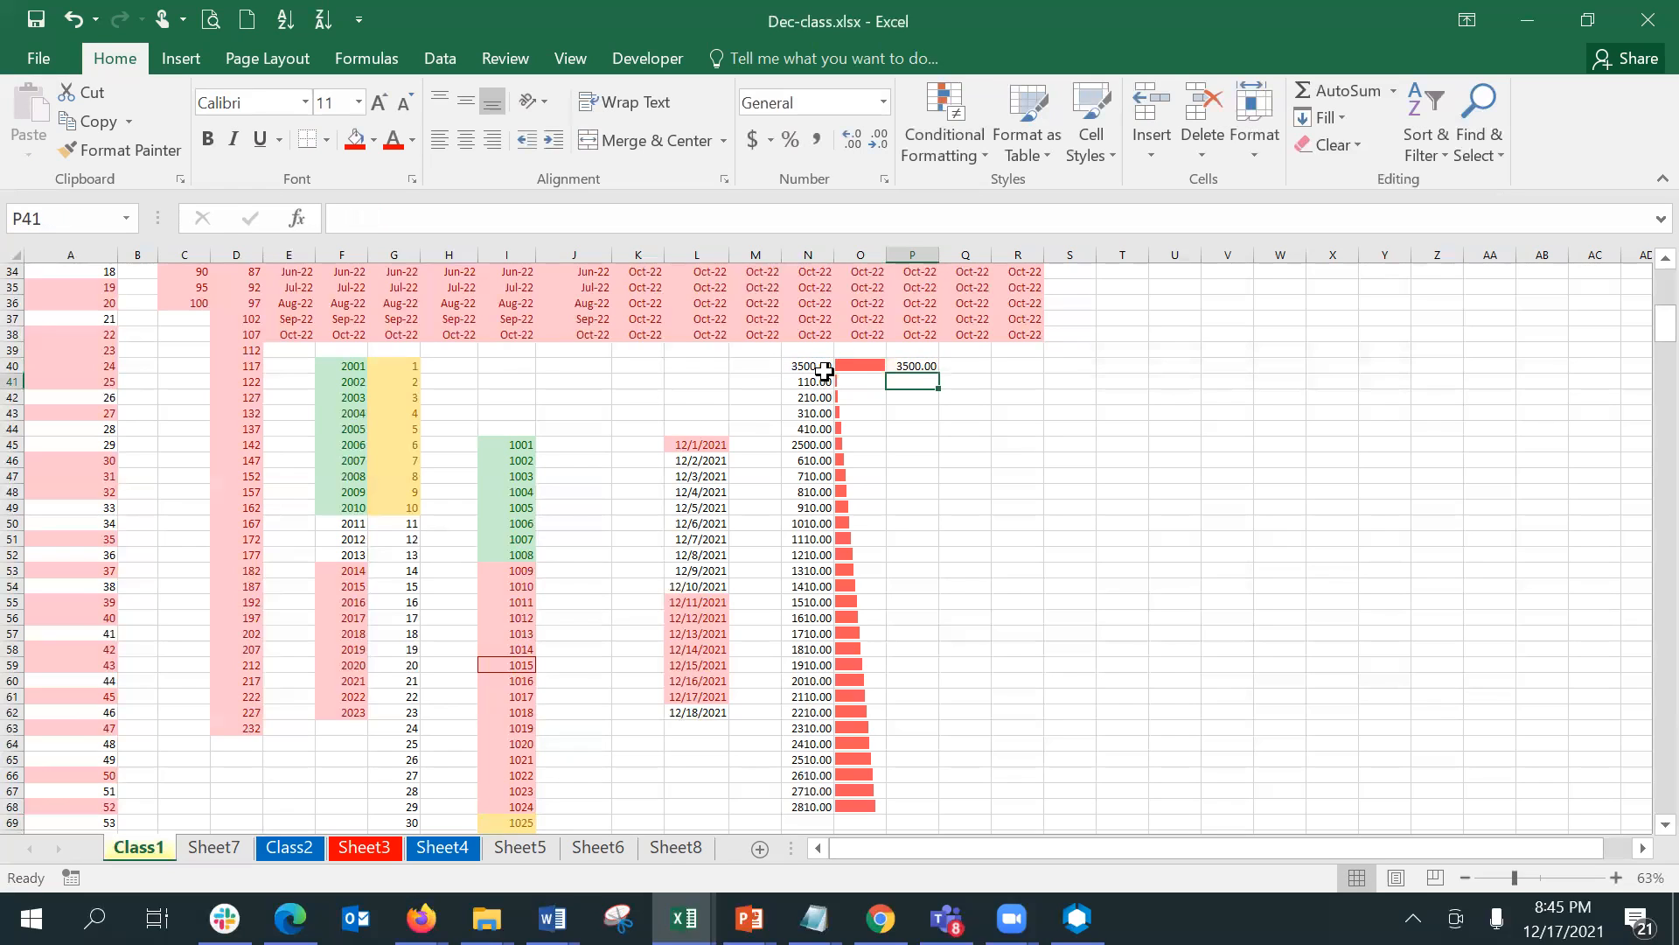
- Fill the formula in P40 down through P68
{"action": "key", "text": "Up"}
{"action": "key", "text": "shift+Down"}
{"action": "key", "text": "shift+Down"}
{"action": "key", "text": "shift+Down"}
{"action": "key", "text": "shift+Down"}
{"action": "key", "text": "shift+Down"}
{"action": "key", "text": "shift+Down"}
{"action": "key", "text": "shift+Down"}
{"action": "key", "text": "shift+Down"}
{"action": "key", "text": "shift+Down"}
{"action": "key", "text": "shift+Down"}
{"action": "key", "text": "shift+Down"}
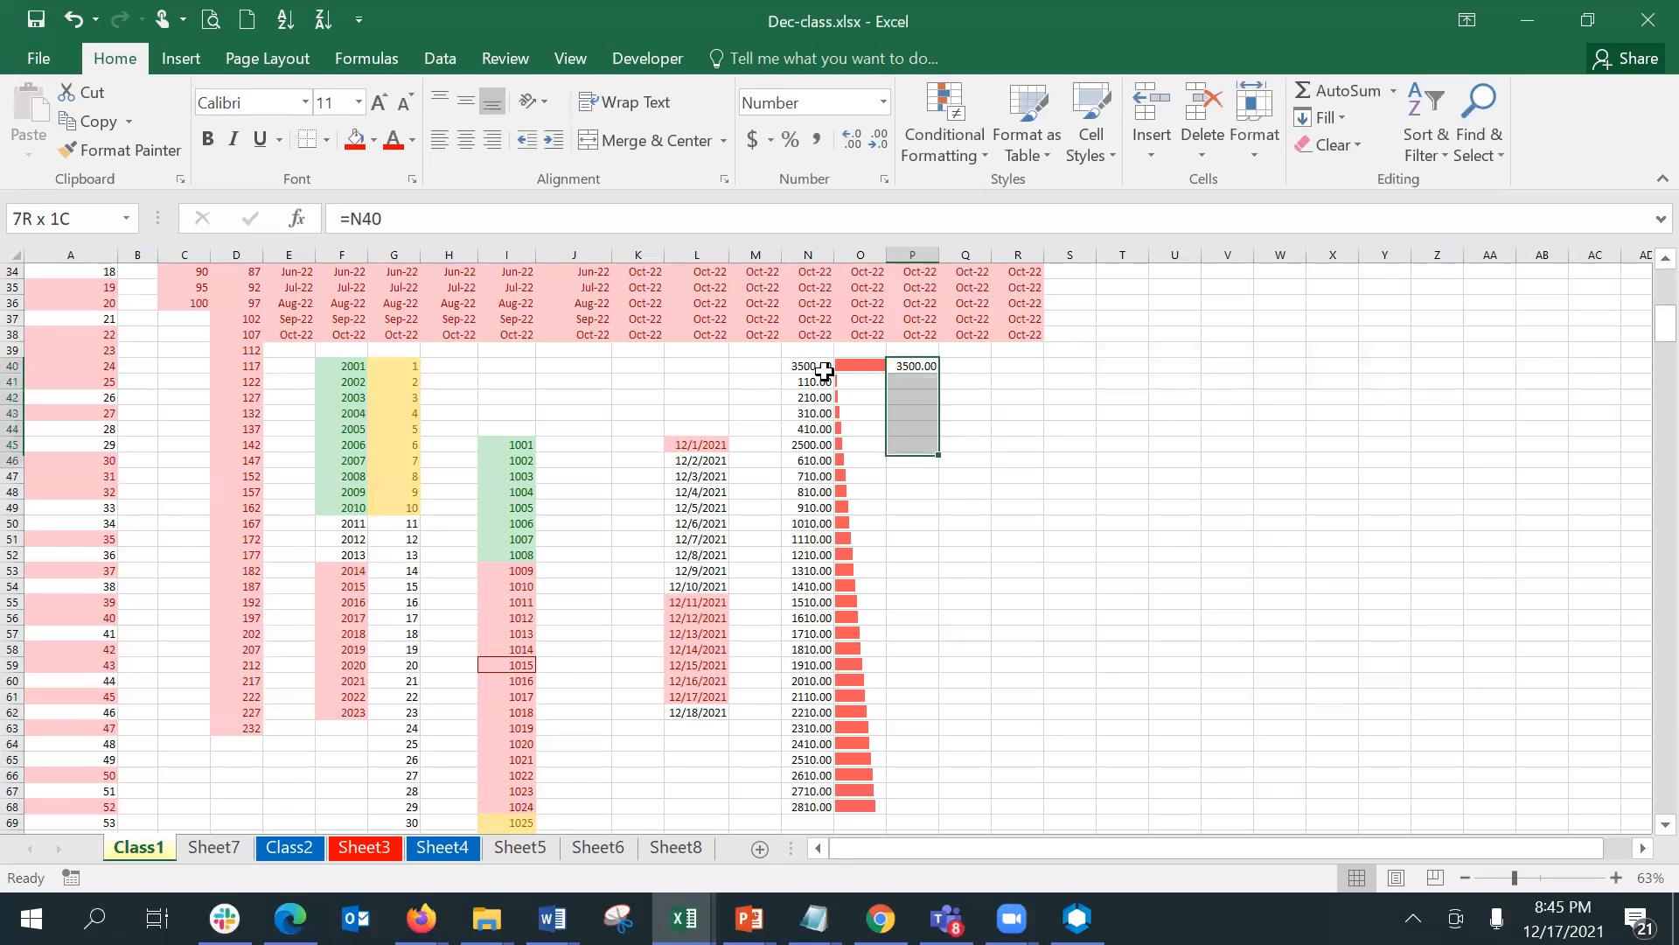
{"action": "key", "text": "shift+Down"}
{"action": "key", "text": "shift+Down"}
{"action": "key", "text": "shift+Down"}
{"action": "key", "text": "shift+Down"}
{"action": "key", "text": "shift+Down"}
{"action": "key", "text": "shift+Down"}
{"action": "key", "text": "shift+Down"}
{"action": "key", "text": "shift+Down"}
{"action": "key", "text": "shift+Down"}
{"action": "key", "text": "shift+Down"}
{"action": "key", "text": "shift+Down"}
{"action": "key", "text": "shift+Down"}
{"action": "key", "text": "shift+Down"}
{"action": "key", "text": "shift+Down"}
{"action": "key", "text": "shift+Down"}
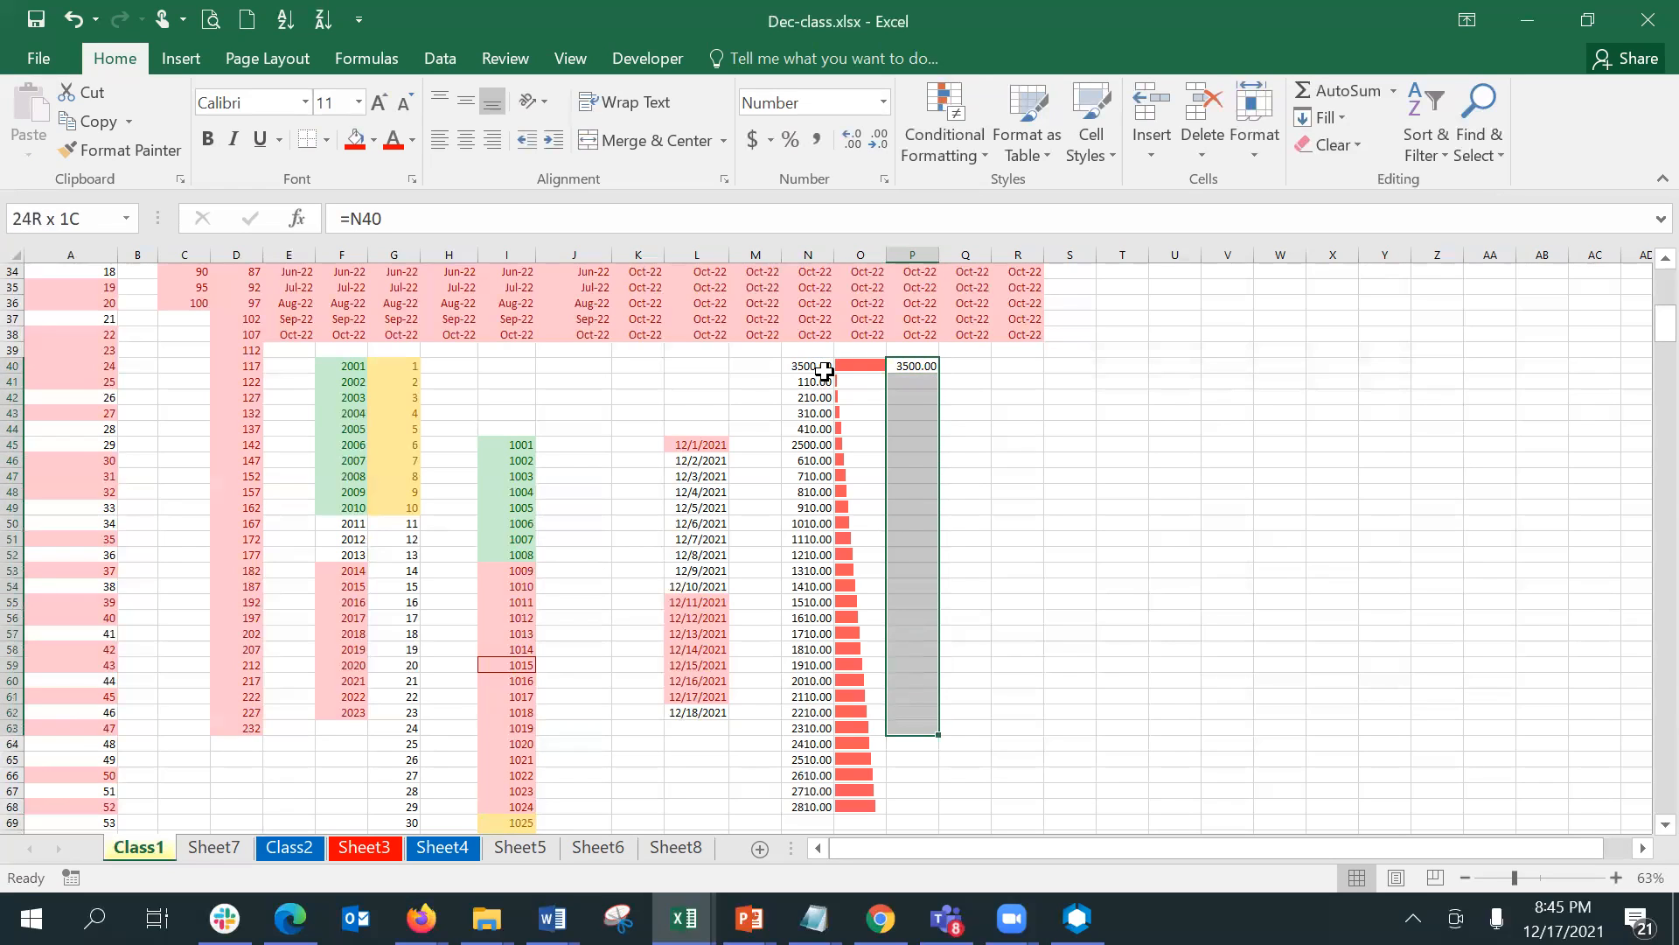
{"action": "key", "text": "shift+Down"}
{"action": "key", "text": "shift+Down"}
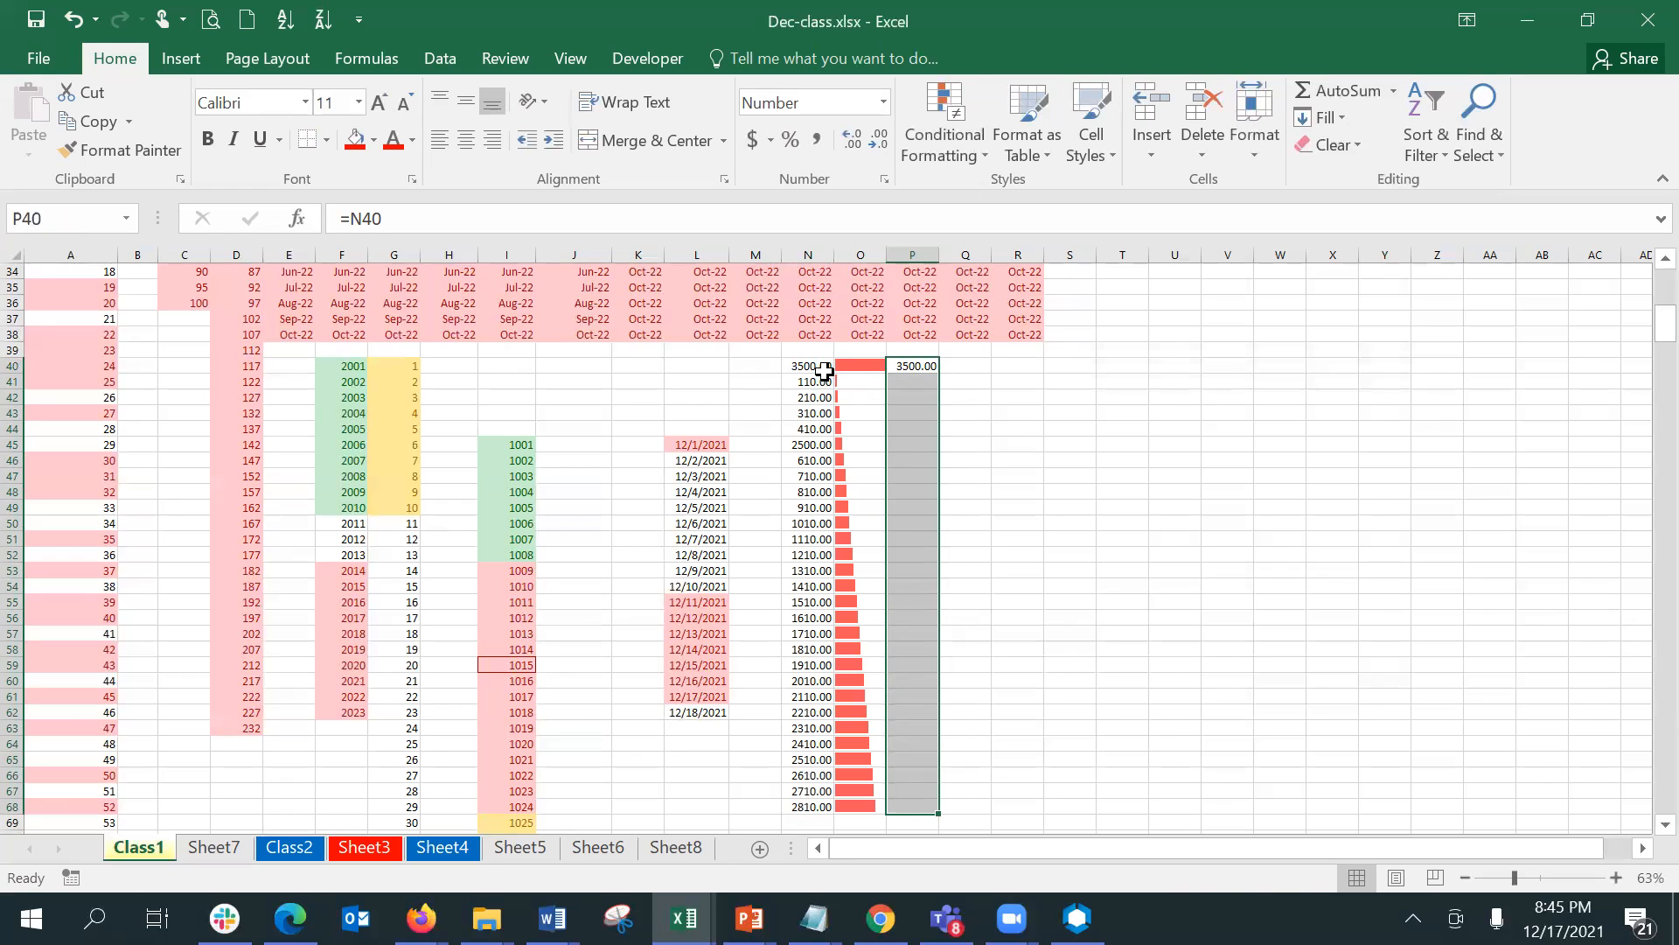
{"action": "key", "text": "ctrl+d"}
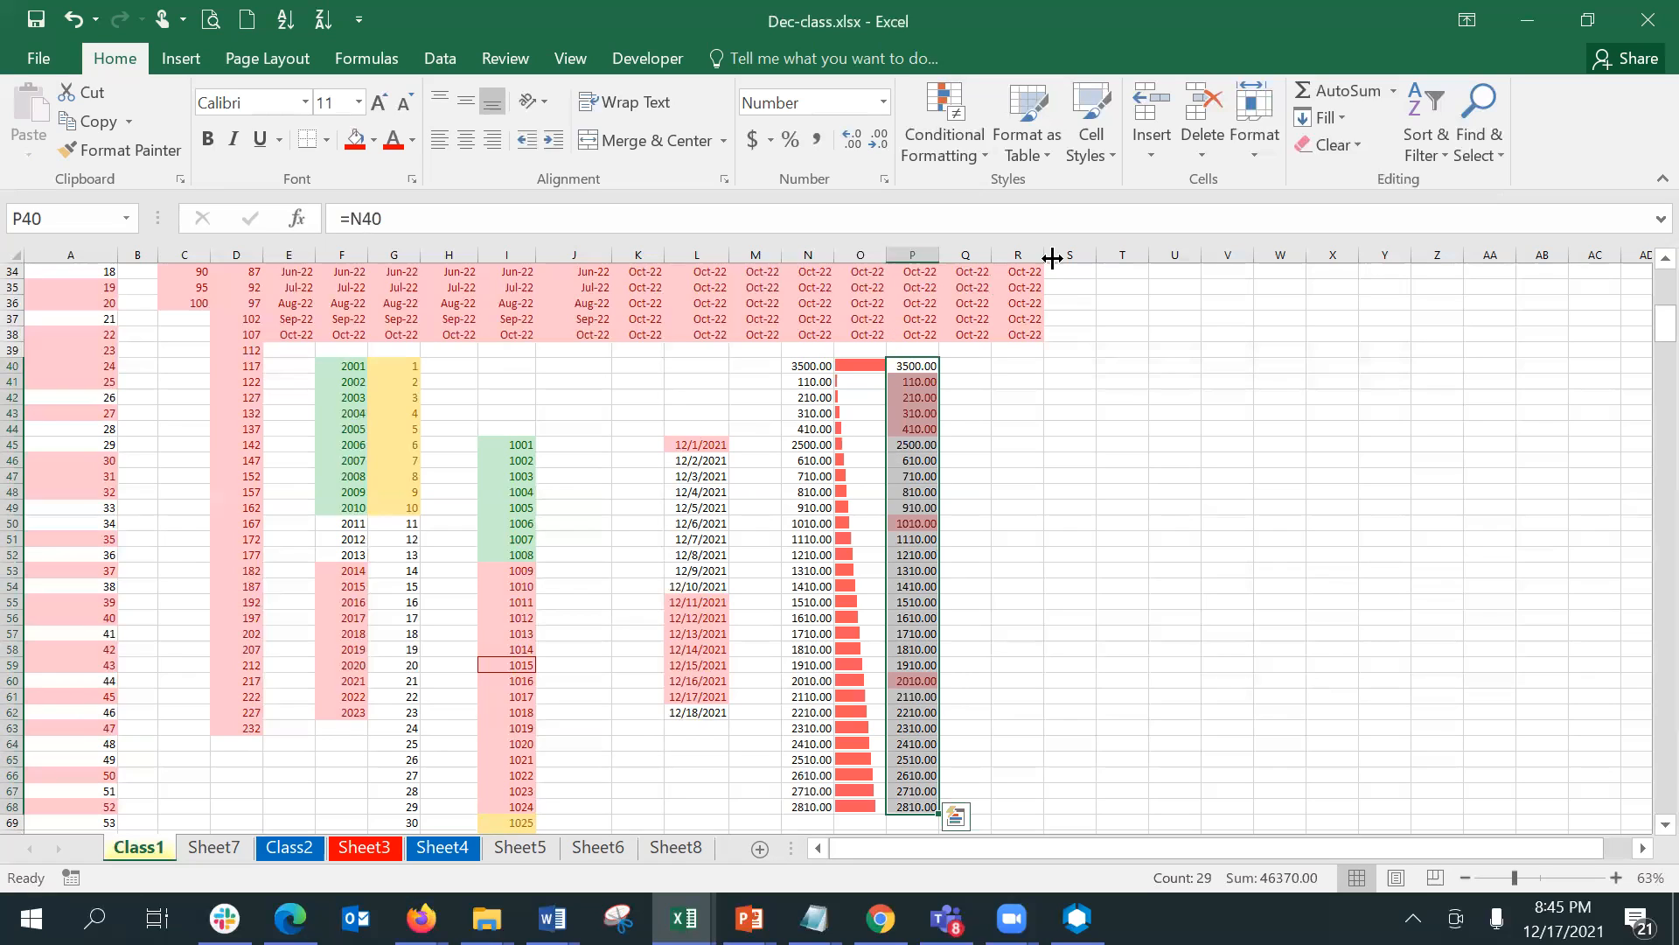
- Clear the conditional formatting rules from P40:P68 and apply green gradient fill data bars to the range
{"action": "left_click", "coordinate": [959, 129]}
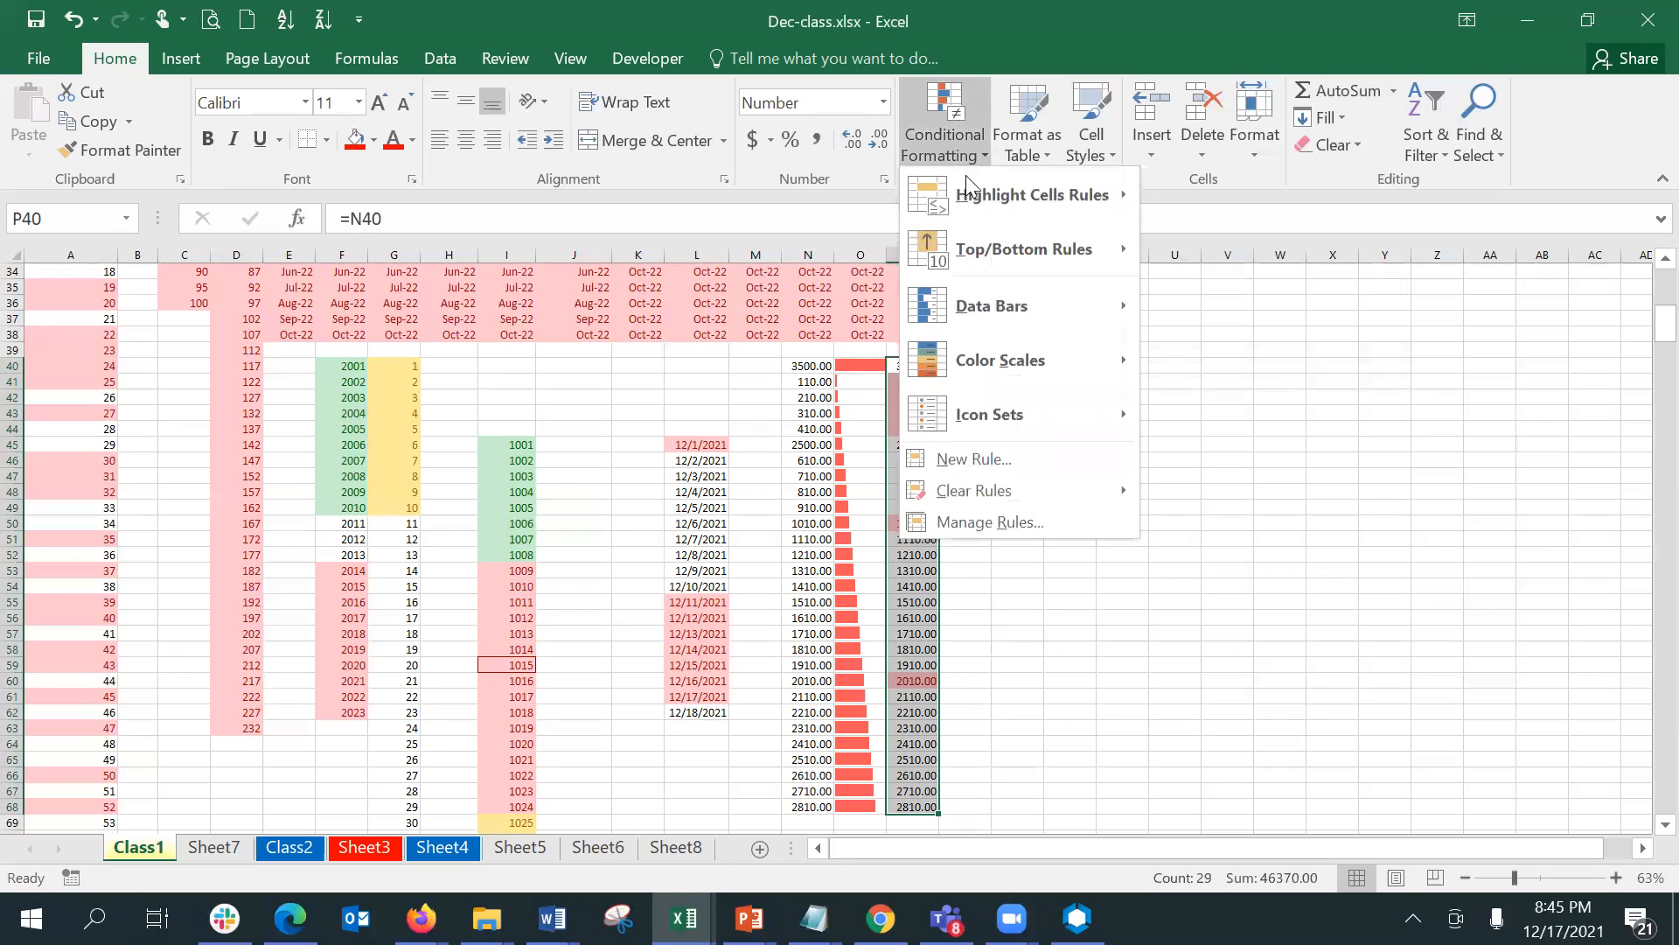
{"action": "mouse_move", "coordinate": [1027, 483]}
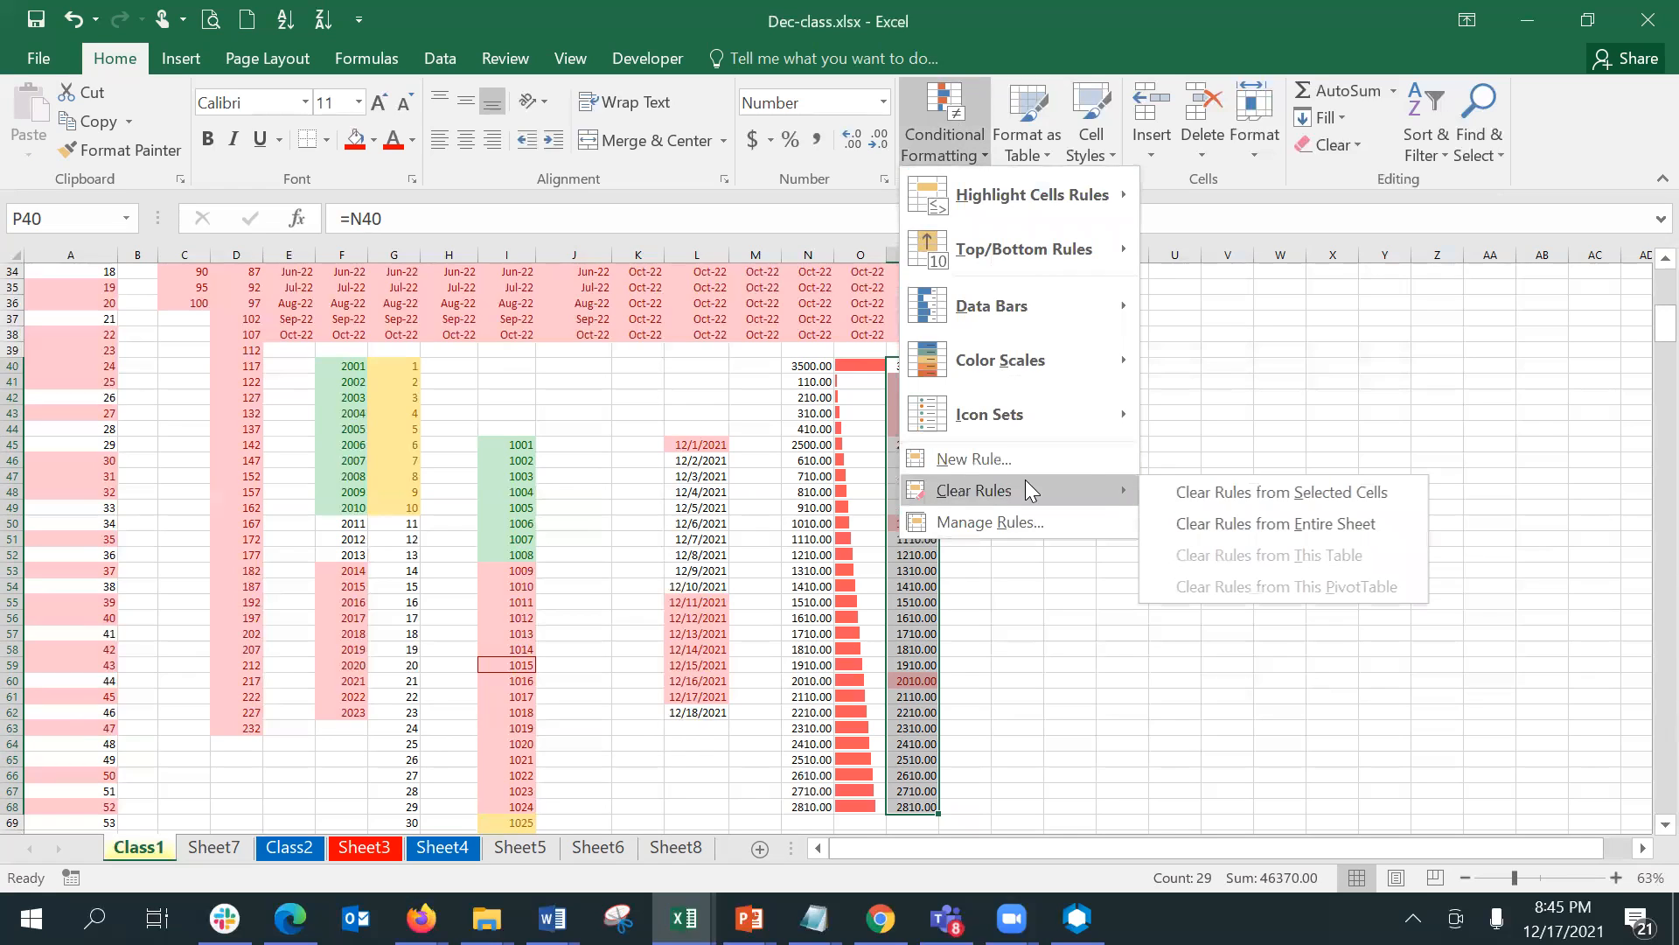
{"action": "left_click", "coordinate": [1240, 492]}
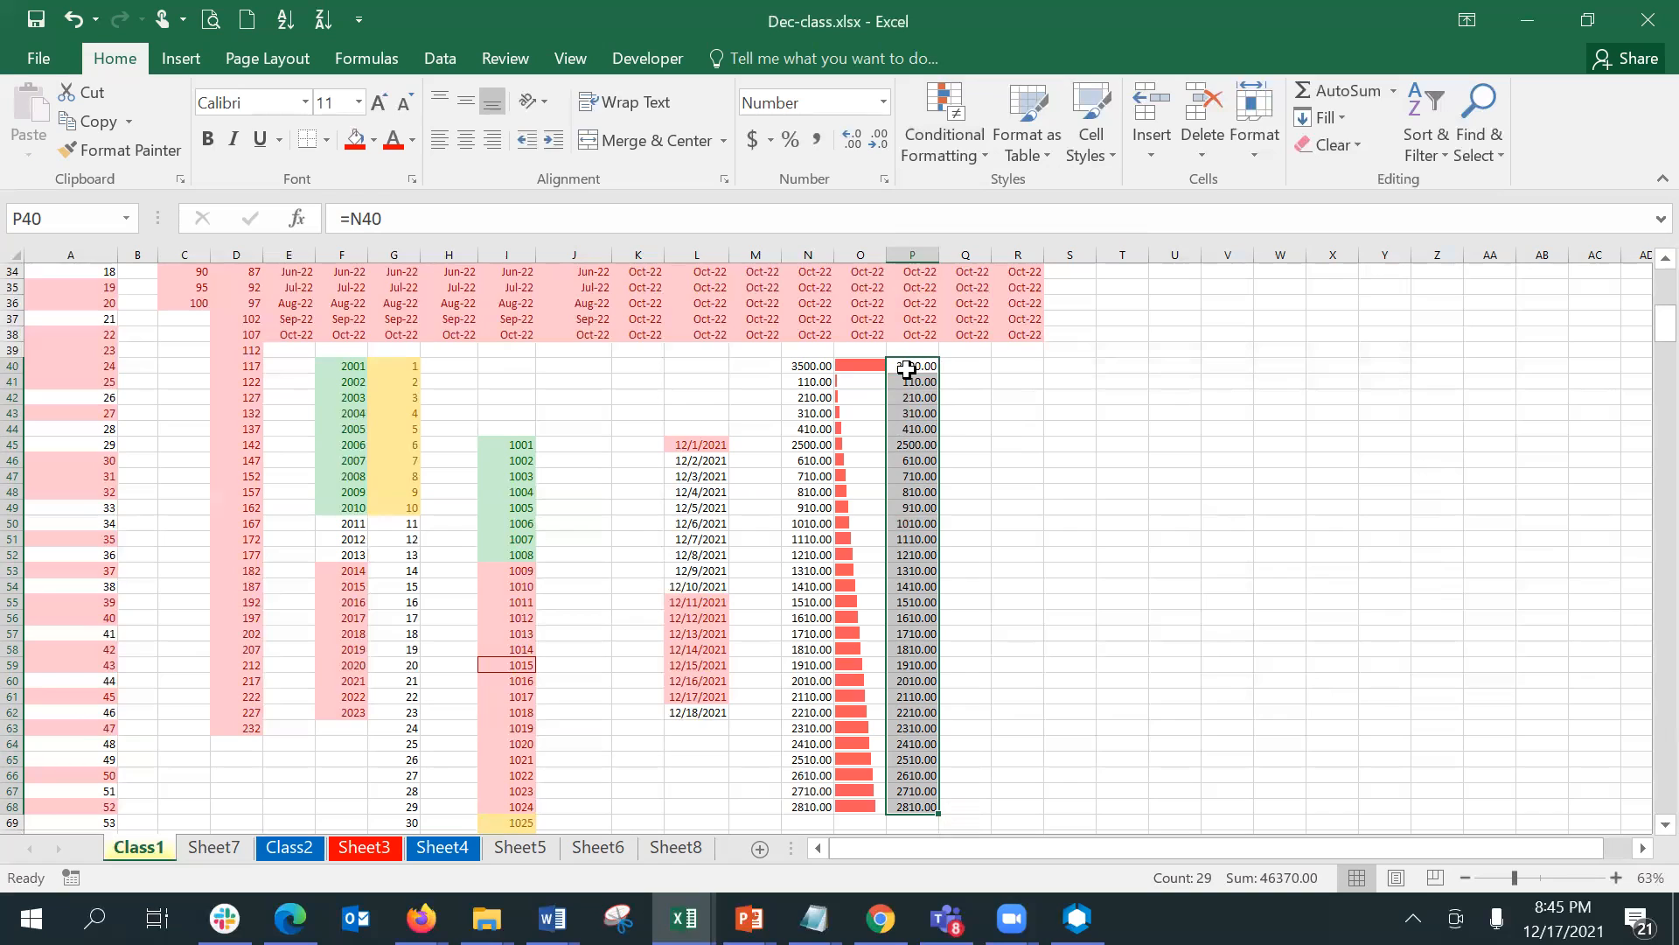
{"action": "left_click", "coordinate": [968, 141]}
{"action": "mouse_move", "coordinate": [1013, 299]}
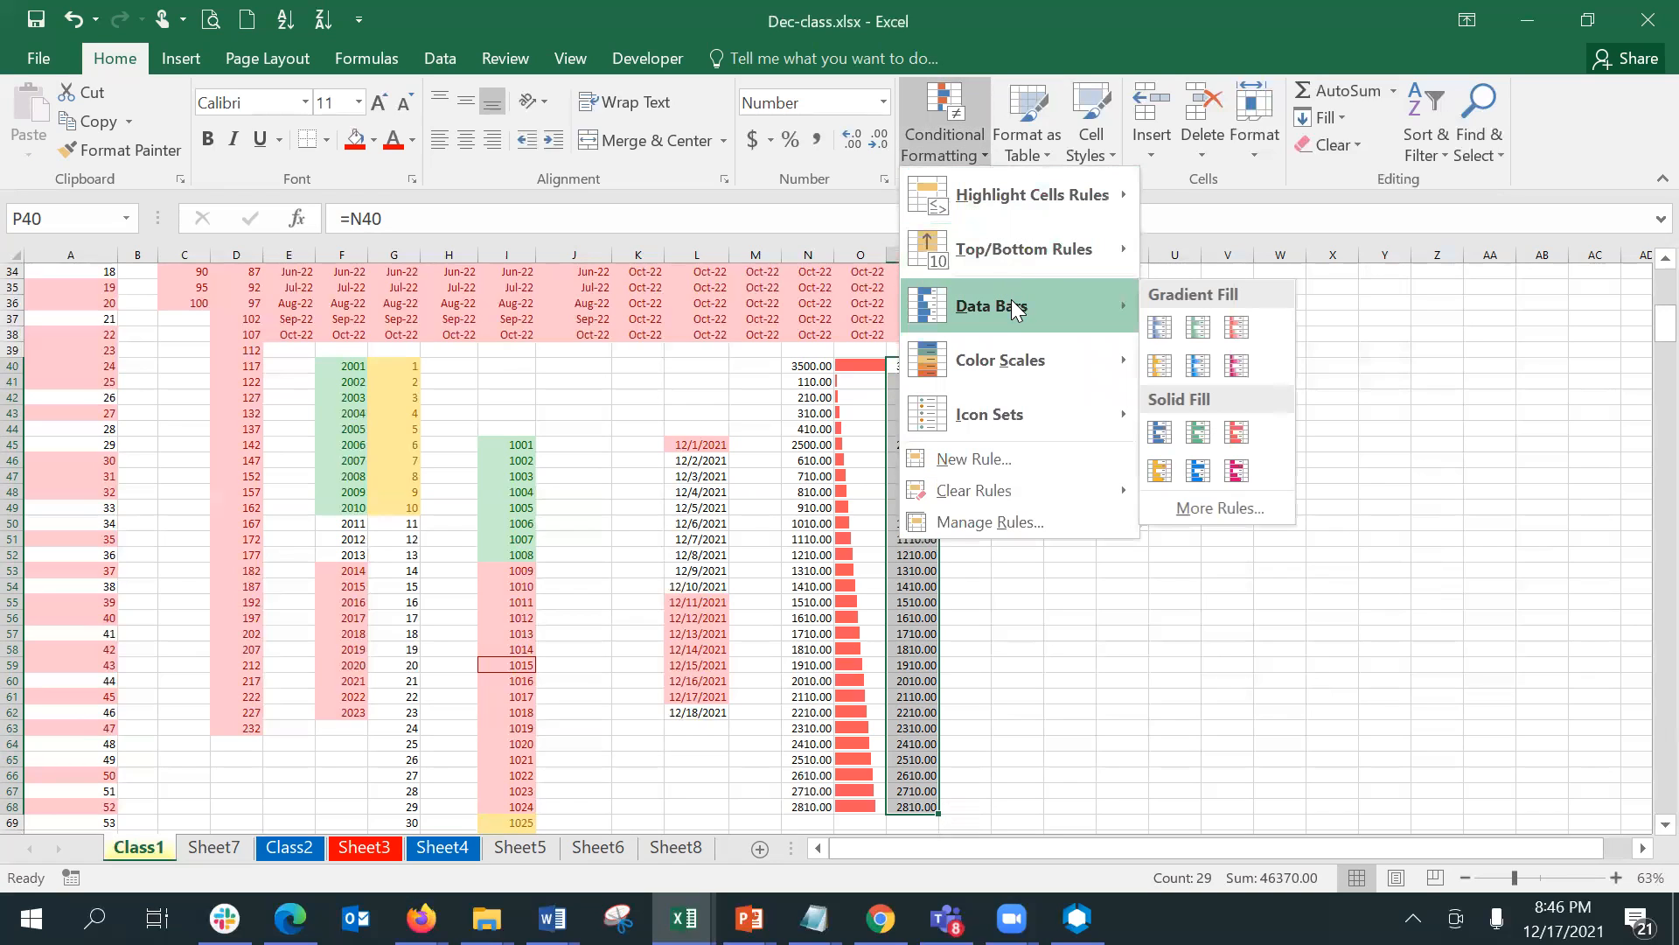
{"action": "left_click", "coordinate": [1198, 329]}
- Edit the data bar rule on P40:P68 to turn on Show Bar Only and apply it
{"action": "left_click", "coordinate": [939, 135]}
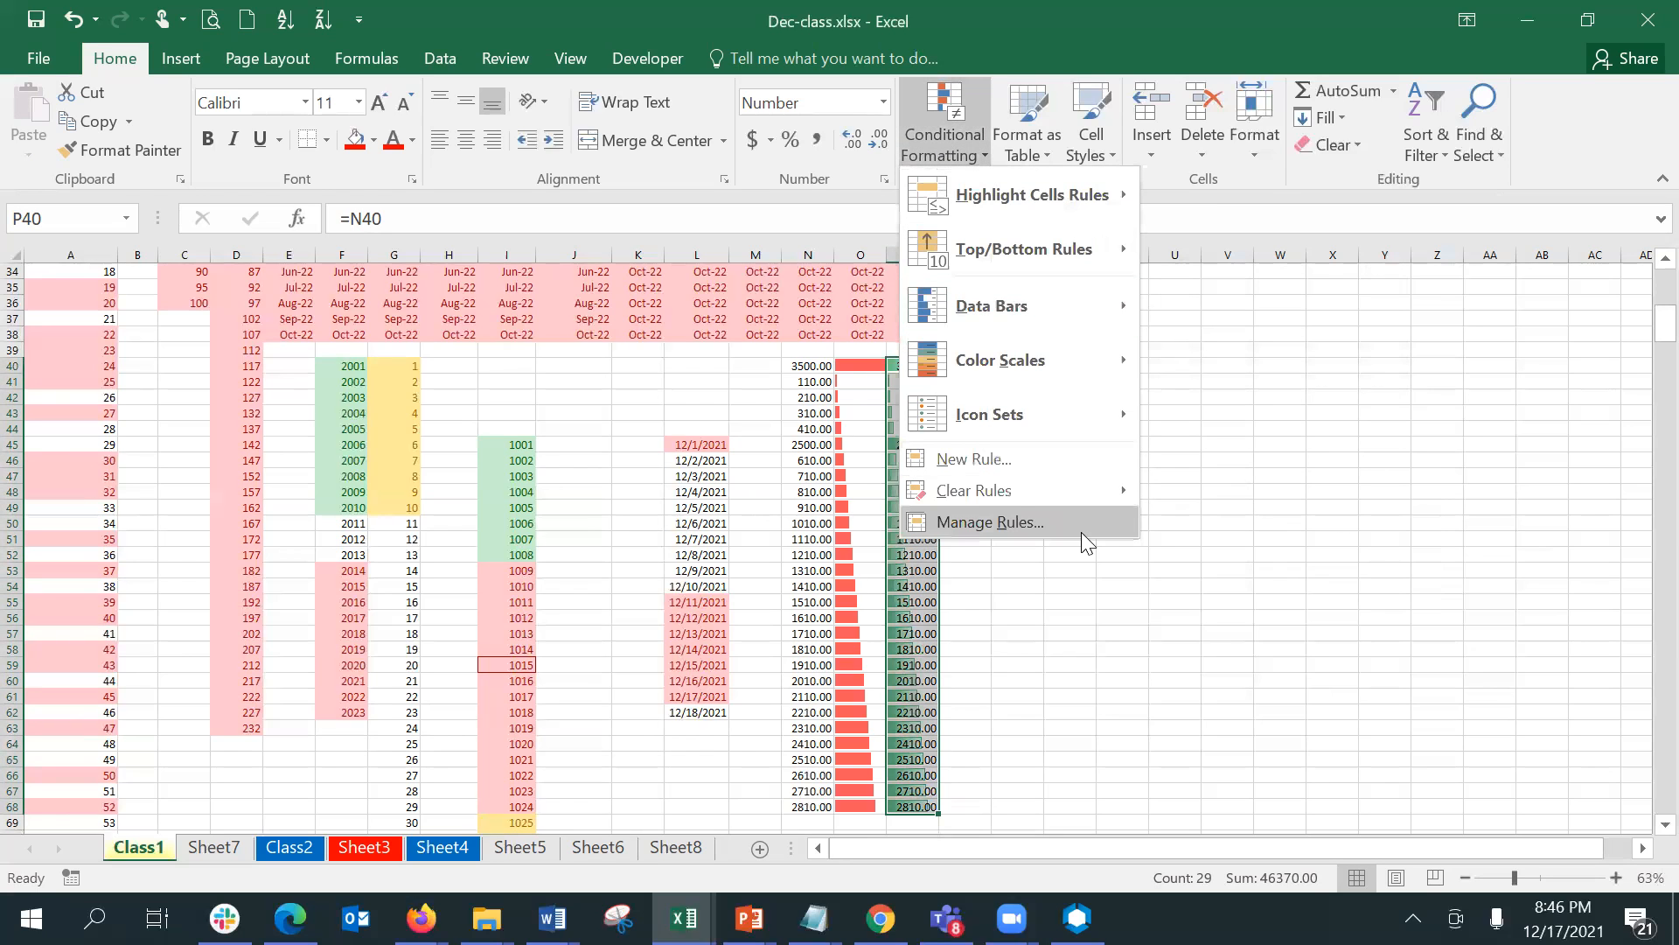
{"action": "left_click", "coordinate": [1081, 532]}
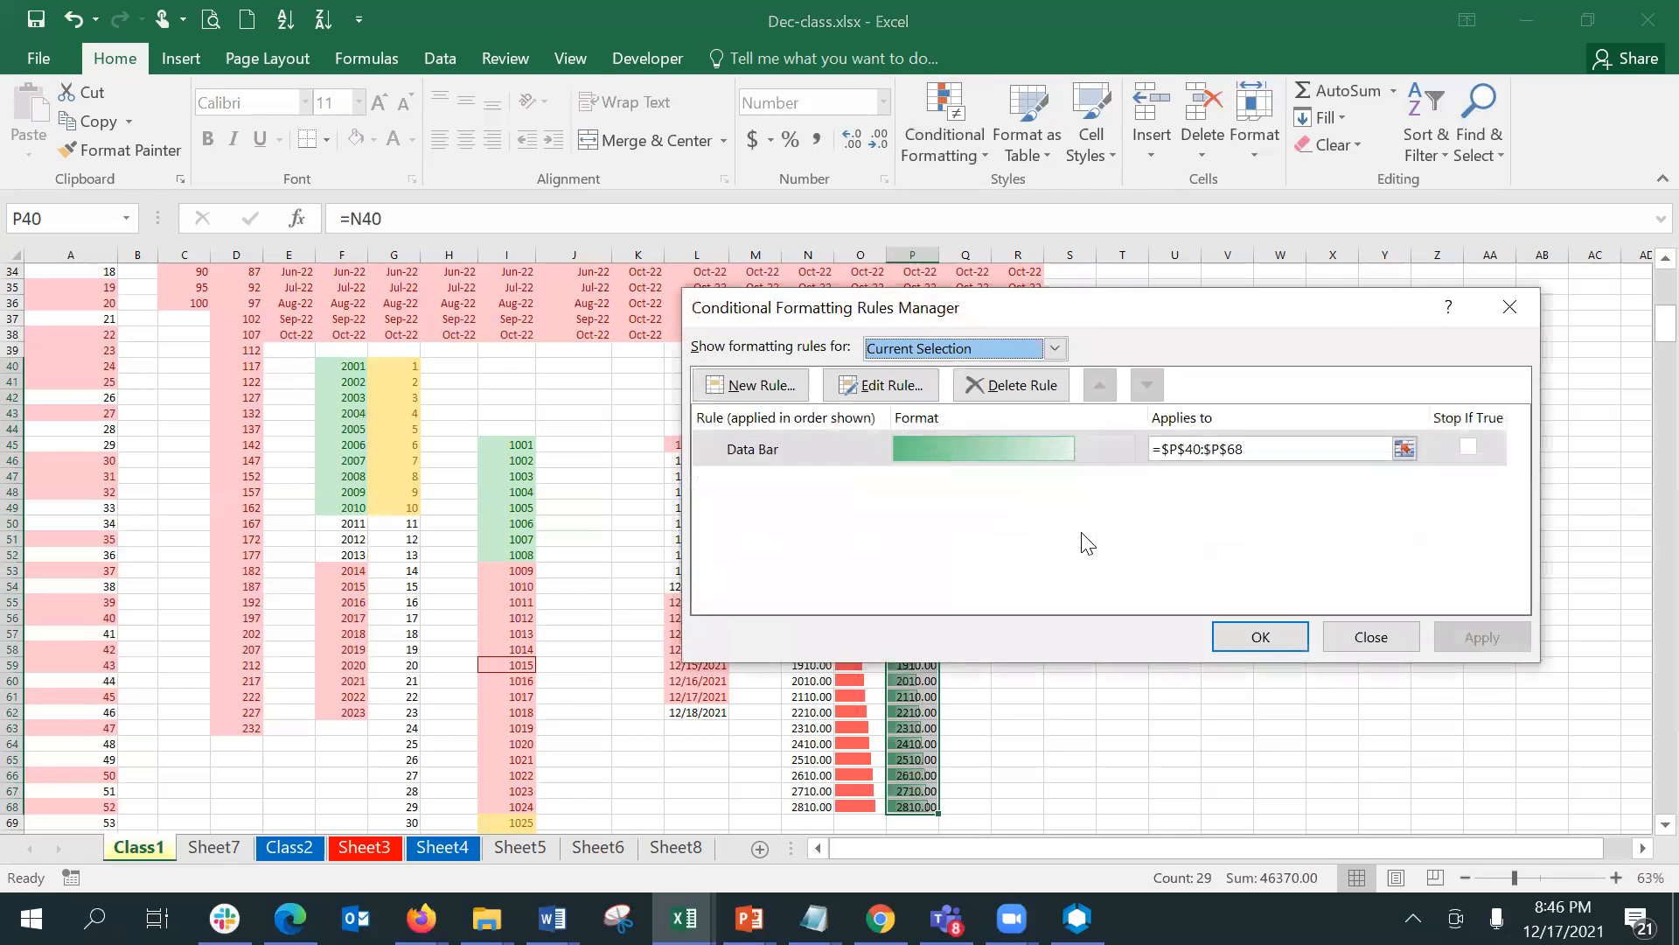
{"action": "left_click", "coordinate": [850, 383]}
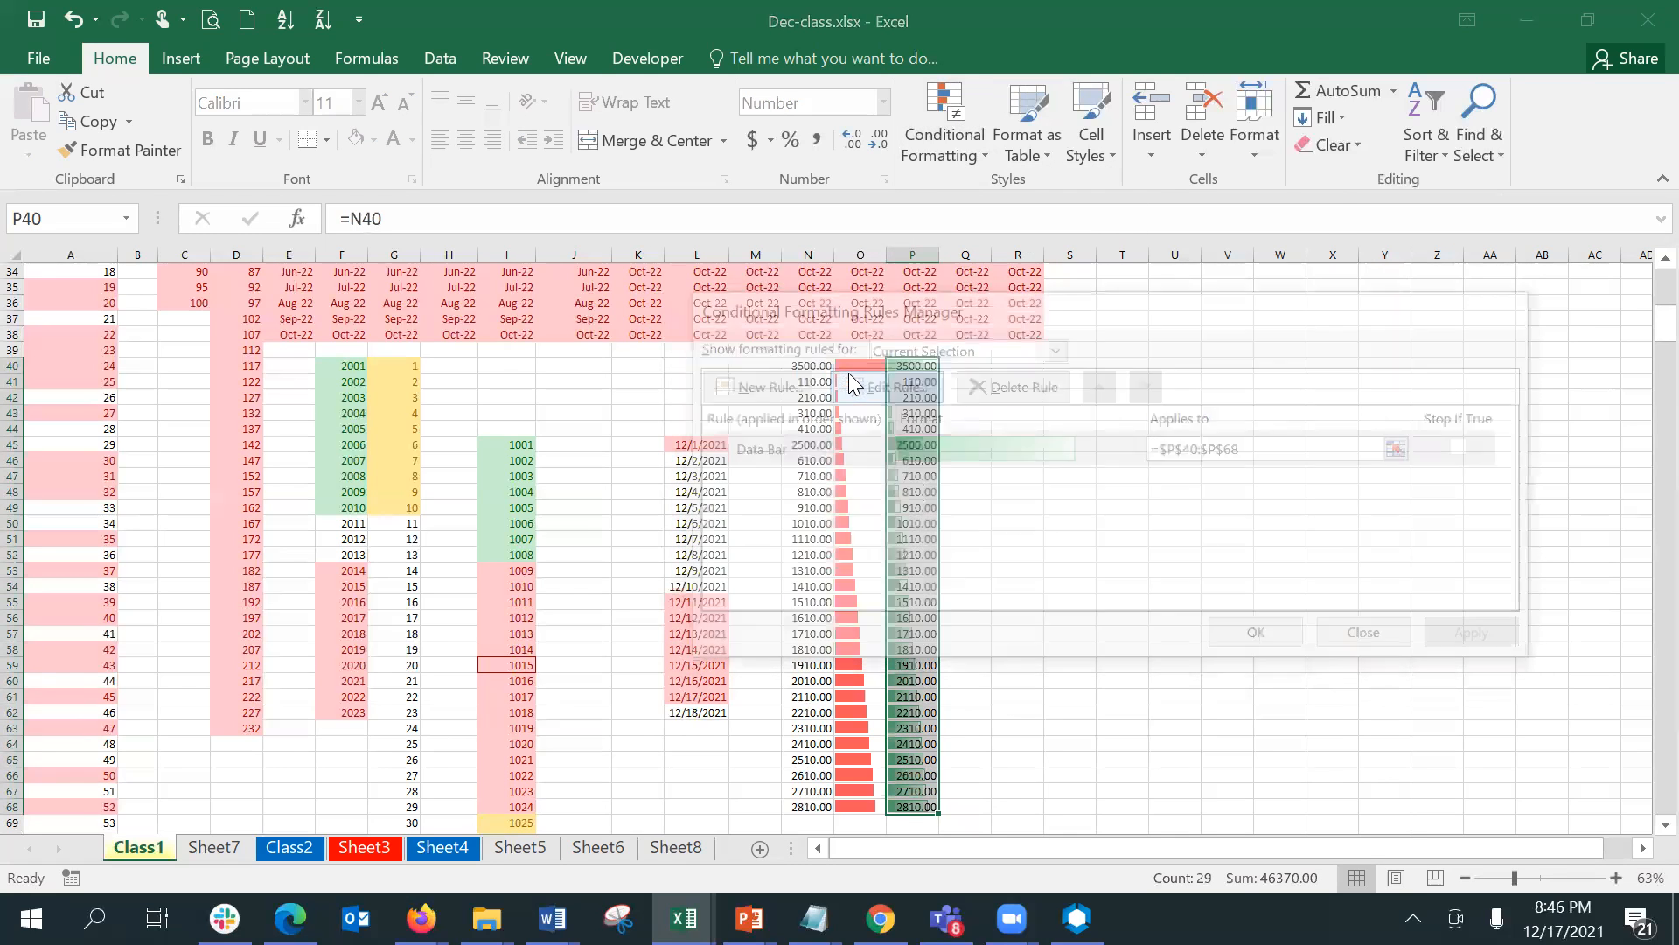
{"action": "left_click", "coordinate": [1221, 460]}
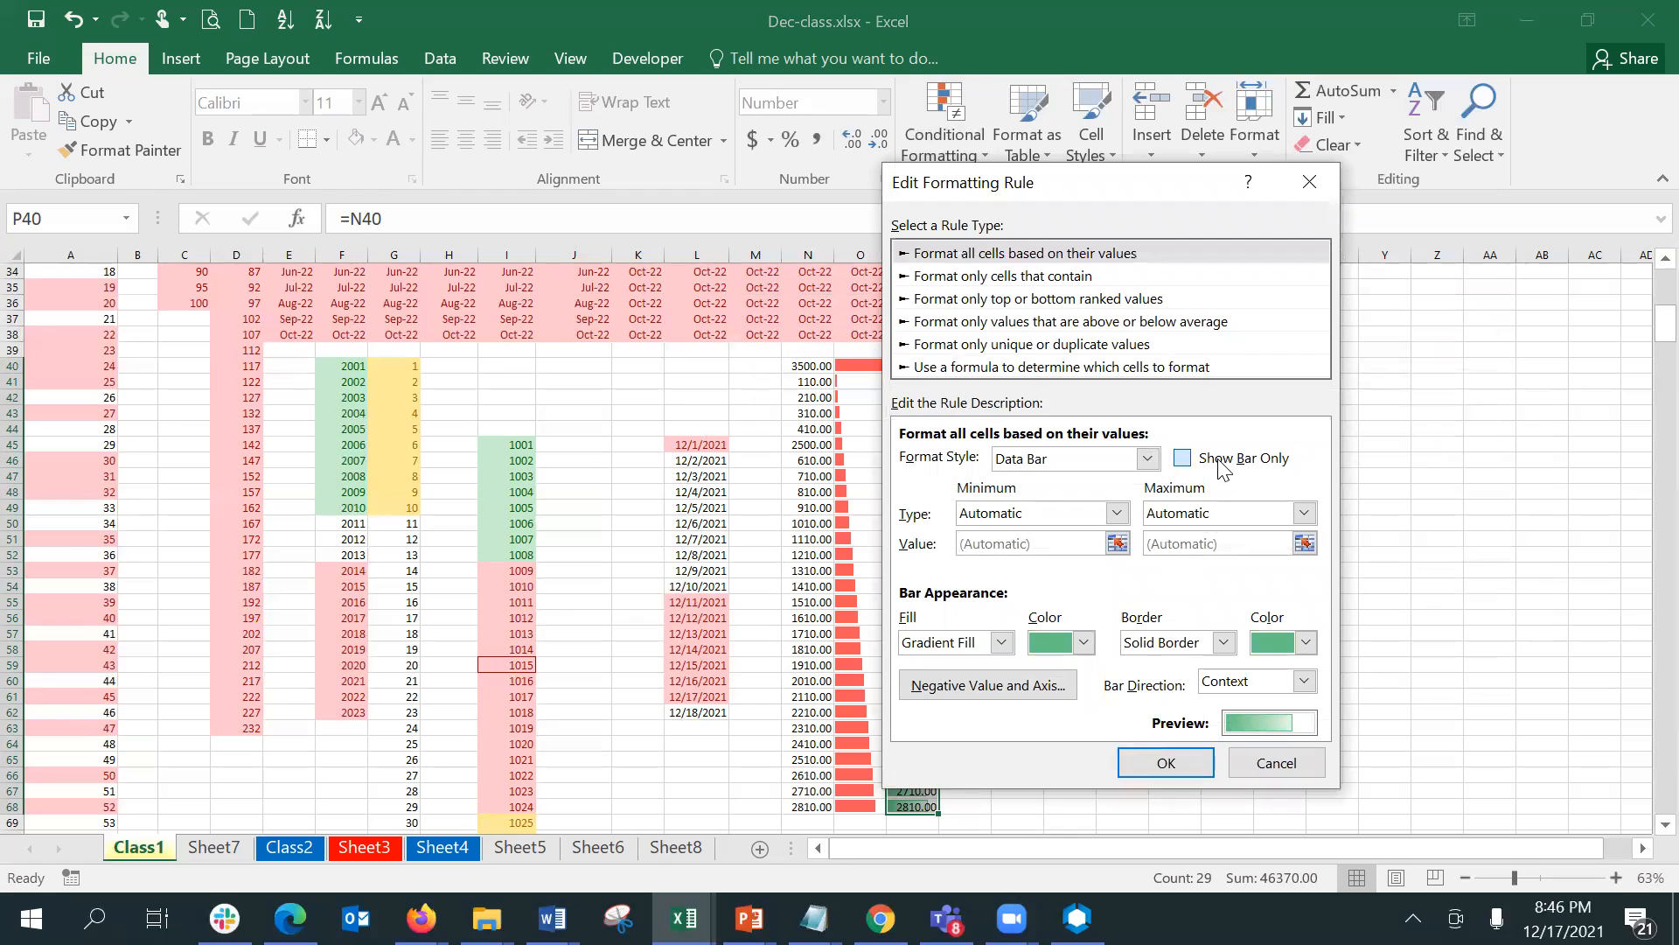
{"action": "left_click", "coordinate": [1170, 764]}
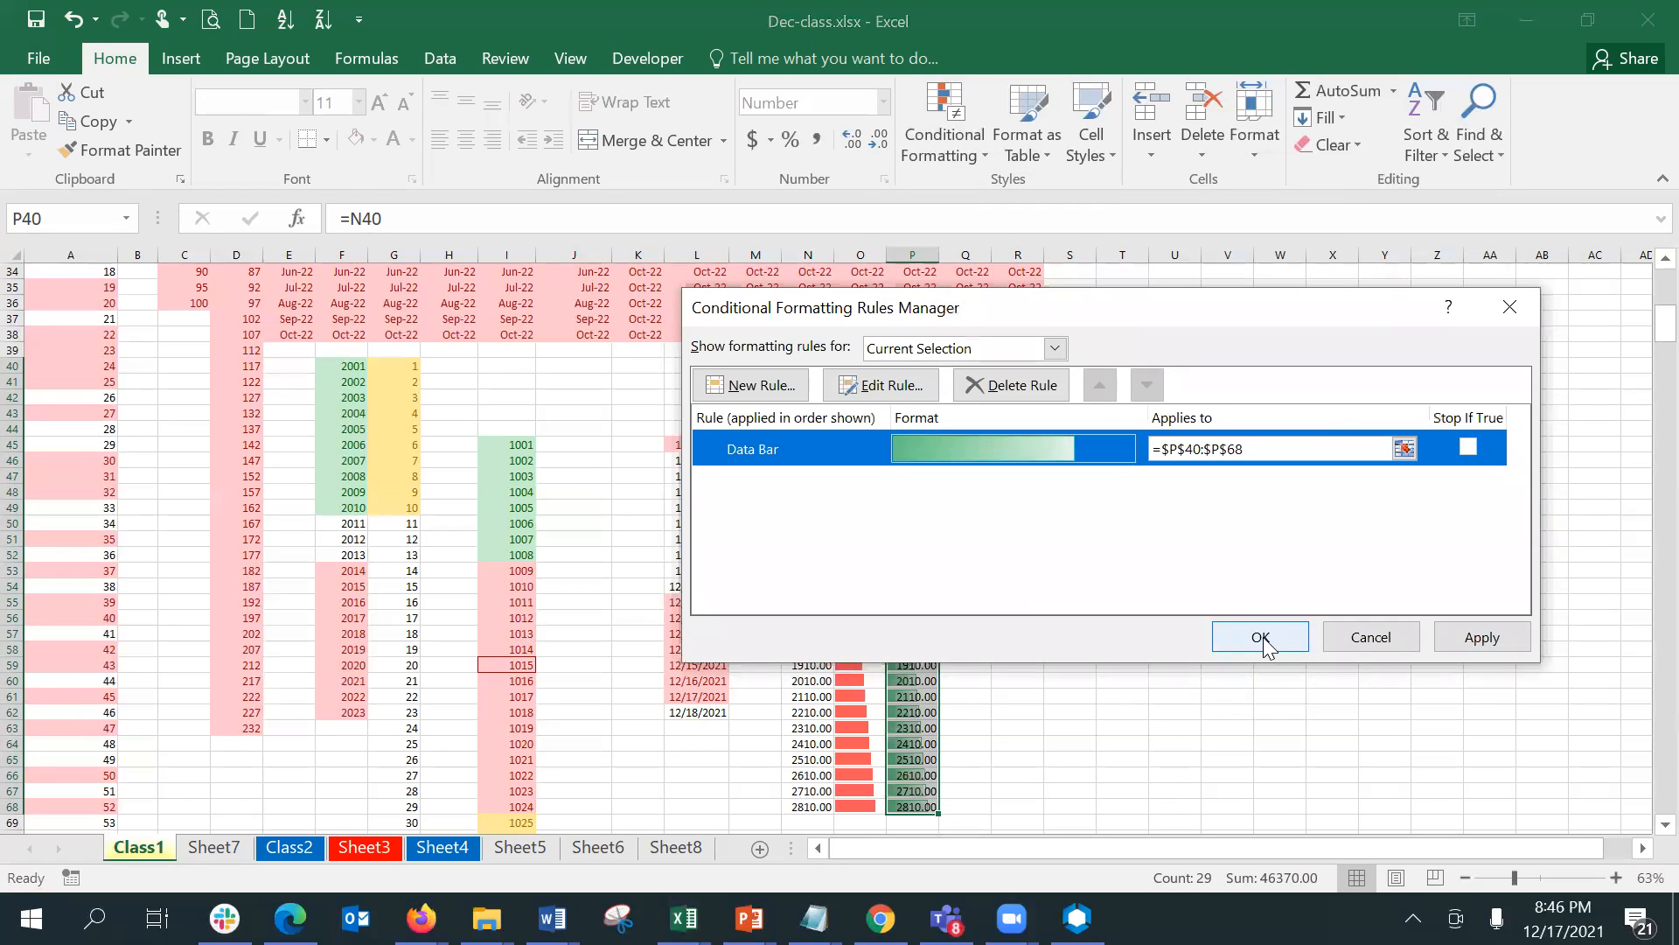
{"action": "left_click", "coordinate": [1263, 638]}
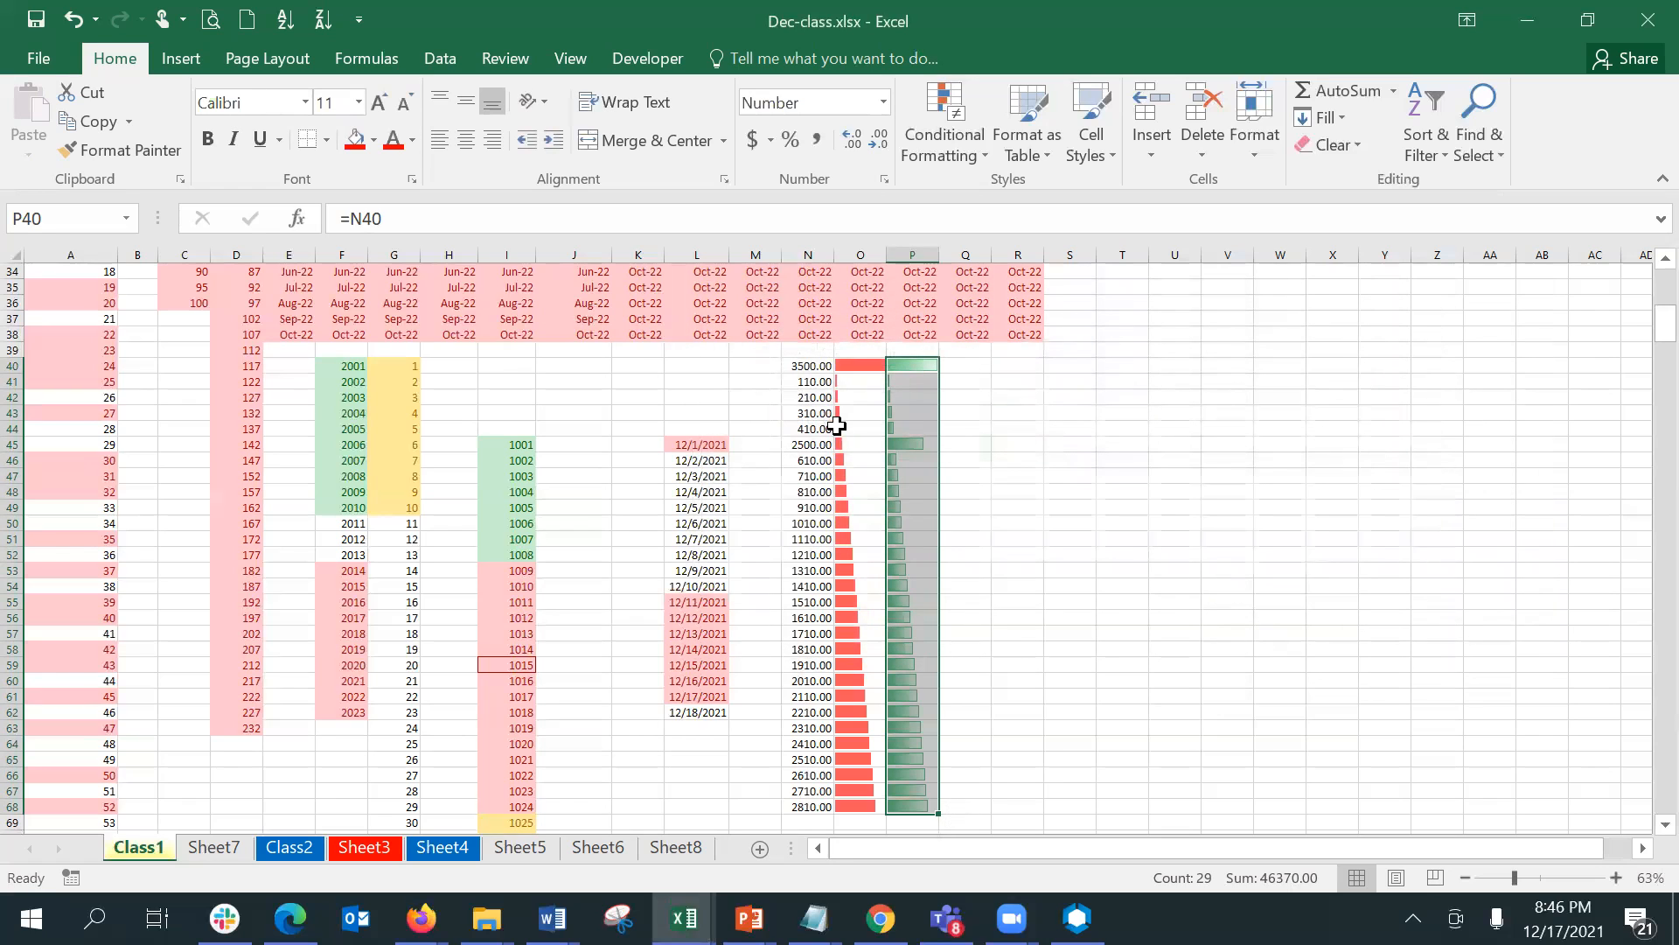
- Set N40 to 350 and N41 to 1000 in the plain number column
{"action": "left_click", "coordinate": [814, 366]}
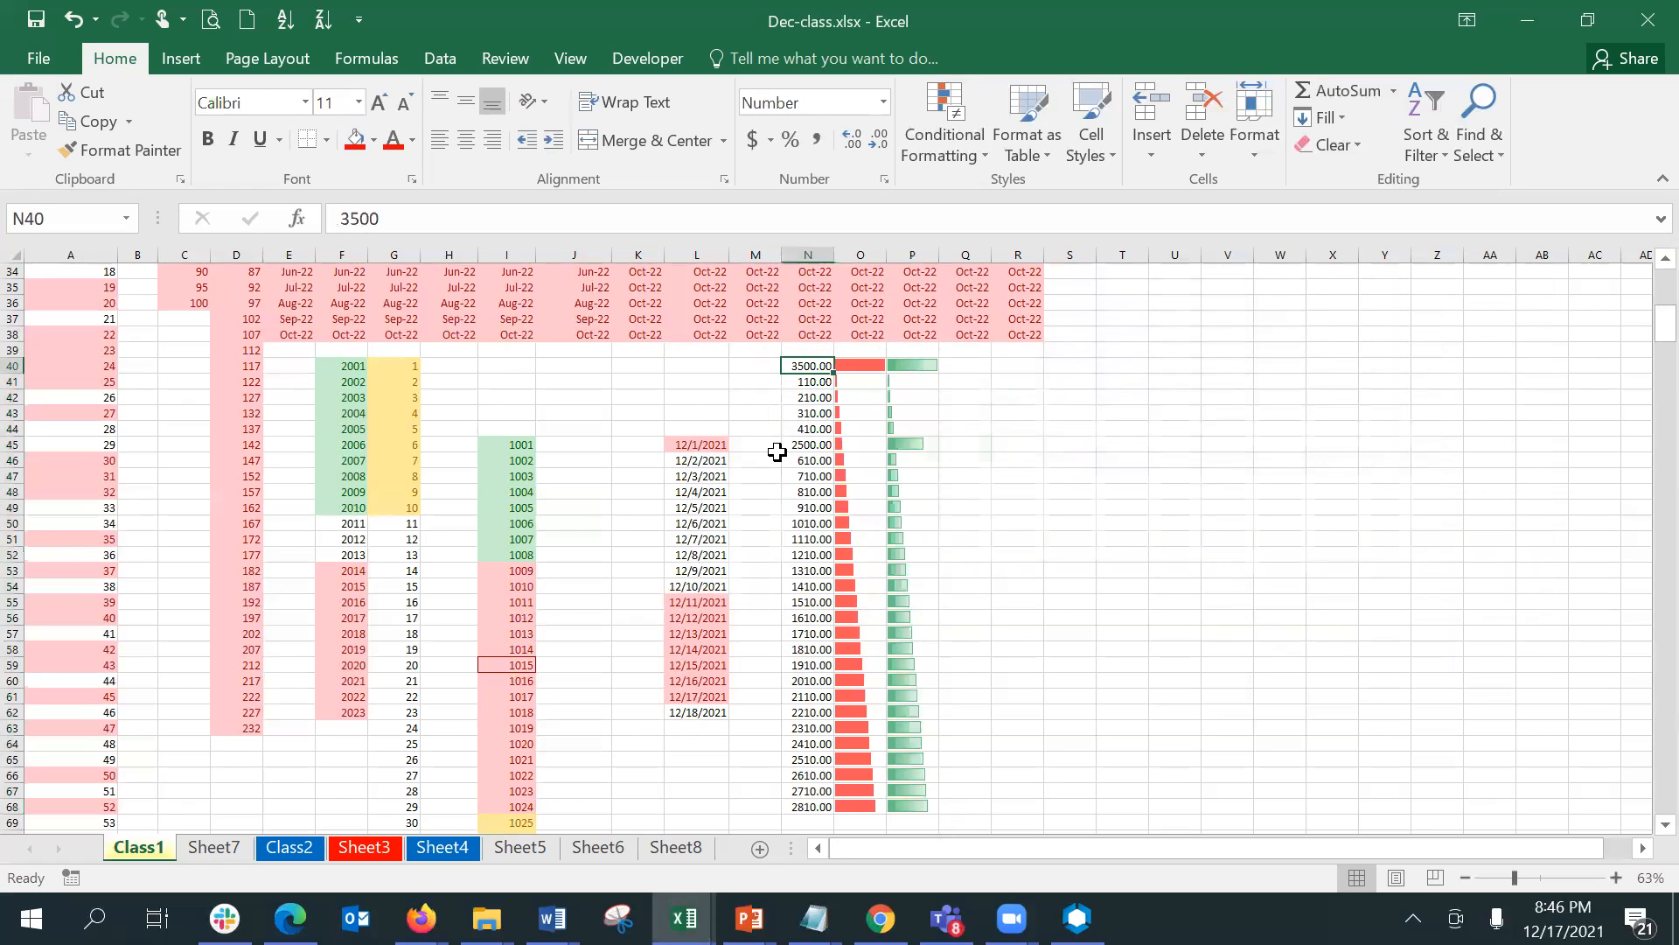
{"action": "type", "text": "350"}
{"action": "key", "text": "Return"}
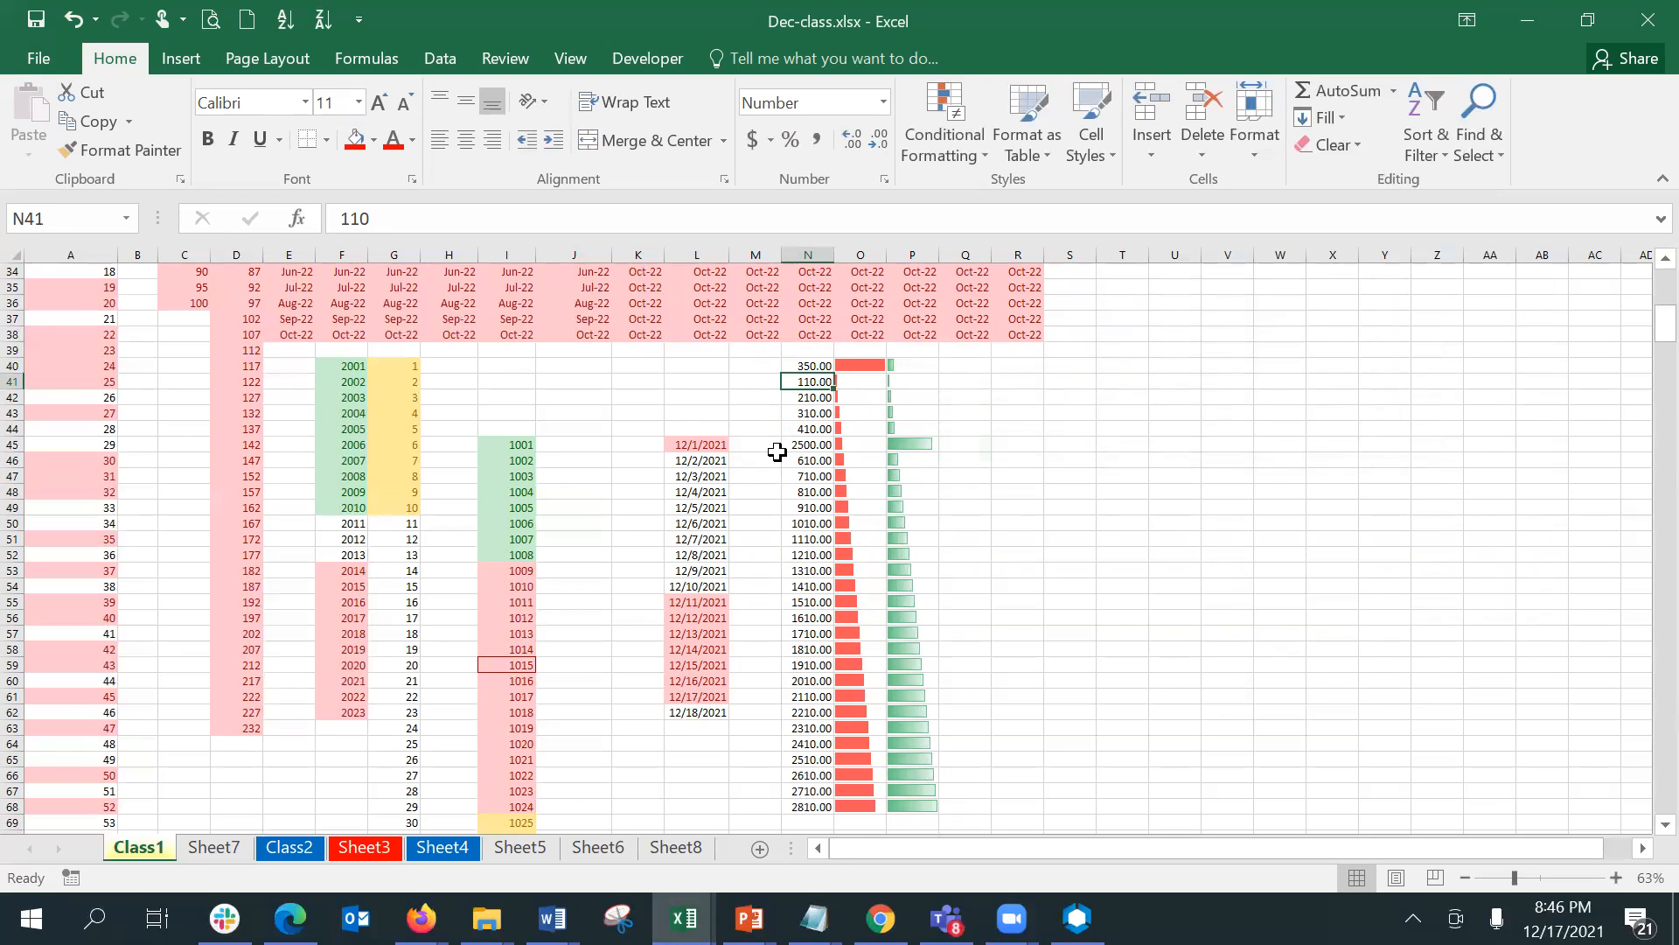
{"action": "type", "text": "1000"}
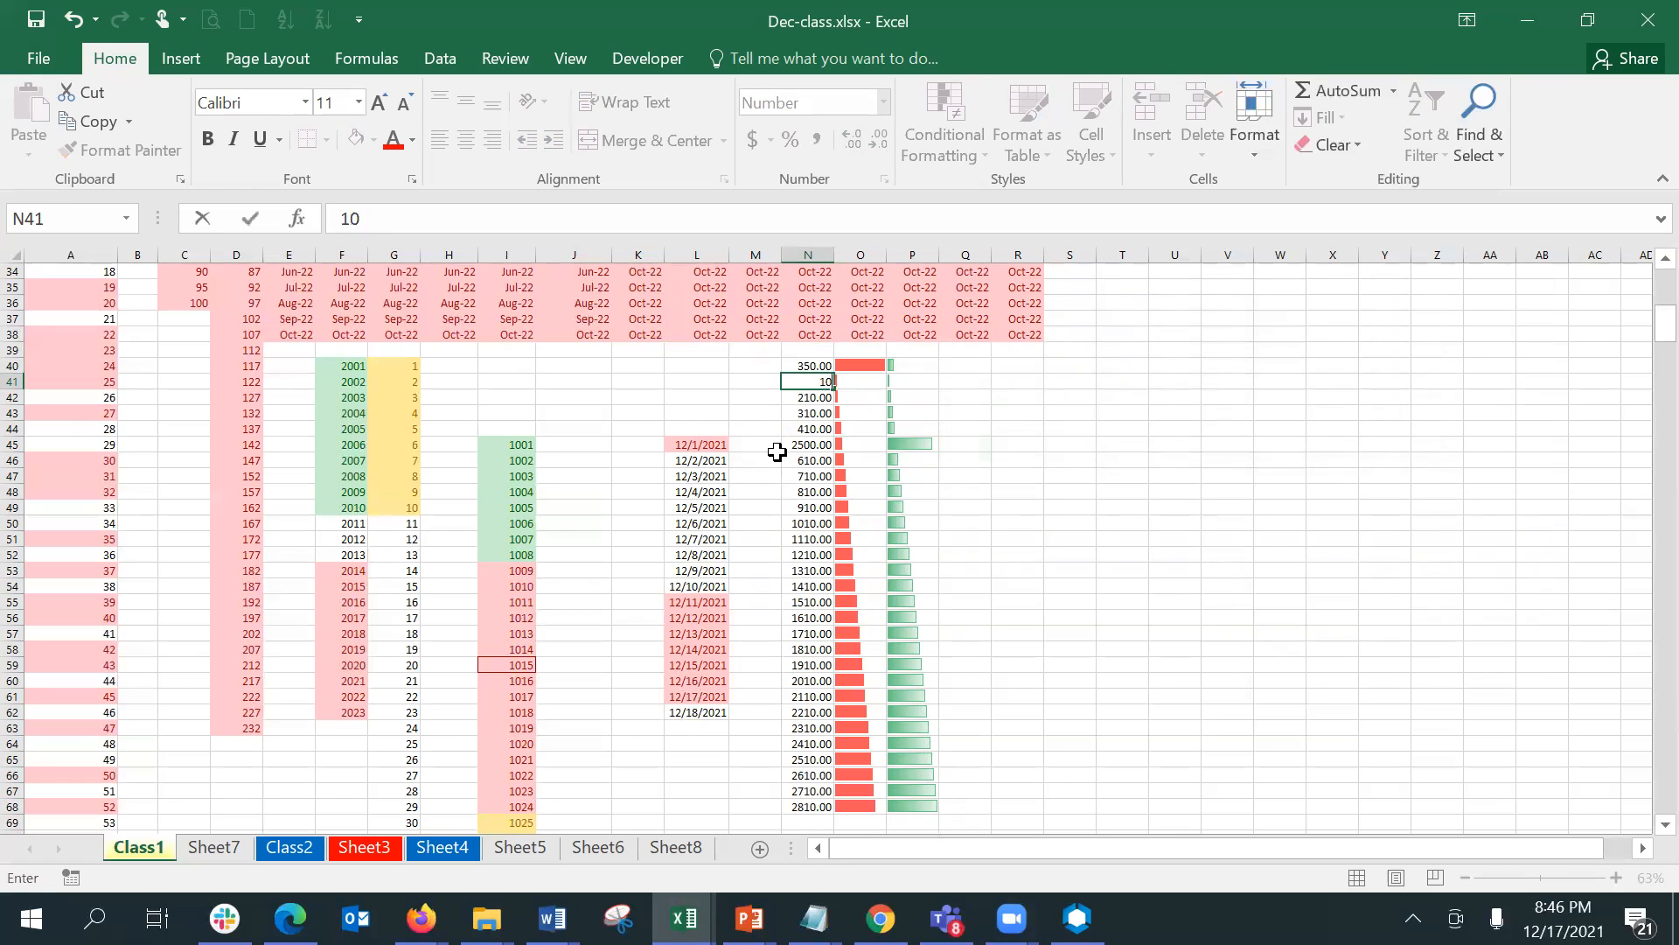
{"action": "key", "text": "Return"}
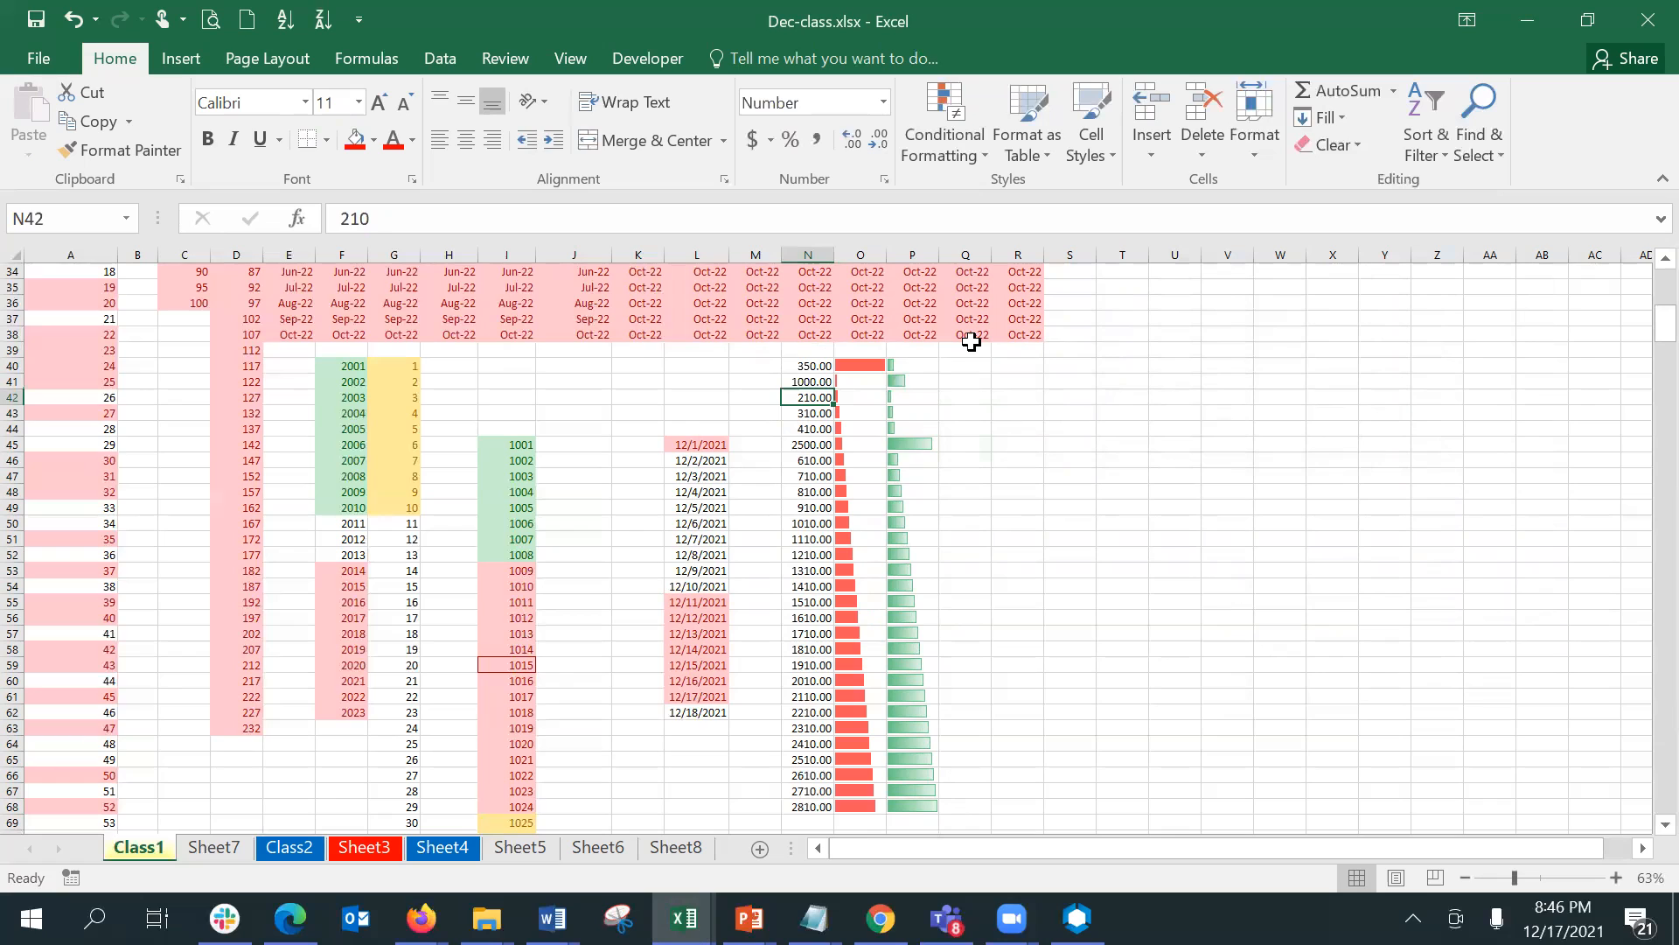
- Examine the linking formulas behind the green data bars in P40:P48
{"action": "left_click", "coordinate": [924, 366]}
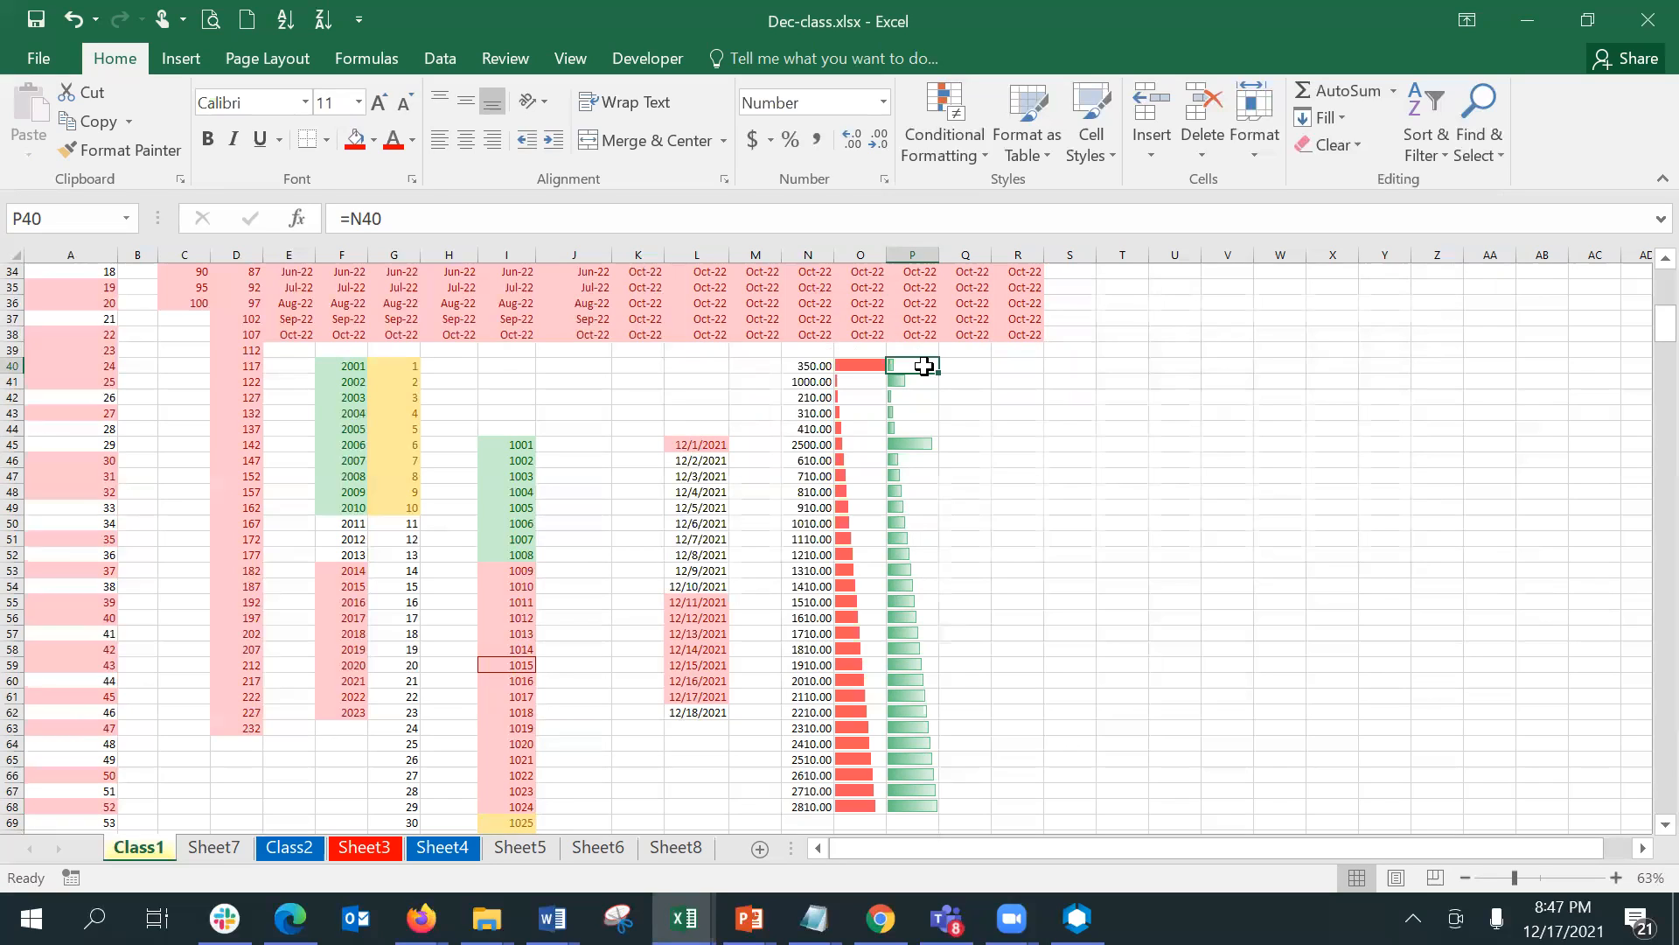
{"action": "key", "text": "Down"}
{"action": "key", "text": "Down"}
{"action": "key", "text": "Down"}
{"action": "key", "text": "Down"}
{"action": "key", "text": "Down"}
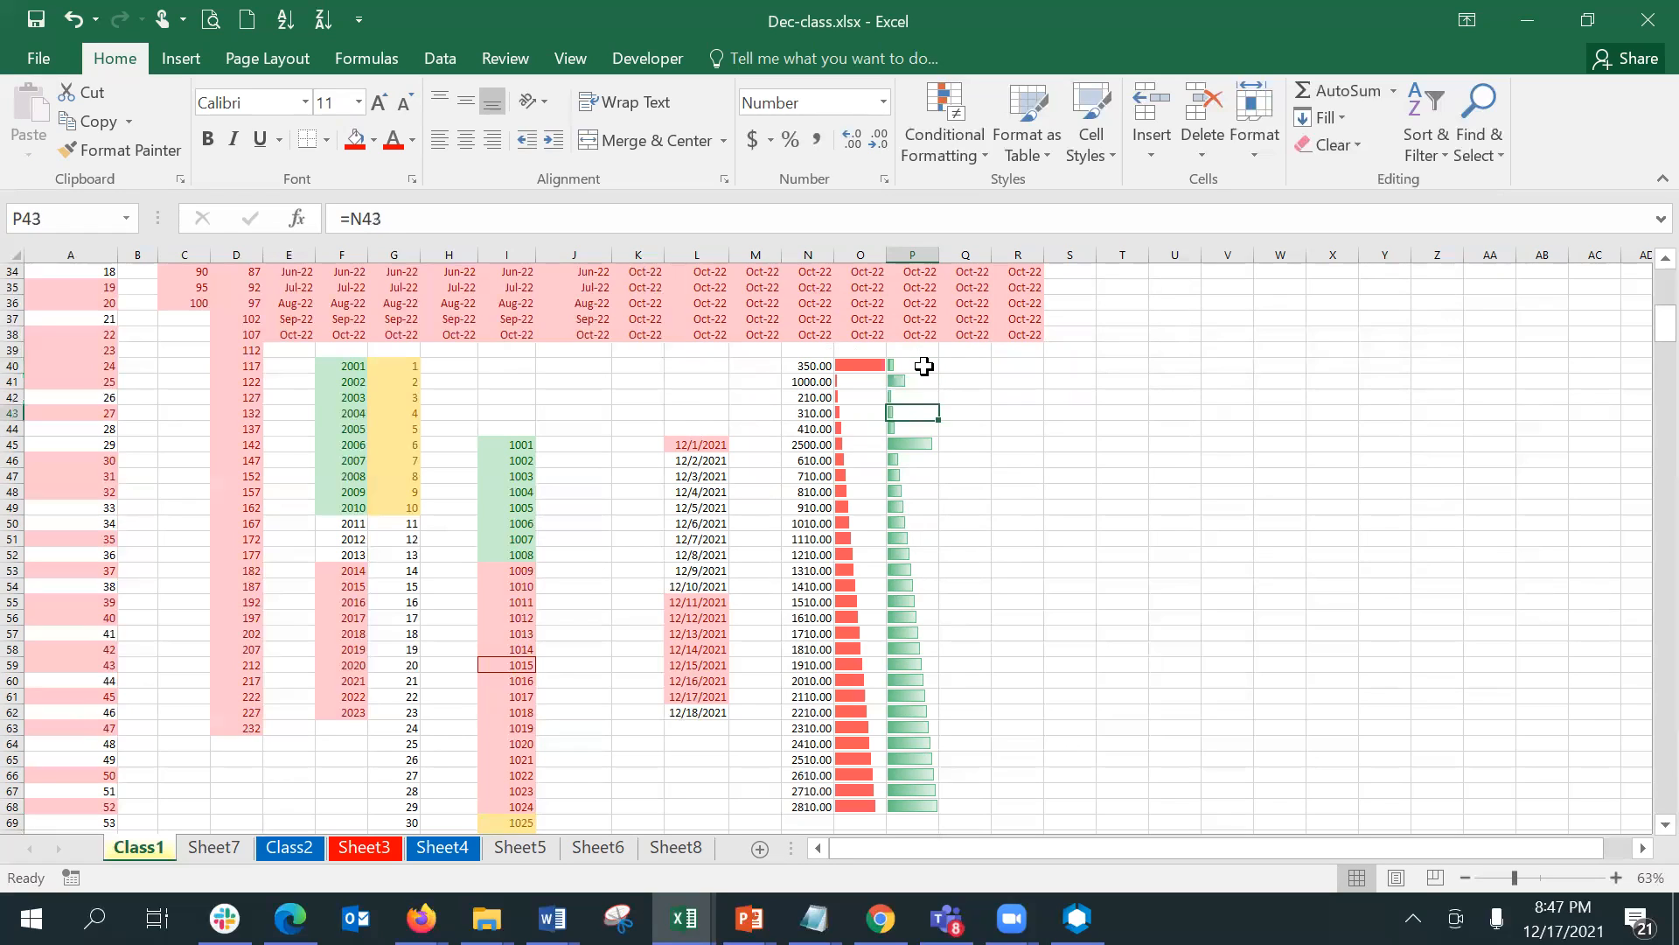
{"action": "key", "text": "Down"}
{"action": "key", "text": "Down"}
{"action": "key", "text": "Down"}
{"action": "key", "text": "Down"}
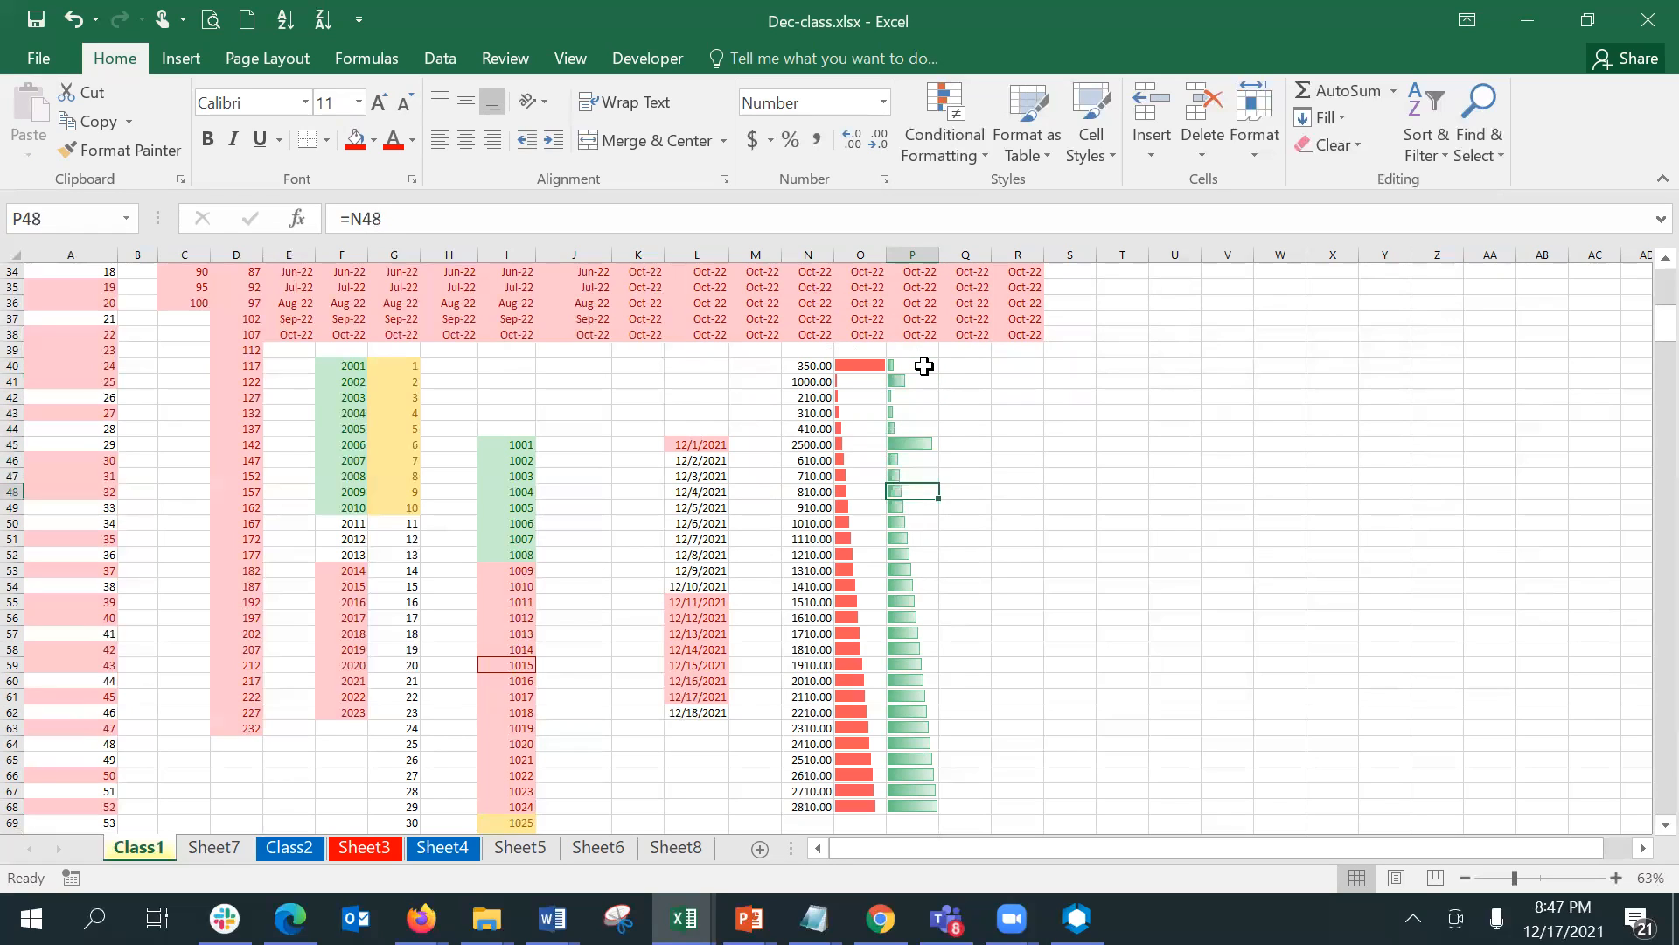
{"action": "key", "text": "Up"}
{"action": "key", "text": "Up"}
{"action": "key", "text": "Up"}
{"action": "key", "text": "Up"}
{"action": "key", "text": "Up"}
{"action": "key", "text": "Up"}
{"action": "key", "text": "Up"}
{"action": "key", "text": "Up"}
{"action": "key", "text": "Up"}
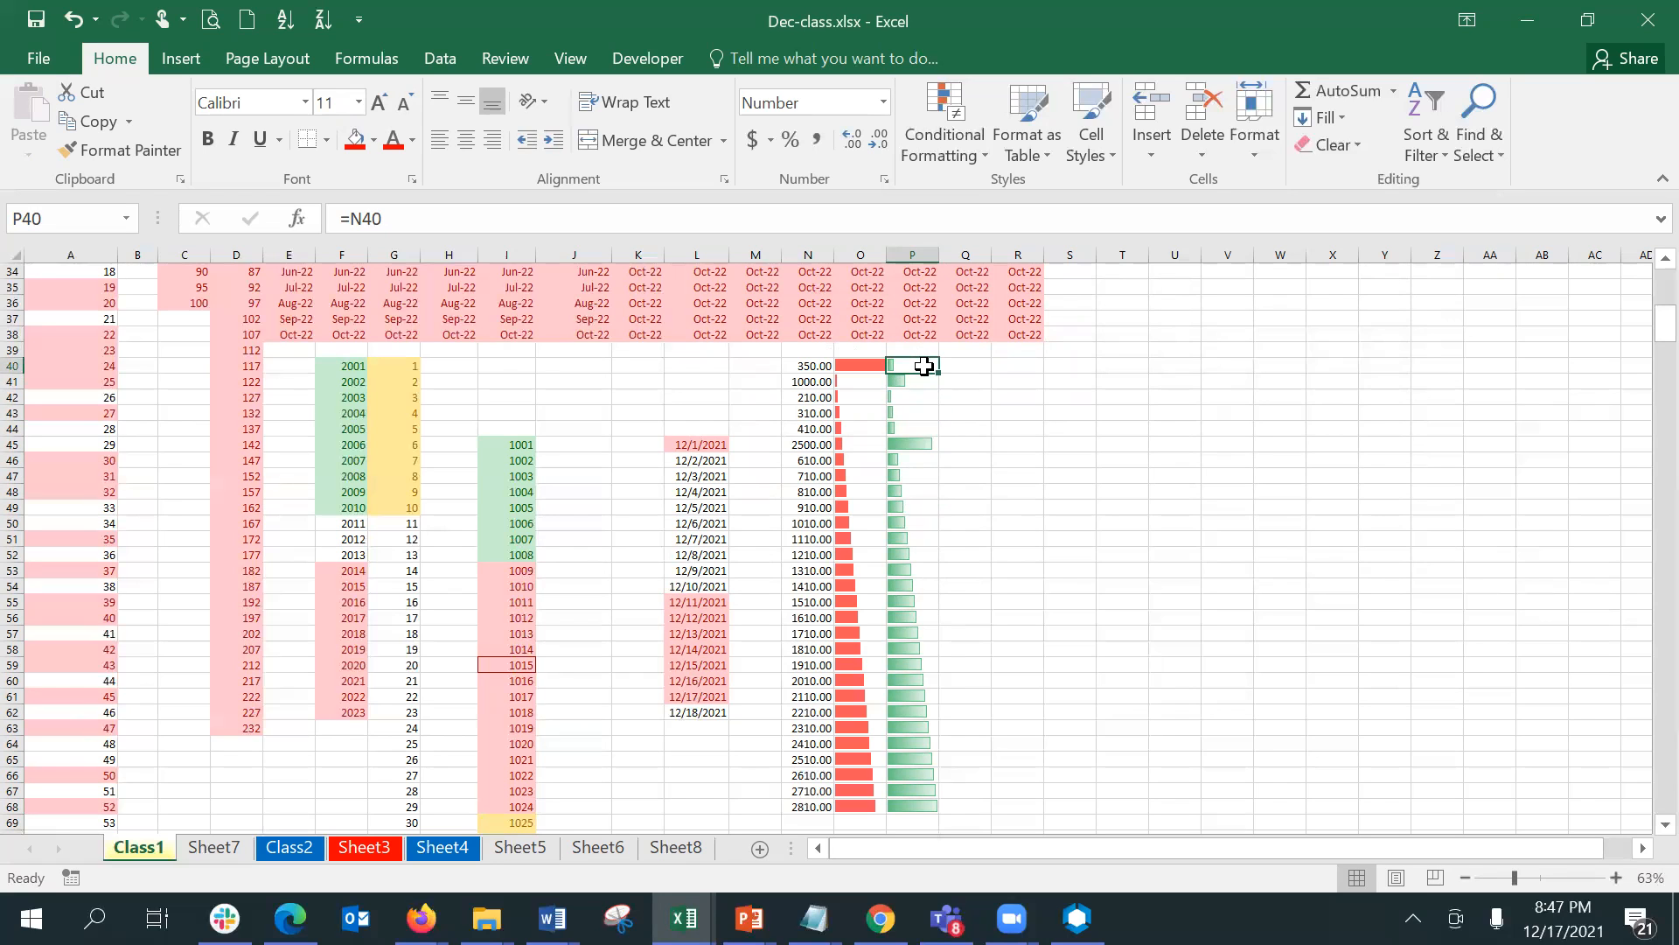
{"action": "right_click", "coordinate": [925, 367]}
{"action": "scroll", "coordinate": [925, 367], "scroll_direction": "up", "scroll_amount": 3}
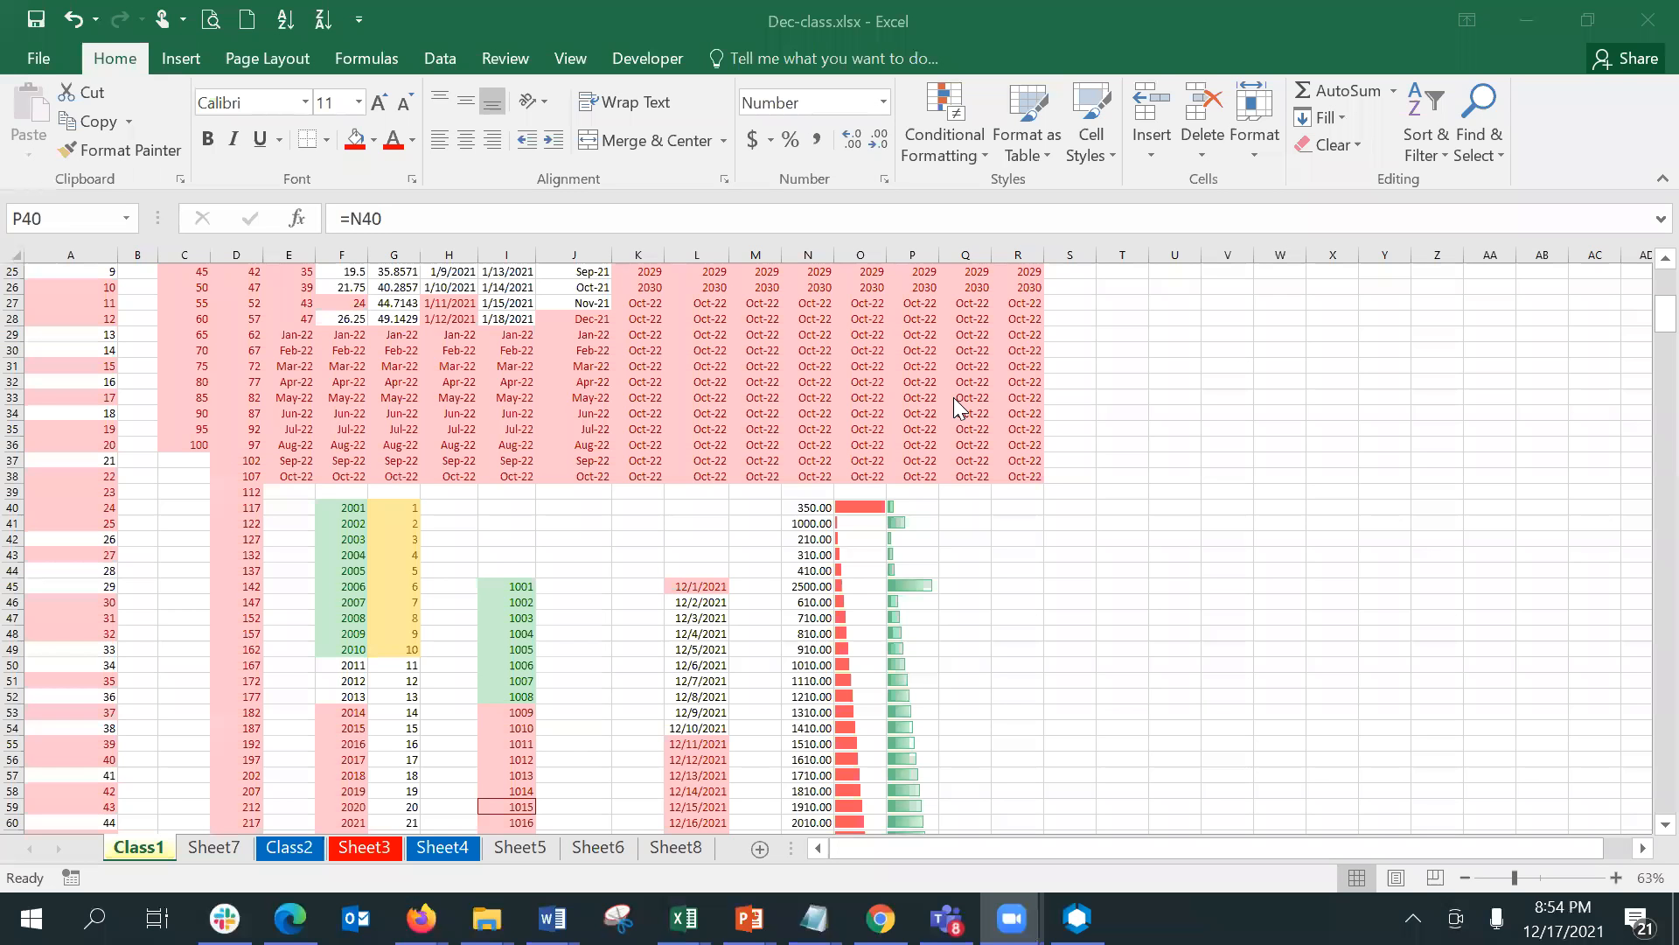
{"action": "left_click", "coordinate": [913, 507]}
{"action": "key", "text": "shift+Down"}
{"action": "key", "text": "shift+Down"}
{"action": "key", "text": "shift+Down"}
{"action": "key", "text": "shift+Down"}
{"action": "key", "text": "shift+Down"}
{"action": "key", "text": "shift+Down"}
{"action": "key", "text": "shift+Down"}
{"action": "key", "text": "shift+Down"}
{"action": "key", "text": "shift+Down"}
{"action": "key", "text": "shift+Down"}
{"action": "key", "text": "shift+Down"}
{"action": "key", "text": "shift+Down"}
{"action": "key", "text": "shift+Down"}
{"action": "key", "text": "shift+Down"}
{"action": "key", "text": "shift+Down"}
{"action": "key", "text": "shift+Down"}
{"action": "key", "text": "shift+Down"}
{"action": "key", "text": "shift+Down"}
{"action": "key", "text": "shift+Down"}
{"action": "key", "text": "shift+Down"}
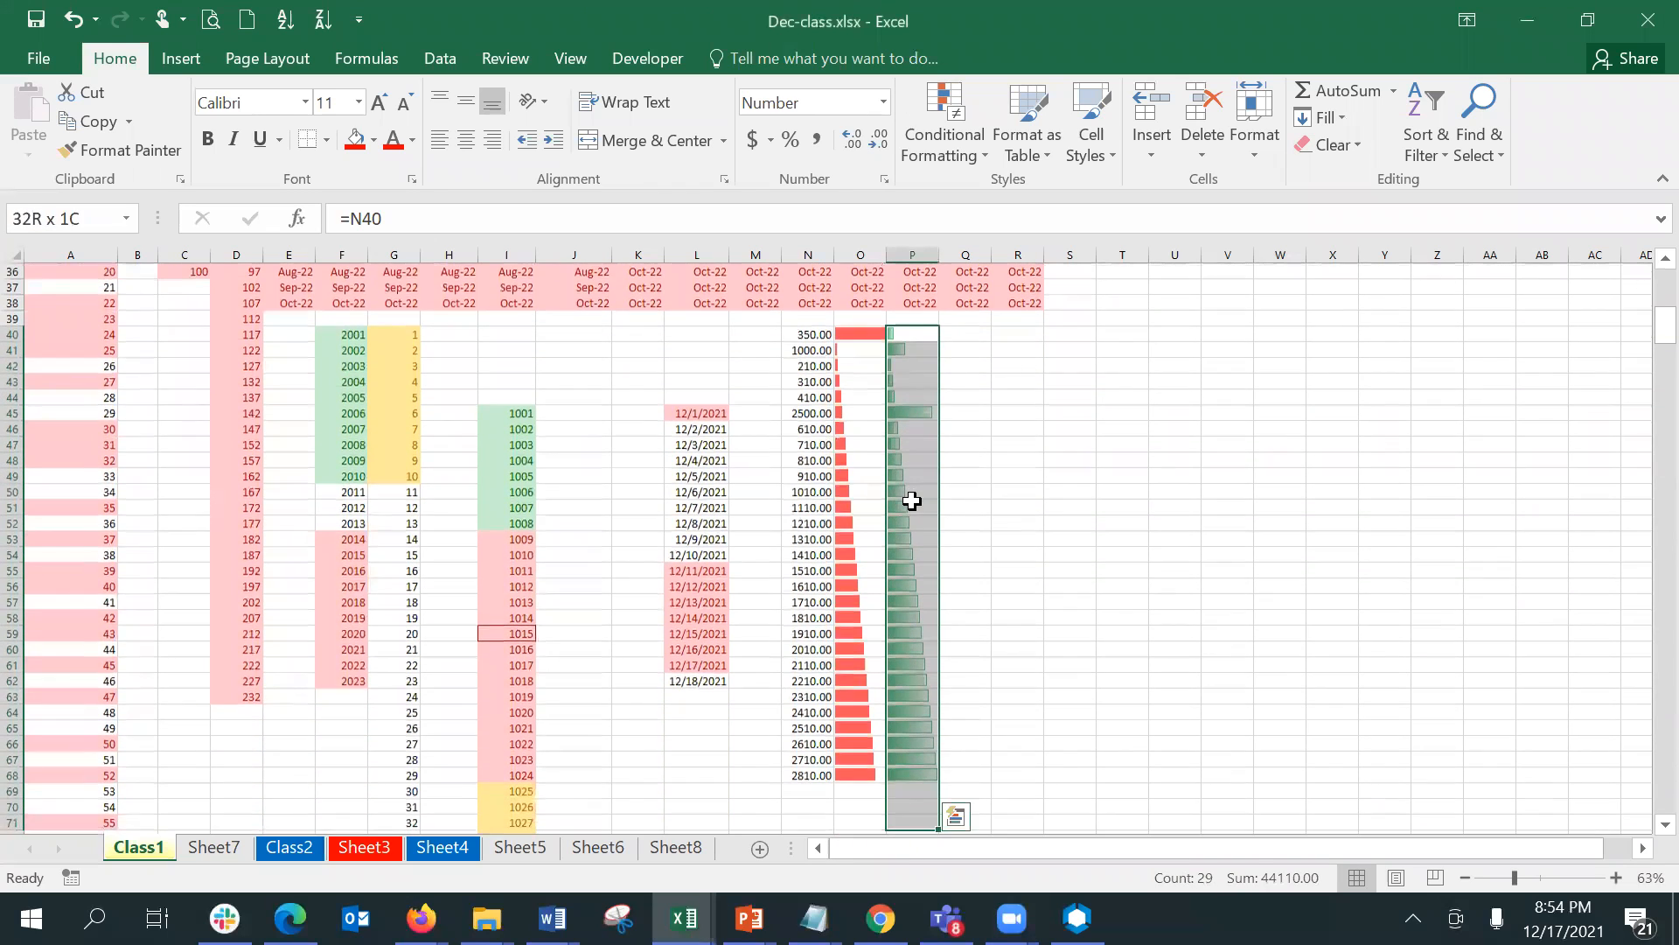
{"action": "key", "text": "shift+Up"}
{"action": "key", "text": "shift+Up"}
{"action": "key", "text": "shift+Up"}
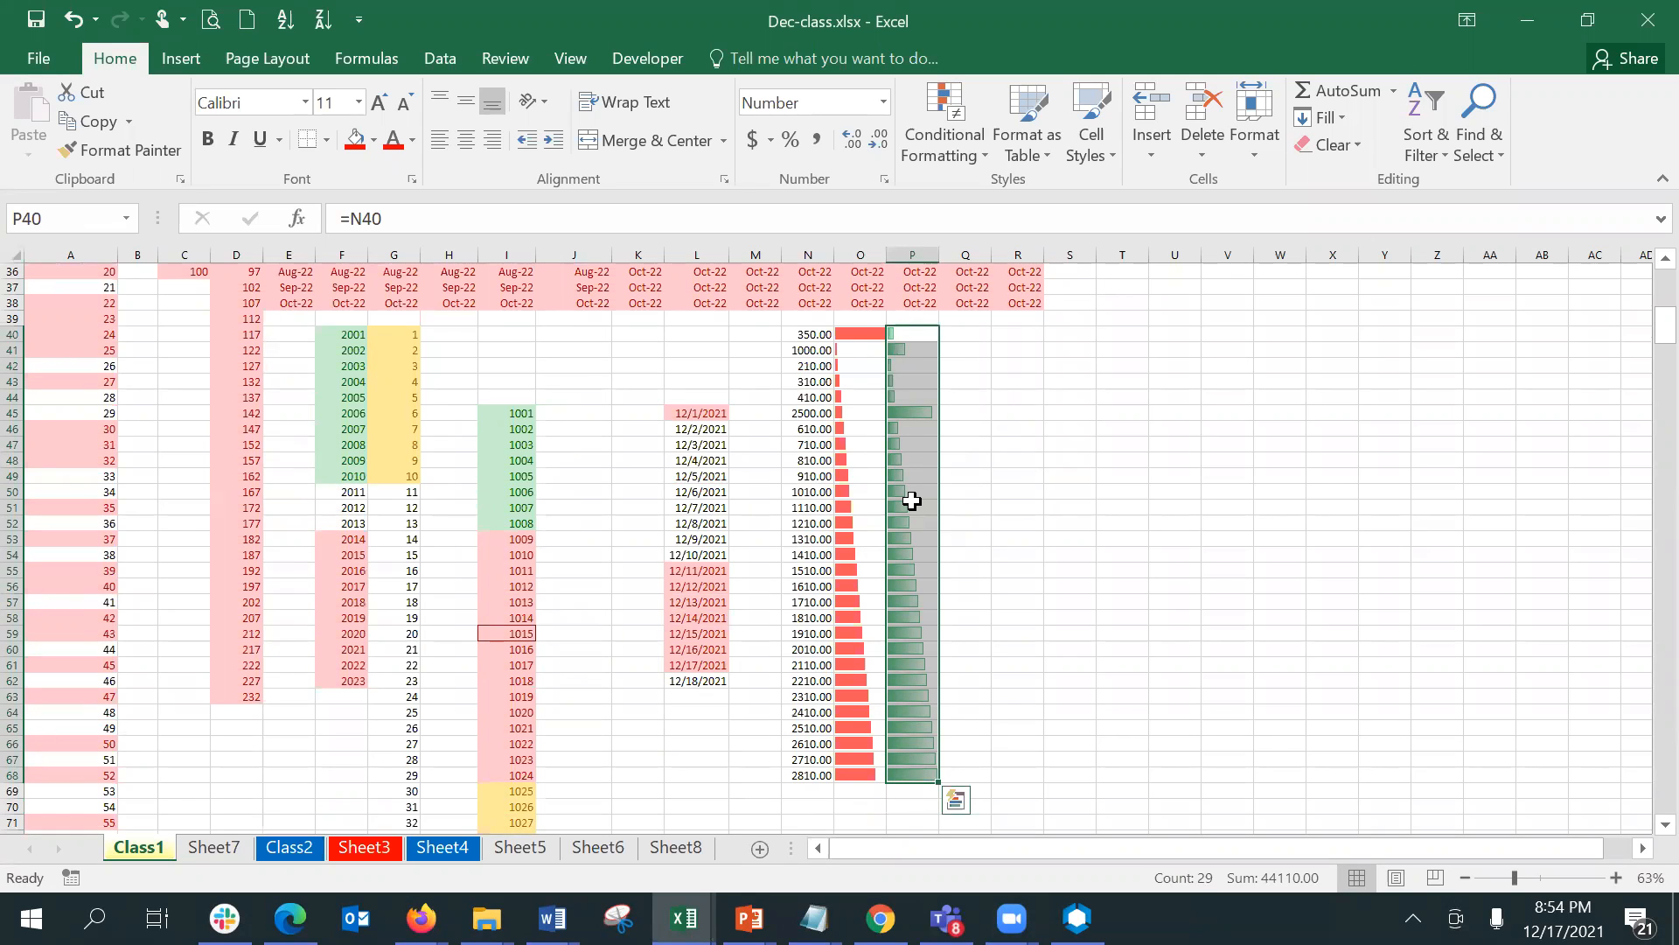
- Enter the formula =N40 in Q40 and fill it down through Q68
{"action": "left_click", "coordinate": [986, 336]}
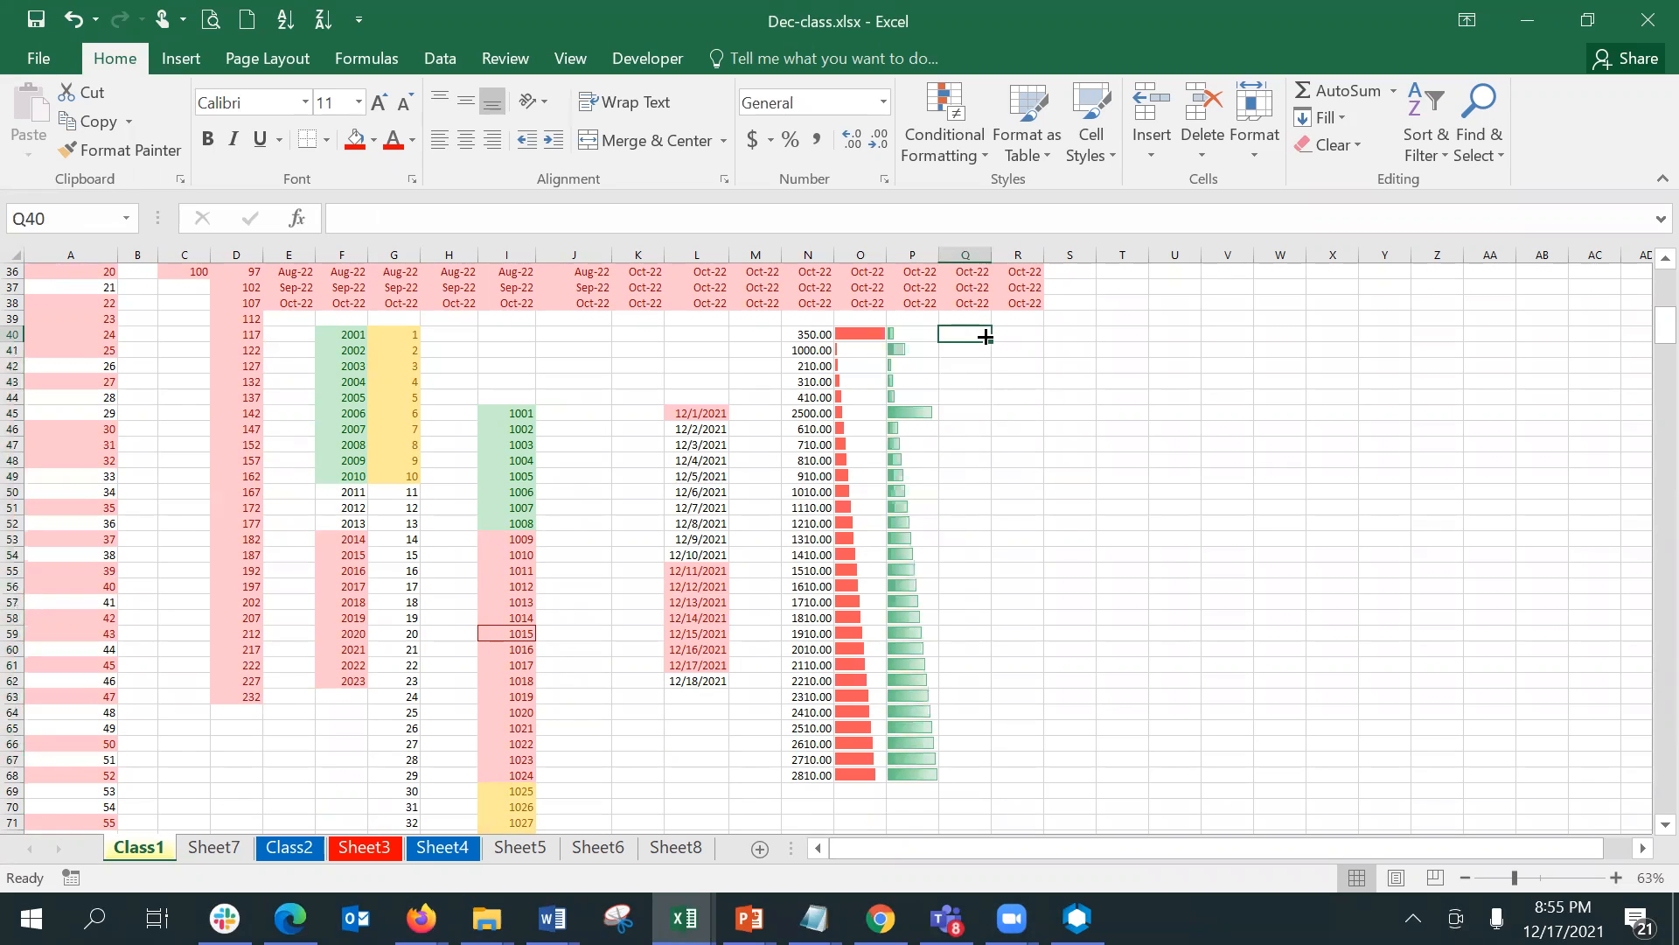
{"action": "type", "text": "="}
{"action": "left_click", "coordinate": [792, 333]}
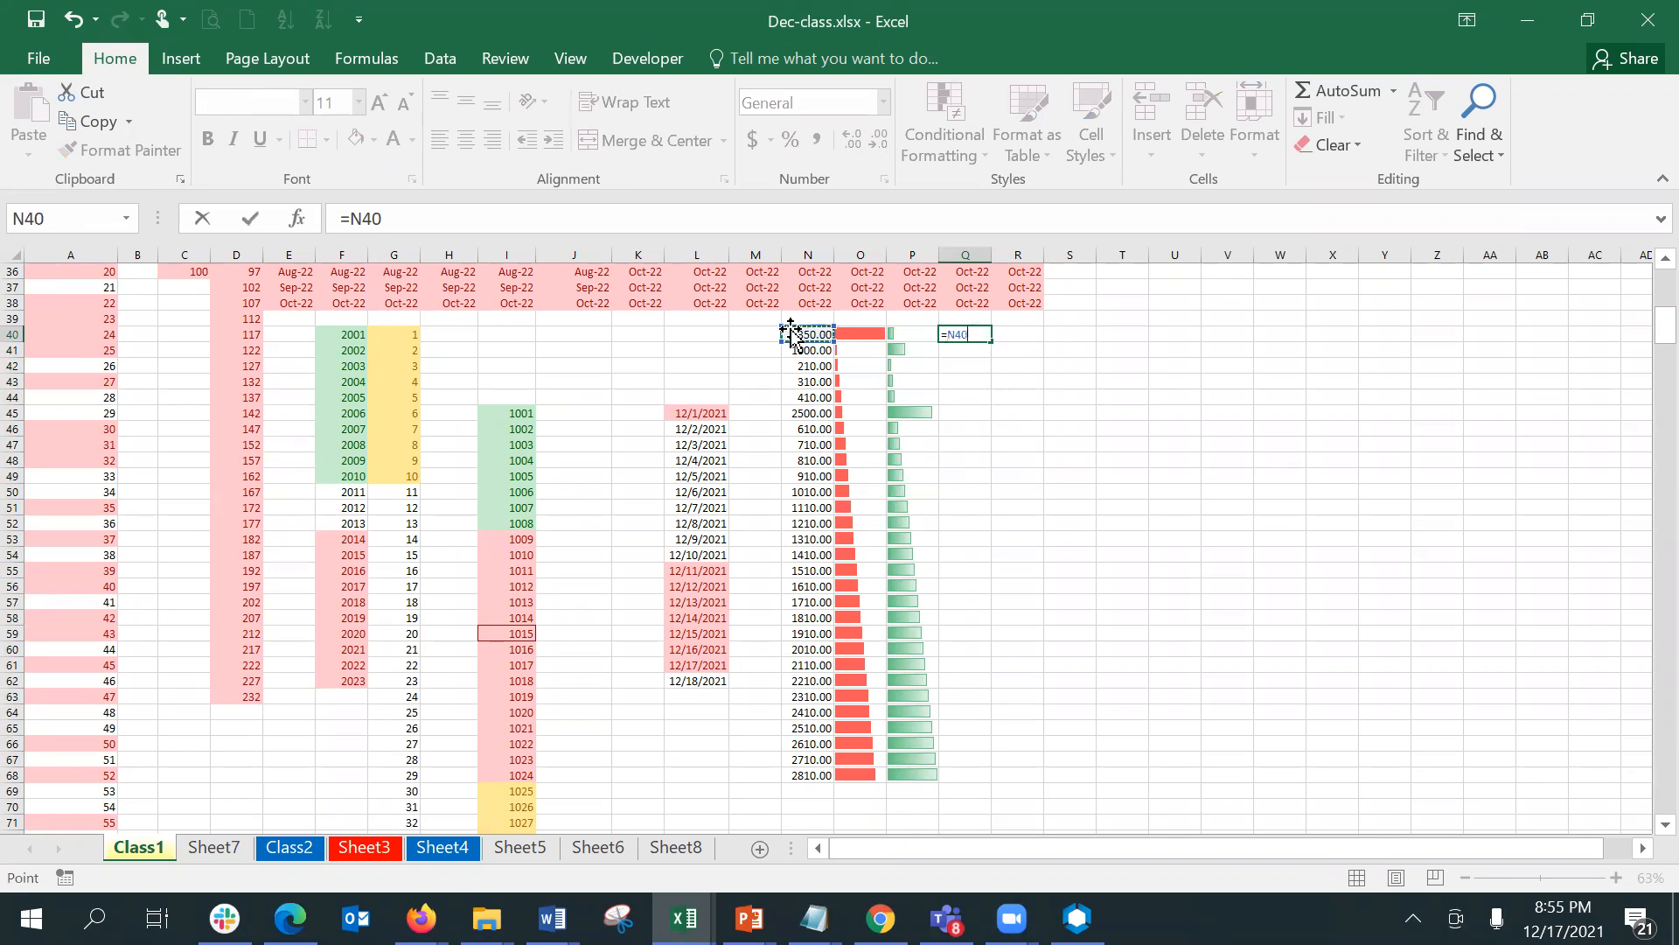
{"action": "key", "text": "Return"}
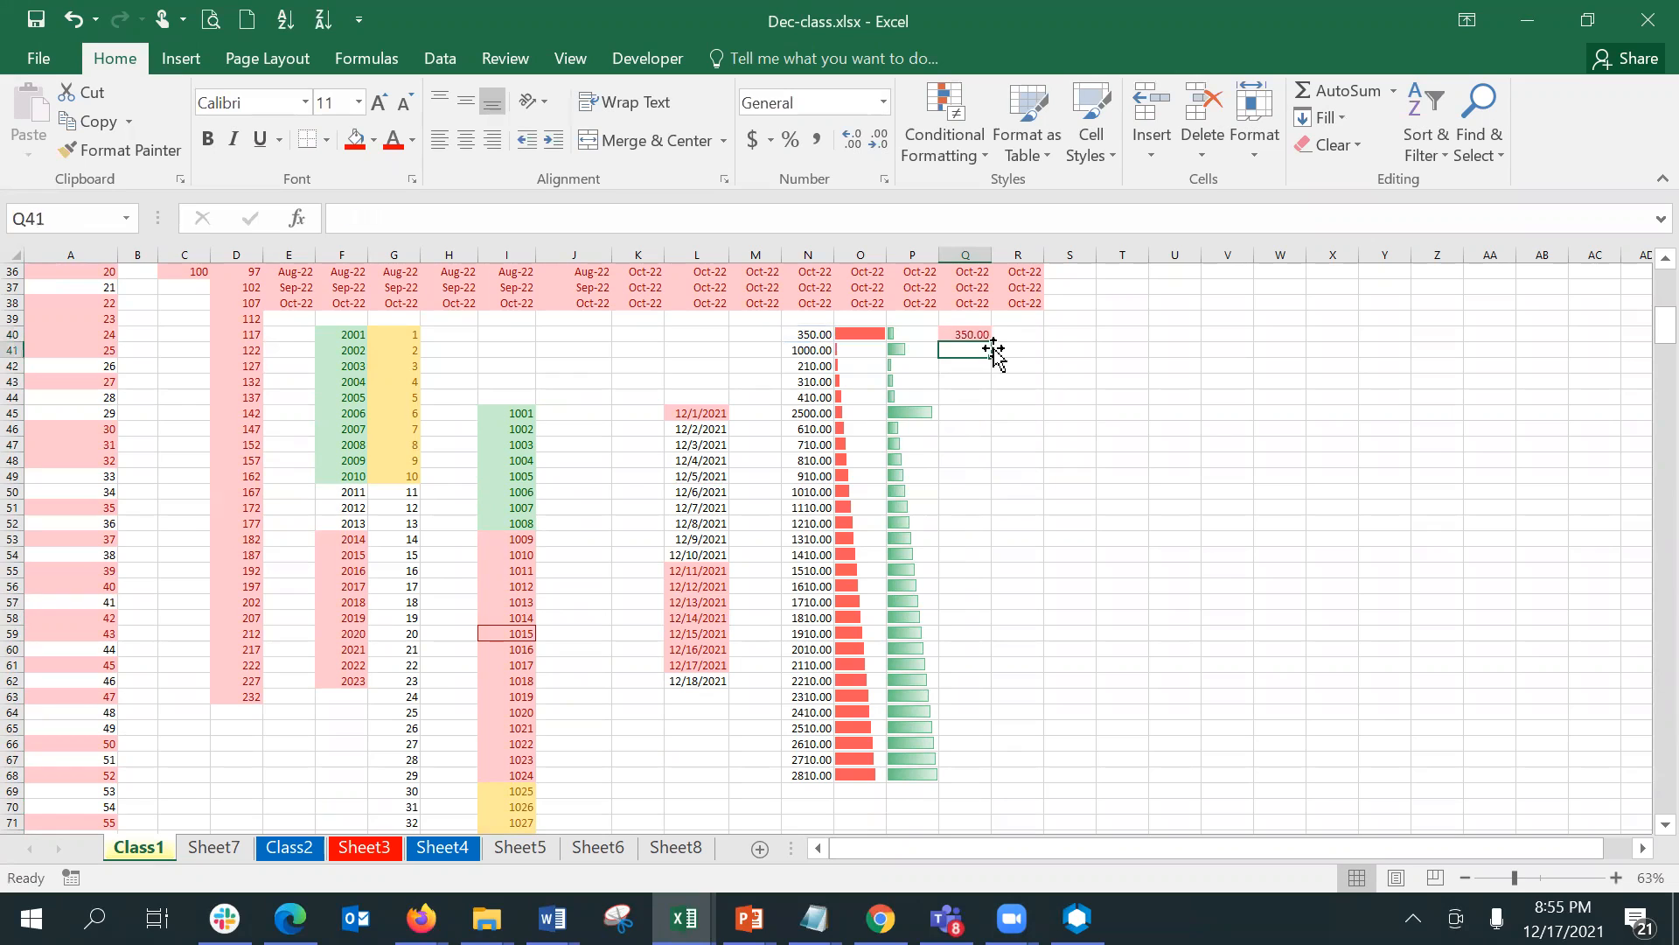
{"action": "left_click", "coordinate": [985, 338]}
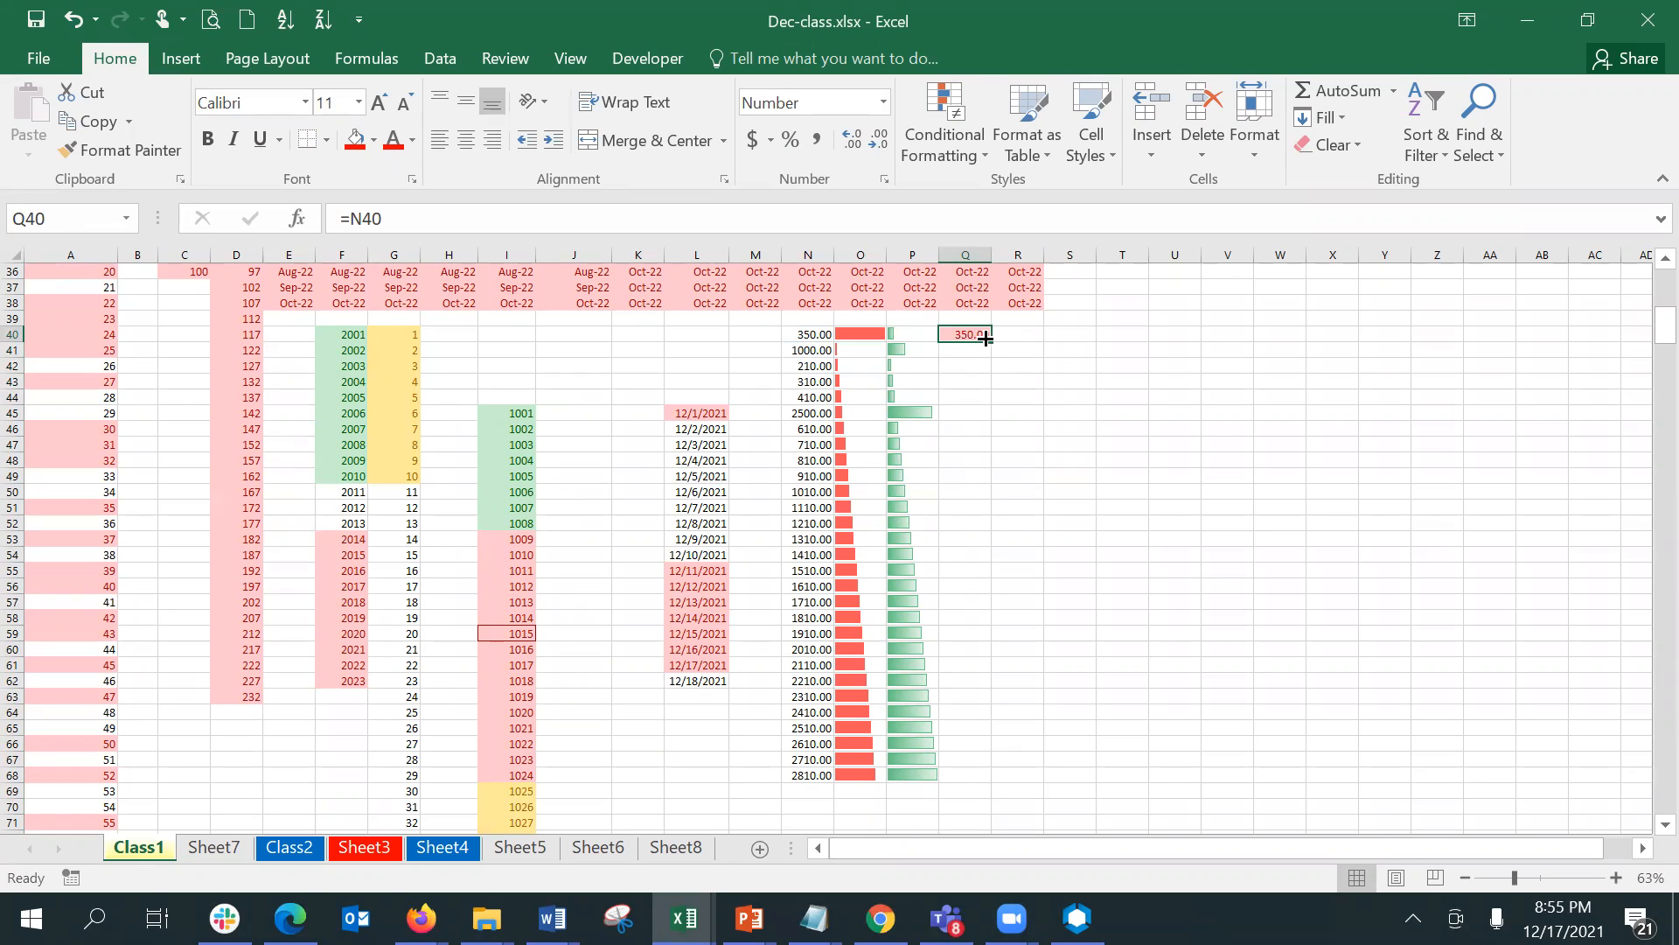
{"action": "double_click", "coordinate": [987, 340]}
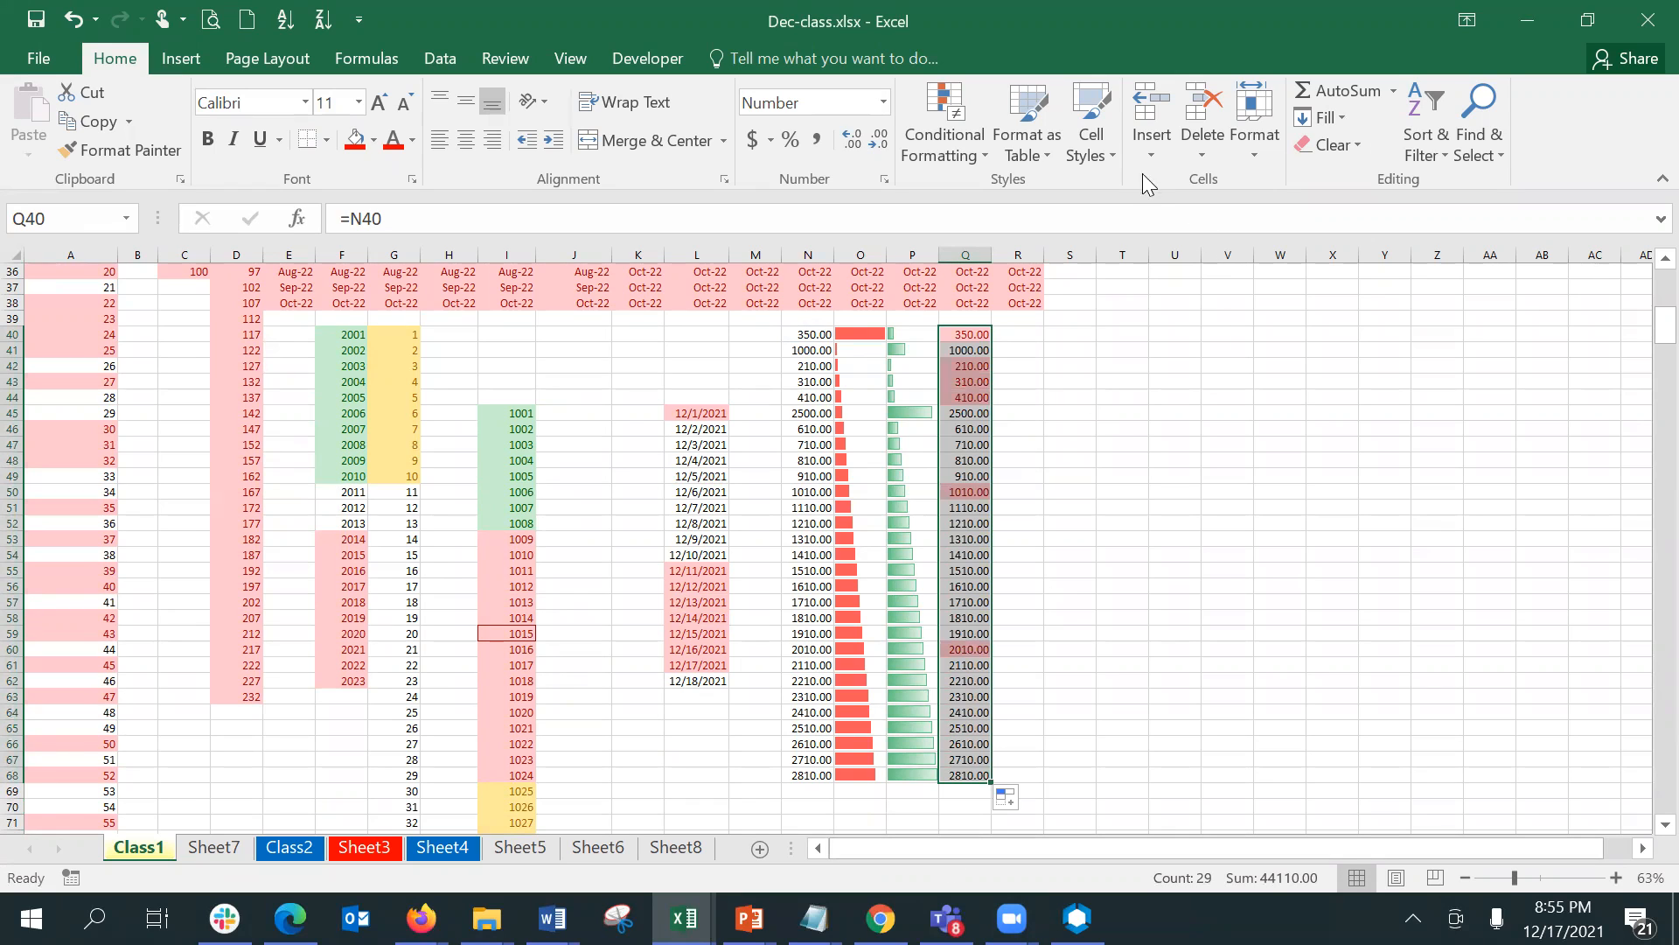
- Clear the conditional formatting rules from the selected cells Q40:Q68
{"action": "left_click", "coordinate": [953, 133]}
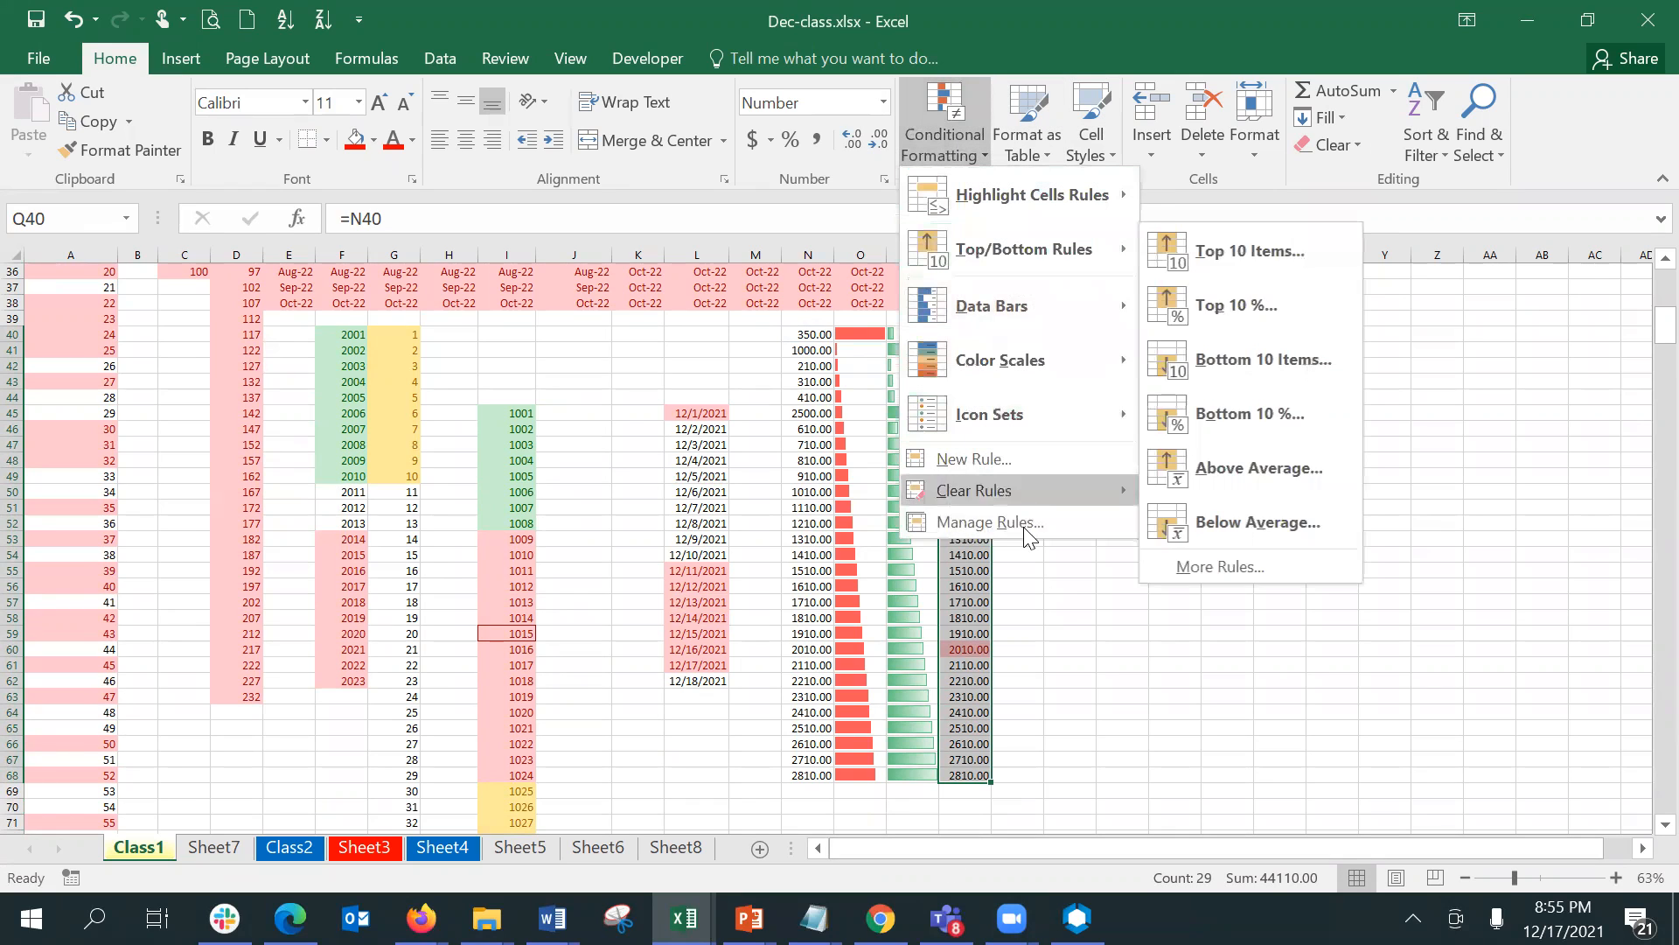
{"action": "mouse_move", "coordinate": [1010, 492]}
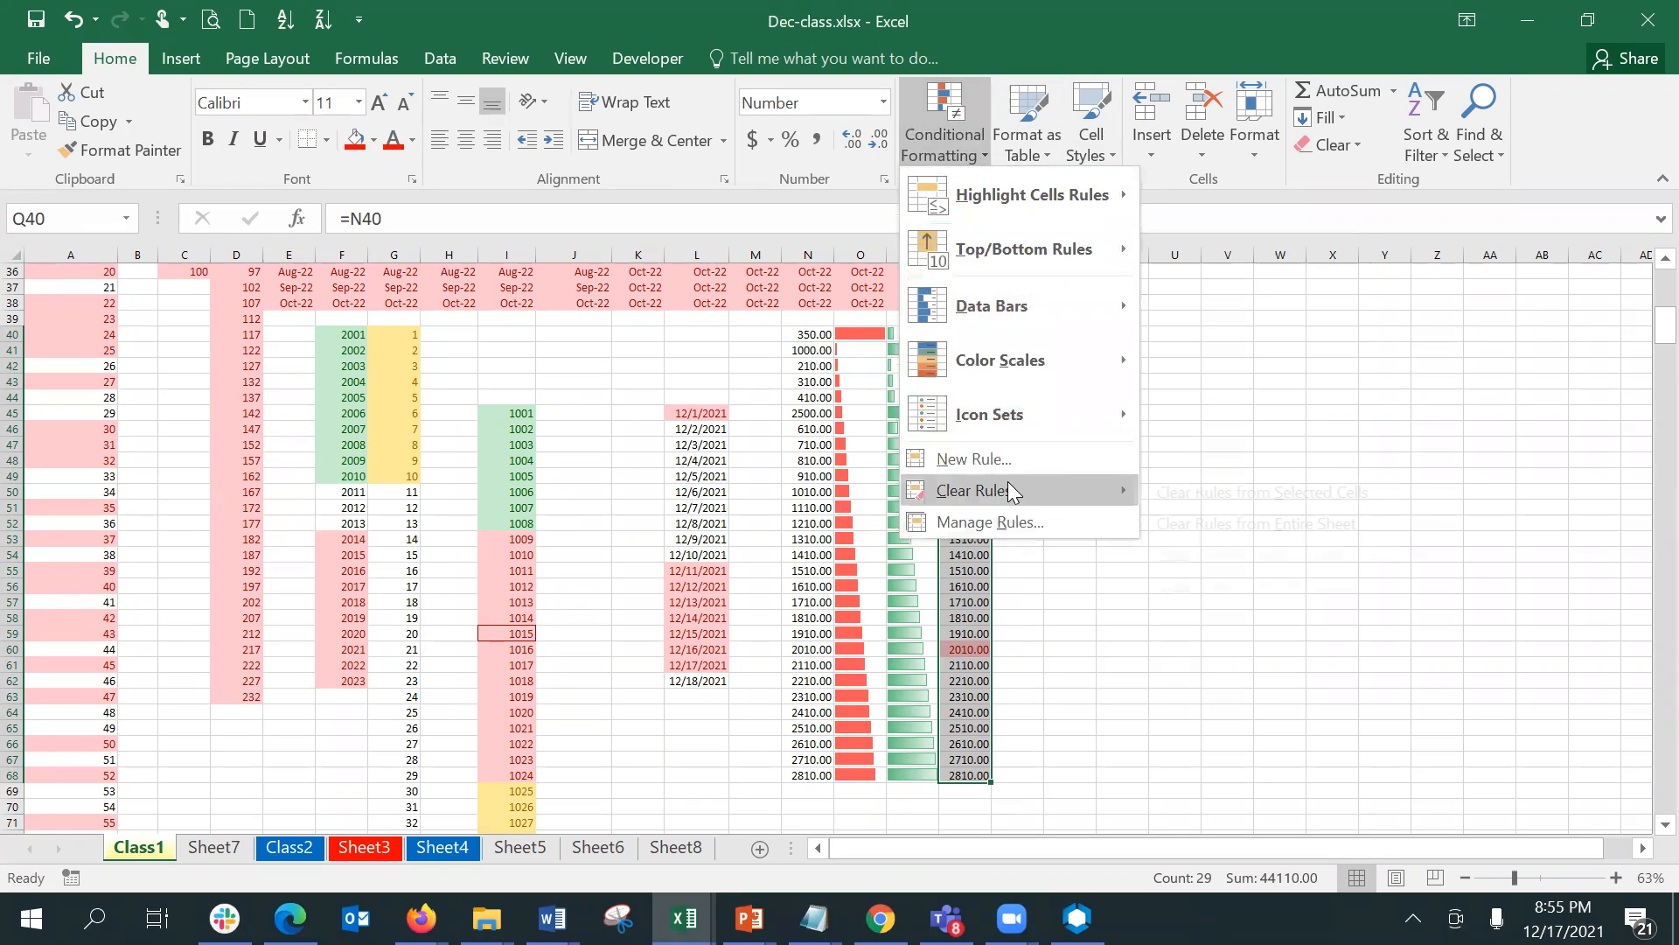
{"action": "left_click", "coordinate": [1216, 493]}
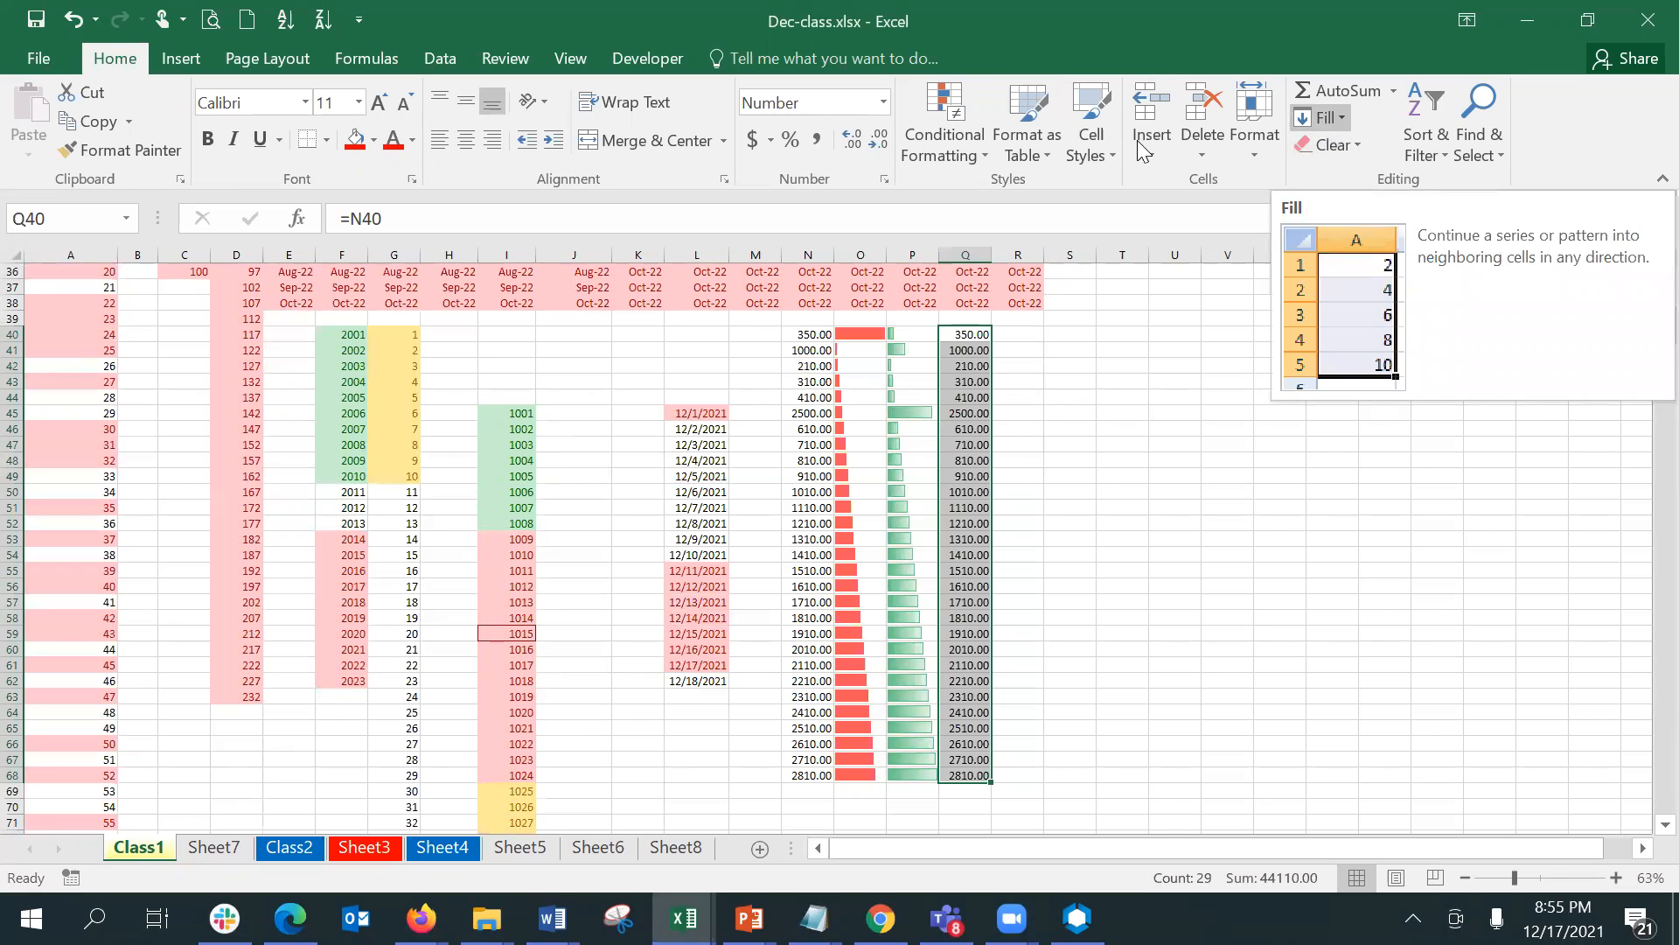
- Apply the three-color scale to Q40:Q68 that runs from green for low values through yellow to red for high values
{"action": "left_click", "coordinate": [910, 136]}
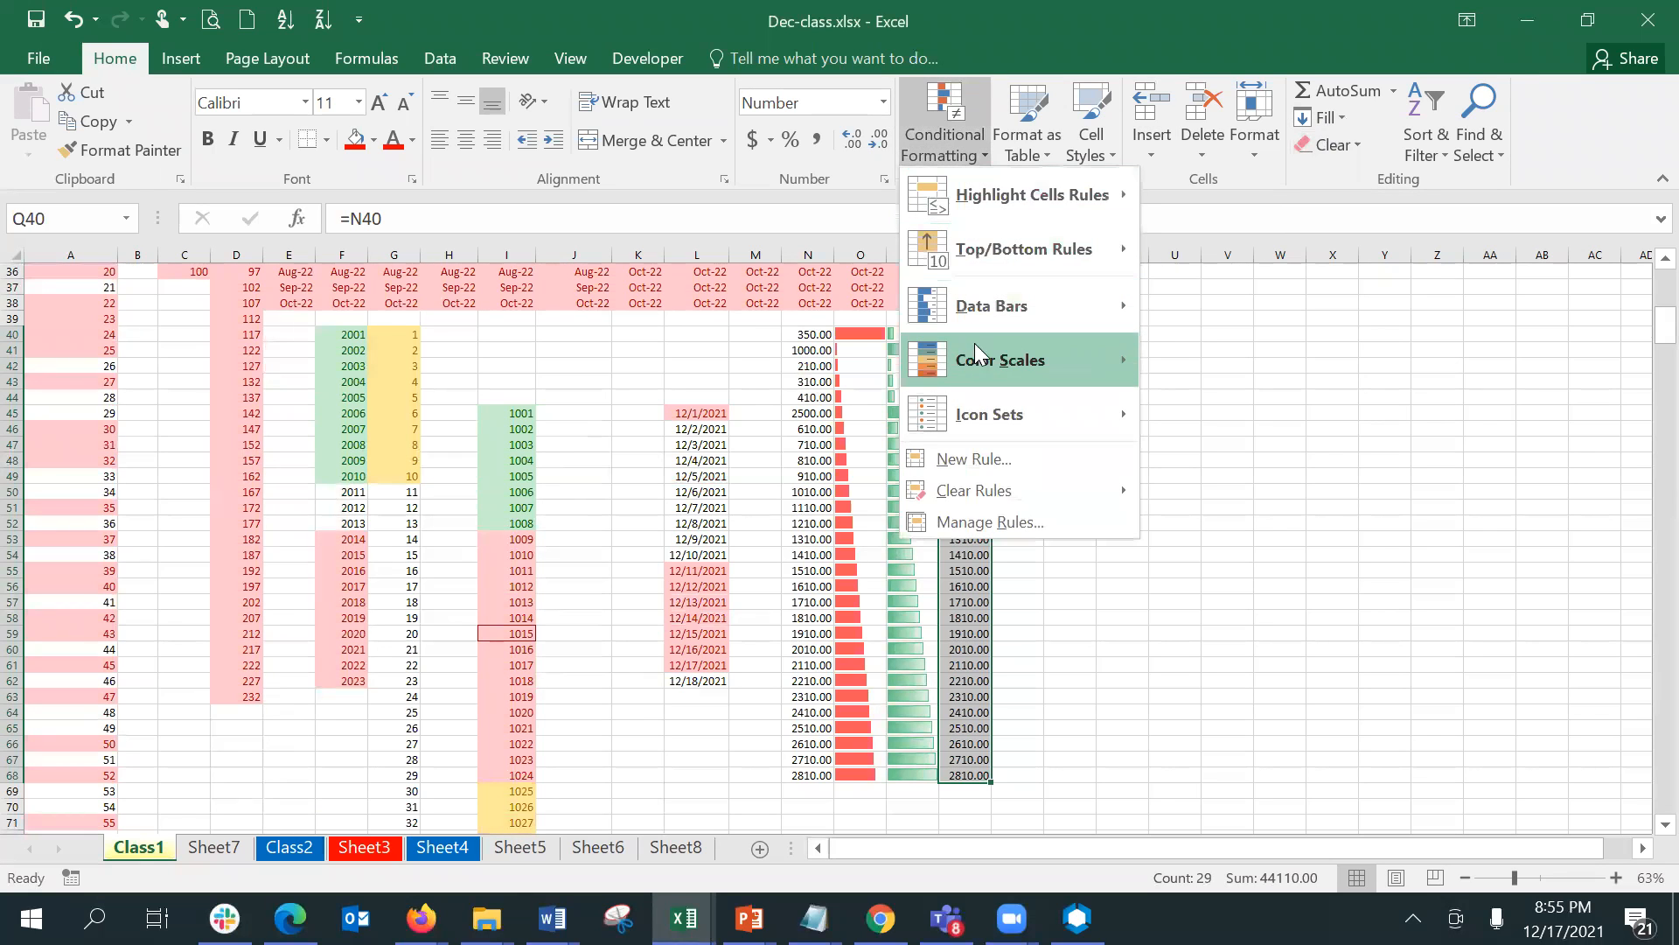
{"action": "mouse_move", "coordinate": [977, 363]}
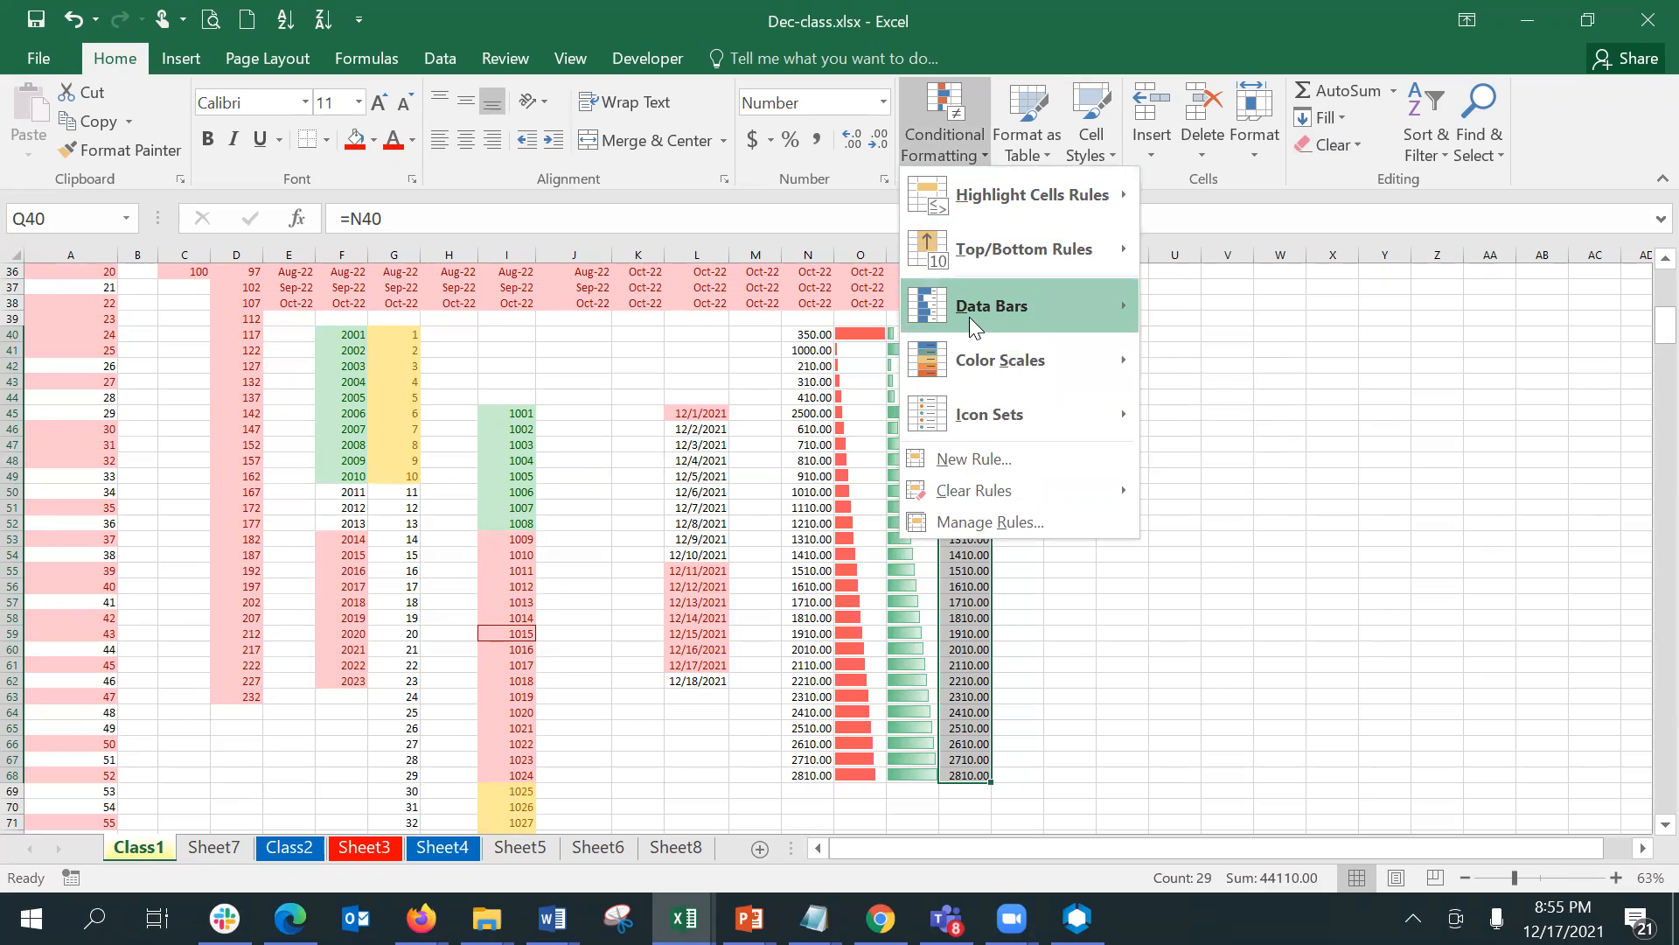
{"action": "mouse_move", "coordinate": [969, 316]}
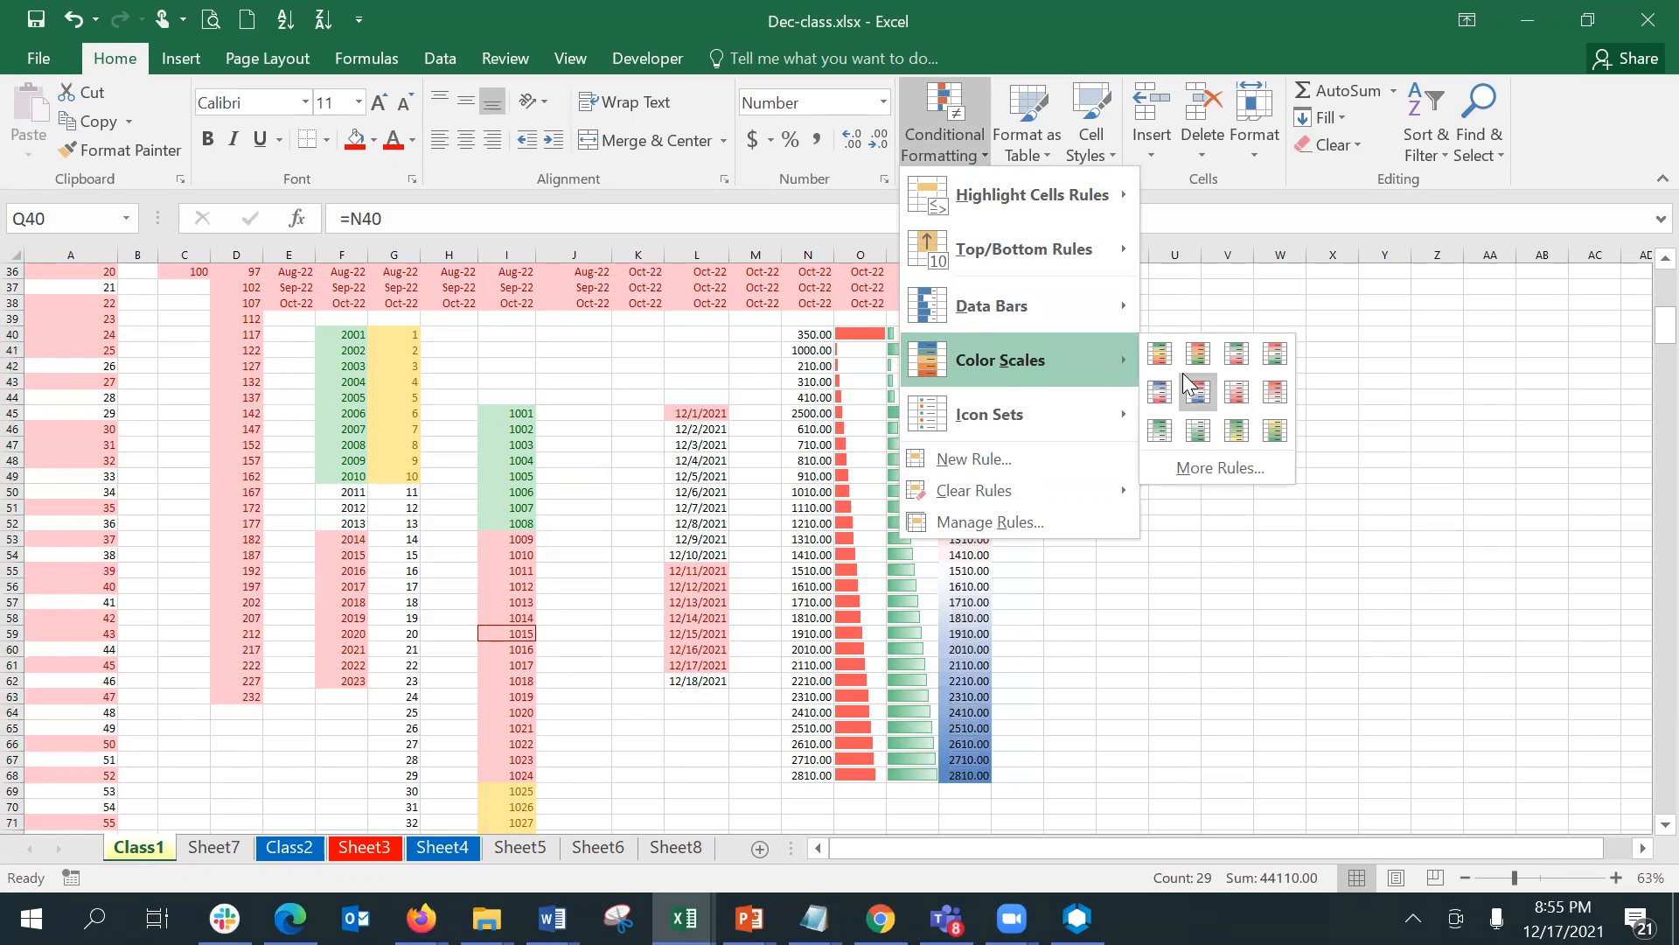
{"action": "left_click", "coordinate": [1188, 367]}
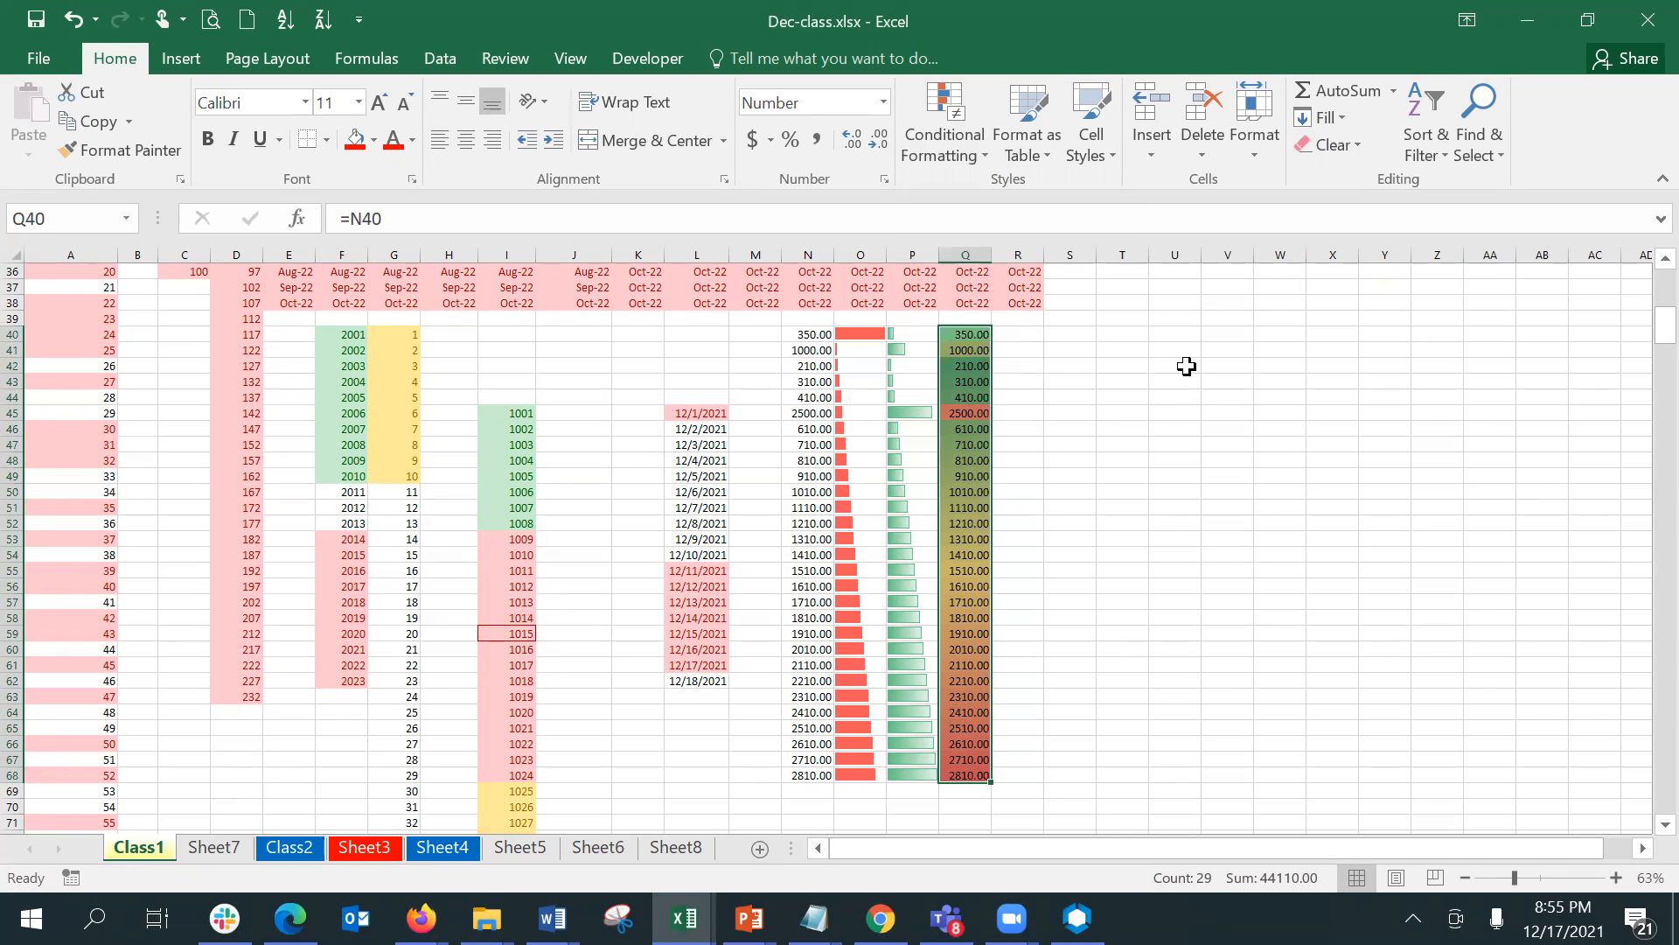
- Review the minimum, midpoint and maximum settings of the graded color scale rule on Q40:Q68
{"action": "left_click", "coordinate": [937, 118]}
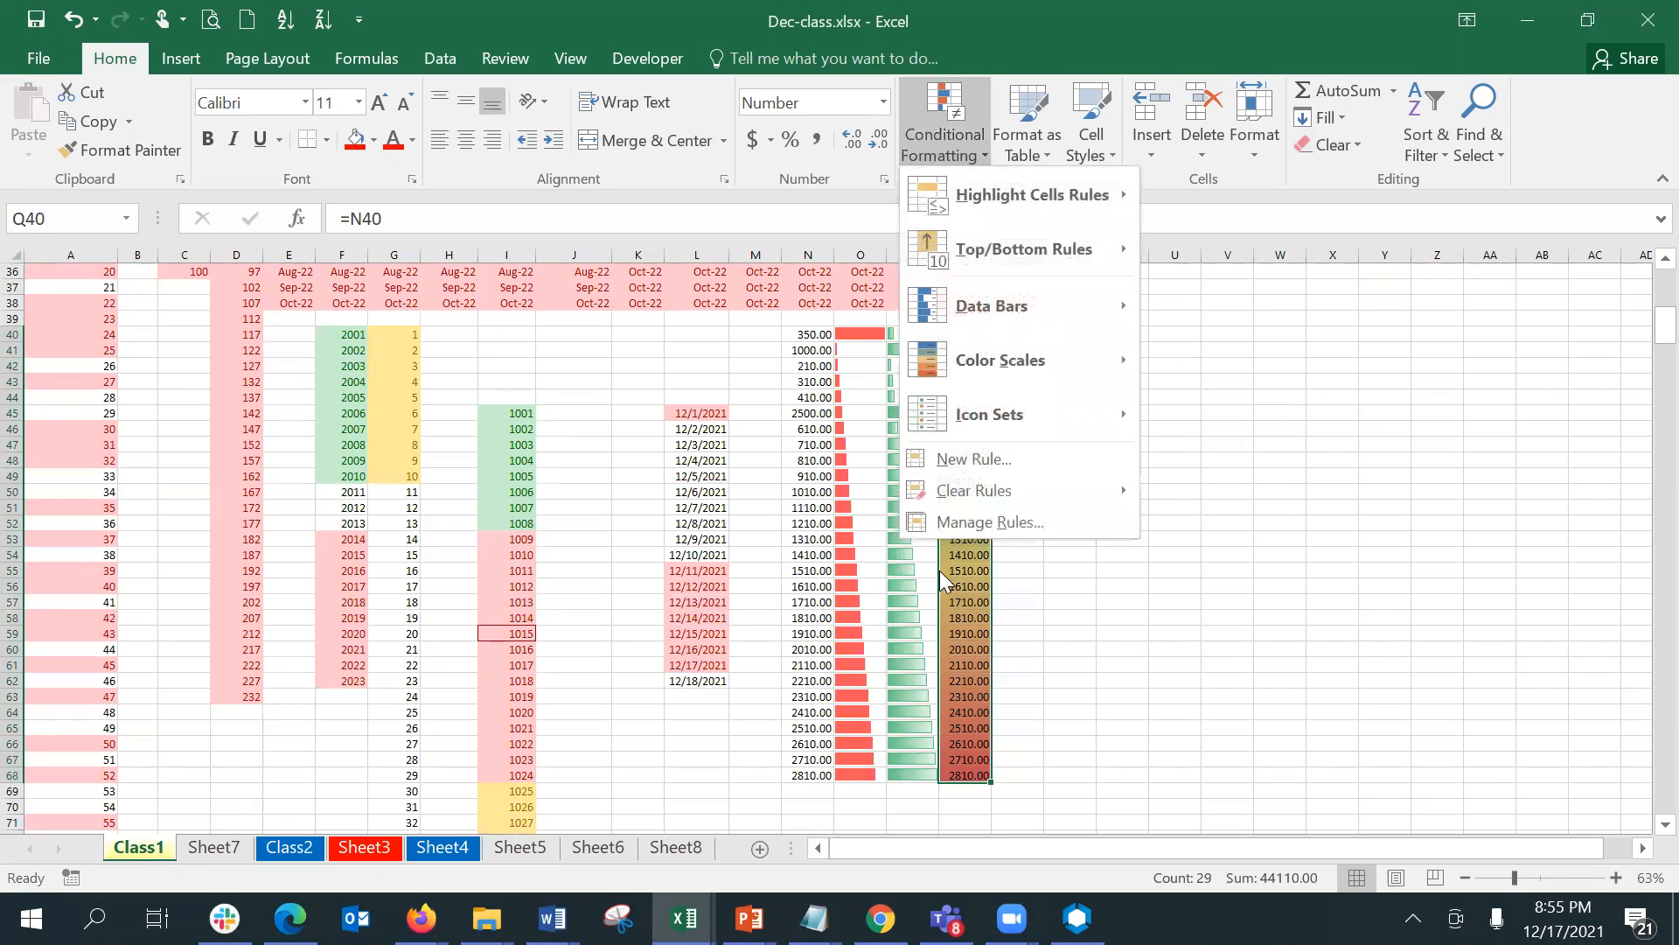
{"action": "left_click", "coordinate": [1005, 523]}
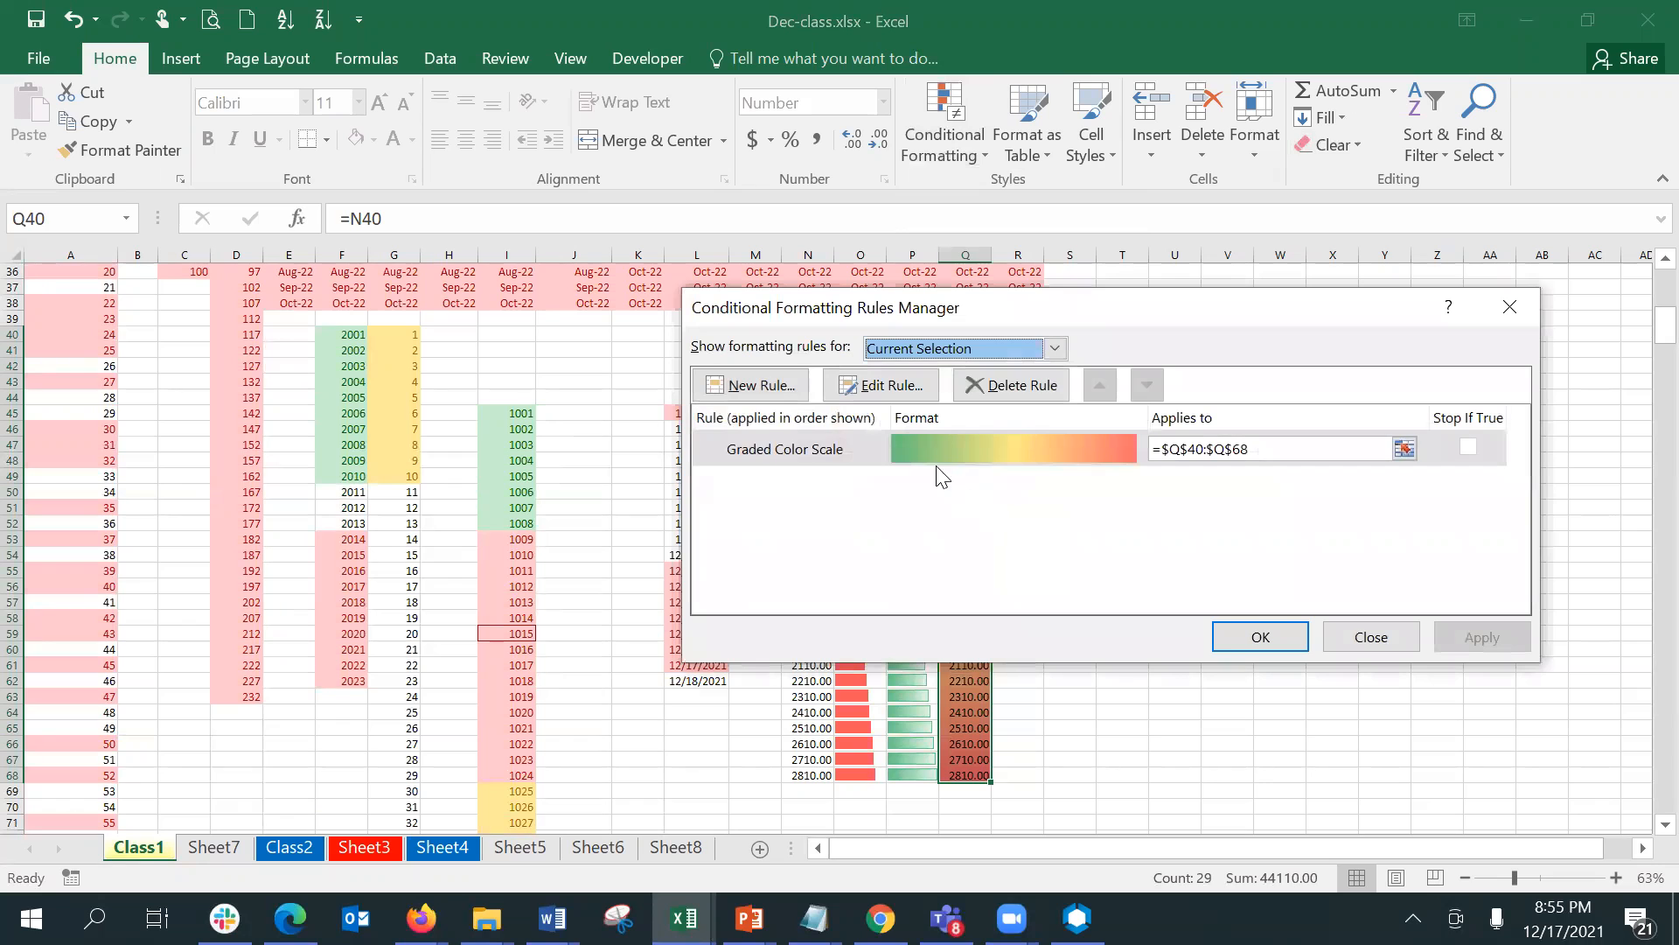
{"action": "left_click", "coordinate": [934, 458]}
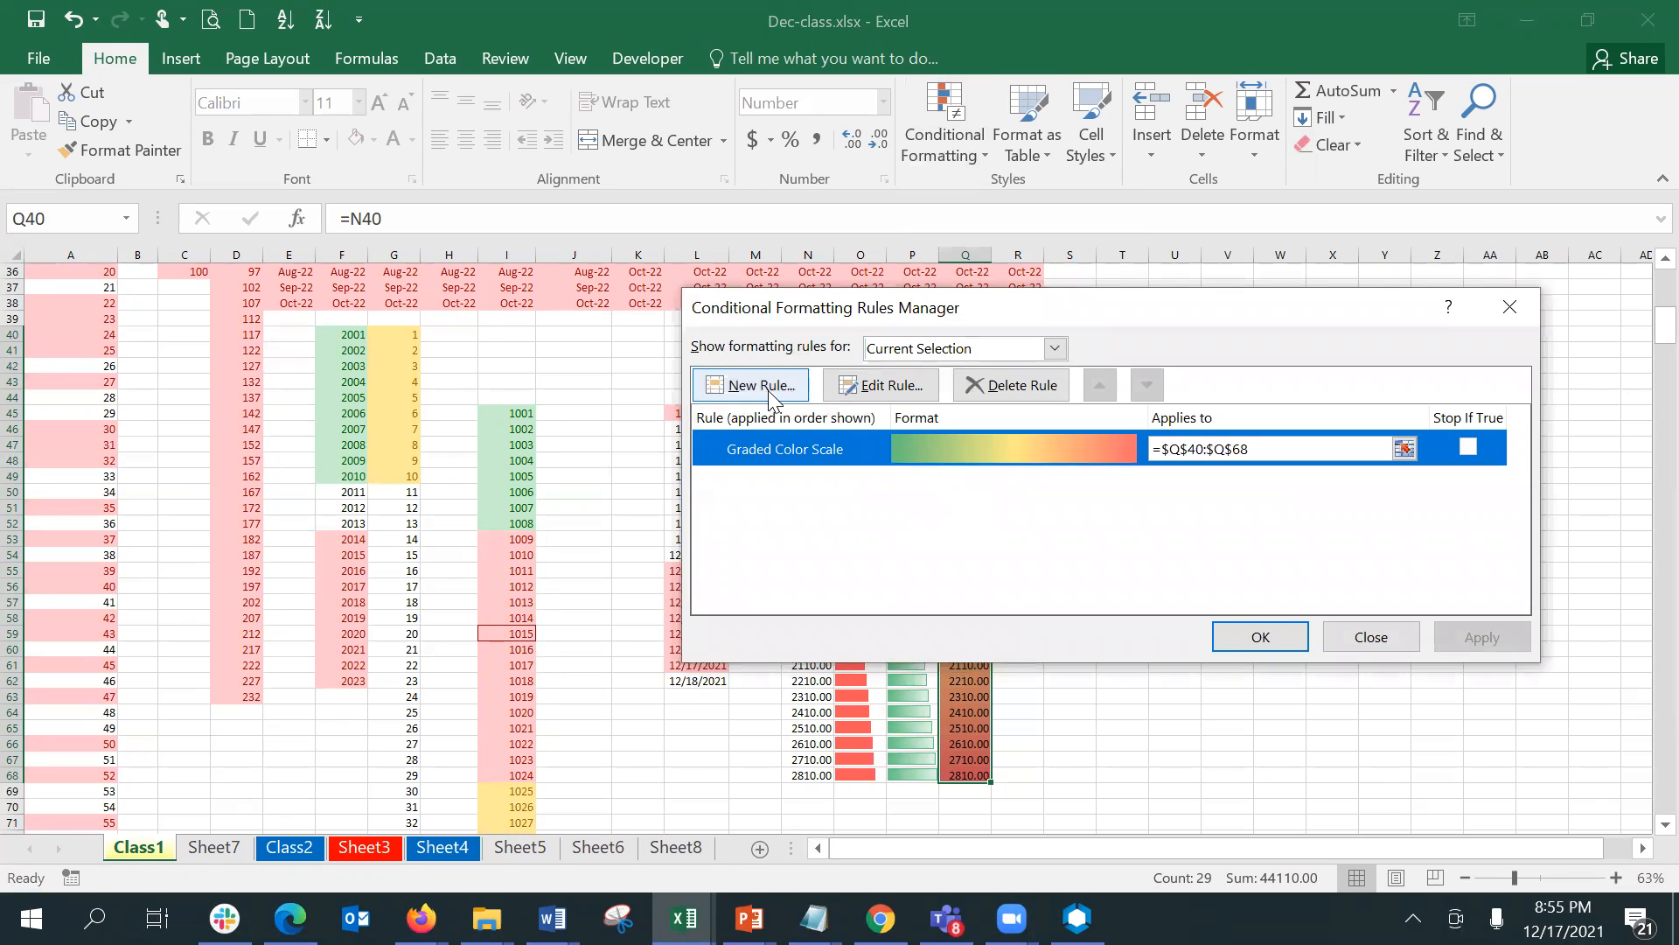
{"action": "left_click", "coordinate": [878, 384]}
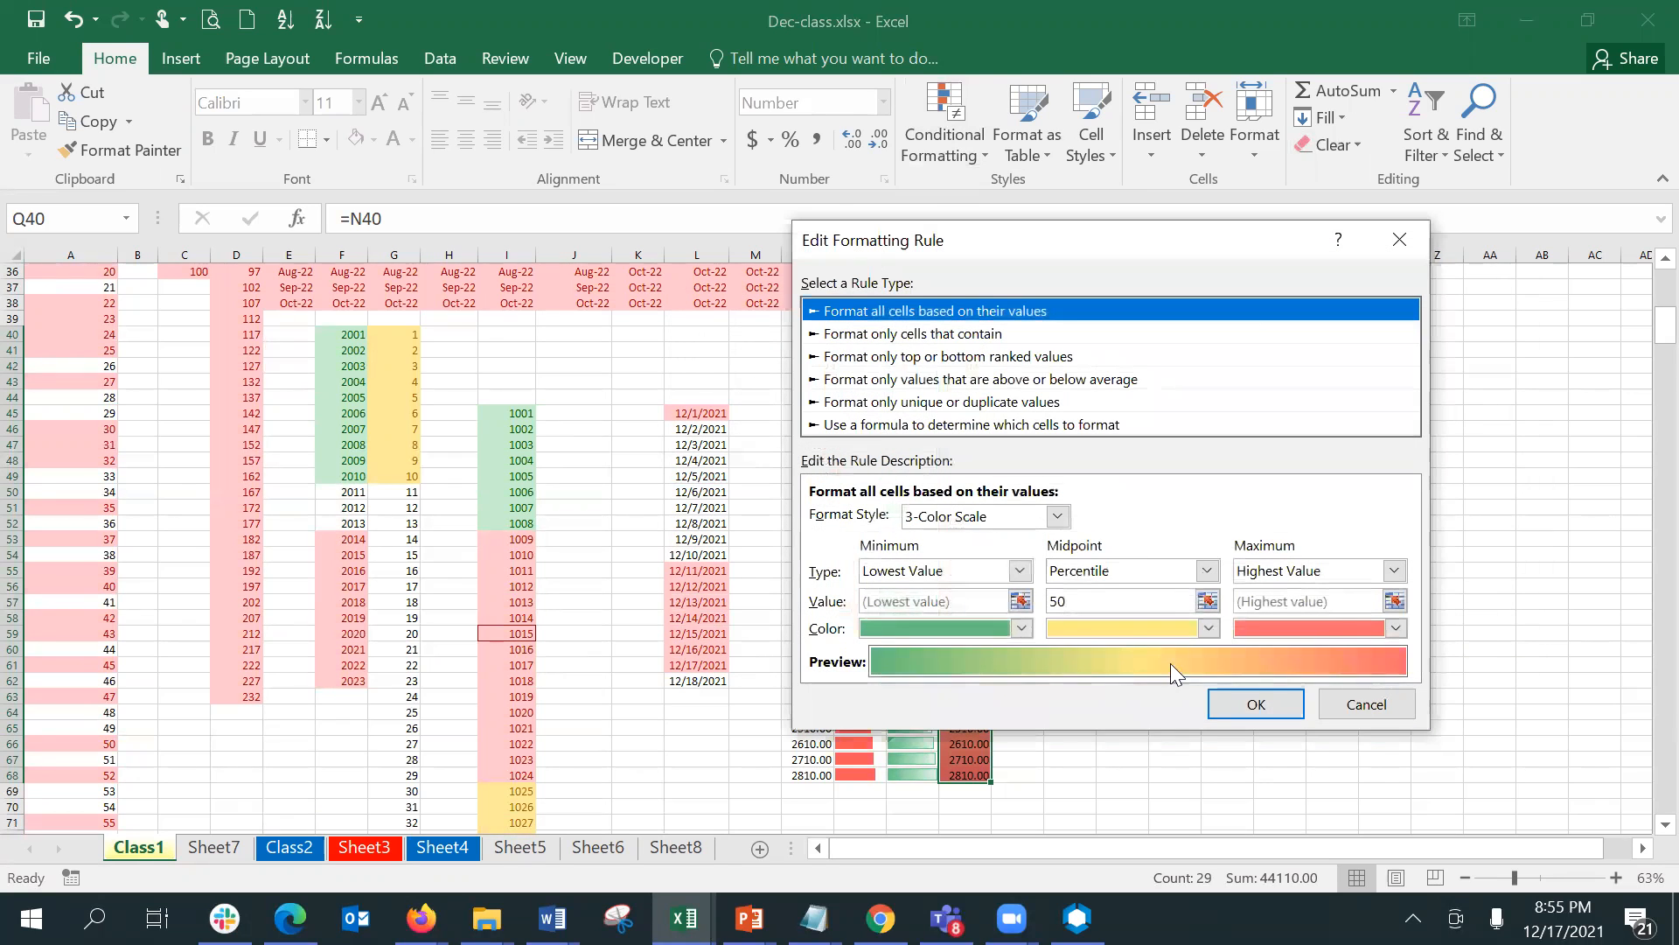
{"action": "left_click", "coordinate": [1279, 704]}
{"action": "left_click", "coordinate": [1378, 640]}
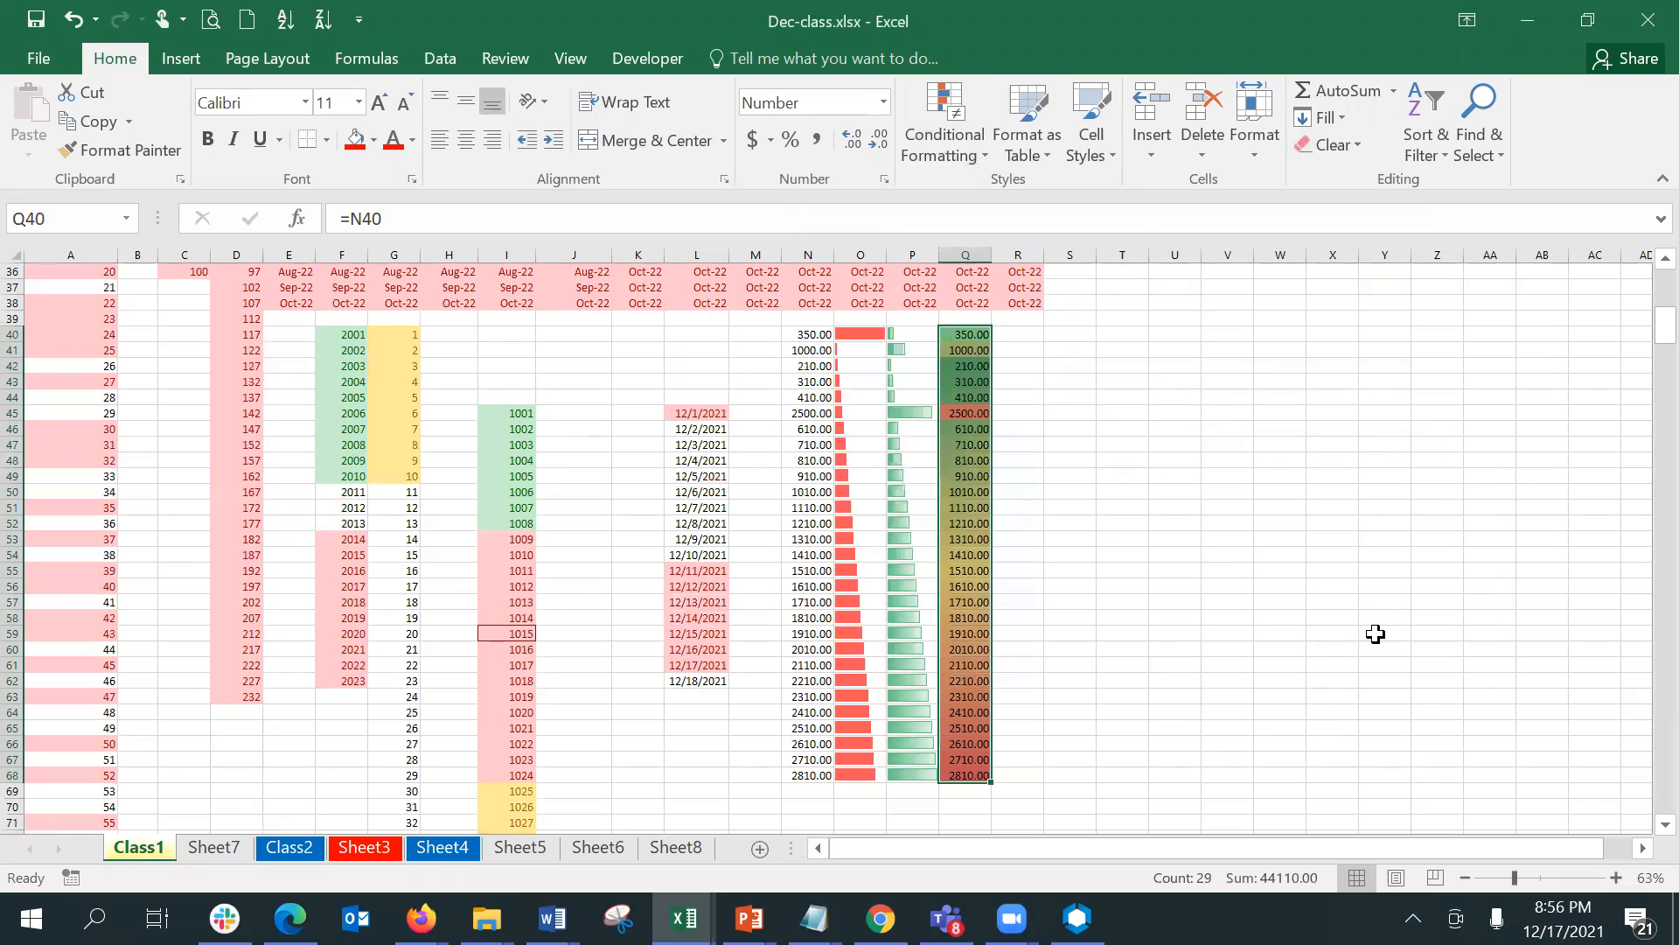
- Examine how the color gradient runs across the linked values in Q40:Q68
{"action": "left_click", "coordinate": [1036, 669]}
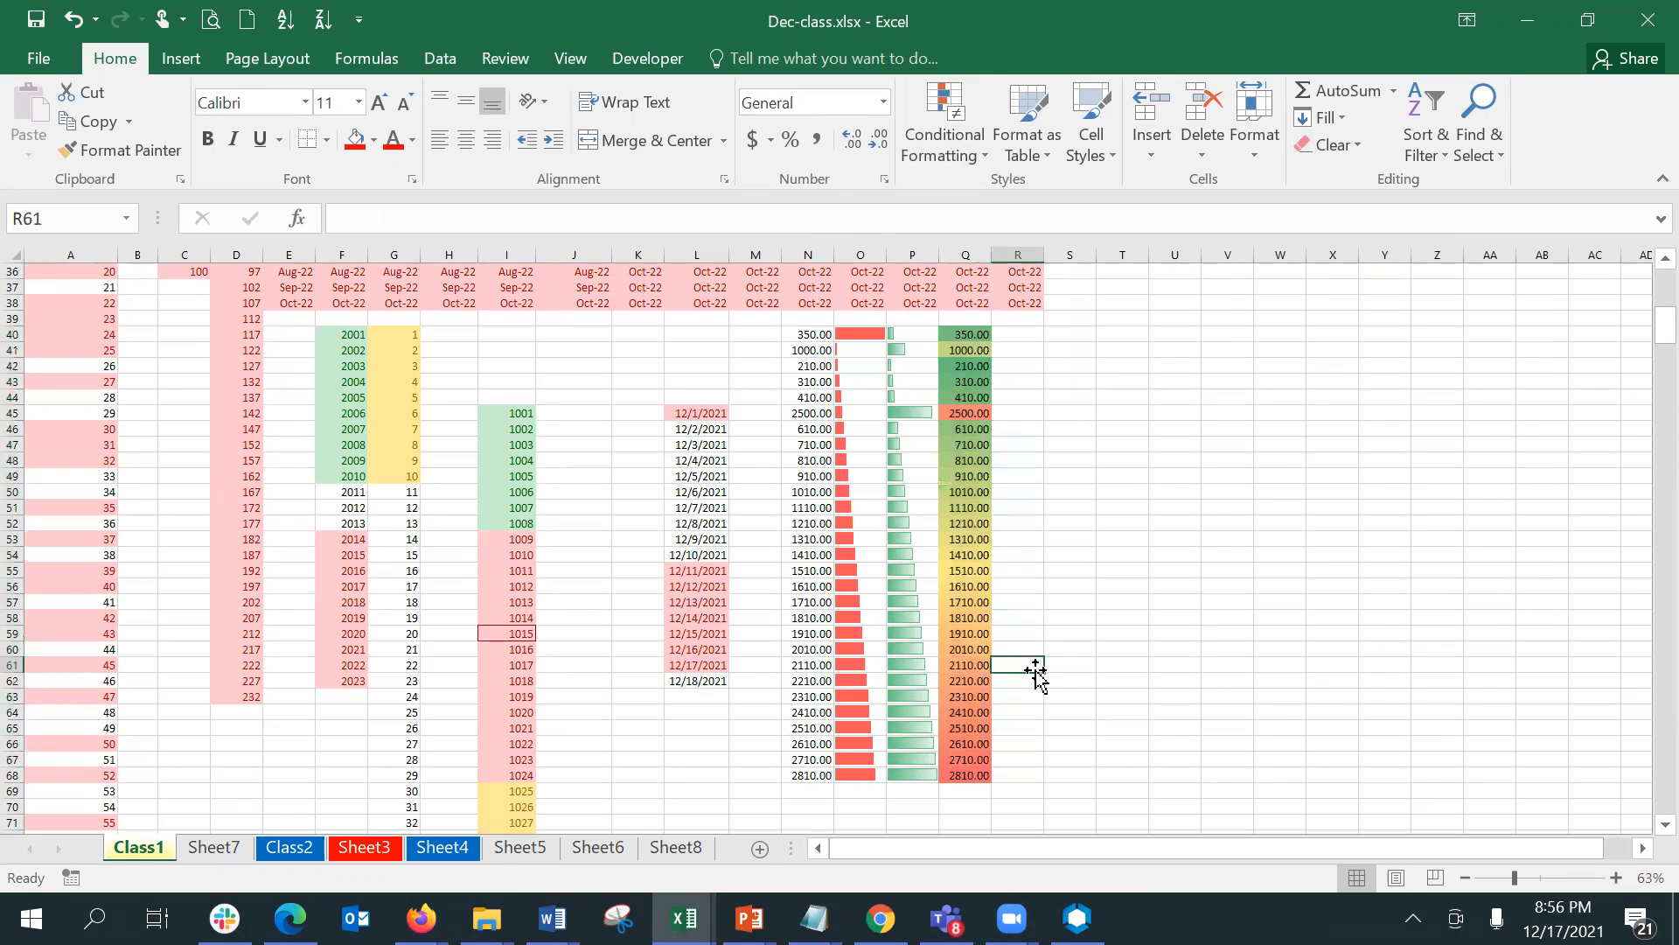
{"action": "left_click", "coordinate": [981, 348]}
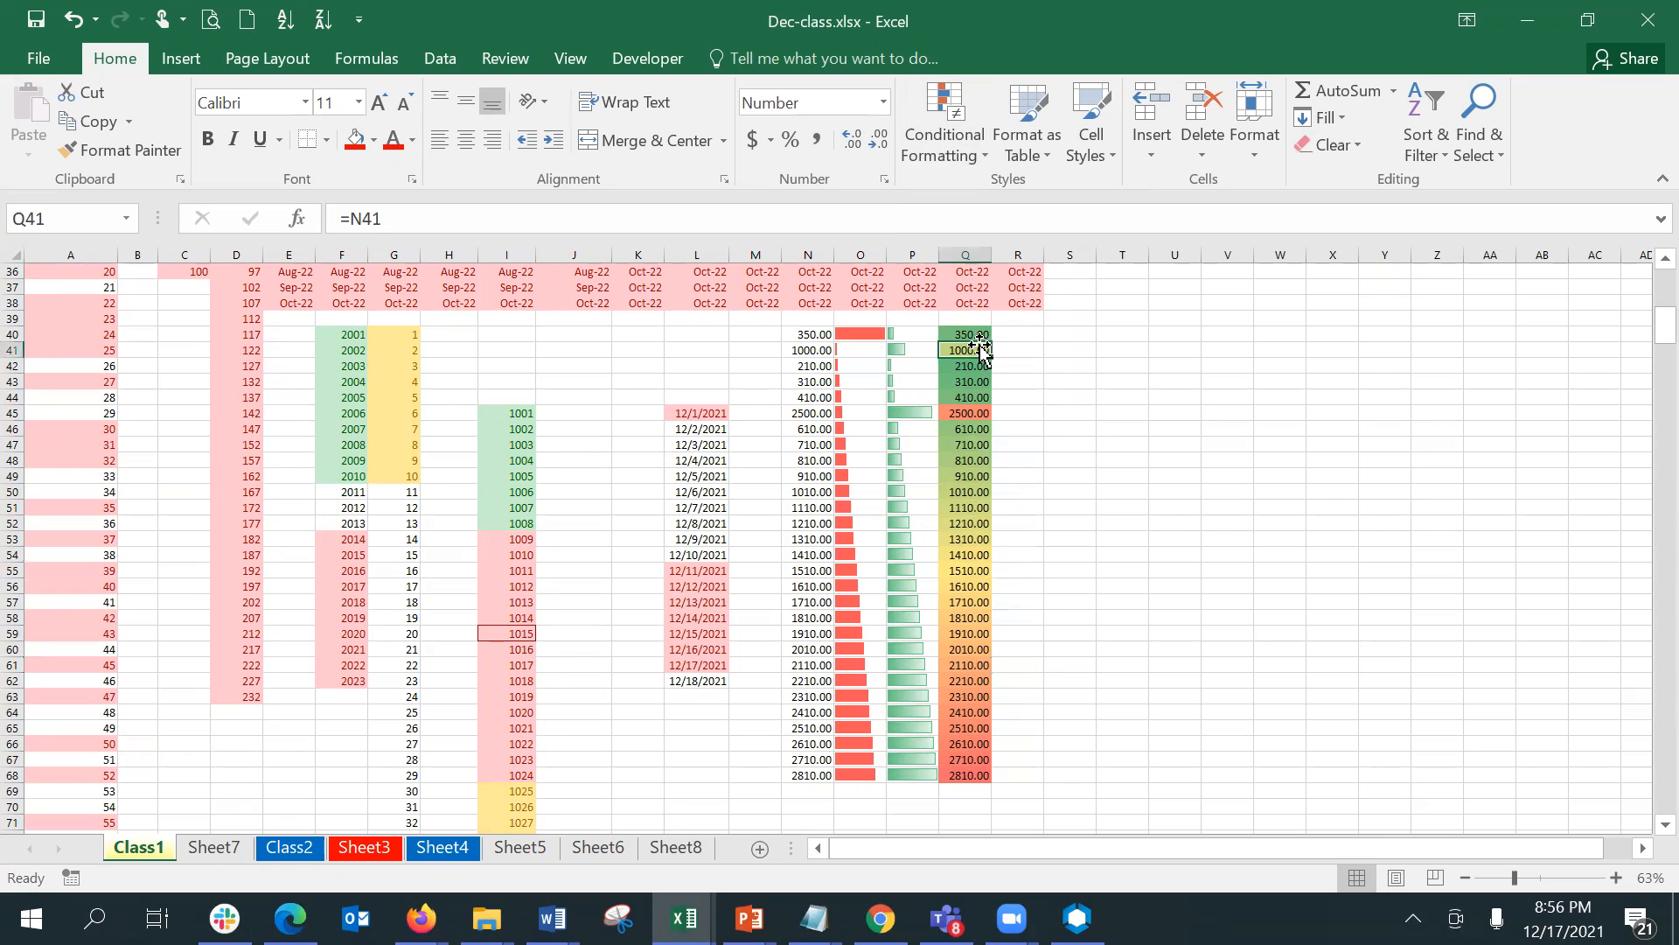
{"action": "left_click_drag", "start_coordinate": [975, 335], "coordinate": [978, 344]}
{"action": "key", "text": "shift+Down"}
{"action": "key", "text": "shift+Down"}
{"action": "key", "text": "shift+Down"}
{"action": "key", "text": "shift+Down"}
{"action": "key", "text": "shift+Down"}
{"action": "key", "text": "shift+Down"}
{"action": "key", "text": "shift+Down"}
{"action": "key", "text": "shift+Down"}
{"action": "key", "text": "shift+Down"}
{"action": "key", "text": "shift+Down"}
{"action": "key", "text": "shift+Down"}
{"action": "key", "text": "shift+Down"}
{"action": "key", "text": "shift+Down"}
{"action": "key", "text": "shift+Down"}
{"action": "key", "text": "shift+Down"}
{"action": "key", "text": "shift+Down"}
{"action": "key", "text": "shift+Down"}
{"action": "key", "text": "shift+Down"}
{"action": "key", "text": "shift+Down"}
{"action": "key", "text": "shift+Down"}
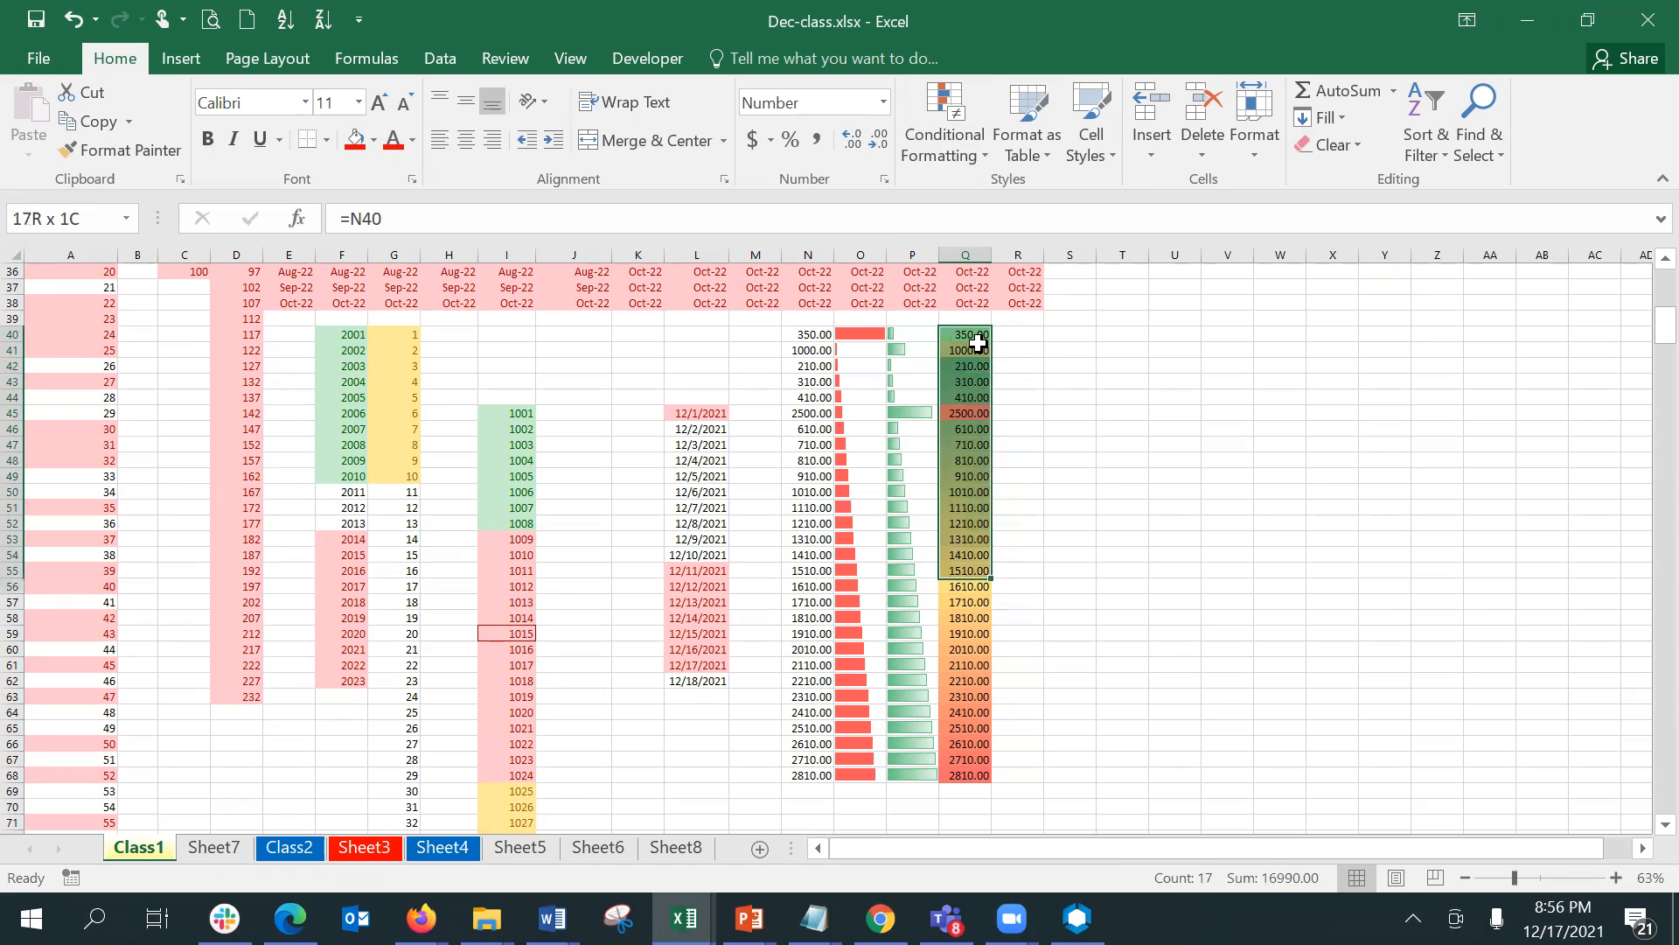
{"action": "key", "text": "shift+Down"}
{"action": "key", "text": "shift+Down"}
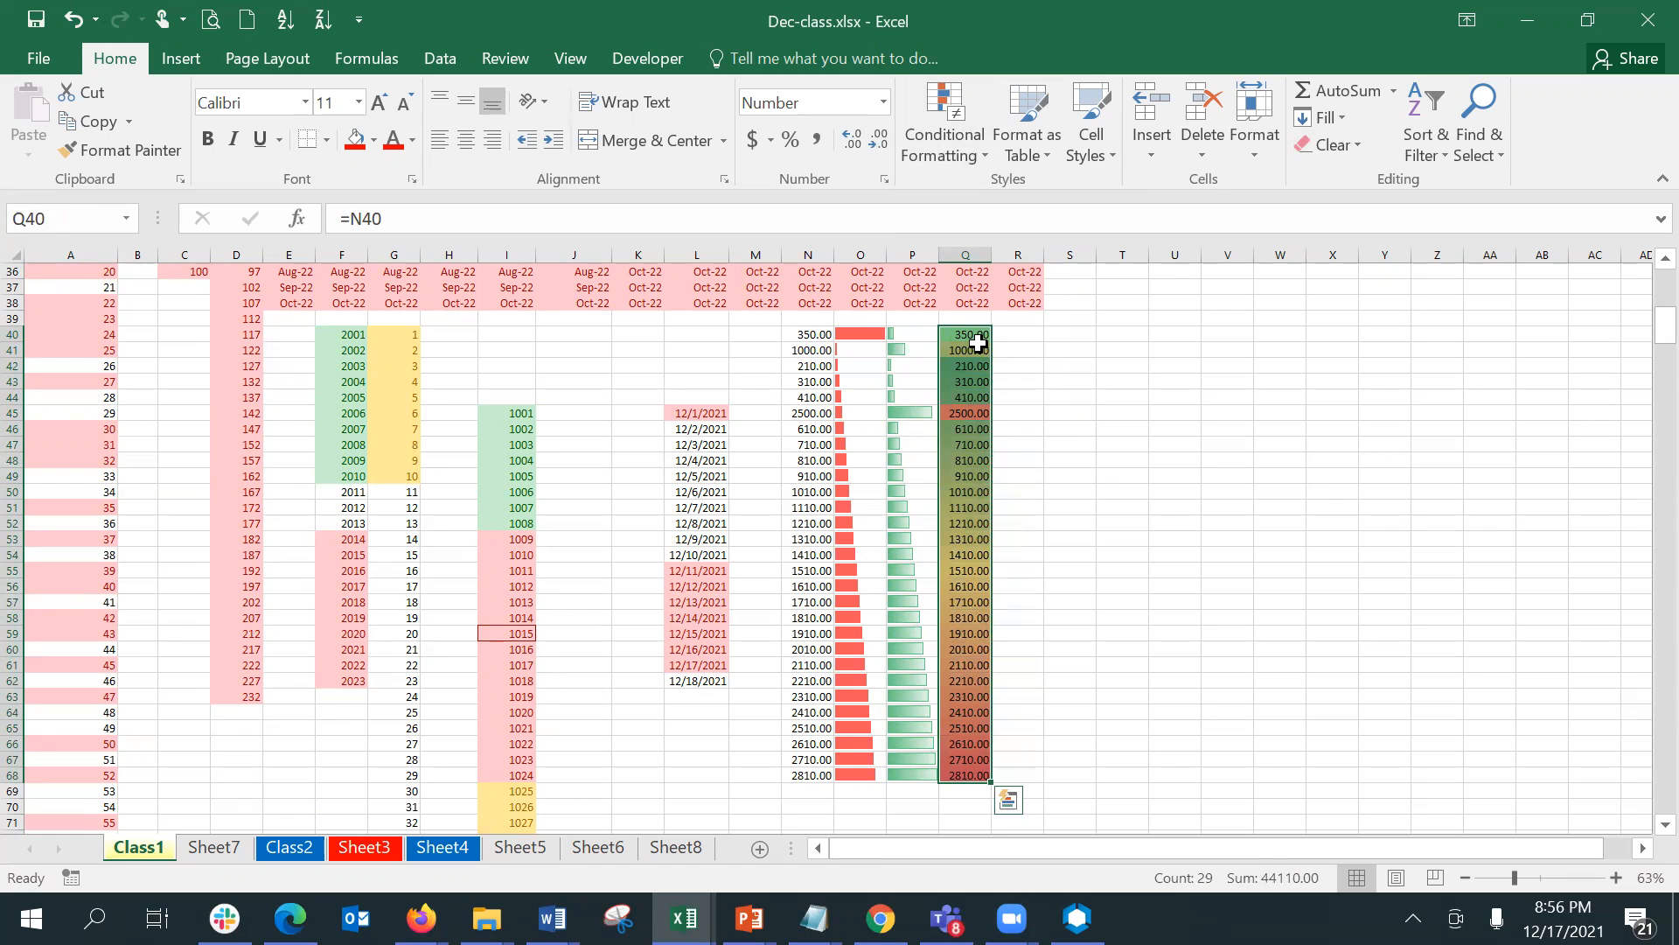
{"action": "key", "text": "Right"}
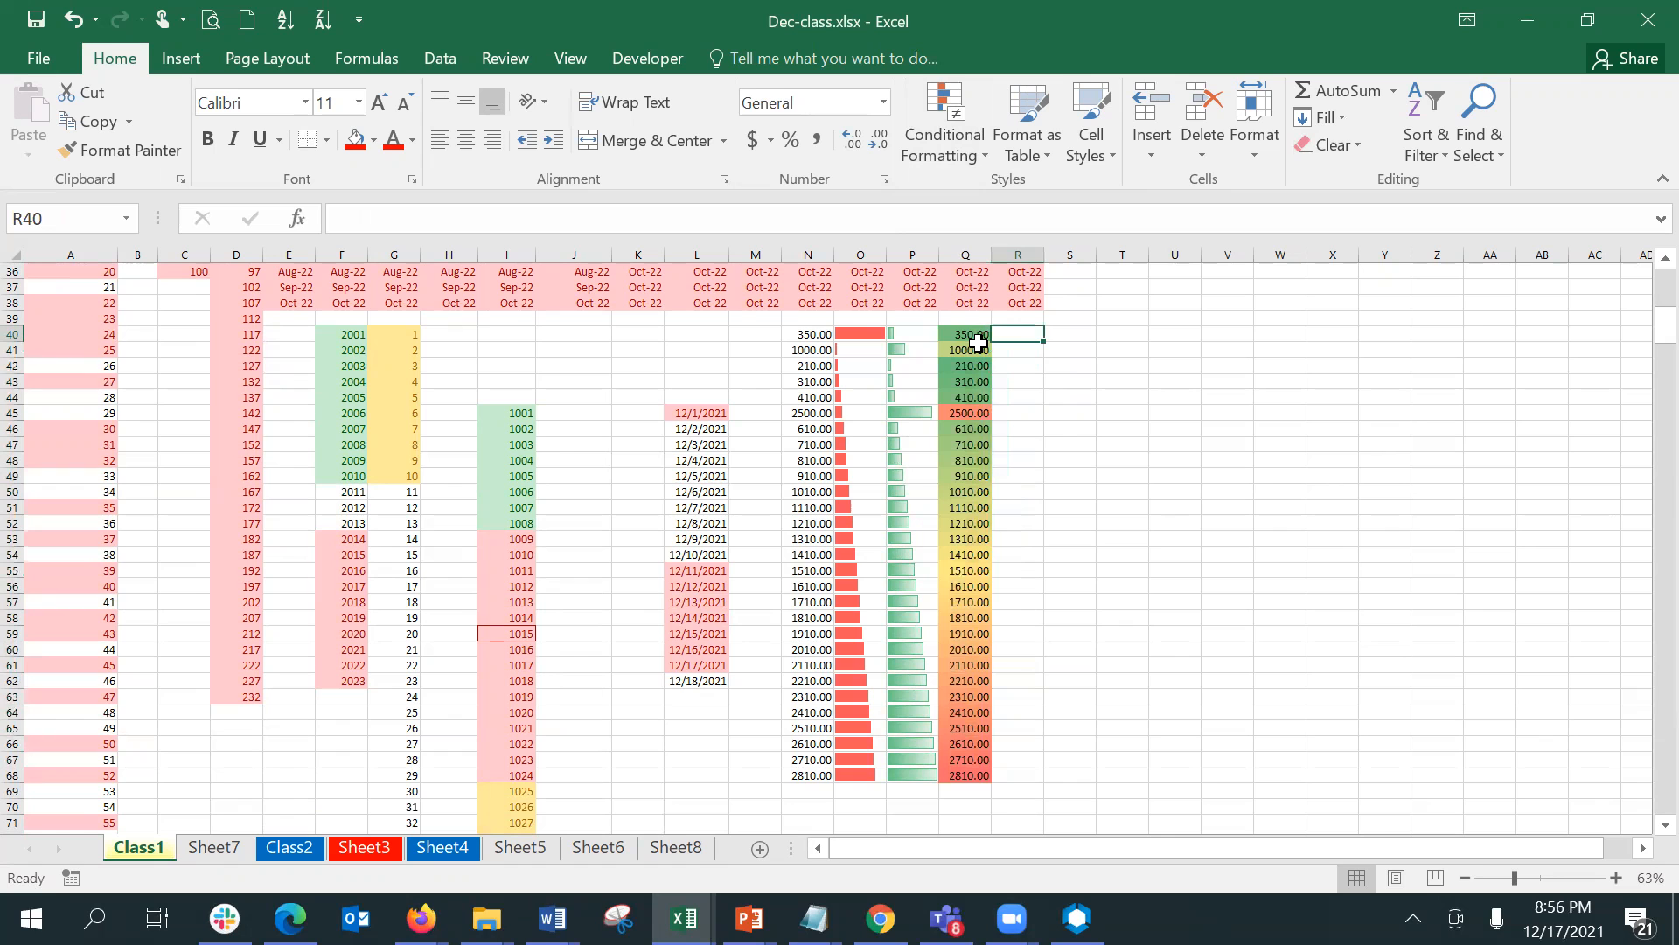
- Edit the graded color scale rule on Q40:Q68 to use the 2-Color Scale format style and apply it
{"action": "left_click_drag", "start_coordinate": [978, 343], "coordinate": [951, 548]}
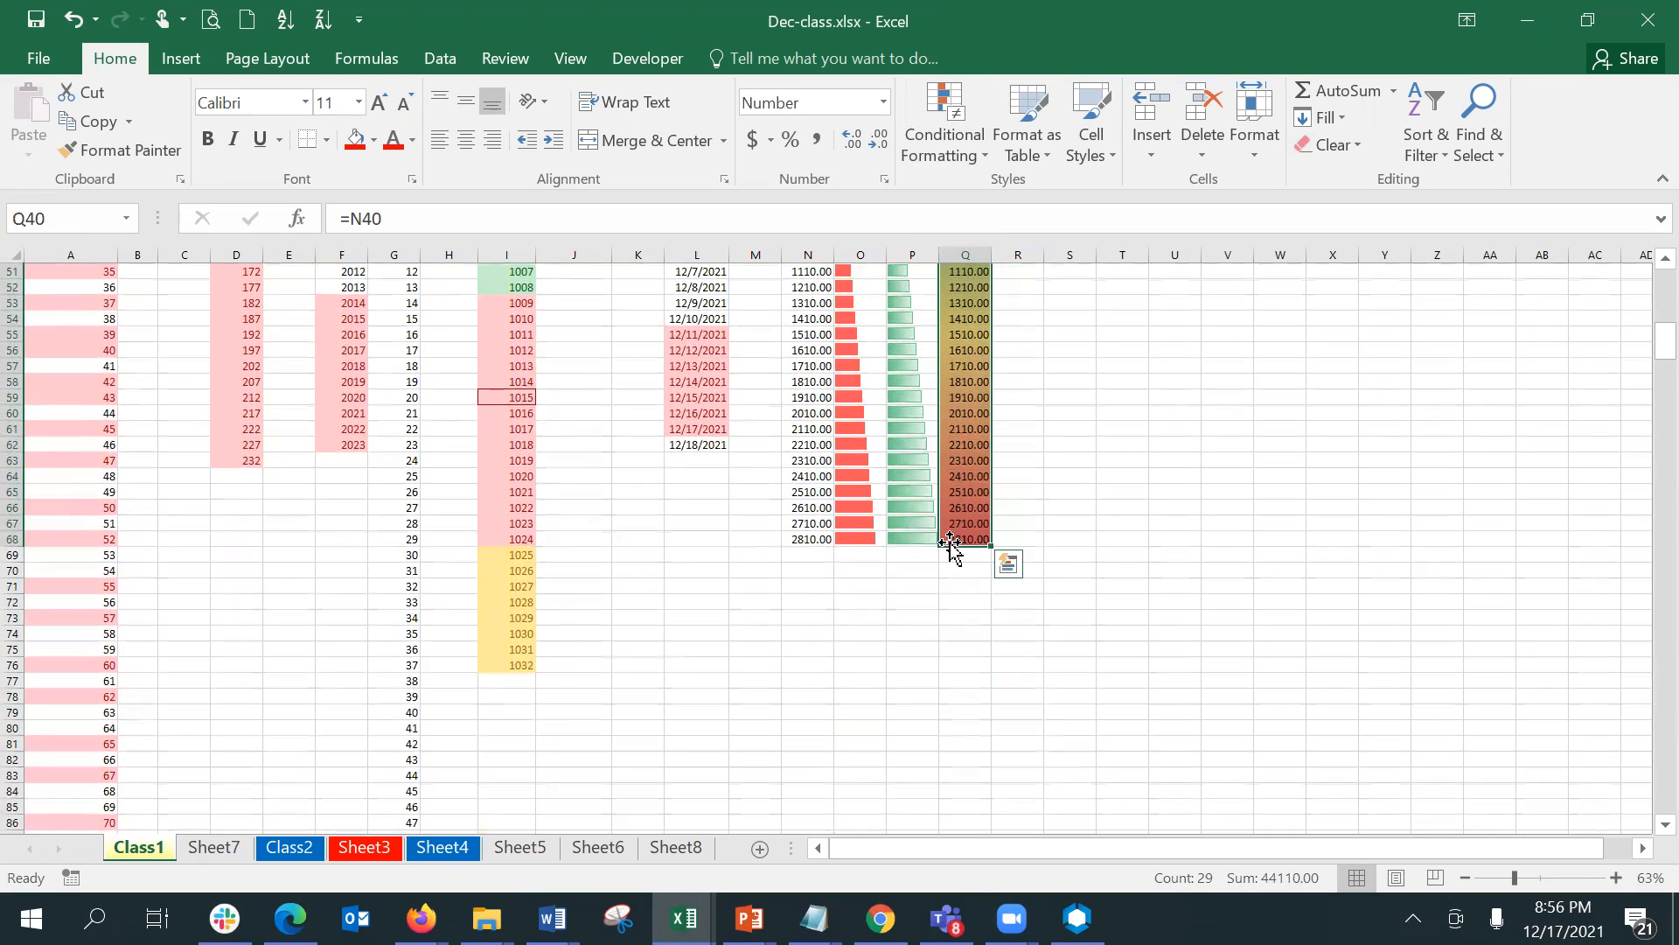
{"action": "left_click", "coordinate": [924, 165]}
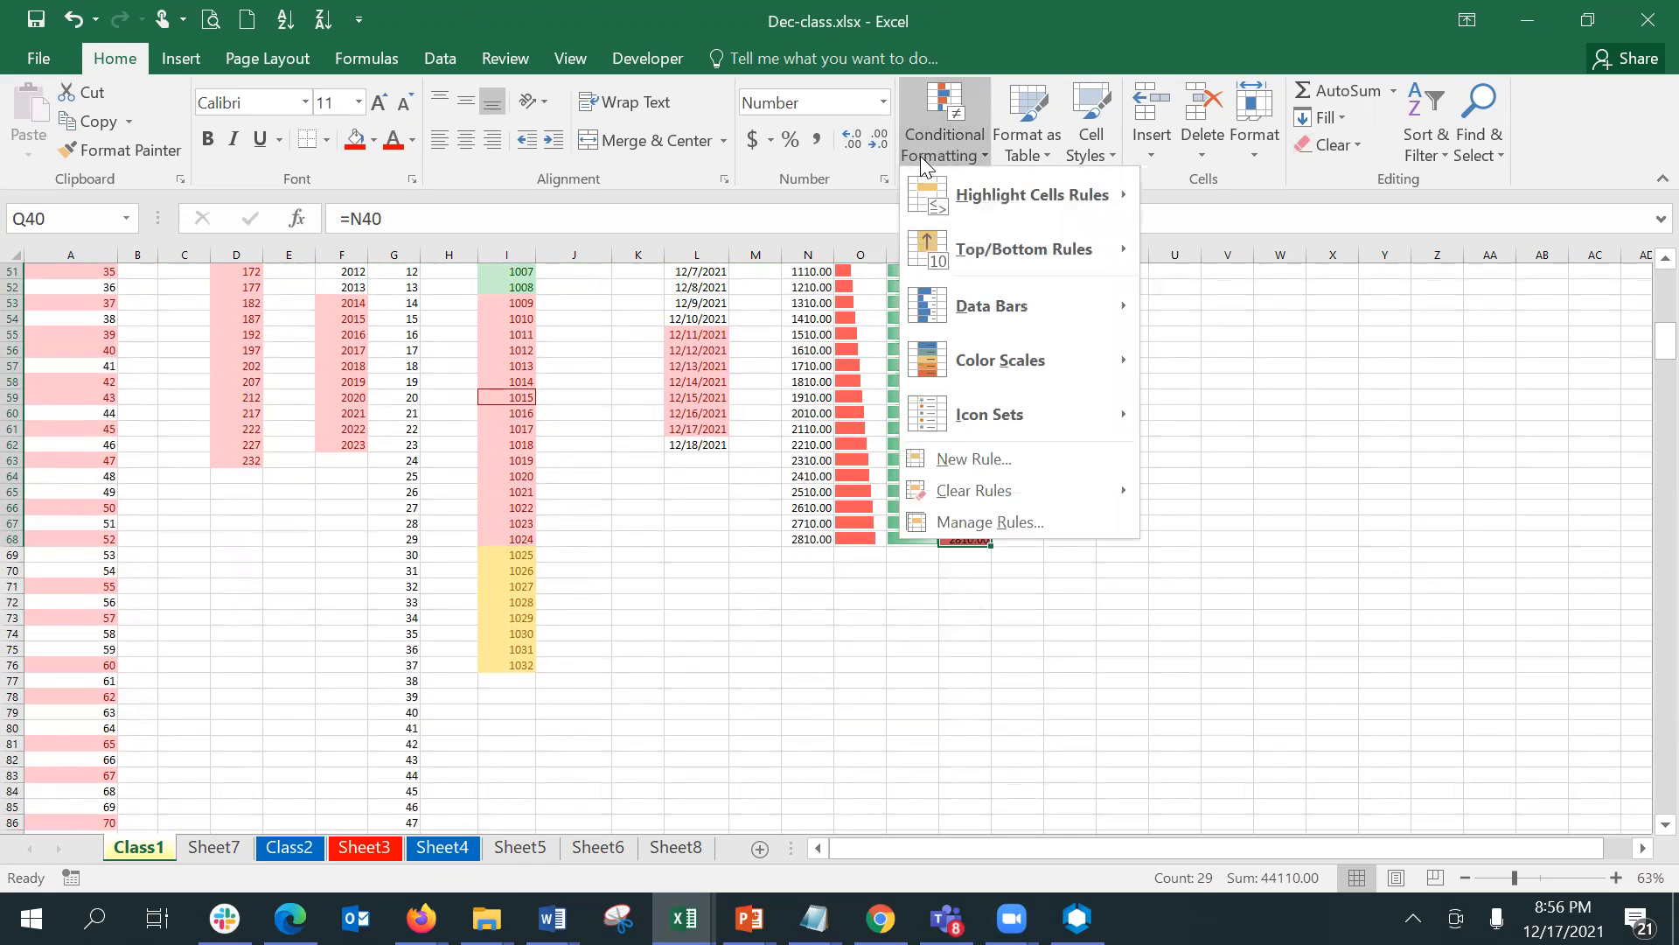
{"action": "left_click", "coordinate": [942, 522]}
{"action": "left_click", "coordinate": [805, 454]}
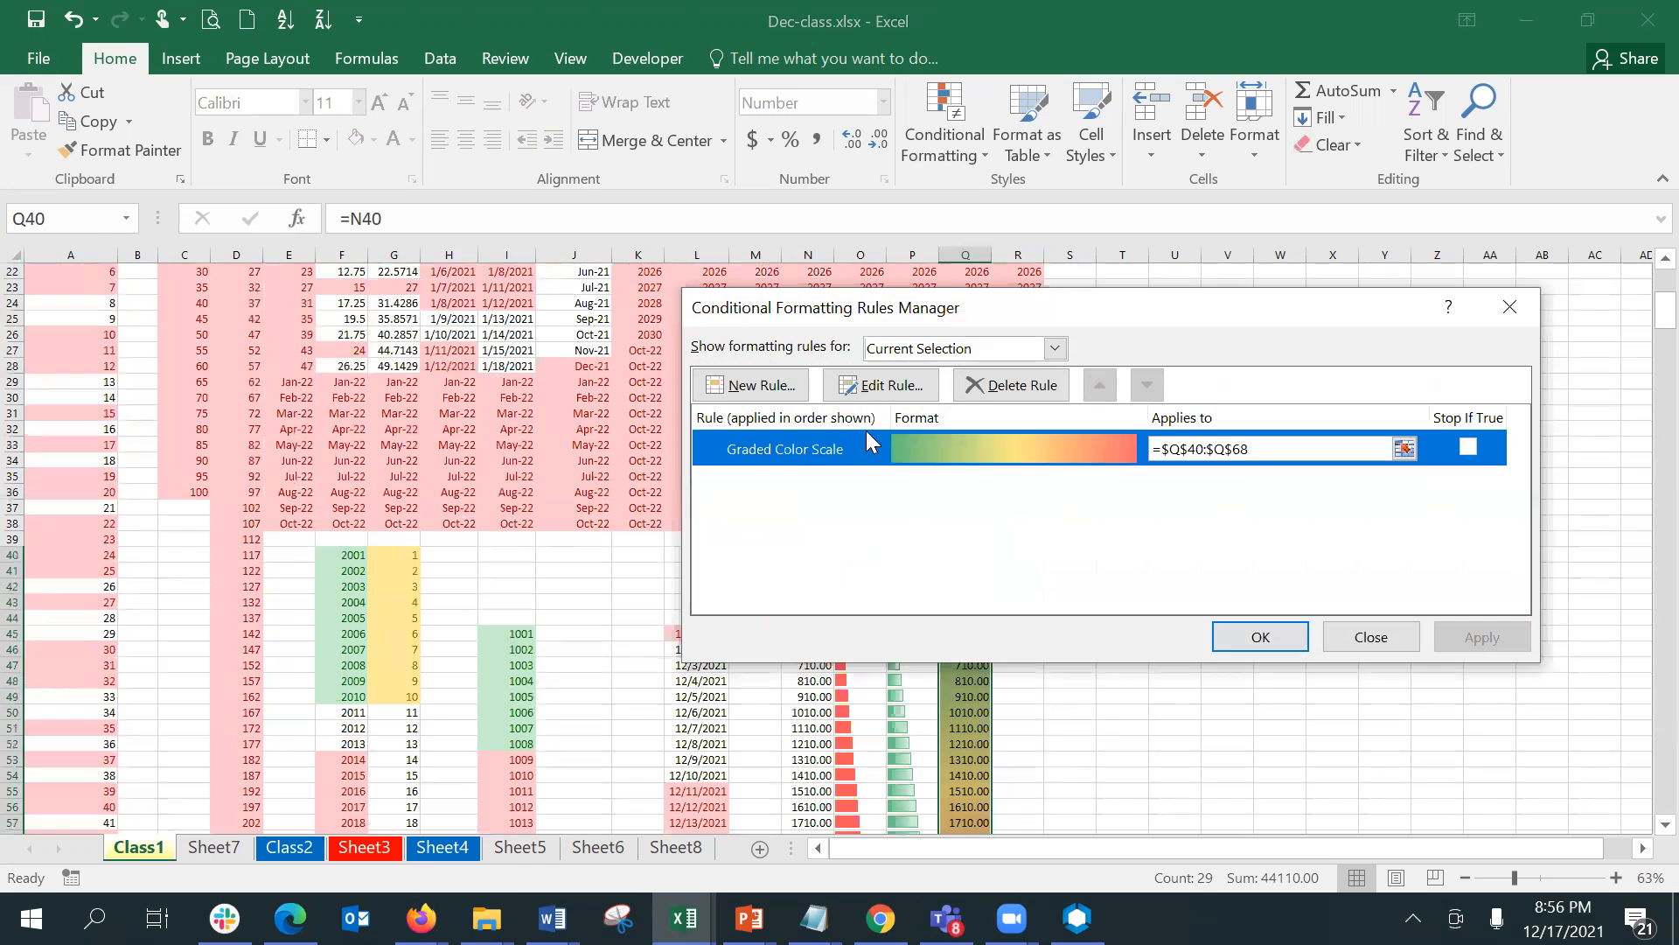
{"action": "left_click", "coordinate": [880, 387]}
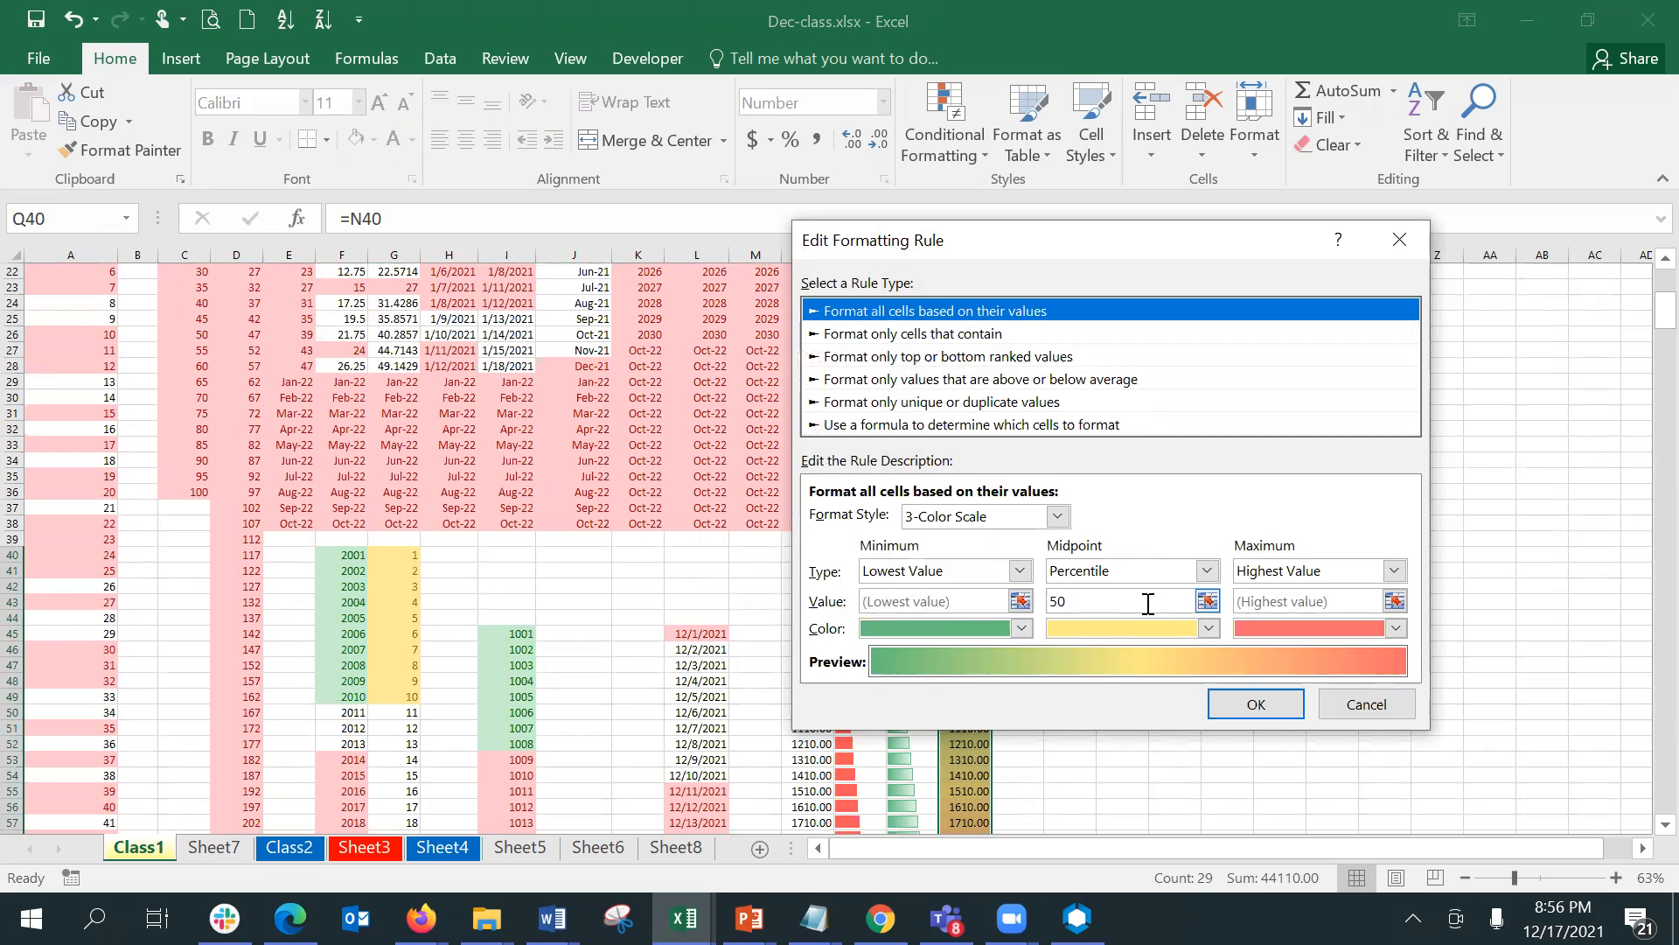
{"action": "left_click", "coordinate": [1141, 575]}
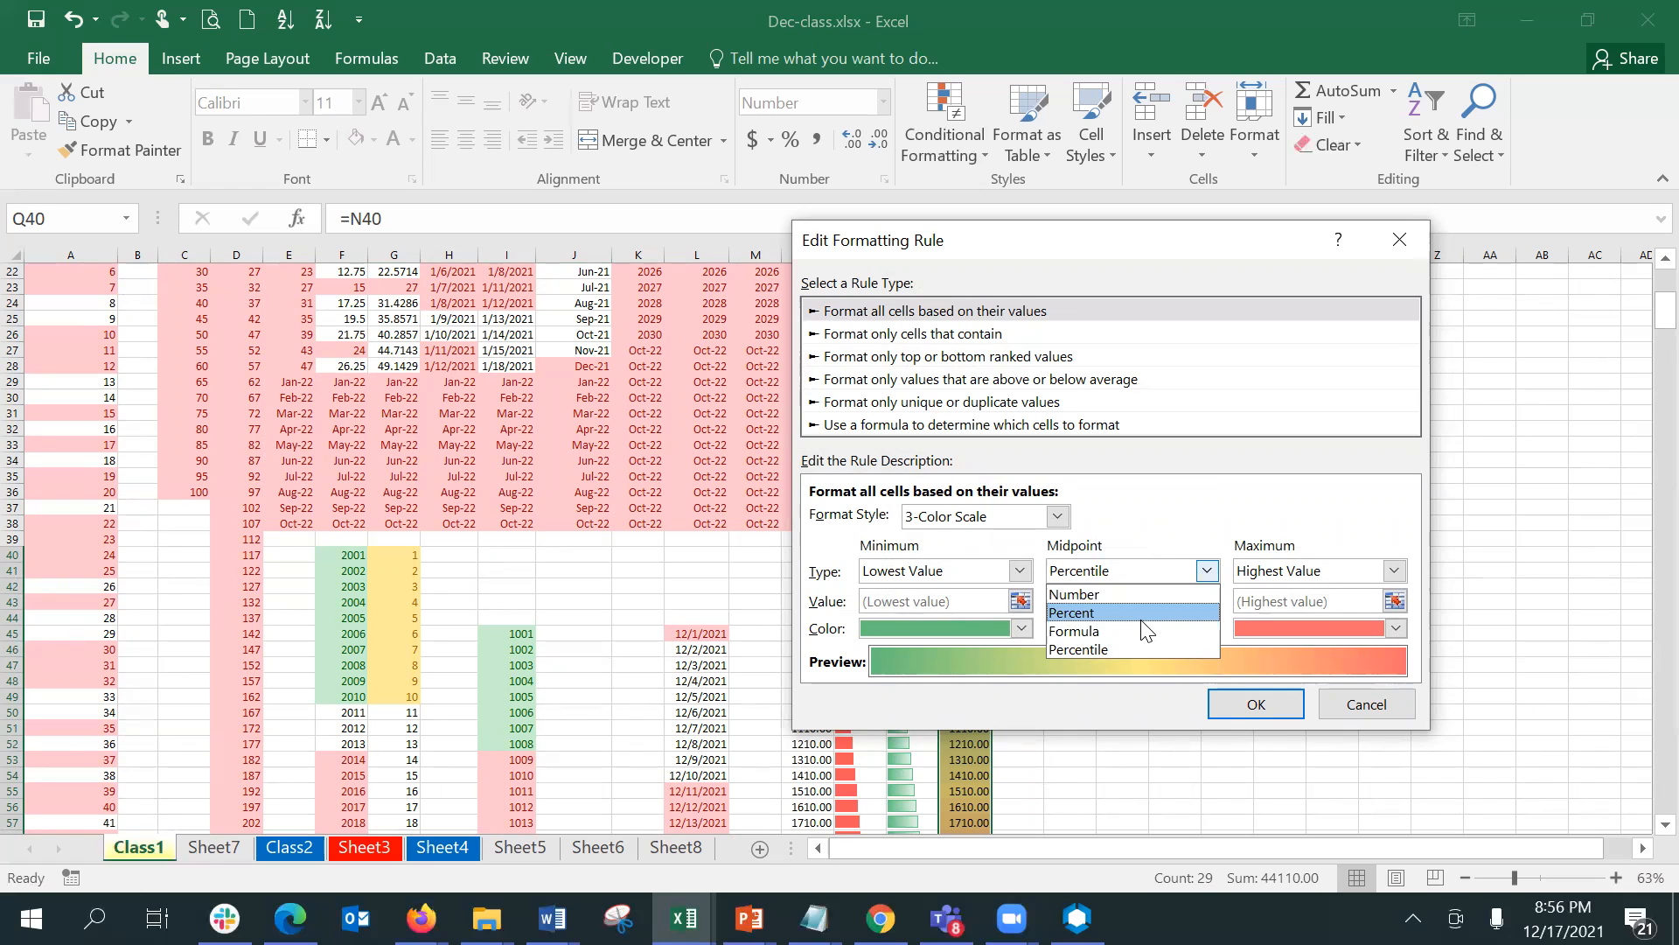
{"action": "left_click", "coordinate": [1175, 516]}
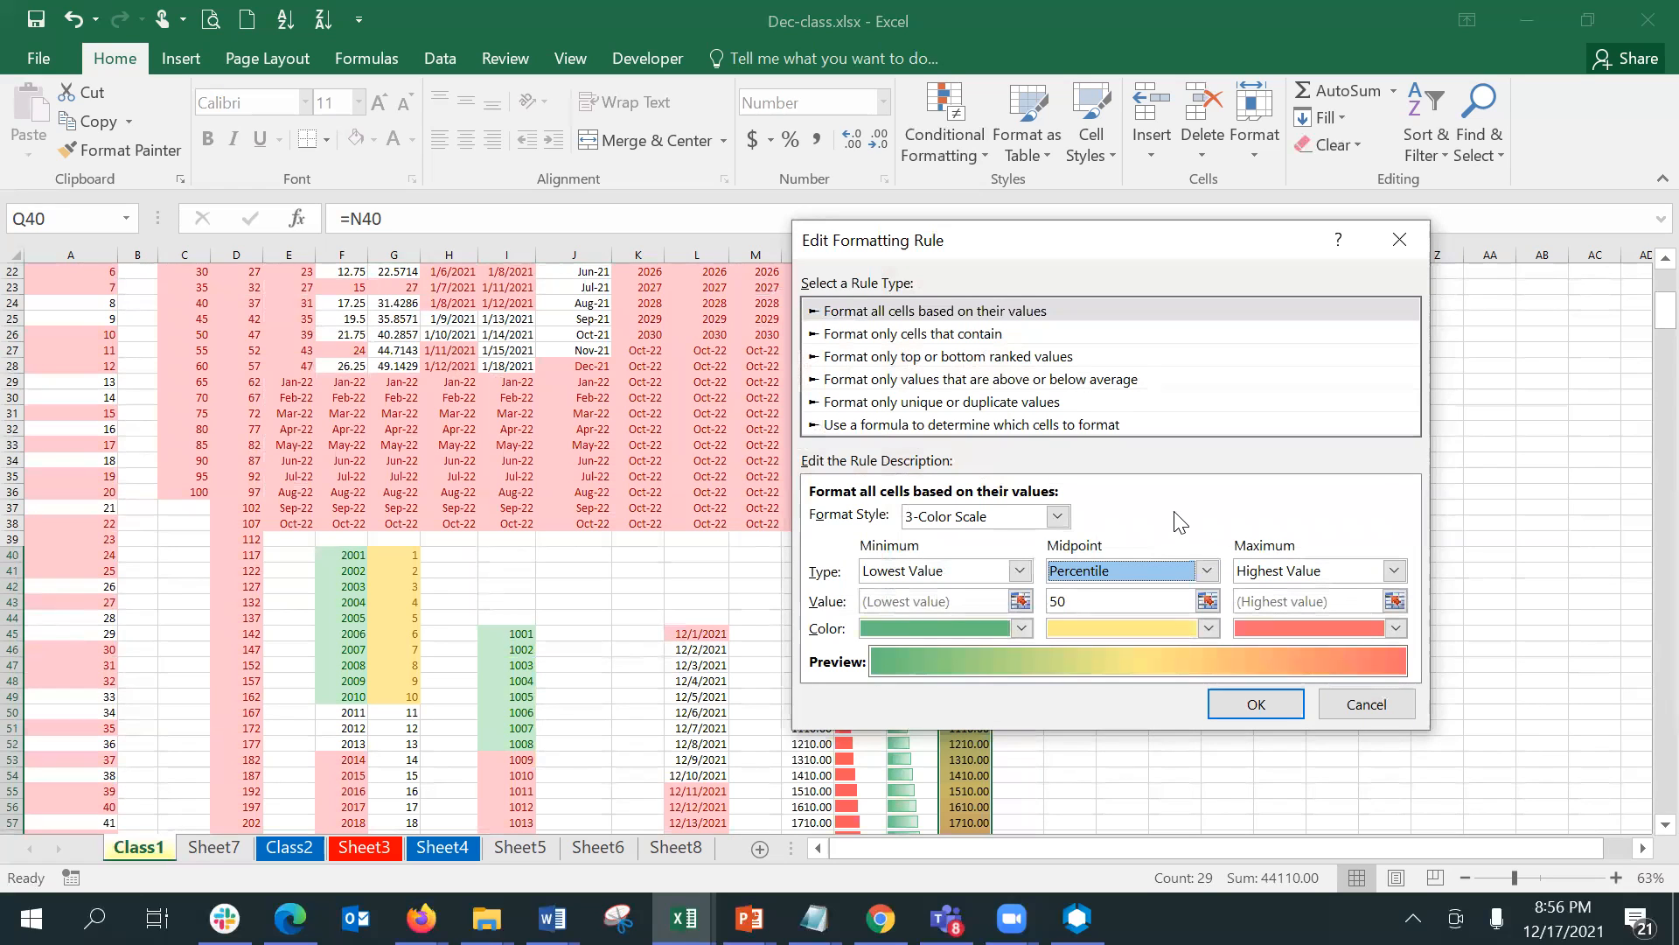
{"action": "left_click", "coordinate": [994, 508]}
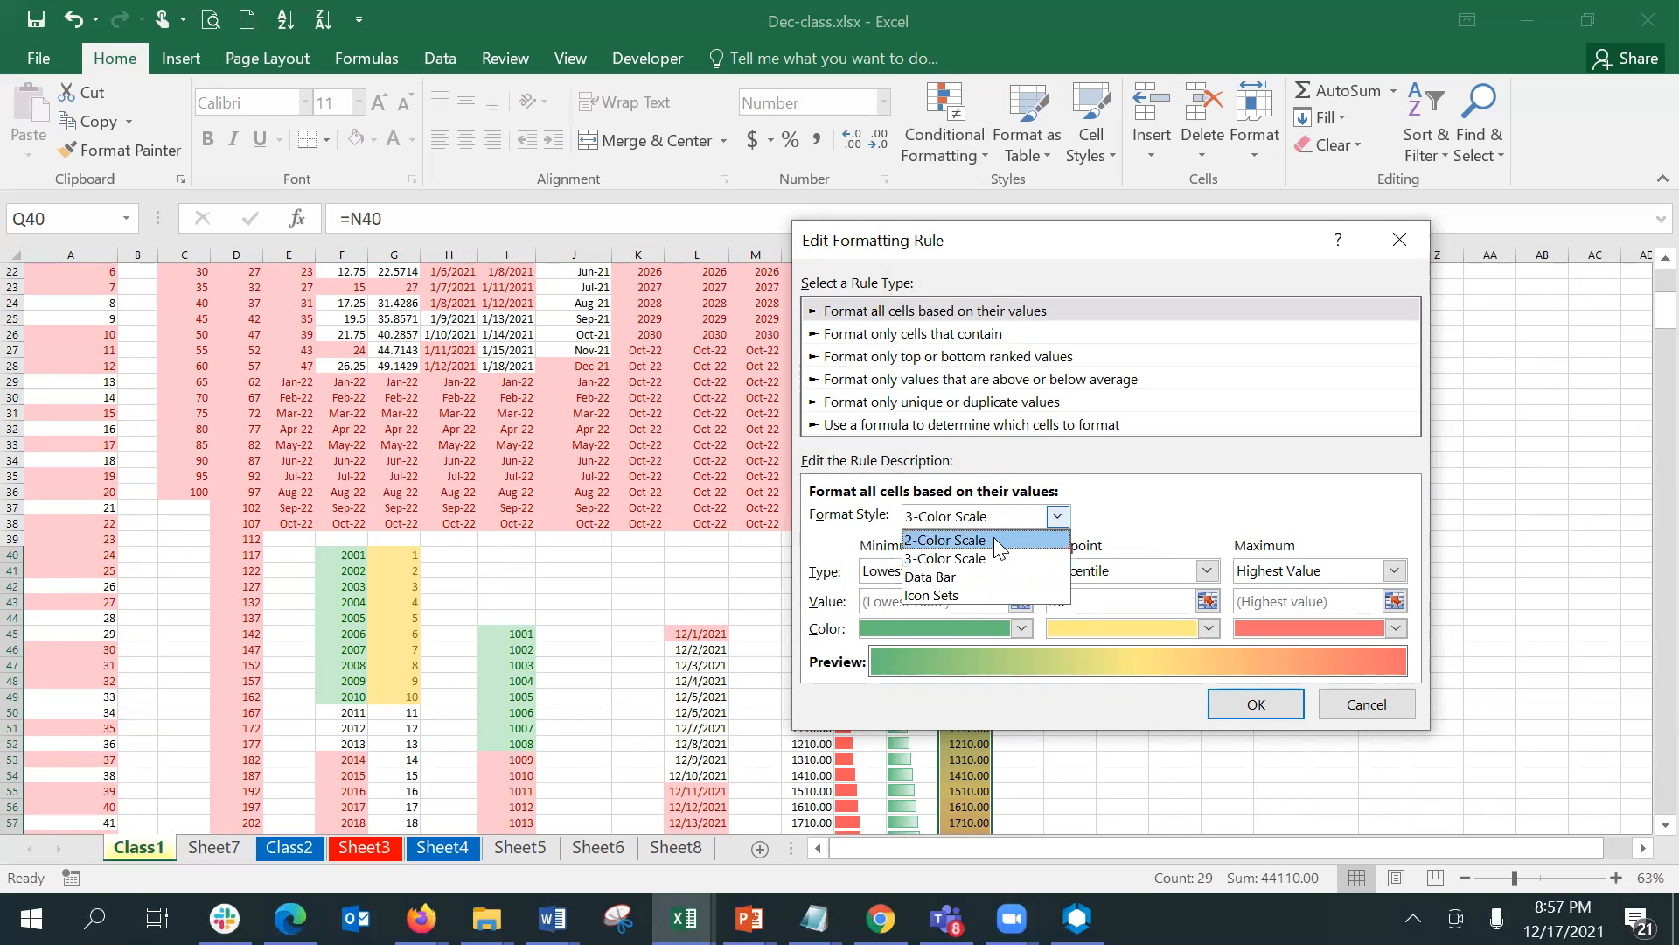
{"action": "left_click", "coordinate": [994, 540]}
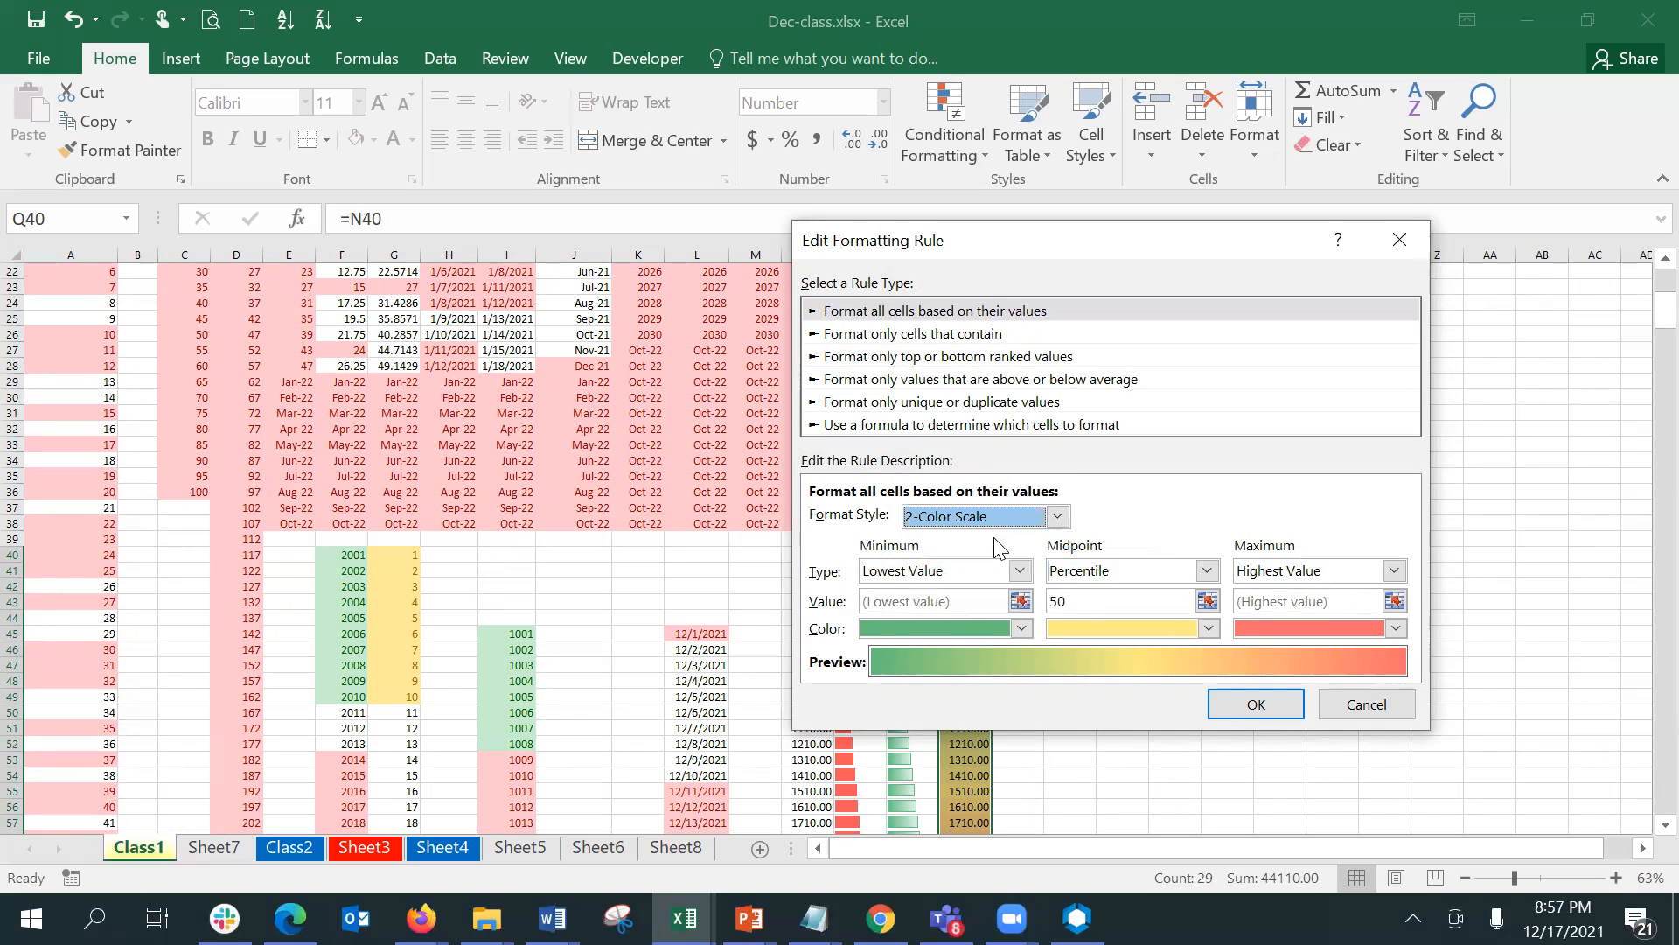
{"action": "left_click", "coordinate": [1282, 694]}
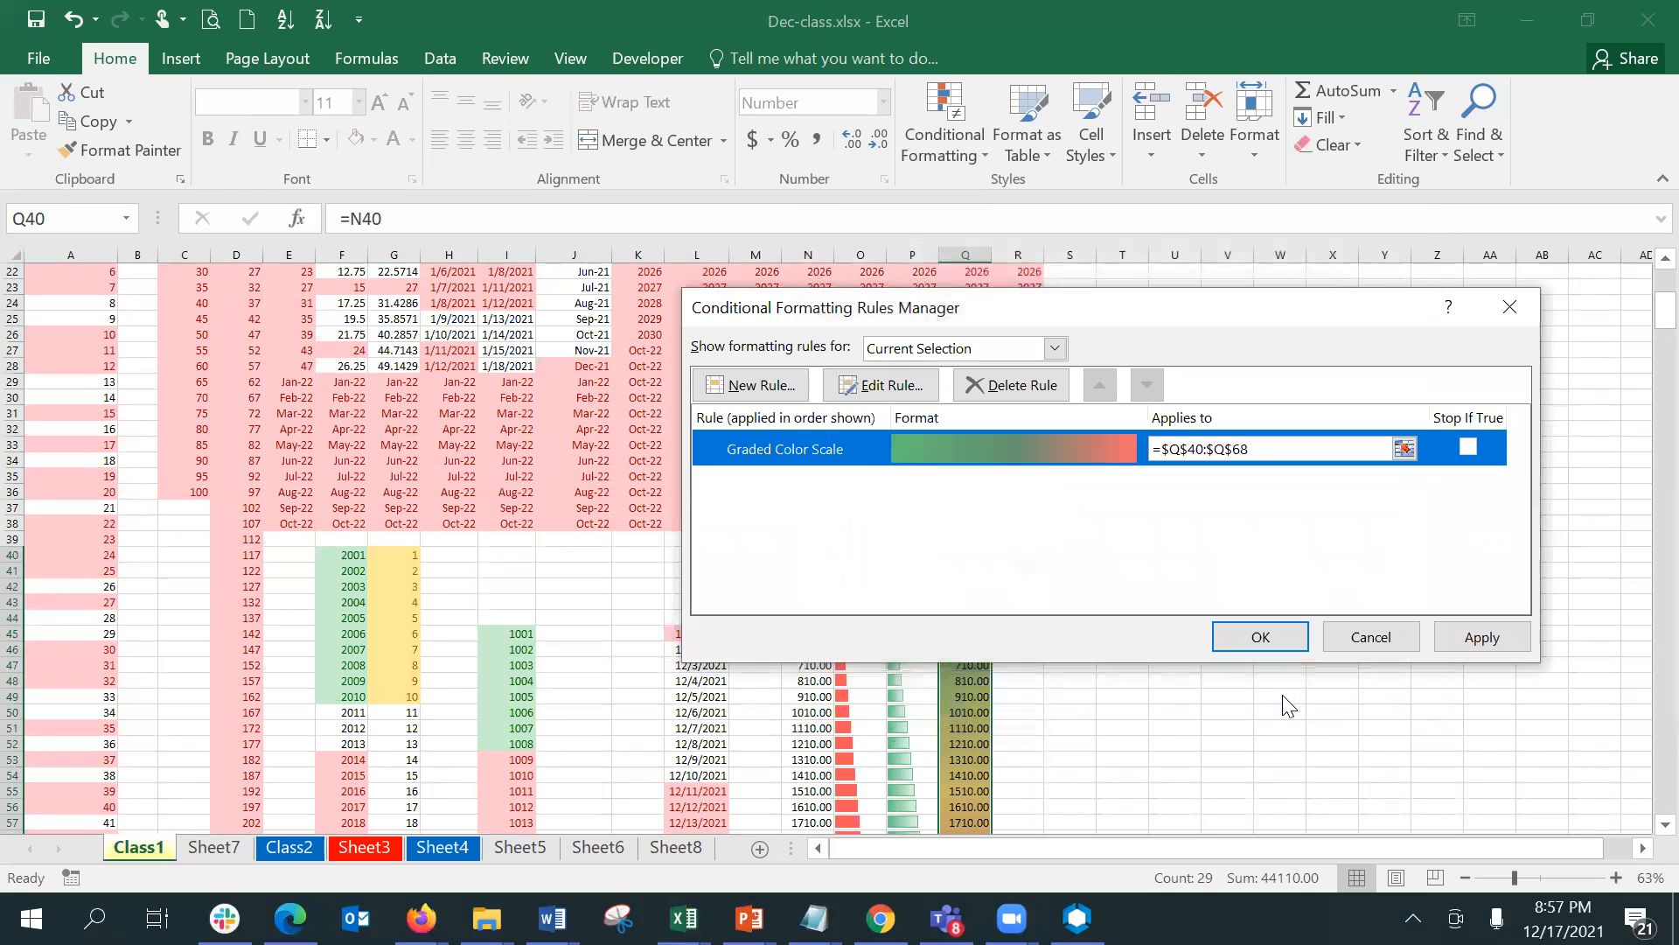
{"action": "left_click", "coordinate": [1277, 635]}
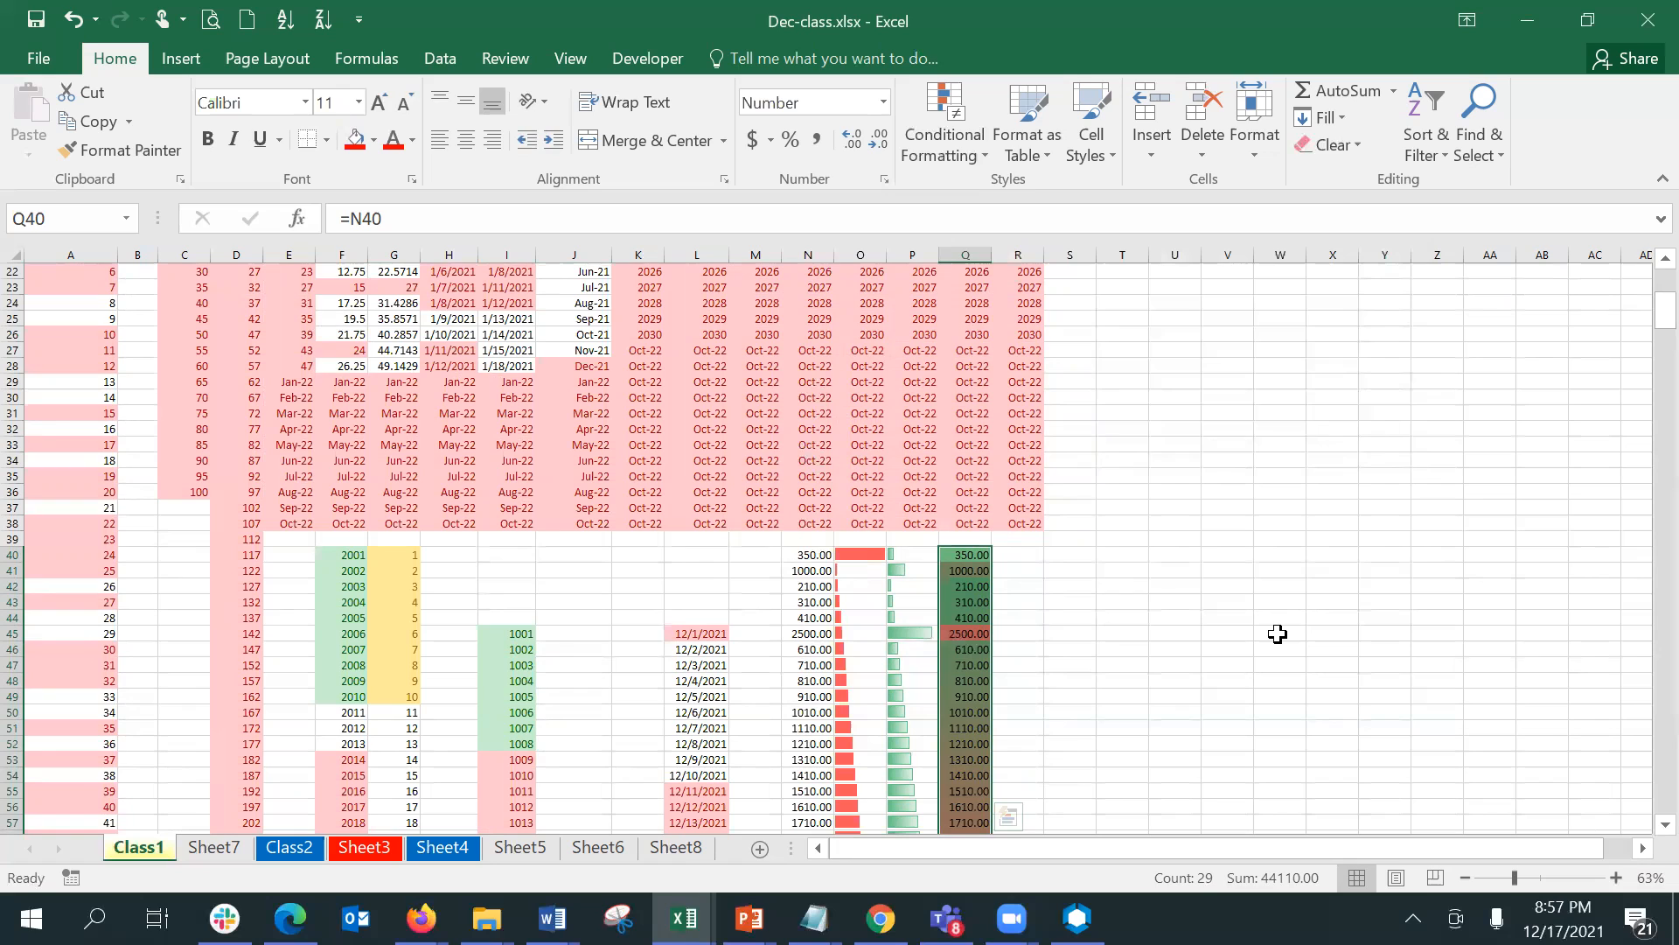
- Enter the formula =N40 in R40 and fill it down through R68
{"action": "key", "text": "Right"}
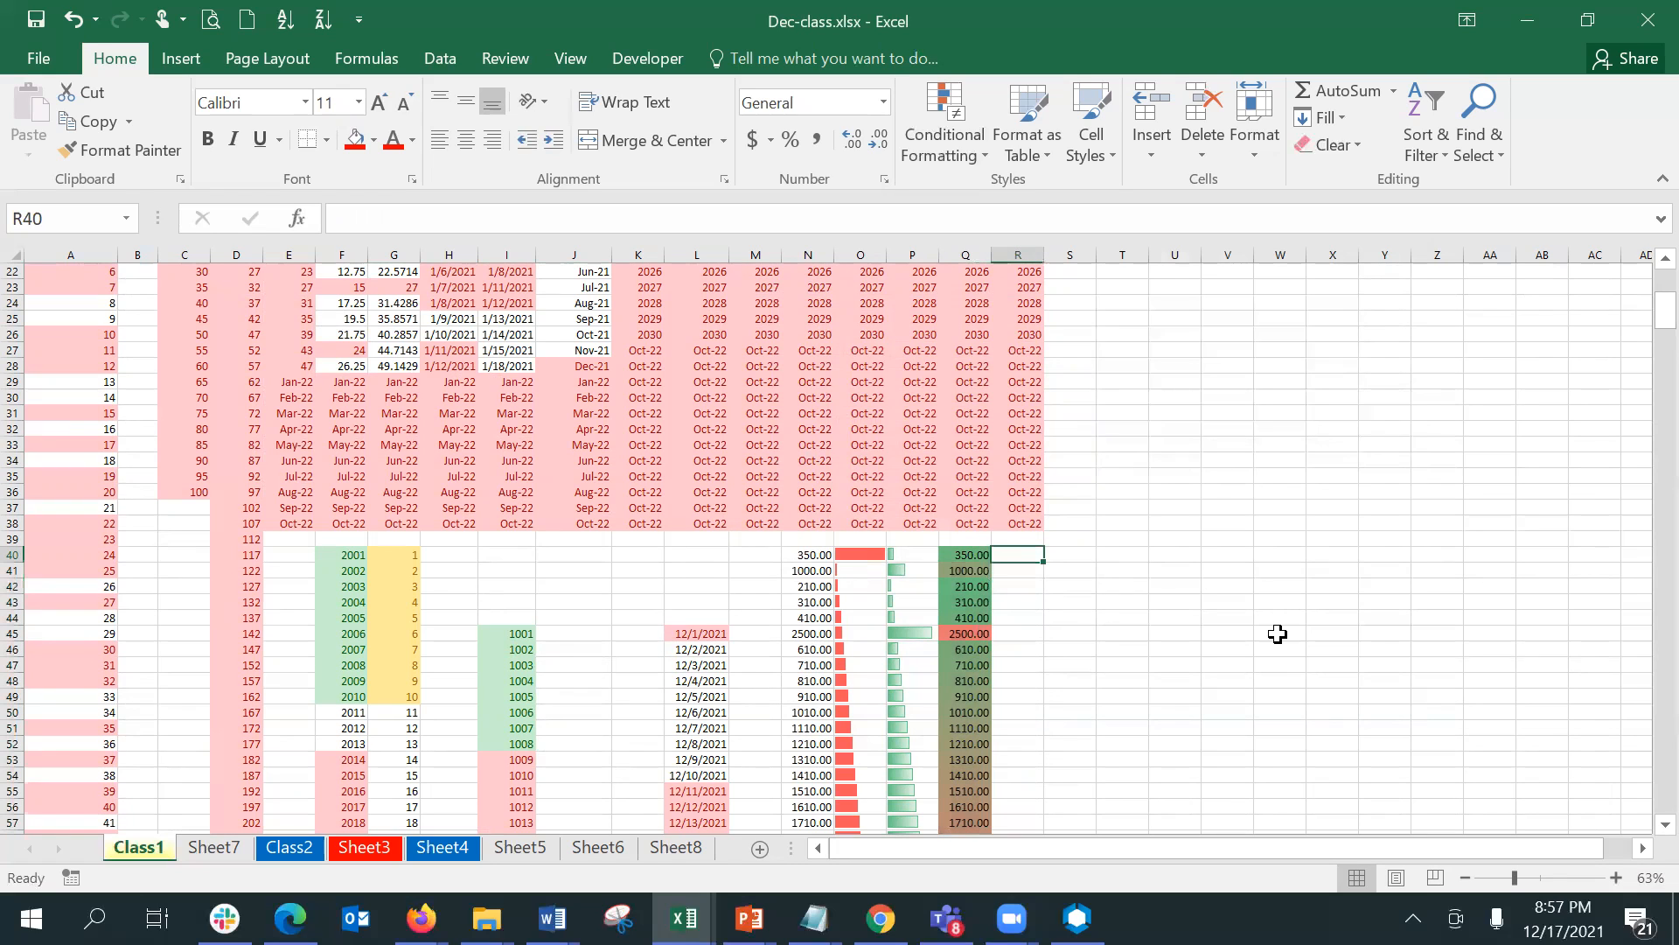
{"action": "type", "text": "="}
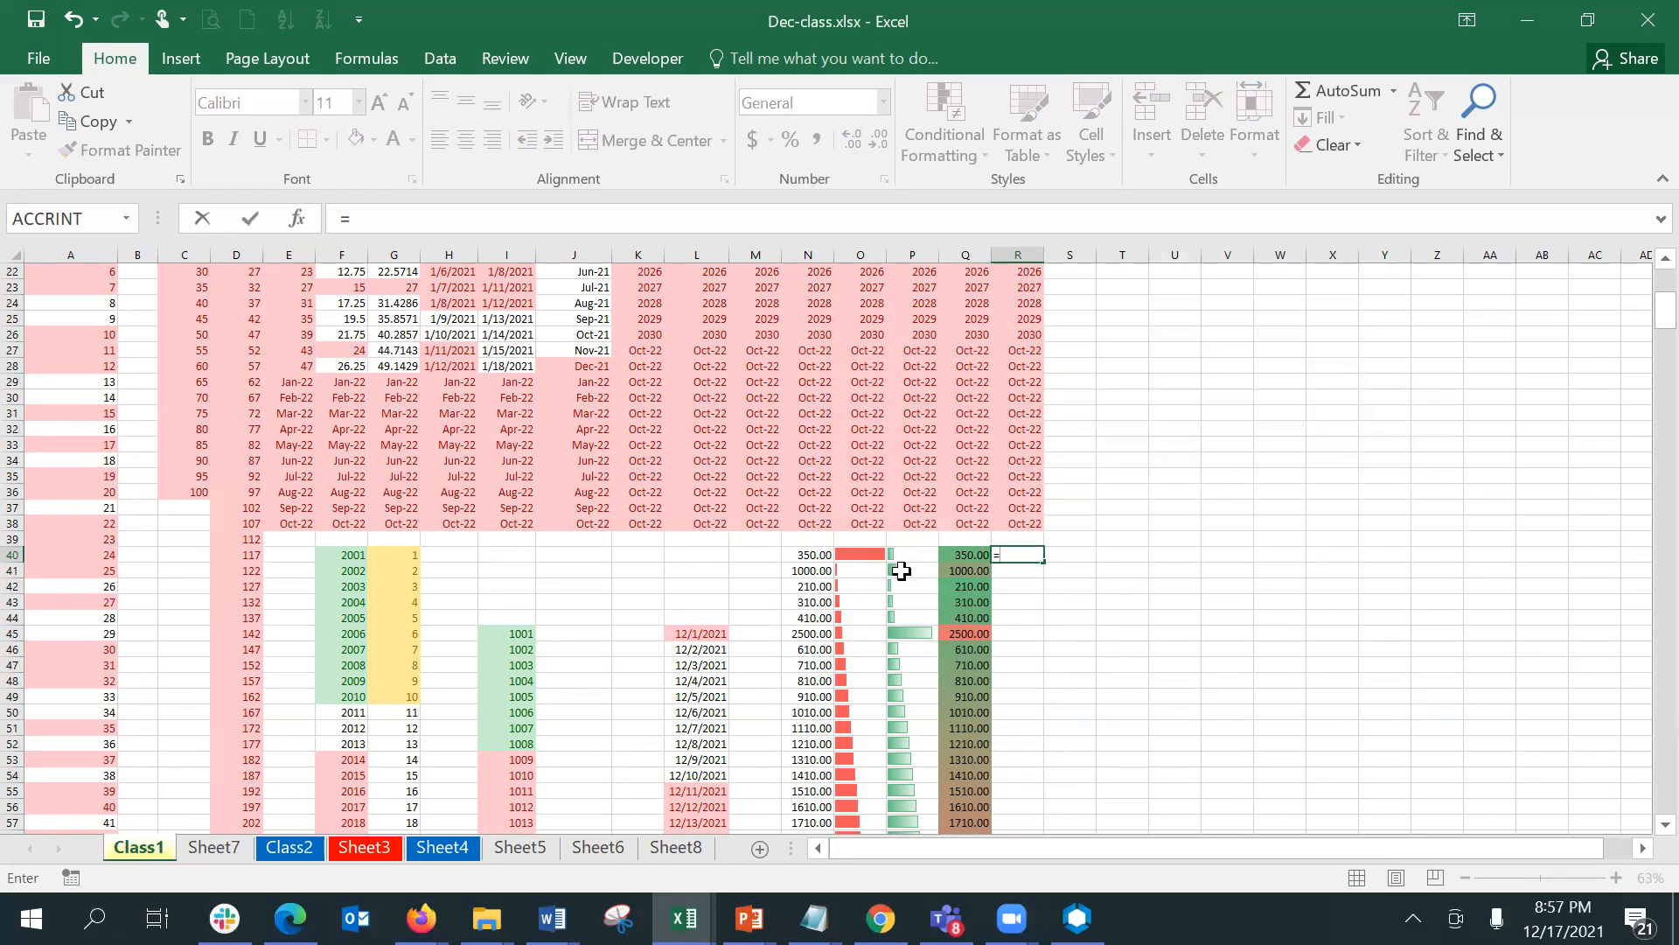
{"action": "left_click", "coordinate": [807, 553]}
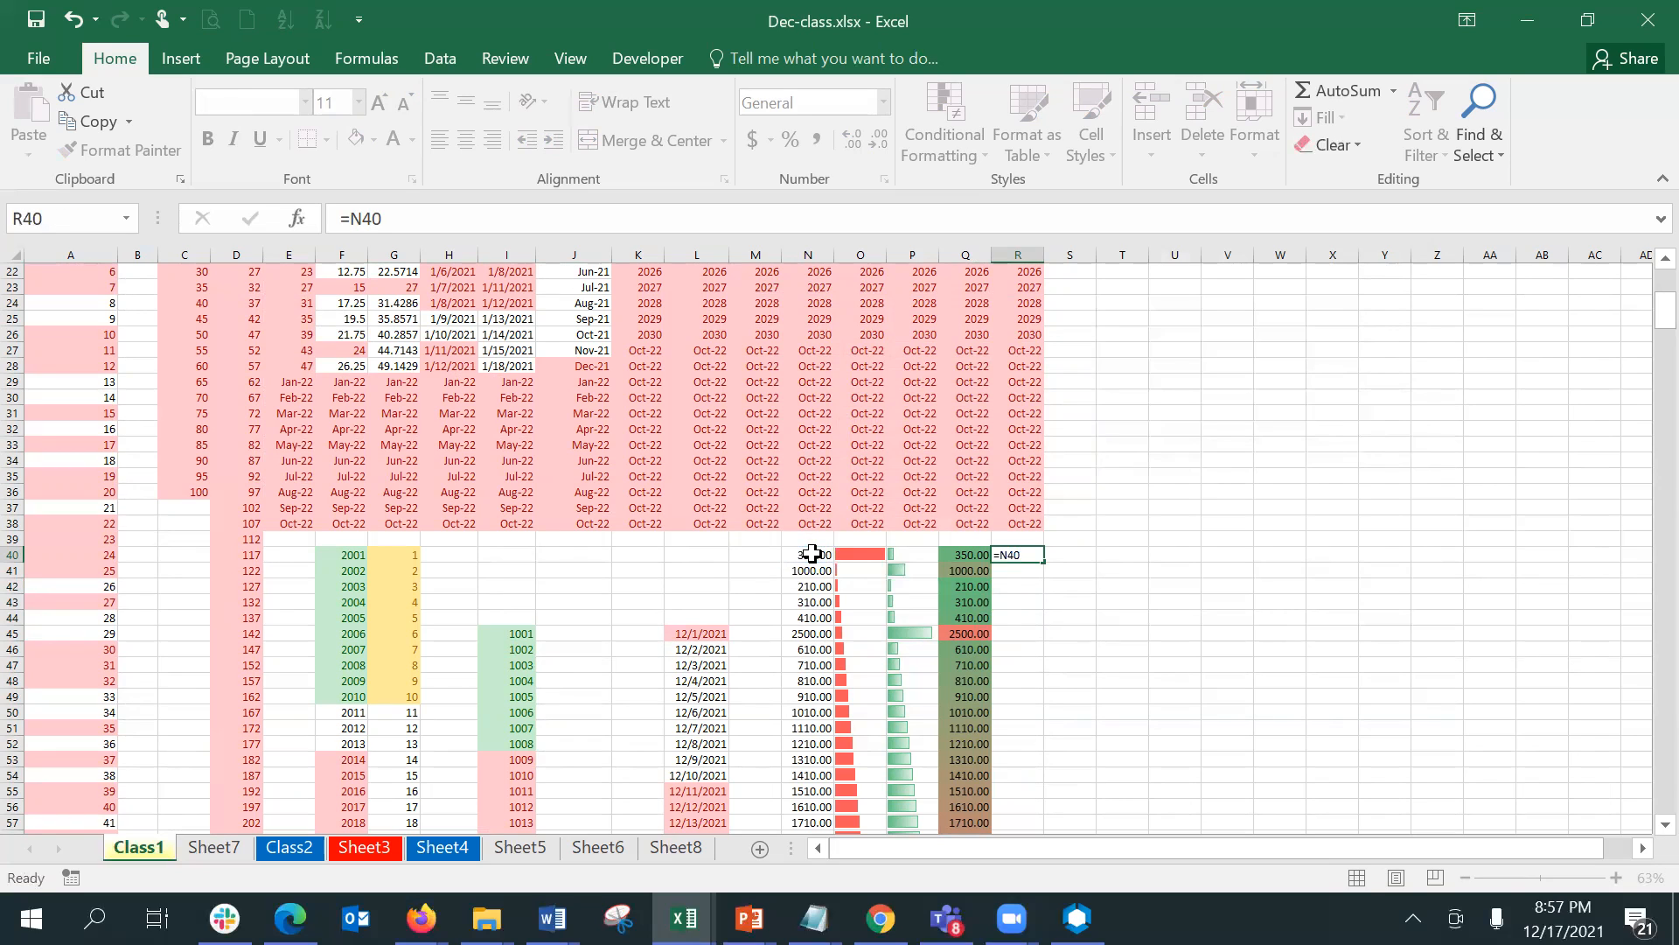
{"action": "key", "text": "Return"}
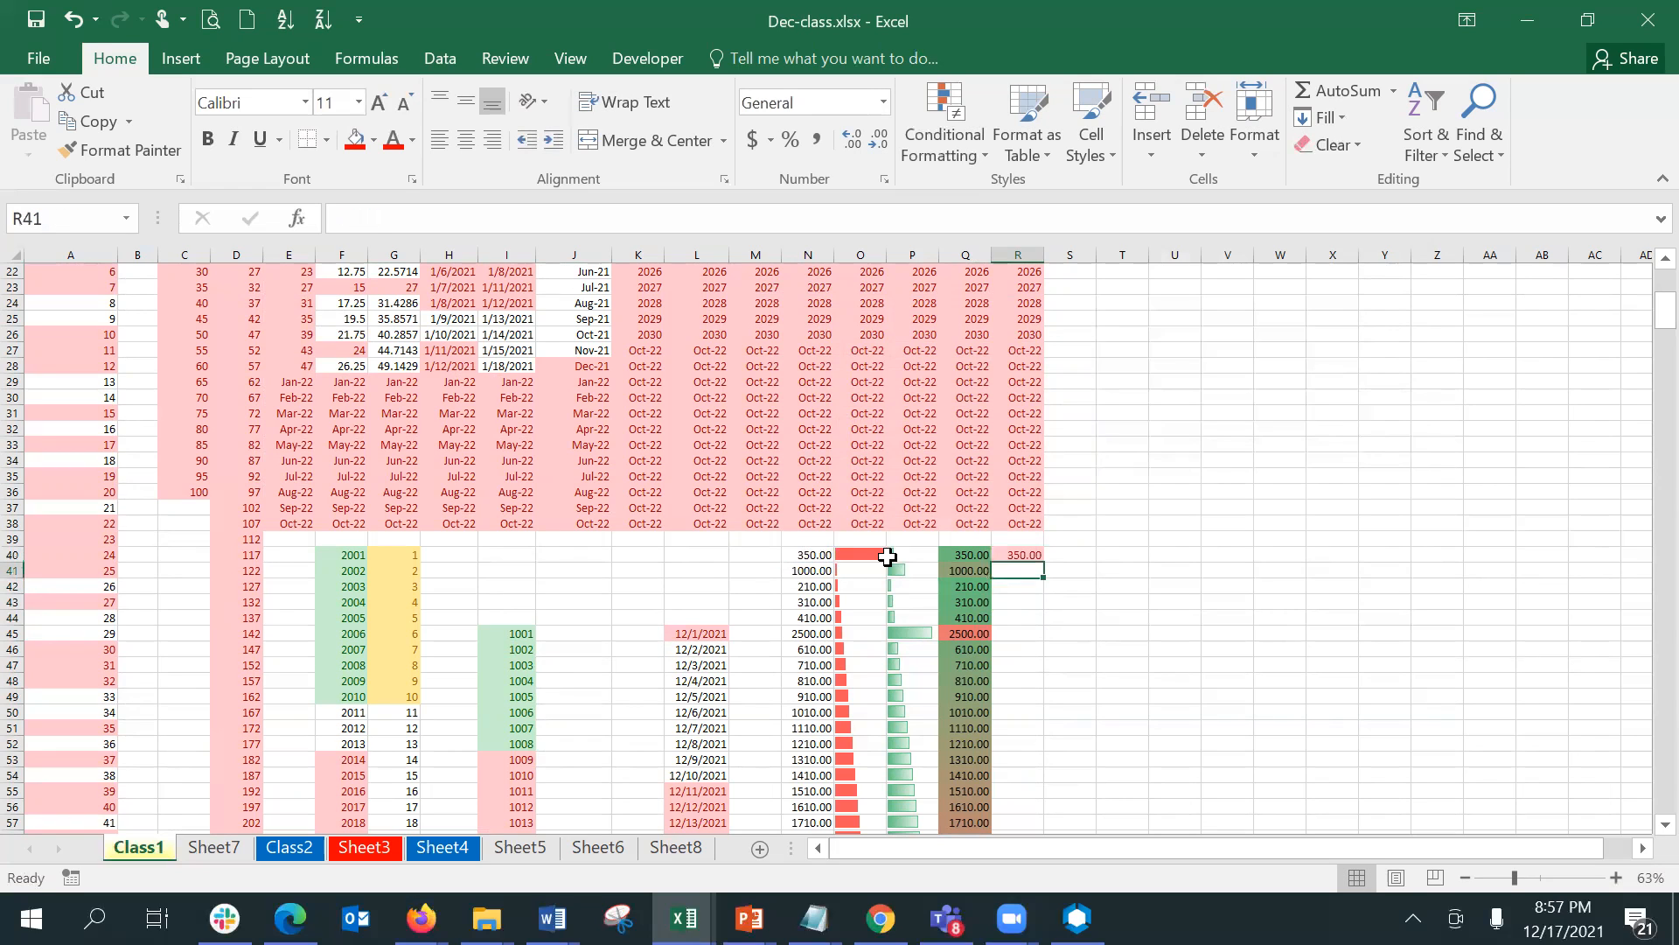
{"action": "left_click", "coordinate": [1020, 553]}
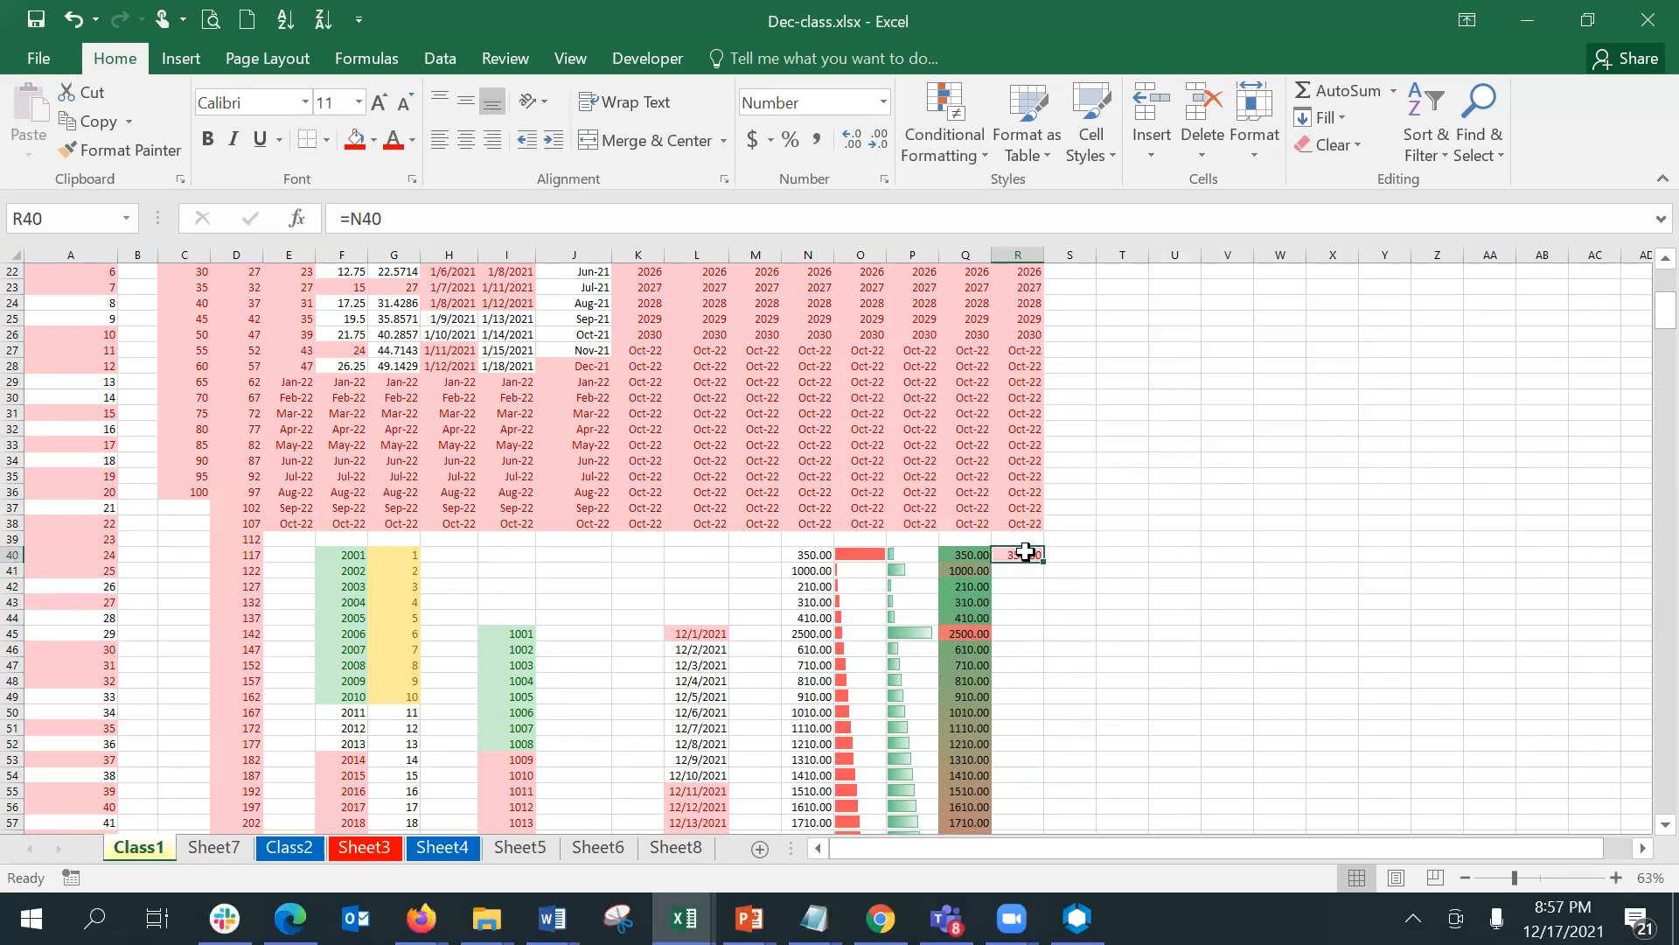
{"action": "scroll", "coordinate": [1204, 563], "scroll_direction": "down", "scroll_amount": 1}
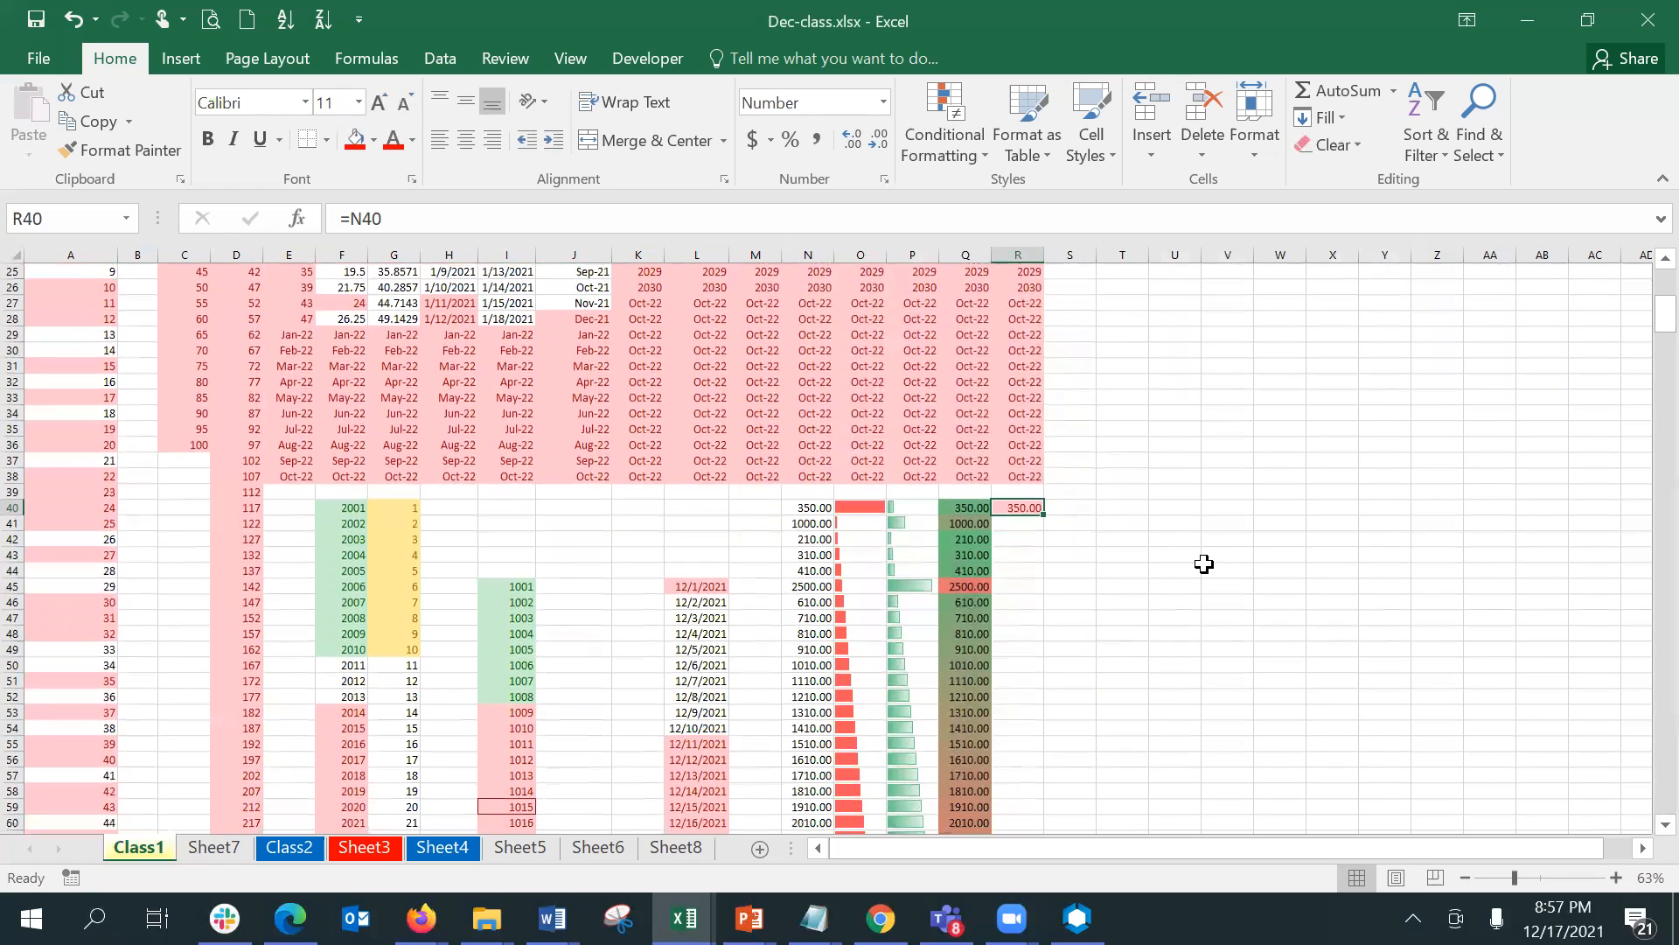
{"action": "double_click", "coordinate": [1043, 519]}
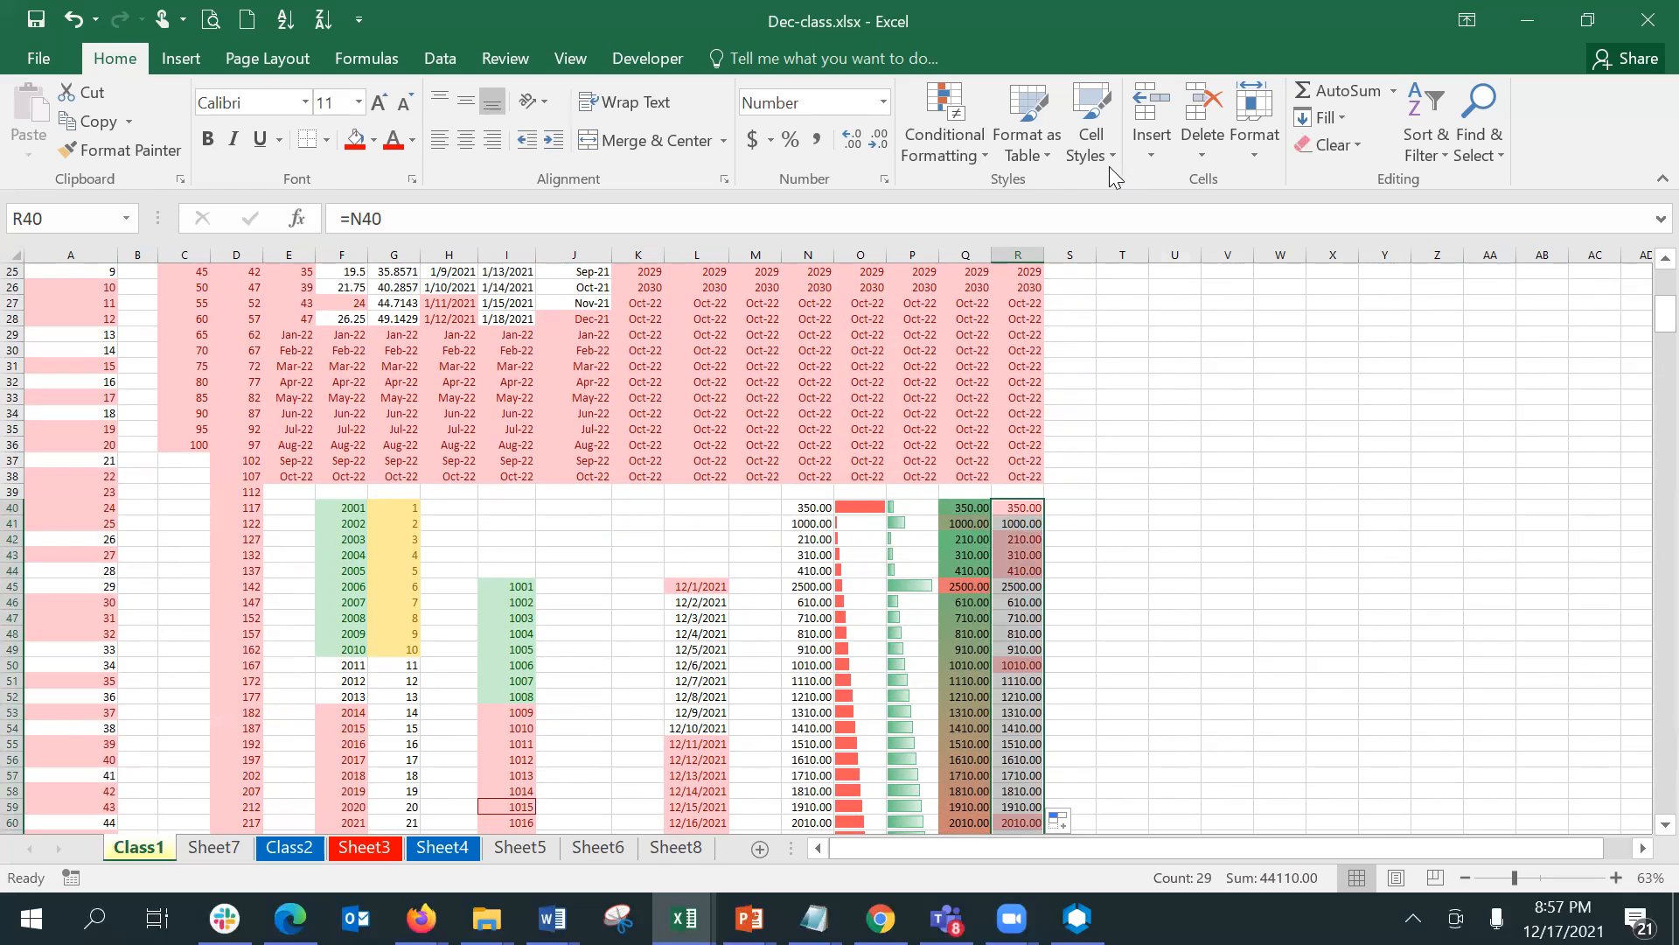
- Clear the conditional formatting rules from the selected cells R40:R68
{"action": "left_click", "coordinate": [960, 154]}
{"action": "mouse_move", "coordinate": [1009, 504]}
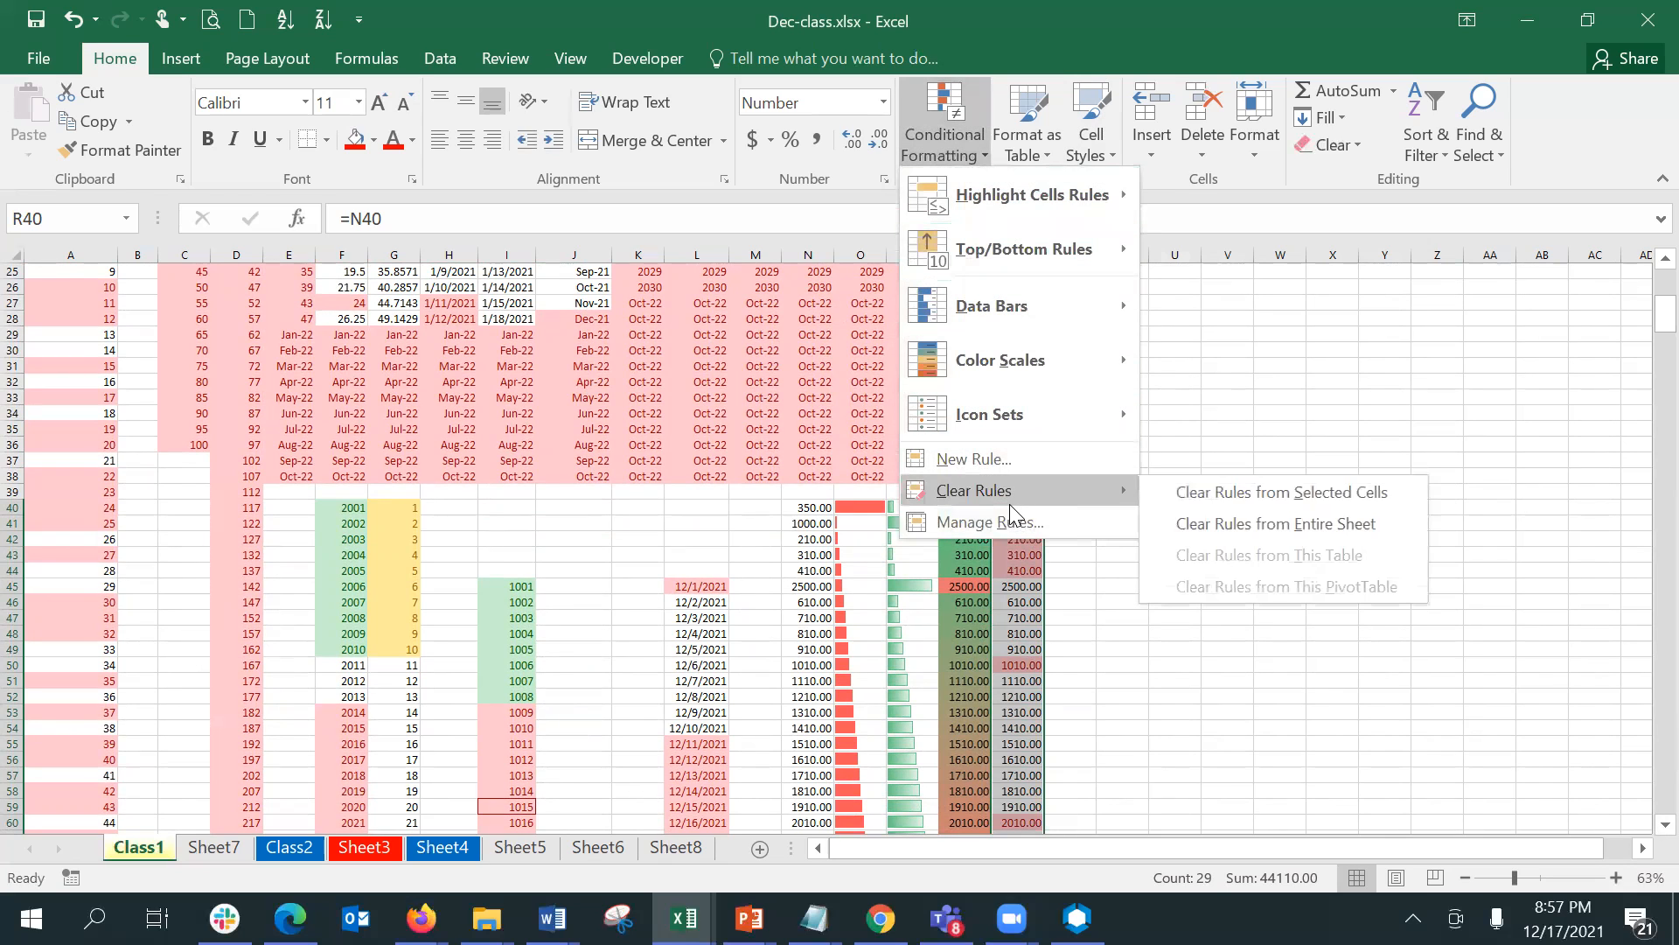
{"action": "left_click", "coordinate": [1233, 497]}
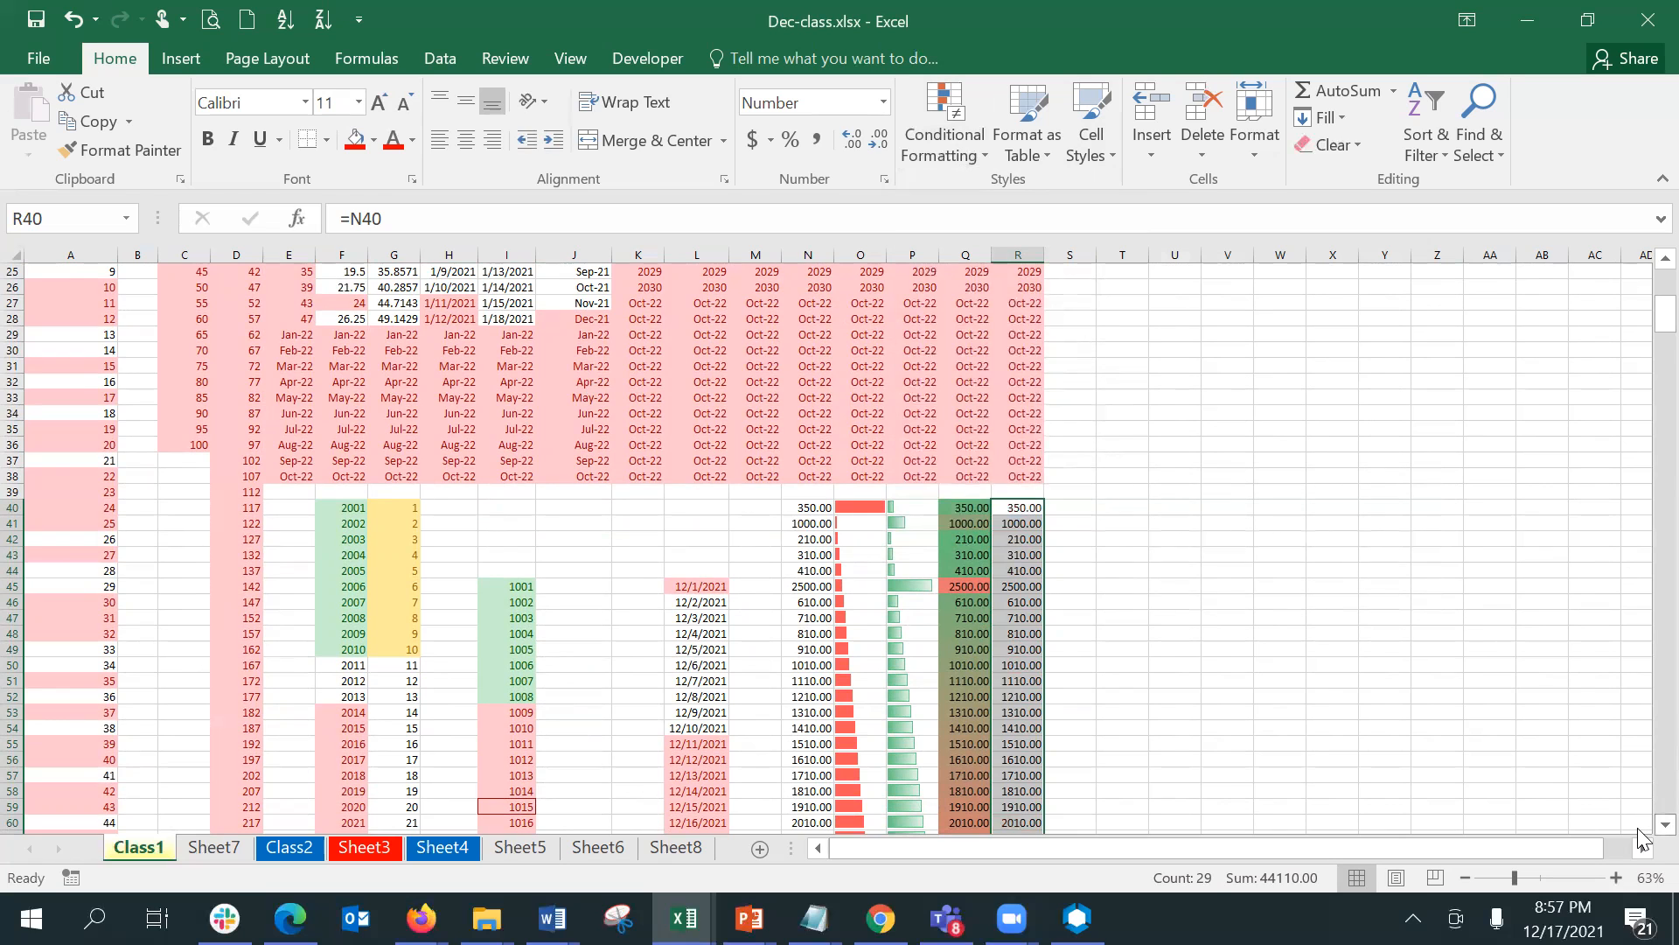
- Apply the 3 Flags icon set to the values in R40:R68
{"action": "scroll", "coordinate": [1642, 838], "scroll_direction": "down", "scroll_amount": 1}
{"action": "scroll", "coordinate": [1641, 837], "scroll_direction": "down", "scroll_amount": 2}
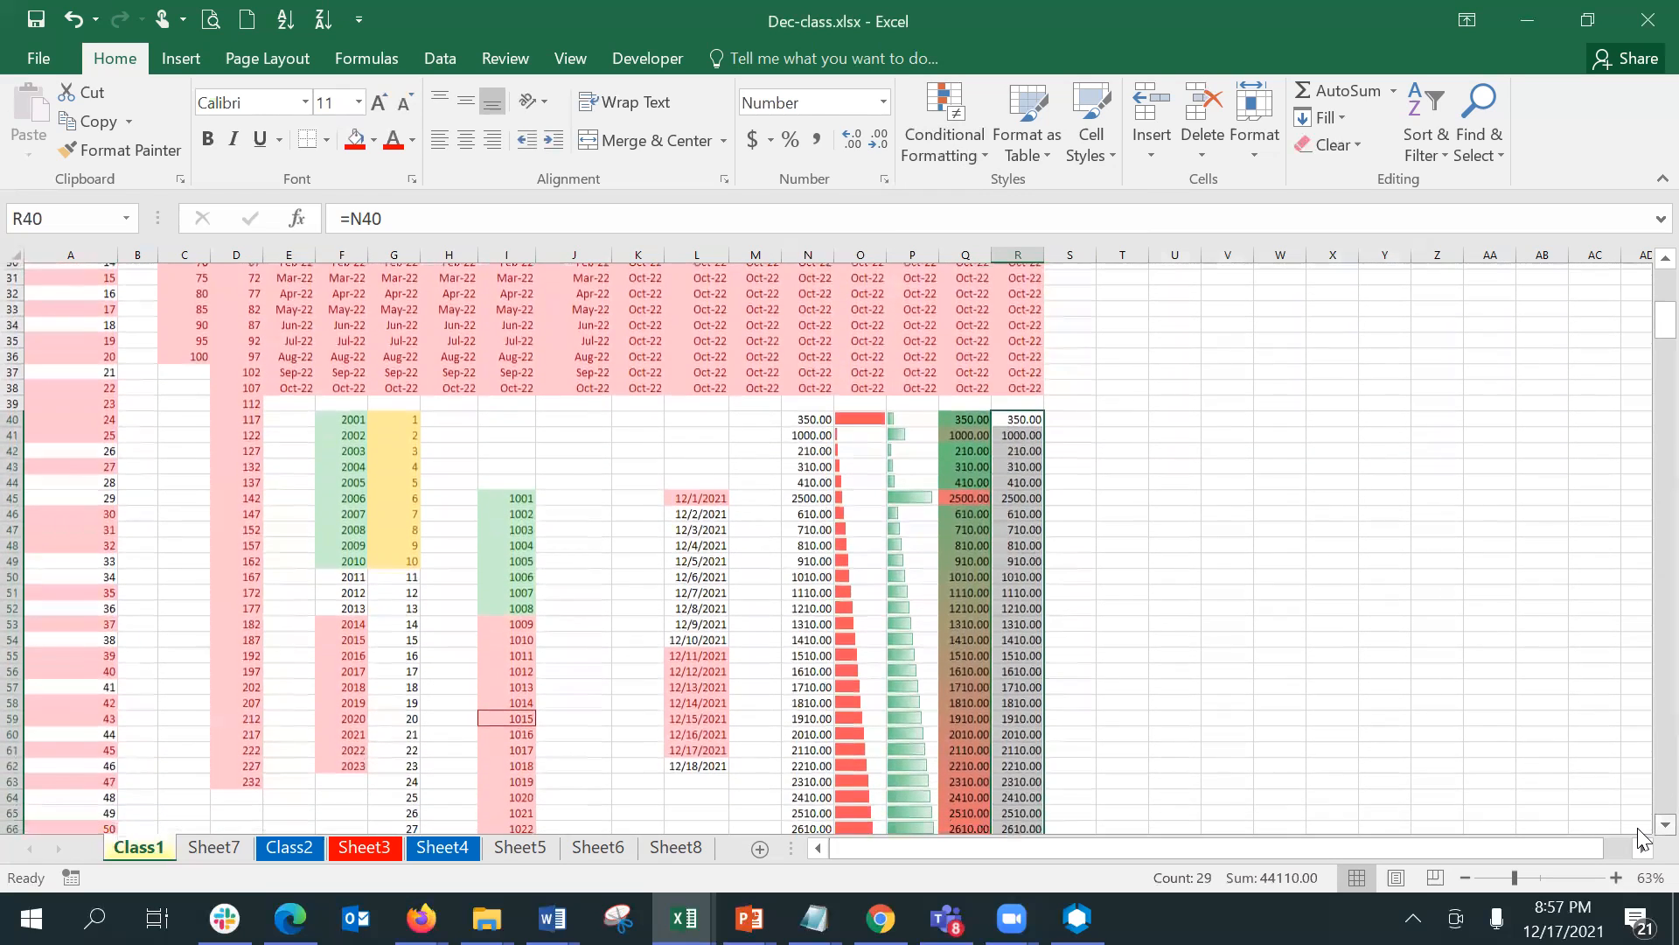
{"action": "scroll", "coordinate": [1641, 837], "scroll_direction": "down", "scroll_amount": 1}
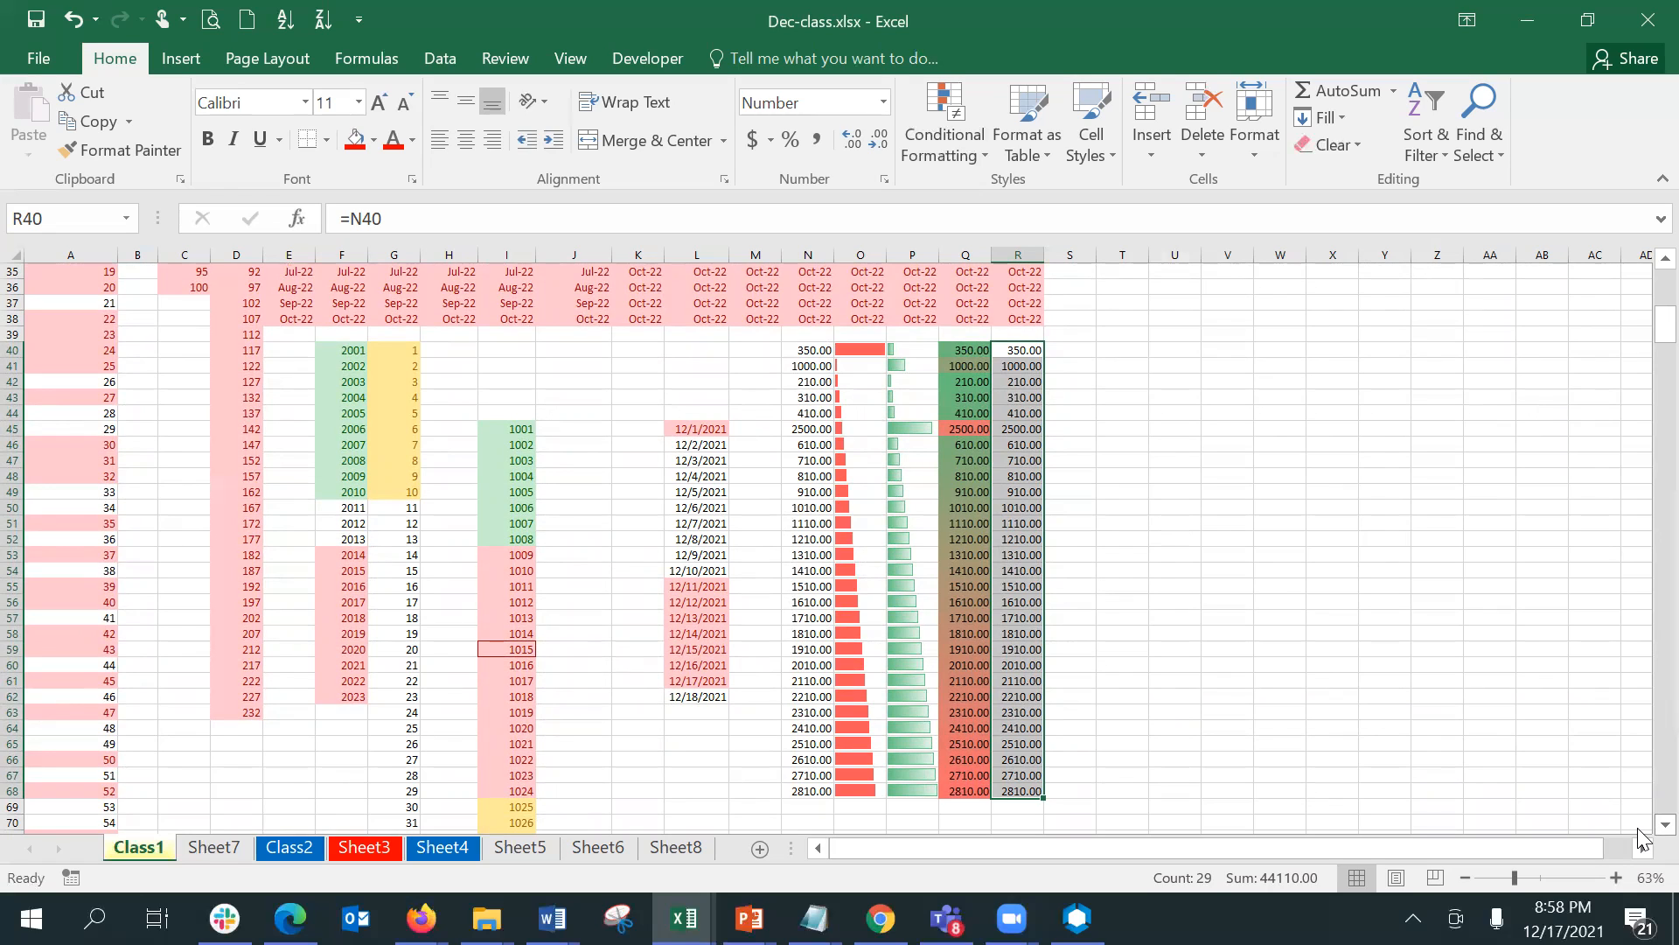
{"action": "left_click", "coordinate": [905, 162]}
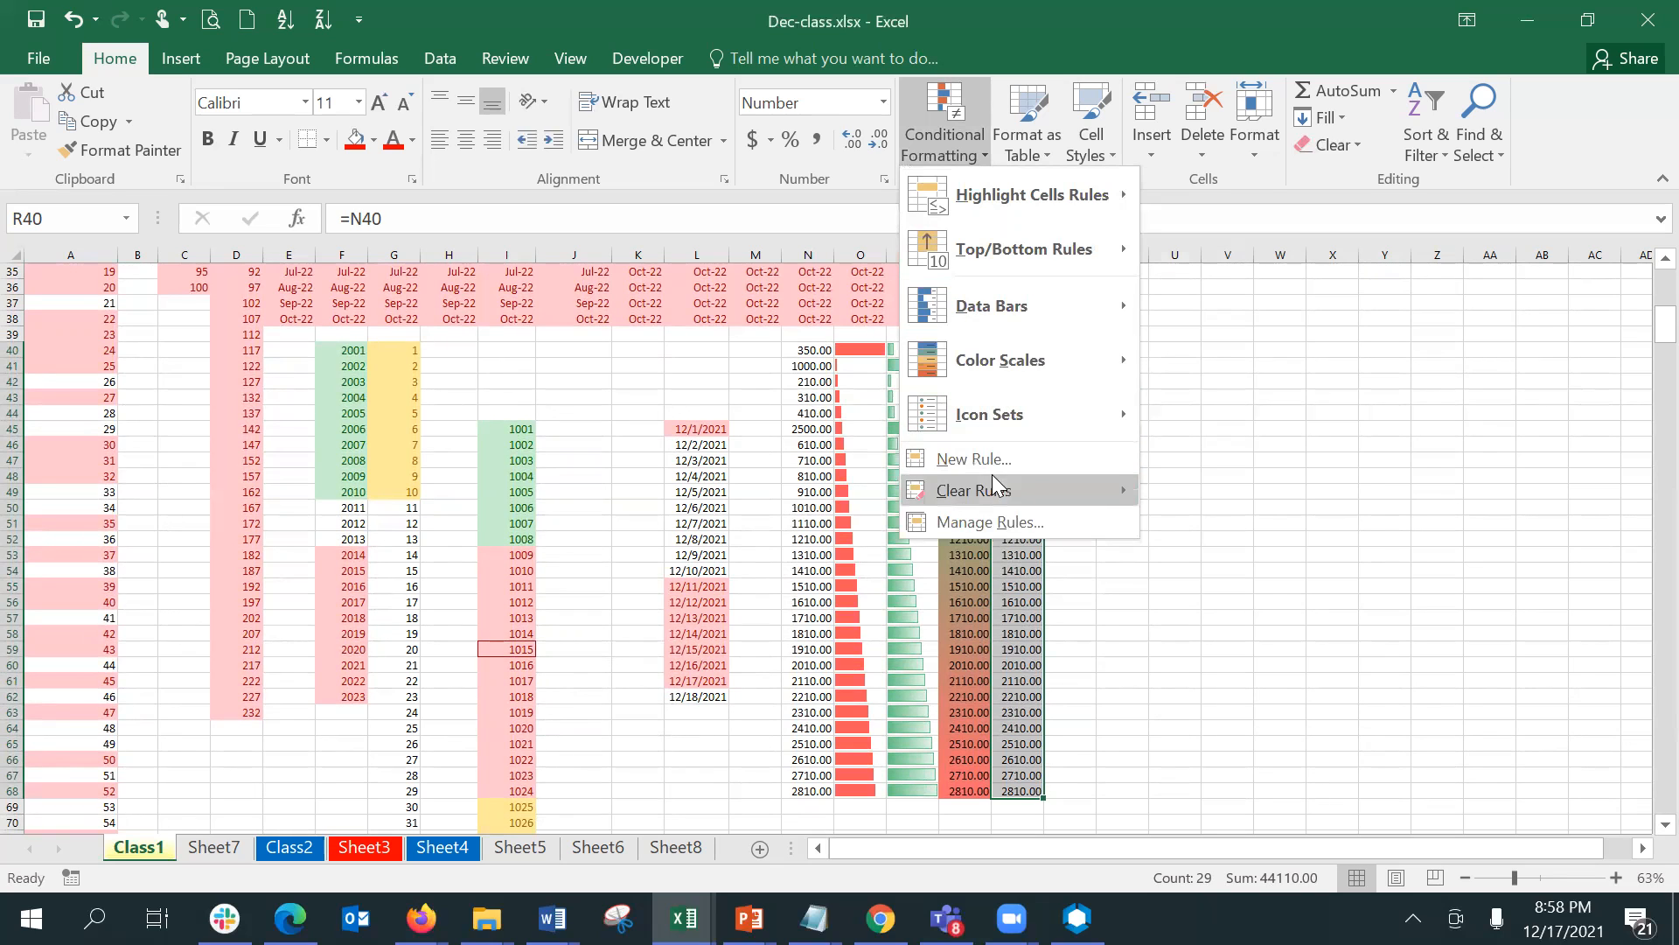
{"action": "mouse_move", "coordinate": [1021, 393]}
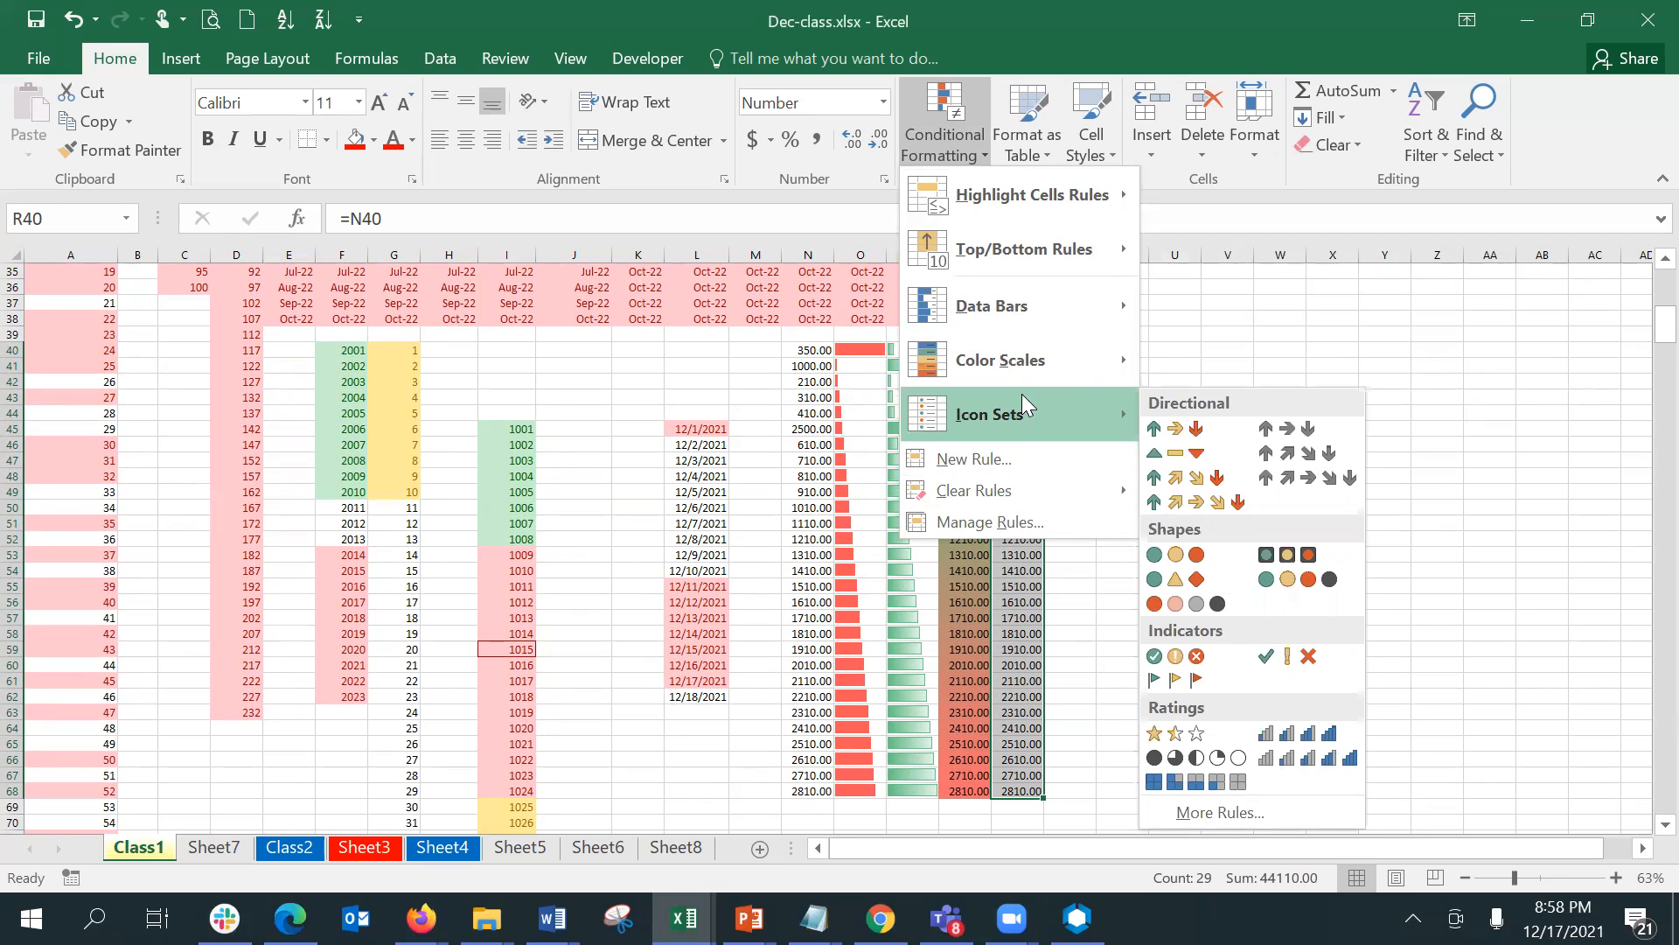
{"action": "left_click", "coordinate": [1191, 681]}
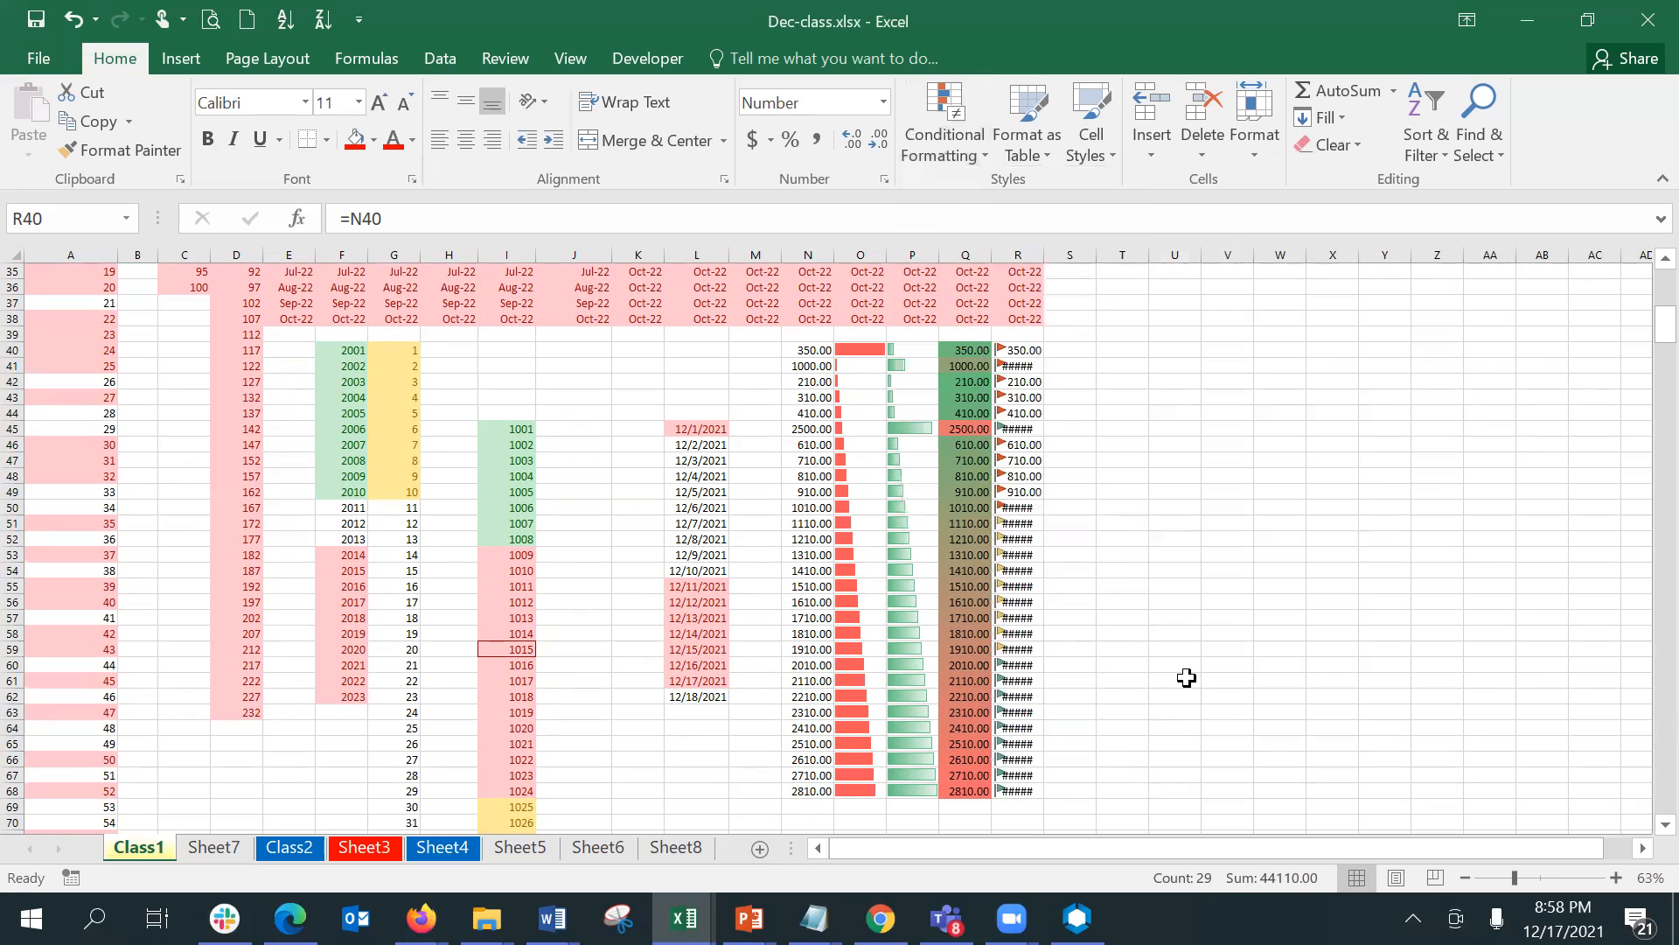
- Autofit the width of column R and center the flagged values in R40:R68
{"action": "double_click", "coordinate": [1045, 251]}
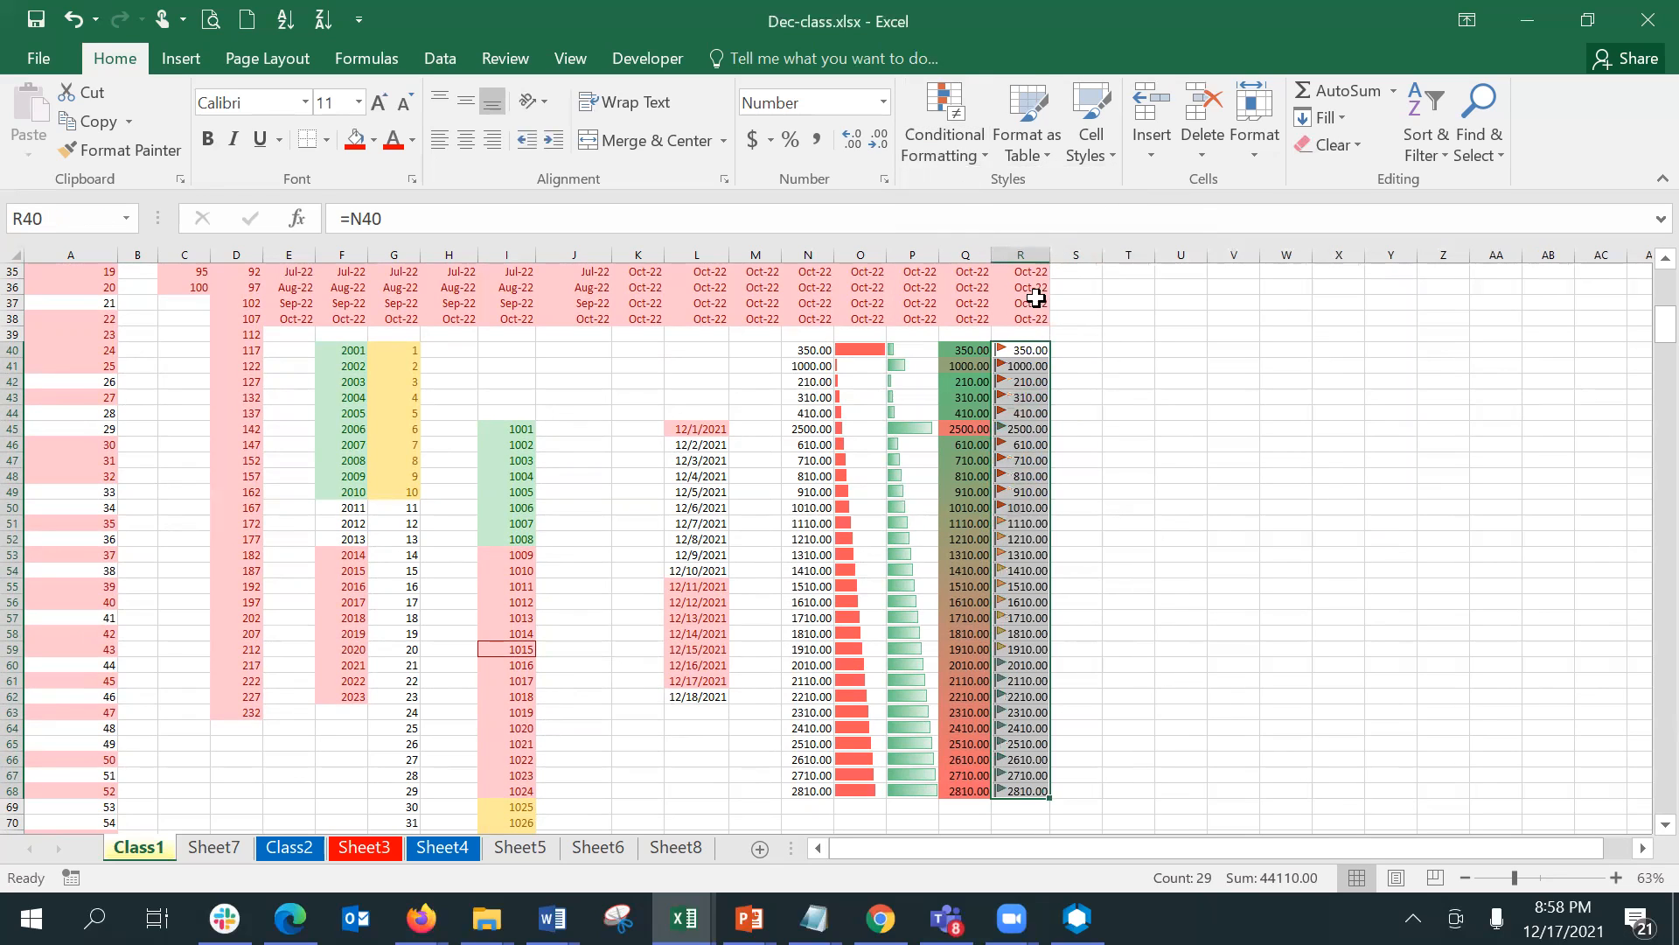
{"action": "left_click", "coordinate": [471, 142]}
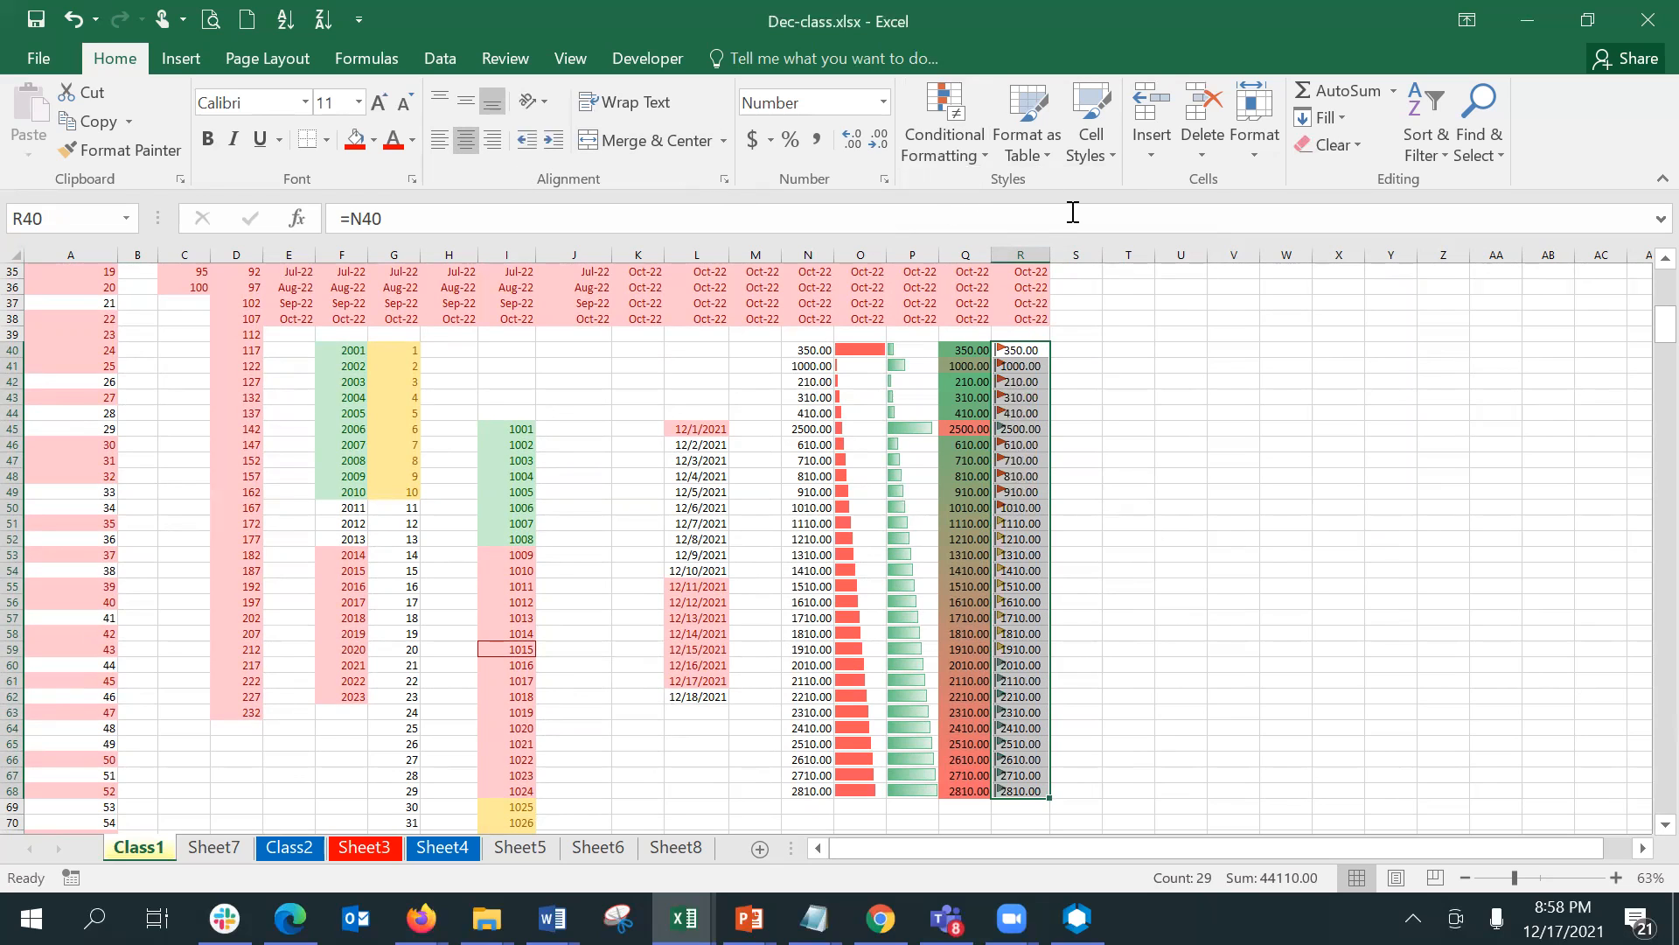
- Edit the flag icon set rule on R40:R68 to show the icons only, and apply it
{"action": "left_click", "coordinate": [950, 154]}
{"action": "left_click", "coordinate": [1025, 522]}
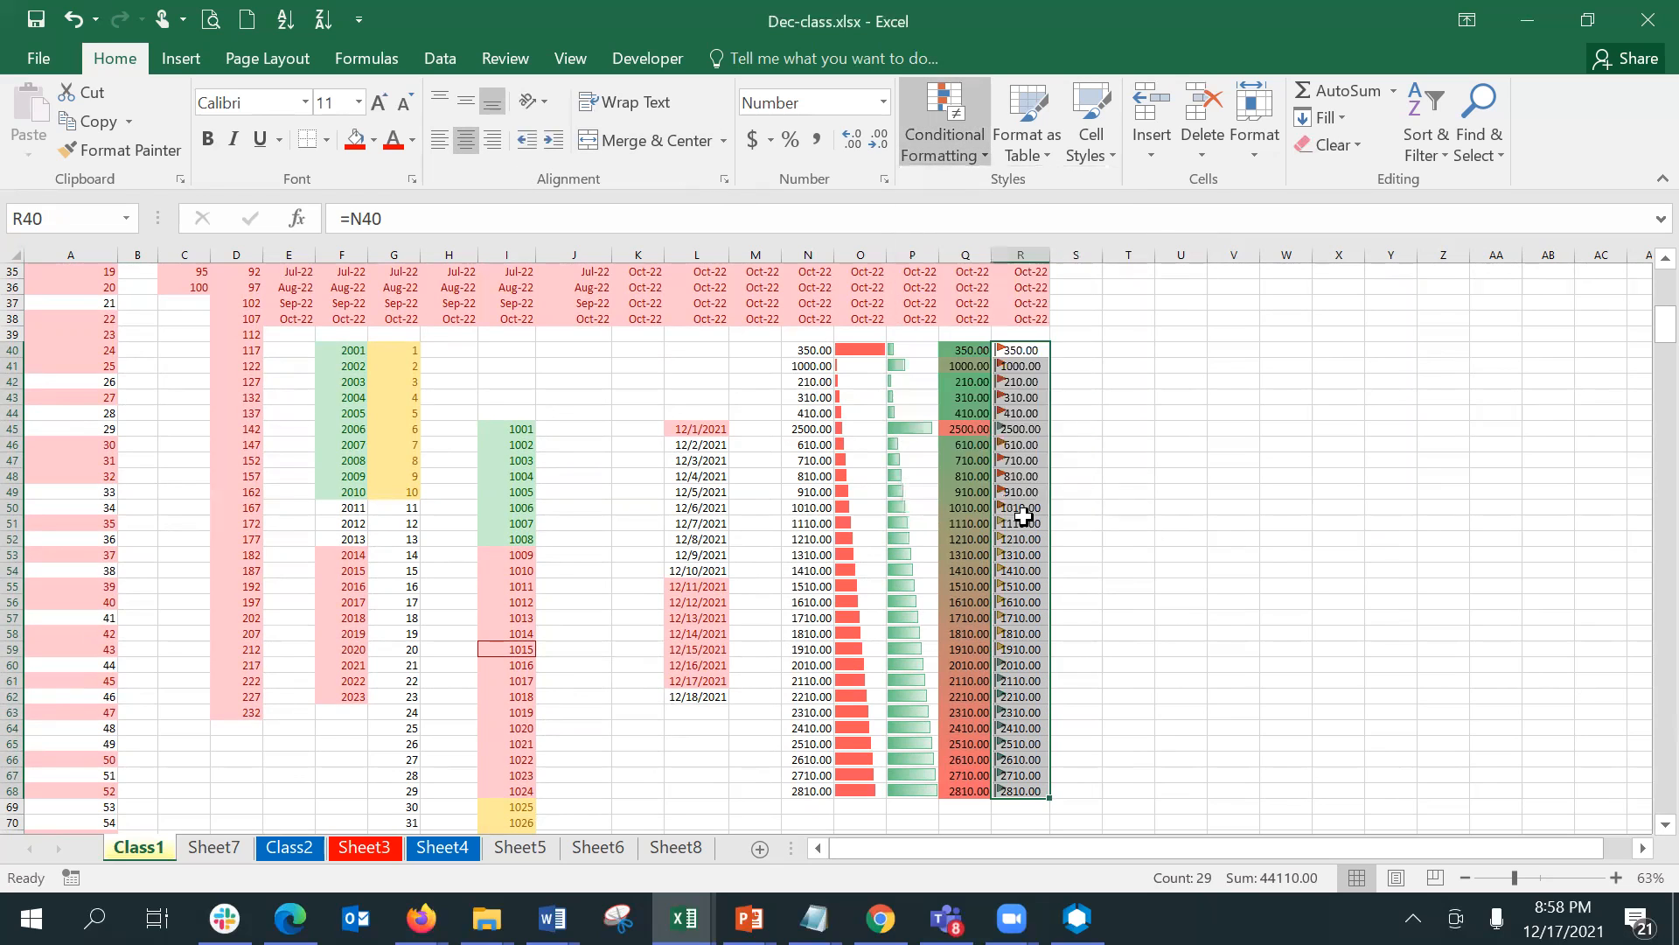
{"action": "left_click", "coordinate": [993, 453]}
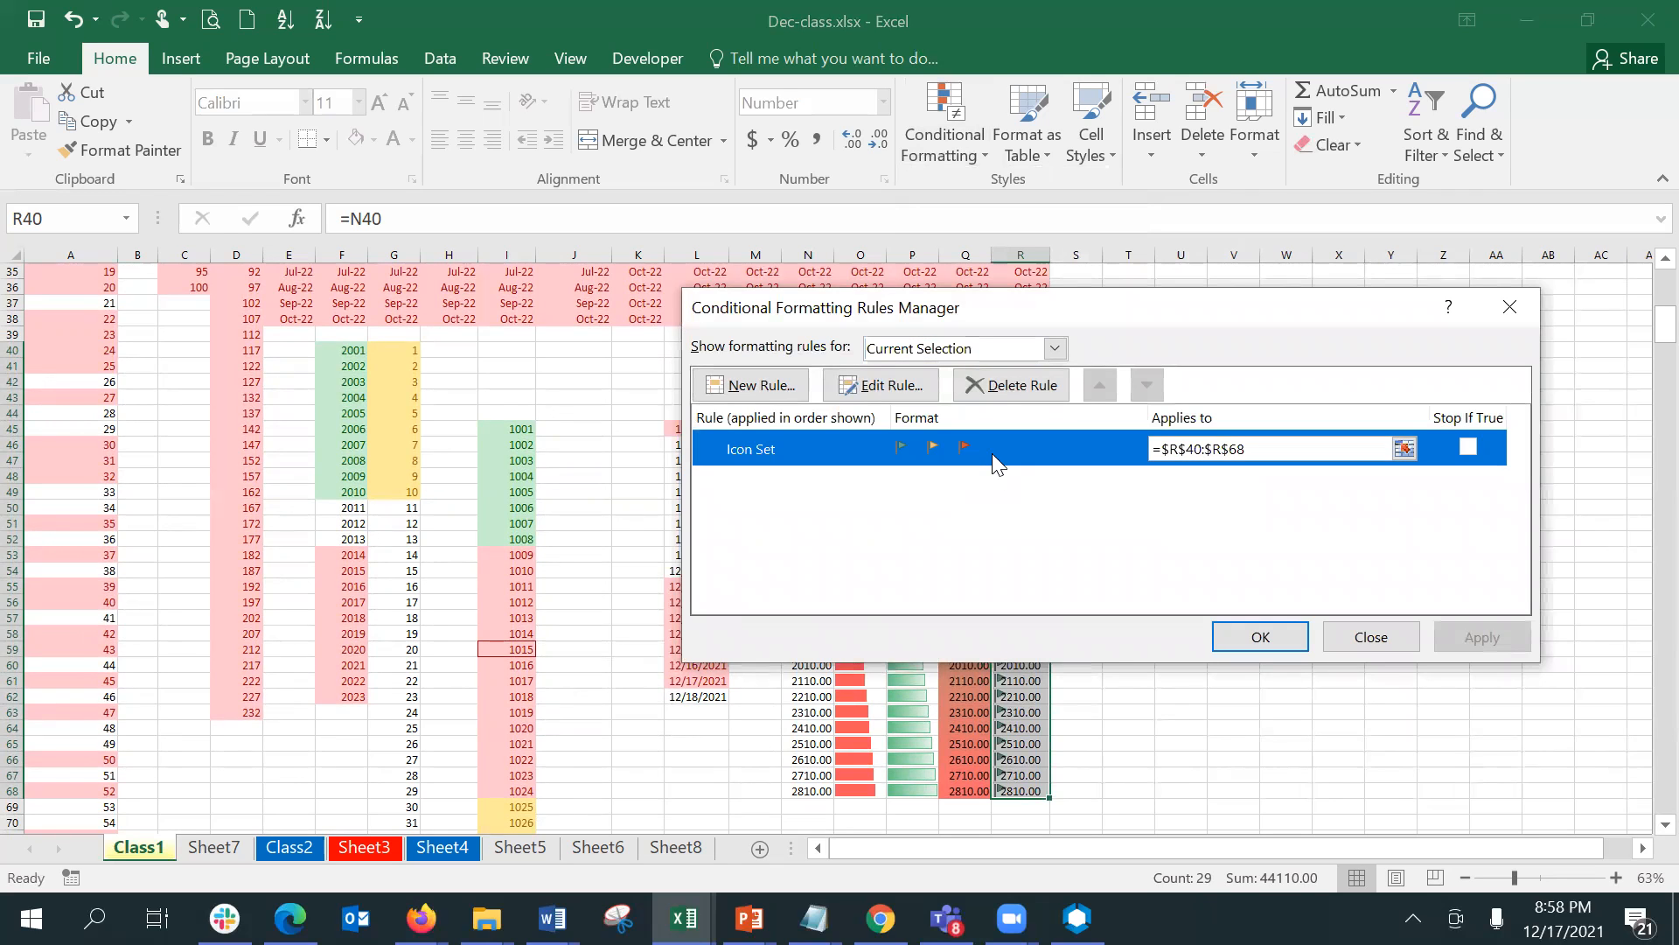
{"action": "left_click", "coordinate": [845, 385]}
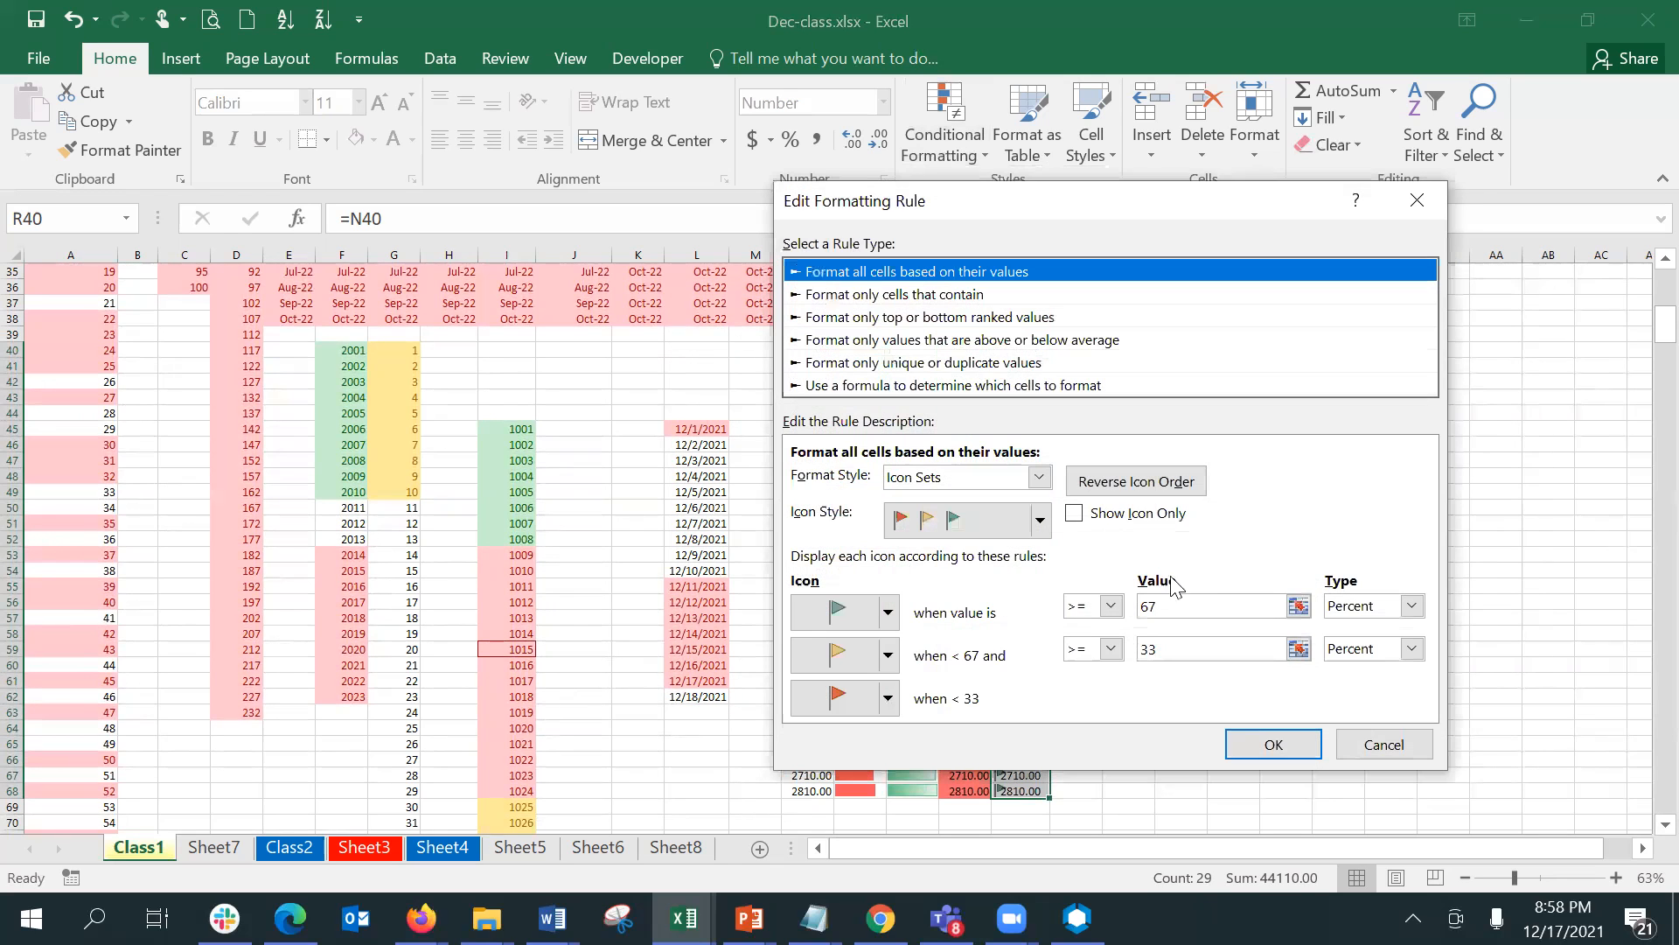
{"action": "left_click", "coordinate": [1074, 512]}
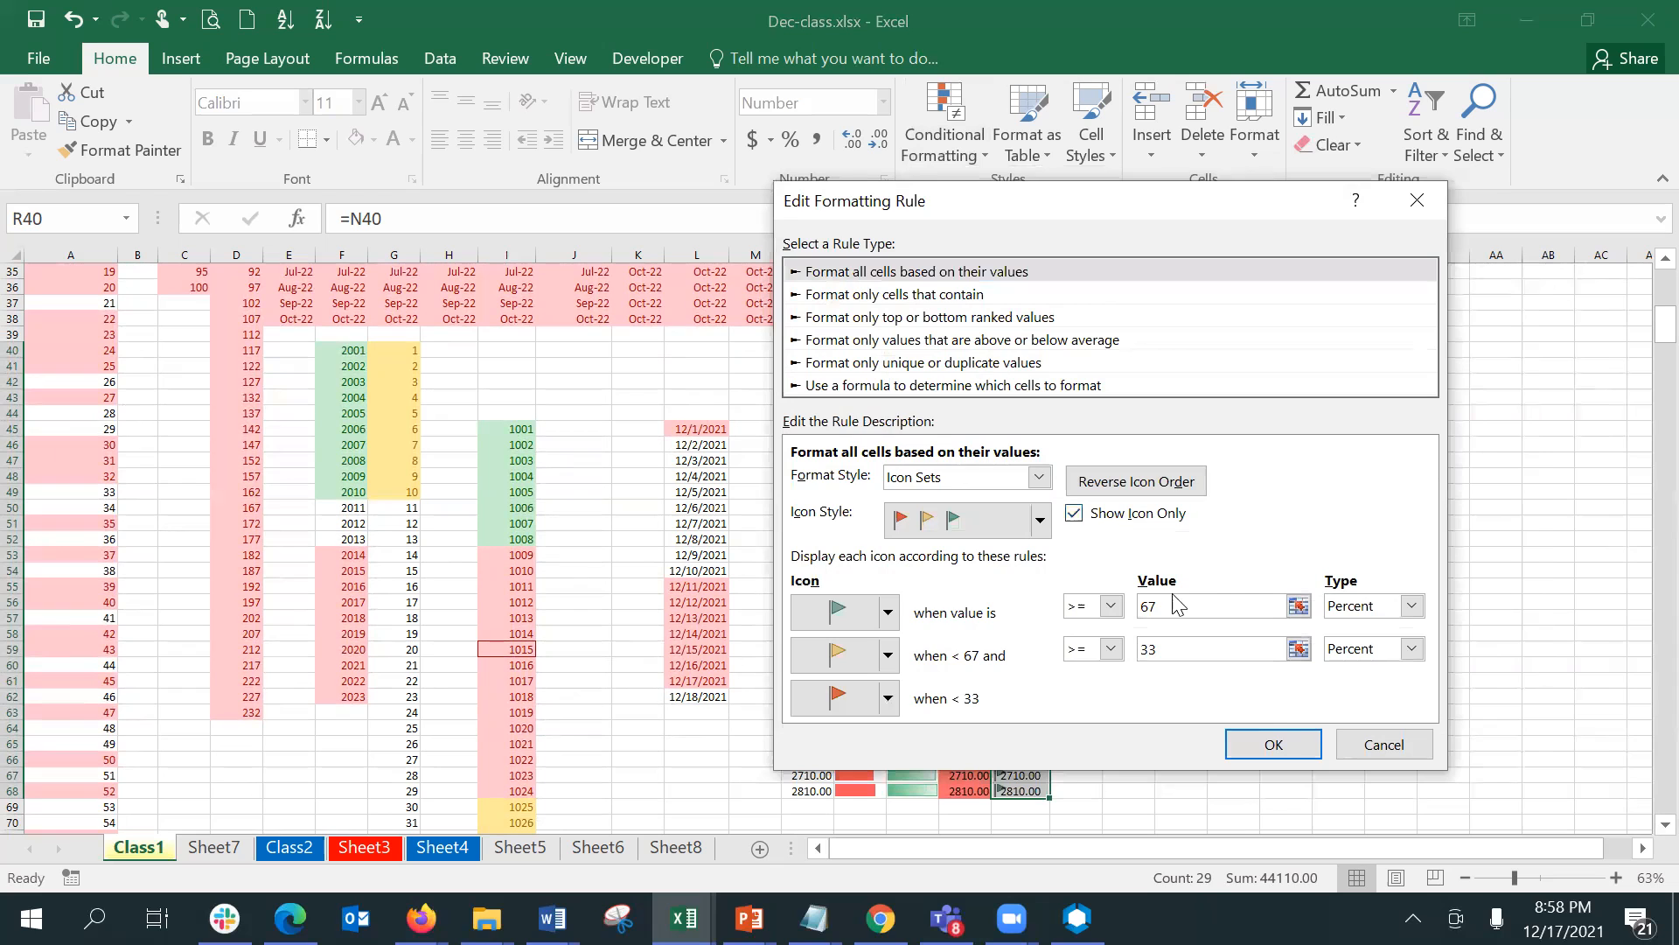
{"action": "left_click", "coordinate": [1301, 745]}
{"action": "left_click", "coordinate": [1261, 636]}
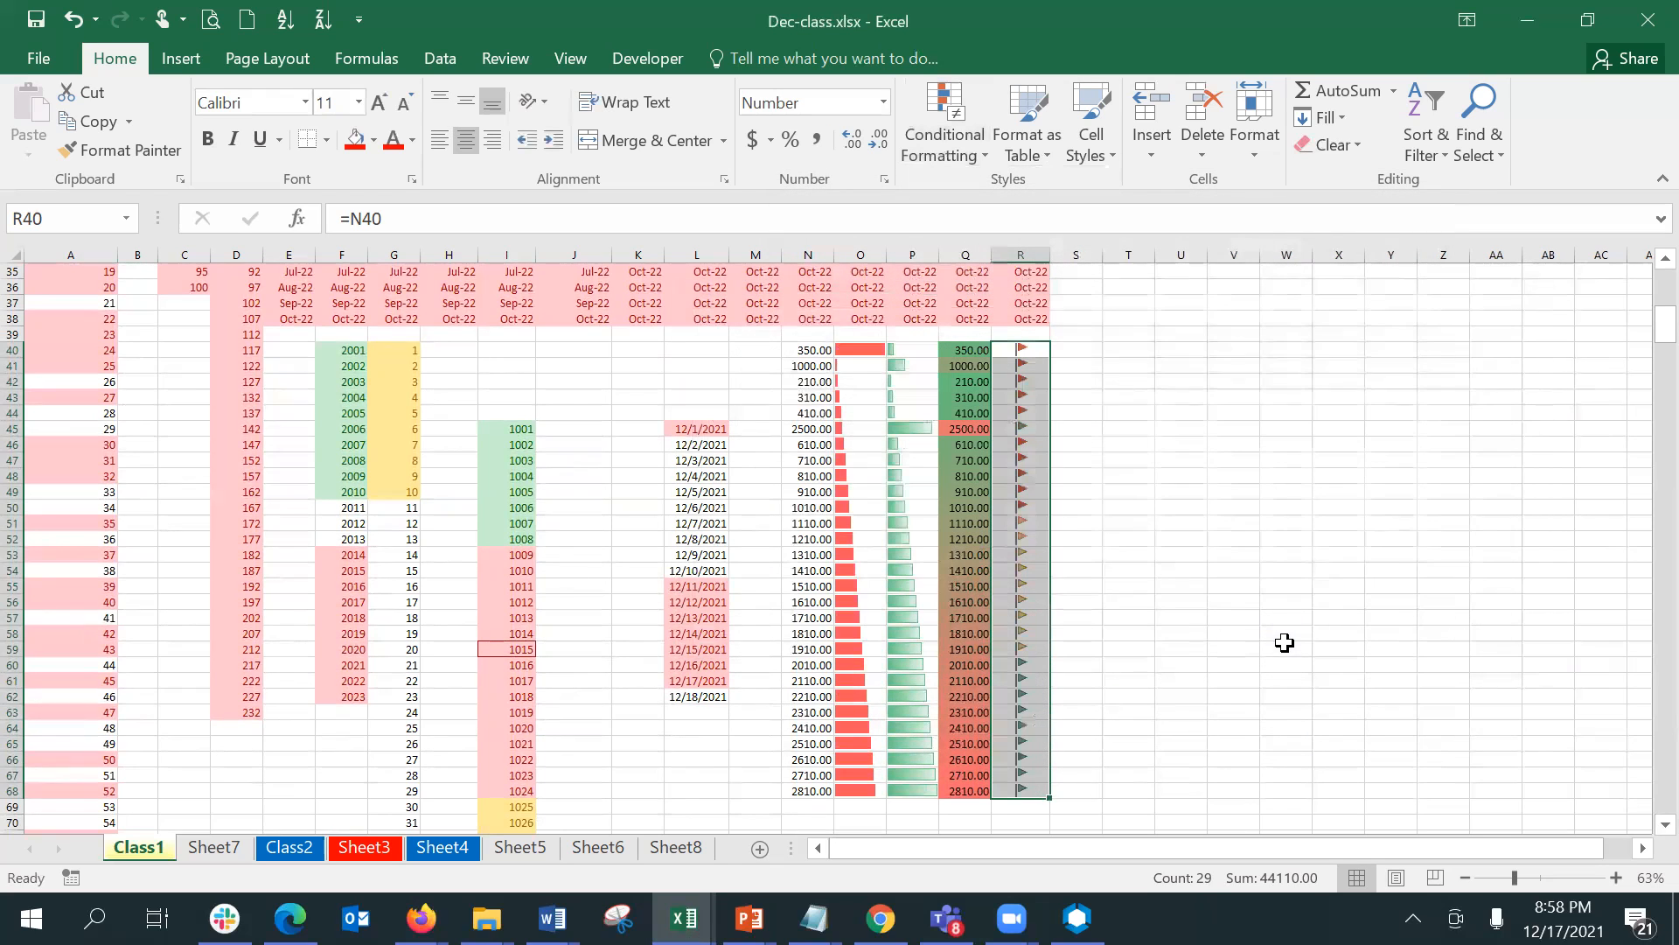
{"action": "left_click", "coordinate": [1160, 556]}
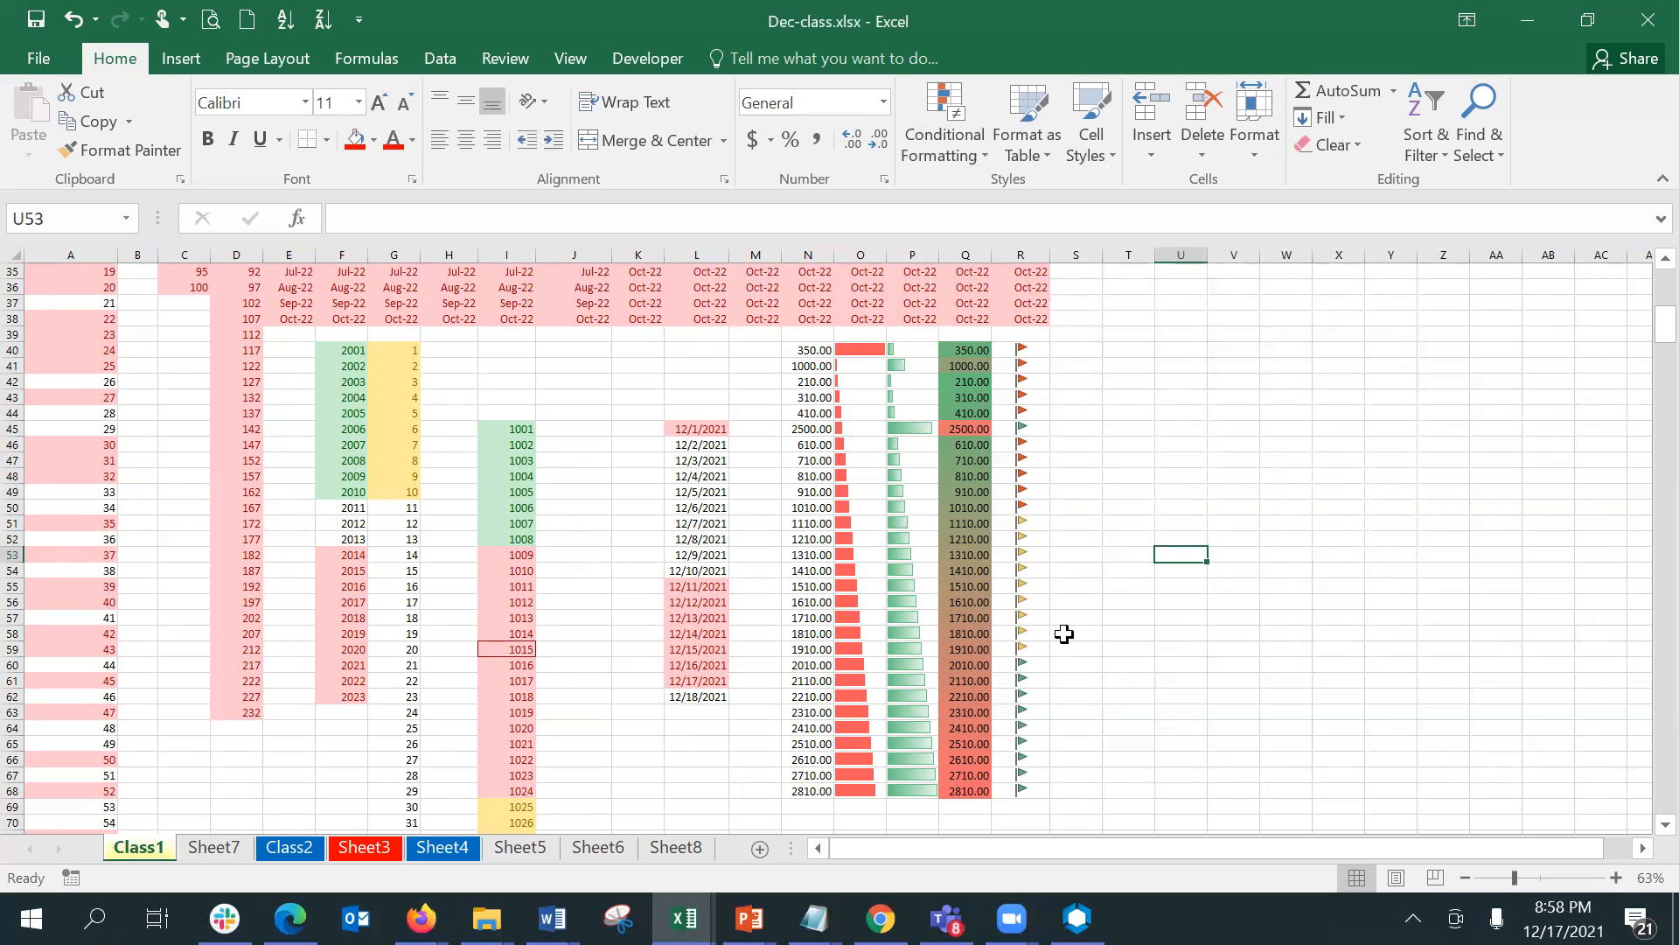
- Zoom the sheet to 120% and select the flag cells R40:R68
{"action": "left_click", "coordinate": [1543, 877]}
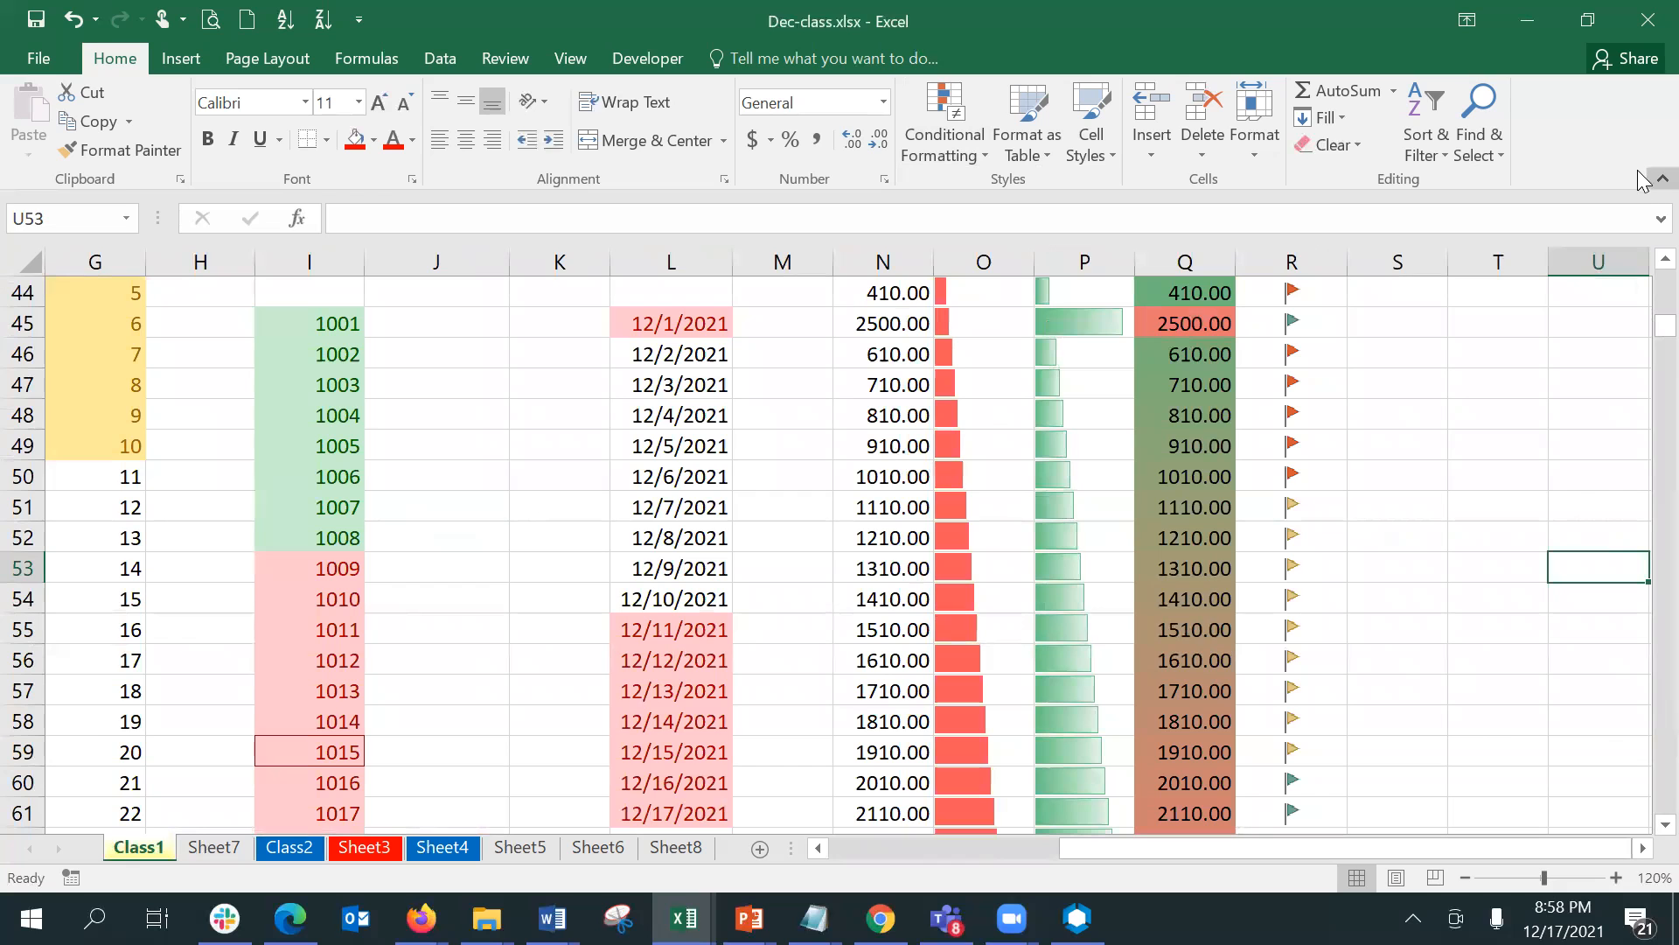
{"action": "scroll", "coordinate": [1642, 269], "scroll_direction": "up", "scroll_amount": 1}
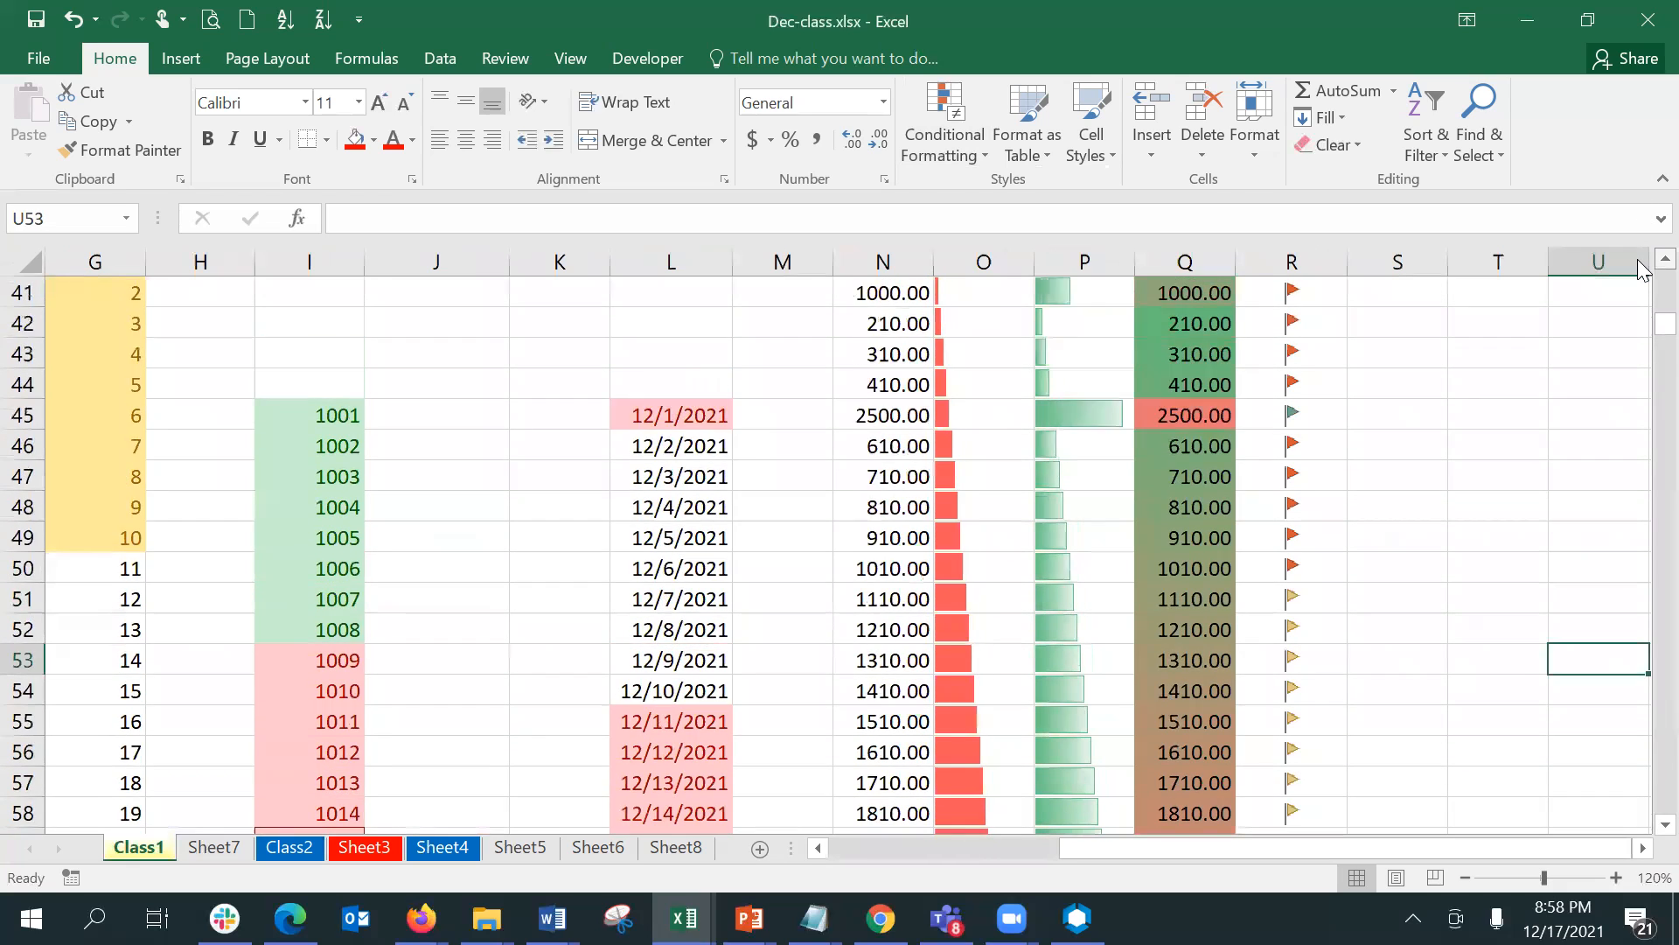
{"action": "scroll", "coordinate": [1642, 269], "scroll_direction": "up", "scroll_amount": 2}
{"action": "left_click", "coordinate": [1331, 472]}
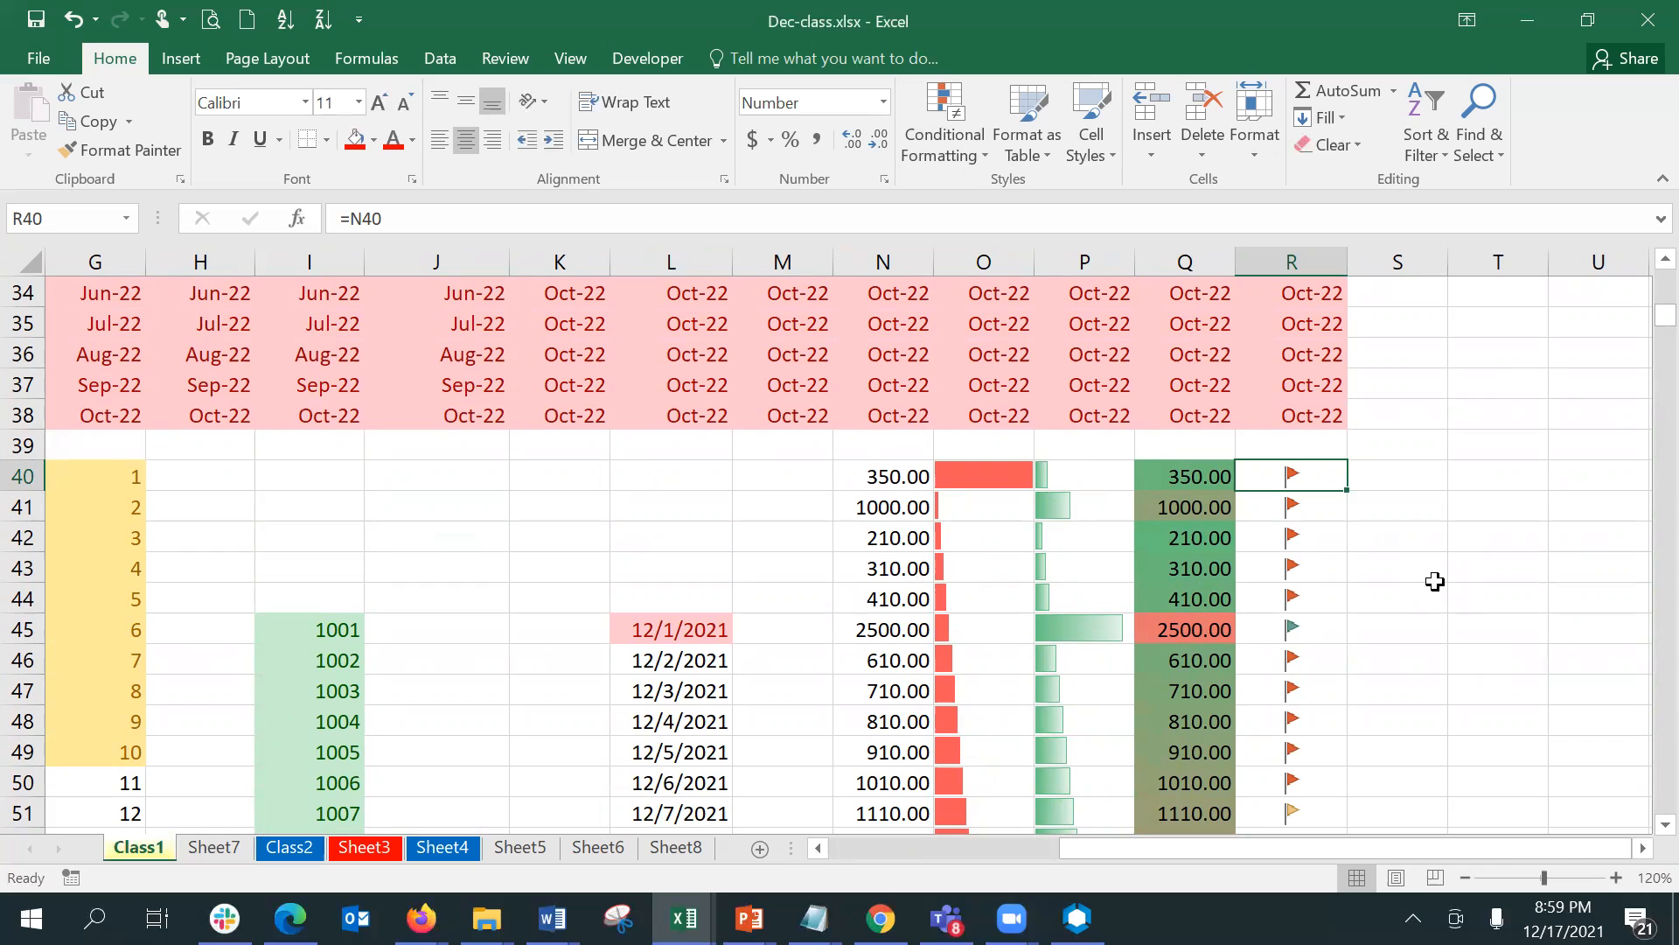
{"action": "key", "text": "shift+Down"}
{"action": "key", "text": "shift+Down"}
{"action": "key", "text": "shift+Down"}
{"action": "key", "text": "shift+Down"}
{"action": "key", "text": "shift+Down"}
{"action": "key", "text": "shift+Down"}
{"action": "key", "text": "shift+Down"}
{"action": "key", "text": "shift+Down"}
{"action": "key", "text": "shift+Down"}
{"action": "key", "text": "shift+Down"}
{"action": "key", "text": "shift+Down"}
{"action": "key", "text": "shift+Down"}
{"action": "key", "text": "shift+Down"}
{"action": "key", "text": "shift+Down"}
{"action": "key", "text": "shift+Down"}
{"action": "key", "text": "shift+Down"}
{"action": "key", "text": "shift+Down"}
{"action": "key", "text": "shift+Down"}
{"action": "key", "text": "shift+Down"}
{"action": "key", "text": "shift+Down"}
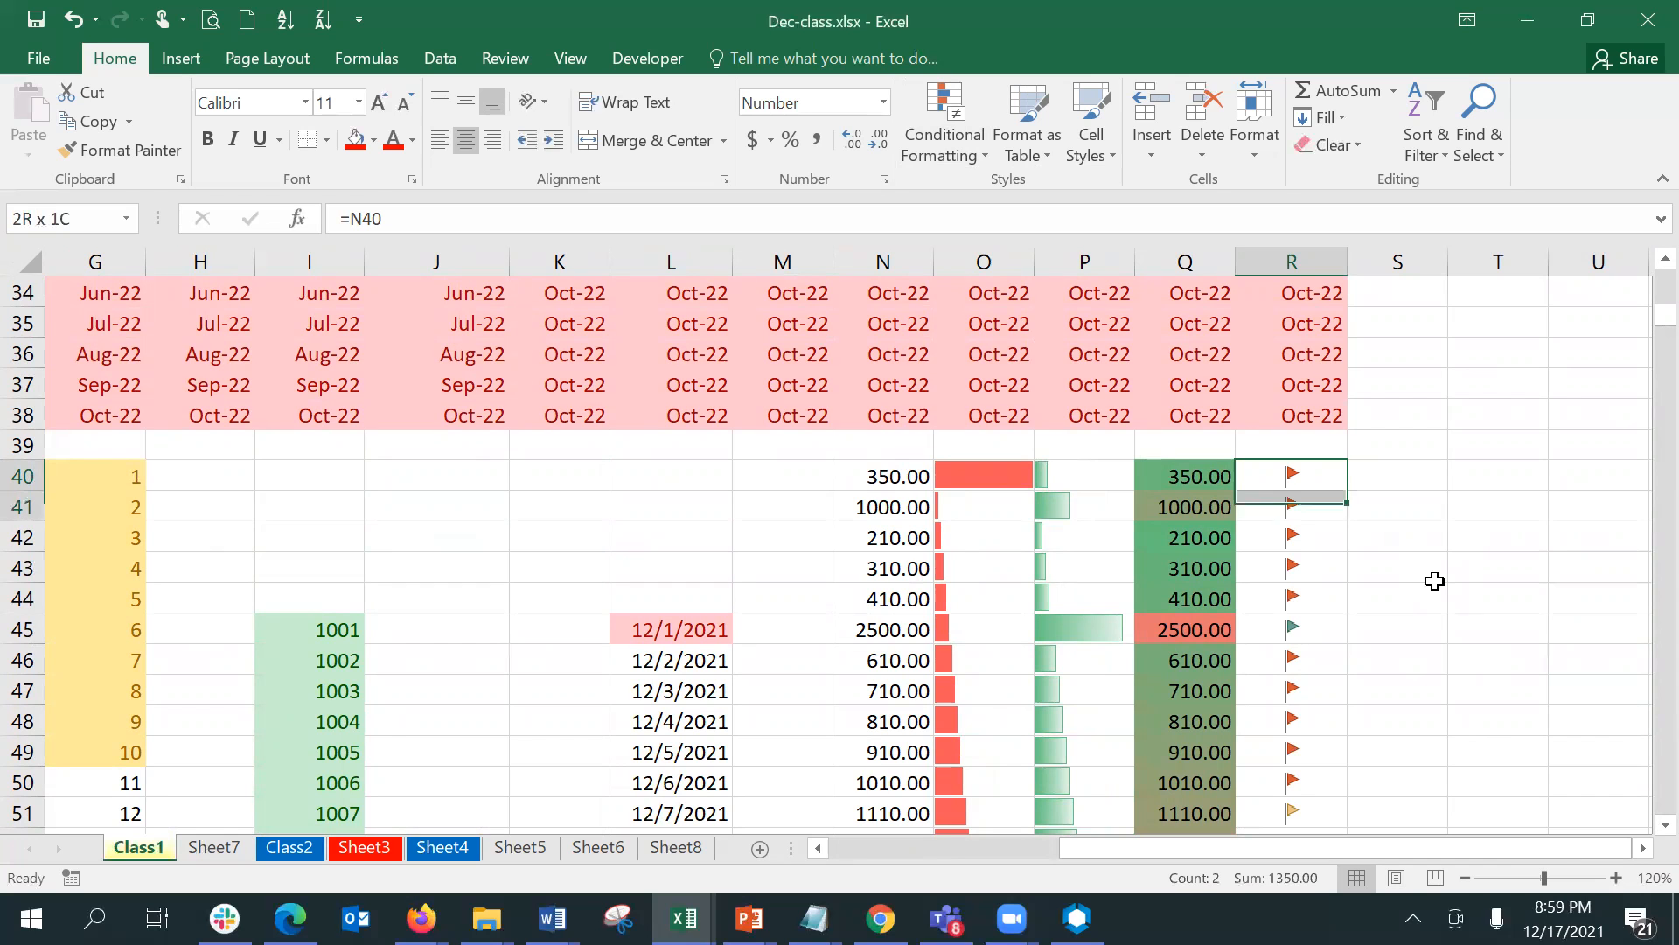
{"action": "scroll", "coordinate": [1434, 581], "scroll_direction": "down", "scroll_amount": 1}
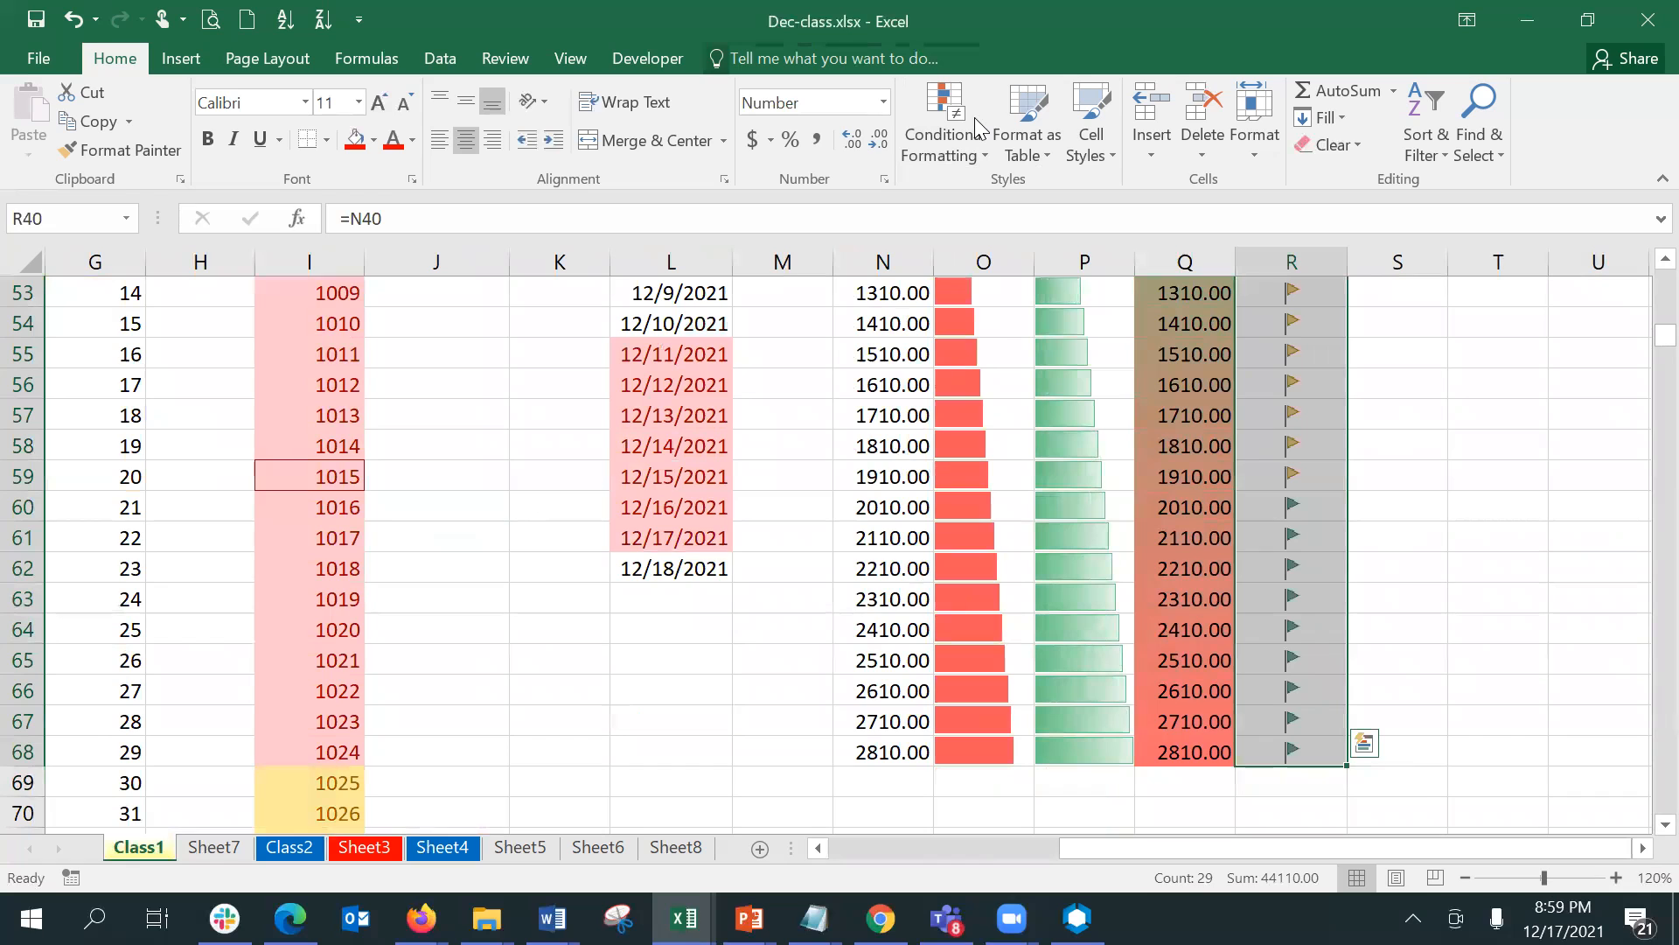
- Edit the icon set rule on R40:R68 to use the circled cross, exclamation and check mark icon style
{"action": "left_click", "coordinate": [944, 150]}
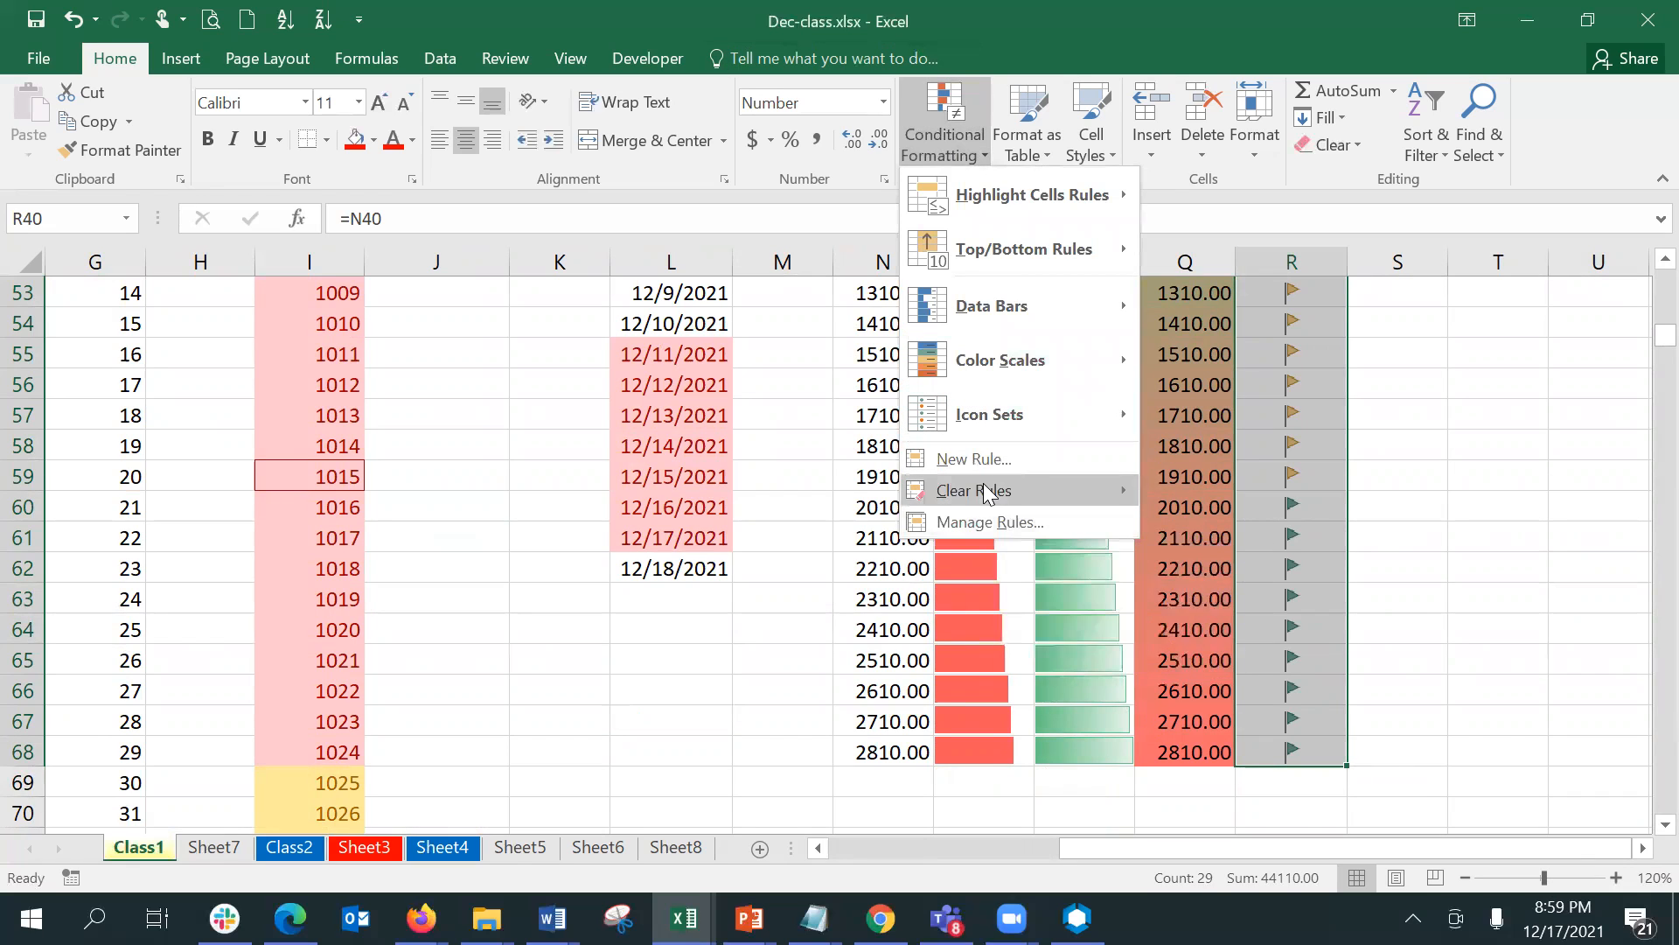
{"action": "mouse_move", "coordinate": [986, 493]}
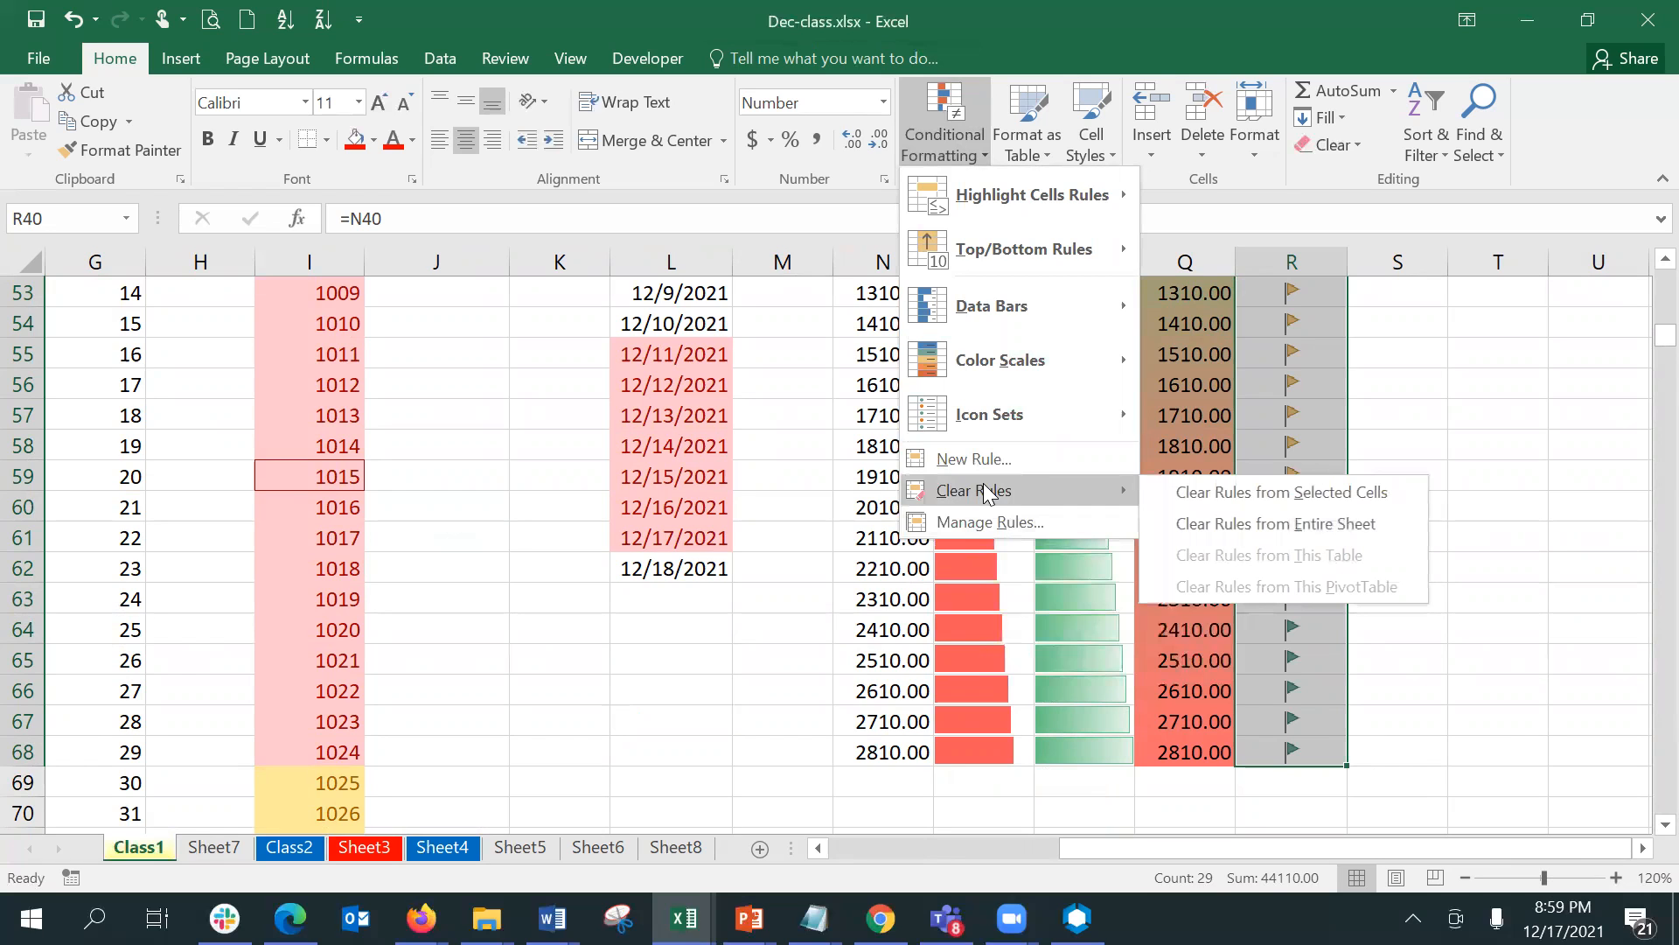
{"action": "left_click", "coordinate": [989, 522]}
{"action": "left_click", "coordinate": [960, 450]}
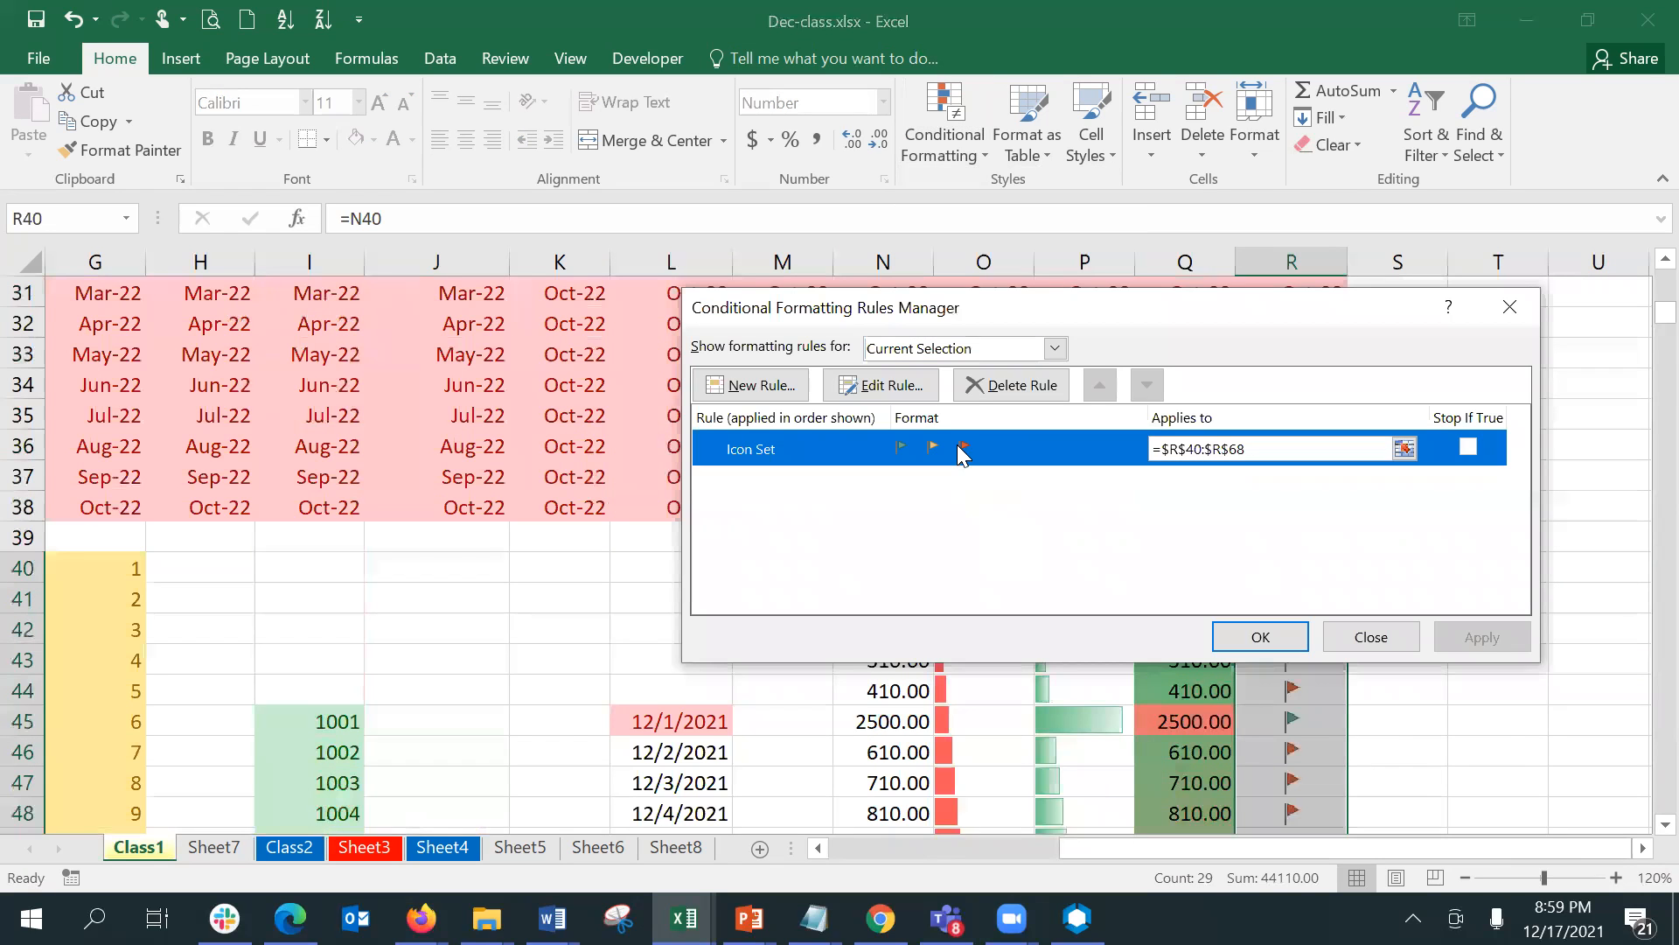
{"action": "left_click", "coordinate": [909, 387]}
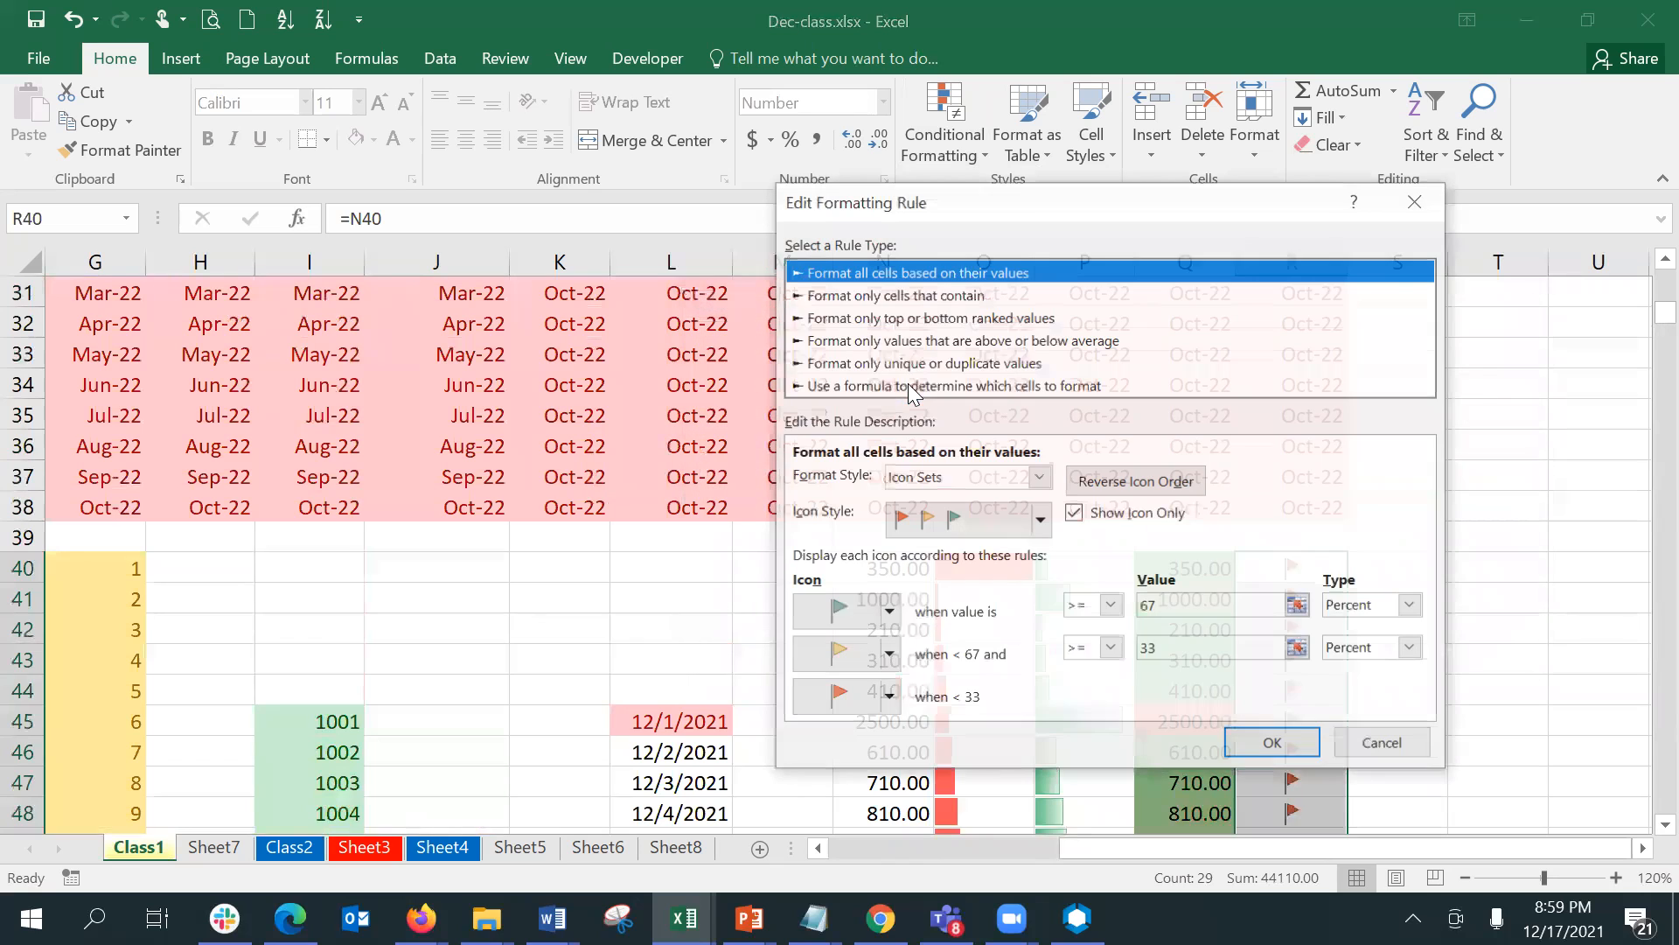
{"action": "left_click", "coordinate": [1040, 525]}
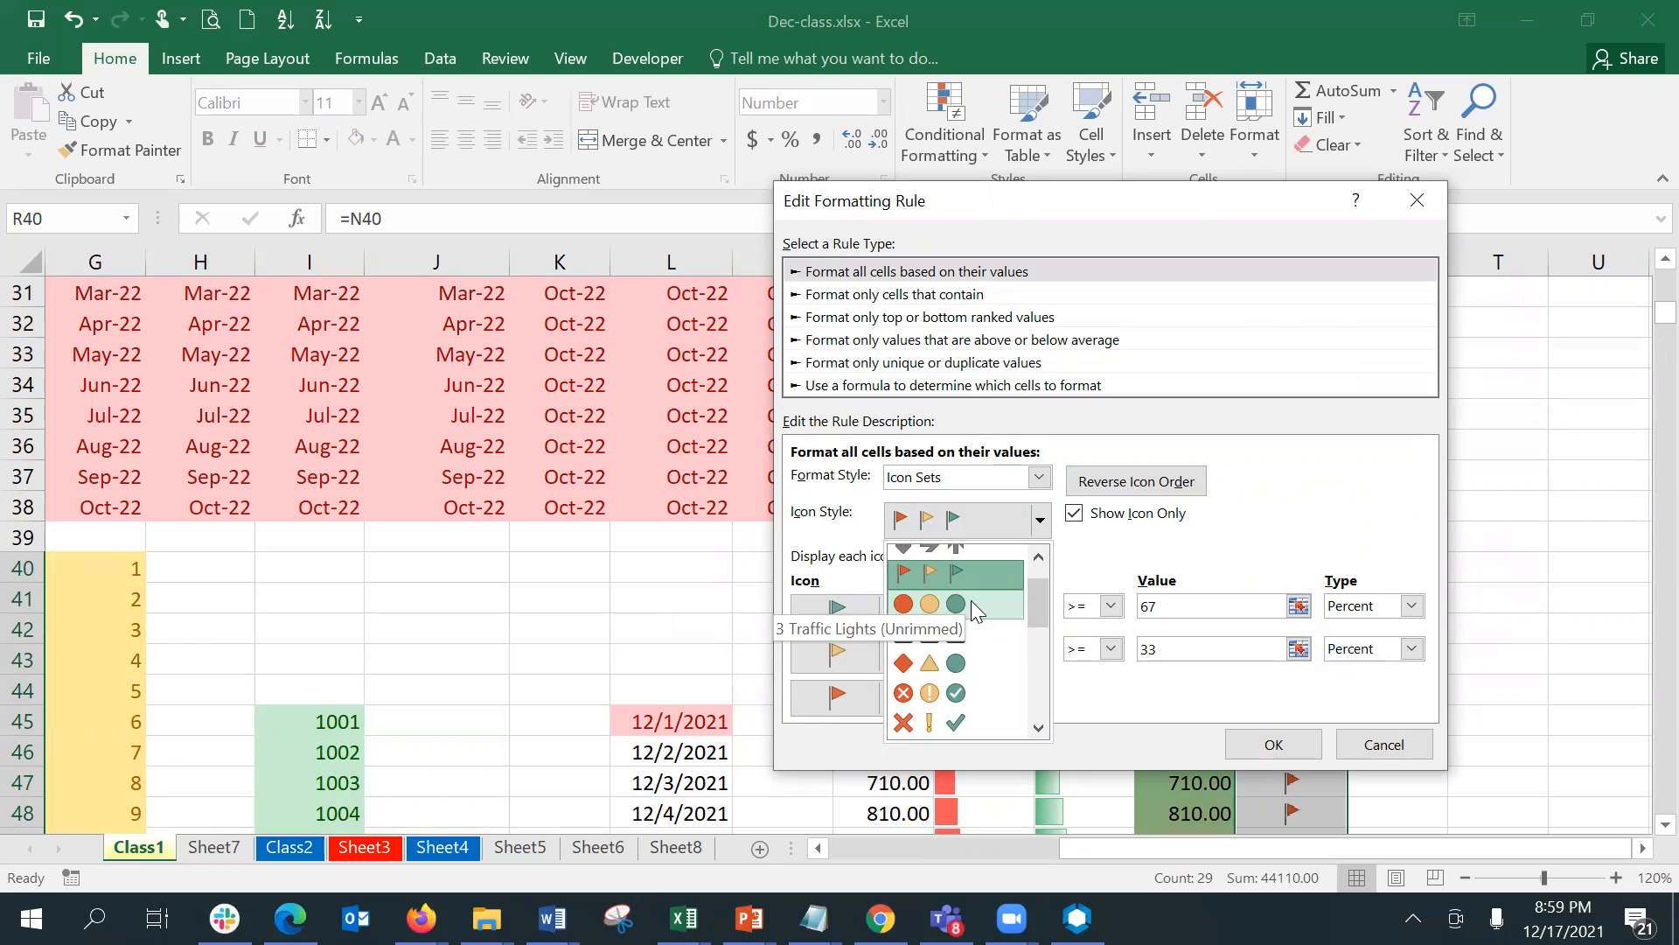
{"action": "left_click", "coordinate": [981, 694]}
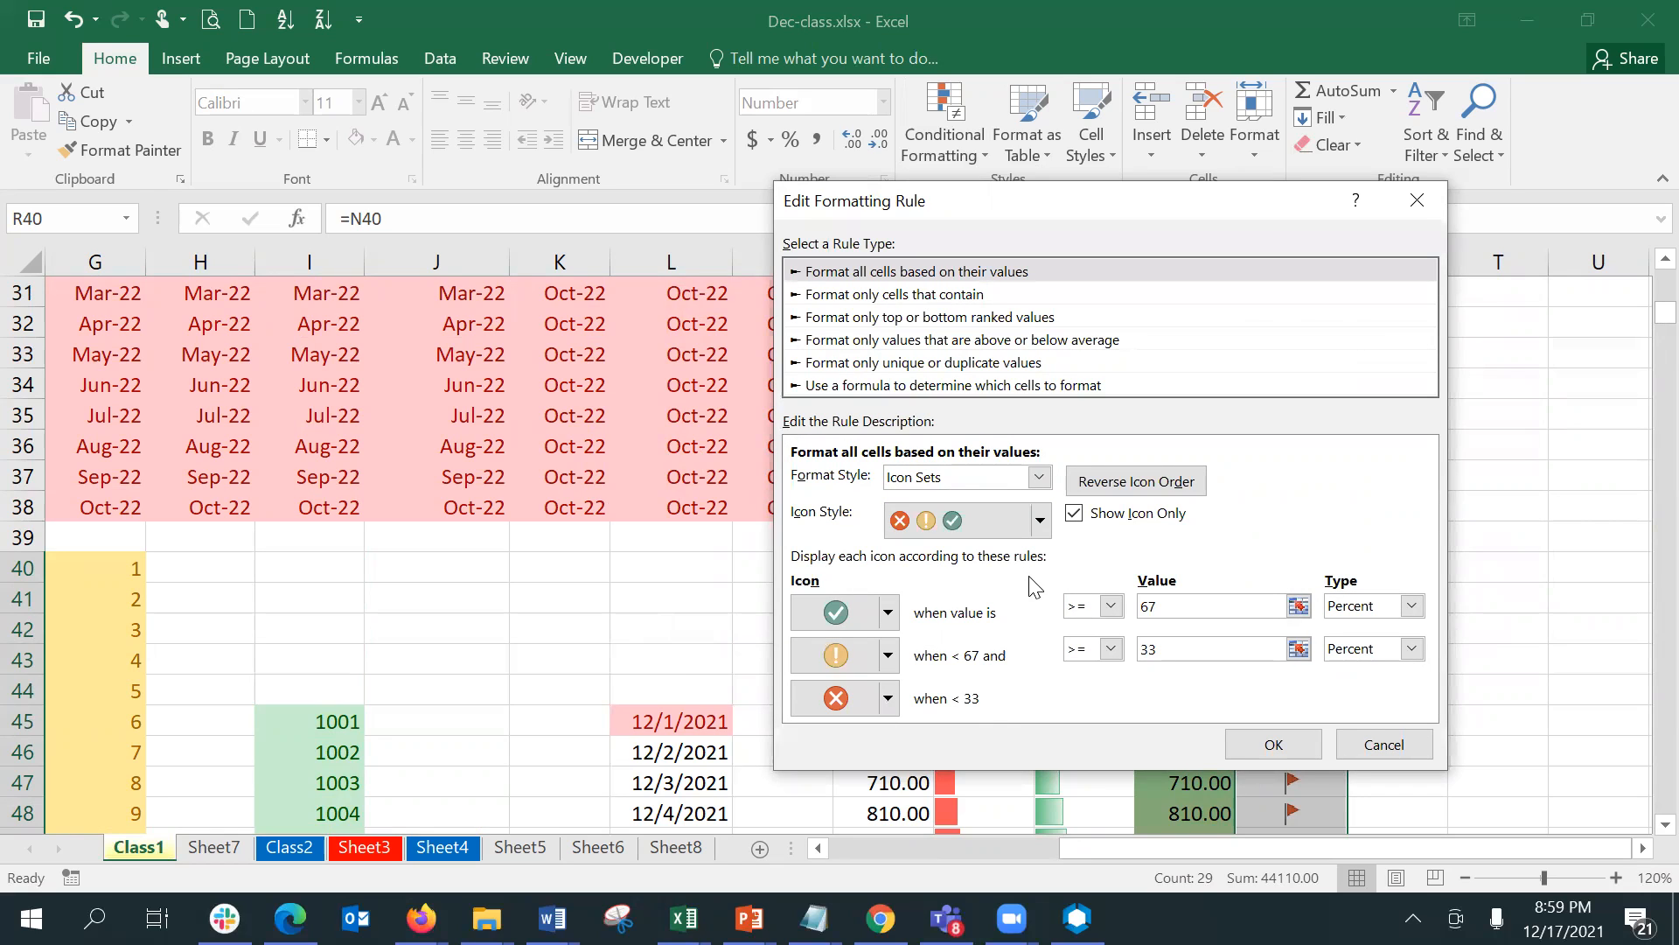
- Check the format style choices for the rule and keep Icon Sets
{"action": "left_click", "coordinate": [1019, 481]}
{"action": "left_click", "coordinate": [1019, 483]}
{"action": "left_click", "coordinate": [1019, 483]}
{"action": "left_click", "coordinate": [1019, 484]}
{"action": "left_click", "coordinate": [1019, 484]}
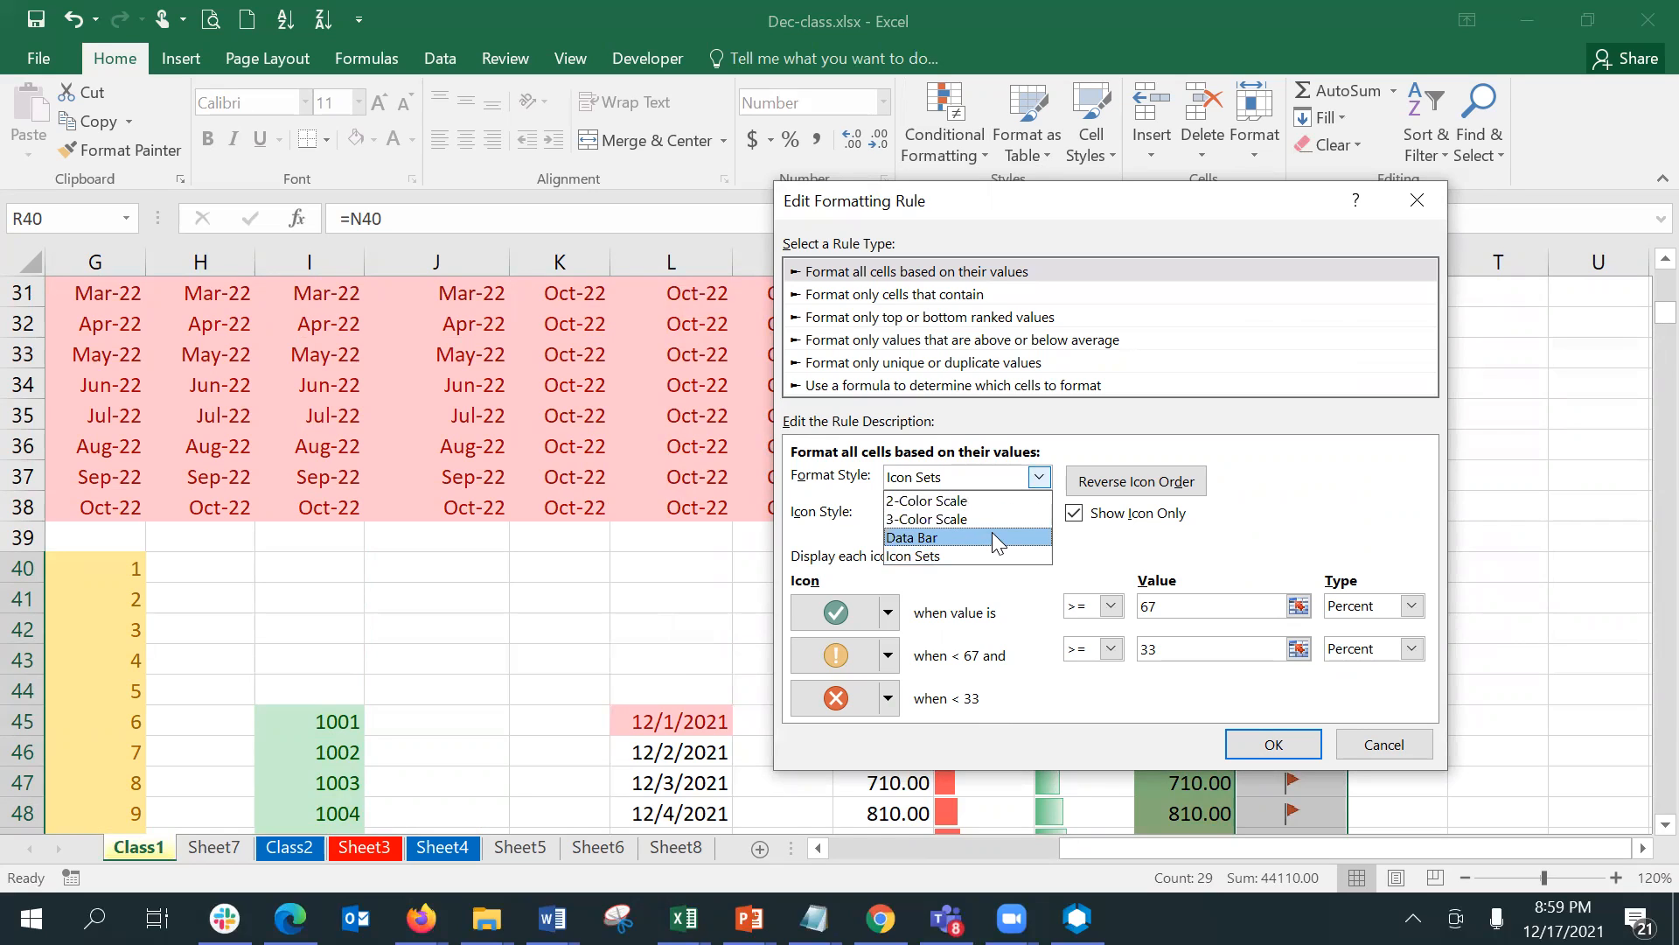
{"action": "left_click", "coordinate": [998, 556]}
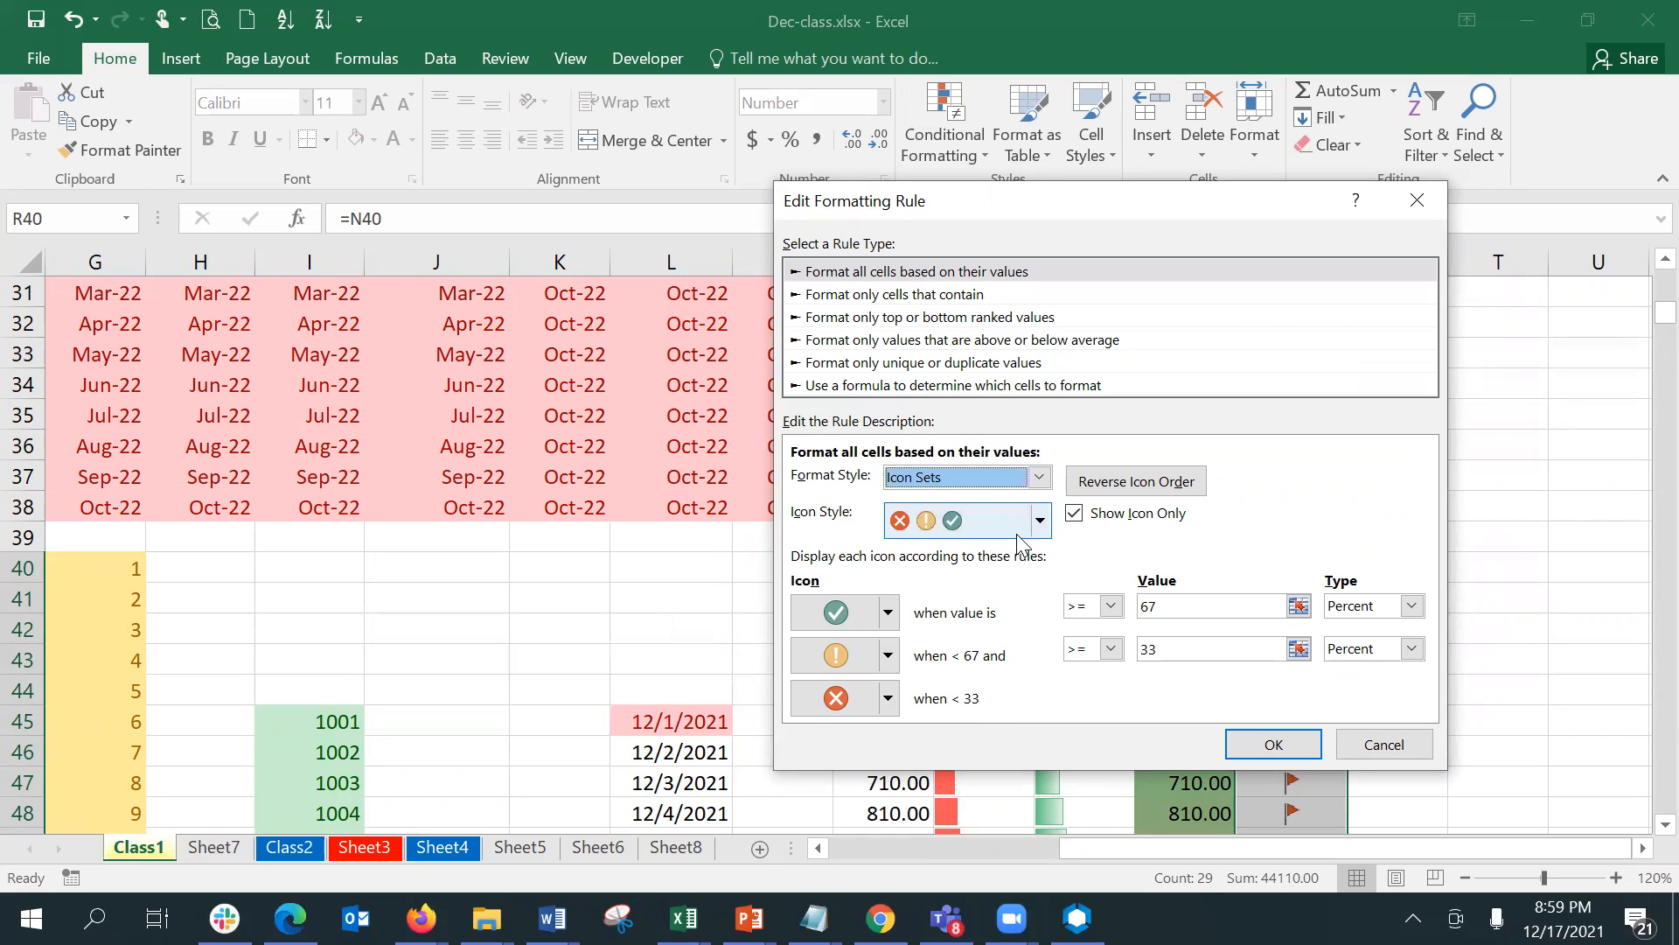
- Change the rule's icon style to the five signal-bar icons and apply it to R40:R68
{"action": "left_click", "coordinate": [1043, 525]}
{"action": "left_click", "coordinate": [1040, 522]}
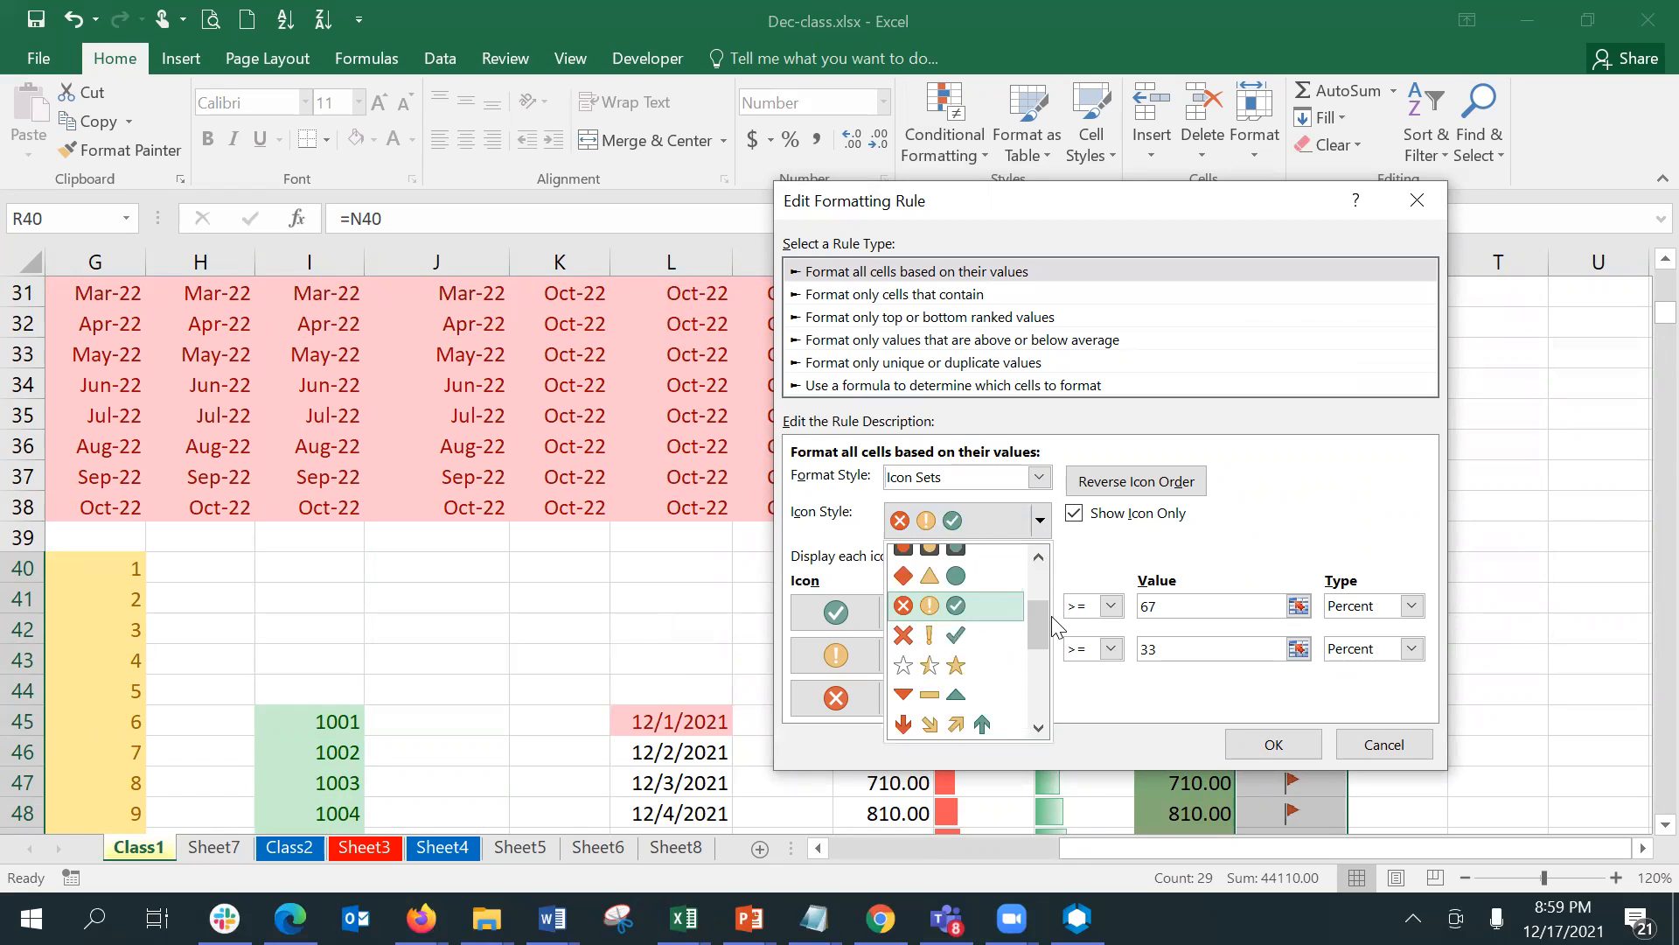
{"action": "left_click_drag", "start_coordinate": [1042, 623], "coordinate": [1042, 706]}
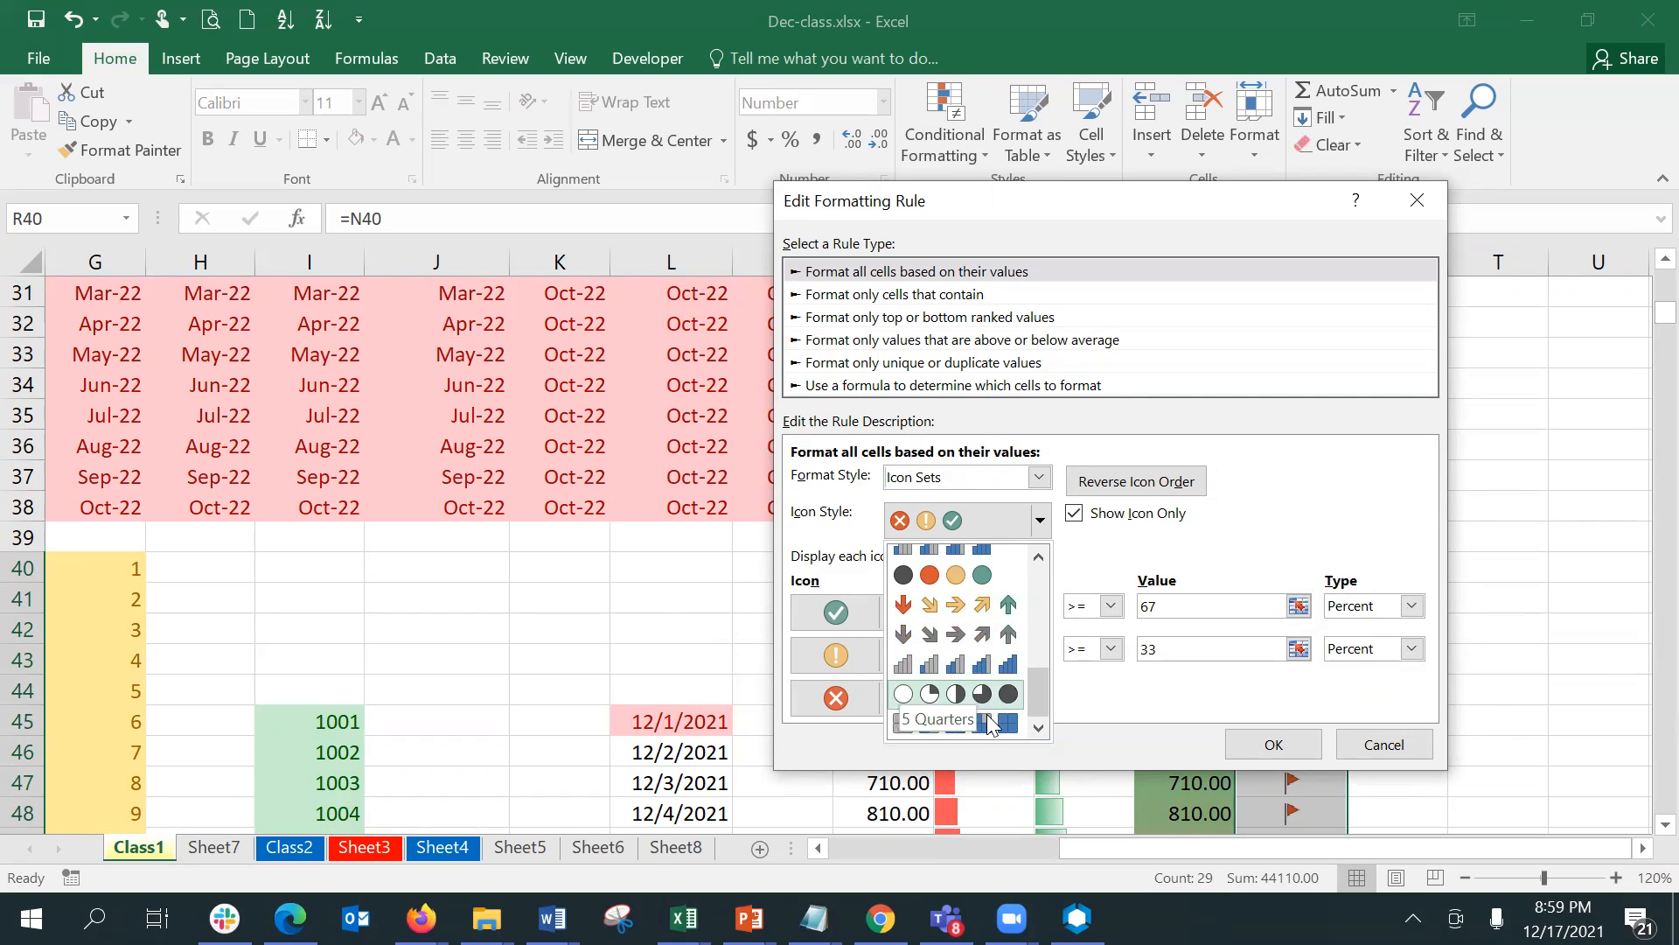
{"action": "left_click", "coordinate": [973, 667]}
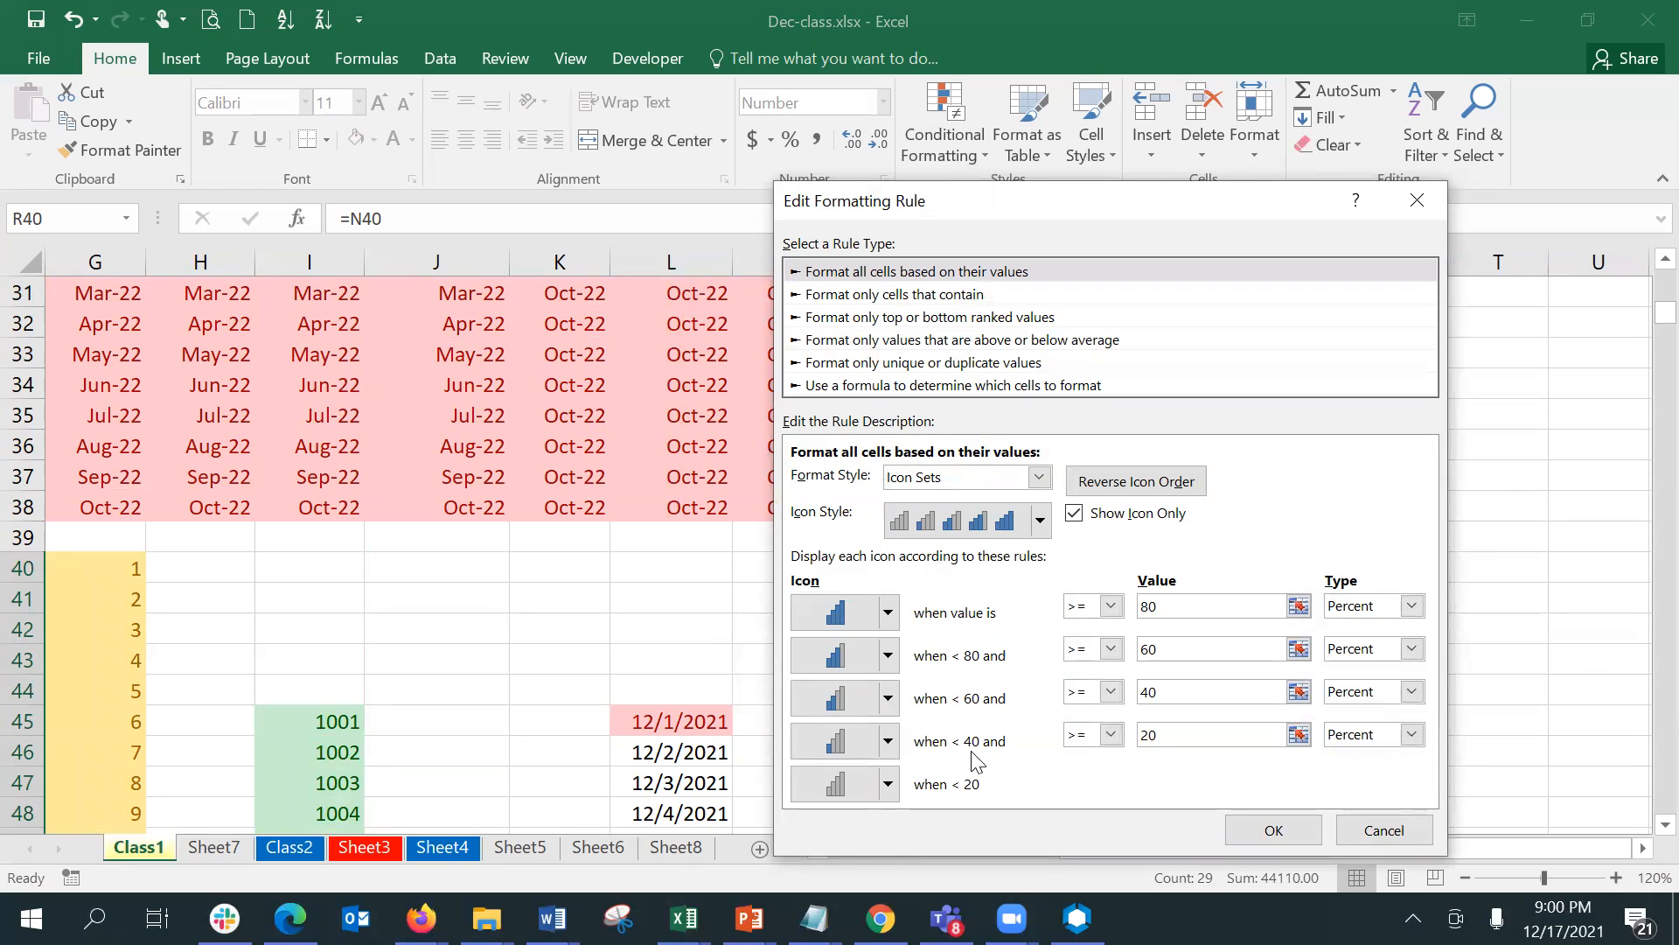
{"action": "left_click", "coordinate": [1286, 828]}
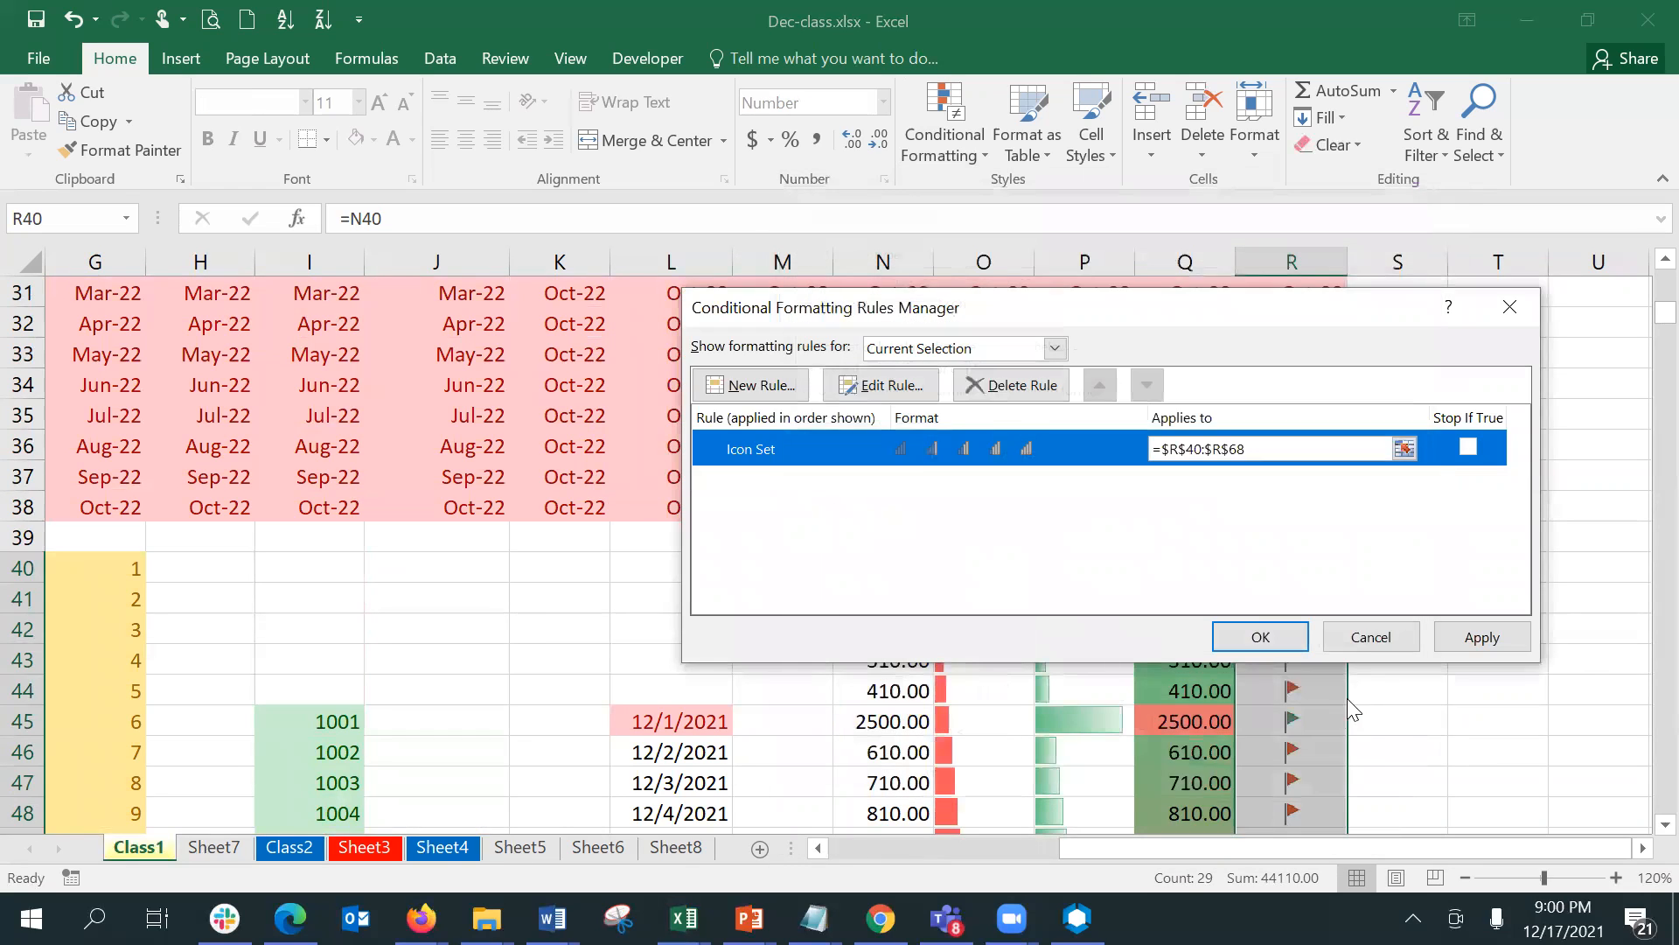
{"action": "left_click", "coordinate": [1450, 642]}
{"action": "left_click", "coordinate": [1240, 644]}
{"action": "left_click", "coordinate": [1388, 657]}
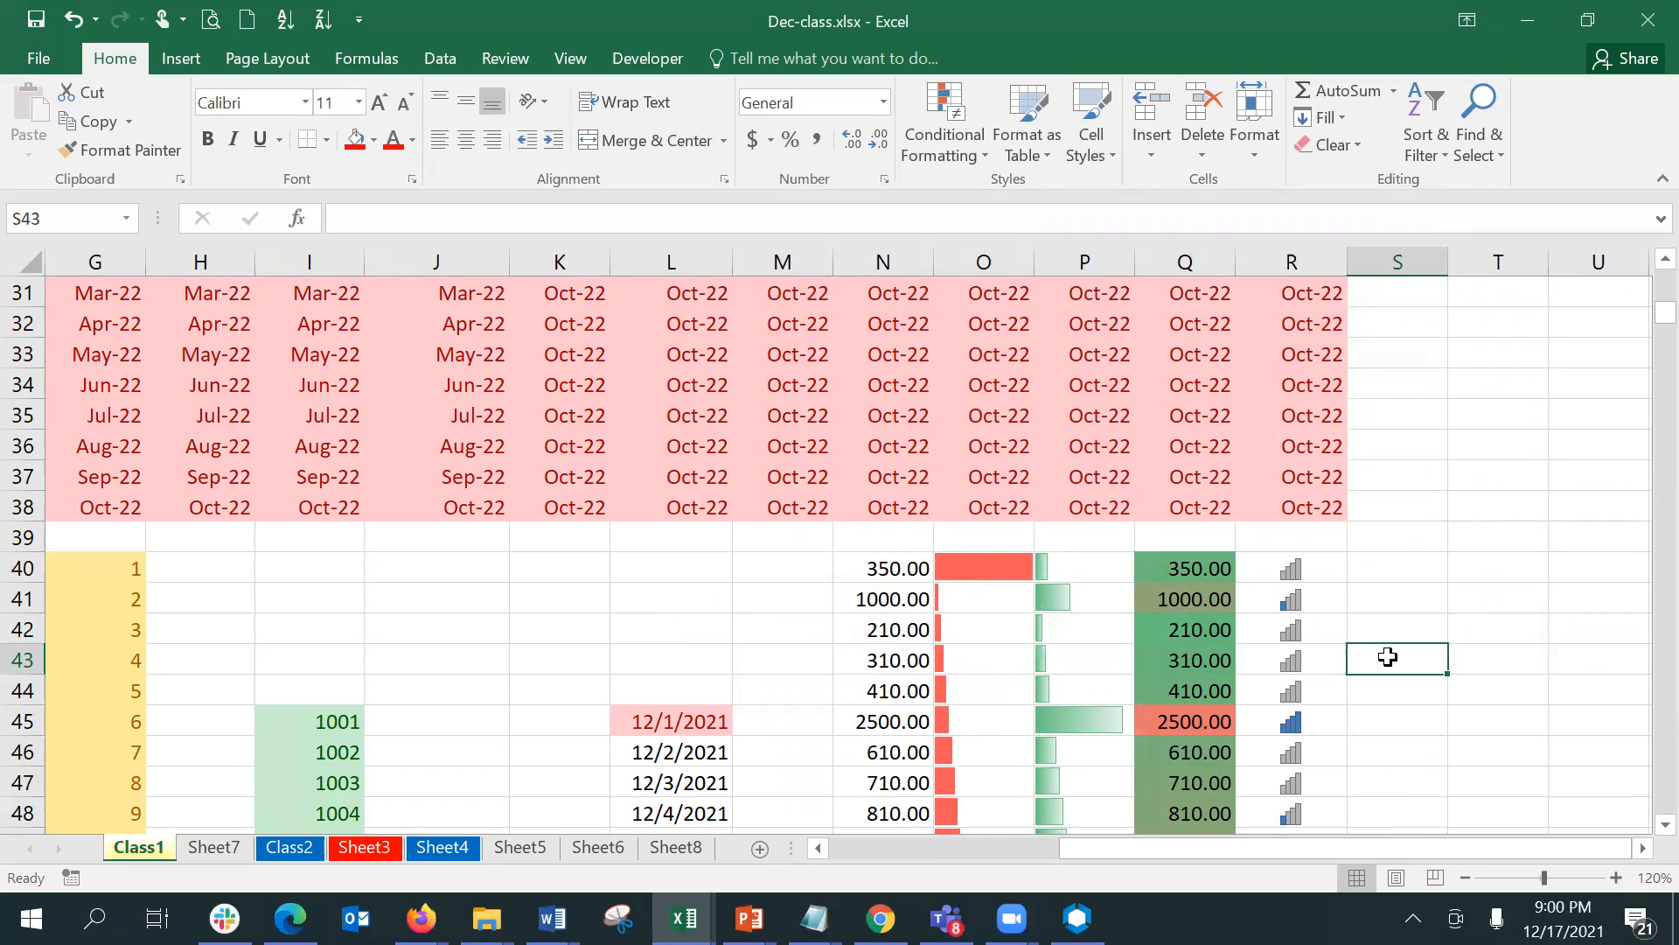
- Apply the three-star ratings icon set to the signal-bar cells R40:R68
{"action": "key", "text": "Up"}
{"action": "key", "text": "Up"}
{"action": "key", "text": "Up"}
{"action": "key", "text": "Left"}
{"action": "key", "text": "shift+Down"}
{"action": "key", "text": "shift+Down"}
{"action": "key", "text": "shift+Down"}
{"action": "key", "text": "shift+Down"}
{"action": "key", "text": "shift+Down"}
{"action": "key", "text": "shift+Down"}
{"action": "key", "text": "shift+Down"}
{"action": "key", "text": "shift+Down"}
{"action": "key", "text": "shift+Down"}
{"action": "key", "text": "shift+Down"}
{"action": "key", "text": "shift+Down"}
{"action": "key", "text": "shift+Down"}
{"action": "key", "text": "shift+Down"}
{"action": "key", "text": "shift+Down"}
{"action": "key", "text": "shift+Down"}
{"action": "key", "text": "shift+Down"}
{"action": "key", "text": "shift+Down"}
{"action": "key", "text": "shift+Down"}
{"action": "key", "text": "shift+Down"}
{"action": "key", "text": "shift+Down"}
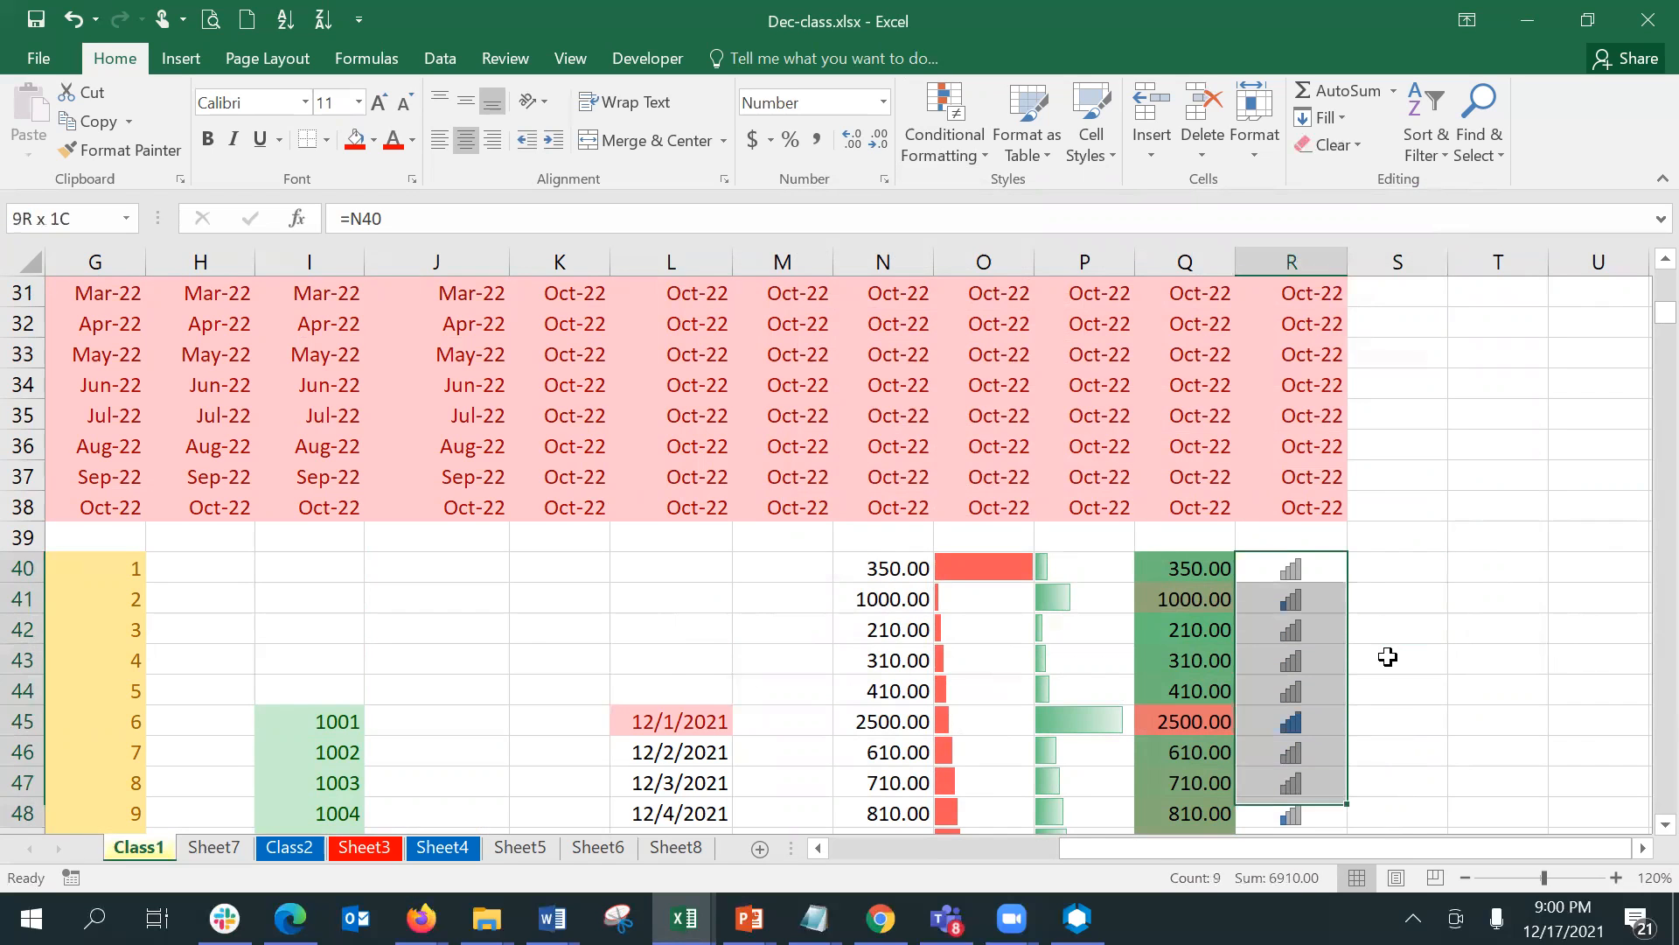
{"action": "key", "text": "shift+Down"}
{"action": "key", "text": "shift+Down"}
{"action": "key", "text": "shift+Down"}
{"action": "key", "text": "shift+Down"}
{"action": "key", "text": "shift+Down"}
{"action": "key", "text": "shift+Down"}
{"action": "key", "text": "shift+Down"}
{"action": "key", "text": "shift+Down"}
{"action": "key", "text": "shift+Down"}
{"action": "key", "text": "shift+Down"}
{"action": "key", "text": "shift+Down"}
{"action": "key", "text": "shift+Down"}
{"action": "key", "text": "shift+Down"}
{"action": "key", "text": "shift+Down"}
{"action": "key", "text": "shift+Down"}
{"action": "key", "text": "shift+Down"}
{"action": "key", "text": "shift+Down"}
{"action": "key", "text": "shift+Down"}
{"action": "key", "text": "shift+Down"}
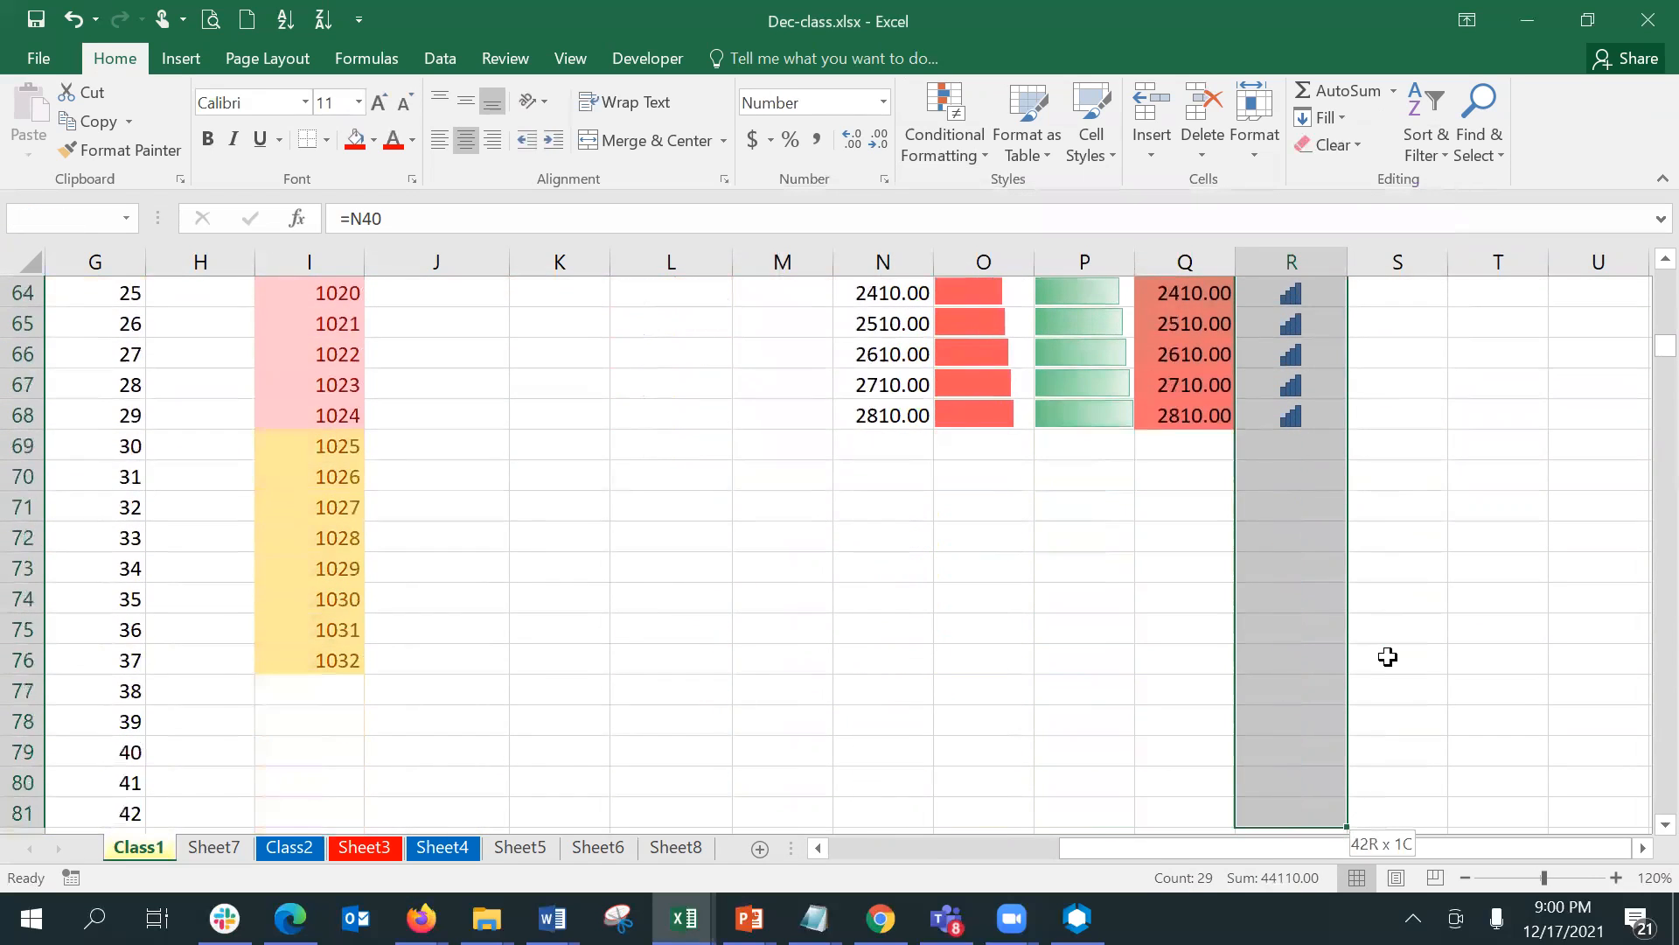
{"action": "key", "text": "shift+Up"}
{"action": "key", "text": "shift+Up"}
{"action": "key", "text": "shift+Up"}
{"action": "key", "text": "shift+Up"}
{"action": "key", "text": "shift+Up"}
{"action": "key", "text": "shift+Up"}
{"action": "key", "text": "shift+Up"}
{"action": "key", "text": "shift+Up"}
{"action": "key", "text": "shift+Up"}
{"action": "key", "text": "shift+Up"}
{"action": "key", "text": "shift+Up"}
{"action": "key", "text": "shift+Up"}
{"action": "key", "text": "shift+Up"}
{"action": "key", "text": "shift+Up"}
{"action": "key", "text": "shift+Up"}
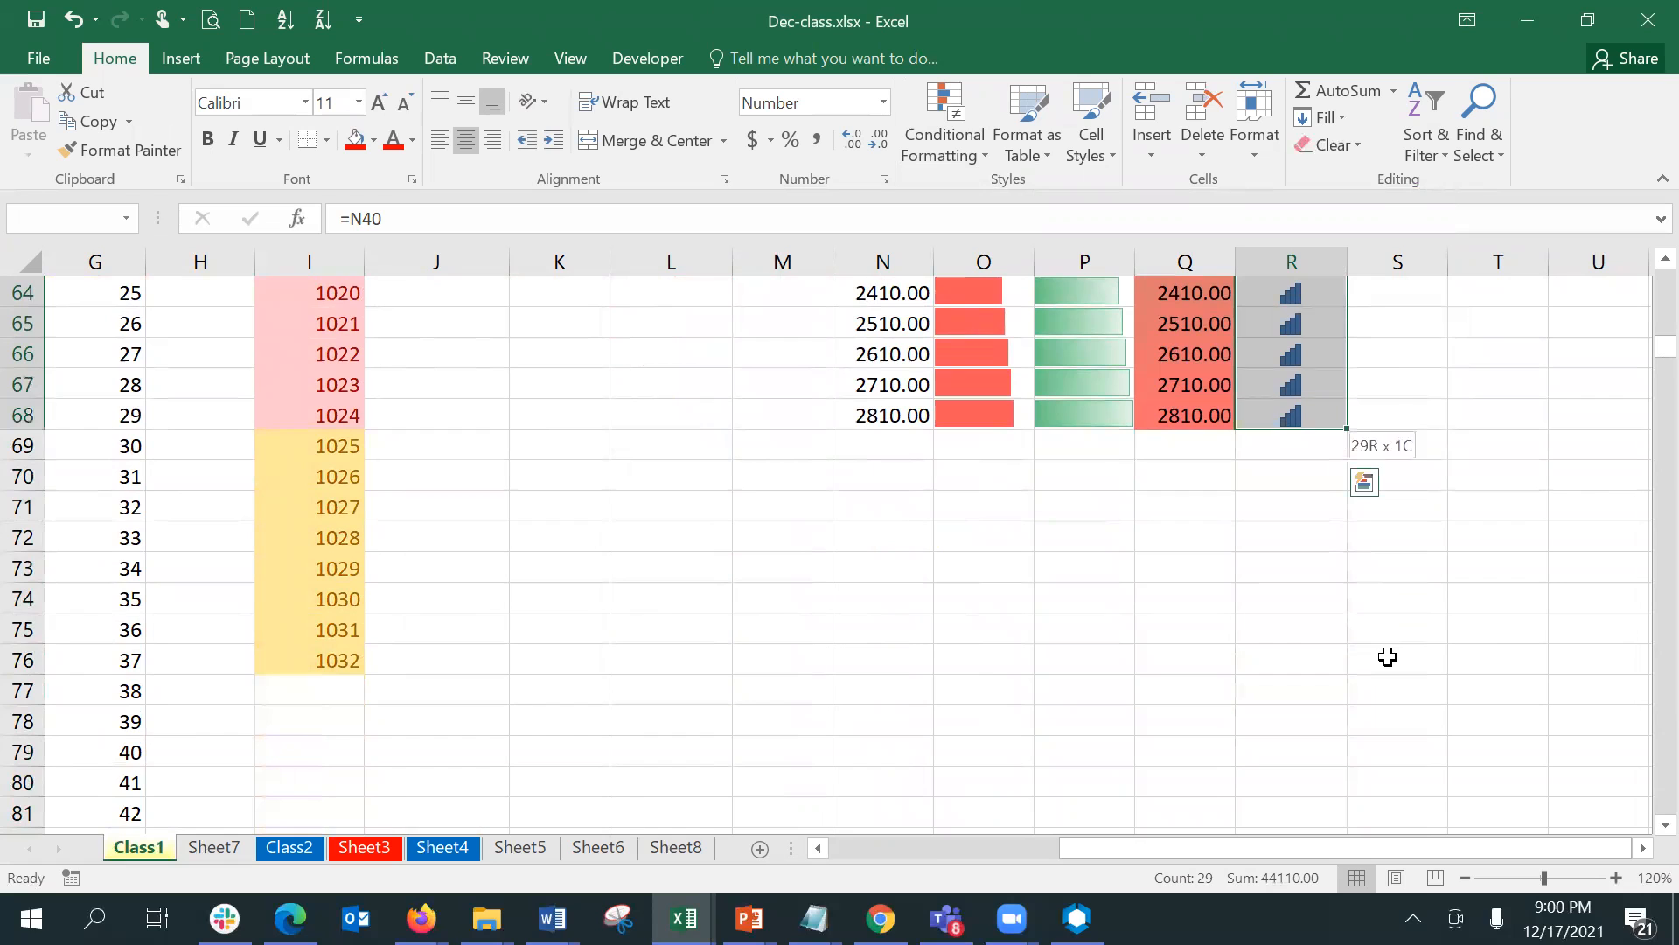
{"action": "left_click", "coordinate": [939, 147]}
{"action": "mouse_move", "coordinate": [989, 396]}
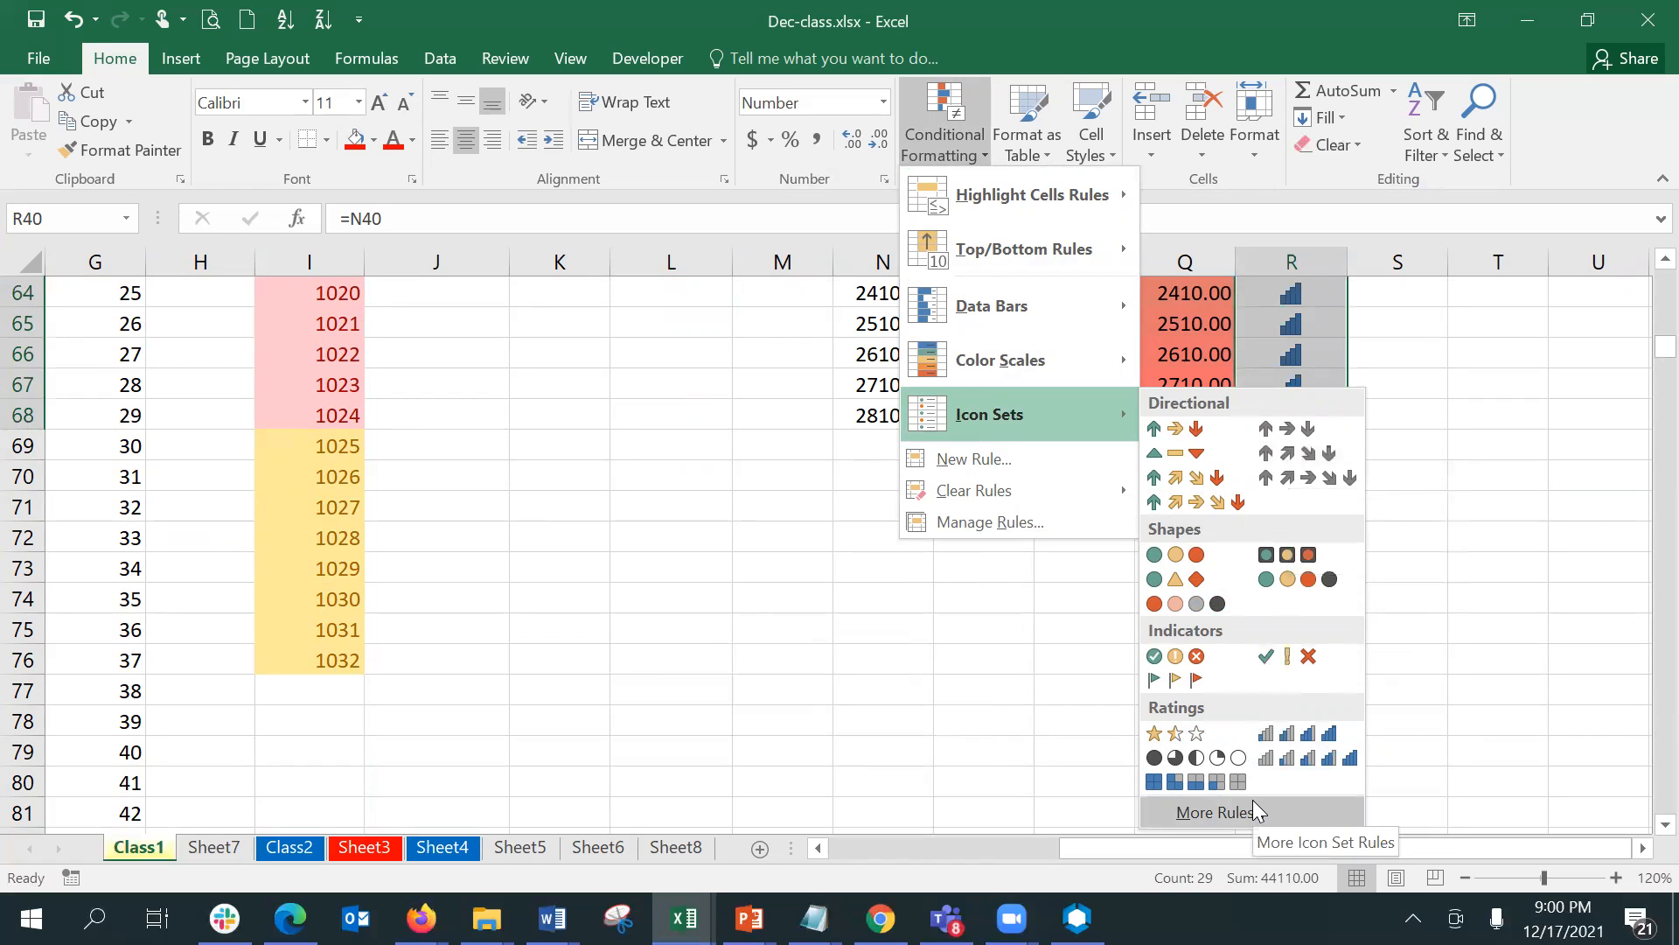
{"action": "left_click", "coordinate": [1202, 733]}
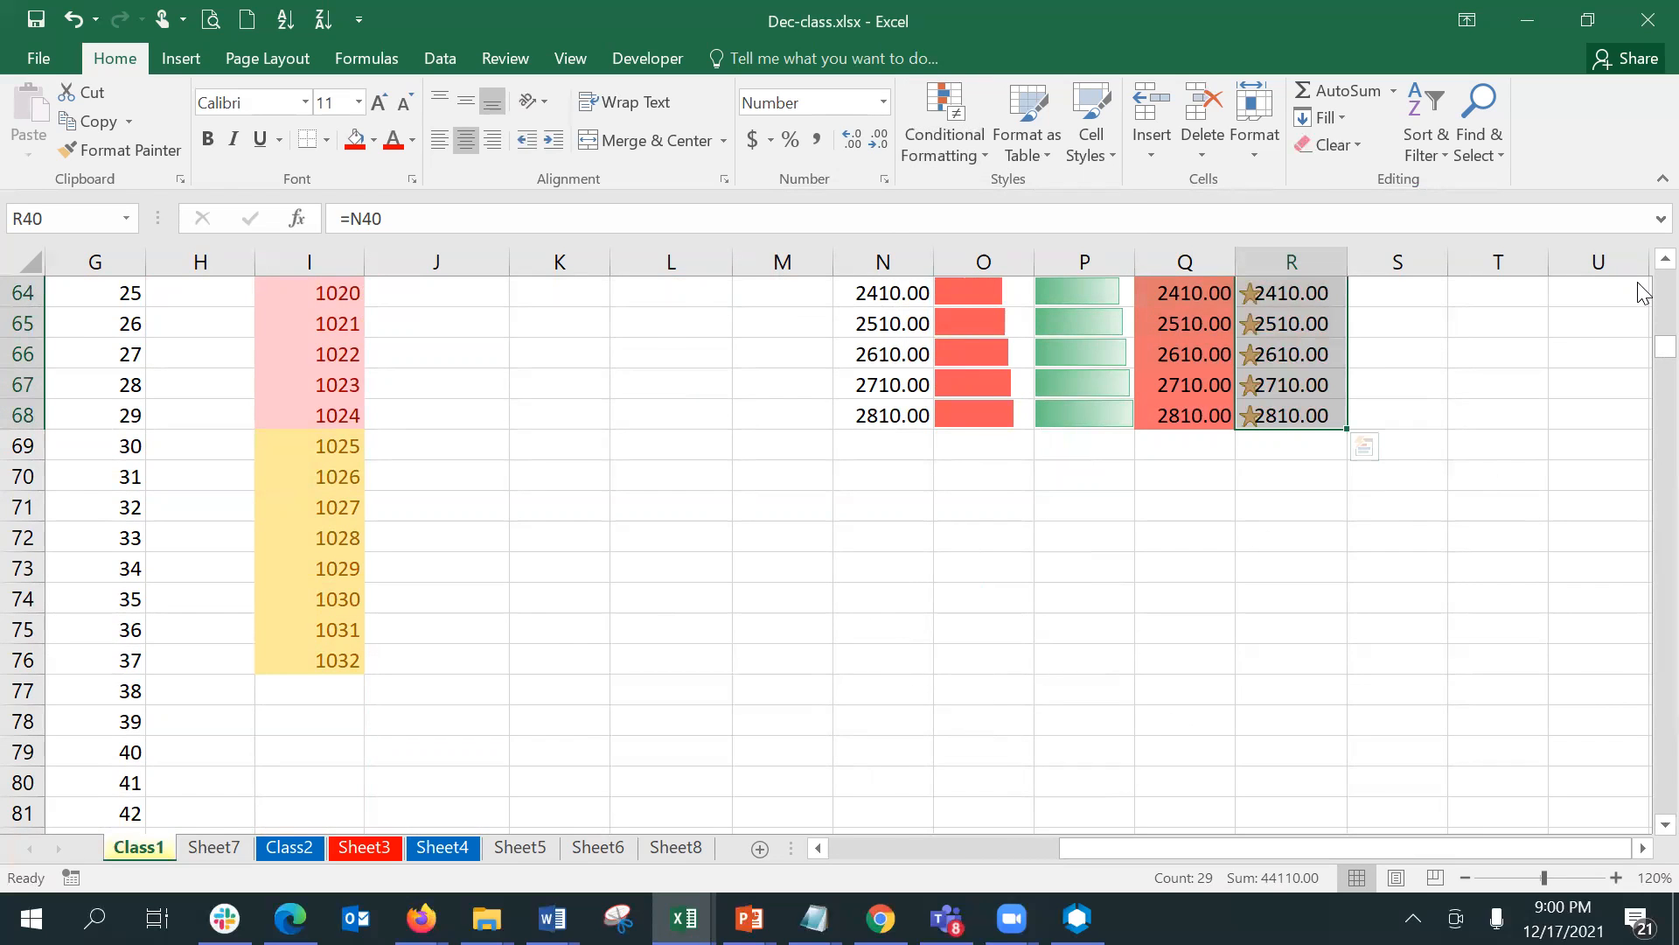
- Edit the star icon set rule on R40:R68 to show icons only and apply it
{"action": "scroll", "coordinate": [1640, 293], "scroll_direction": "up", "scroll_amount": 6}
{"action": "scroll", "coordinate": [1640, 293], "scroll_direction": "up", "scroll_amount": 6}
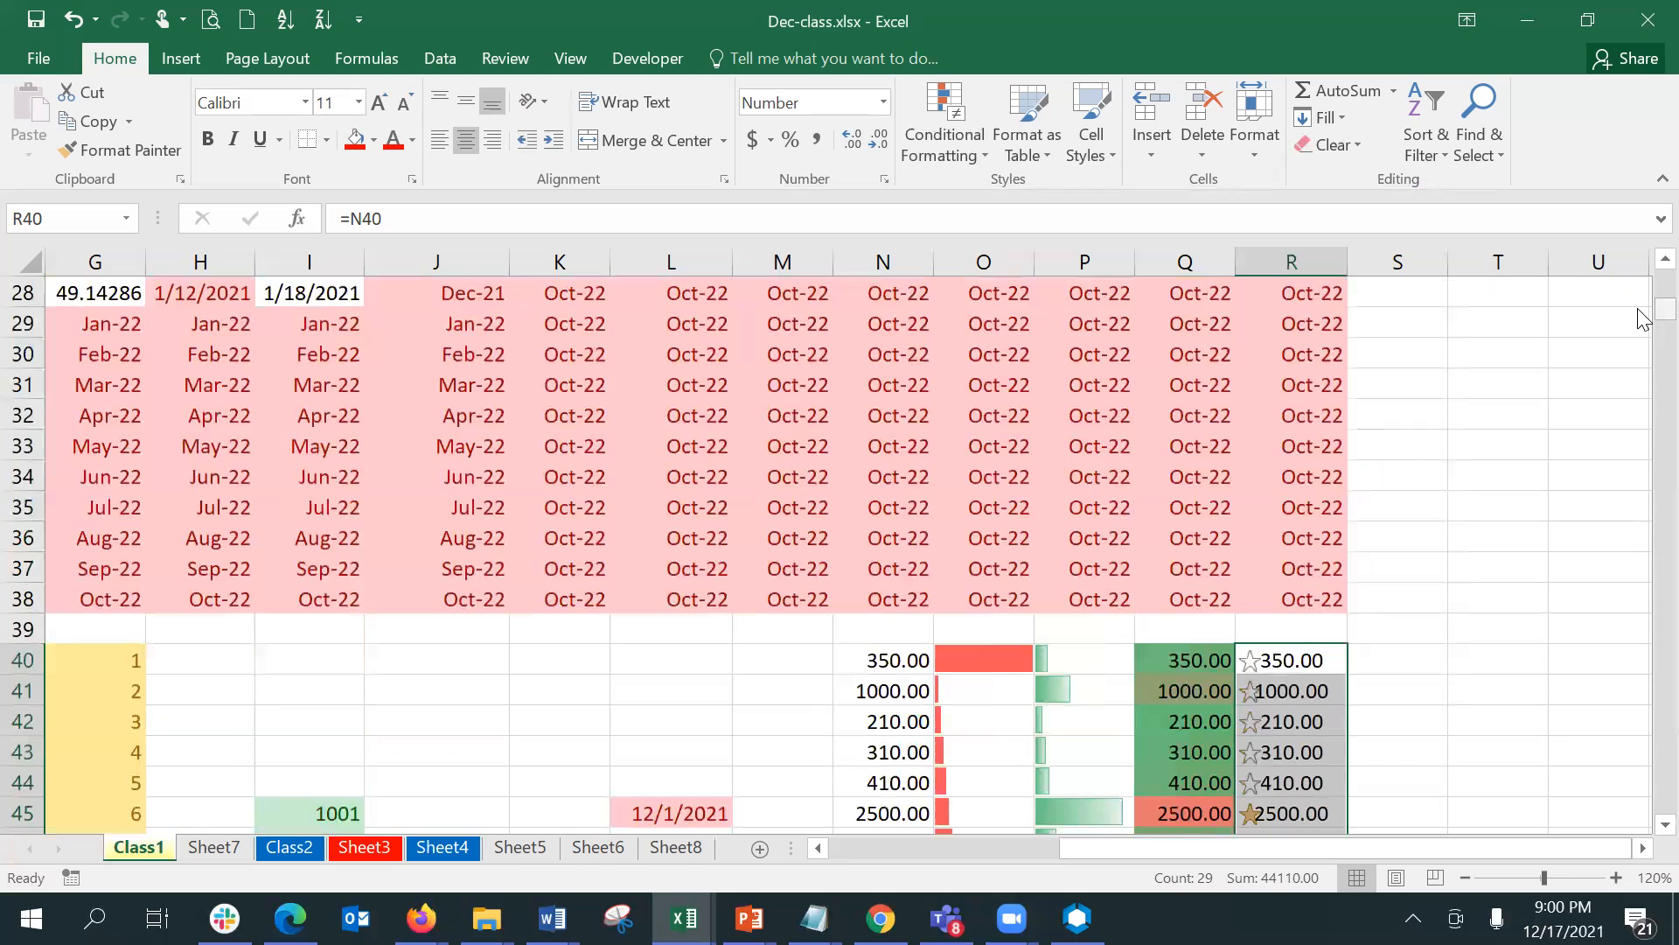
{"action": "scroll", "coordinate": [1641, 332], "scroll_direction": "down", "scroll_amount": 3}
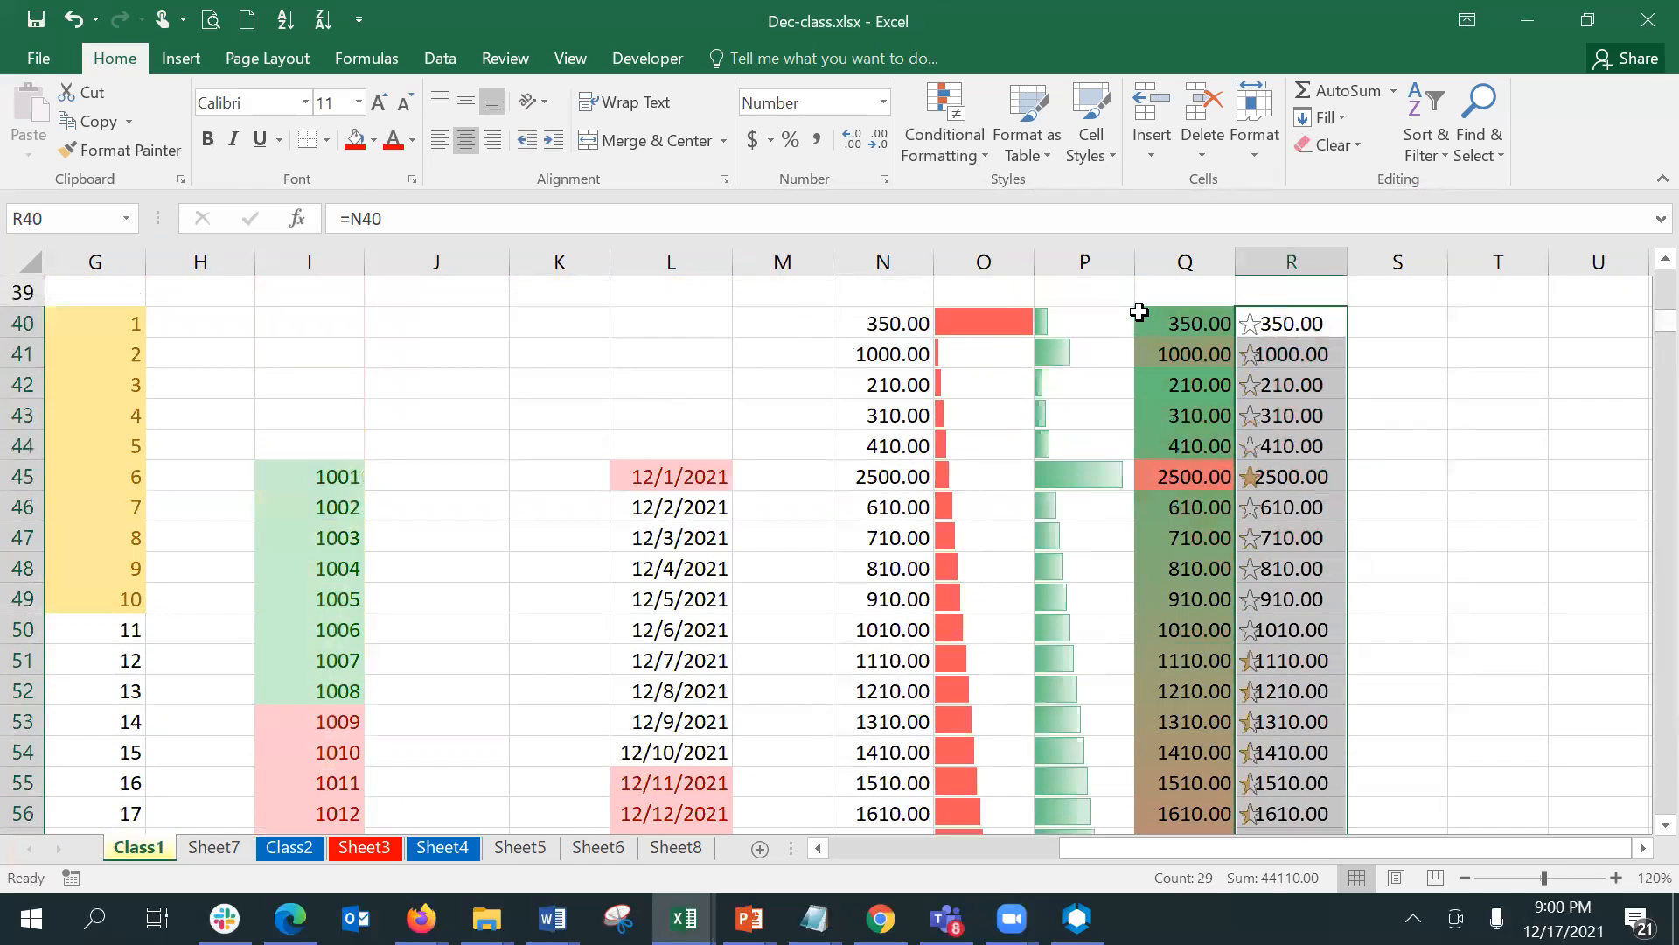
{"action": "left_click", "coordinate": [936, 144]}
{"action": "left_click", "coordinate": [979, 536]}
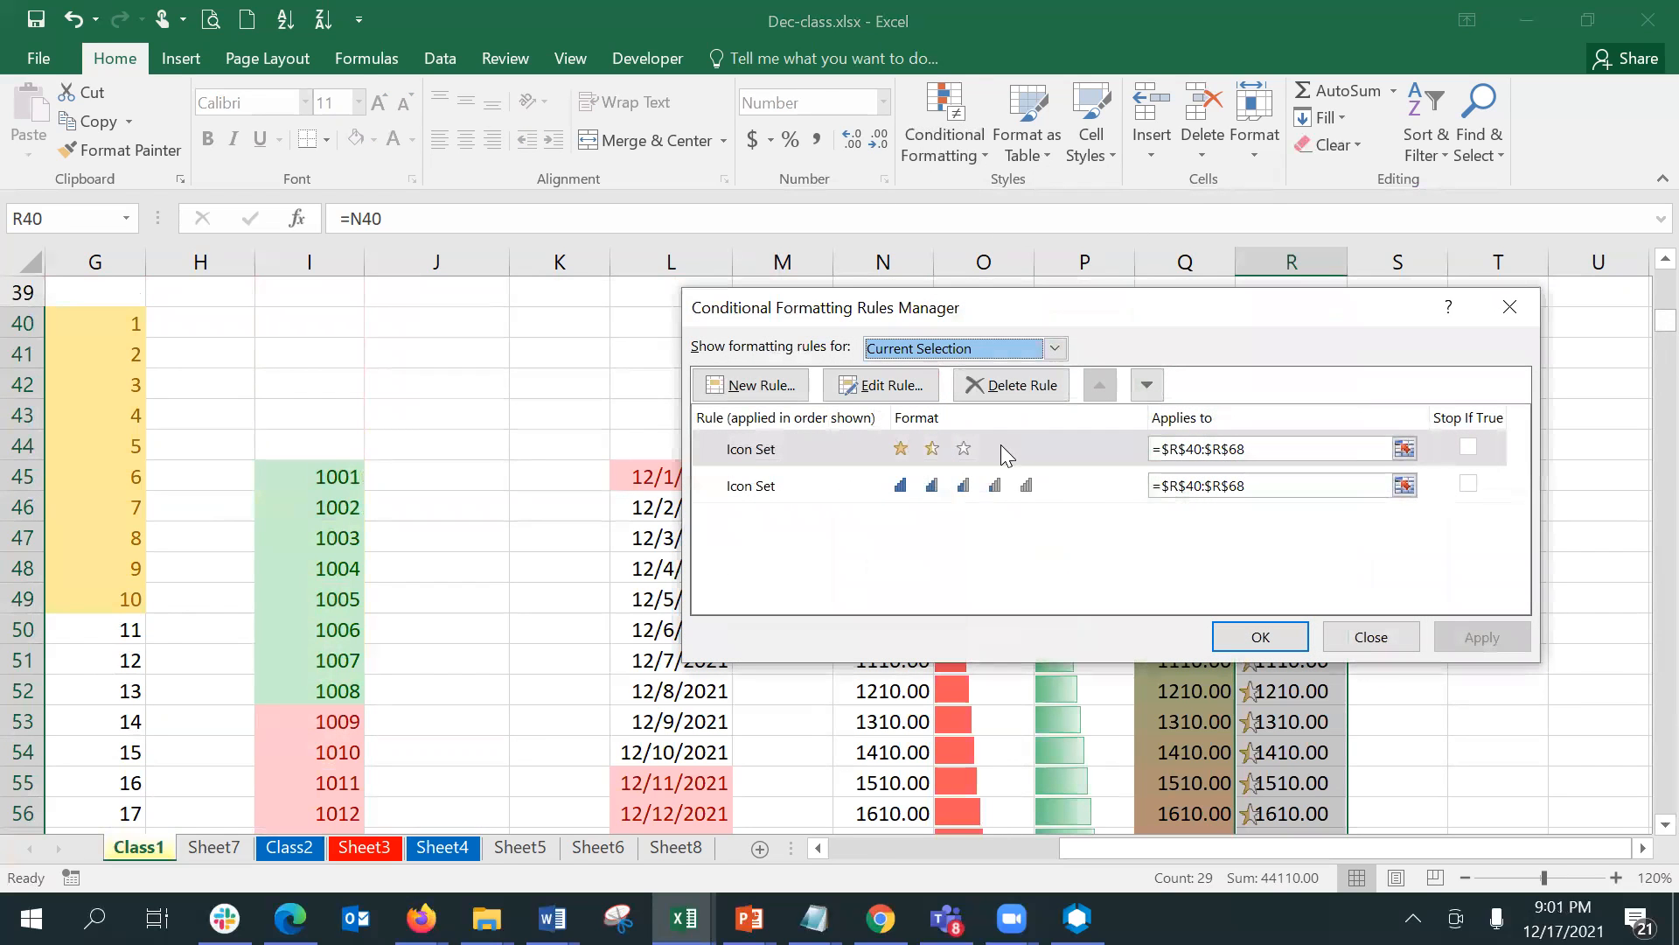
{"action": "left_click", "coordinate": [892, 385]}
{"action": "left_click", "coordinate": [1135, 518]}
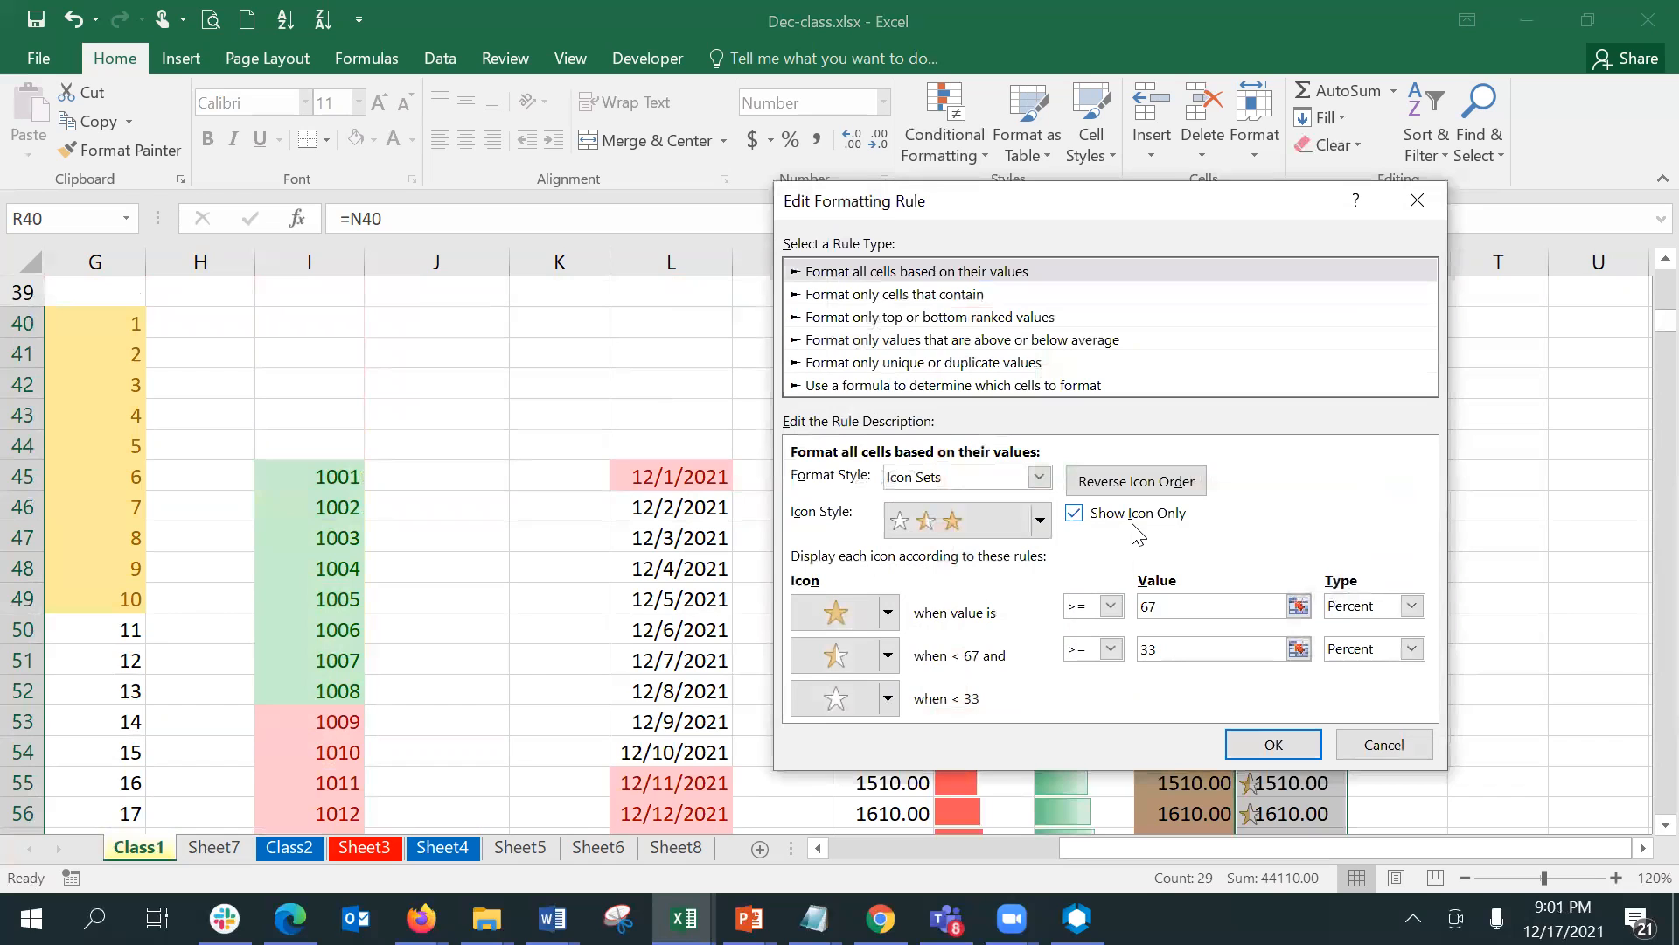
{"action": "left_click", "coordinate": [1268, 744]}
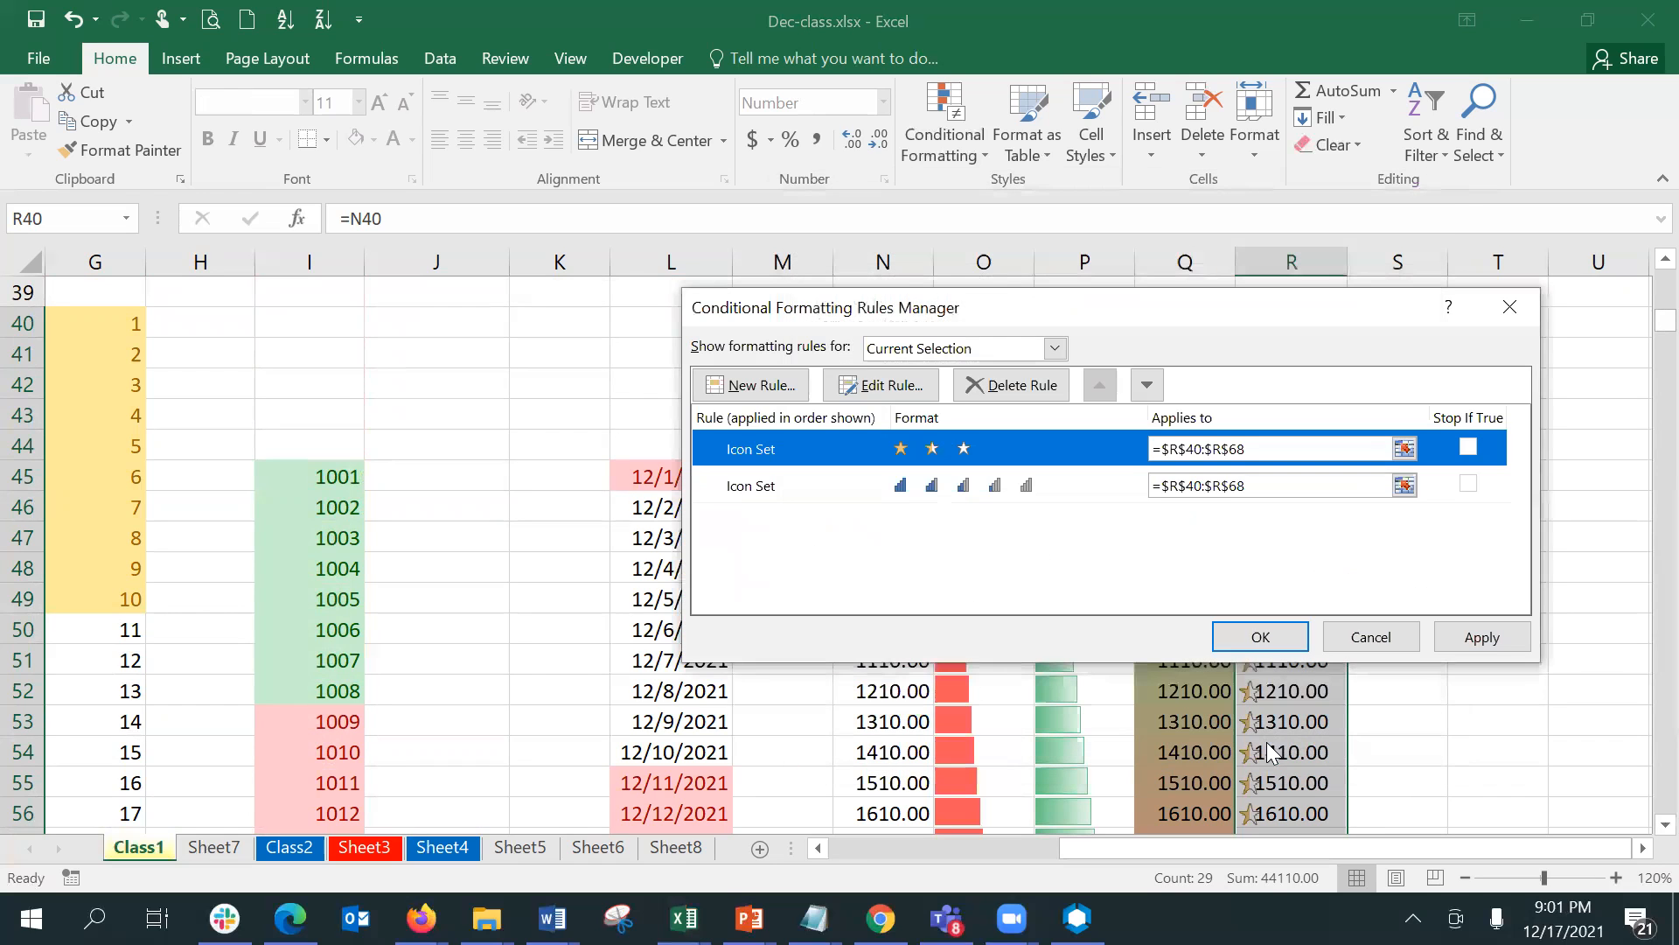
{"action": "left_click", "coordinate": [1481, 636]}
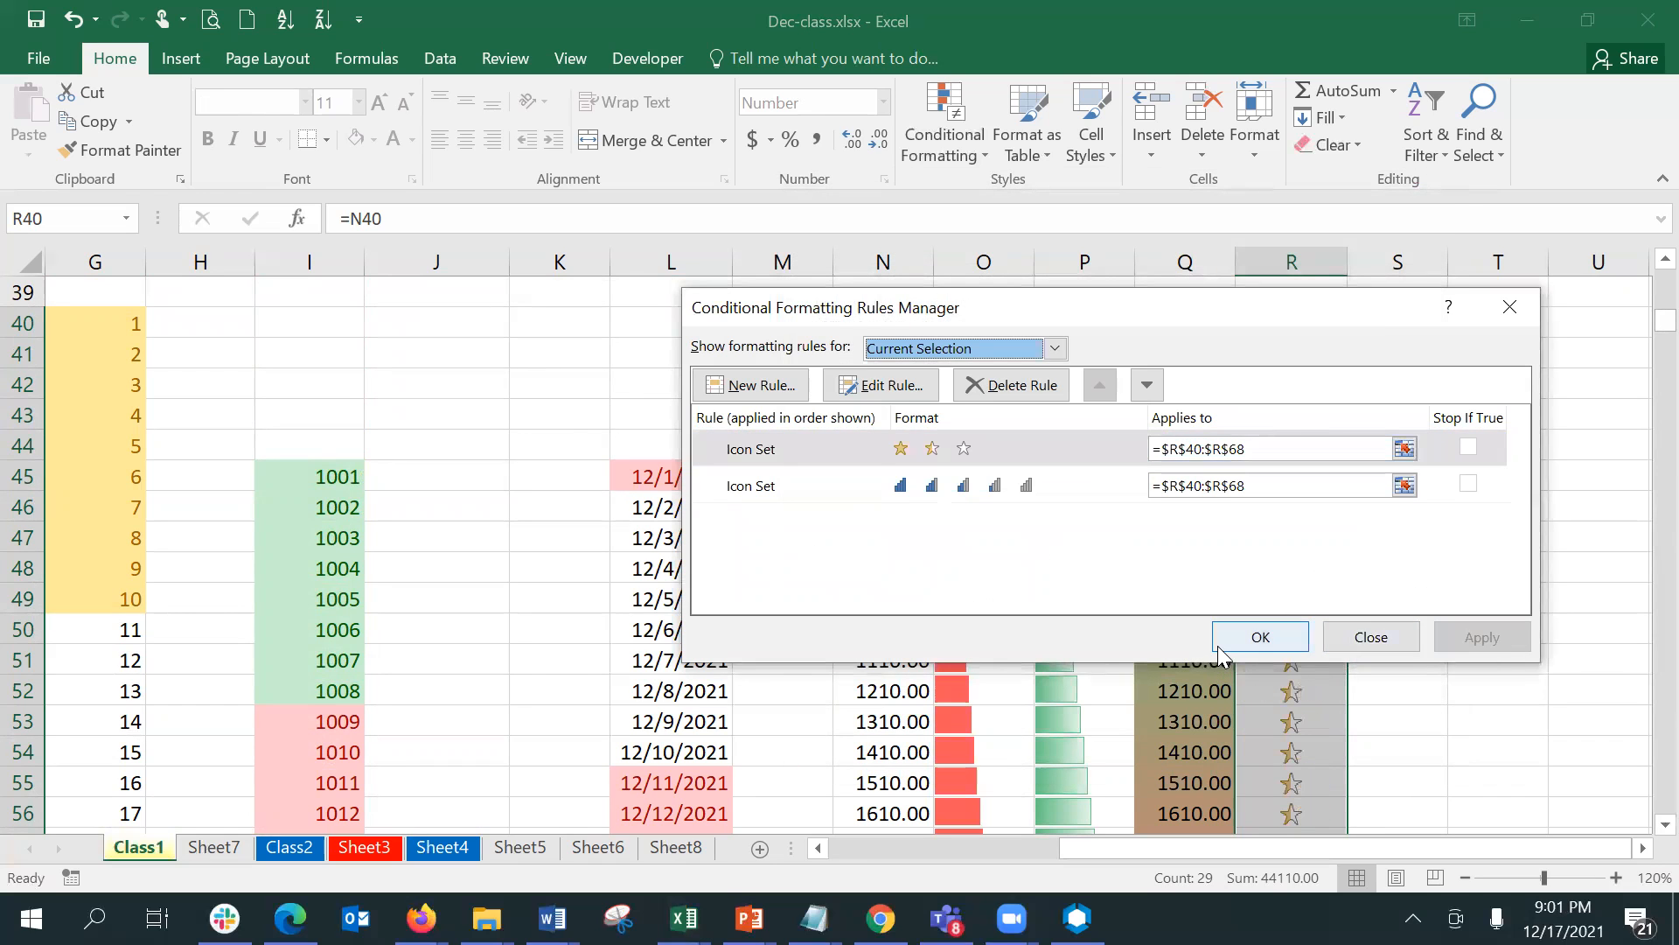
{"action": "left_click", "coordinate": [1217, 646]}
{"action": "left_click", "coordinate": [1437, 578]}
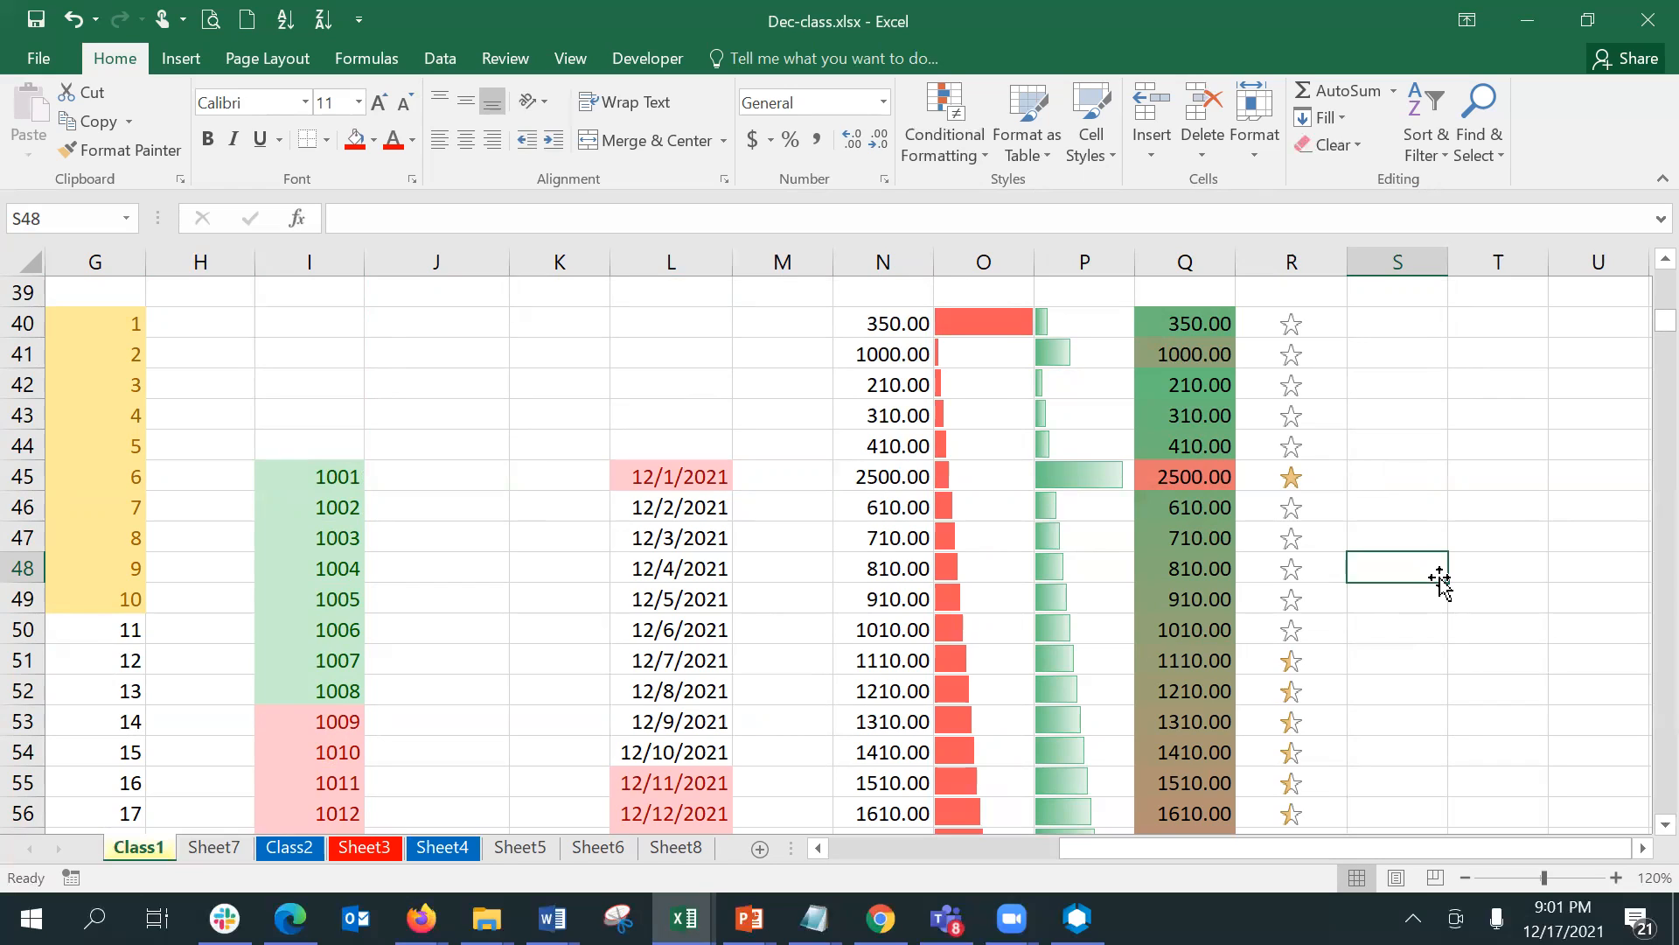
- Open the recent workbook Palium_Exercises[Enter-your-Name].xlsx
{"action": "left_click", "coordinate": [1228, 317]}
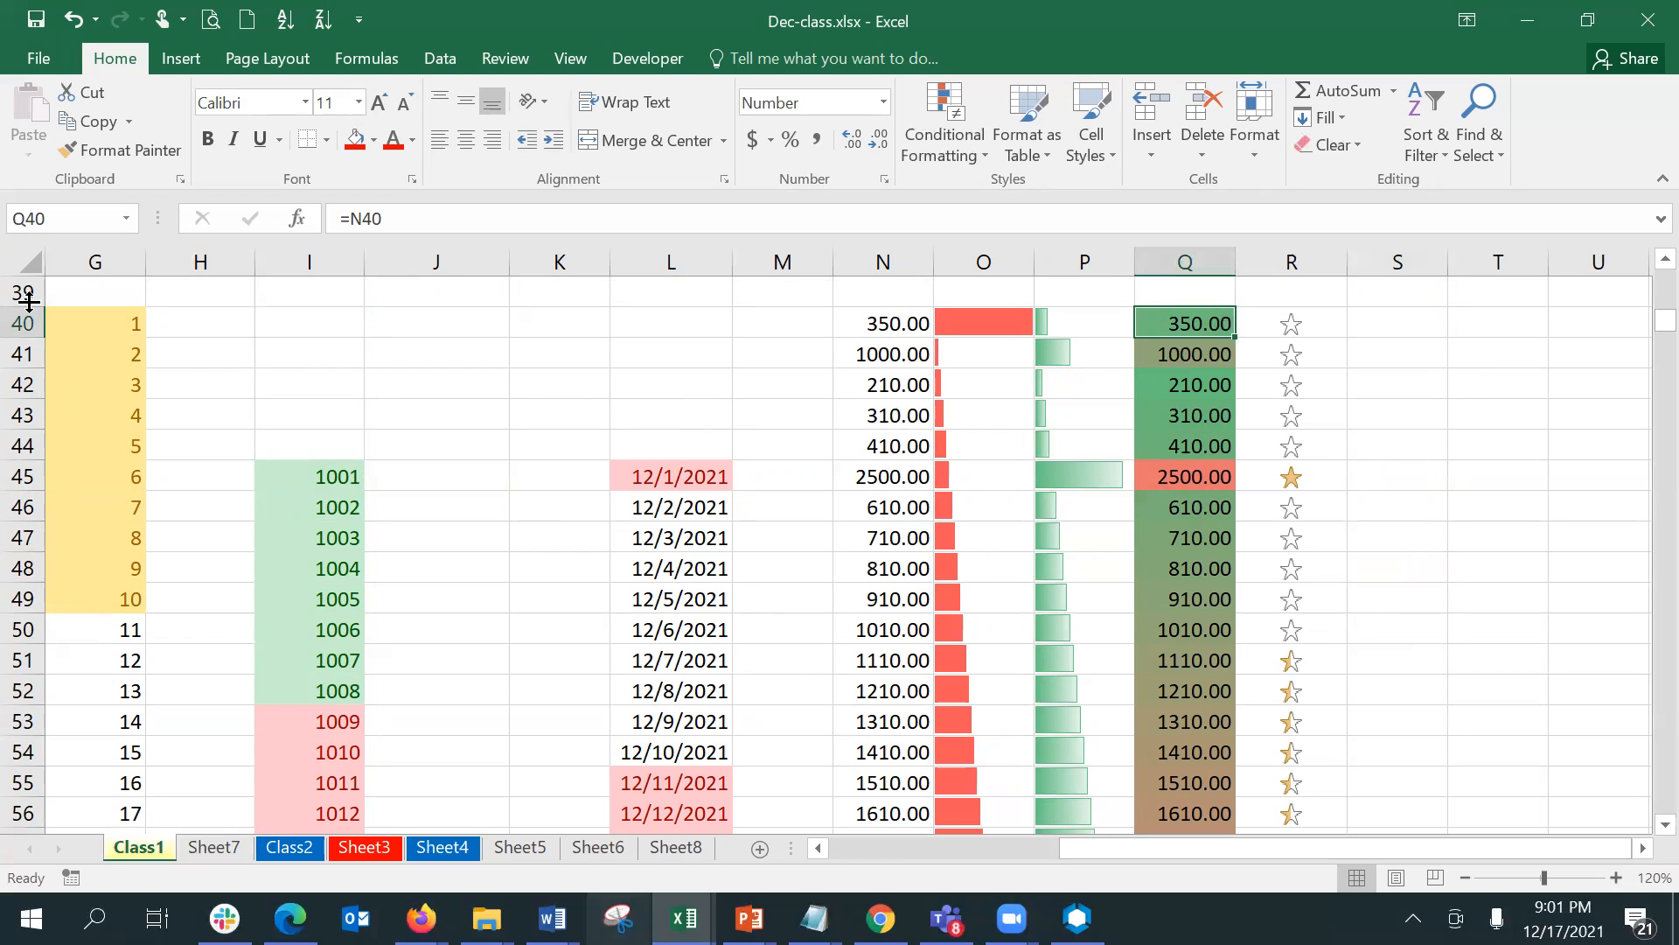
{"action": "left_click", "coordinate": [36, 57]}
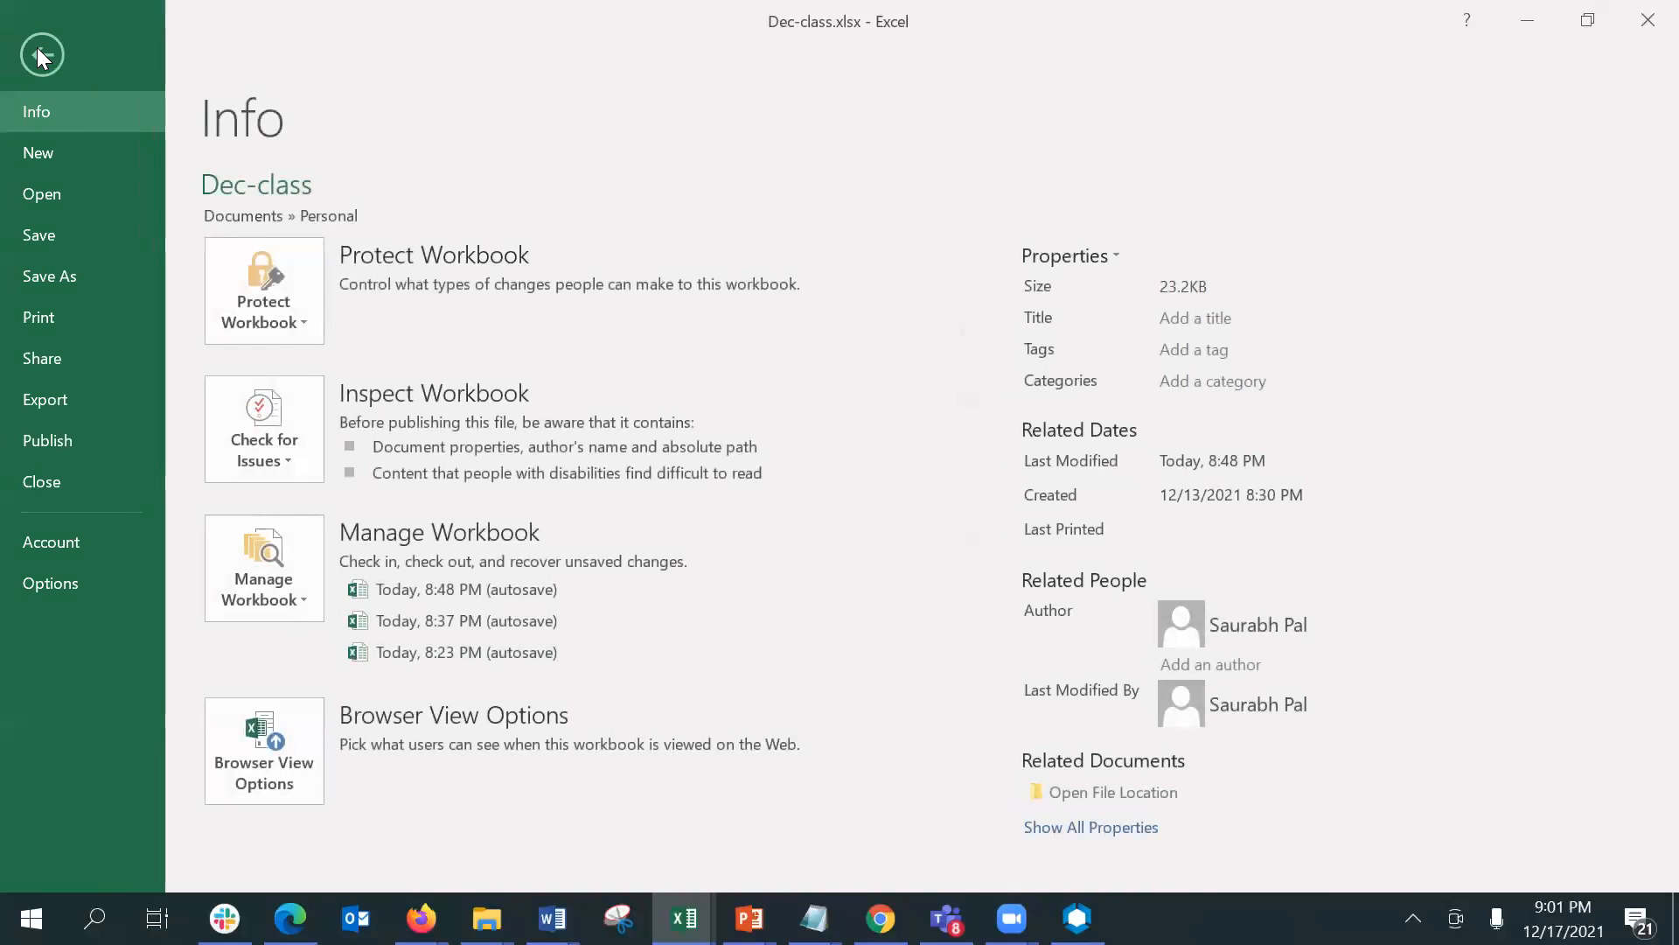
{"action": "left_click", "coordinate": [40, 191]}
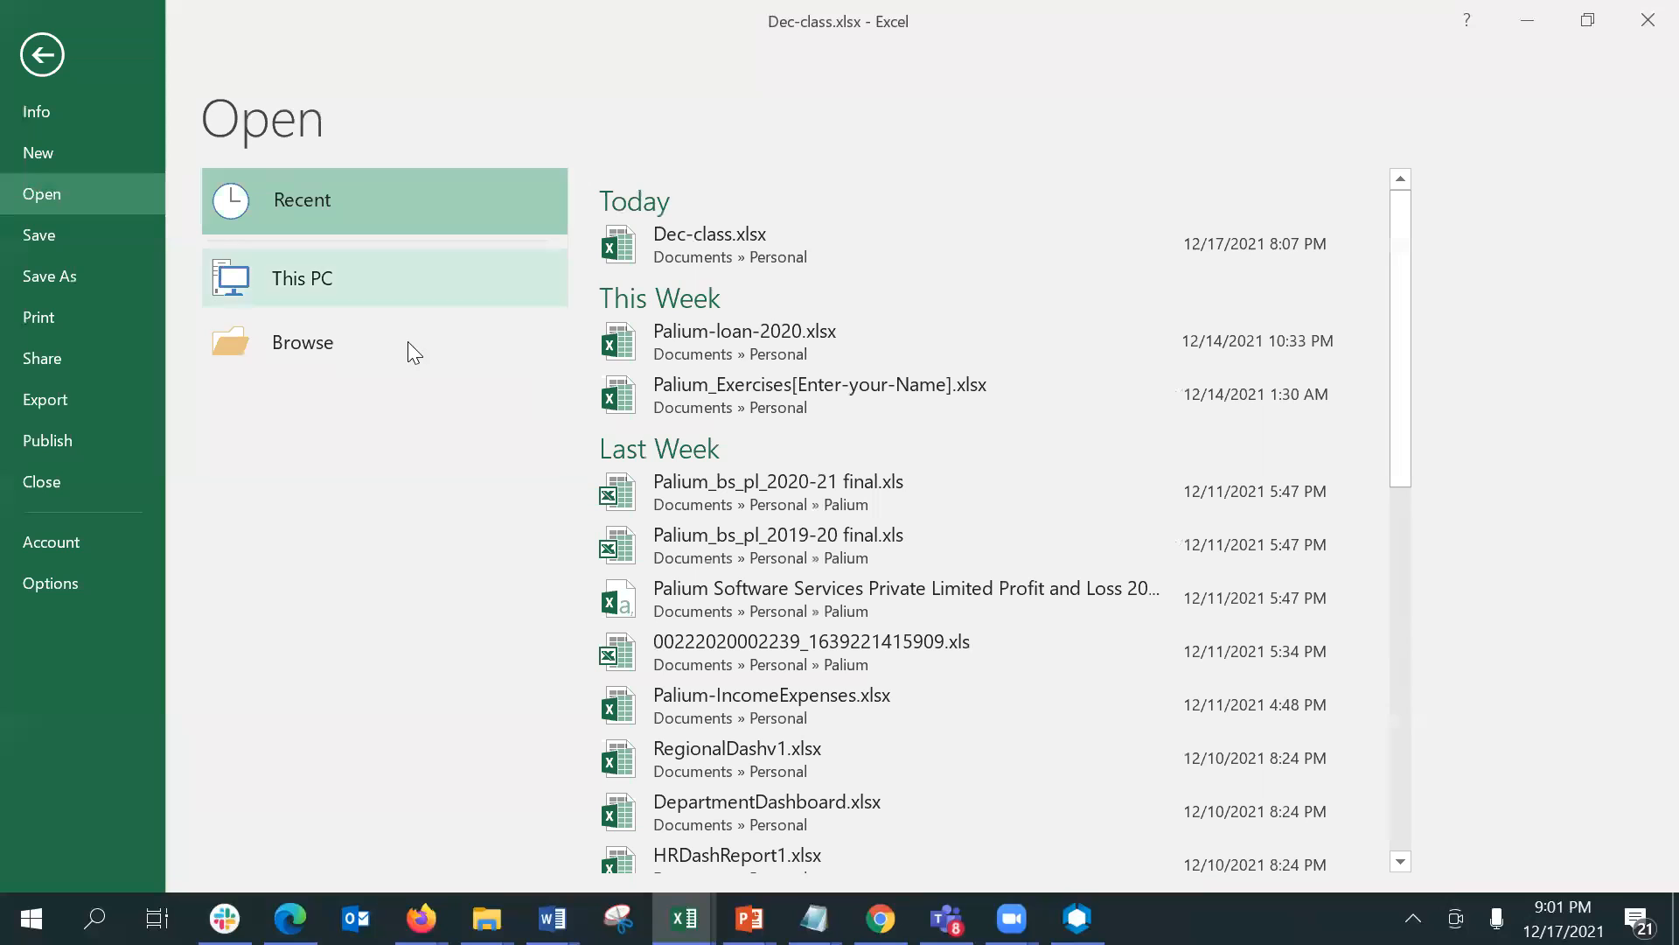
{"action": "left_click", "coordinate": [830, 397]}
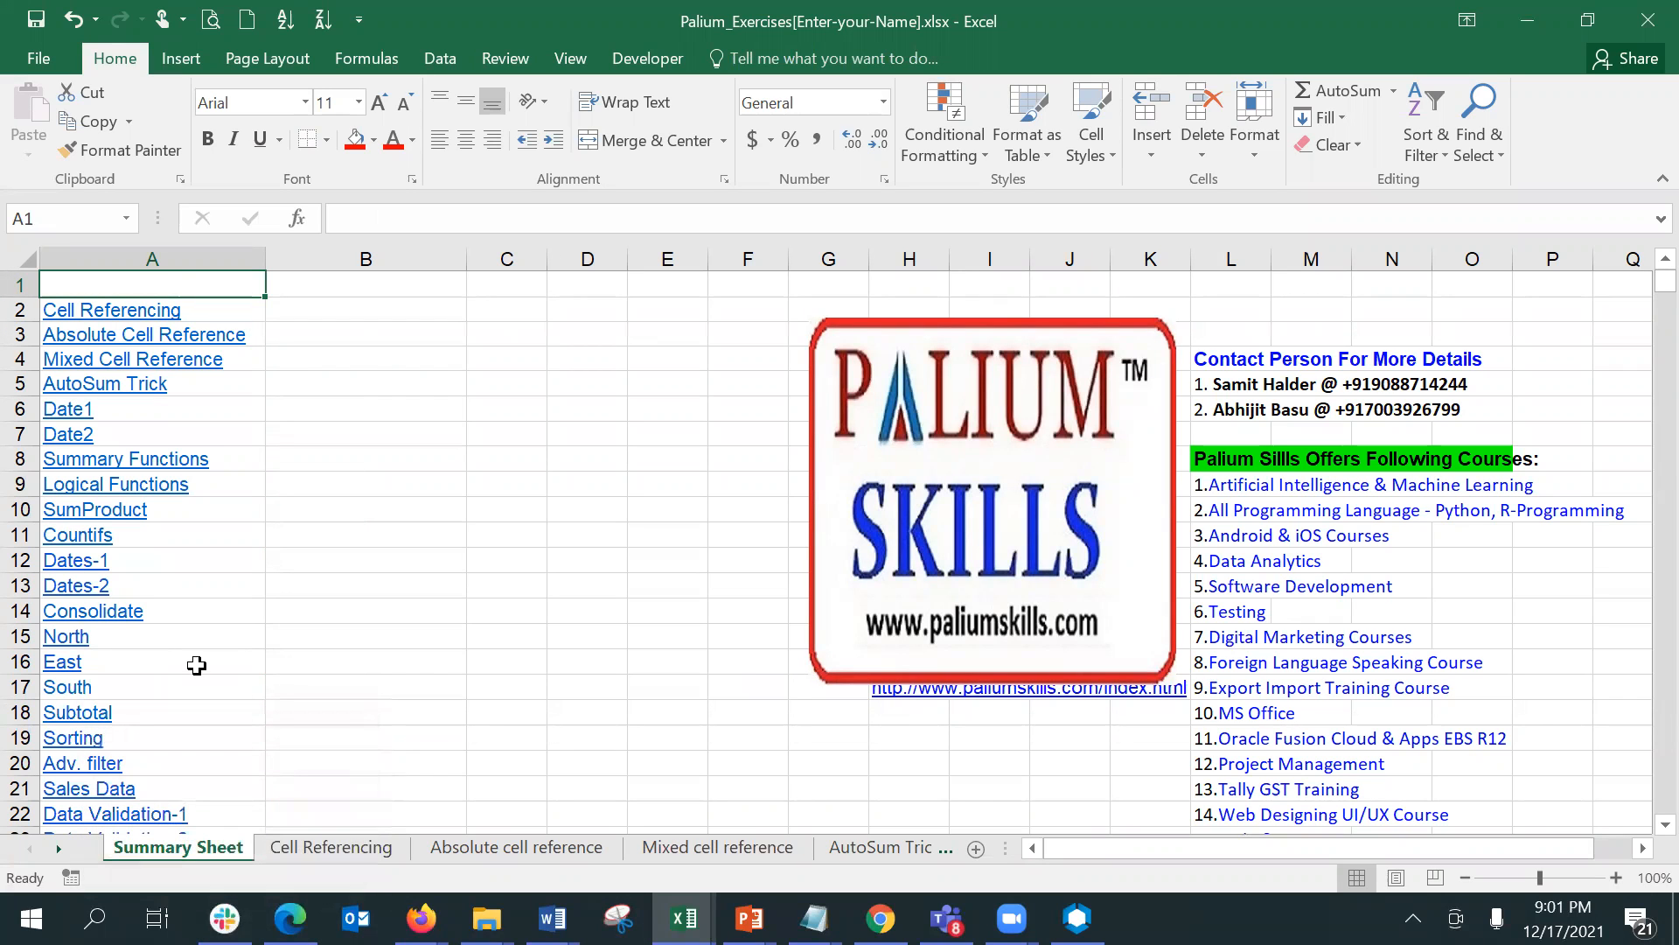
- Go to the Conditional Formatting sheet and move it directly after the AutoSum Trick sheet
{"action": "right_click", "coordinate": [53, 851]}
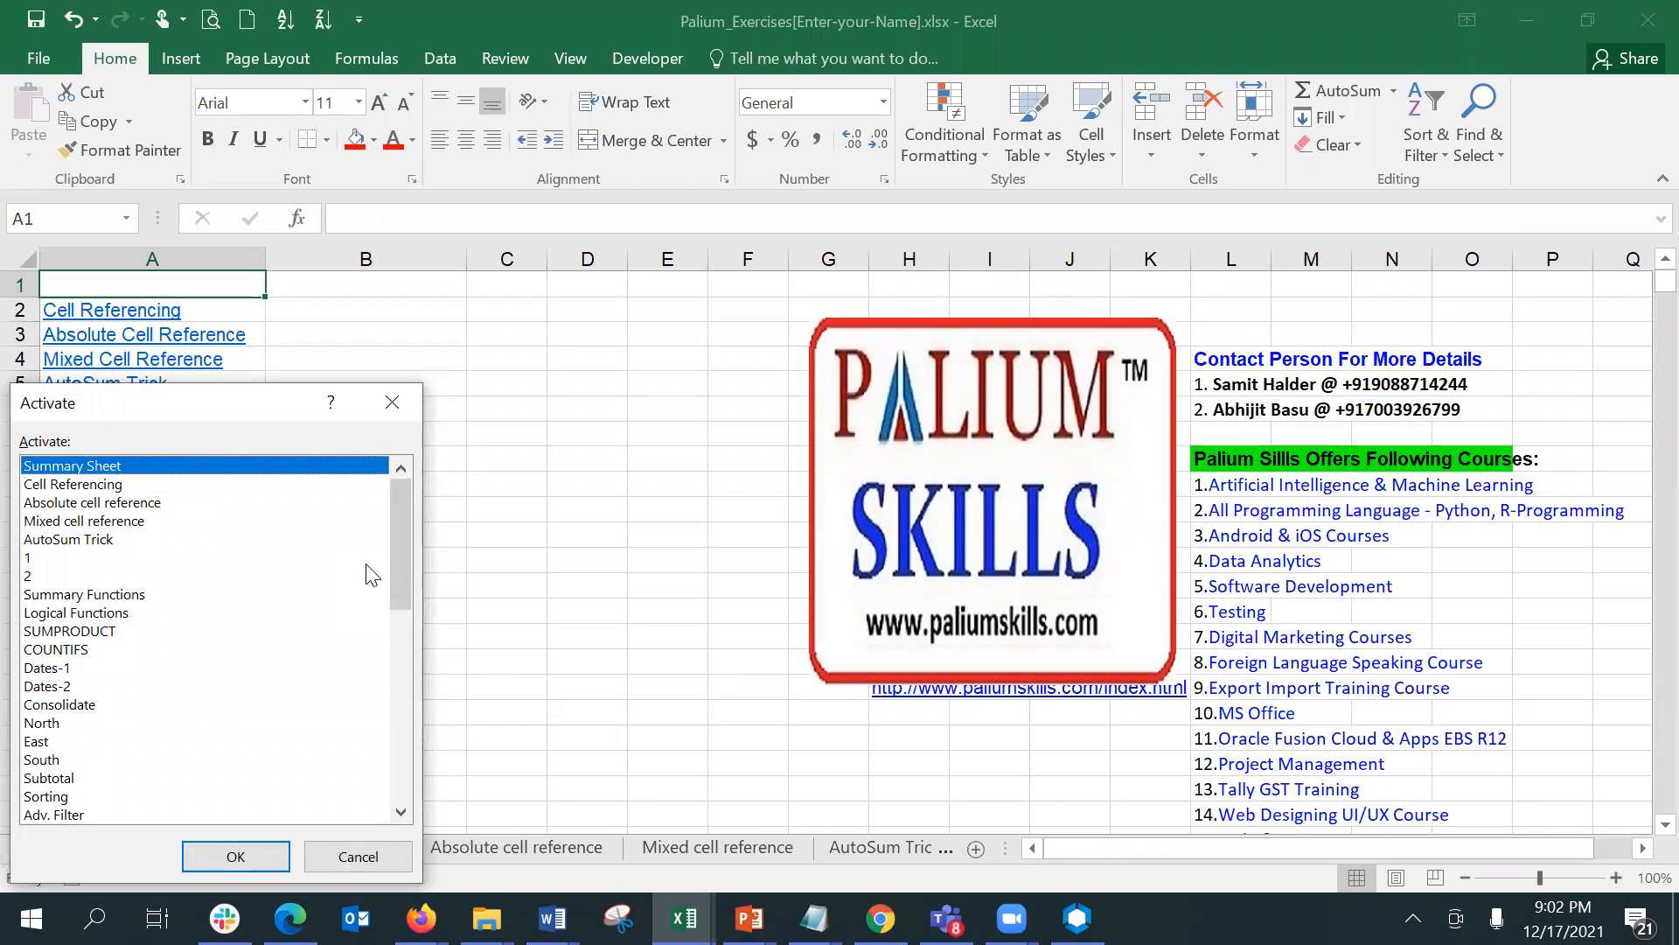
{"action": "left_click_drag", "start_coordinate": [396, 556], "coordinate": [397, 701]}
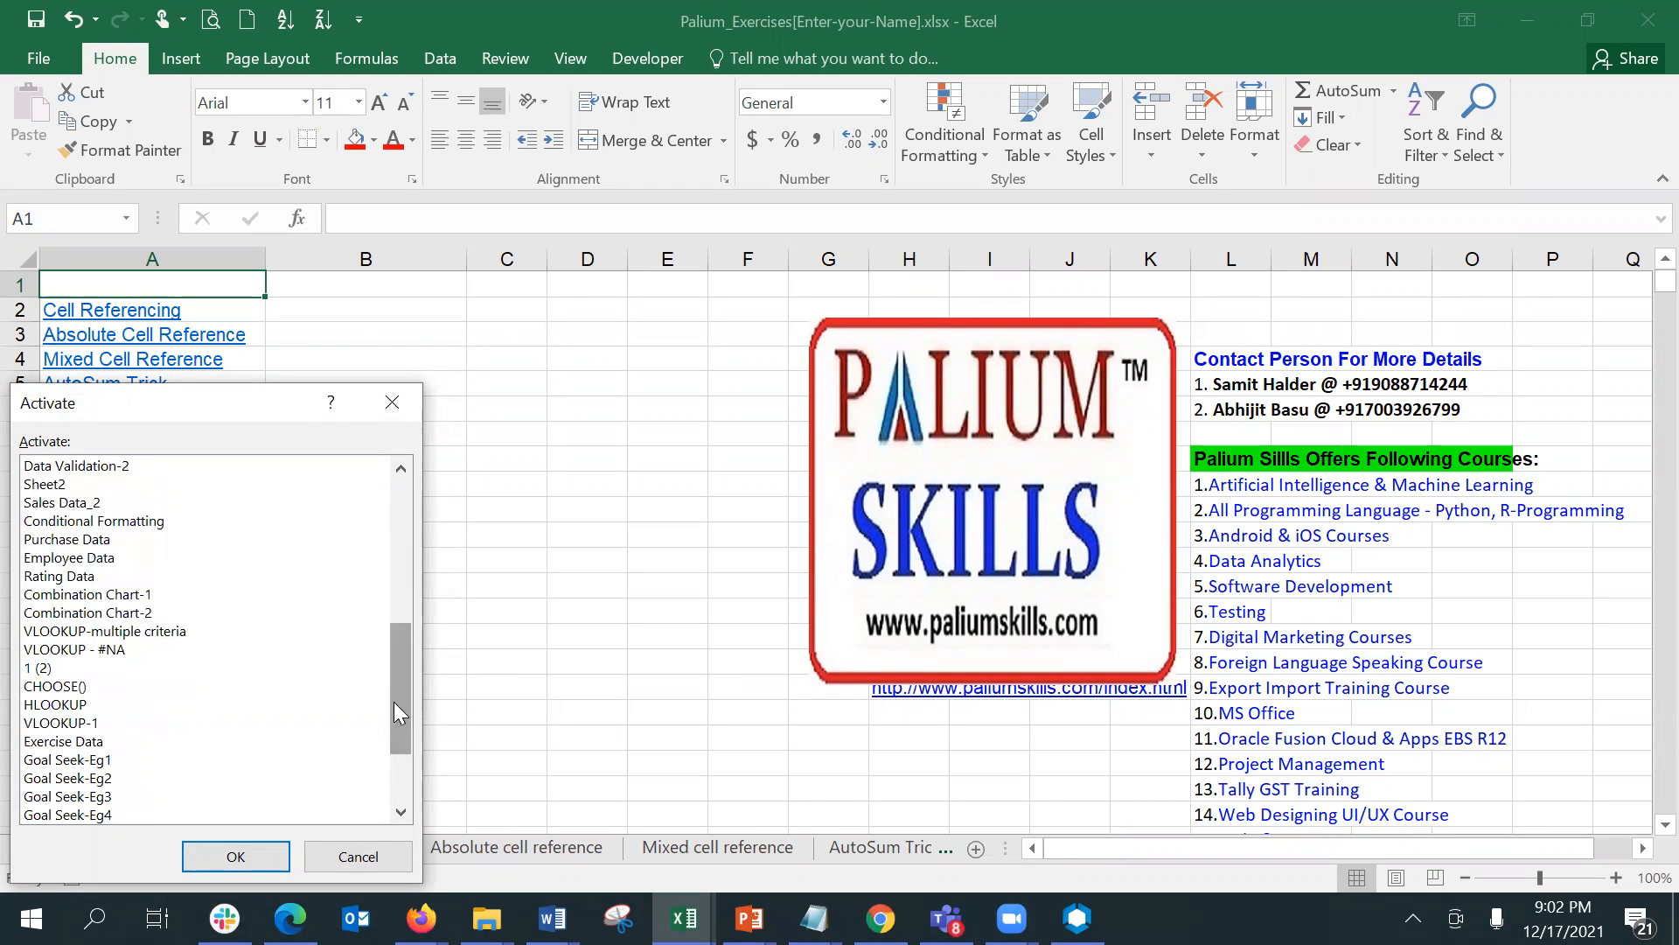
{"action": "double_click", "coordinate": [152, 520]}
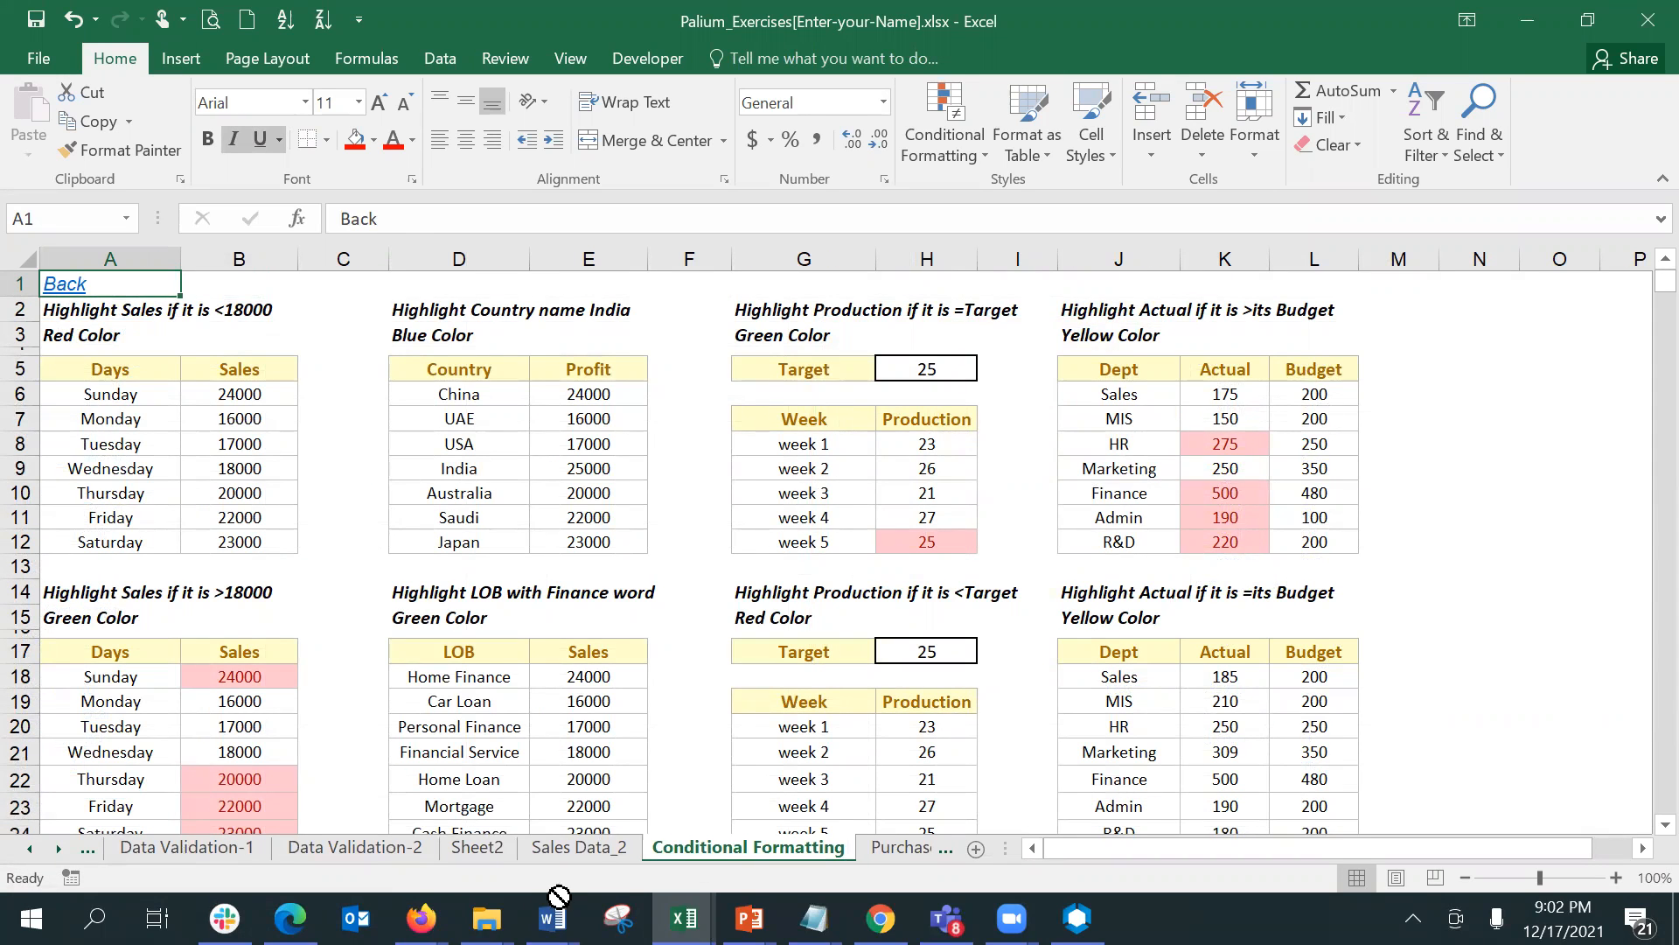
{"action": "mouse_move", "coordinate": [172, 850]}
{"action": "left_mouse_down"}
{"action": "mouse_move", "coordinate": [9, 847]}
{"action": "mouse_move", "coordinate": [551, 833]}
{"action": "mouse_move", "coordinate": [943, 853]}
{"action": "mouse_move", "coordinate": [258, 850]}
{"action": "left_mouse_up"}
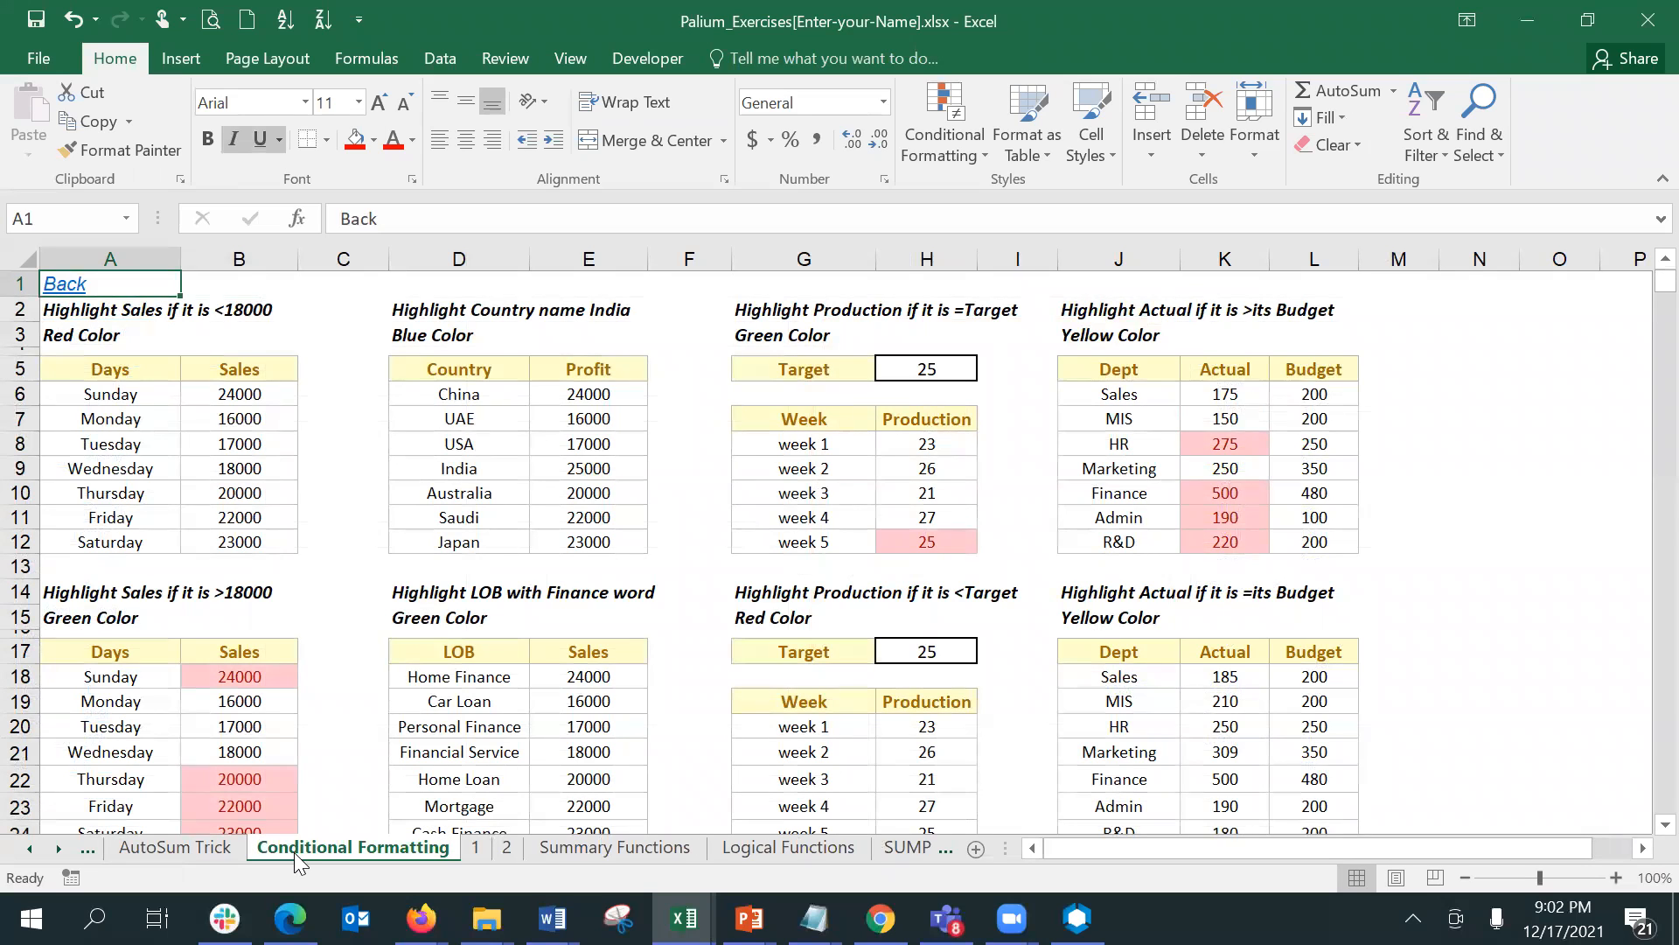
{"action": "left_click", "coordinate": [169, 351]}
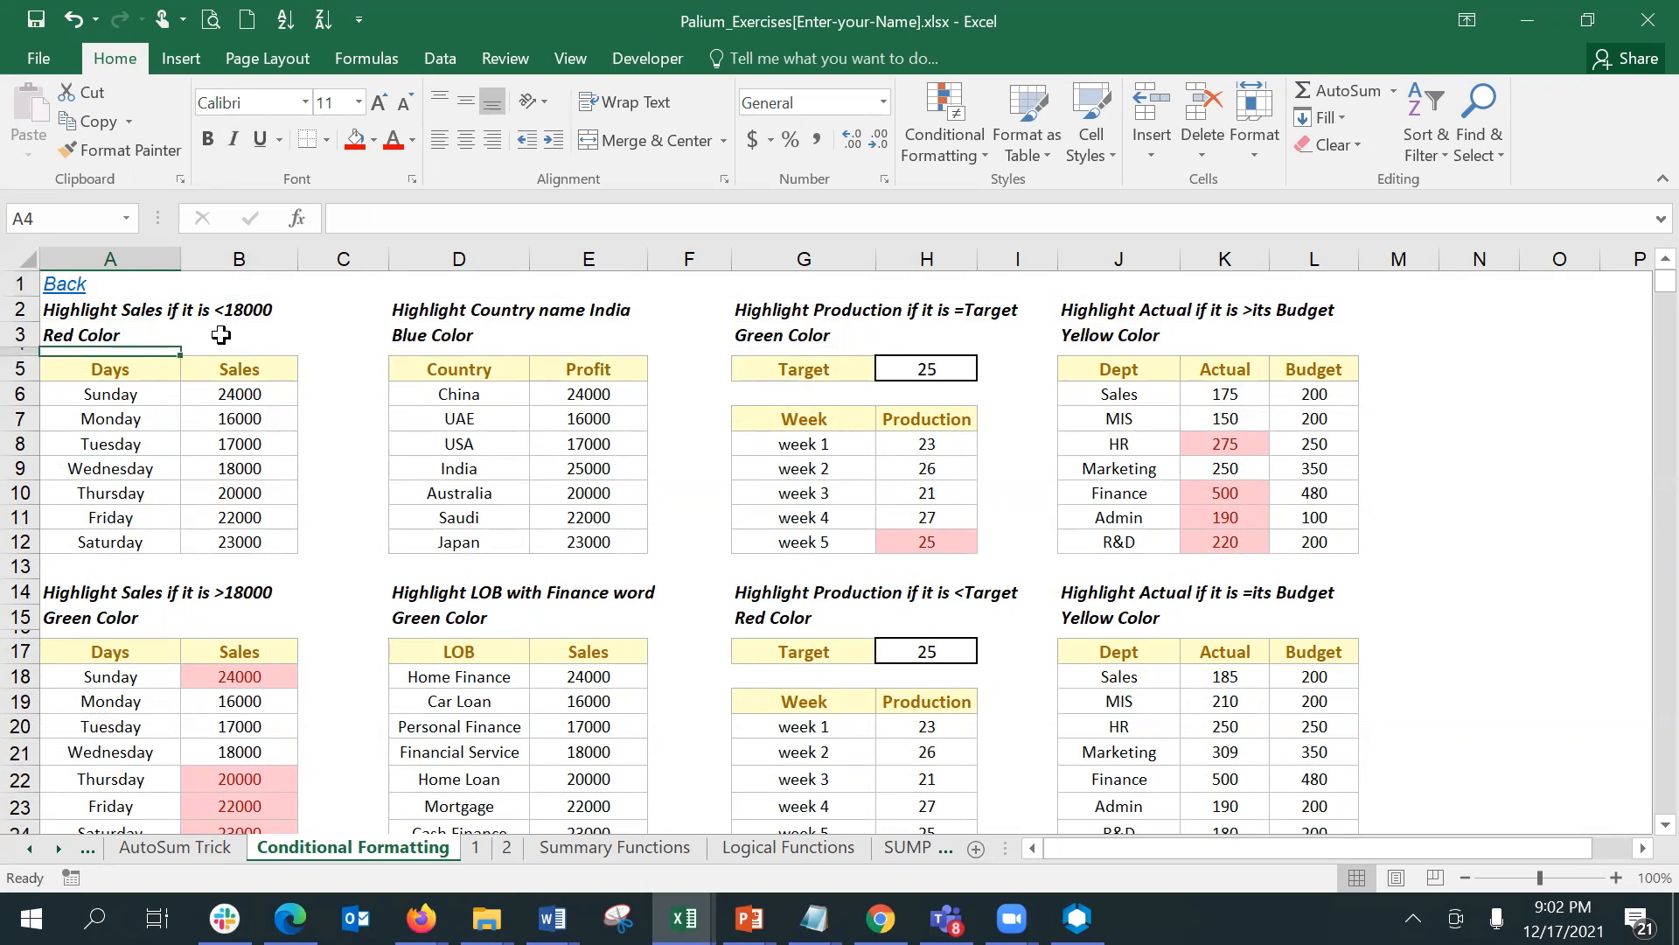
{"action": "left_click", "coordinate": [220, 335]}
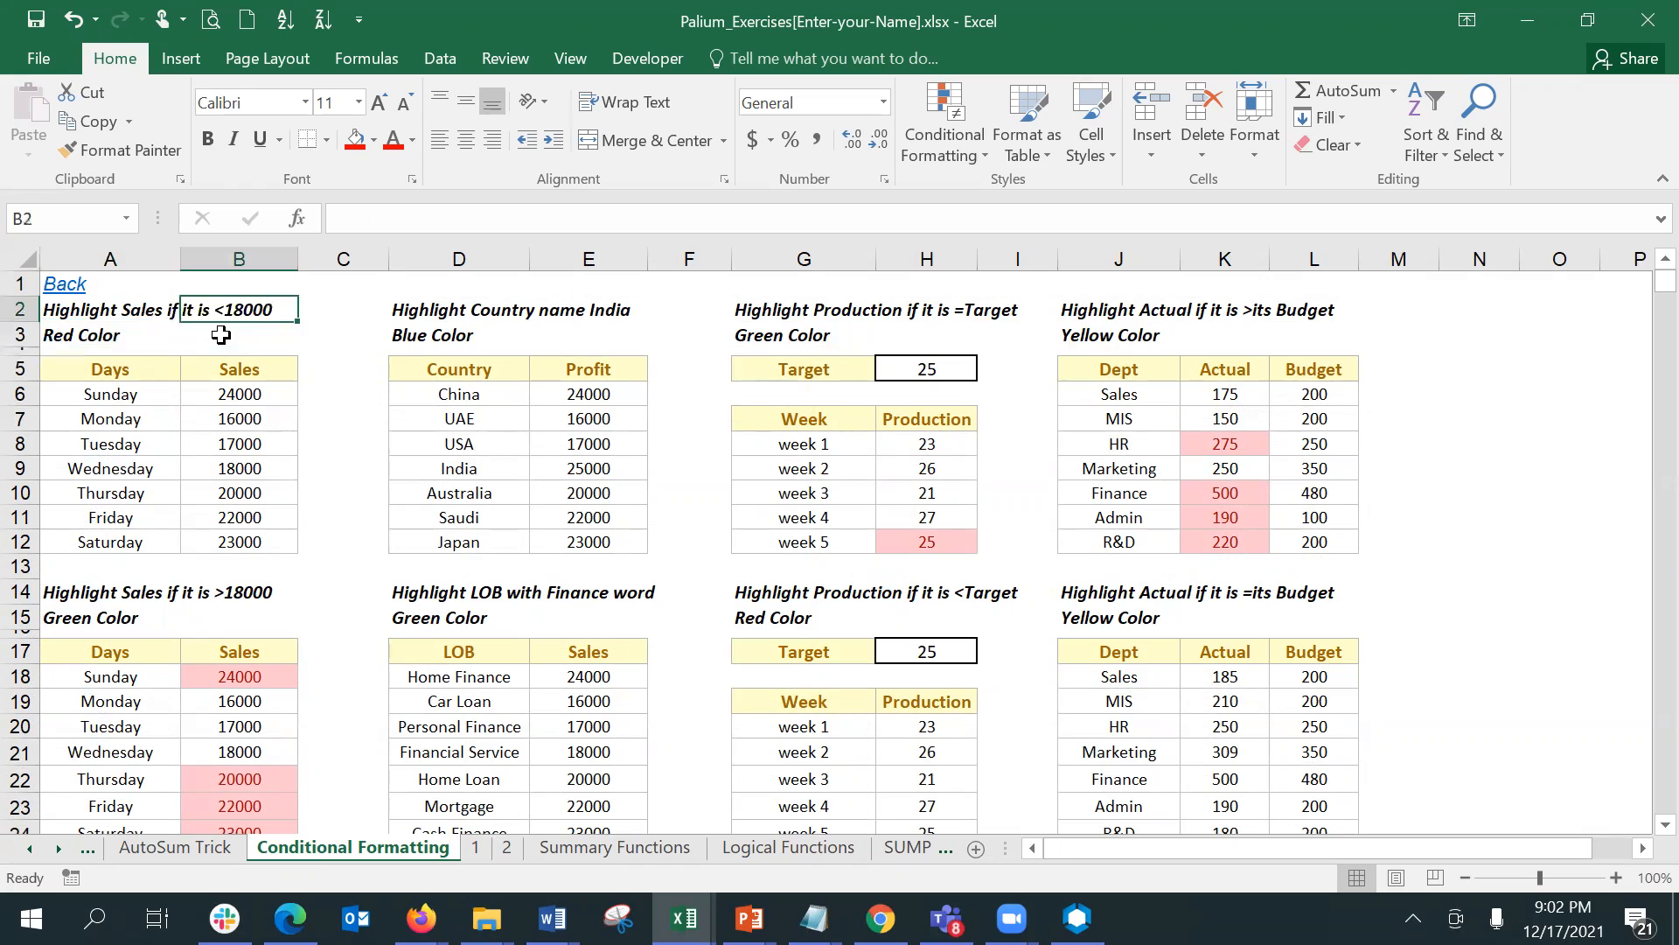
{"action": "key", "text": "Down"}
{"action": "key", "text": "Up"}
{"action": "key", "text": "Up"}
- Clear all conditional formatting rules from the entire Conditional Formatting sheet
{"action": "left_click", "coordinate": [28, 258]}
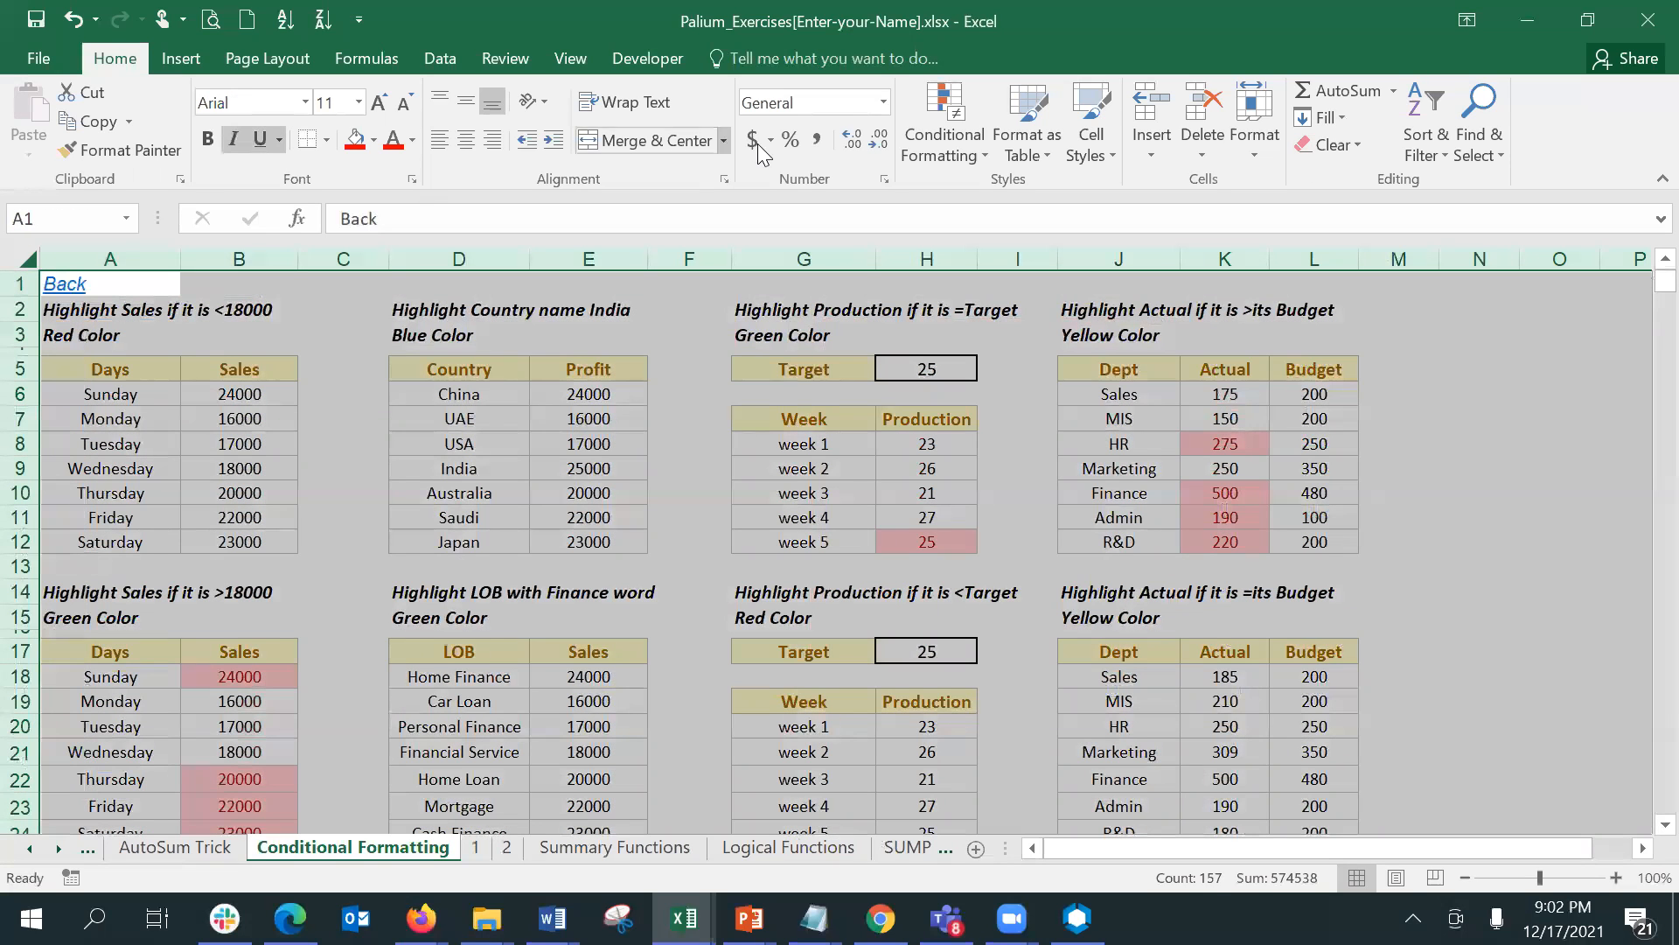
{"action": "left_click", "coordinate": [937, 149]}
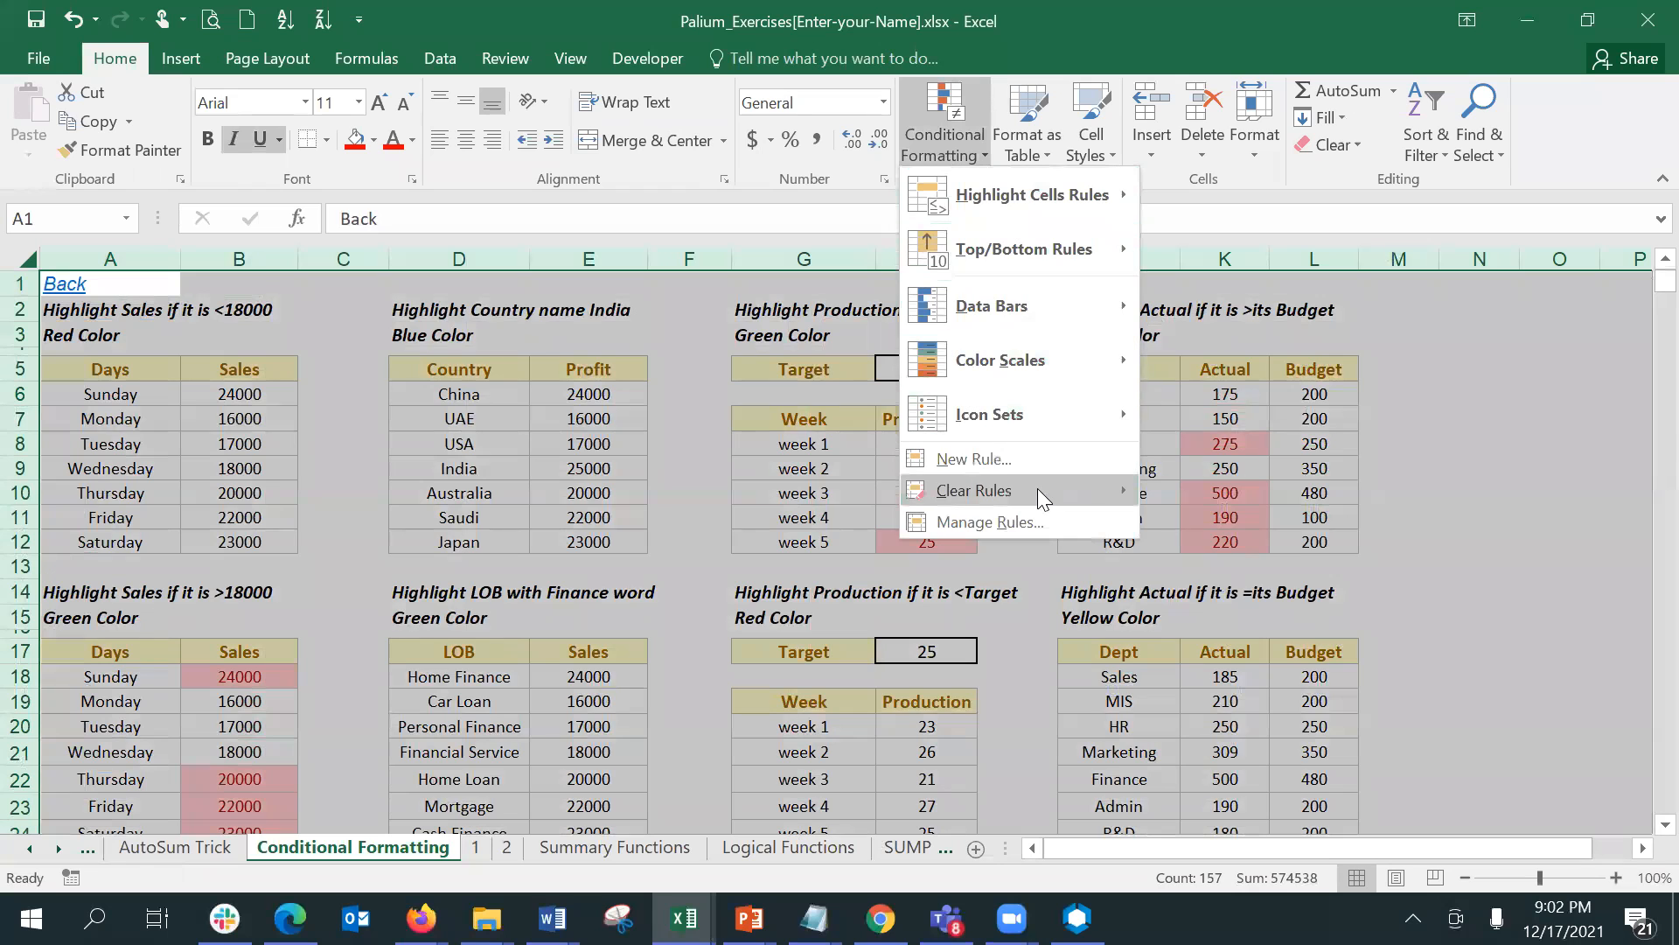
{"action": "mouse_move", "coordinate": [1037, 488]}
{"action": "left_click", "coordinate": [1246, 522]}
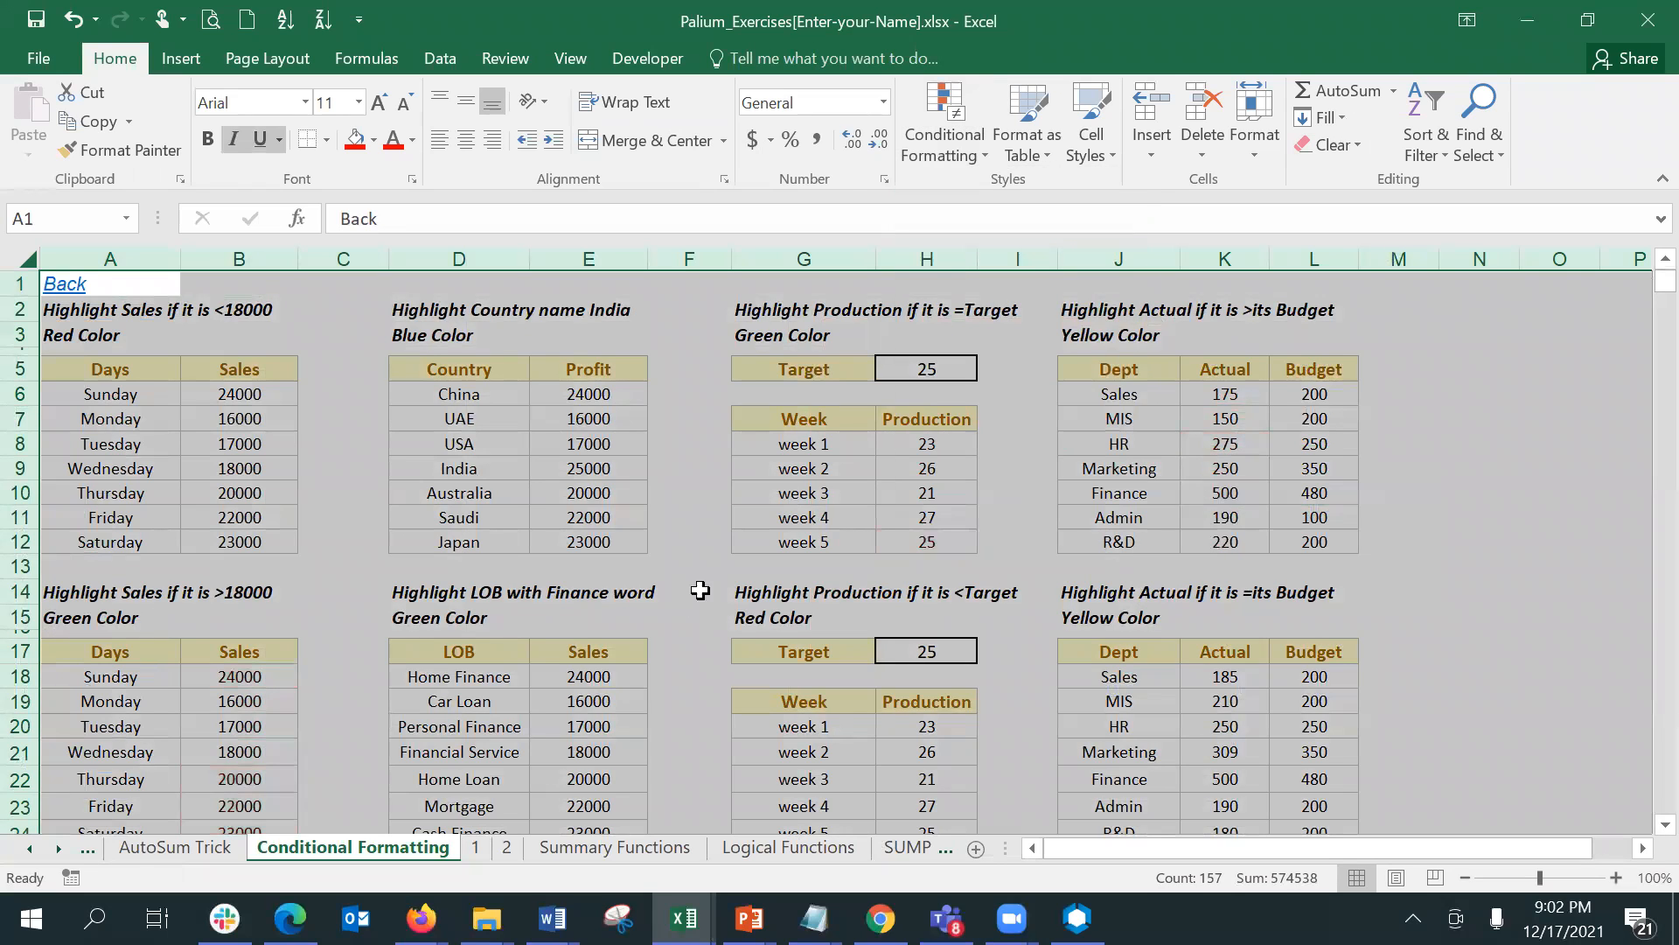
{"action": "left_click", "coordinate": [794, 495]}
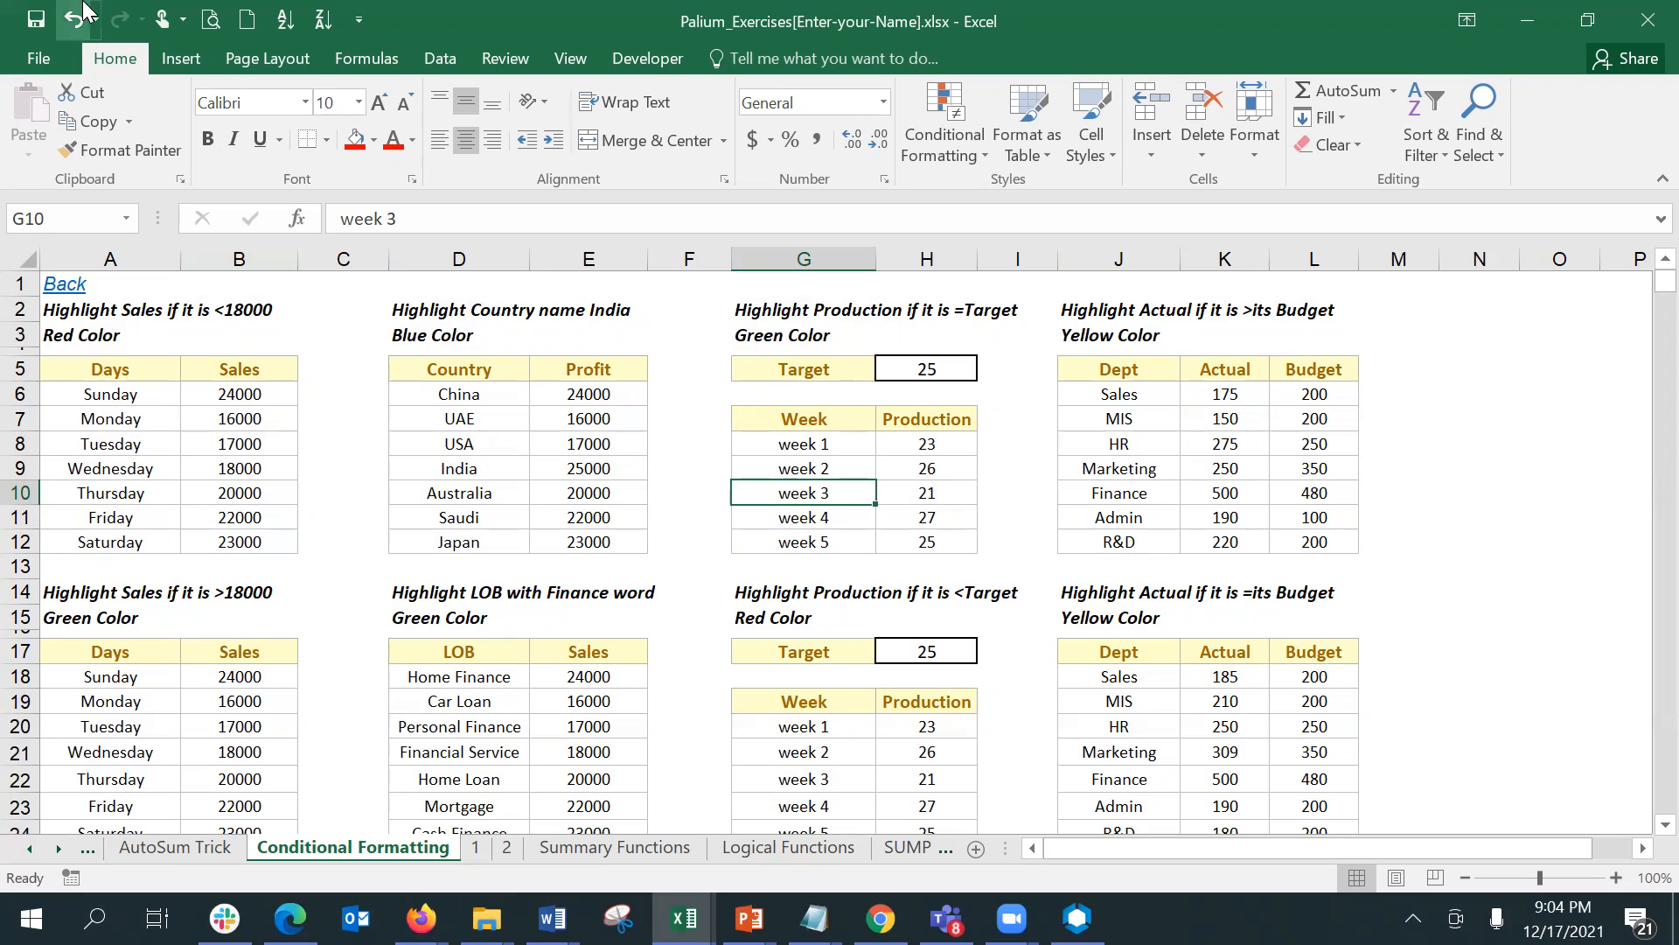
- Add the Spelling command to the Quick Access Toolbar
{"action": "left_click", "coordinate": [358, 19]}
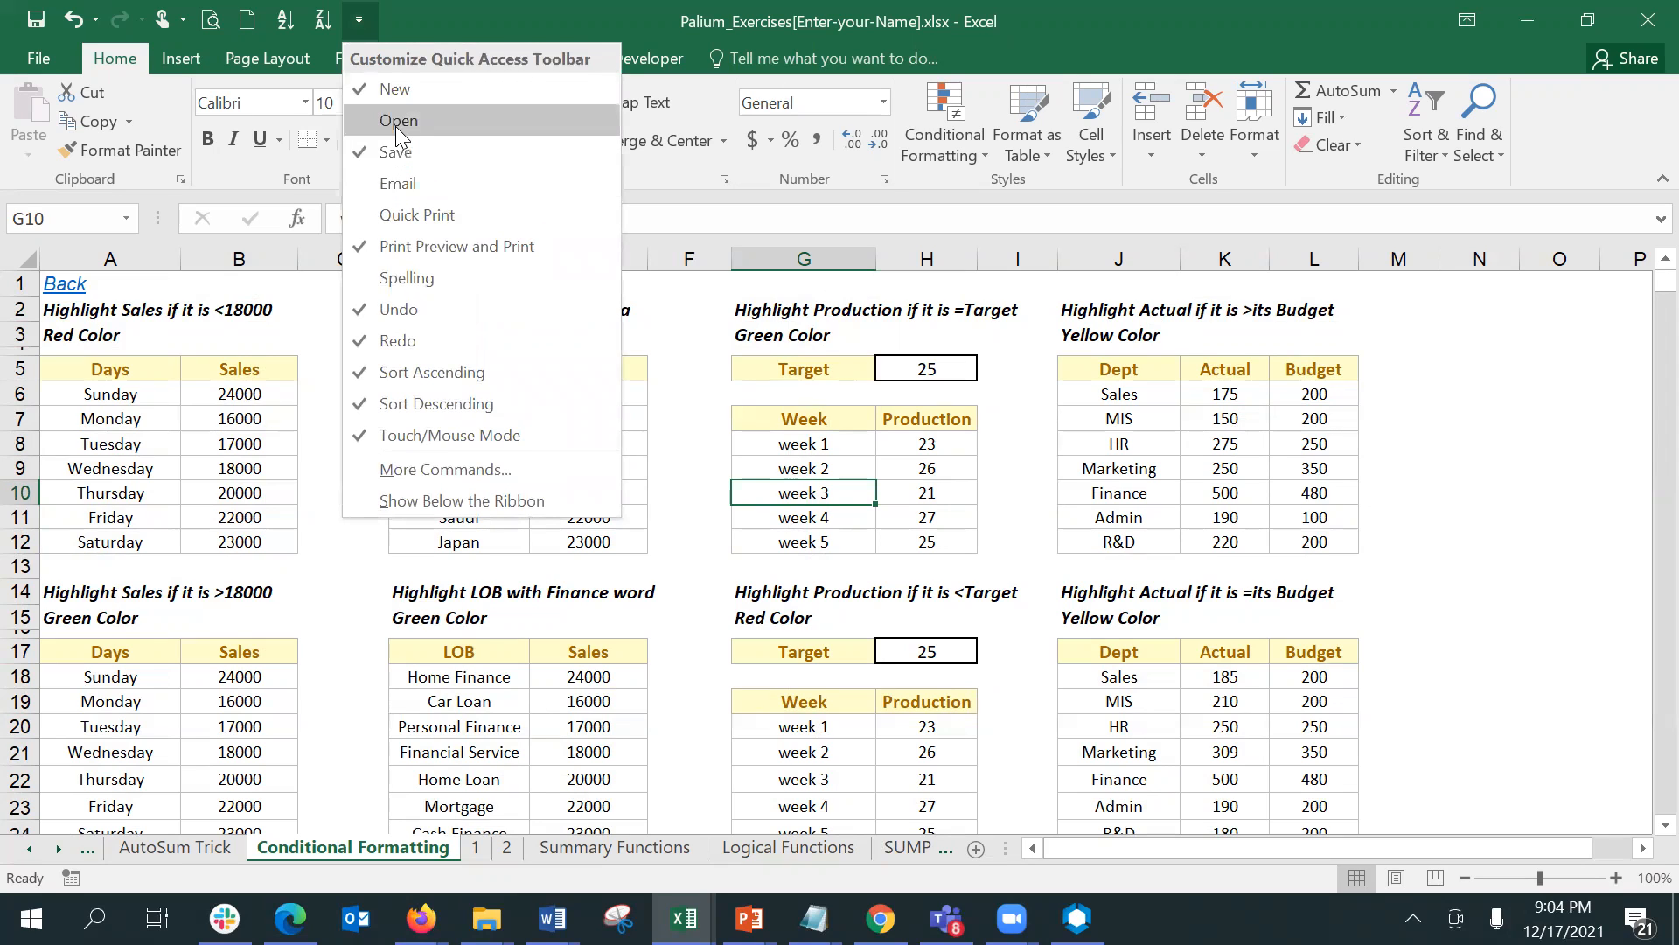
{"action": "left_click", "coordinate": [363, 280]}
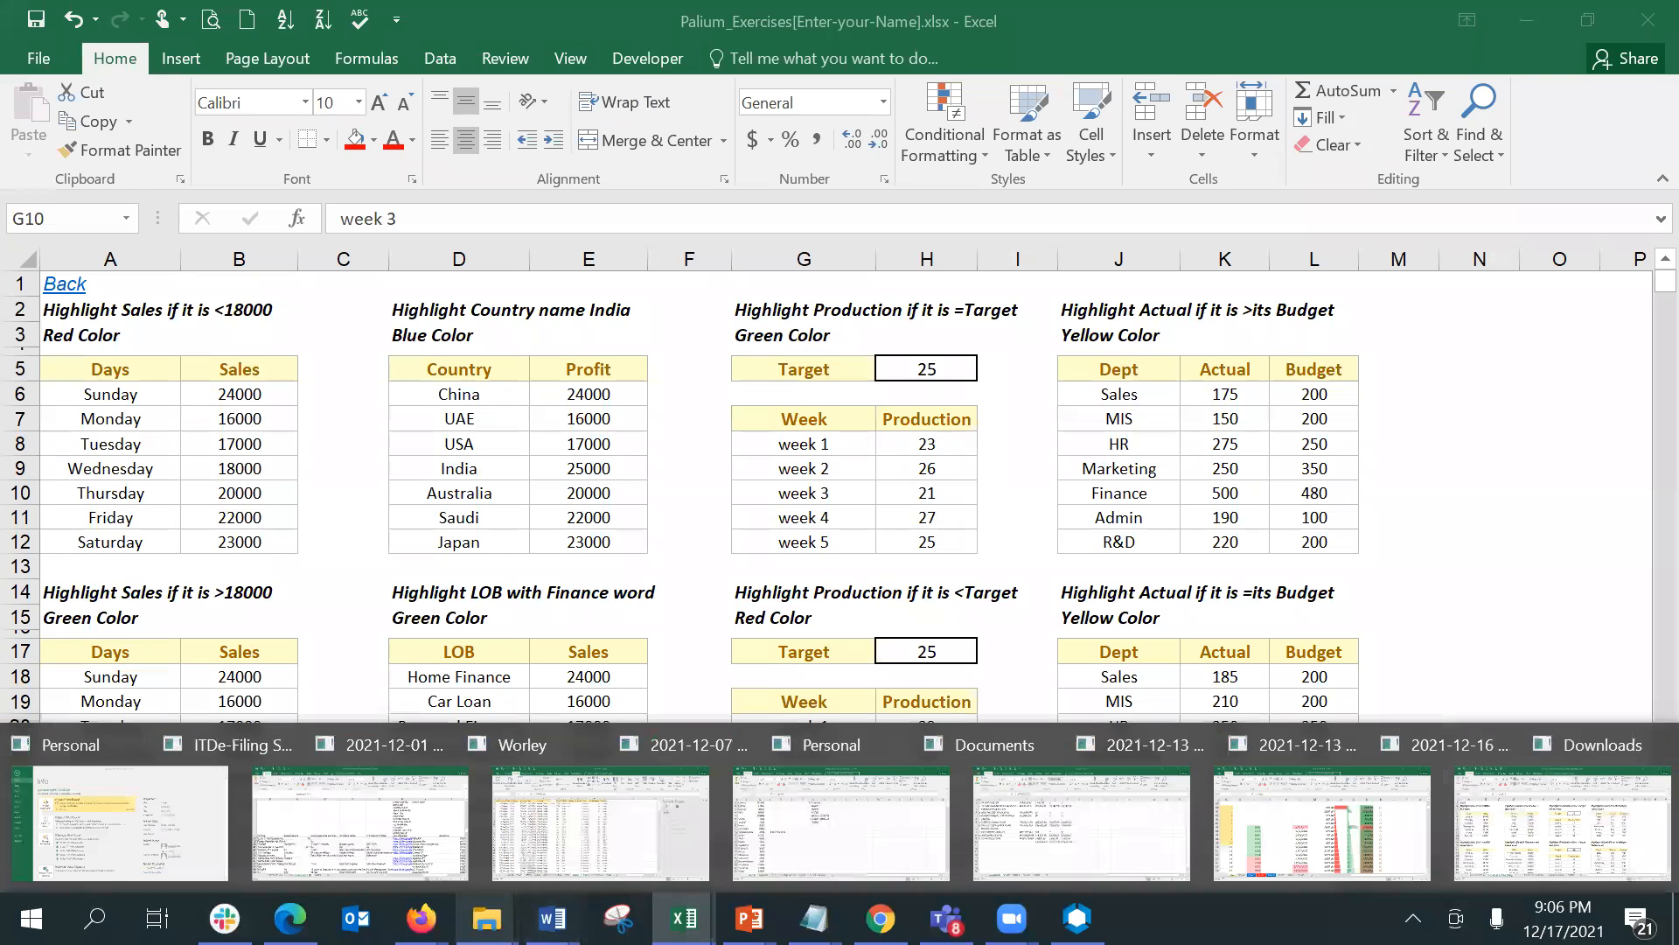
- Switch to the Dec-class.xlsx workbook and go to the empty cell M72 on the Class1 sheet
{"action": "mouse_move", "coordinate": [683, 919]}
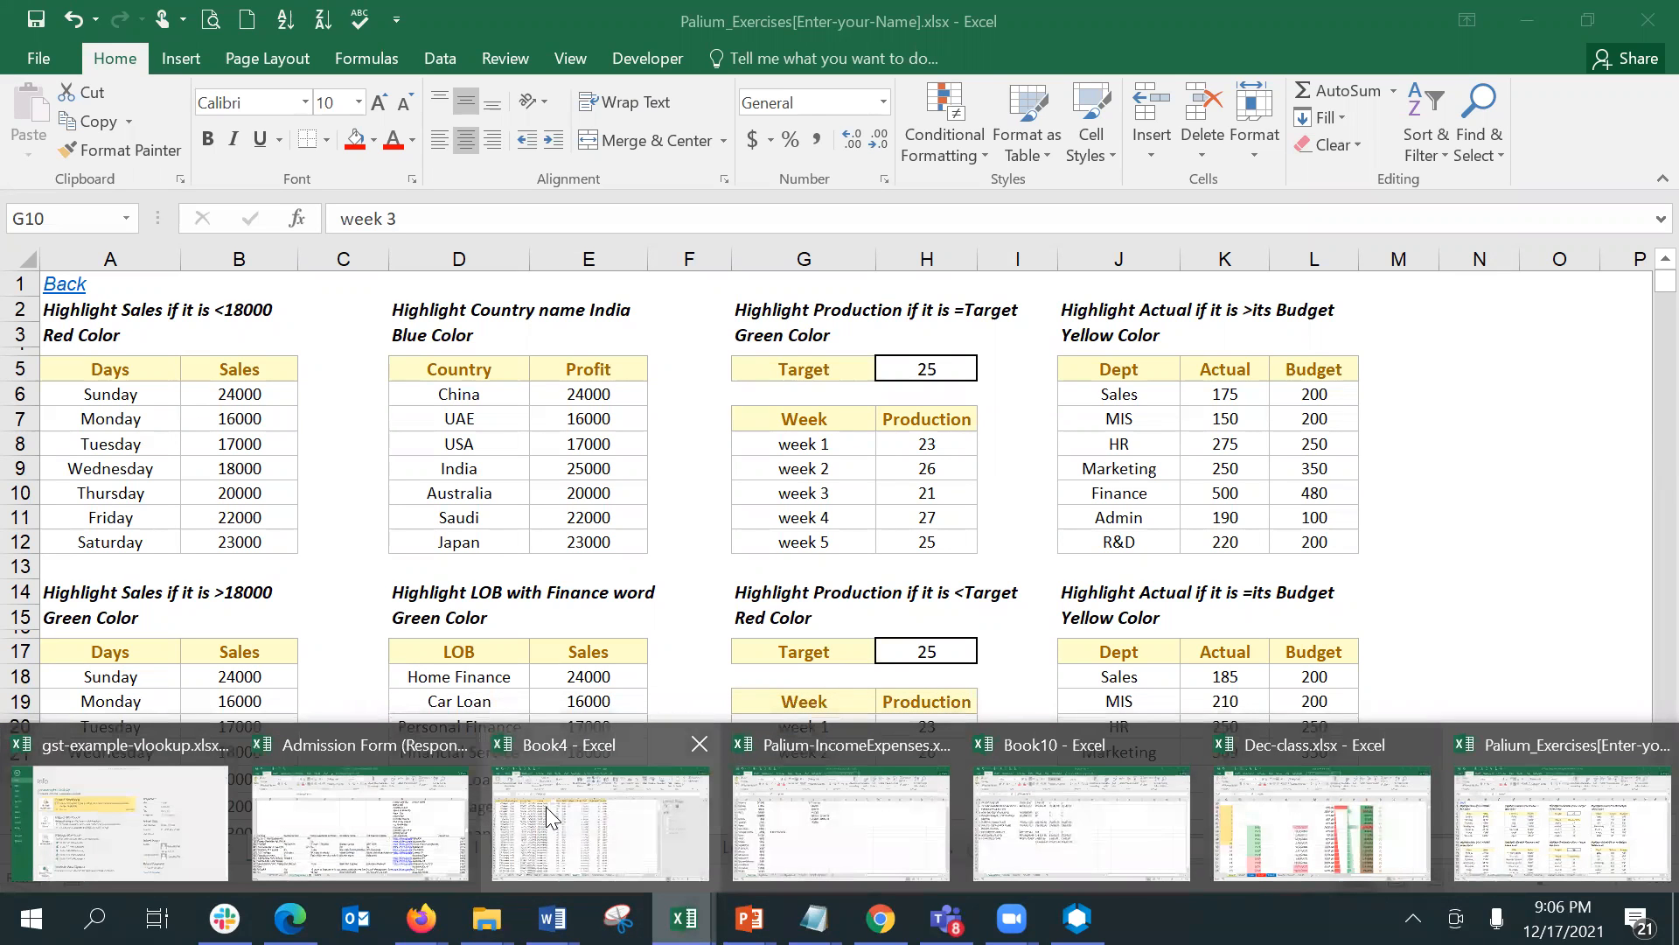
{"action": "left_click", "coordinate": [1321, 822]}
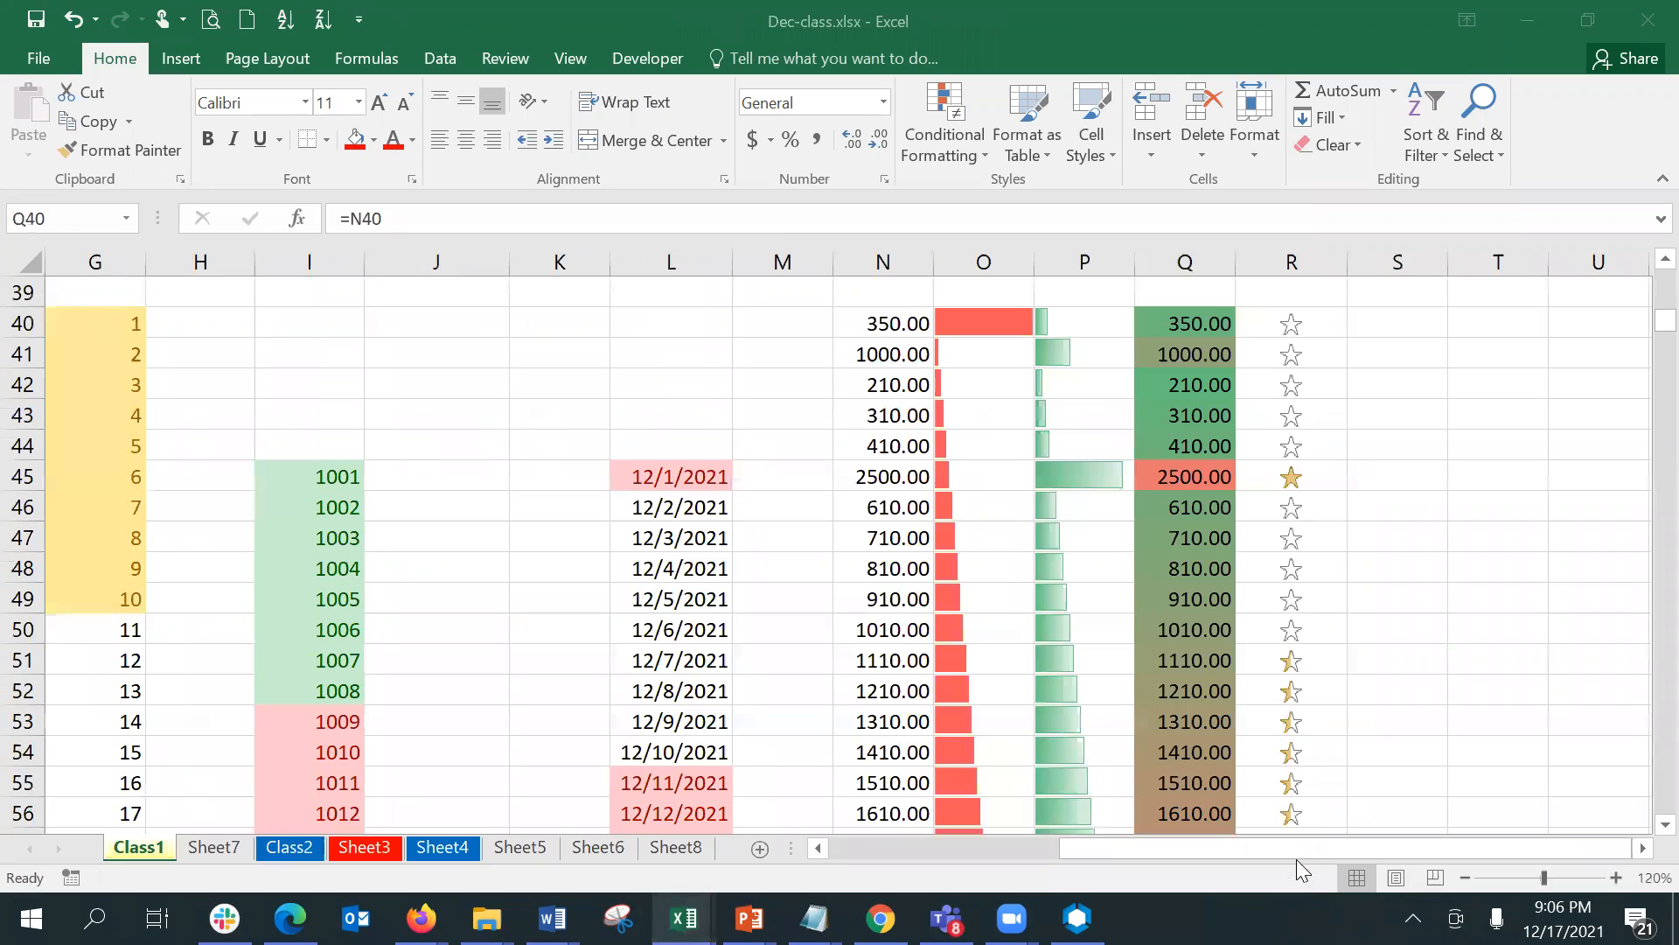
{"action": "left_click", "coordinate": [940, 569]}
{"action": "key", "text": "Down"}
{"action": "key", "text": "Down"}
{"action": "key", "text": "Down"}
{"action": "key", "text": "Down"}
{"action": "key", "text": "Down"}
{"action": "key", "text": "Down"}
{"action": "key", "text": "Down"}
{"action": "key", "text": "Down"}
{"action": "key", "text": "Down"}
{"action": "key", "text": "Down"}
{"action": "key", "text": "Down"}
{"action": "key", "text": "Down"}
{"action": "key", "text": "Down"}
{"action": "key", "text": "Down"}
{"action": "key", "text": "Down"}
{"action": "key", "text": "Down"}
{"action": "key", "text": "Down"}
{"action": "key", "text": "Down"}
{"action": "key", "text": "Down"}
{"action": "key", "text": "Down"}
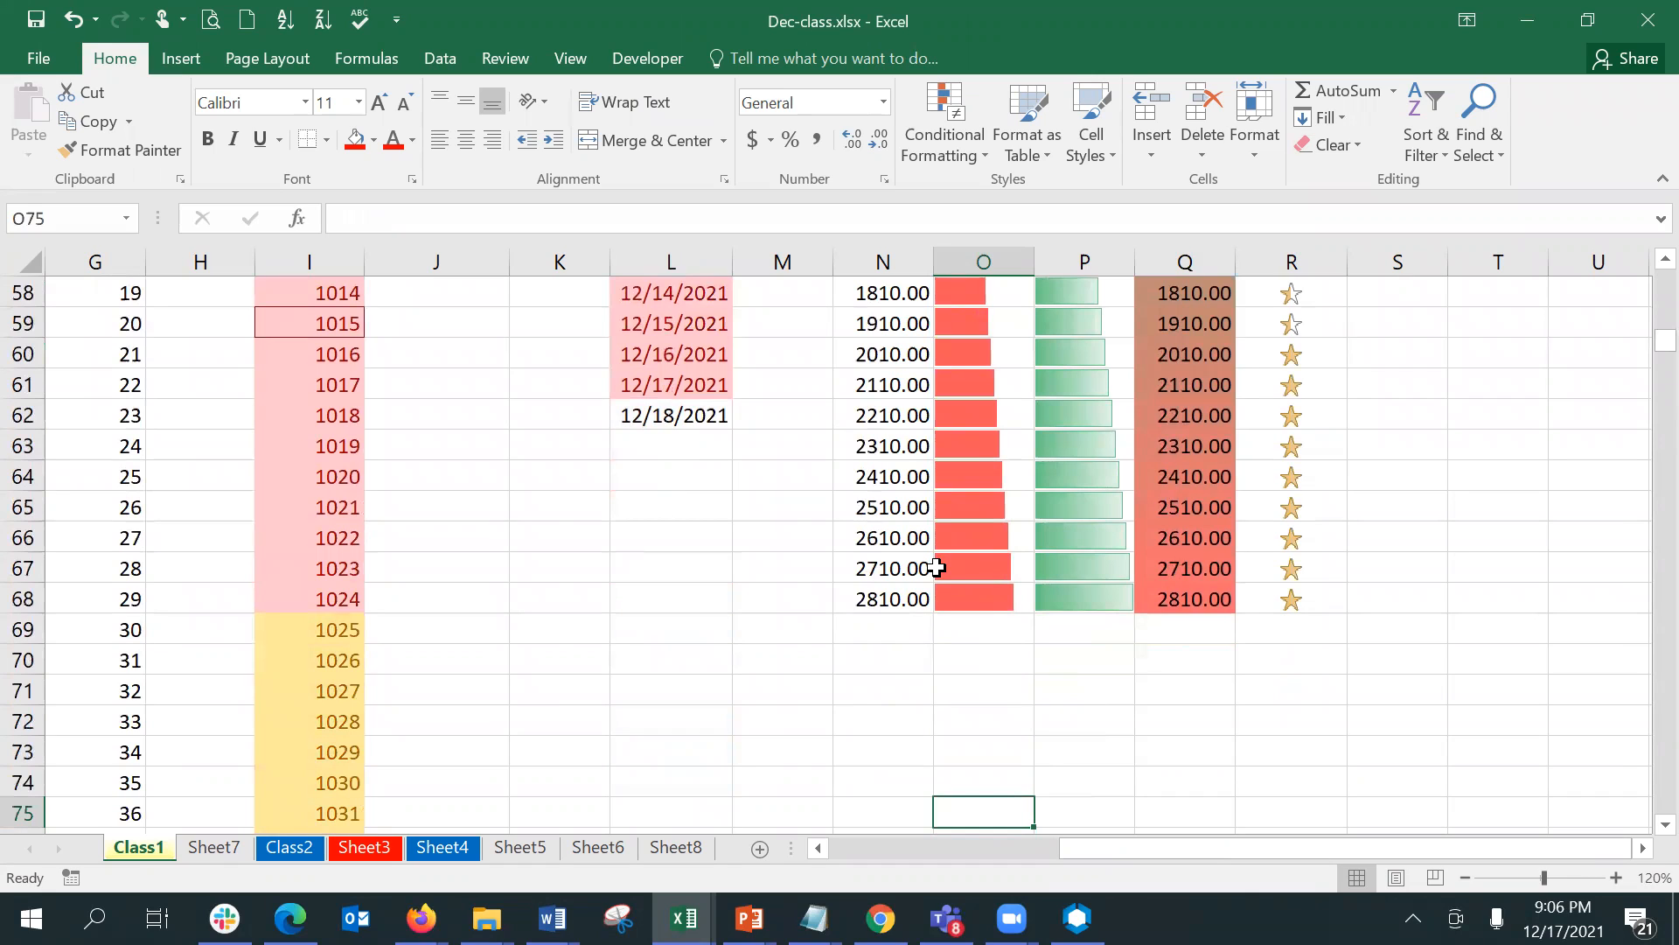
{"action": "key", "text": "Up"}
{"action": "key", "text": "Left"}
{"action": "key", "text": "Left"}
{"action": "key", "text": "Up"}
{"action": "key", "text": "Up"}
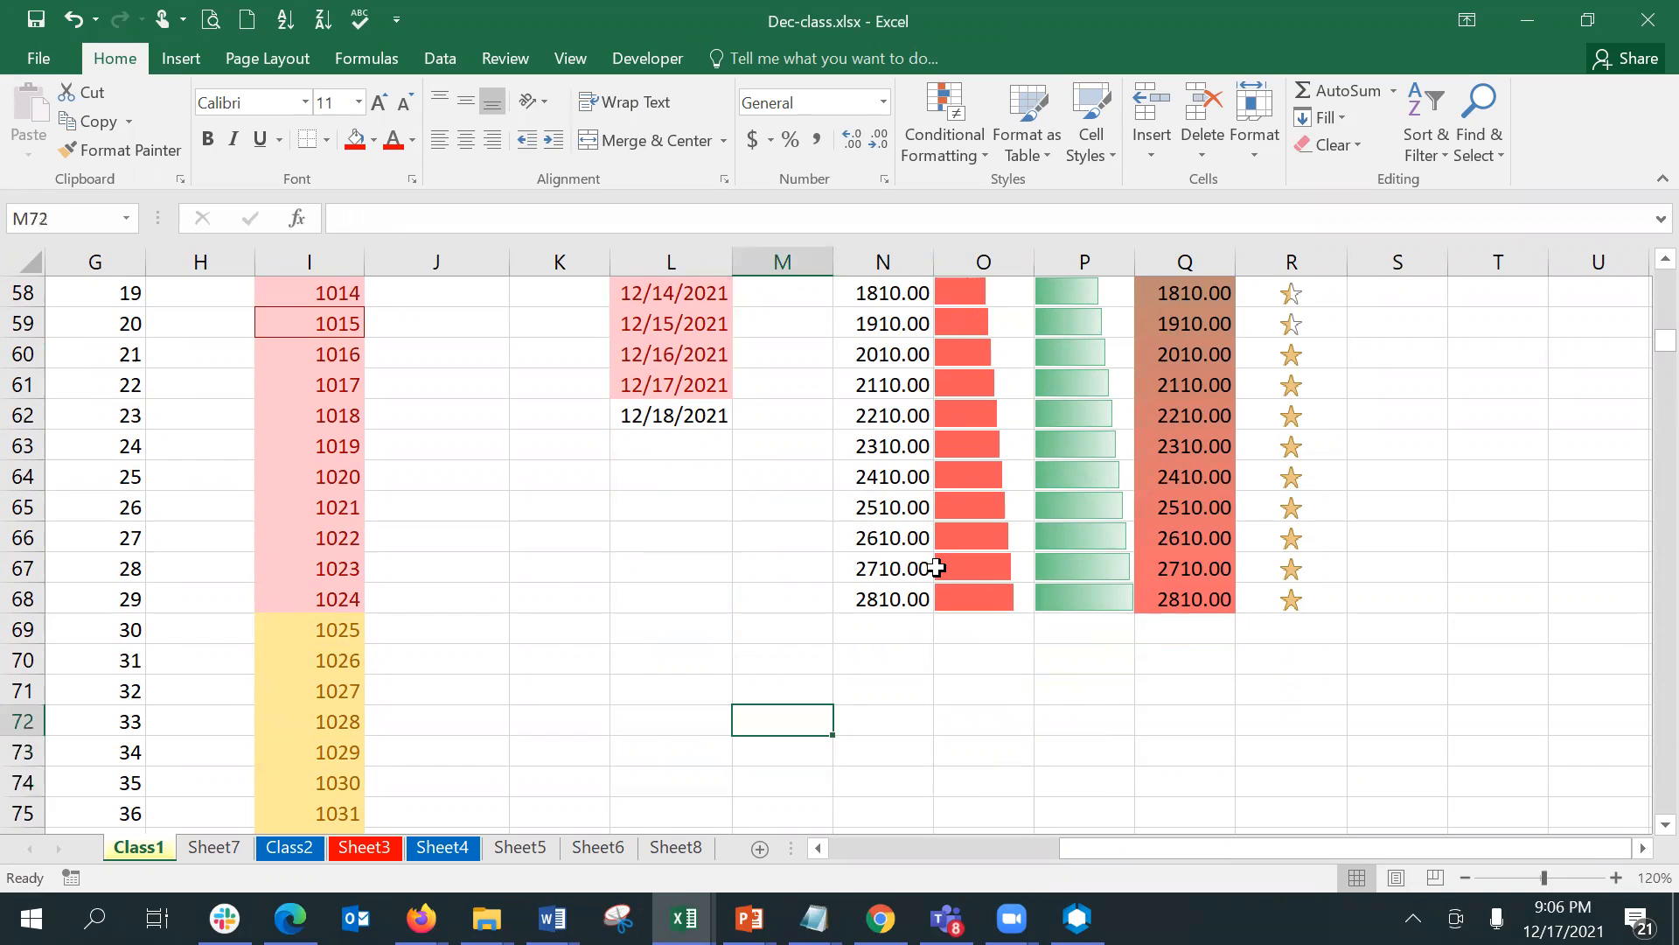
- Enter the heading Region in M72 and list North, South, East and West below it in M73:M76
{"action": "type", "text": "Region"}
{"action": "key", "text": "Return"}
{"action": "type", "text": "North"}
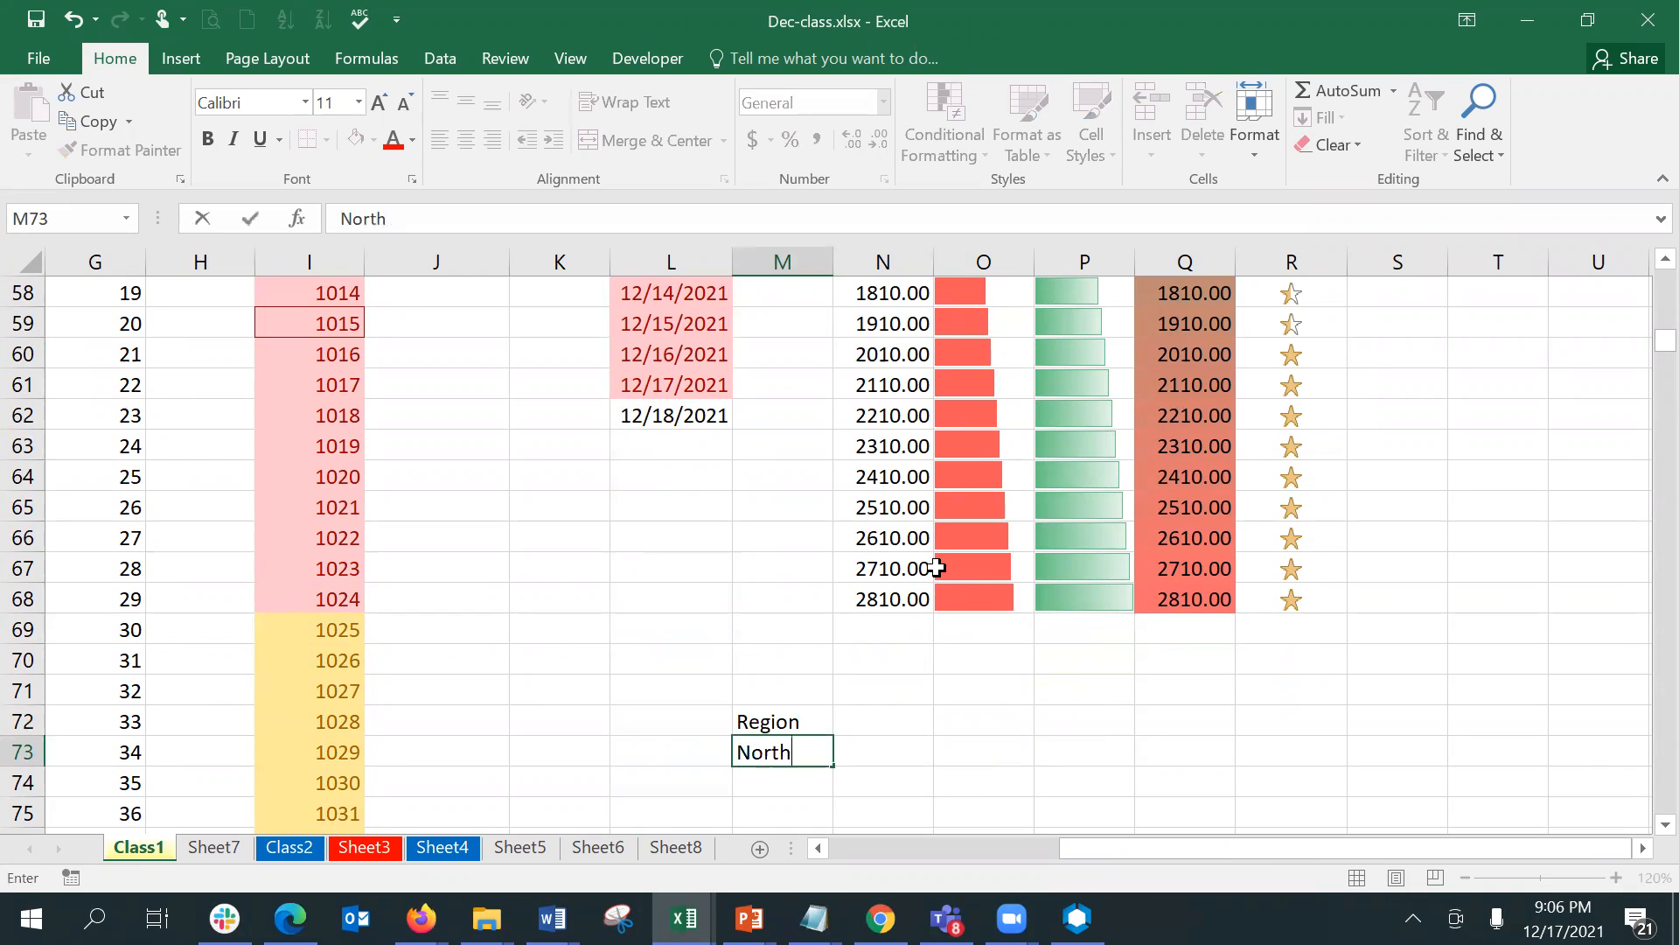
{"action": "key", "text": "Return"}
{"action": "type", "text": "Soth"}
{"action": "key", "text": "Return"}
{"action": "type", "text": "e"}
{"action": "key", "text": "BackSpace"}
{"action": "key", "text": "Up"}
{"action": "type", "text": "Siyt"}
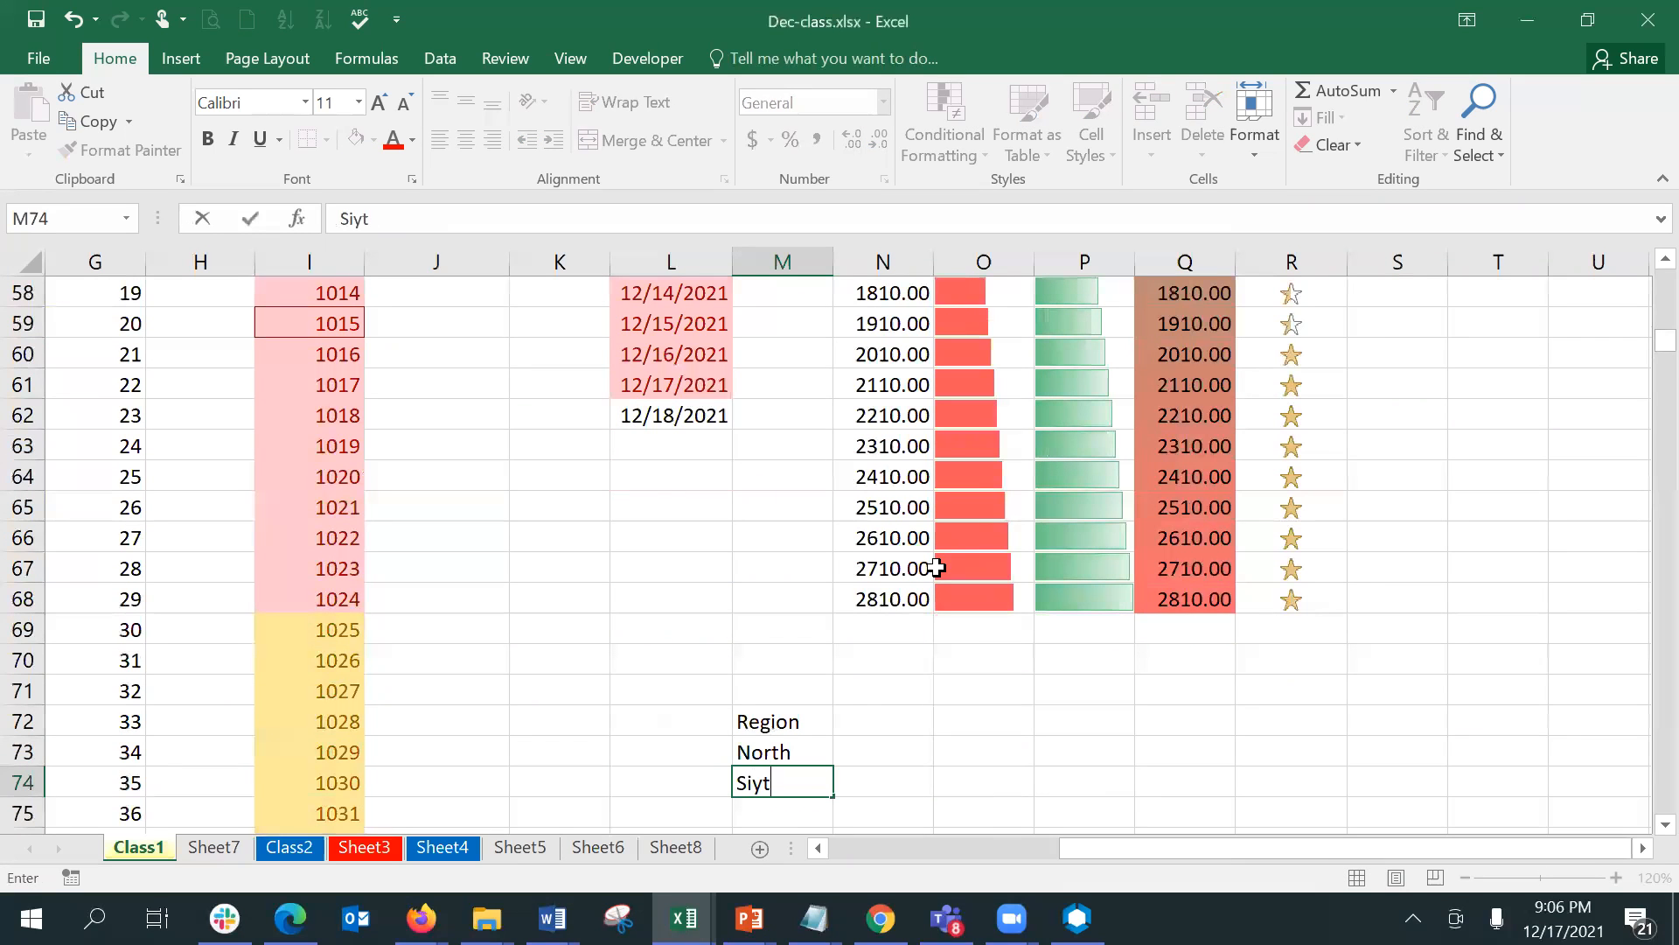
{"action": "key", "text": "BackSpace"}
{"action": "key", "text": "BackSpace"}
{"action": "key", "text": "BackSpace"}
{"action": "type", "text": "outh"}
{"action": "key", "text": "Return"}
{"action": "type", "text": "East"}
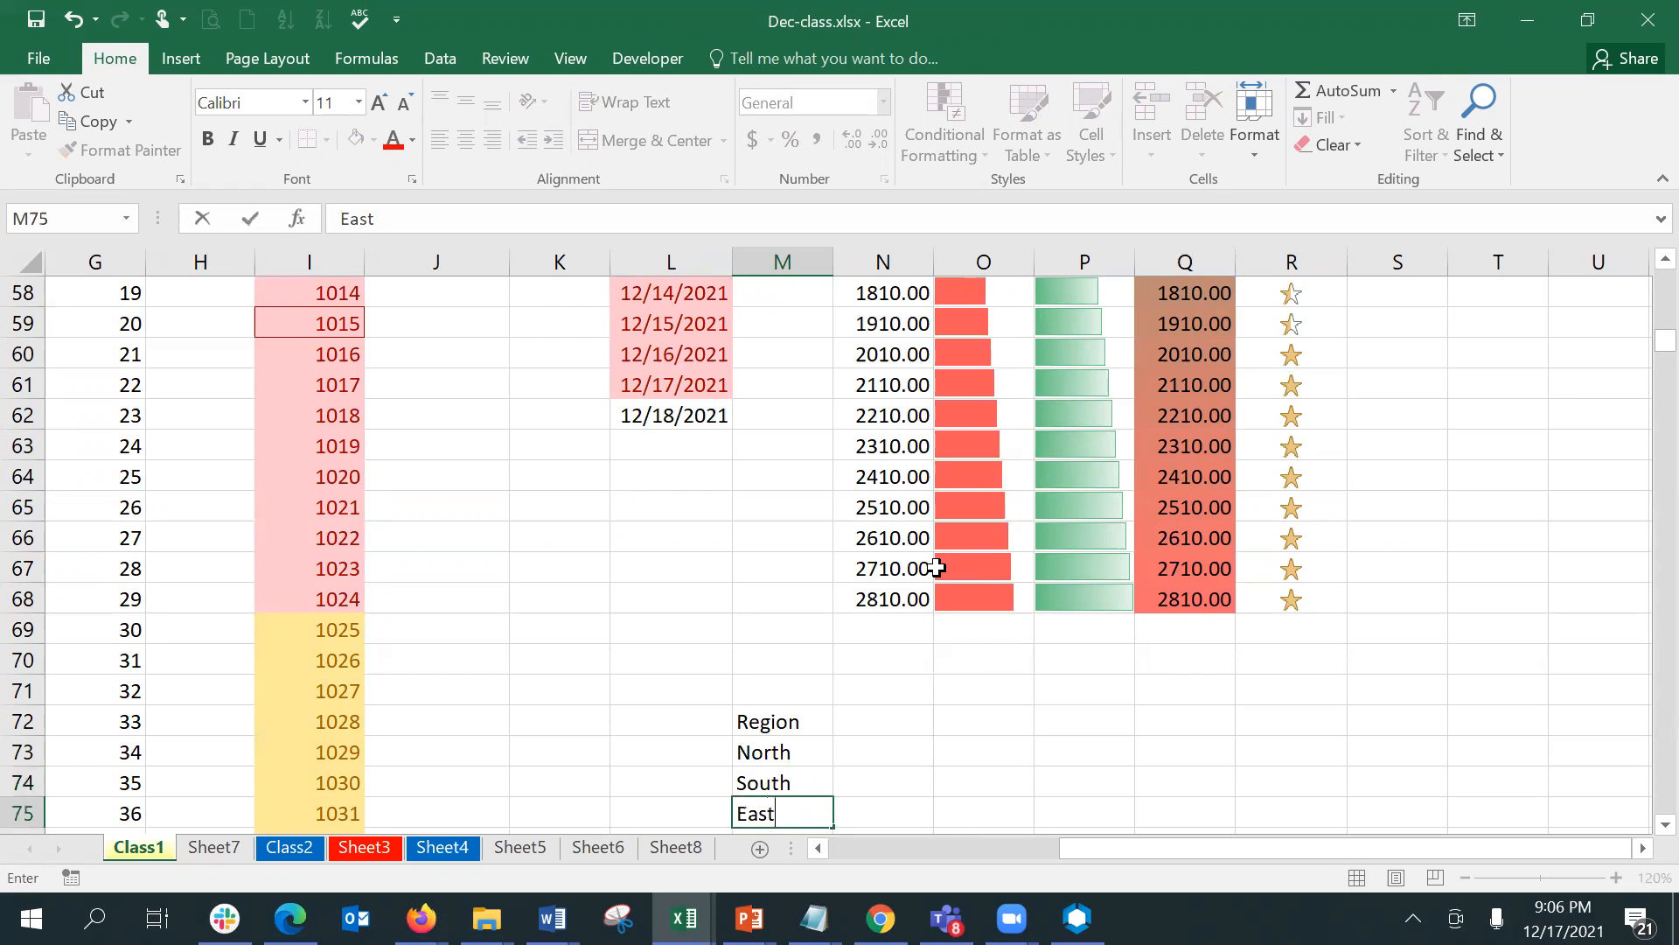
{"action": "key", "text": "Return"}
{"action": "type", "text": "West"}
{"action": "key", "text": "Tab"}
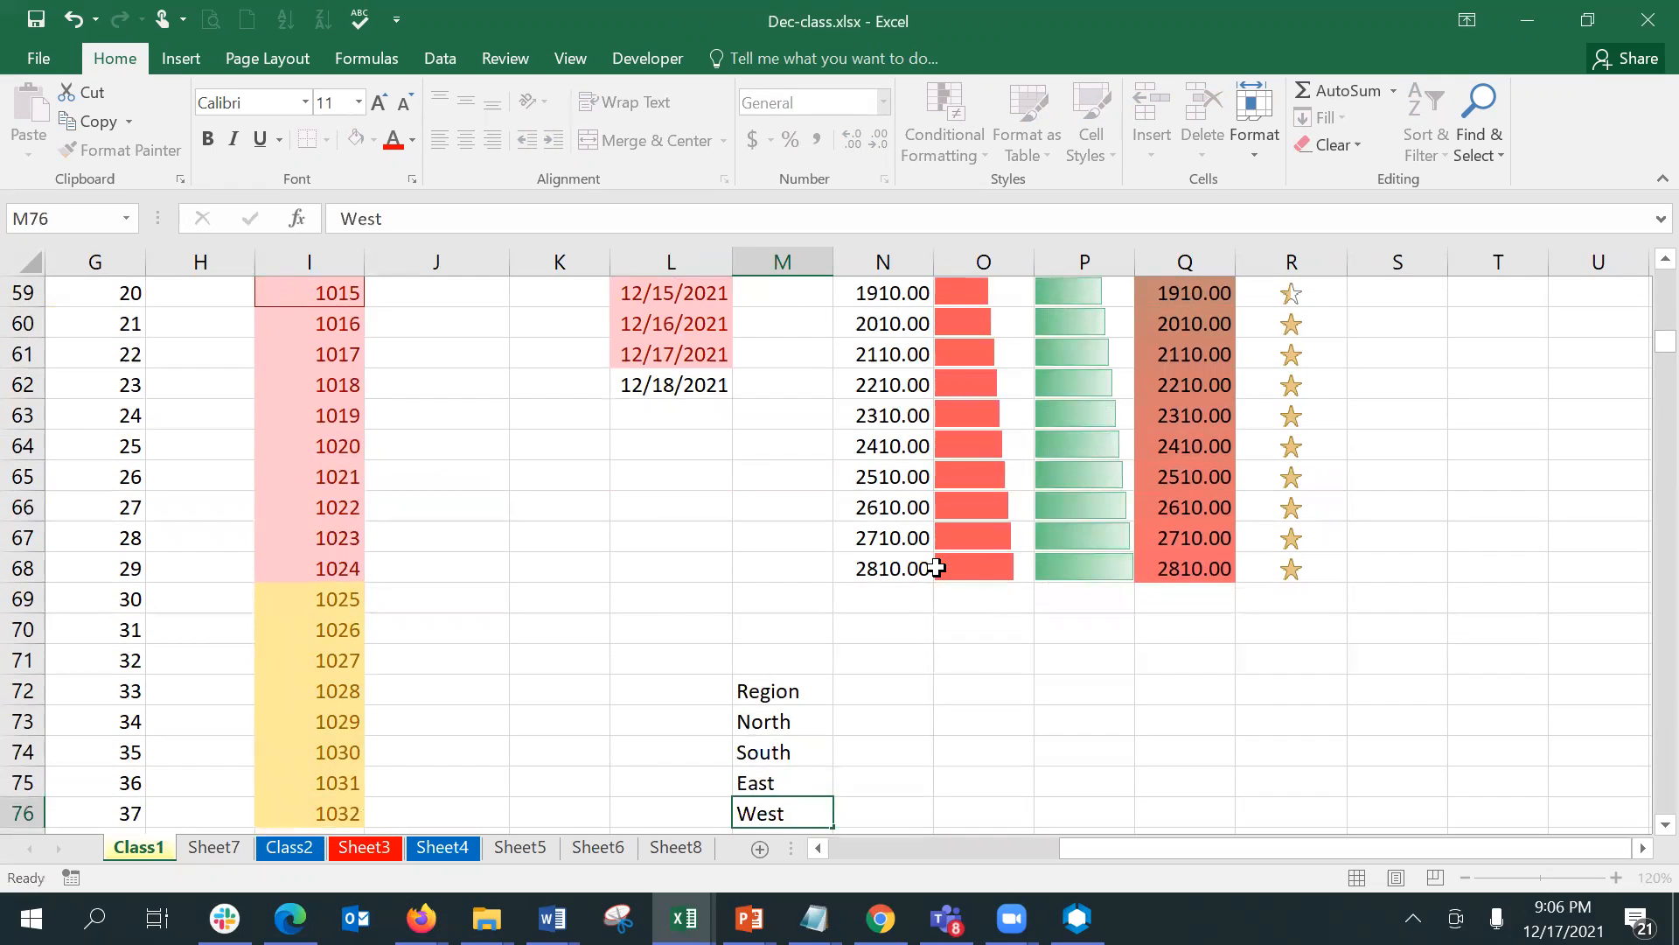
- Enter the month headings Jan, Feb and Mar in N72:P72 beside the Region heading
{"action": "key", "text": "Up"}
{"action": "key", "text": "Up"}
{"action": "key", "text": "Up"}
{"action": "key", "text": "Up"}
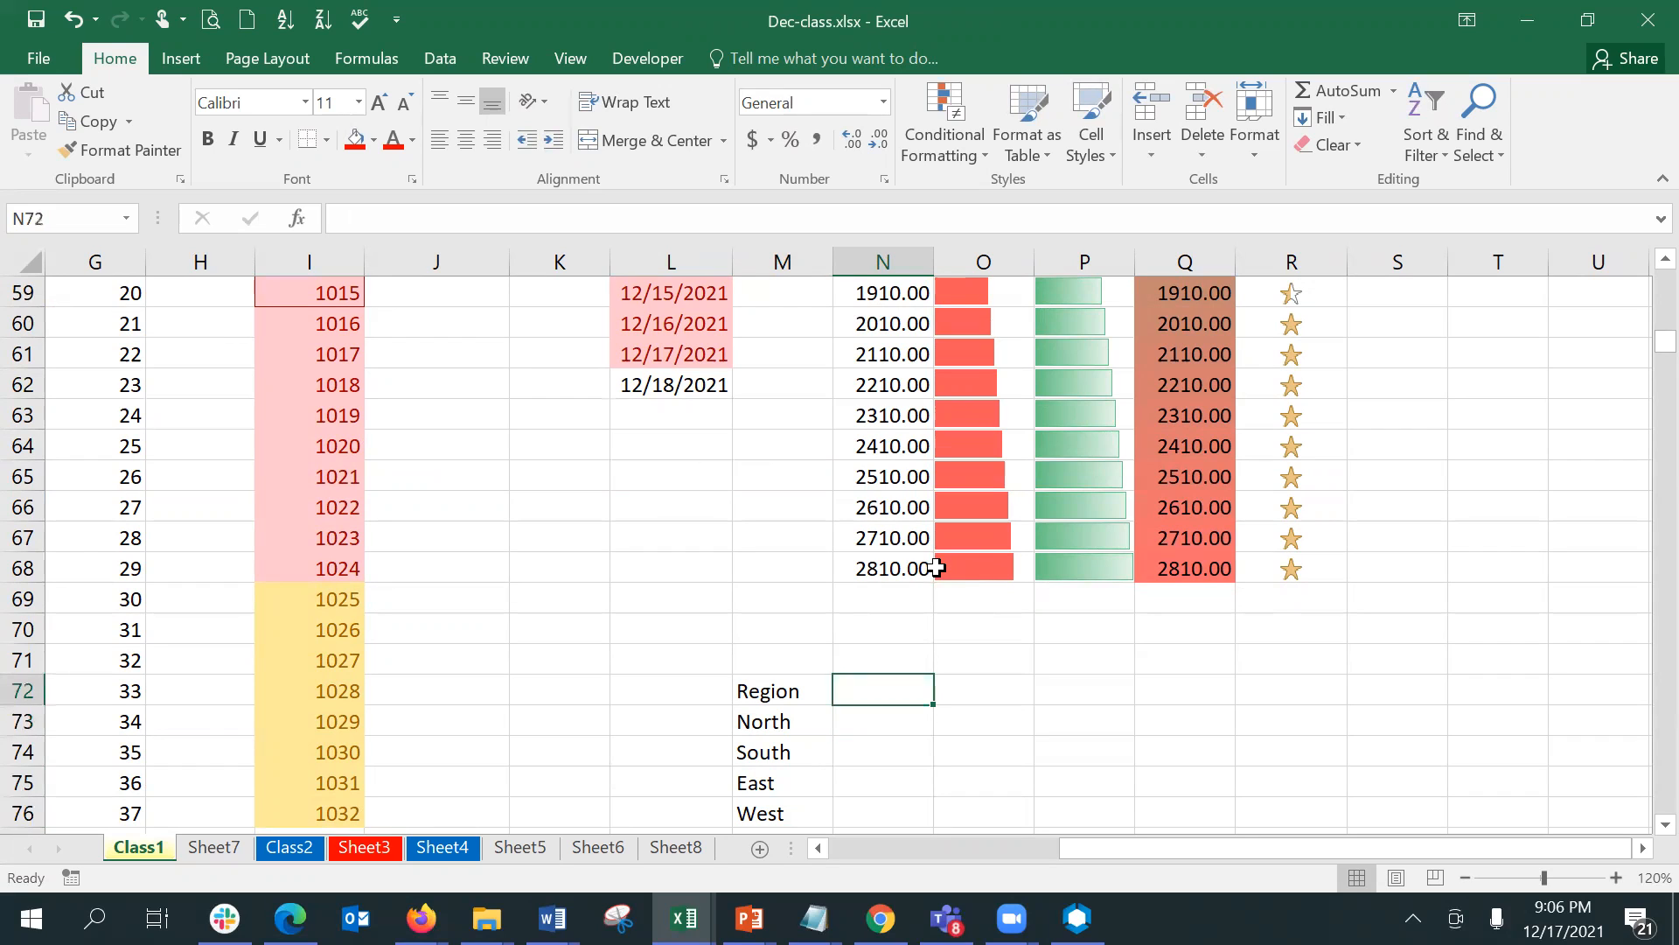
{"action": "type", "text": "Jan"}
{"action": "key", "text": "Tab"}
{"action": "type", "text": "Feb"}
{"action": "key", "text": "ctrl+Return"}
{"action": "key", "text": "Tab"}
{"action": "type", "text": "Mar"}
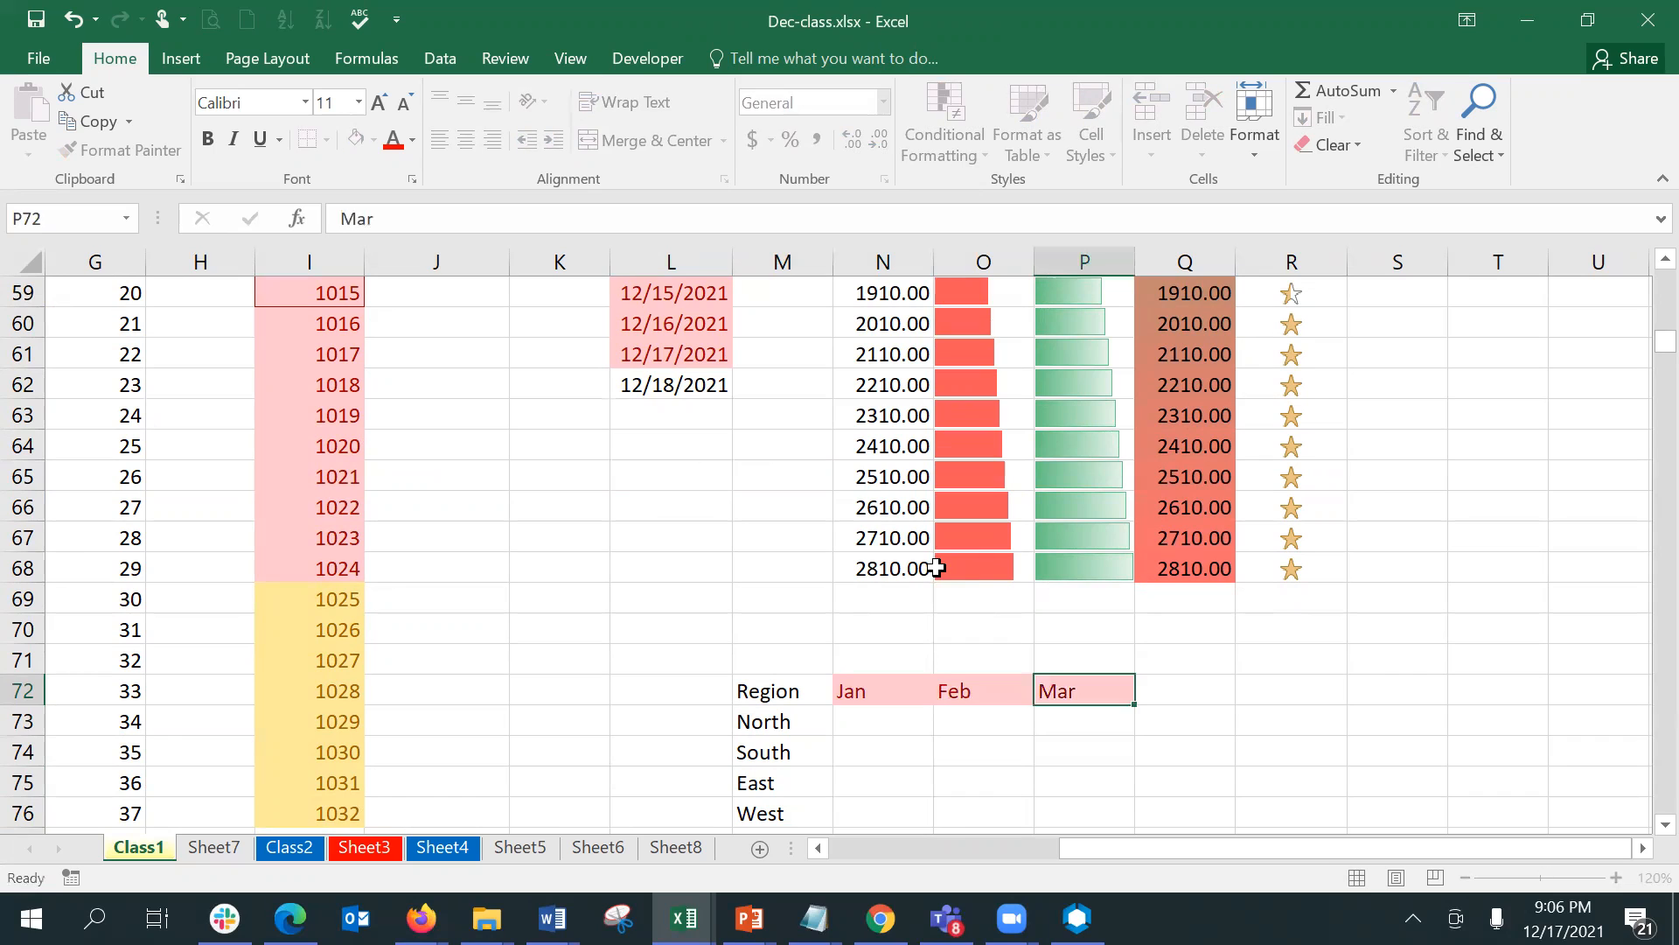
{"action": "key", "text": "Return"}
- Enter 1000 in N73 and fill N73:P73 with a linear row series using step value 1000 and stop value 3000
{"action": "type", "text": "1000"}
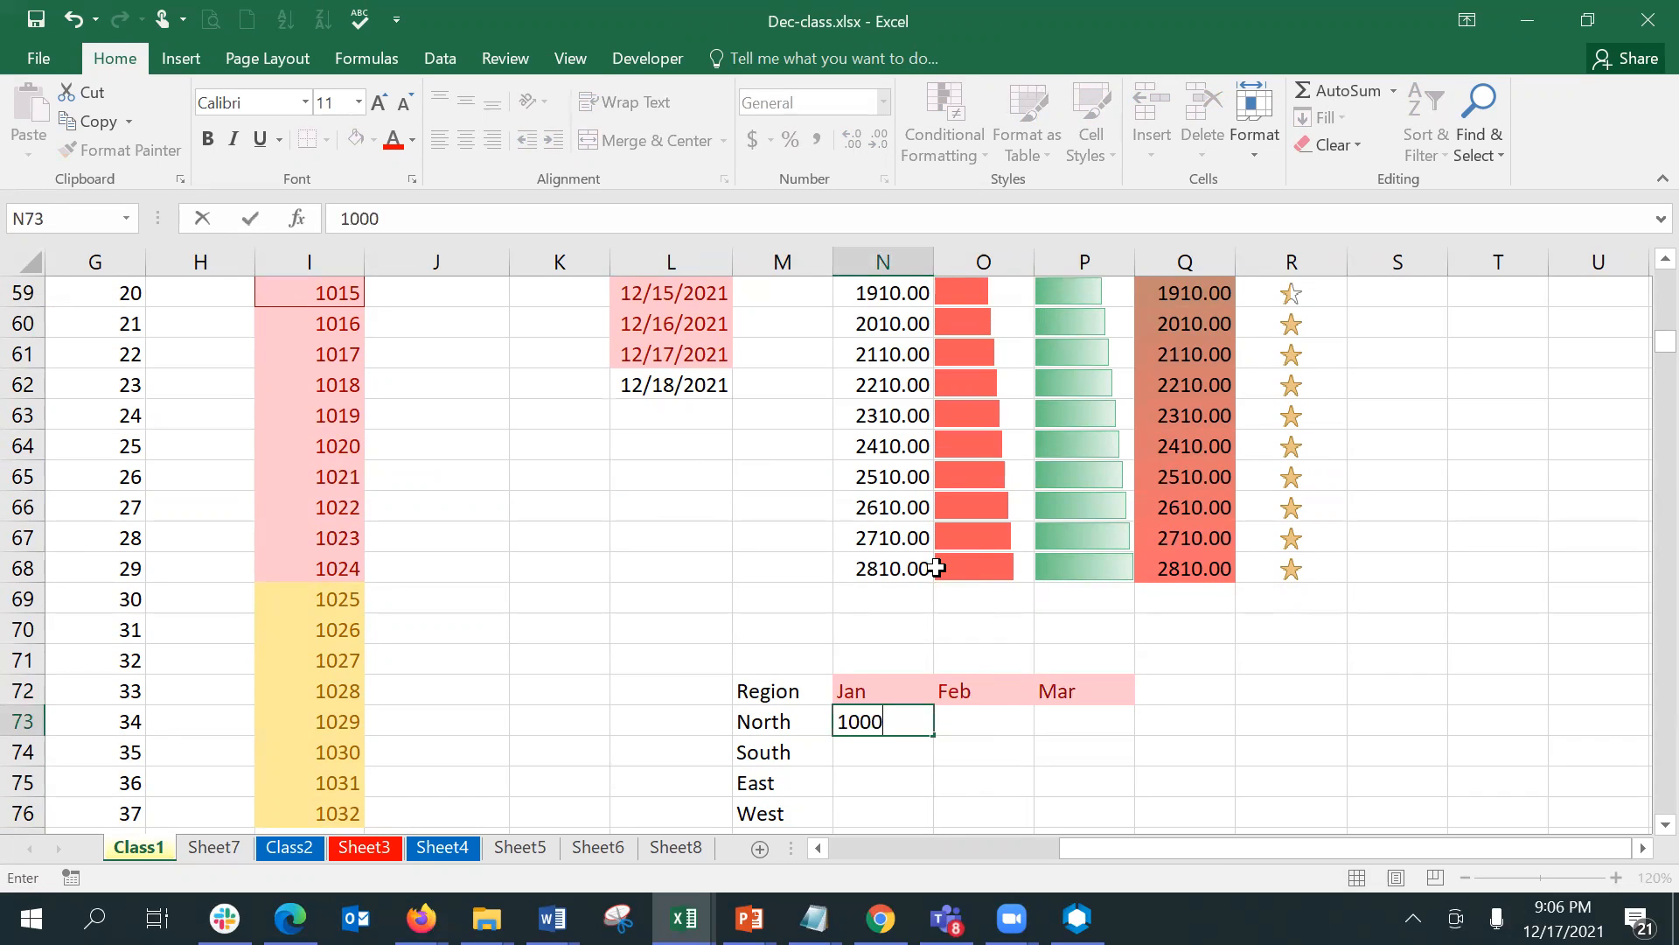
{"action": "key", "text": "Tab"}
{"action": "key", "text": "shift+Tab"}
{"action": "key", "text": "shift+Right"}
{"action": "key", "text": "shift+Right"}
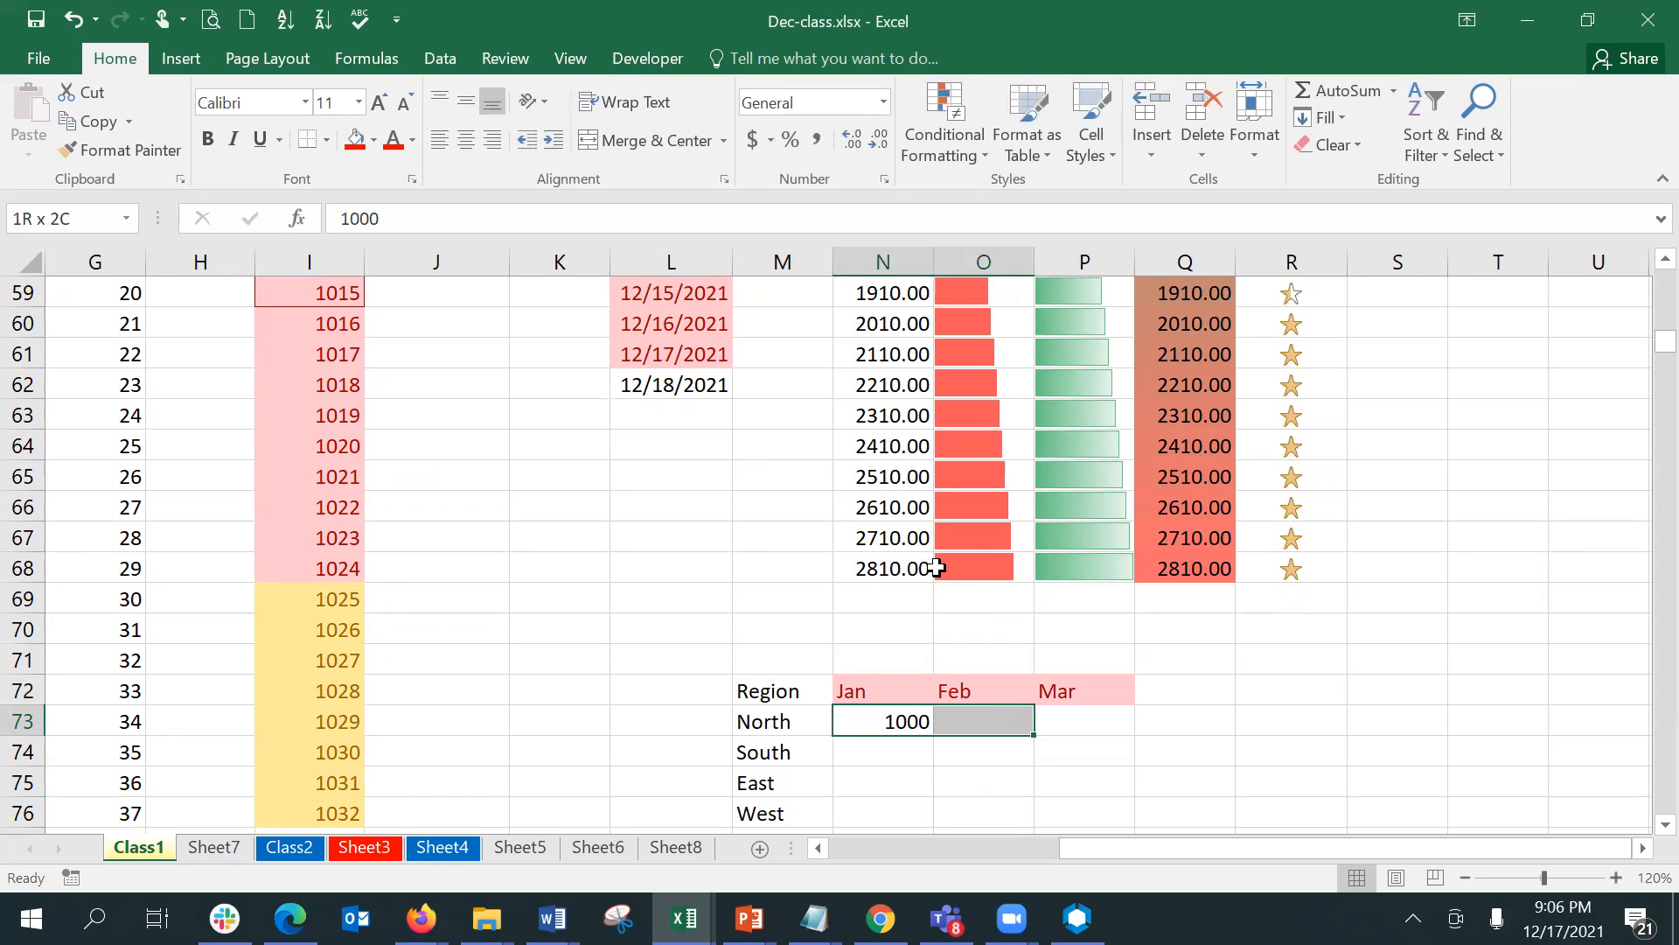
{"action": "left_click", "coordinate": [1321, 117]}
{"action": "left_click", "coordinate": [1378, 307]}
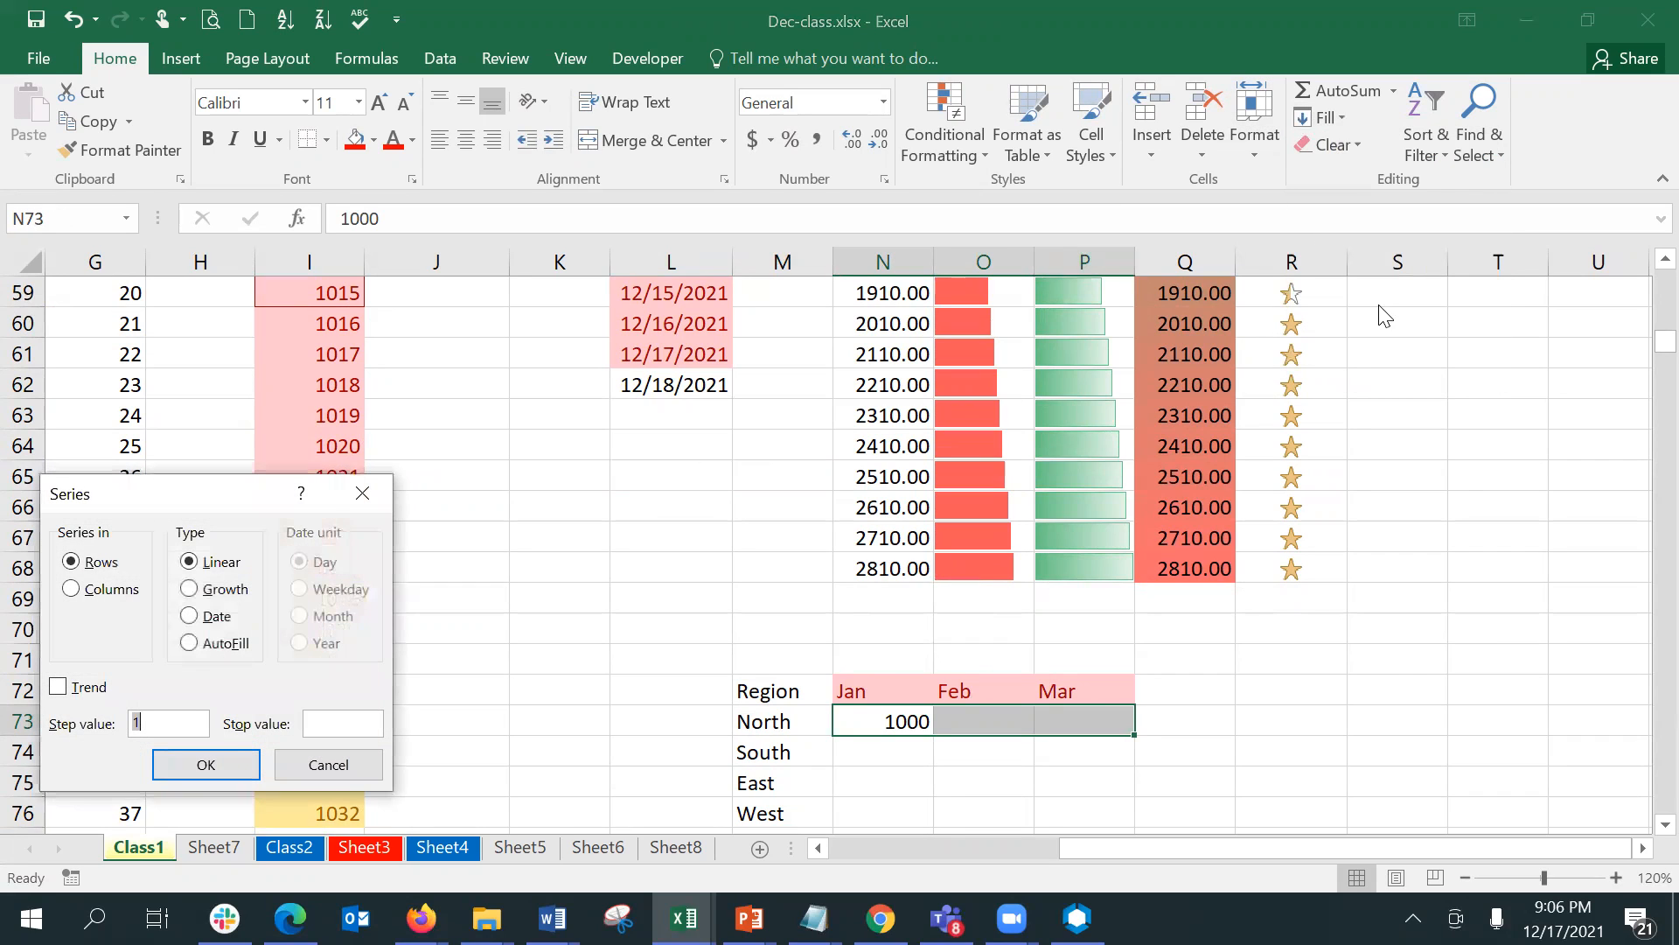
{"action": "left_click", "coordinate": [166, 718]}
{"action": "type", "text": "0"}
{"action": "key", "text": "BackSpace"}
{"action": "type", "text": "000"}
{"action": "key", "text": "Tab"}
{"action": "type", "text": "3000"}
{"action": "left_click", "coordinate": [187, 764]}
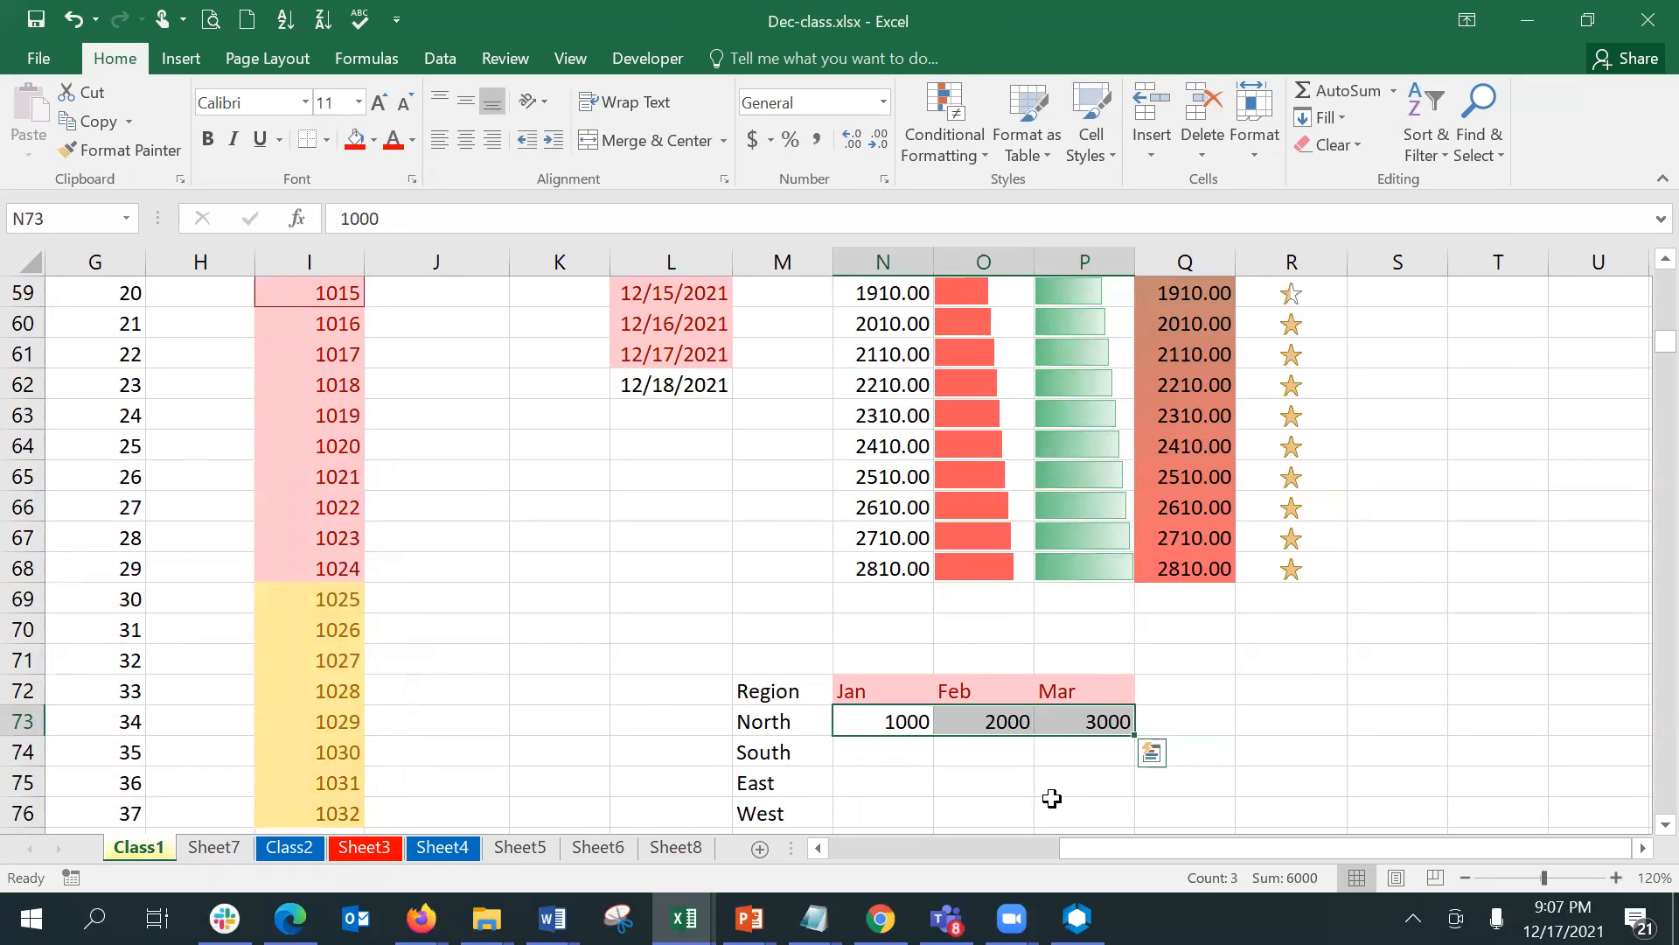
- Fill N73:P76 down the columns with a linear series using step value 500
{"action": "left_click", "coordinate": [1091, 813], "text": "shift"}
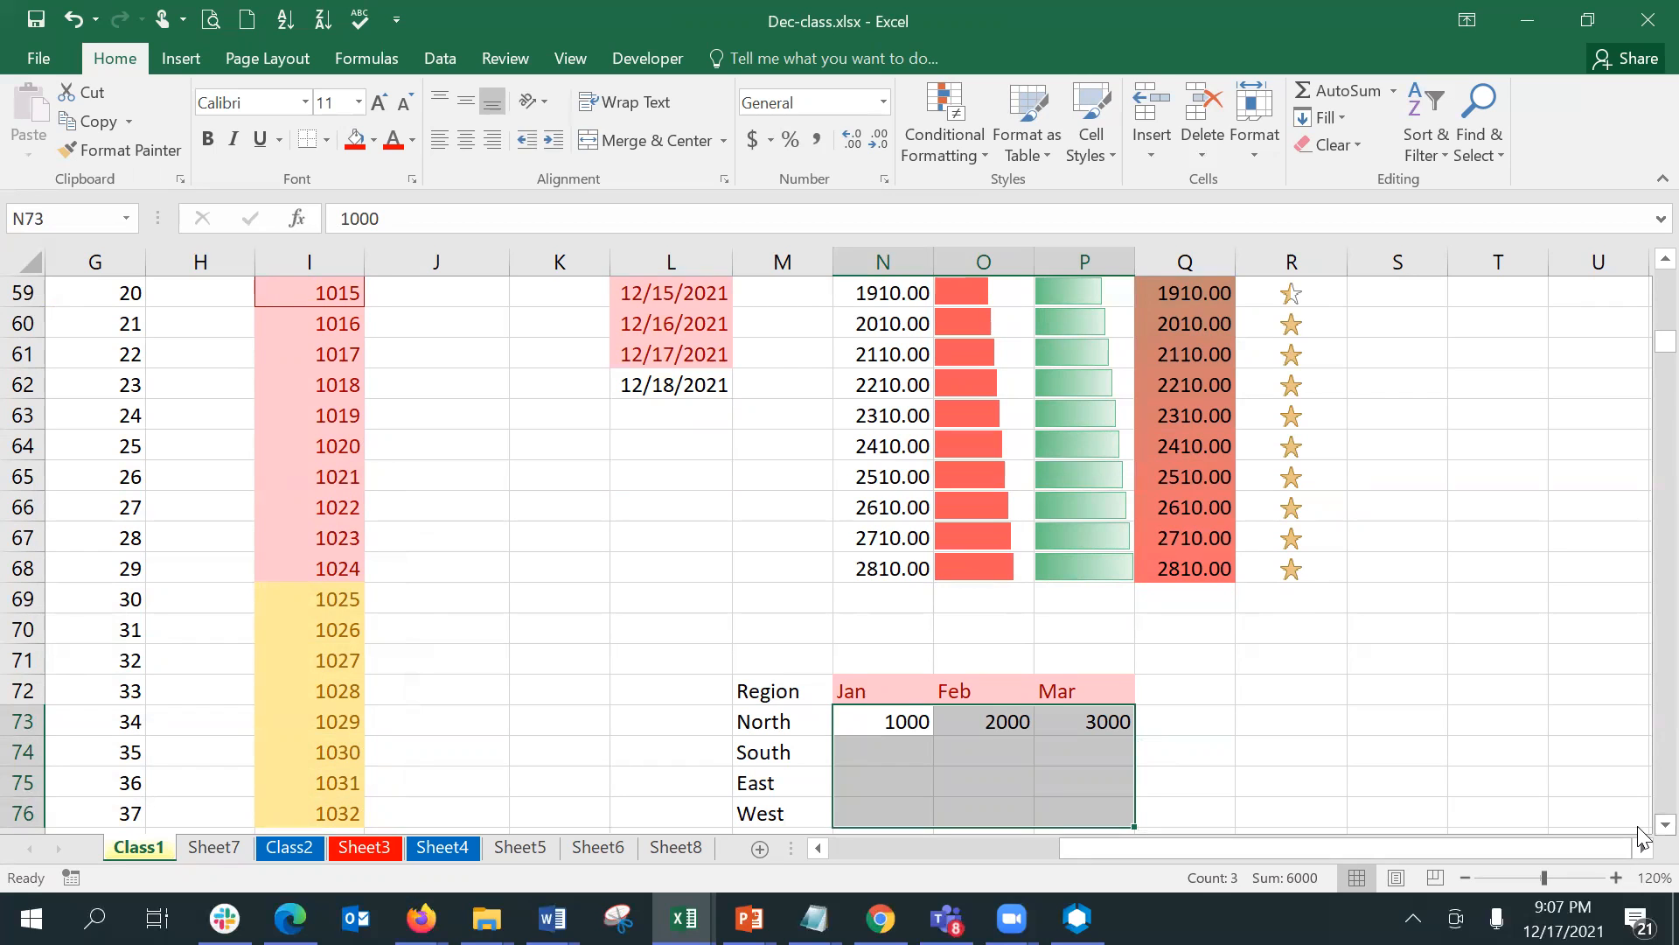
{"action": "left_click", "coordinate": [1665, 825]}
{"action": "left_click", "coordinate": [1665, 825]}
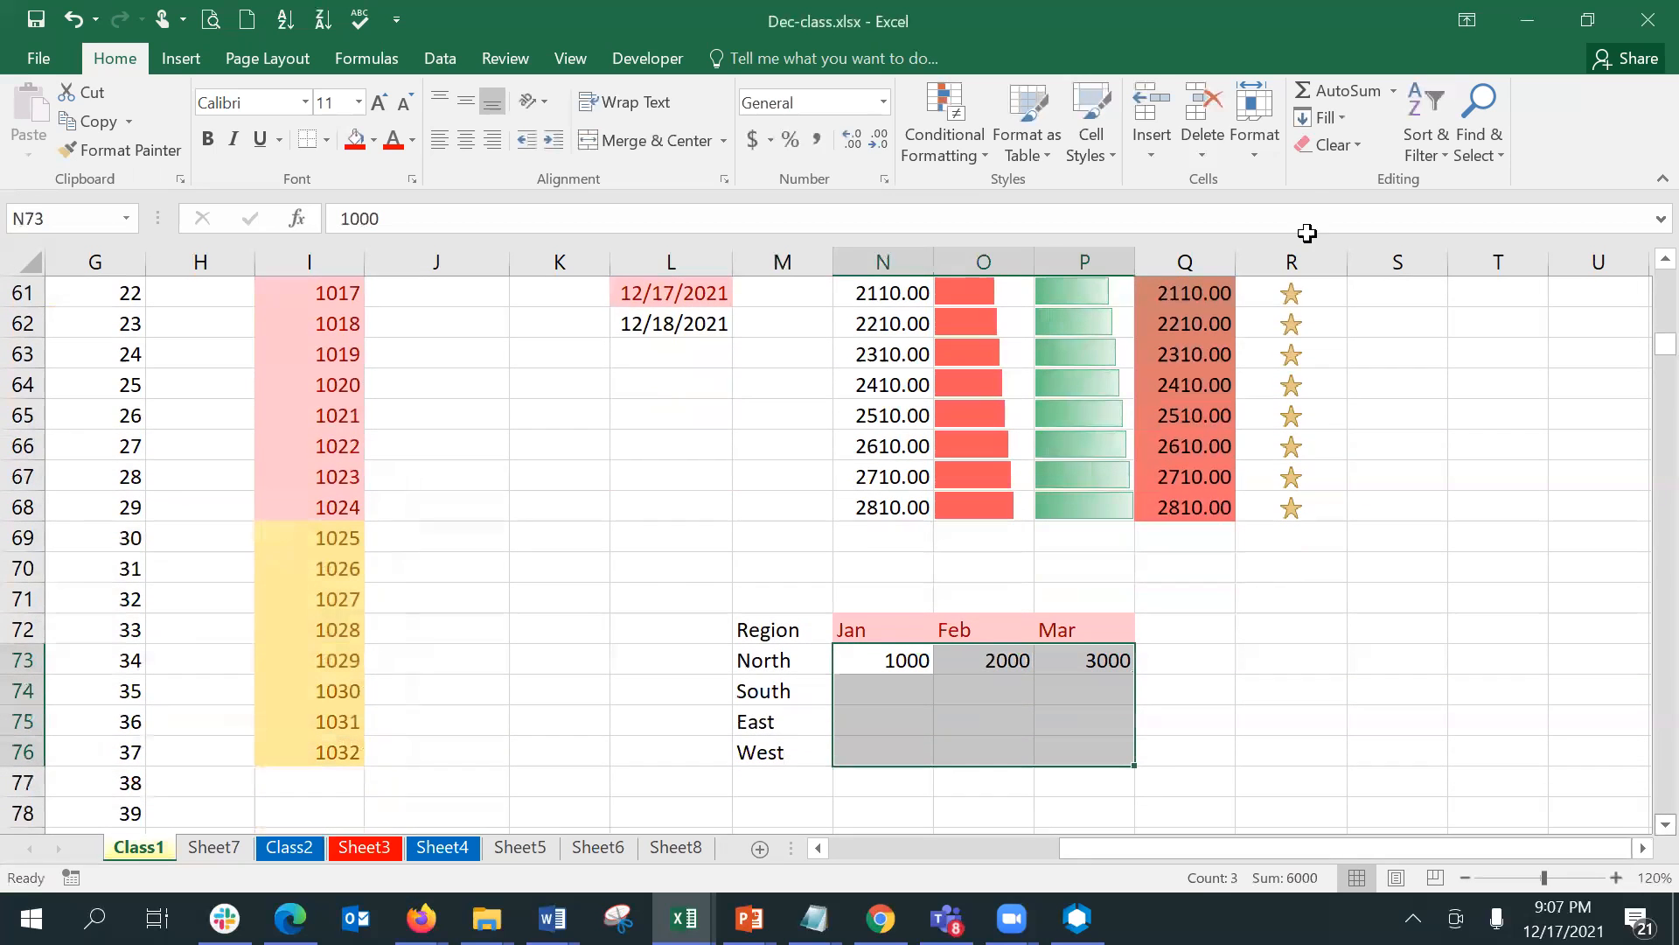
{"action": "left_click", "coordinate": [1342, 123]}
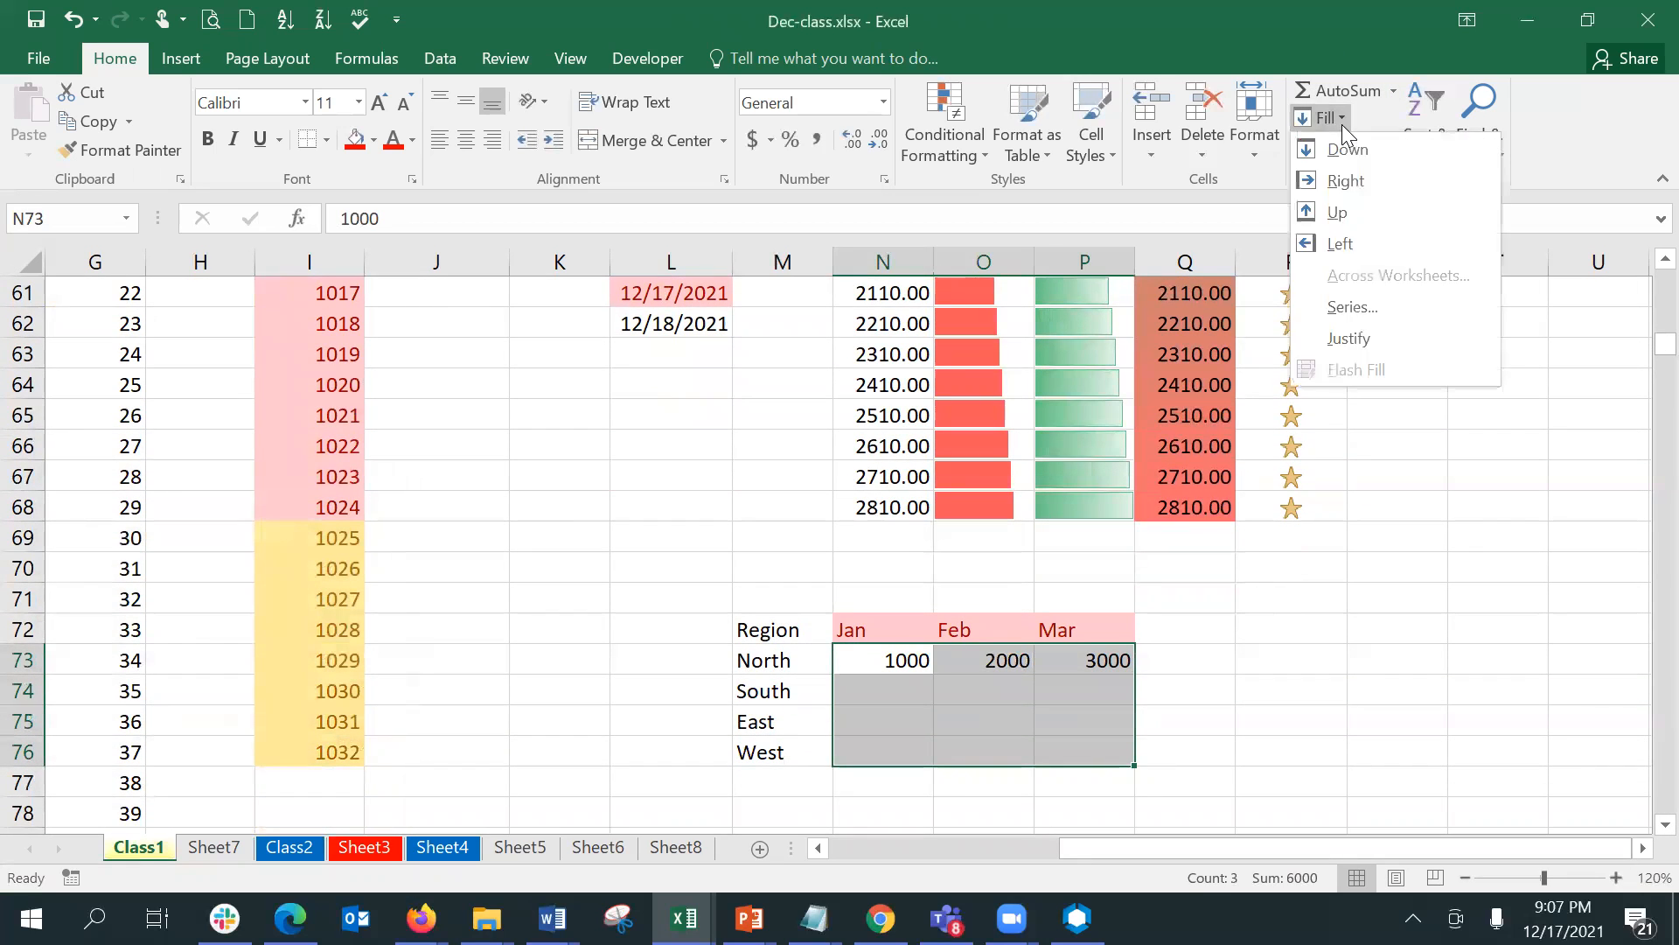
{"action": "left_click", "coordinate": [1361, 304]}
{"action": "left_click", "coordinate": [156, 721]}
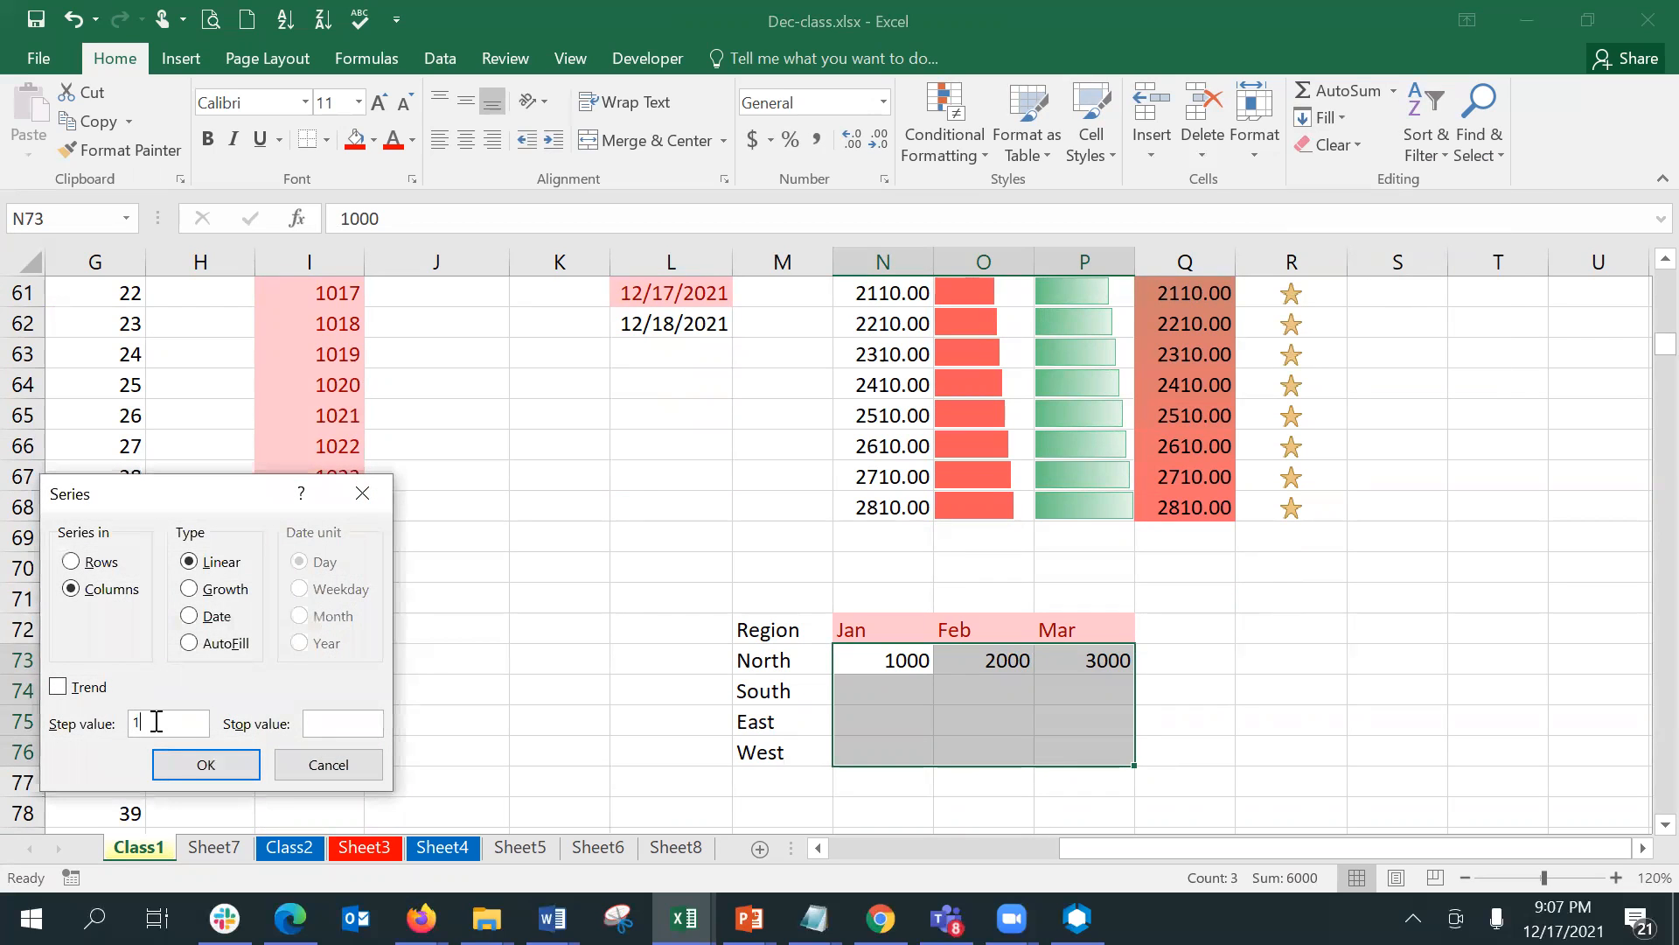
{"action": "key", "text": "BackSpace"}
{"action": "type", "text": "500"}
{"action": "left_click", "coordinate": [166, 767]}
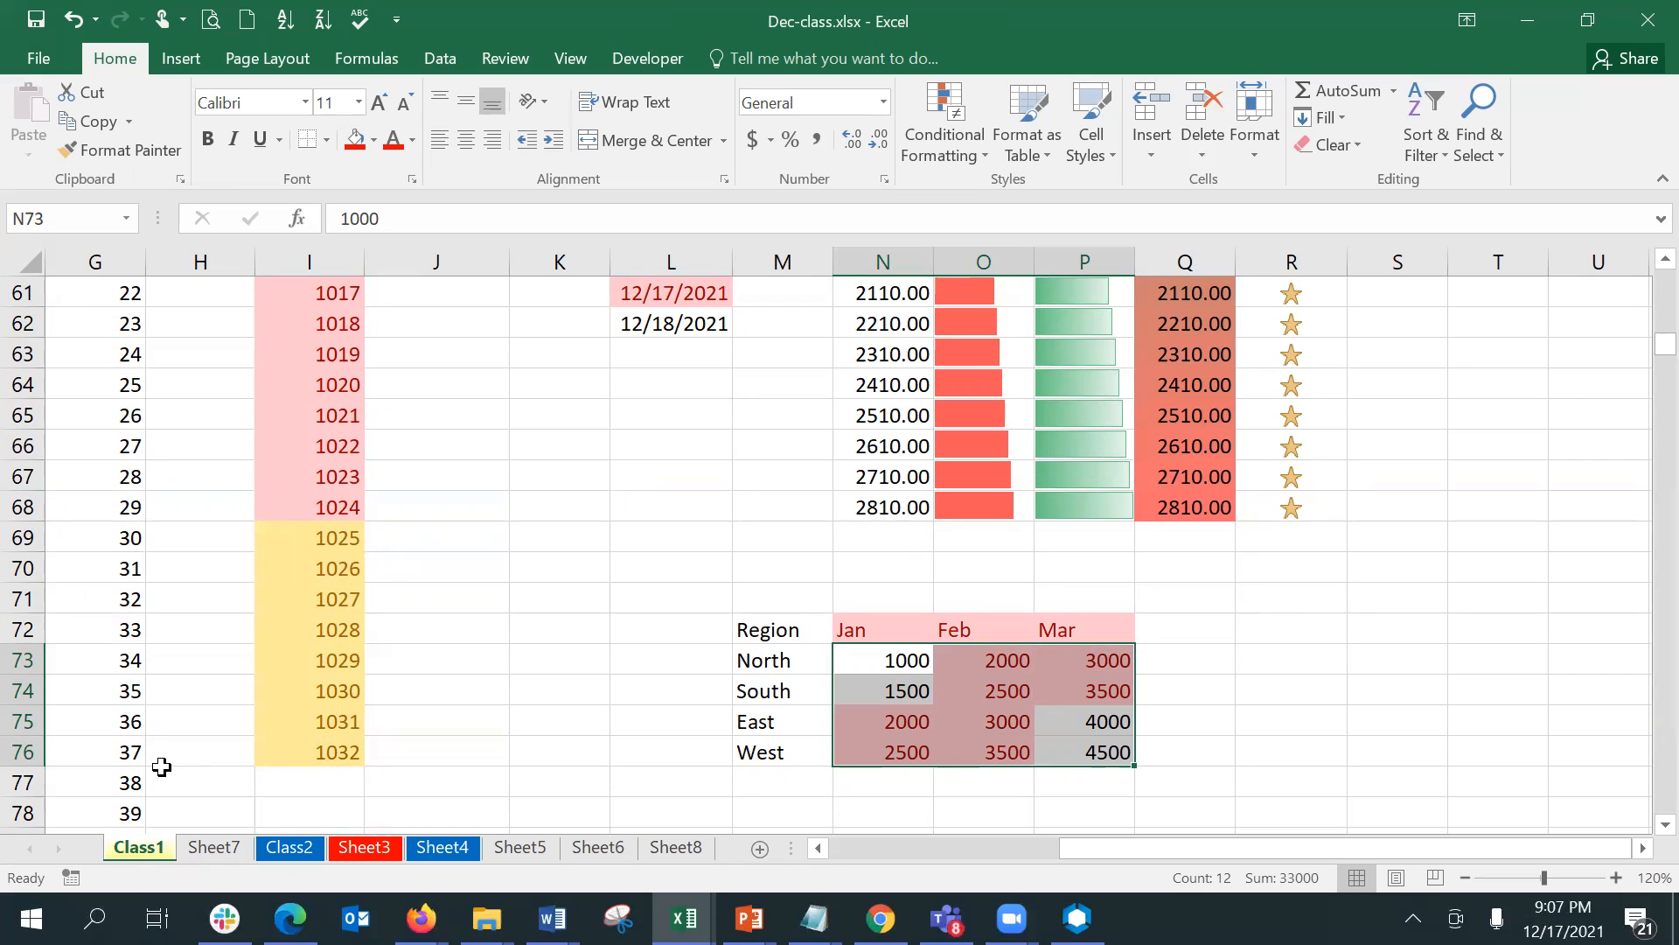
- Check which conditional formatting rules apply to the region table M72:P76 and clear them from those cells only
{"action": "left_click_drag", "start_coordinate": [780, 630], "coordinate": [1076, 753]}
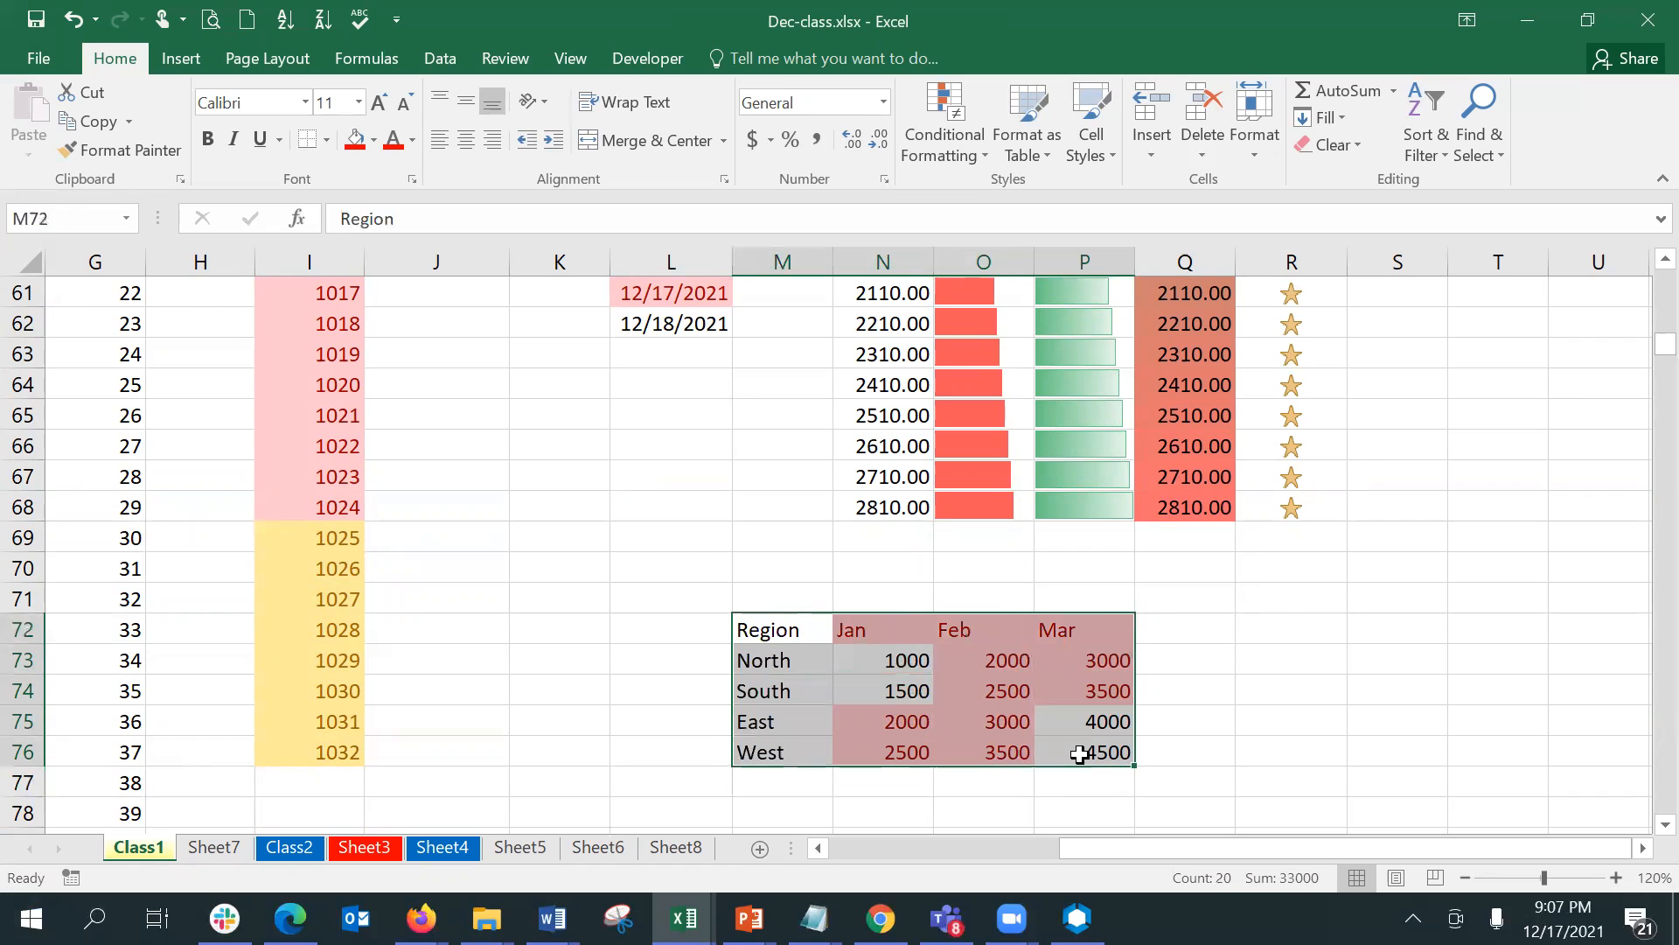
{"action": "left_click", "coordinate": [987, 142]}
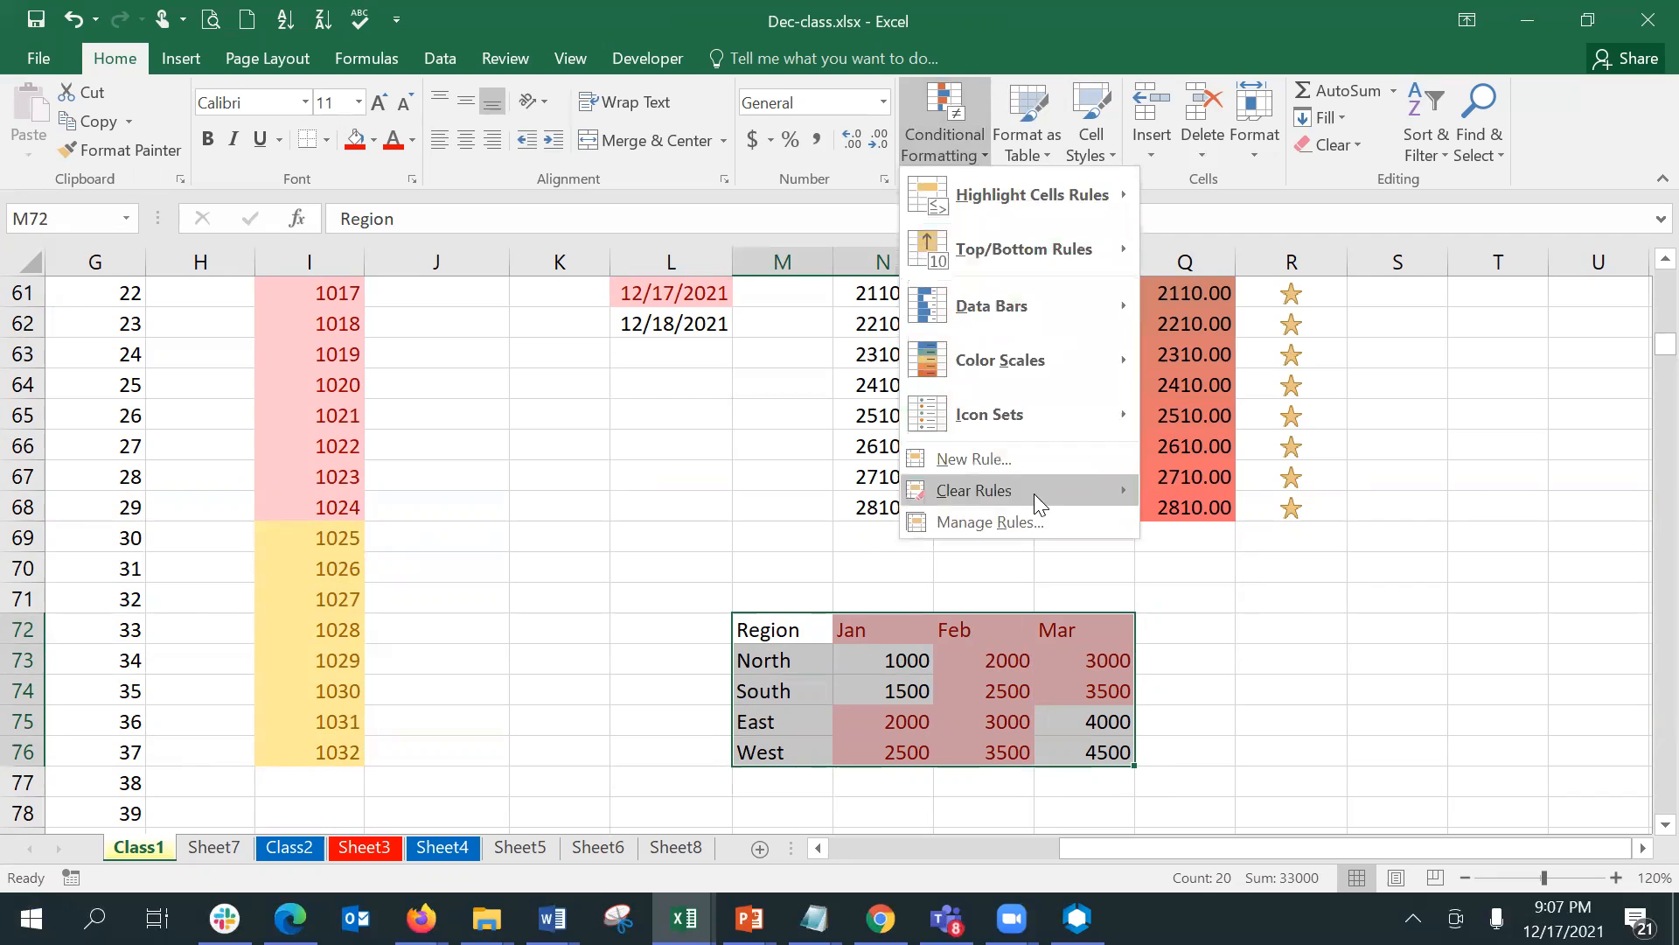
{"action": "left_click", "coordinate": [1037, 522]}
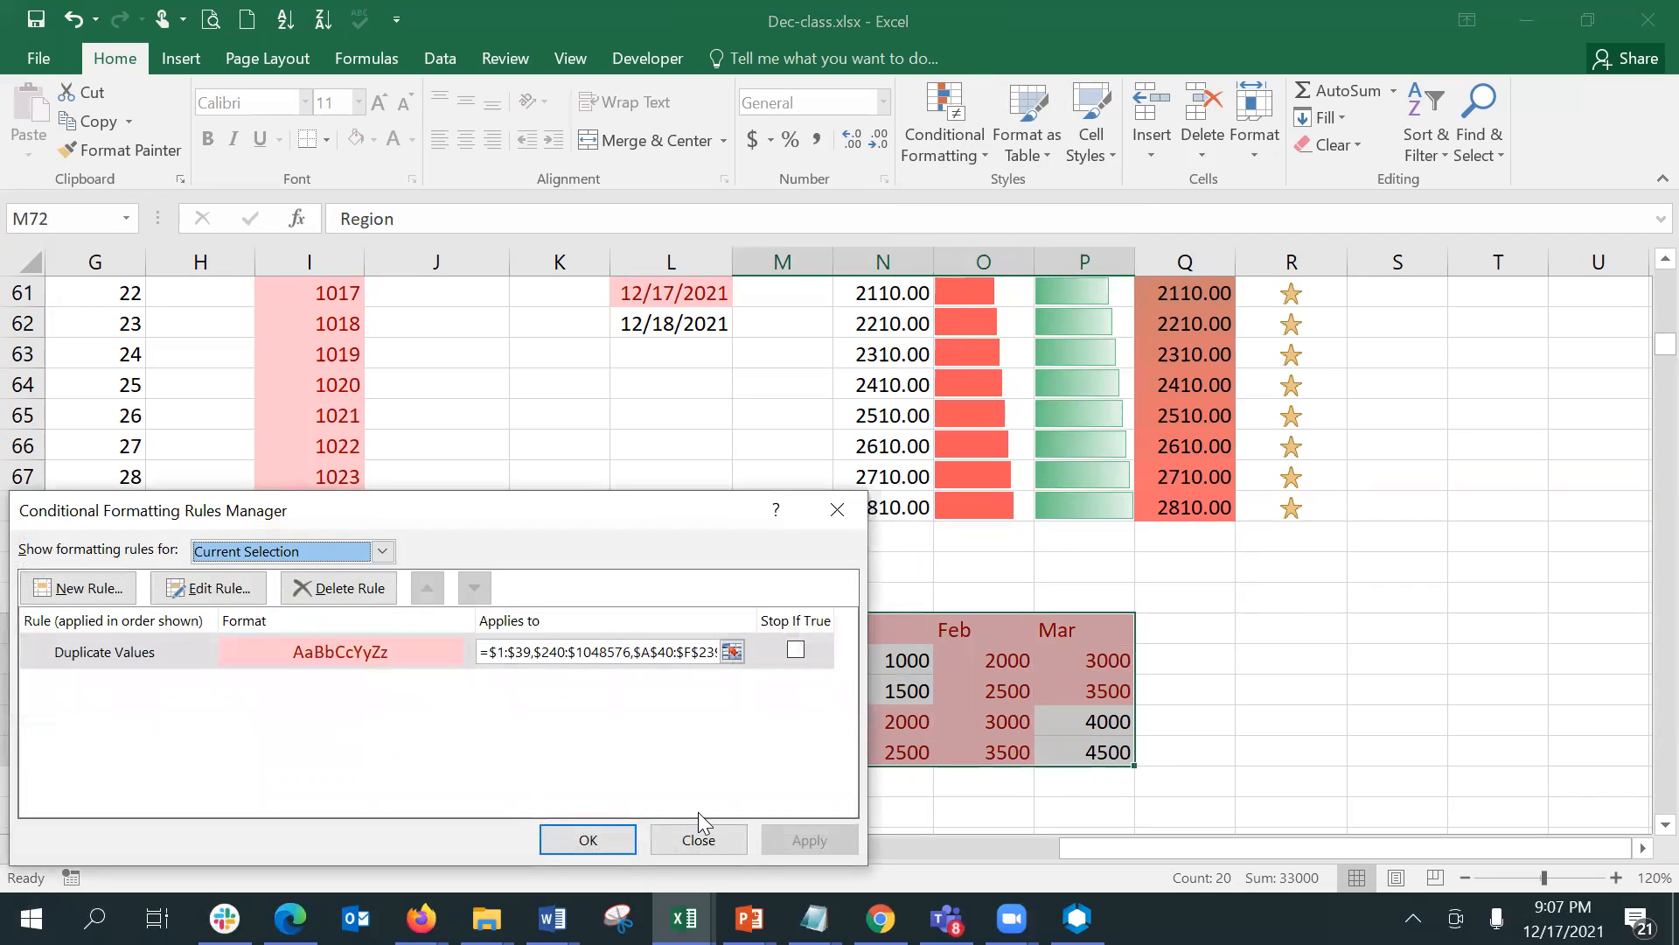
{"action": "left_click", "coordinate": [699, 839]}
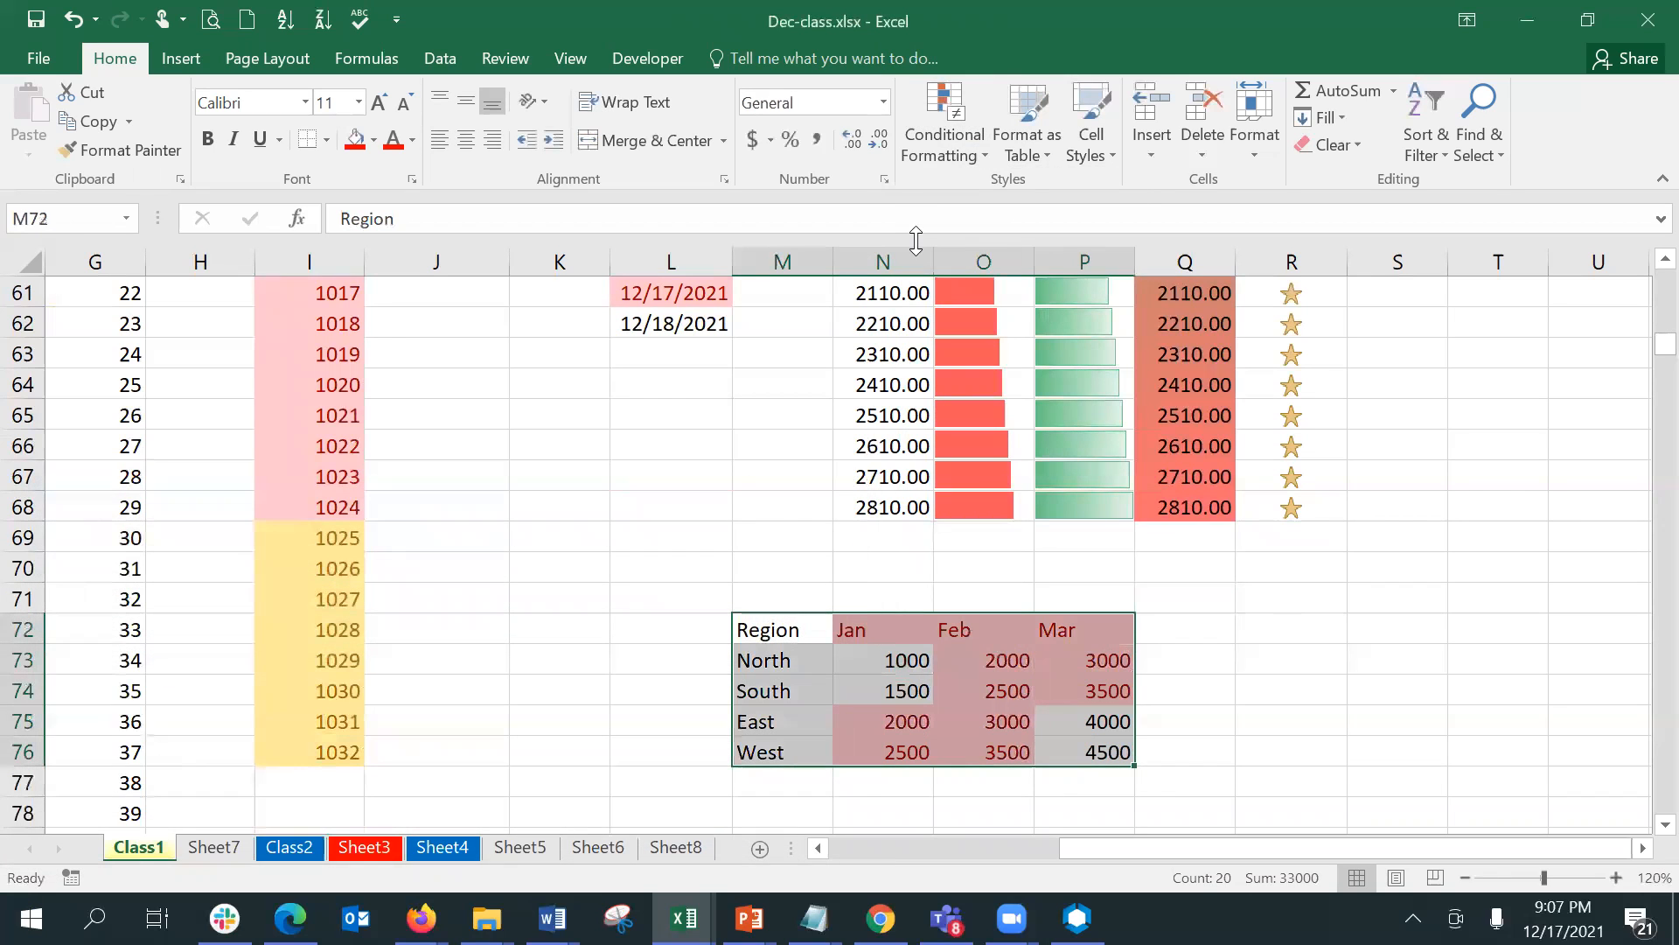
{"action": "left_click", "coordinate": [943, 156]}
{"action": "mouse_move", "coordinate": [1008, 484]}
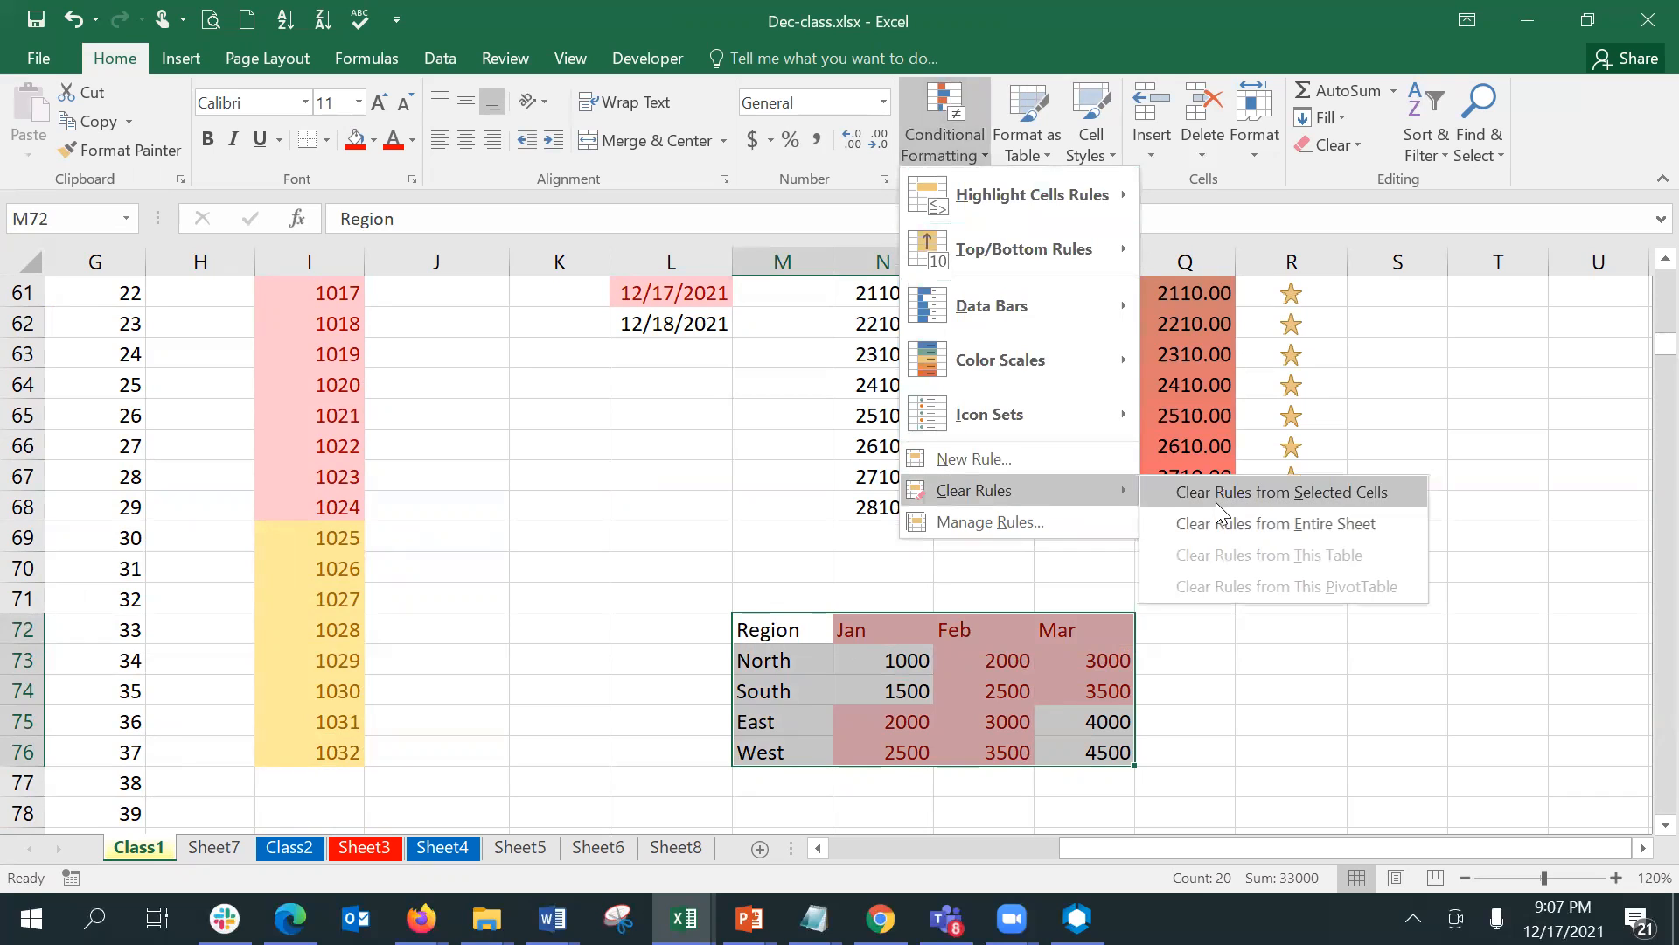
{"action": "left_click", "coordinate": [1216, 507]}
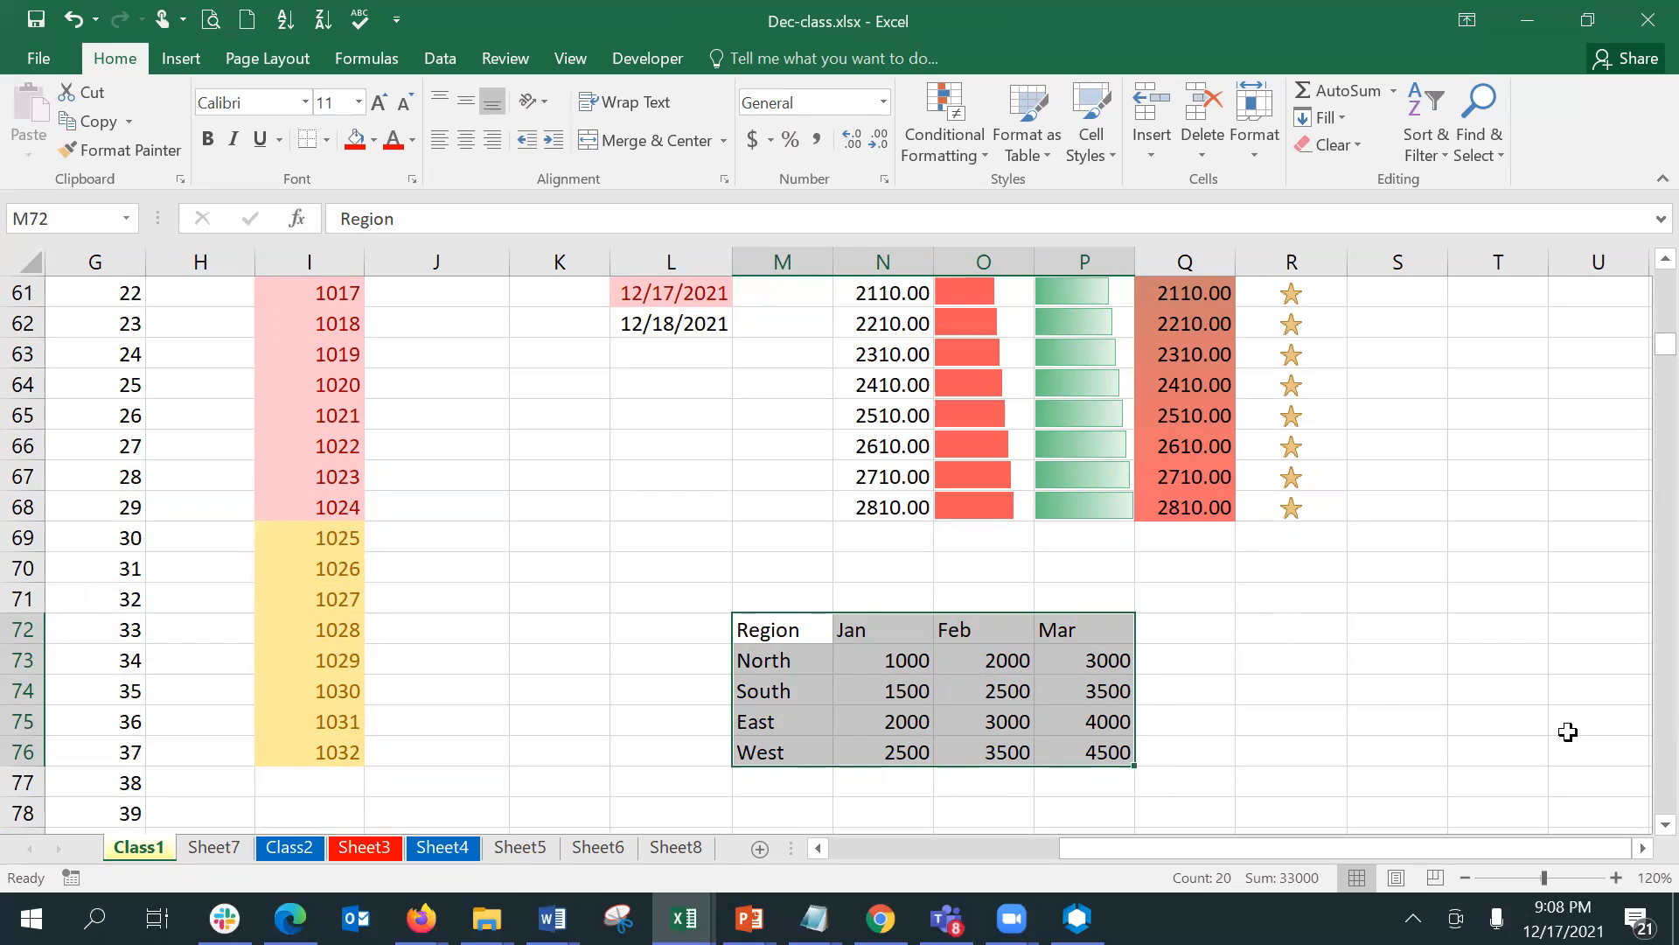
- Examine the row and column layout of the region-by-month table and the empty cells beneath it
{"action": "left_click", "coordinate": [1666, 825]}
{"action": "left_click", "coordinate": [1665, 825]}
{"action": "left_click", "coordinate": [1665, 825]}
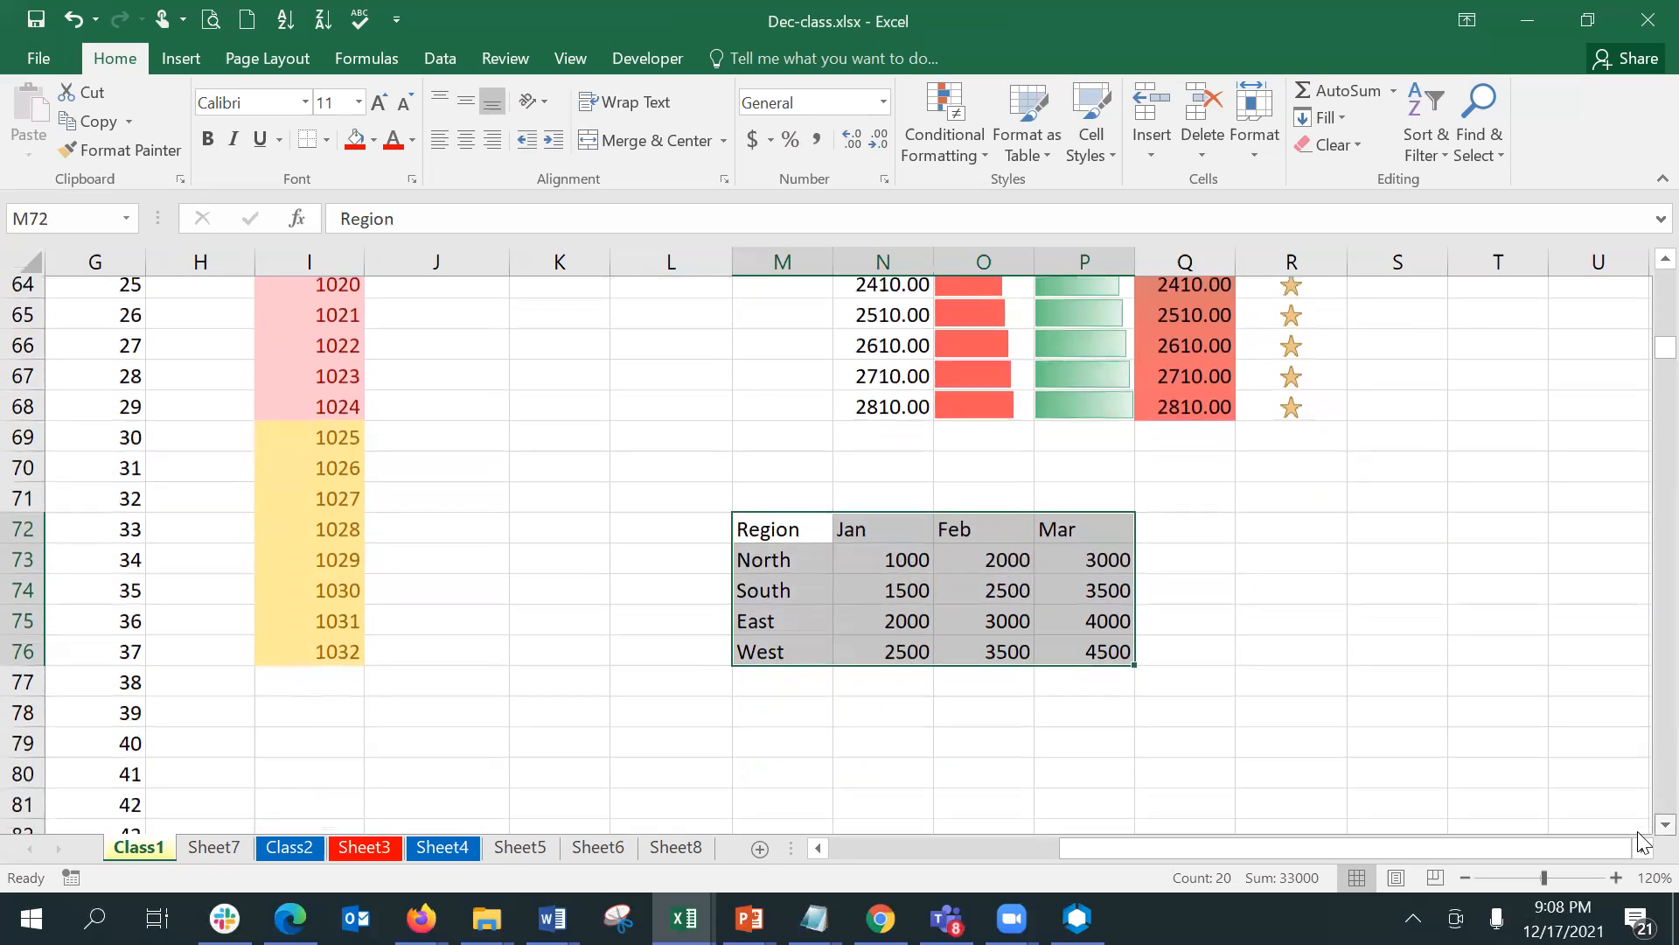
{"action": "left_click", "coordinate": [1666, 825]}
{"action": "left_click", "coordinate": [883, 501]}
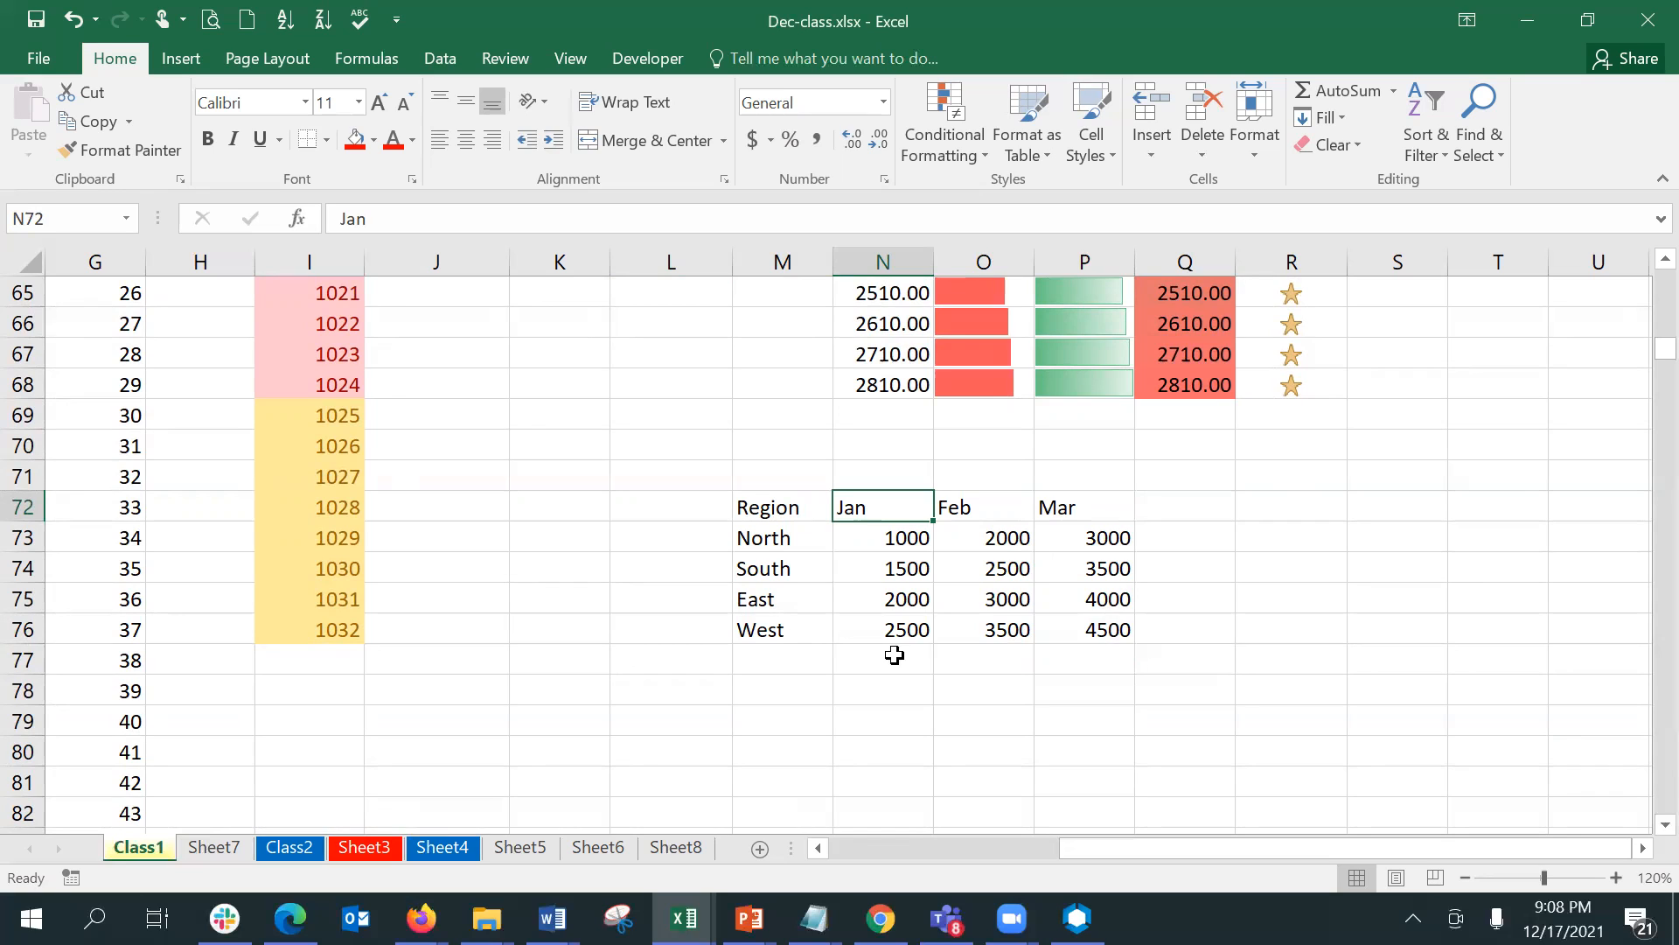
{"action": "key", "text": "Left"}
{"action": "key", "text": "Right"}
{"action": "key", "text": "Right"}
{"action": "key", "text": "Right"}
{"action": "key", "text": "Down"}
{"action": "key", "text": "Down"}
{"action": "key", "text": "Down"}
{"action": "key", "text": "Down"}
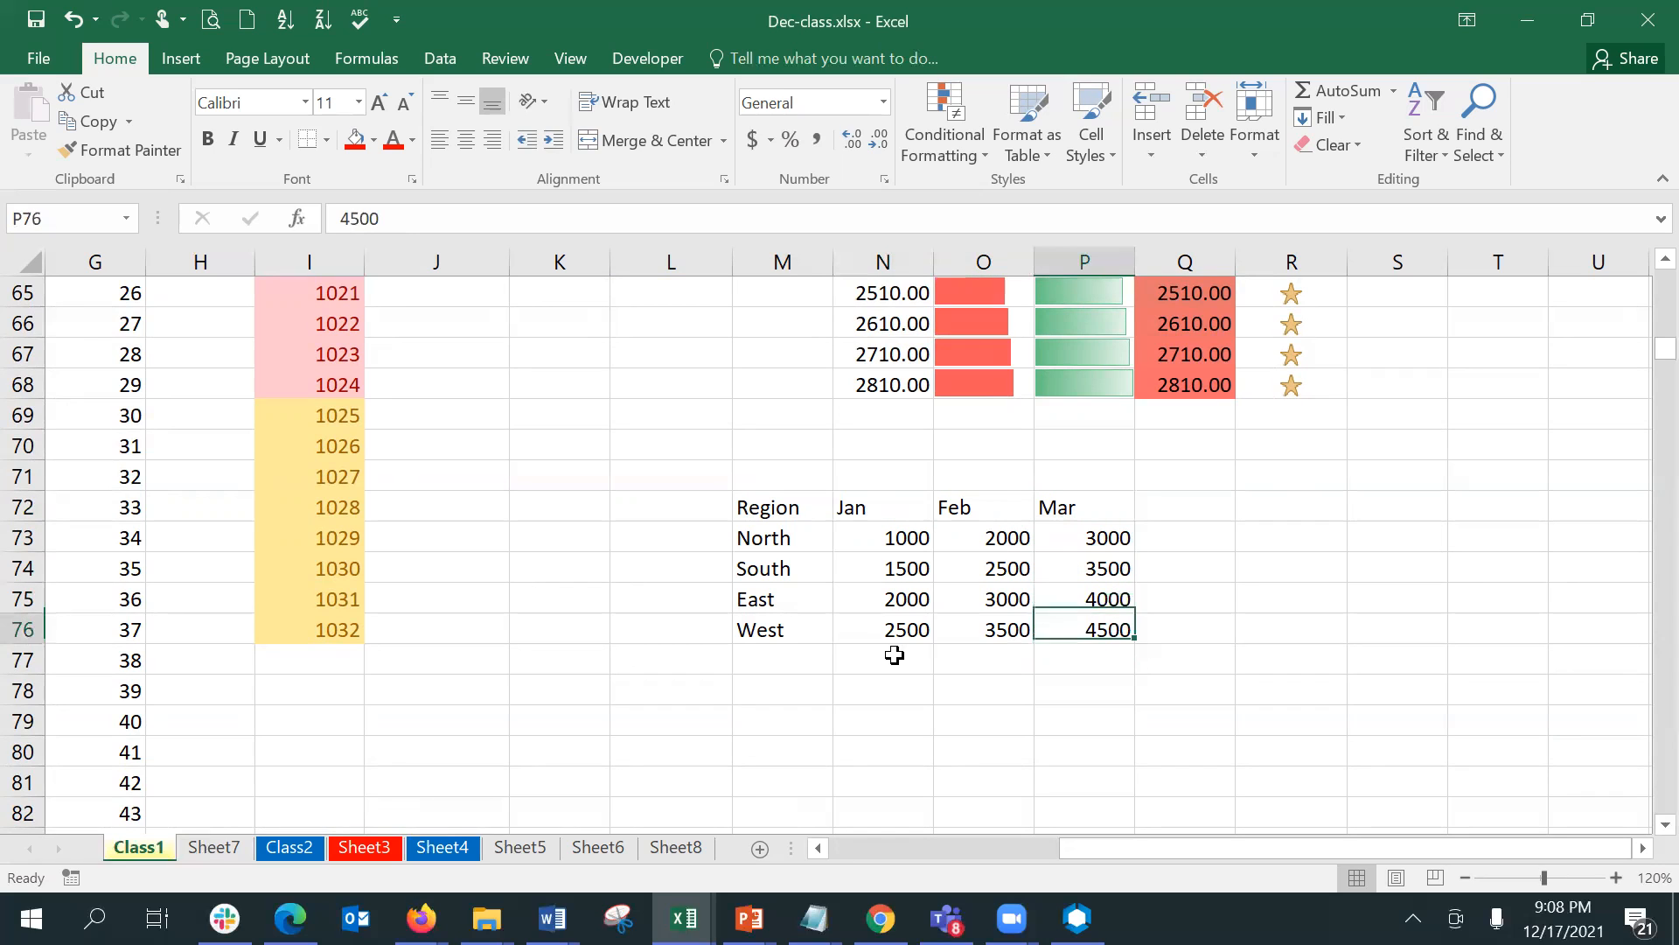
{"action": "key", "text": "Left"}
{"action": "key", "text": "Left"}
{"action": "key", "text": "Left"}
{"action": "key", "text": "Down"}
{"action": "key", "text": "Down"}
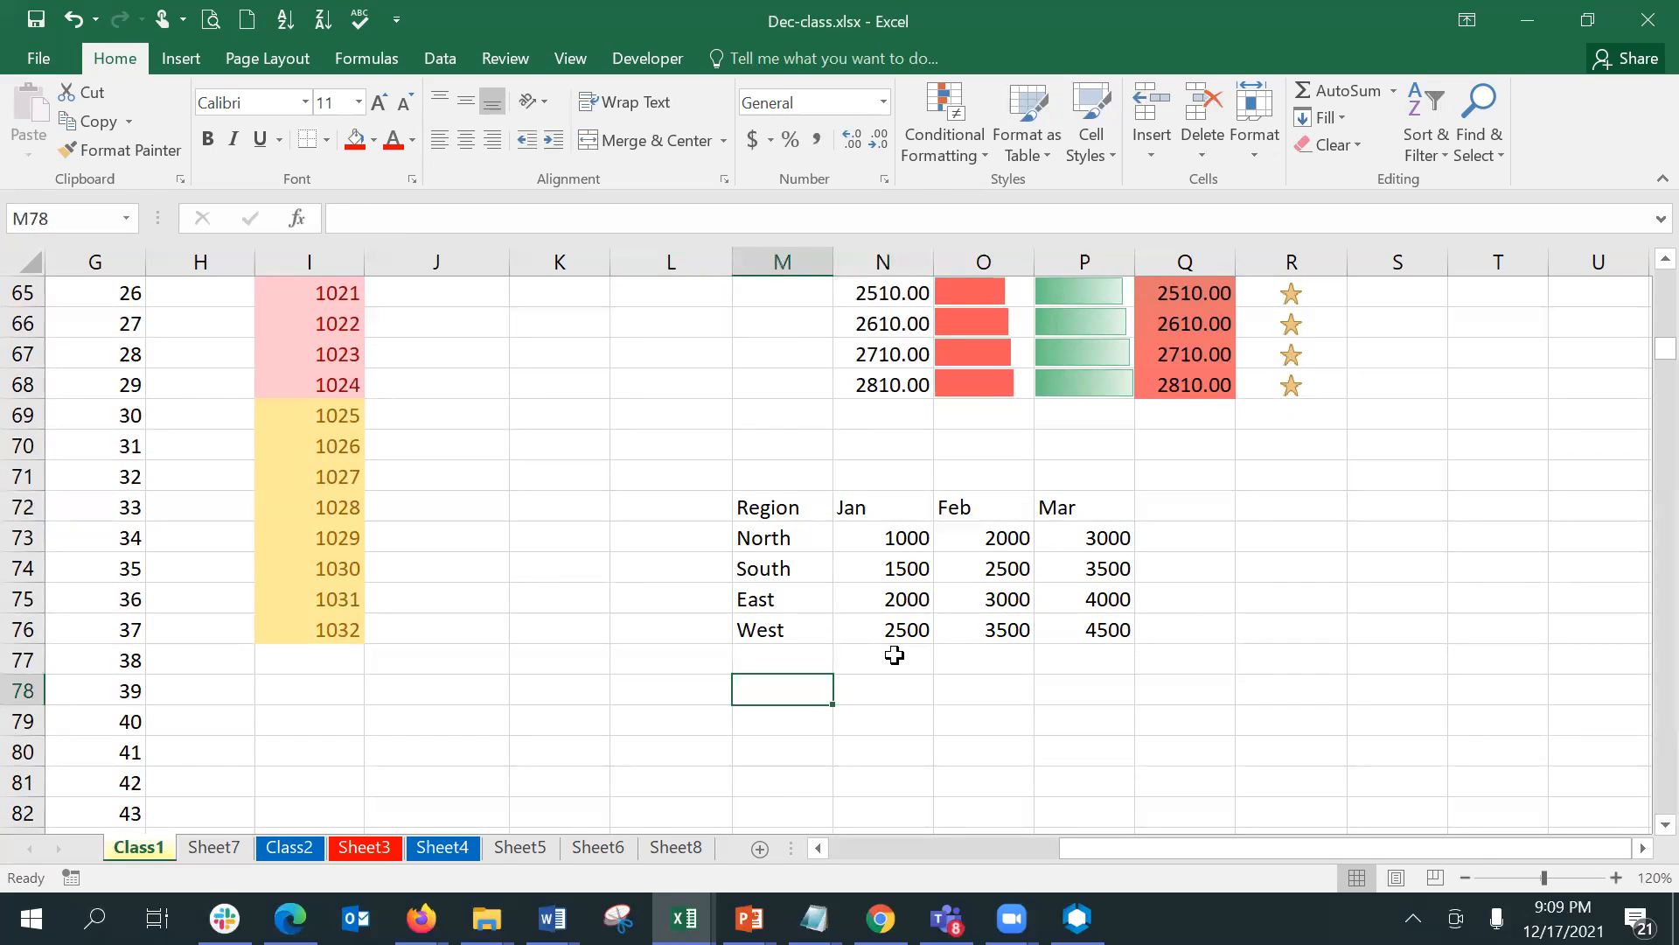
{"action": "key", "text": "Down"}
{"action": "key", "text": "Down"}
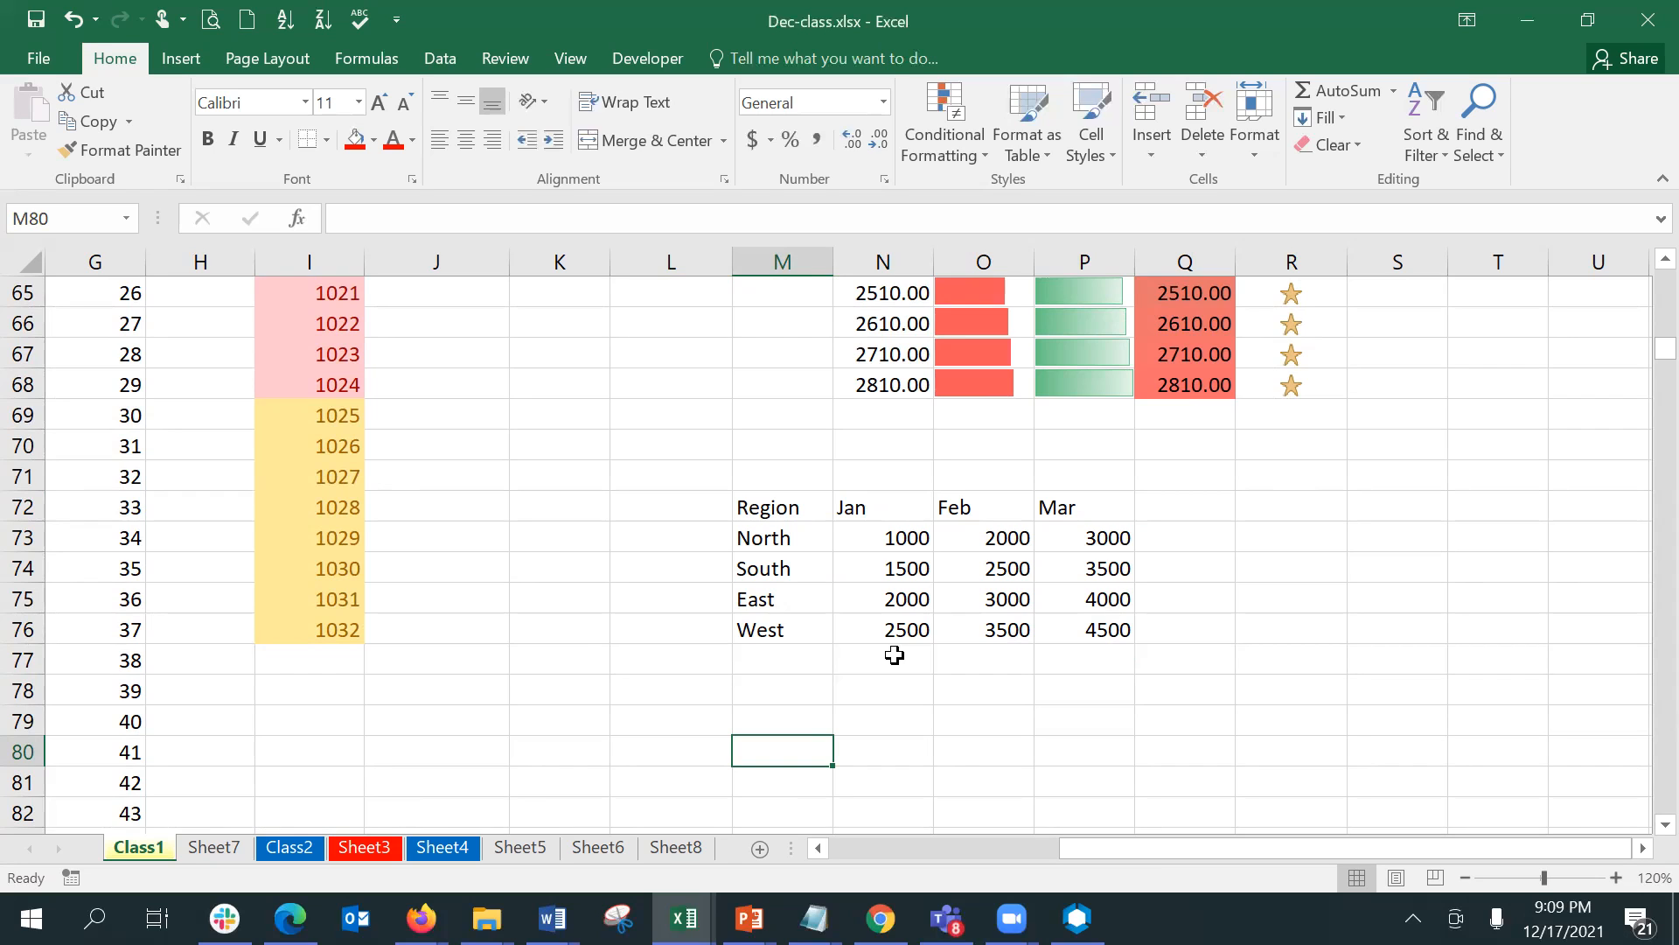
- Copy the region-by-month table M72:P76 and paste it transposed starting at M78
{"action": "left_click_drag", "start_coordinate": [826, 504], "coordinate": [1092, 641]}
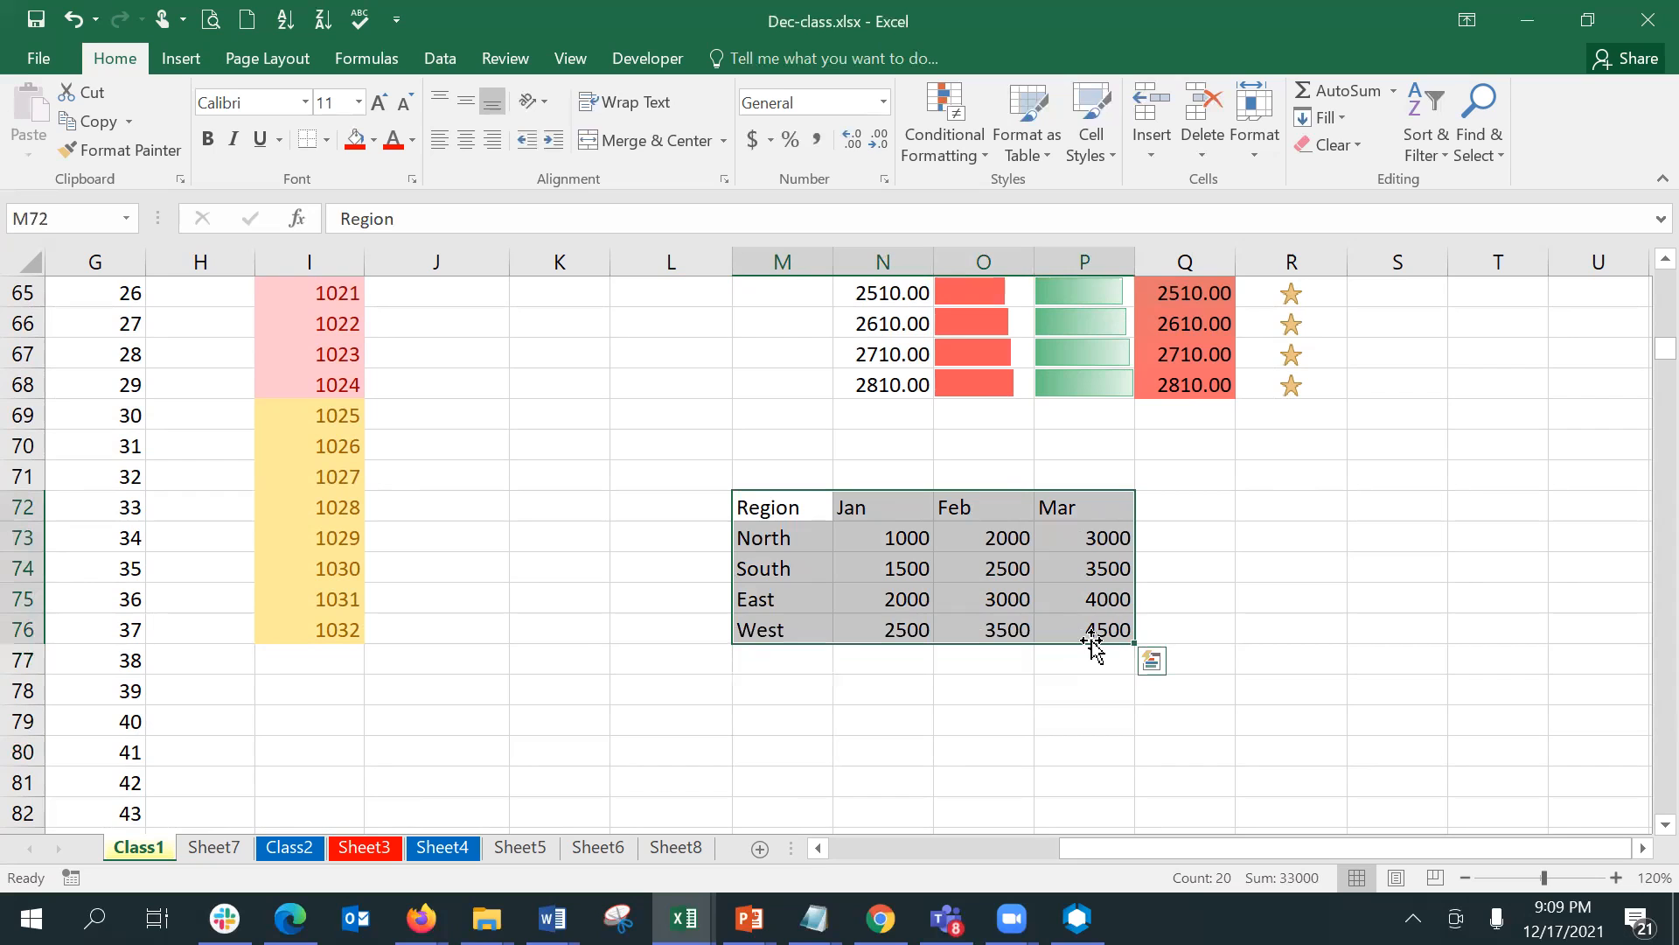
{"action": "key", "text": "ctrl+c"}
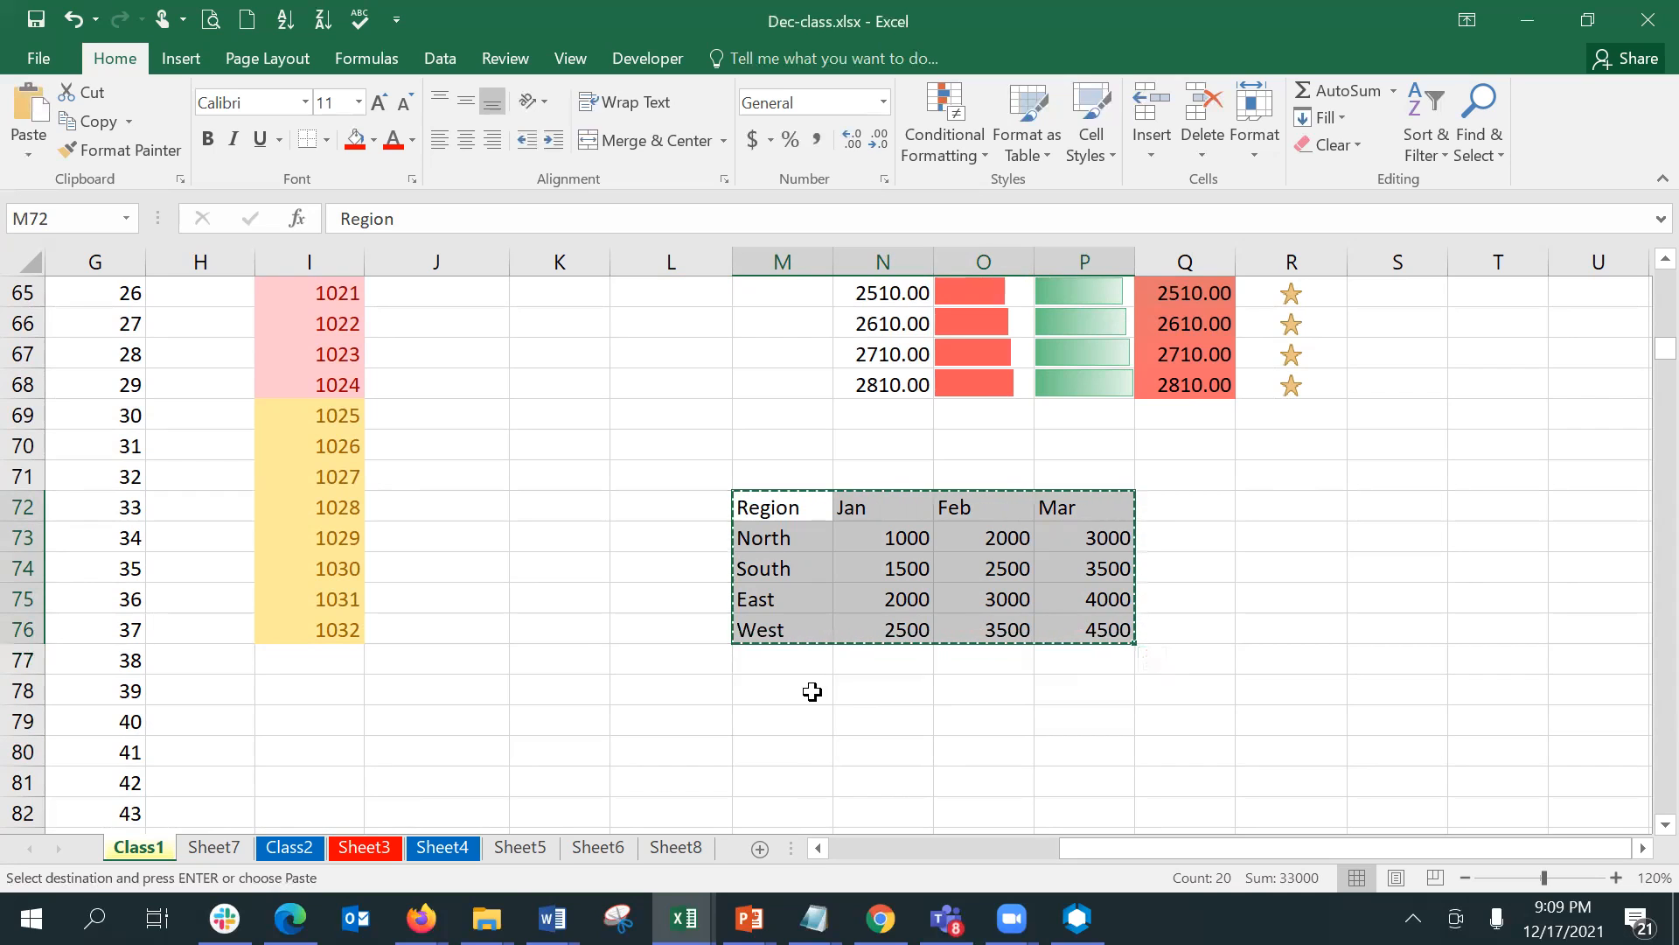
{"action": "left_click", "coordinate": [812, 692]}
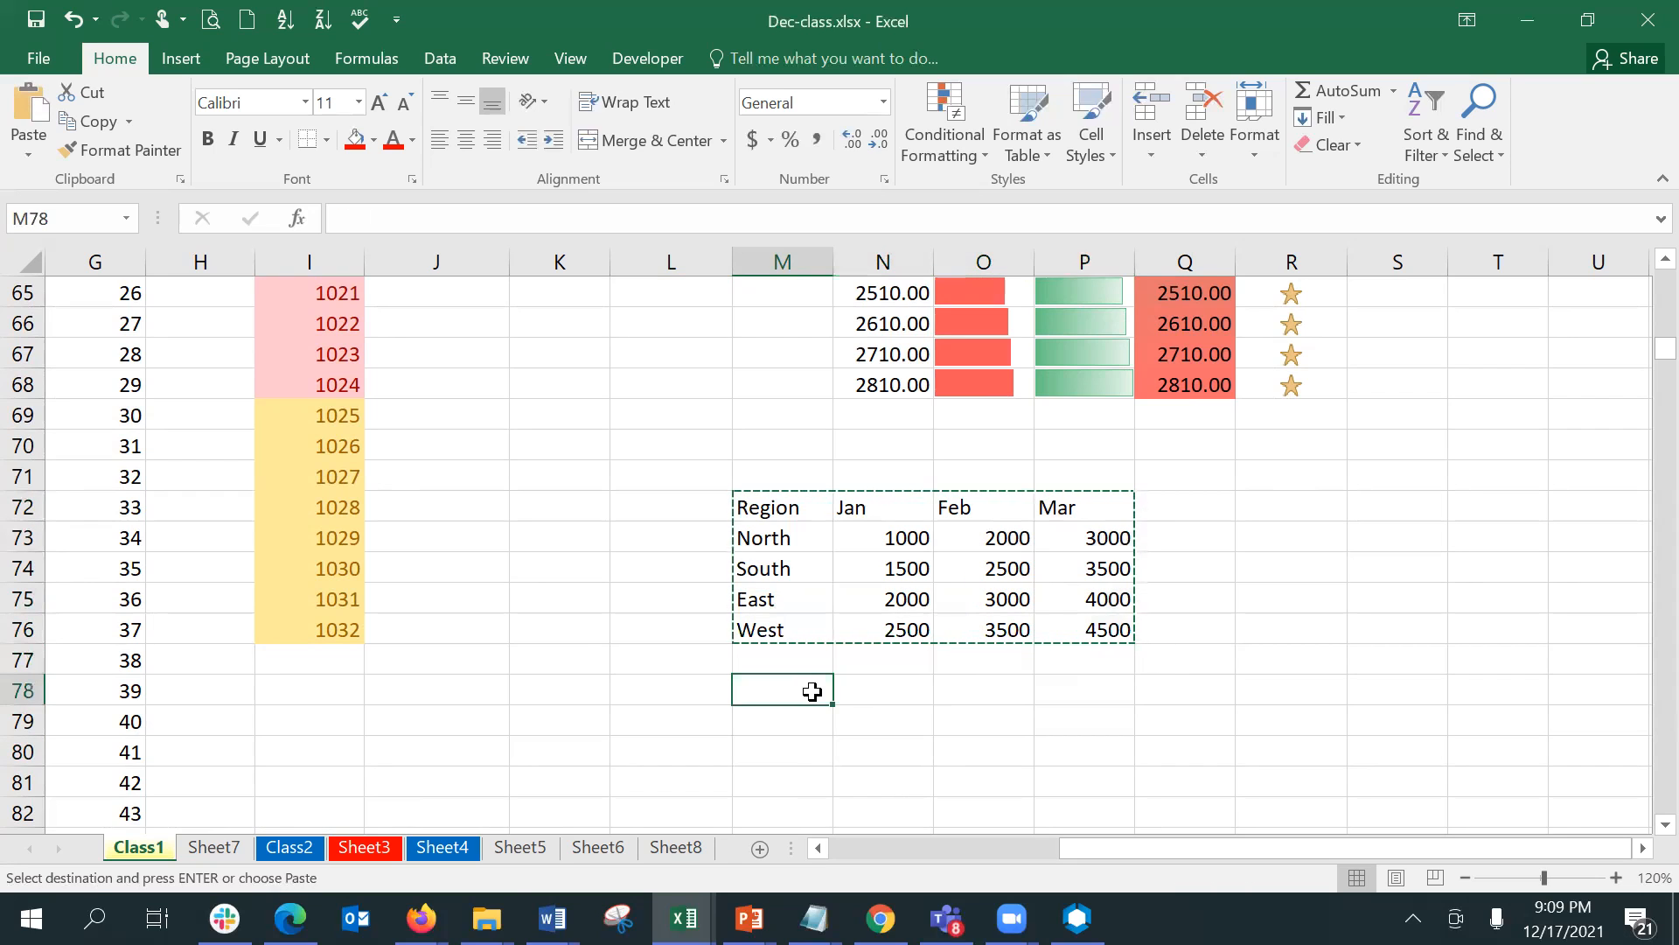
{"action": "left_click", "coordinate": [32, 154]}
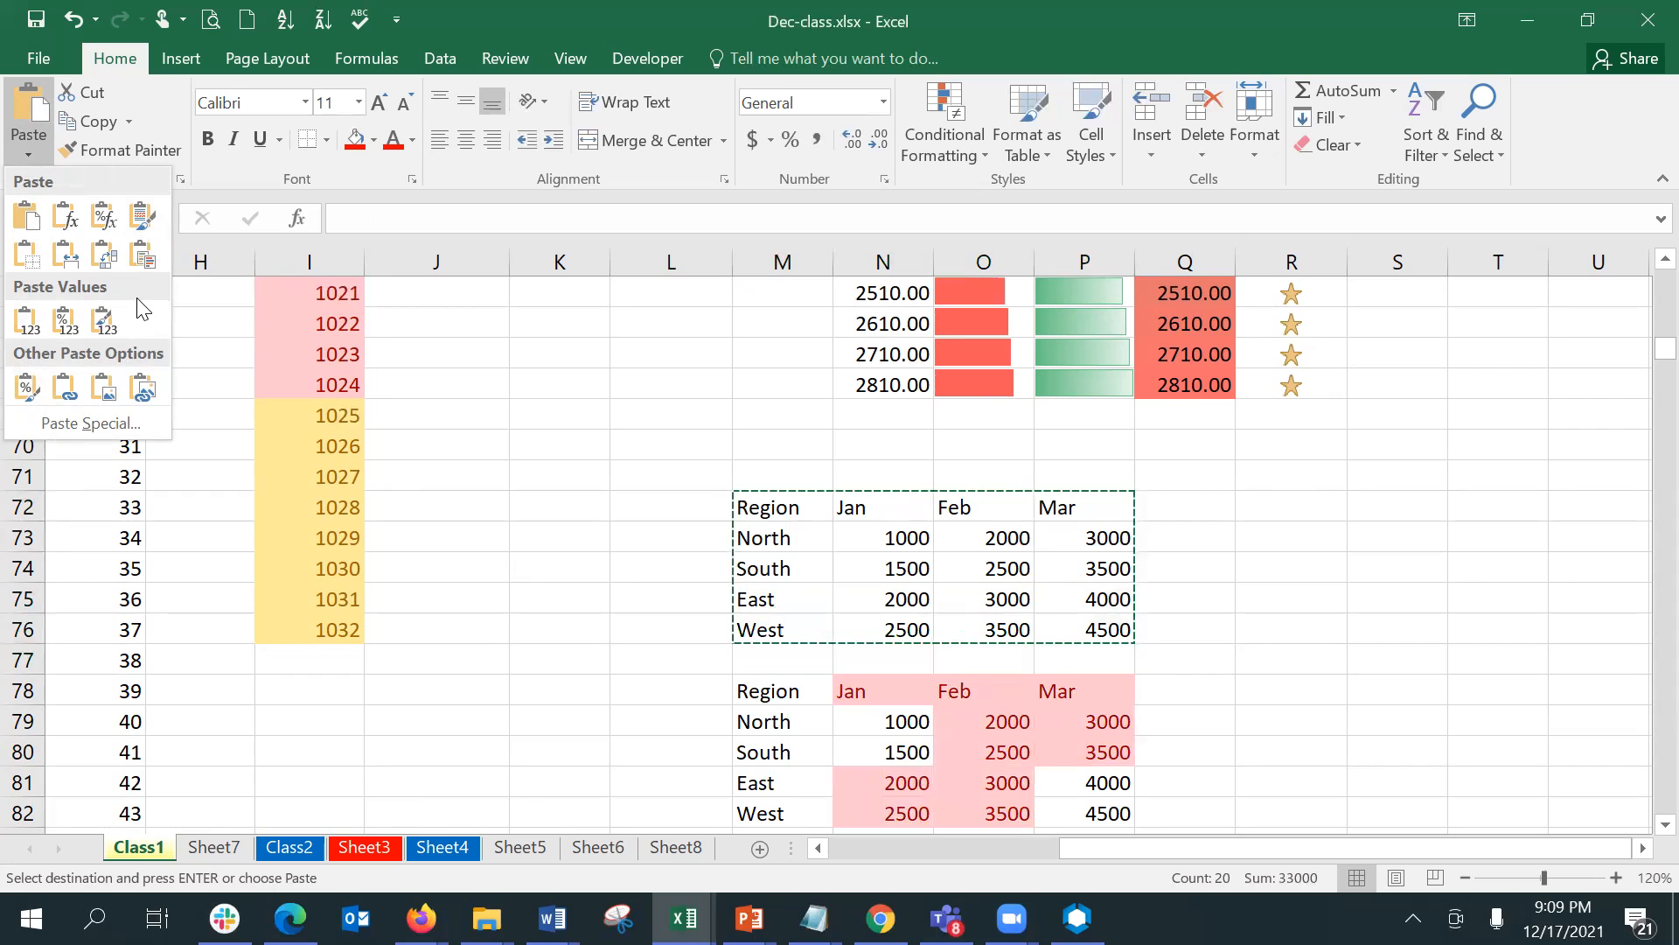
{"action": "left_click", "coordinate": [103, 254]}
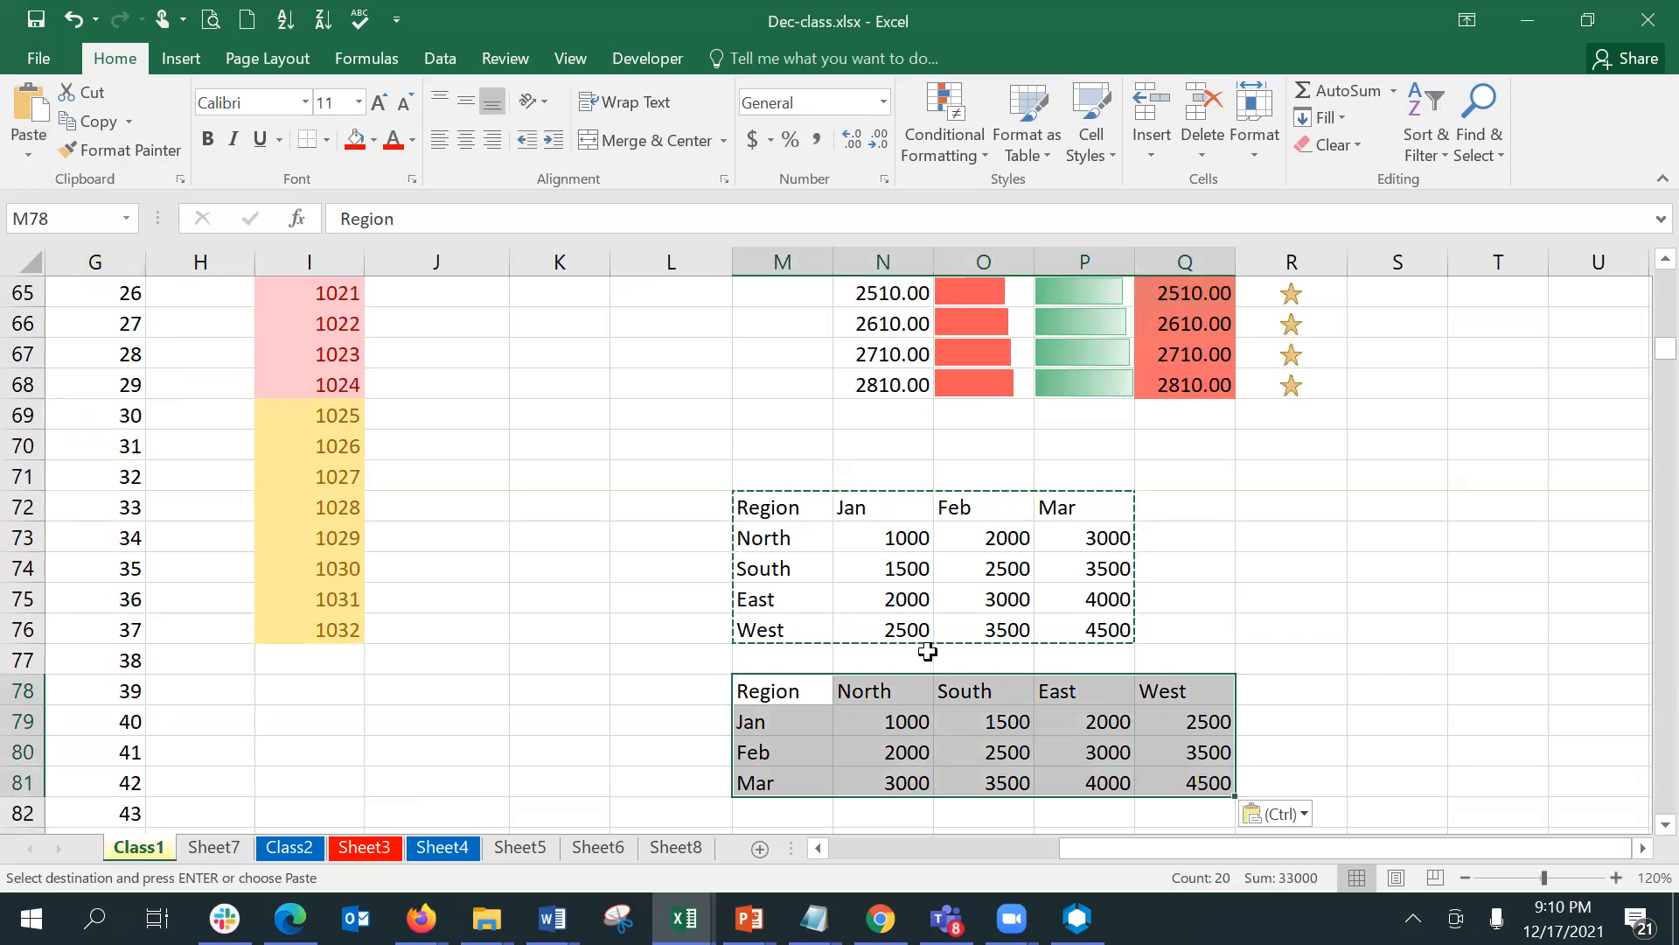
- Examine the transposed table in M78:Q81 against the original layout and end the copy selection
{"action": "left_click", "coordinate": [946, 698]}
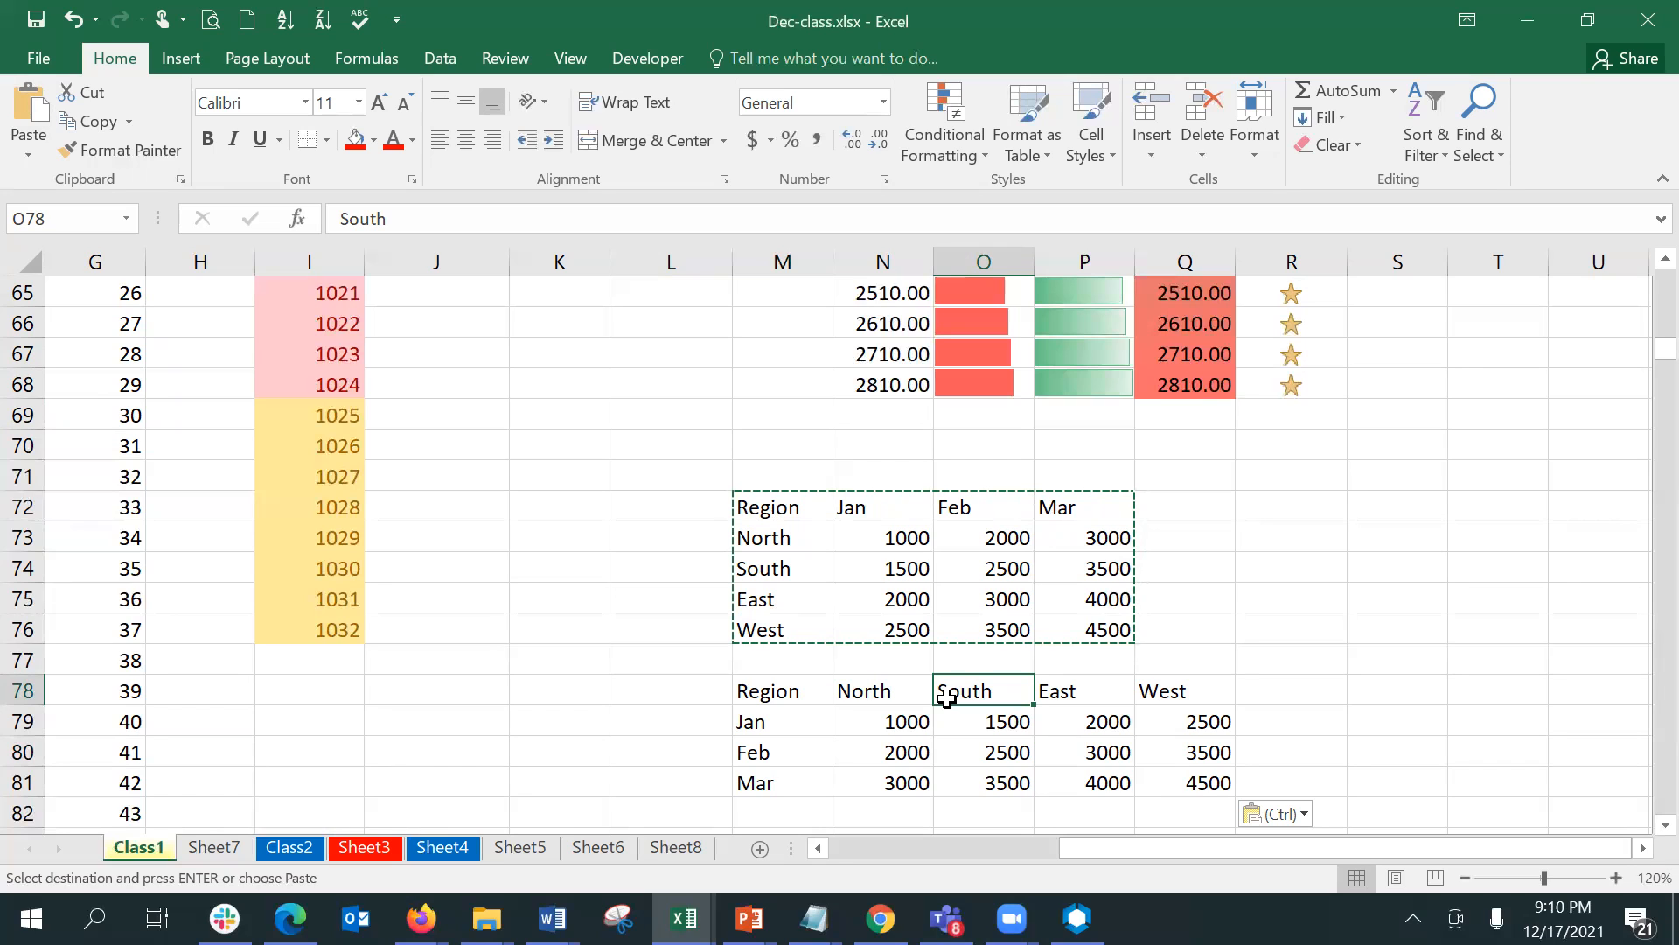
{"action": "key", "text": "Down"}
{"action": "key", "text": "Down"}
{"action": "key", "text": "Down"}
{"action": "key", "text": "Down"}
{"action": "key", "text": "Down"}
{"action": "key", "text": "Down"}
{"action": "key", "text": "Down"}
{"action": "key", "text": "Down"}
{"action": "key", "text": "Down"}
{"action": "key", "text": "Down"}
{"action": "key", "text": "Down"}
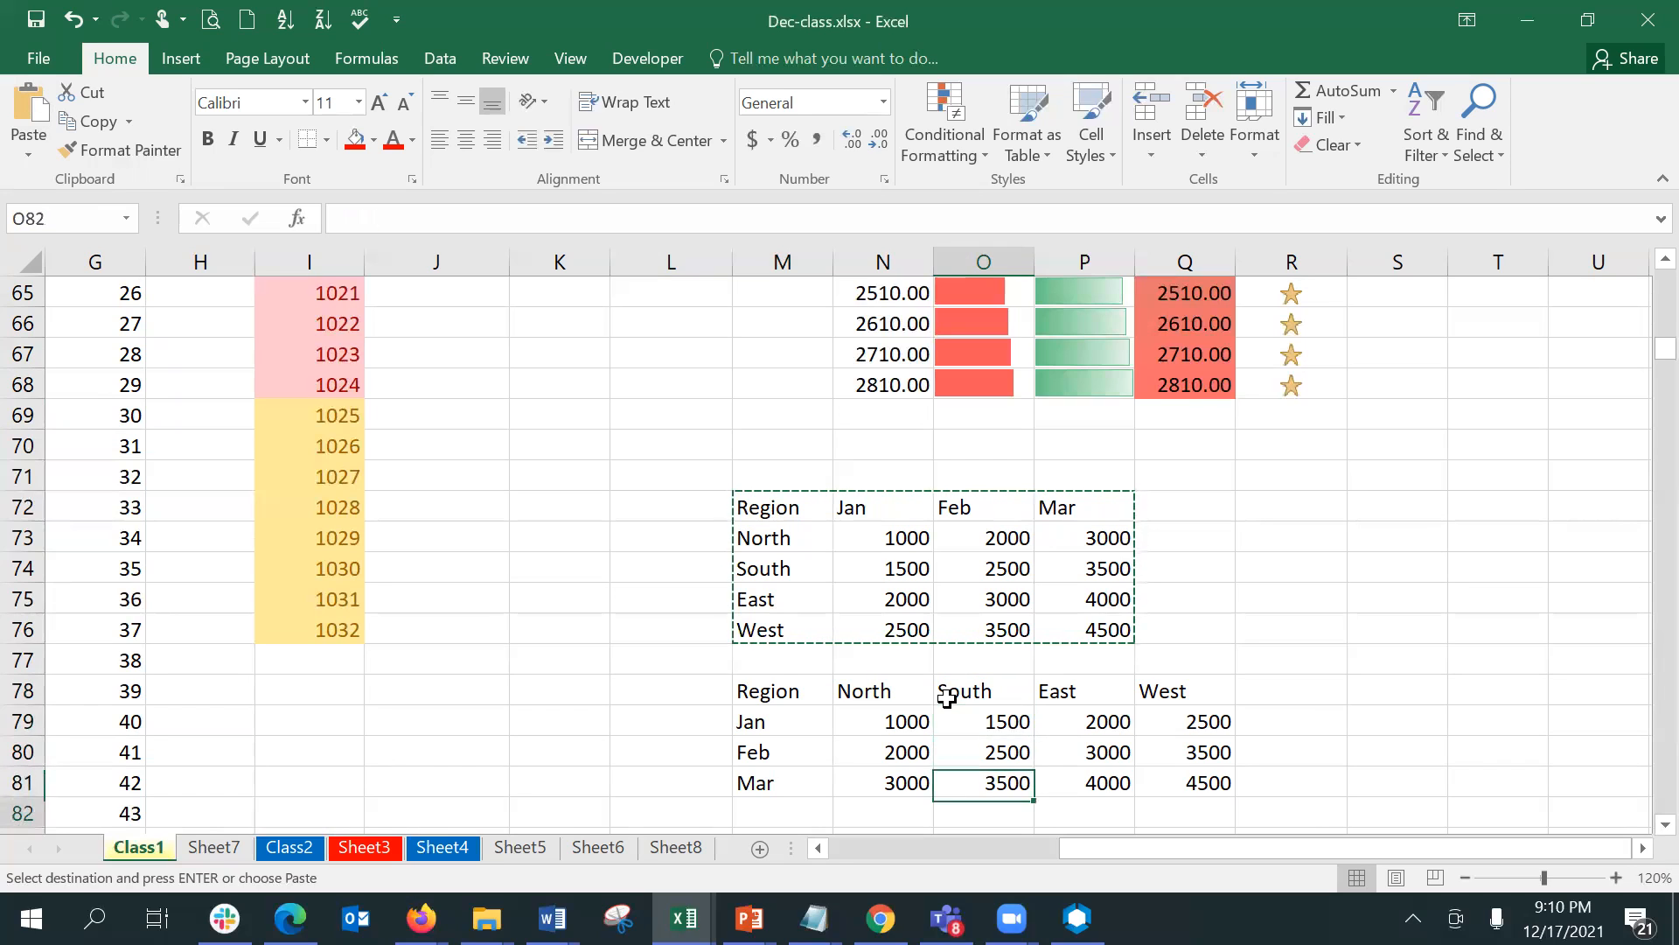
{"action": "key", "text": "Escape"}
{"action": "key", "text": "Up"}
{"action": "key", "text": "Up"}
{"action": "key", "text": "Up"}
{"action": "key", "text": "Up"}
{"action": "key", "text": "Up"}
{"action": "key", "text": "Up"}
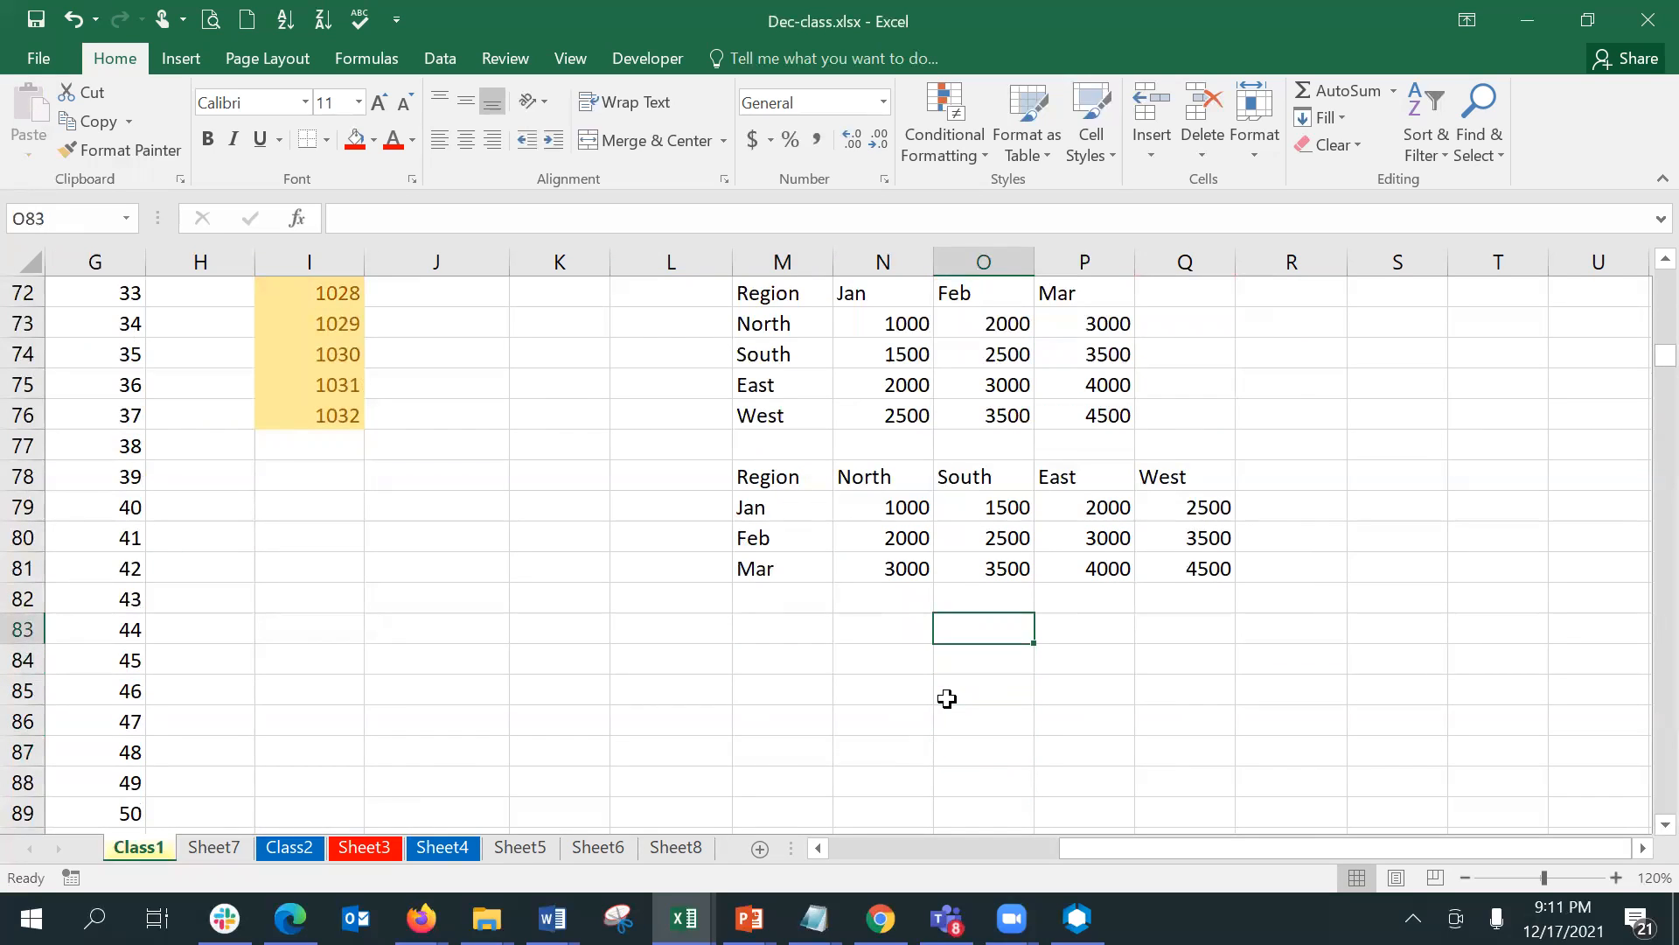
{"action": "key", "text": "Left"}
{"action": "key", "text": "Left"}
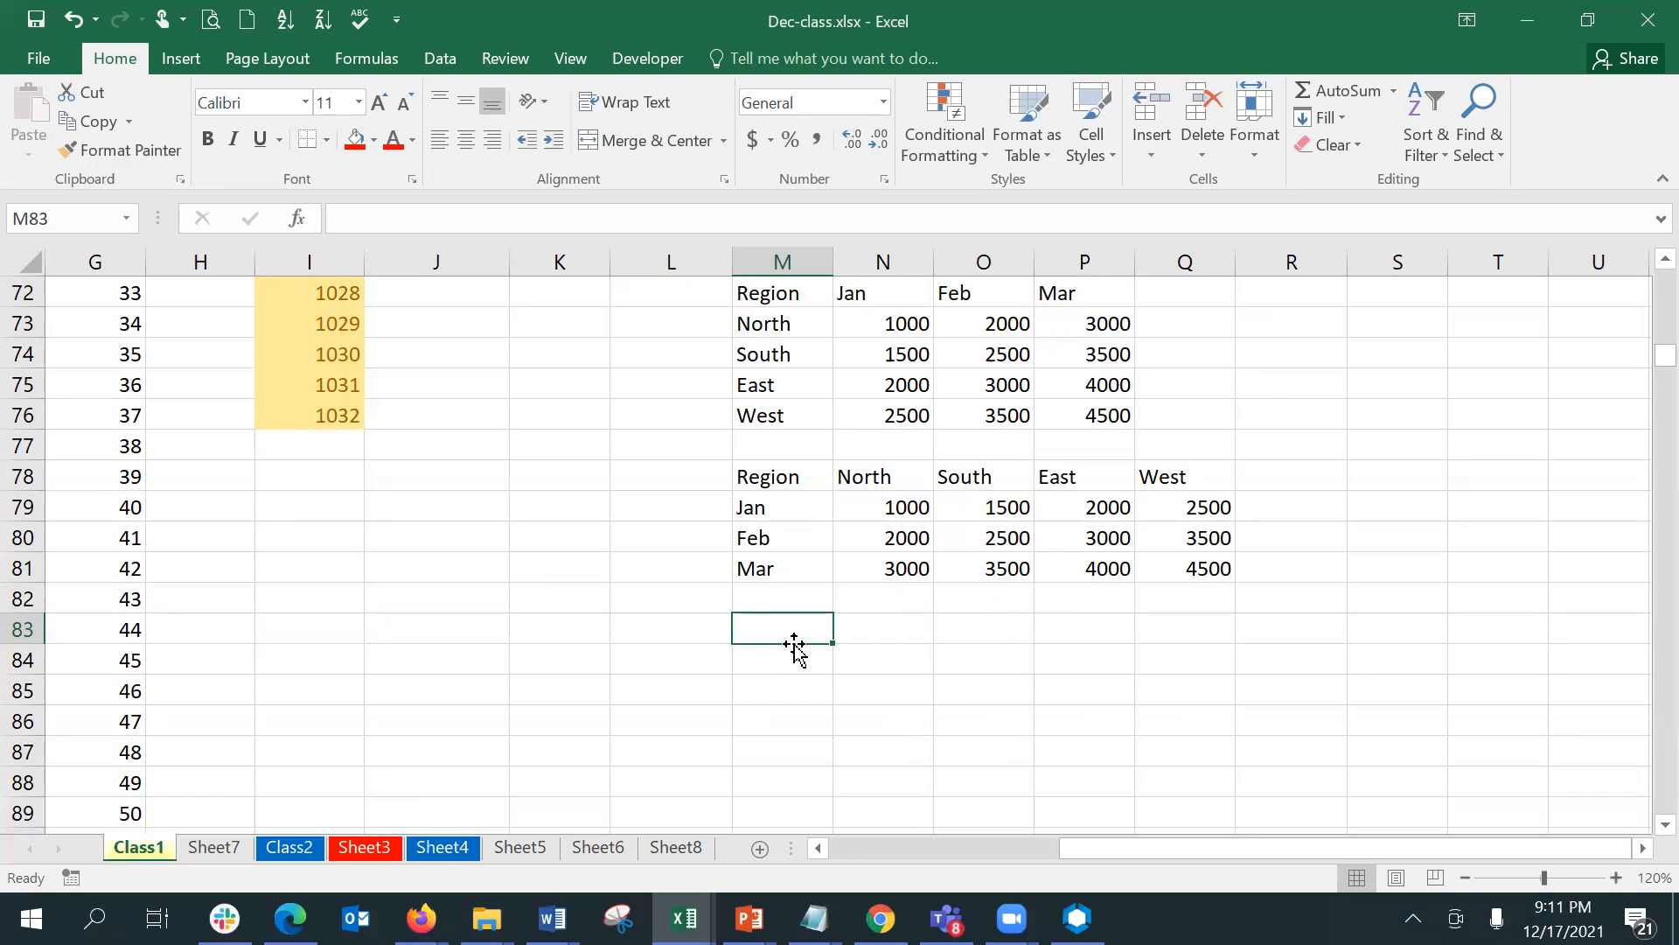
- Copy the month-by-region table M78:Q81 and paste it at M83 using Paste Special with Transpose
{"action": "left_click_drag", "start_coordinate": [769, 475], "coordinate": [1192, 567]}
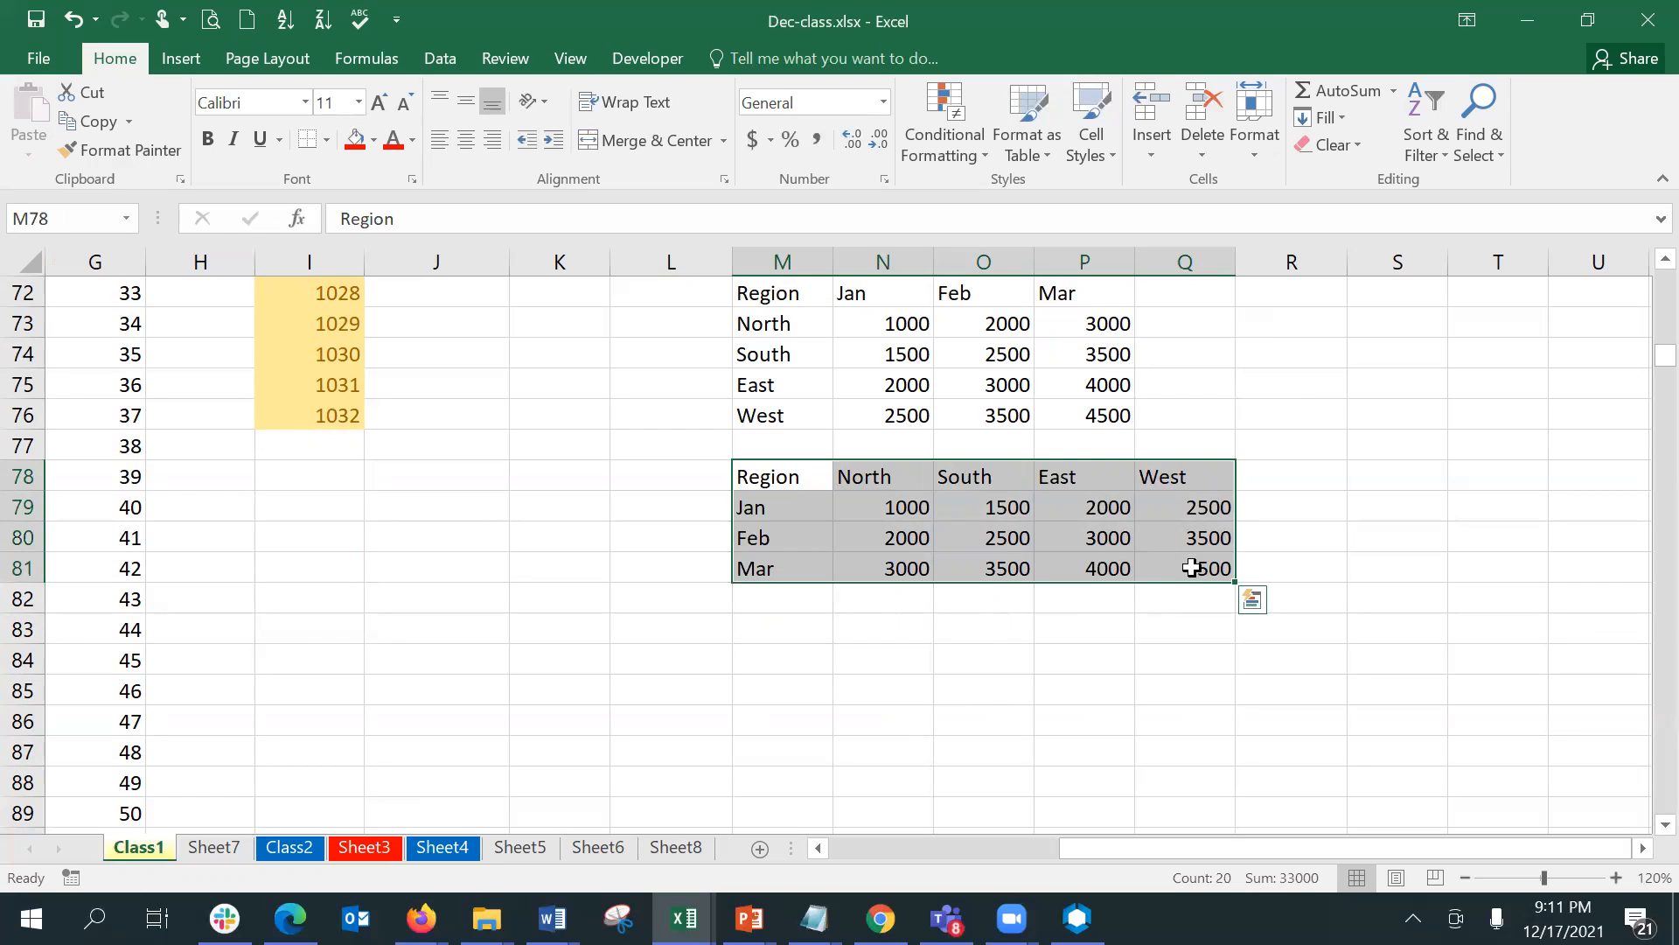
{"action": "key", "text": "ctrl+c"}
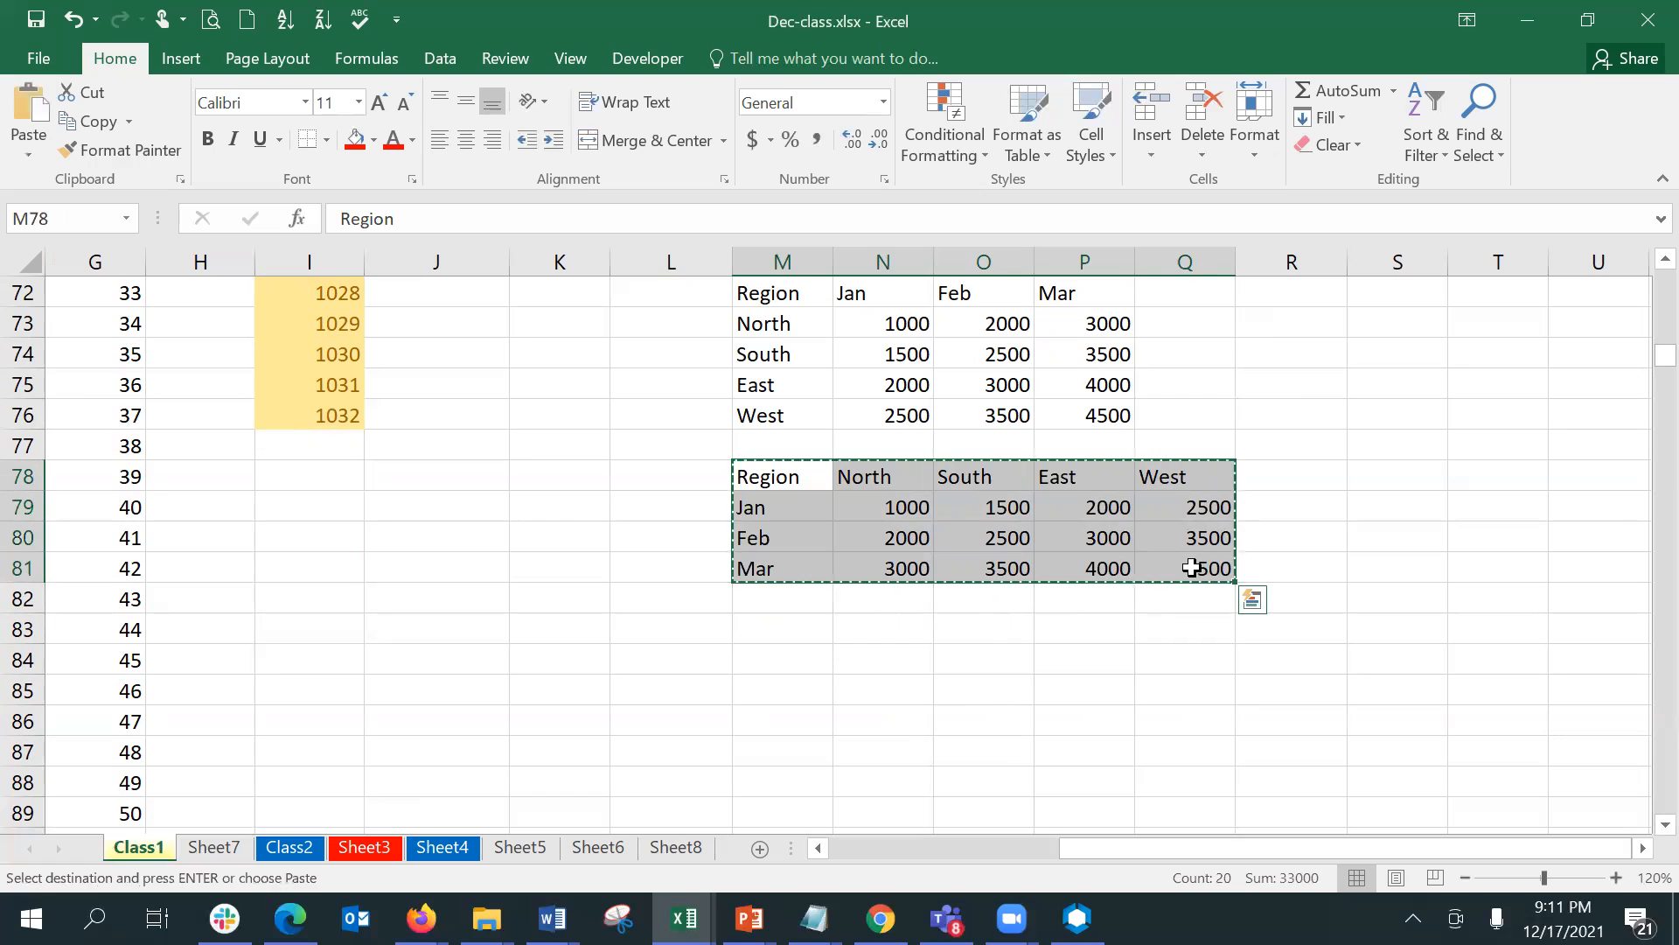
{"action": "left_click", "coordinate": [783, 621]}
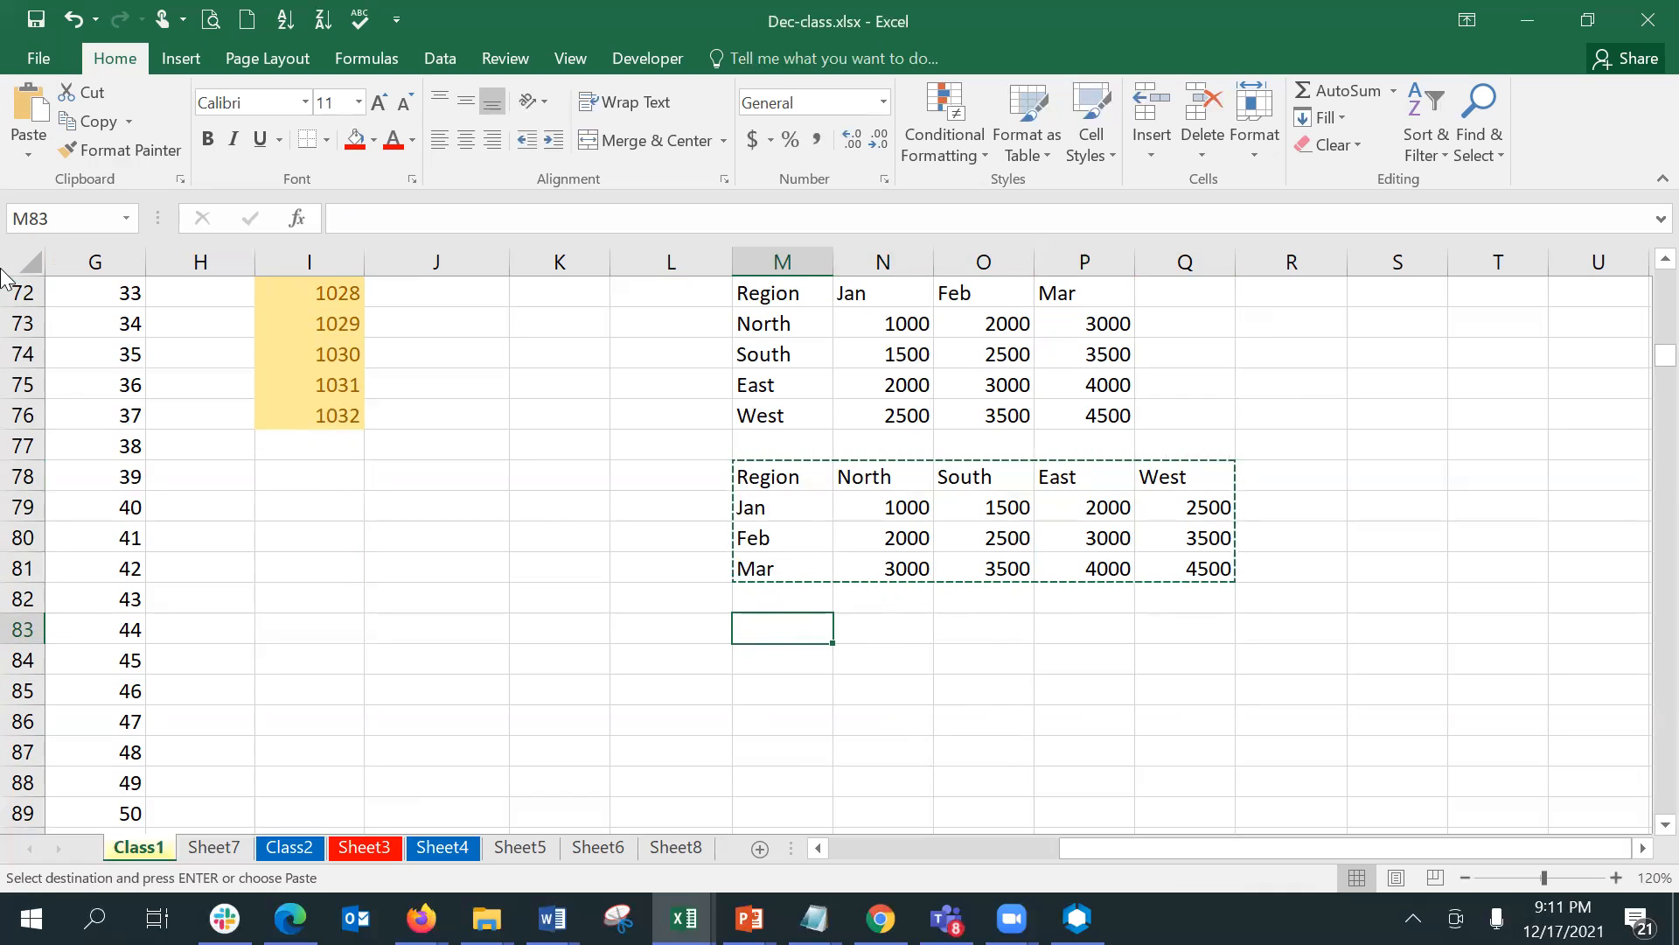
{"action": "left_click", "coordinate": [21, 156]}
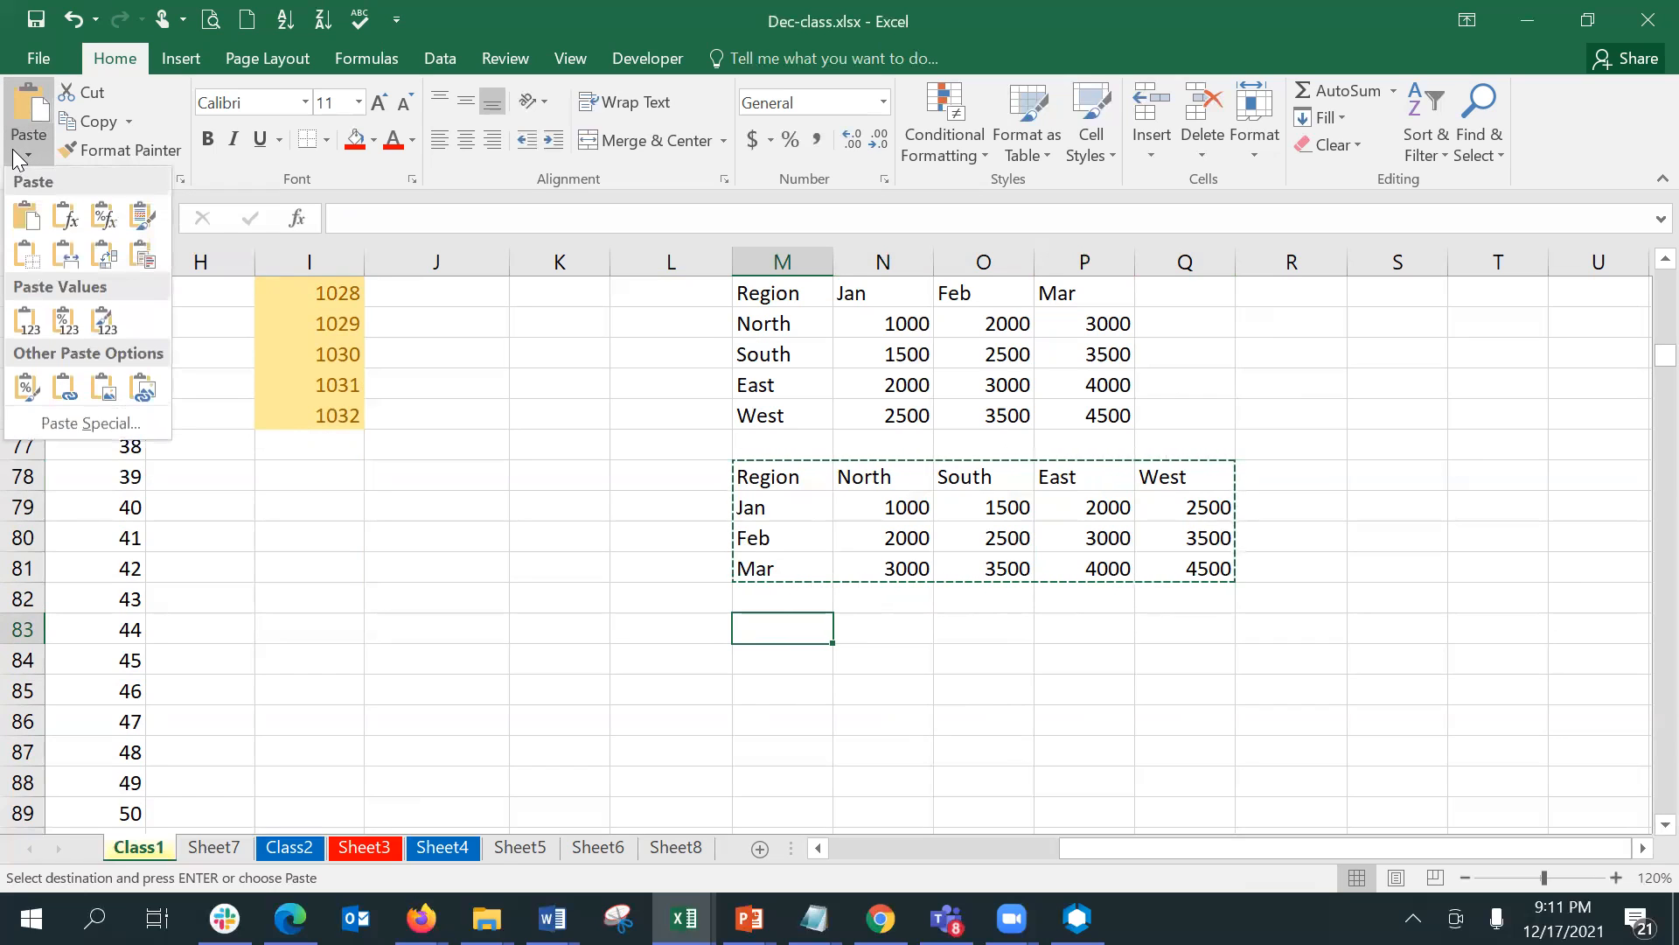
{"action": "left_click", "coordinate": [128, 428]}
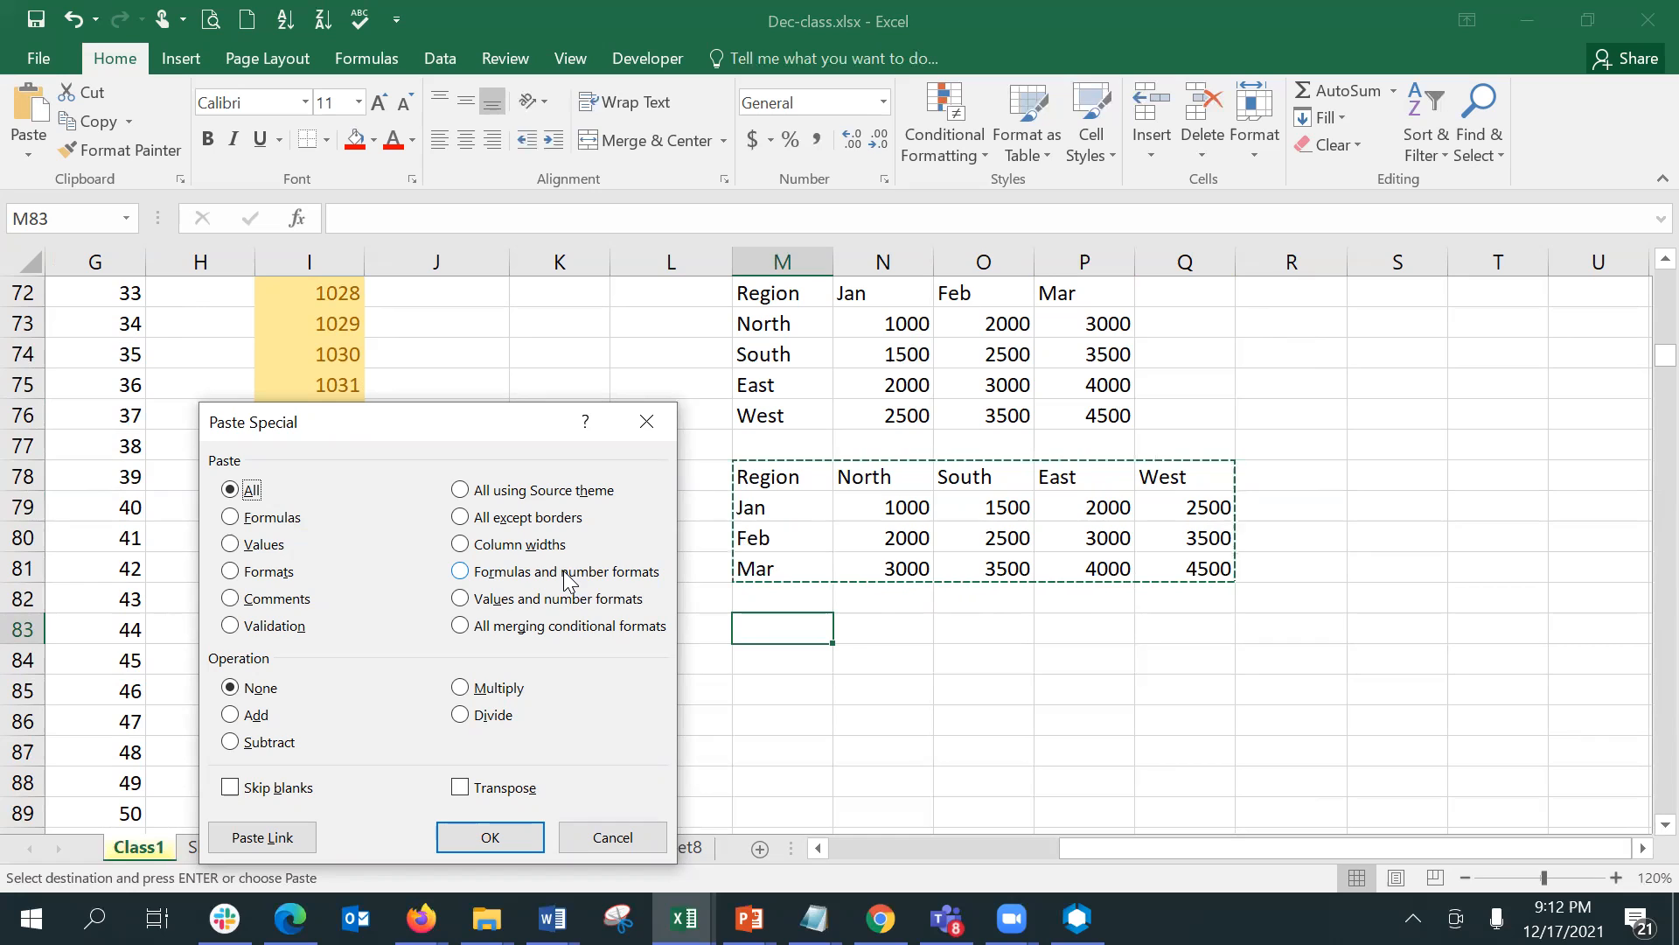
{"action": "left_click", "coordinate": [496, 790]}
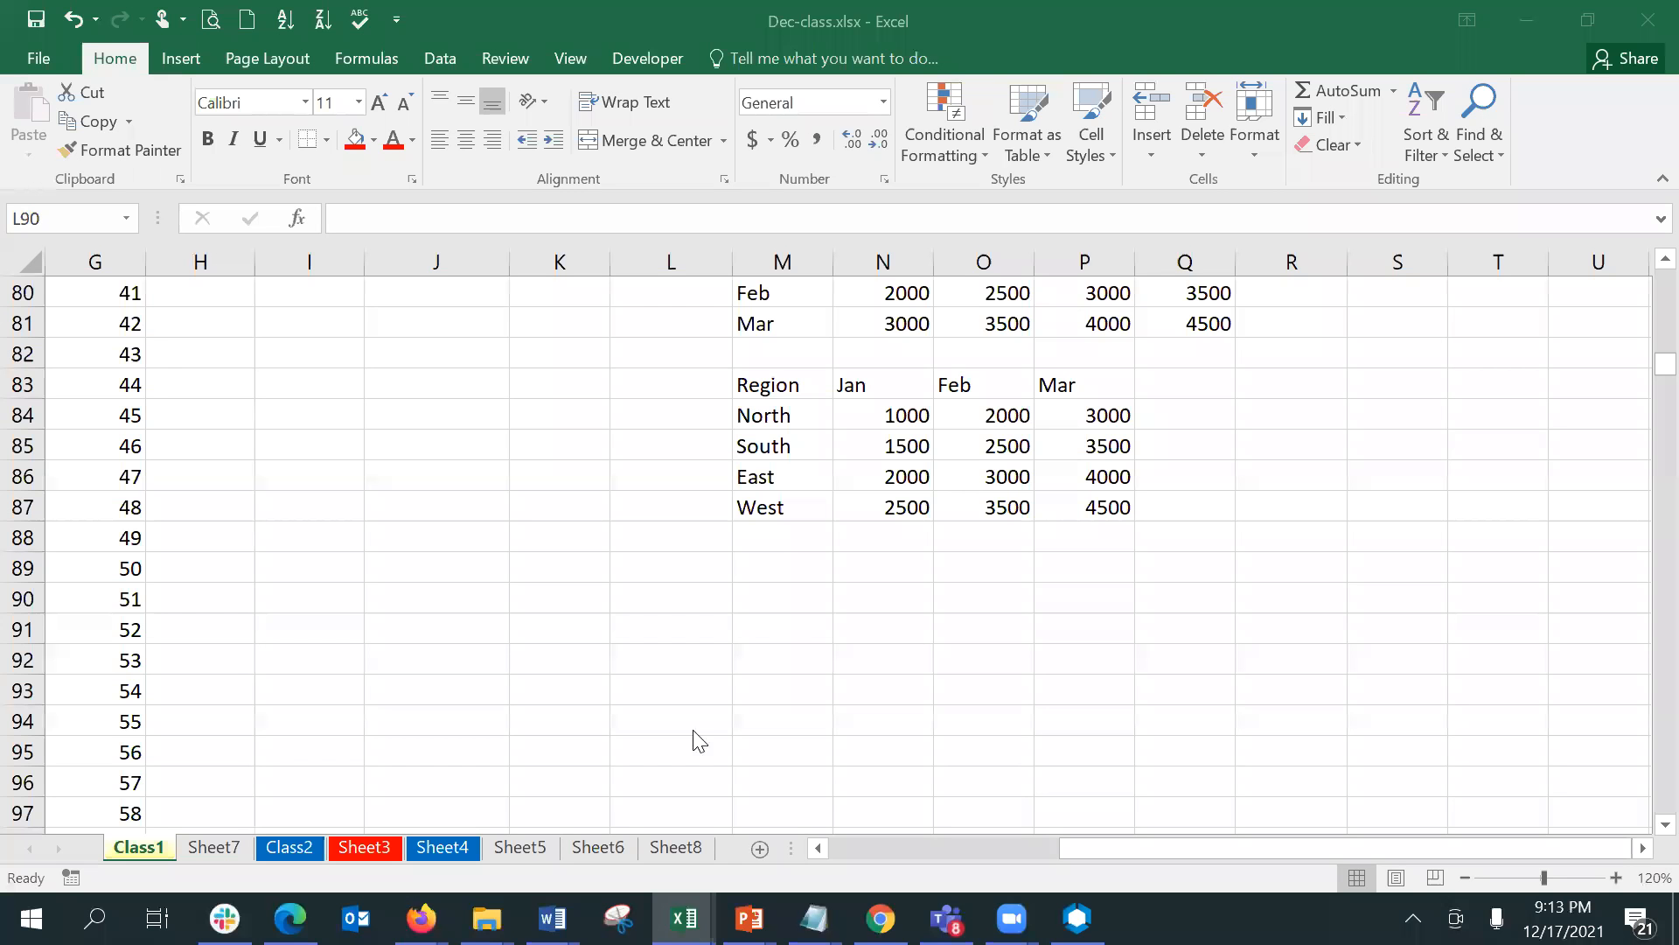
- Move the four region names from M84:M87 to column I, starting at I90
{"action": "left_click", "coordinate": [780, 559]}
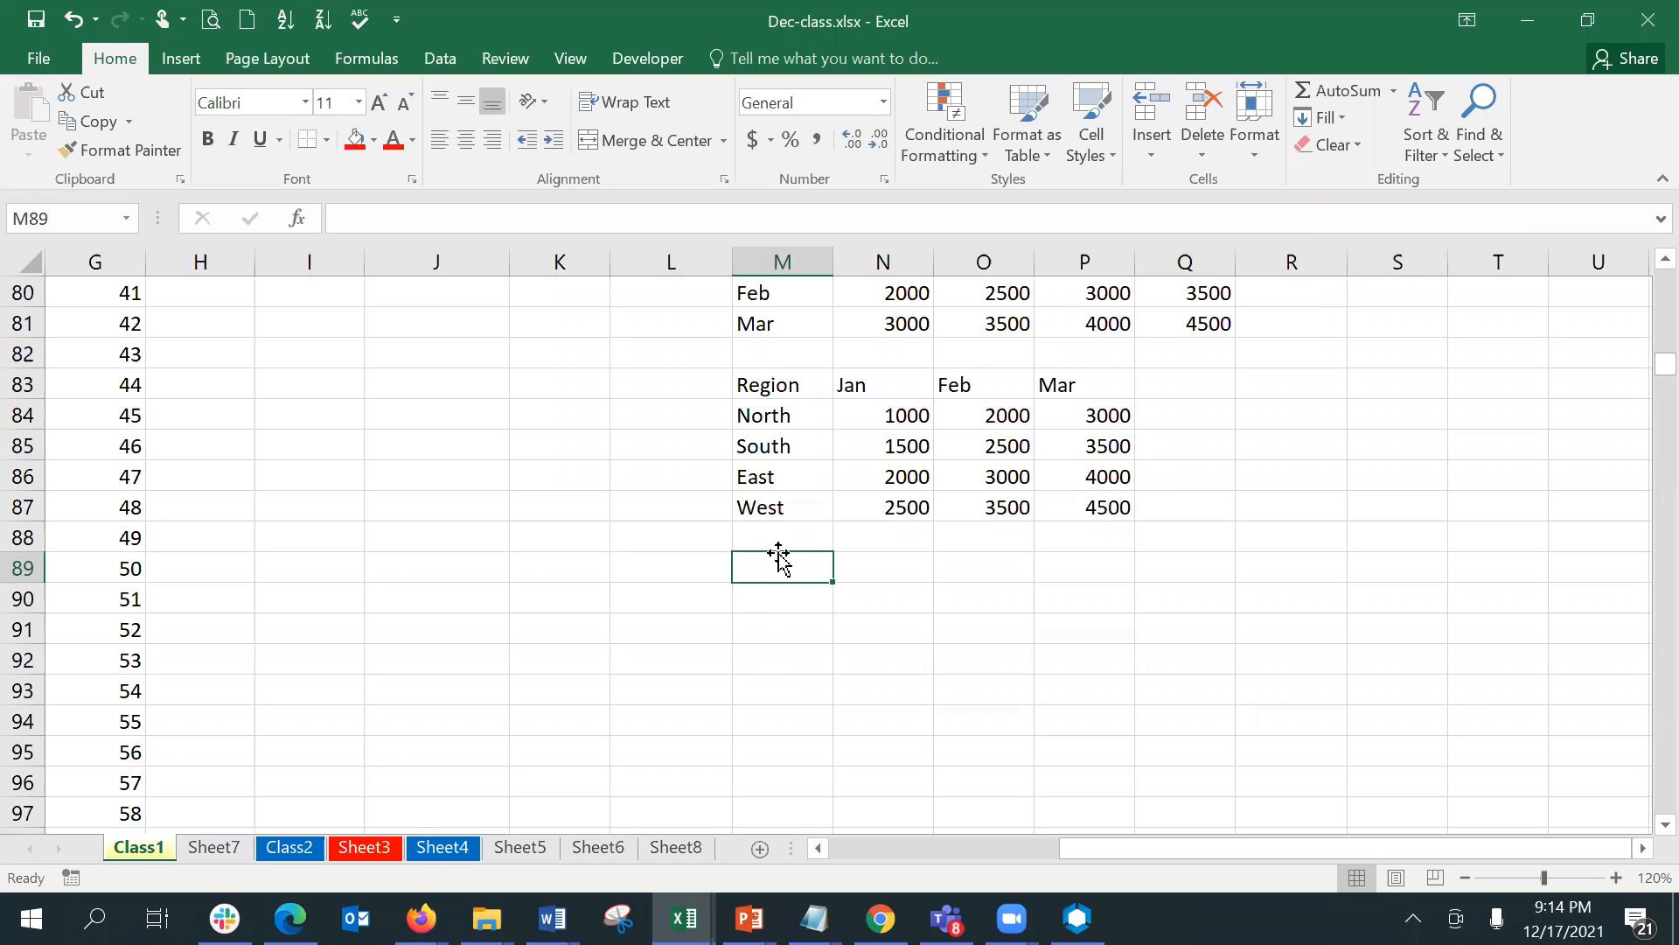
{"action": "key", "text": "Up"}
{"action": "key", "text": "Up"}
{"action": "key", "text": "Up"}
{"action": "key", "text": "Up"}
{"action": "key", "text": "Up"}
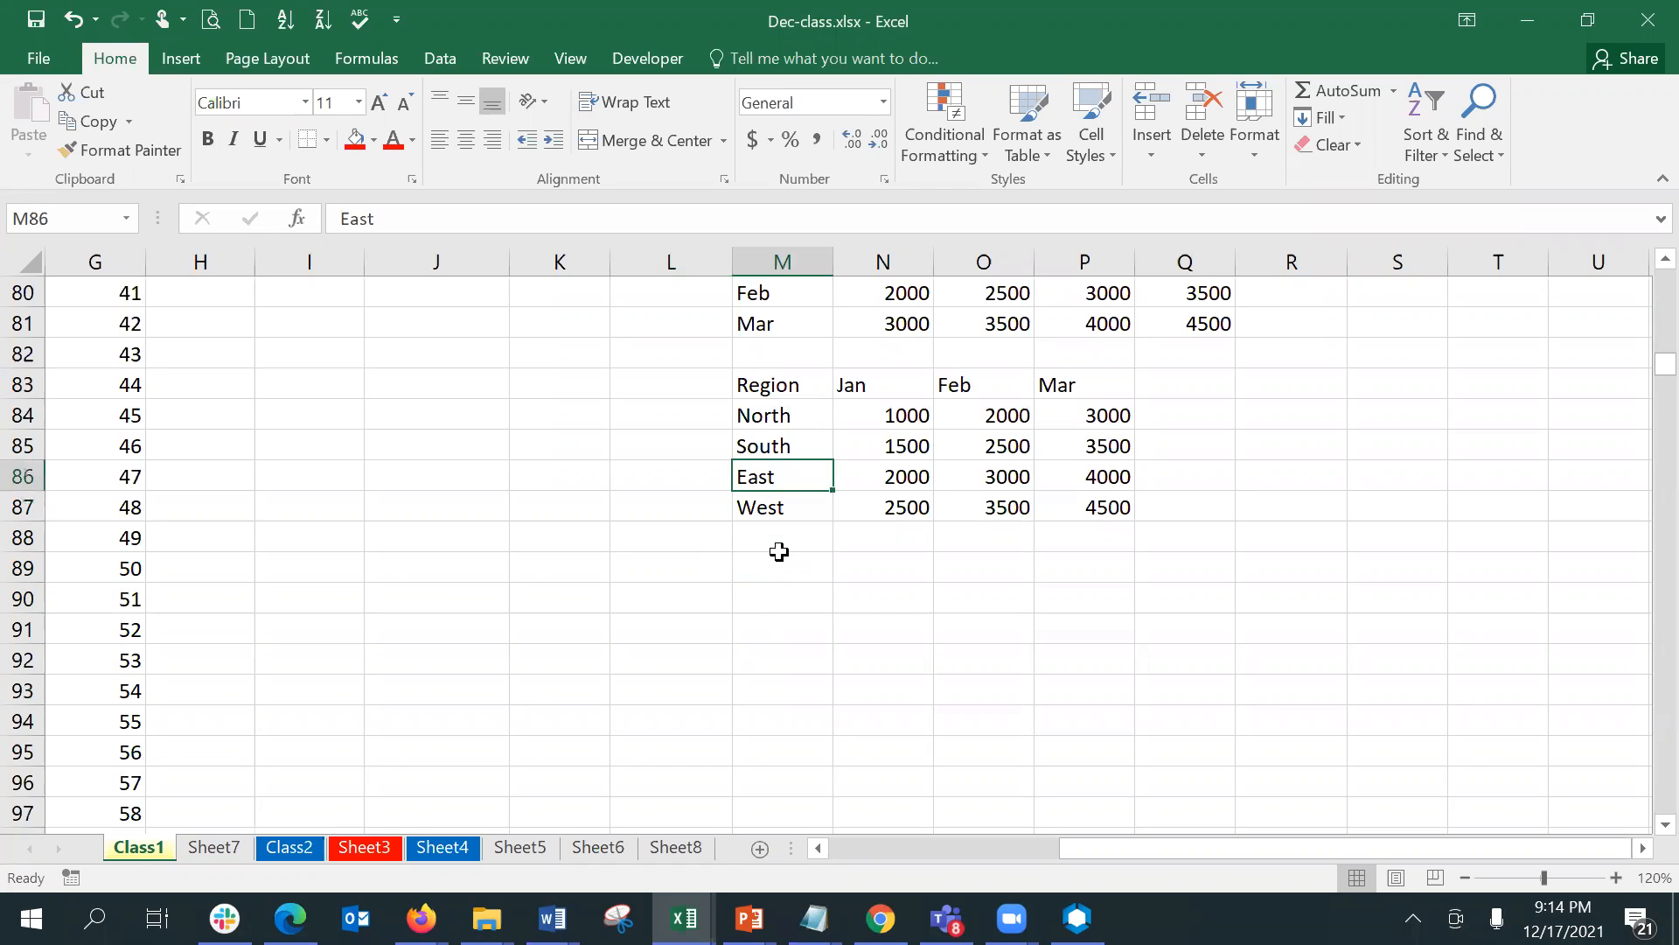
{"action": "key", "text": "shift+Down"}
{"action": "key", "text": "shift+Down"}
{"action": "key", "text": "shift+Down"}
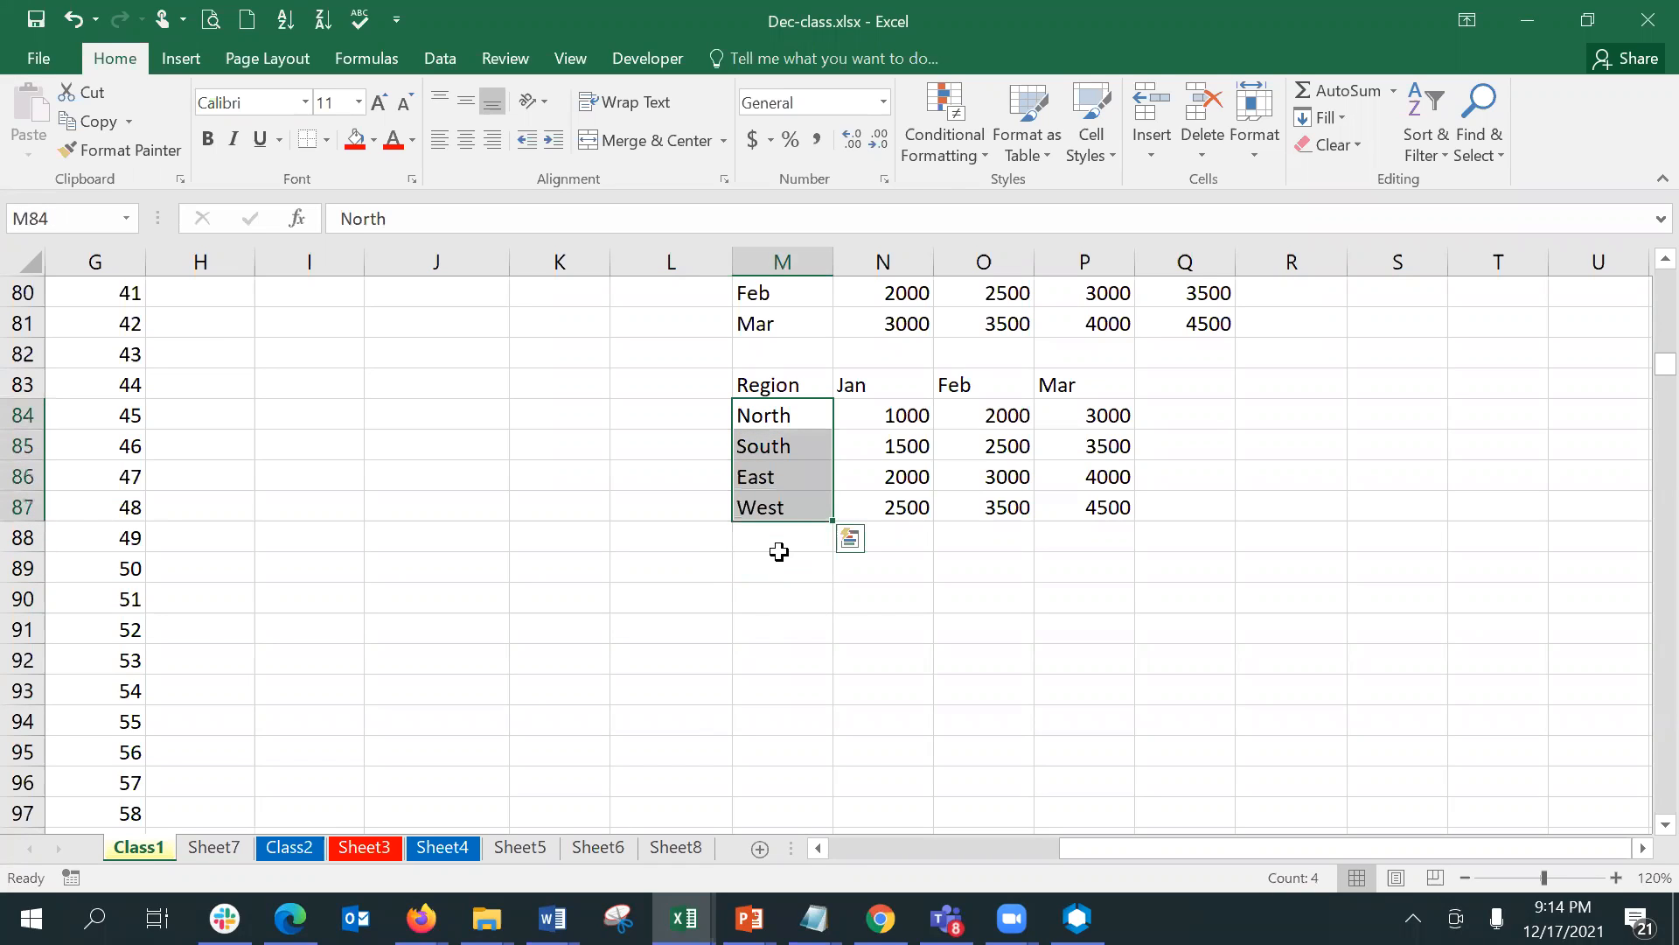
{"action": "key", "text": "ctrl+c"}
{"action": "key", "text": "Left"}
{"action": "key", "text": "Down"}
{"action": "key", "text": "Down"}
{"action": "key", "text": "Down"}
{"action": "key", "text": "Down"}
{"action": "key", "text": "Down"}
{"action": "key", "text": "Left"}
{"action": "key", "text": "Left"}
- Move South, East and West from I91:I93 down so that South sits in I97
{"action": "key", "text": "Down"}
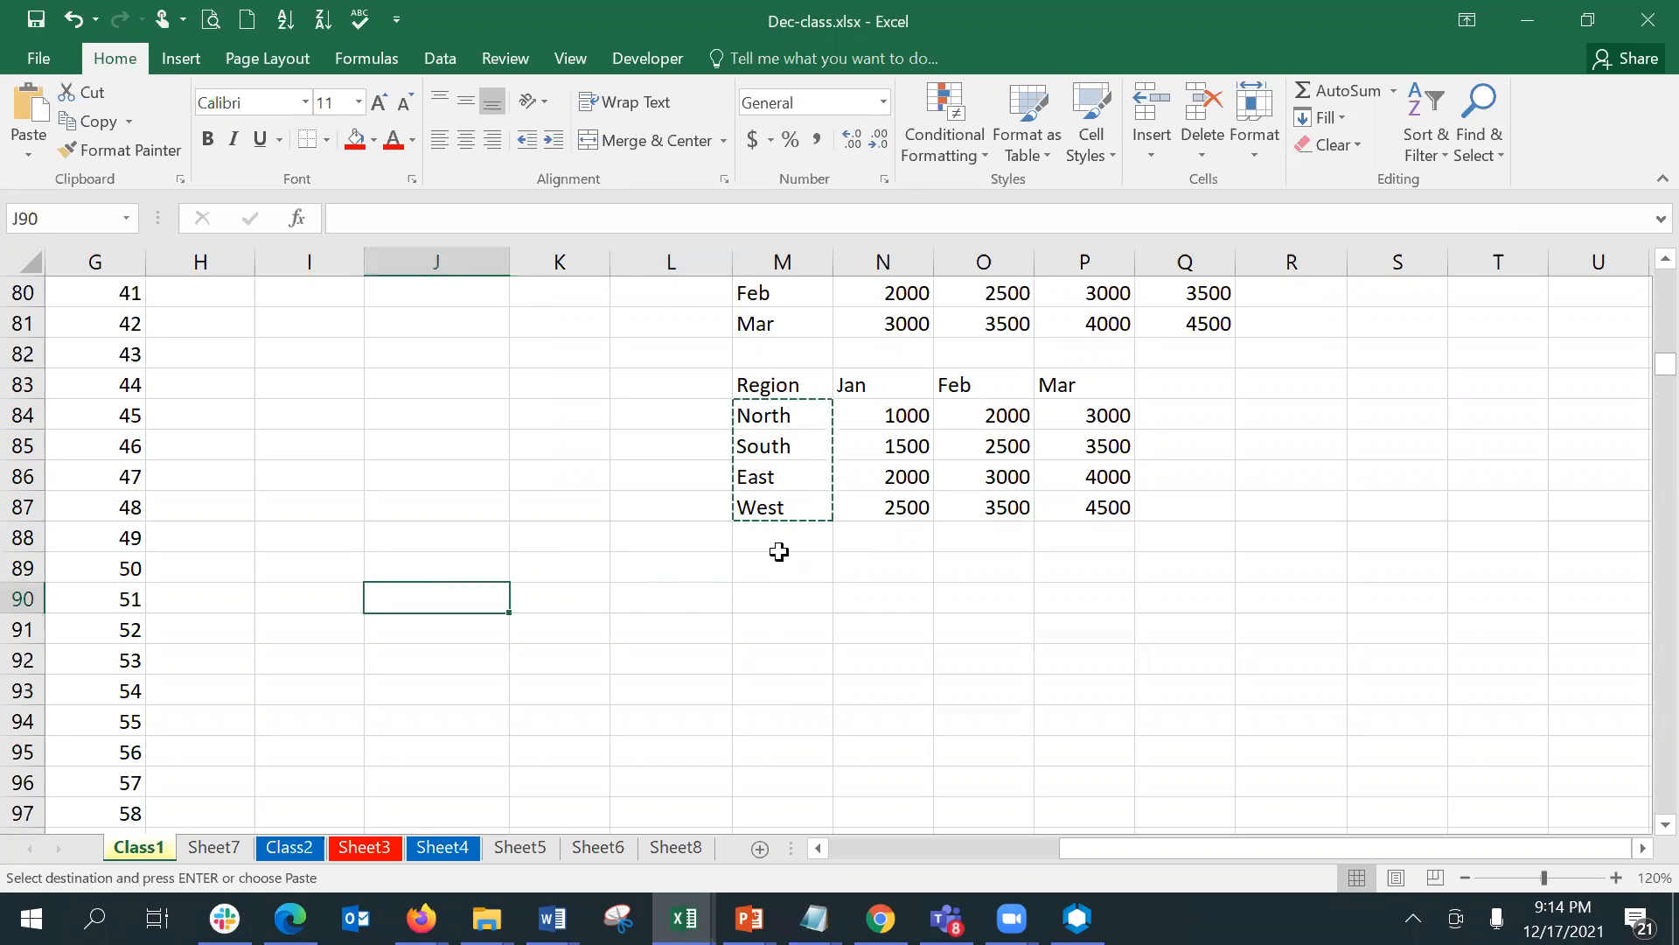
{"action": "key", "text": "Left"}
{"action": "key", "text": "ctrl+v"}
{"action": "key", "text": "Down"}
{"action": "key", "text": "shift+Down"}
{"action": "key", "text": "shift+Down"}
{"action": "key", "text": "ctrl+x"}
{"action": "key", "text": "Down"}
{"action": "key", "text": "Down"}
{"action": "key", "text": "Down"}
{"action": "key", "text": "Down"}
{"action": "key", "text": "Down"}
{"action": "key", "text": "Down"}
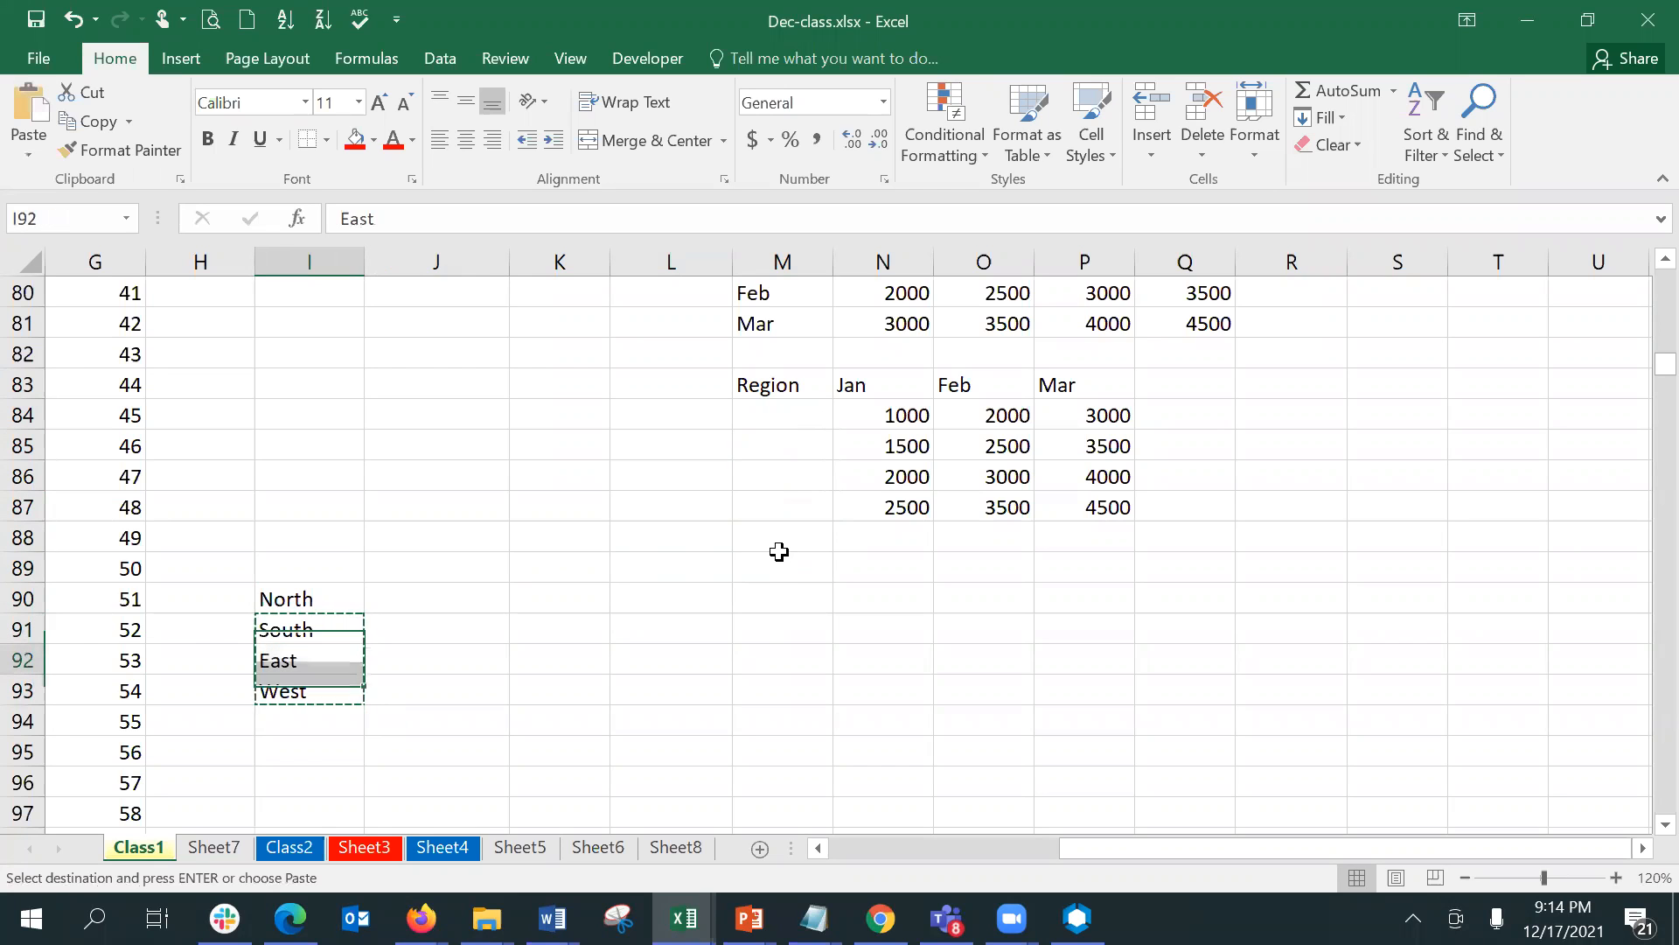
{"action": "key", "text": "Return"}
- Move East and West from I98:I99 down to I102:I103
{"action": "key", "text": "Down"}
{"action": "key", "text": "Down"}
{"action": "key", "text": "Down"}
{"action": "key", "text": "Down"}
{"action": "key", "text": "Down"}
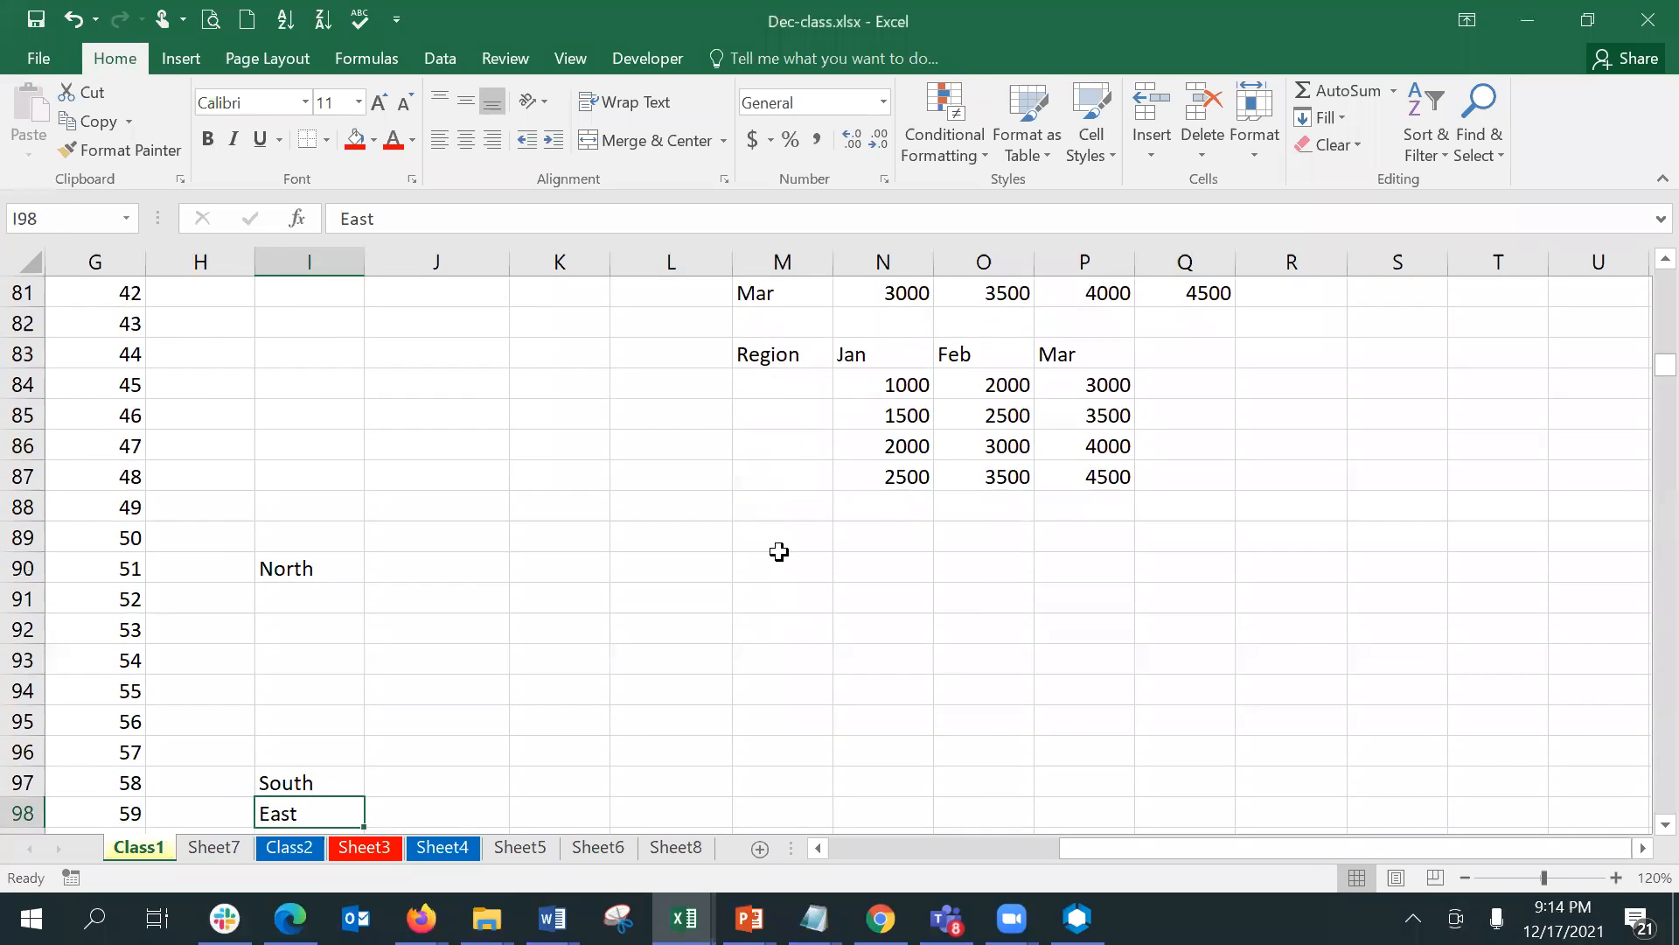
{"action": "key", "text": "Up"}
{"action": "key", "text": "Up"}
{"action": "key", "text": "Up"}
{"action": "key", "text": "Up"}
{"action": "key", "text": "shift+Down"}
{"action": "key", "text": "shift+Down"}
{"action": "key", "text": "shift+Down"}
{"action": "key", "text": "shift+Up"}
{"action": "key", "text": "shift+Up"}
{"action": "key", "text": "ctrl+x"}
{"action": "key", "text": "Down"}
{"action": "key", "text": "Down"}
{"action": "key", "text": "Down"}
{"action": "key", "text": "Down"}
{"action": "key", "text": "Return"}
- Move West from I103 down to I108
{"action": "key", "text": "Down"}
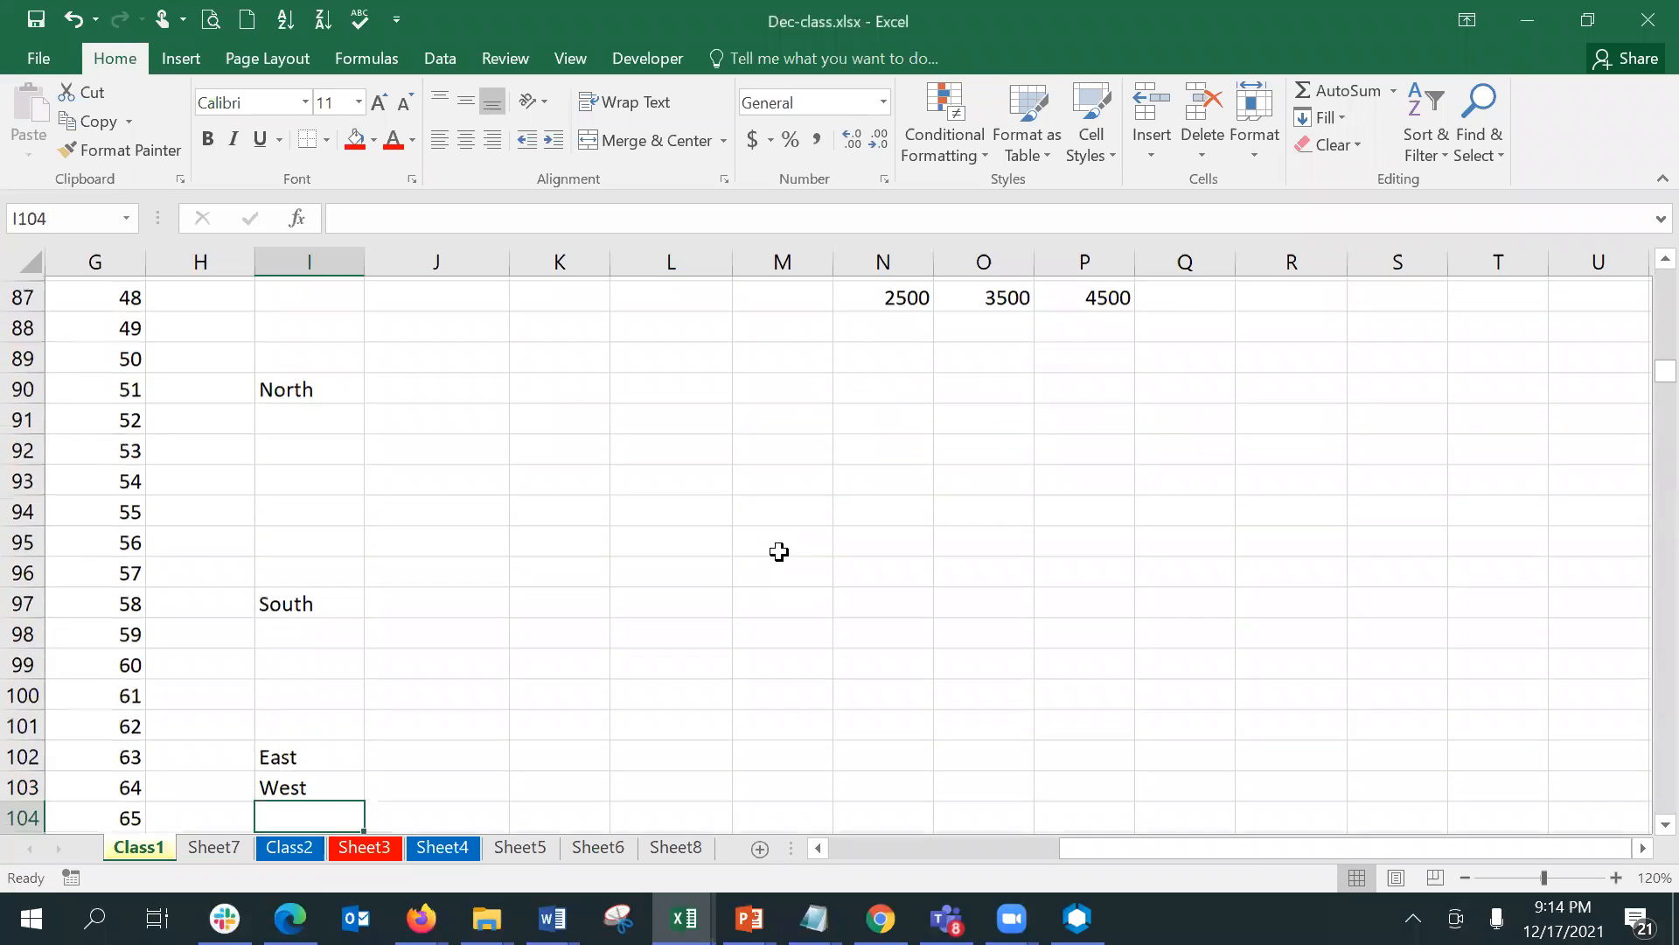
{"action": "key", "text": "Up"}
{"action": "key", "text": "ctrl+x"}
{"action": "key", "text": "Down"}
{"action": "key", "text": "Down"}
{"action": "key", "text": "Down"}
{"action": "key", "text": "Down"}
{"action": "key", "text": "Down"}
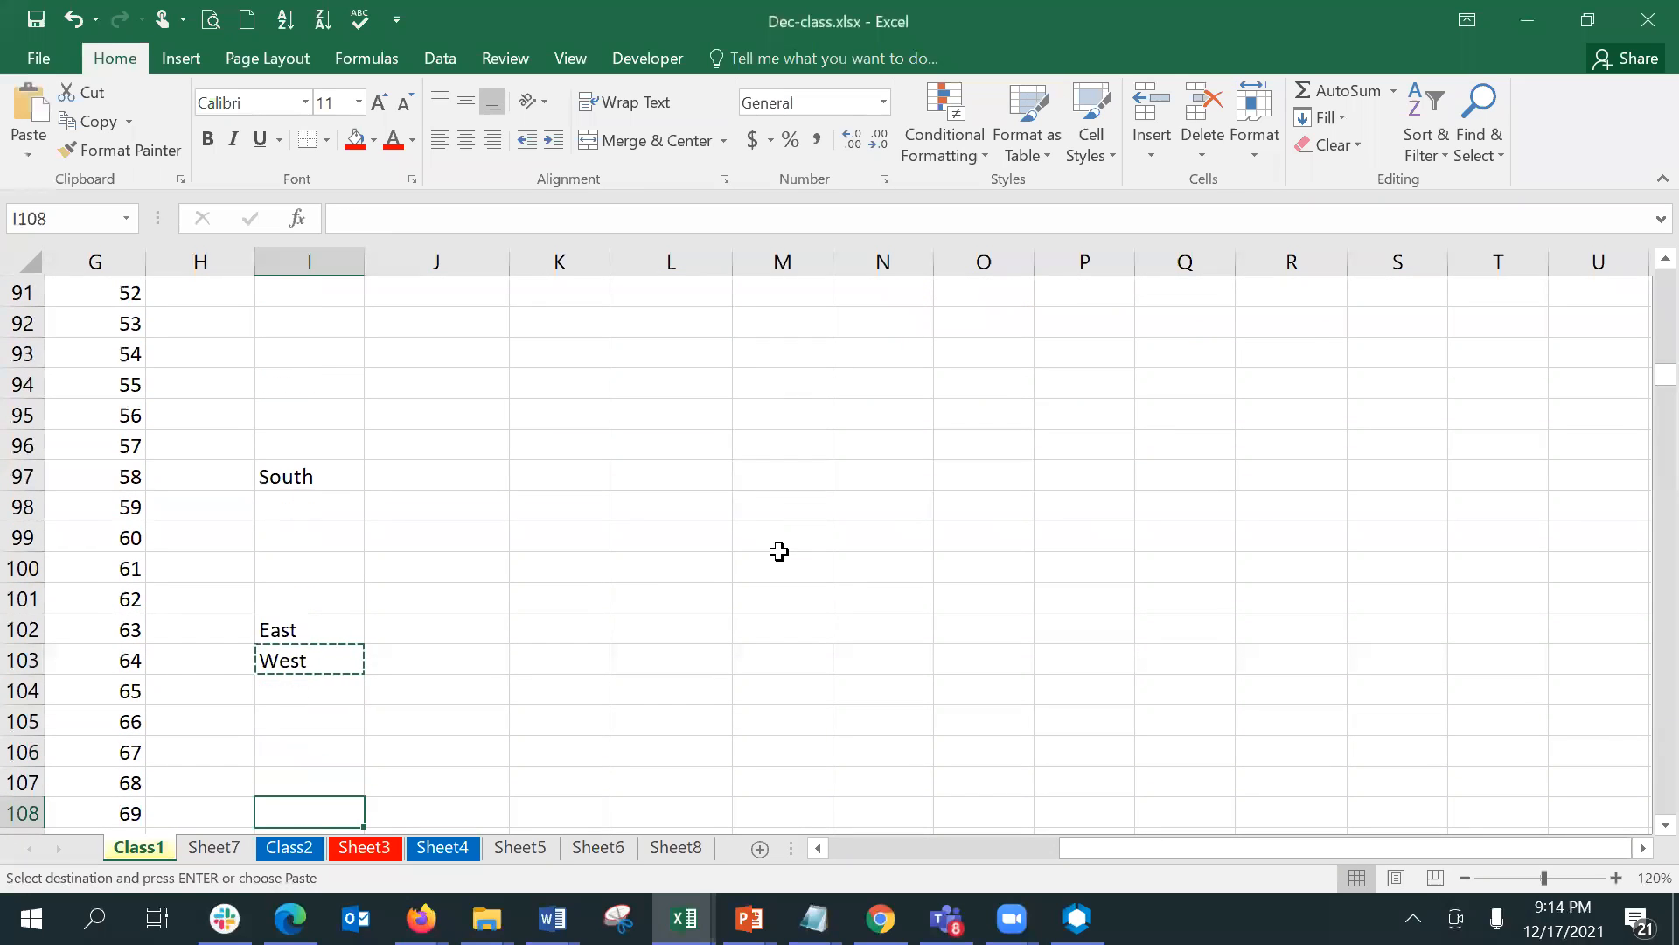
{"action": "key", "text": "Return"}
- Enter the headers Region in I89 and Category in J89 above the spaced region names
{"action": "key", "text": "Up"}
{"action": "key", "text": "Up"}
{"action": "key", "text": "Up"}
{"action": "key", "text": "Up"}
{"action": "key", "text": "Up"}
{"action": "key", "text": "Up"}
{"action": "key", "text": "Up"}
{"action": "key", "text": "Up"}
{"action": "key", "text": "Up"}
{"action": "key", "text": "Up"}
{"action": "key", "text": "Up"}
{"action": "key", "text": "Up"}
{"action": "key", "text": "Up"}
{"action": "key", "text": "Up"}
{"action": "key", "text": "Up"}
{"action": "key", "text": "Up"}
{"action": "key", "text": "Up"}
{"action": "key", "text": "Up"}
{"action": "key", "text": "Up"}
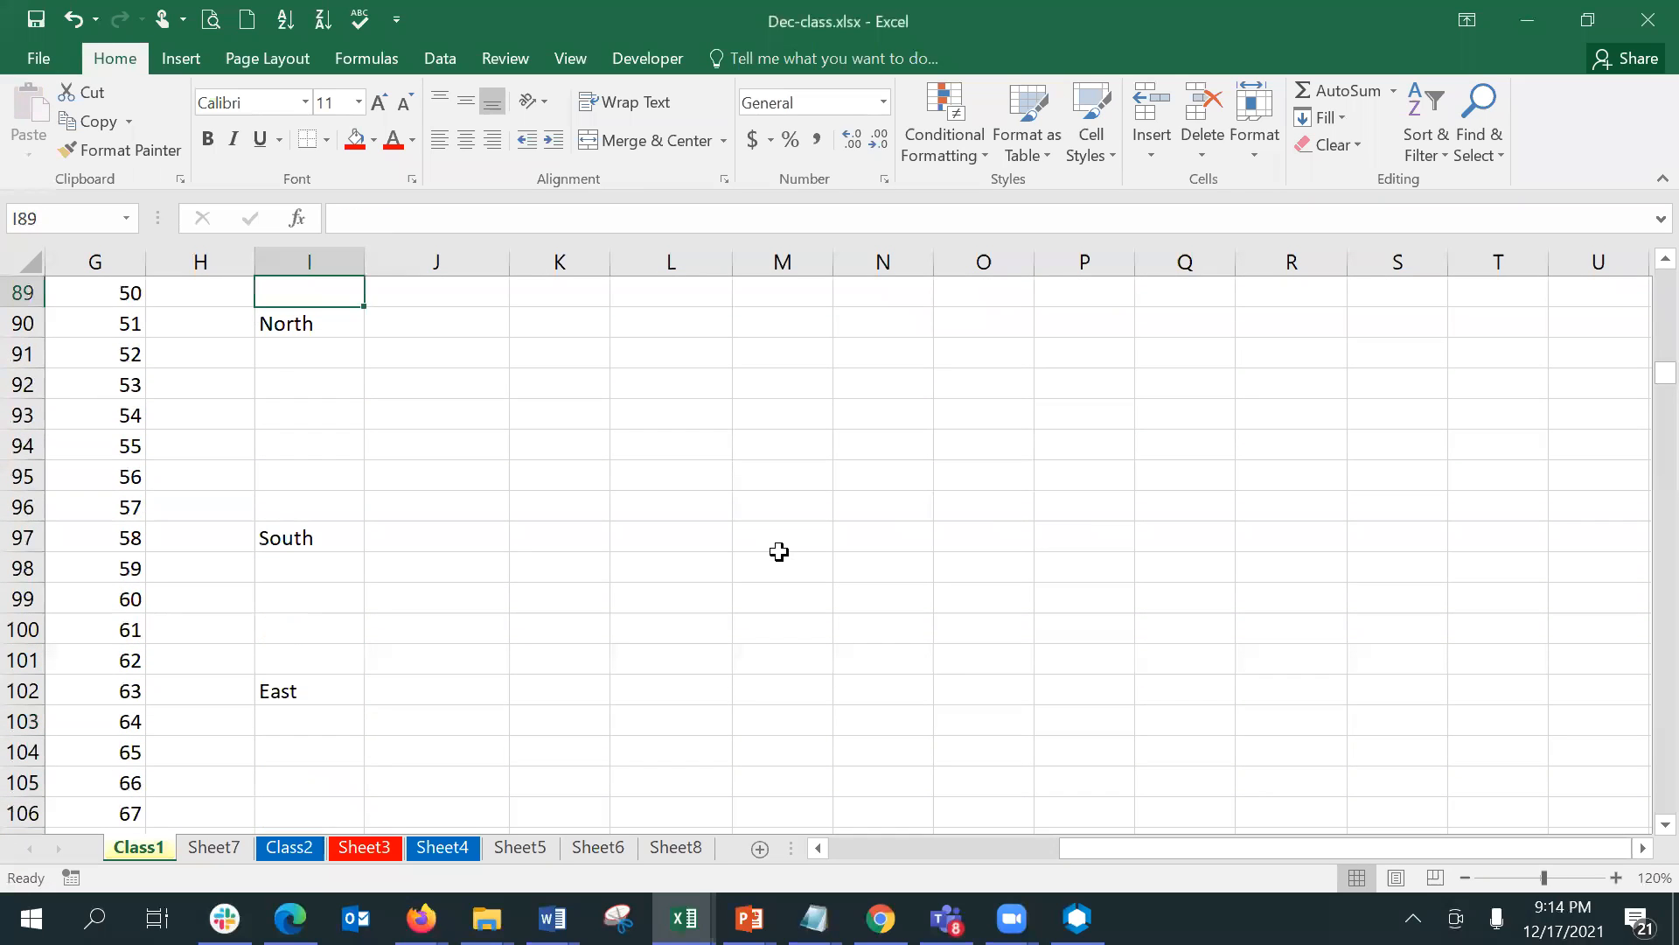
{"action": "key", "text": "Right"}
{"action": "key", "text": "Left"}
{"action": "type", "text": "Region"}
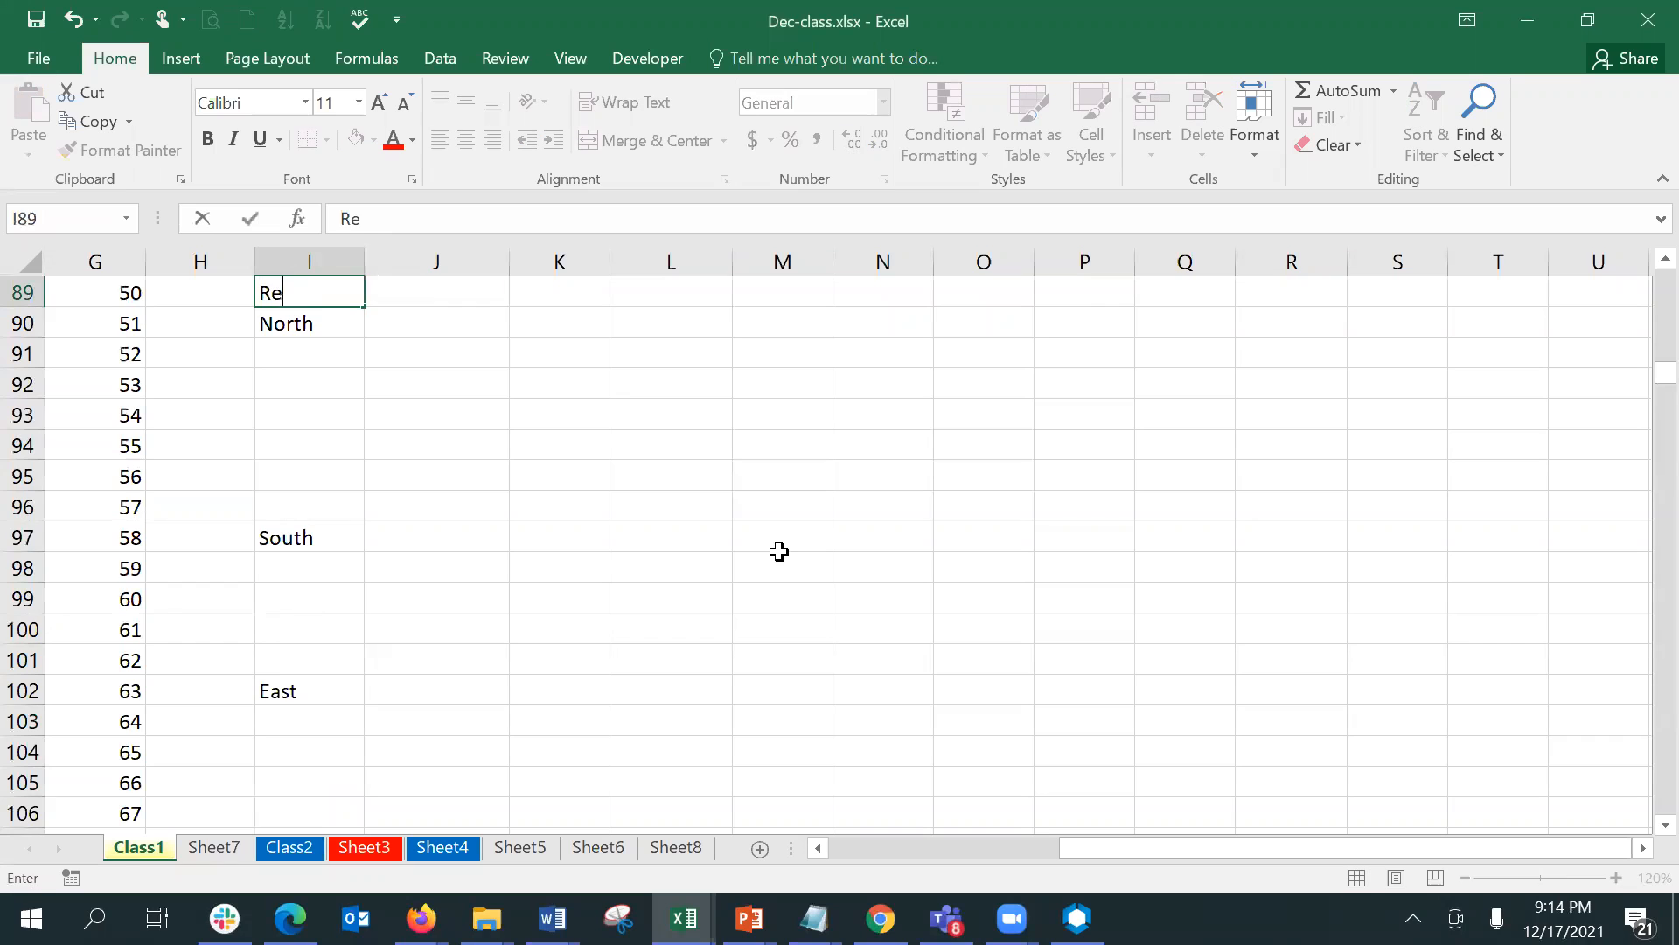
{"action": "key", "text": "Tab"}
{"action": "type", "text": "Category"}
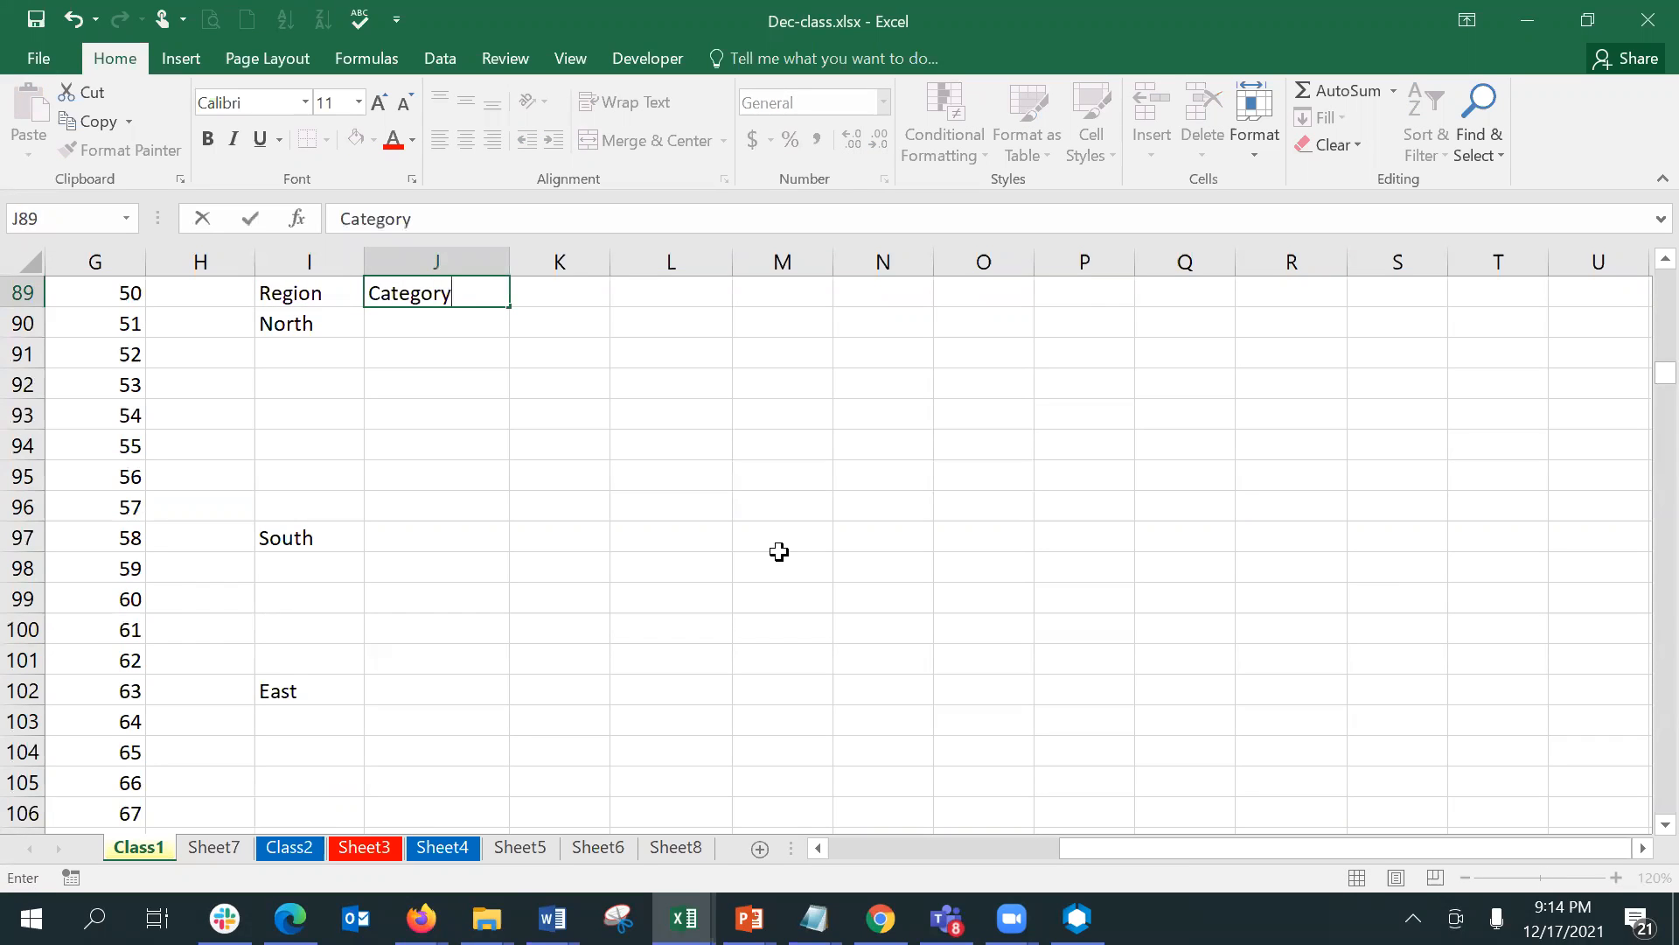
{"action": "key", "text": "Return"}
- Enter the North categories Biscuits in J90 and Namkeen in J93
{"action": "key", "text": "Right"}
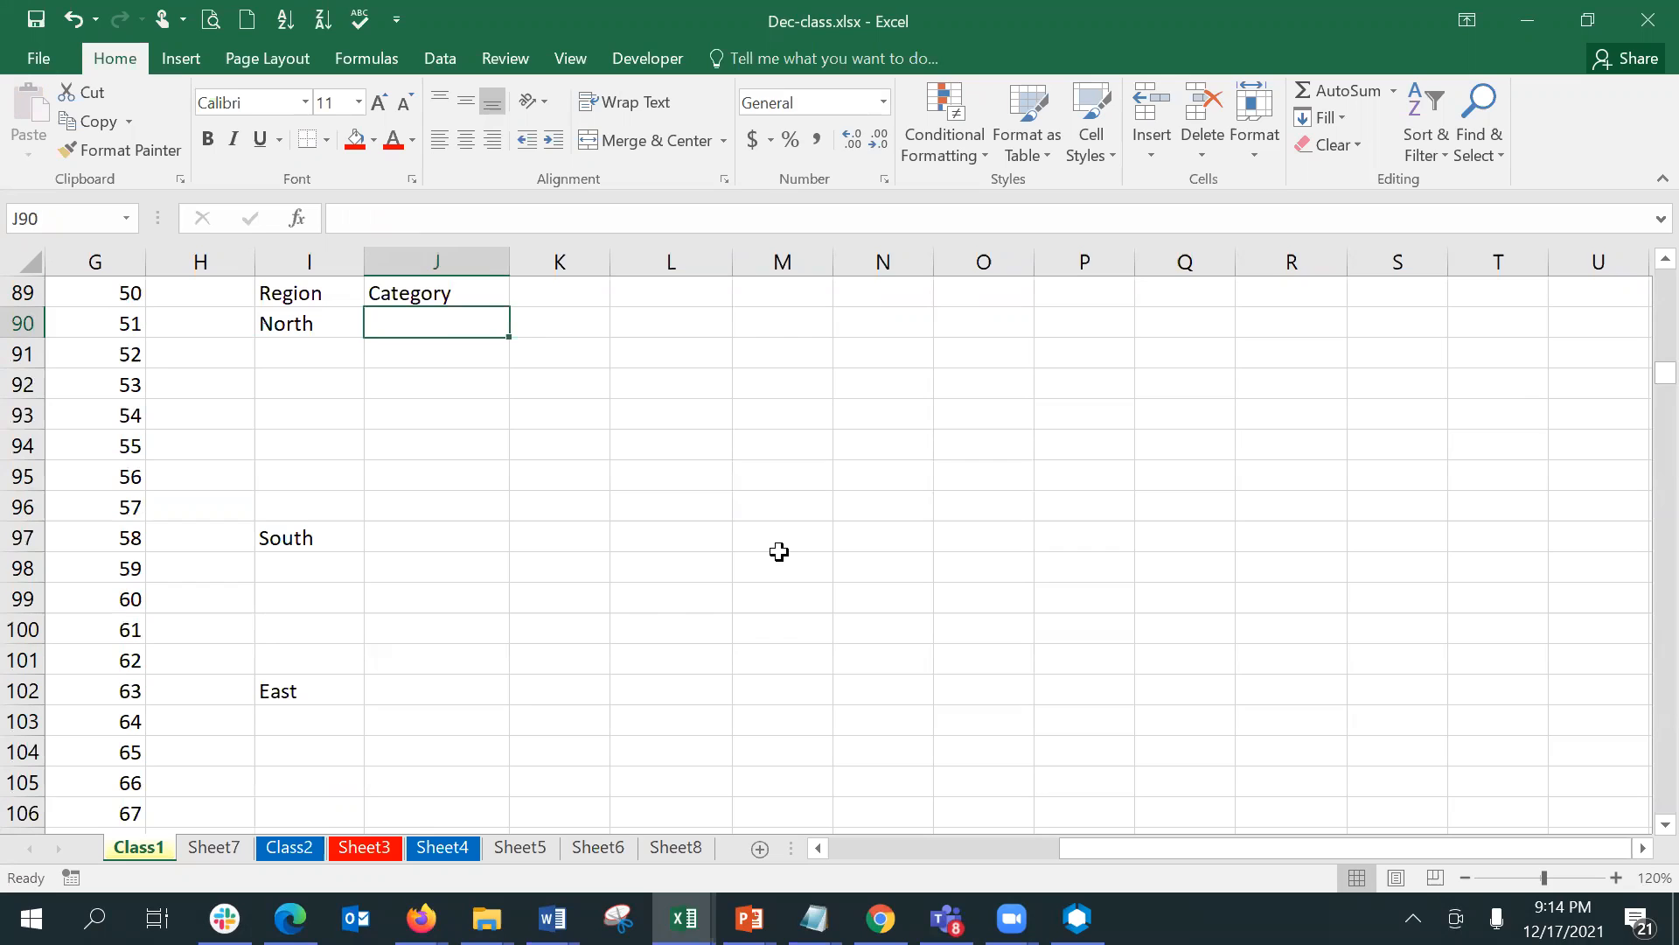
{"action": "type", "text": "Biscuits"}
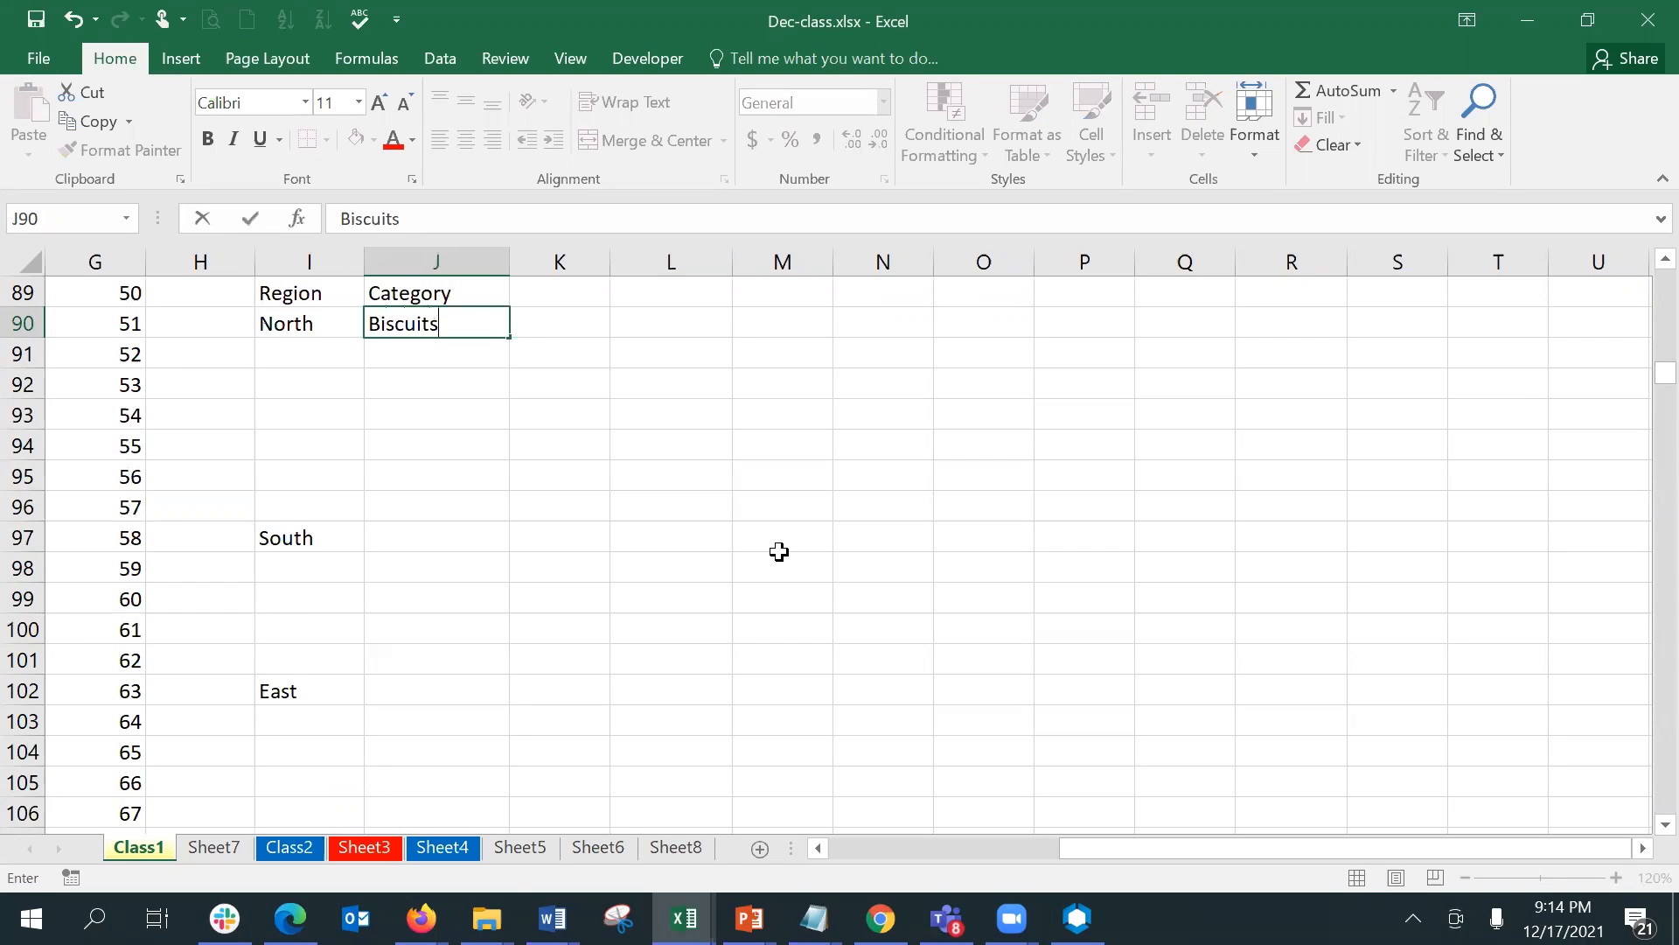
{"action": "key", "text": "Return"}
{"action": "key", "text": "Down"}
{"action": "key", "text": "Down"}
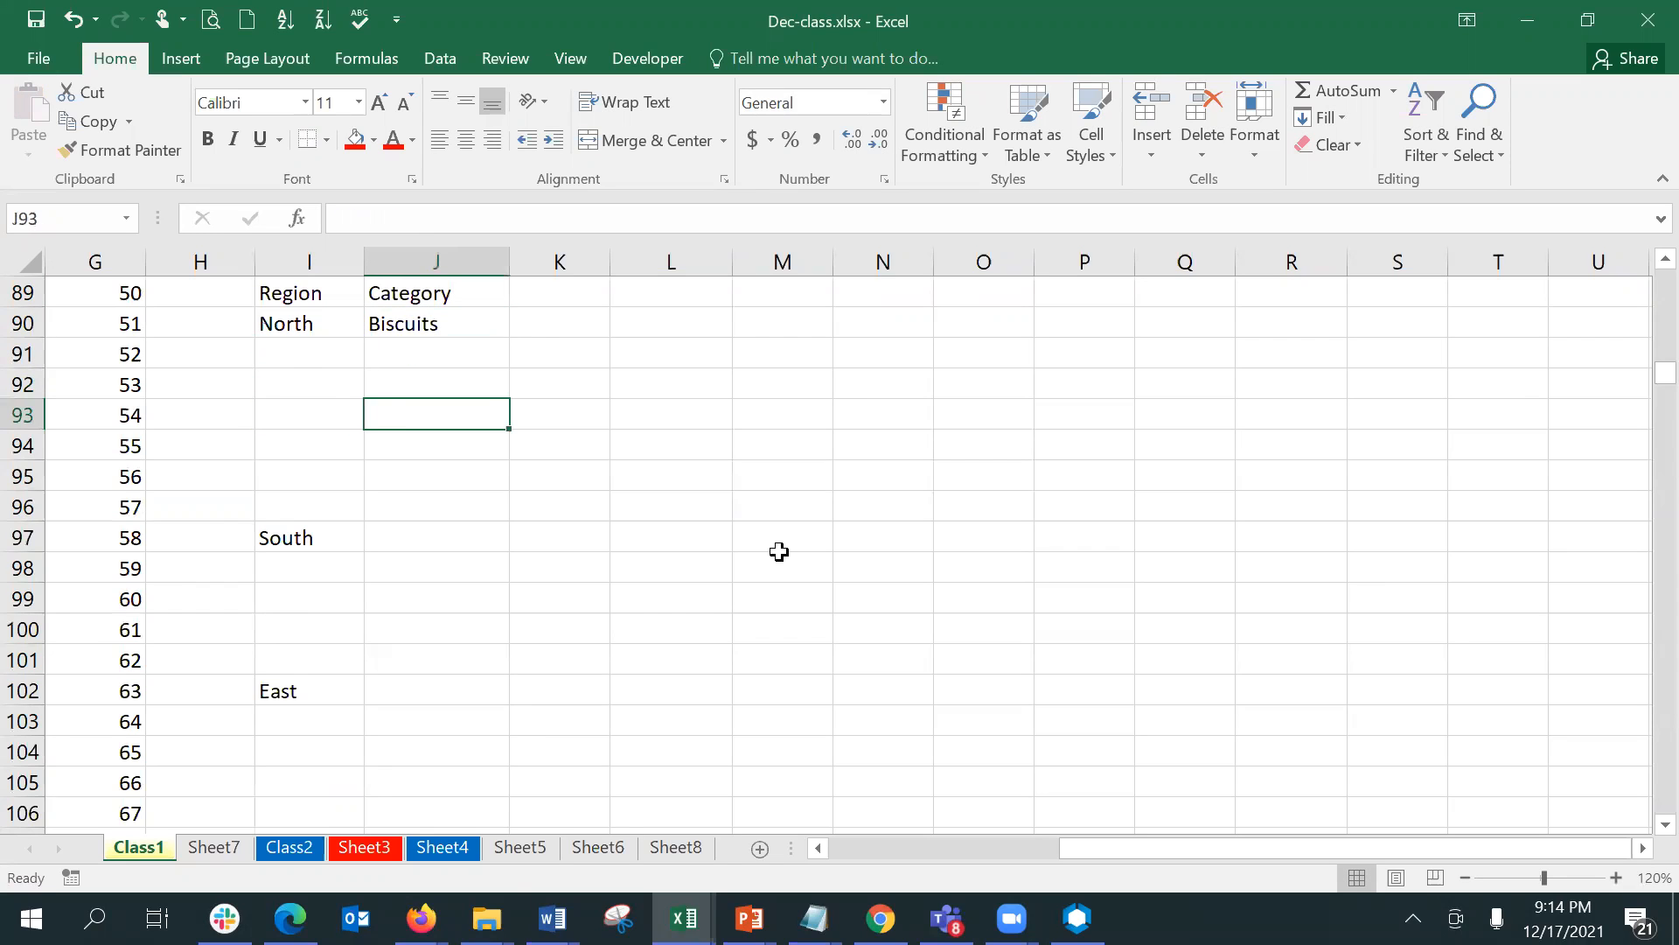
{"action": "type", "text": "Namkeen"}
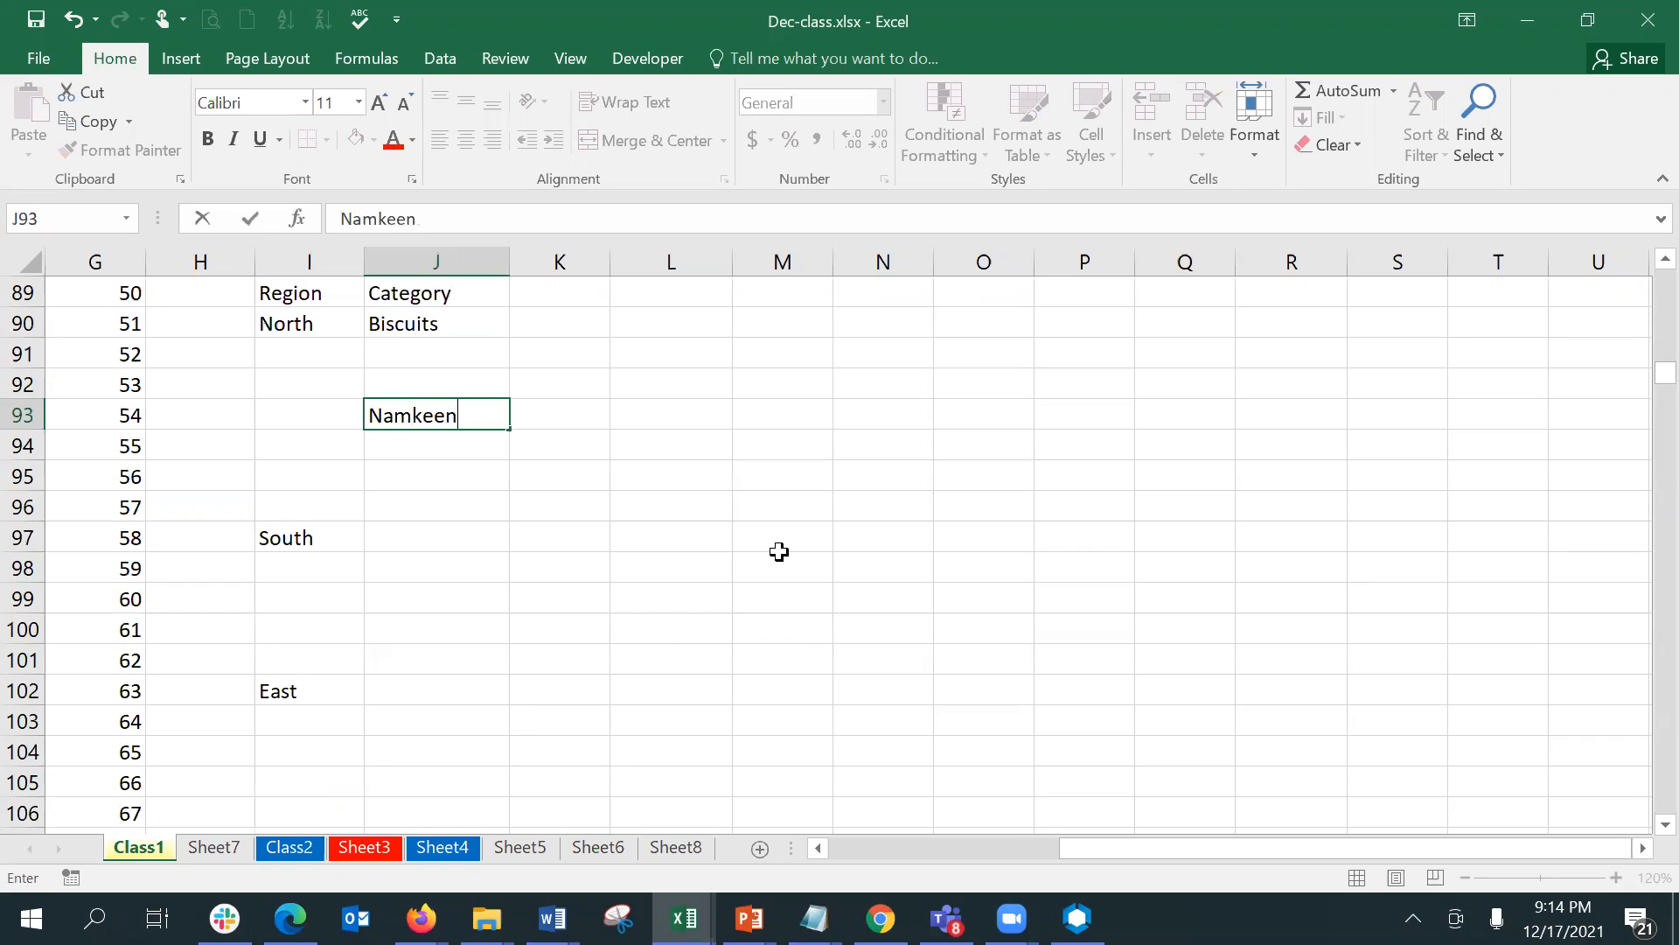
{"action": "key", "text": "Return"}
- Copy the North category block J90:J96 and paste it beside South starting at J97
{"action": "key", "text": "Left"}
{"action": "key", "text": "Right"}
{"action": "key", "text": "Up"}
{"action": "key", "text": "Up"}
{"action": "key", "text": "Up"}
{"action": "key", "text": "Up"}
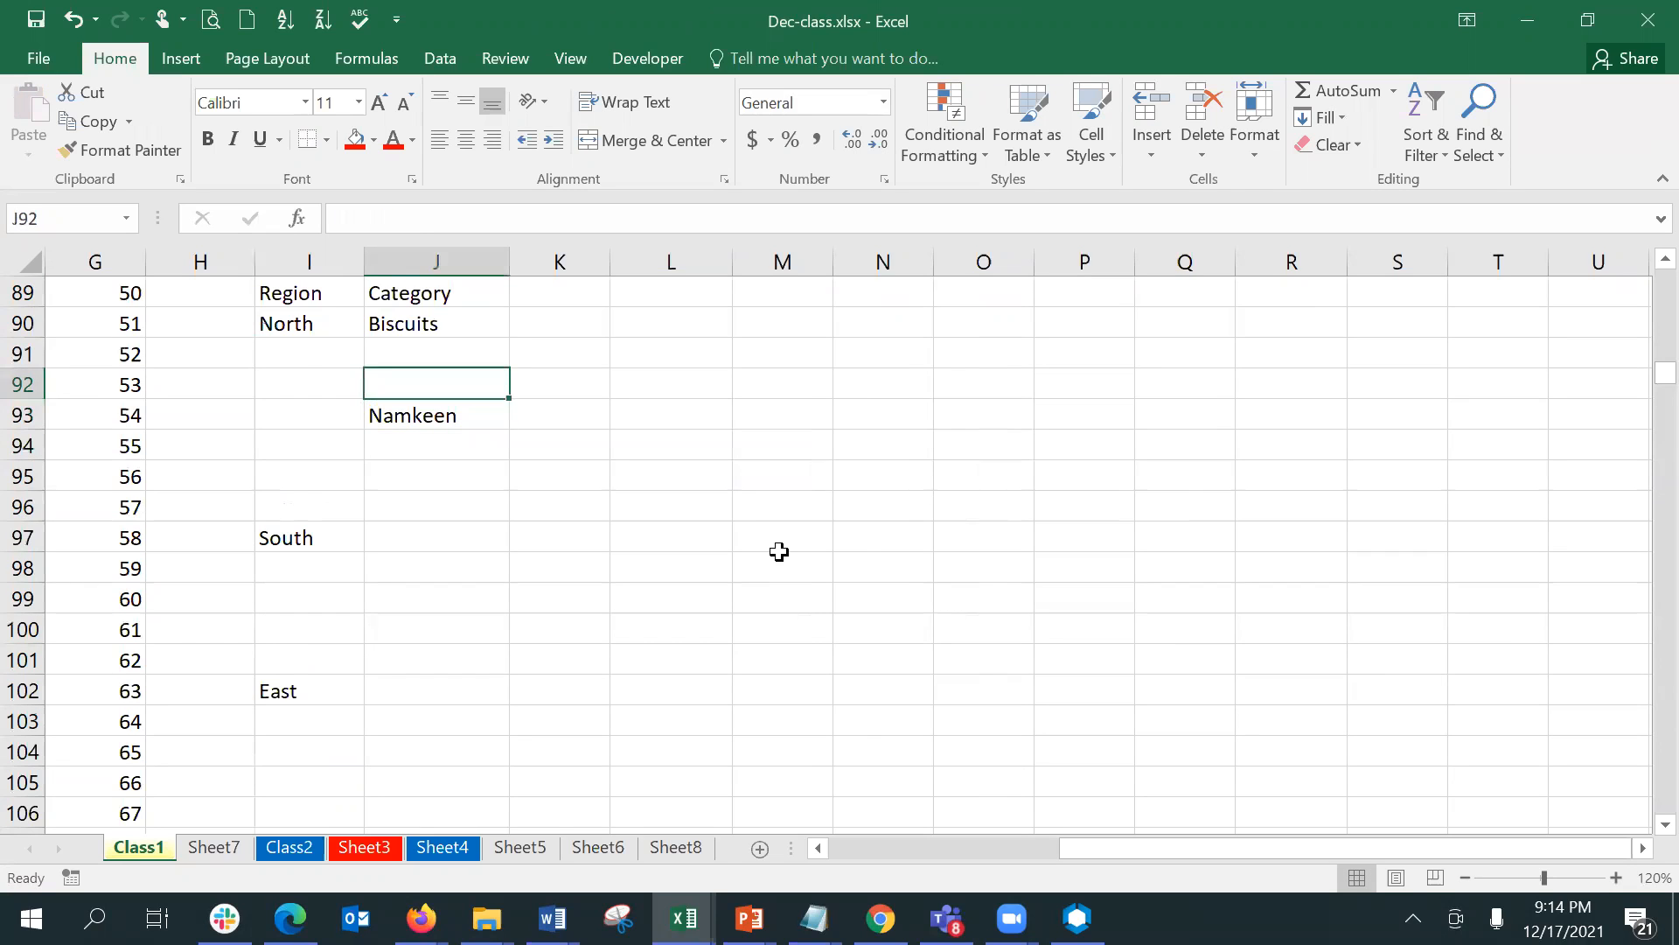
{"action": "key", "text": "shift+Down"}
{"action": "key", "text": "shift+Down"}
{"action": "key", "text": "shift+Down"}
{"action": "key", "text": "shift+Down"}
{"action": "key", "text": "shift+Down"}
{"action": "key", "text": "shift+Down"}
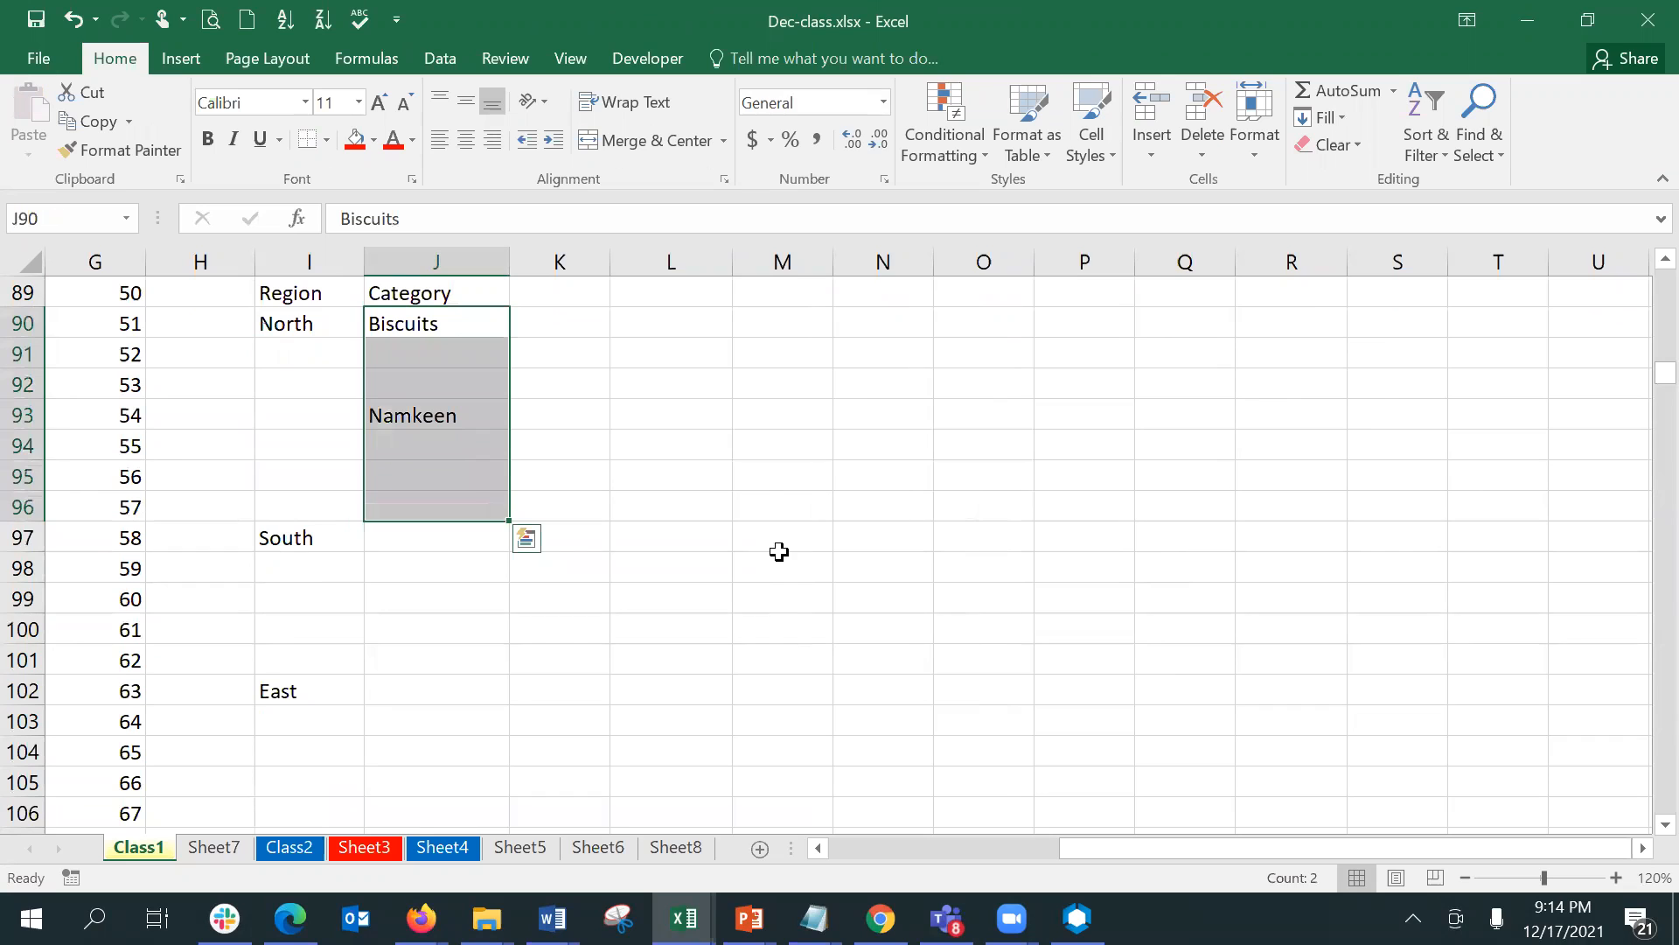
{"action": "key", "text": "ctrl+c"}
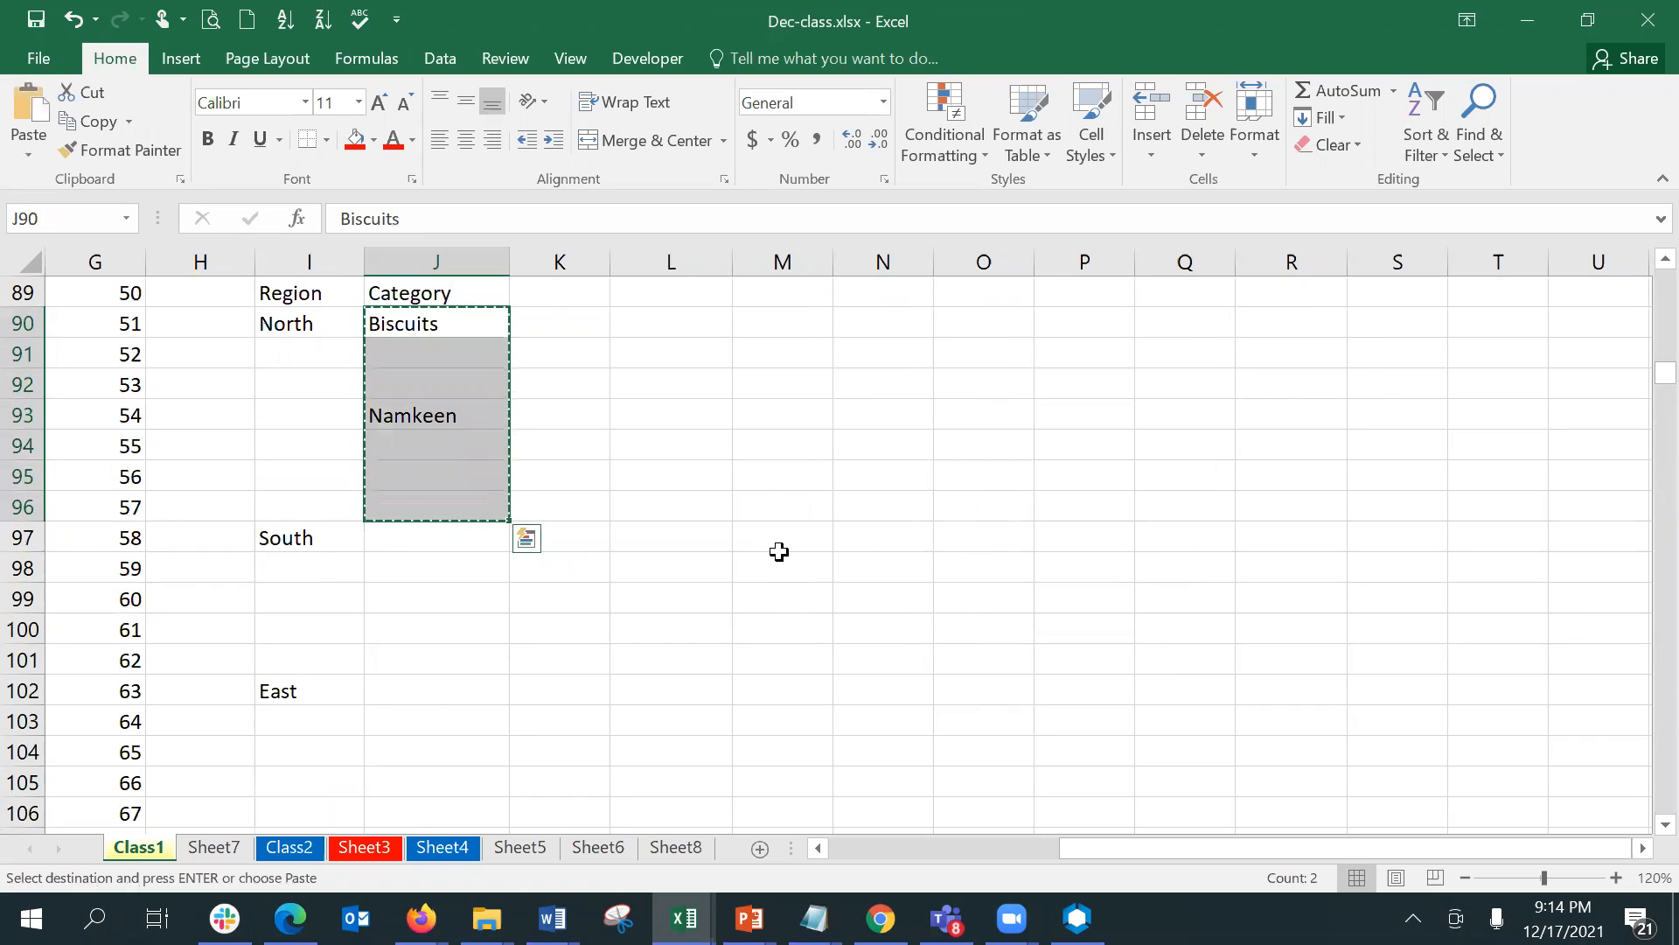
{"action": "key", "text": "Down"}
{"action": "key", "text": "Down"}
{"action": "key", "text": "Down"}
{"action": "key", "text": "Down"}
{"action": "key", "text": "Down"}
{"action": "key", "text": "Down"}
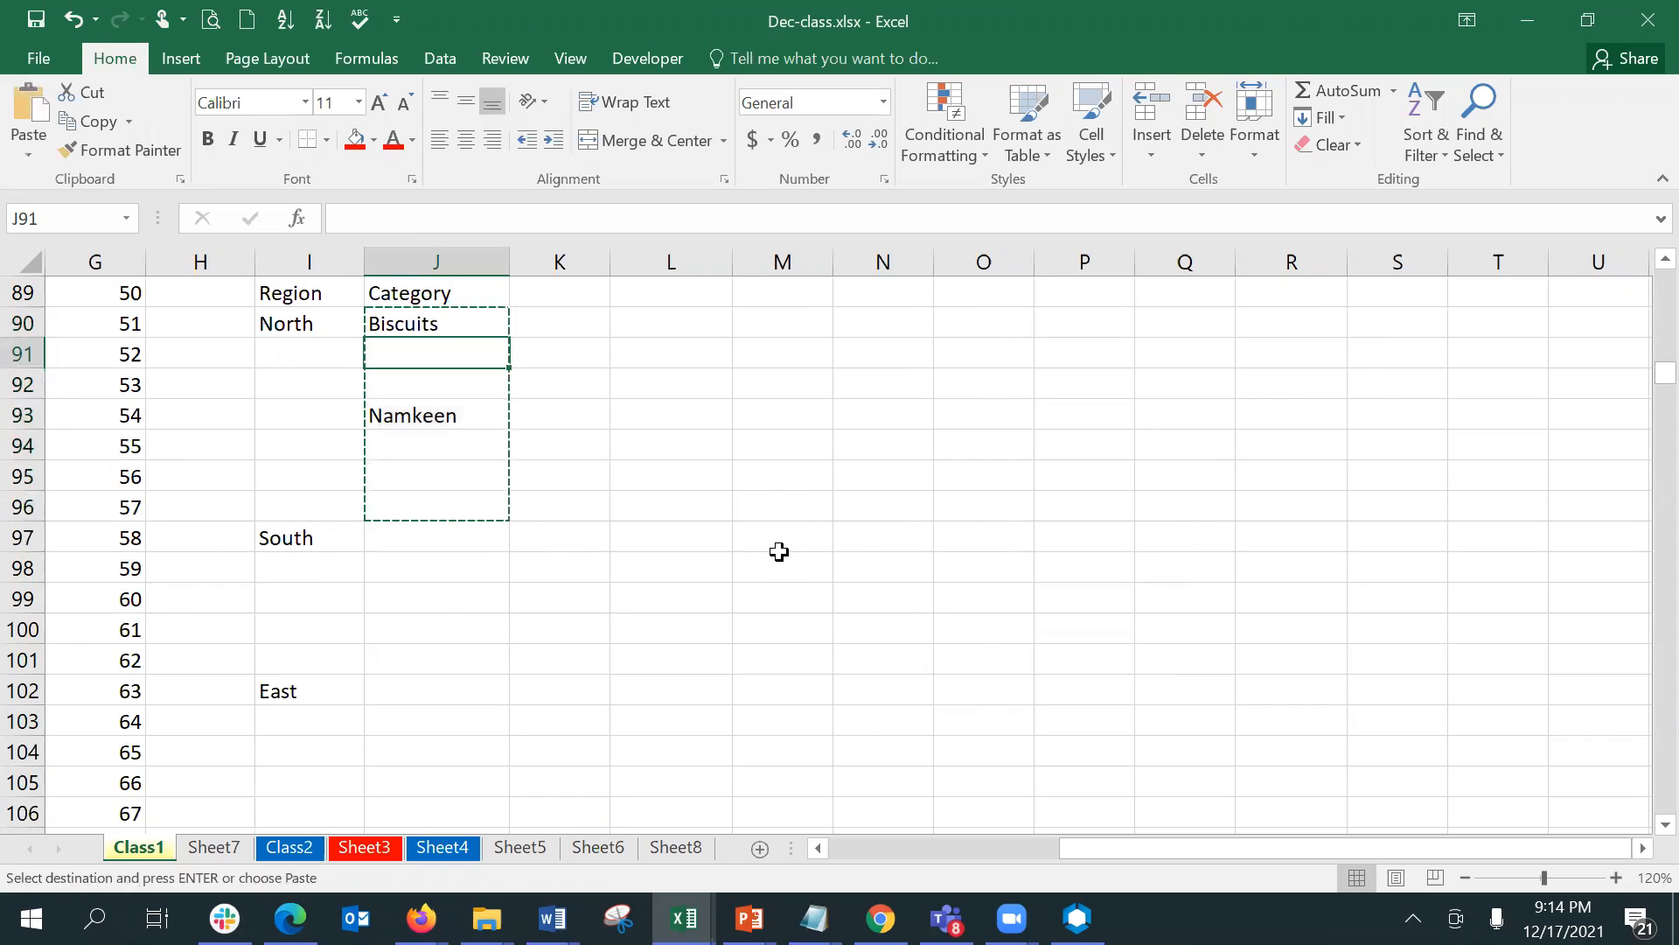
{"action": "key", "text": "Down"}
{"action": "key", "text": "ctrl+v"}
{"action": "key", "text": "Down"}
{"action": "key", "text": "Down"}
{"action": "key", "text": "Down"}
{"action": "key", "text": "Down"}
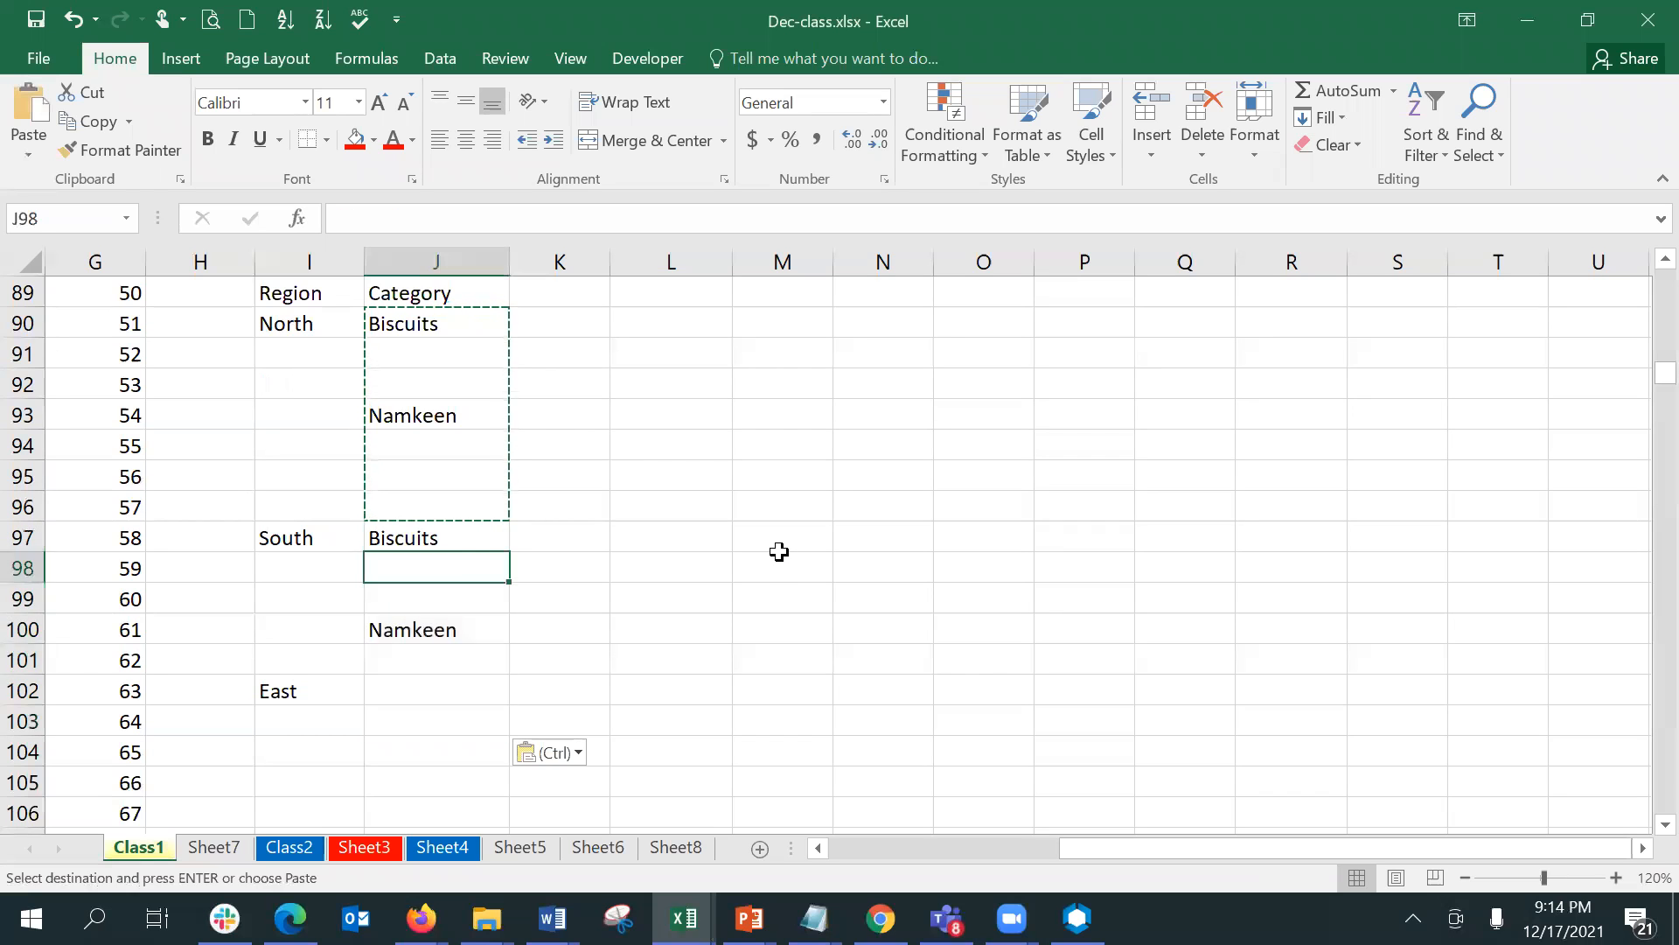
- Paste the copied North category block beside East at J102 and beside West at J108, and end the copy mode
{"action": "key", "text": "Down"}
{"action": "key", "text": "ctrl+v"}
{"action": "key", "text": "Down"}
{"action": "key", "text": "Down"}
{"action": "key", "text": "Down"}
{"action": "key", "text": "Down"}
{"action": "key", "text": "Down"}
{"action": "key", "text": "Down"}
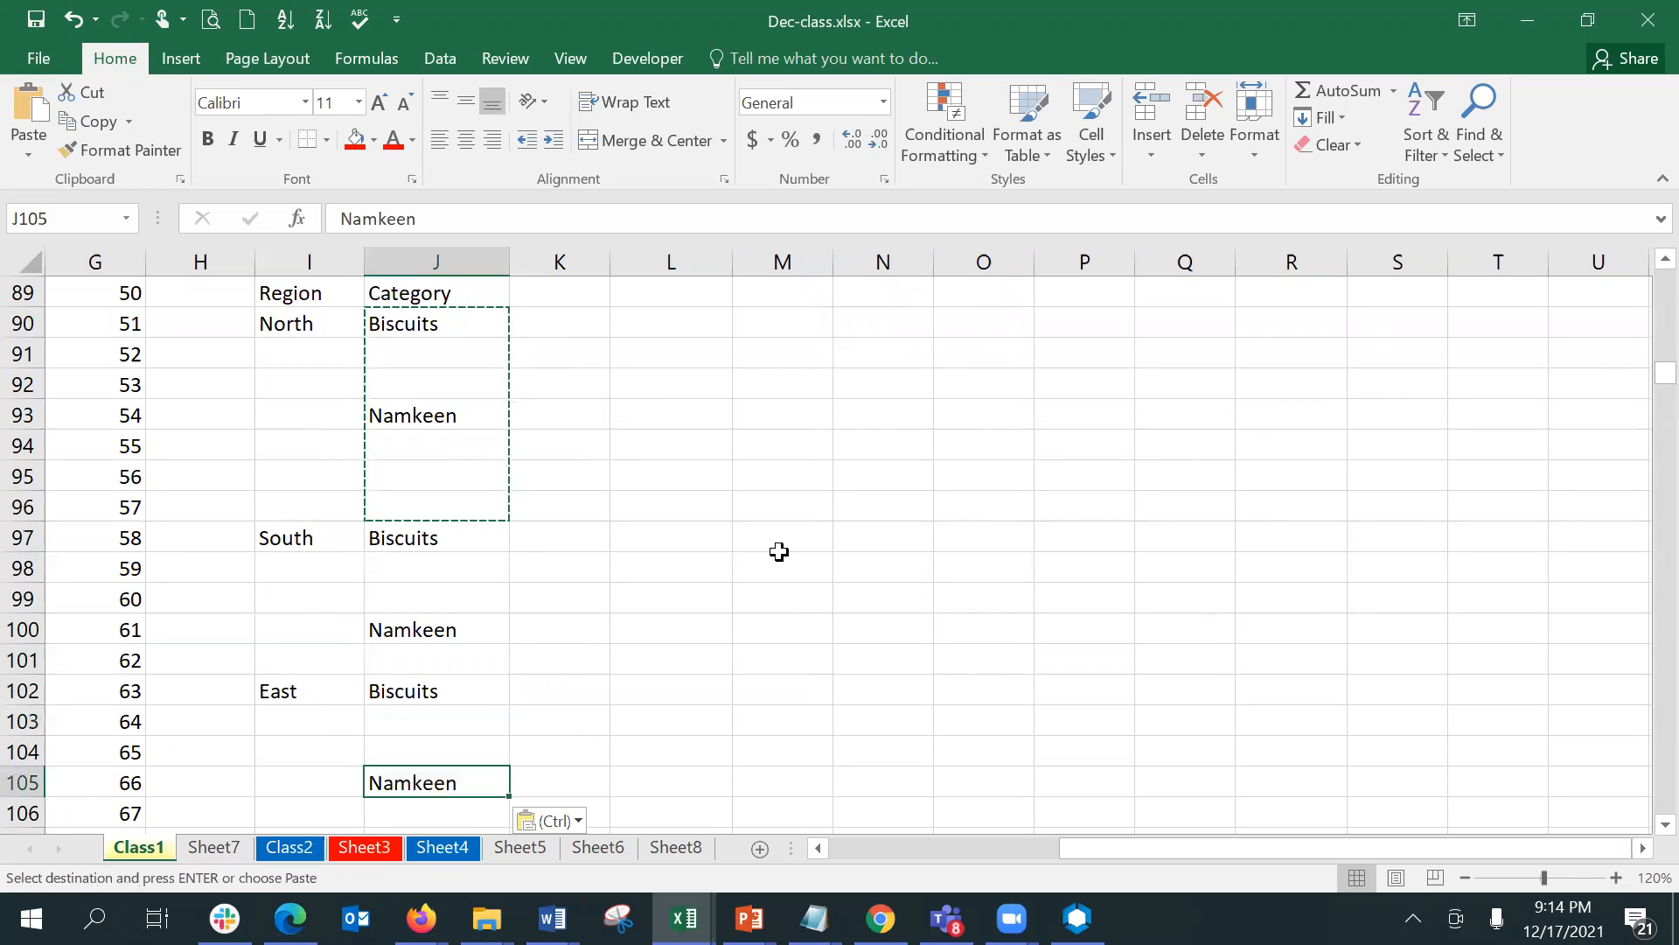
{"action": "key", "text": "Down"}
{"action": "key", "text": "Up"}
{"action": "key", "text": "ctrl+v"}
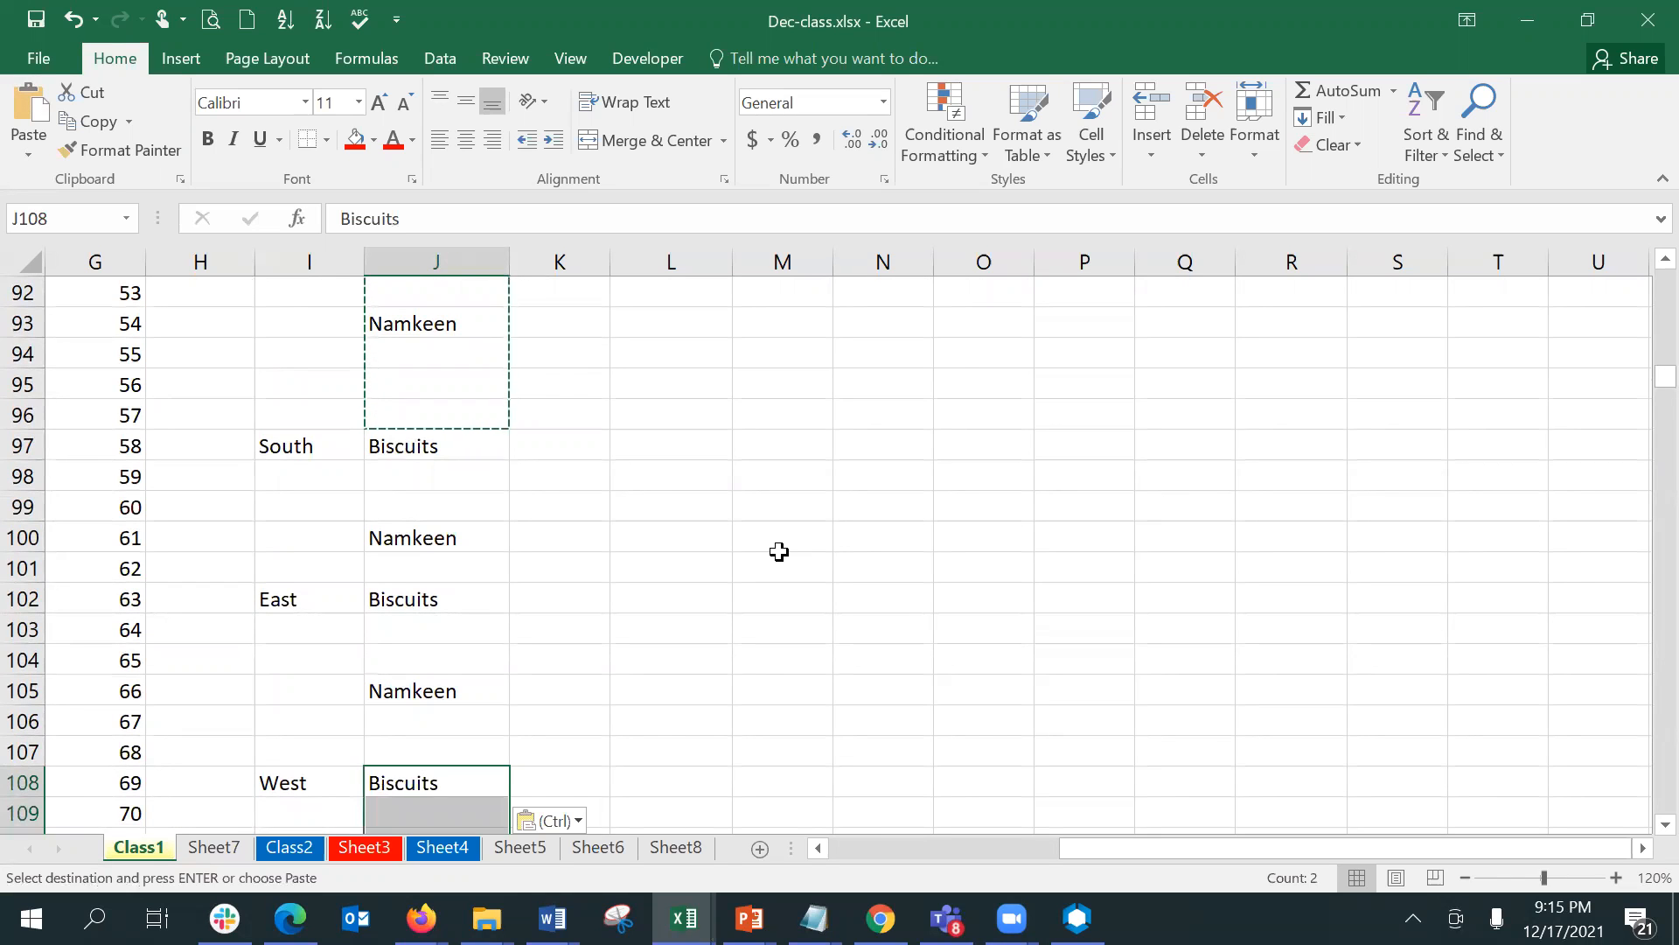
{"action": "left_click", "coordinate": [1524, 877]}
{"action": "left_click", "coordinate": [741, 385]}
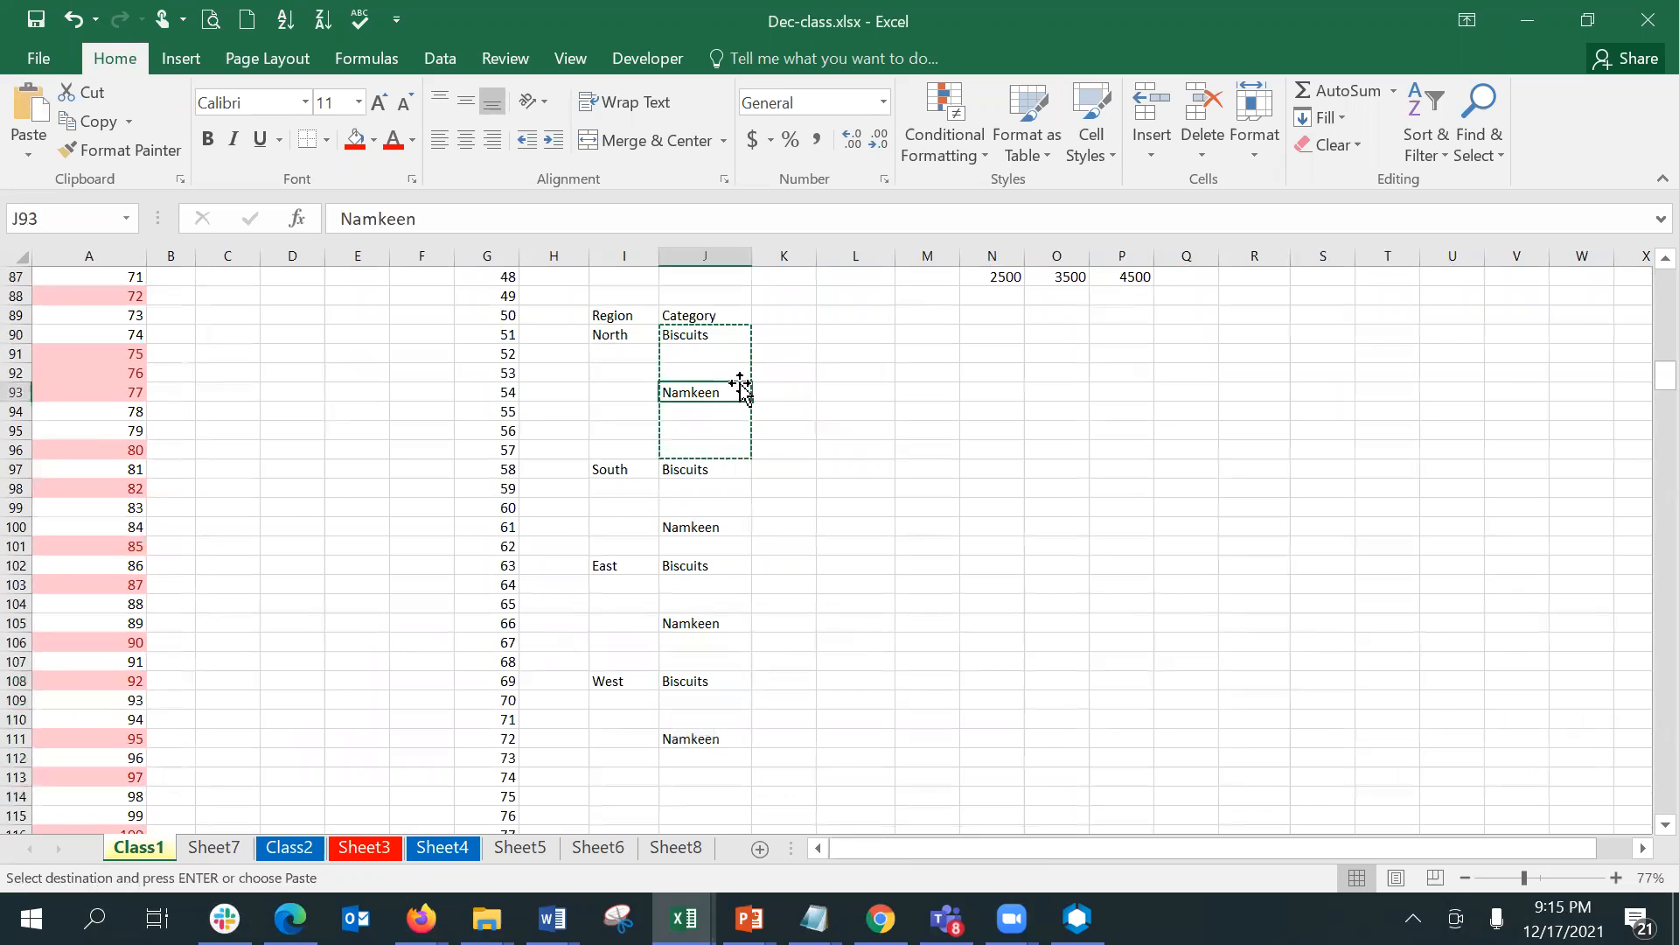
{"action": "key", "text": "Escape"}
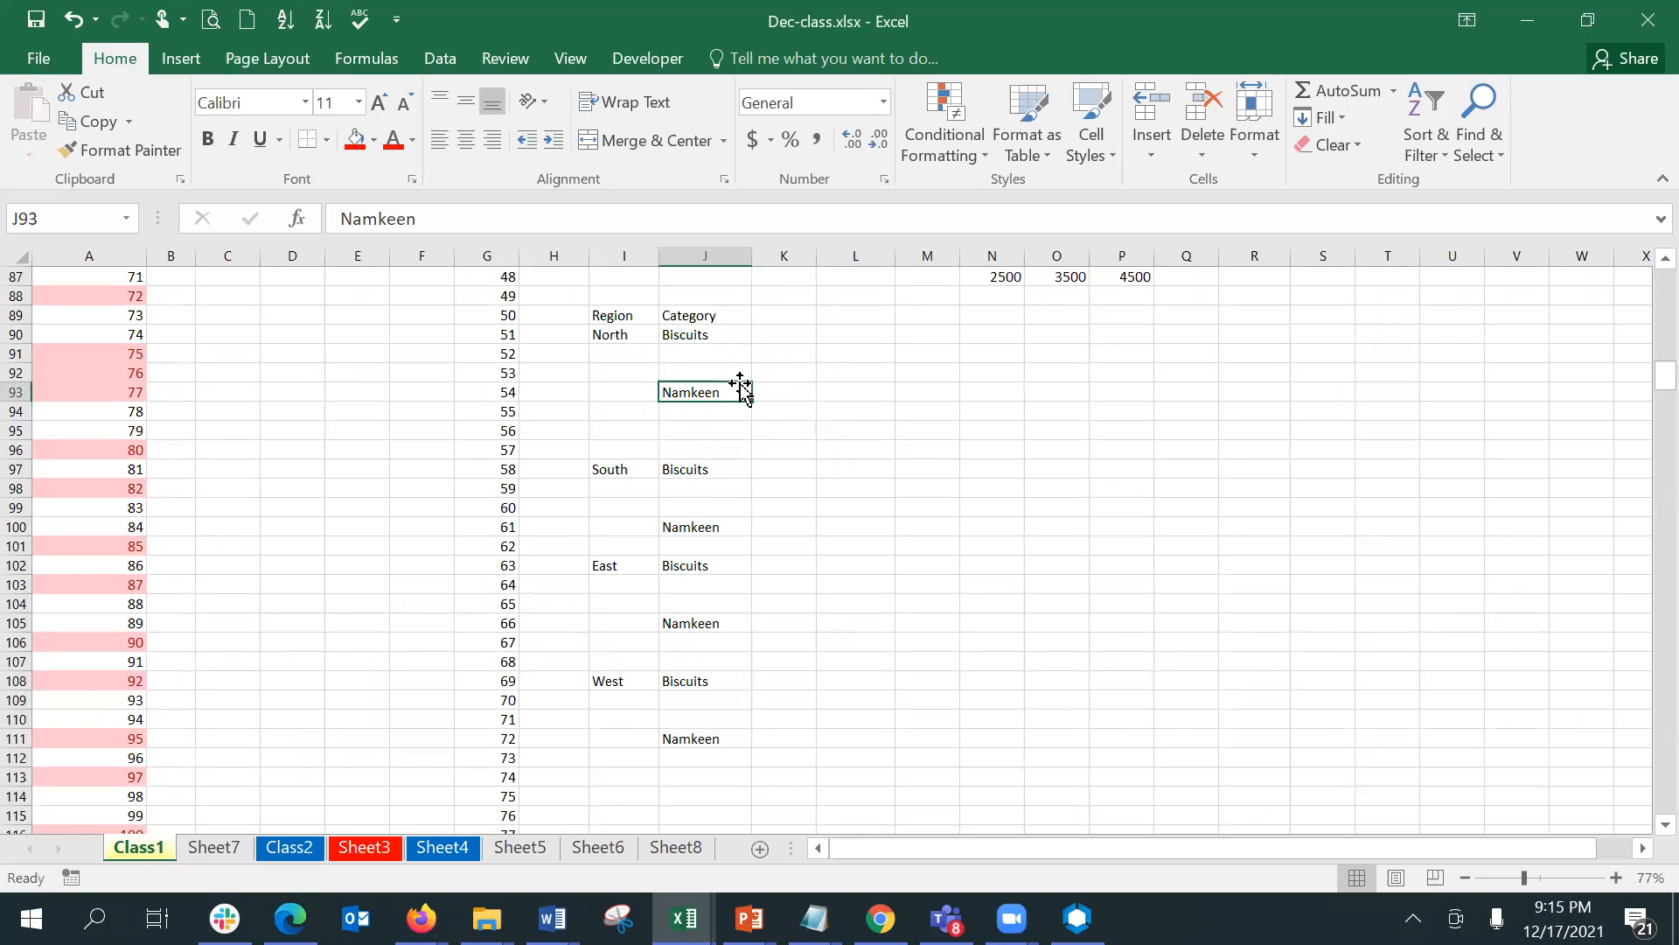
- Examine the blank cells beneath each region and category name in I90:J113
{"action": "left_click", "coordinate": [621, 353]}
{"action": "key", "text": "Down"}
{"action": "key", "text": "Down"}
{"action": "key", "text": "Down"}
{"action": "key", "text": "Down"}
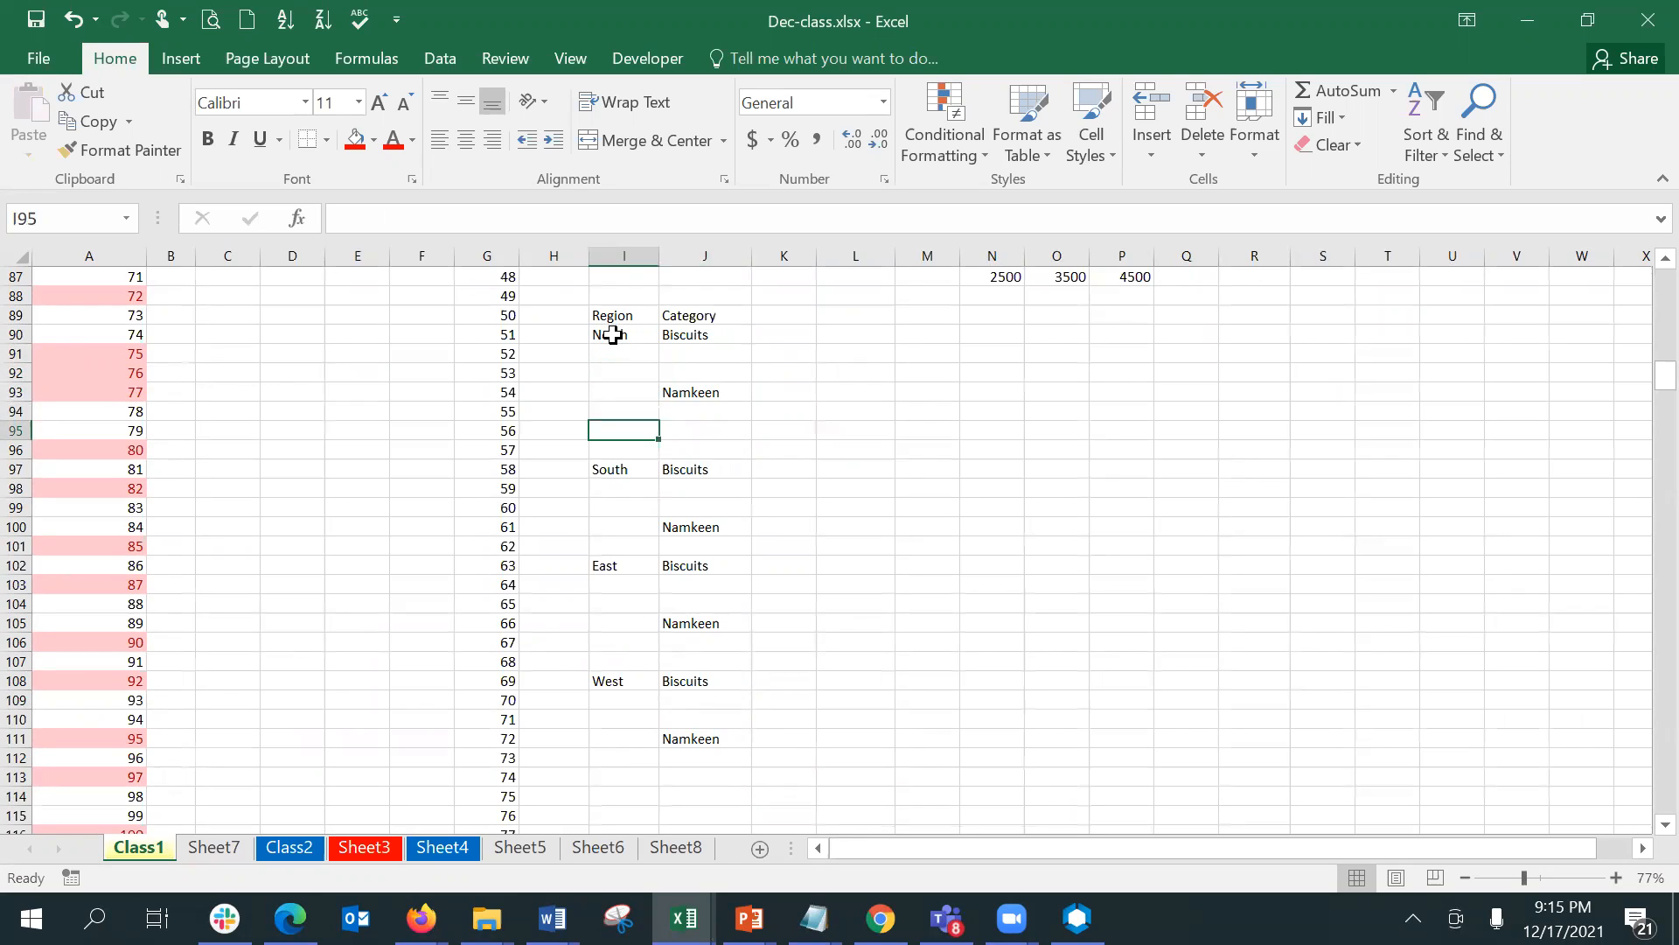
{"action": "left_click_drag", "start_coordinate": [612, 334], "coordinate": [627, 769]}
{"action": "left_click", "coordinate": [695, 339]}
{"action": "left_click_drag", "start_coordinate": [695, 346], "coordinate": [712, 502]}
{"action": "left_click", "coordinate": [704, 389]}
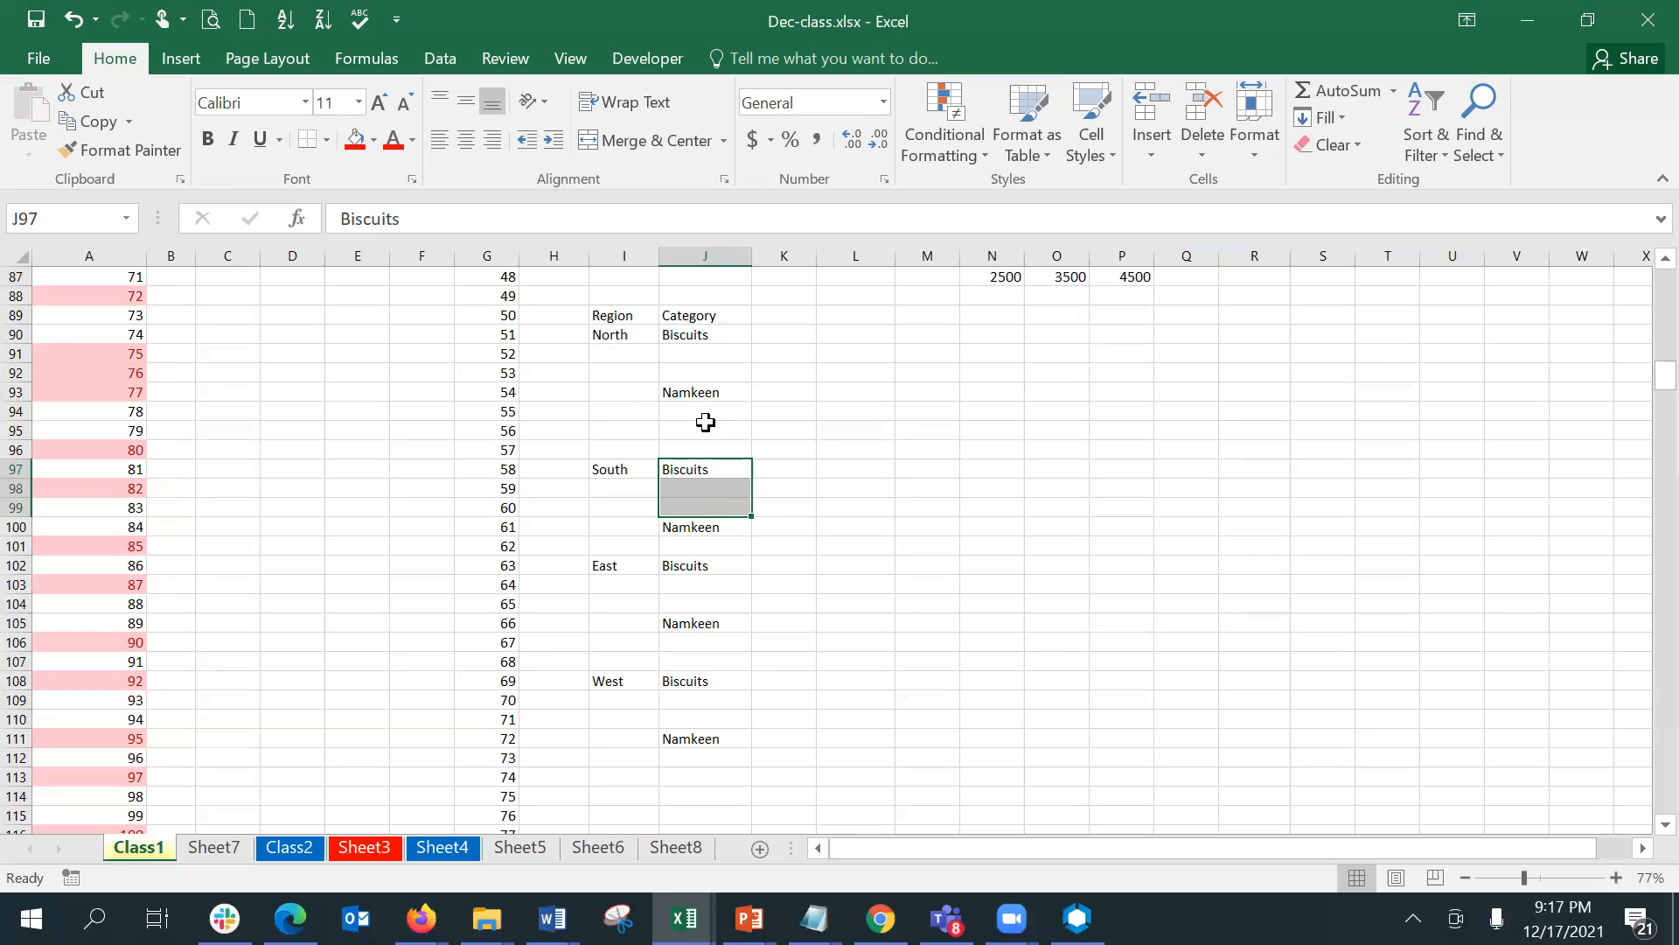
- Try filling North and Biscuits from I90:J90 down through row 113, and undo that fill
{"action": "left_click", "coordinate": [614, 329]}
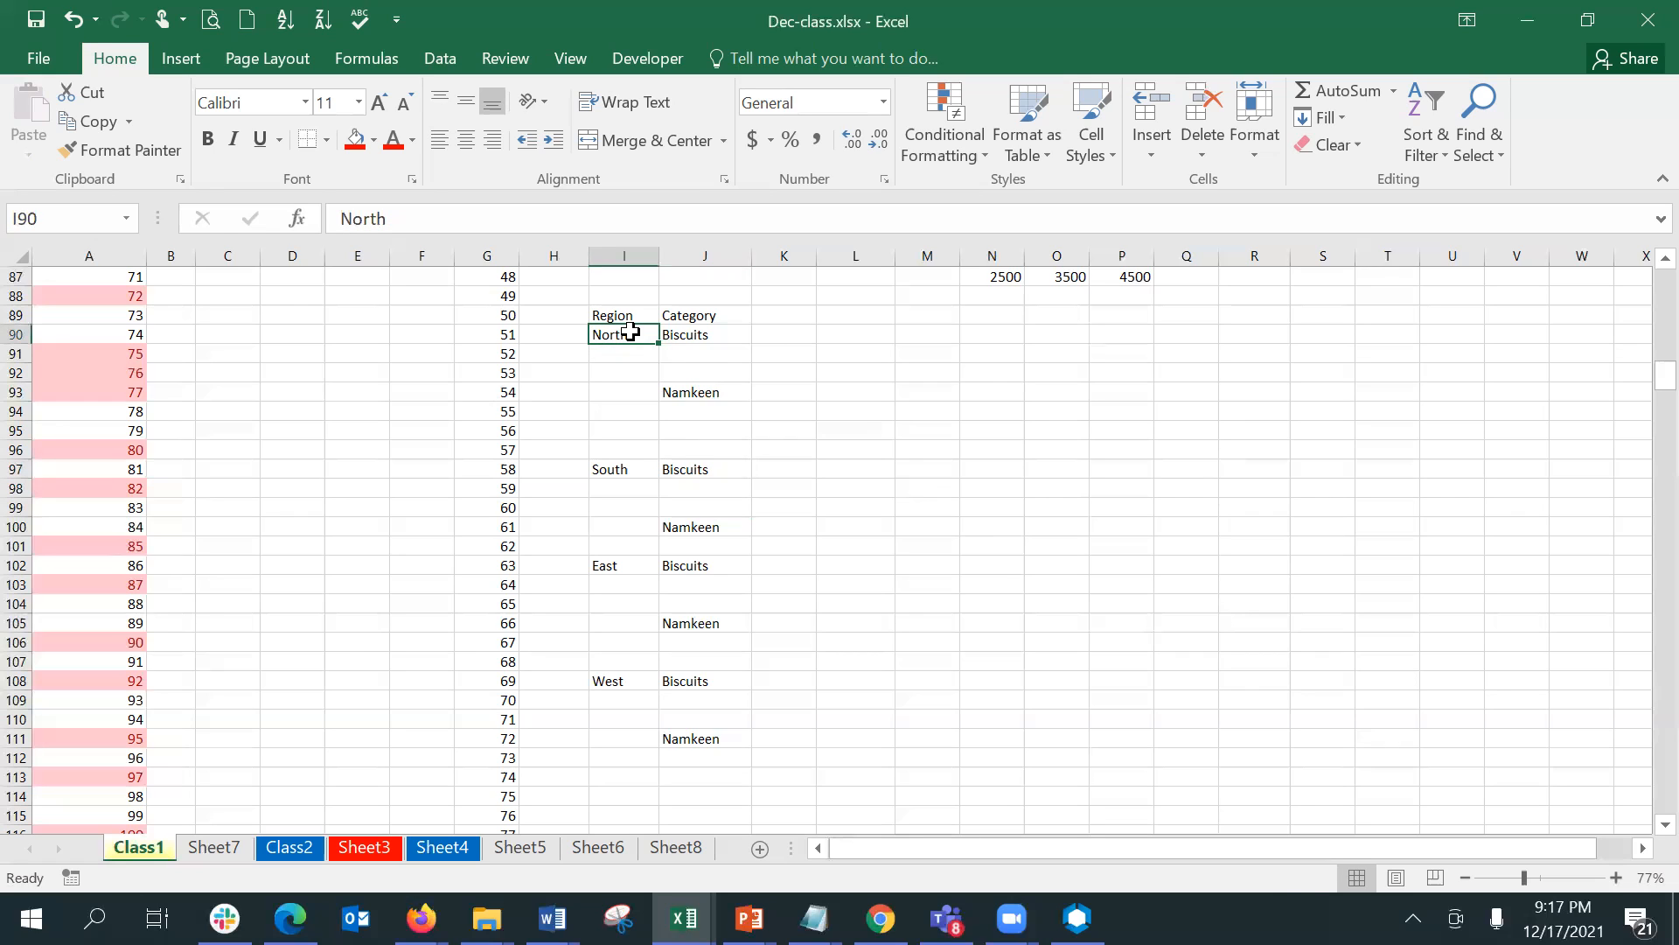
{"action": "key", "text": "shift+Right"}
{"action": "key", "text": "shift+Down"}
{"action": "key", "text": "shift+Down"}
{"action": "key", "text": "shift+Down"}
{"action": "key", "text": "shift+Down"}
{"action": "key", "text": "shift+Down"}
{"action": "key", "text": "shift+Down"}
{"action": "key", "text": "shift+Down"}
{"action": "key", "text": "shift+Down"}
{"action": "key", "text": "shift+Up"}
{"action": "key", "text": "shift+Up"}
{"action": "key", "text": "shift+Up"}
{"action": "key", "text": "shift+Up"}
{"action": "key", "text": "shift+Up"}
{"action": "key", "text": "shift+Up"}
{"action": "key", "text": "shift+Up"}
{"action": "key", "text": "shift+Up"}
{"action": "key", "text": "shift+Up"}
{"action": "key", "text": "Down"}
{"action": "key", "text": "Up"}
{"action": "key", "text": "shift+Right"}
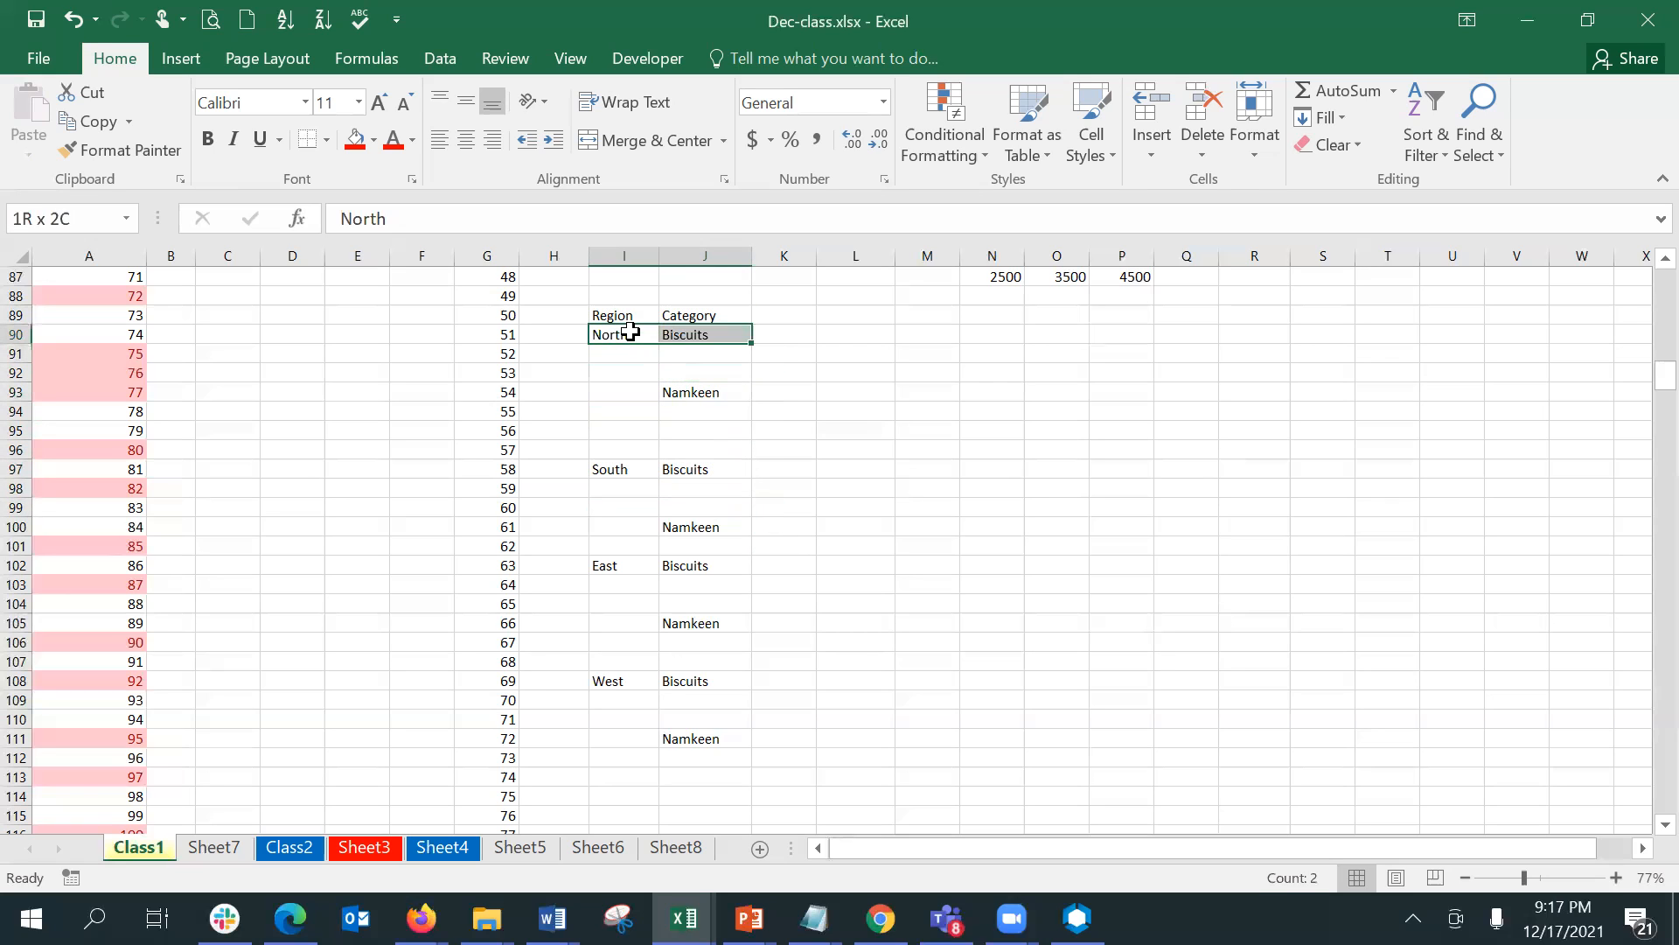
{"action": "left_click_drag", "start_coordinate": [749, 342], "coordinate": [739, 789]}
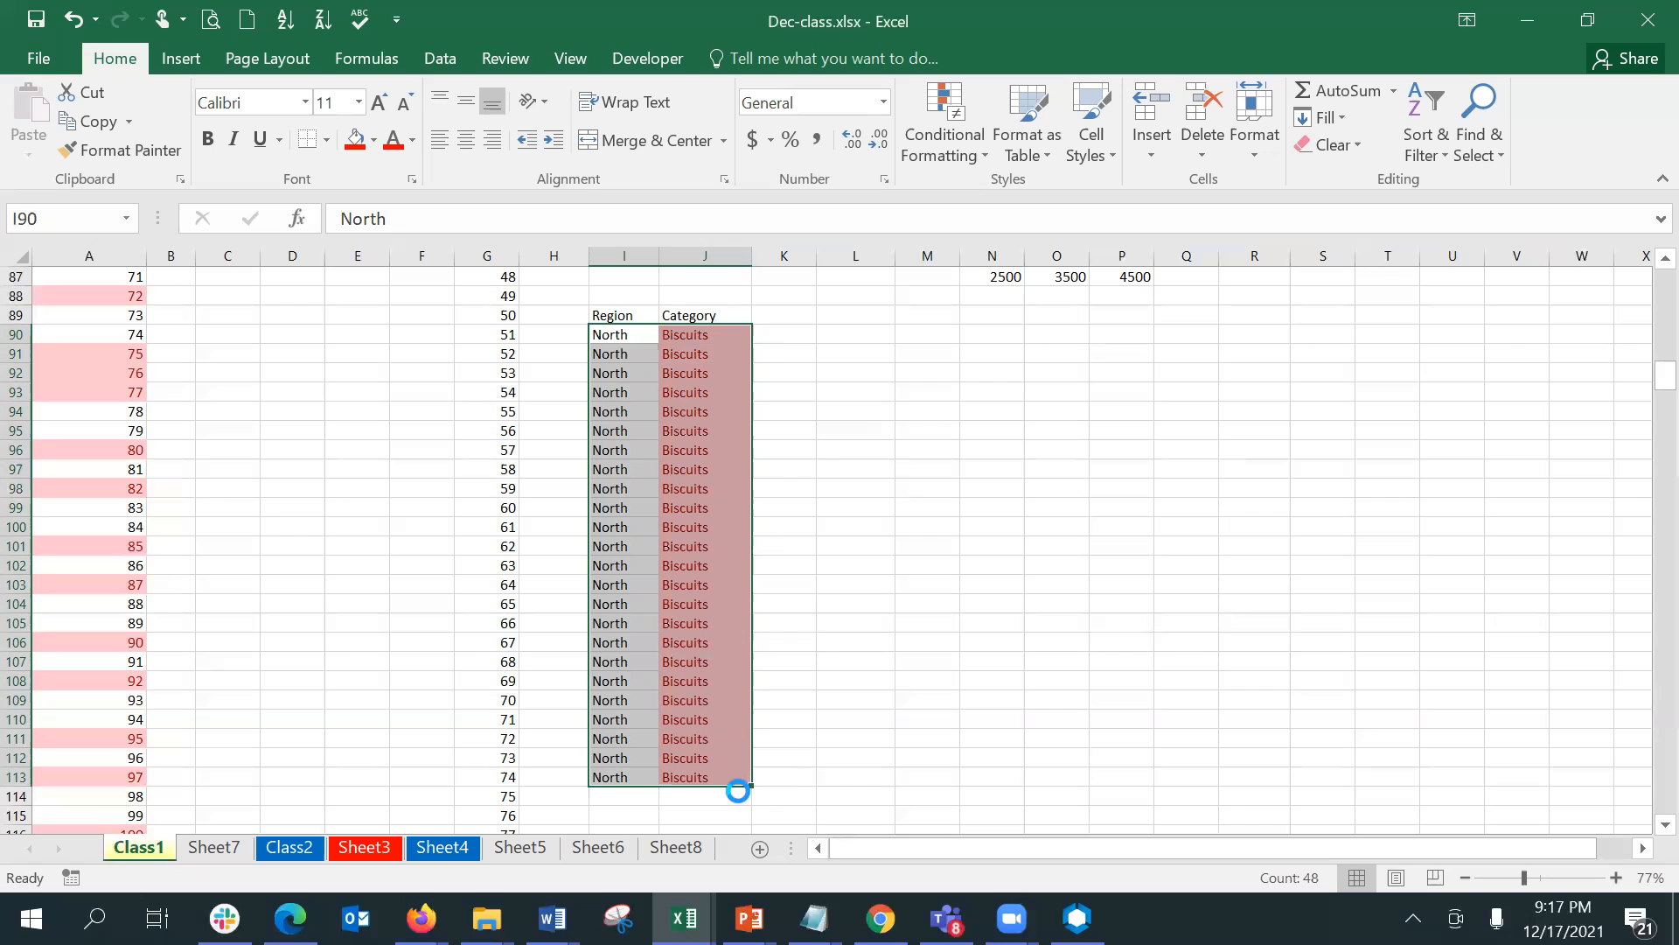
{"action": "key", "text": "ctrl+z"}
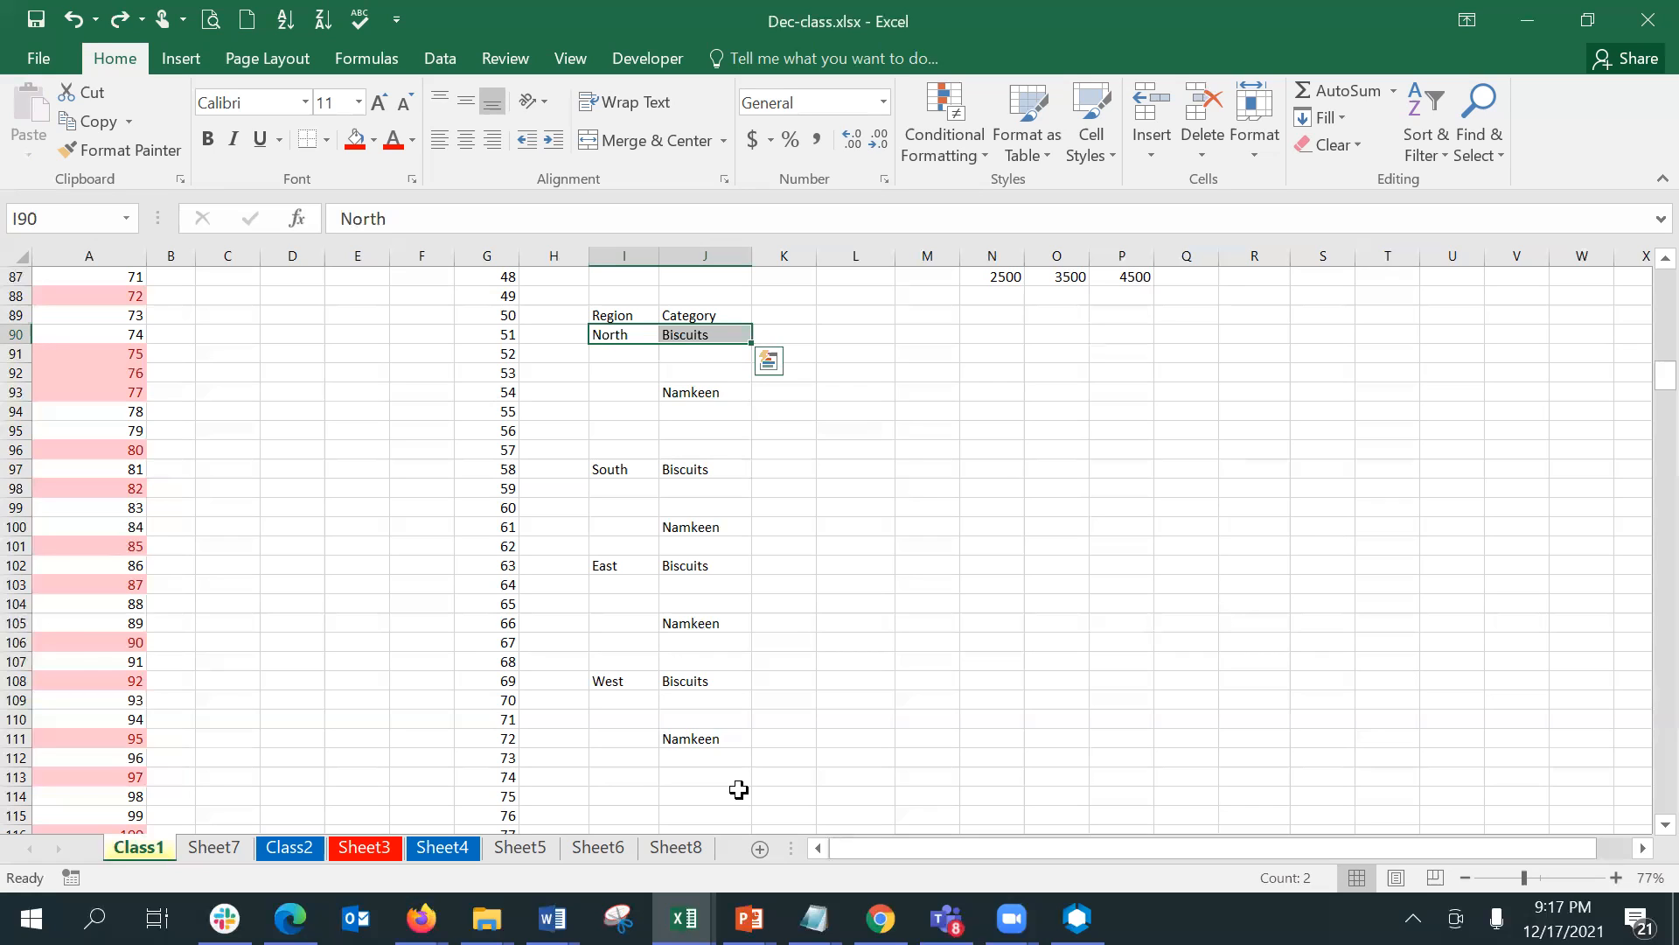
- Demonstrate selecting only the blank cells within I90:J113 using Go To Special, and release the selection
{"action": "key", "text": "shift+Down"}
{"action": "key", "text": "shift+Down"}
{"action": "key", "text": "shift+Down"}
{"action": "key", "text": "shift+Down"}
{"action": "key", "text": "shift+Down"}
{"action": "key", "text": "shift+Down"}
{"action": "key", "text": "shift+Down"}
{"action": "key", "text": "shift+Down"}
{"action": "key", "text": "shift+Down"}
{"action": "key", "text": "shift+Down"}
{"action": "key", "text": "shift+Down"}
{"action": "key", "text": "shift+Down"}
{"action": "key", "text": "shift+Down"}
{"action": "key", "text": "shift+Down"}
{"action": "key", "text": "shift+Down"}
{"action": "key", "text": "shift+Down"}
{"action": "key", "text": "shift+Down"}
{"action": "key", "text": "shift+Down"}
{"action": "key", "text": "shift+Down"}
{"action": "key", "text": "shift+Down"}
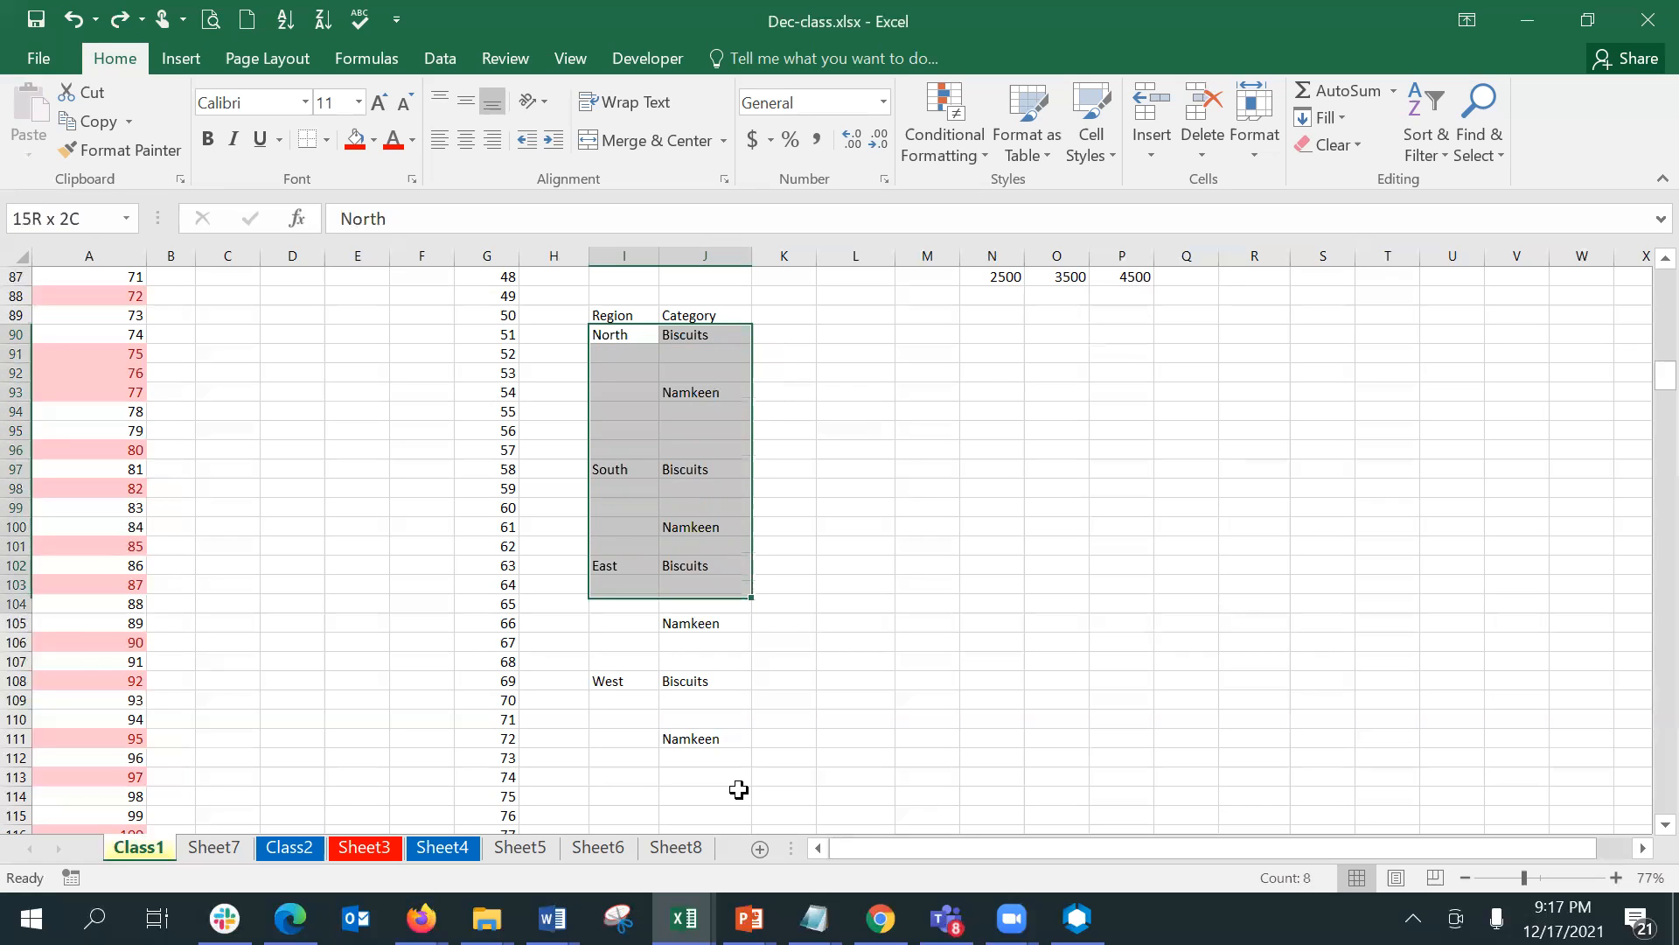
{"action": "key", "text": "shift+Down"}
{"action": "key", "text": "shift+Down"}
{"action": "key", "text": "shift+Down"}
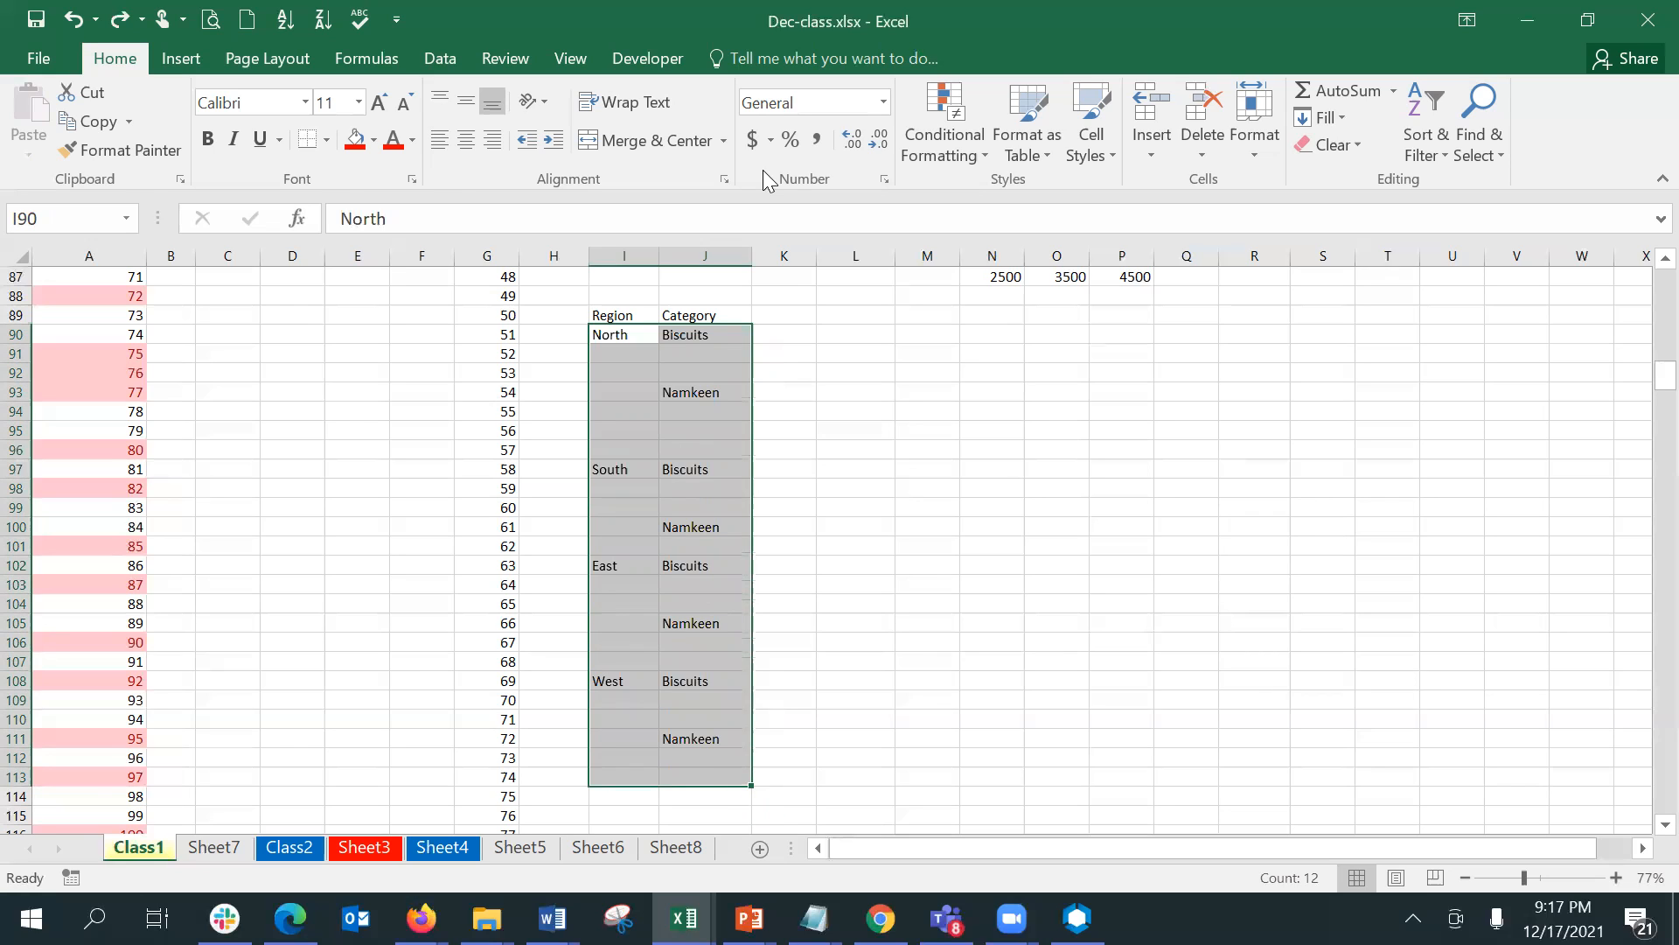
{"action": "key", "text": "ctrl+g"}
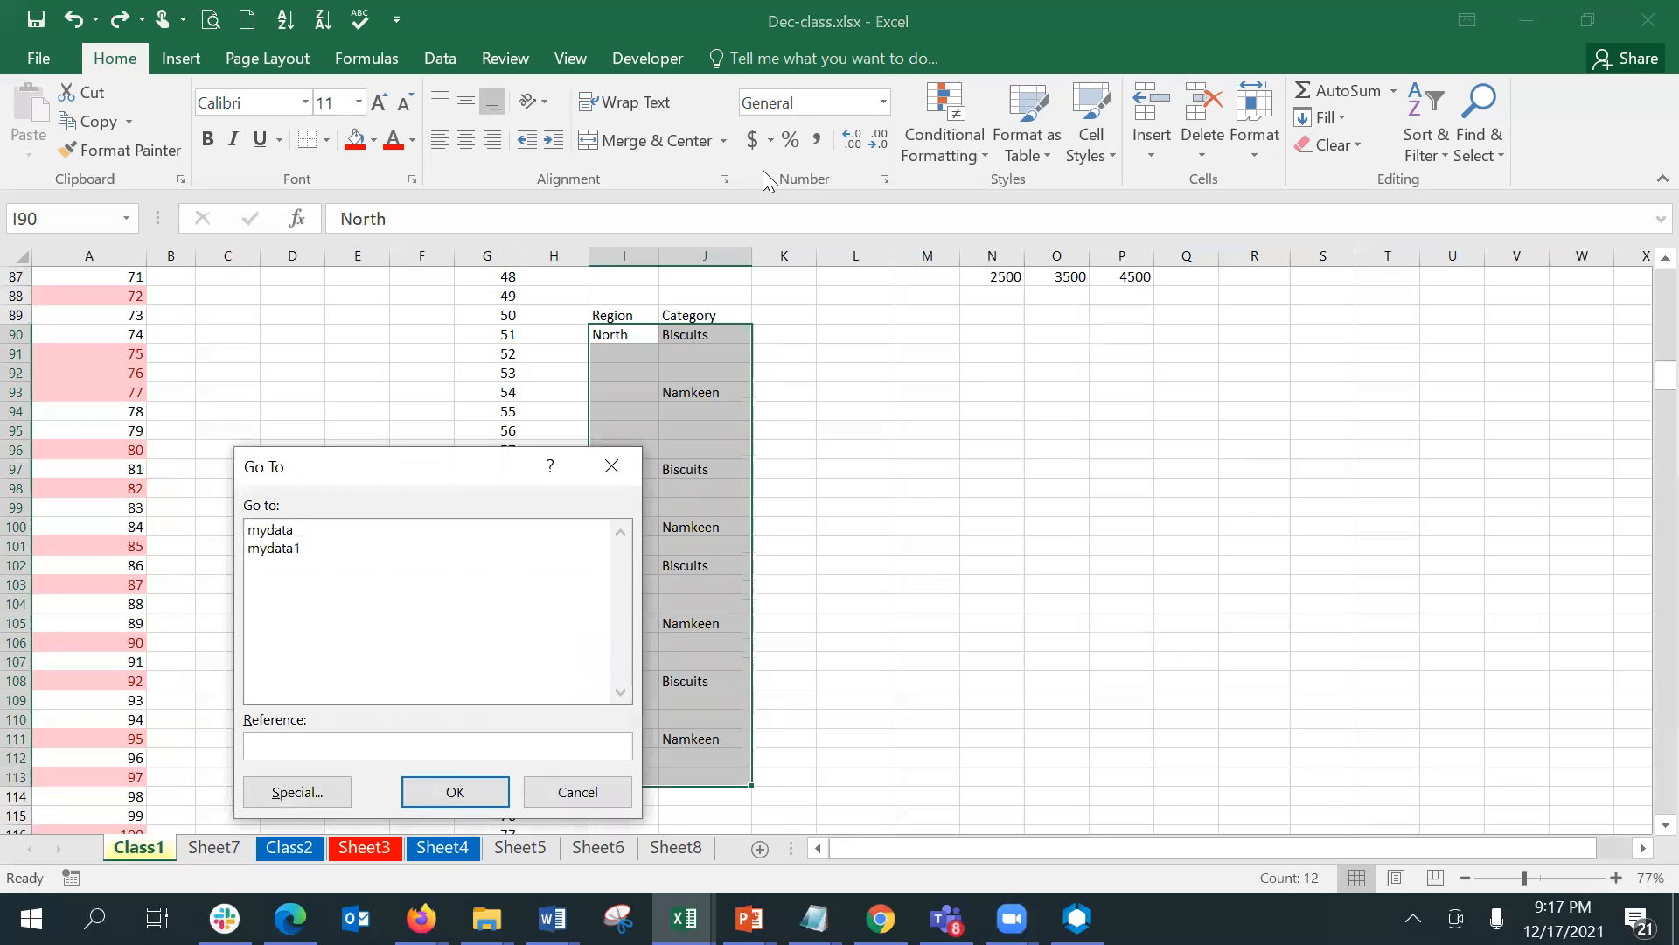
{"action": "left_click_drag", "start_coordinate": [331, 479], "coordinate": [340, 373]}
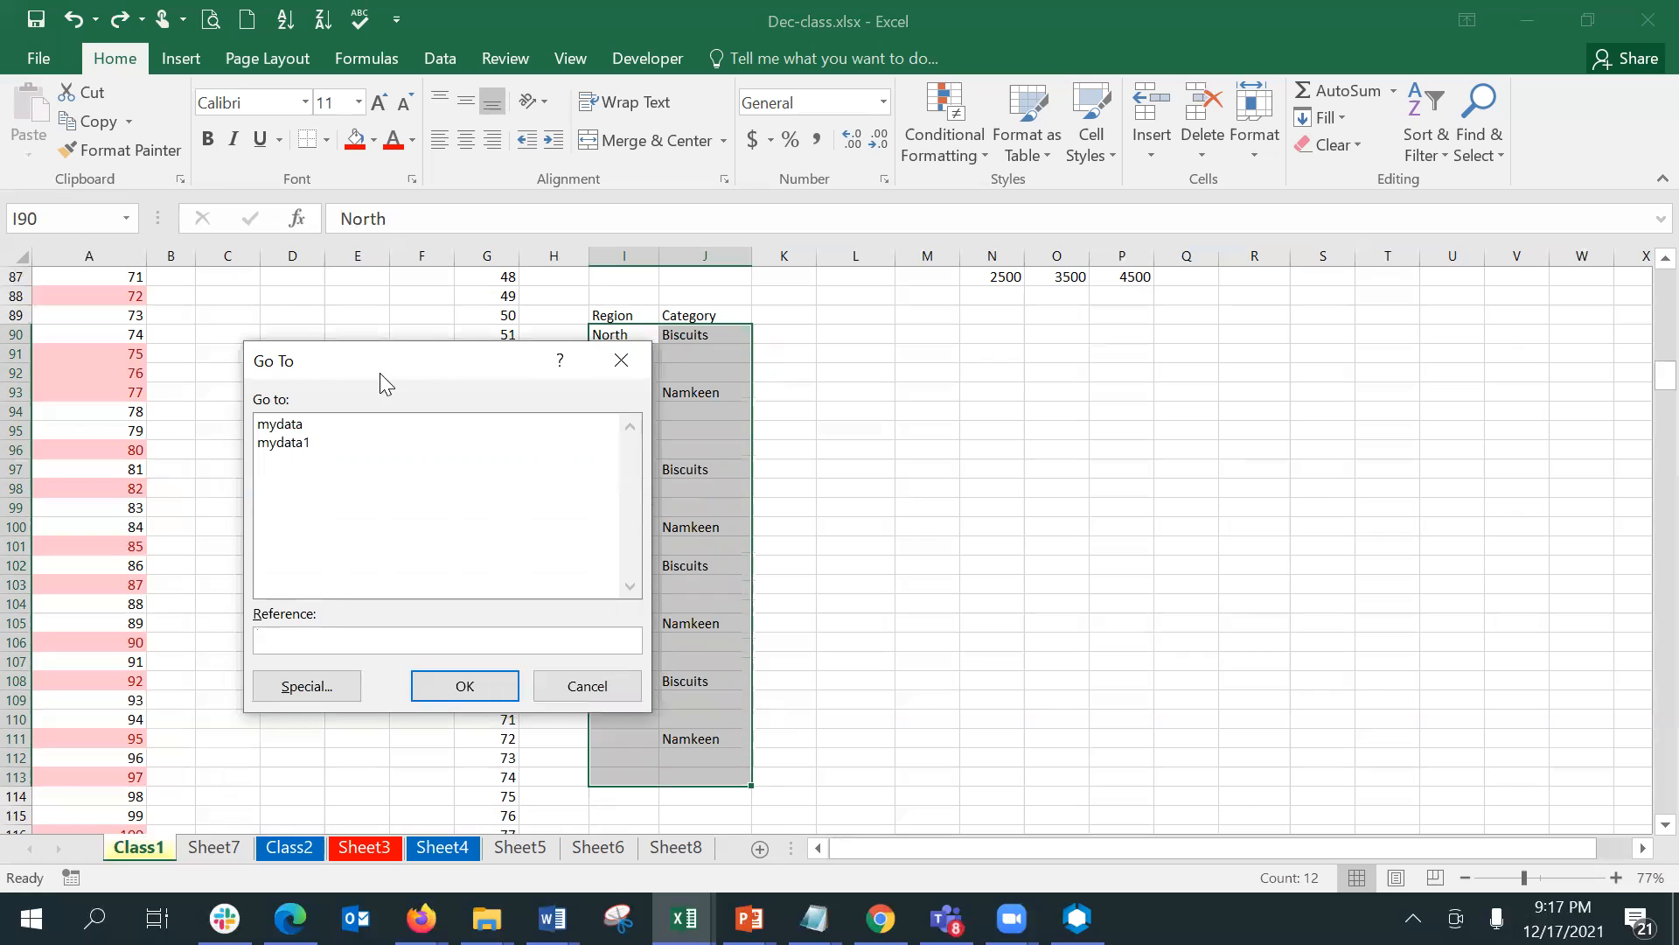
{"action": "left_click", "coordinate": [307, 687]}
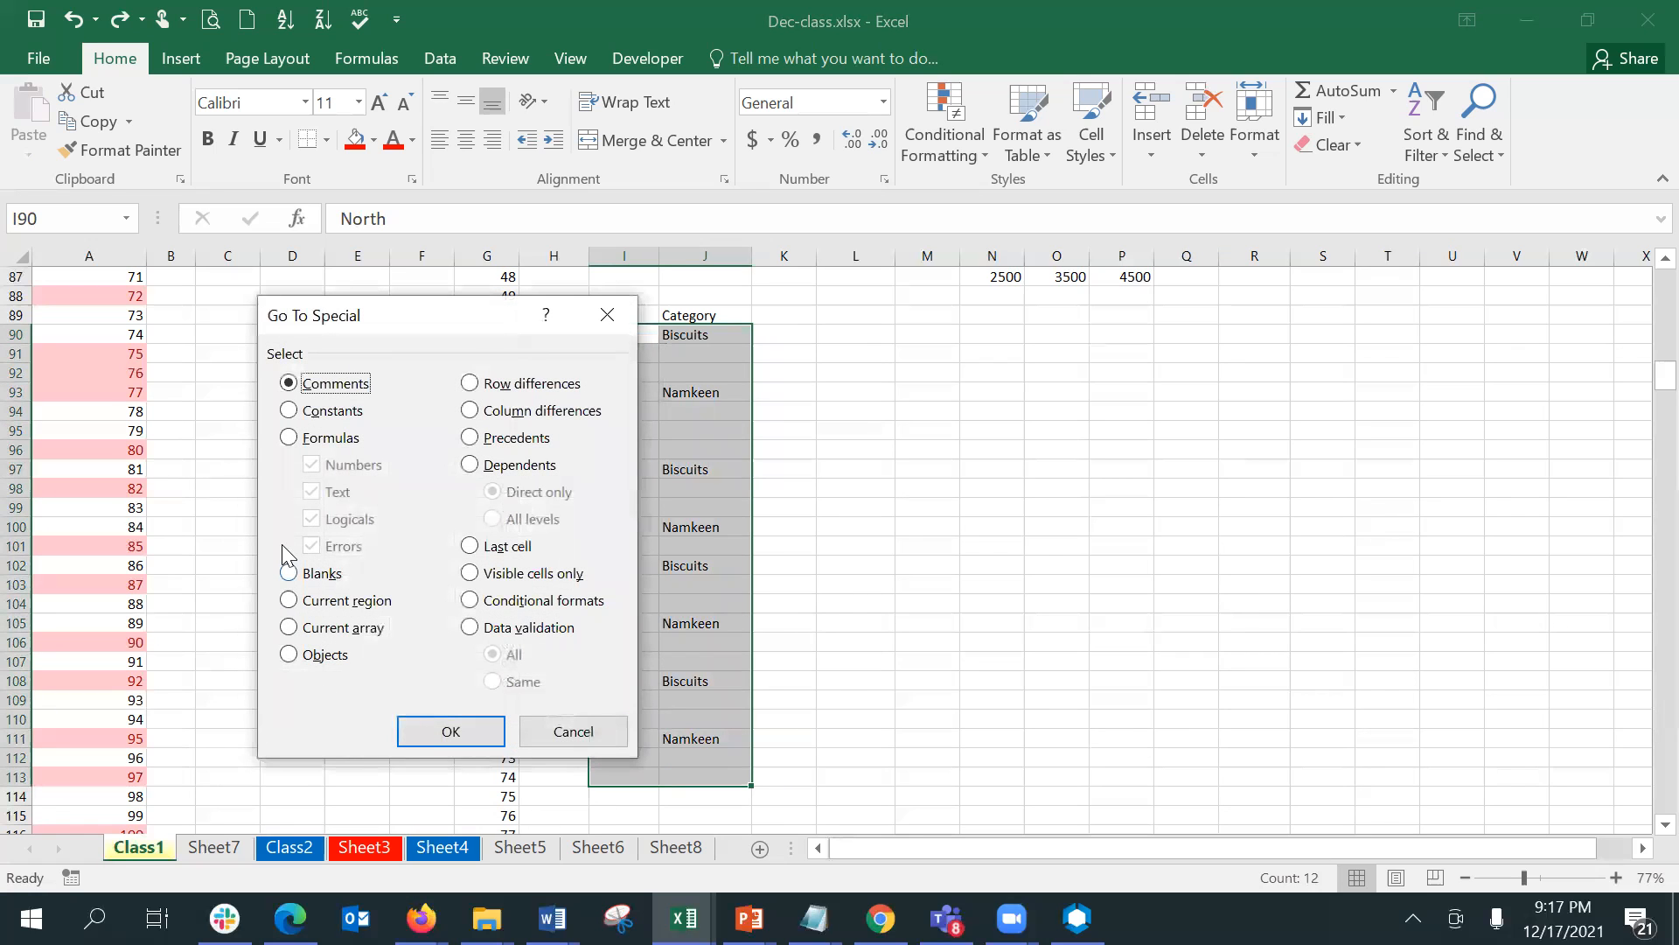
{"action": "left_click", "coordinate": [292, 574]}
{"action": "left_click", "coordinate": [444, 731]}
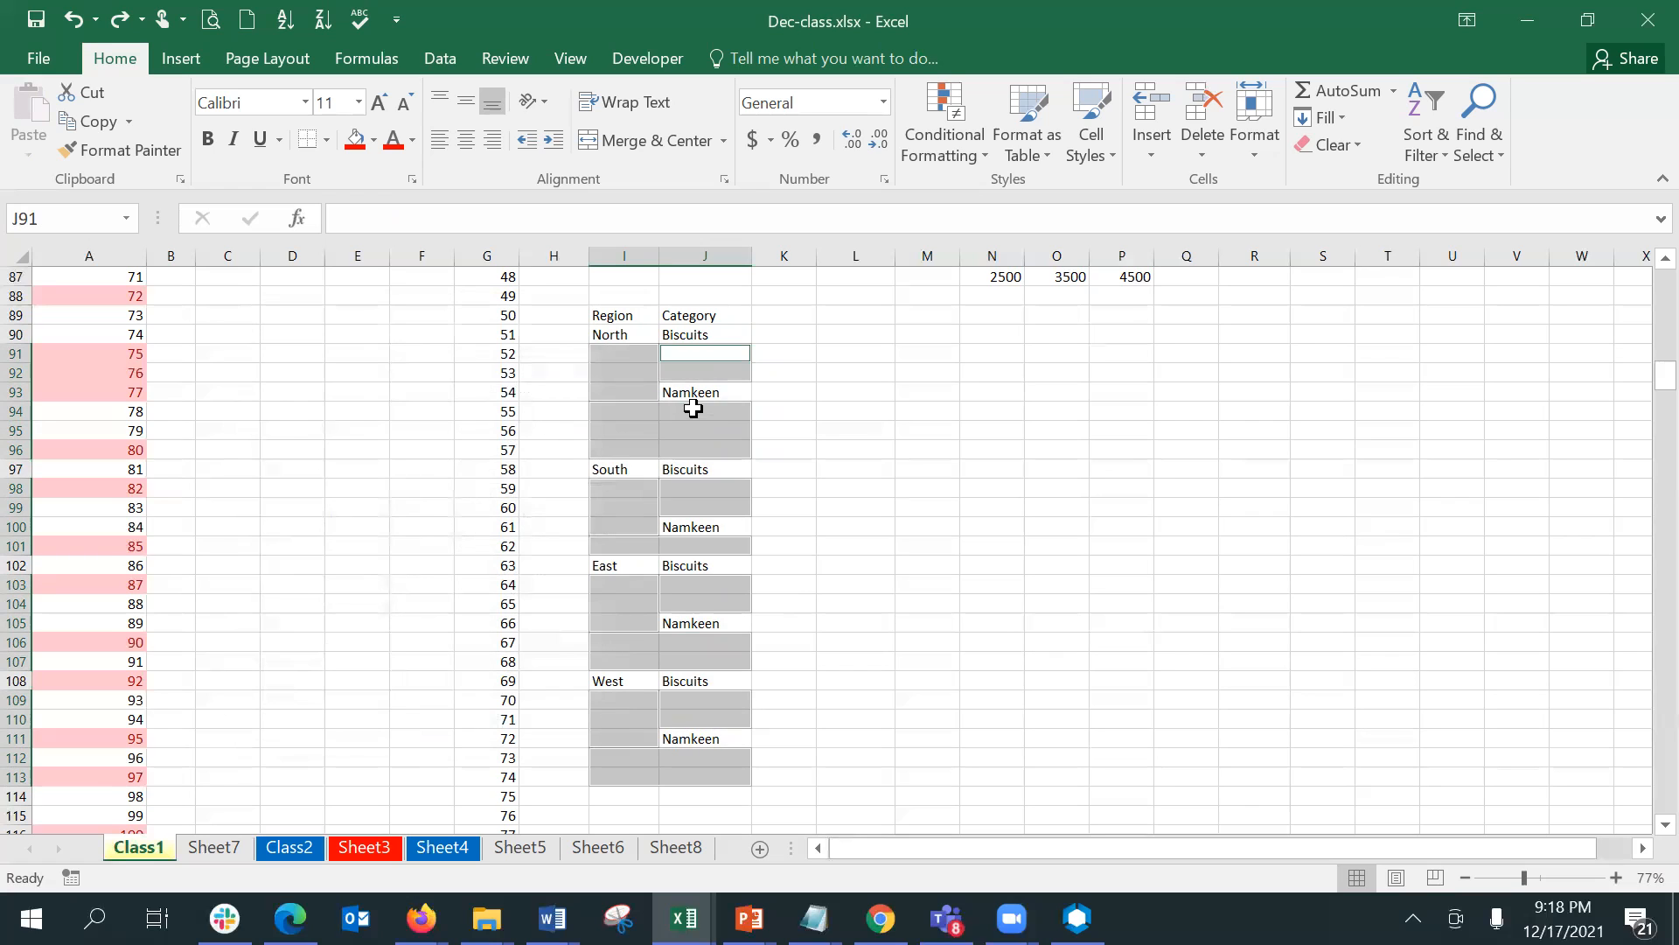
{"action": "left_click", "coordinate": [694, 352]}
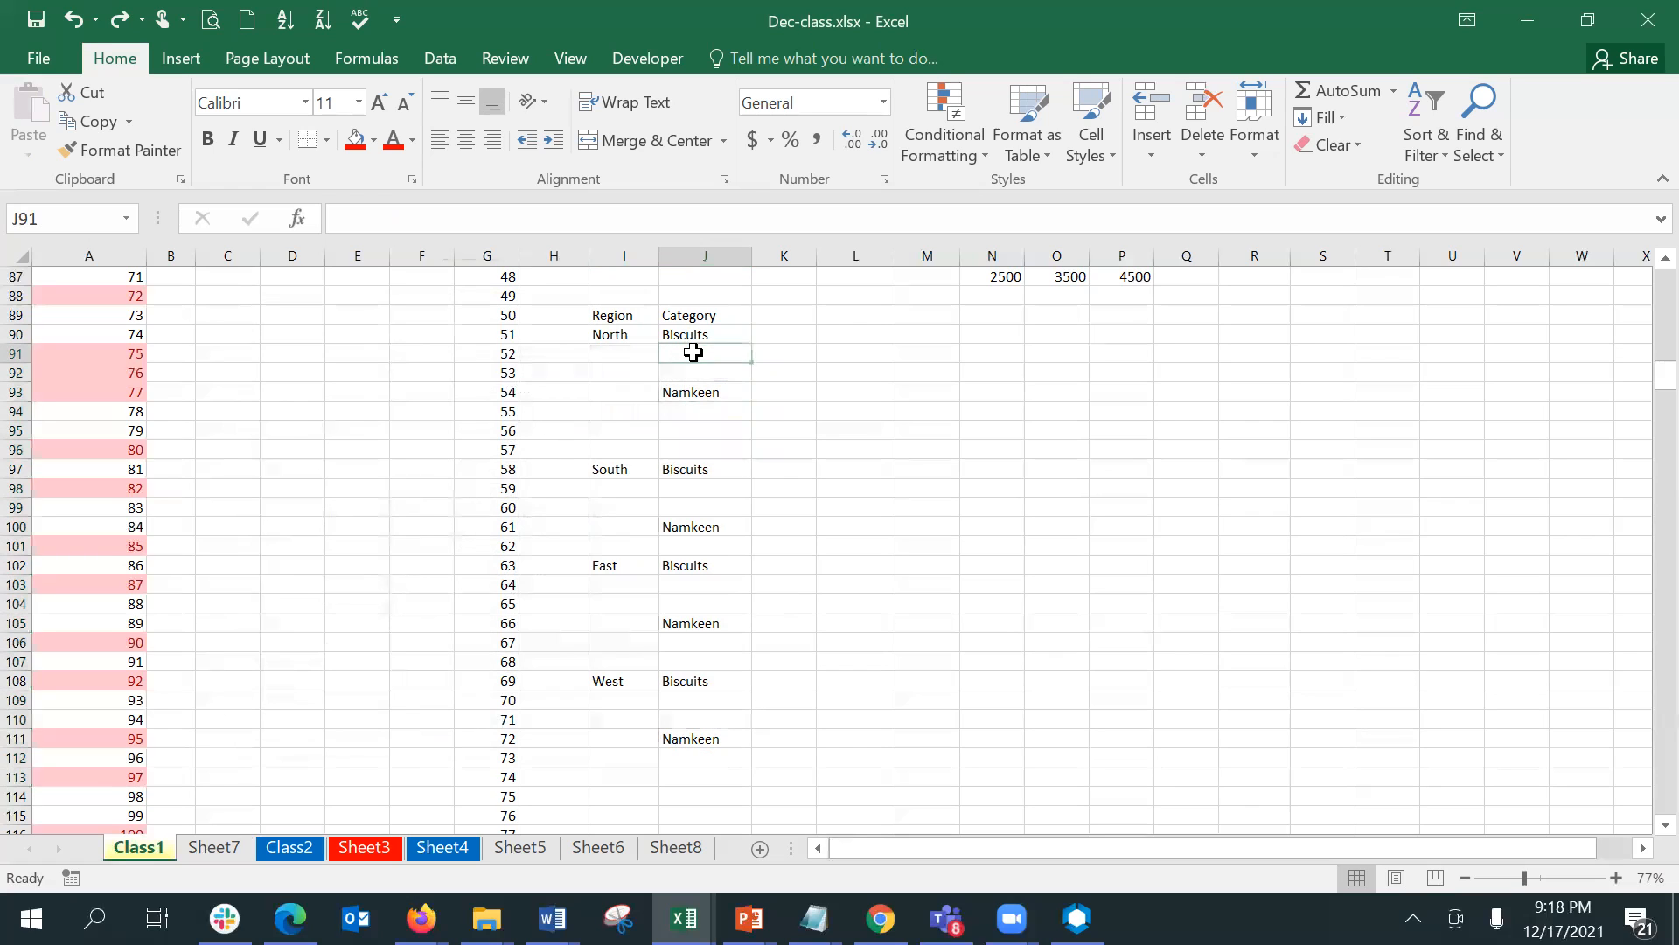
{"action": "left_click", "coordinate": [636, 351]}
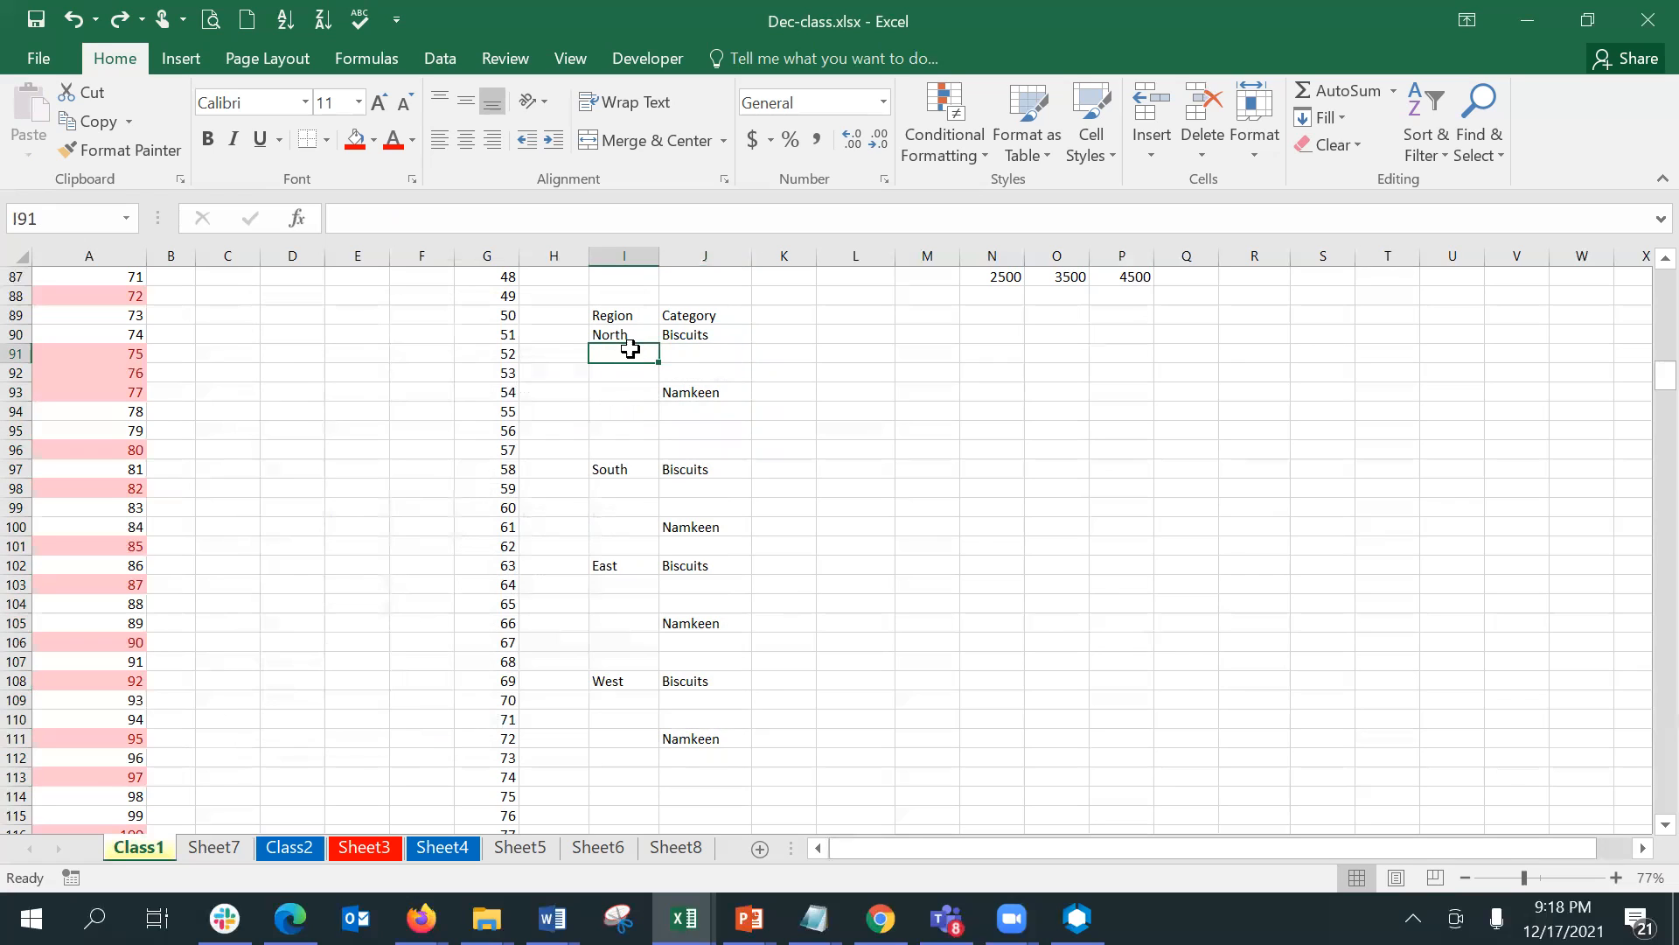
- Select the blanks in I90:J113 with Go To Special and fill them all at once with the relative formula =J90 starting from J91
{"action": "left_click_drag", "start_coordinate": [615, 334], "coordinate": [732, 779]}
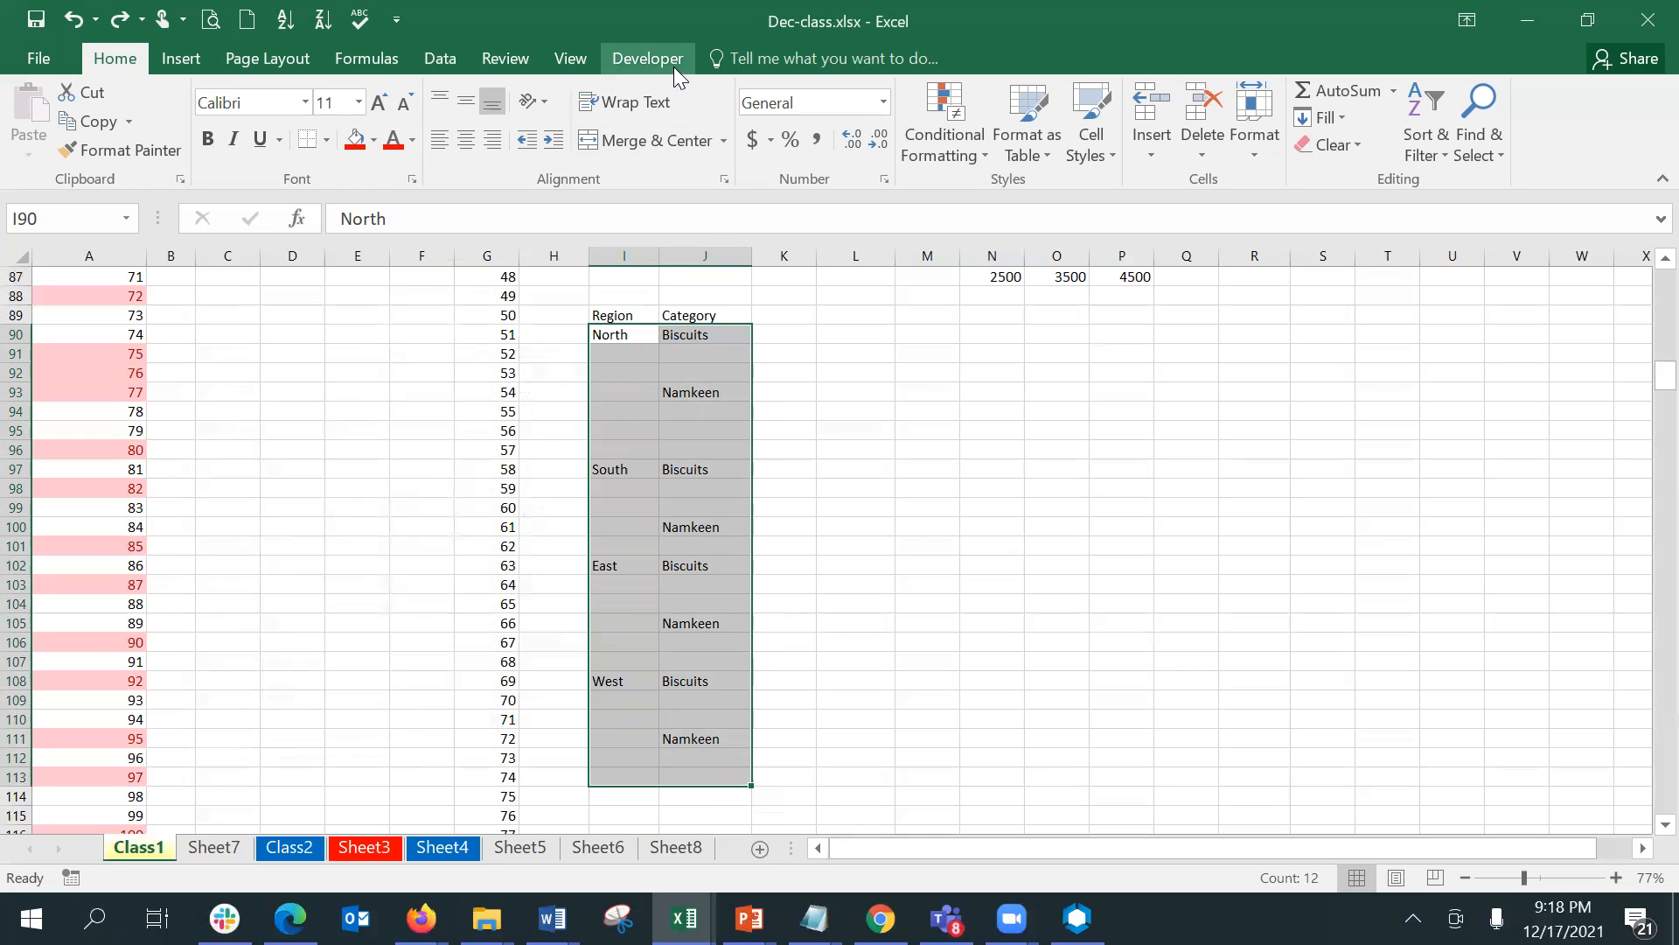
{"action": "key", "text": "ctrl+g"}
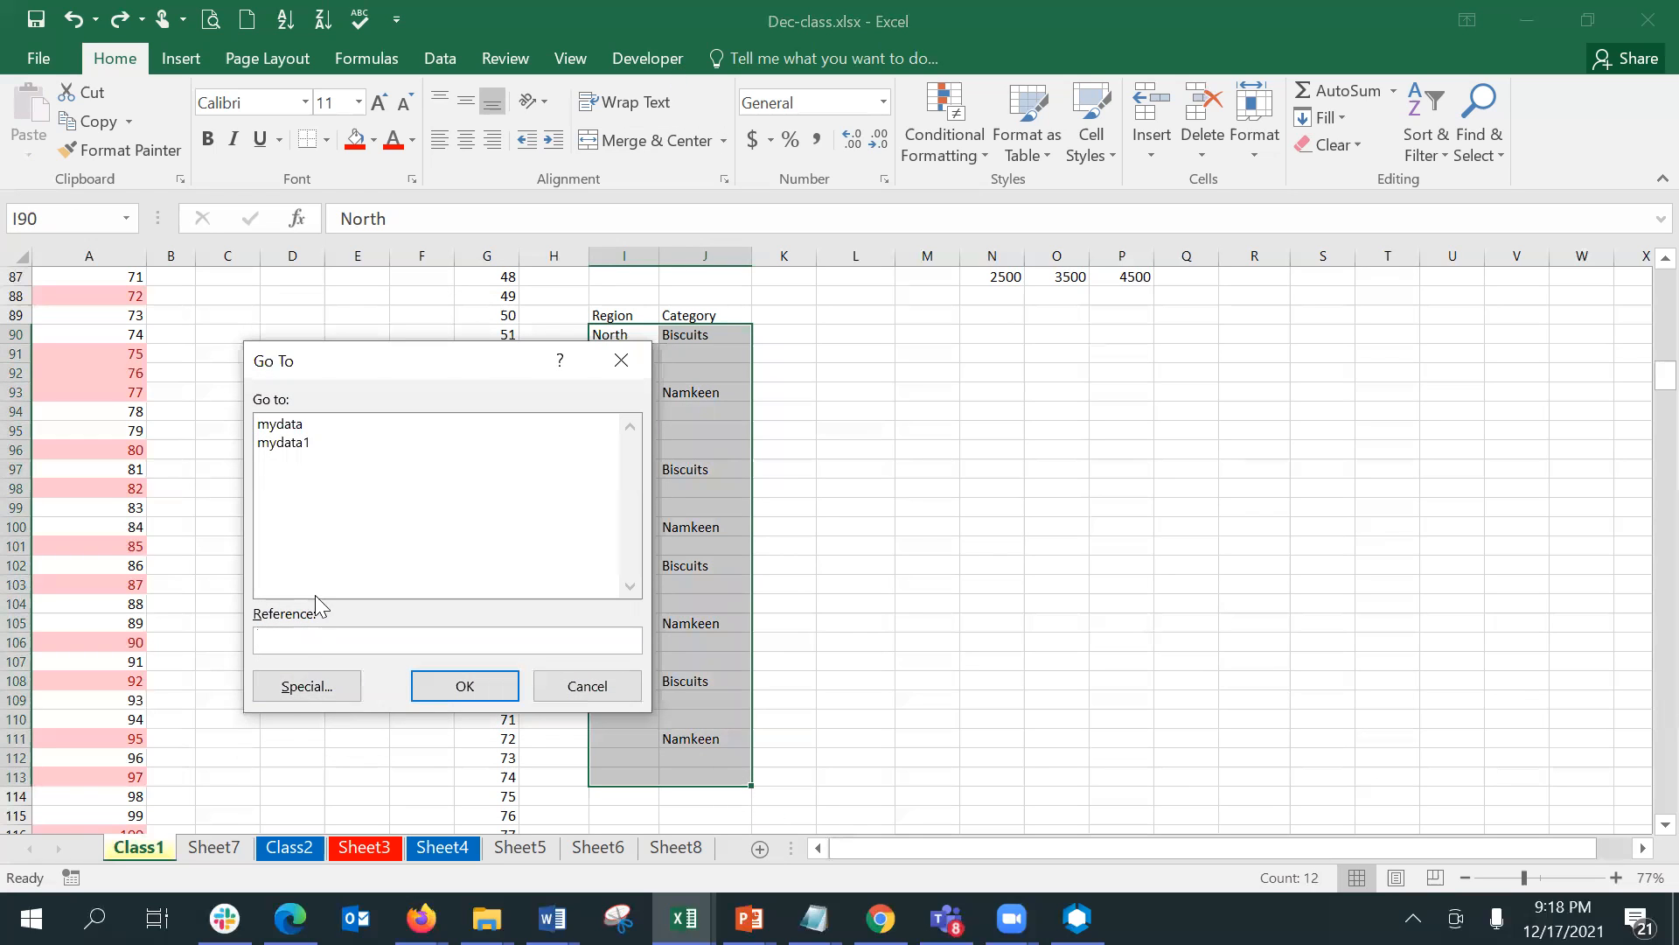
{"action": "left_click", "coordinate": [306, 689]}
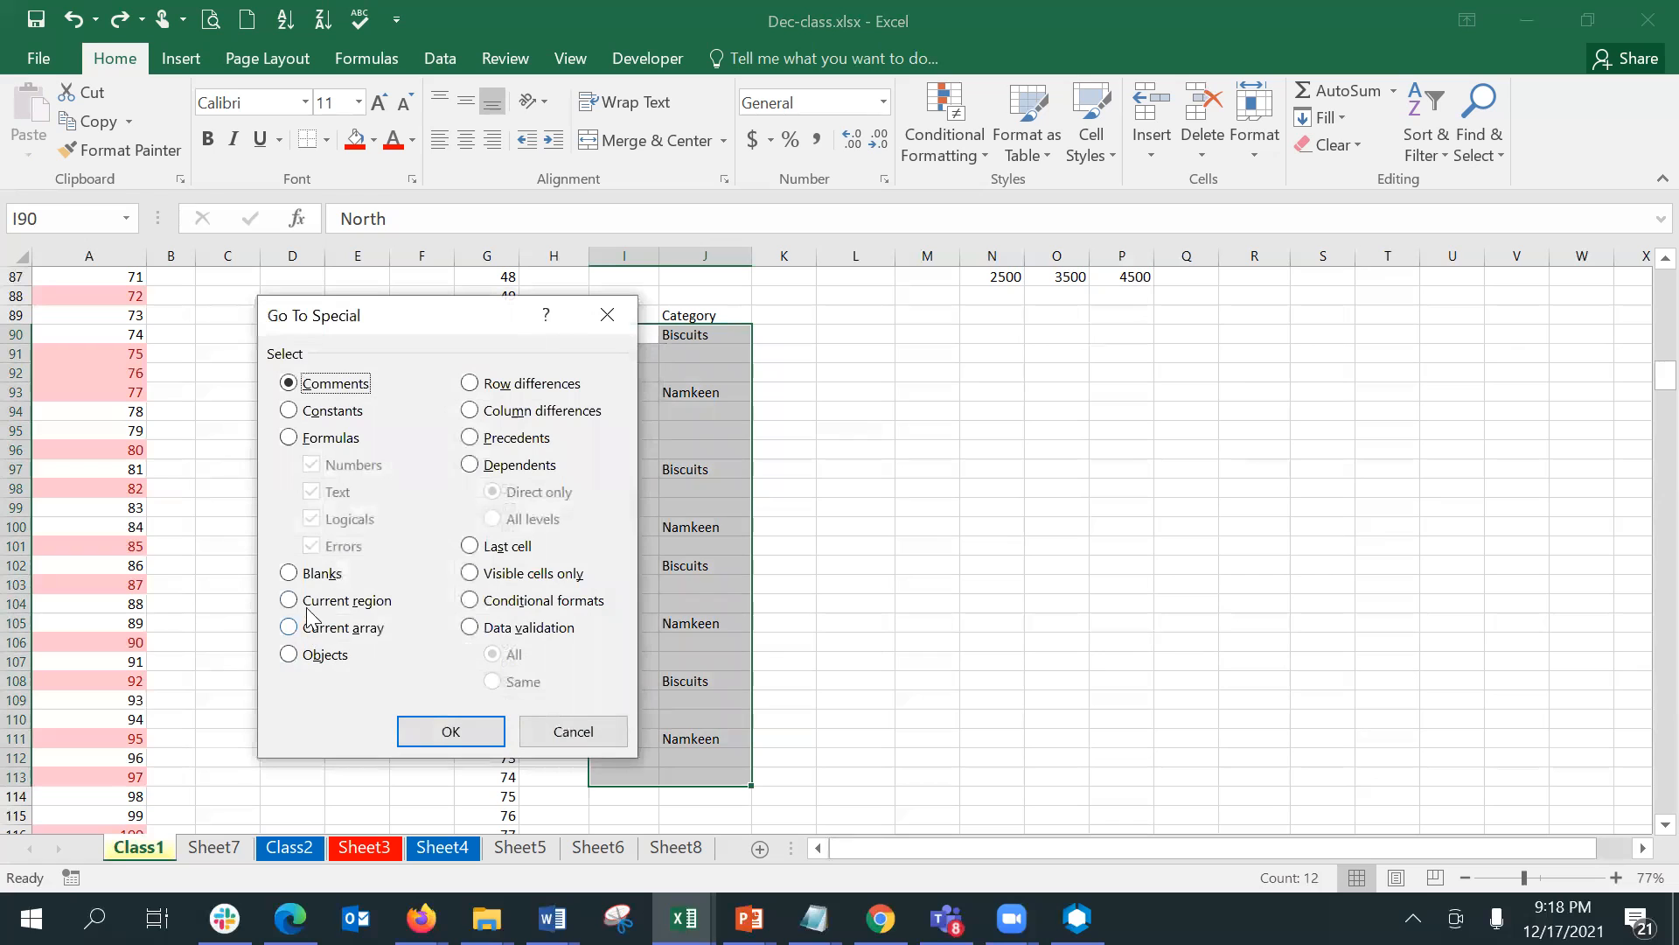
{"action": "left_click", "coordinate": [303, 577]}
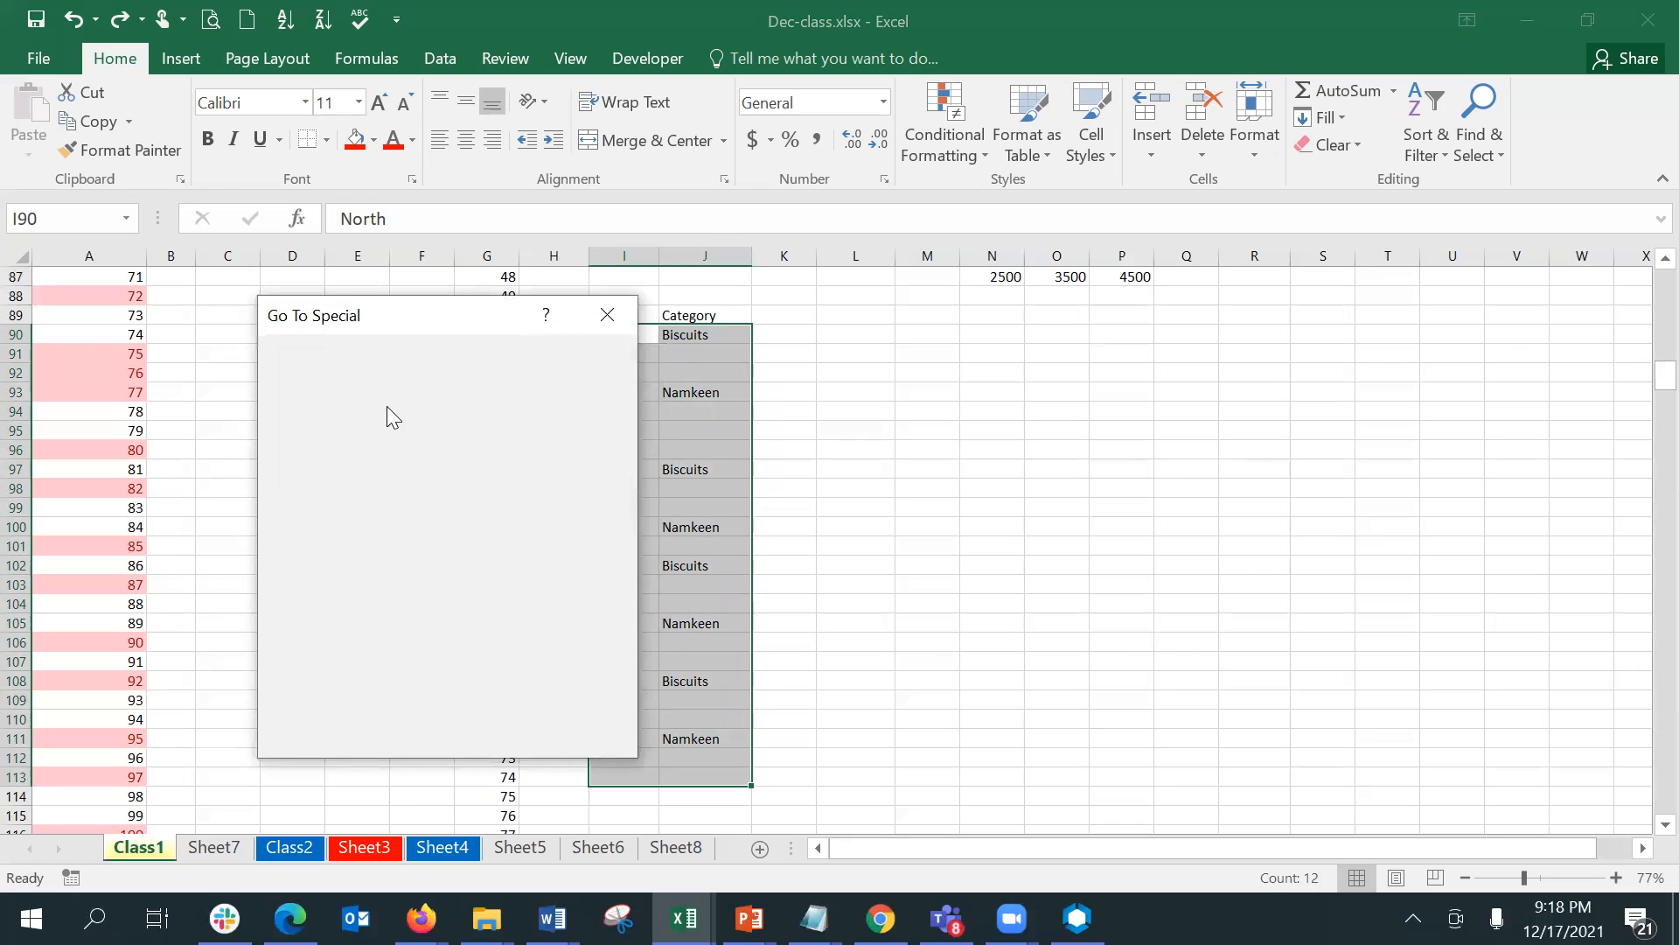
{"action": "left_click", "coordinate": [450, 731]}
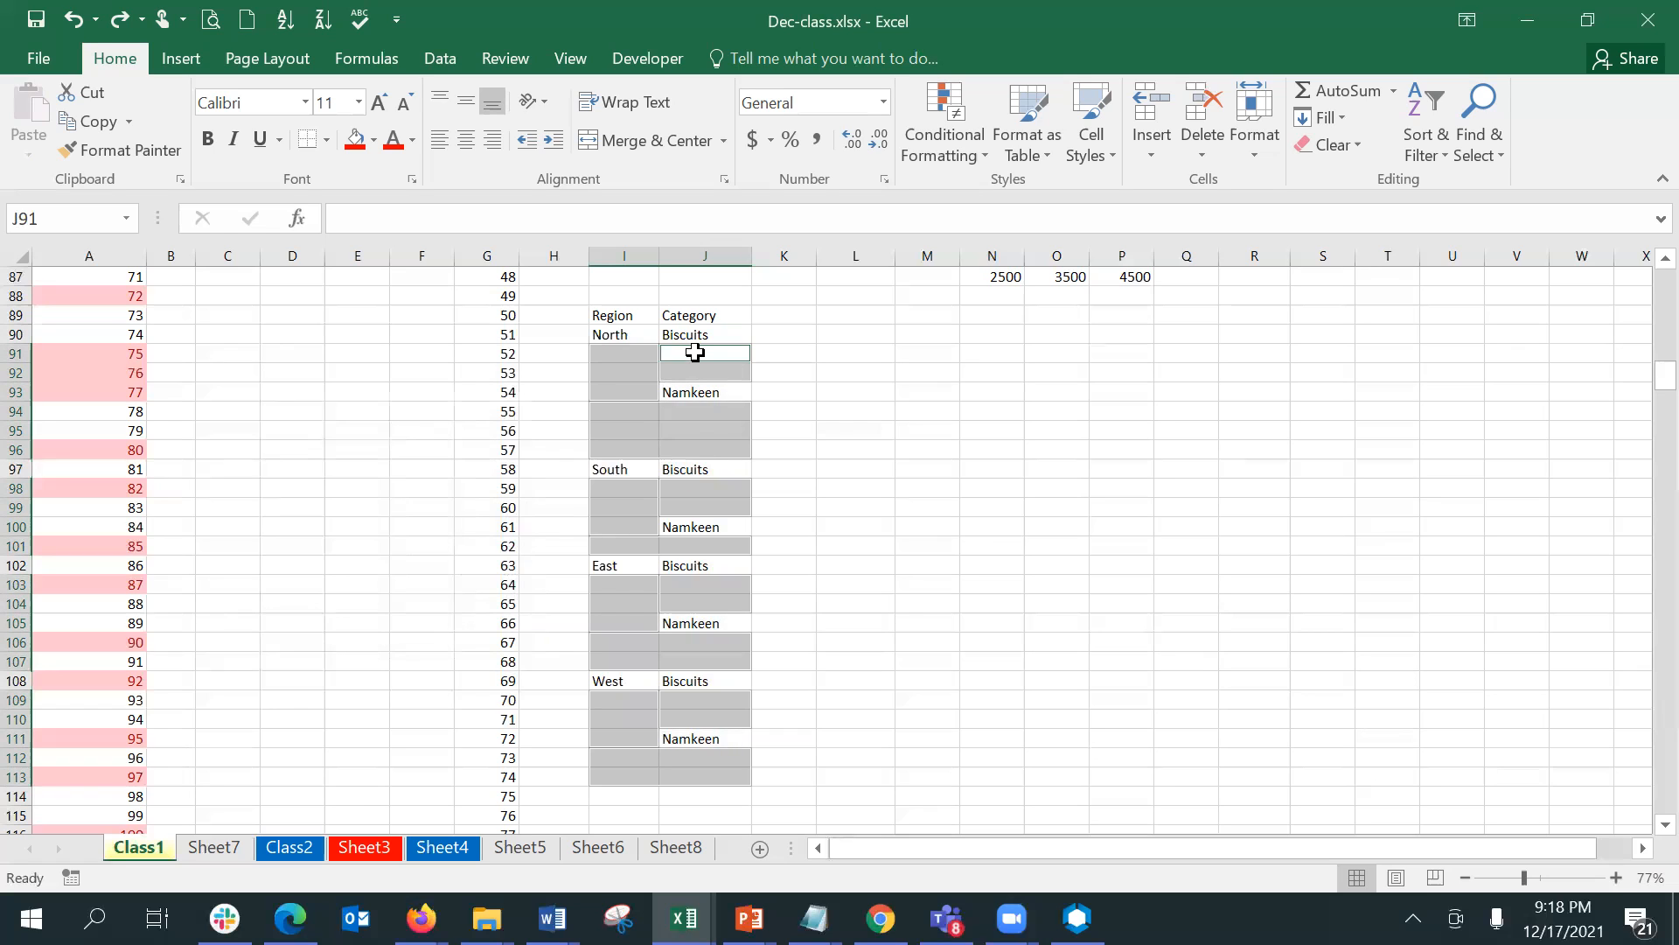
{"action": "type", "text": "="}
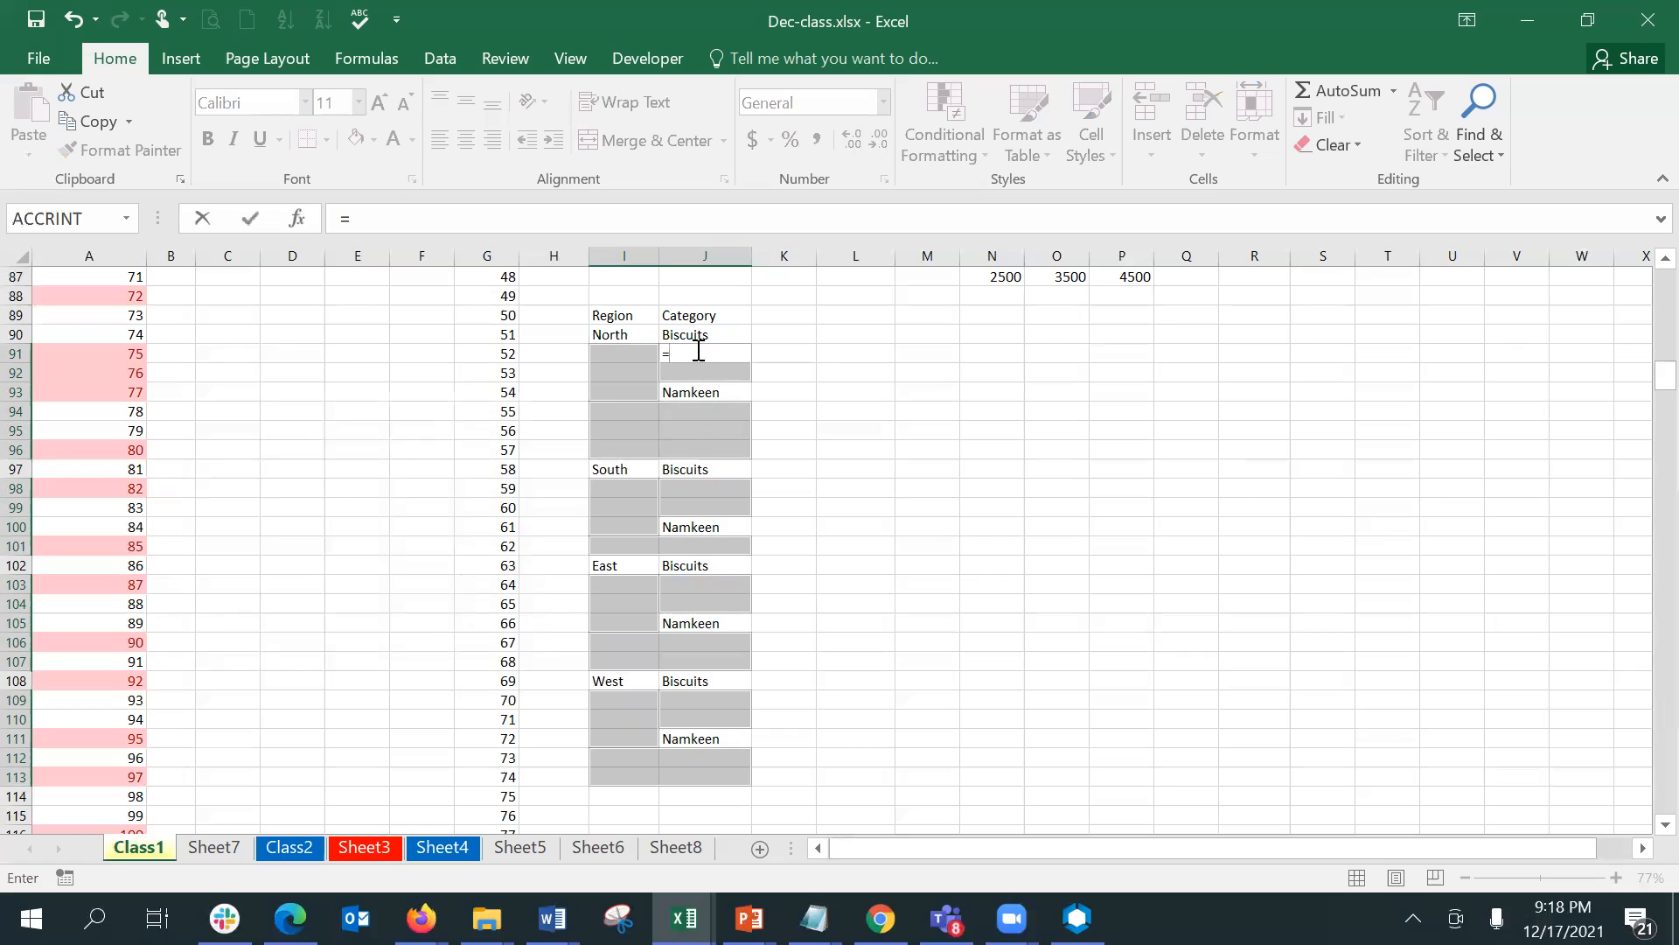
{"action": "left_click", "coordinate": [695, 337]}
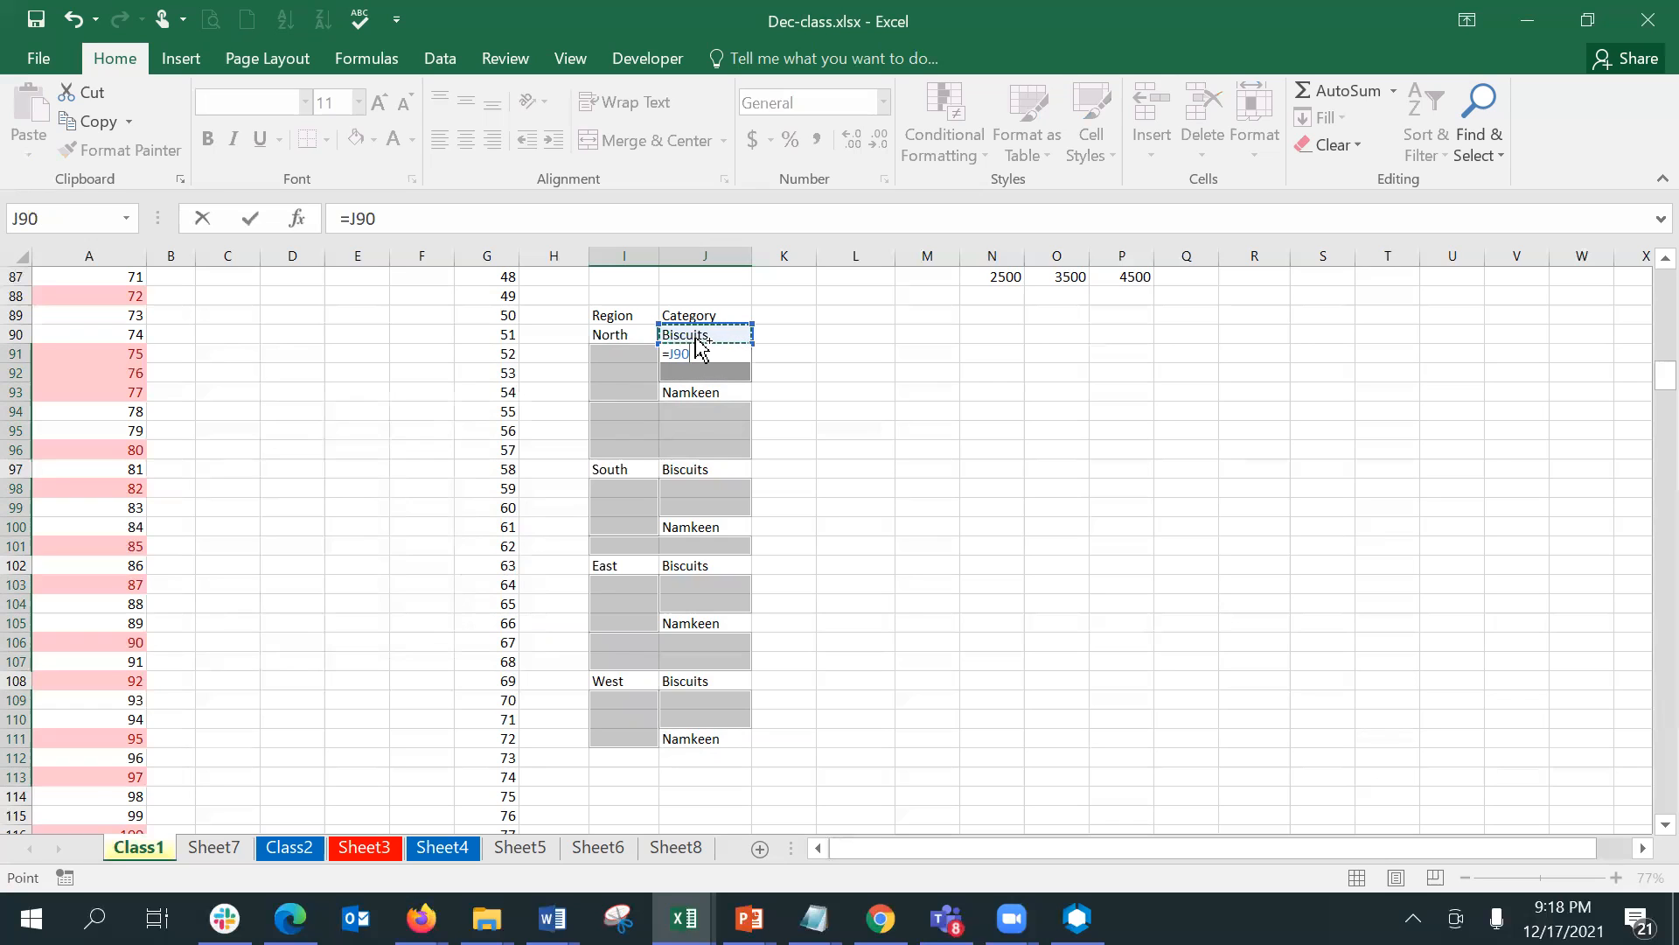
{"action": "key", "text": "ctrl+Return"}
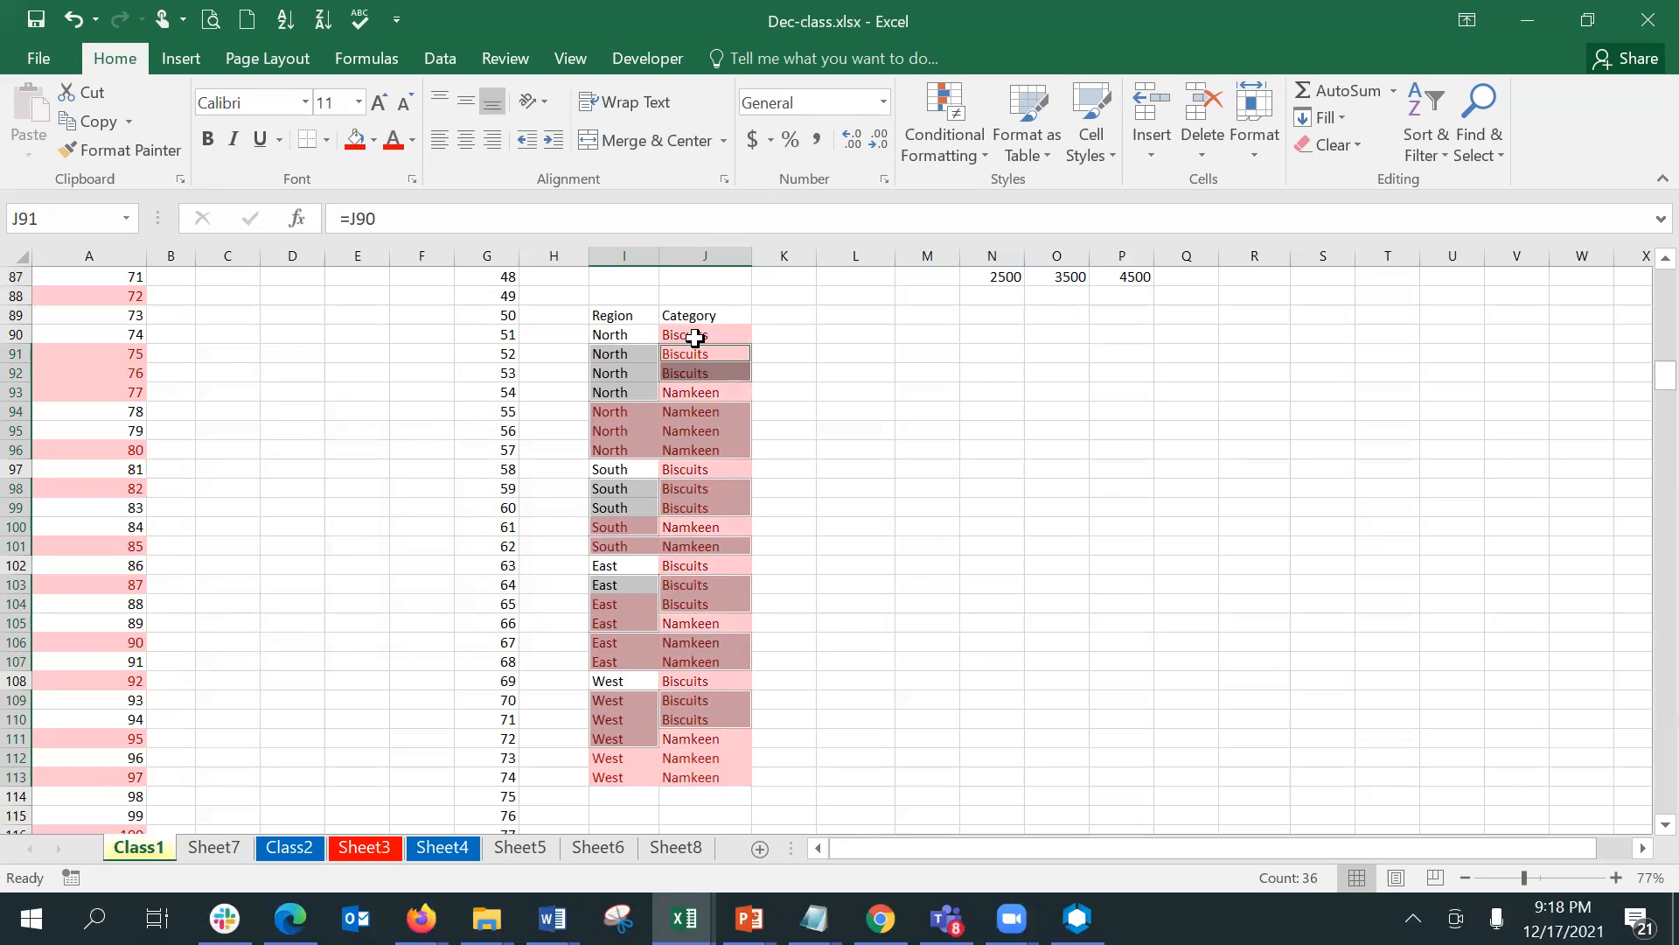
- Clear the conditional formatting rules from the Region and Category list in I89:J113 only
{"action": "left_click_drag", "start_coordinate": [624, 314], "coordinate": [695, 771]}
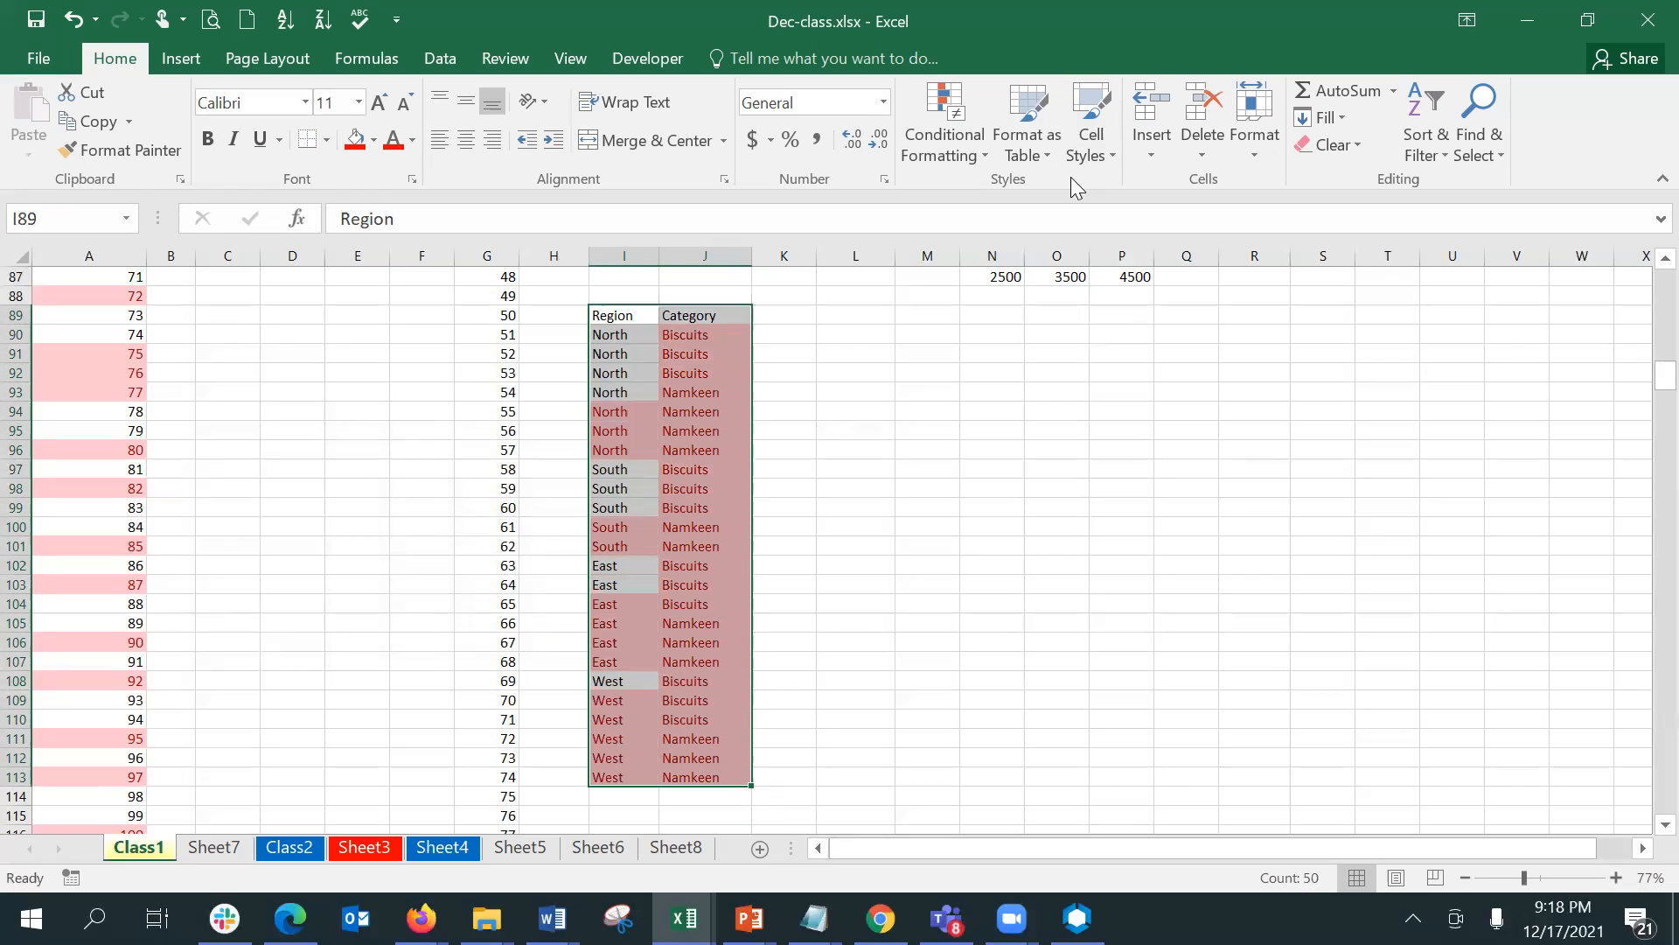
{"action": "left_click", "coordinate": [969, 142]}
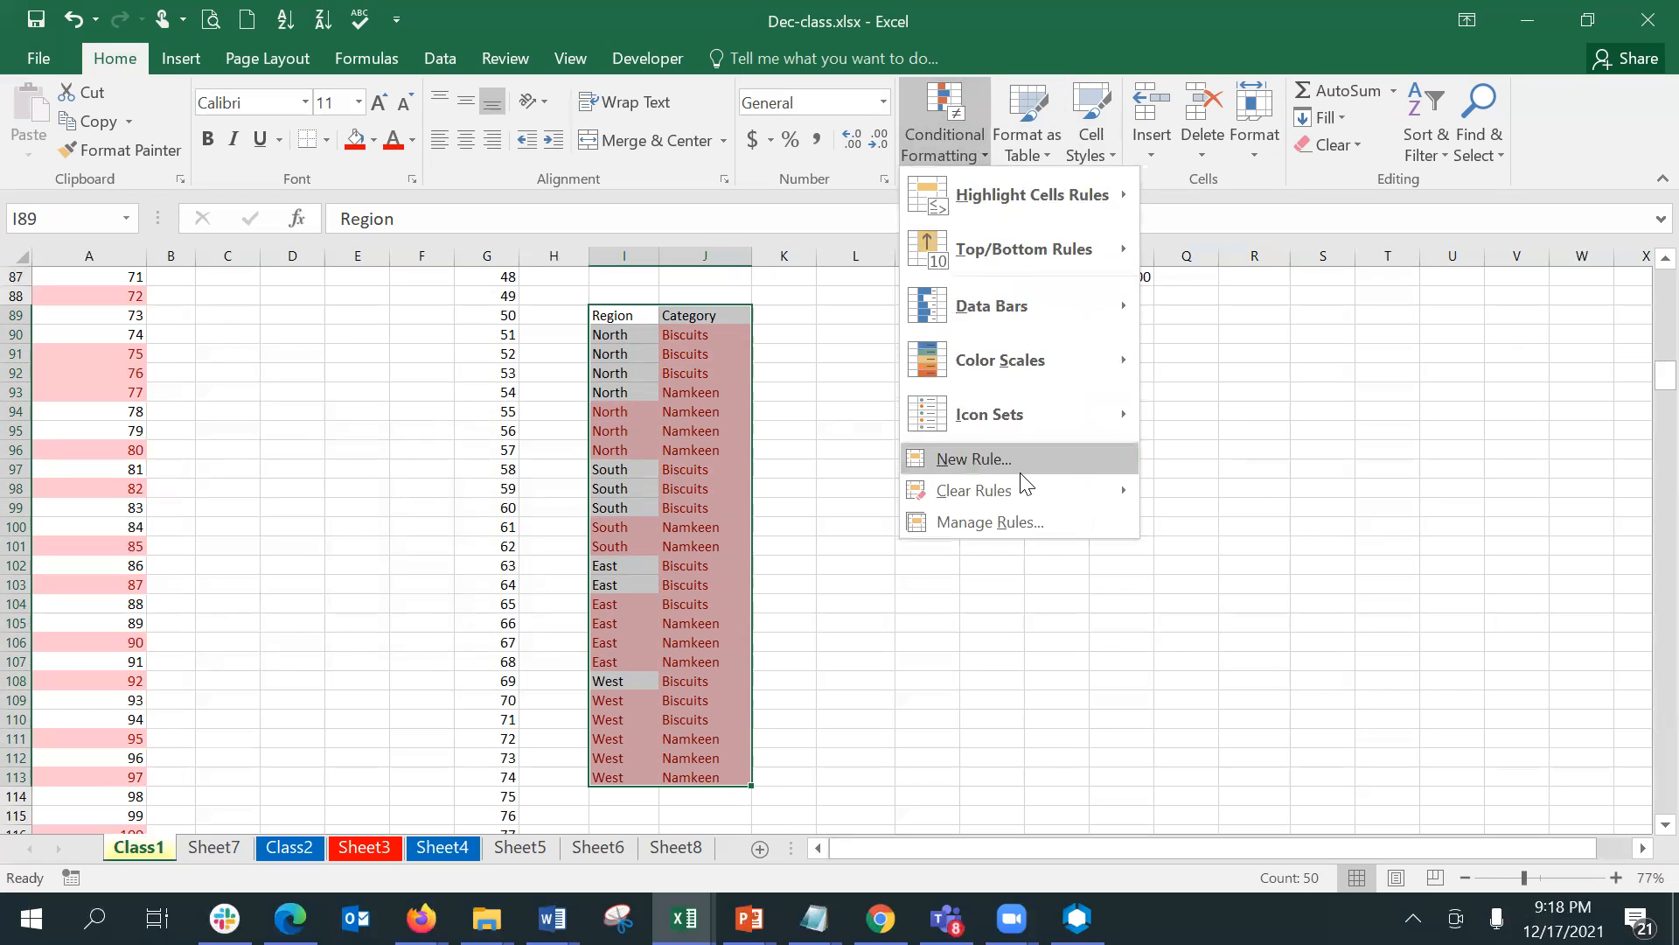
{"action": "mouse_move", "coordinate": [1038, 495]}
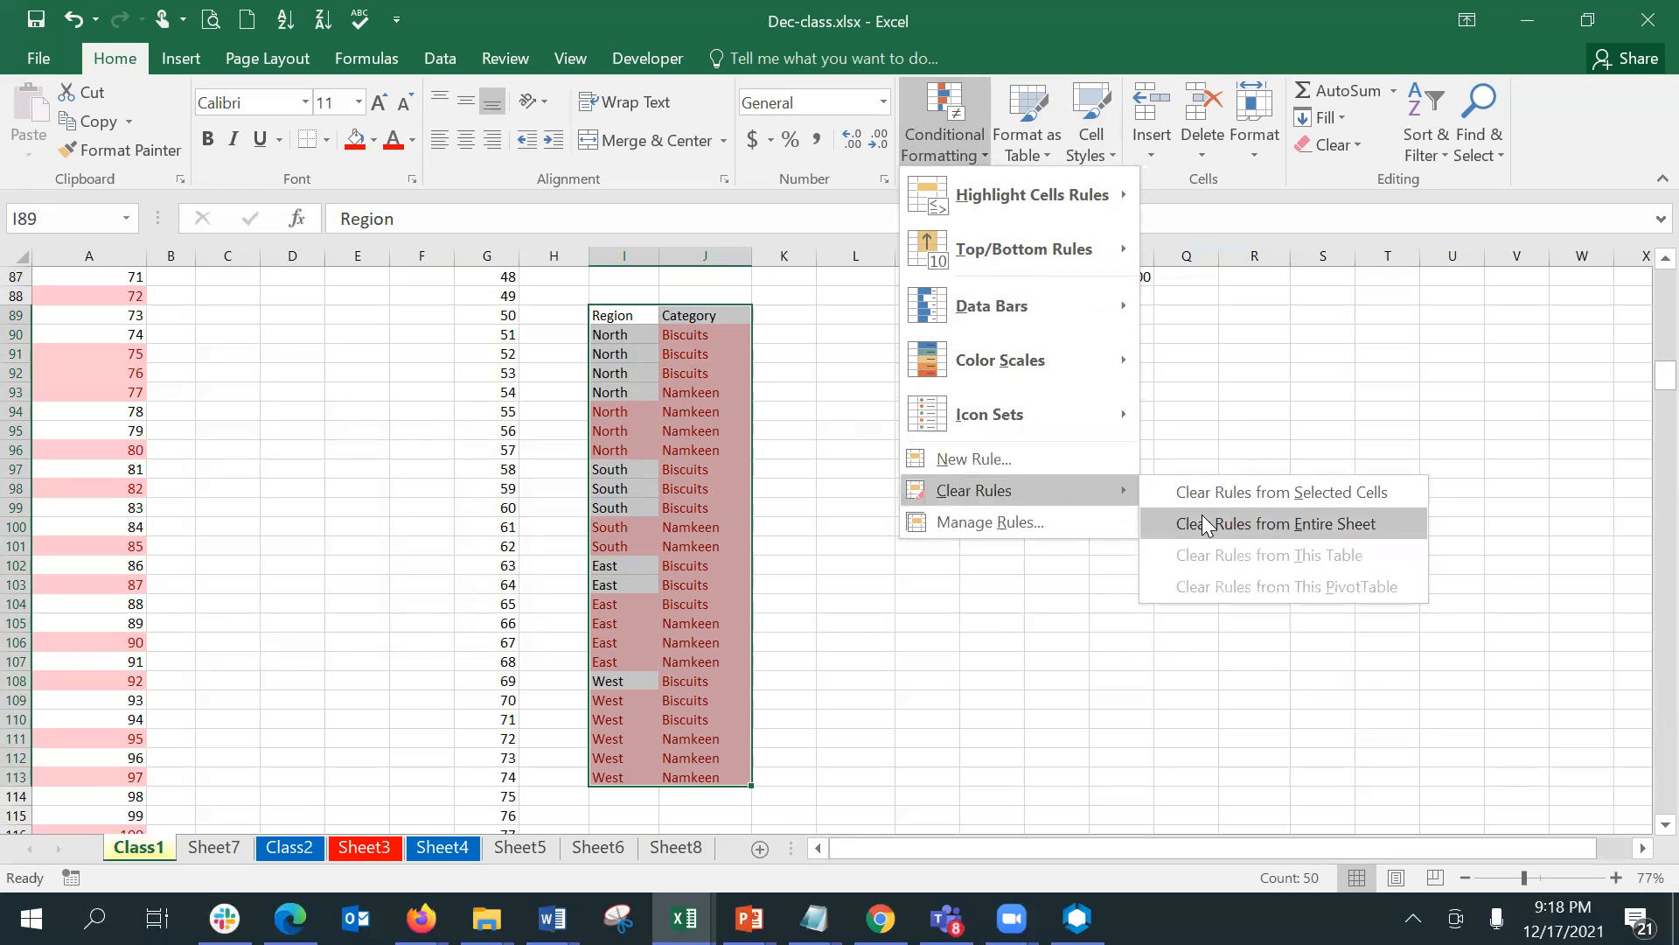
{"action": "left_click", "coordinate": [1202, 502]}
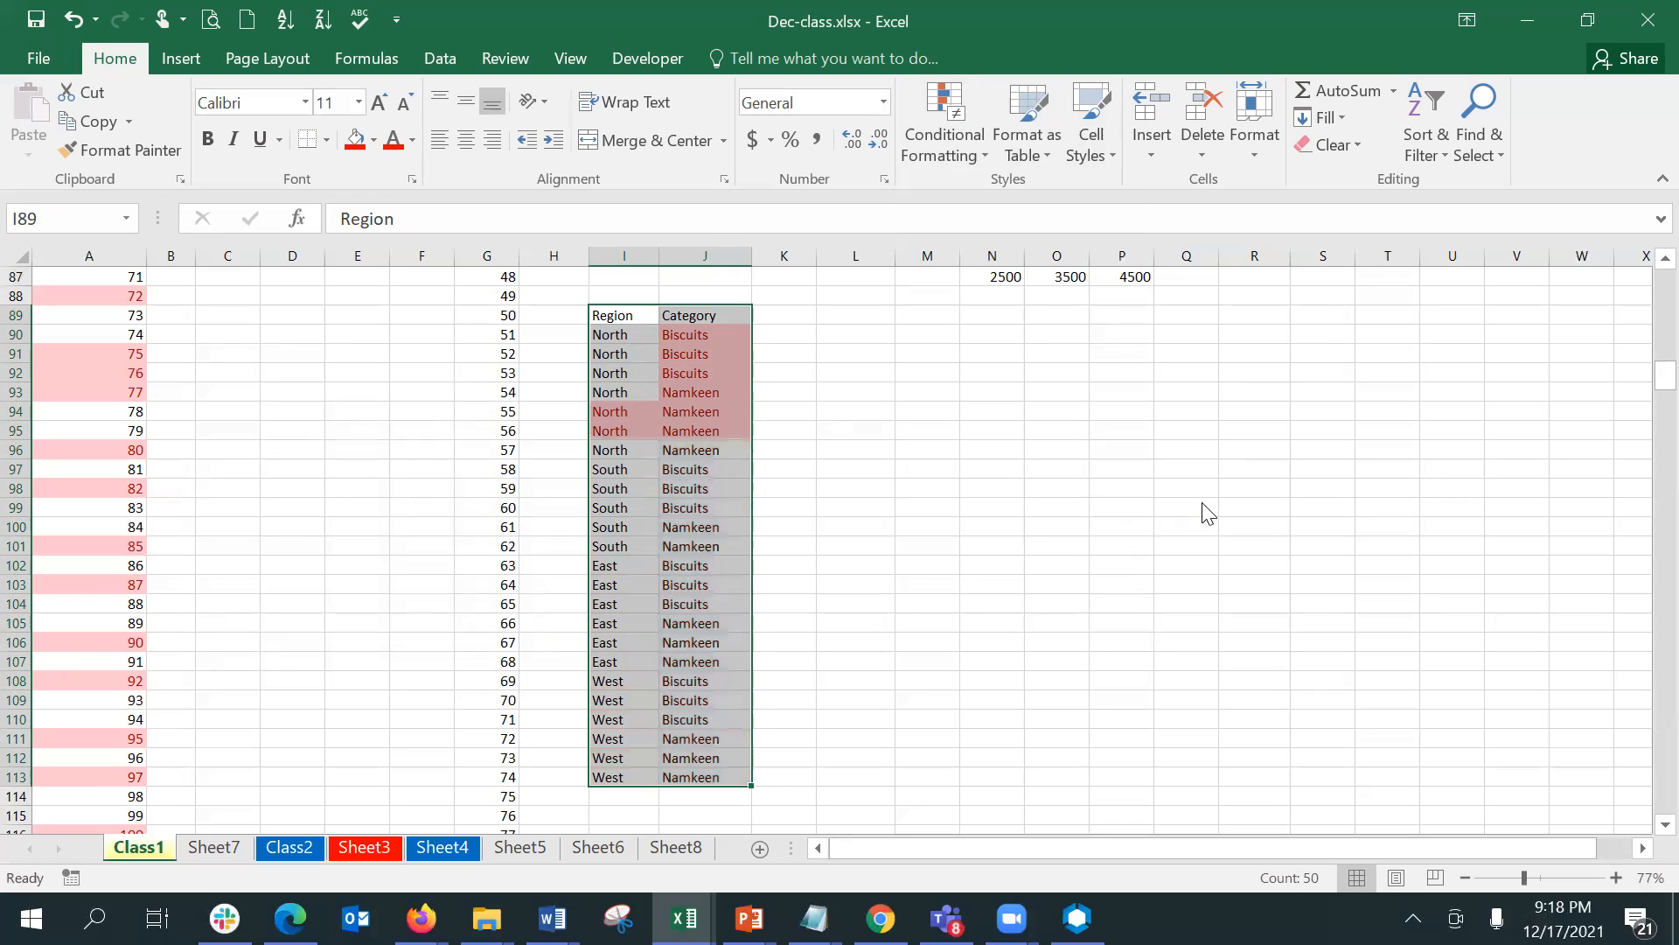
{"action": "left_click", "coordinate": [954, 528]}
{"action": "left_click_drag", "start_coordinate": [719, 335], "coordinate": [735, 527]}
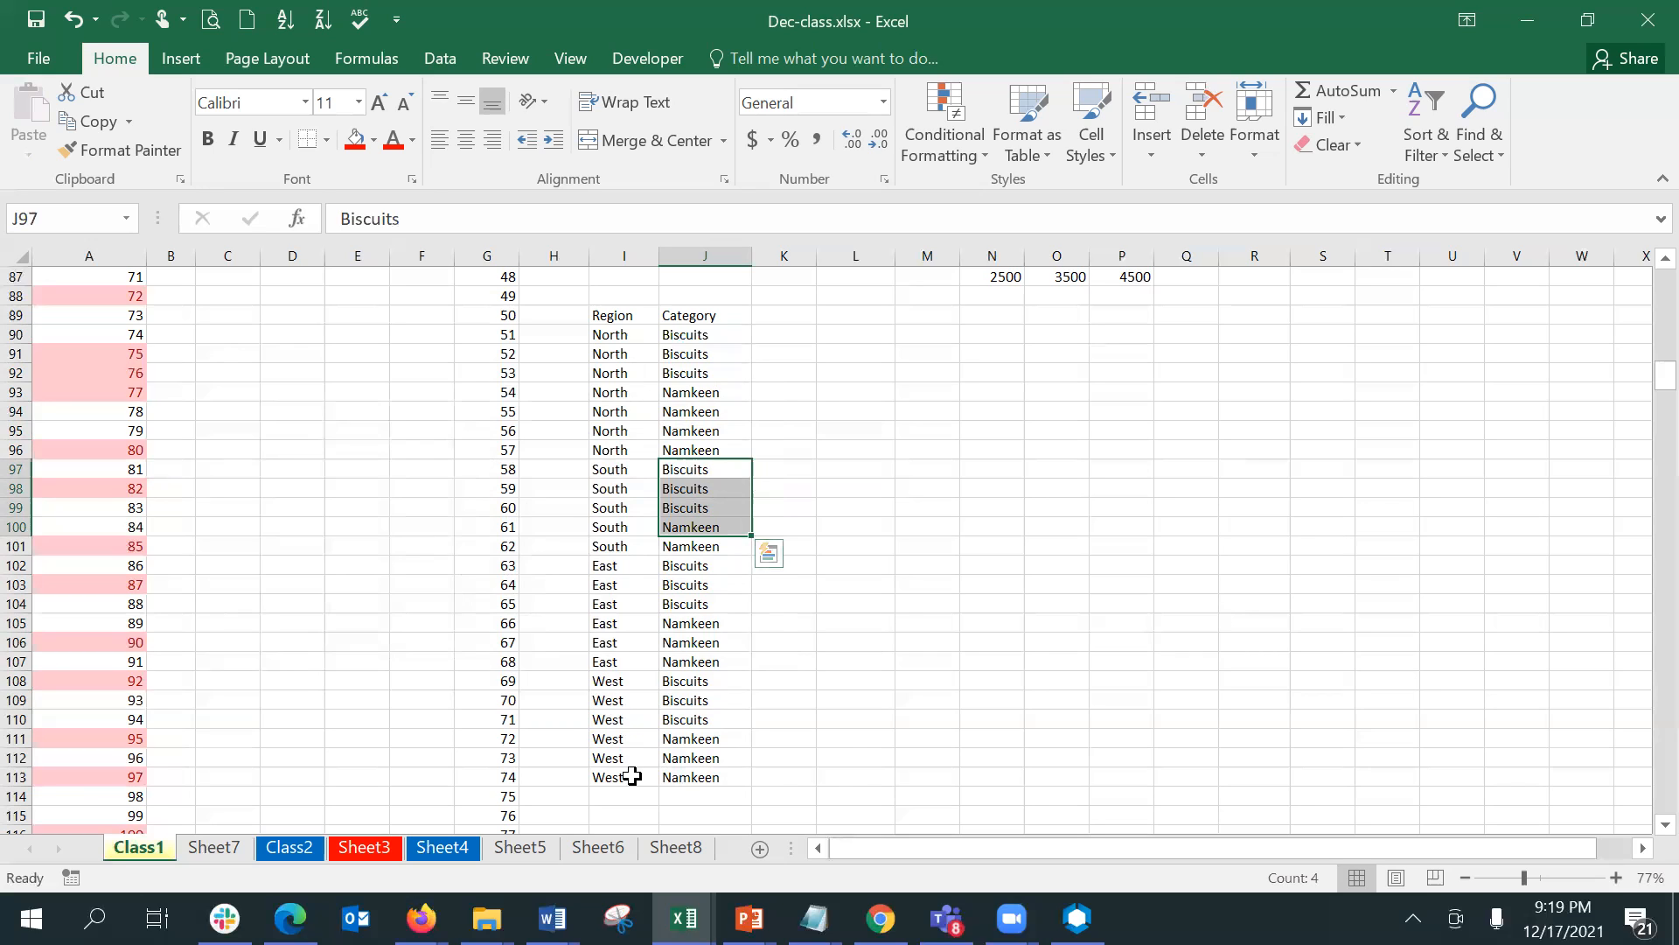
{"action": "left_click", "coordinate": [625, 336]}
{"action": "key", "text": "Down"}
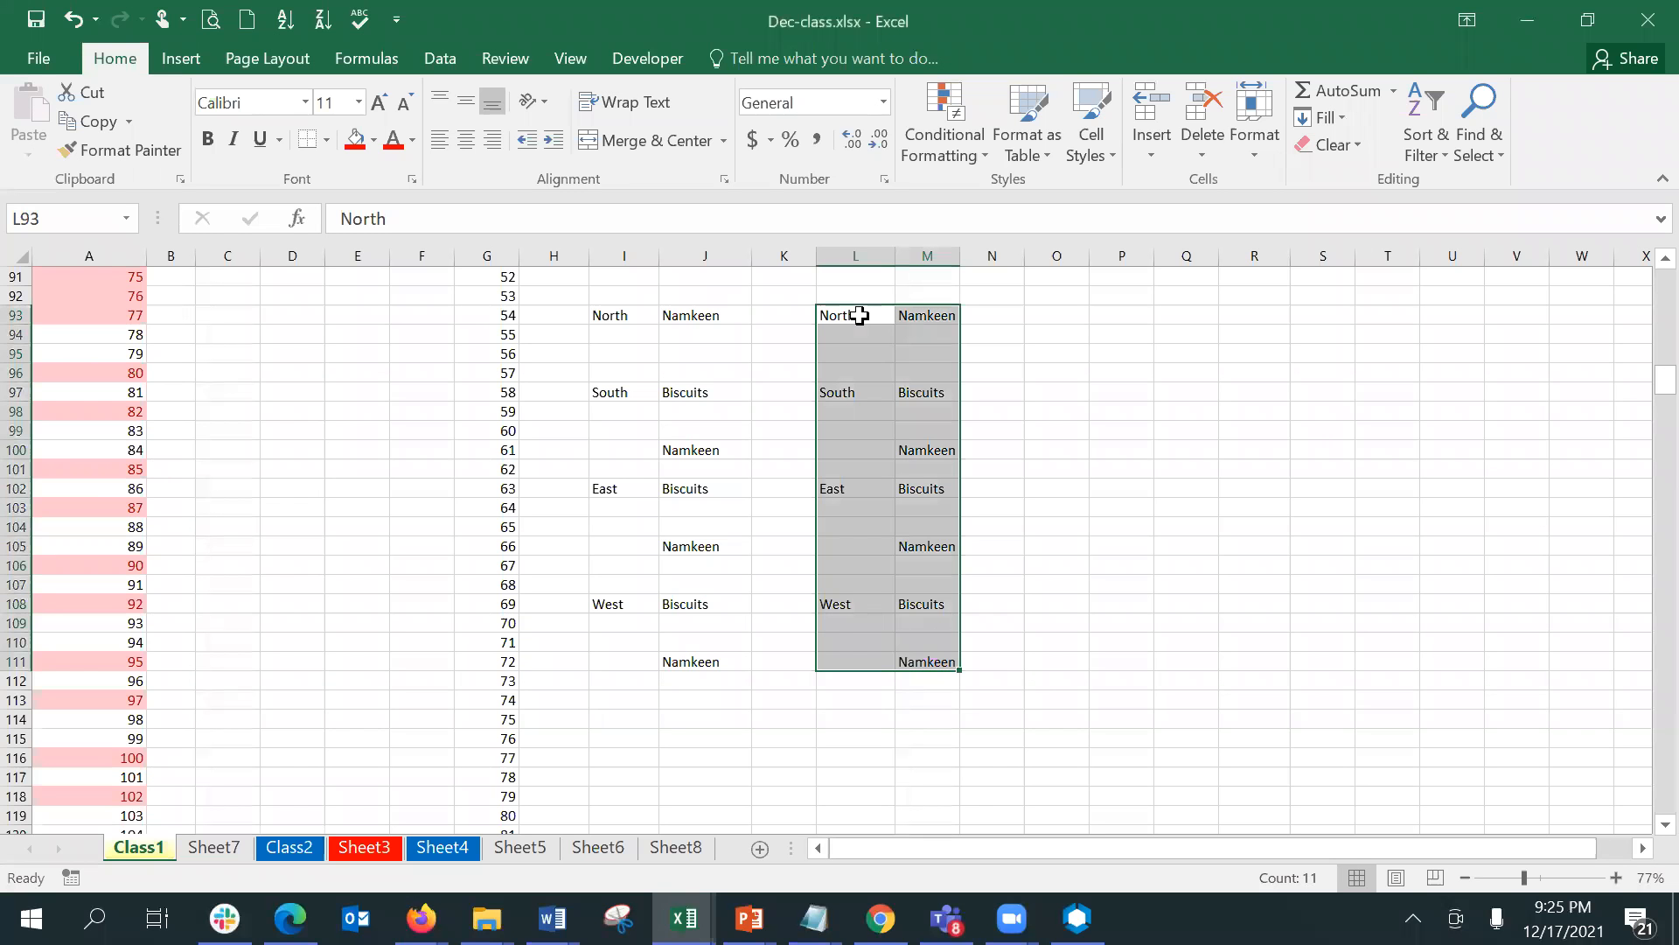
- Select the blanks in L93:M111 with Go To Special and delete them, shifting the remaining cells up
{"action": "key", "text": "F5"}
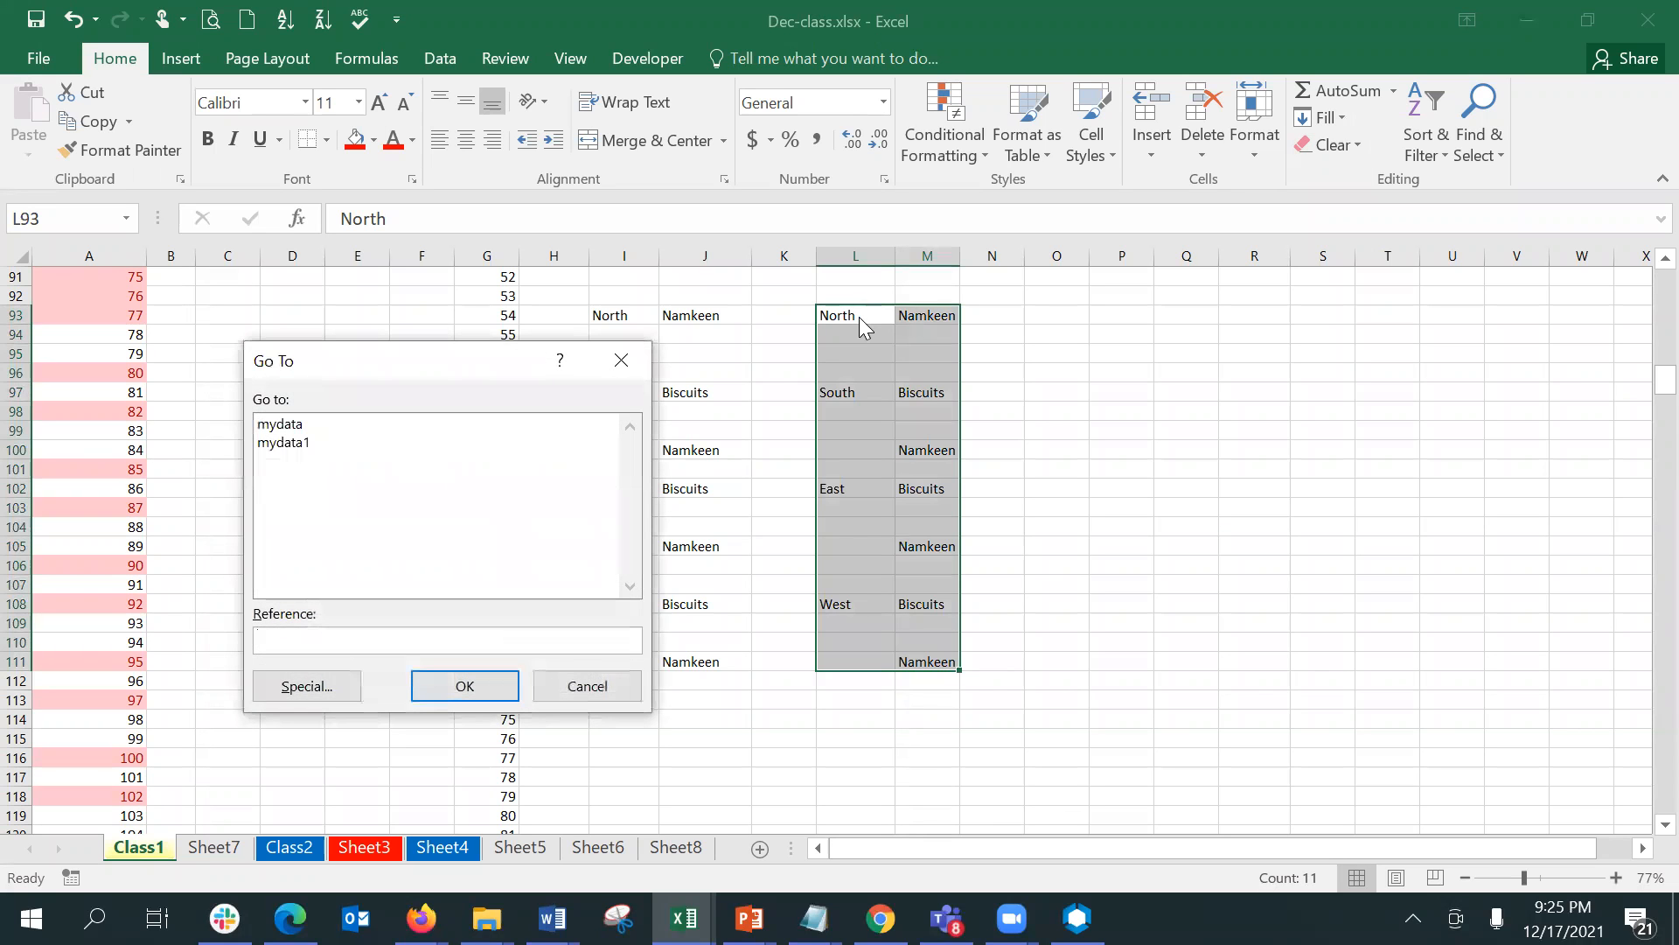
{"action": "left_click", "coordinate": [281, 692]}
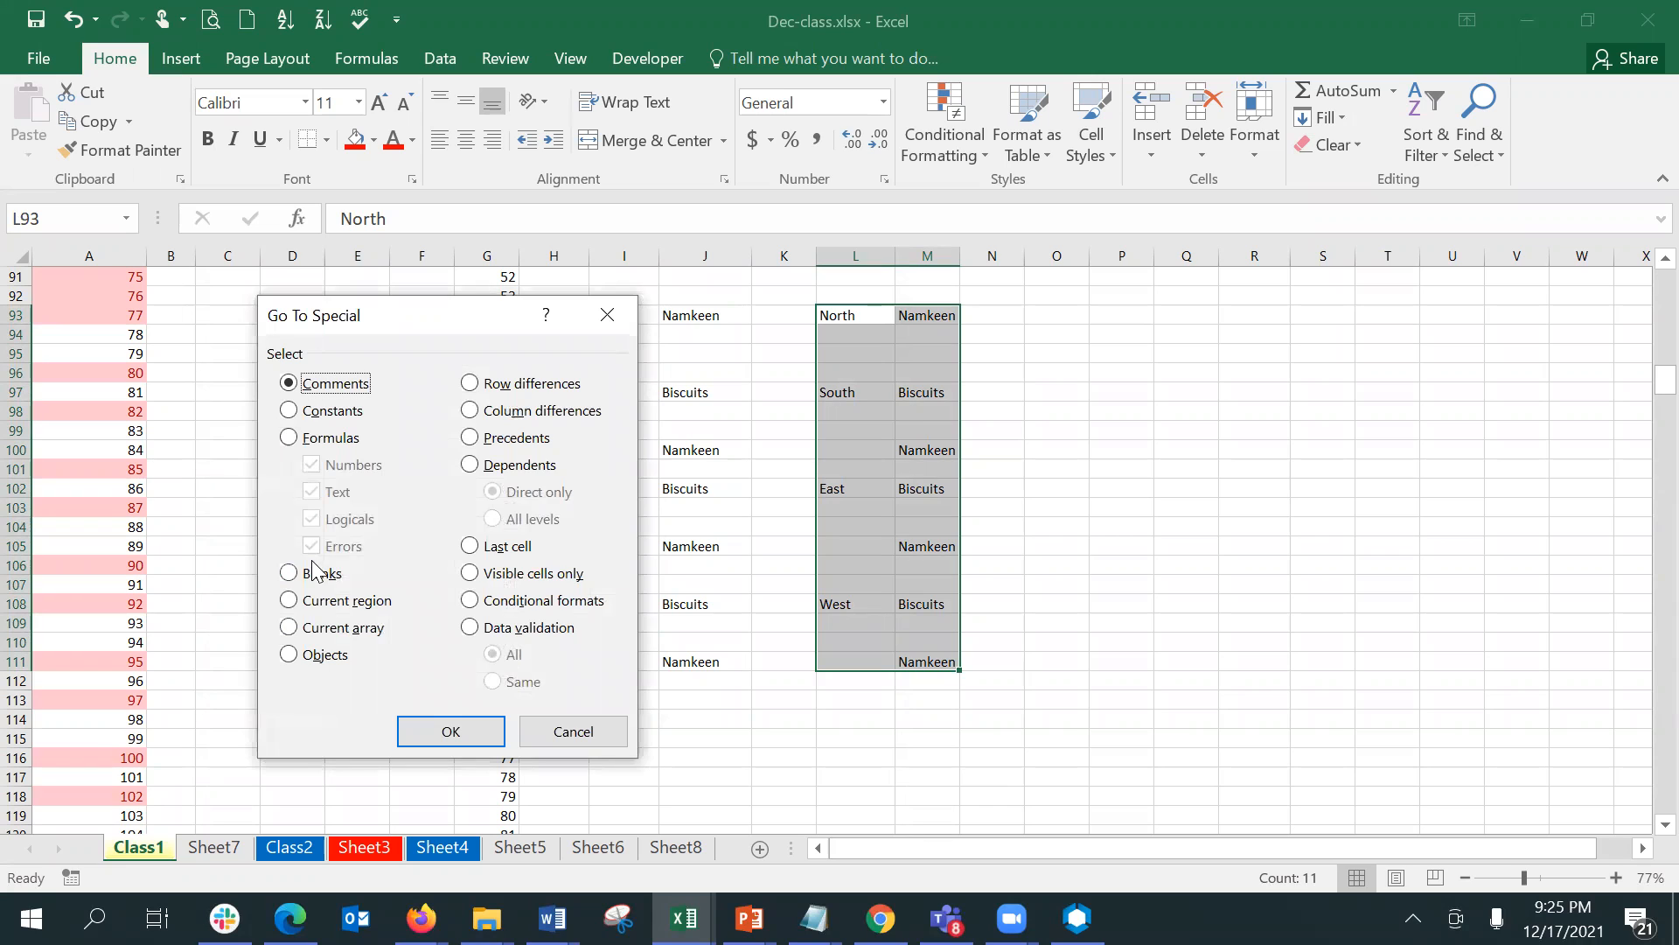
{"action": "left_click", "coordinate": [316, 579]}
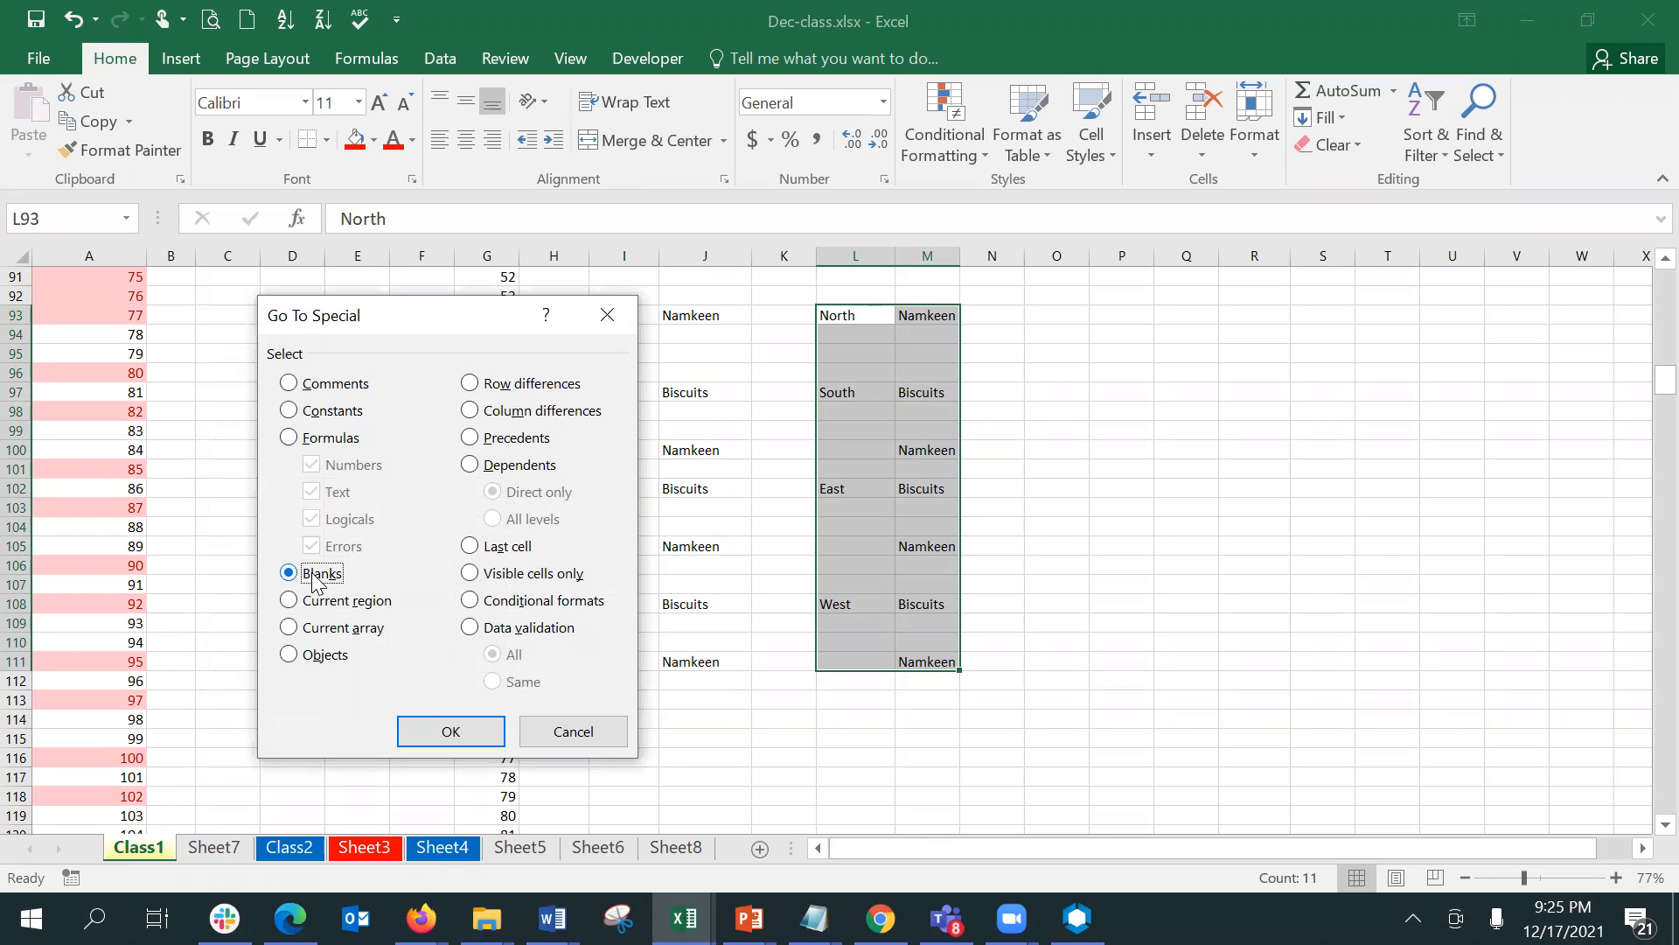
{"action": "left_click", "coordinate": [440, 731]}
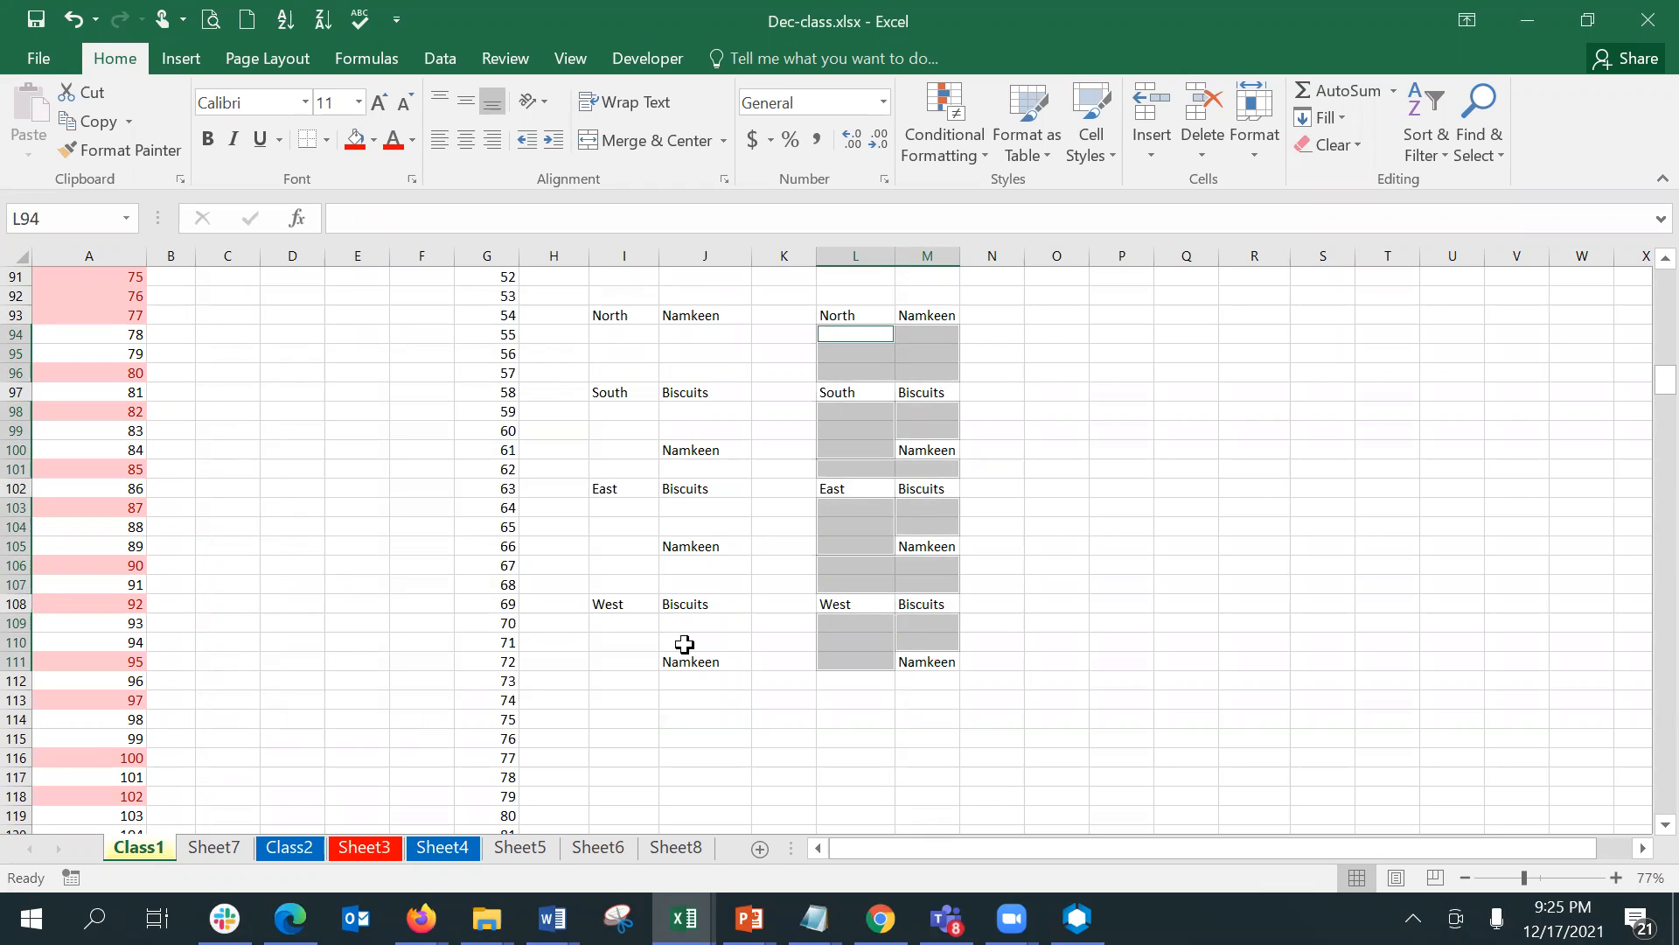
{"action": "key", "text": "ctrl+minus"}
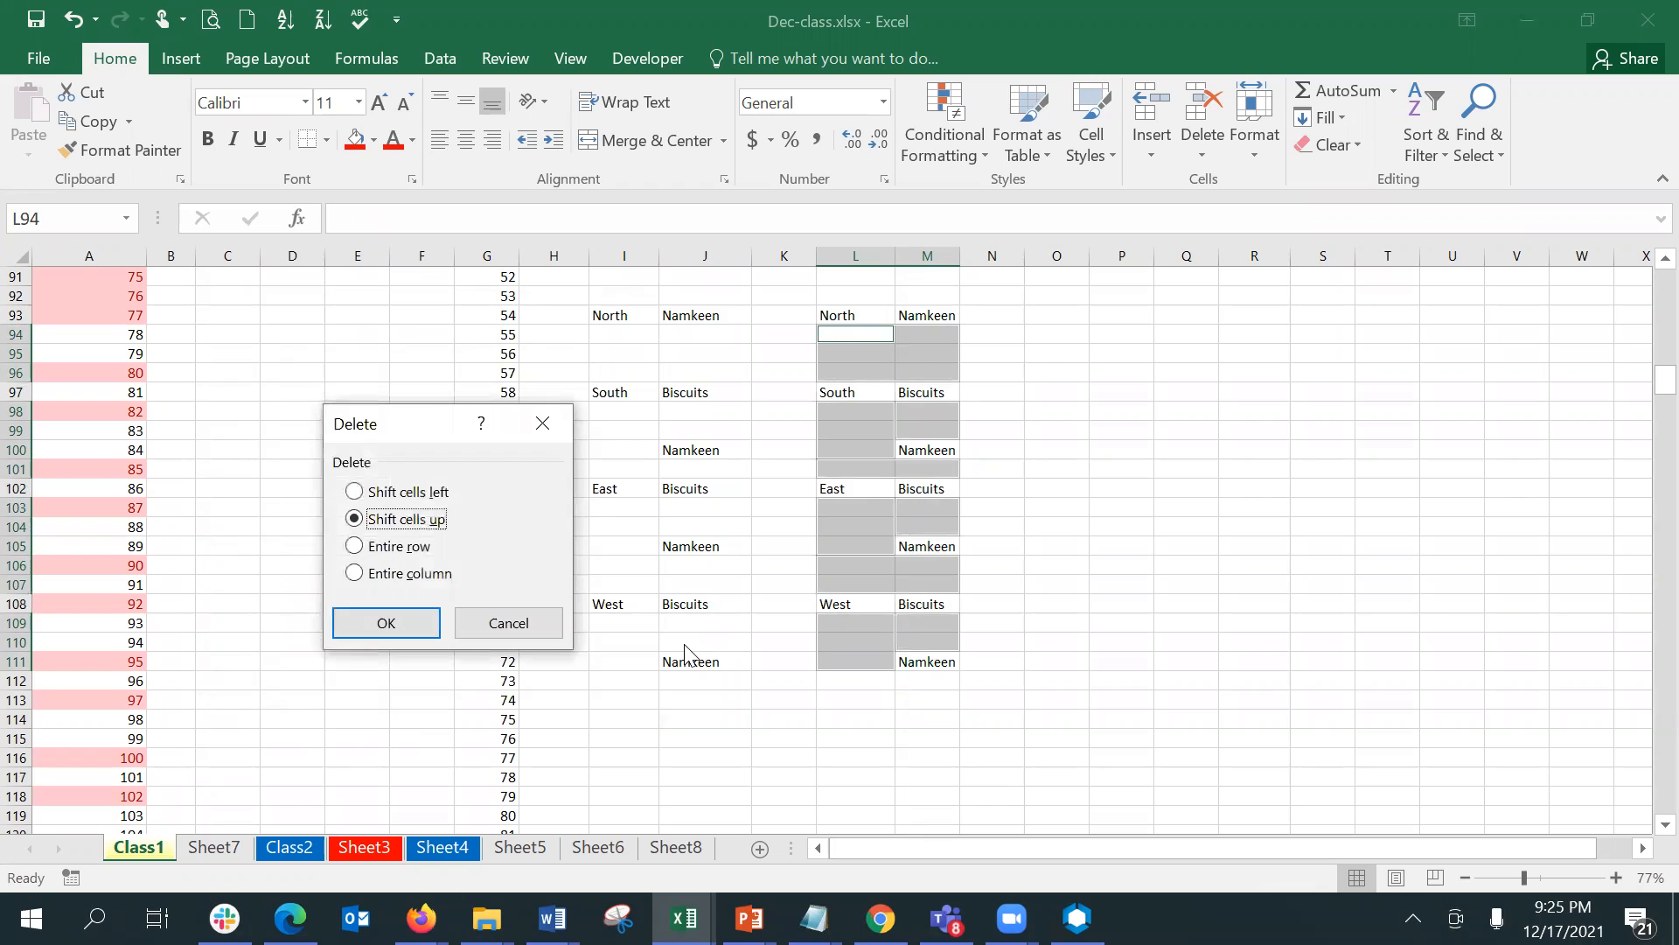
{"action": "left_click", "coordinate": [418, 620]}
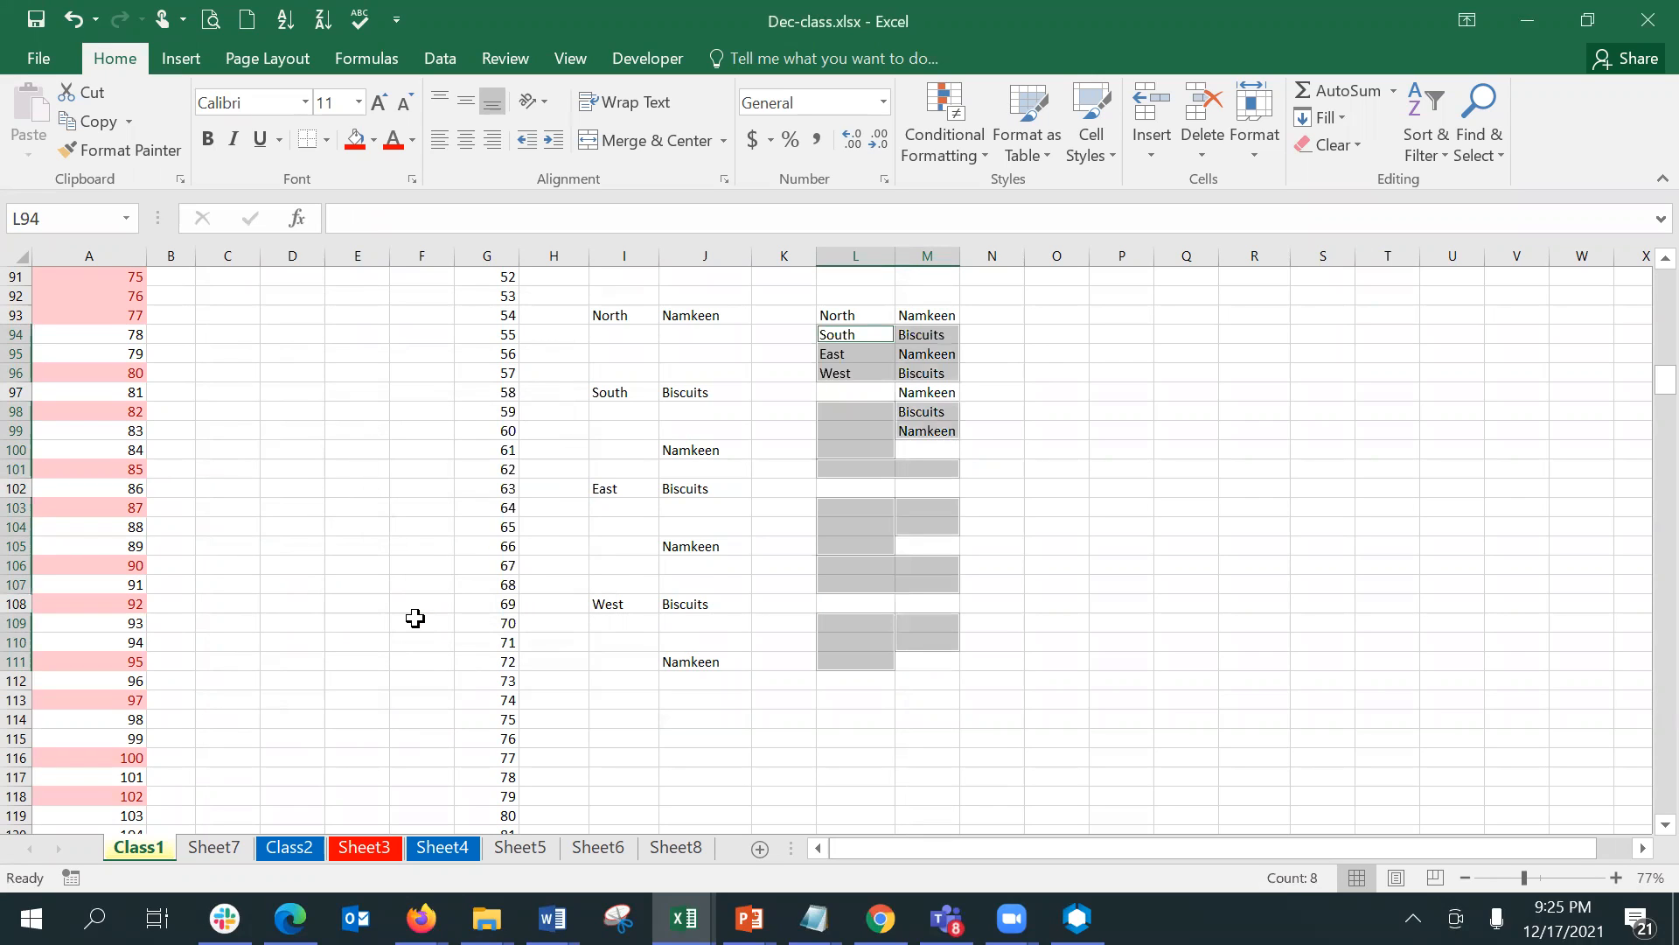
{"action": "left_click", "coordinate": [1082, 680]}
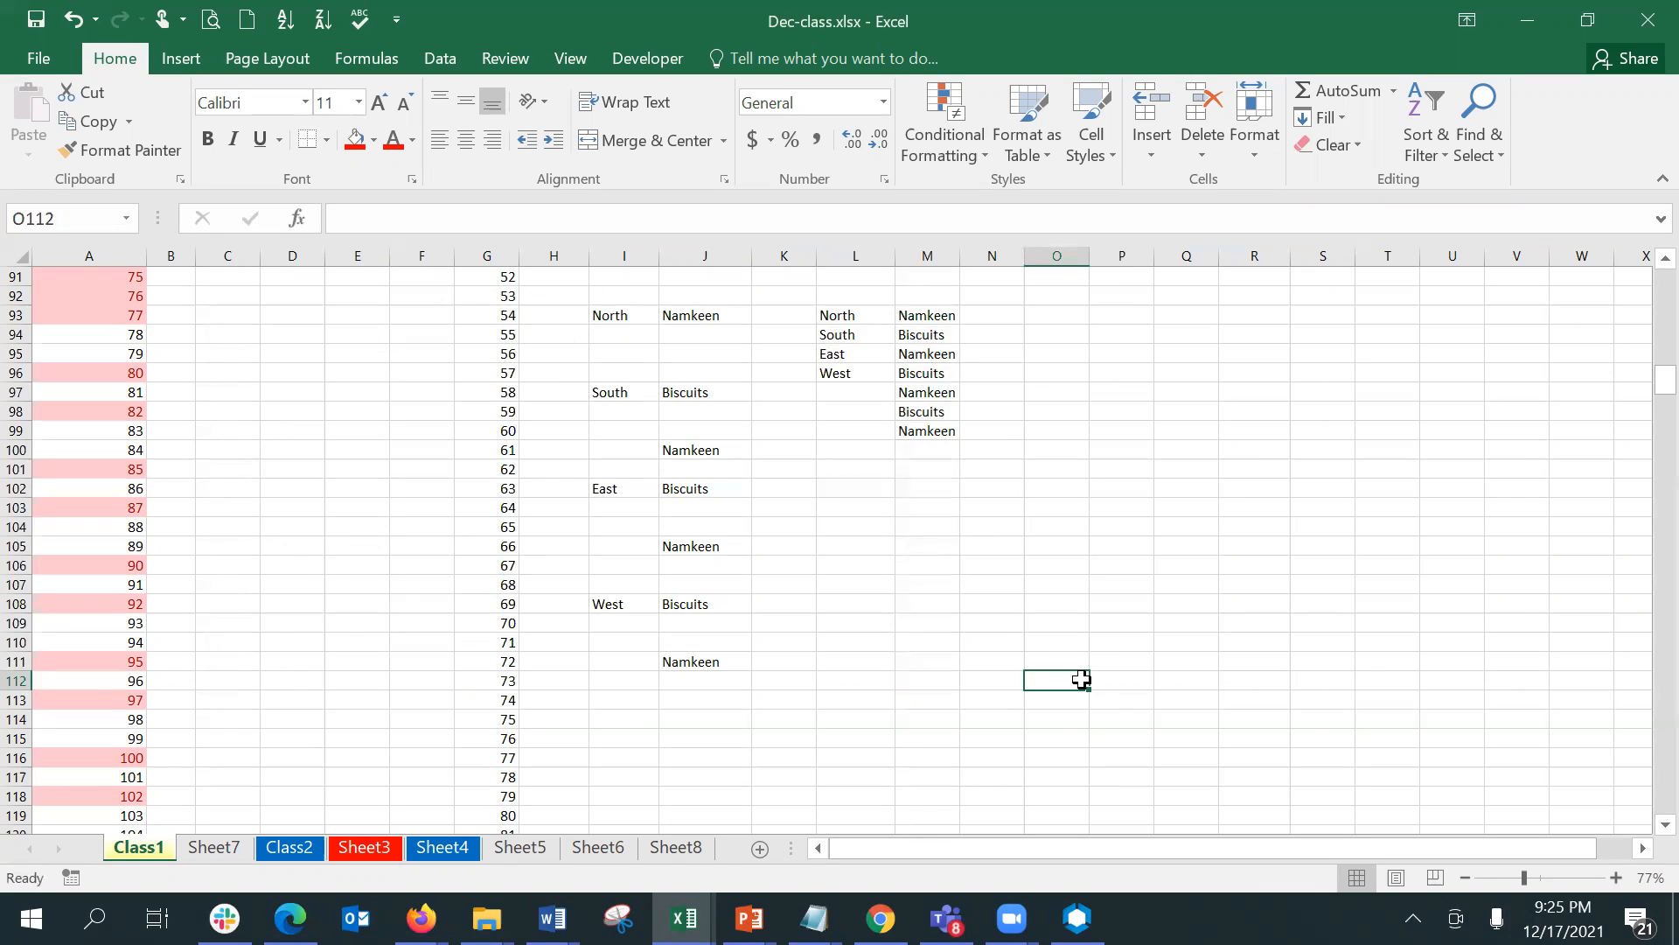
{"action": "left_click", "coordinate": [1124, 313]}
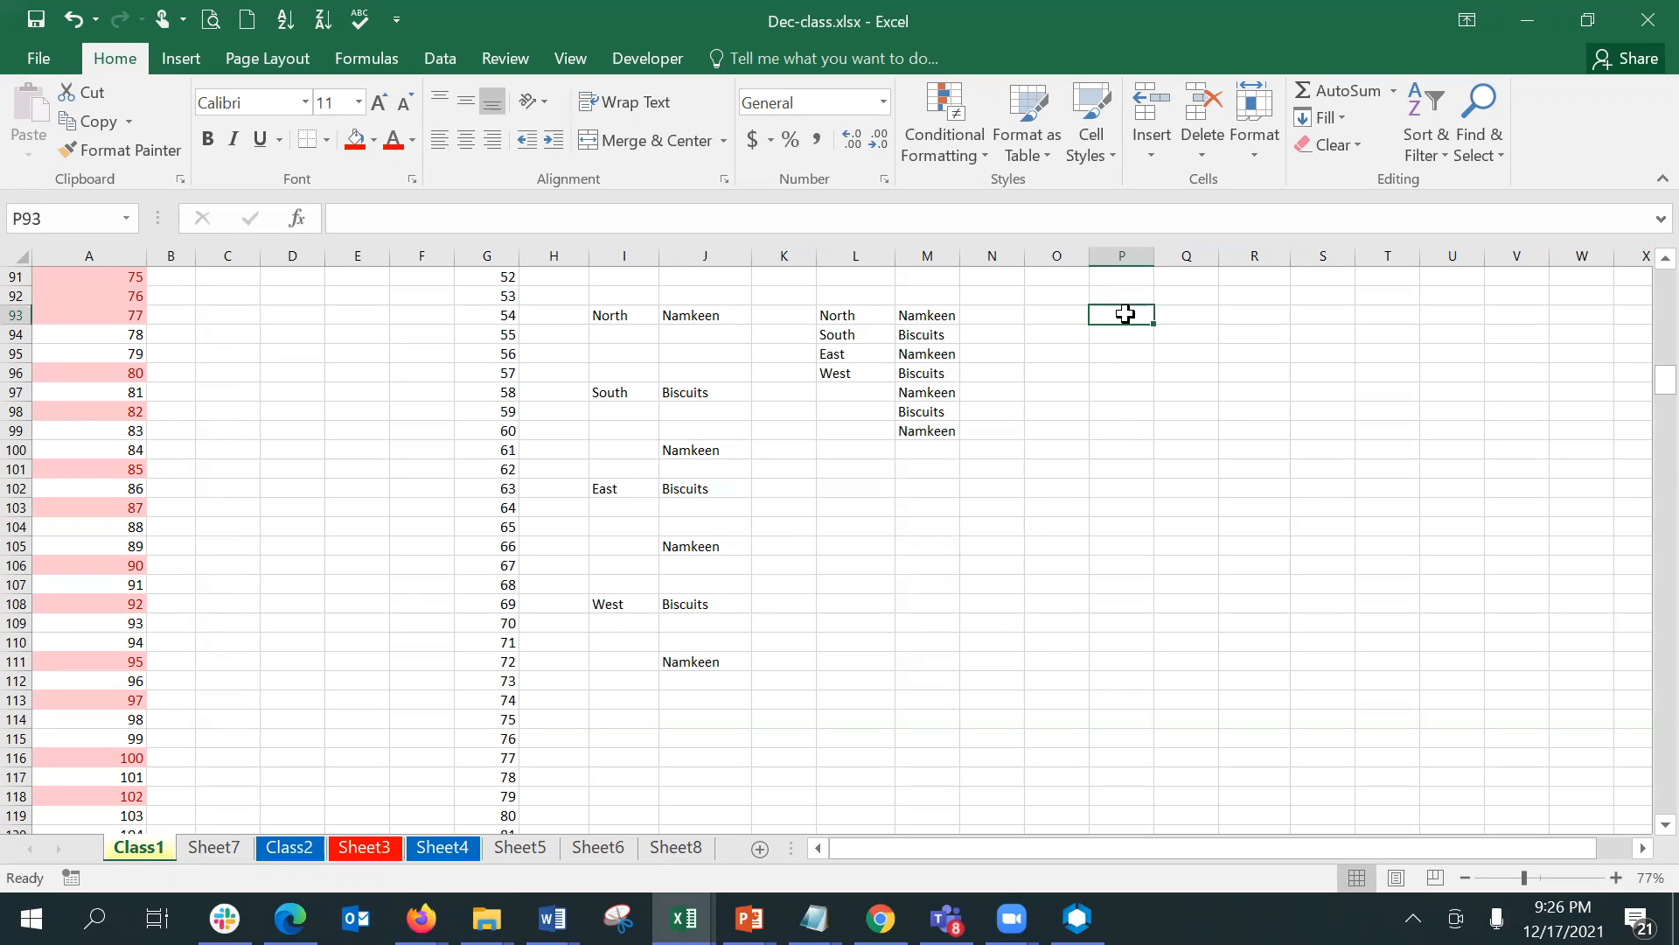
{"action": "left_click", "coordinate": [1204, 147]}
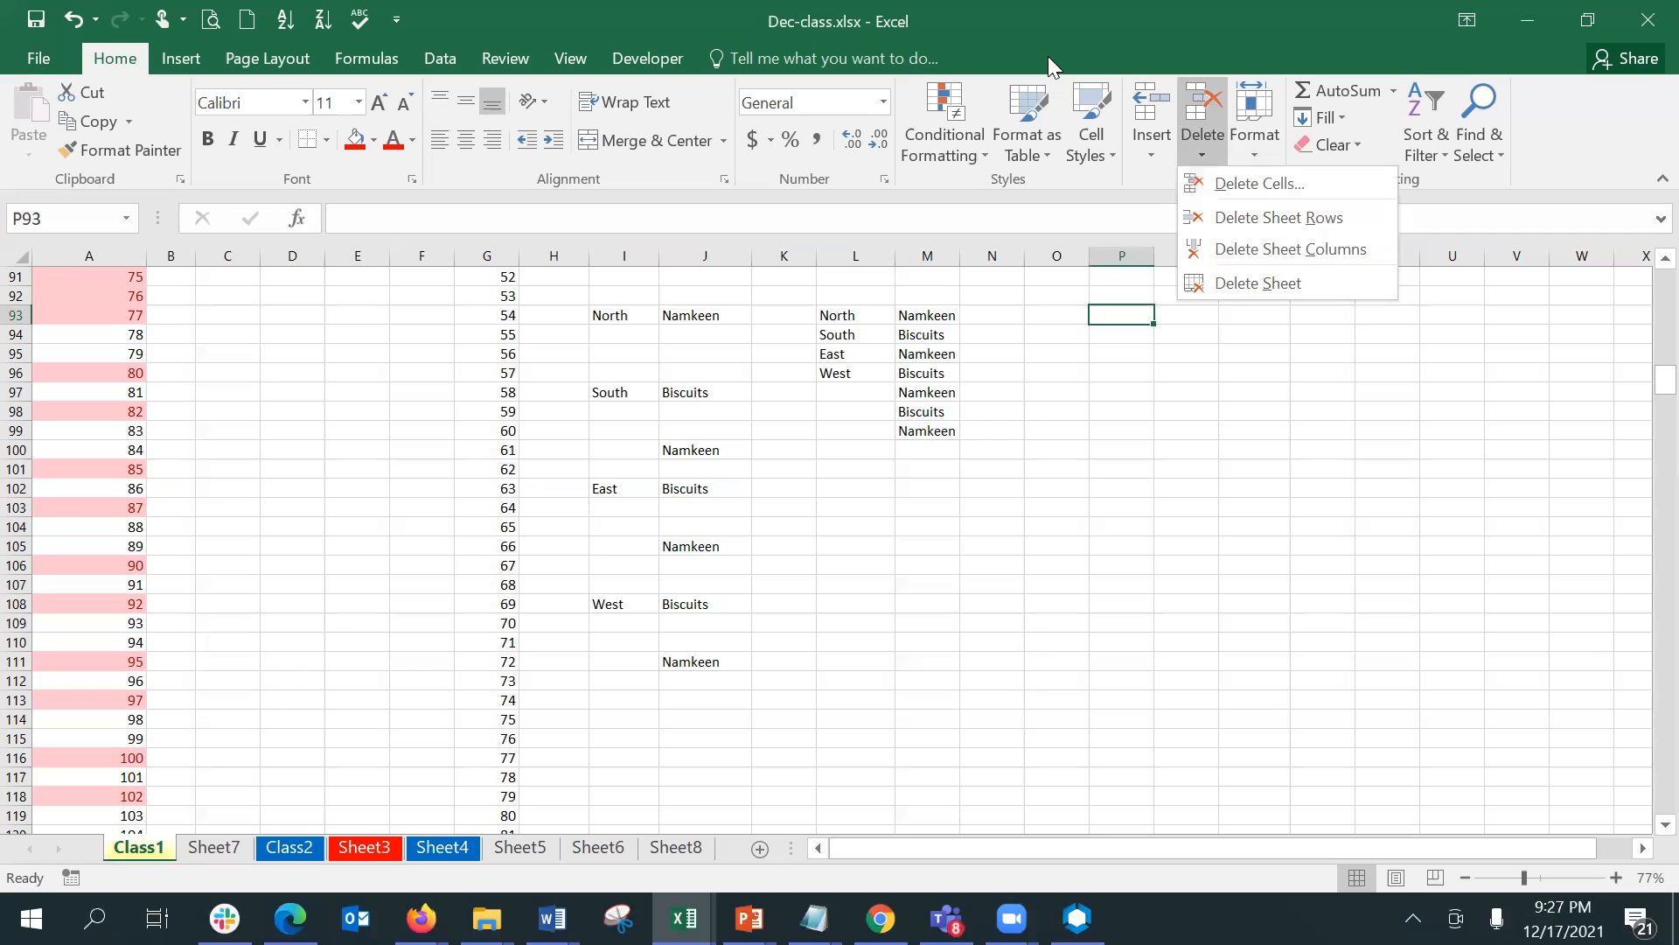
{"action": "key", "text": "Escape"}
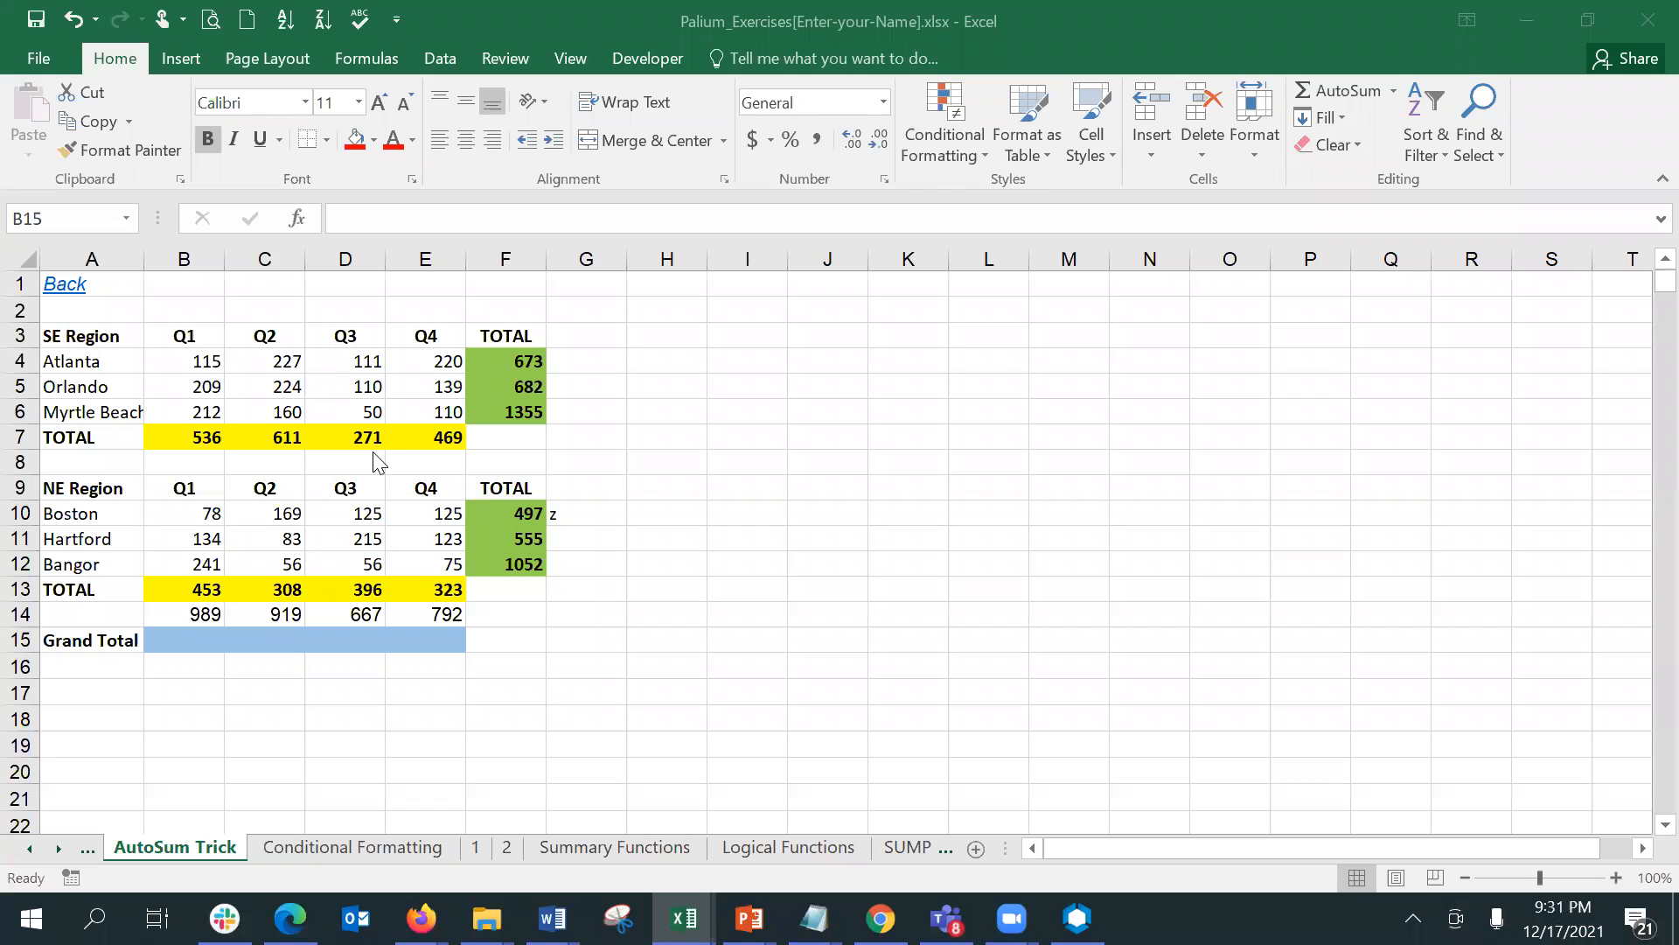
- Undo the existing sums on the AutoSum Trick sheet until all the total and Grand Total cells are empty
{"action": "left_click", "coordinate": [679, 536]}
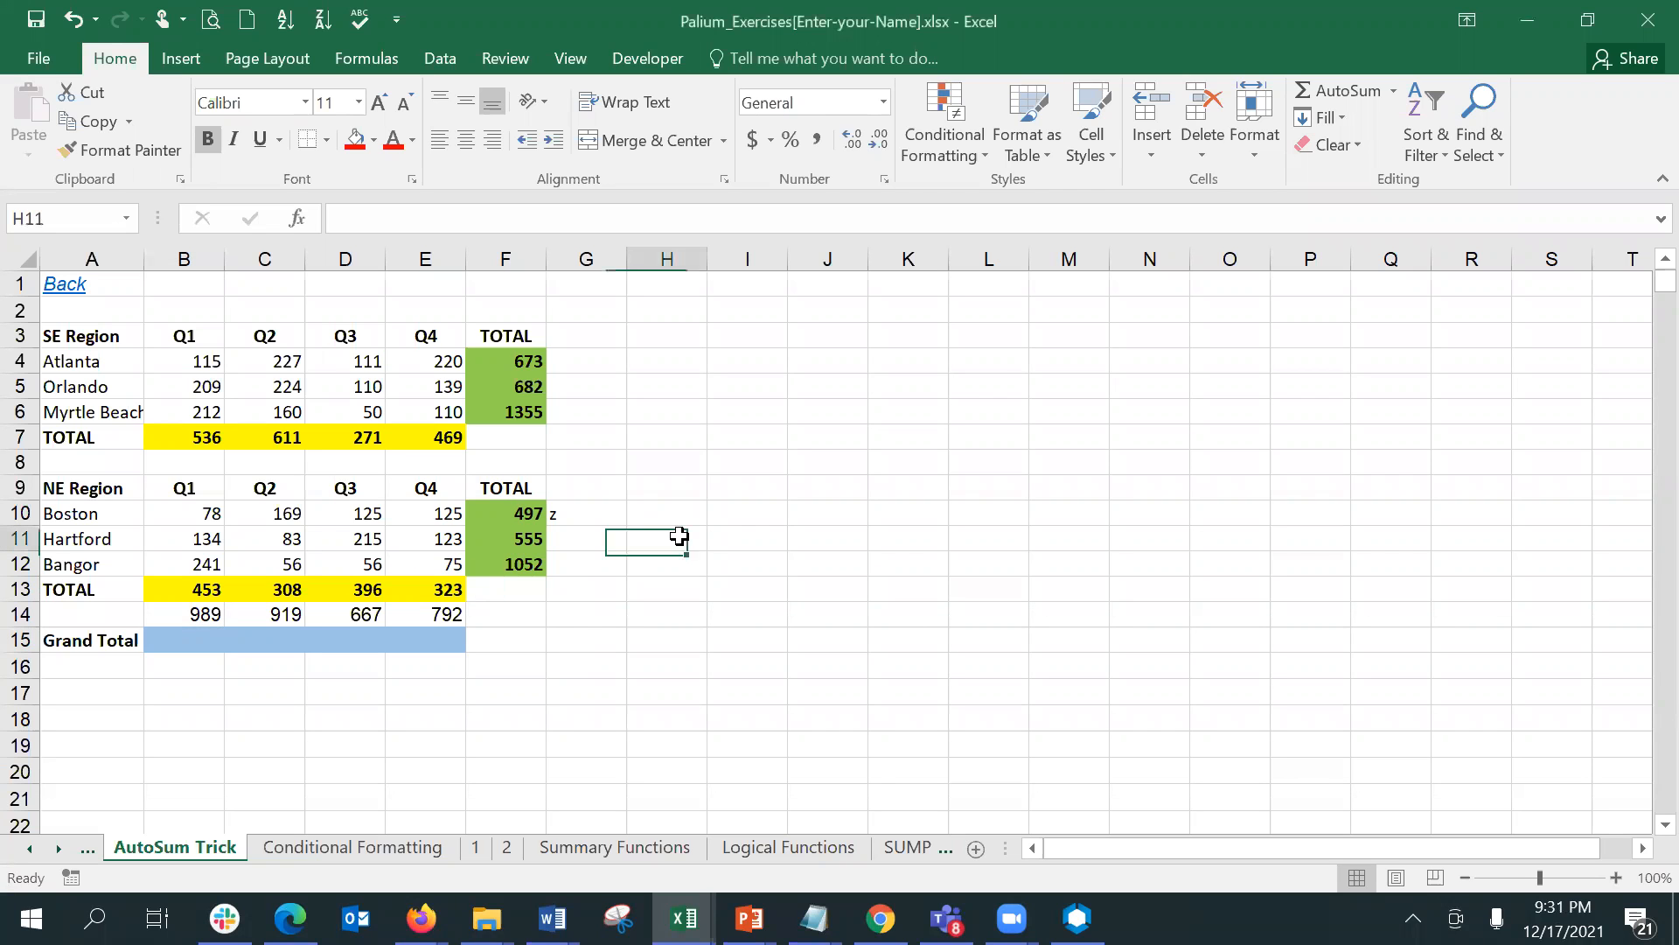
{"action": "key", "text": "ctrl+z"}
{"action": "key", "text": "ctrl+z"}
{"action": "key", "text": "ctrl+z"}
{"action": "key", "text": "ctrl+z"}
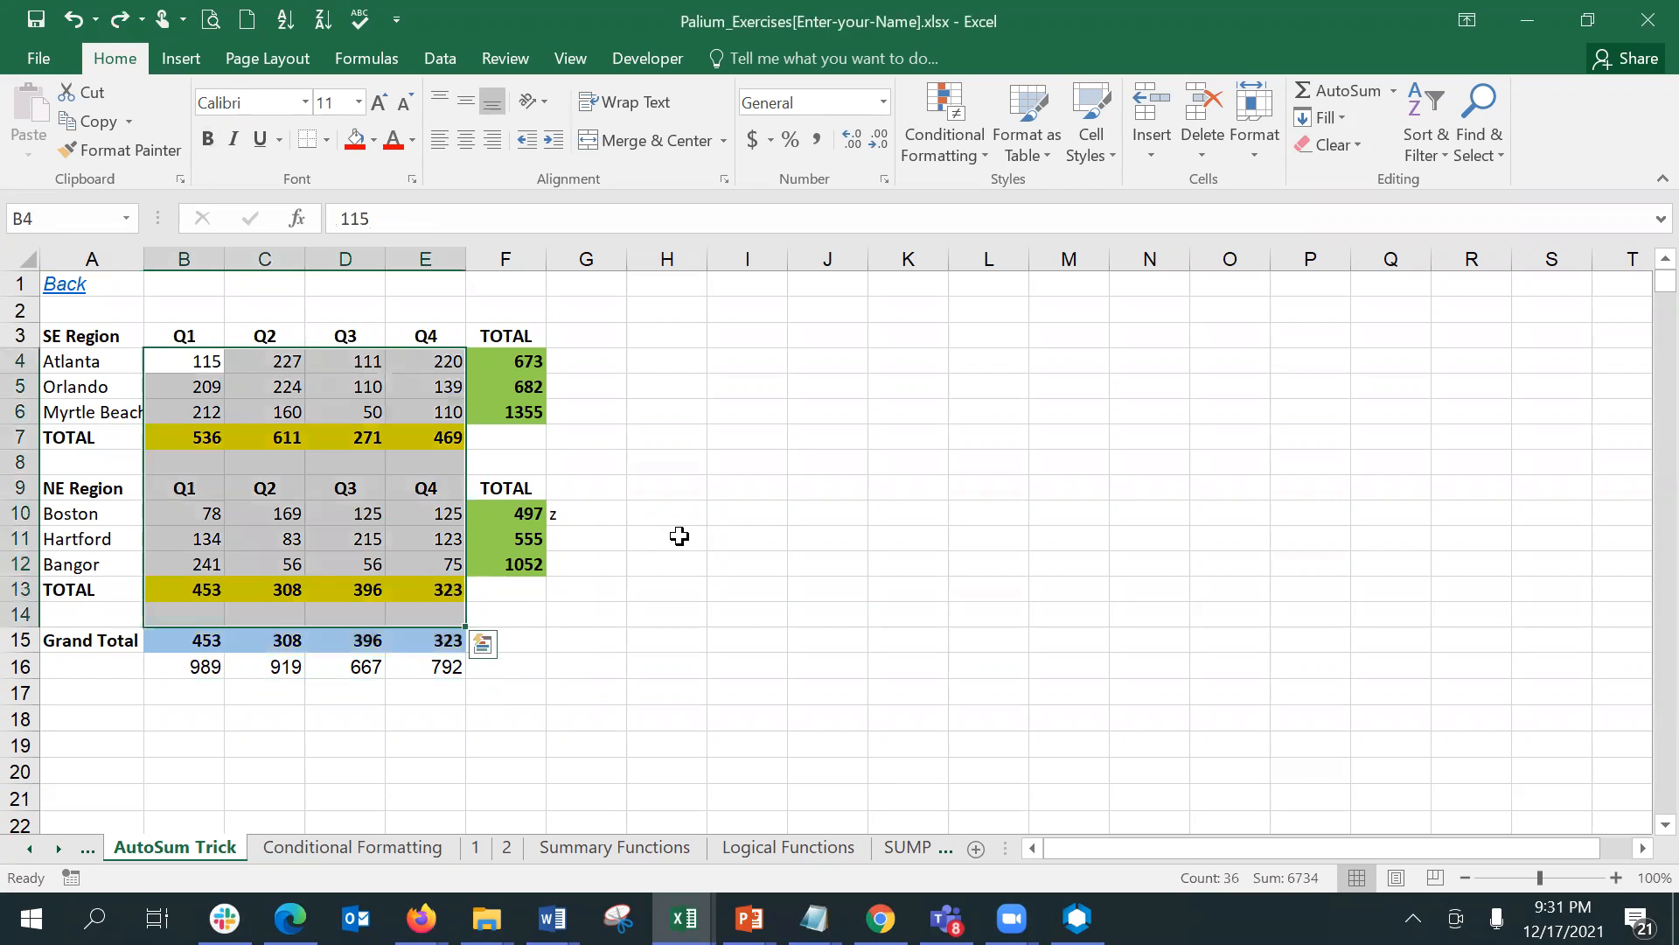
{"action": "key", "text": "ctrl+z"}
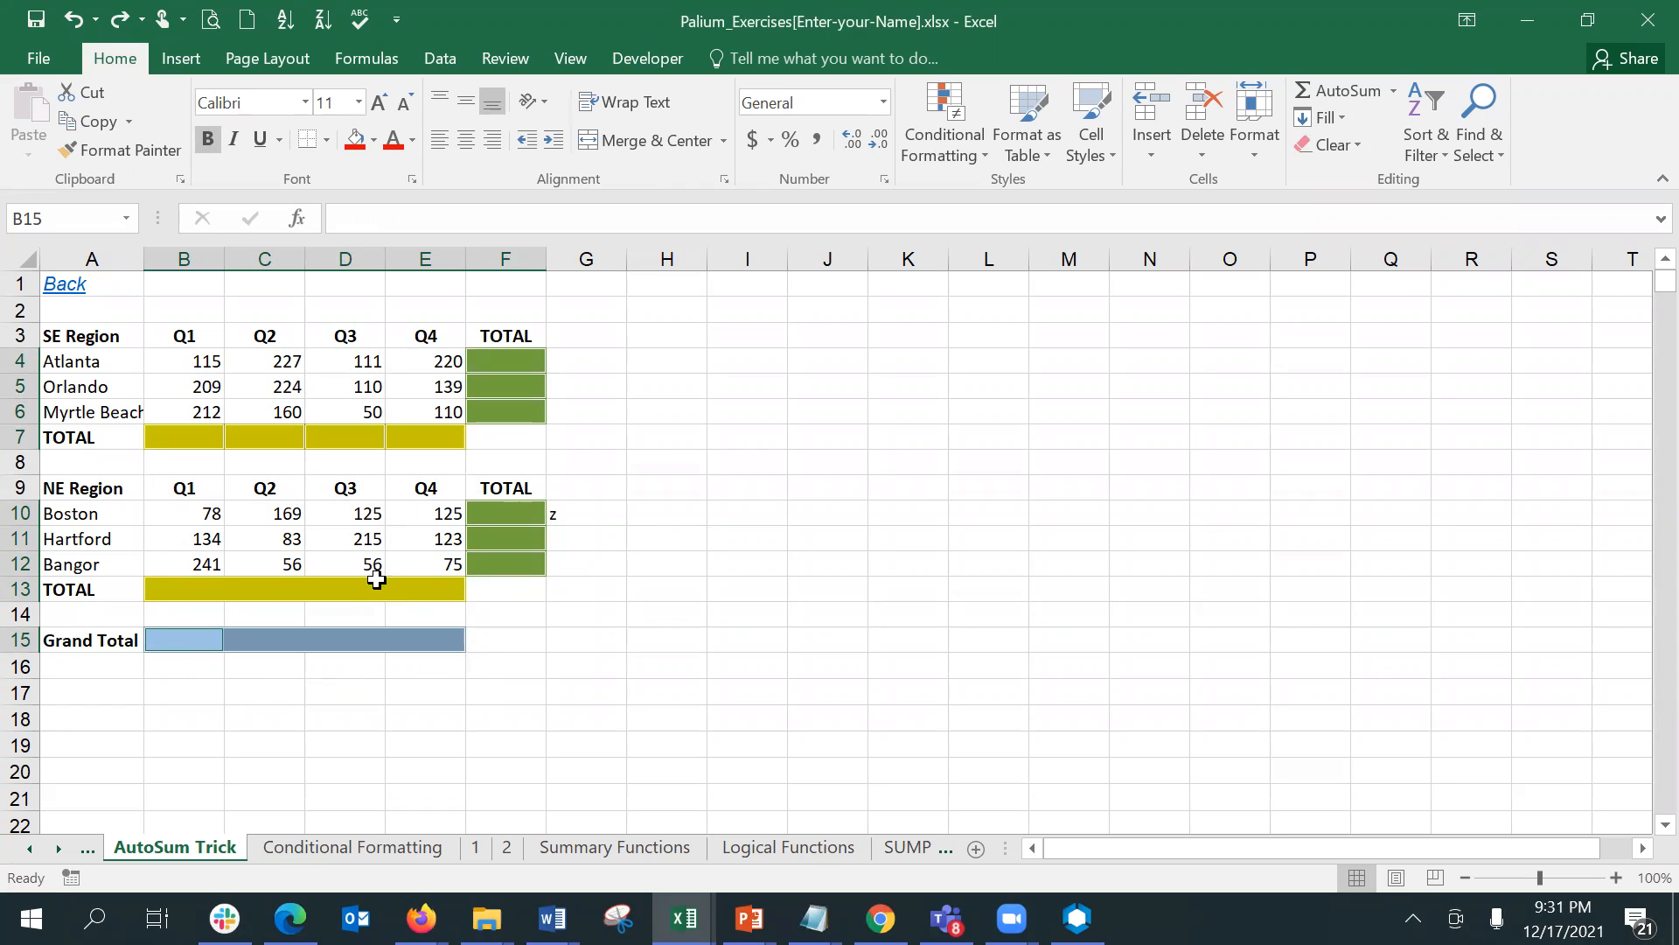
{"action": "left_click", "coordinate": [435, 593], "text": "shift"}
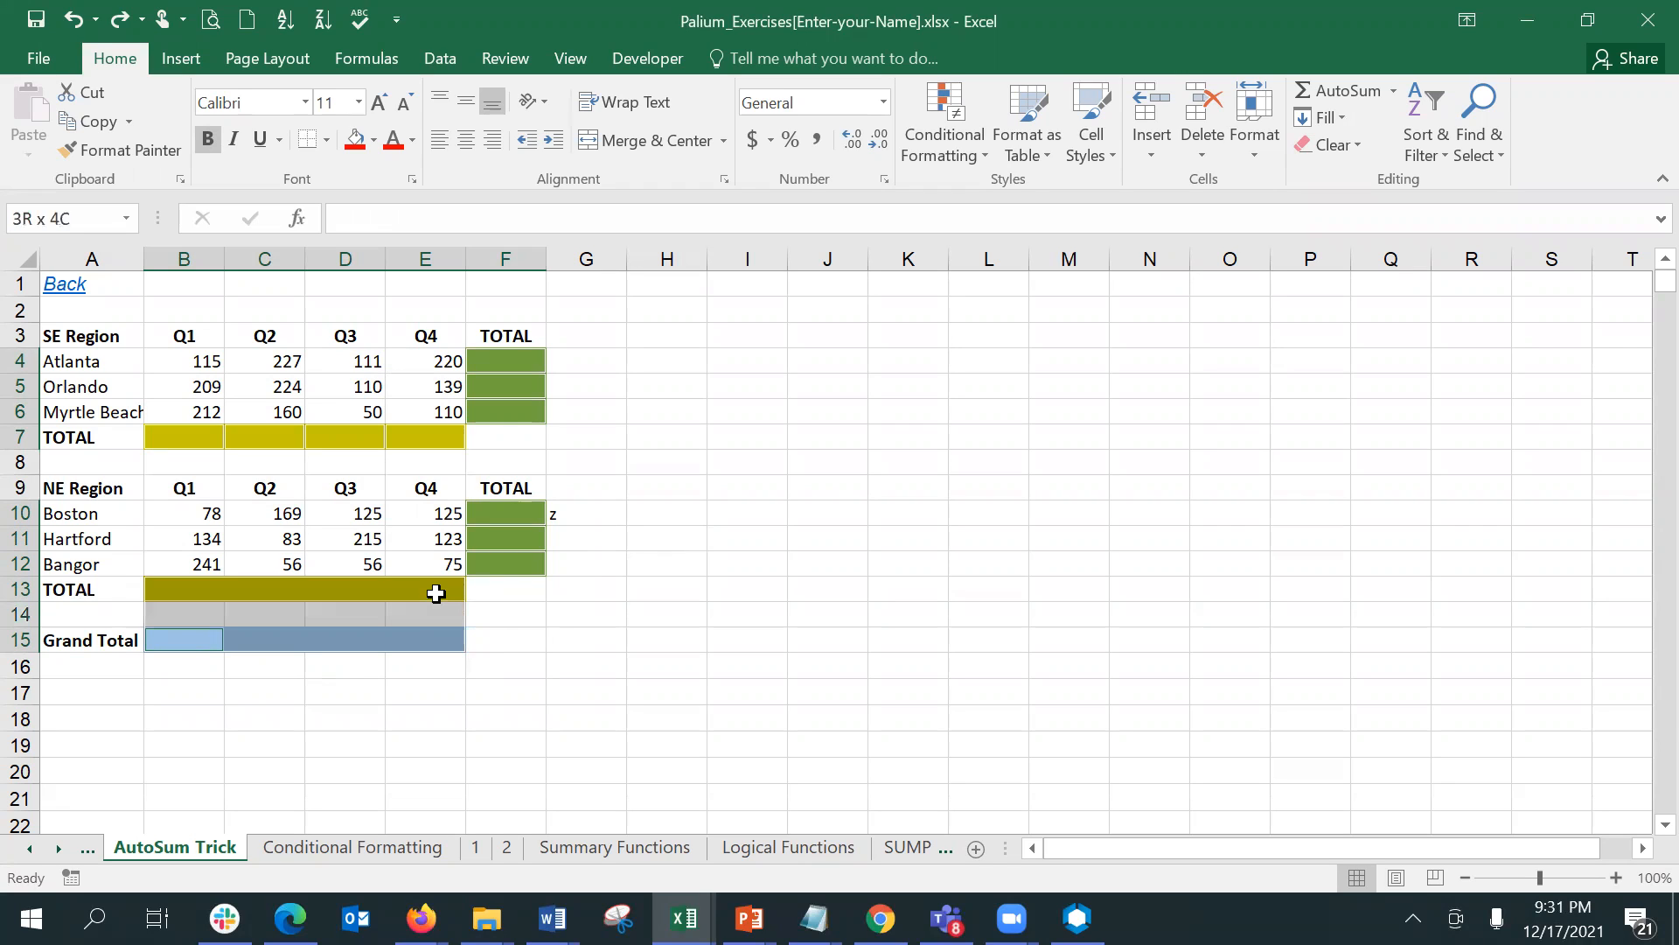
{"action": "left_click", "coordinate": [436, 593]}
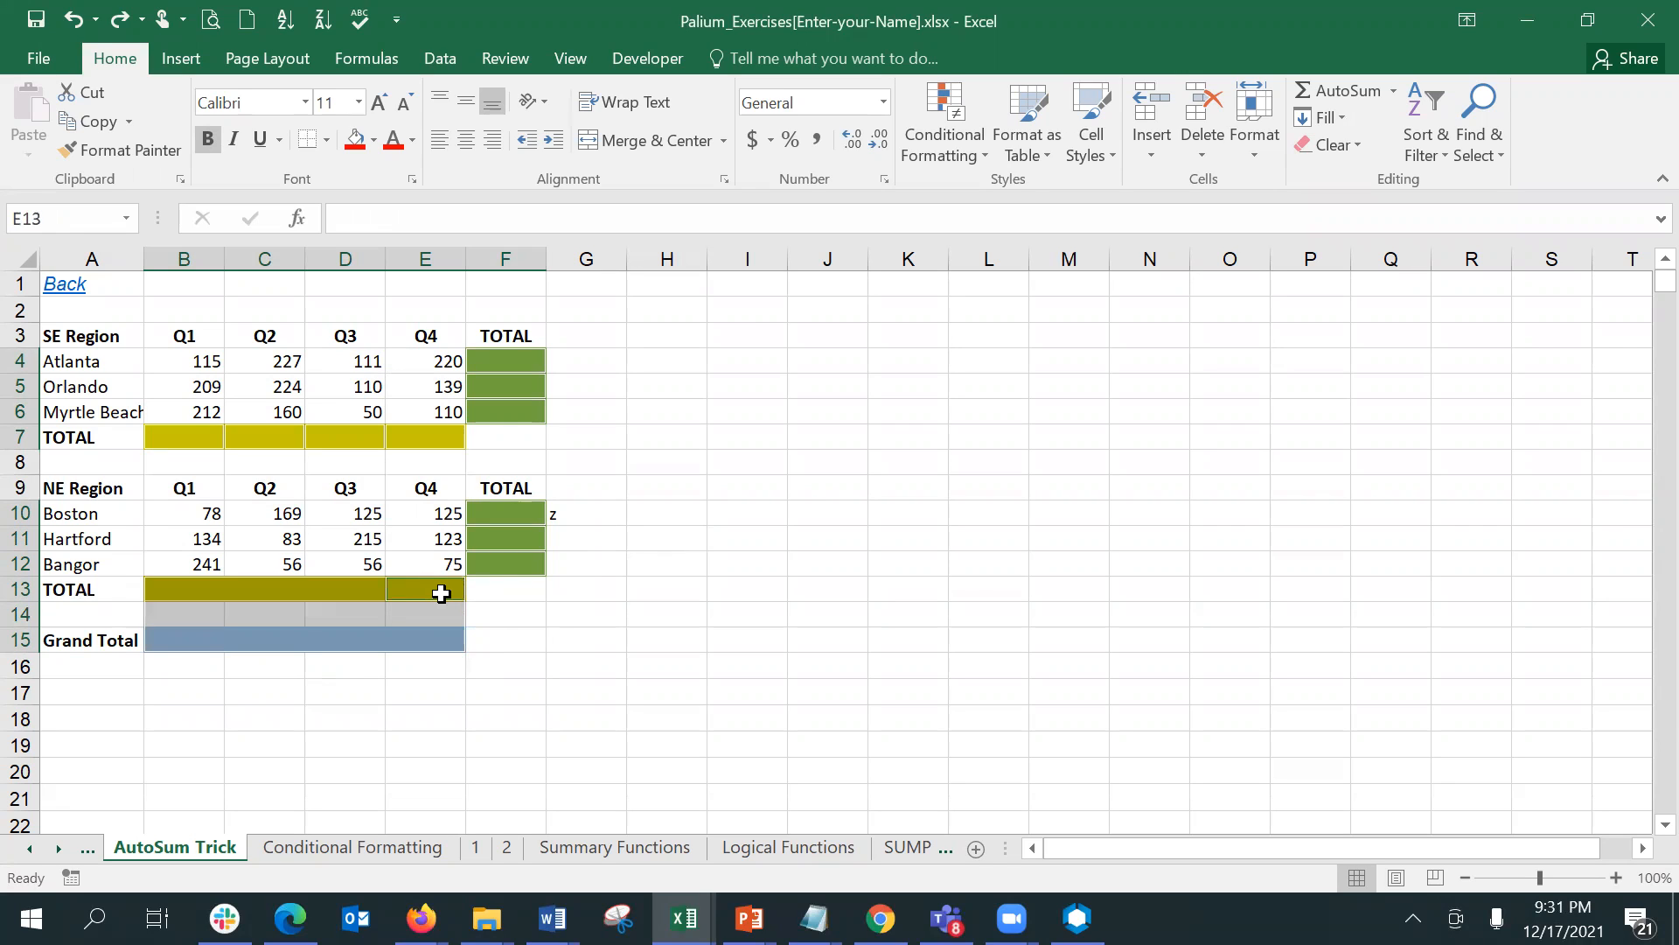
{"action": "left_click", "coordinate": [290, 461]}
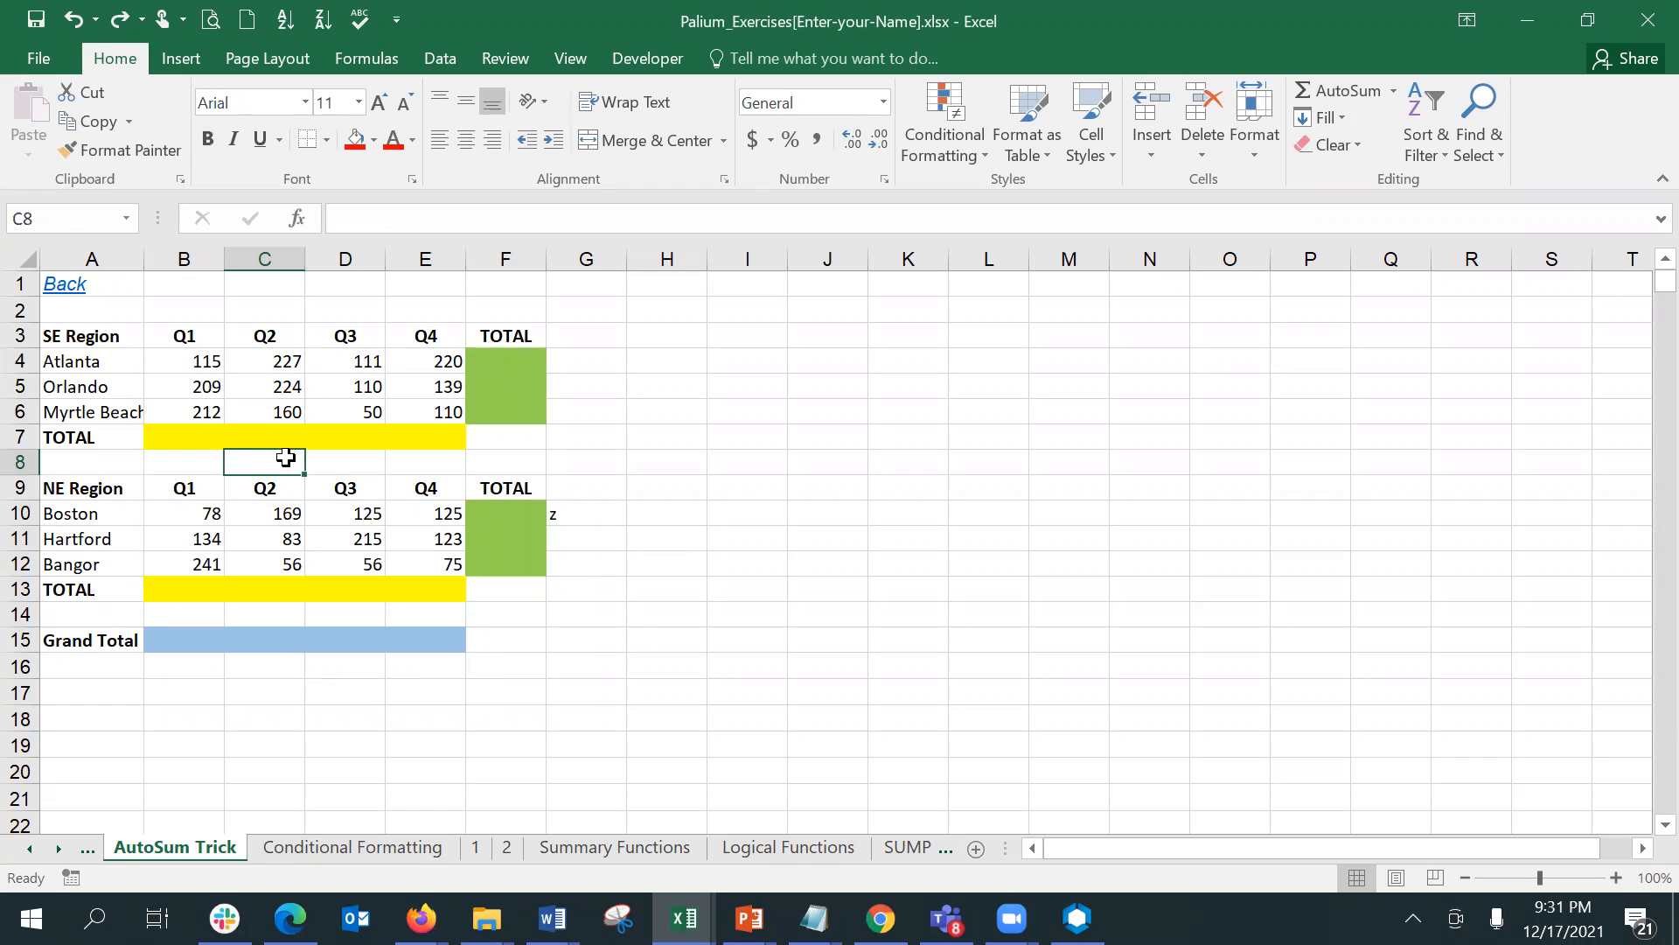
{"action": "left_click", "coordinate": [191, 437]}
{"action": "mouse_move", "coordinate": [191, 436]}
{"action": "left_mouse_down"}
{"action": "mouse_move", "coordinate": [375, 446]}
{"action": "mouse_move", "coordinate": [423, 428]}
{"action": "left_mouse_up"}
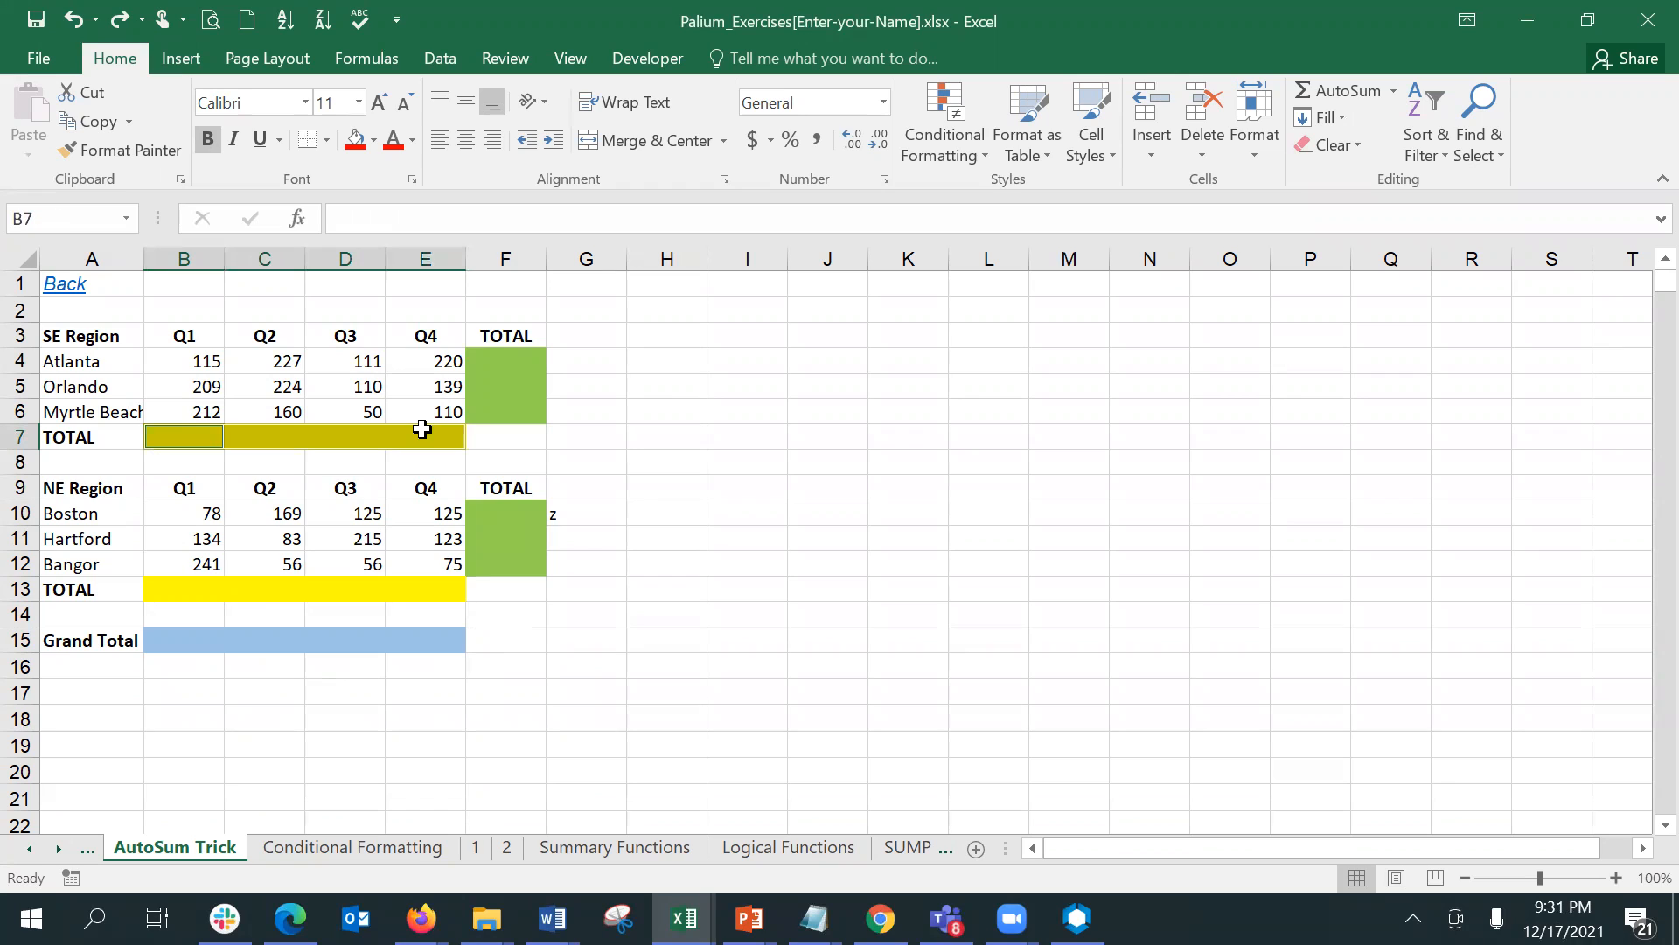
{"action": "left_click_drag", "start_coordinate": [499, 364], "coordinate": [522, 562]}
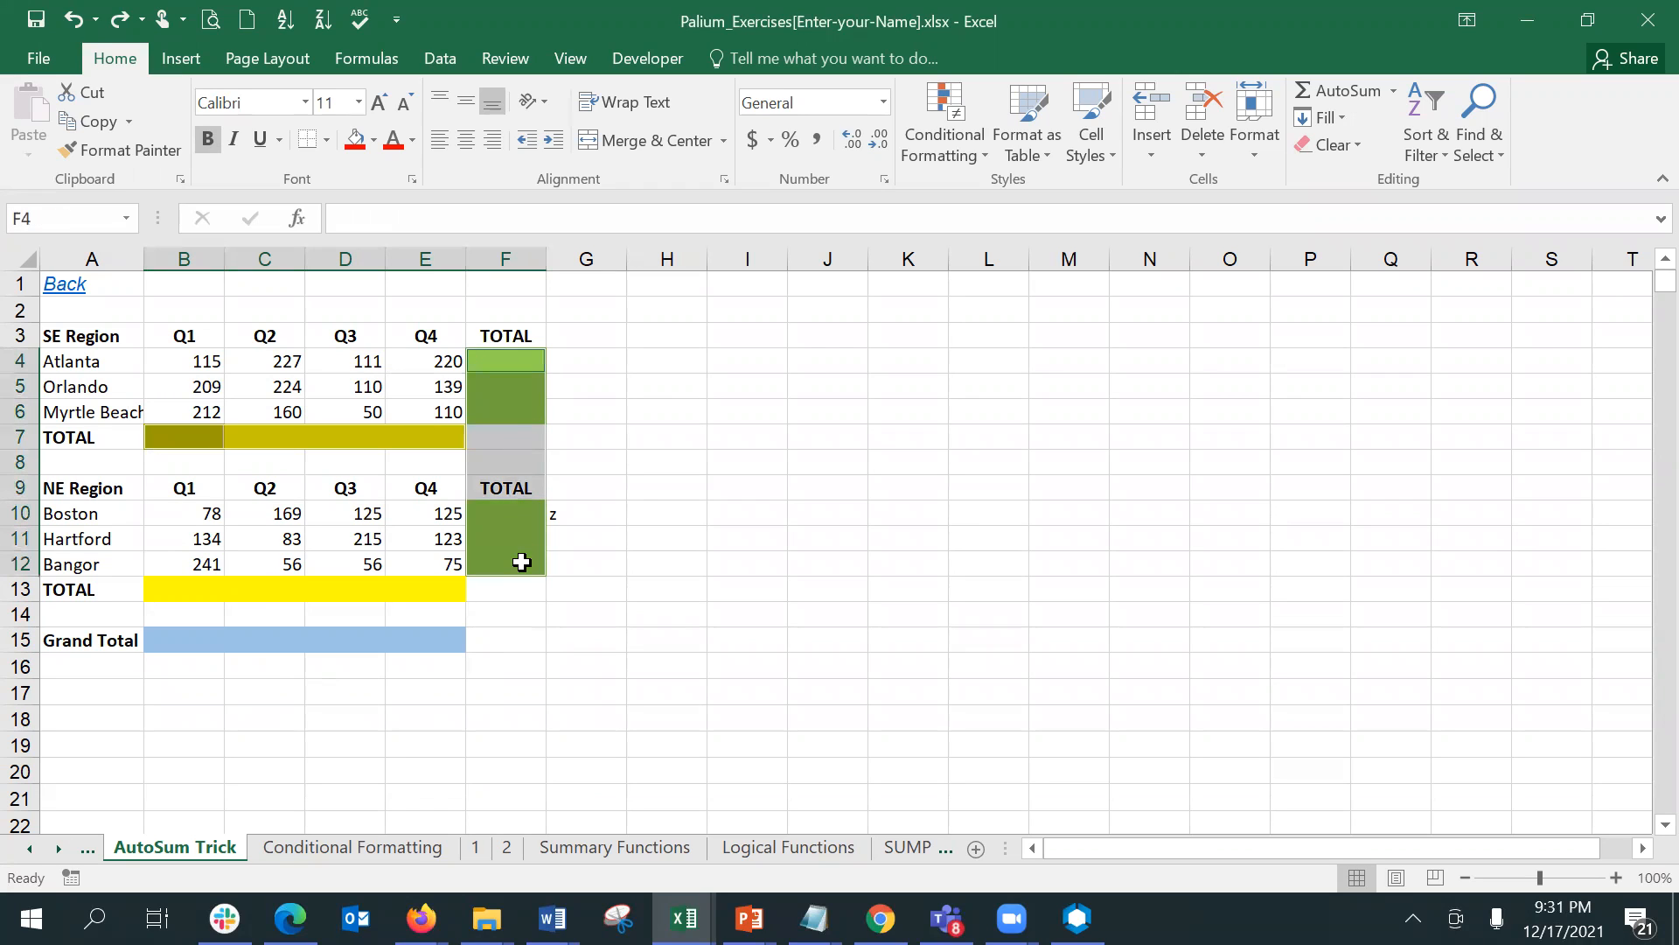
{"action": "left_click", "coordinate": [494, 353], "text": "ctrl"}
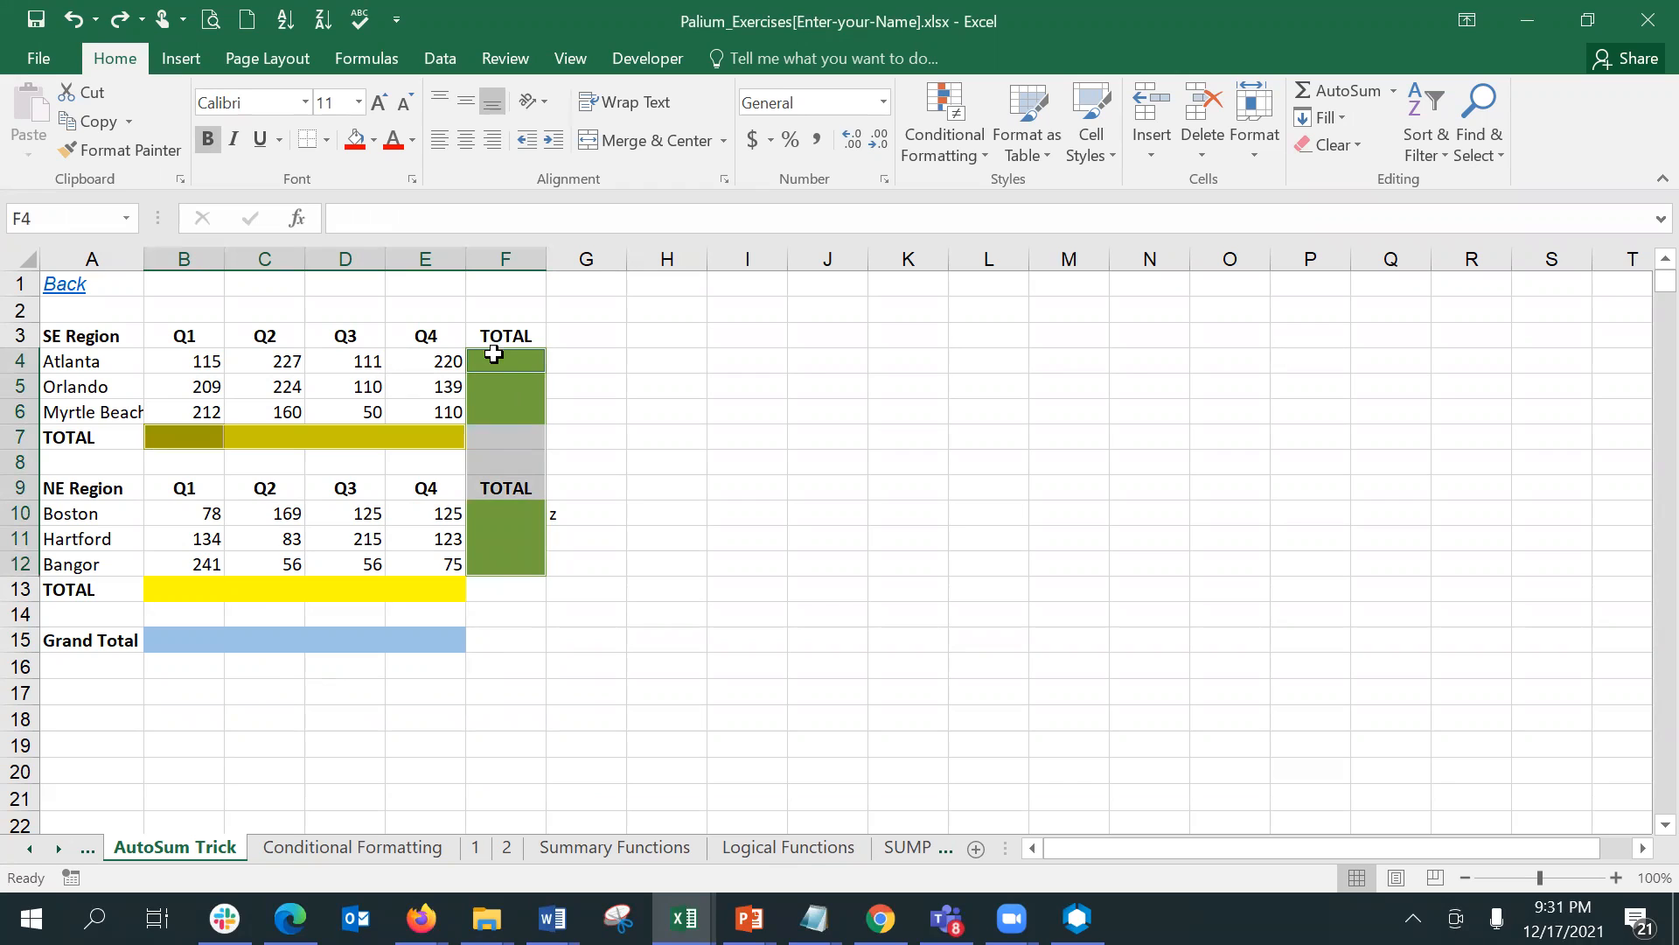
{"action": "left_click", "coordinate": [690, 416]}
- Try filling the region totals in B7:E7, F4:F6, F10:F12 and B13:E13 at once with AutoSum
{"action": "left_click", "coordinate": [186, 437]}
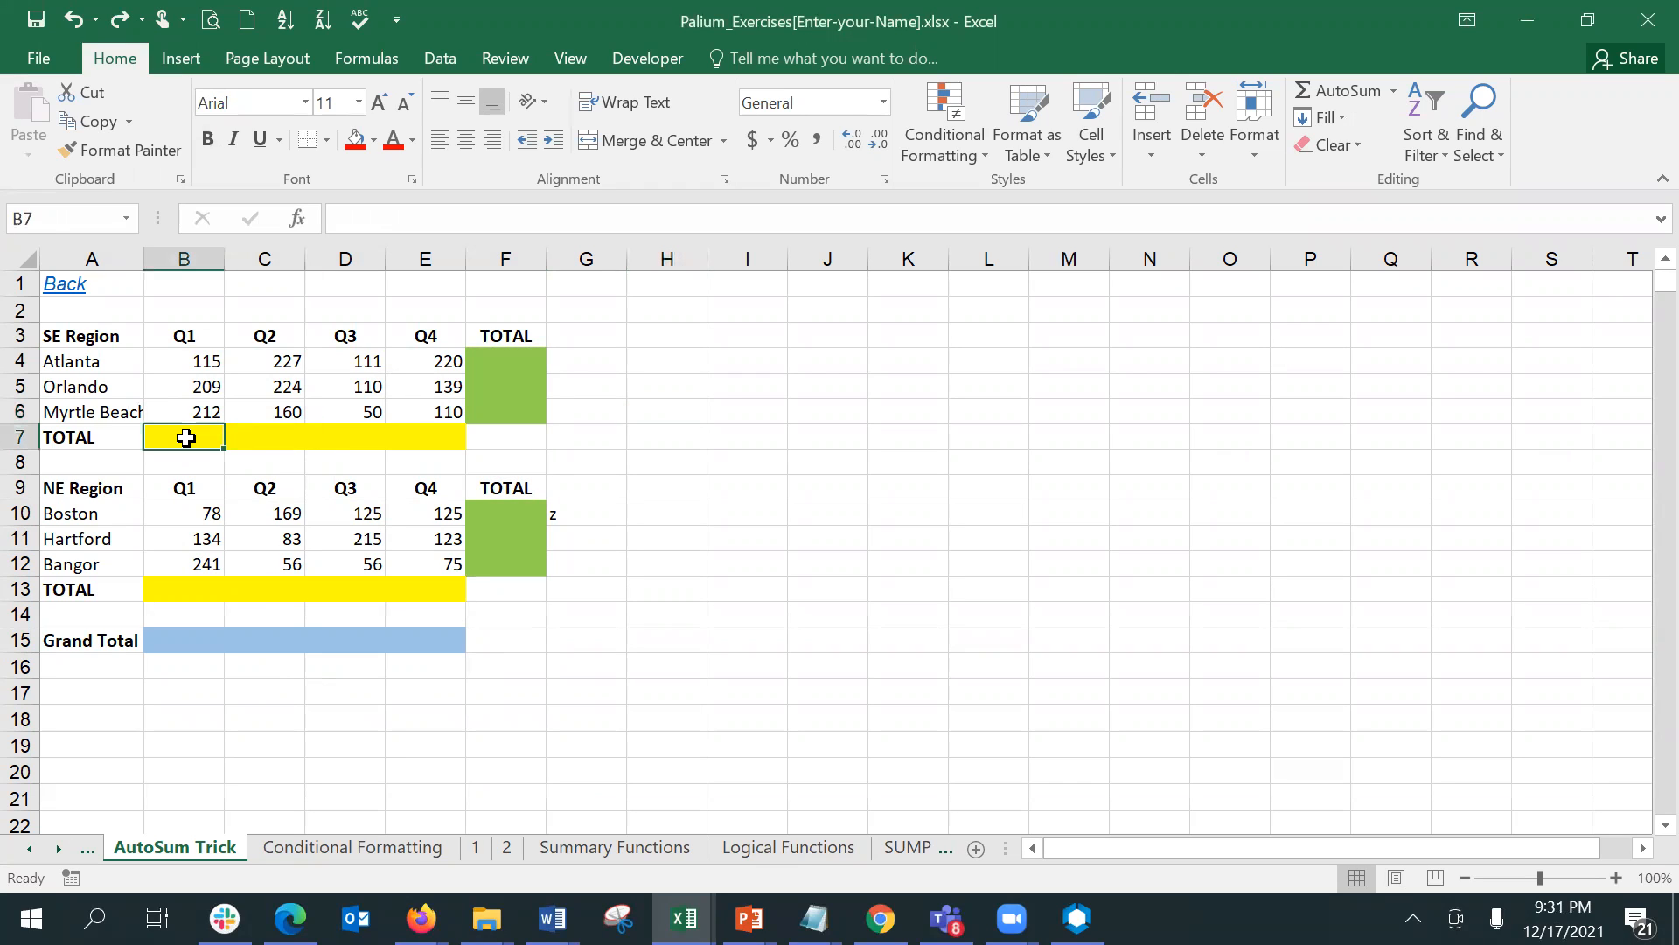
{"action": "left_click_drag", "start_coordinate": [187, 437], "coordinate": [410, 441]}
{"action": "left_click_drag", "start_coordinate": [505, 354], "coordinate": [505, 411]}
{"action": "left_click_drag", "start_coordinate": [499, 513], "coordinate": [495, 564]}
{"action": "left_click_drag", "start_coordinate": [159, 589], "coordinate": [425, 584]}
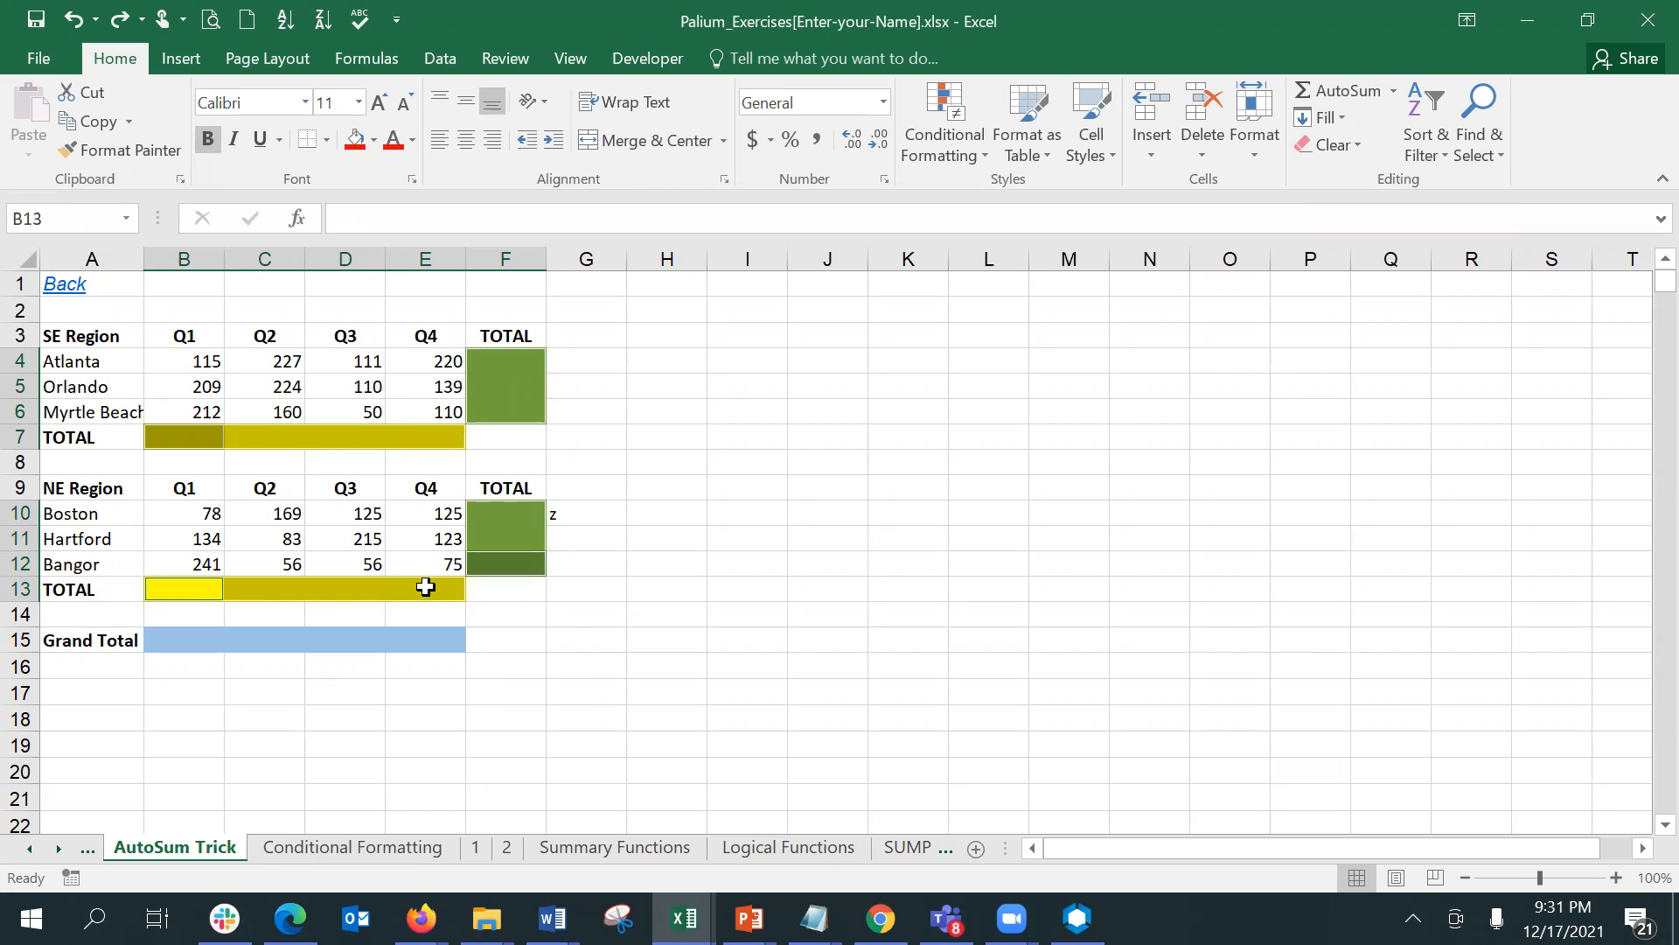
{"action": "left_click", "coordinate": [1323, 88]}
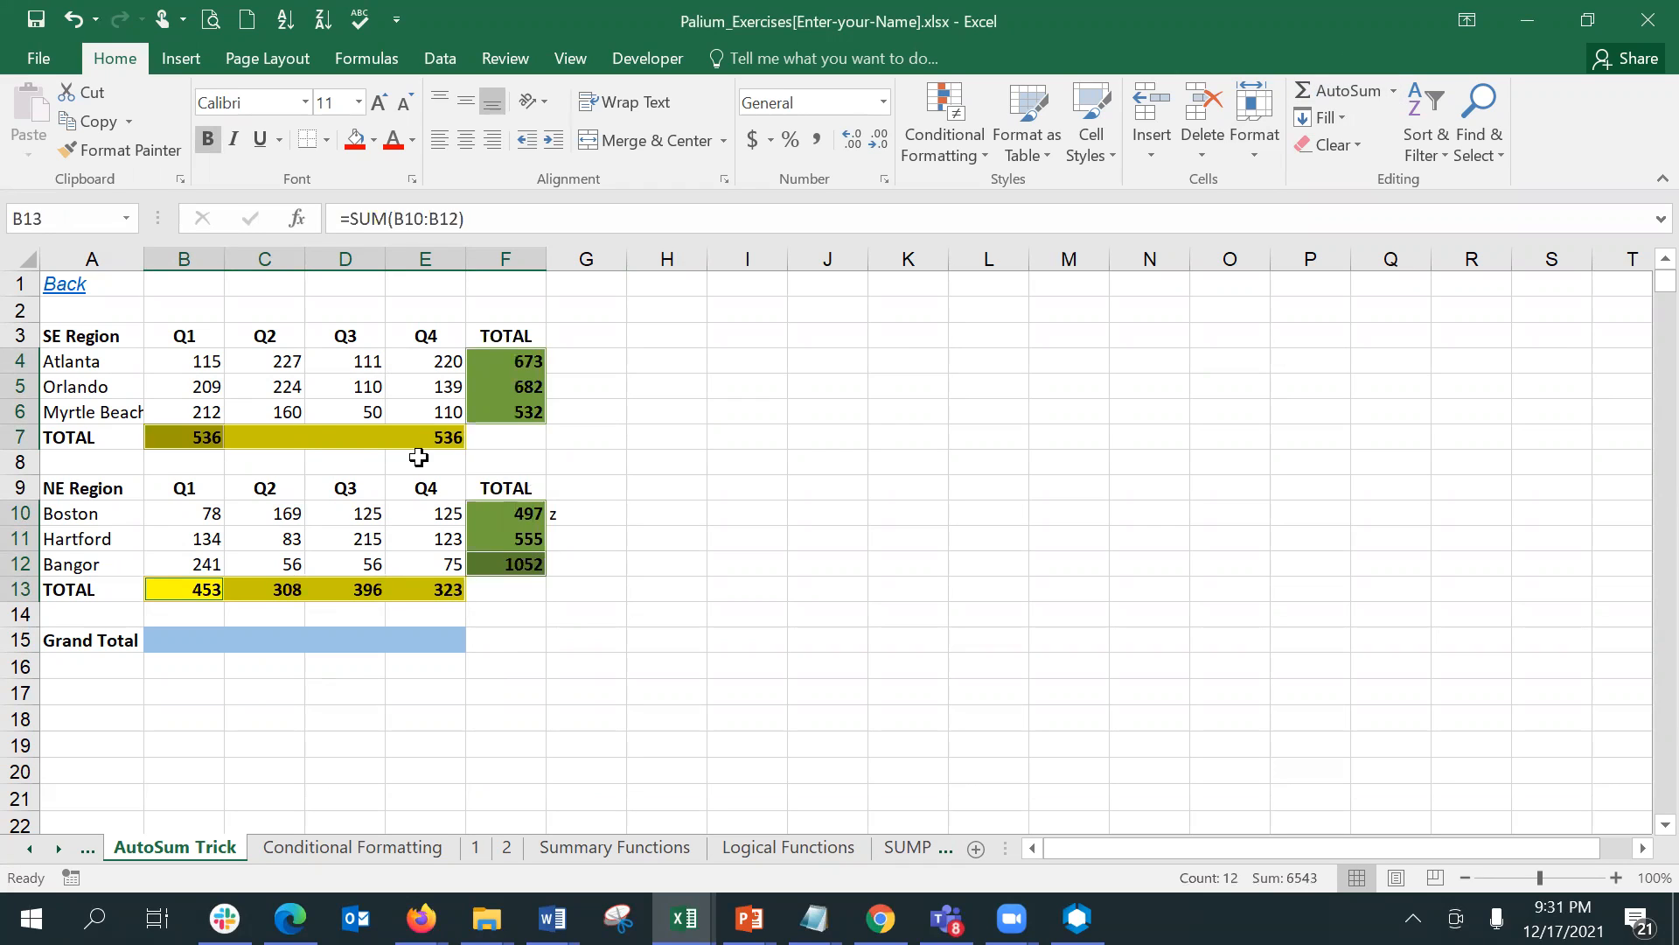
- Select C7, autofit column C to its contents, and widen it back to roughly the width of its neighbours
{"action": "left_click", "coordinate": [296, 431]}
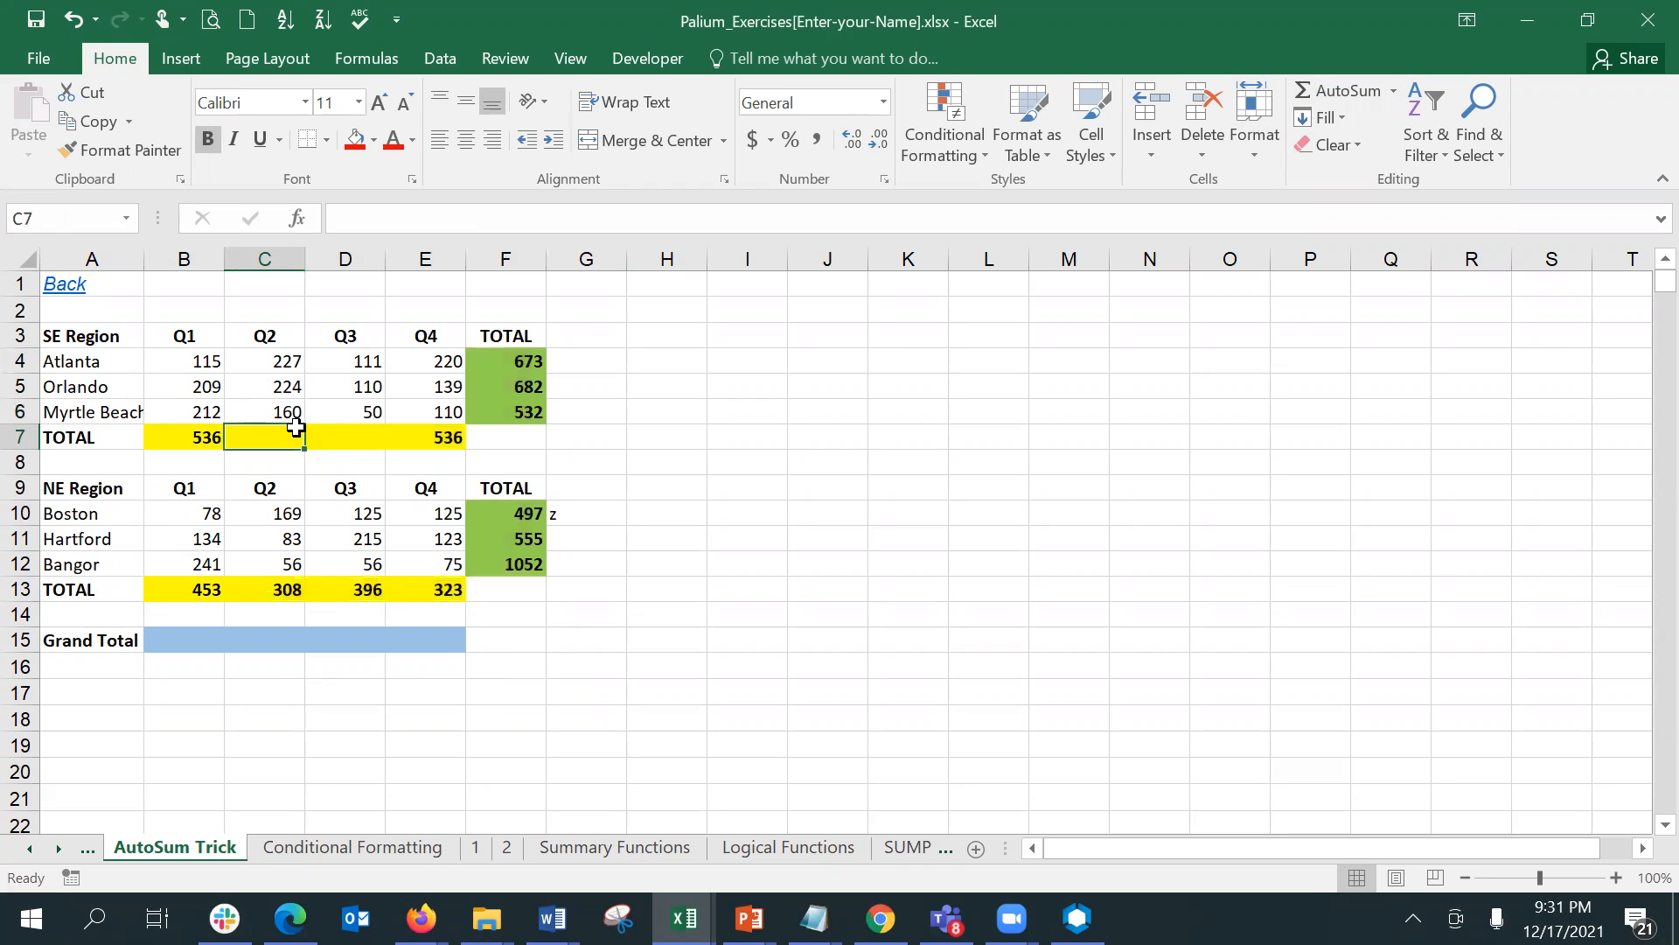
{"action": "double_click", "coordinate": [305, 259]}
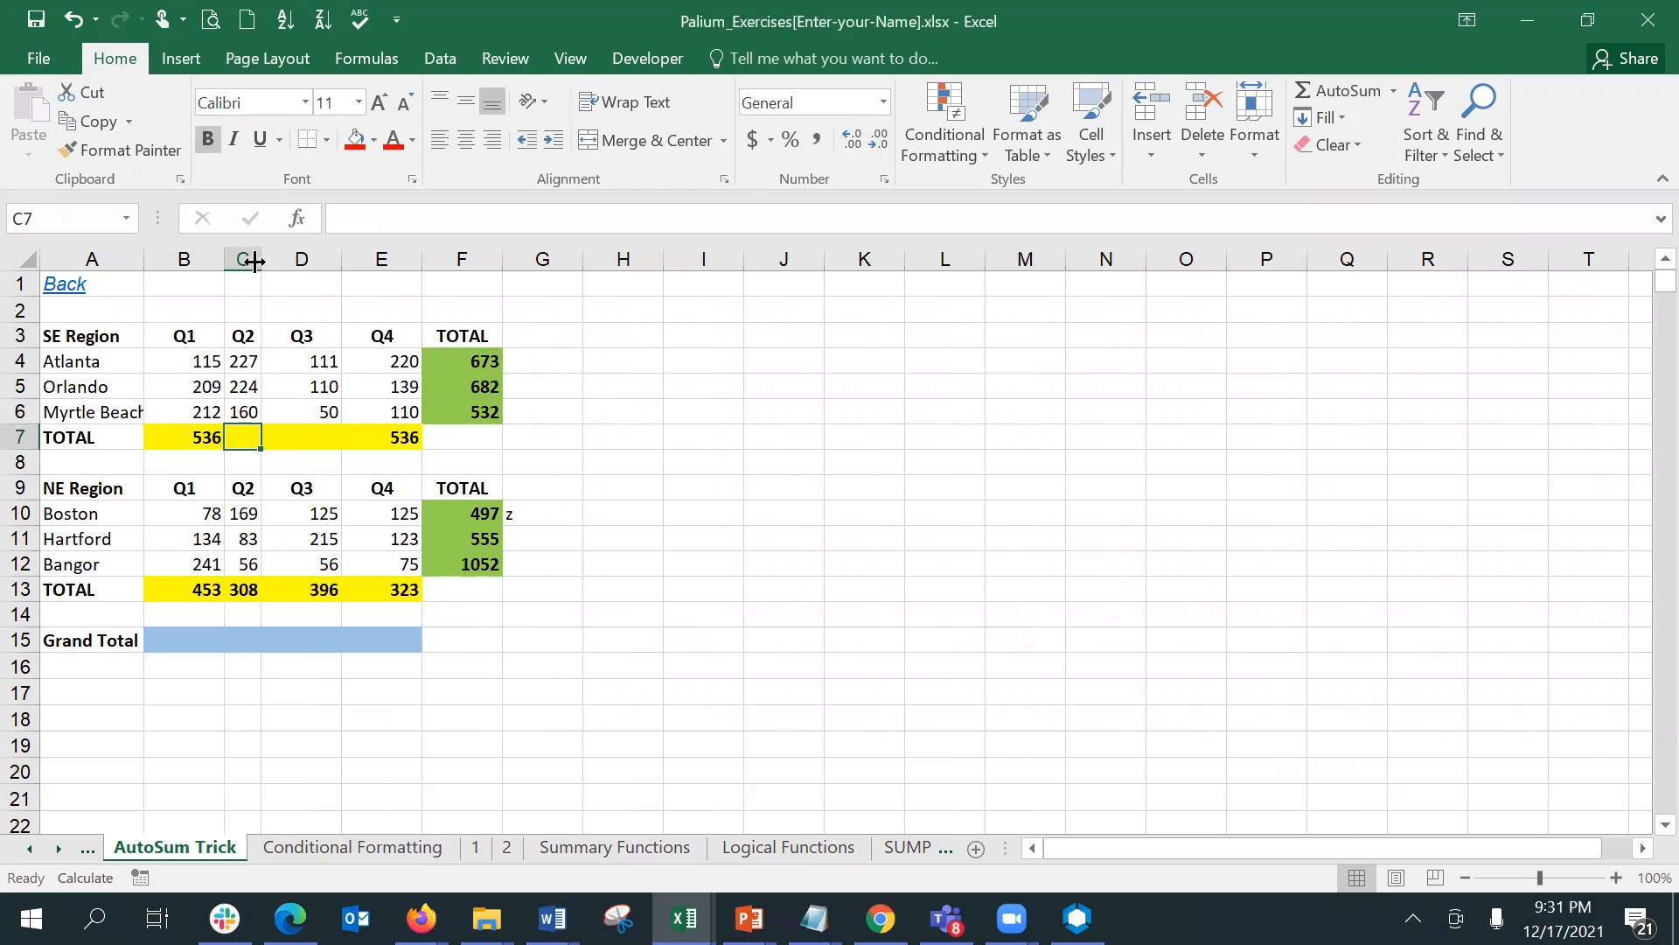
{"action": "left_click_drag", "start_coordinate": [255, 259], "coordinate": [303, 259]}
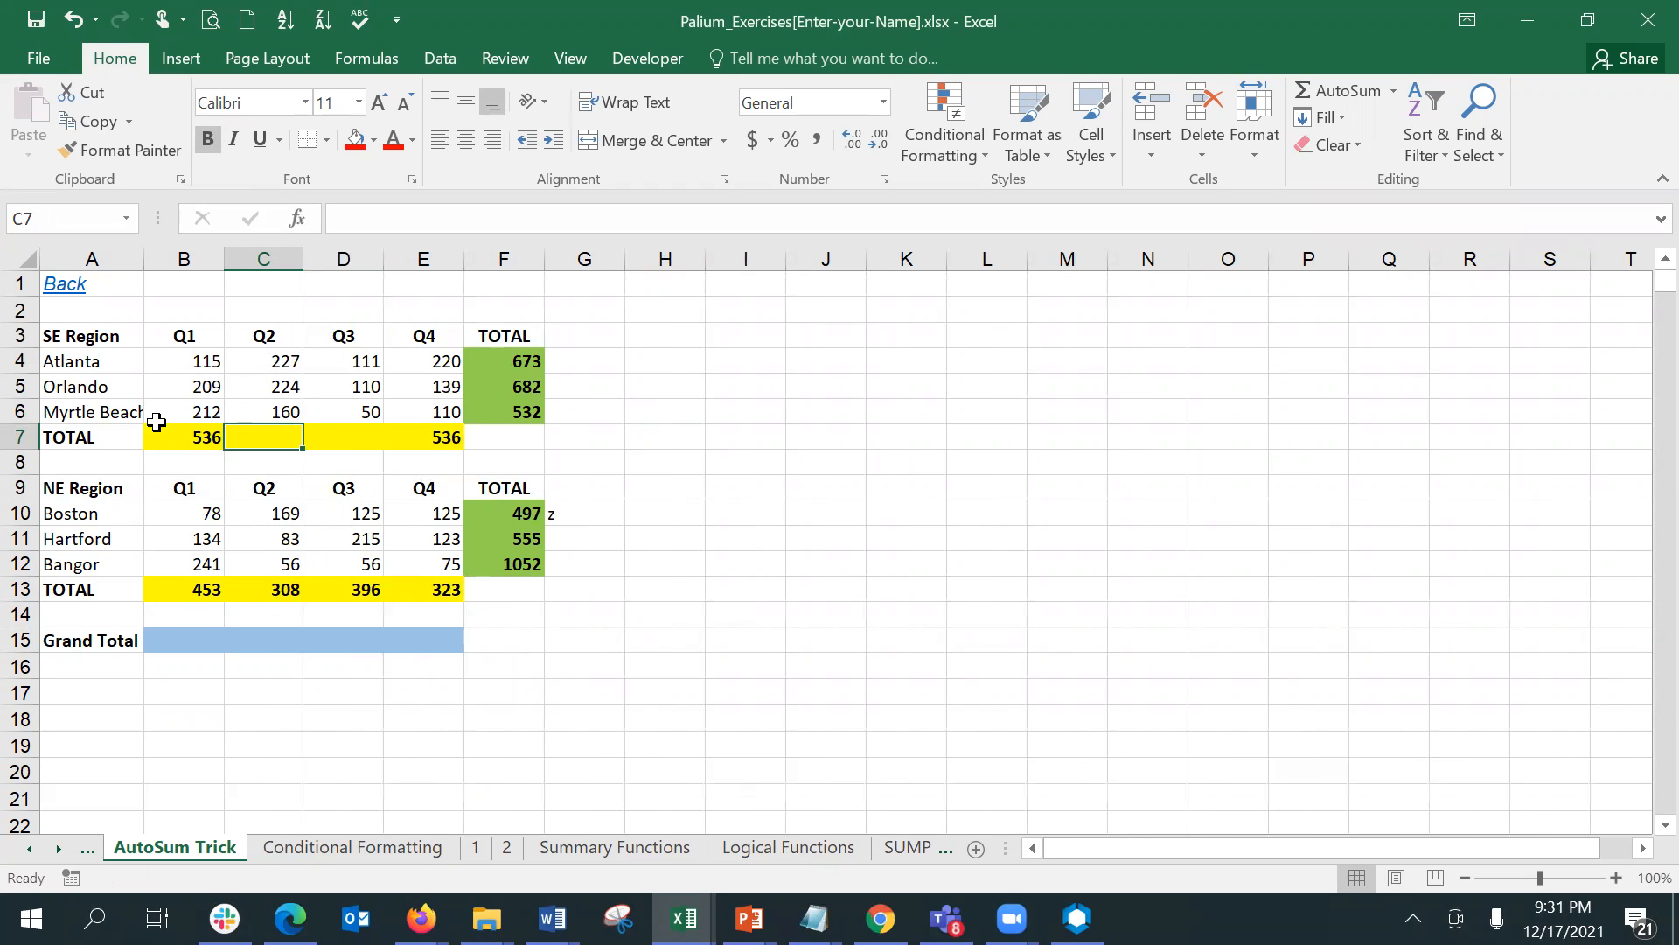
- Try AutoSum on B4:E14, and undo it together with the column C resizing and the region totals
{"action": "left_click_drag", "start_coordinate": [211, 400], "coordinate": [432, 621]}
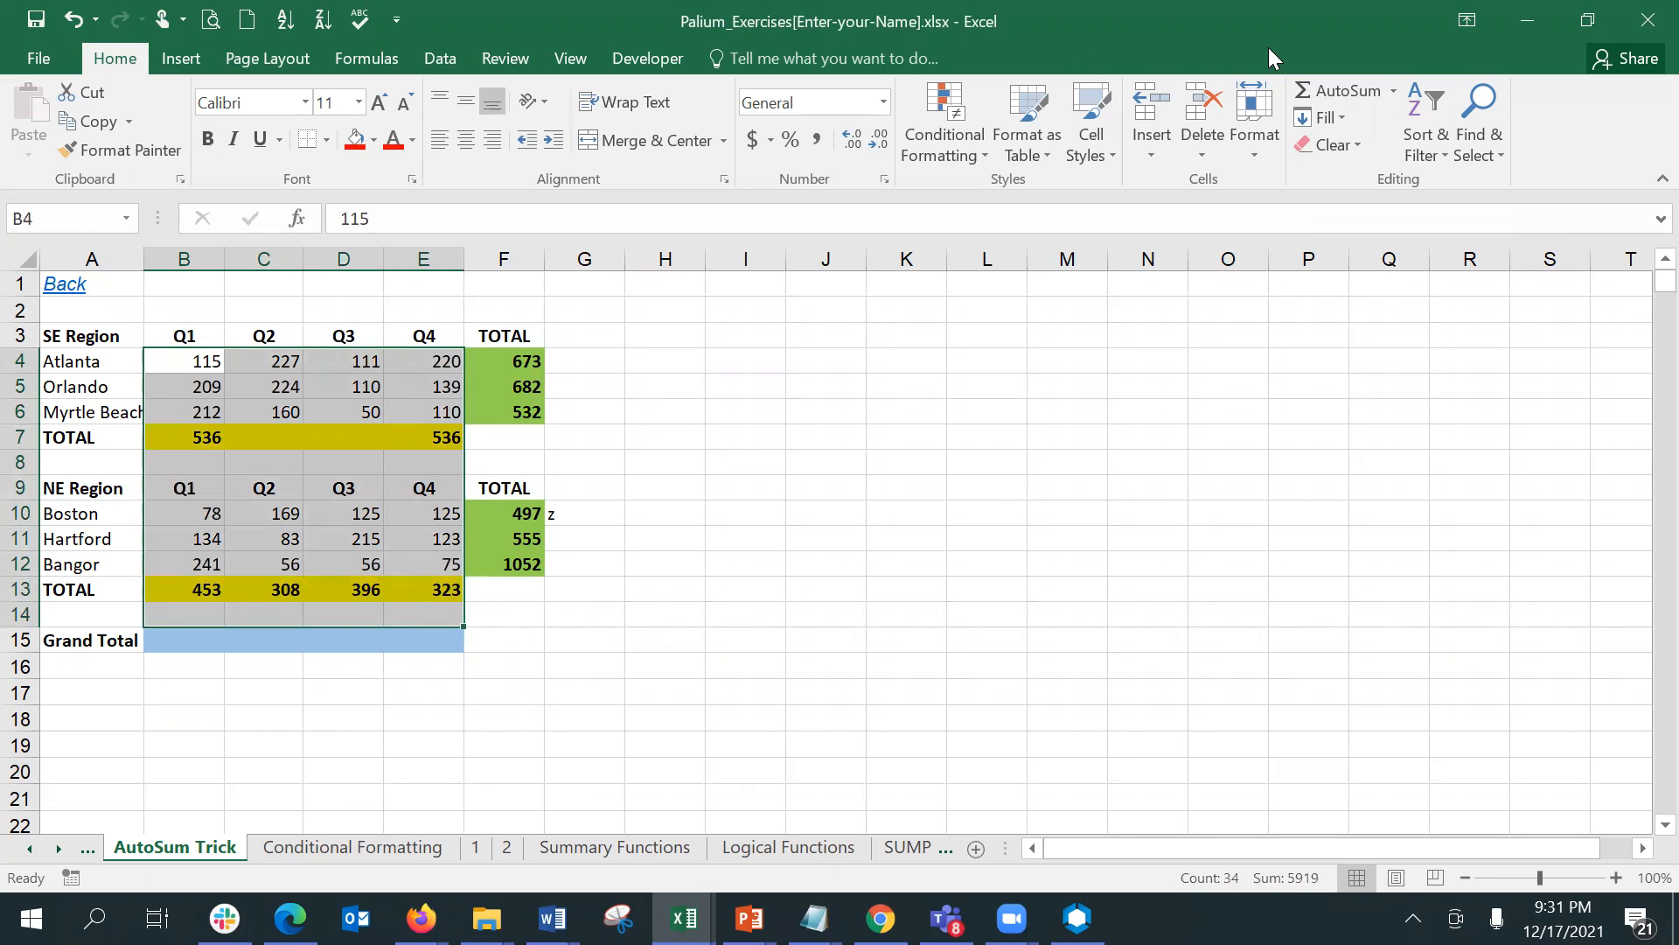
{"action": "left_click", "coordinate": [1310, 93]}
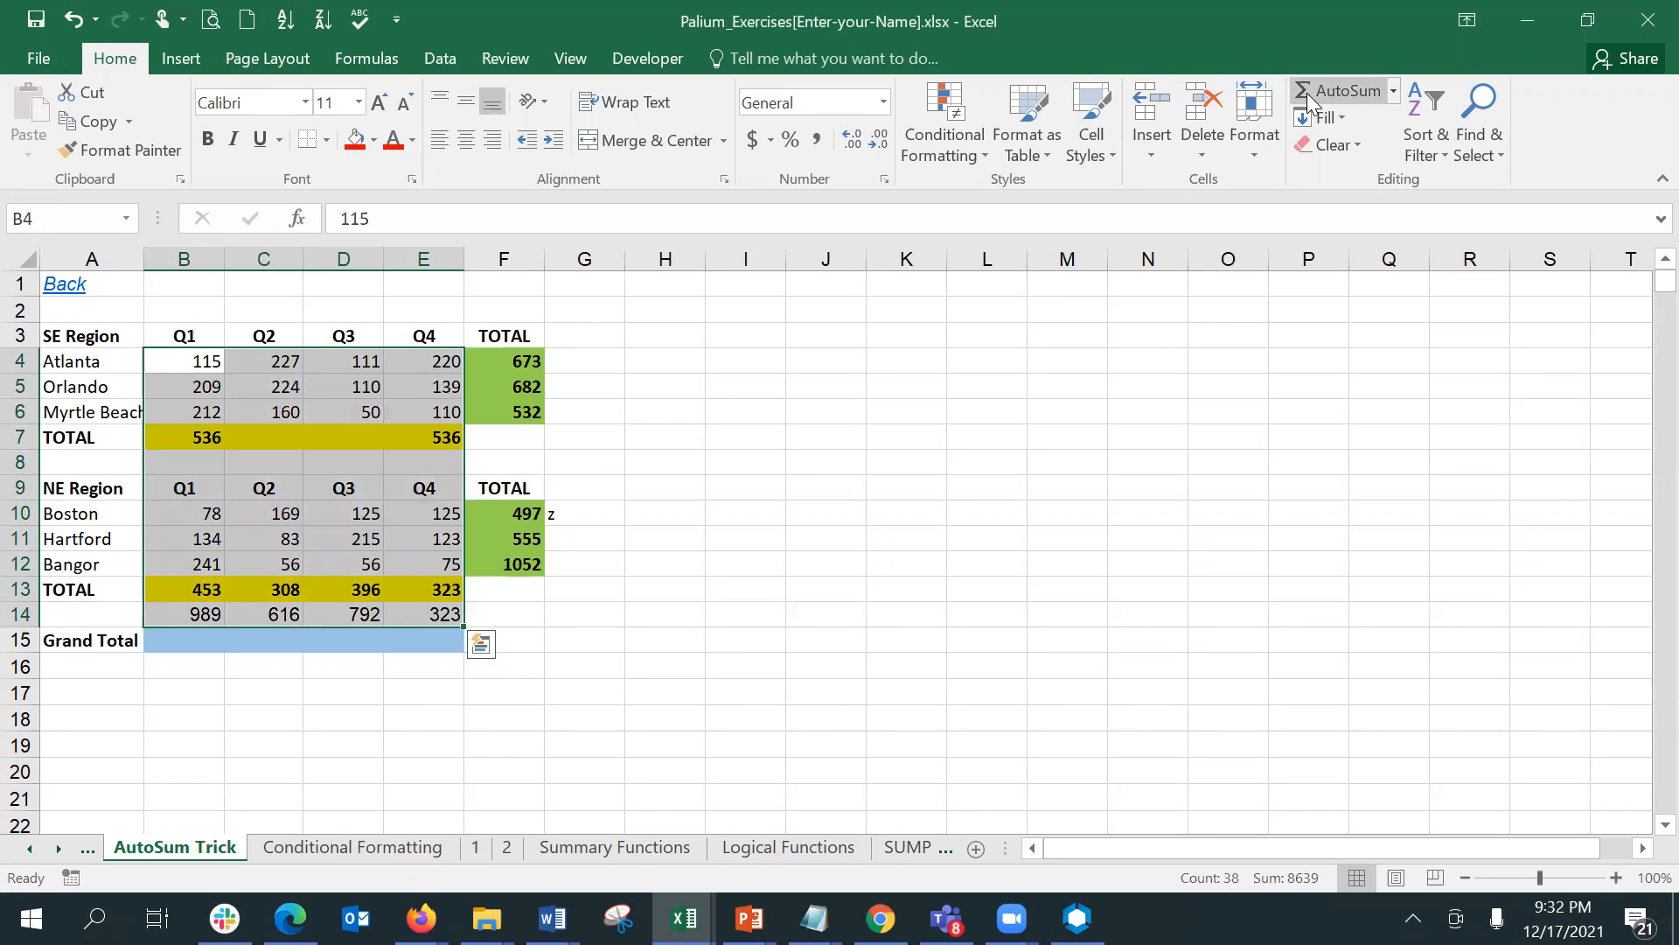
{"action": "key", "text": "ctrl+z"}
{"action": "key", "text": "ctrl+z"}
{"action": "key", "text": "ctrl+z"}
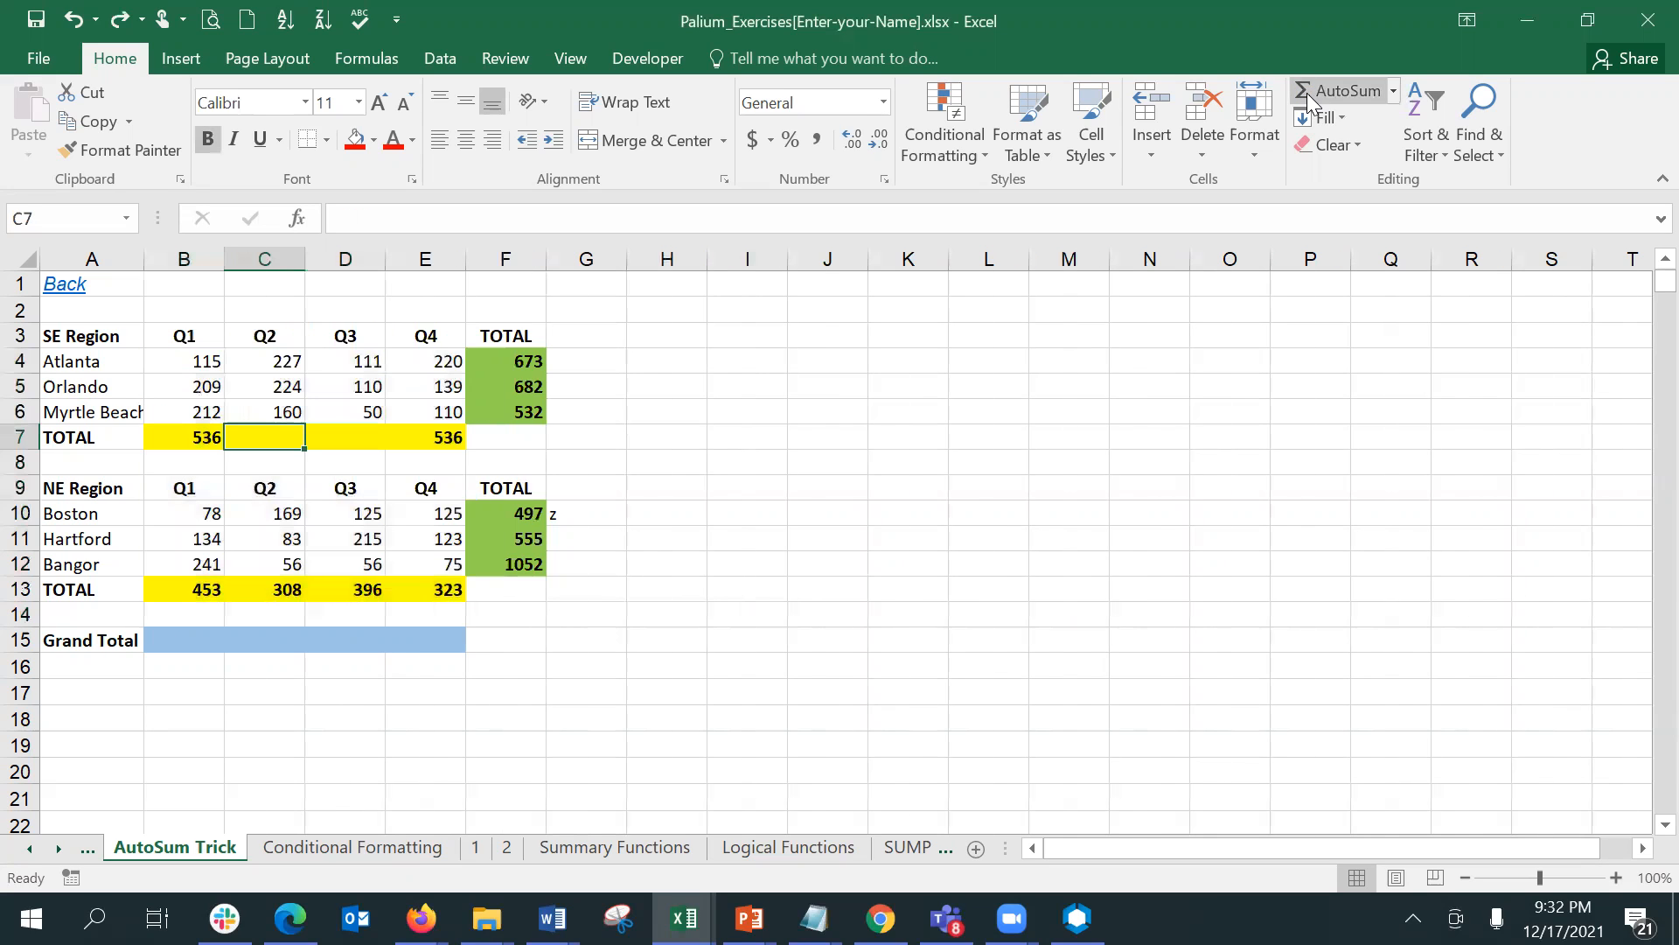
{"action": "key", "text": "ctrl+z"}
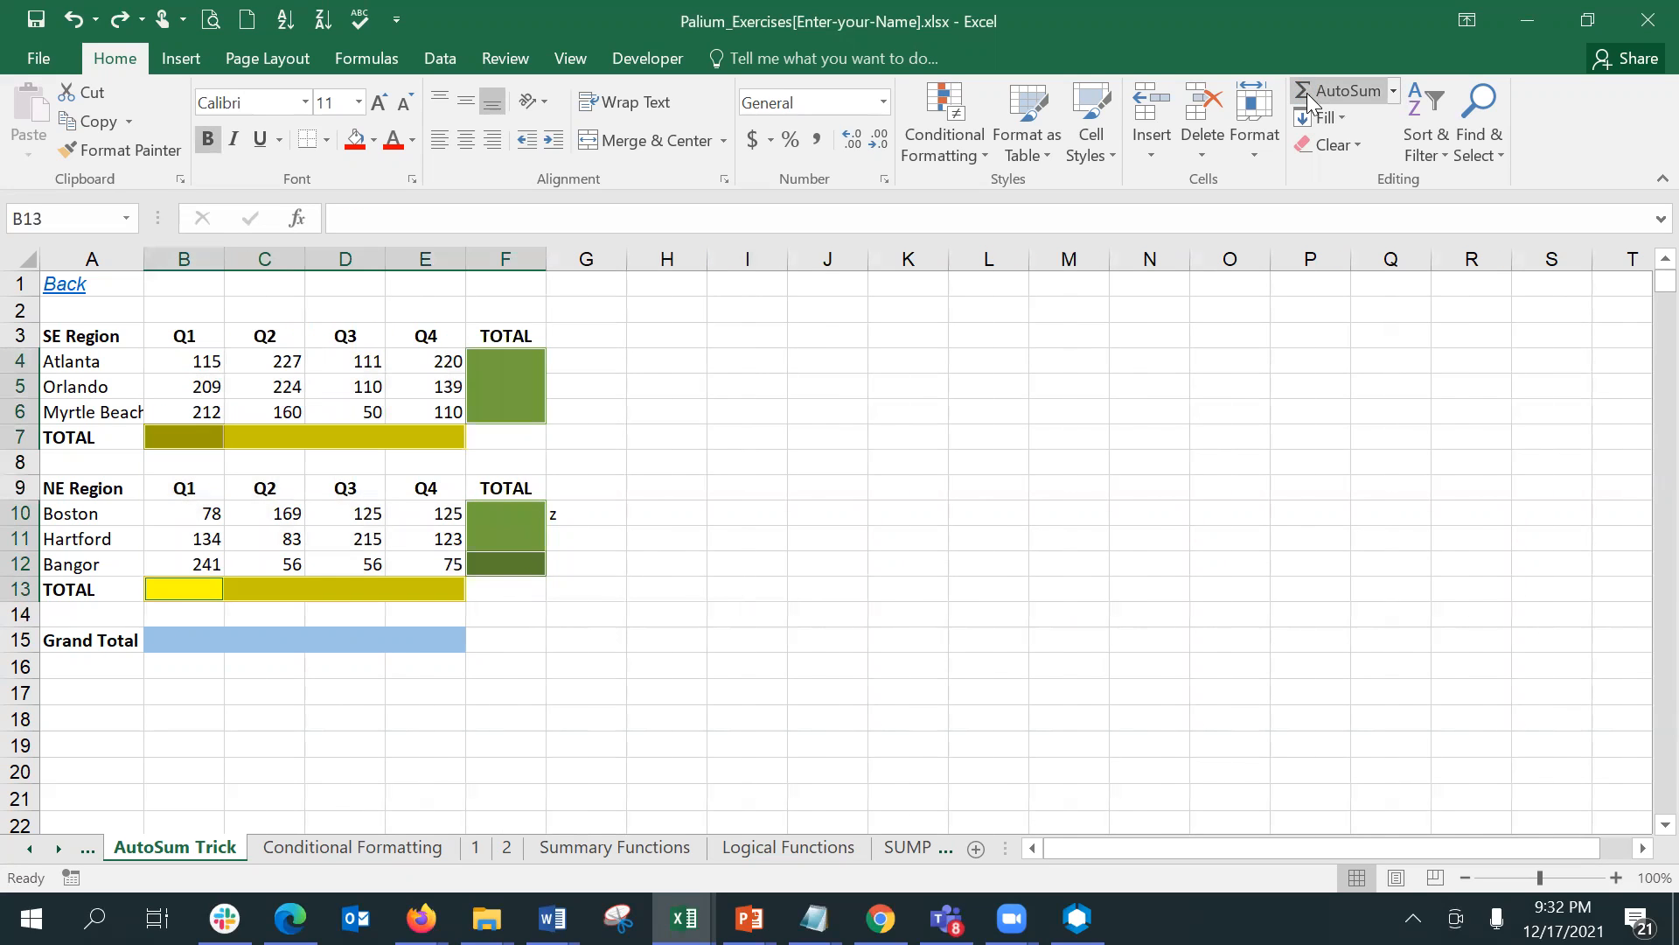
{"action": "left_click", "coordinate": [872, 284]}
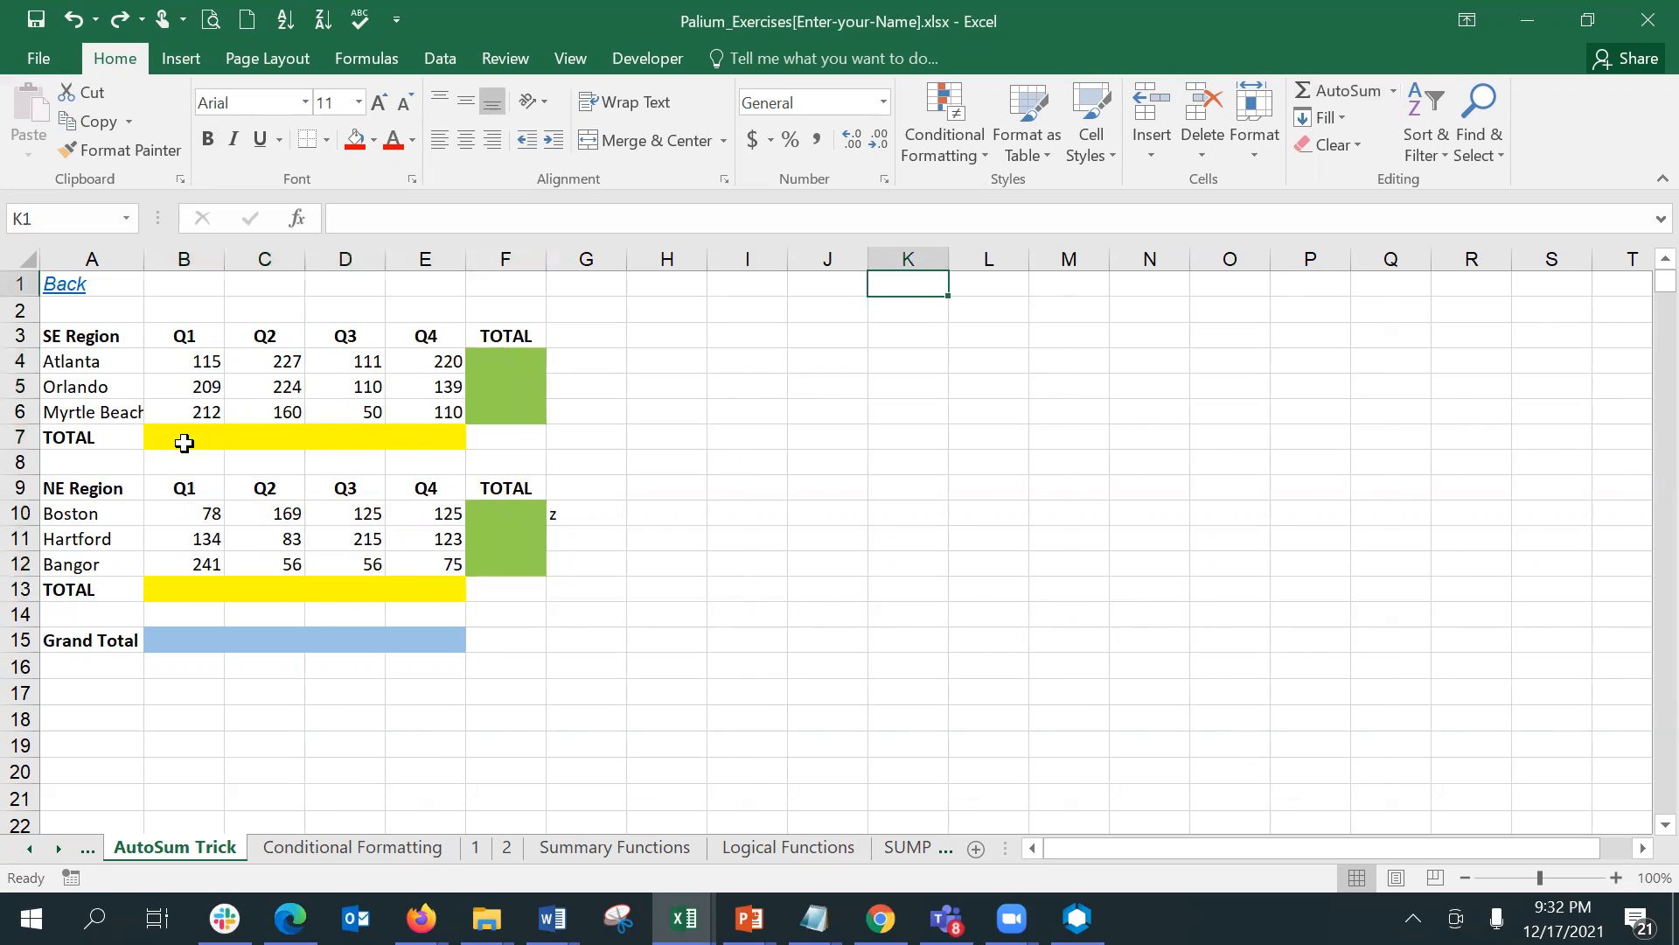
{"action": "left_click_drag", "start_coordinate": [182, 439], "coordinate": [465, 446]}
{"action": "left_click_drag", "start_coordinate": [196, 356], "coordinate": [505, 592]}
{"action": "left_click", "coordinate": [16, 462]}
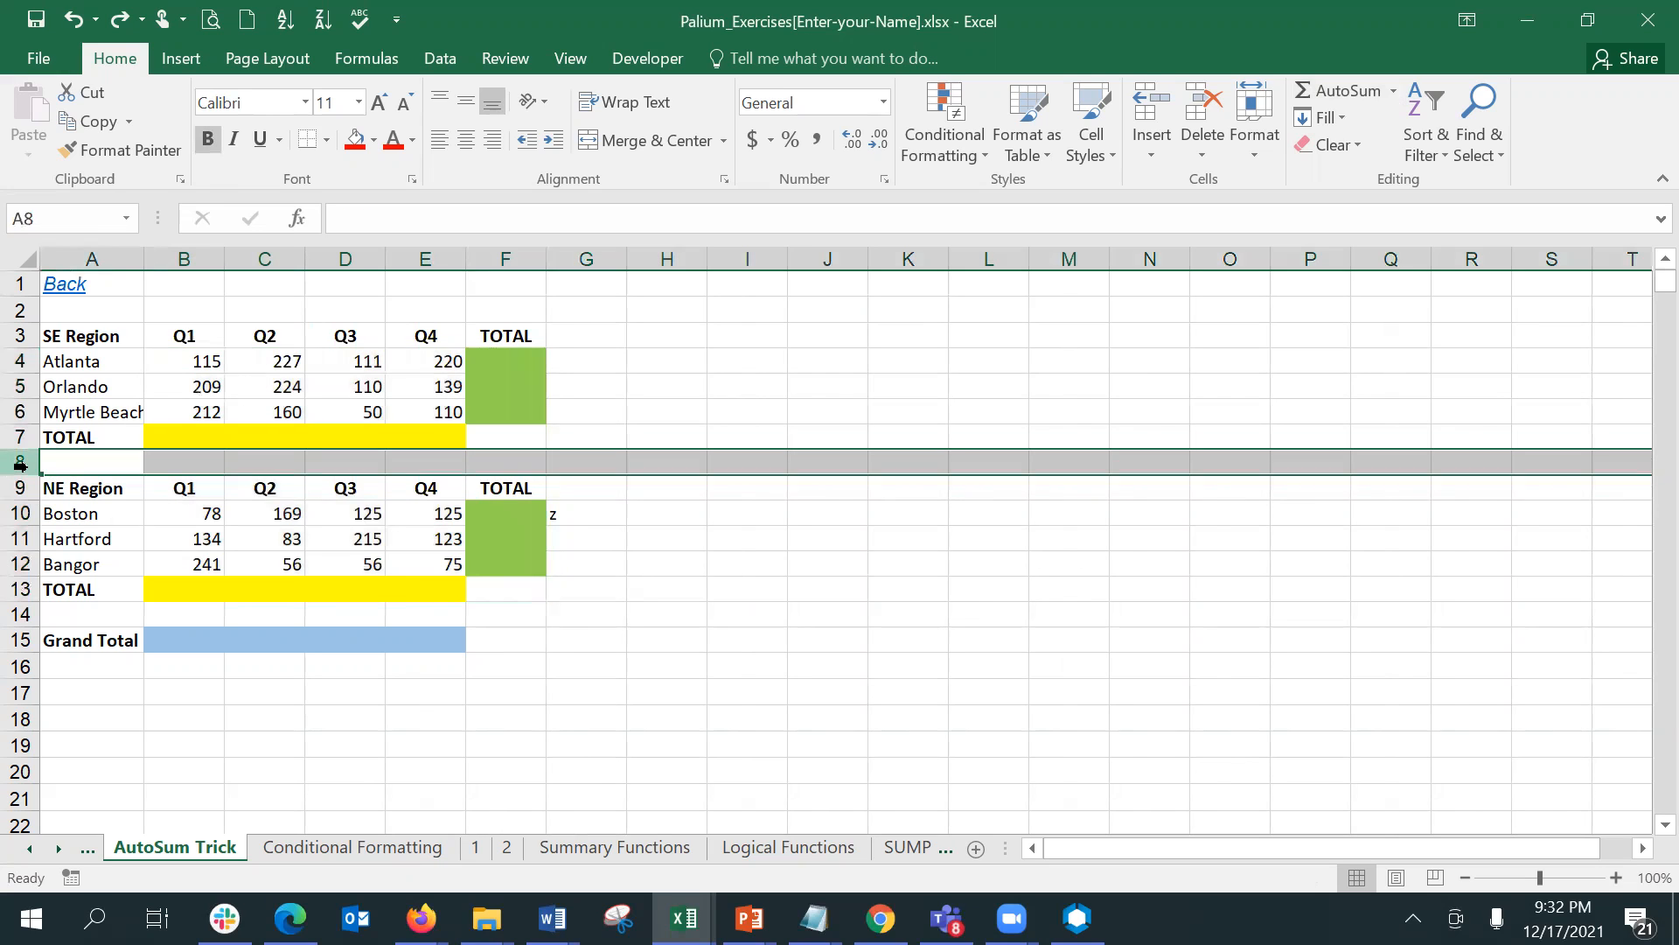
- Fill the region totals in B7:E7, F4:F6, F10:F12 and B13:E13 in one go with AutoSum
{"action": "left_click_drag", "start_coordinate": [178, 429], "coordinate": [435, 443]}
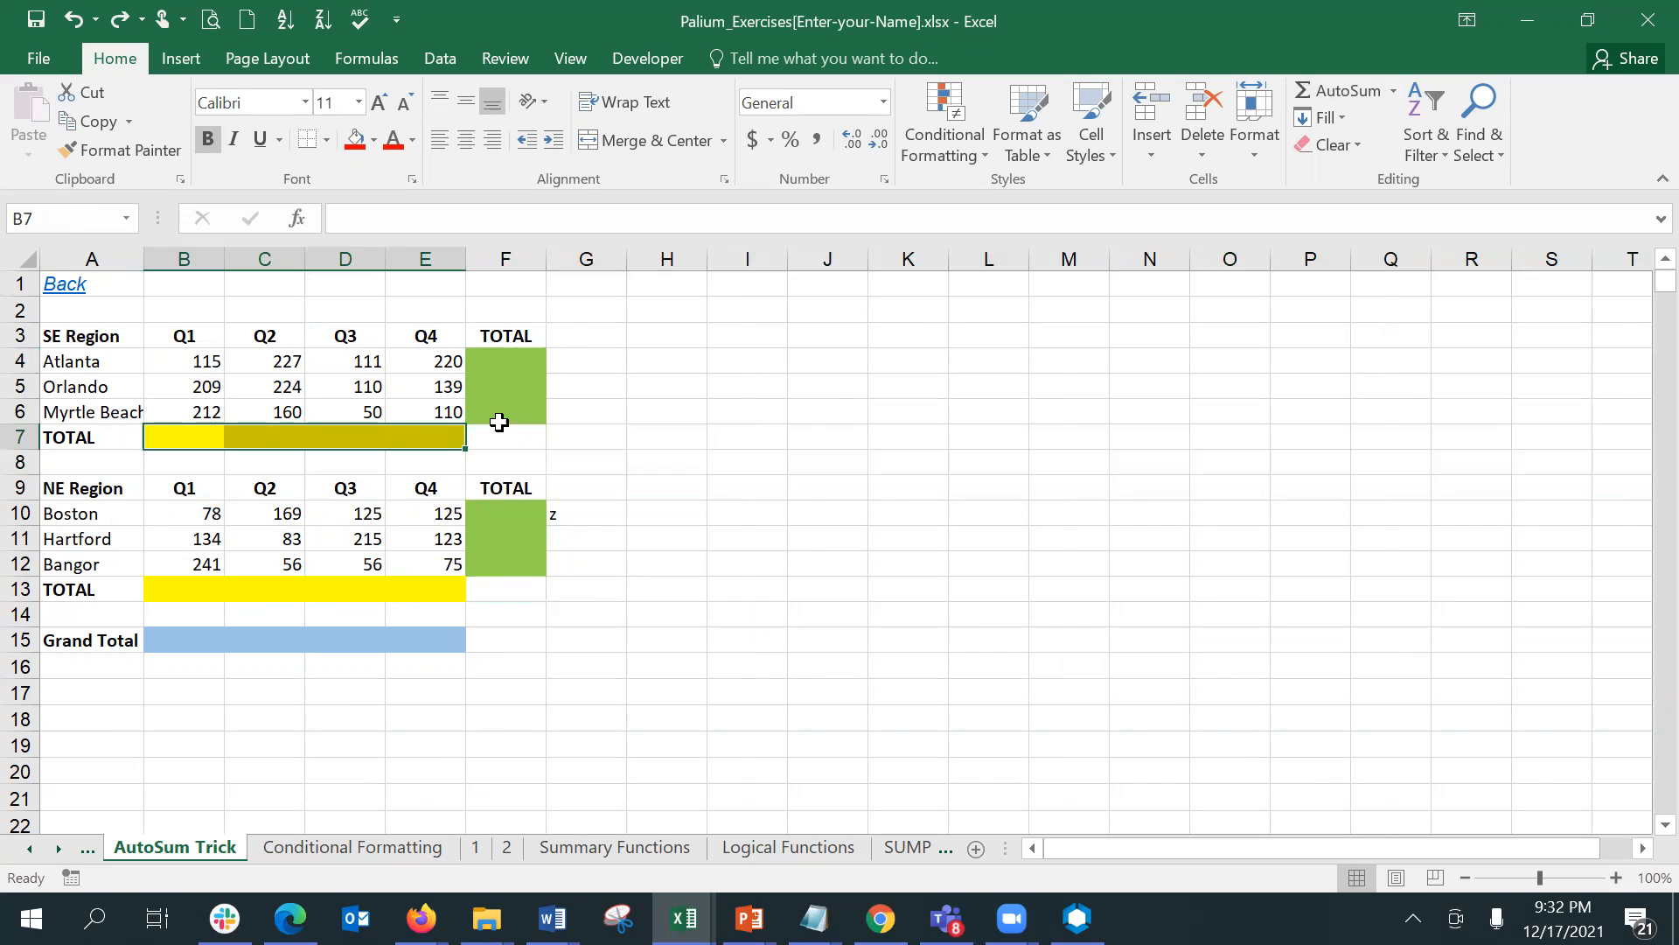
{"action": "left_click_drag", "start_coordinate": [517, 359], "coordinate": [516, 420]}
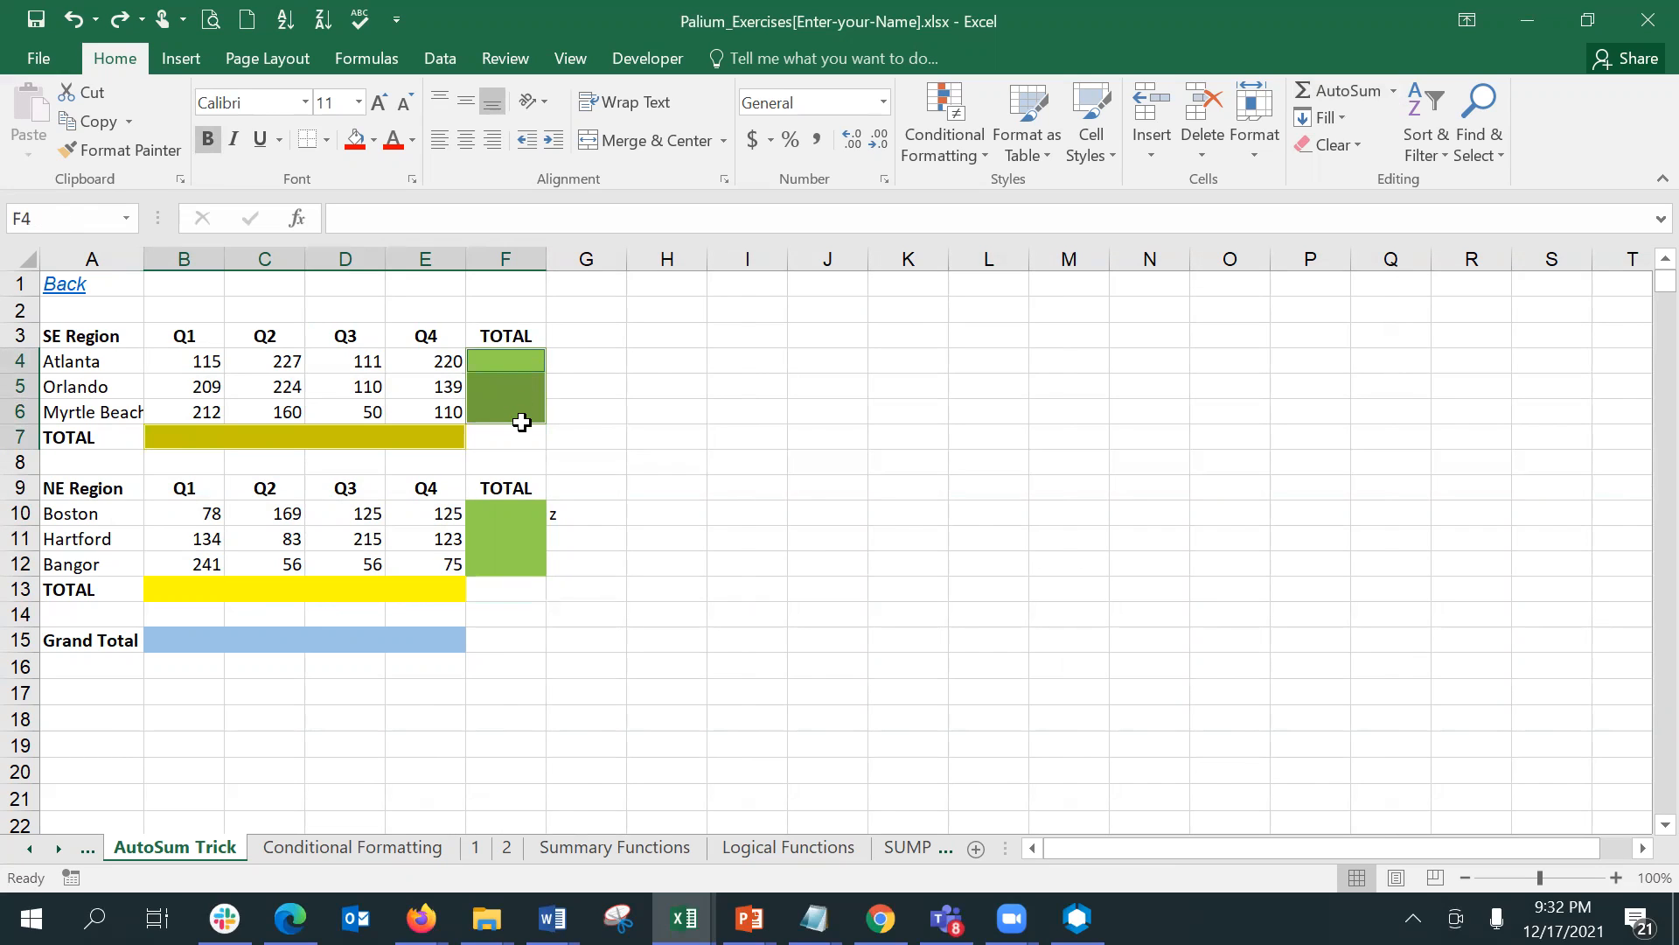
{"action": "left_click_drag", "start_coordinate": [513, 512], "coordinate": [510, 563]}
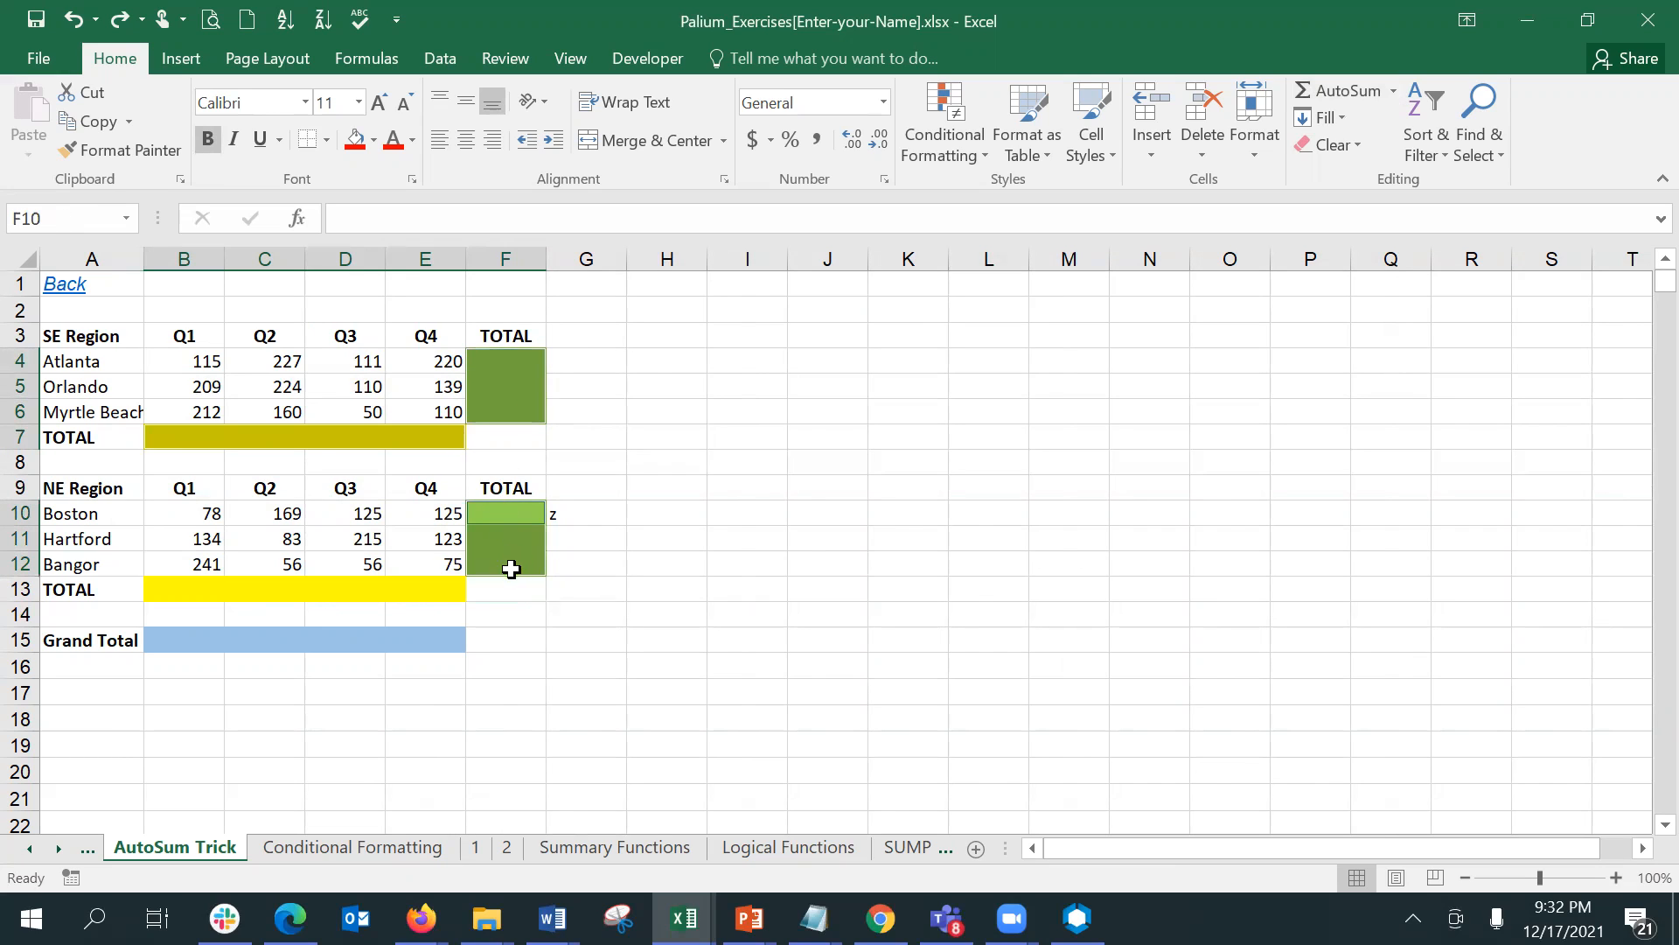
{"action": "left_click_drag", "start_coordinate": [187, 581], "coordinate": [432, 585]}
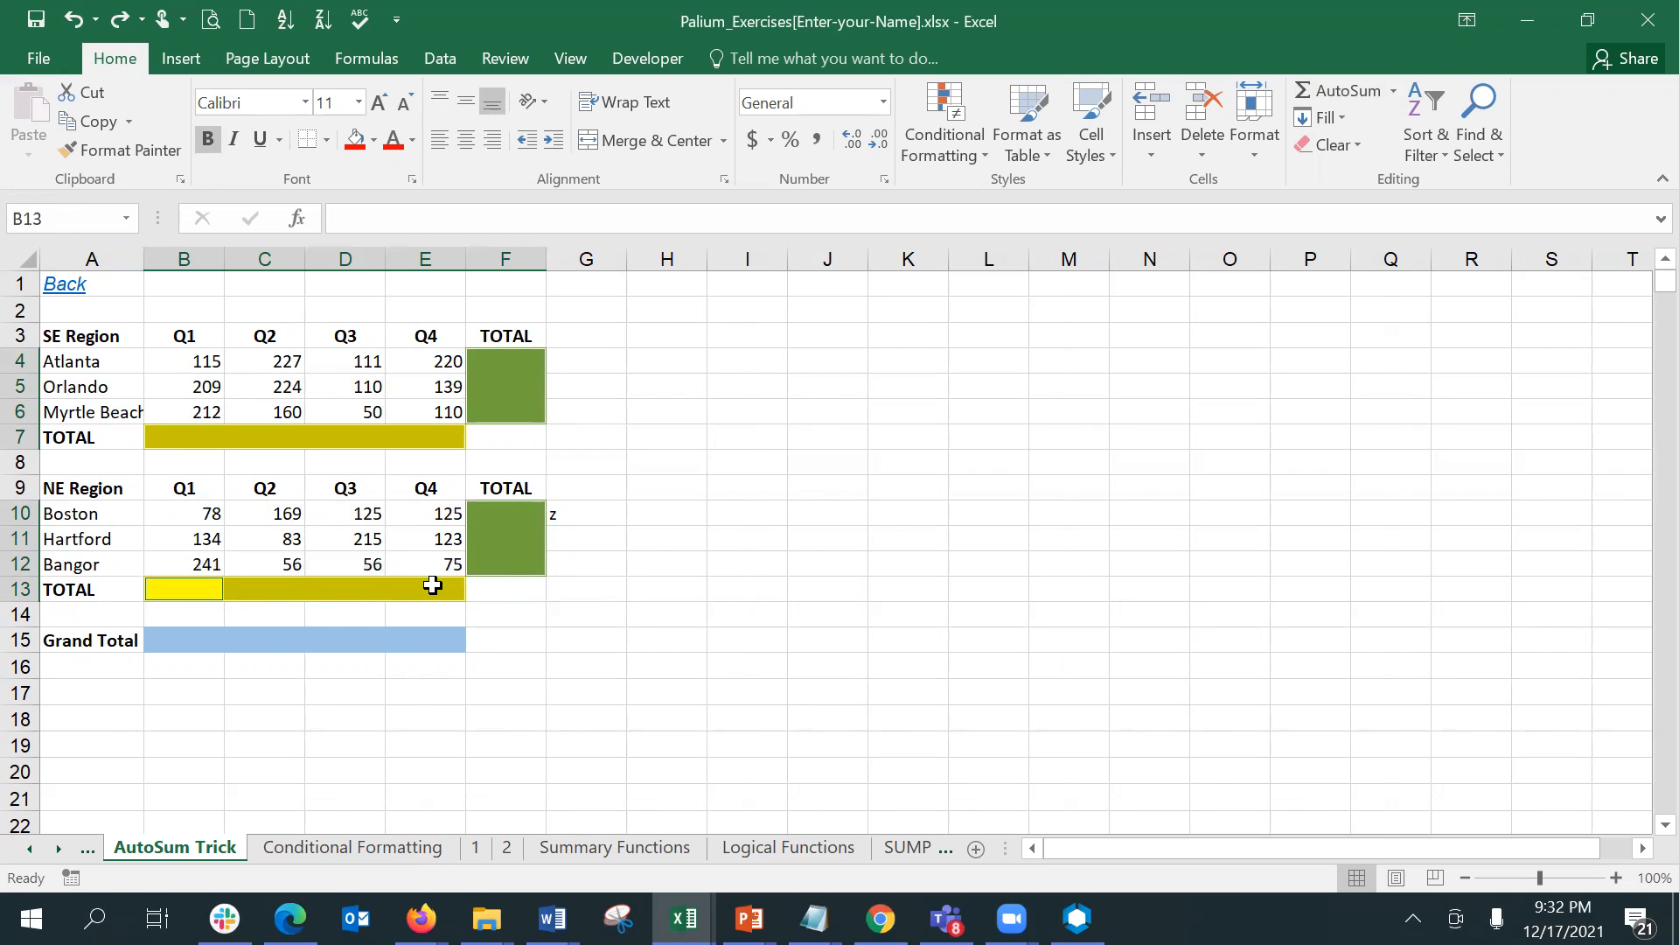
{"action": "left_click", "coordinate": [1321, 90]}
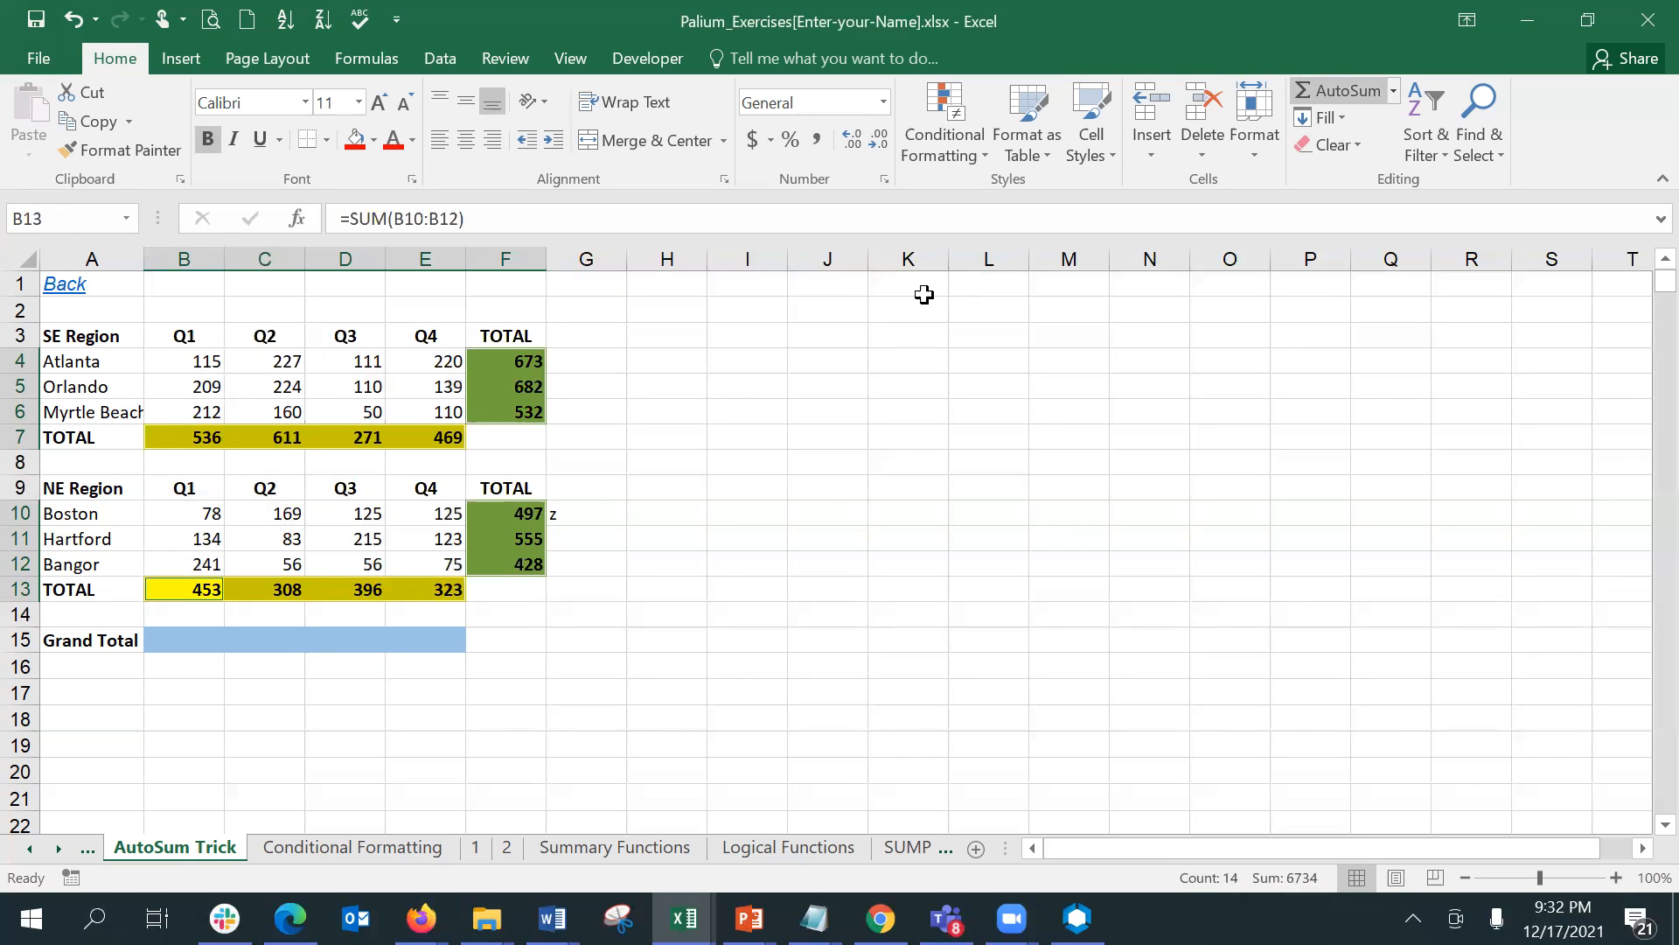
{"action": "left_click", "coordinate": [619, 364]}
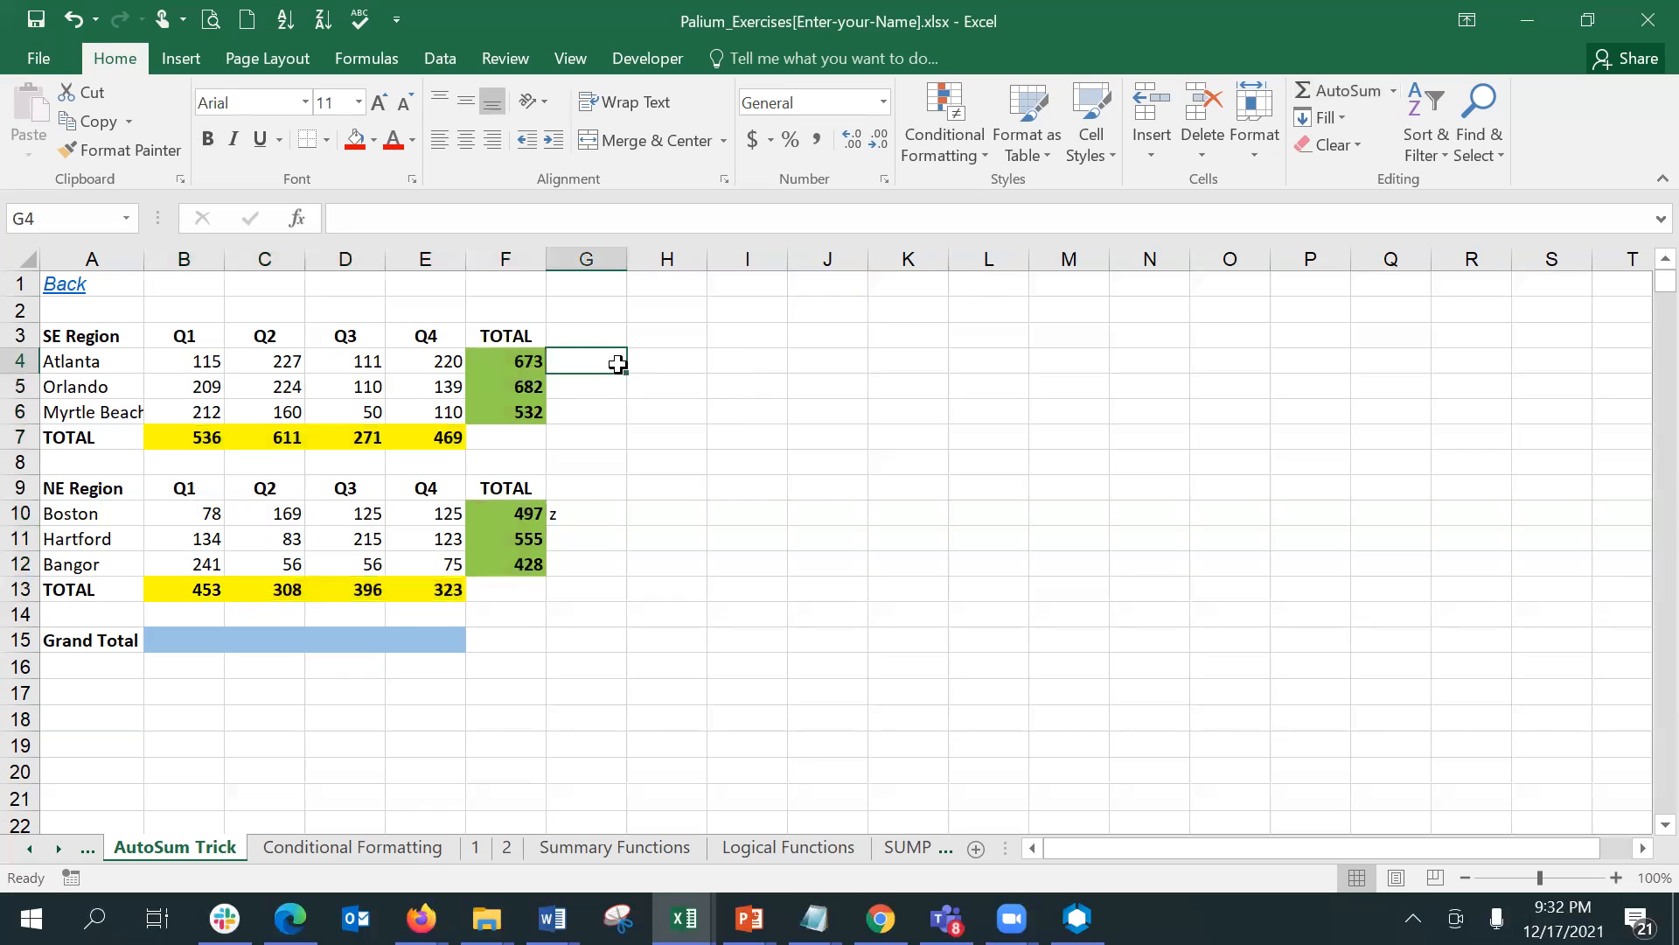
{"action": "left_click", "coordinate": [1317, 100]}
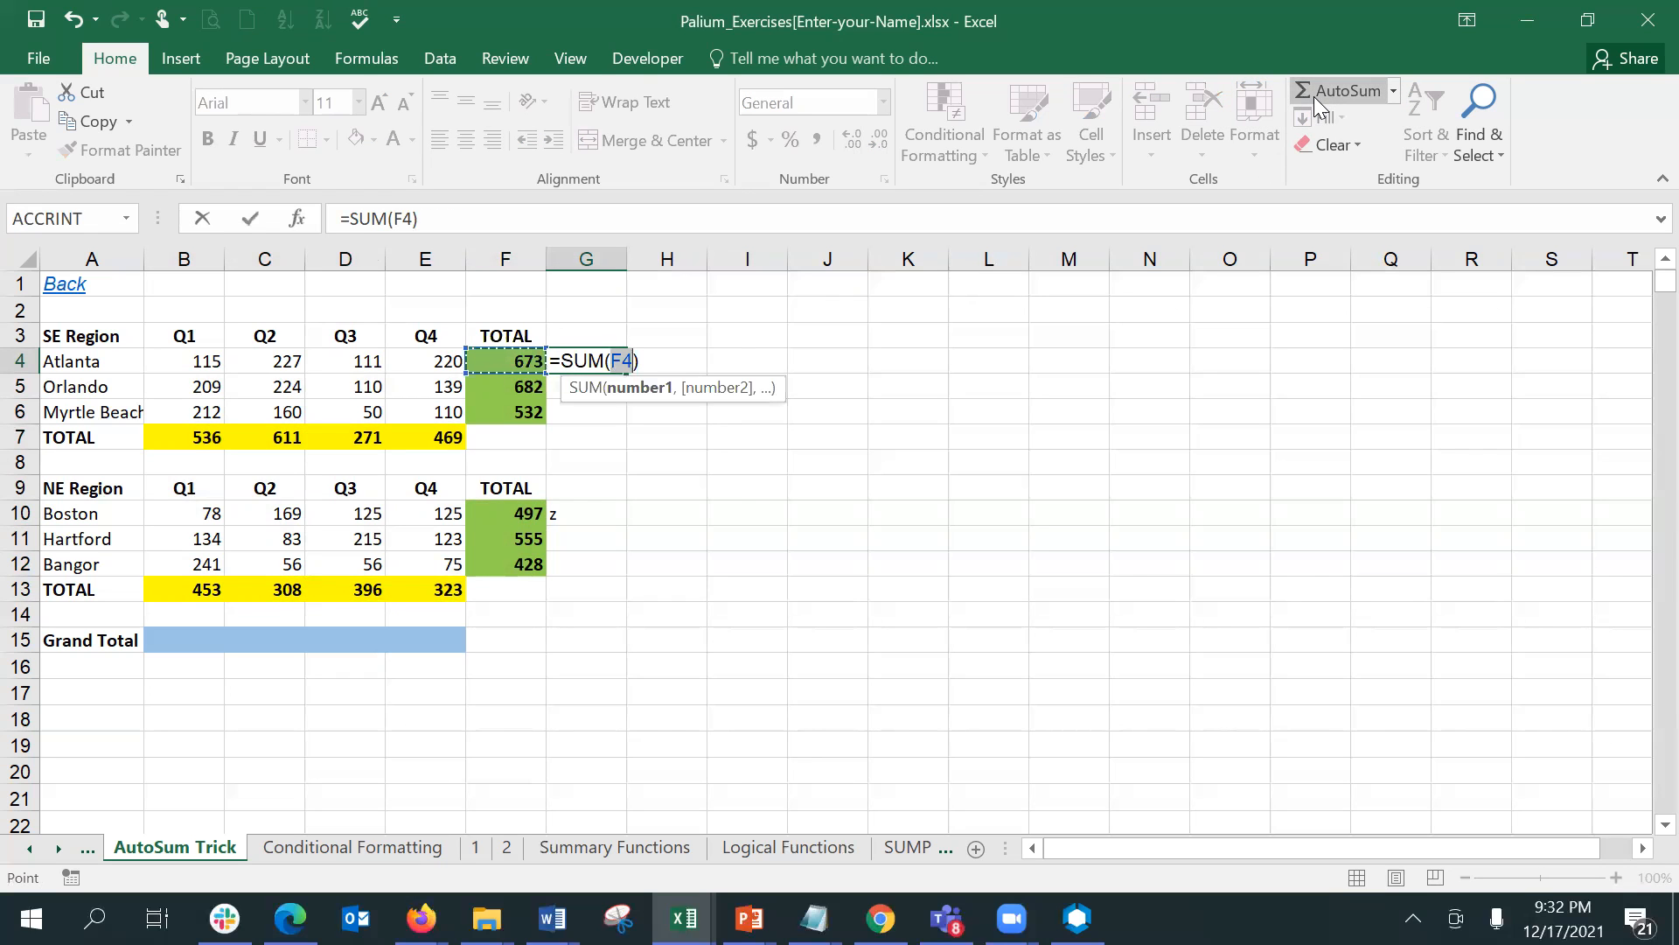
{"action": "key", "text": "Escape"}
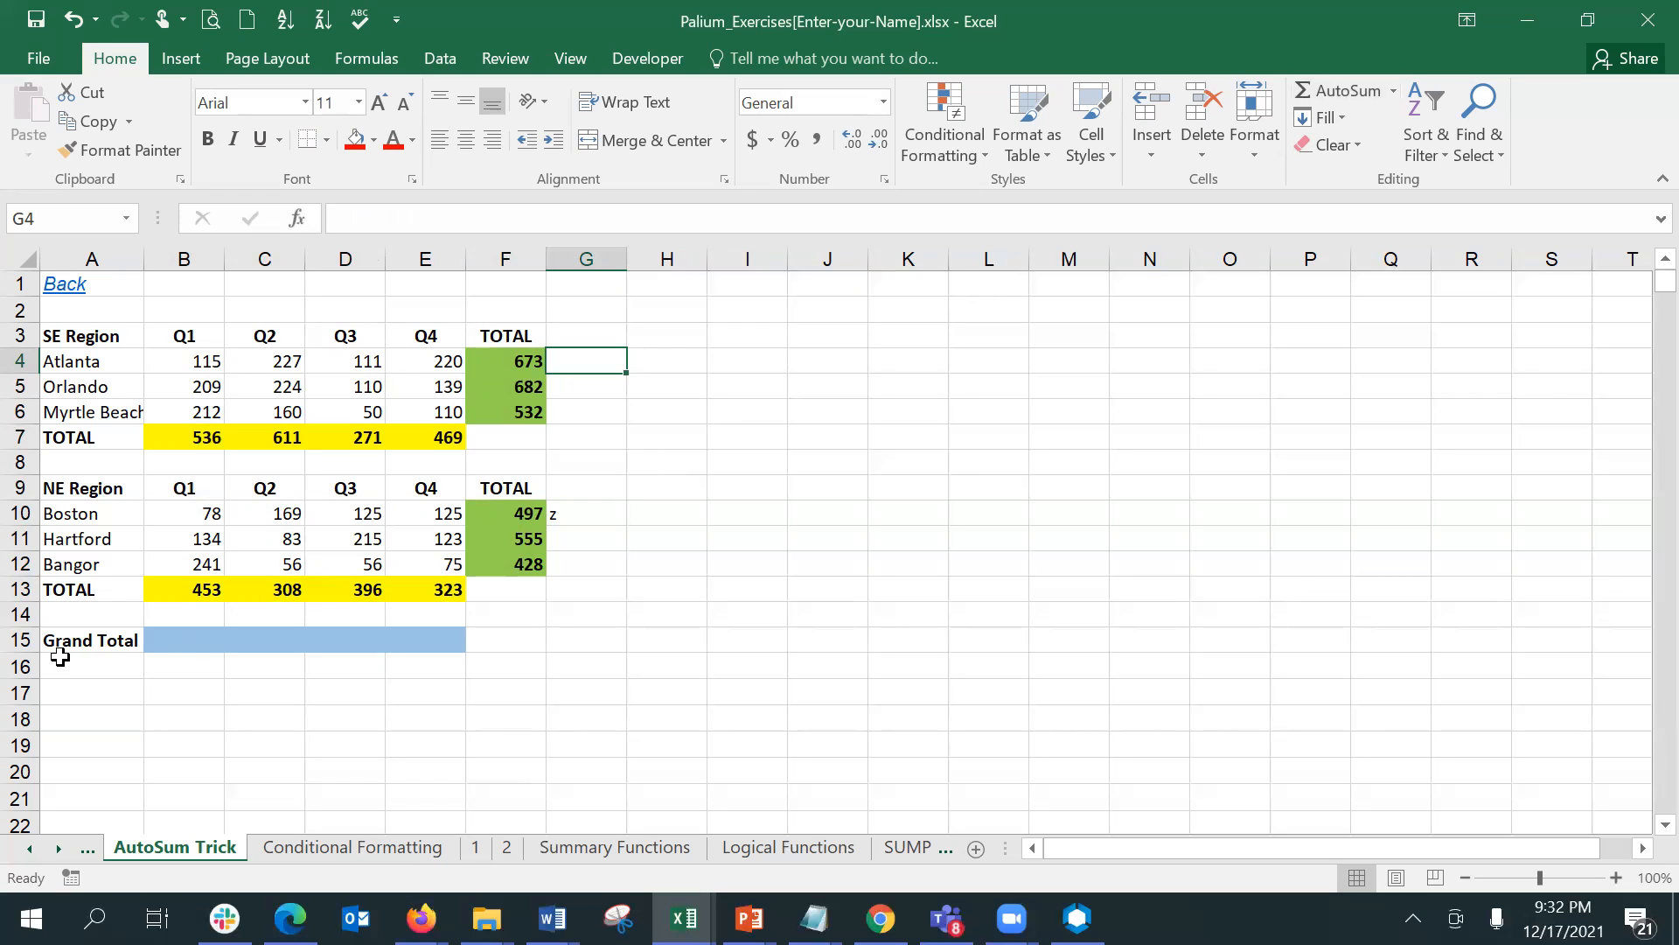
- Apply AutoSum to B4:E13 to put the combined totals in row 14, and check the formulas in E14, E7 and E13
{"action": "left_click", "coordinate": [187, 640]}
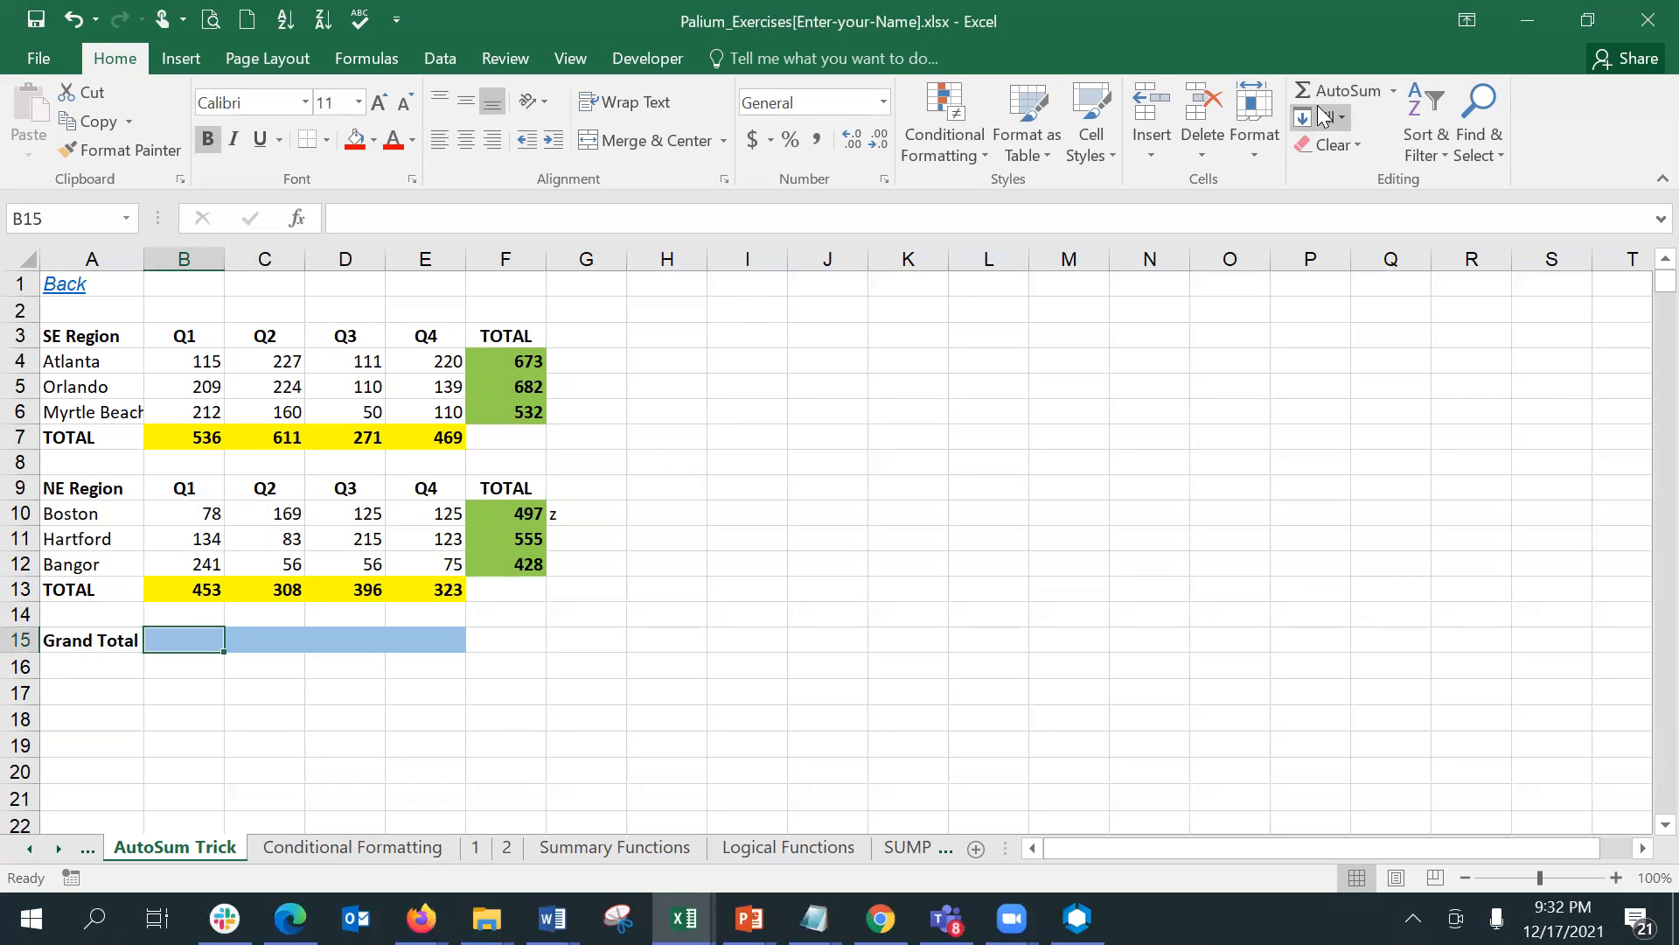
{"action": "left_click_drag", "start_coordinate": [171, 360], "coordinate": [451, 588]}
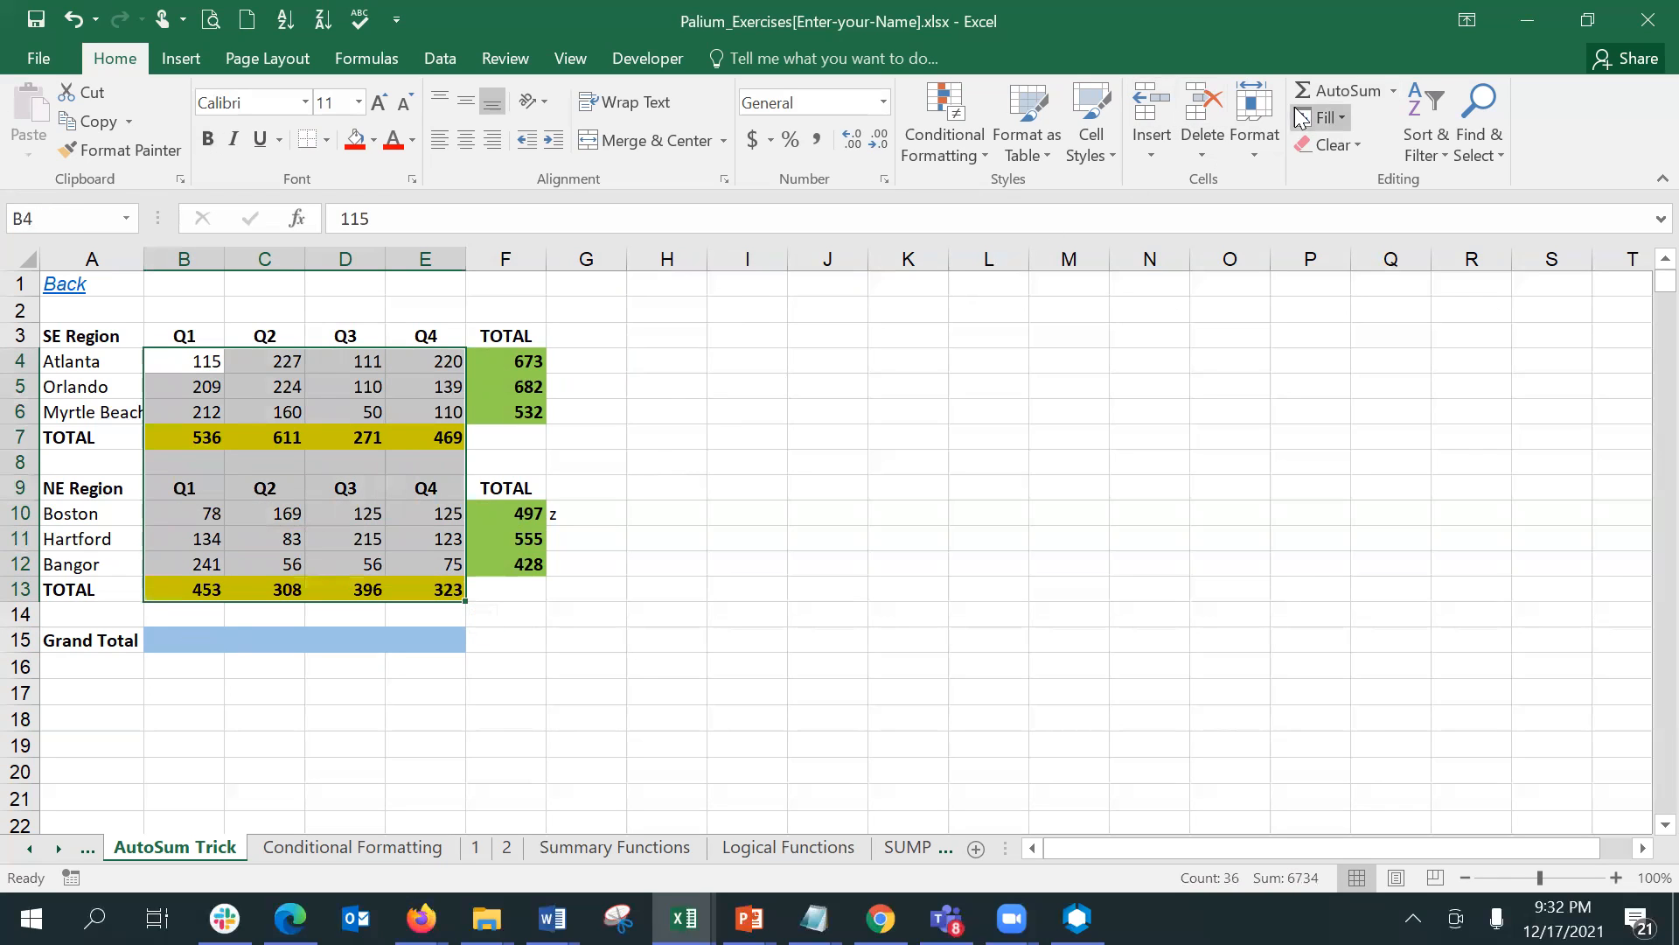
{"action": "left_click", "coordinate": [1329, 98]}
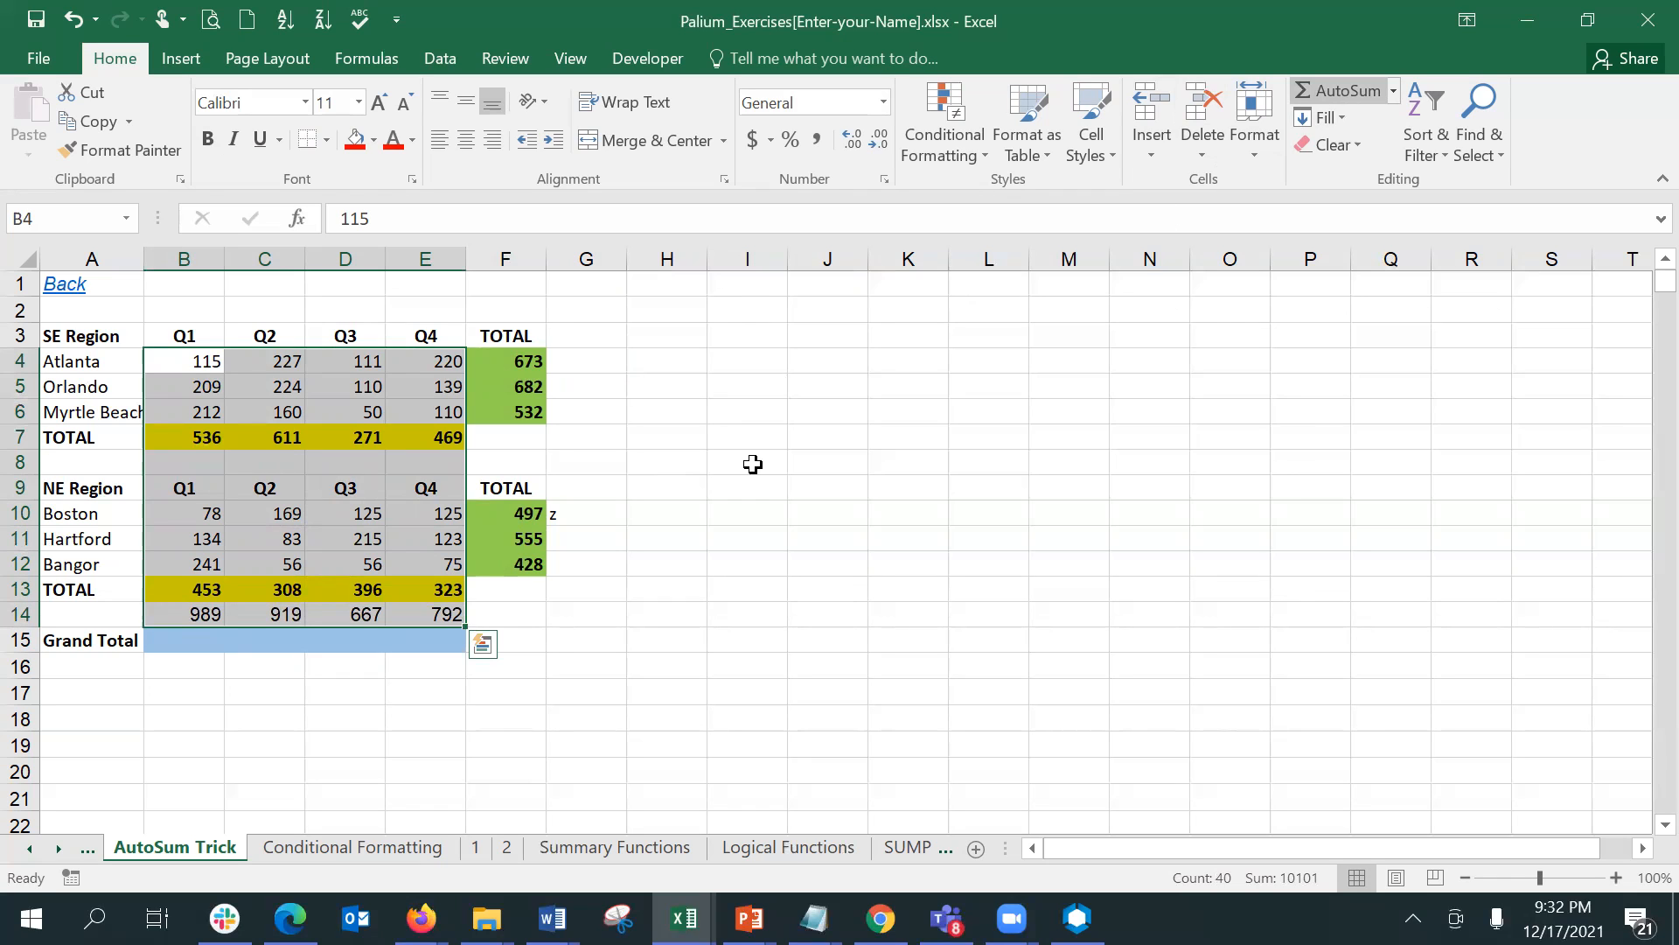
{"action": "left_click", "coordinate": [435, 610]}
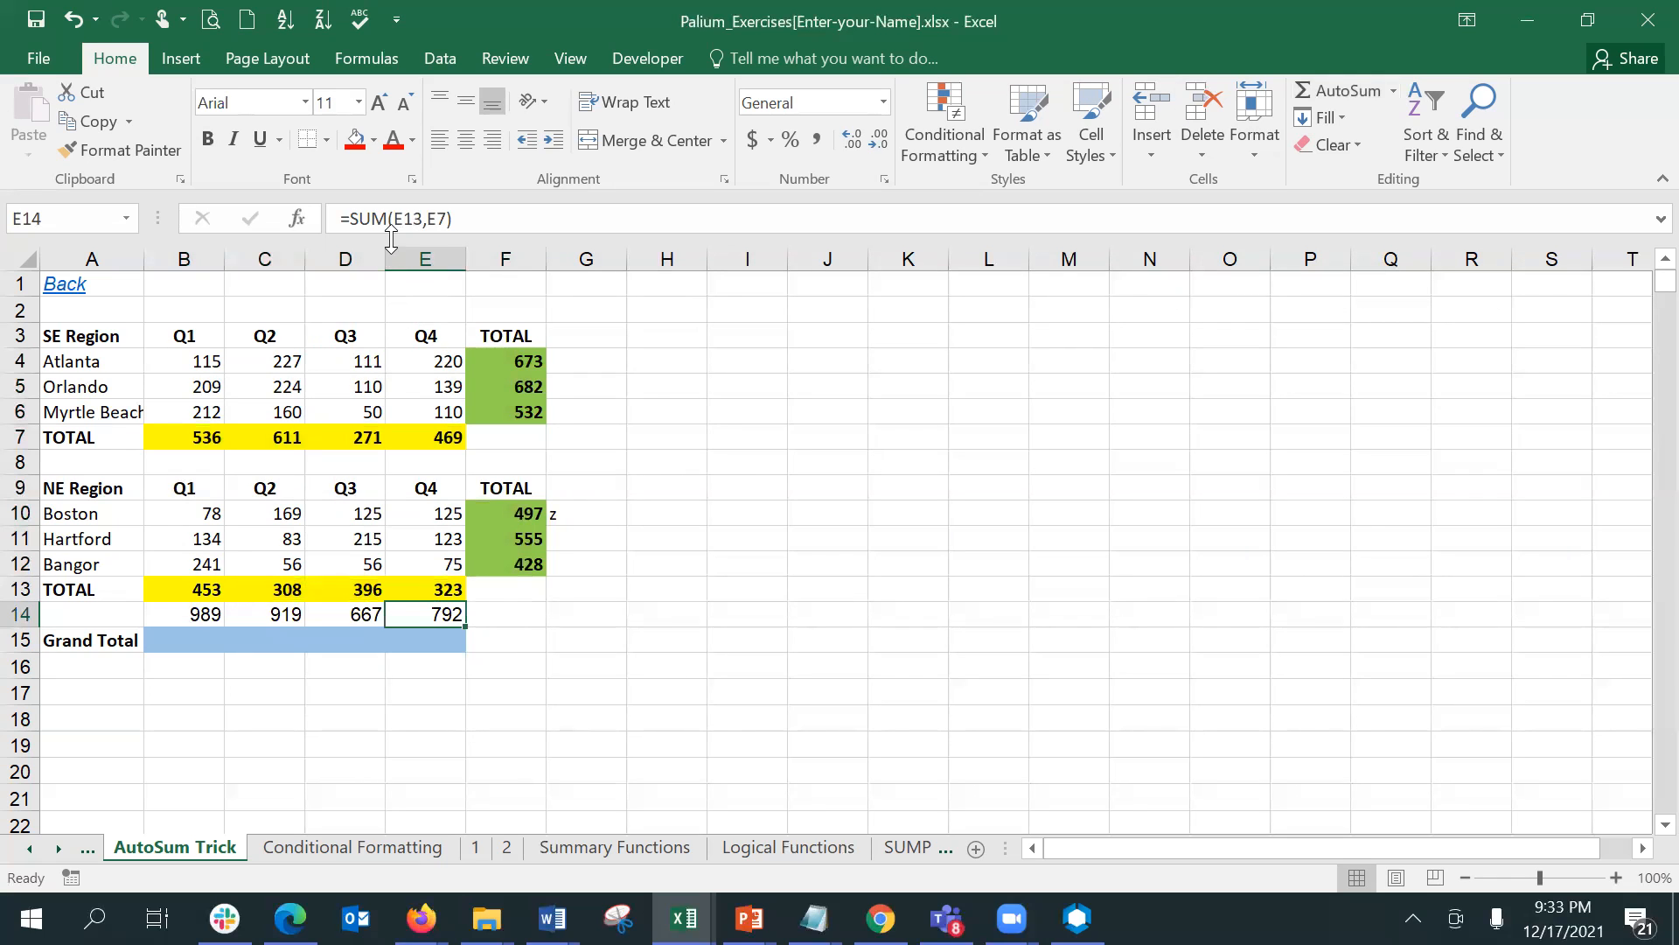
{"action": "left_click", "coordinate": [442, 433]}
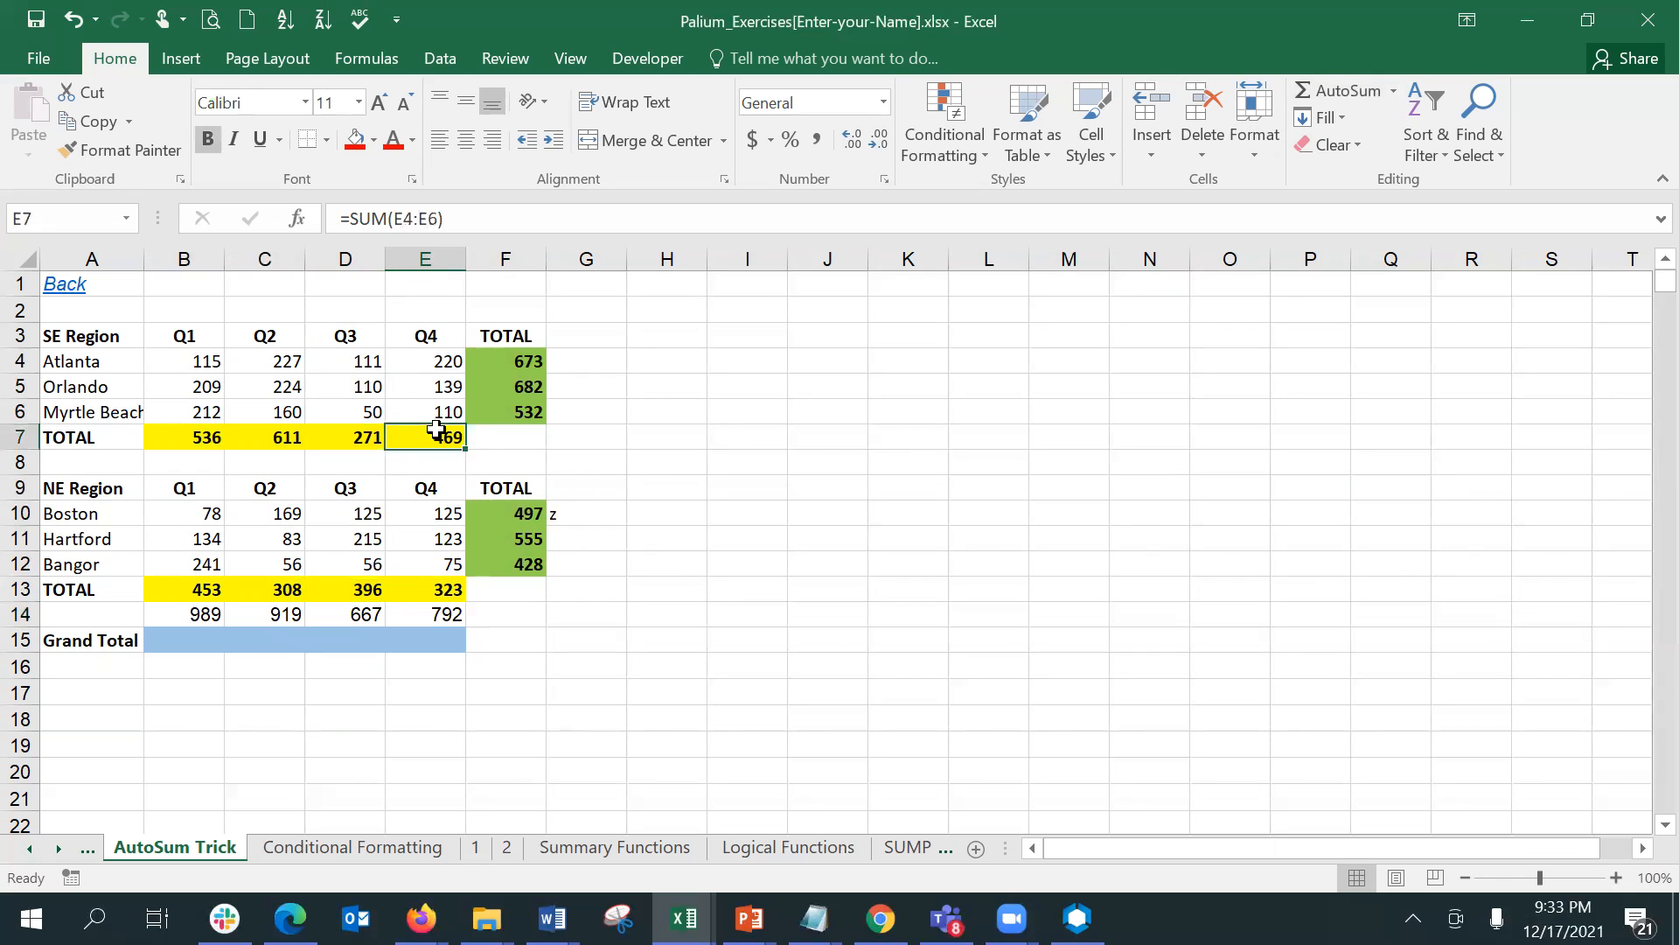
{"action": "left_click", "coordinate": [453, 593]}
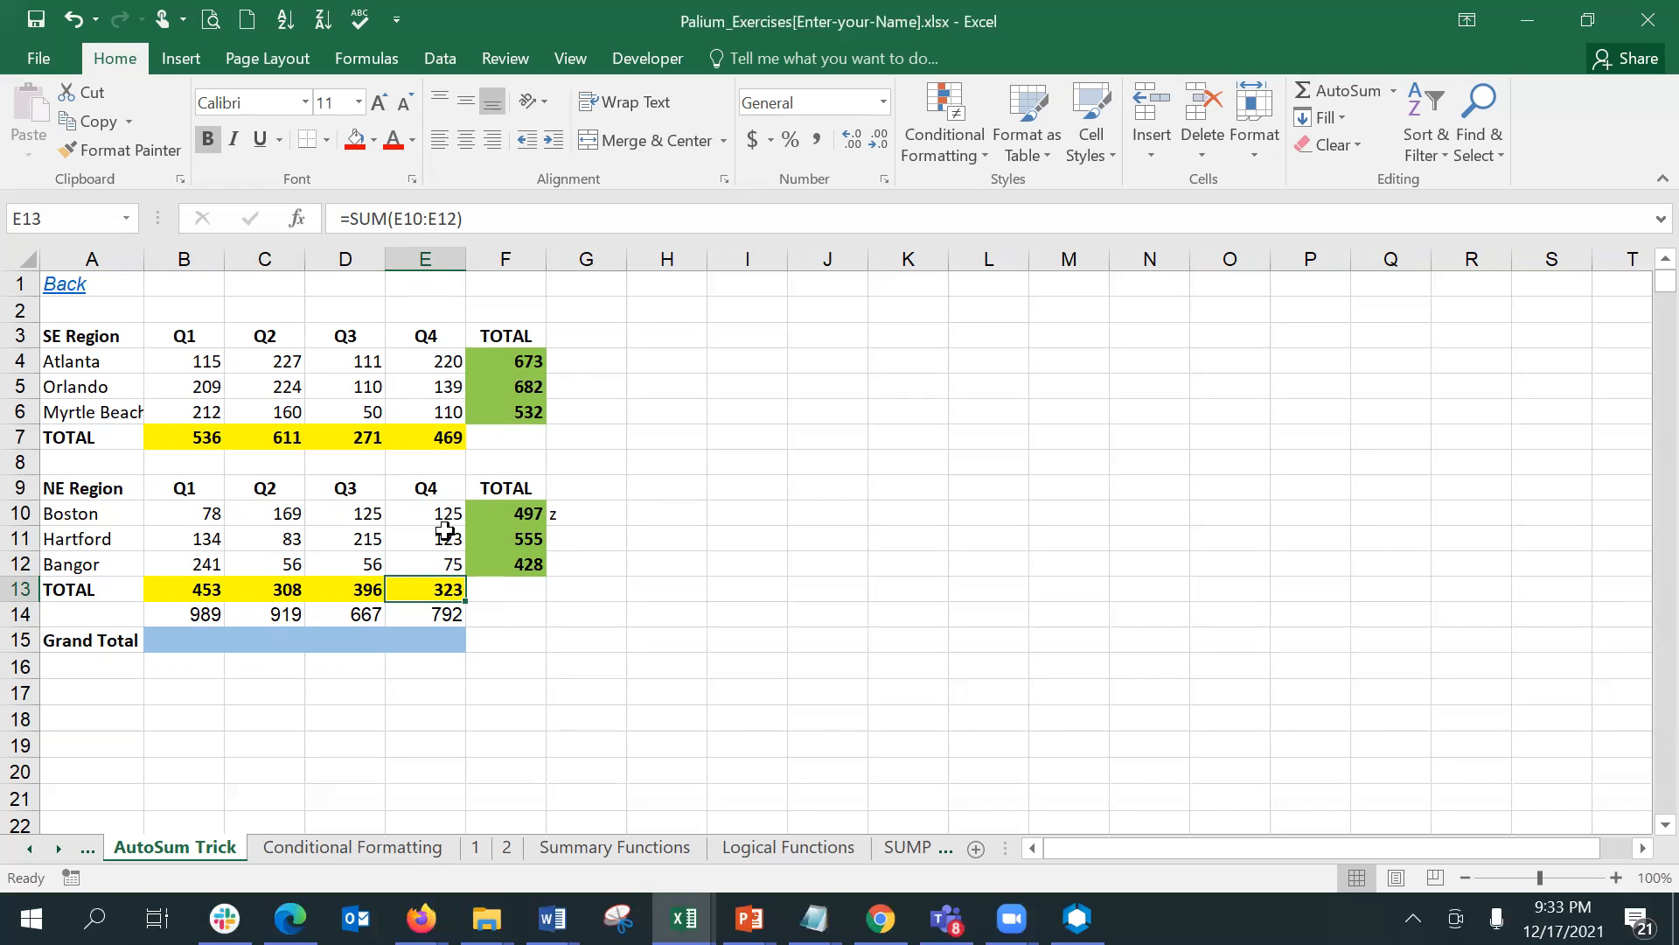
{"action": "left_click", "coordinate": [452, 457]}
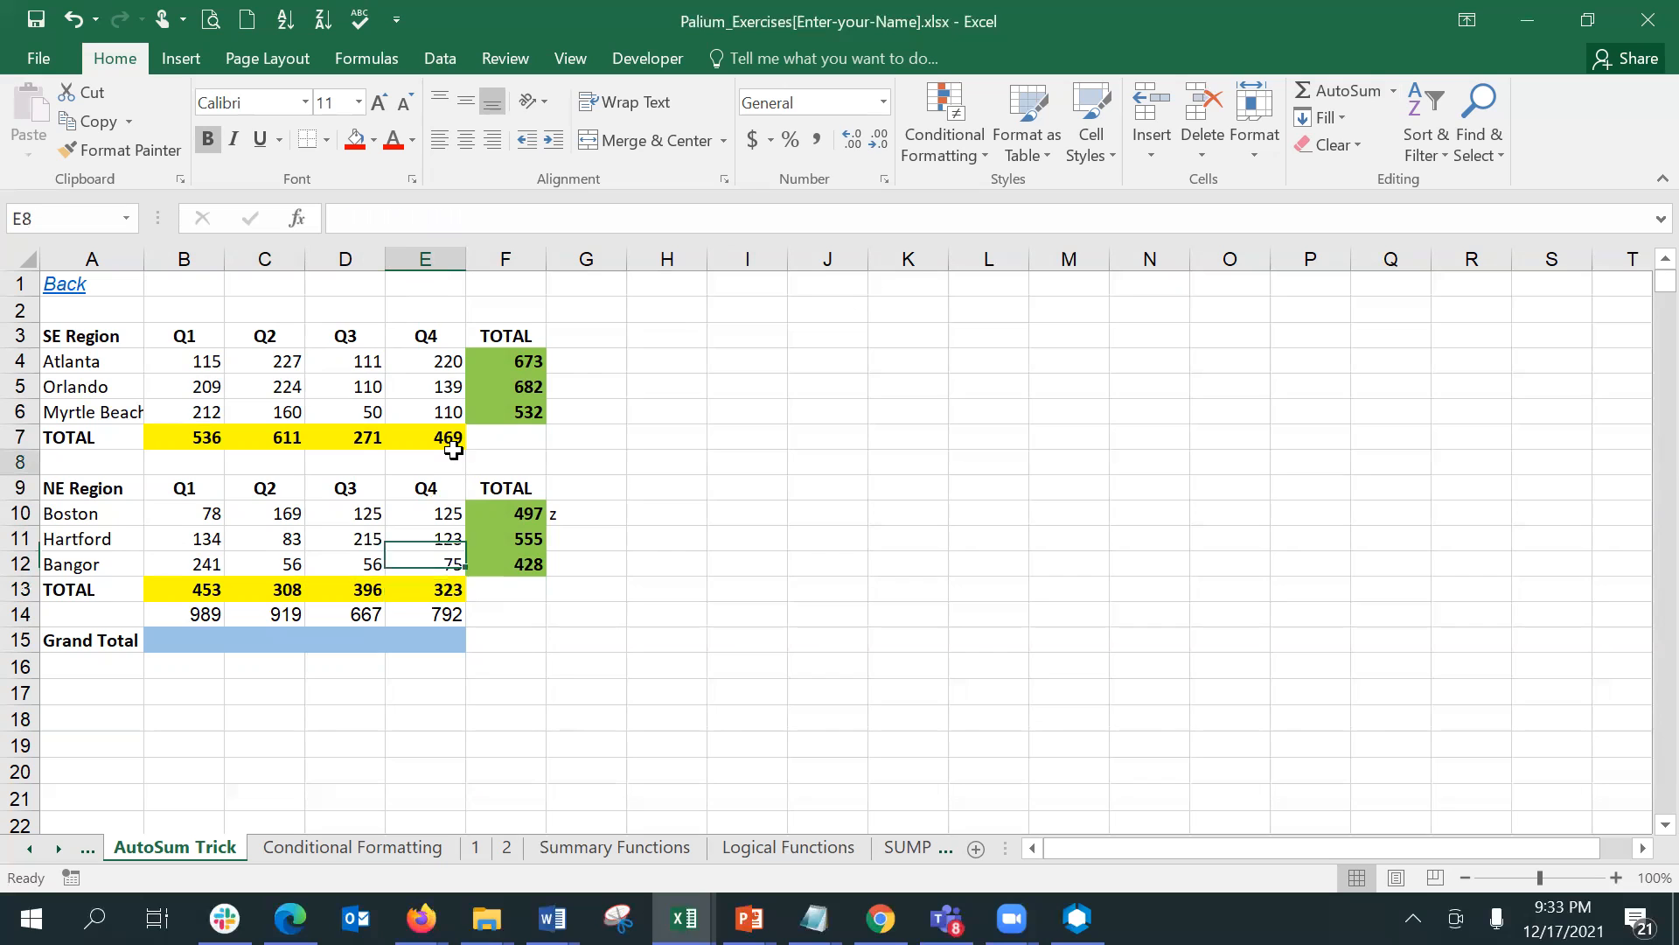
{"action": "left_click", "coordinate": [450, 588]}
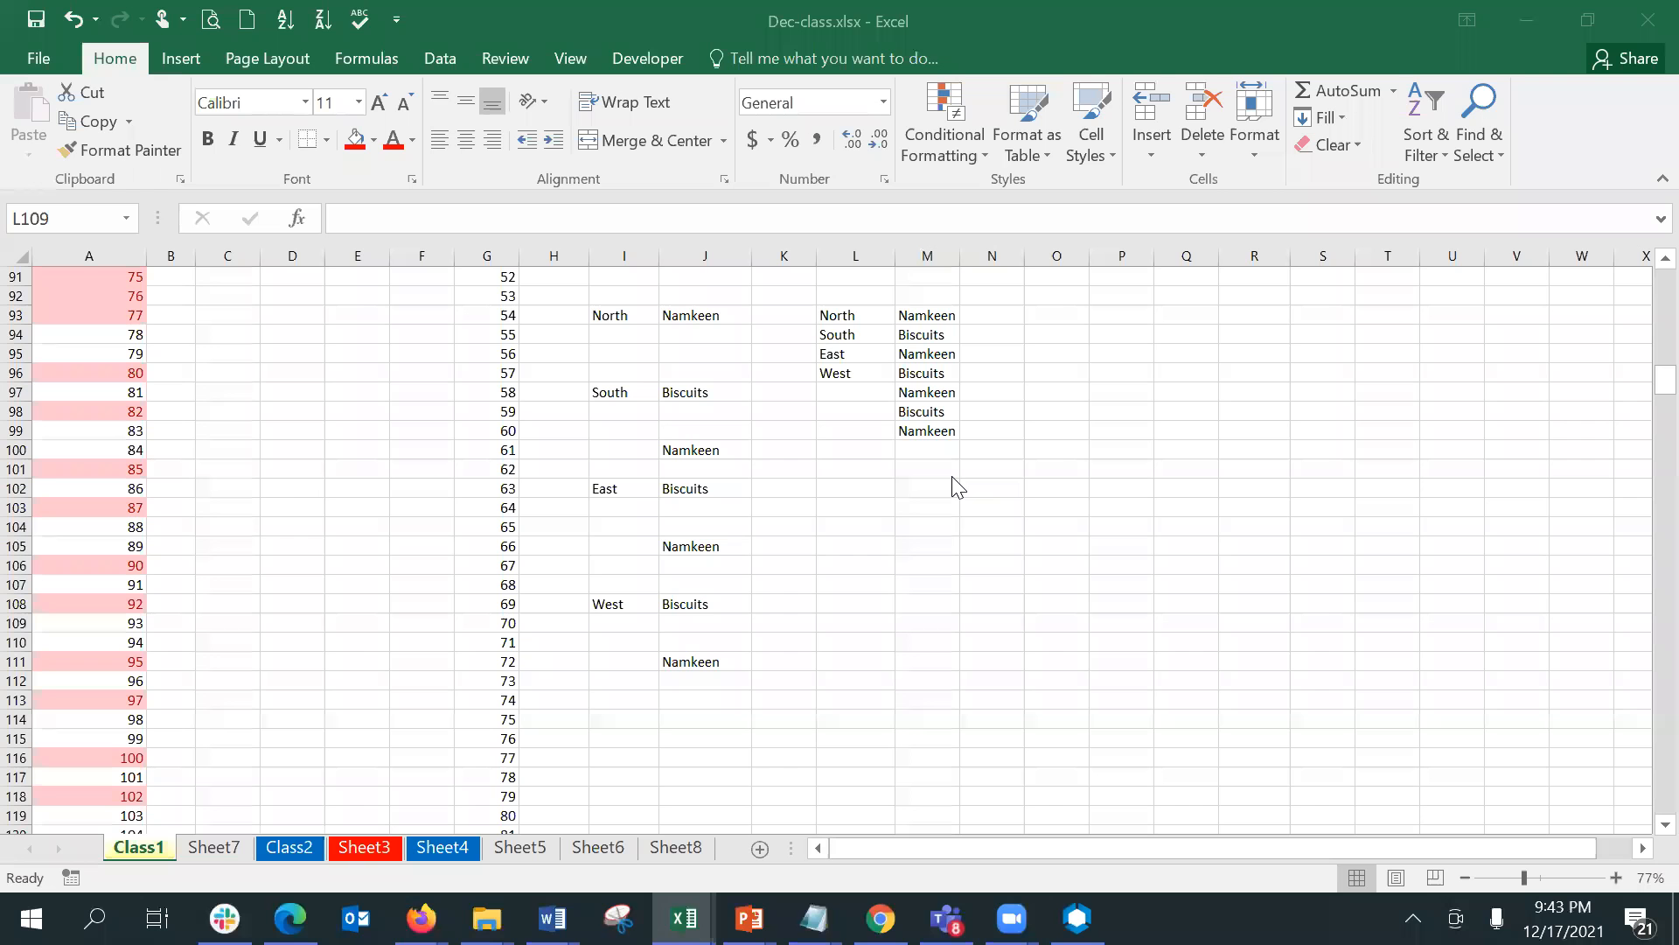
- On the Class1 sheet of Dec-class.xlsx, enter =M93 in O93 and fill it down through O99
{"action": "left_click", "coordinate": [890, 471]}
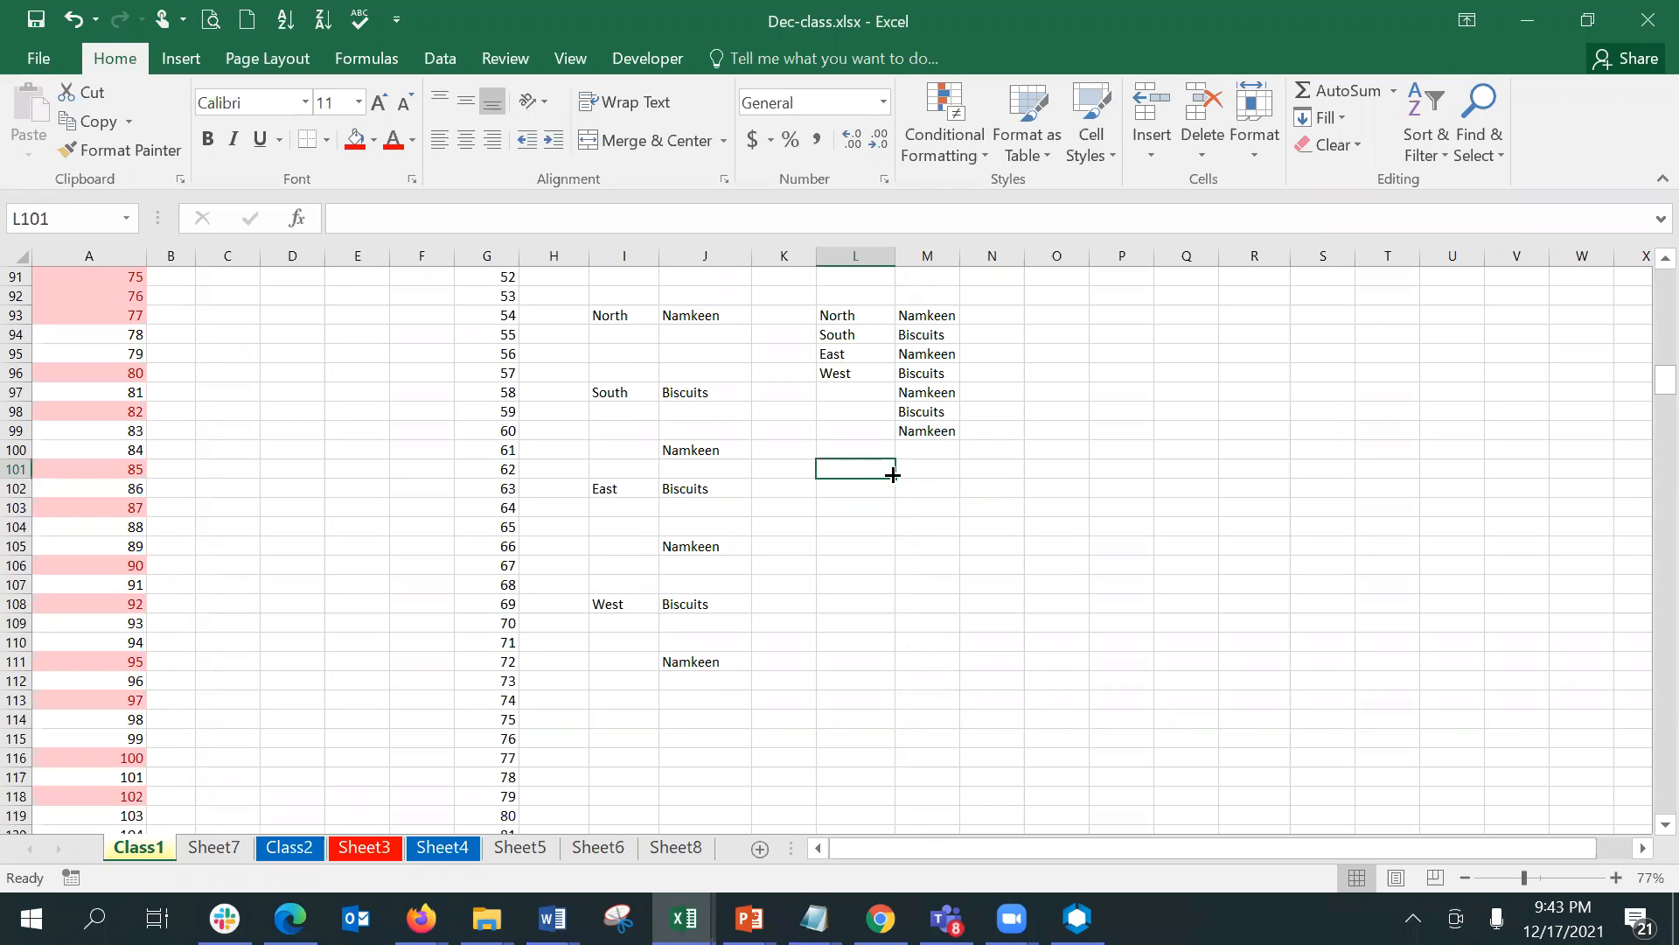
{"action": "left_click", "coordinate": [1062, 315]}
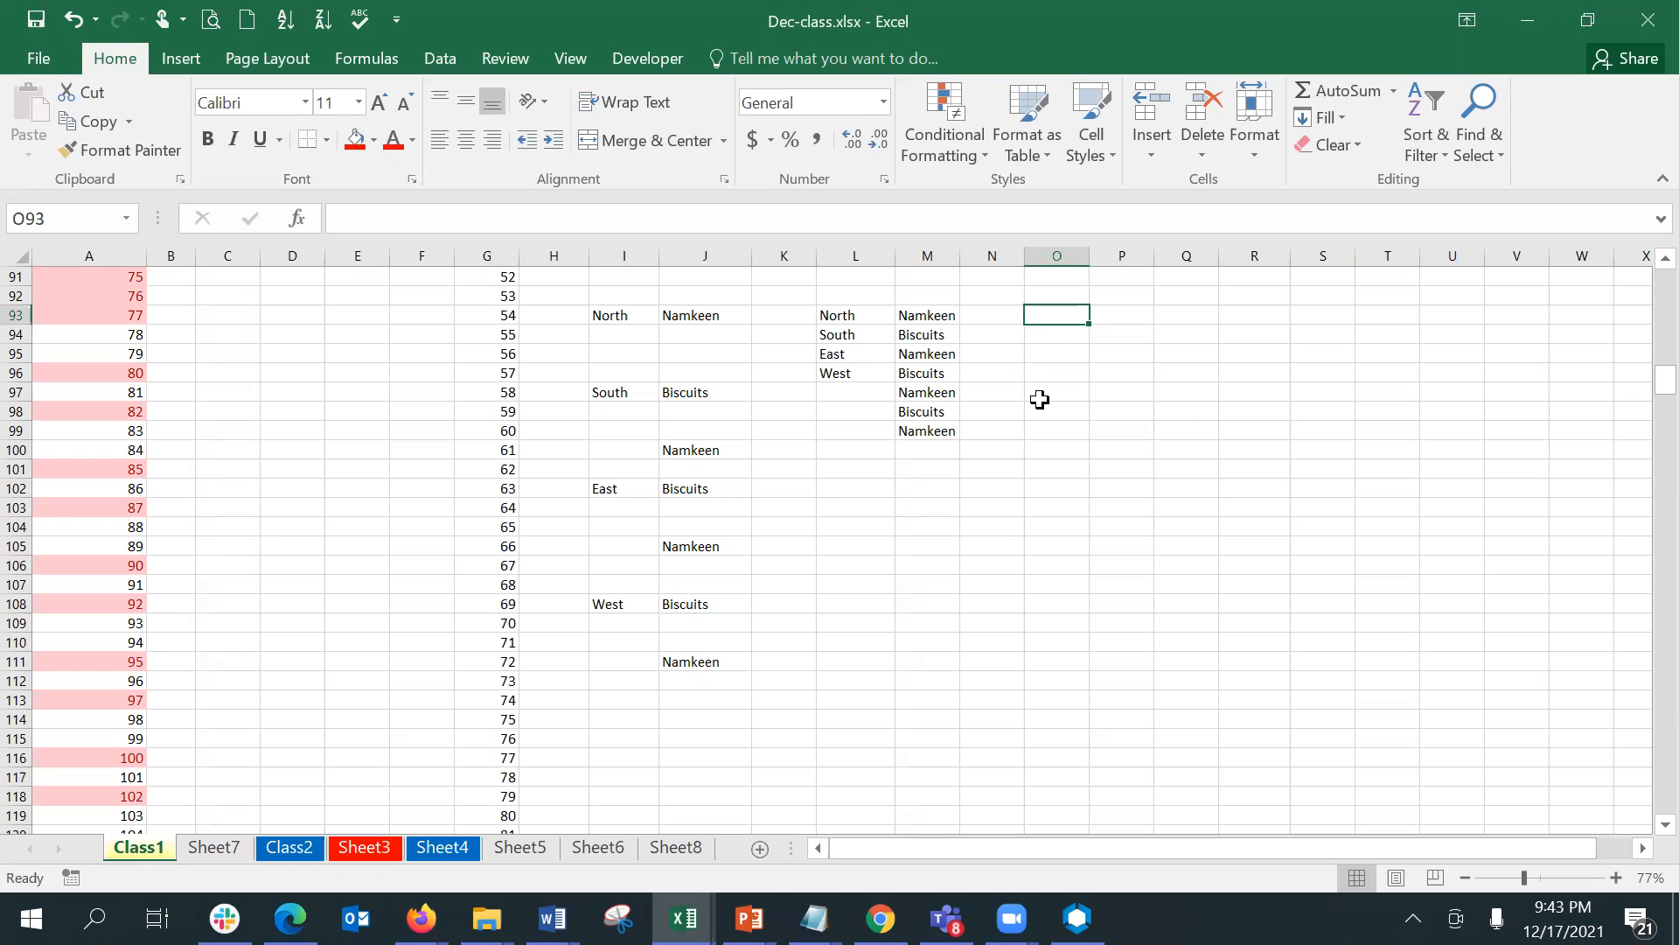
{"action": "type", "text": "="}
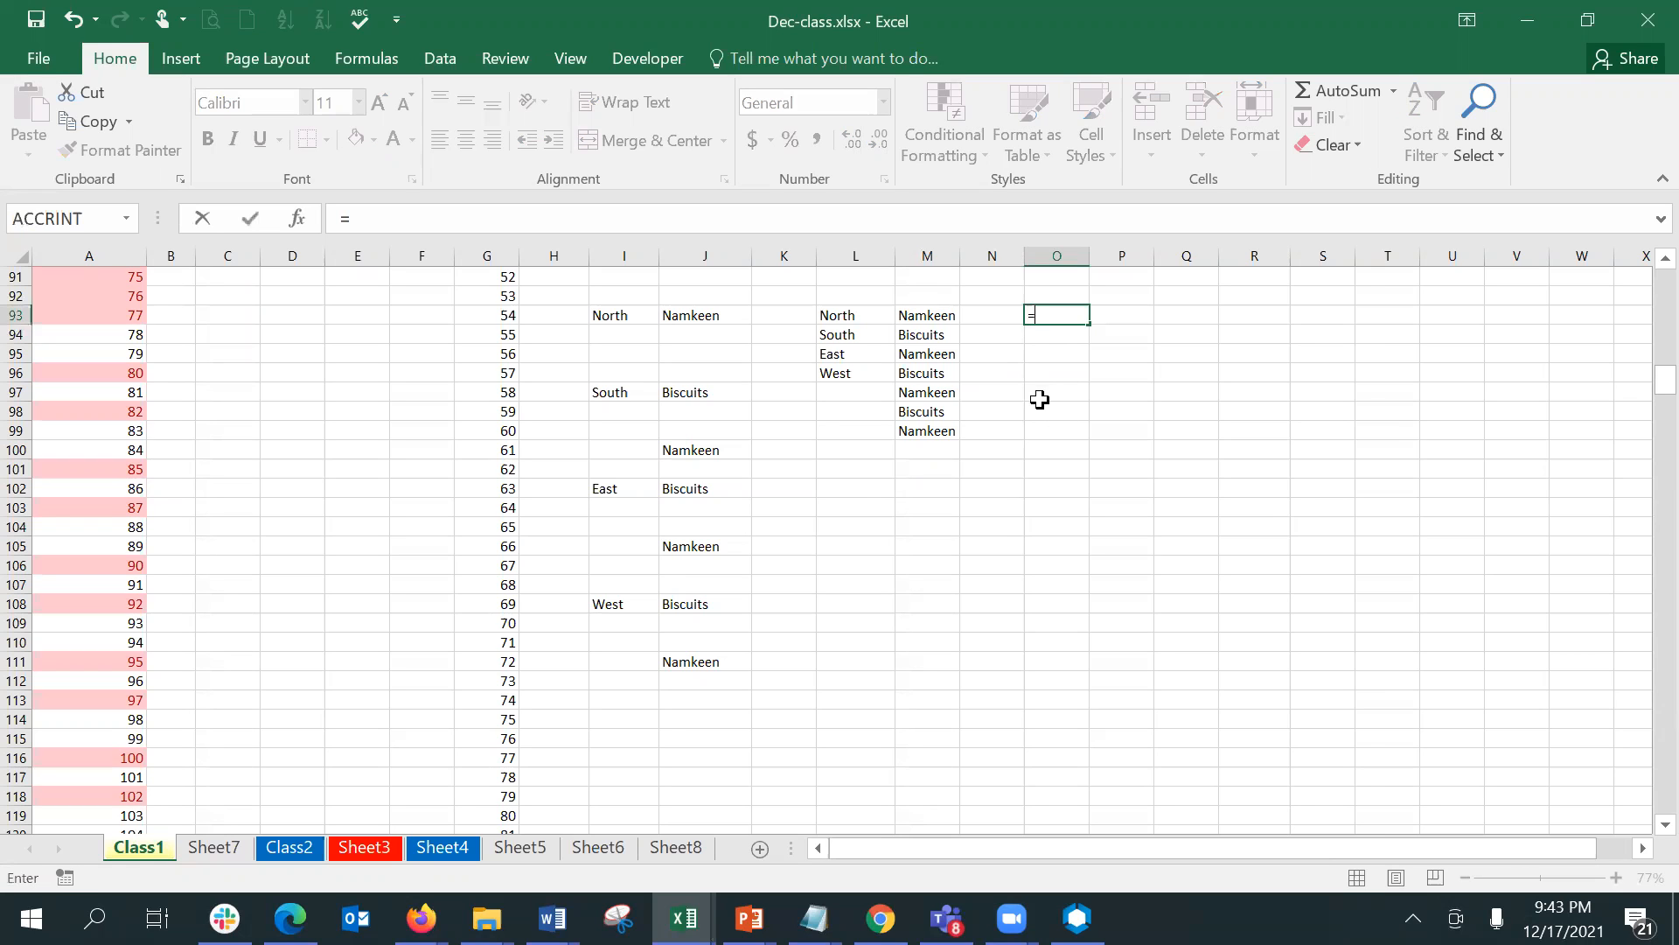
{"action": "left_click", "coordinate": [927, 315]}
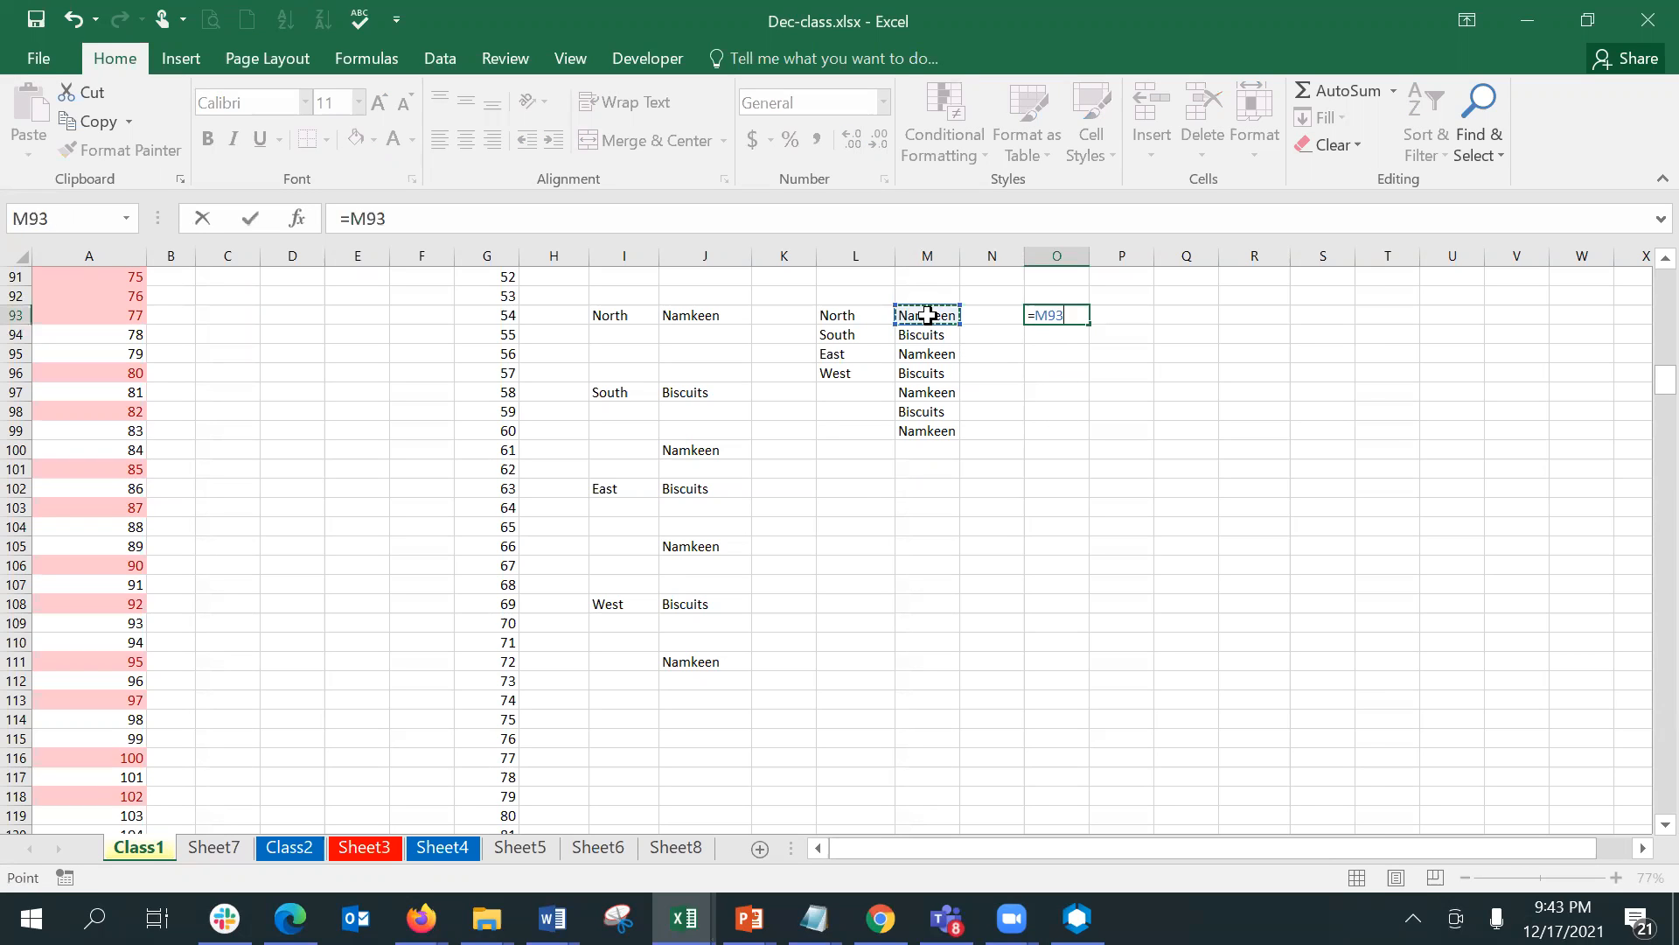
{"action": "key", "text": "Return"}
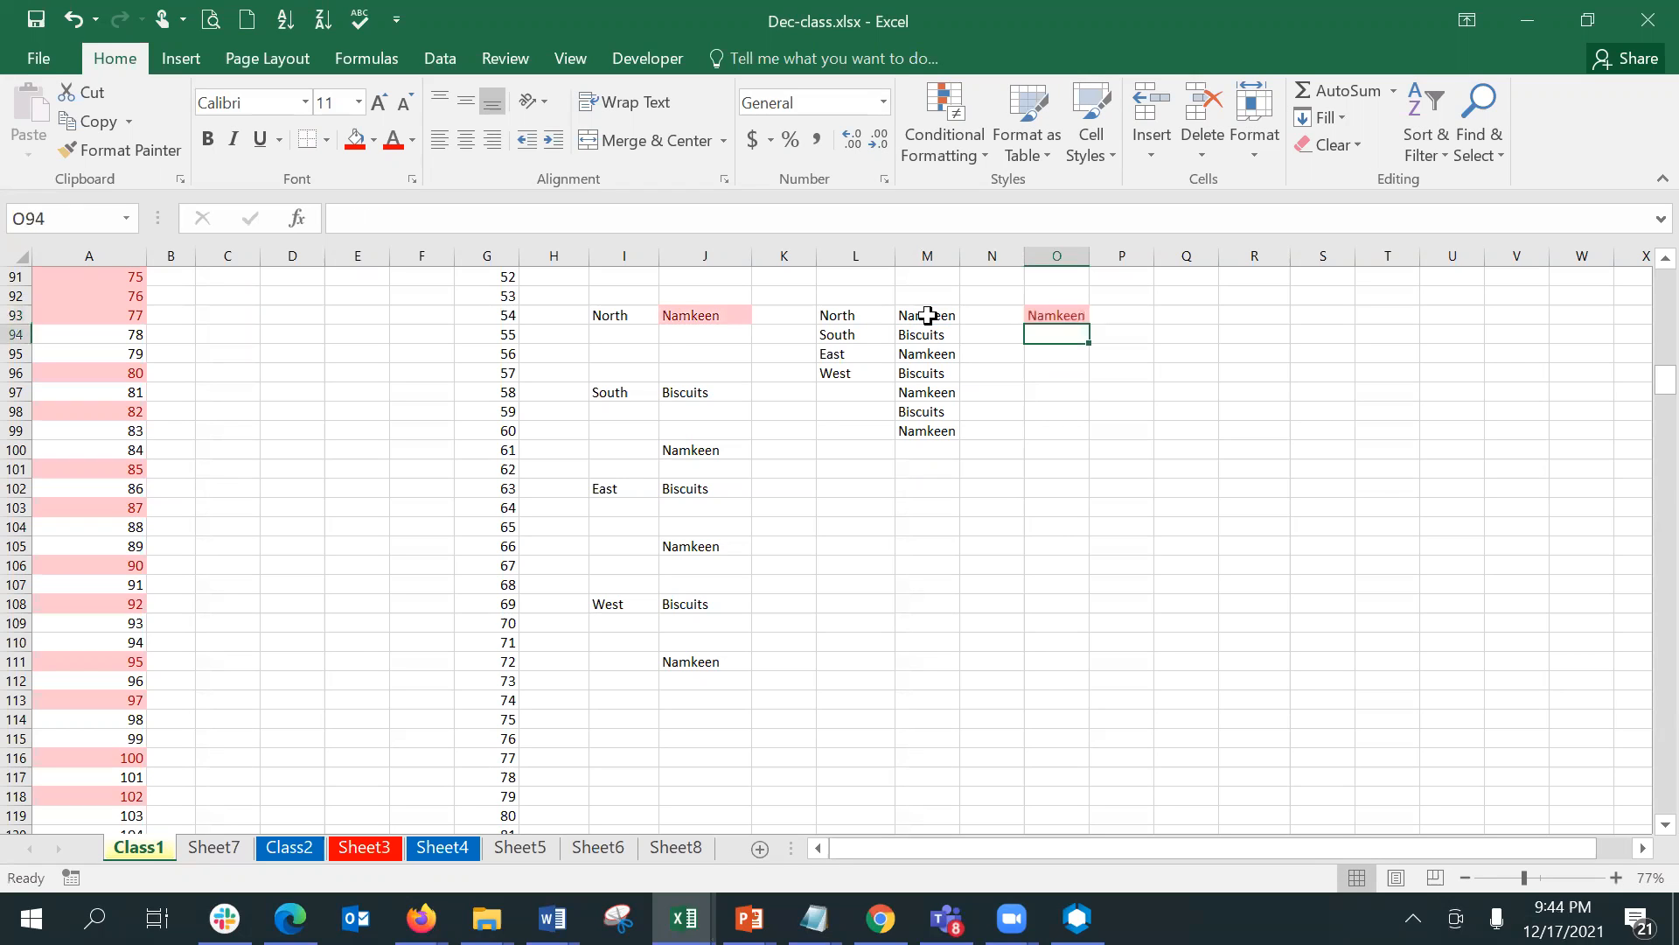
{"action": "left_click", "coordinate": [1044, 316]}
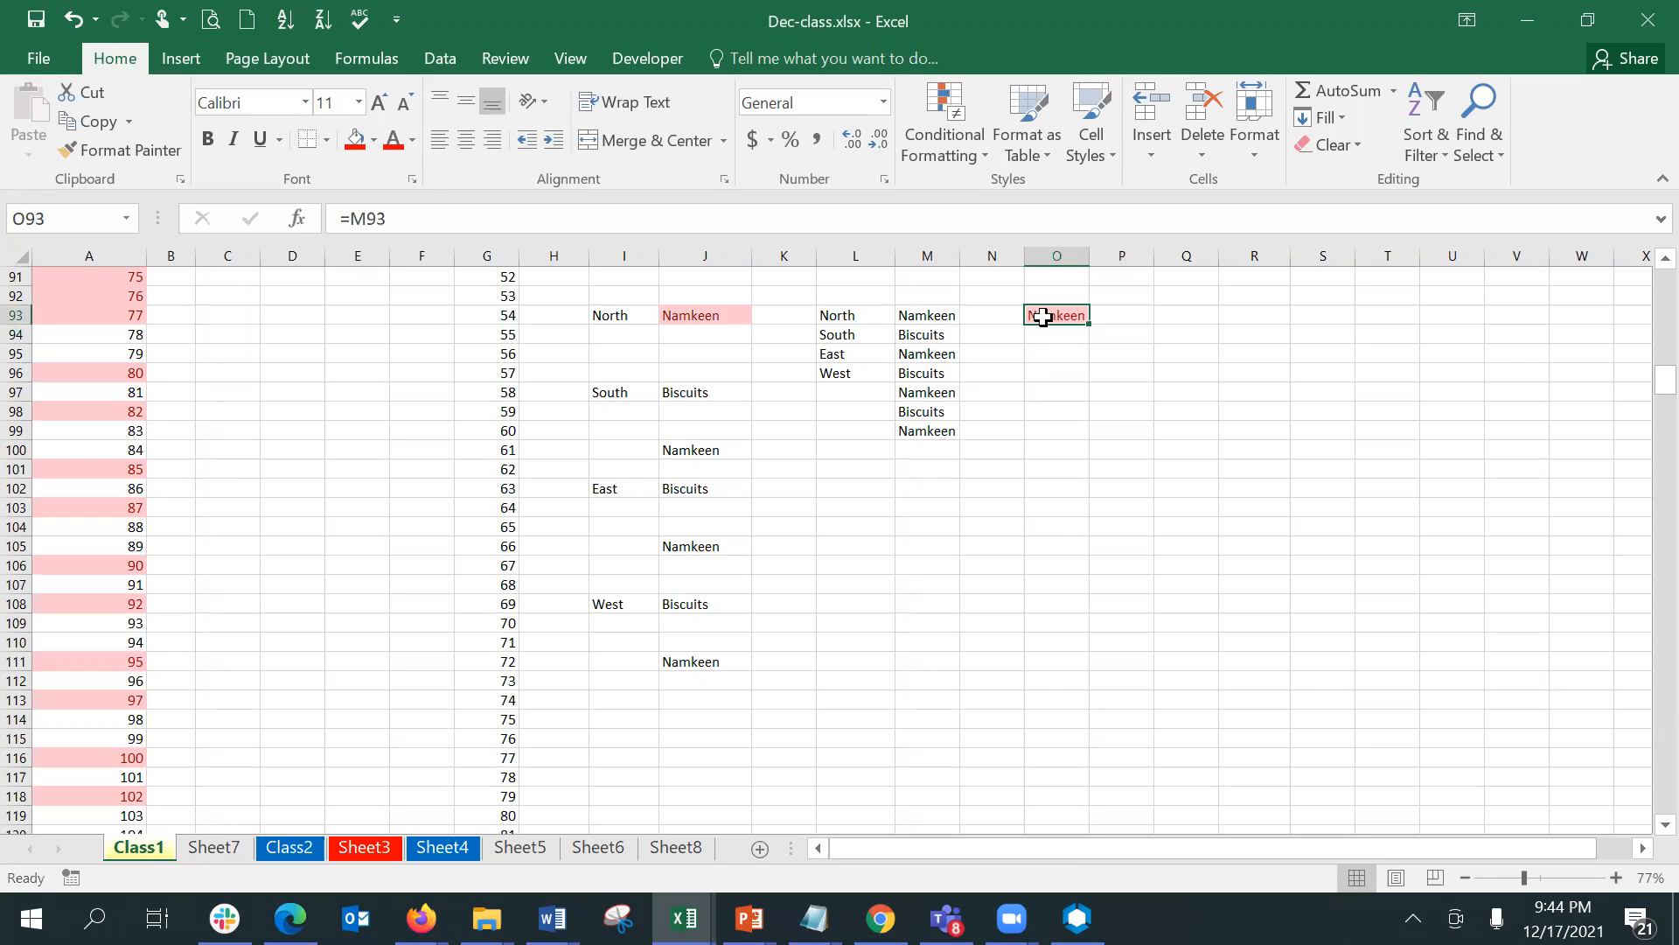
{"action": "left_click_drag", "start_coordinate": [1089, 323], "coordinate": [1089, 437]}
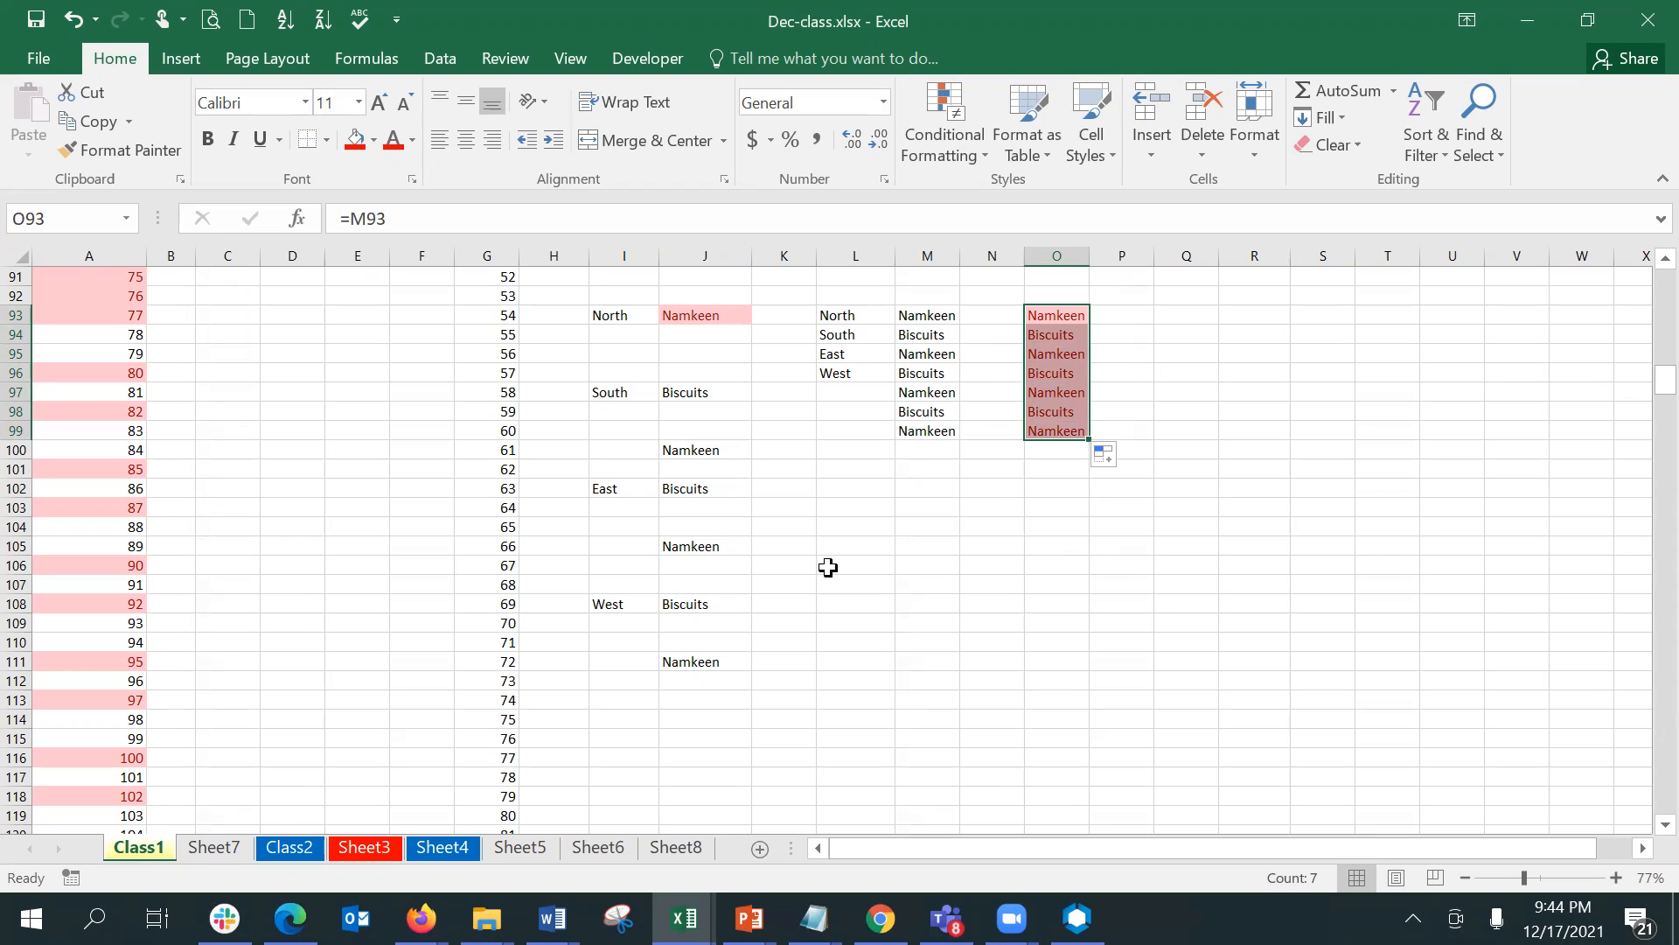
- Select cell A3 on Sheet7
{"action": "left_click", "coordinate": [210, 848]}
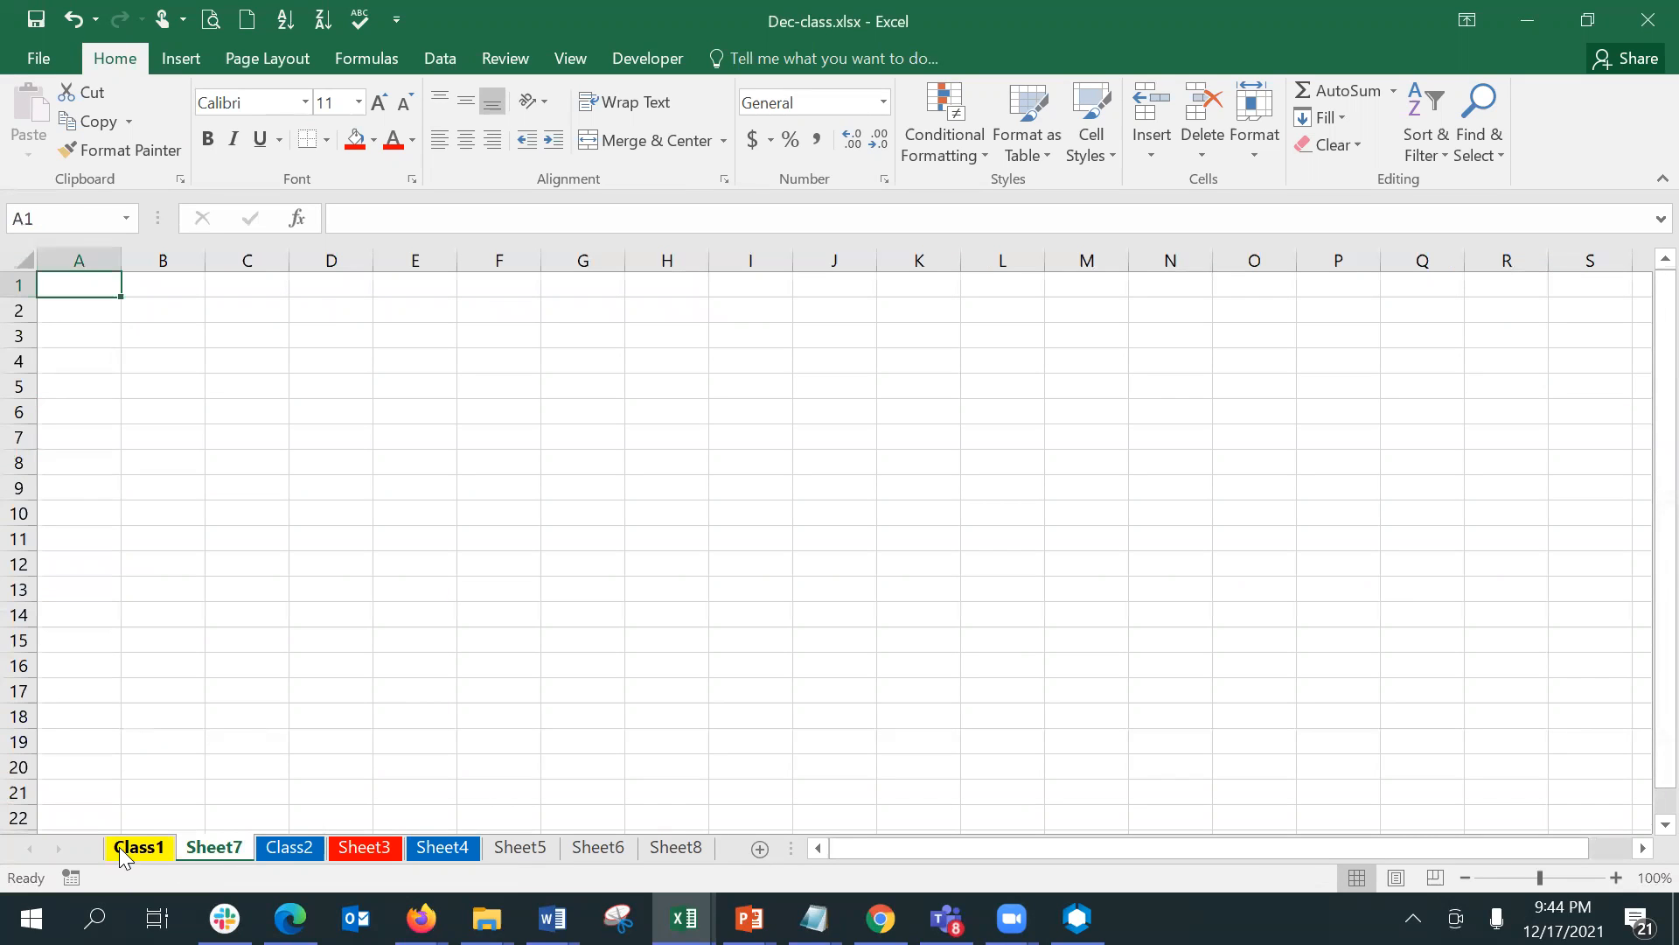
{"action": "left_click", "coordinate": [100, 336]}
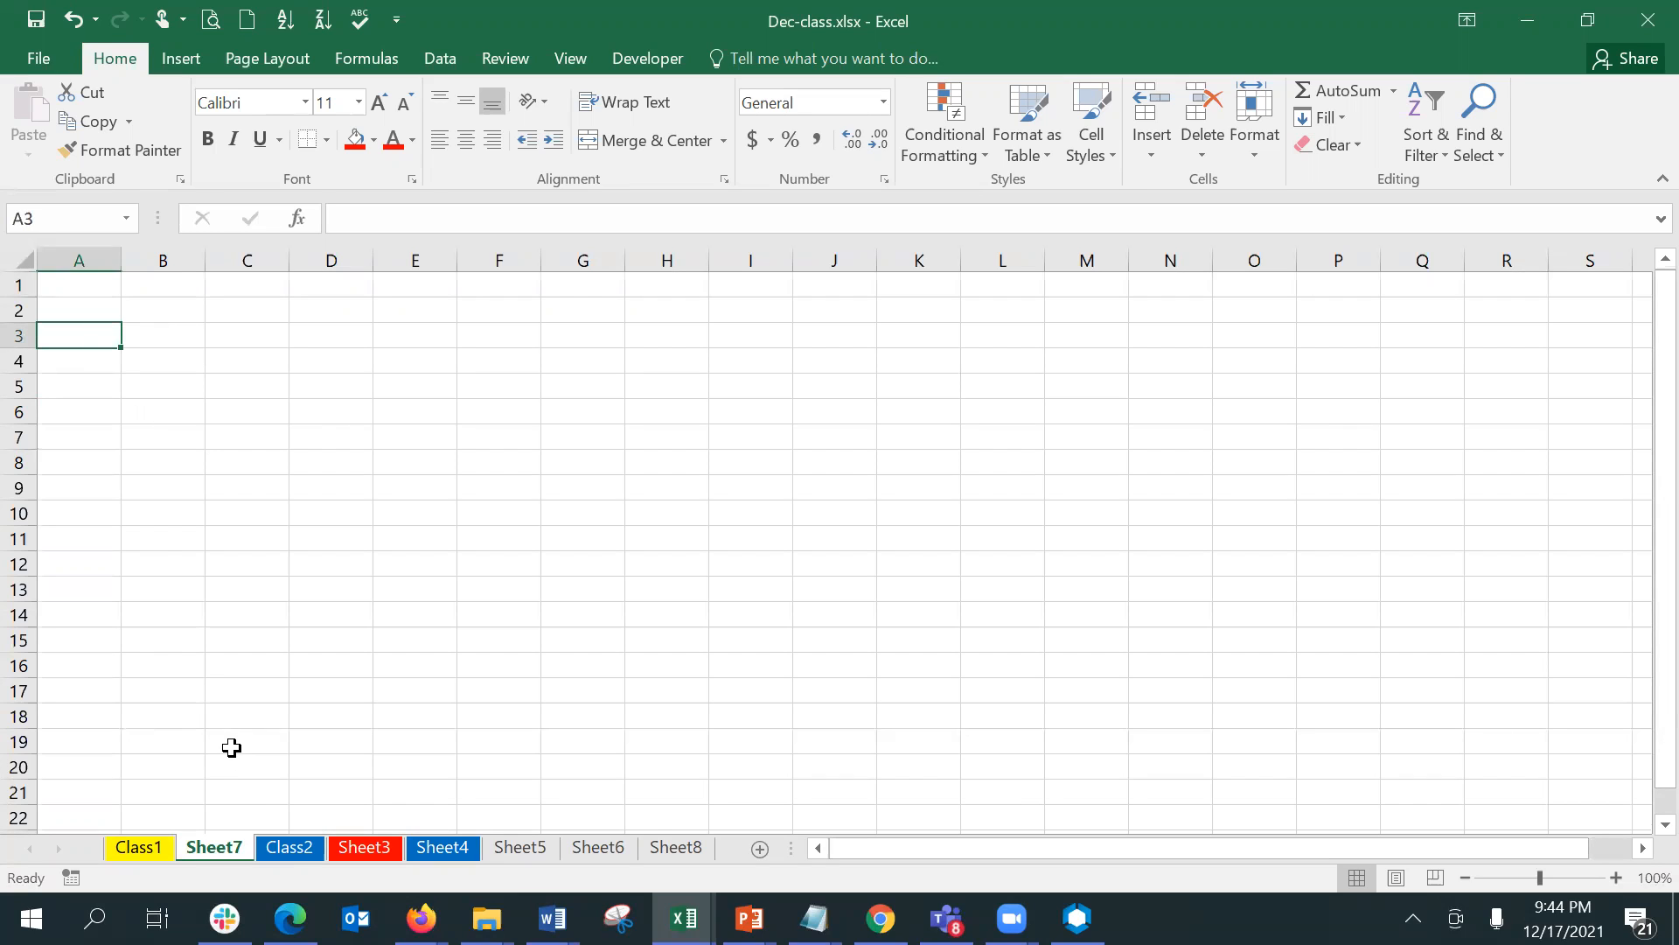
- Group the sheets from Sheet7 through Sheet8, and release the grouping by returning to Class1
{"action": "left_click", "coordinate": [288, 848], "text": "ctrl"}
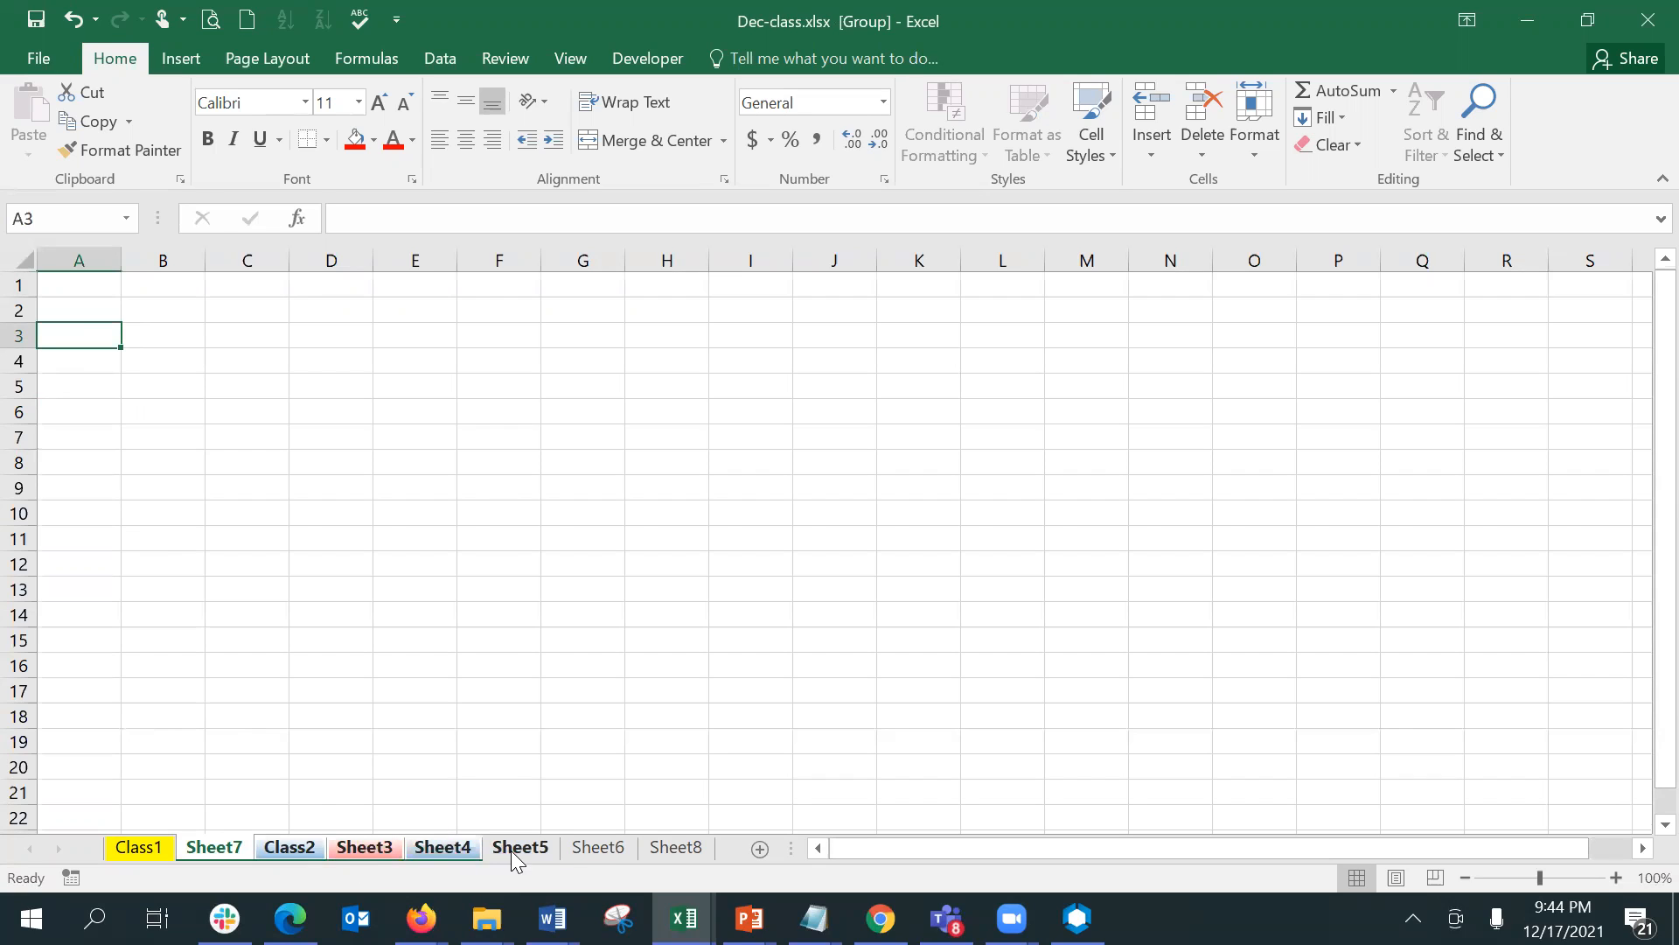
{"action": "left_click", "coordinate": [634, 845], "text": "ctrl"}
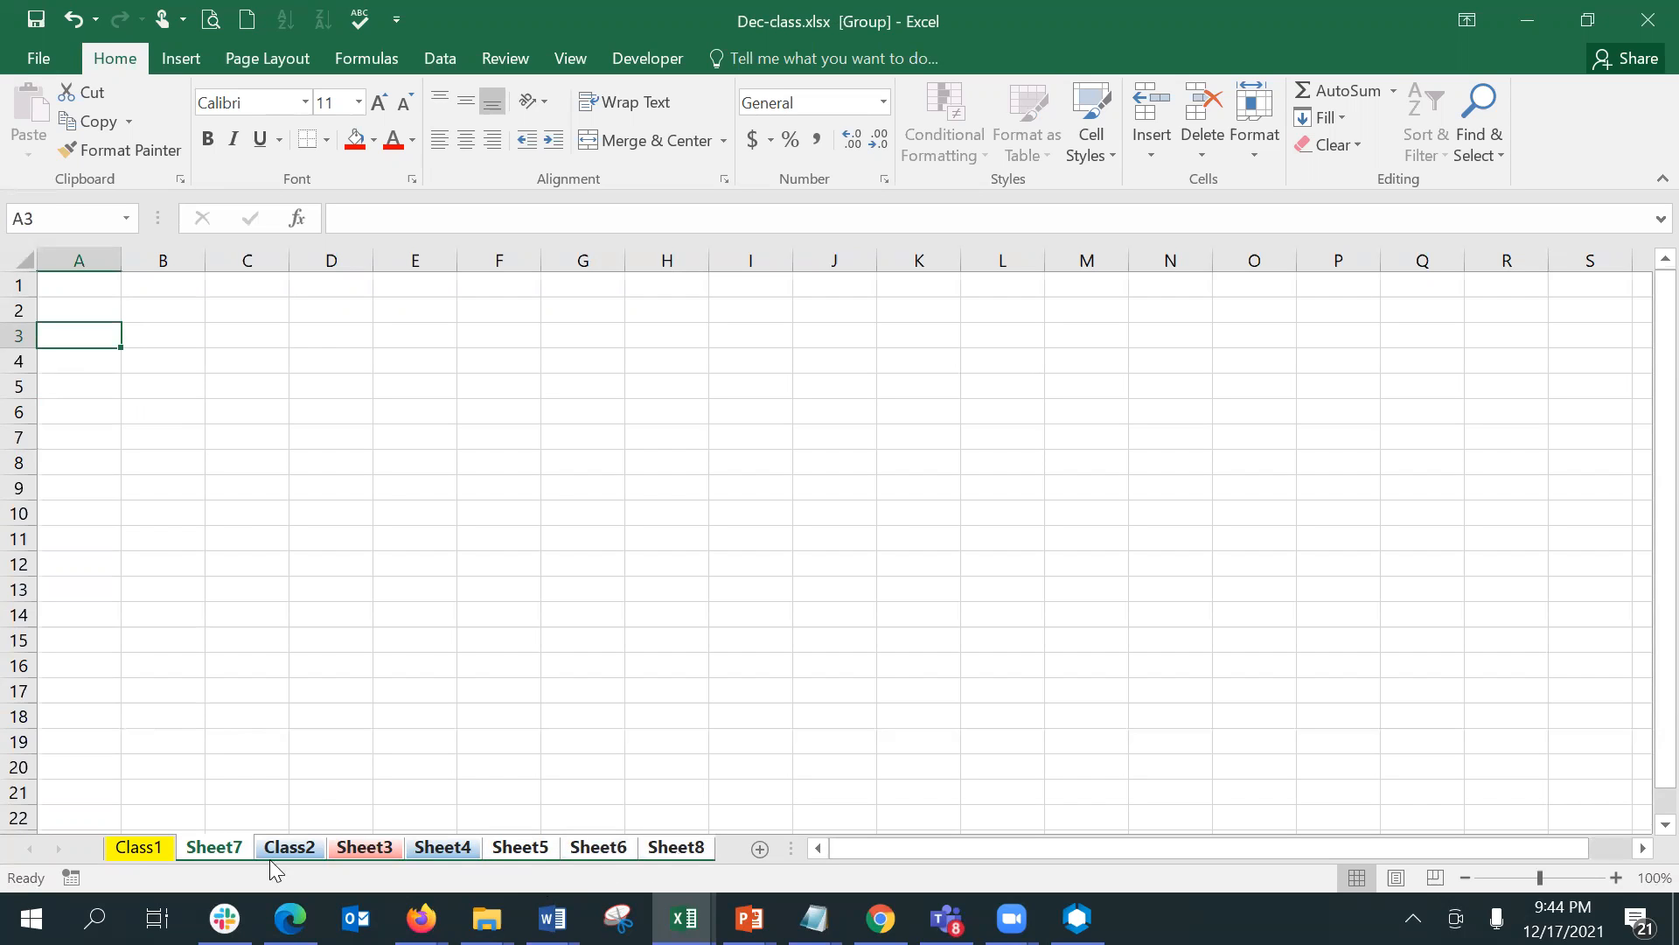
{"action": "left_click", "coordinate": [140, 851]}
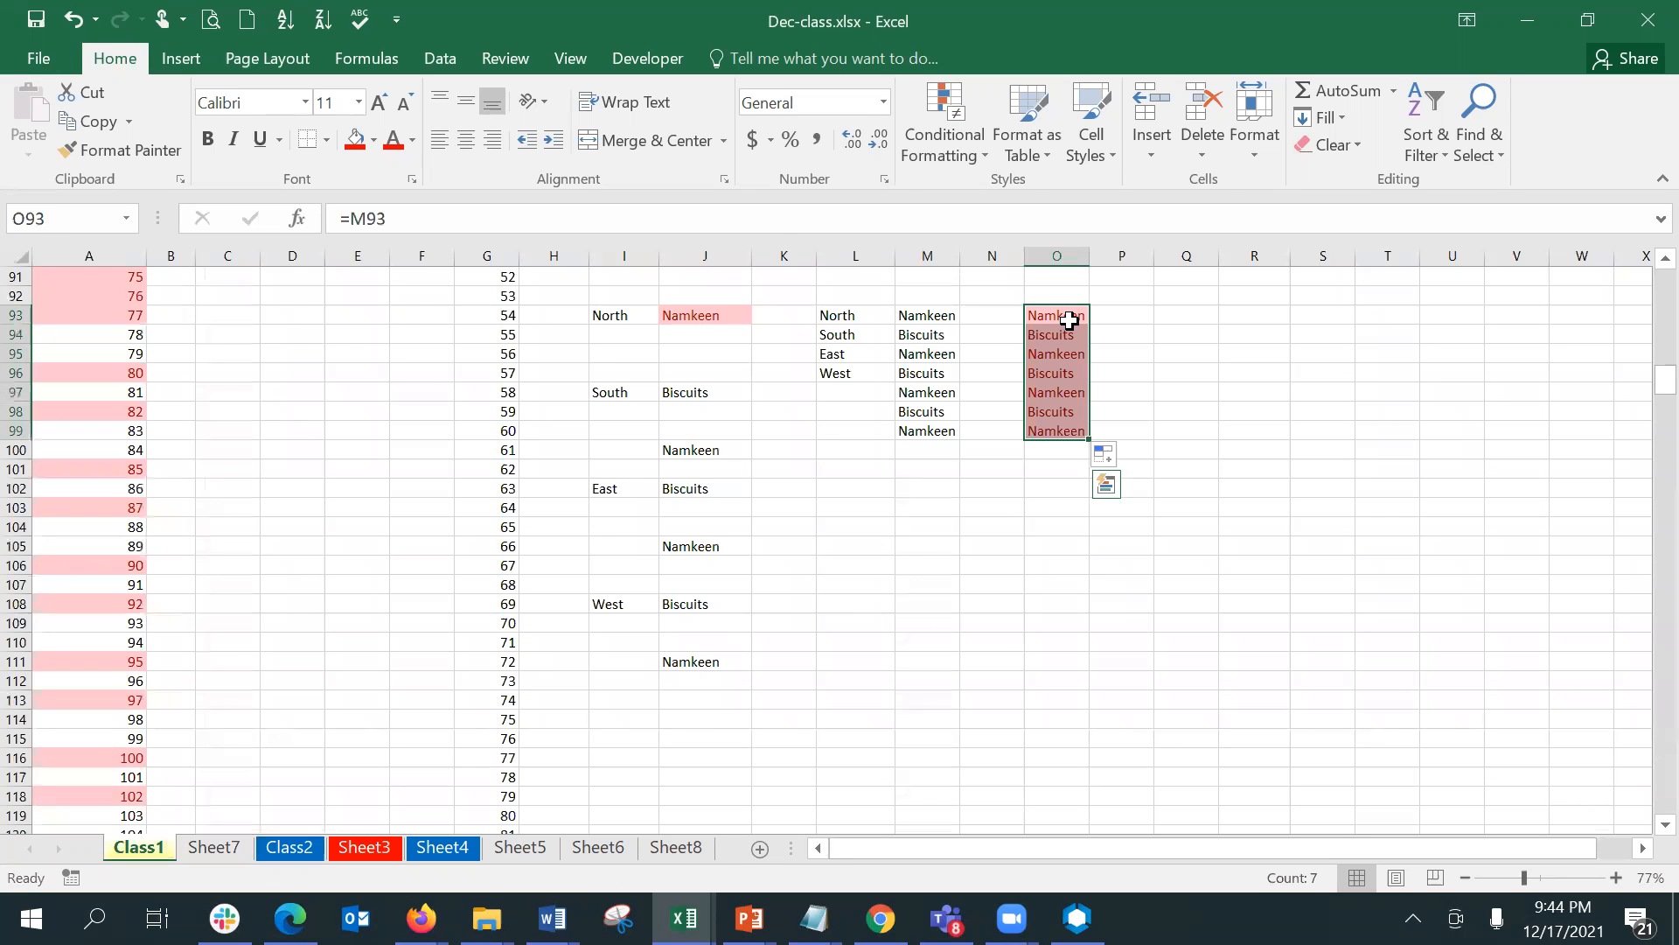
- Enter =Class1!O93:O99 in A3 of Sheet7, and reselect the cell to review its formula
{"action": "left_click", "coordinate": [215, 847]}
{"action": "type", "text": "="}
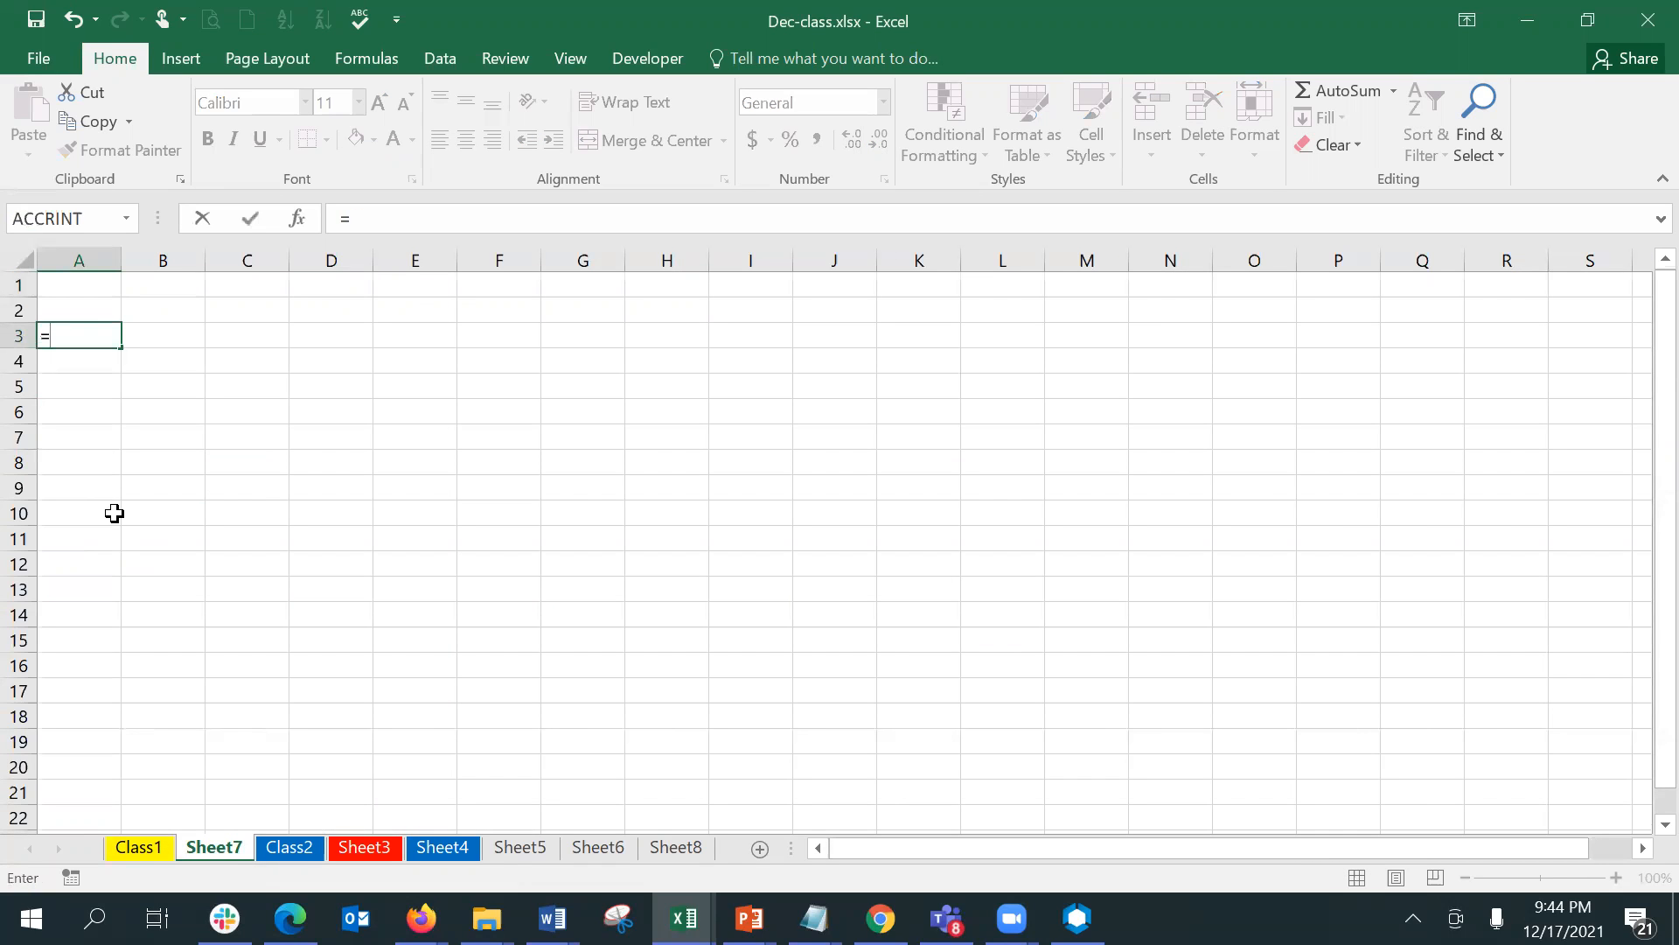
{"action": "left_click", "coordinate": [147, 845]}
{"action": "left_click", "coordinate": [1071, 316]}
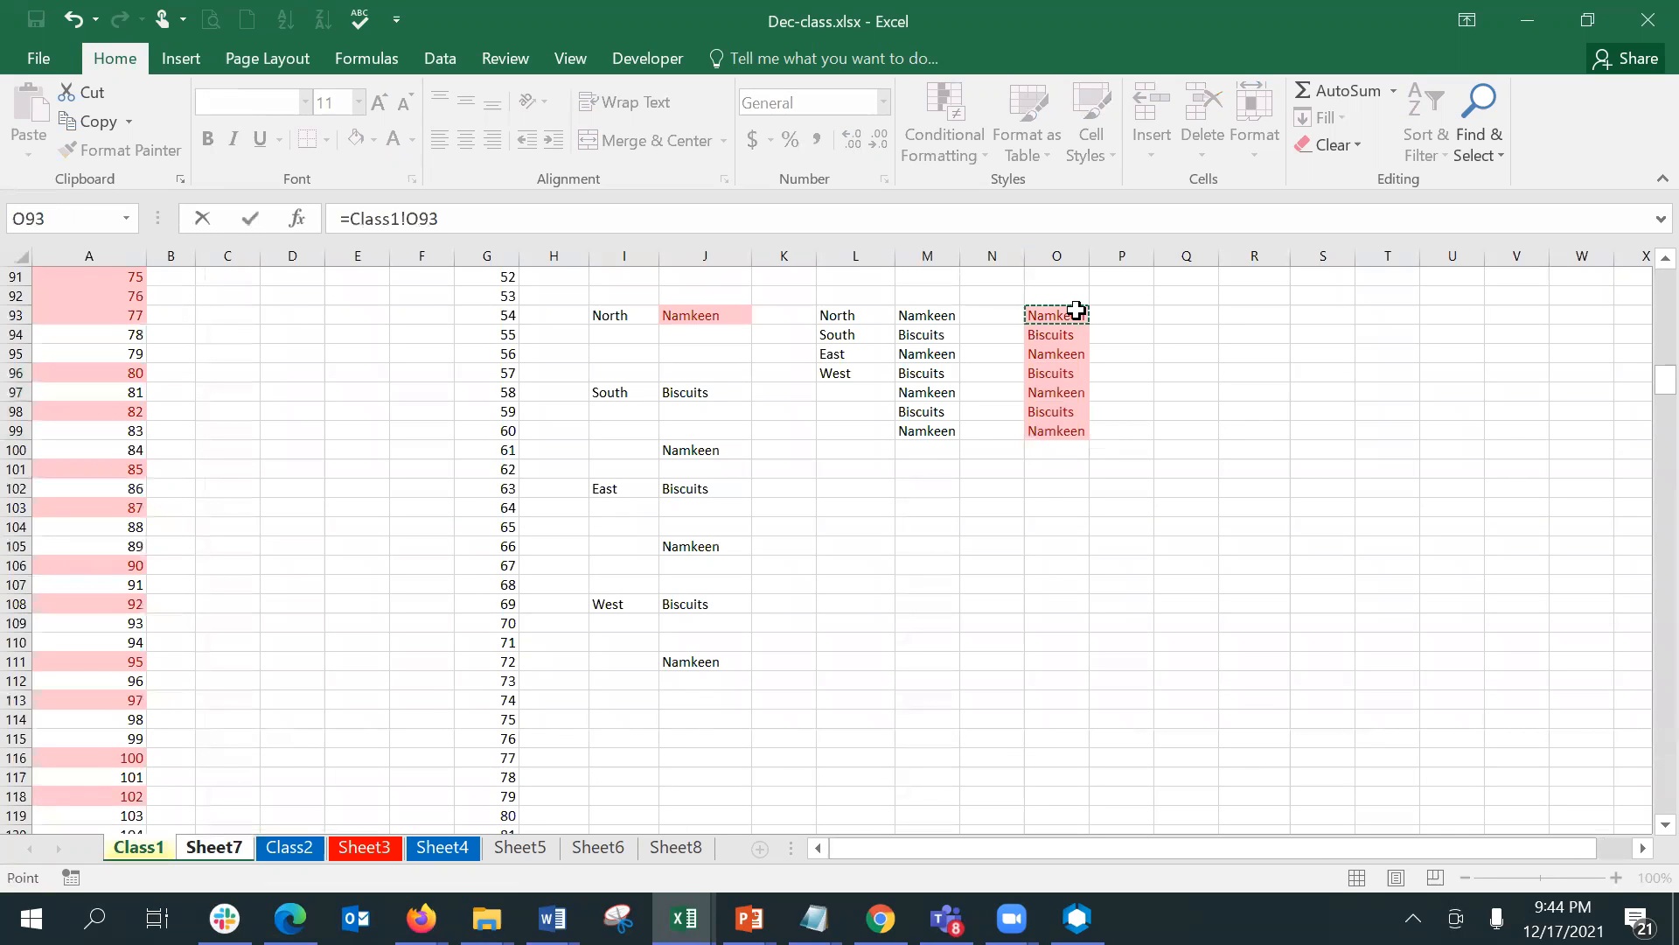
{"action": "left_click_drag", "start_coordinate": [1072, 317], "coordinate": [1085, 429]}
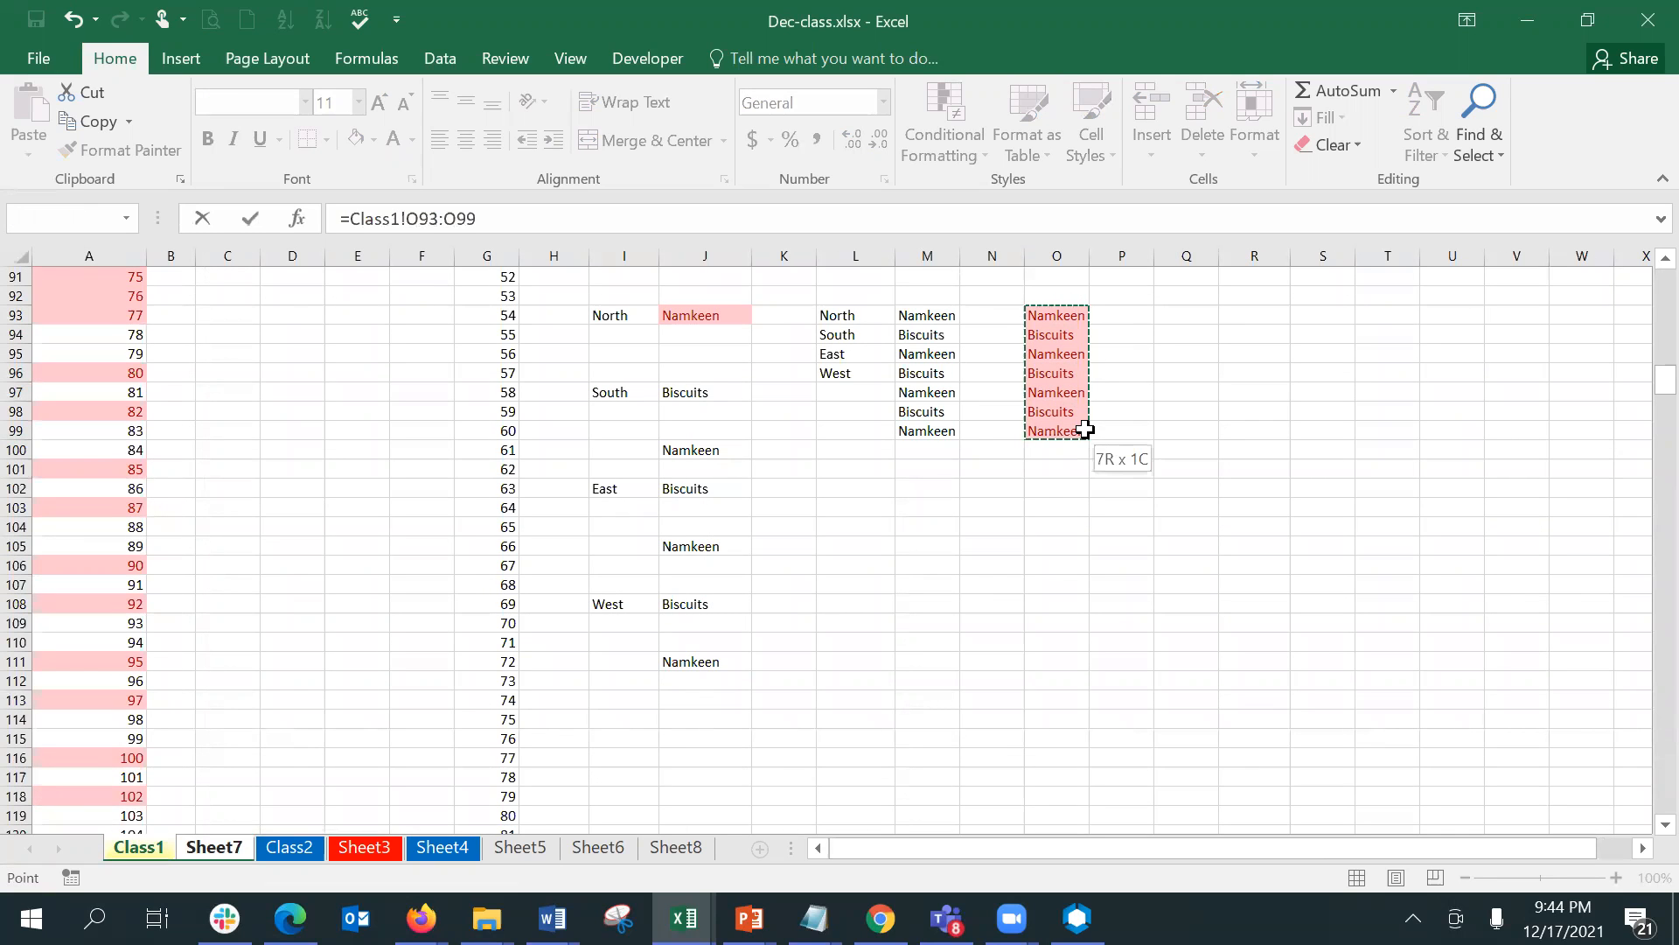
{"action": "key", "text": "Return"}
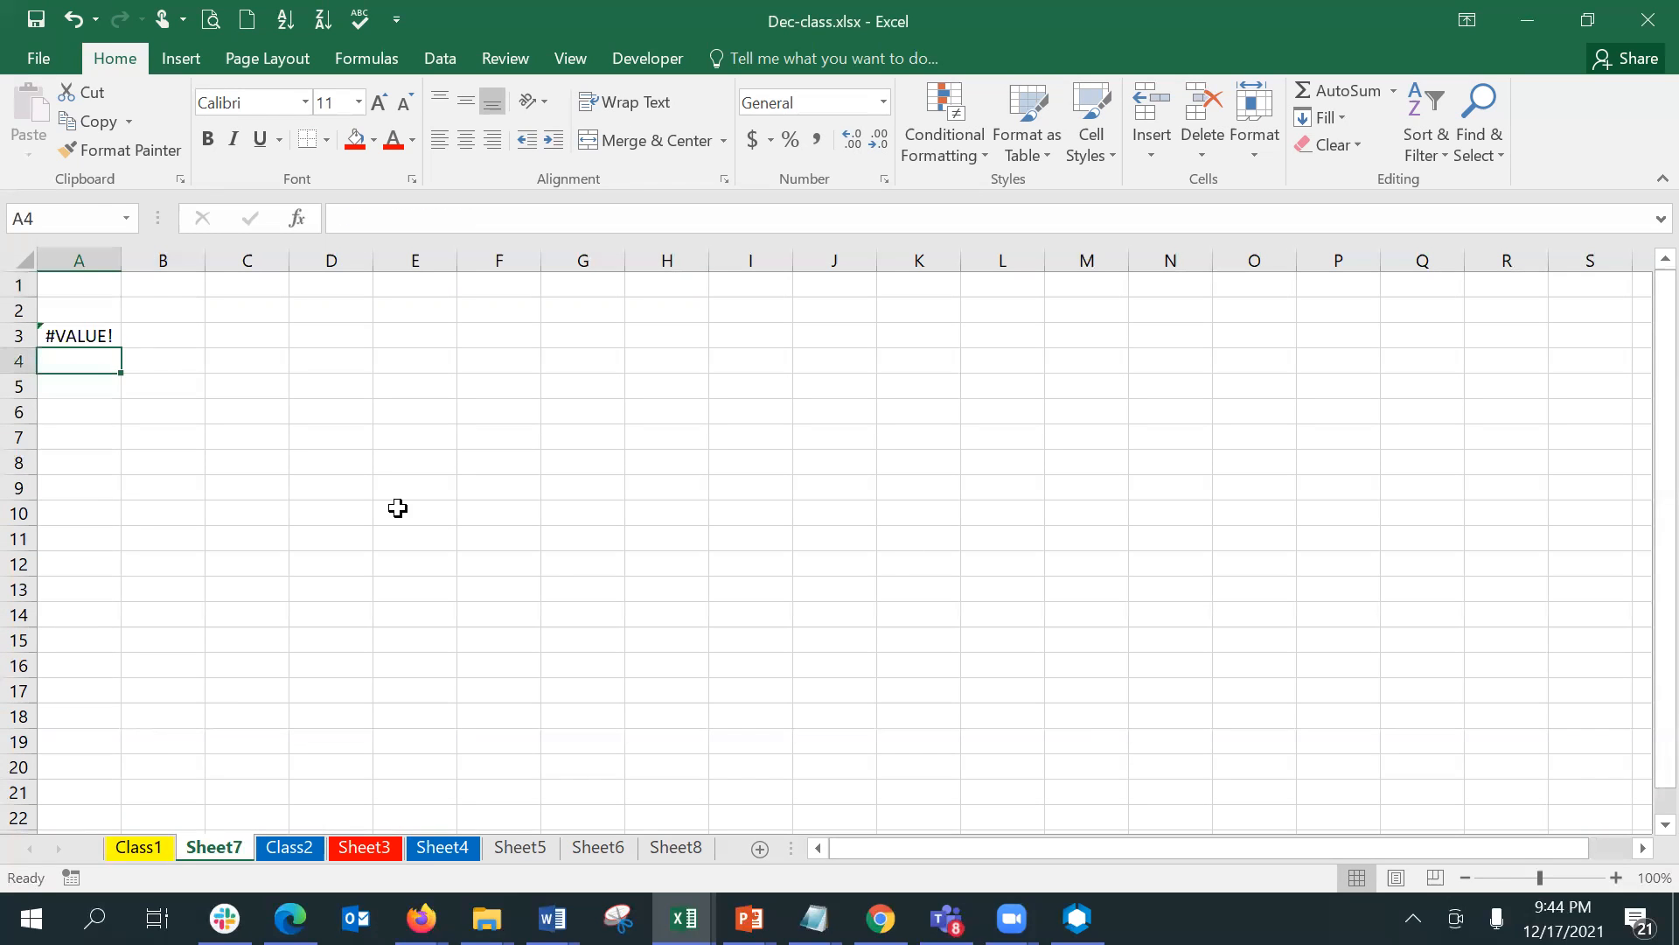
{"action": "left_click", "coordinate": [105, 337]}
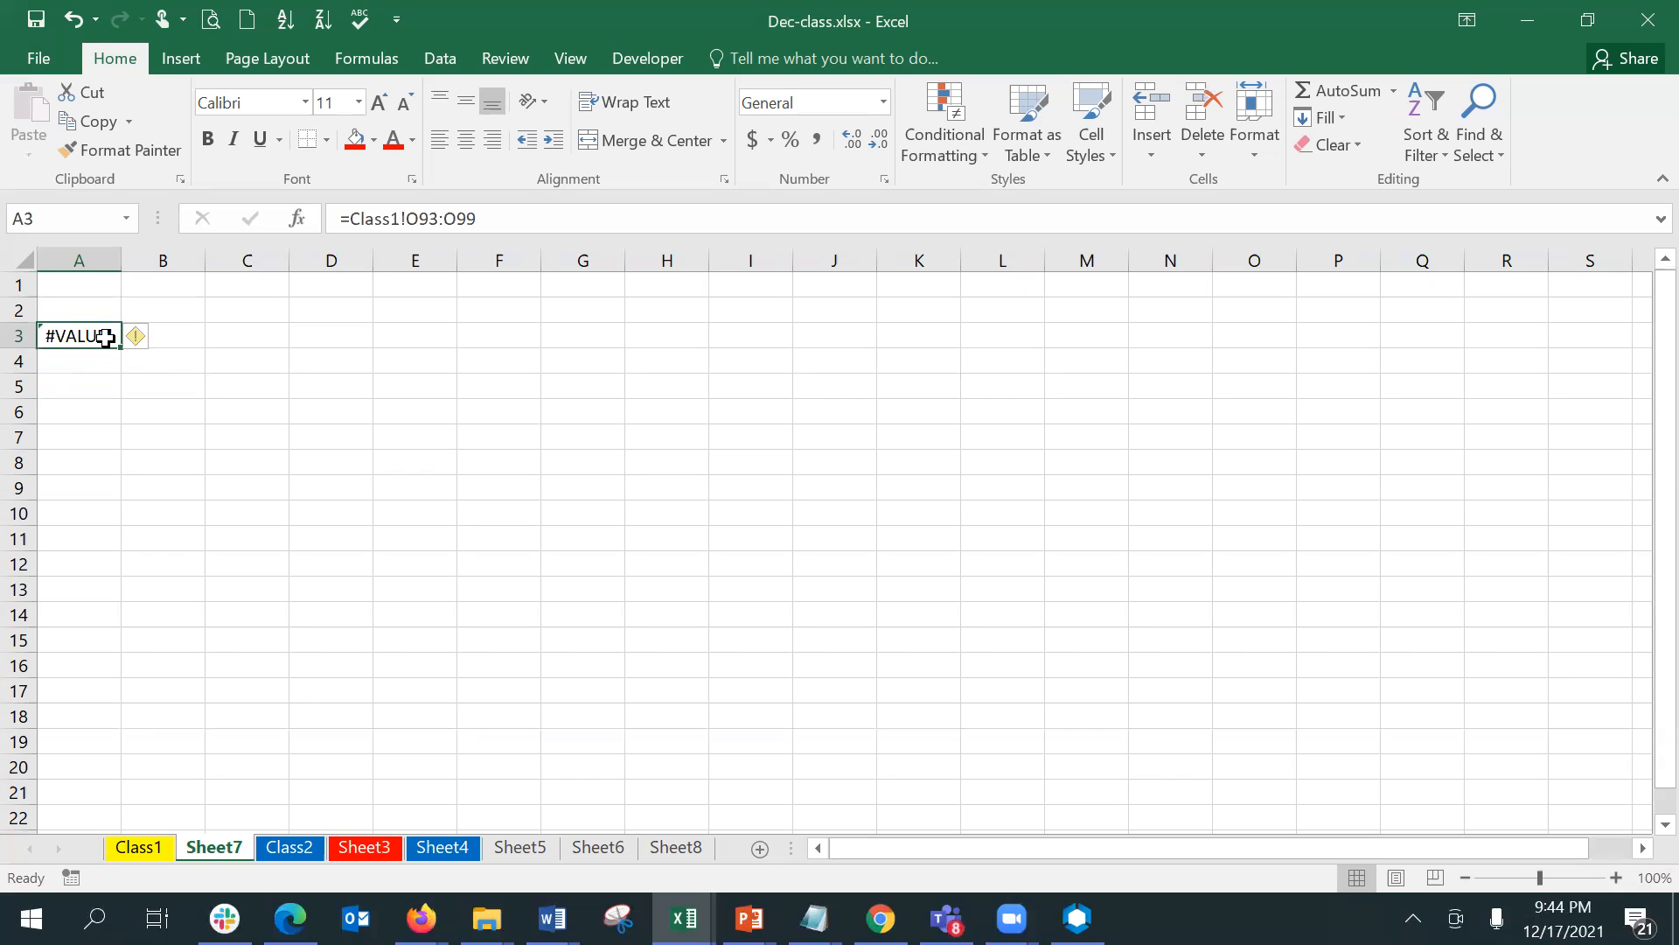
{"action": "left_click", "coordinate": [342, 768]}
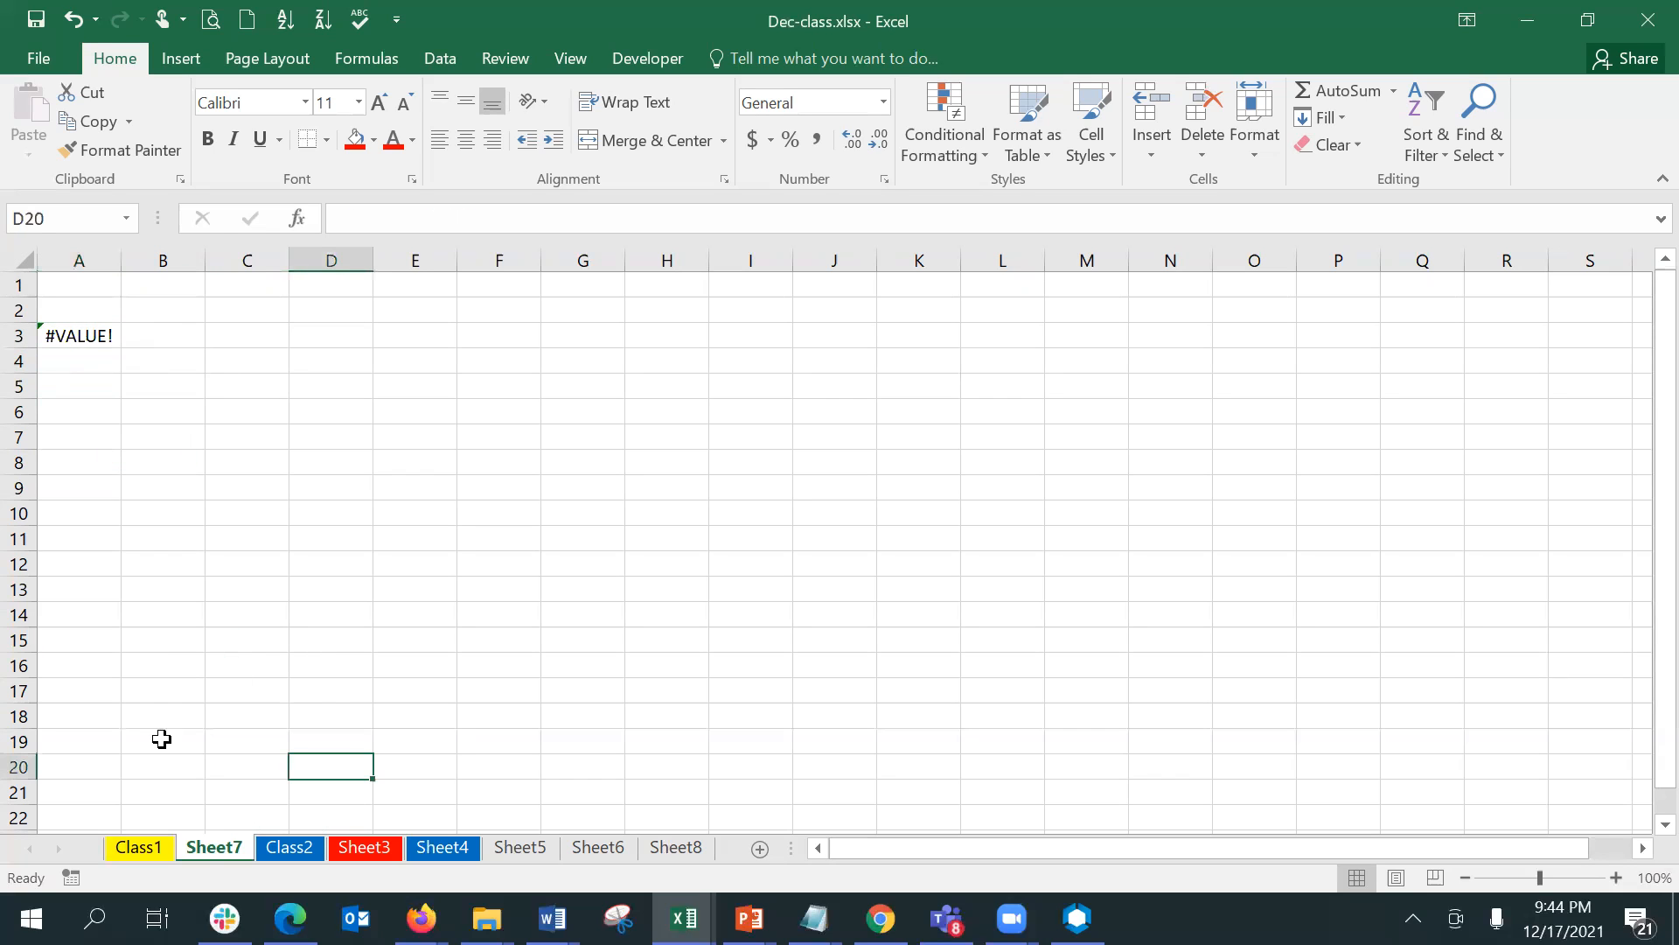
{"action": "left_click", "coordinate": [120, 336]}
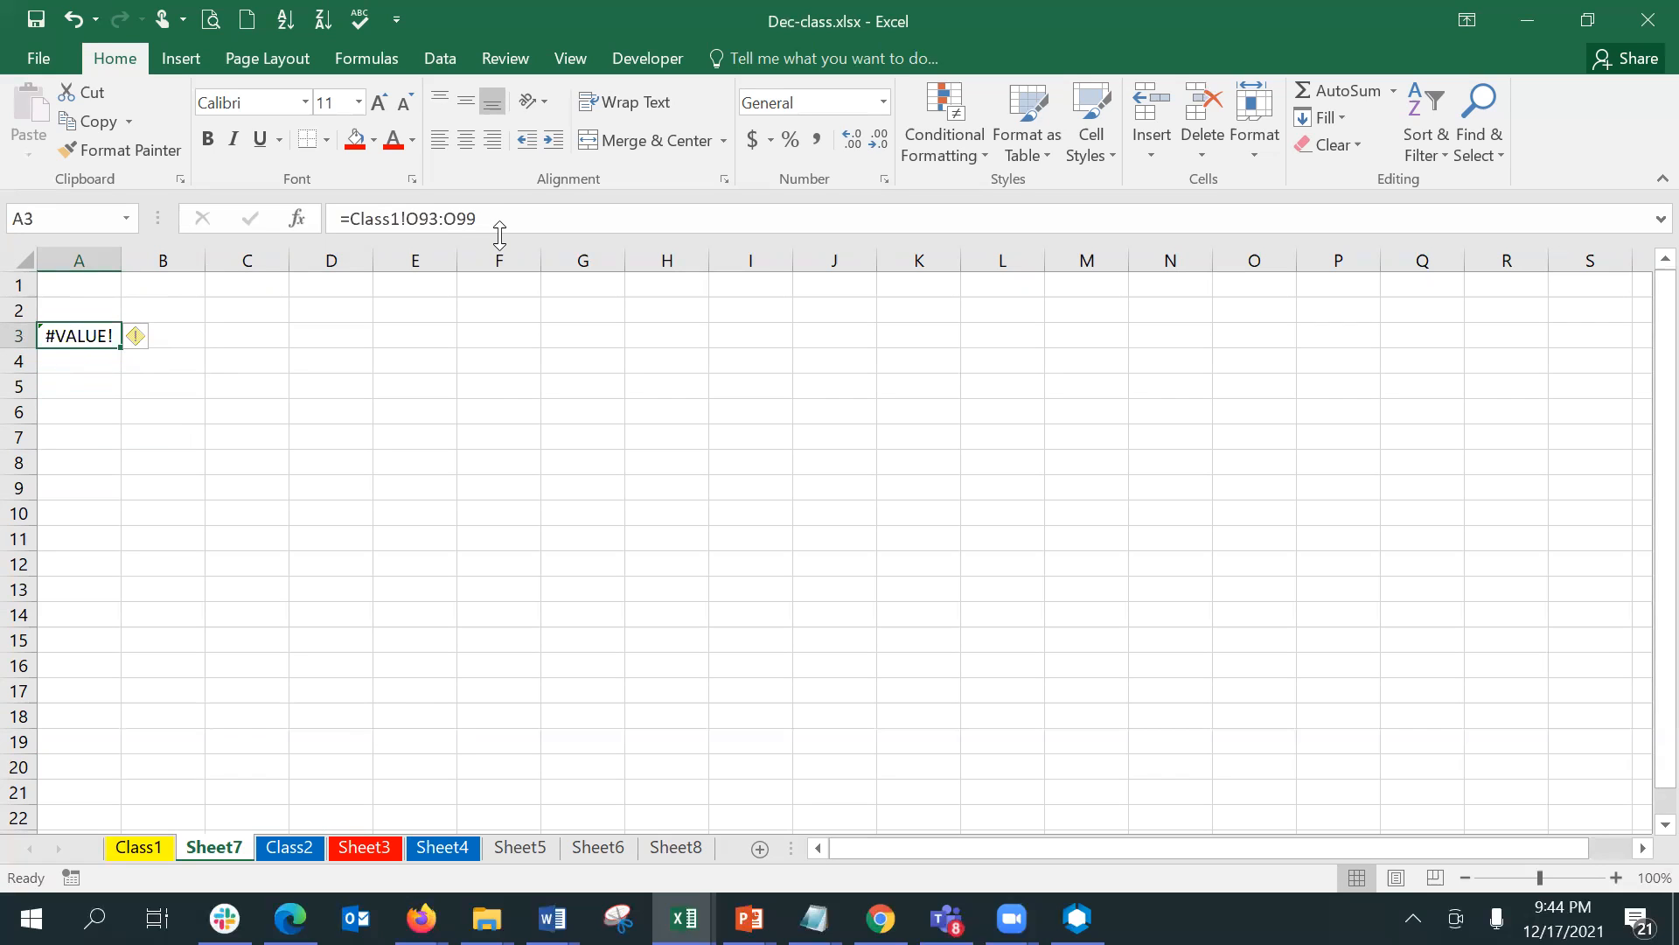
- Undo the formula entry in A3 of Sheet7, and return to Class1 with cell O105 selected
{"action": "key", "text": "ctrl+z"}
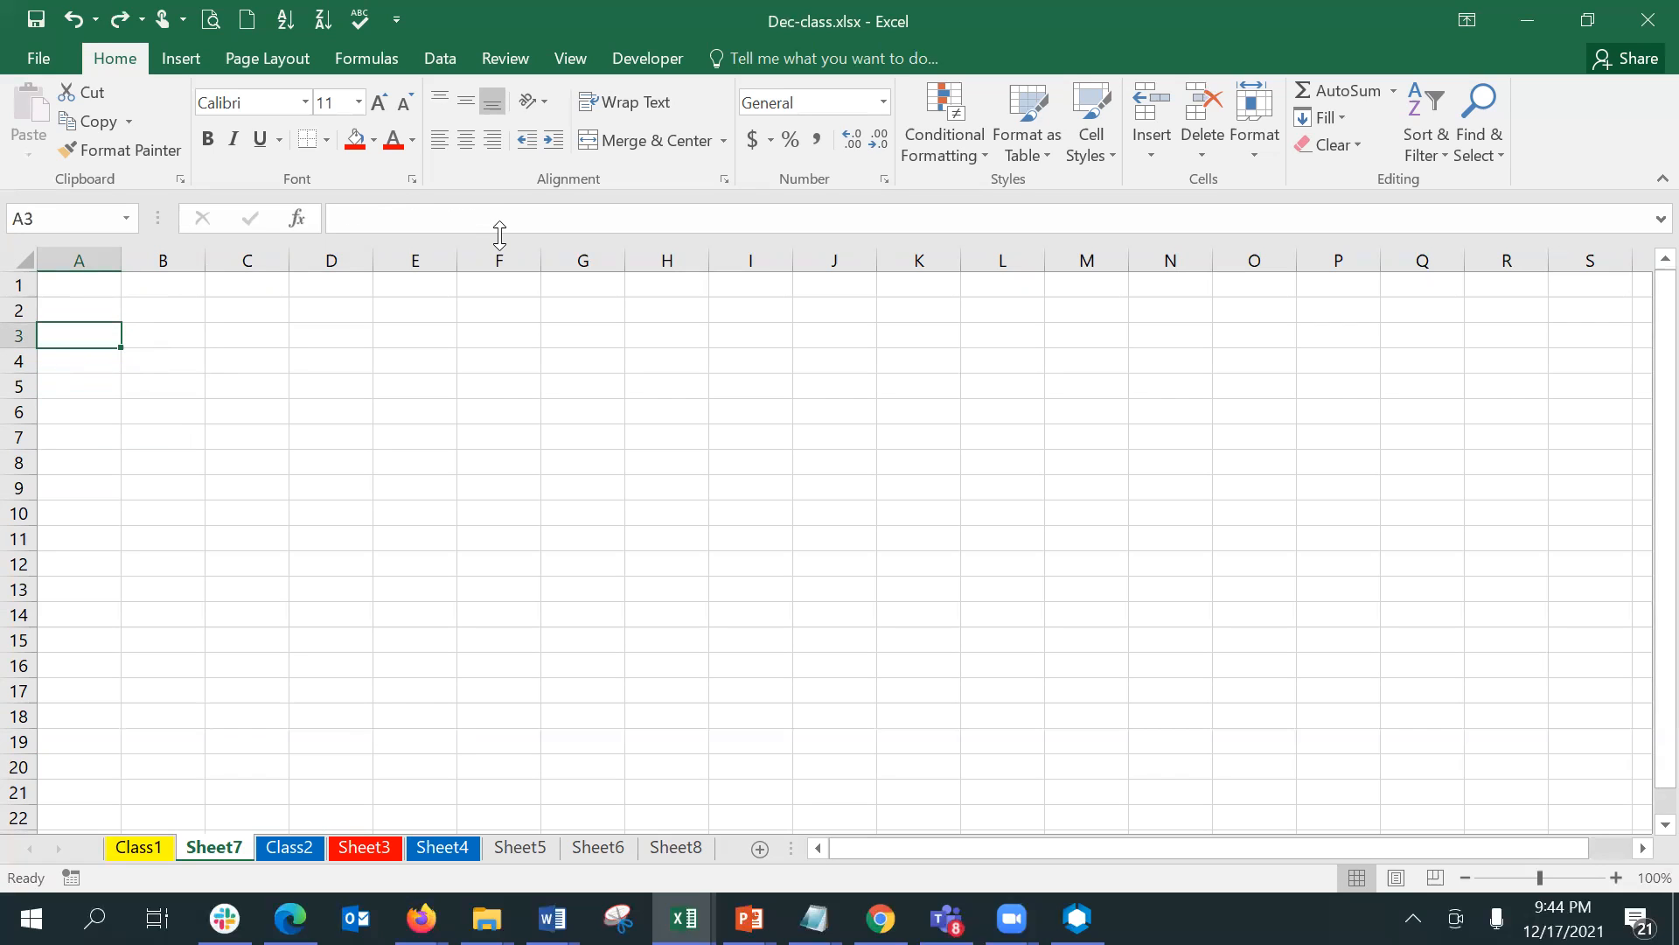
{"action": "left_click", "coordinate": [161, 845]}
{"action": "left_click", "coordinate": [1032, 544]}
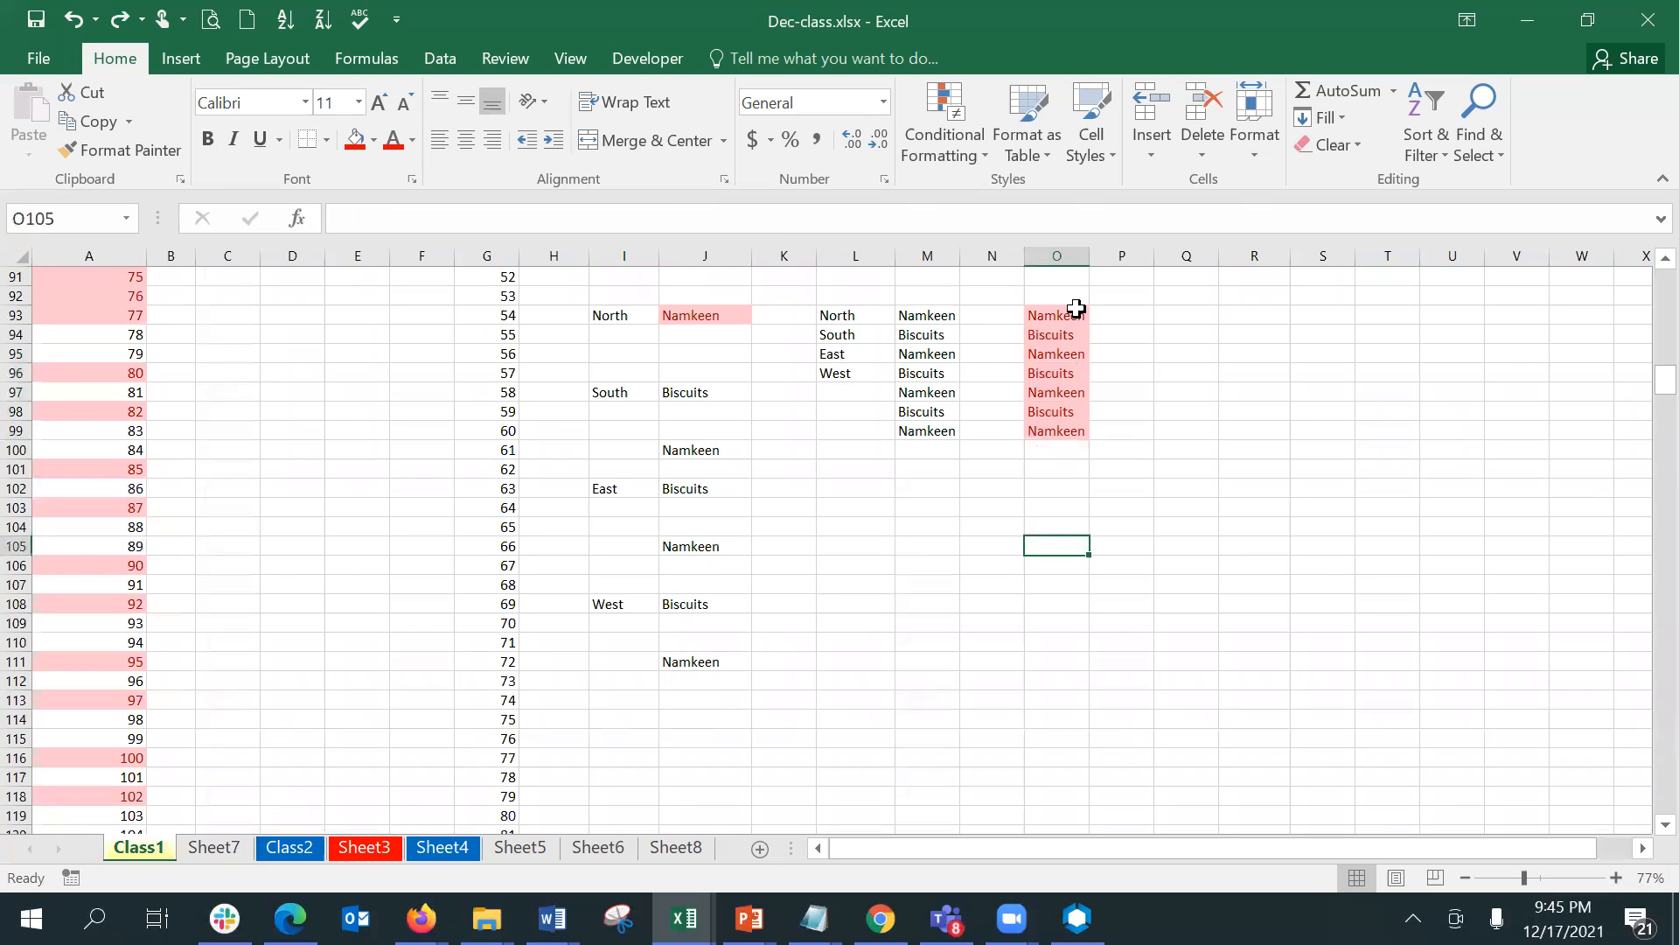
- Group the sheets from Sheet7 through Sheet8, leaving Class1 out of the group
{"action": "left_click", "coordinate": [227, 853]}
{"action": "left_click", "coordinate": [288, 850], "text": "ctrl"}
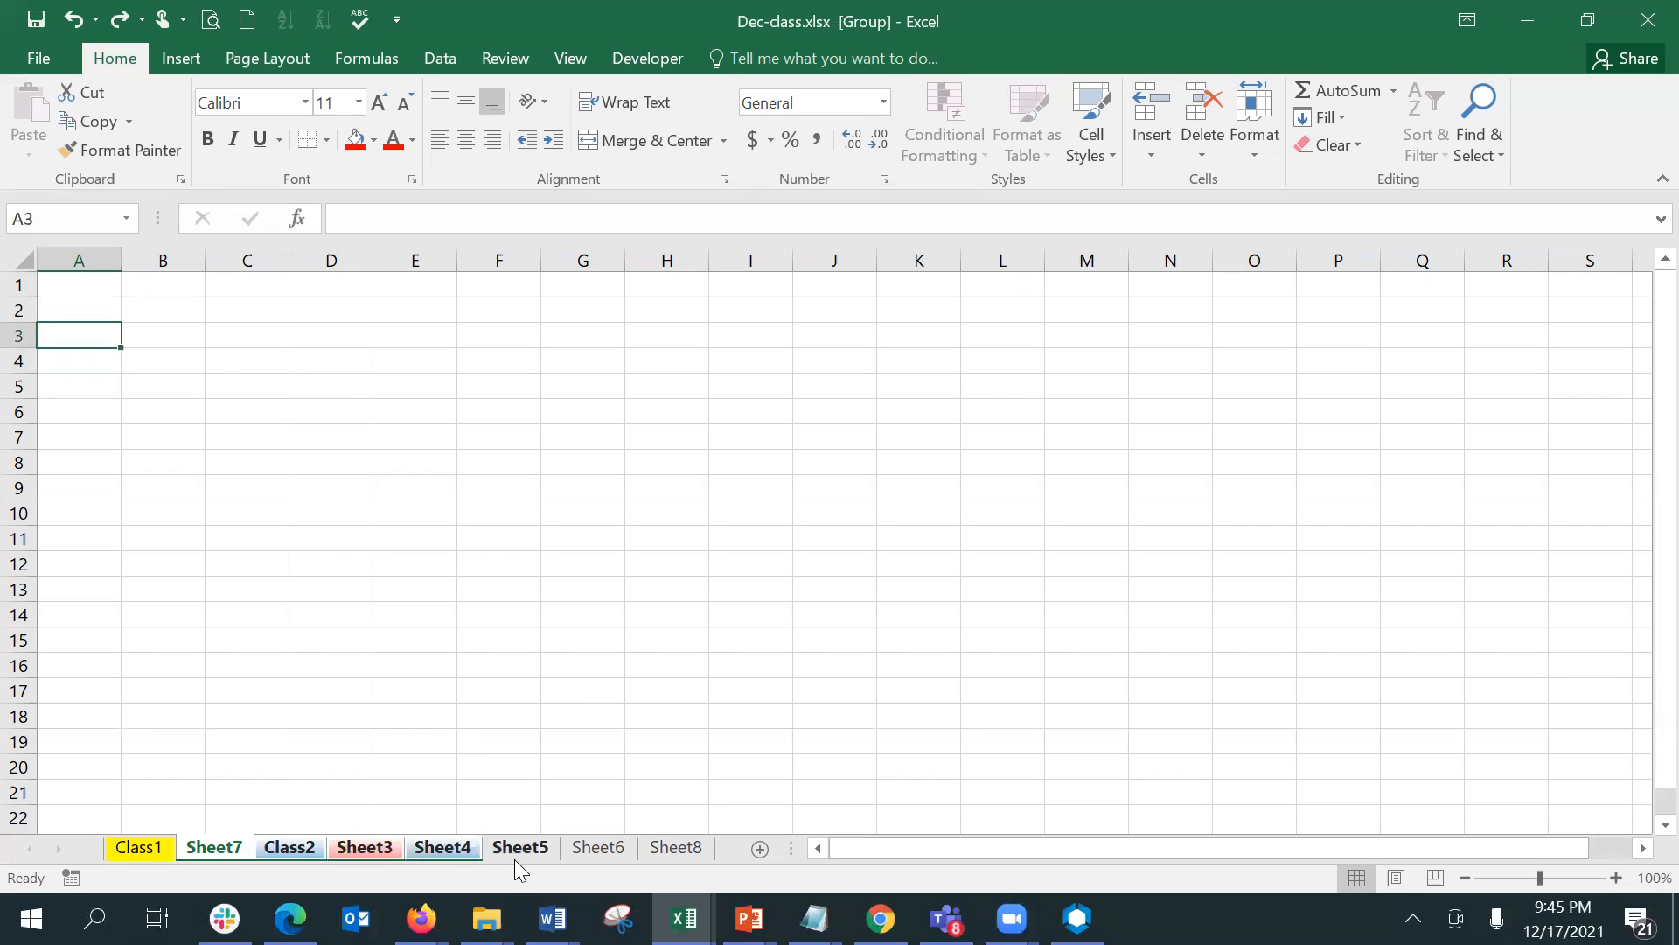
{"action": "left_click", "coordinate": [579, 850], "text": "ctrl"}
{"action": "left_click", "coordinate": [671, 851], "text": "ctrl"}
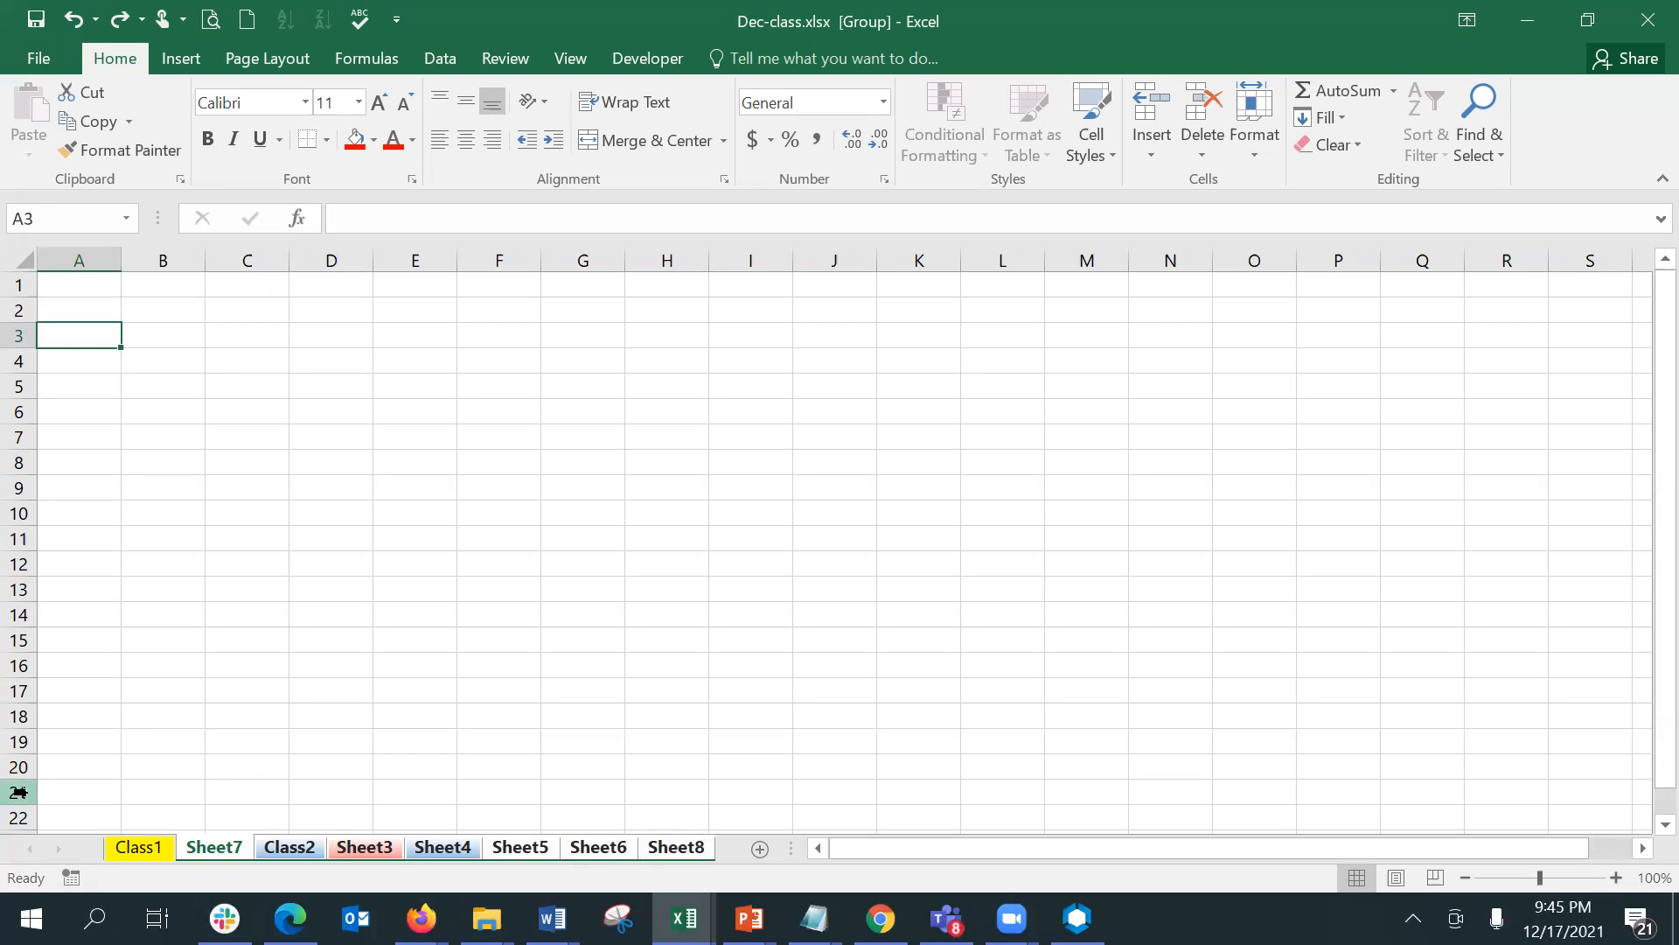
- Link A3 of all the grouped sheets to the first product in Class1 with =Class1!O93, and select B7
{"action": "type", "text": "="}
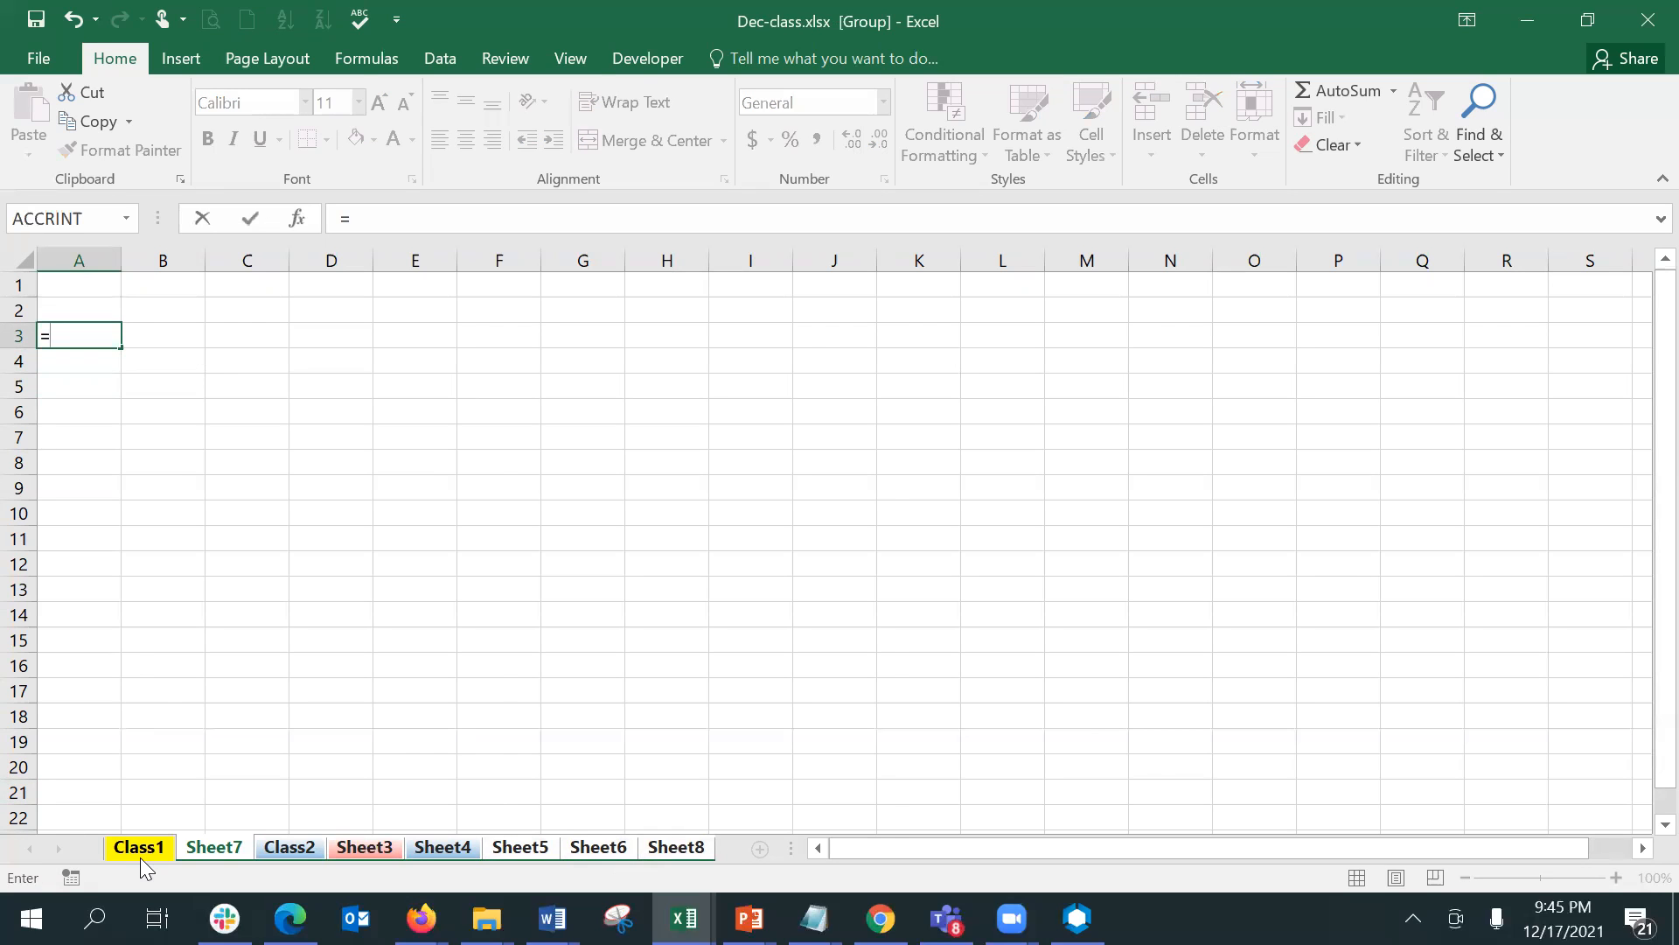
{"action": "left_click", "coordinate": [140, 853]}
{"action": "left_click", "coordinate": [1063, 320]}
{"action": "key", "text": "Return"}
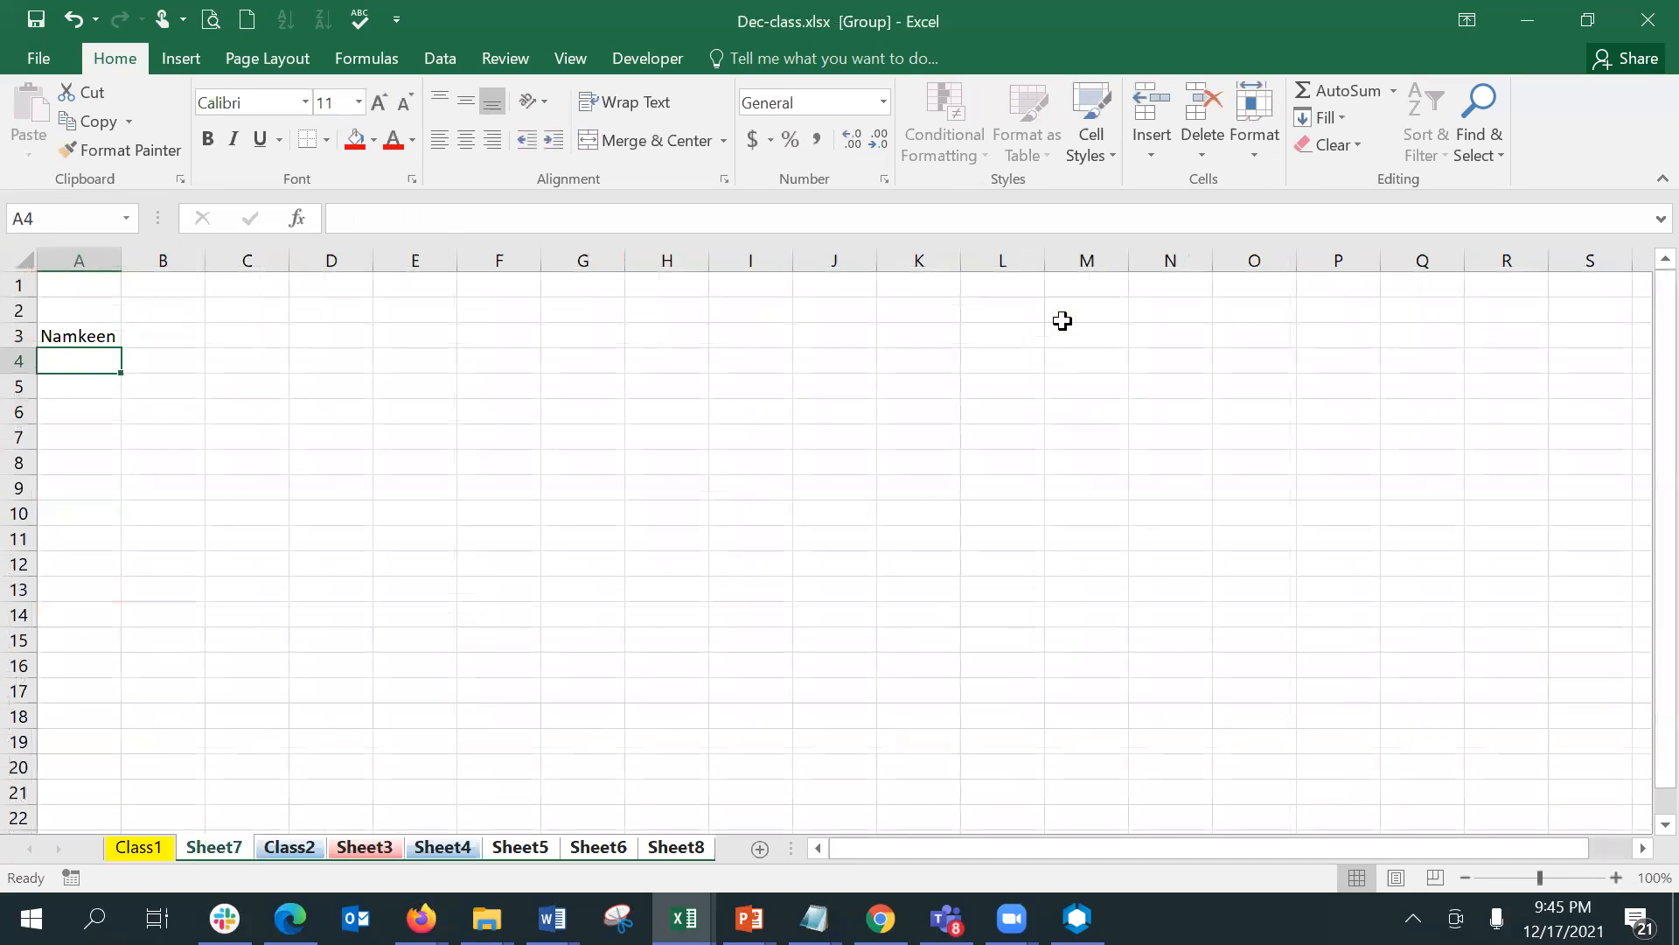
{"action": "left_click", "coordinate": [193, 428]}
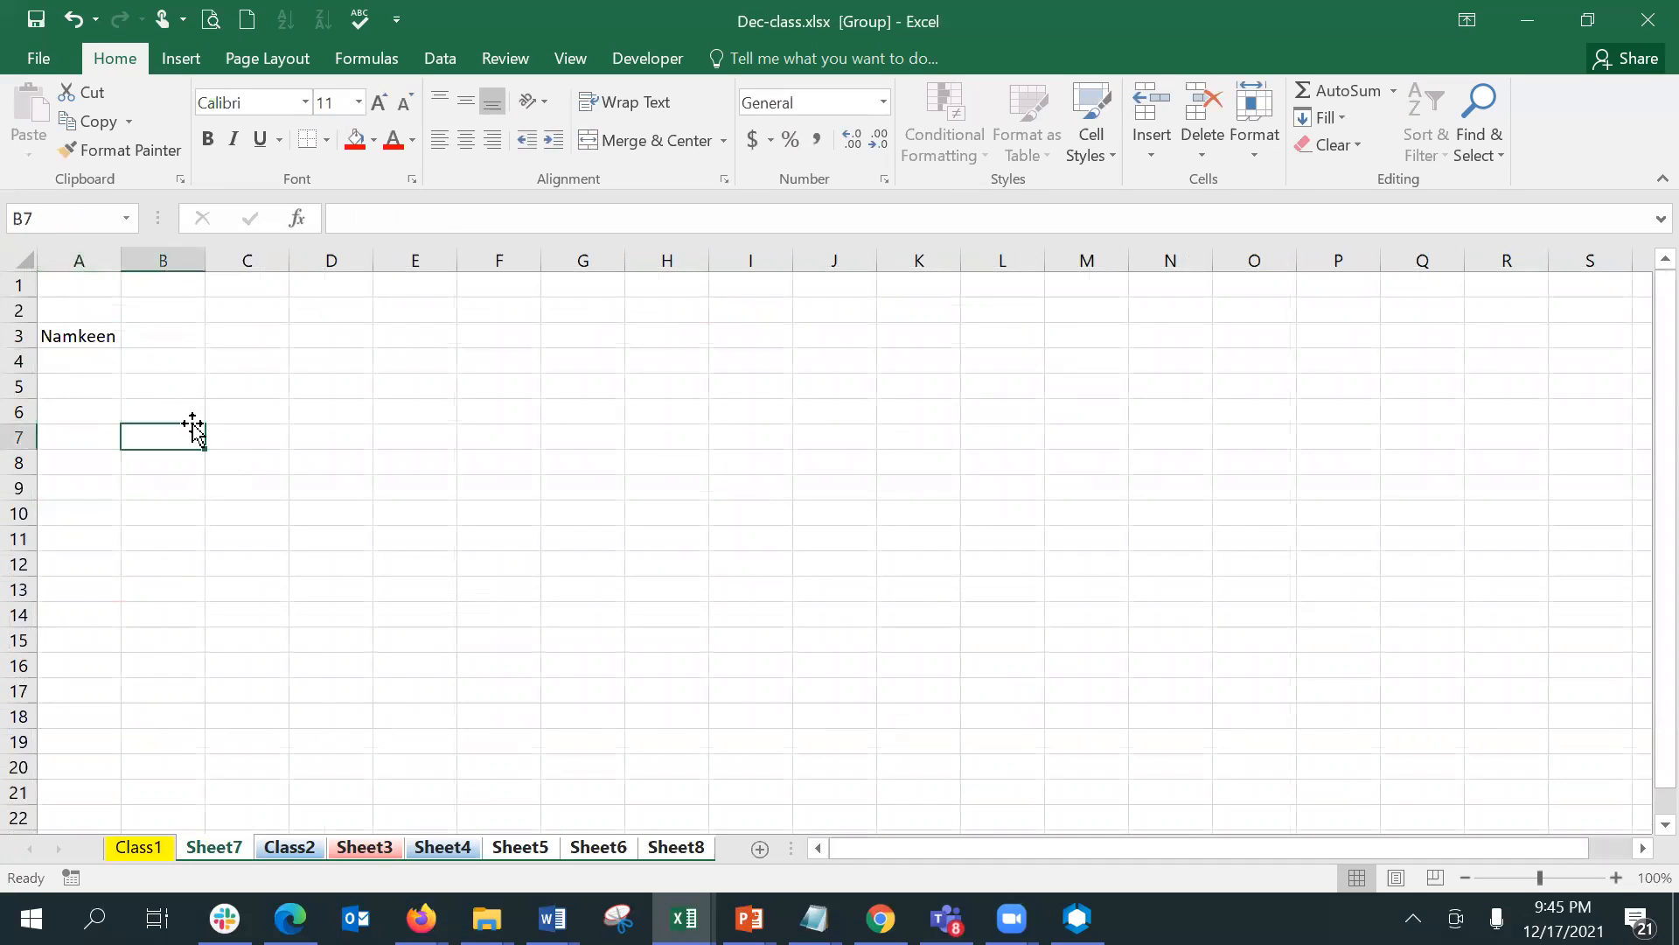
- Ungroup the sheets and open Sheet5
{"action": "left_click", "coordinate": [271, 847]}
{"action": "left_click", "coordinate": [350, 850]}
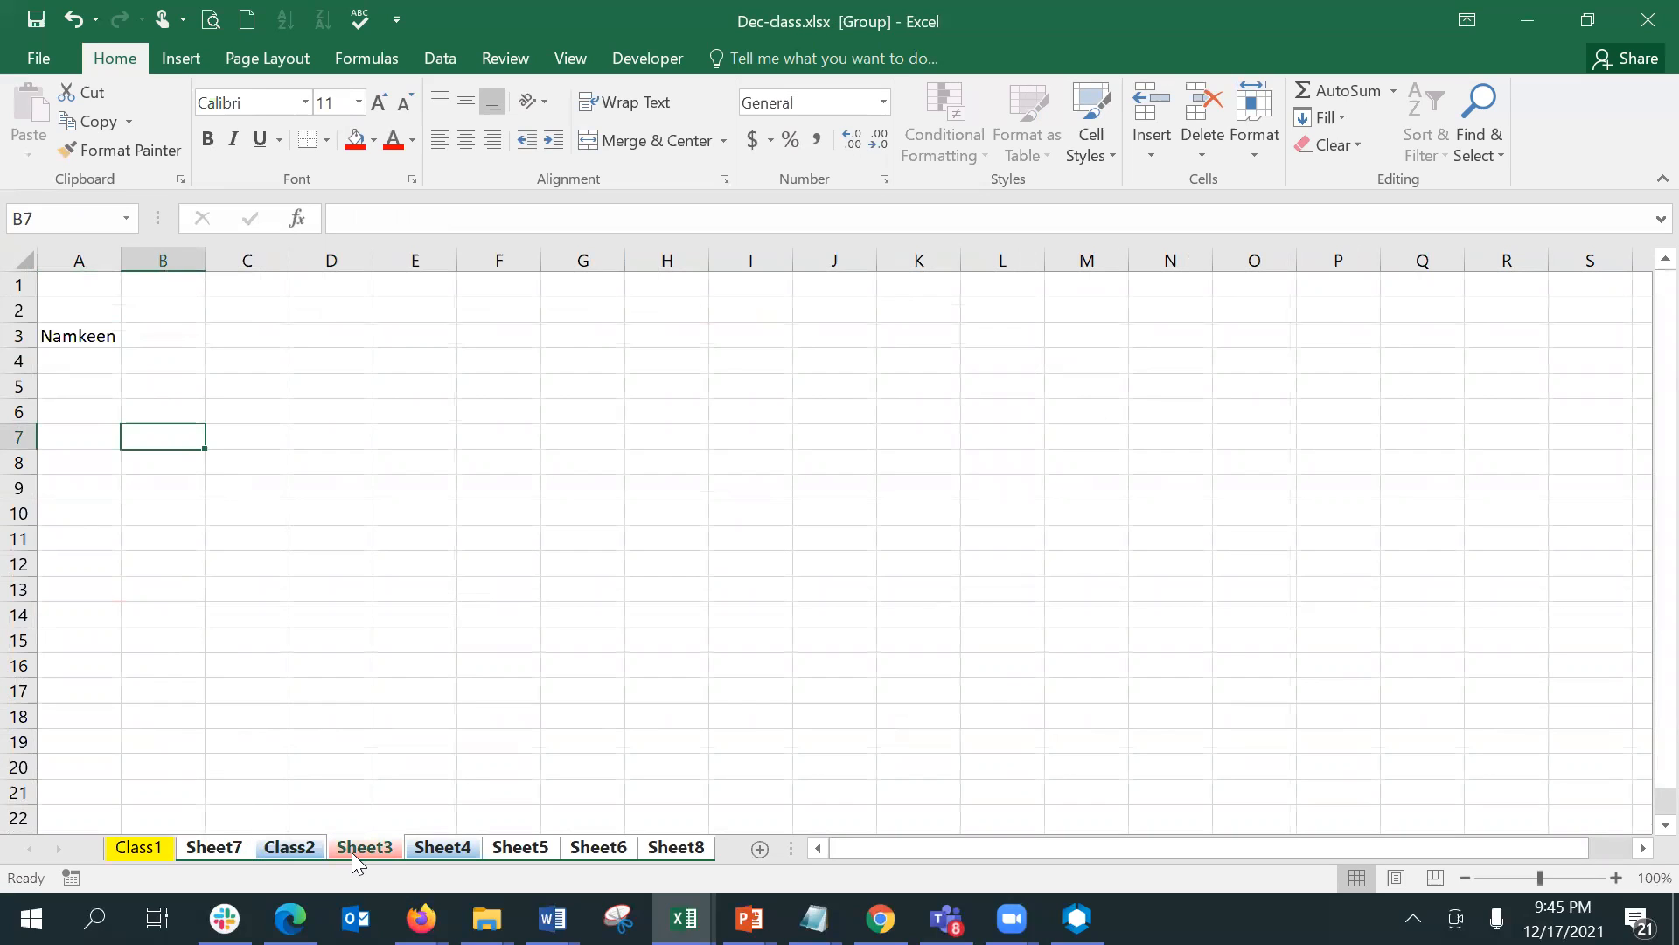
{"action": "right_click", "coordinate": [418, 846]}
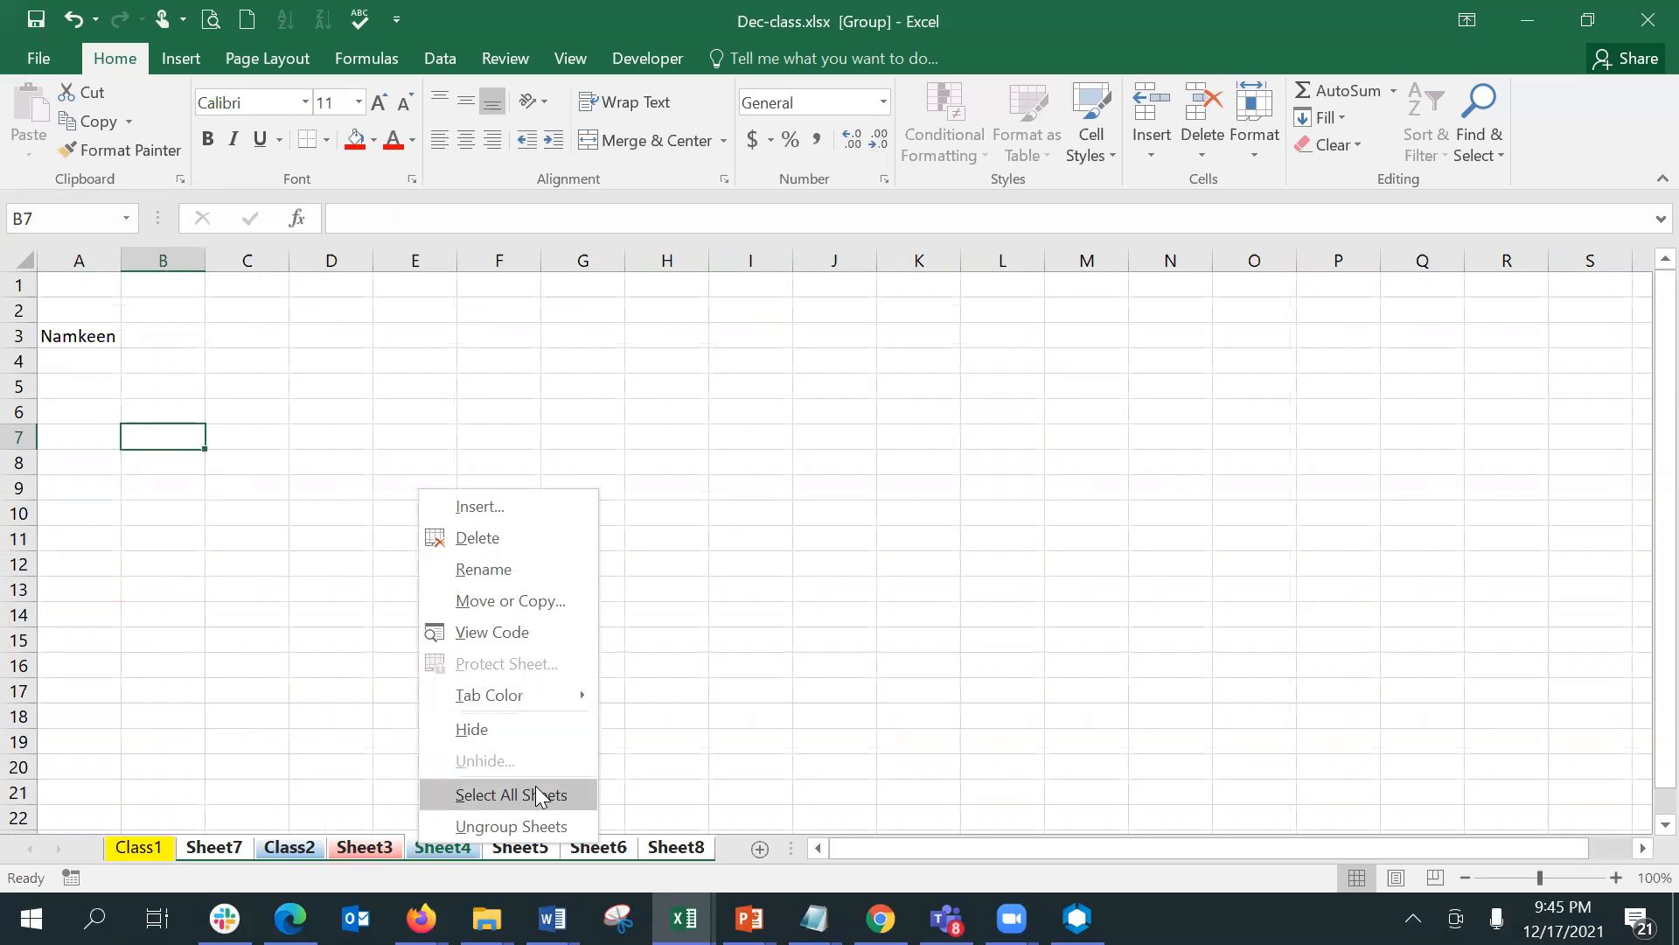
{"action": "left_click", "coordinate": [516, 826]}
{"action": "left_click", "coordinate": [417, 741]}
{"action": "left_click_drag", "start_coordinate": [433, 784], "coordinate": [507, 845]}
{"action": "left_click", "coordinate": [519, 847]}
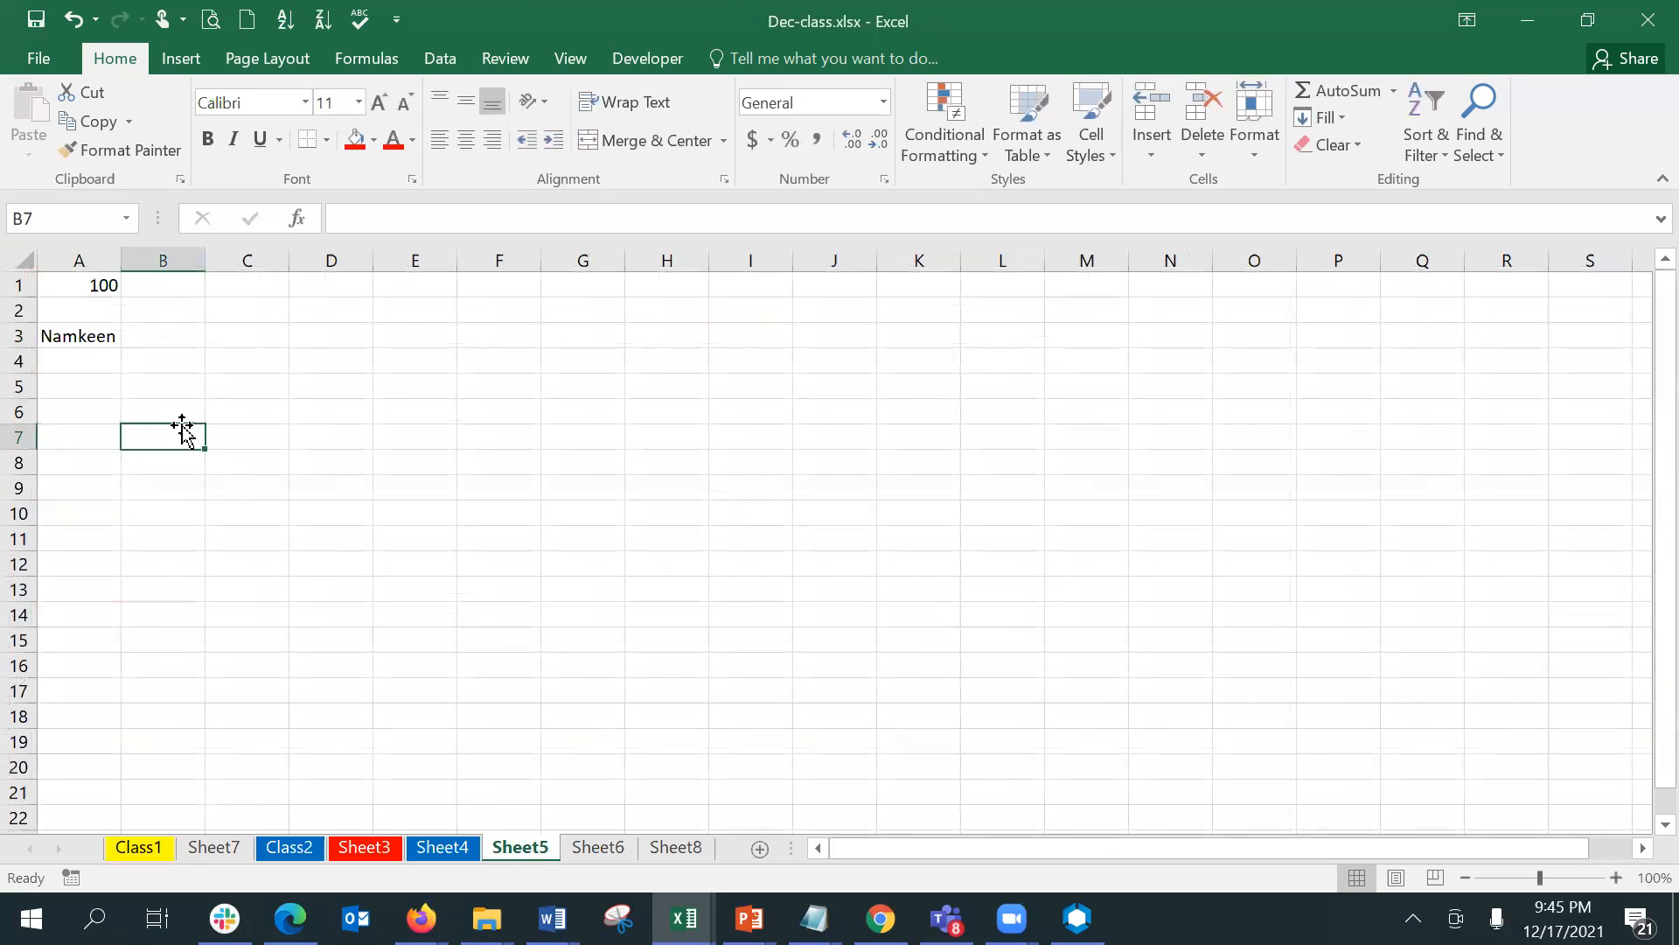
- Examine the formula in A3 of Sheet5, and check the linked cell on the other sheets against the source list in Class1
{"action": "left_click", "coordinate": [84, 332]}
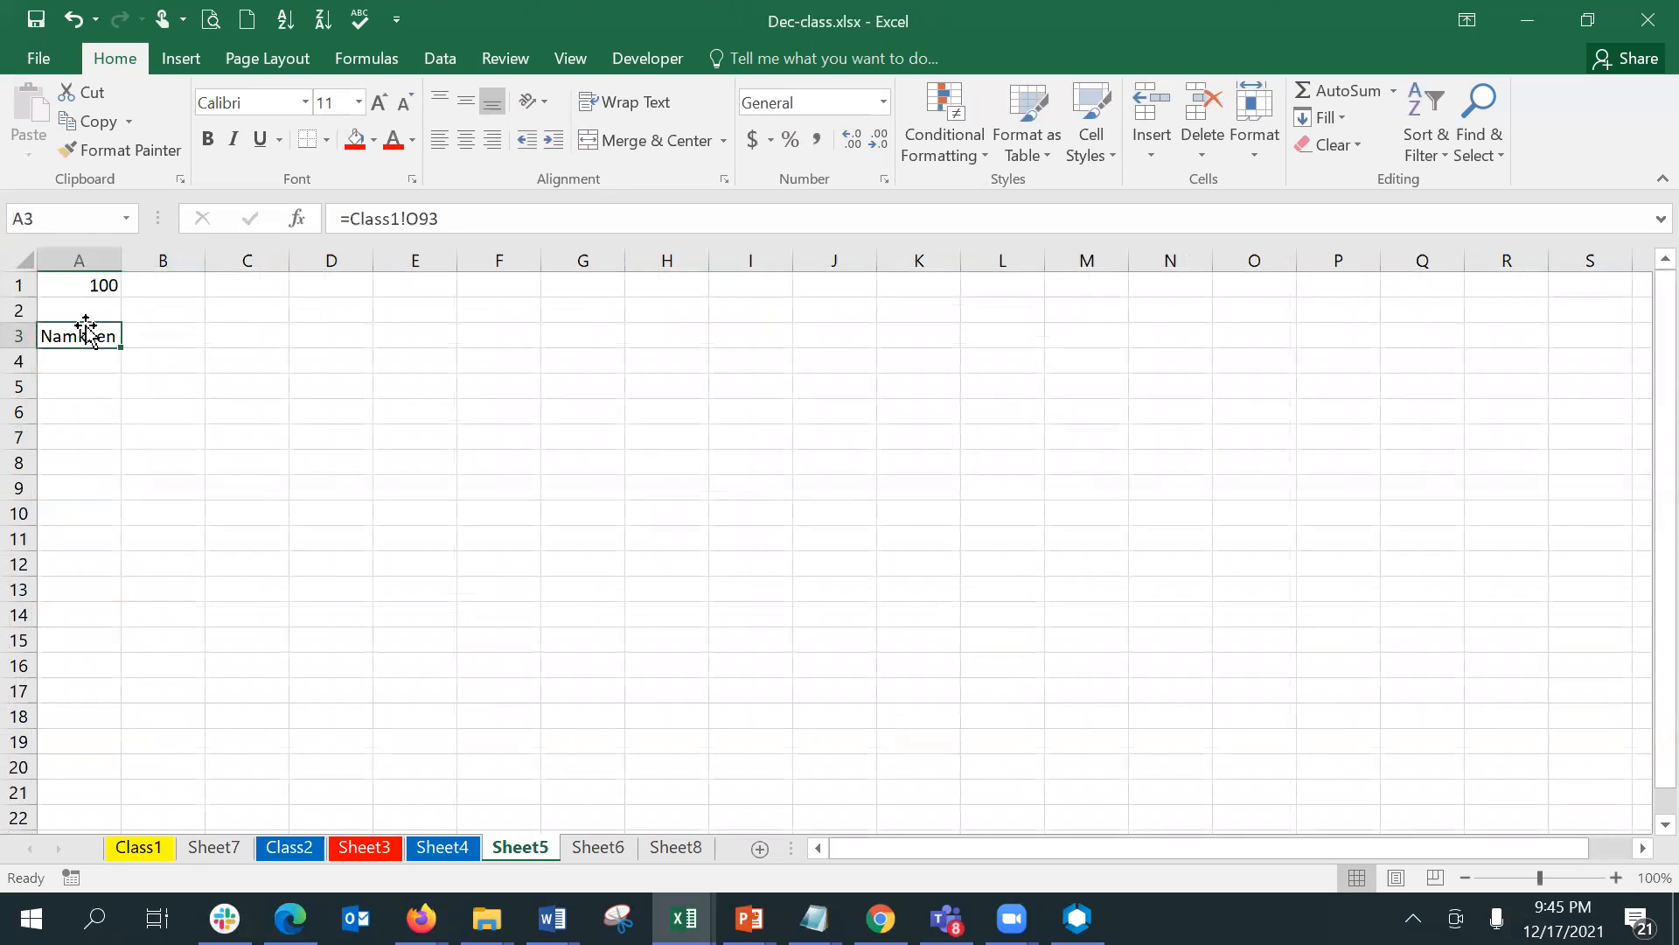
{"action": "left_click", "coordinate": [584, 846]}
{"action": "left_click", "coordinate": [698, 853]}
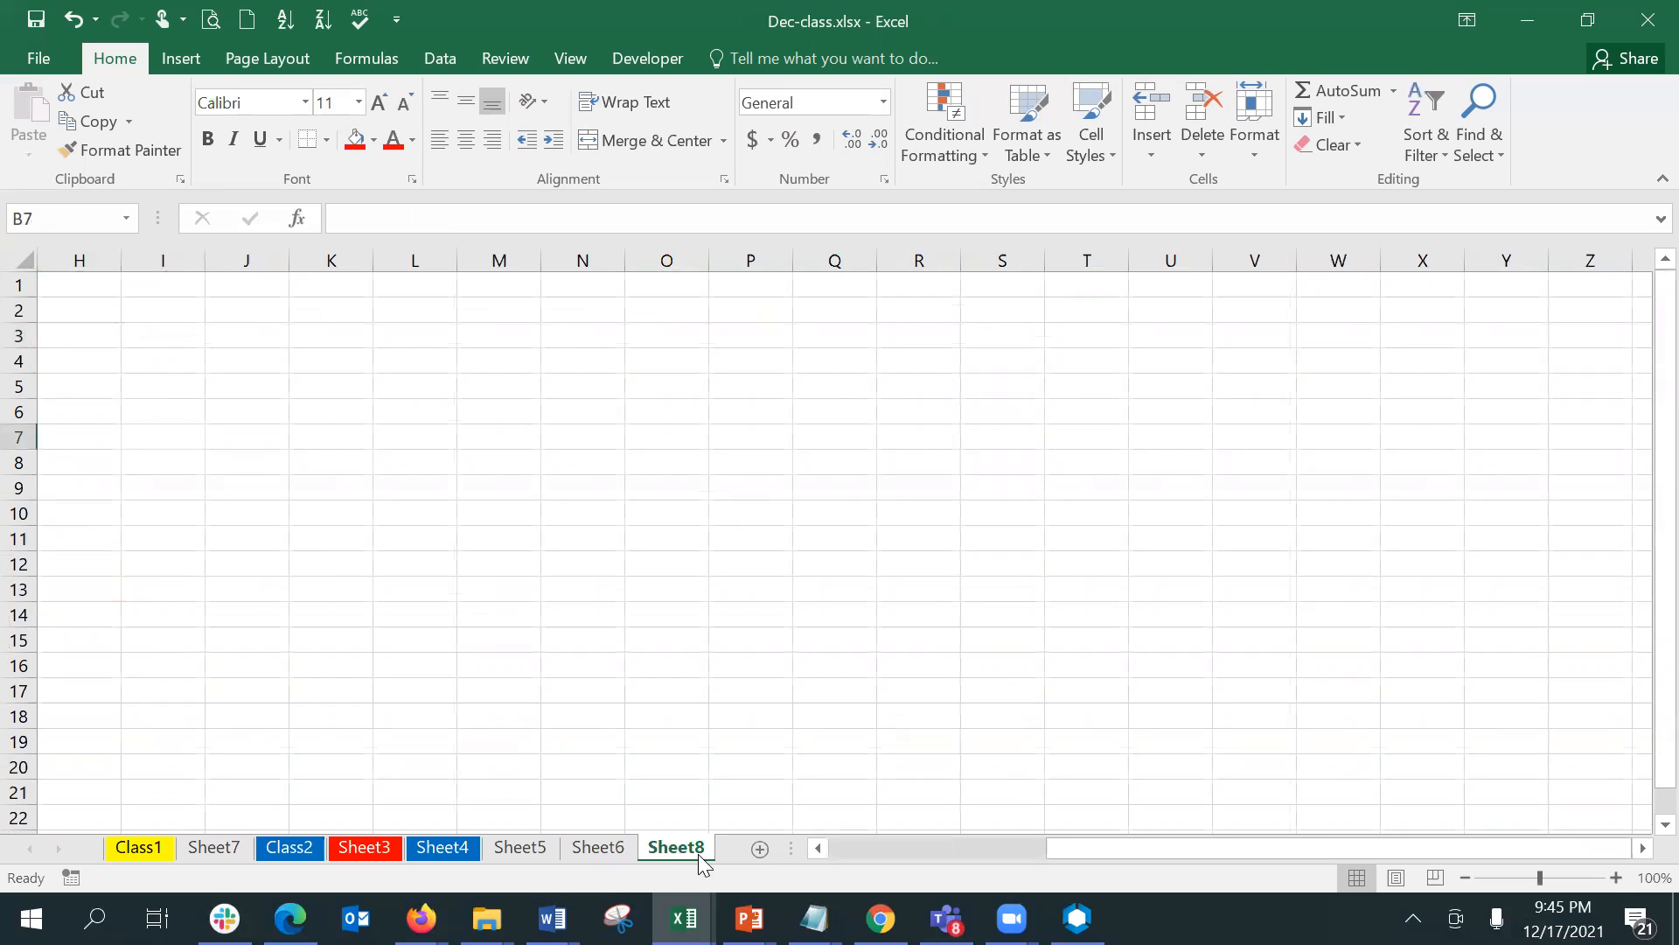
{"action": "left_click", "coordinate": [604, 848]}
{"action": "left_click", "coordinate": [500, 849]}
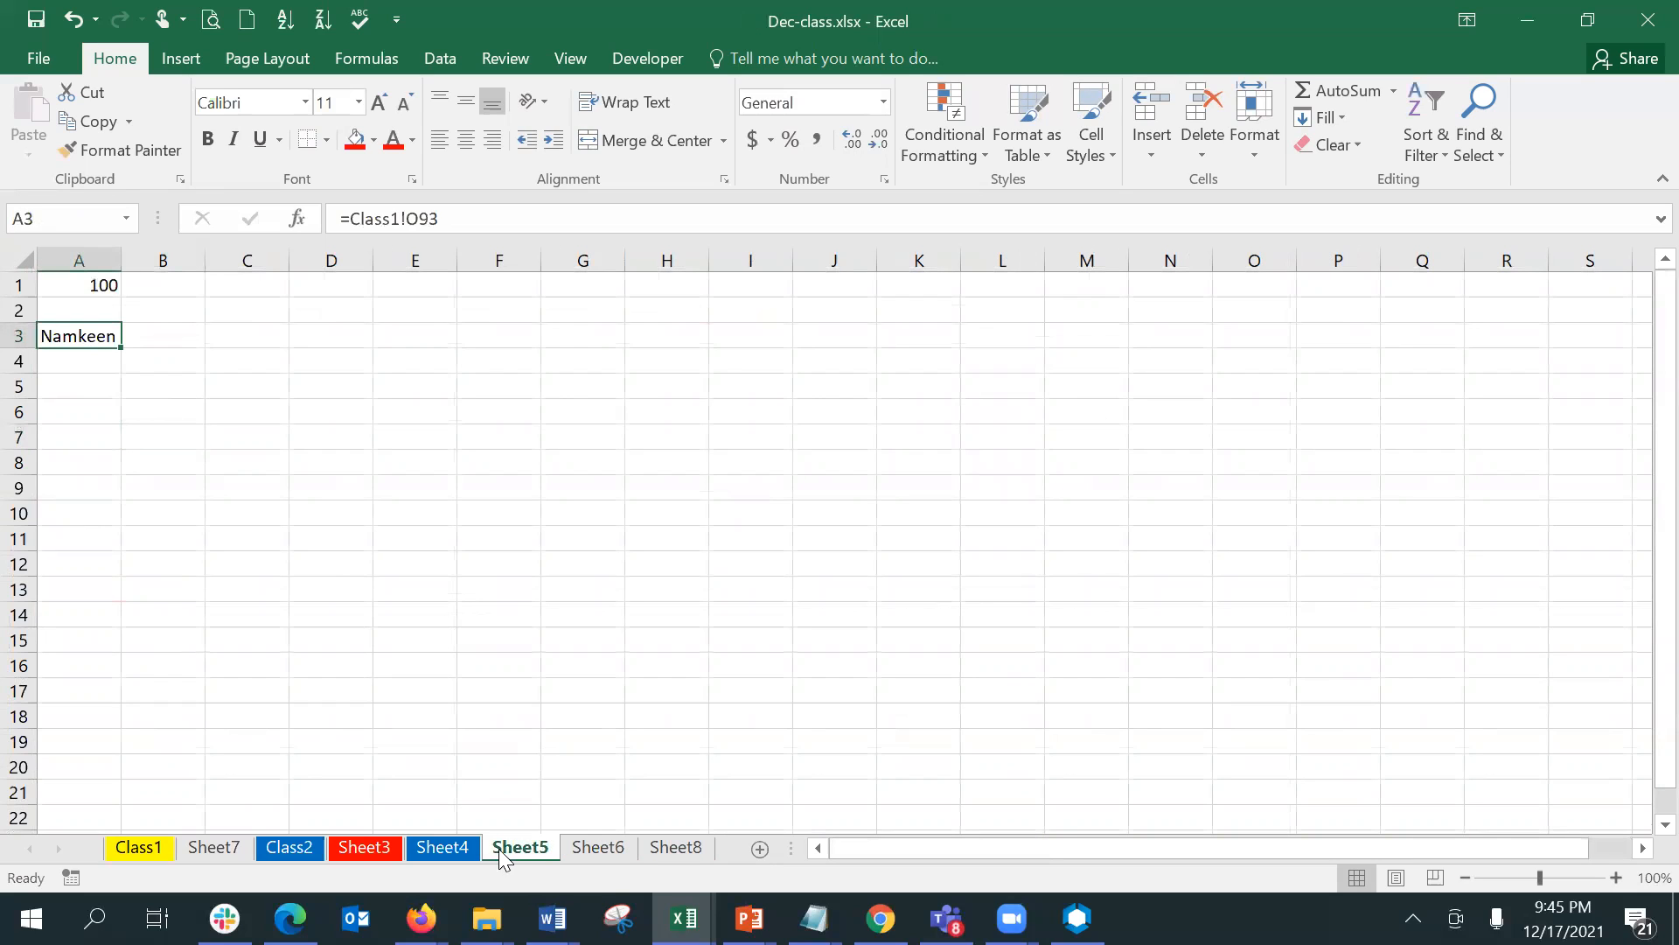
{"action": "left_click", "coordinate": [443, 848]}
{"action": "left_click", "coordinate": [364, 849]}
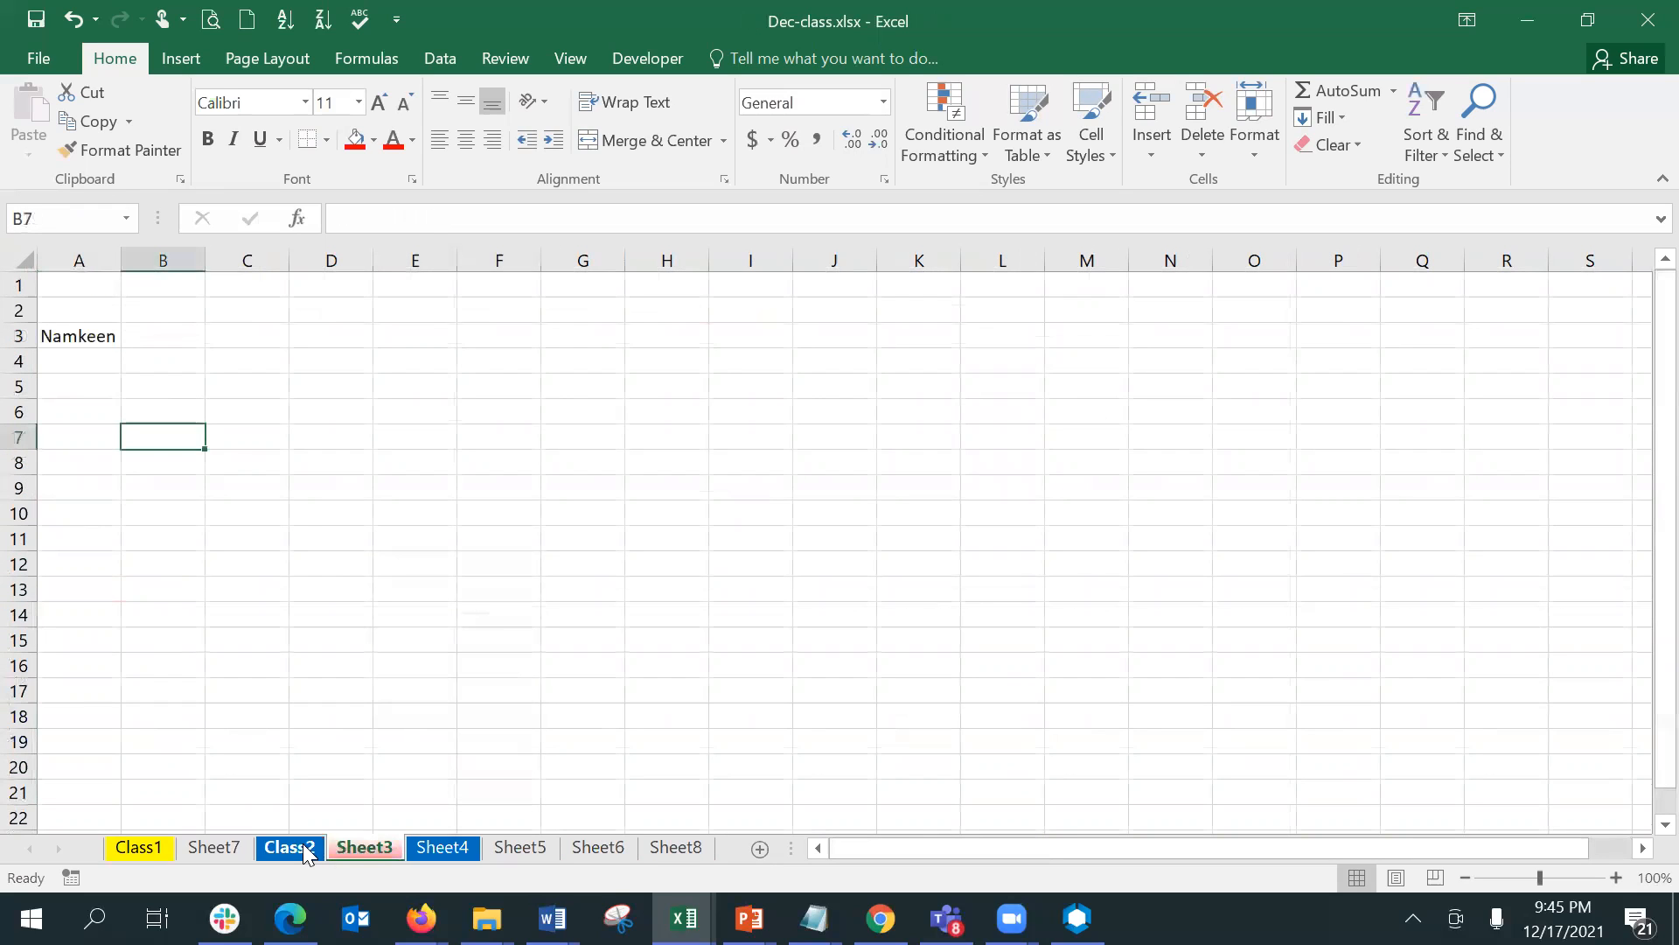
{"action": "left_click", "coordinate": [302, 850]}
{"action": "left_click", "coordinate": [229, 849]}
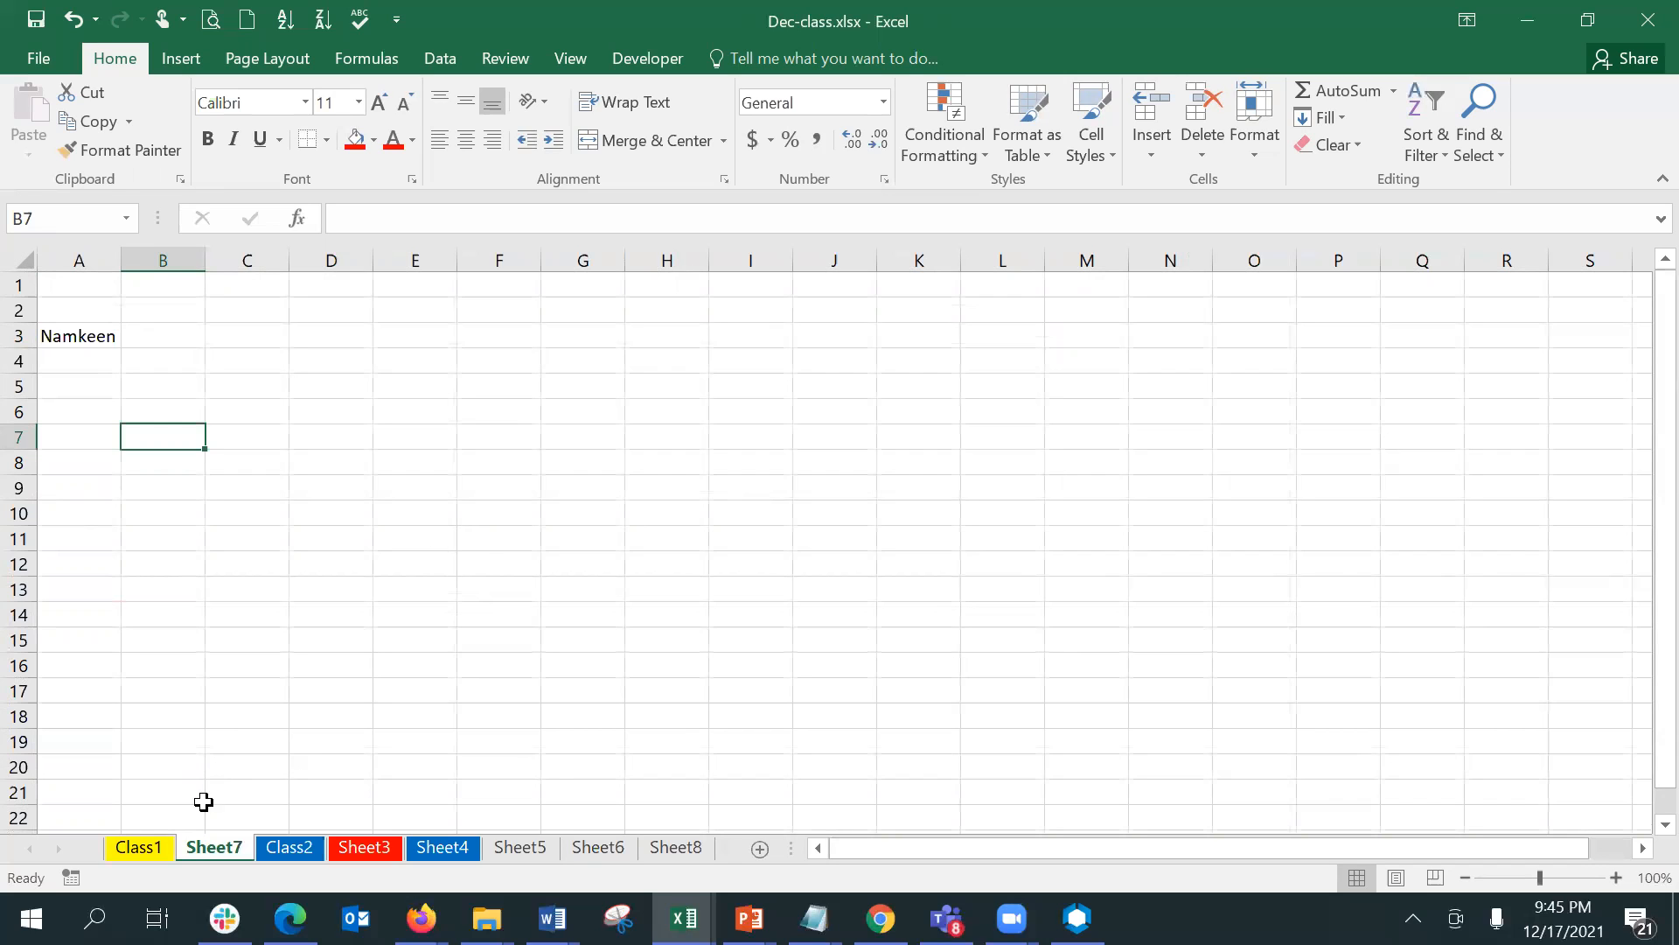
{"action": "left_click", "coordinate": [158, 846]}
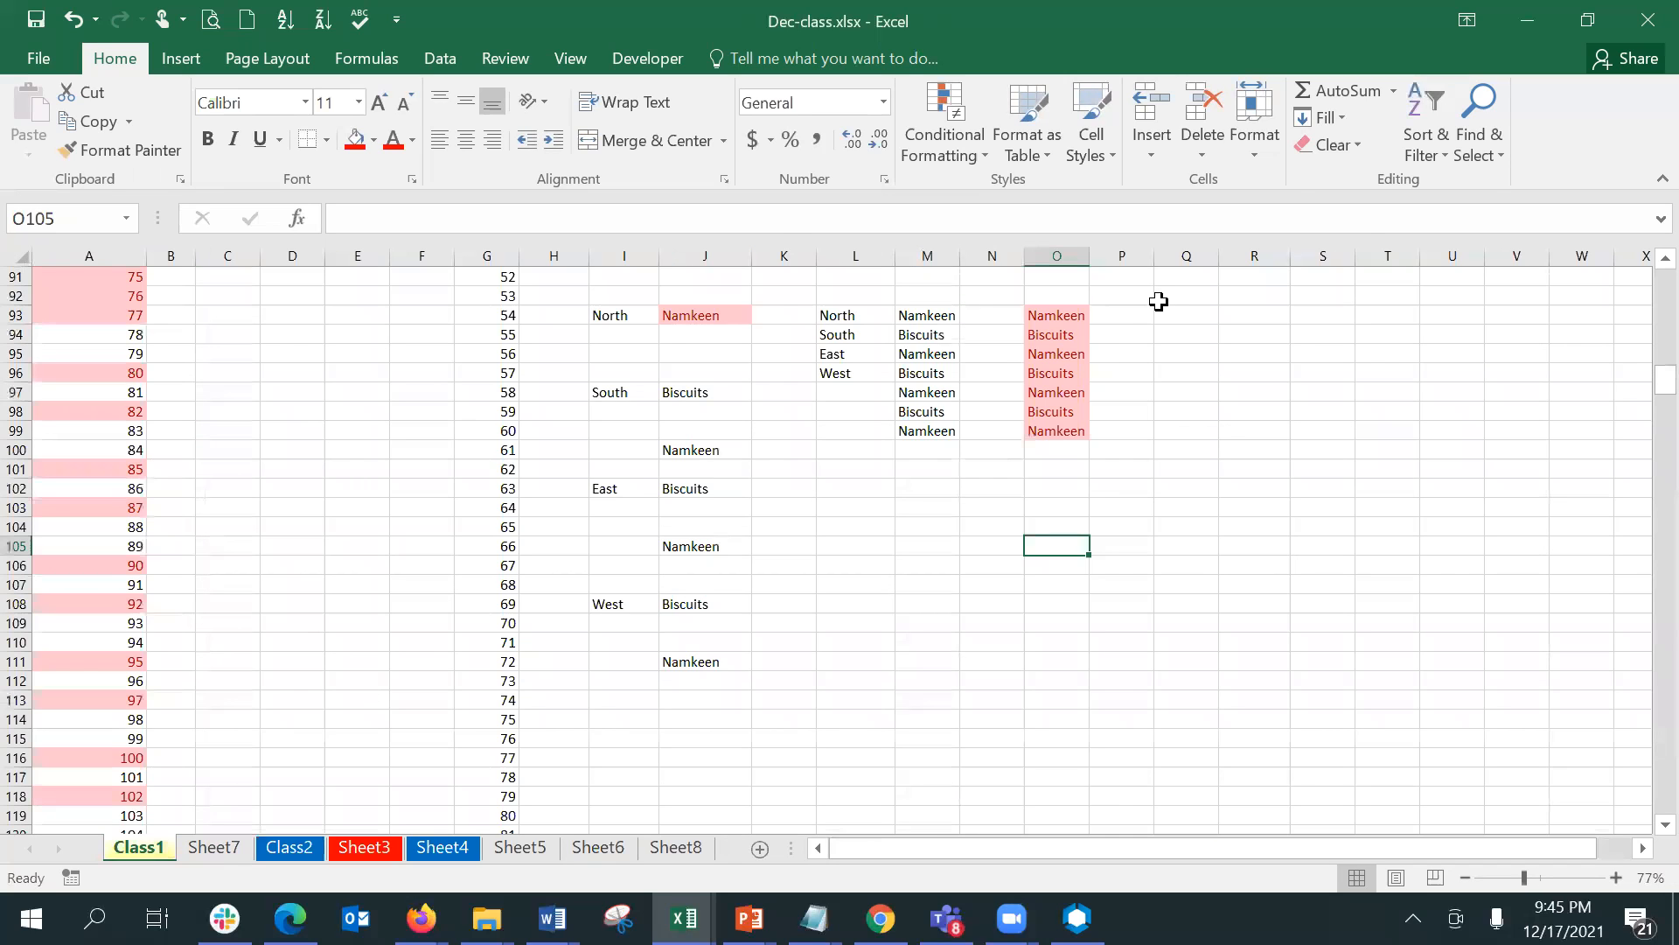
{"action": "left_click", "coordinate": [229, 848]}
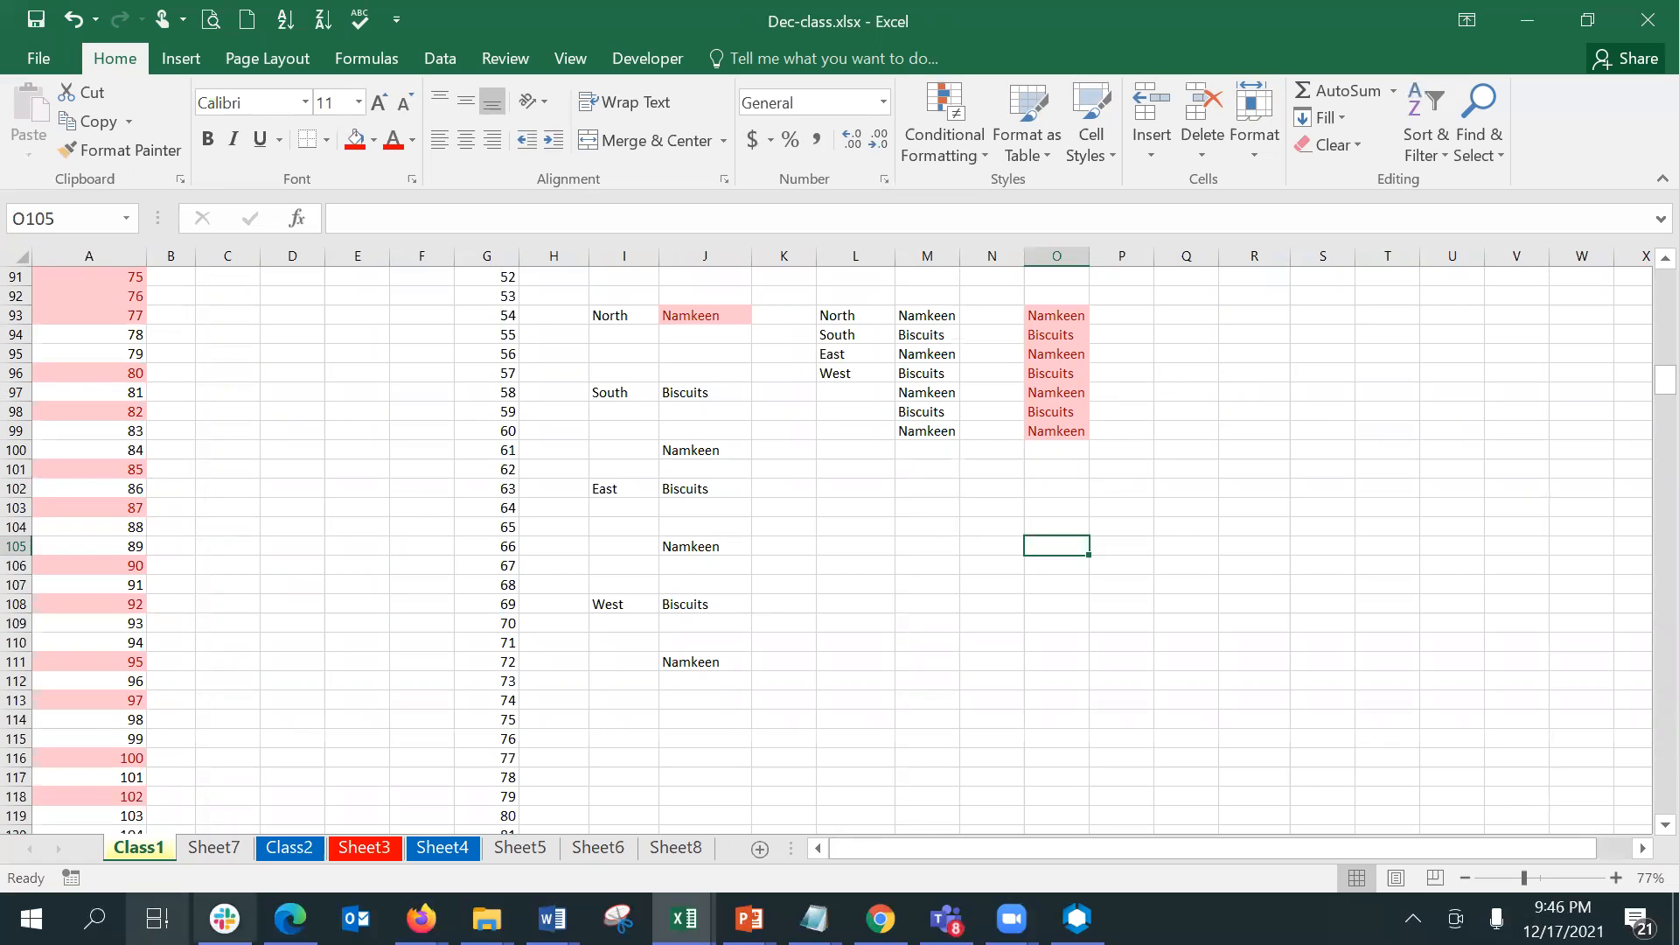
- Group Sheet7 through Sheet8 again and select the range A5:A10 across them
{"action": "left_click", "coordinate": [215, 850]}
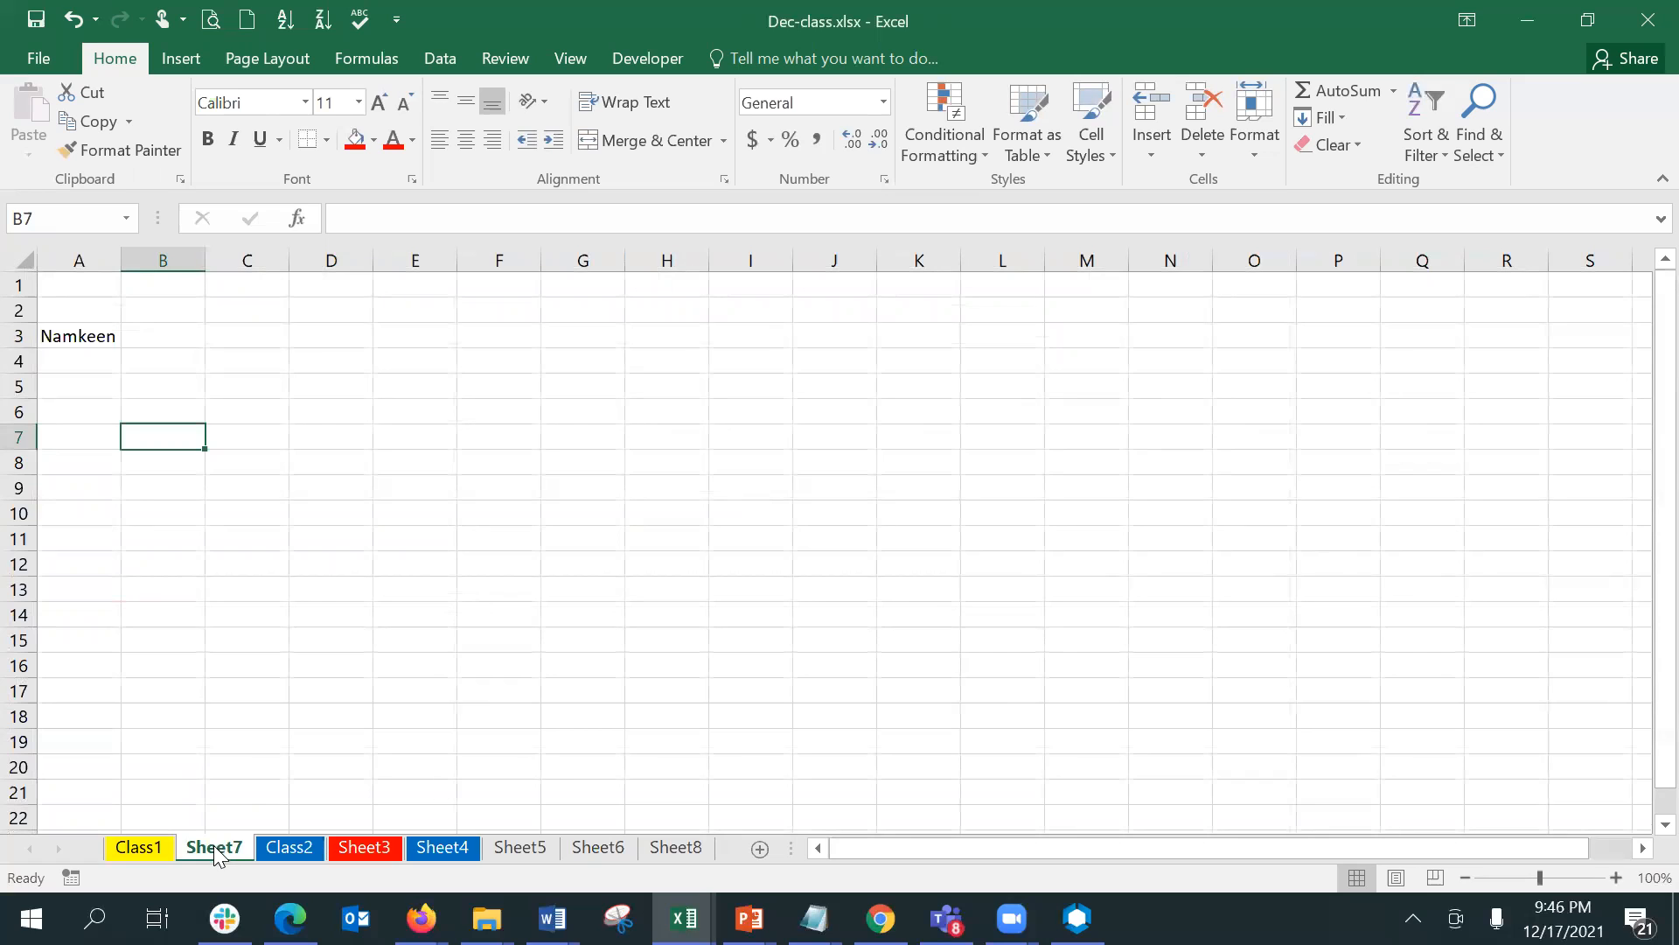
{"action": "left_click", "coordinate": [663, 847], "text": "shift"}
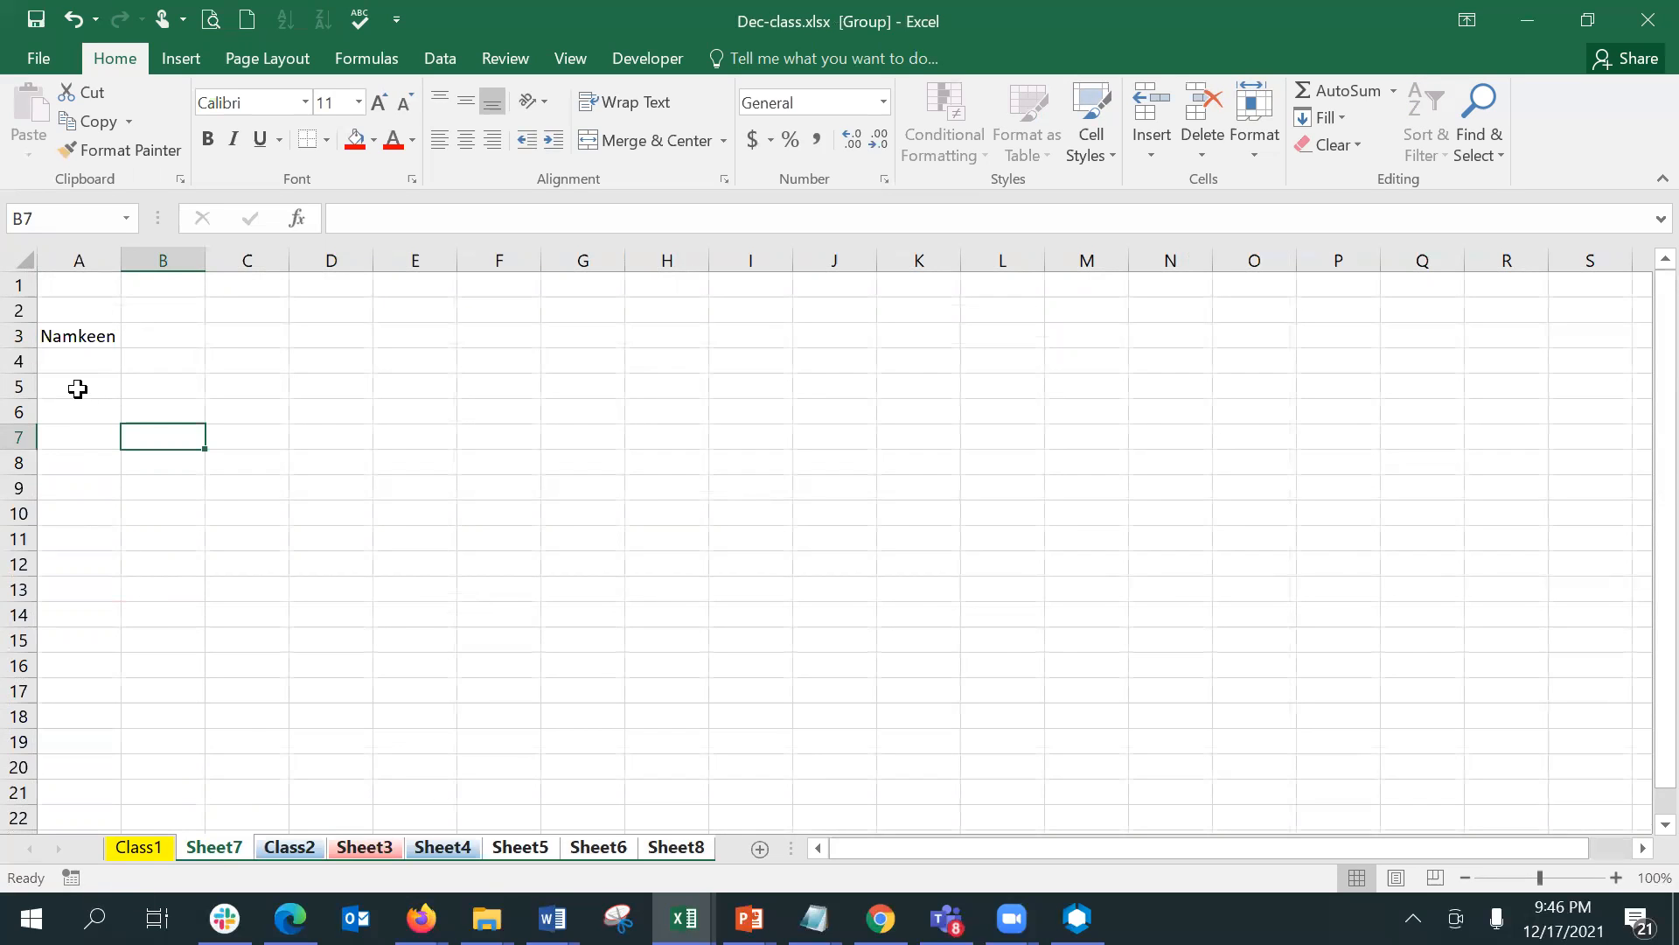
{"action": "left_click", "coordinate": [77, 388]}
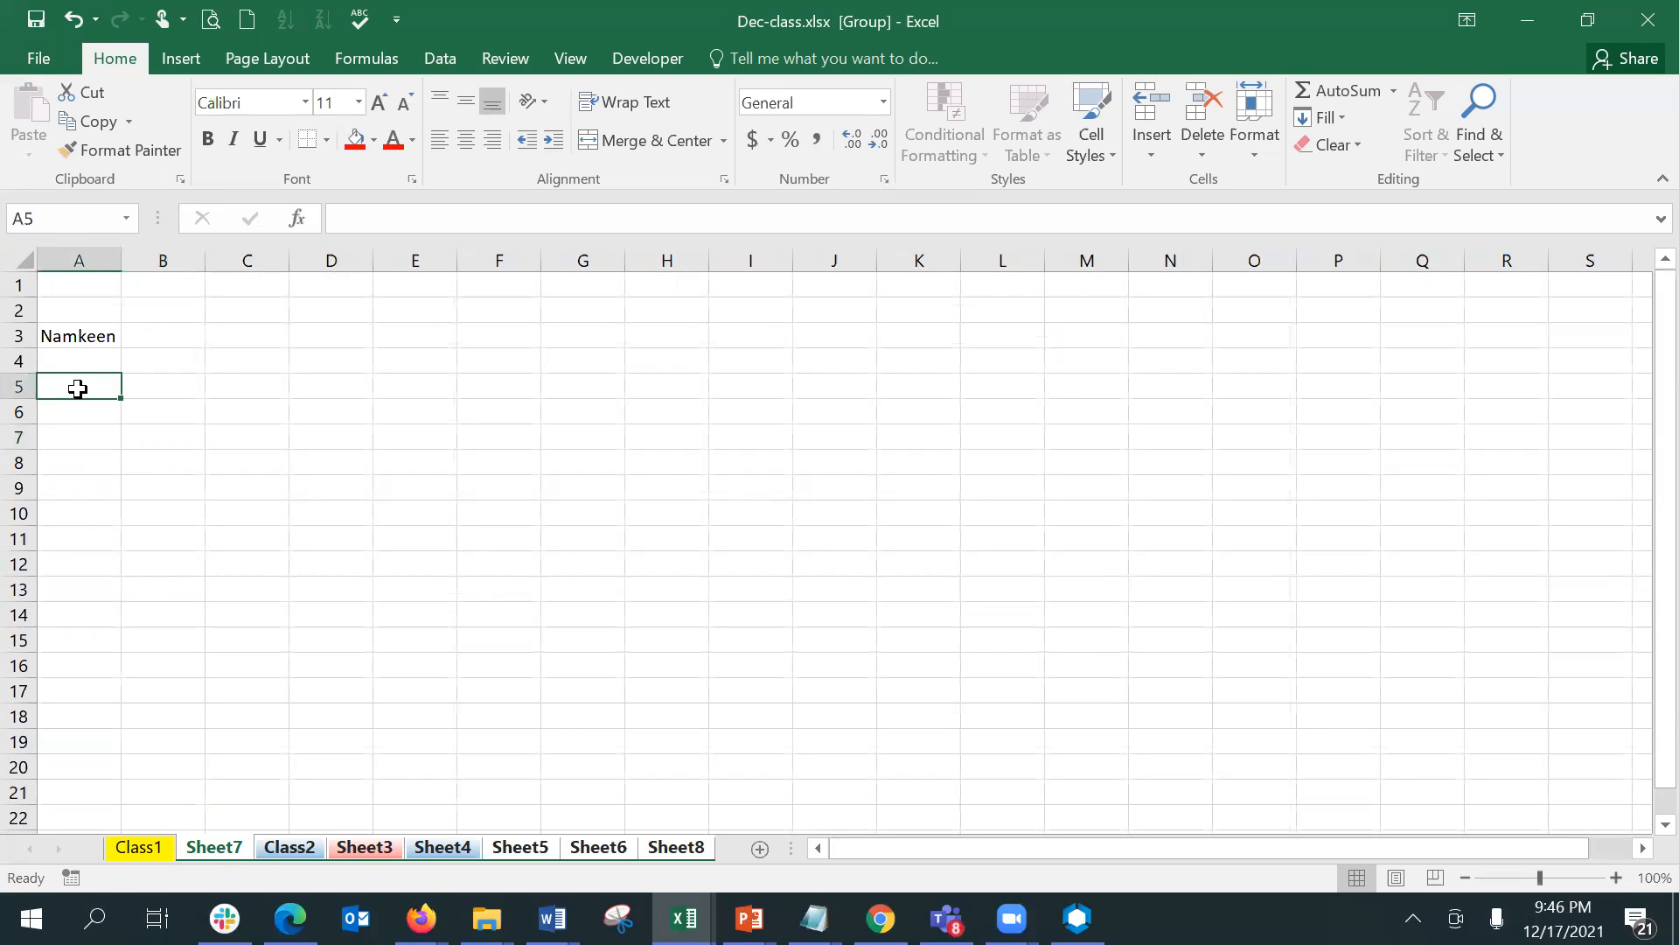
{"action": "key", "text": "shift+Down"}
{"action": "key", "text": "shift+Down"}
{"action": "key", "text": "shift+Down"}
{"action": "key", "text": "shift+Down"}
{"action": "key", "text": "shift+Down"}
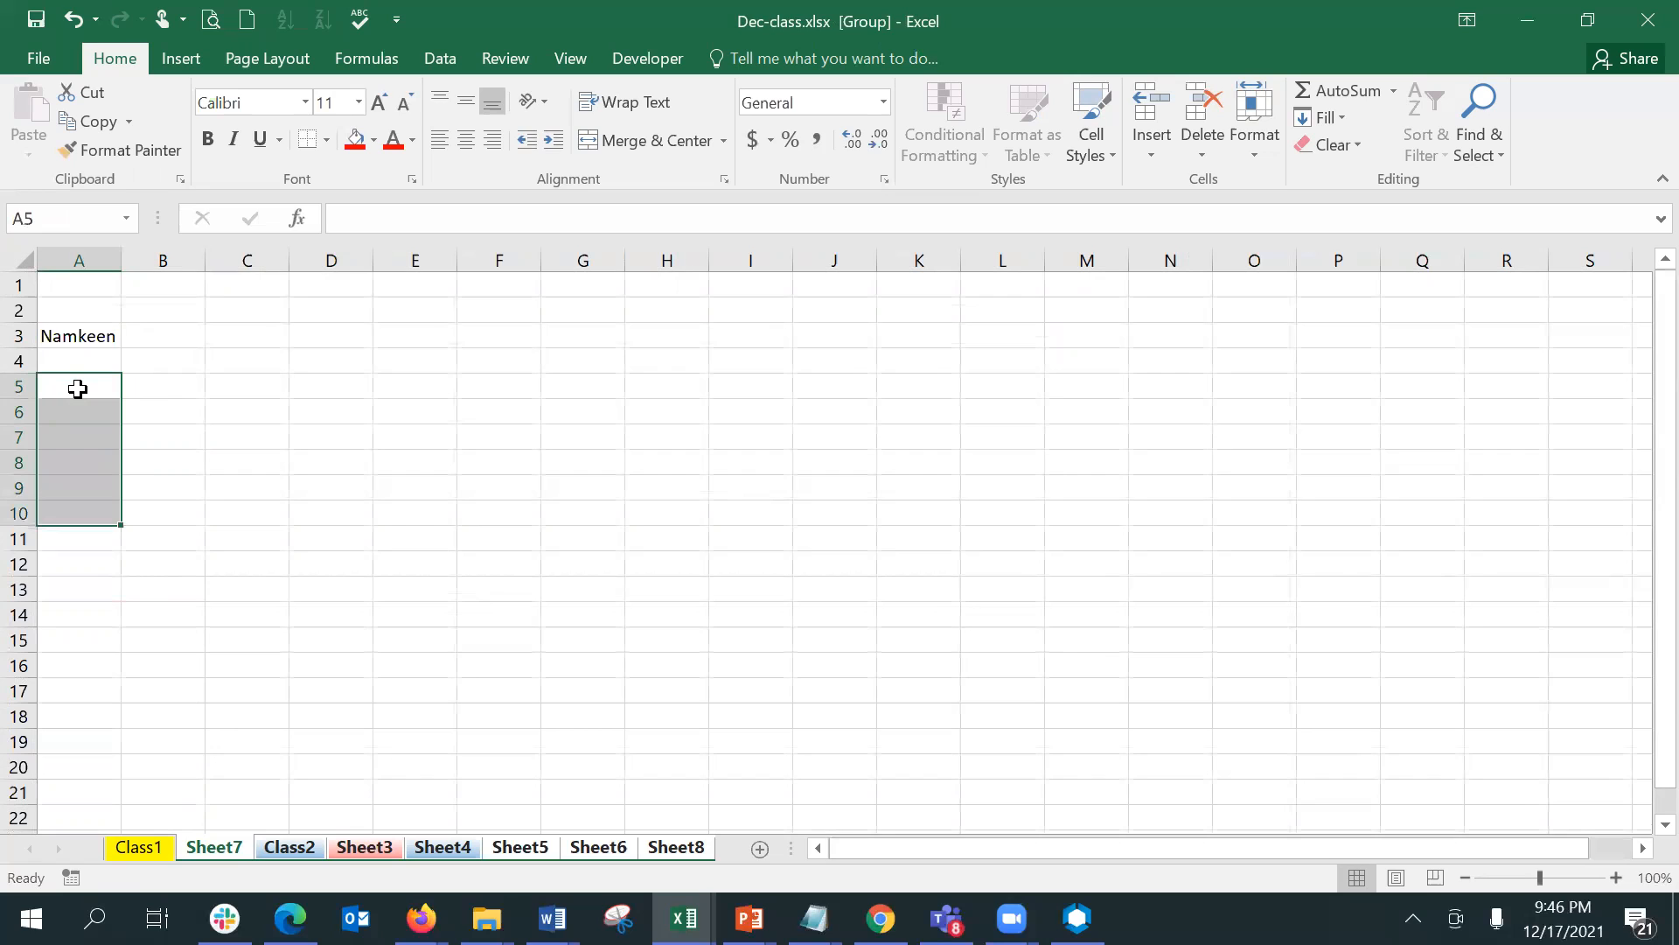
{"action": "left_click", "coordinate": [78, 388]}
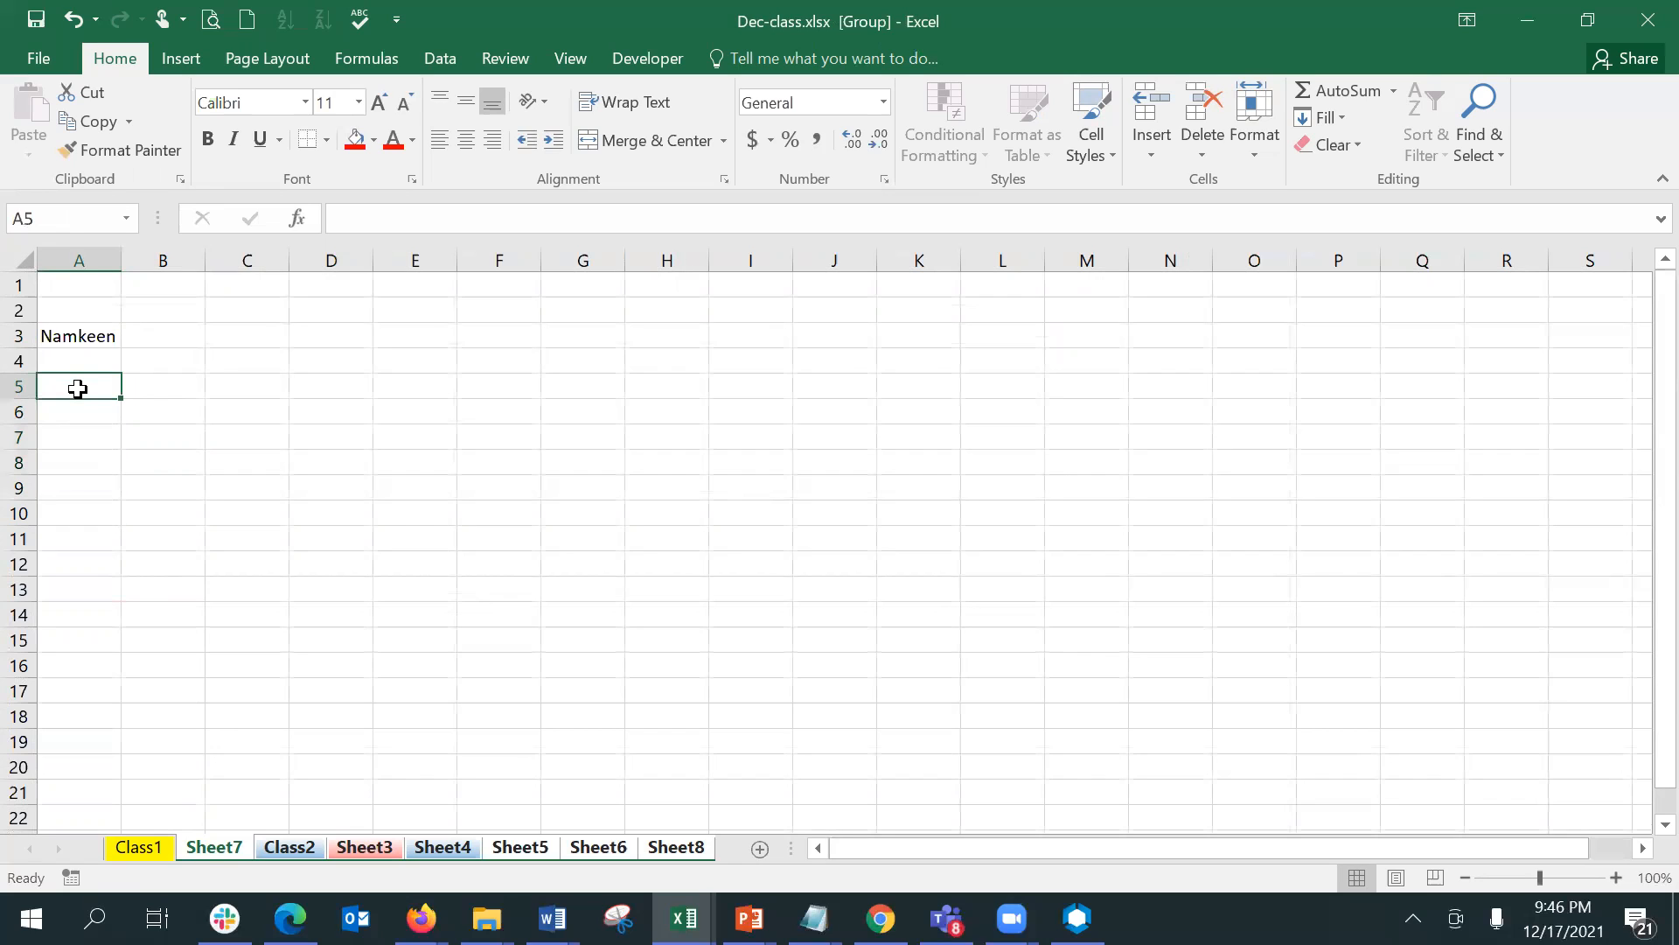
{"action": "left_click", "coordinate": [100, 513], "text": "shift"}
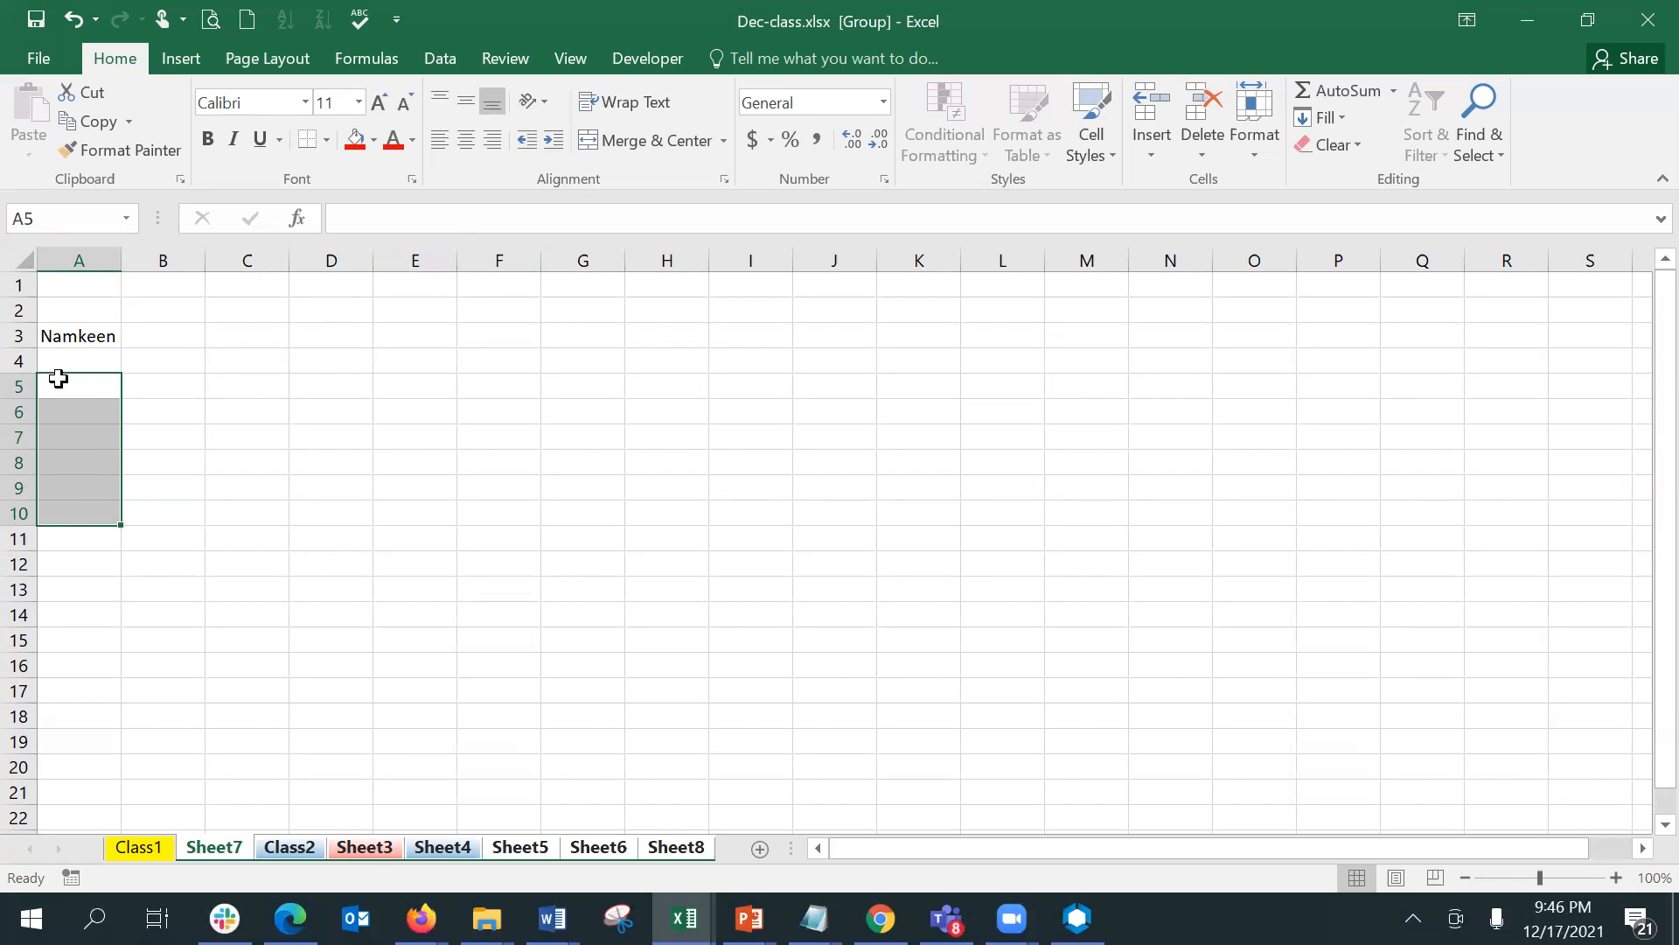
- Enter =Class1!O93:O99 in A5 of the grouped sheets, and reselect A5 to review its formula
{"action": "type", "text": "="}
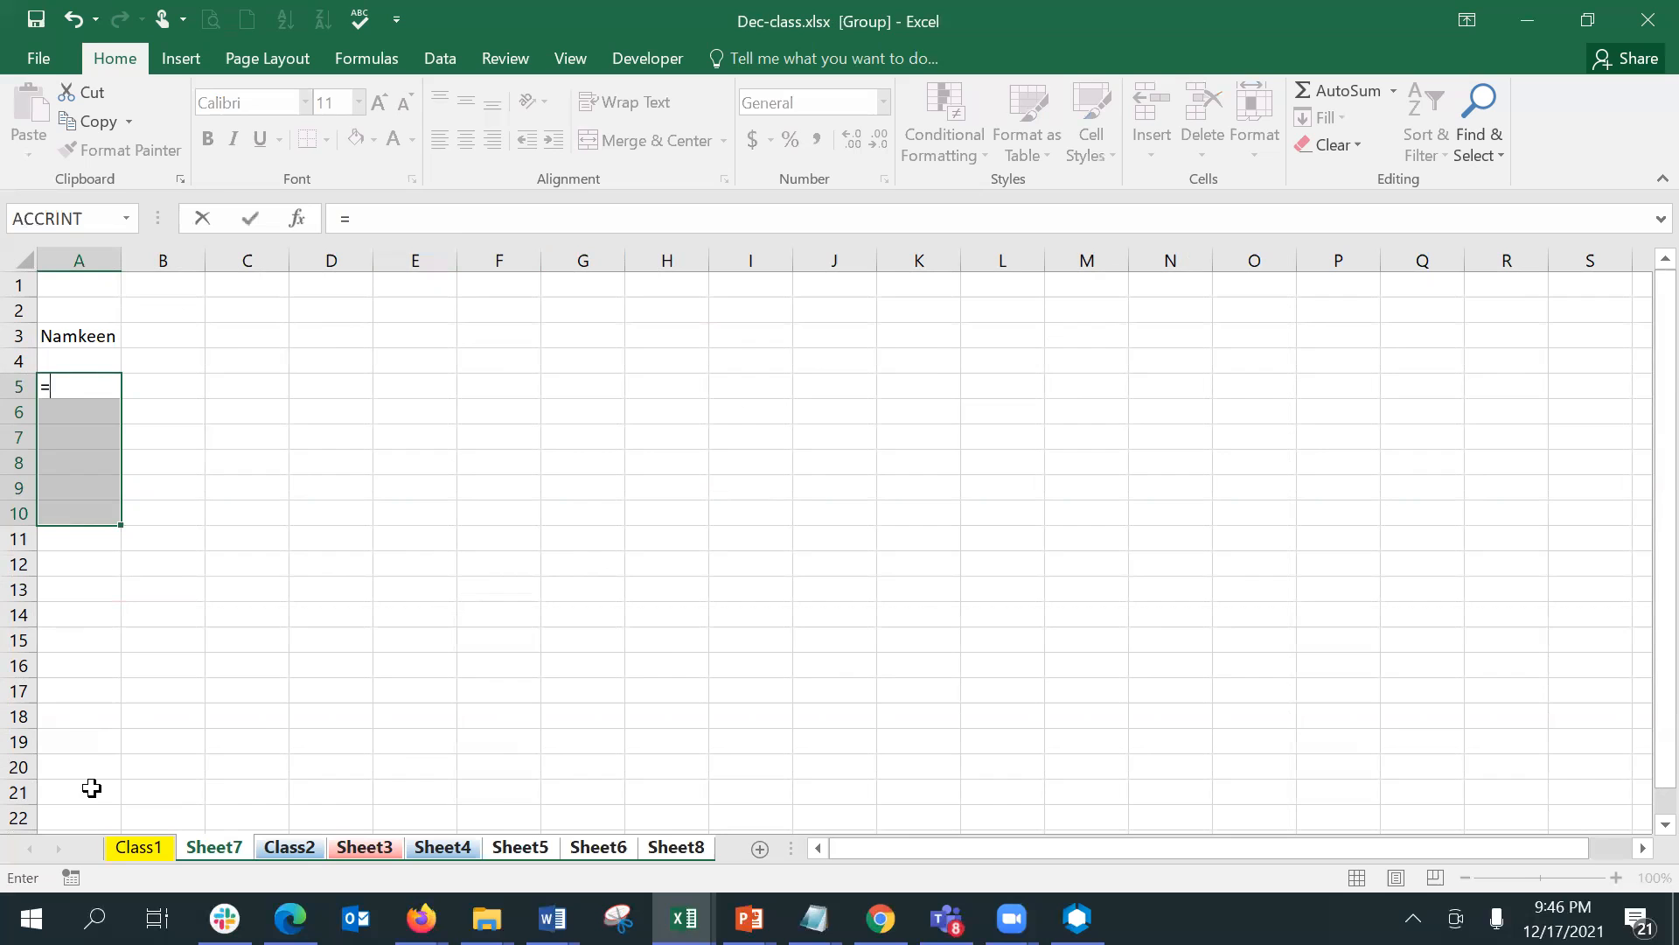
{"action": "left_click", "coordinate": [123, 848]}
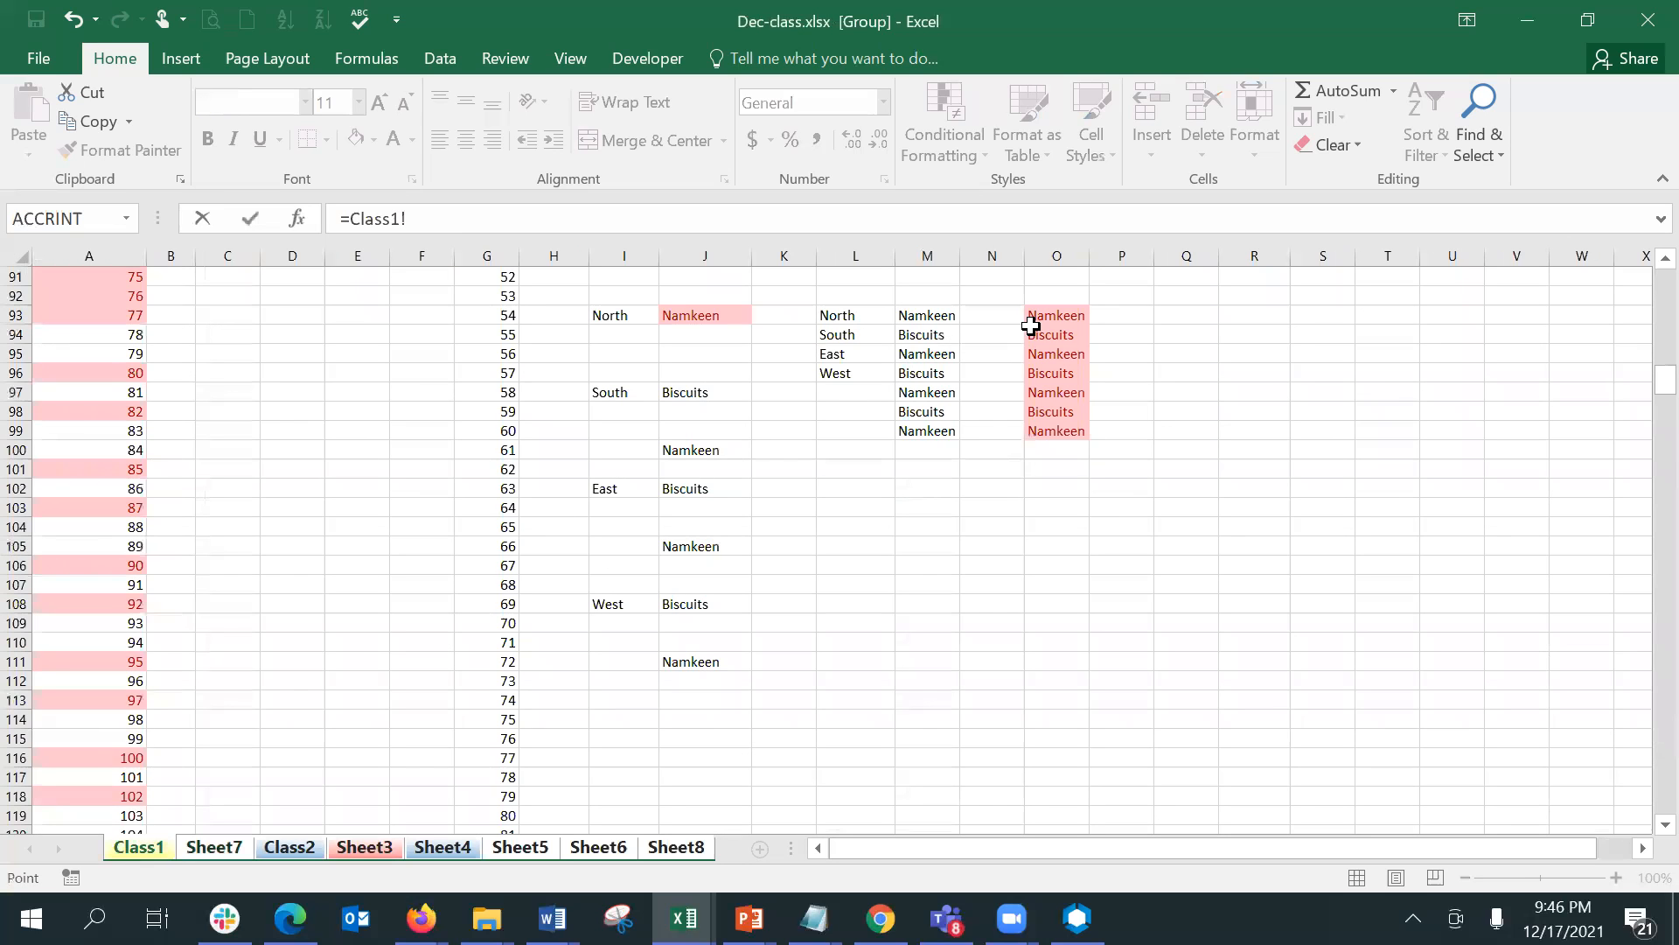
{"action": "left_click_drag", "start_coordinate": [1046, 318], "coordinate": [1041, 429]}
{"action": "key", "text": "Return"}
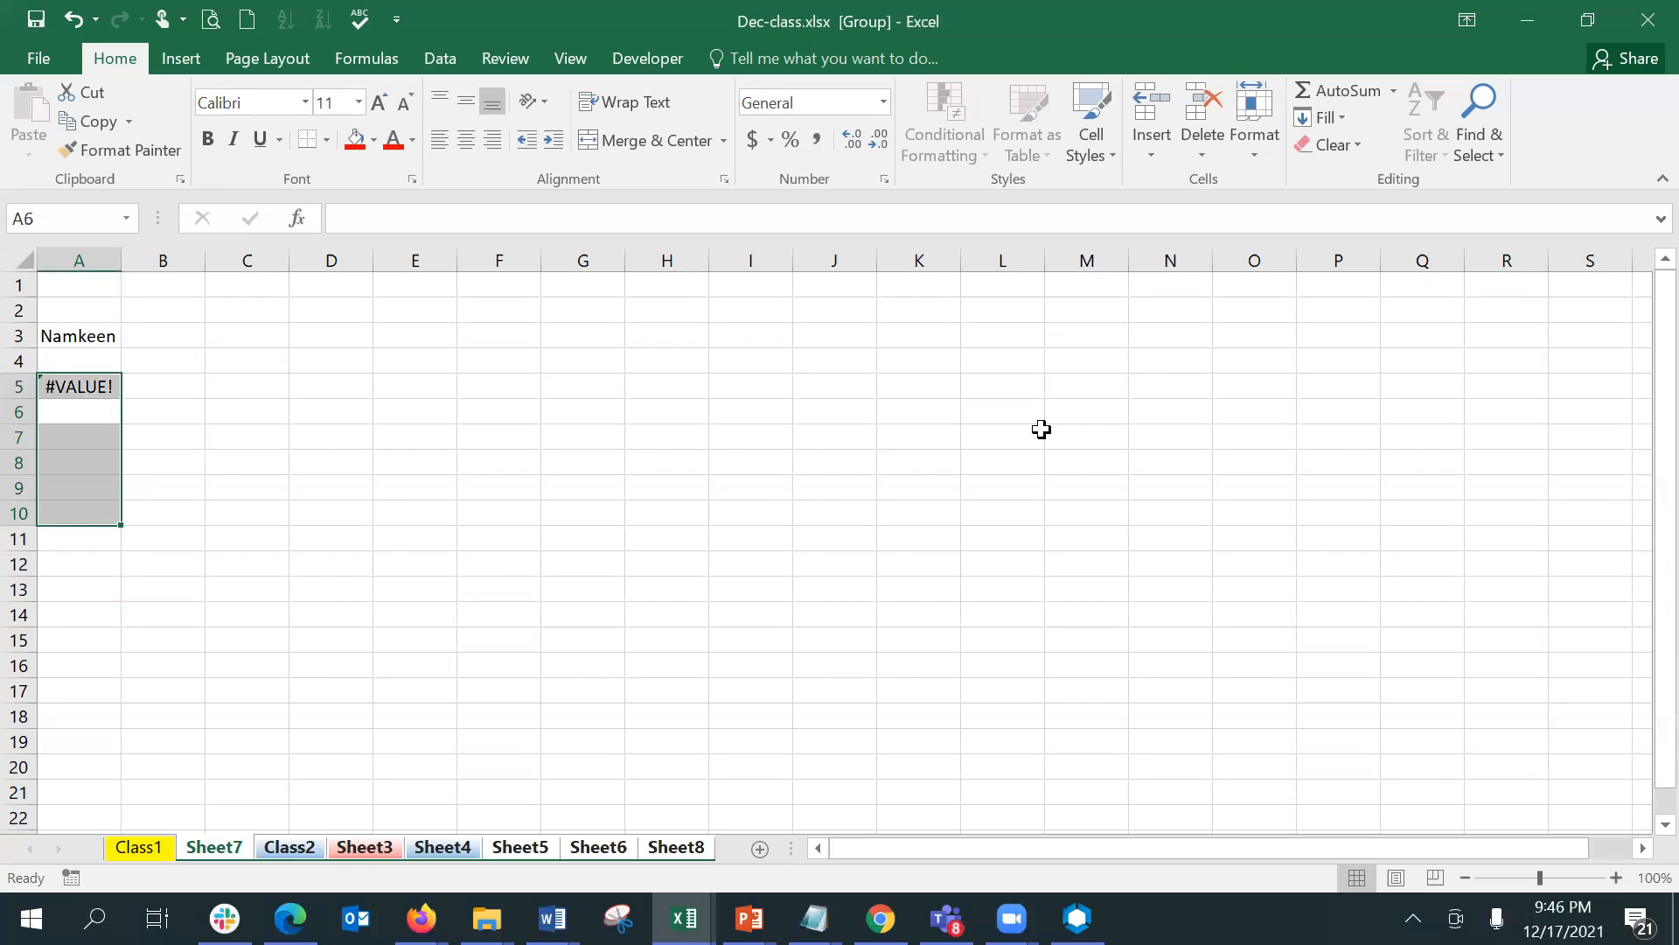
{"action": "left_click", "coordinate": [84, 388]}
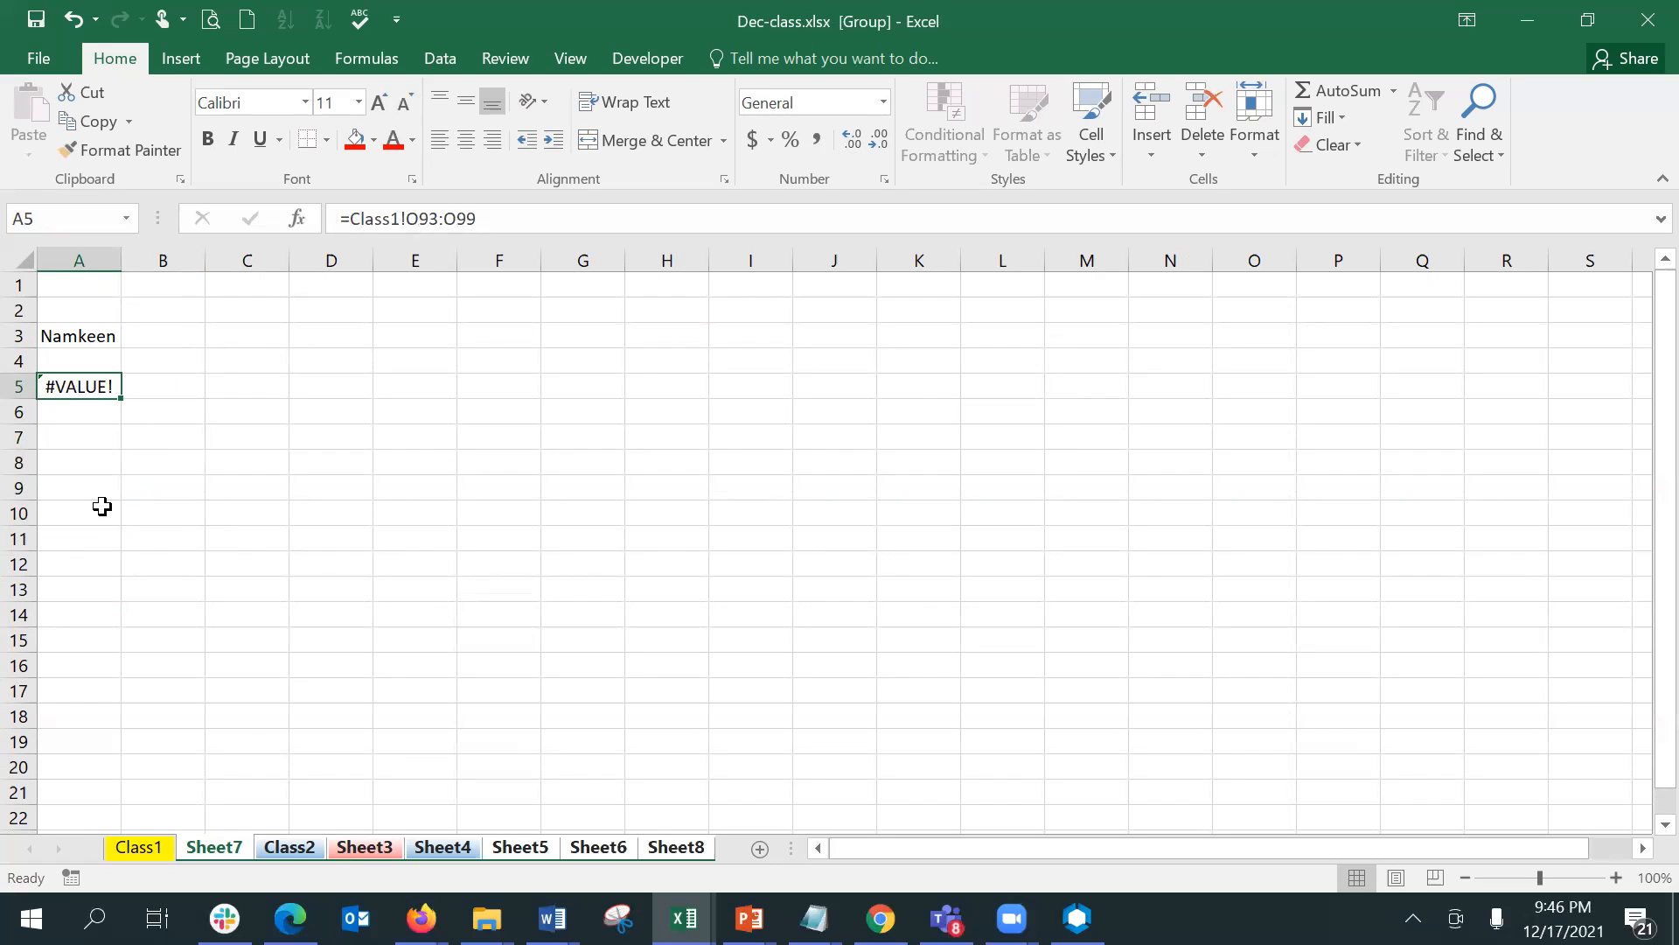
- Try to turn the A5 formula into an array by enclosing only the range O93:O99 in curly braces
{"action": "left_click", "coordinate": [407, 218]}
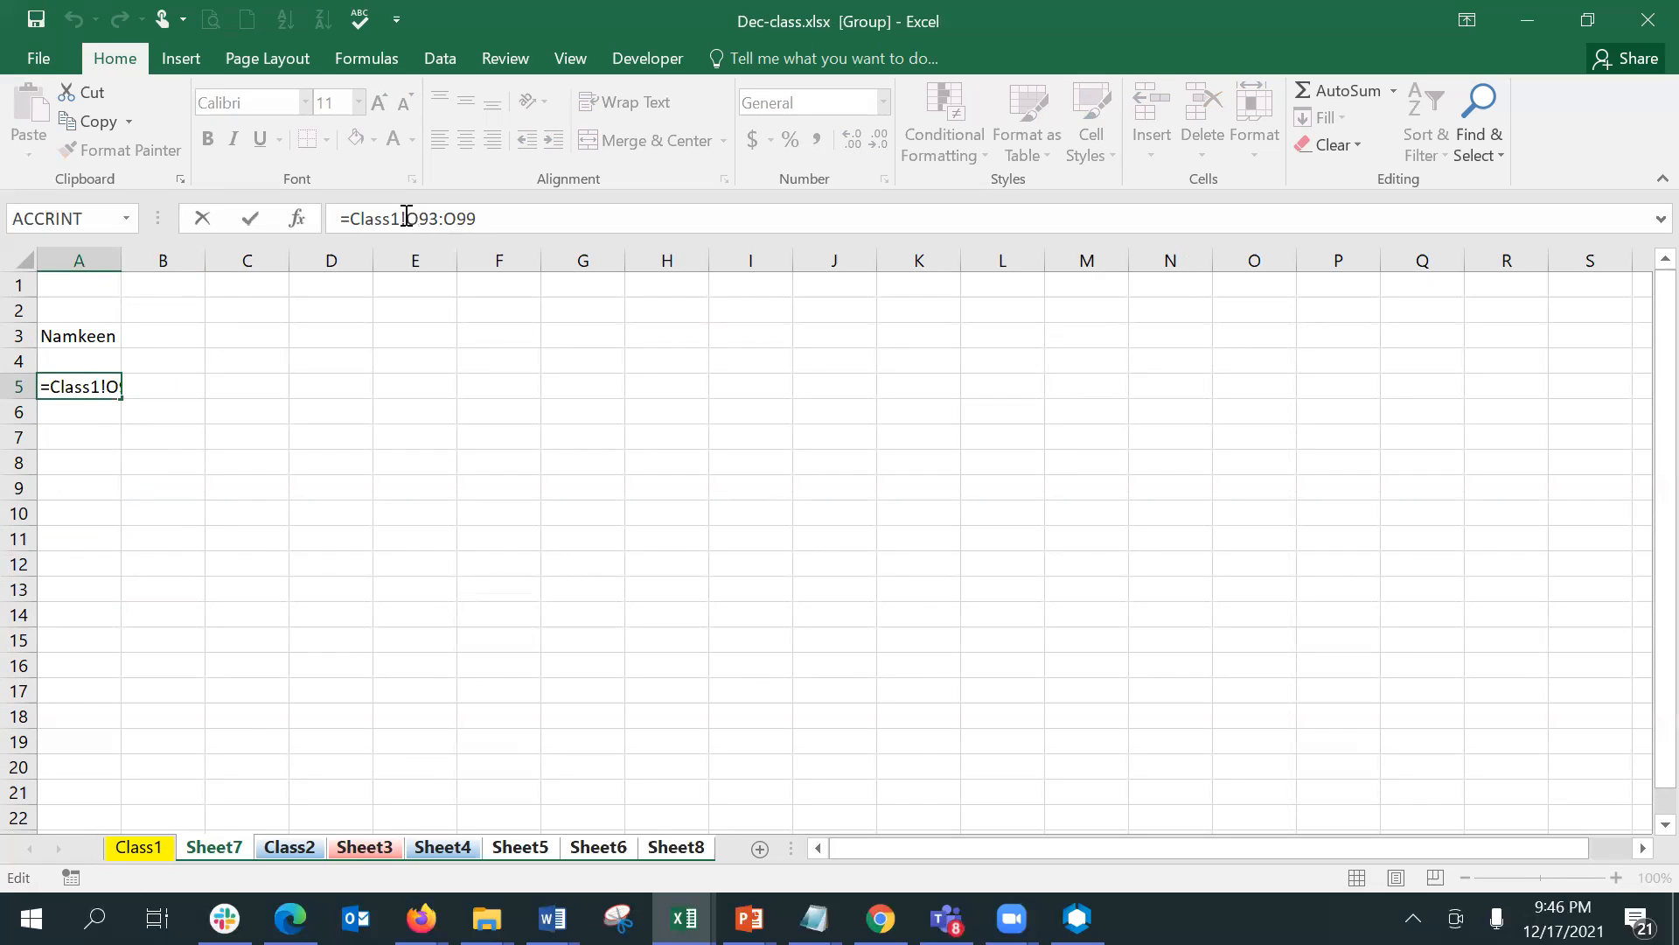
{"action": "type", "text": "{"}
{"action": "key", "text": "Right"}
{"action": "key", "text": "Right"}
{"action": "key", "text": "Right"}
{"action": "key", "text": "Right"}
{"action": "key", "text": "Right"}
{"action": "key", "text": "Right"}
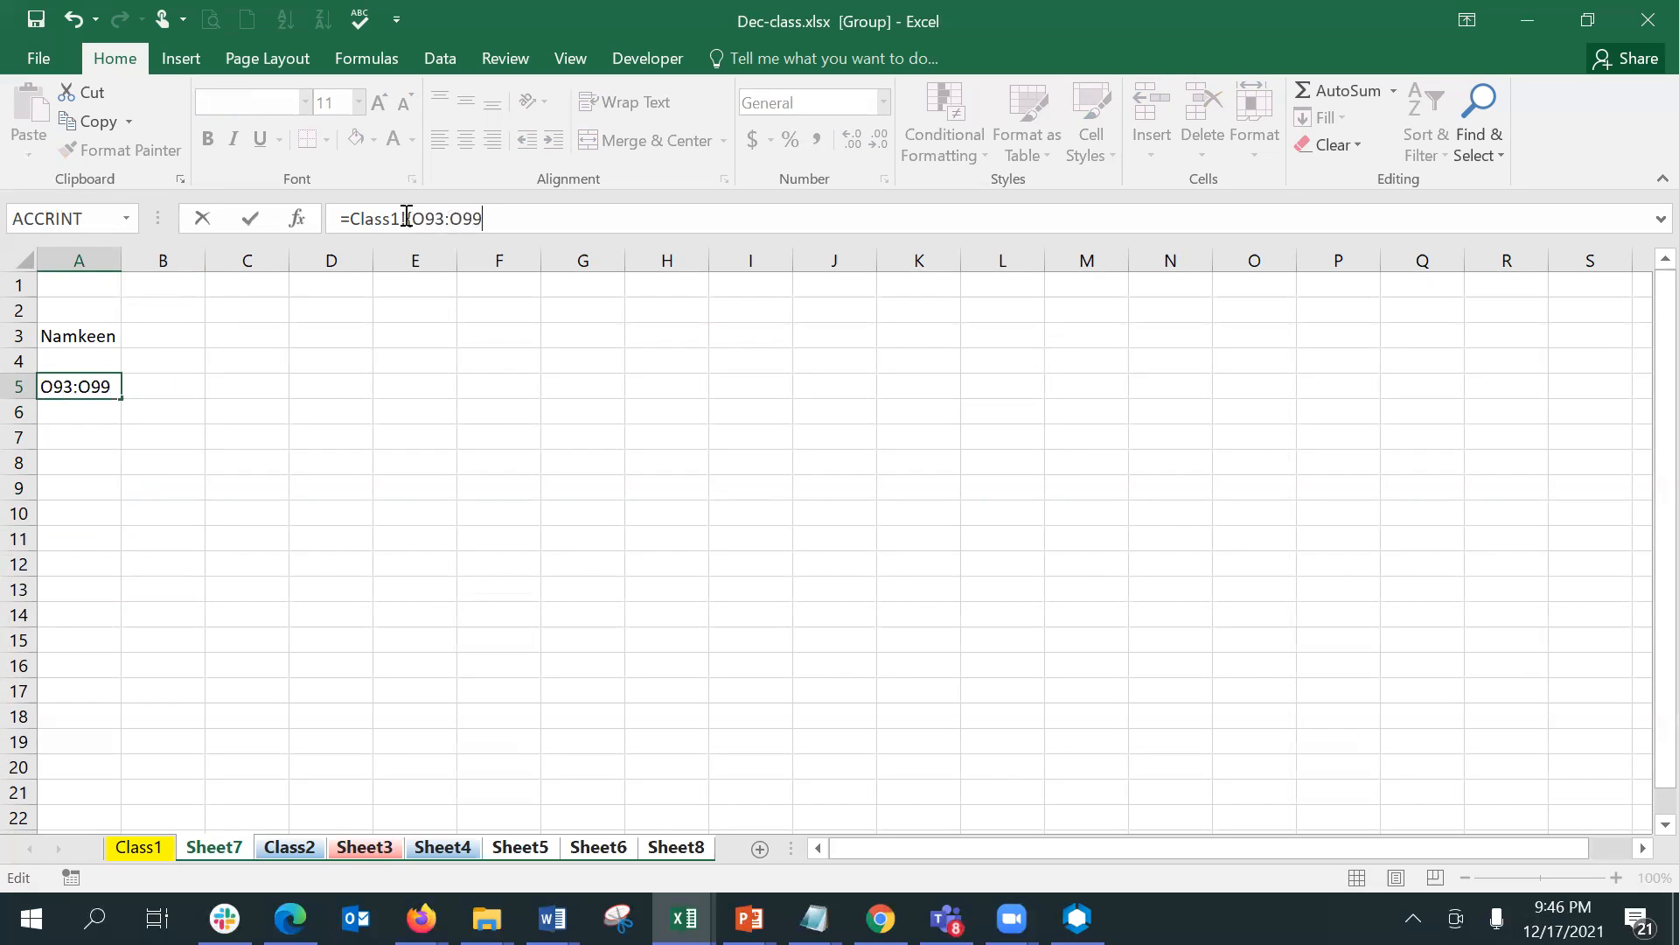
{"action": "type", "text": "}"}
{"action": "key", "text": "Return"}
{"action": "key", "text": "Return"}
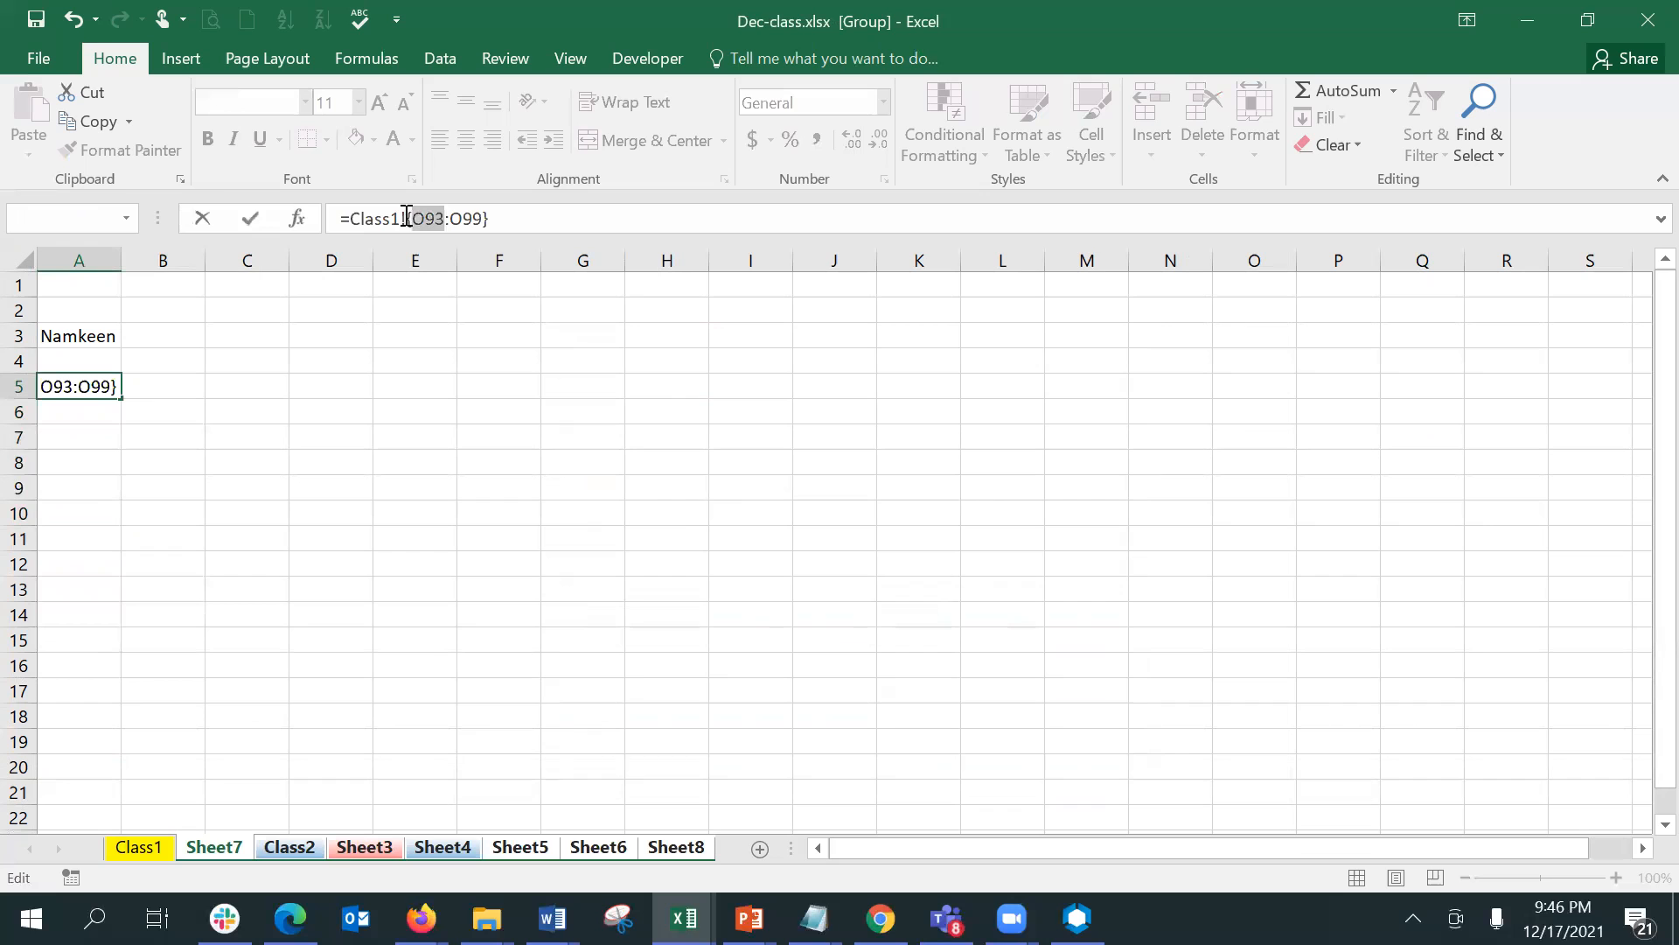
{"action": "key", "text": "Return"}
- Try the A5 formula as ={Class1!O93:O99}, cancel the edit, and select cell B7
{"action": "left_click", "coordinate": [407, 217]}
{"action": "key", "text": "Delete"}
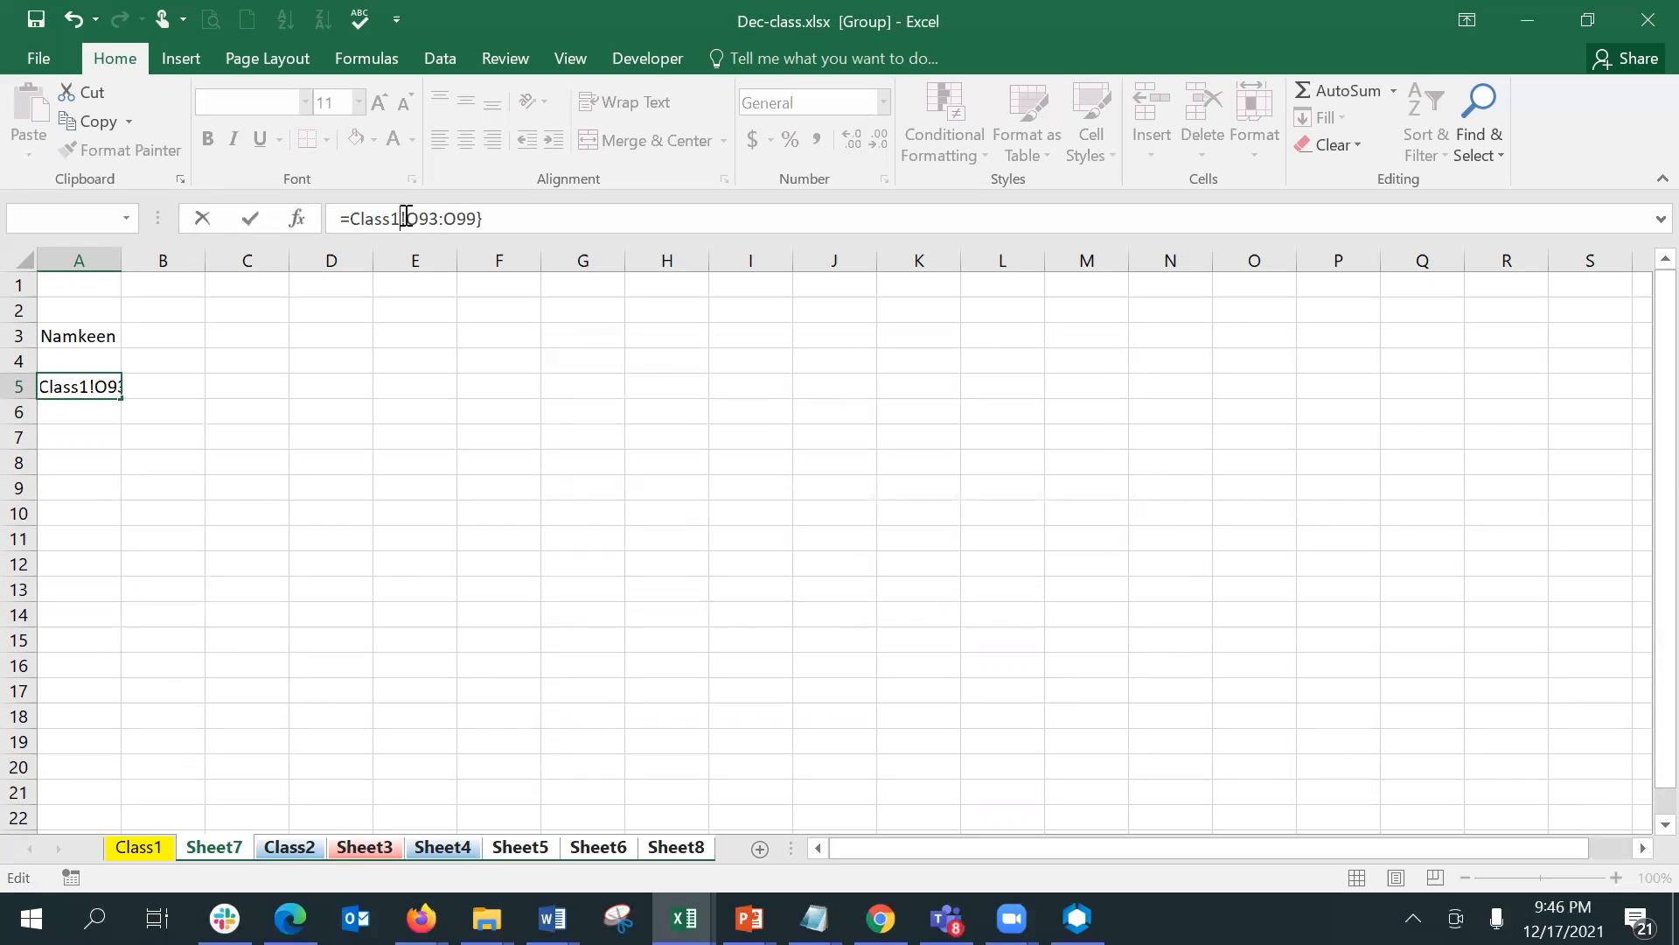
{"action": "key", "text": "Left"}
{"action": "type", "text": "{"}
{"action": "key", "text": "Return"}
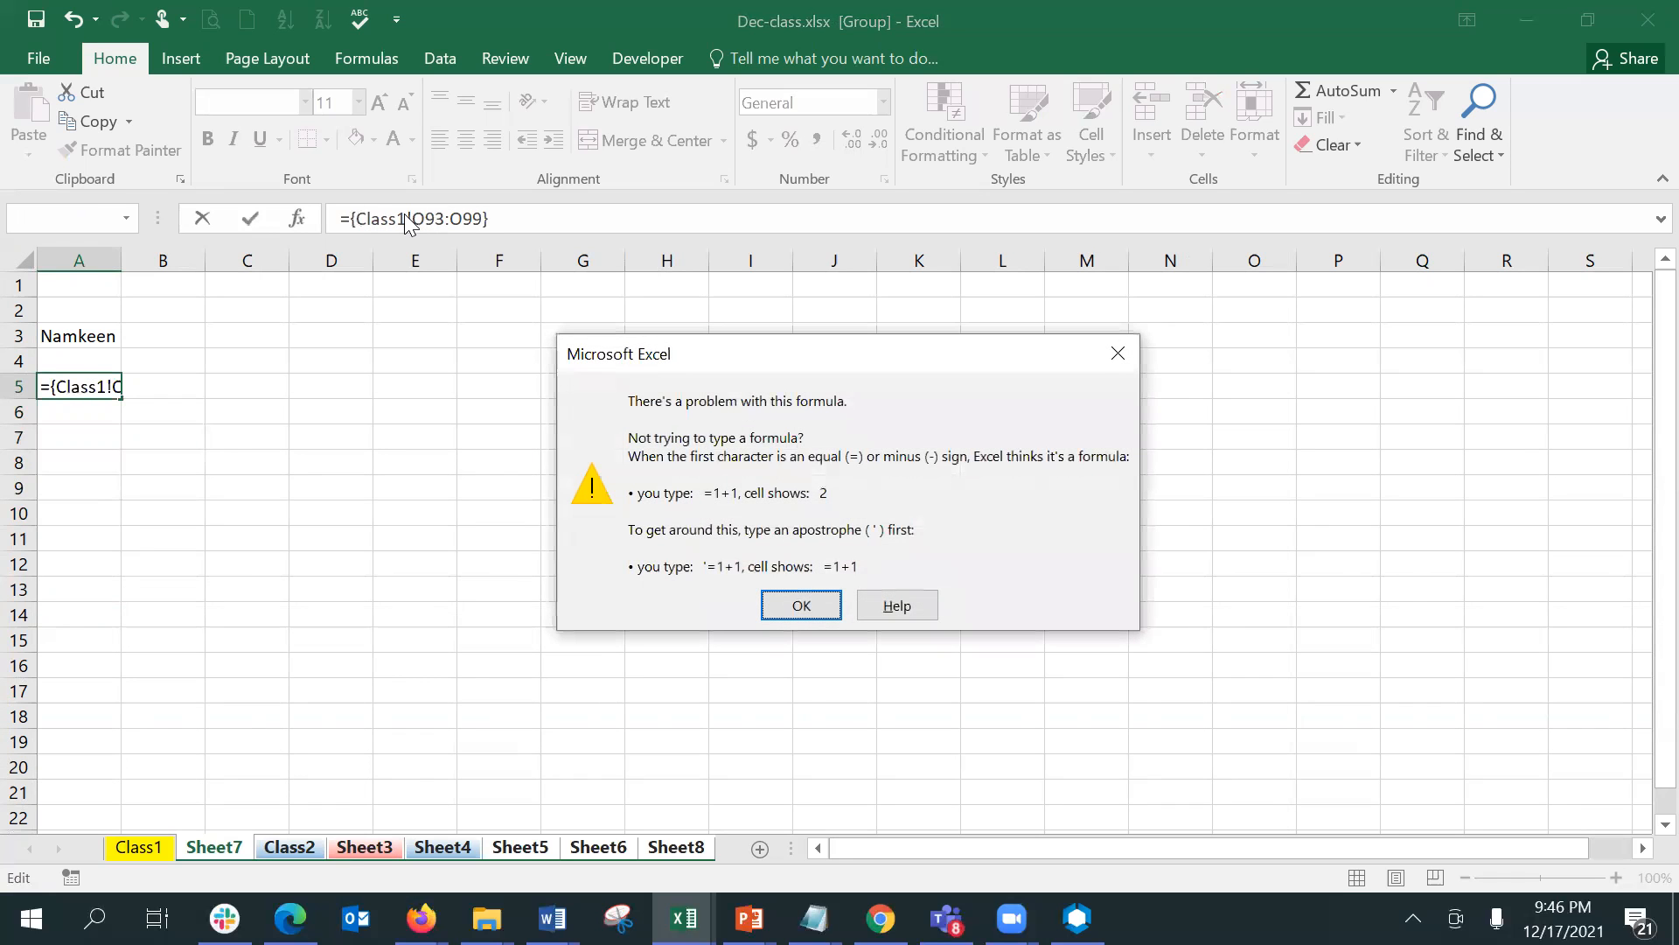
{"action": "key", "text": "Return"}
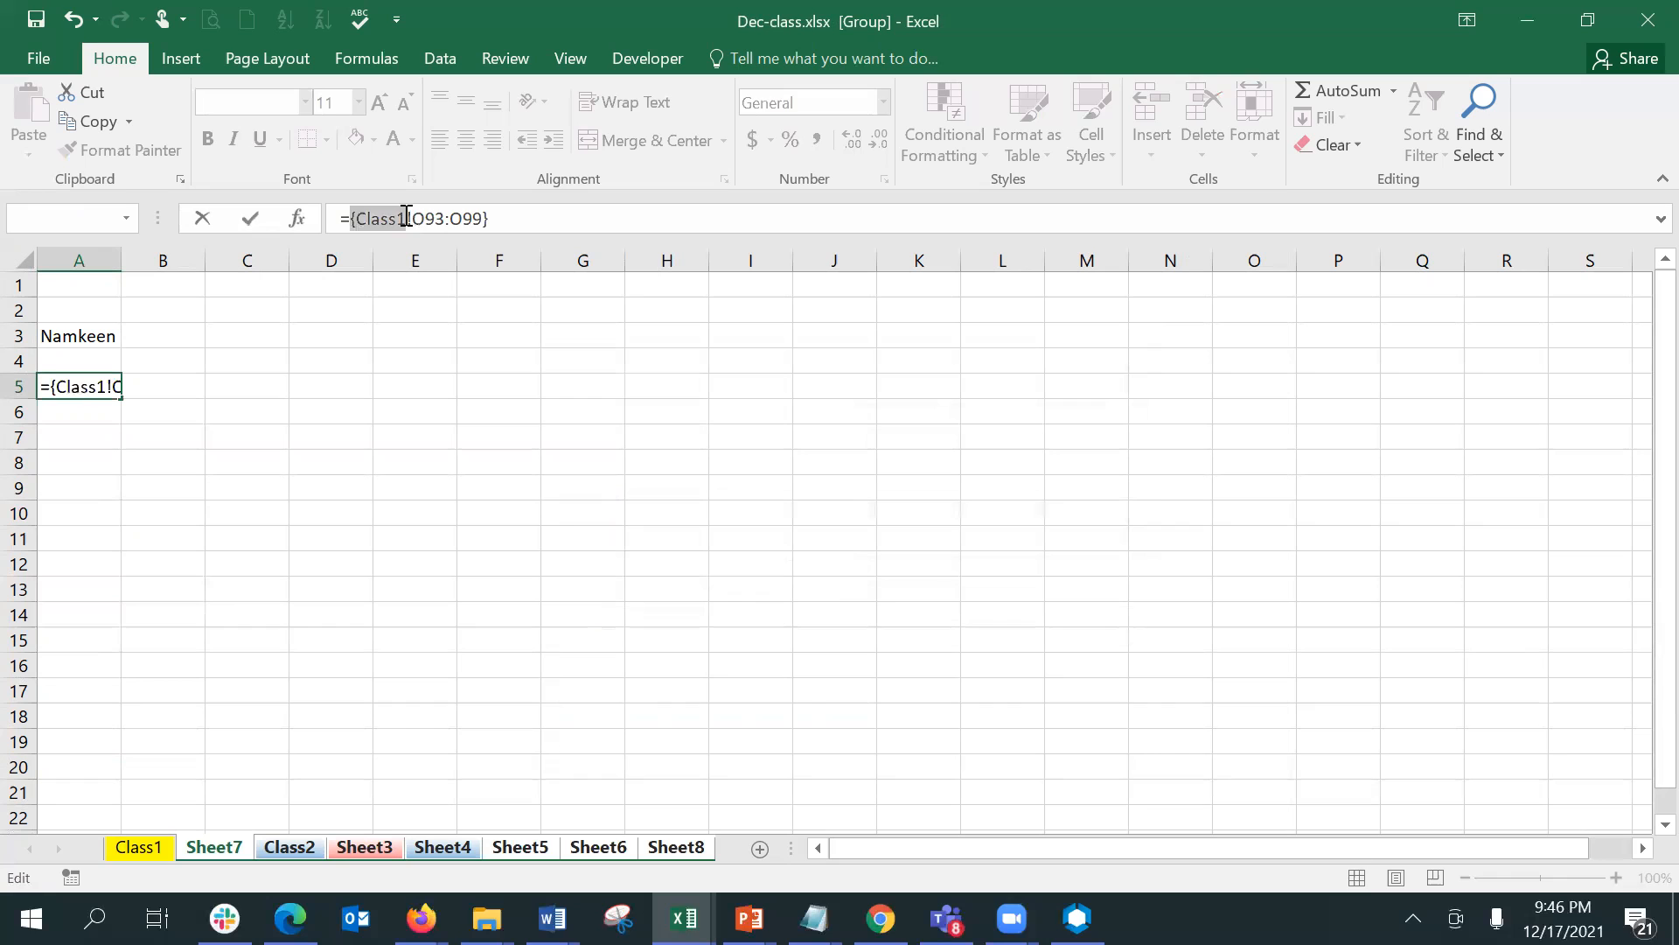
{"action": "key", "text": "Escape"}
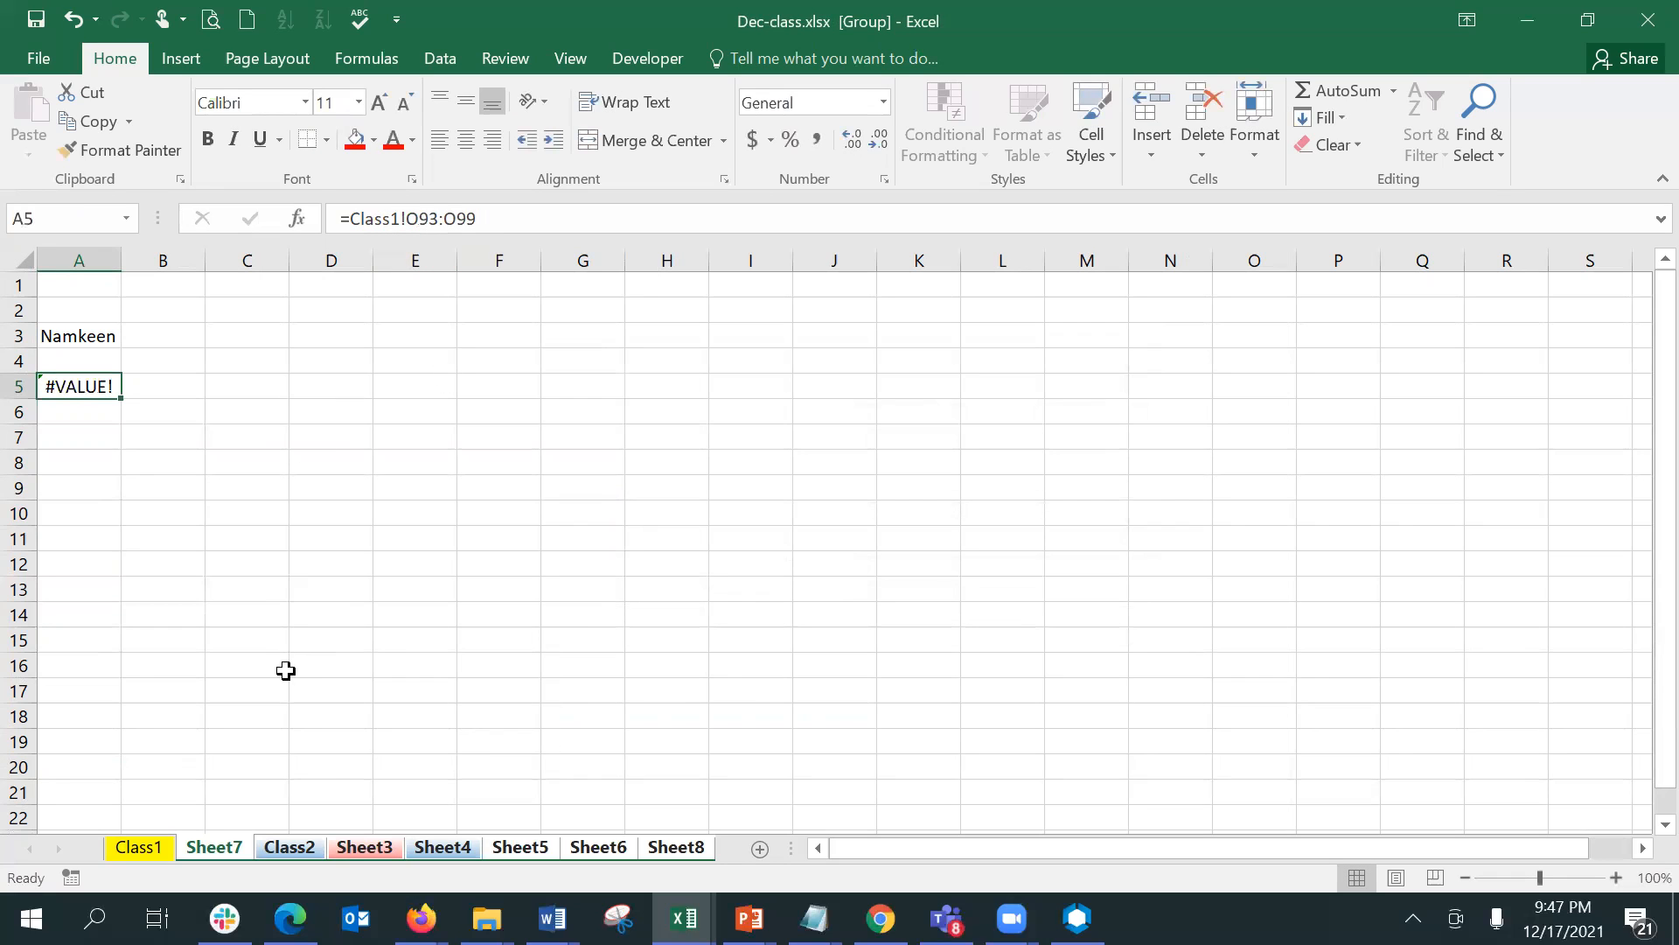
{"action": "left_click", "coordinate": [197, 441]}
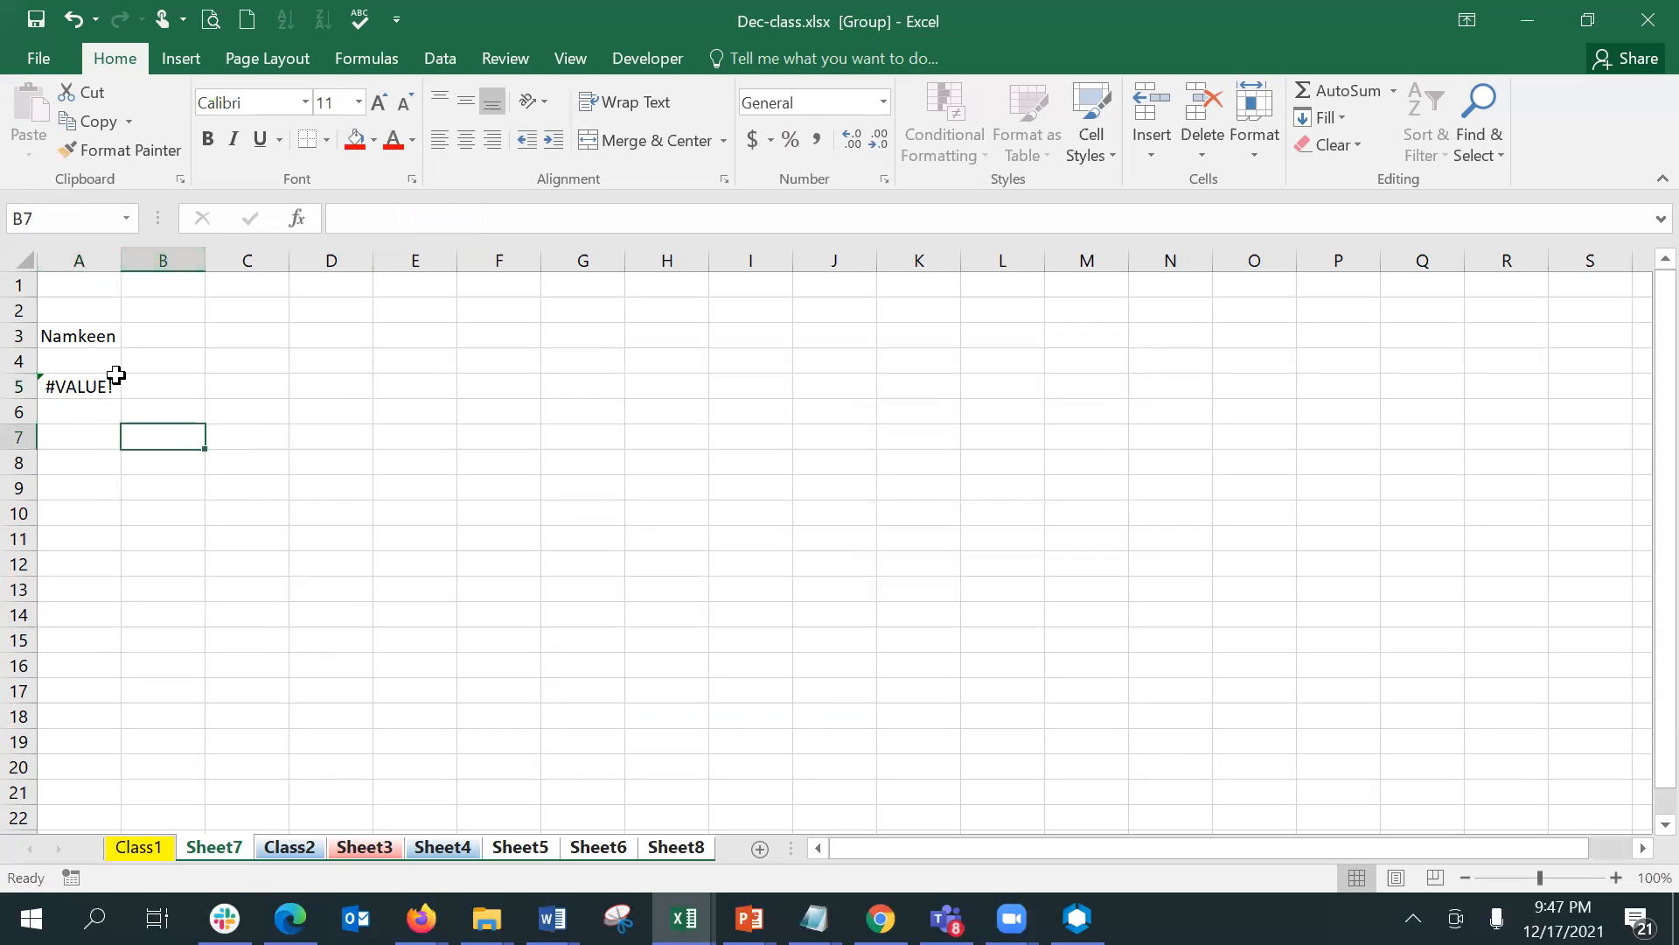
- Ungroup the grouped sheets and switch to the Class1 sheet
{"action": "right_click", "coordinate": [229, 861]}
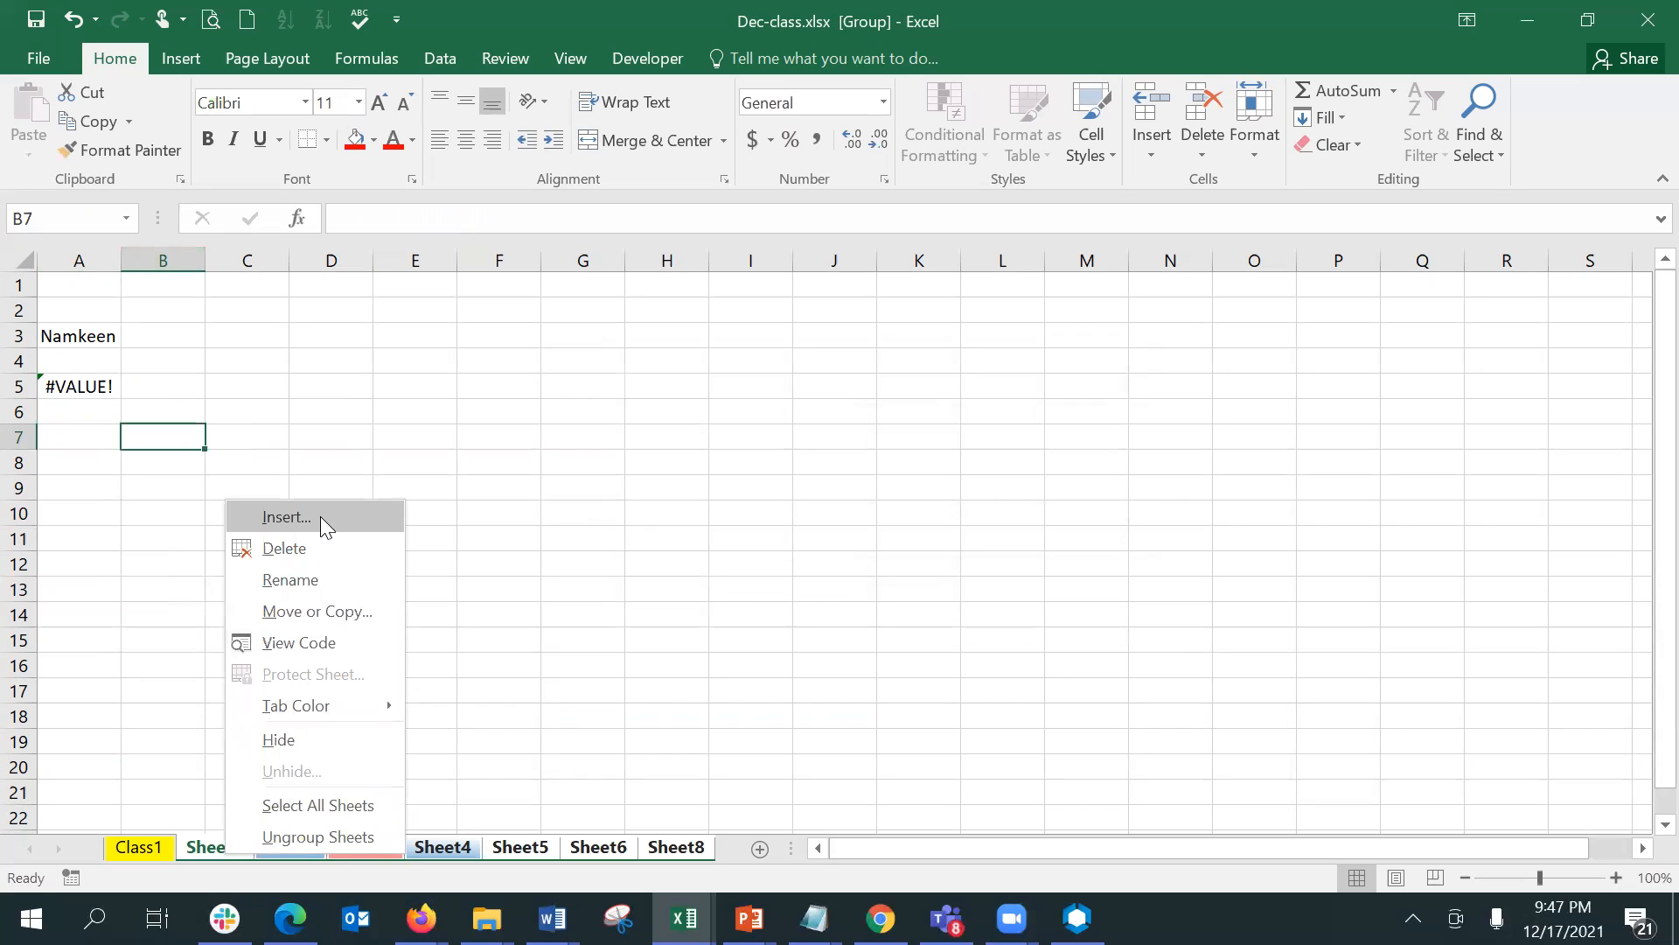
{"action": "left_click", "coordinate": [337, 833]}
{"action": "left_click", "coordinate": [140, 846]}
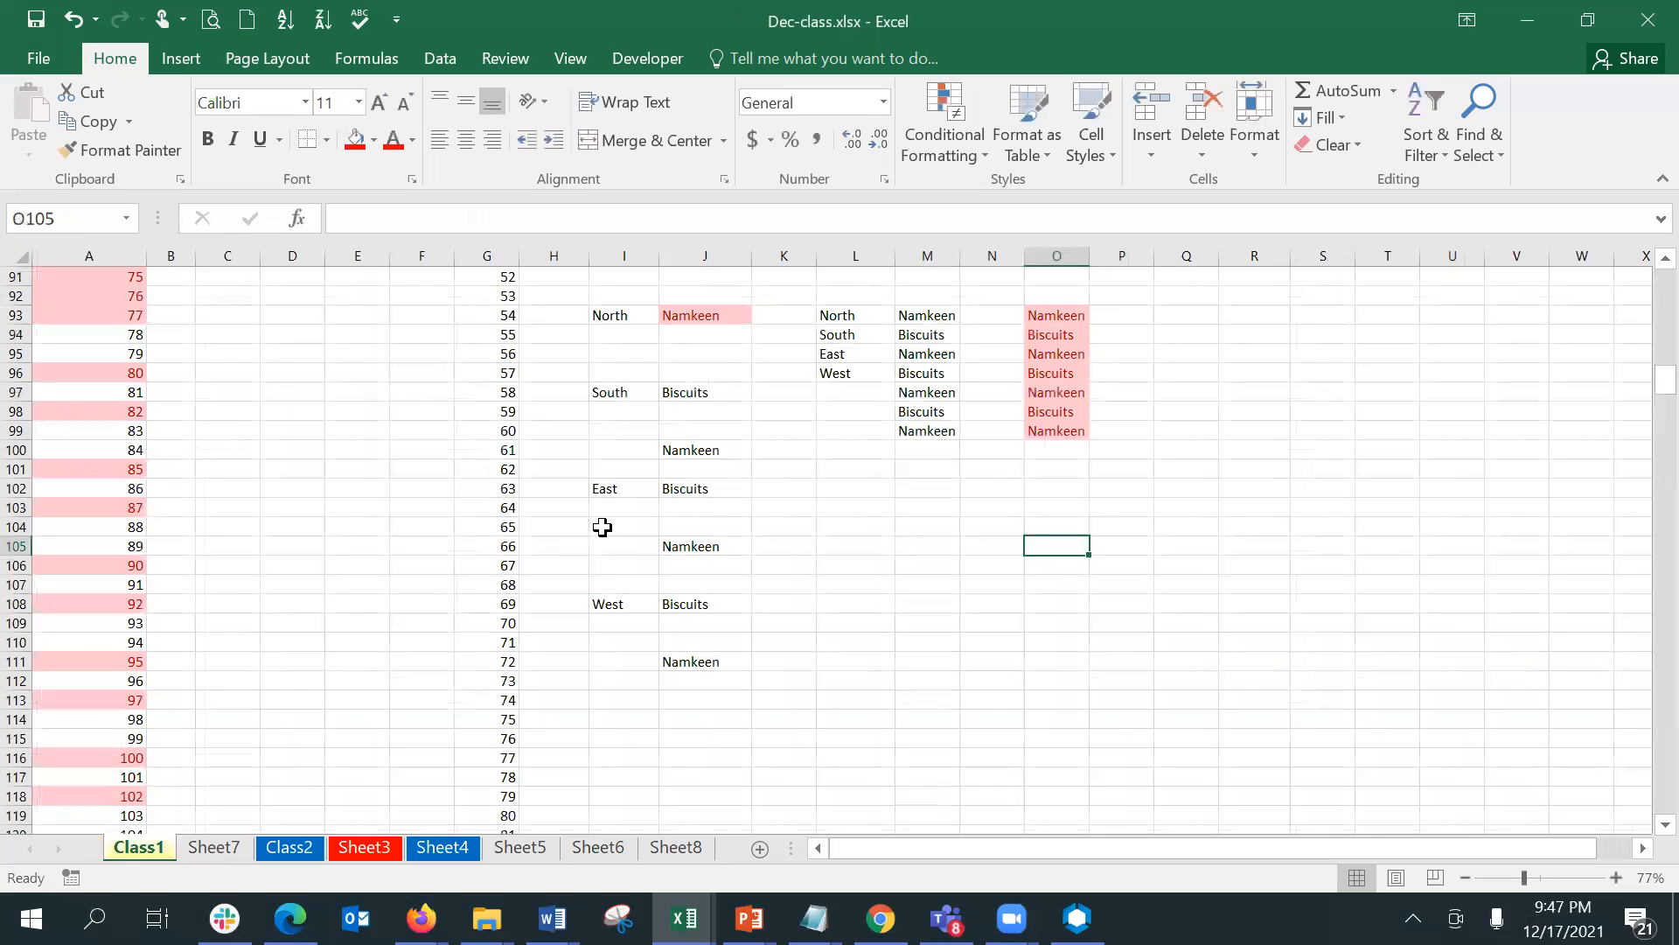
- Select the Region table with Jan to Mar values in M72:P76 on Class1, copy it and name the range region
{"action": "left_click_drag", "start_coordinate": [1665, 380], "coordinate": [1665, 348]}
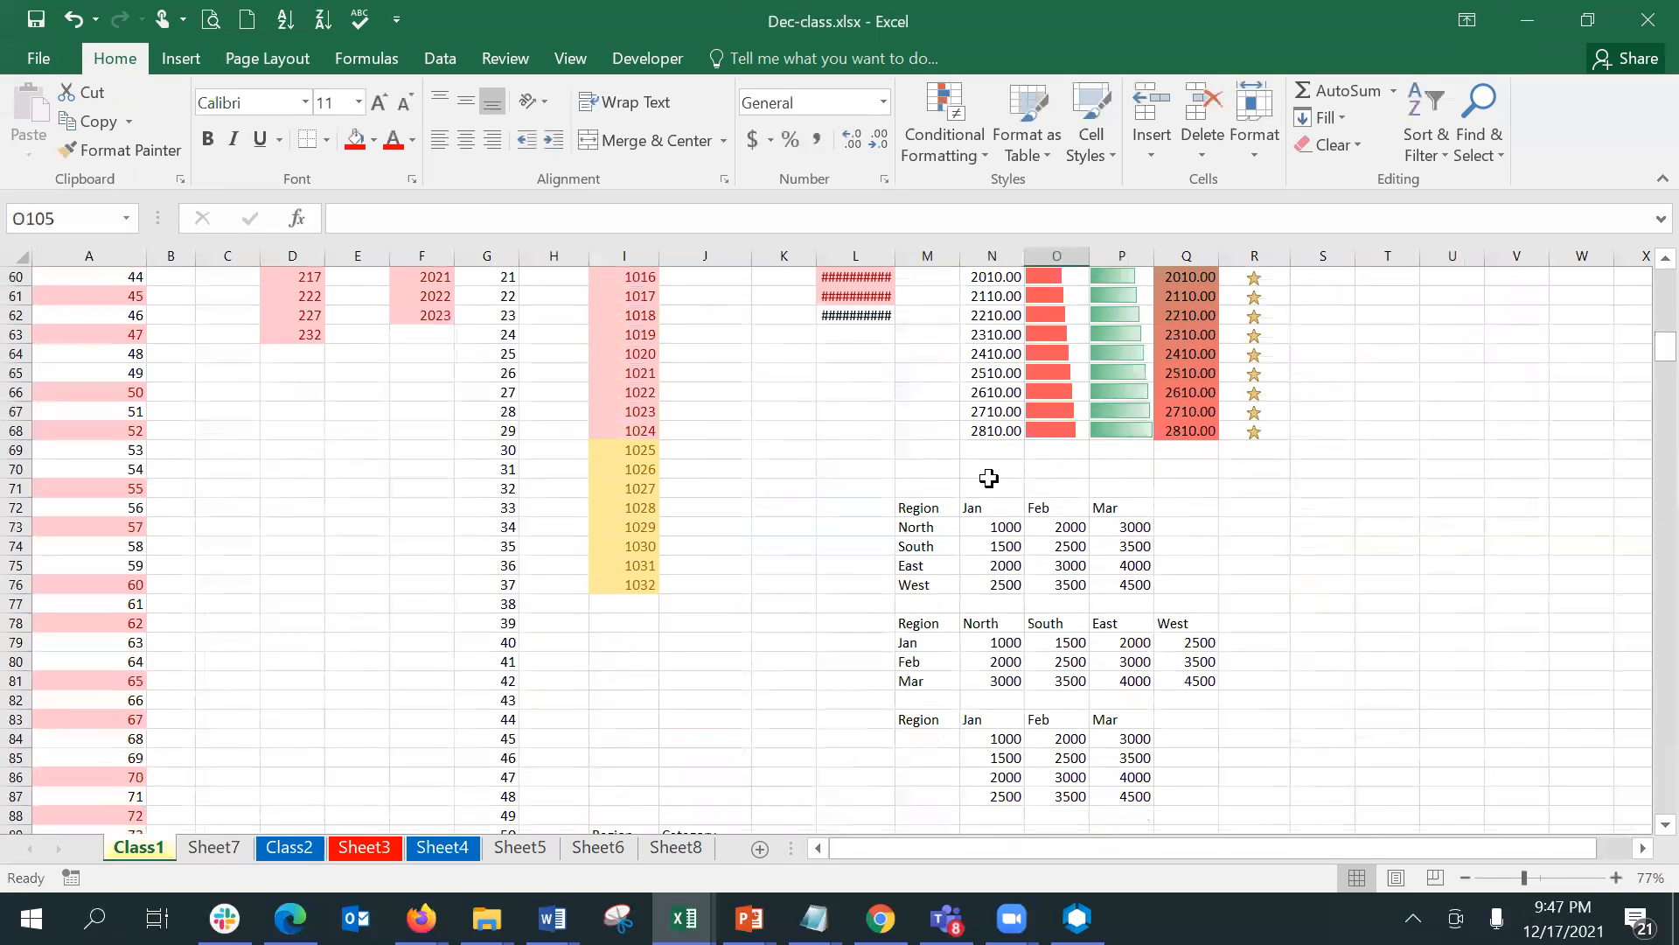
{"action": "left_click_drag", "start_coordinate": [916, 508], "coordinate": [1110, 577]}
{"action": "key", "text": "ctrl+c"}
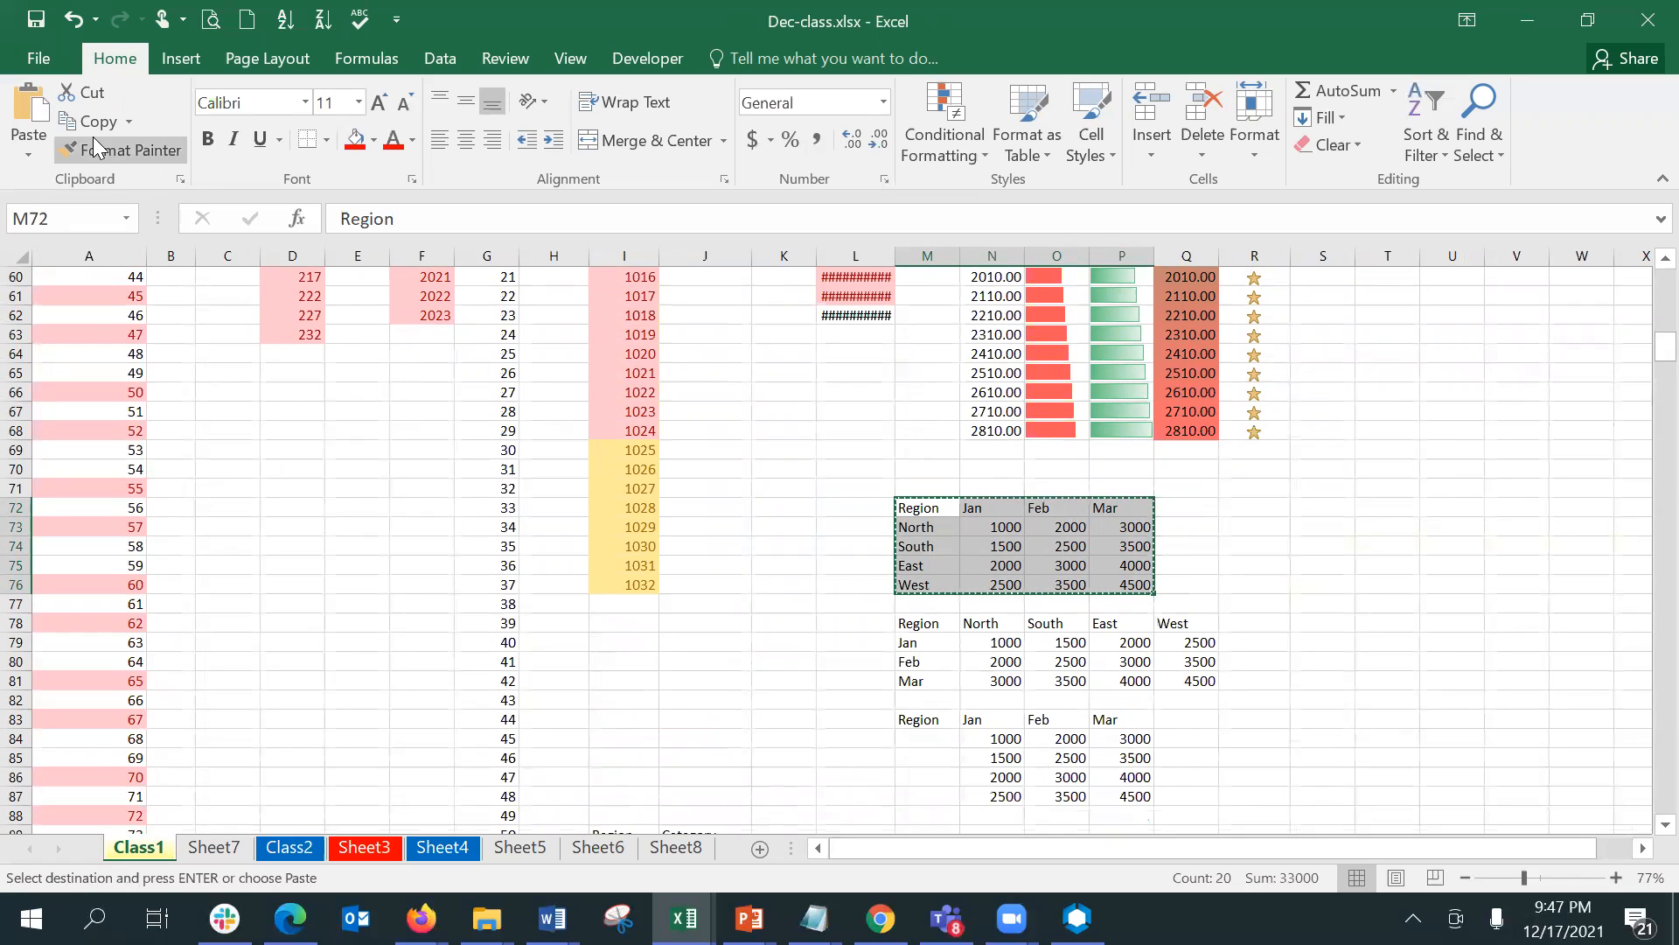
{"action": "left_click", "coordinate": [88, 216]}
{"action": "type", "text": "region"}
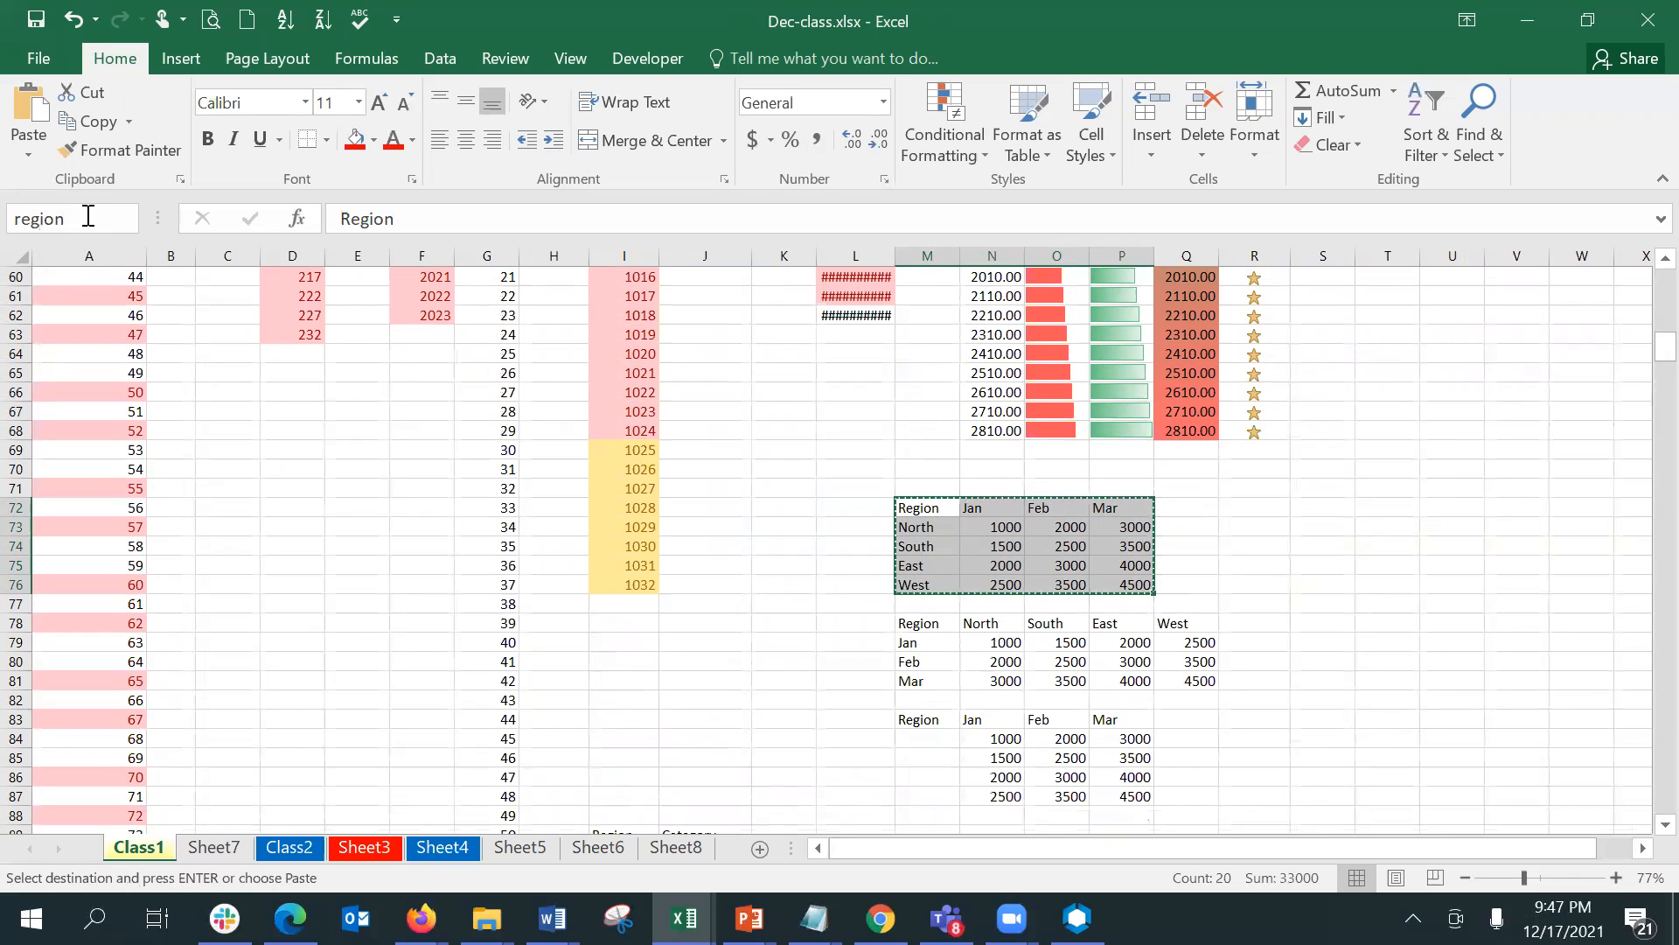
{"action": "key", "text": "Return"}
- Jump to the named range region from cell M72 to check what it covers
{"action": "double_click", "coordinate": [629, 530]}
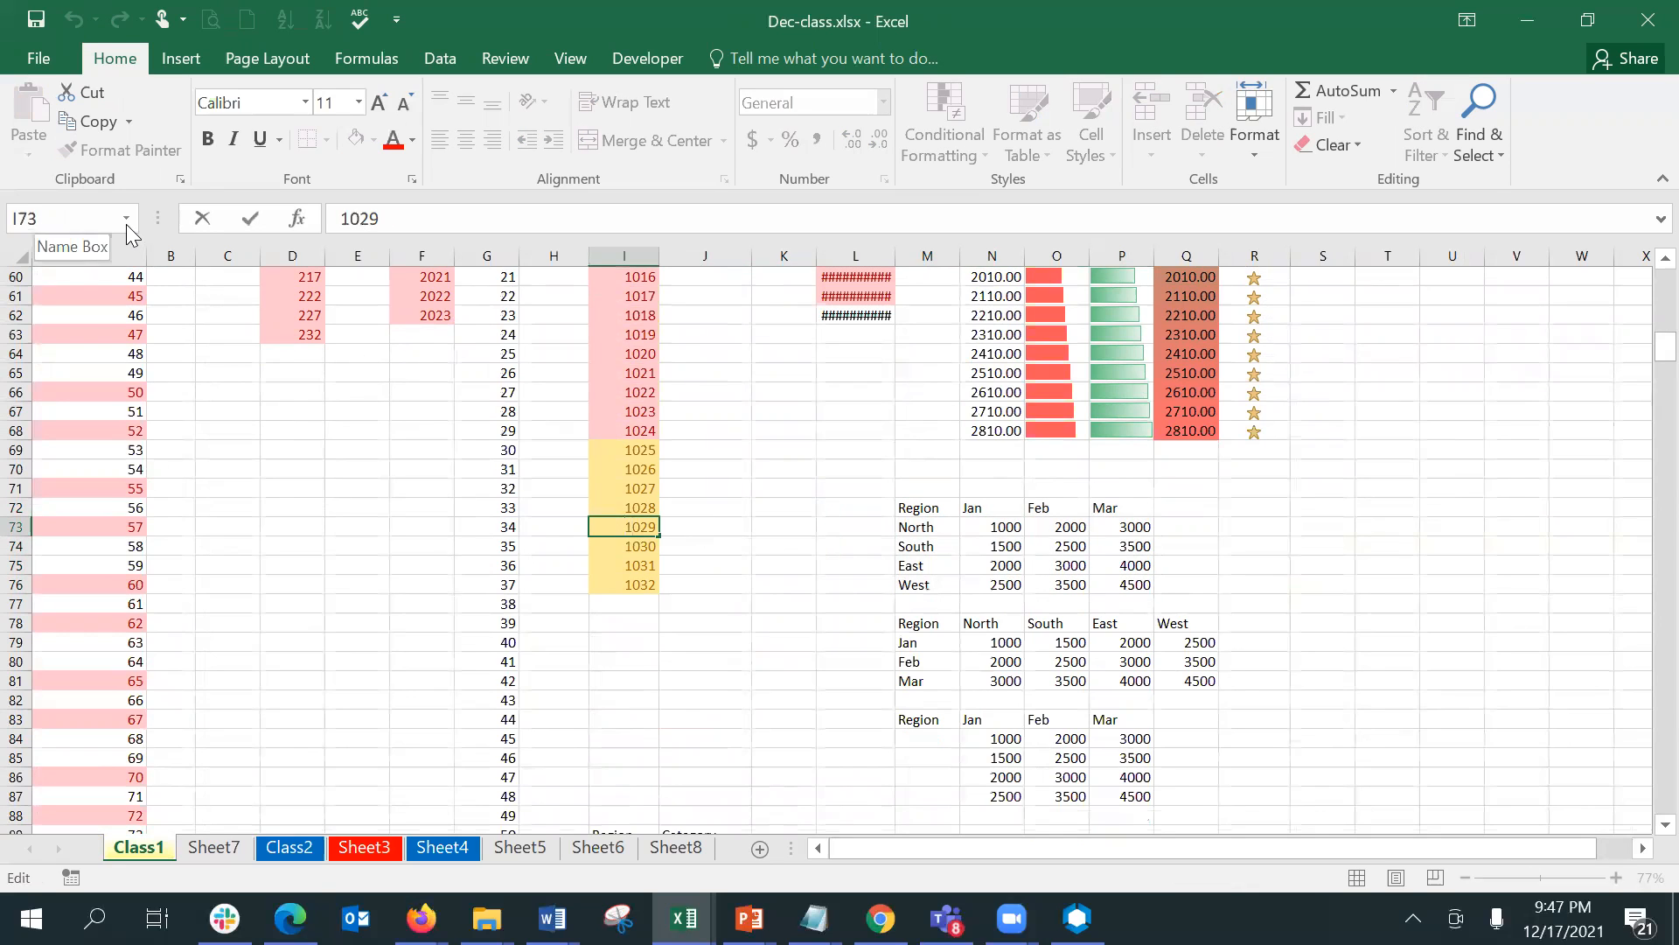
{"action": "left_click", "coordinate": [927, 507]}
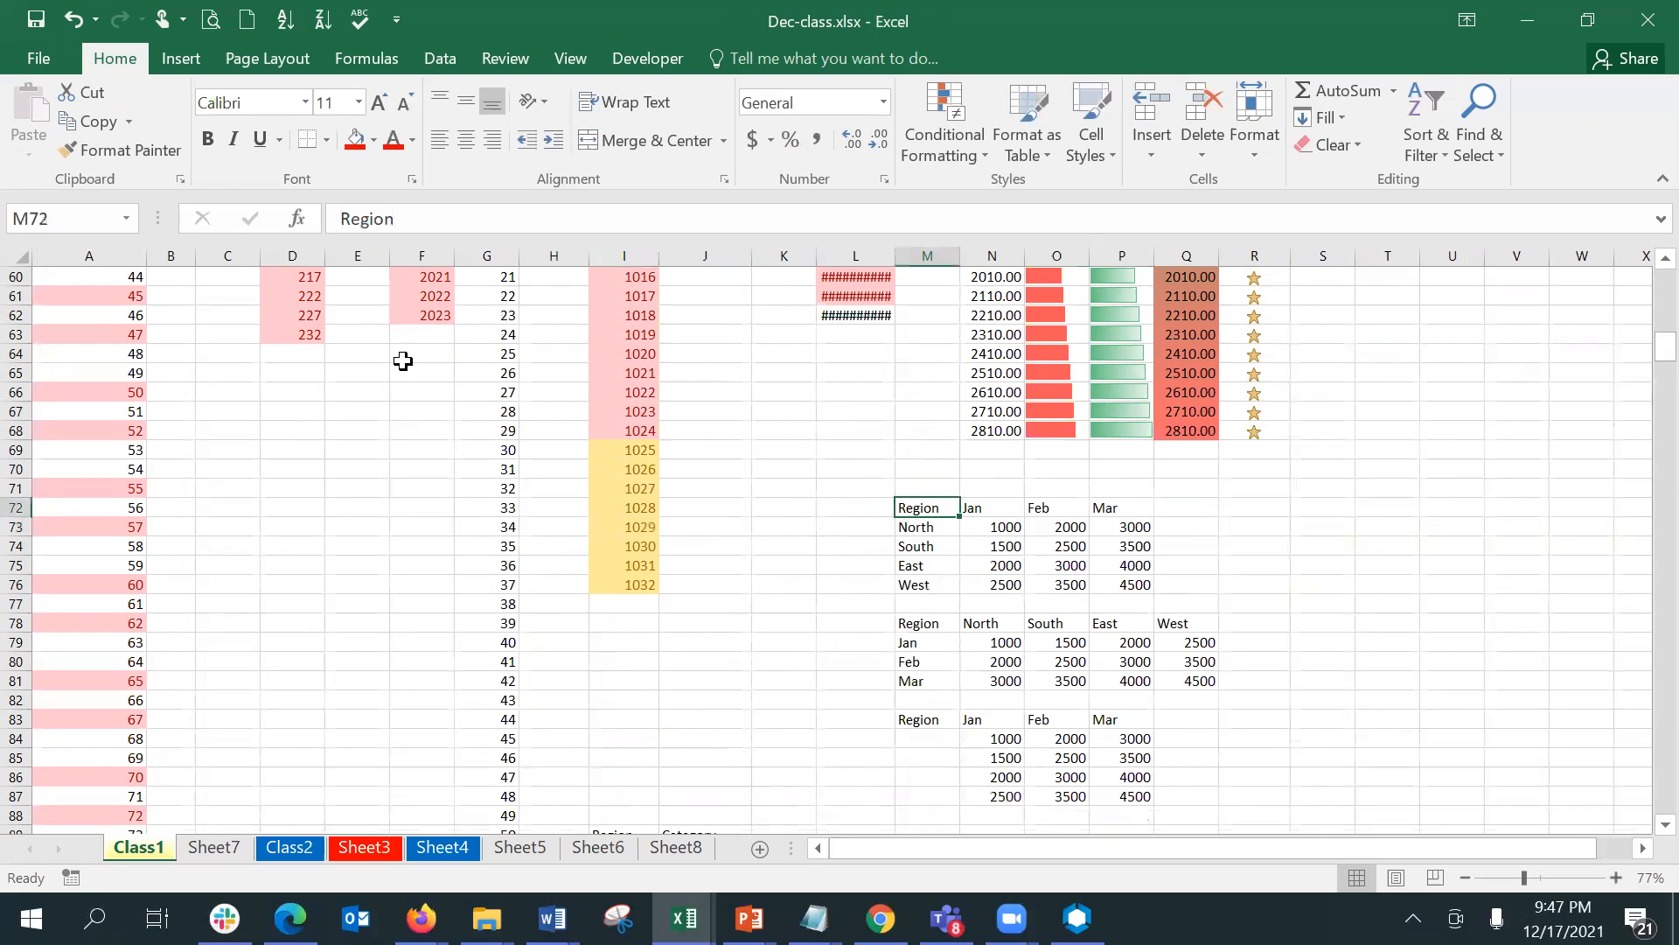
{"action": "left_click", "coordinate": [126, 218]}
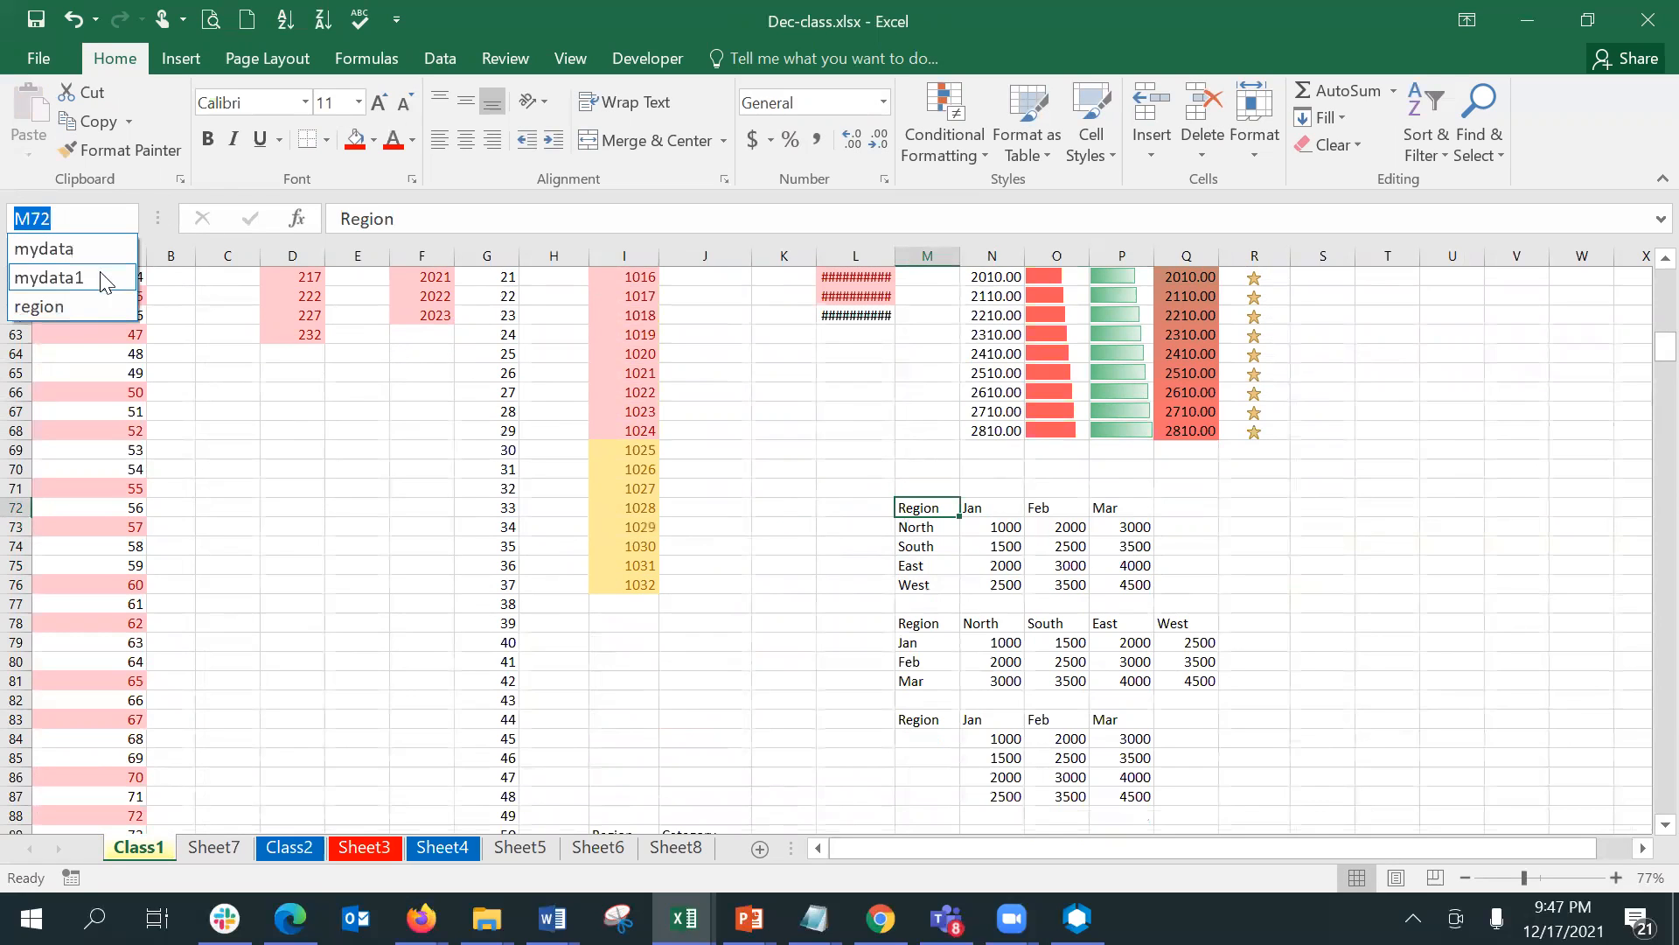
{"action": "left_click", "coordinate": [96, 302]}
{"action": "left_click", "coordinate": [573, 767]}
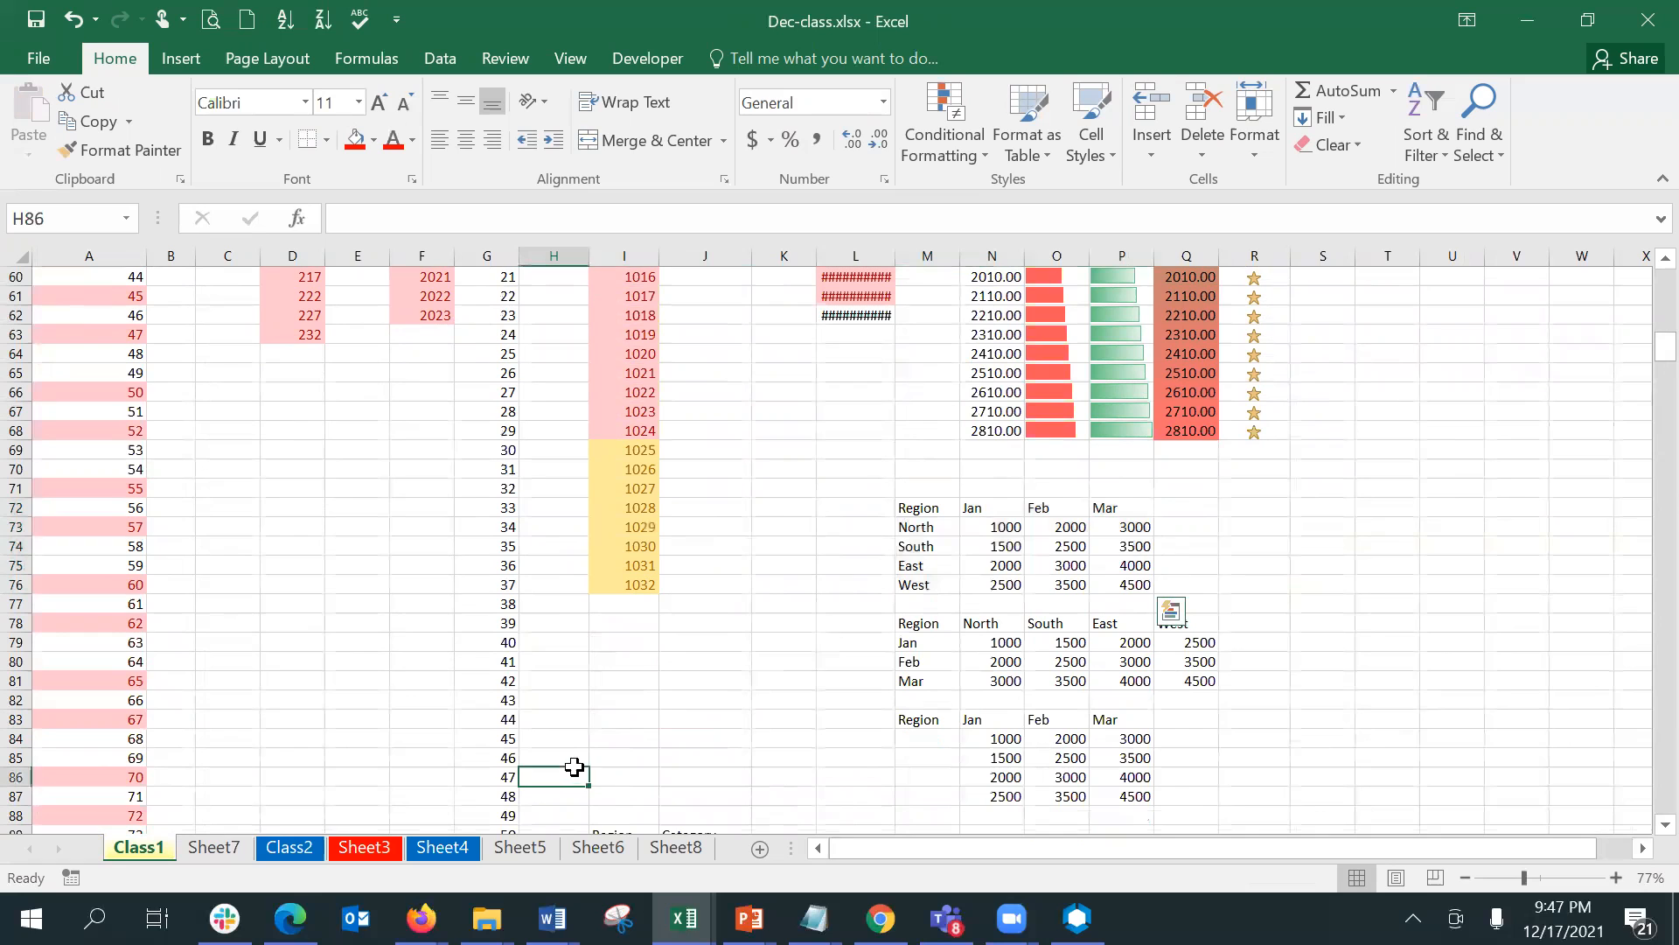
- Group Sheet7 with Class2 and enter the formula =region in cell A7 of both sheets
{"action": "left_click", "coordinate": [214, 848]}
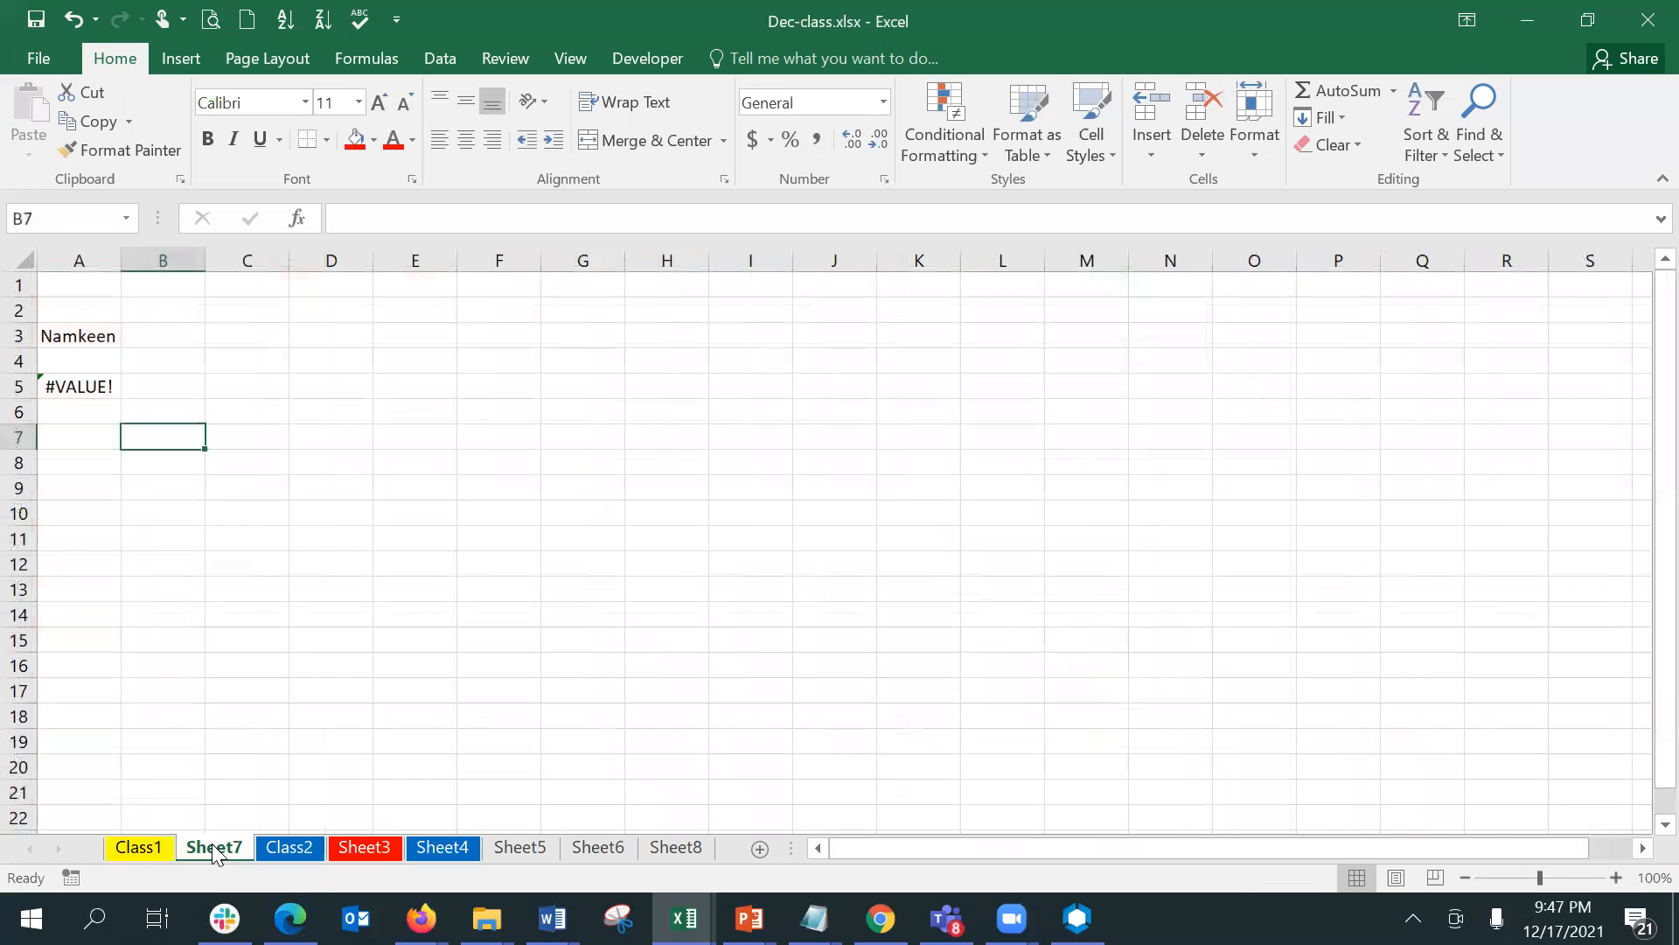
{"action": "left_click", "coordinate": [75, 442]}
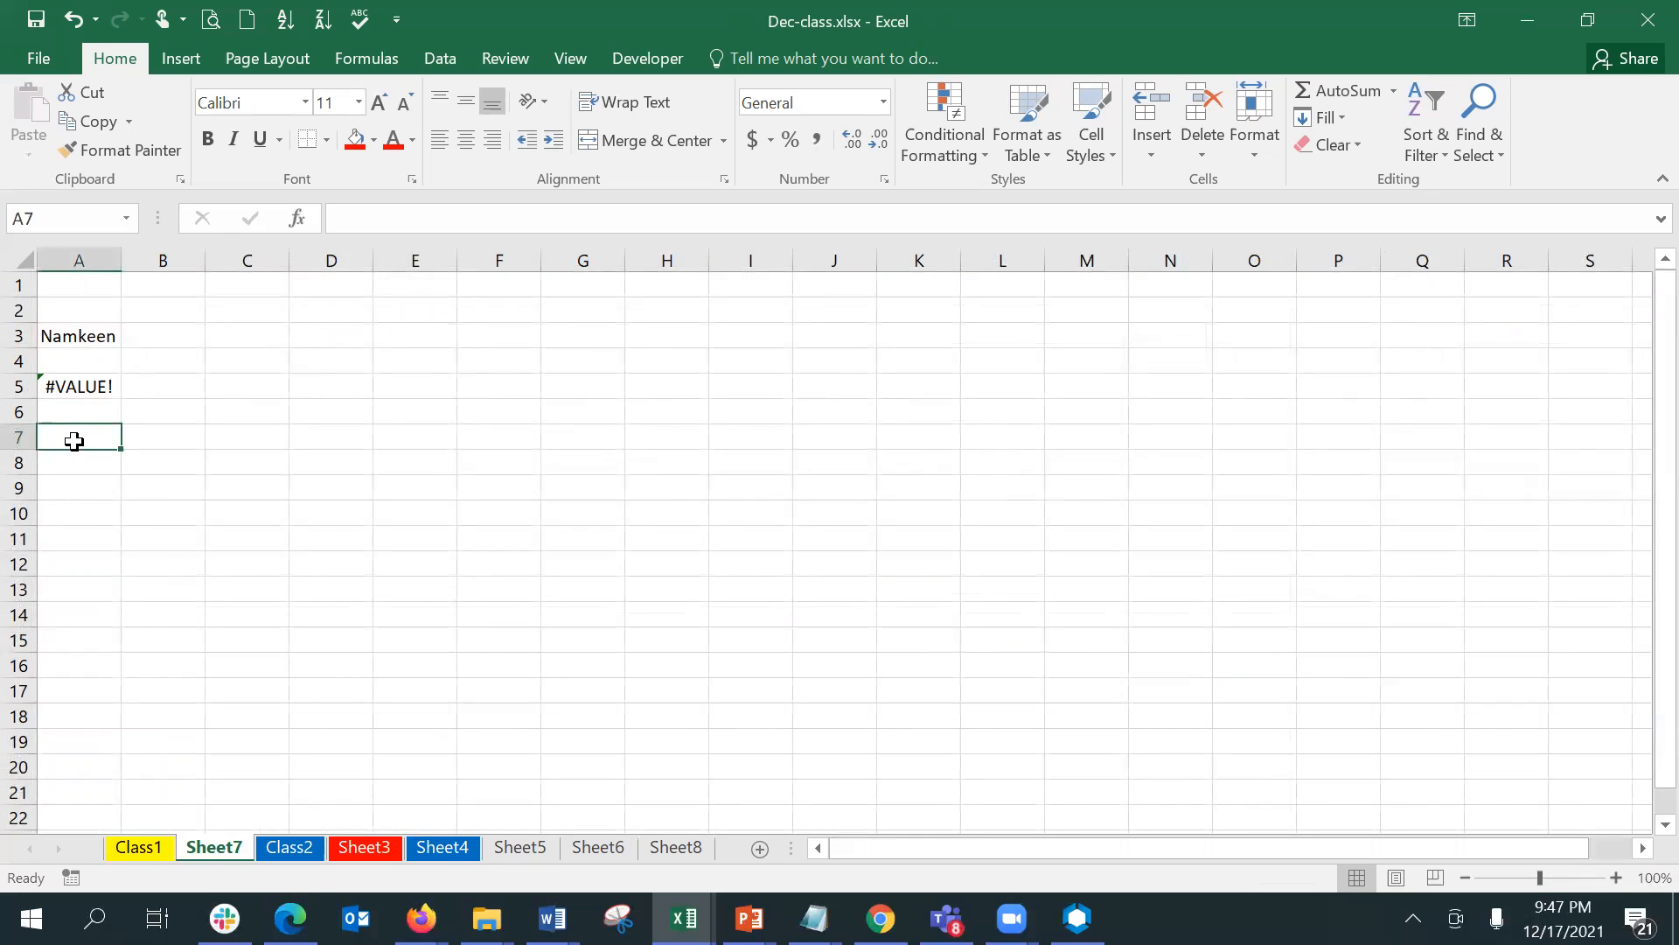
{"action": "left_click", "coordinate": [270, 846], "text": "ctrl"}
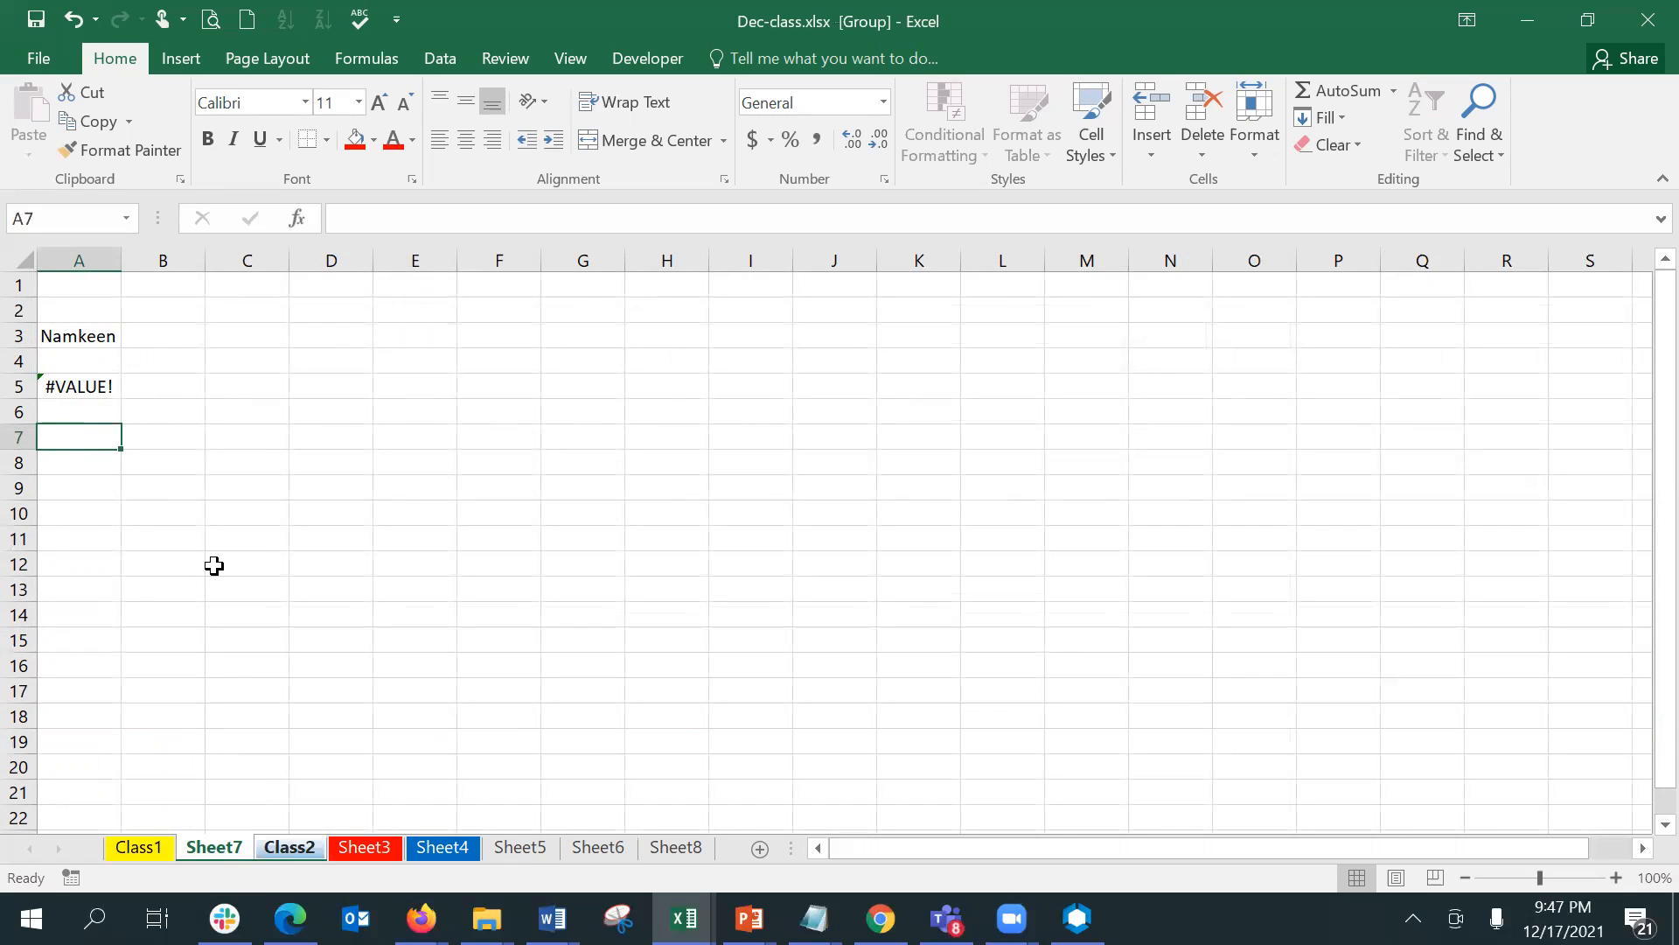
{"action": "type", "text": "=reg"}
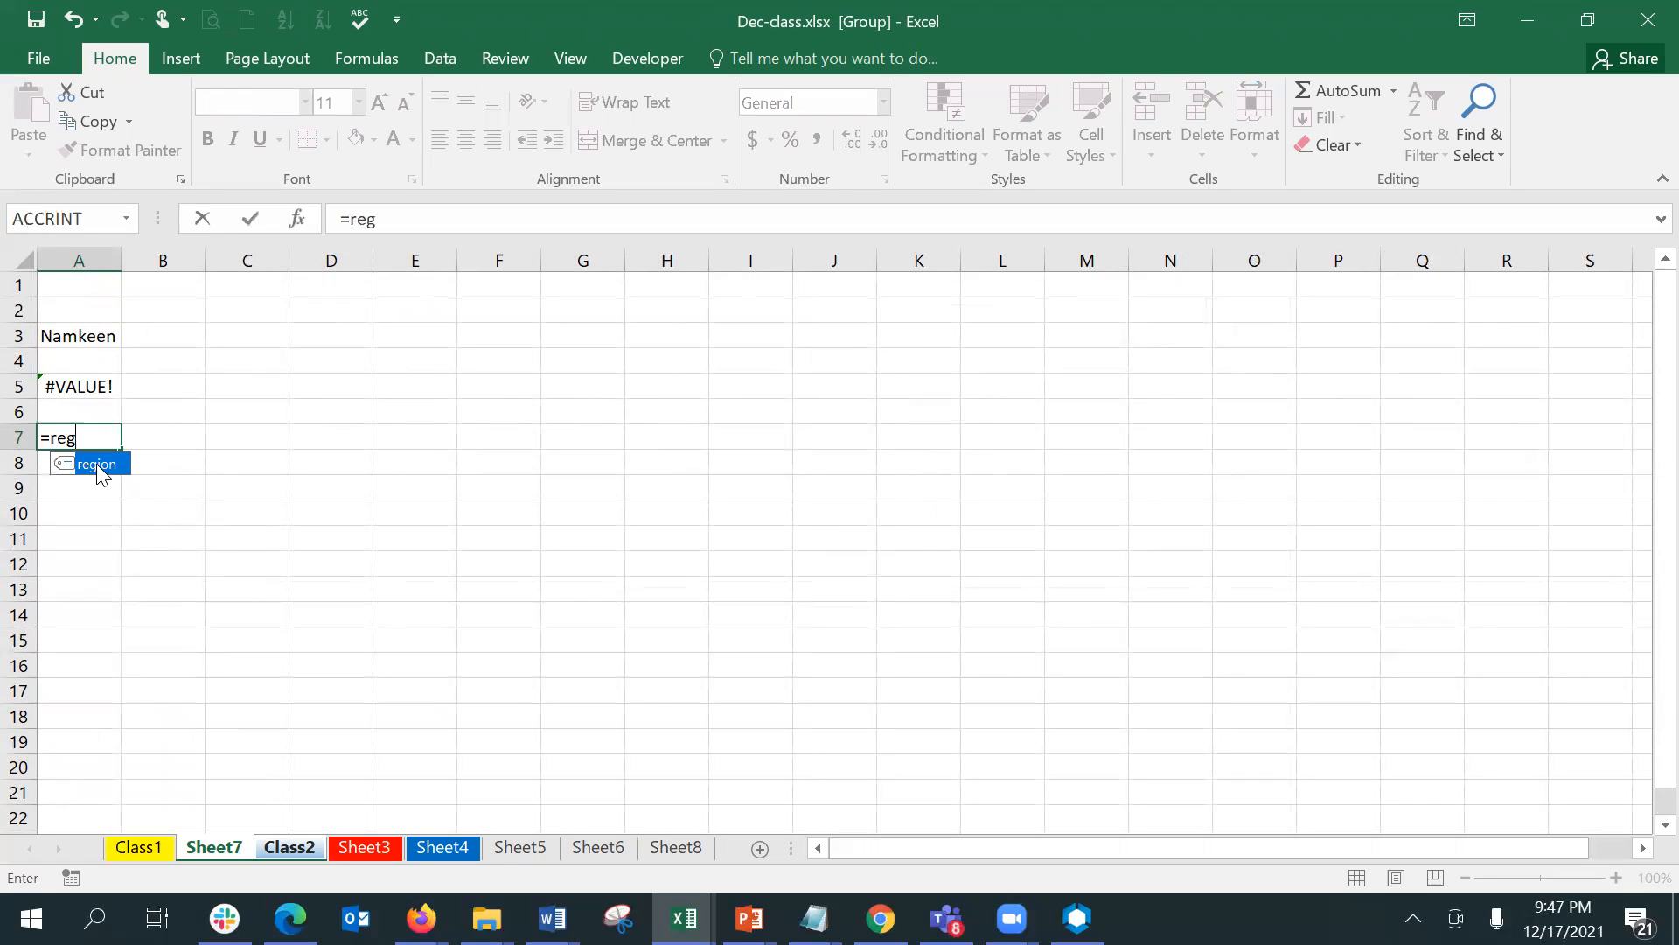
{"action": "double_click", "coordinate": [98, 465]}
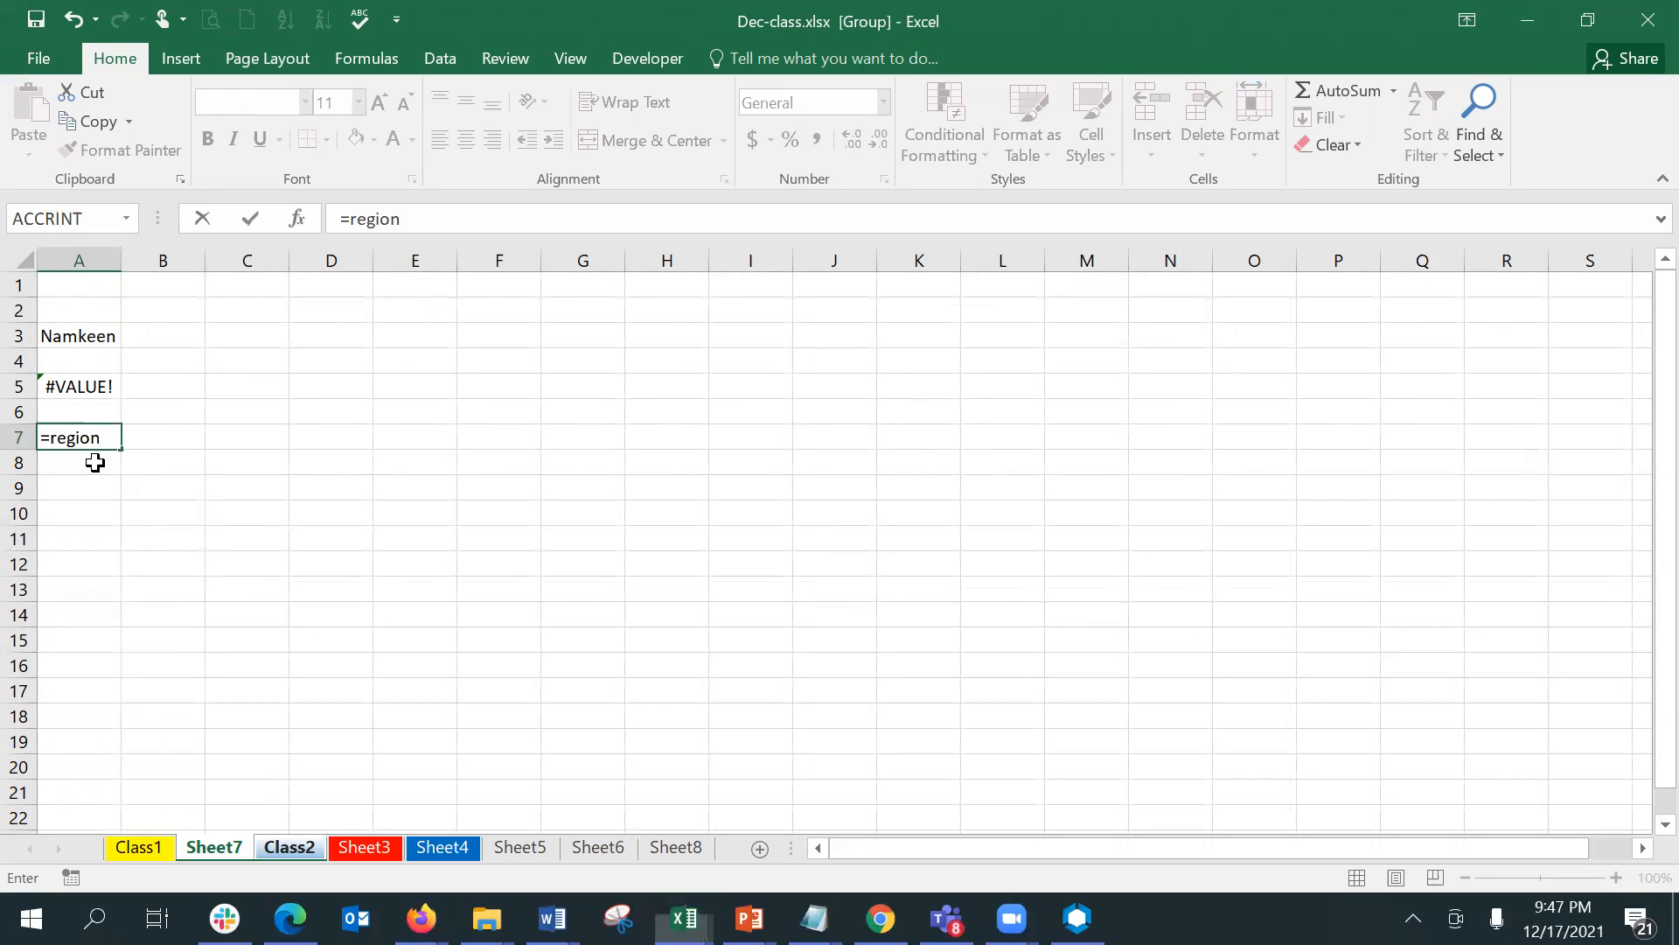
{"action": "key", "text": "Return"}
- Remove the =region formula from A7 of the grouped sheets and ungroup Sheet7 and Class2
{"action": "left_click", "coordinate": [95, 440]}
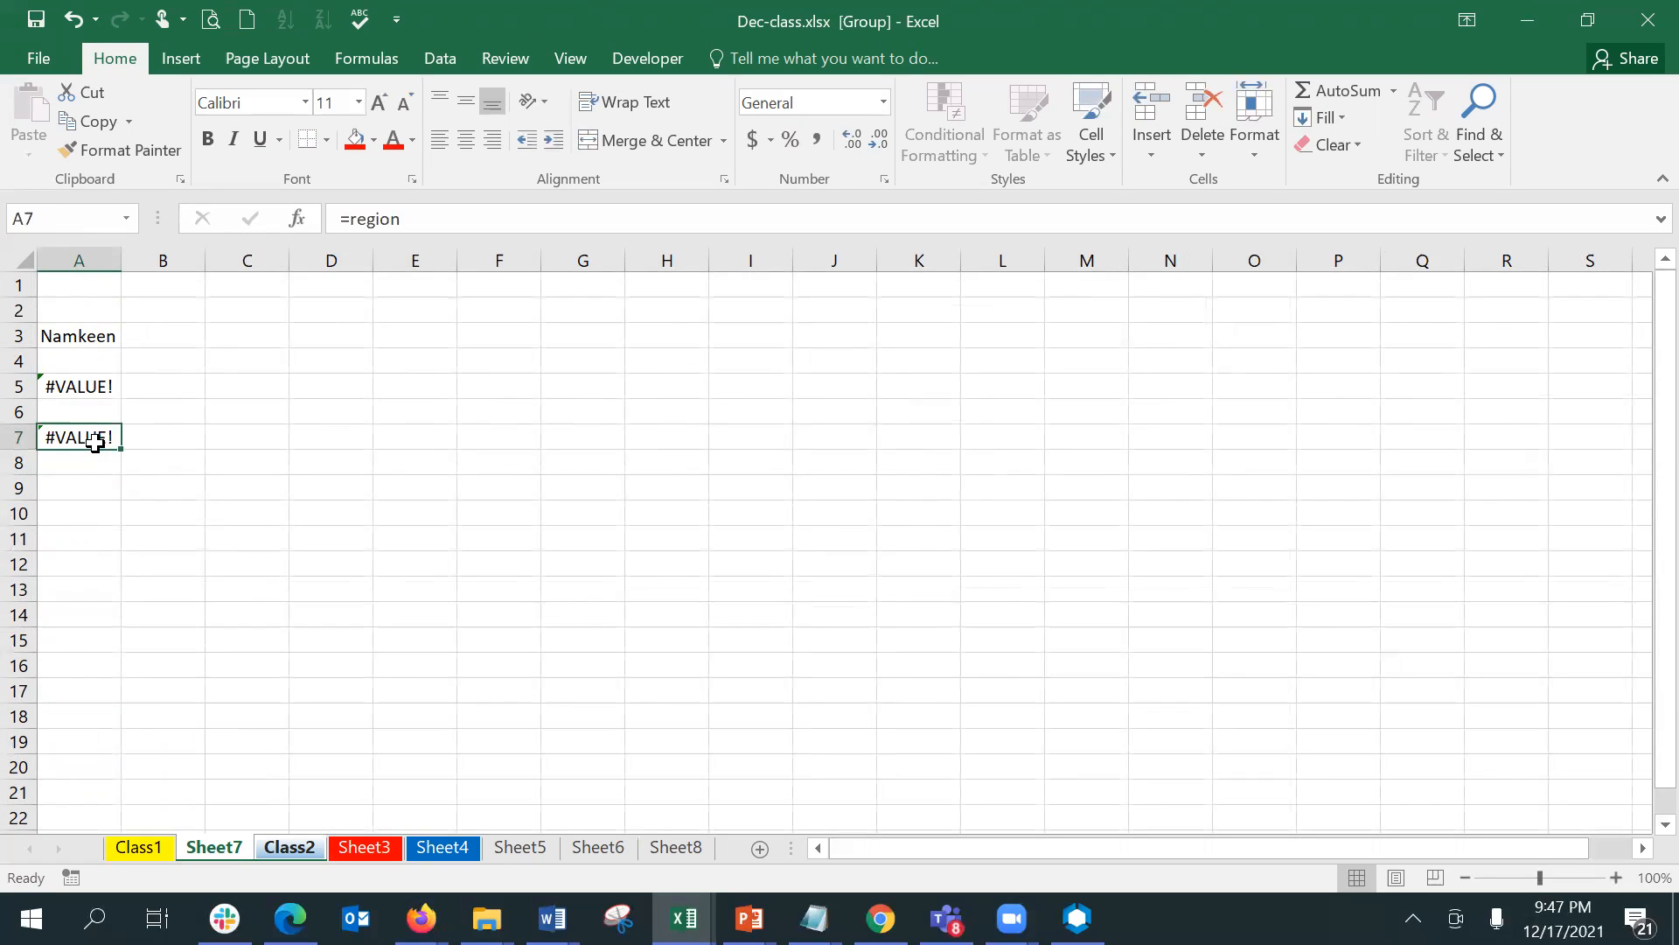
{"action": "left_click", "coordinate": [463, 225]}
{"action": "key", "text": "BackSpace"}
{"action": "key", "text": "BackSpace"}
{"action": "key", "text": "BackSpace"}
{"action": "key", "text": "BackSpace"}
{"action": "key", "text": "BackSpace"}
{"action": "key", "text": "BackSpace"}
{"action": "key", "text": "BackSpace"}
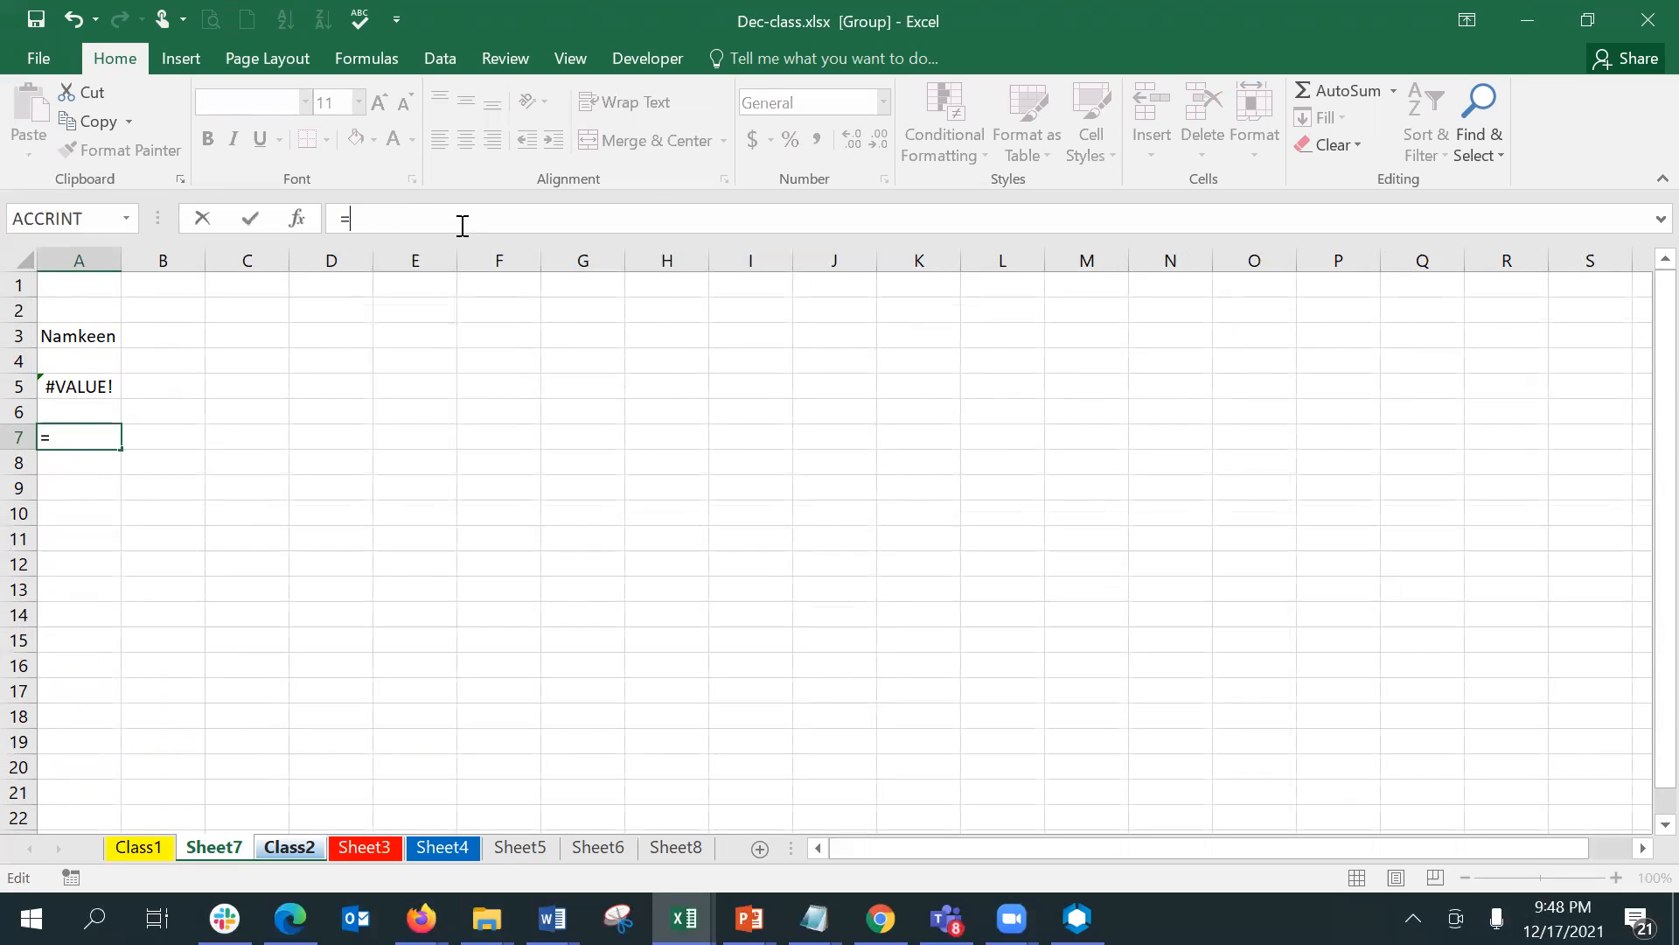
{"action": "key", "text": "Return"}
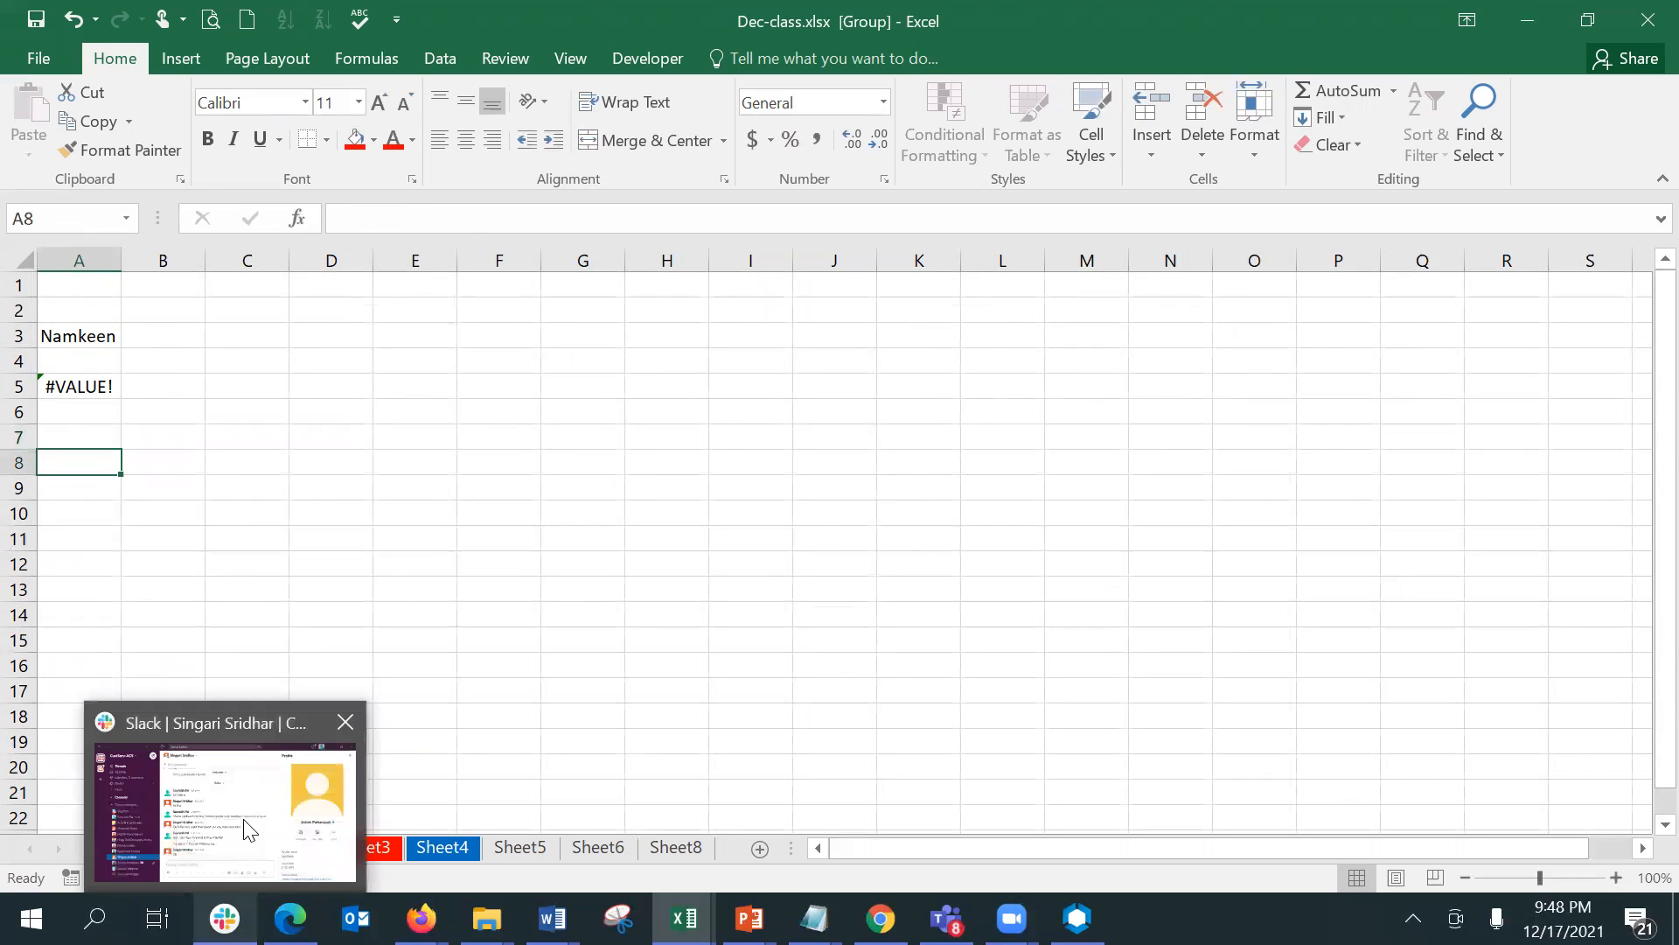
{"action": "left_click", "coordinate": [243, 670]}
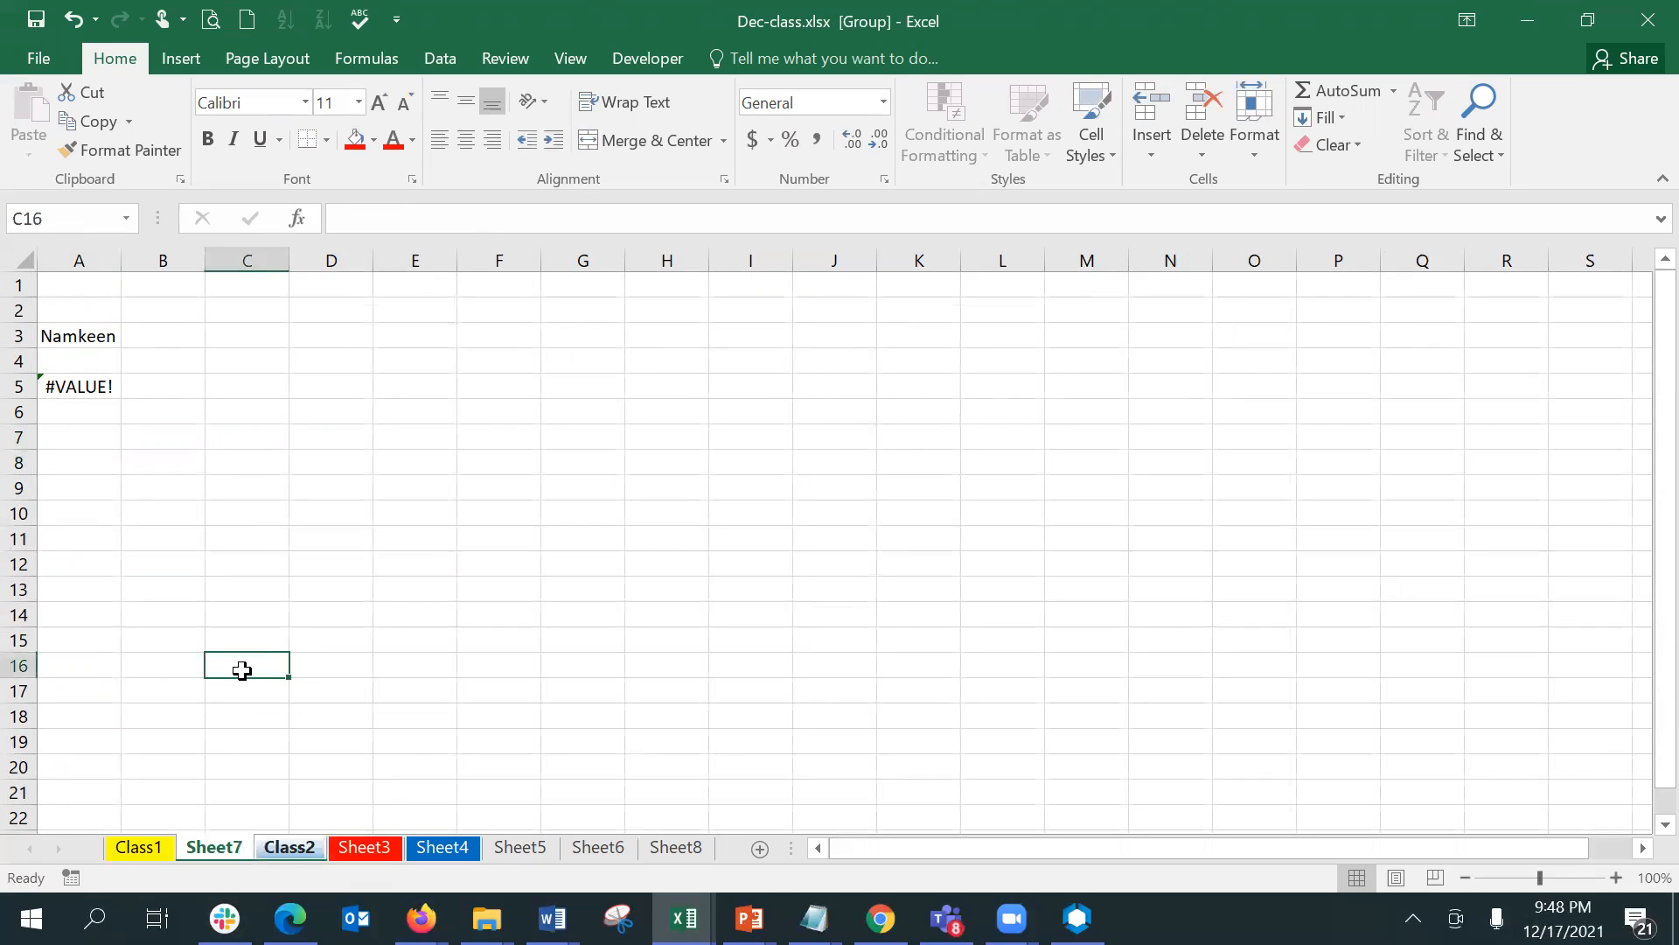
{"action": "right_click", "coordinate": [286, 844]}
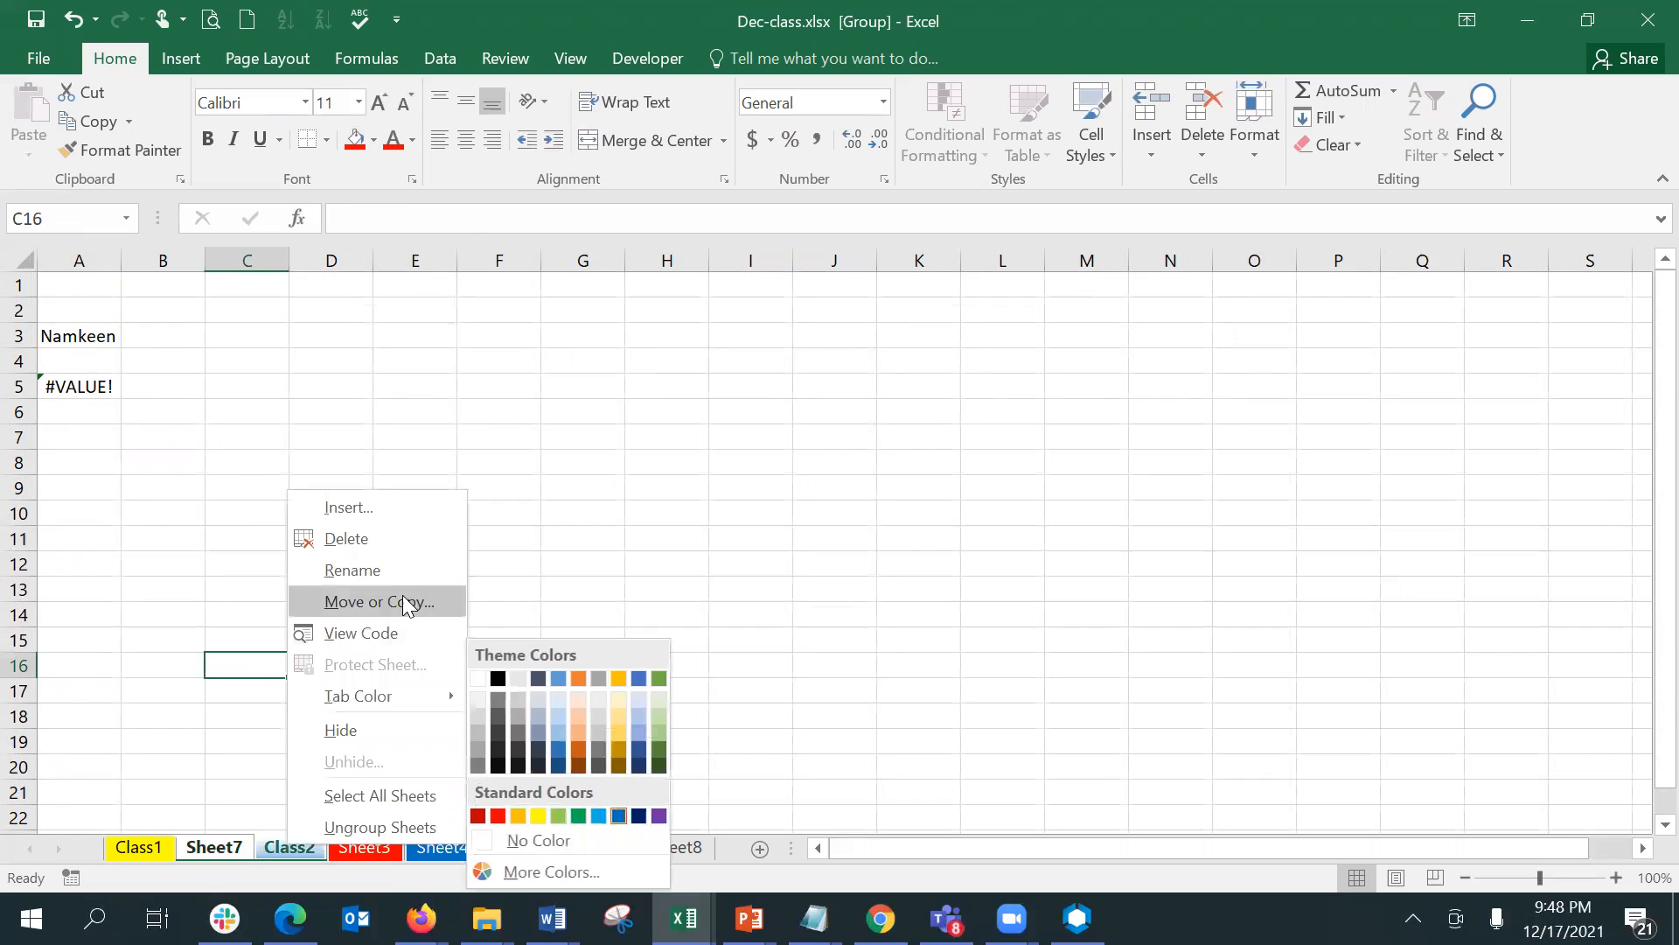
{"action": "left_click", "coordinate": [427, 827]}
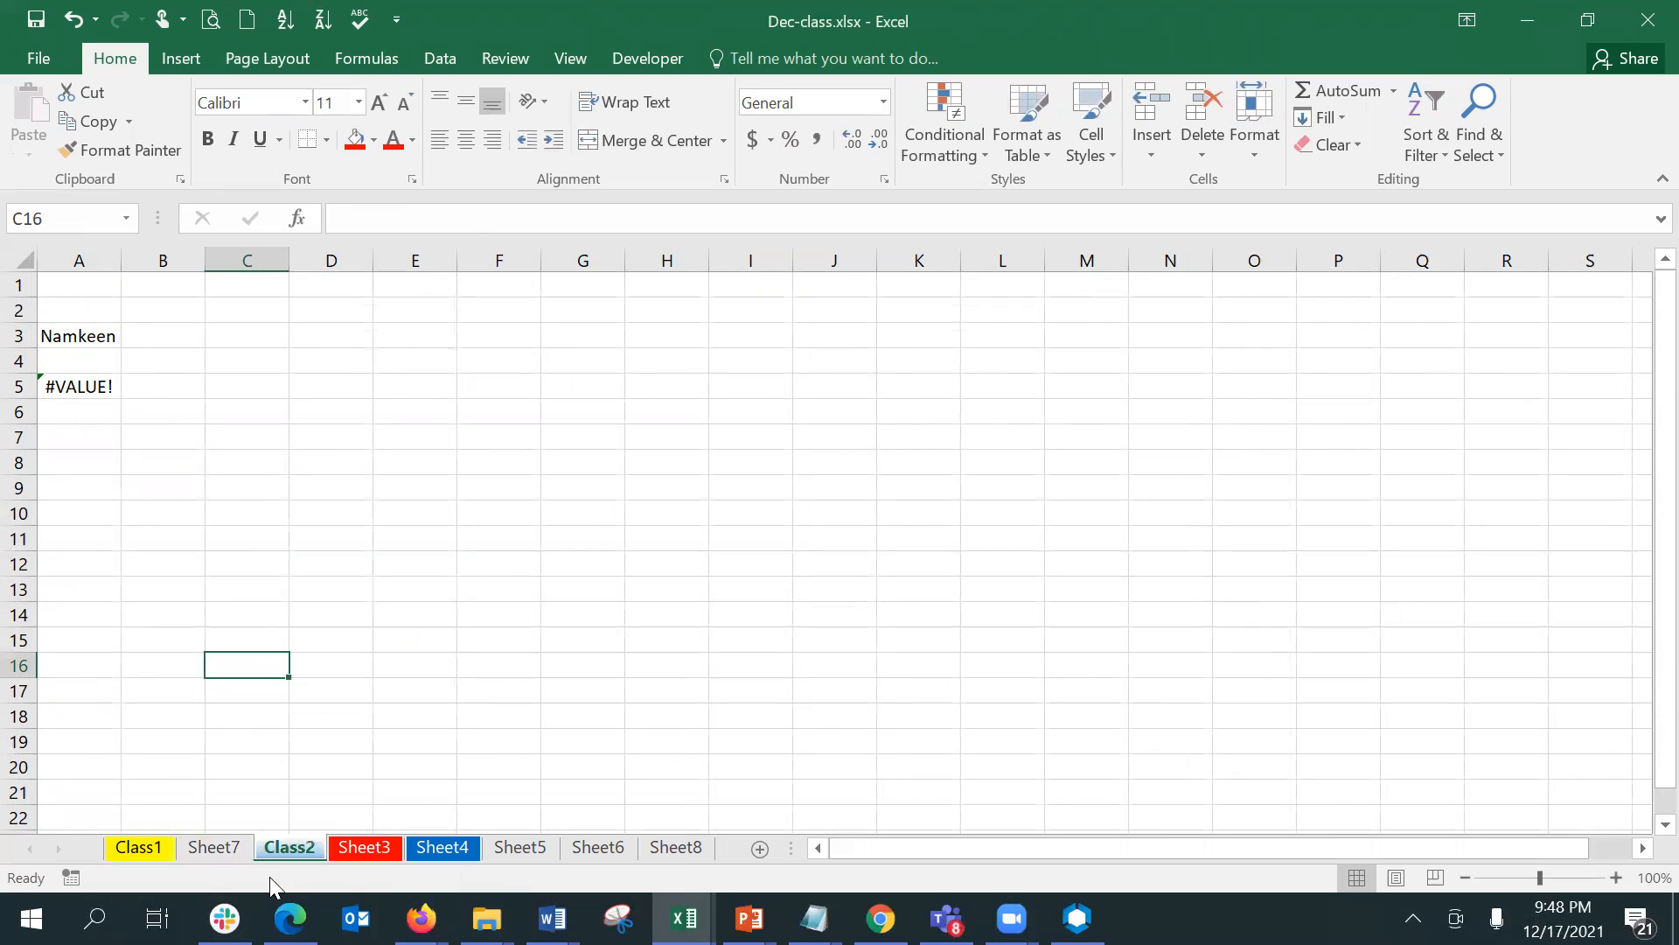
- Copy the Region table M72:P76 from Class1 and paste it at A7 of Sheet7
{"action": "left_click", "coordinate": [140, 847]}
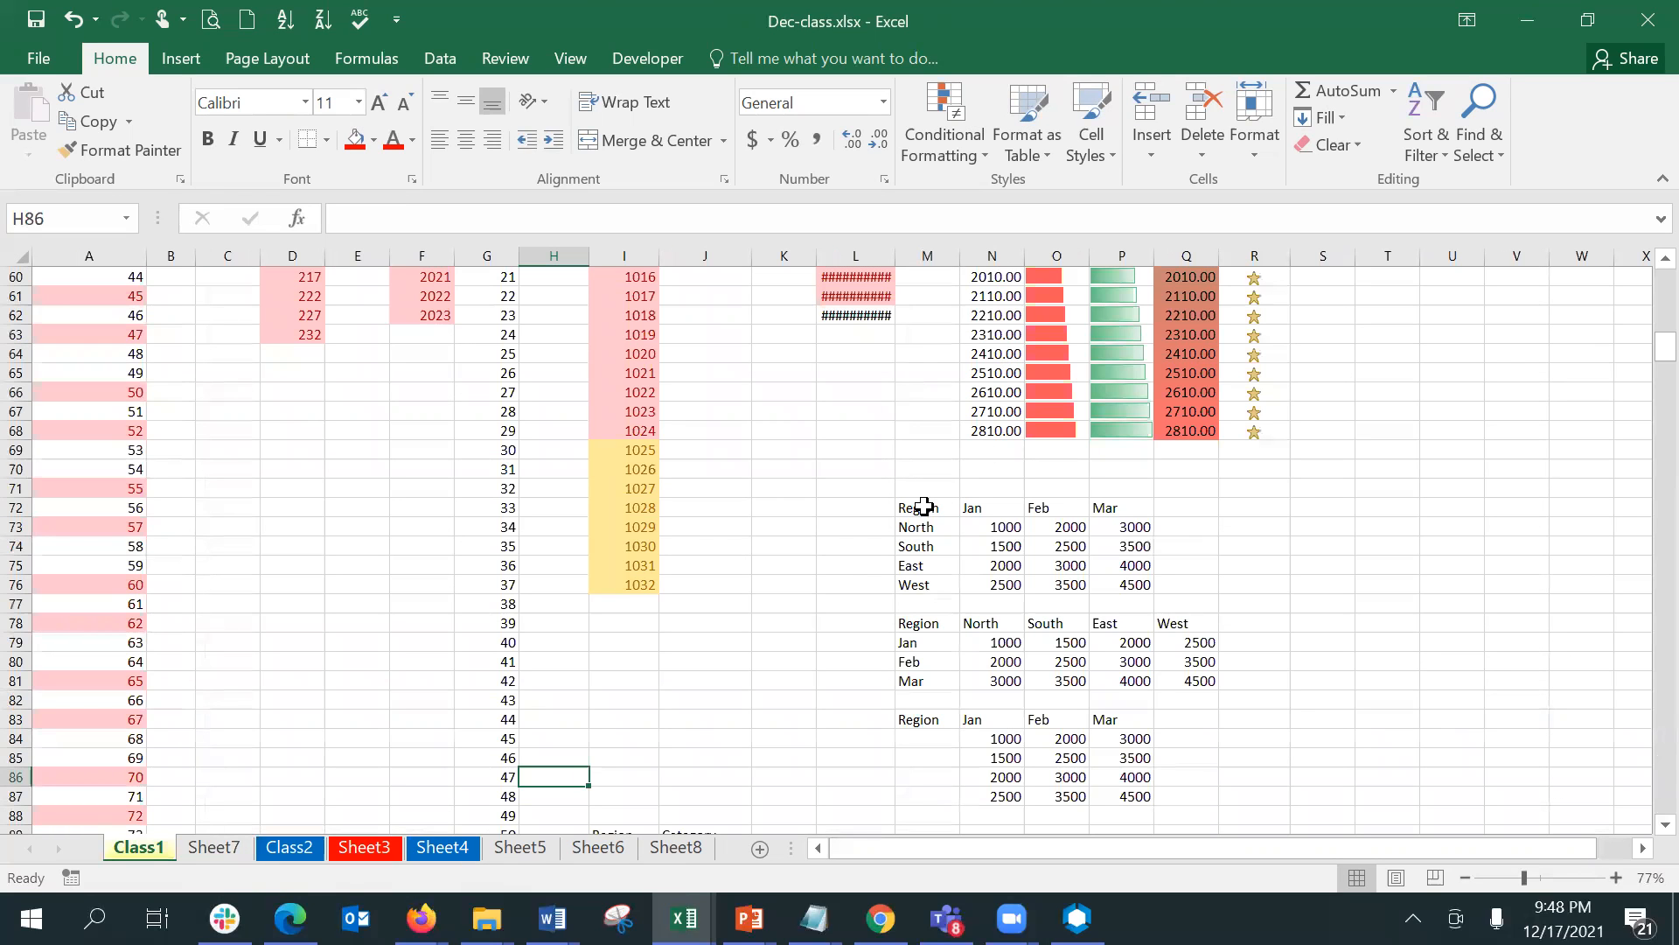
{"action": "left_click", "coordinate": [917, 507]}
{"action": "left_click_drag", "start_coordinate": [948, 528], "coordinate": [1113, 586]}
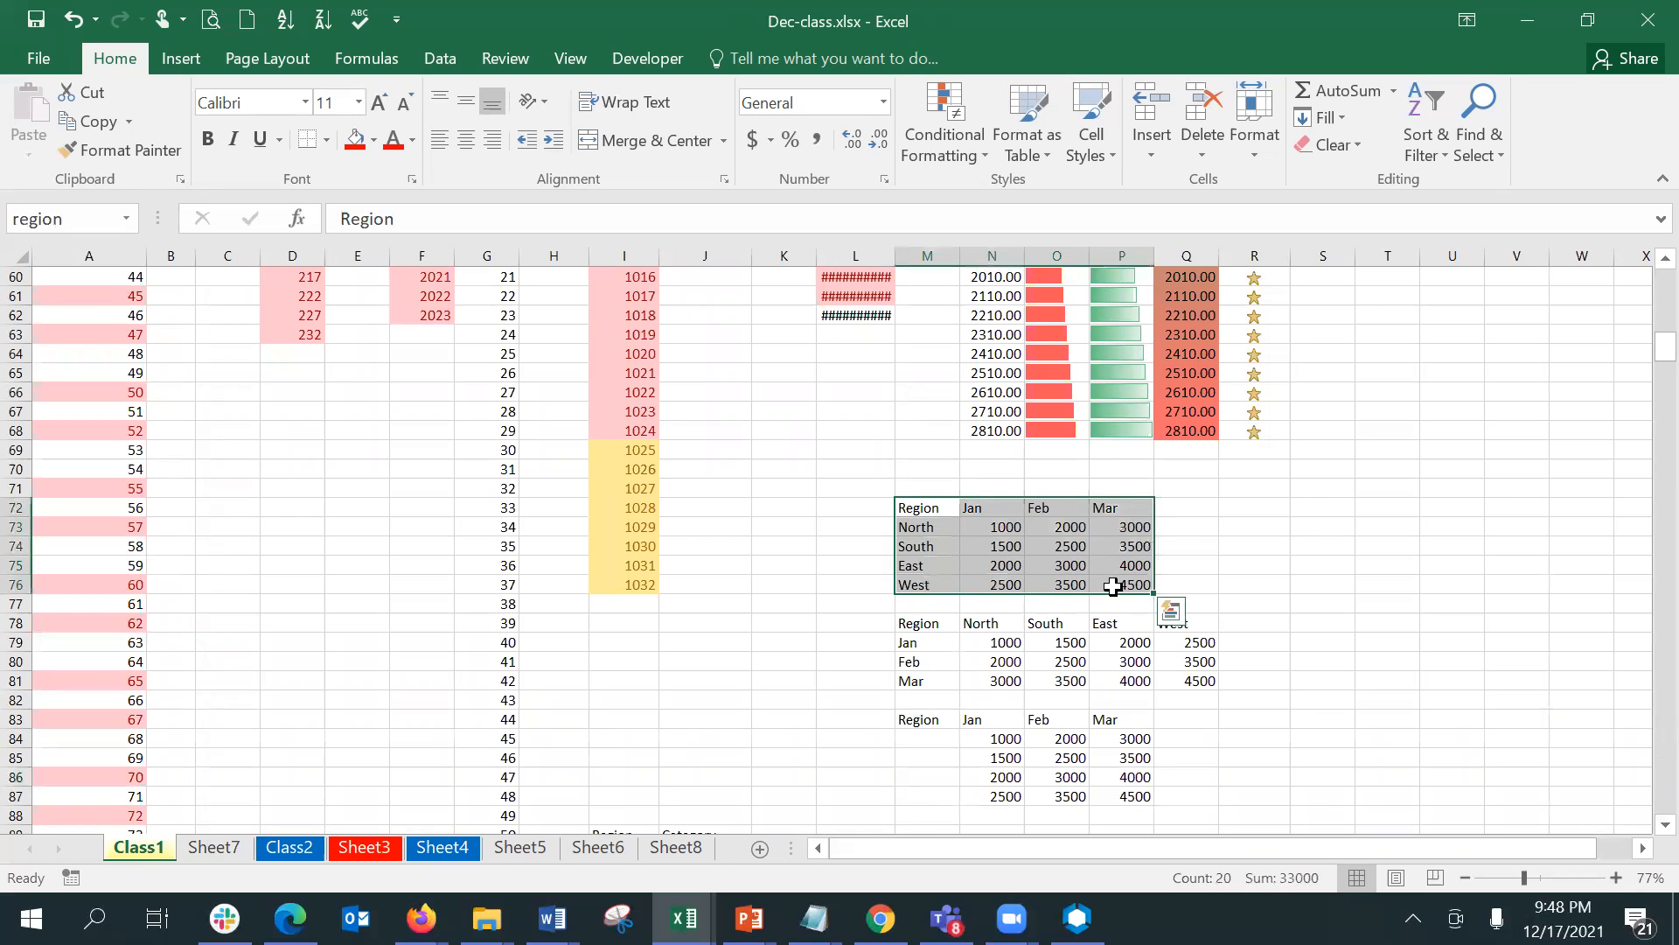
{"action": "key", "text": "ctrl+c"}
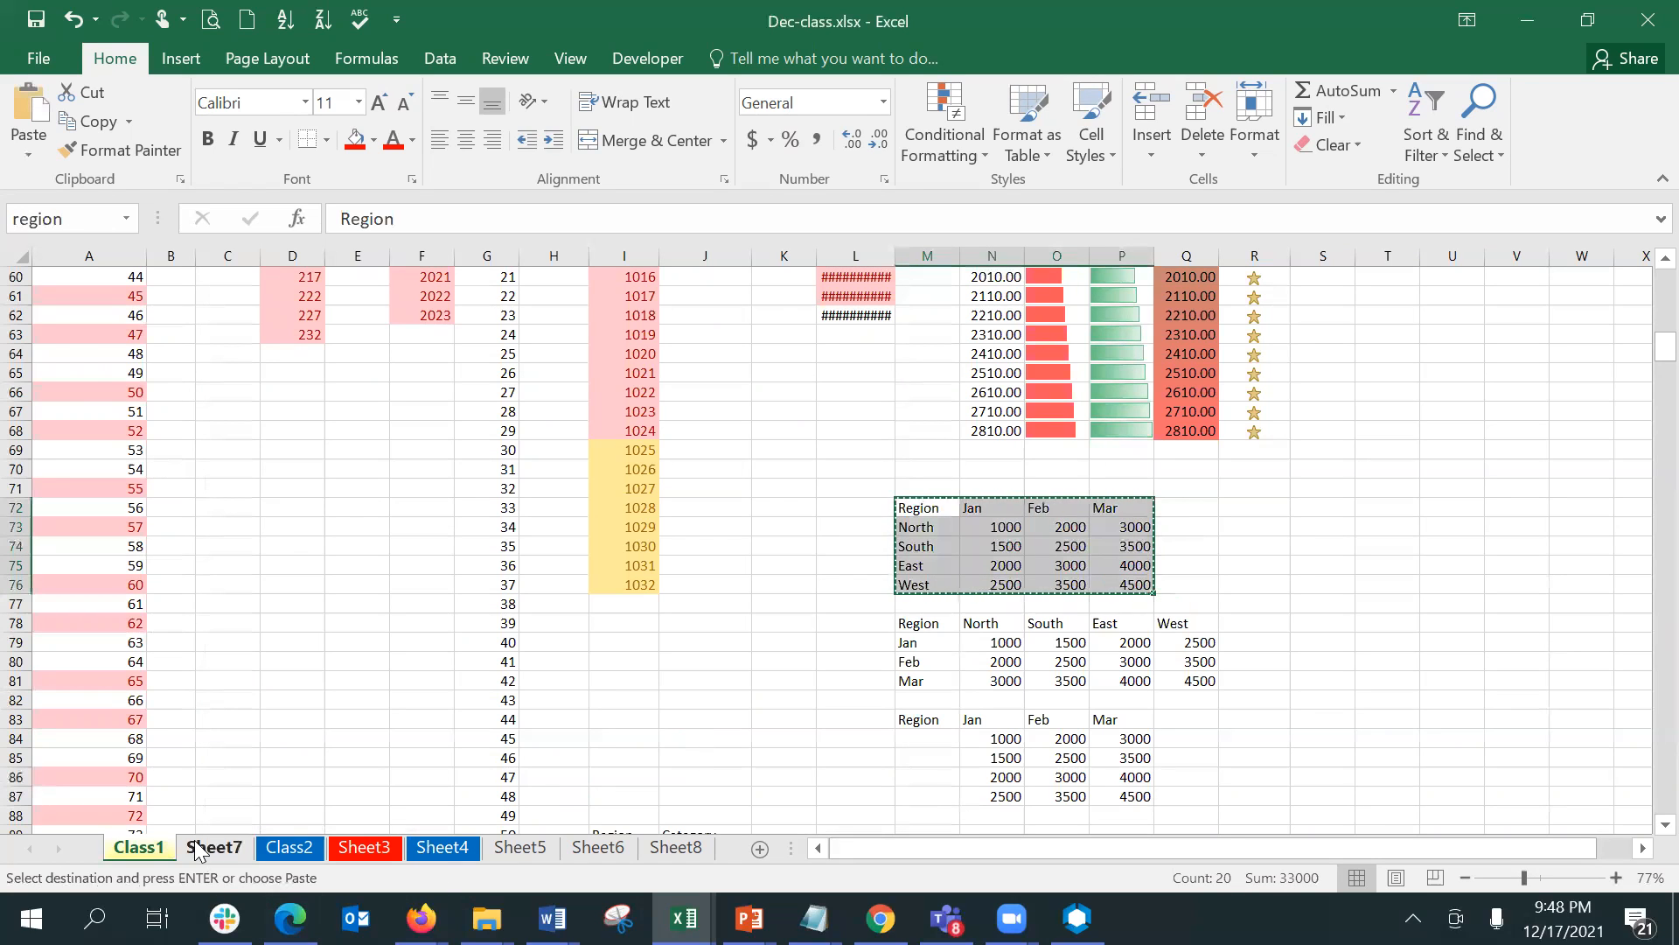
{"action": "left_click", "coordinate": [213, 847]}
{"action": "left_click", "coordinate": [89, 435]}
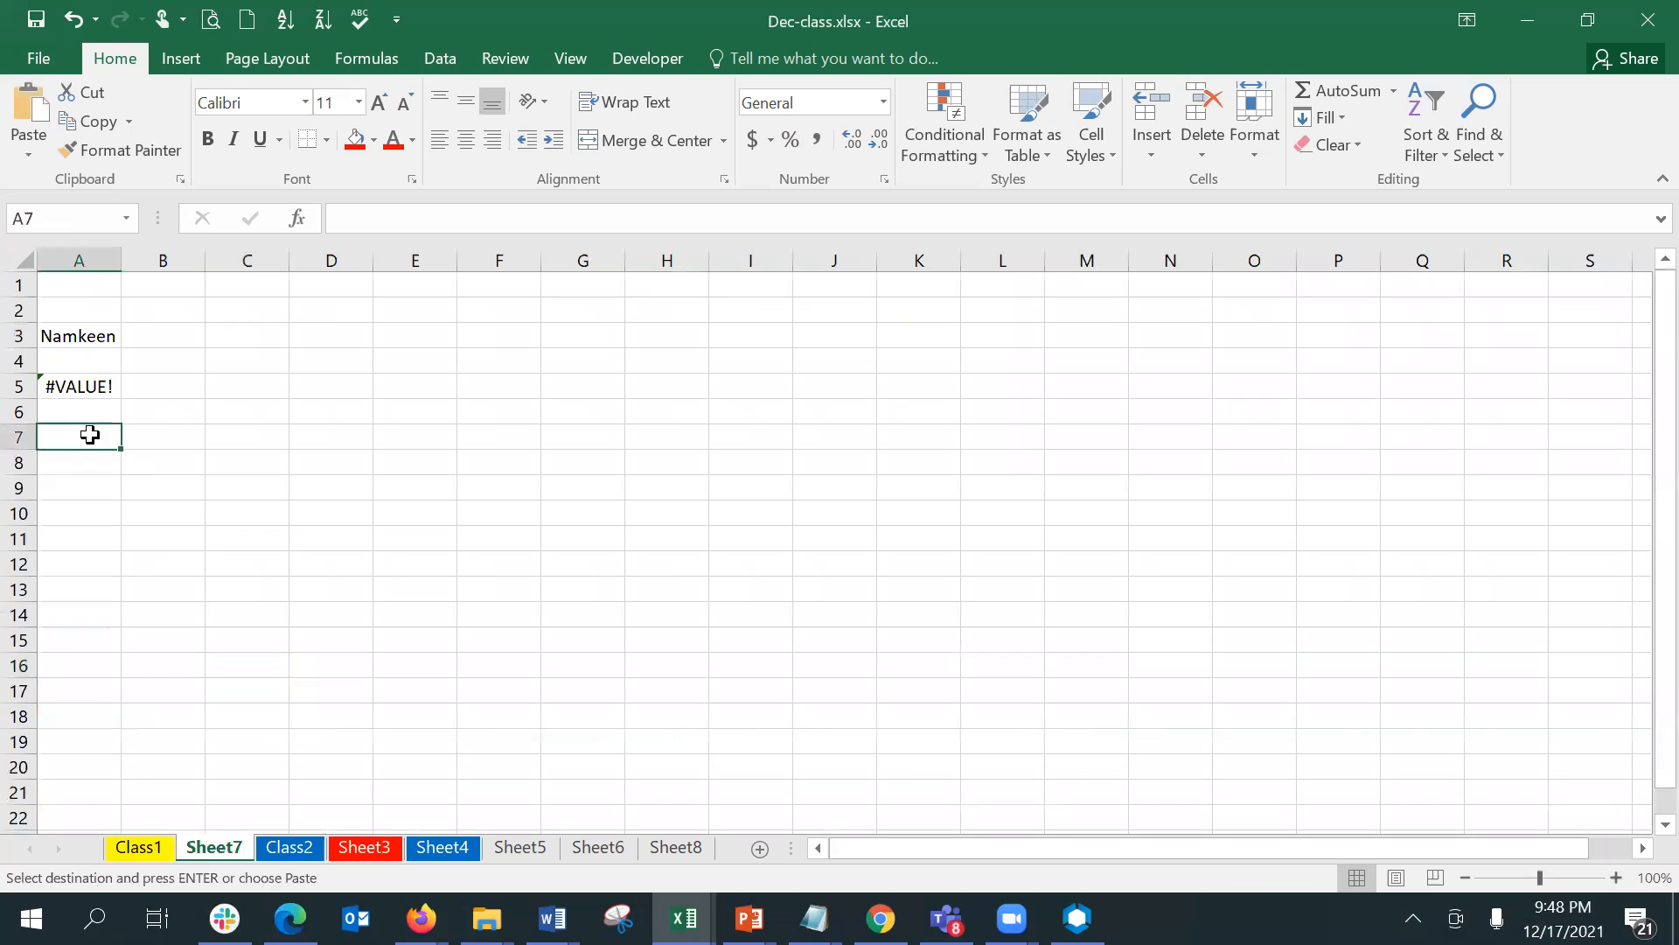
{"action": "key", "text": "ctrl+v"}
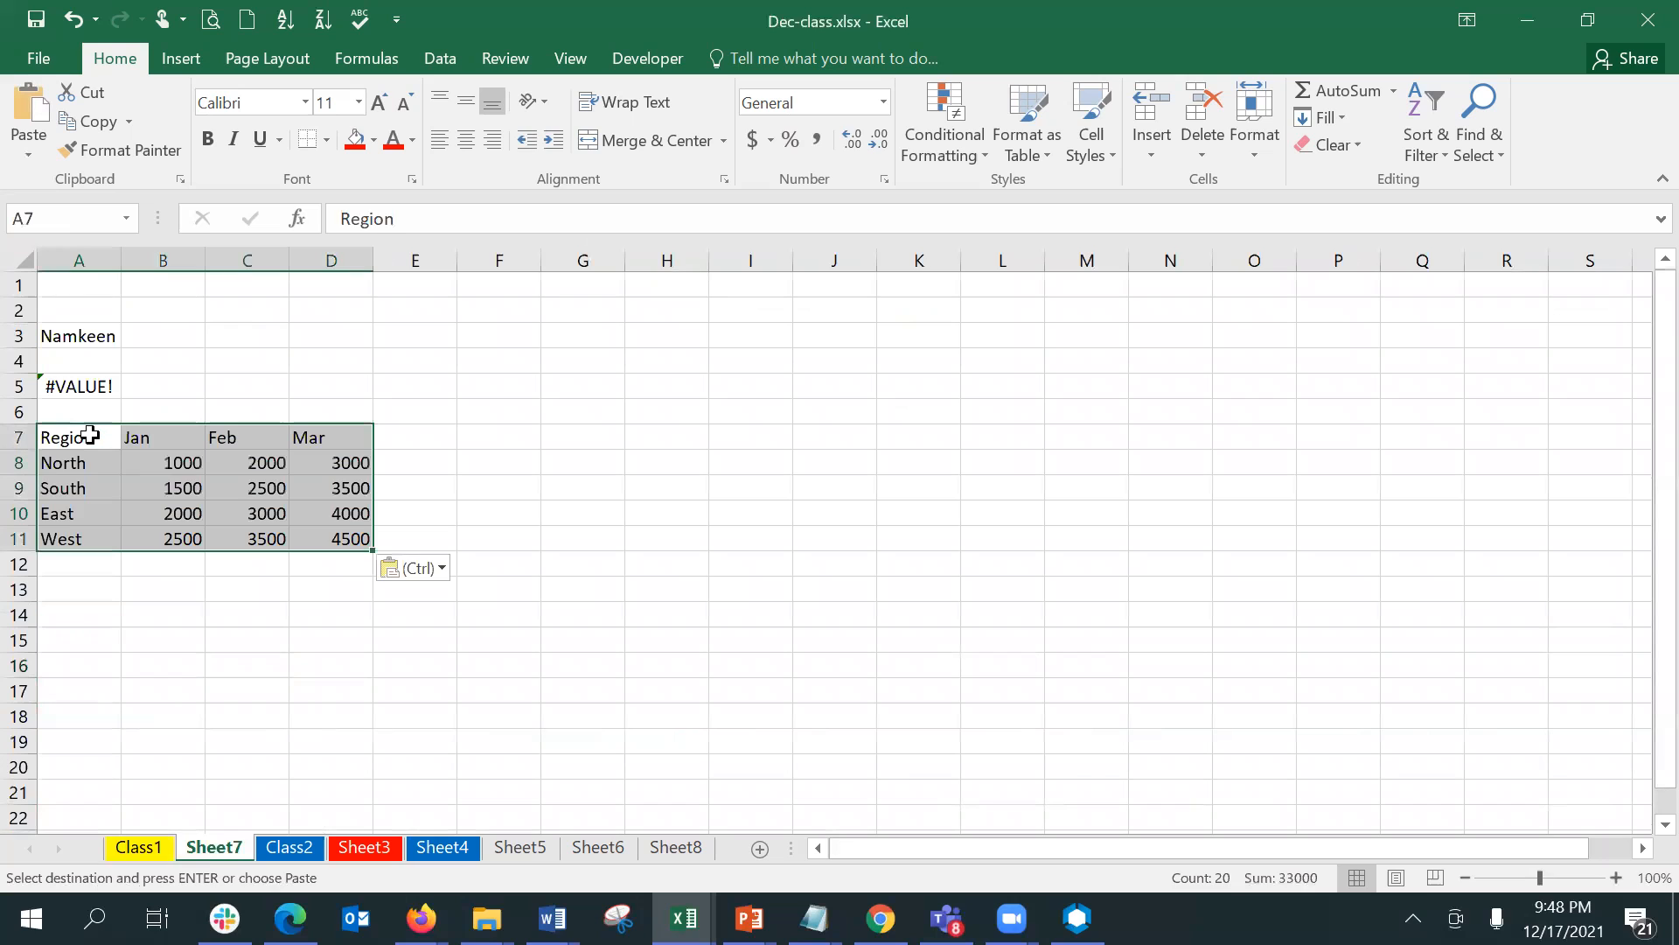
- Paste the copied Region table at A7 of Class2 and at A7 of Sheet3
{"action": "left_click", "coordinate": [284, 848]}
{"action": "left_click", "coordinate": [88, 435]}
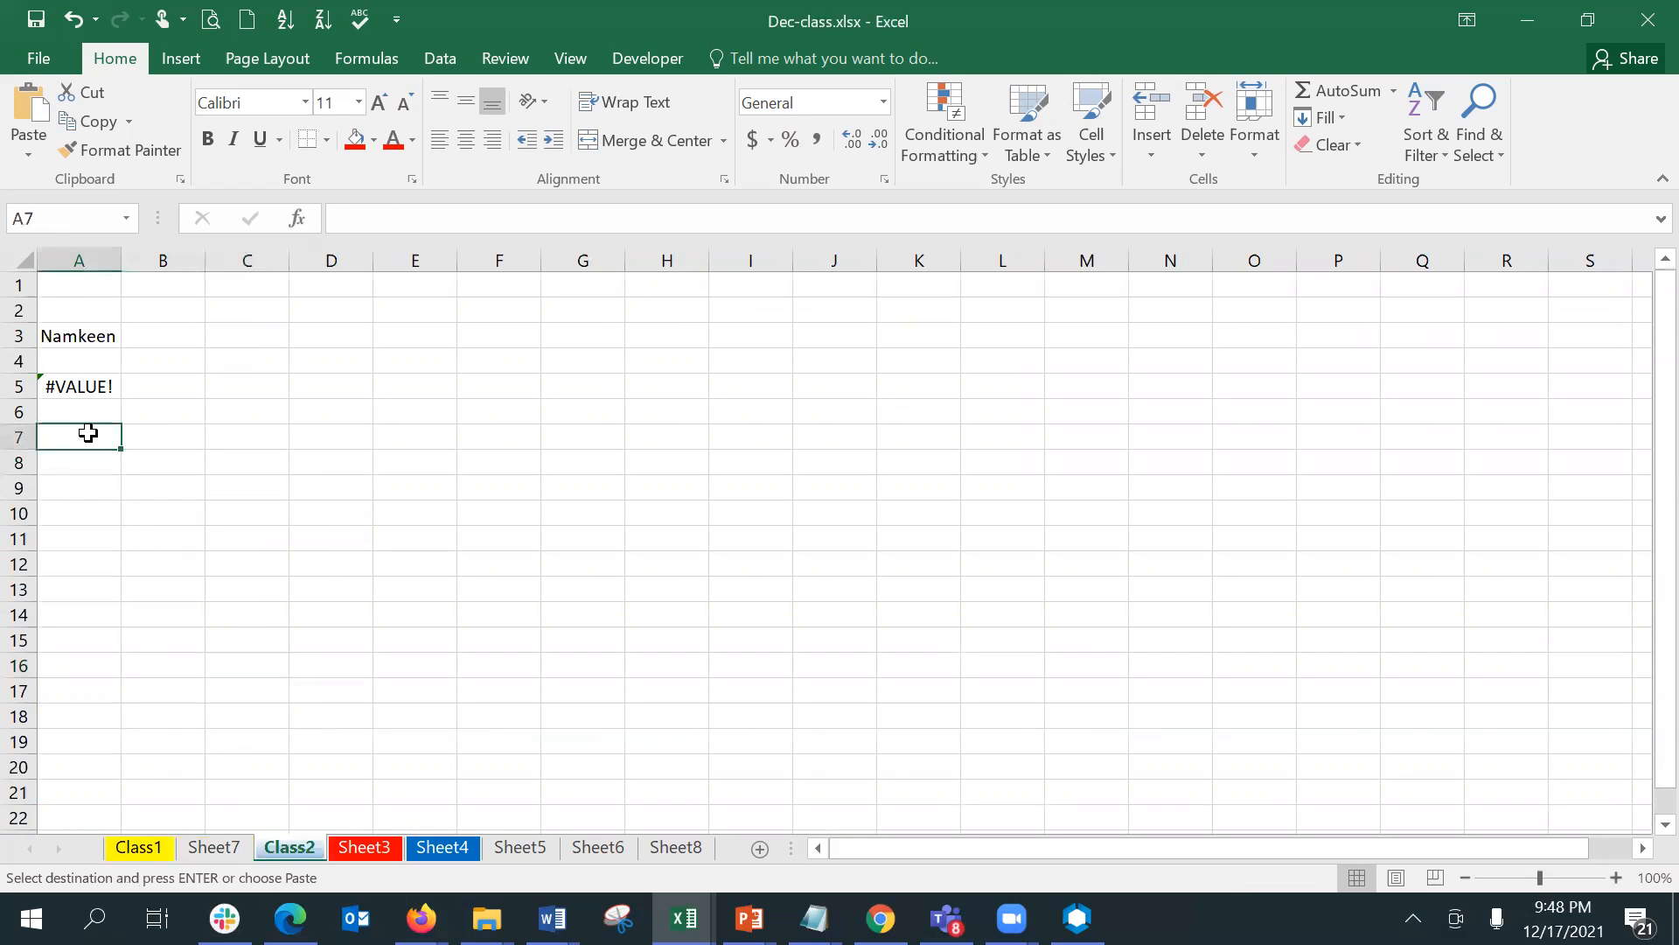
{"action": "key", "text": "ctrl+v"}
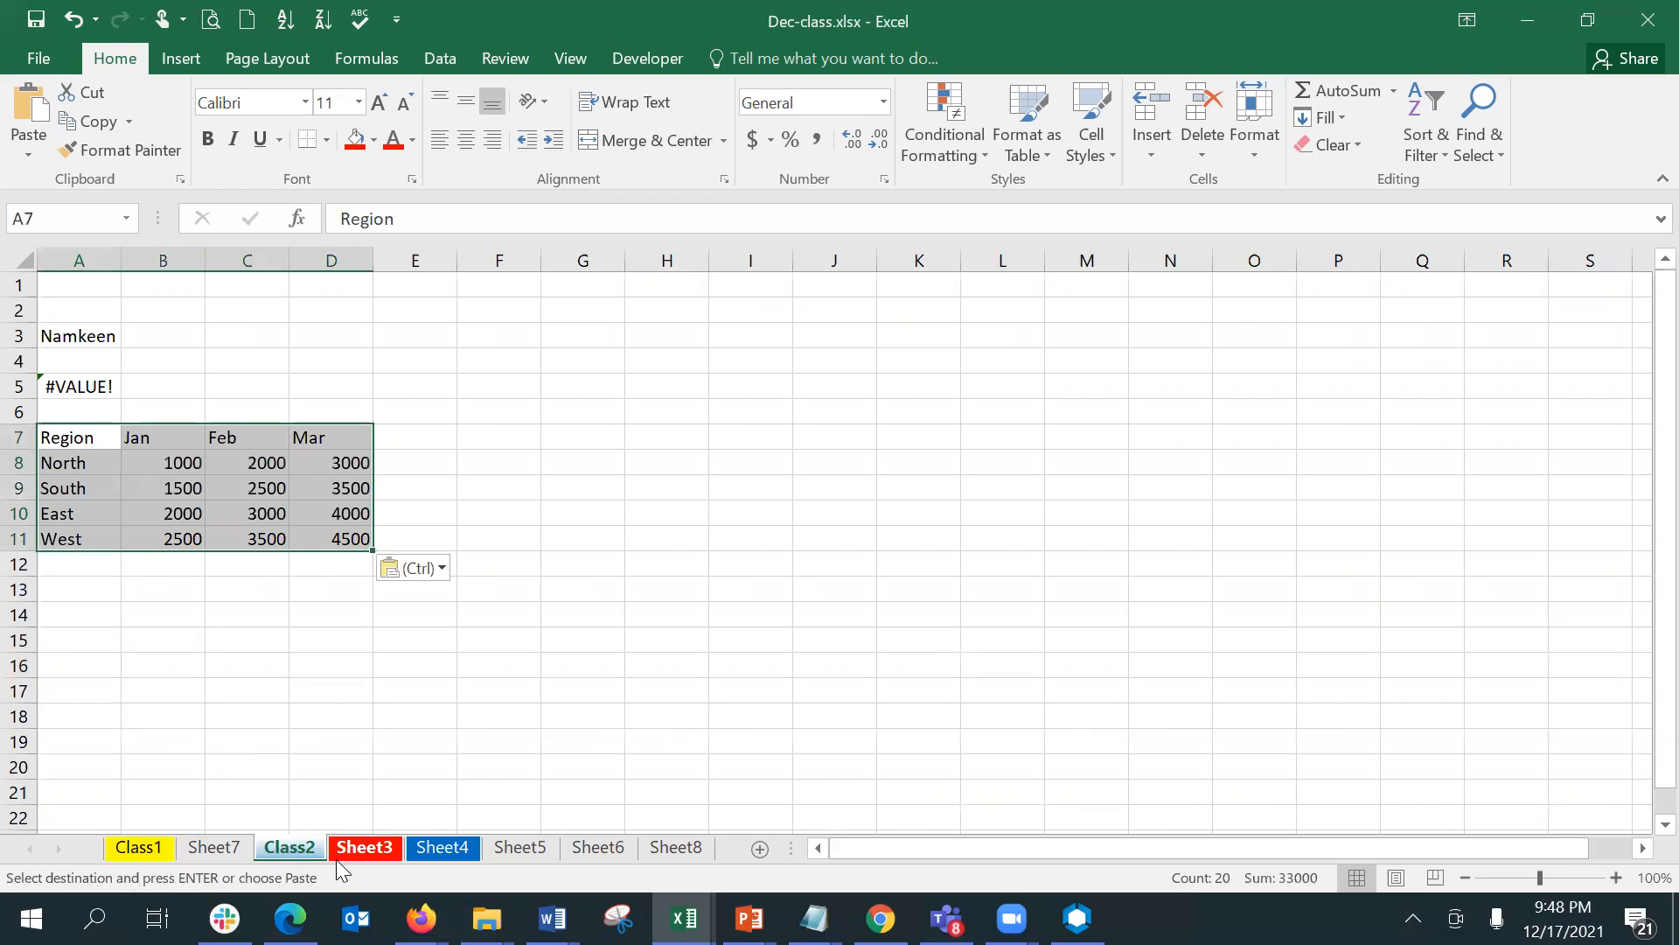
{"action": "left_click", "coordinate": [364, 848]}
{"action": "left_click", "coordinate": [105, 433]}
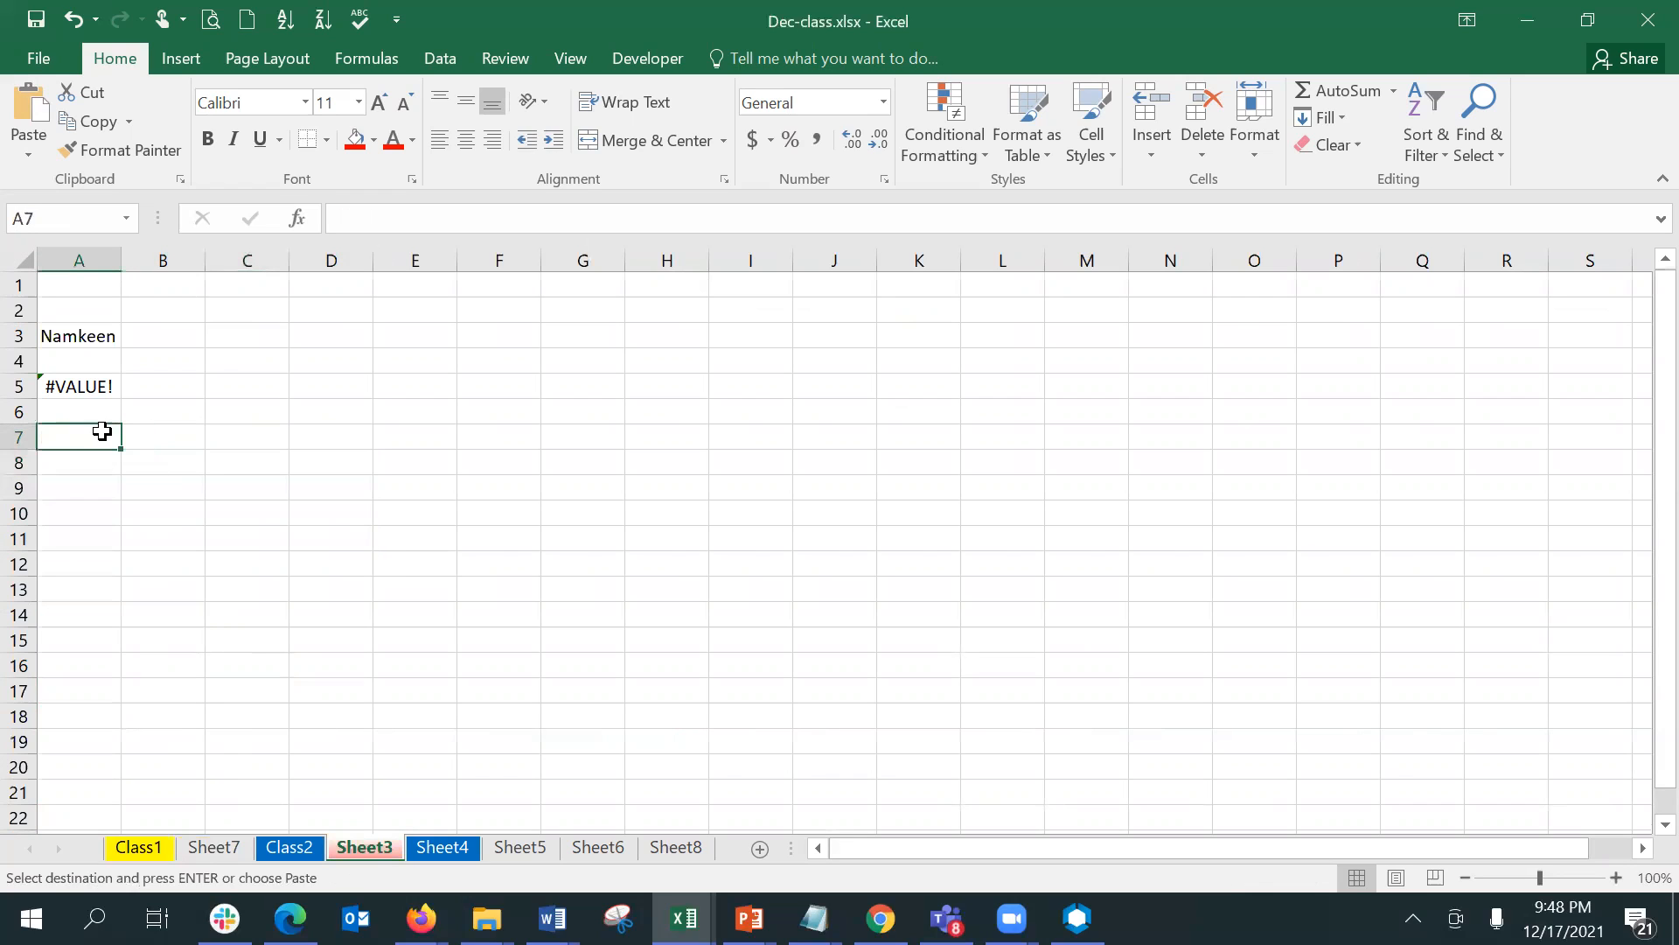
{"action": "key", "text": "ctrl+v"}
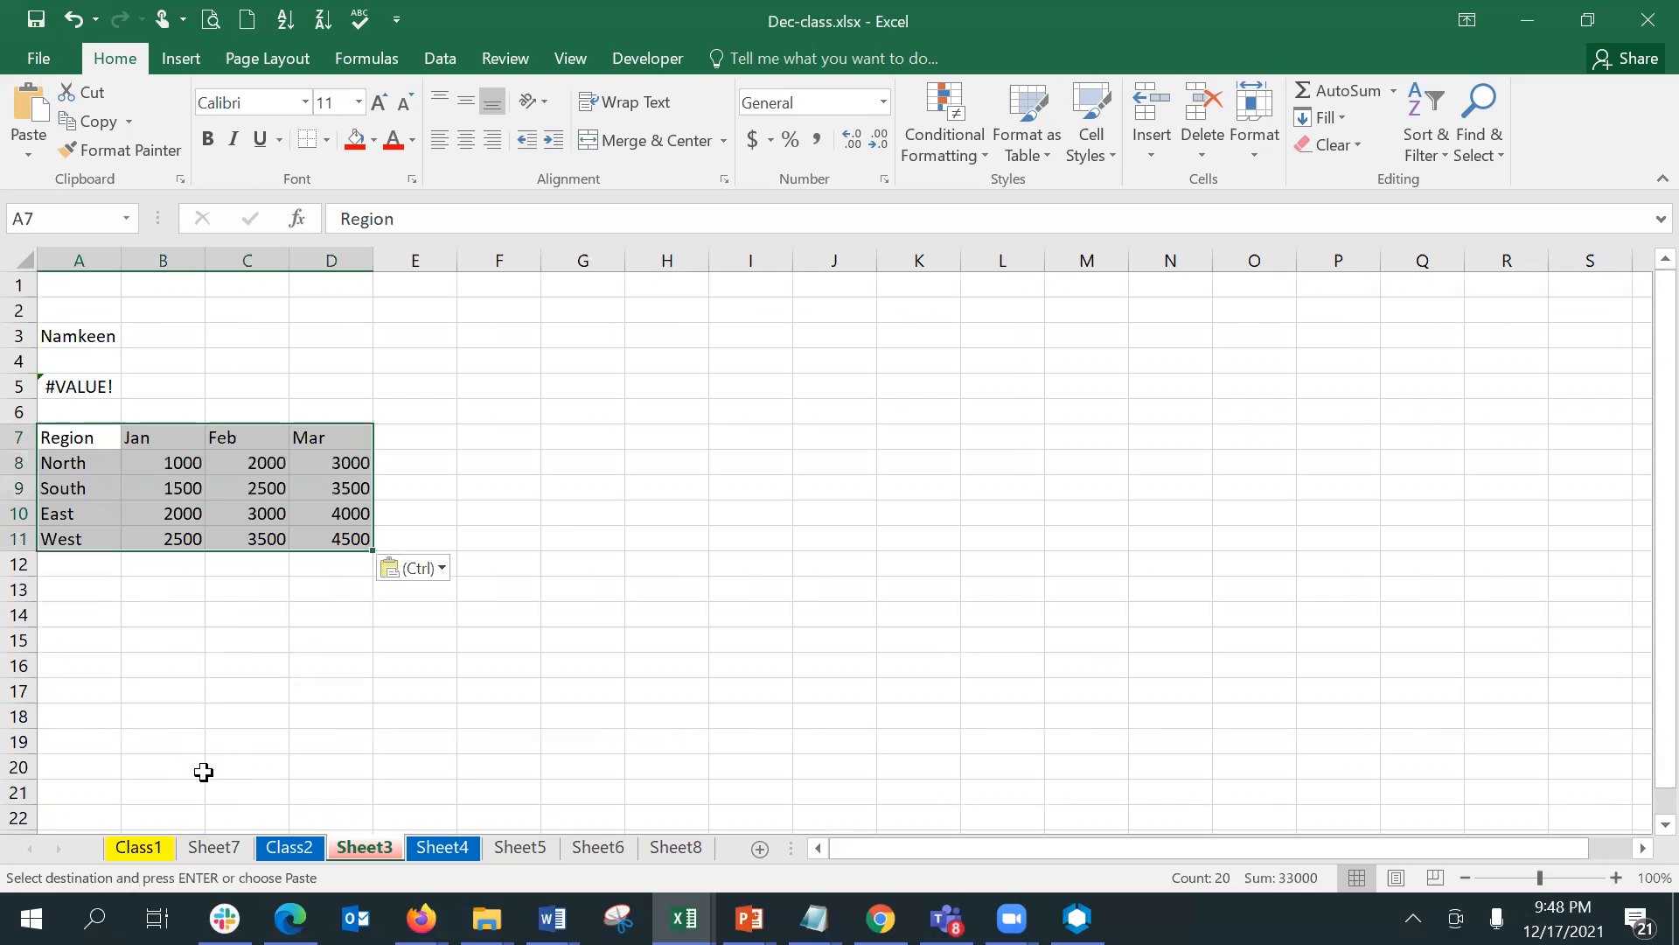
- Compare the pasted Region tables on Sheet7, Class2 and Sheet3 with the source table on Class1
{"action": "left_click", "coordinate": [226, 848]}
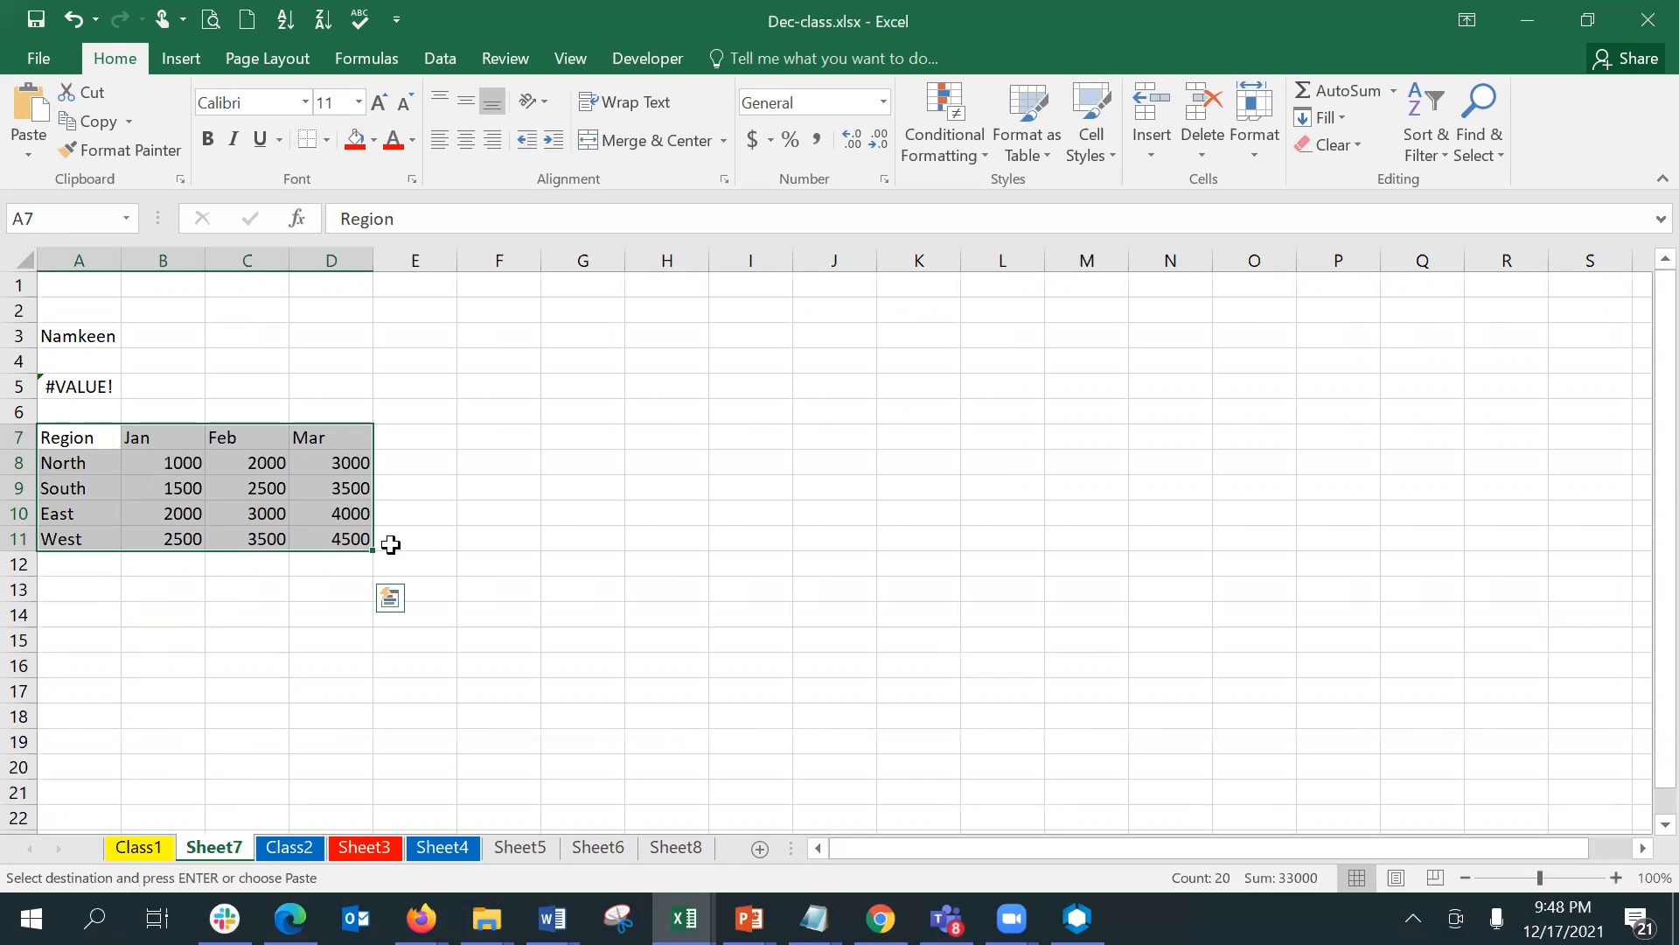
{"action": "left_click", "coordinate": [149, 856]}
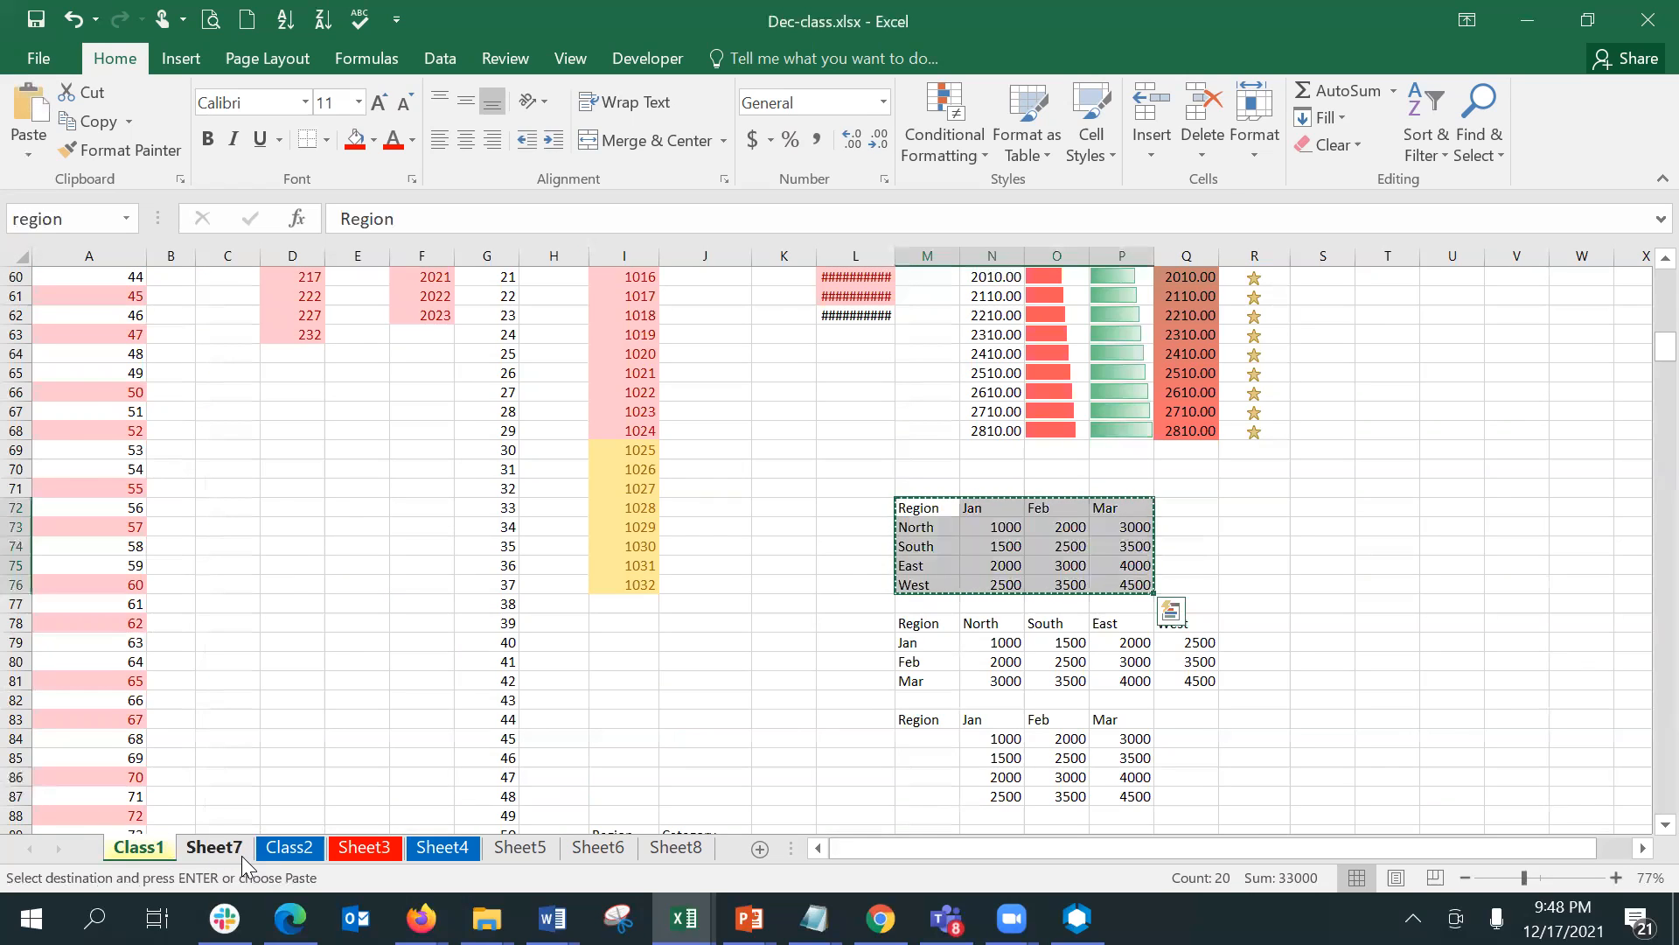
{"action": "left_click", "coordinate": [238, 856]}
{"action": "left_click_drag", "start_coordinate": [253, 564], "coordinate": [306, 614]}
{"action": "left_click", "coordinate": [304, 640]}
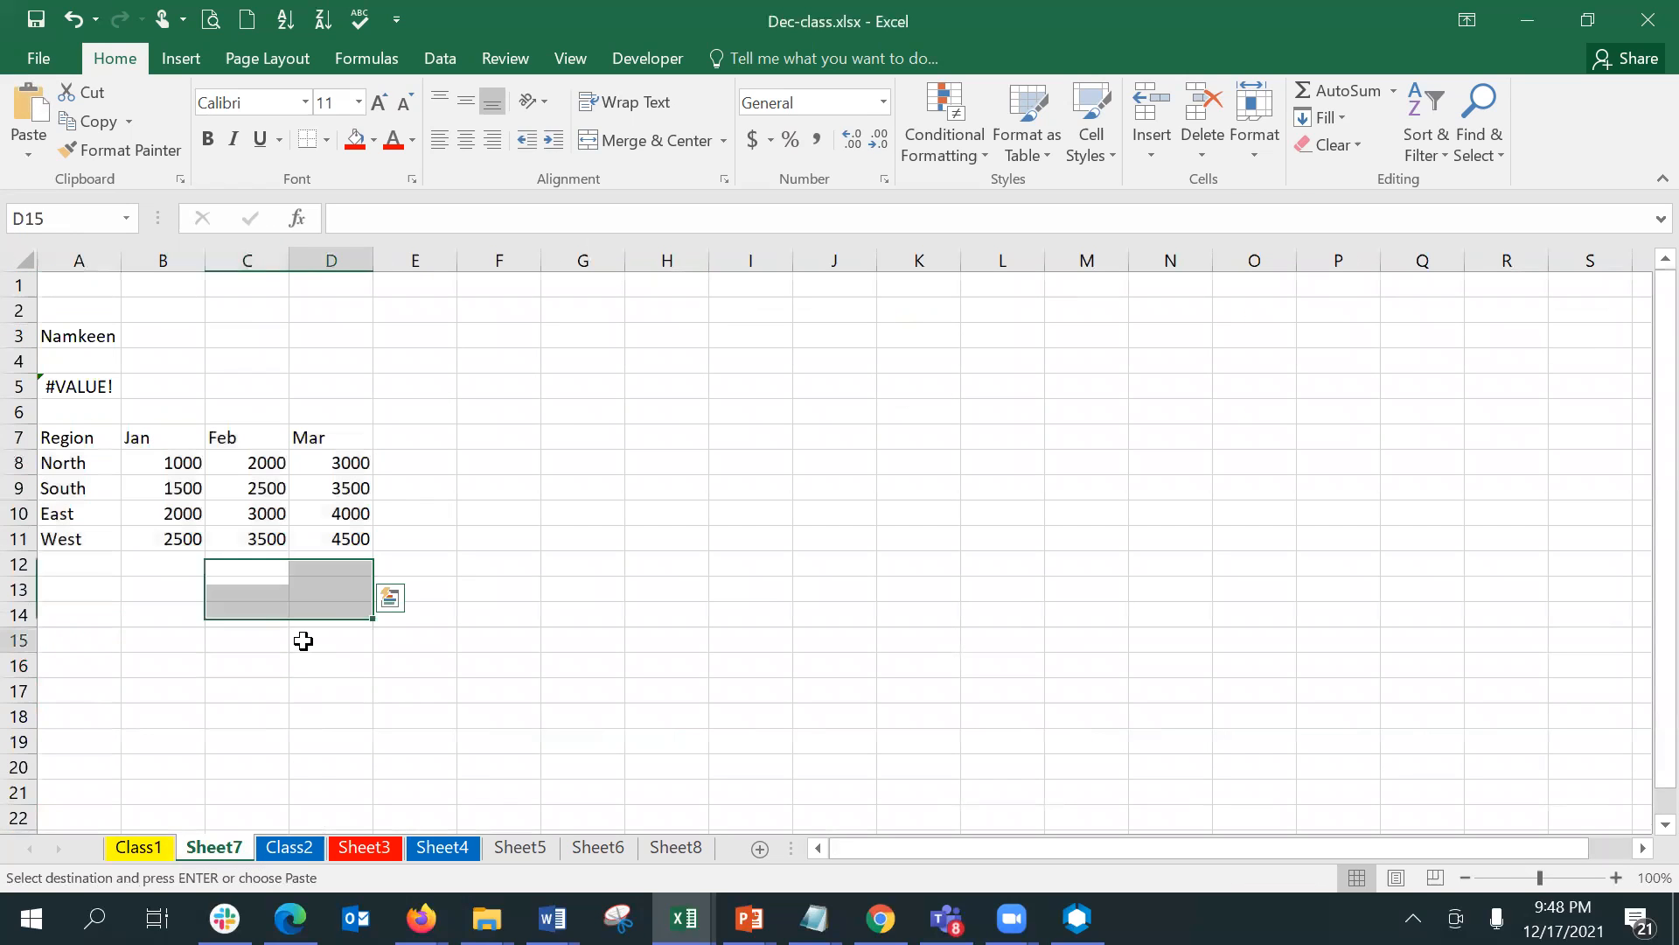
{"action": "left_click", "coordinate": [194, 549]}
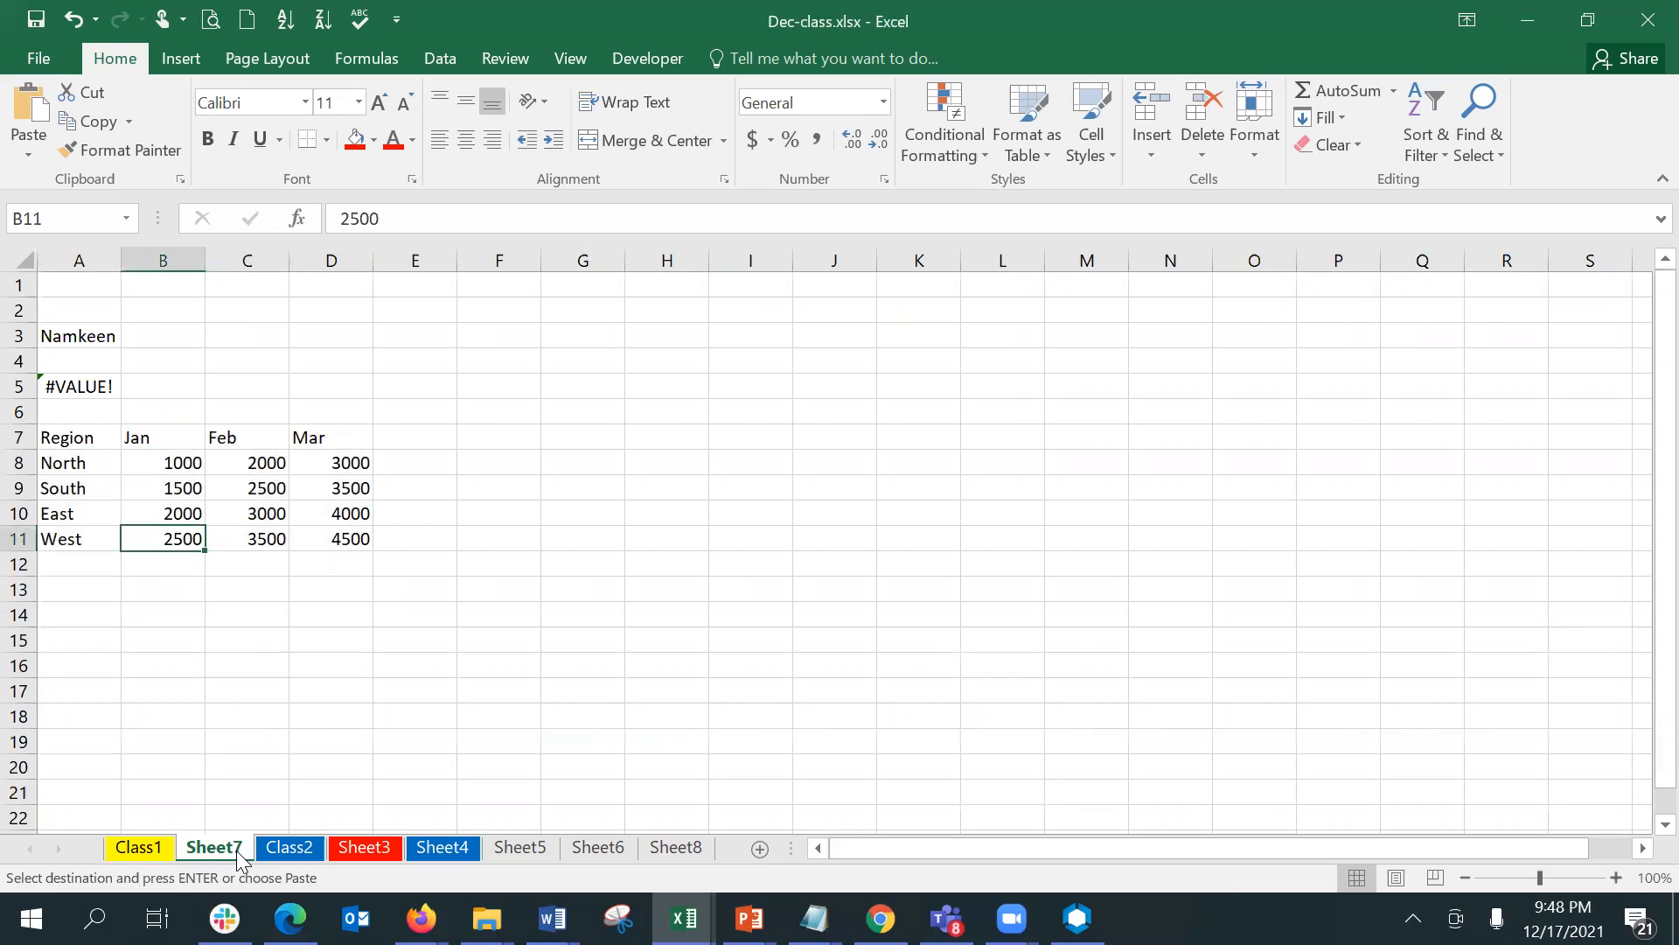
{"action": "left_click", "coordinate": [278, 851]}
{"action": "left_click", "coordinate": [350, 851]}
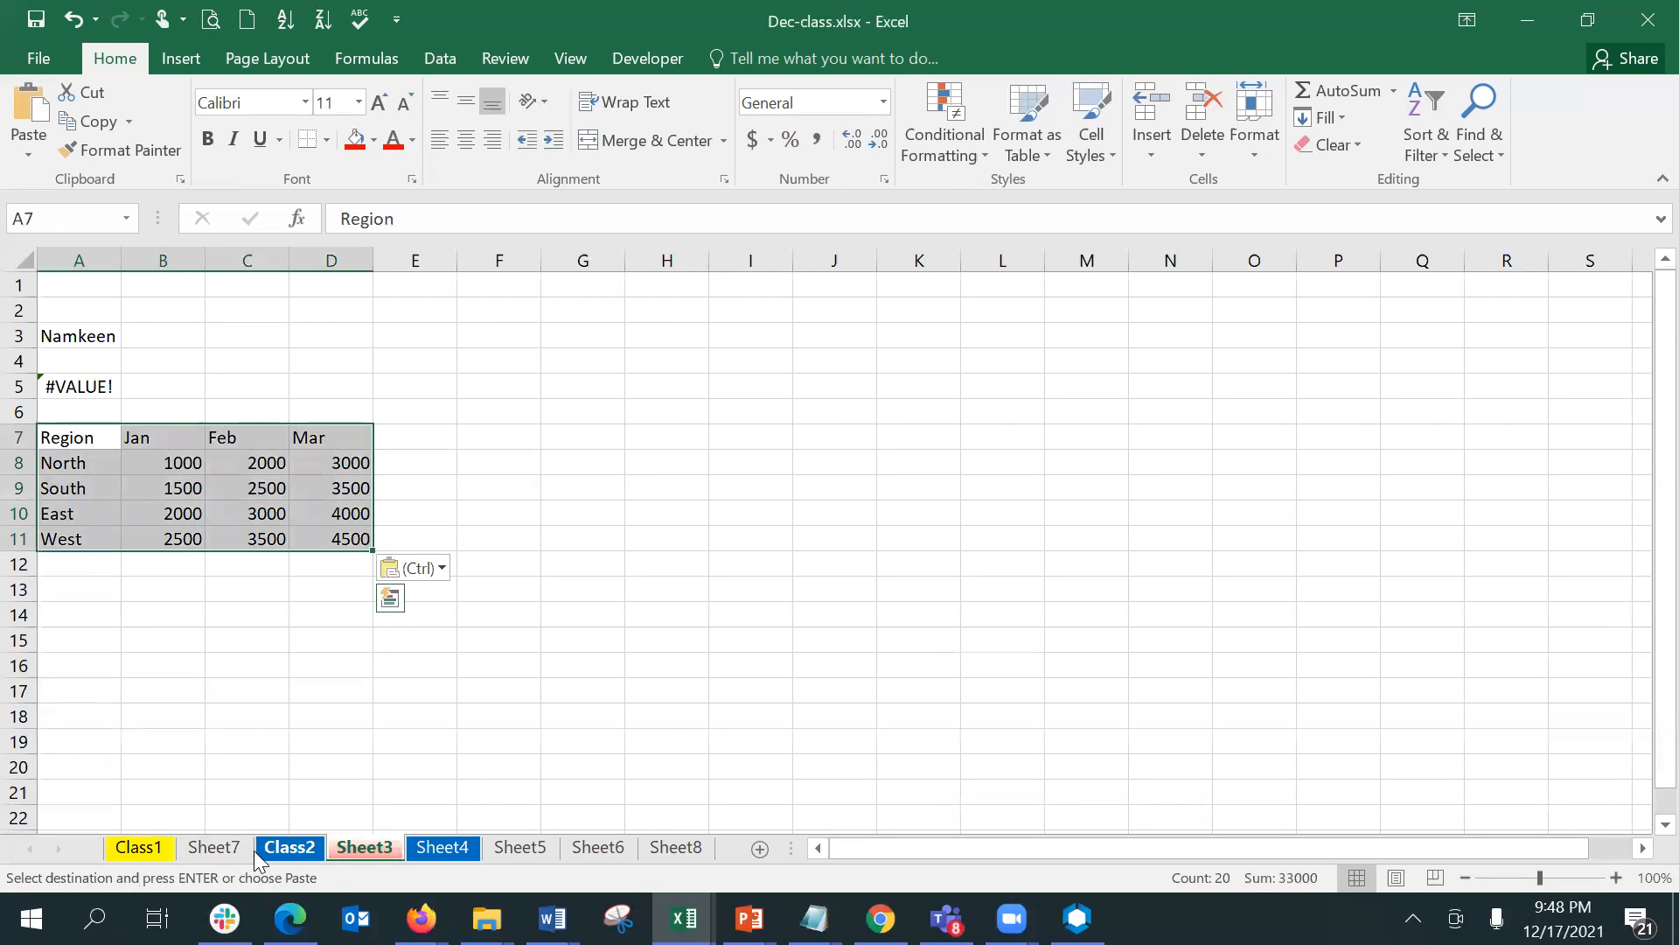
{"action": "left_click", "coordinate": [198, 848]}
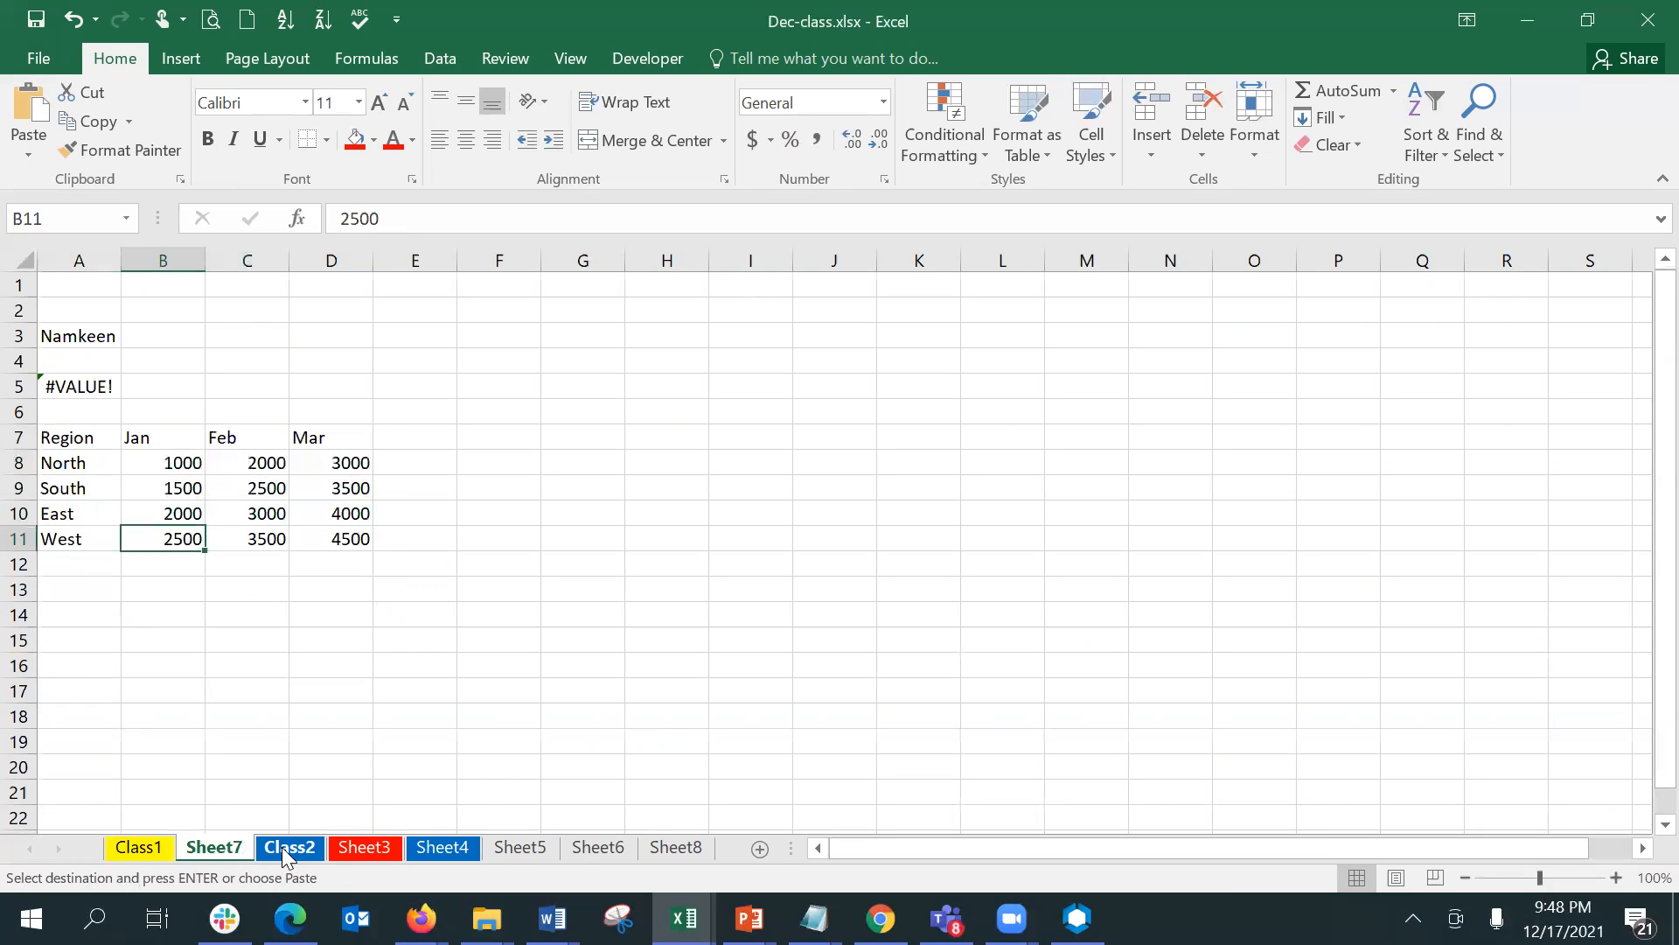
- Group Sheet7, Class2 and Sheet3 and total the Jan figures in B12 with =SUM(B8:B11)
{"action": "left_click", "coordinate": [282, 847], "text": "ctrl"}
{"action": "left_click", "coordinate": [364, 848], "text": "ctrl"}
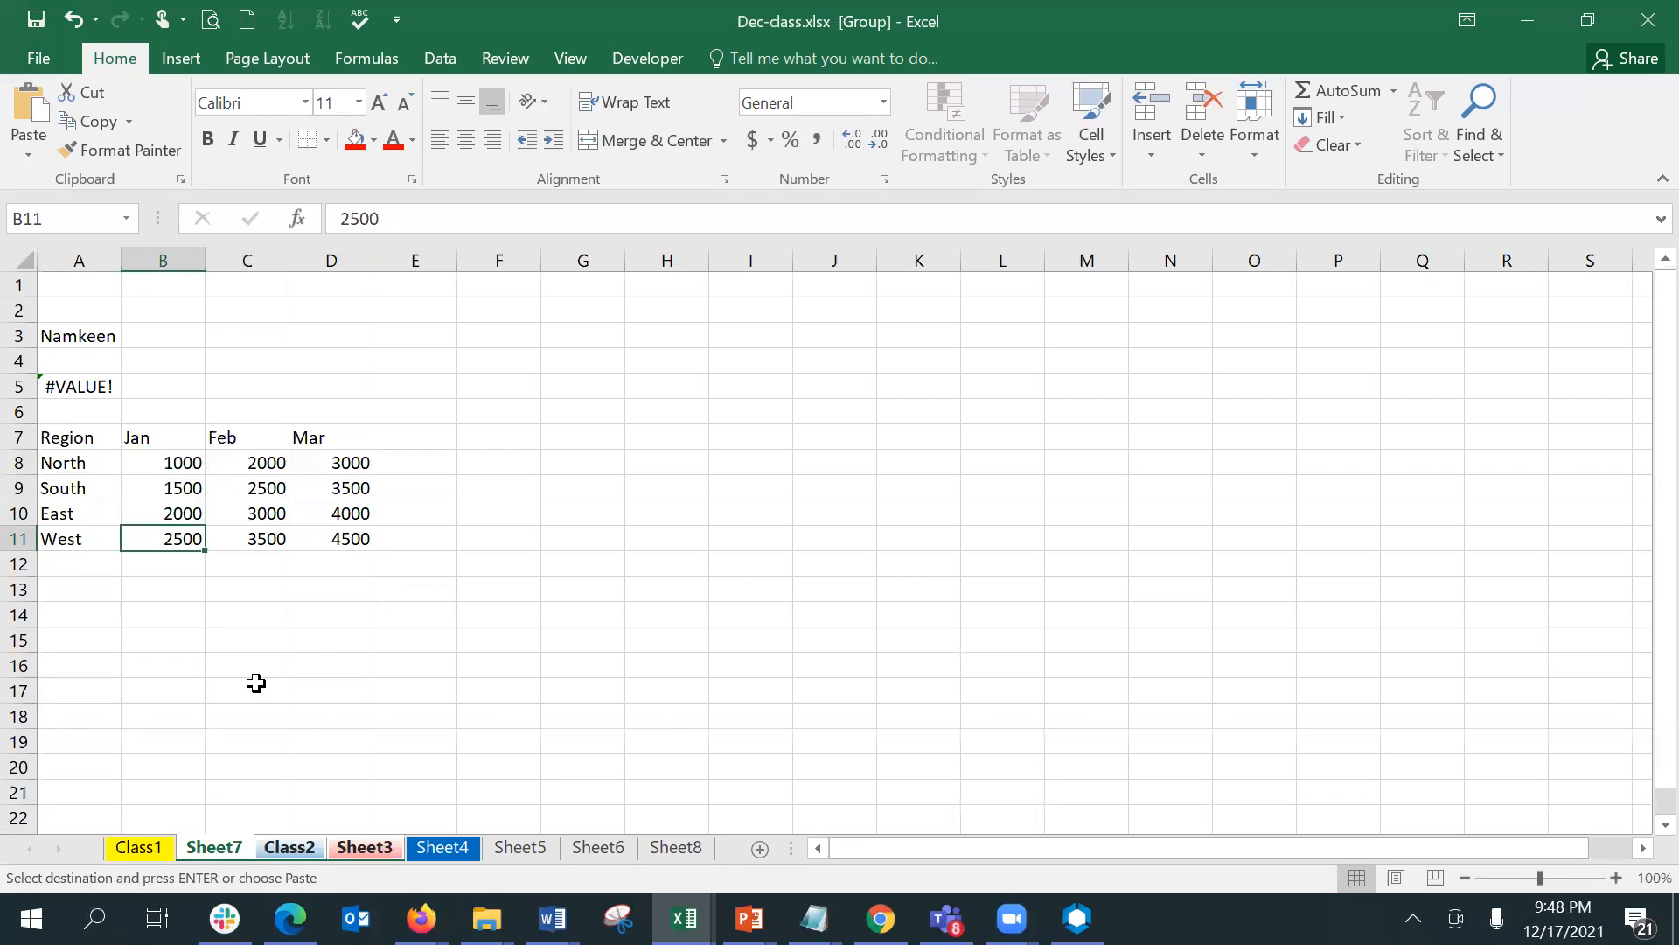
{"action": "left_click", "coordinate": [182, 569]}
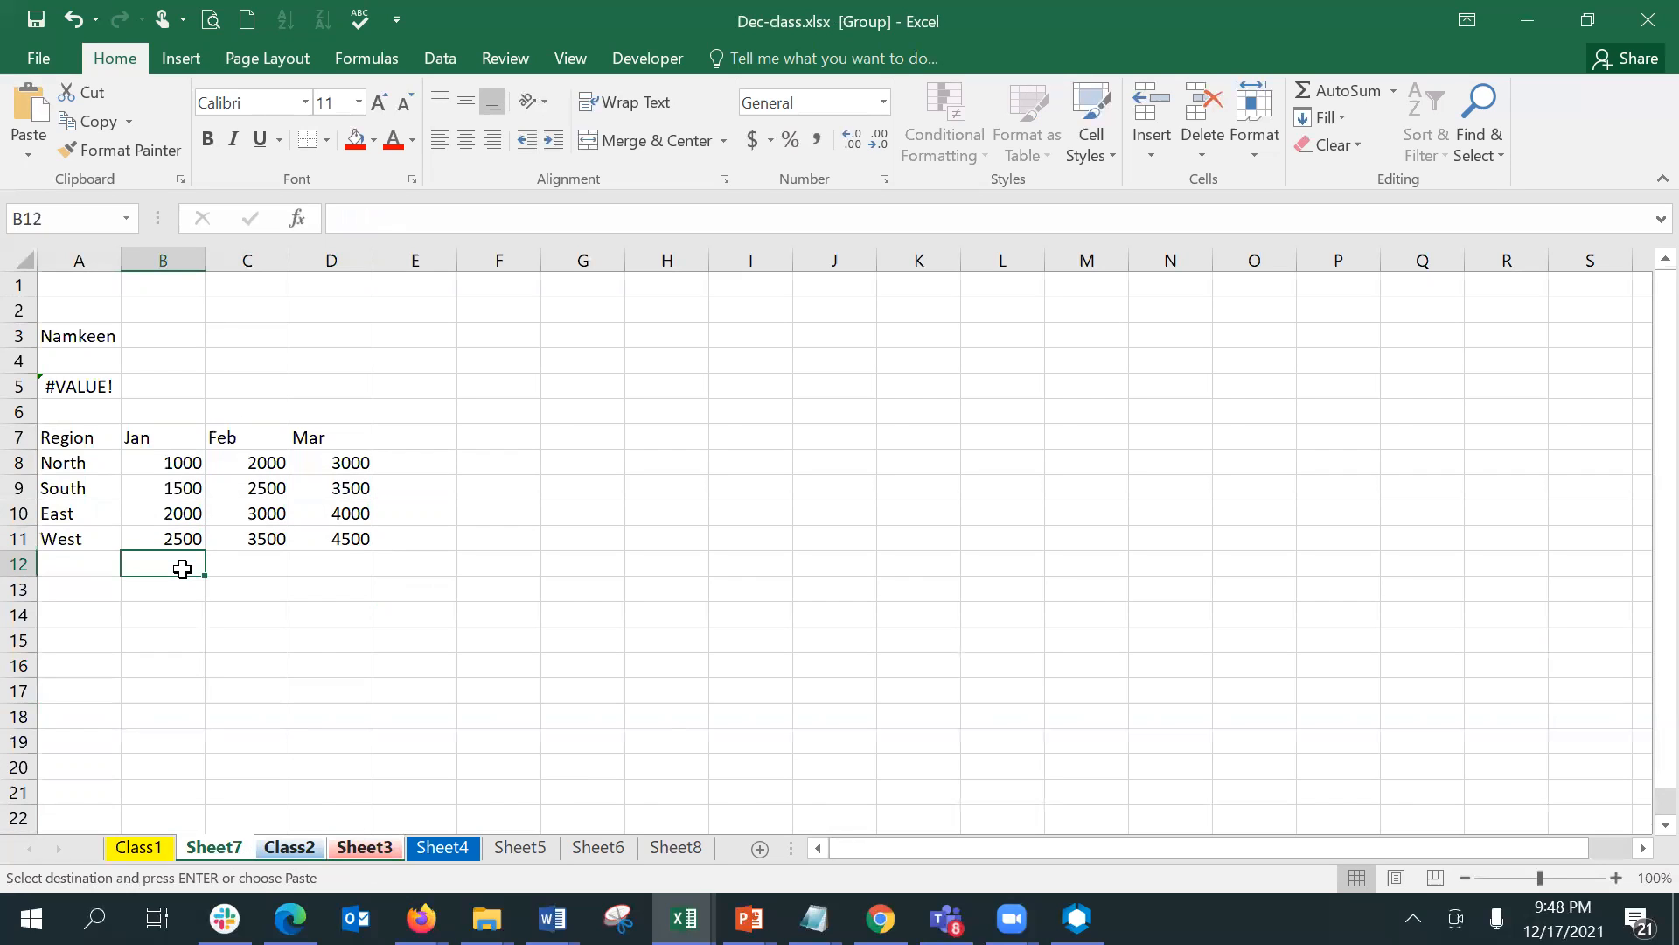
{"action": "type", "text": "=sum"}
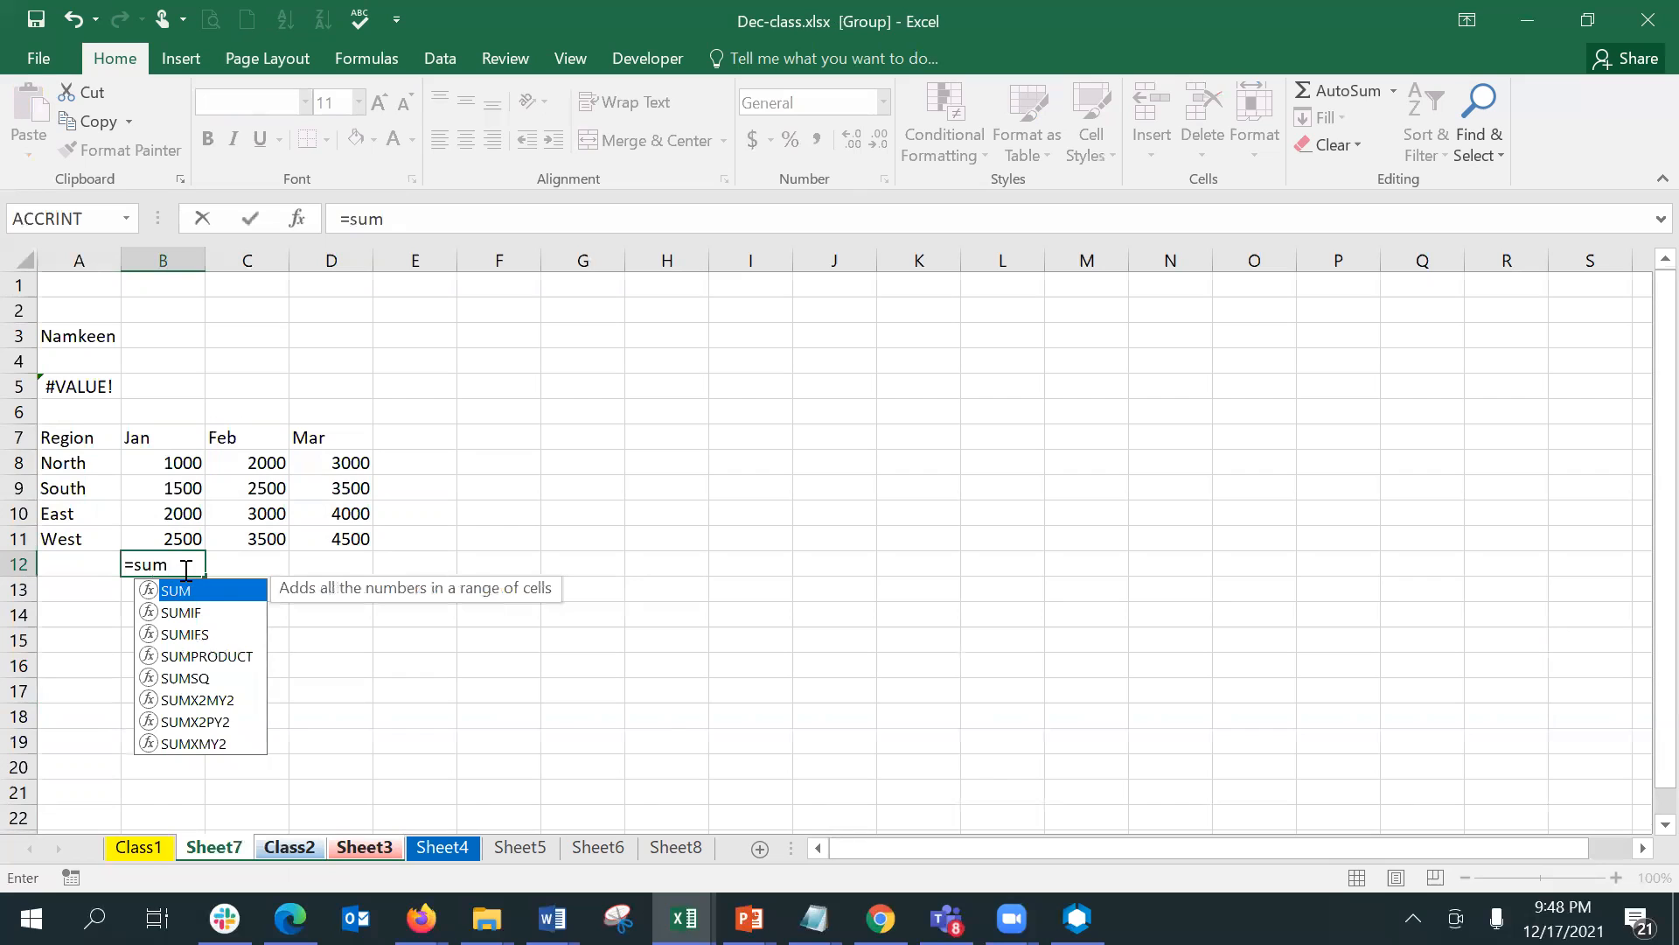
{"action": "double_click", "coordinate": [198, 588]}
{"action": "left_click_drag", "start_coordinate": [171, 460], "coordinate": [180, 536]}
{"action": "key", "text": "Return"}
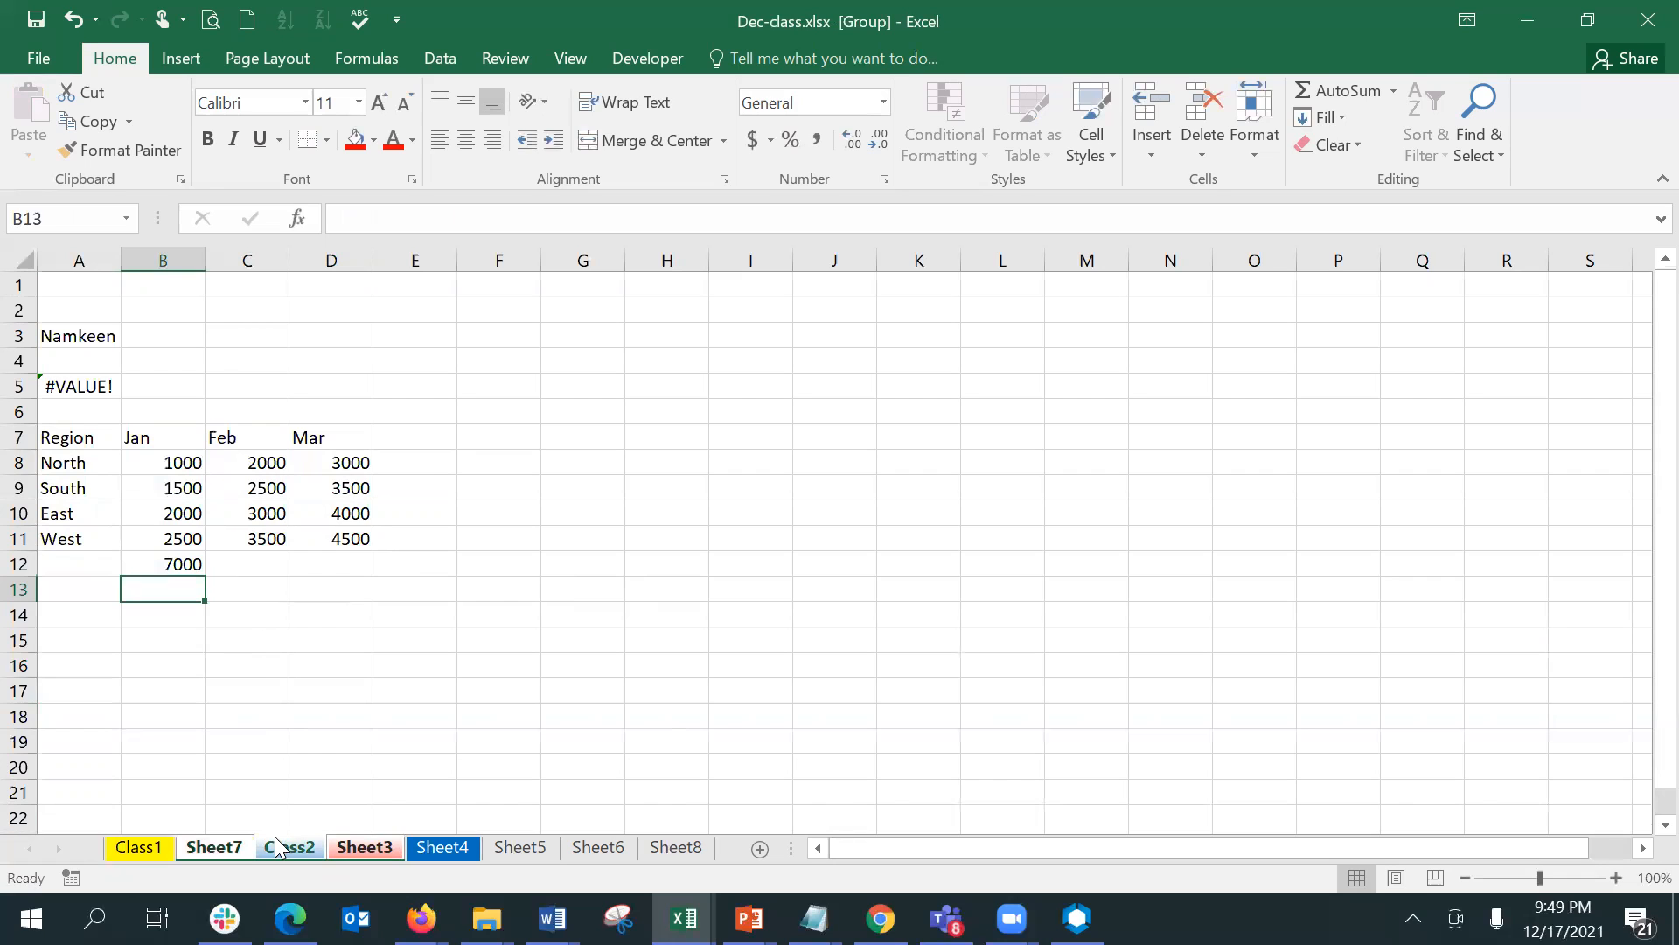
- Ungroup Sheet7, Class2 and Sheet3
{"action": "left_click", "coordinate": [315, 762]}
{"action": "left_click", "coordinate": [343, 847]}
{"action": "right_click", "coordinate": [343, 846]}
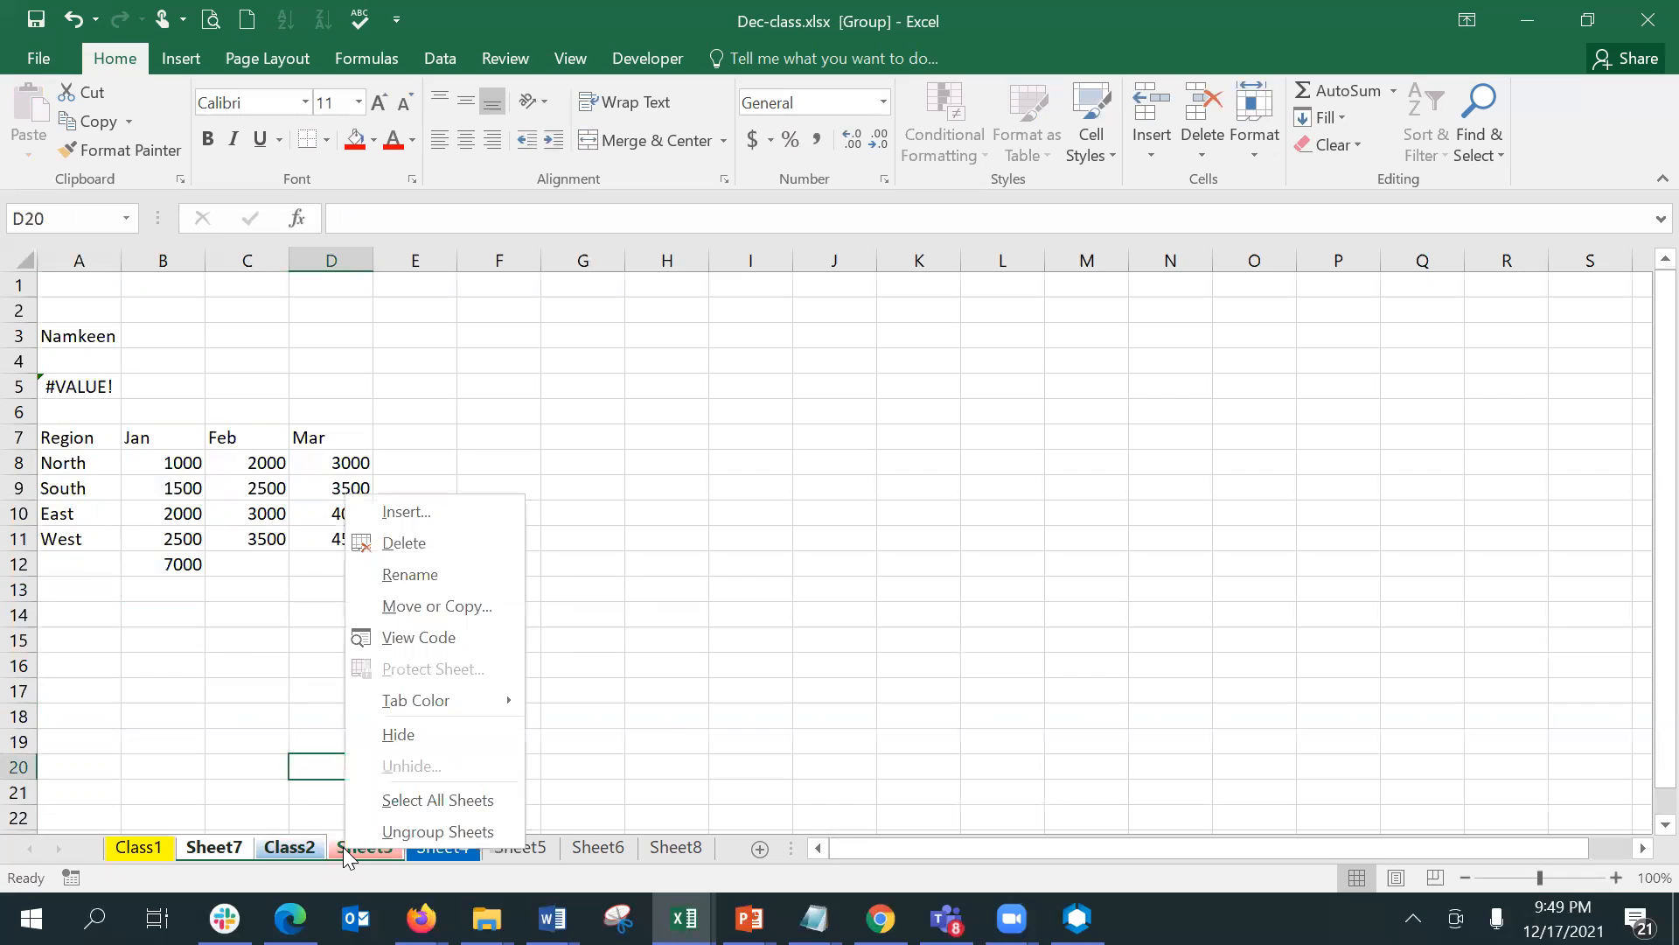
{"action": "left_click", "coordinate": [459, 827]}
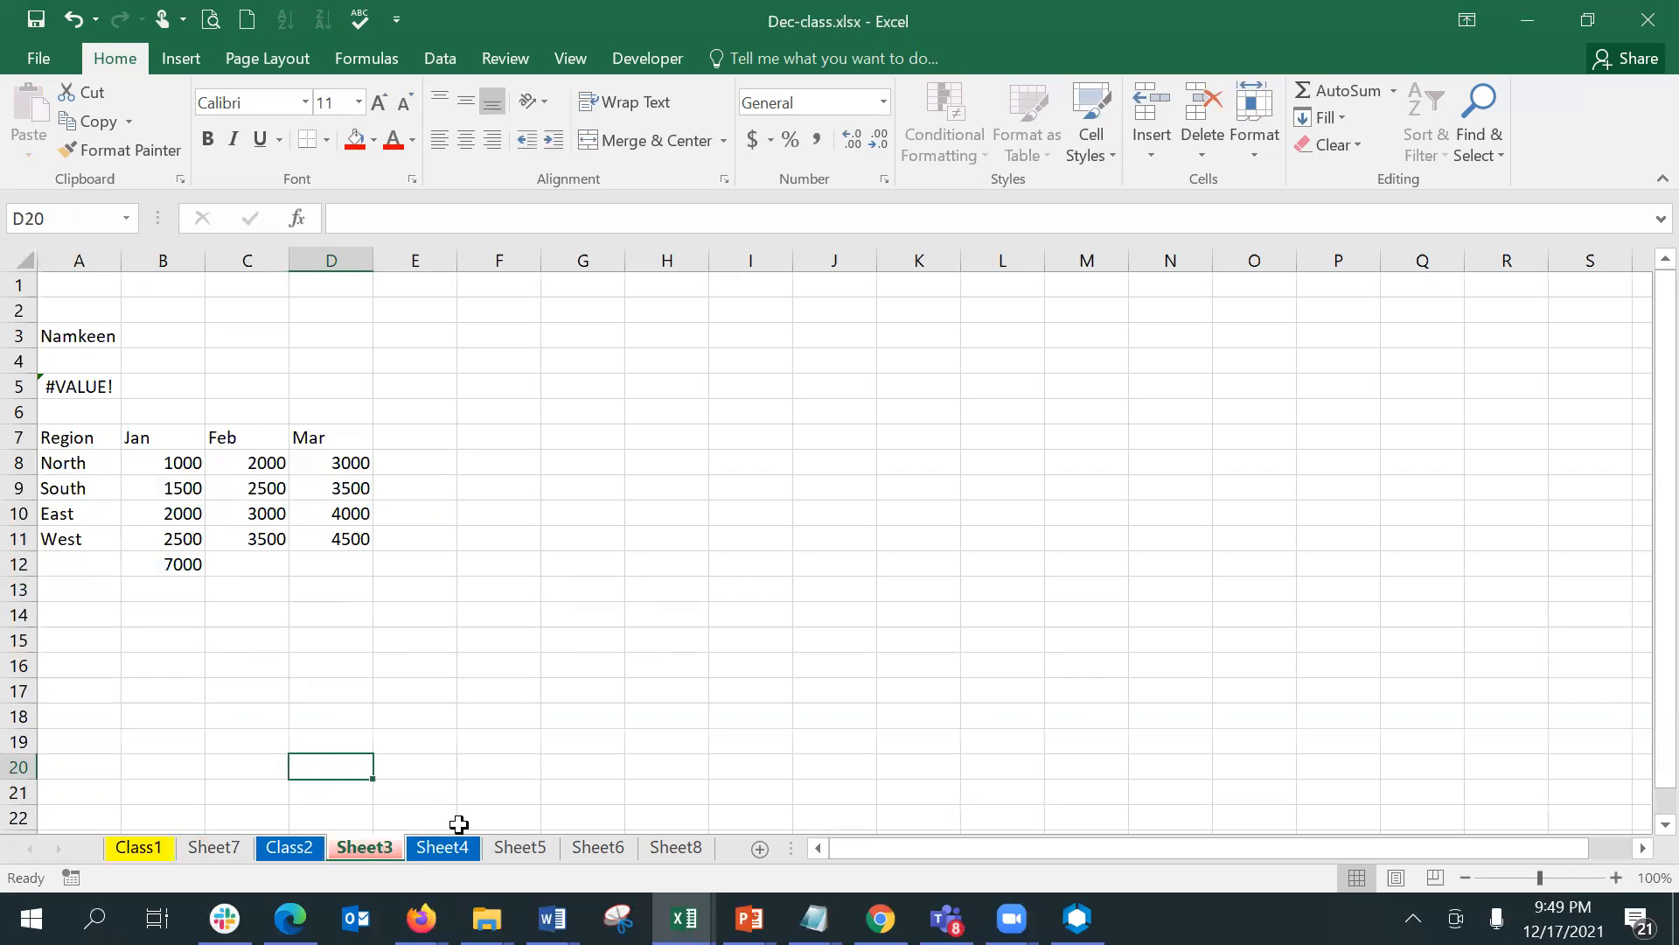
- Check the Jan total formula in B12 on Sheet3, Class2 and Sheet7, and look at Sheet4 for comparison
{"action": "left_click", "coordinate": [271, 582]}
{"action": "left_click", "coordinate": [197, 560]}
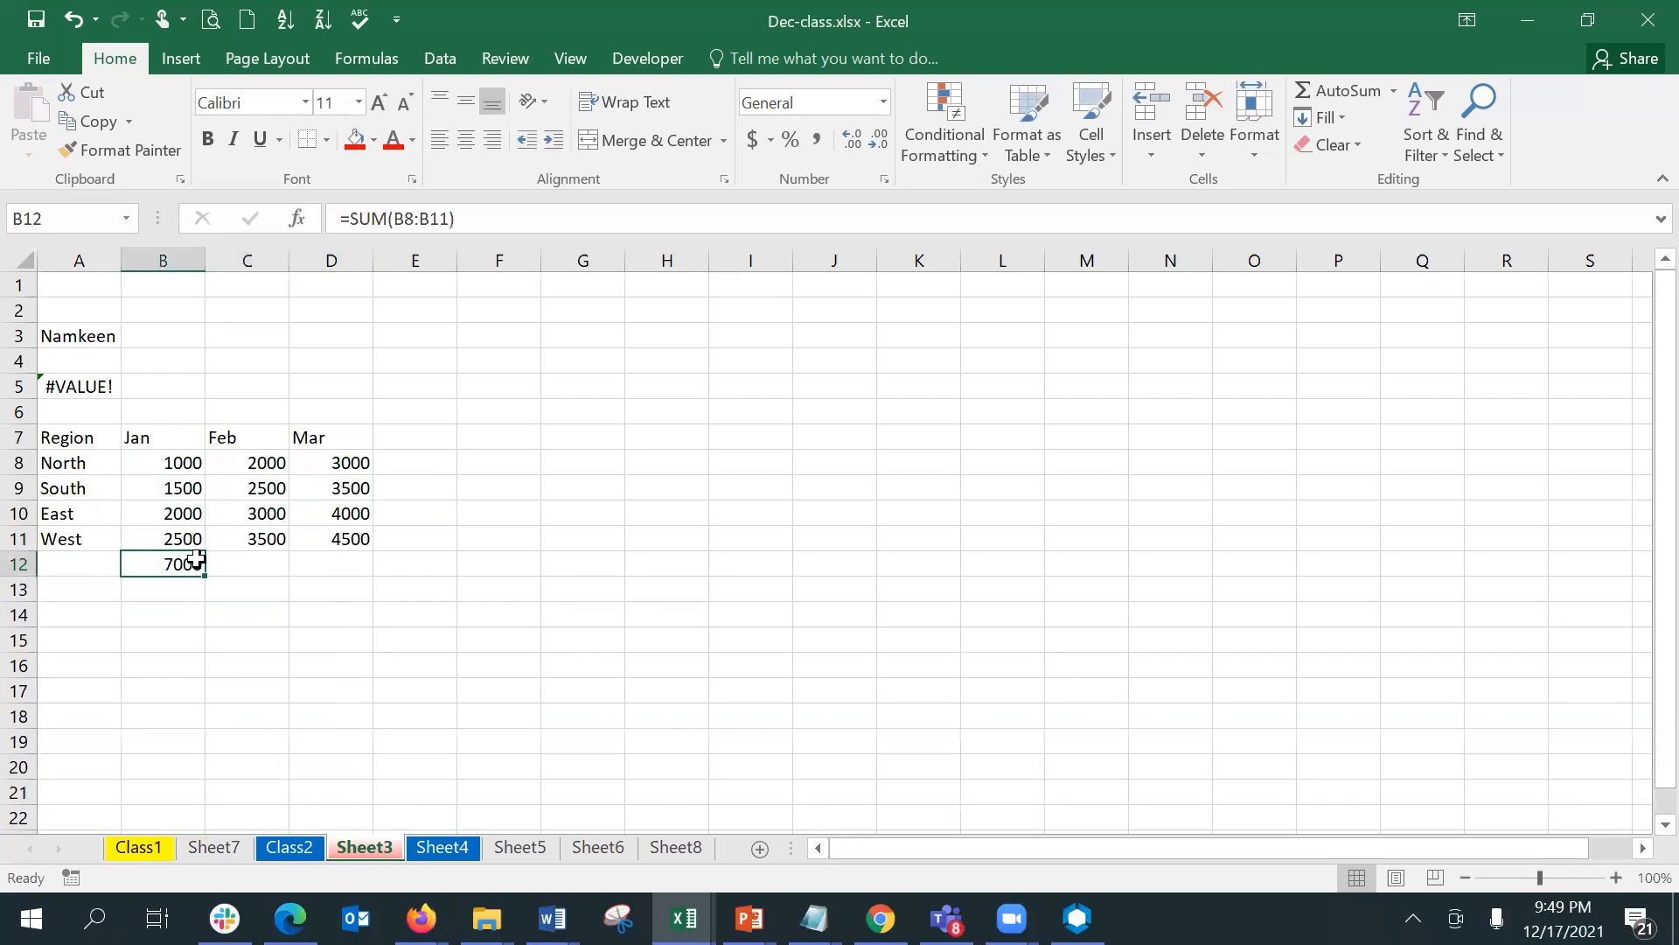
{"action": "left_click", "coordinate": [301, 854]}
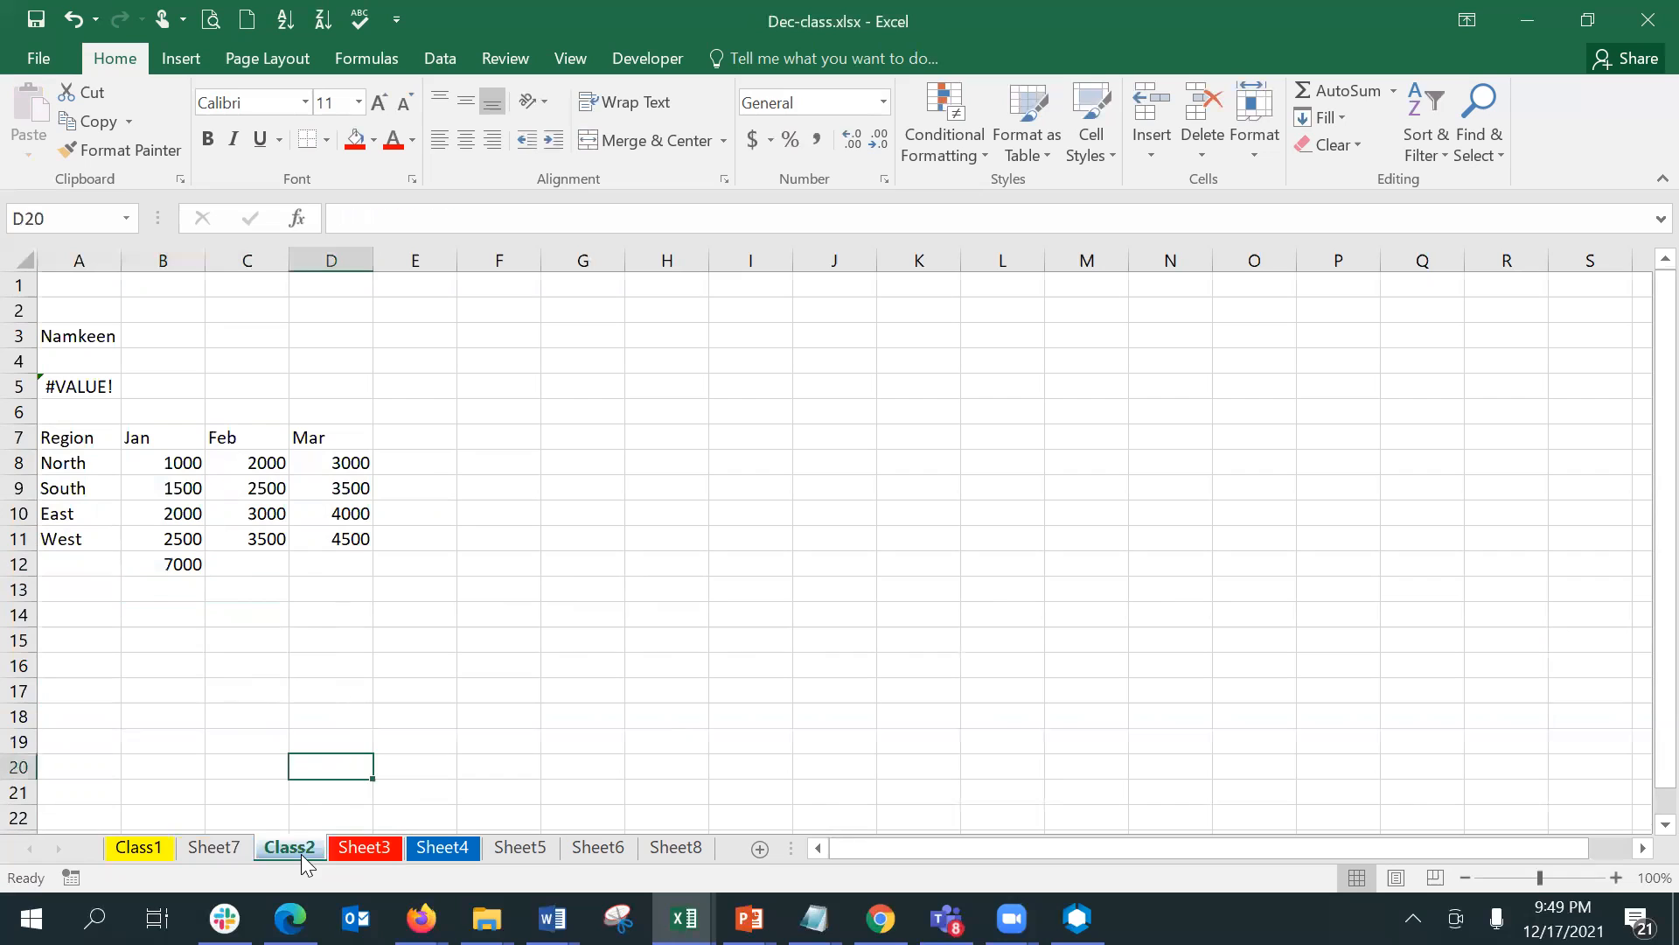
{"action": "left_click", "coordinate": [160, 560]}
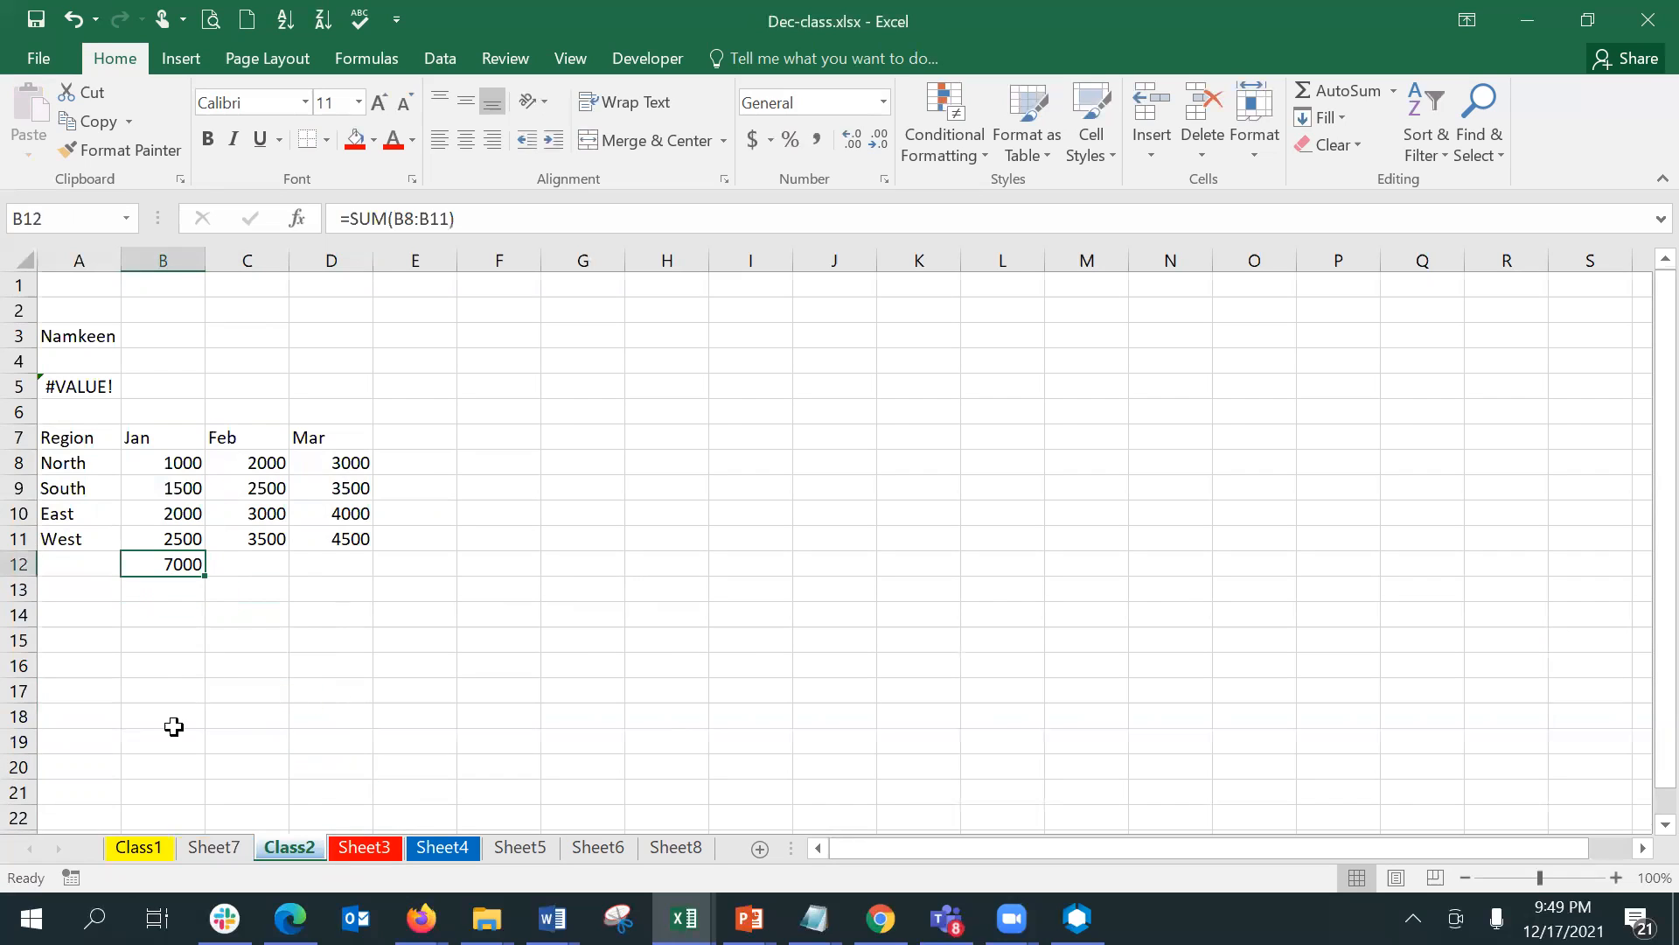
{"action": "left_click", "coordinate": [213, 848]}
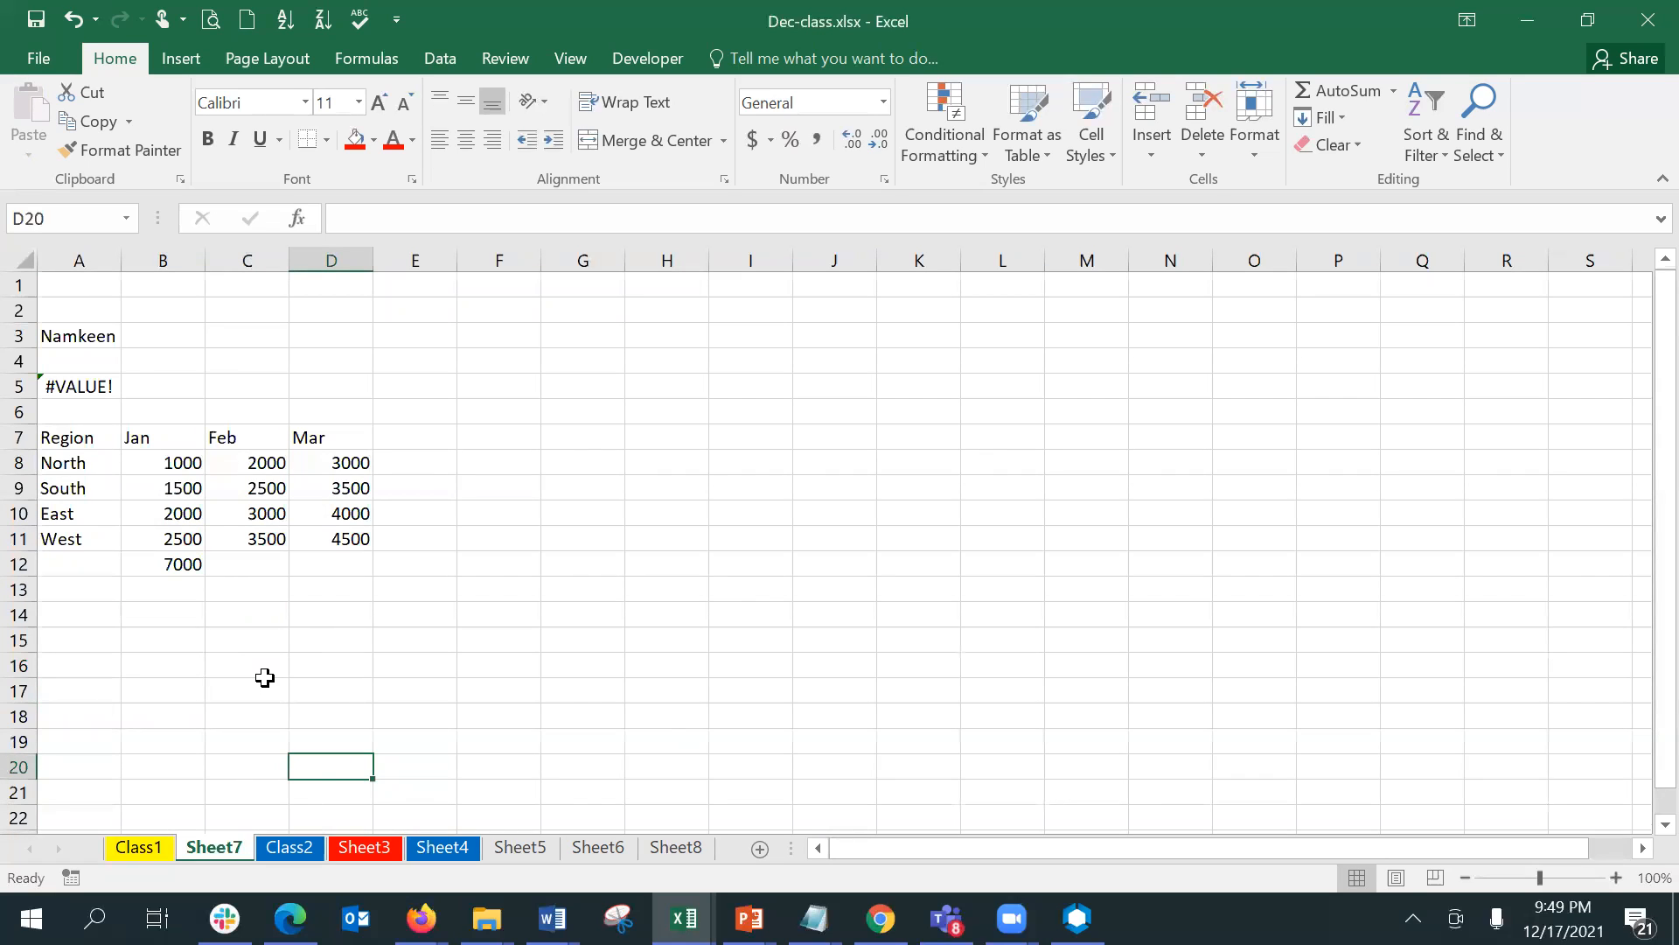
{"action": "left_click", "coordinate": [434, 847]}
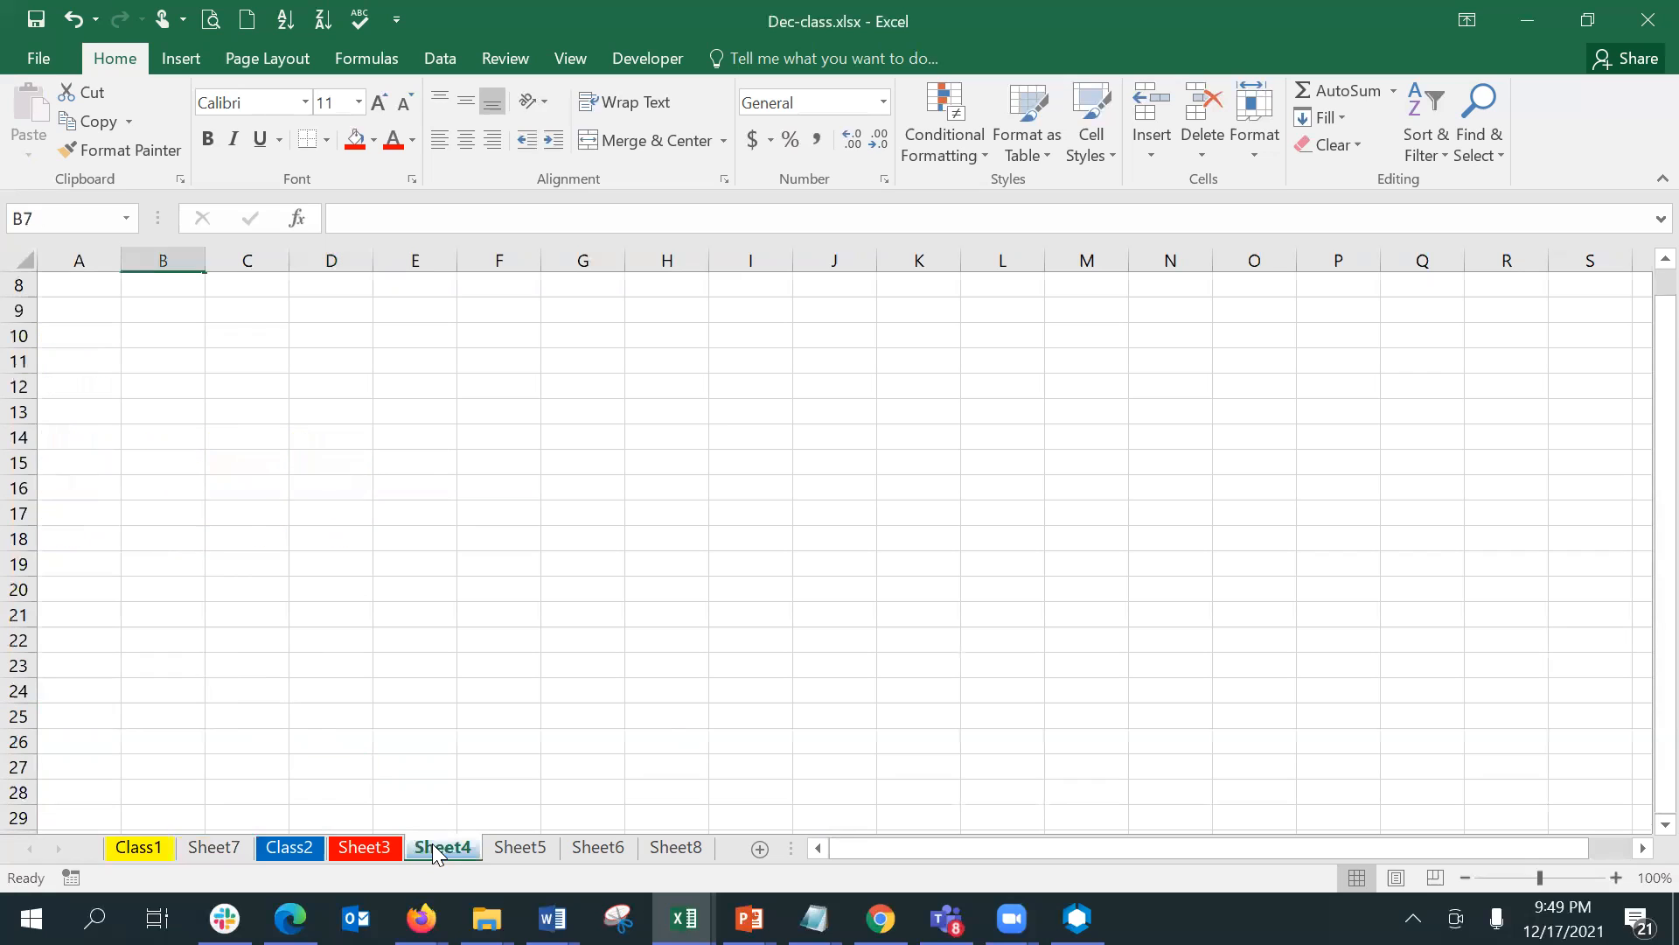
{"action": "left_click", "coordinate": [220, 847]}
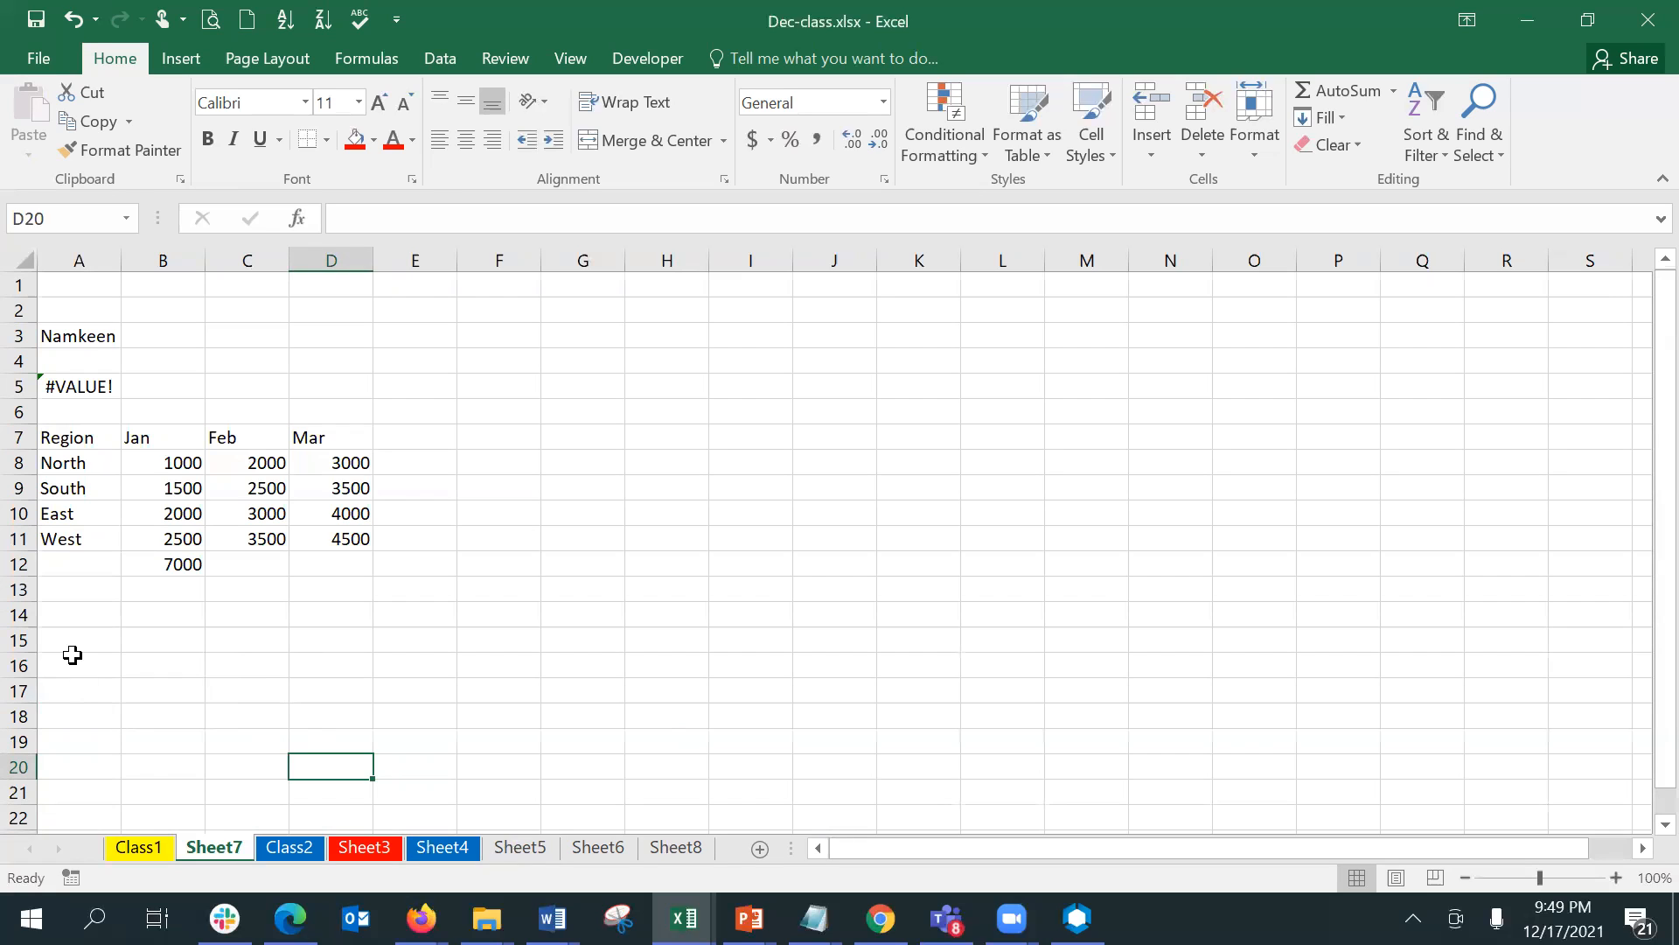
{"action": "left_click", "coordinate": [157, 565]}
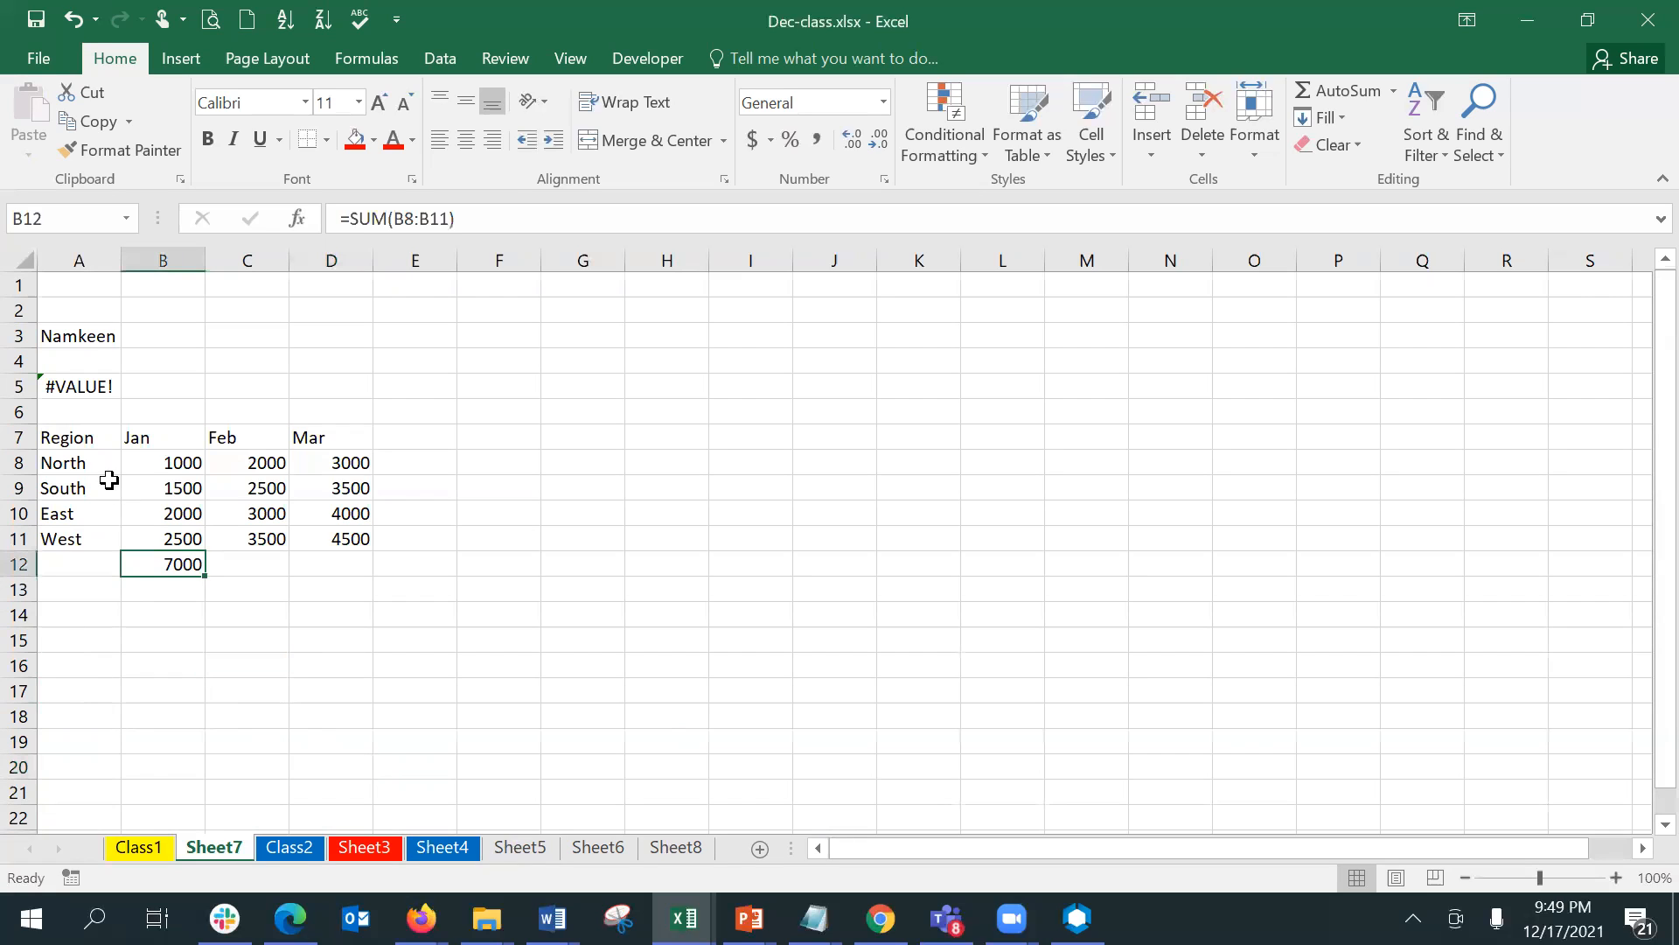
- Copy the Region table M72:P76 from Class1 and try to group all sheets from Sheet7 with K2 as the destination
{"action": "left_click", "coordinate": [142, 847]}
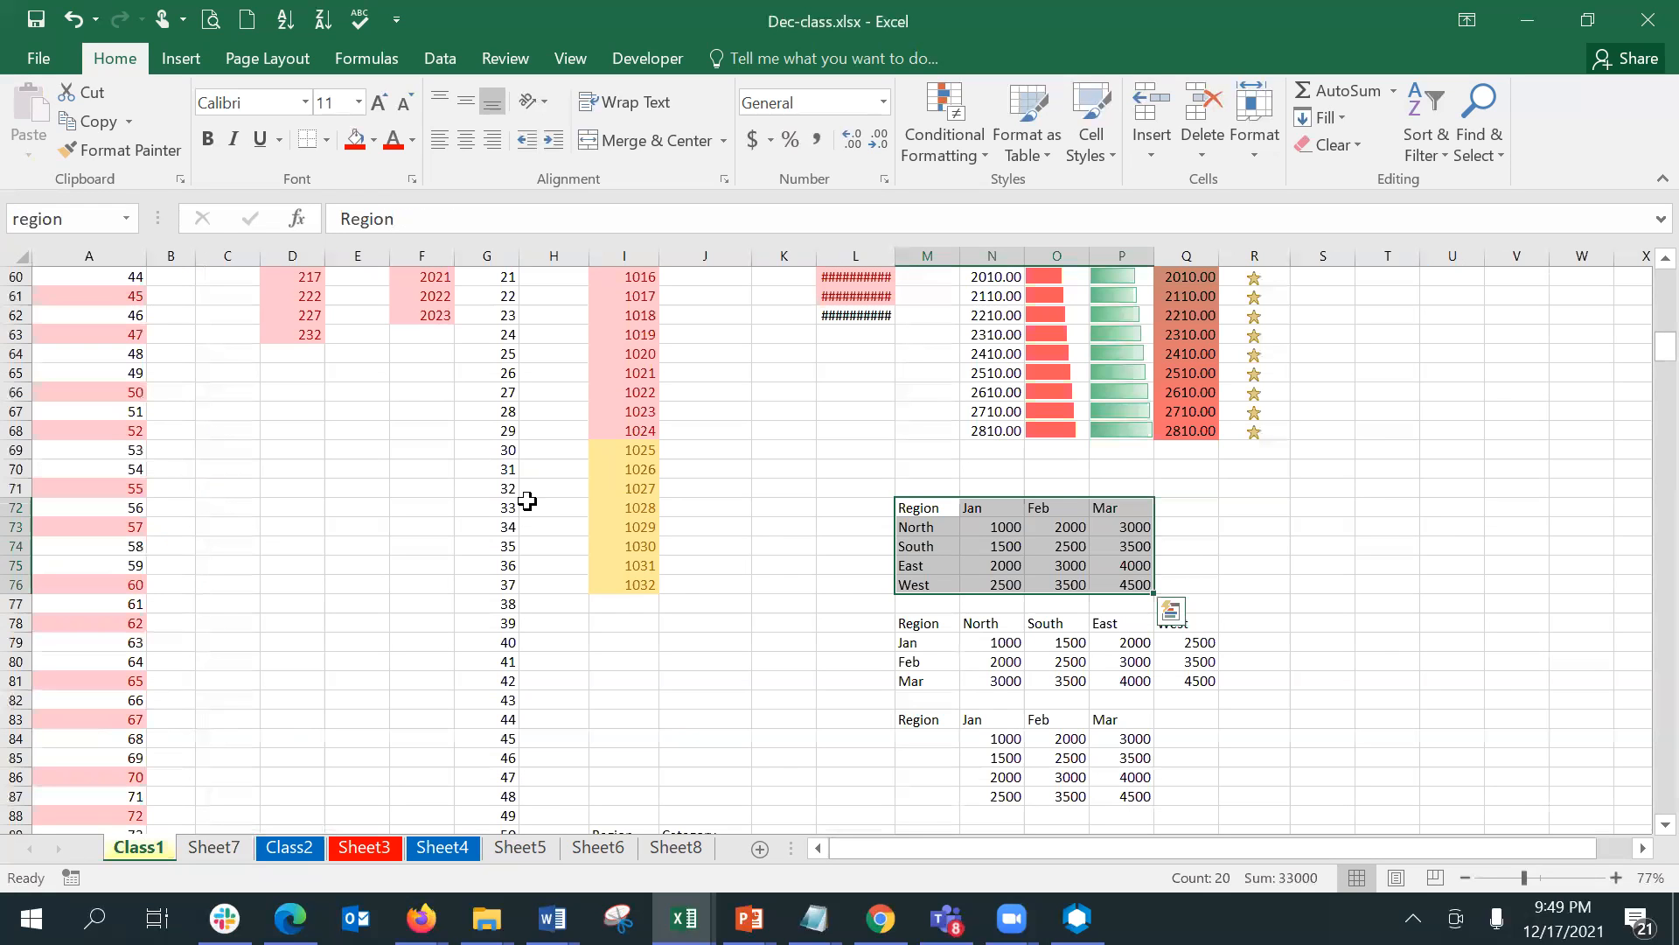
{"action": "key", "text": "ctrl+c"}
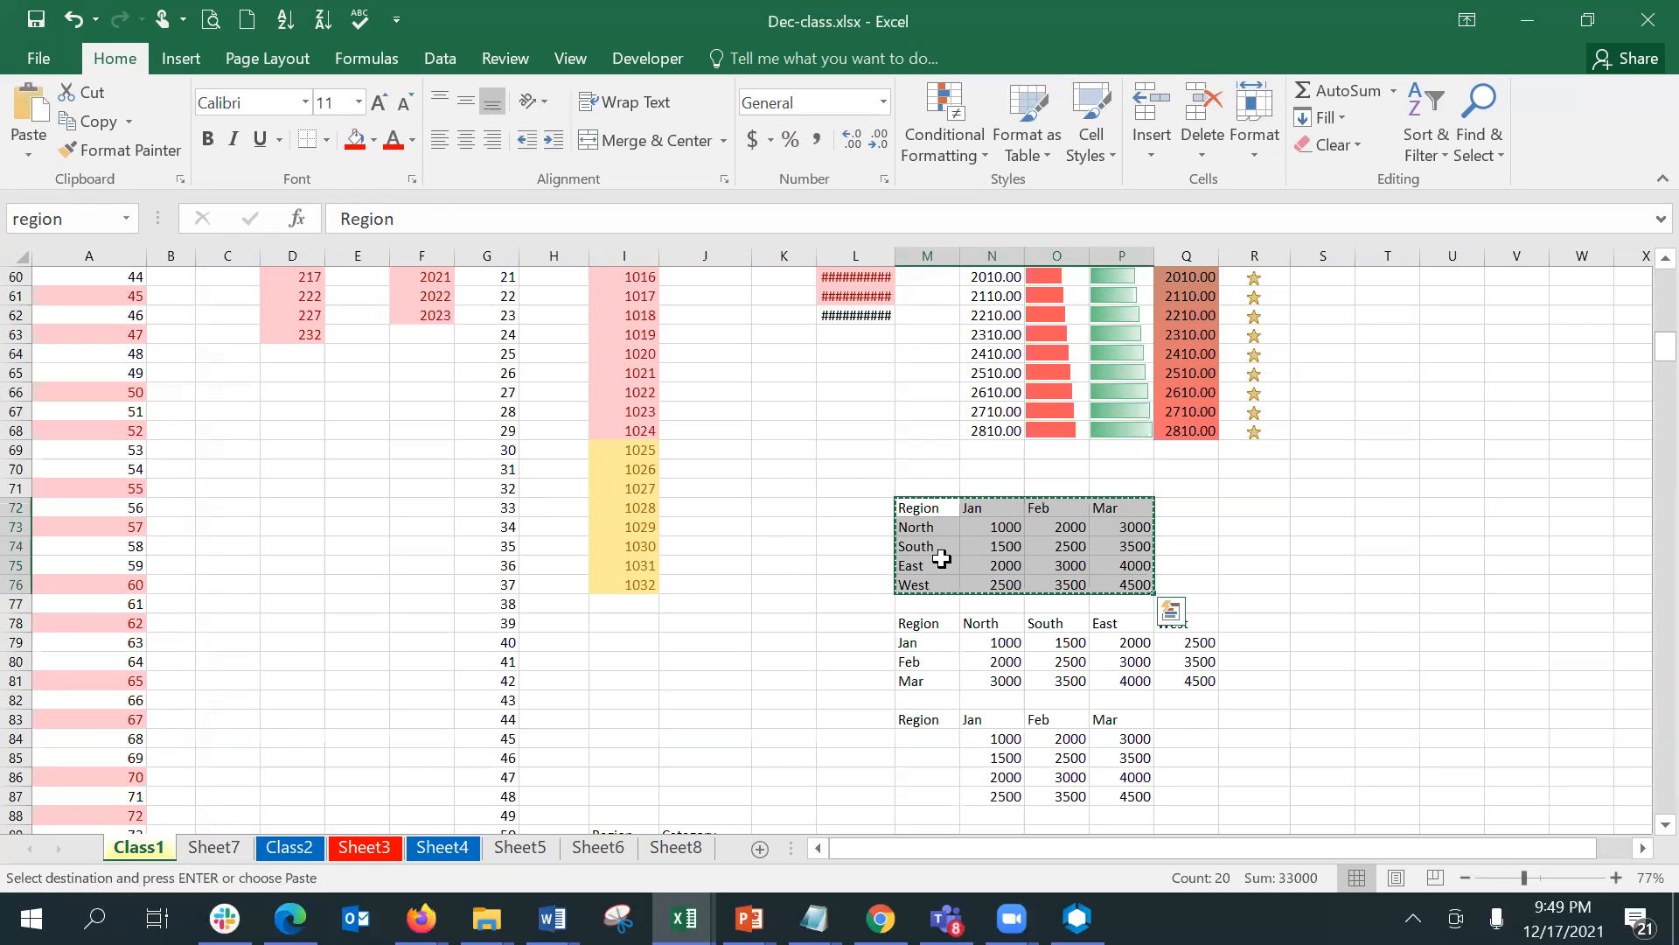
{"action": "left_click", "coordinate": [241, 845]}
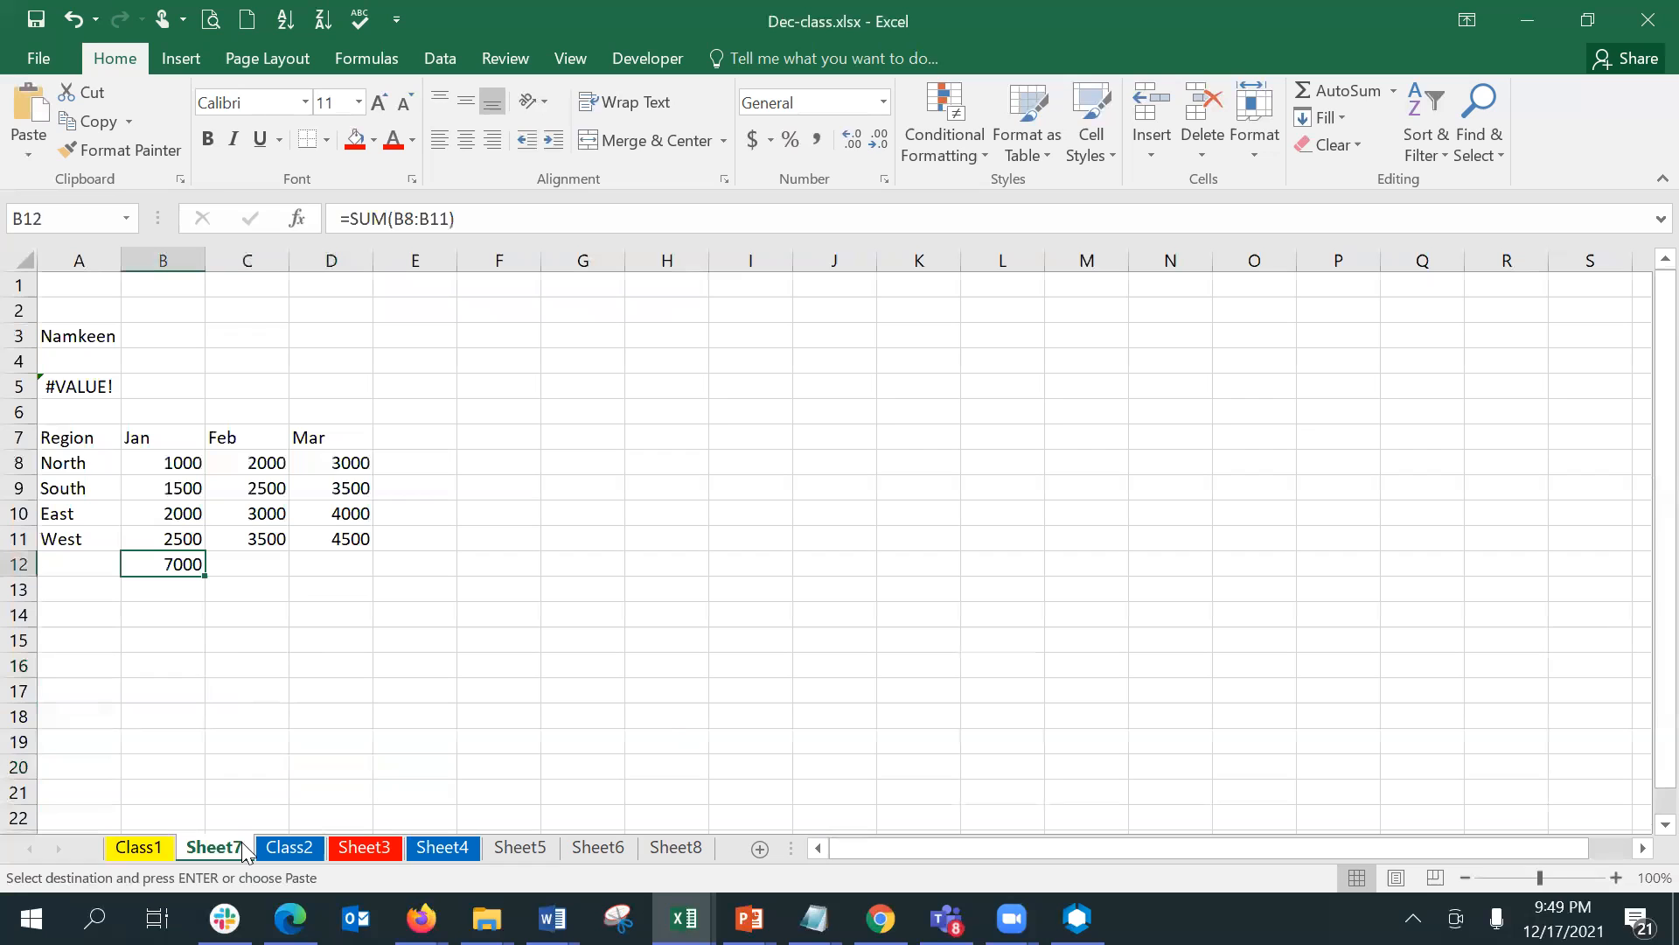
{"action": "right_click", "coordinate": [243, 851]}
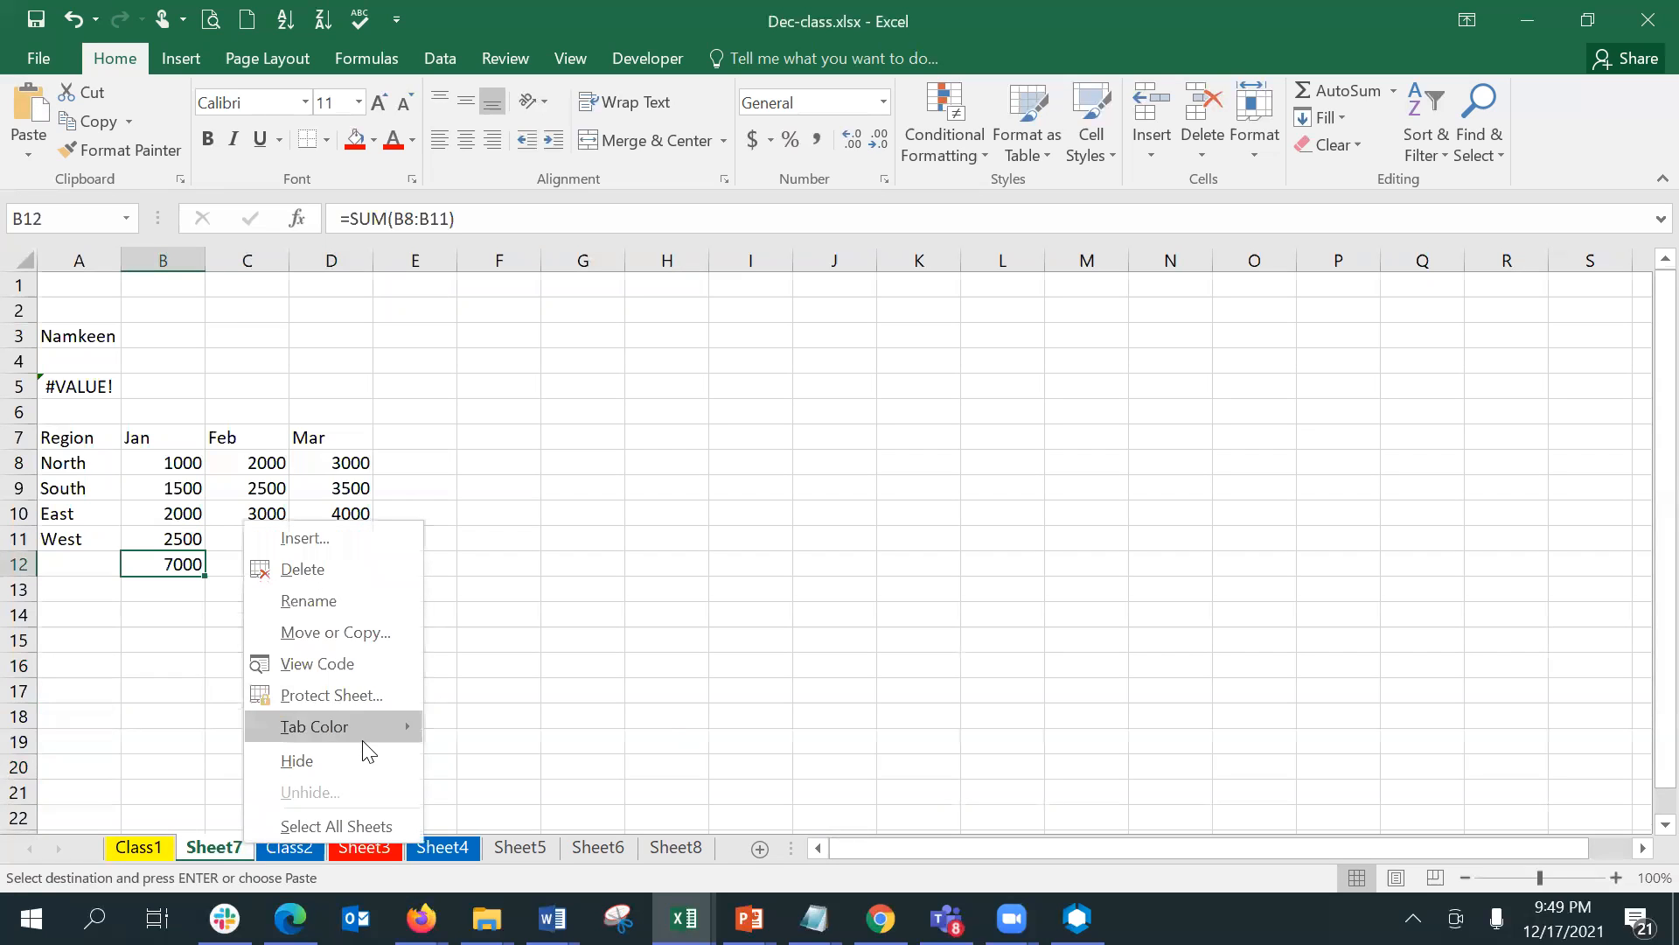
{"action": "left_click", "coordinate": [377, 824]}
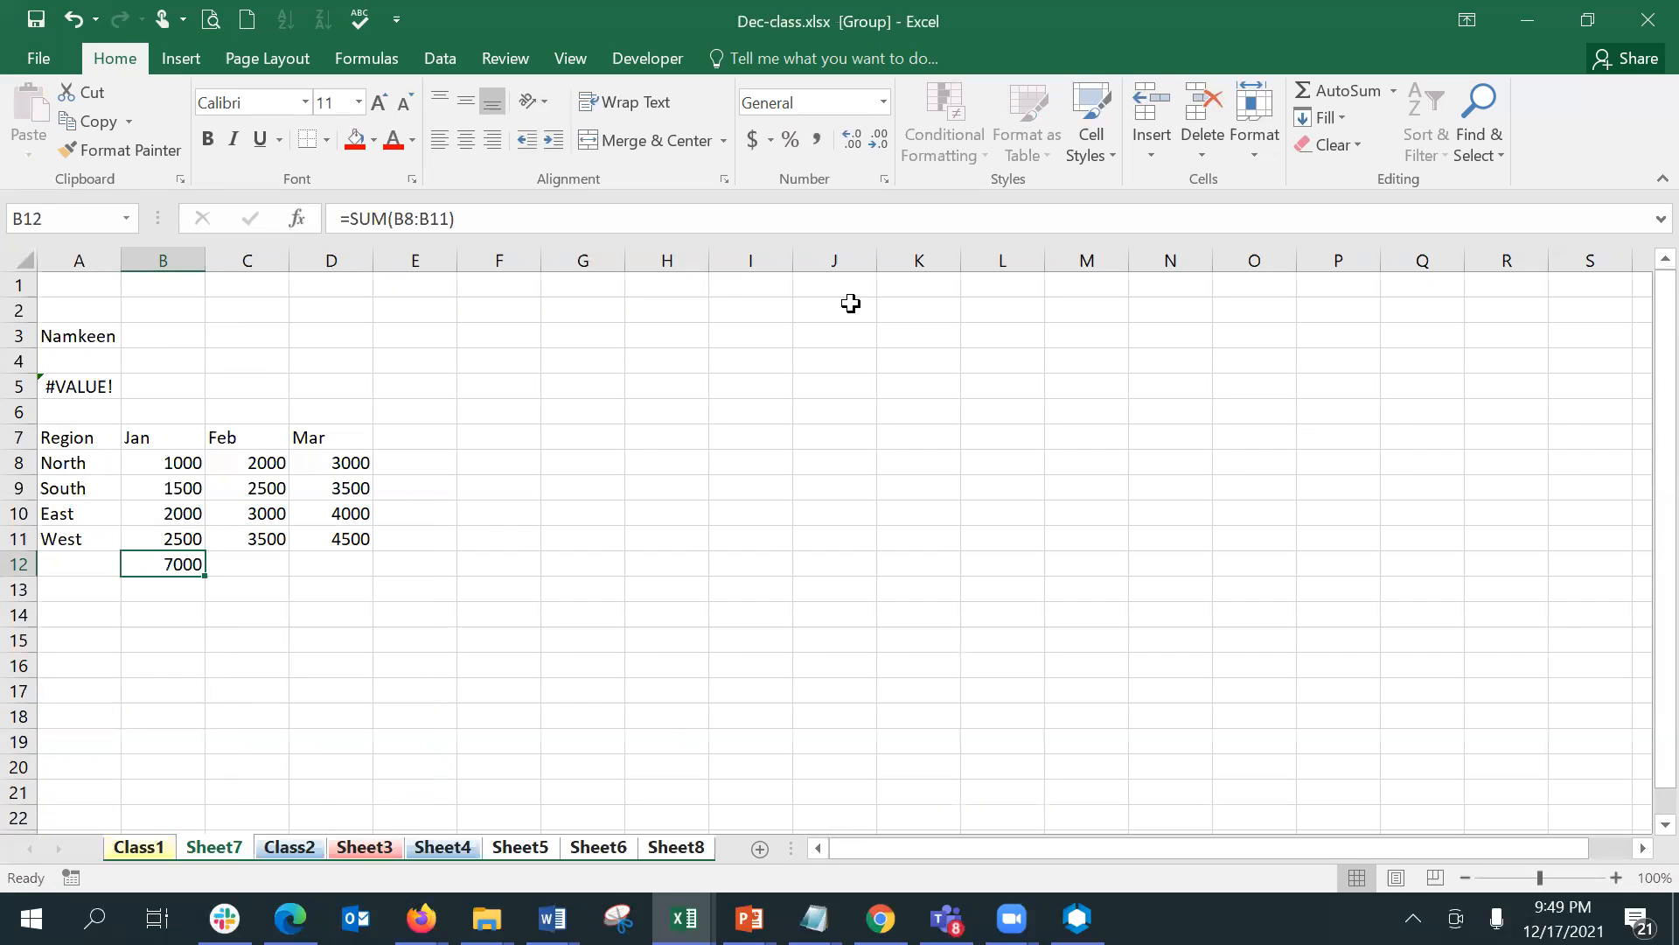
{"action": "left_click", "coordinate": [912, 300]}
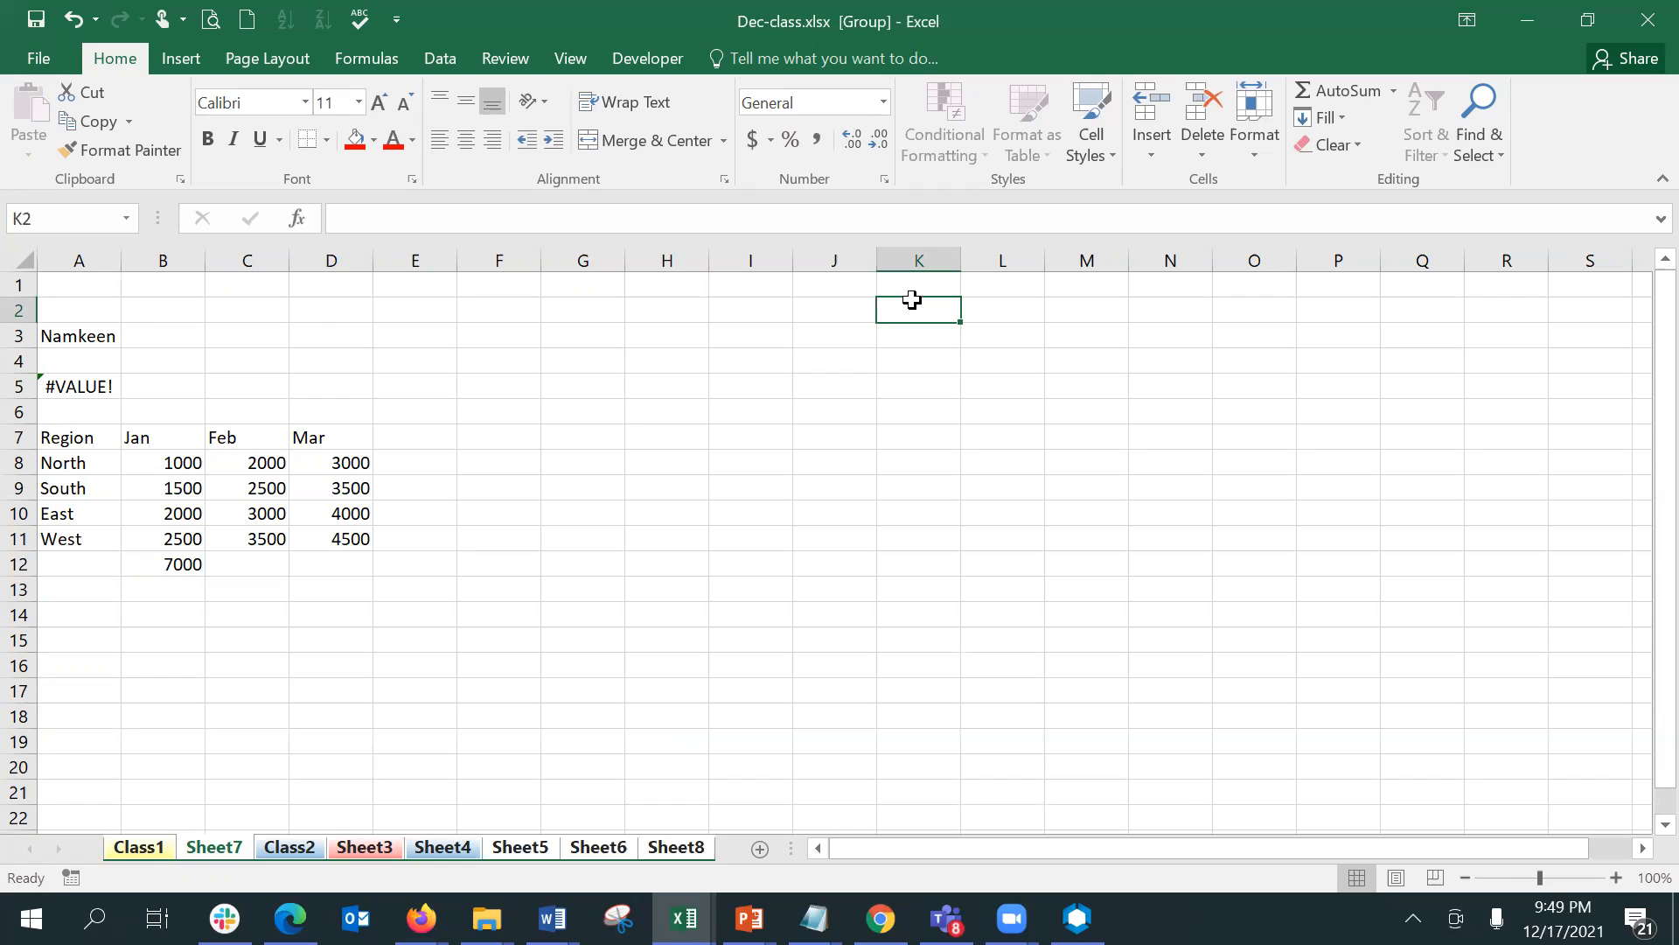
- Group all sheets from Class1, copy the Region table M72:P76 and try to carry it over to Sheet7
{"action": "left_click", "coordinate": [140, 846]}
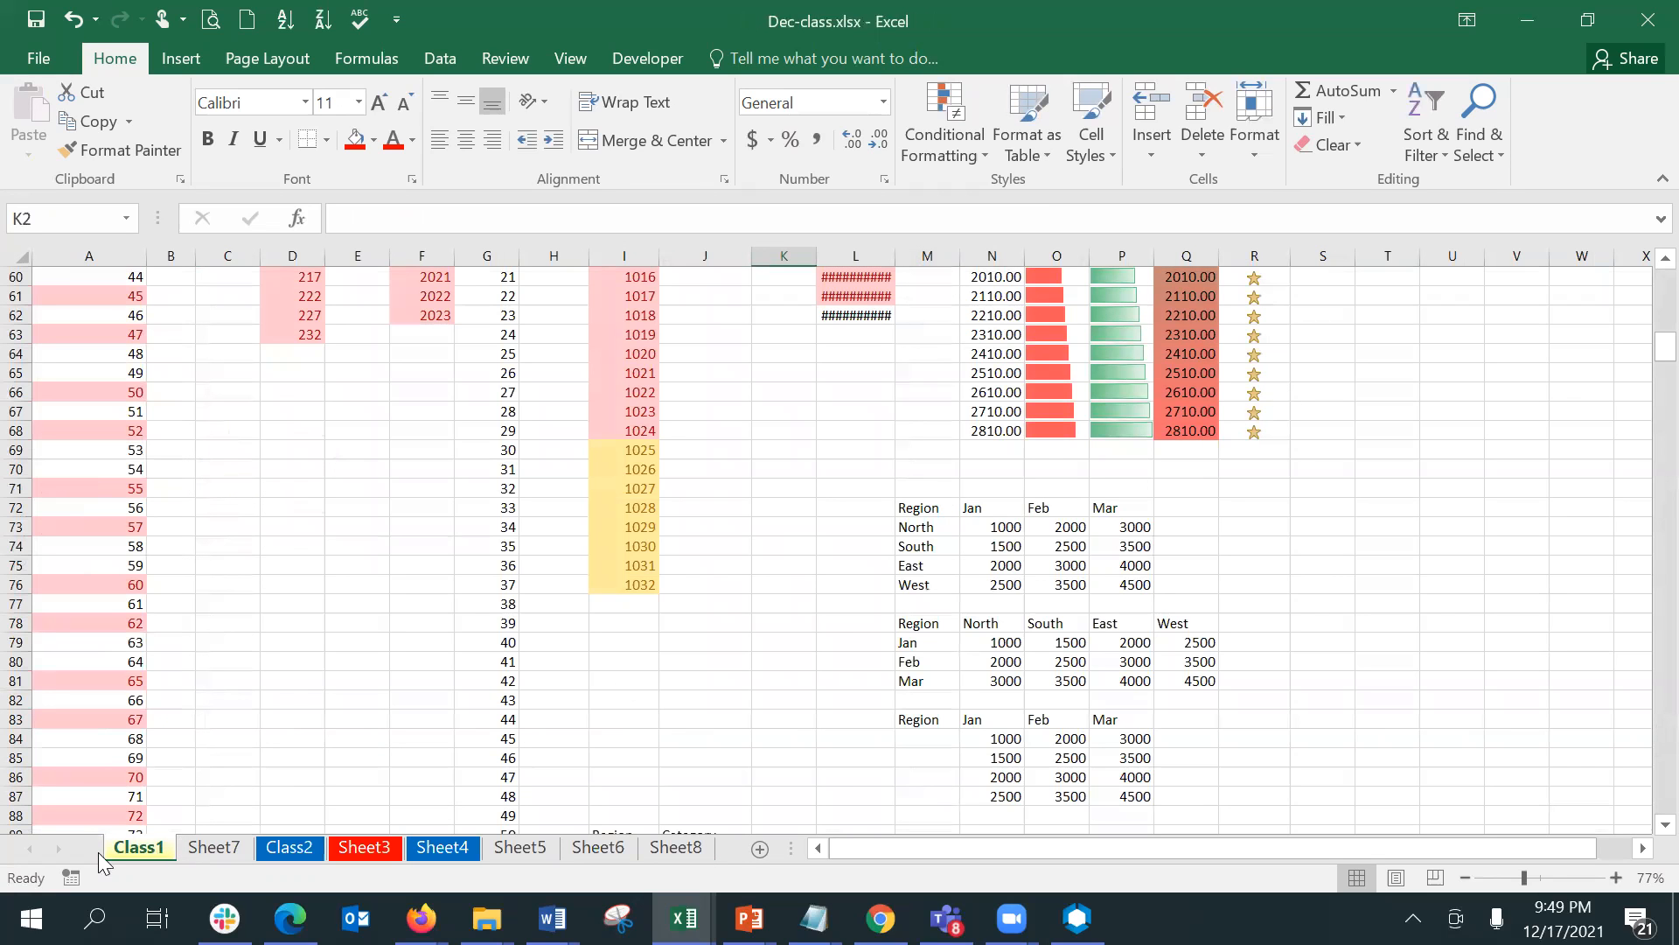
{"action": "right_click", "coordinate": [162, 848]}
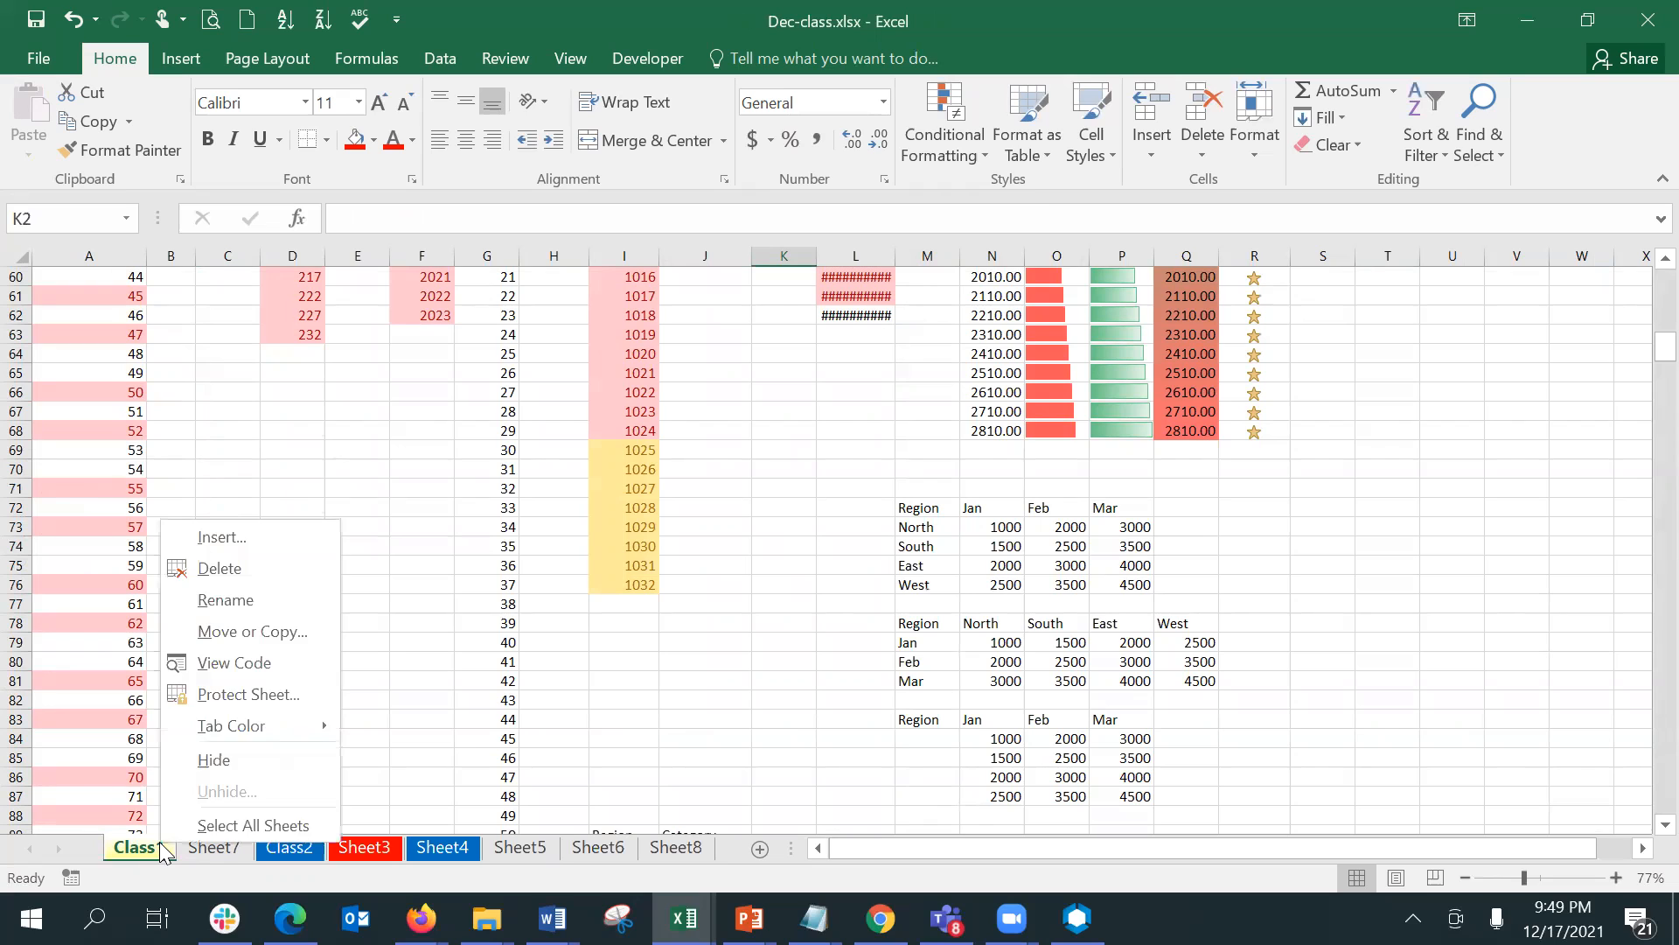
{"action": "left_click", "coordinate": [205, 817]}
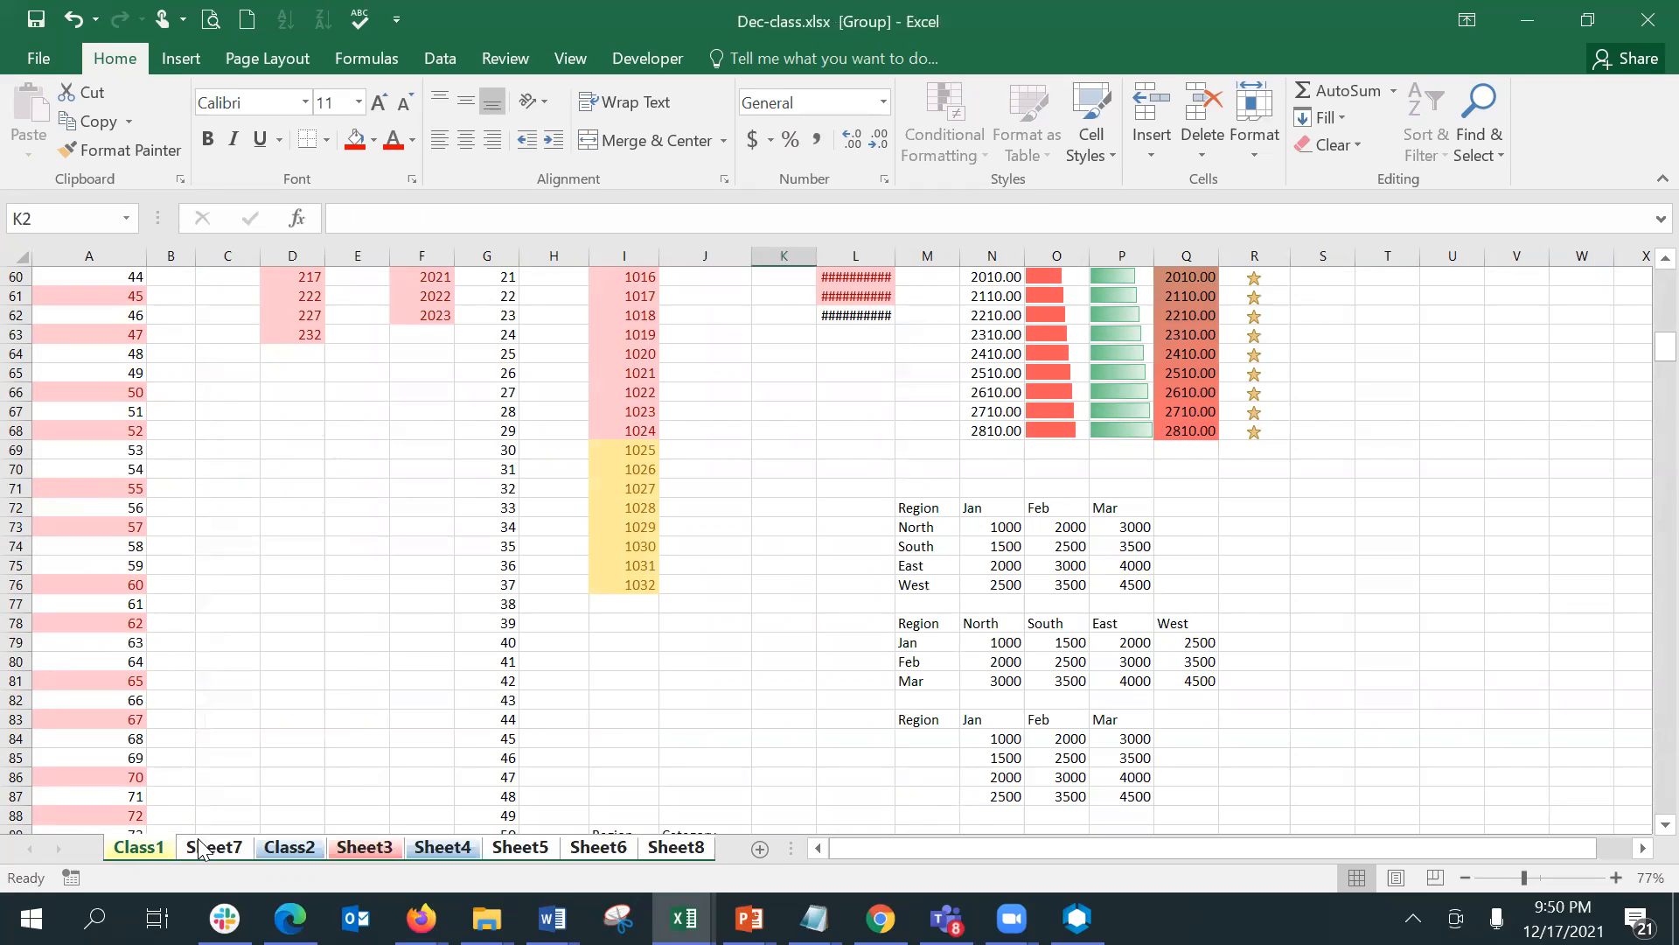
{"action": "left_click_drag", "start_coordinate": [946, 505], "coordinate": [1120, 583]}
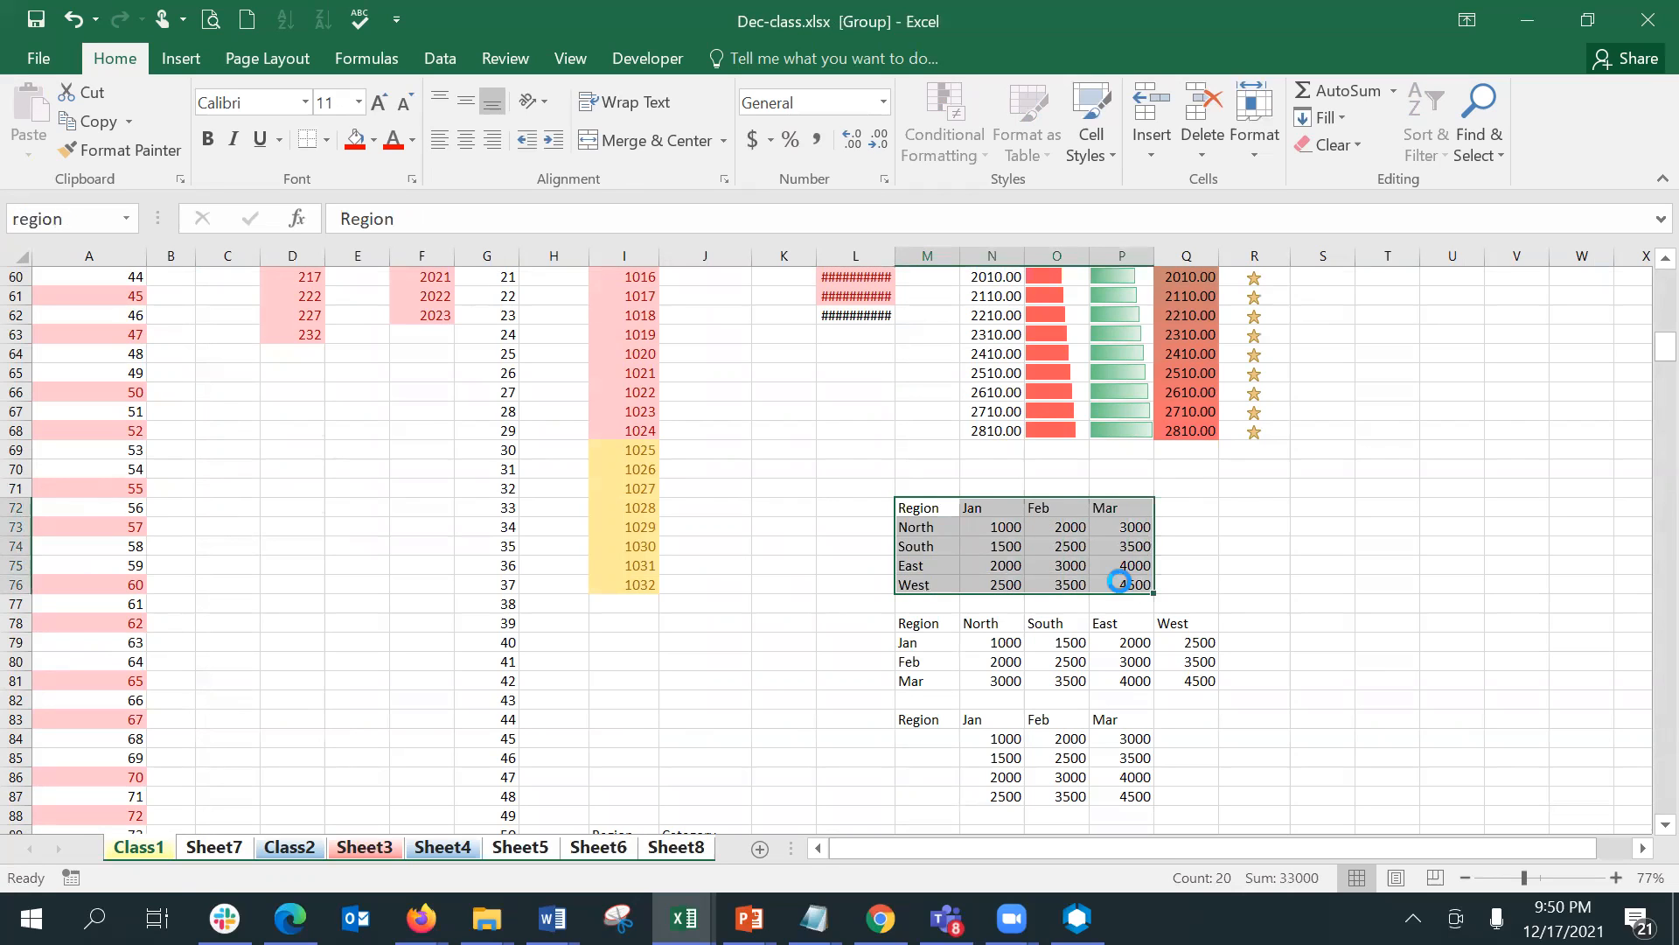
{"action": "key", "text": "ctrl+c"}
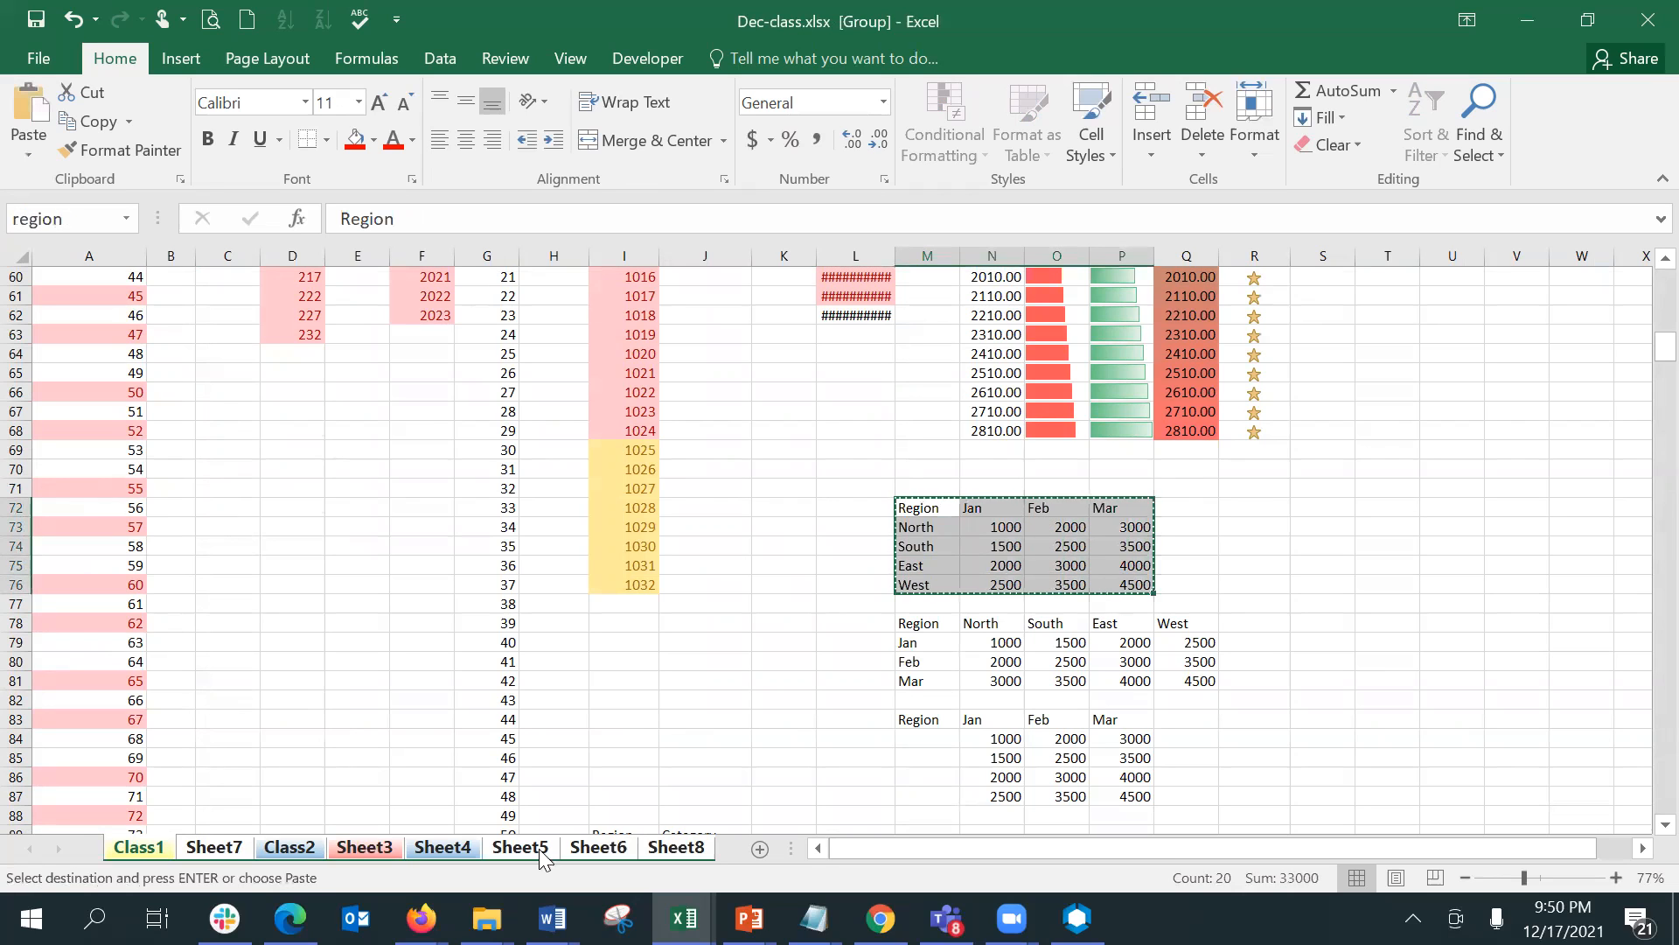
{"action": "left_click", "coordinate": [210, 845]}
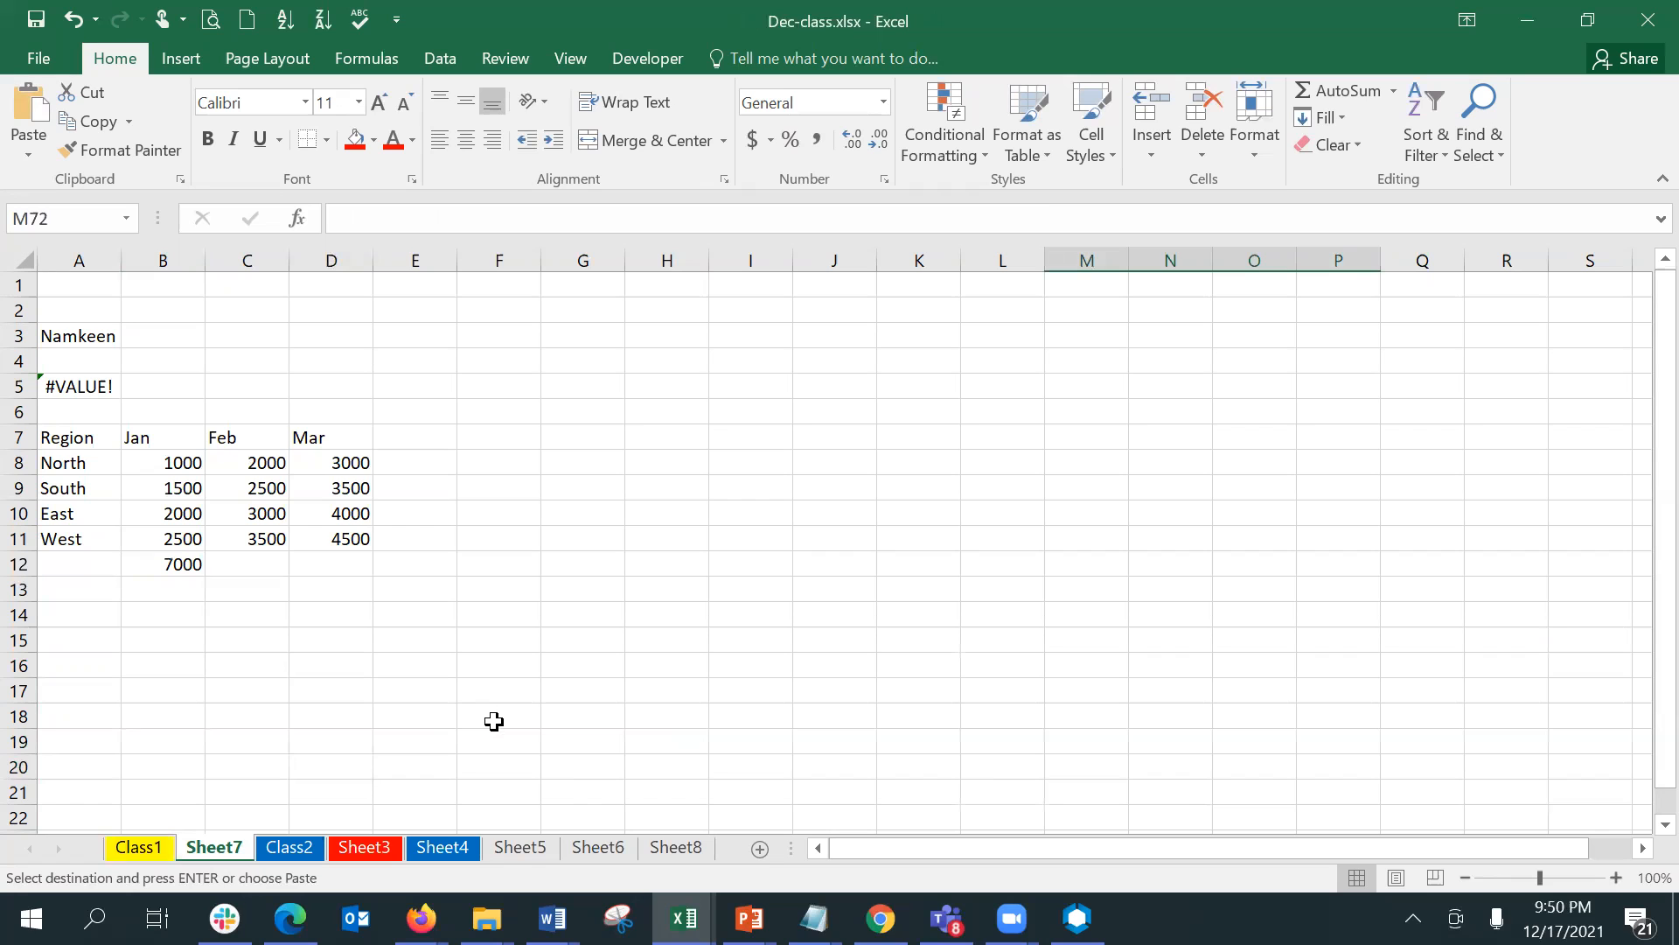
- Group all sheets again from Sheet7 and try L8 and K6 as destination cells for the Region table
{"action": "left_click", "coordinate": [140, 847]}
{"action": "left_click", "coordinate": [219, 848]}
{"action": "right_click", "coordinate": [218, 848]}
{"action": "left_click", "coordinate": [314, 832]}
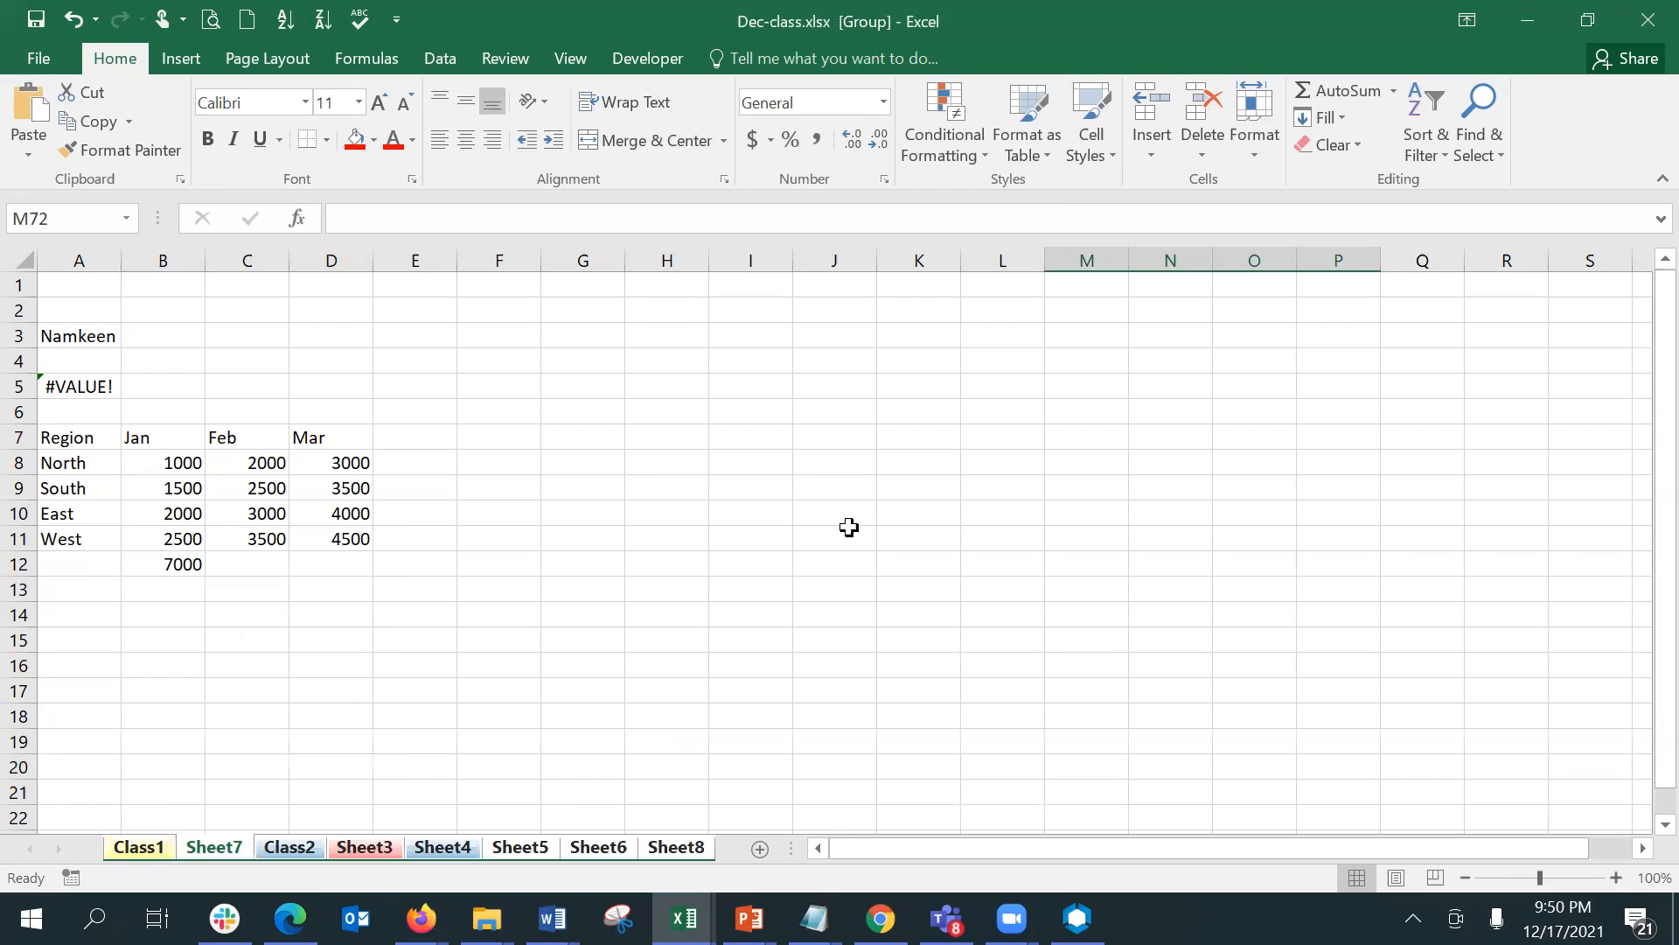
{"action": "left_click", "coordinate": [1039, 461]}
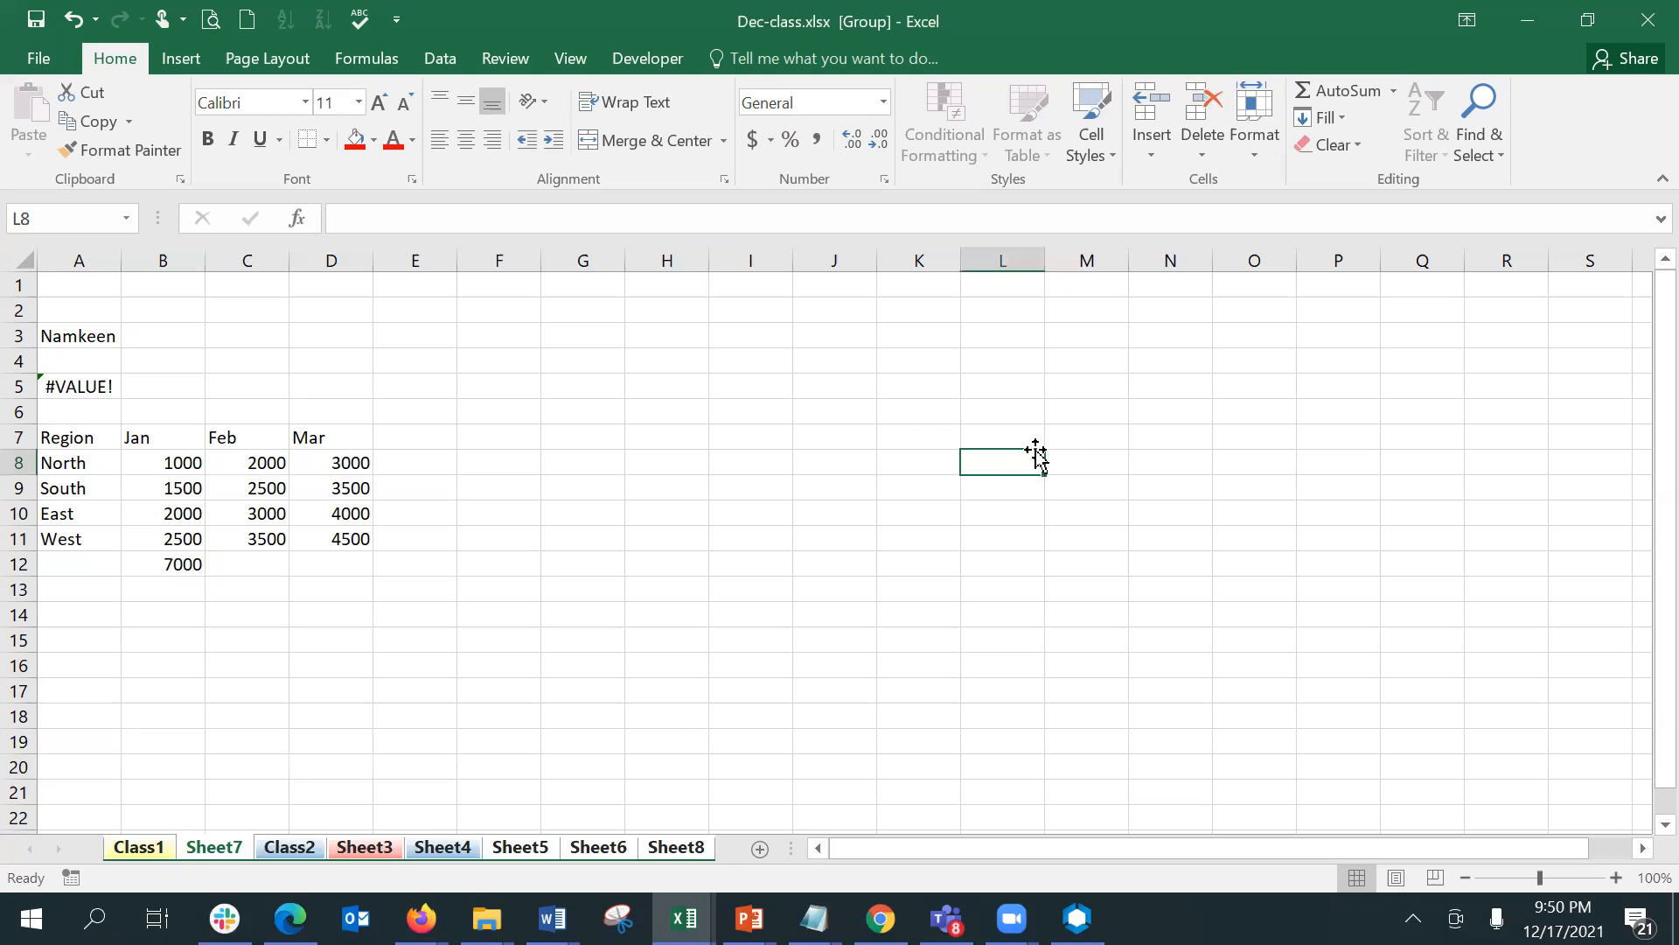
{"action": "left_click", "coordinate": [892, 420]}
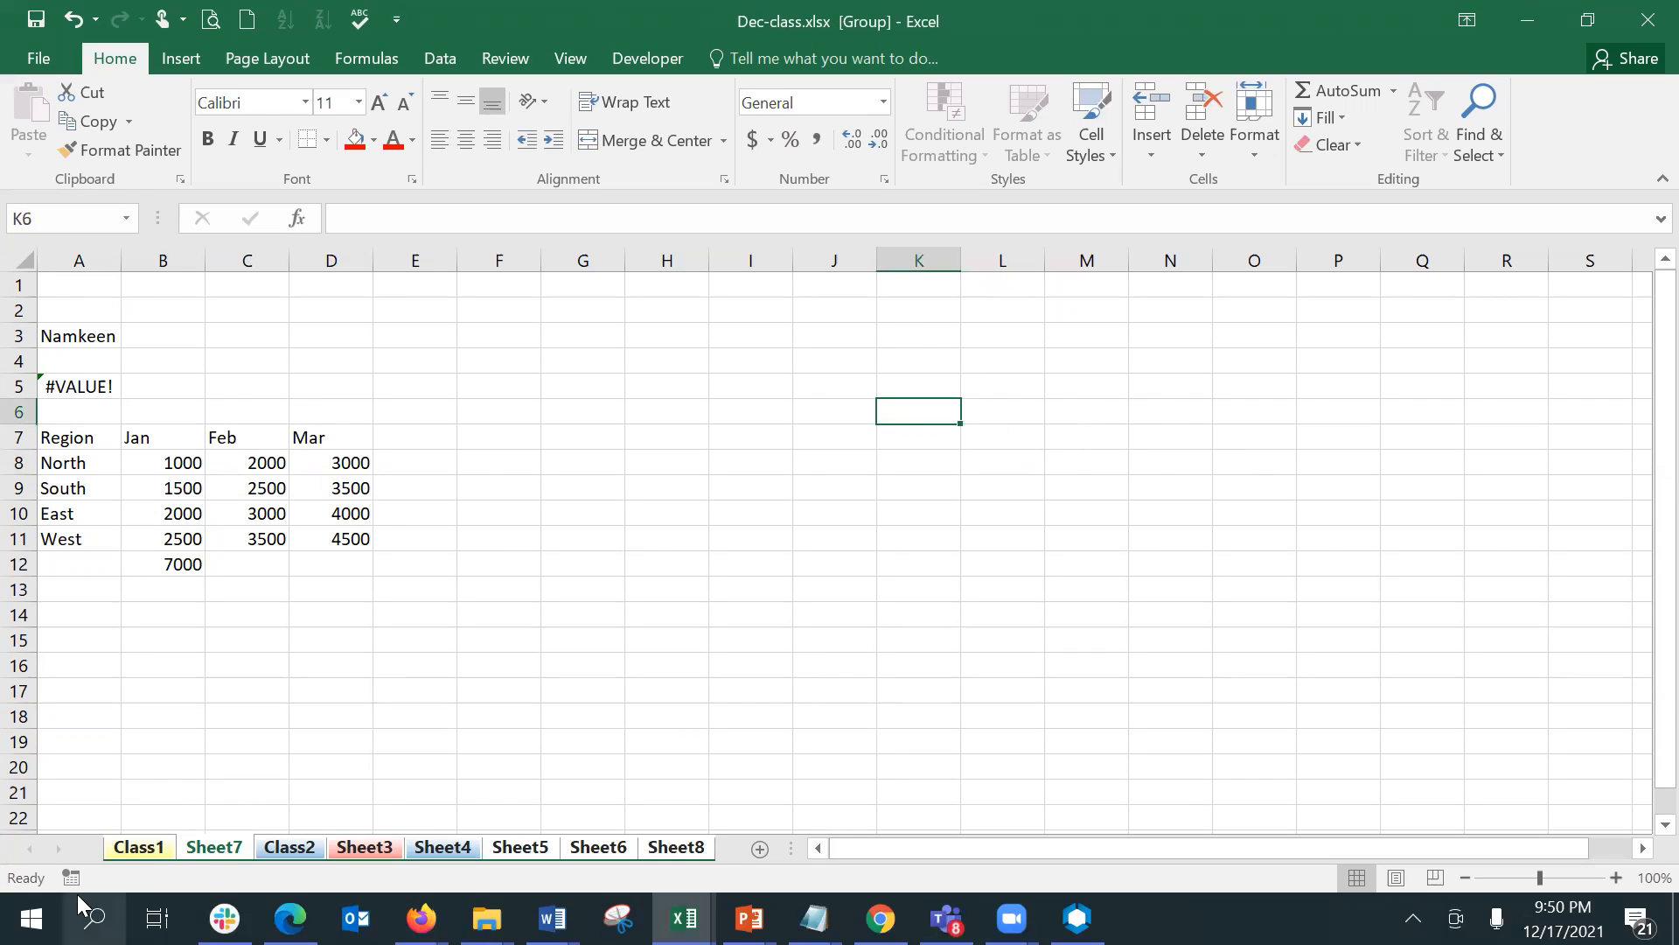
- Ungroup the sheets and compare the Region table M72:P76 on Class1 with the tables on Class2 and Sheet3
{"action": "left_click", "coordinate": [143, 842]}
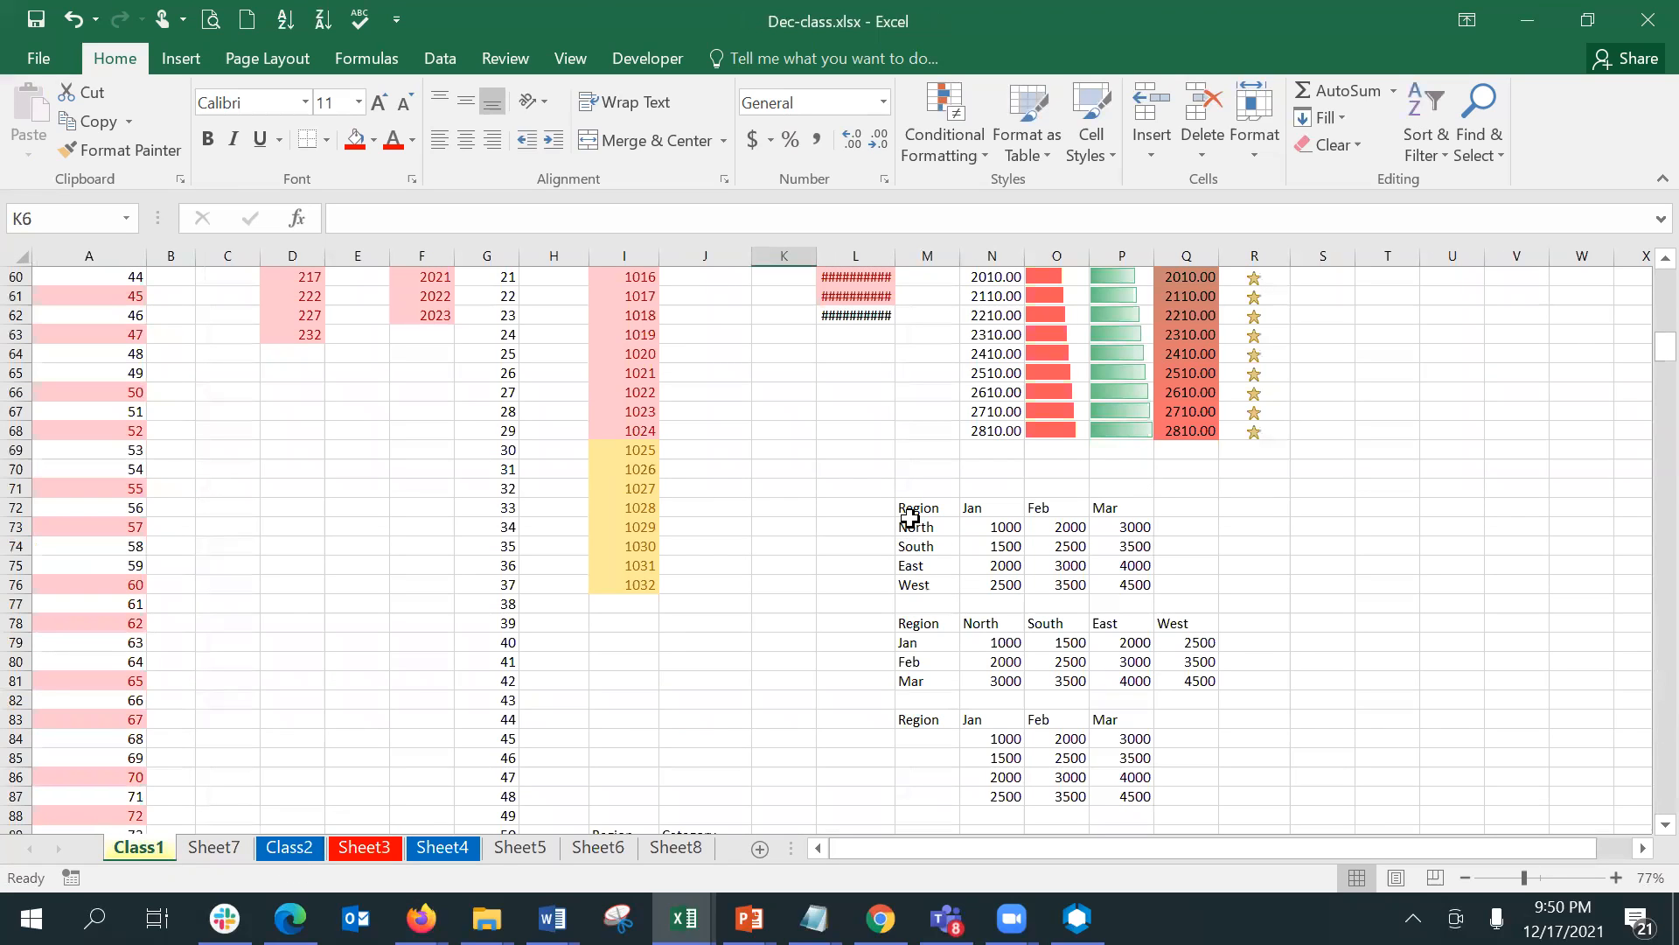
{"action": "left_click_drag", "start_coordinate": [910, 512], "coordinate": [1108, 578]}
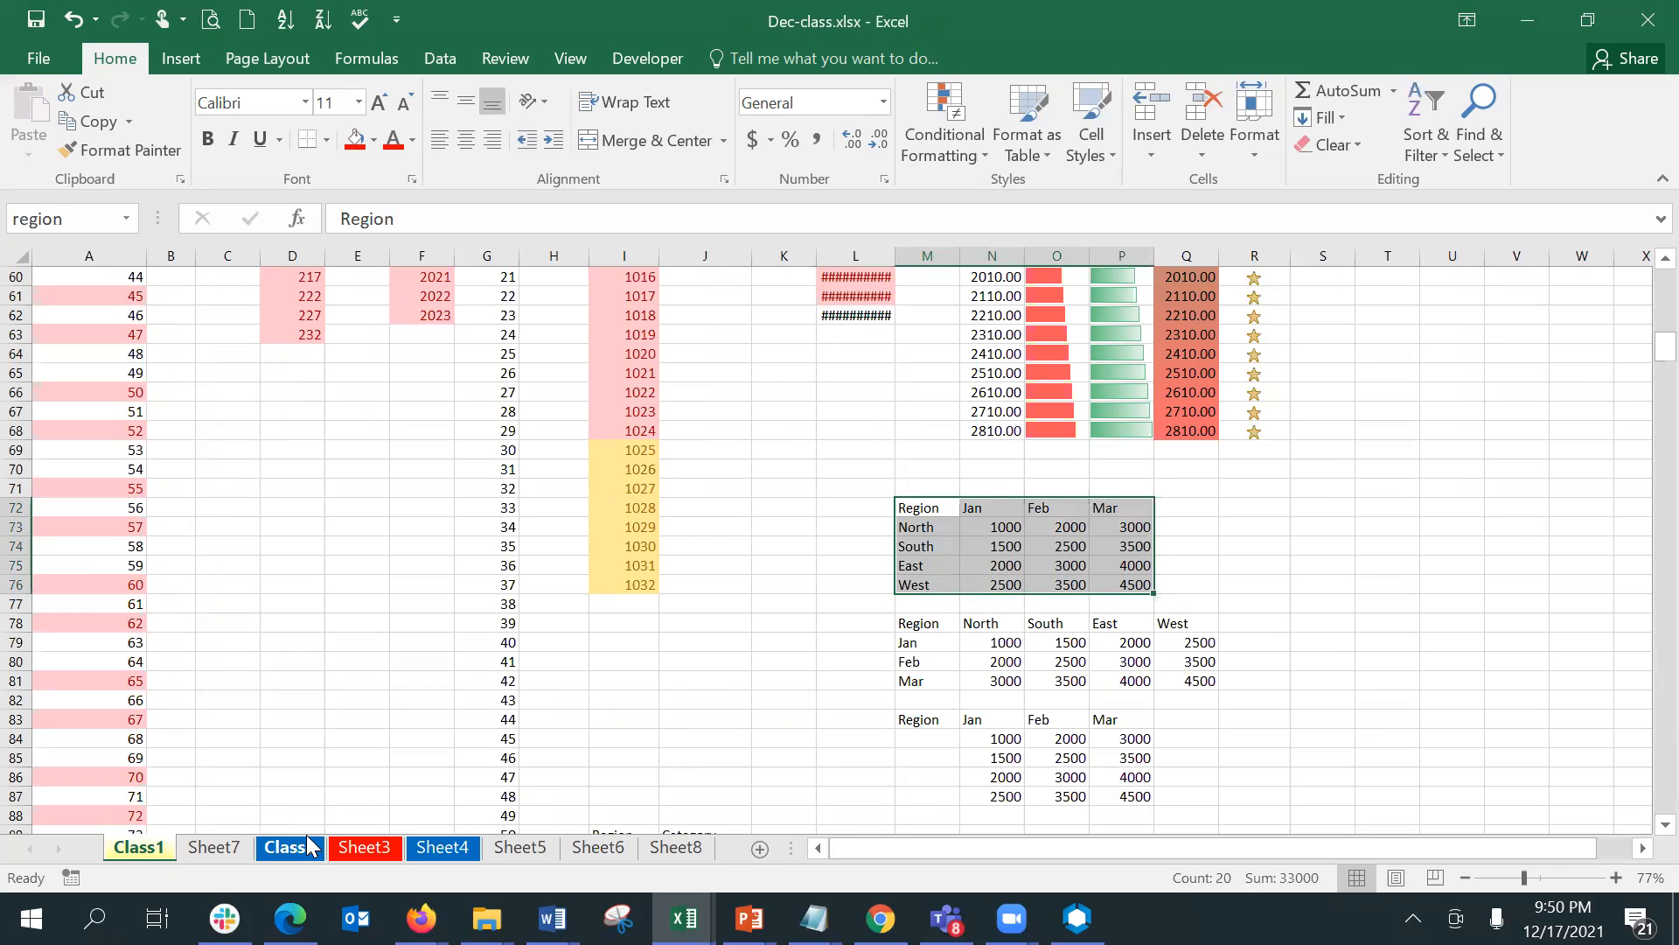
{"action": "left_click", "coordinate": [278, 846]}
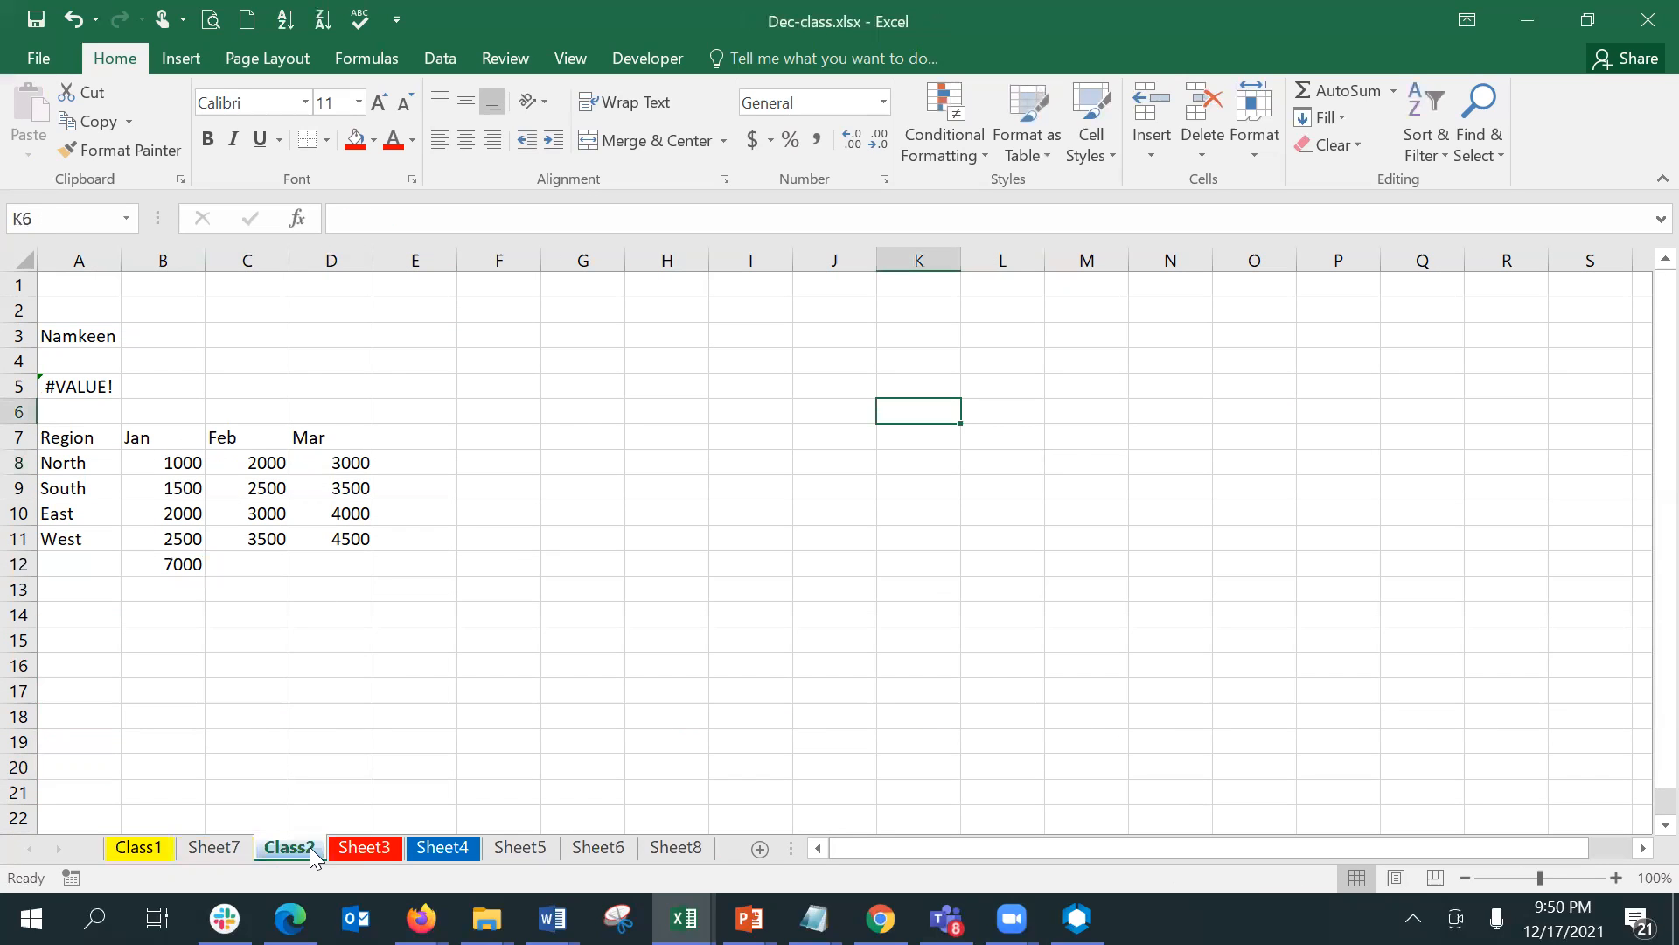
{"action": "left_click", "coordinate": [334, 846]}
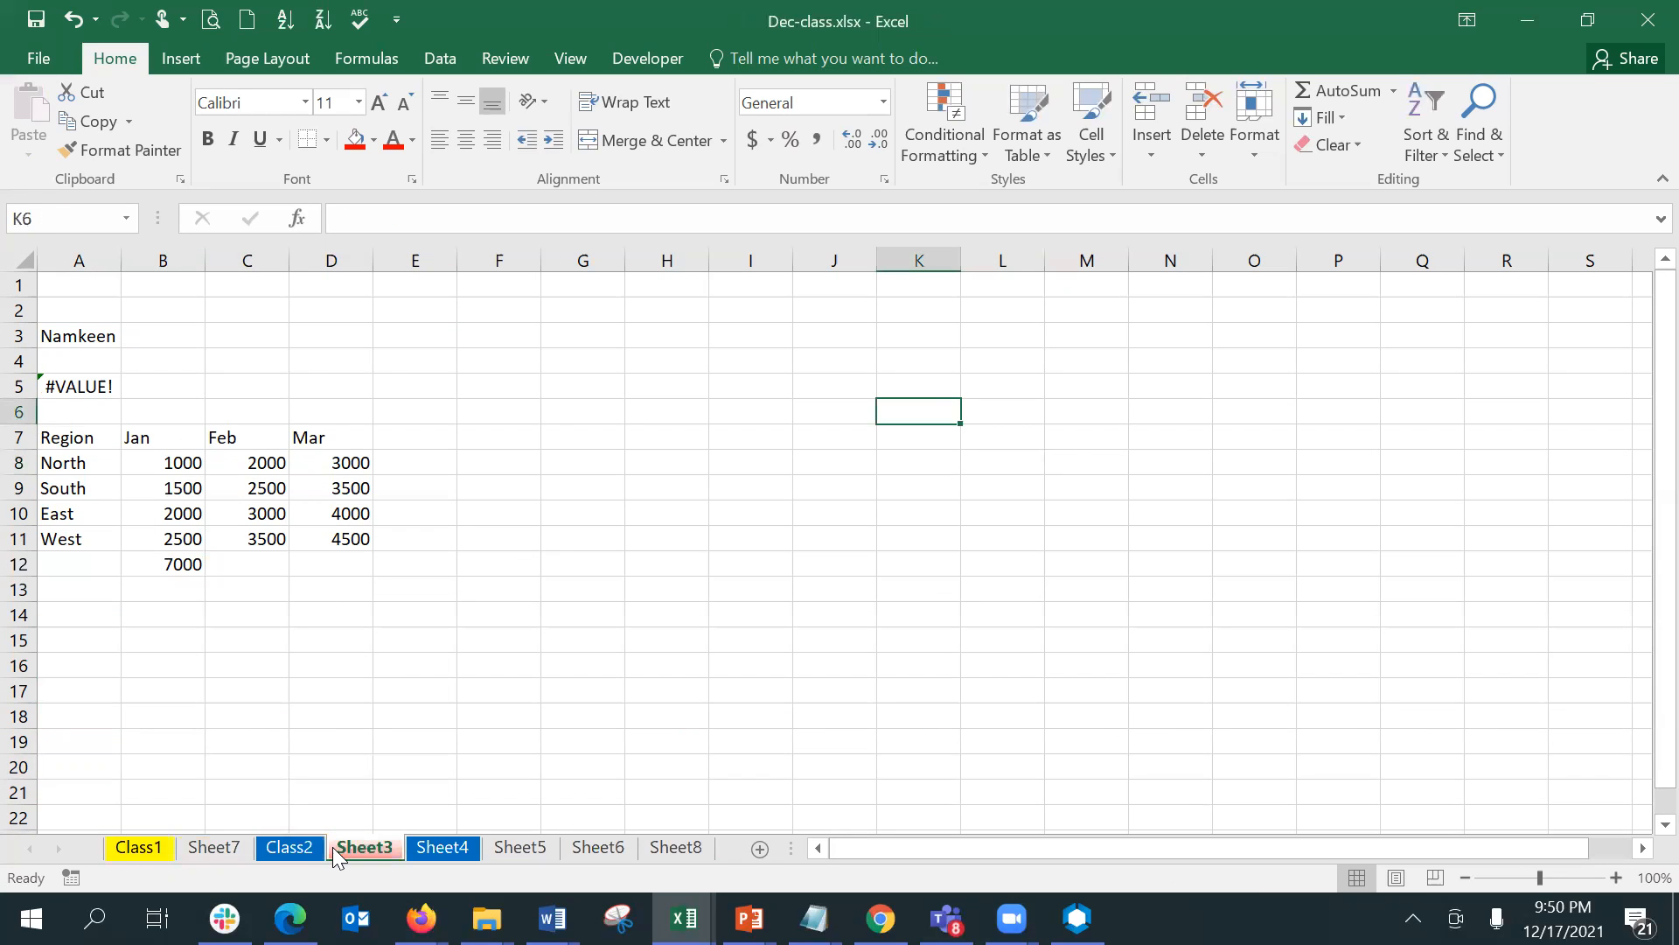
{"action": "left_click", "coordinate": [52, 422]}
{"action": "left_click", "coordinate": [60, 437]}
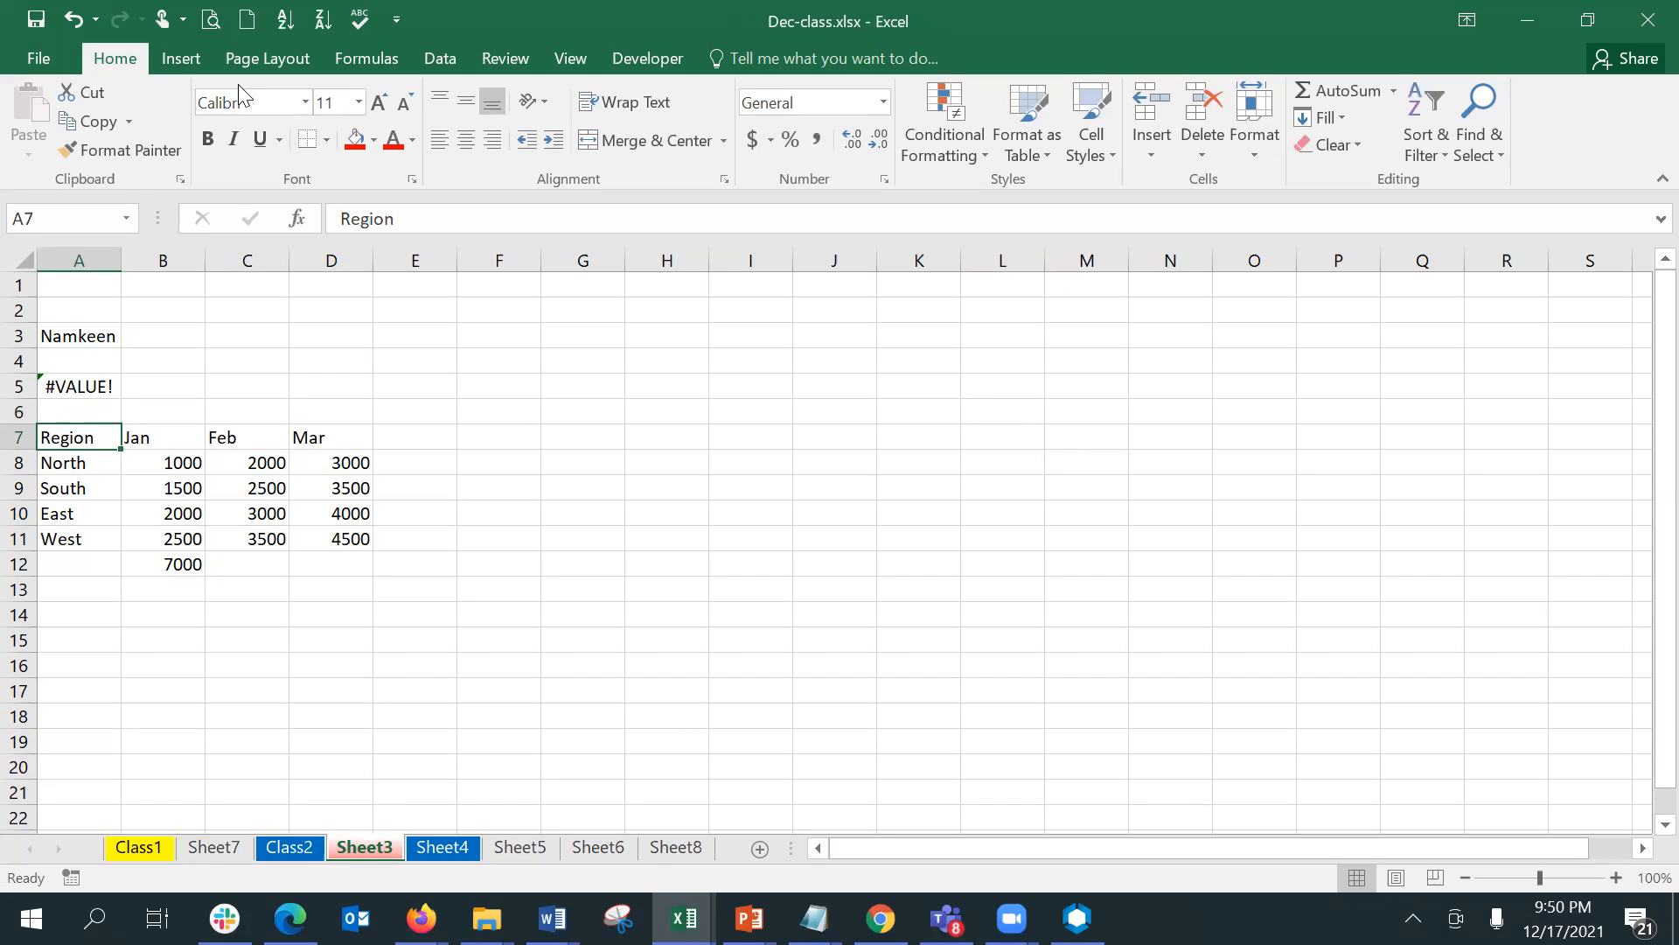
{"action": "left_click", "coordinate": [236, 2]}
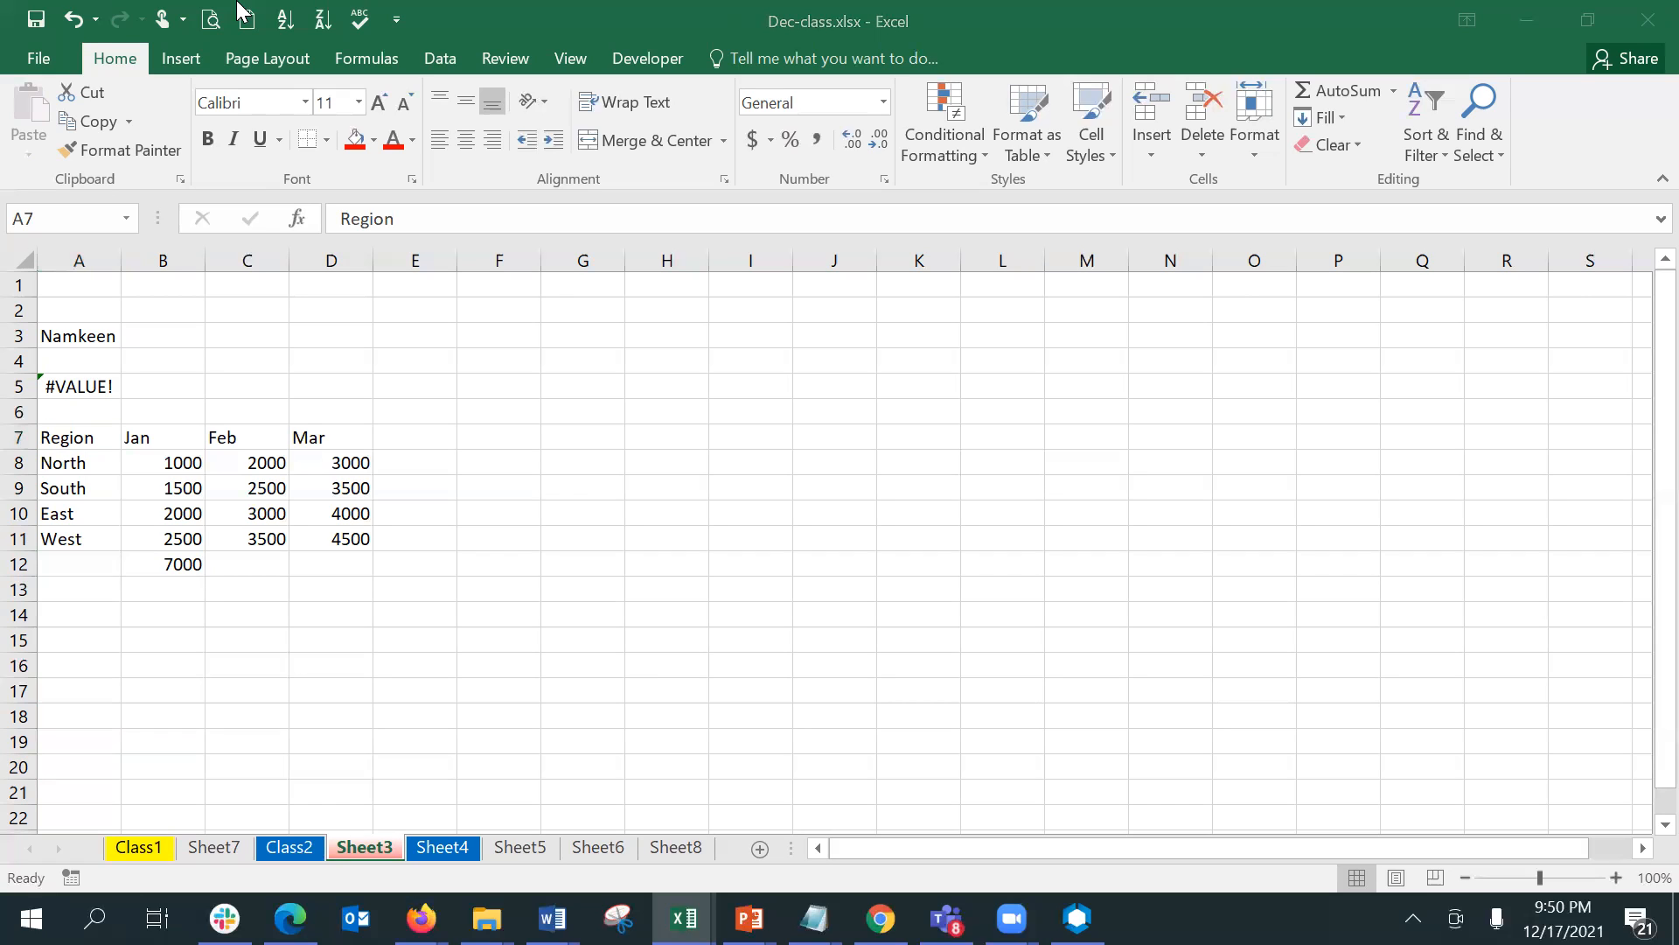